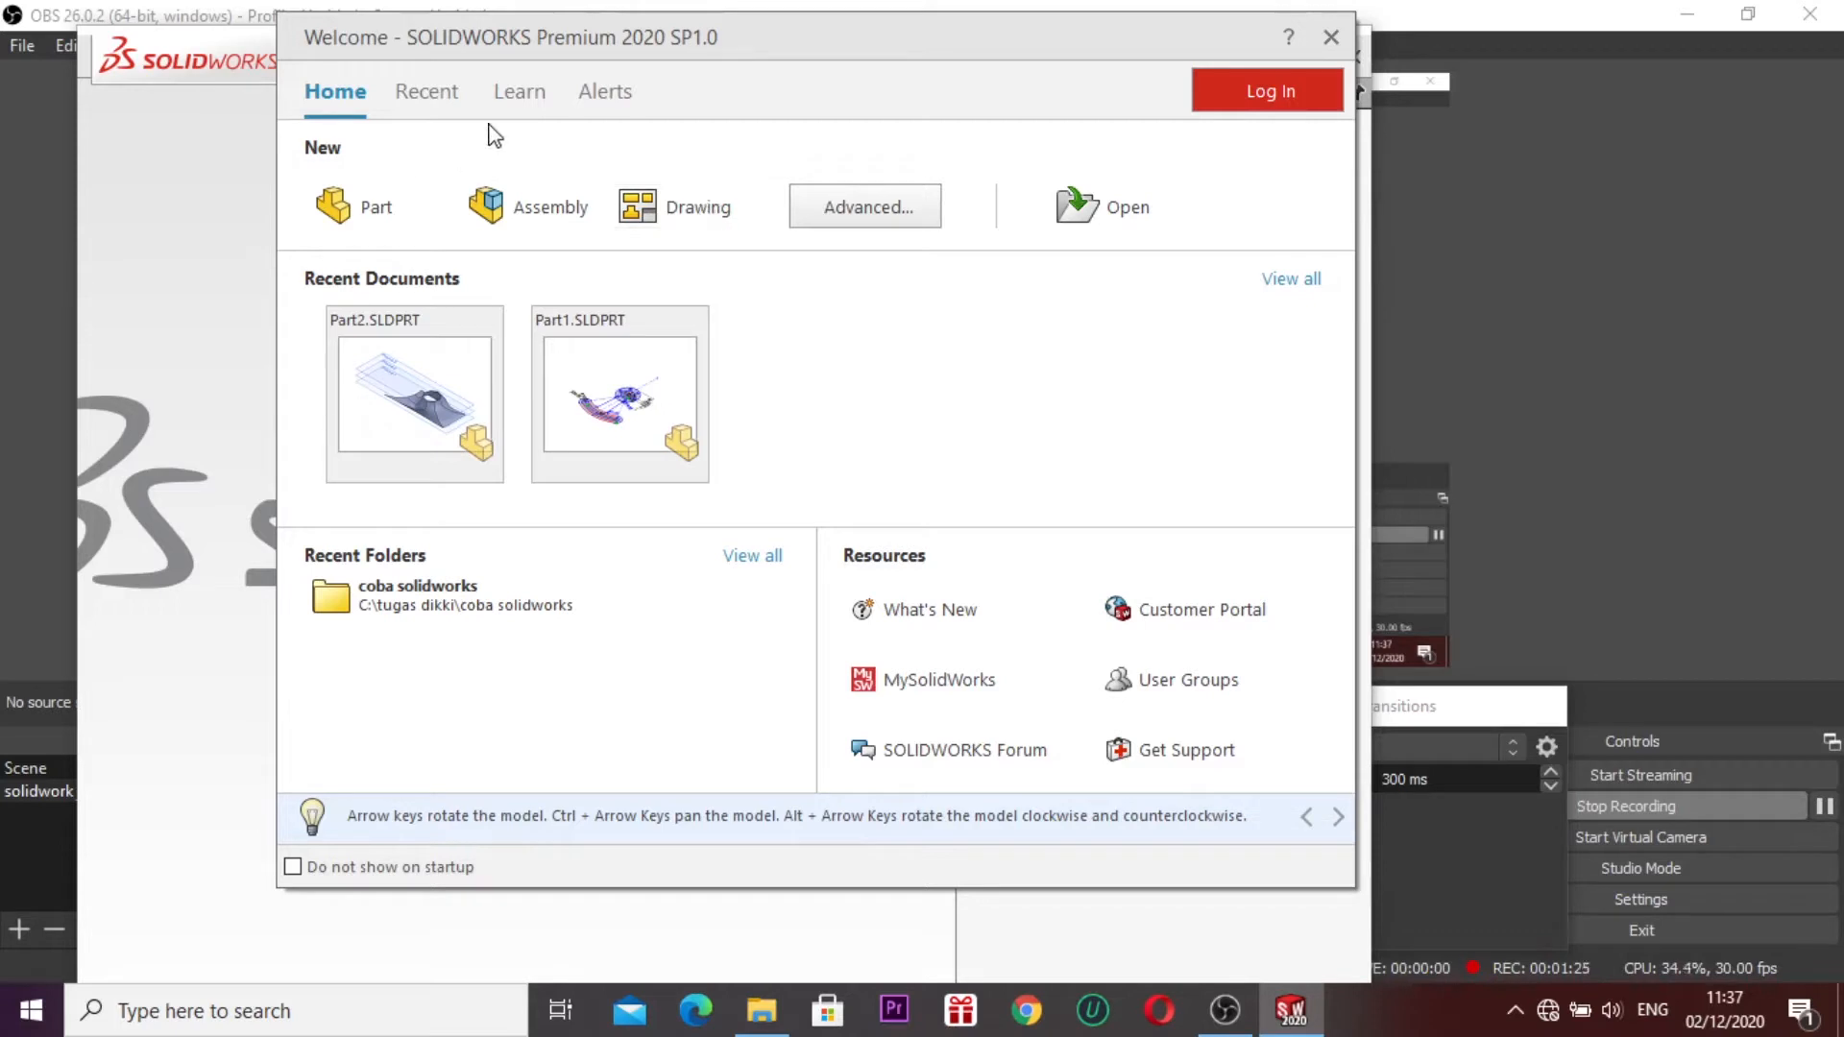
Step: Create a new part document
click(358, 215)
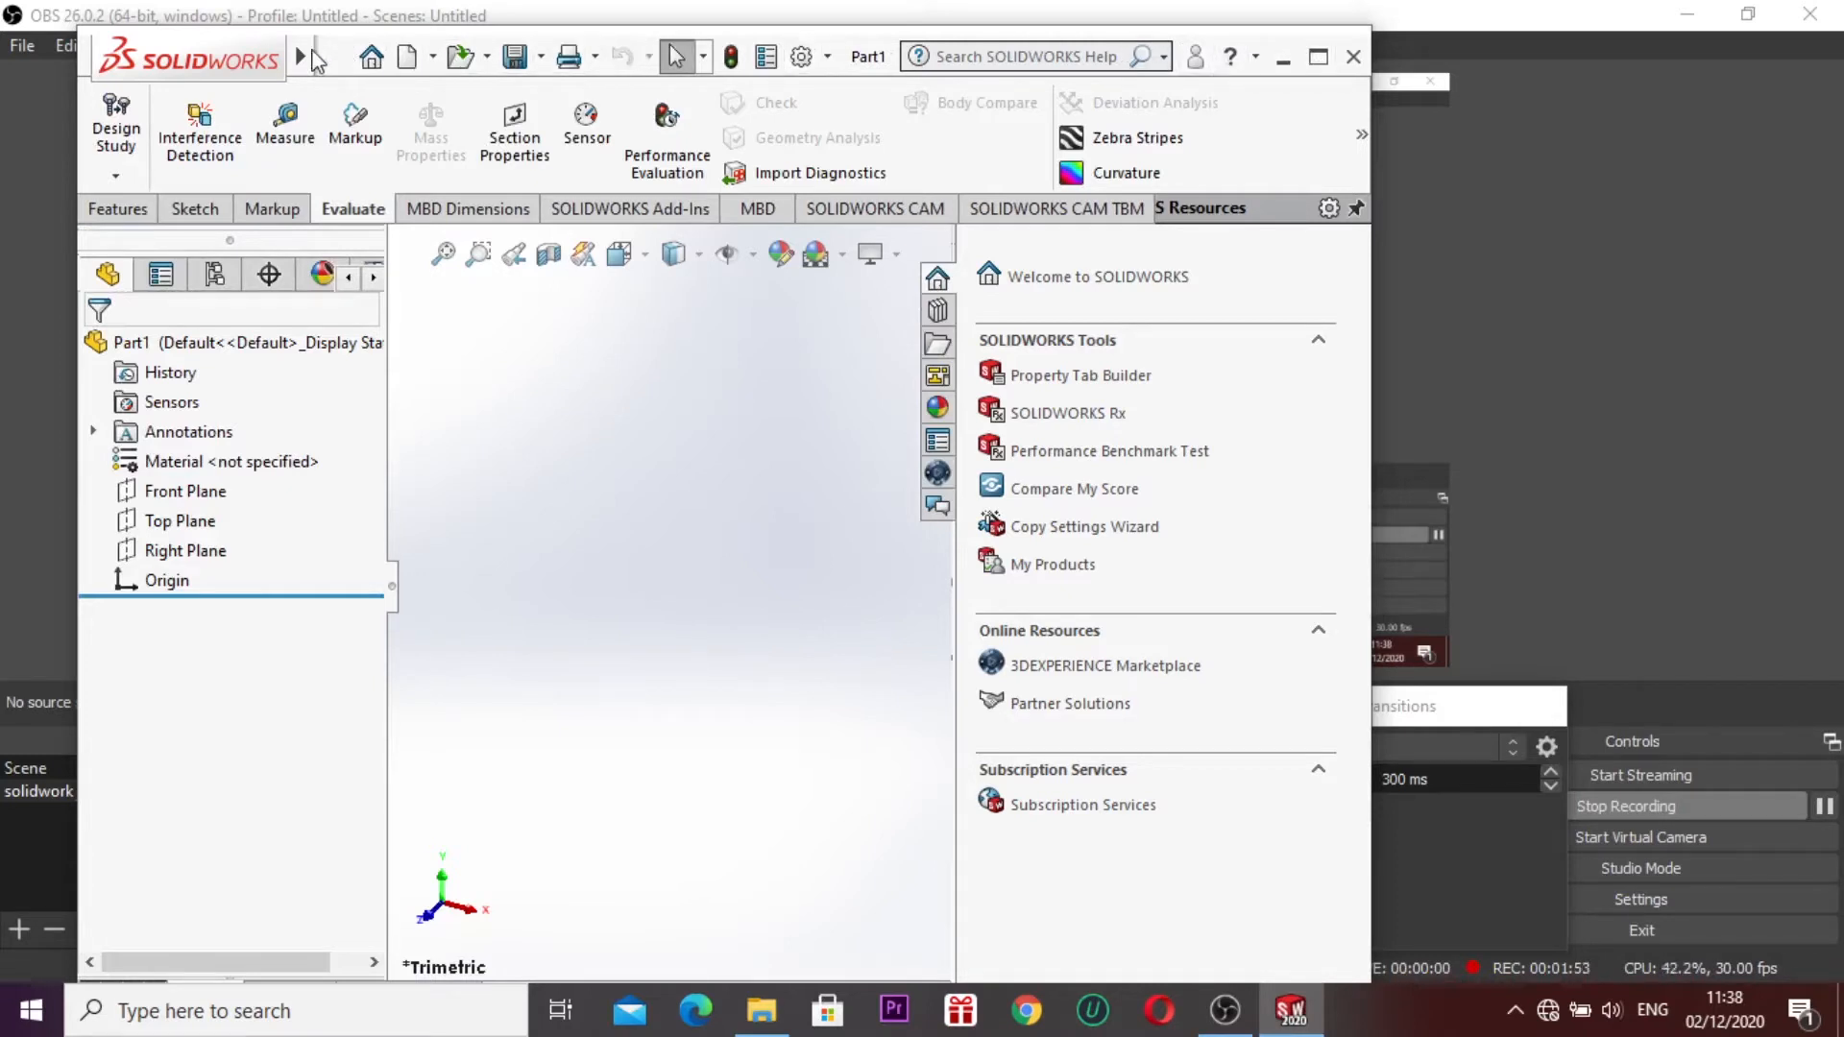
mouse_move(317, 63)
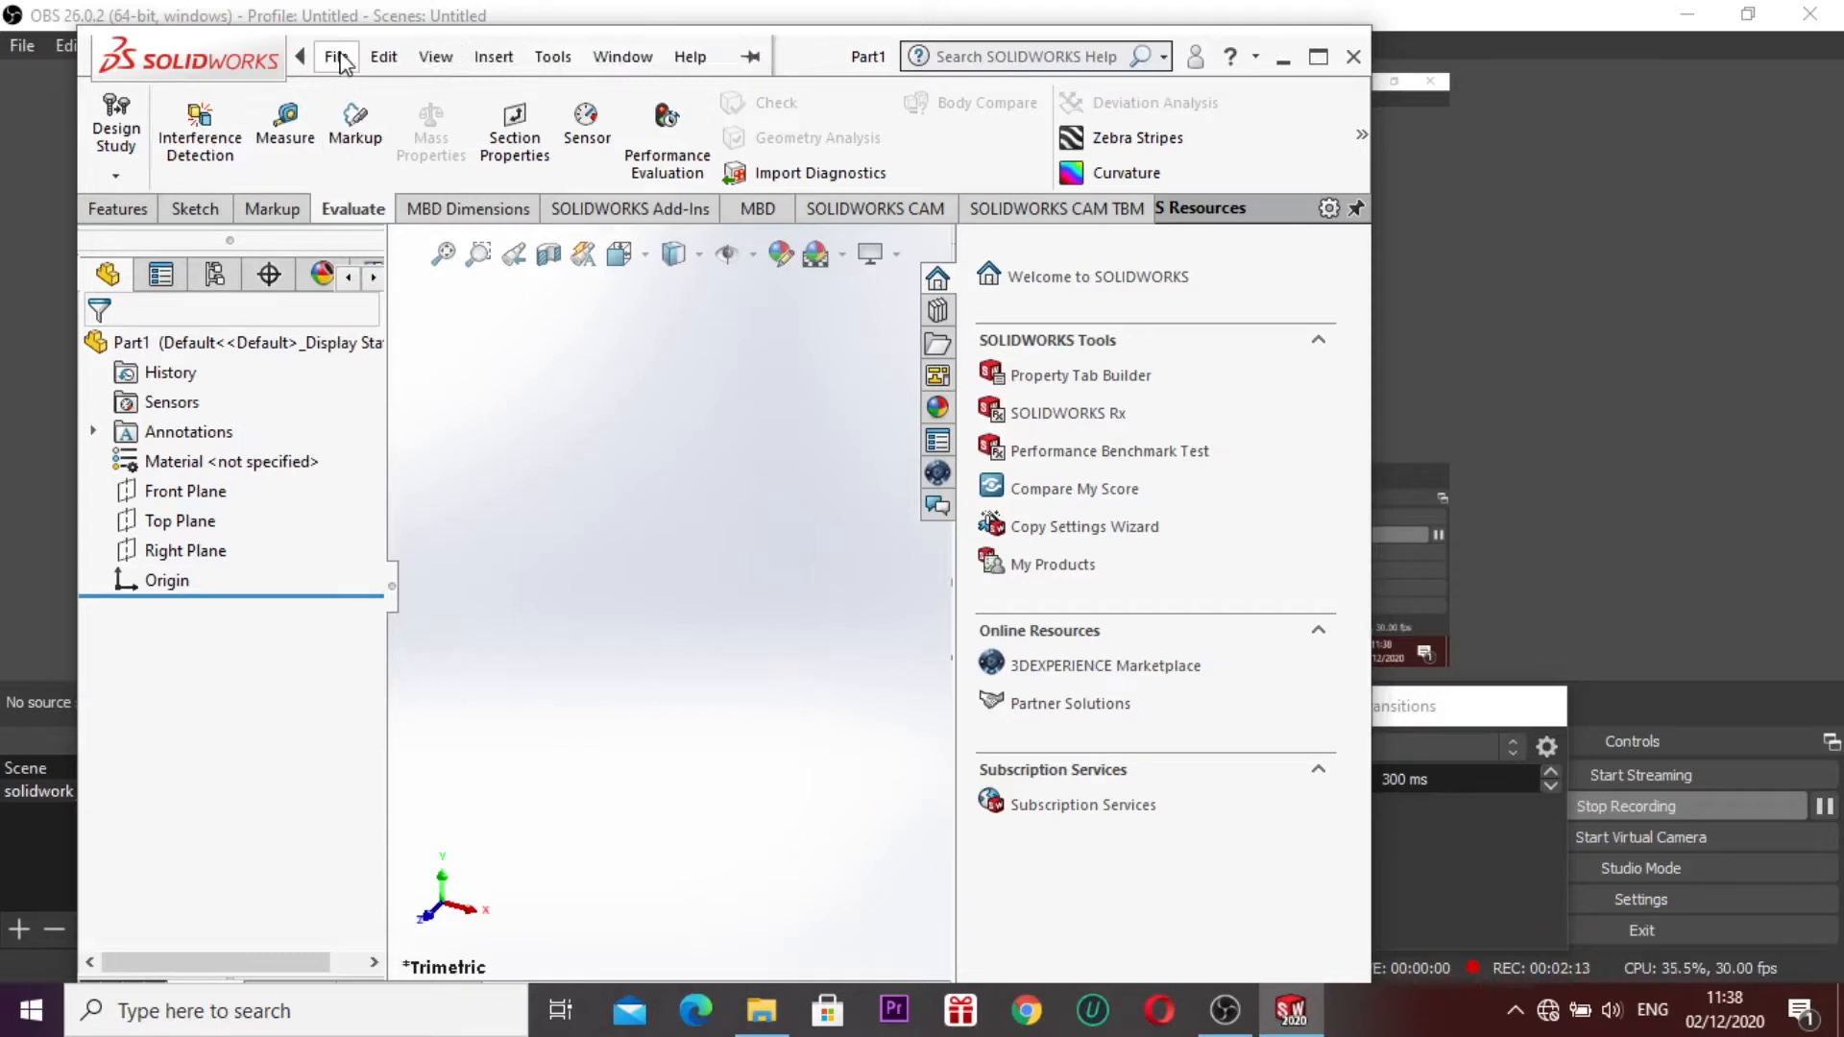
click(328, 58)
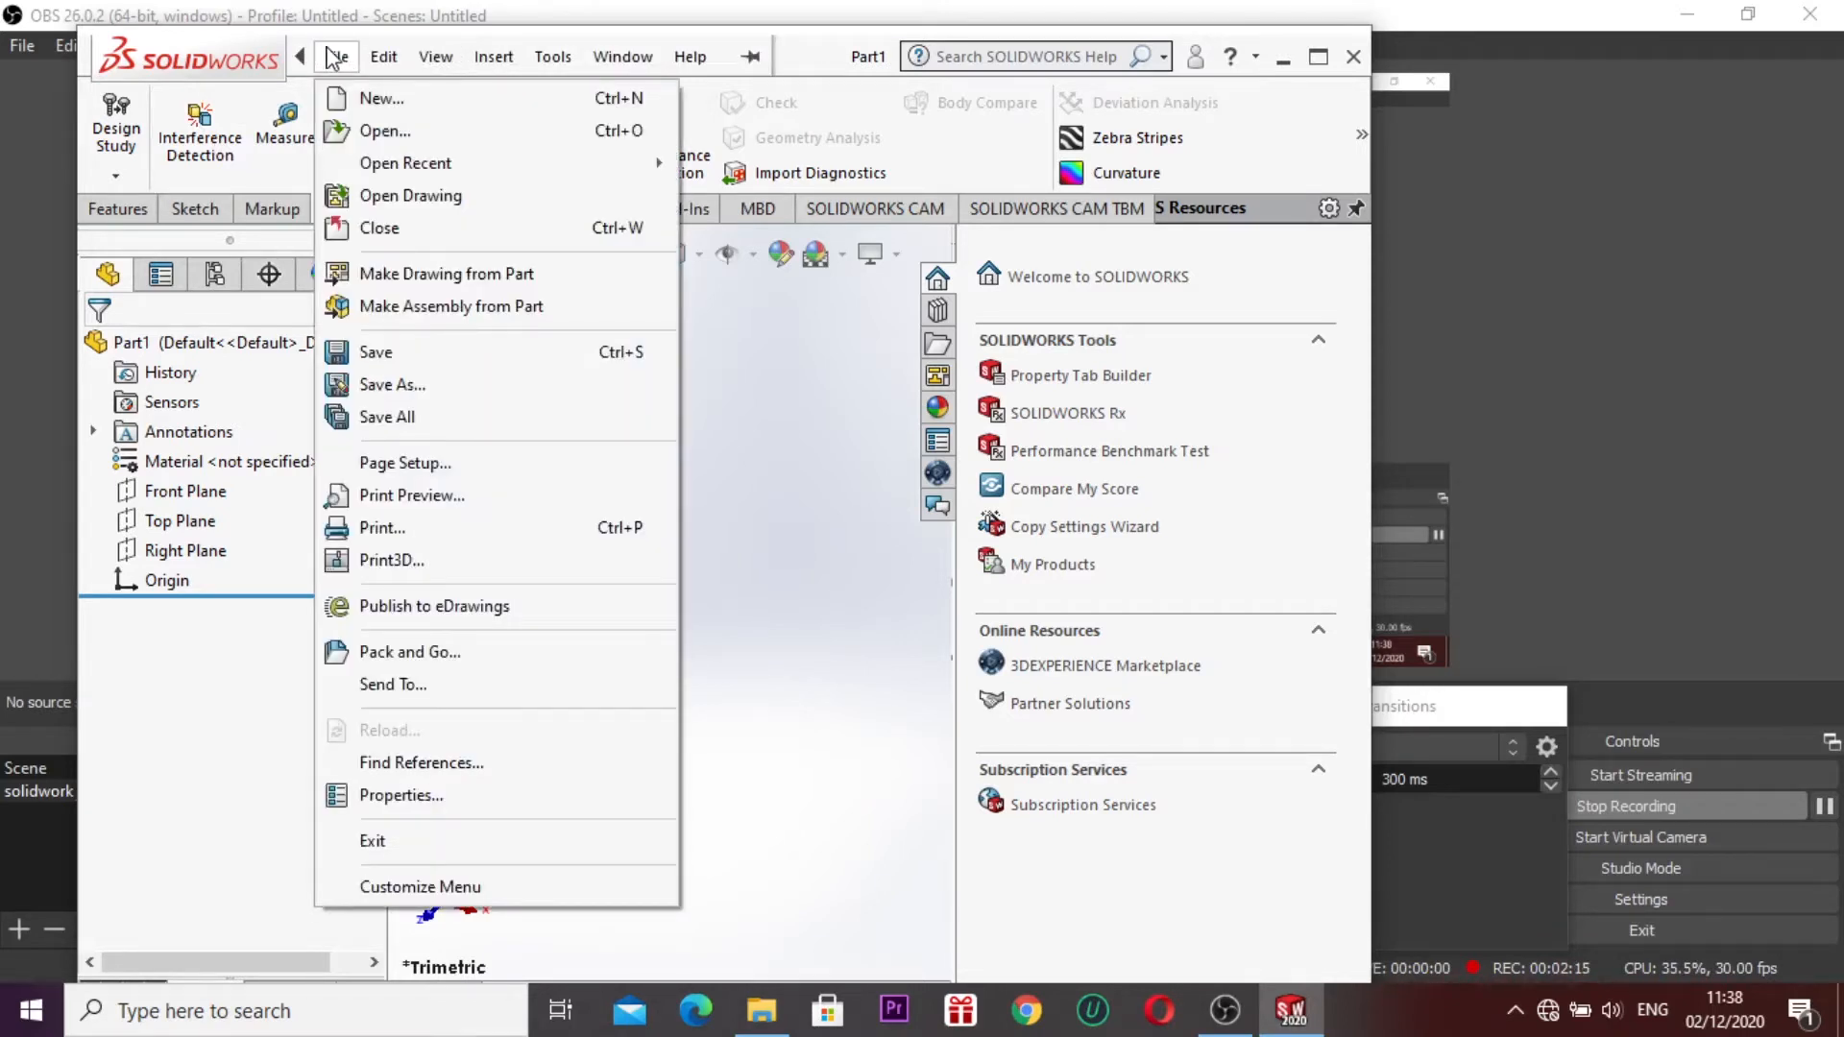
mouse_move(381, 64)
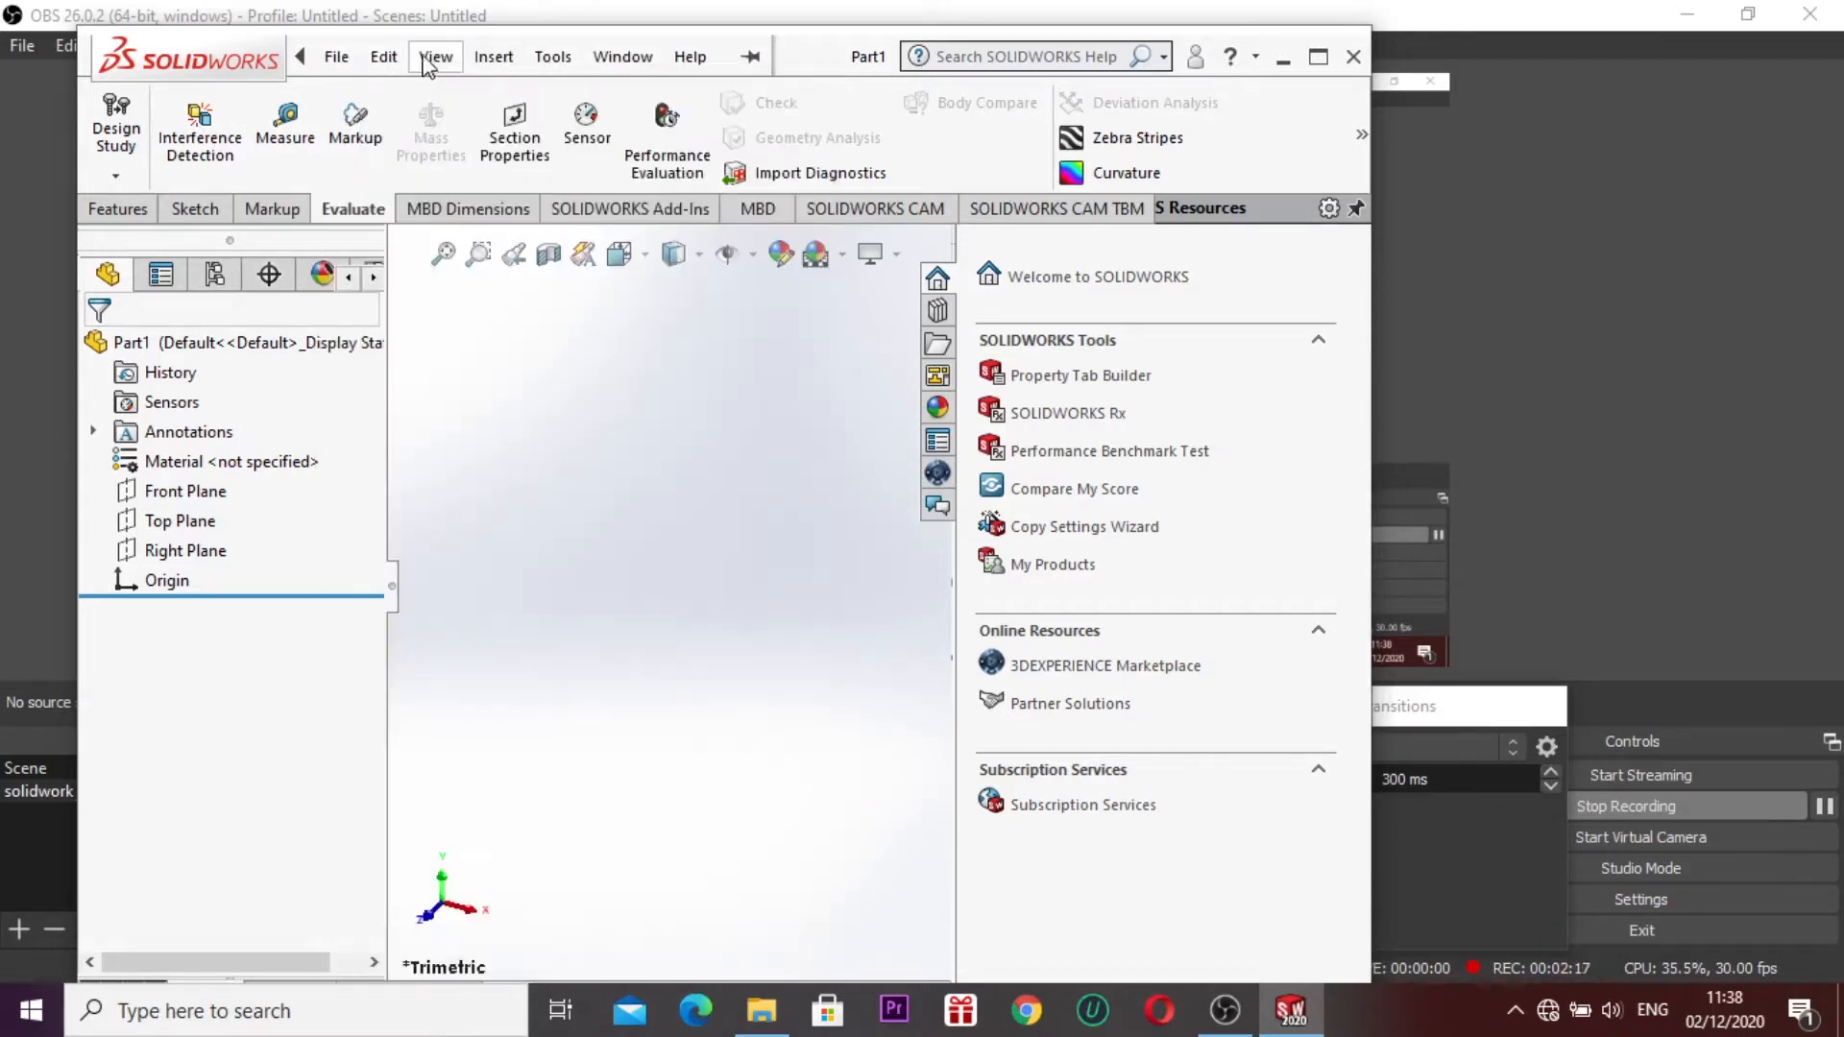
click(435, 57)
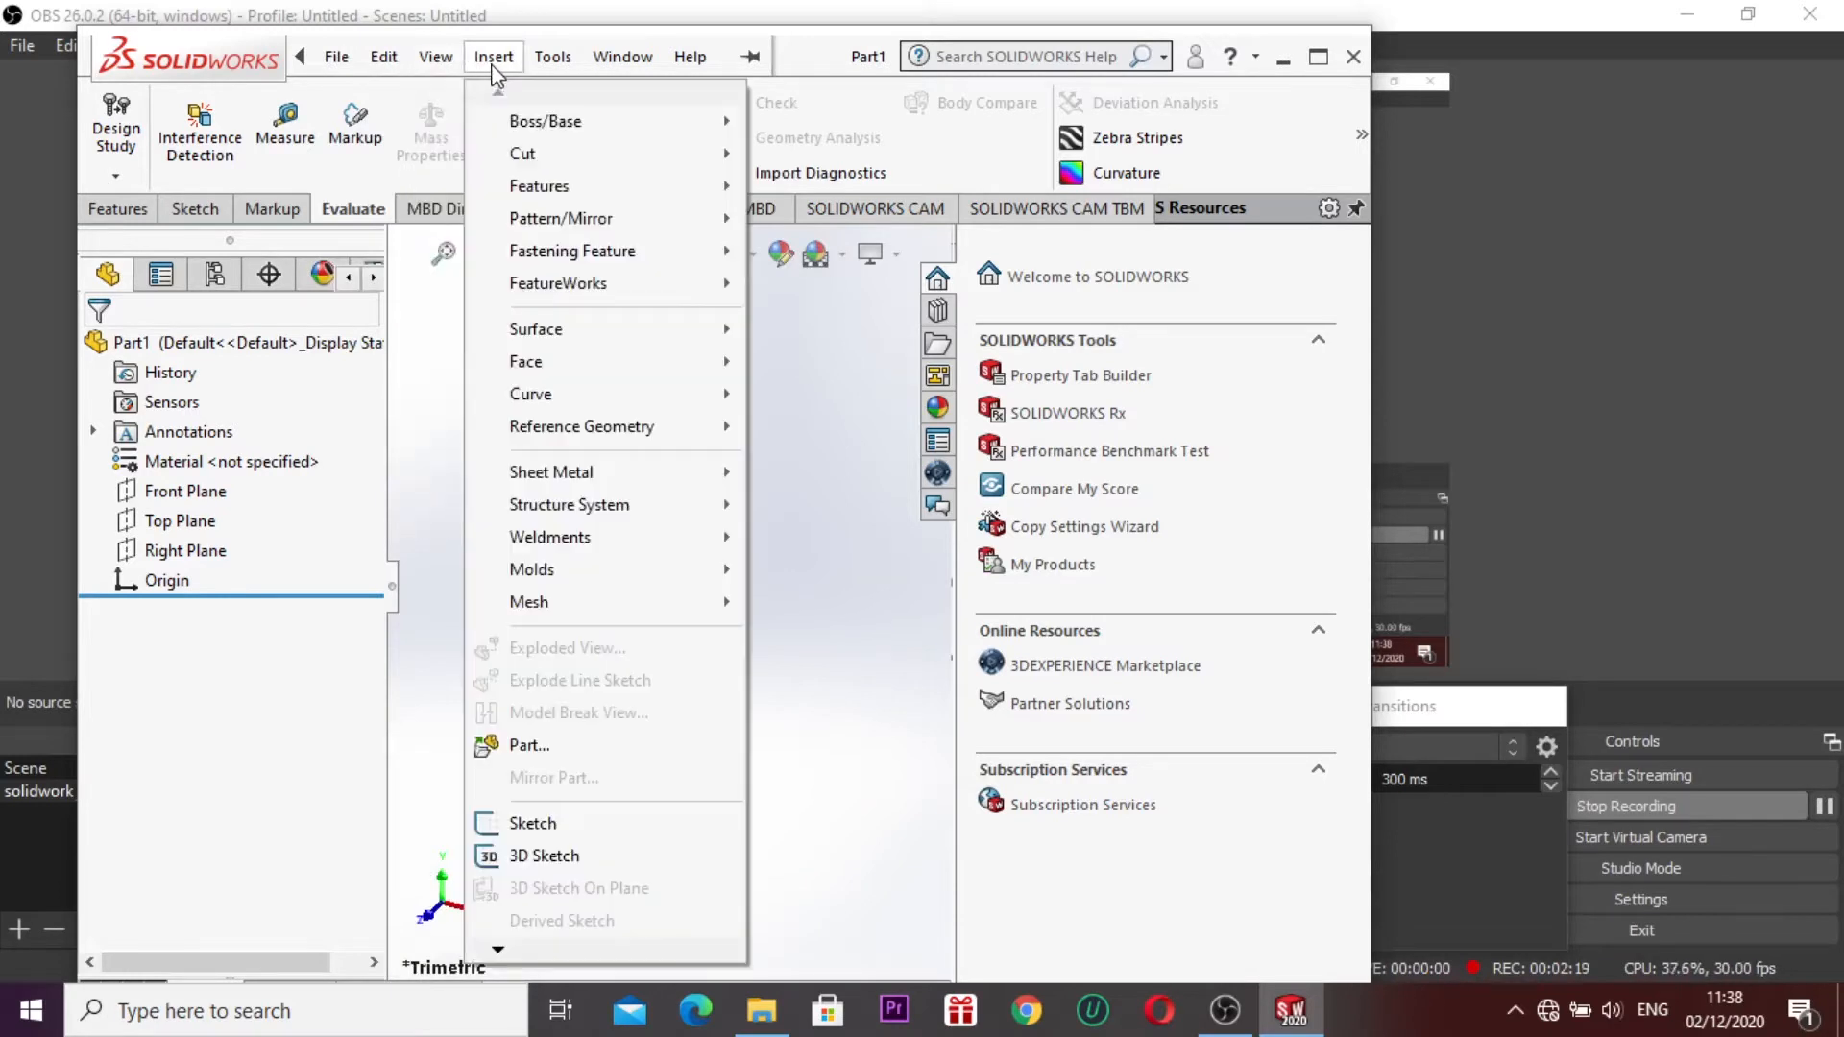
click(544, 69)
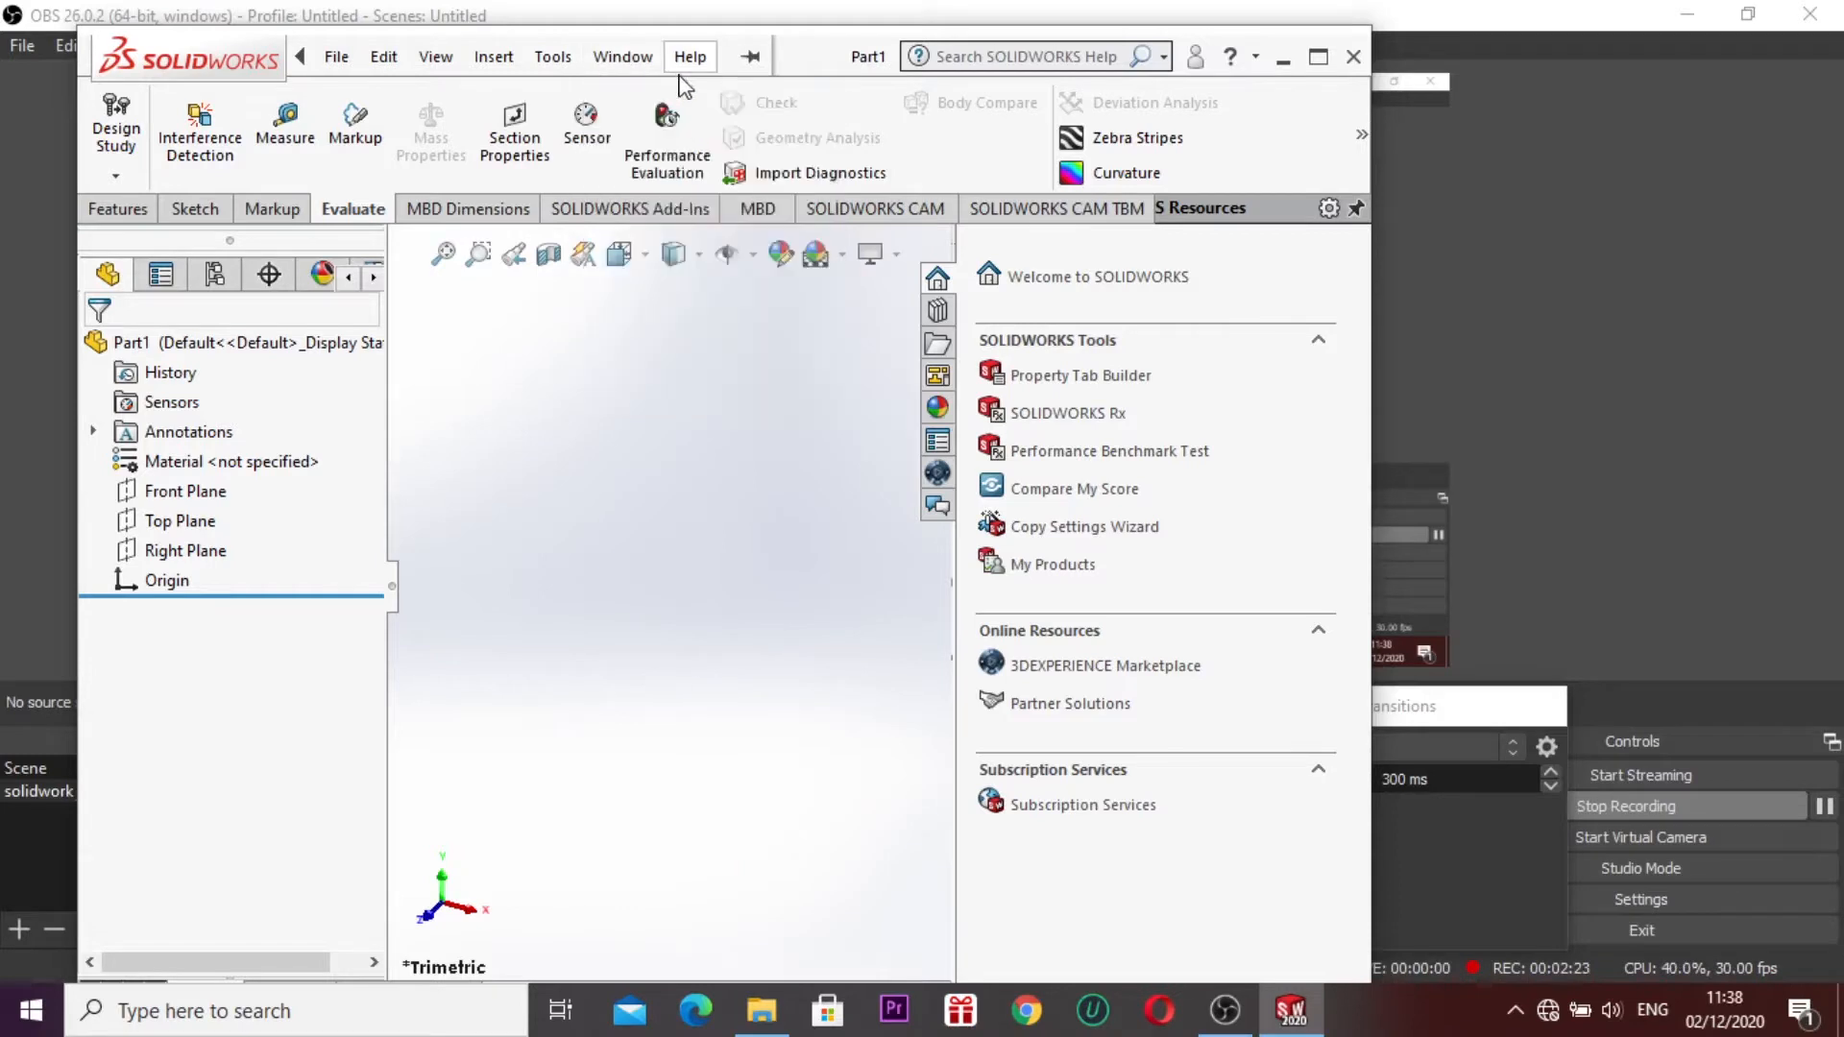
mouse_move(689, 86)
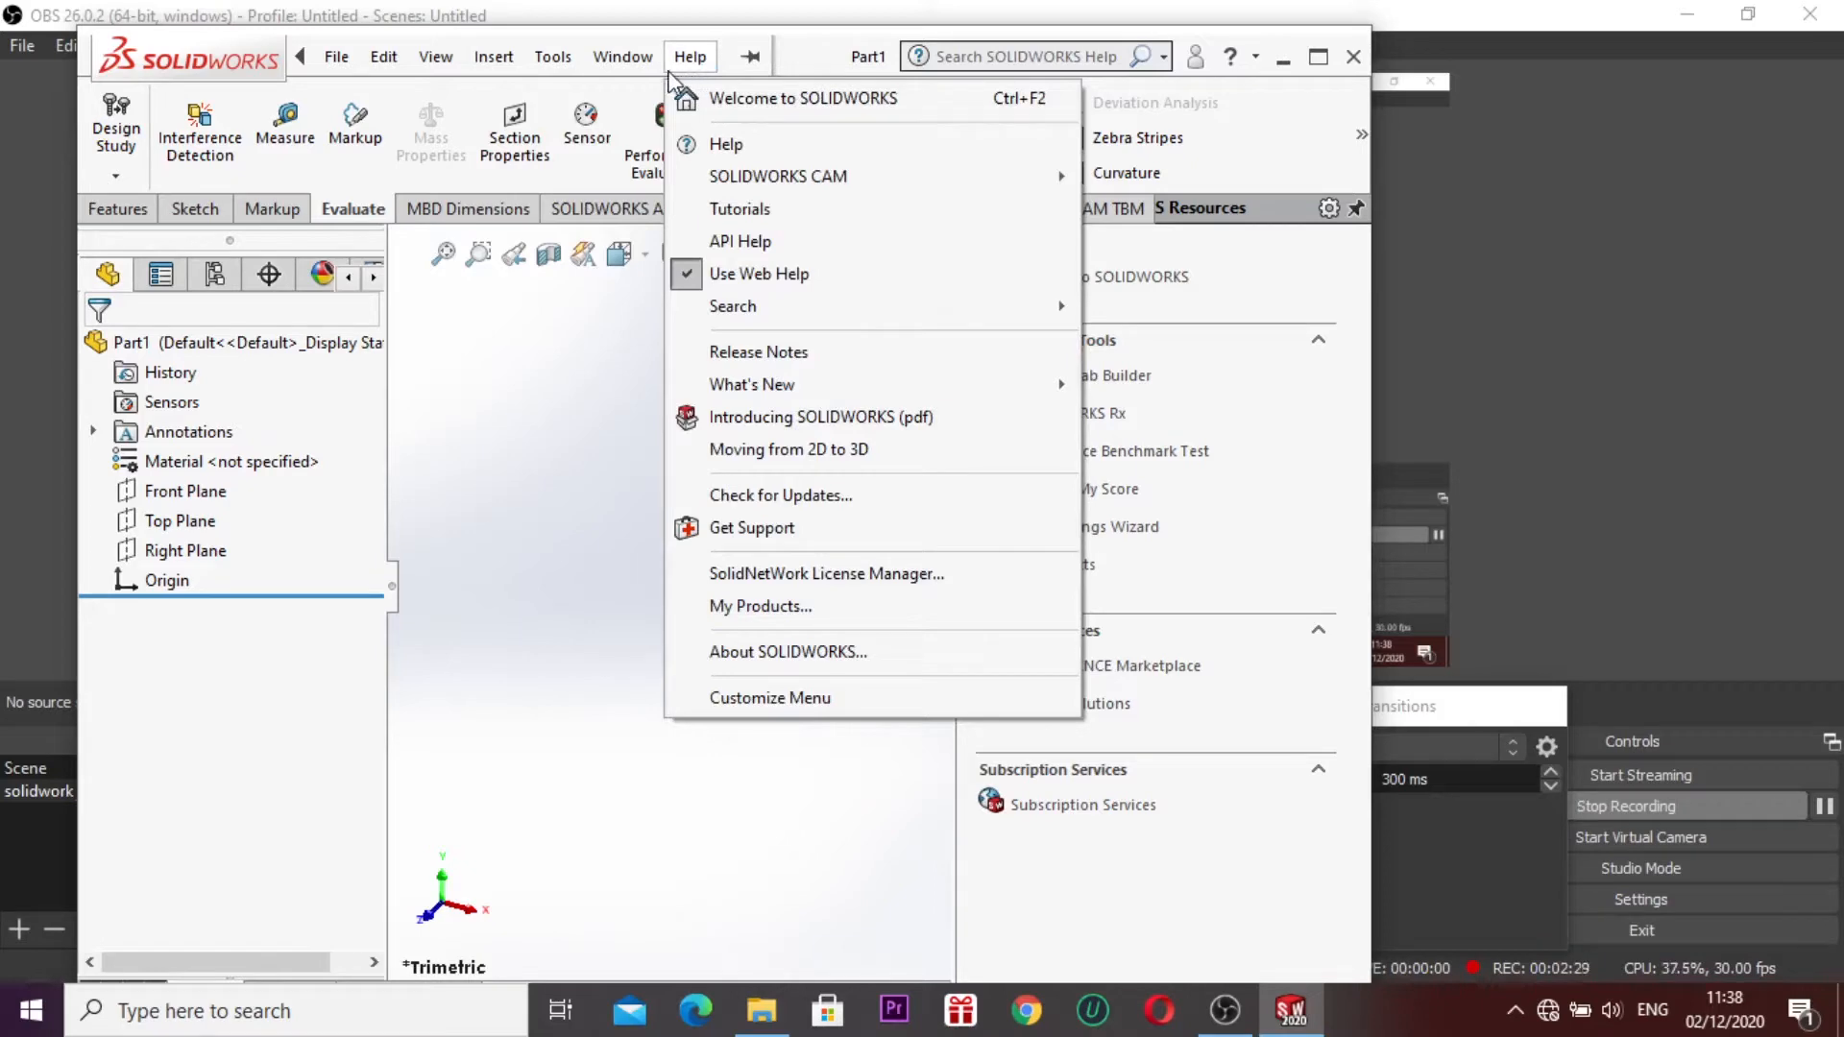
click(689, 55)
click(317, 58)
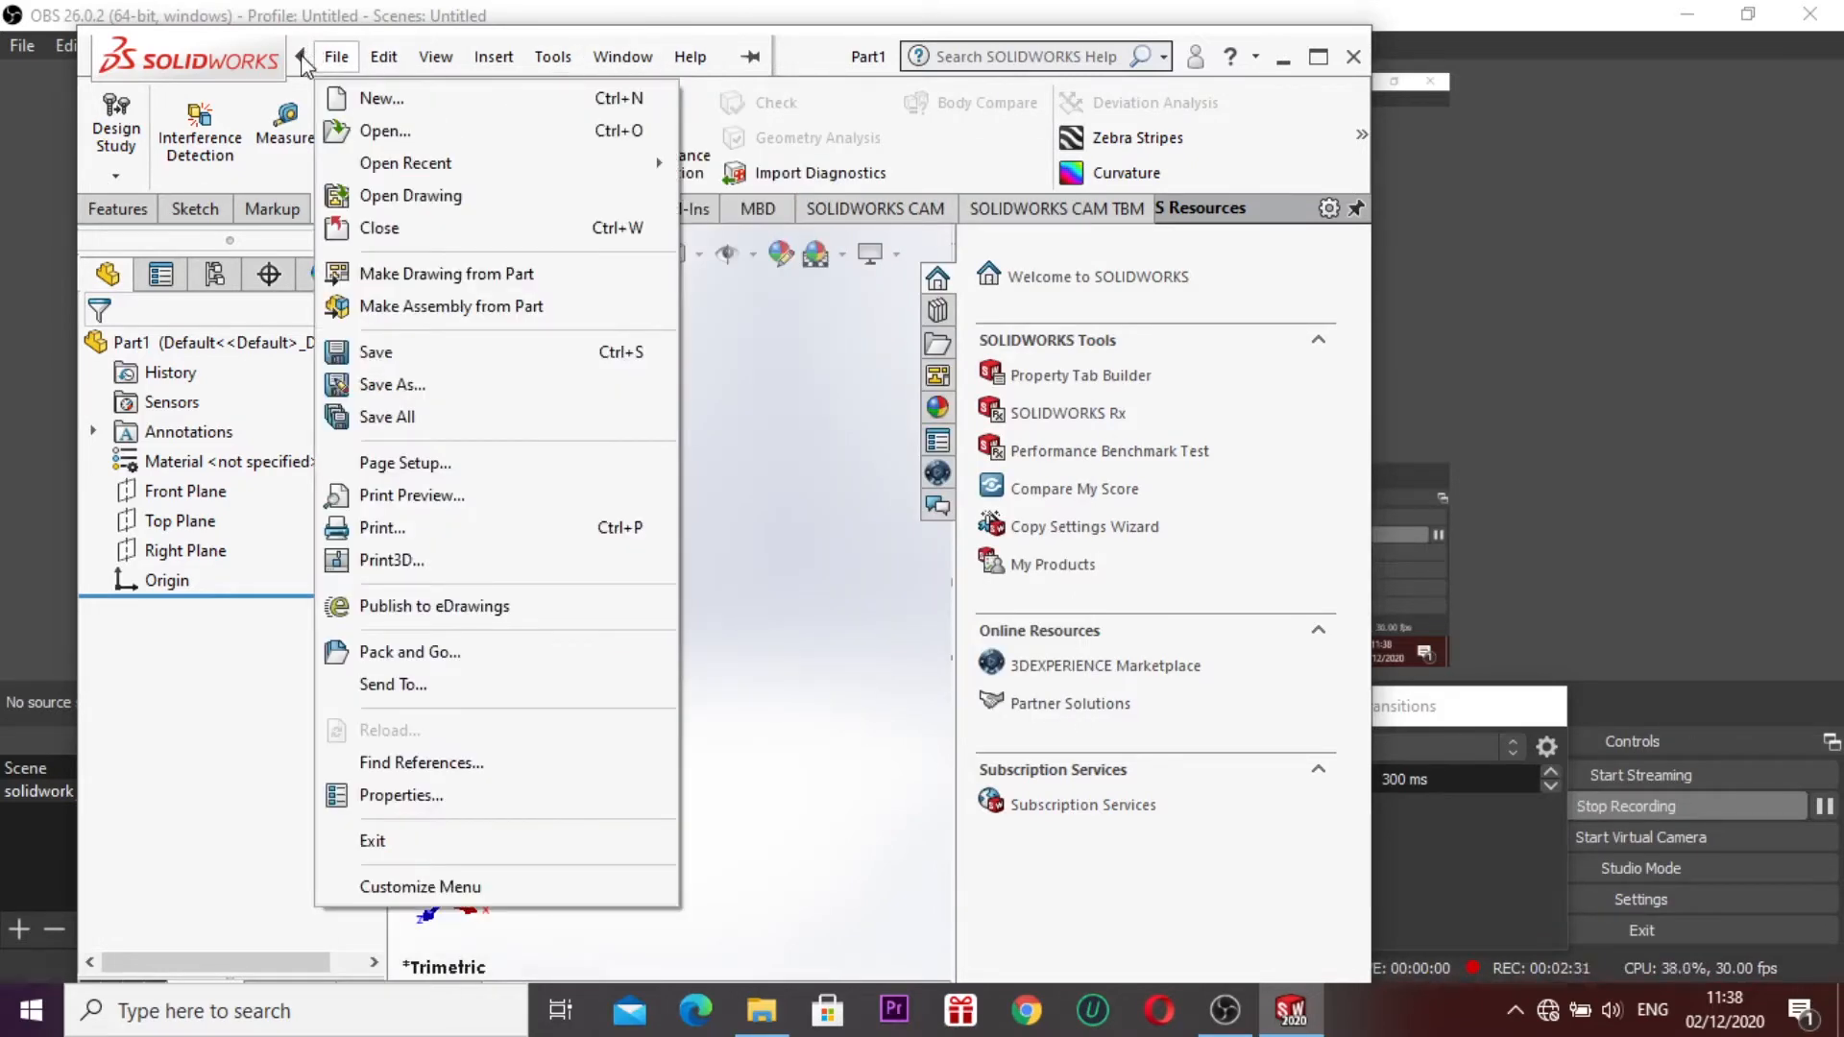
click(301, 55)
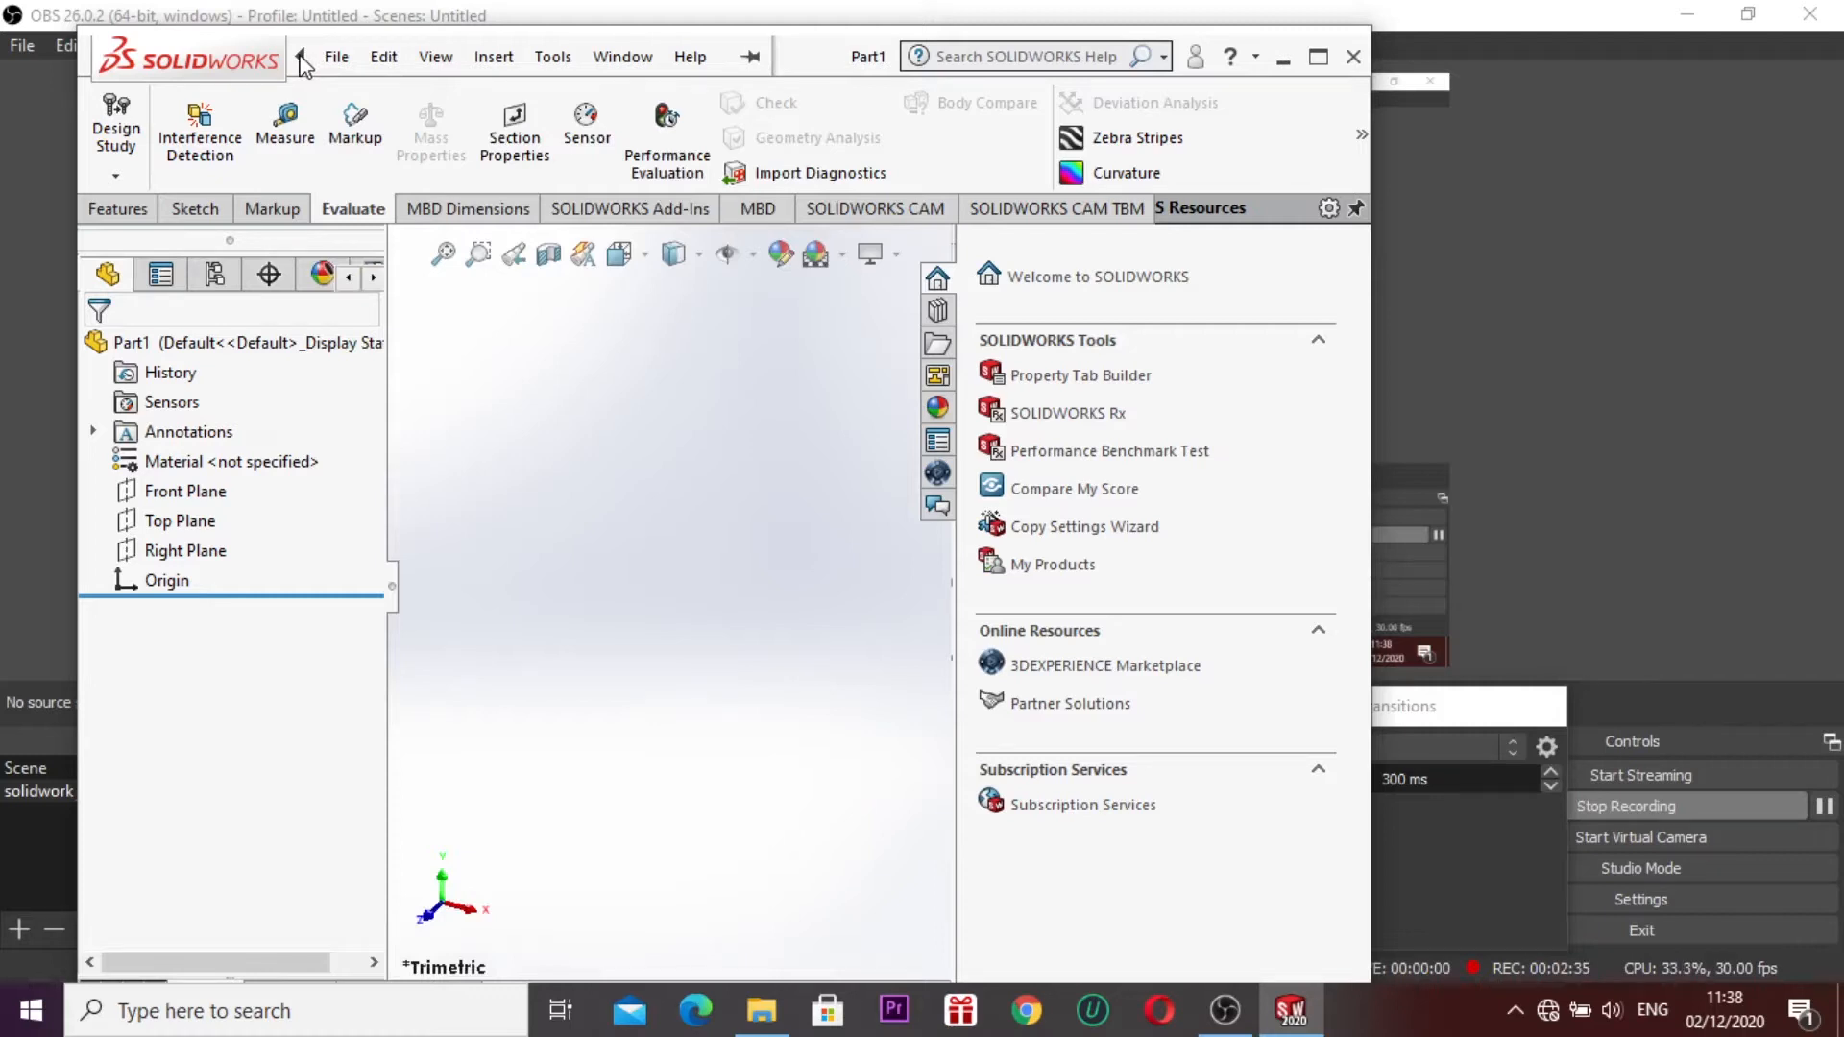
right_click(302, 63)
click(493, 372)
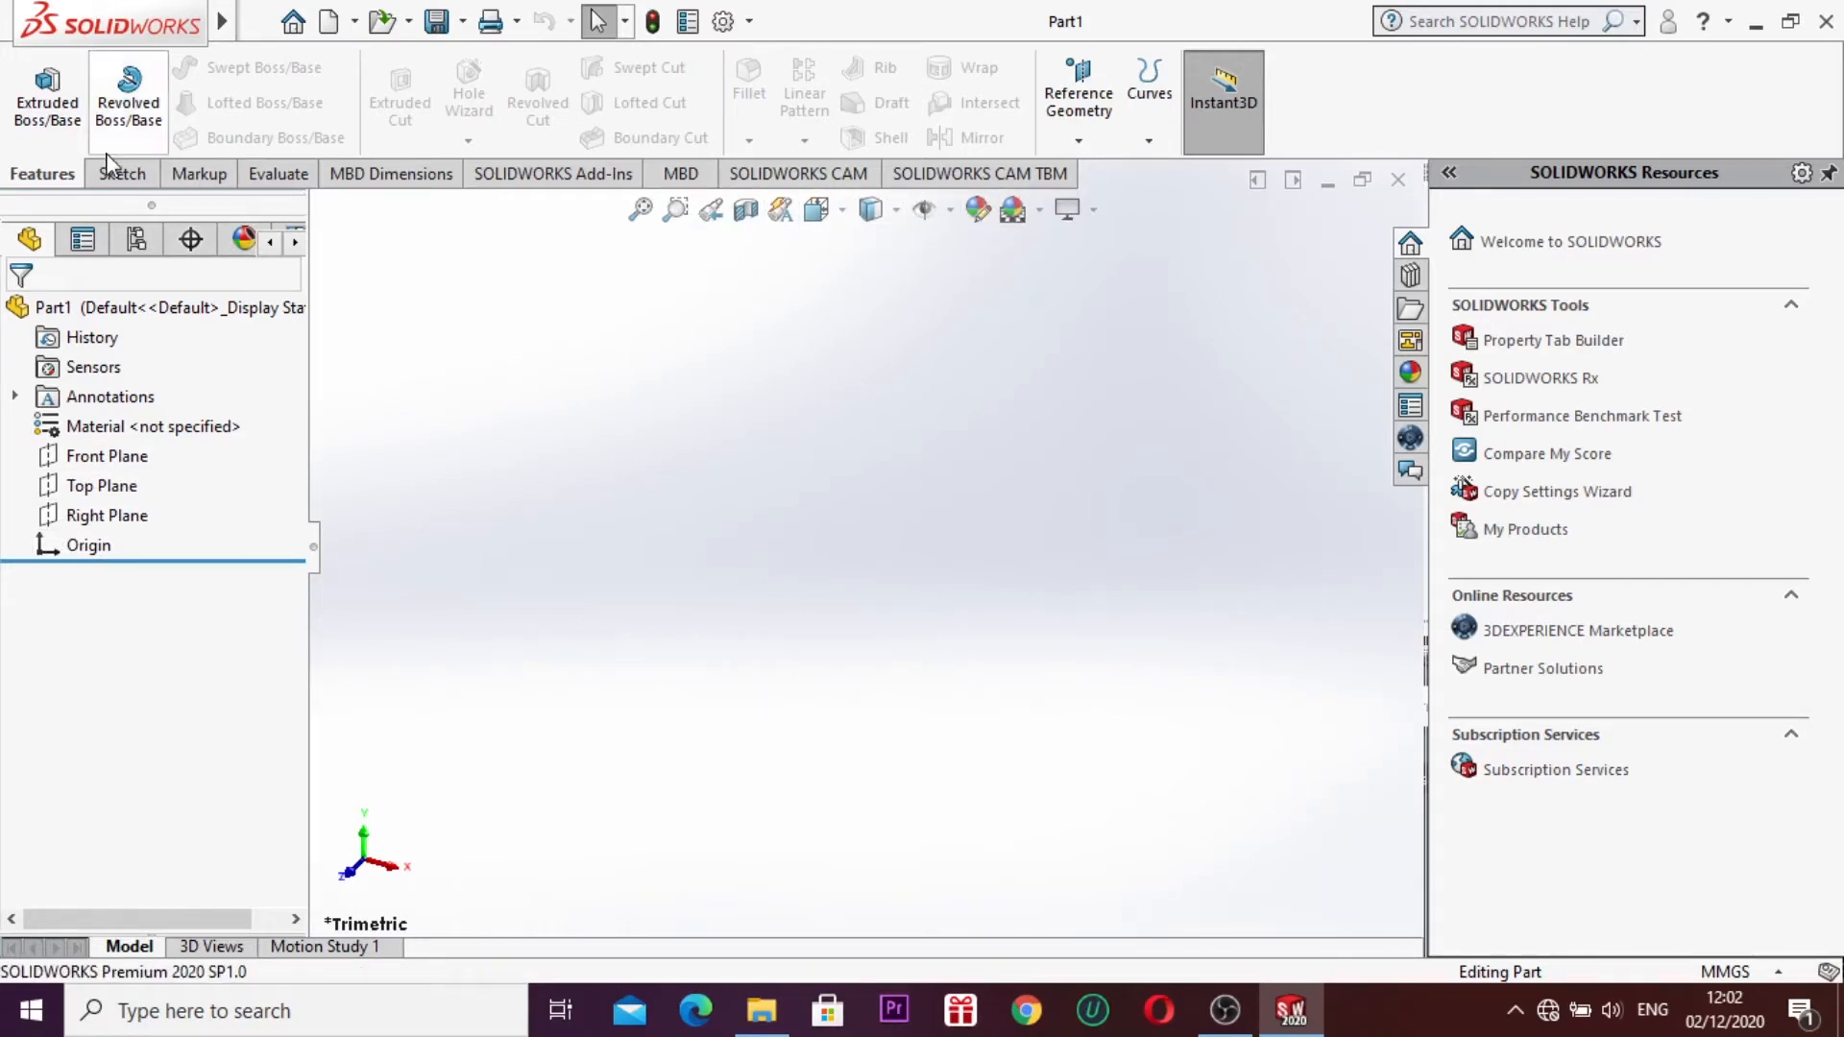
Step: Sketch a center rectangle about 44 by 39 mm on the Top Plane, centered on the origin, and exit the sketch
click(100, 178)
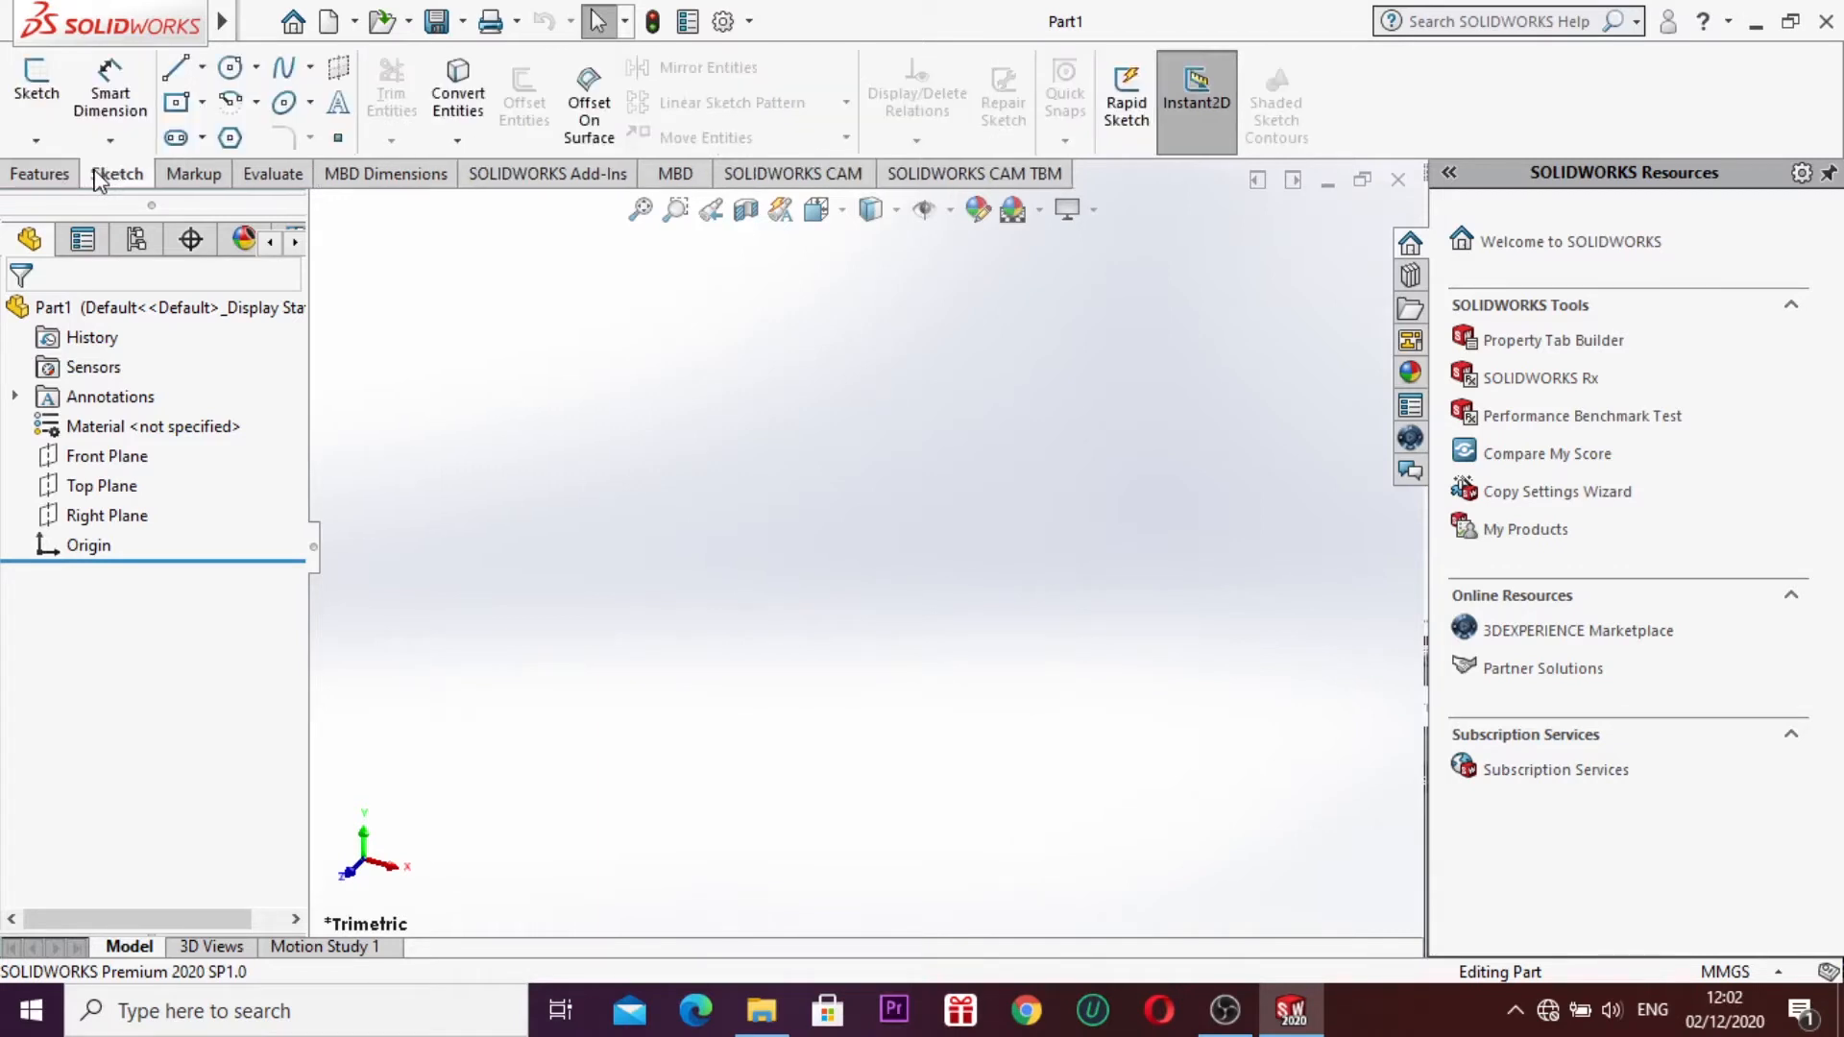
click(101, 486)
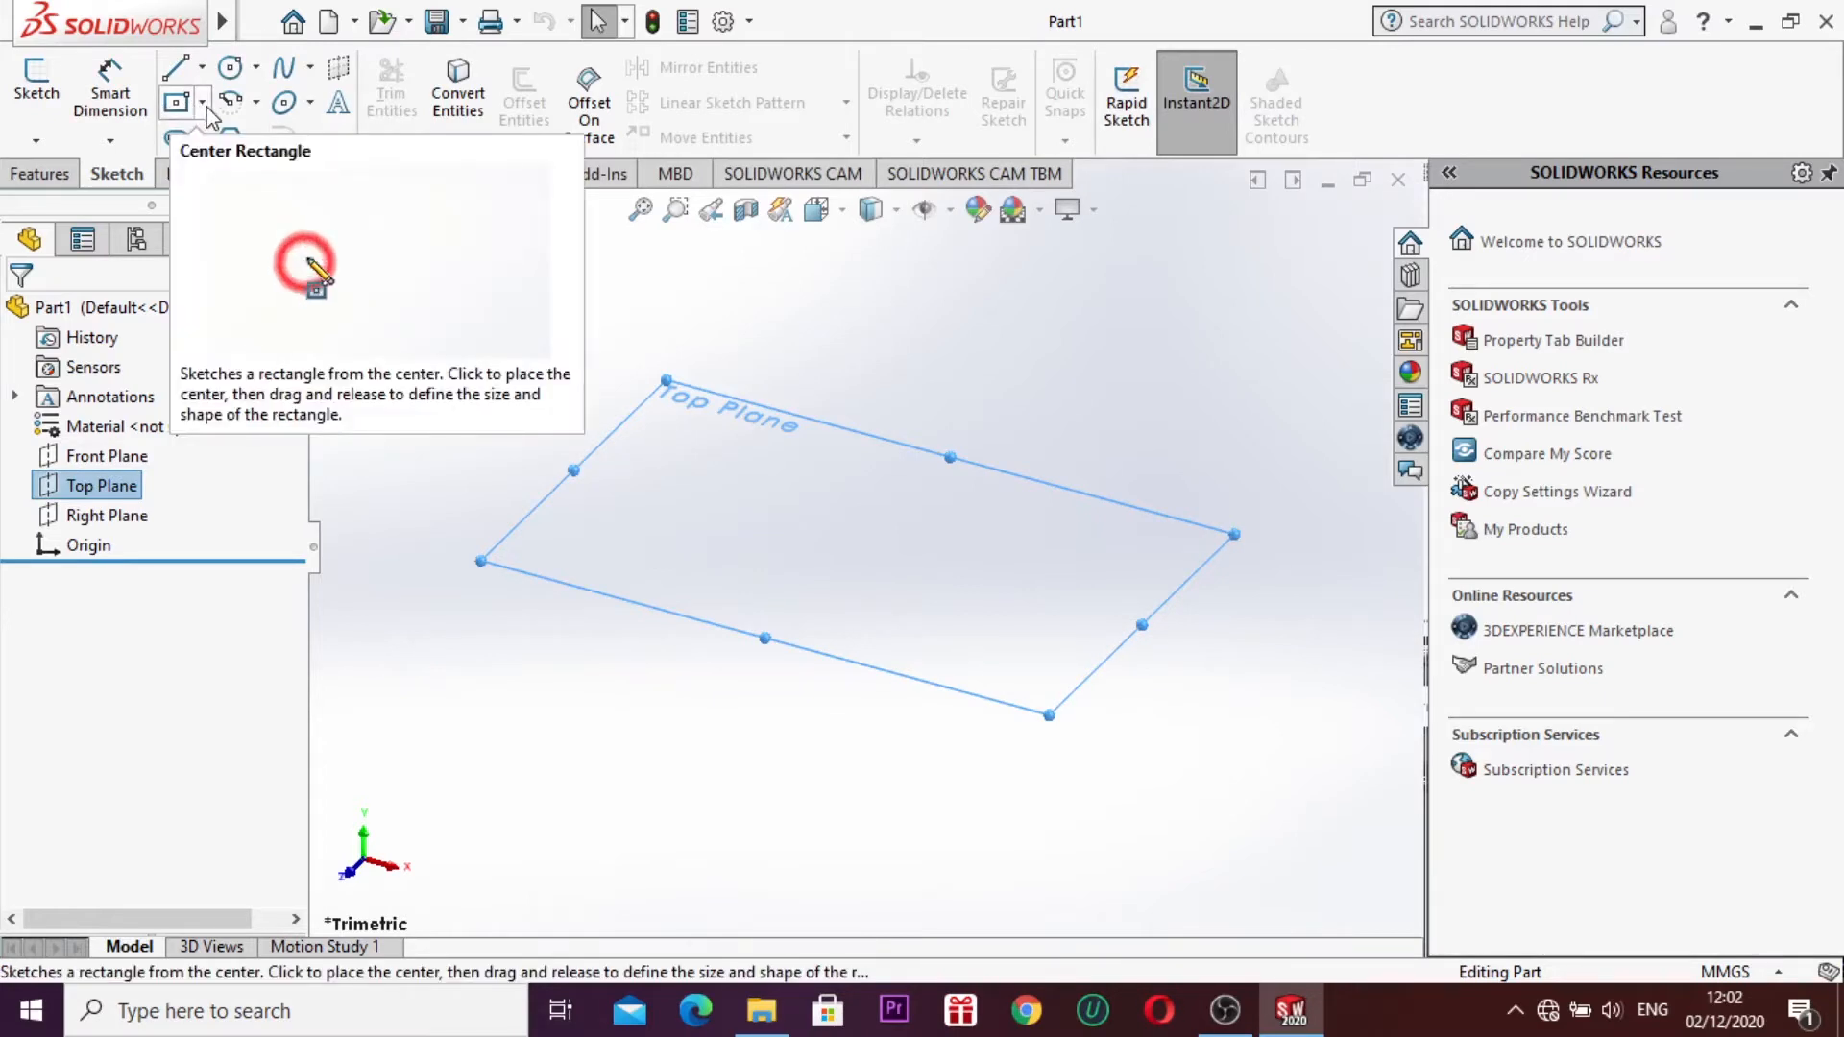
click(203, 102)
click(279, 169)
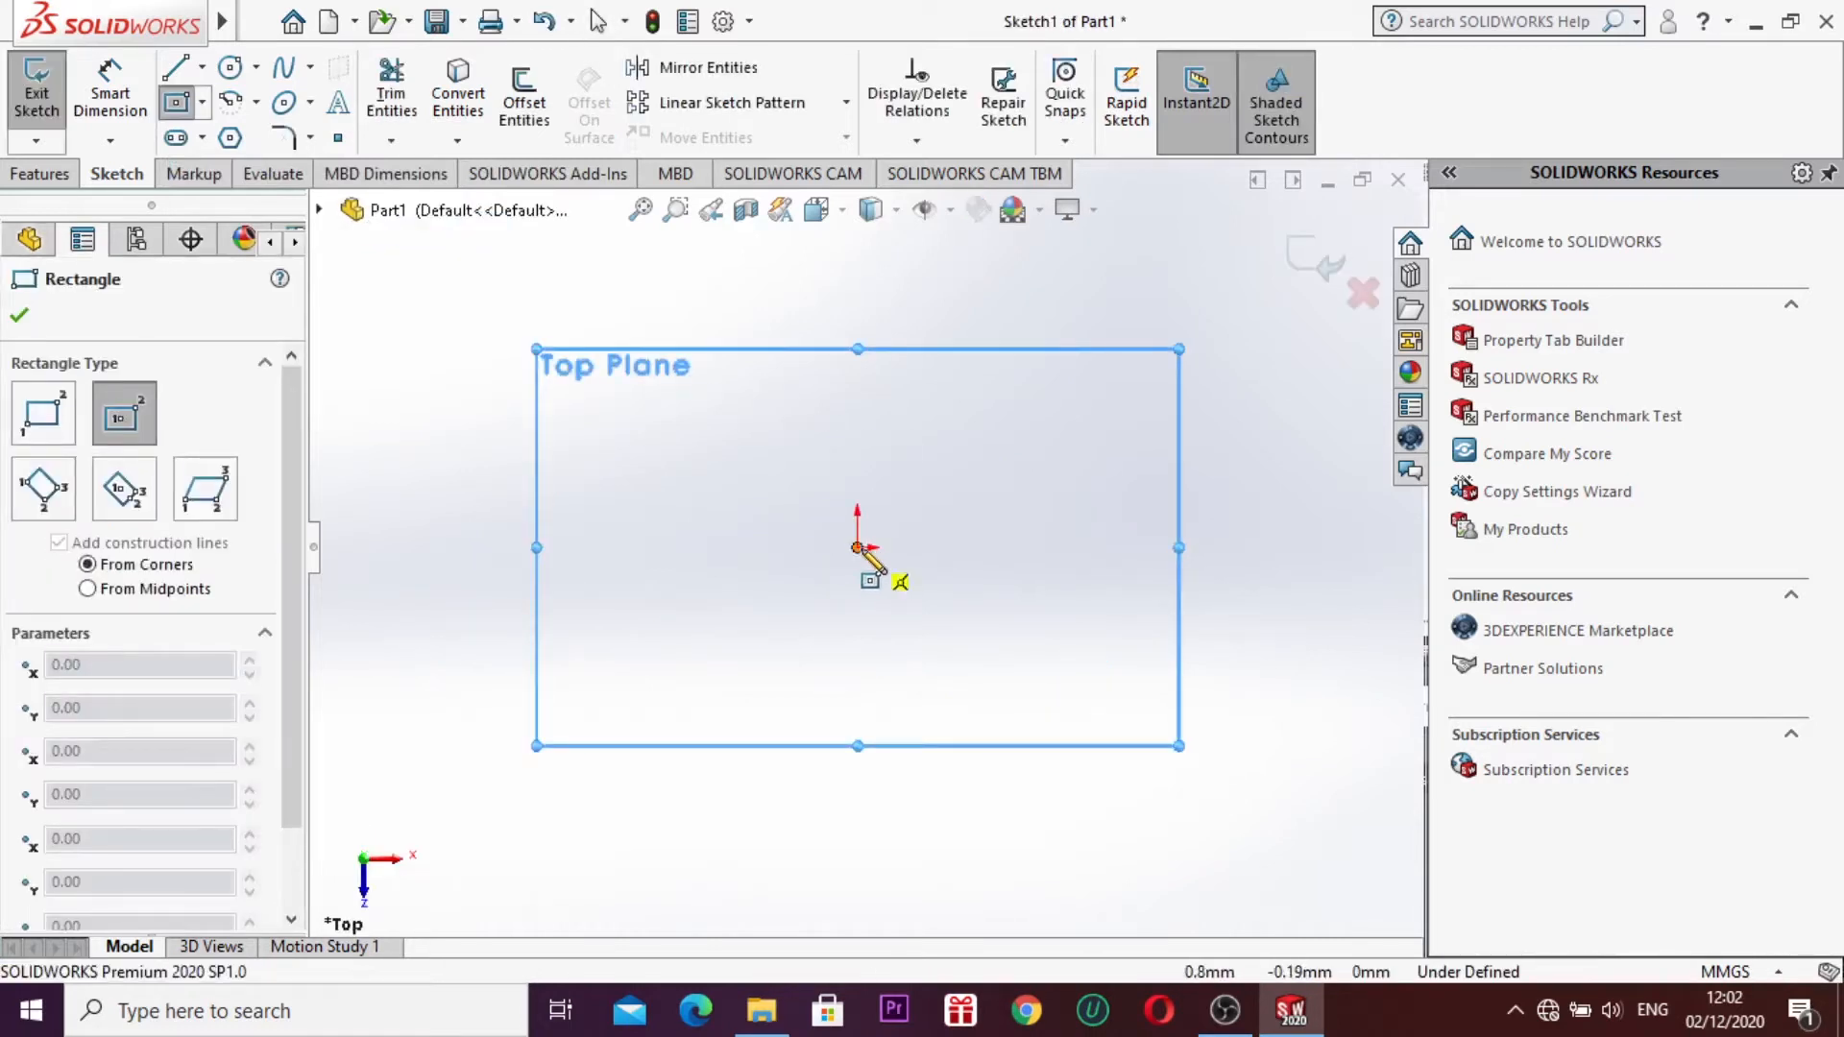
click(869, 550)
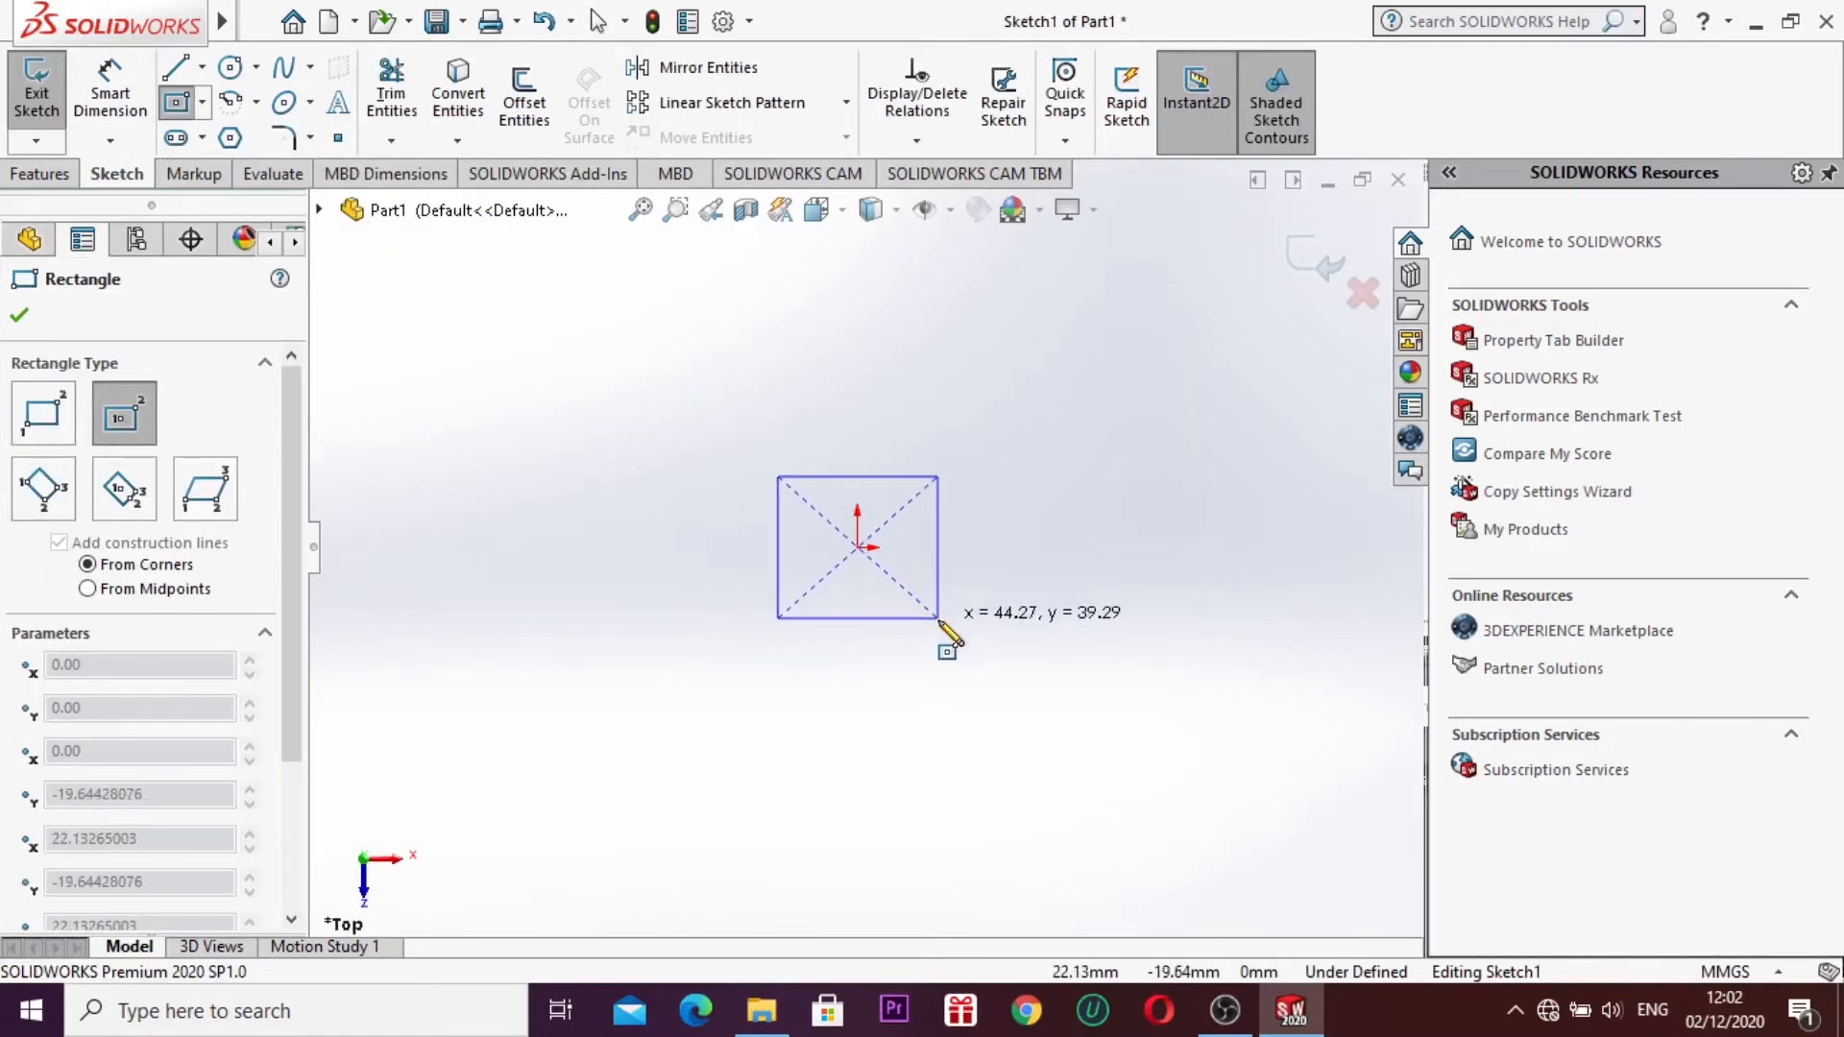
click(939, 618)
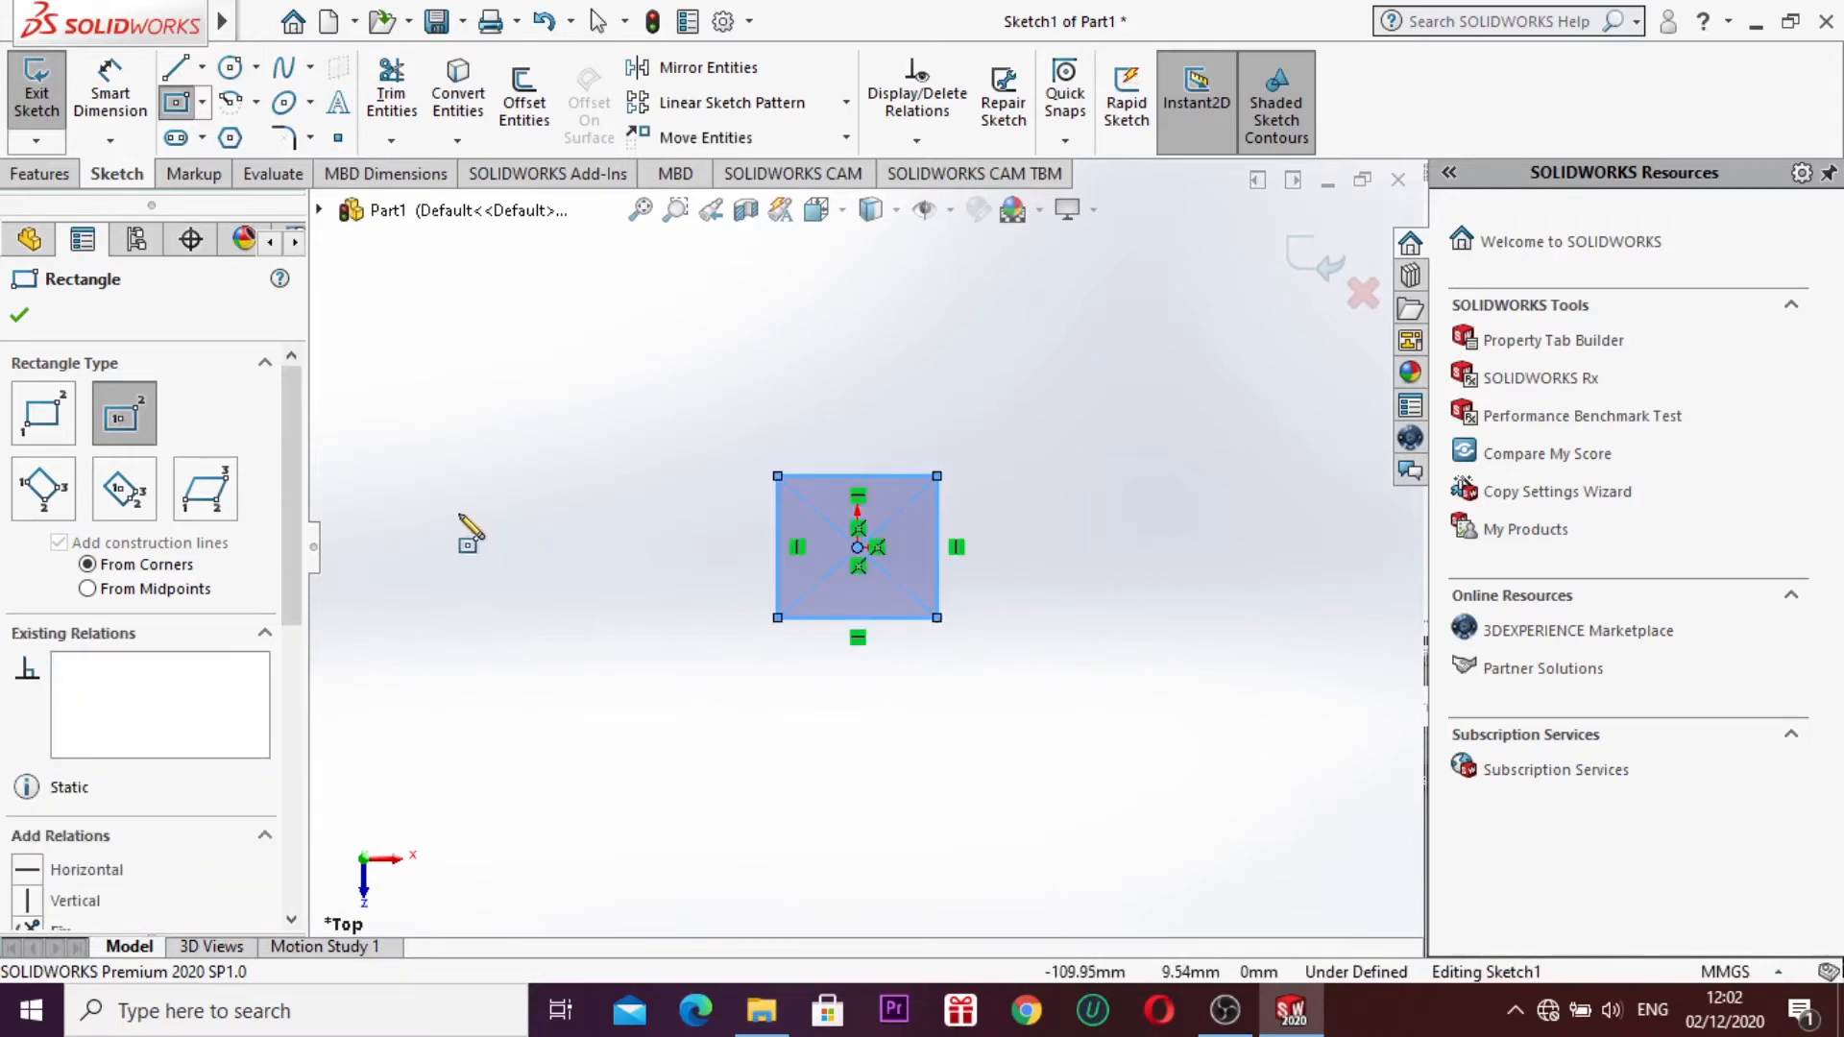
scroll(470, 530, down, 1)
scroll(458, 526, down, 1)
scroll(453, 530, up, 2)
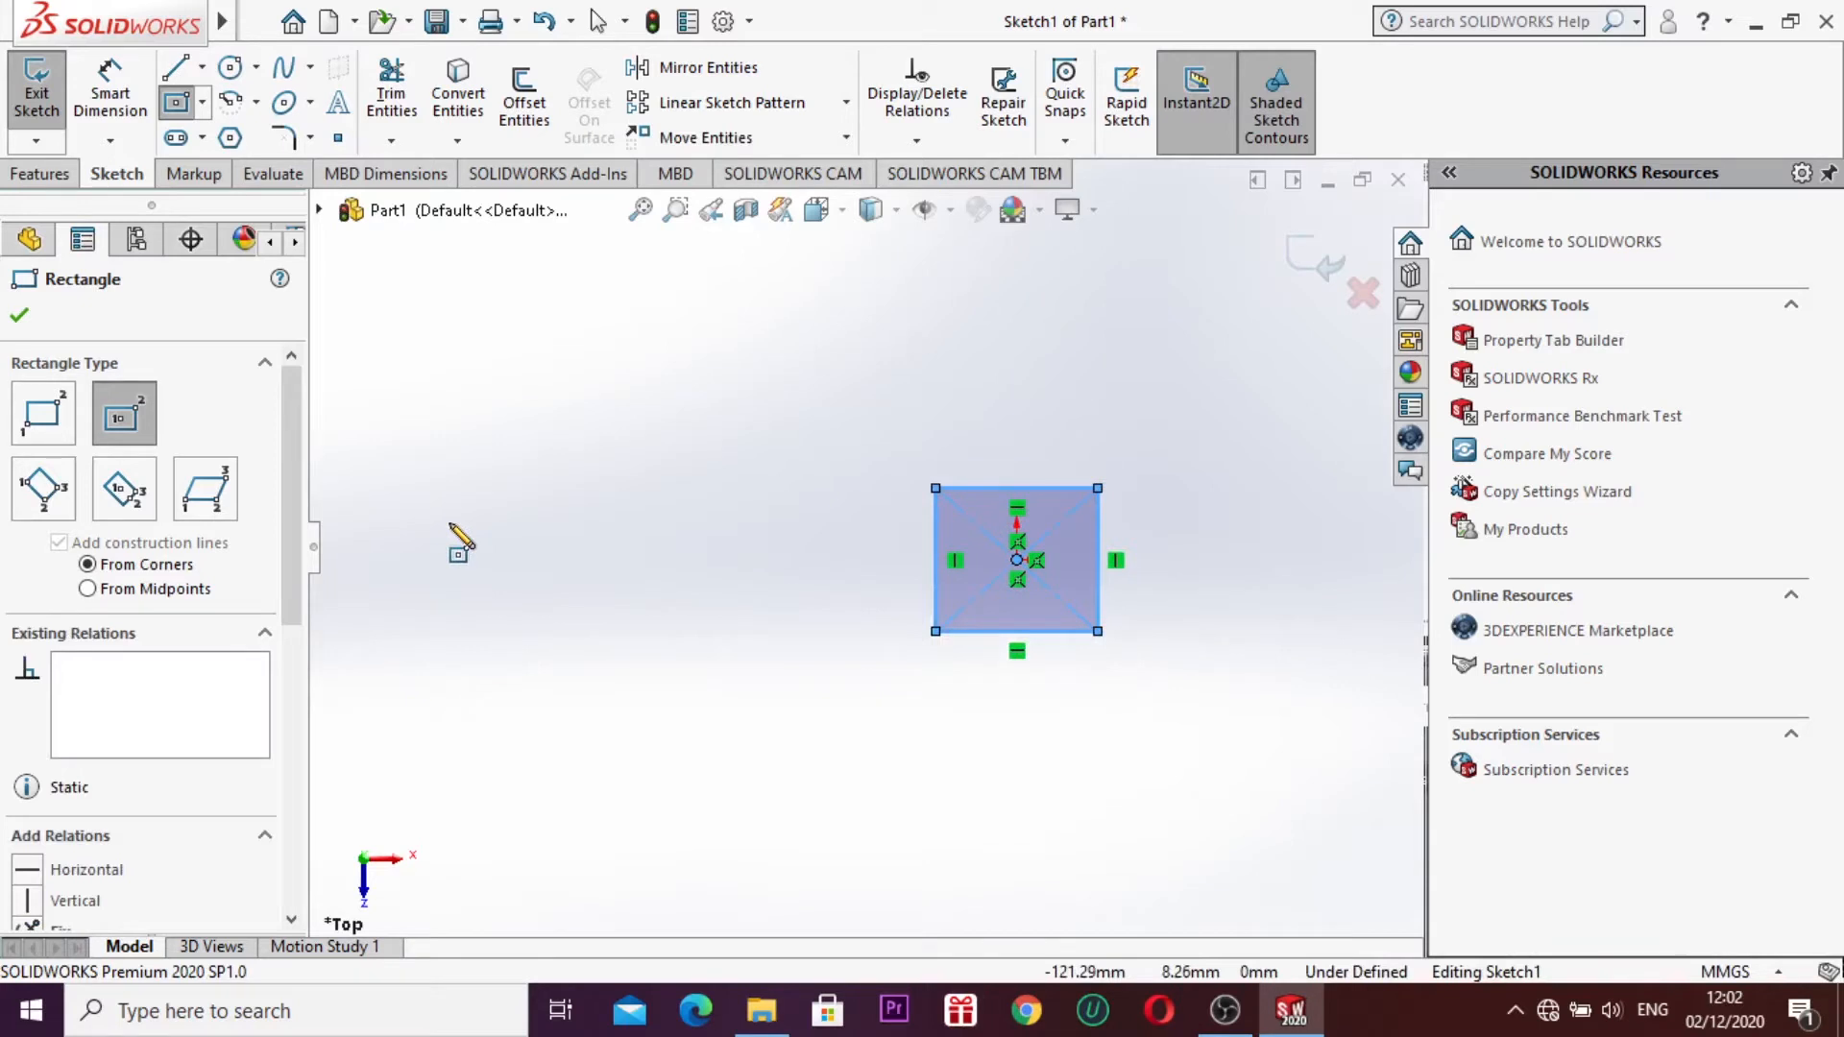
click(19, 316)
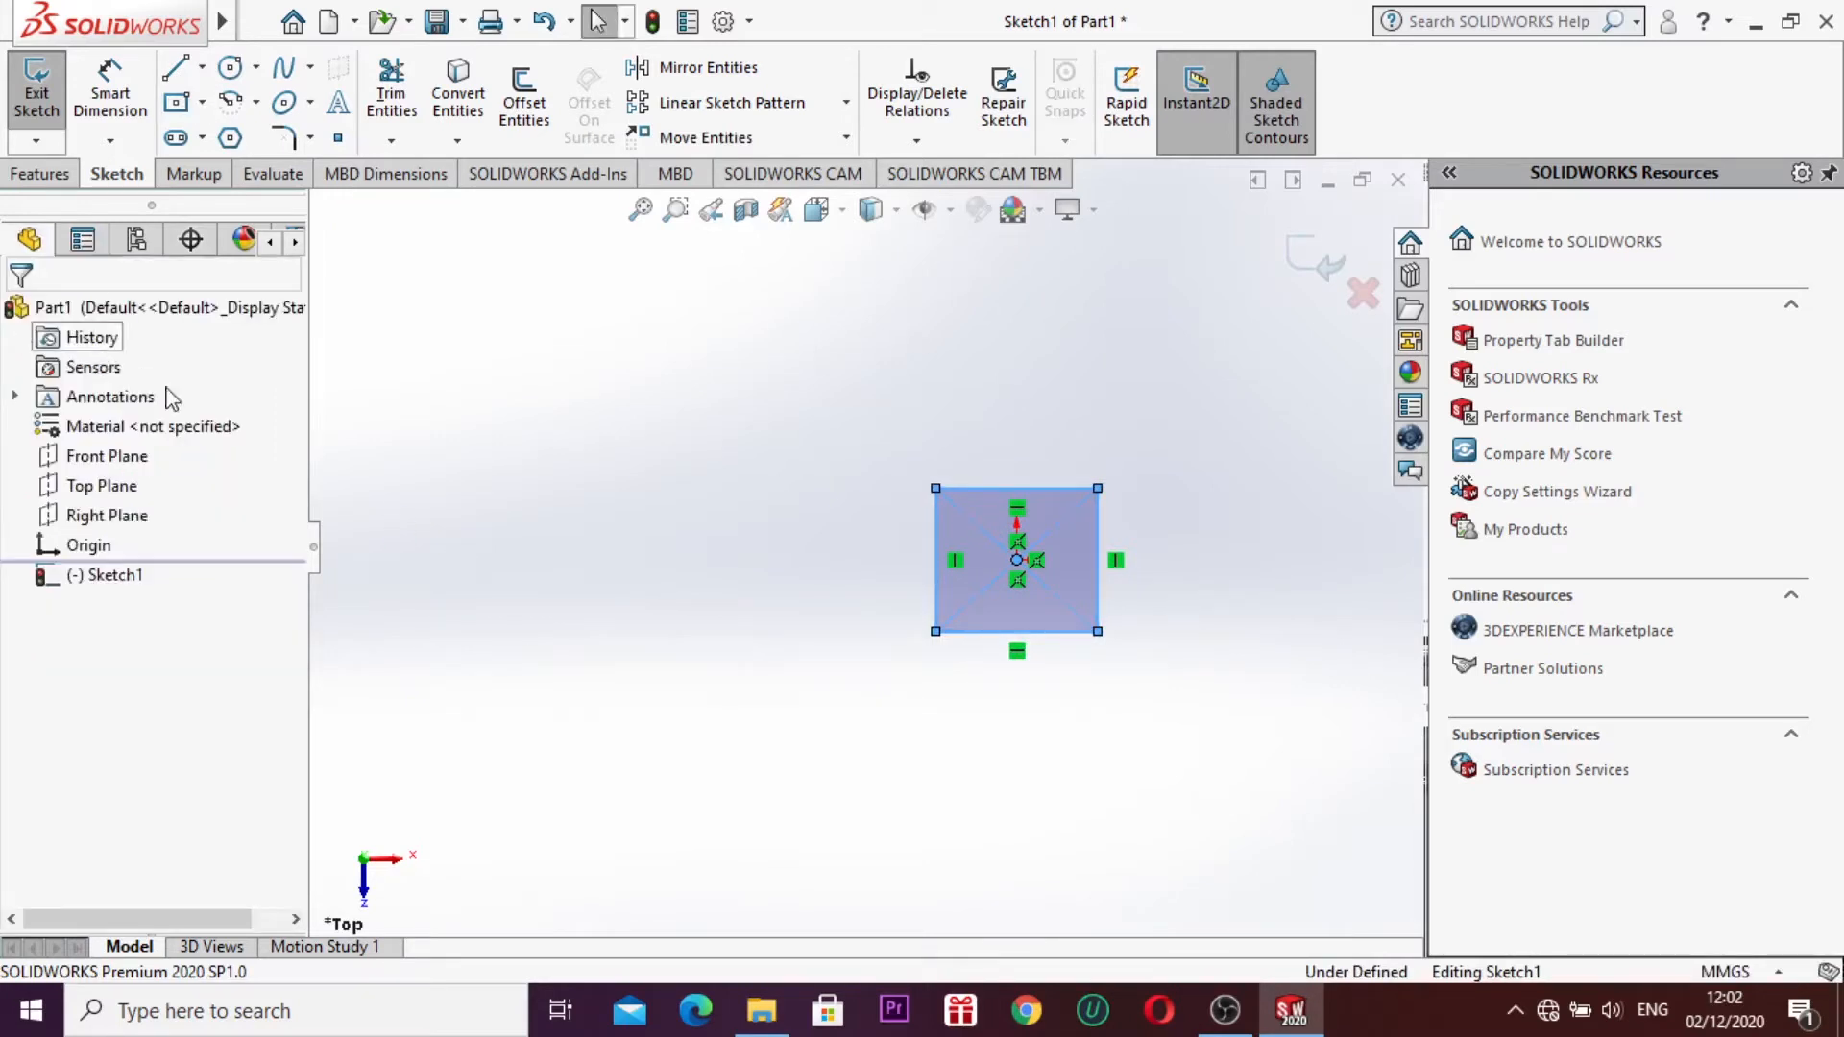
click(640, 209)
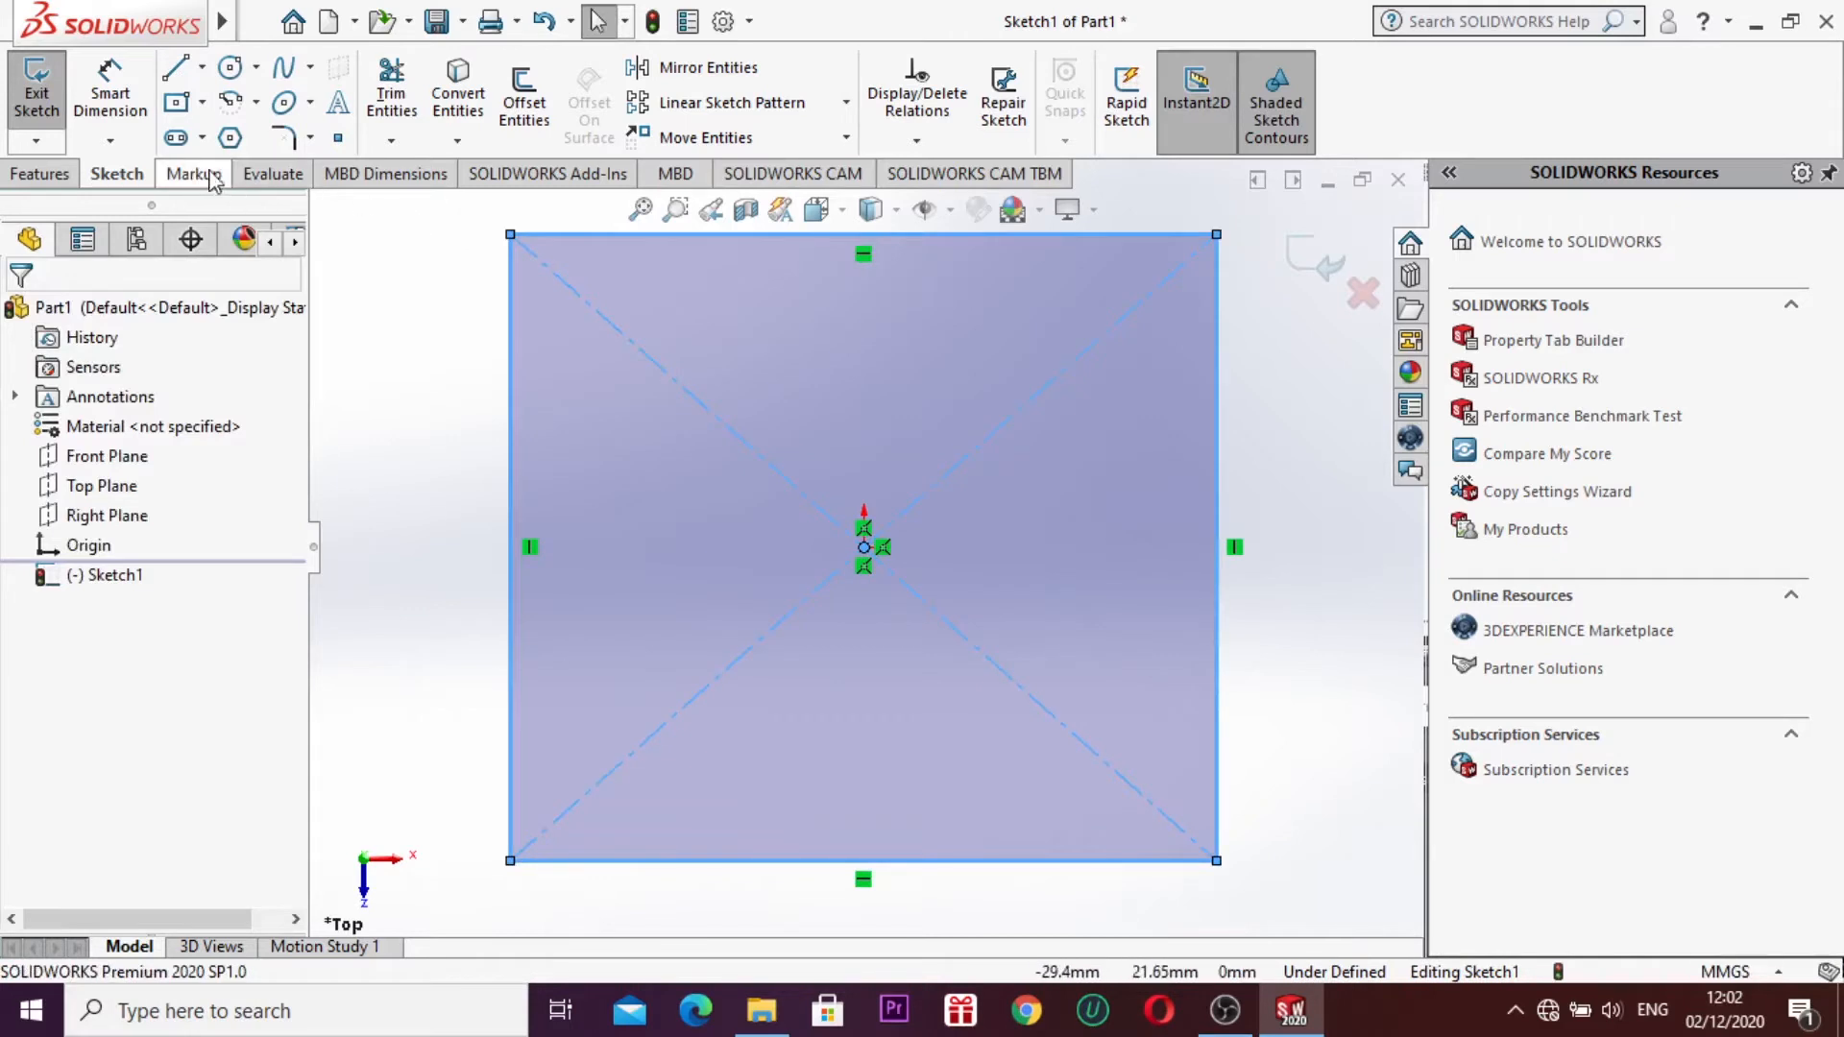
click(1316, 261)
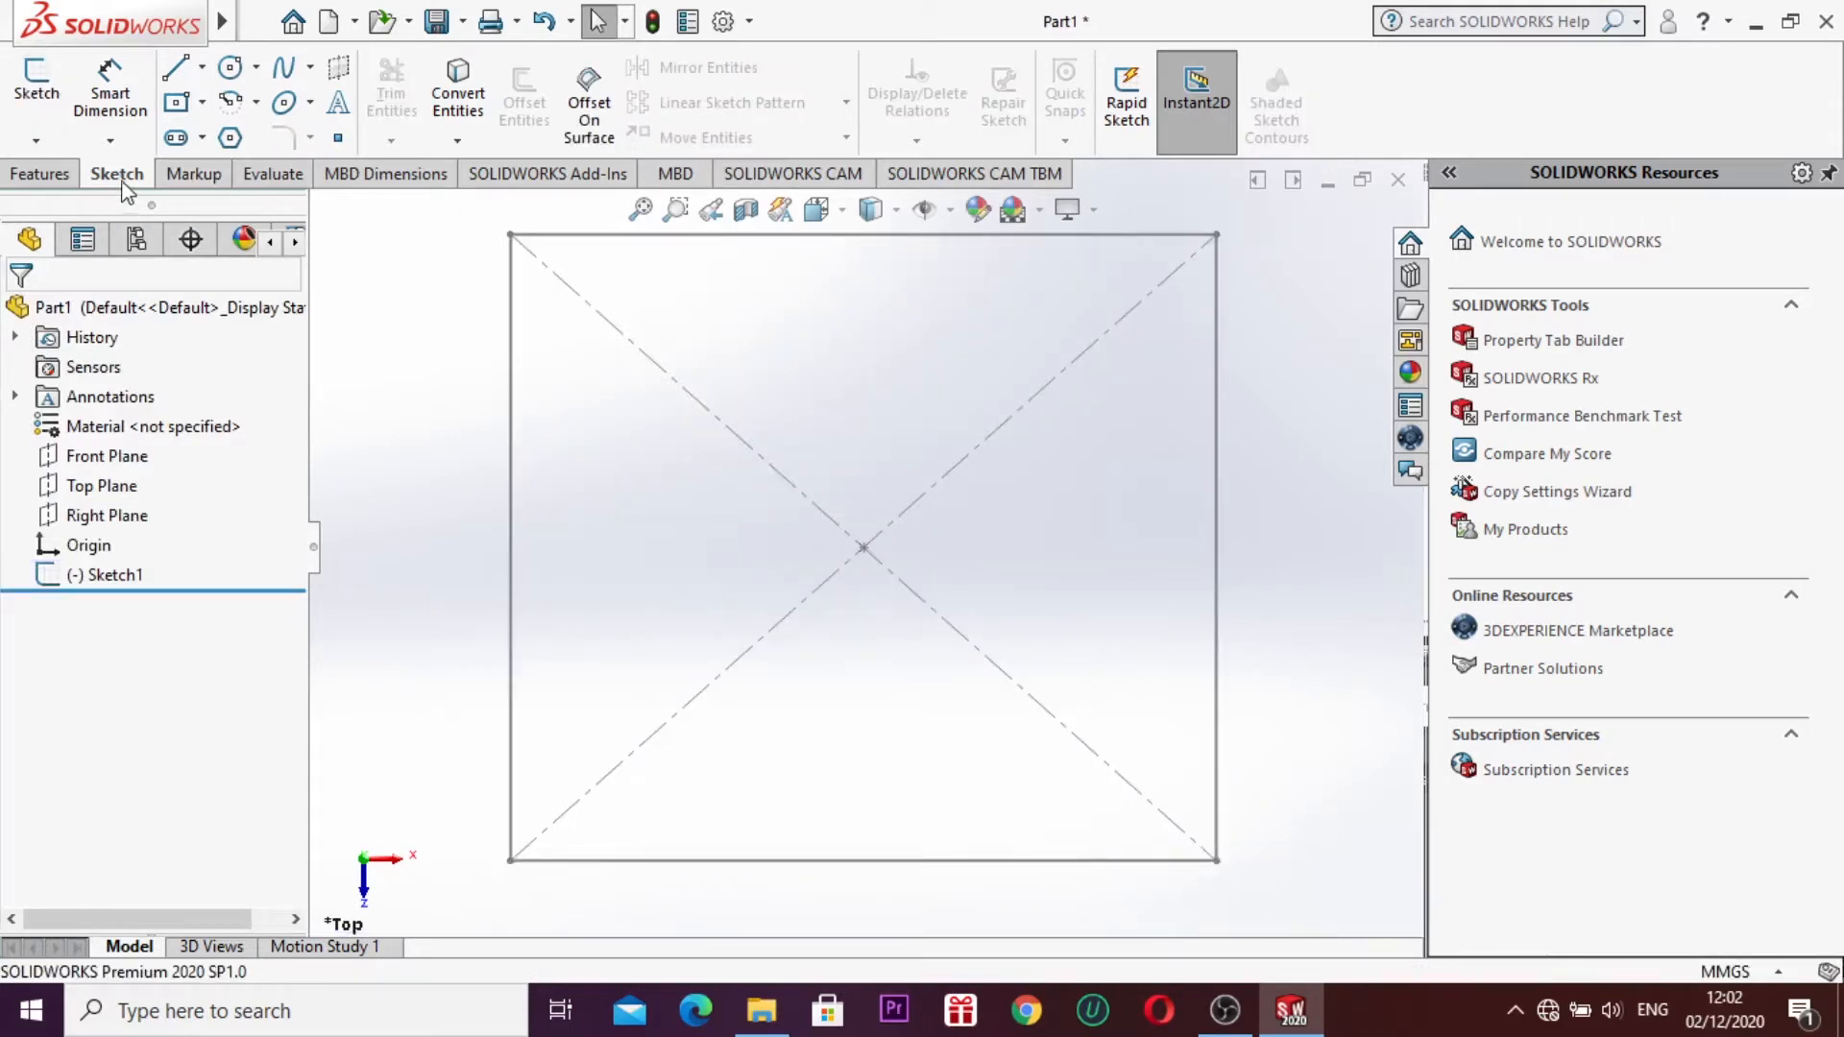
Step: Extrude the rectangle sketch into a solid block with a blind depth of 50 mm
click(53, 174)
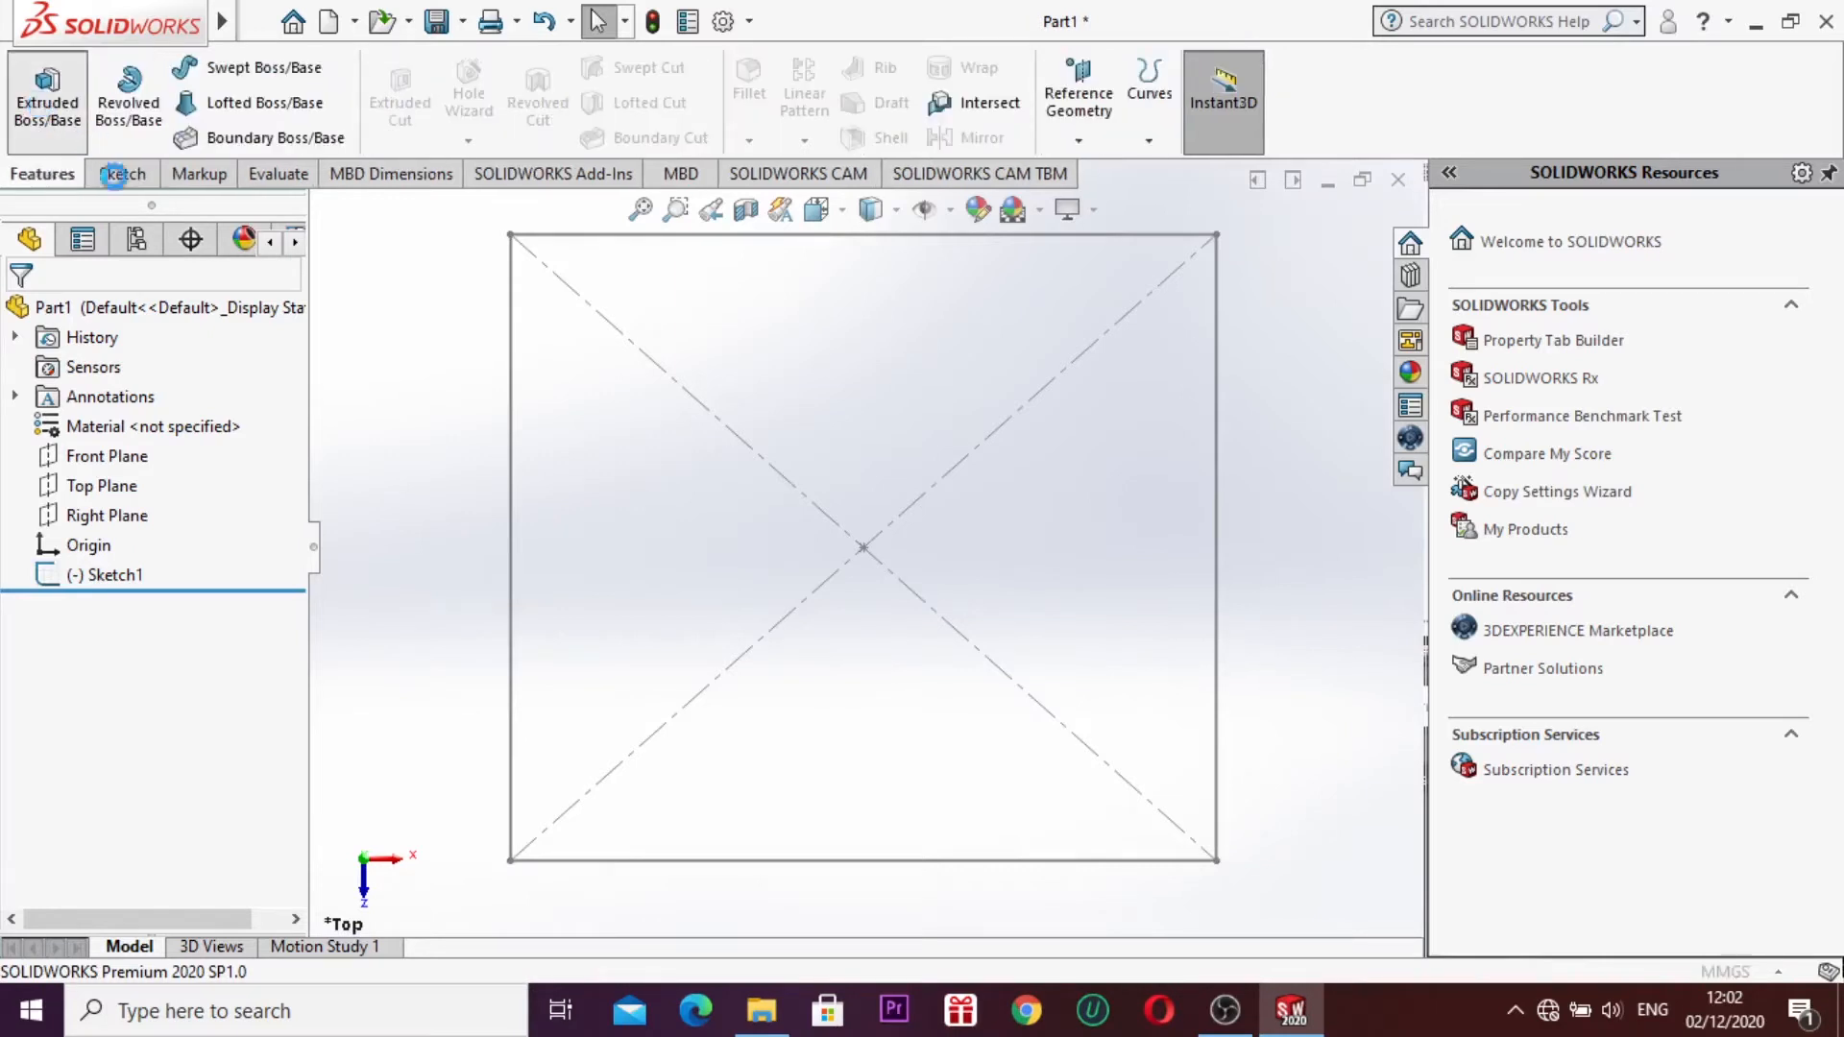
click(44, 106)
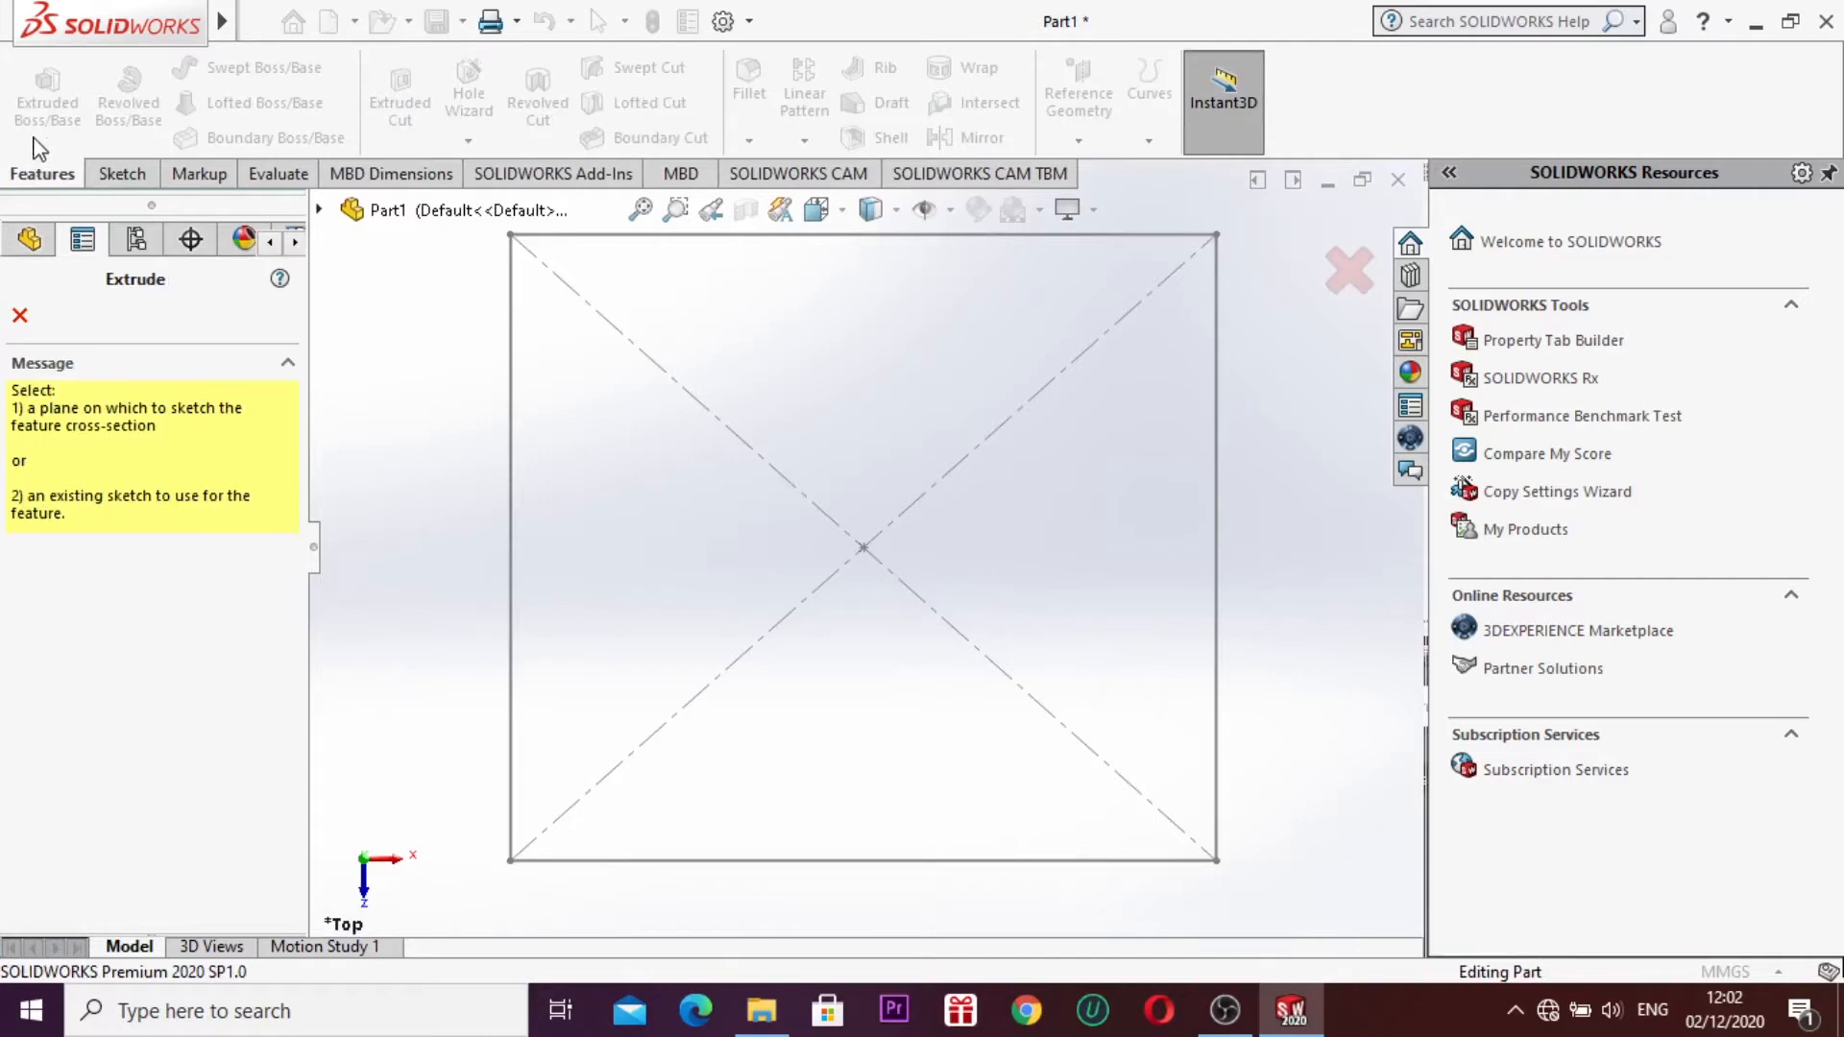
click(857, 550)
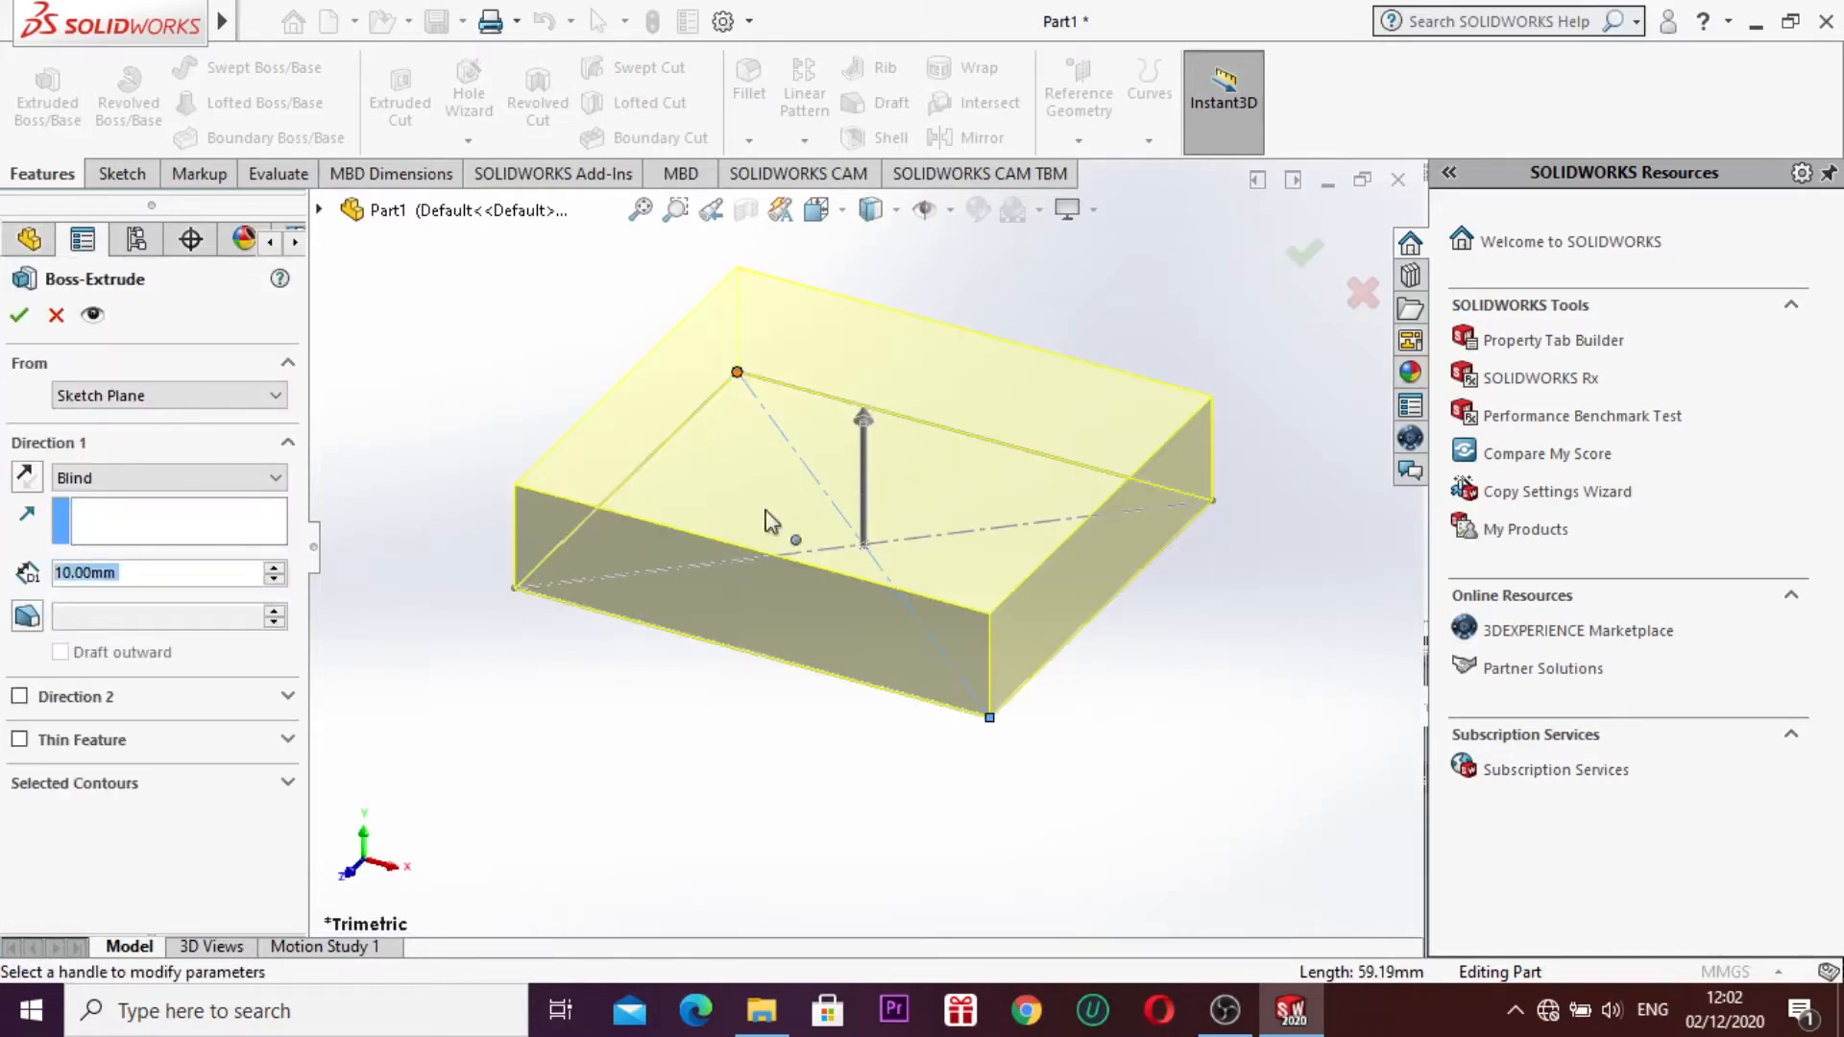
text(50)
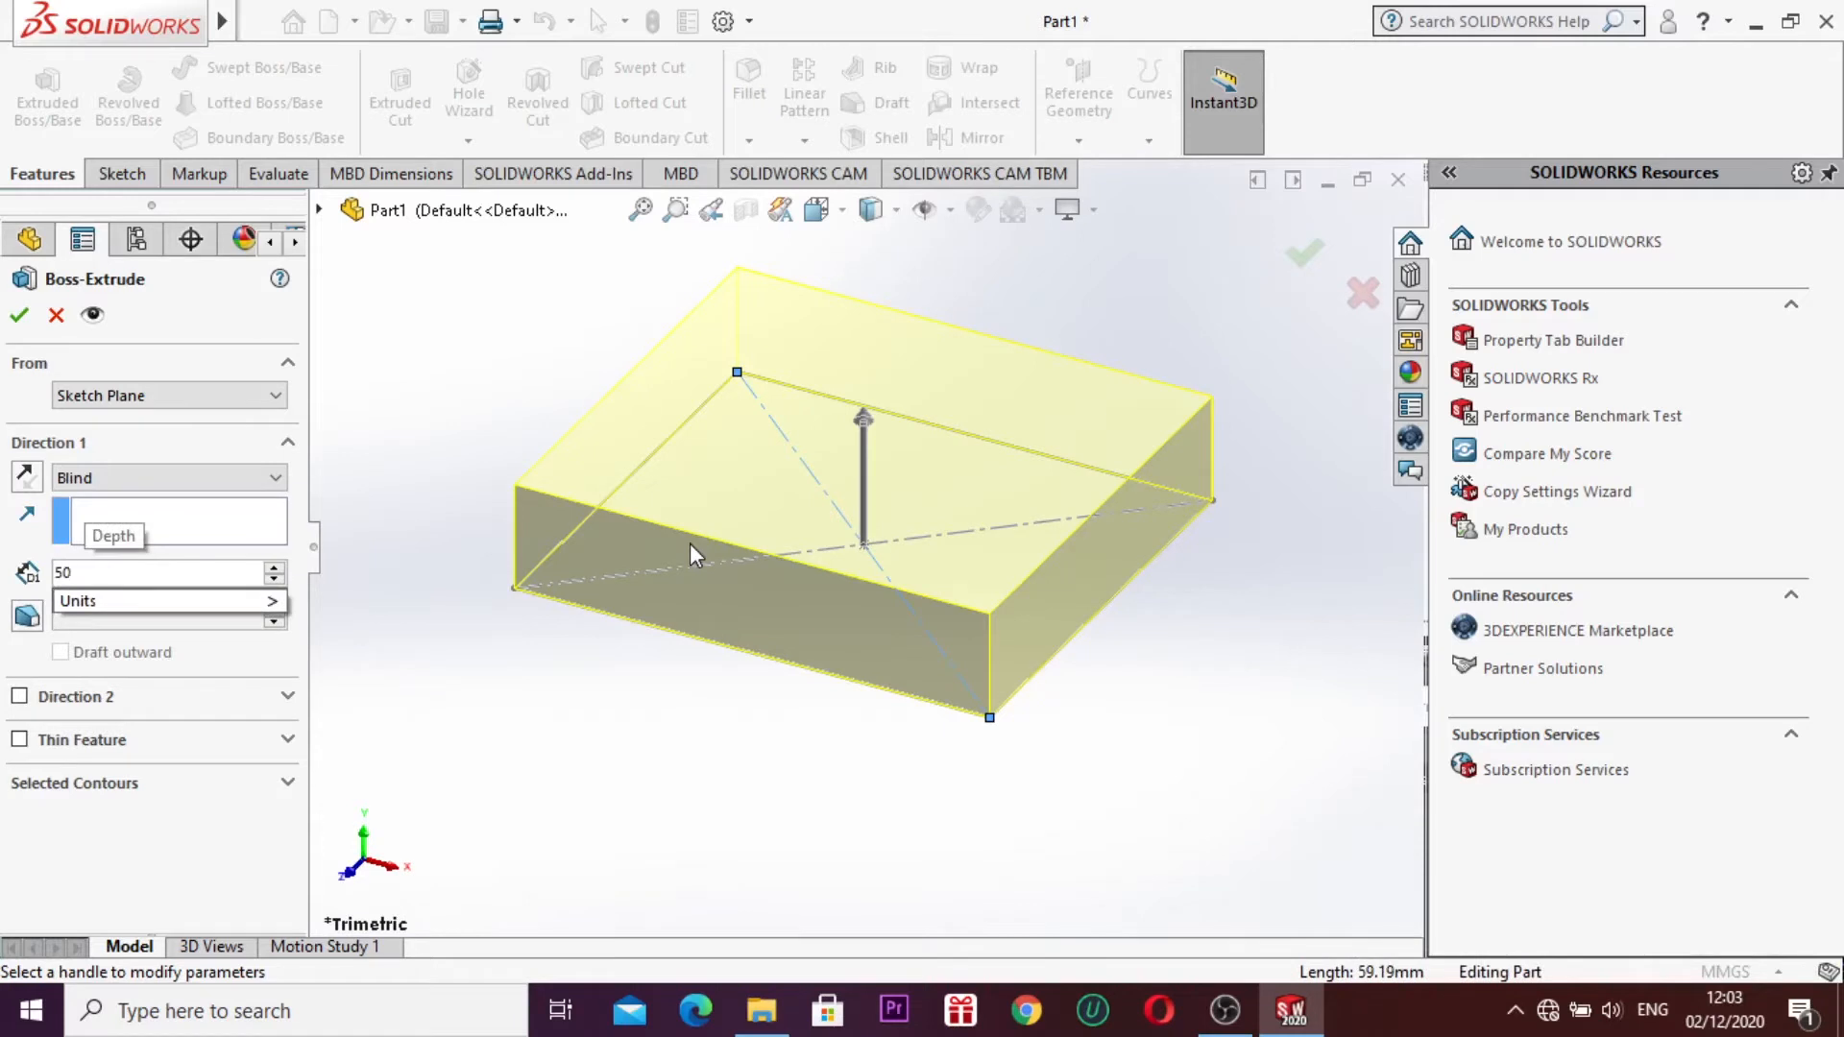
key(Return)
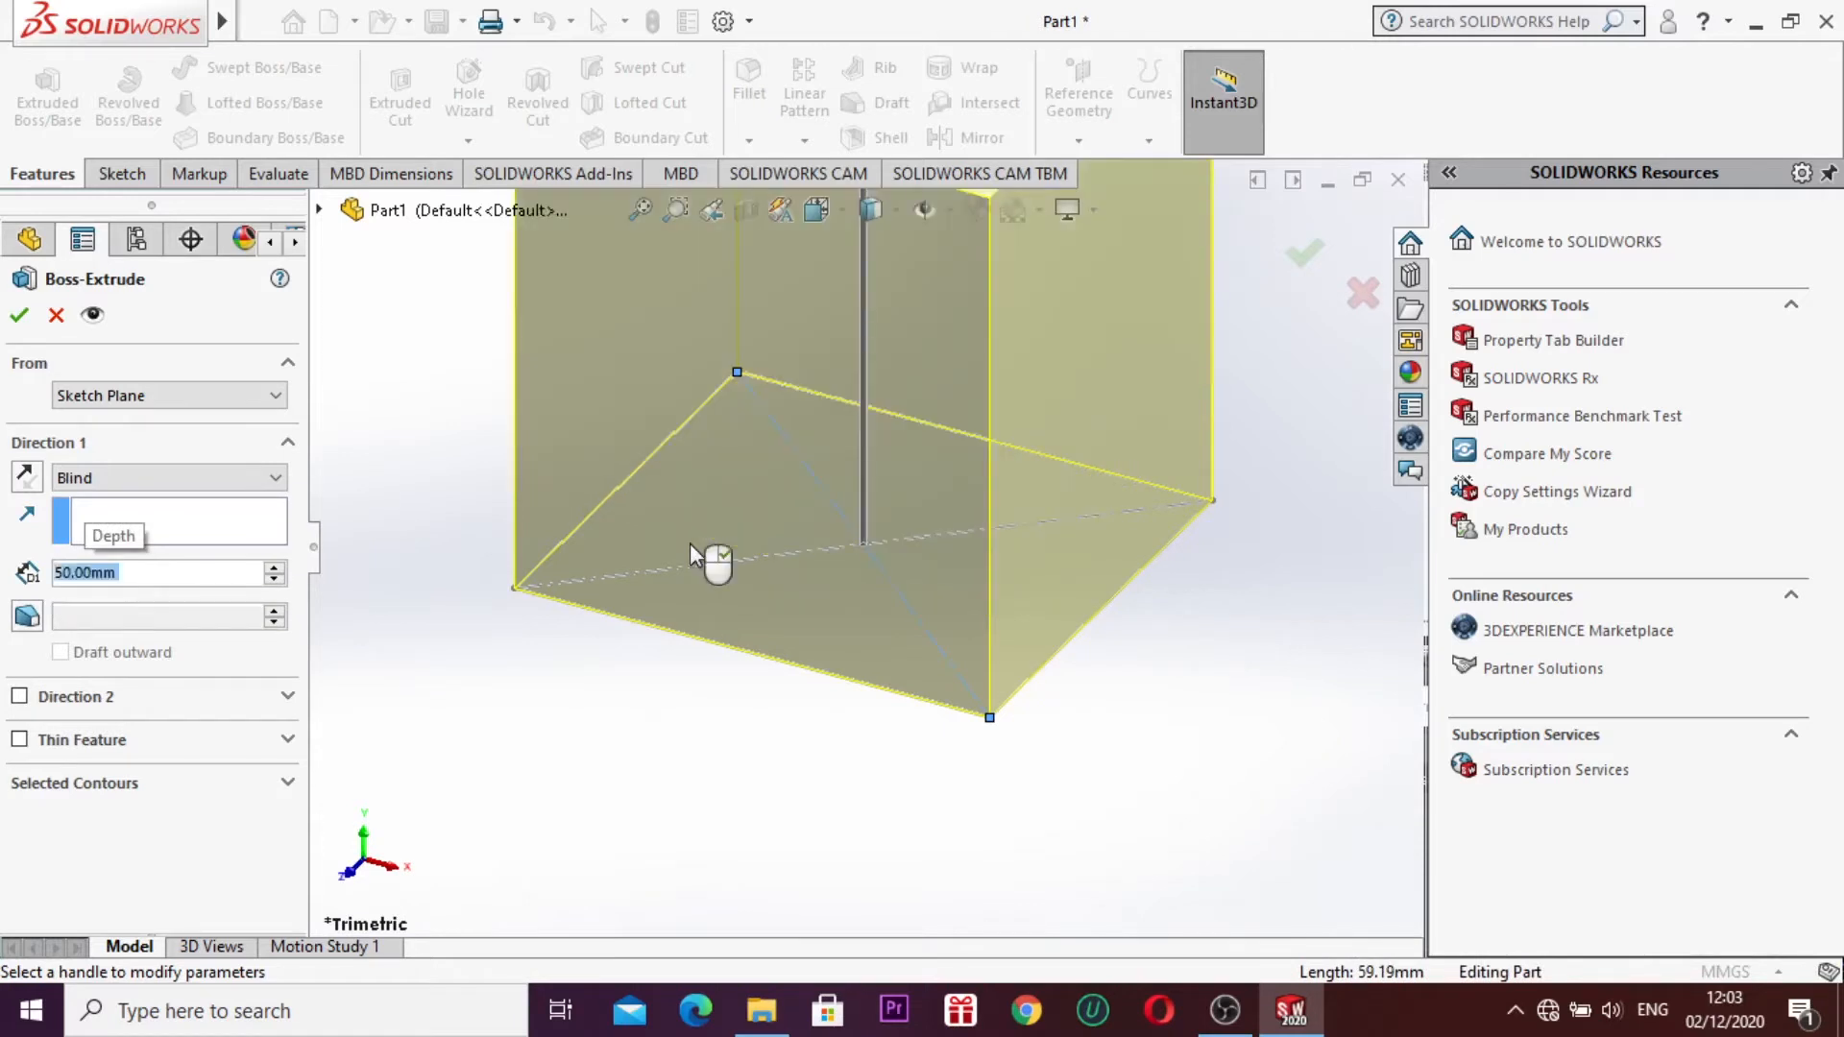
scroll(724, 580, up, 3)
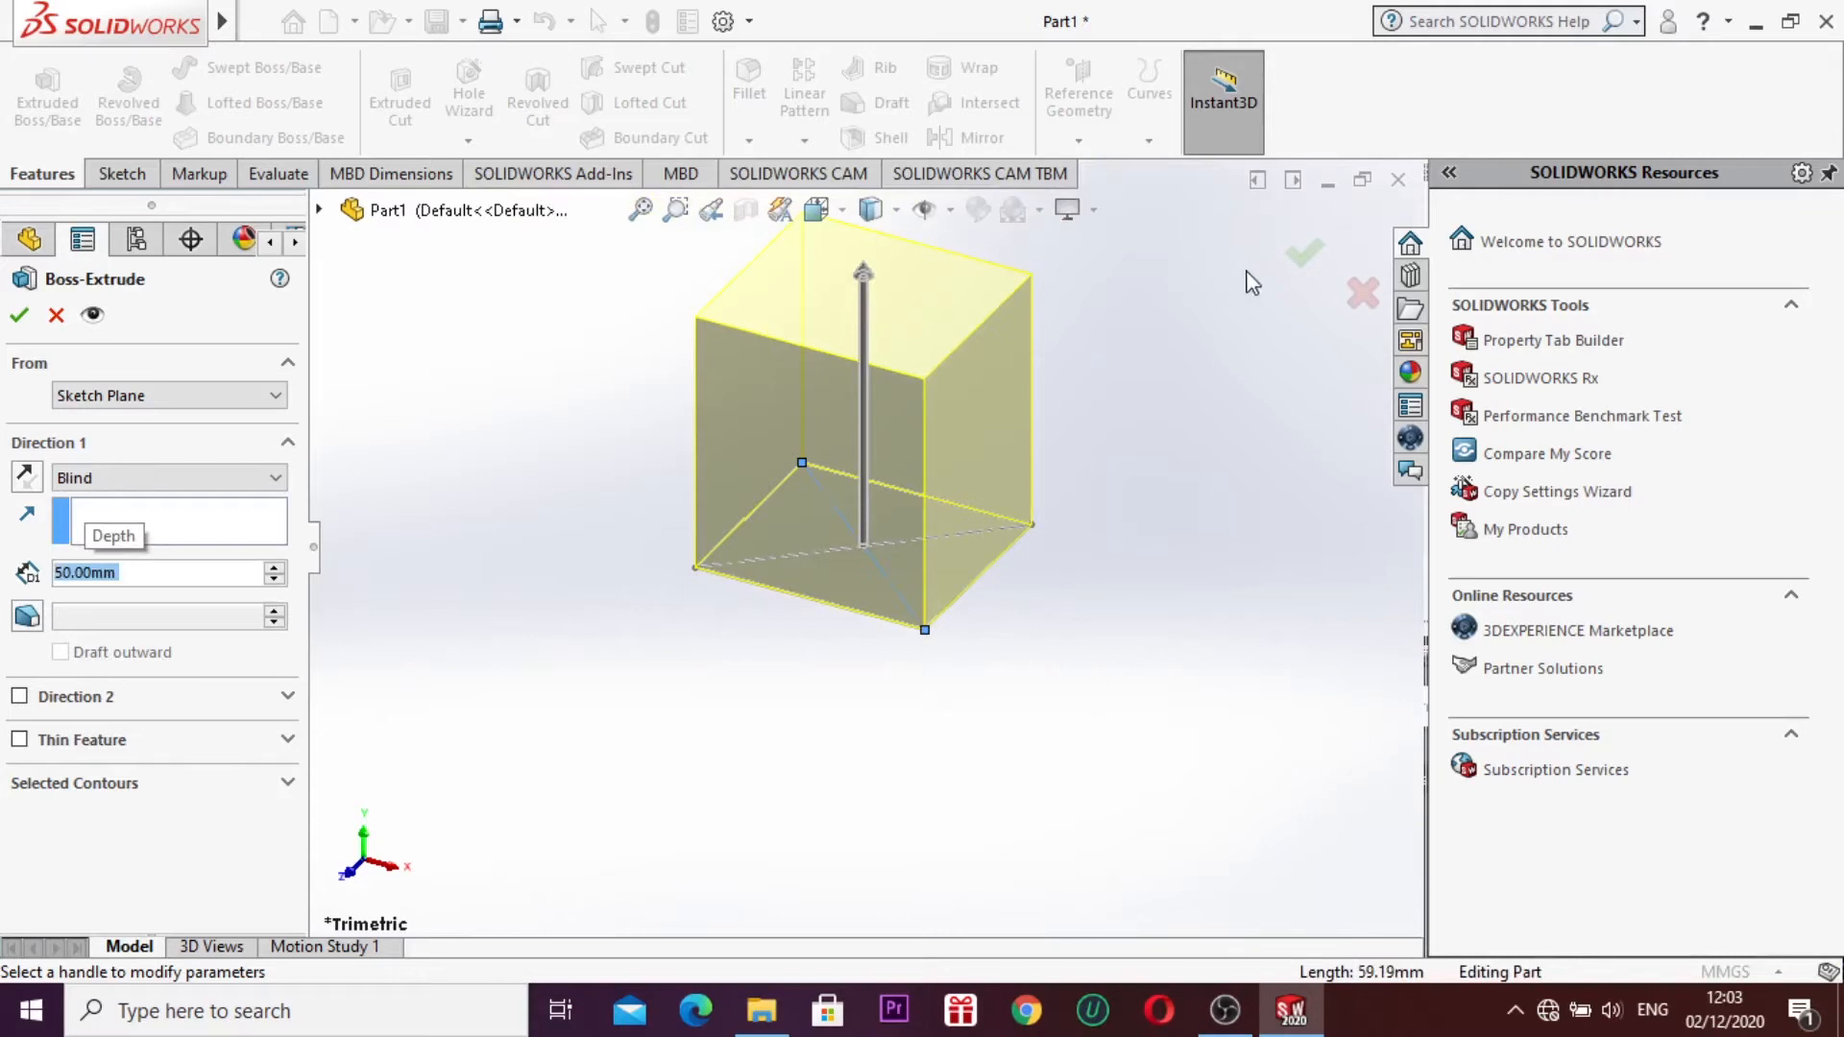
click(19, 315)
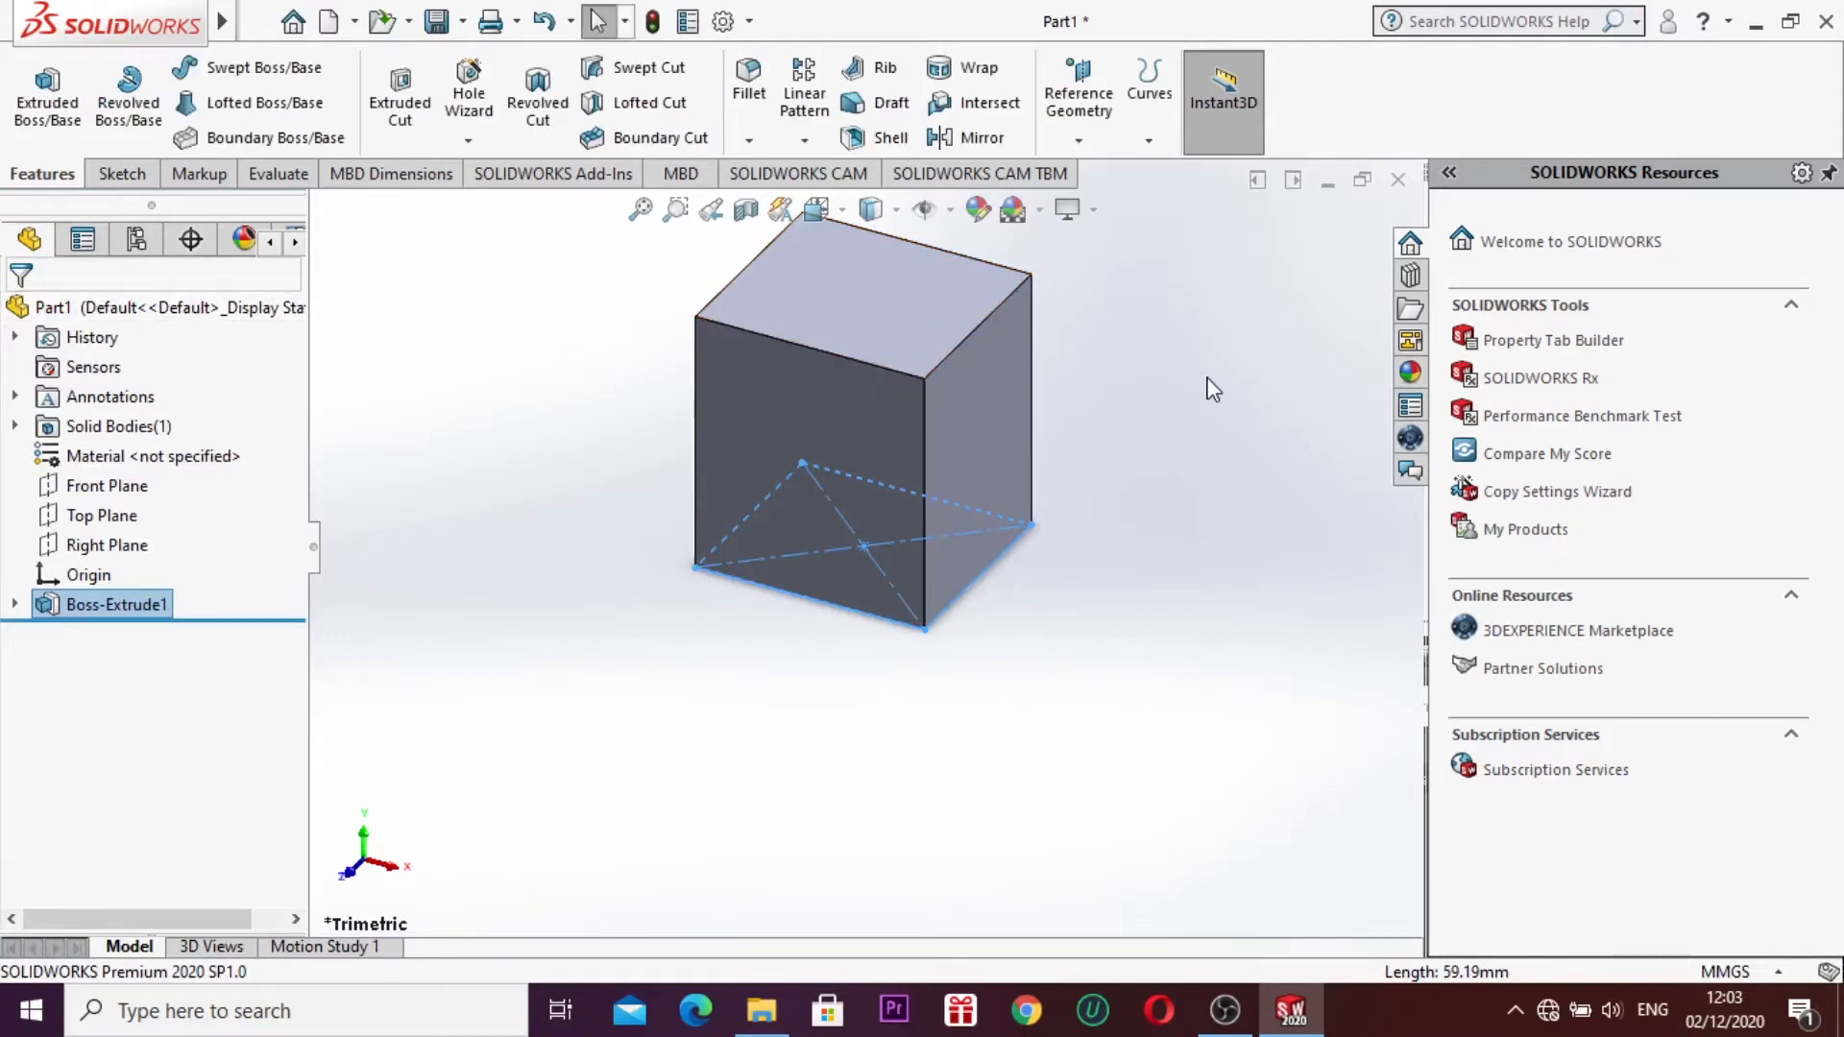
Step: Sketch a circle centered on the origin on the block's top face, keeping it within the edges, and exit the sketch
key(ctrl+5)
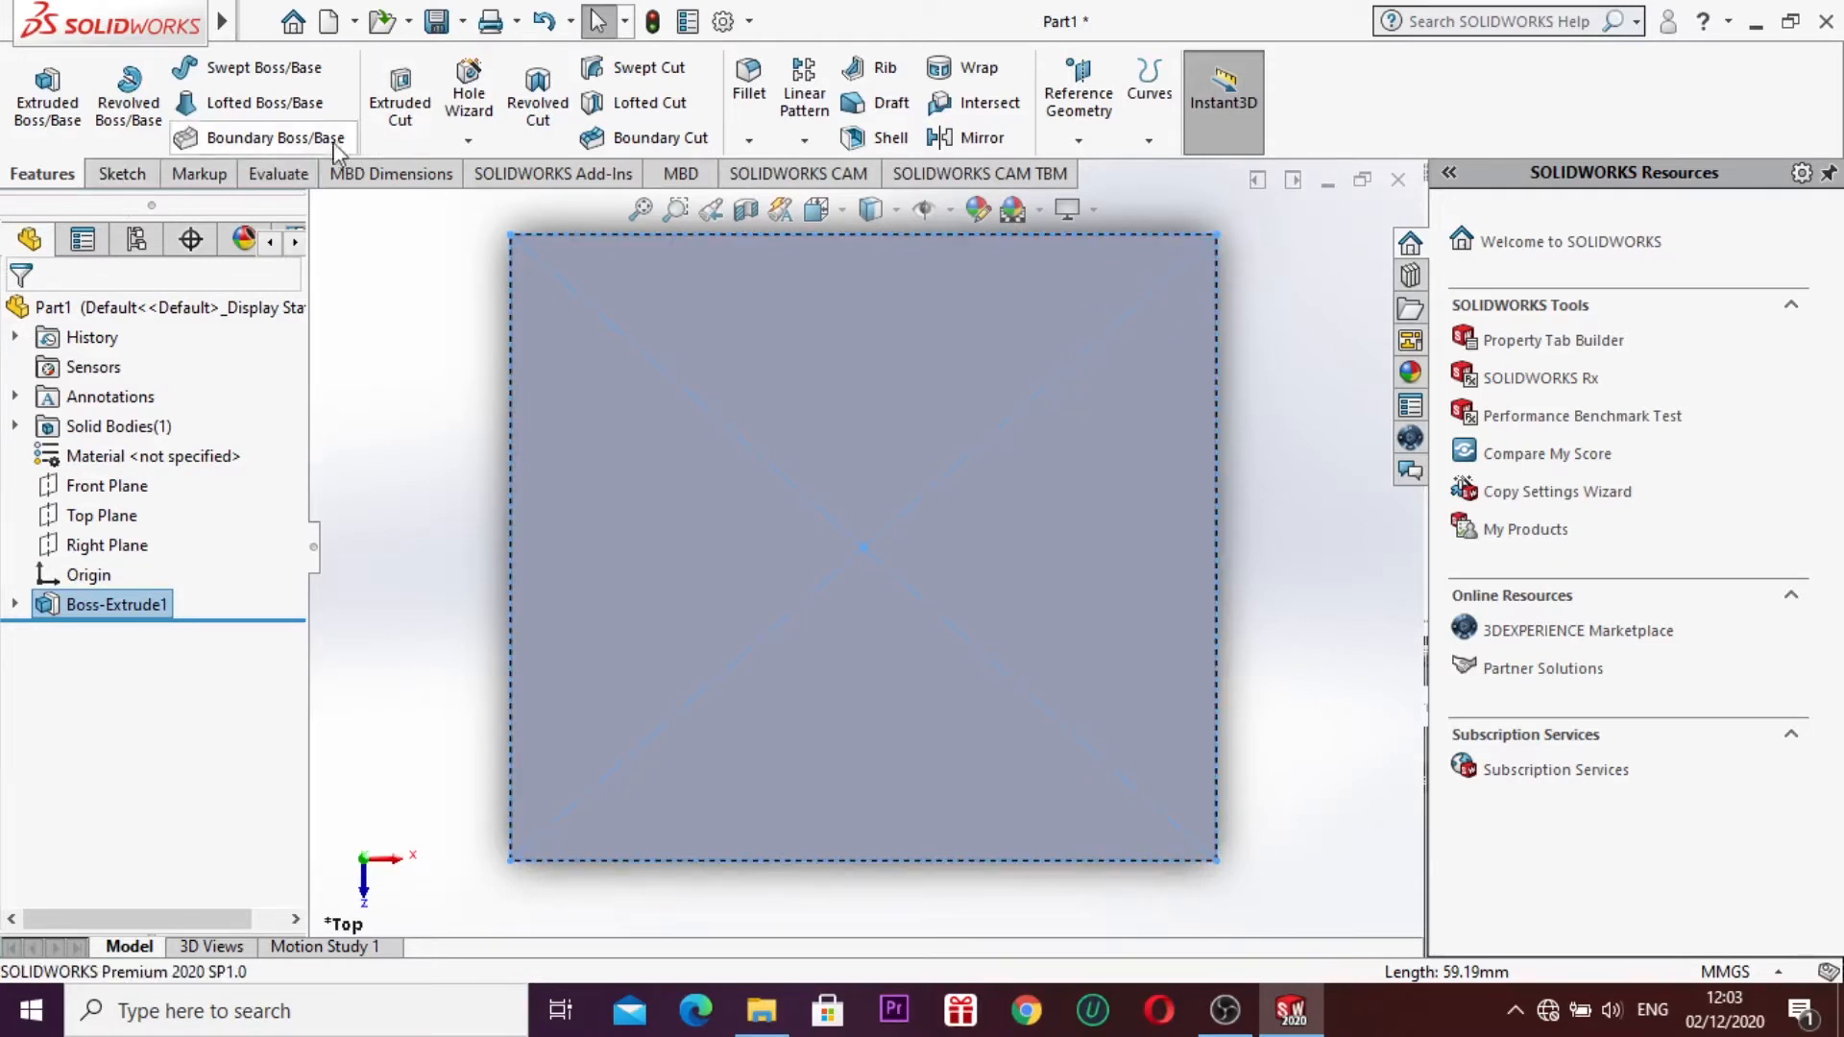
click(121, 173)
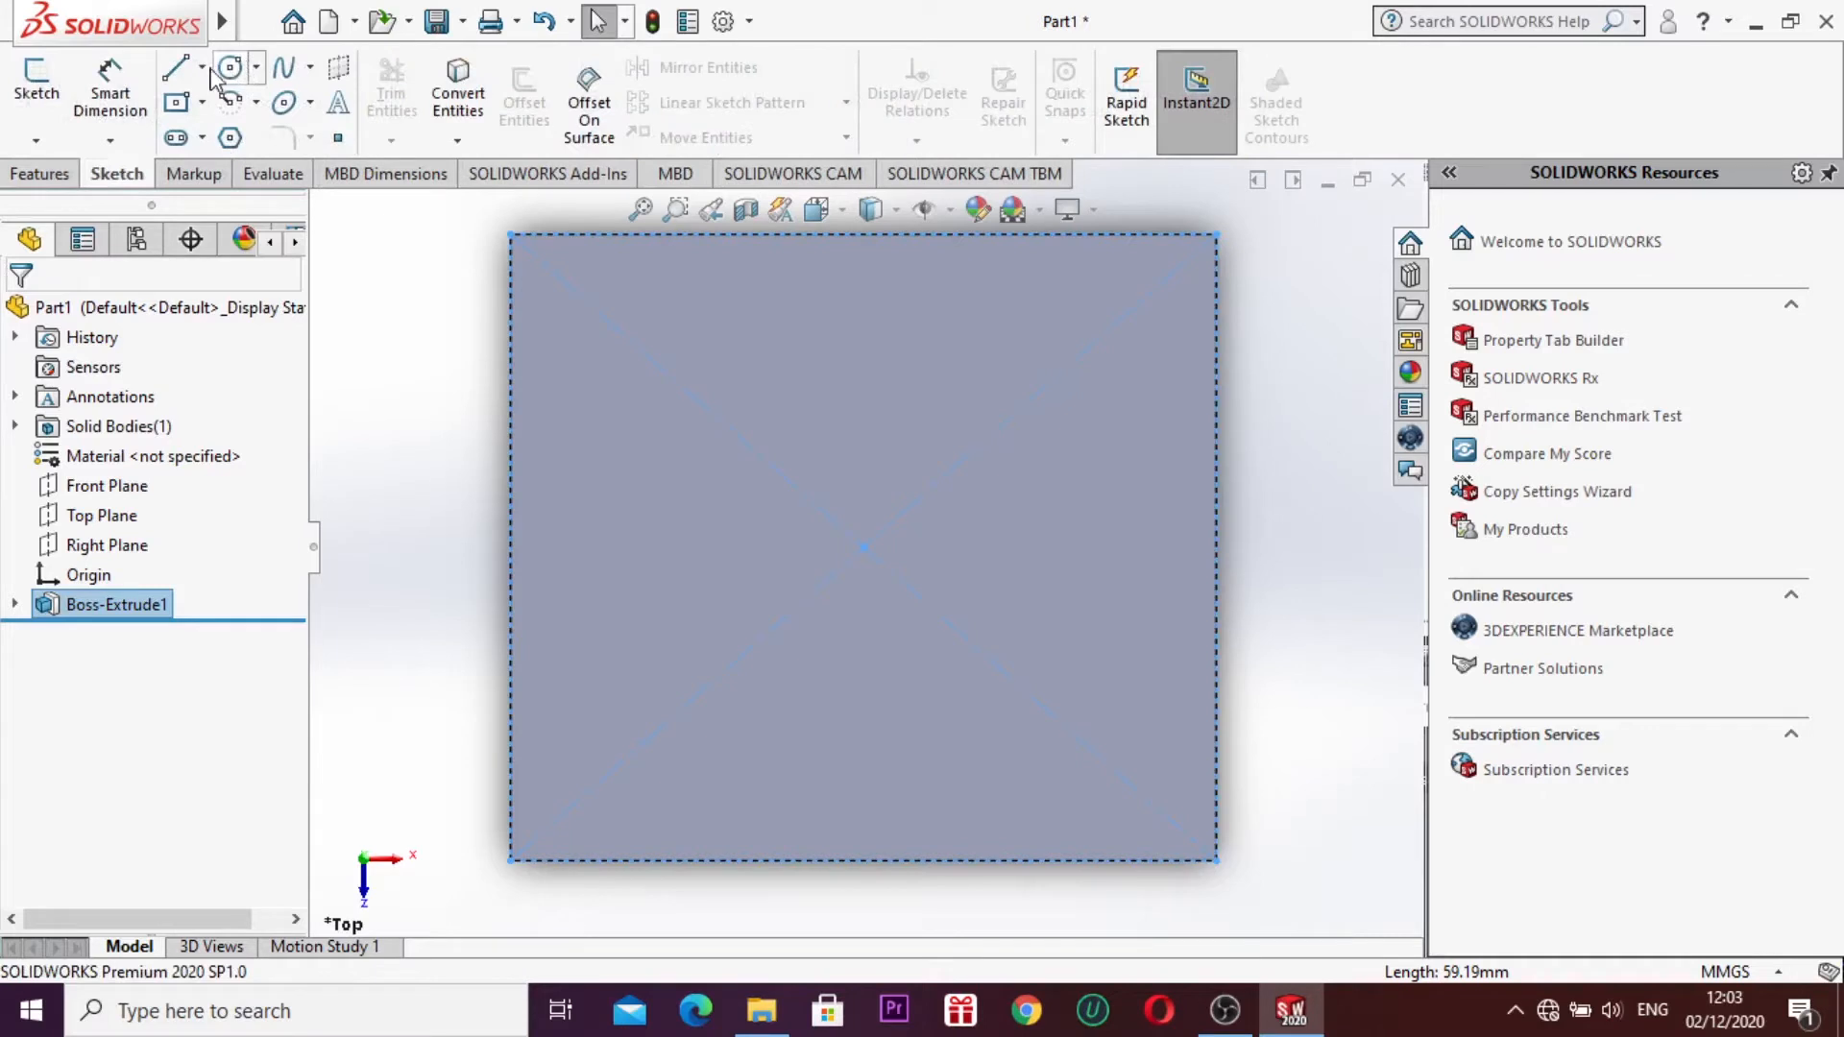
click(256, 67)
click(279, 95)
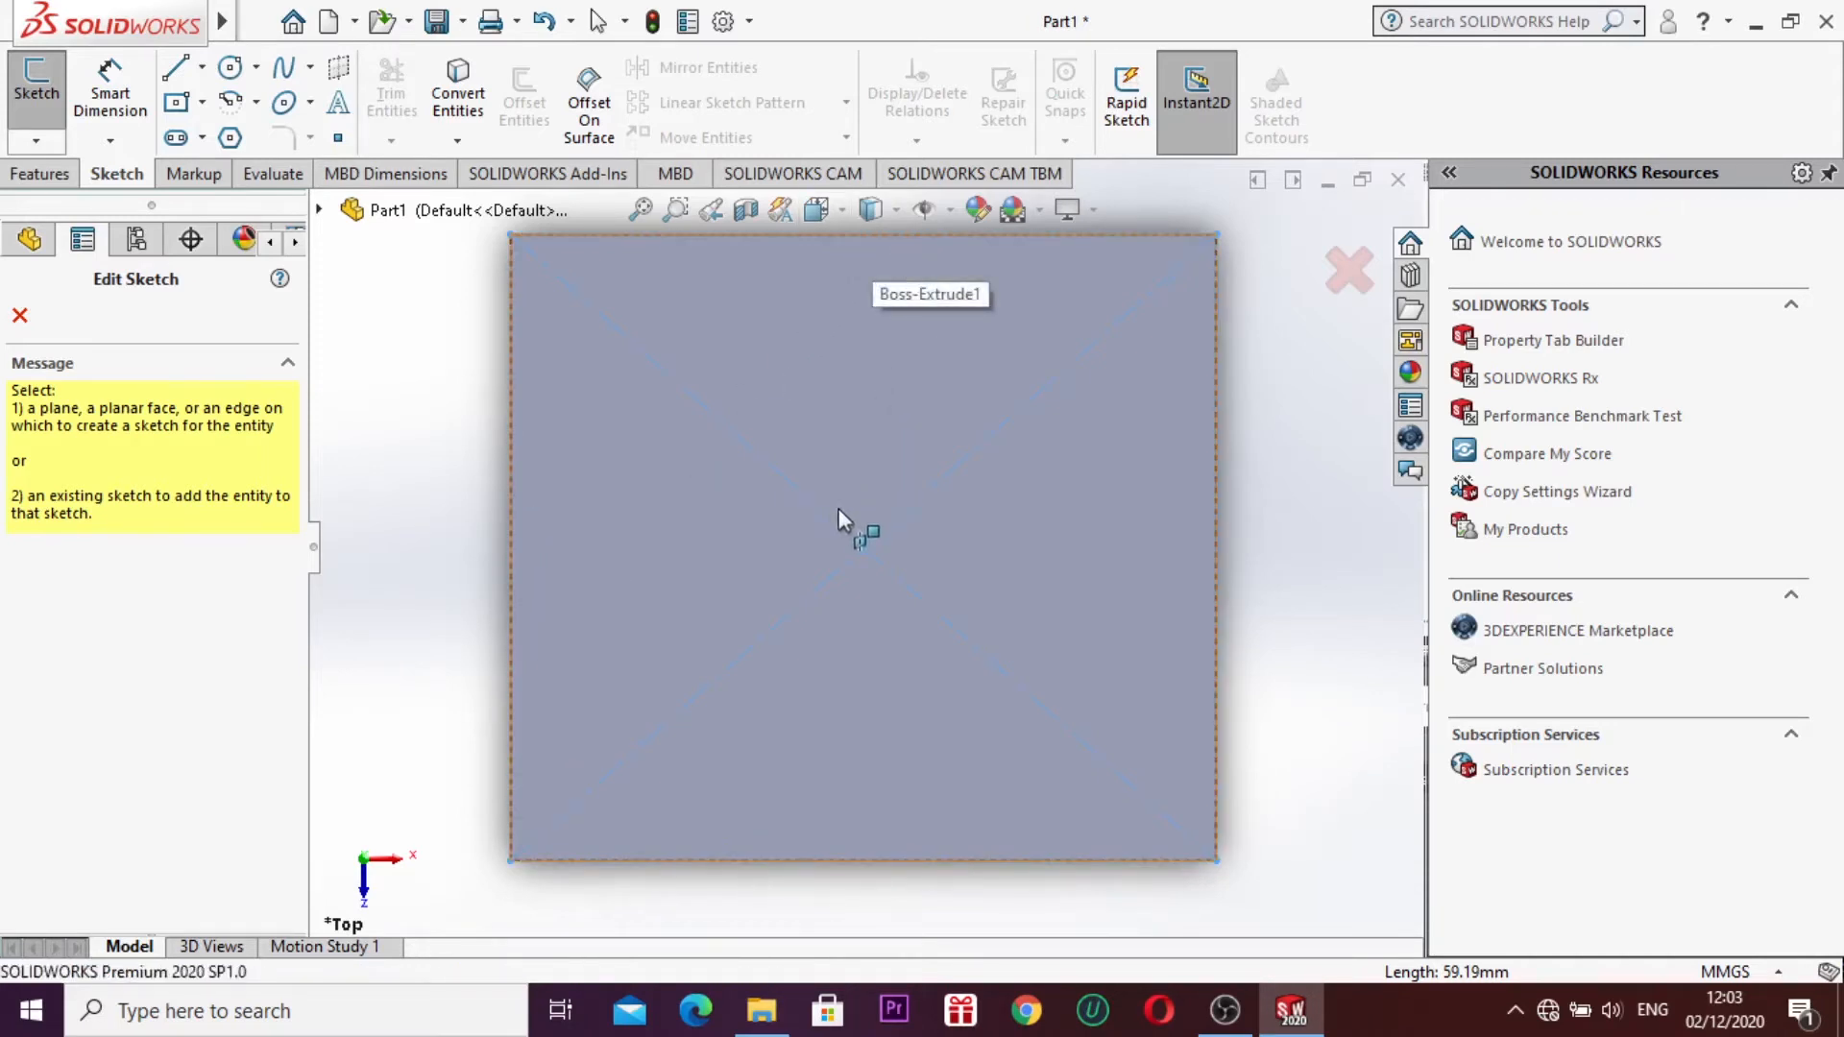
click(863, 551)
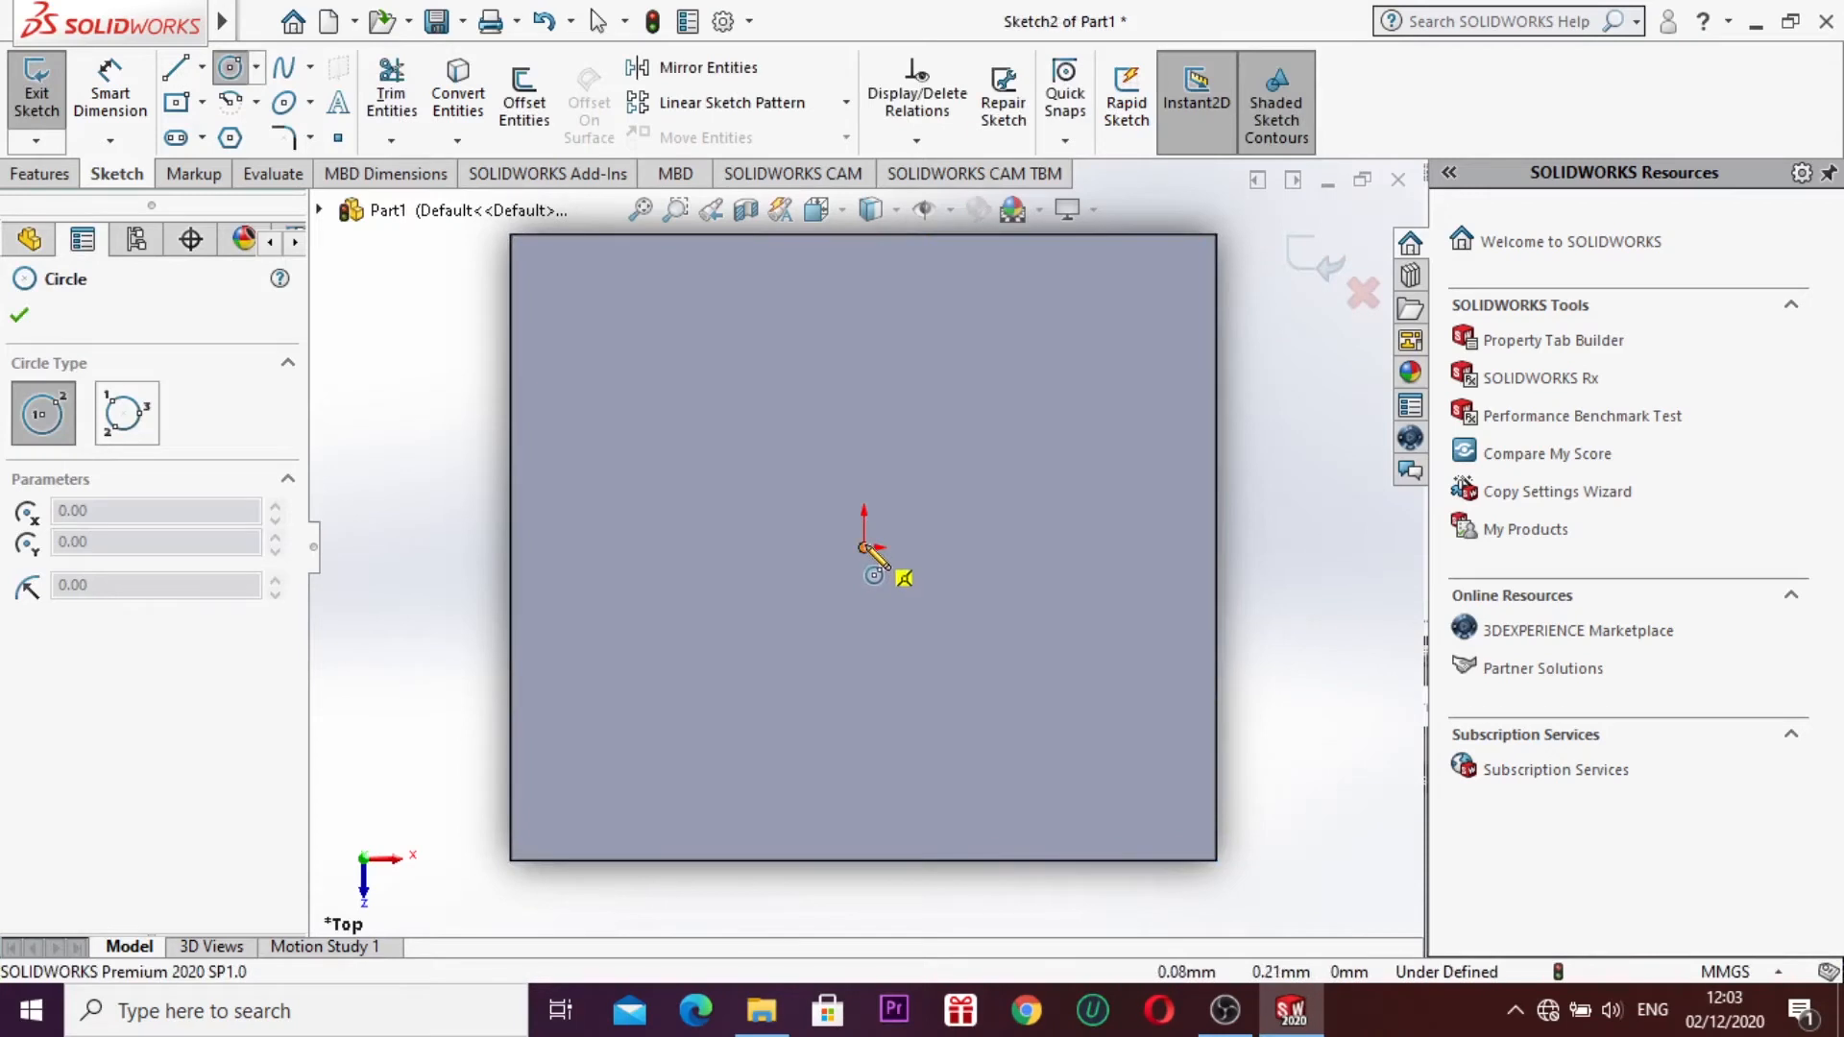
click(863, 547)
click(940, 597)
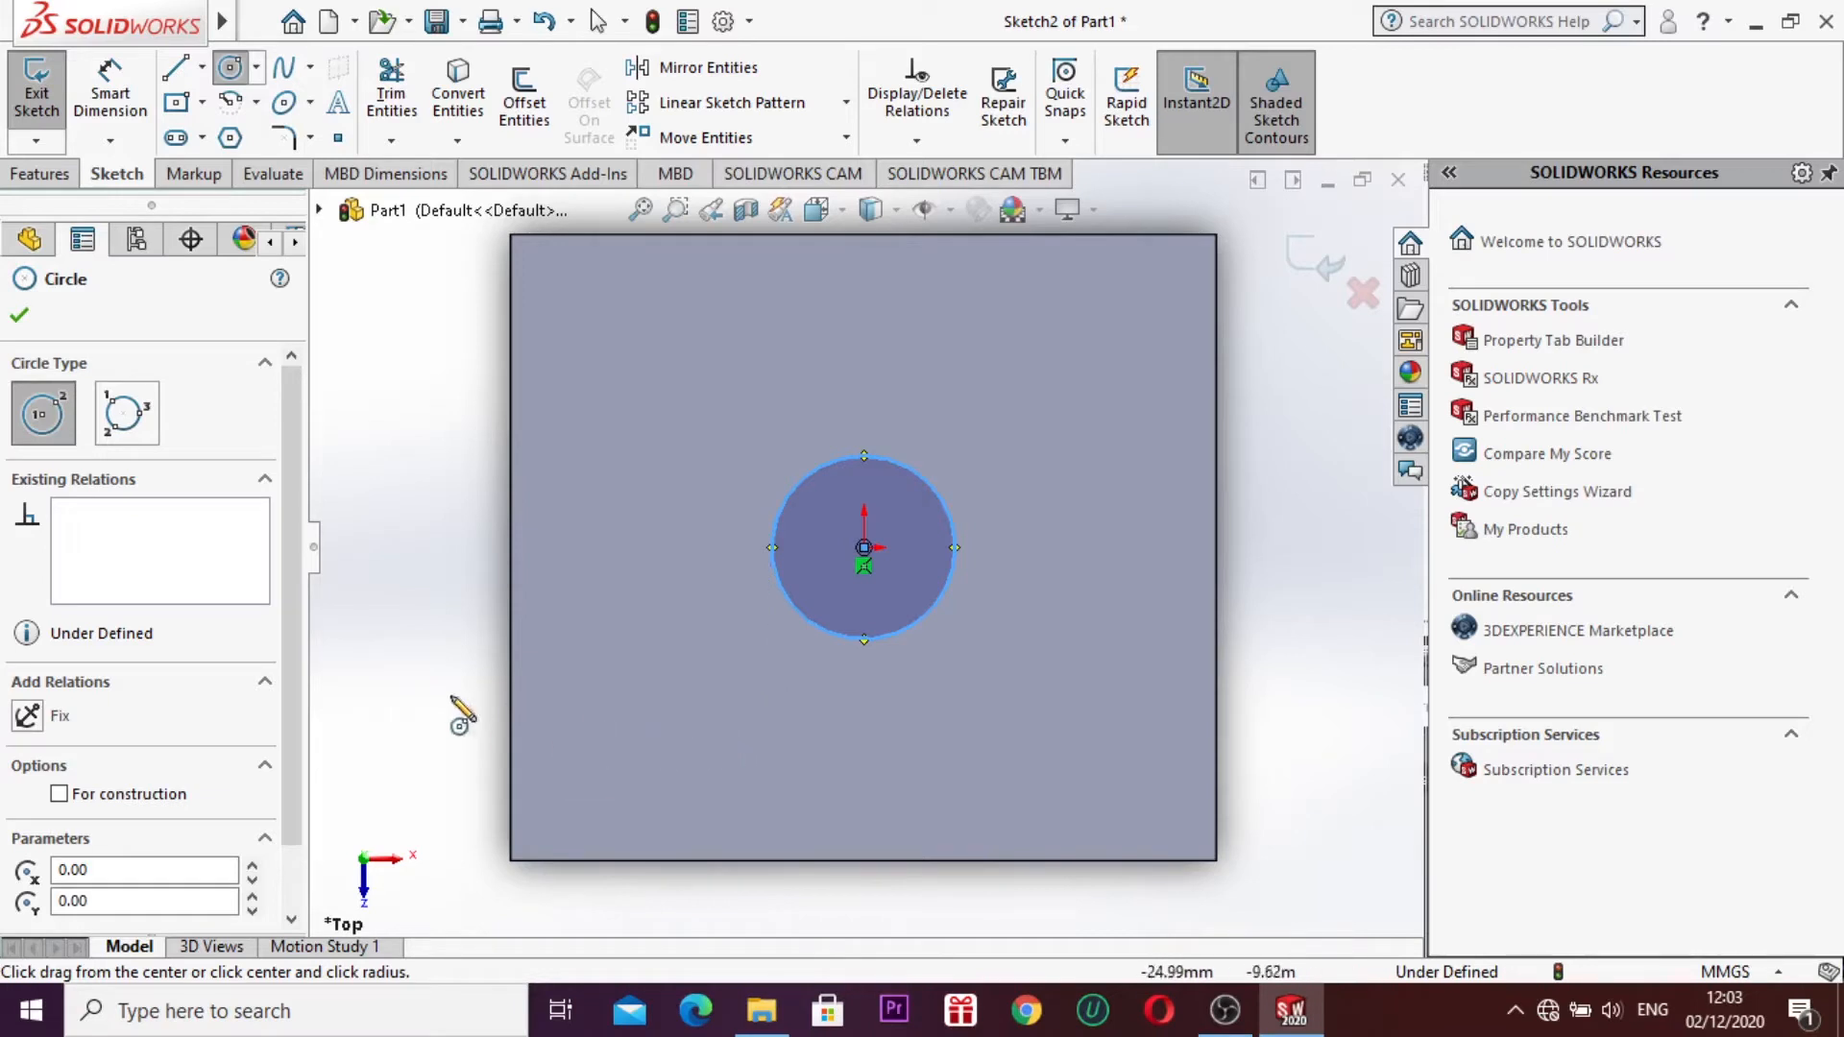
click(19, 315)
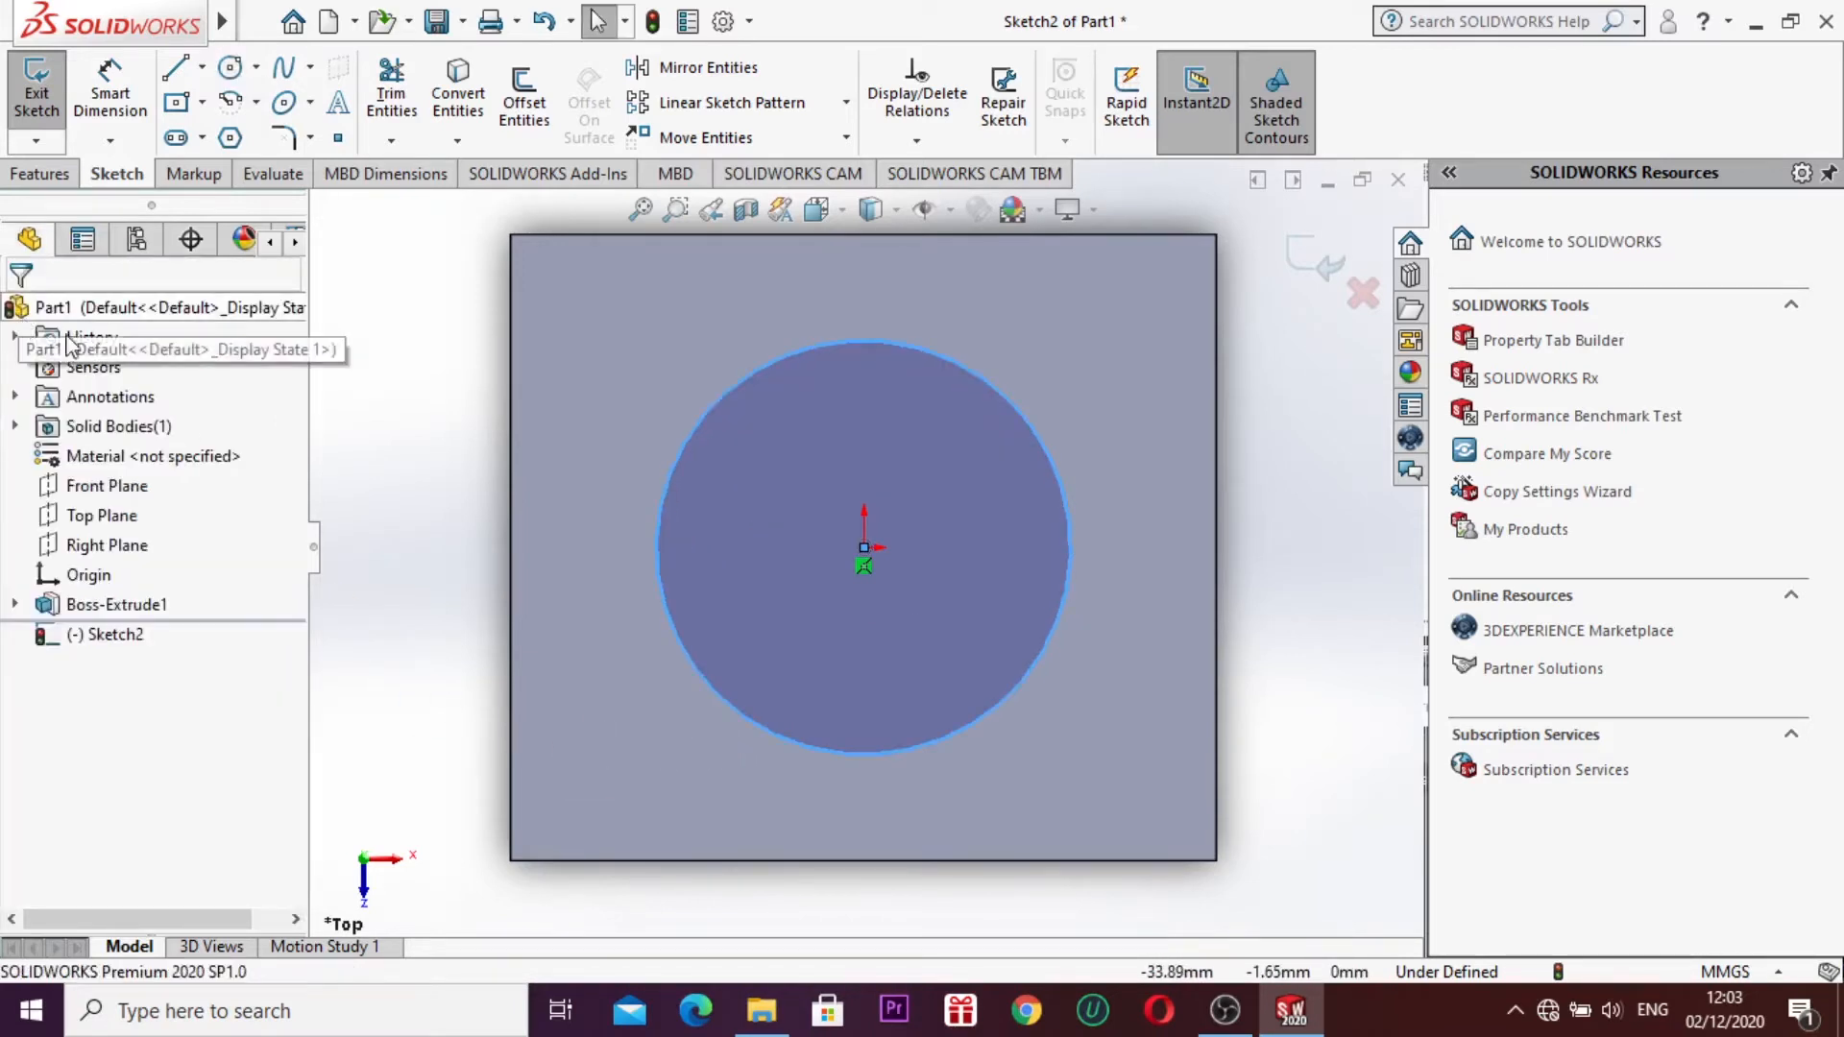
click(1322, 262)
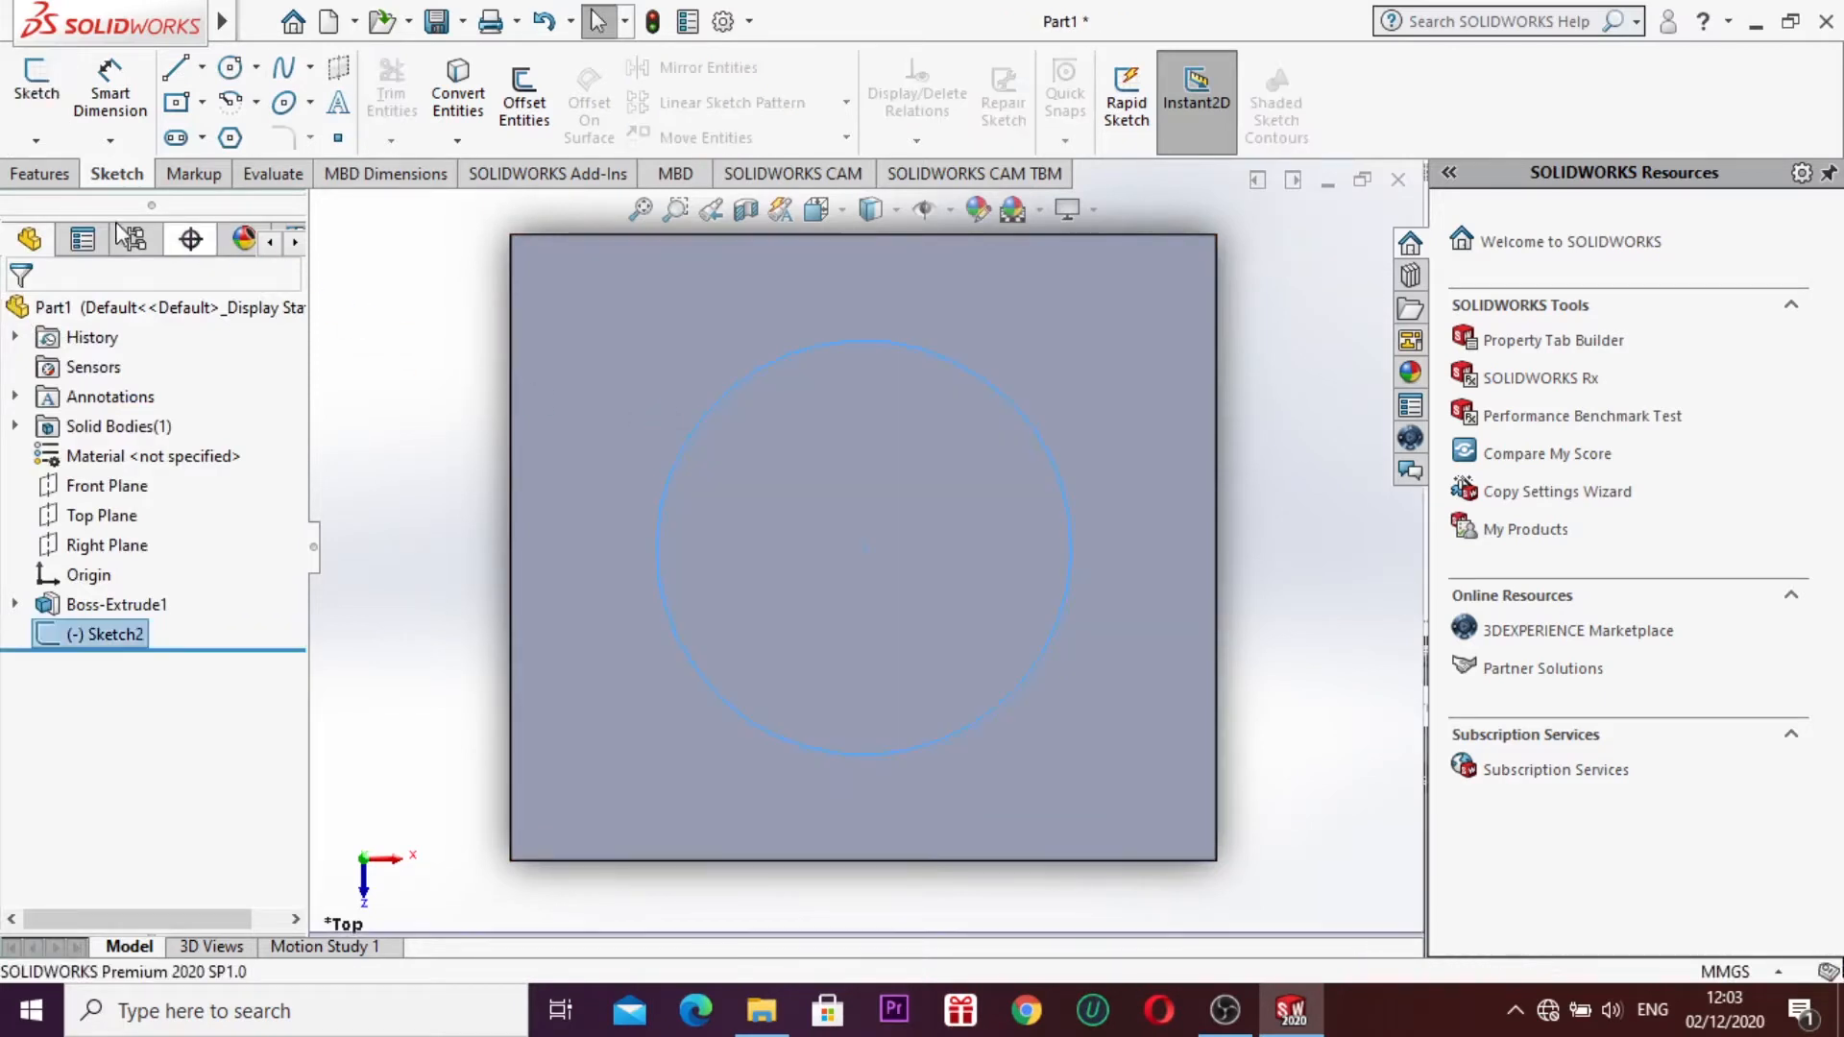
Step: Cut the circle sketch through the block with a blind Extruded Cut 100 mm deep
click(48, 178)
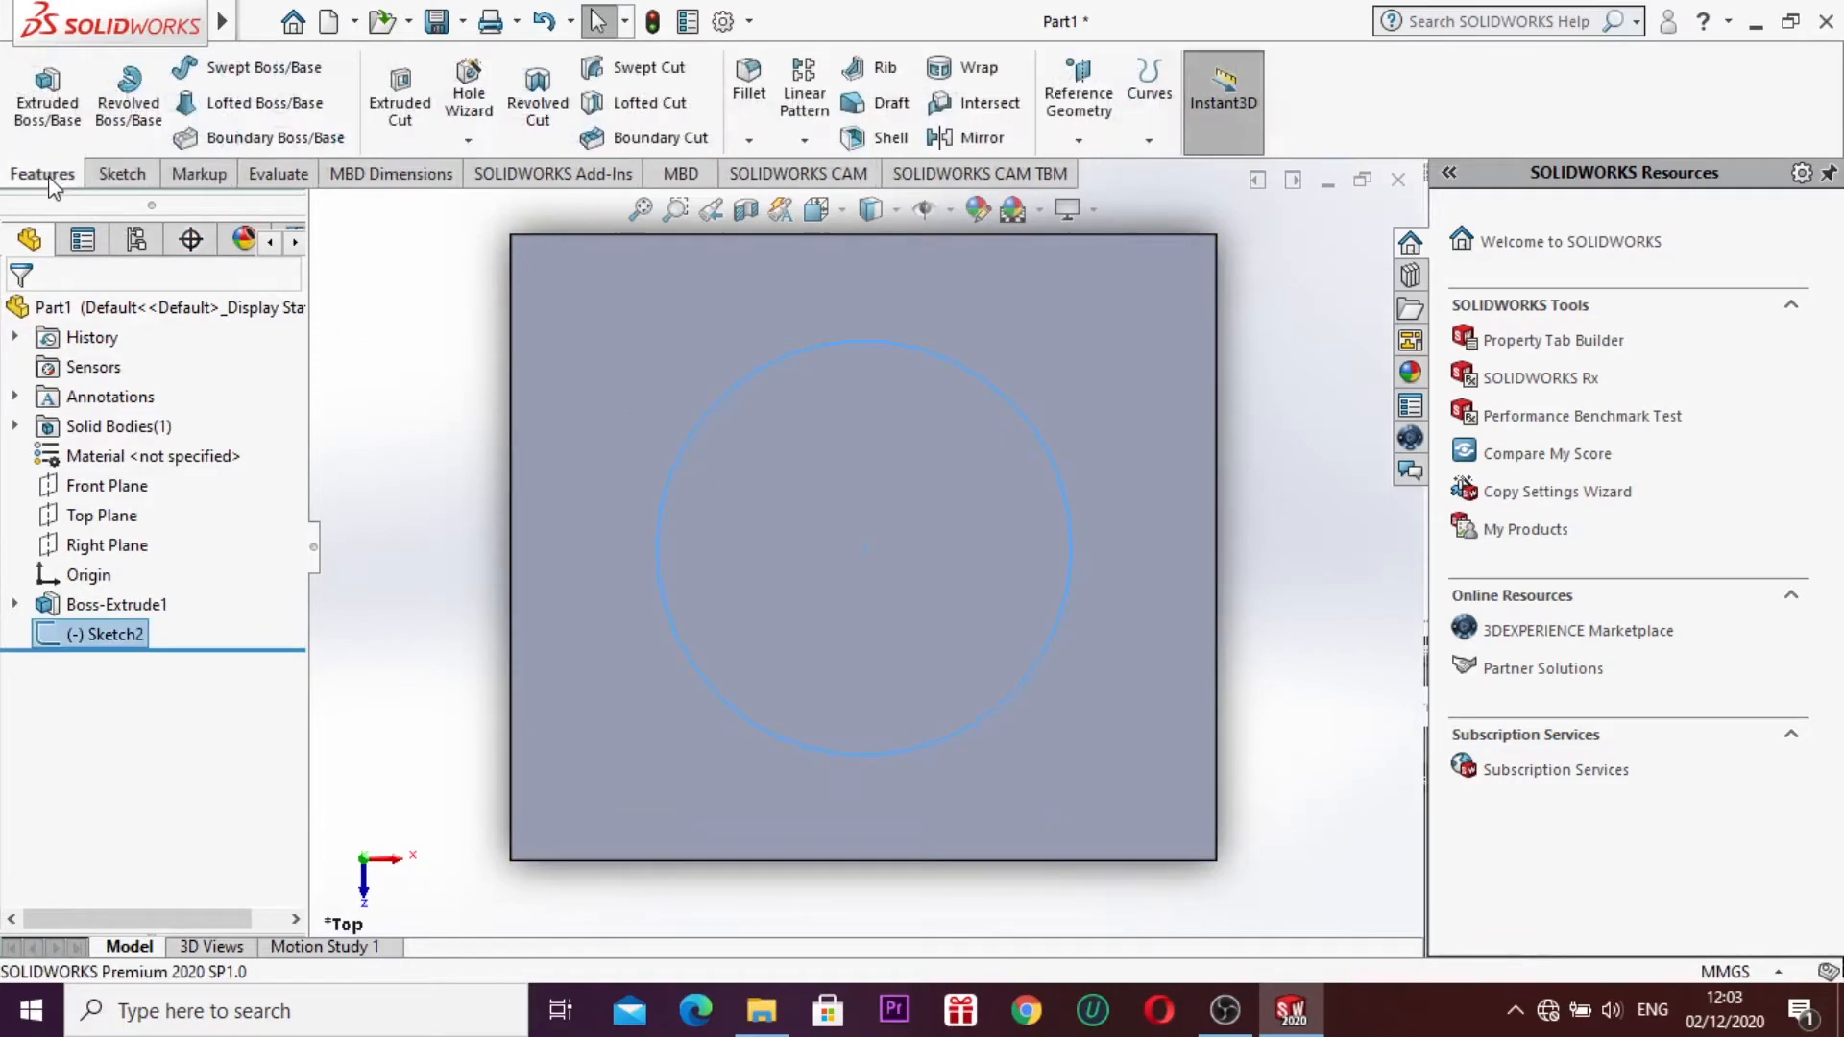
click(391, 96)
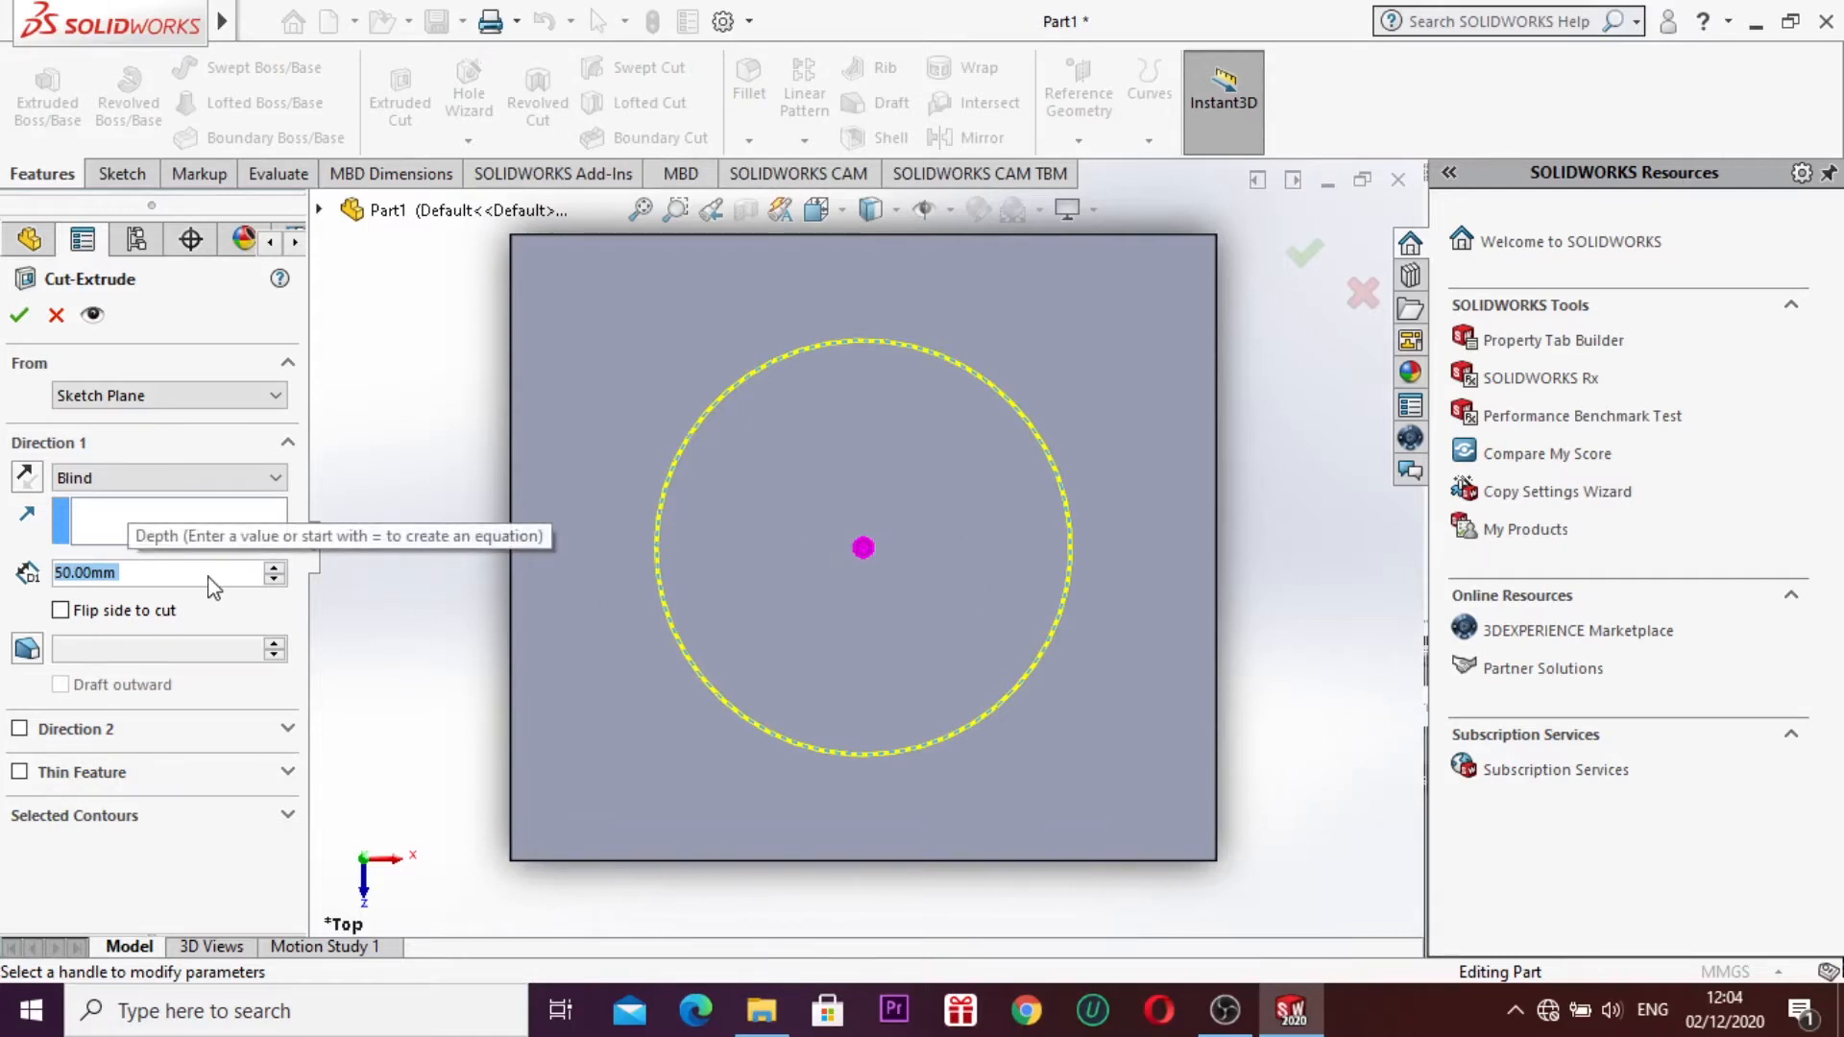
key(BackSpace)
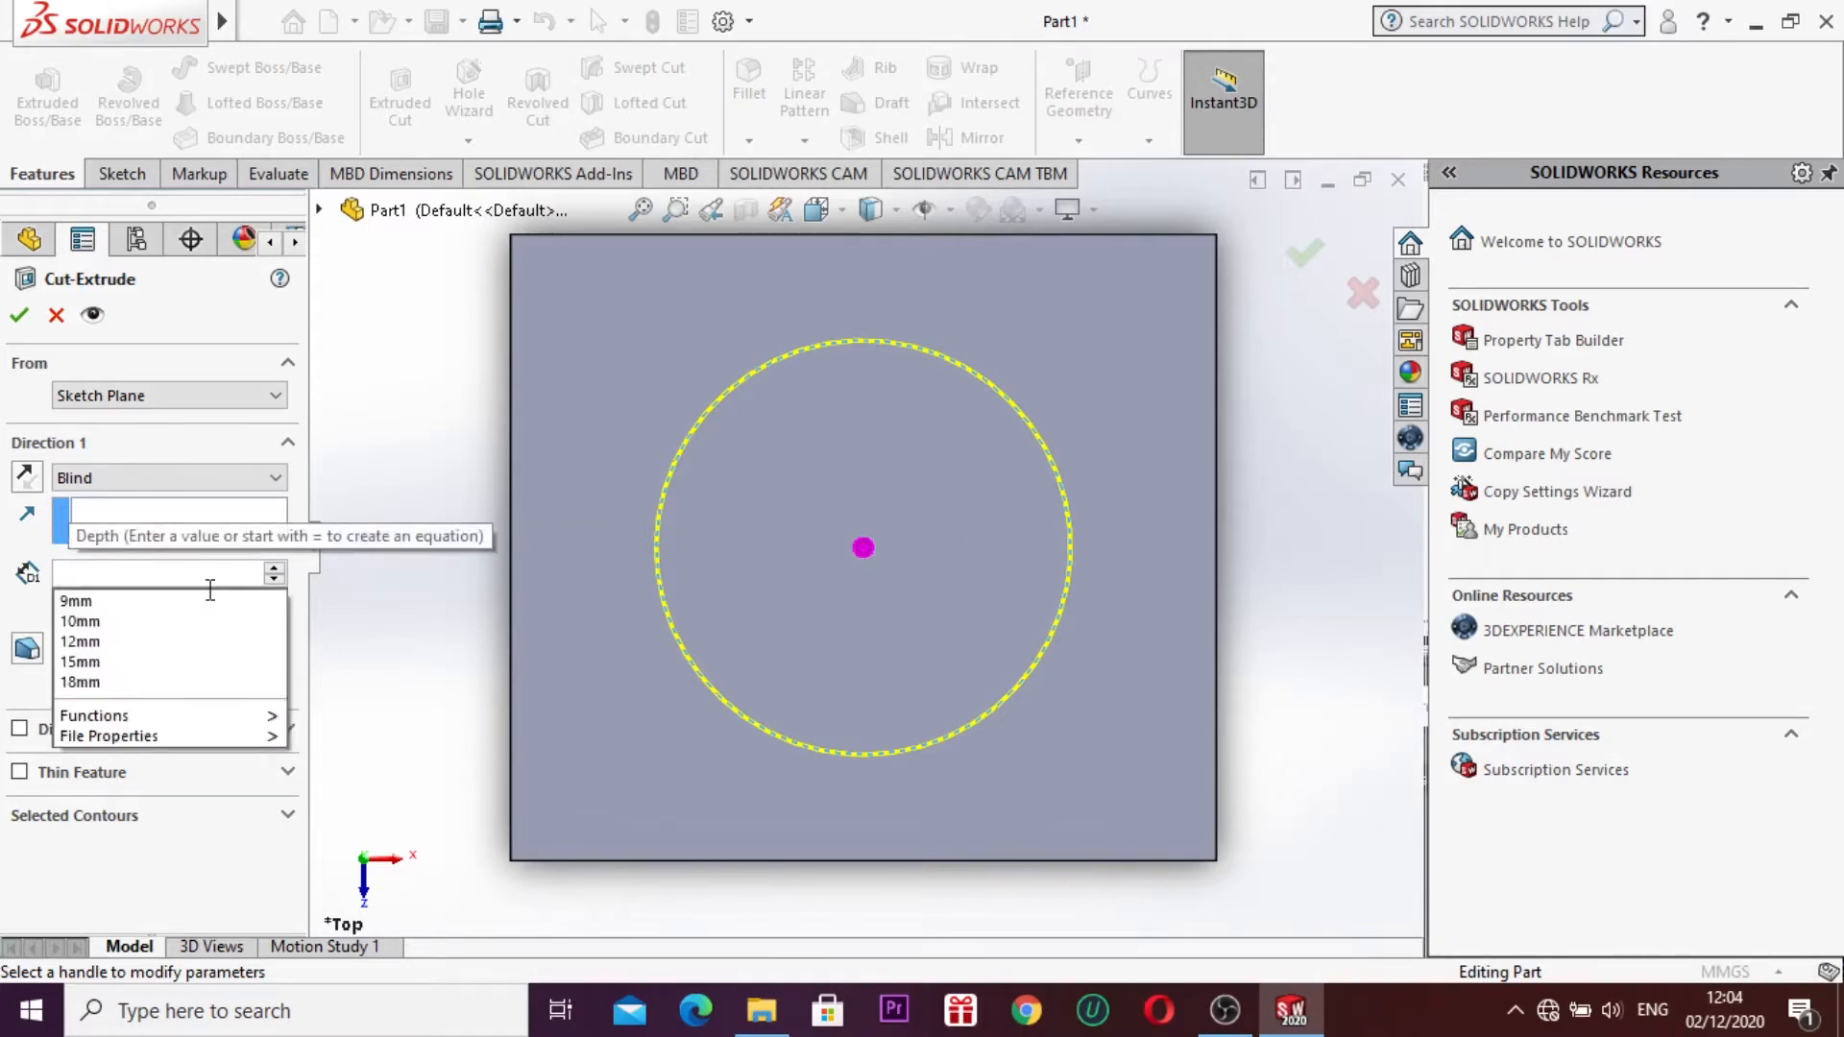
text(100)
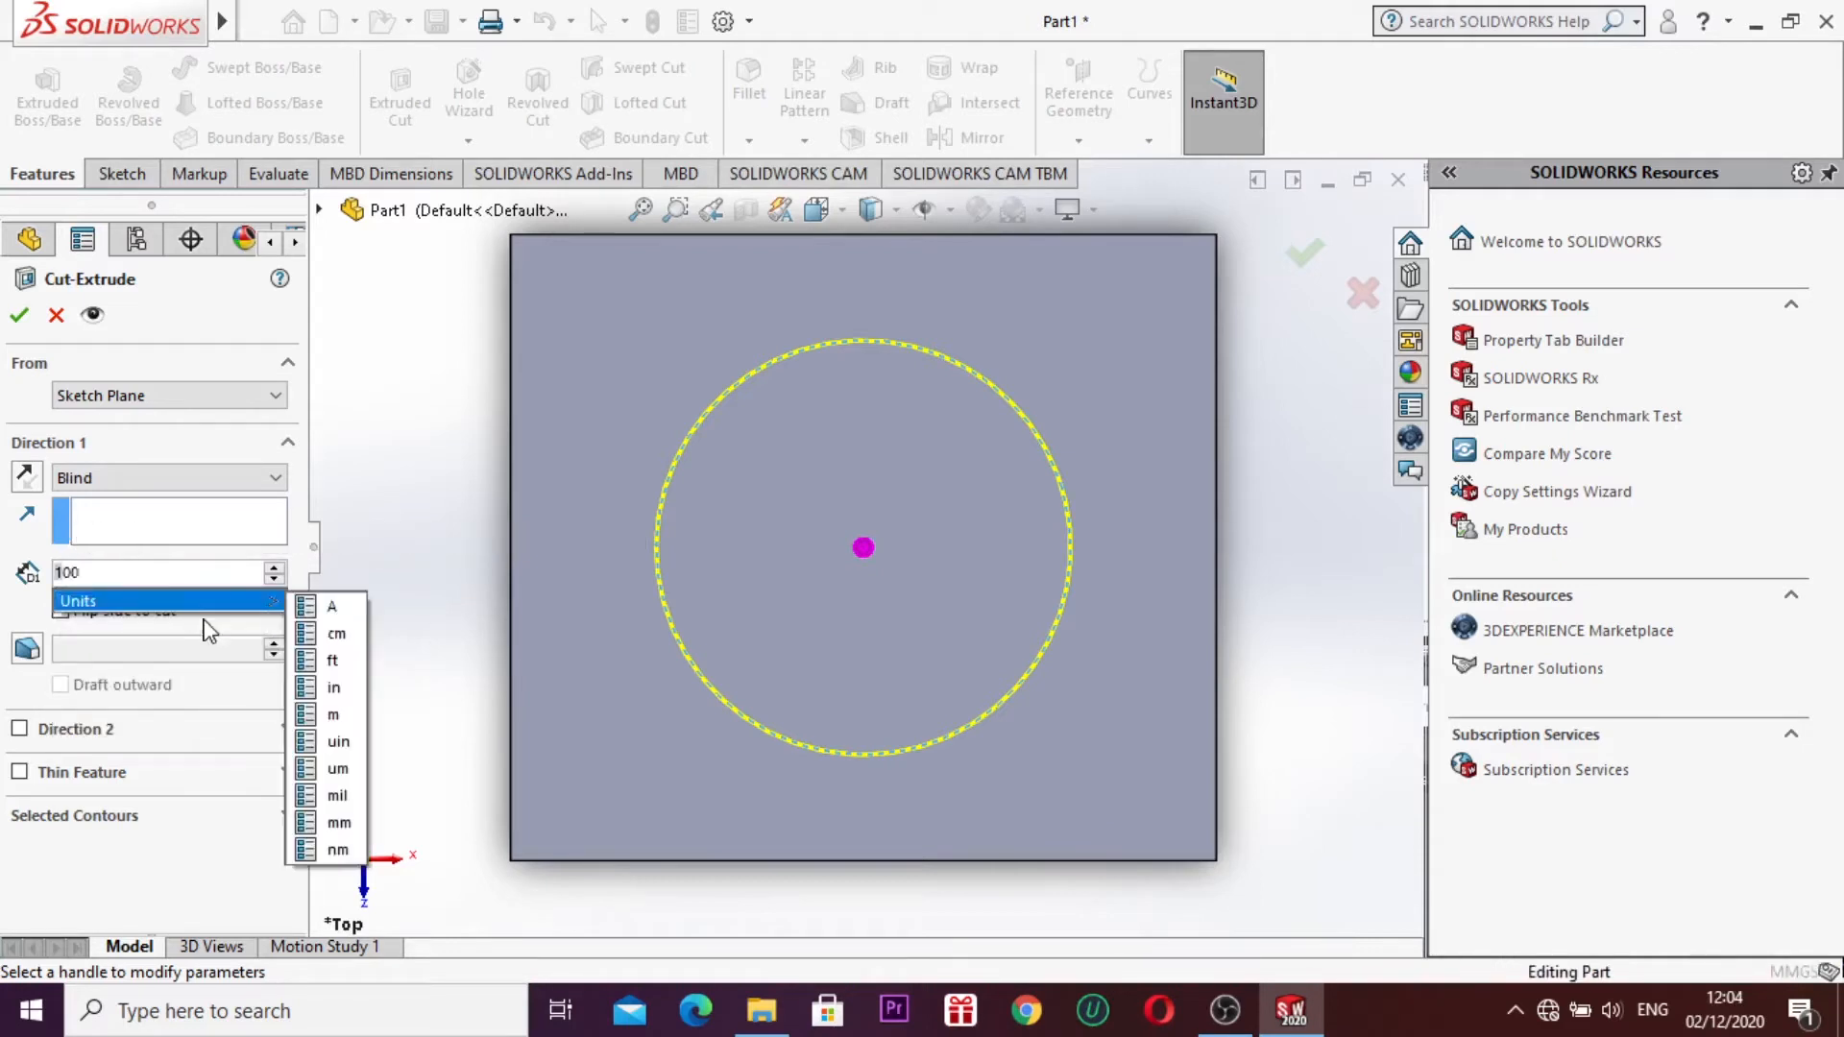
key(Return)
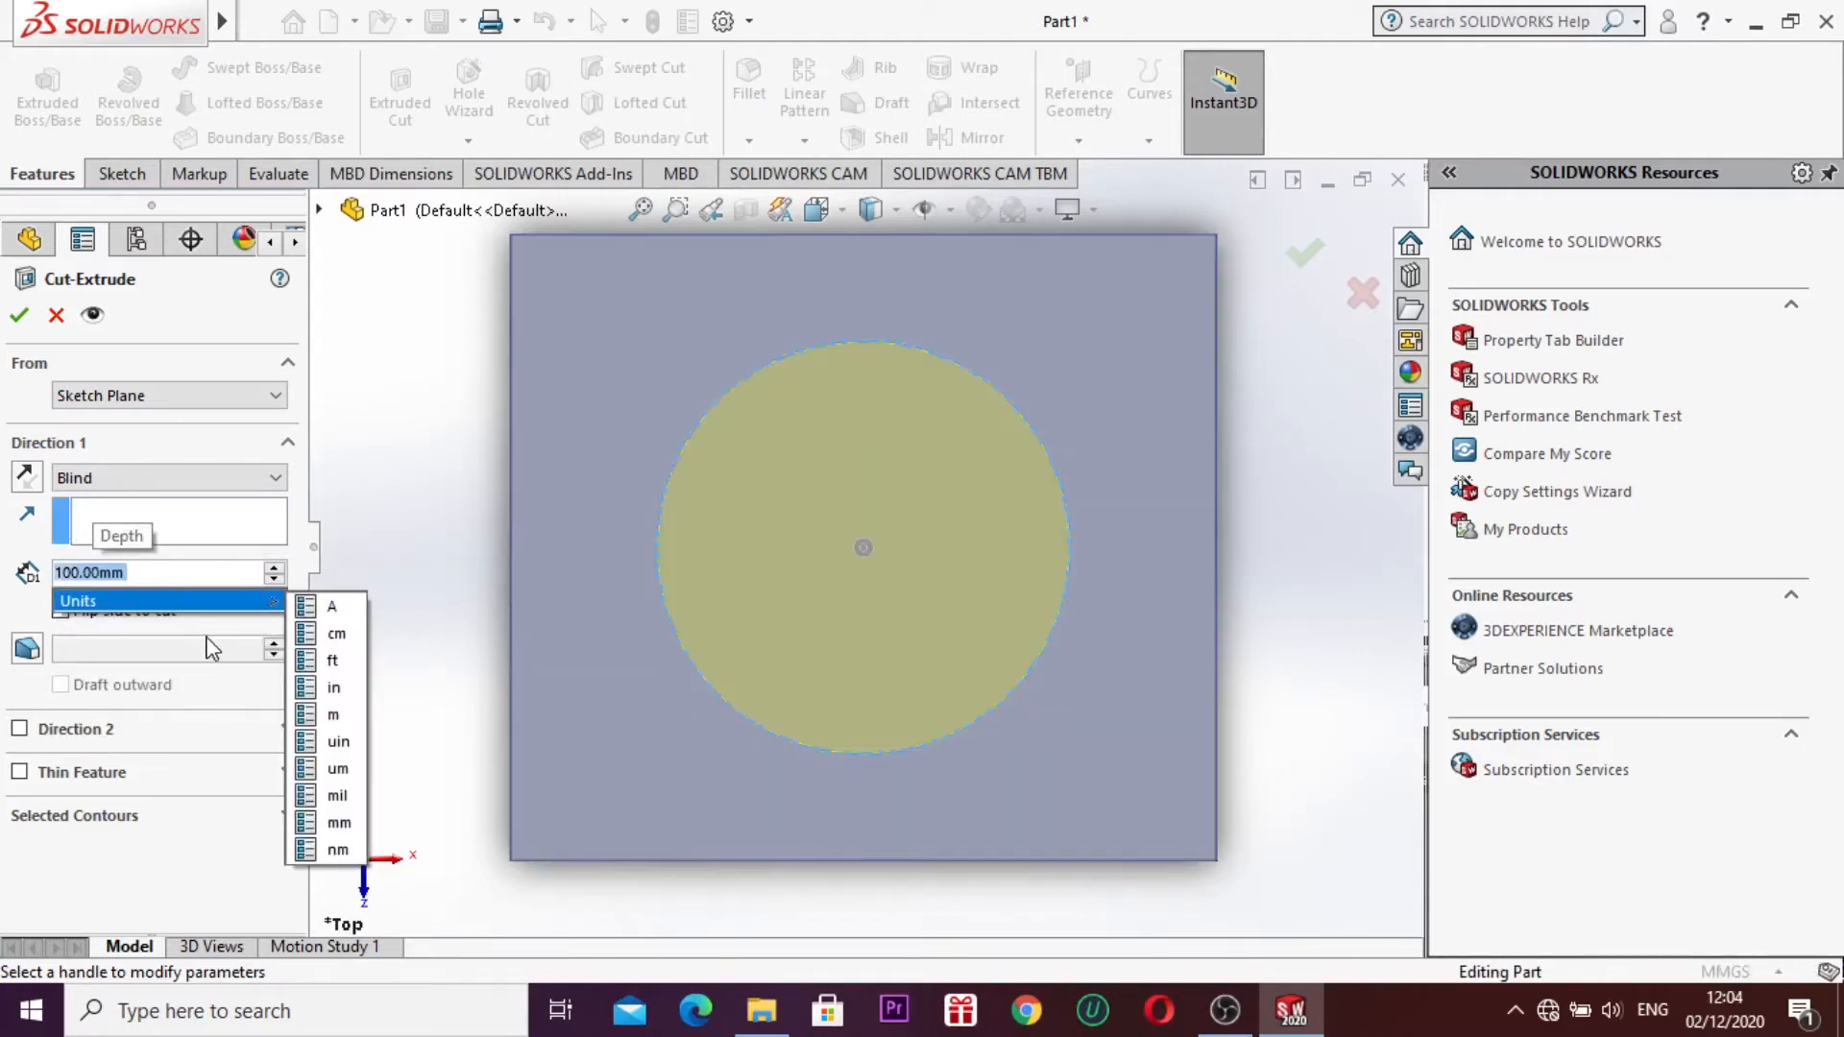
click(19, 317)
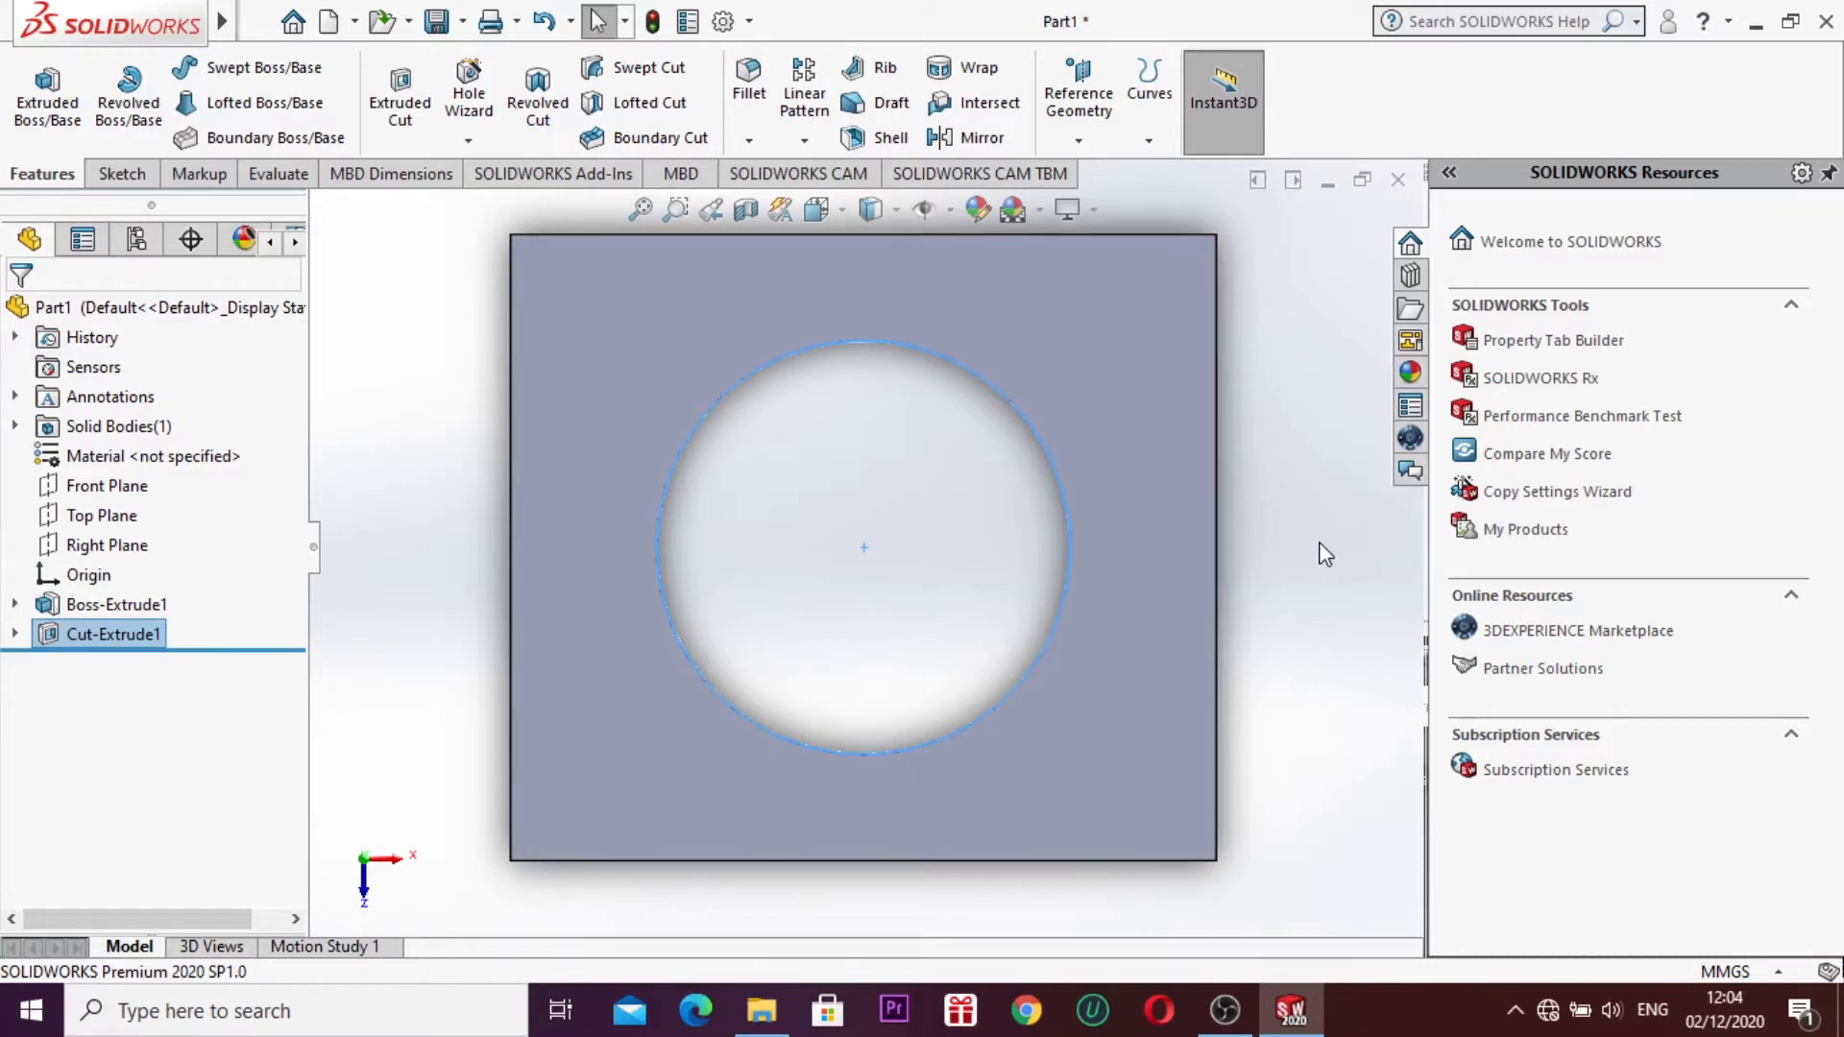
Step: Examine the block and its central hole in isometric and rotated views, with the whole model fitted in view
key(ctrl+7)
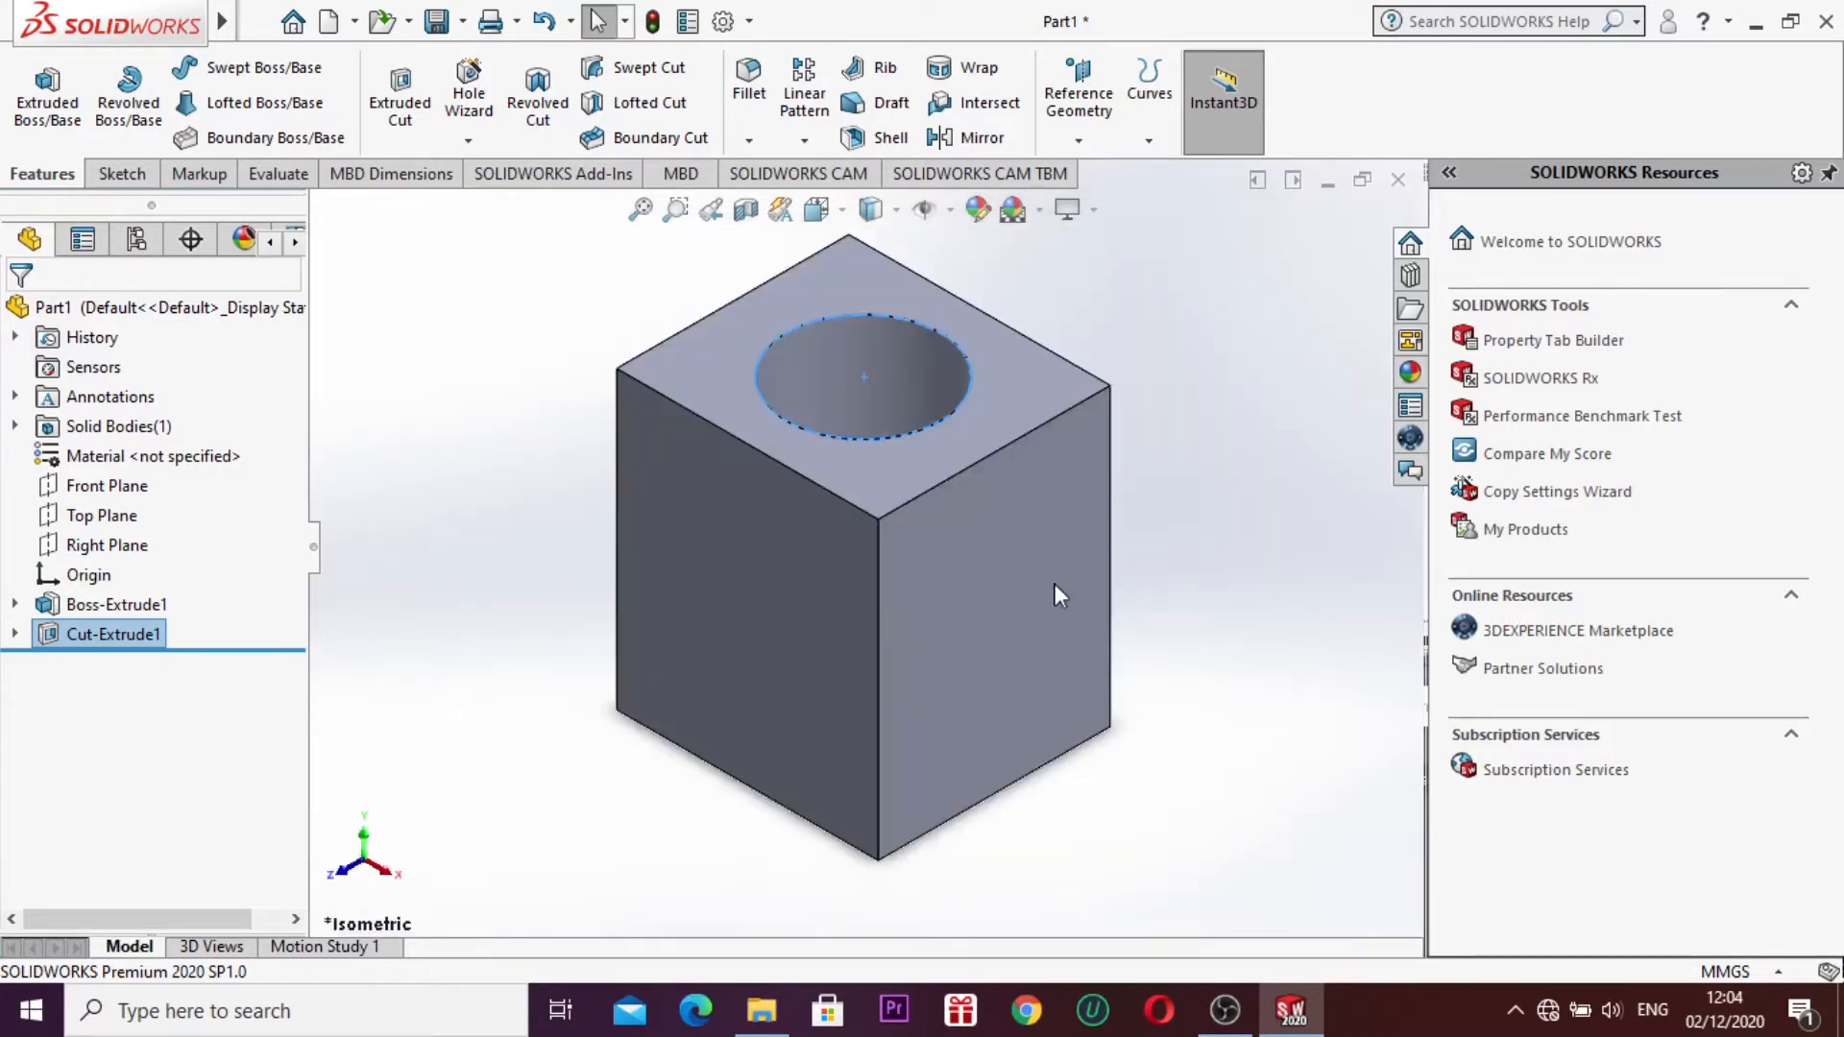
drag(509, 423, 510, 495)
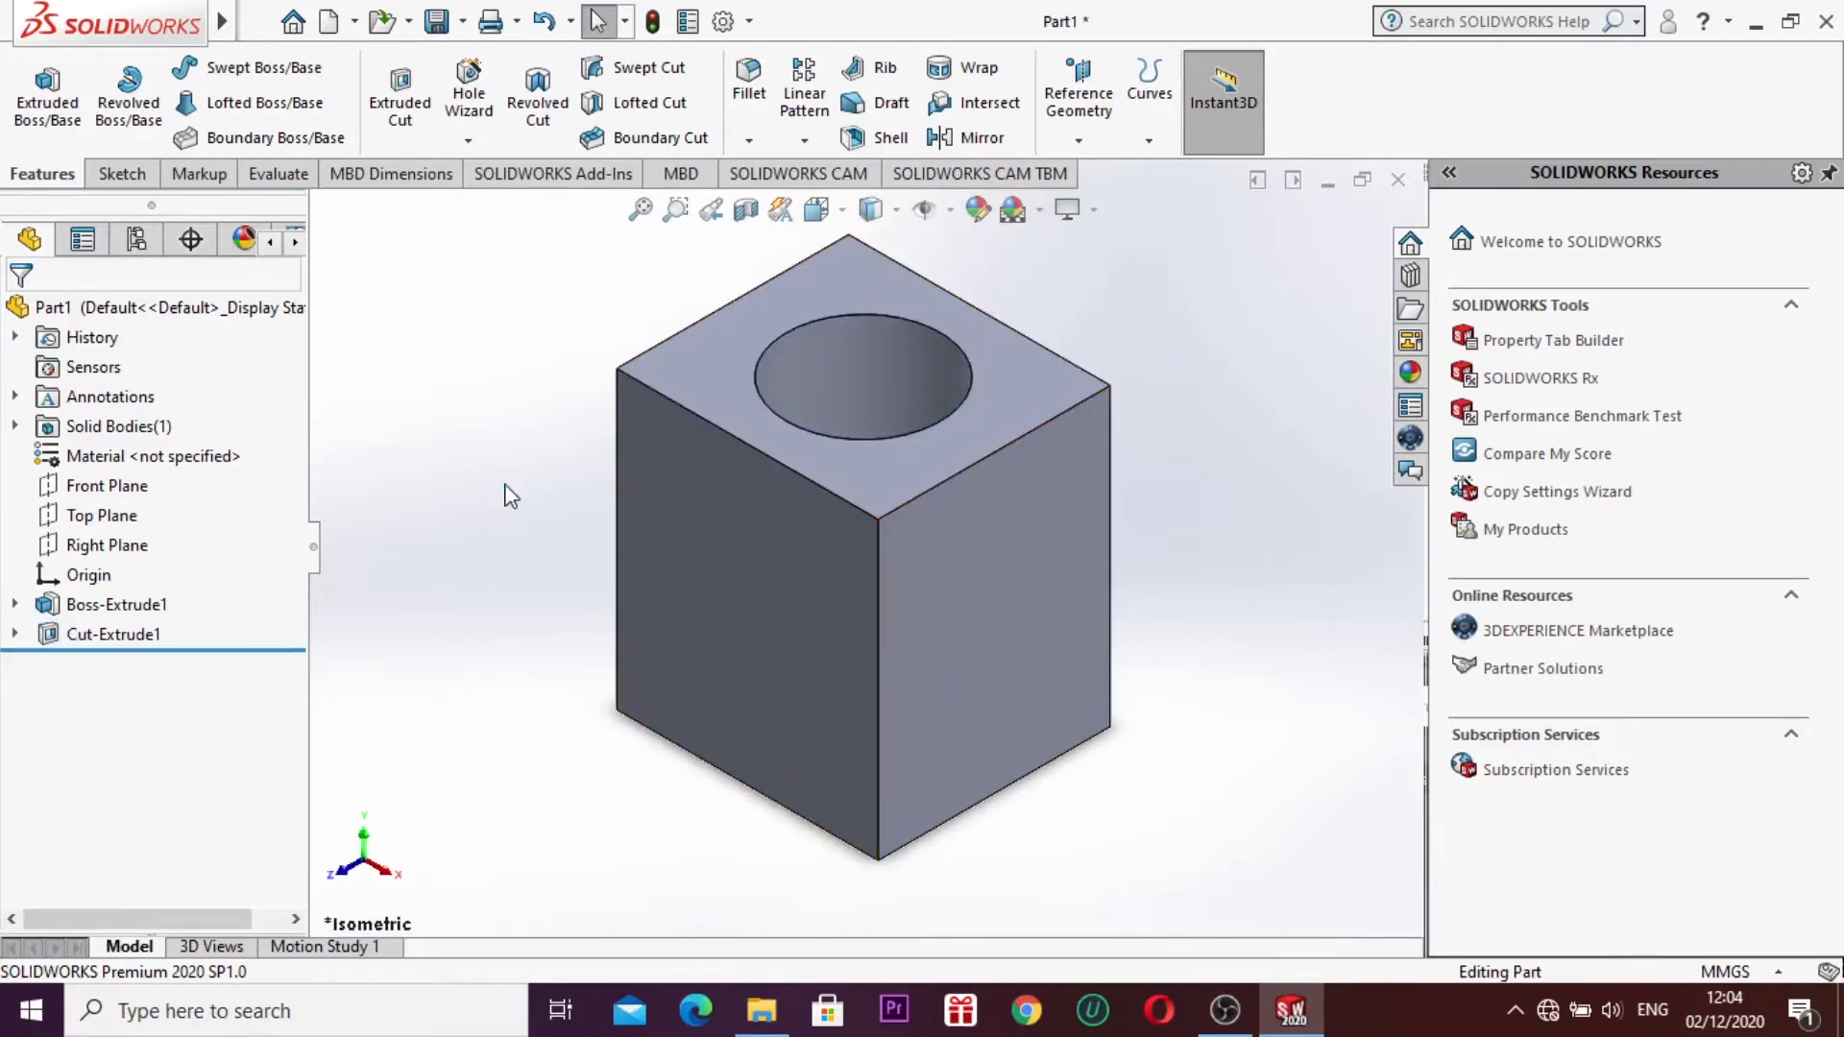
right_click(500, 418)
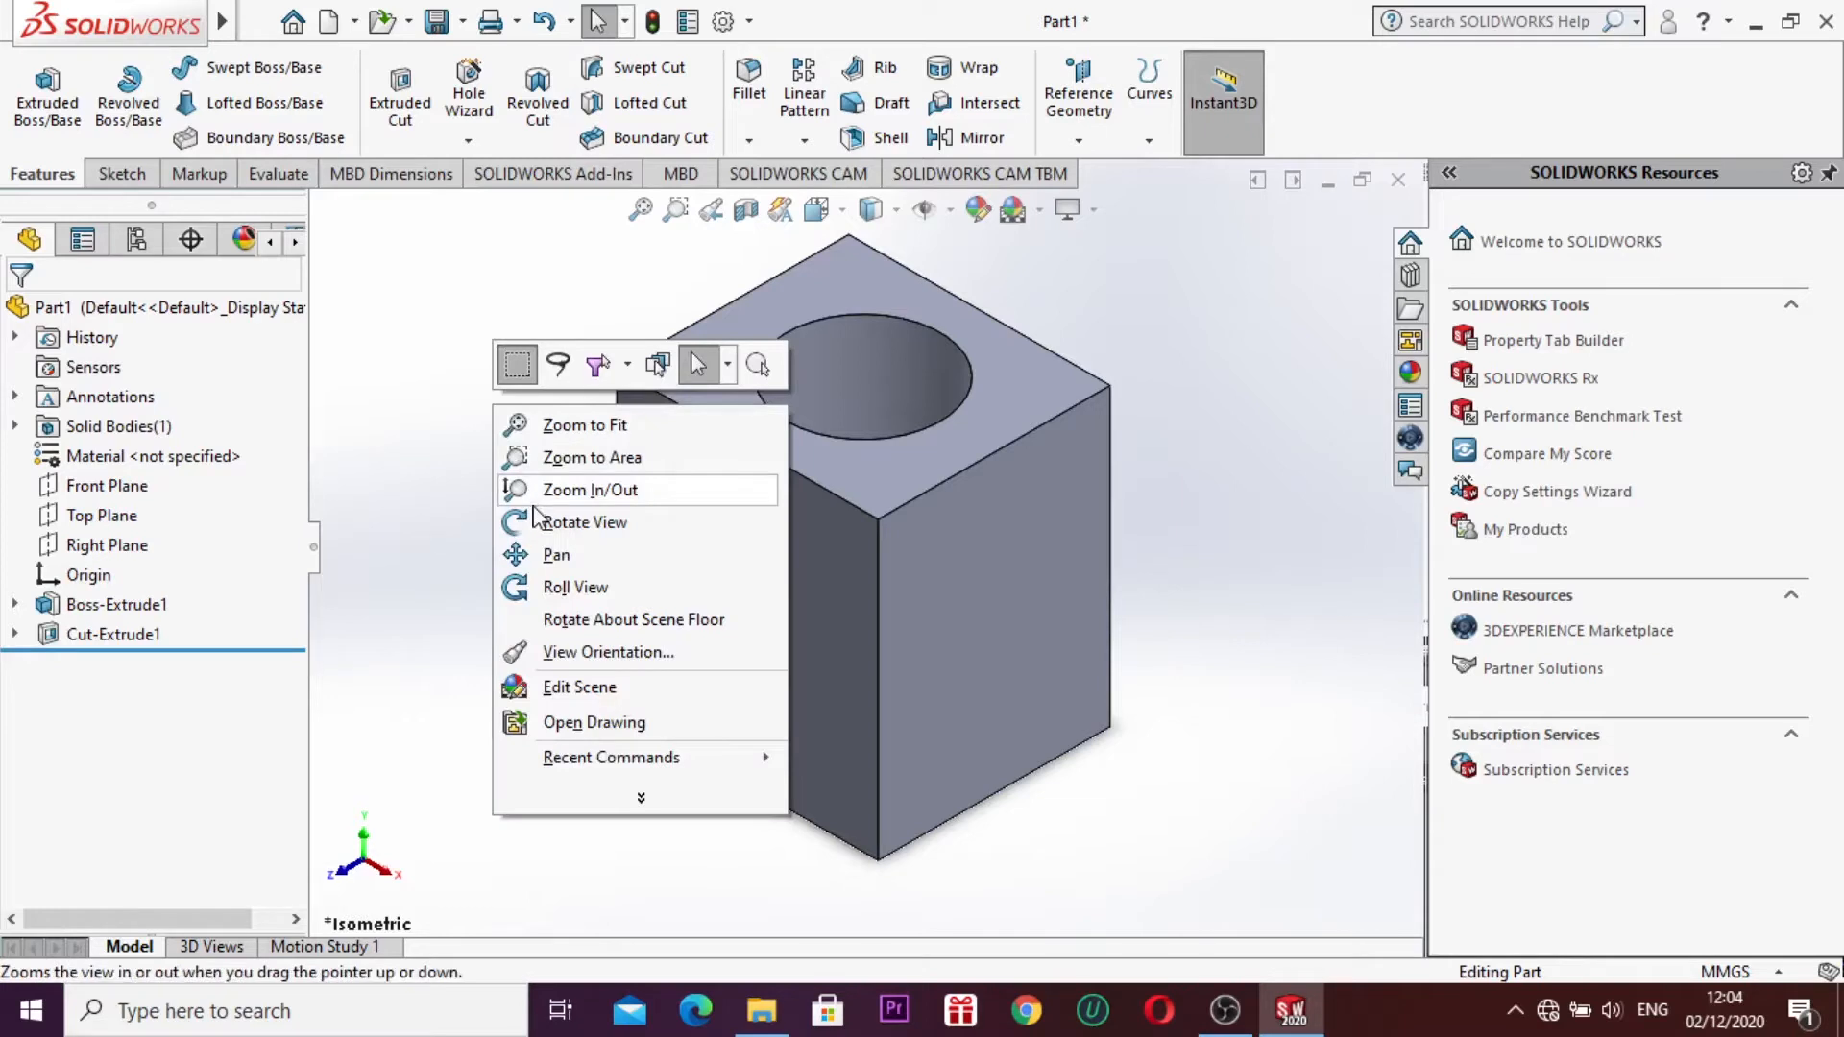
click(566, 515)
drag(778, 392, 530, 725)
drag(782, 527, 619, 484)
key(Escape)
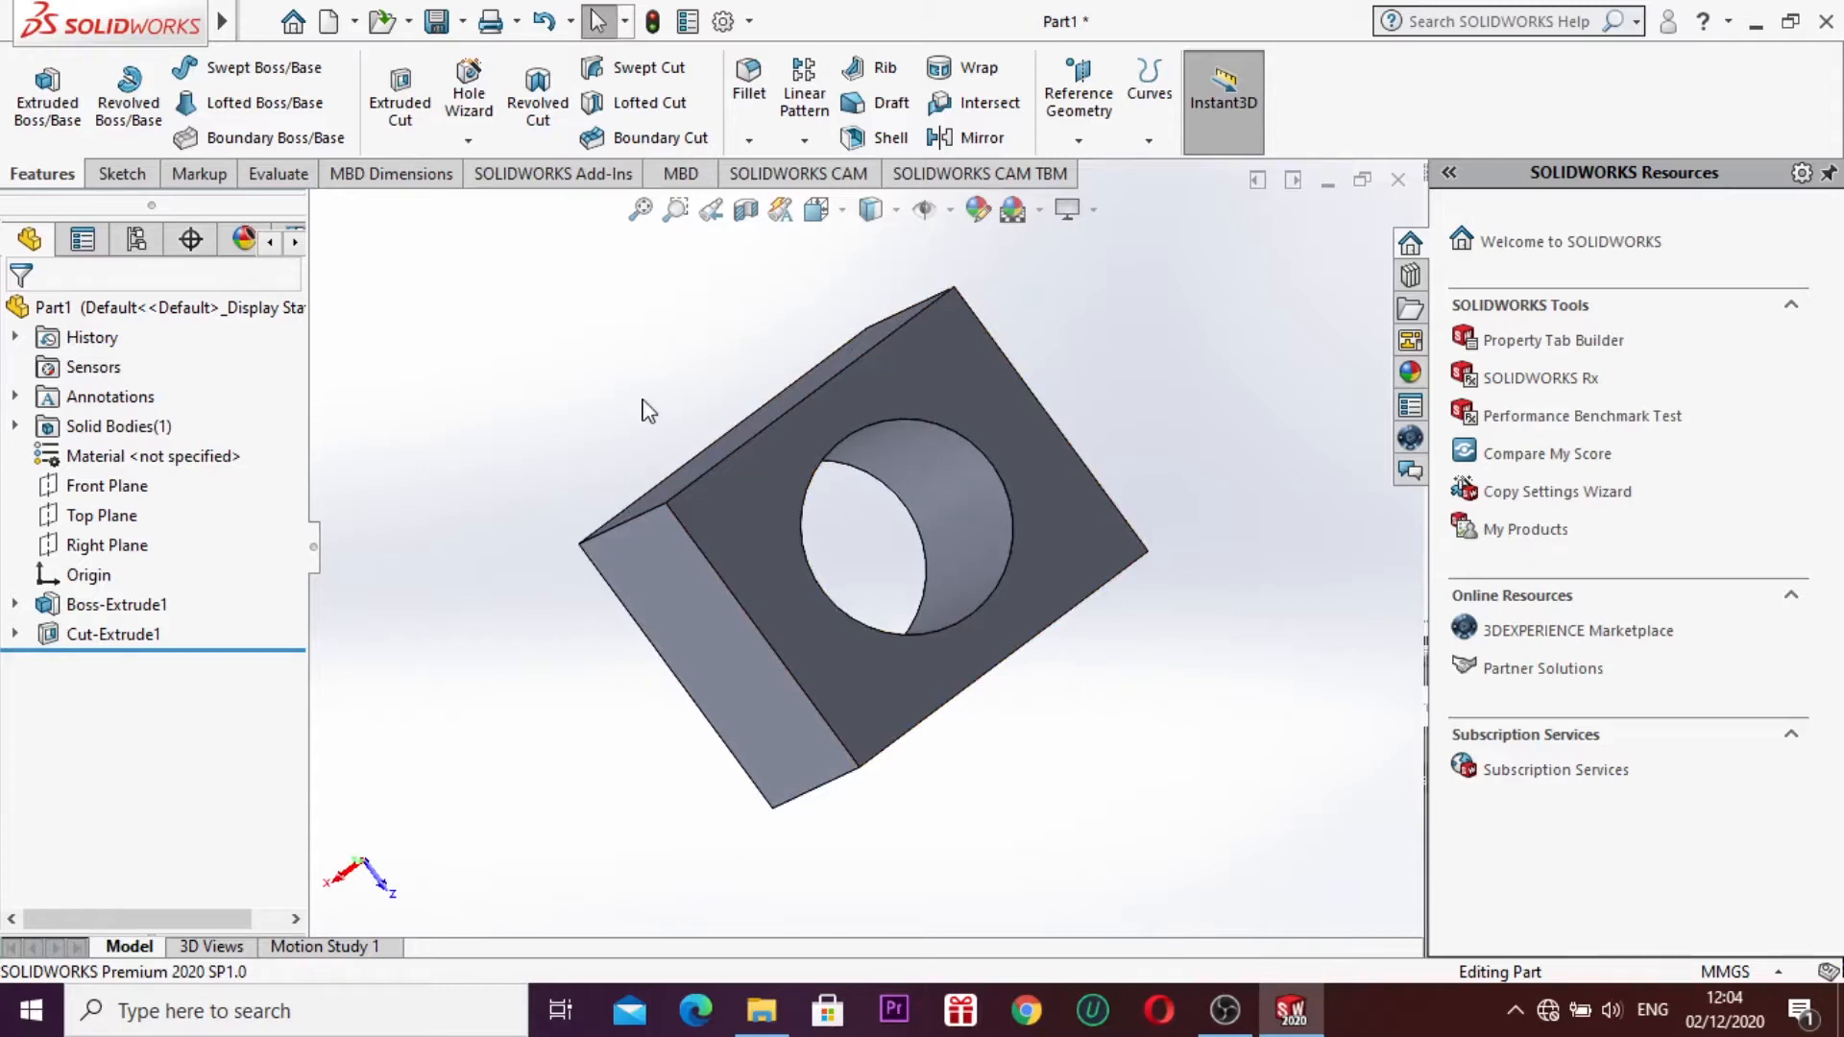
click(648, 227)
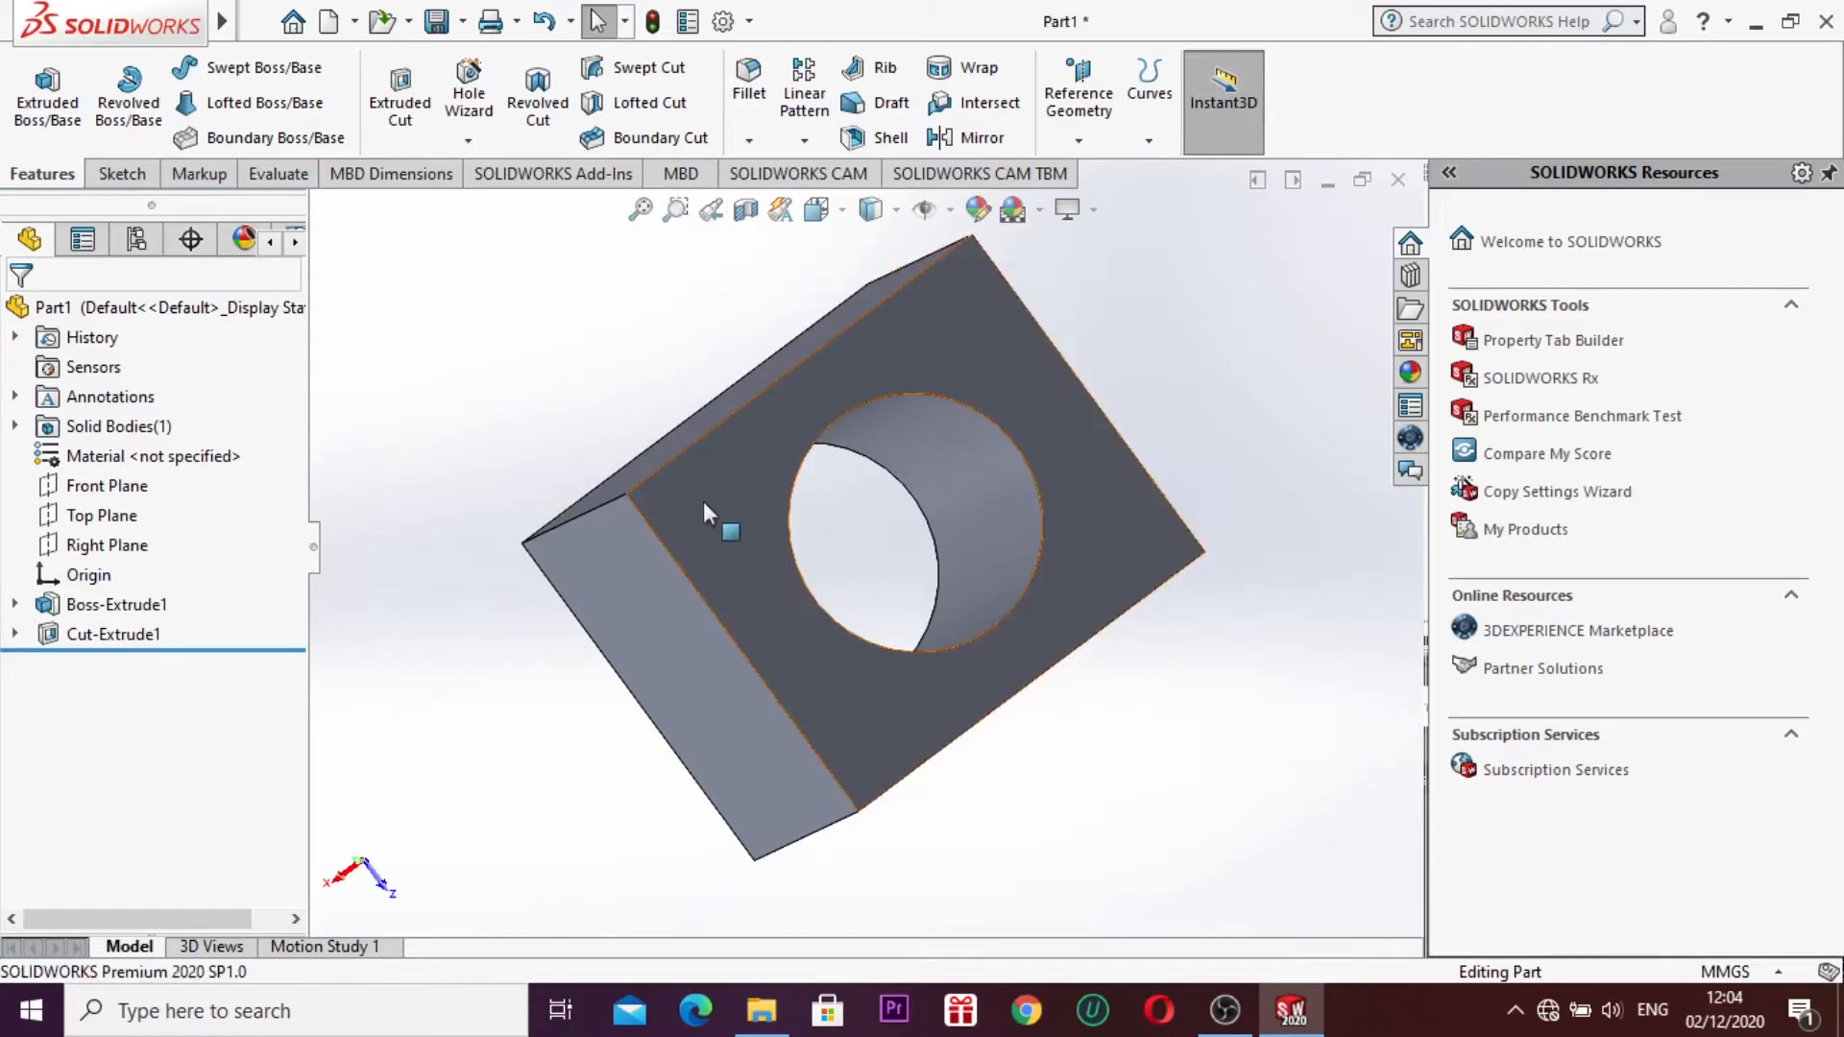
click(670, 209)
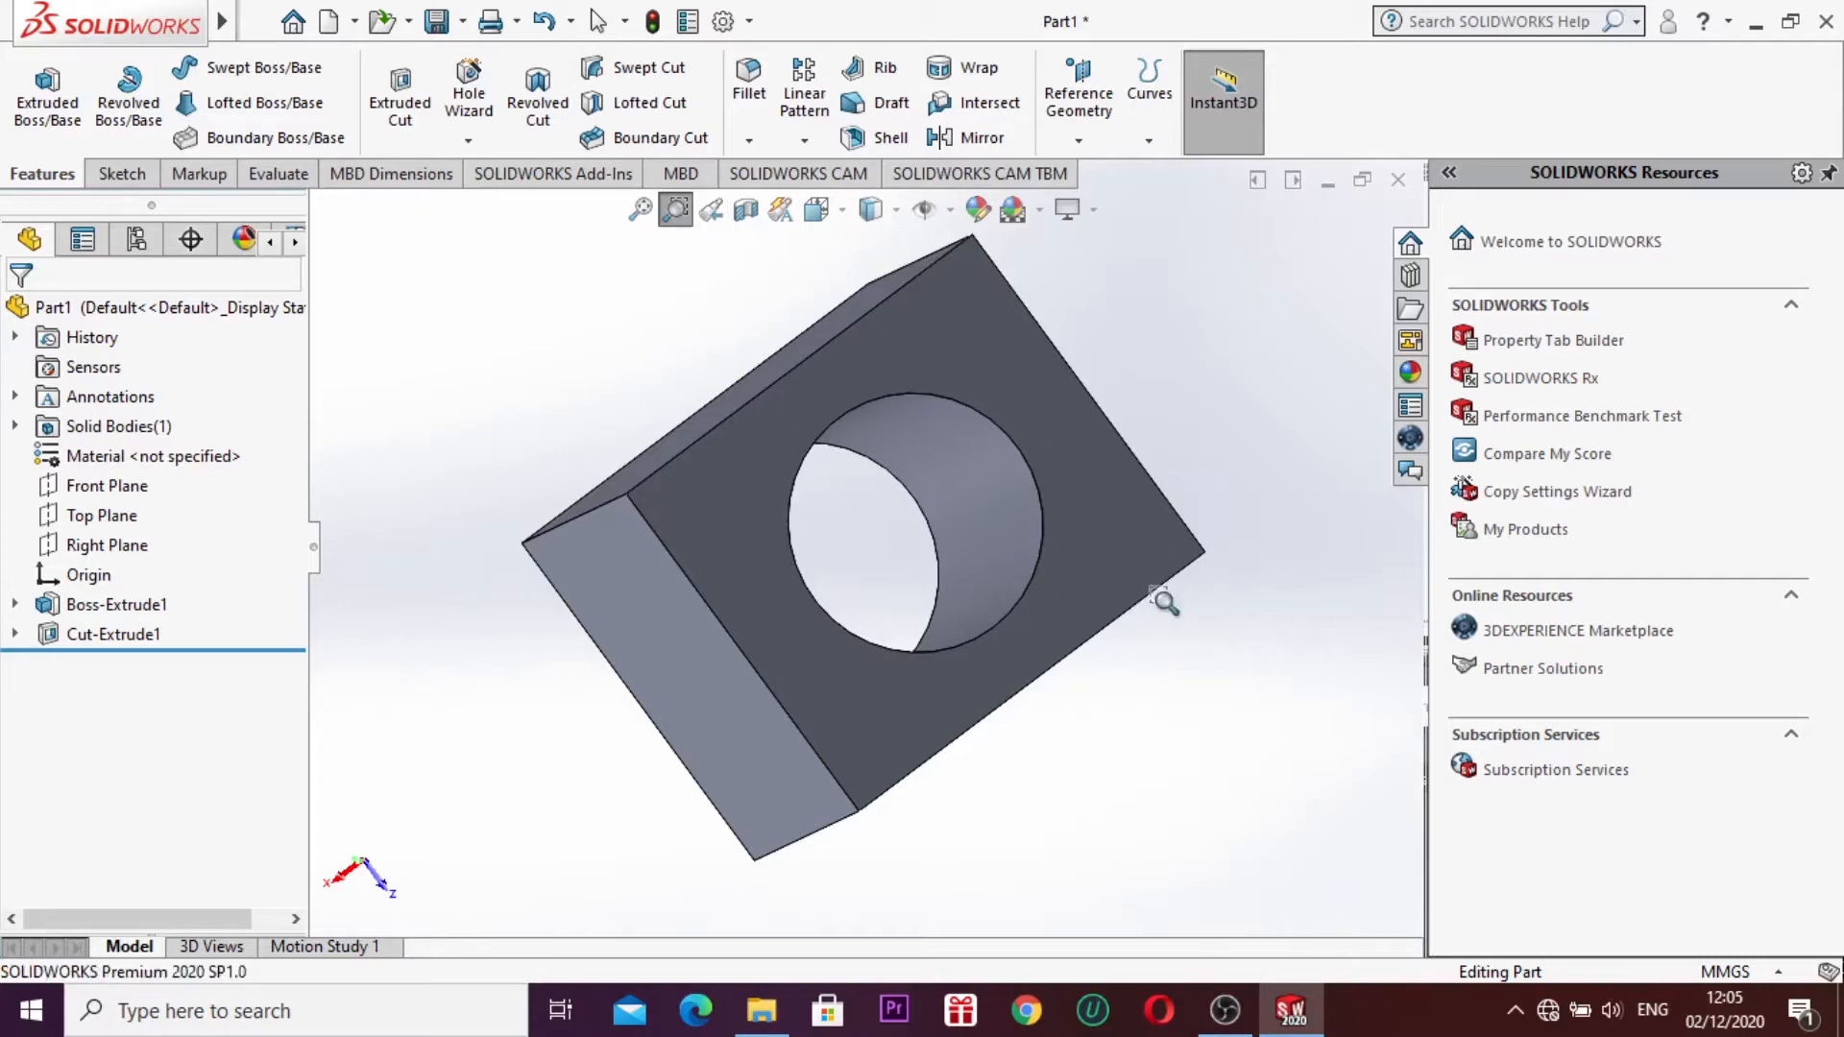
Step: Preview a planar section view of the block at the Front Plane, shift its offset slightly, and cancel it
click(746, 220)
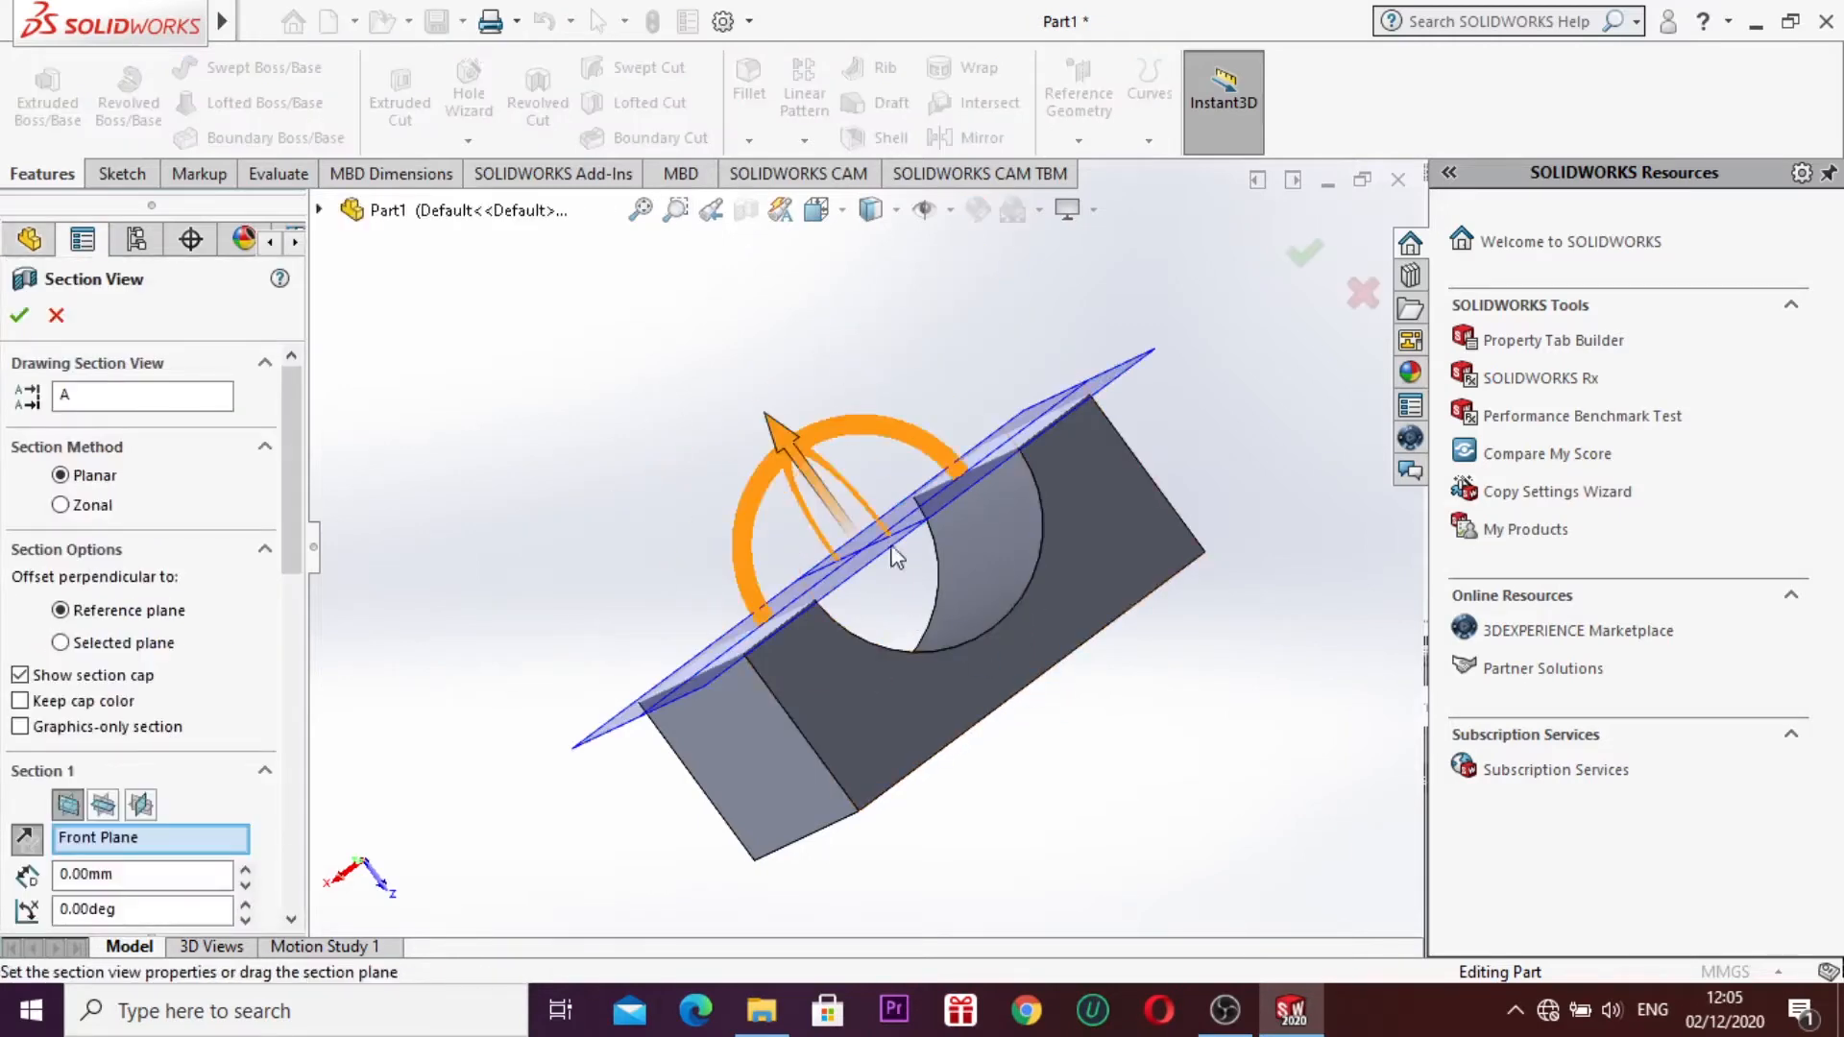
drag(824, 495, 836, 554)
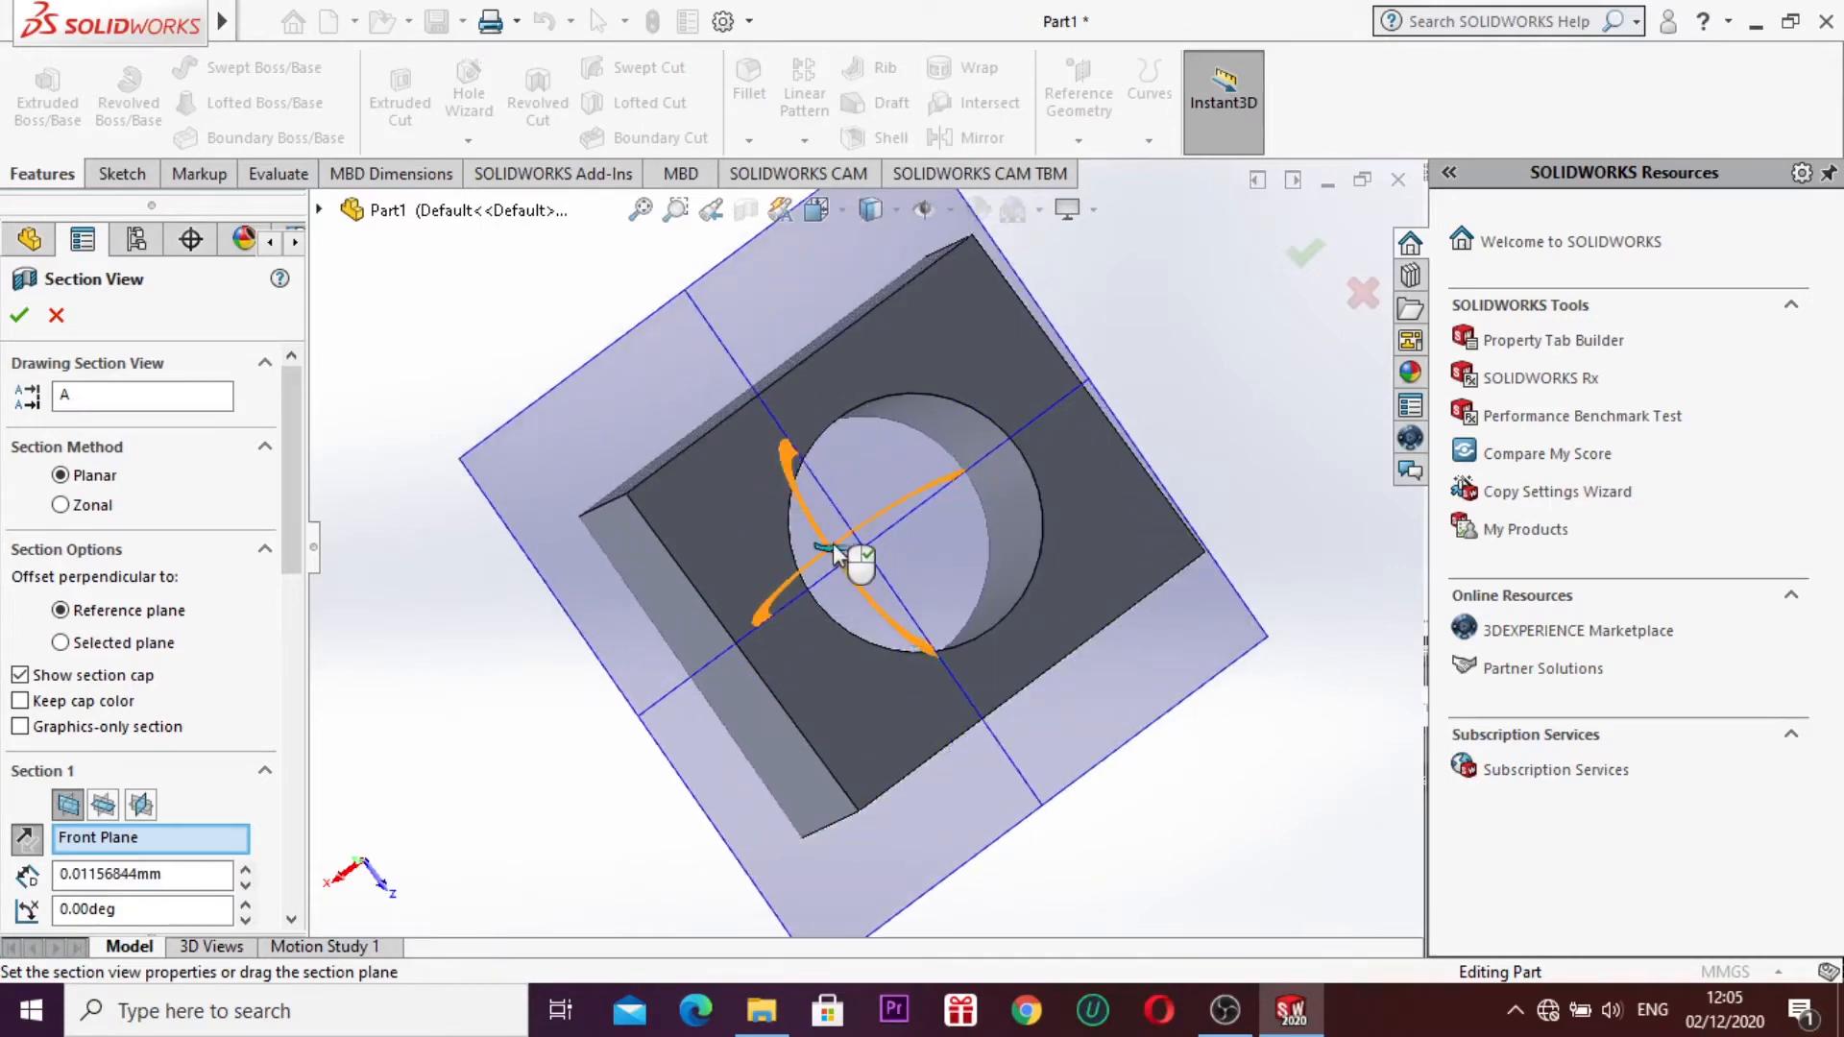
key(Escape)
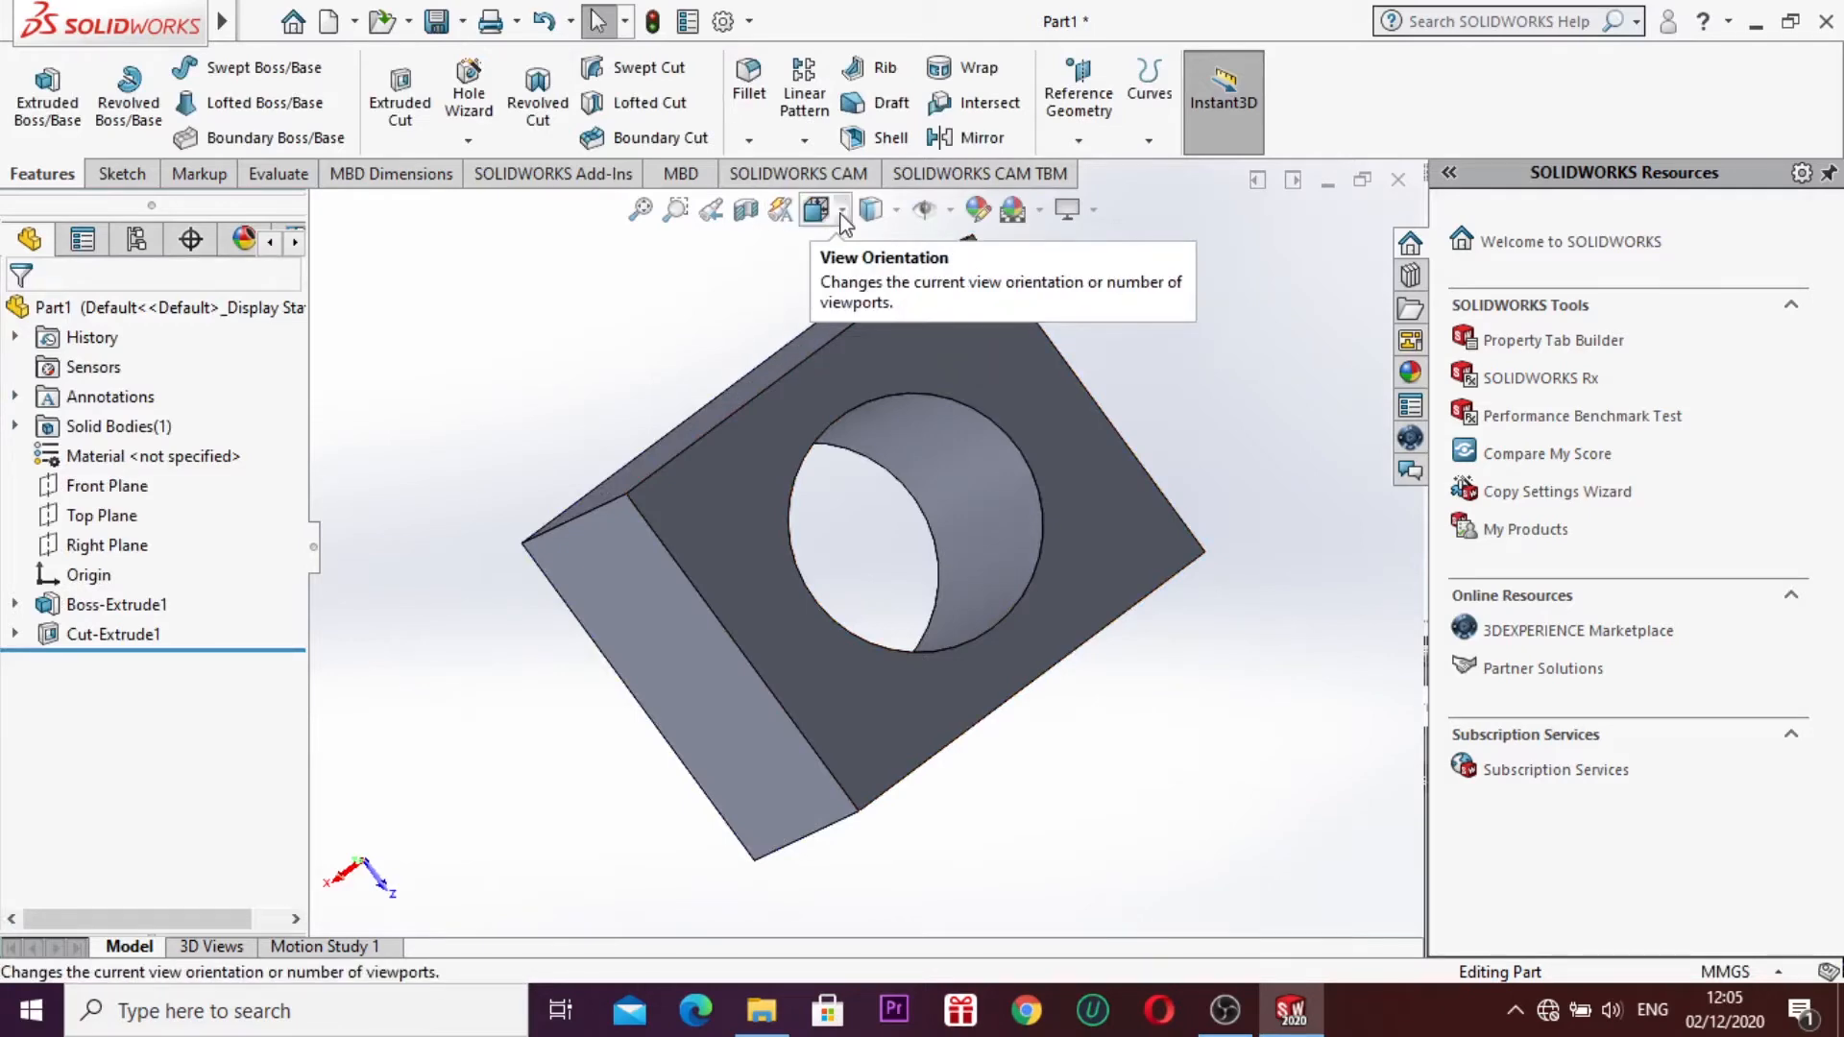
Step: View the block from one side and from the top using the standard view orientations
click(842, 215)
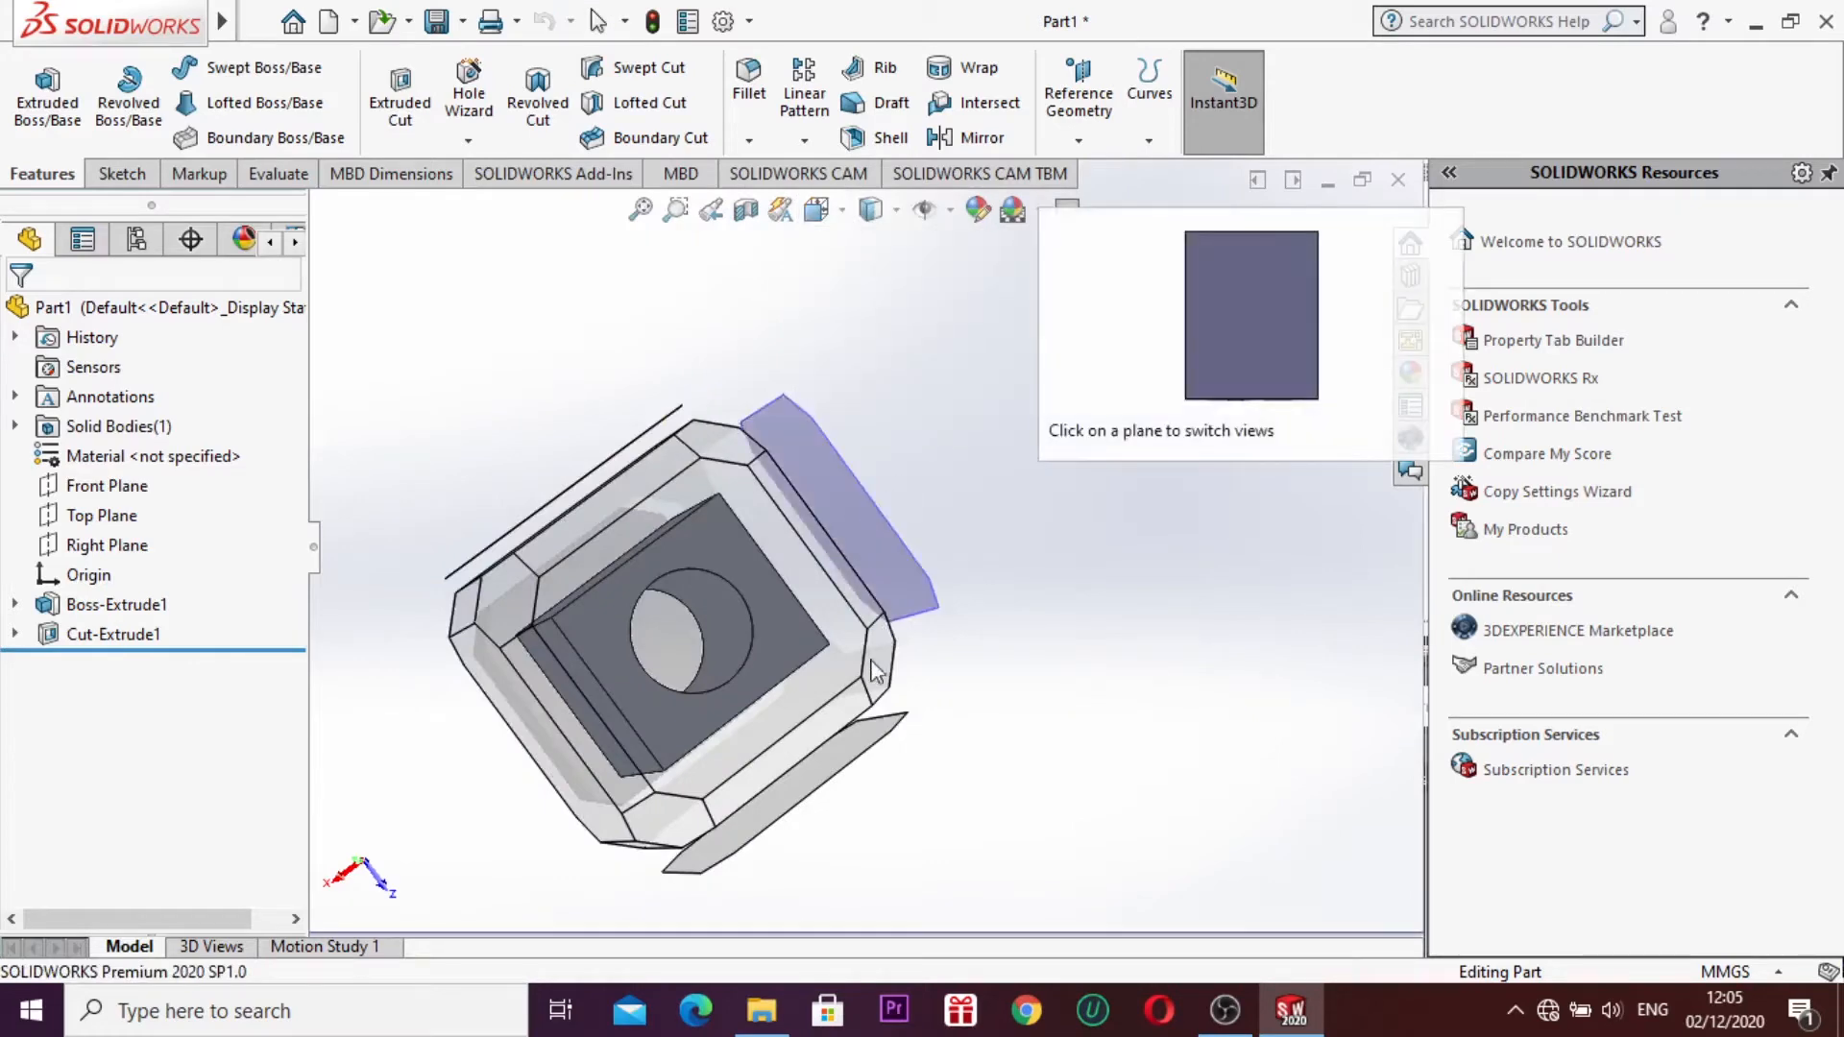
click(856, 523)
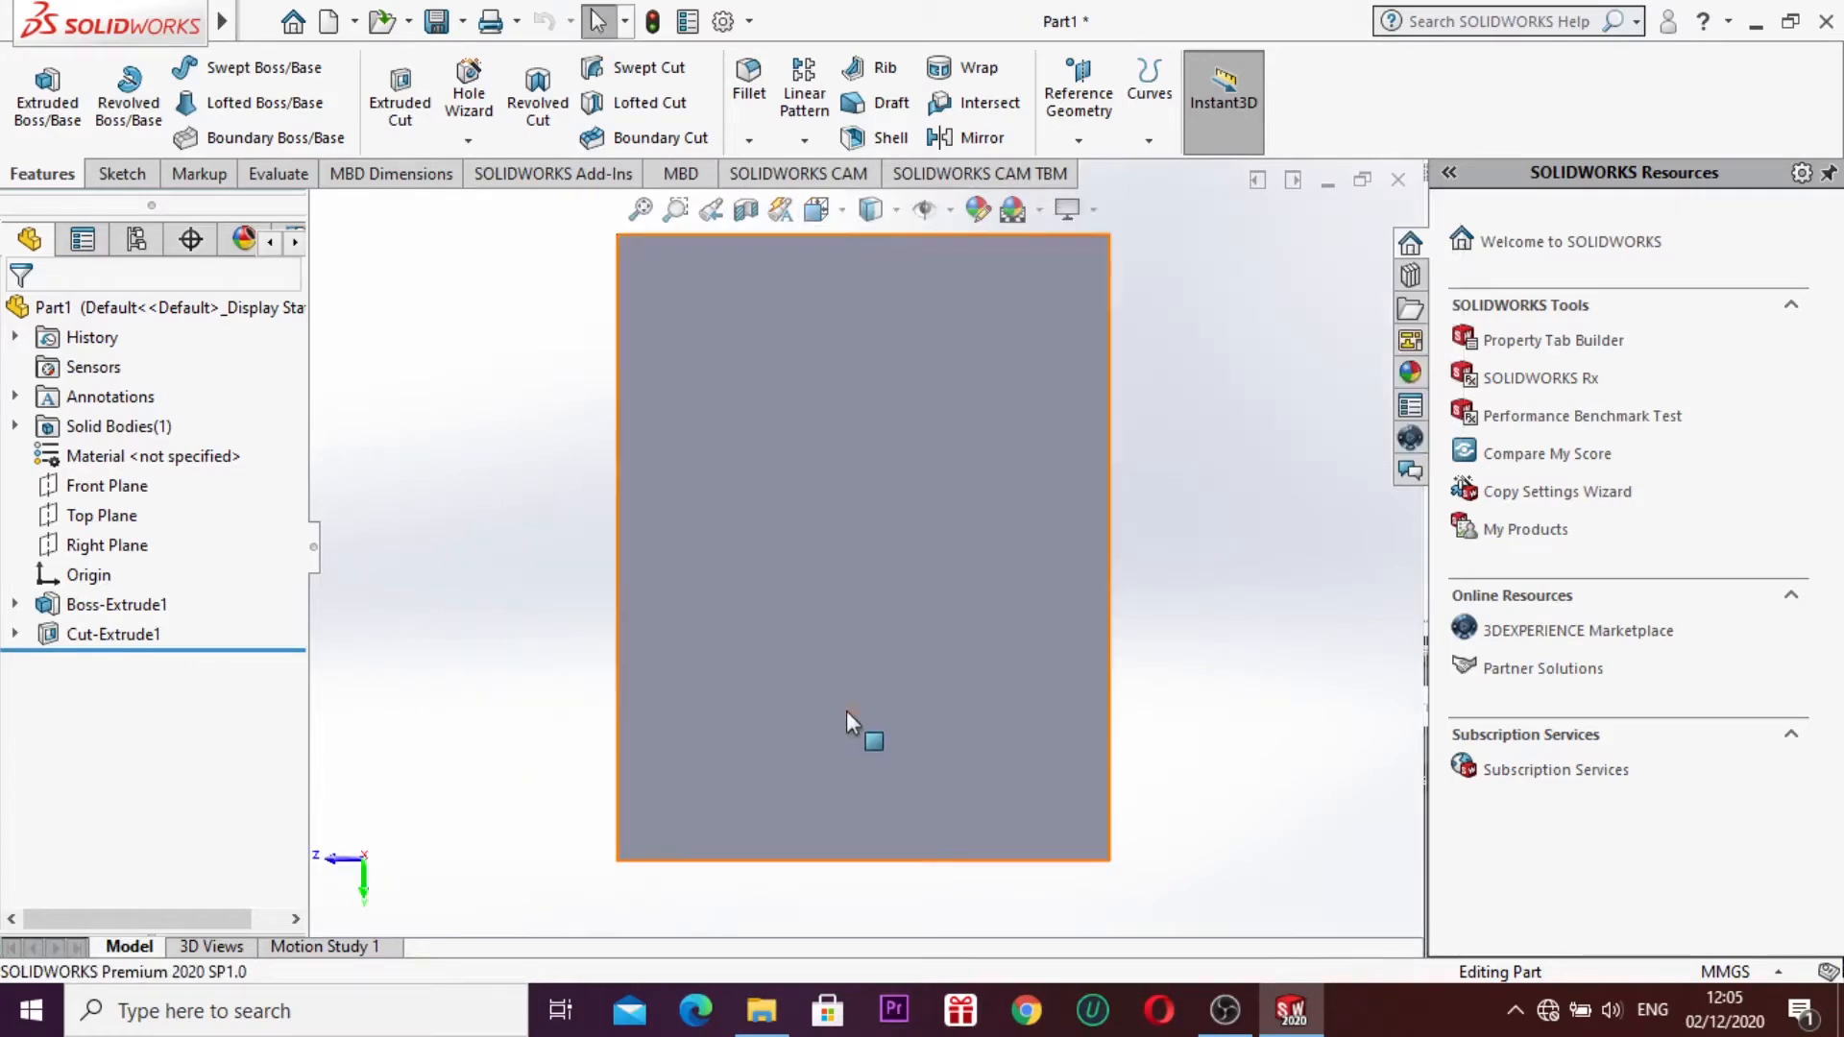
click(839, 214)
click(838, 209)
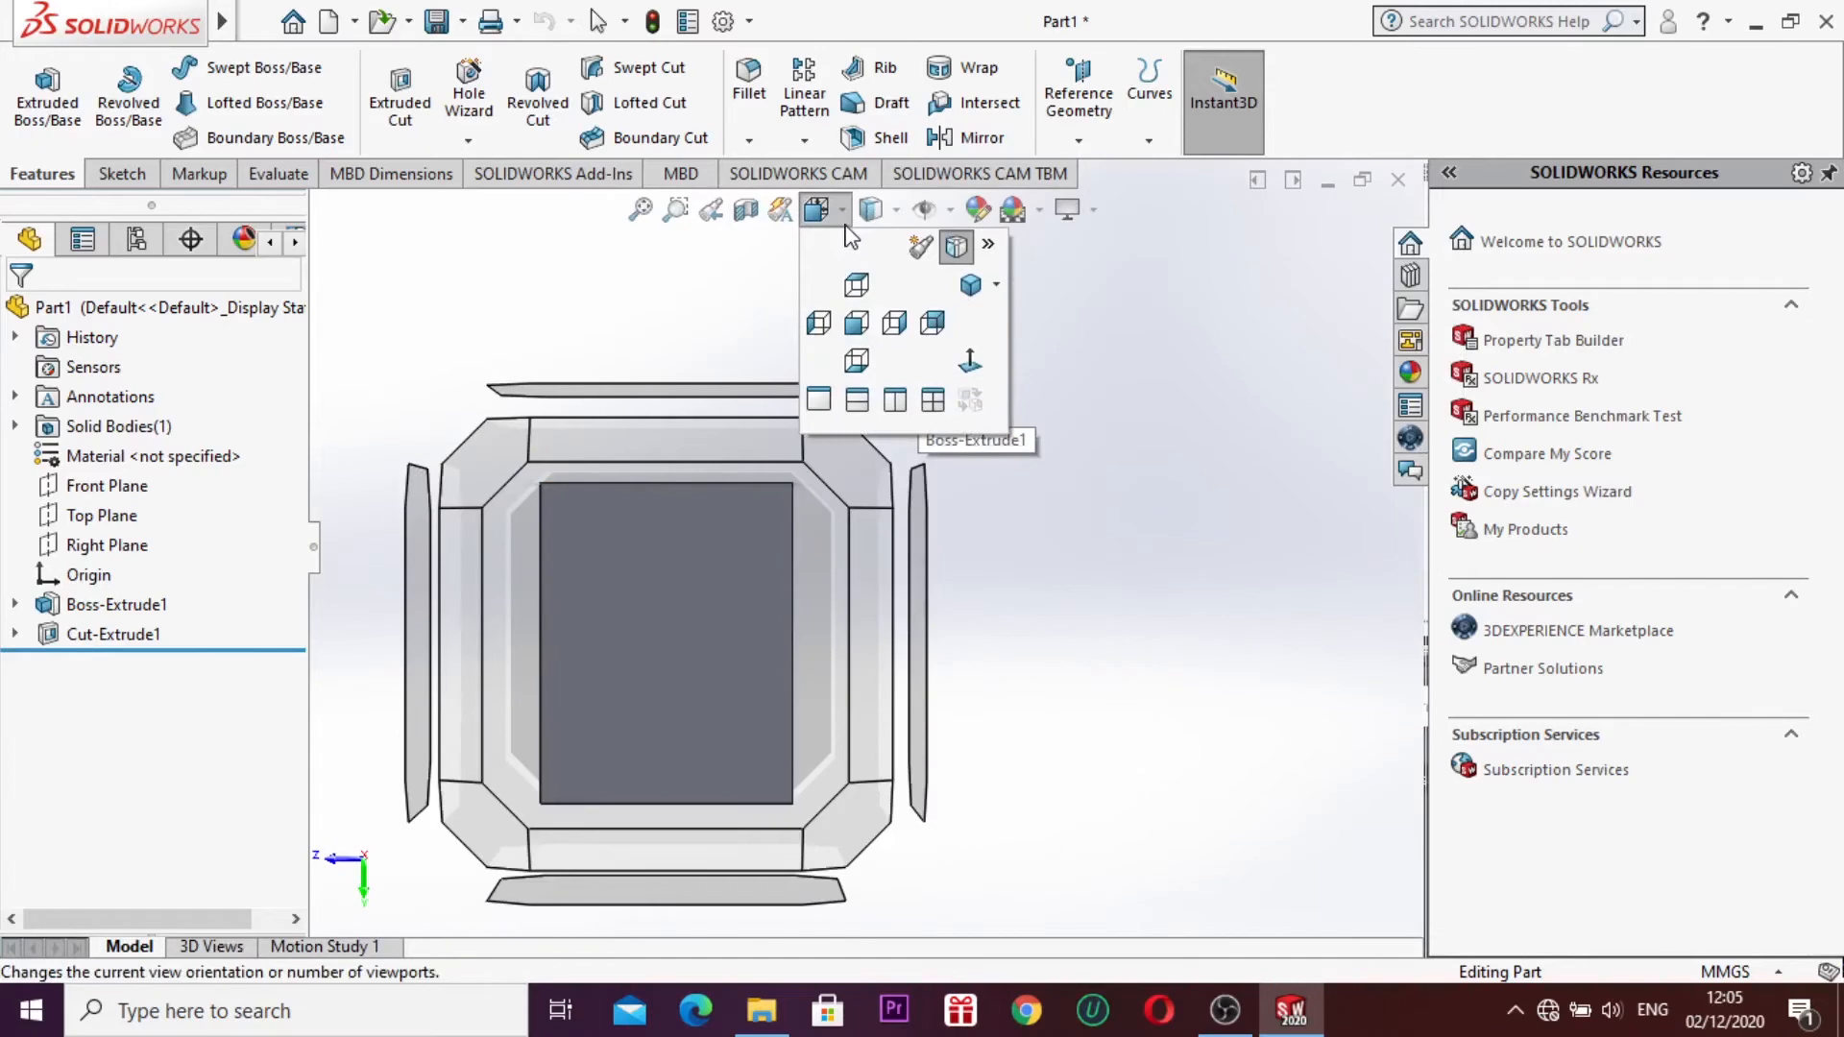
click(857, 287)
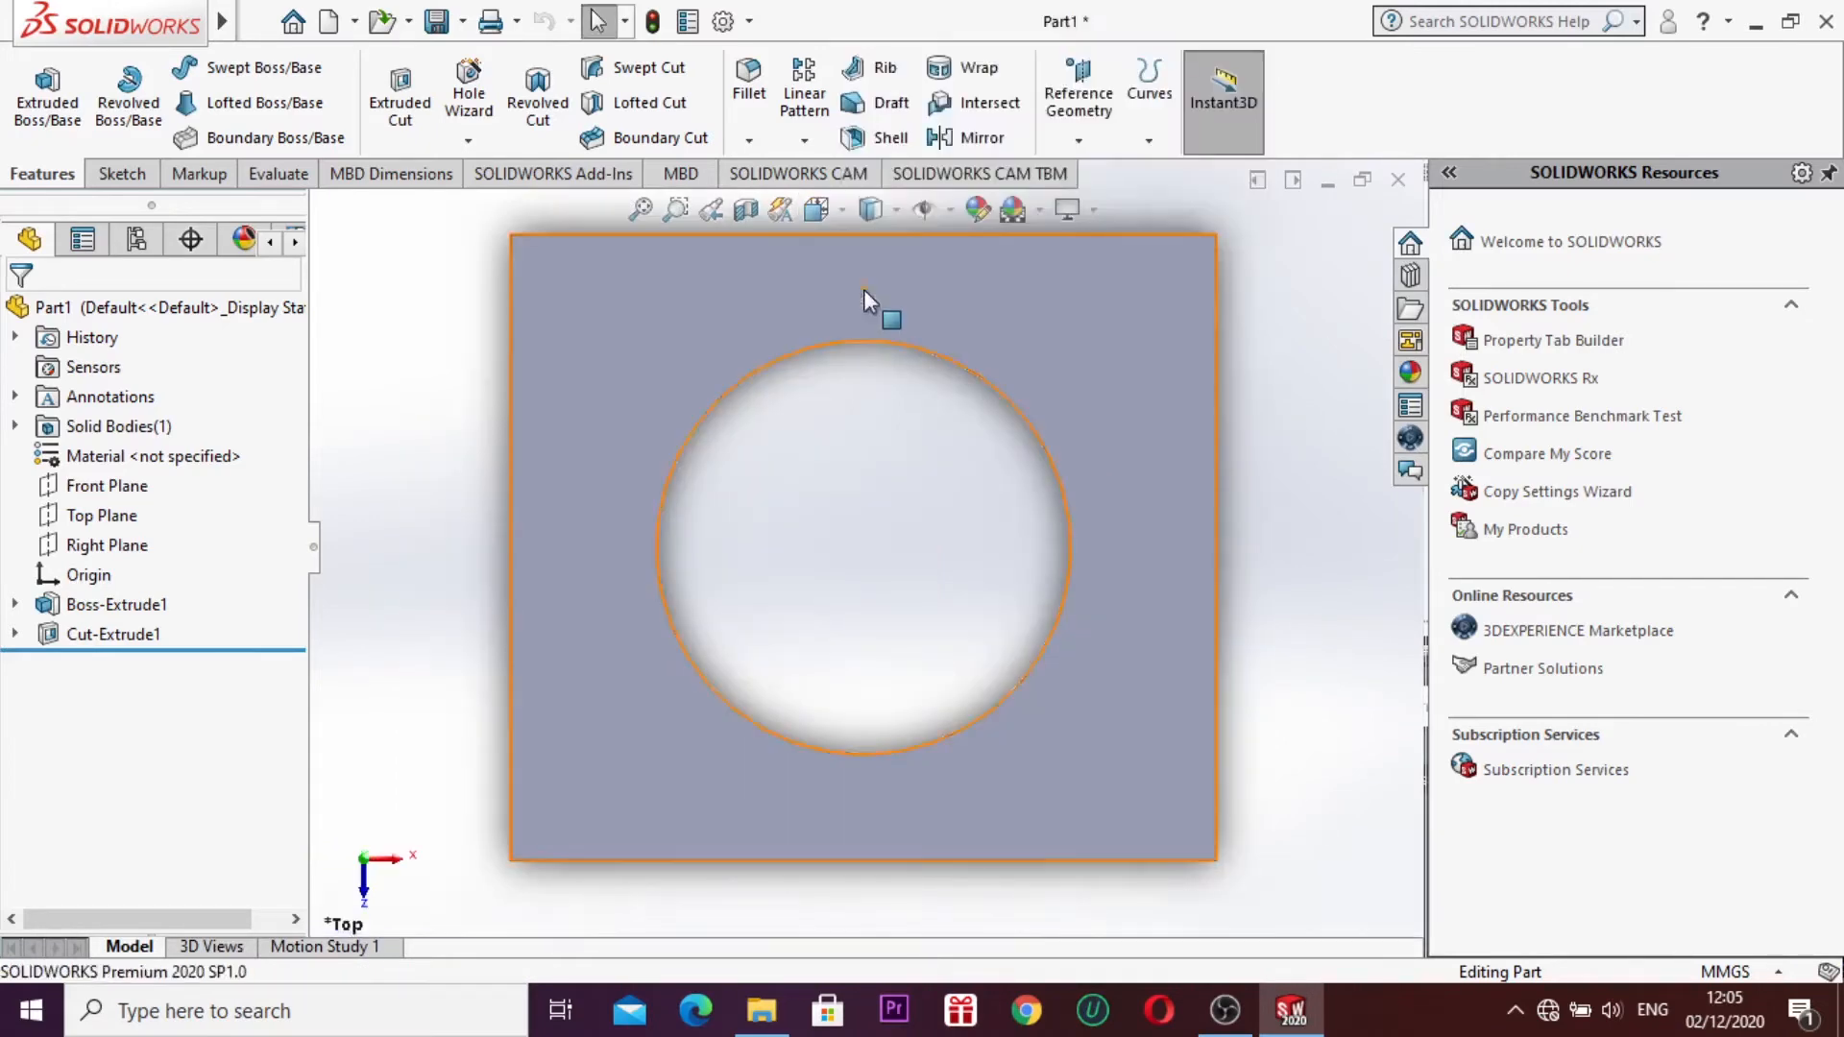
click(839, 212)
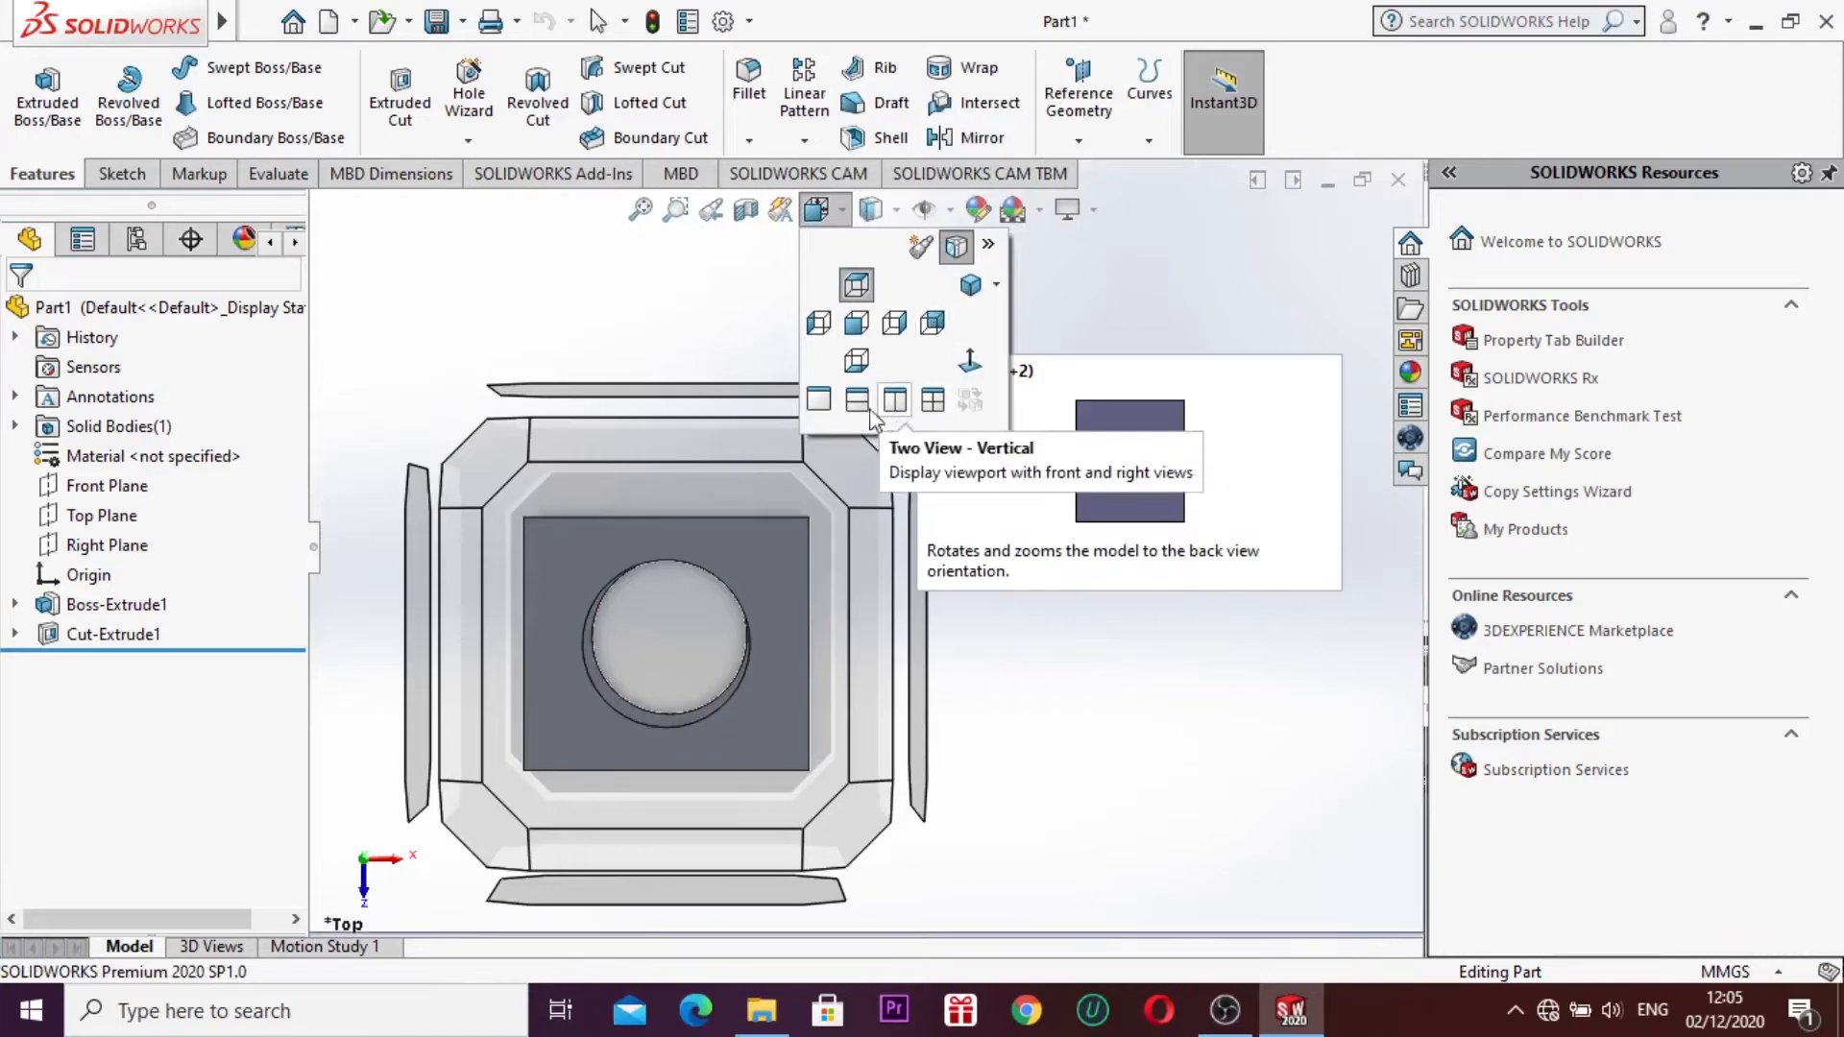
Step: Compare the Shaded With Edges and Shaded display styles on the block
click(885, 215)
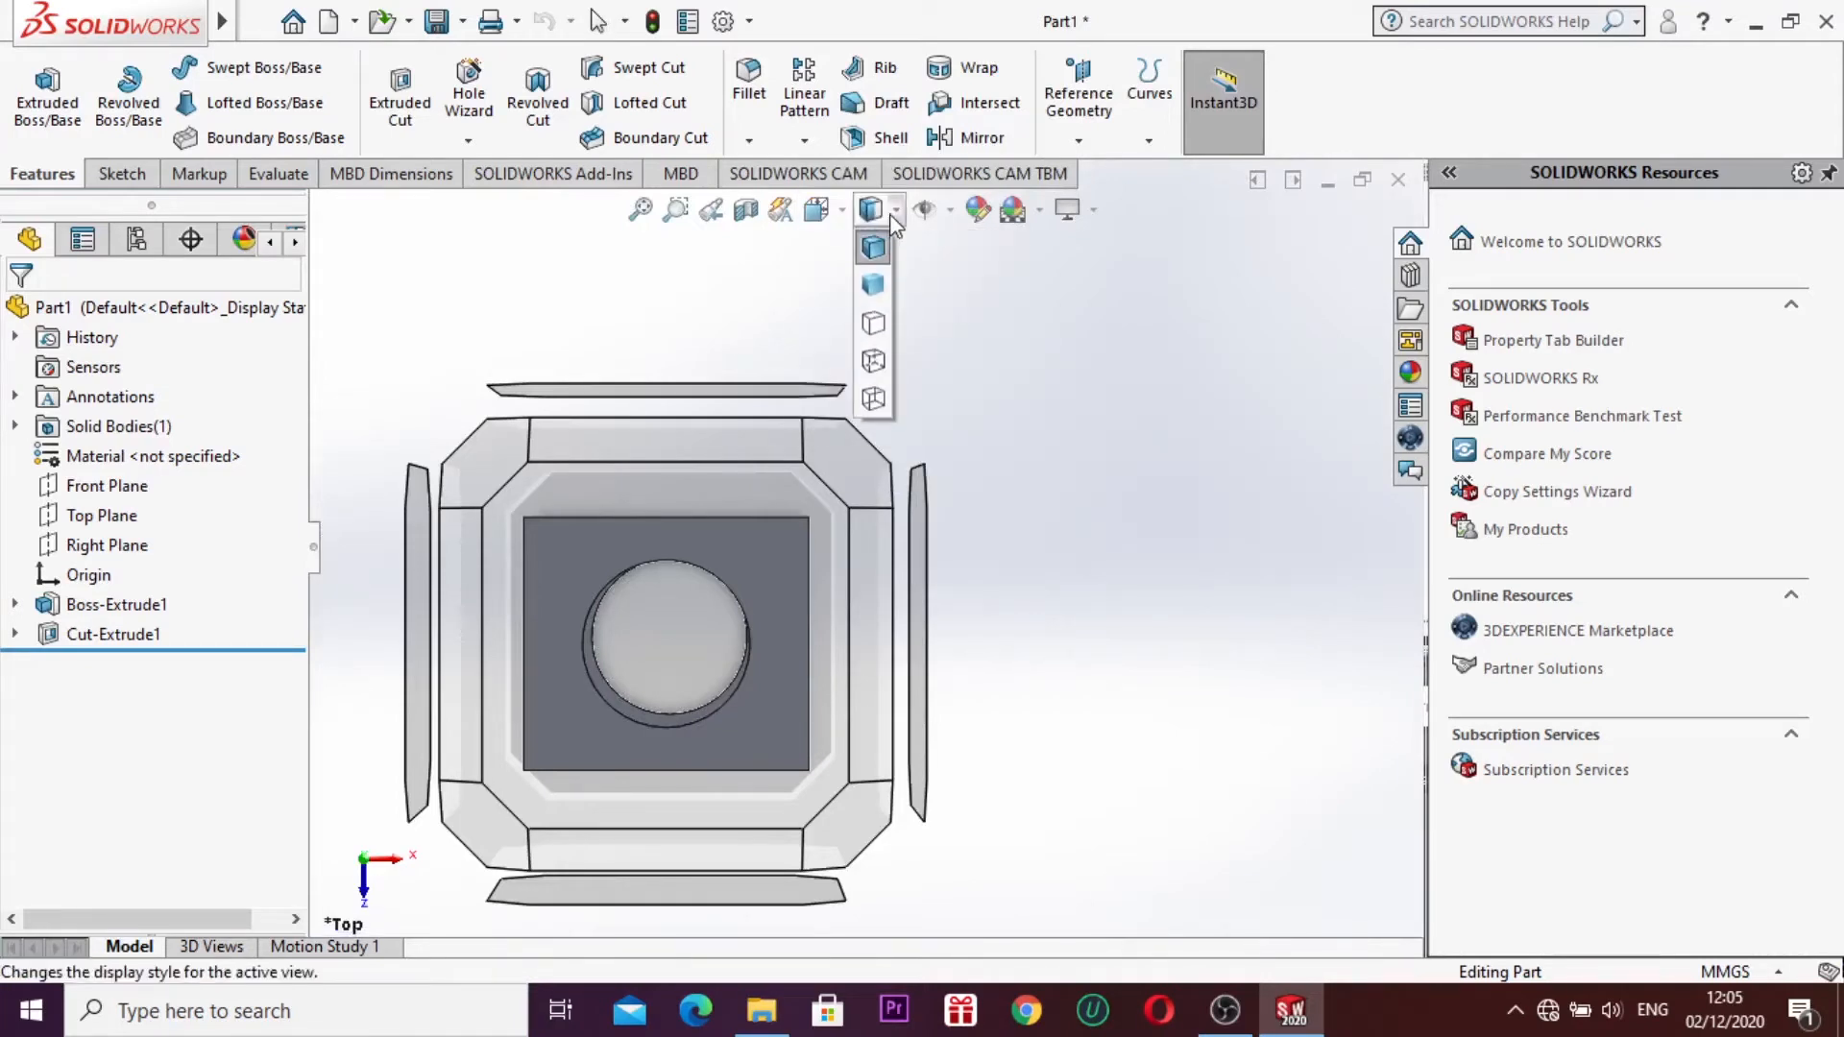
click(873, 244)
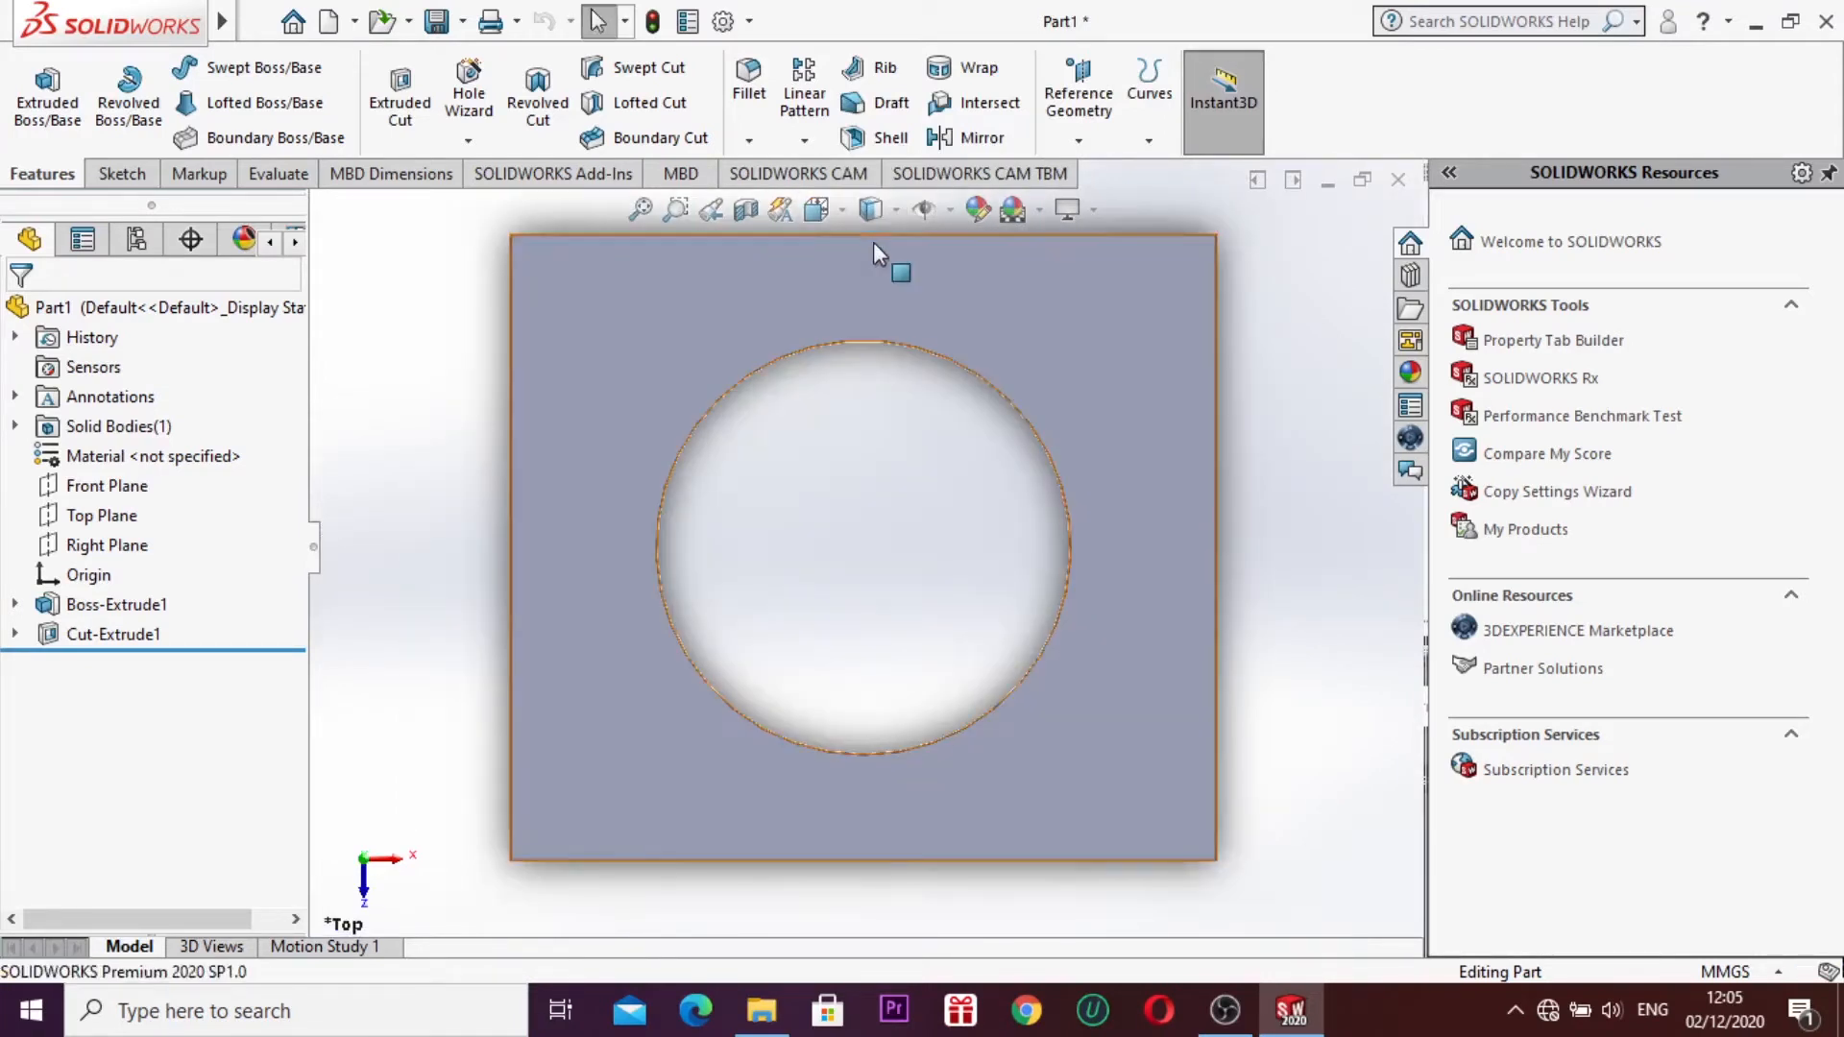
click(891, 205)
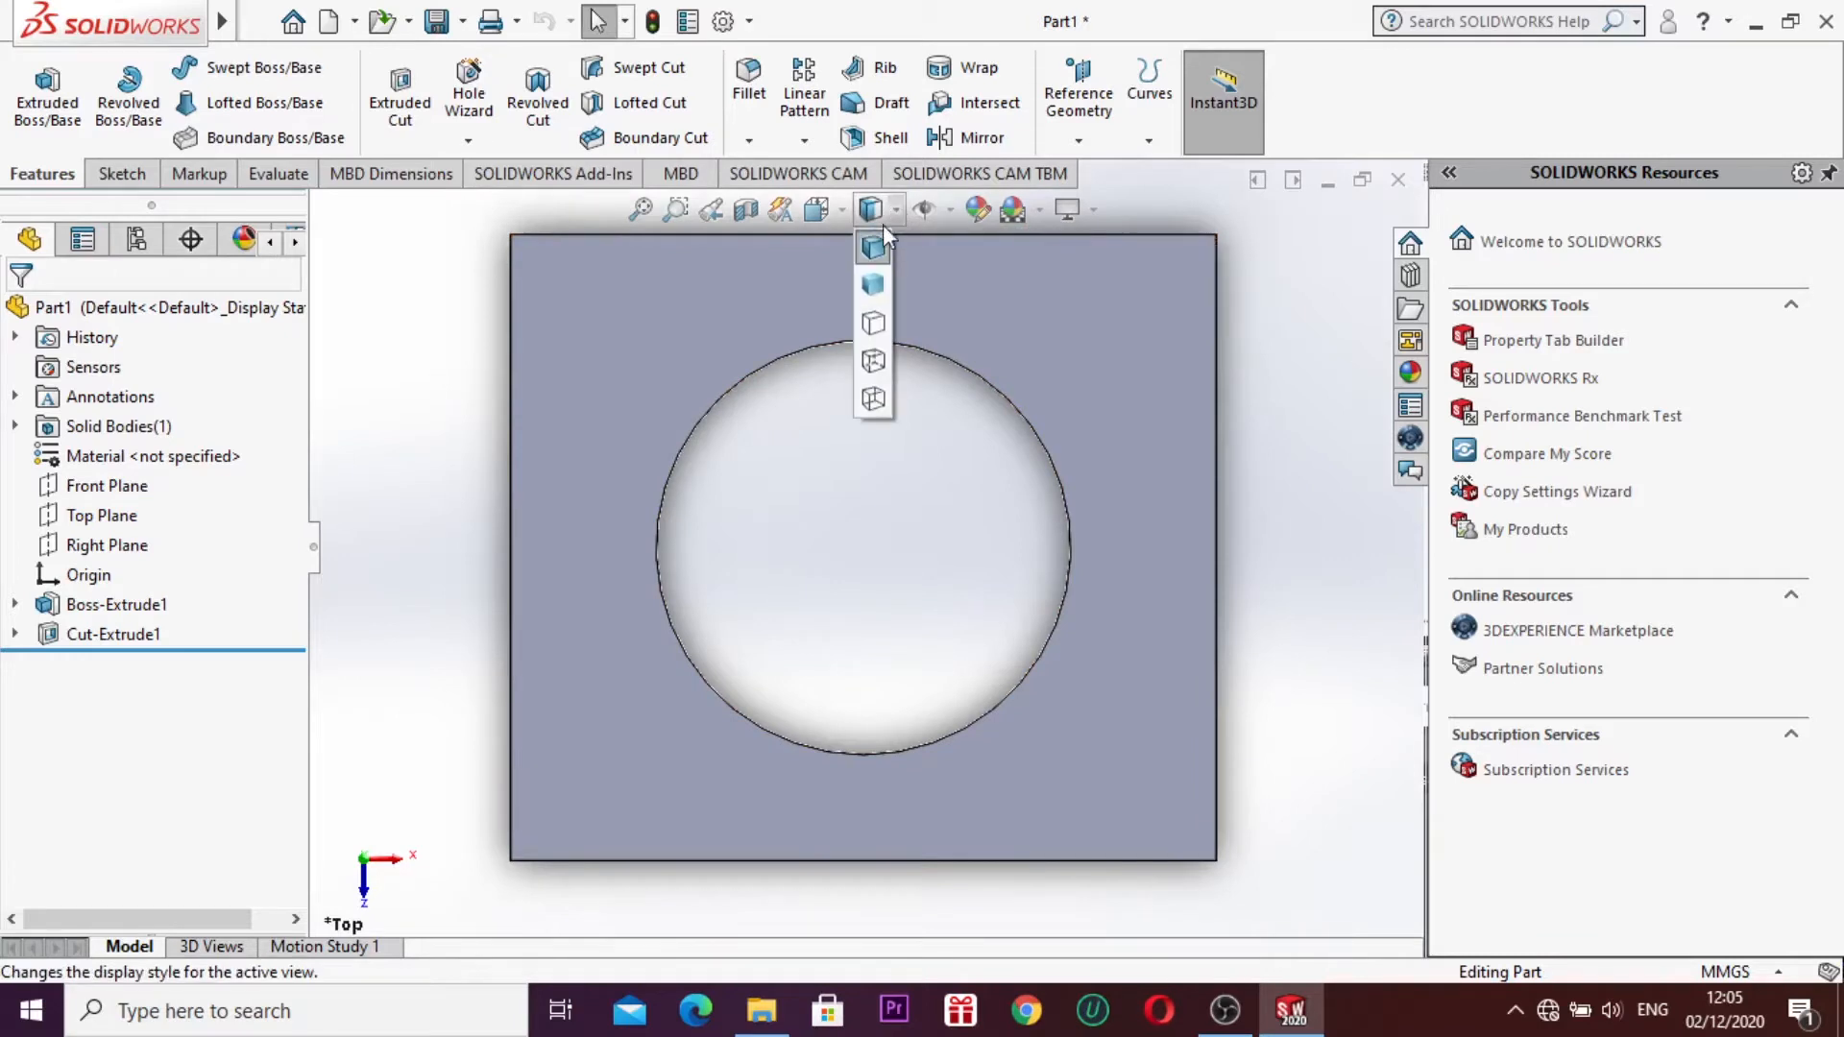
click(872, 286)
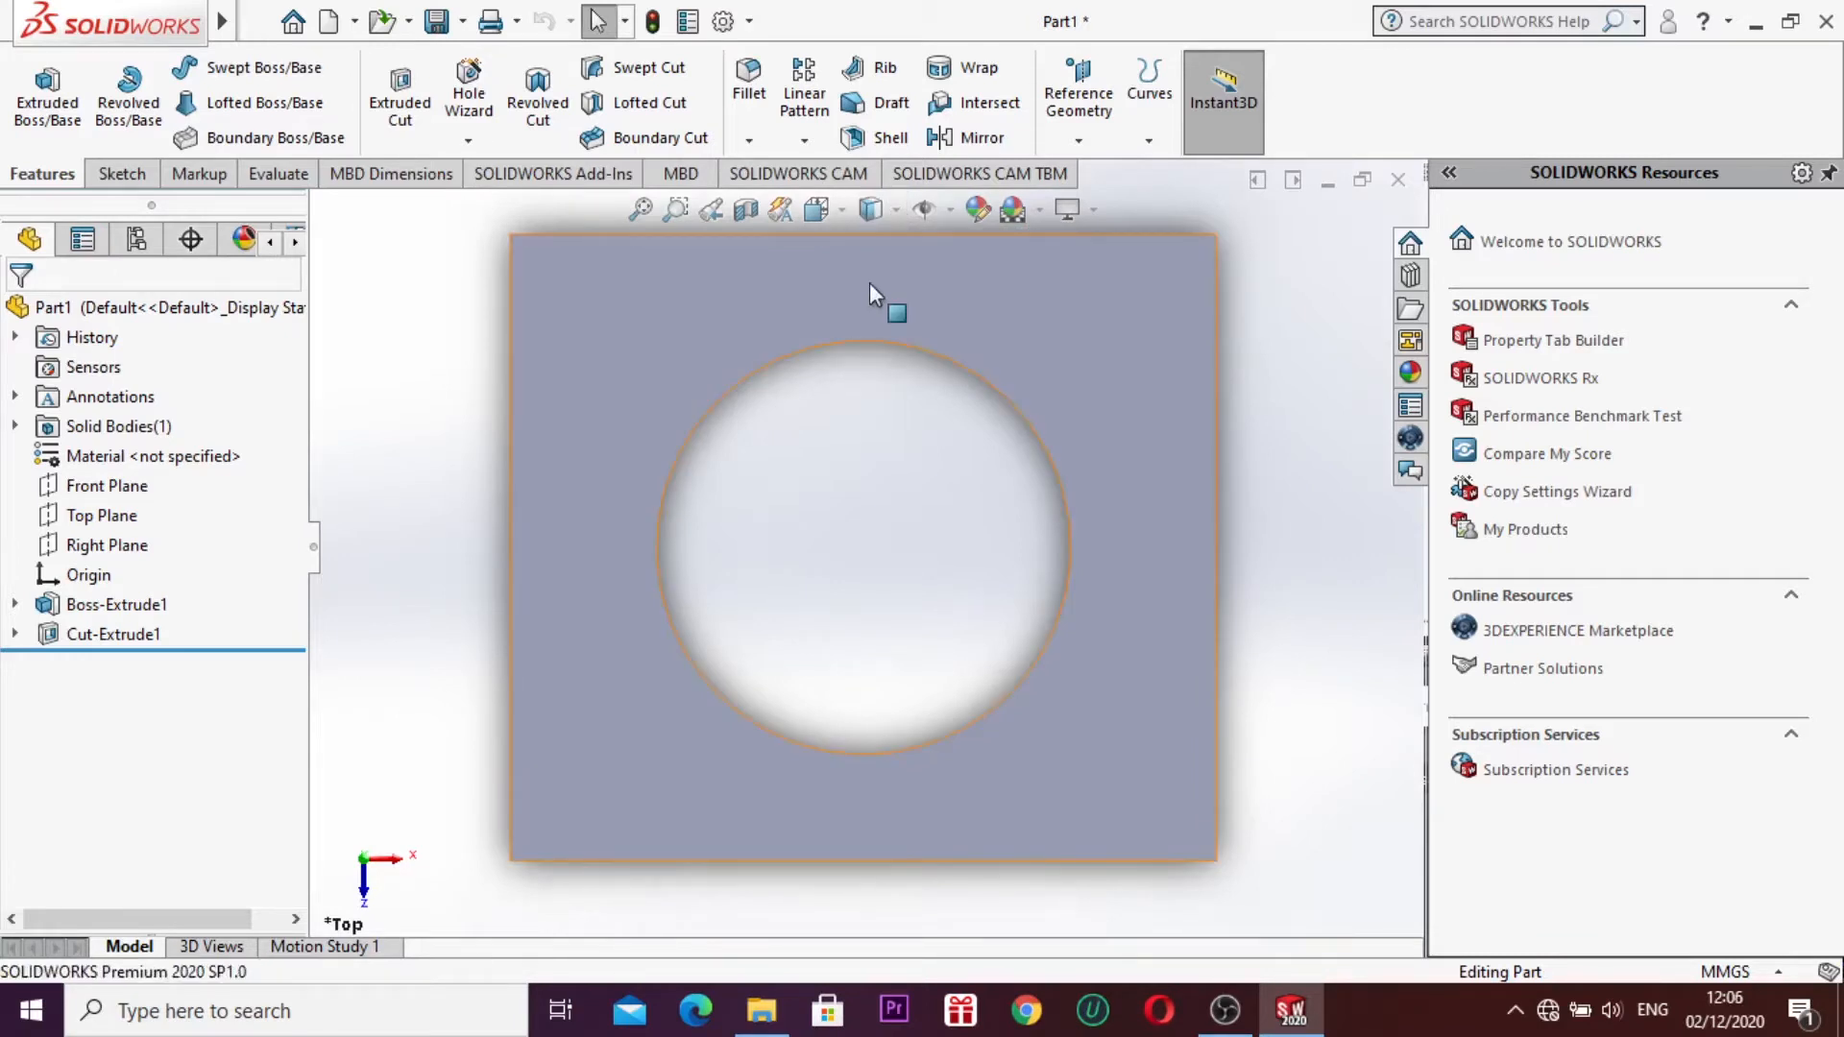
Step: View the block in isometric orientation with the Hidden Lines Removed and Hidden Lines Visible display styles
key(ctrl+7)
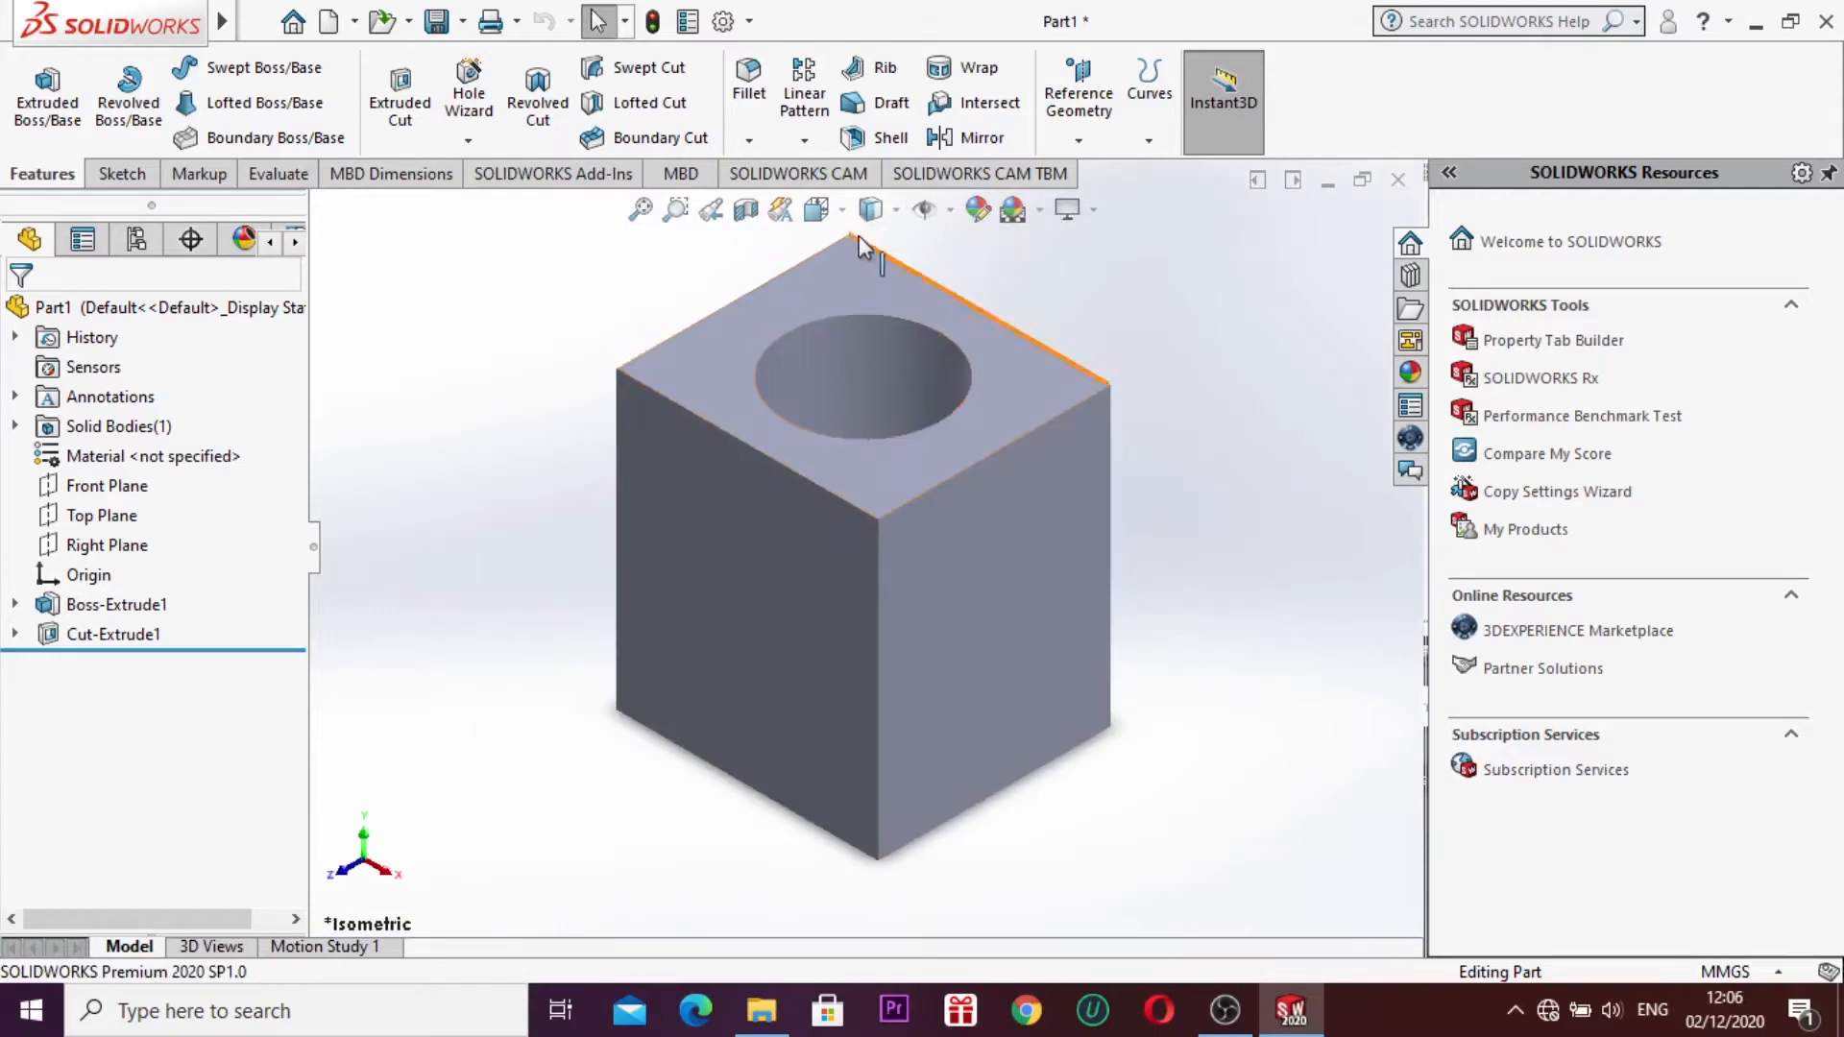
click(895, 210)
click(878, 326)
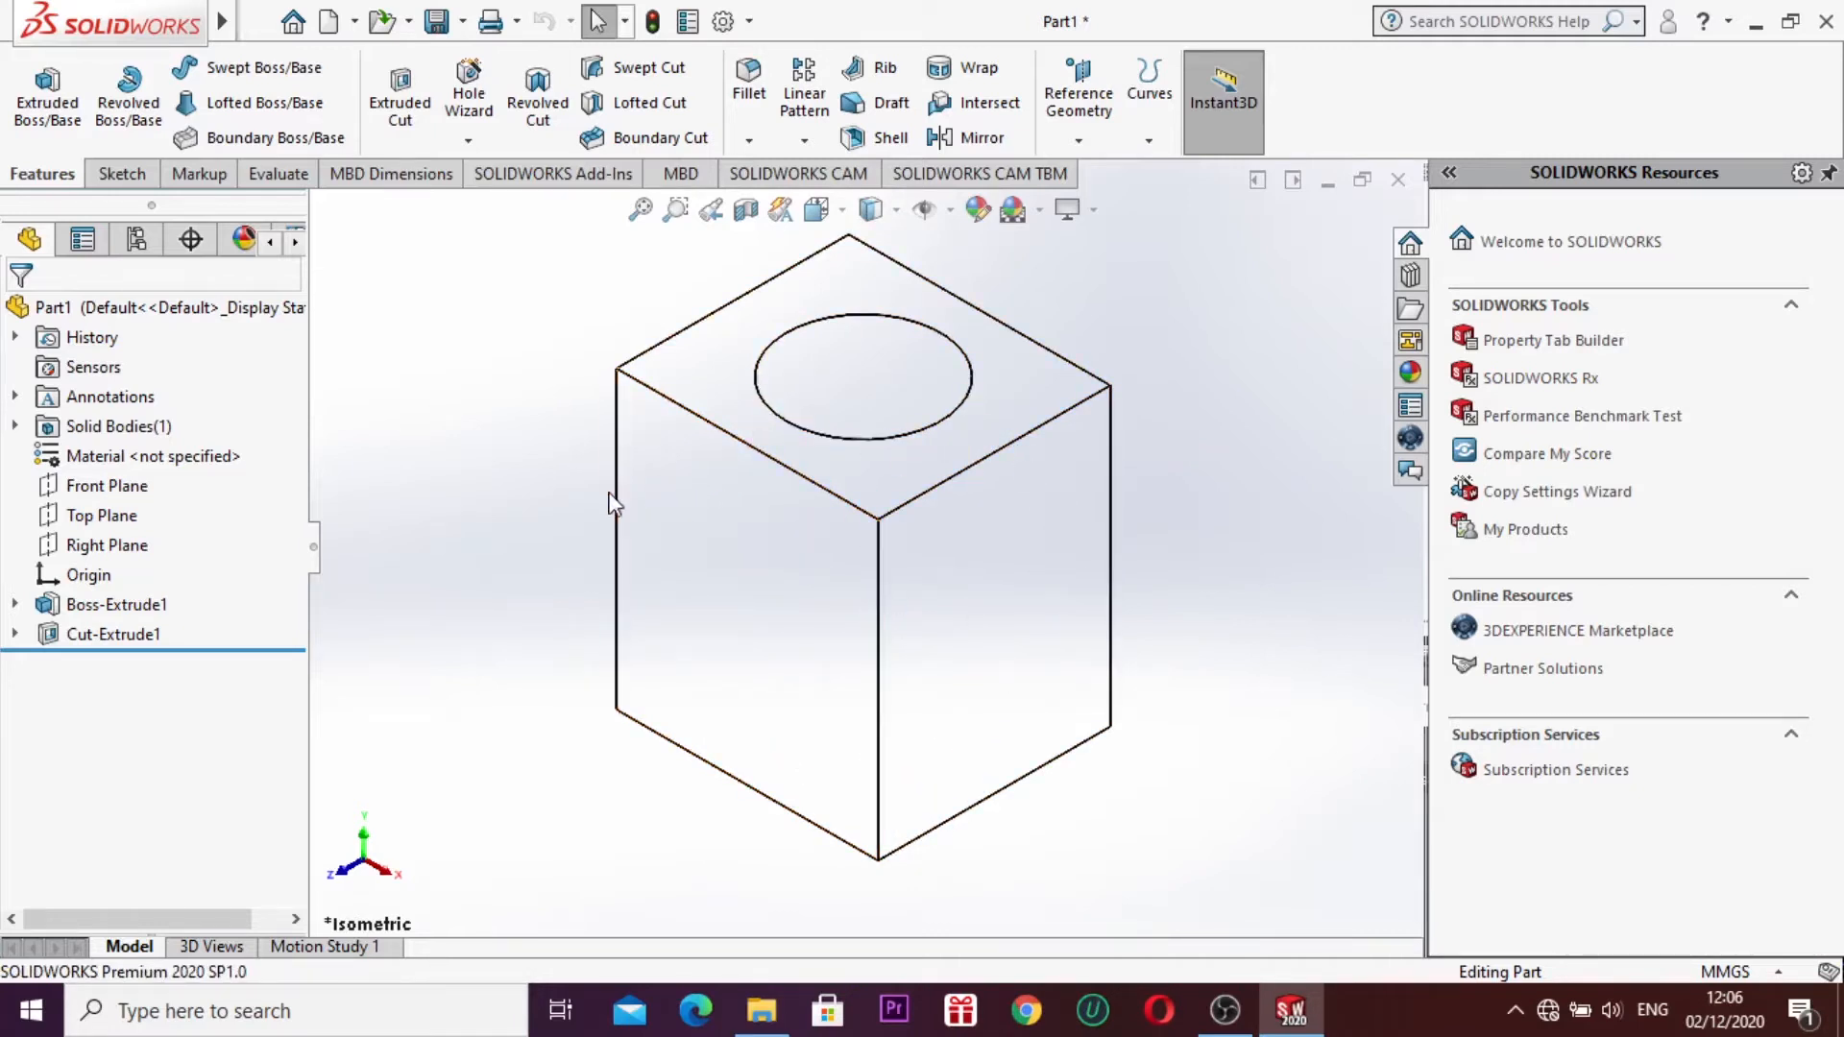
click(901, 211)
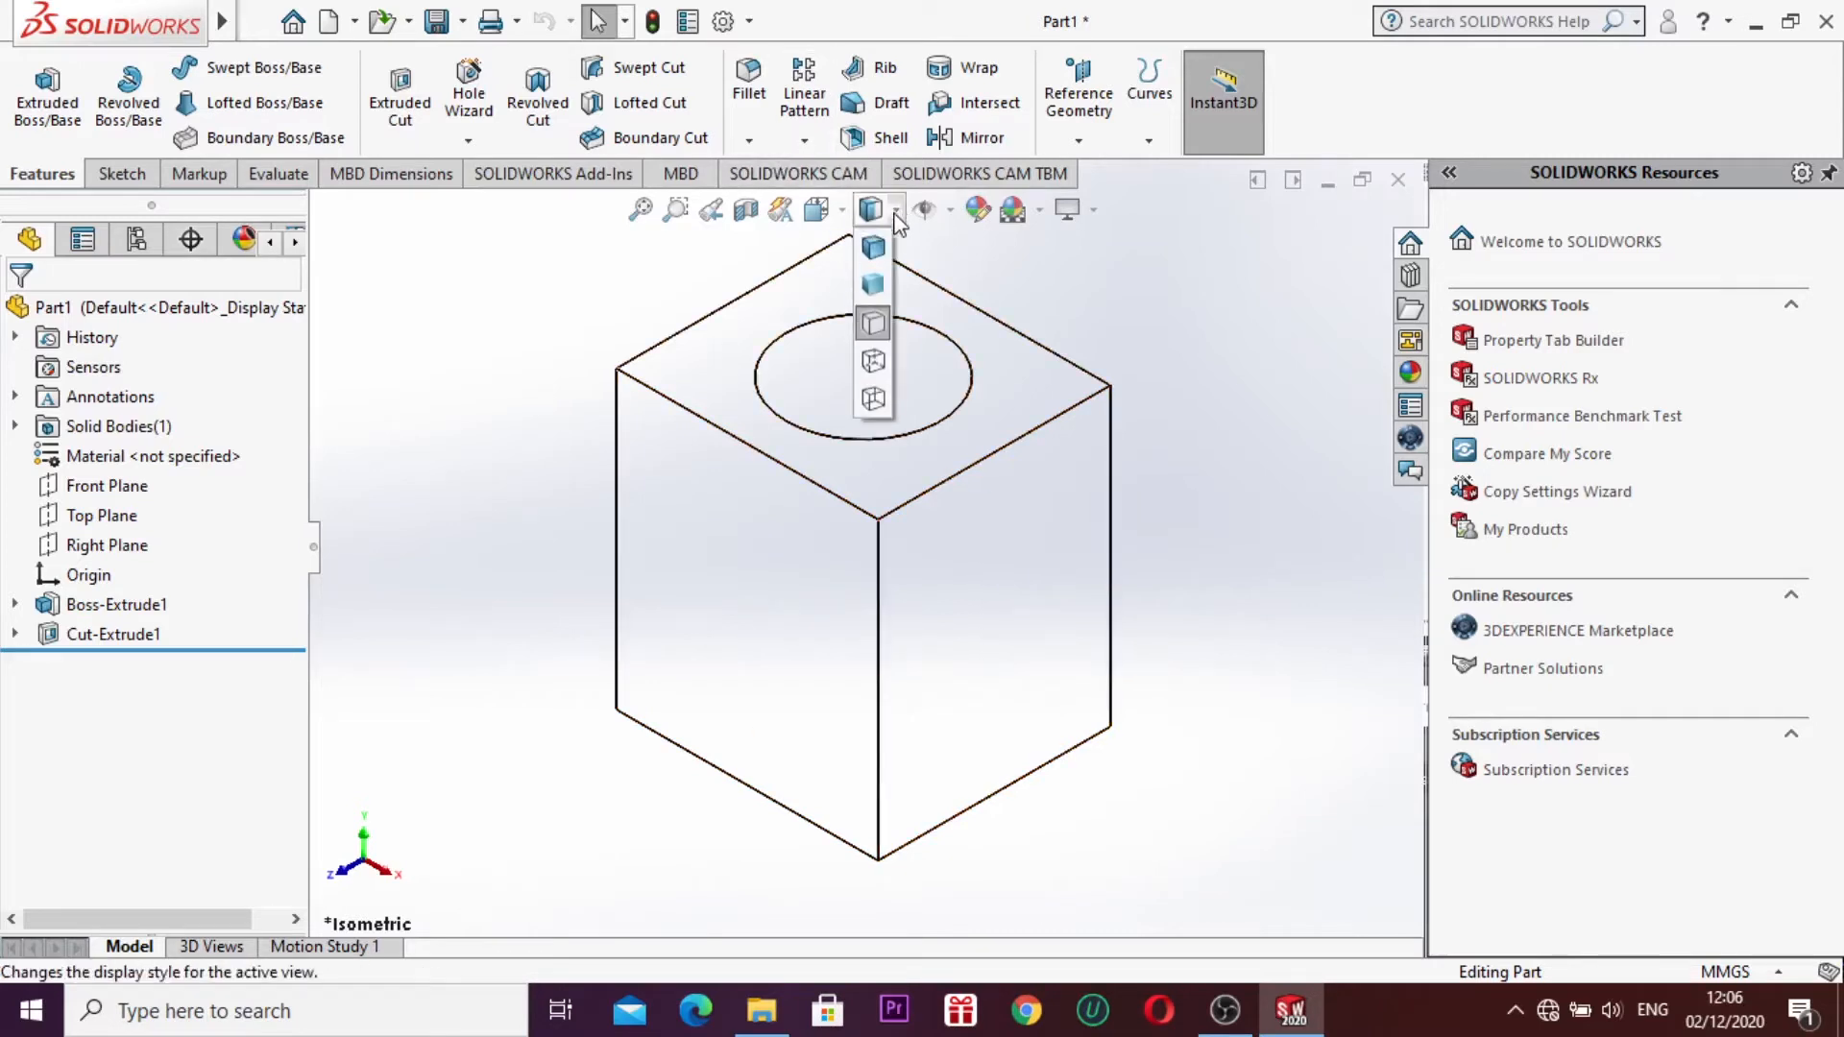
click(870, 361)
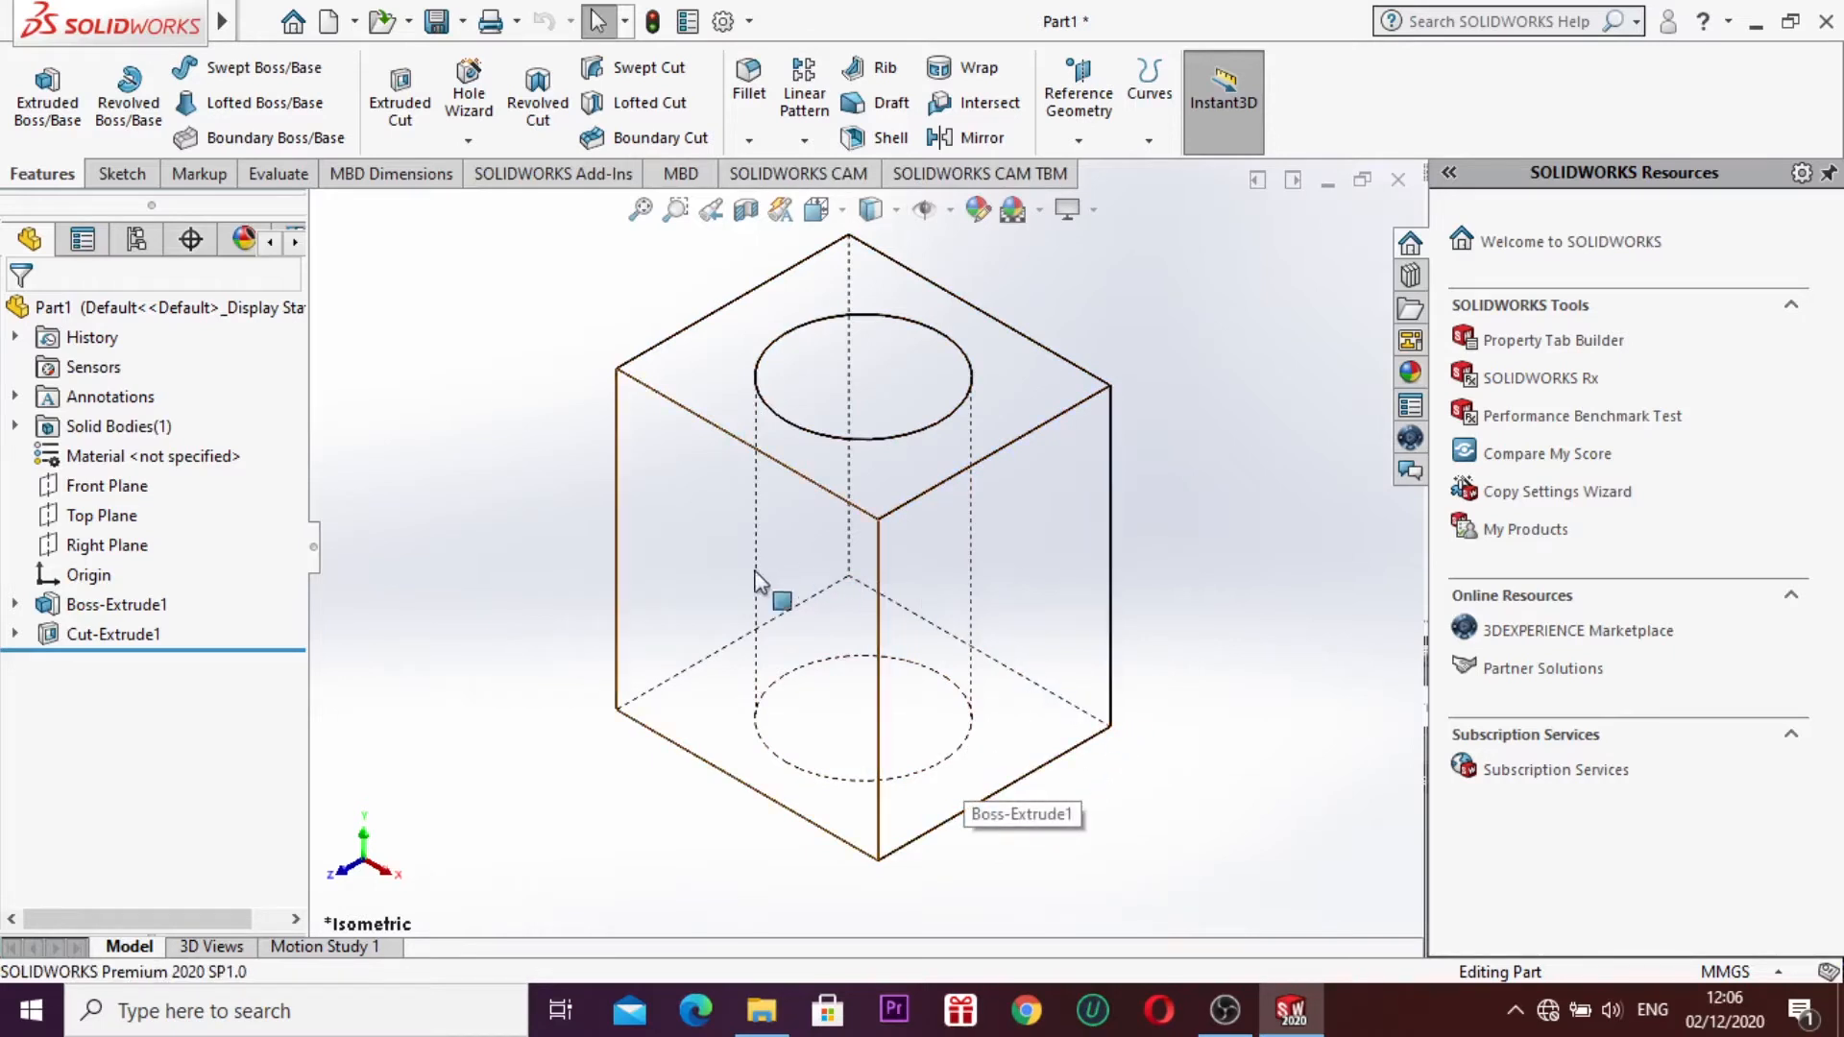
Step: View the block in the Wireframe display style and restore Shaded With Edges
click(896, 214)
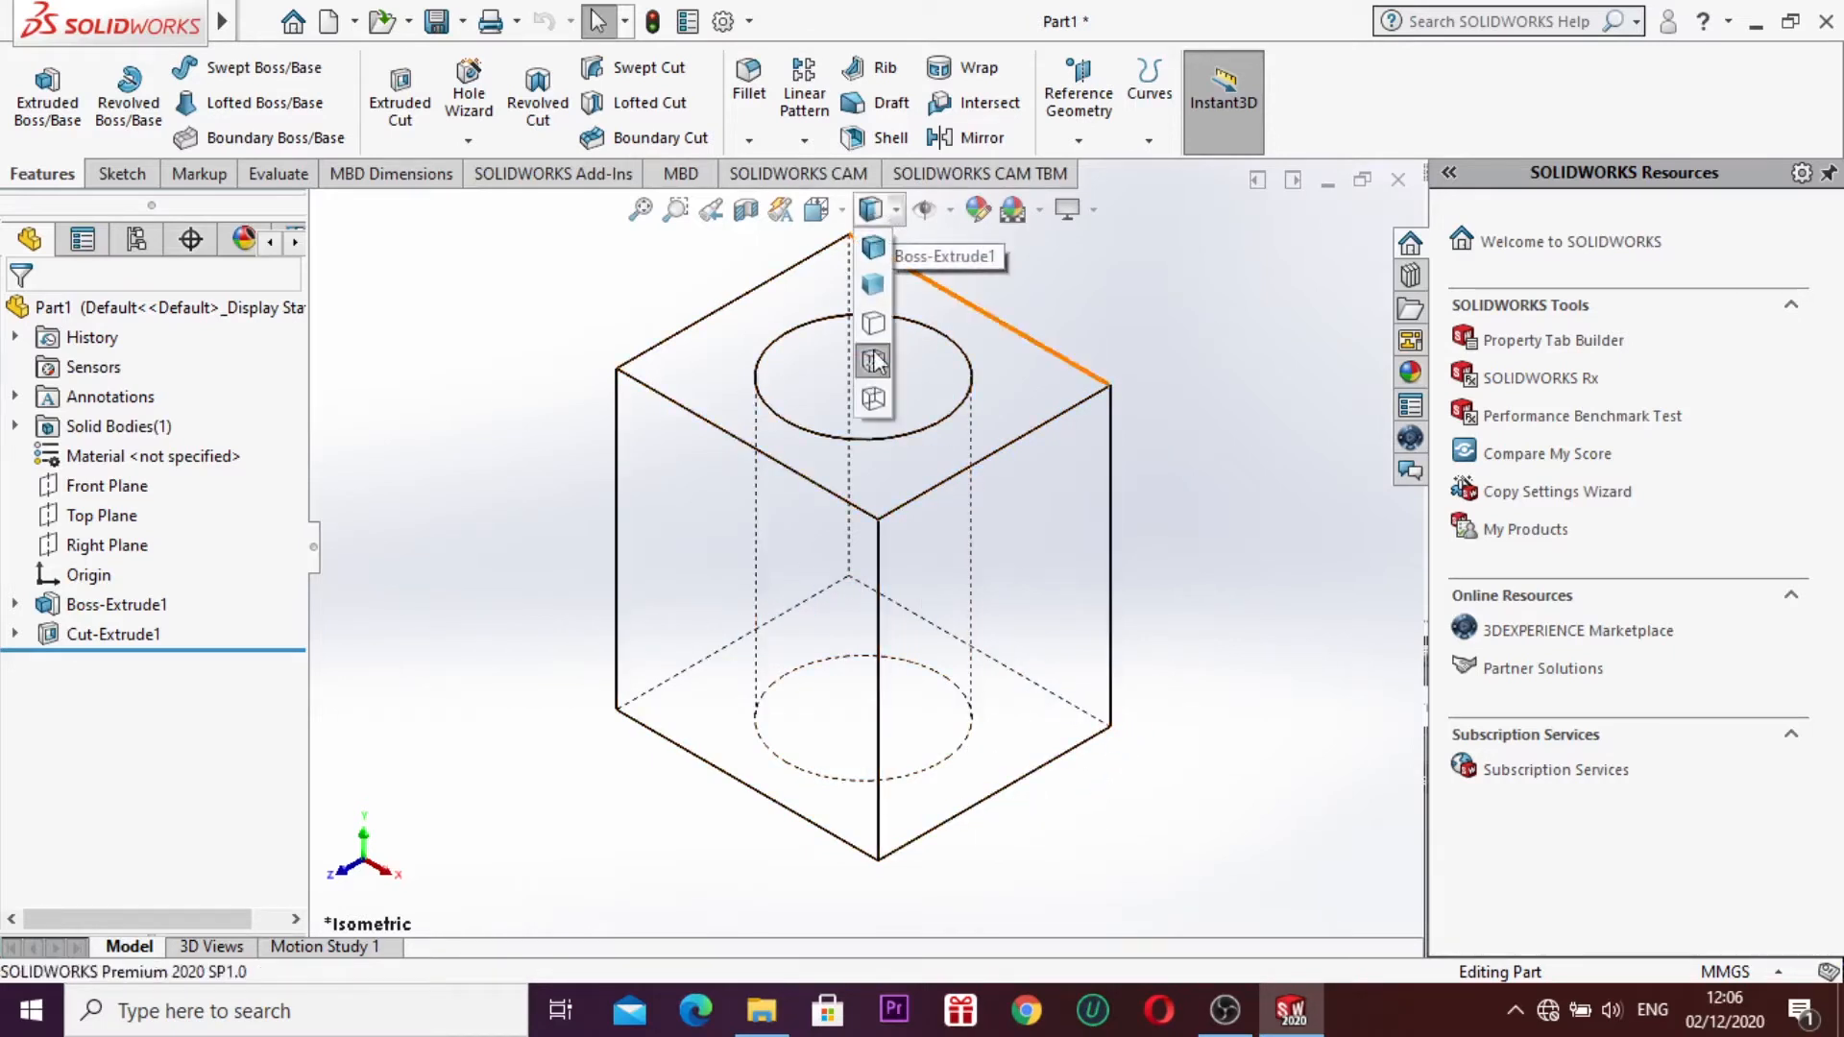
click(871, 396)
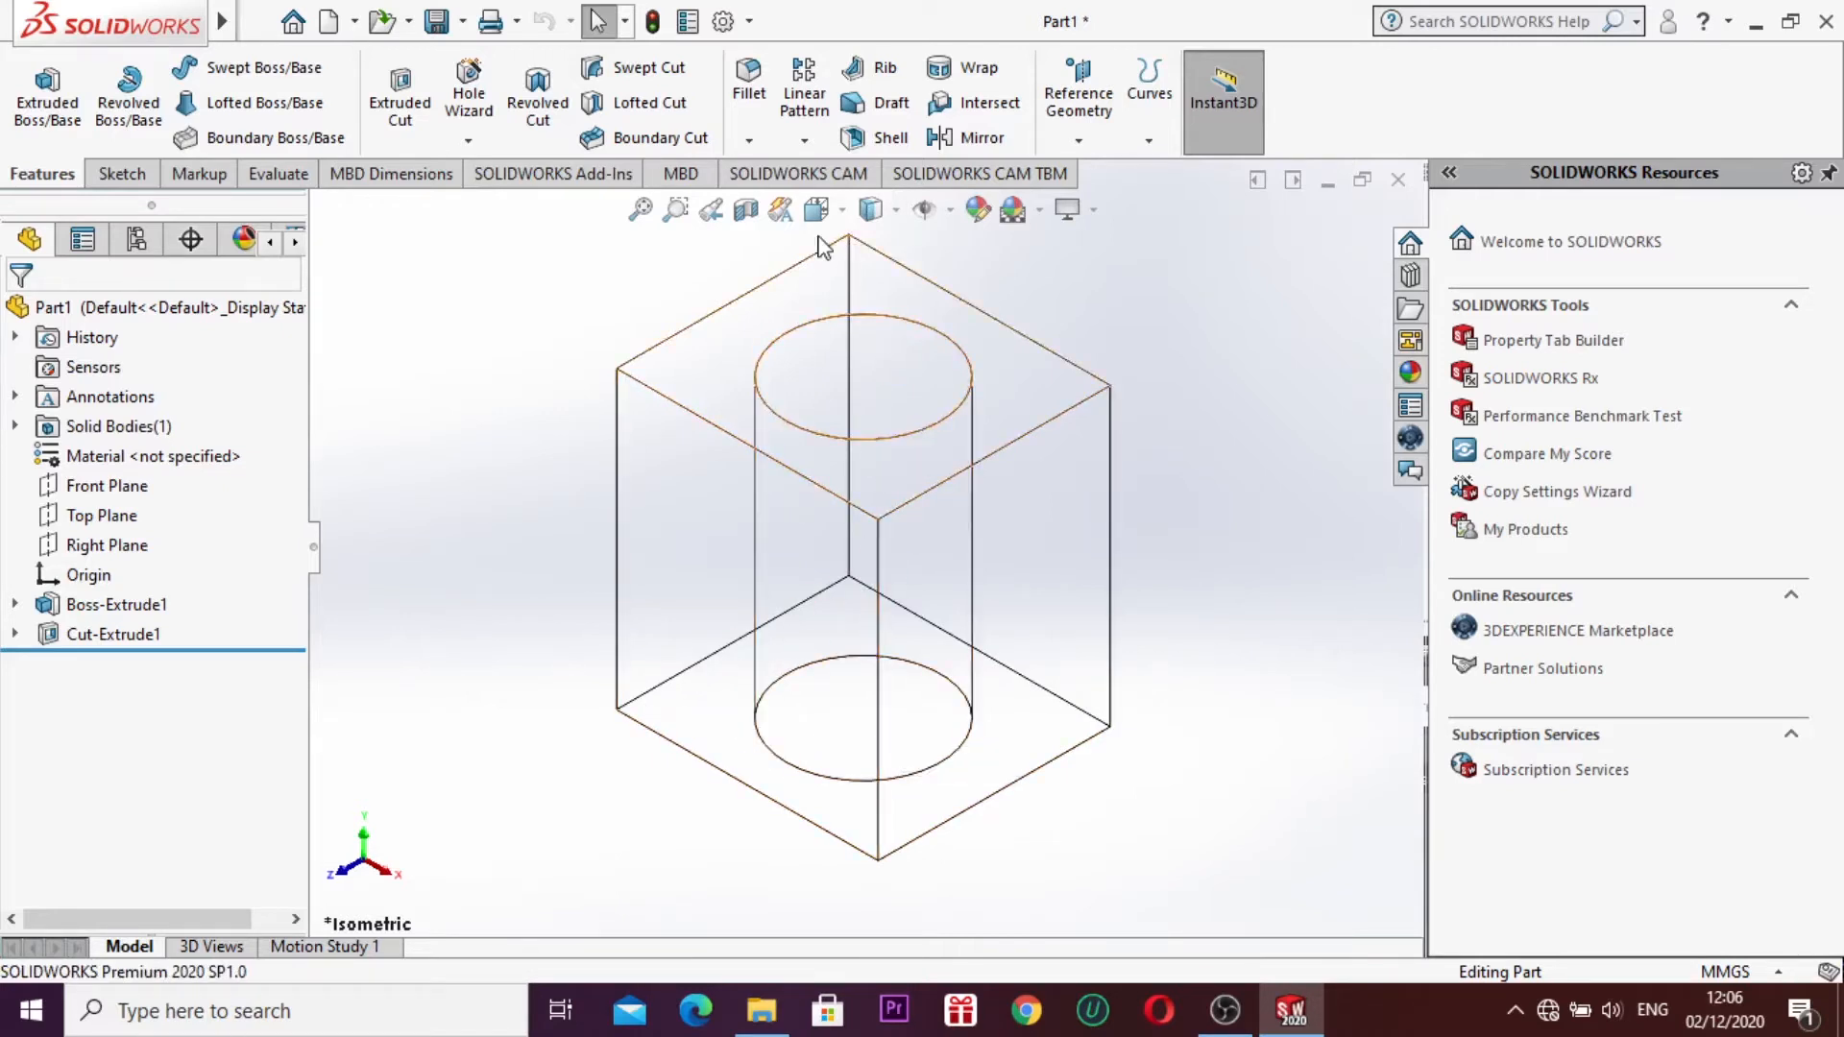
click(895, 211)
click(873, 249)
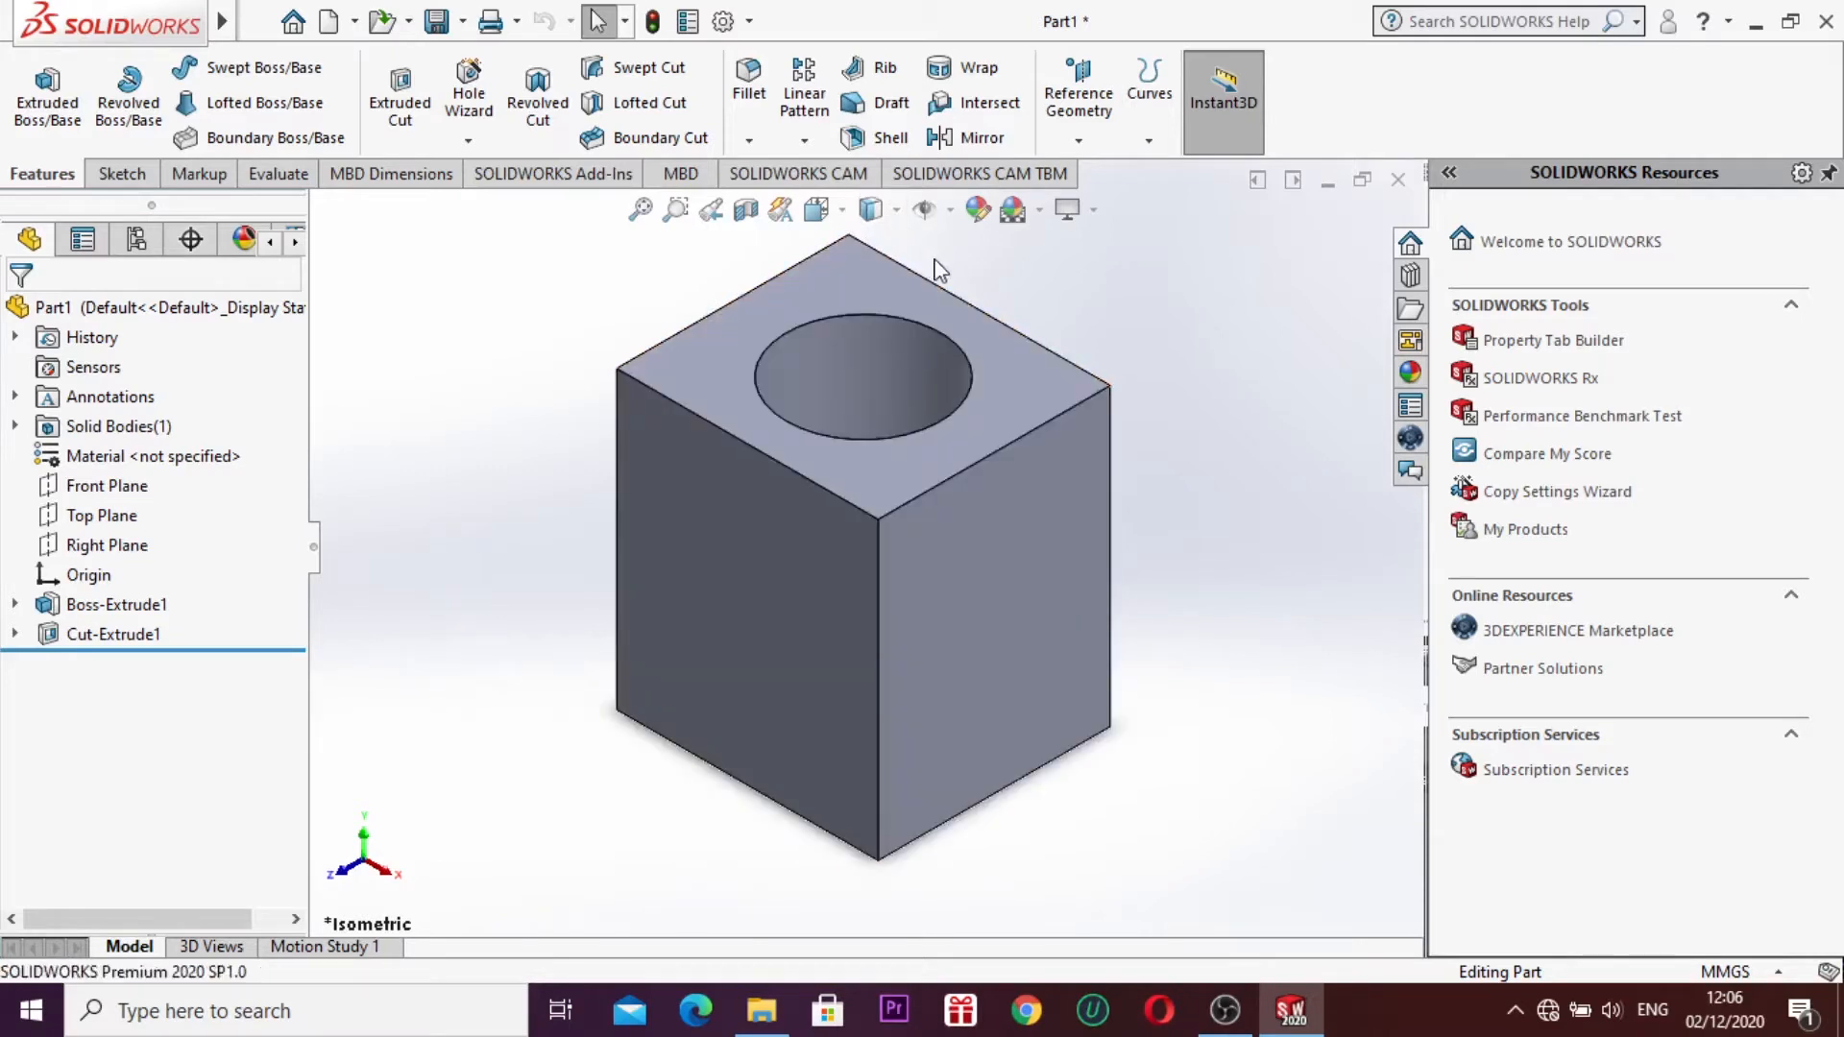
click(950, 210)
click(951, 211)
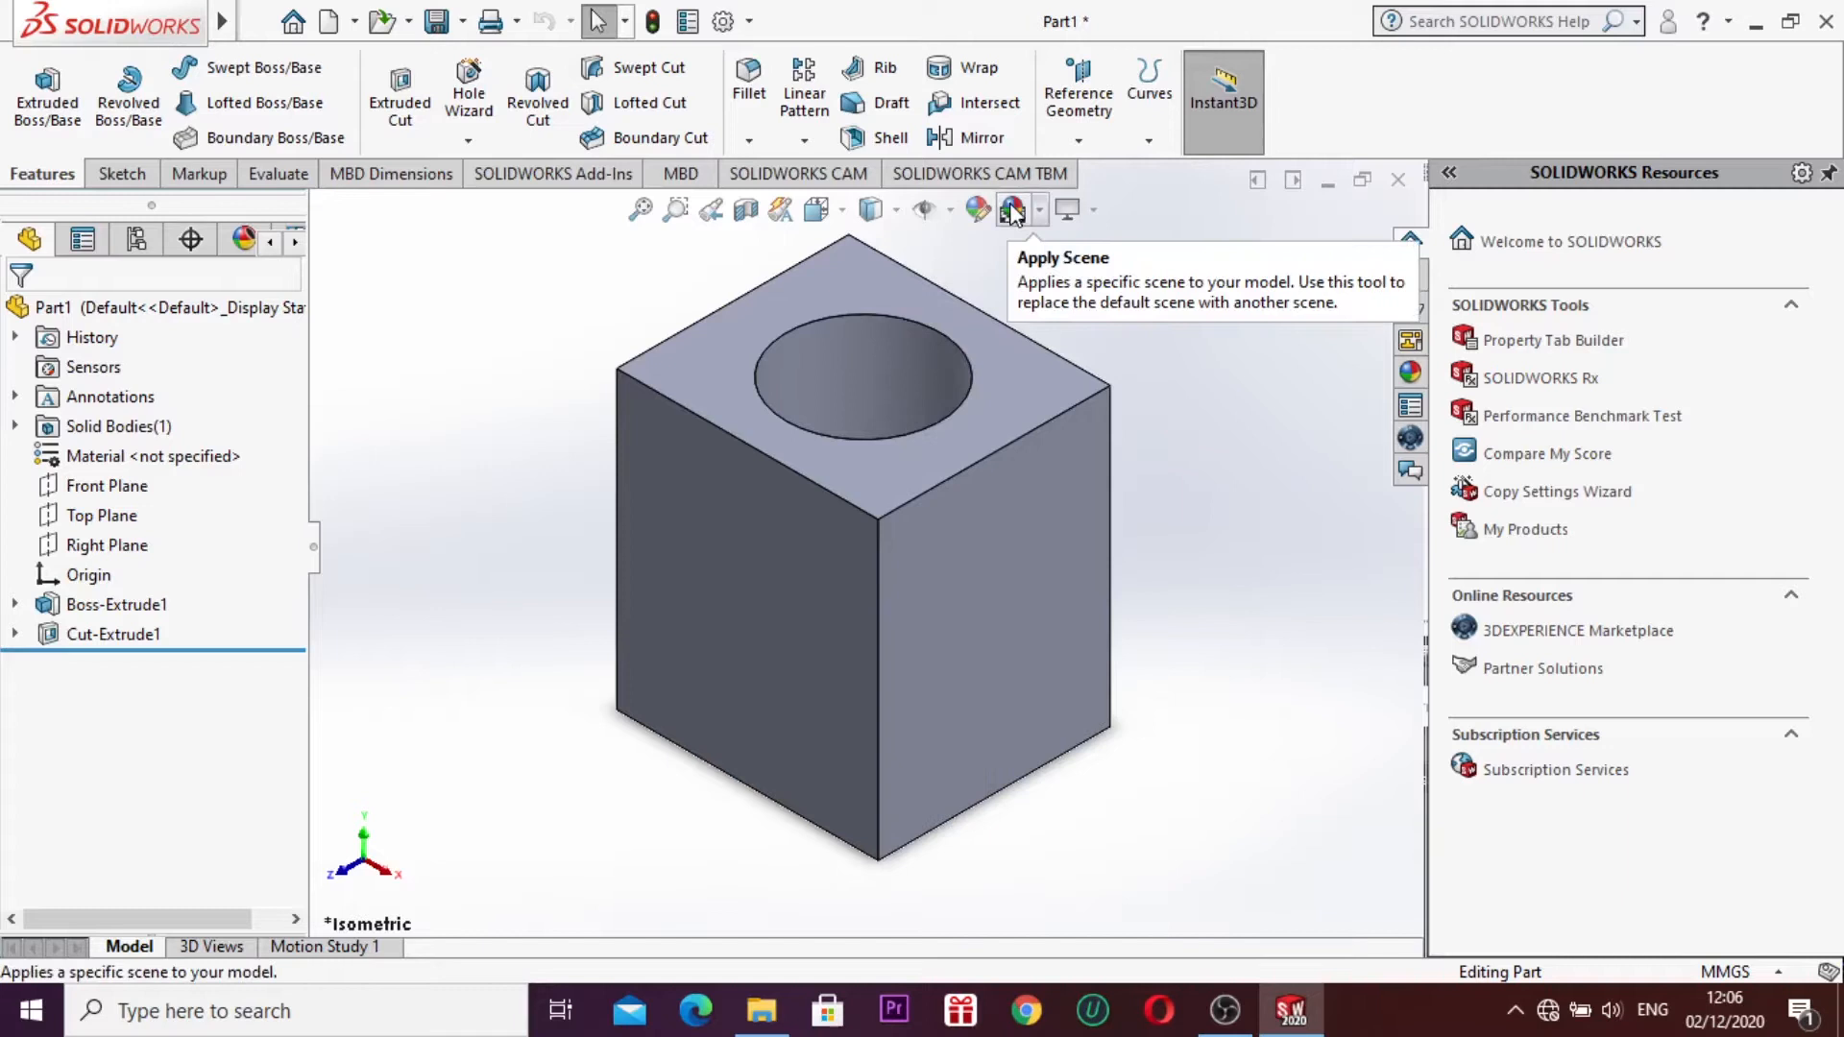
Step: Apply the Rooftop scene to the model
click(1040, 210)
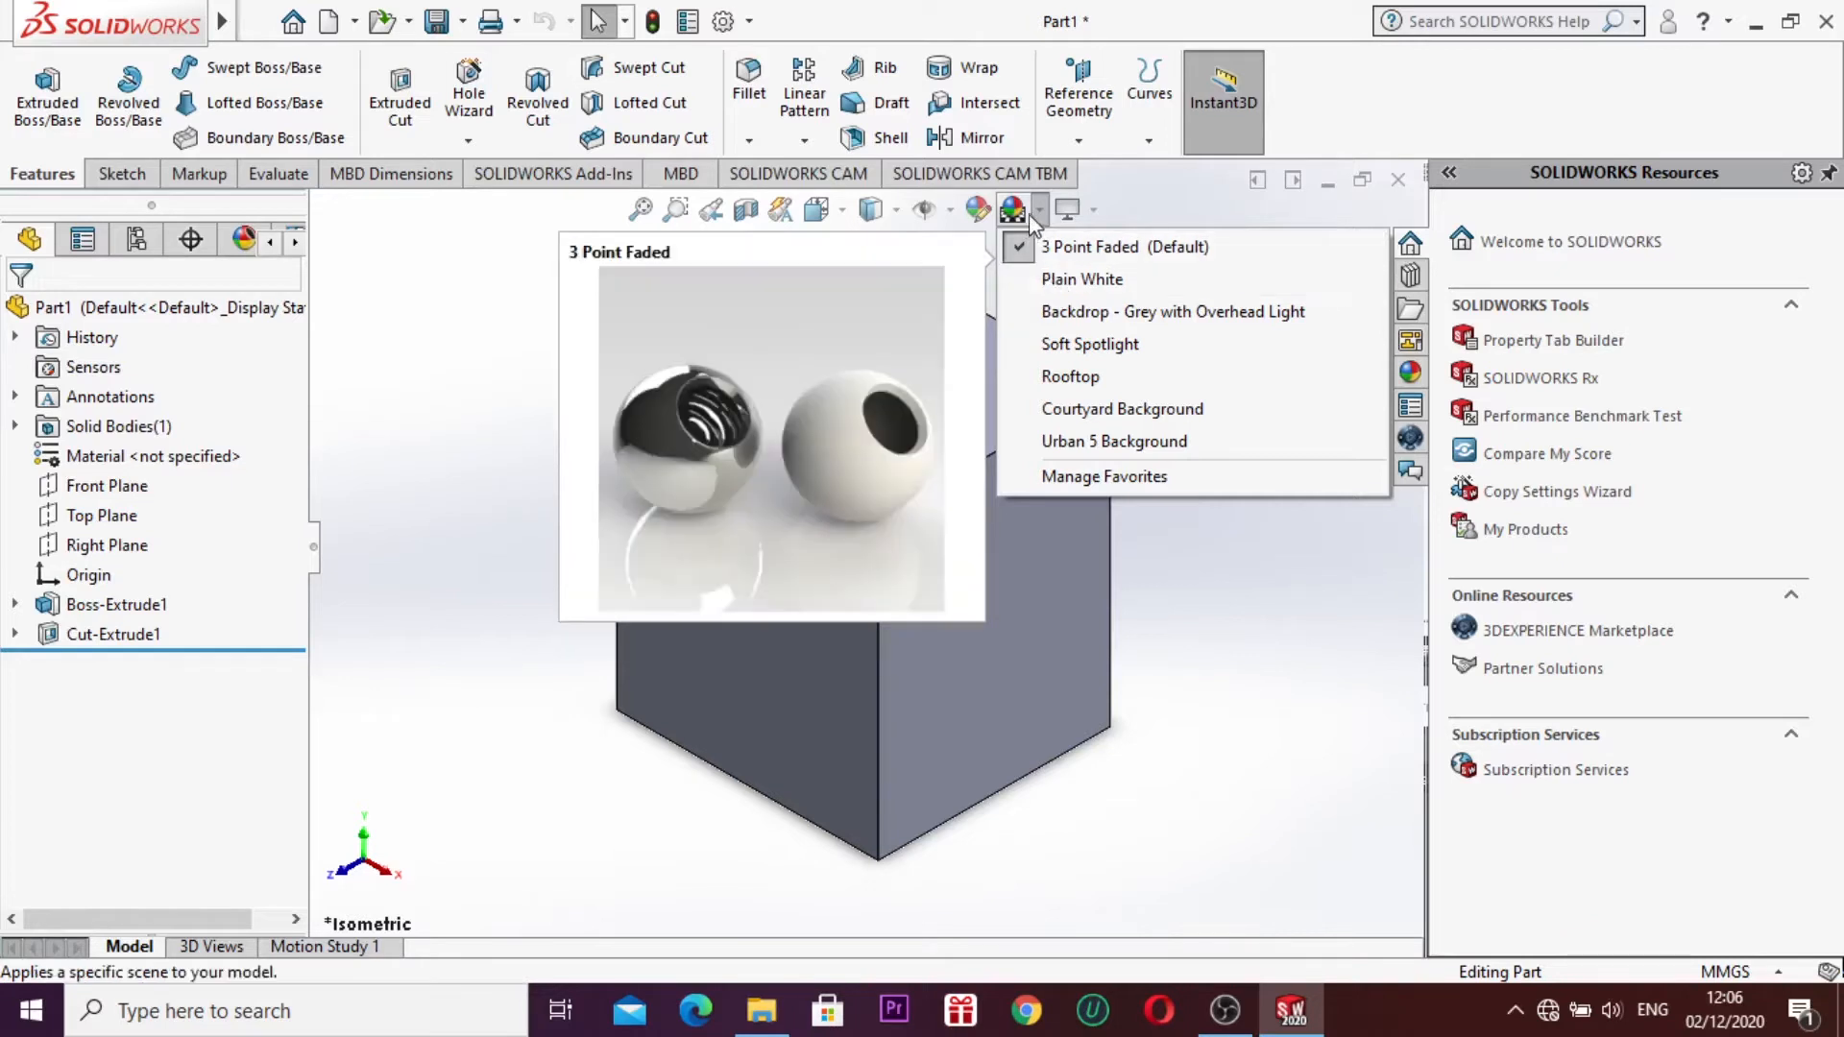
click(1061, 388)
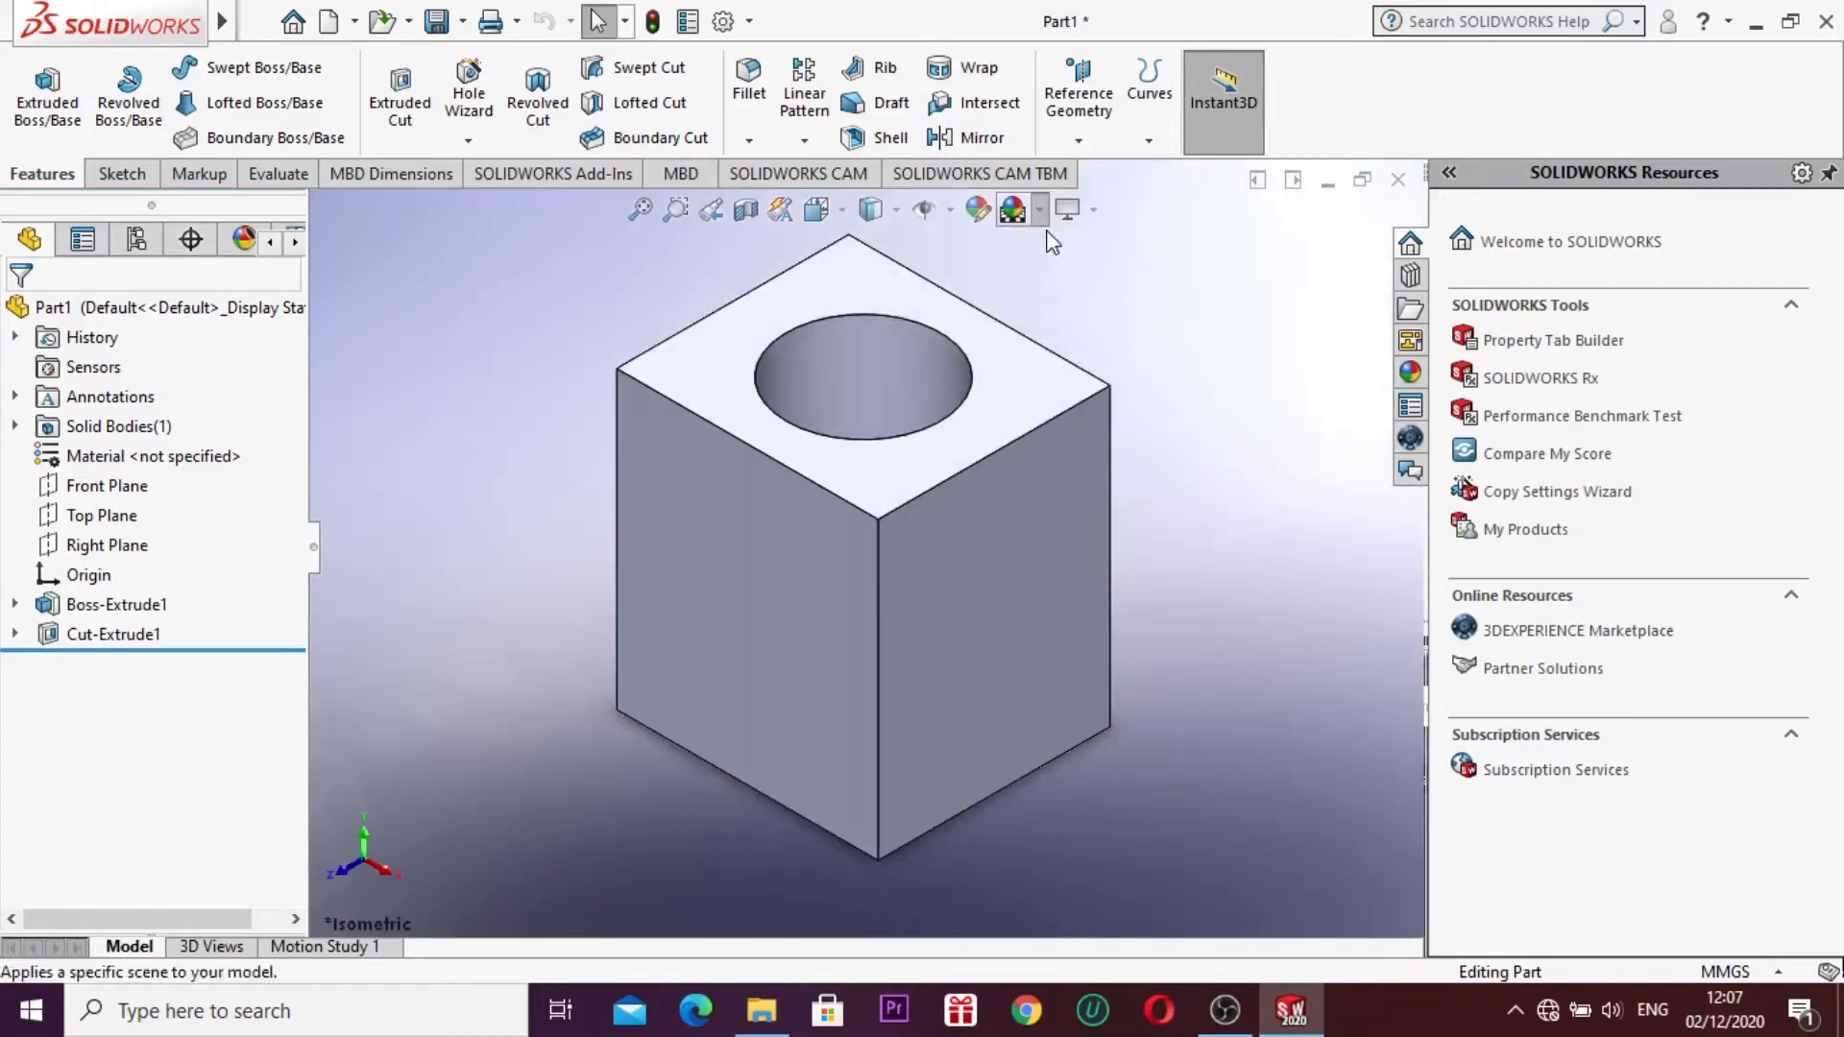
Step: Apply the Urban 5 Background scene to the model
click(1045, 221)
click(1044, 216)
click(1044, 213)
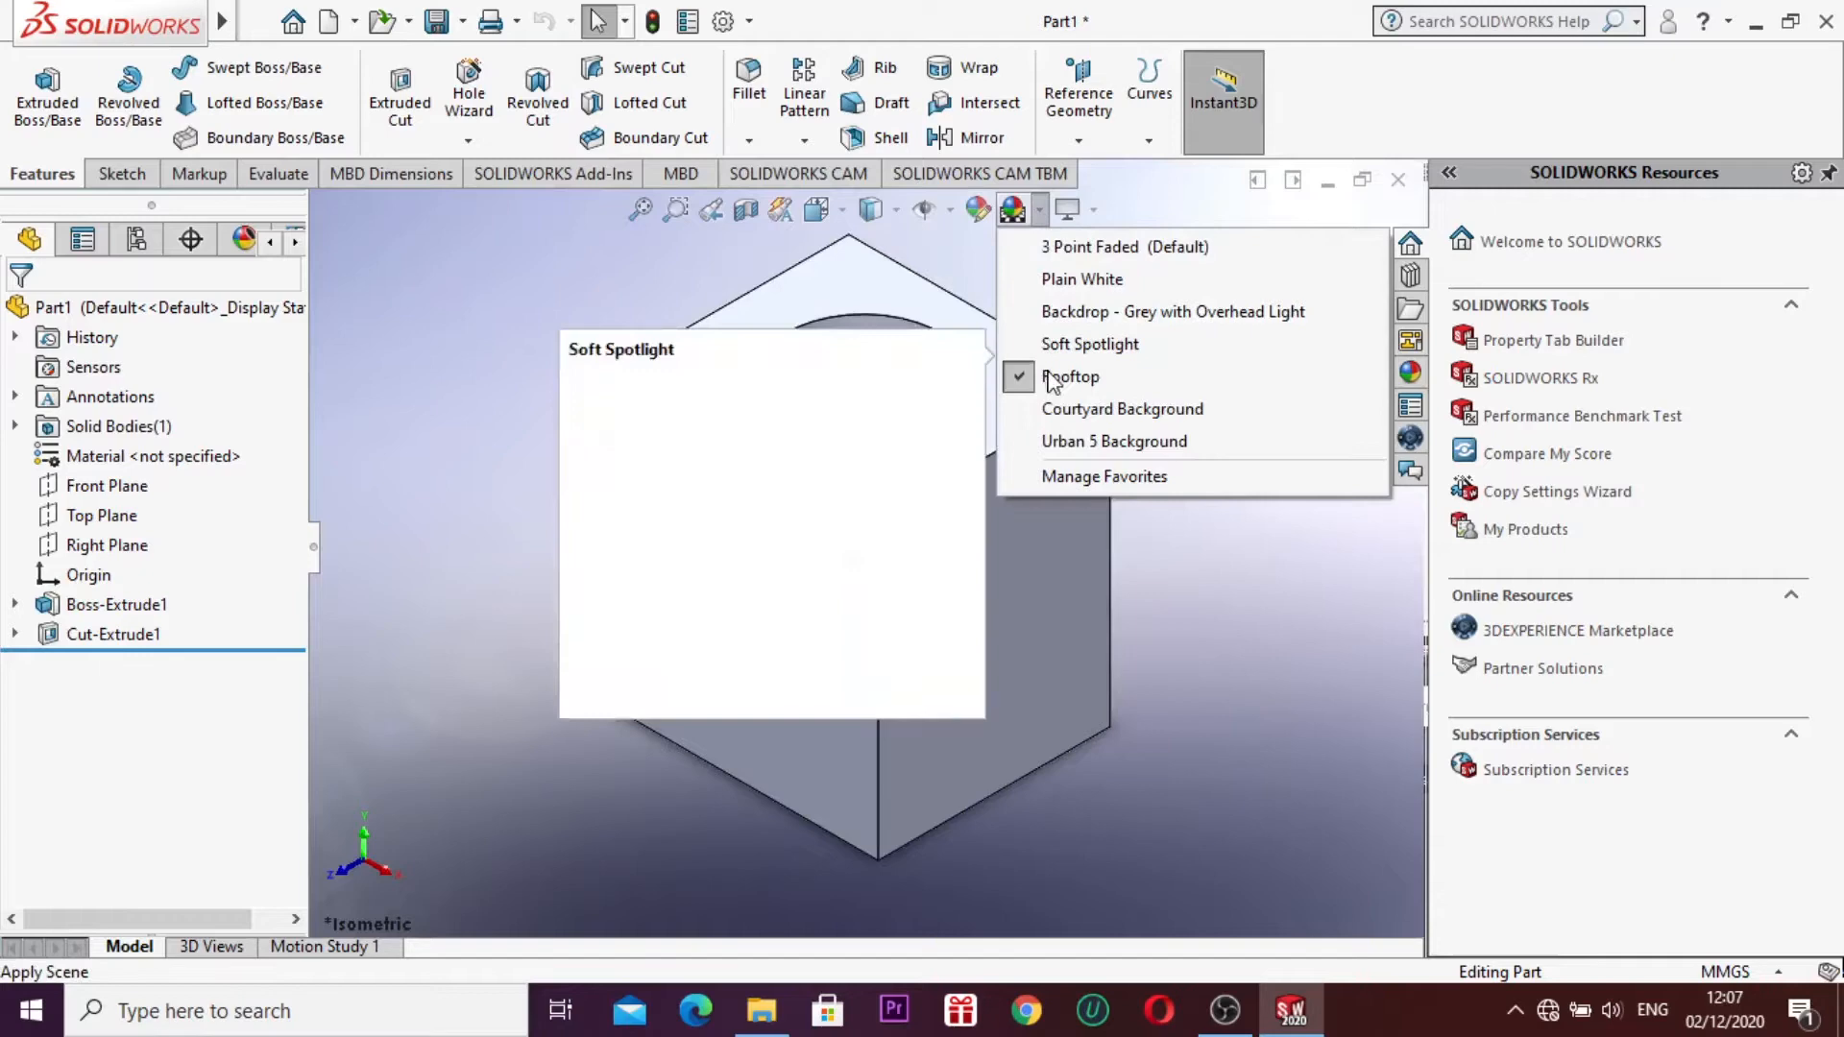
click(1080, 439)
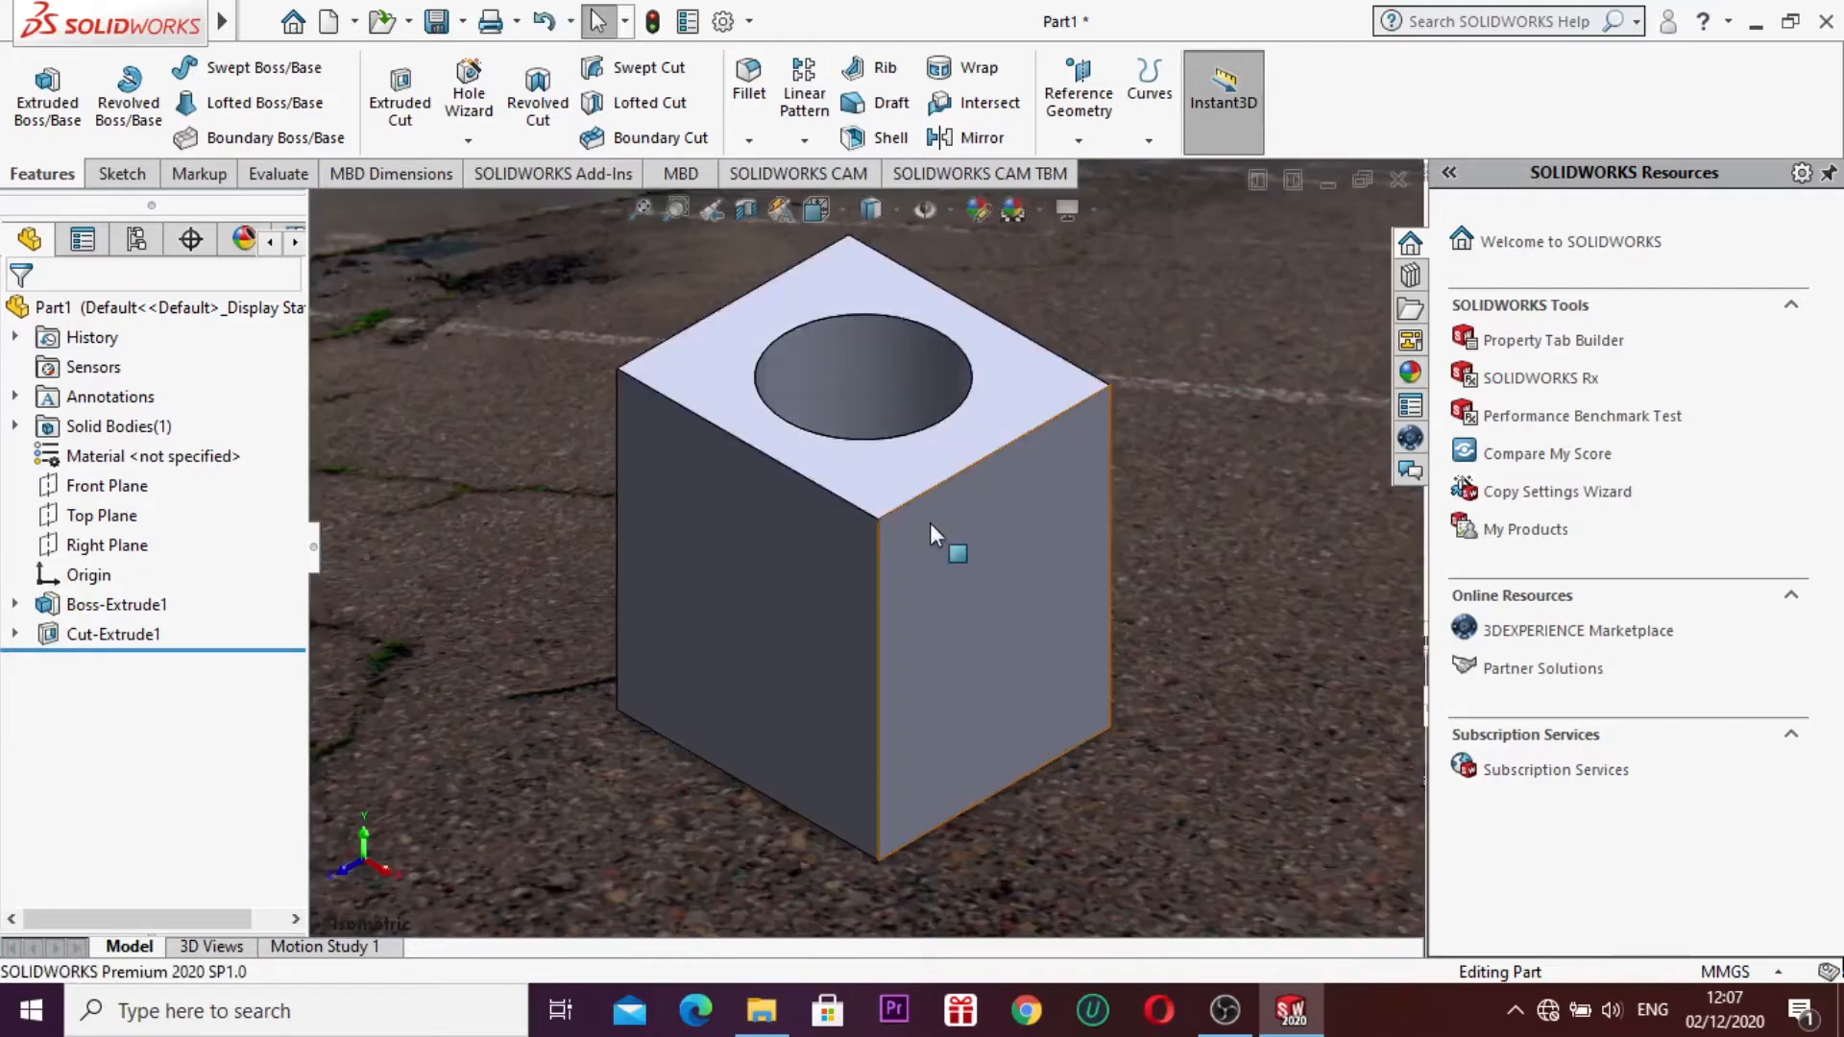
Step: Restore the 3 Point Faded (Default) scene behind the block
click(1035, 208)
click(1061, 213)
click(1056, 240)
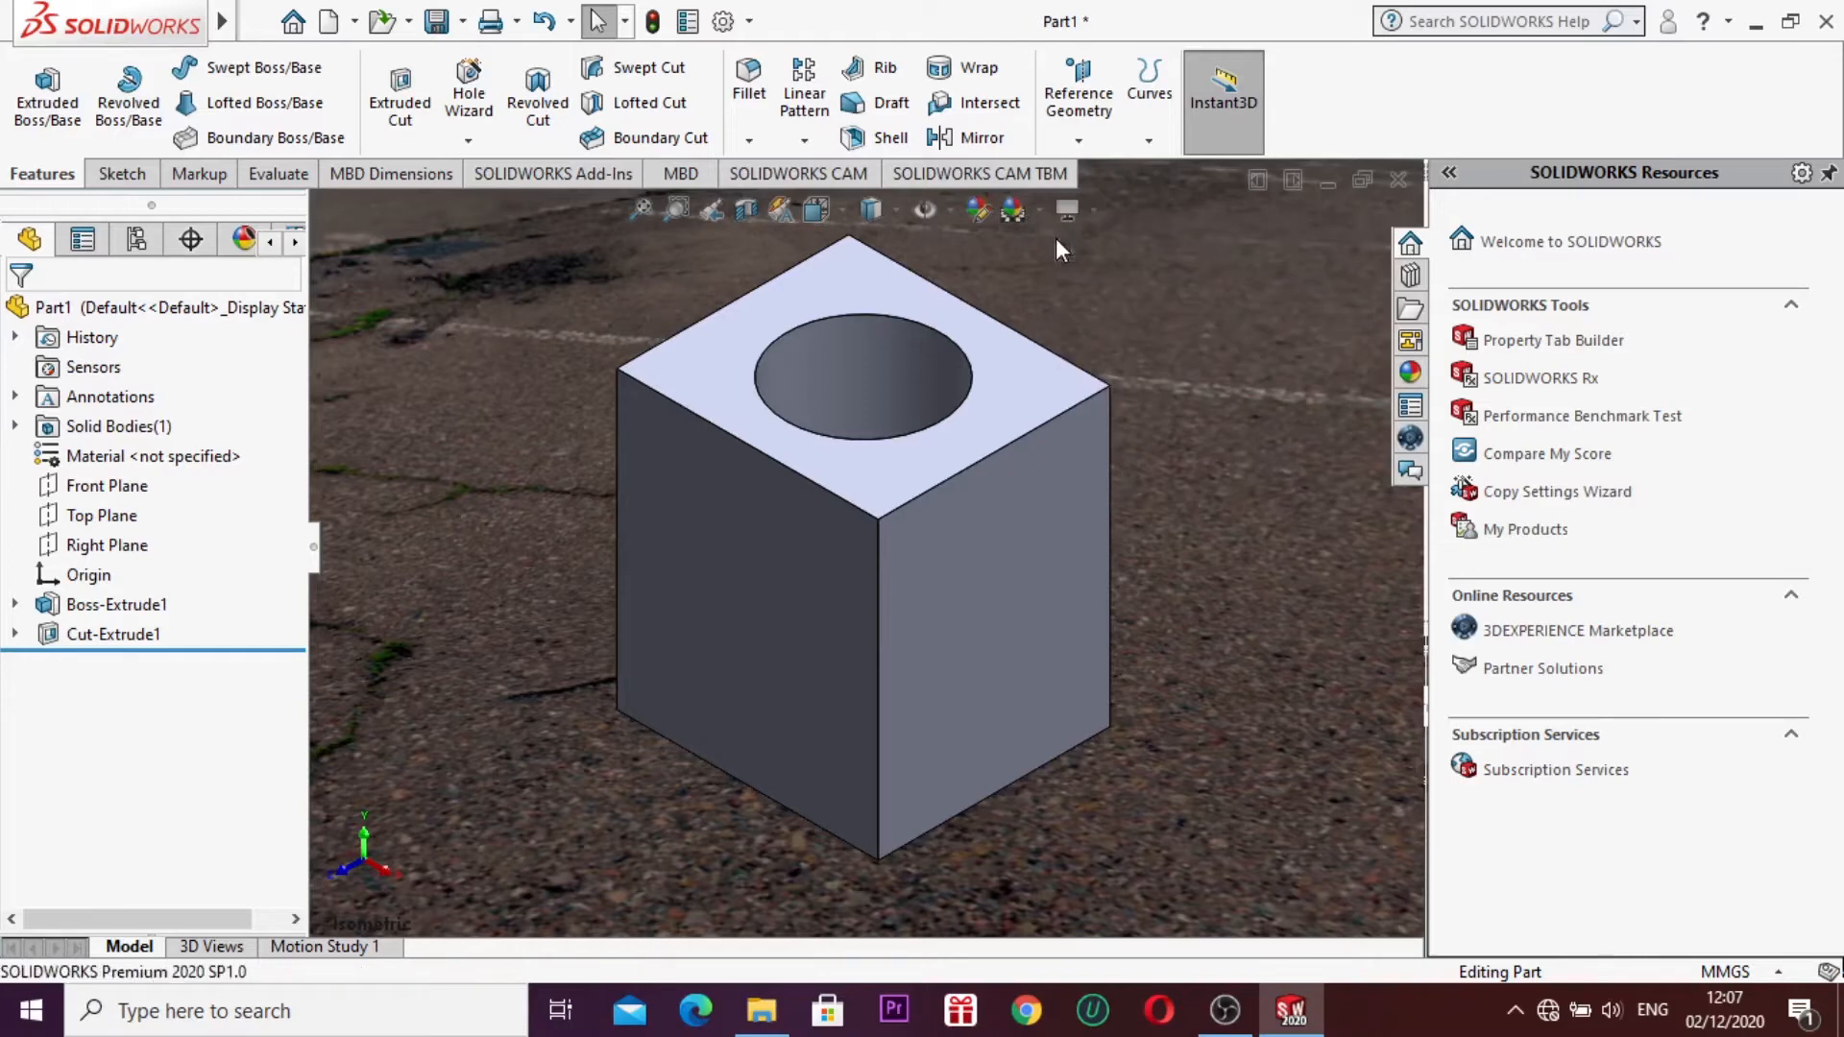
click(1042, 211)
click(1062, 240)
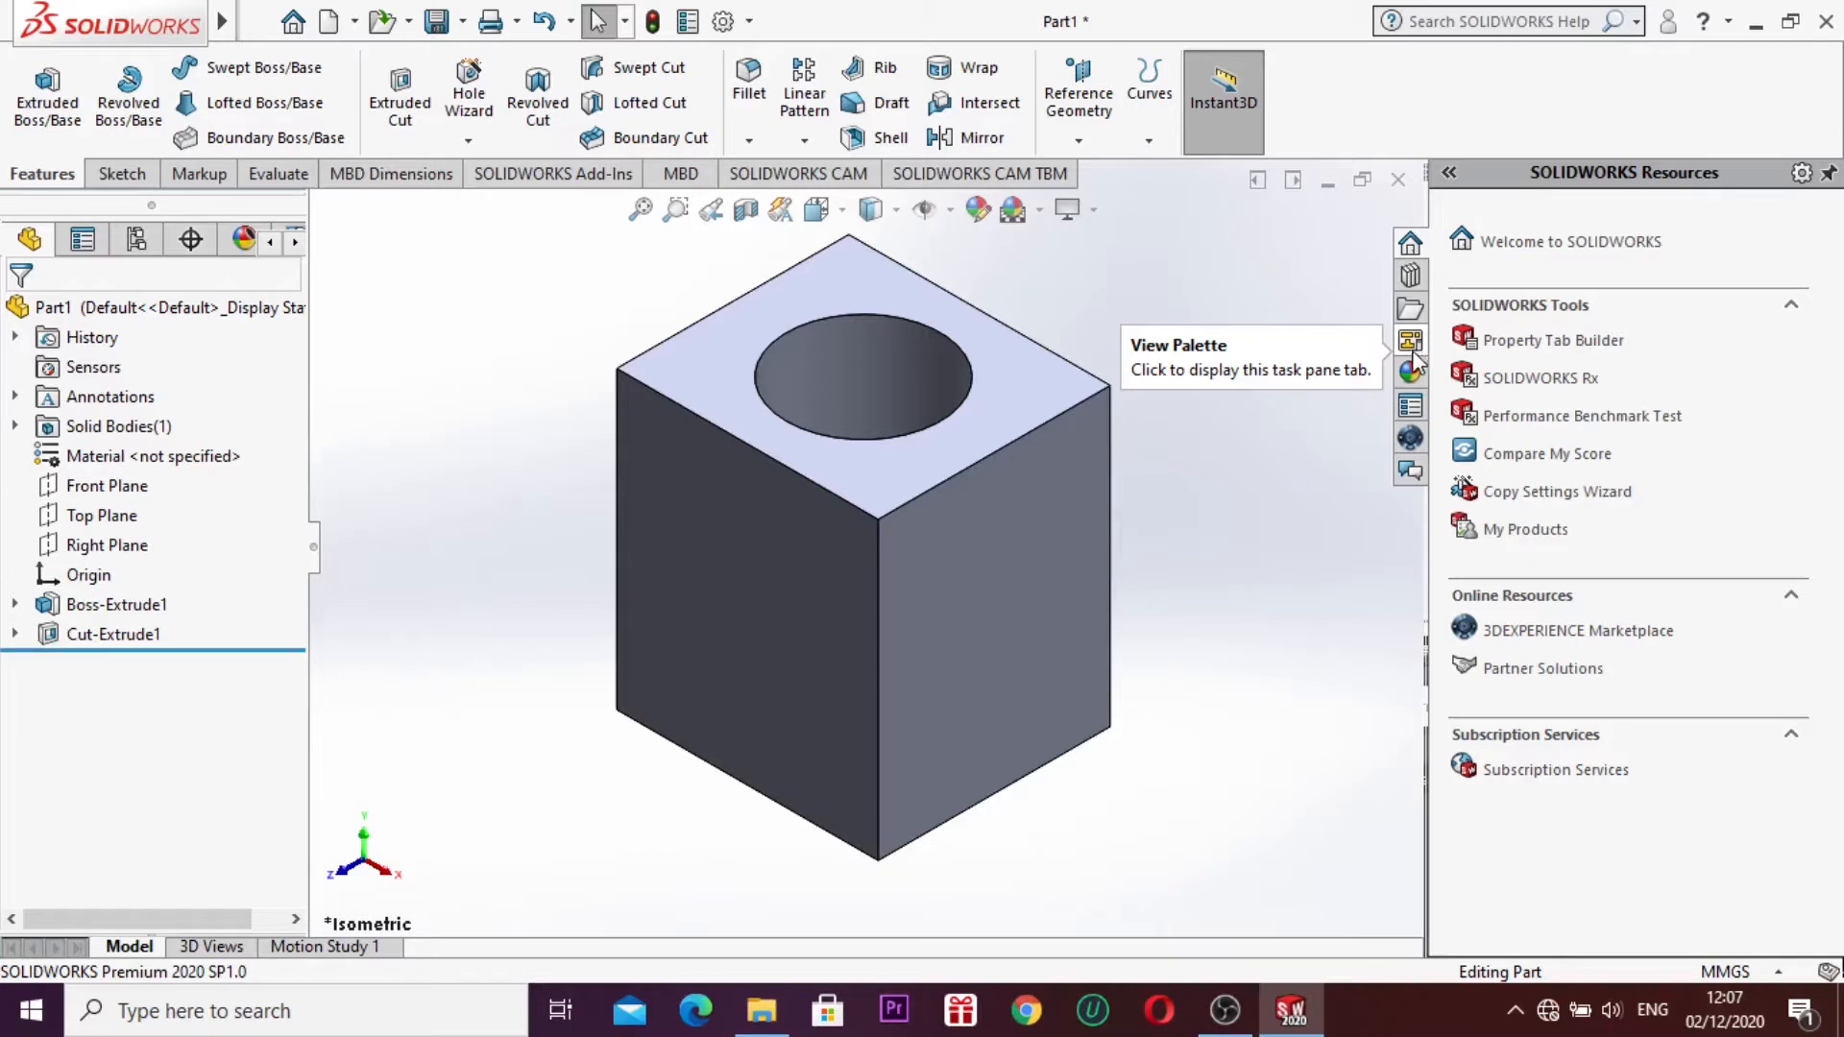
Step: Browse the color and texture appearances and look at the SOLIDWORKS Forum resources
click(1411, 374)
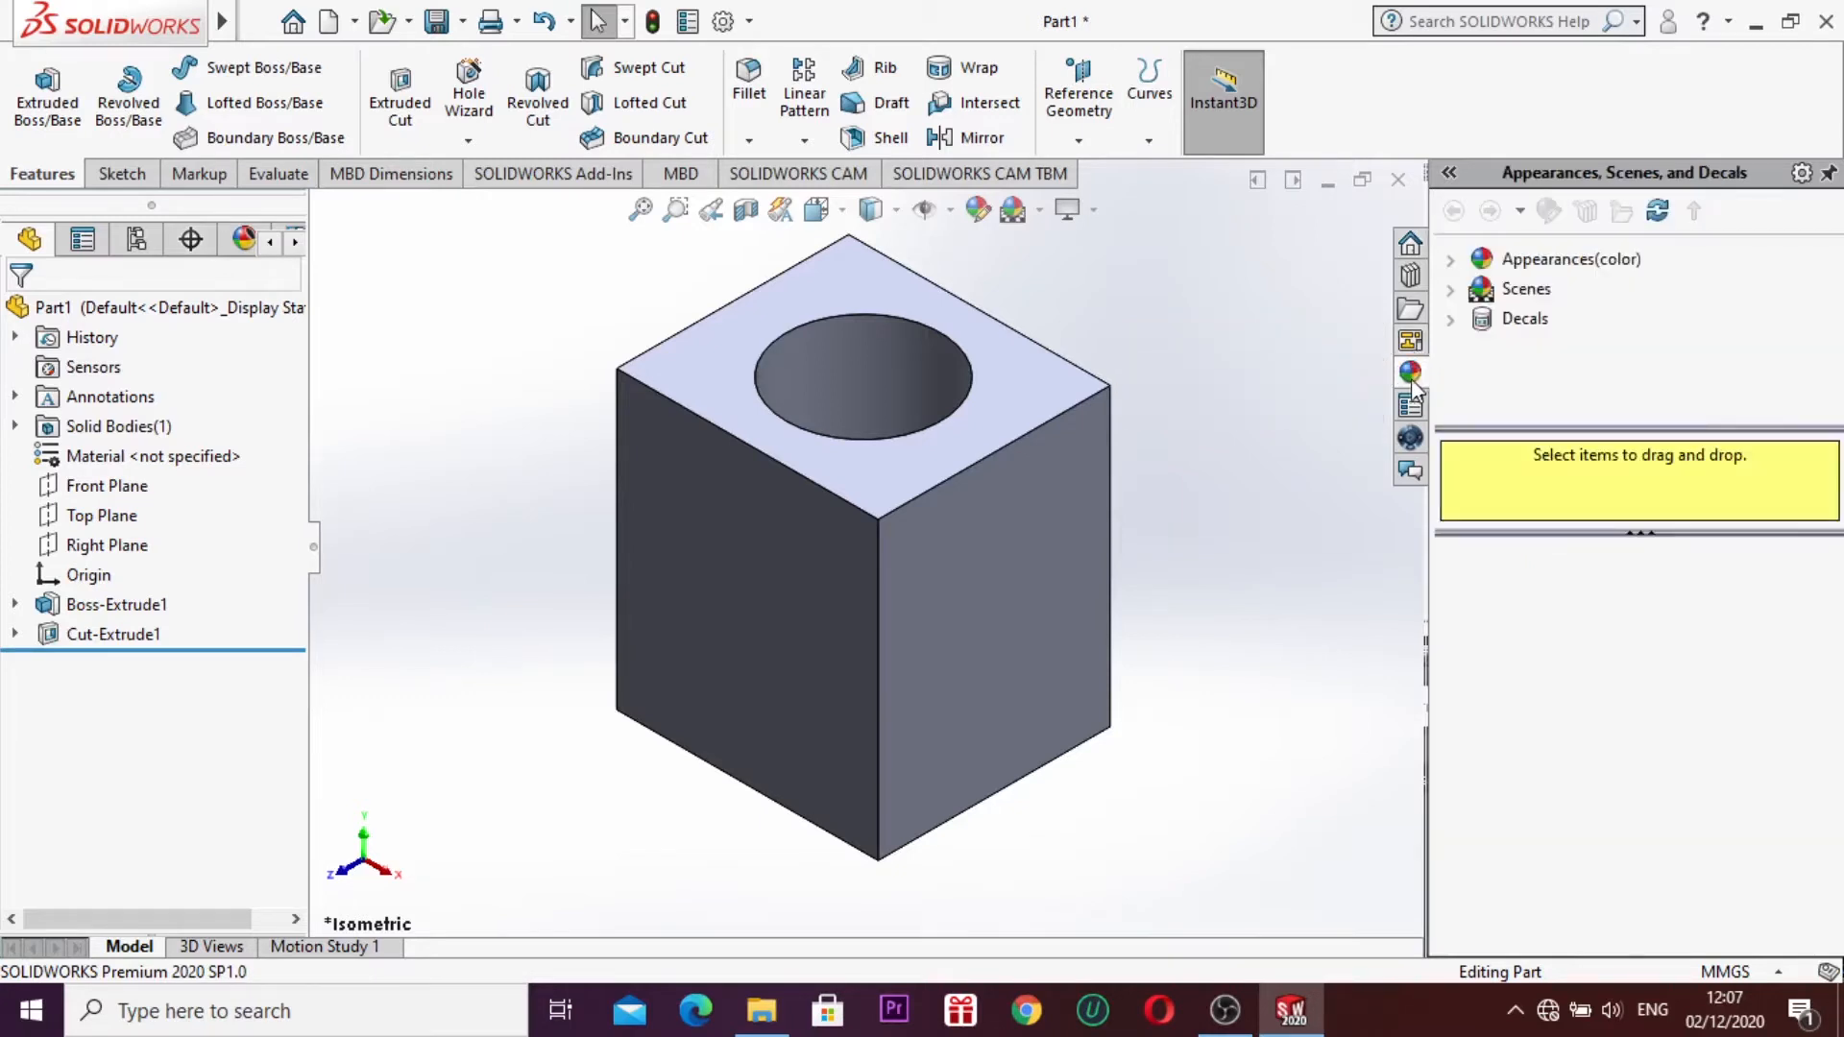
click(1527, 261)
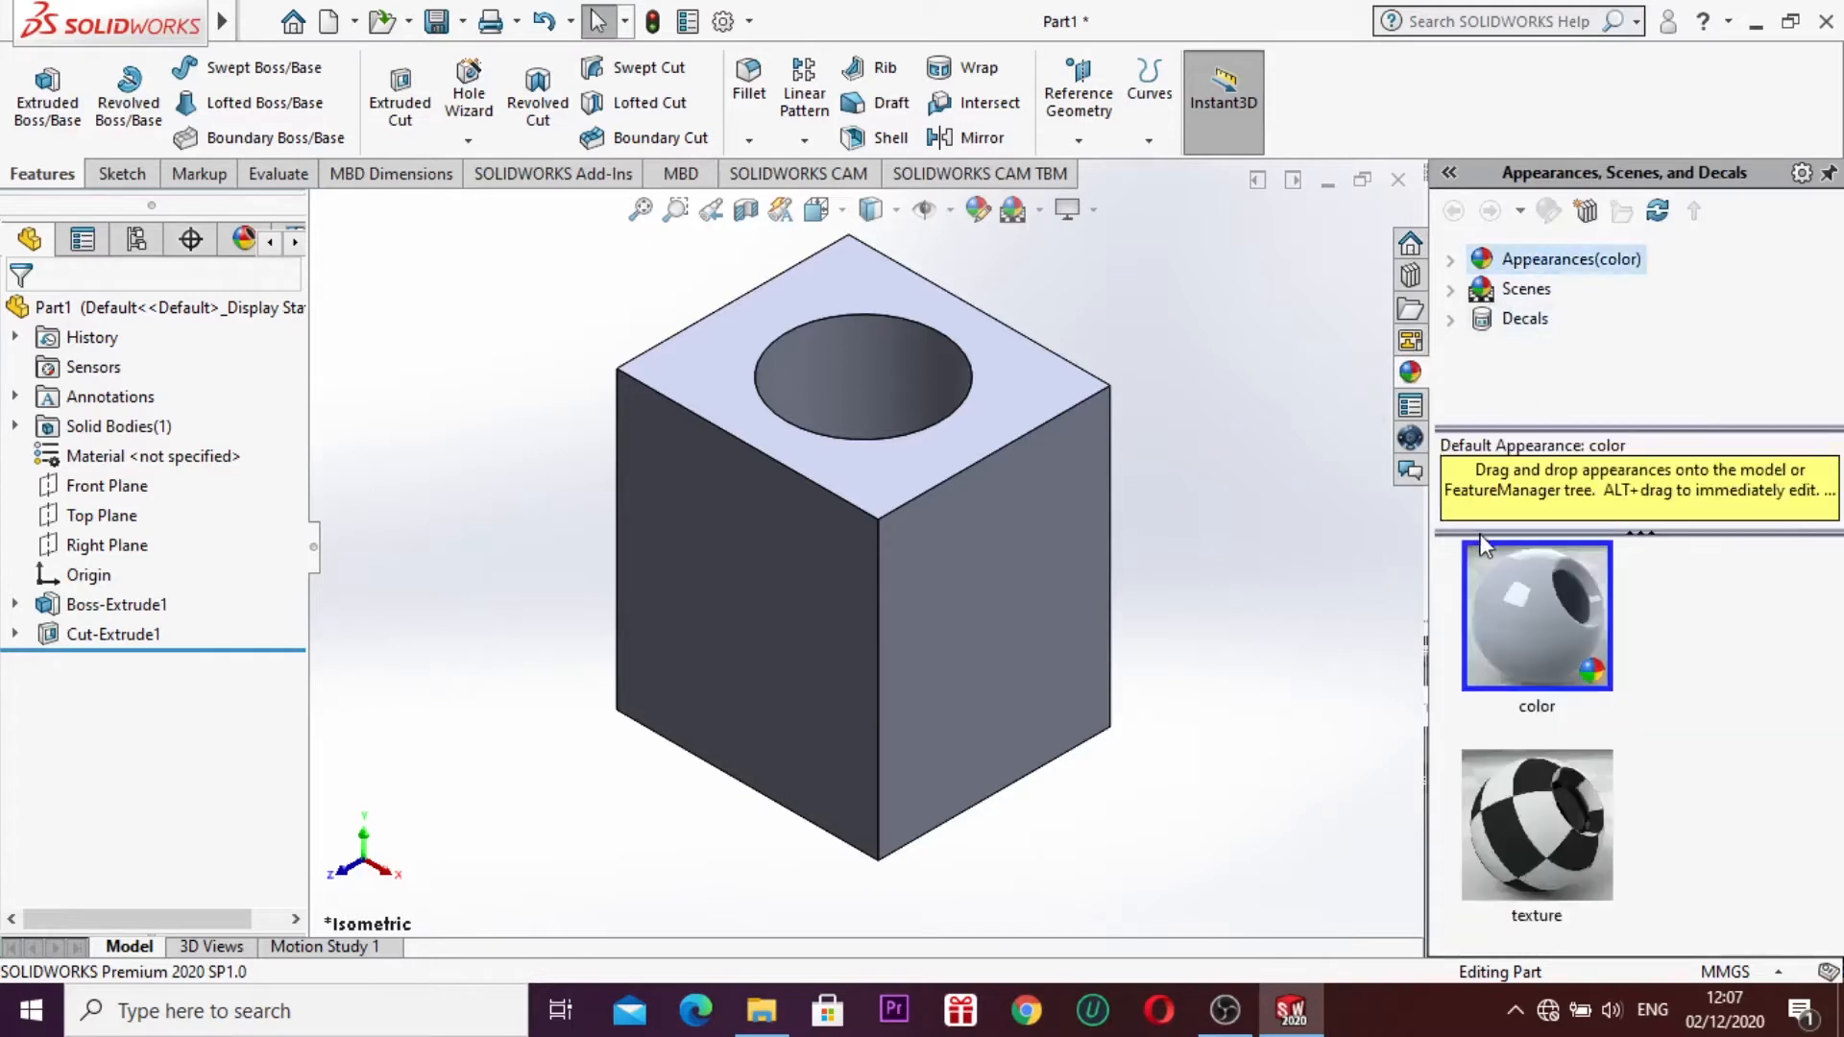
click(1528, 814)
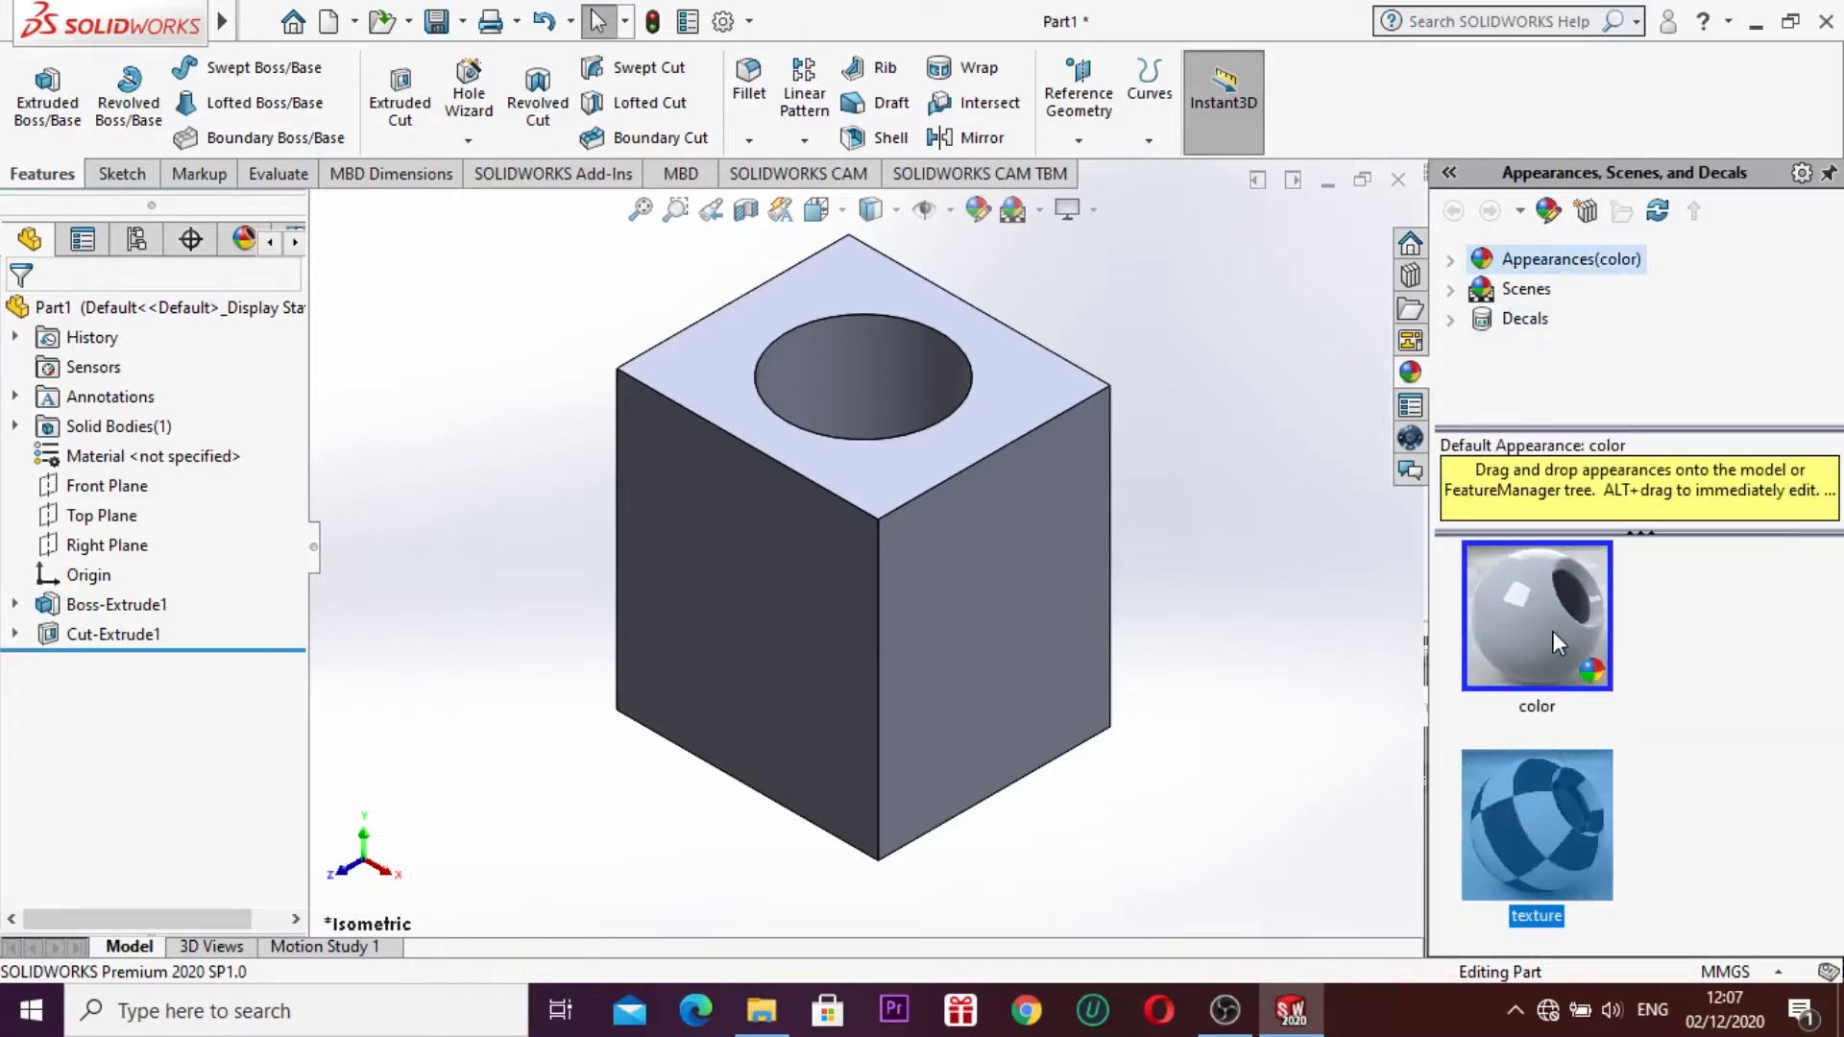
click(1553, 631)
click(1506, 778)
click(1410, 438)
click(1414, 467)
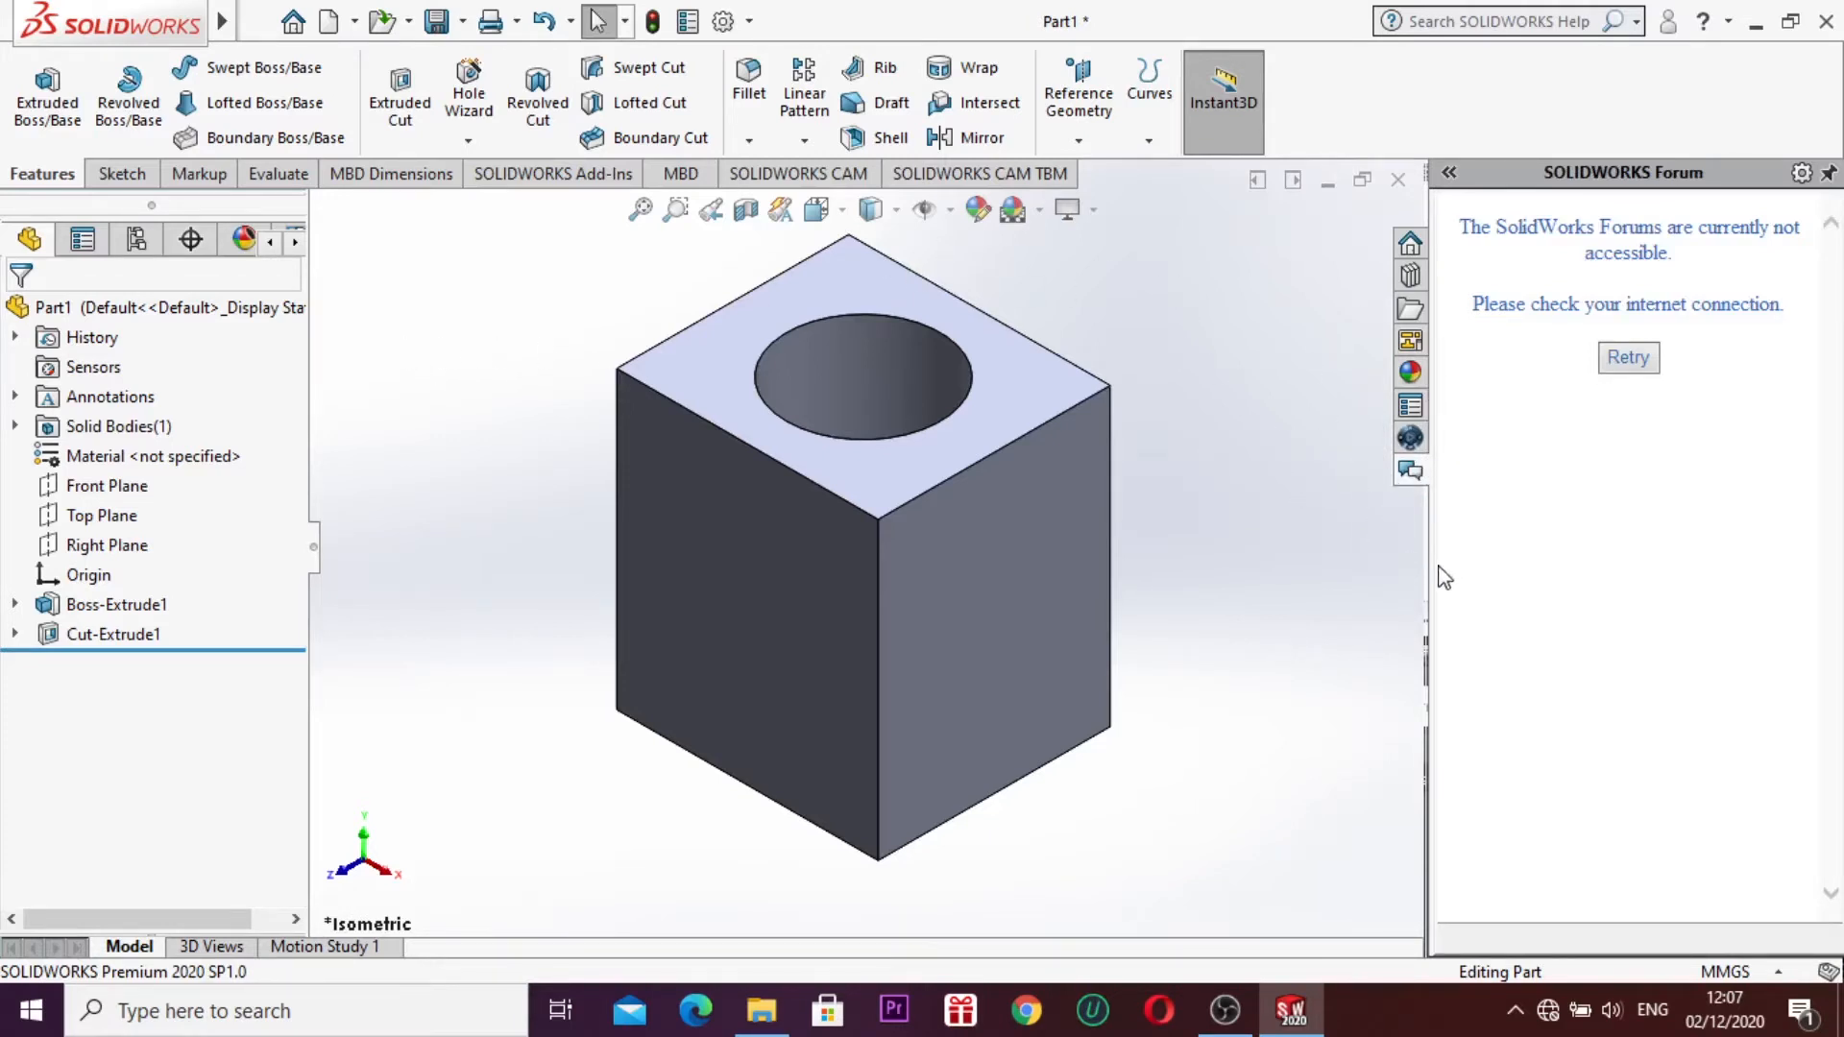
drag(1432, 564, 1835, 604)
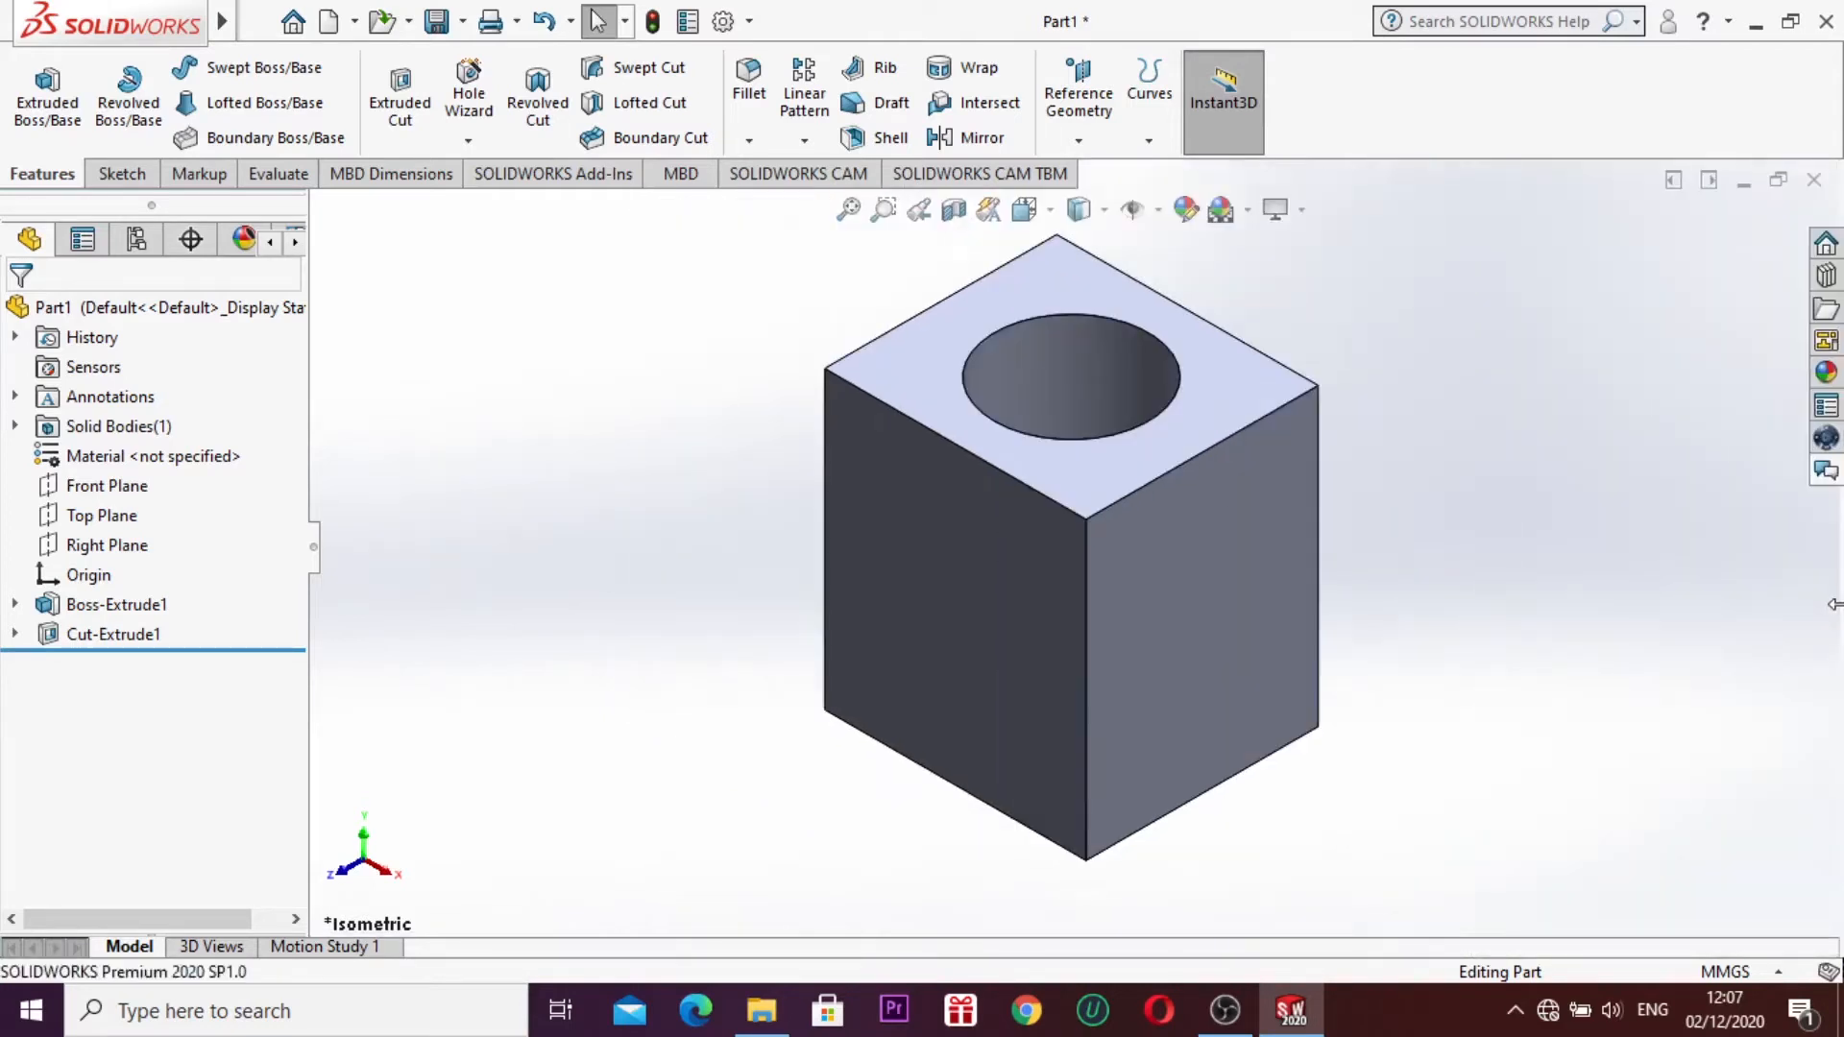
Step: Delete the block's base extrusion together with its dependent circular cut
click(122, 173)
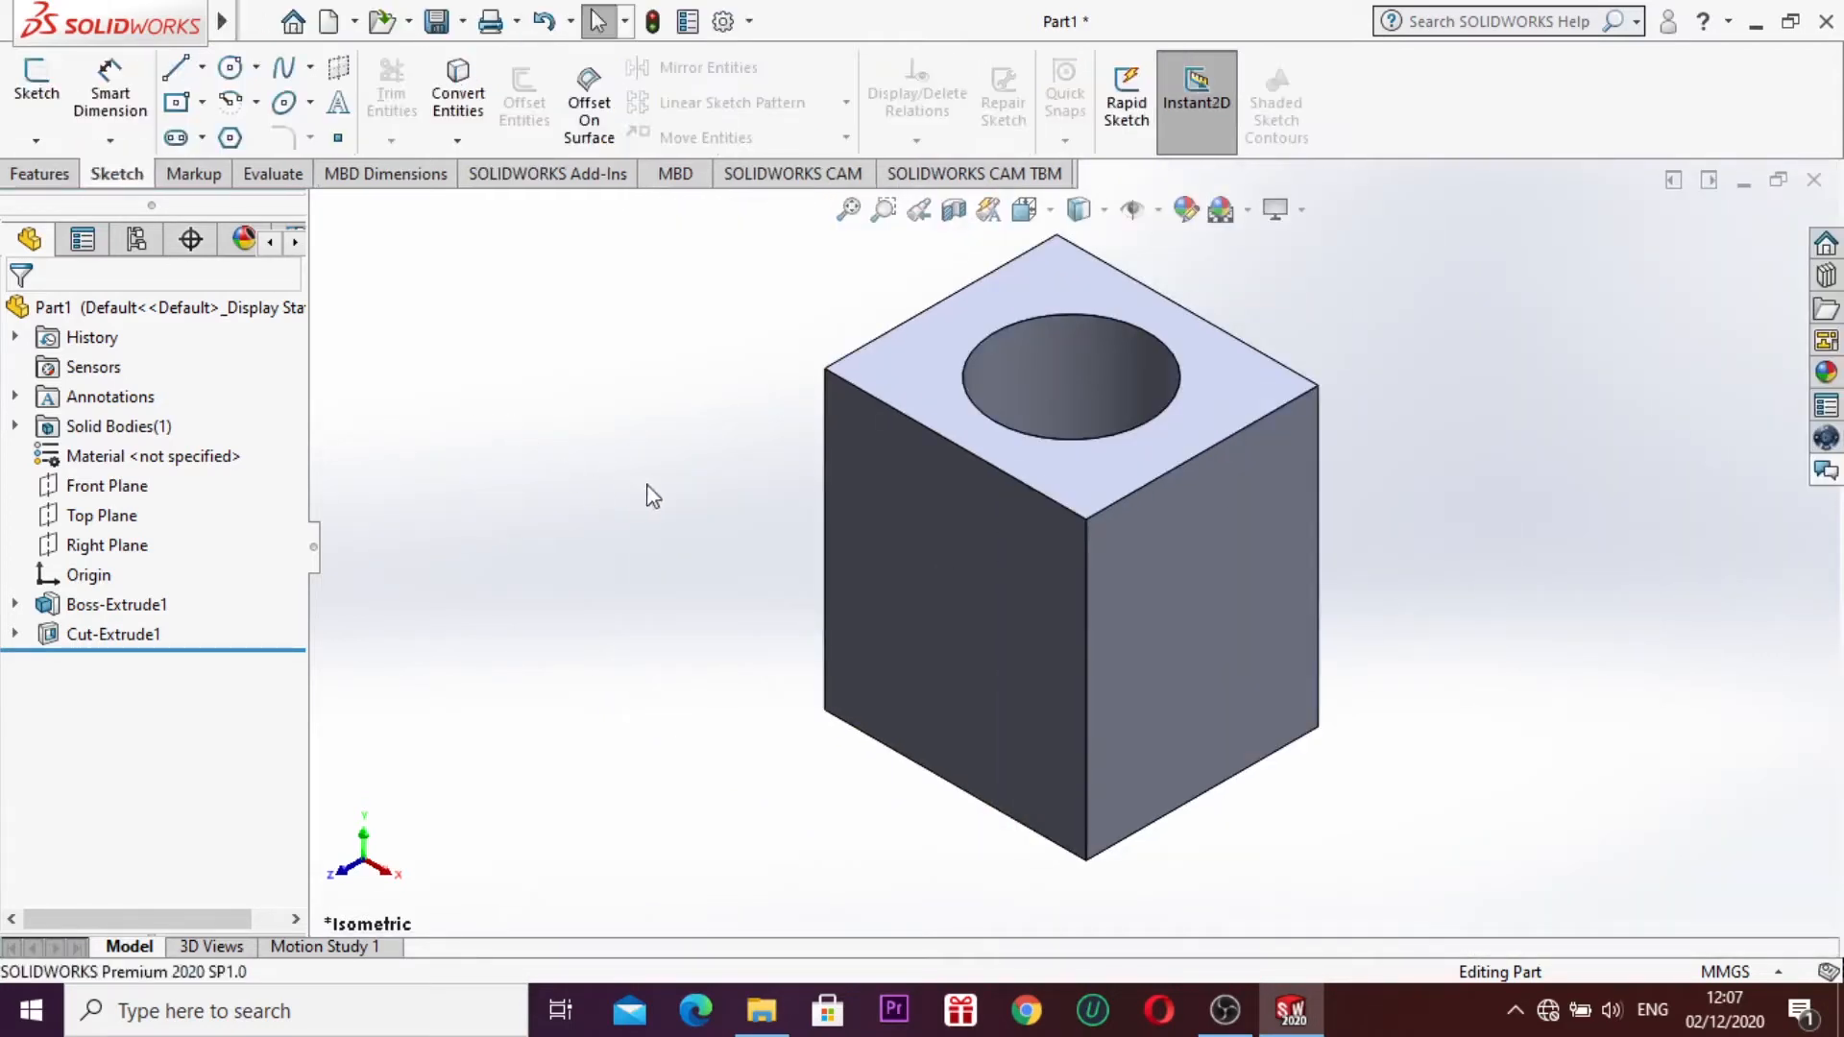
drag(673, 271, 1548, 791)
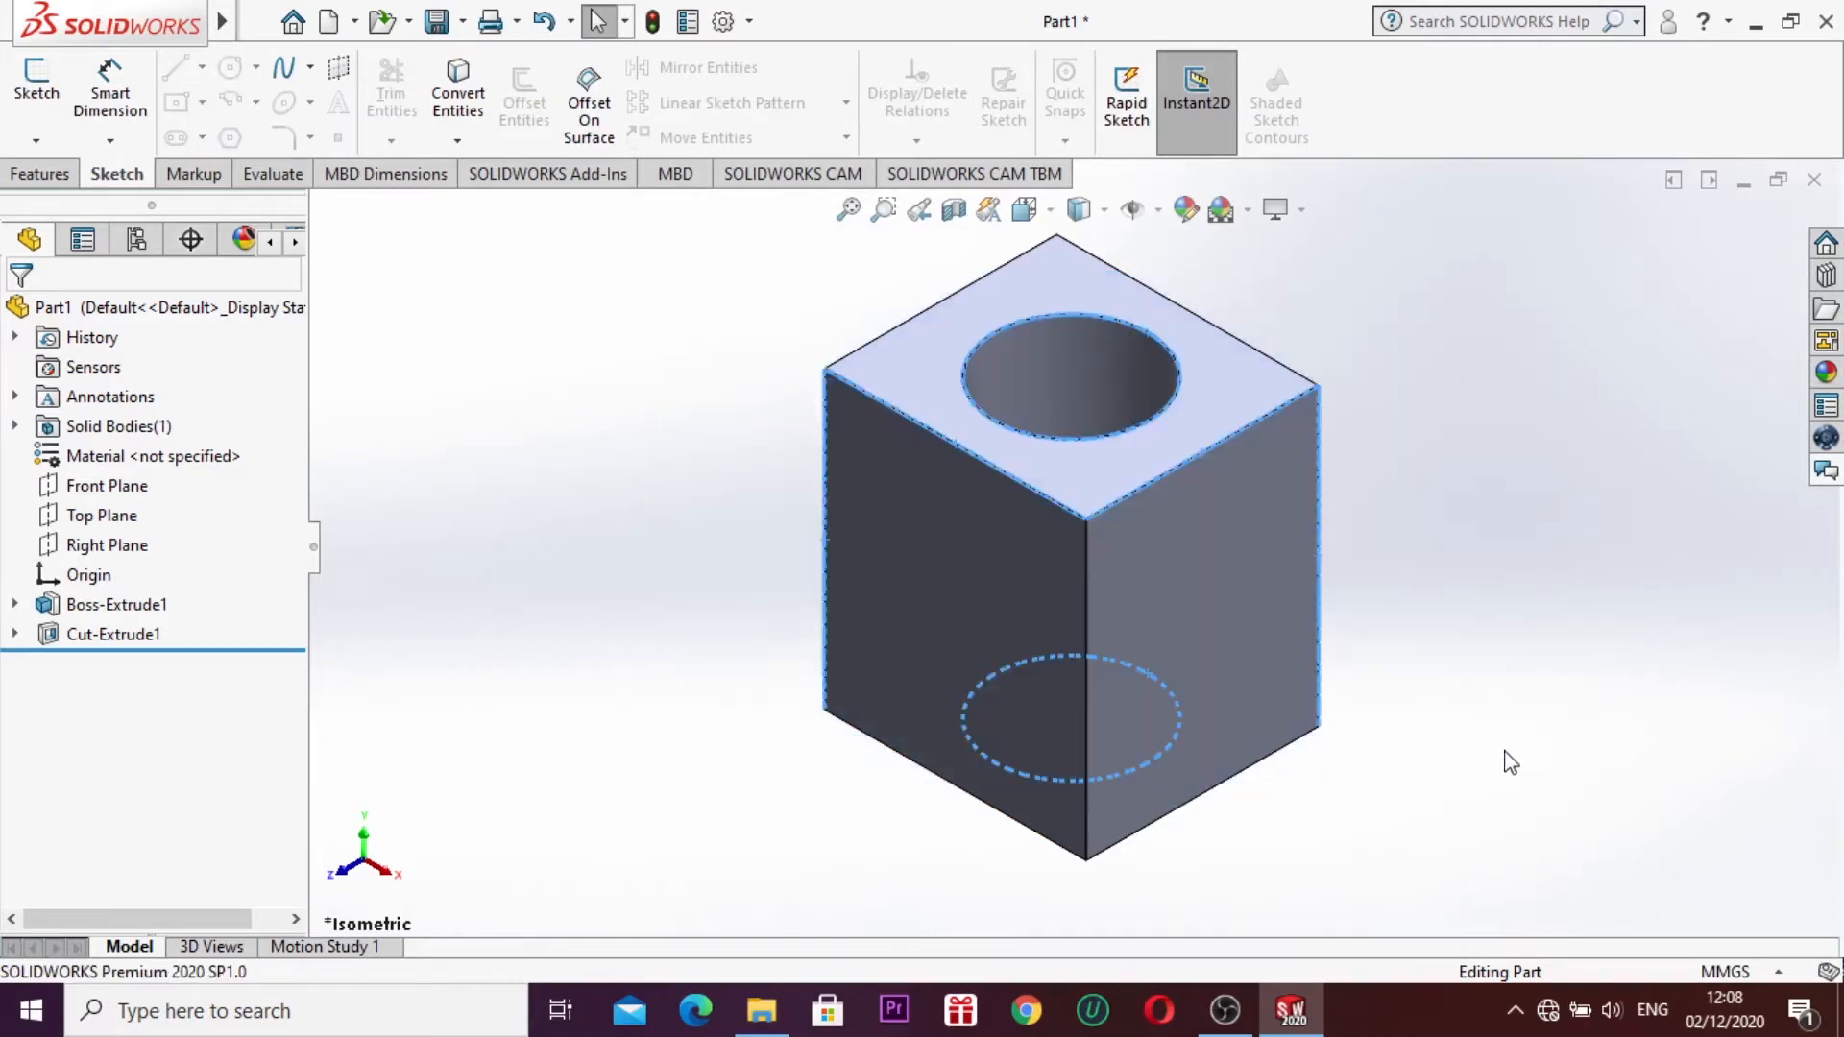
right_click(1509, 760)
click(1474, 706)
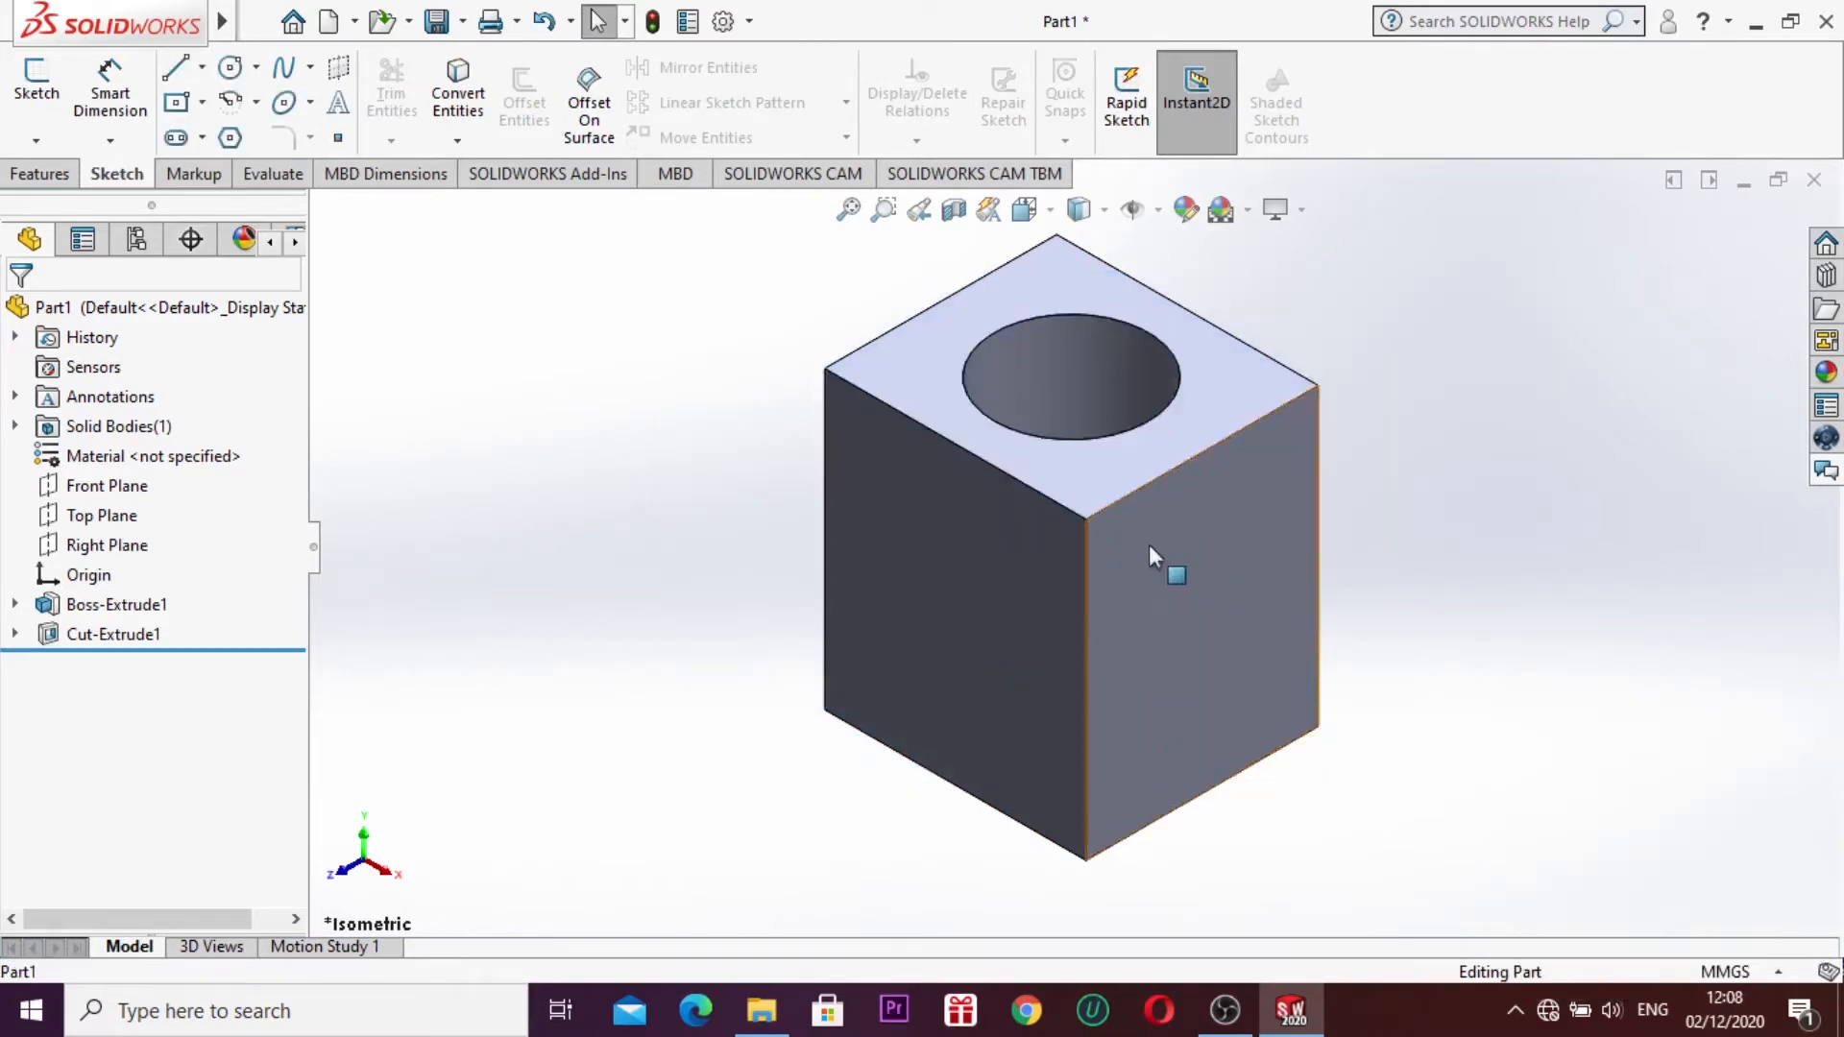
right_click(1169, 568)
click(1228, 747)
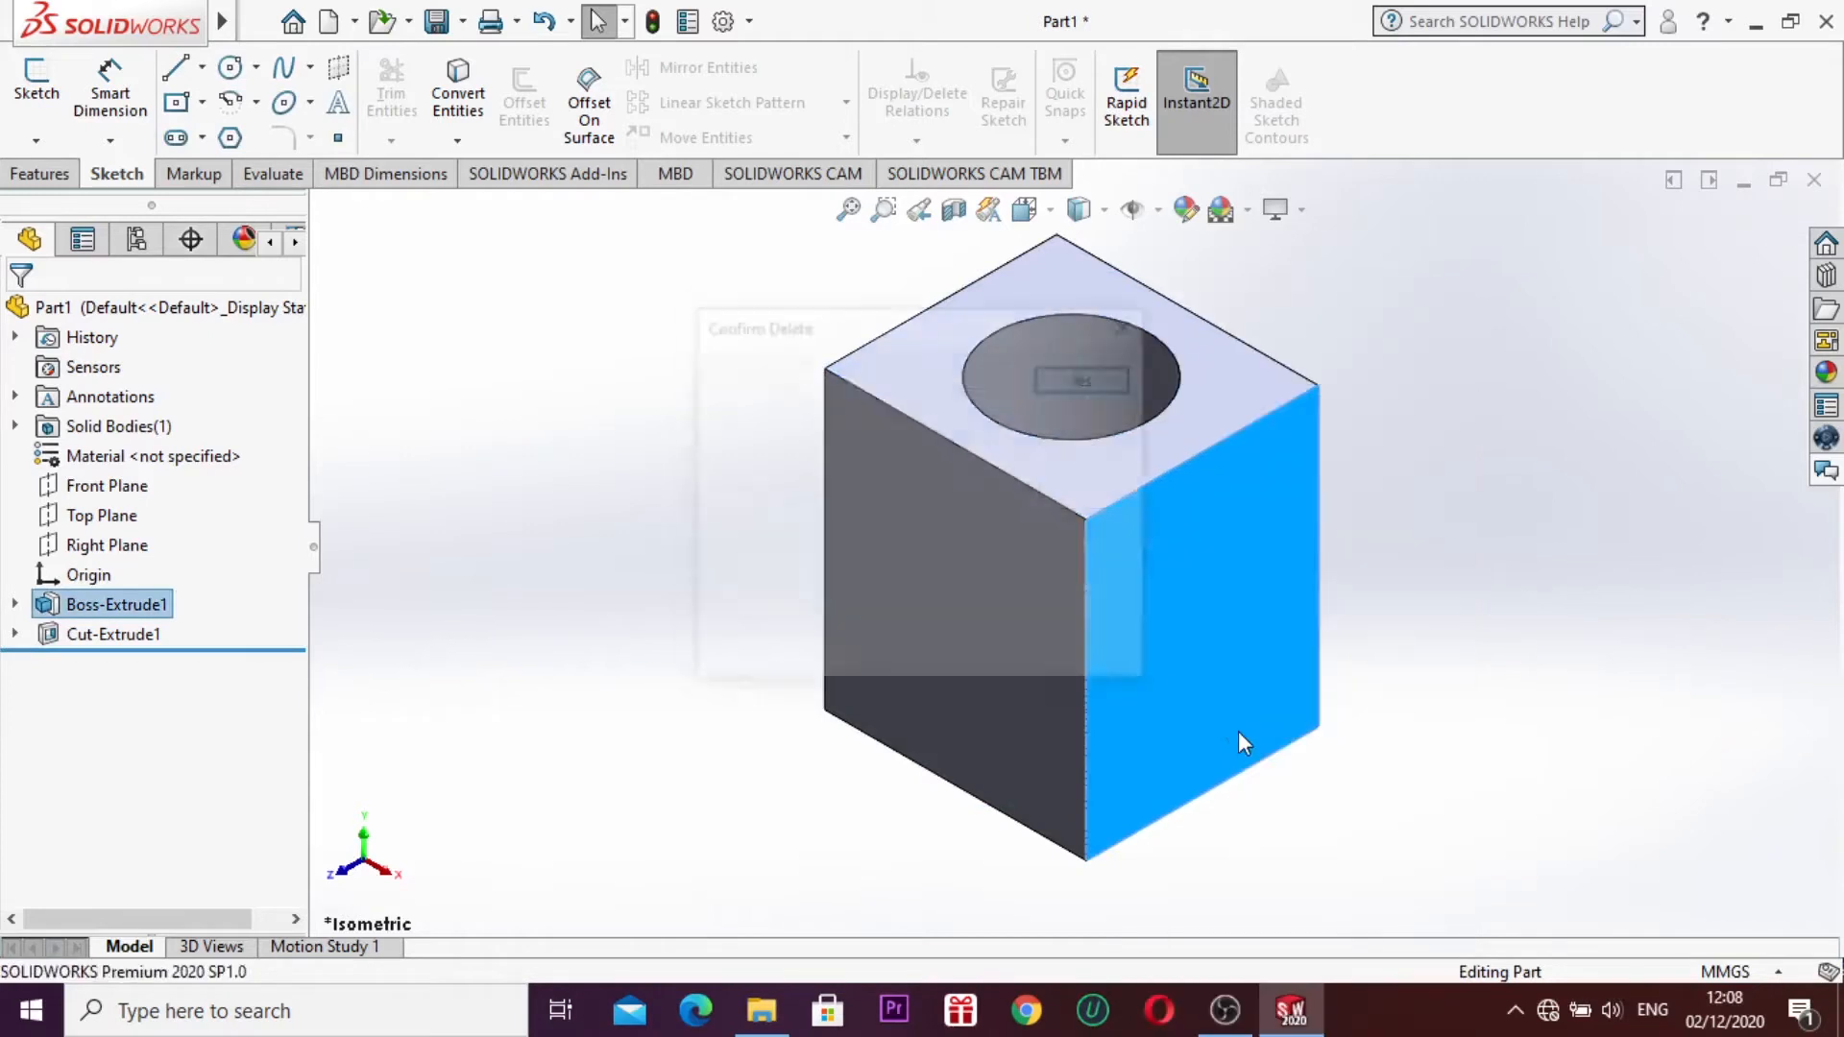
click(1078, 374)
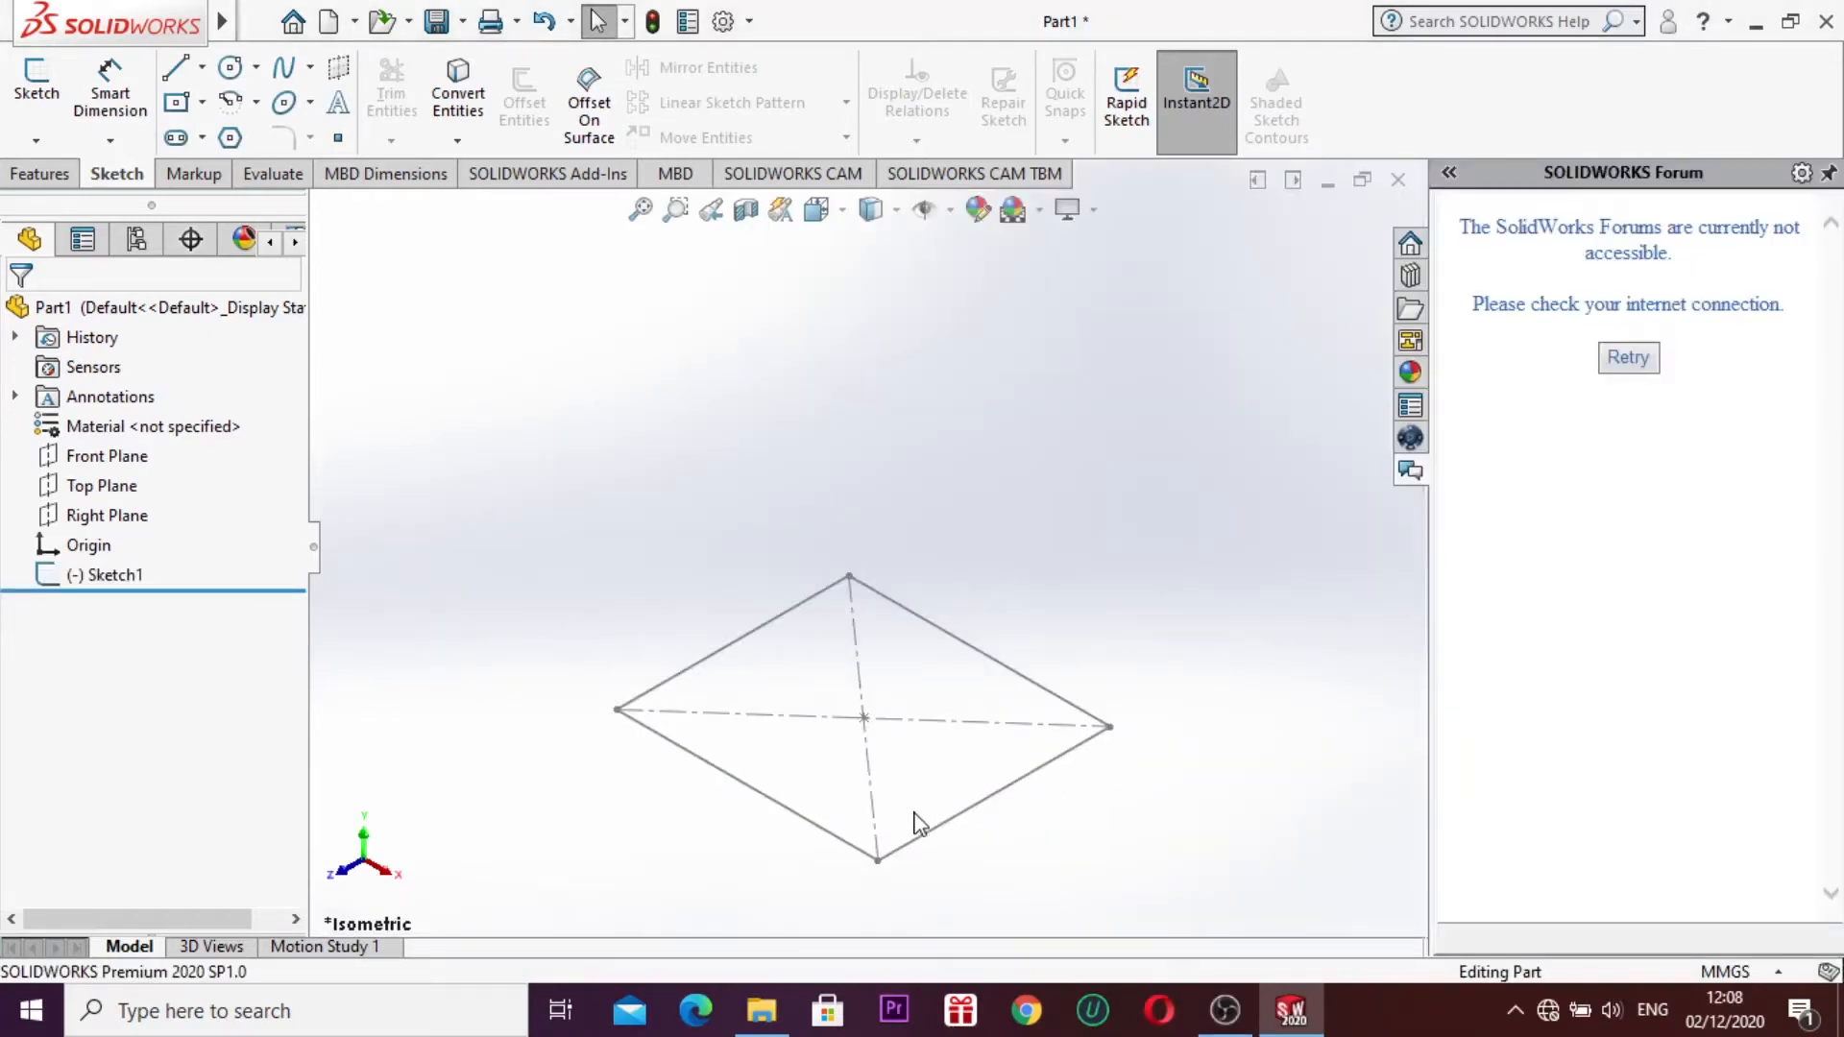
Step: Delete the remaining center-rectangle sketch so that the part has no sketches or features
right_click(920, 844)
click(794, 752)
right_click(767, 814)
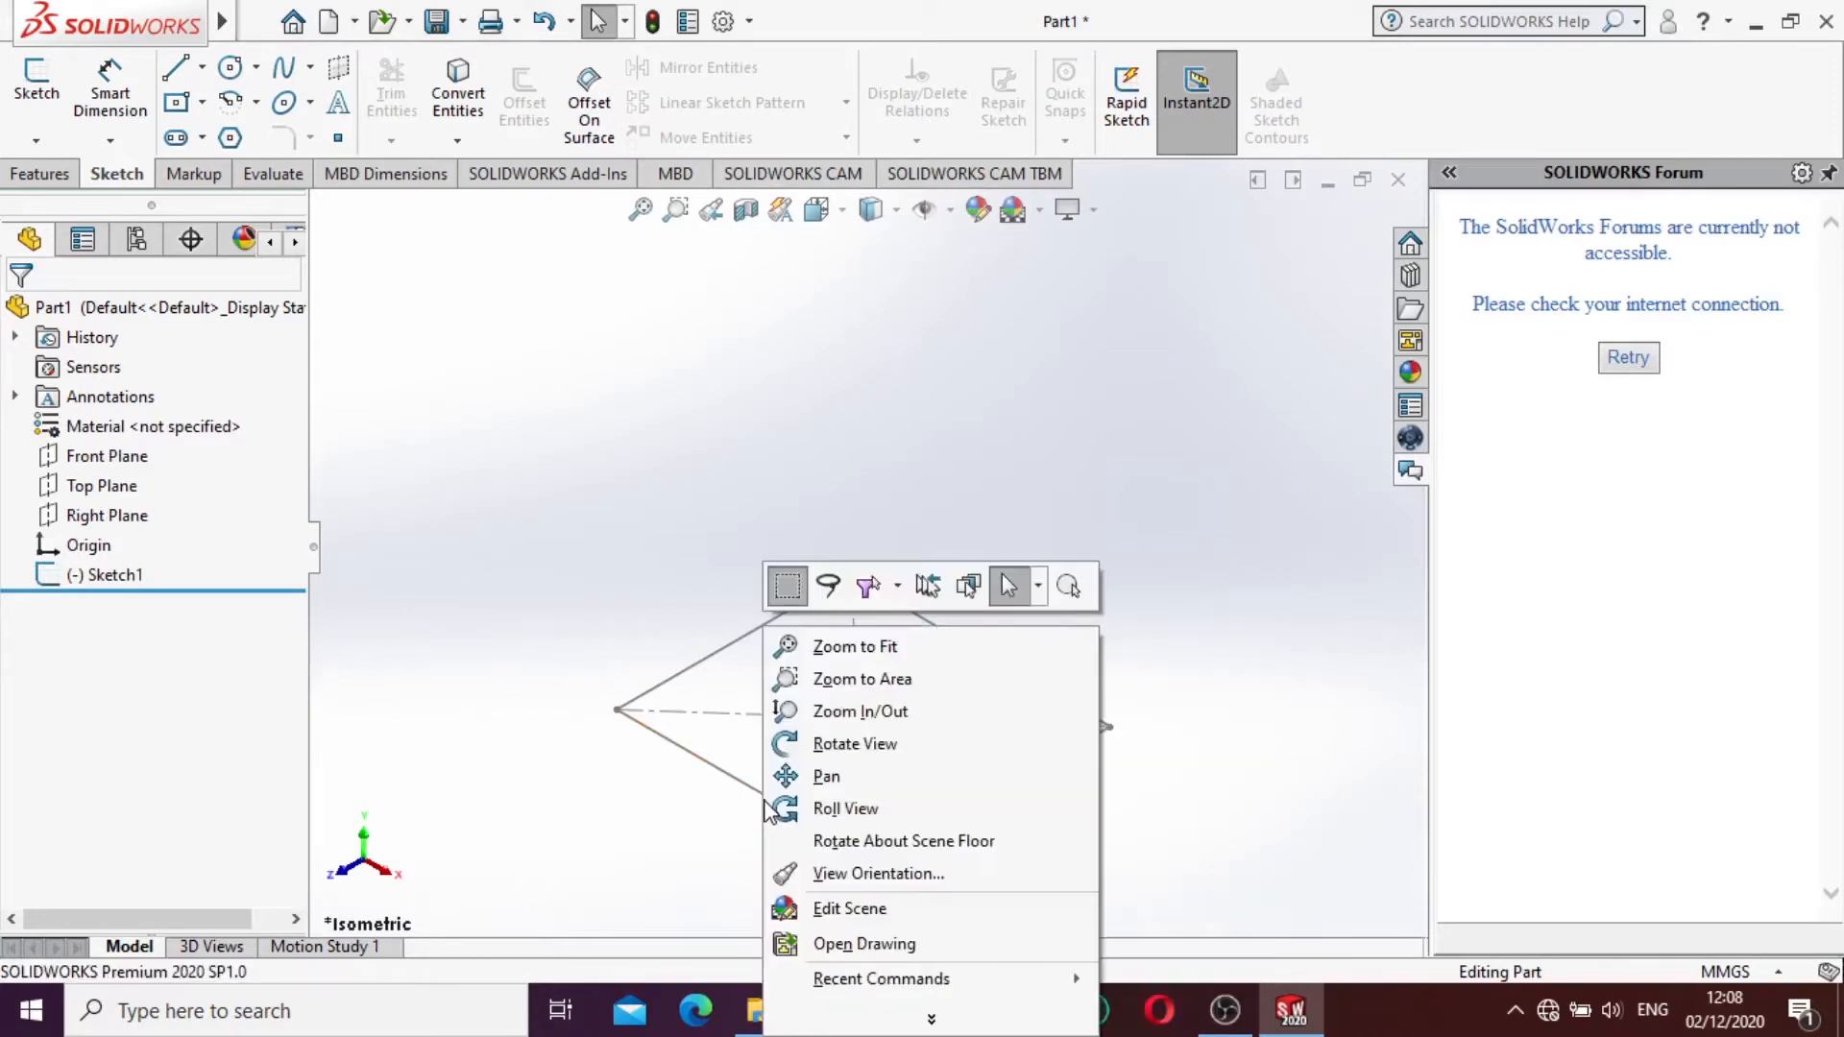
right_click(730, 783)
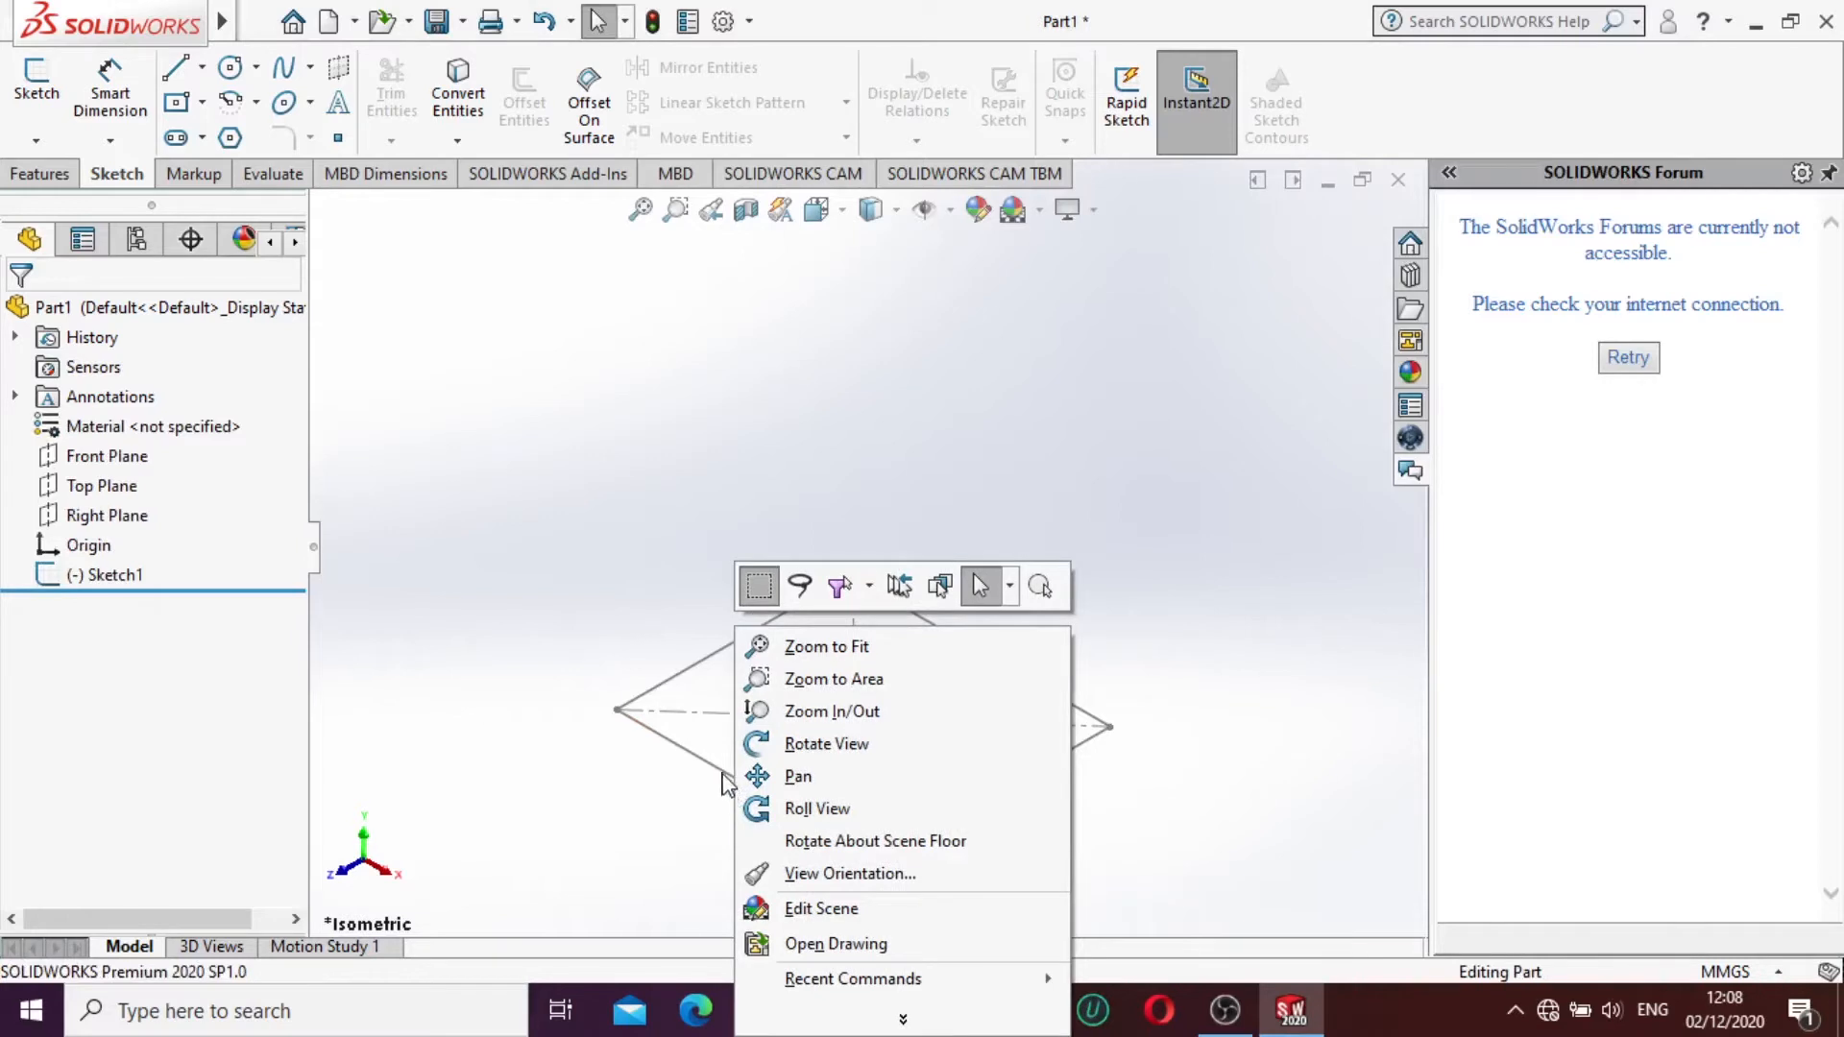
click(723, 785)
click(721, 769)
right_click(720, 769)
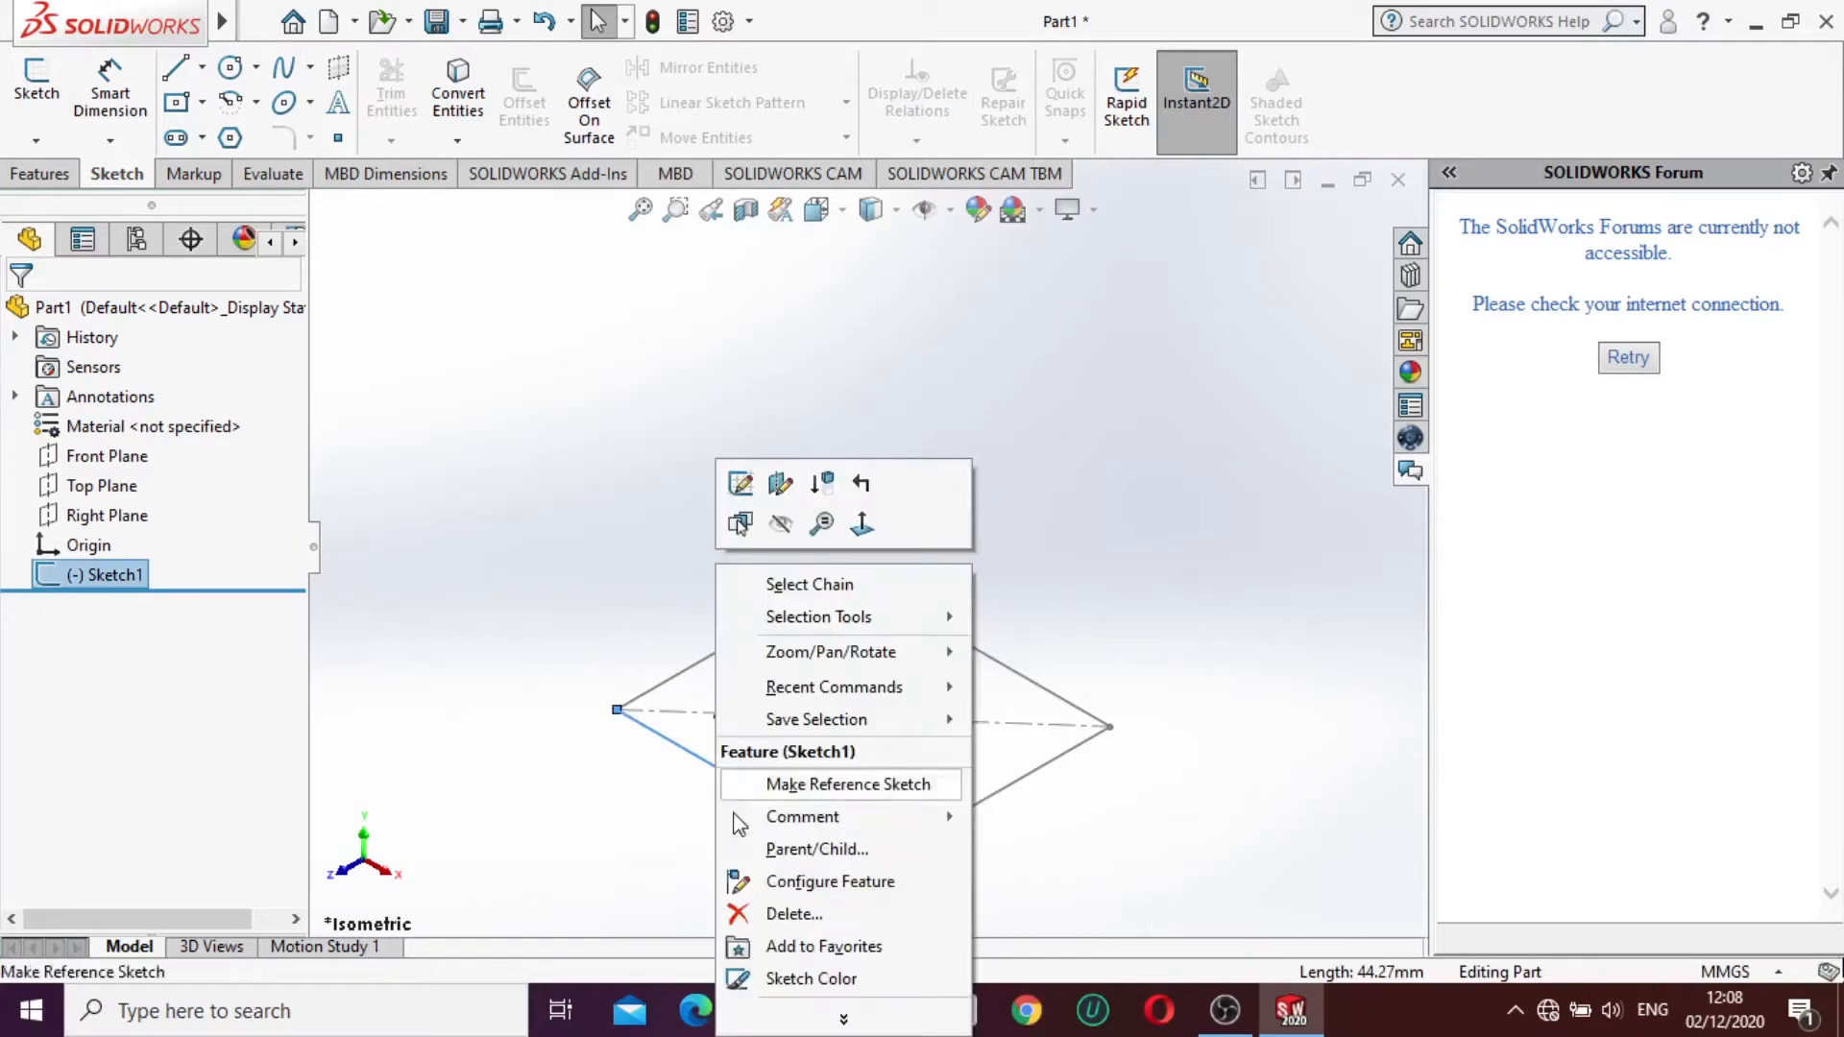
click(793, 914)
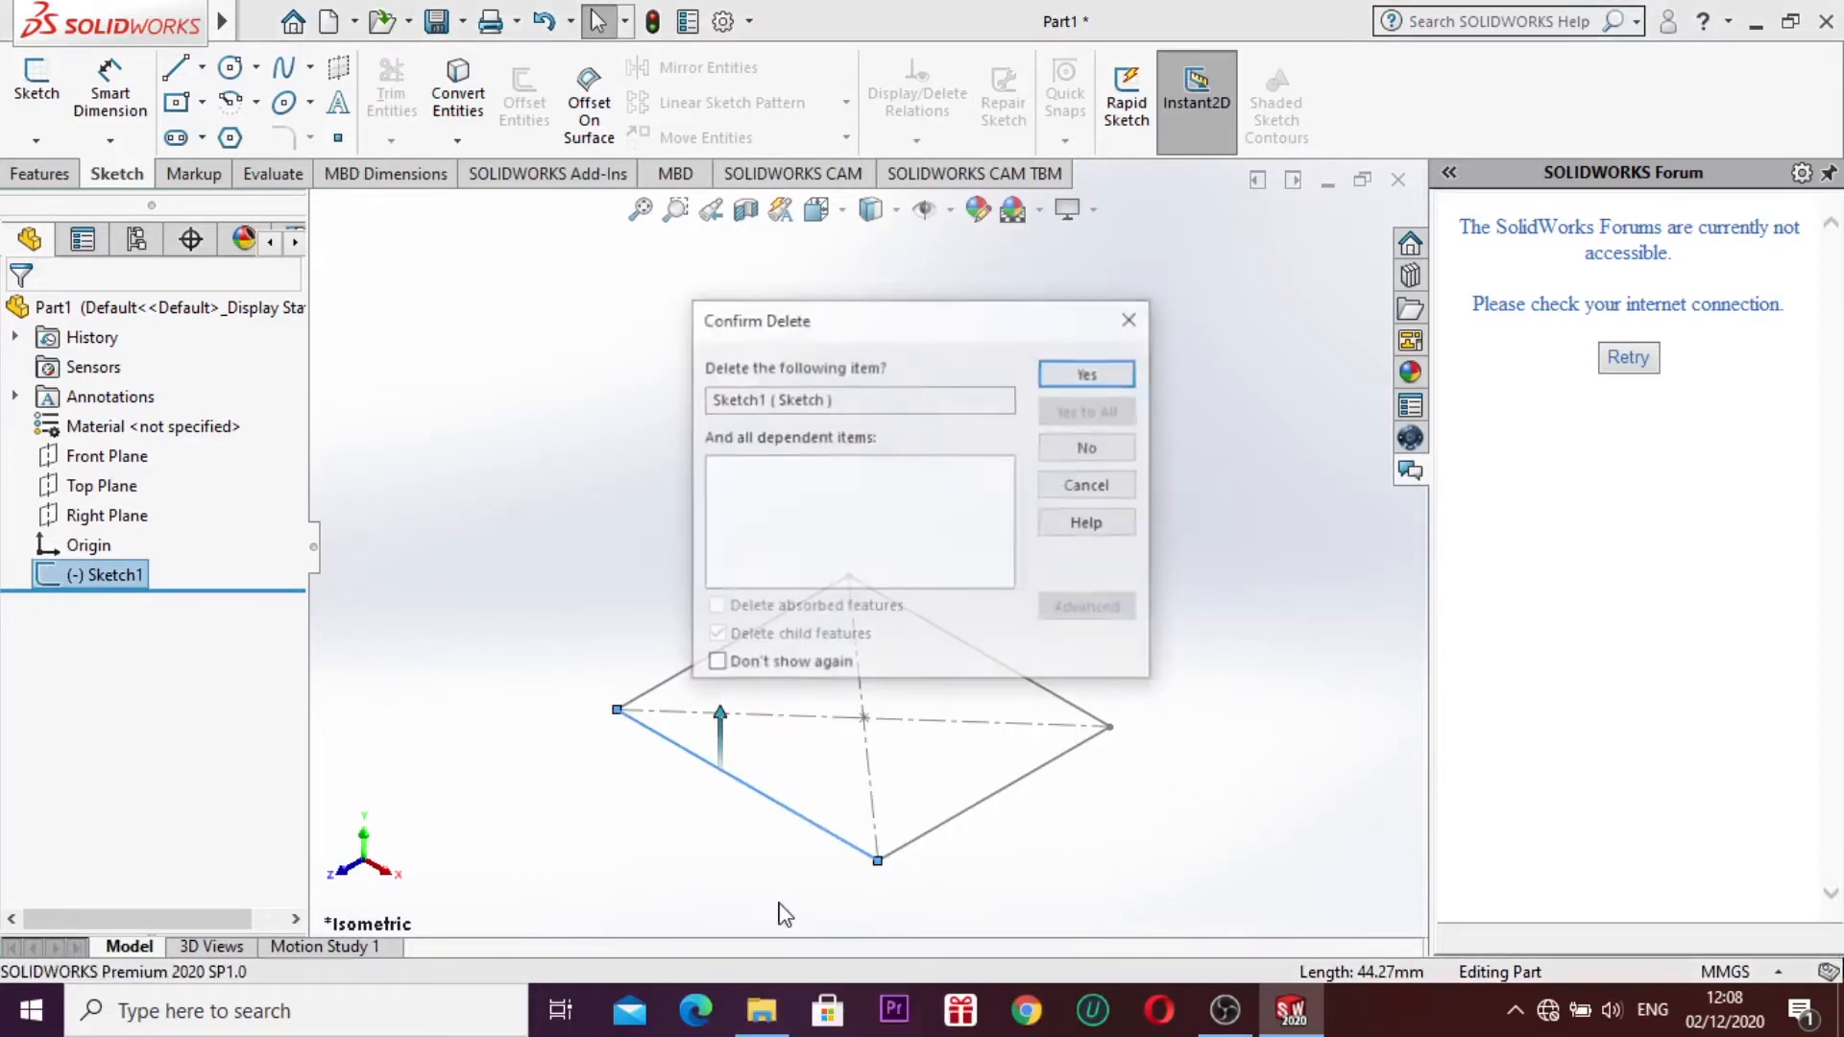
click(1099, 374)
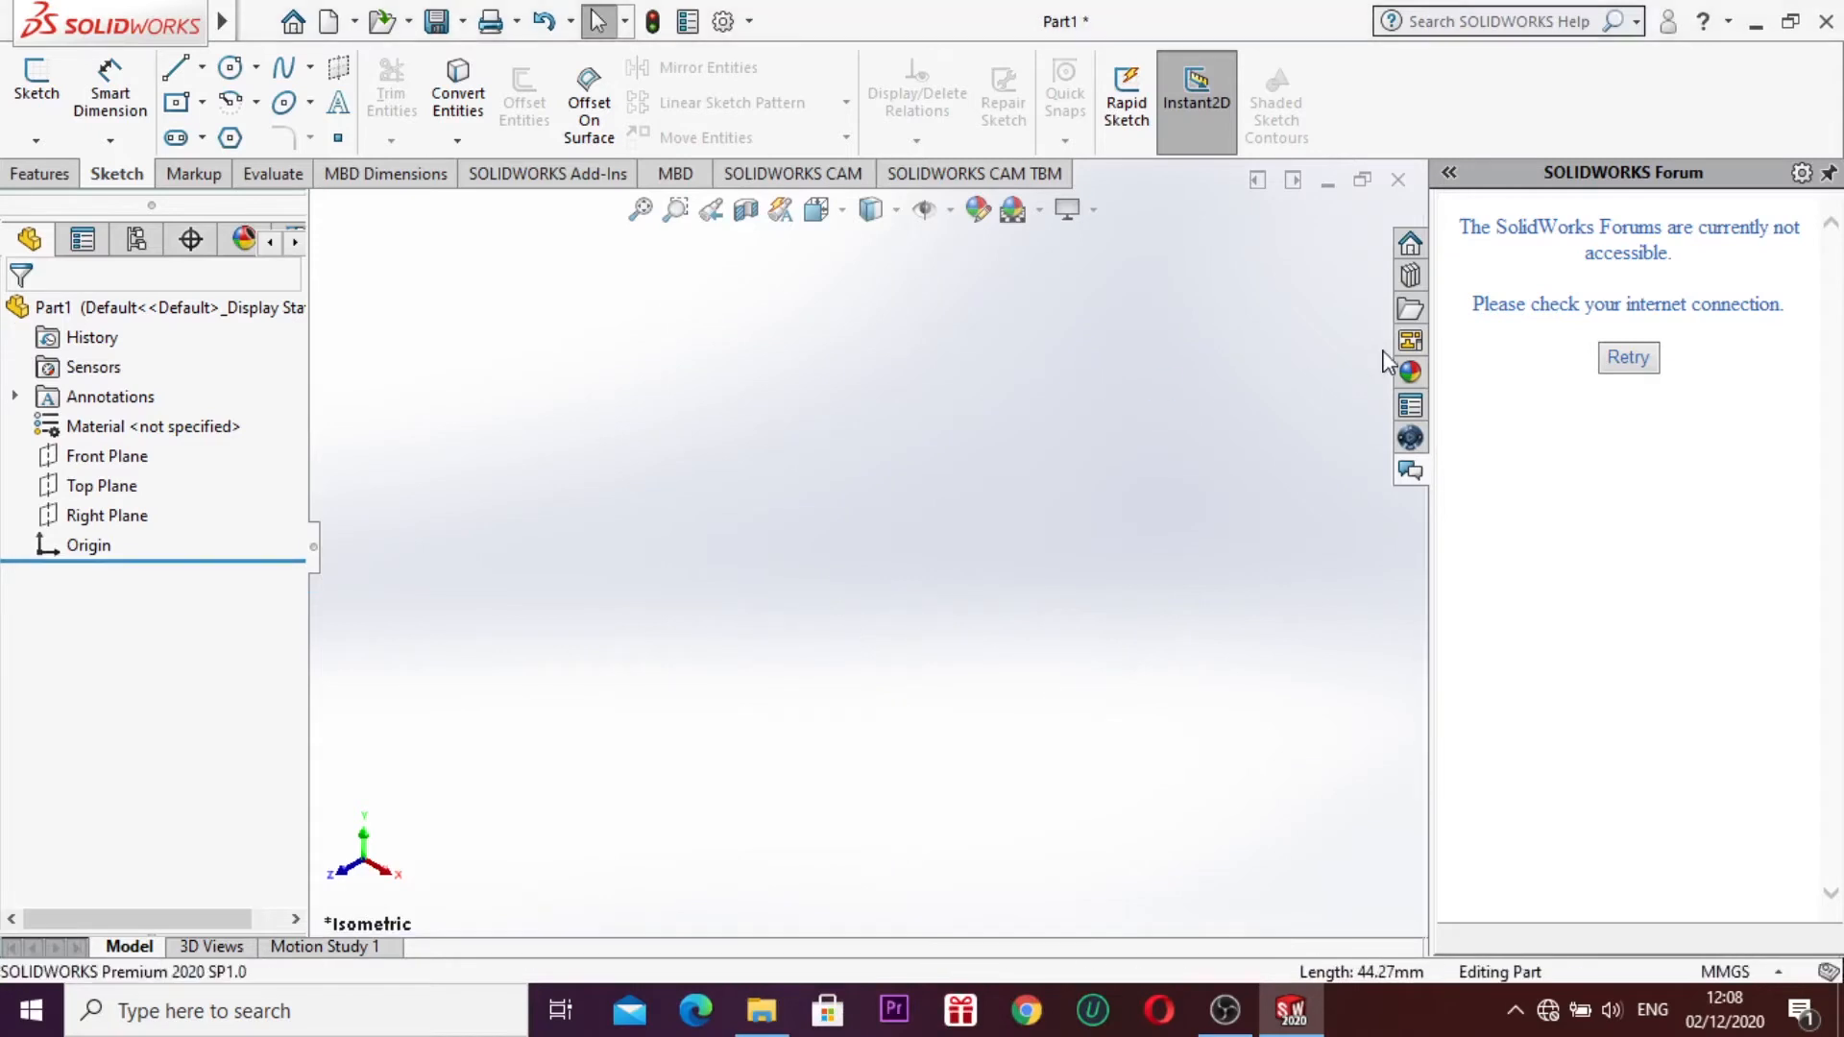
Step: Start a new sketch on the Right Plane of the empty part
click(1410, 243)
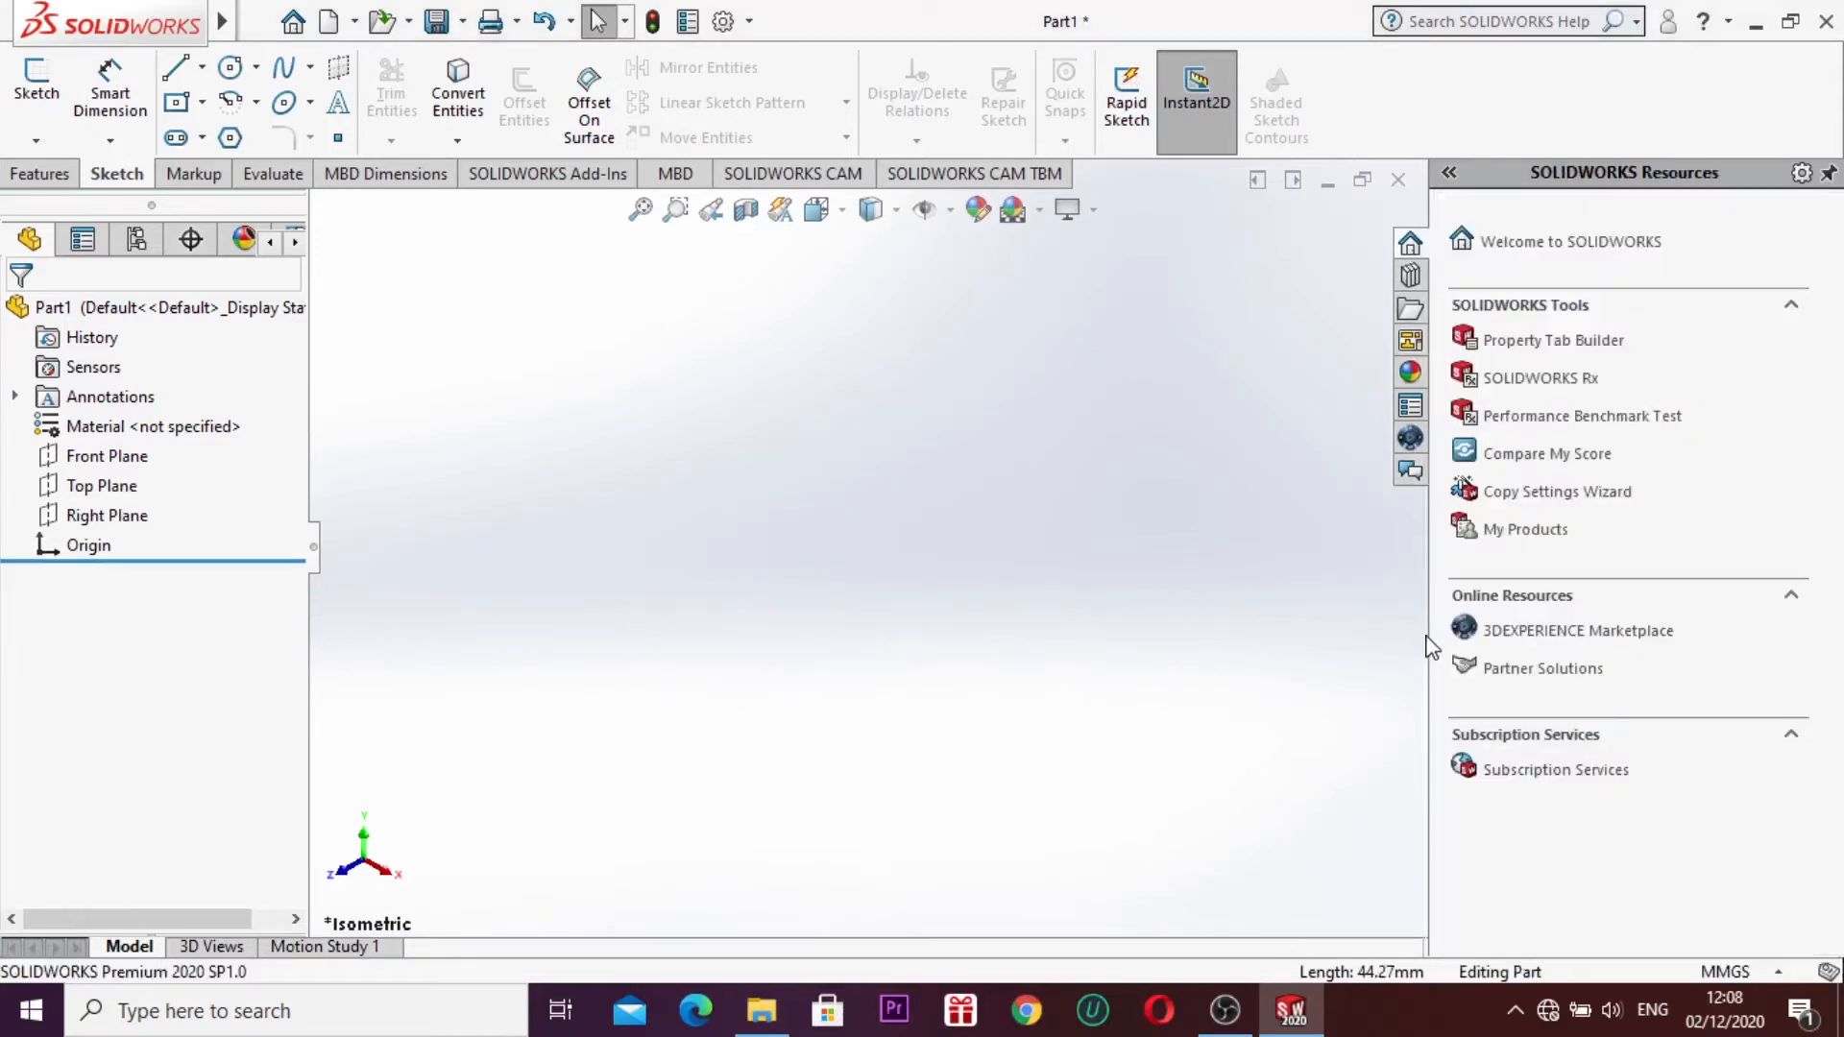
drag(1428, 642, 1836, 782)
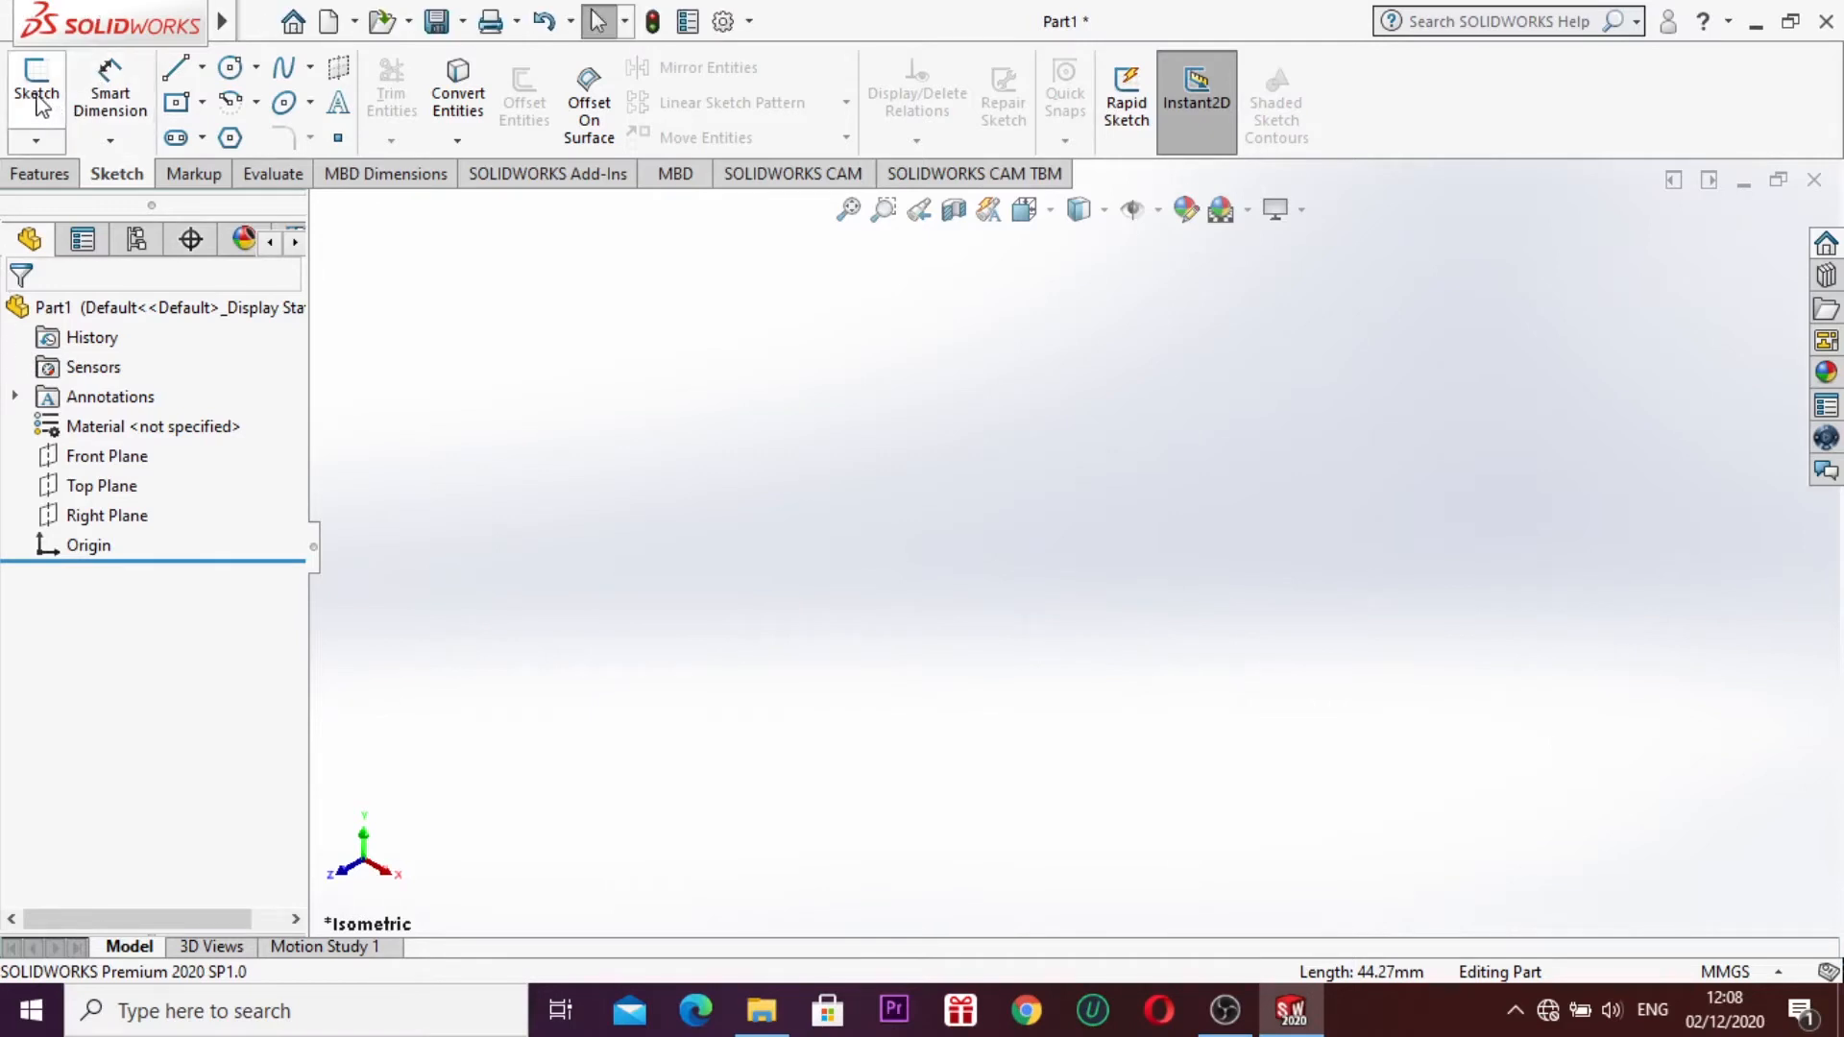
right_click(10, 112)
click(680, 519)
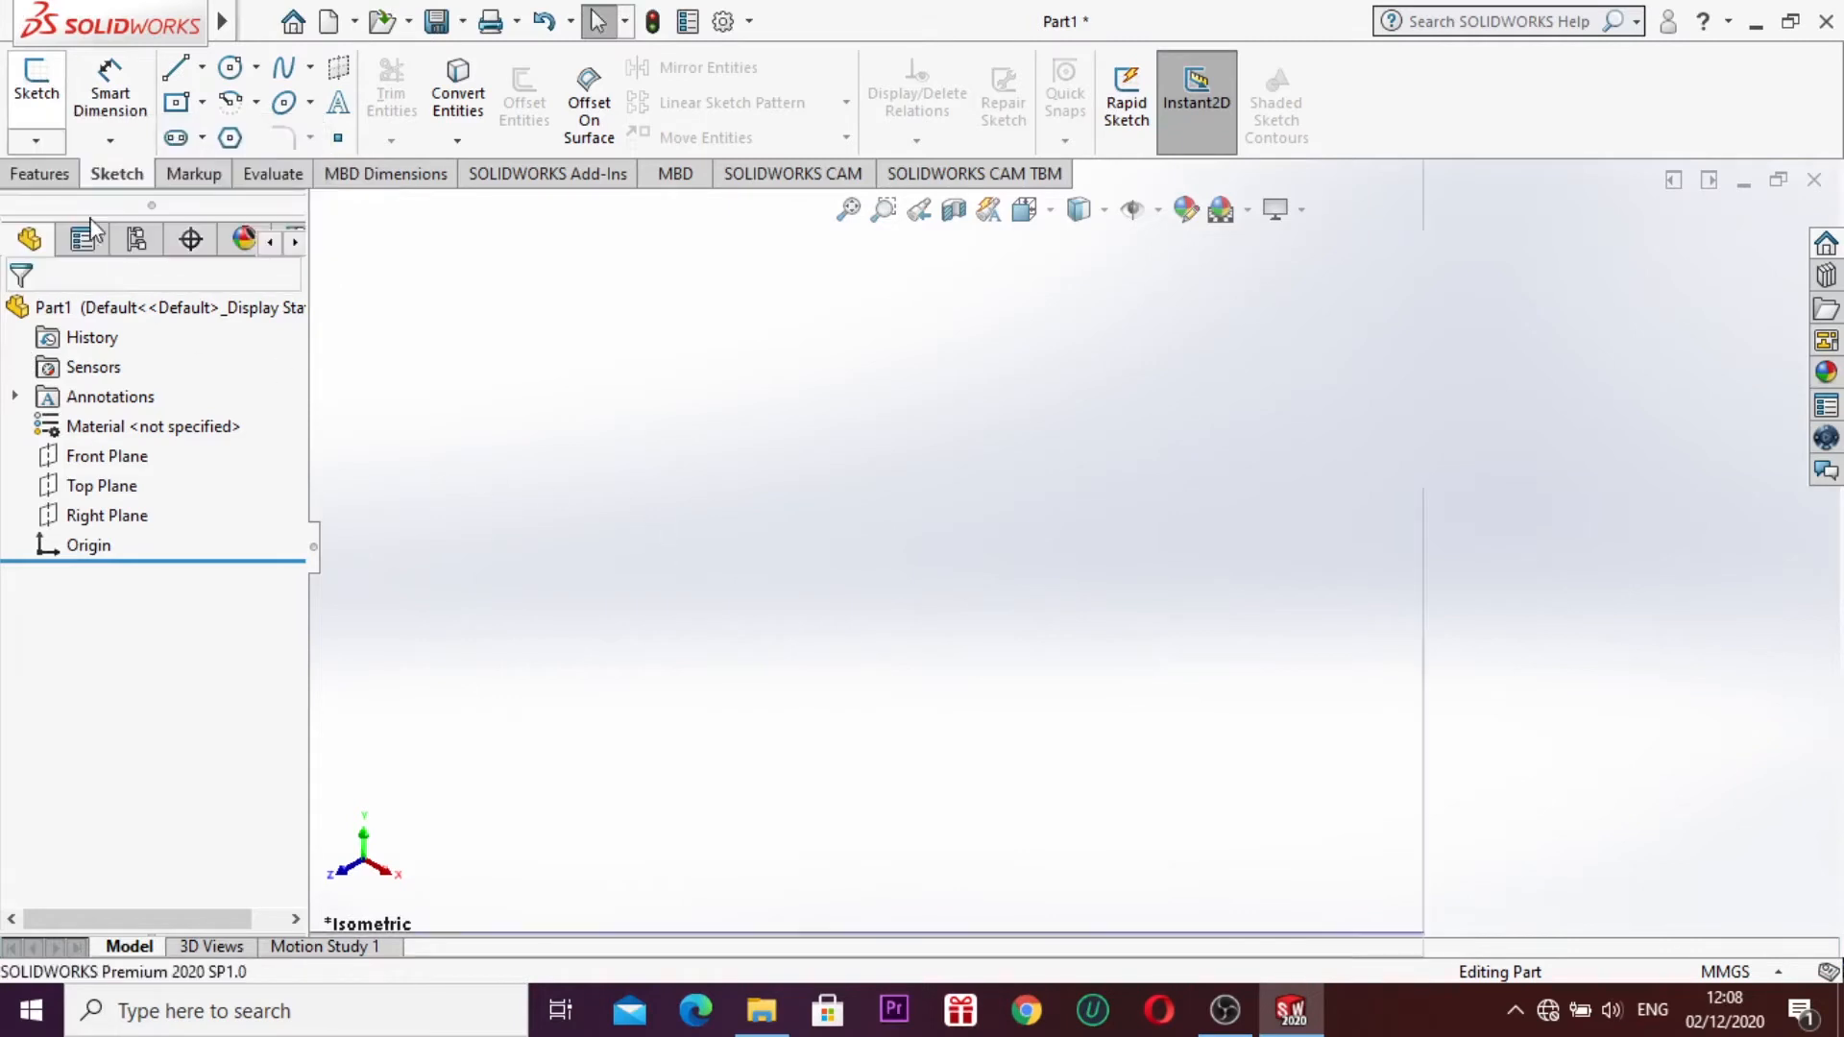
click(34, 96)
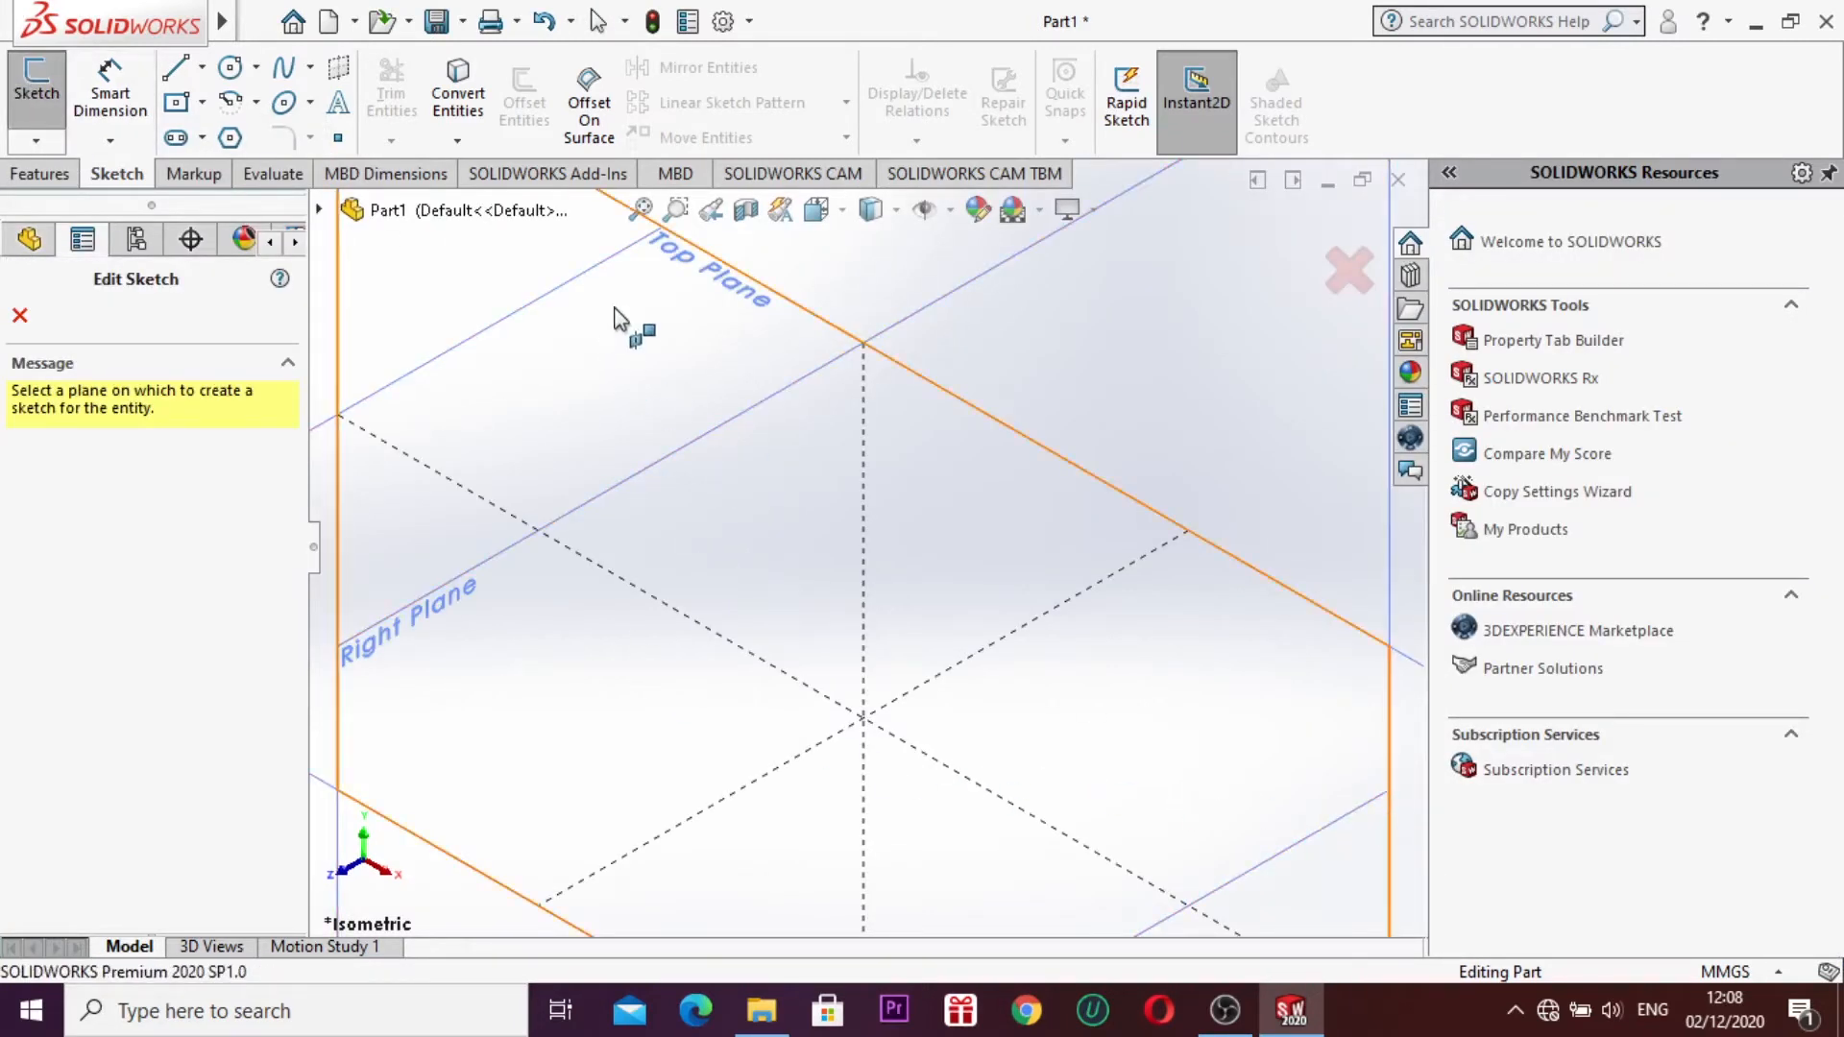
click(968, 704)
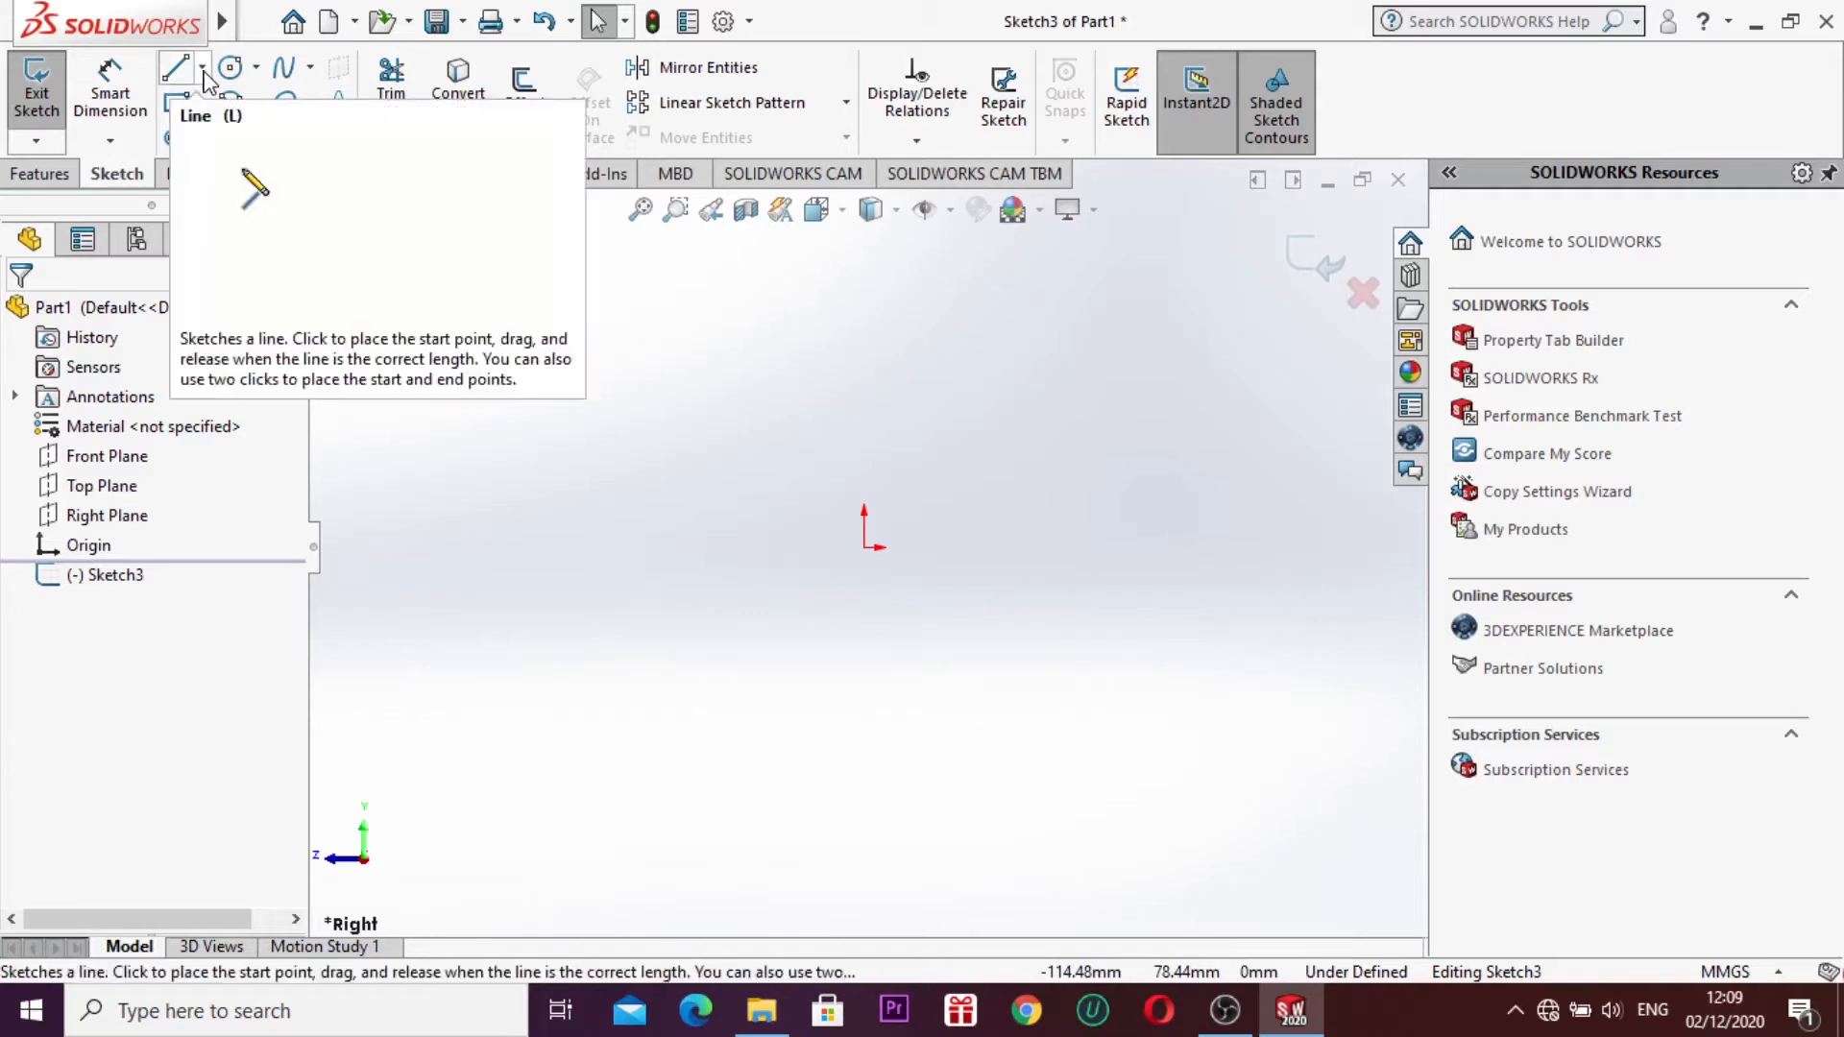
Step: Sketch a horizontal line about 47 mm long starting at the origin
click(202, 68)
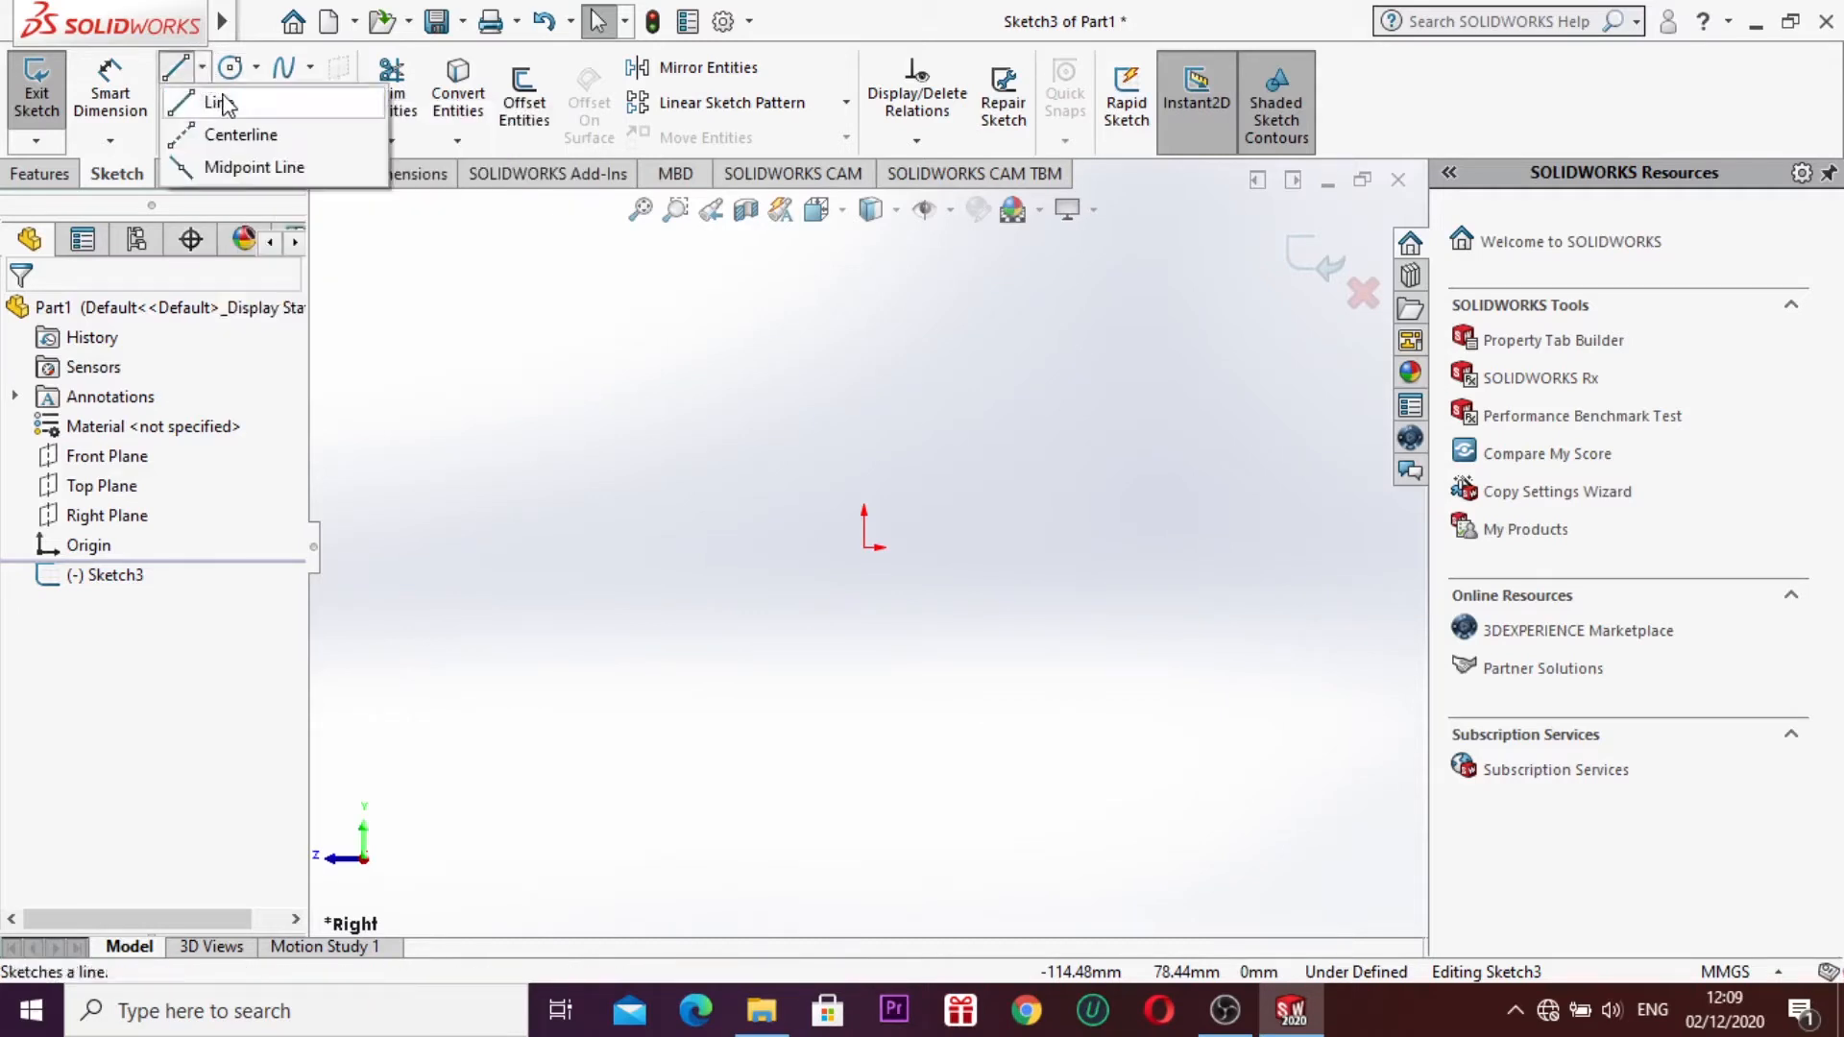
click(864, 547)
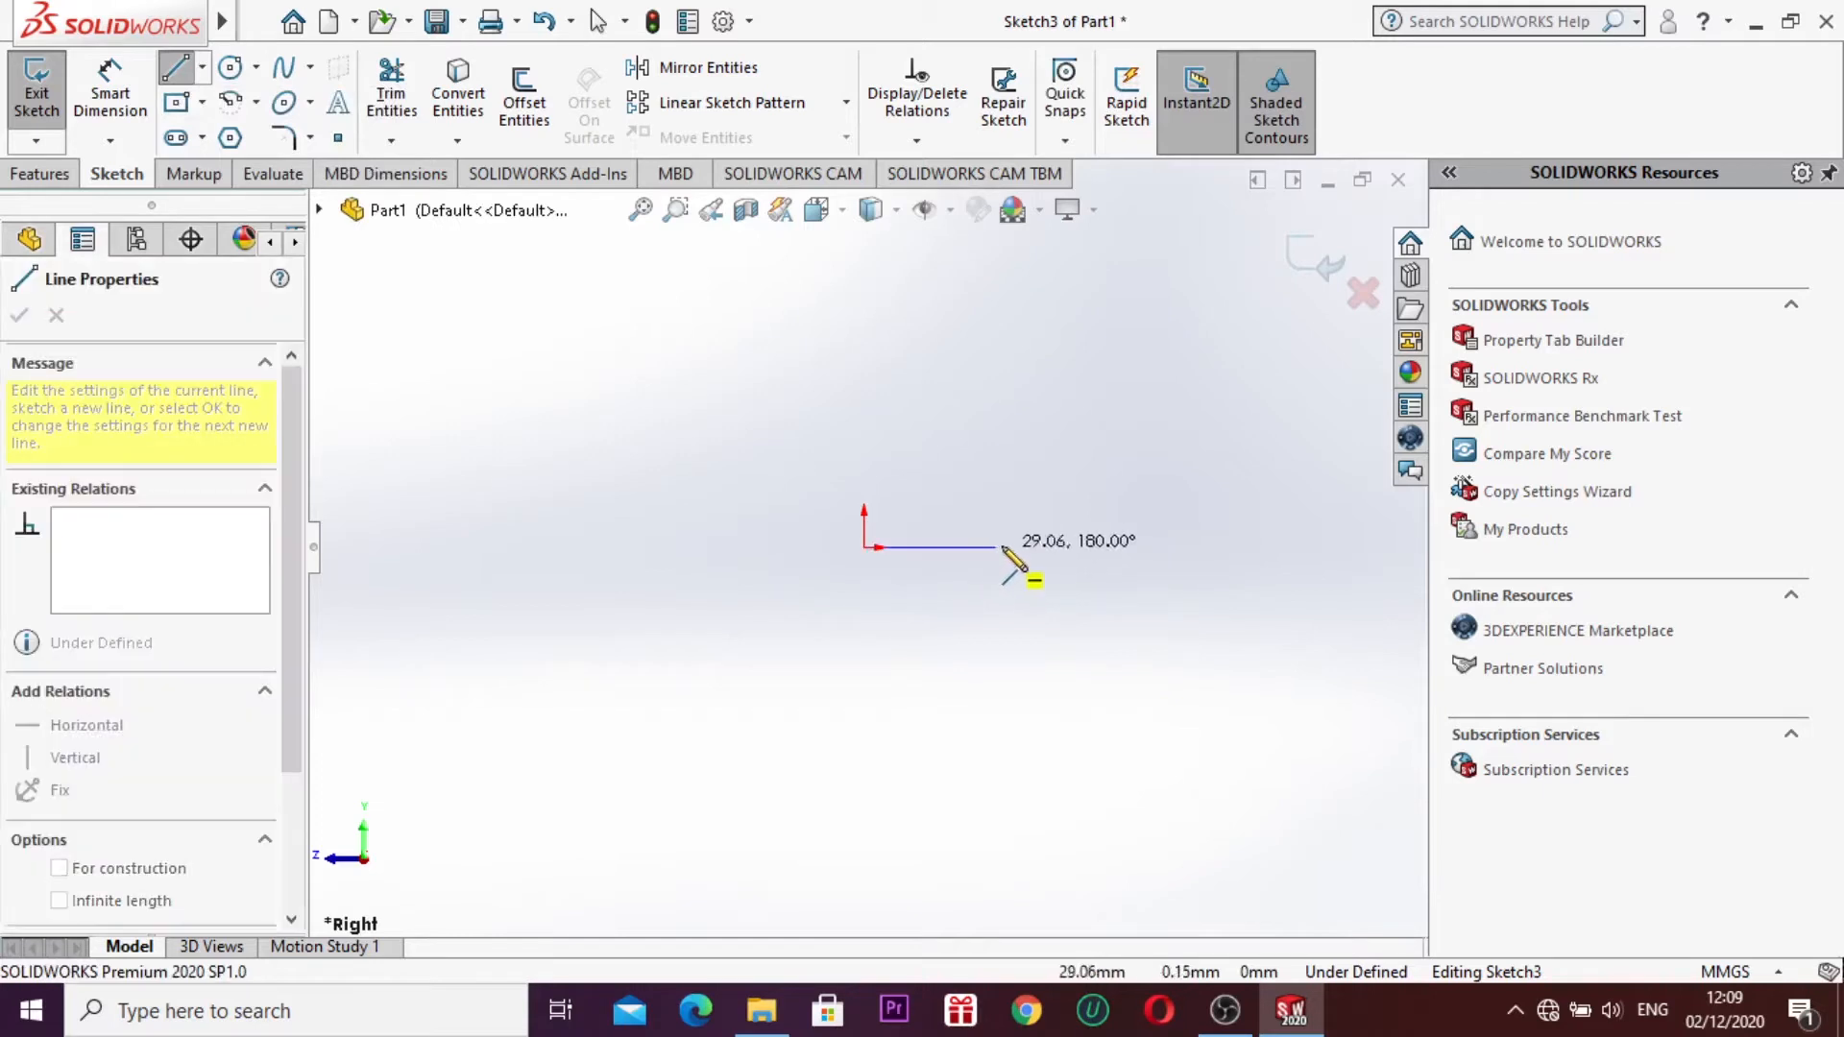
click(1076, 548)
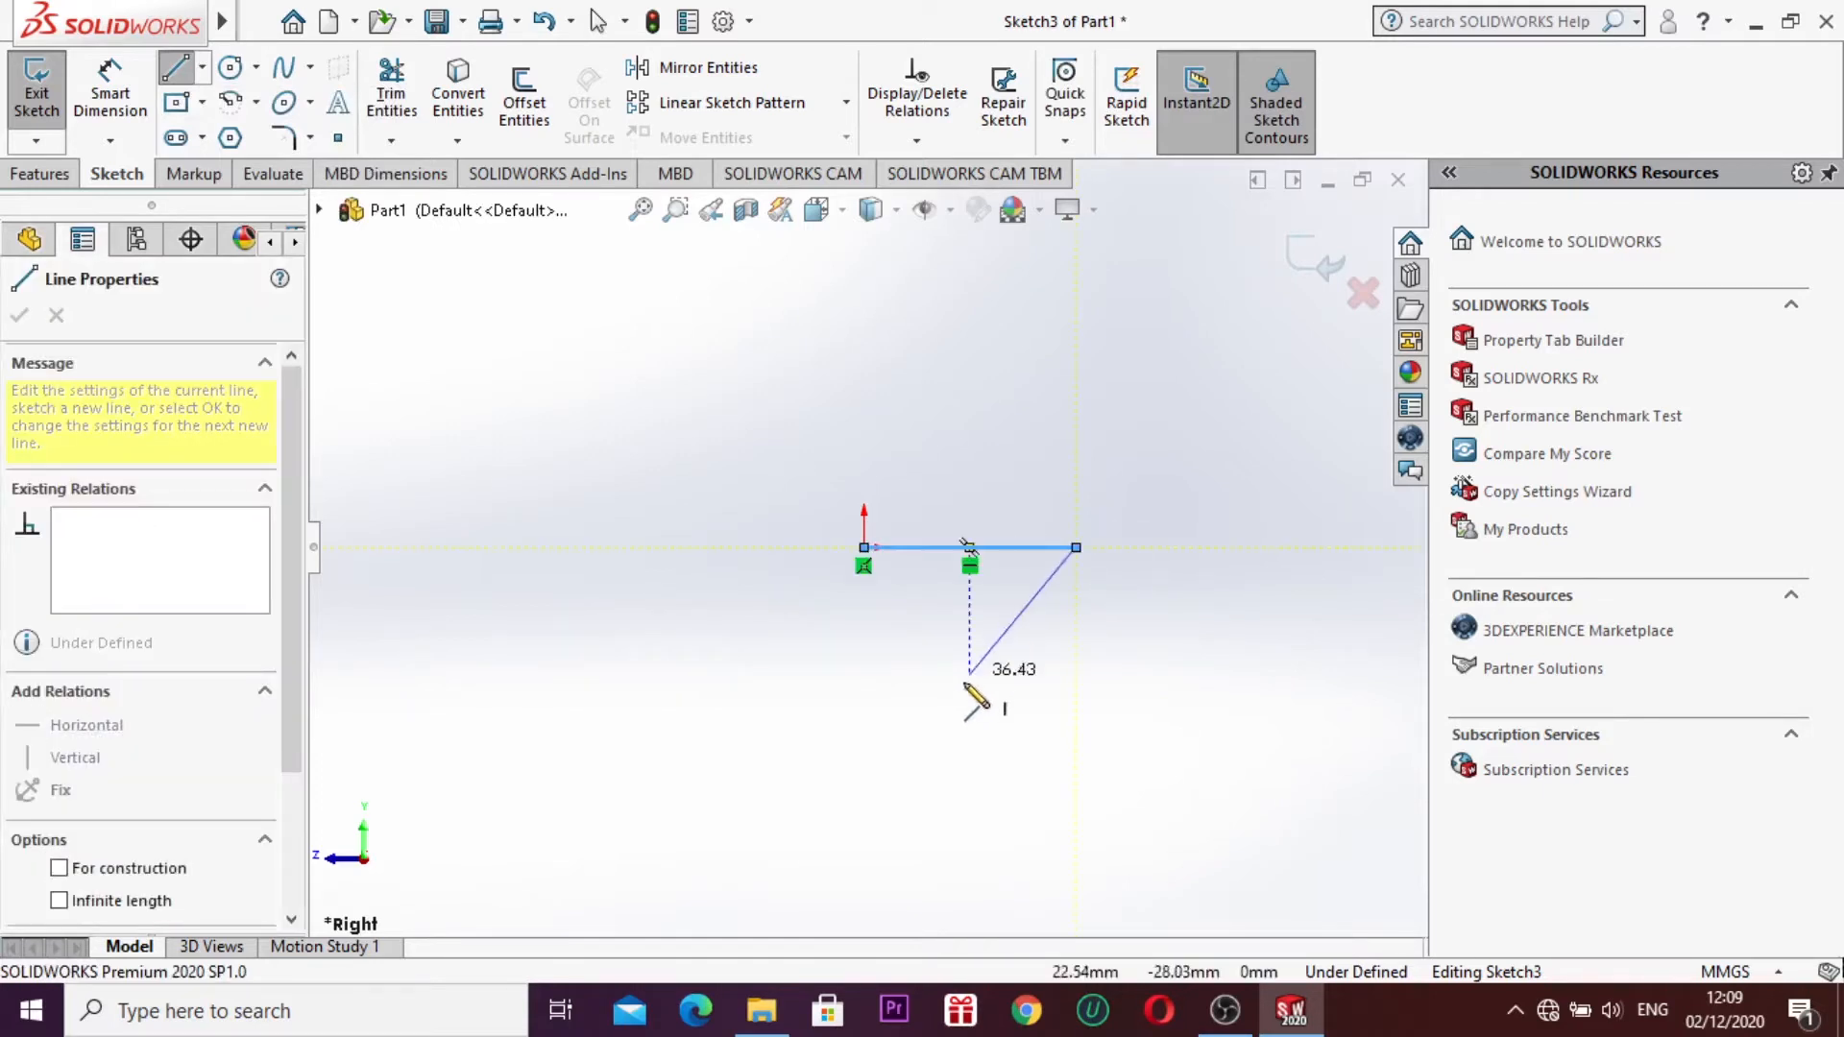
key(Escape)
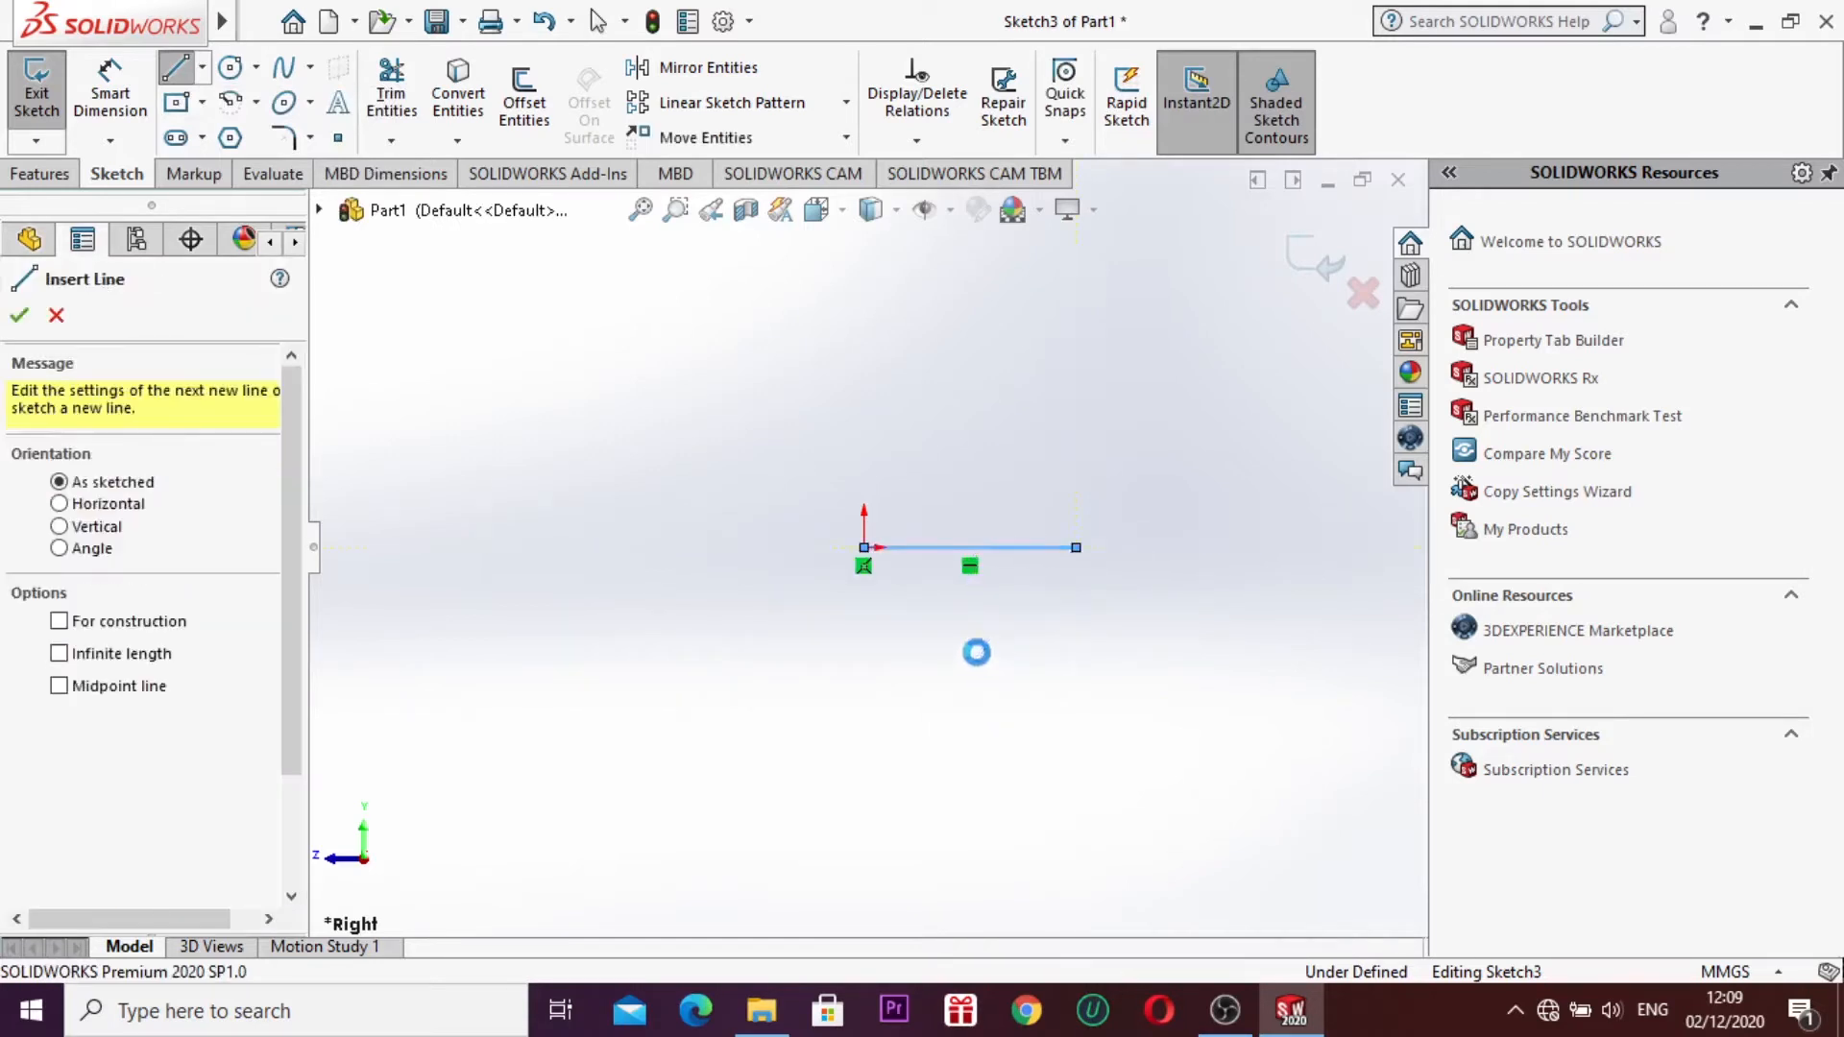
key(Escape)
Step: Dimension the horizontal line below it and set its length to 45 mm
click(111, 91)
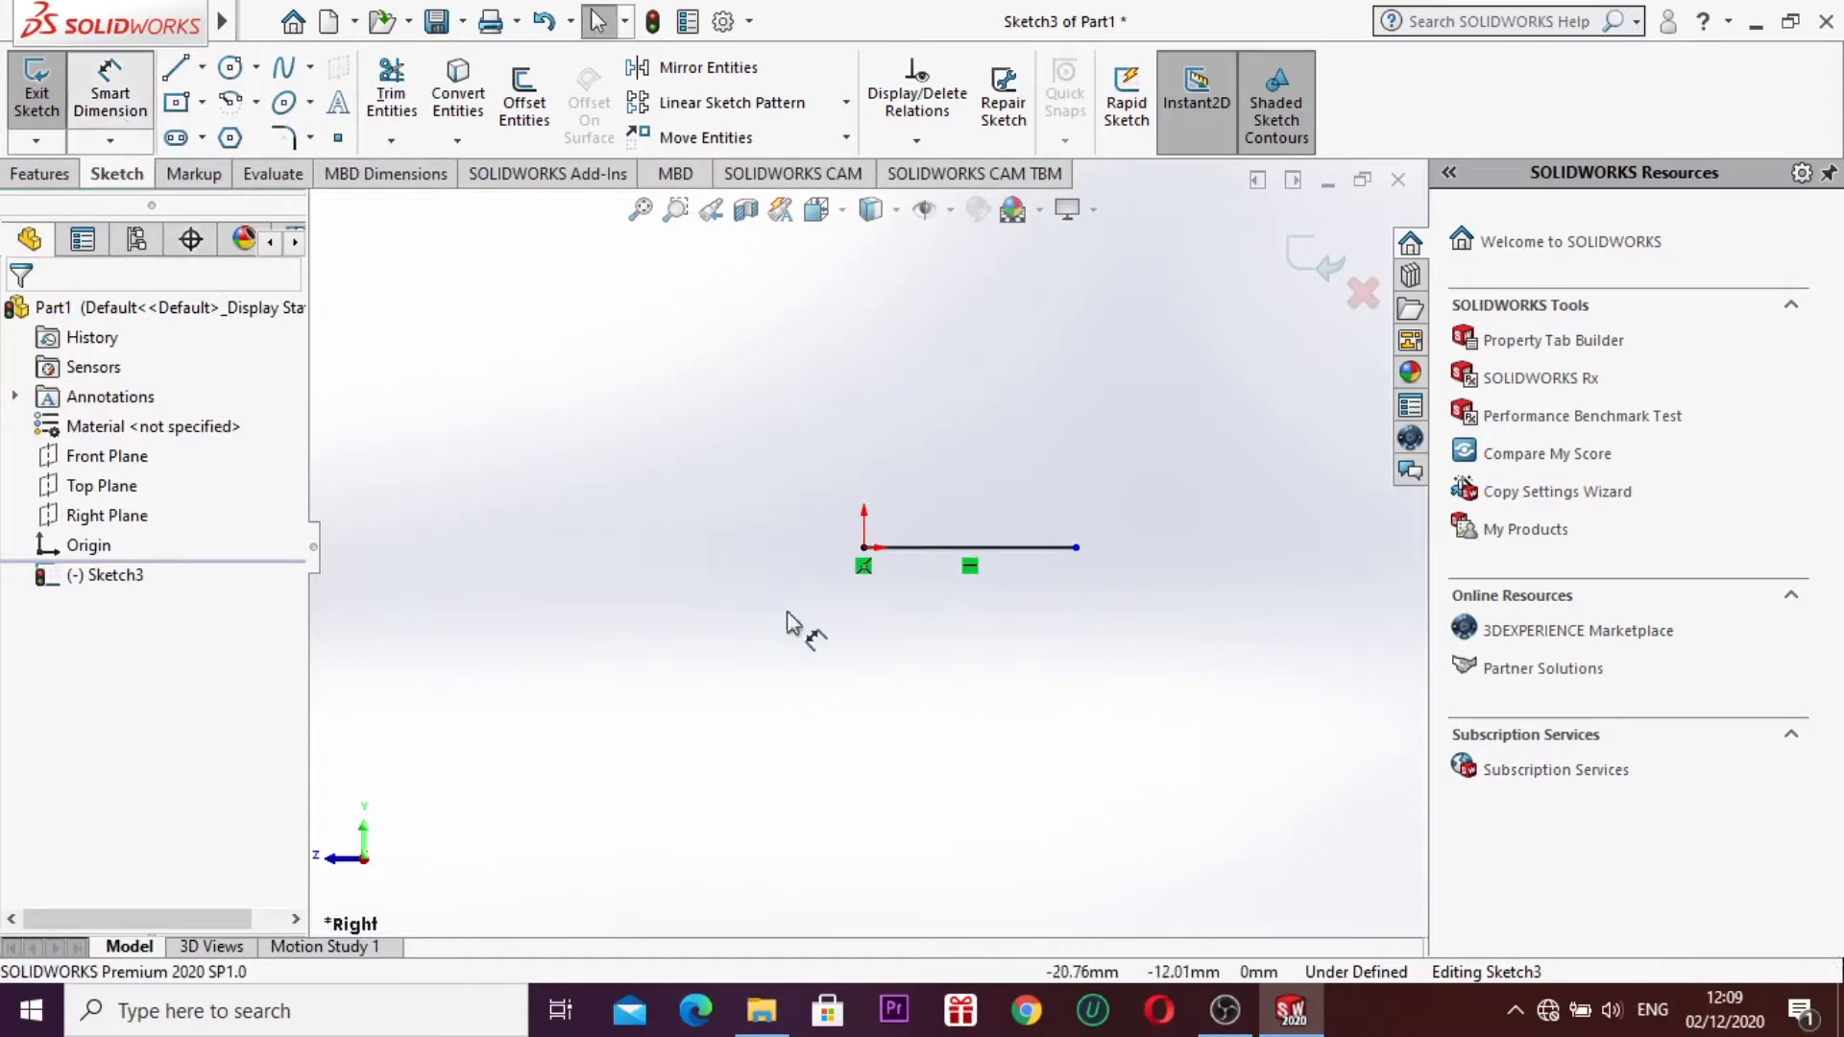
click(928, 549)
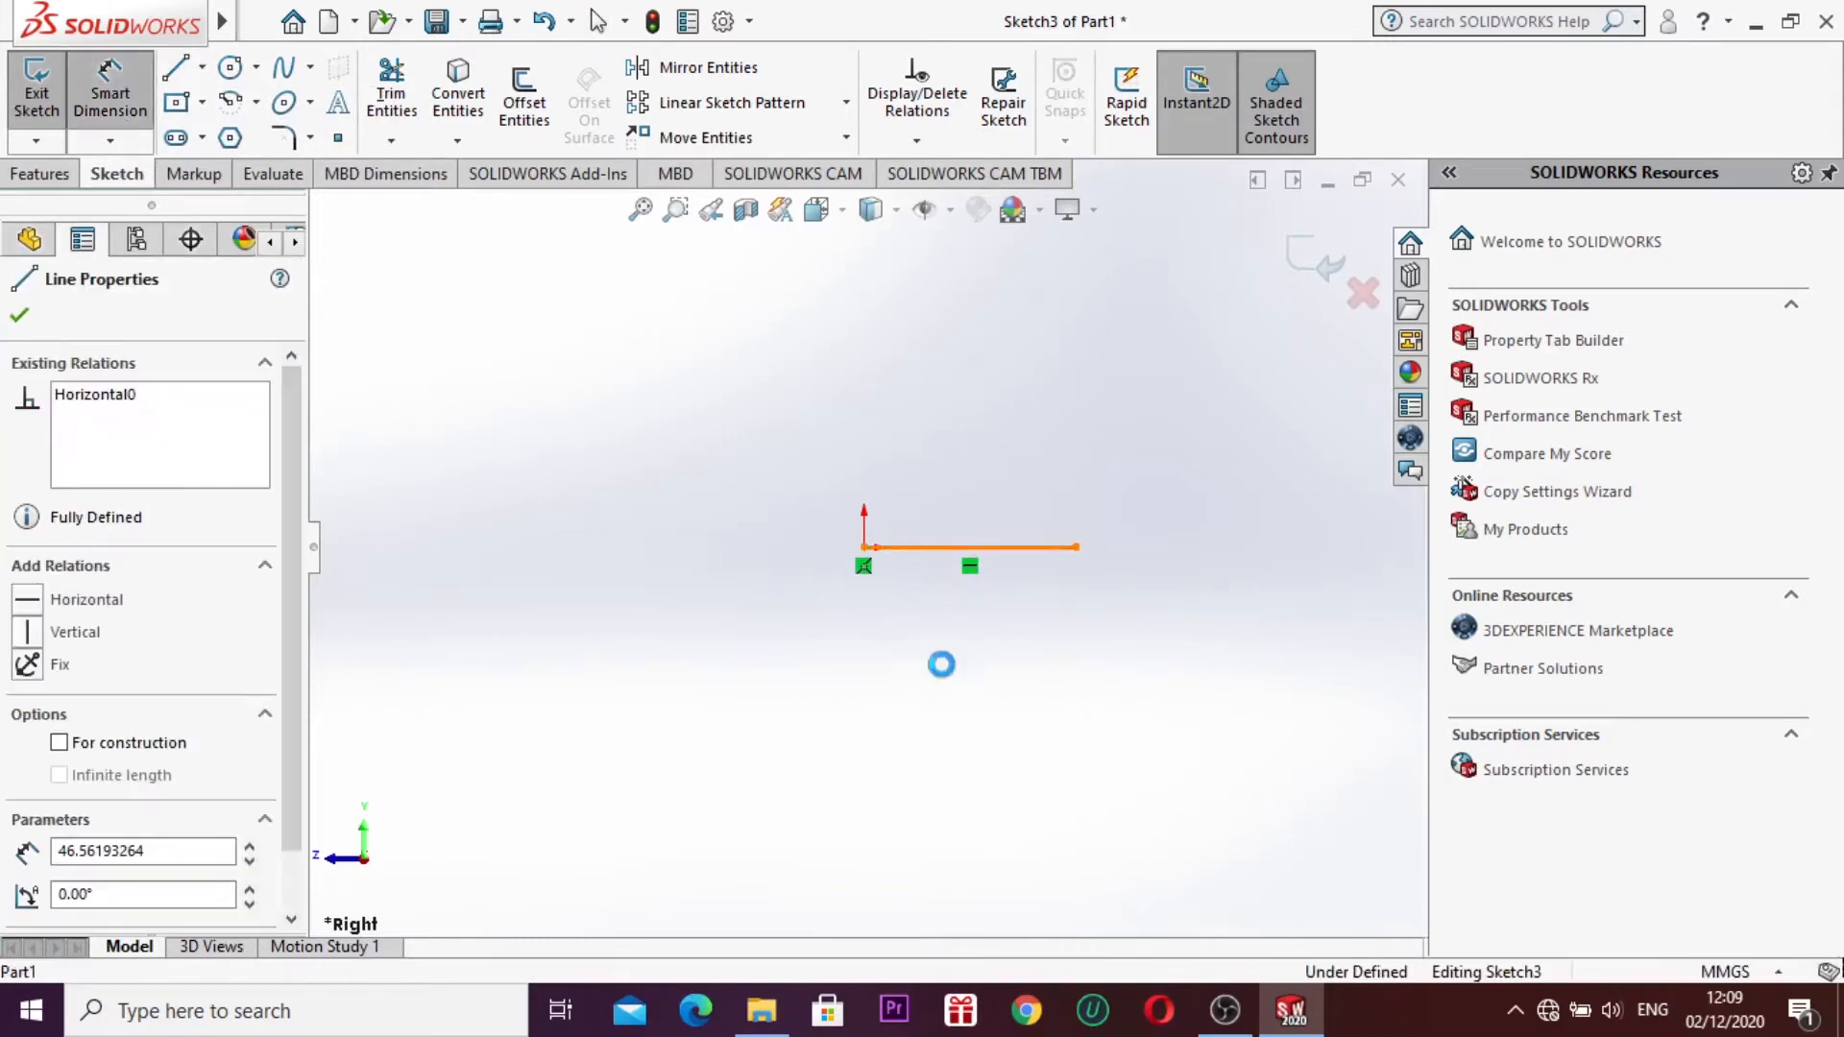
click(949, 709)
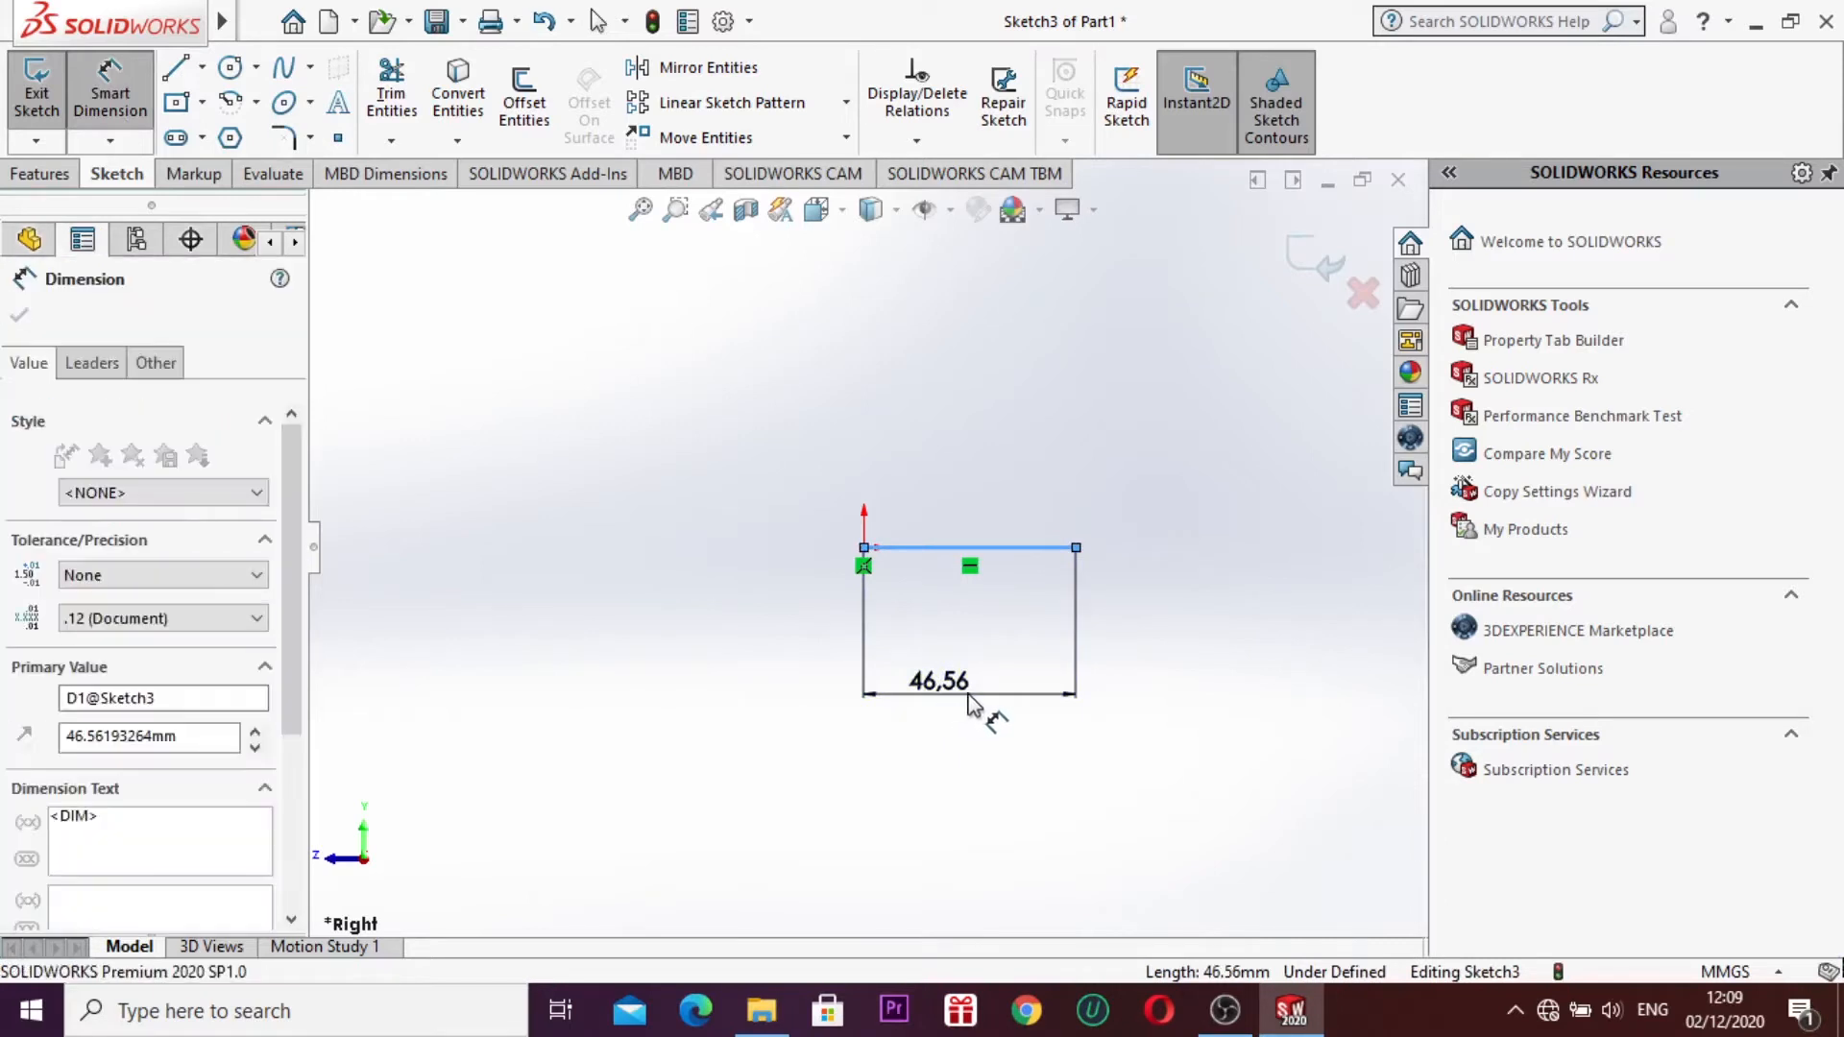
text(45)
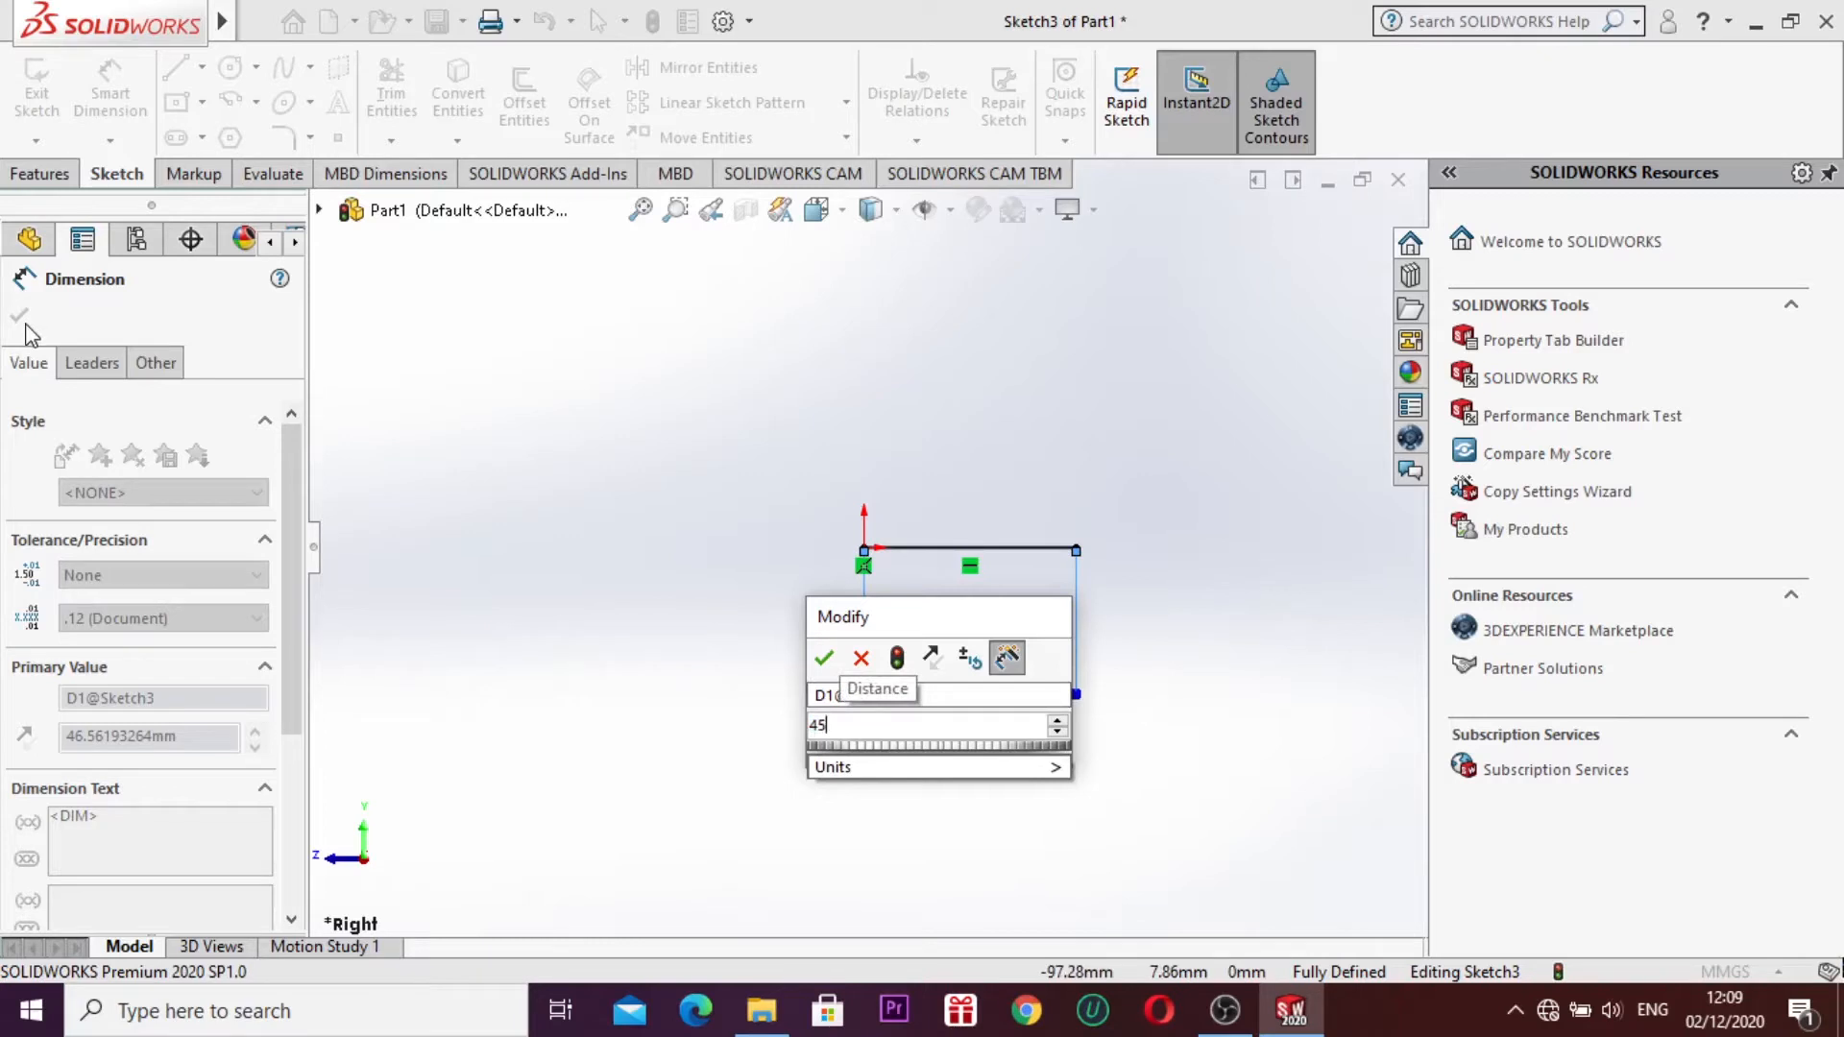
key(Return)
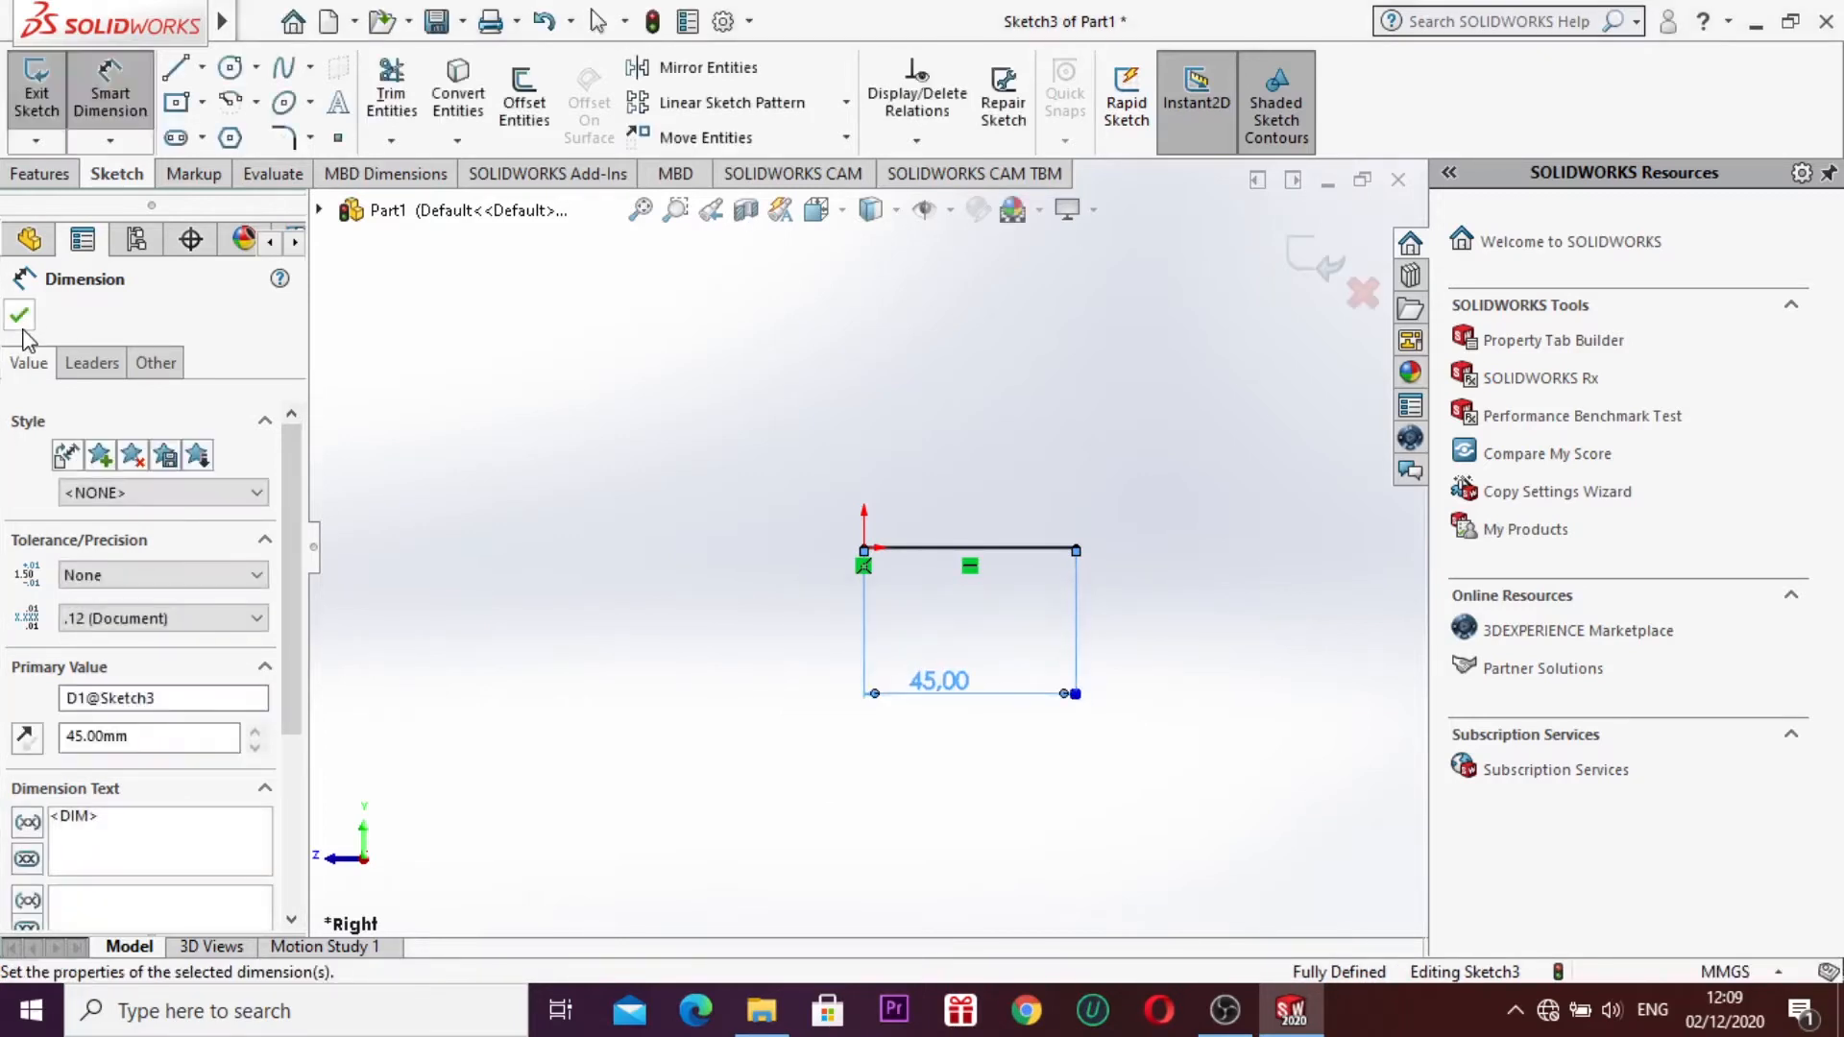
Step: Sketch a vertical centerline upward from the origin
click(202, 67)
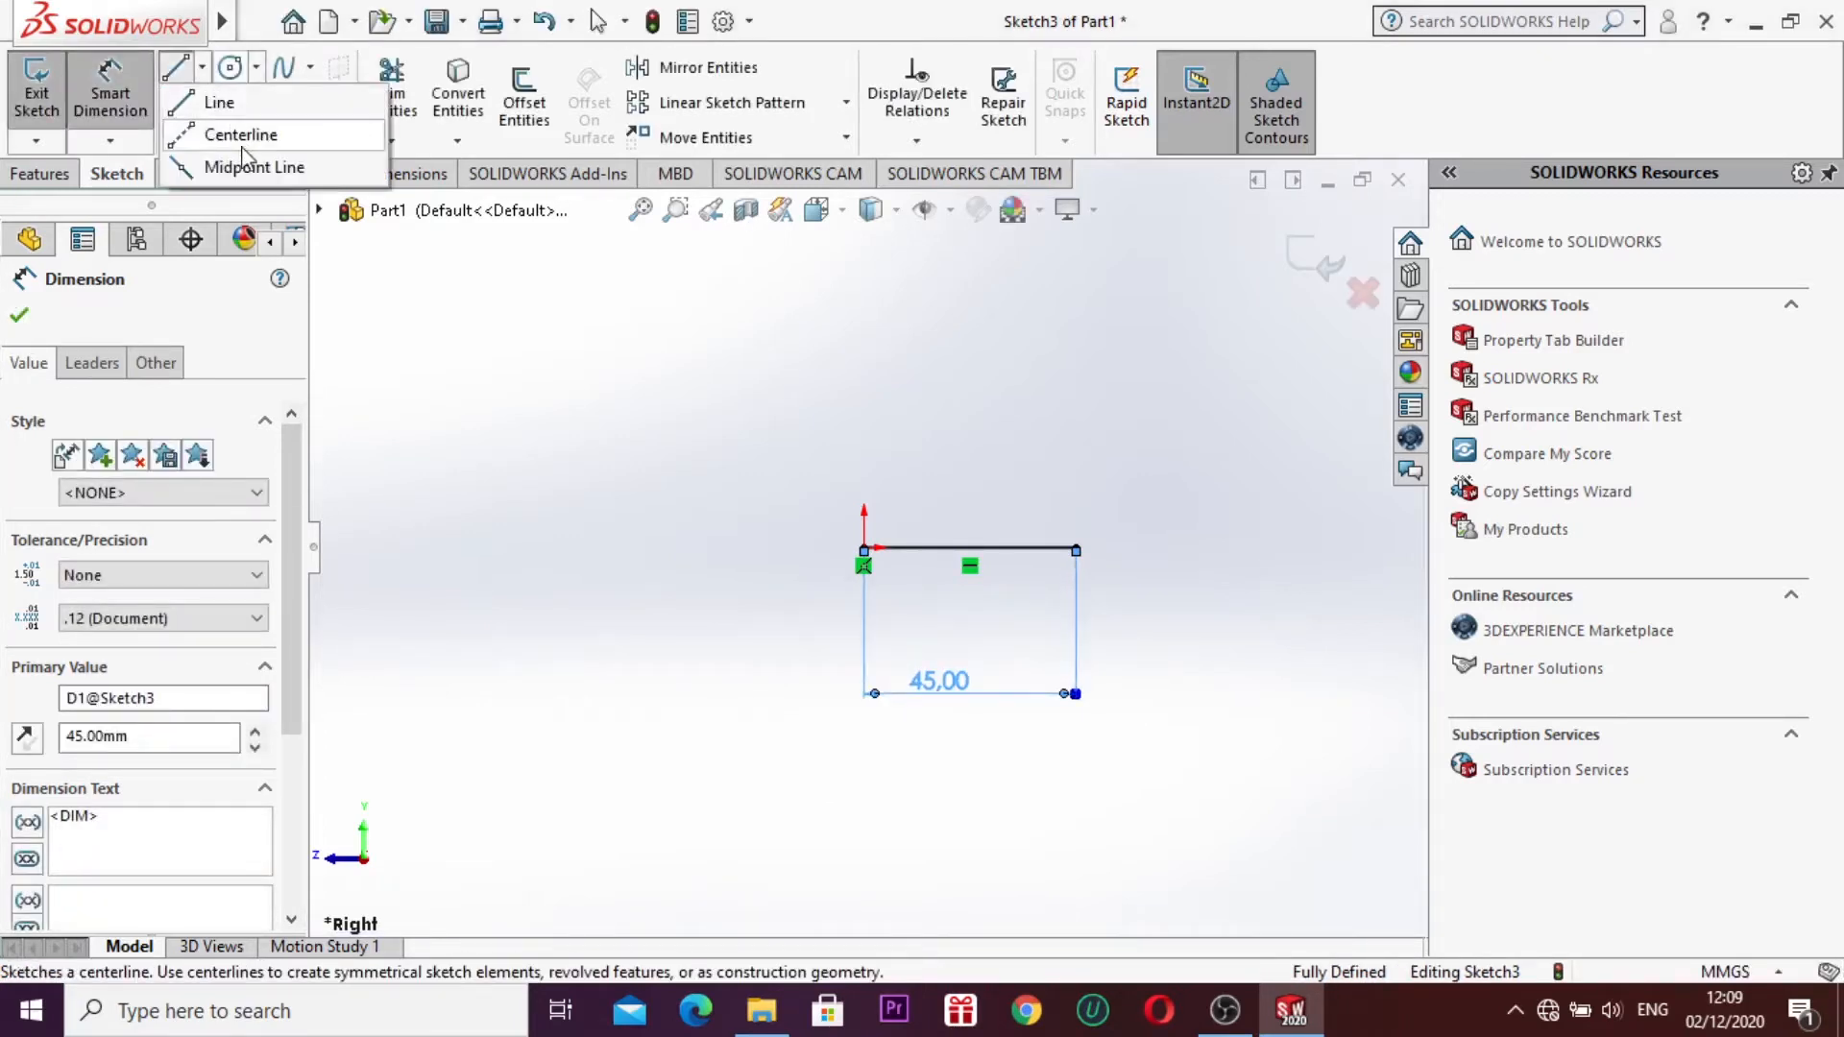
key(l)
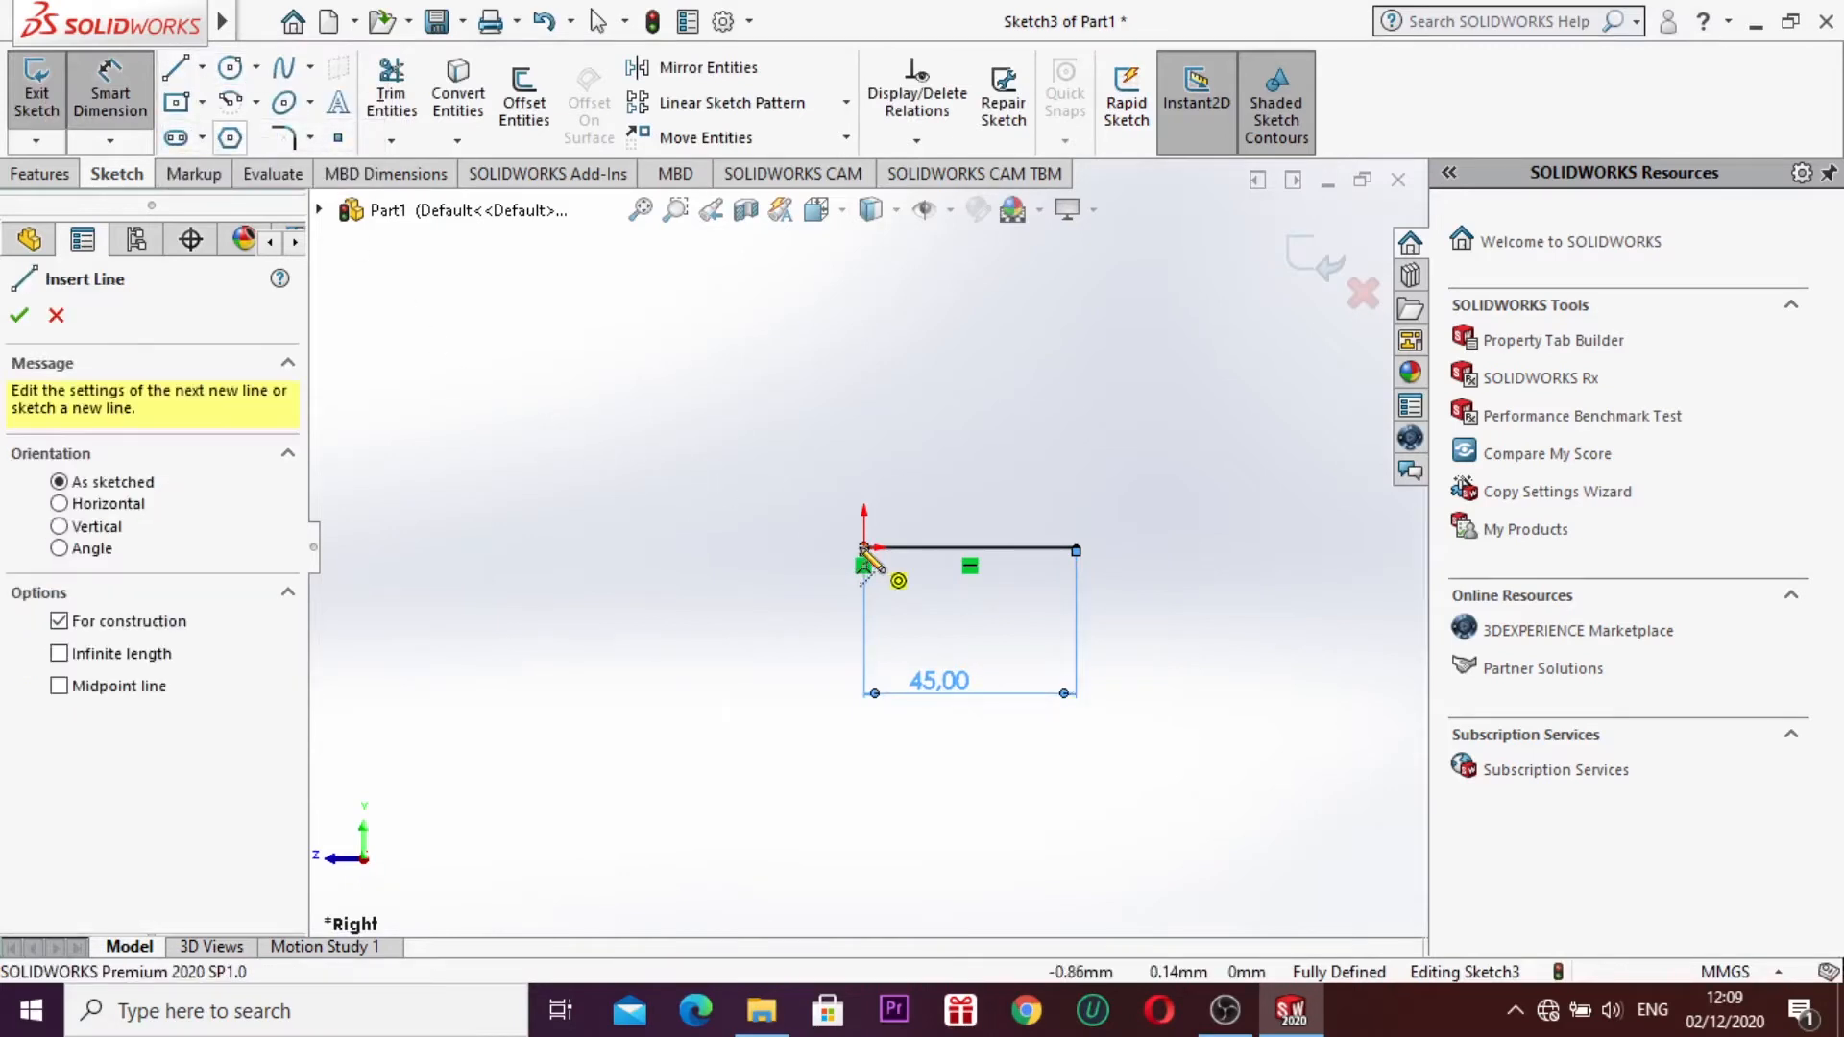
click(865, 547)
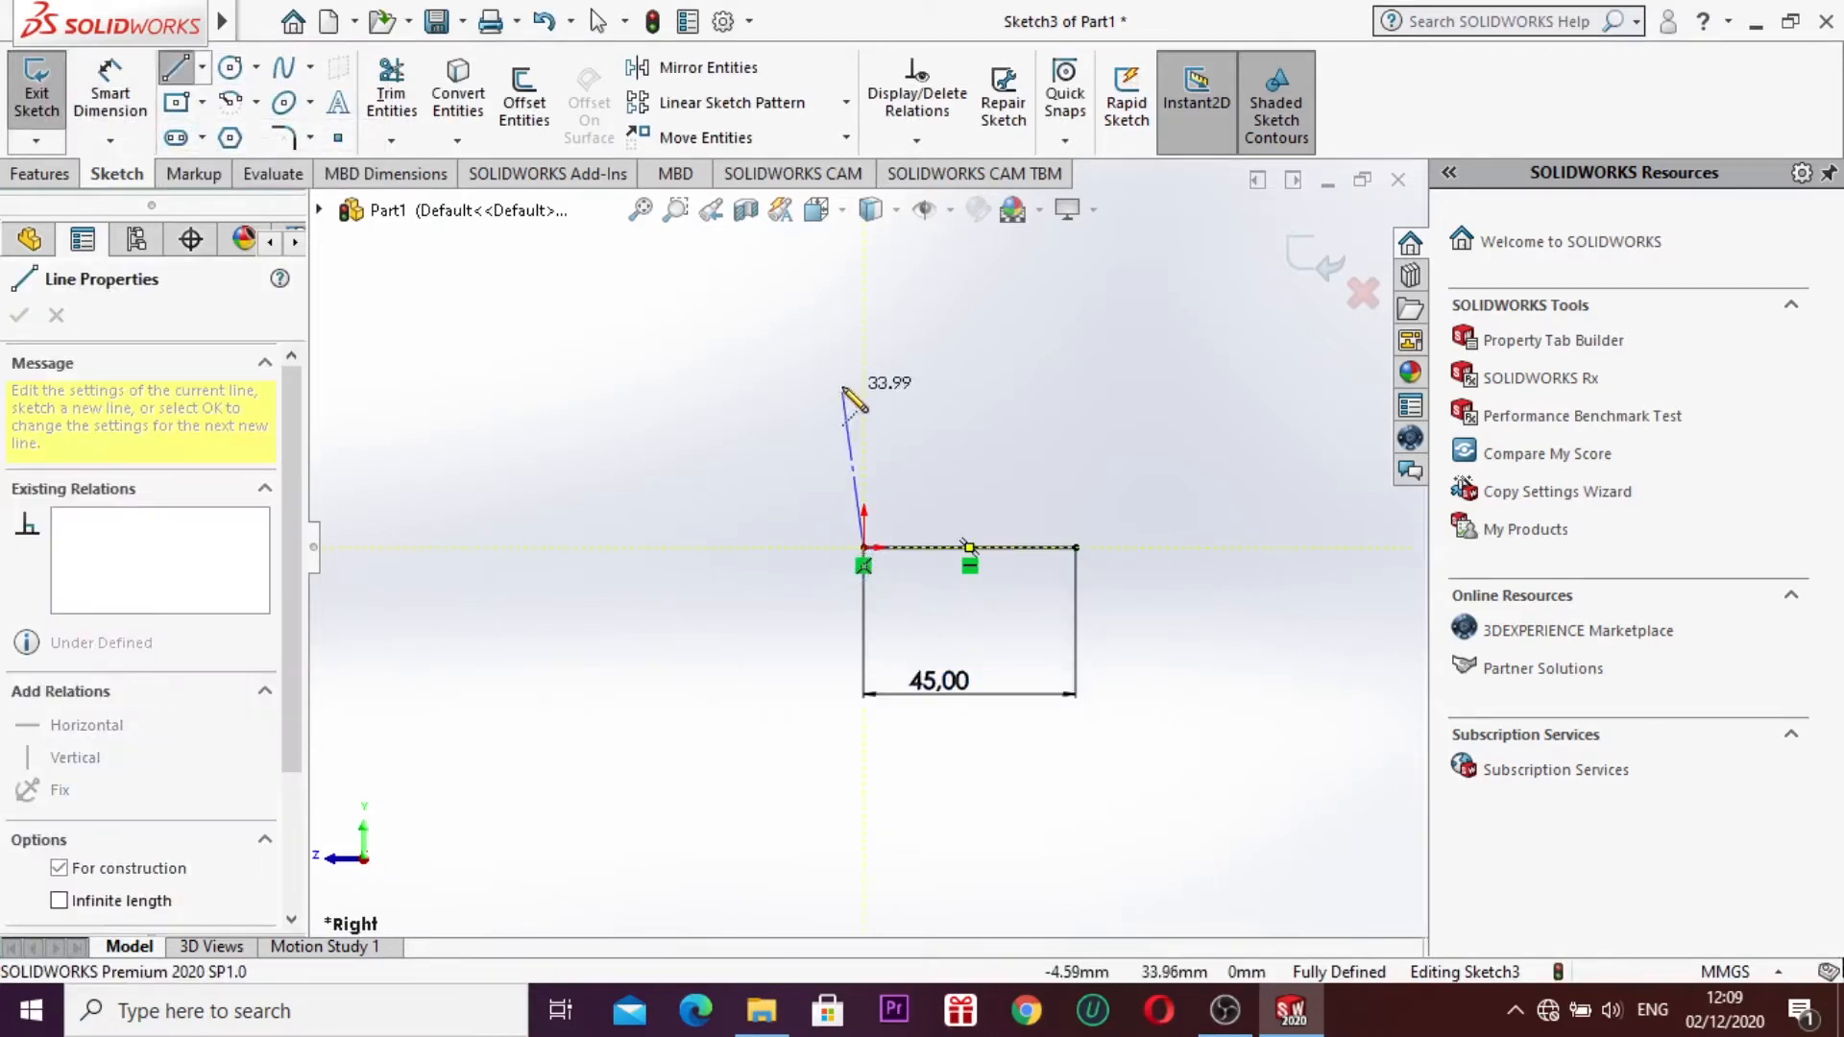
click(864, 355)
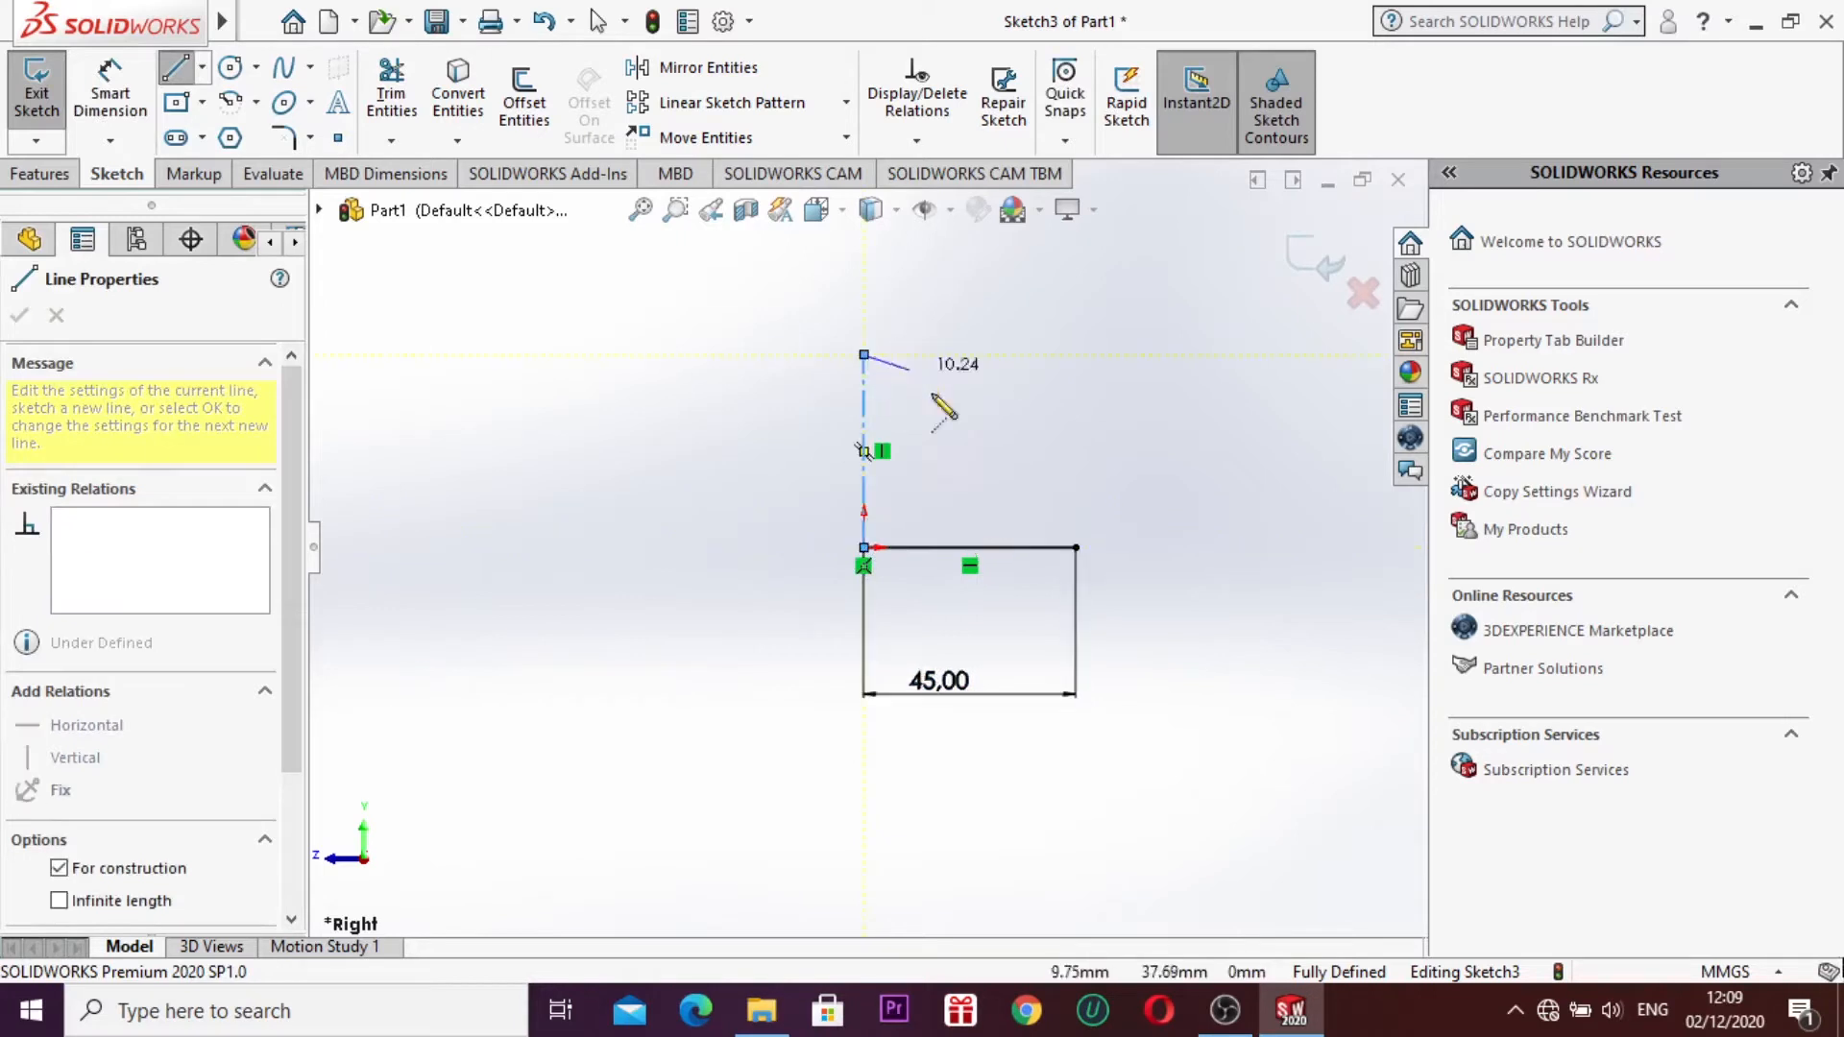
key(Escape)
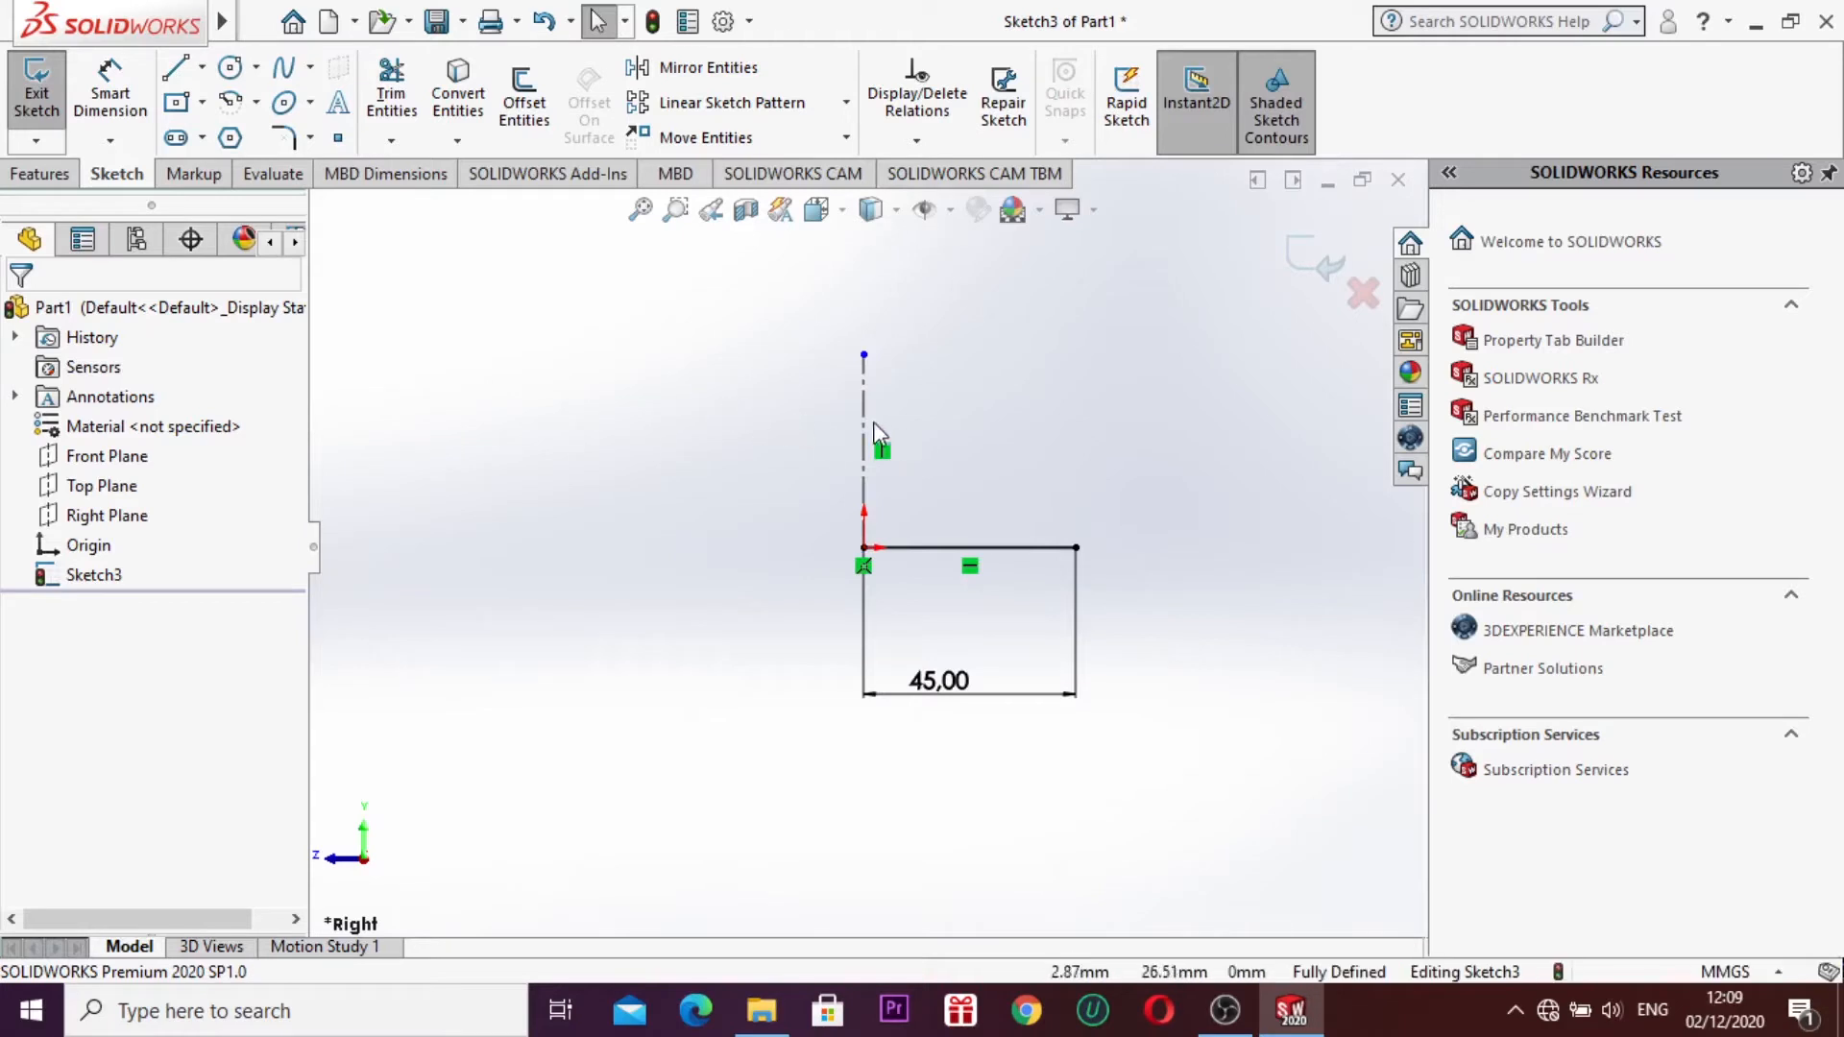
Step: Sketch a horizontal midpoint line below the 45 mm dimension, extending about 36 mm to each side of its midpoint
click(201, 68)
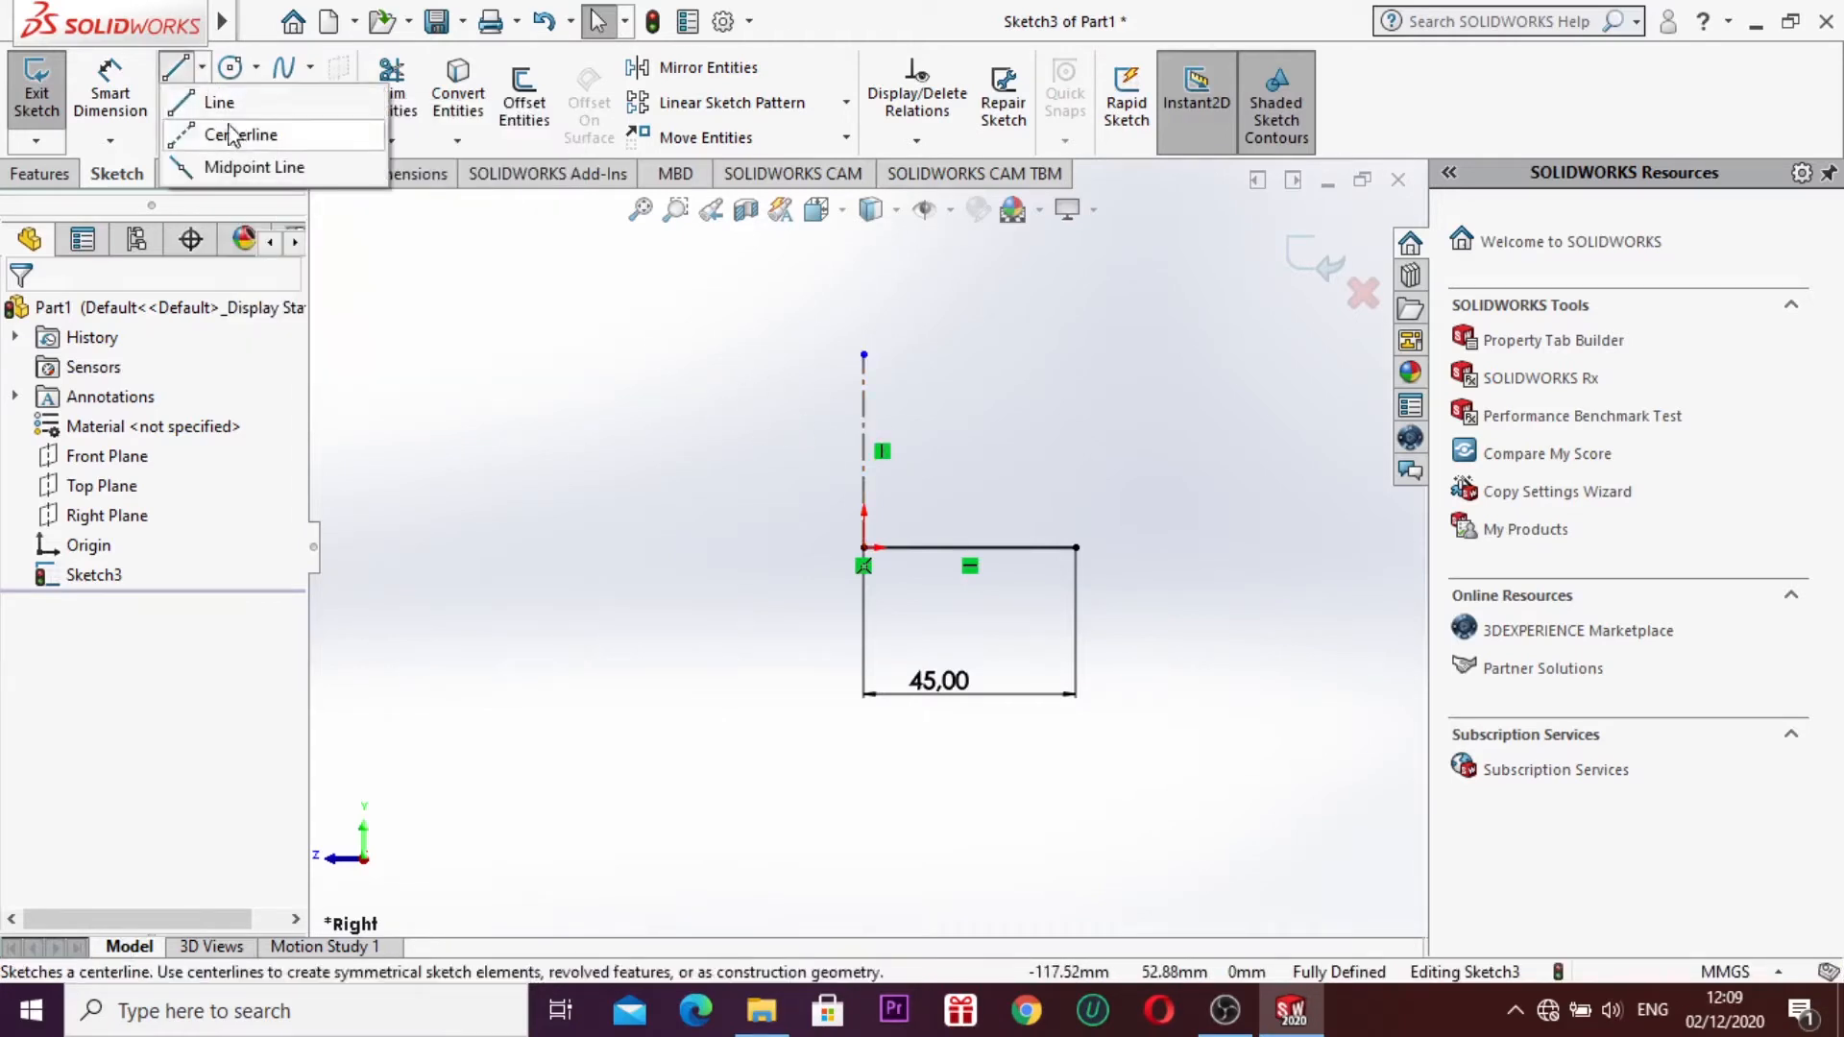
click(231, 173)
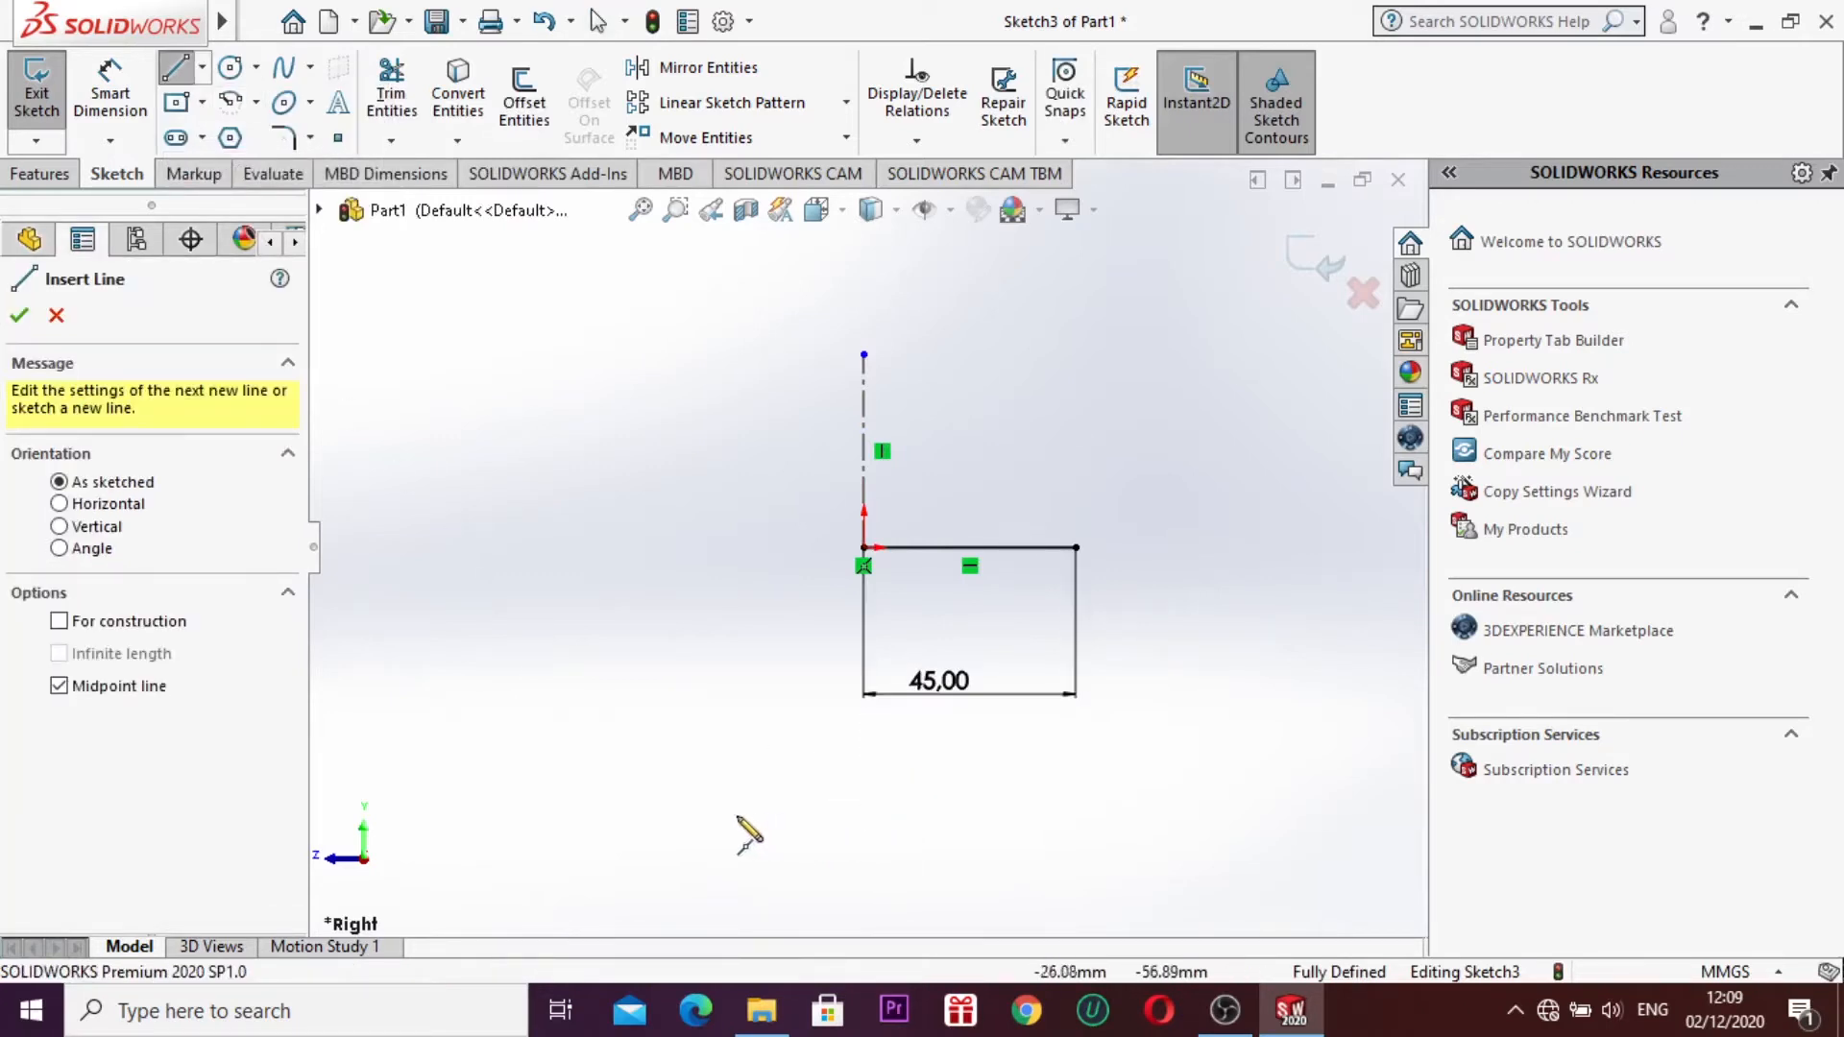
click(831, 845)
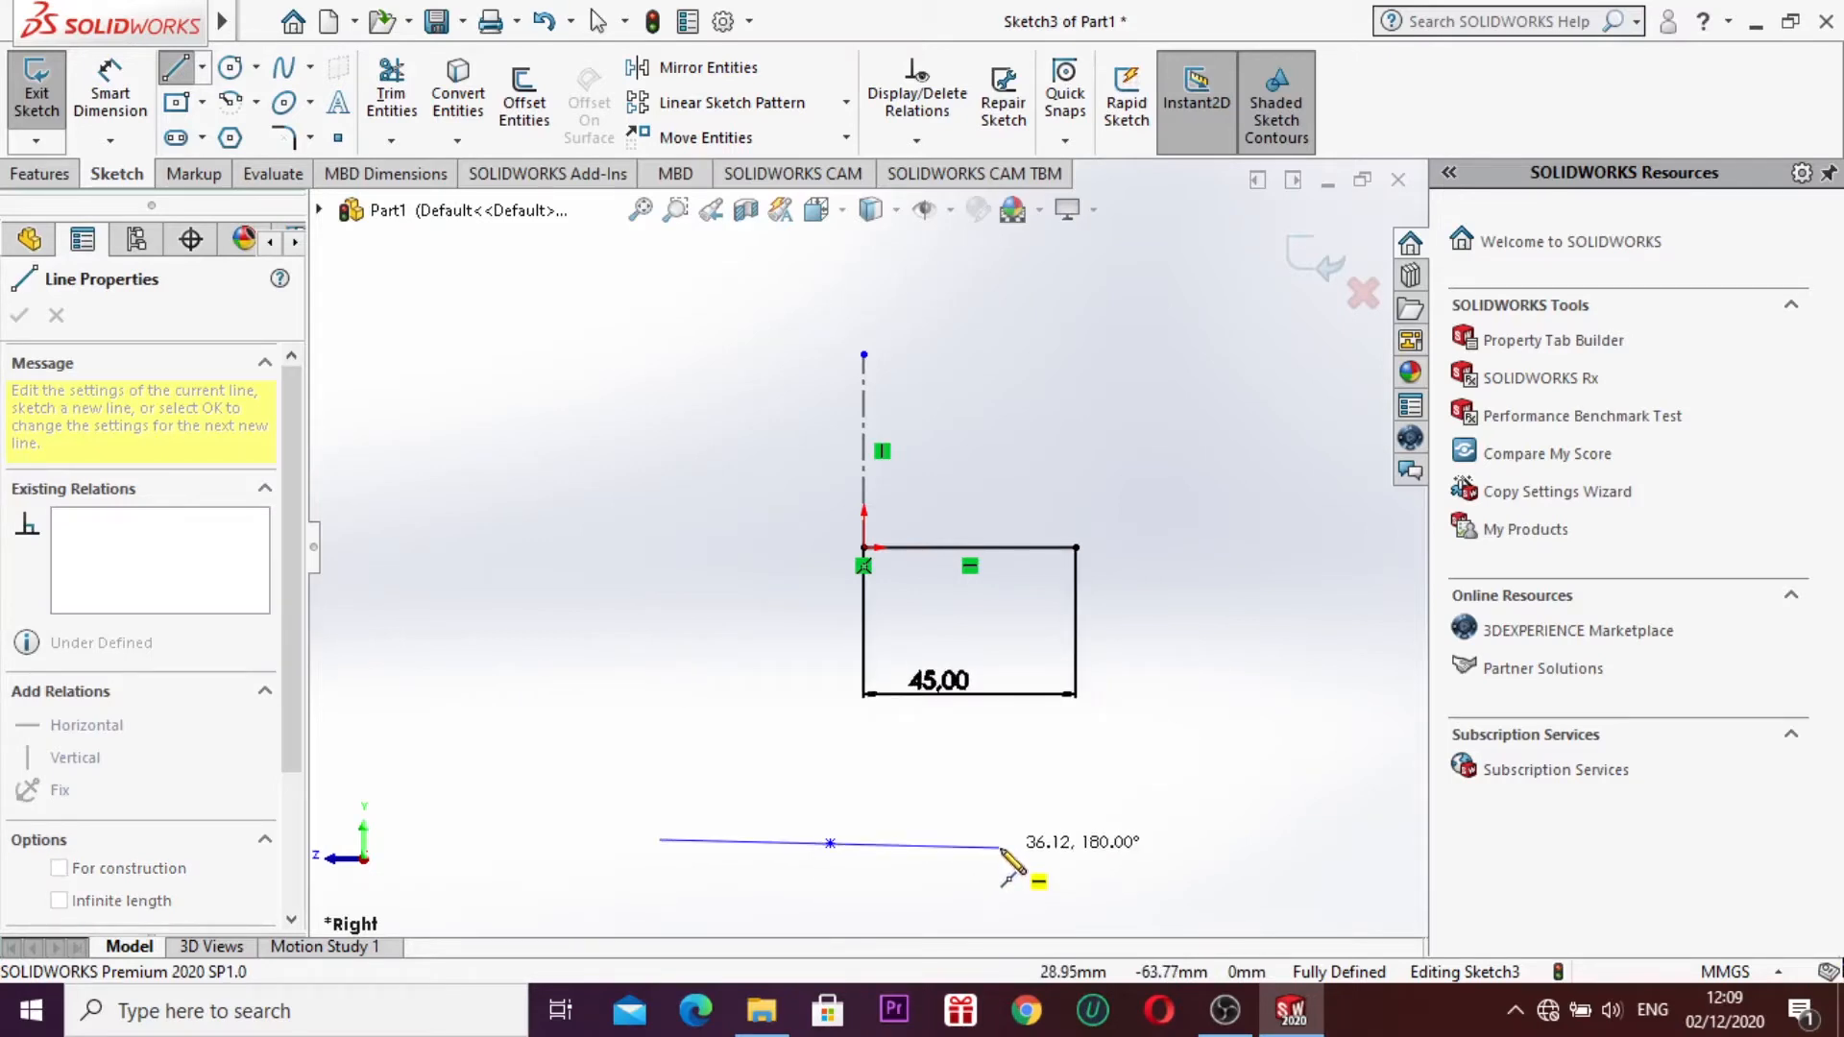
click(1002, 849)
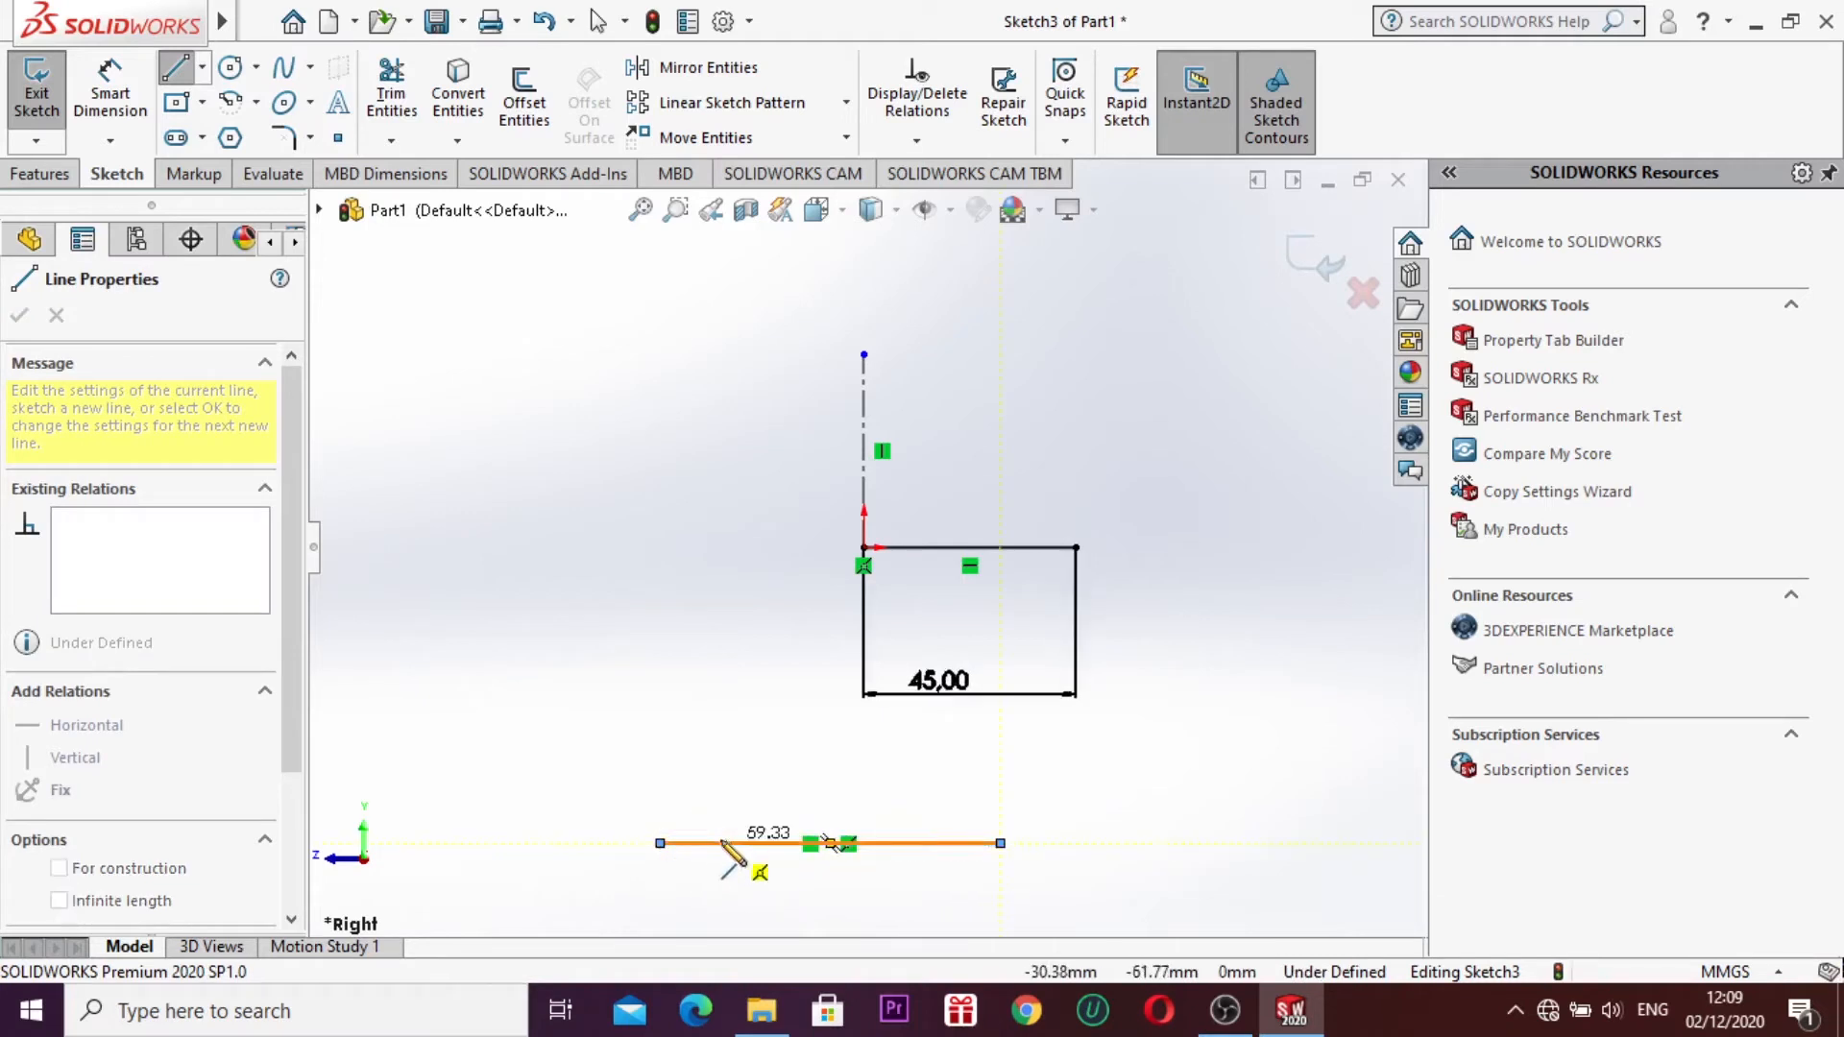
key(Escape)
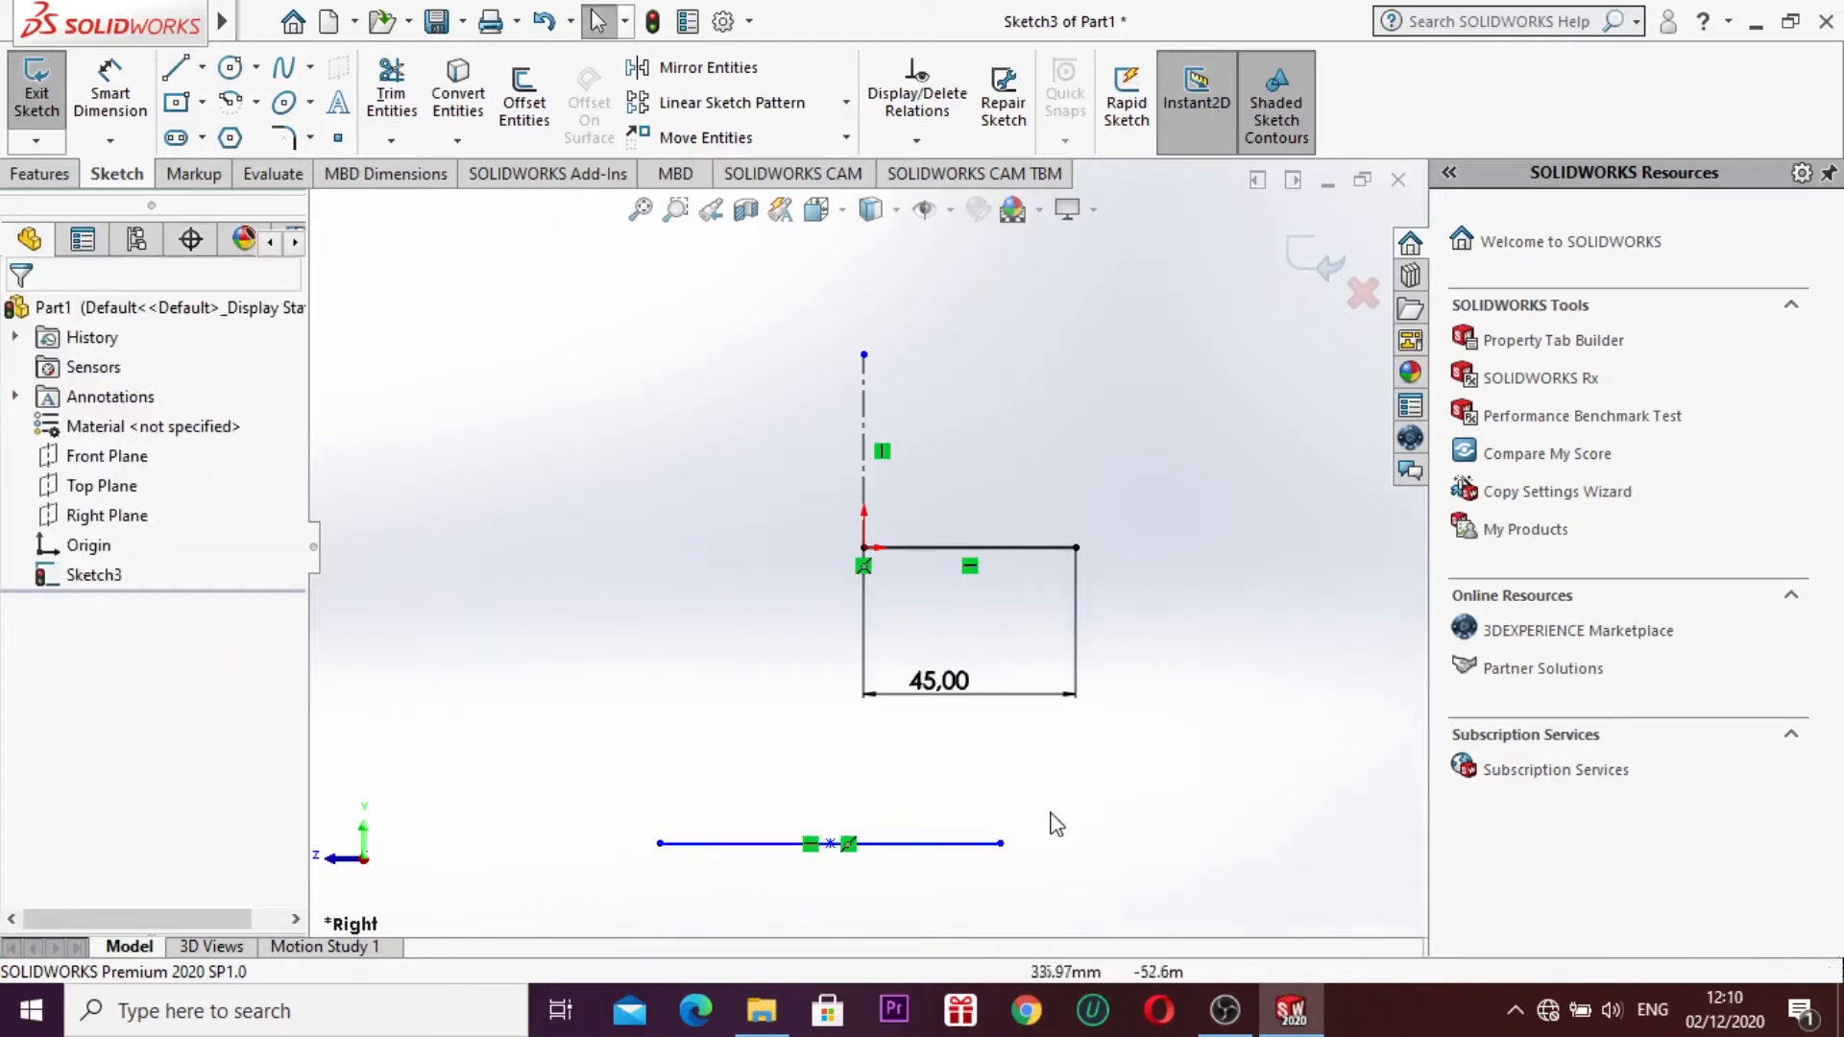
Step: Delete all lines and the dimension from the sketch
drag(1083, 883, 603, 383)
right_click(605, 384)
click(754, 735)
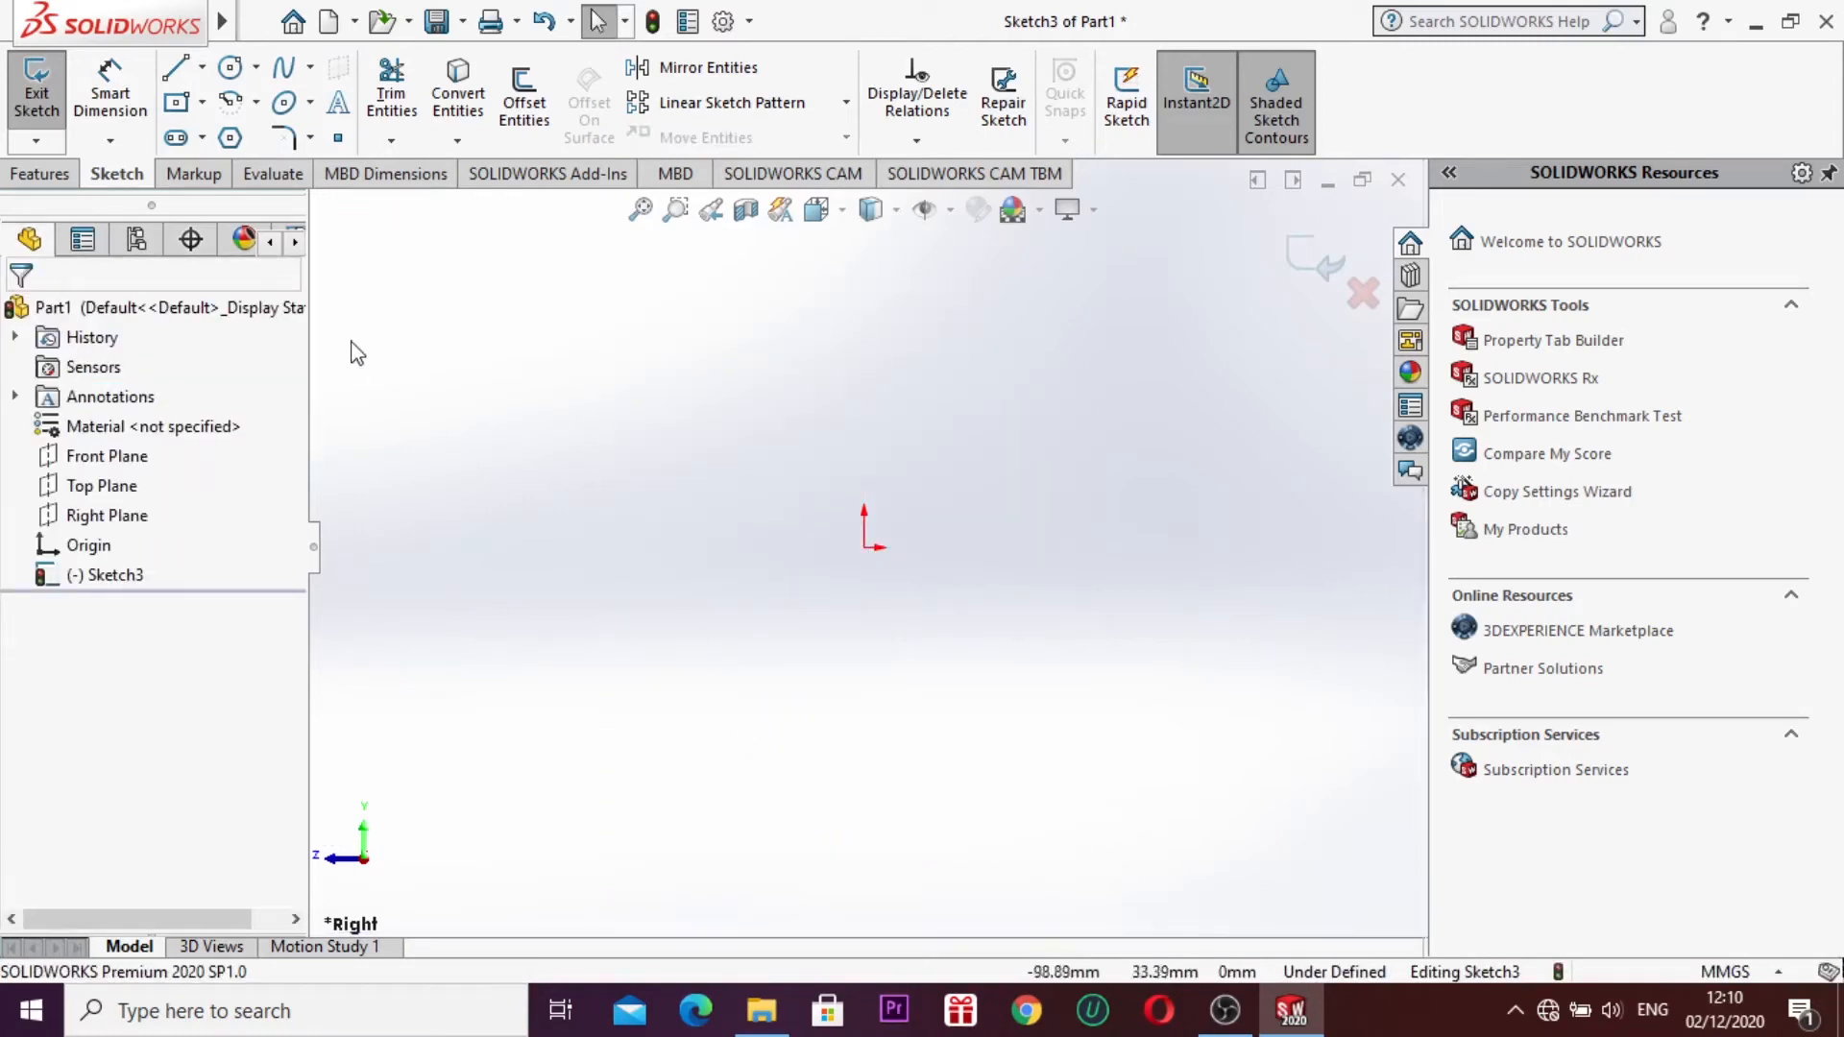
Step: Sketch a corner rectangle about 50 mm wide and 27 mm high, with its lower-left corner on the origin
click(203, 103)
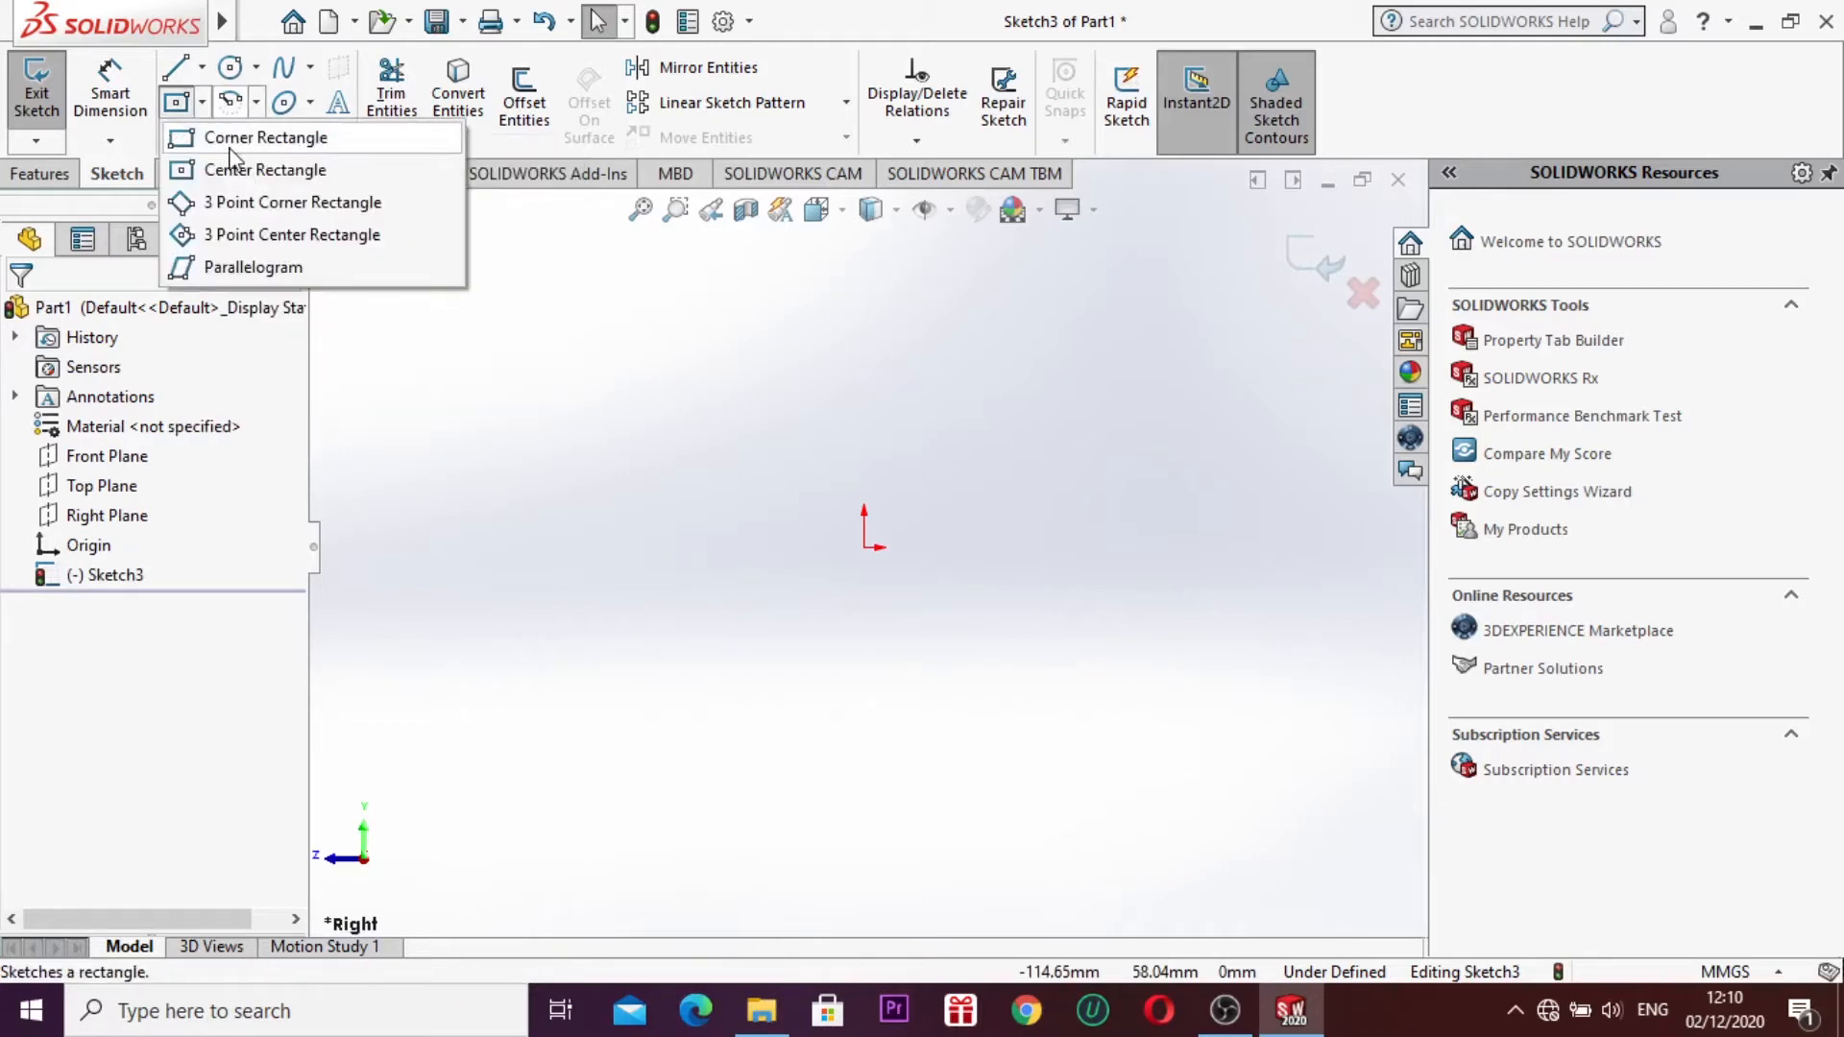
click(230, 146)
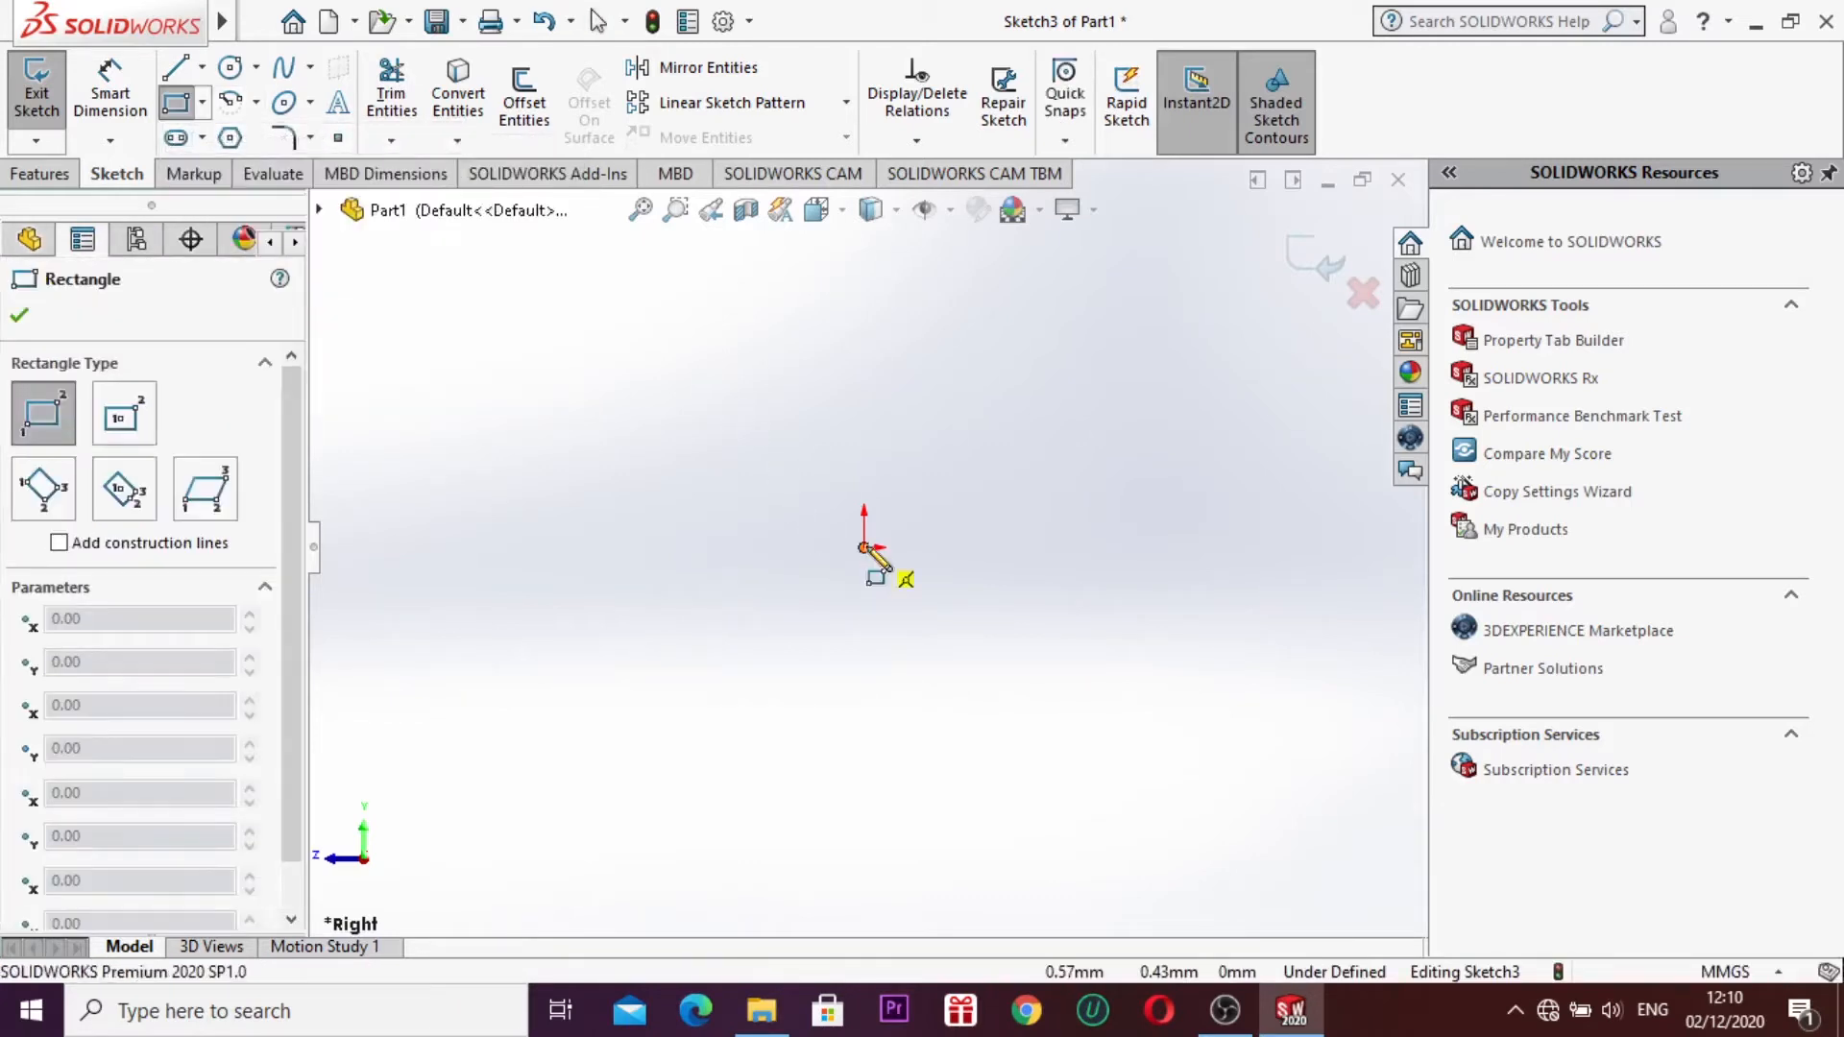
mouse_move(864, 547)
mouse_down()
mouse_move(993, 441)
mouse_move(1102, 421)
mouse_up()
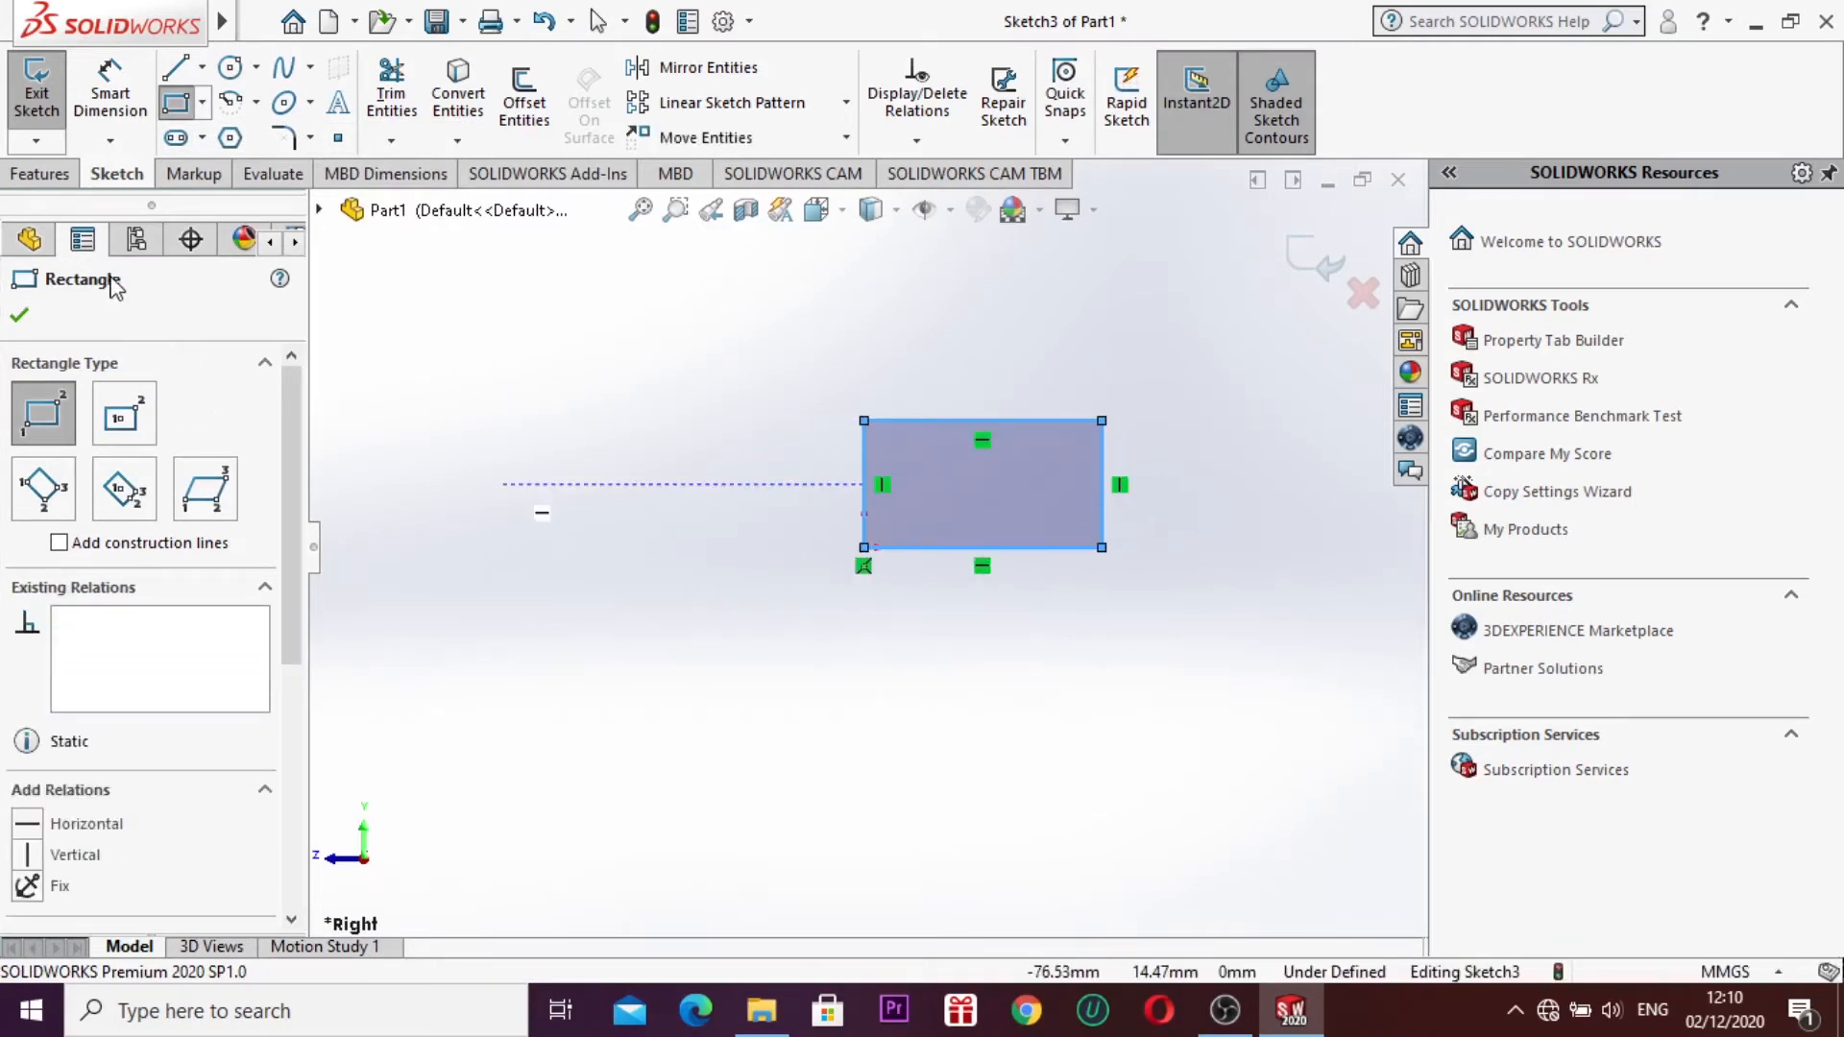
click(19, 318)
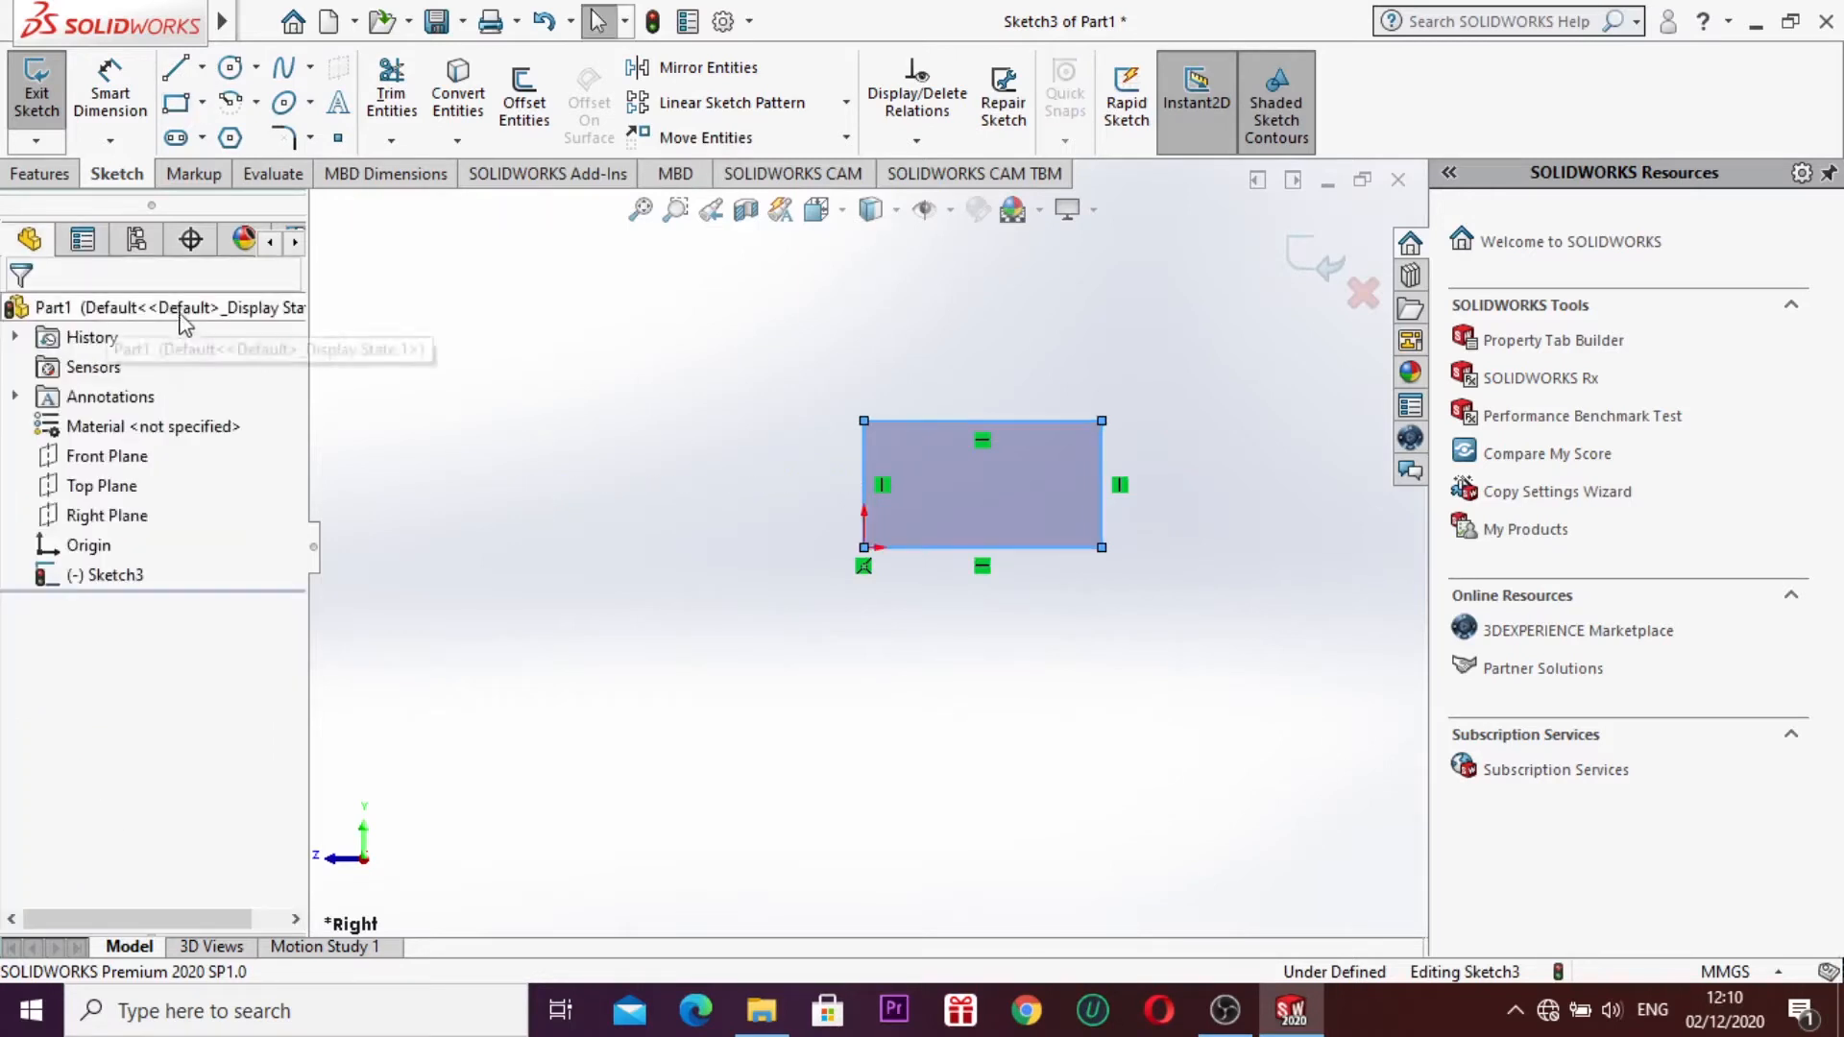
Step: Sketch a wide center rectangle centred on the origin, overlapping the corner rectangle and extending past its right side
click(202, 102)
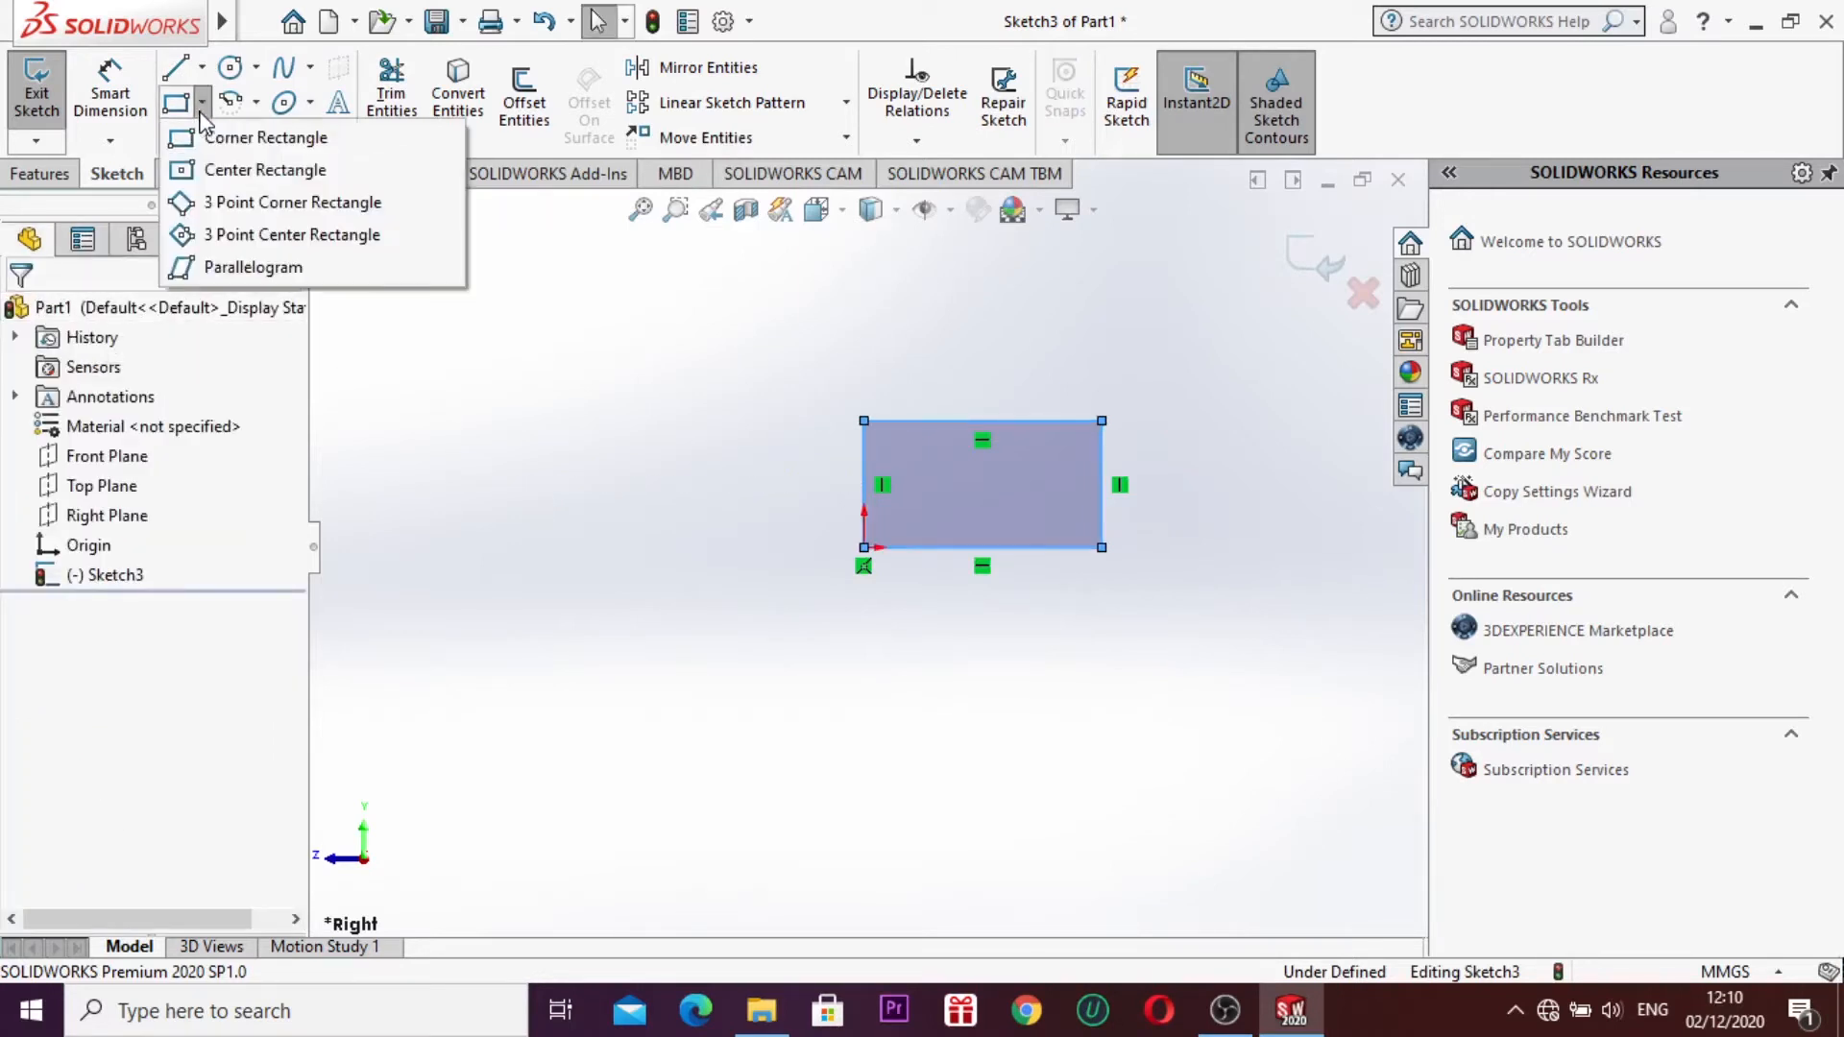
click(266, 173)
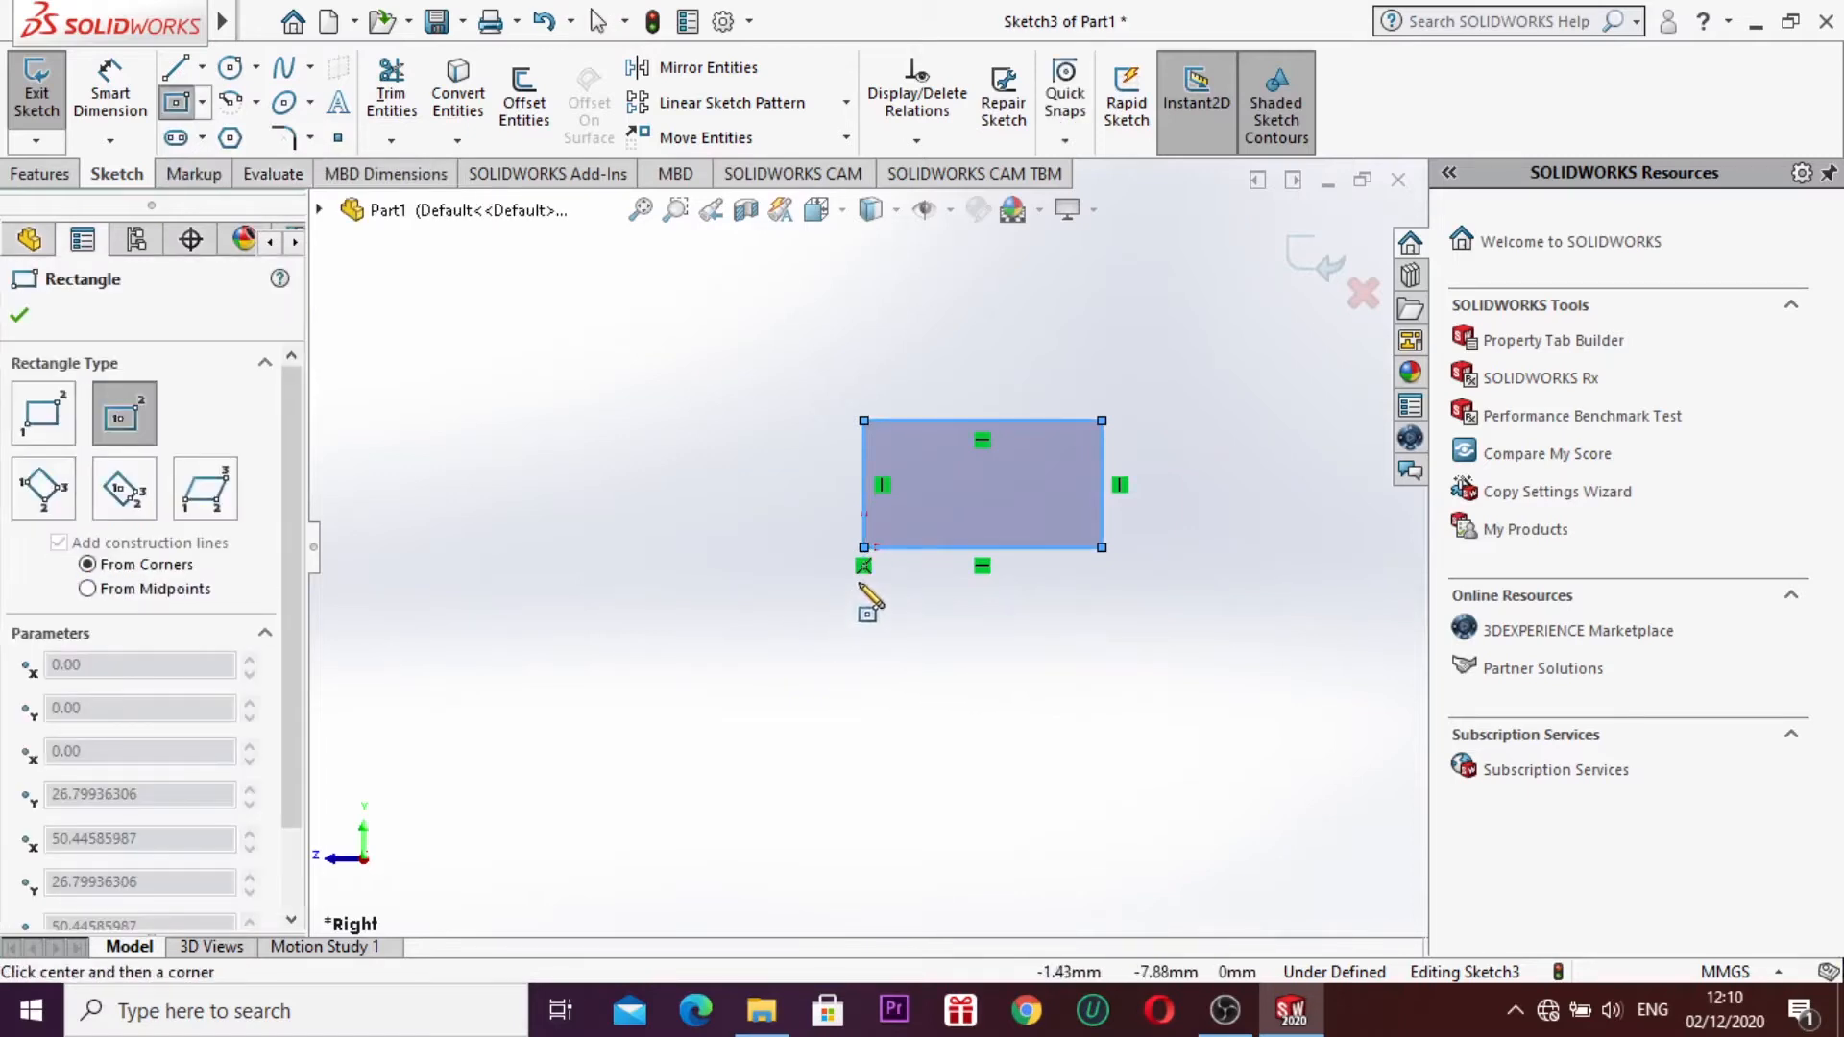
click(864, 548)
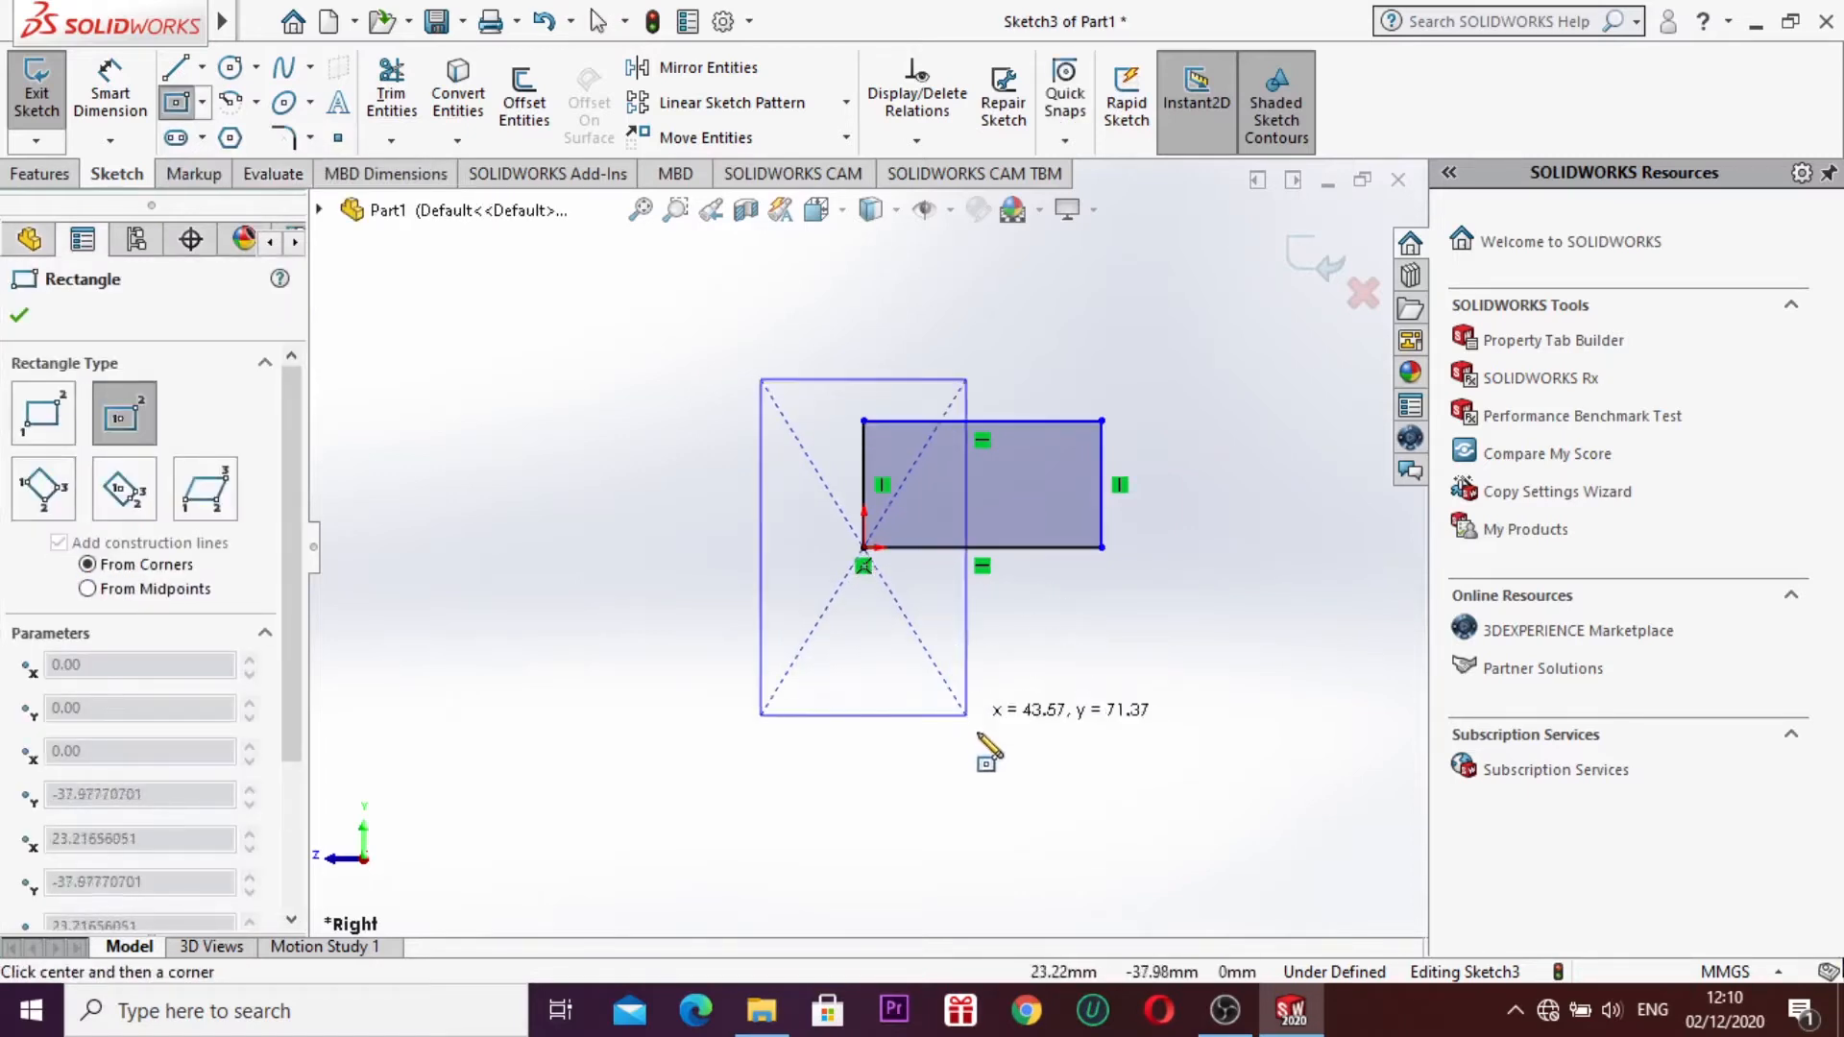
click(1187, 659)
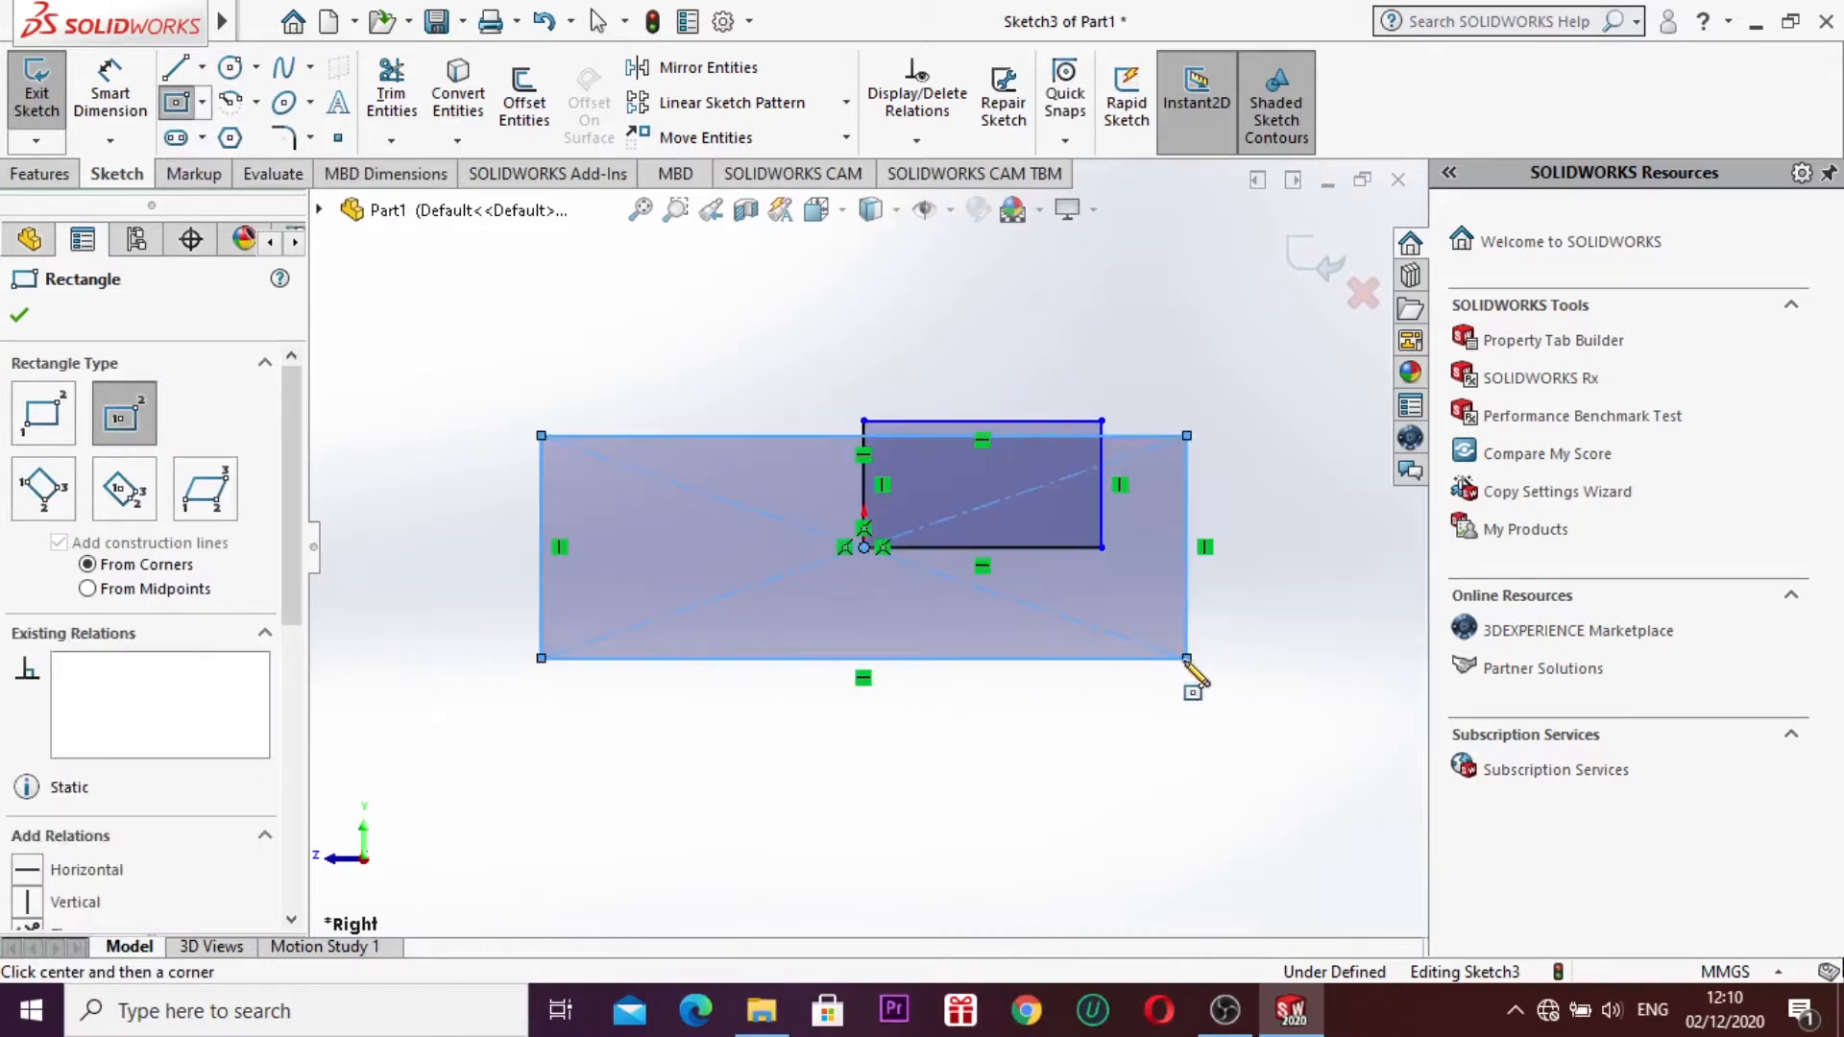
key(Escape)
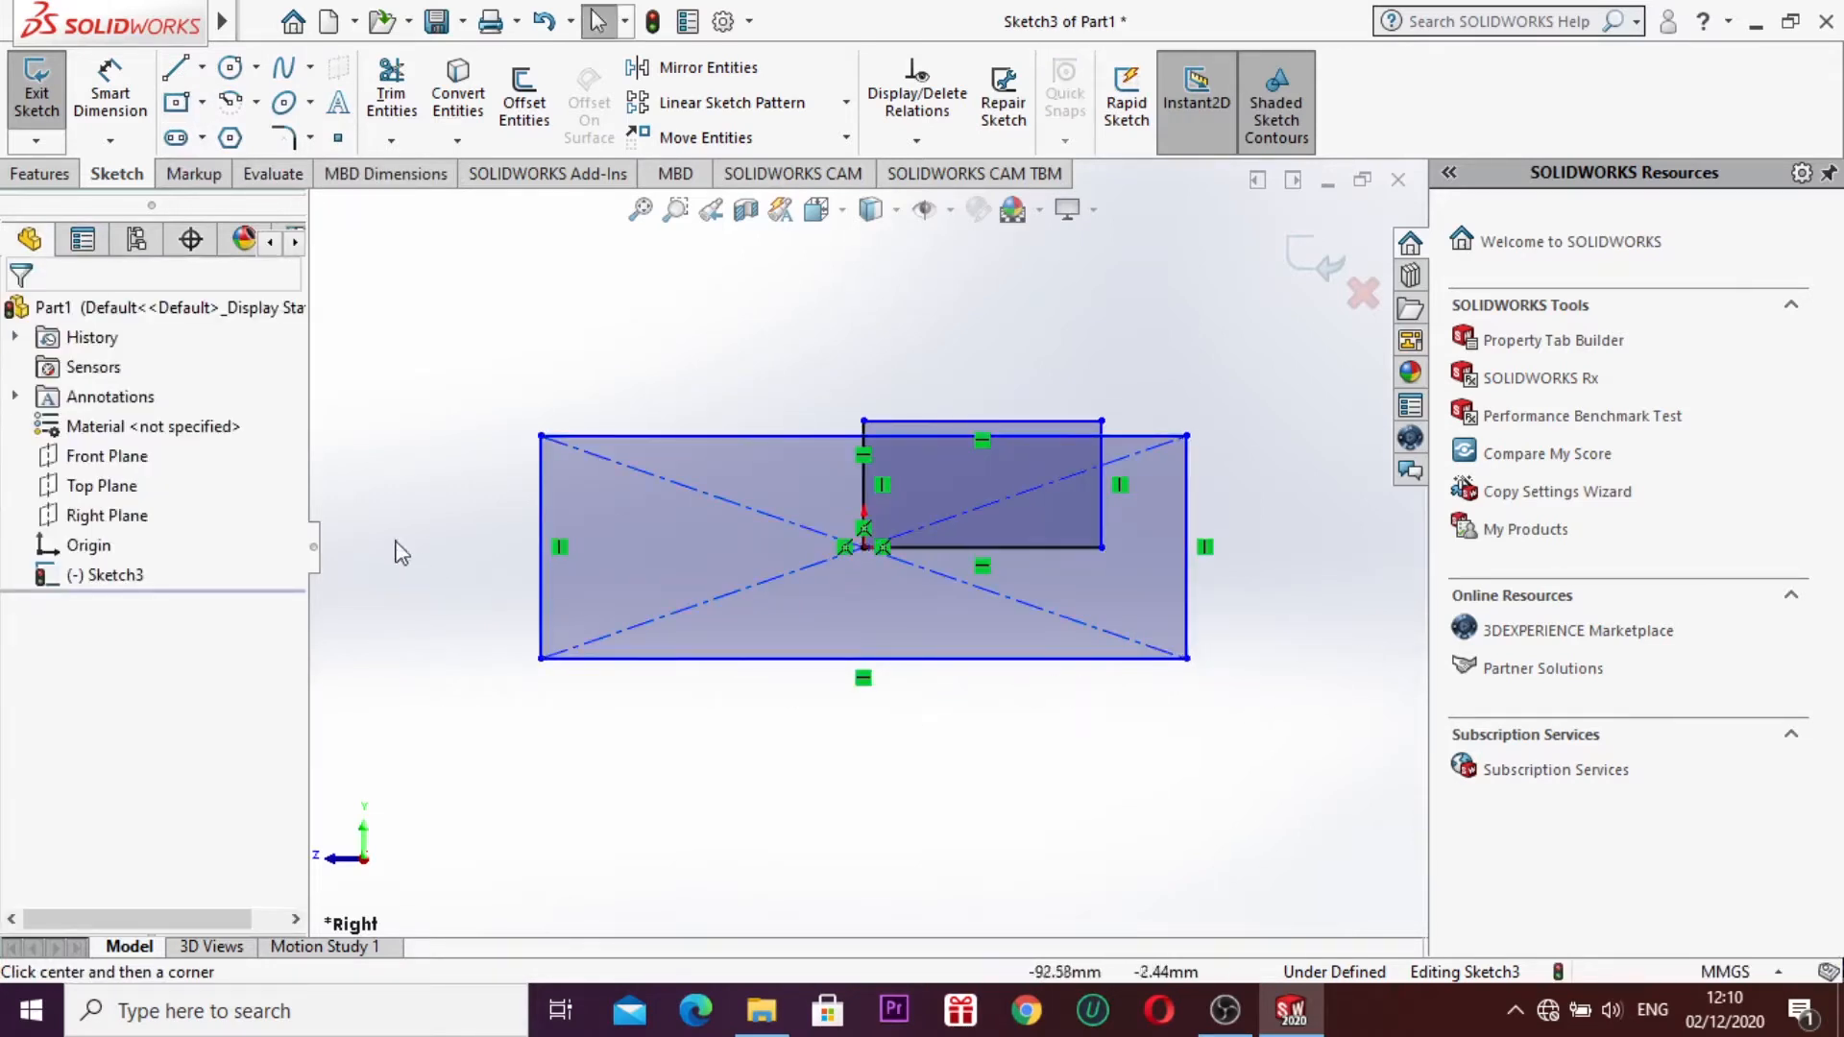
Step: Sketch a level 3 Point Corner Rectangle about 55 mm wide below the center rectangle
click(201, 102)
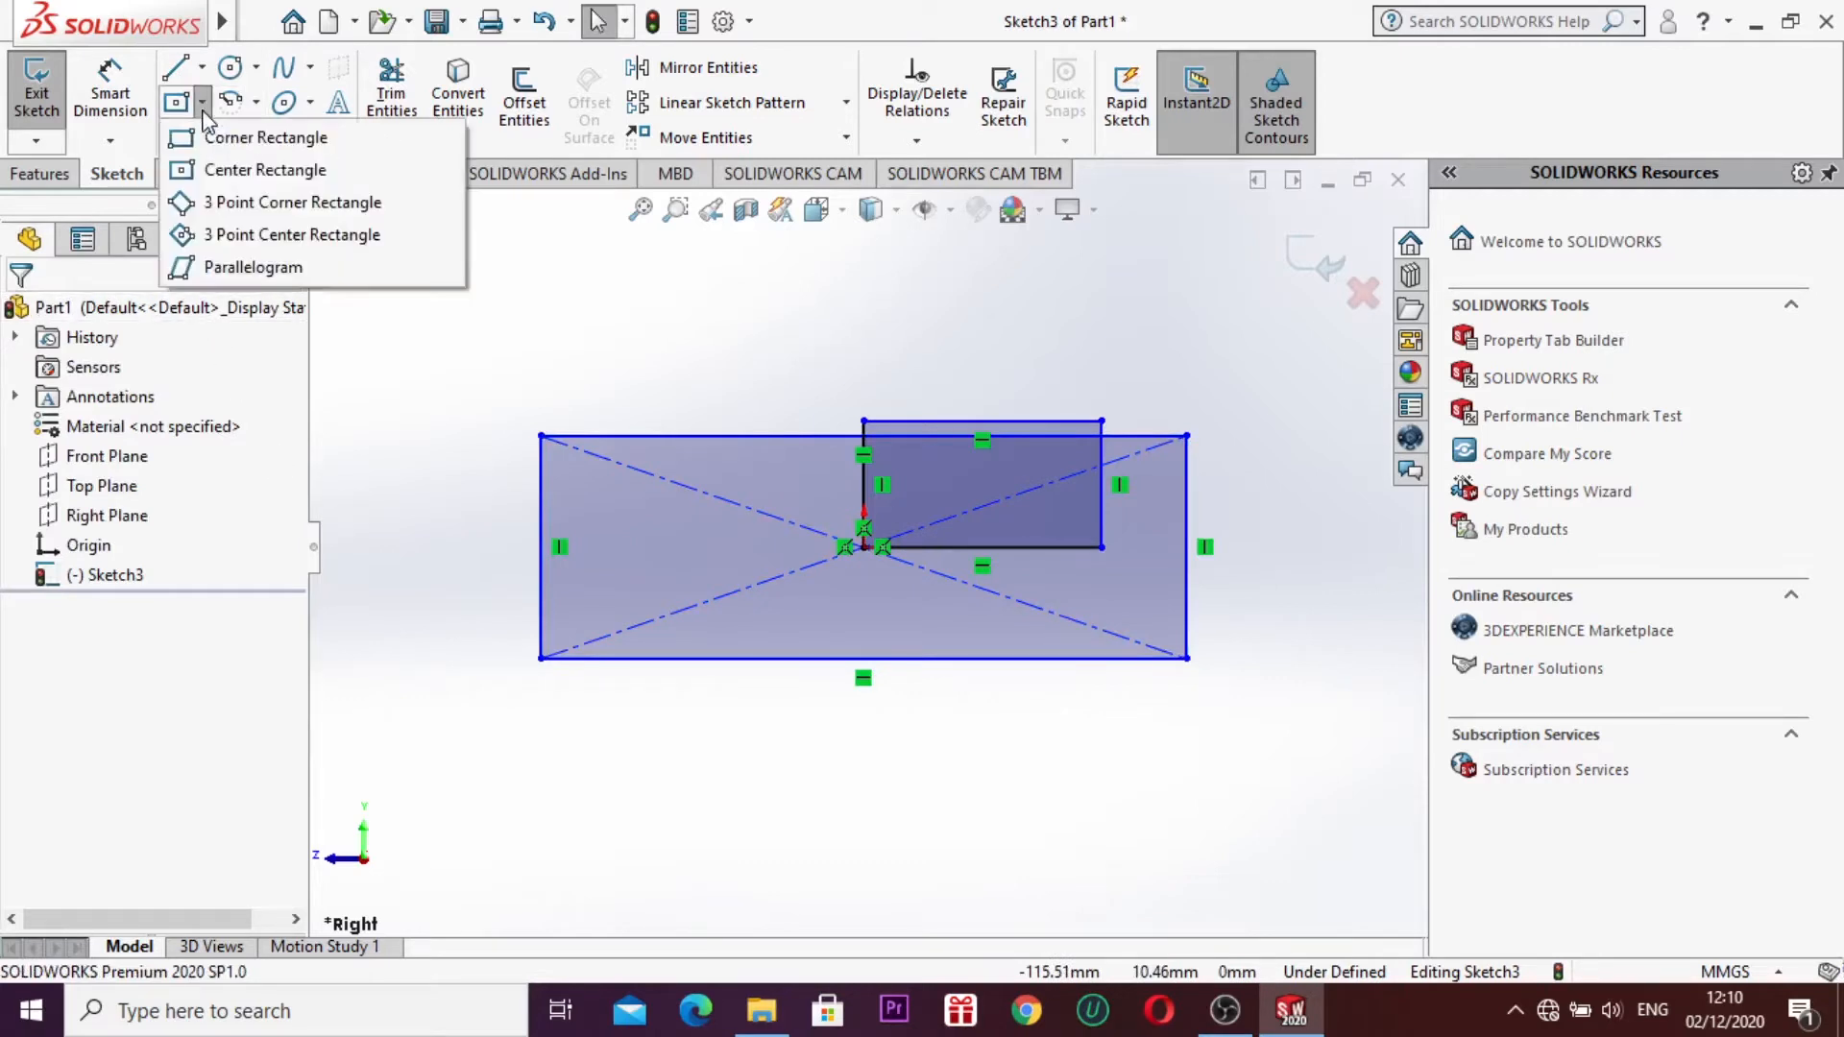
click(295, 204)
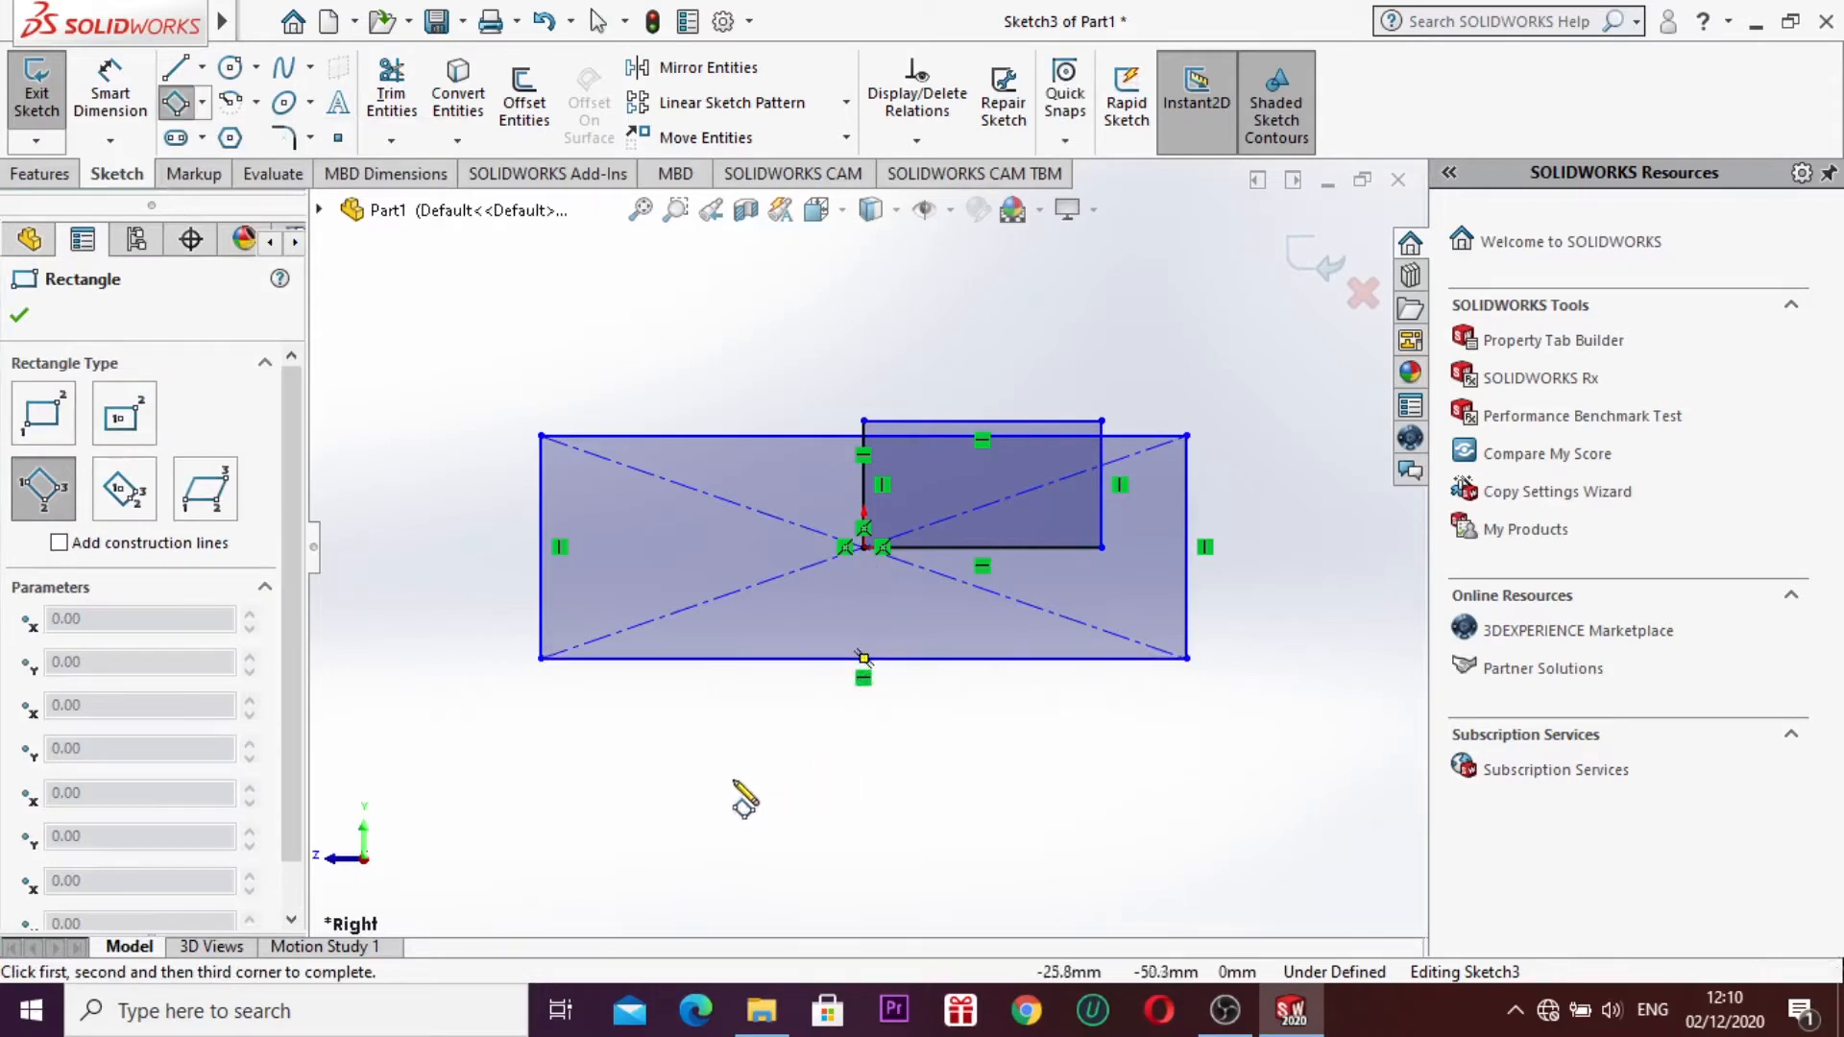
click(704, 772)
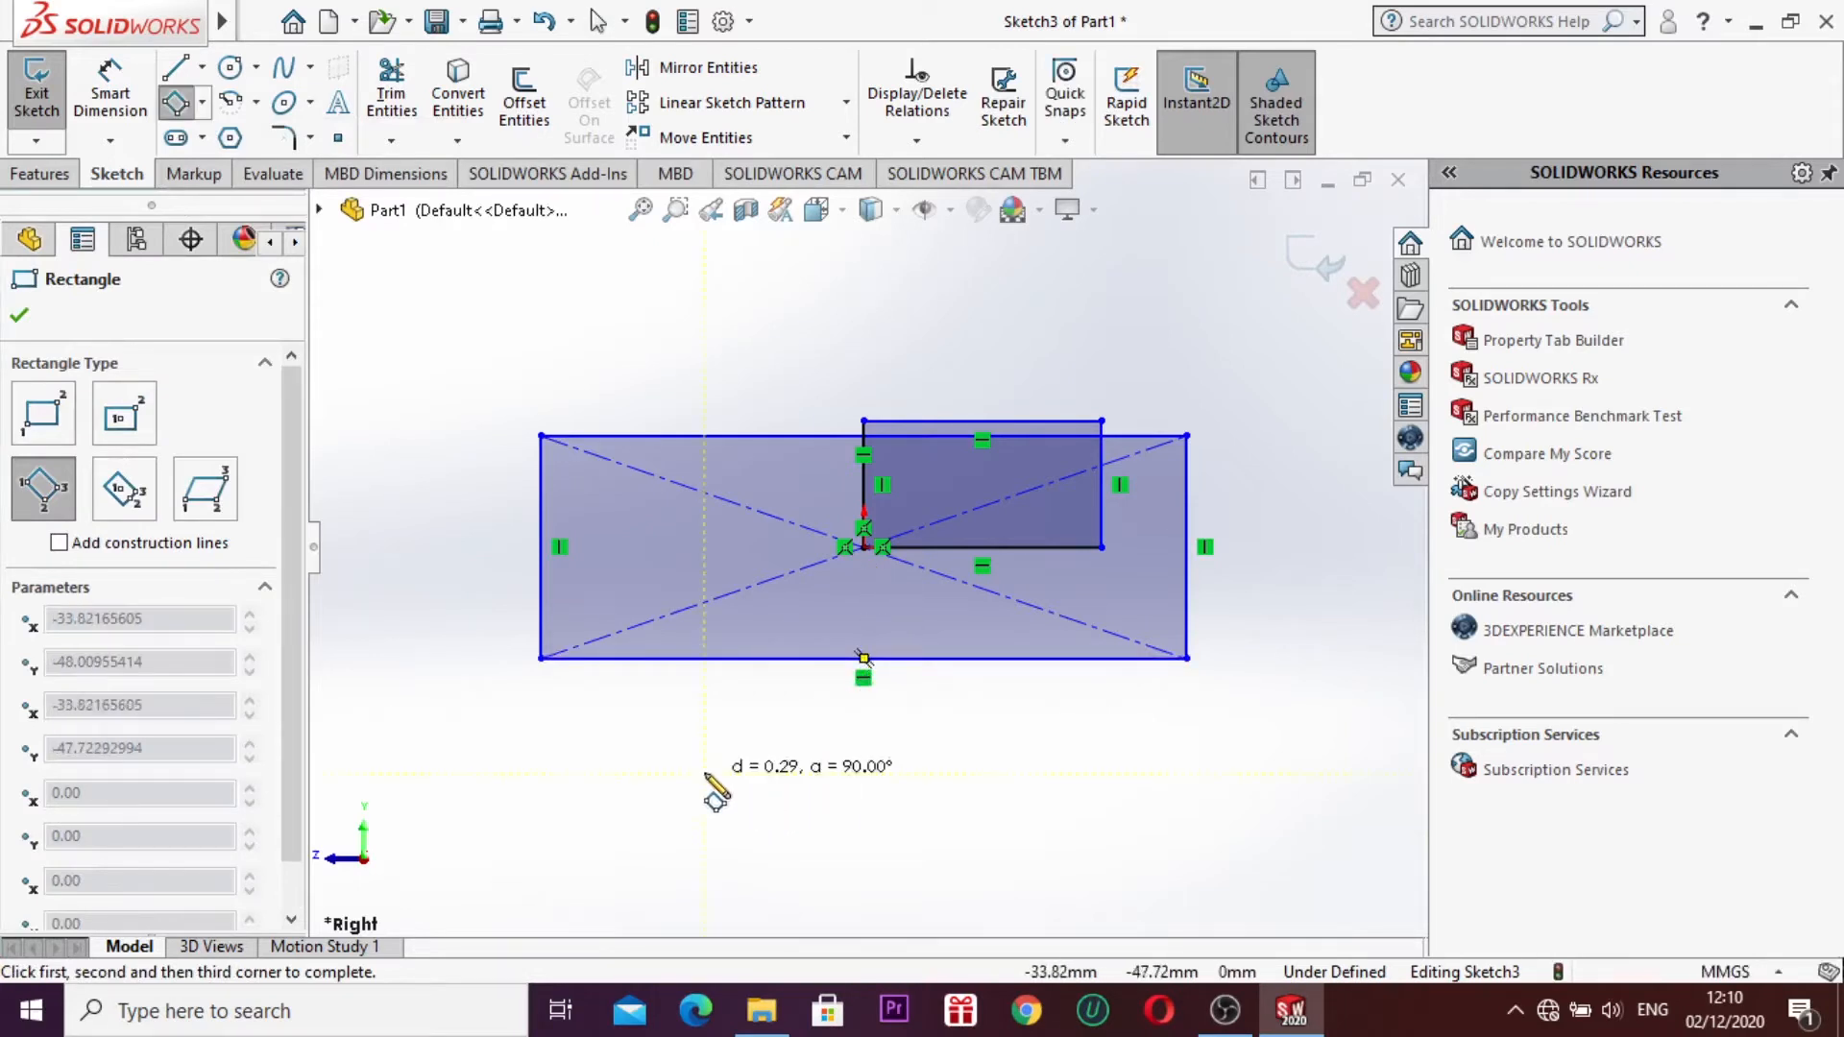
click(965, 774)
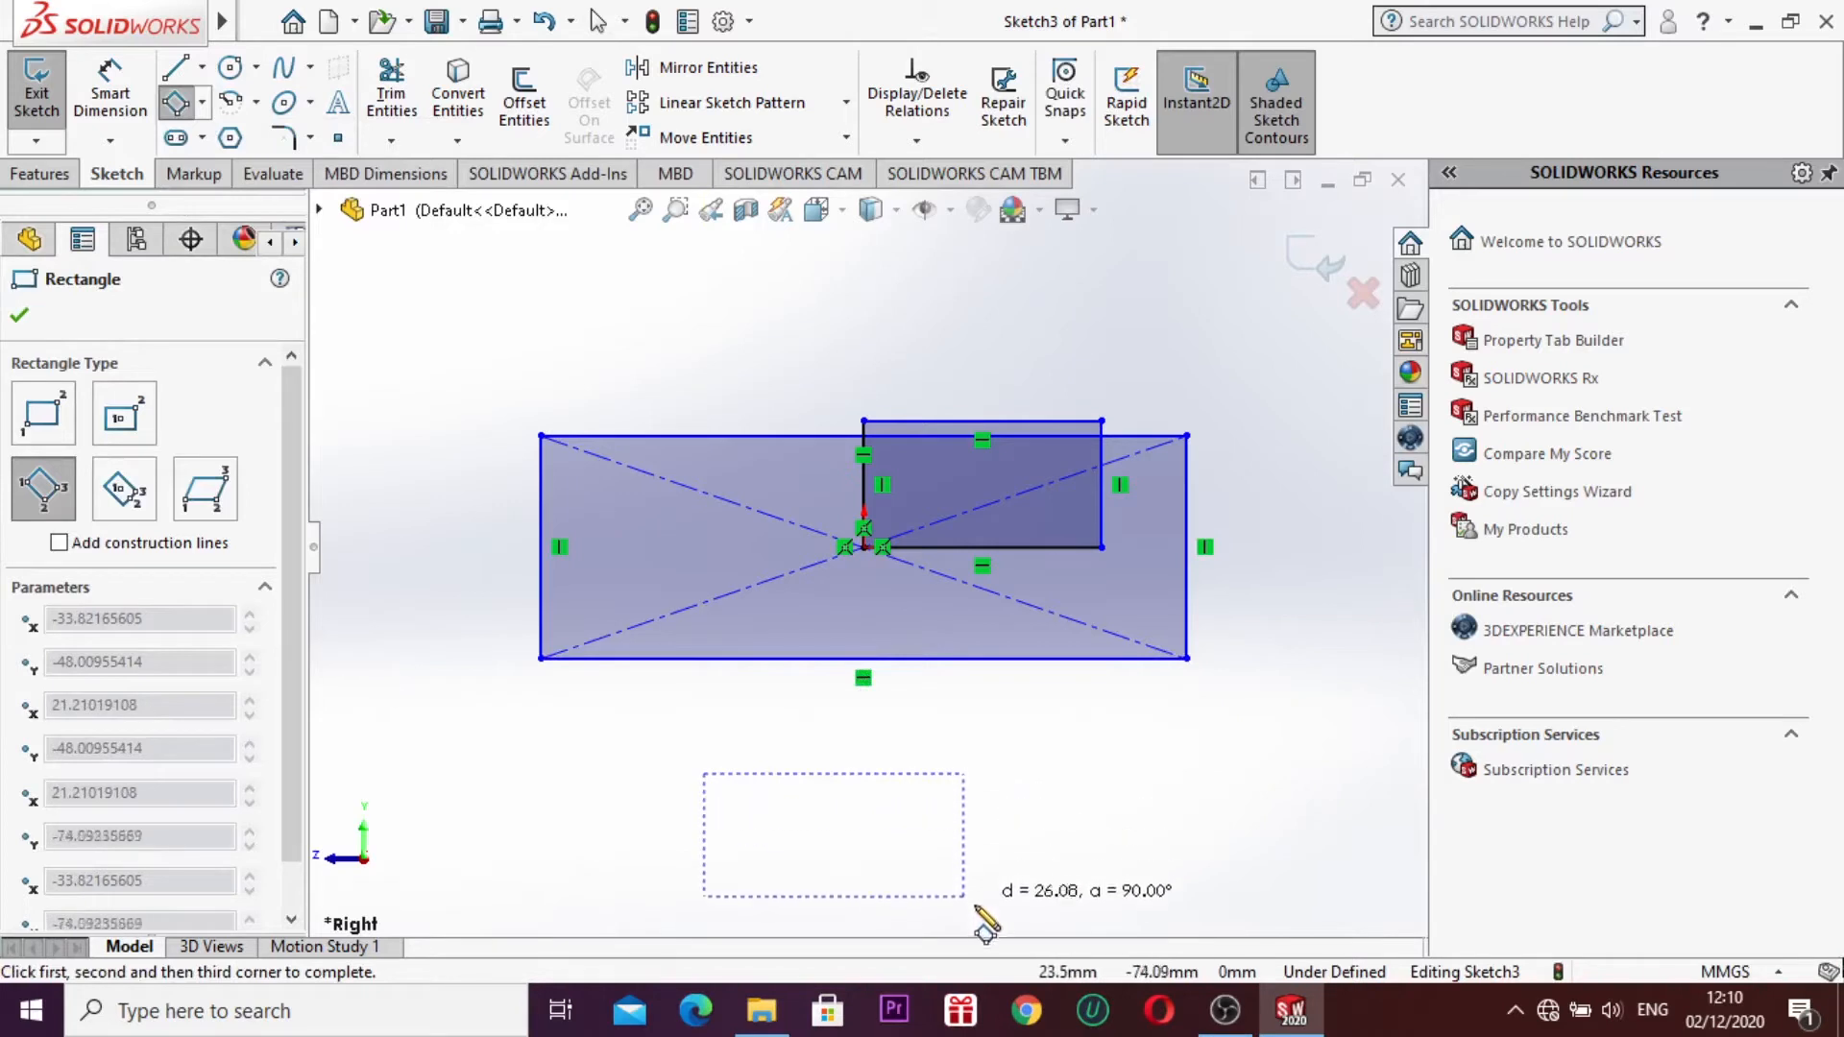
click(886, 915)
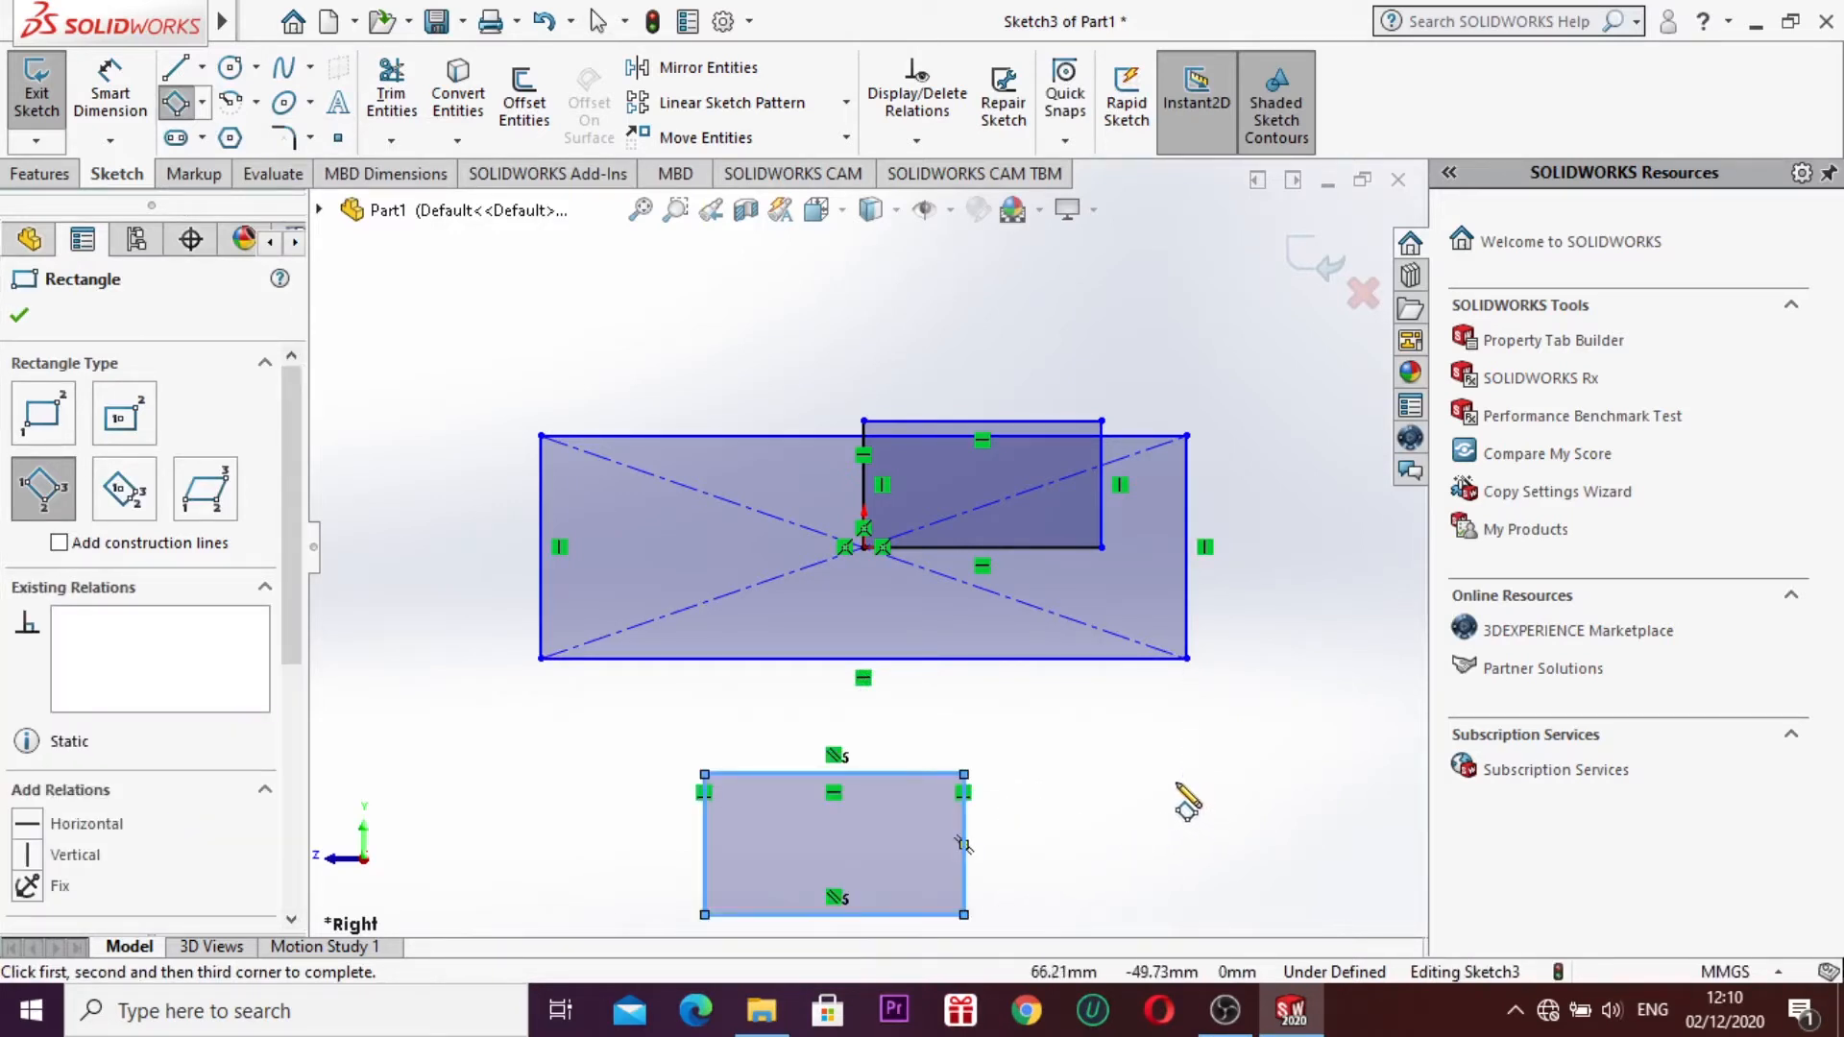
key(Escape)
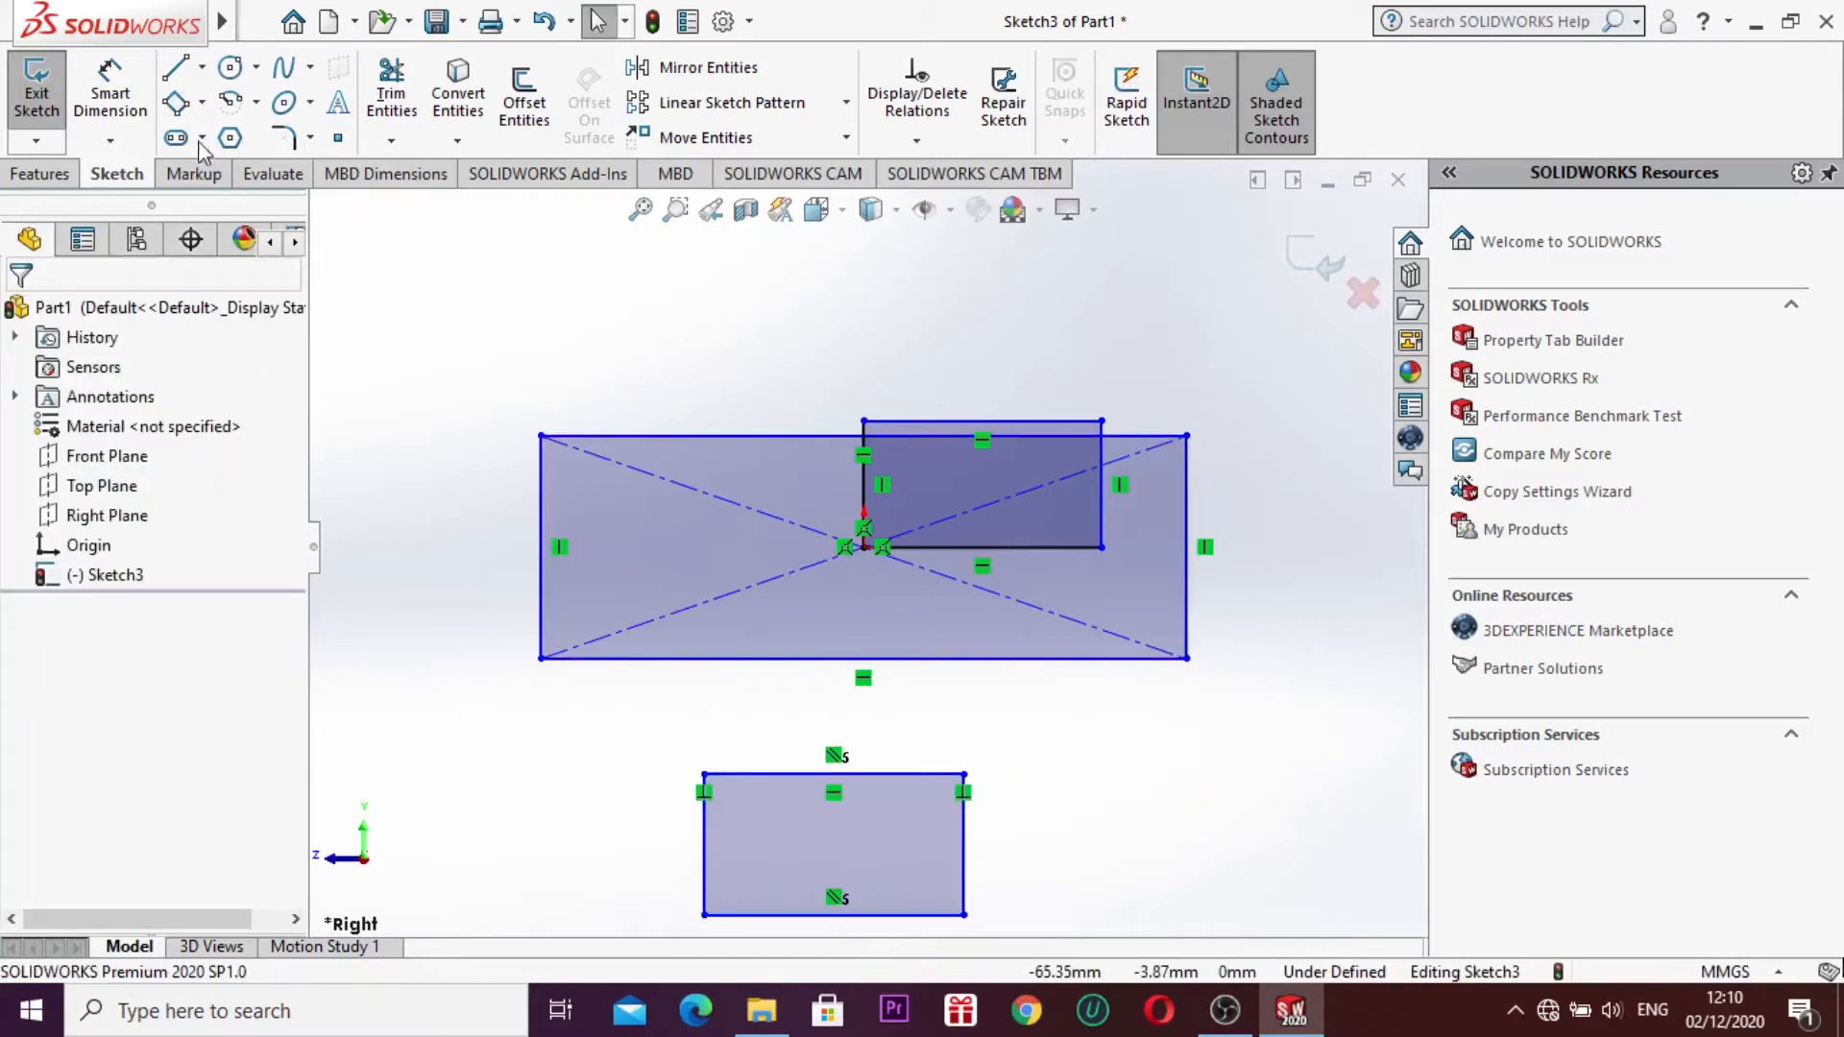
Step: Sketch a 3 Point Center Rectangle about 75 mm long, tilted about 13 degrees downward to the right, above the center rectangle's upper-left corner
click(203, 102)
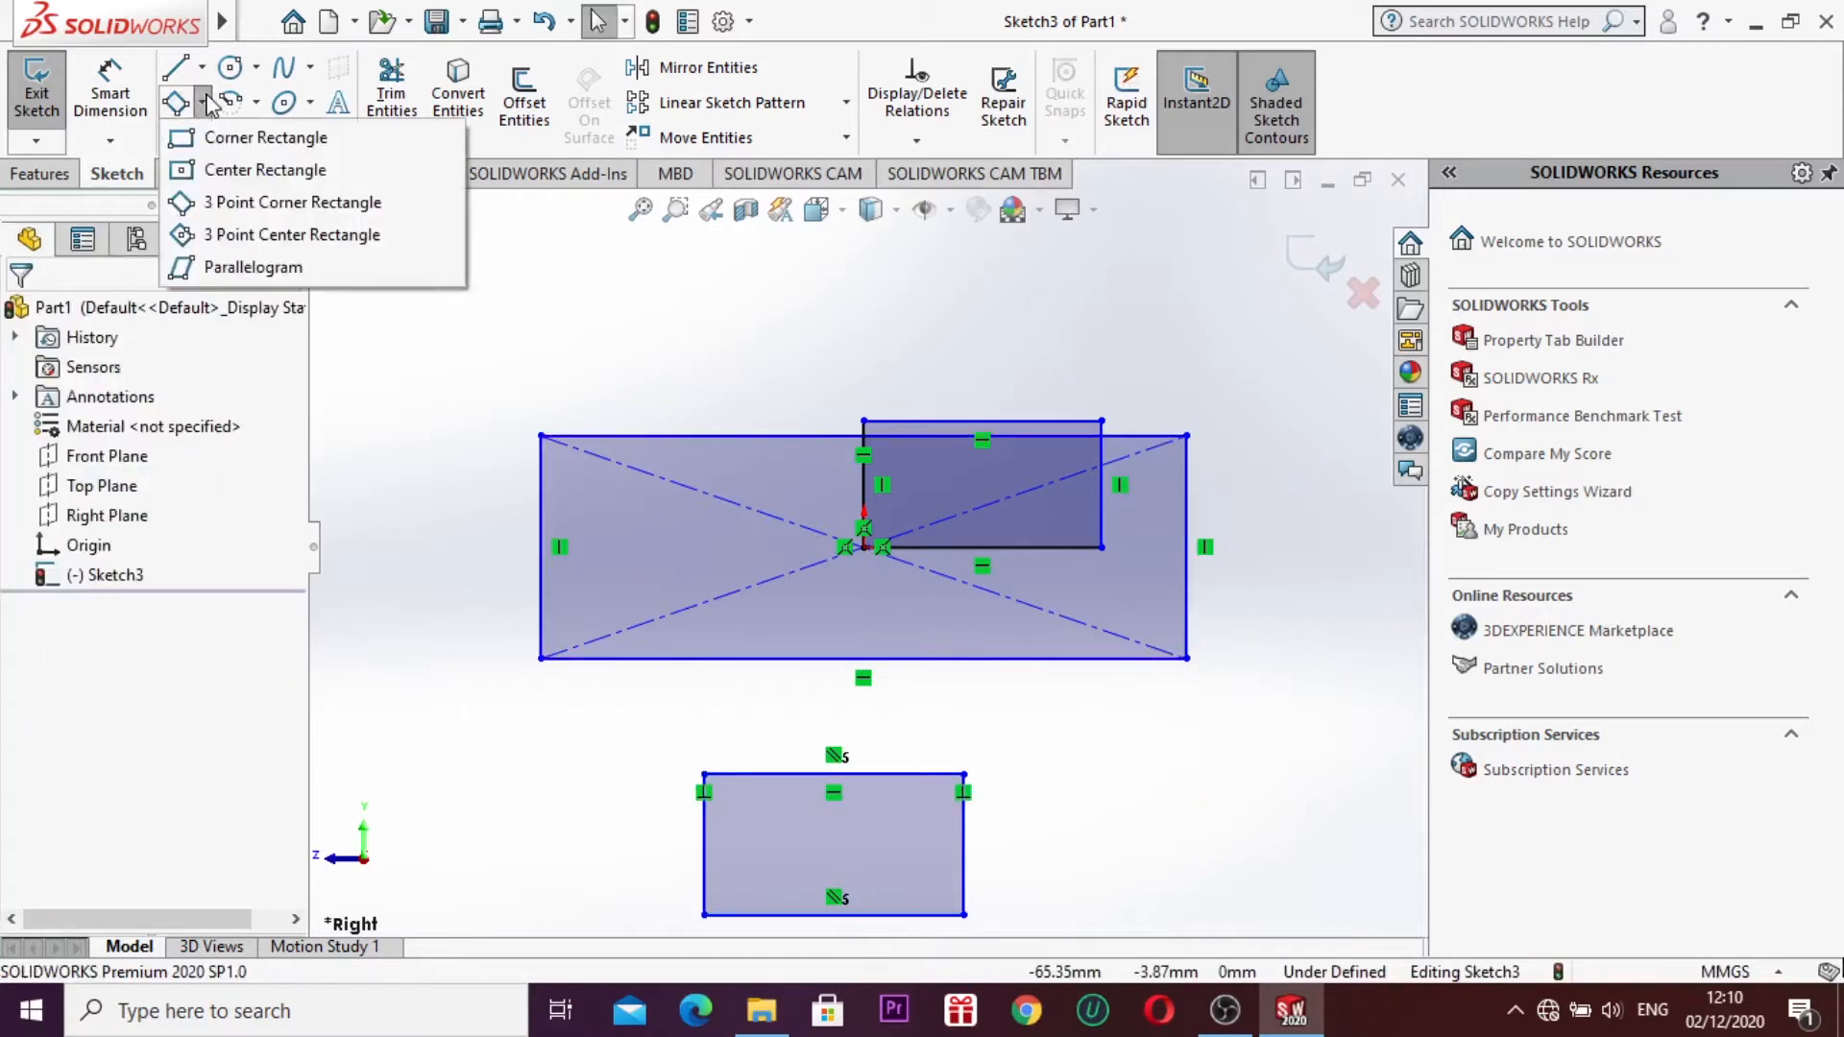
click(238, 236)
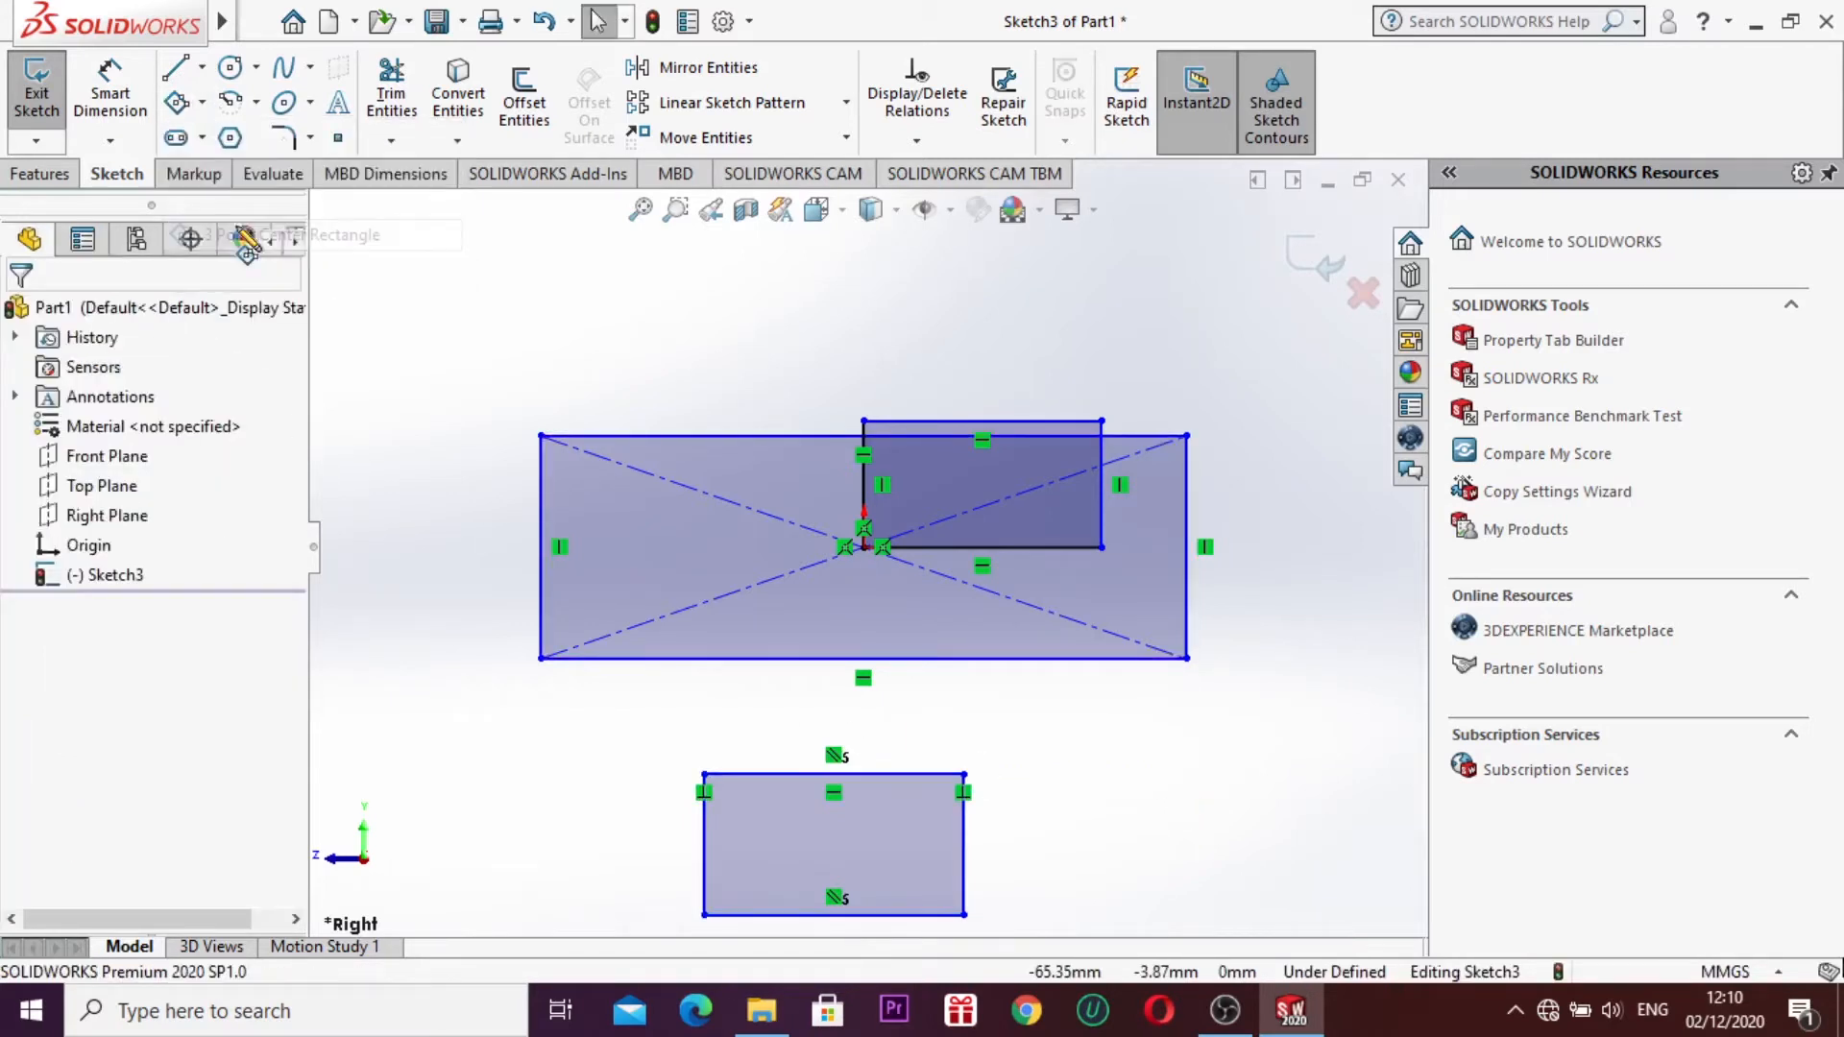
click(521, 314)
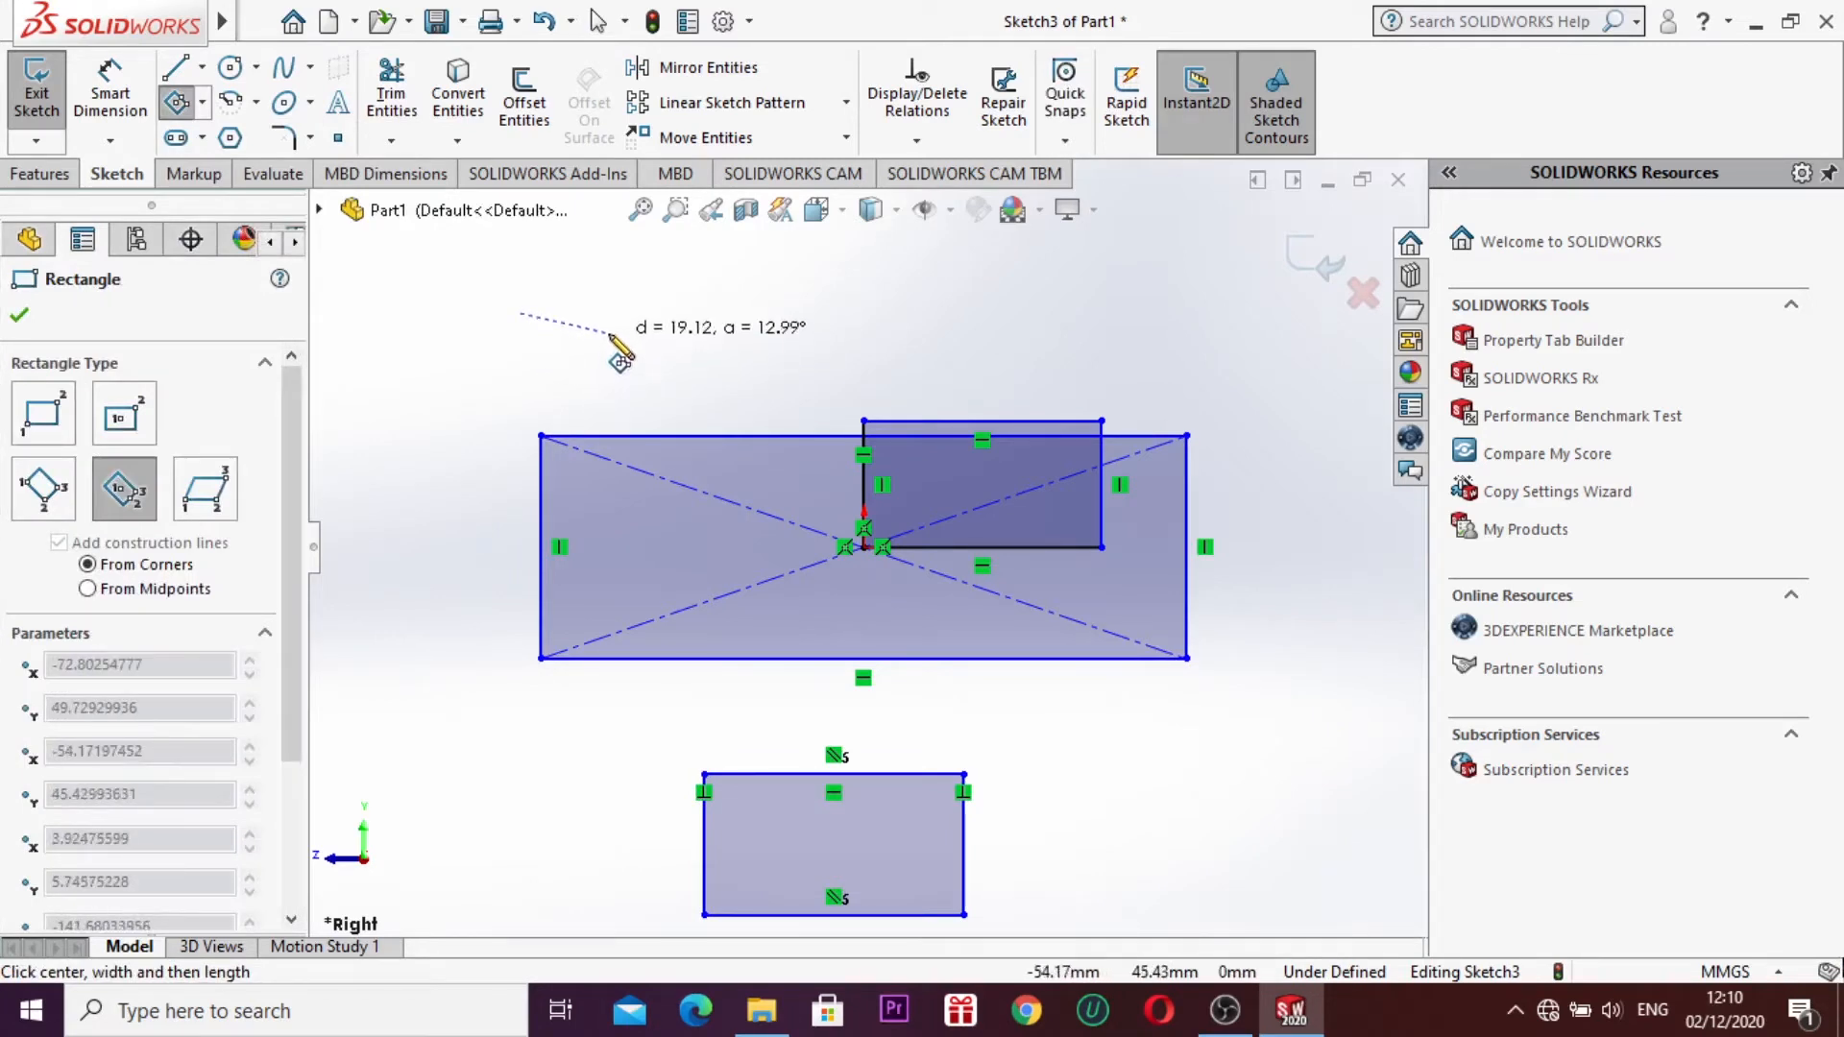
click(706, 353)
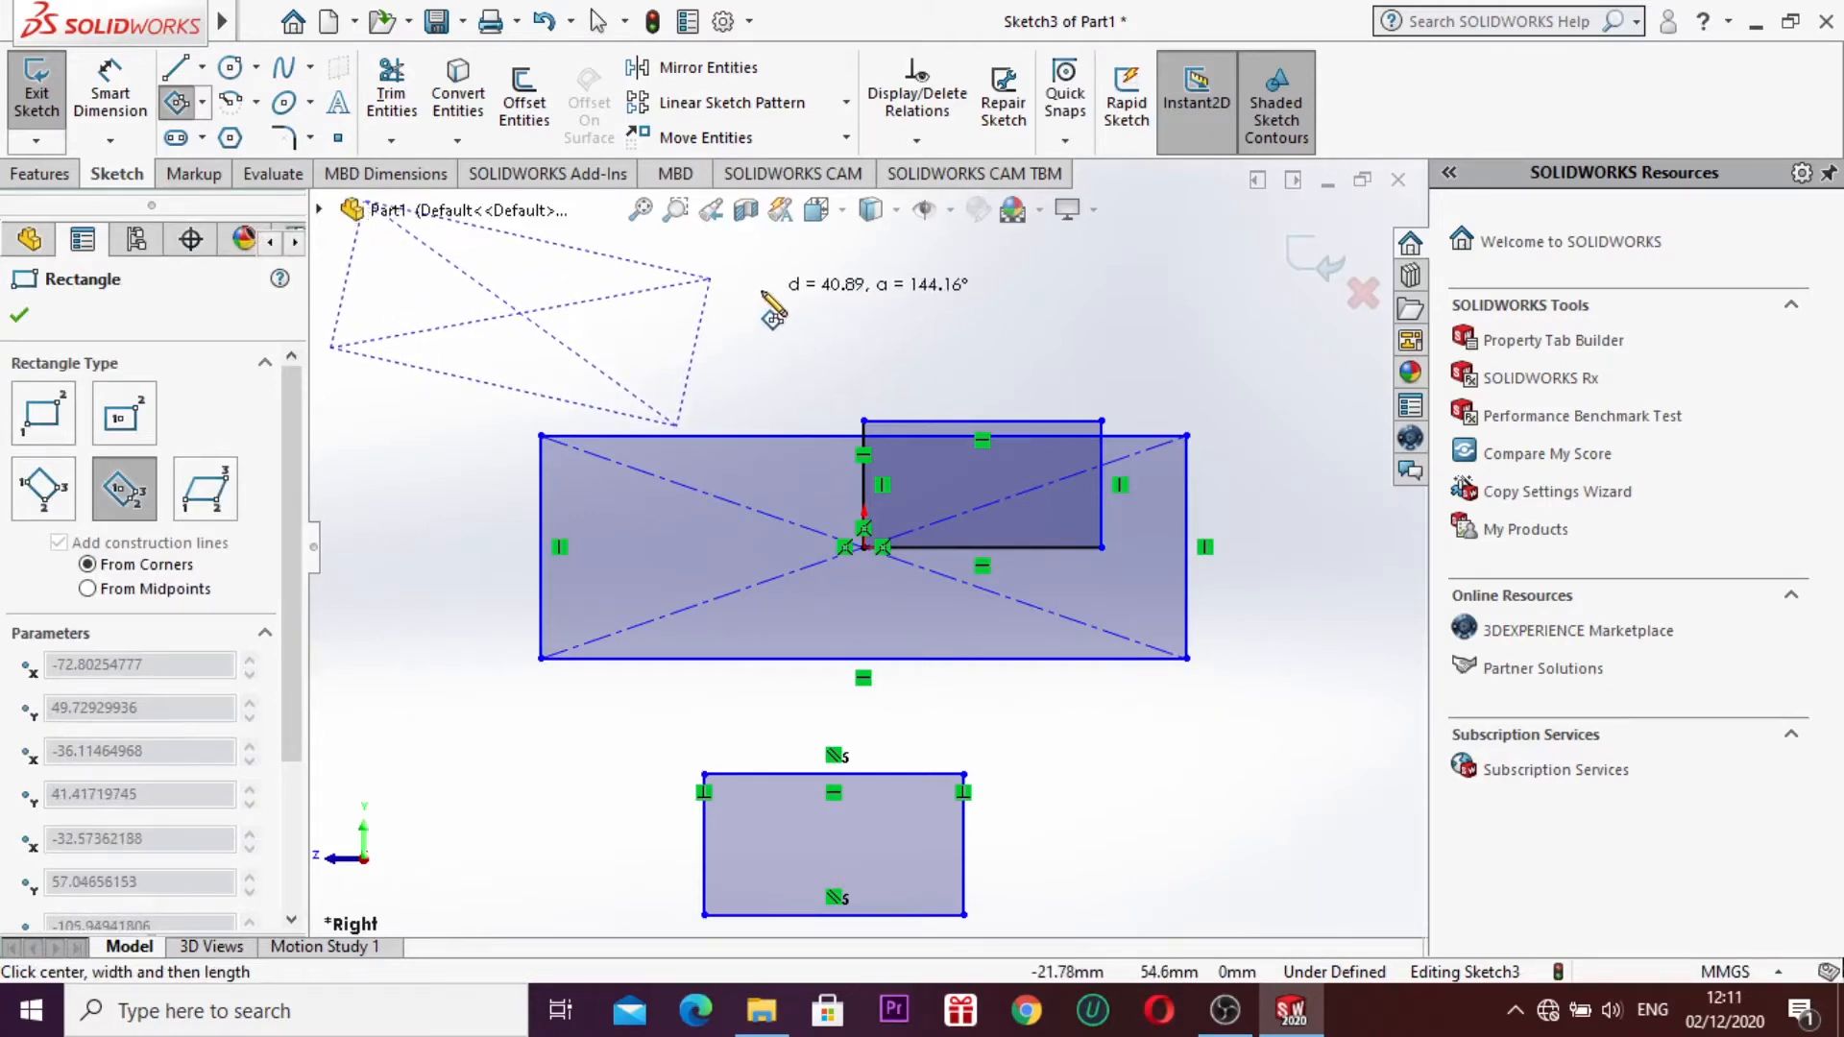
click(771, 309)
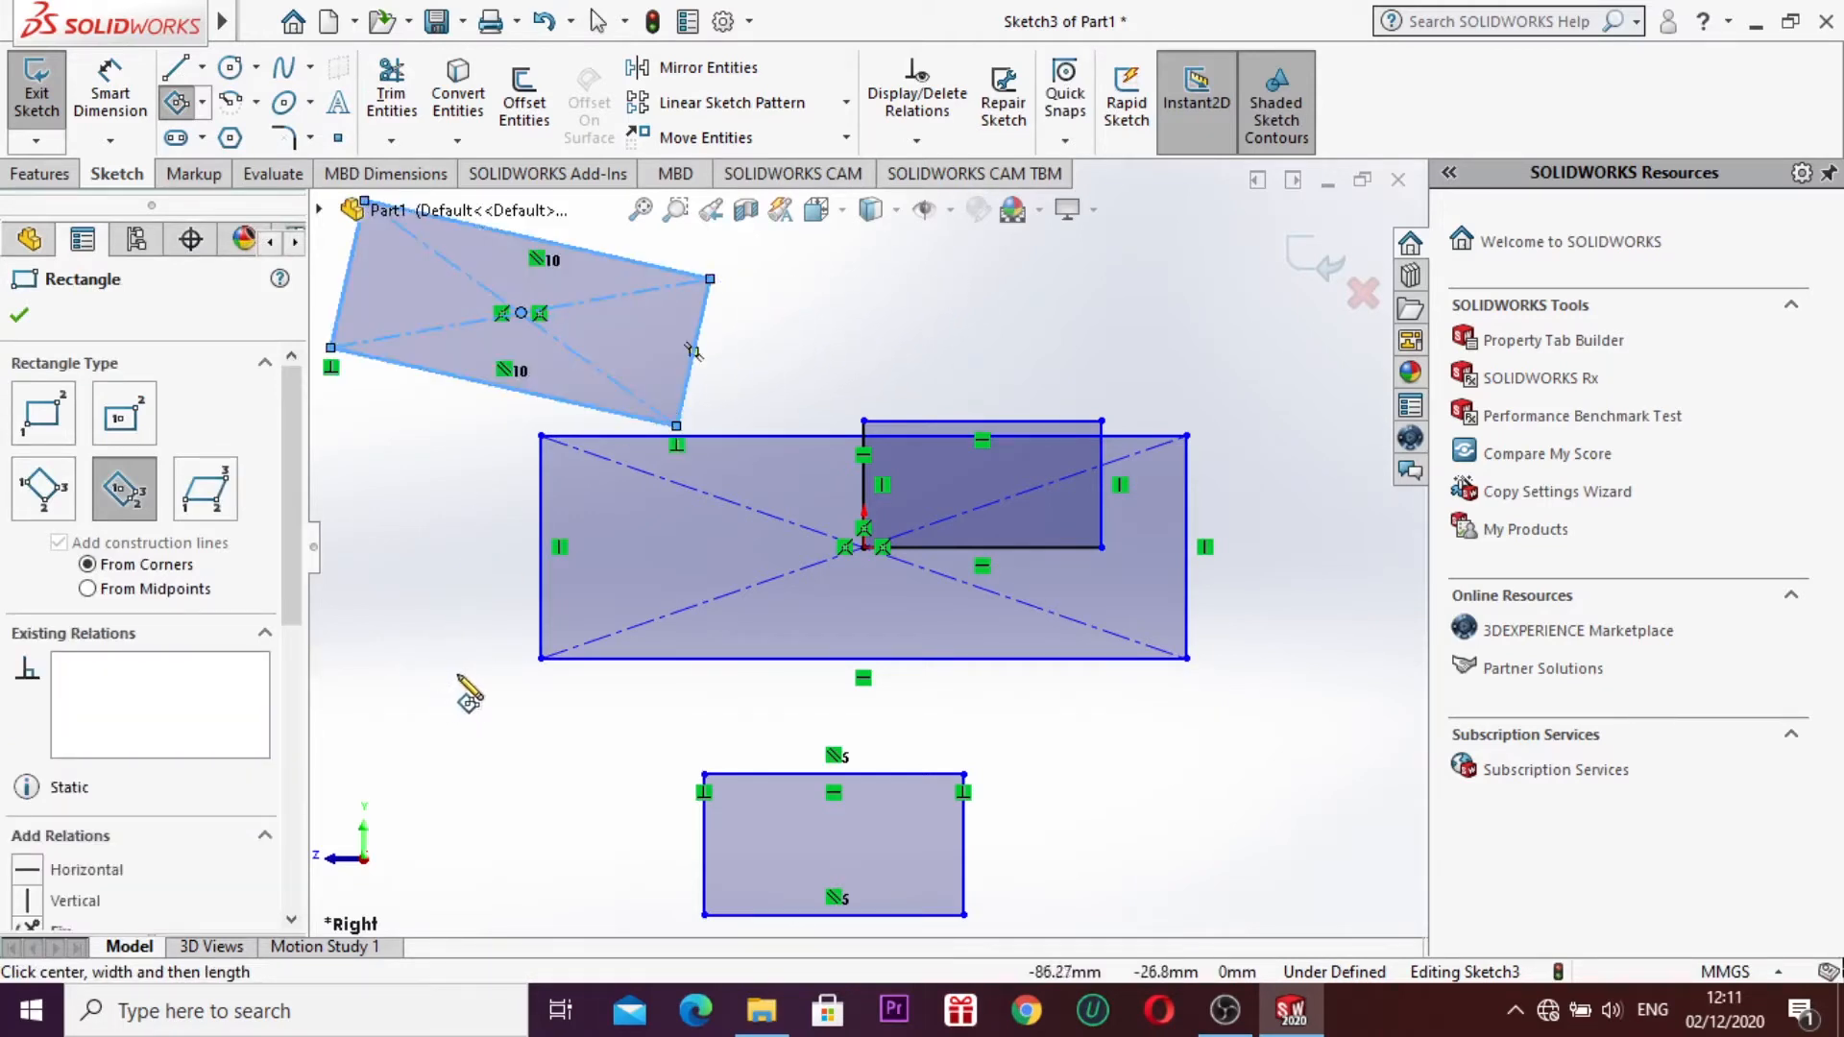
key(Escape)
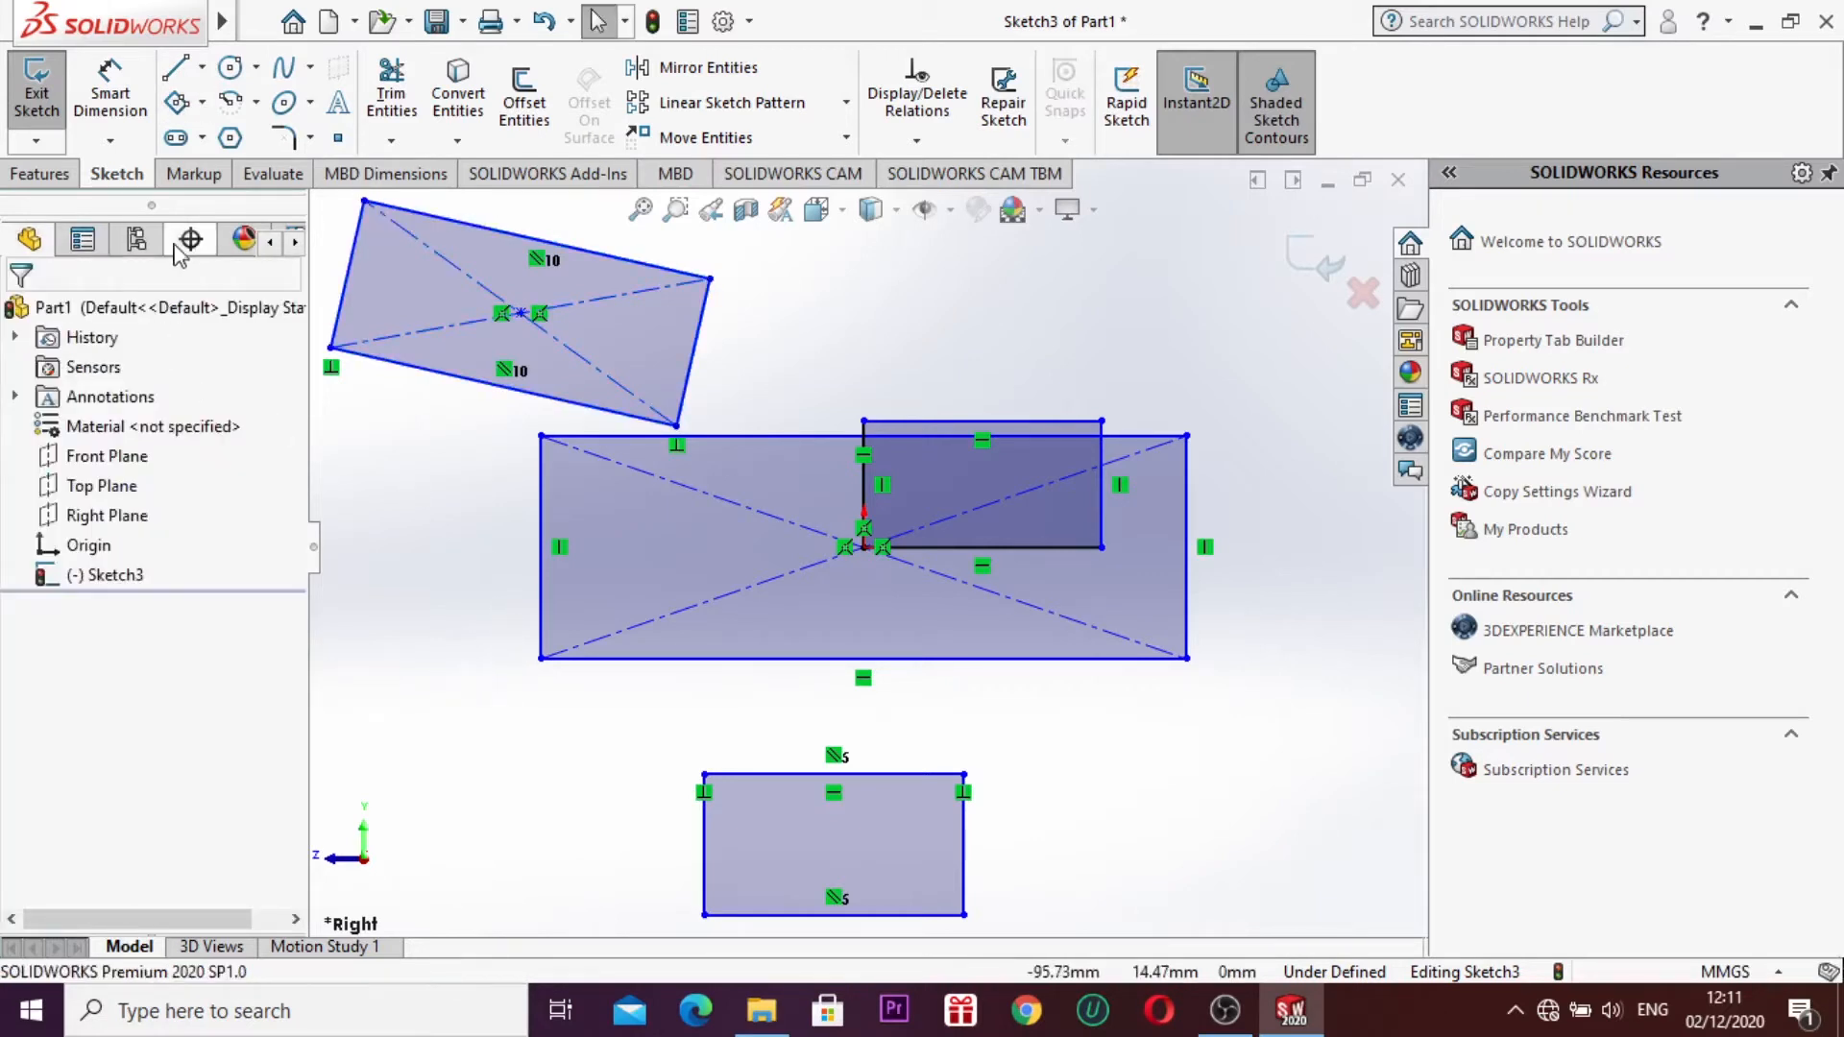
Step: Sketch a parallelogram about 29 mm wide above the corner rectangle, with horizontal edges and sides slanting downward to the right
click(202, 102)
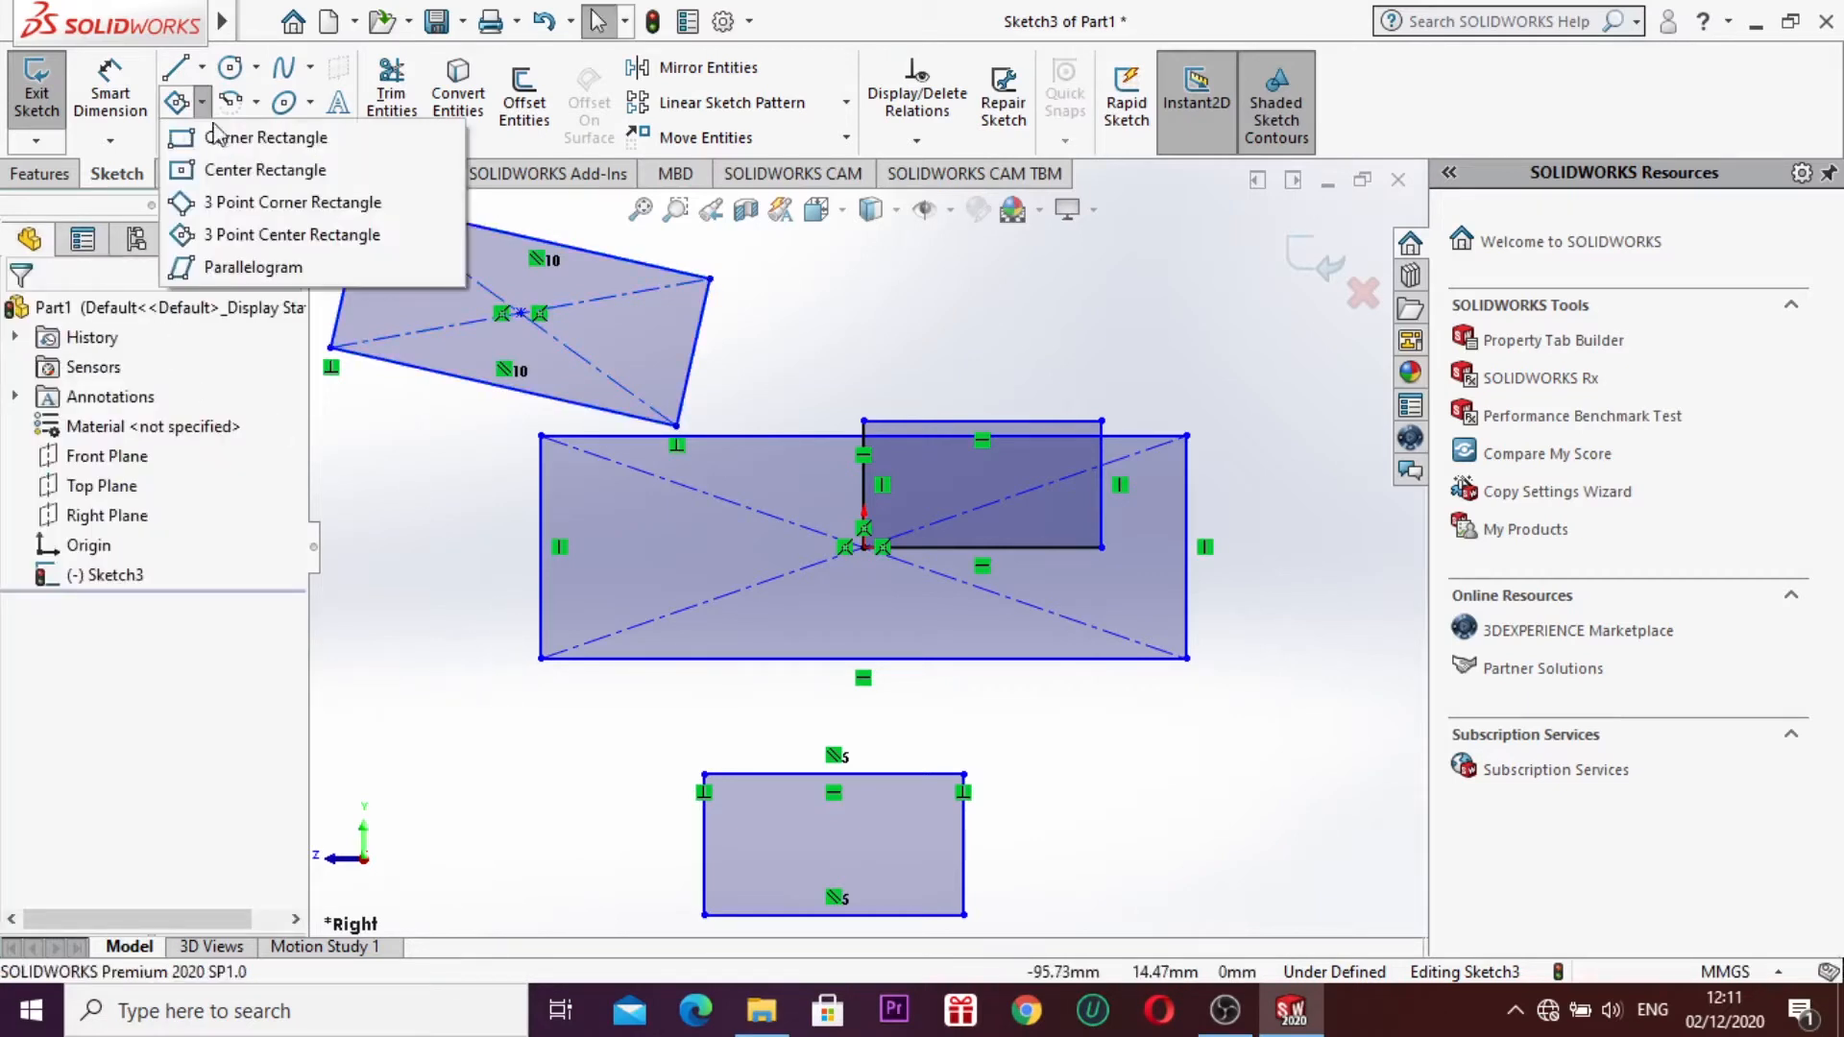
click(255, 270)
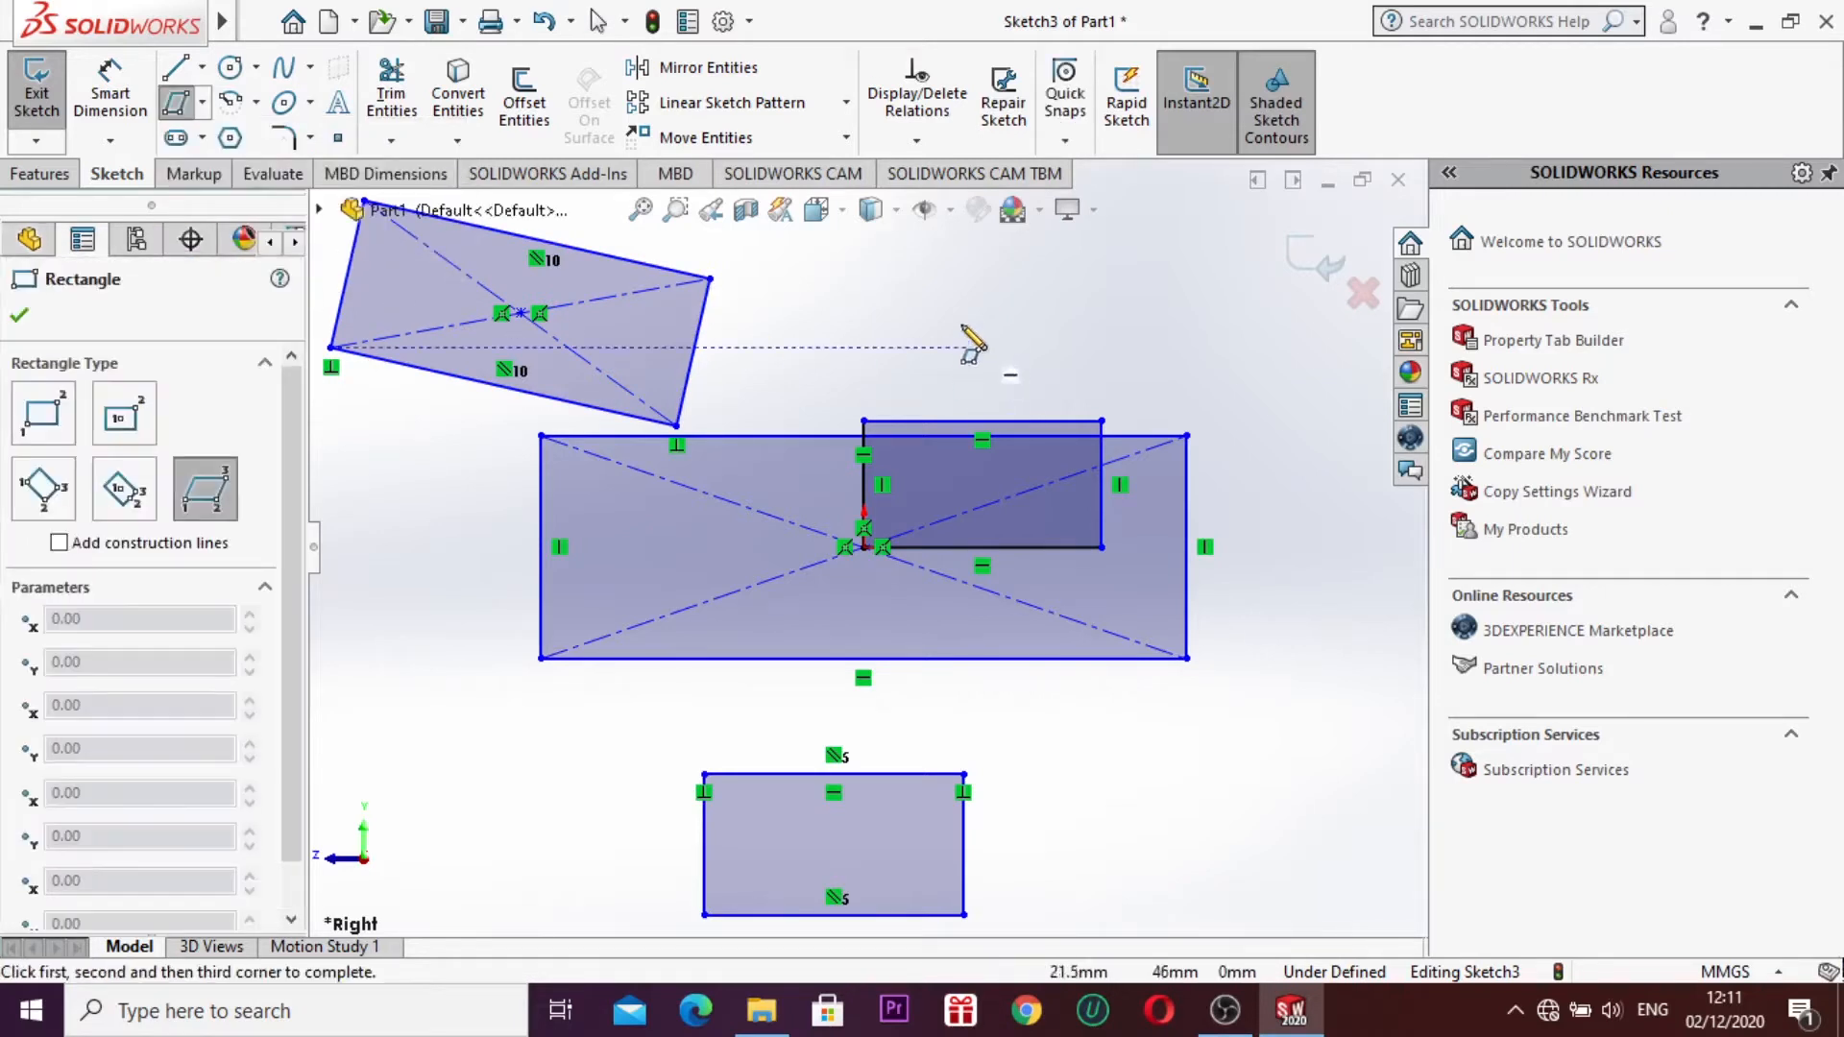
click(966, 313)
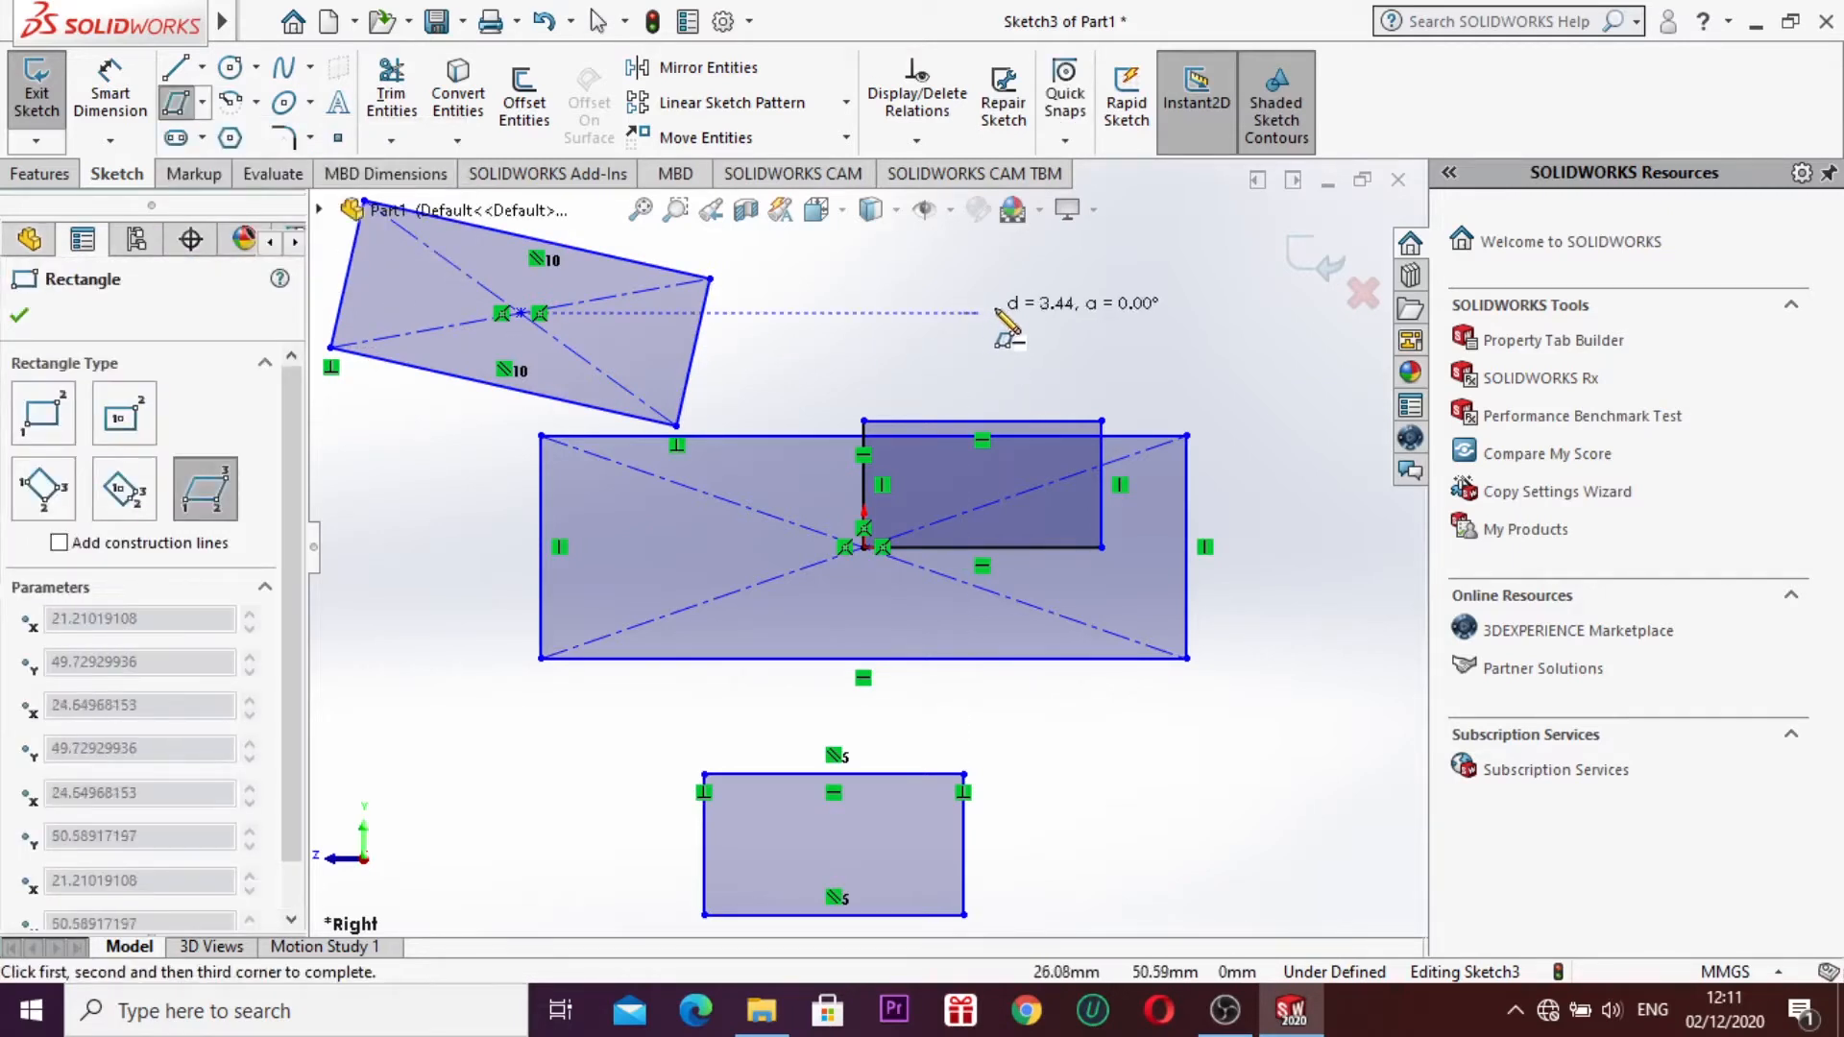
click(1104, 314)
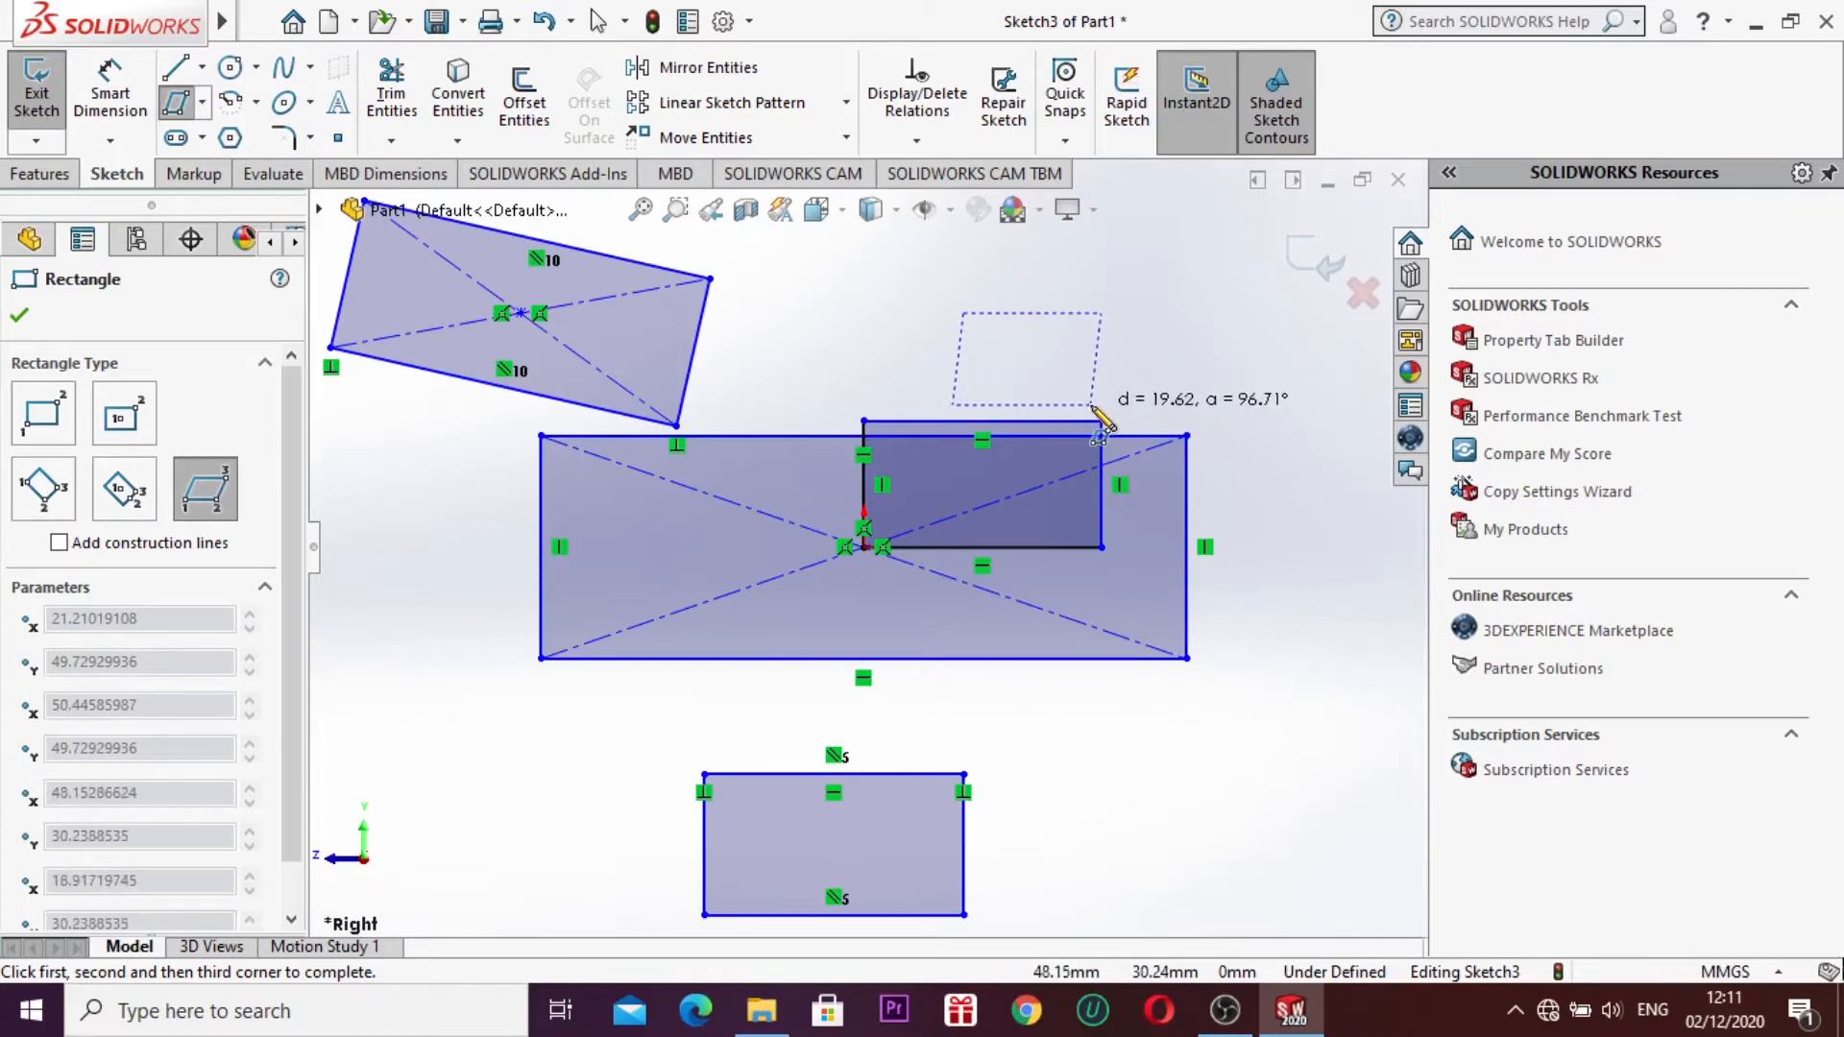
click(1145, 401)
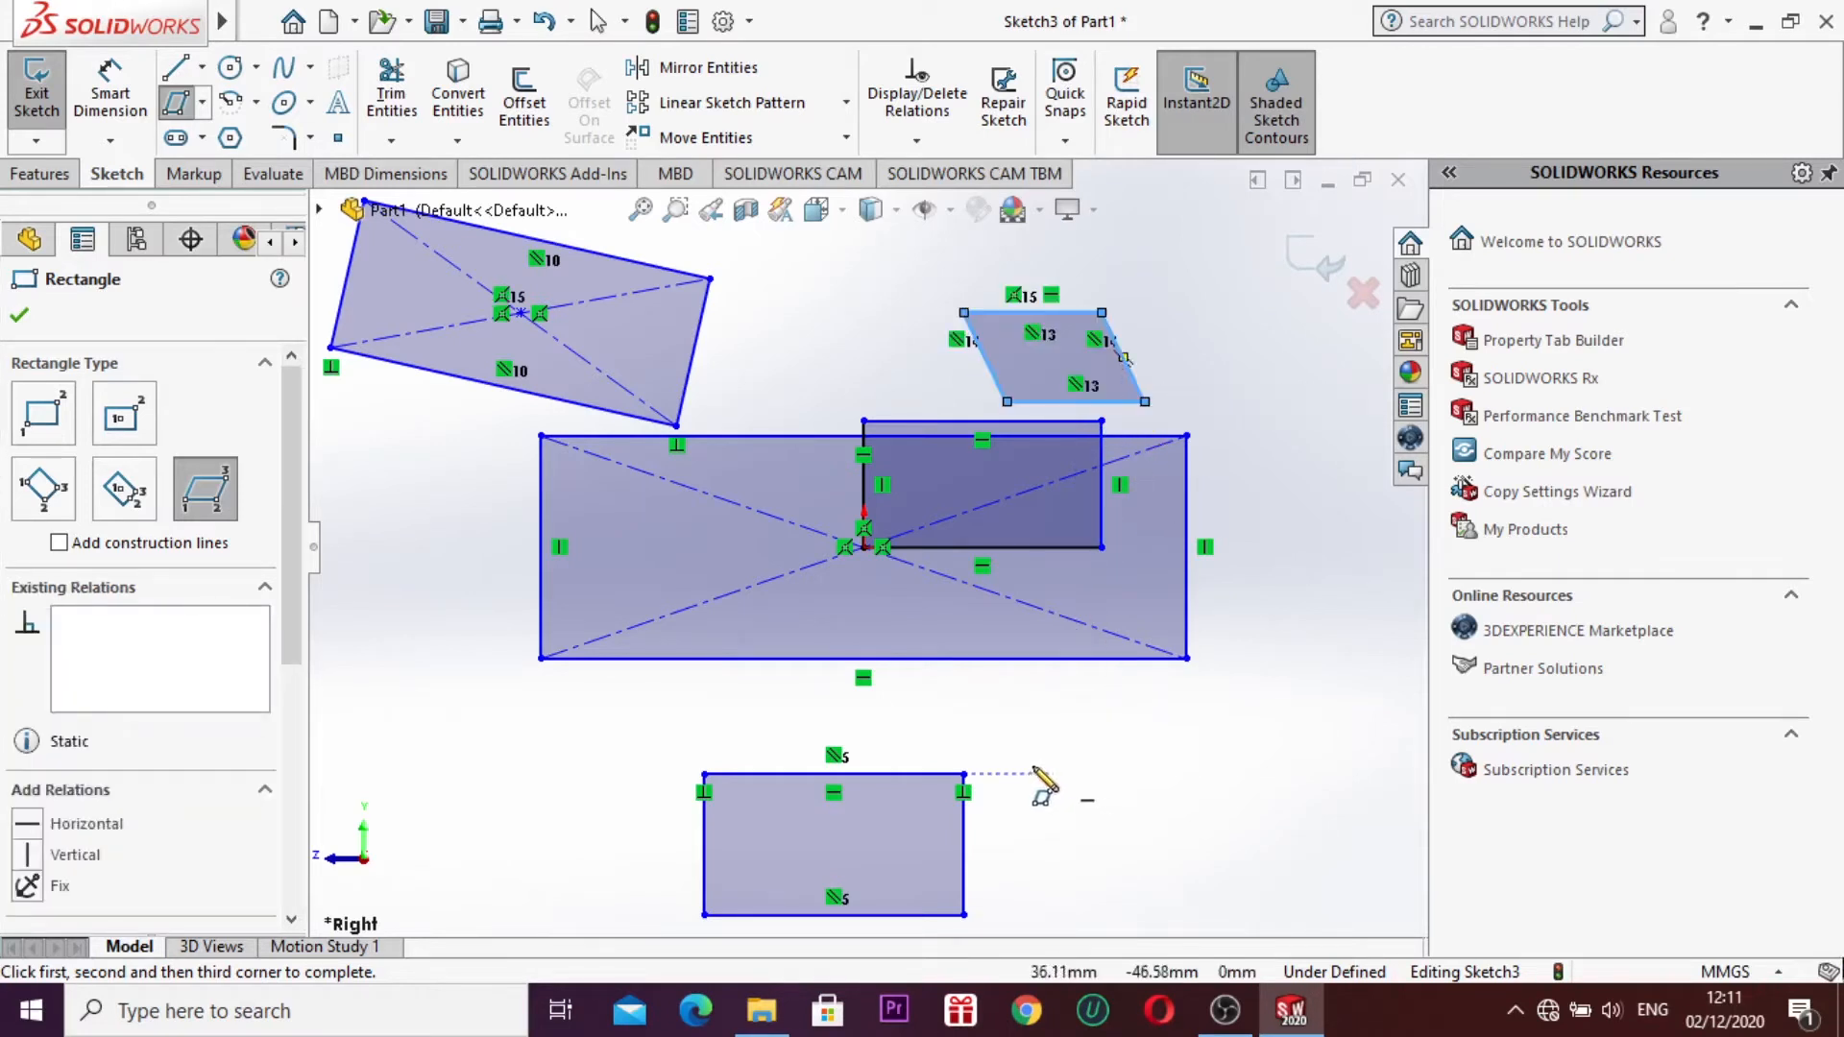
click(227, 108)
click(203, 101)
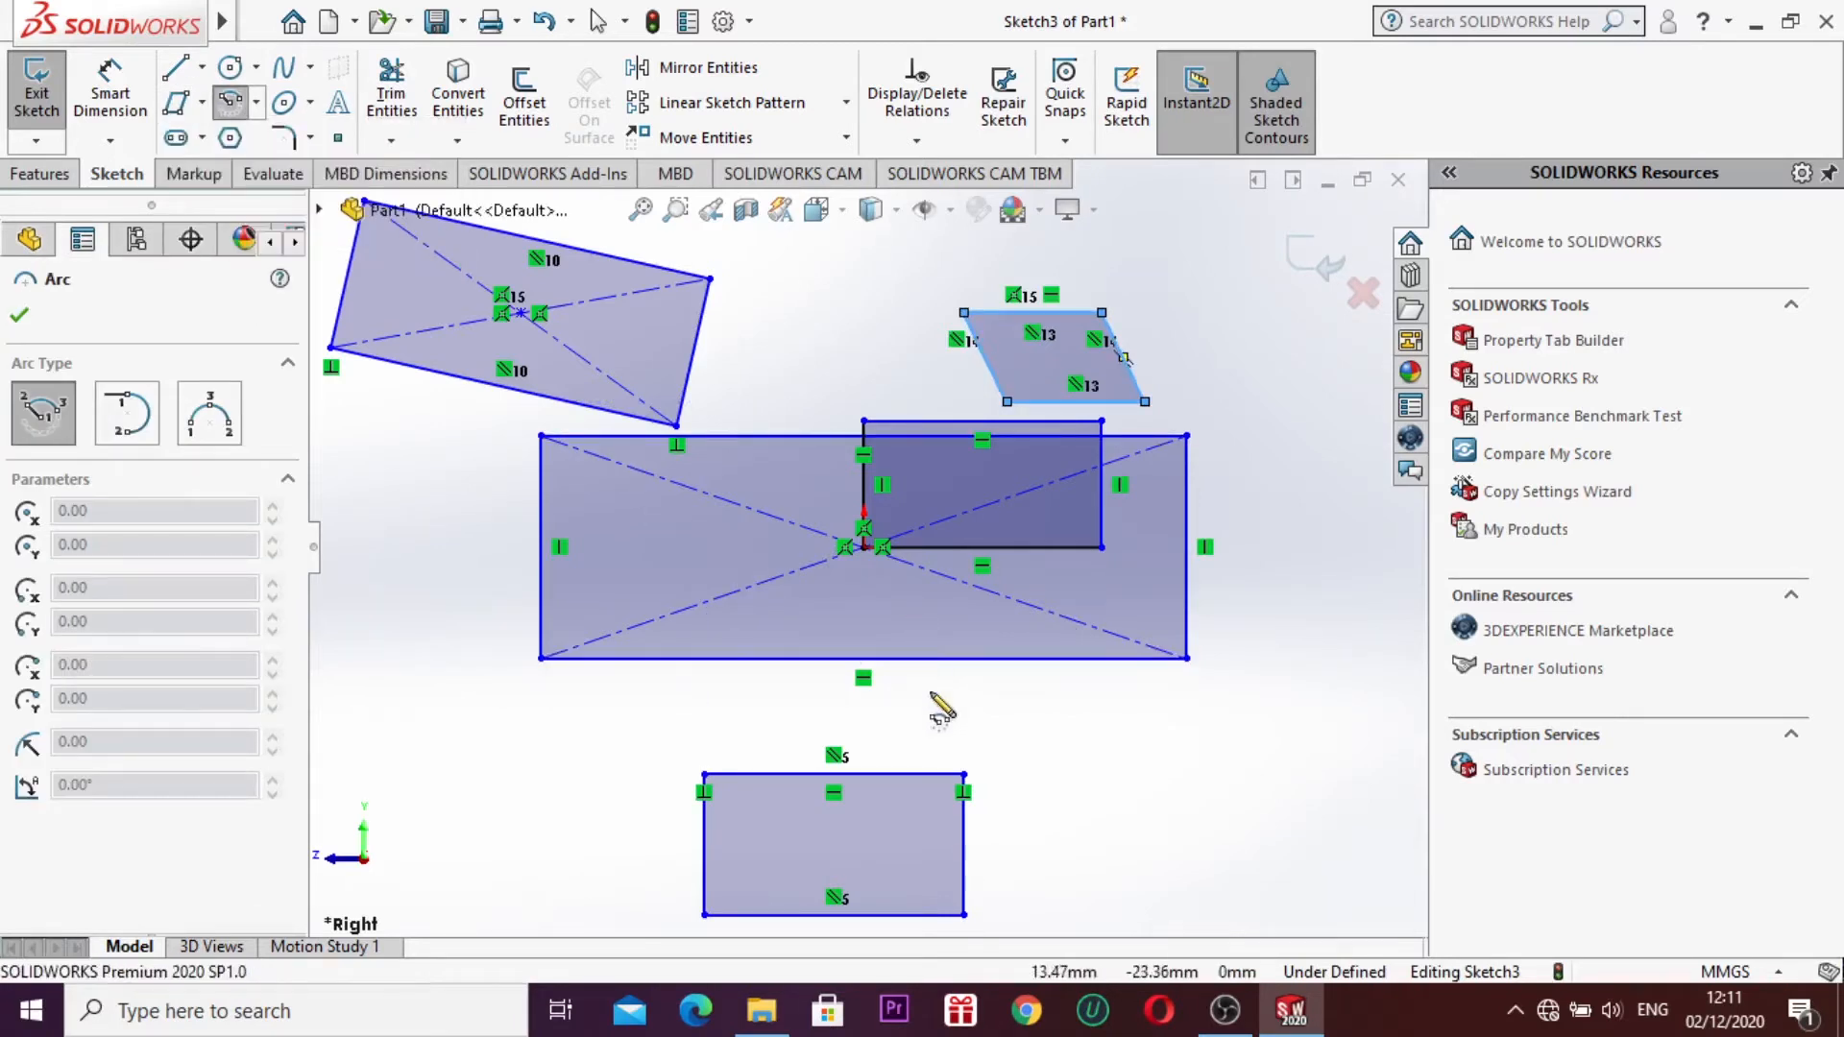
click(1053, 876)
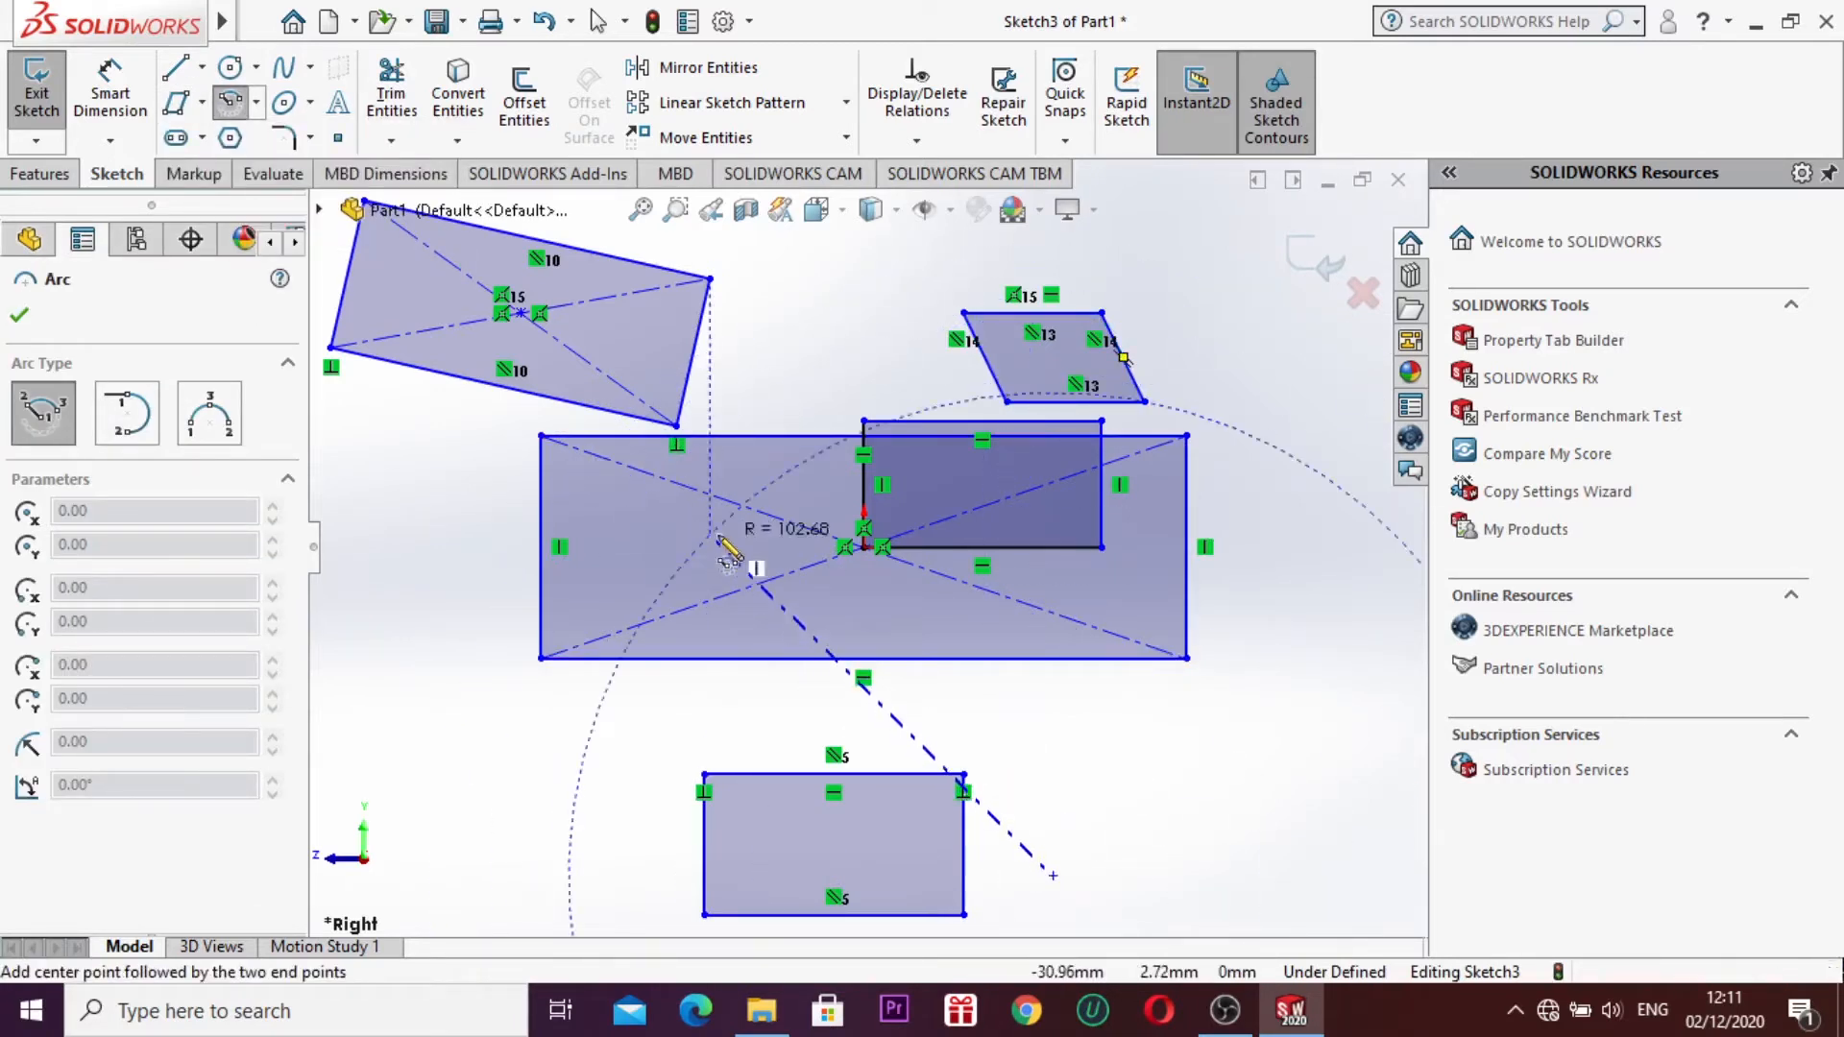
key(Escape)
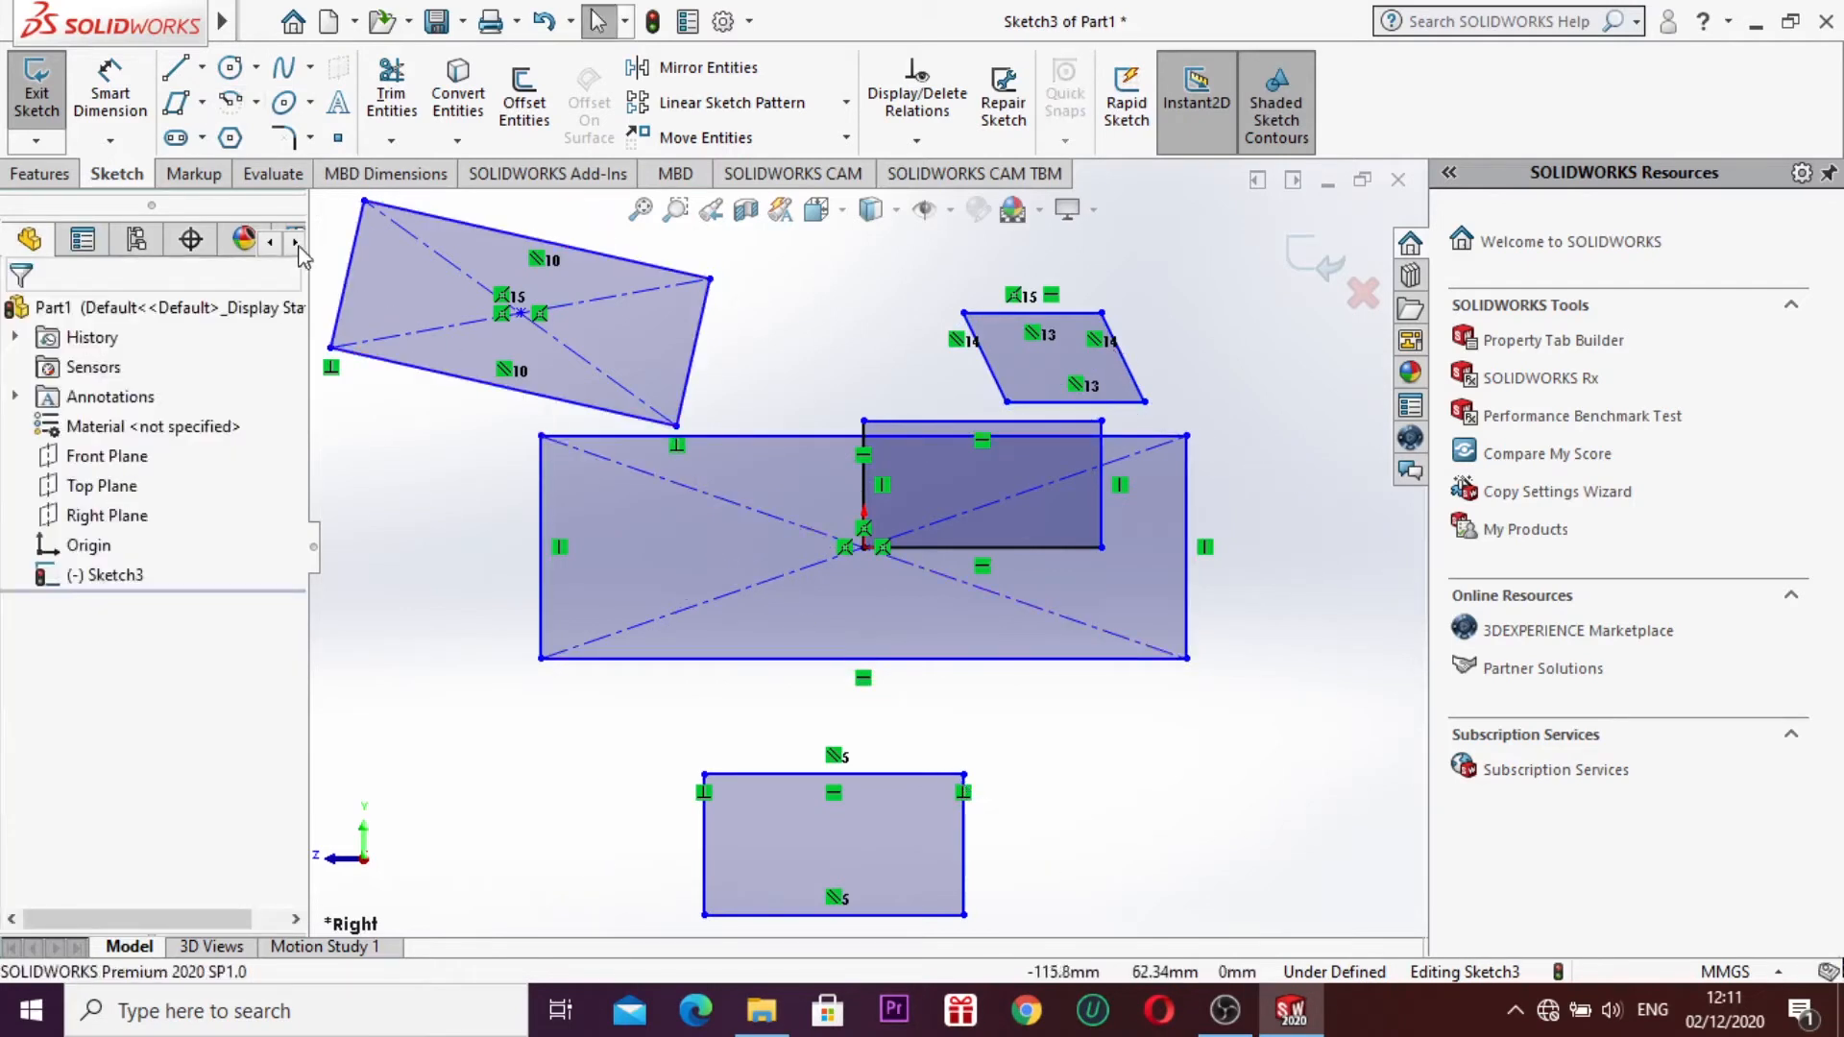
Step: Delete the parallelogram, the corner rectangle and most lines of the other rectangles using successive box selections
mouse_move(323, 248)
mouse_down()
mouse_move(619, 421)
mouse_move(1172, 834)
mouse_move(1165, 819)
mouse_up()
right_click(1166, 819)
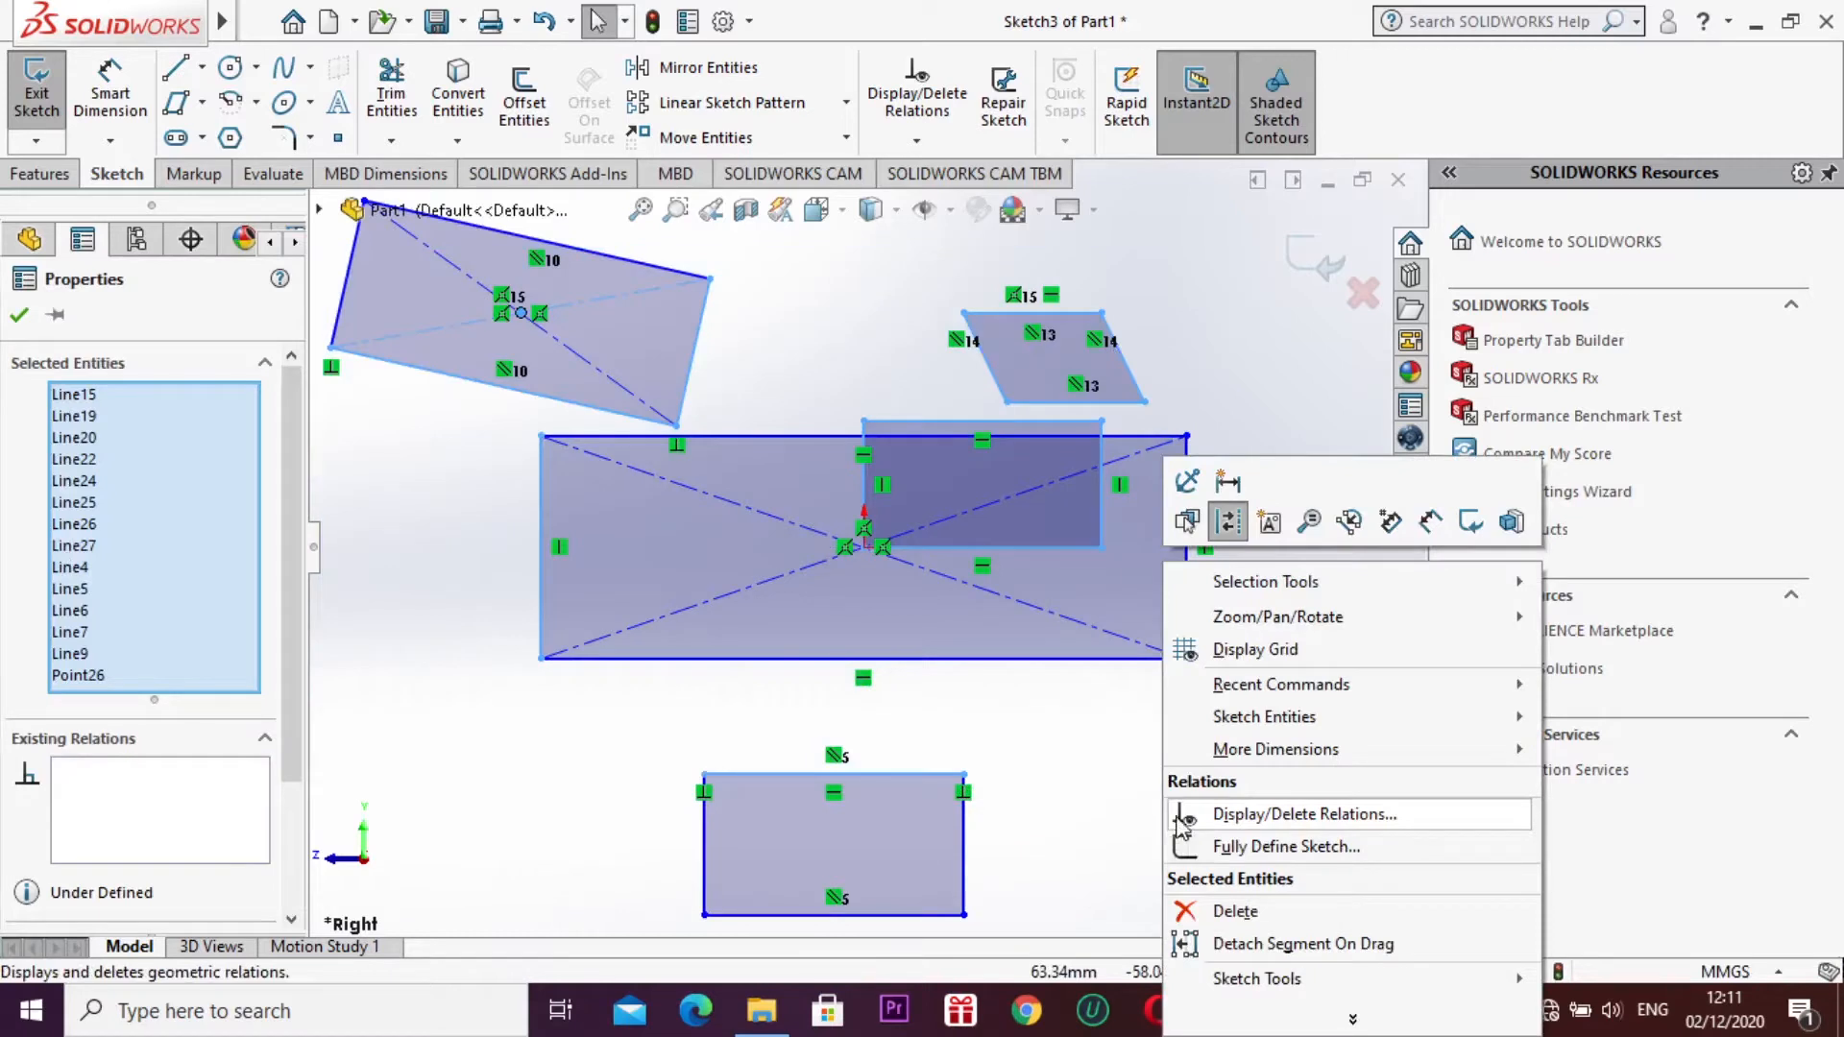
click(1218, 909)
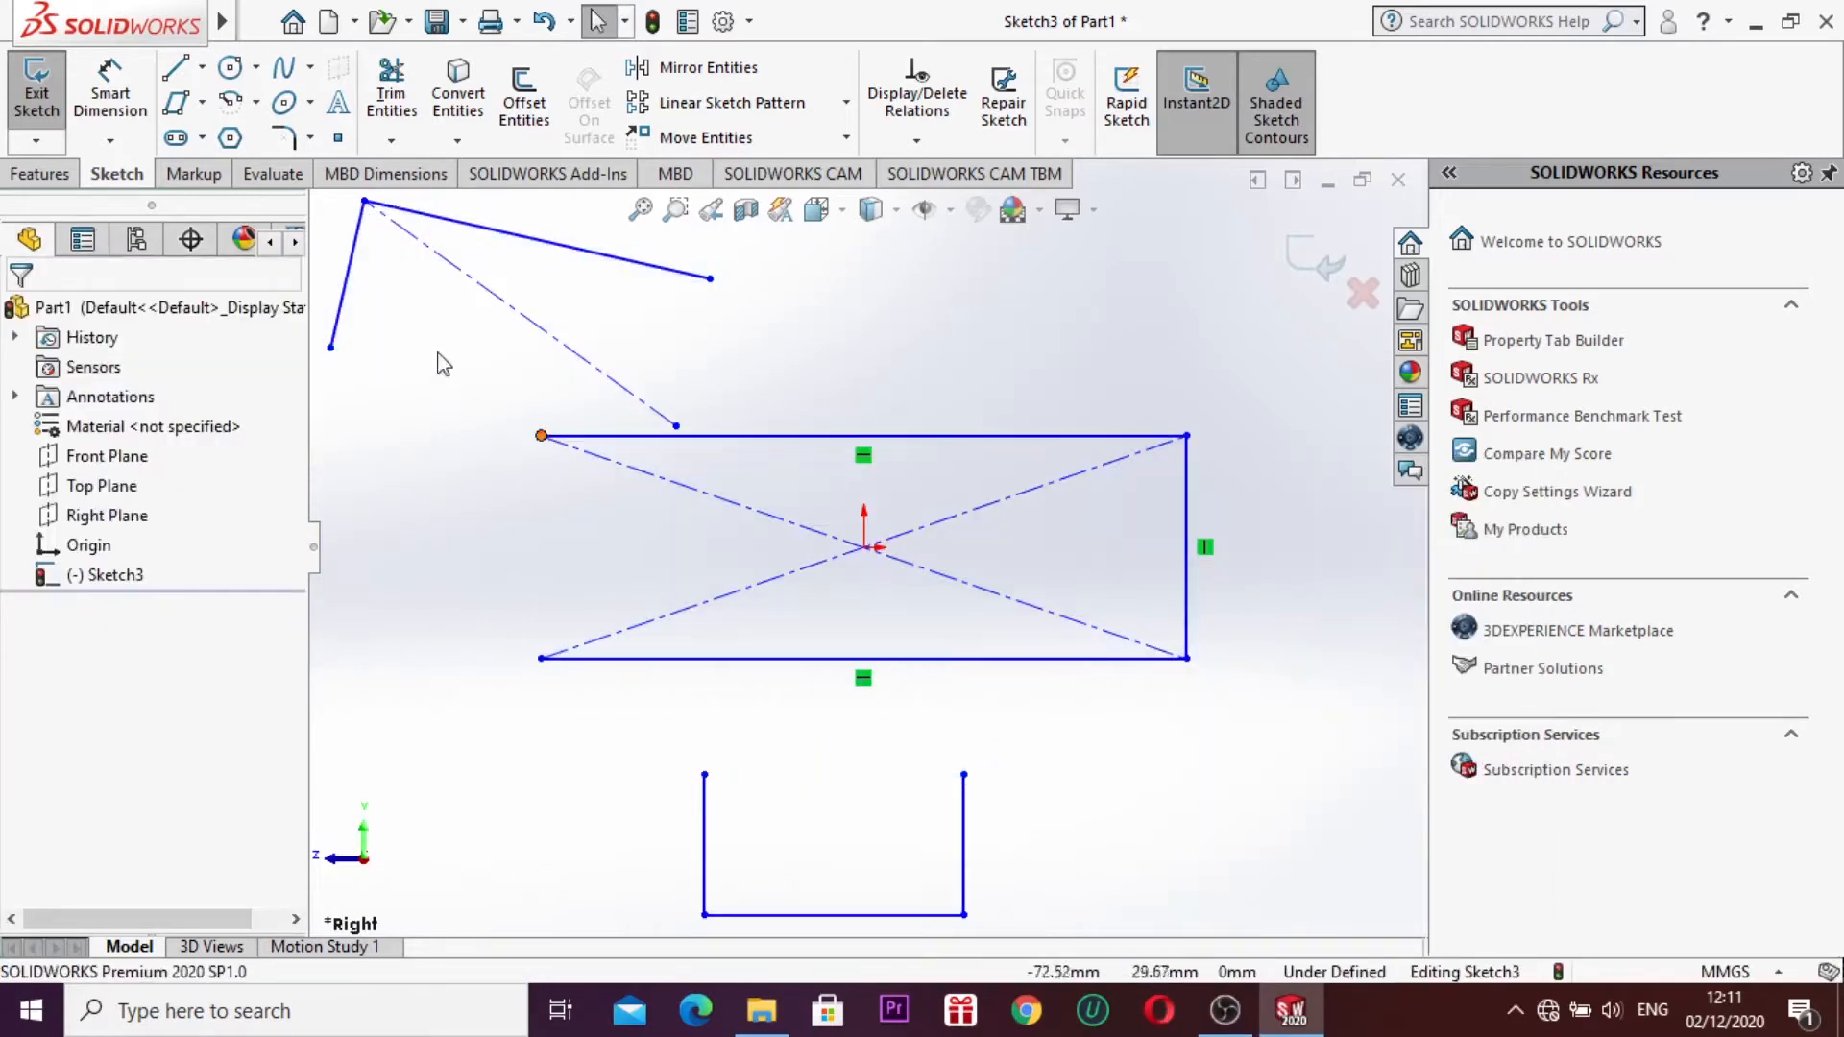
mouse_move(333, 241)
mouse_down()
mouse_move(490, 378)
mouse_move(865, 550)
mouse_move(1062, 844)
mouse_move(1158, 858)
mouse_up()
right_click(1134, 821)
click(1091, 778)
drag(1050, 890, 459, 276)
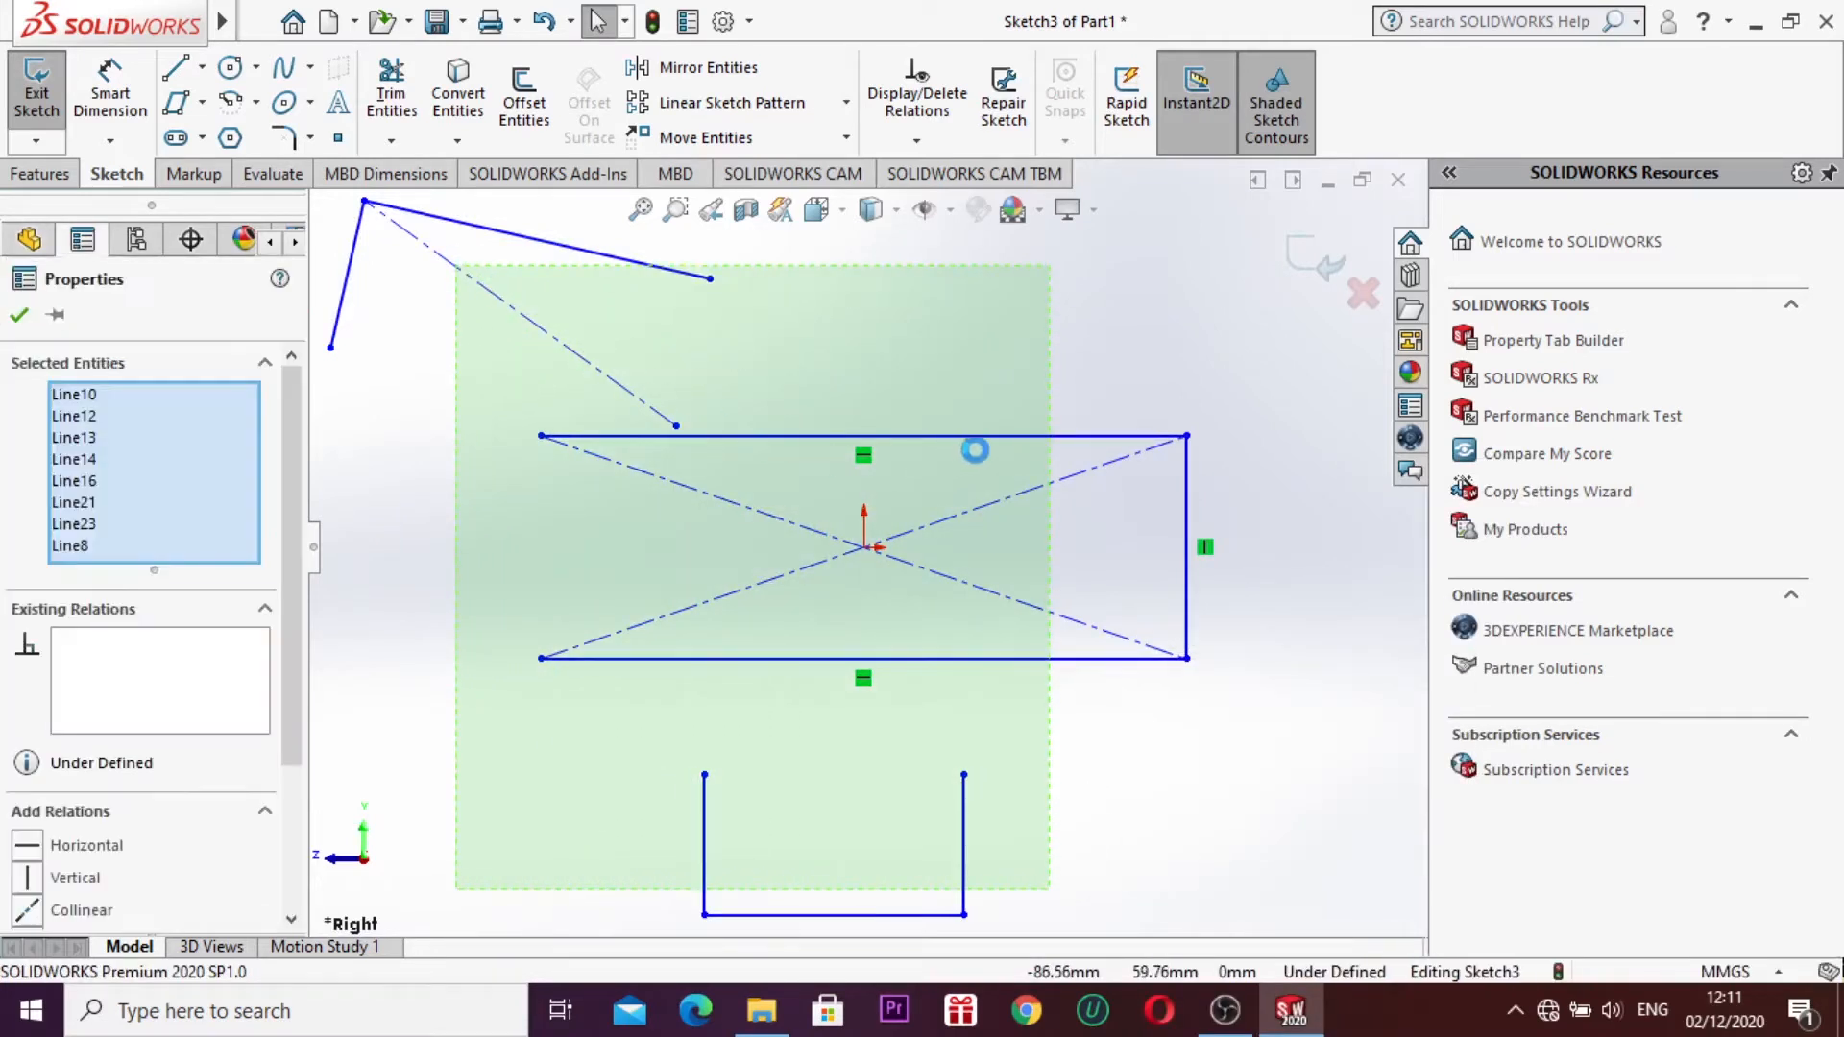
right_click(865, 322)
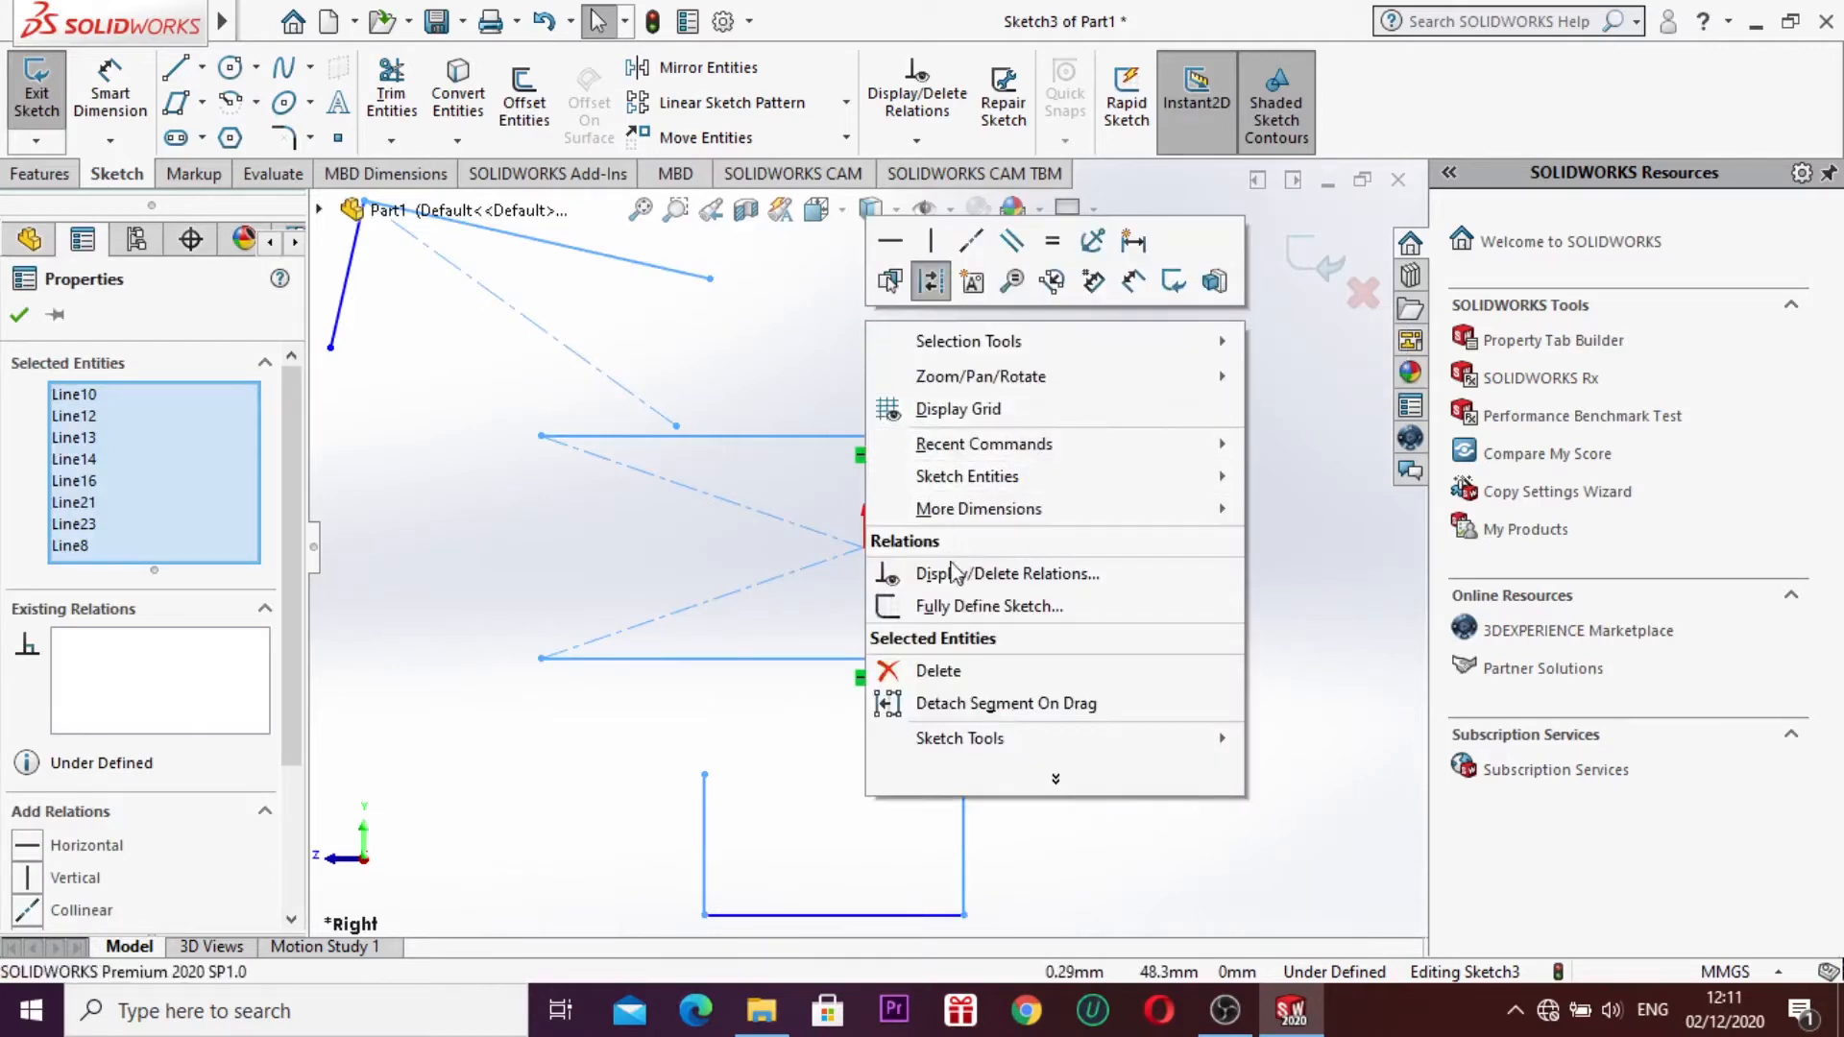
click(938, 671)
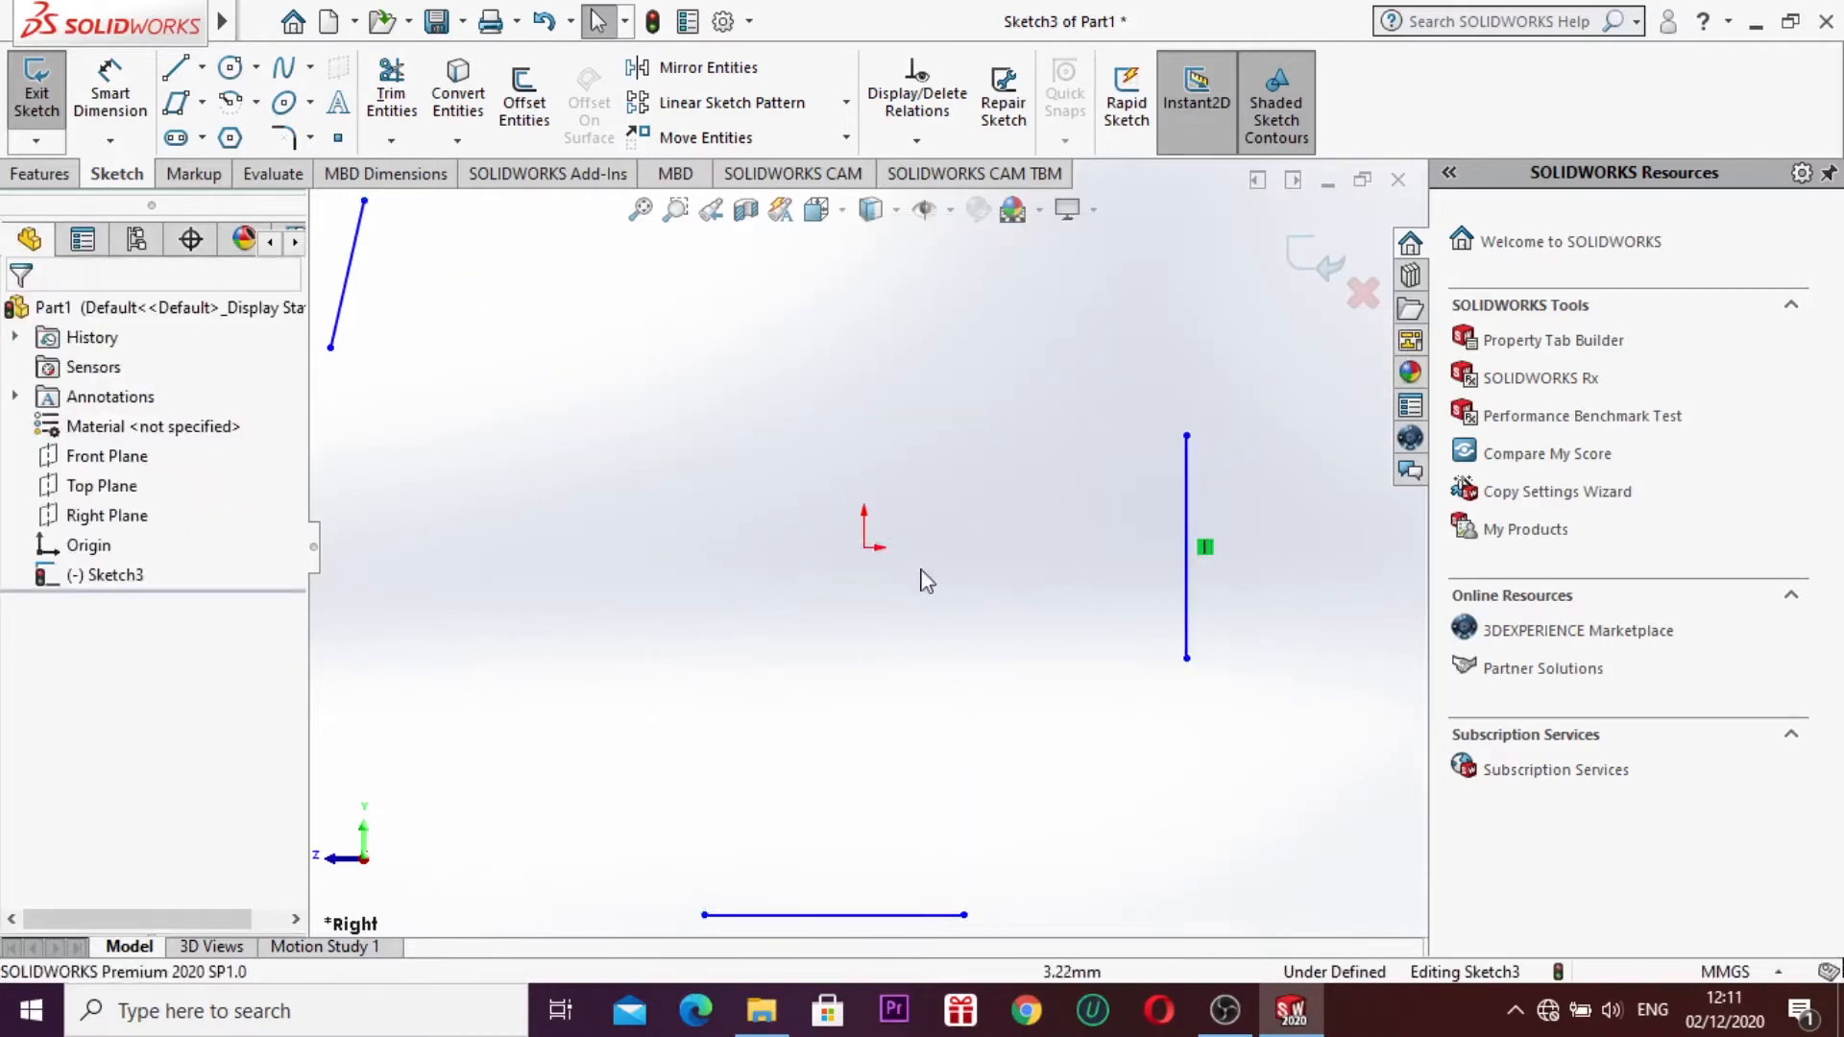
Step: Delete the three remaining lines one by one: the slanted upper one, the vertical one and the lower horizontal one
right_click(352, 284)
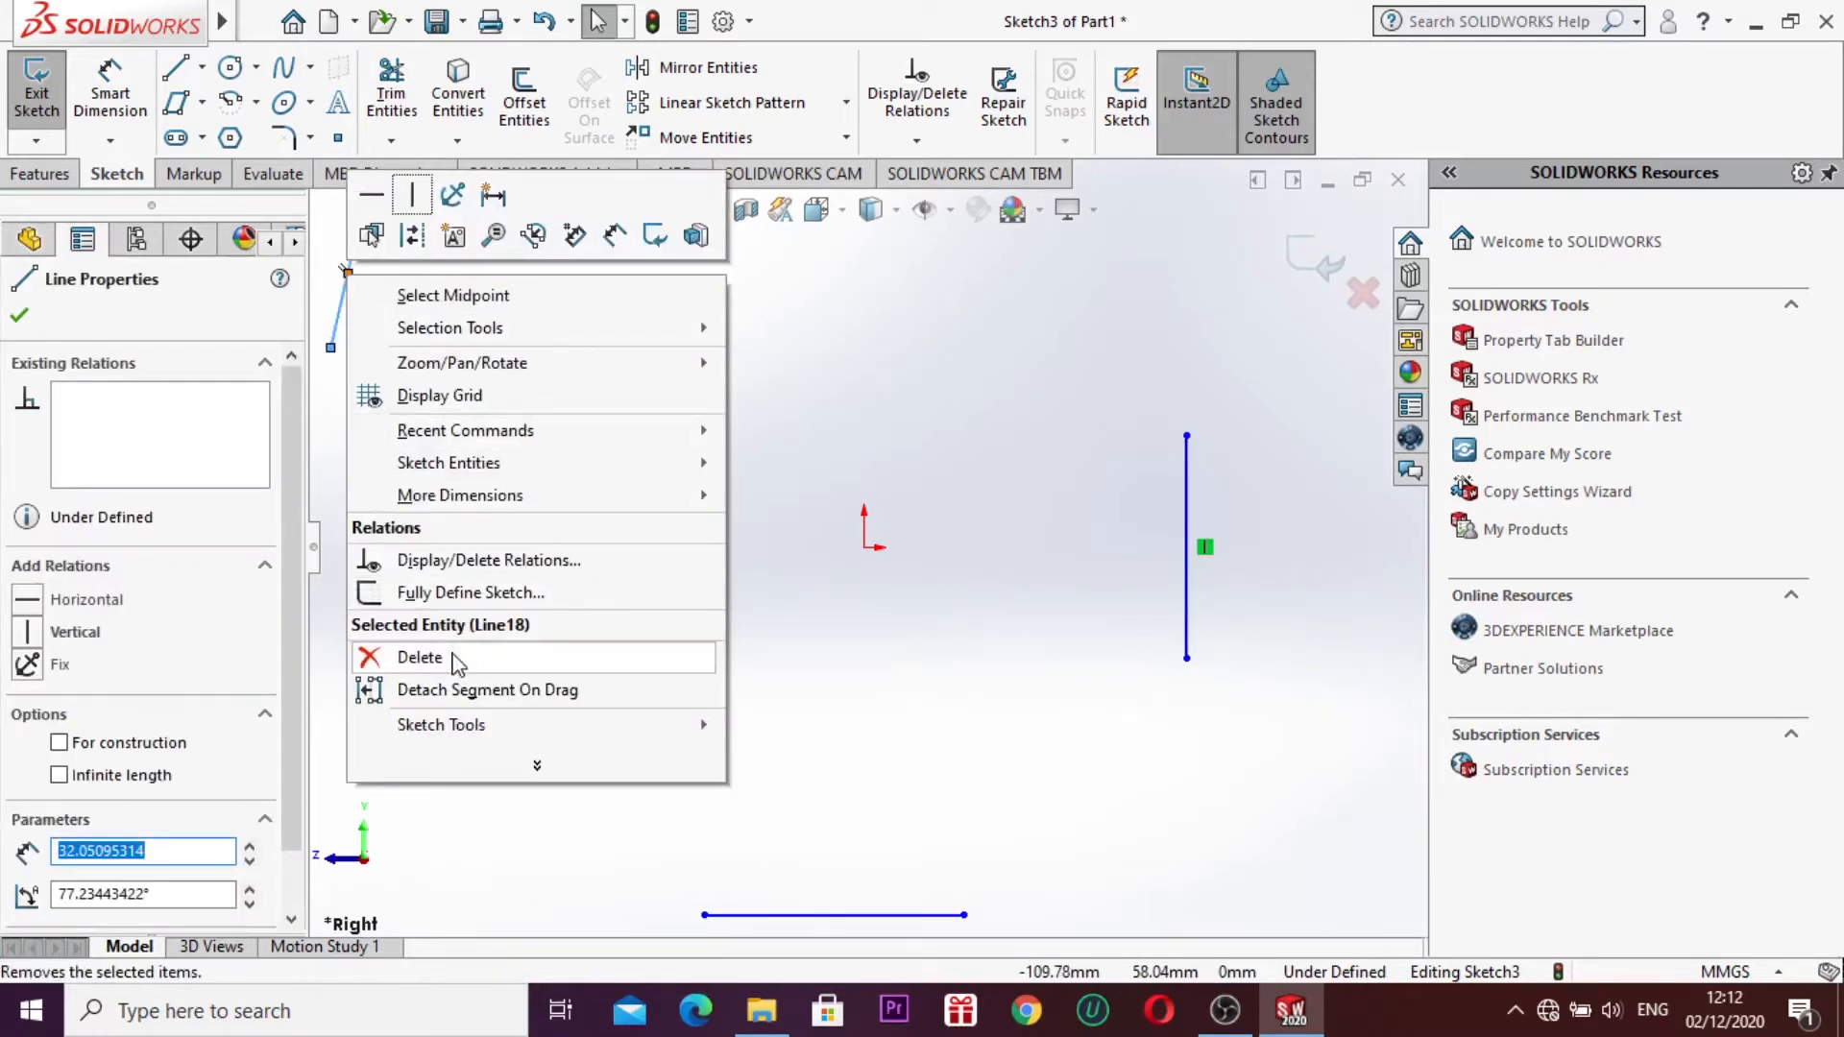
click(404, 655)
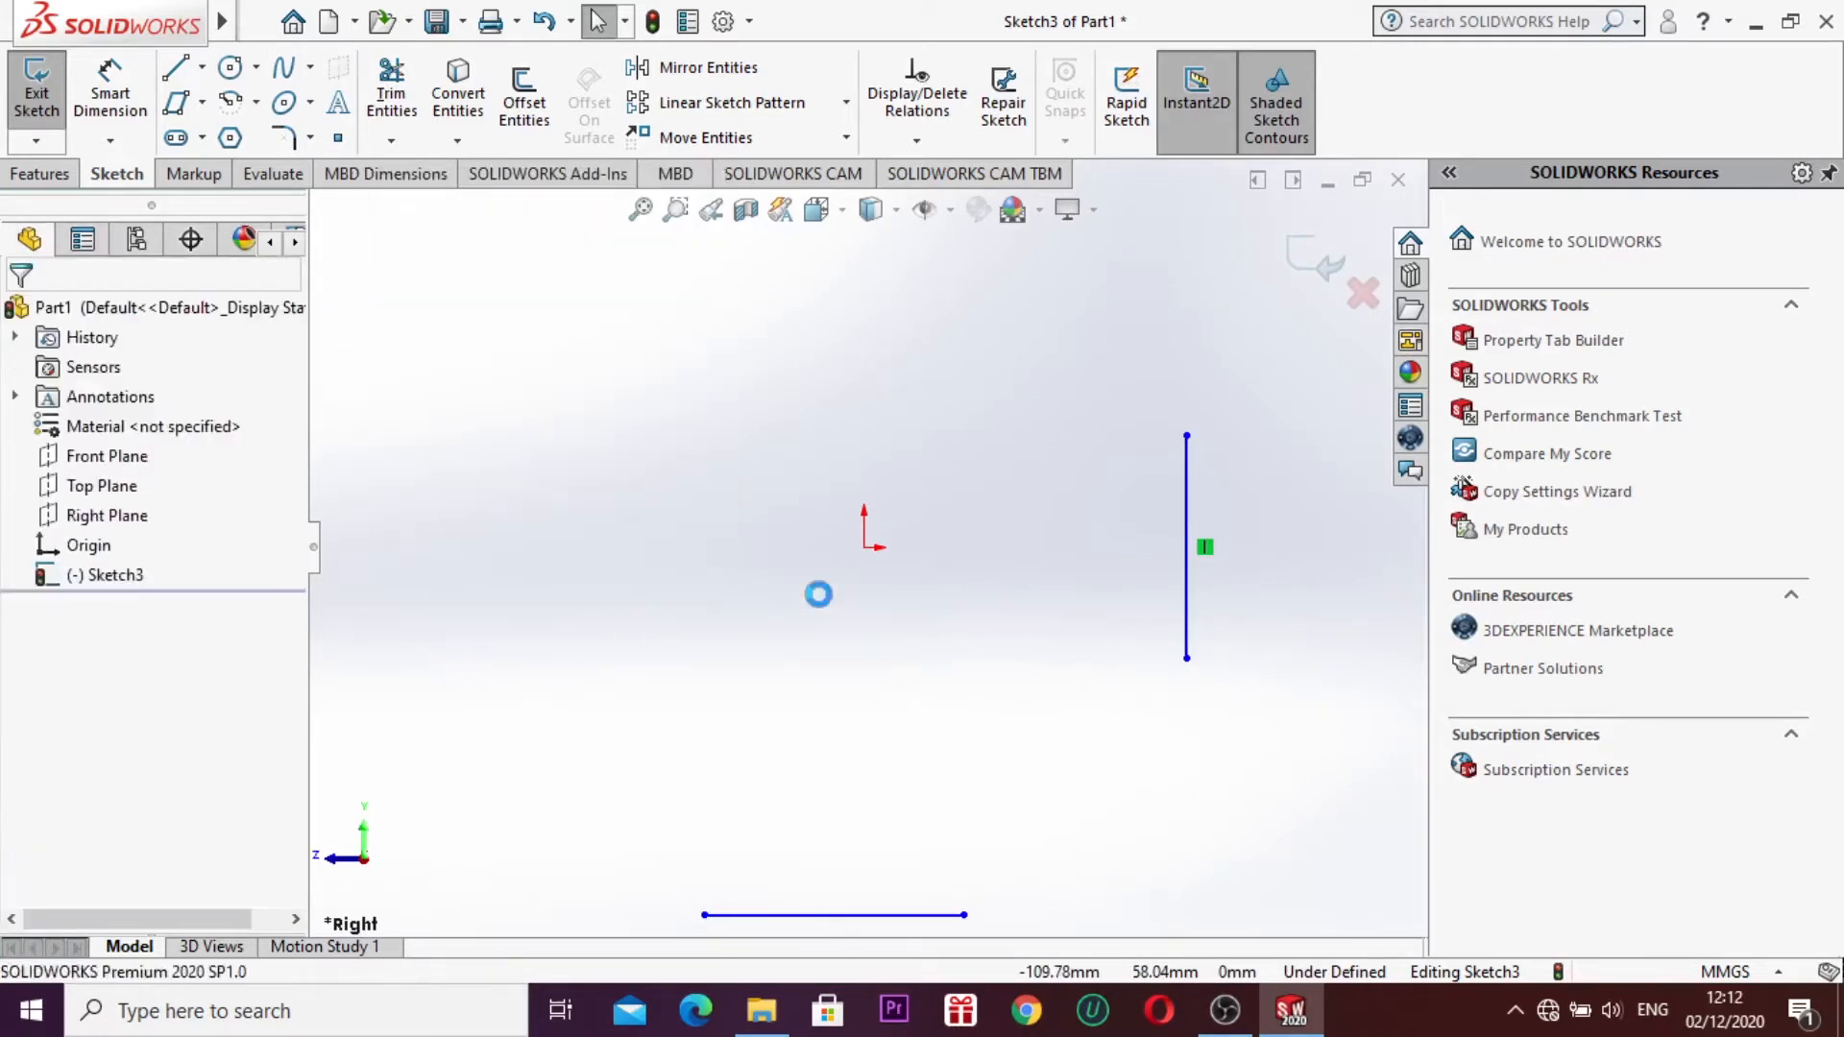
right_click(1189, 579)
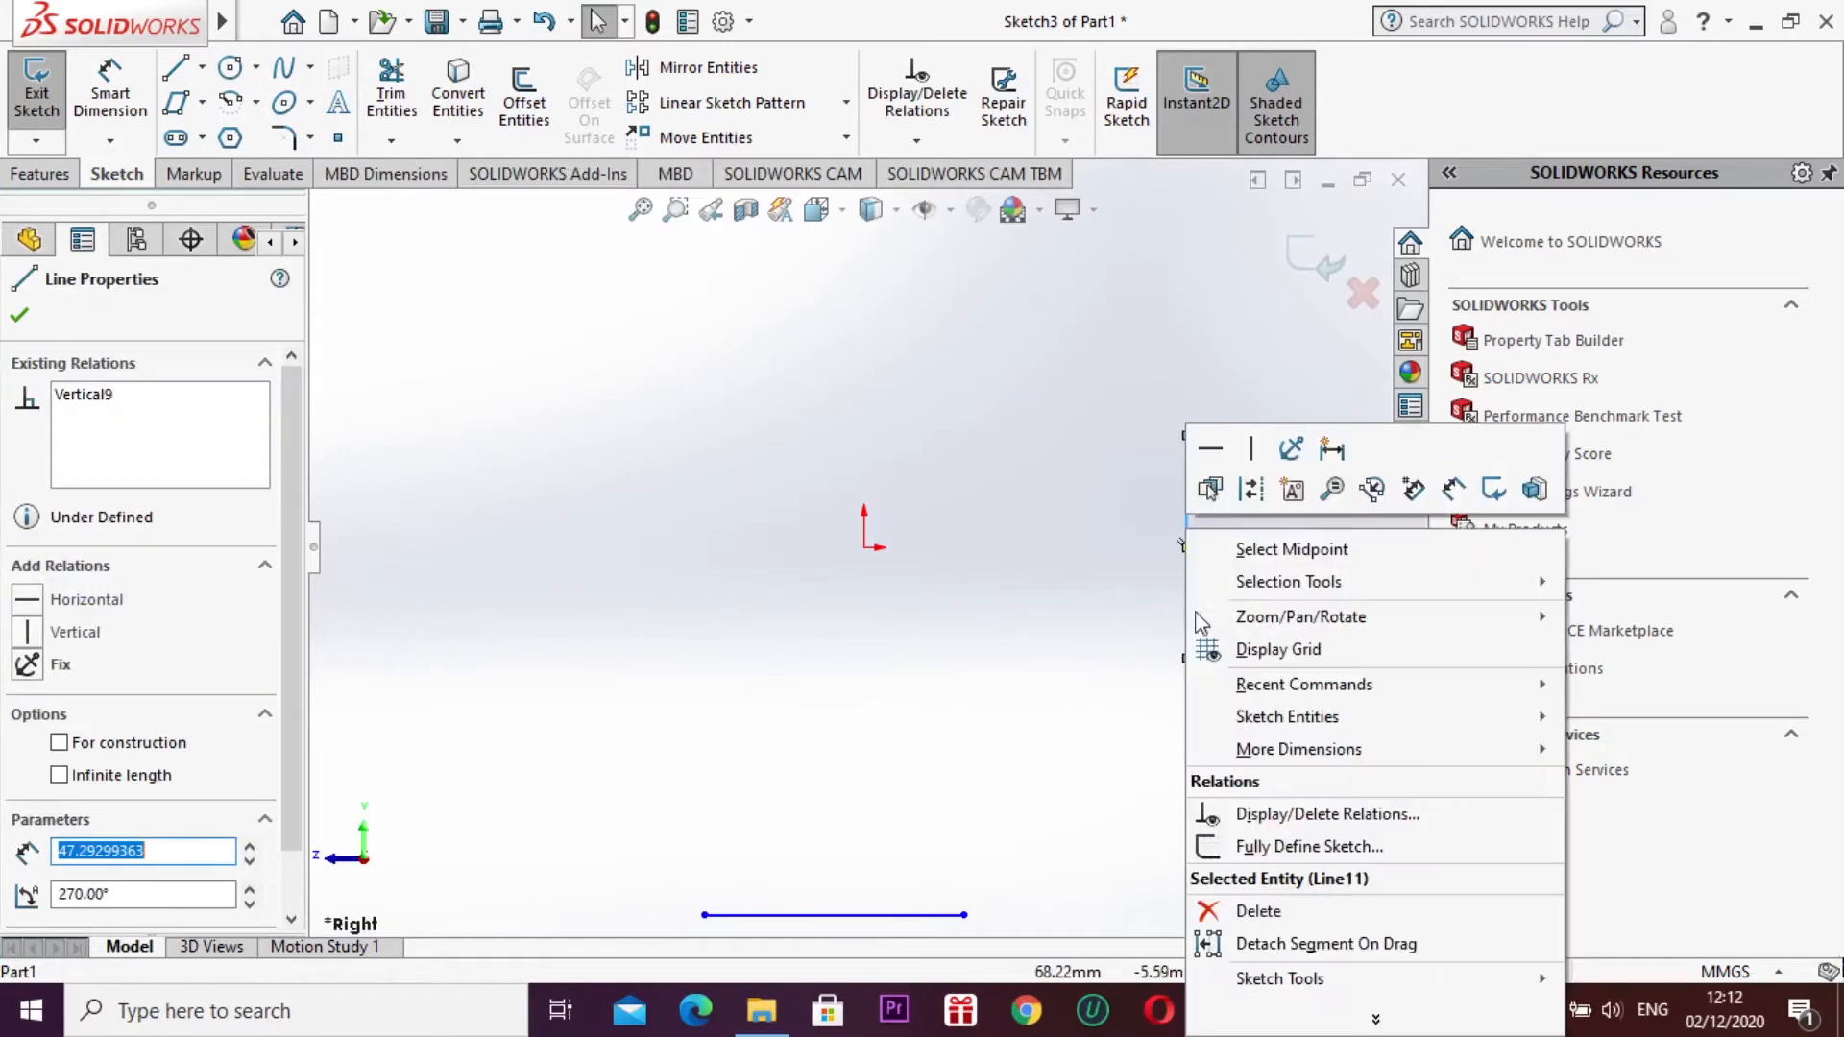
click(1306, 912)
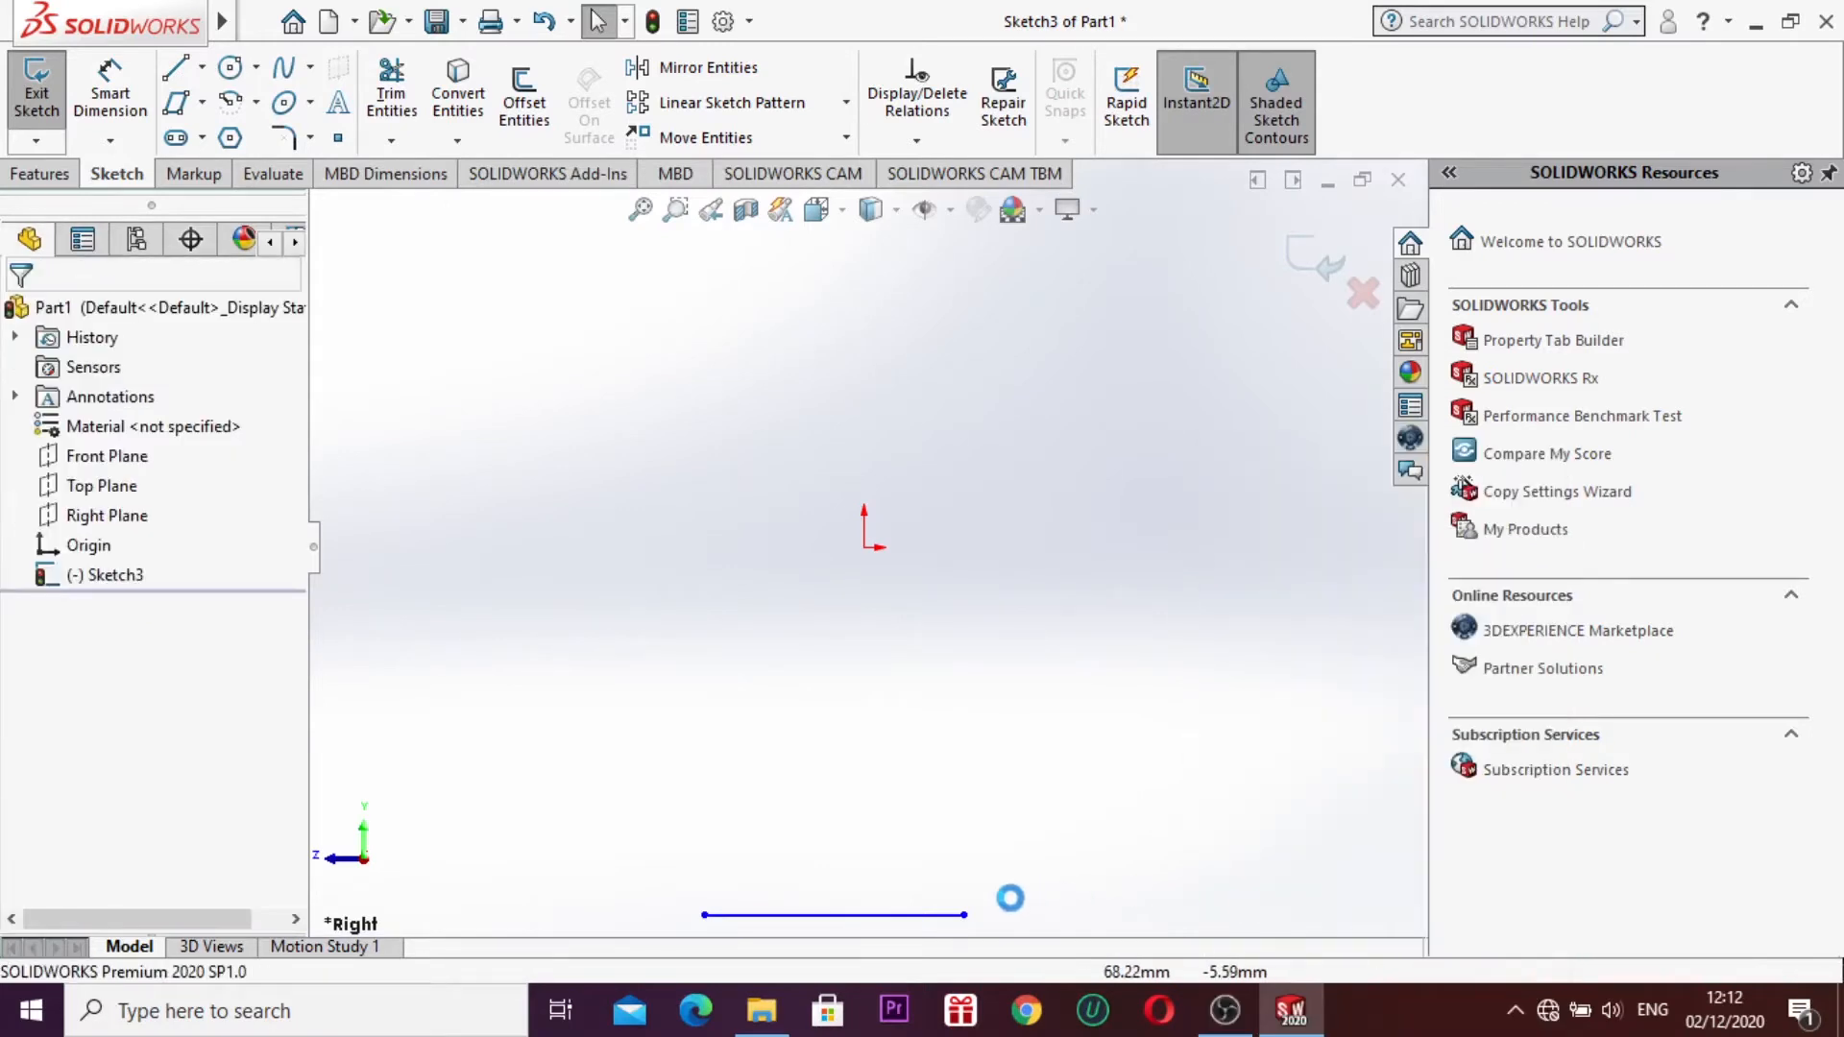
right_click(920, 917)
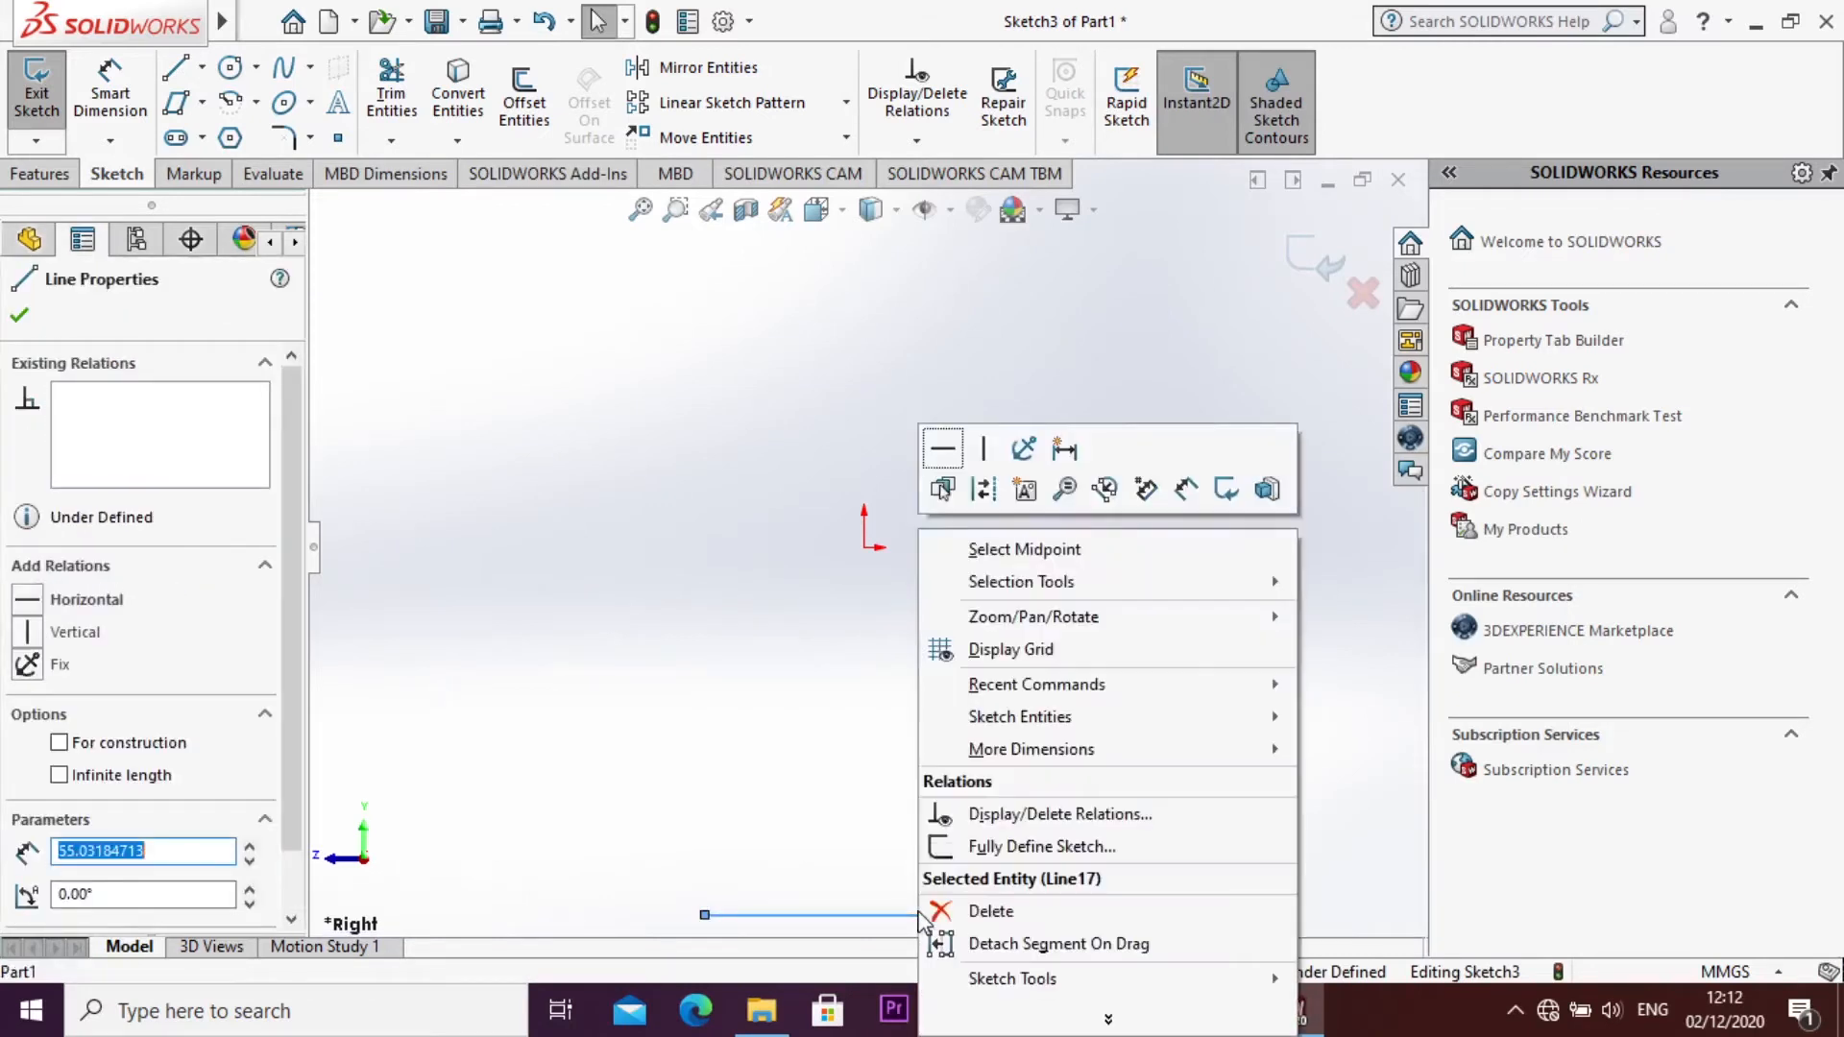
click(972, 904)
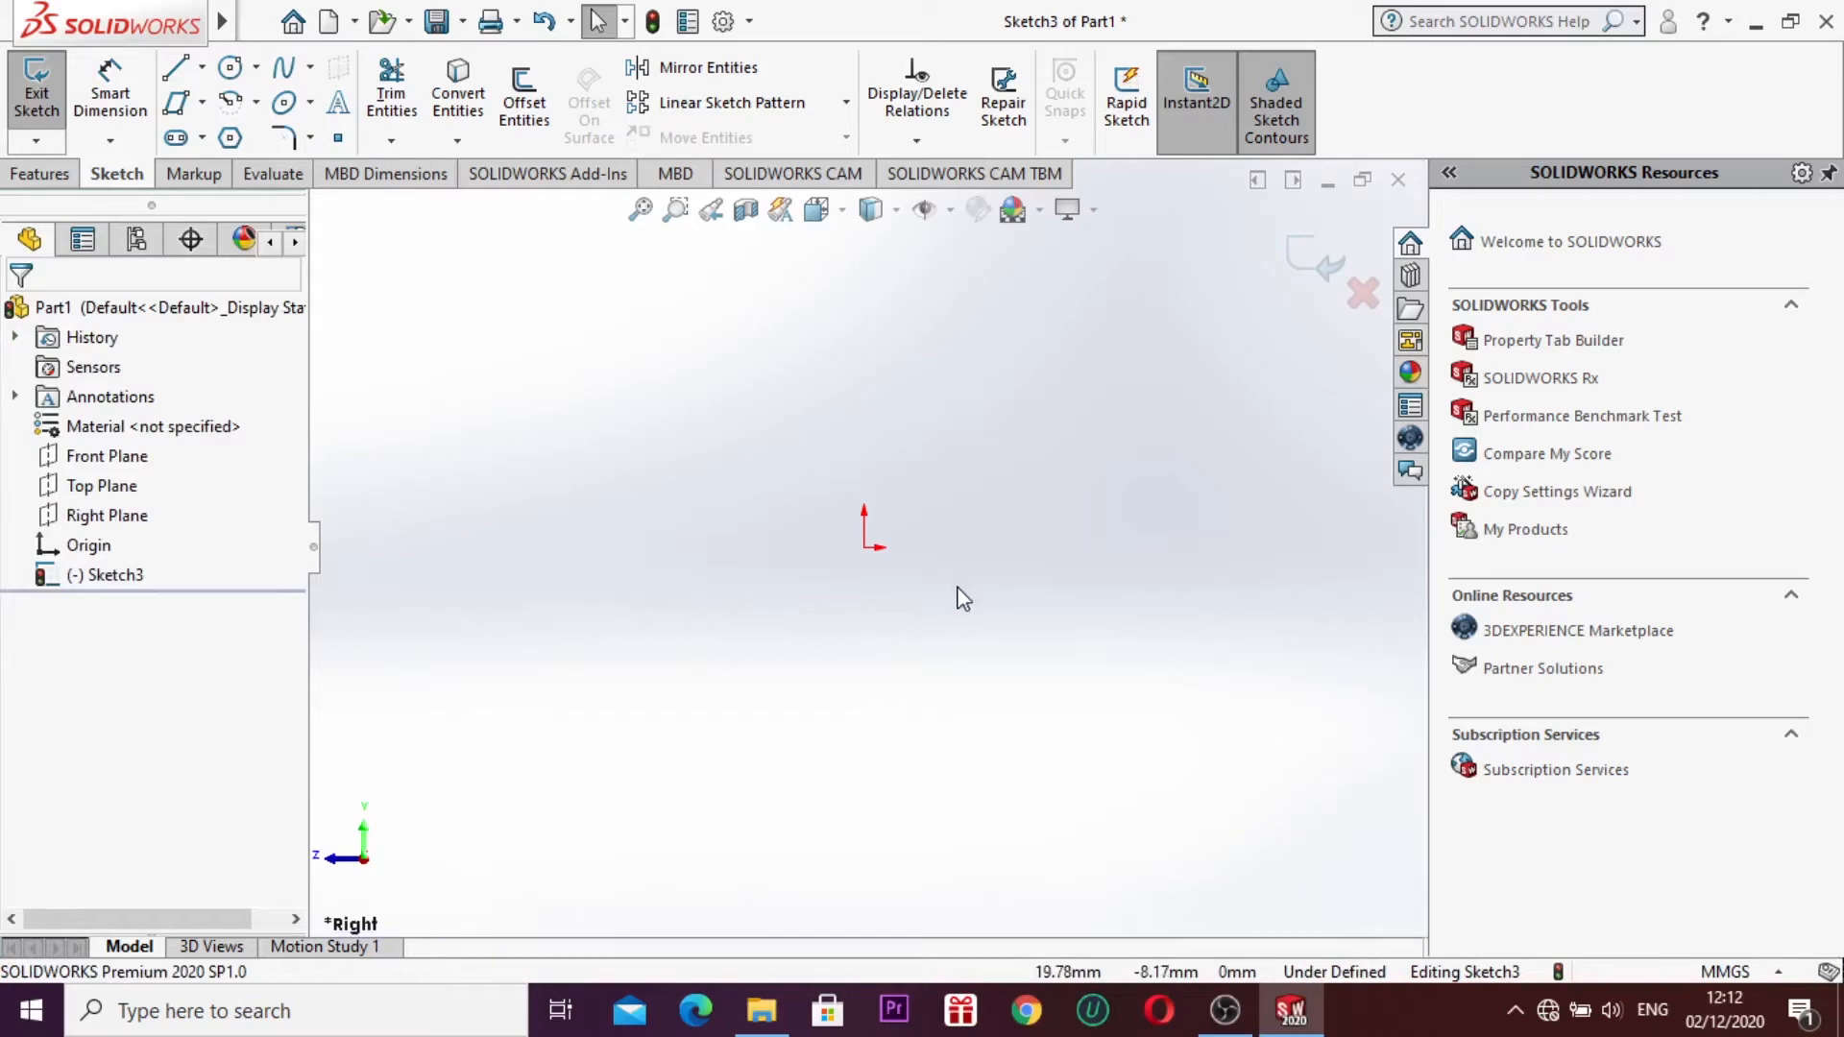
Step: Sketch a horizontal Straight Slot from the origin to the right, about 22 mm between arc centers and 17 mm wide
click(201, 142)
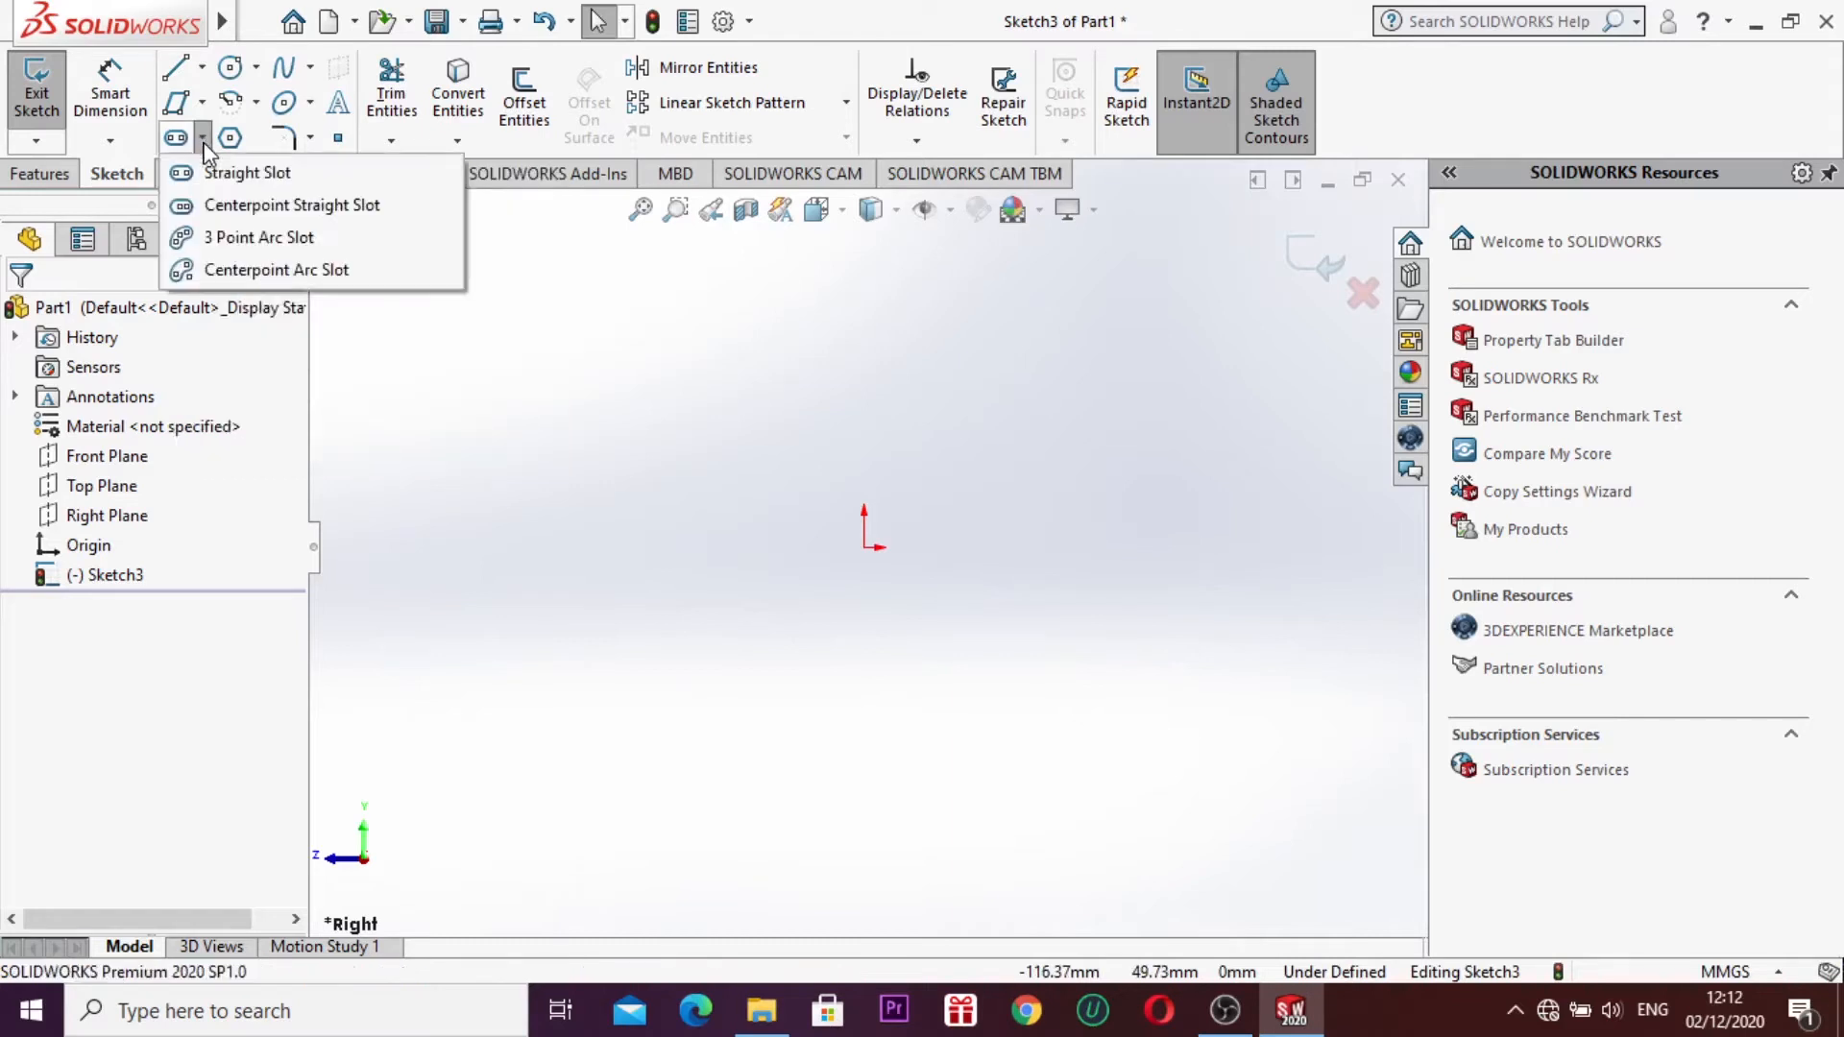
click(240, 173)
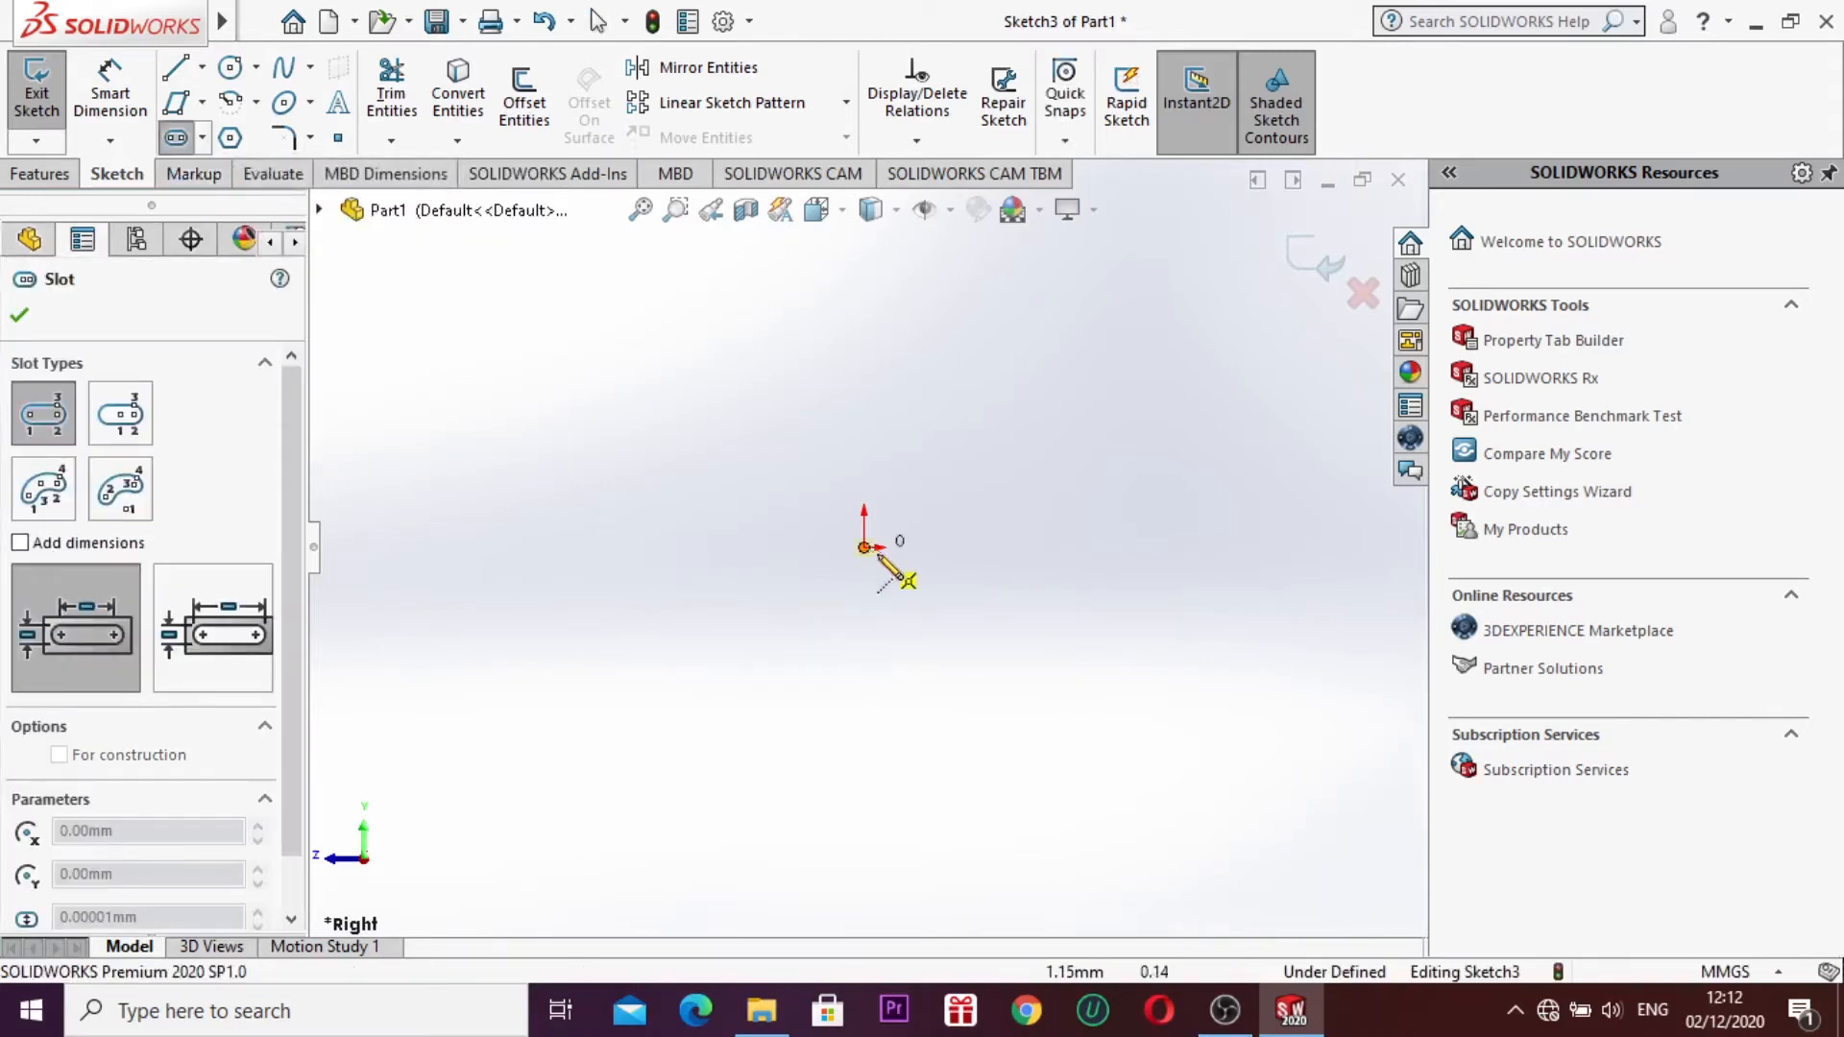
click(971, 547)
click(999, 602)
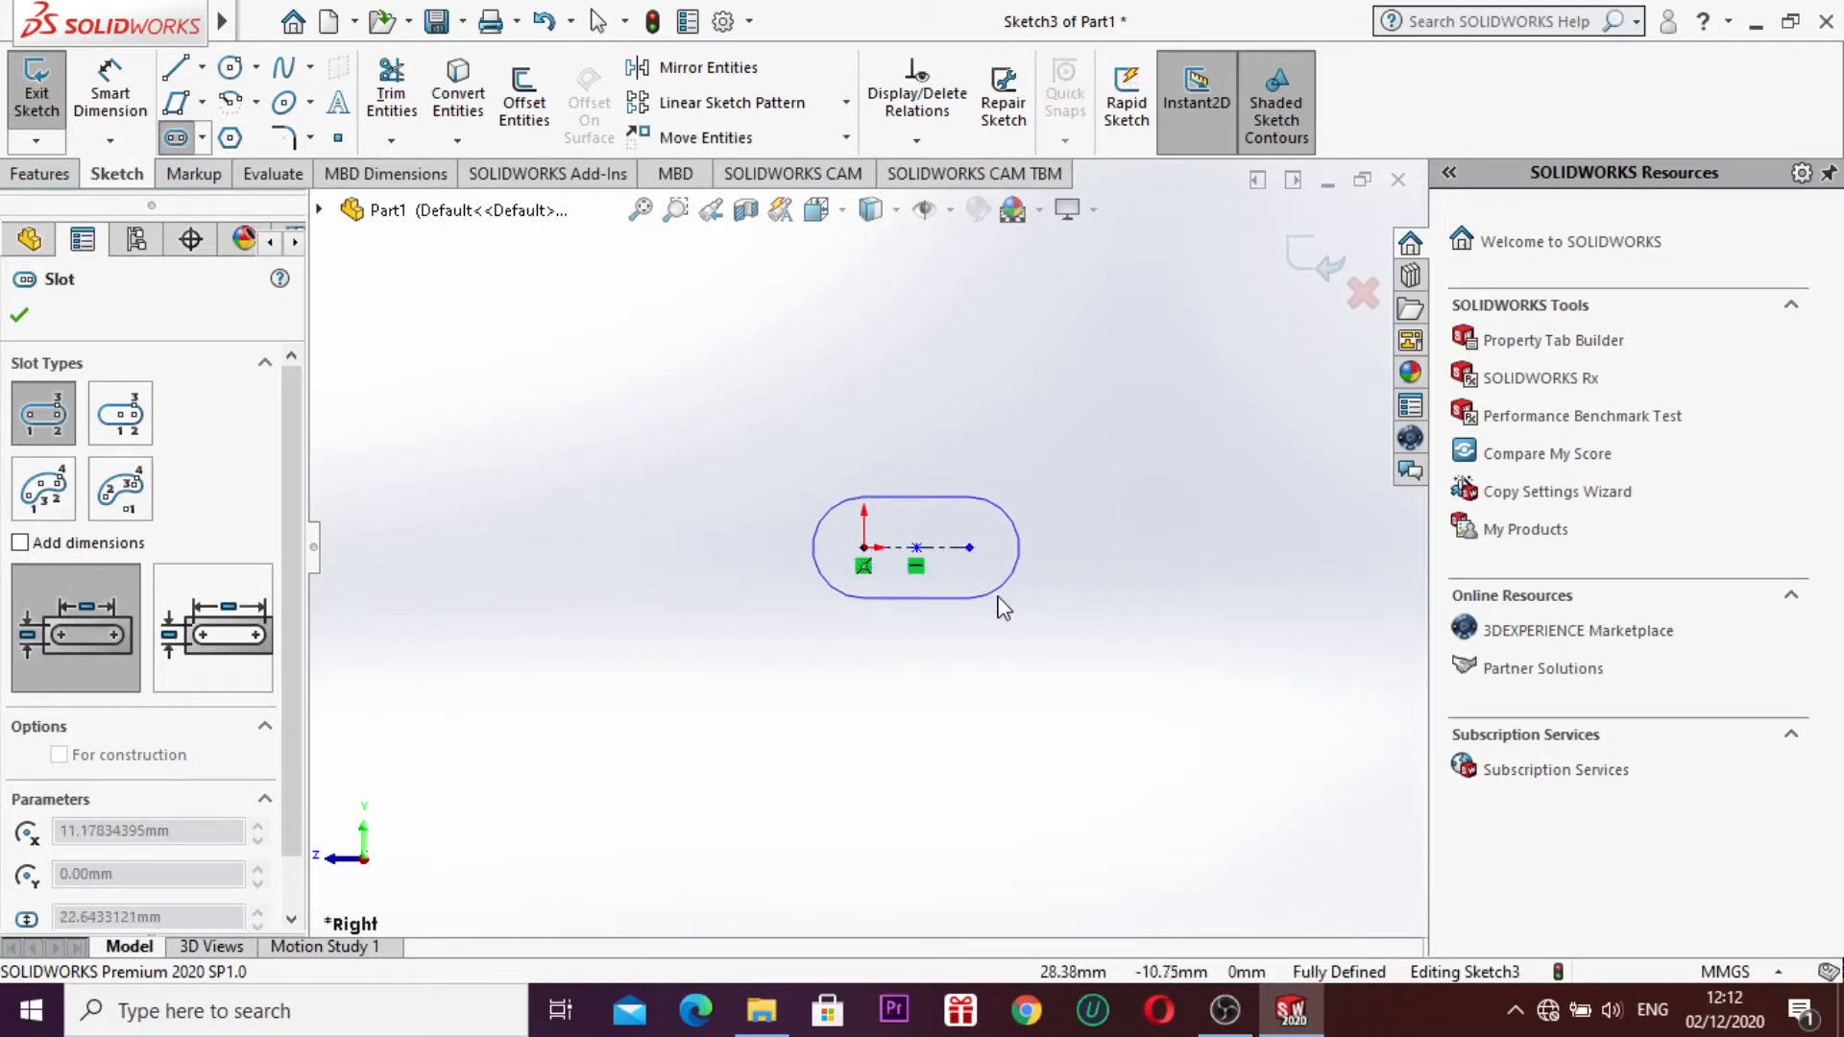
click(1000, 590)
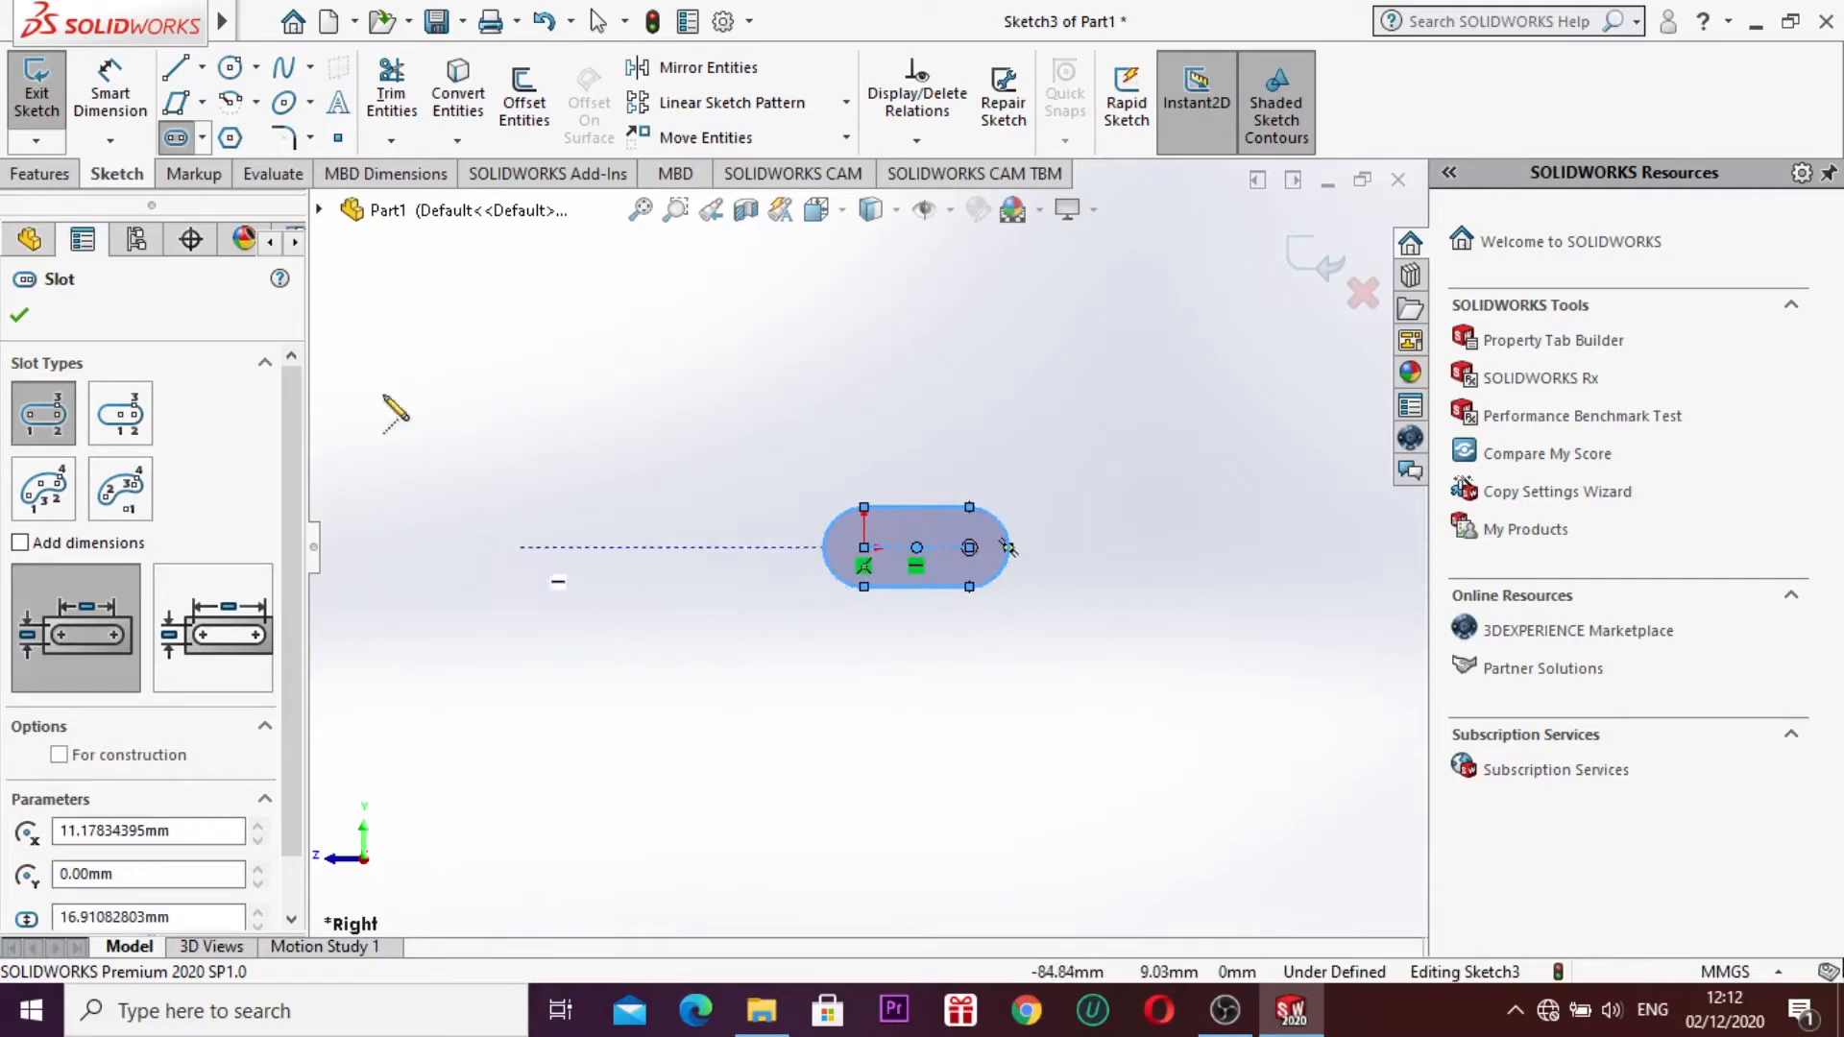
Step: Sketch a horizontal Centerpoint Straight Slot about 19 mm wide, centred about 21 mm directly below the origin
click(202, 137)
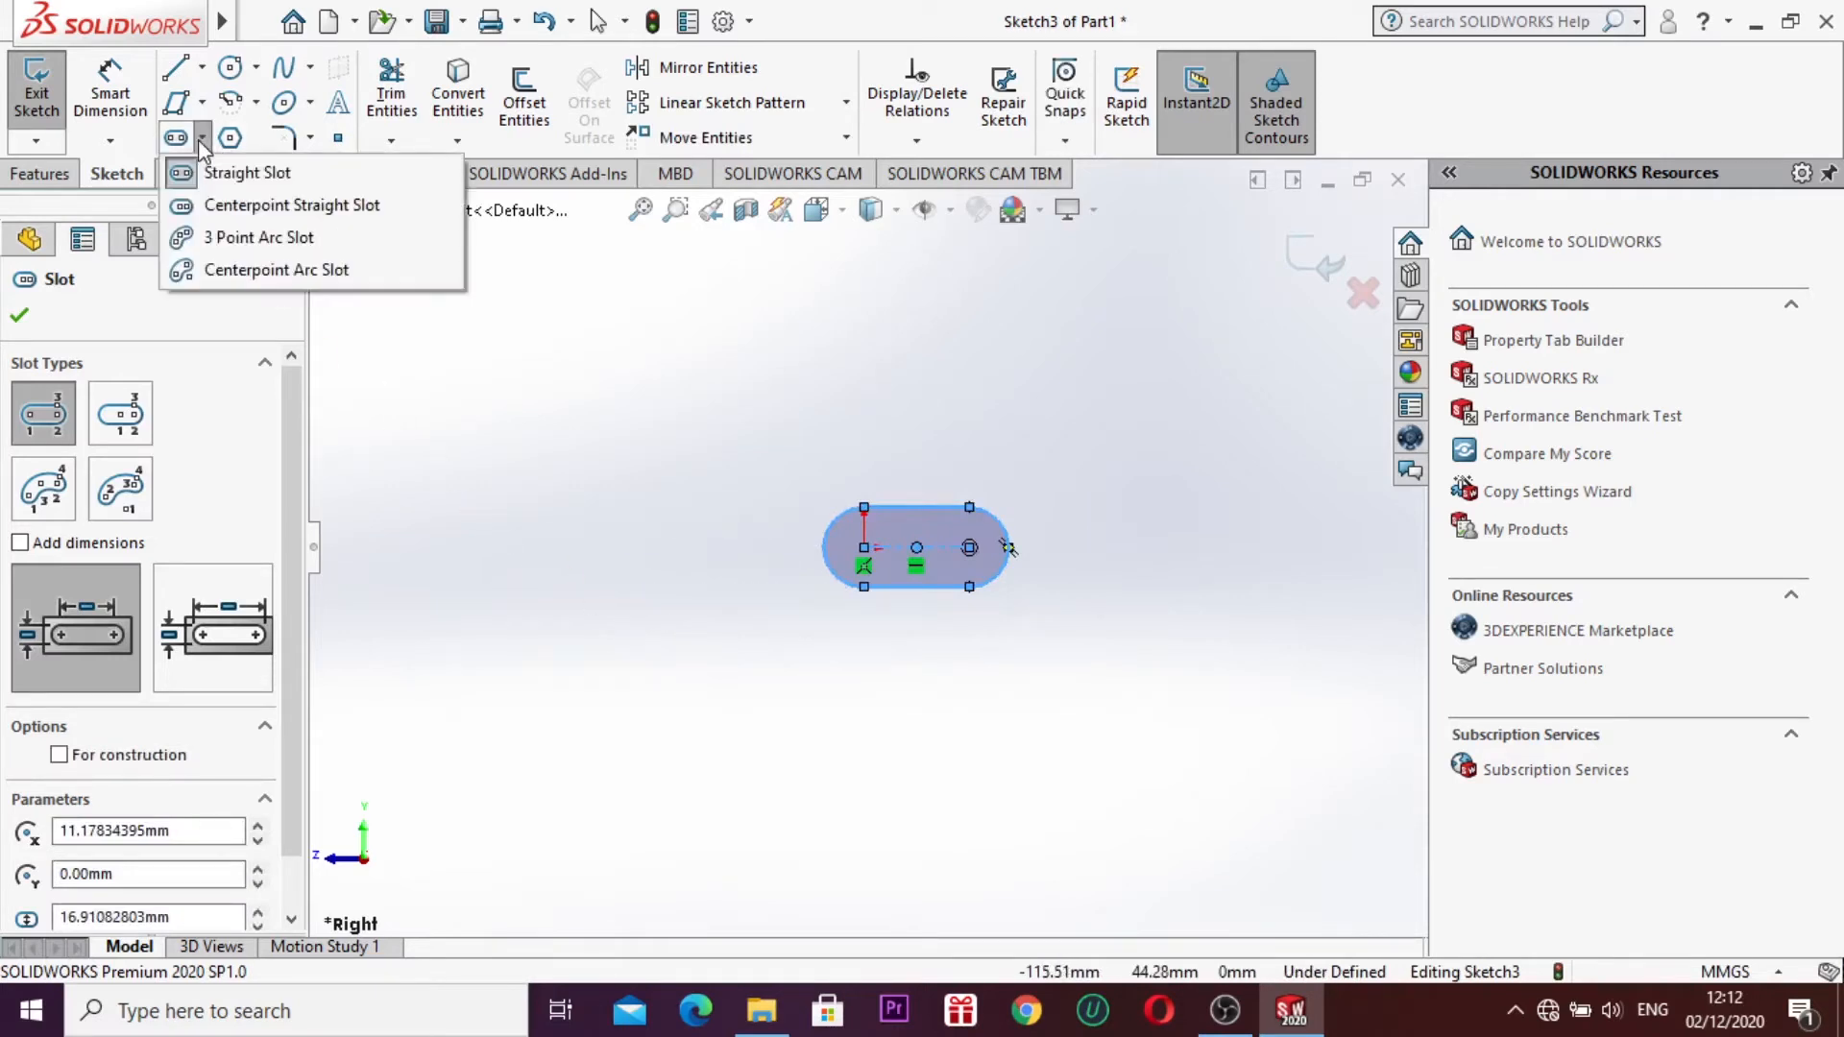
click(234, 207)
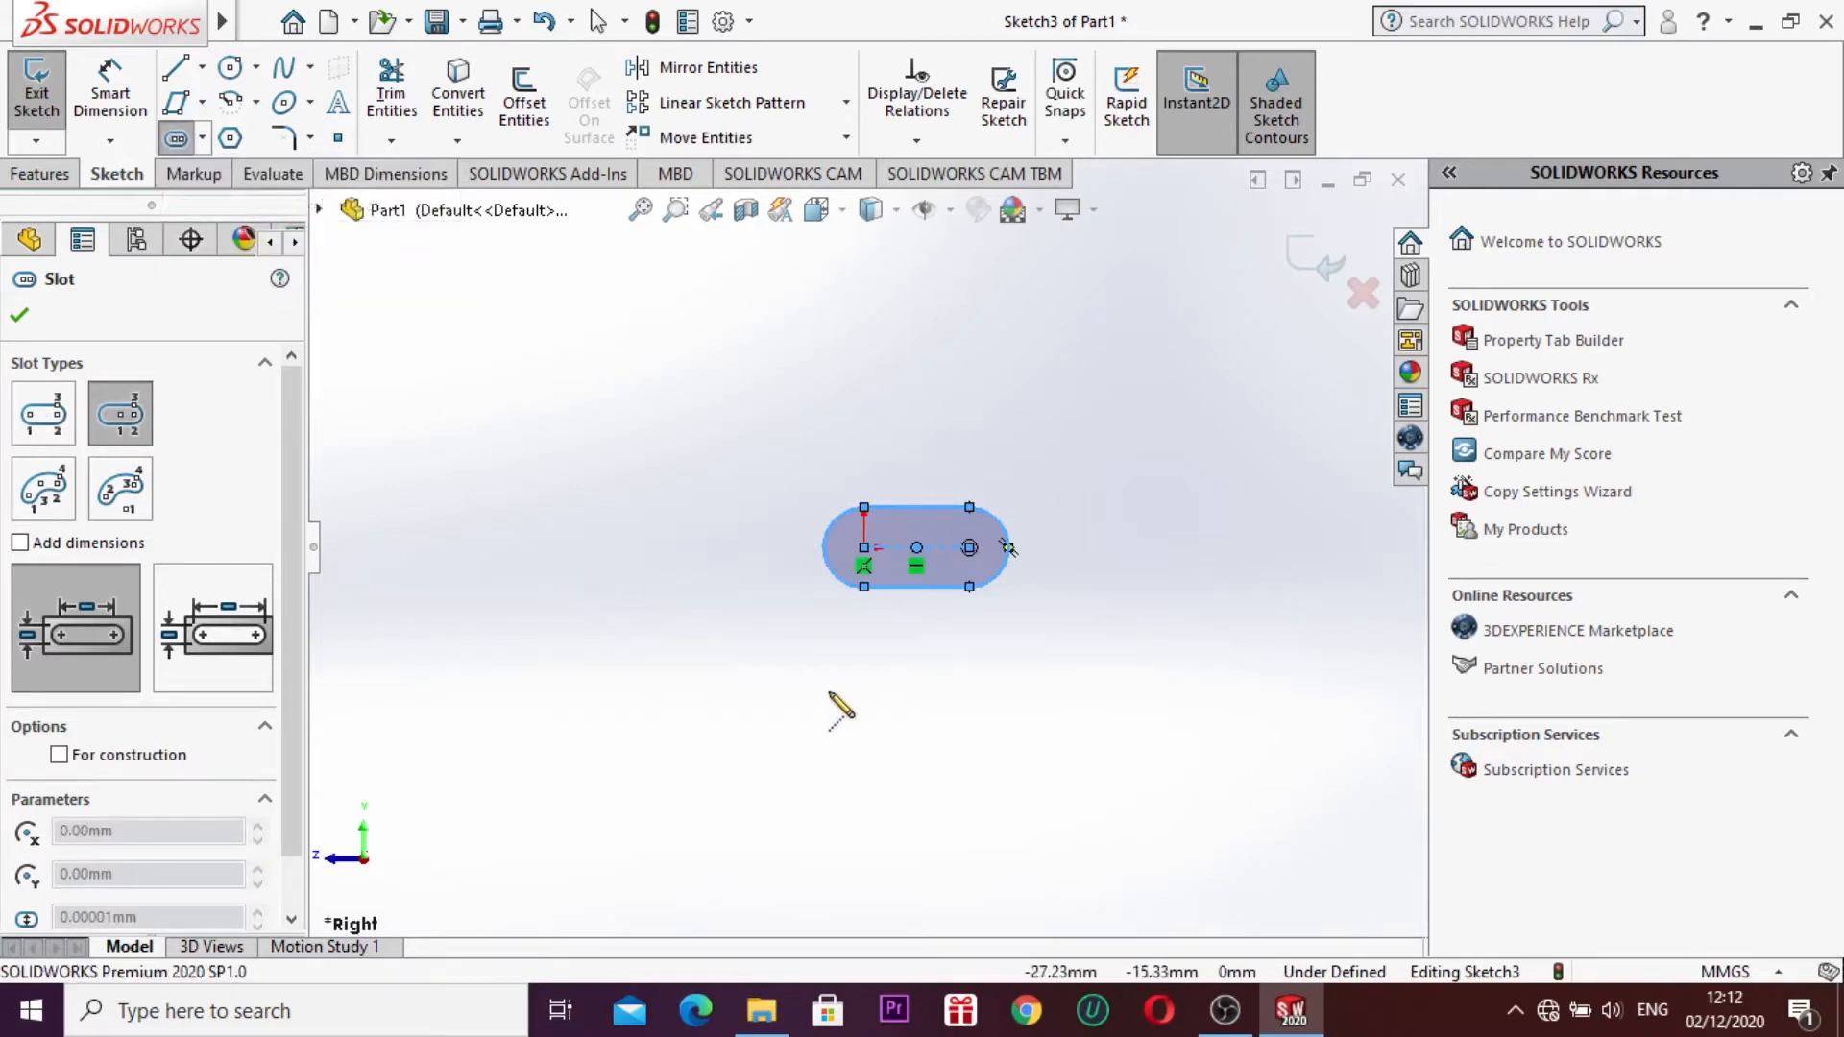
click(864, 642)
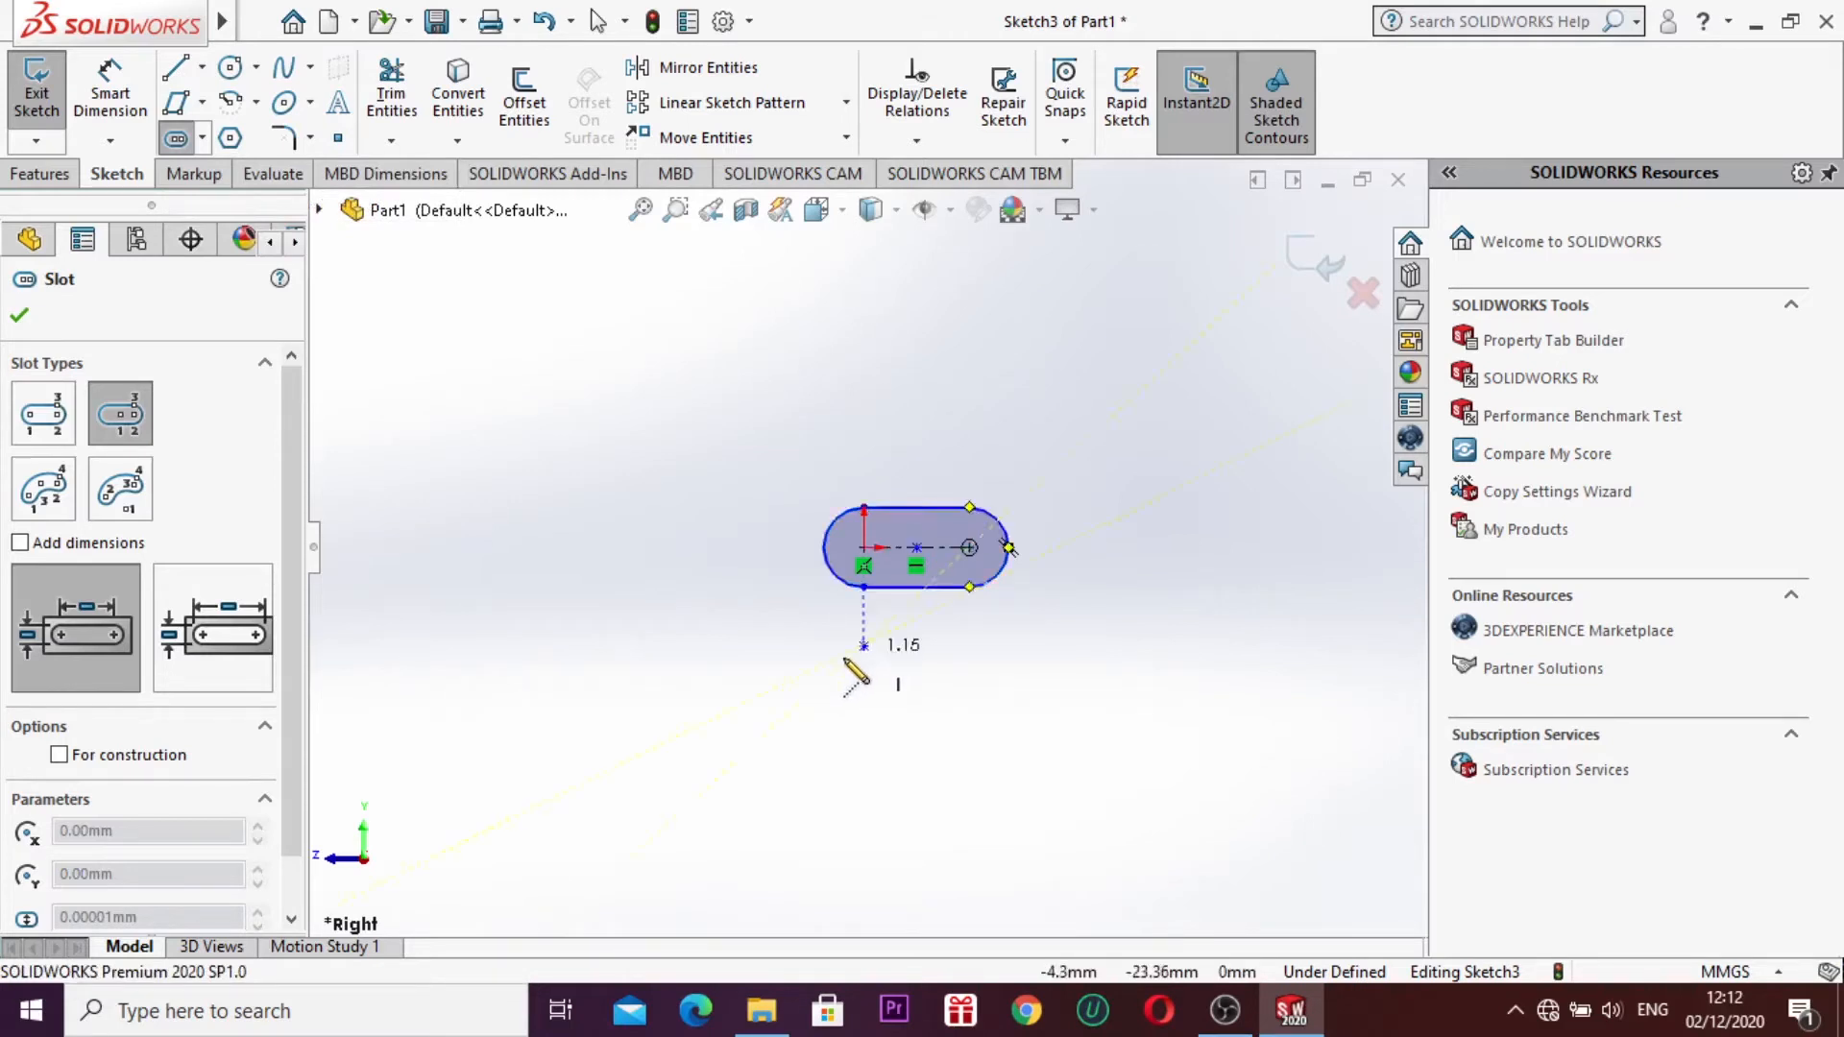
click(749, 664)
click(758, 700)
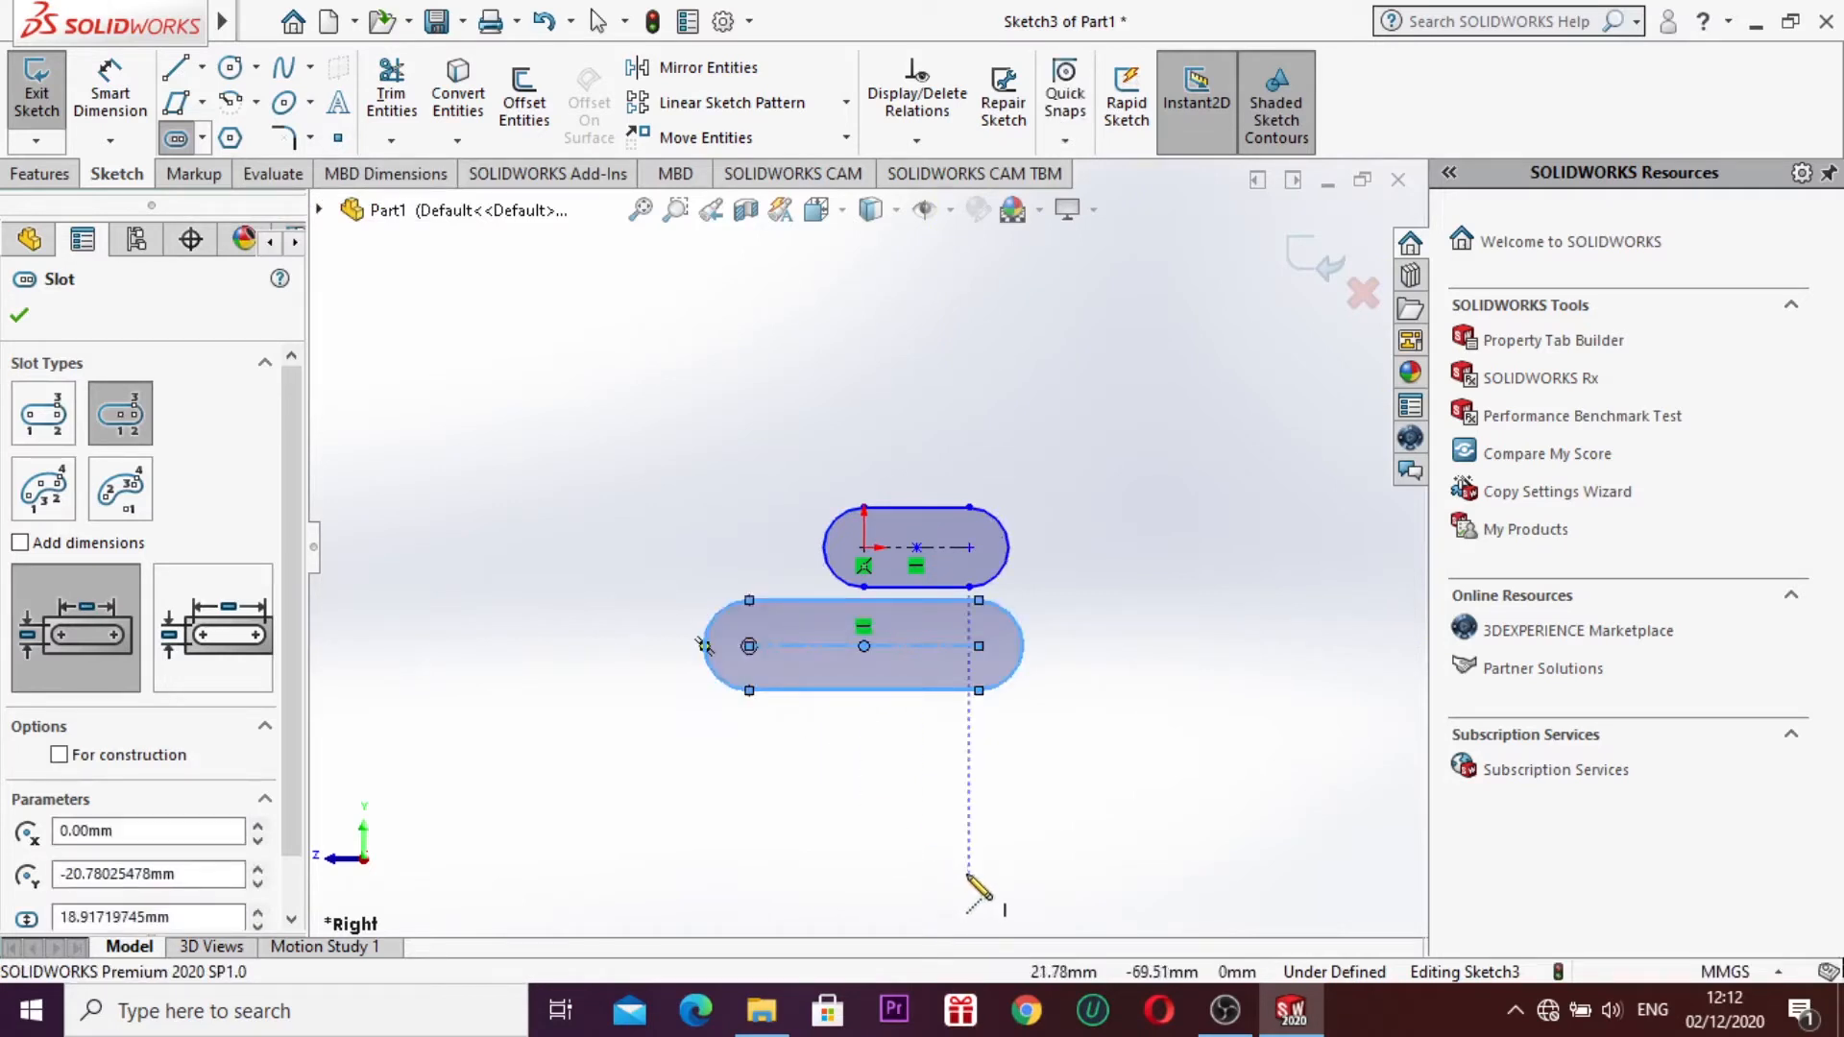
Step: Sketch an upward-bulging 3 Point Arc Slot above the straight slots, about 37 mm in radius, spanning 90 degrees and 27 mm wide
click(202, 140)
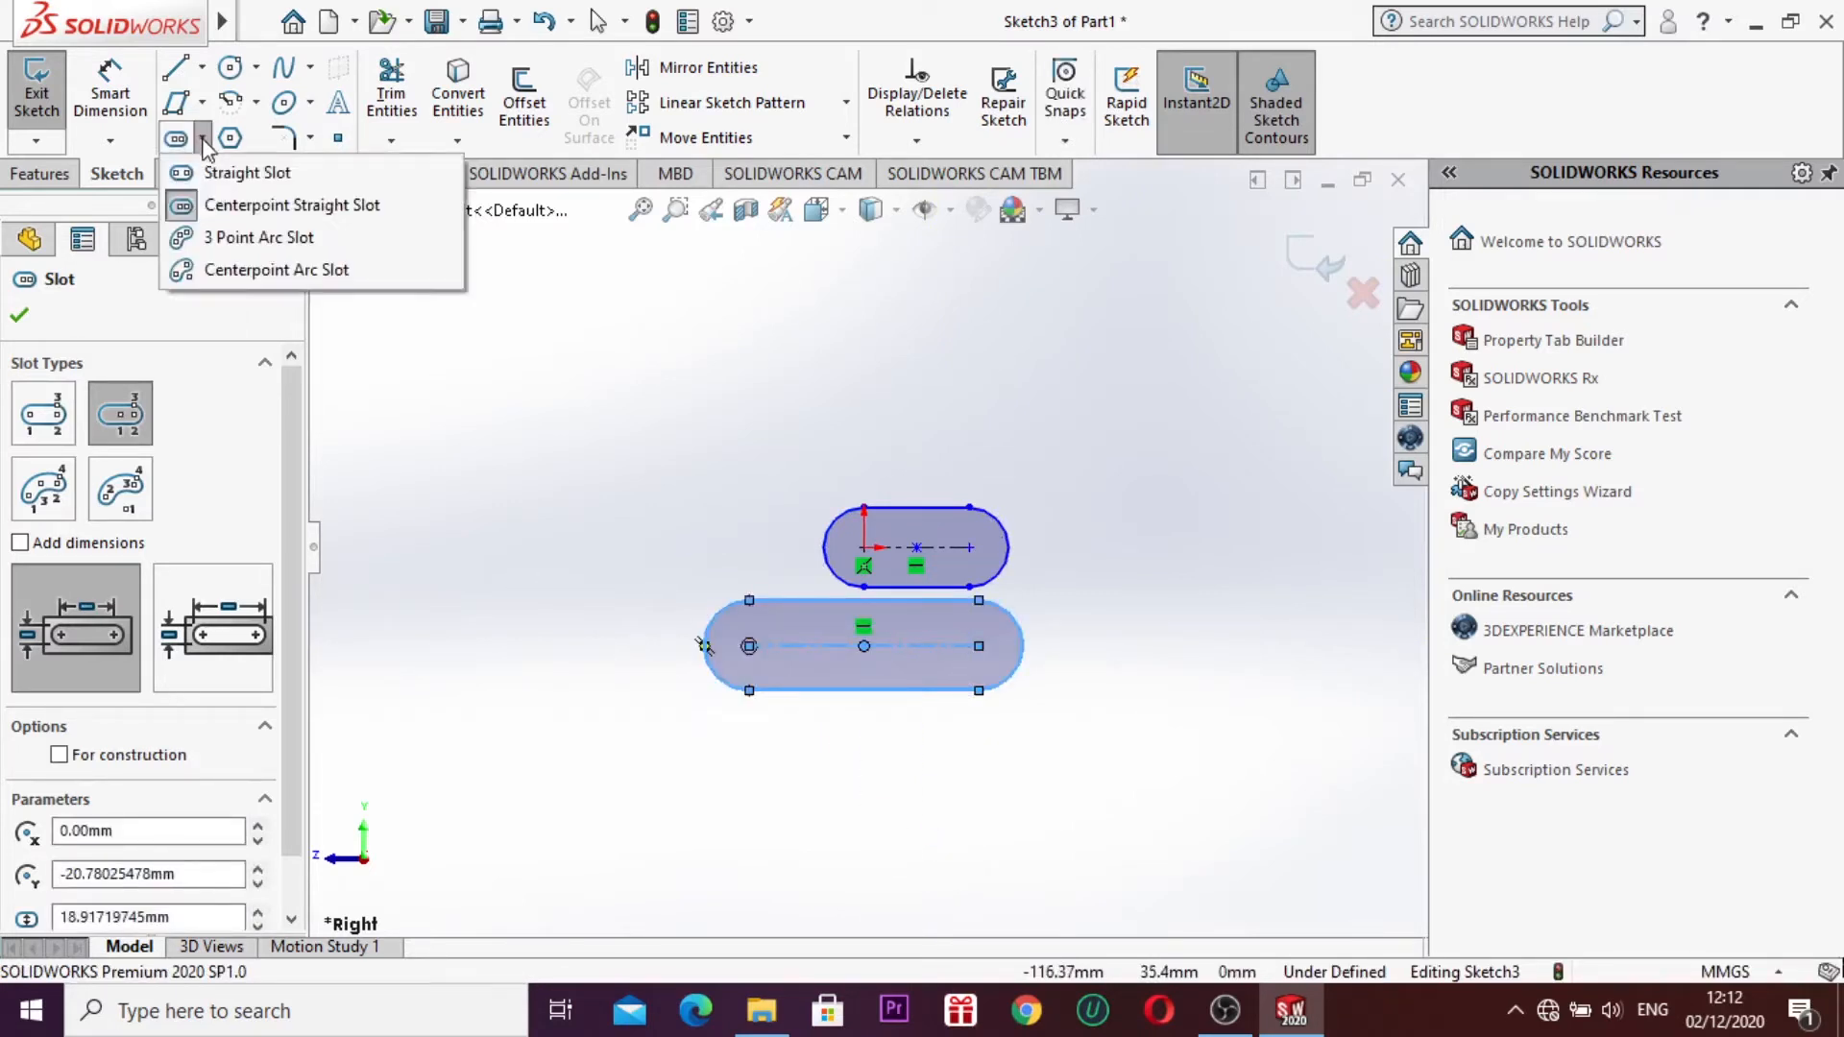
click(251, 240)
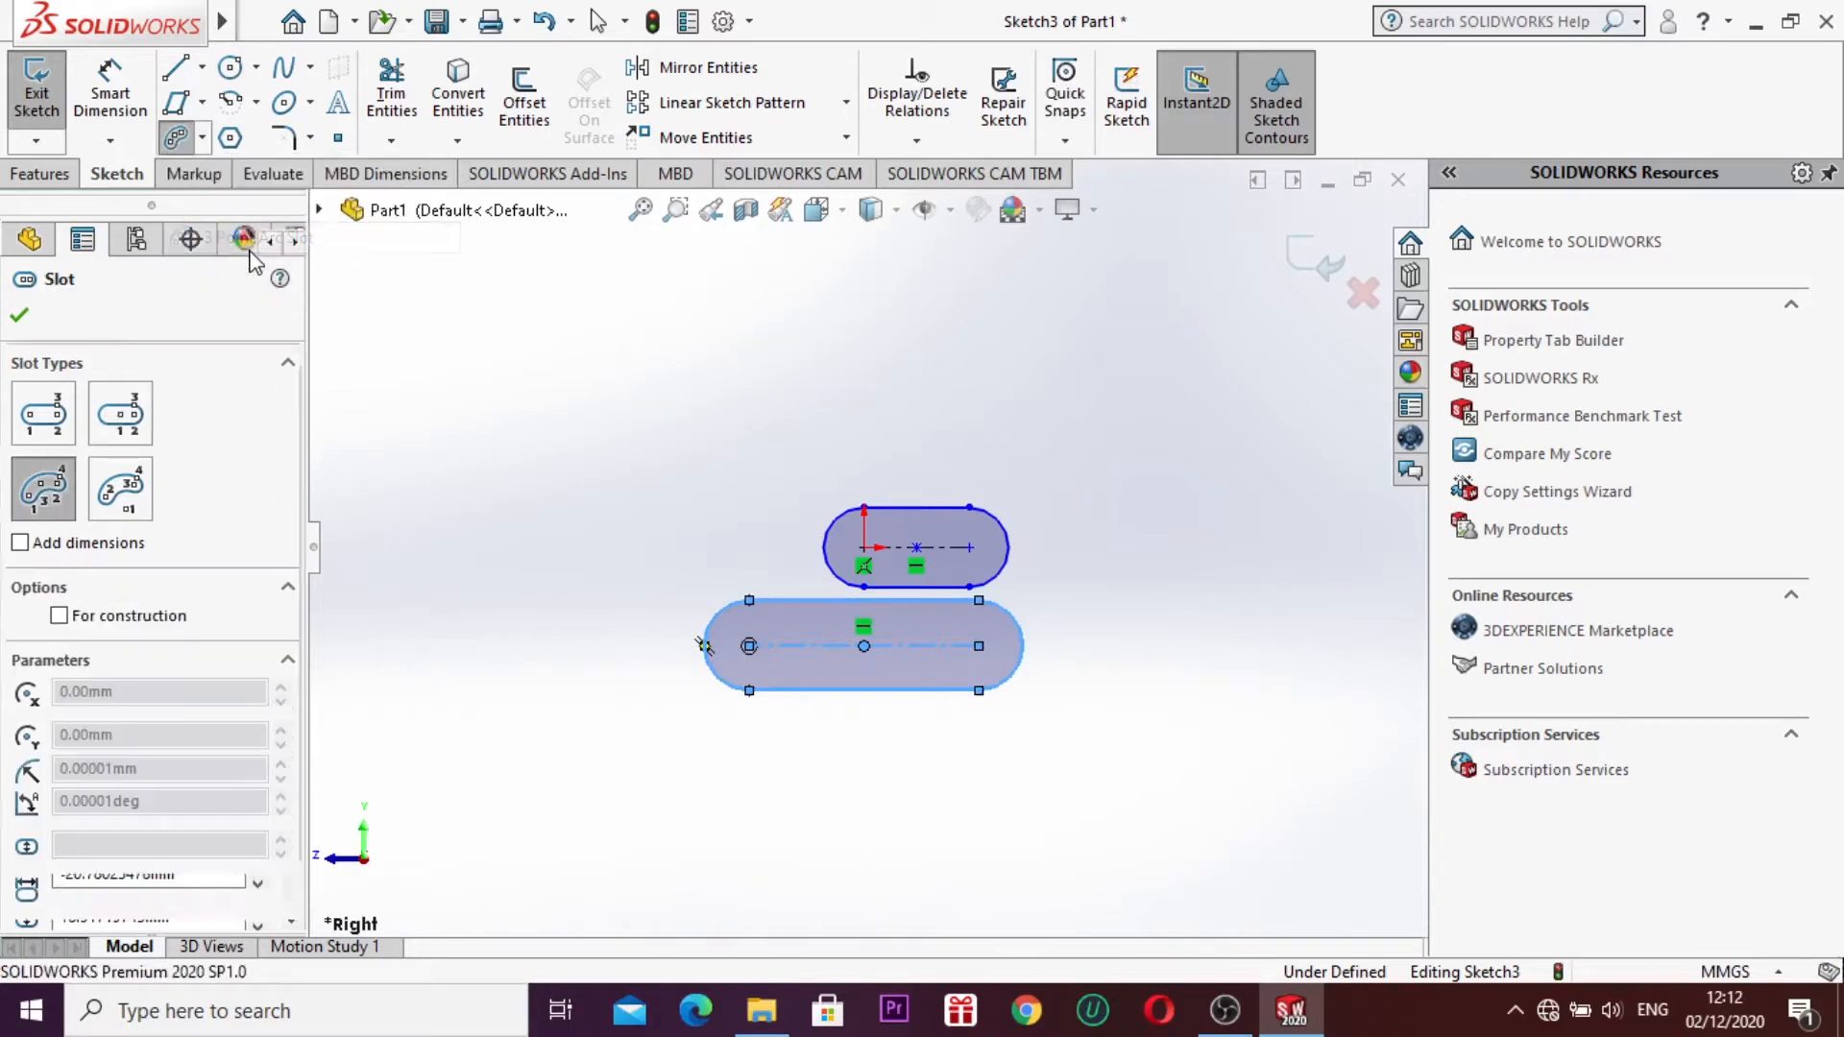
click(597, 332)
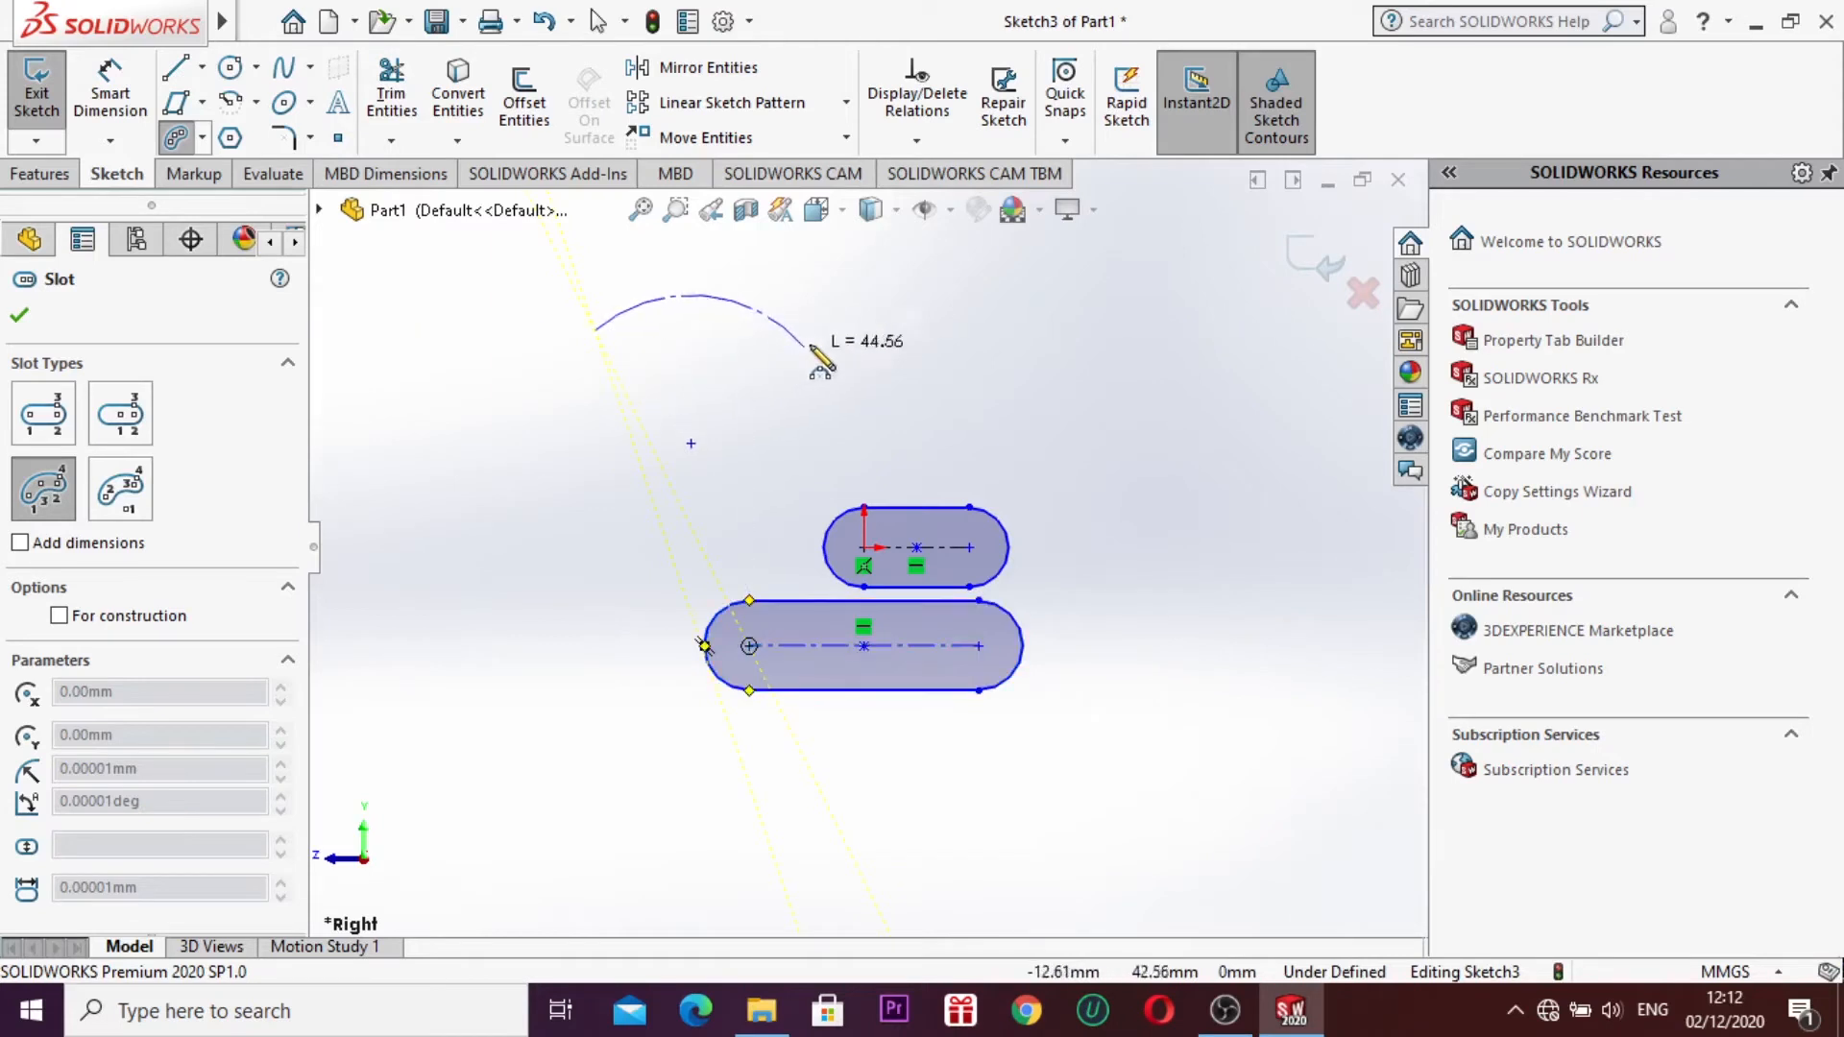
click(842, 344)
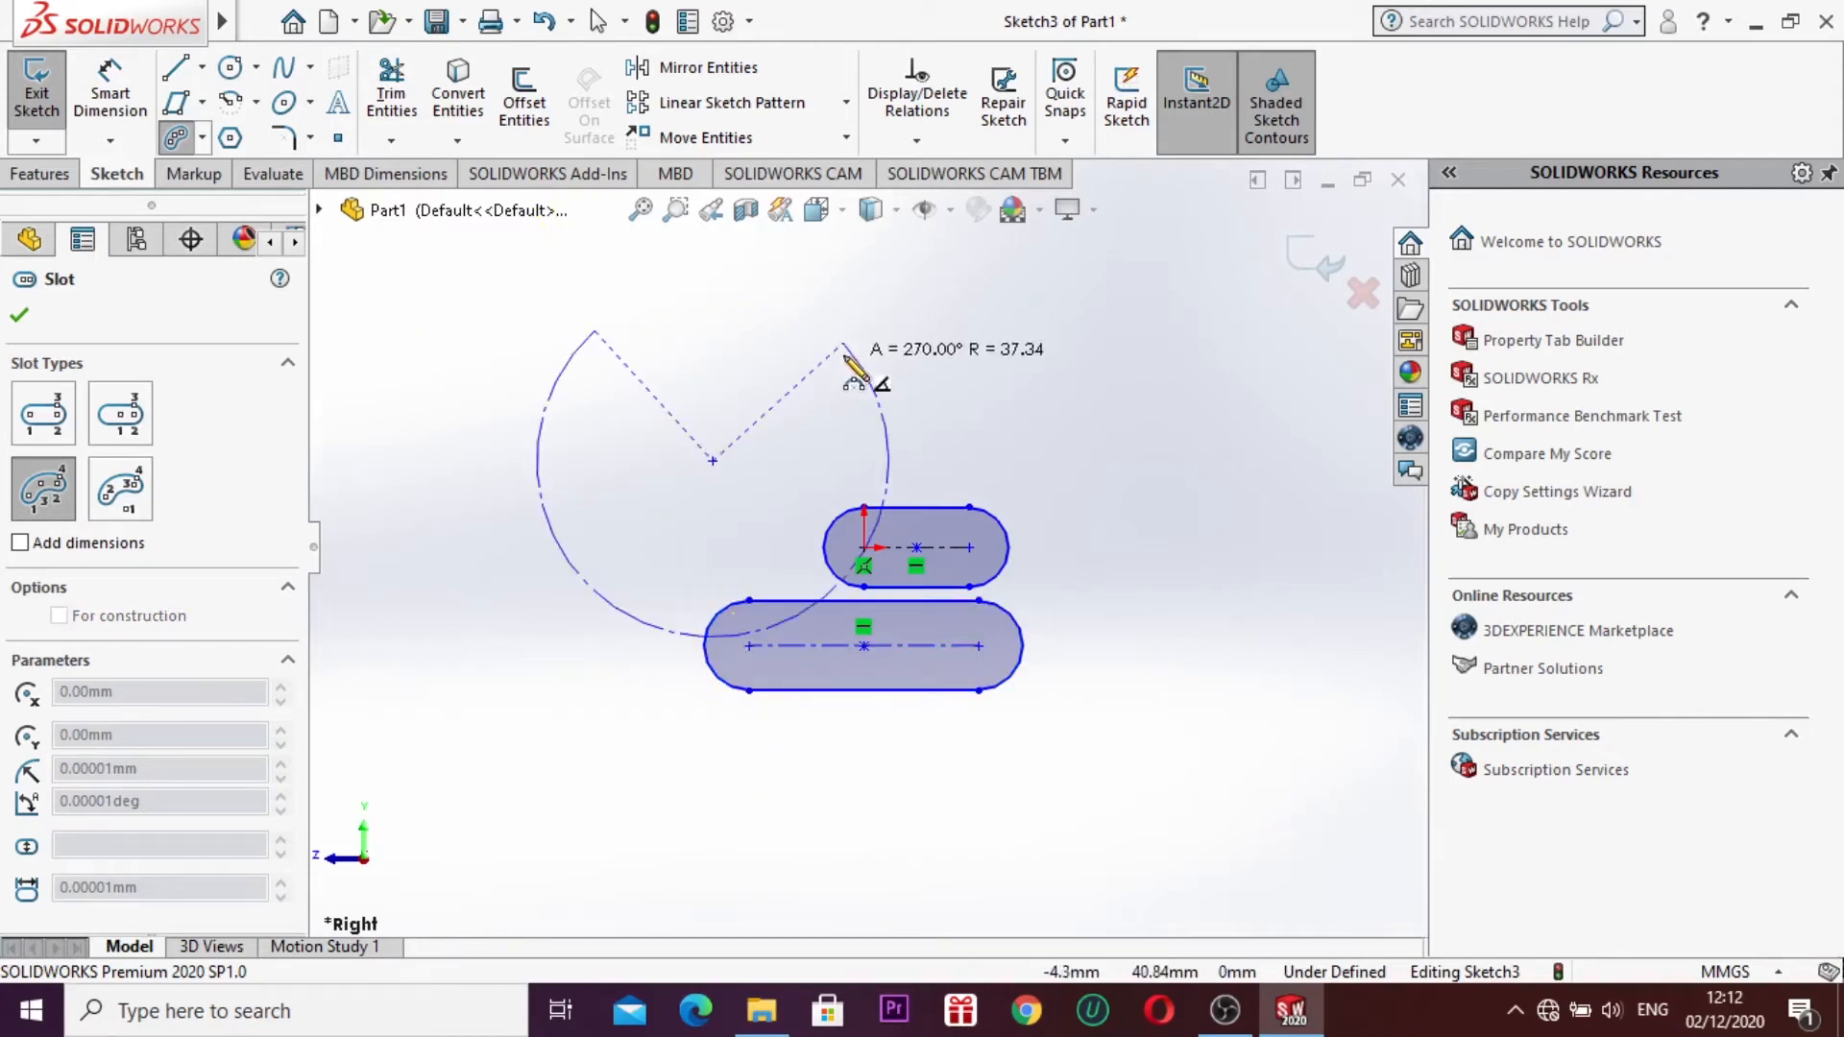
click(748, 288)
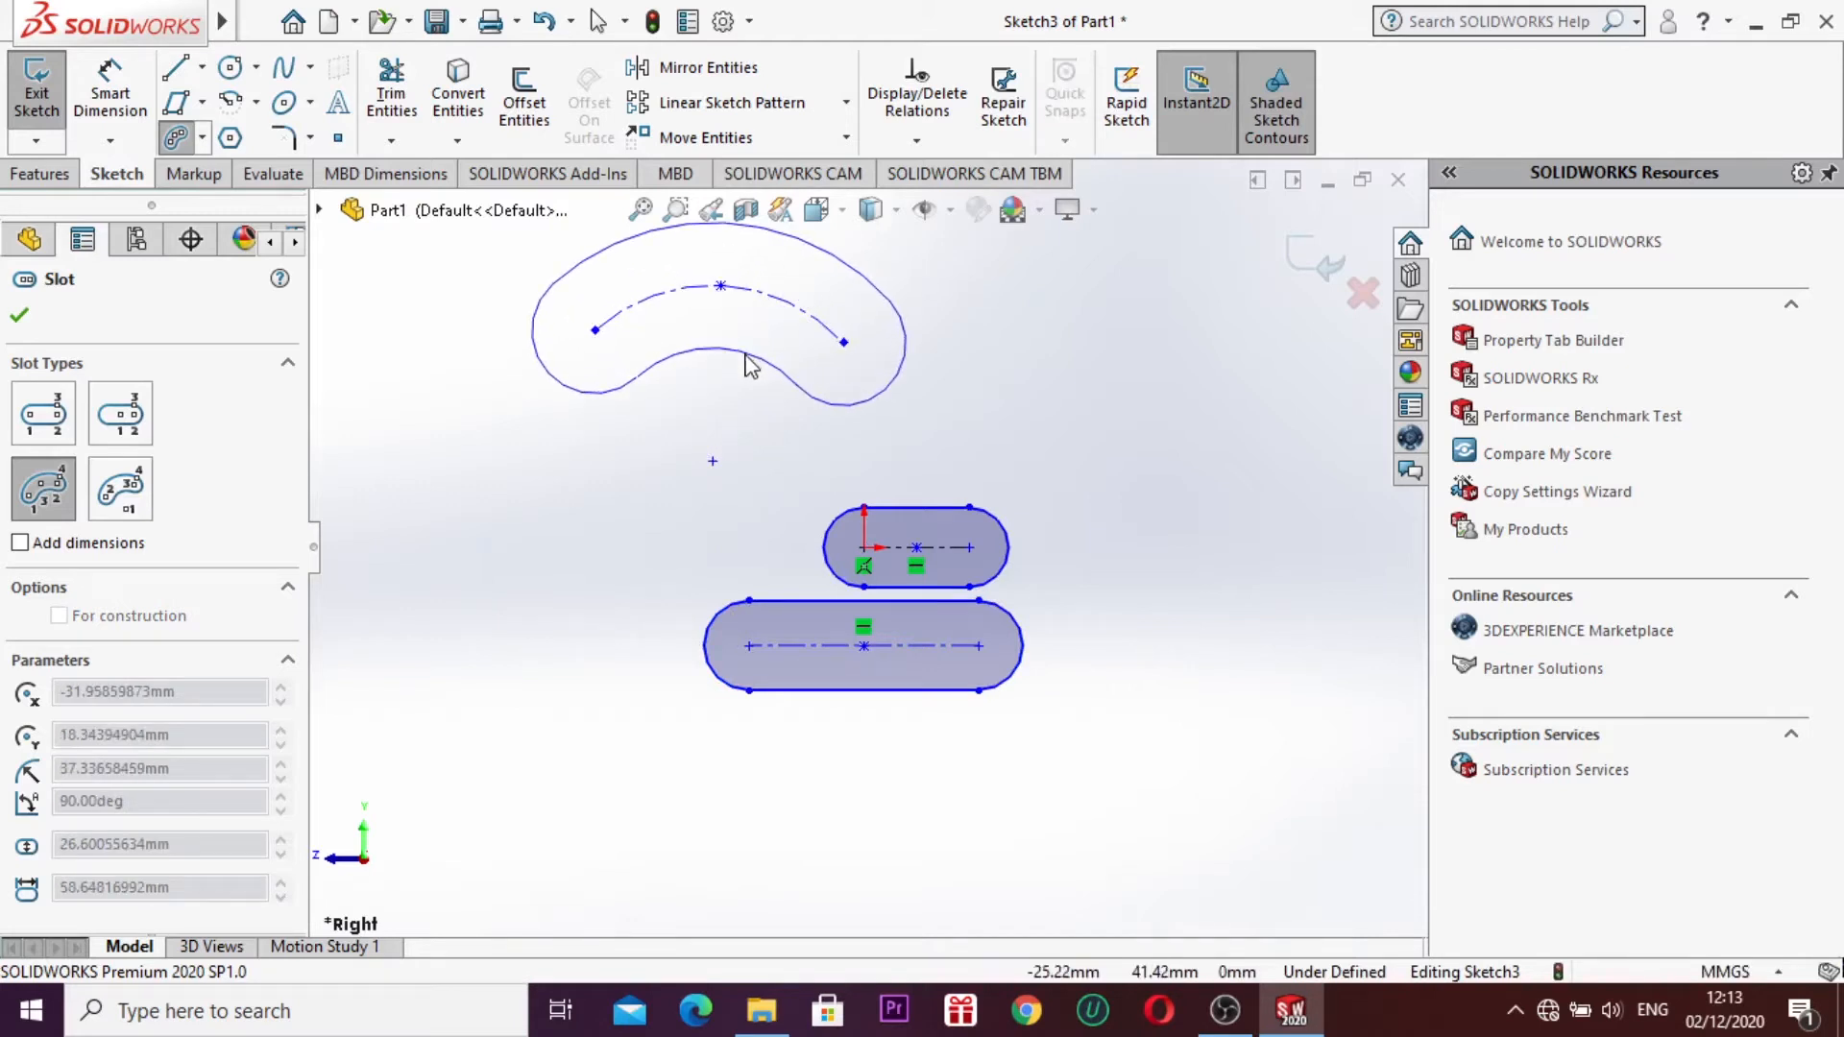
click(746, 357)
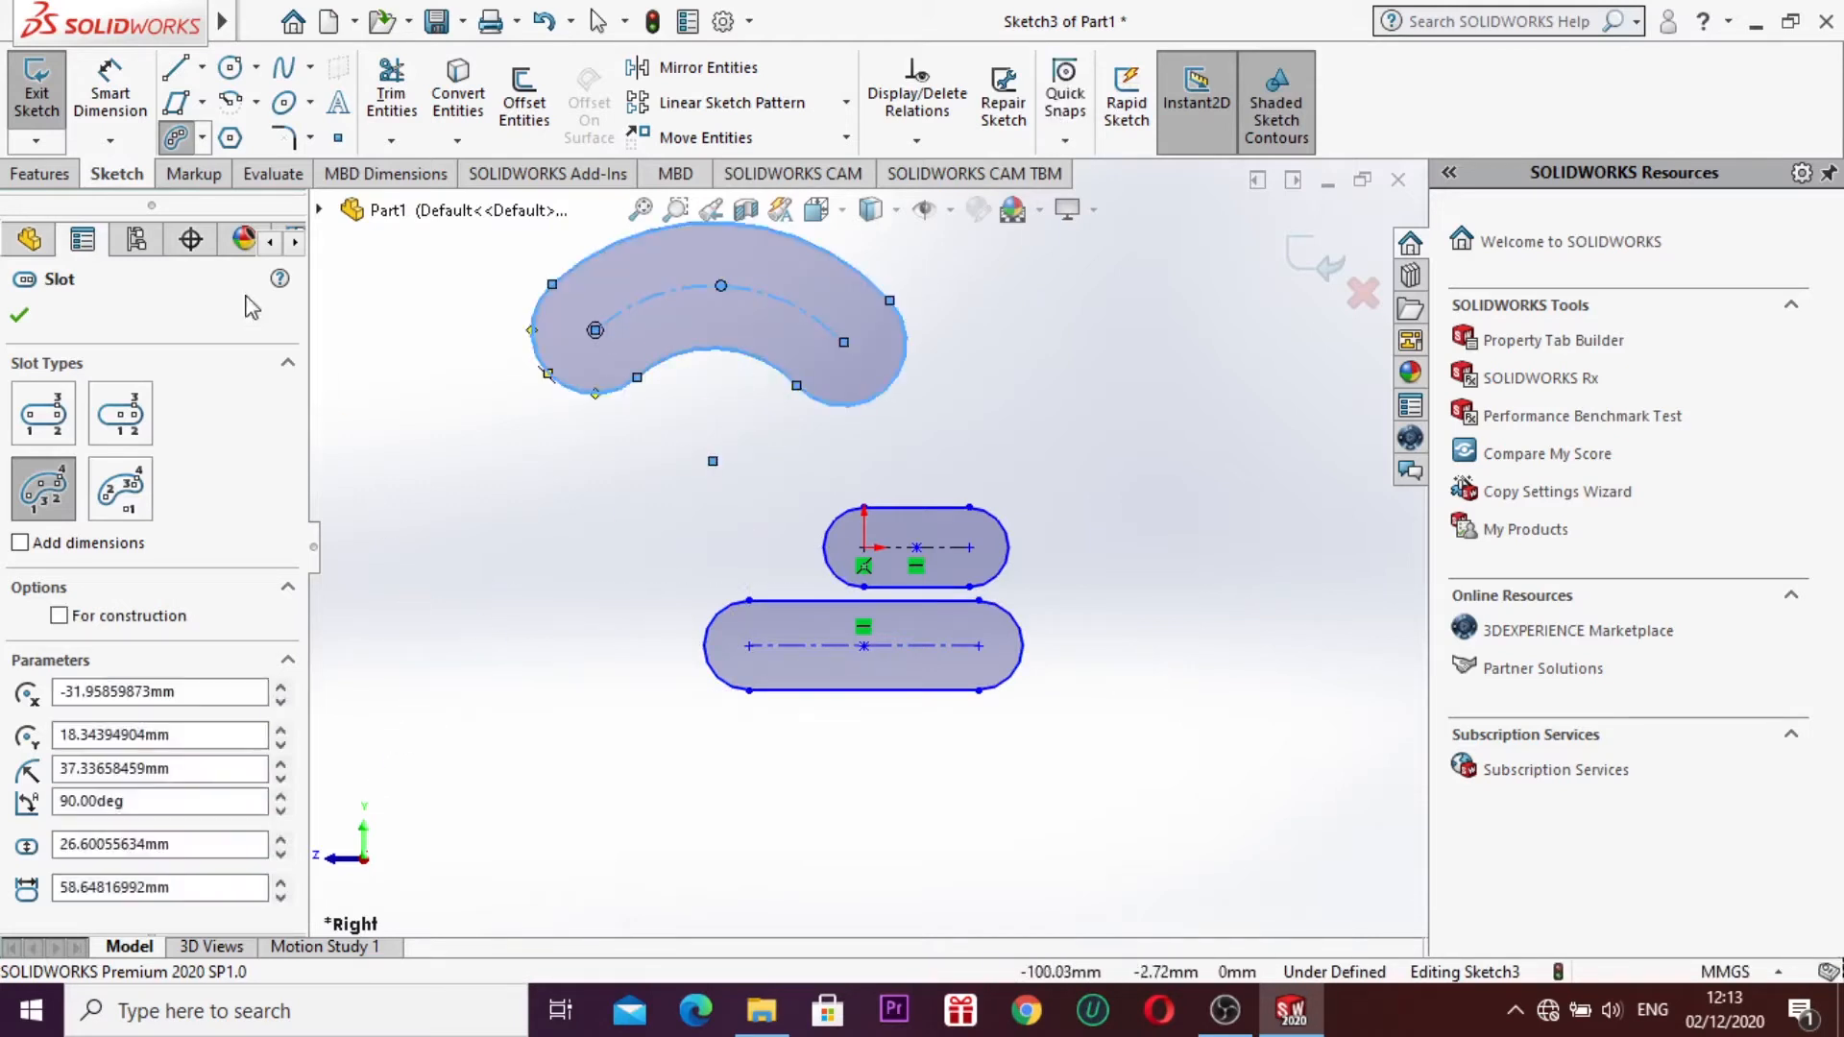
Step: Sketch a Centerpoint Arc Slot below and right of the straight slots, about 21 mm in radius, spanning 301 degrees and 9 mm wide
click(202, 141)
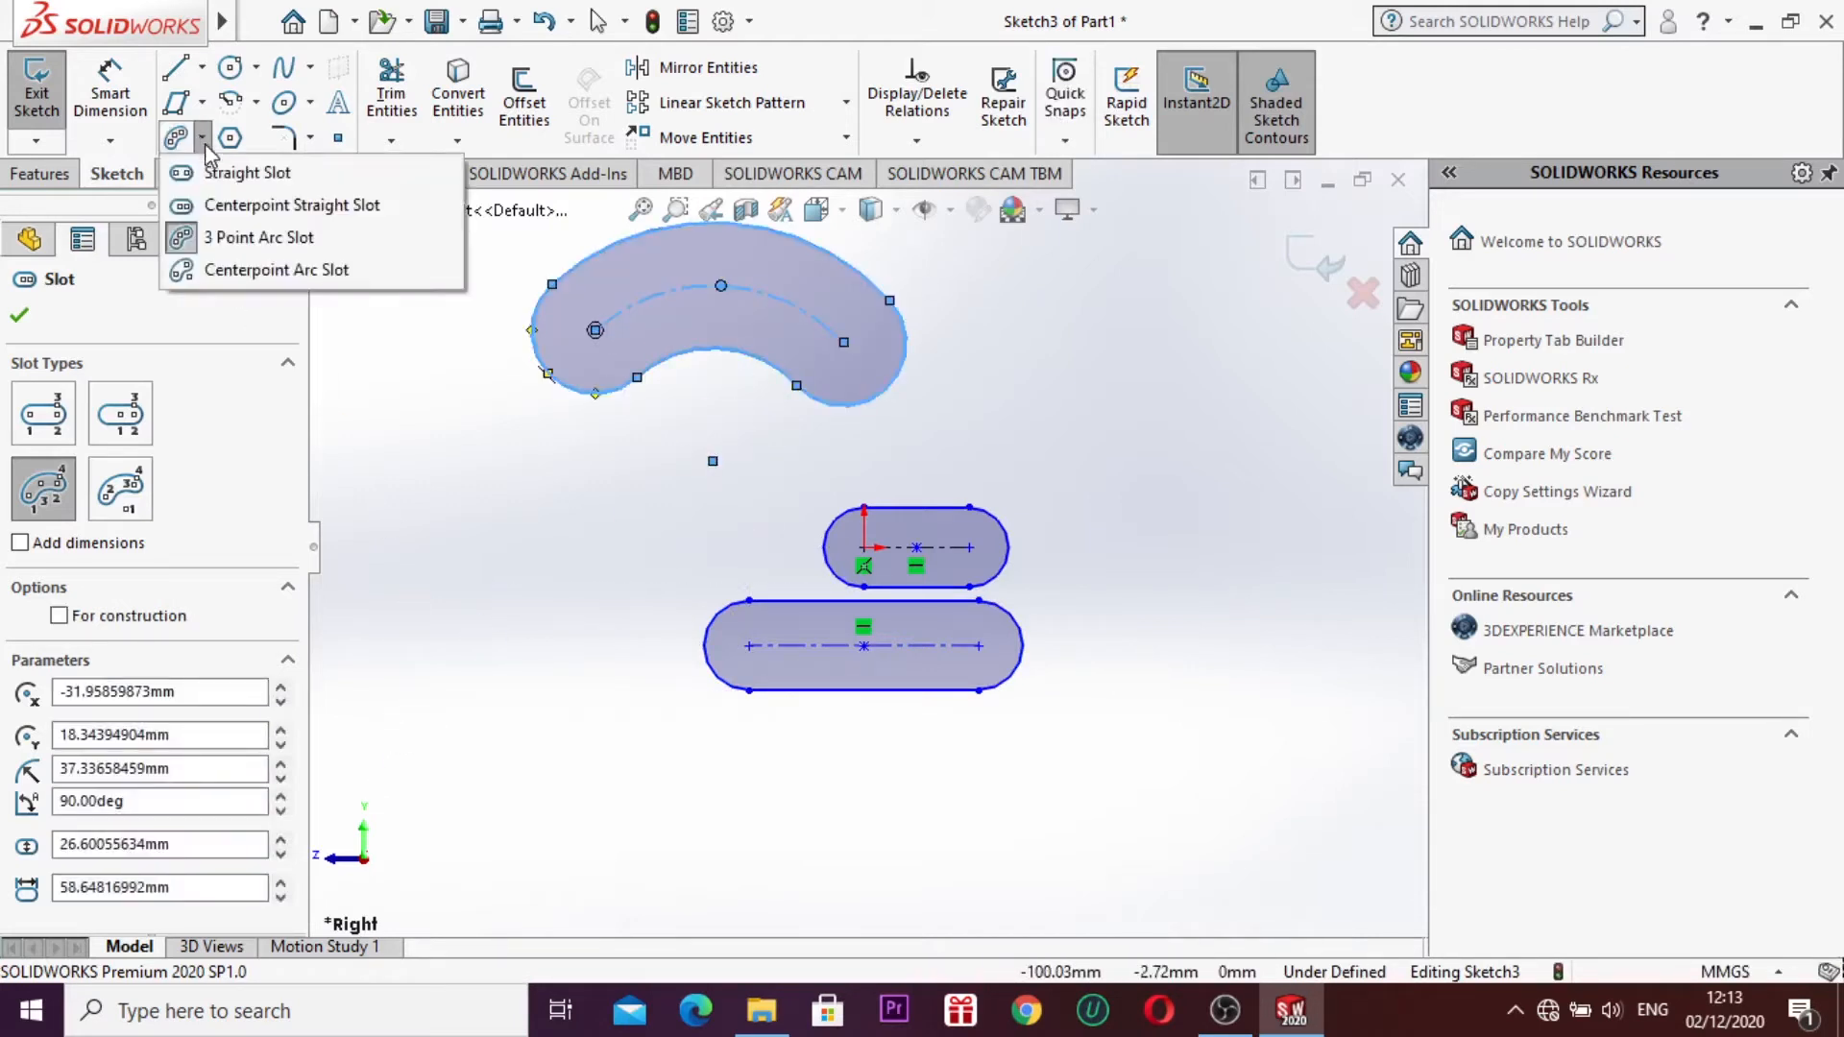
click(252, 273)
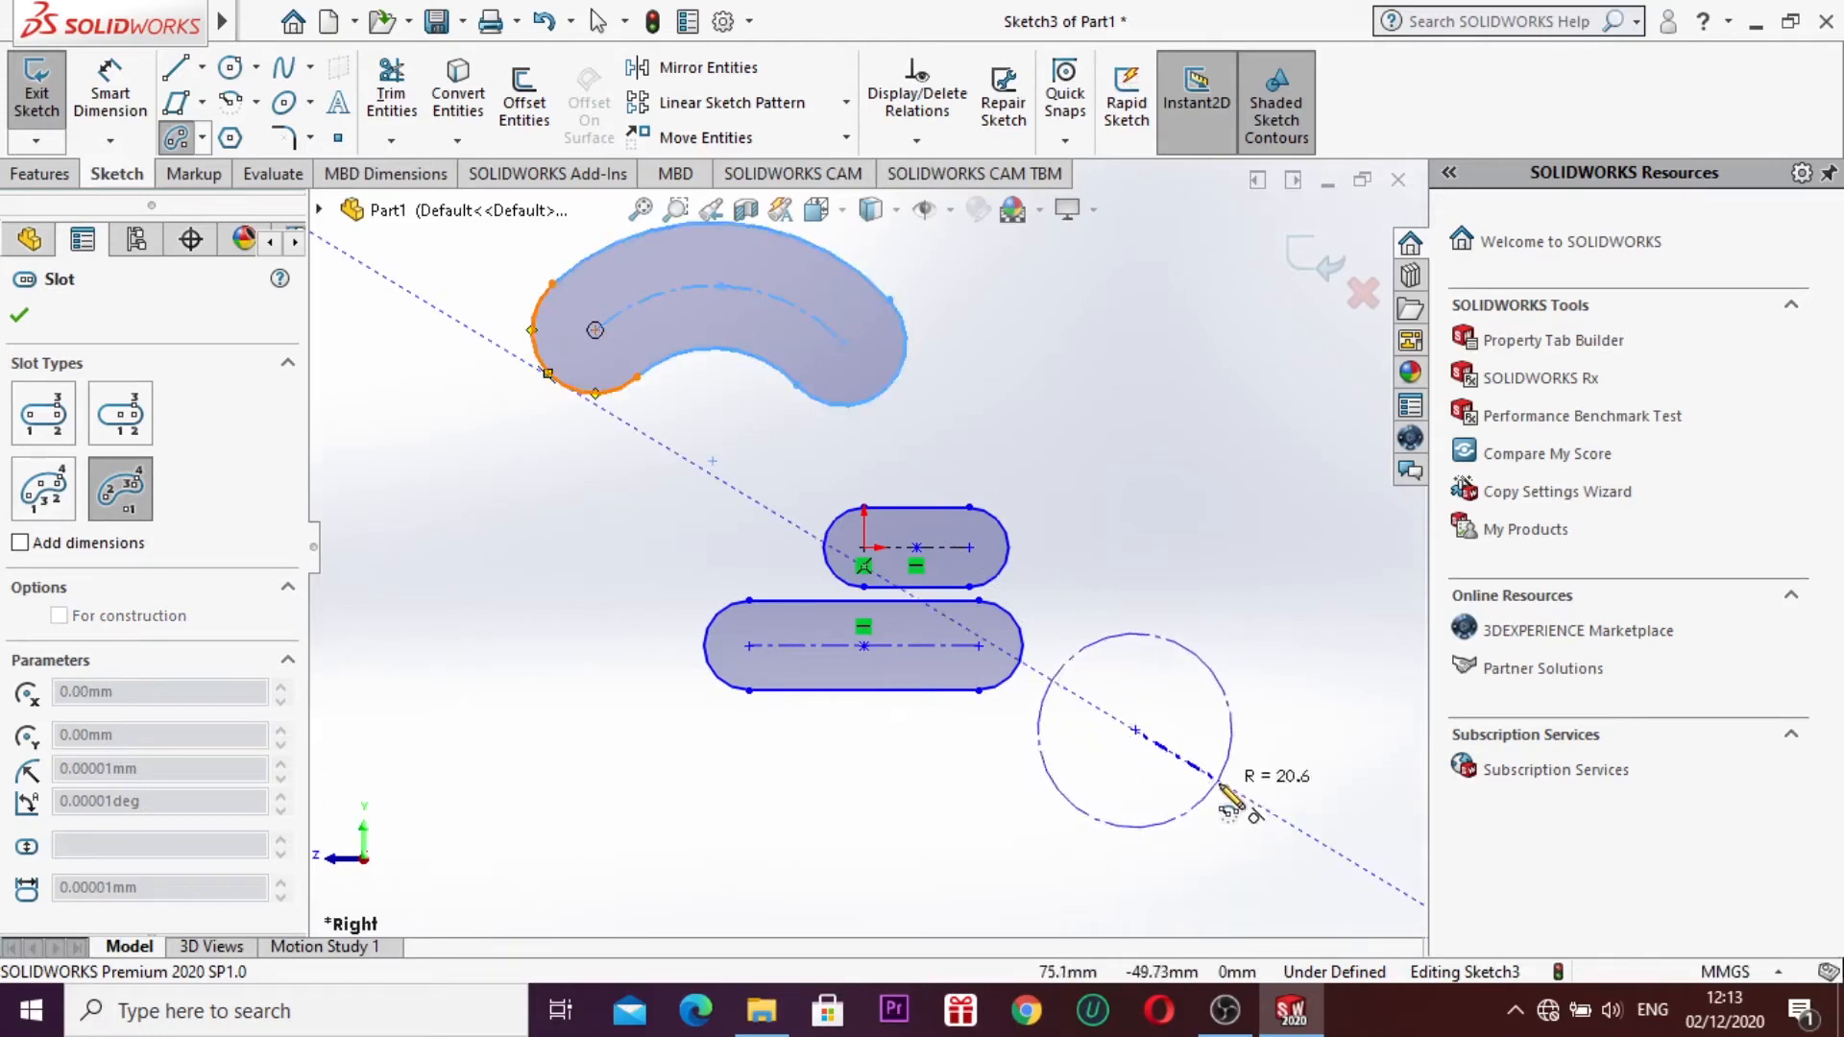
click(1222, 798)
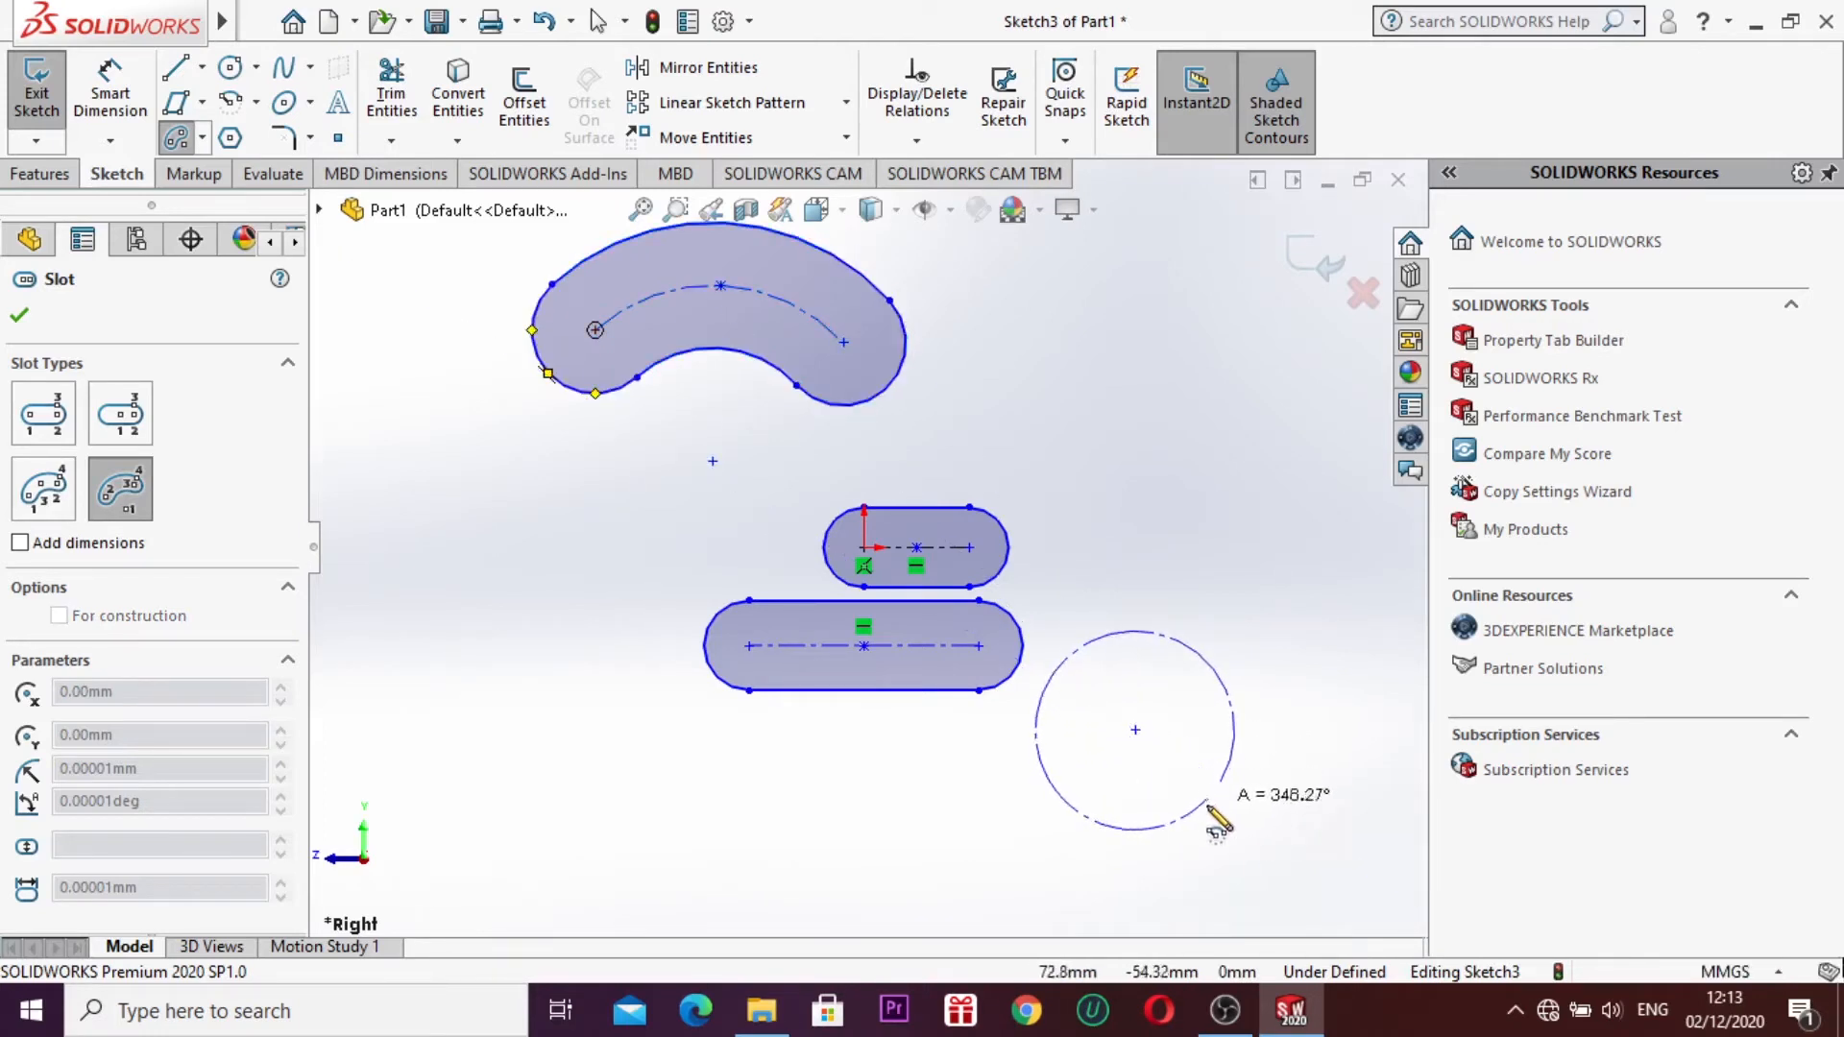
click(1138, 828)
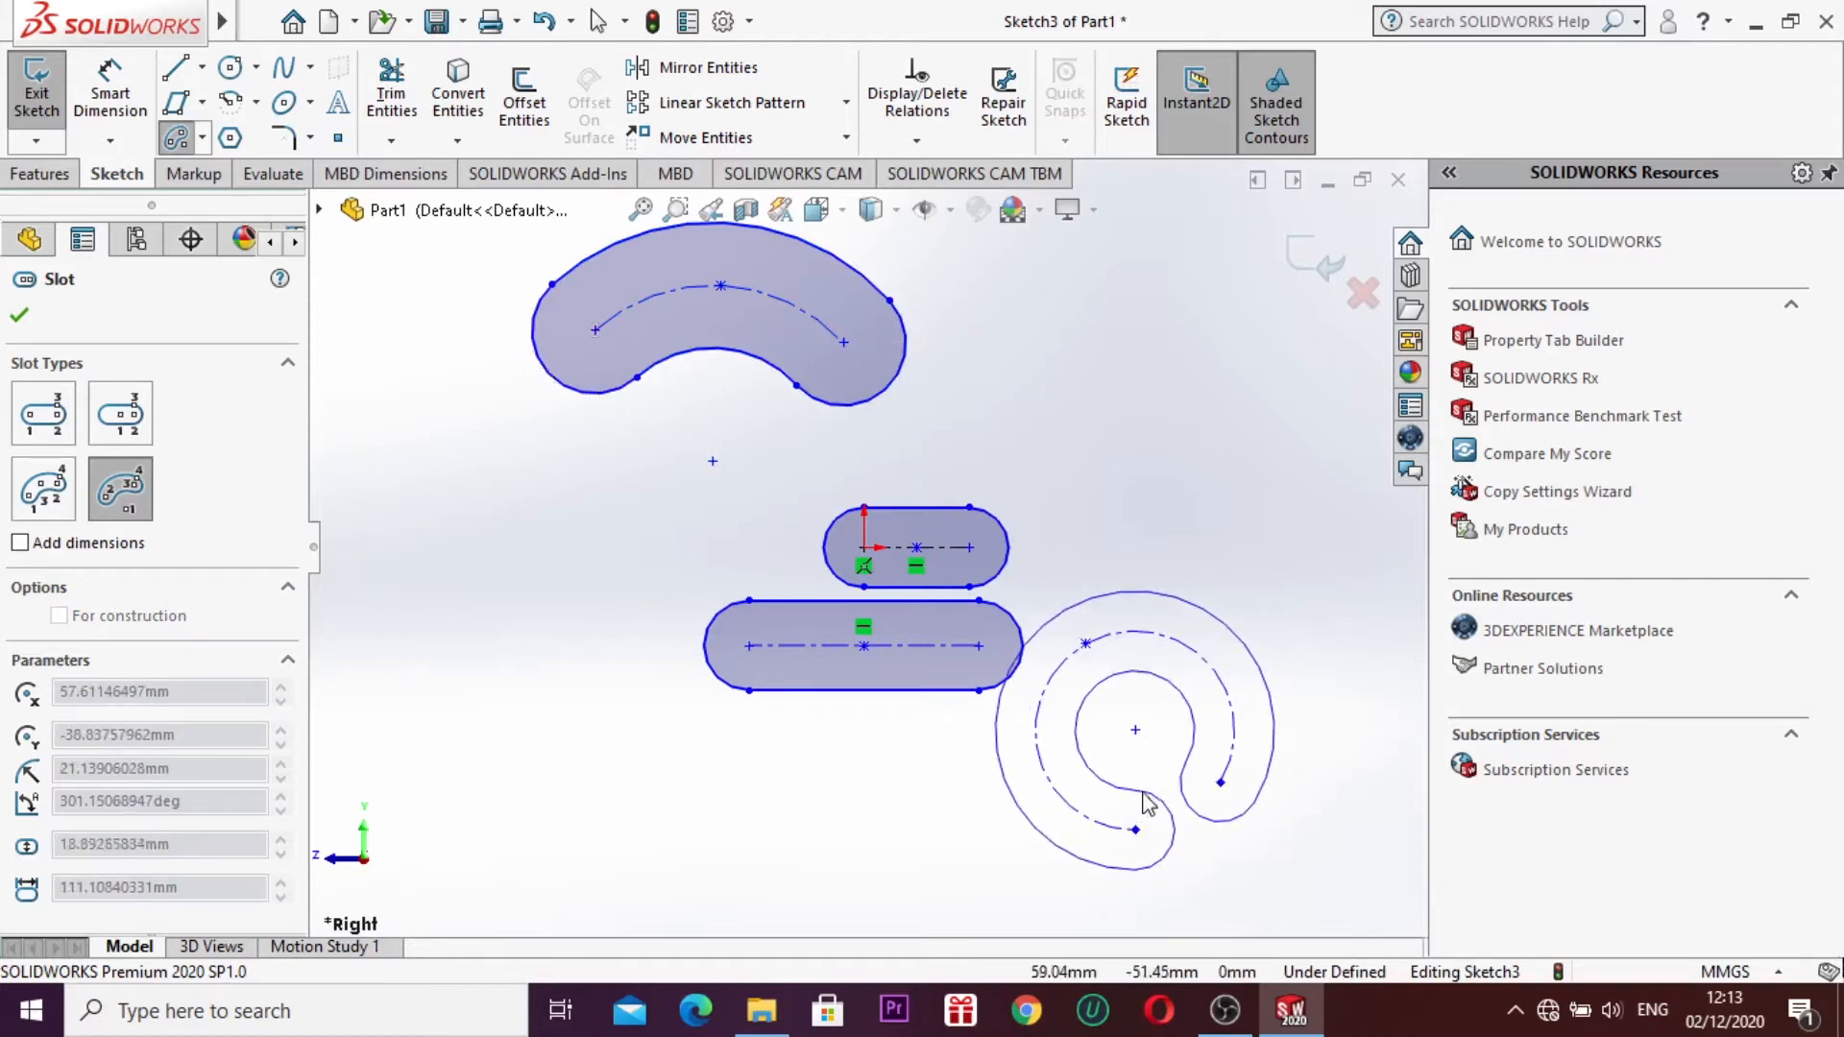
click(1153, 824)
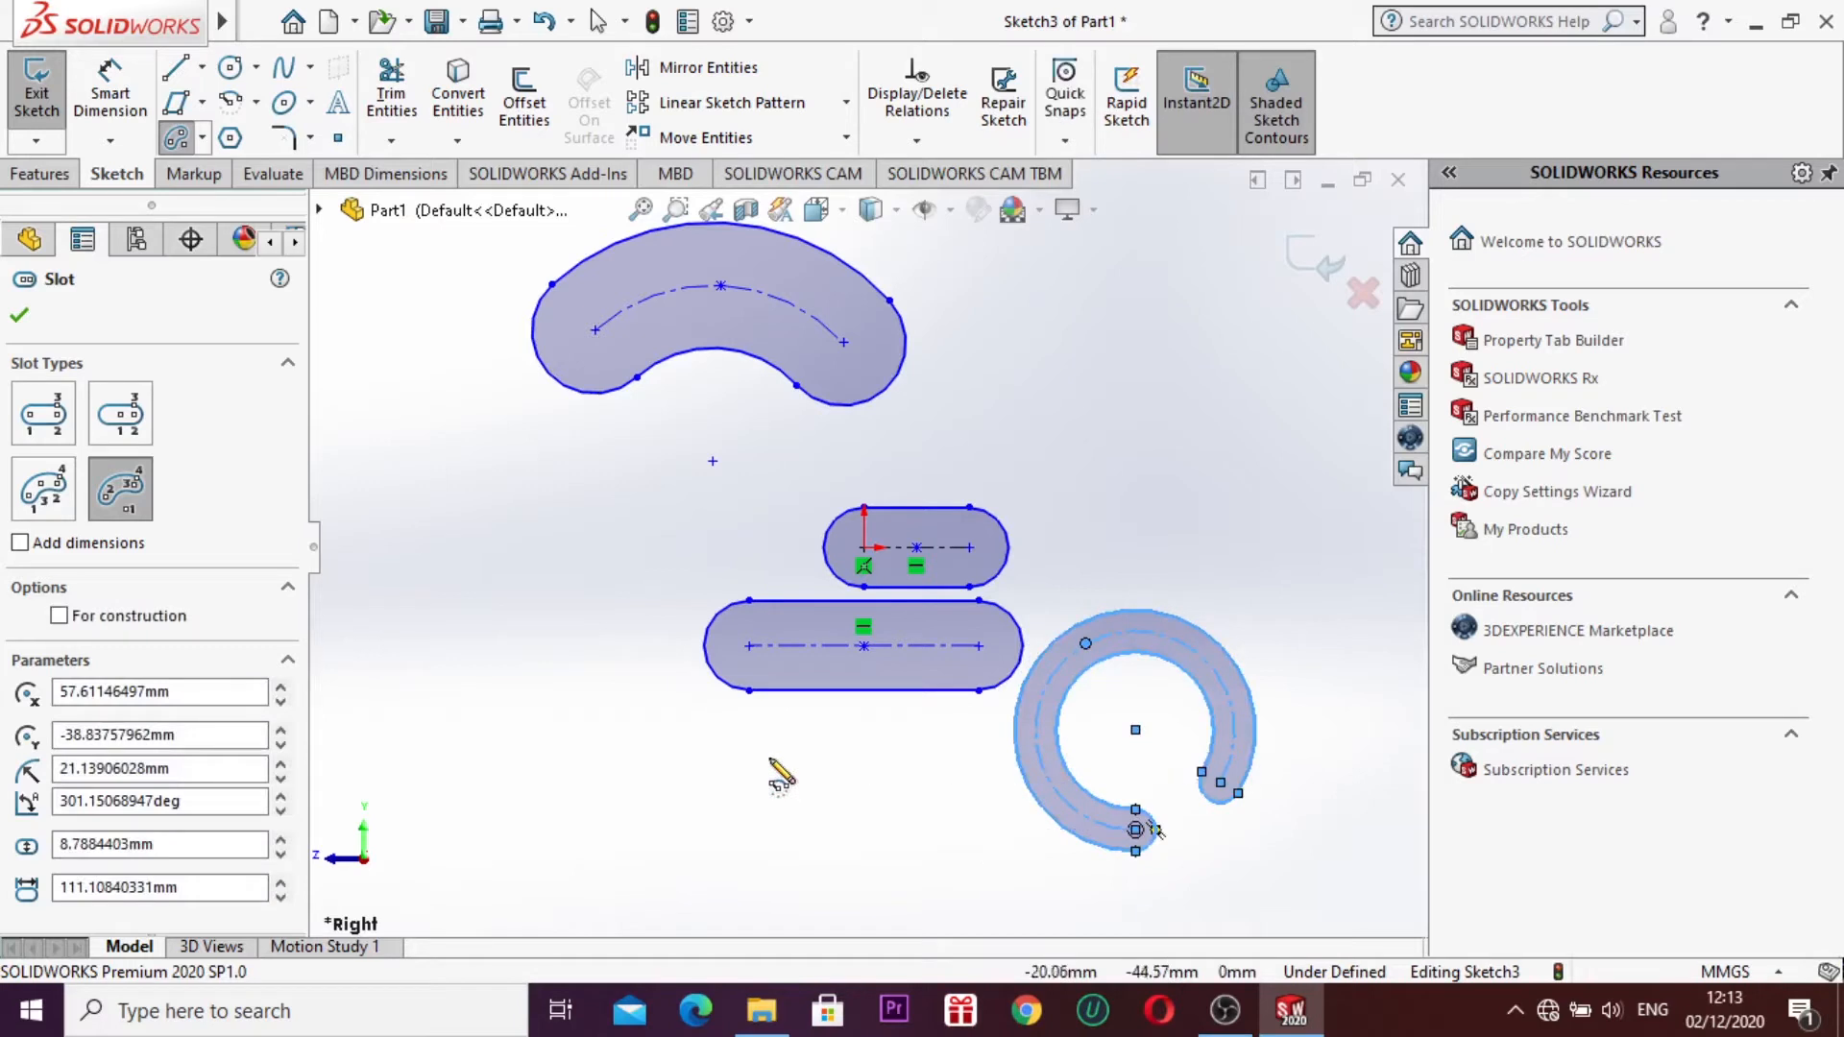
click(1218, 893)
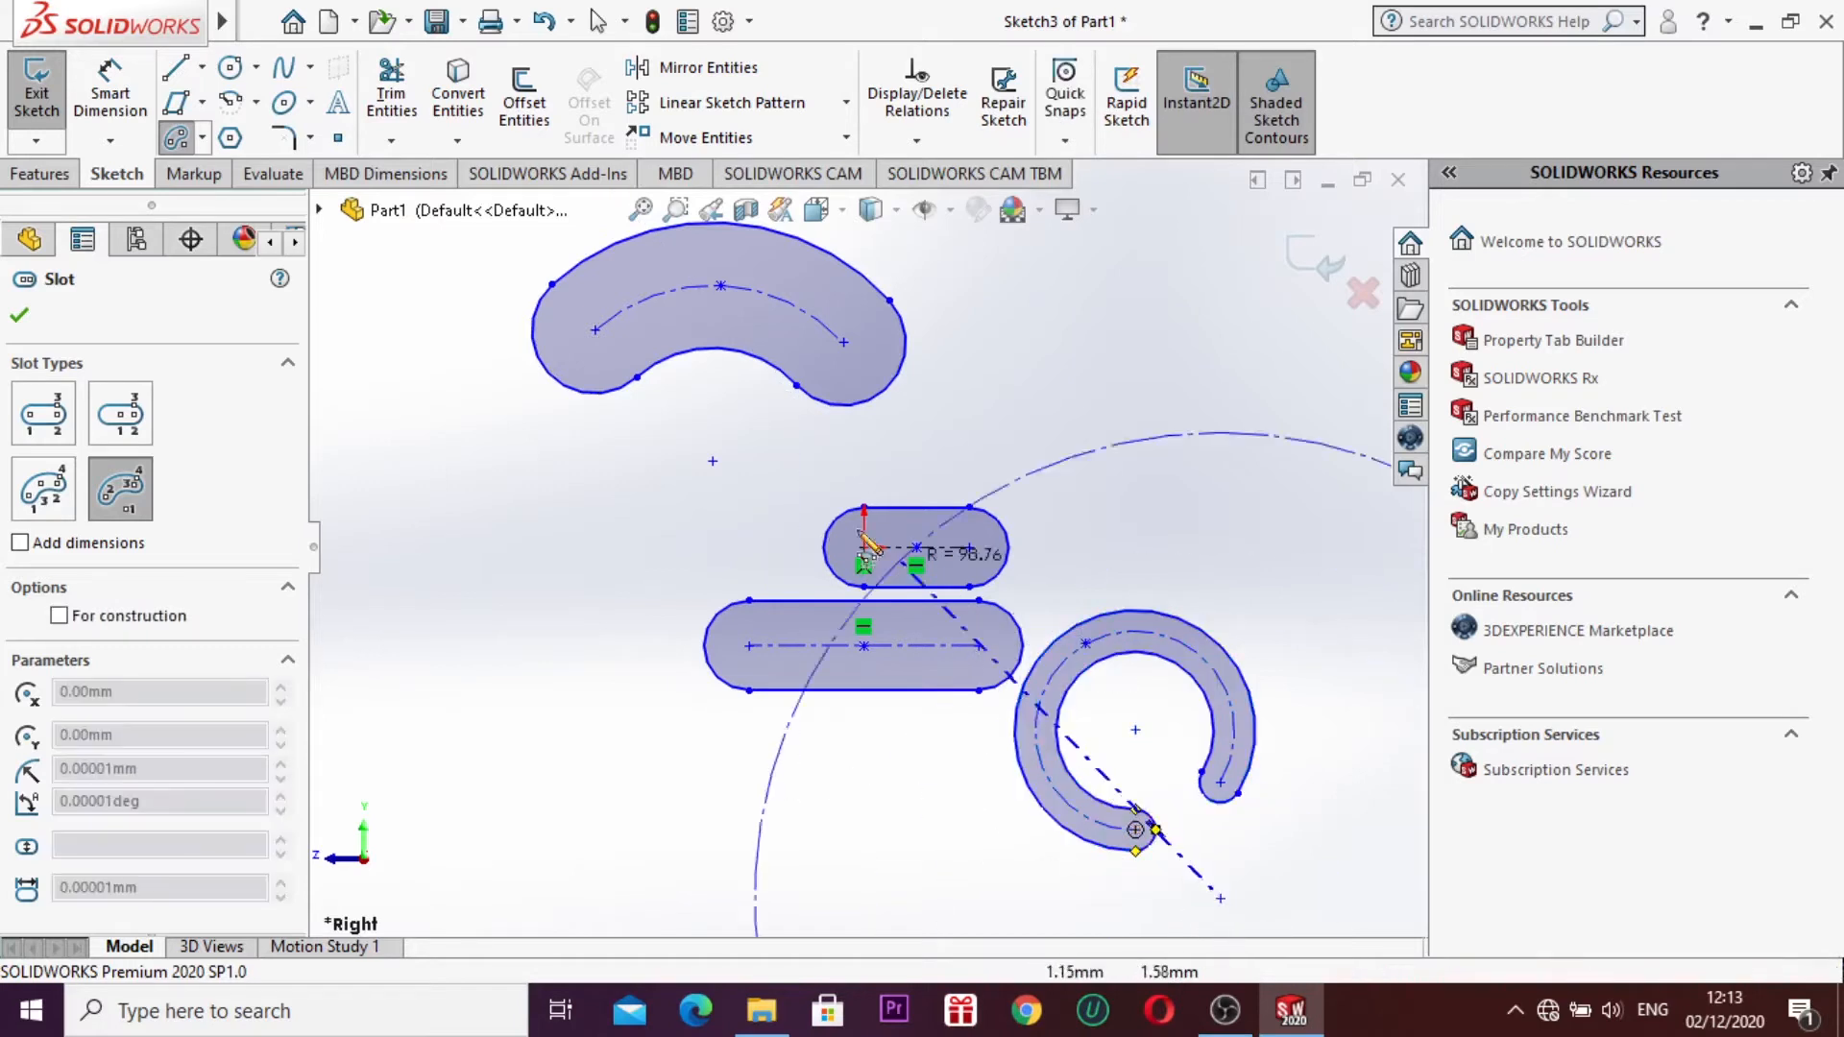
key(Escape)
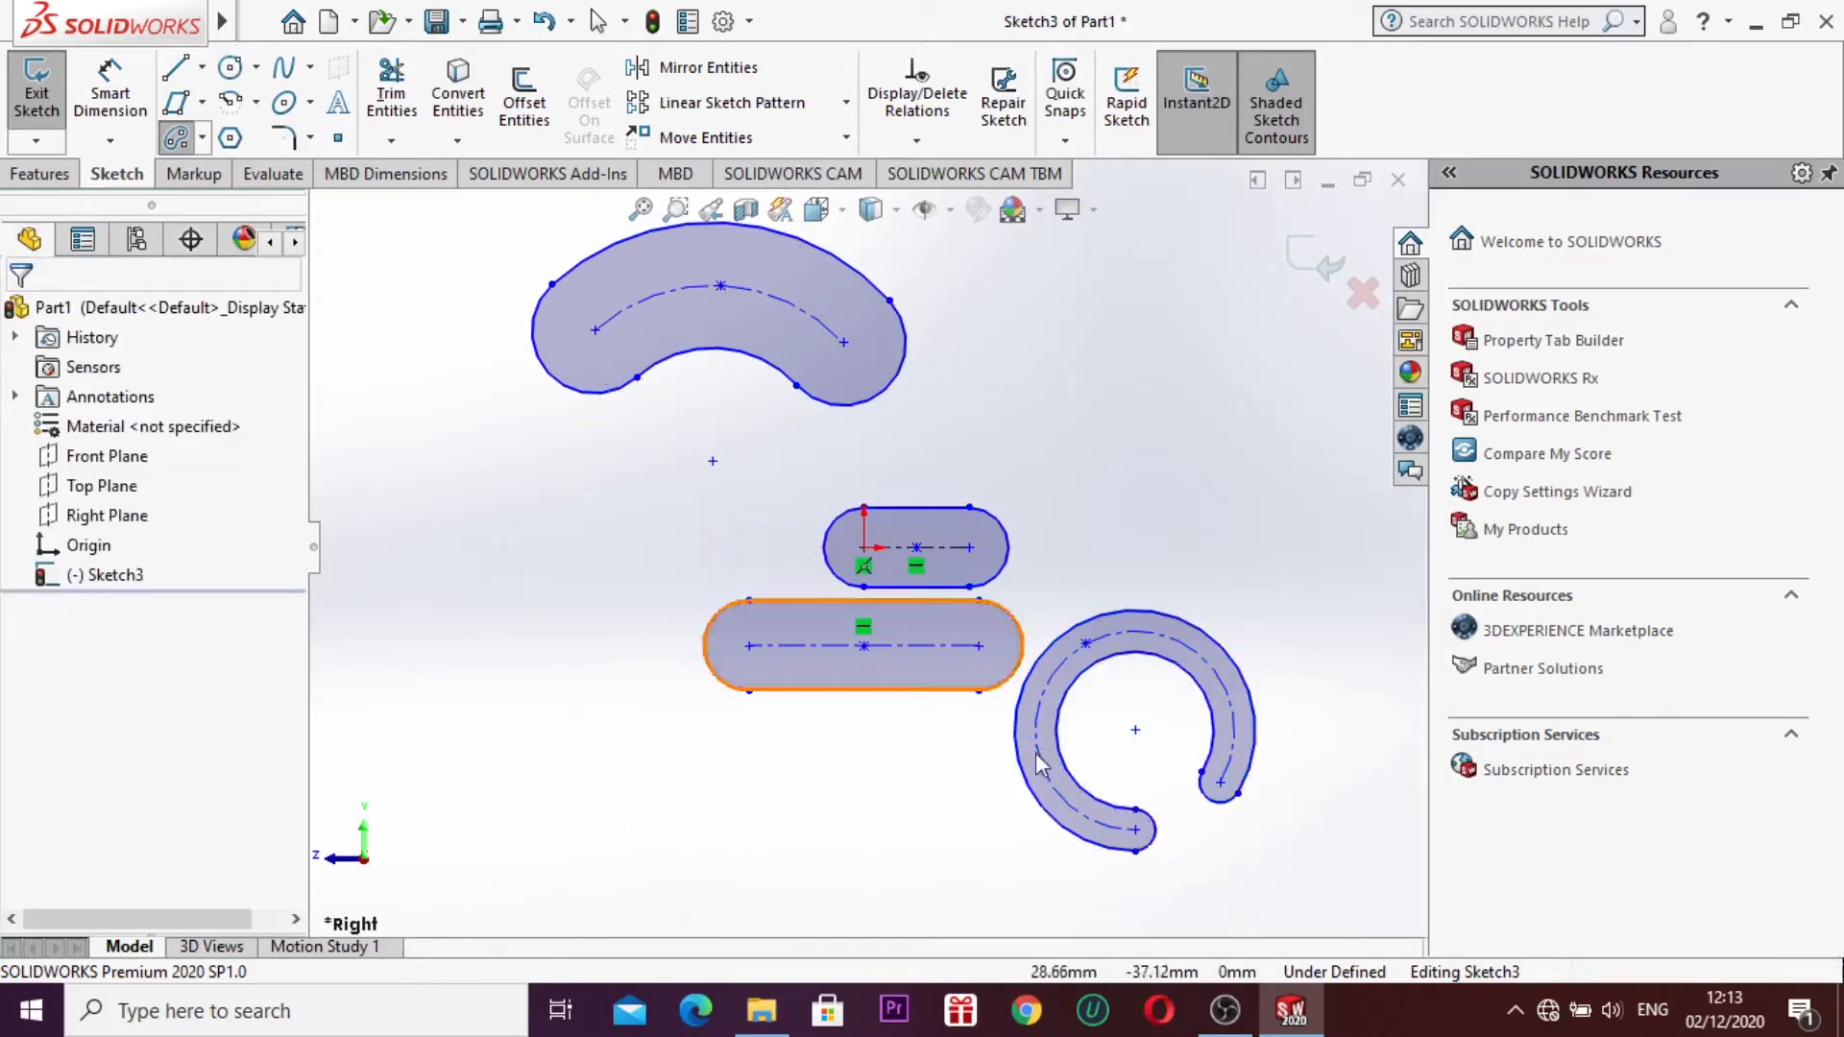
Step: Delete all four slots from the sketch together
drag(1182, 874, 459, 245)
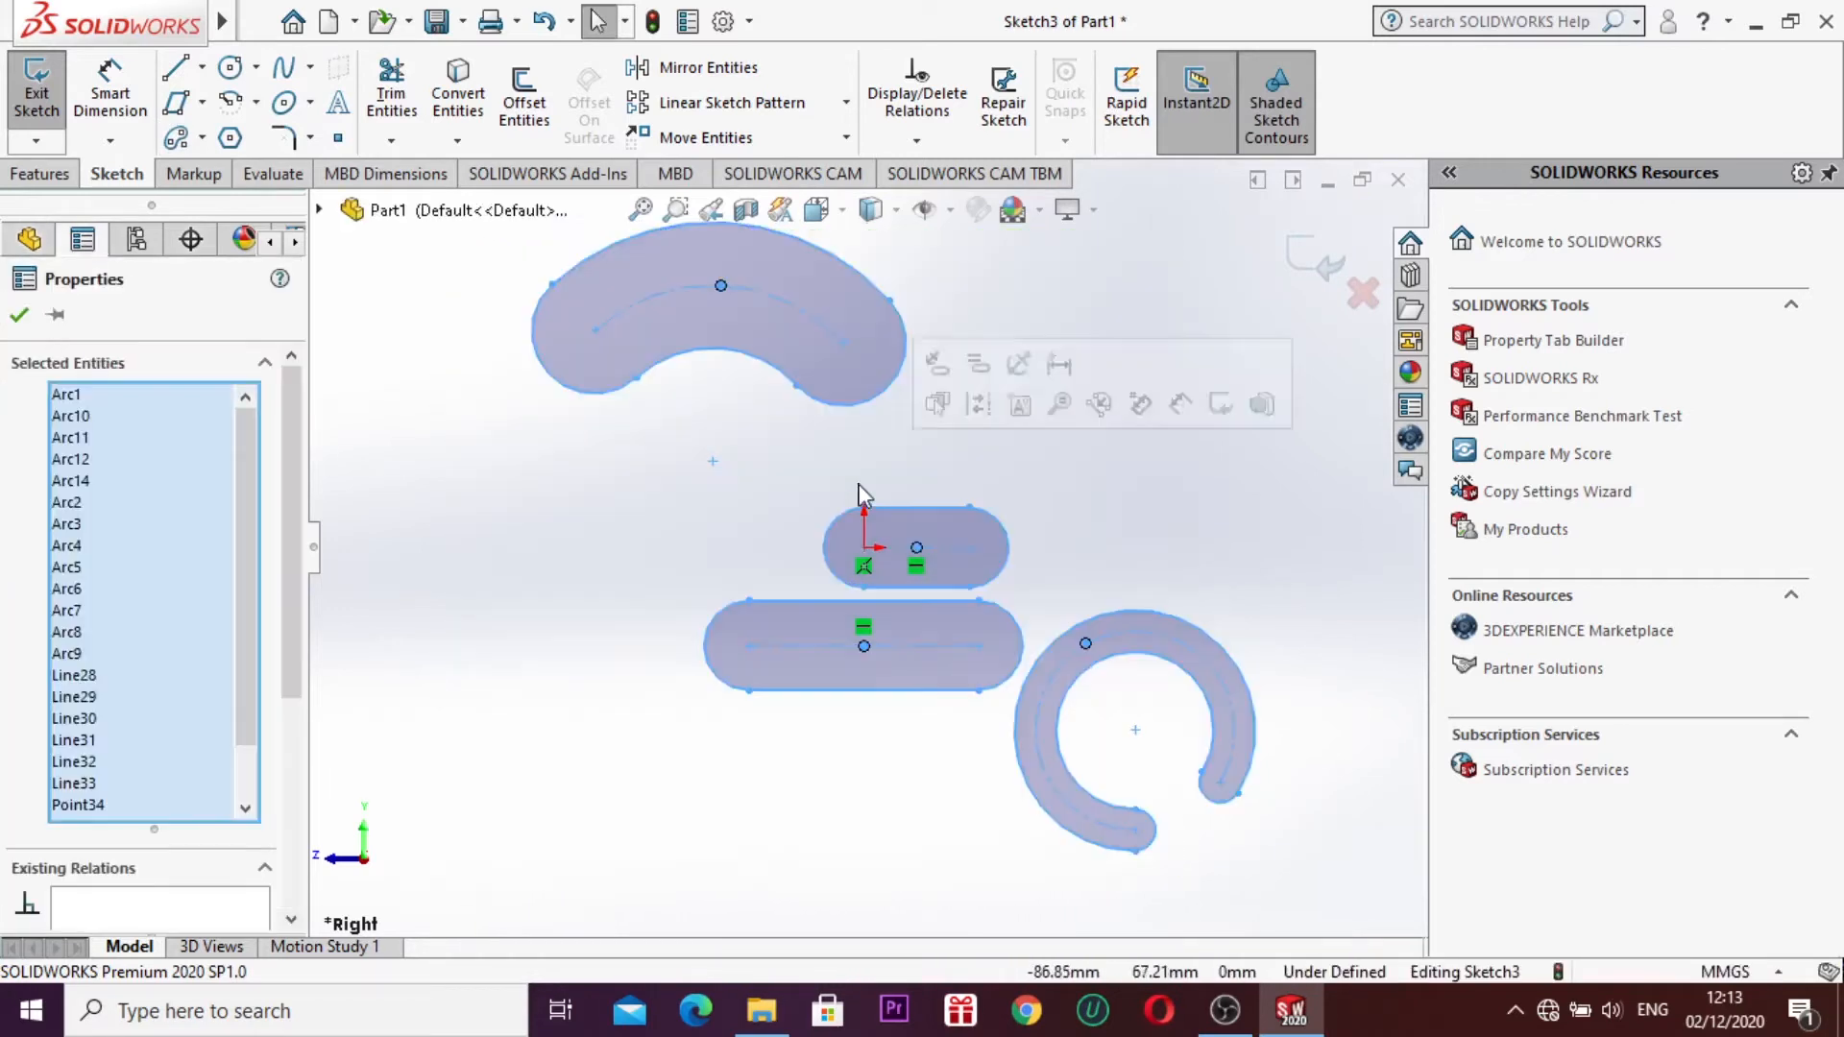
right_click(976, 452)
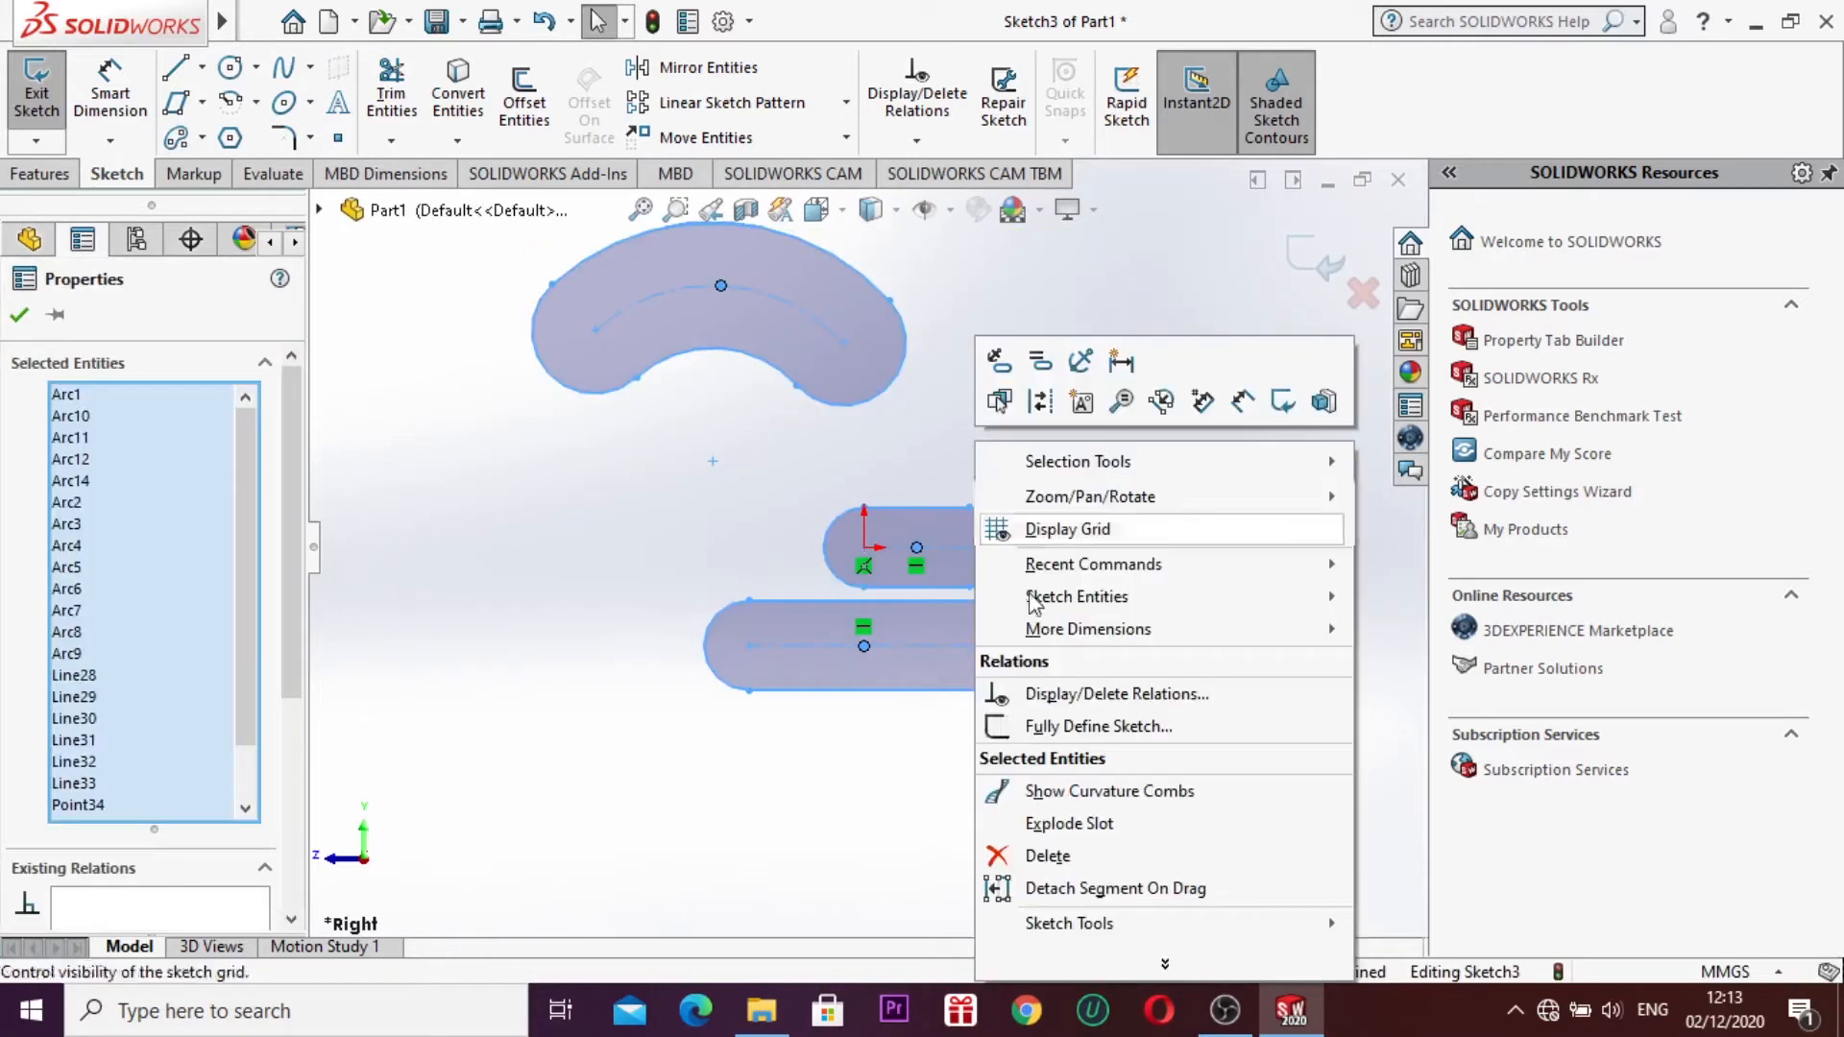
click(1105, 855)
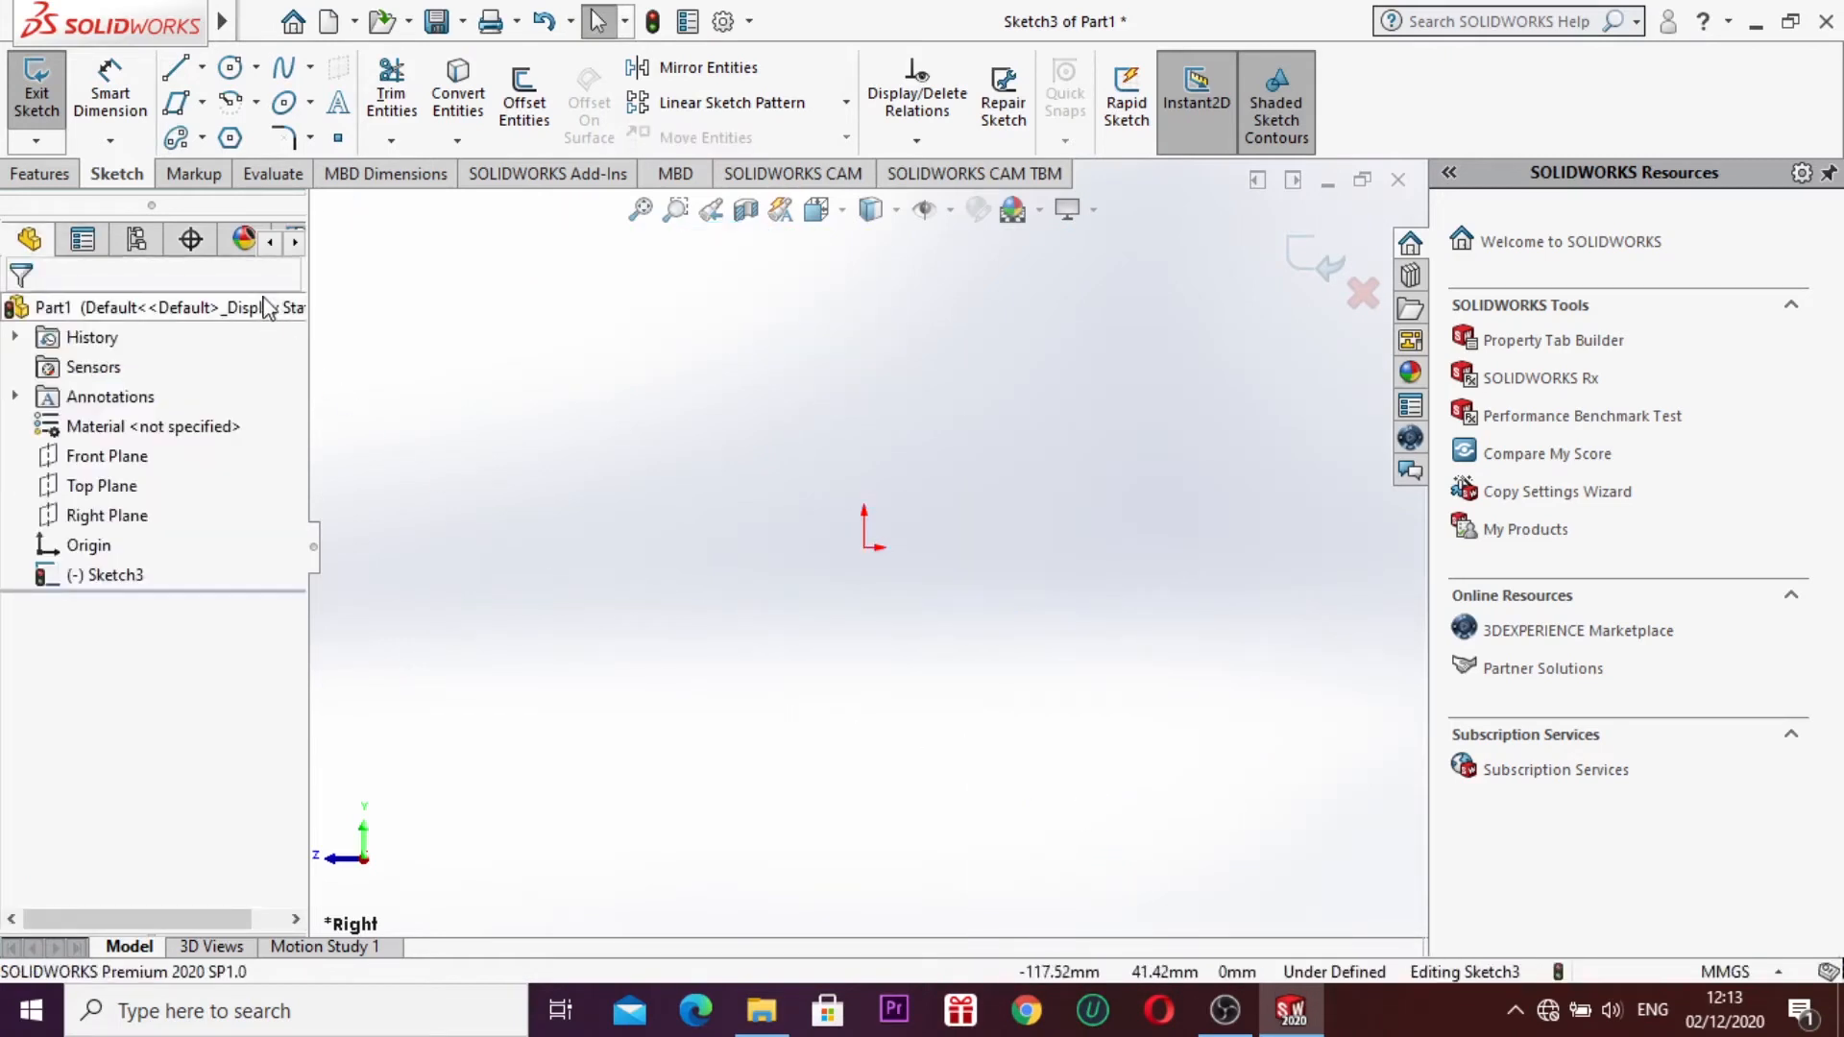
Step: Sketch a center-based circle about 64 mm in diameter, with its center about 2 mm directly above the origin
click(257, 70)
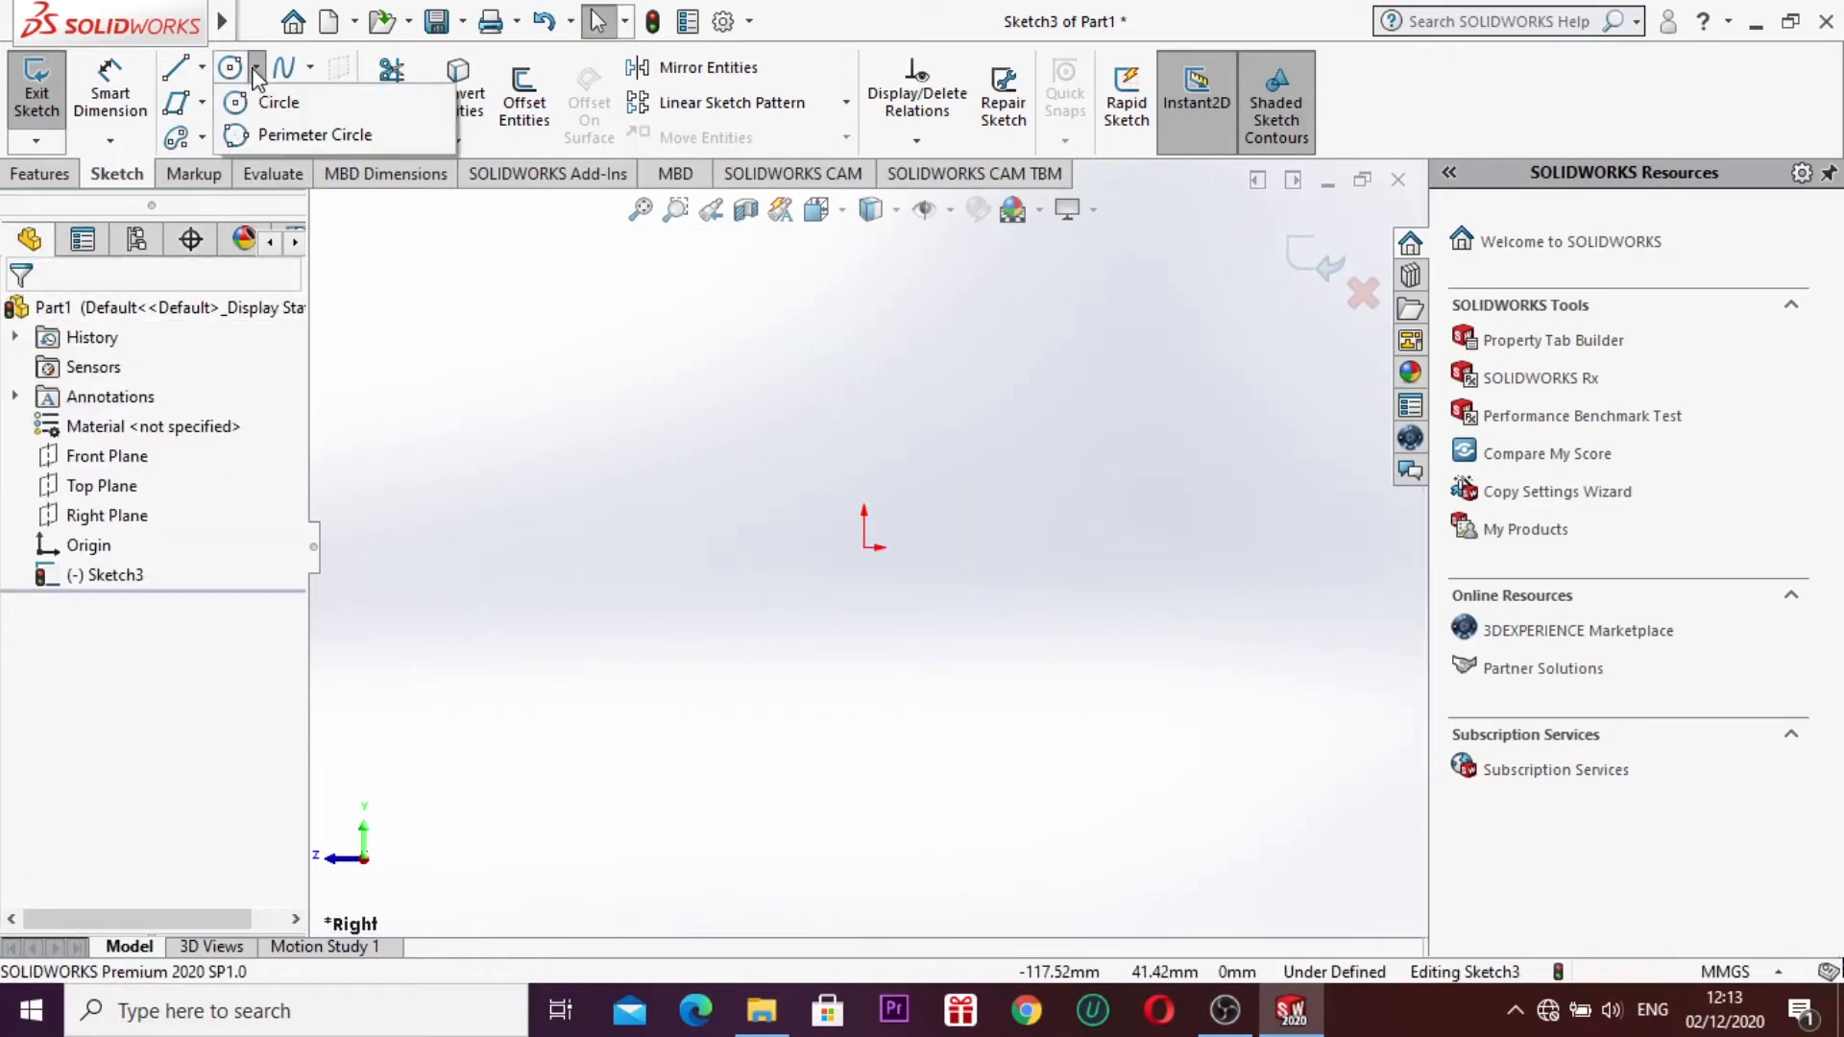
click(277, 102)
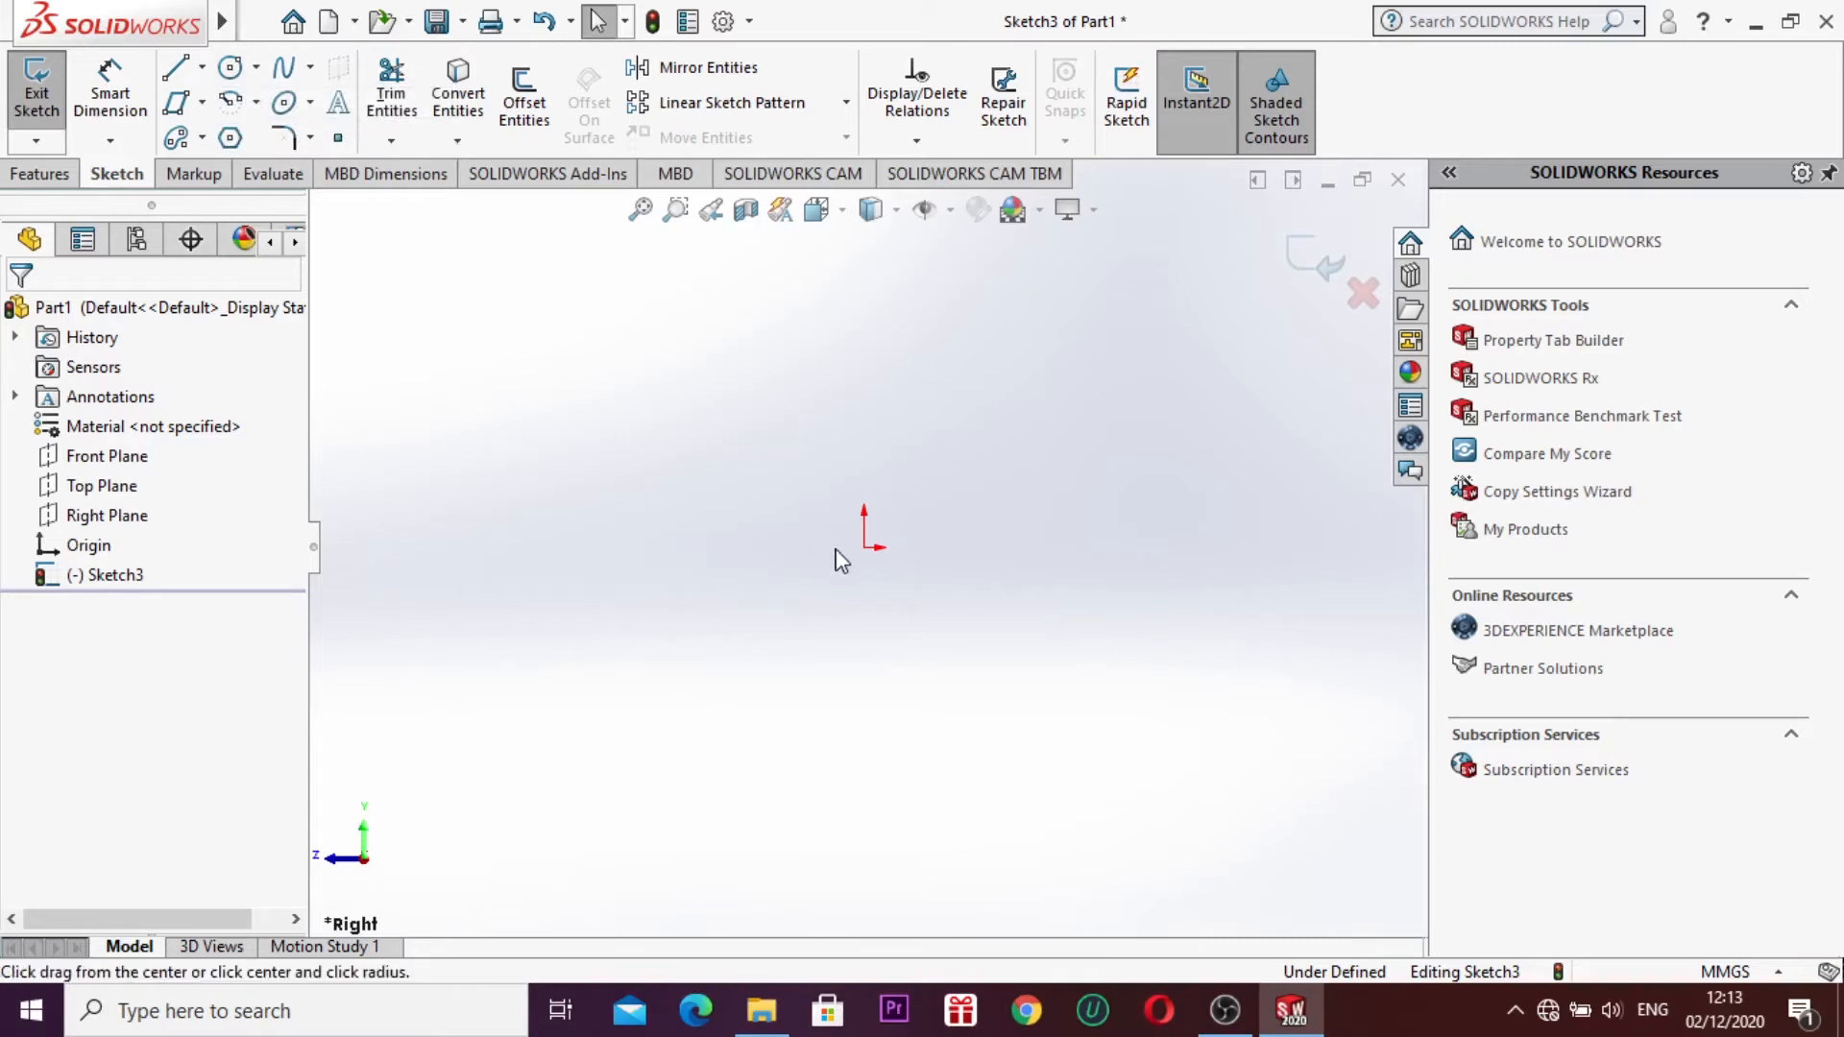
click(864, 538)
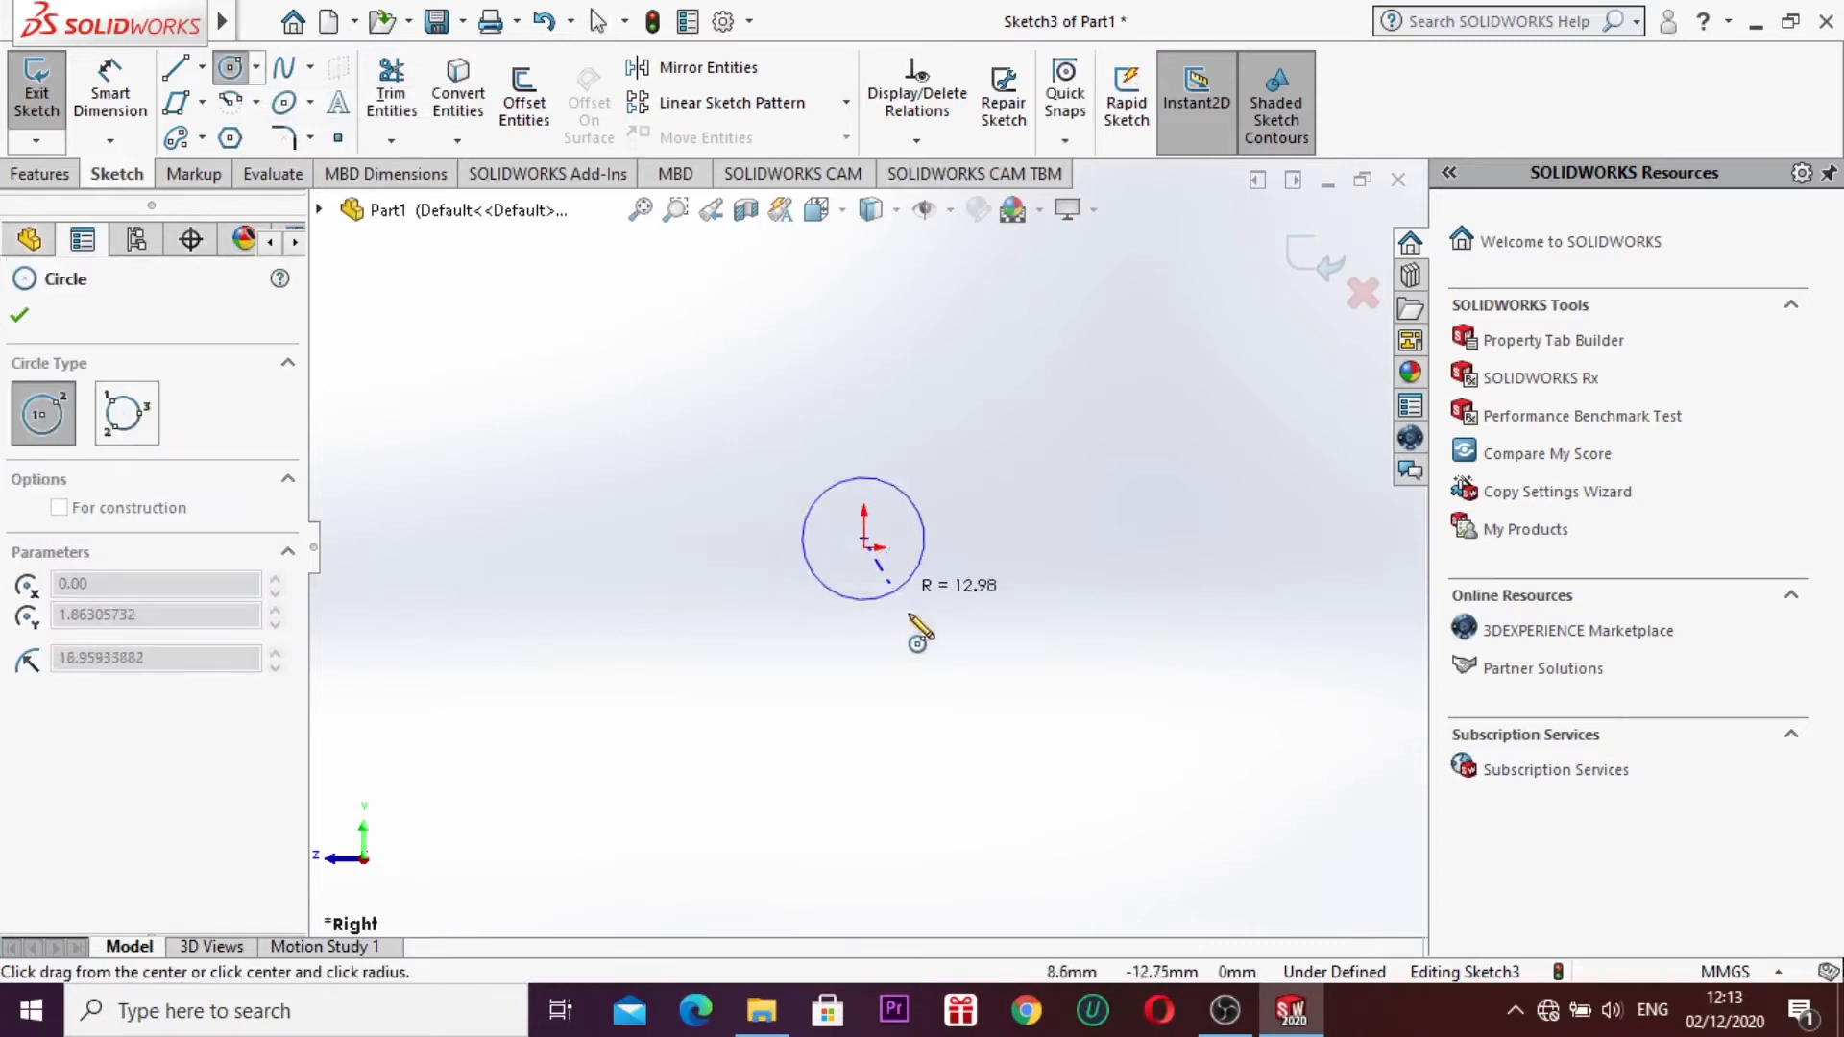
click(952, 663)
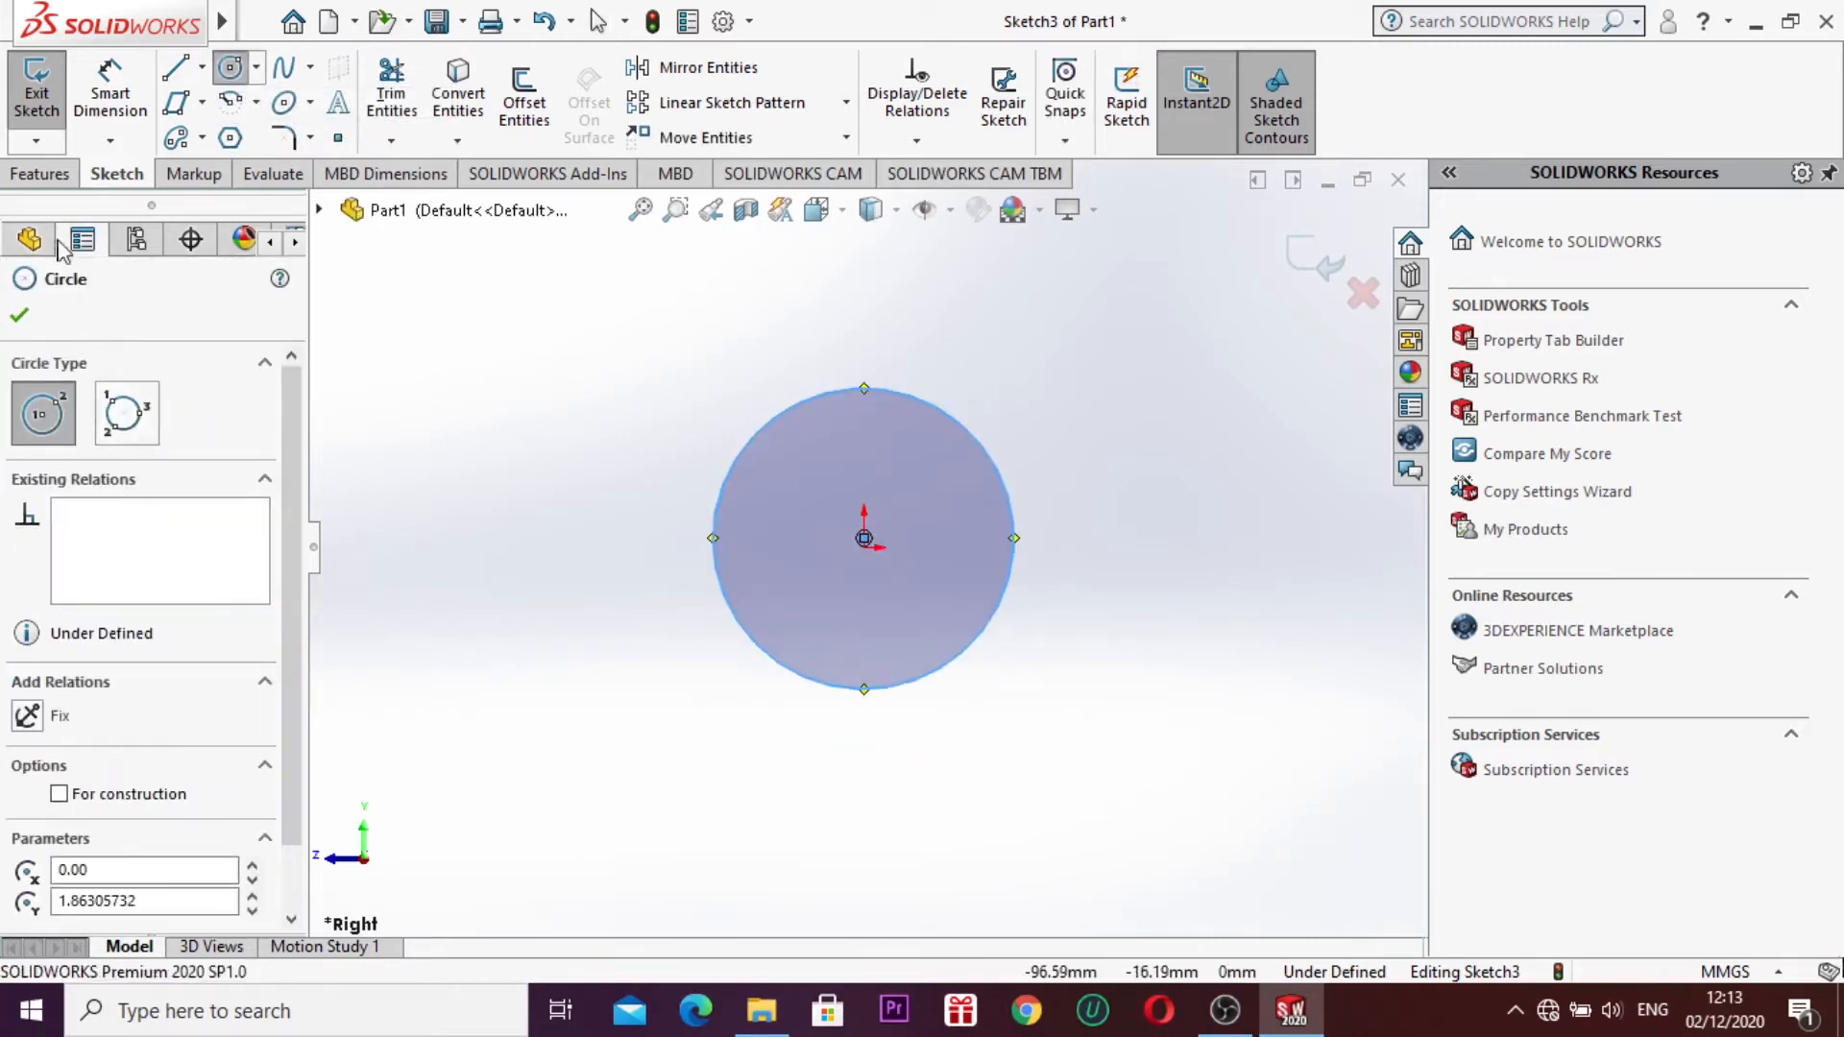
key(Escape)
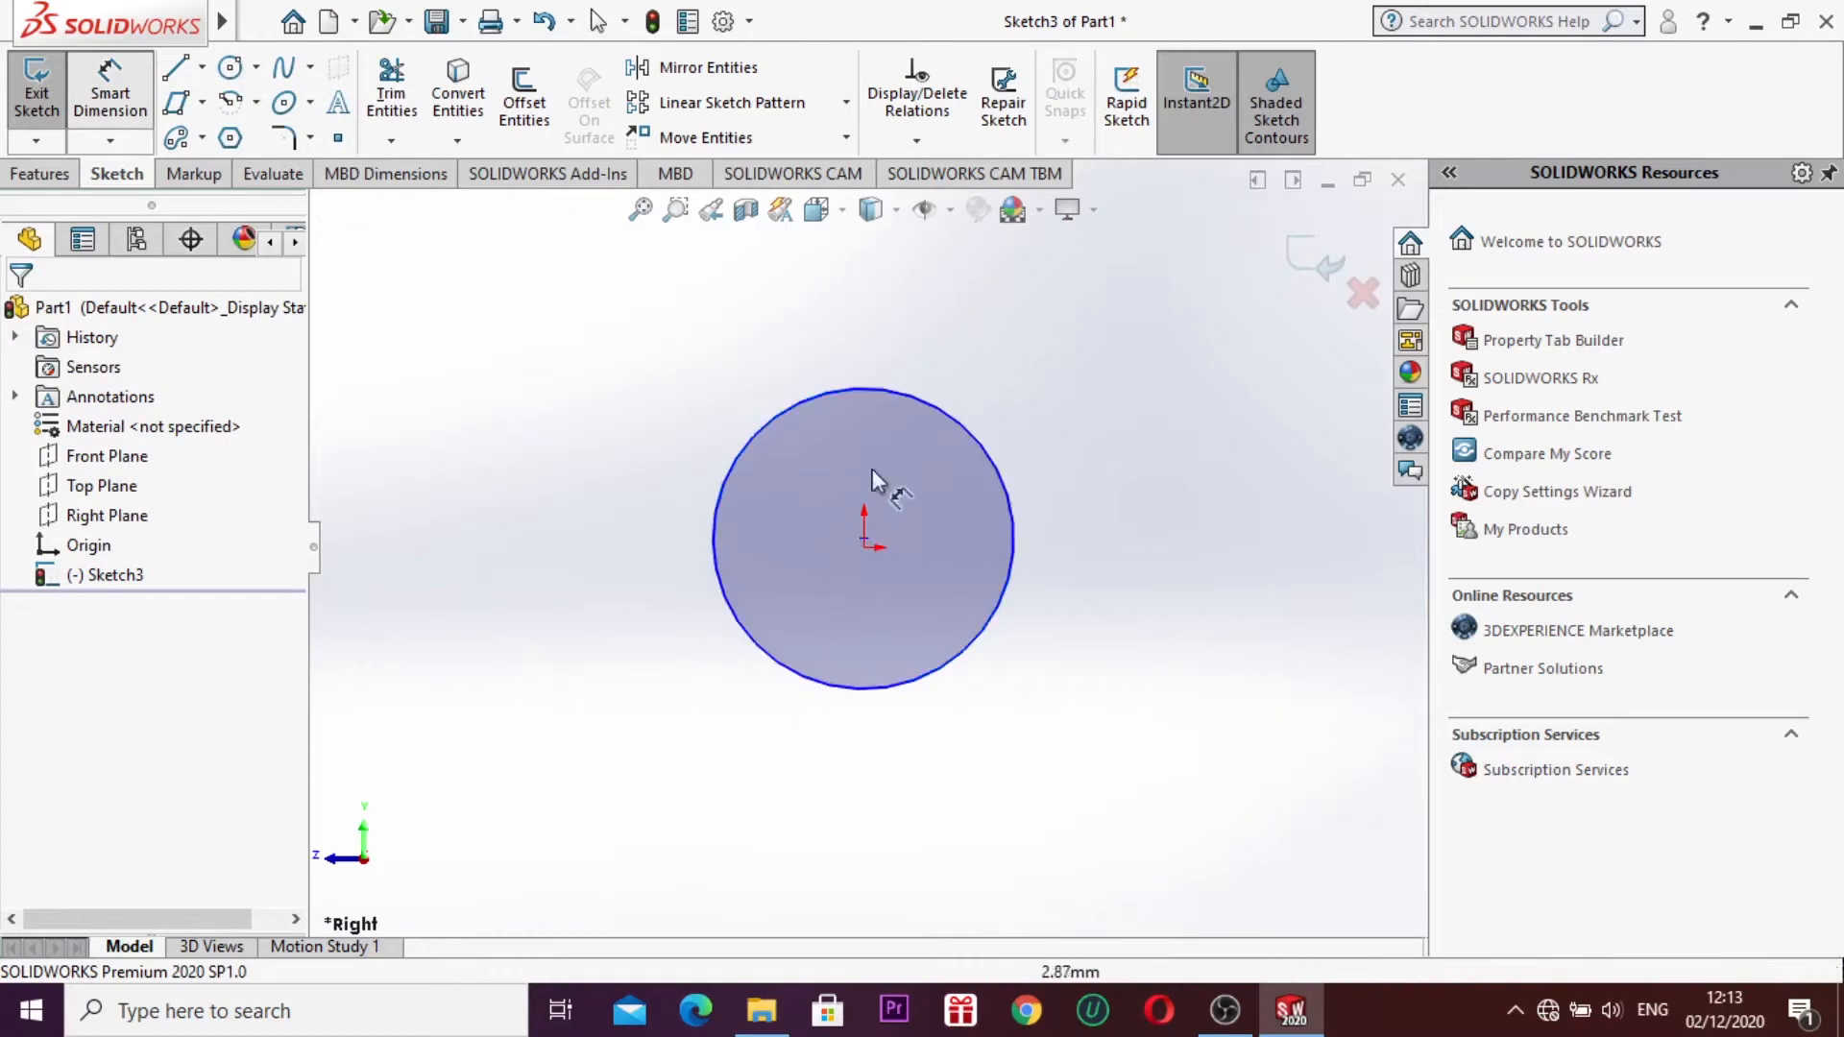
Step: Dimension the circle's diameter with Smart Dimension and set it to 1 mm
click(861, 393)
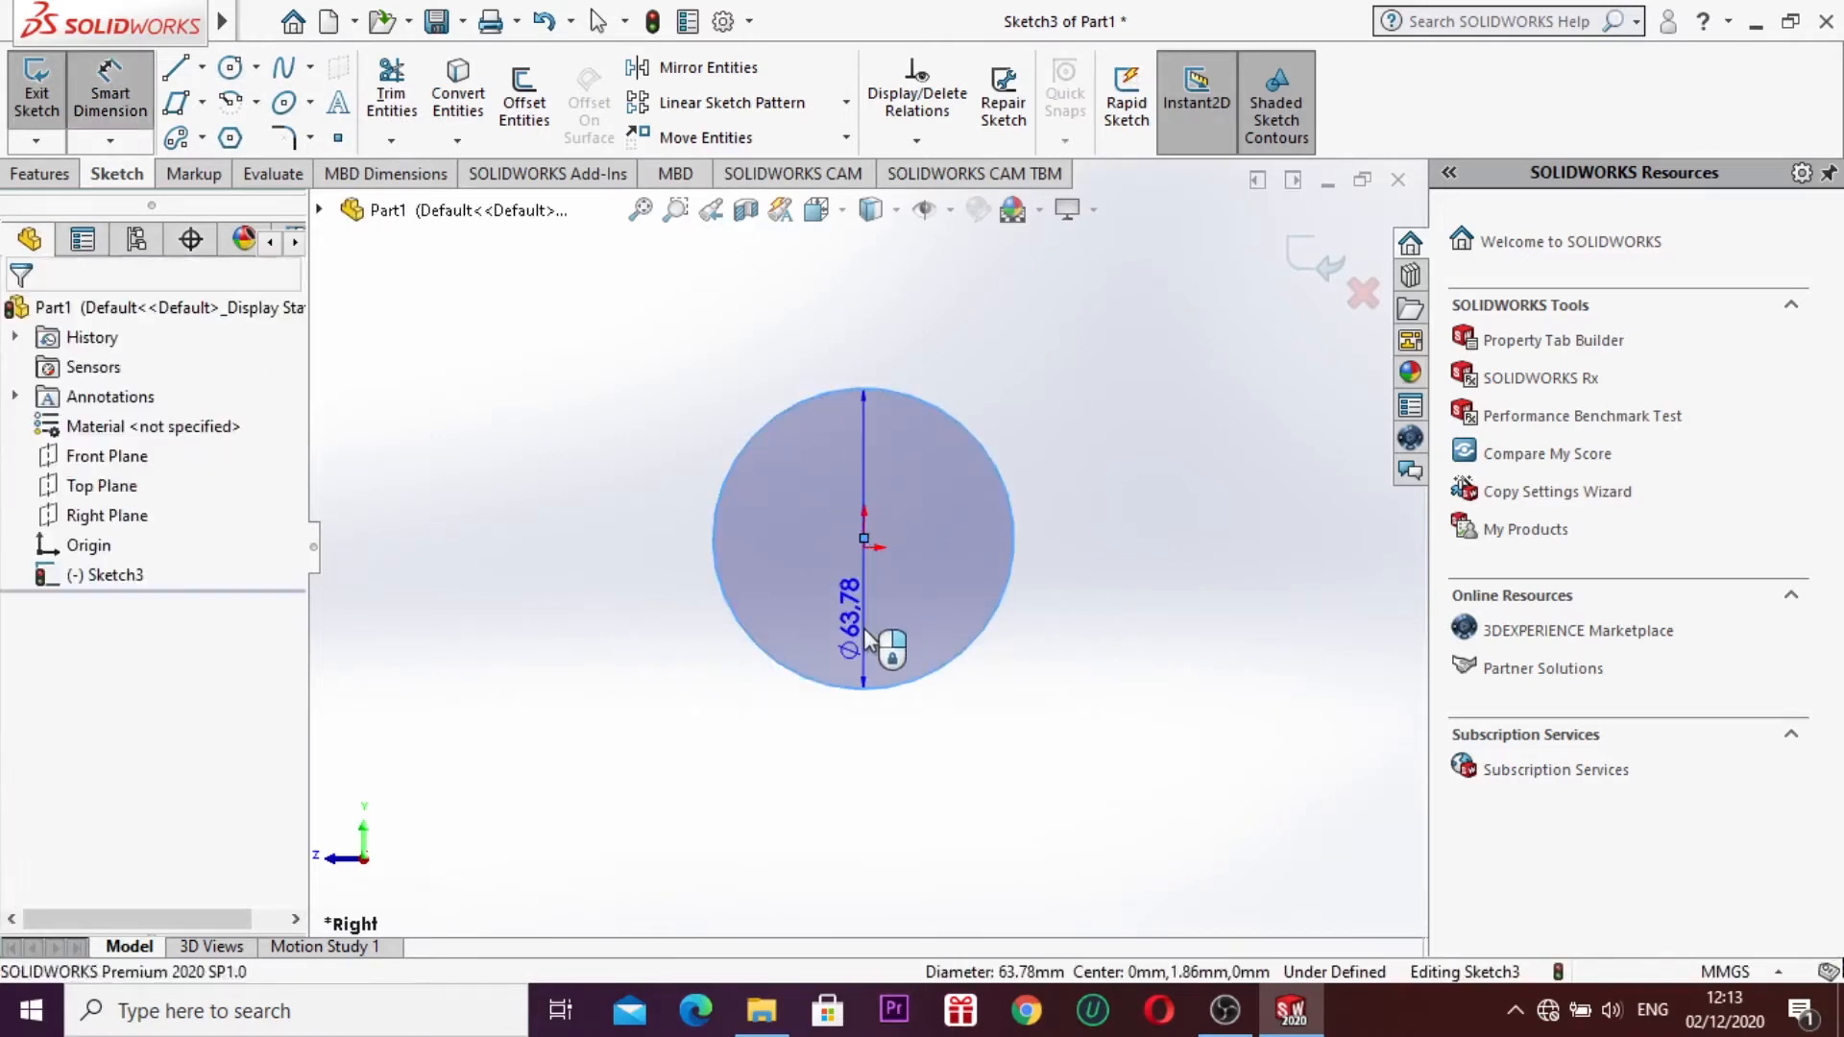
click(865, 629)
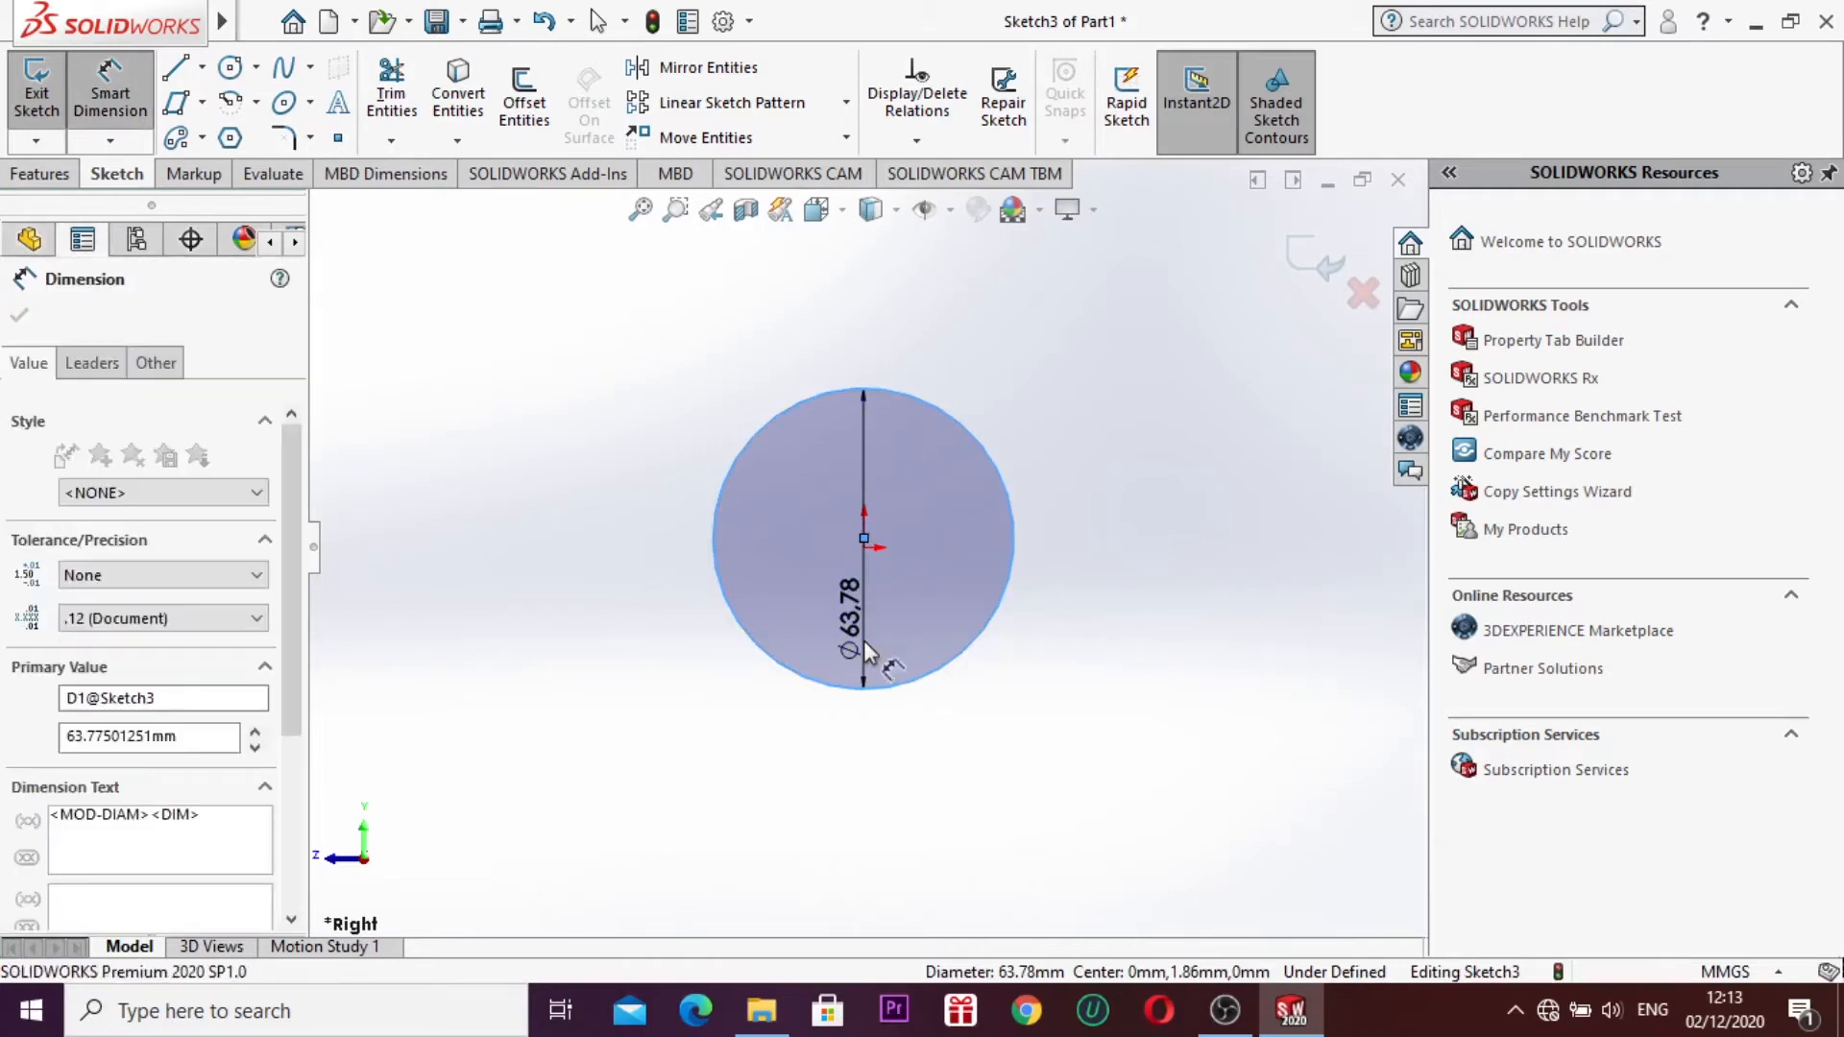
key(BackSpace)
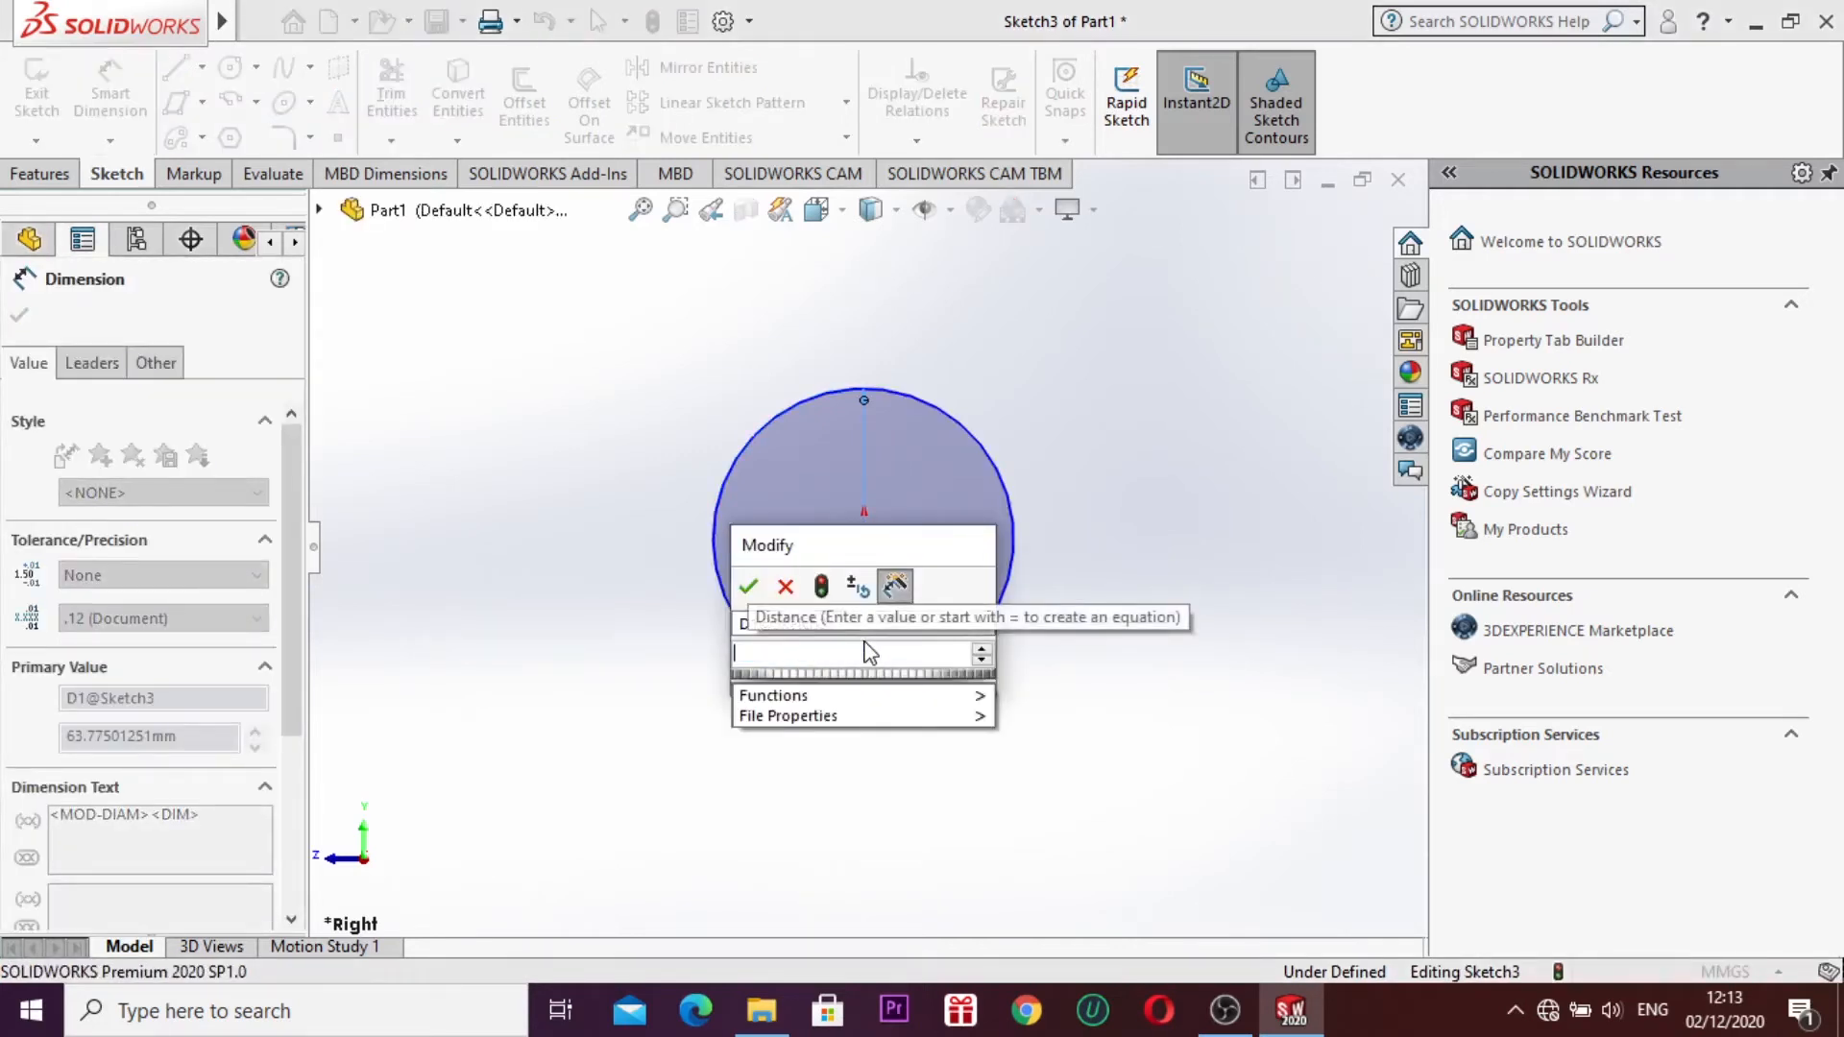
text(1)
key(Return)
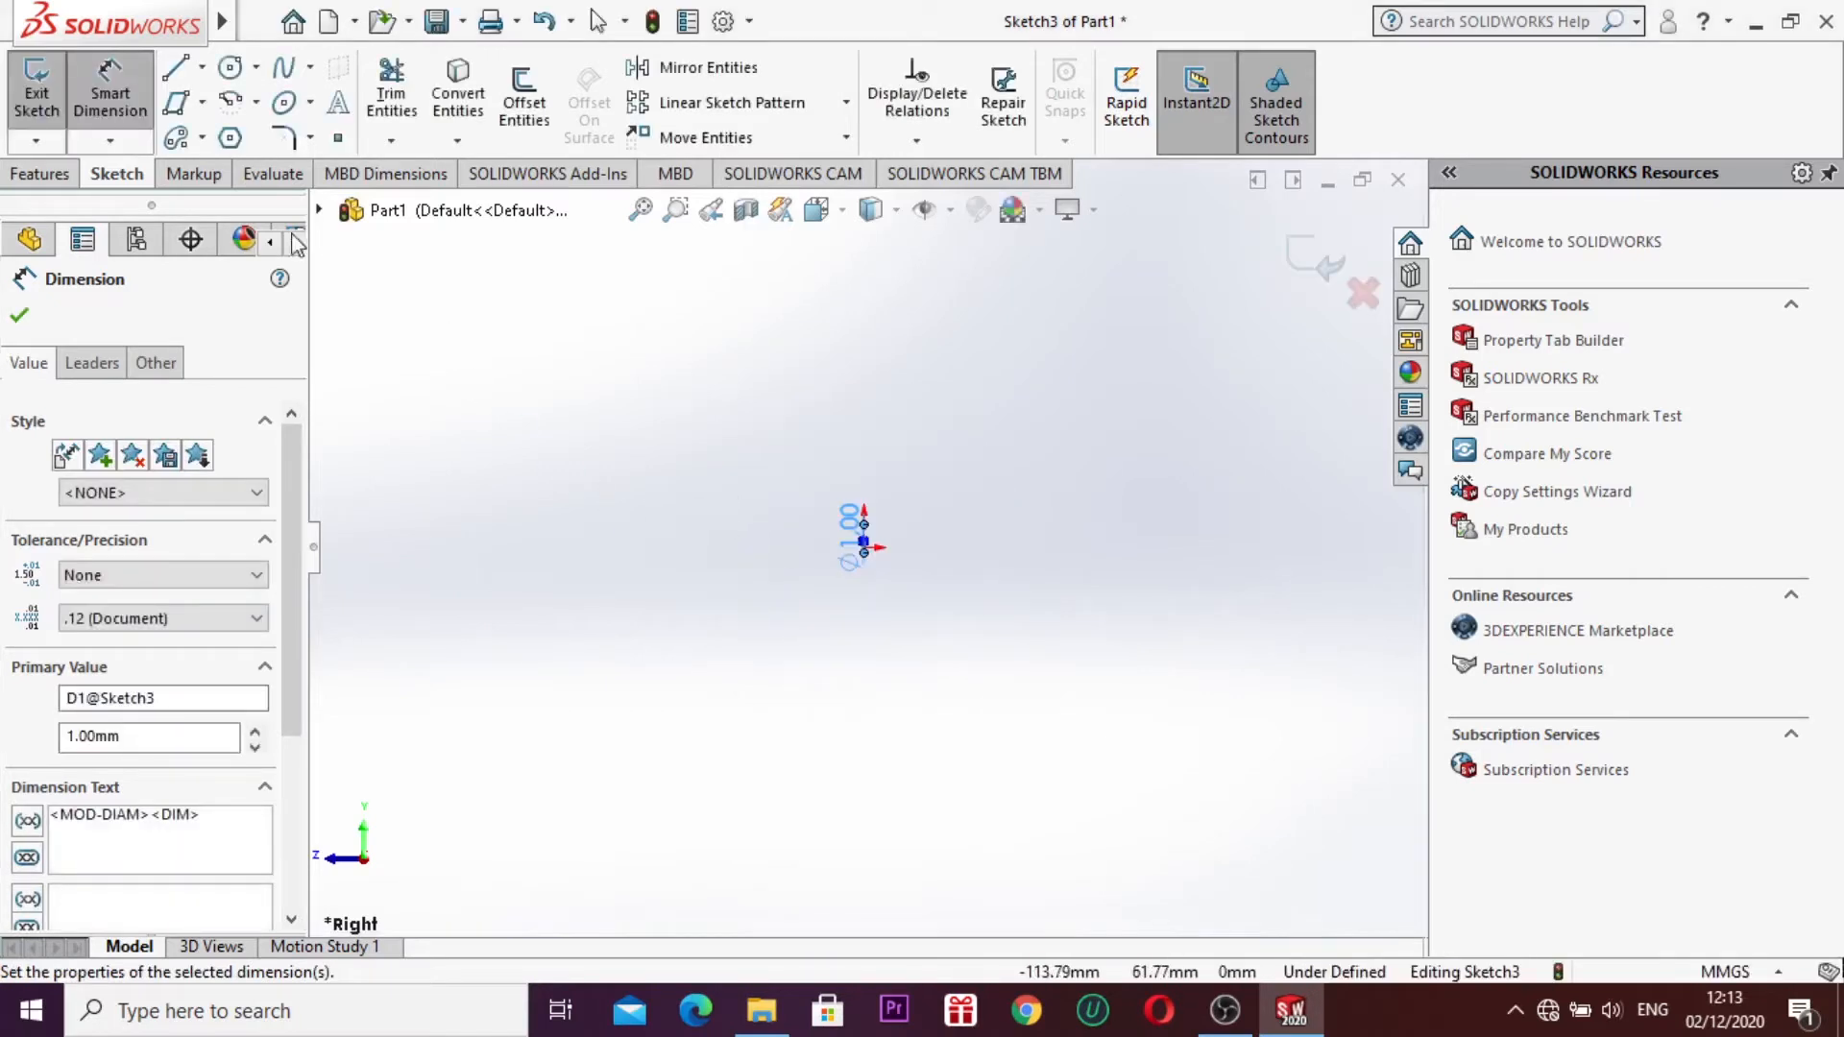
Step: Sketch a three-point Perimeter Circle about 23 mm in radius just below the origin and finish the command
click(256, 67)
click(286, 136)
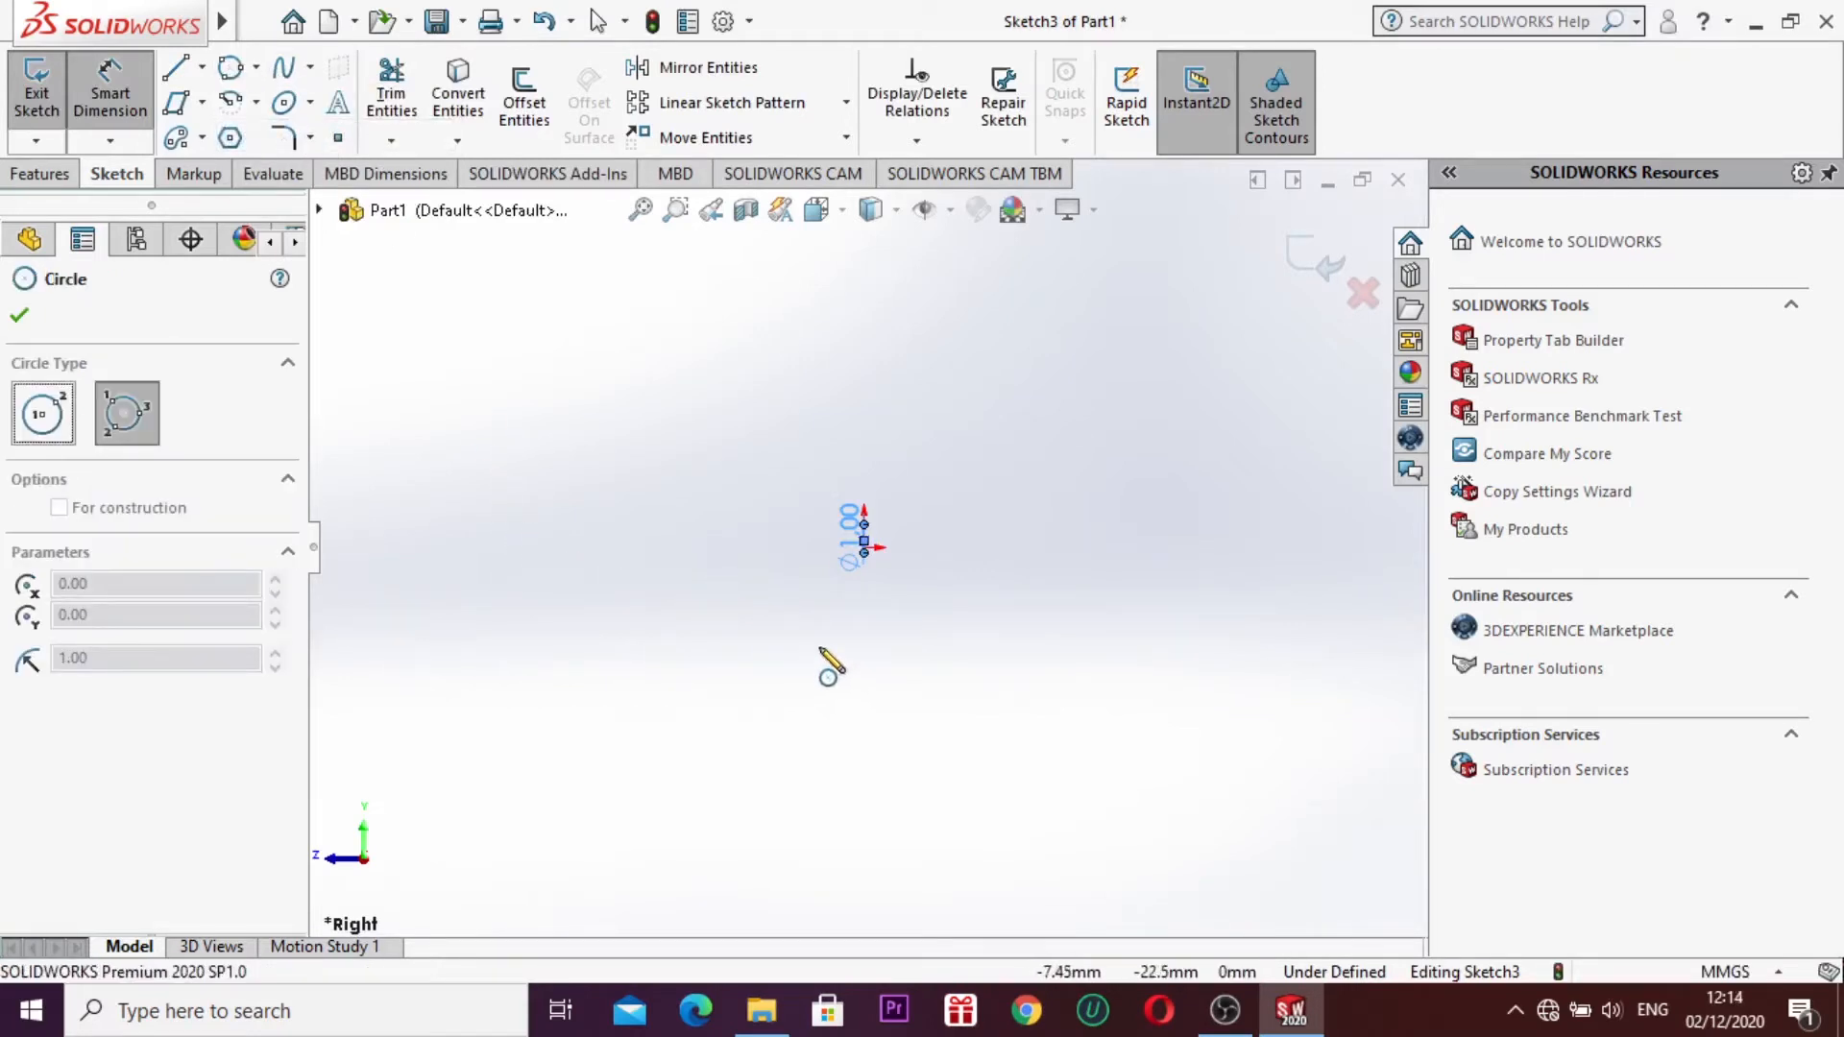
click(764, 616)
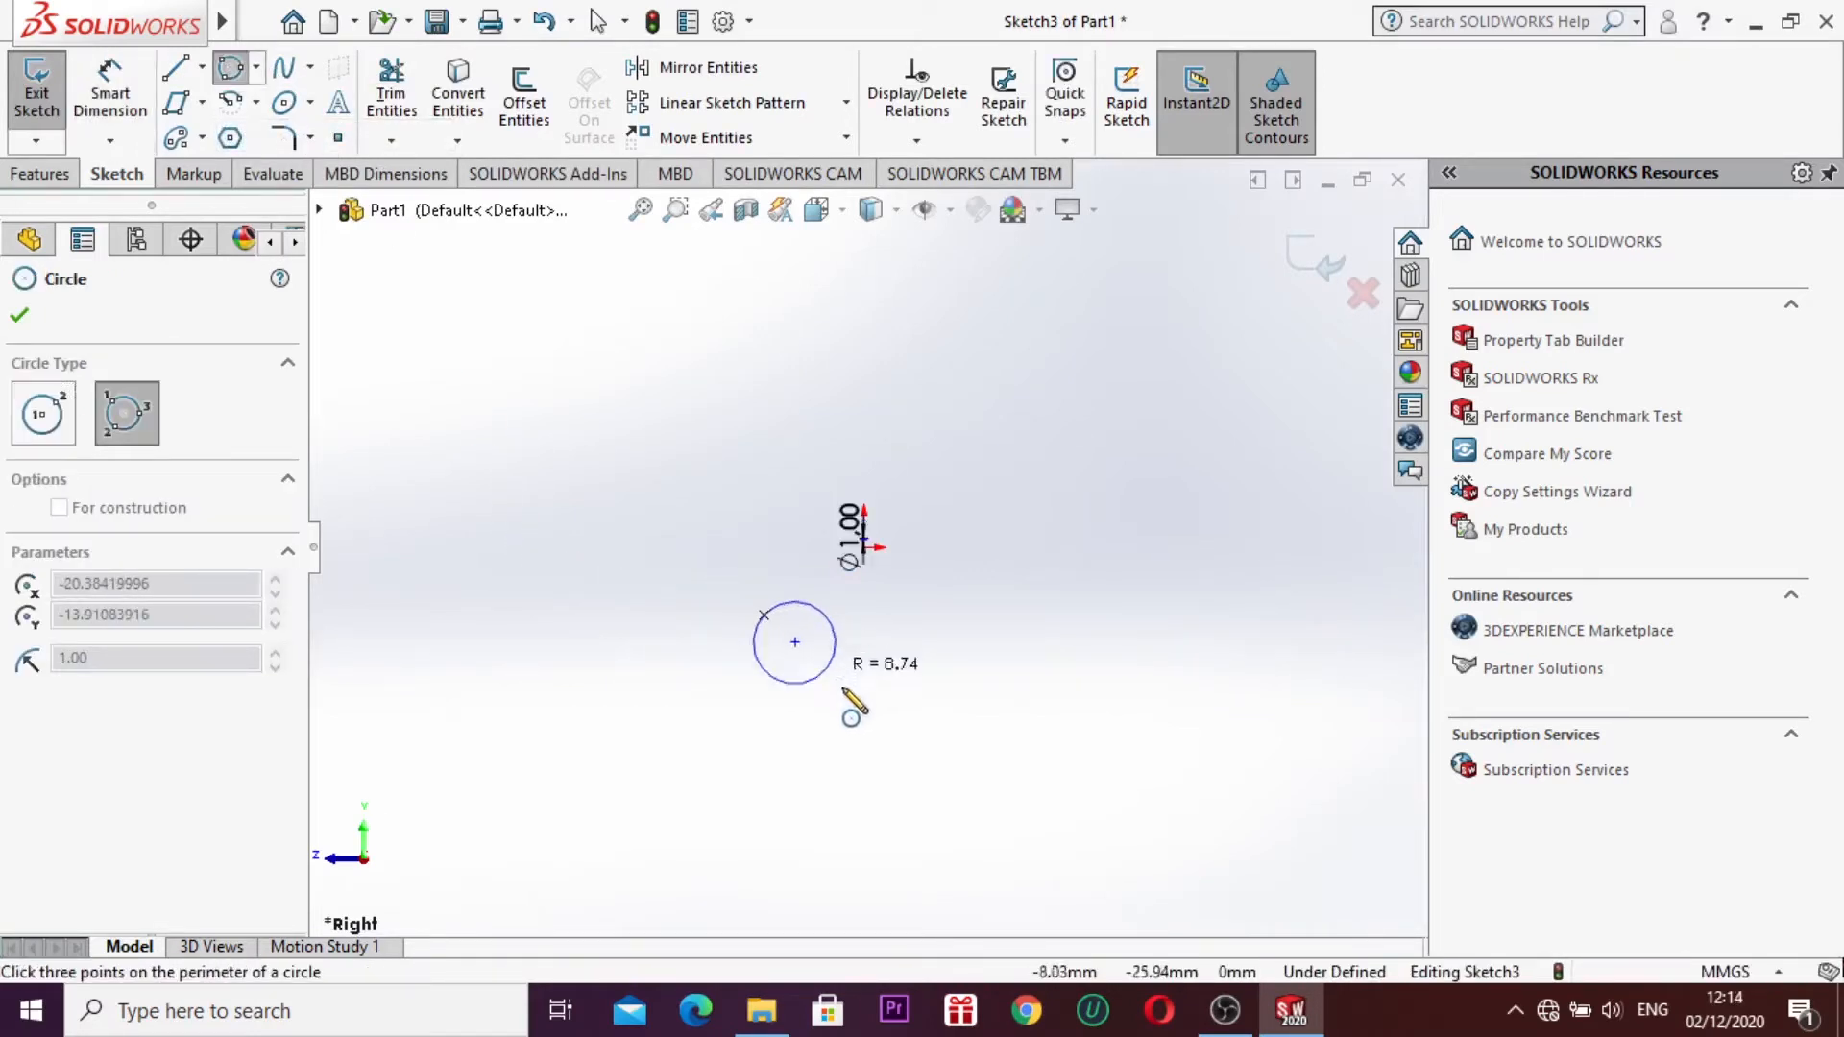
click(929, 755)
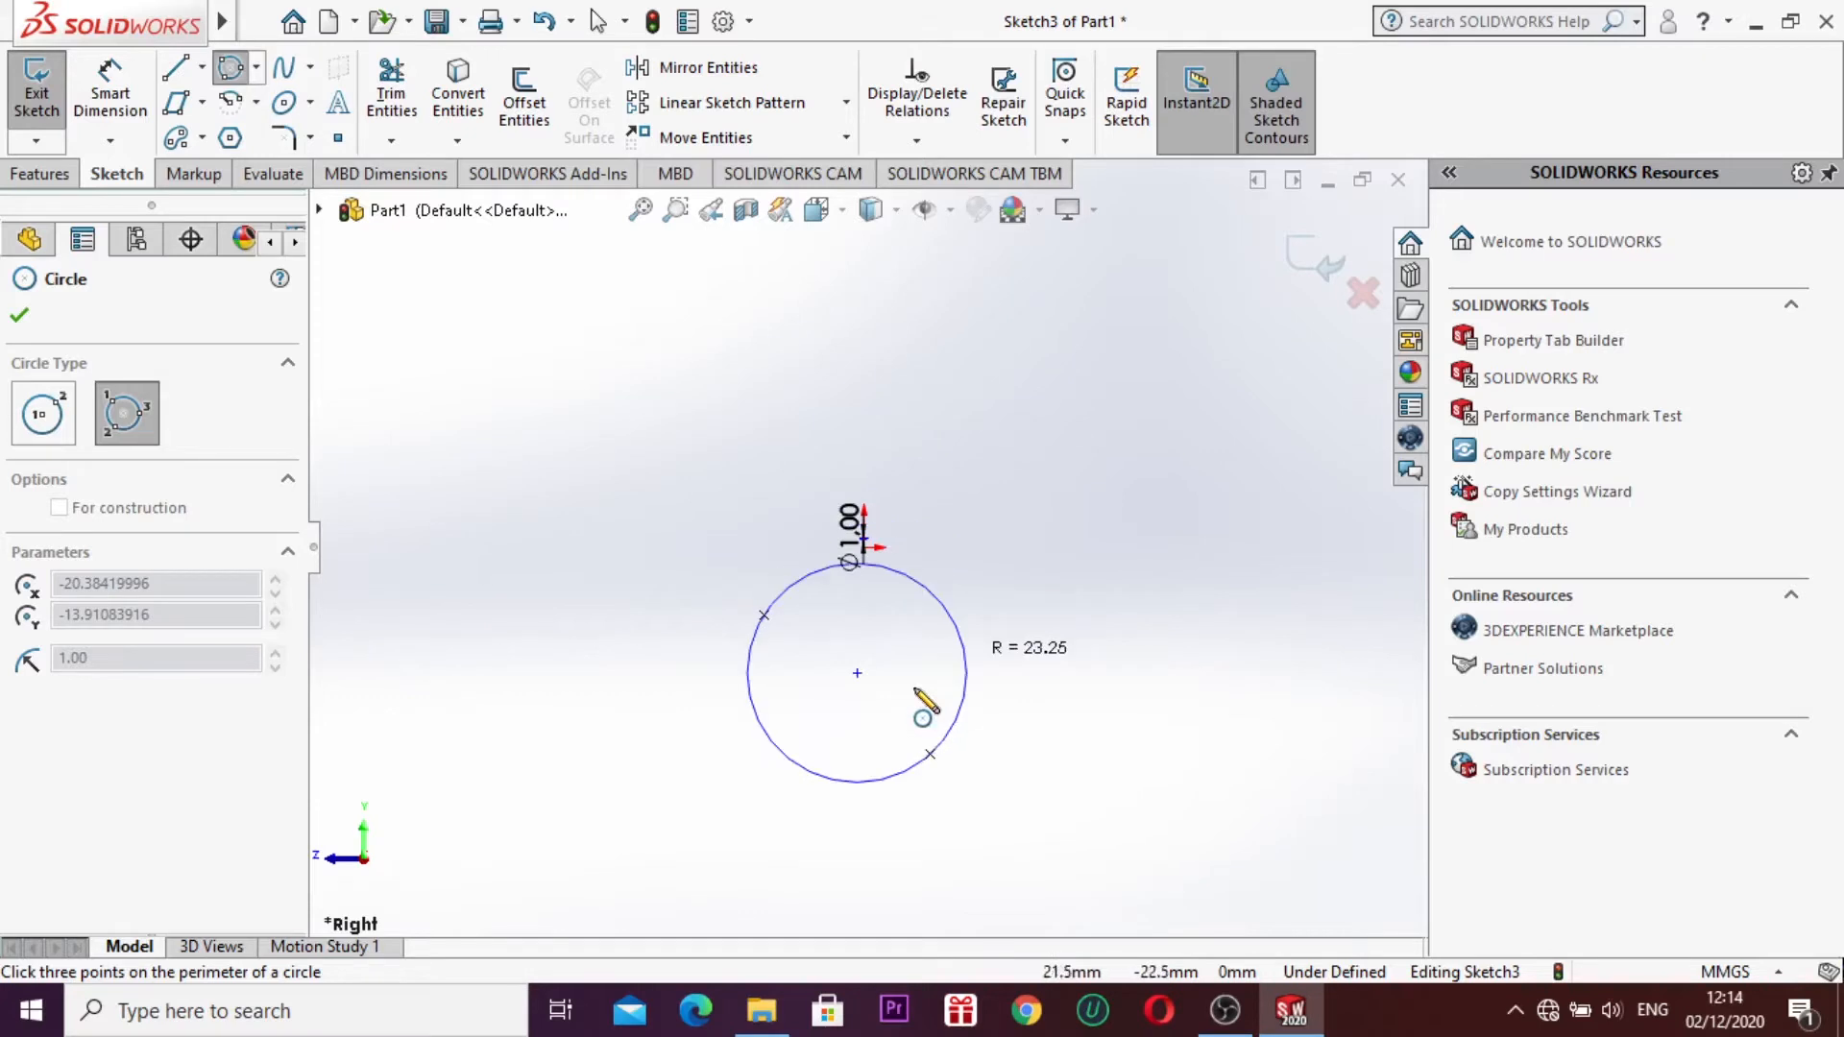
click(949, 727)
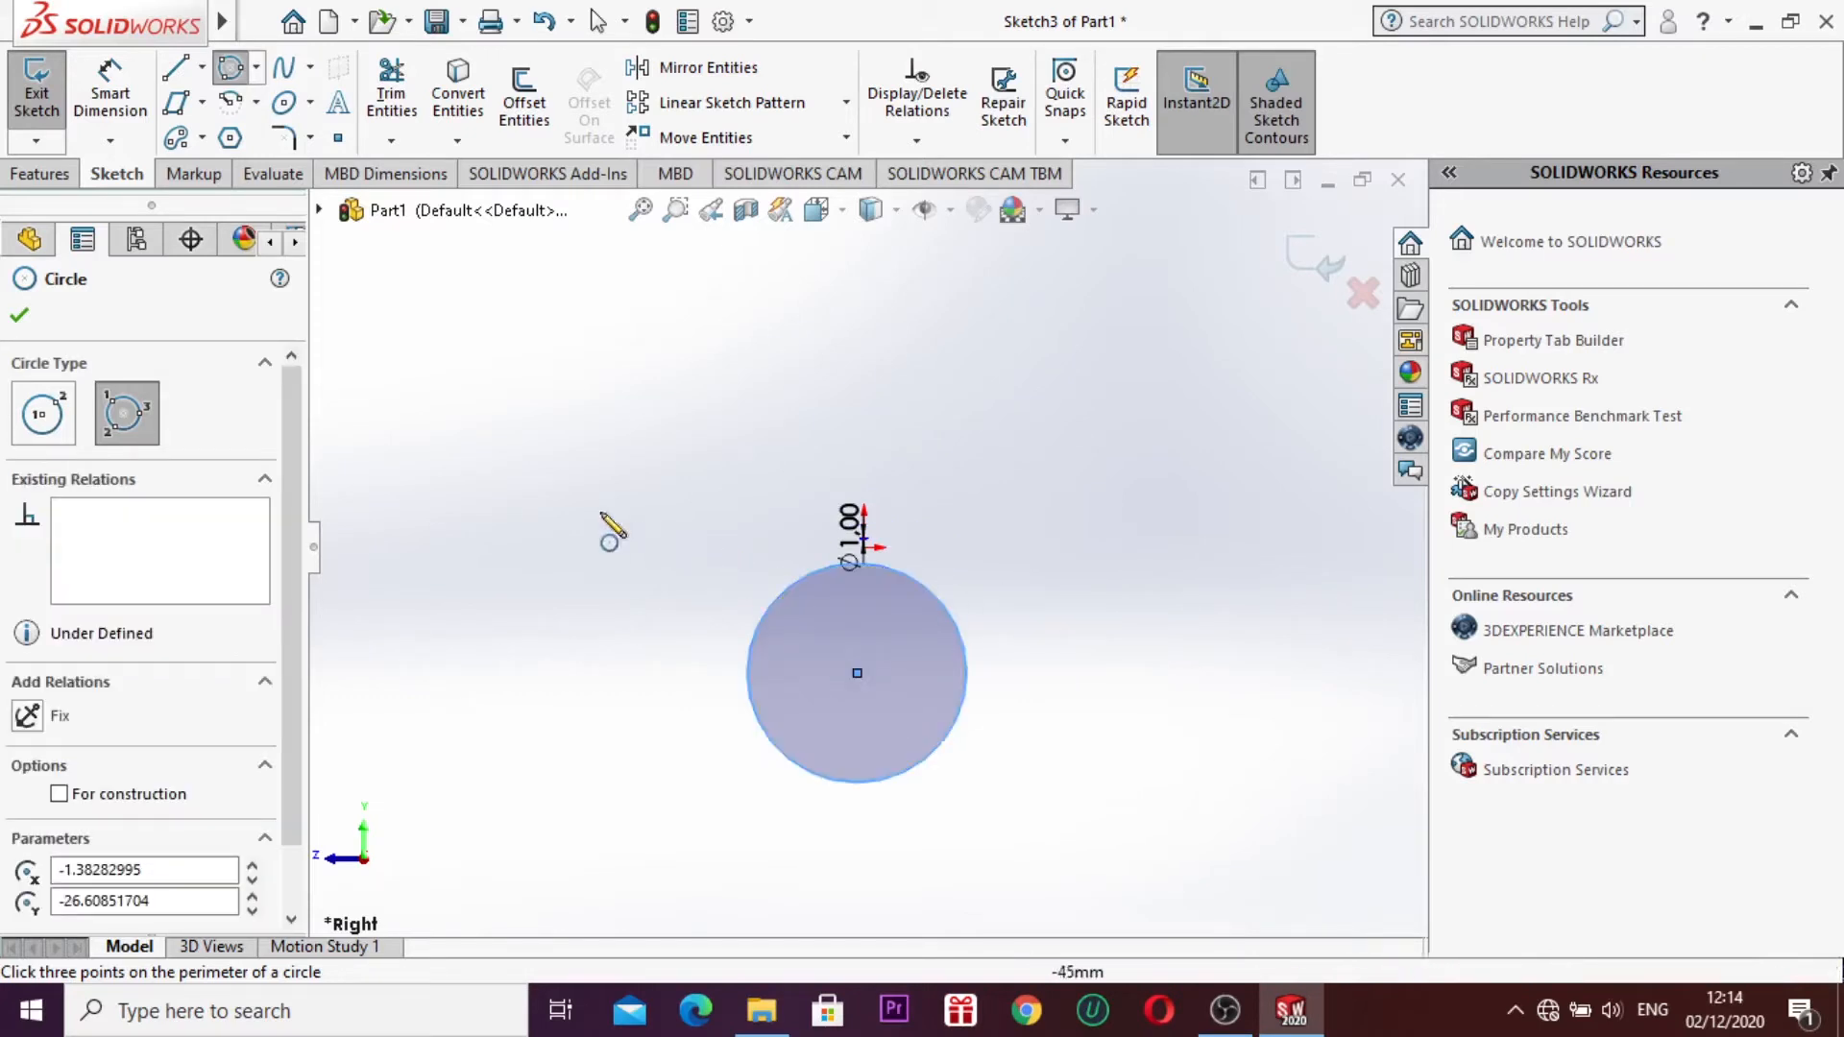
click(39, 322)
Step: Delete both circles together with the diameter dimension
drag(992, 858, 666, 444)
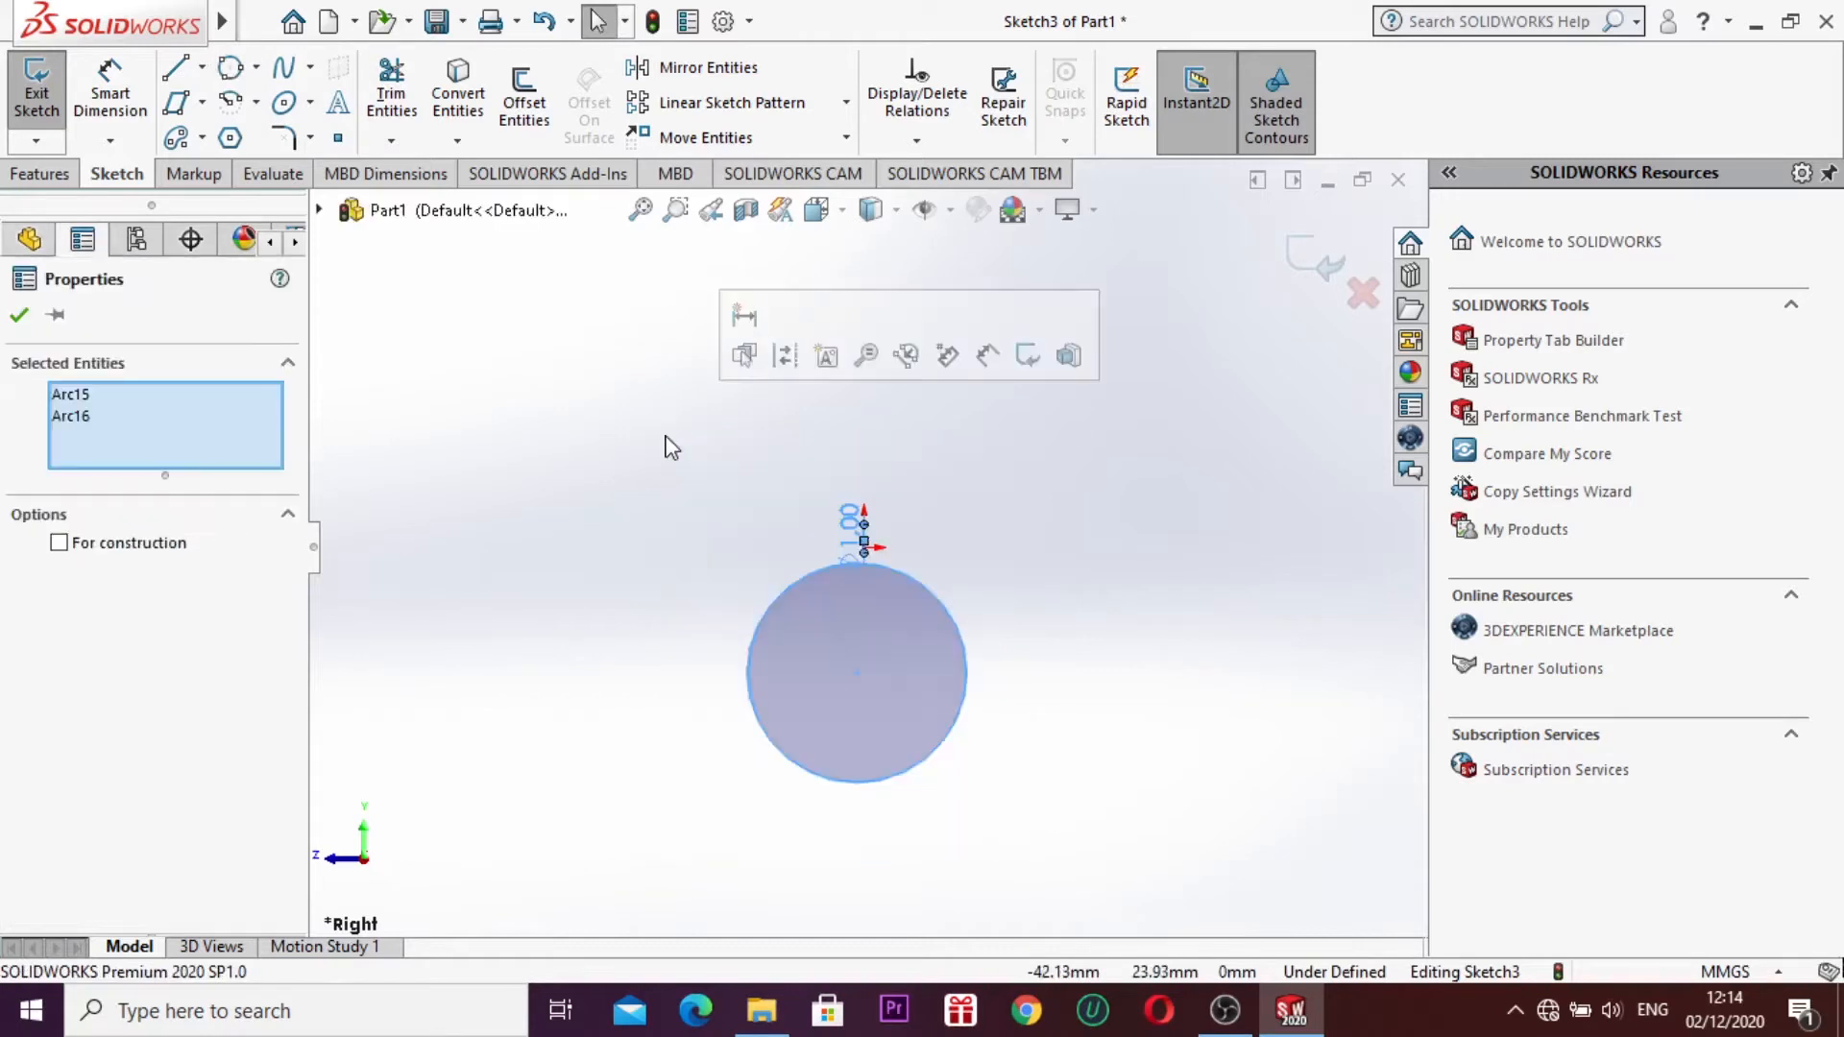
right_click(666, 443)
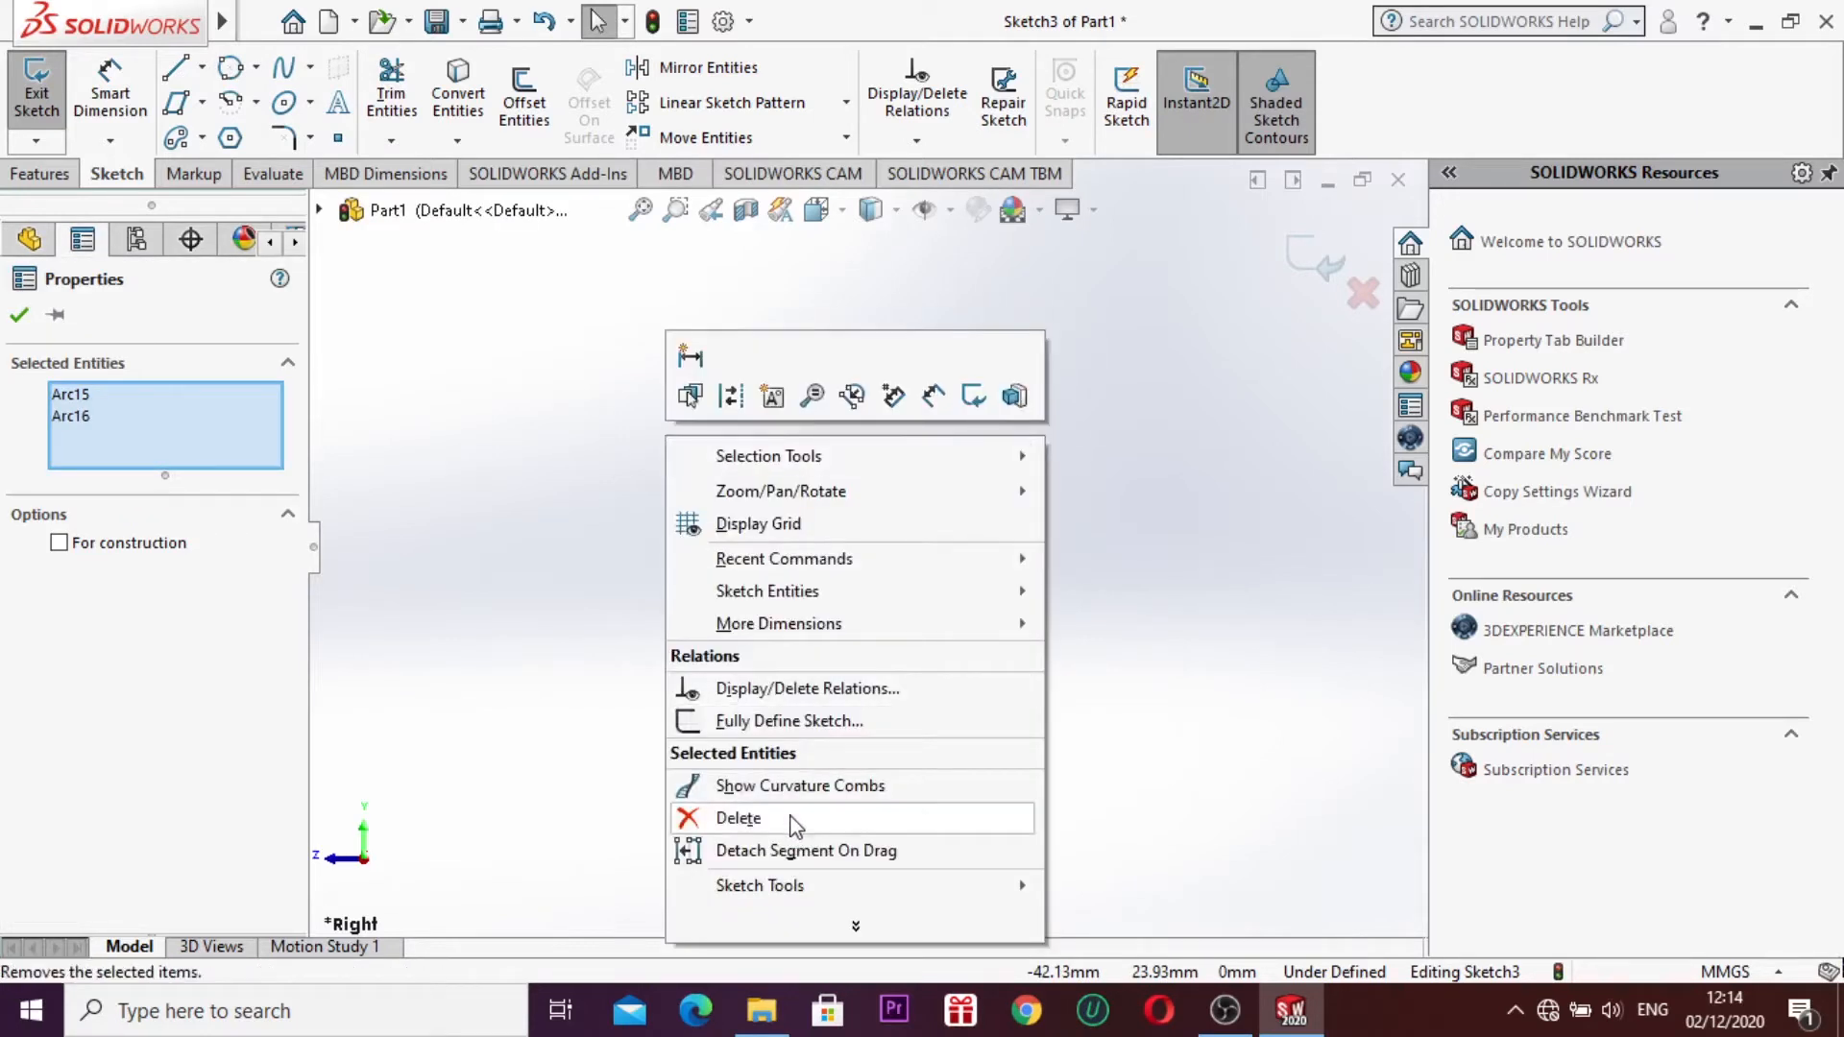
click(758, 817)
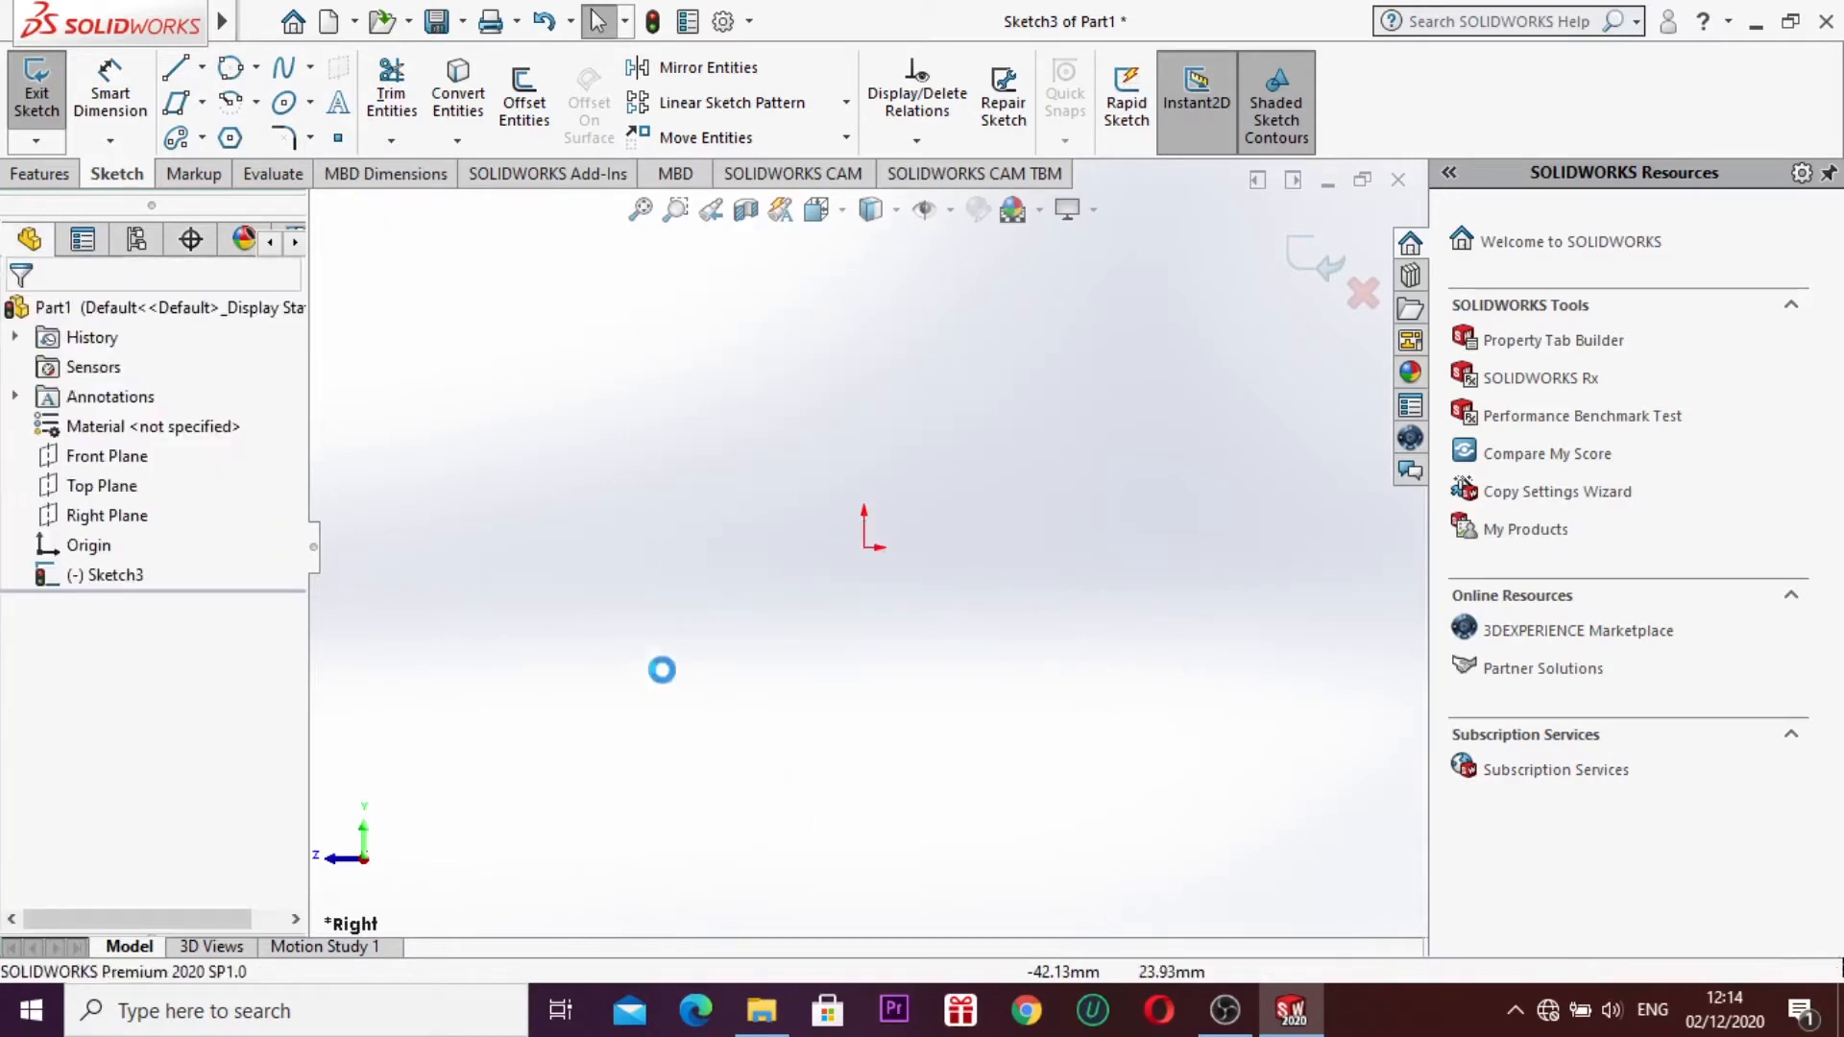
Step: Sketch an upward-bulging Centerpoint Arc centred on the origin, from its upper right round to a point level with the origin on its left
click(264, 112)
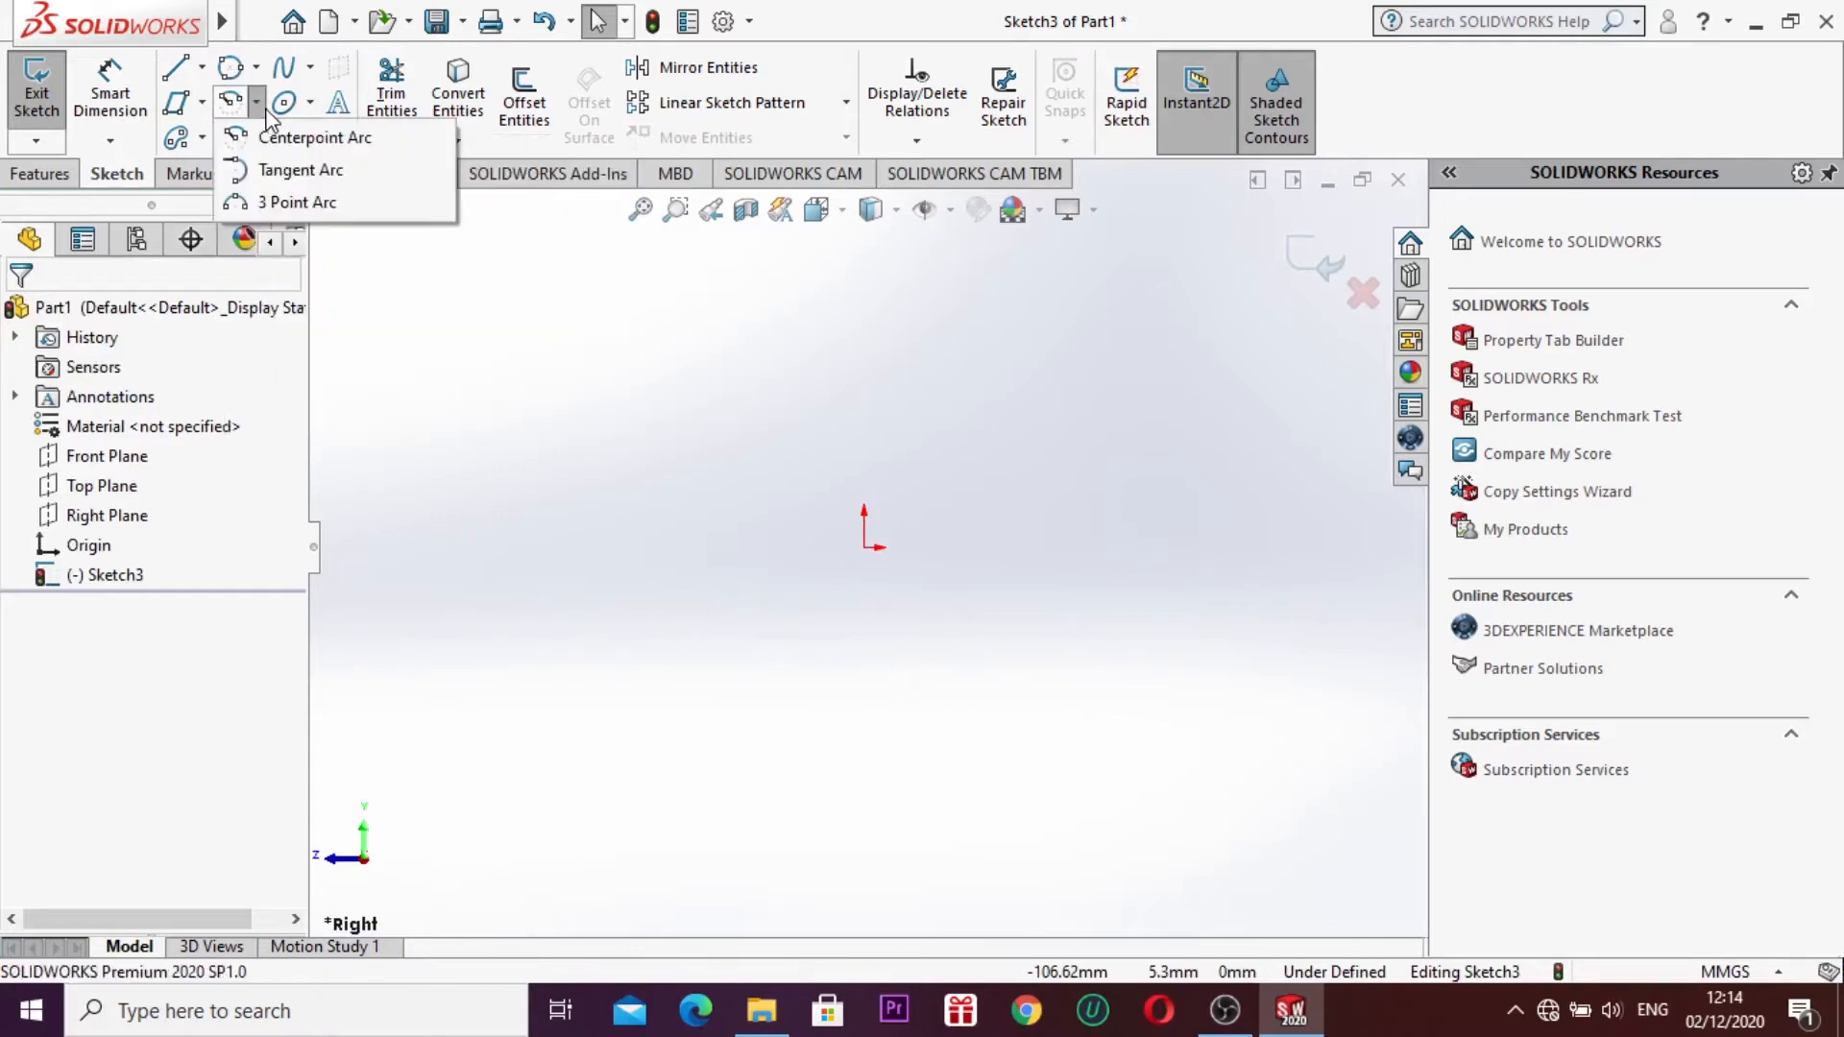
click(280, 139)
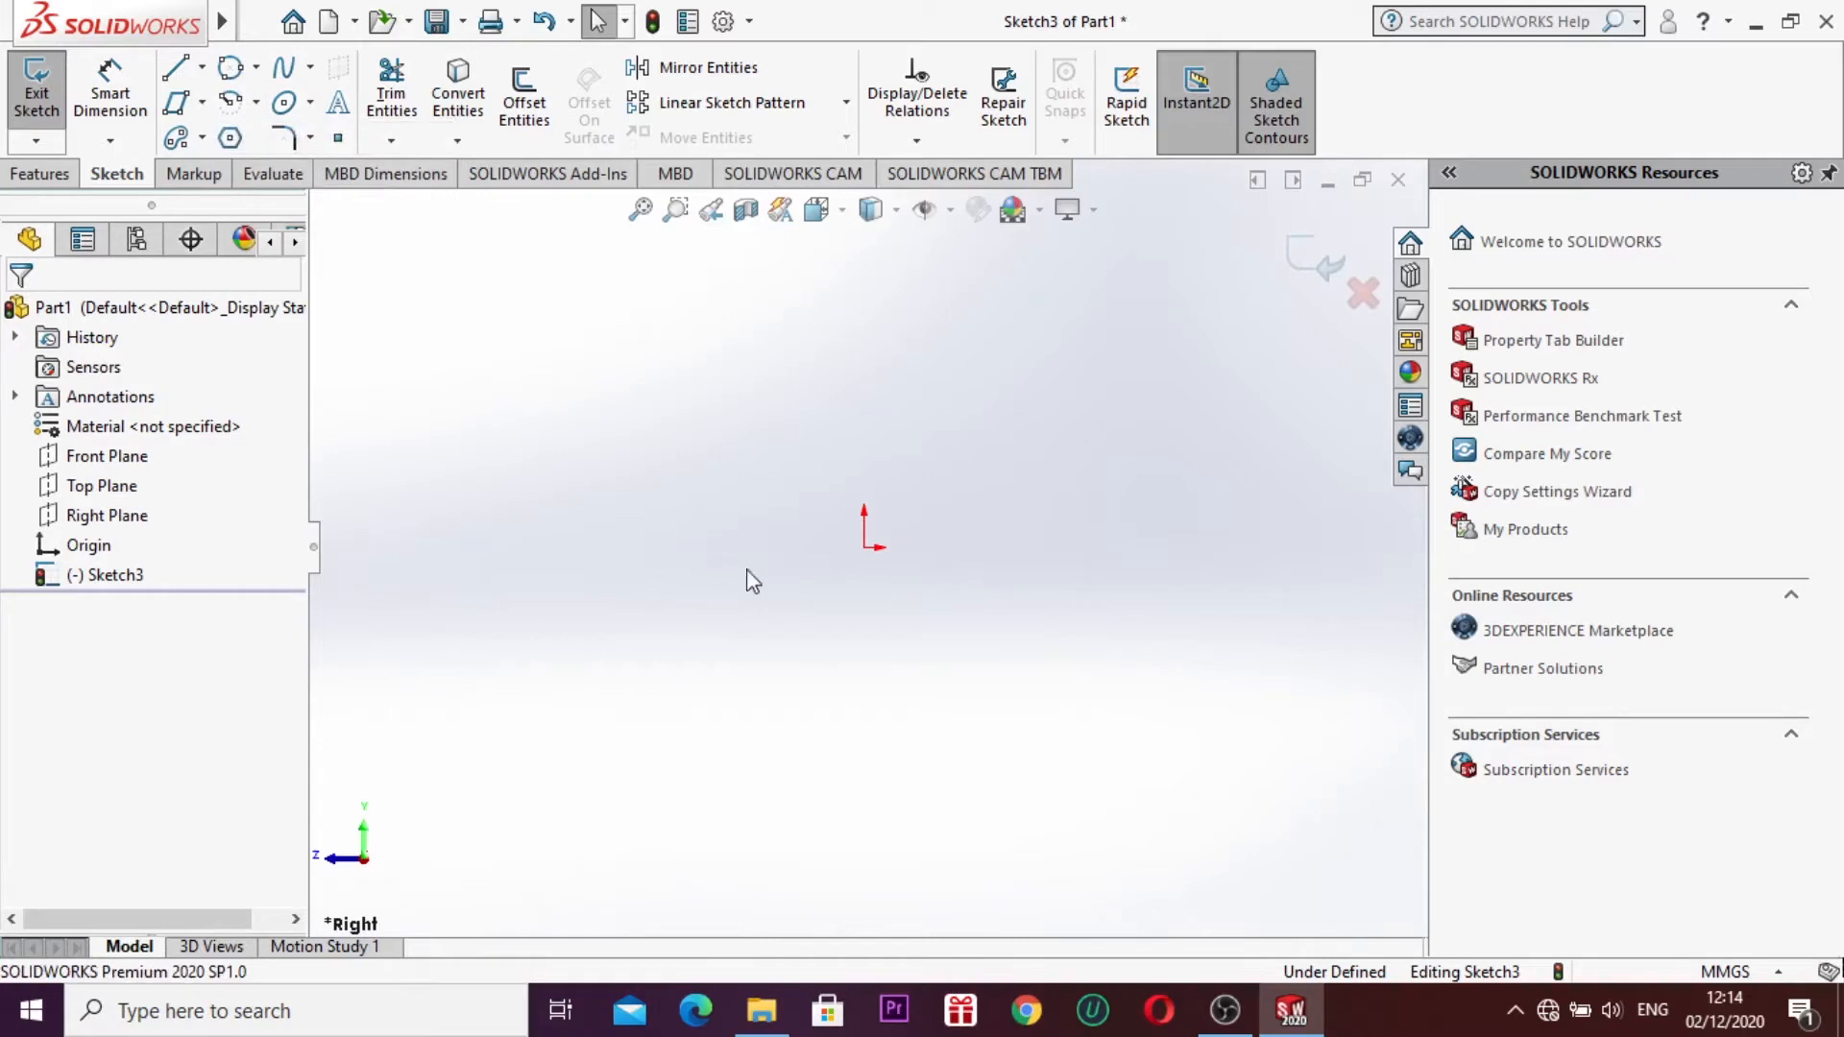
click(863, 545)
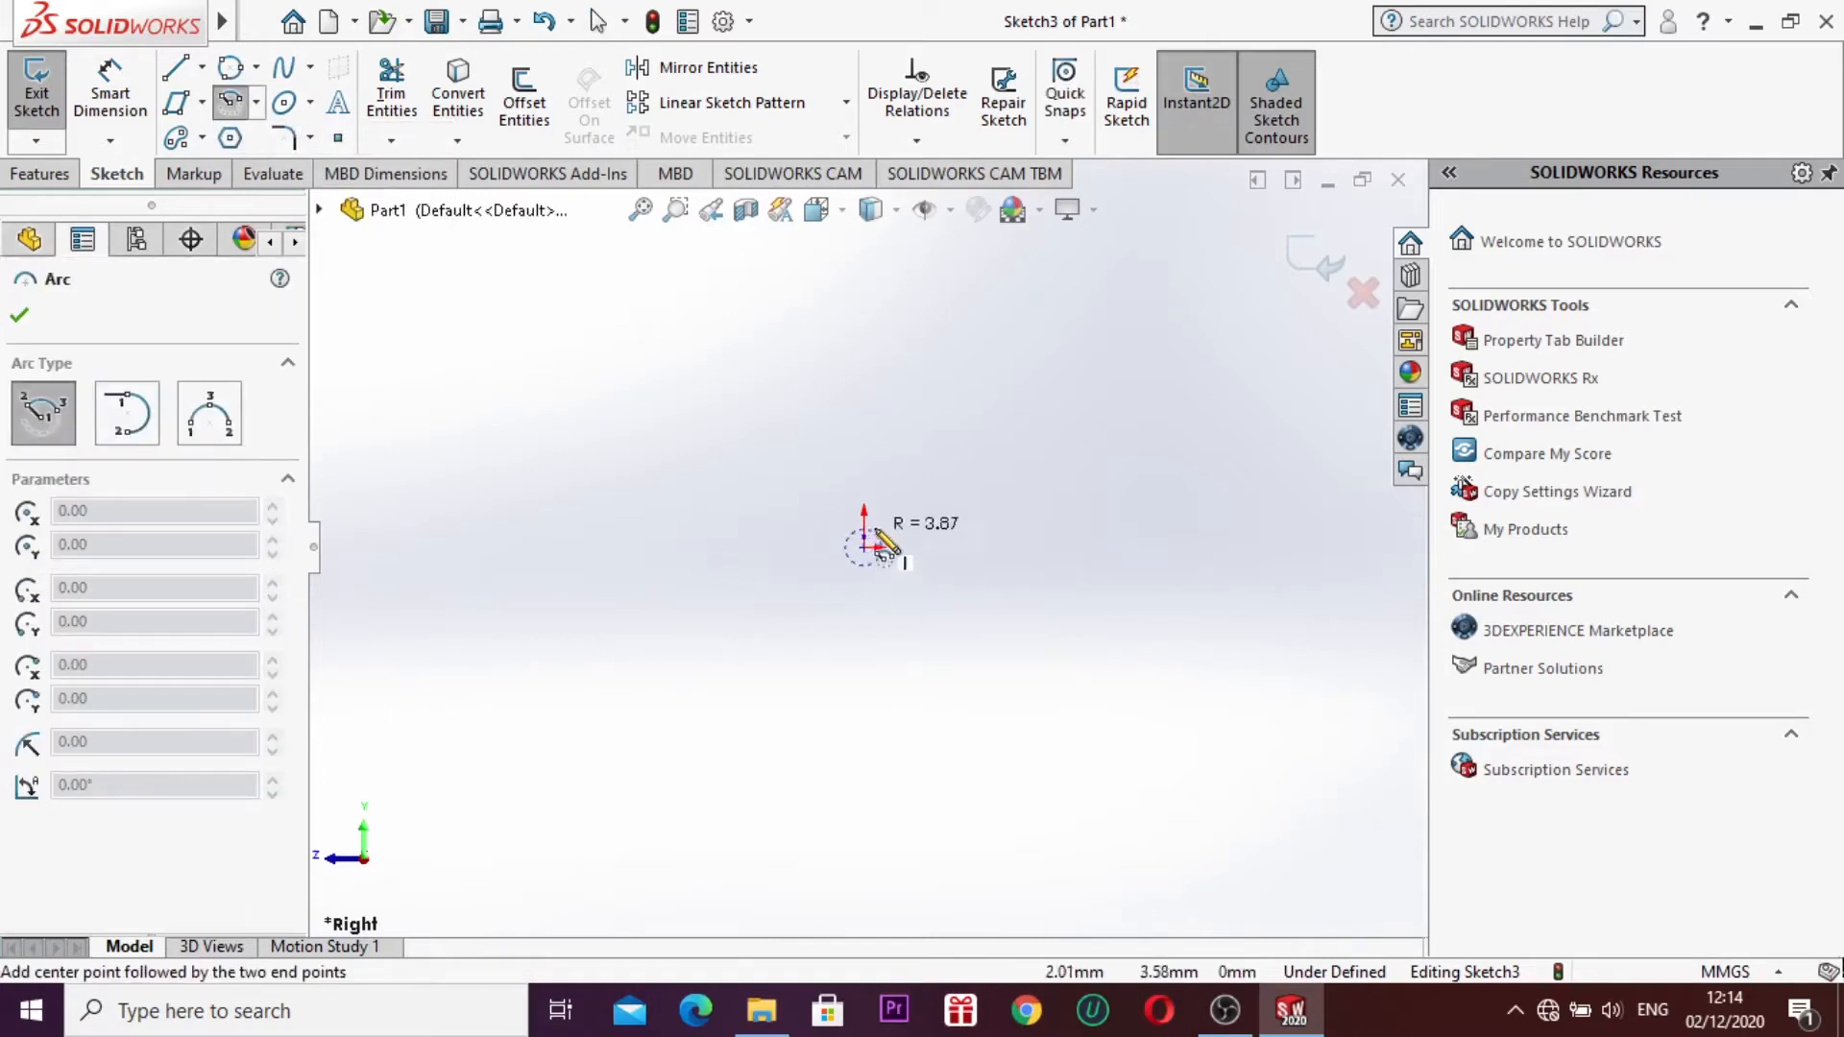
click(940, 507)
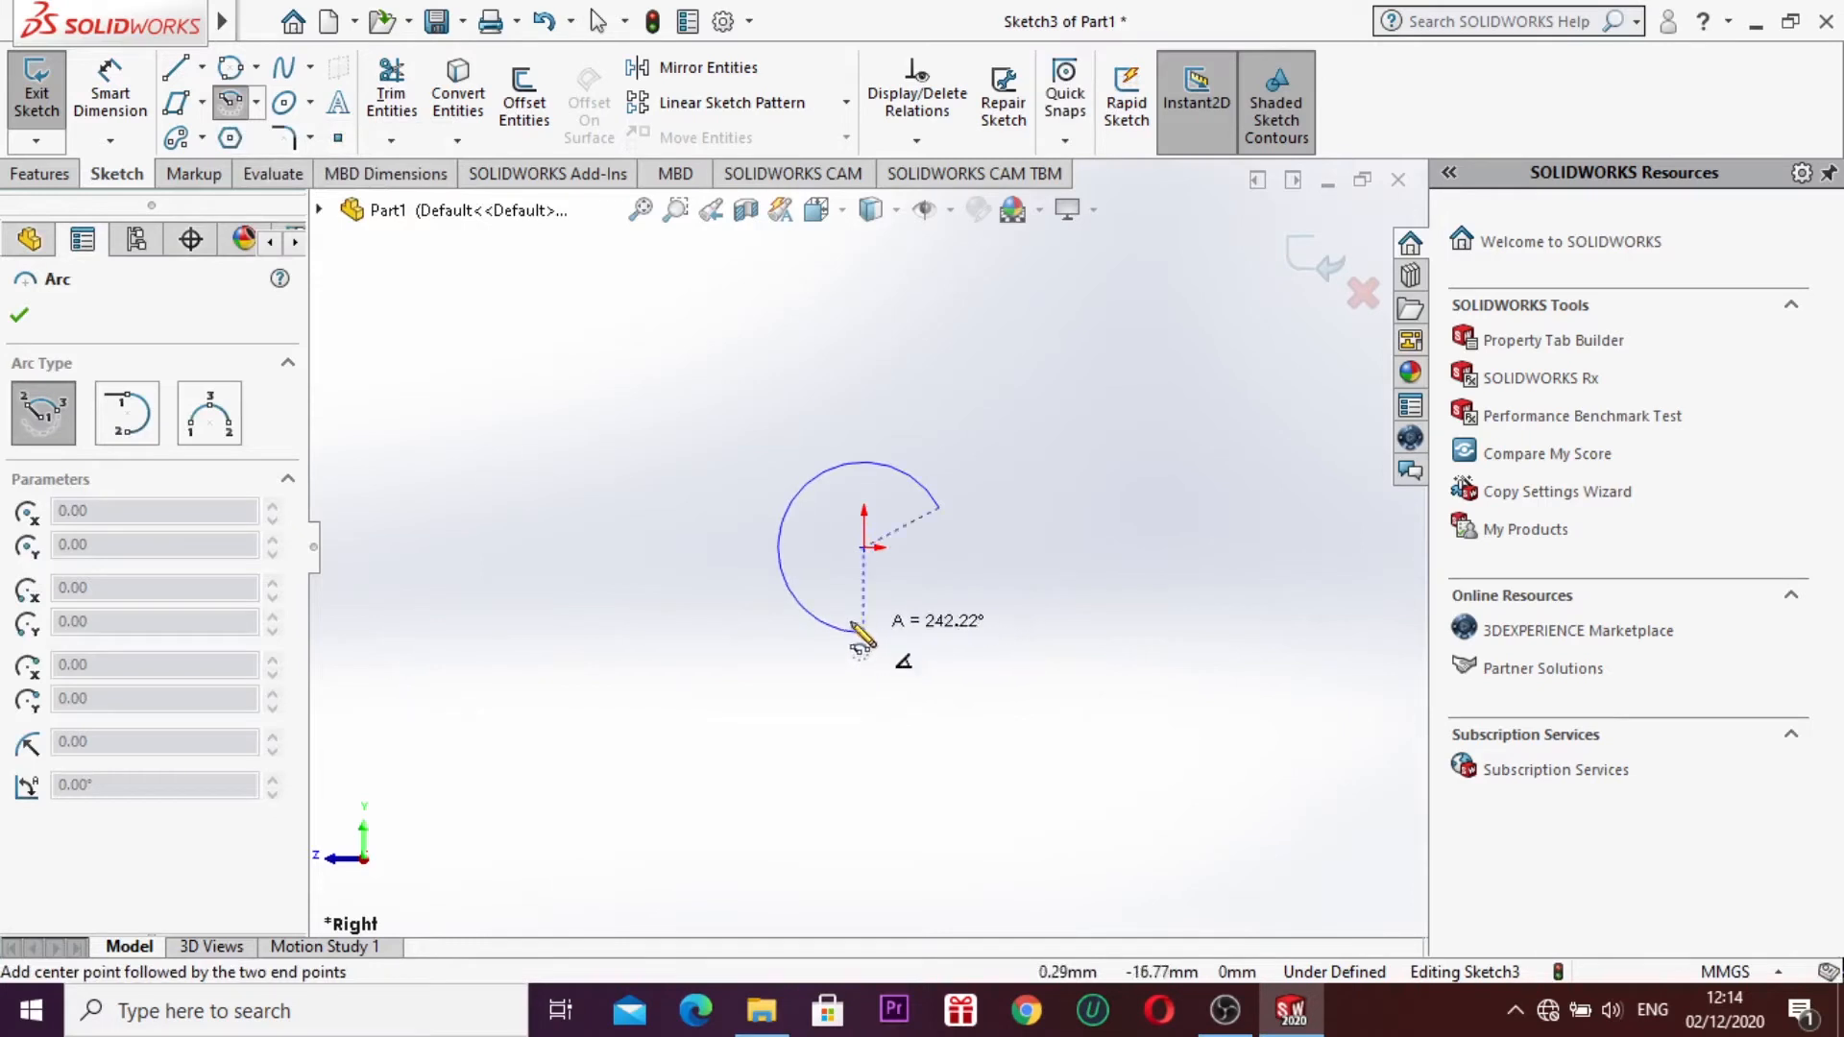
click(779, 546)
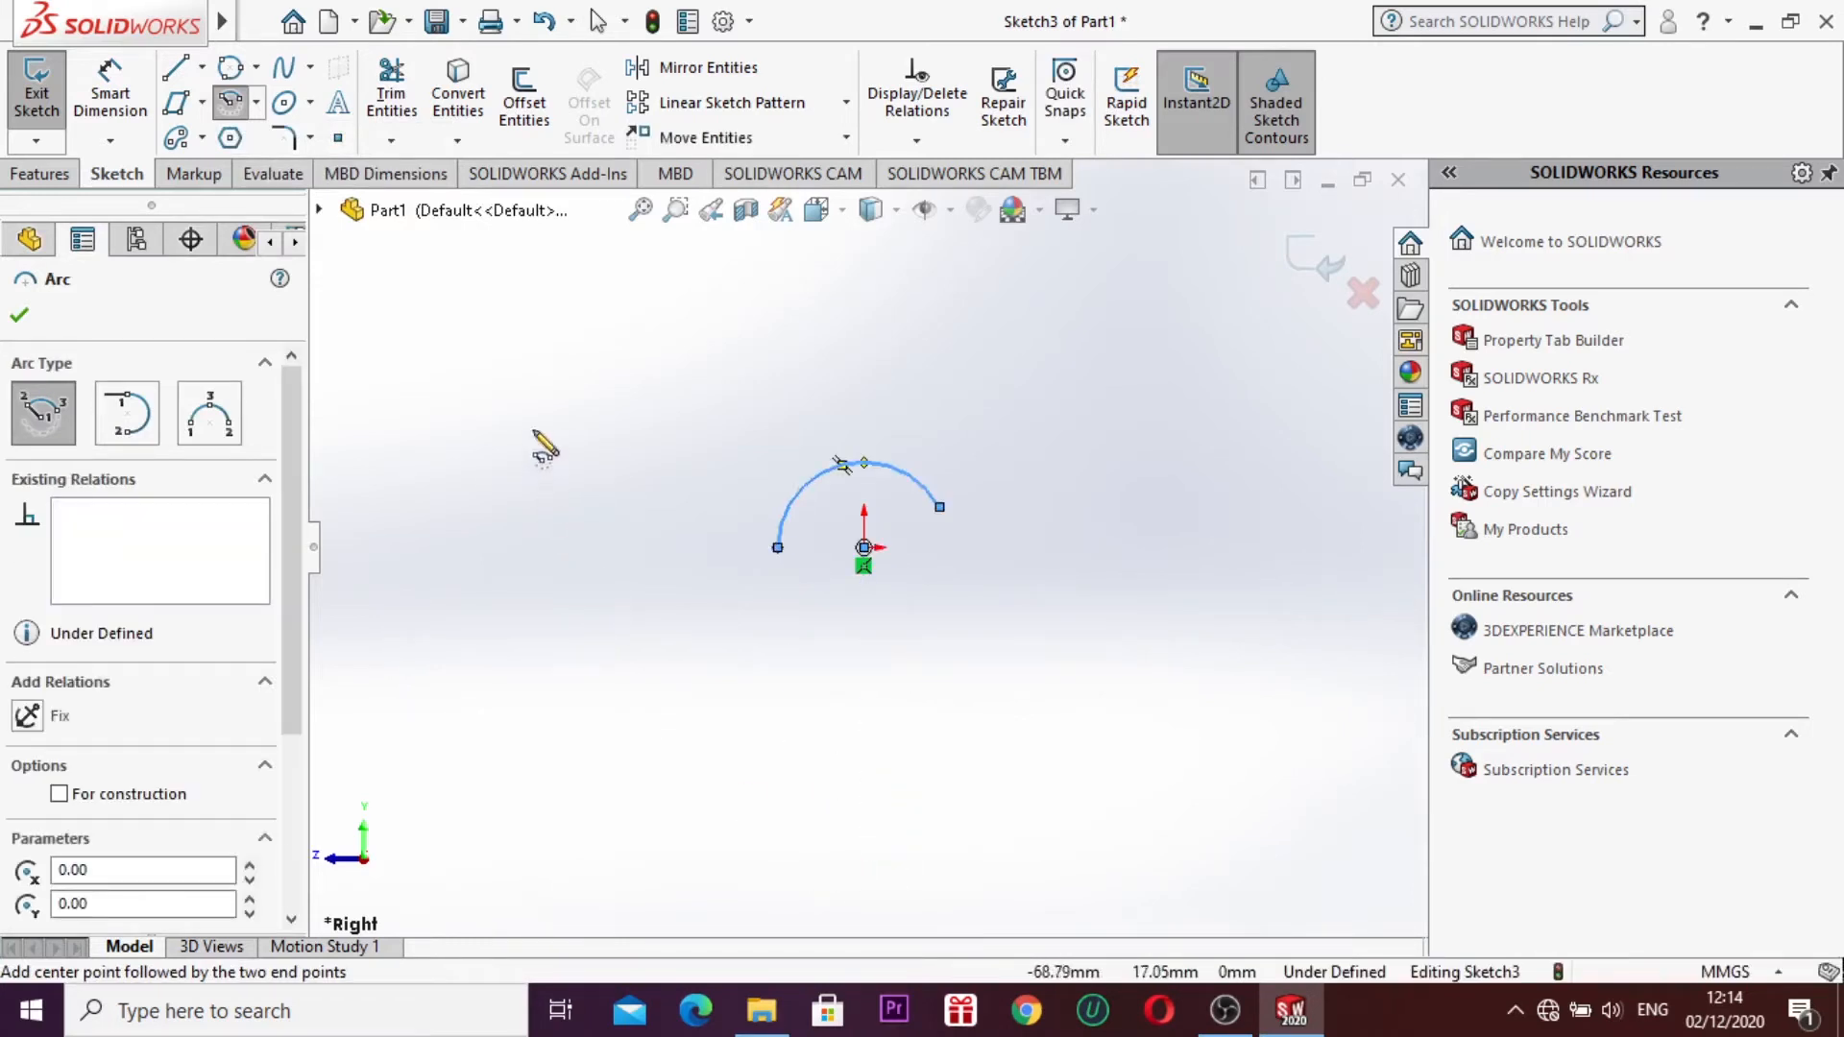
Step: Sketch a horizontal line below the origin-centred arc, starting further left than the arc and ending almost under its right endpoint
click(257, 105)
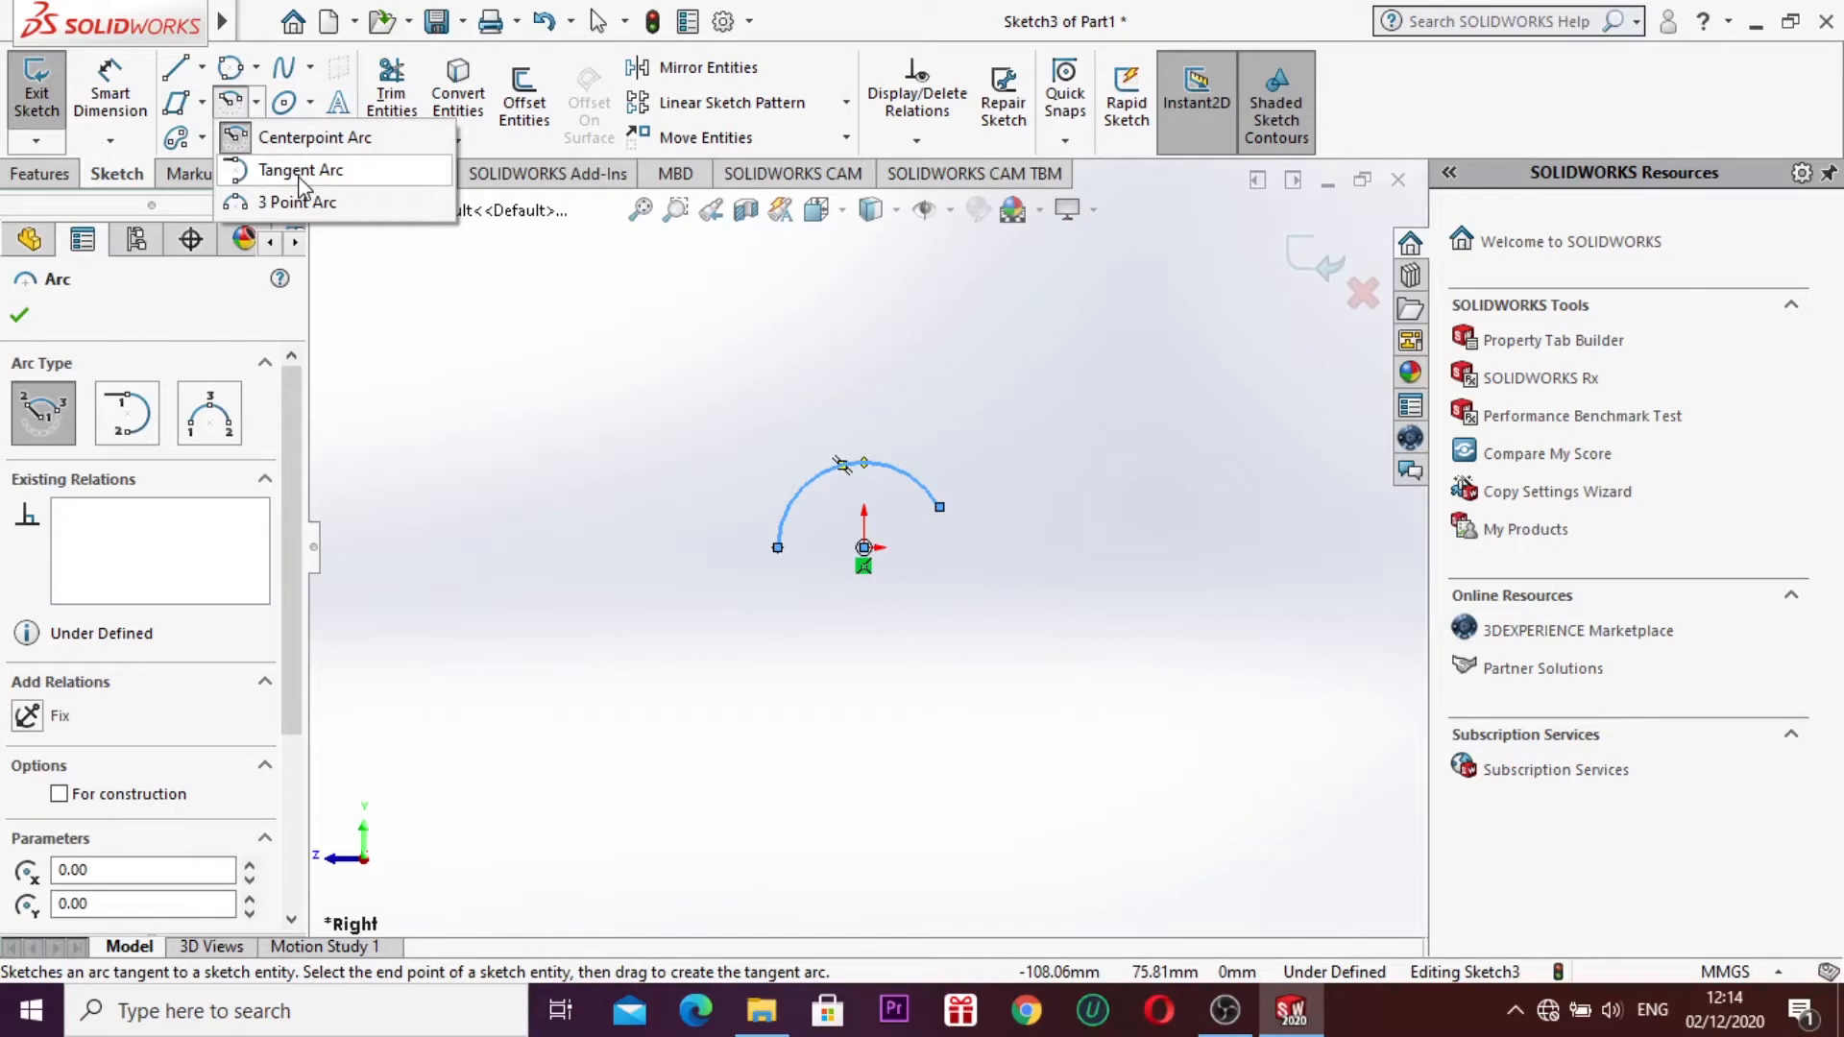
click(411, 434)
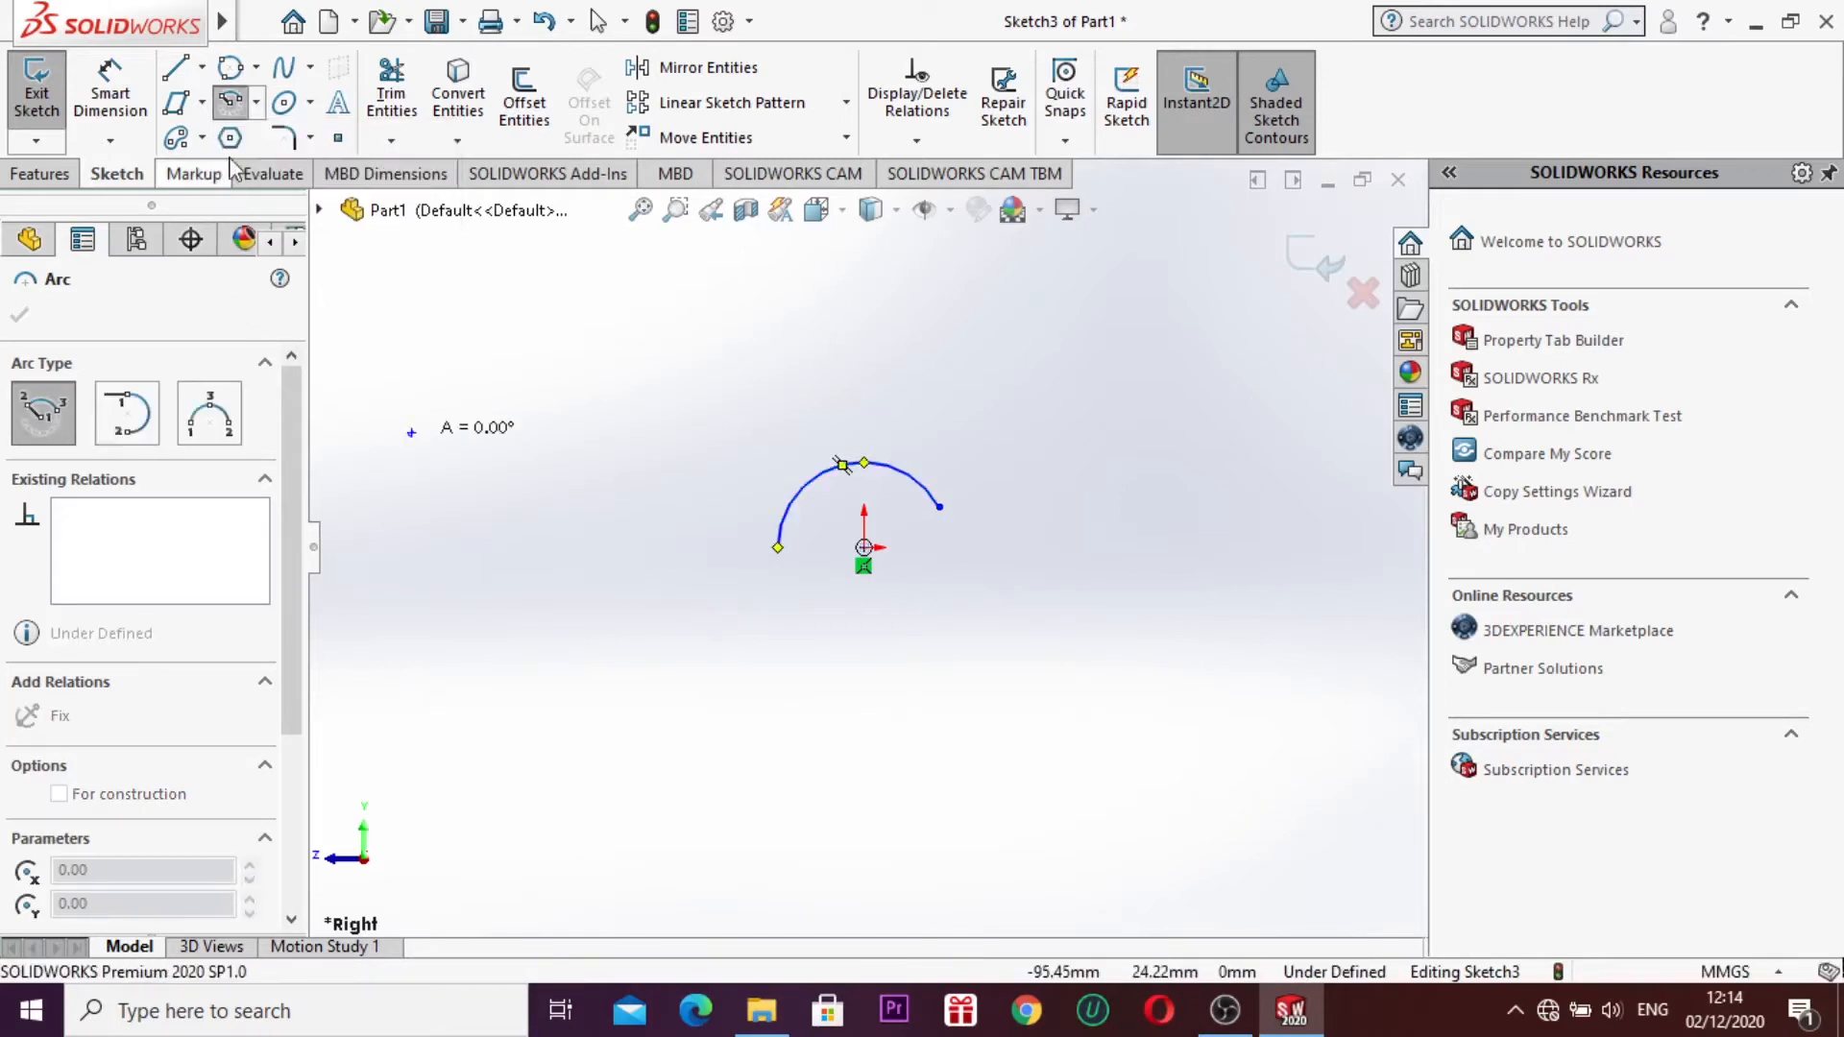
click(202, 75)
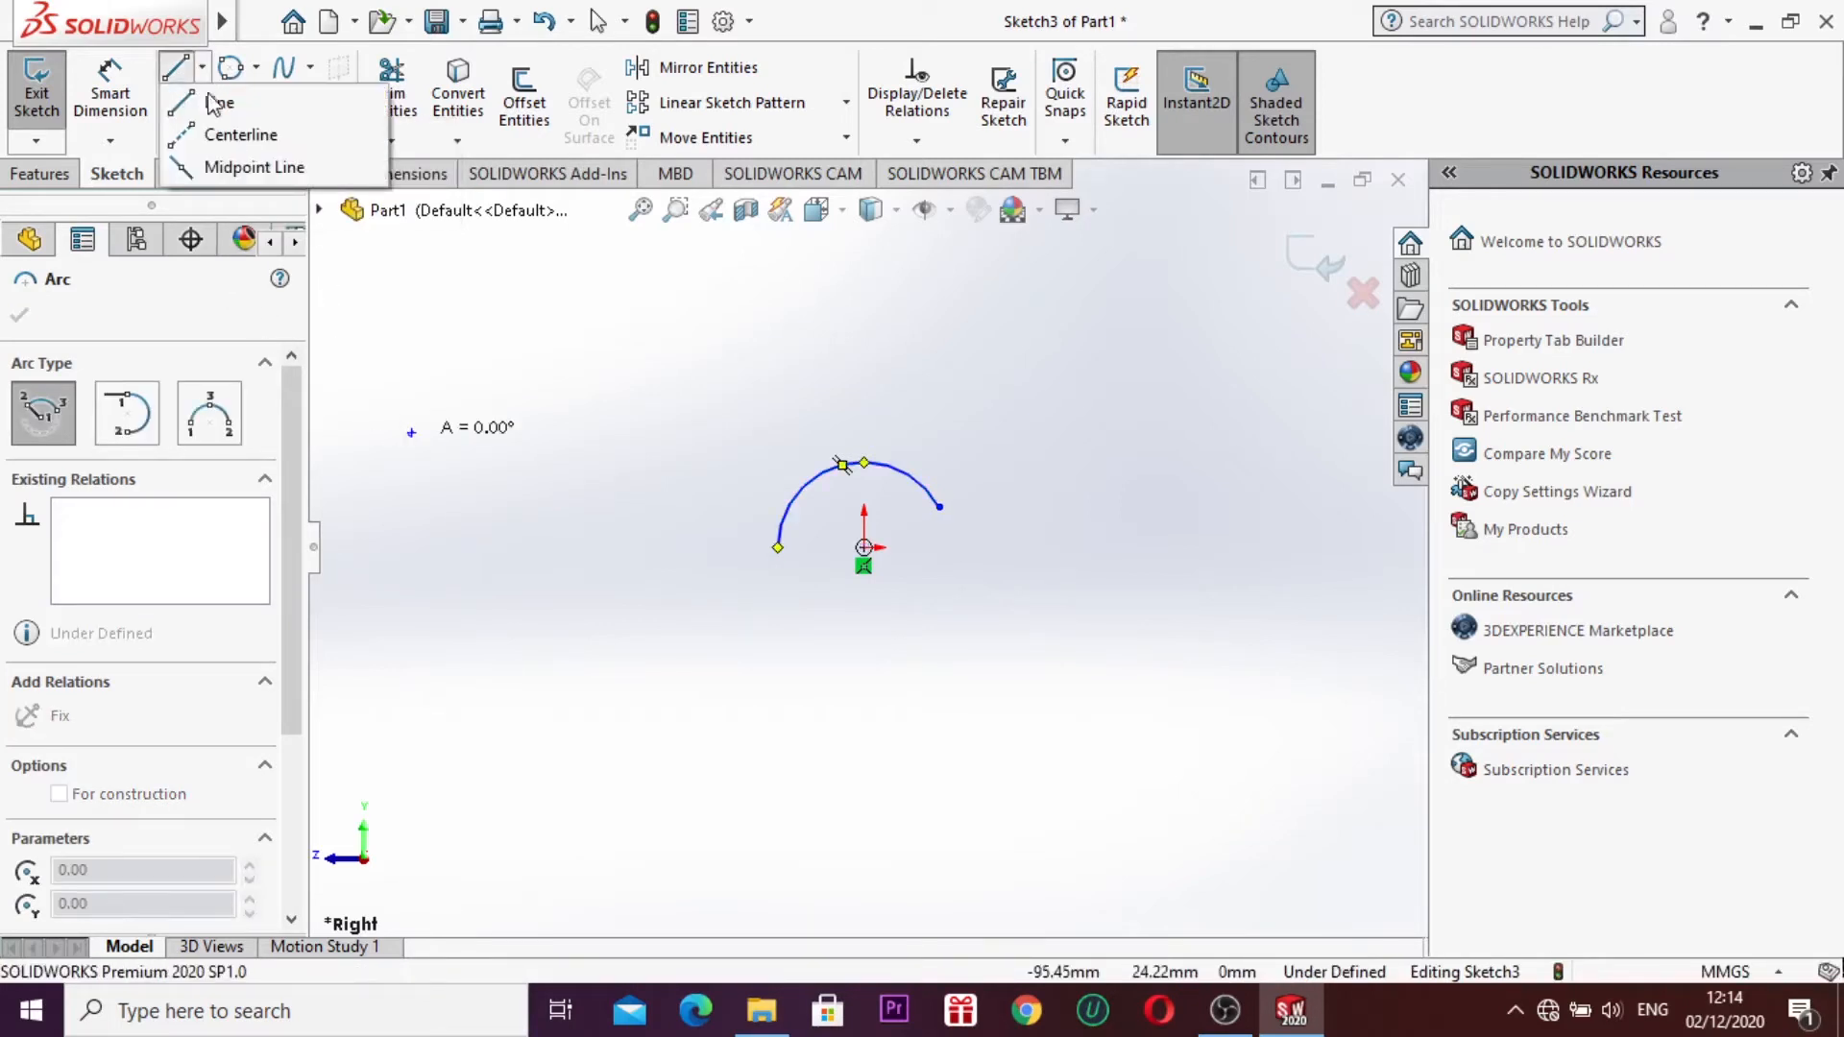
click(219, 105)
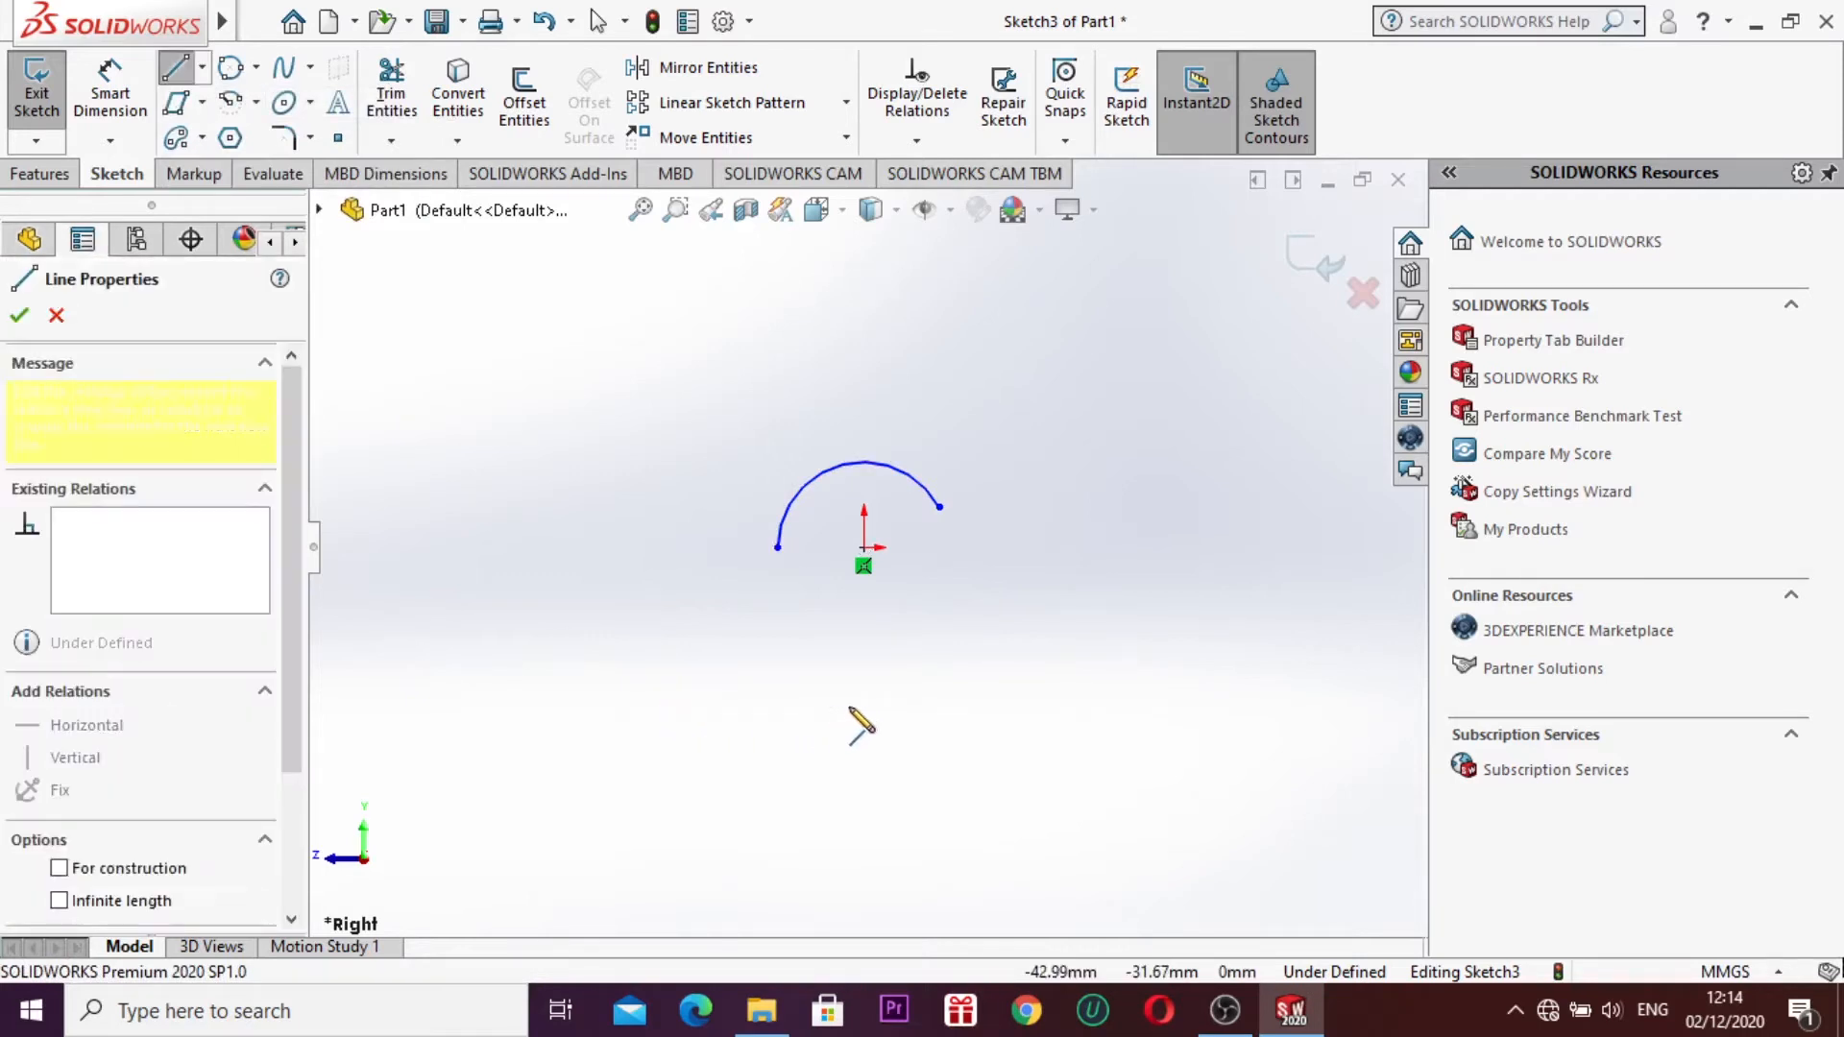
click(927, 695)
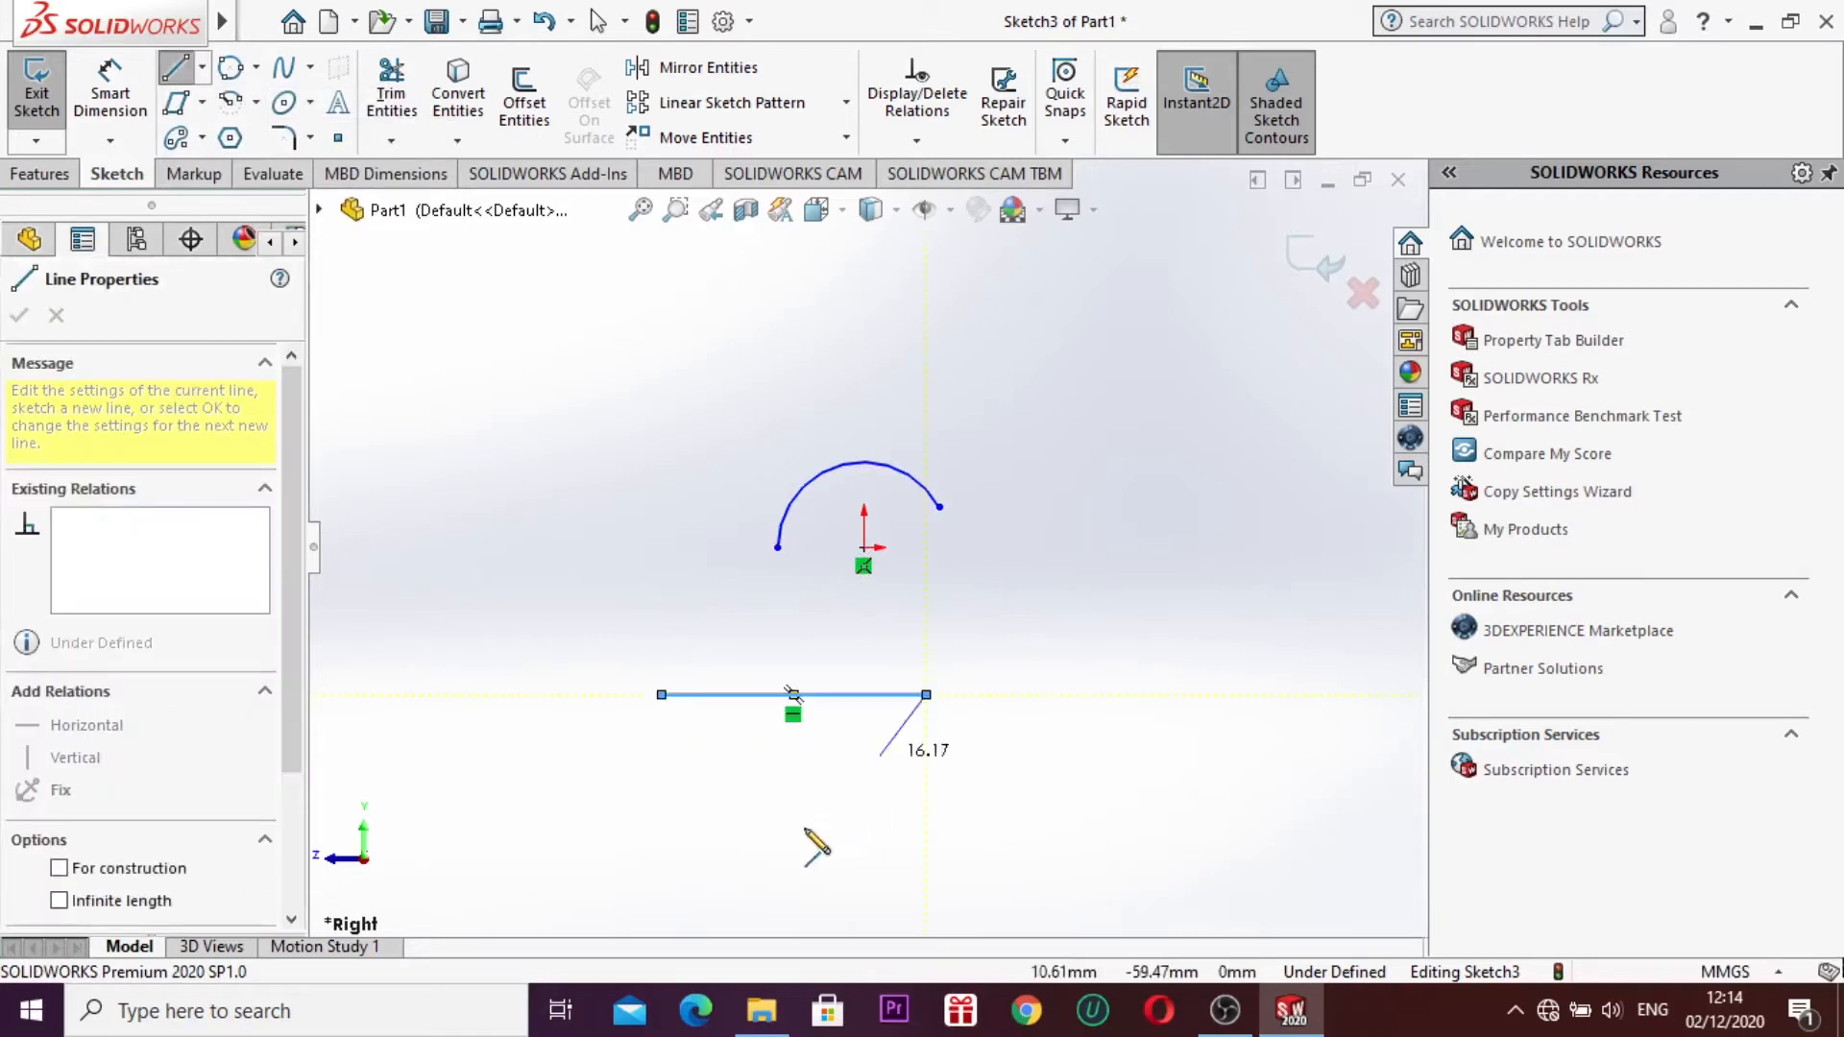
key(Escape)
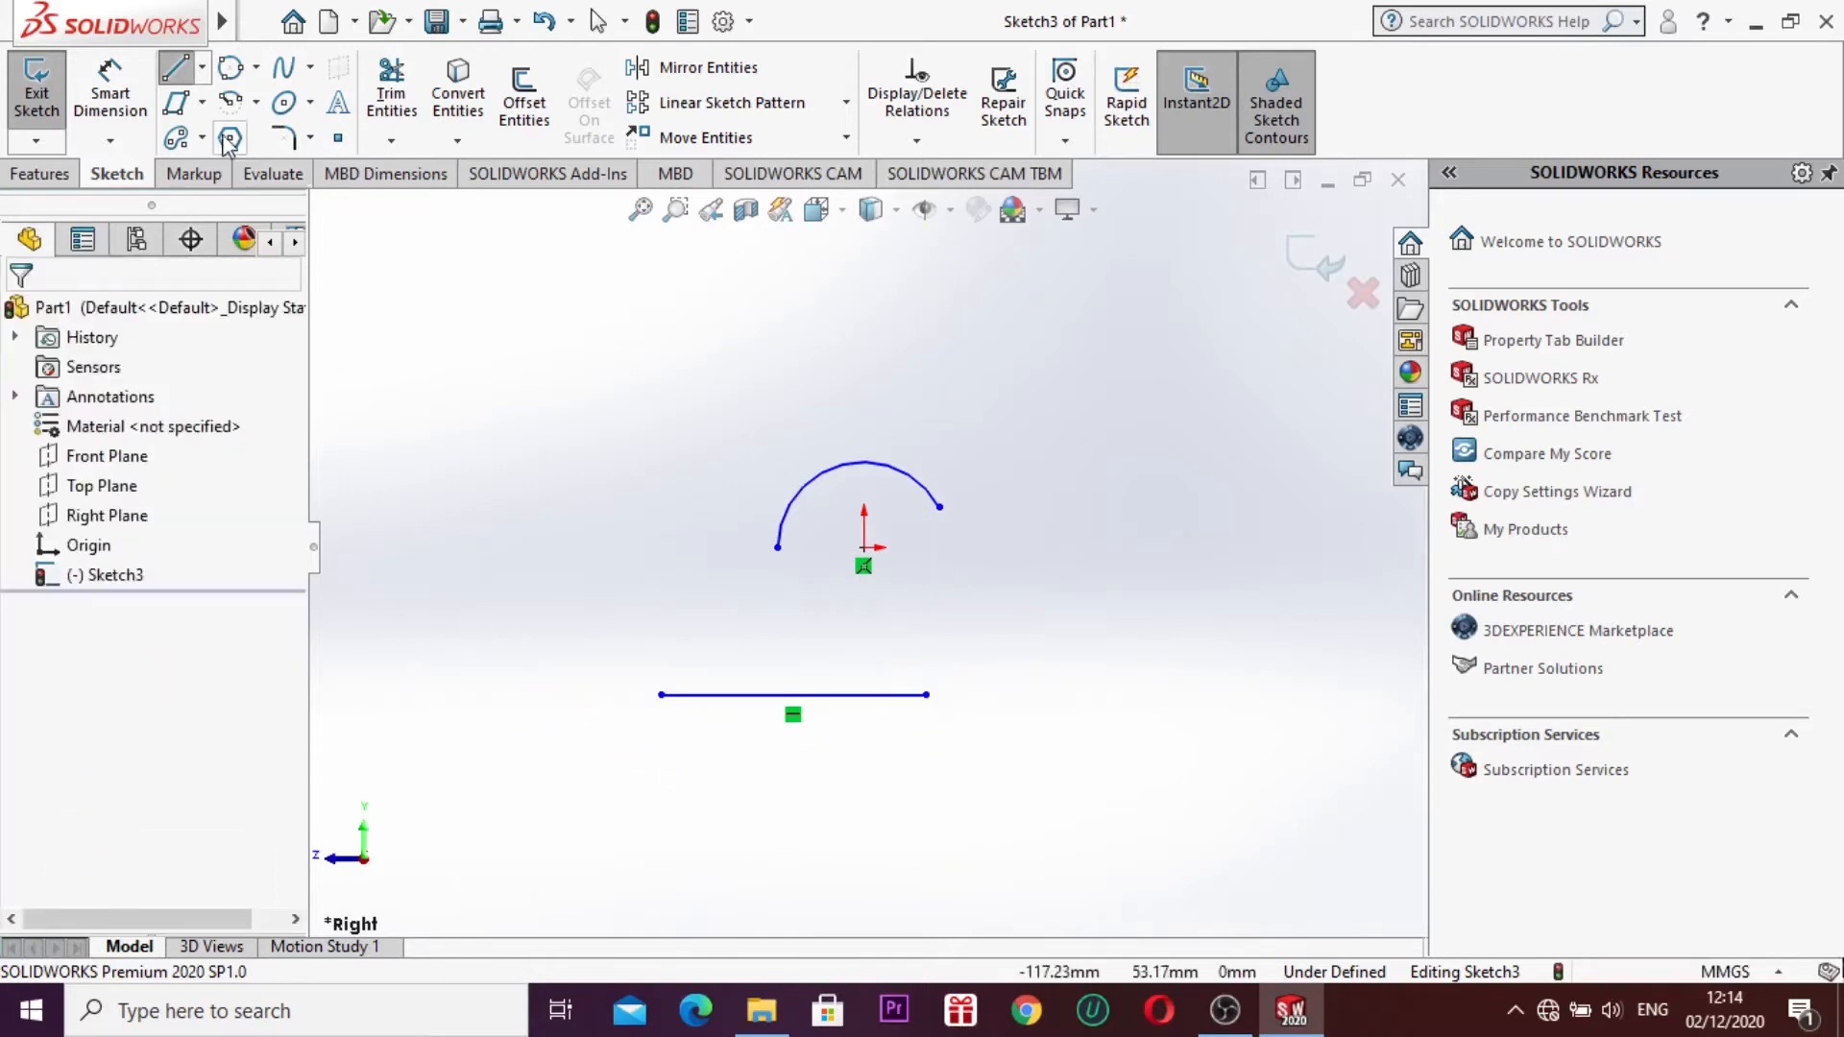
key(Escape)
Step: Sketch a Tangent Arc from the line's right endpoint, curving round to the right and ending below that endpoint
click(257, 103)
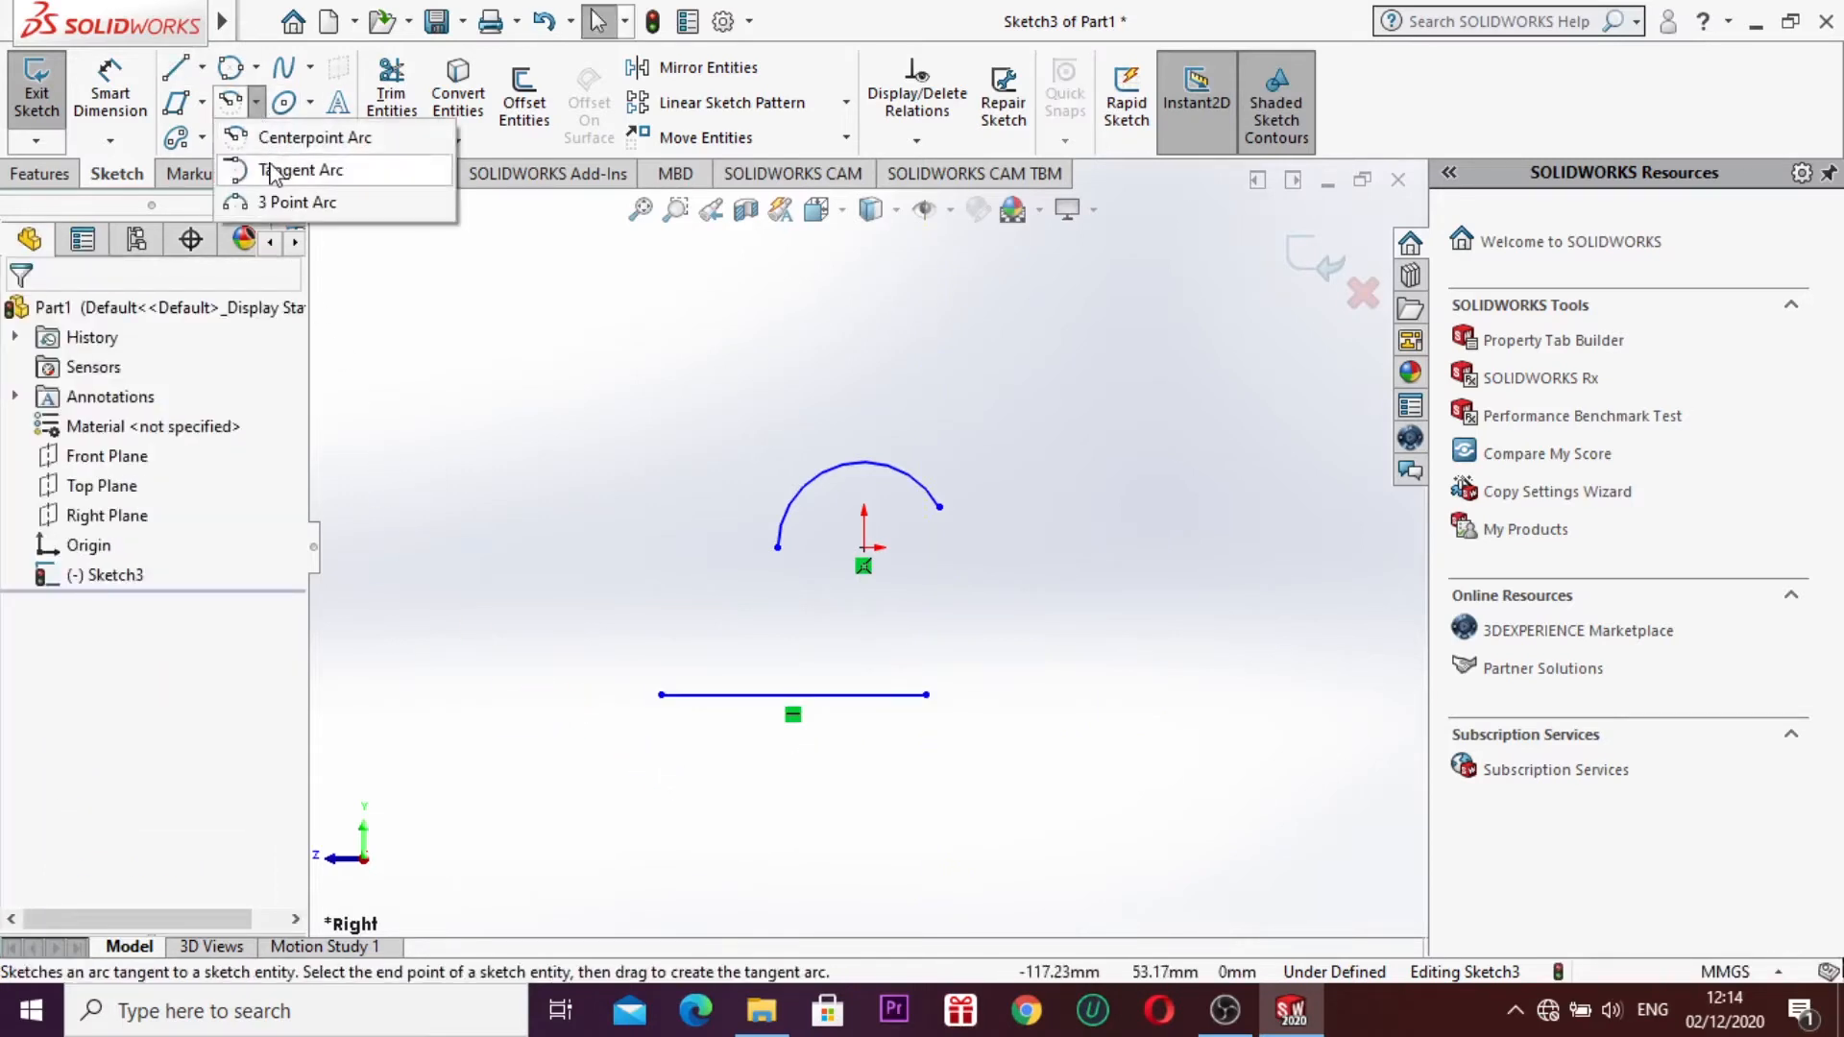
click(279, 169)
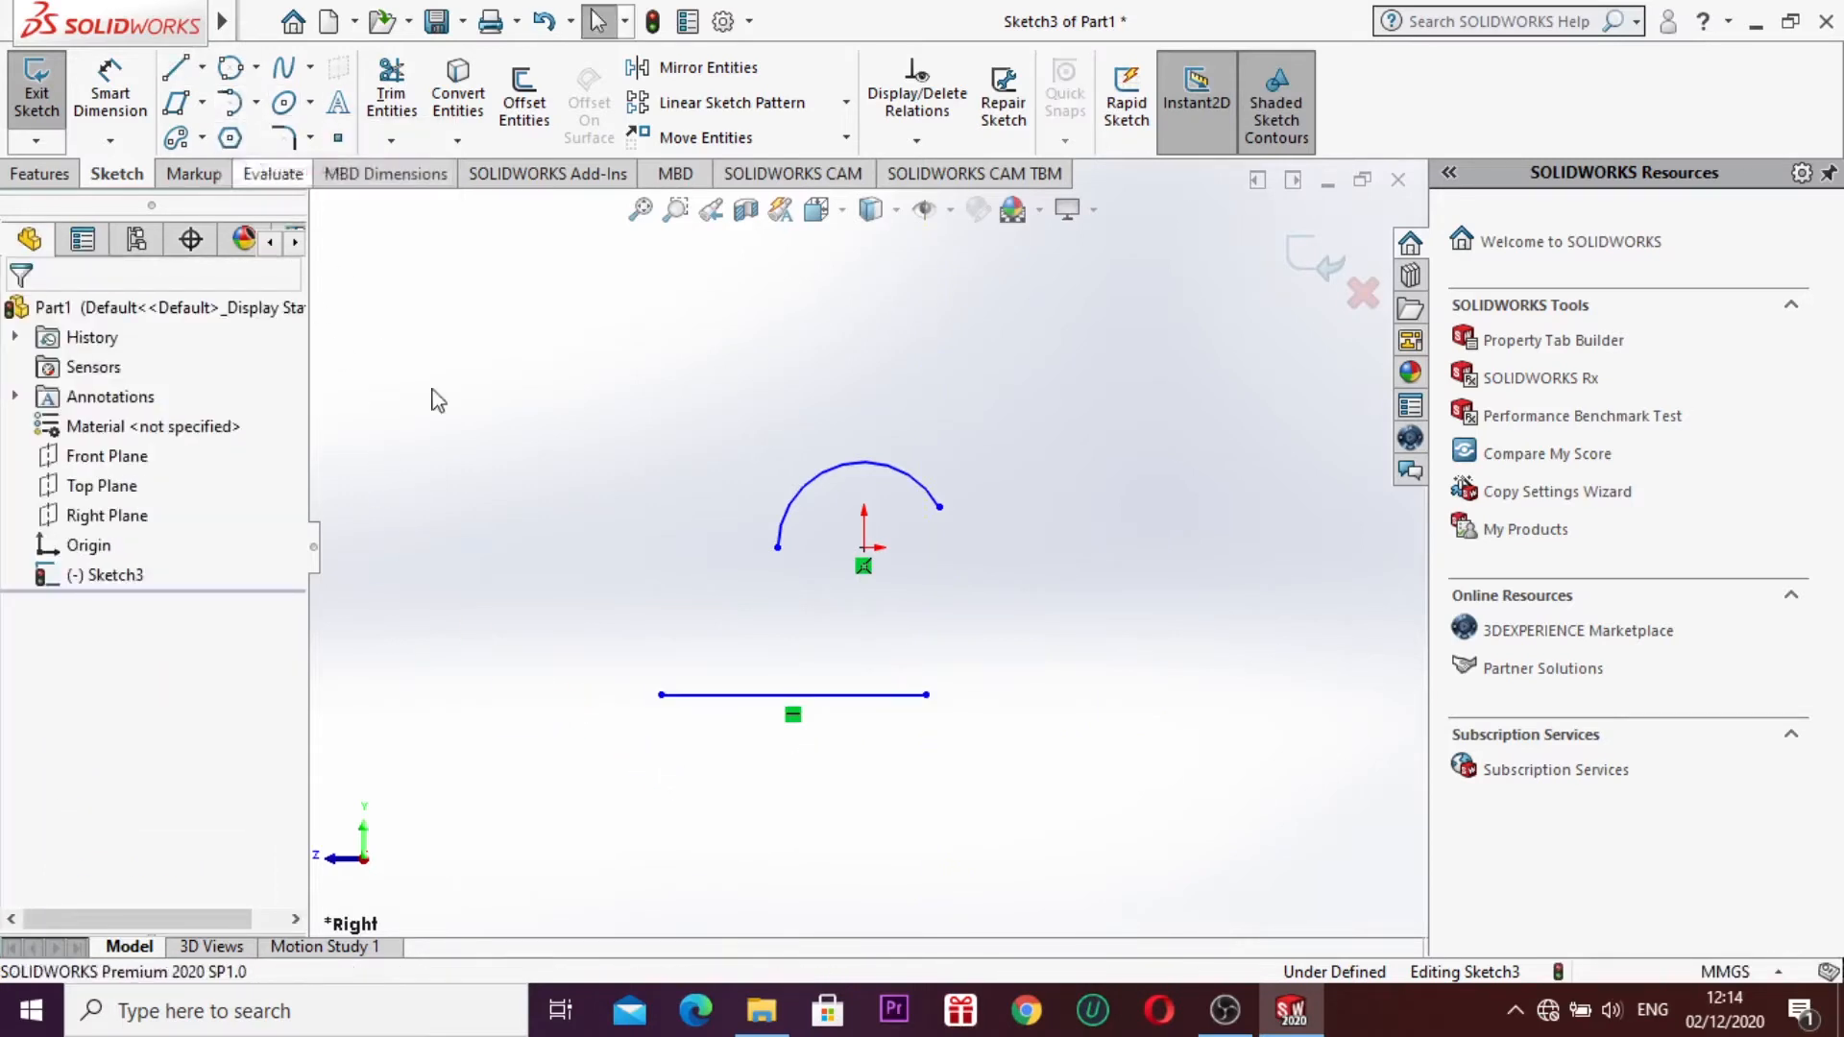
click(926, 694)
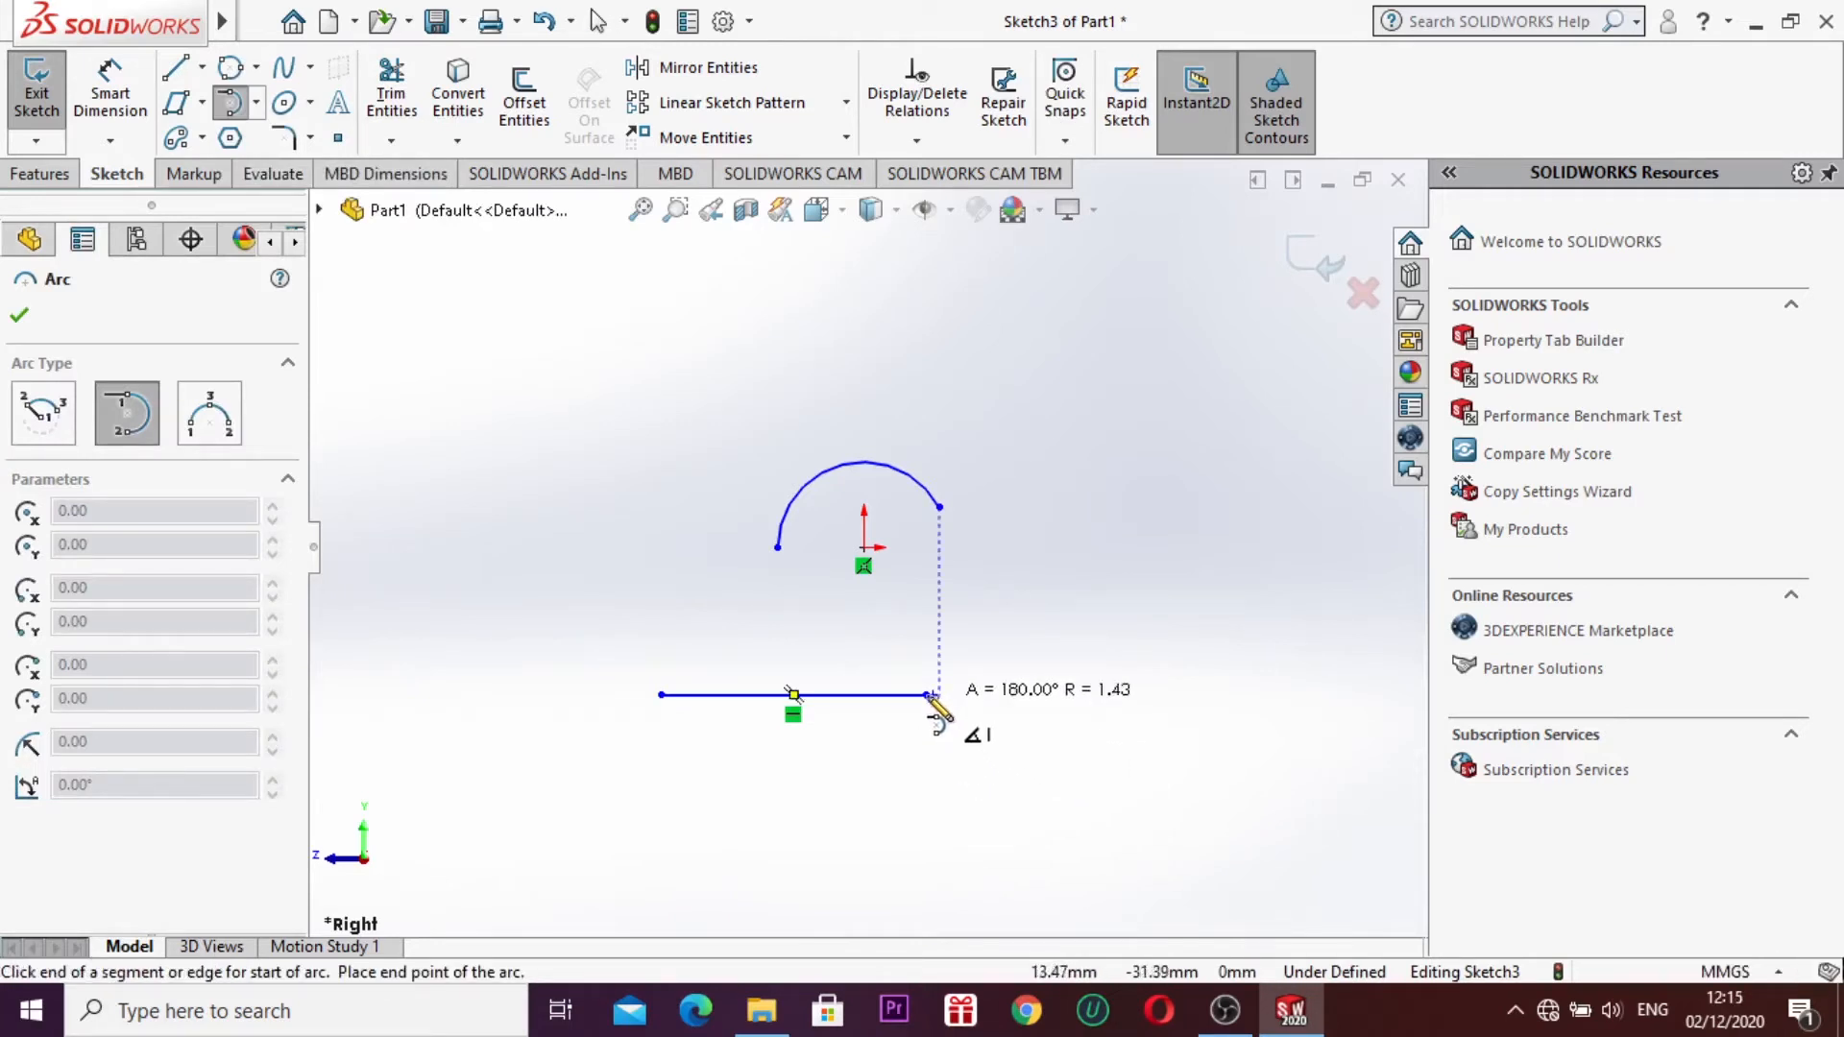
click(940, 795)
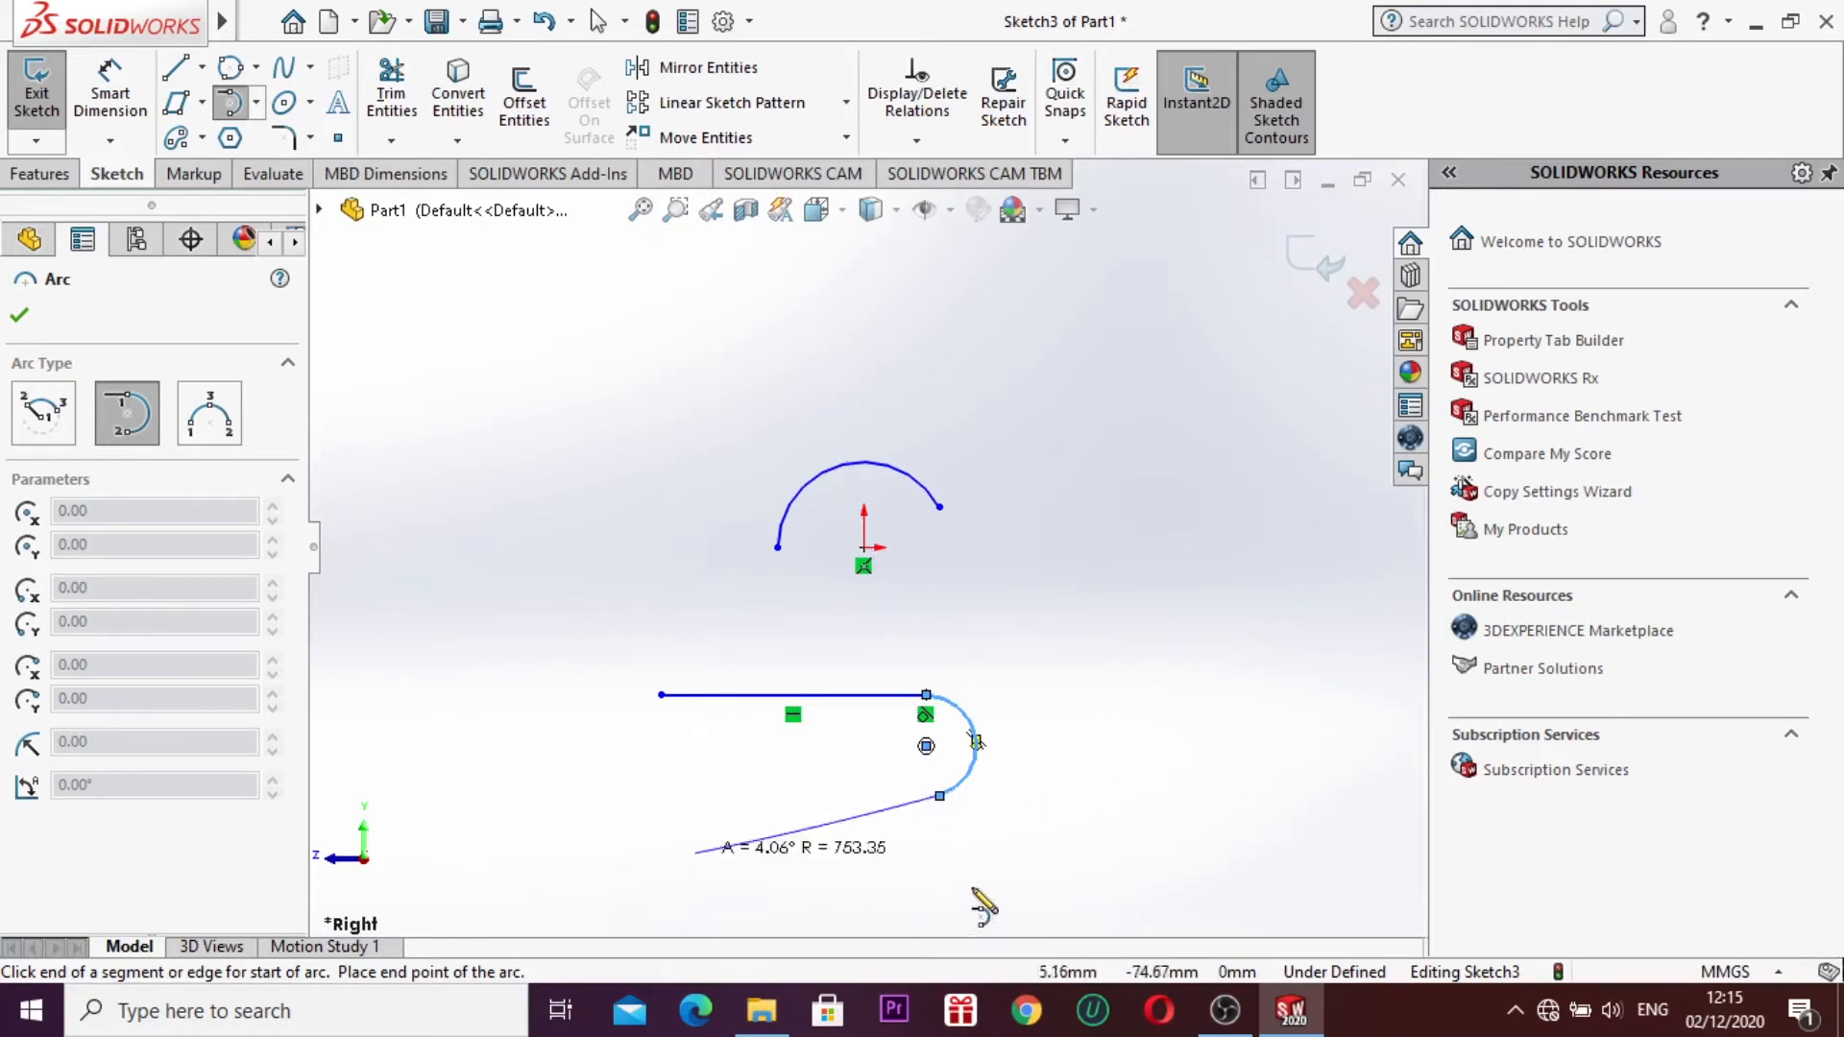
key(Escape)
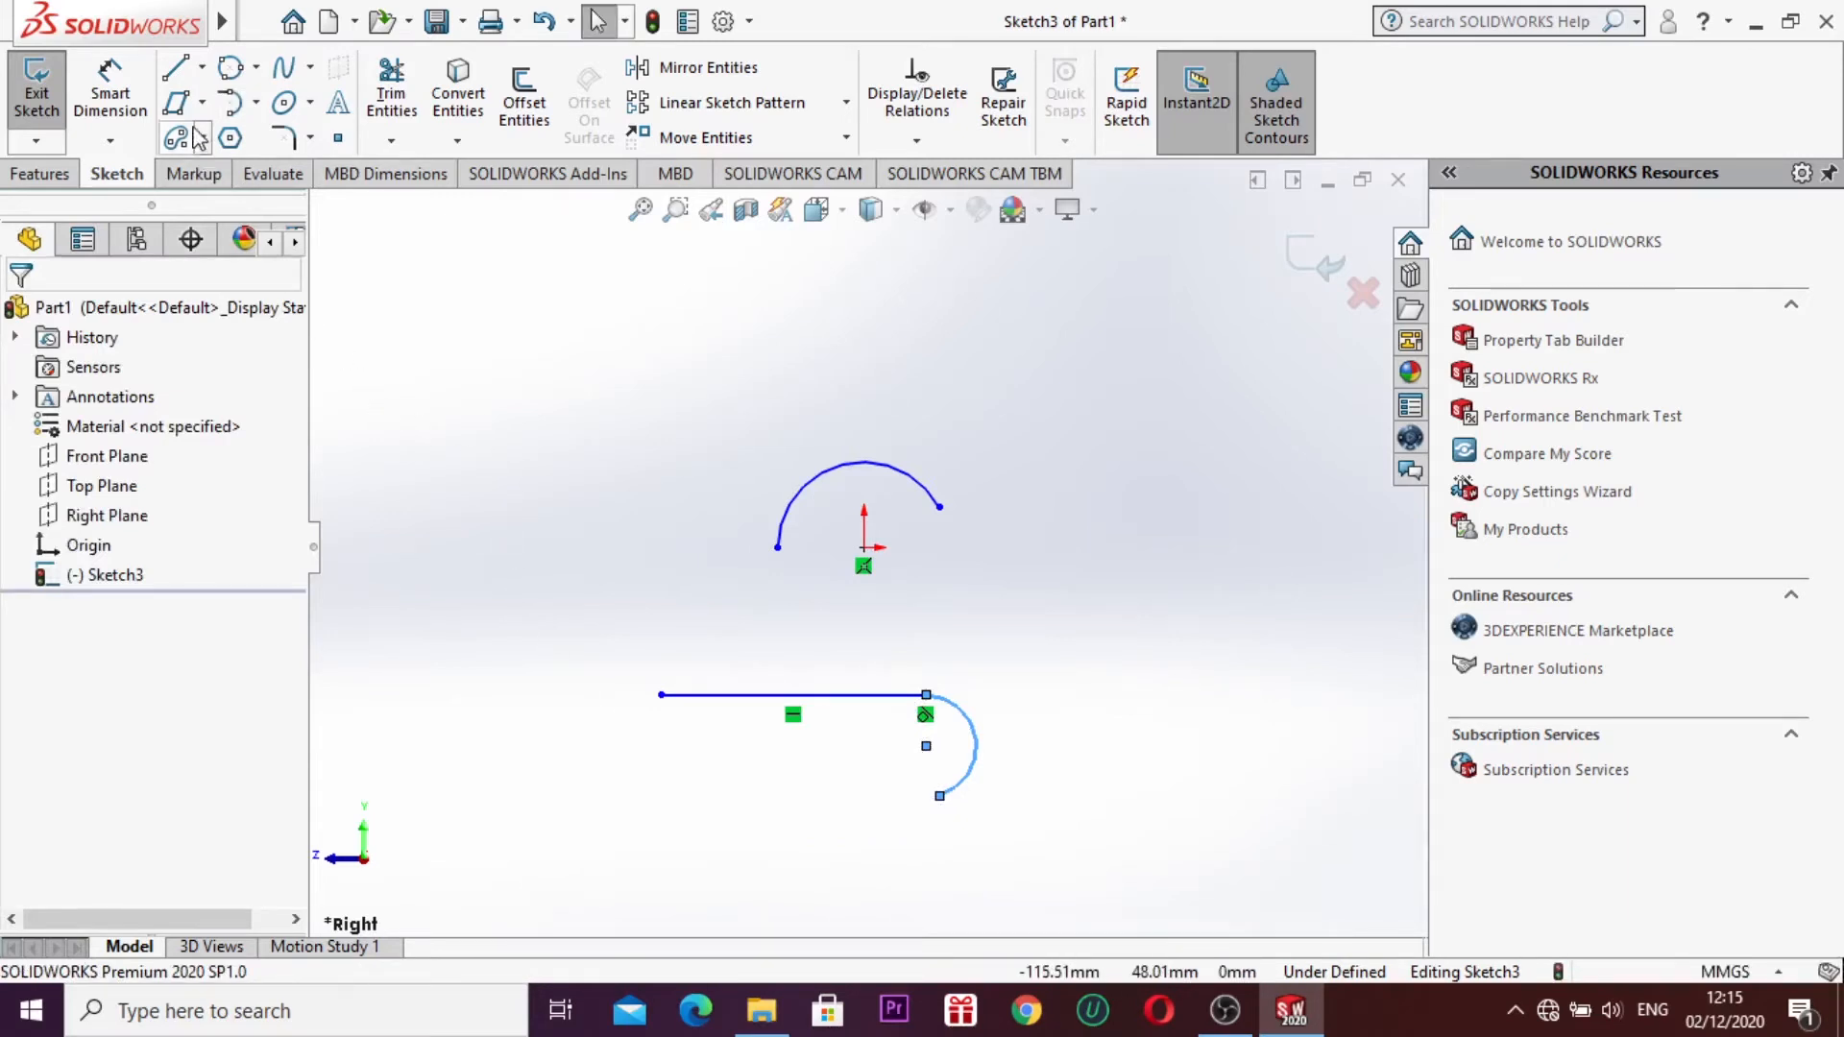
Step: Sketch an upward-bulging 3 Point Arc of about 90° and 27.6 mm radius to the left of the origin-centred arc and finish the command
click(258, 107)
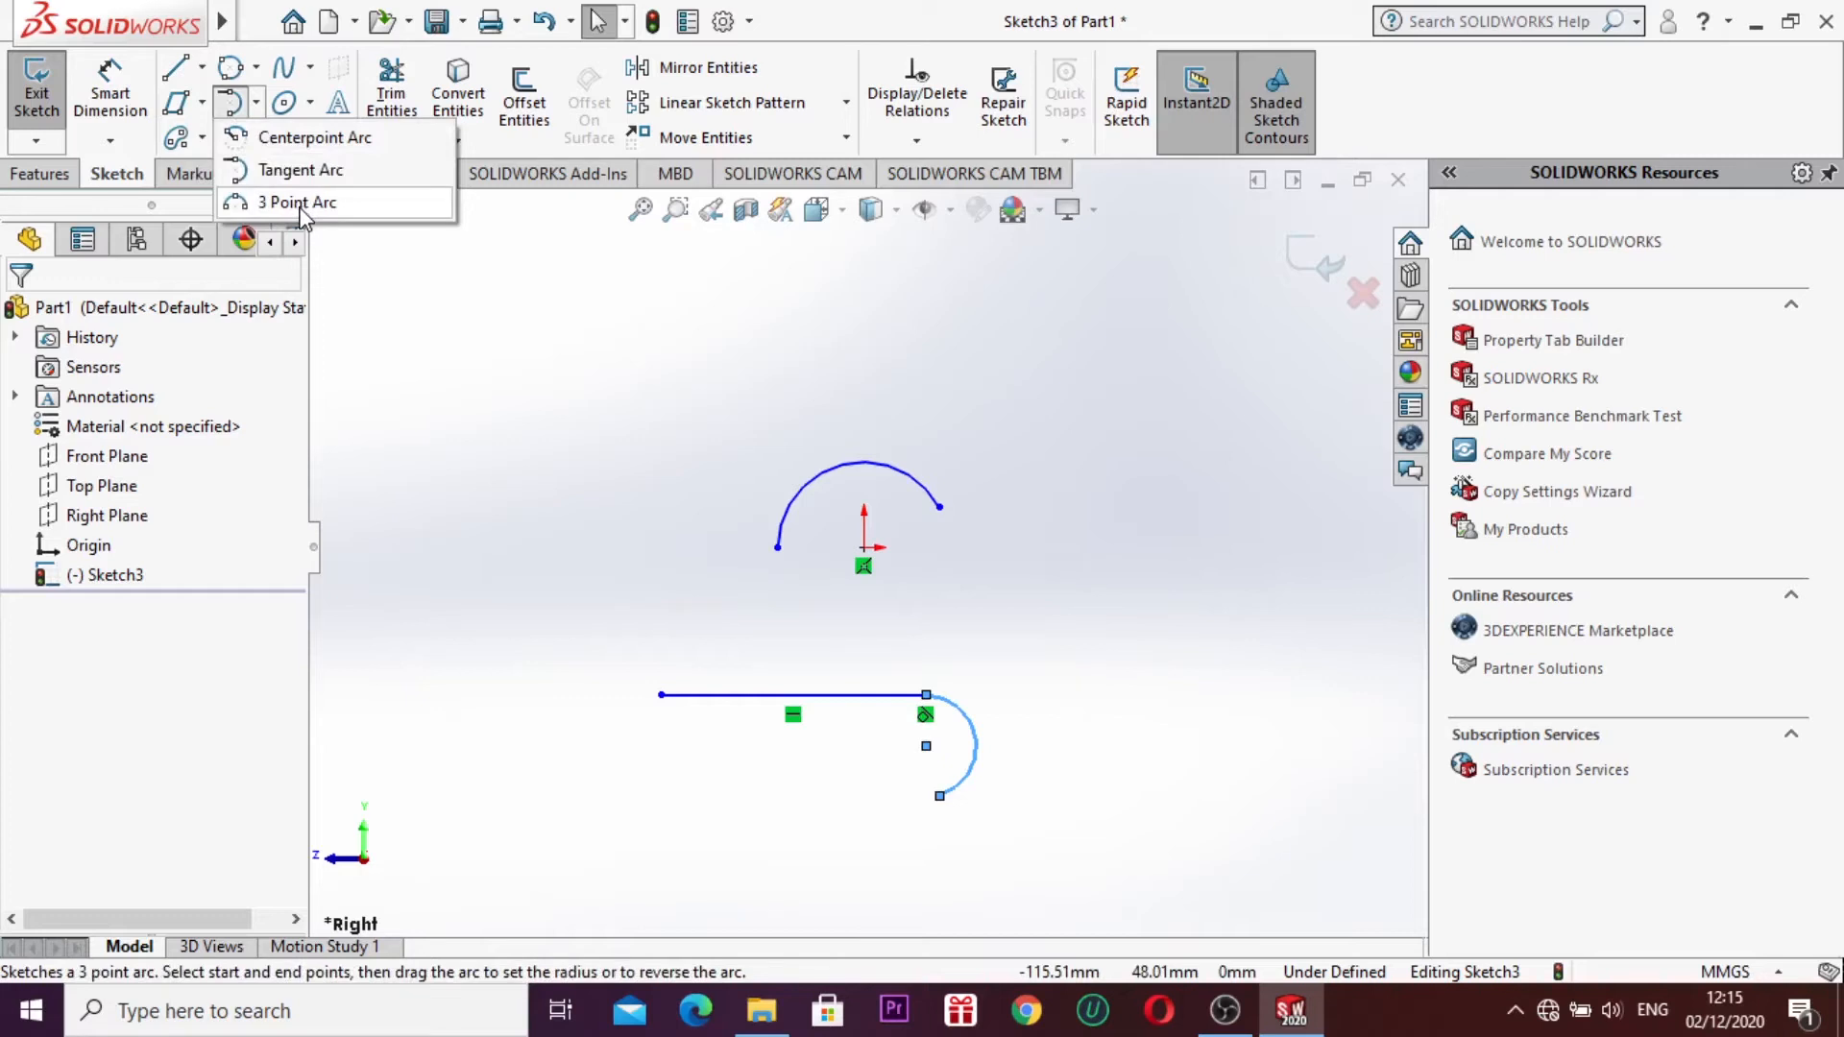
click(300, 203)
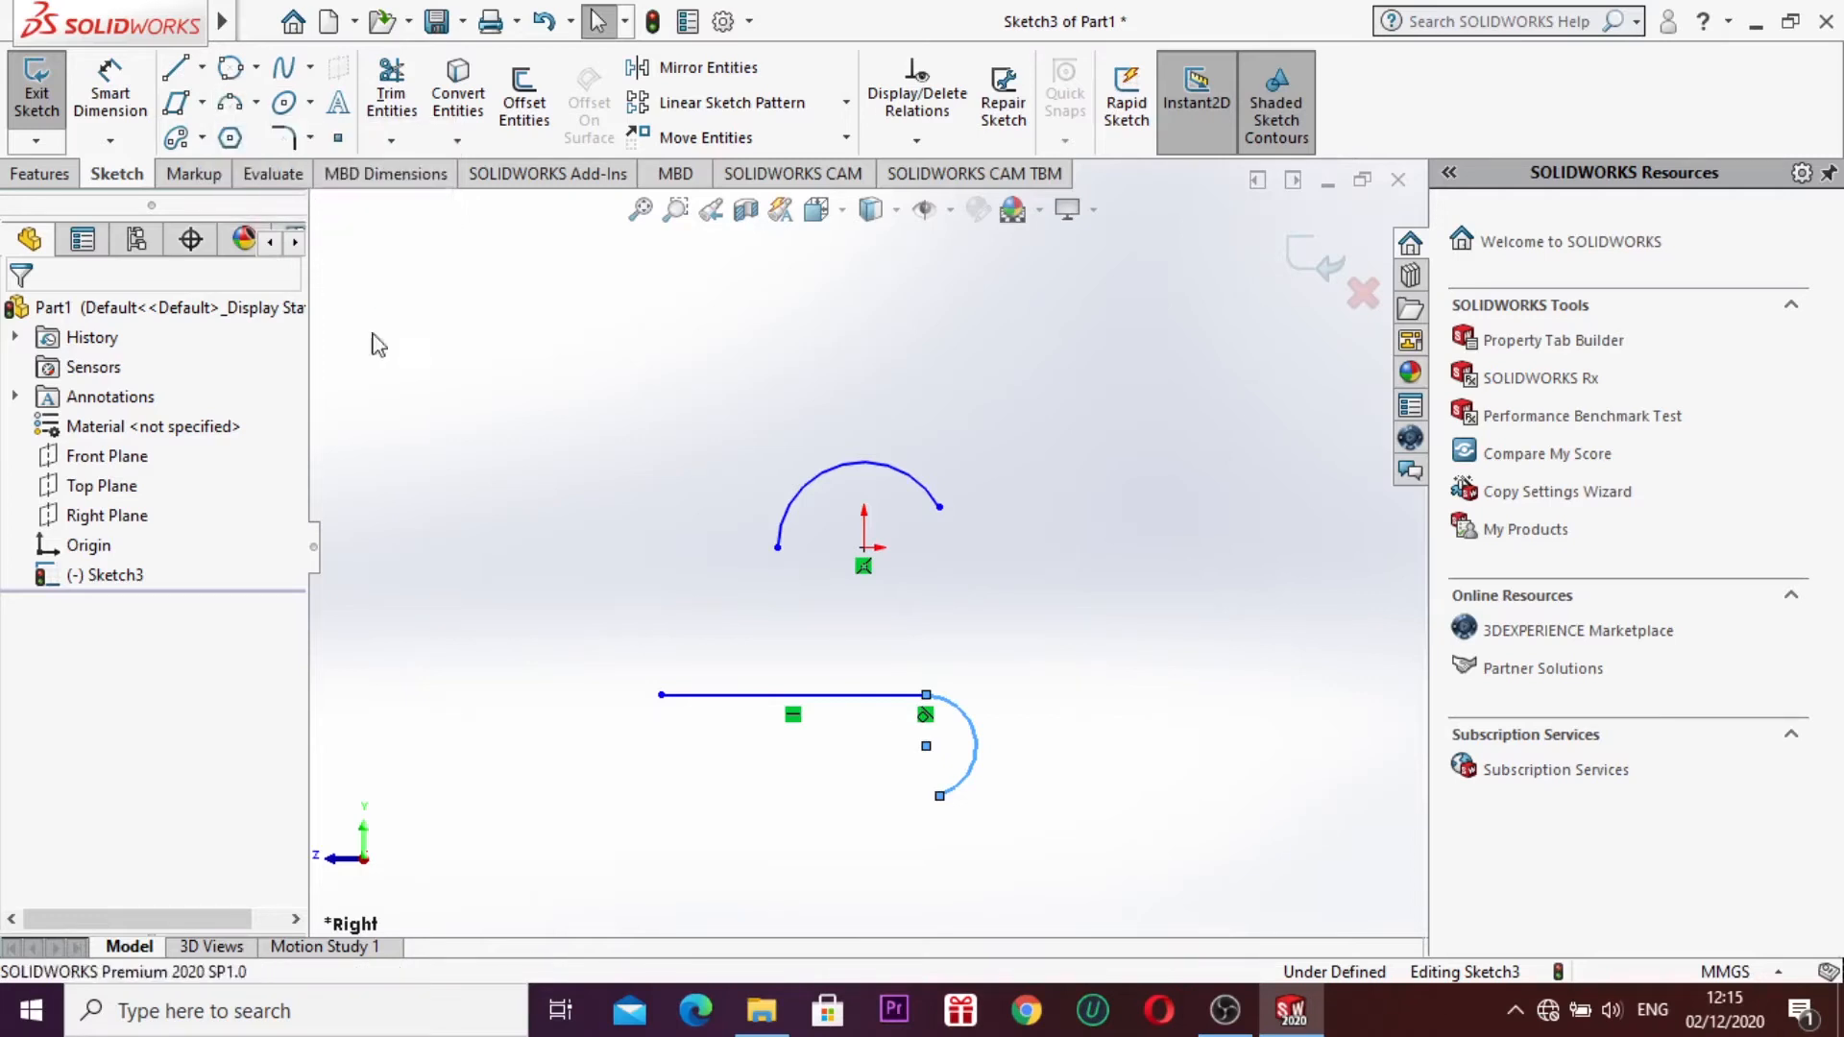
click(464, 501)
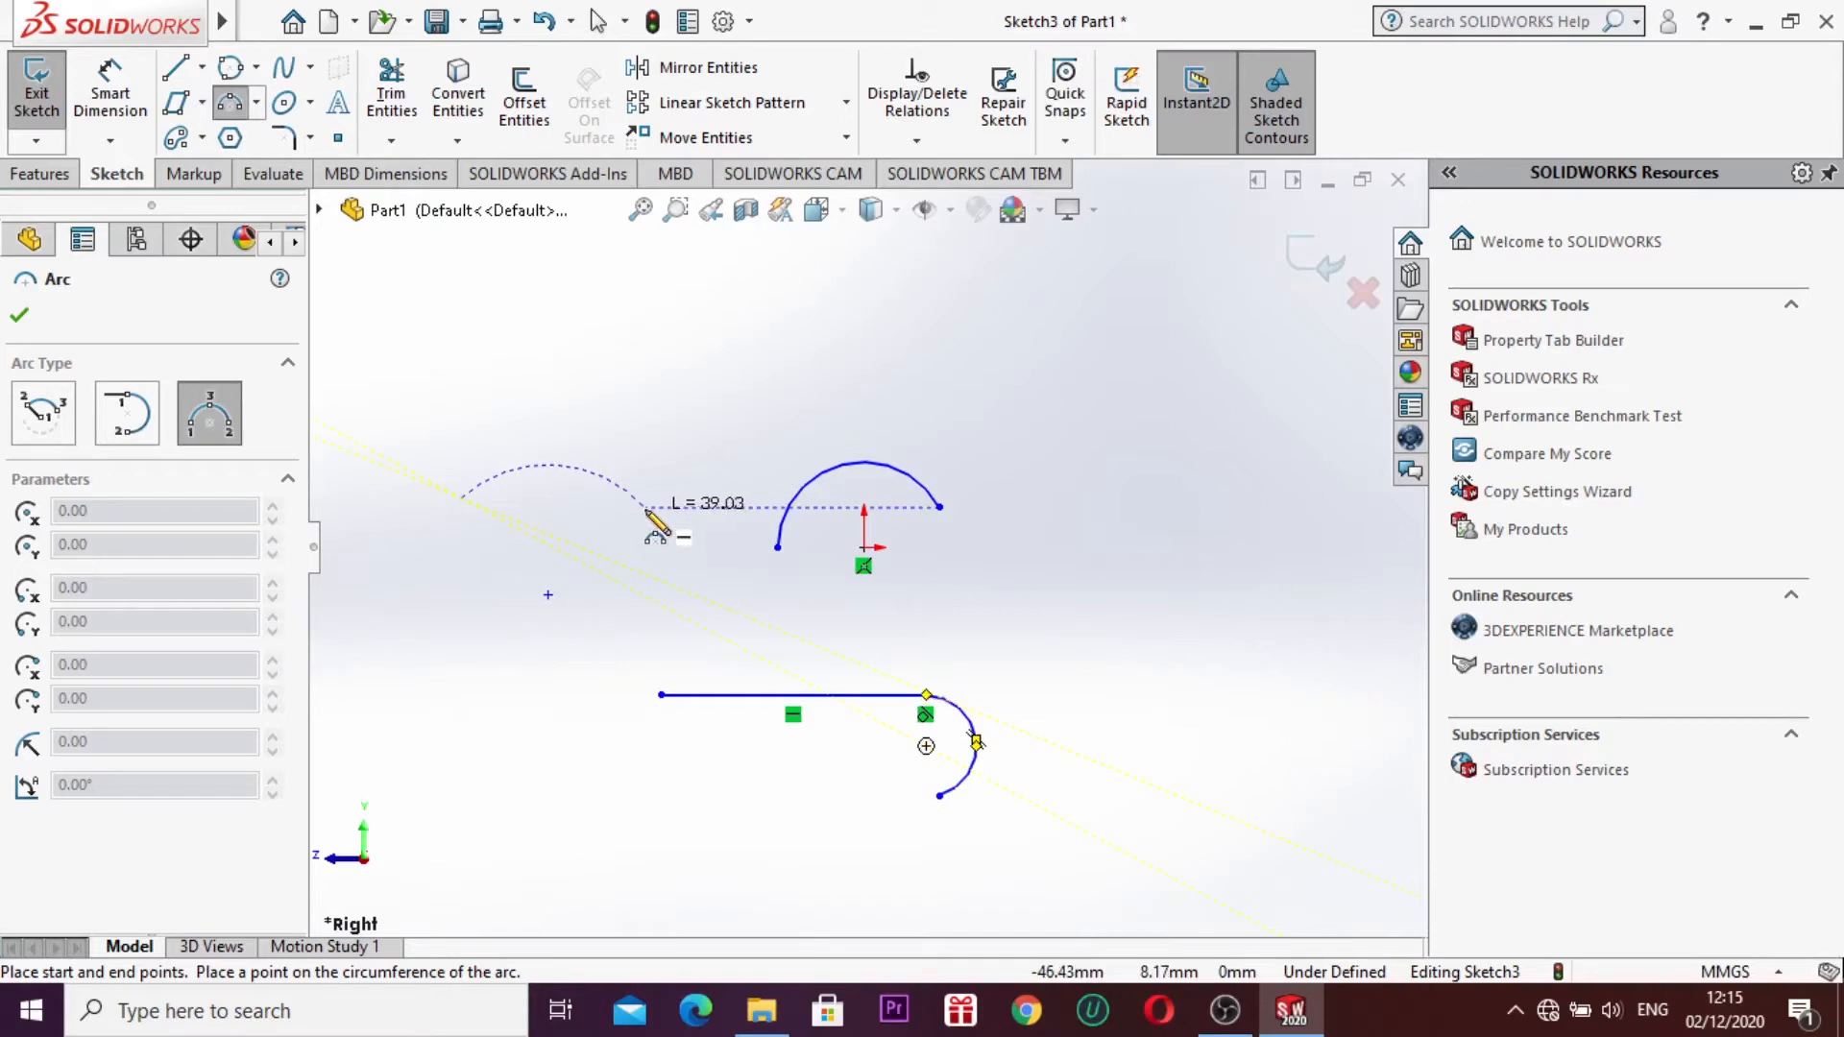
click(647, 508)
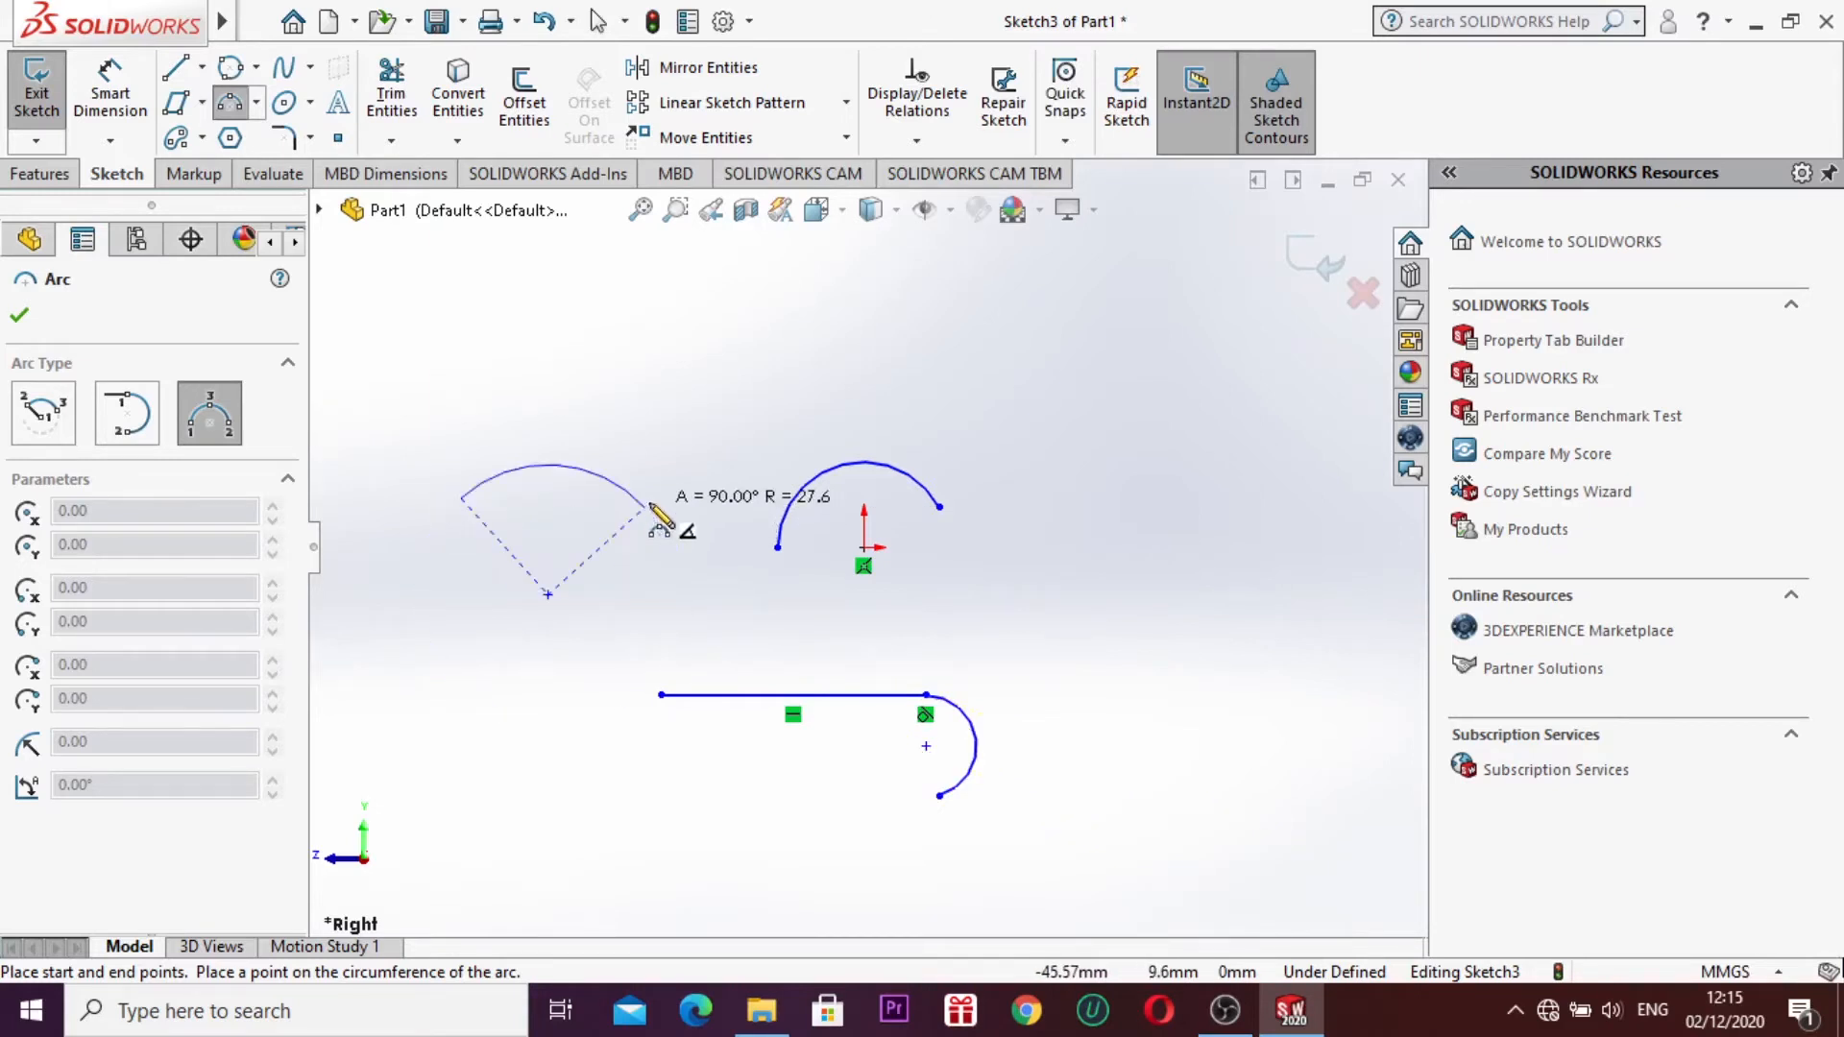
click(660, 519)
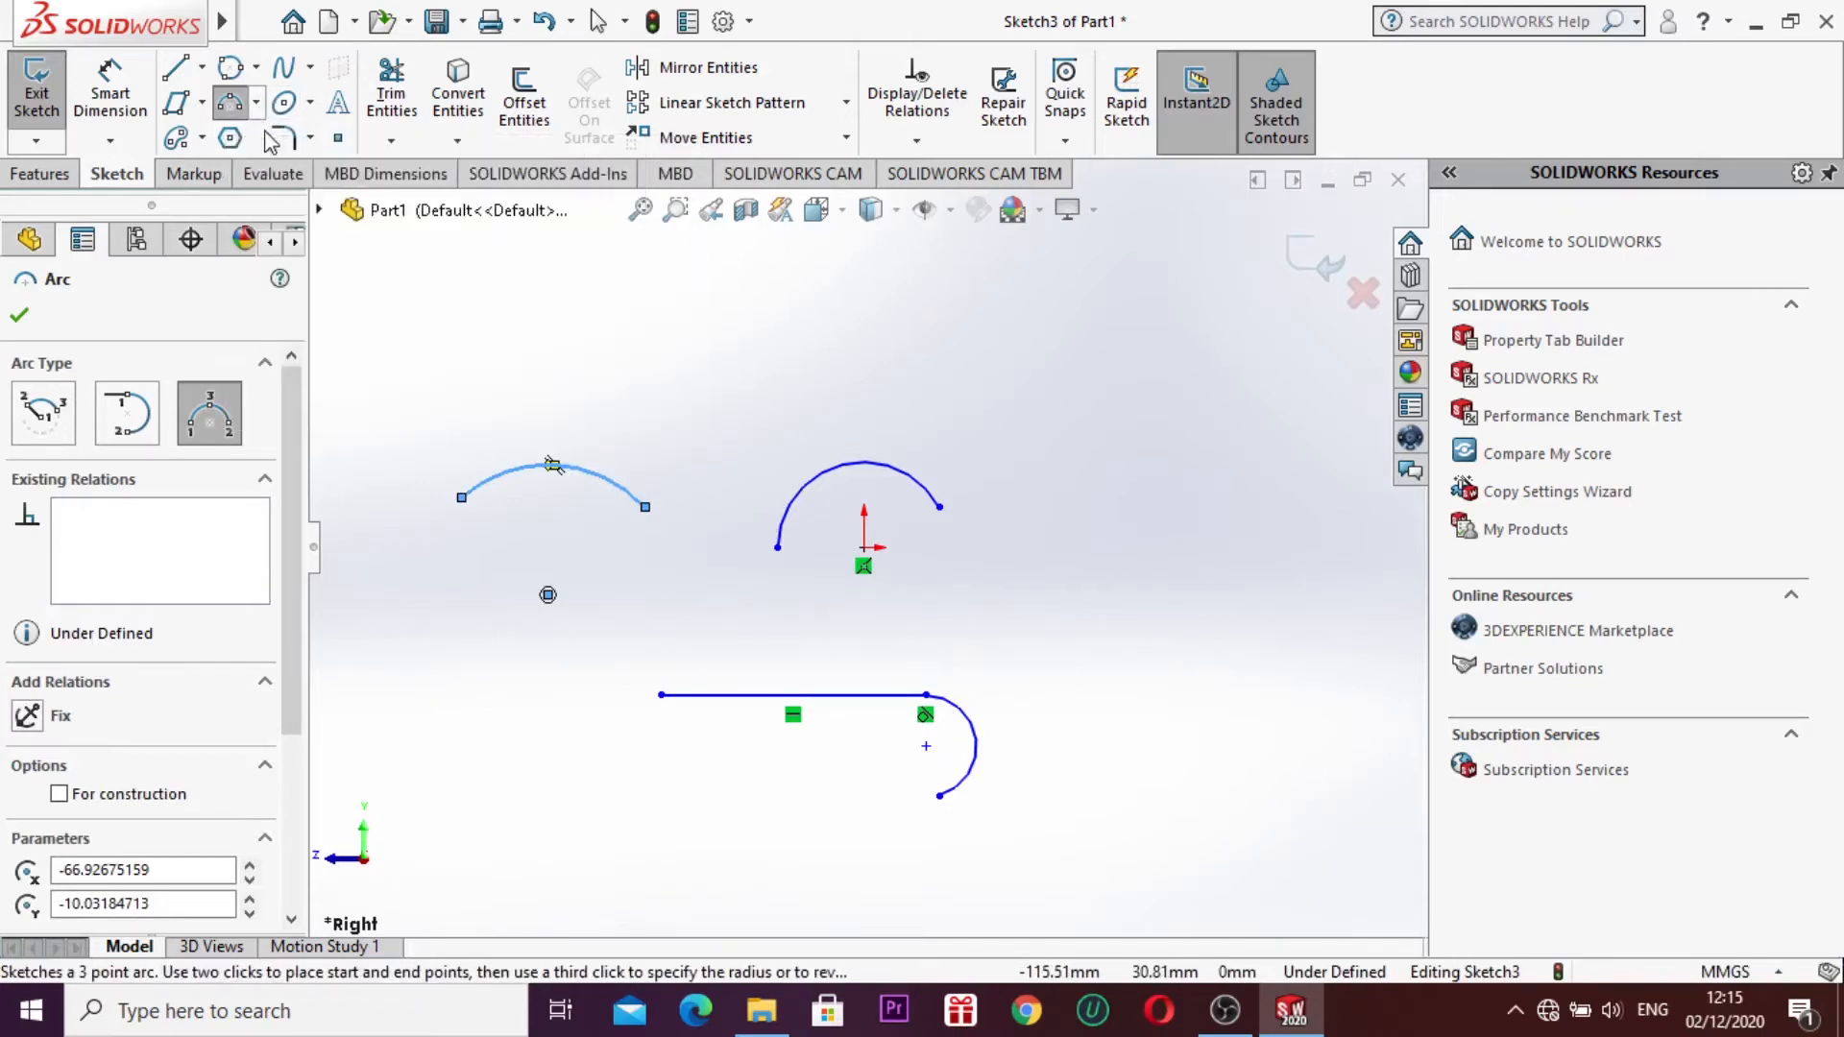
click(1021, 812)
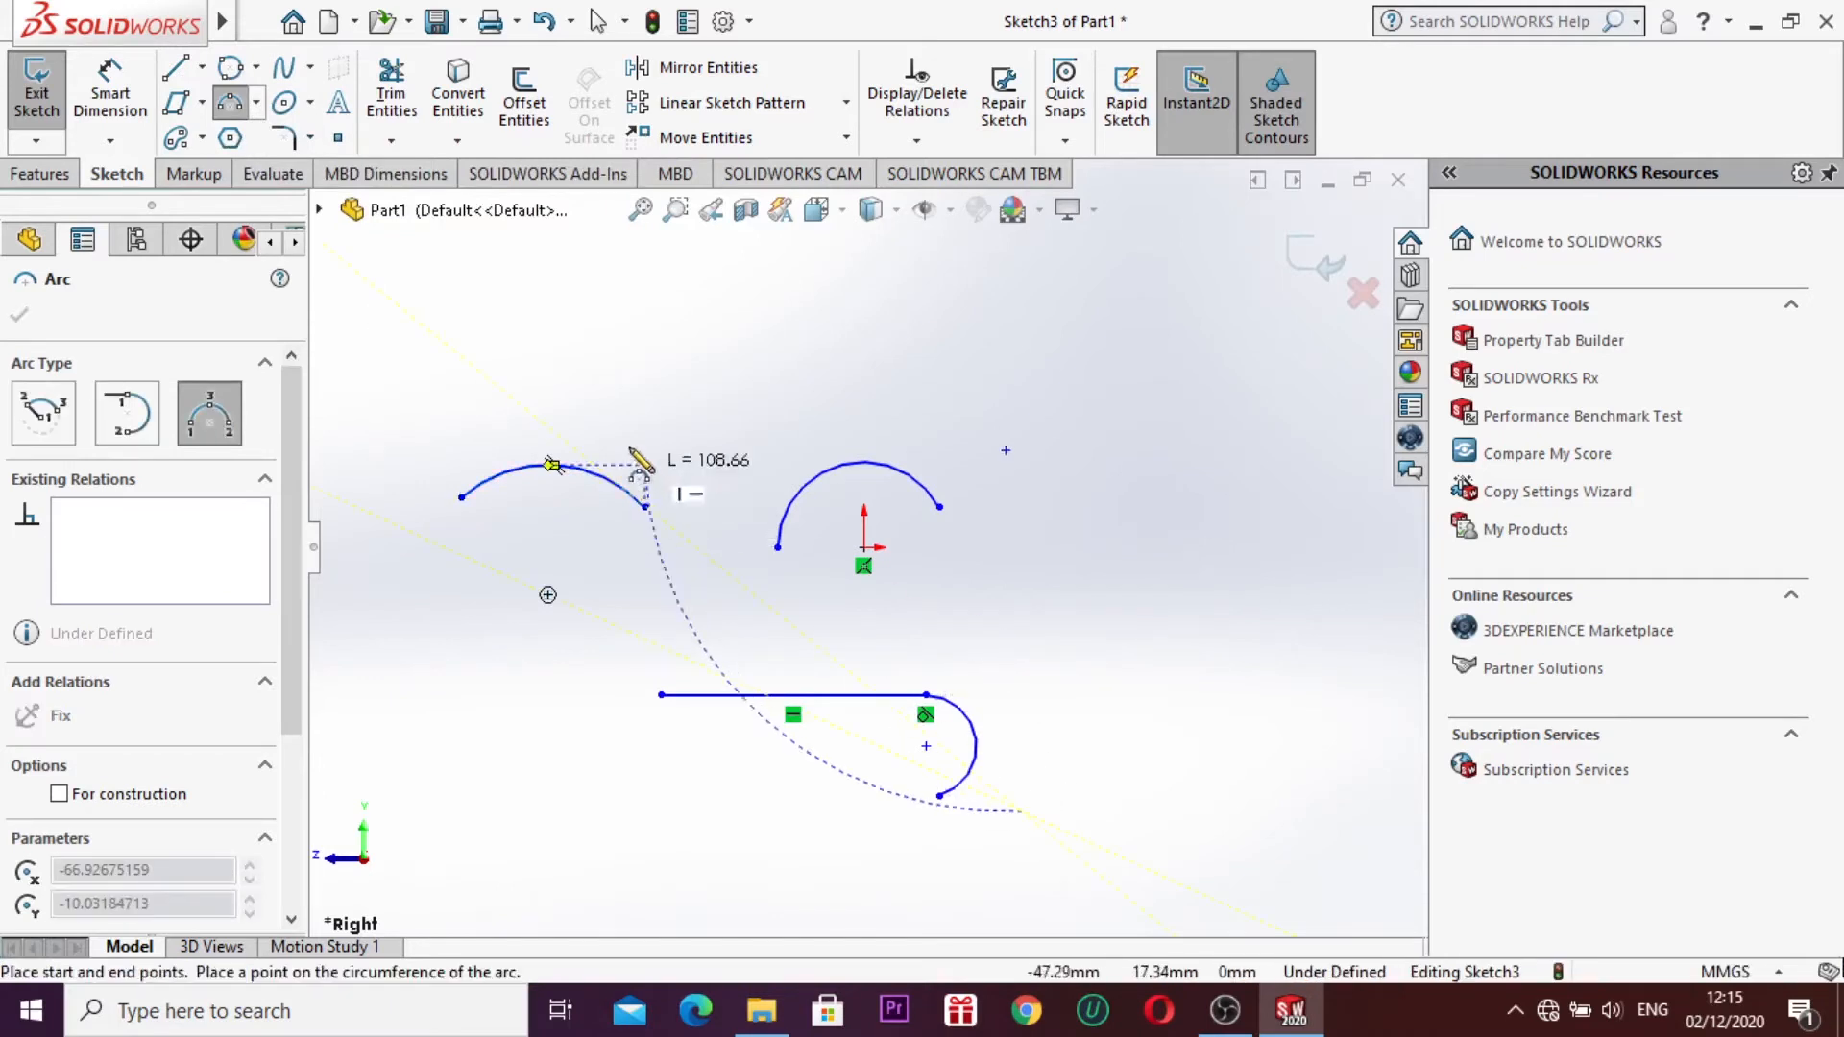
key(Escape)
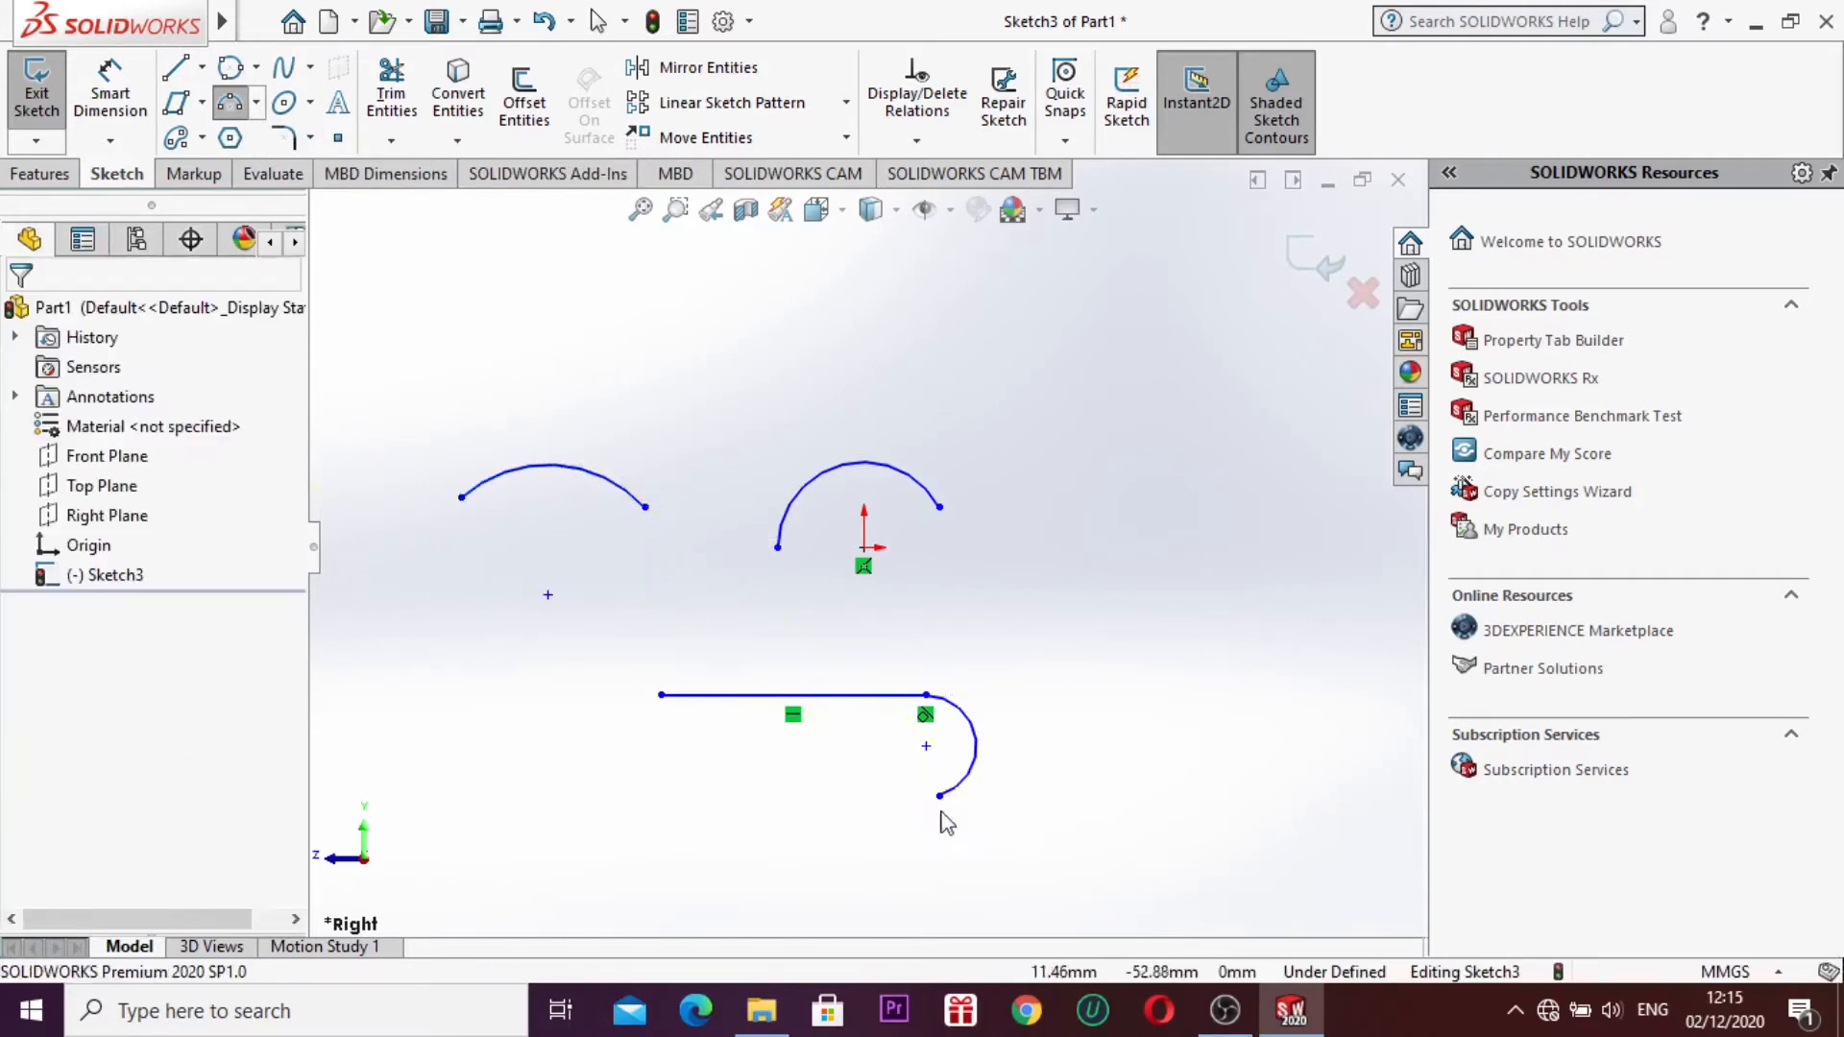
Step: Delete all three arcs and the horizontal line from the sketch
drag(1026, 829, 481, 403)
right_click(481, 403)
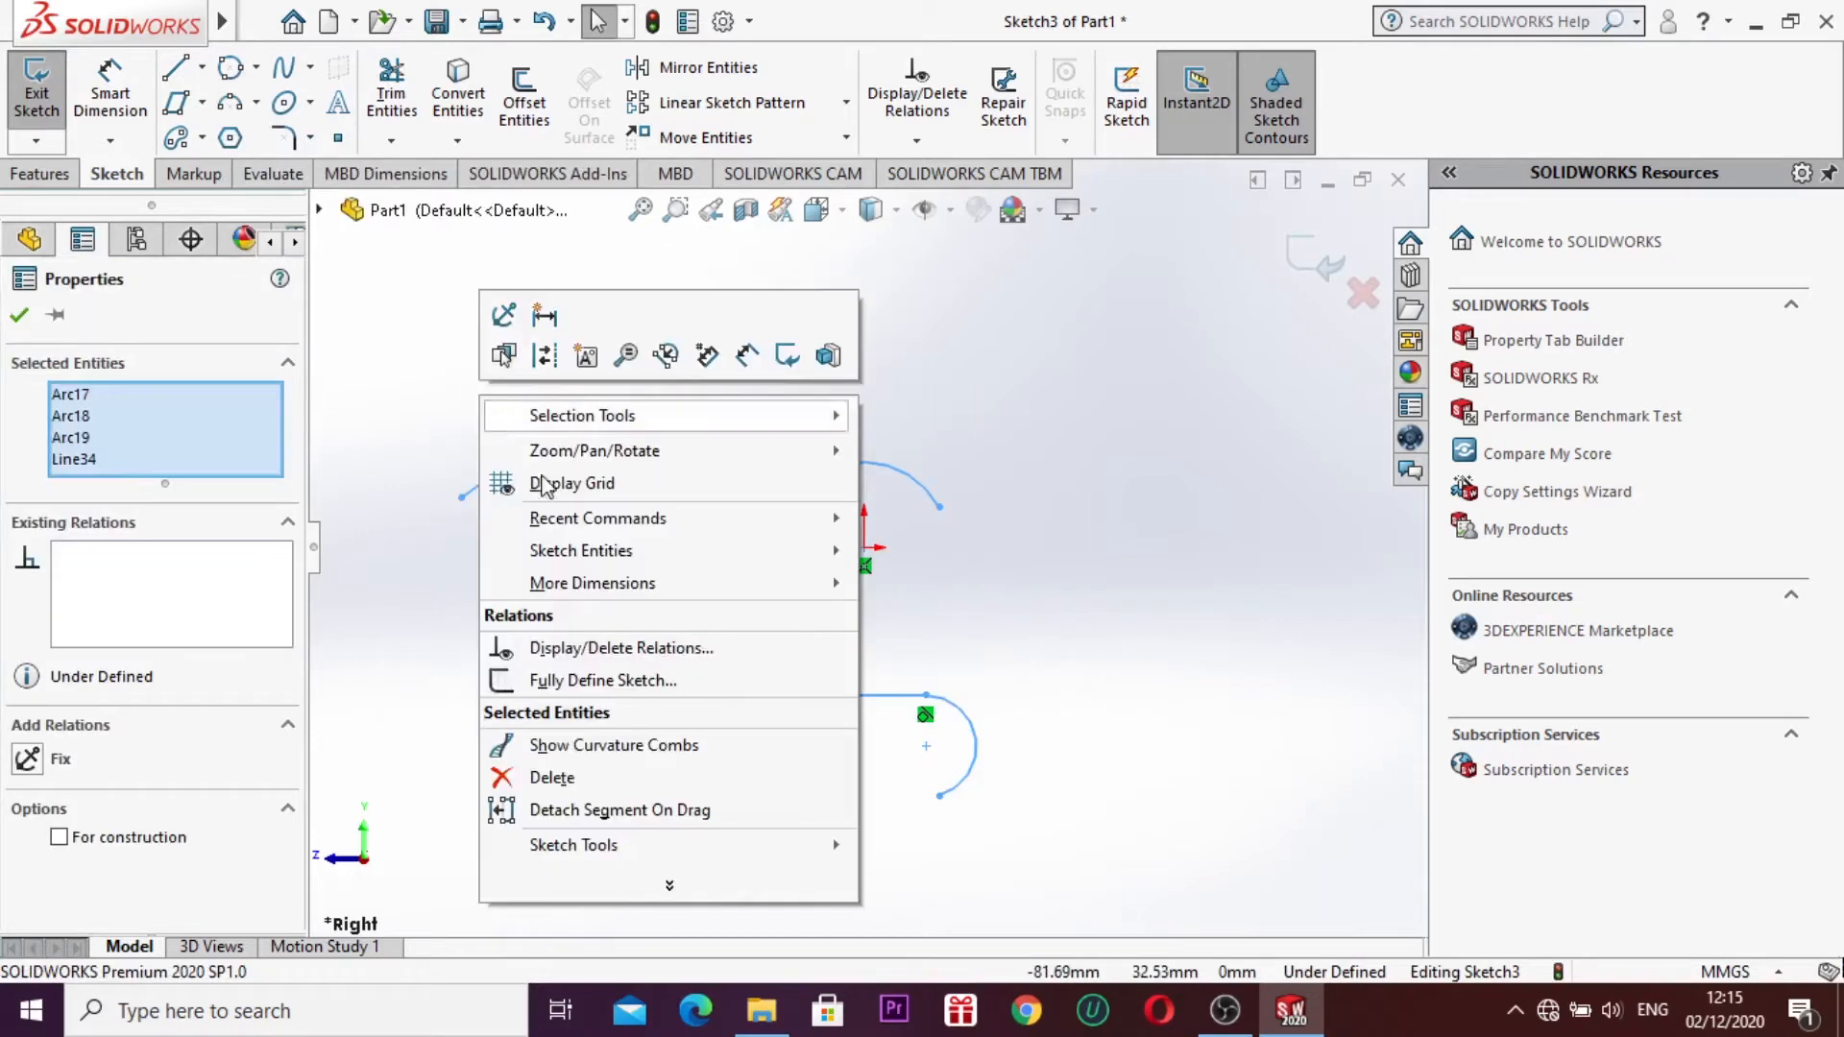
click(620, 776)
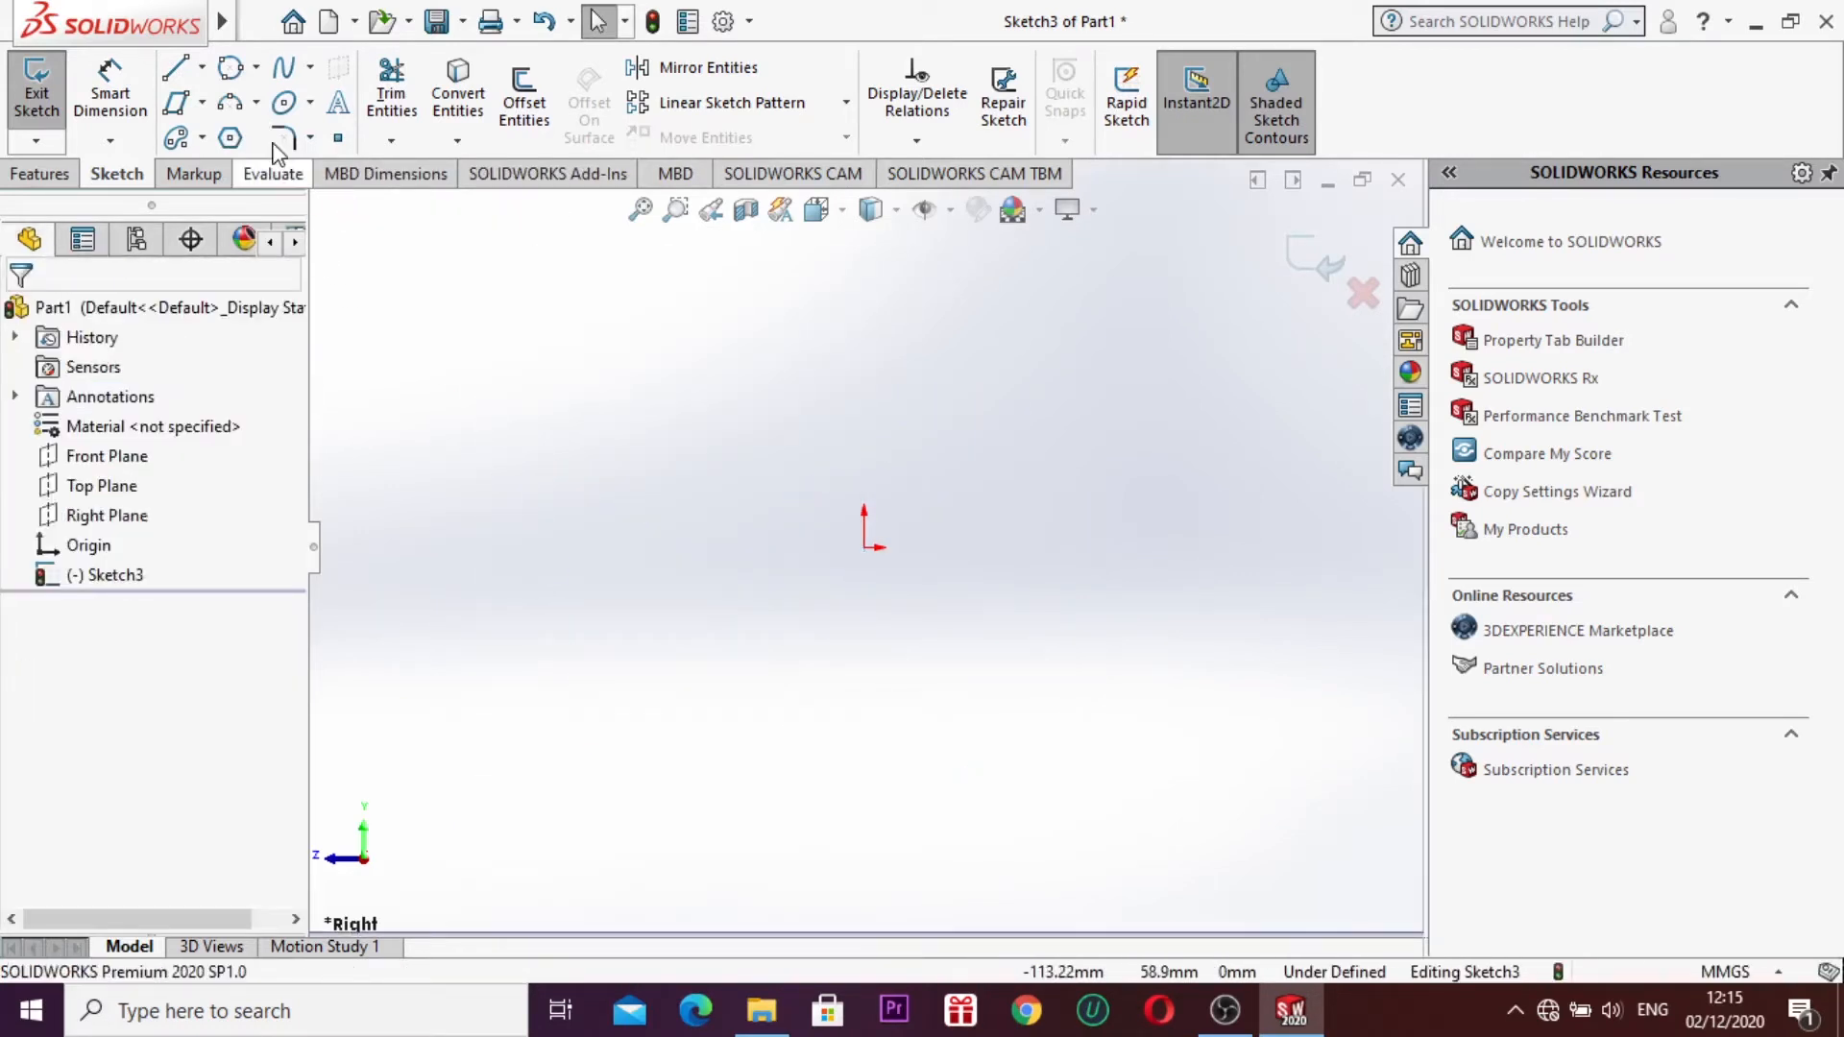
Step: Sketch a 6-sided inscribed-circle Polygon centred on the origin, with an inscribed circle about 61 mm in diameter
click(231, 138)
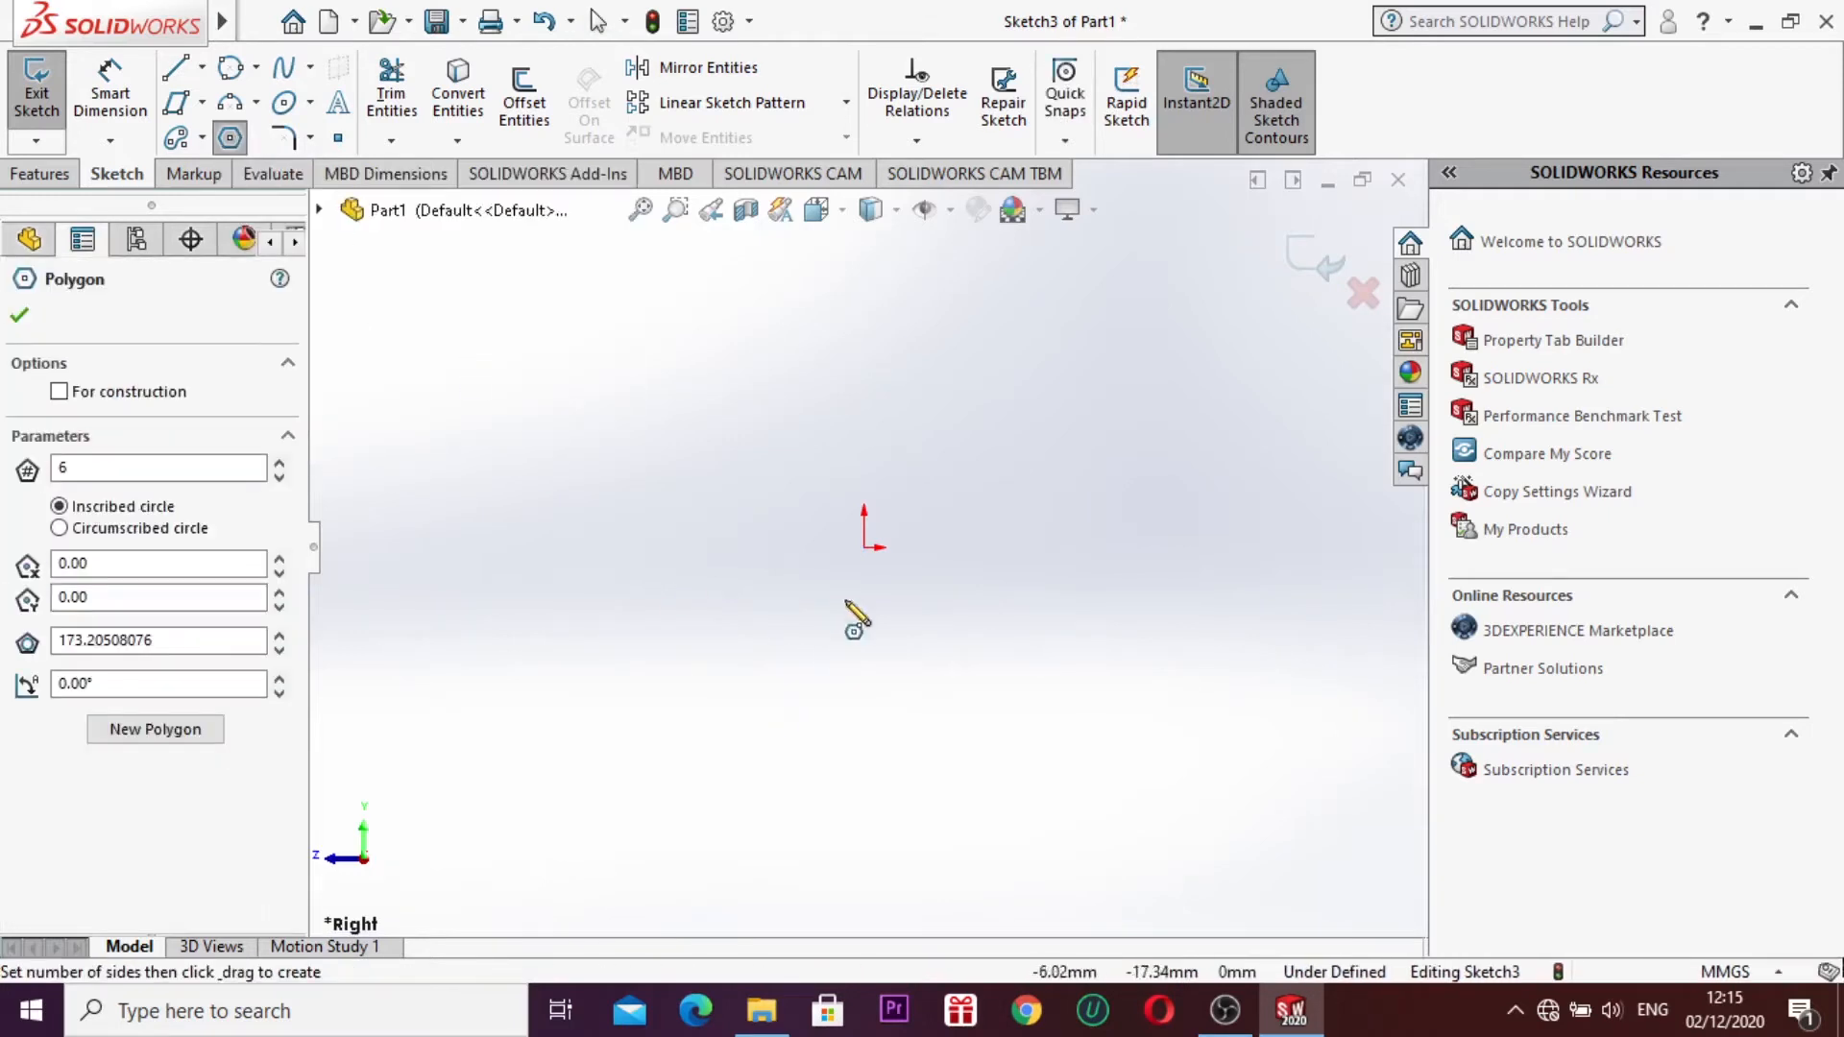
click(874, 548)
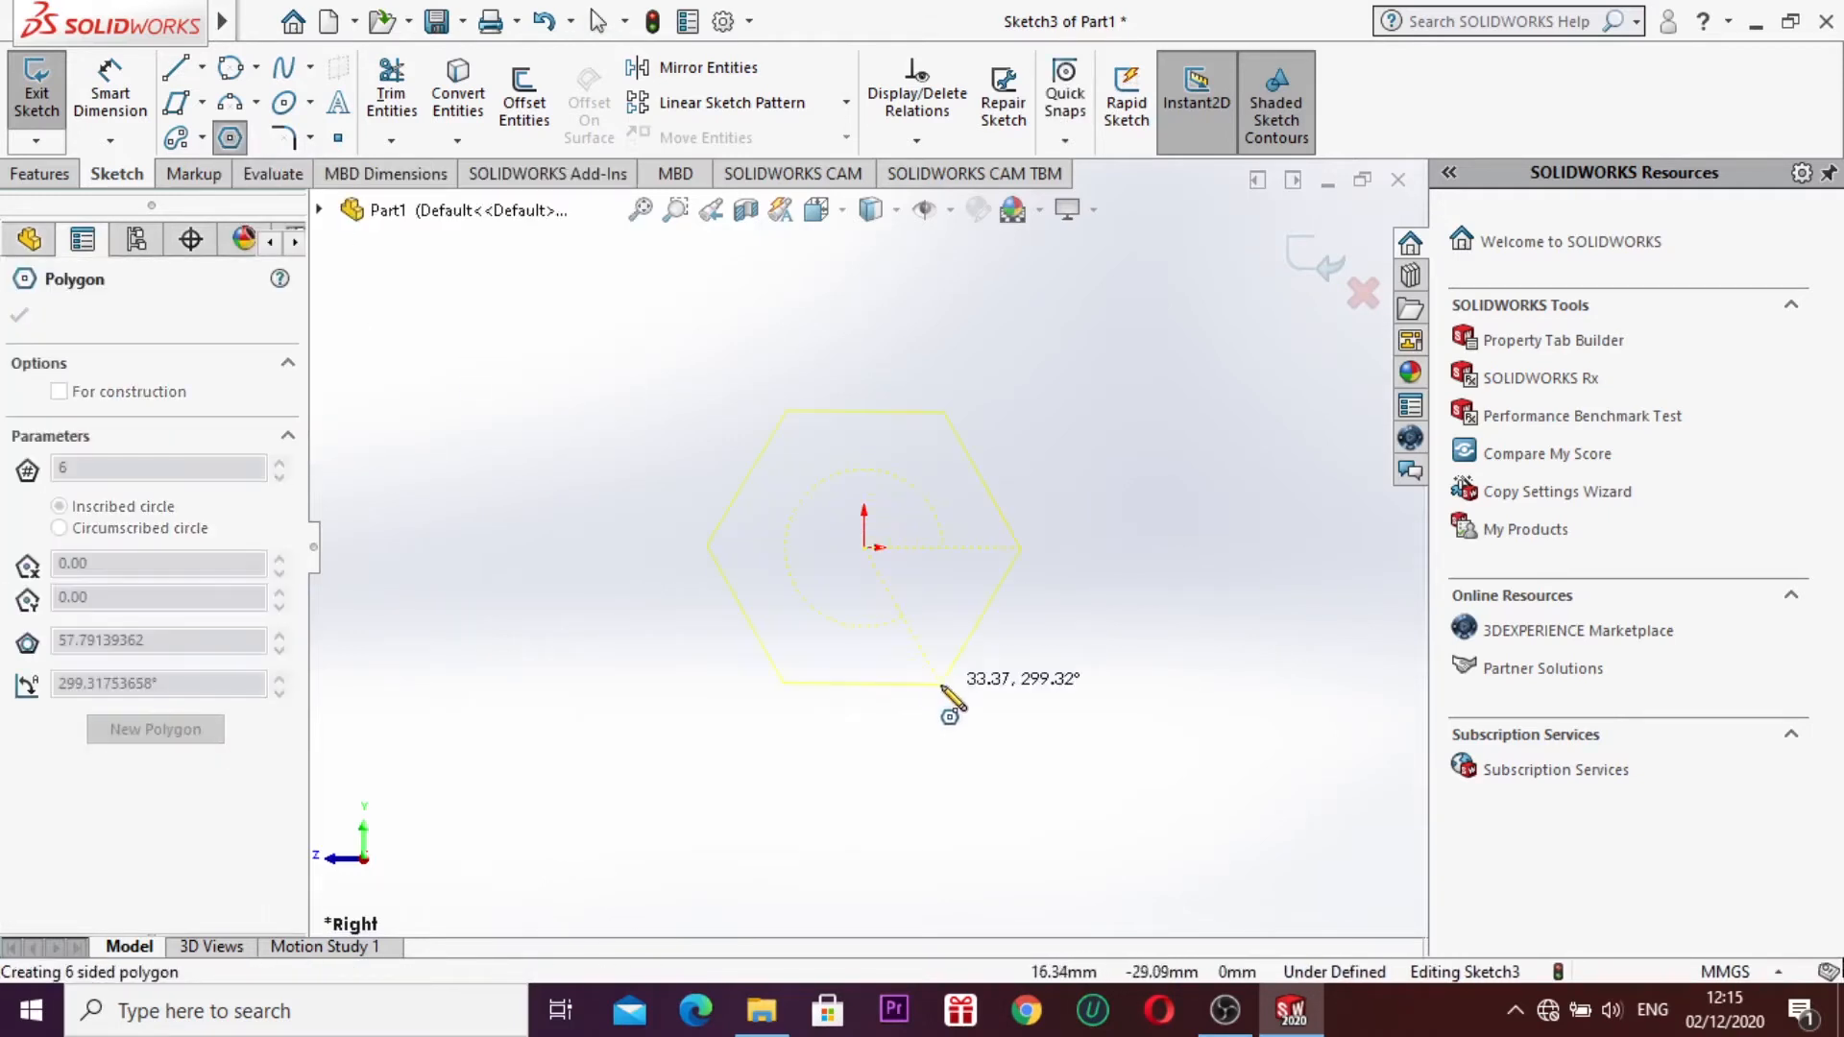
click(947, 692)
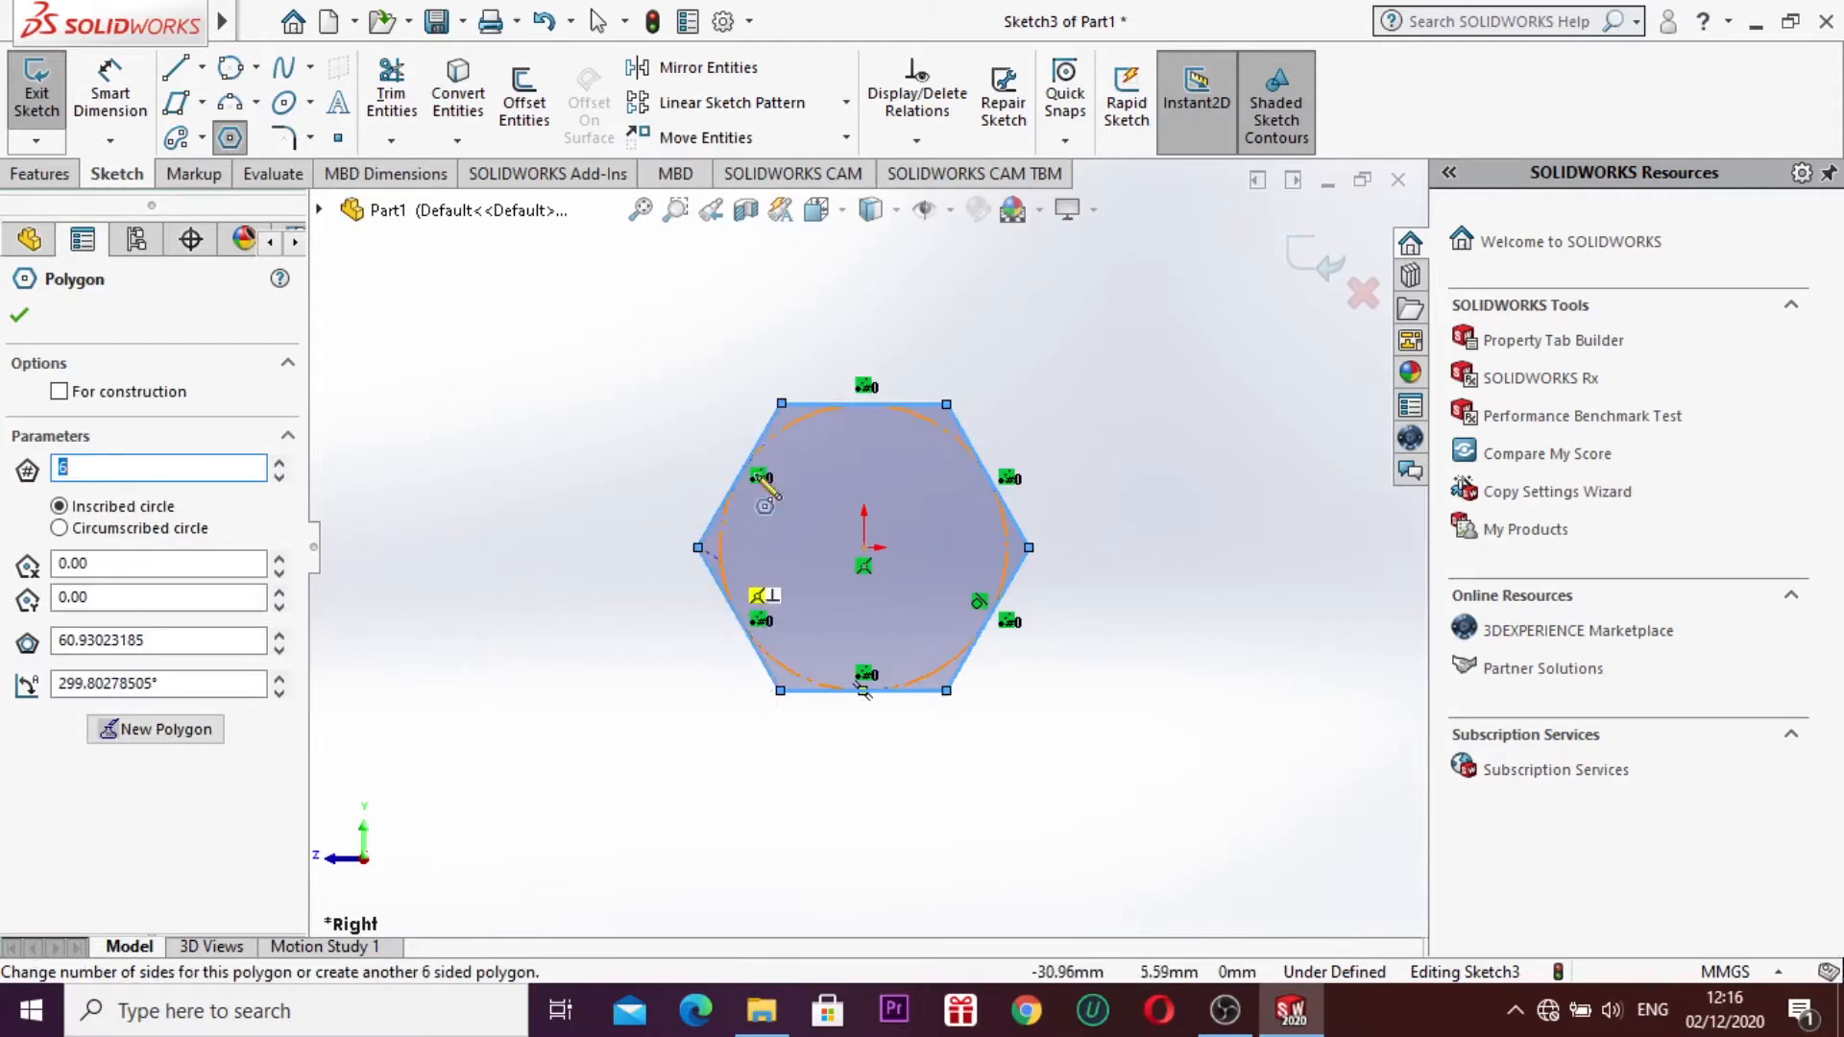
Step: Increase the polygon's number of sides to 9
click(279, 463)
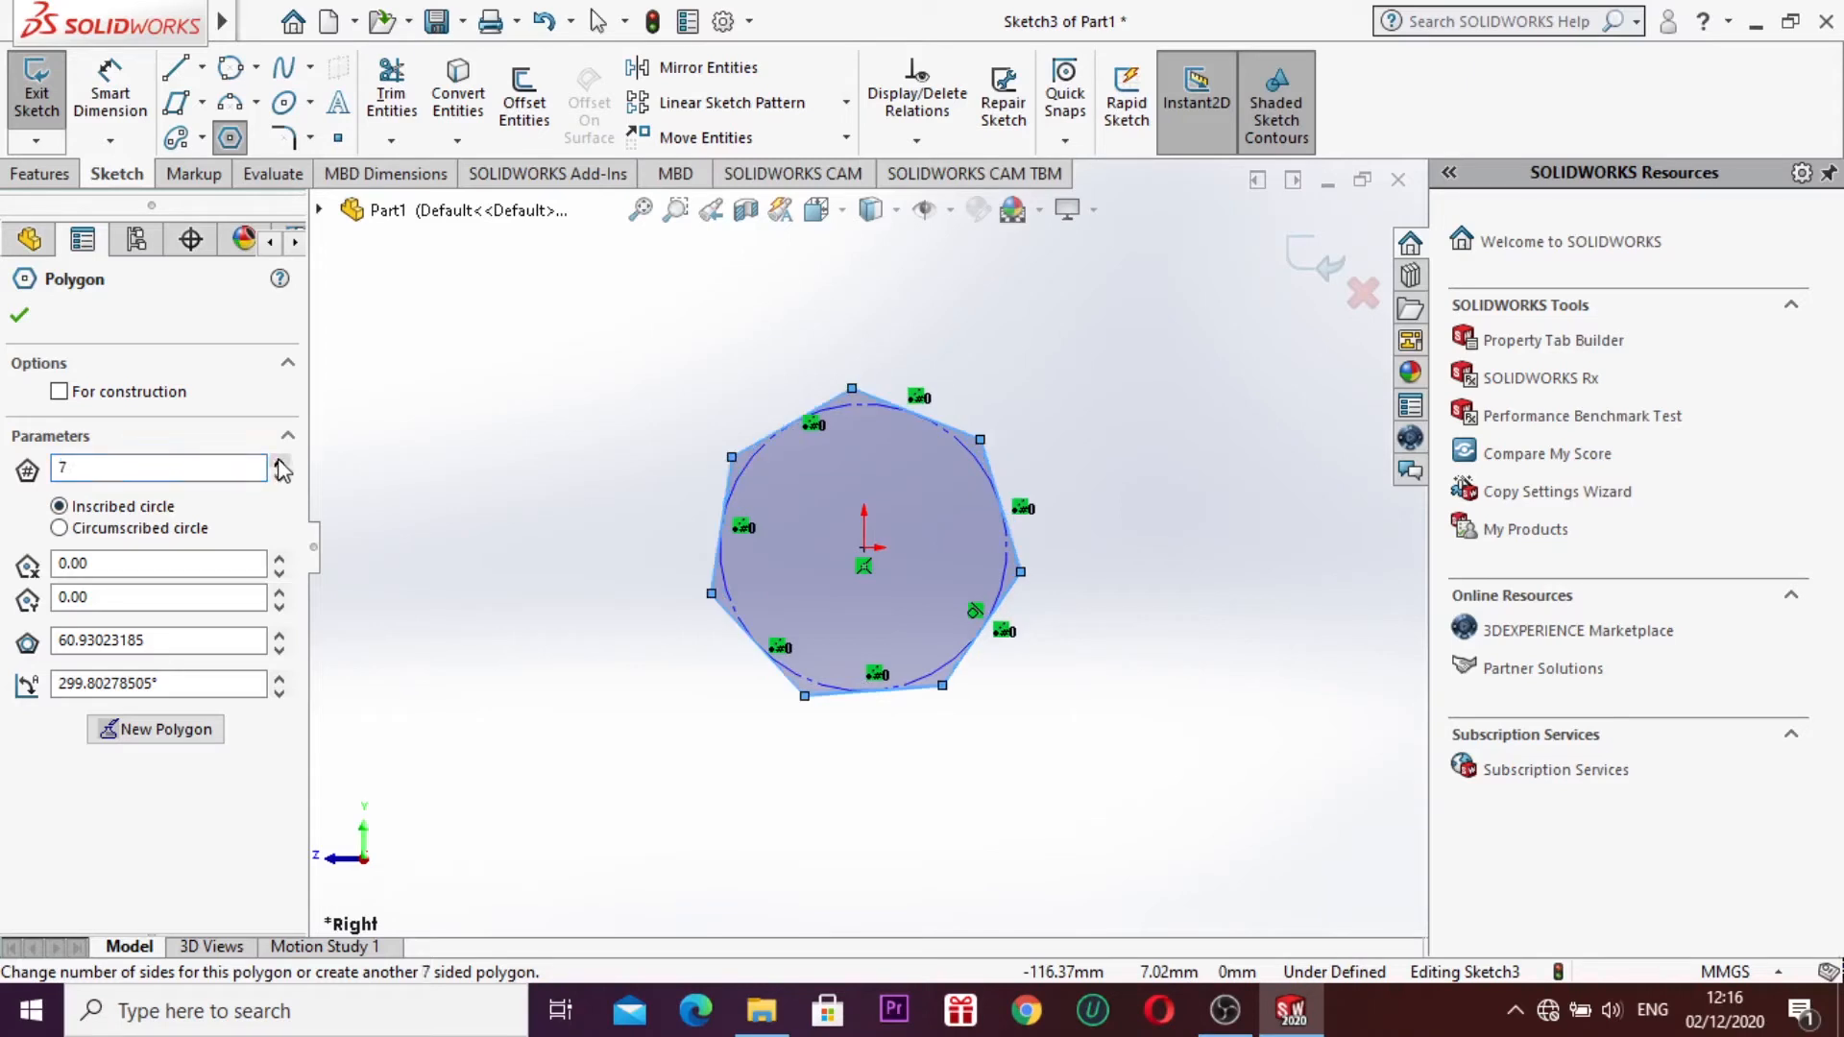
click(279, 463)
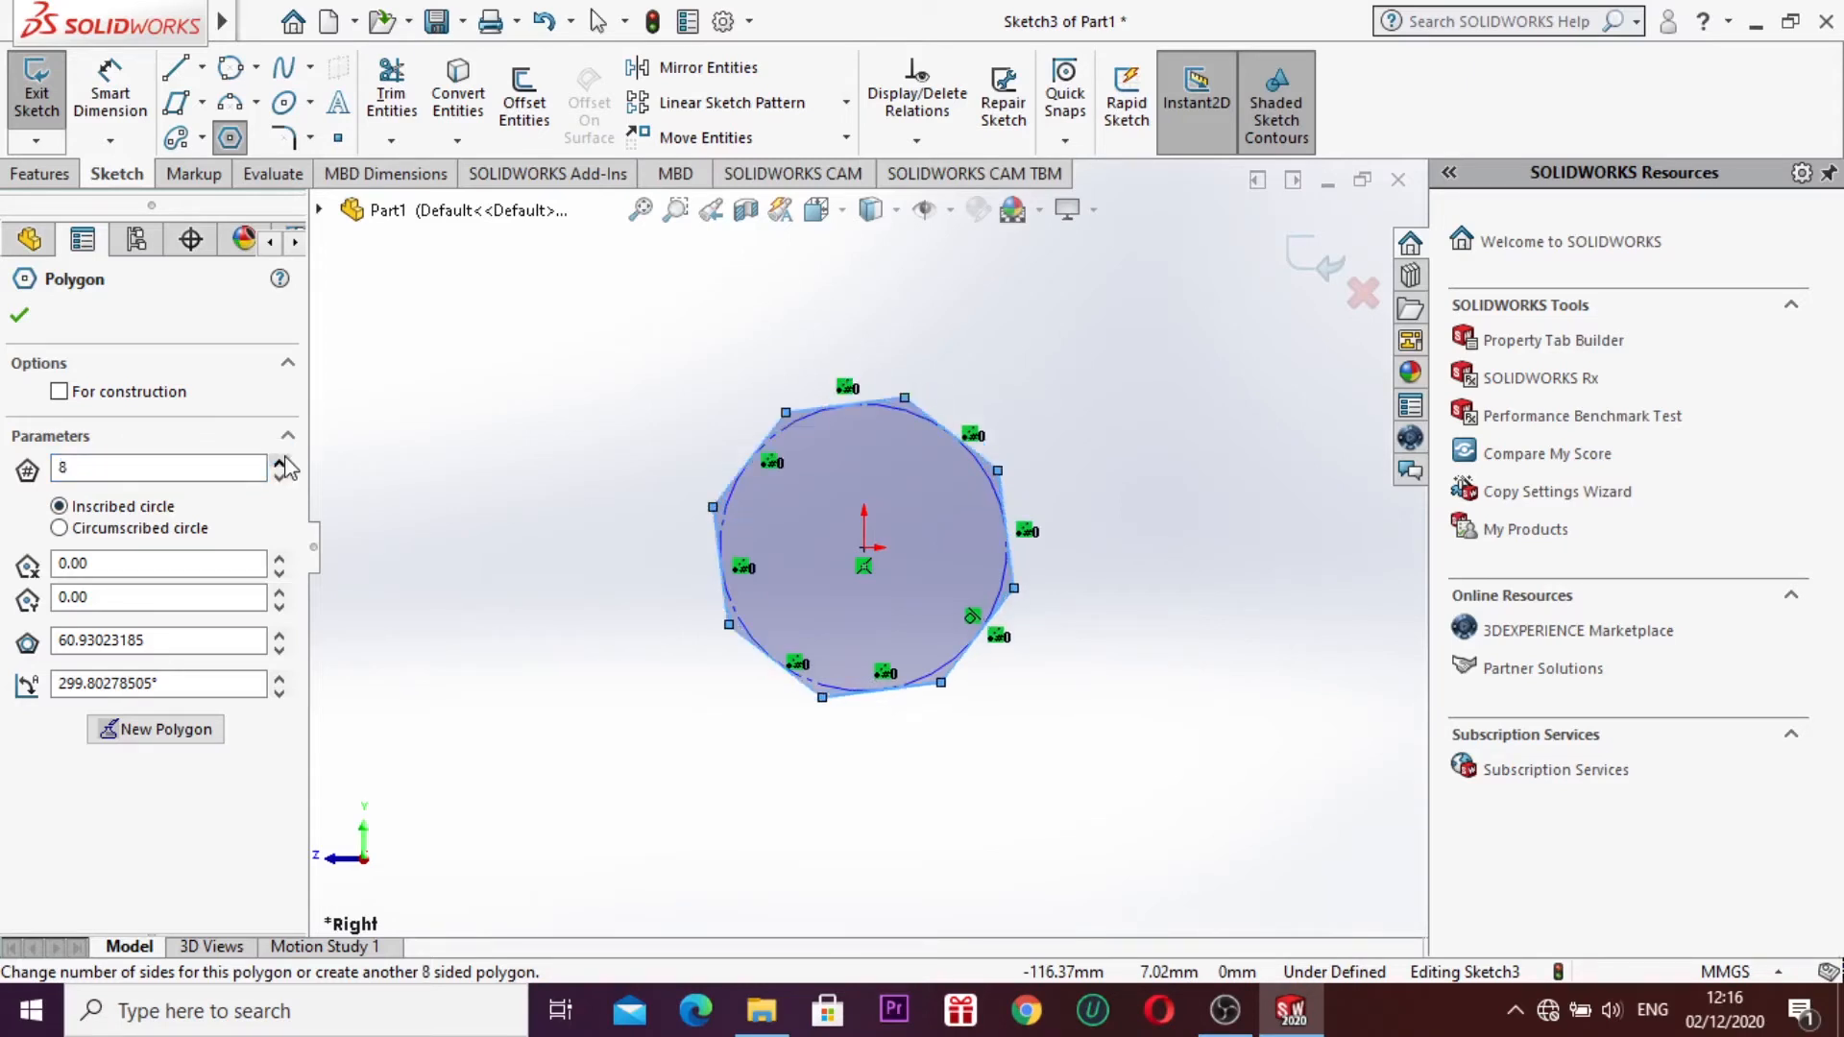
click(279, 463)
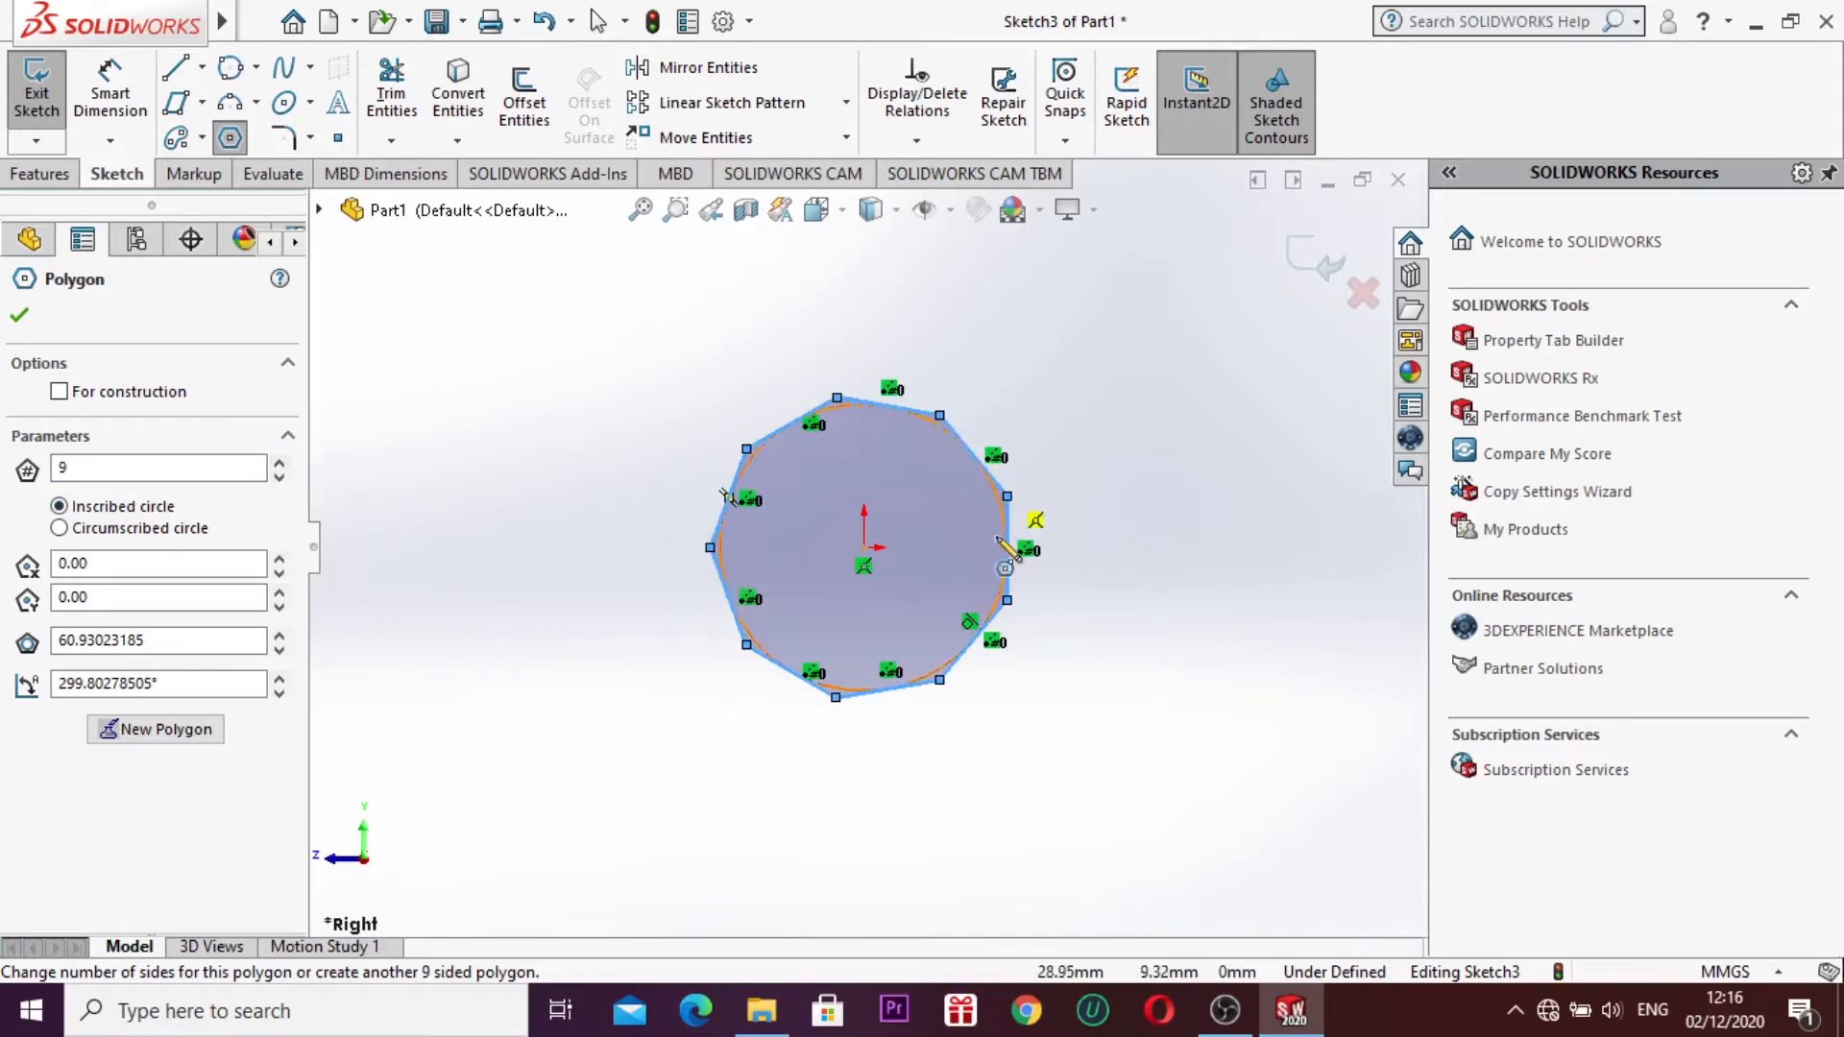
Step: Try the circumscribed circle option on the polygon, return it to inscribed circle and finish the command
click(60, 528)
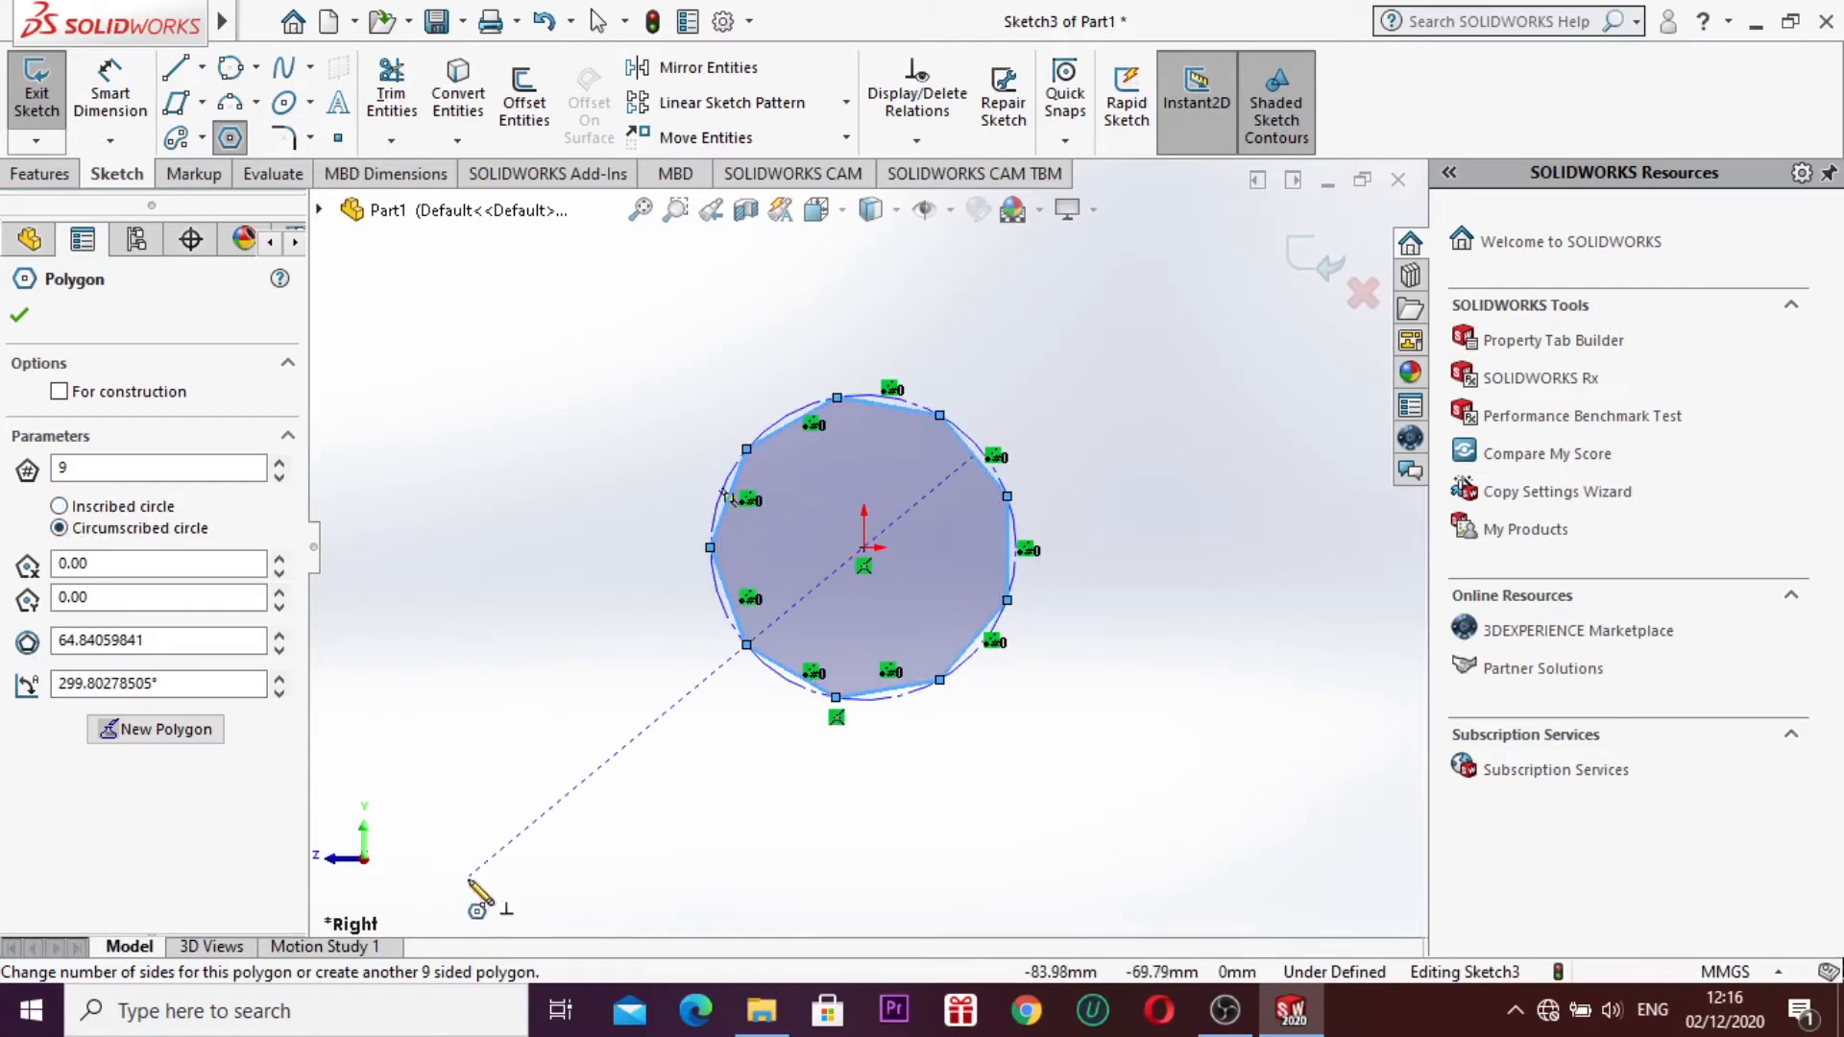
click(60, 506)
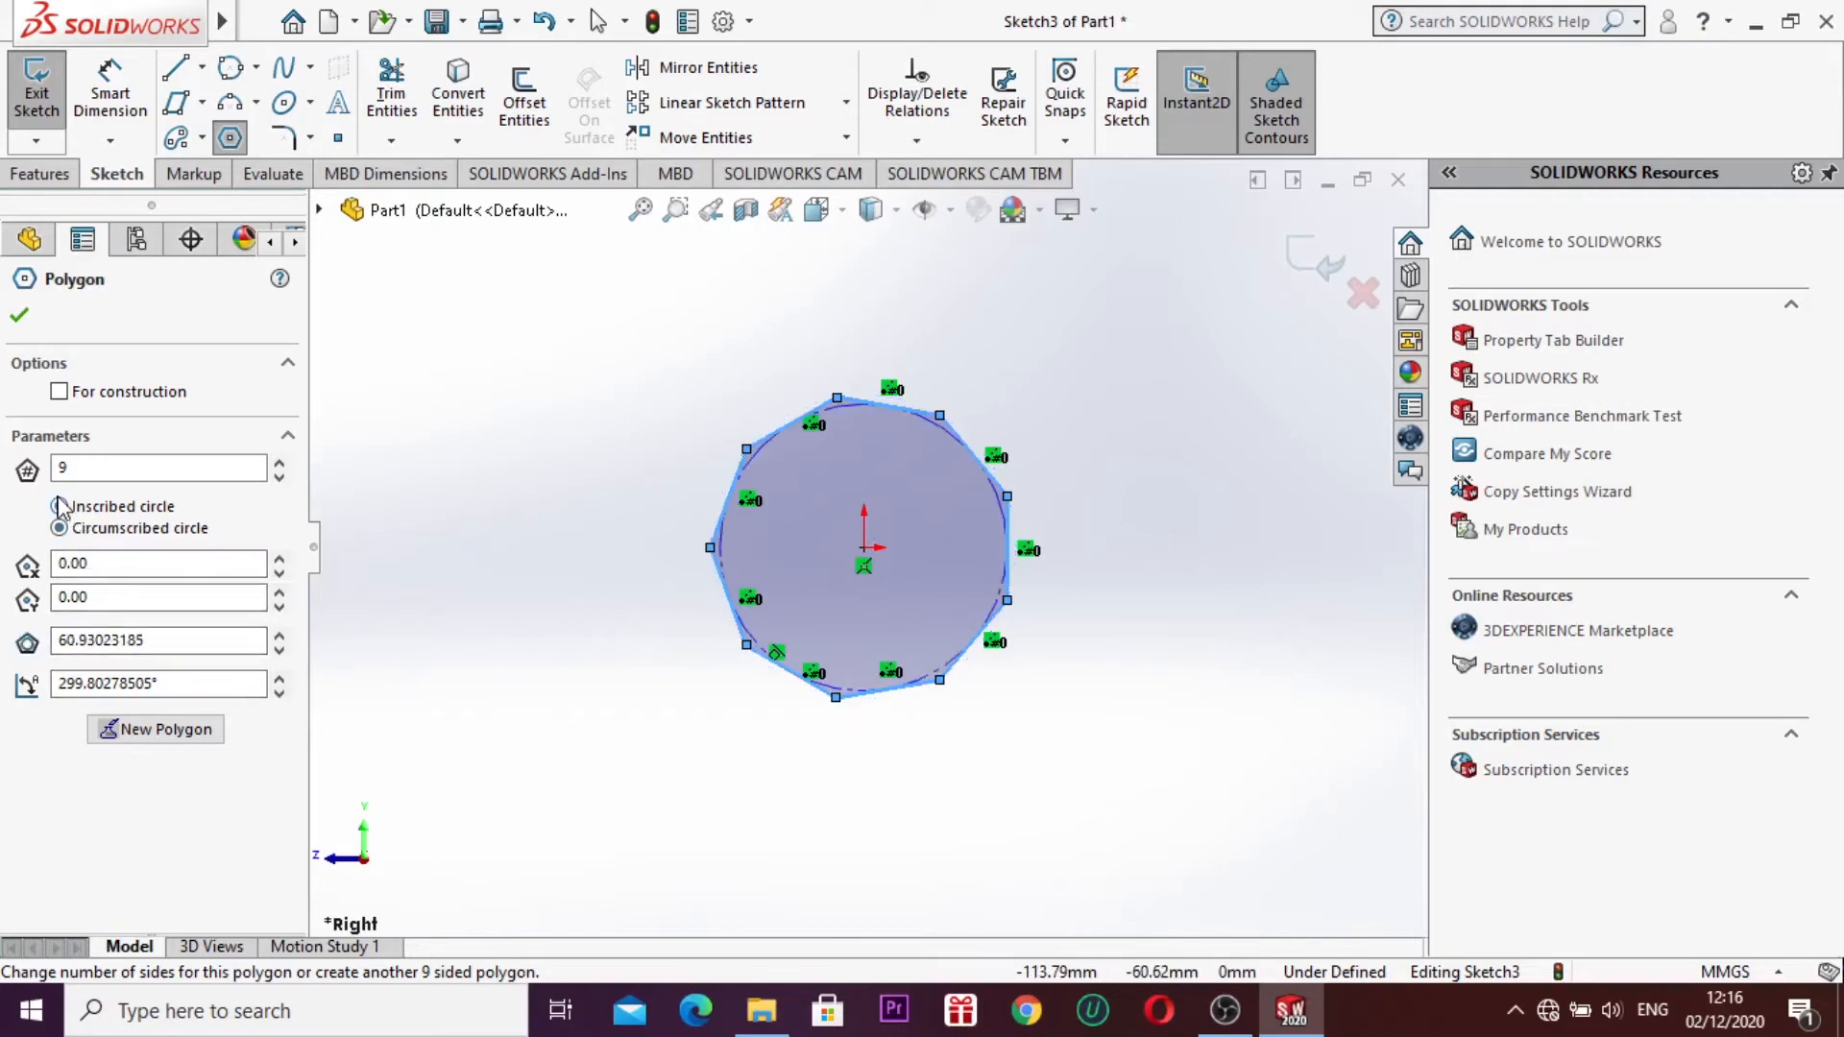
click(15, 320)
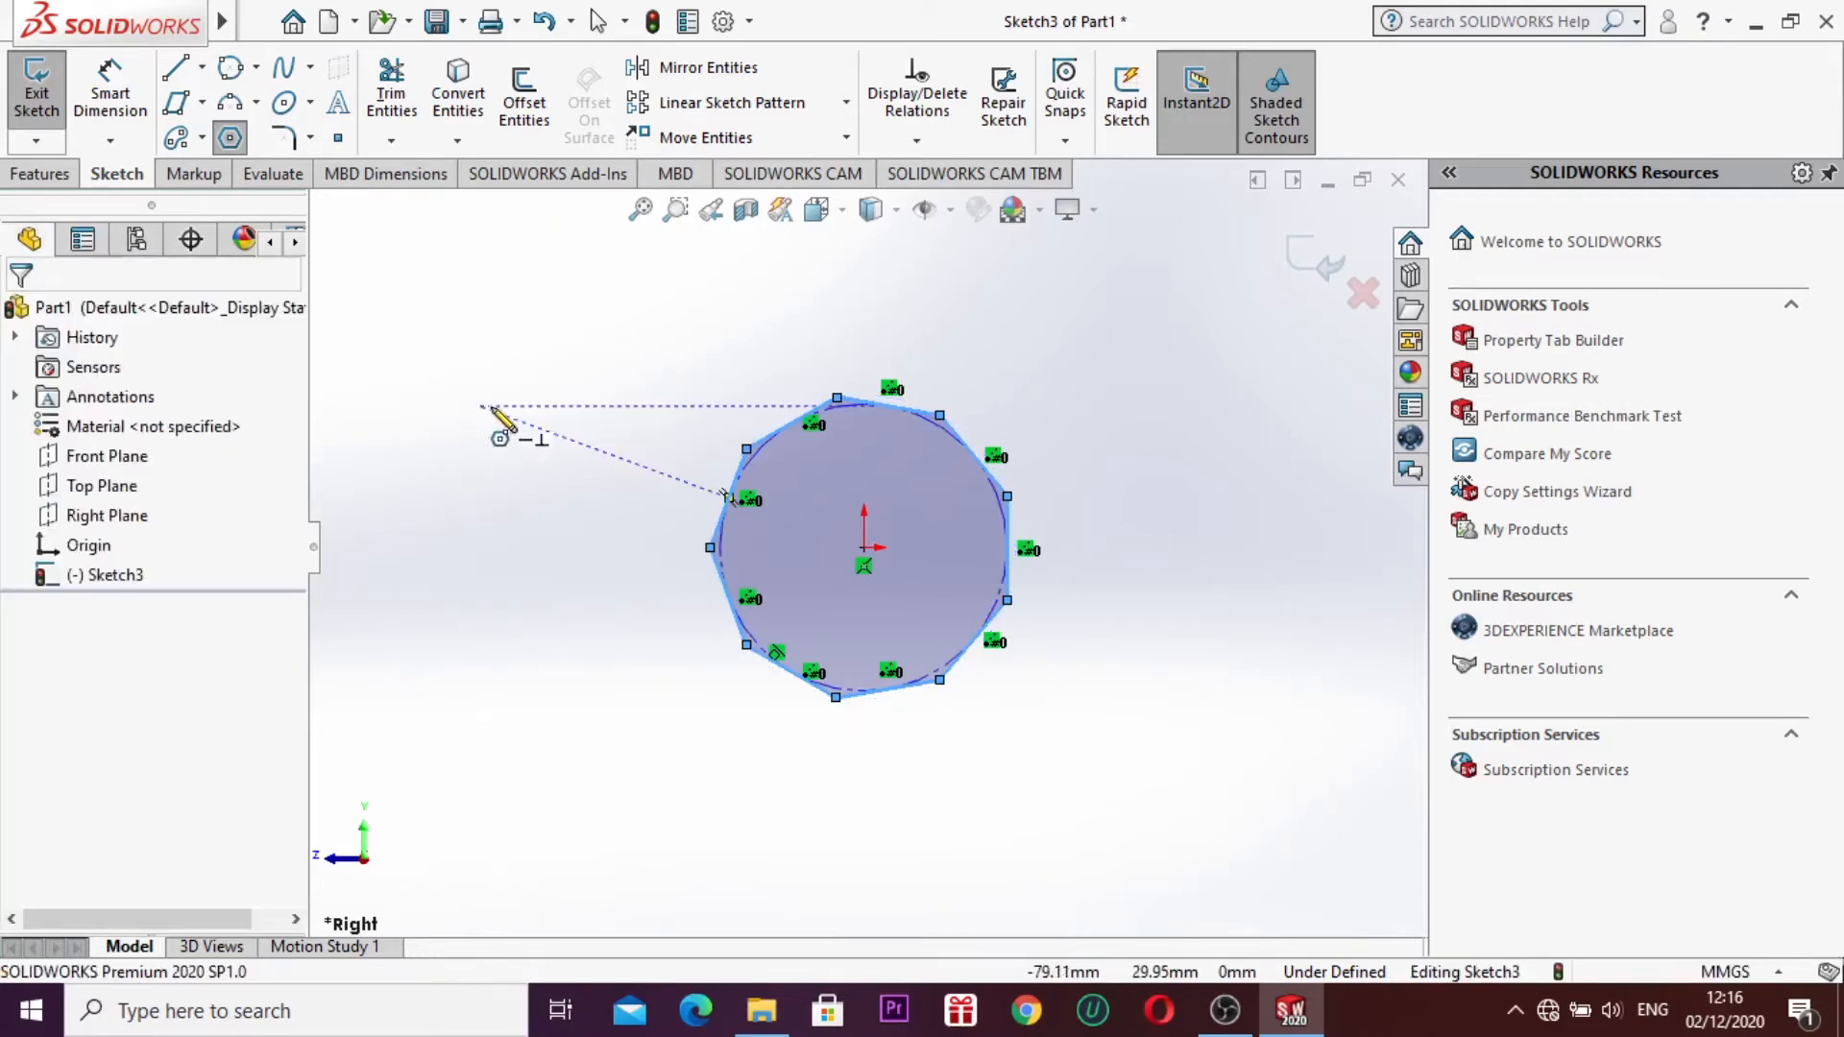
key(Escape)
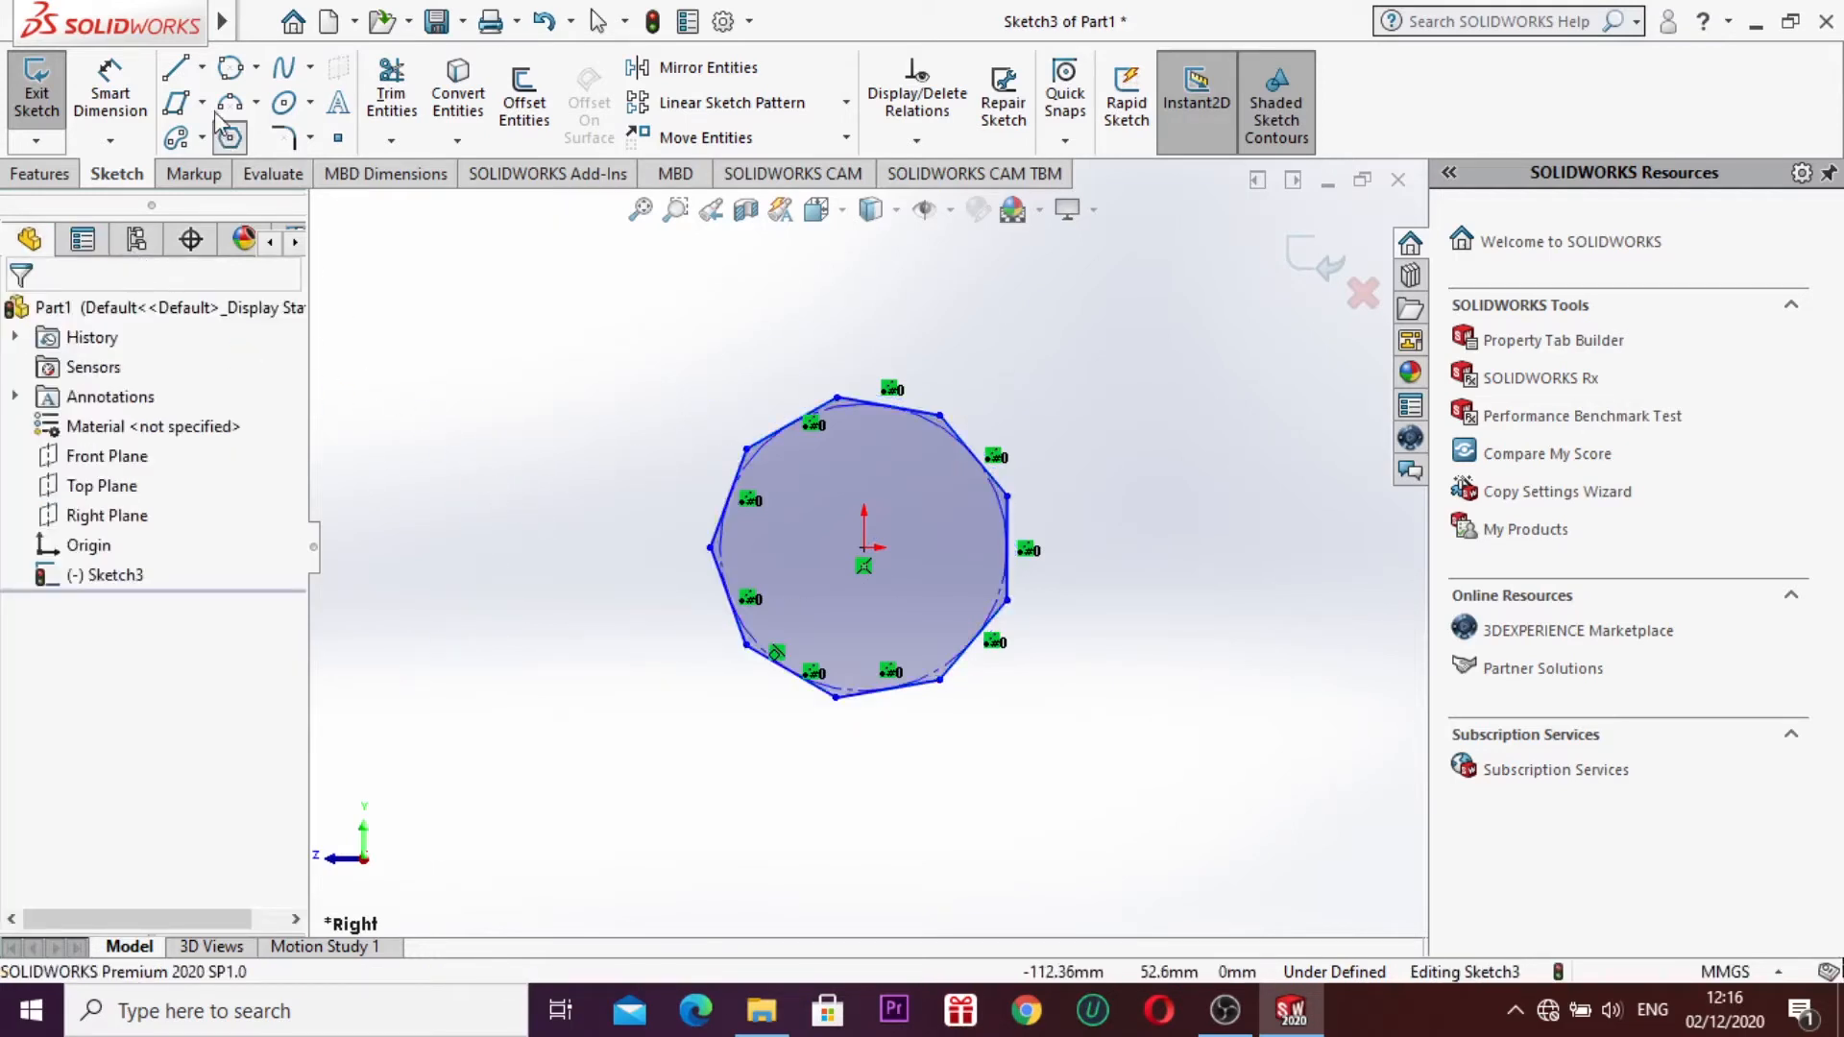
Step: Sketch a wavy five-point spline from the open area beside the polygon to the polygon's leftmost vertex
click(284, 68)
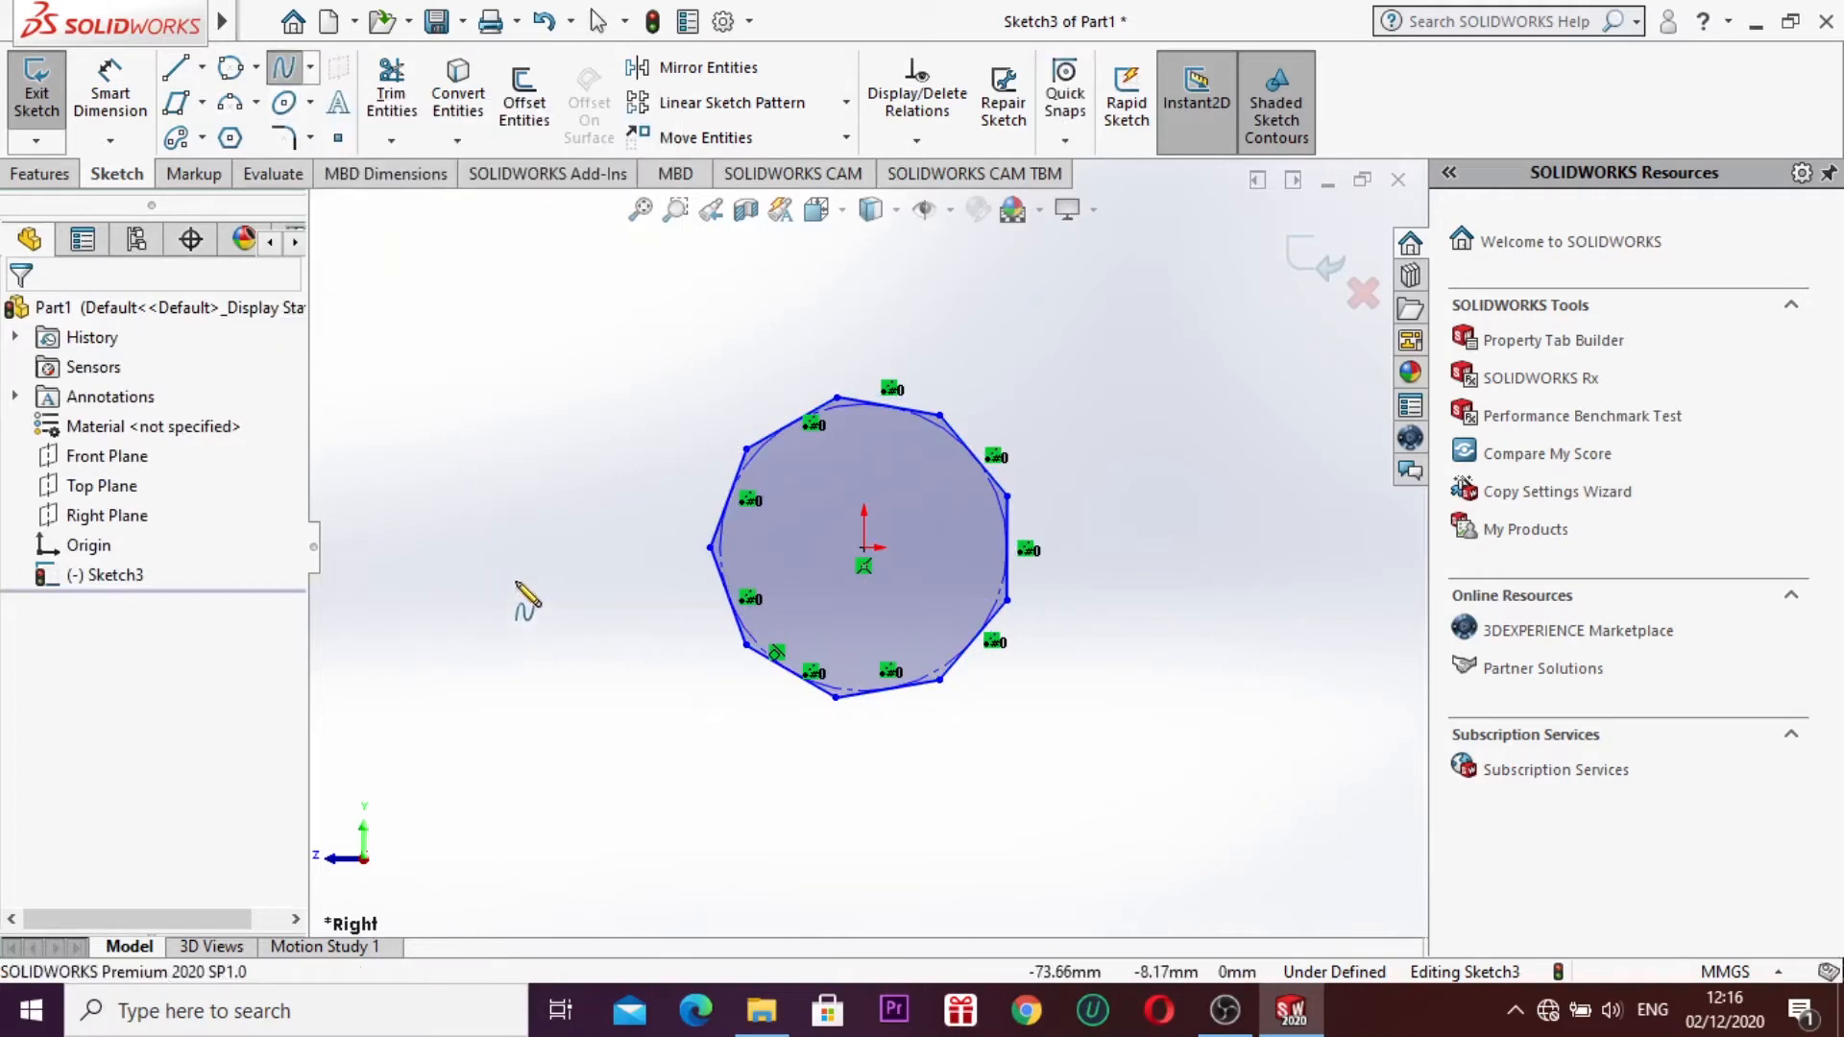
click(409, 547)
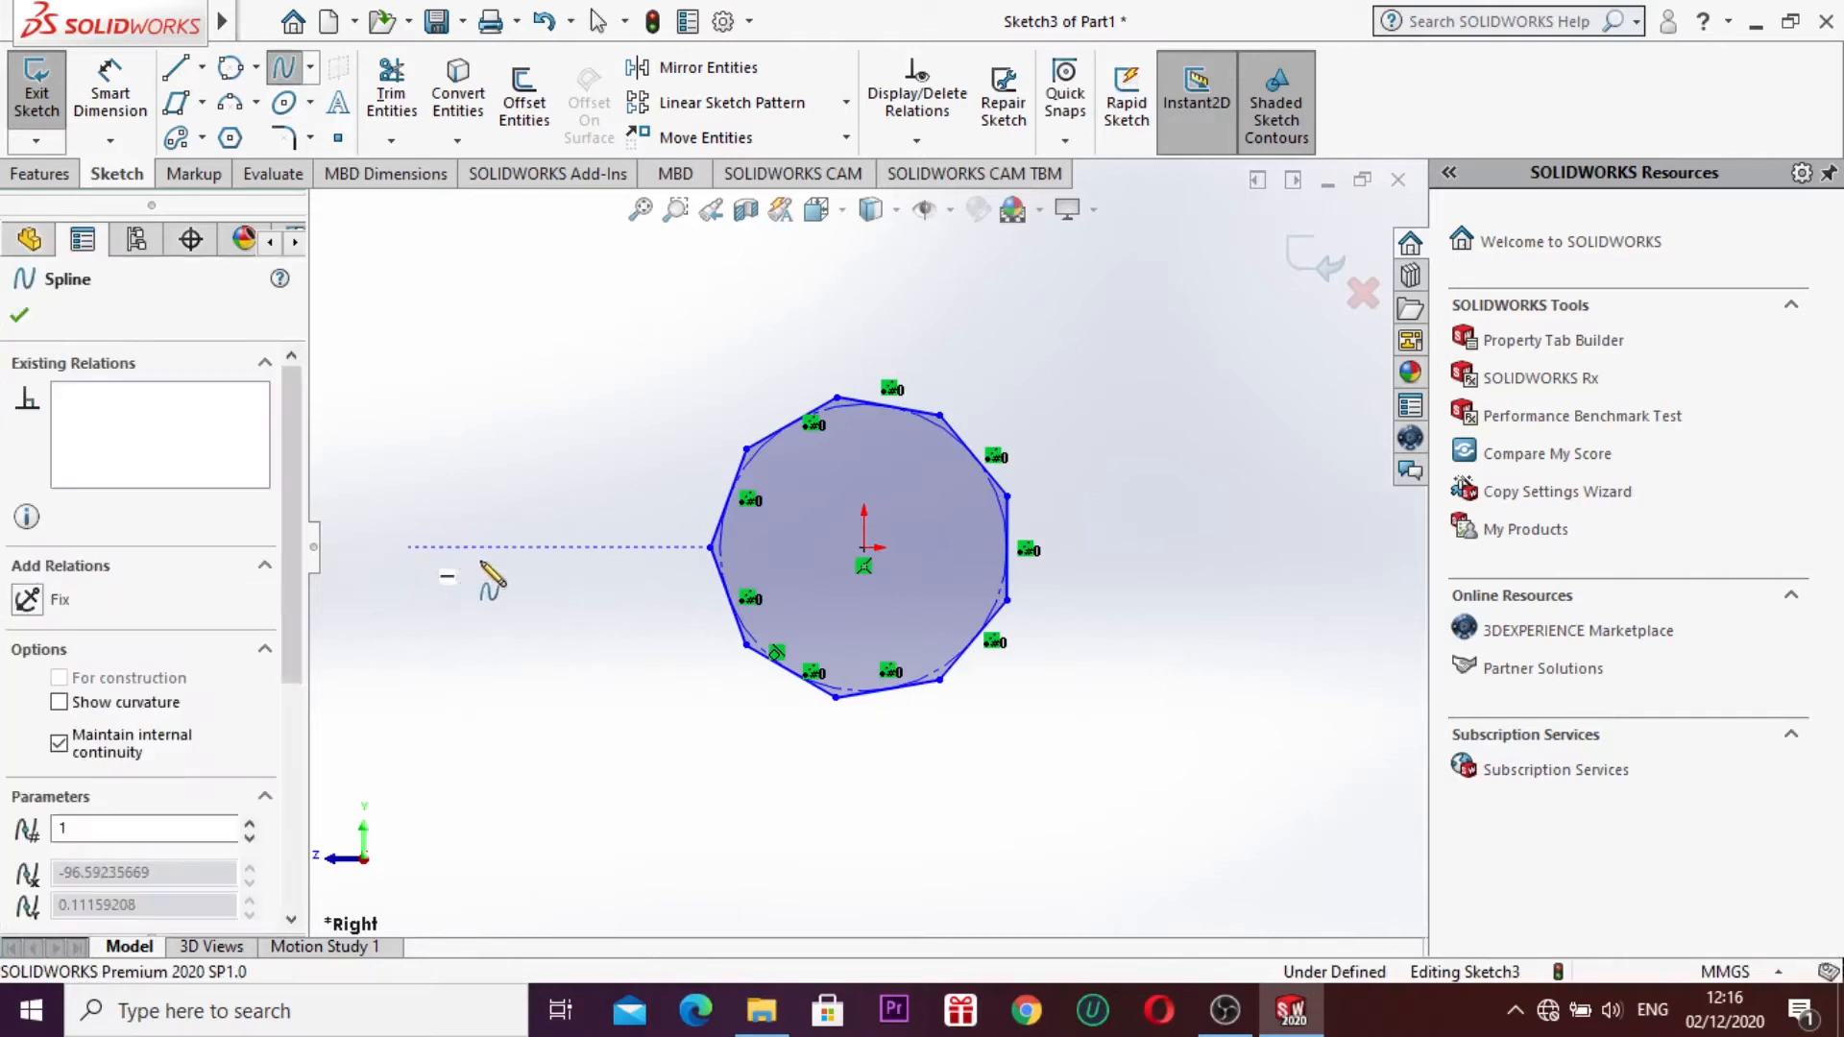
click(523, 547)
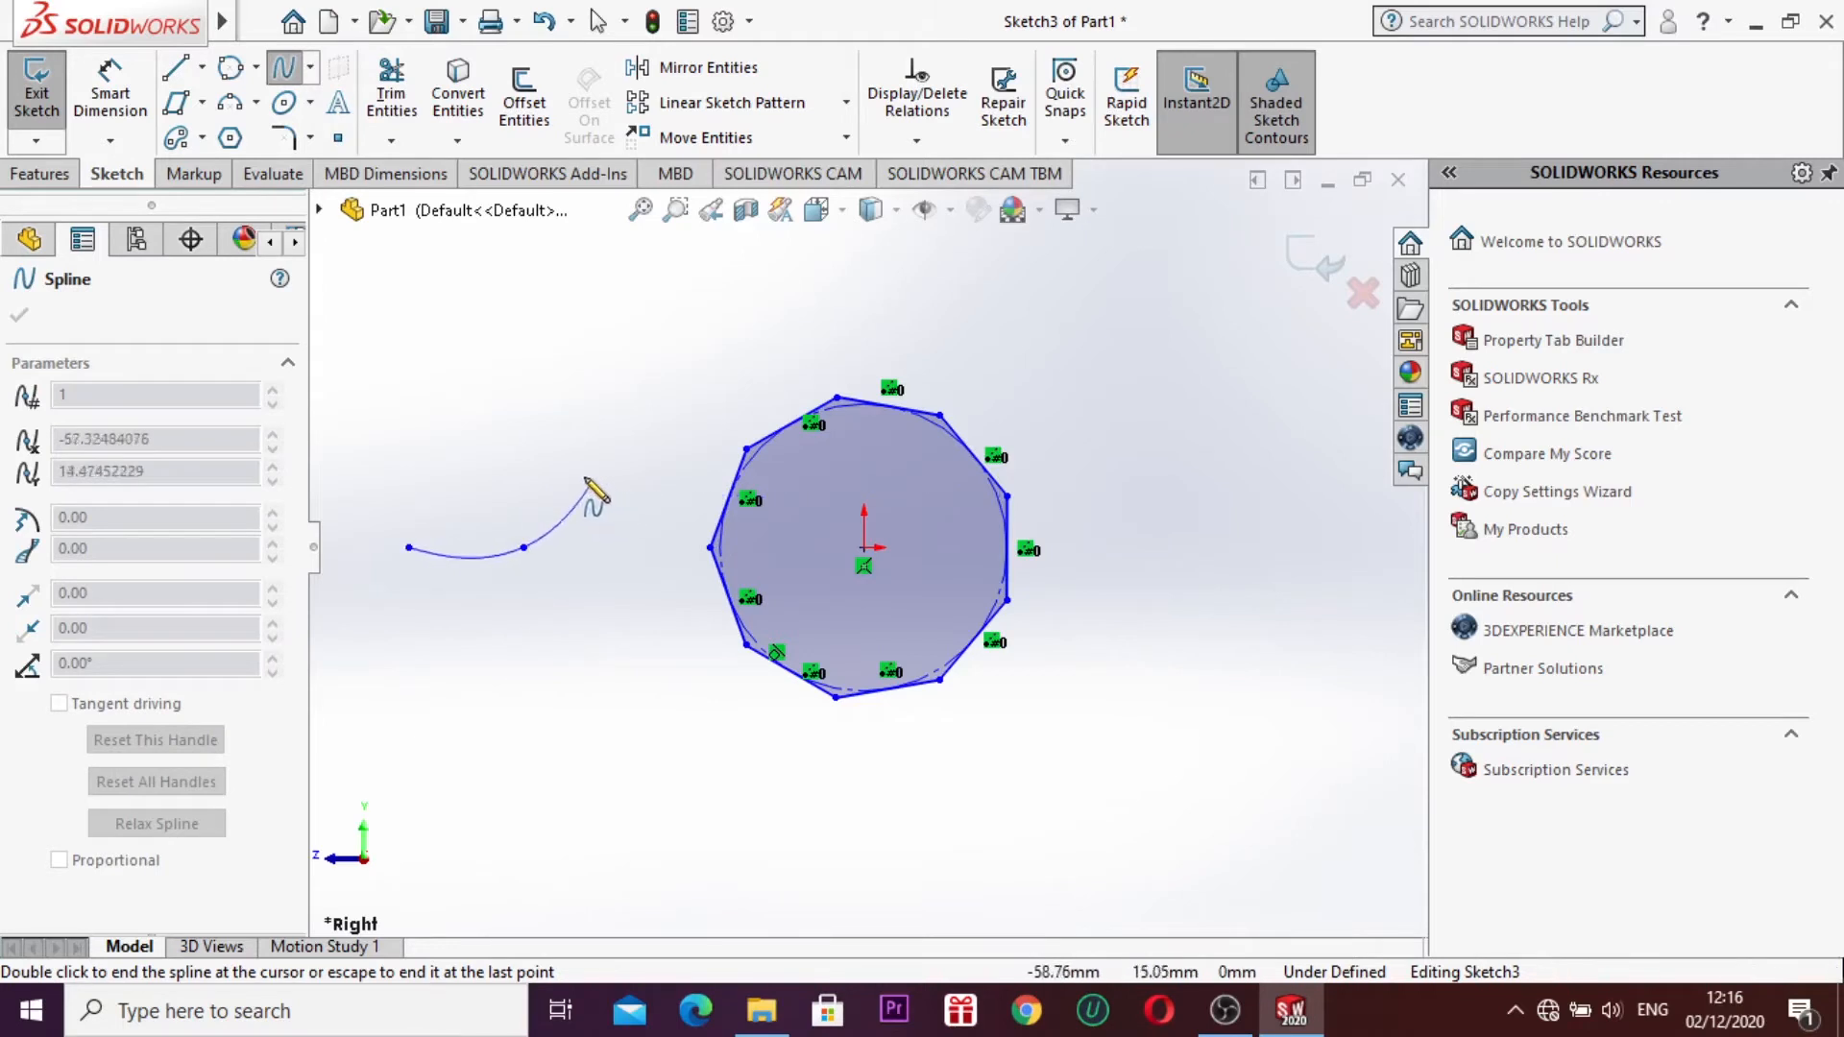
click(544, 461)
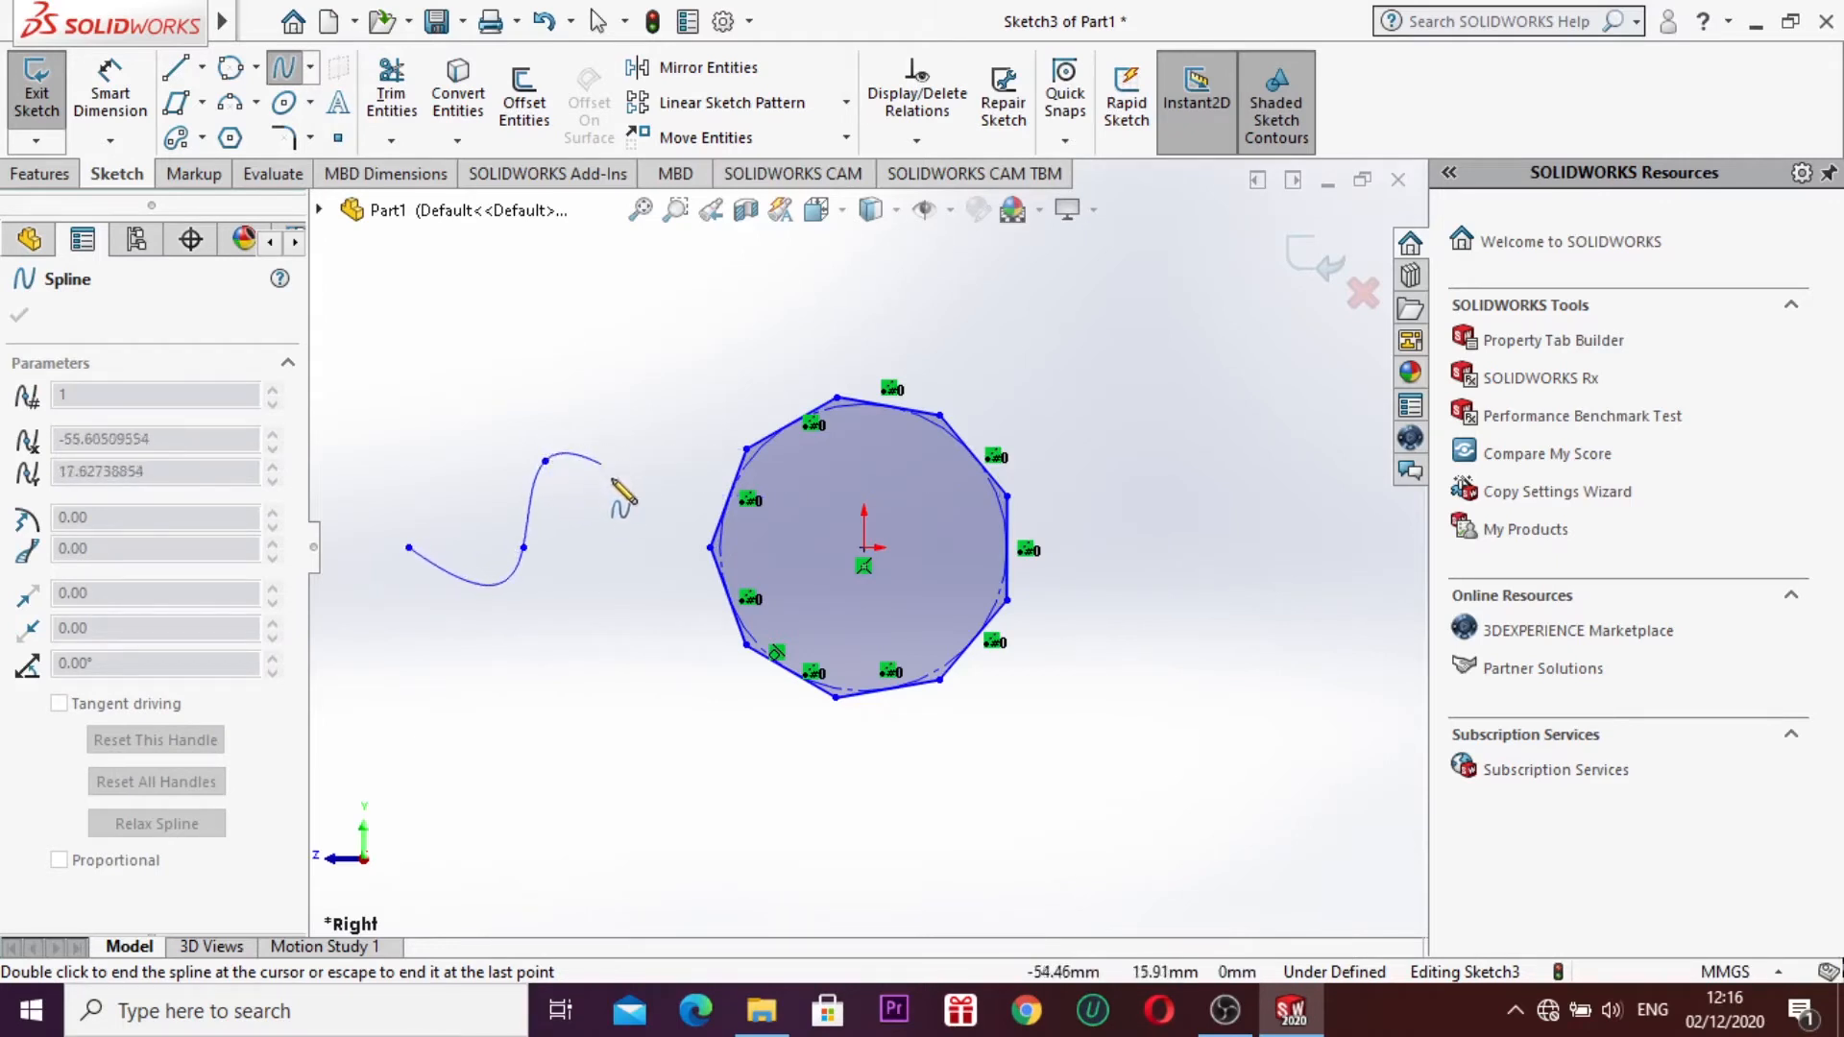
click(630, 546)
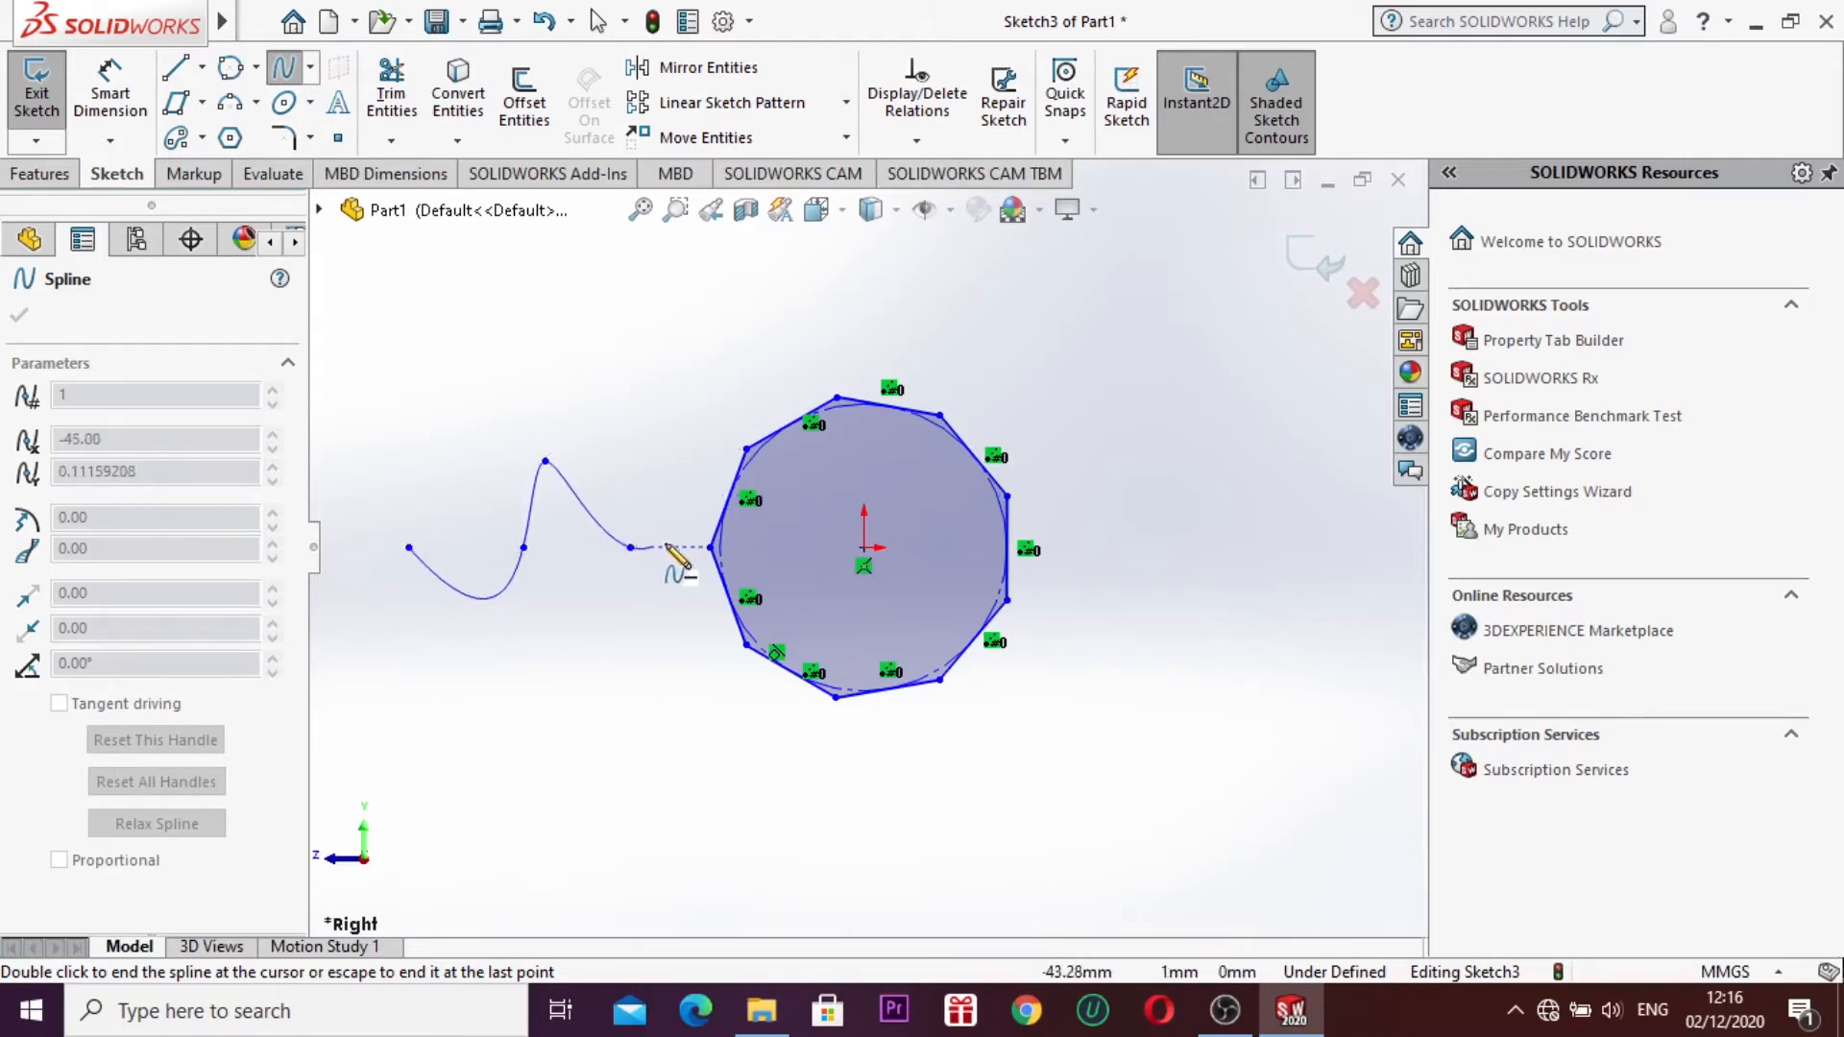
click(711, 548)
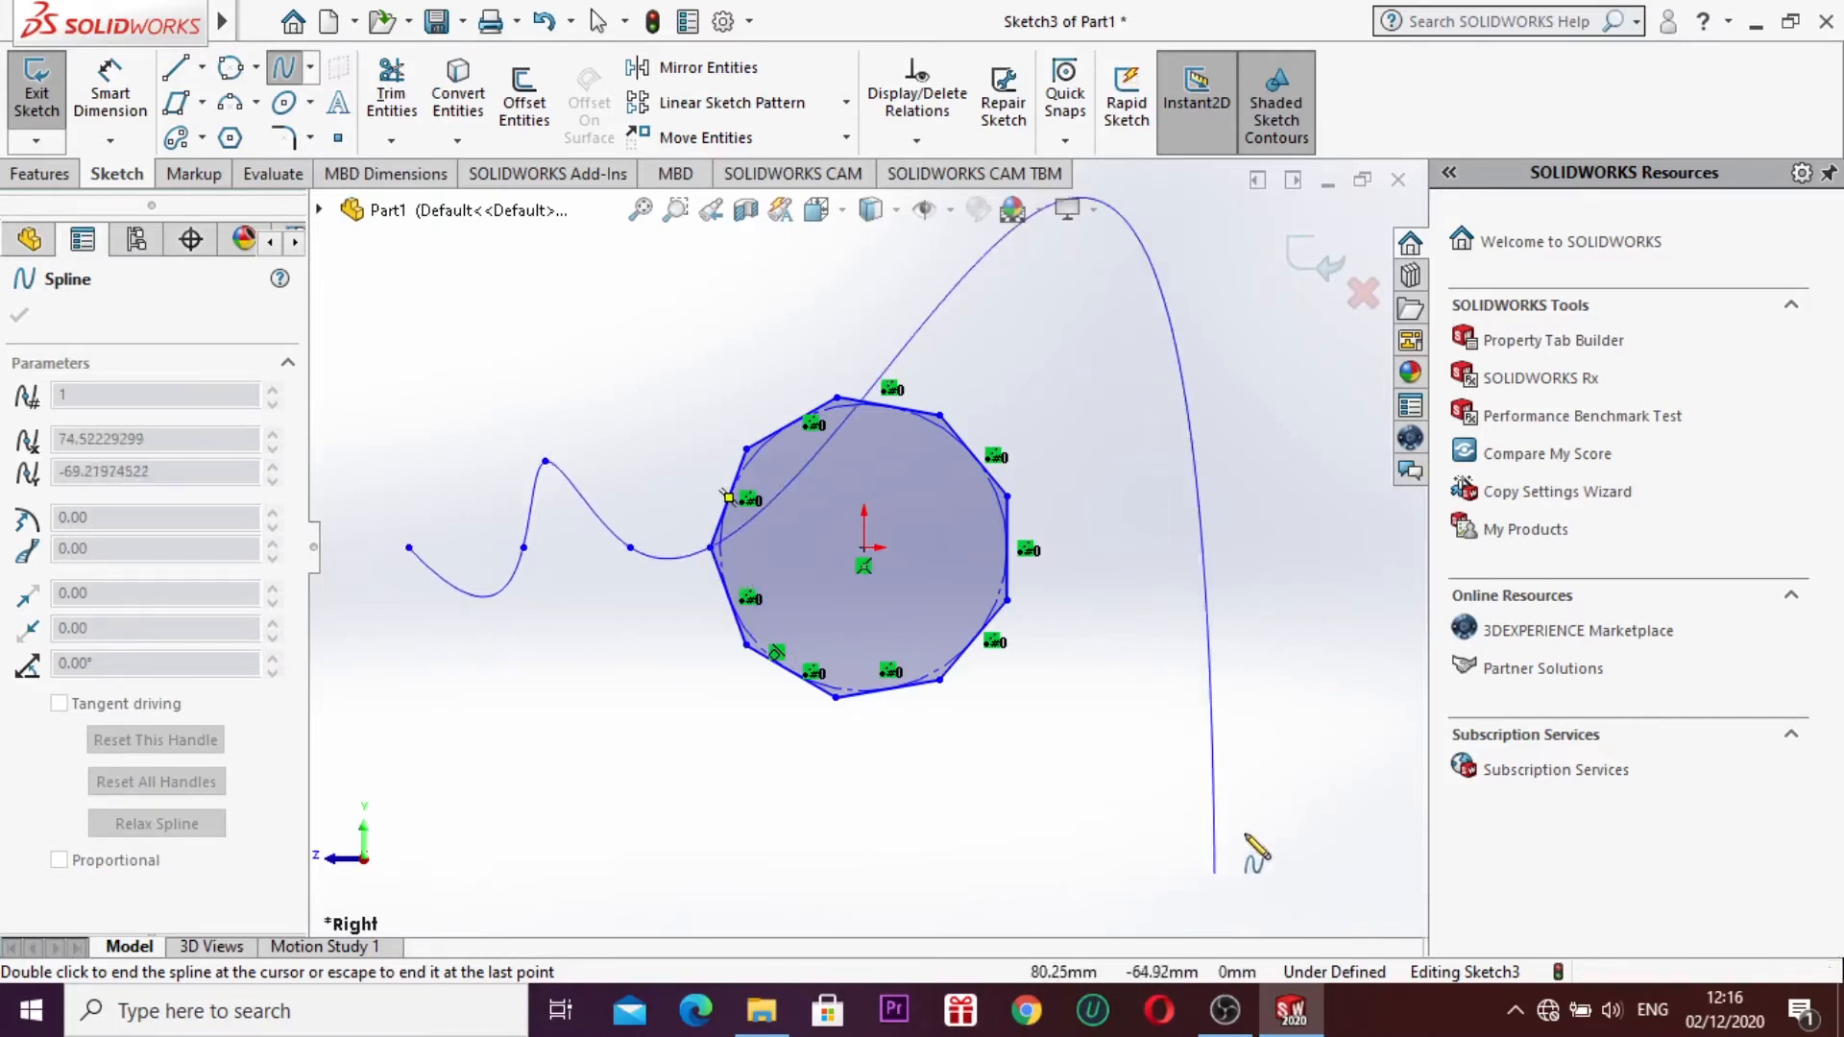
key(Escape)
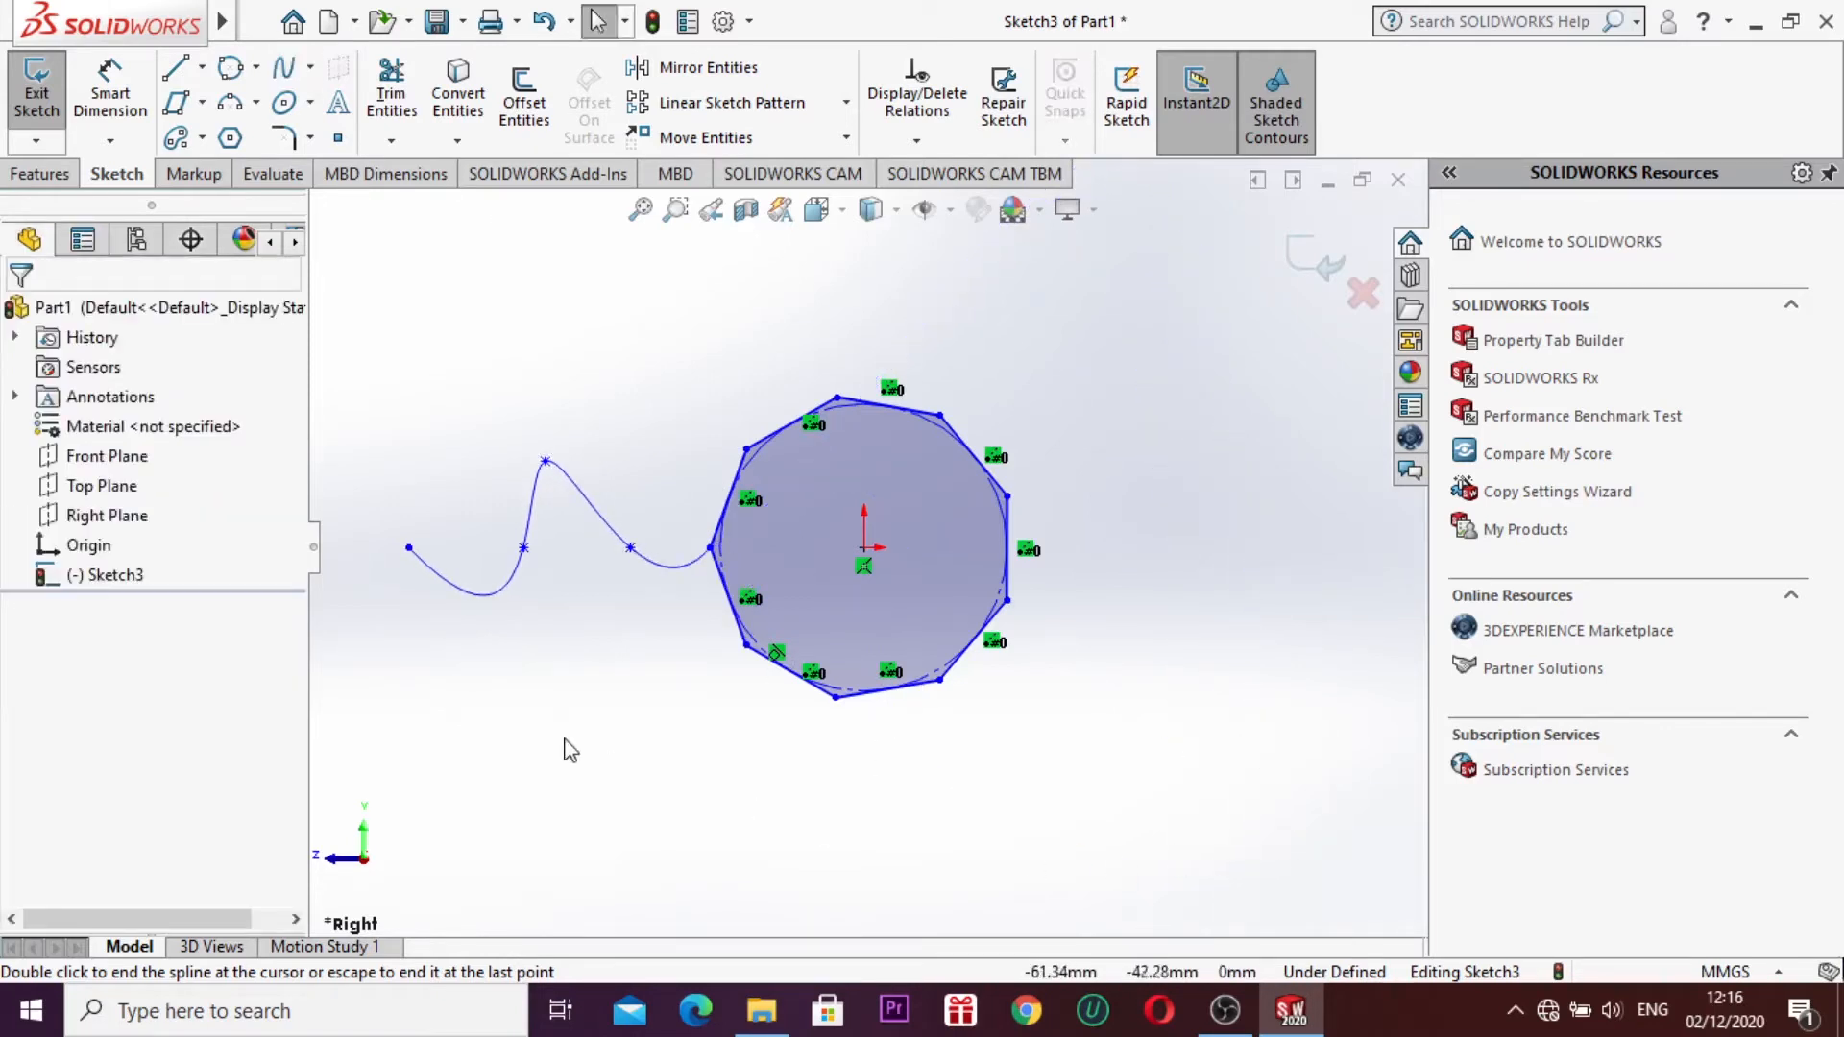
click(312, 103)
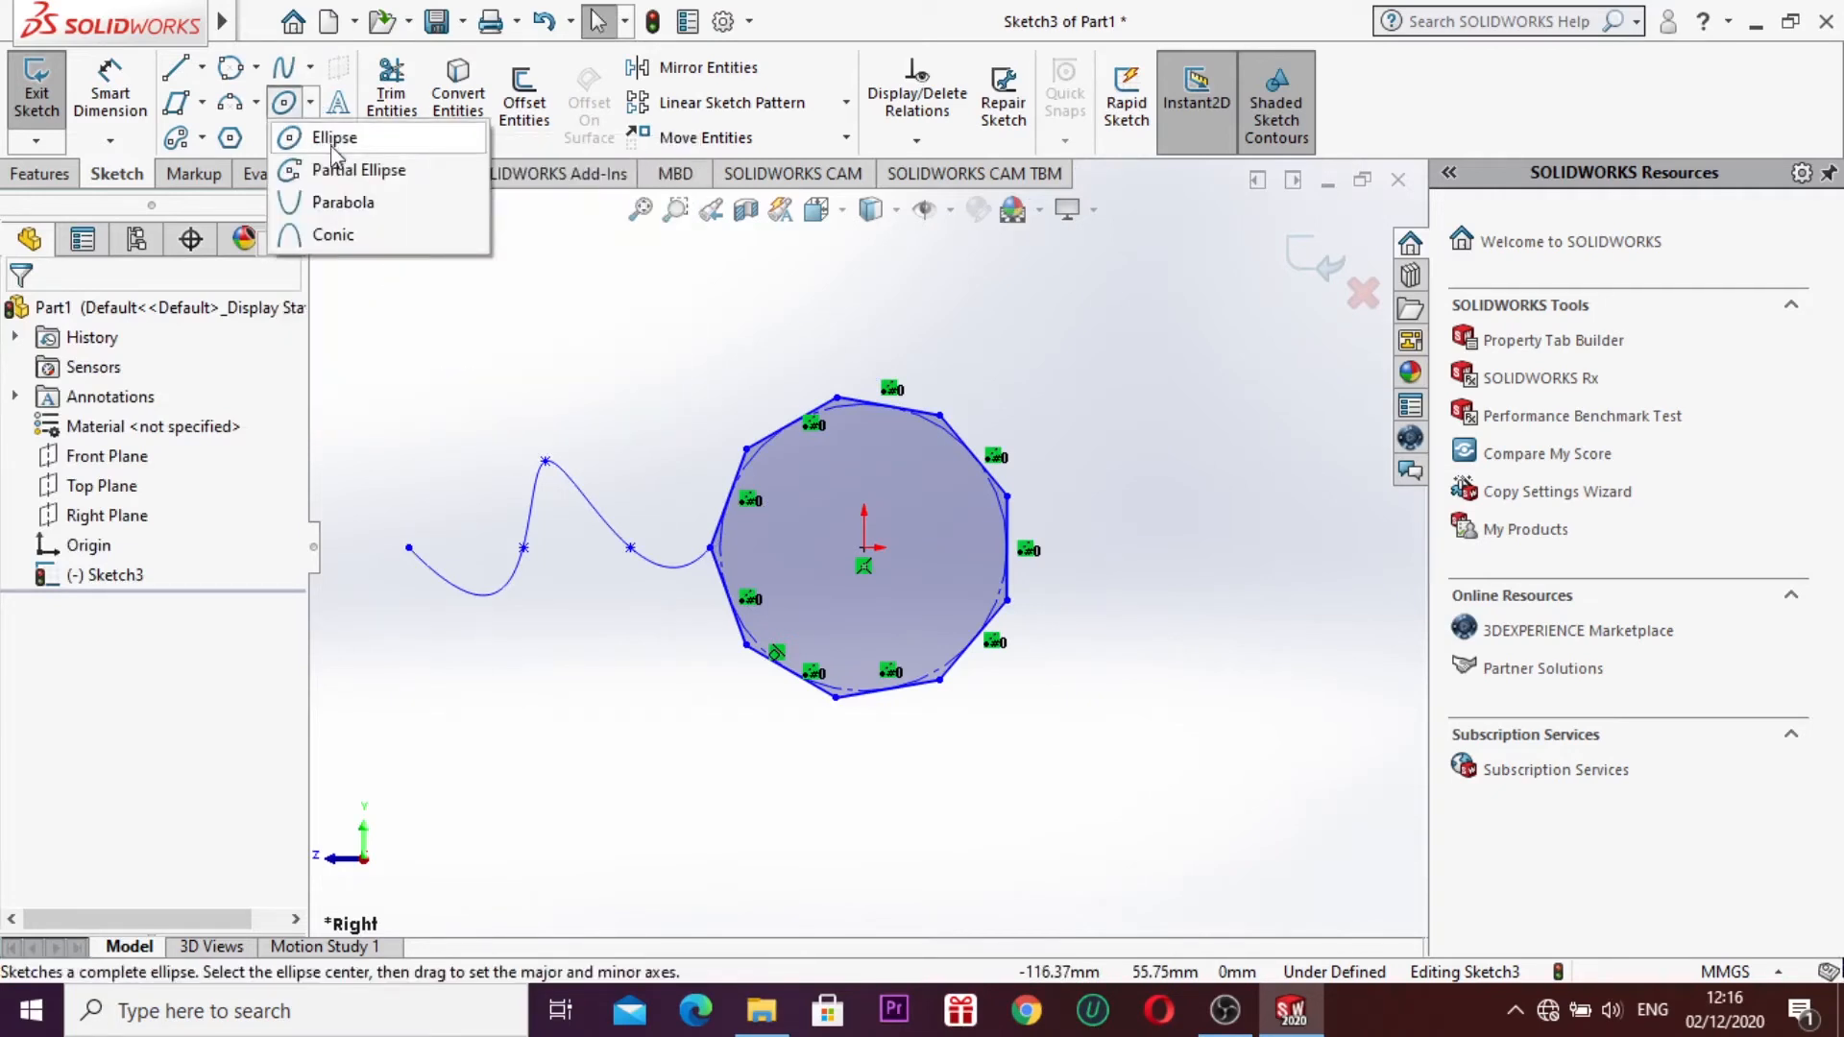
click(334, 140)
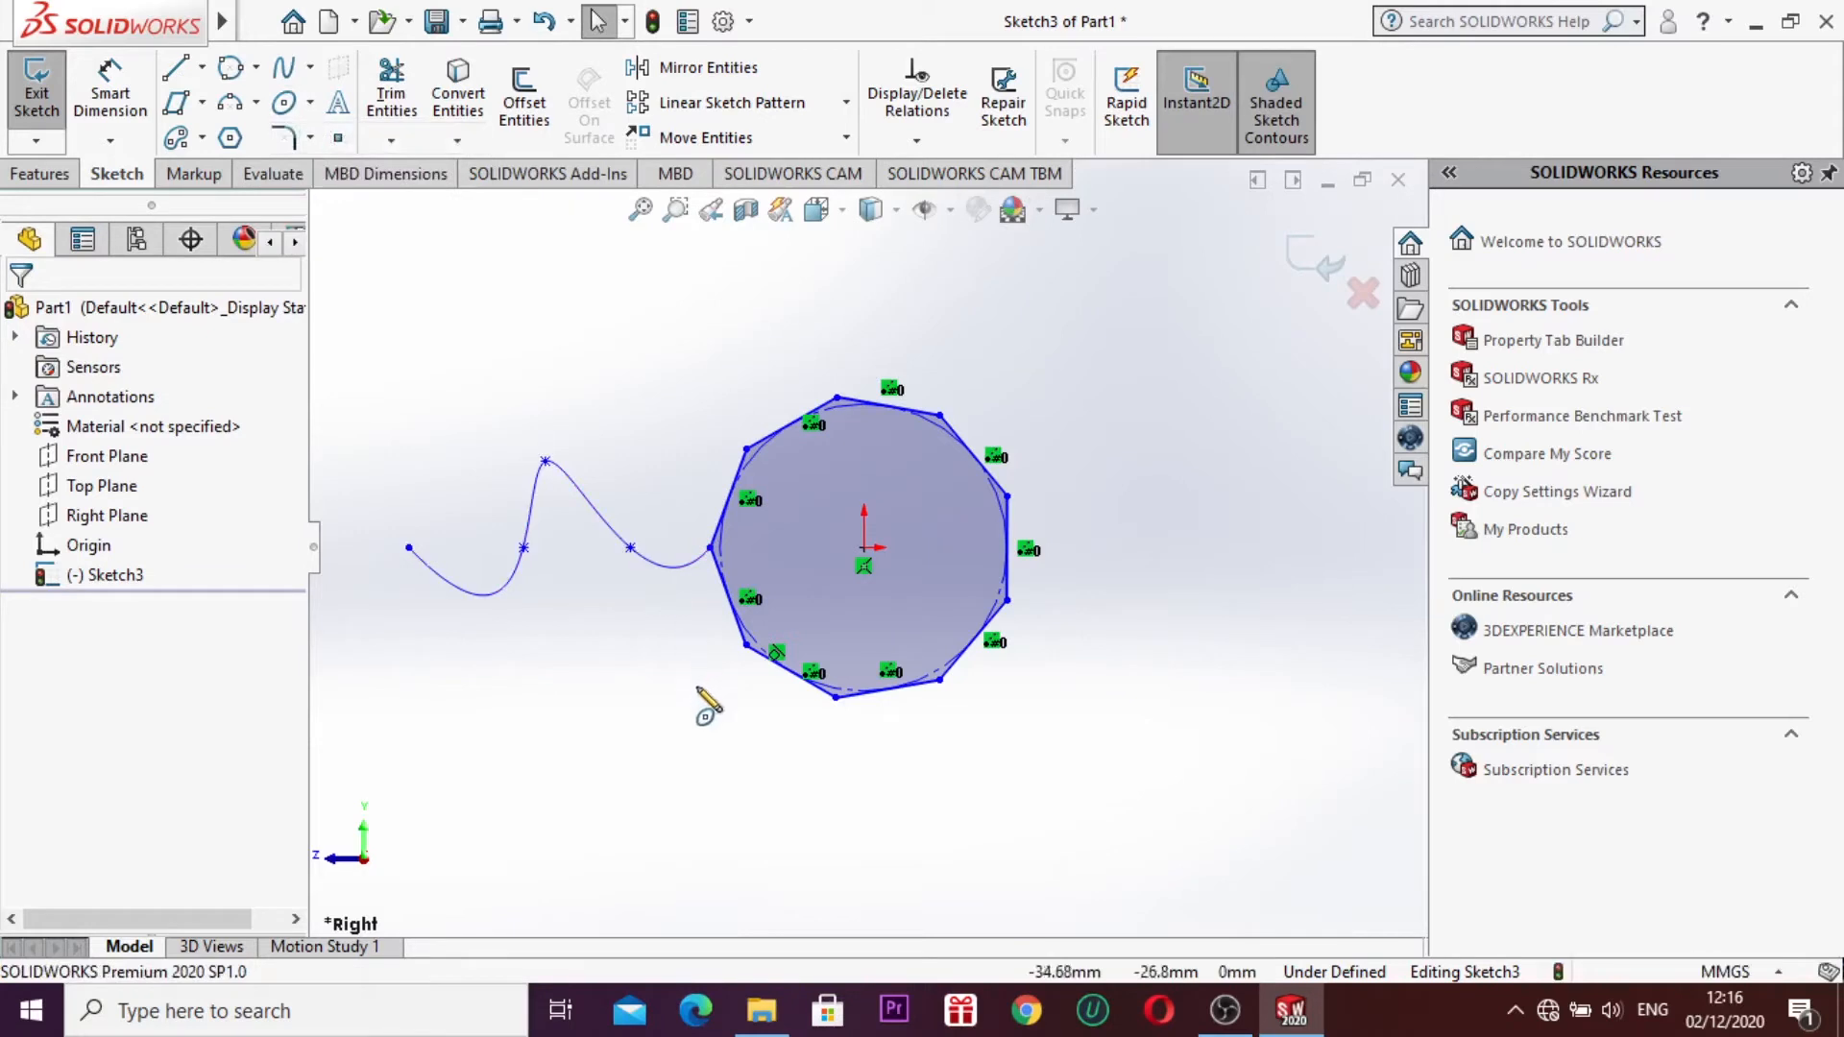
click(630, 759)
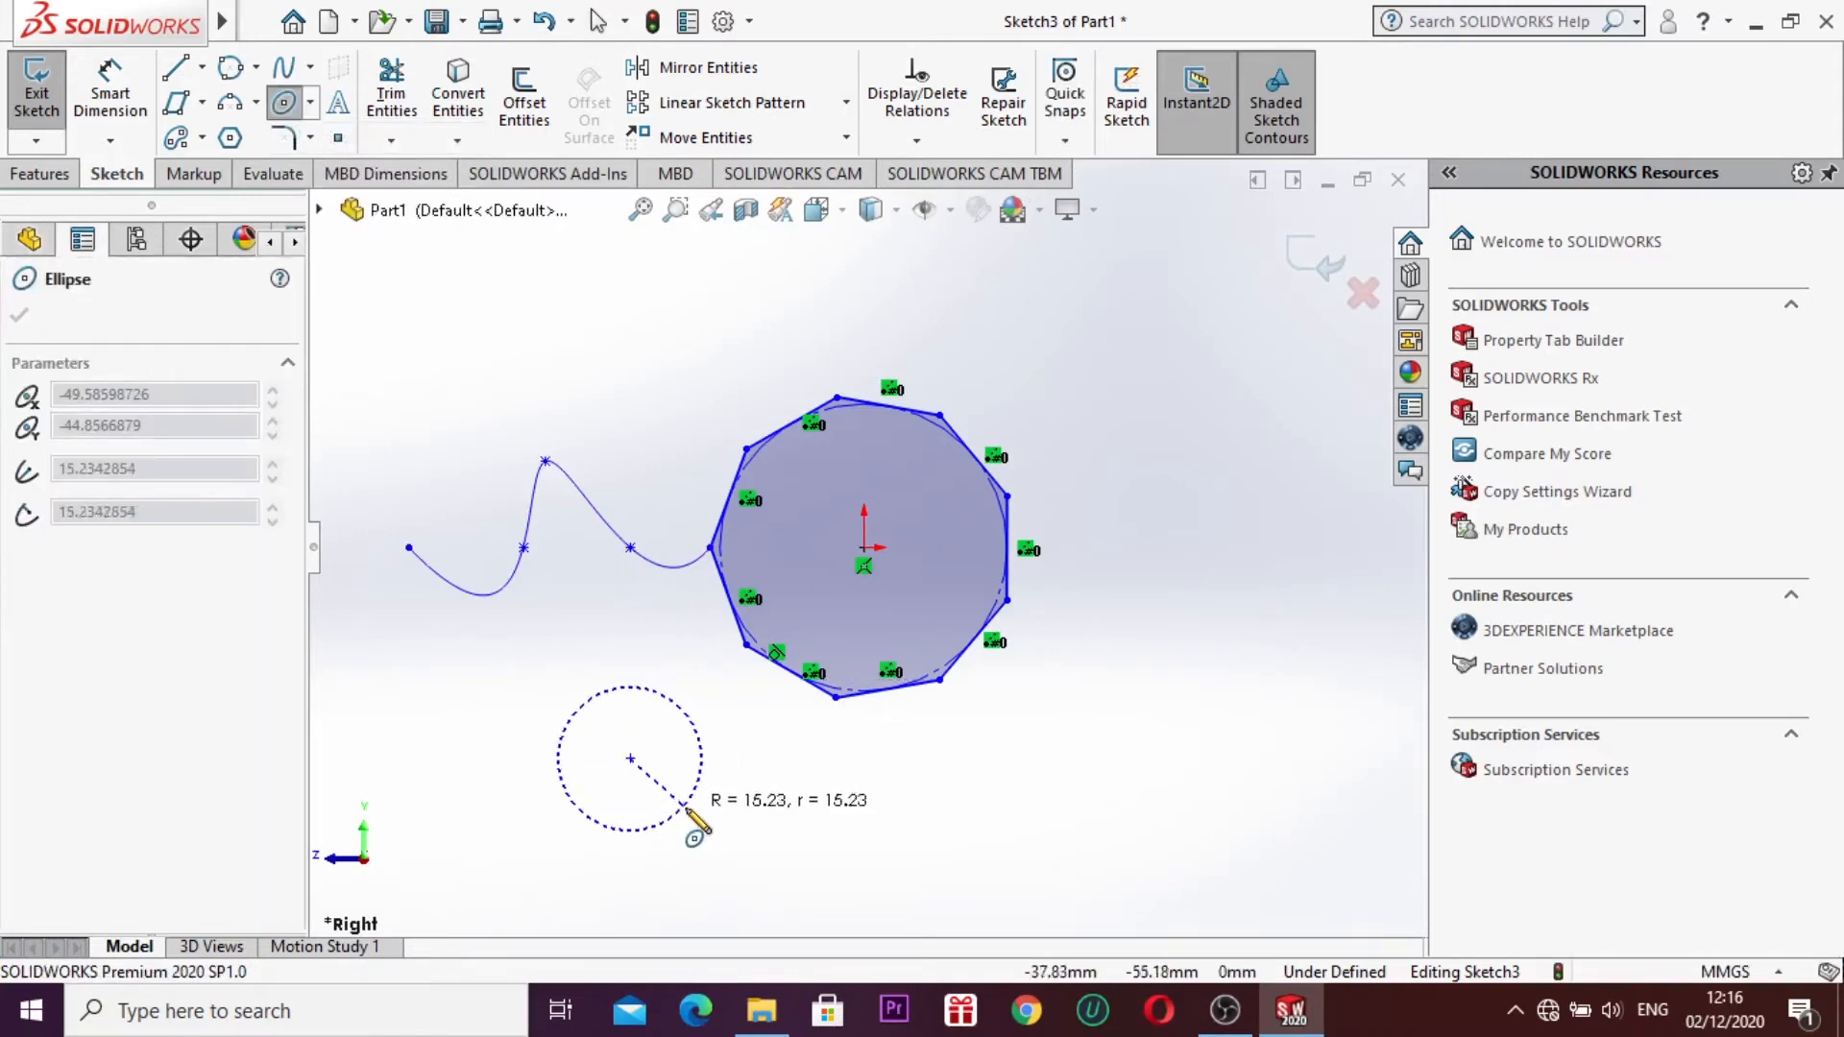
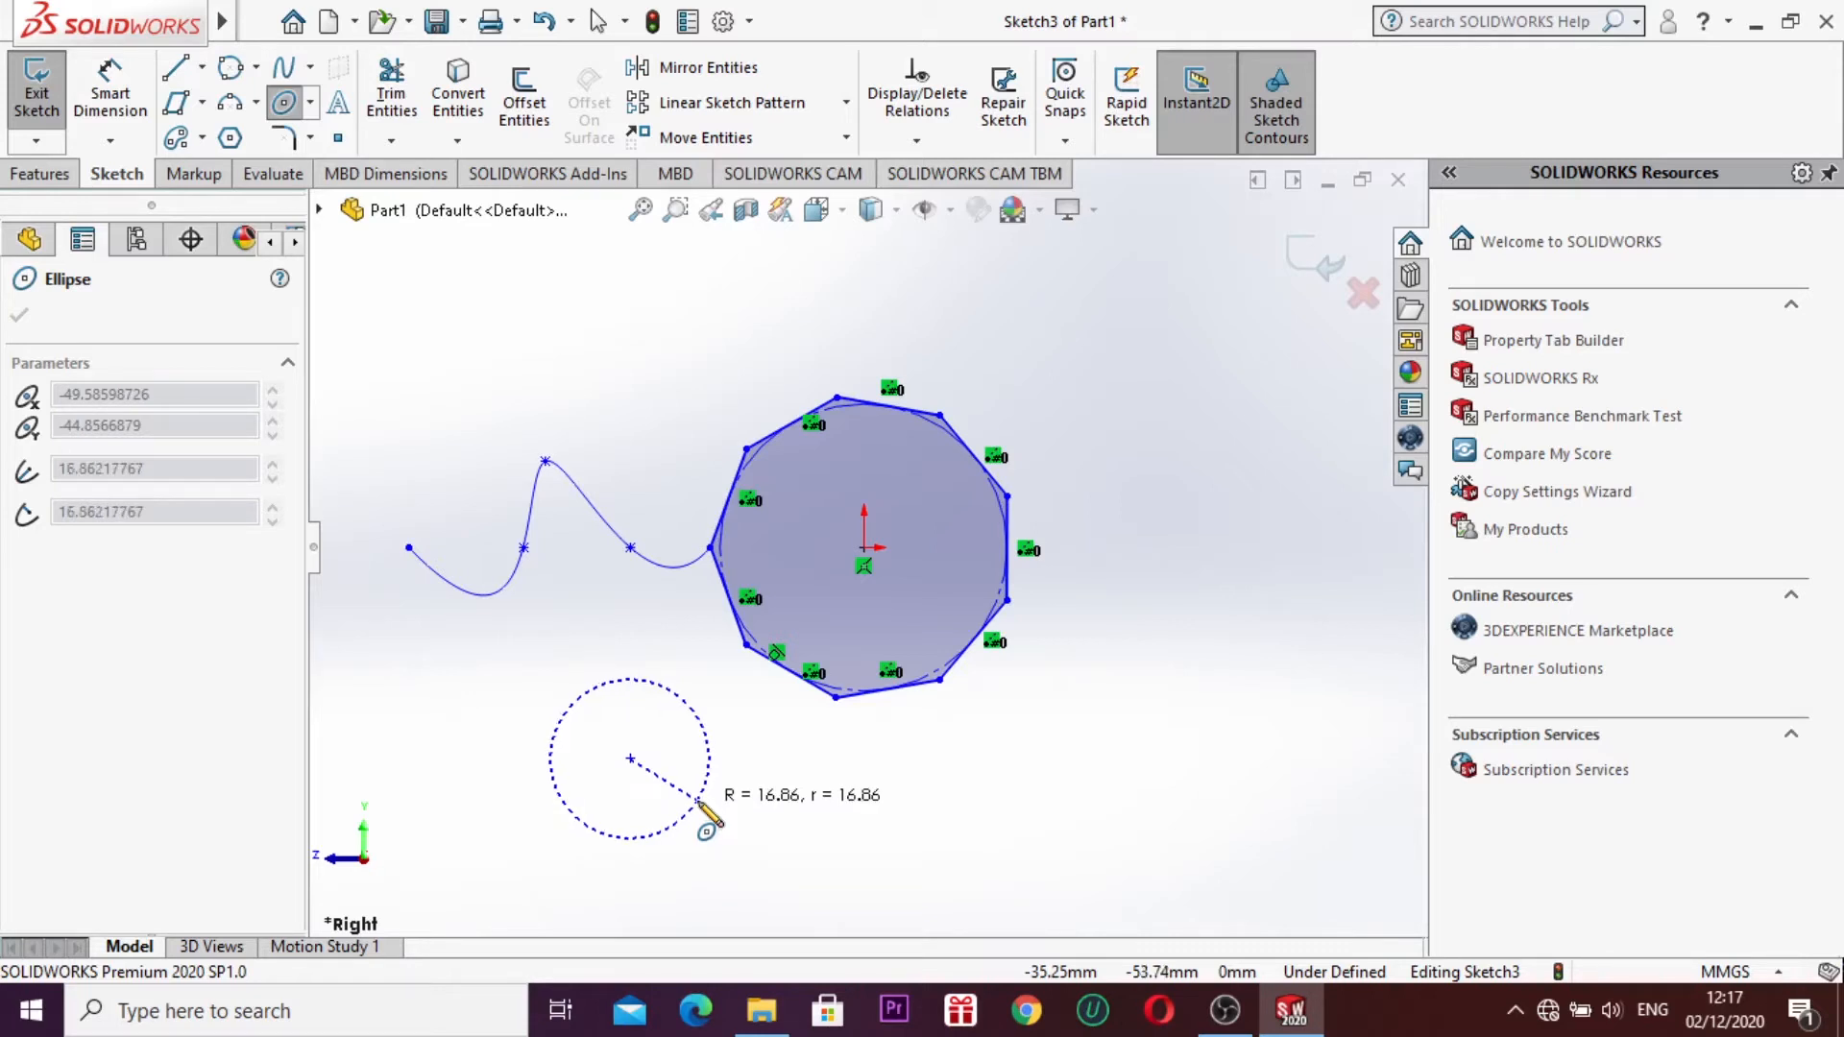
click(700, 803)
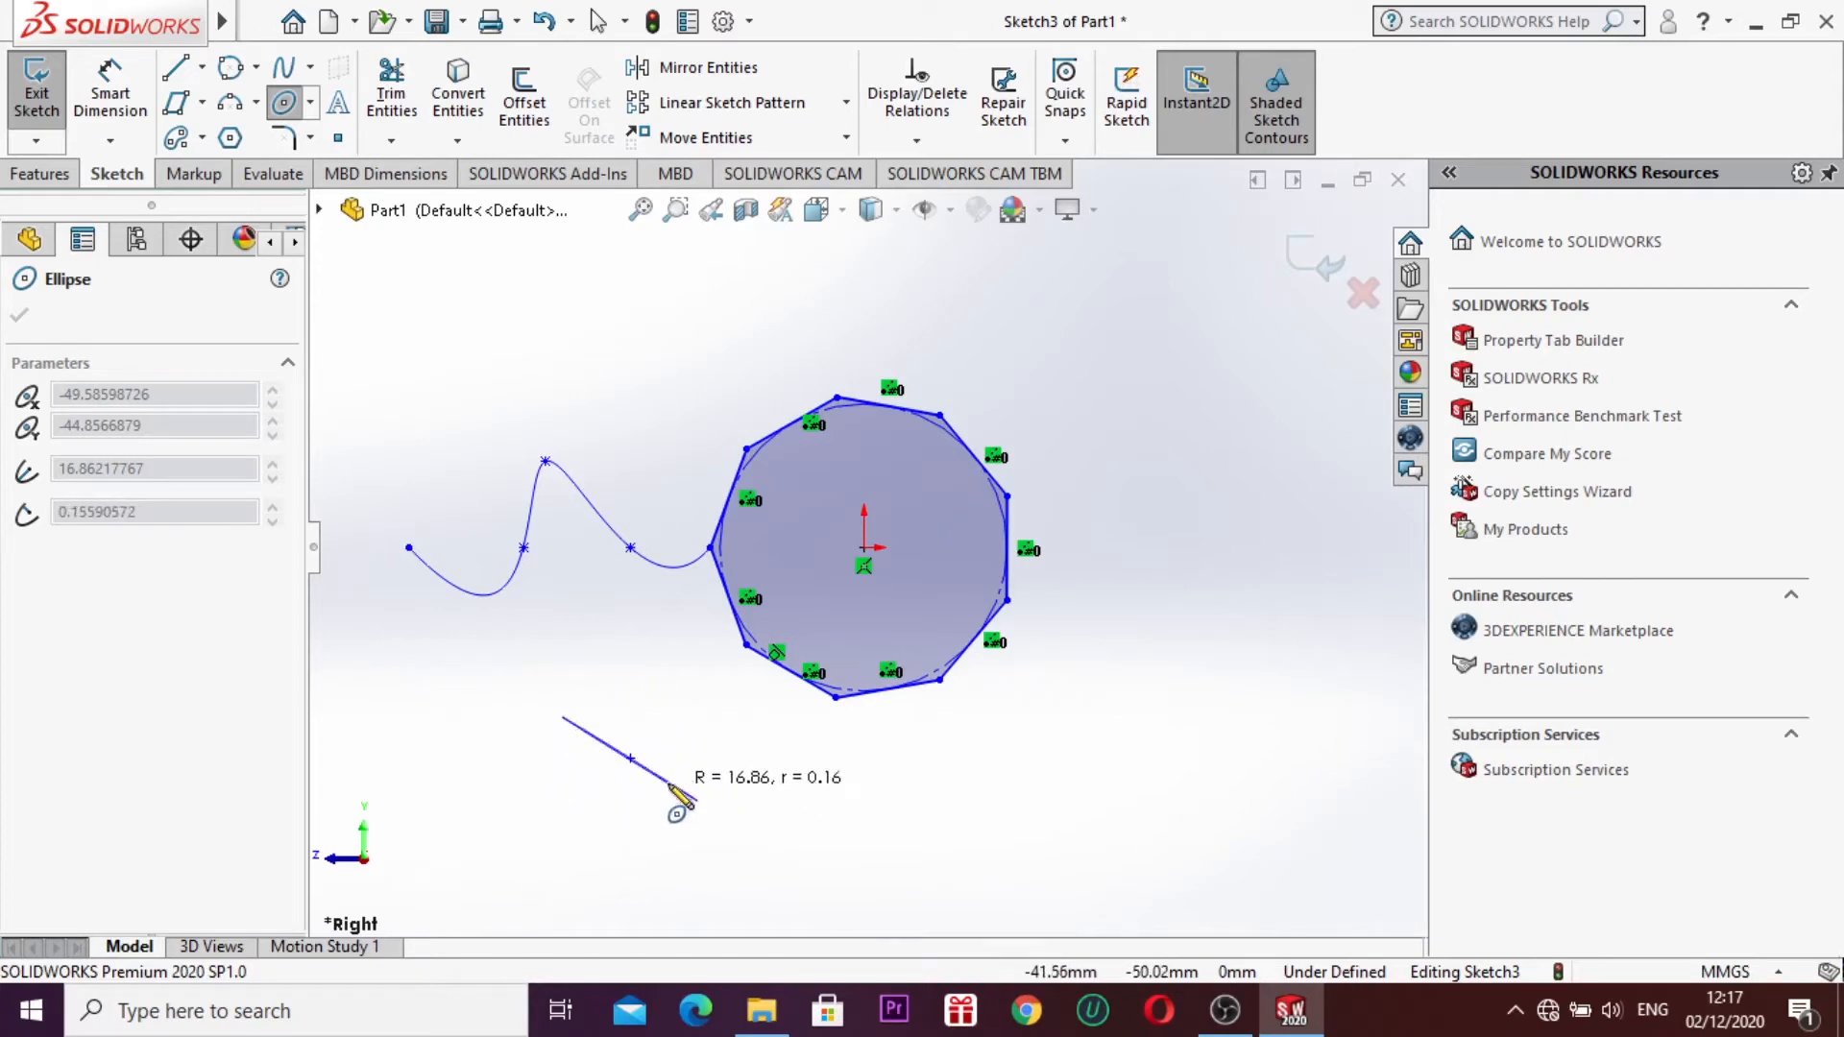
key(Escape)
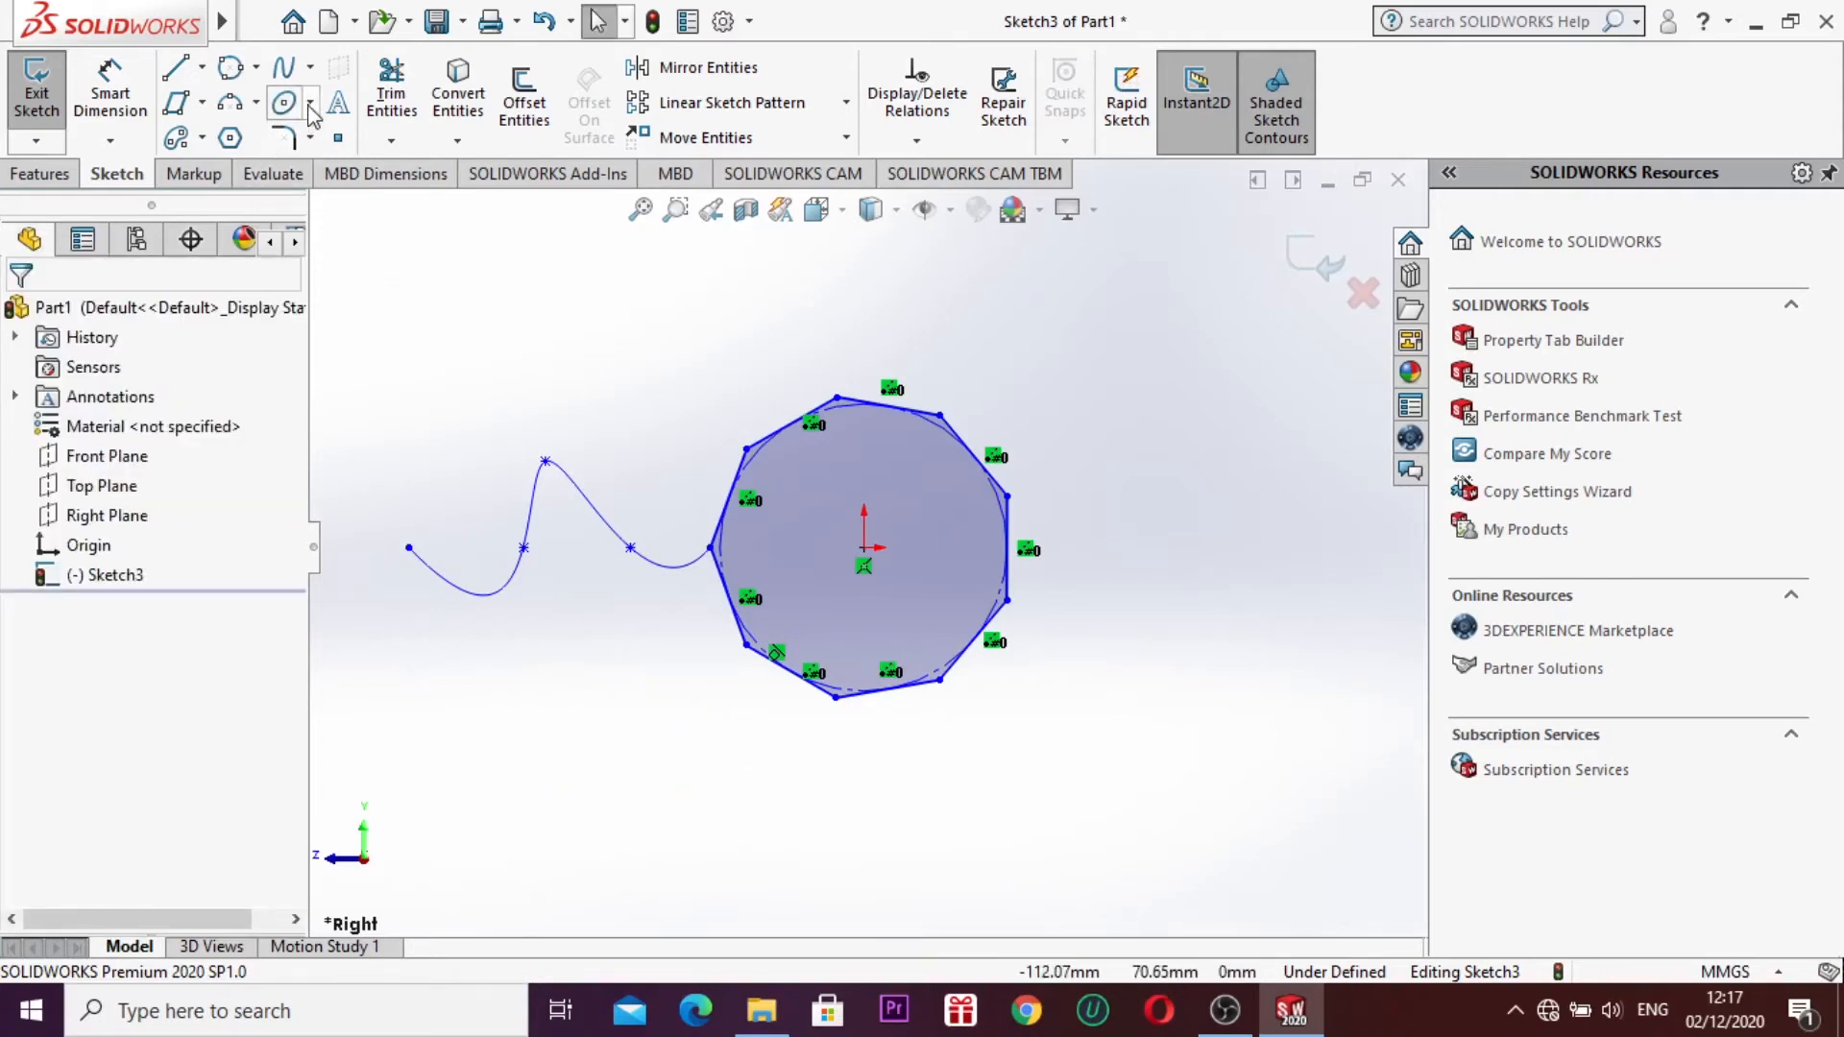
Step: Sketch a partial ellipse below the spline with radii of about 17.7 mm and 10.6 mm, leaving its lower-left side open
click(310, 101)
click(345, 171)
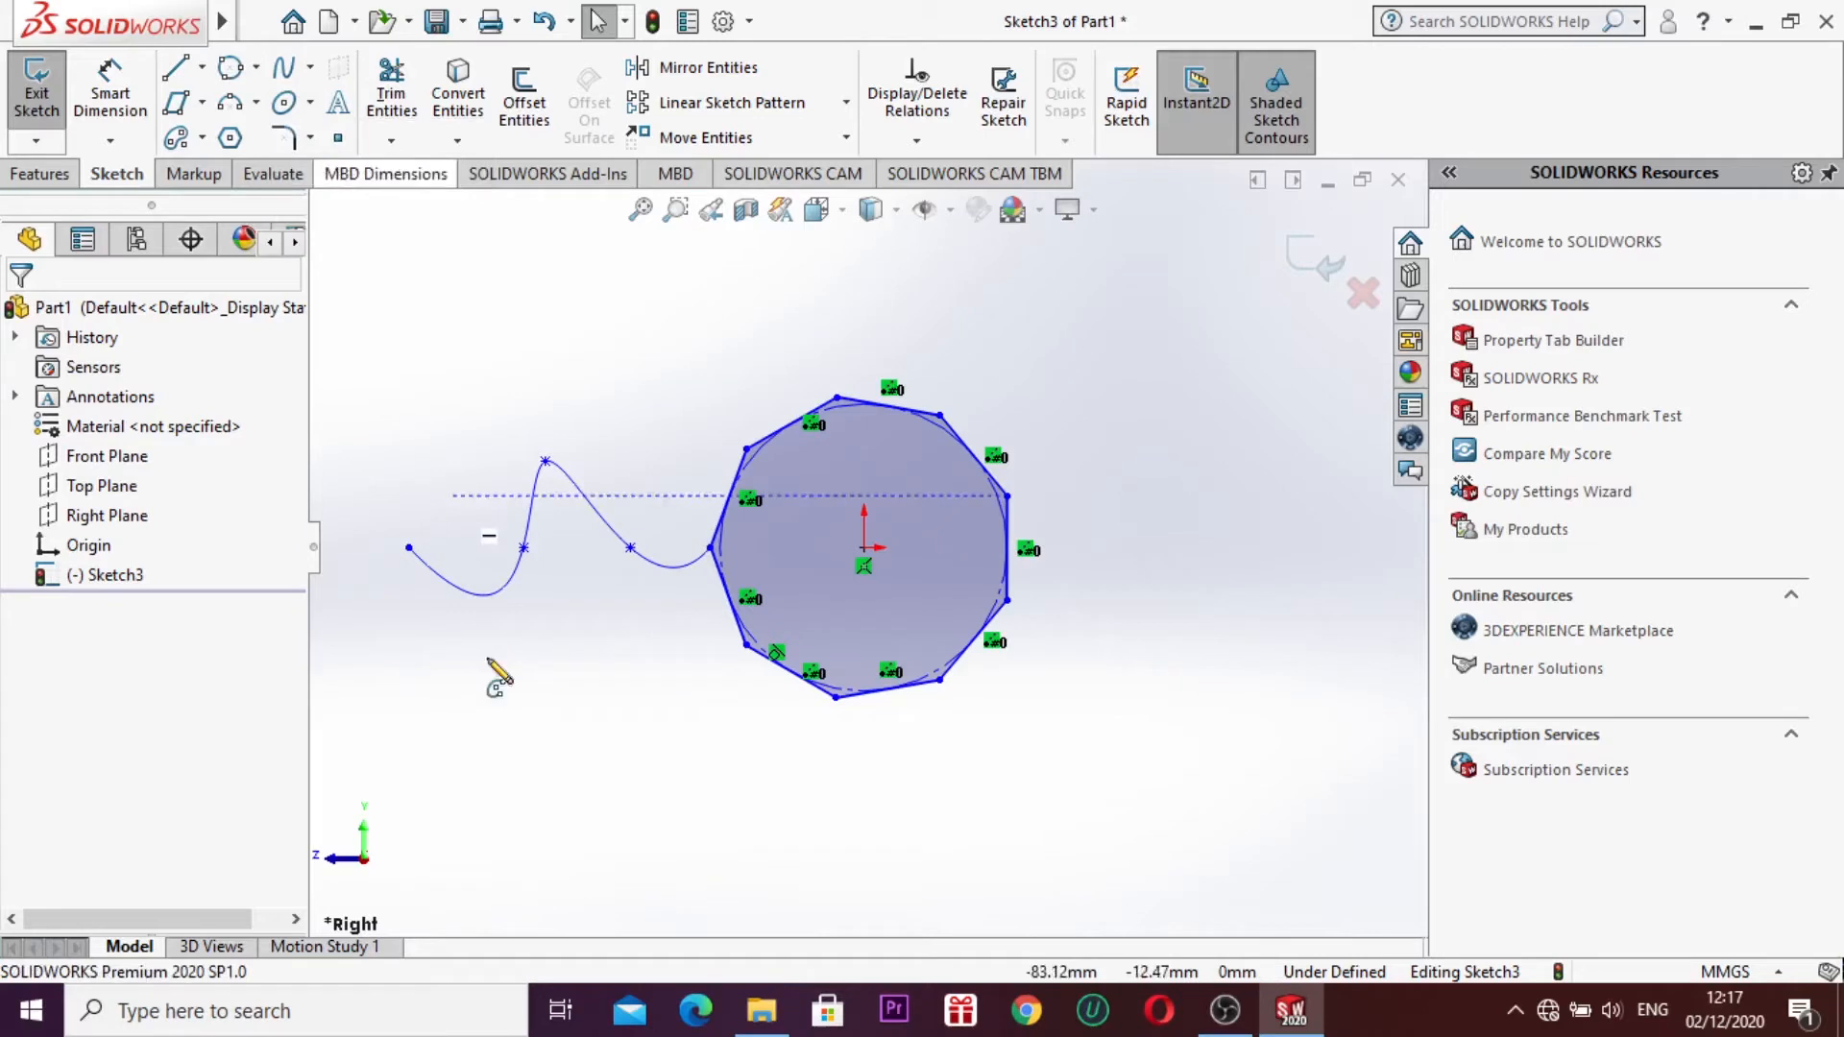
click(545, 713)
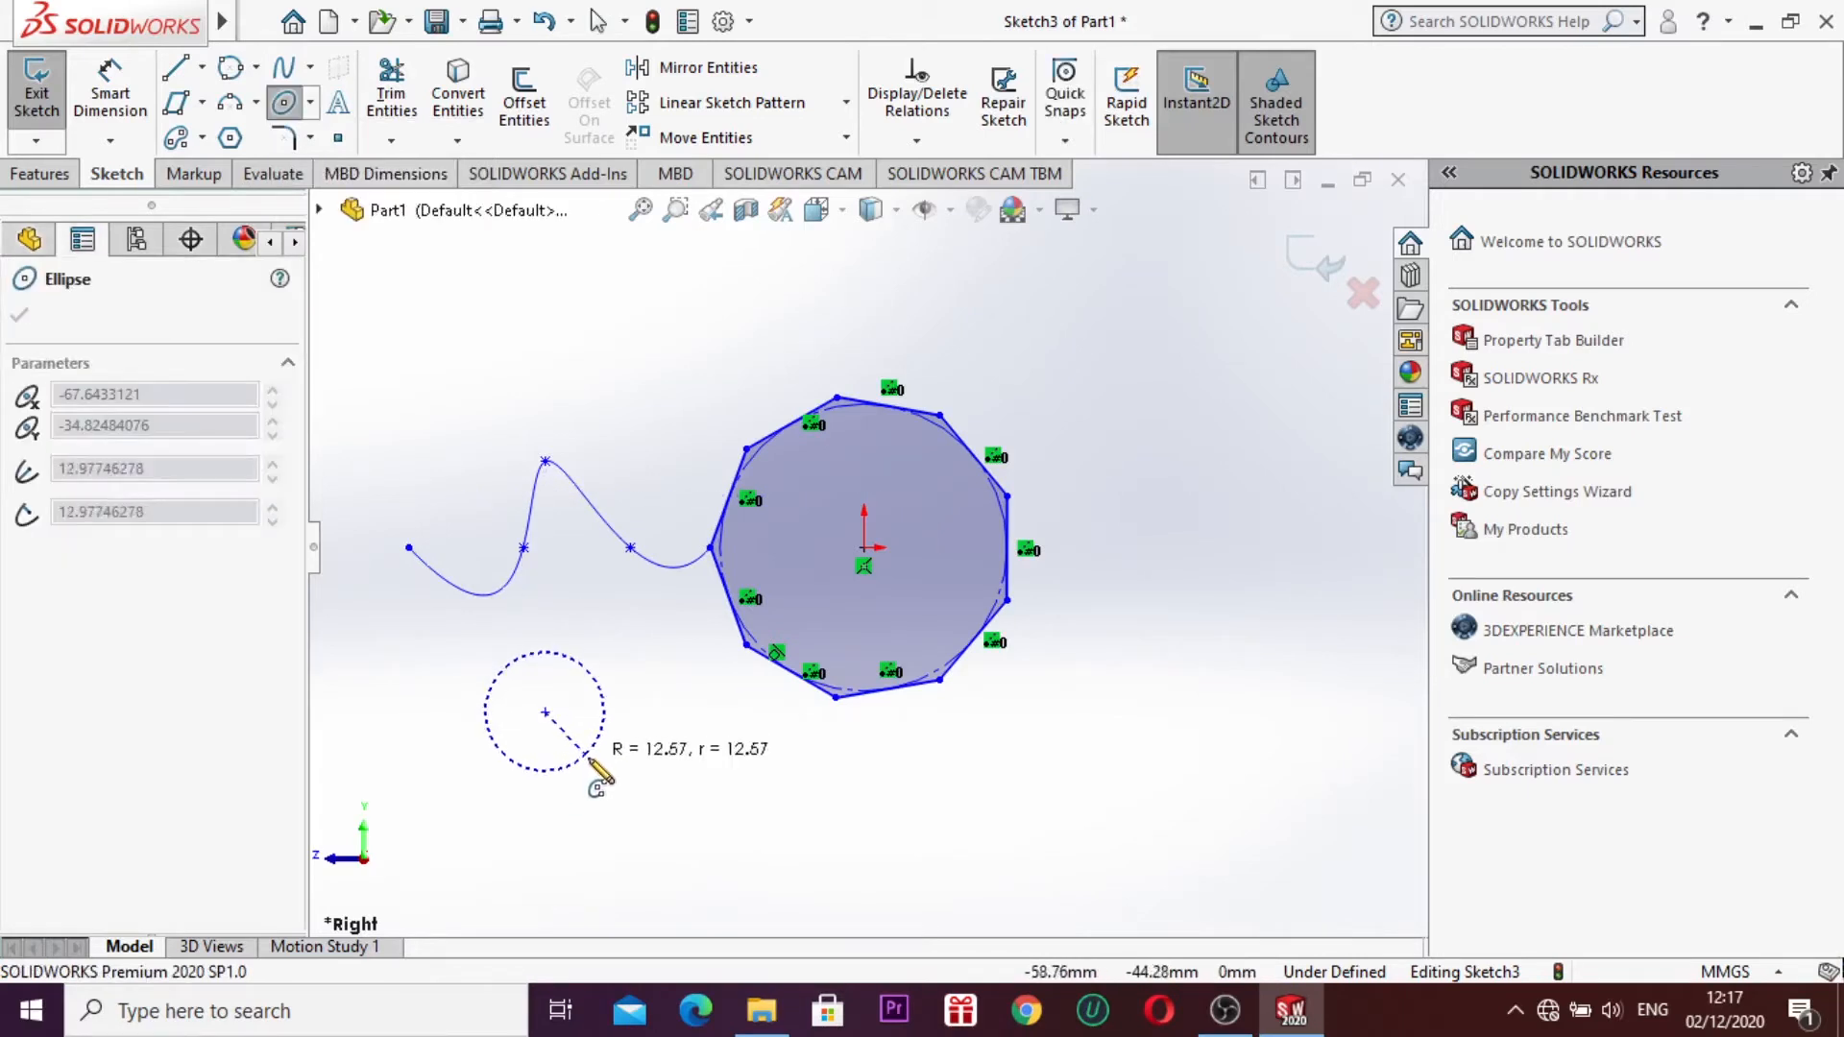
click(602, 774)
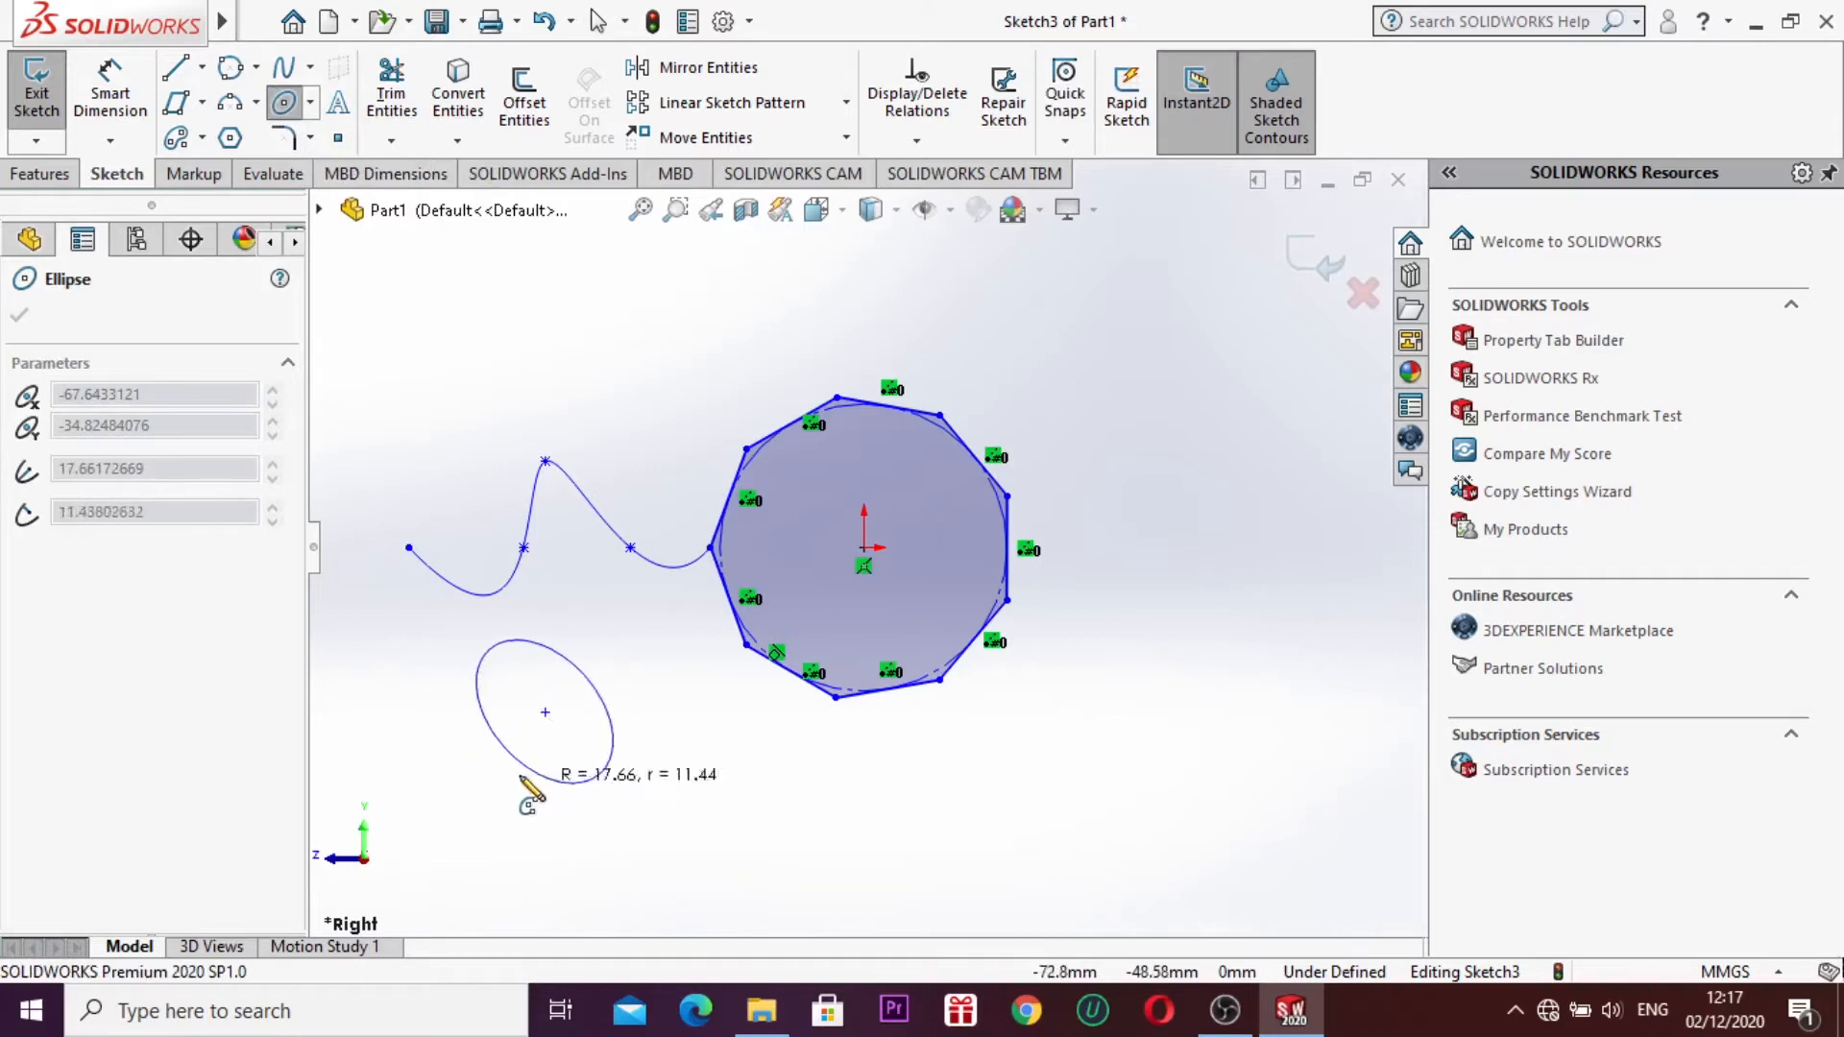
click(489, 723)
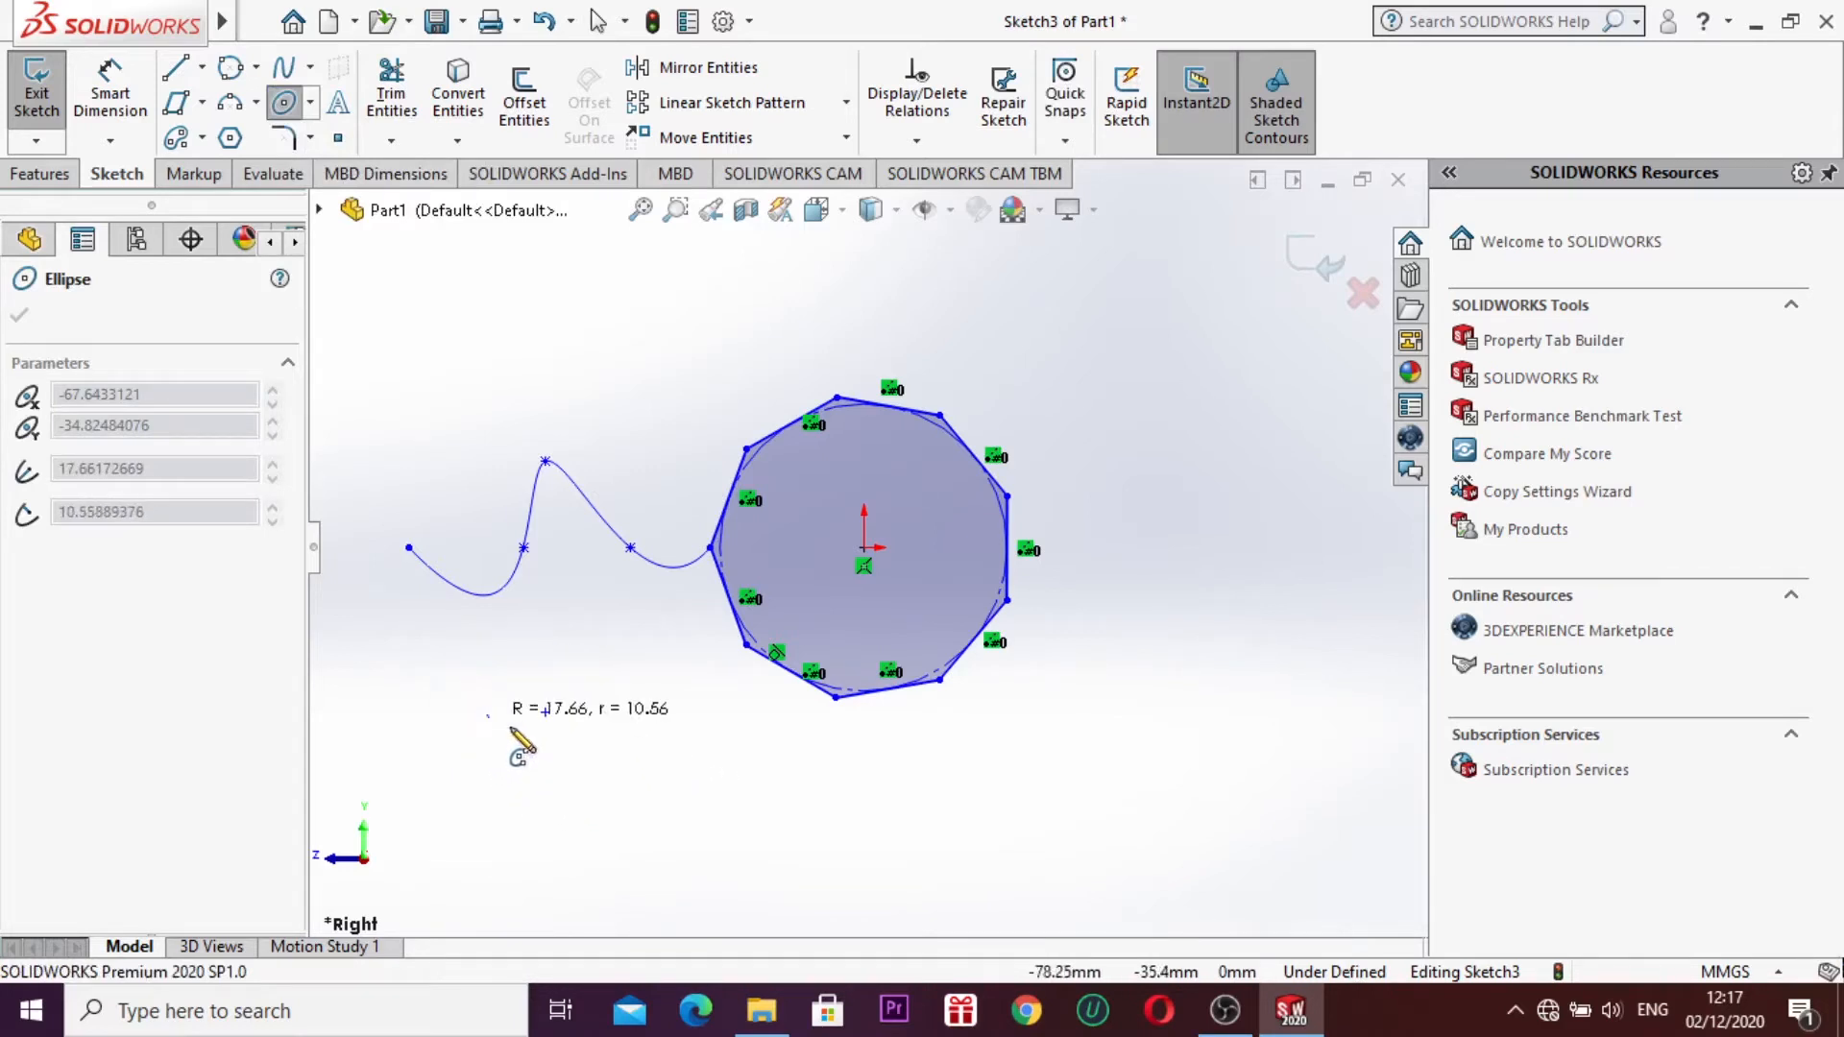
click(578, 782)
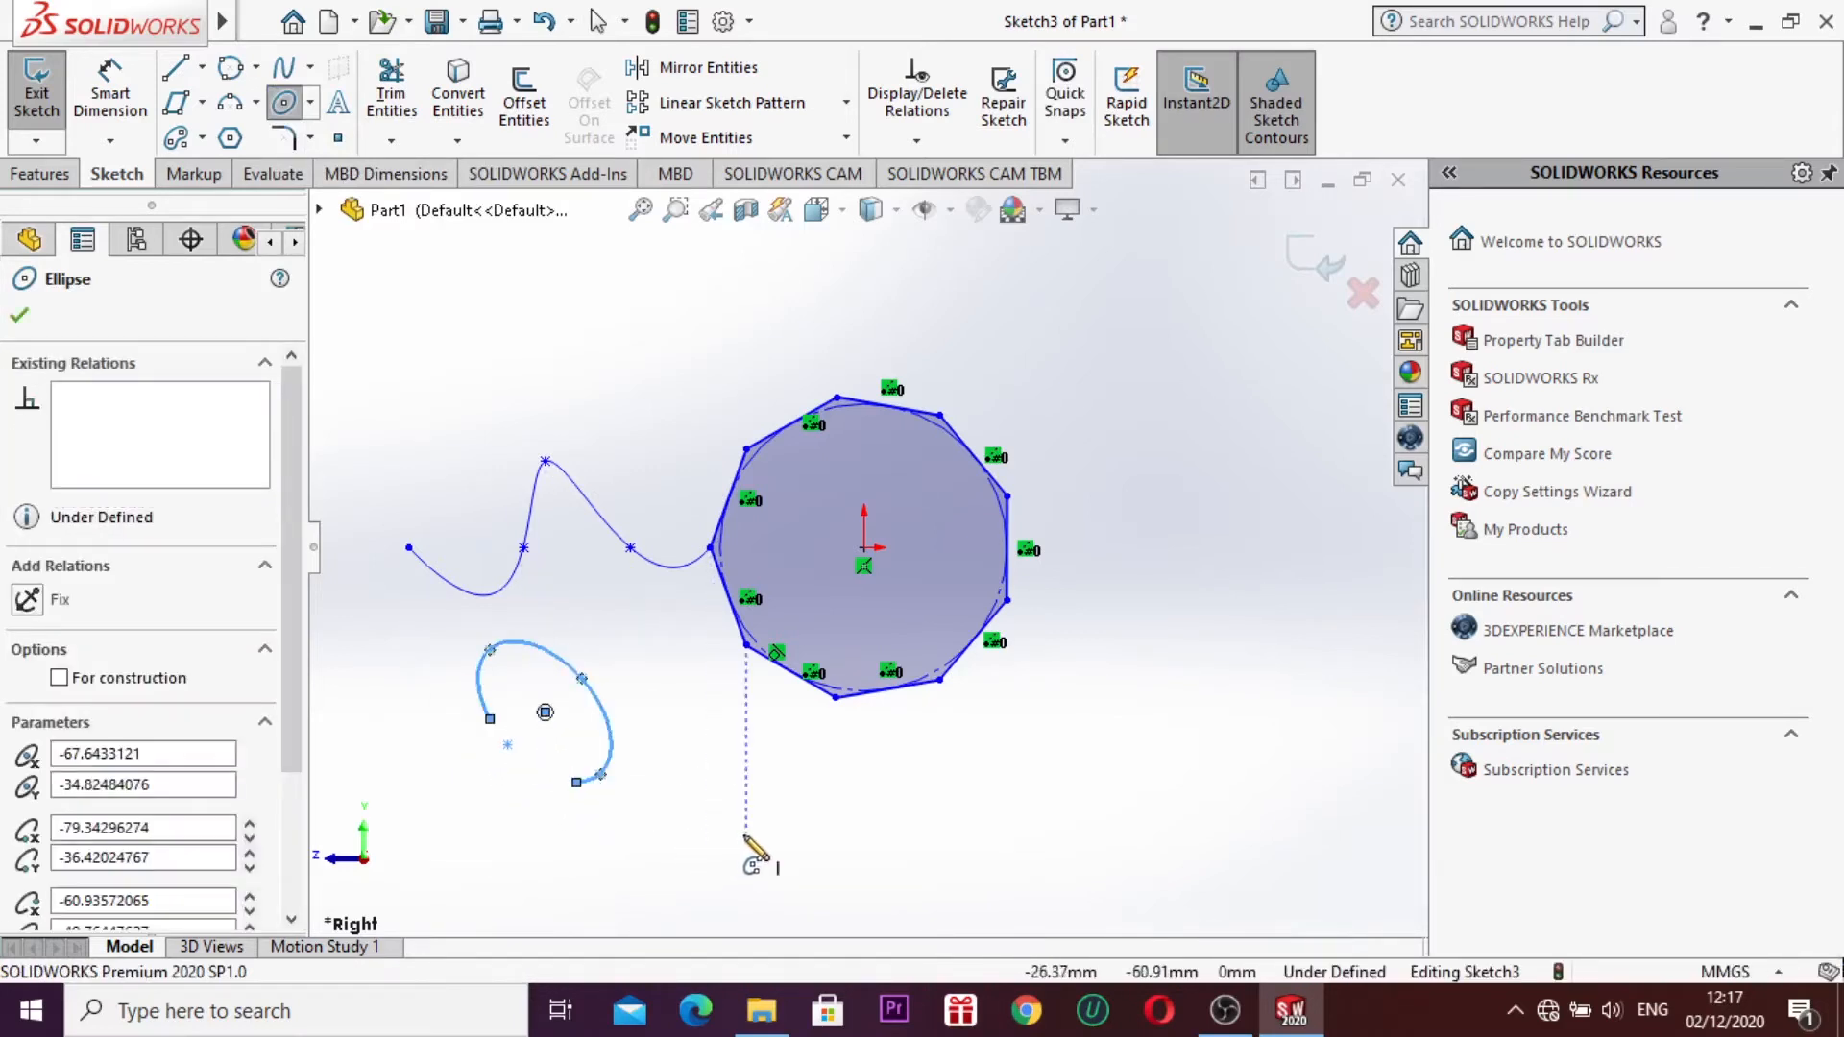
key(Escape)
key(Escape)
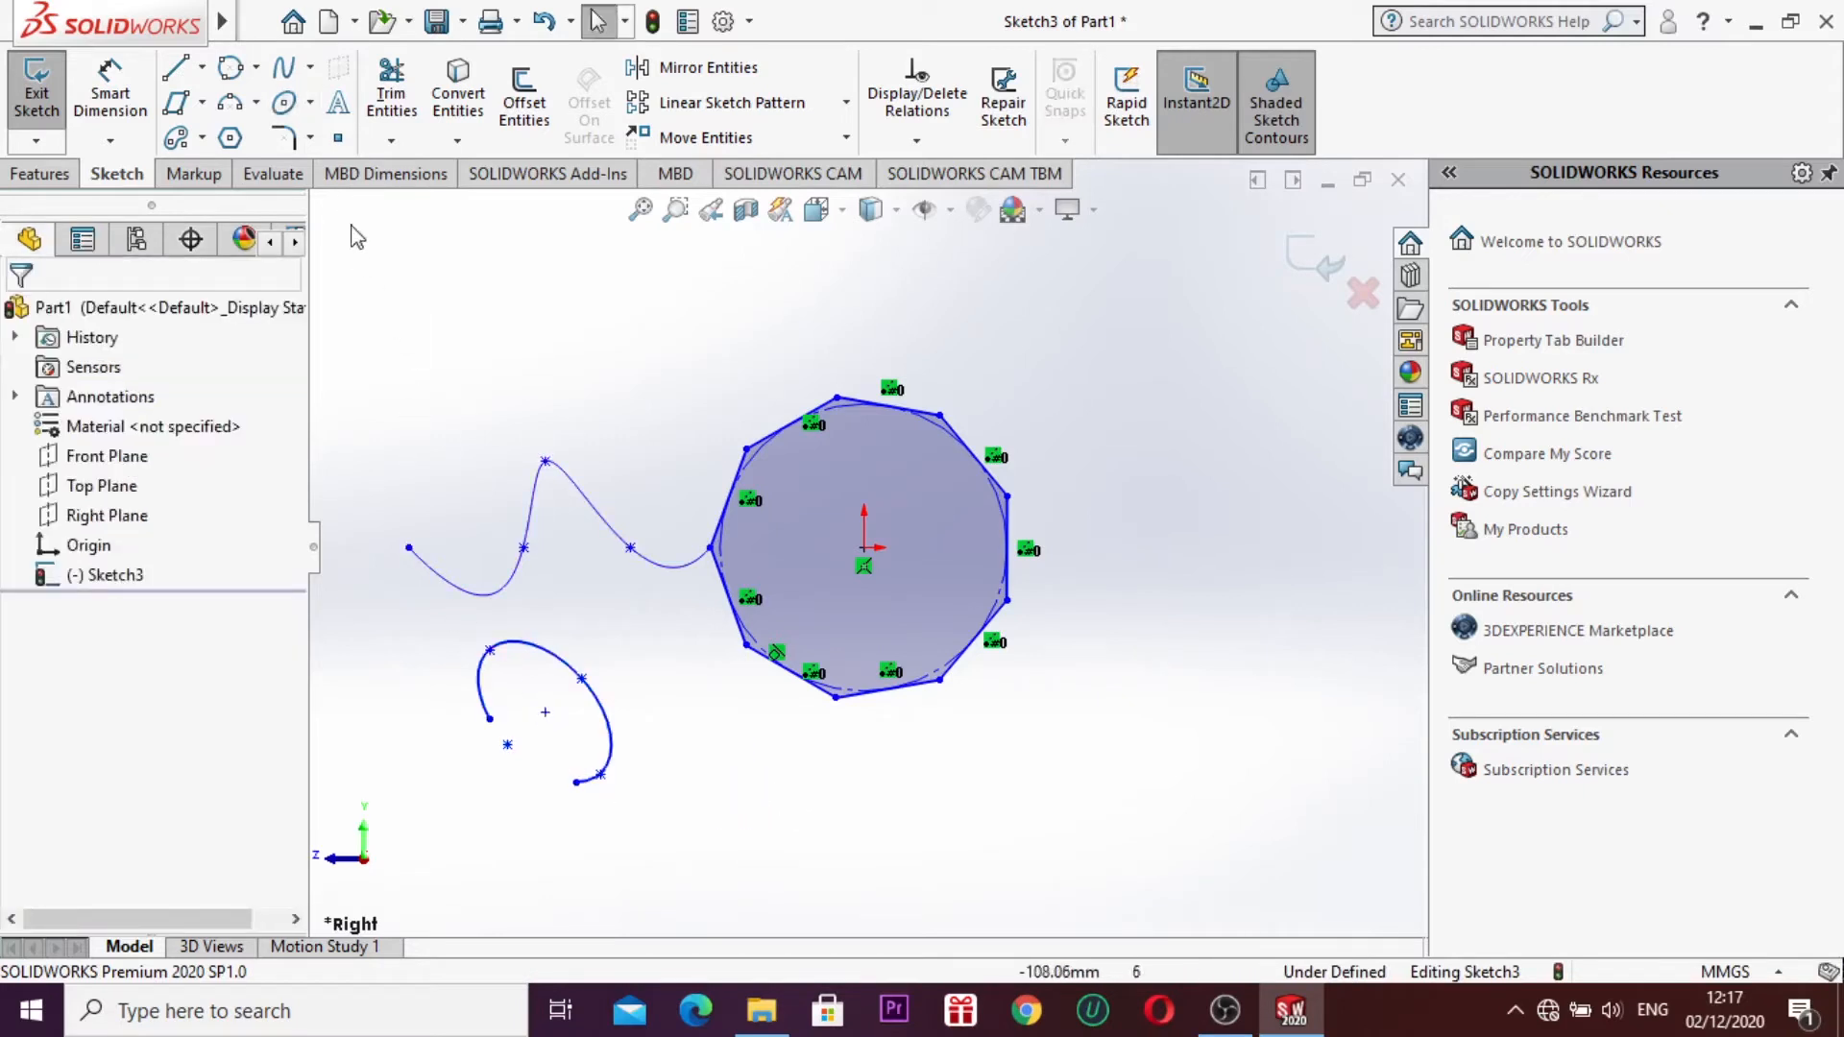
click(311, 102)
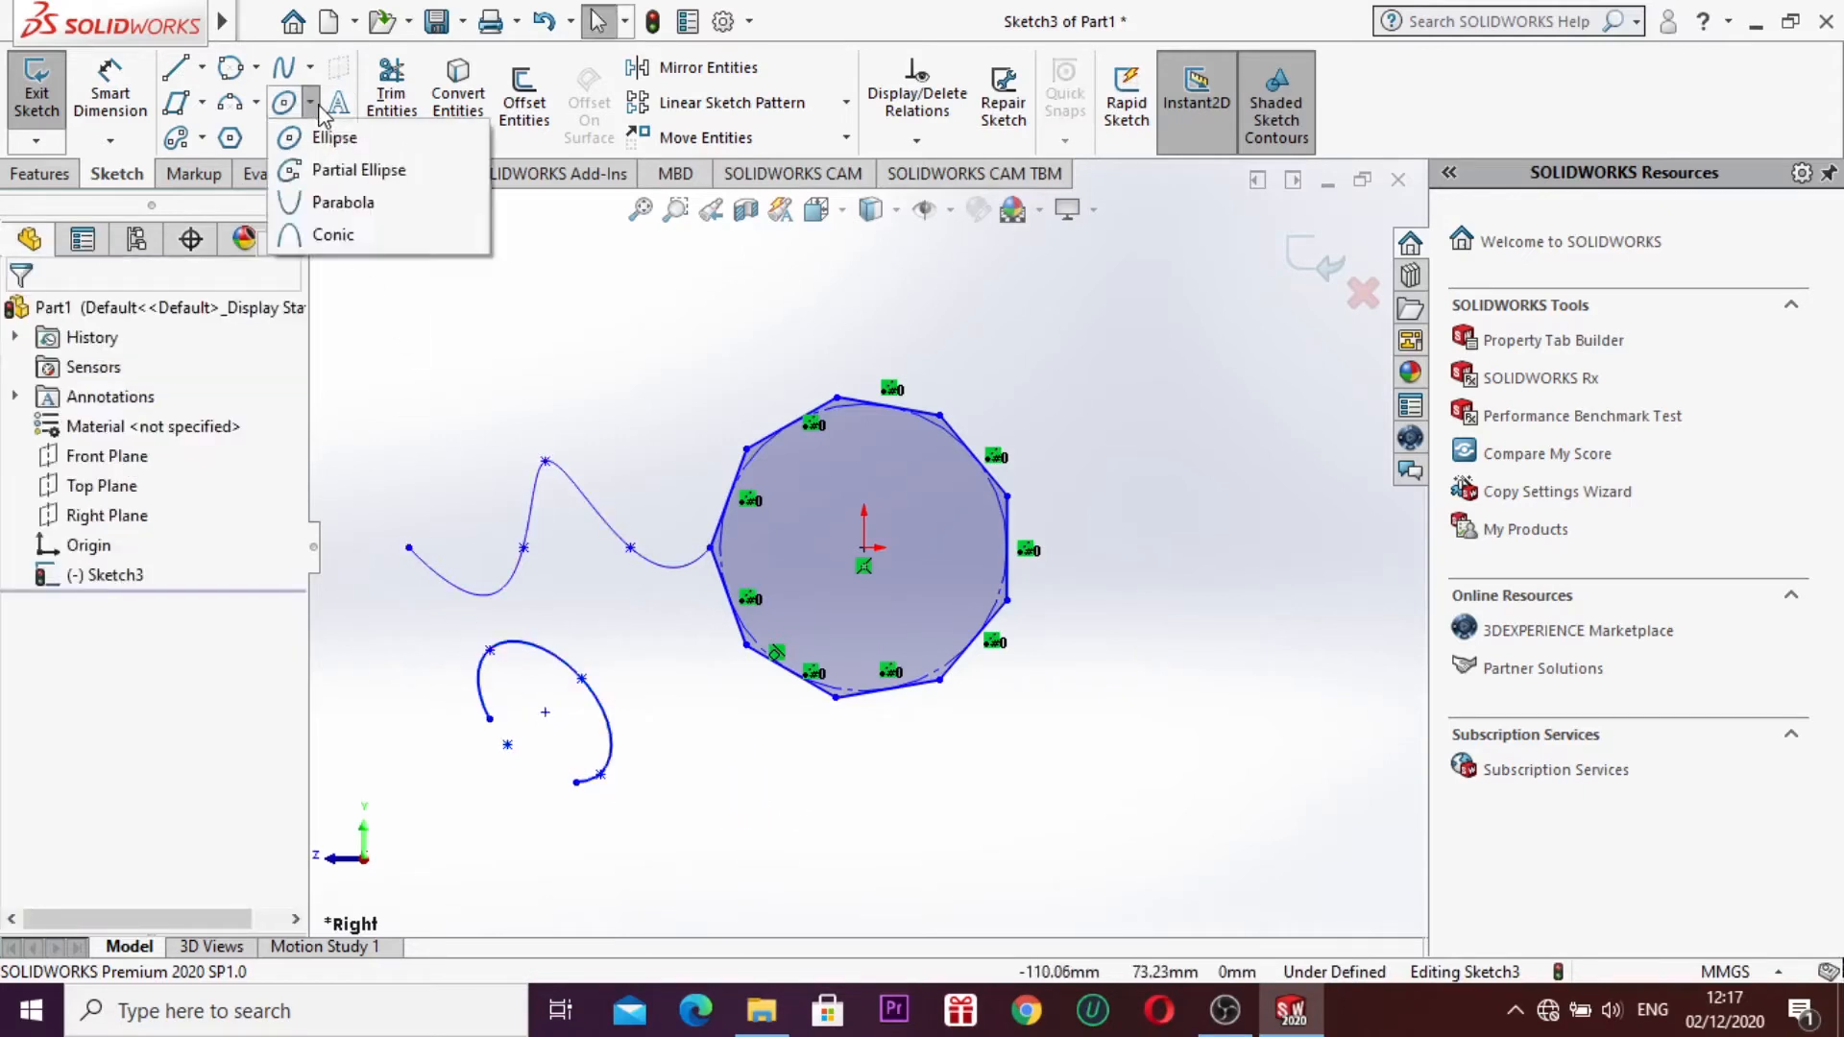
click(347, 203)
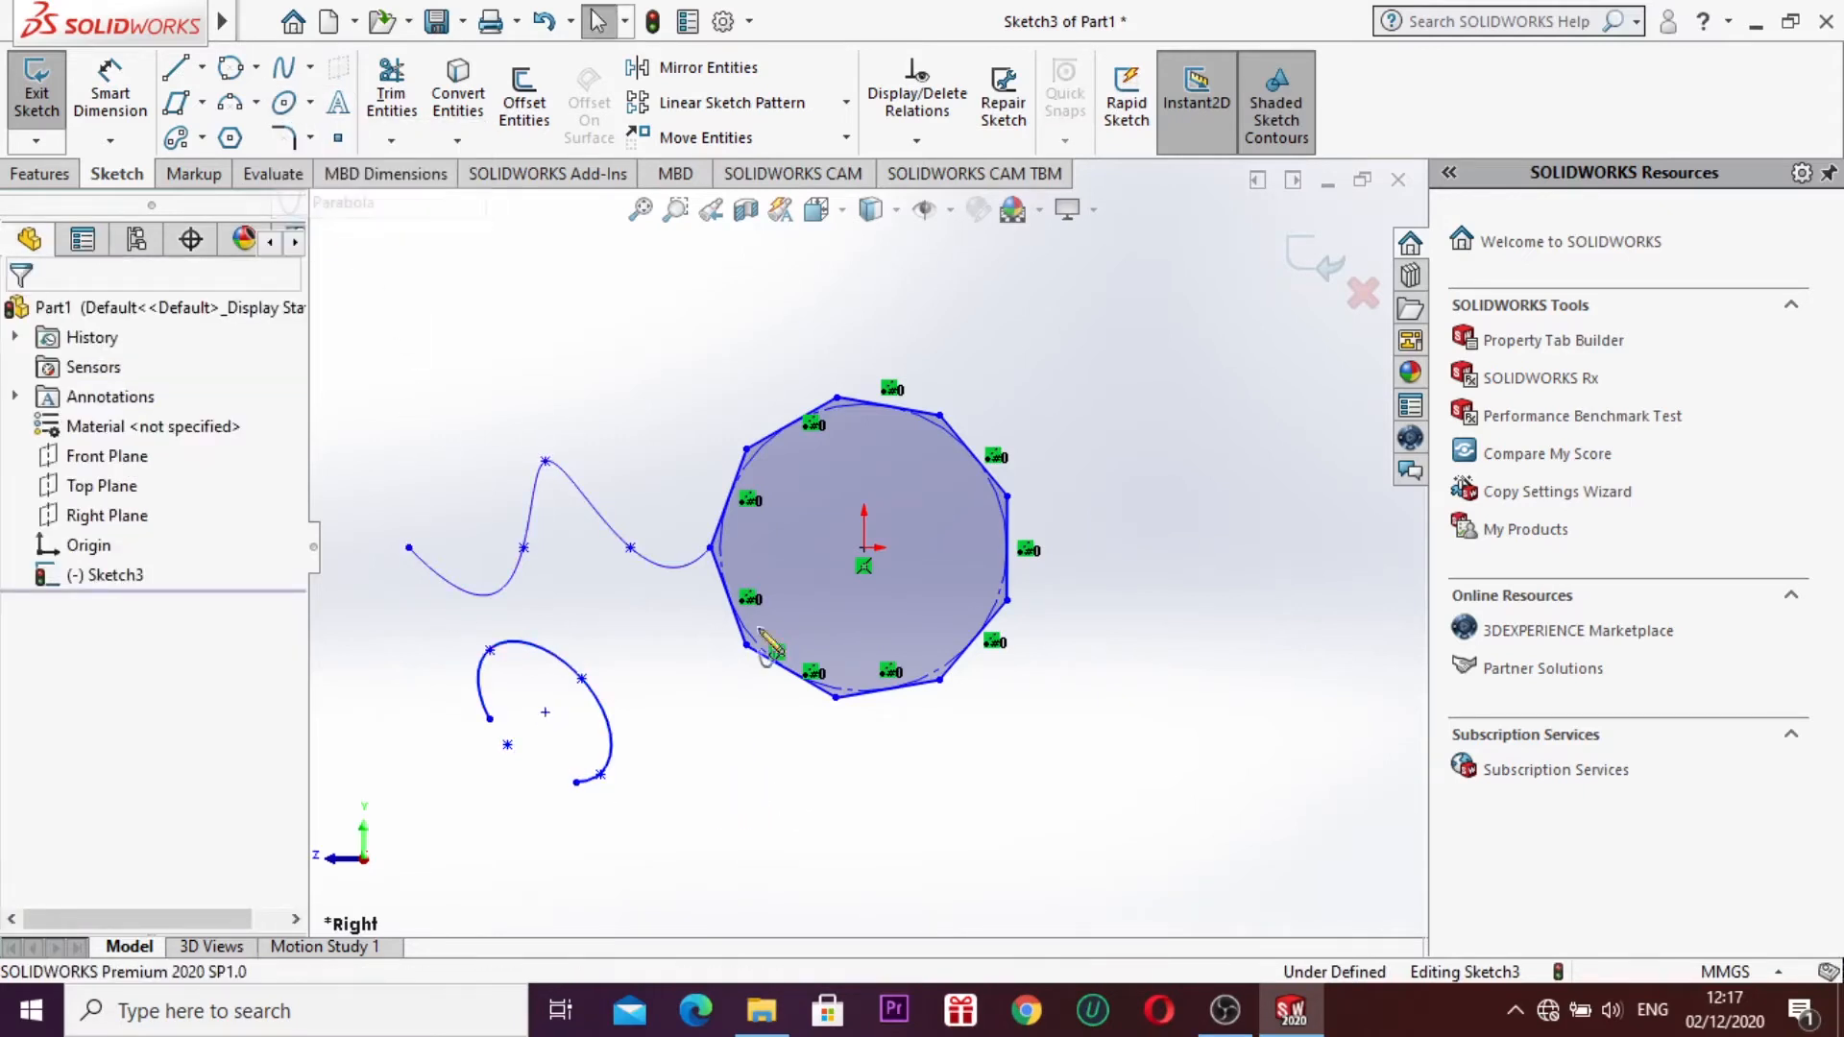
click(836, 808)
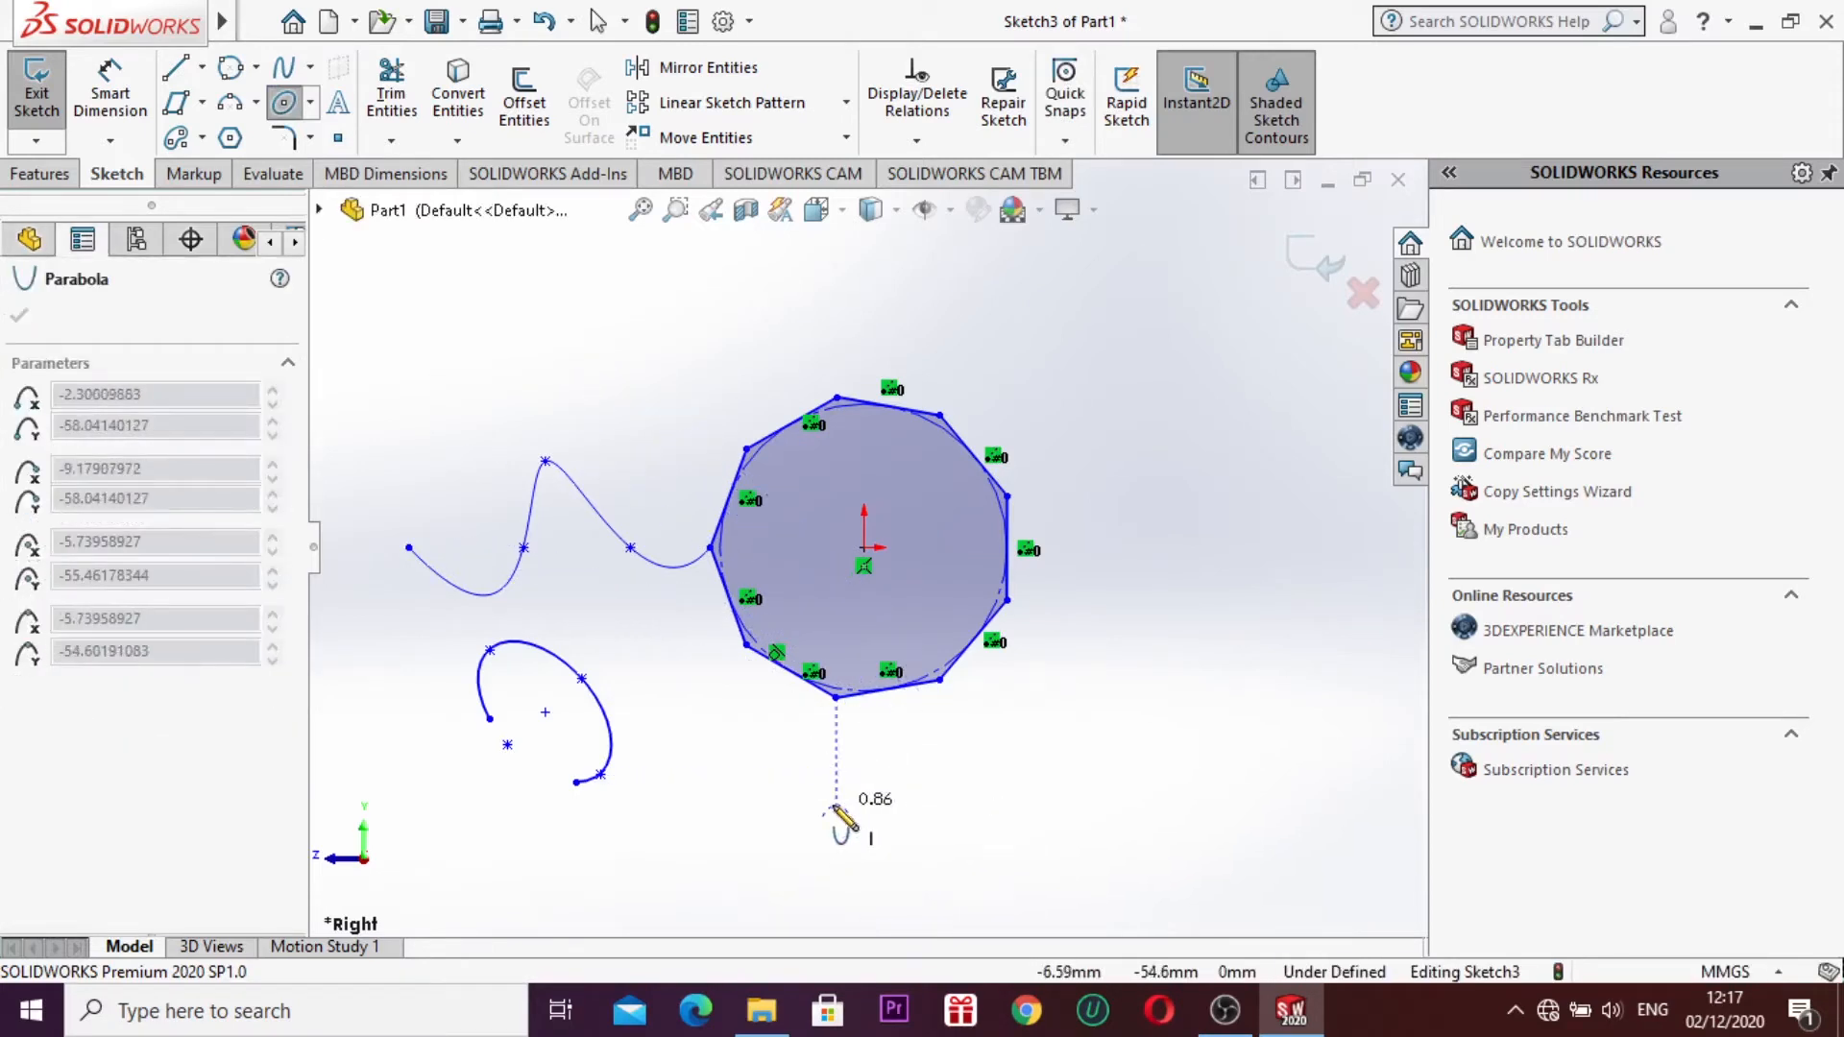
click(865, 809)
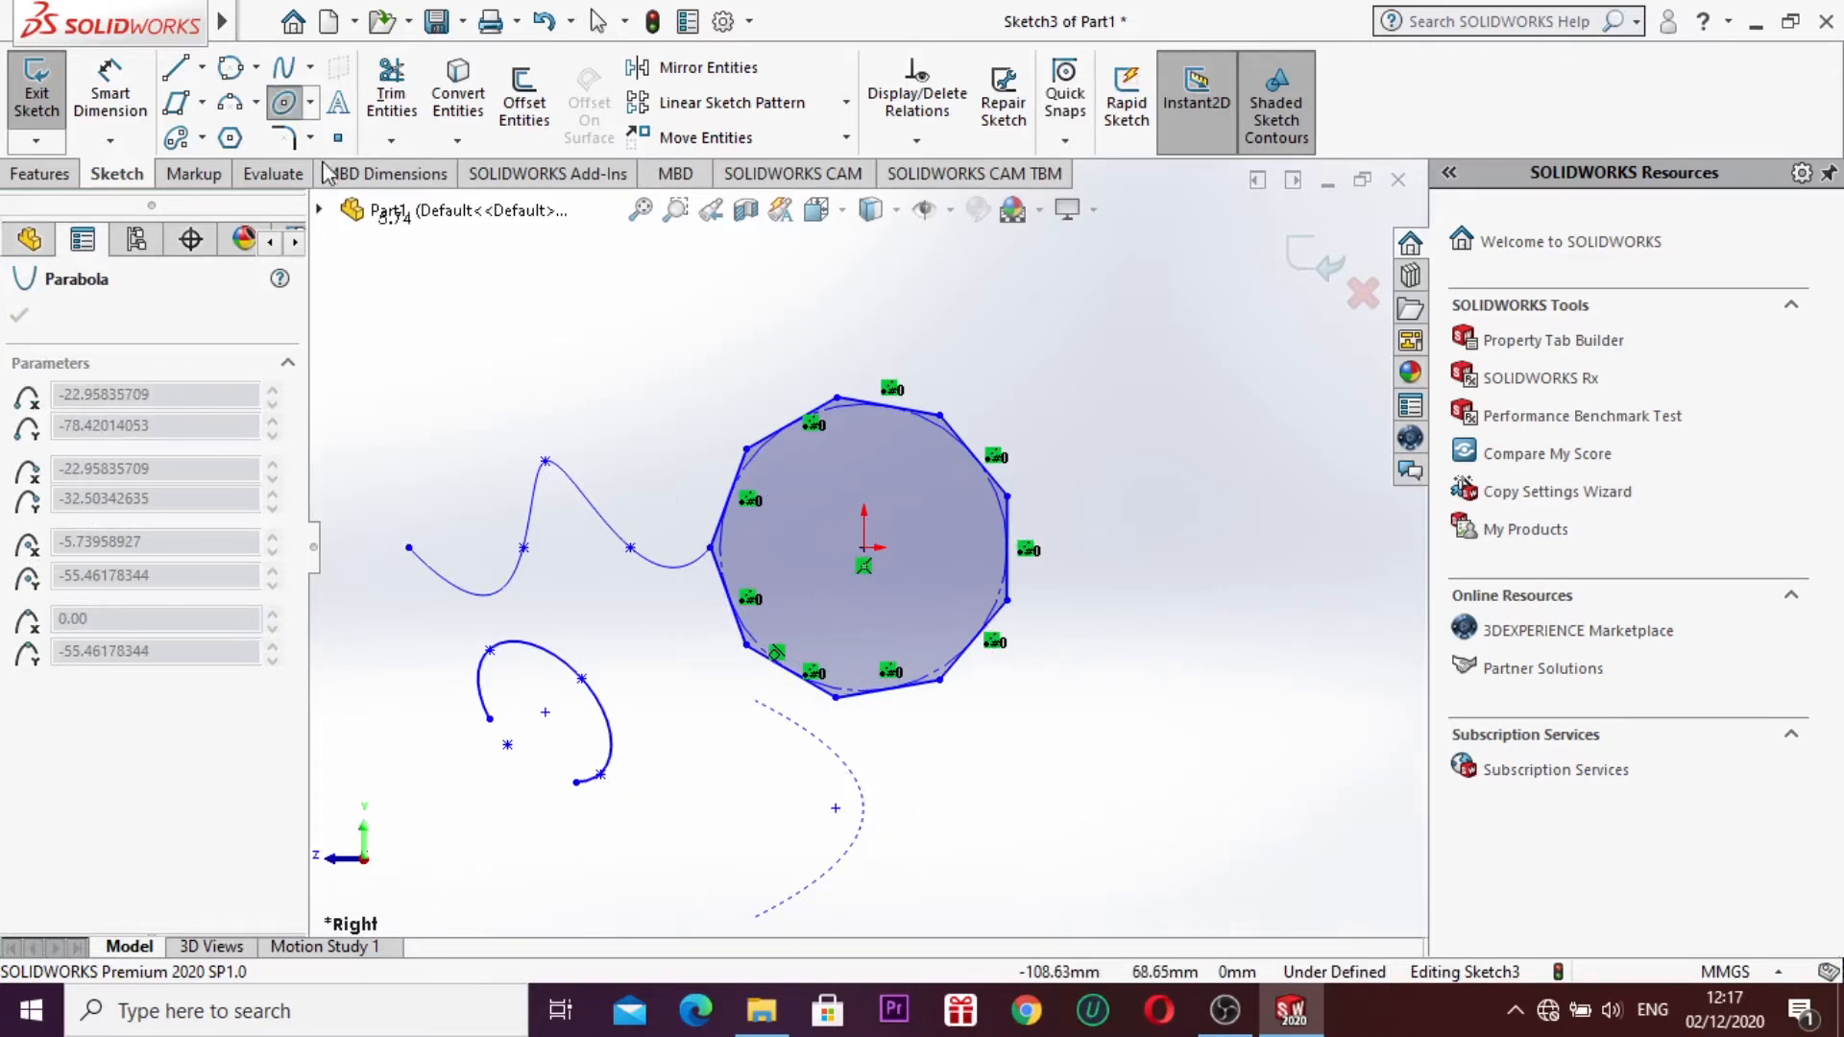
click(310, 104)
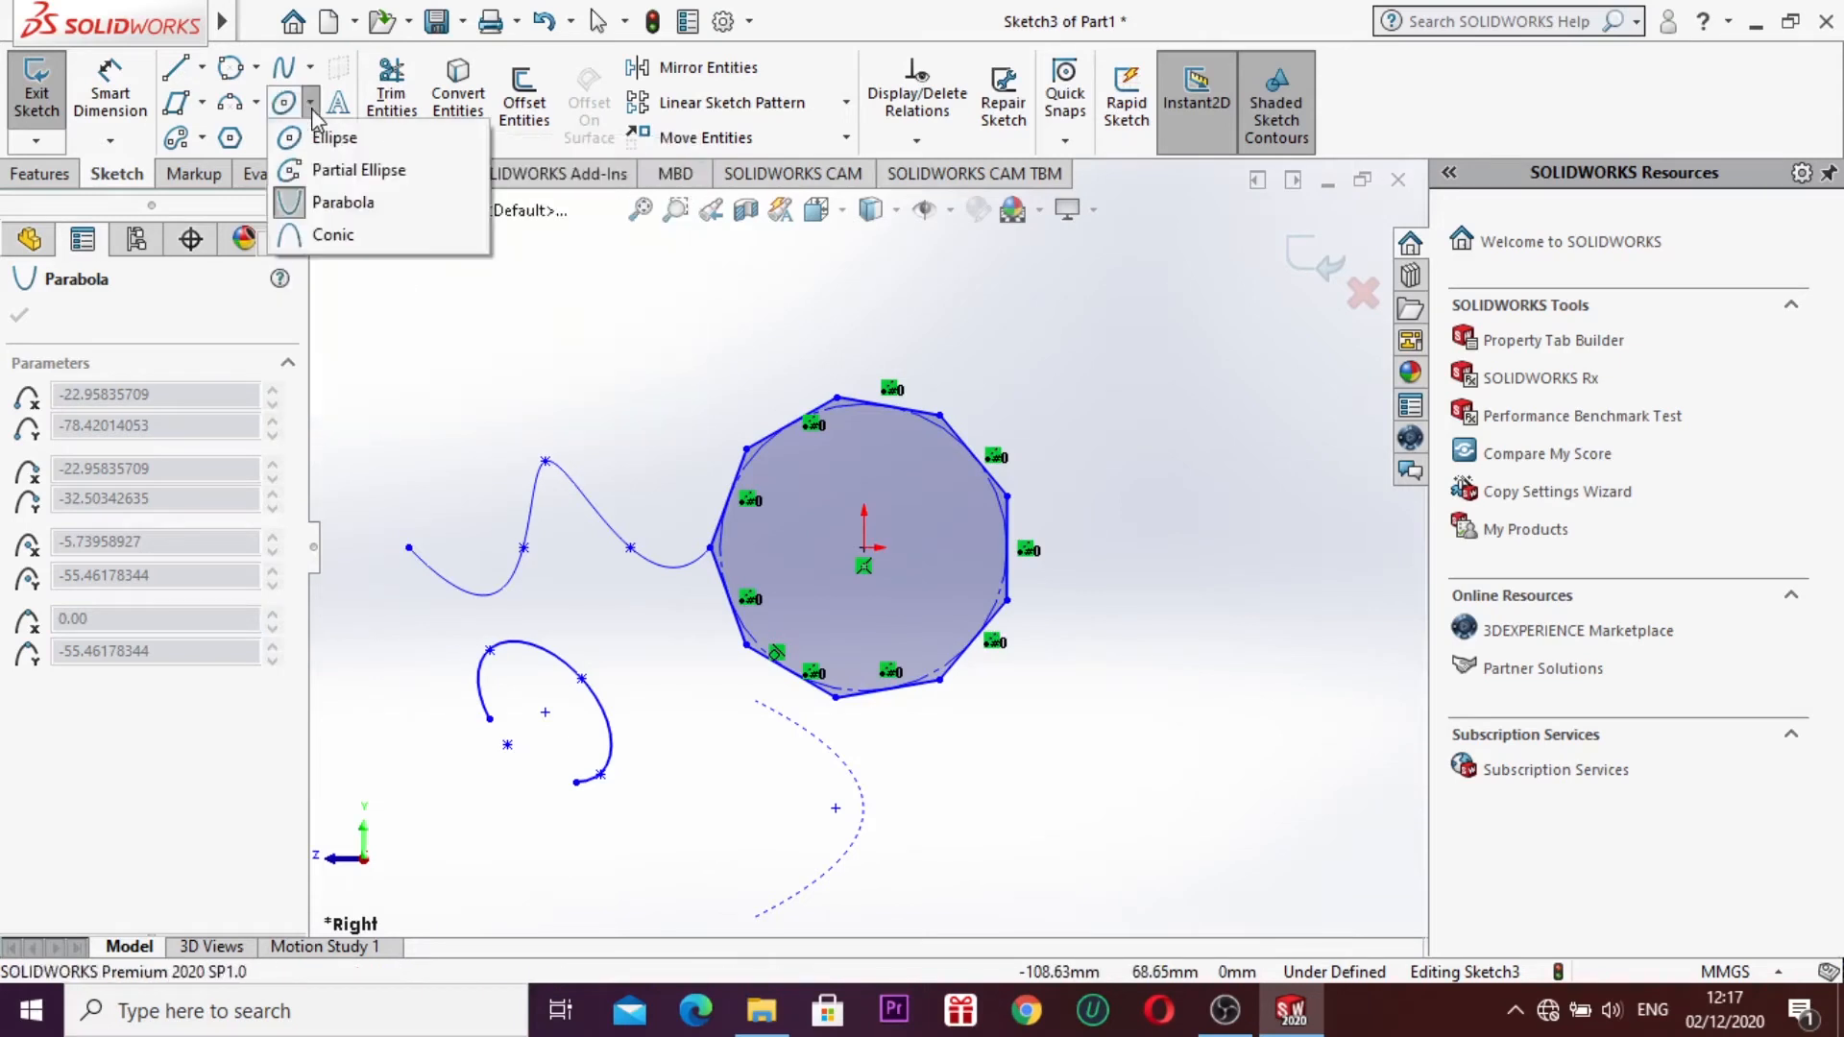
click(334, 236)
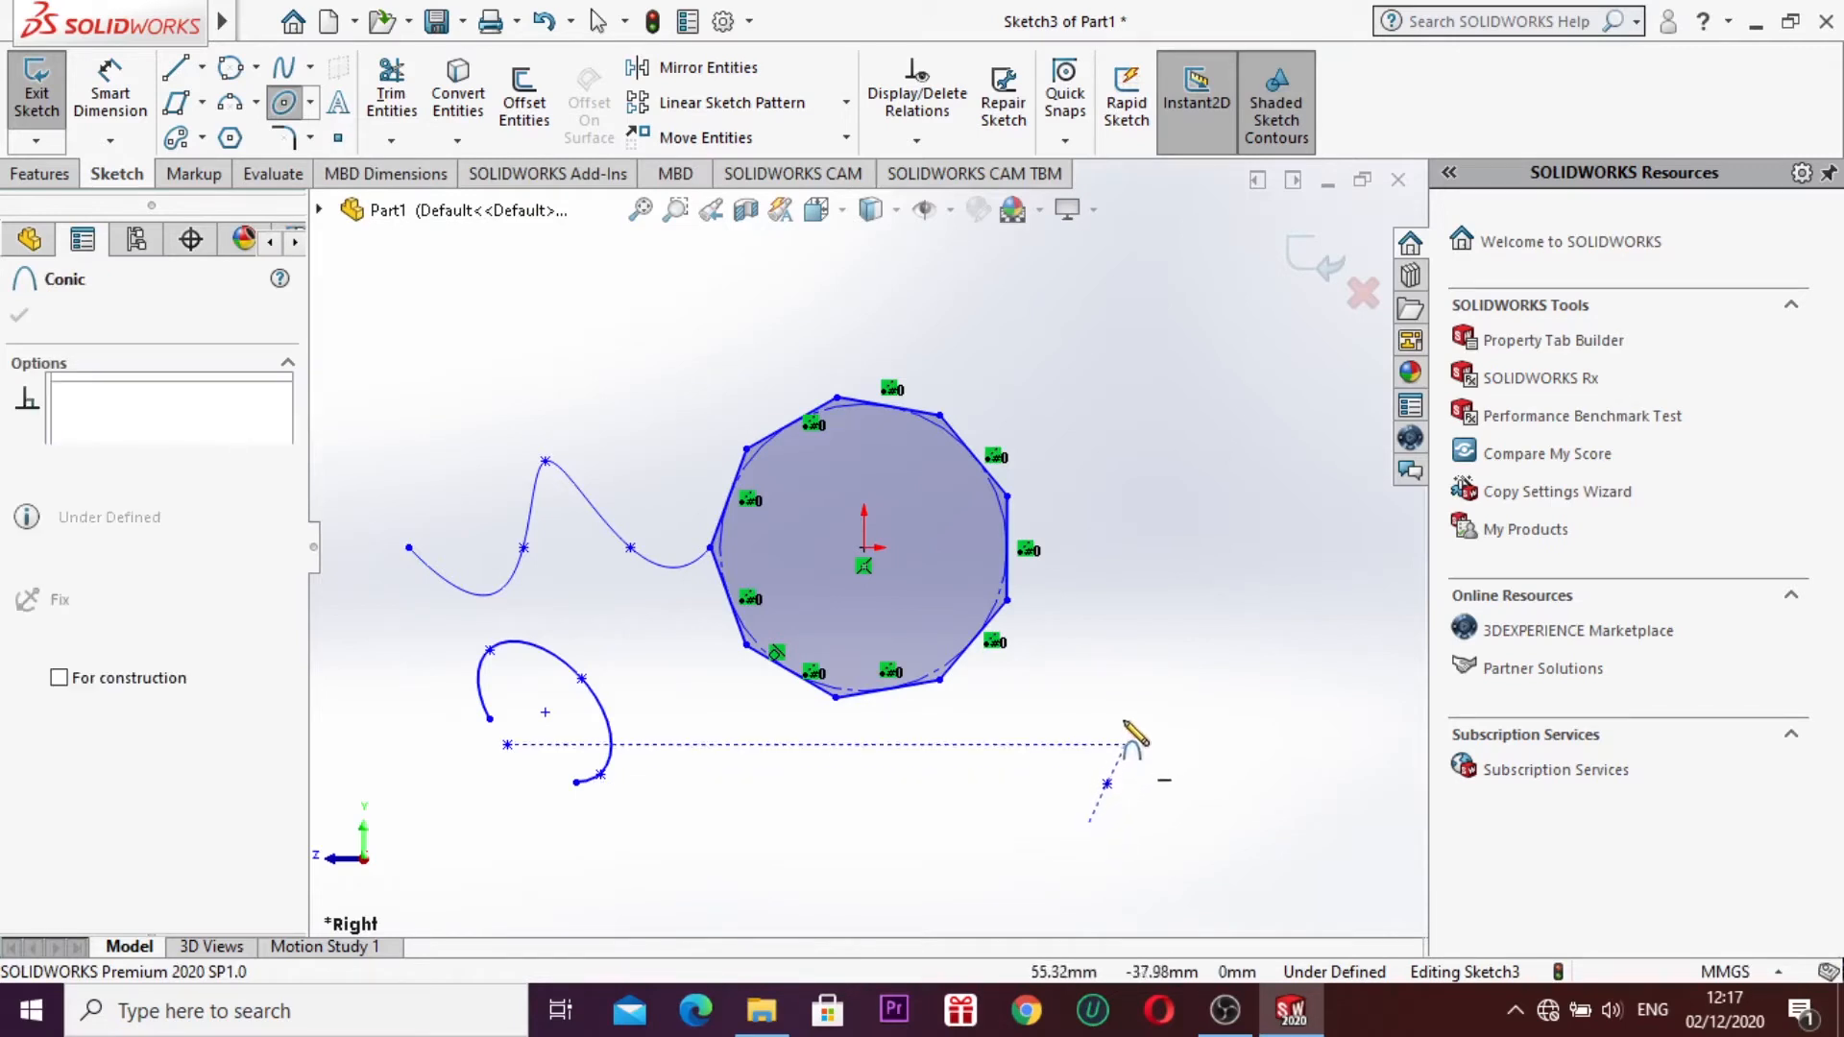
click(1091, 699)
click(1091, 699)
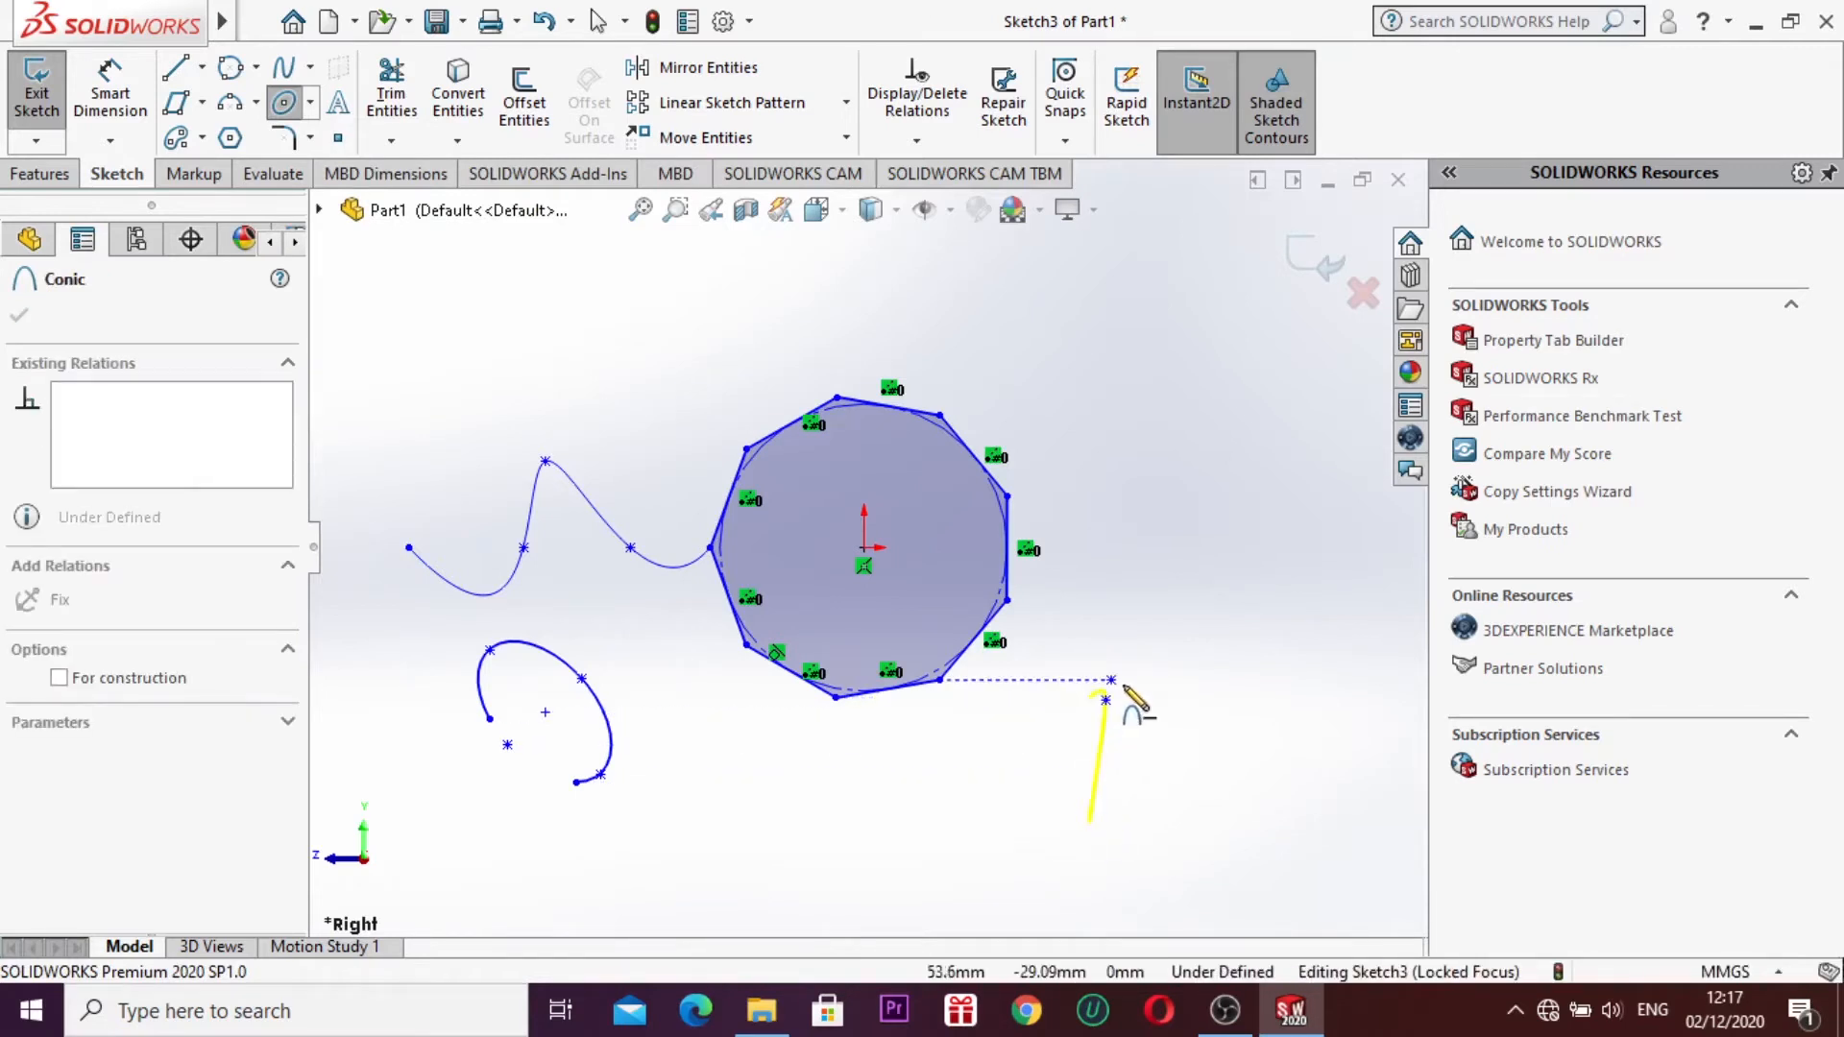
click(1258, 775)
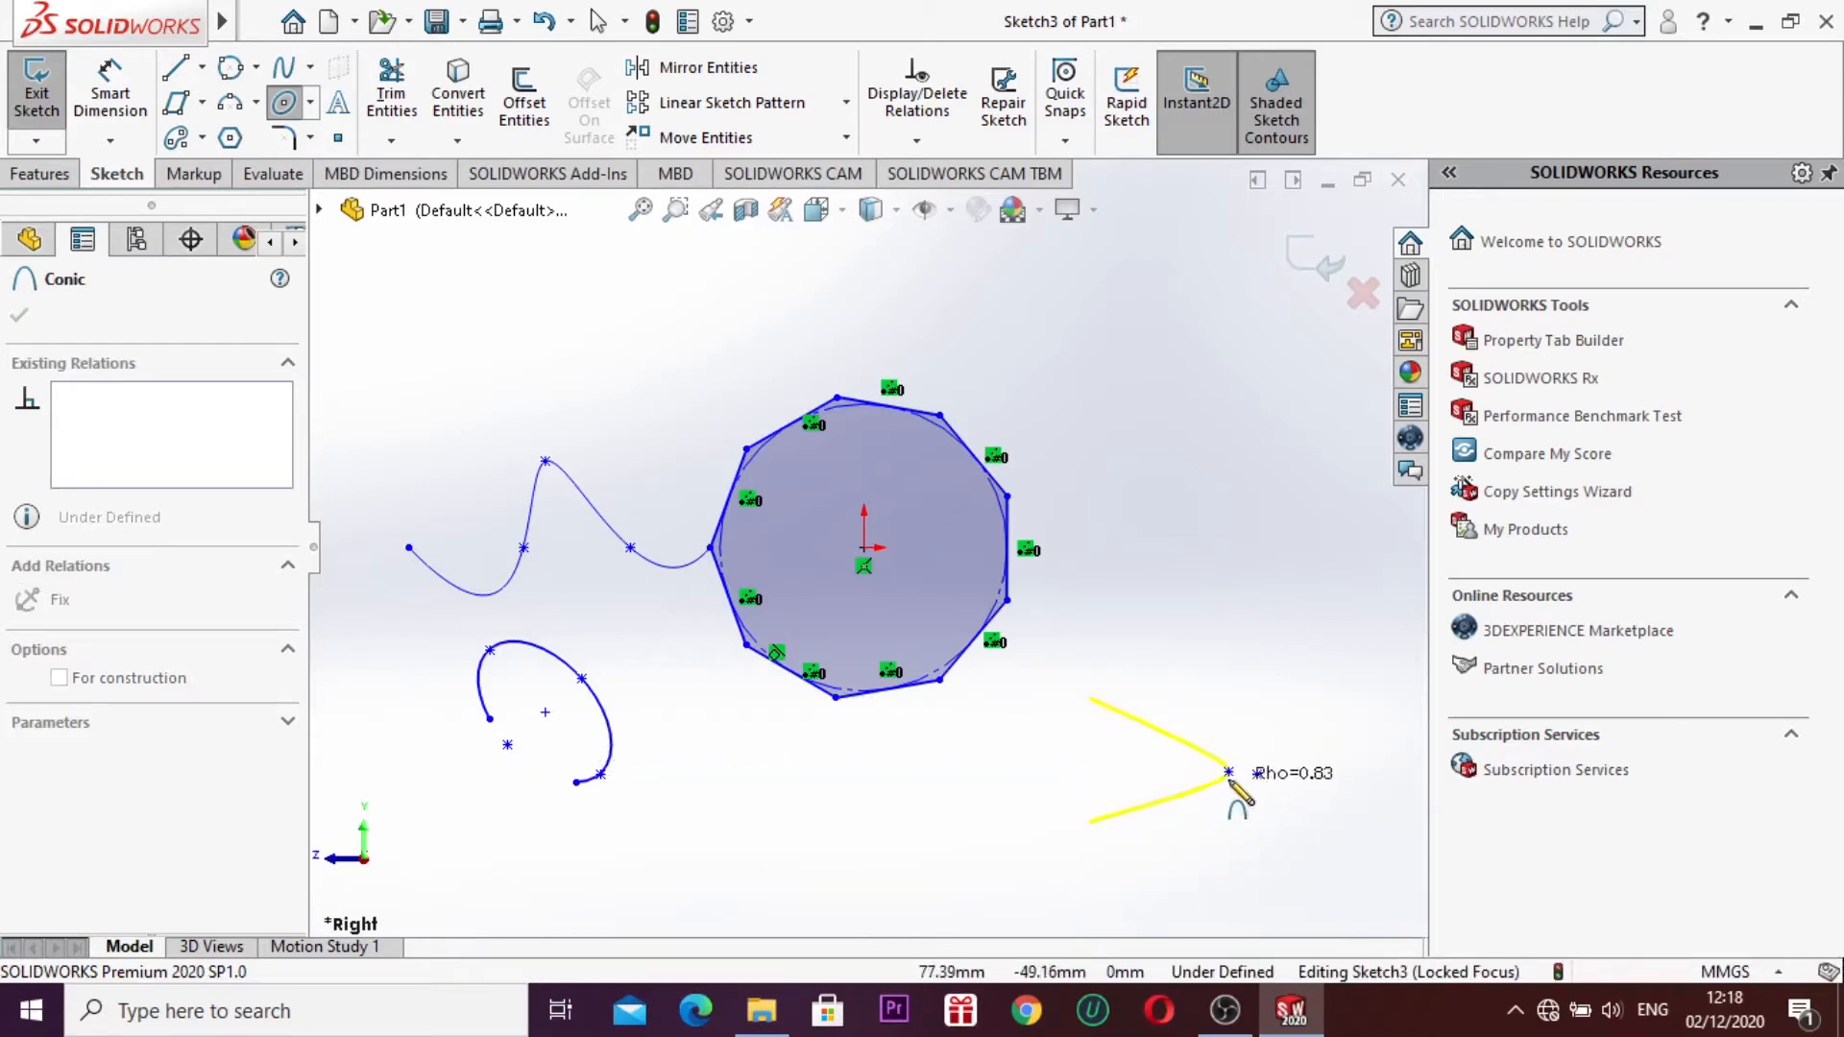
key(Escape)
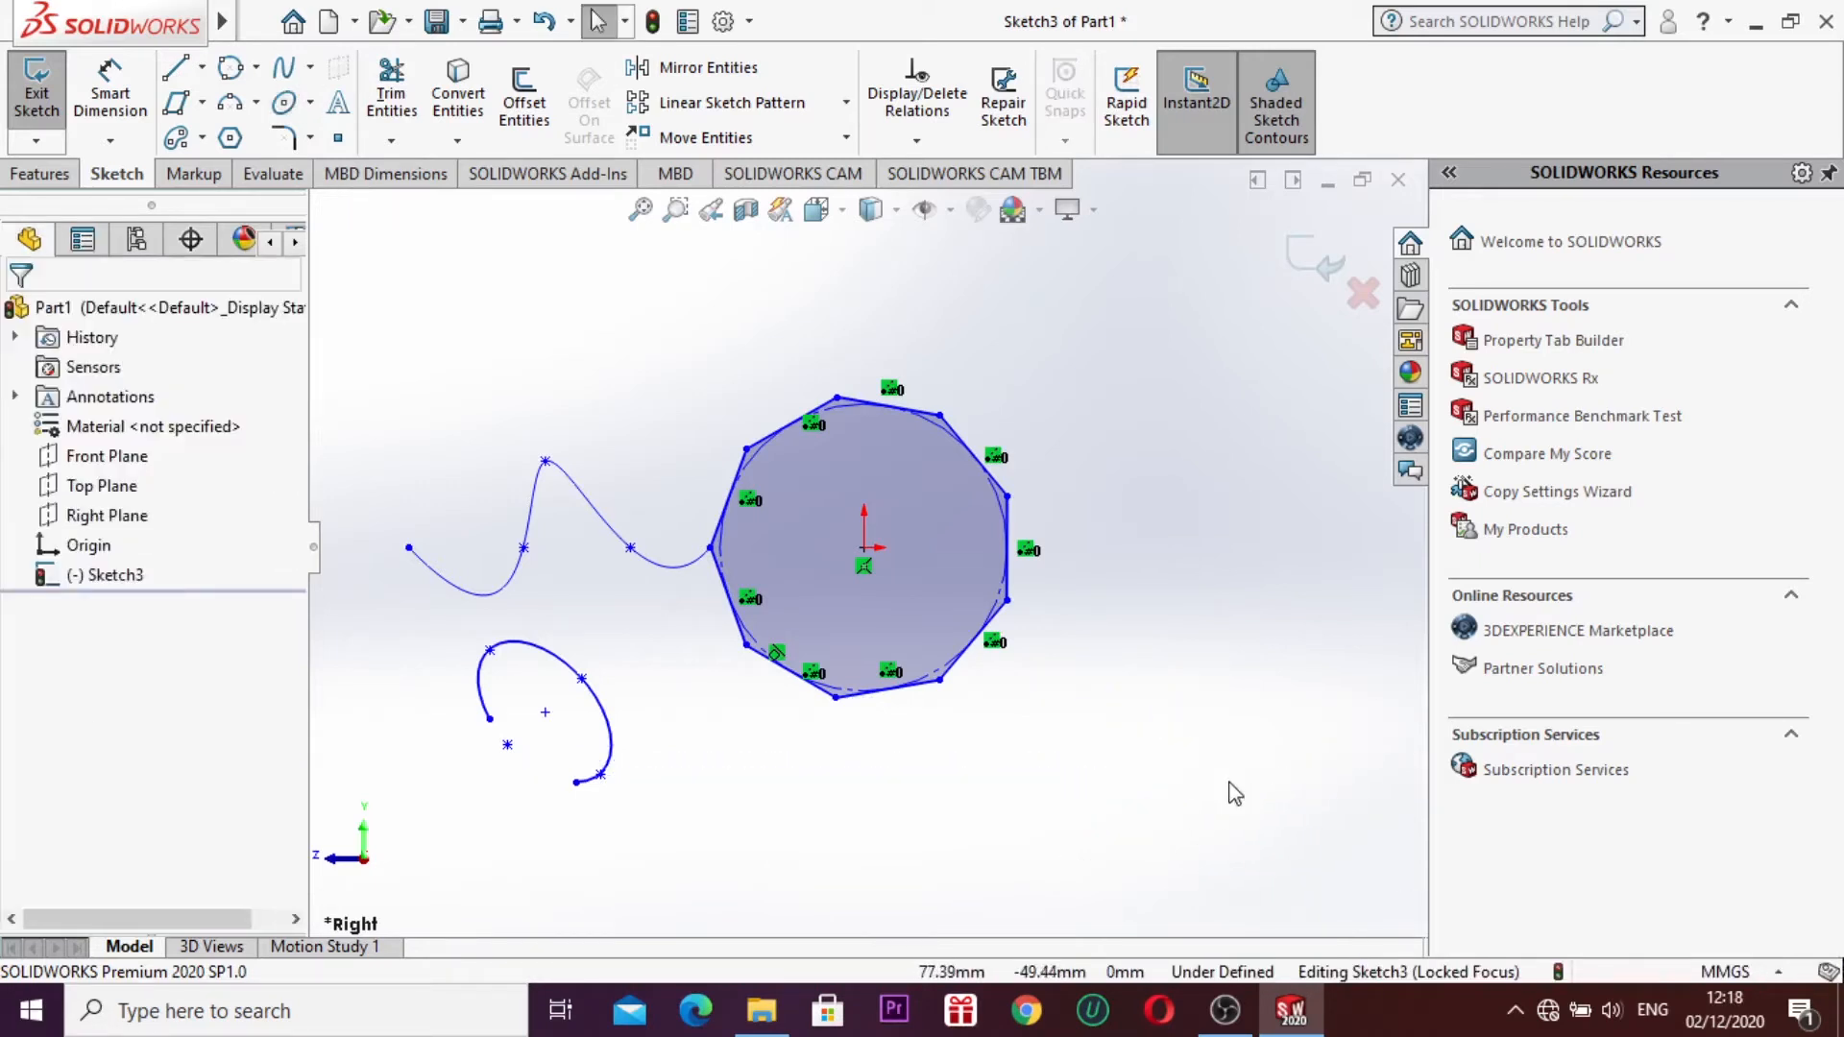
Step: Sketch a vertical line about 42.6 mm long to the right of the polygon
click(310, 137)
click(359, 169)
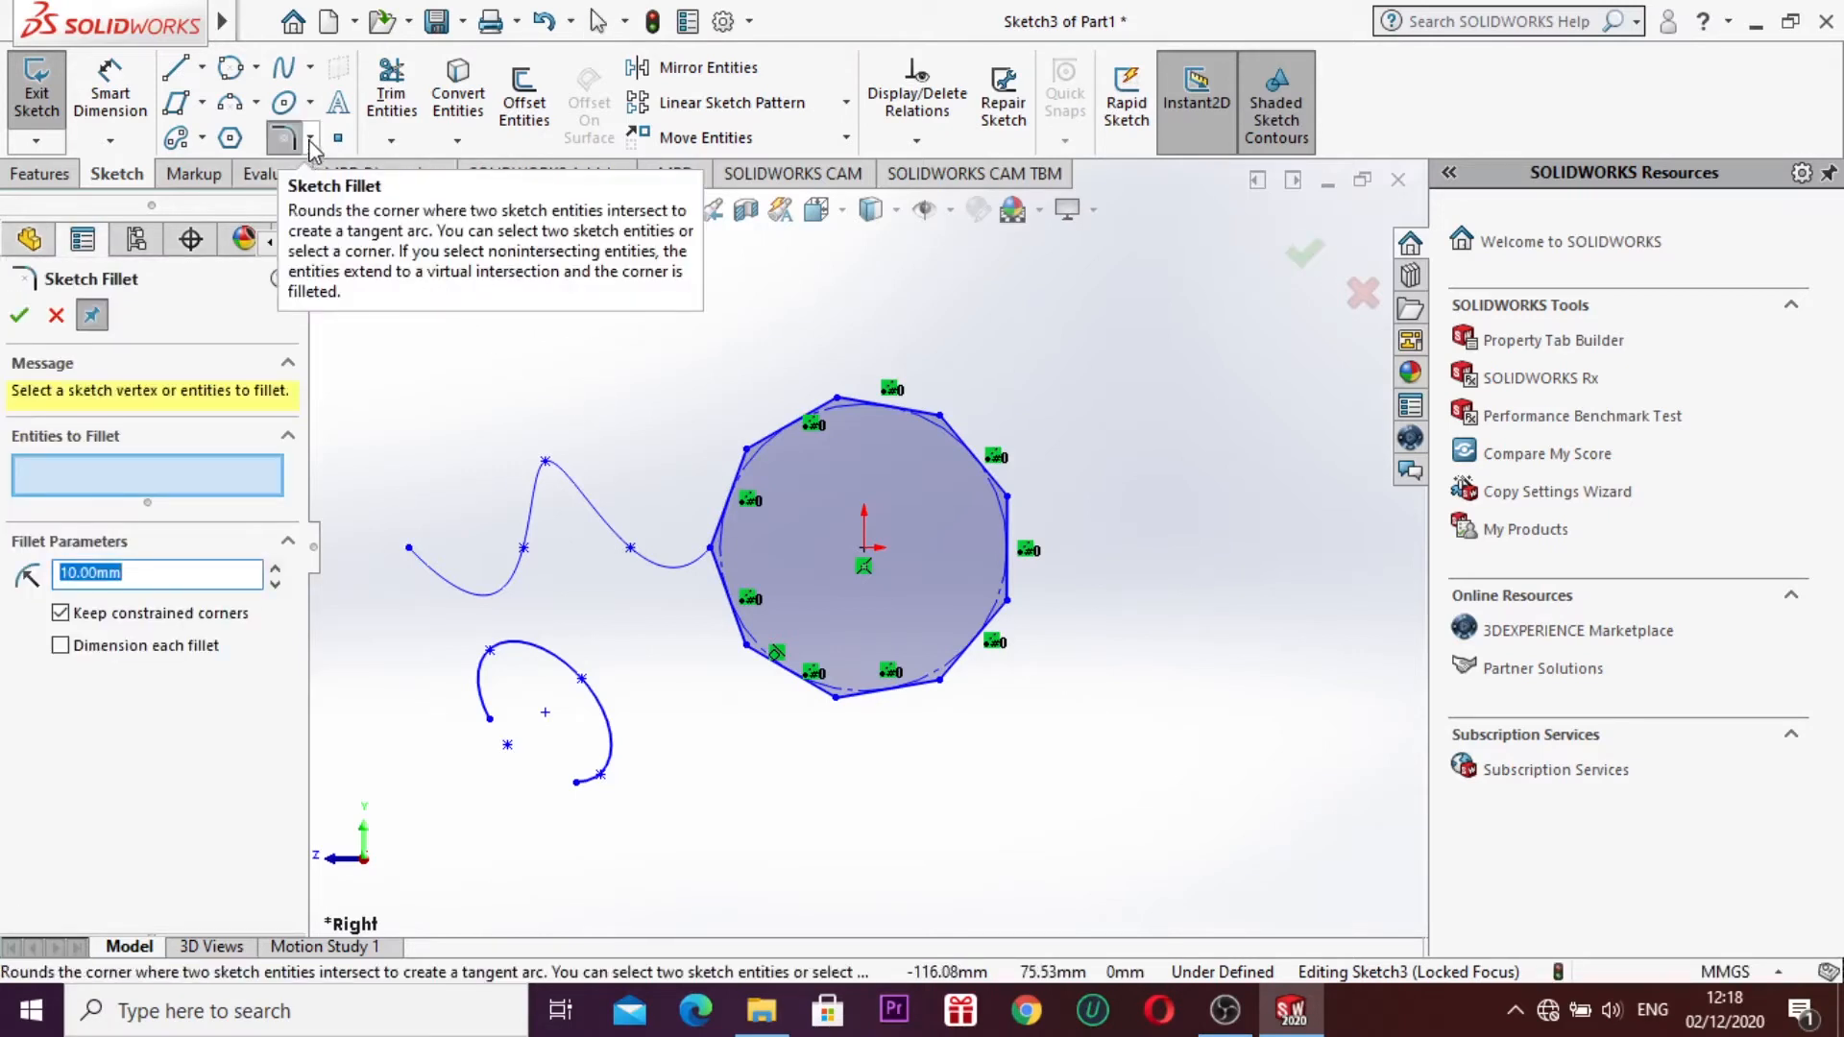
click(202, 77)
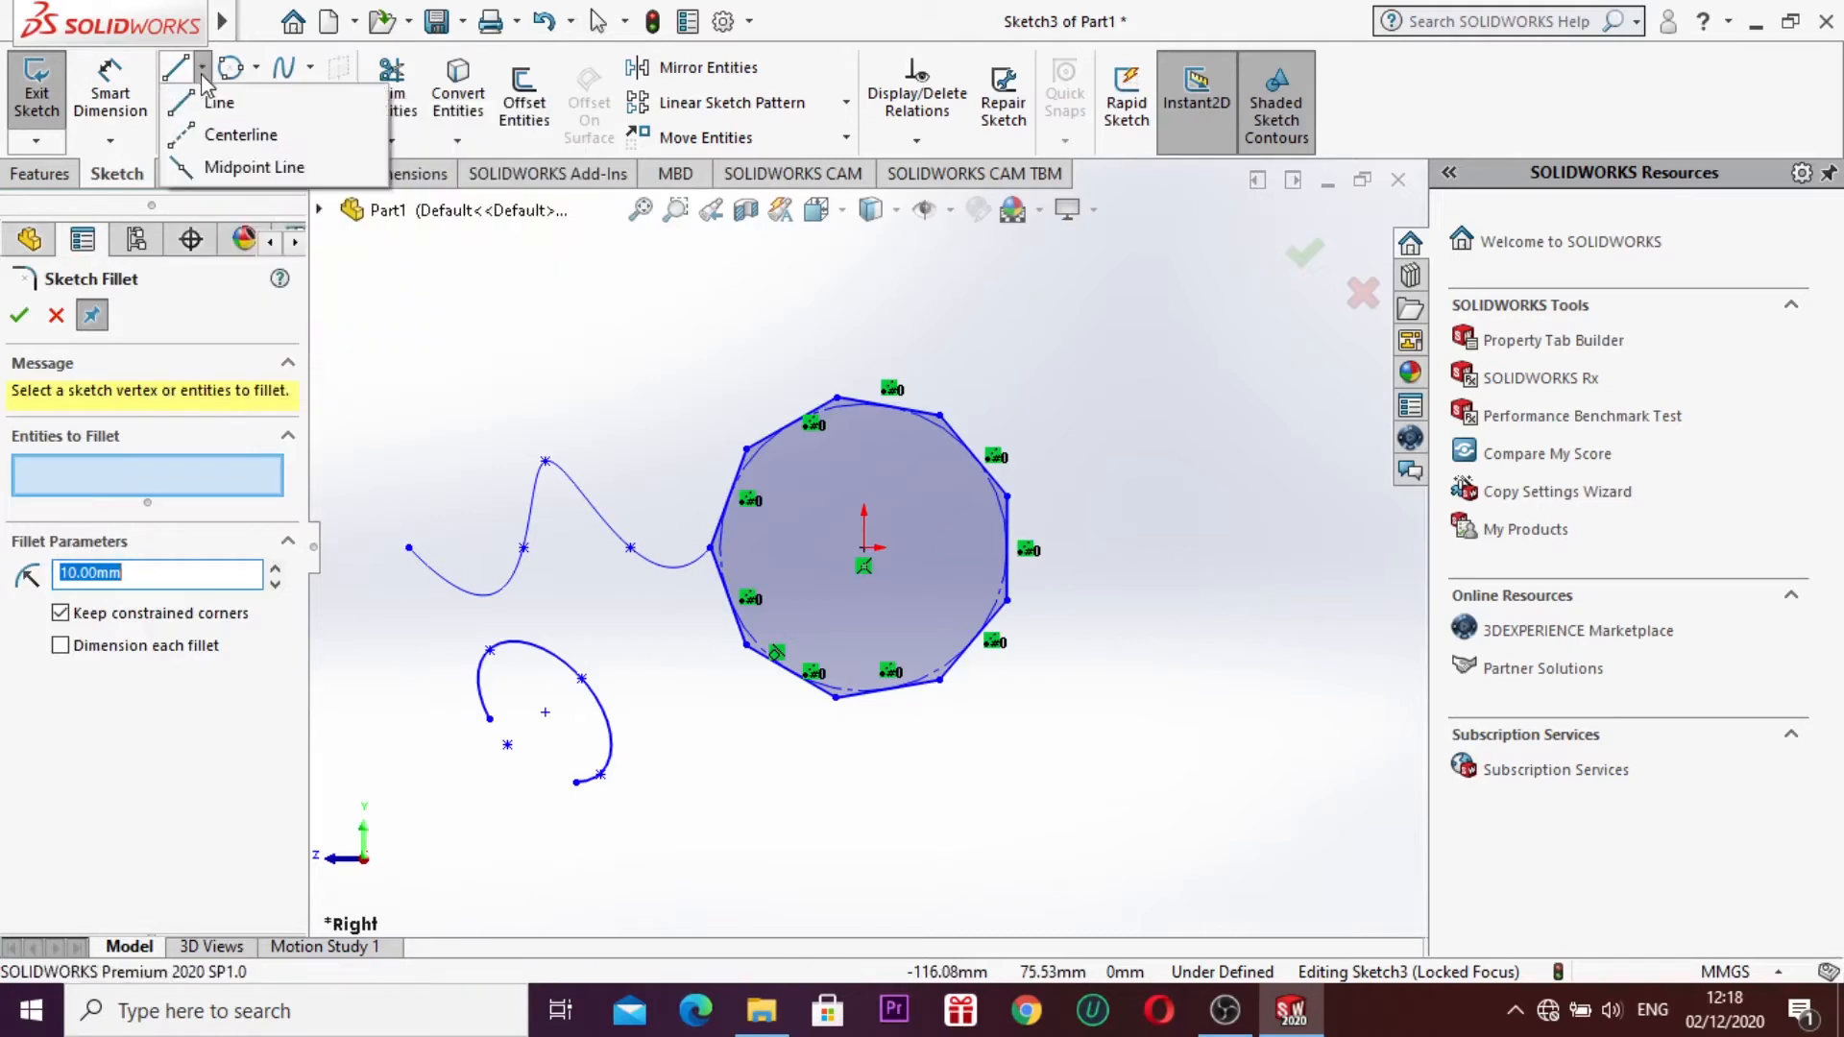
click(217, 102)
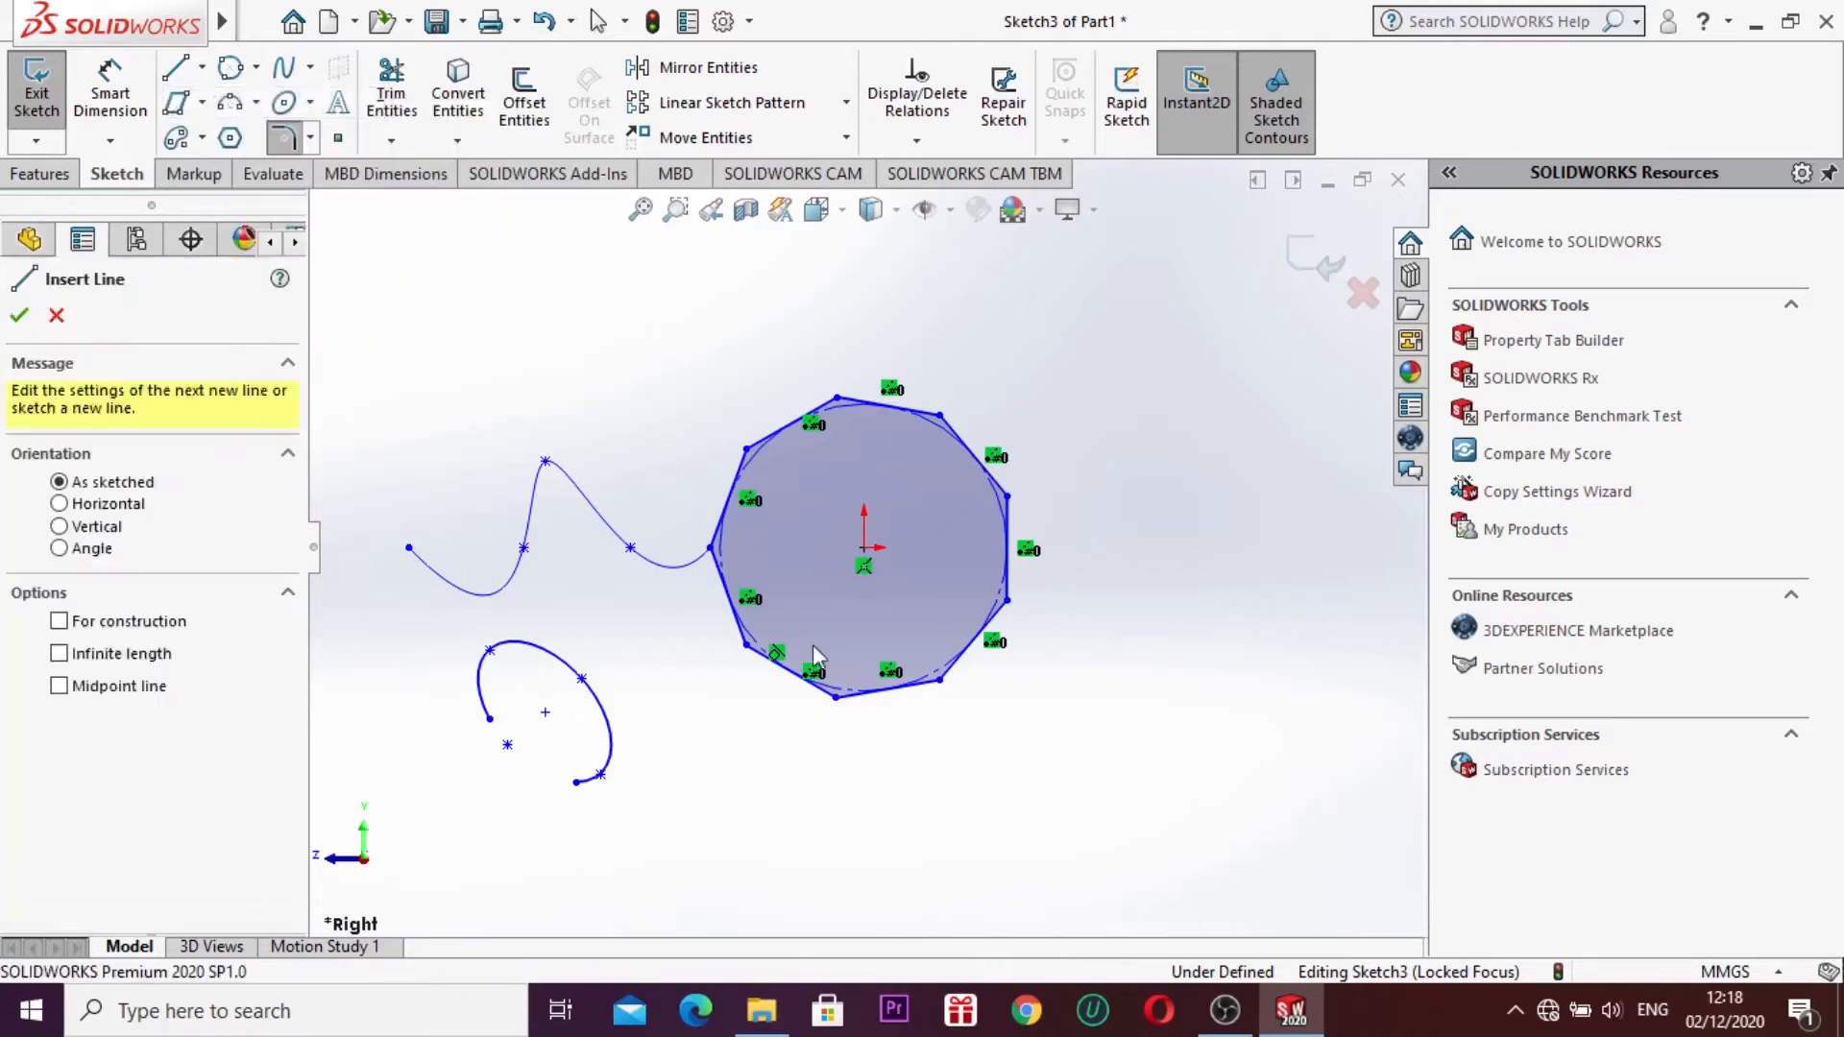
click(1132, 449)
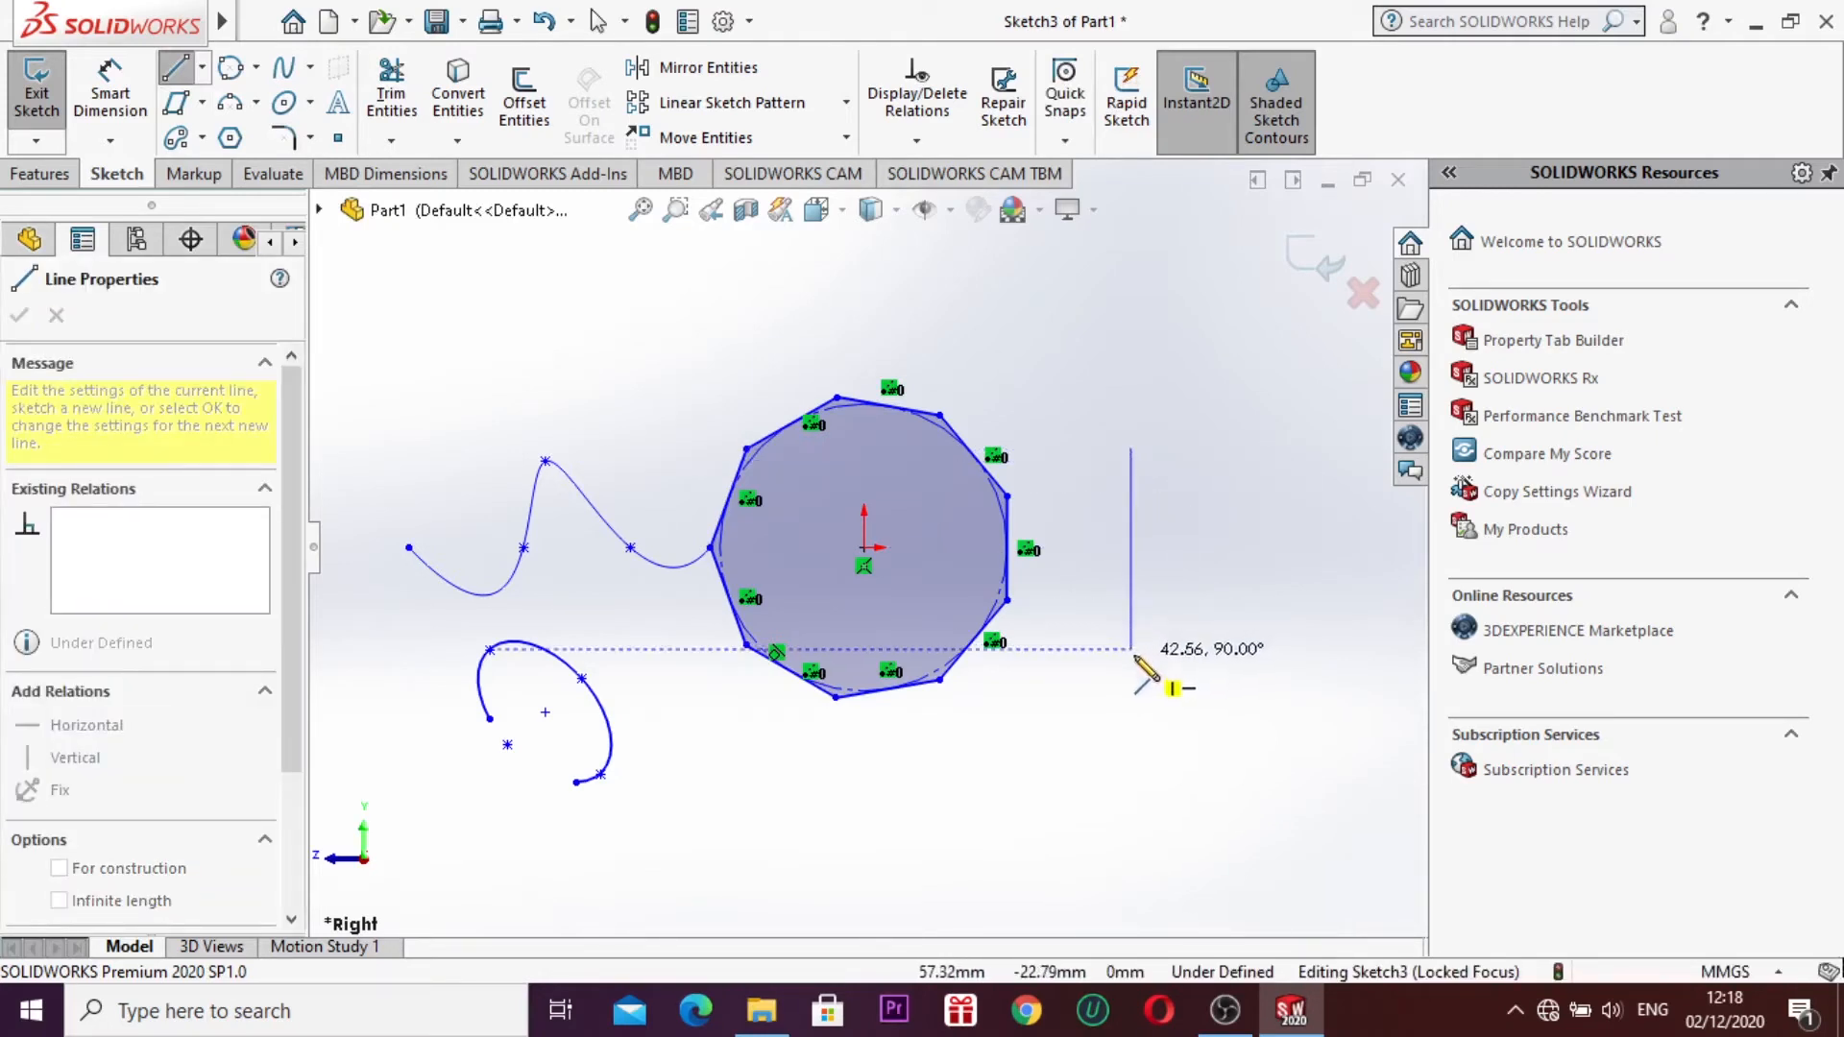
click(1131, 649)
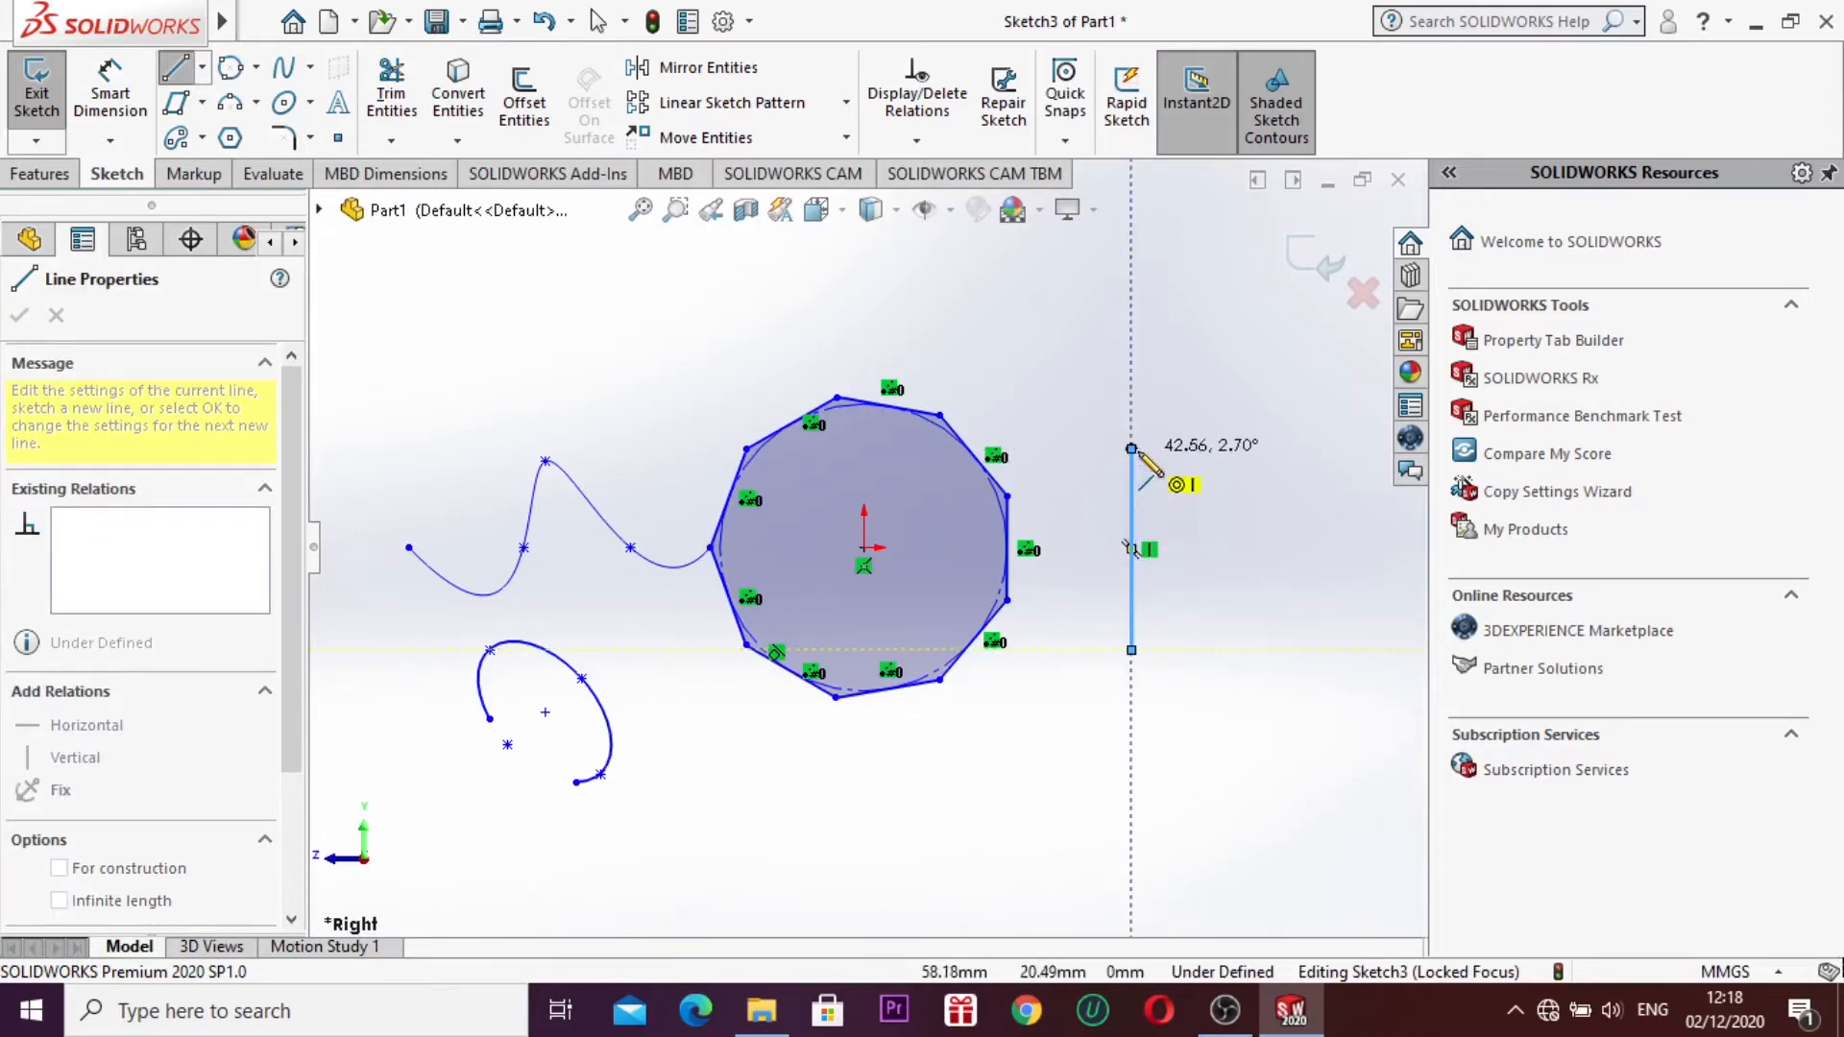
double_click(1132, 450)
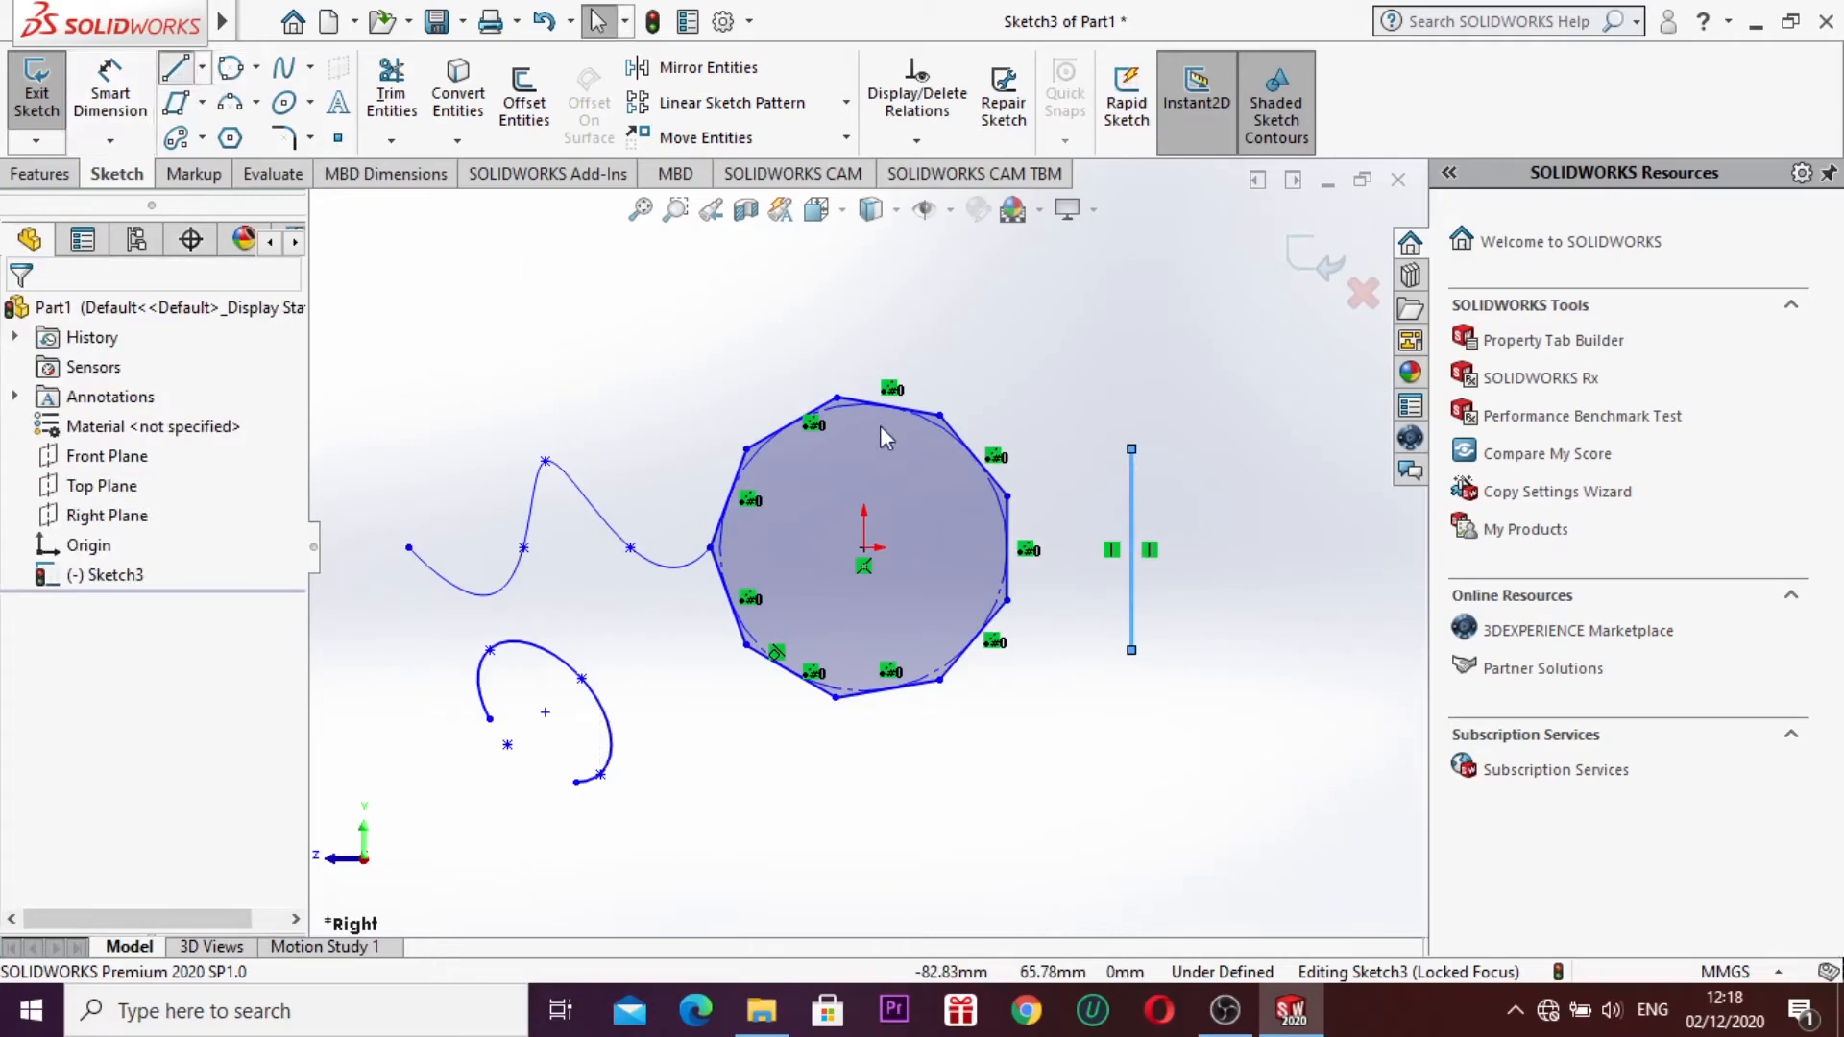
Step: Sketch a horizontal line from the top of the vertical line, then a second vertical line about 45.4 mm long down from its right end
key(l)
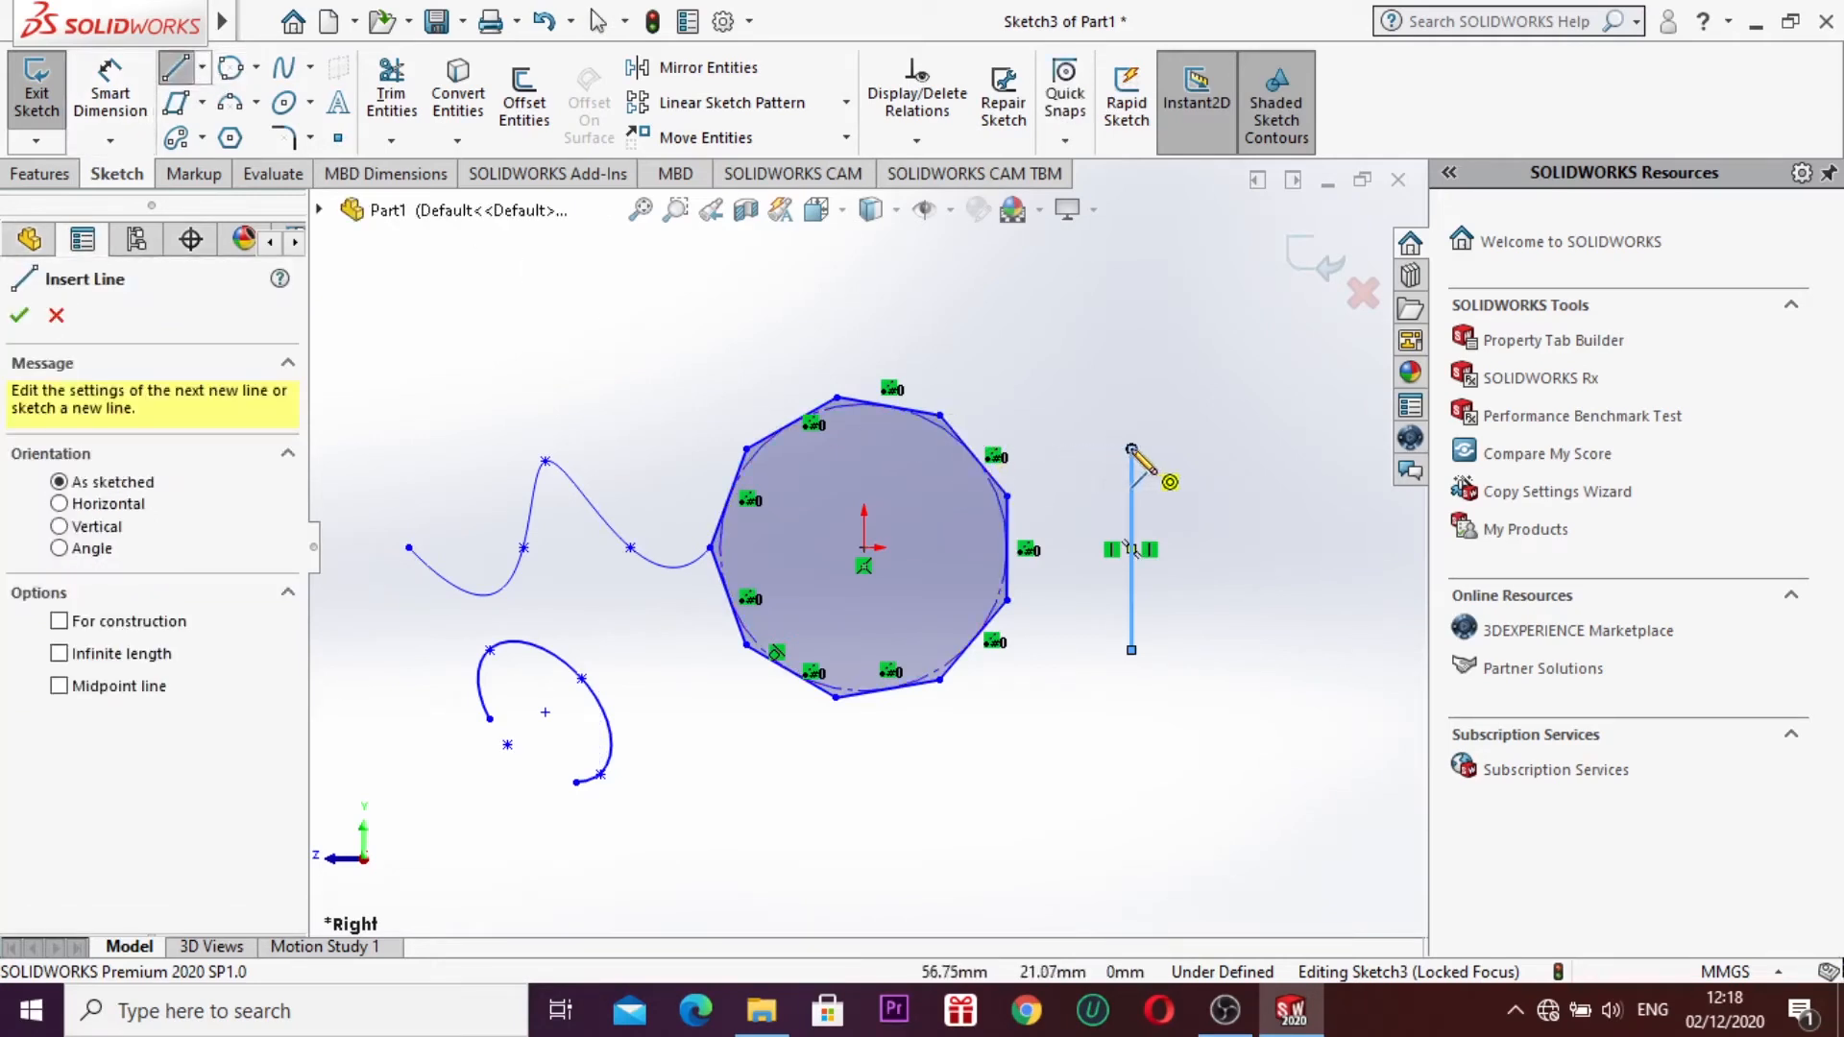
click(1131, 449)
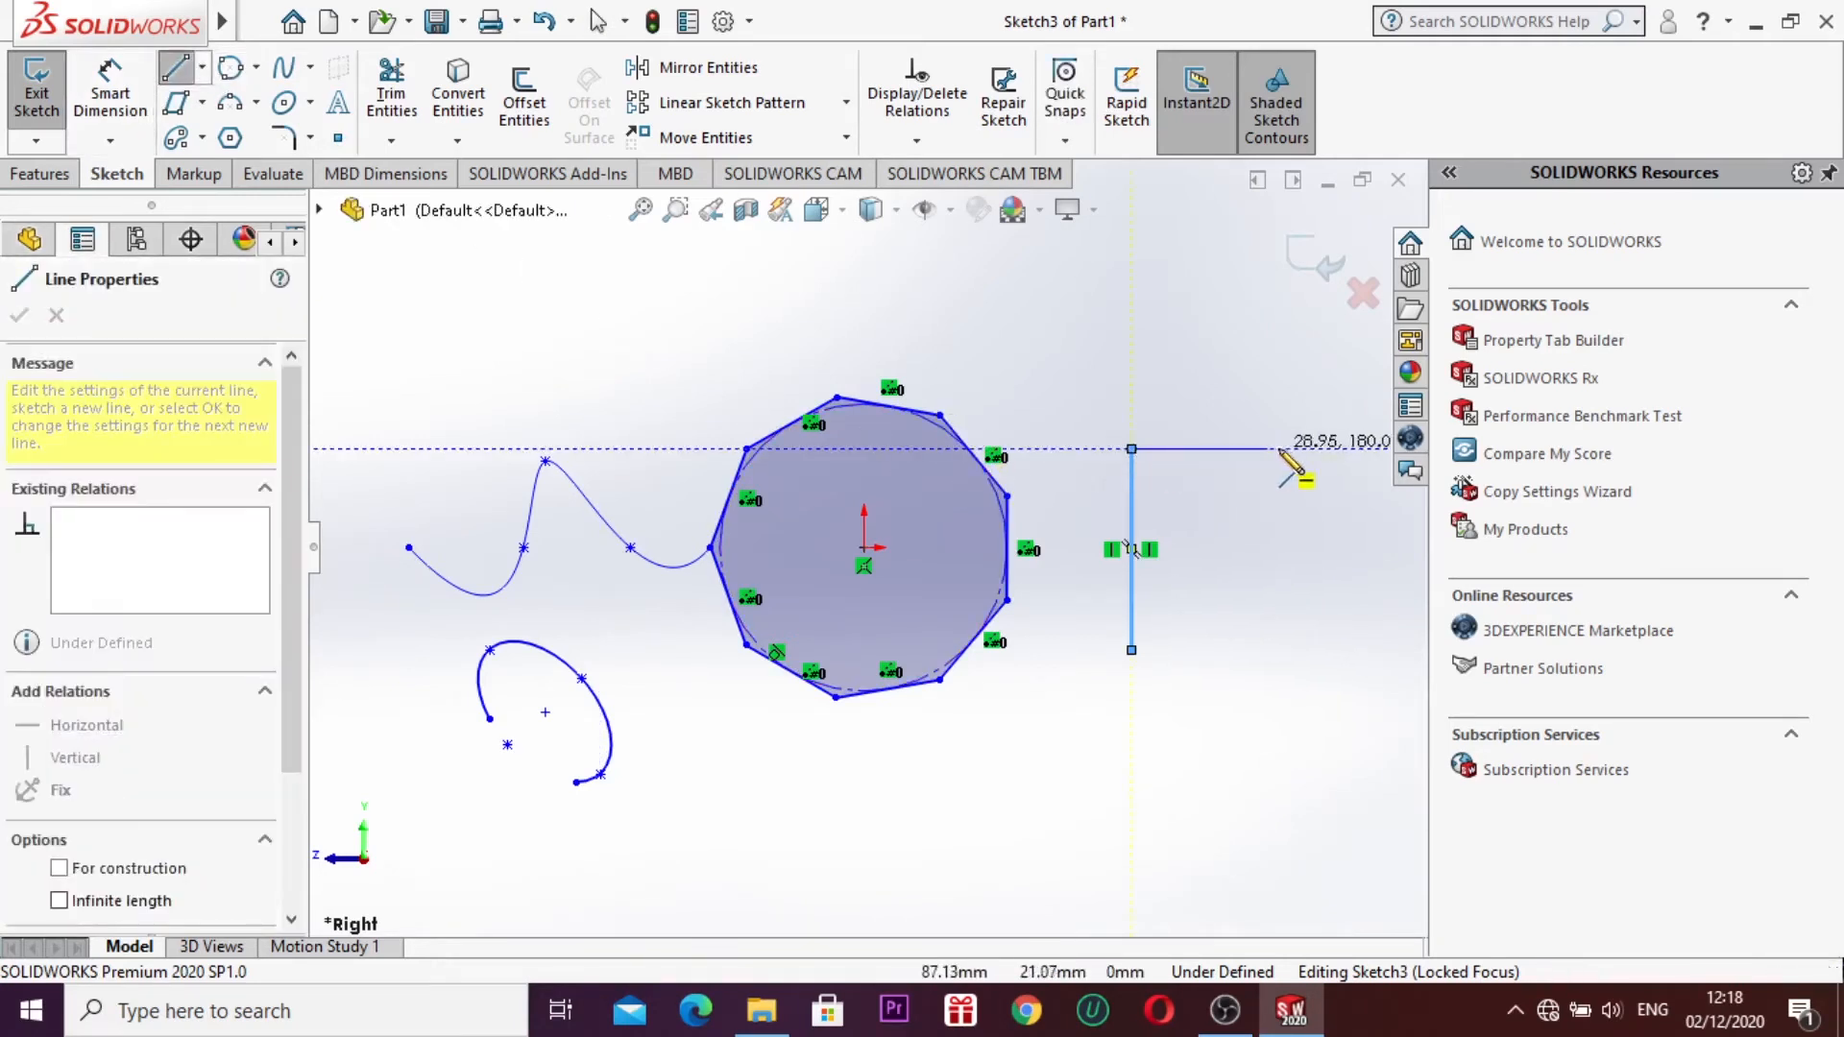
click(1299, 449)
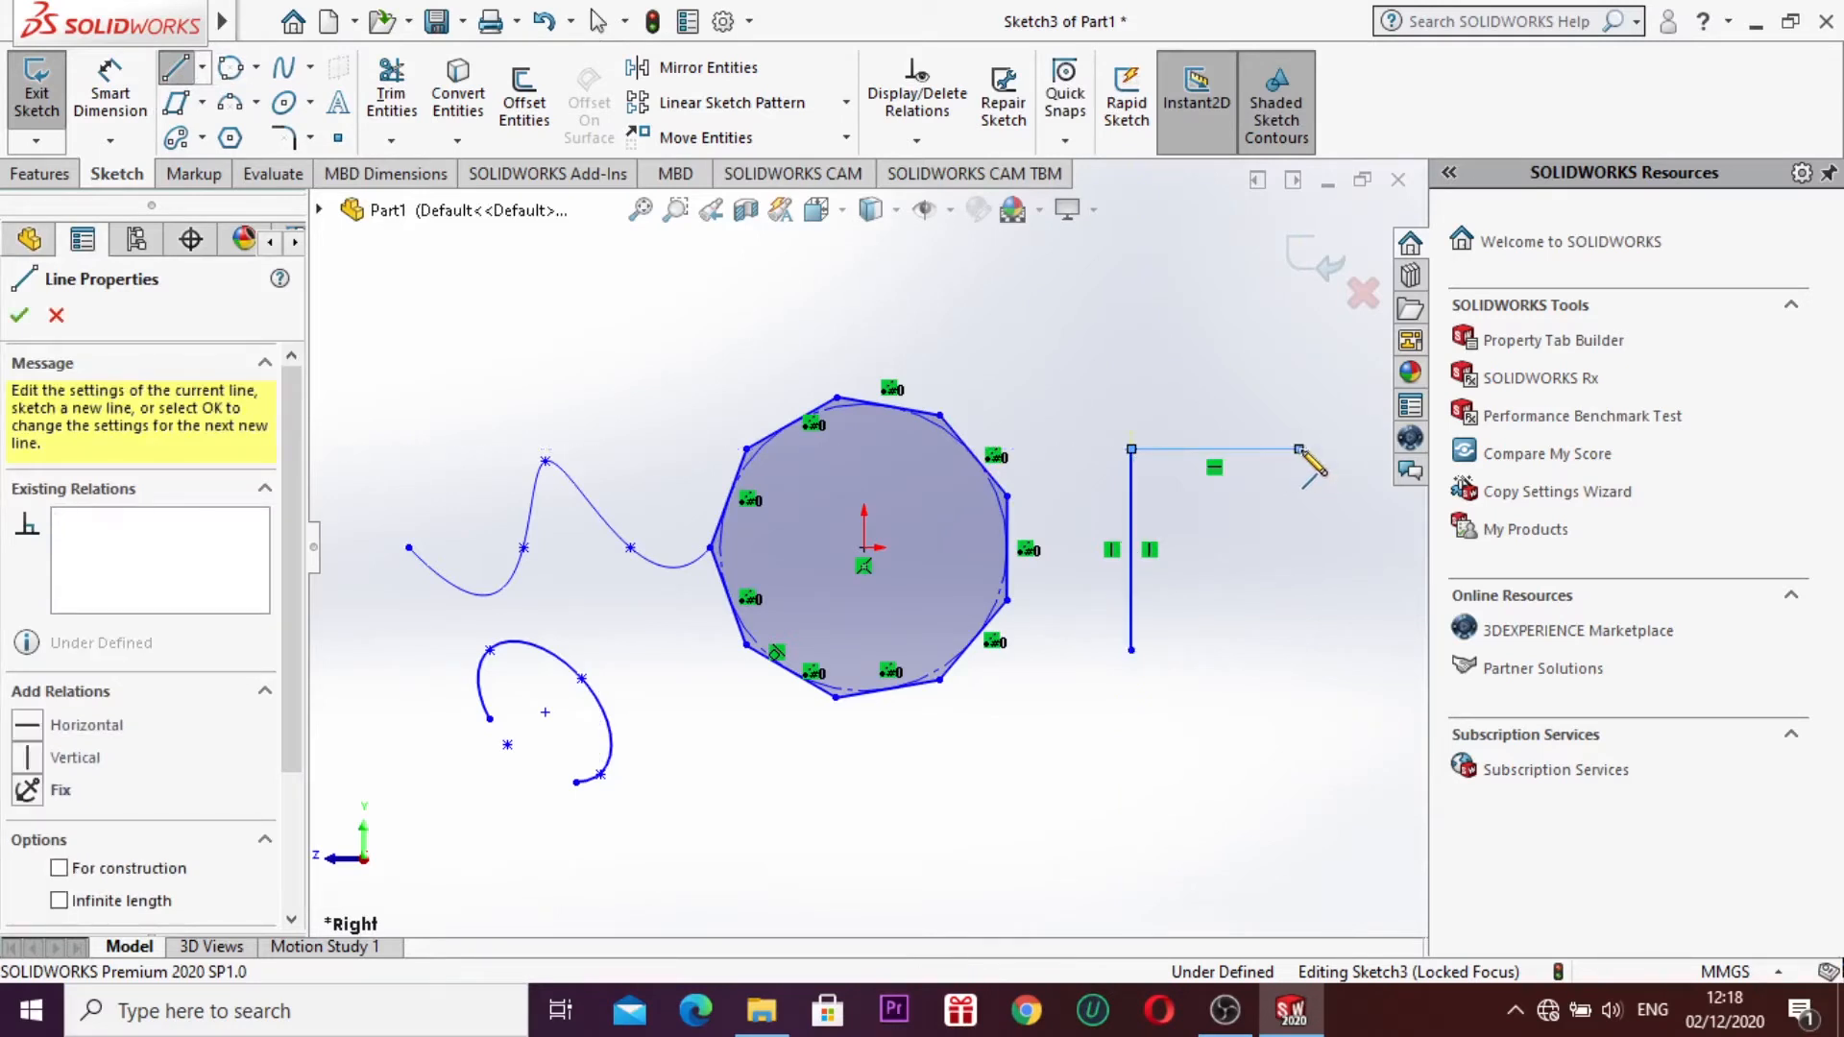
click(1298, 661)
key(Escape)
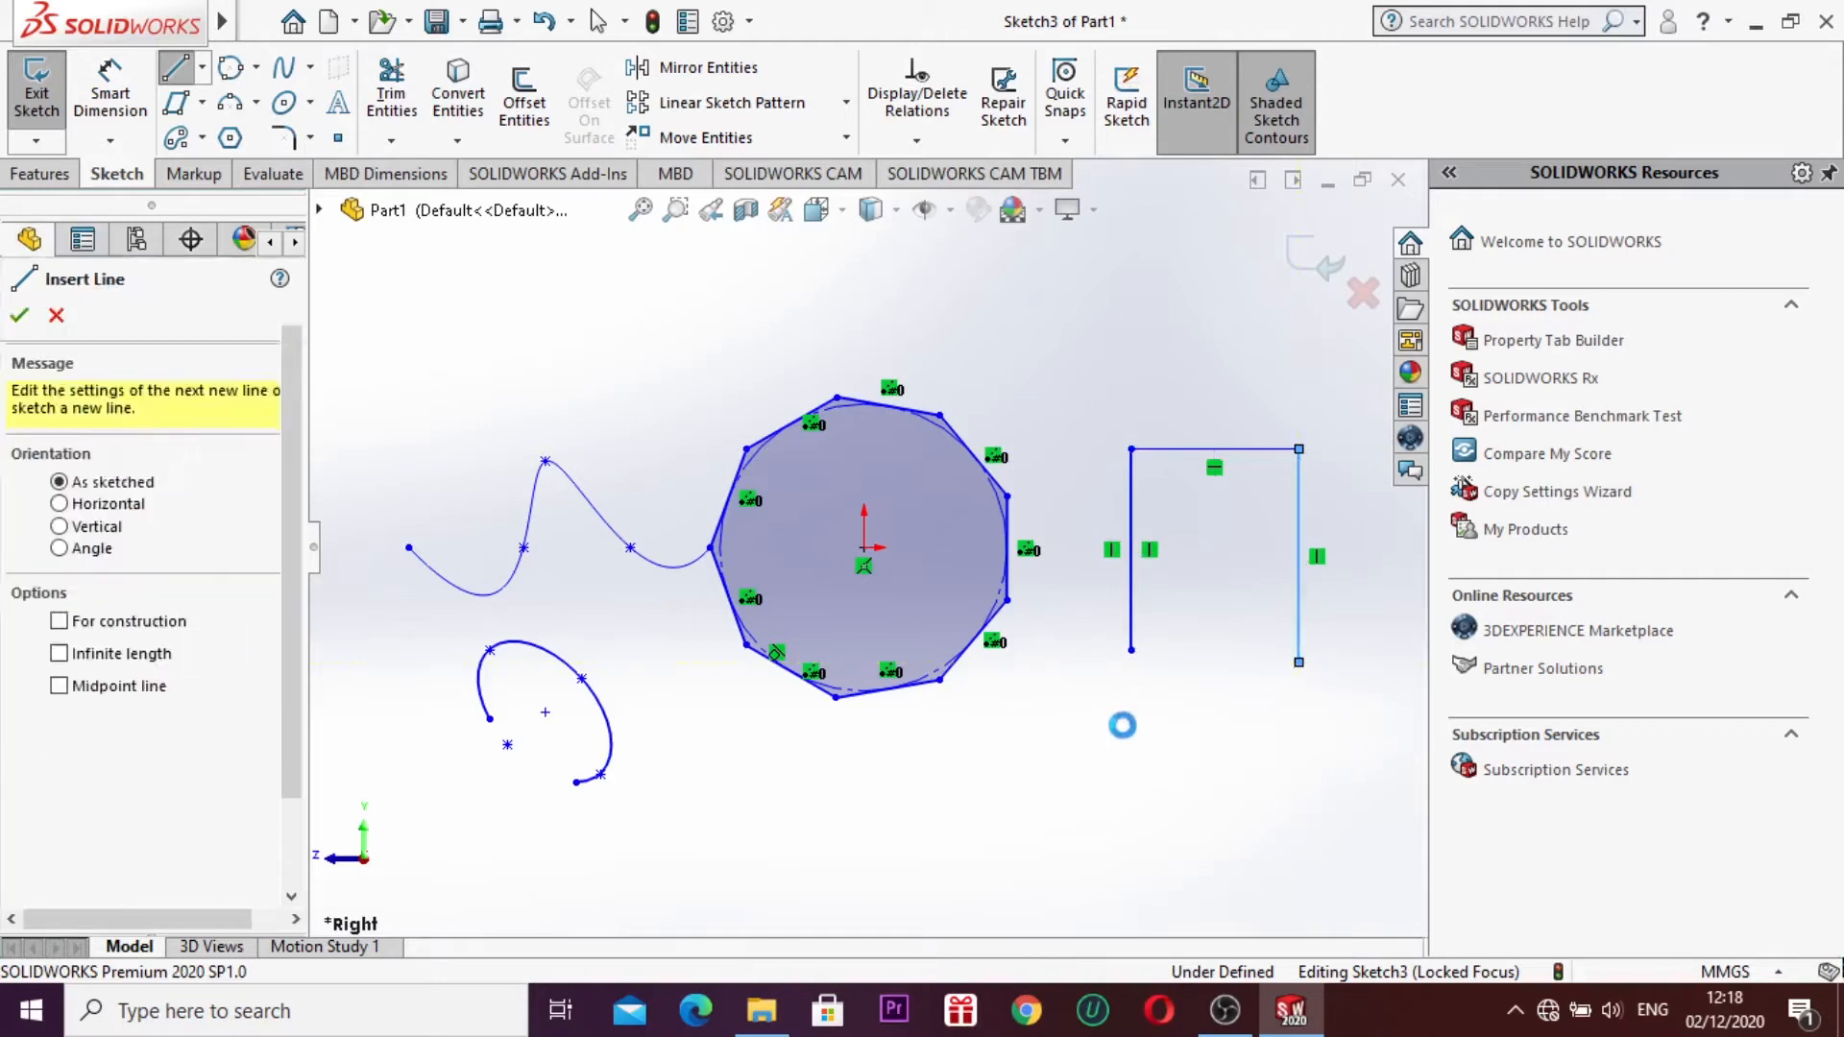
key(Escape)
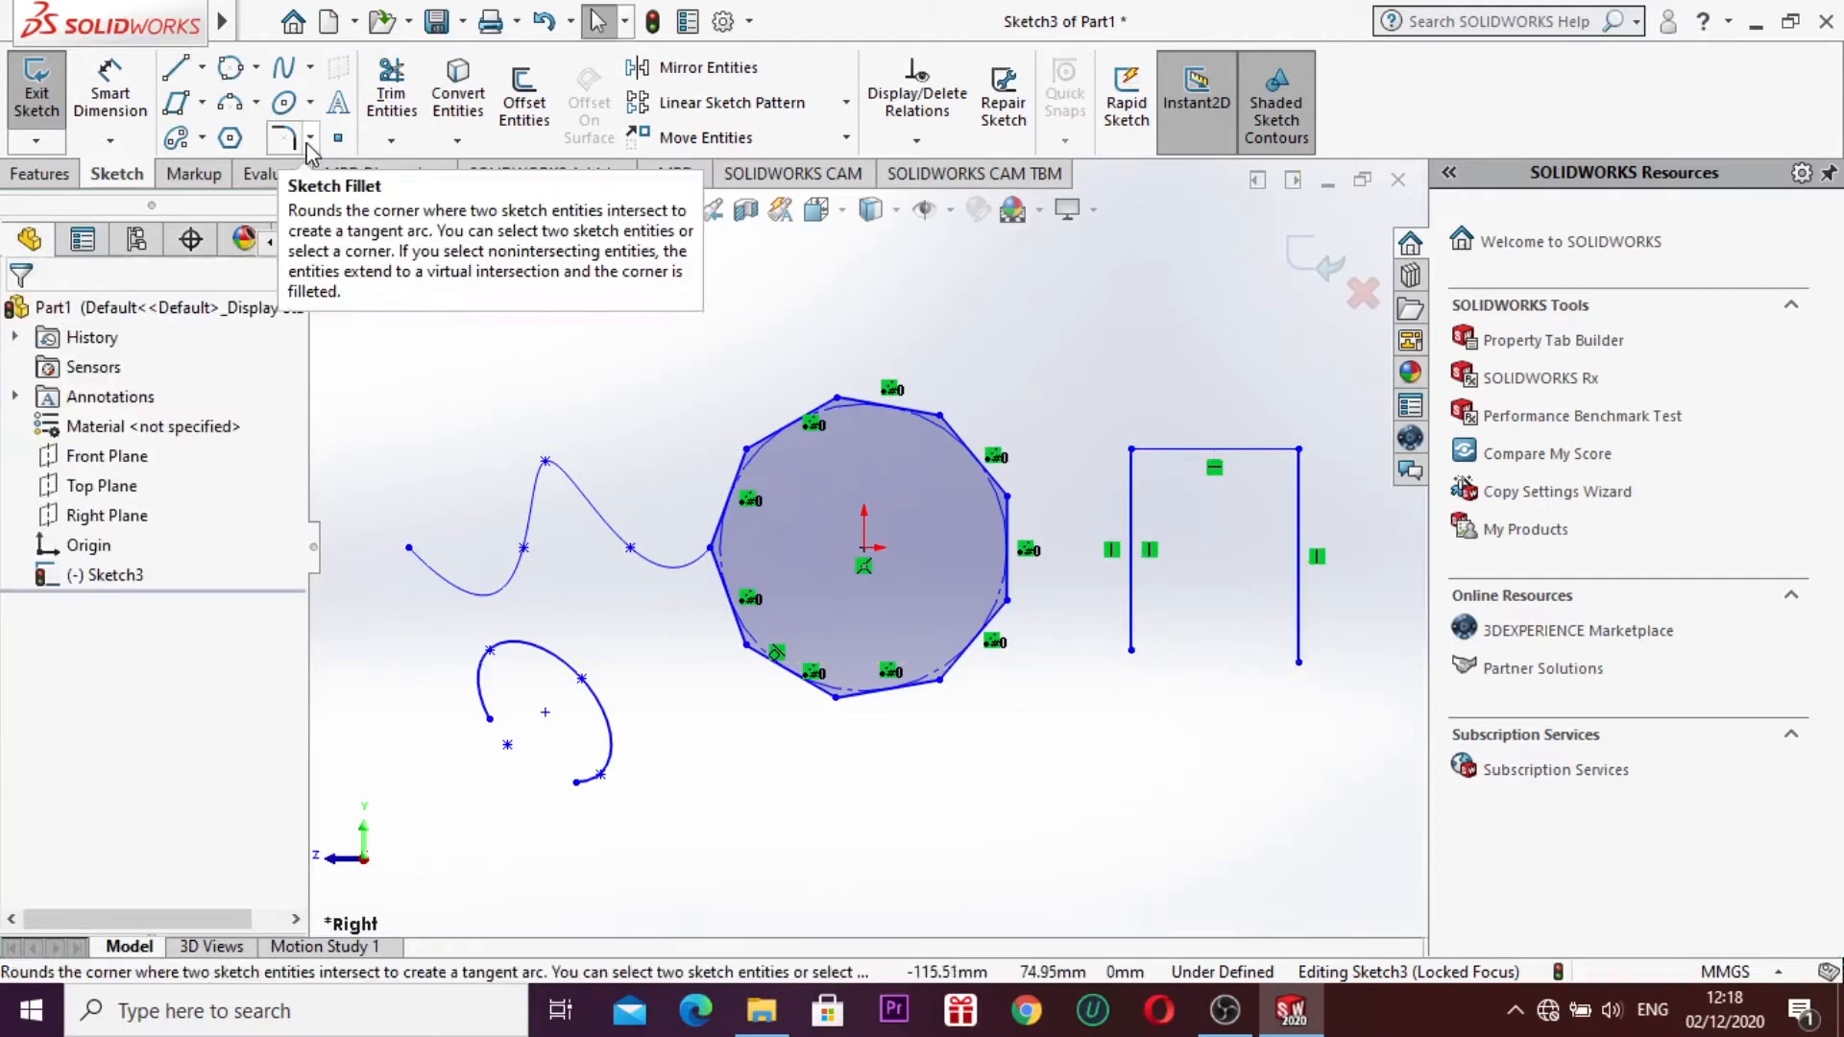
Step: Apply a 20 mm Sketch Fillet to the upper-right corner between the horizontal line and the right vertical line
click(309, 140)
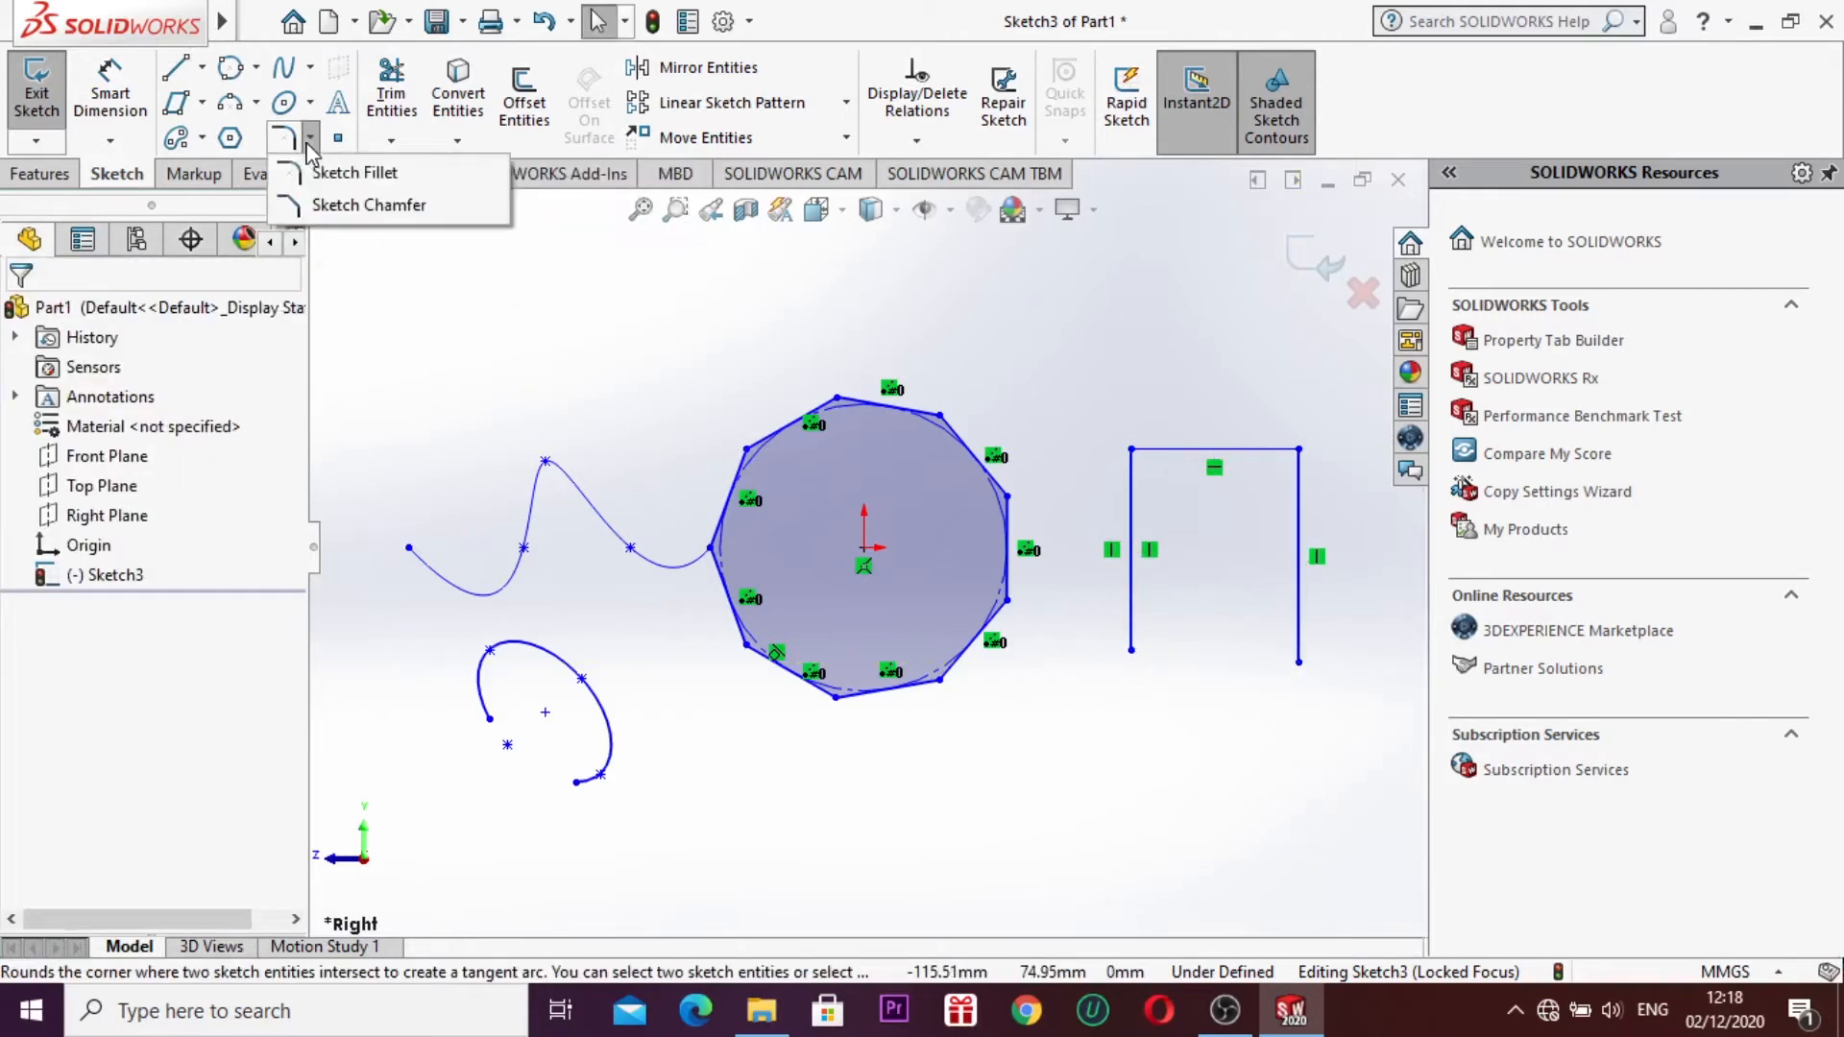
click(346, 173)
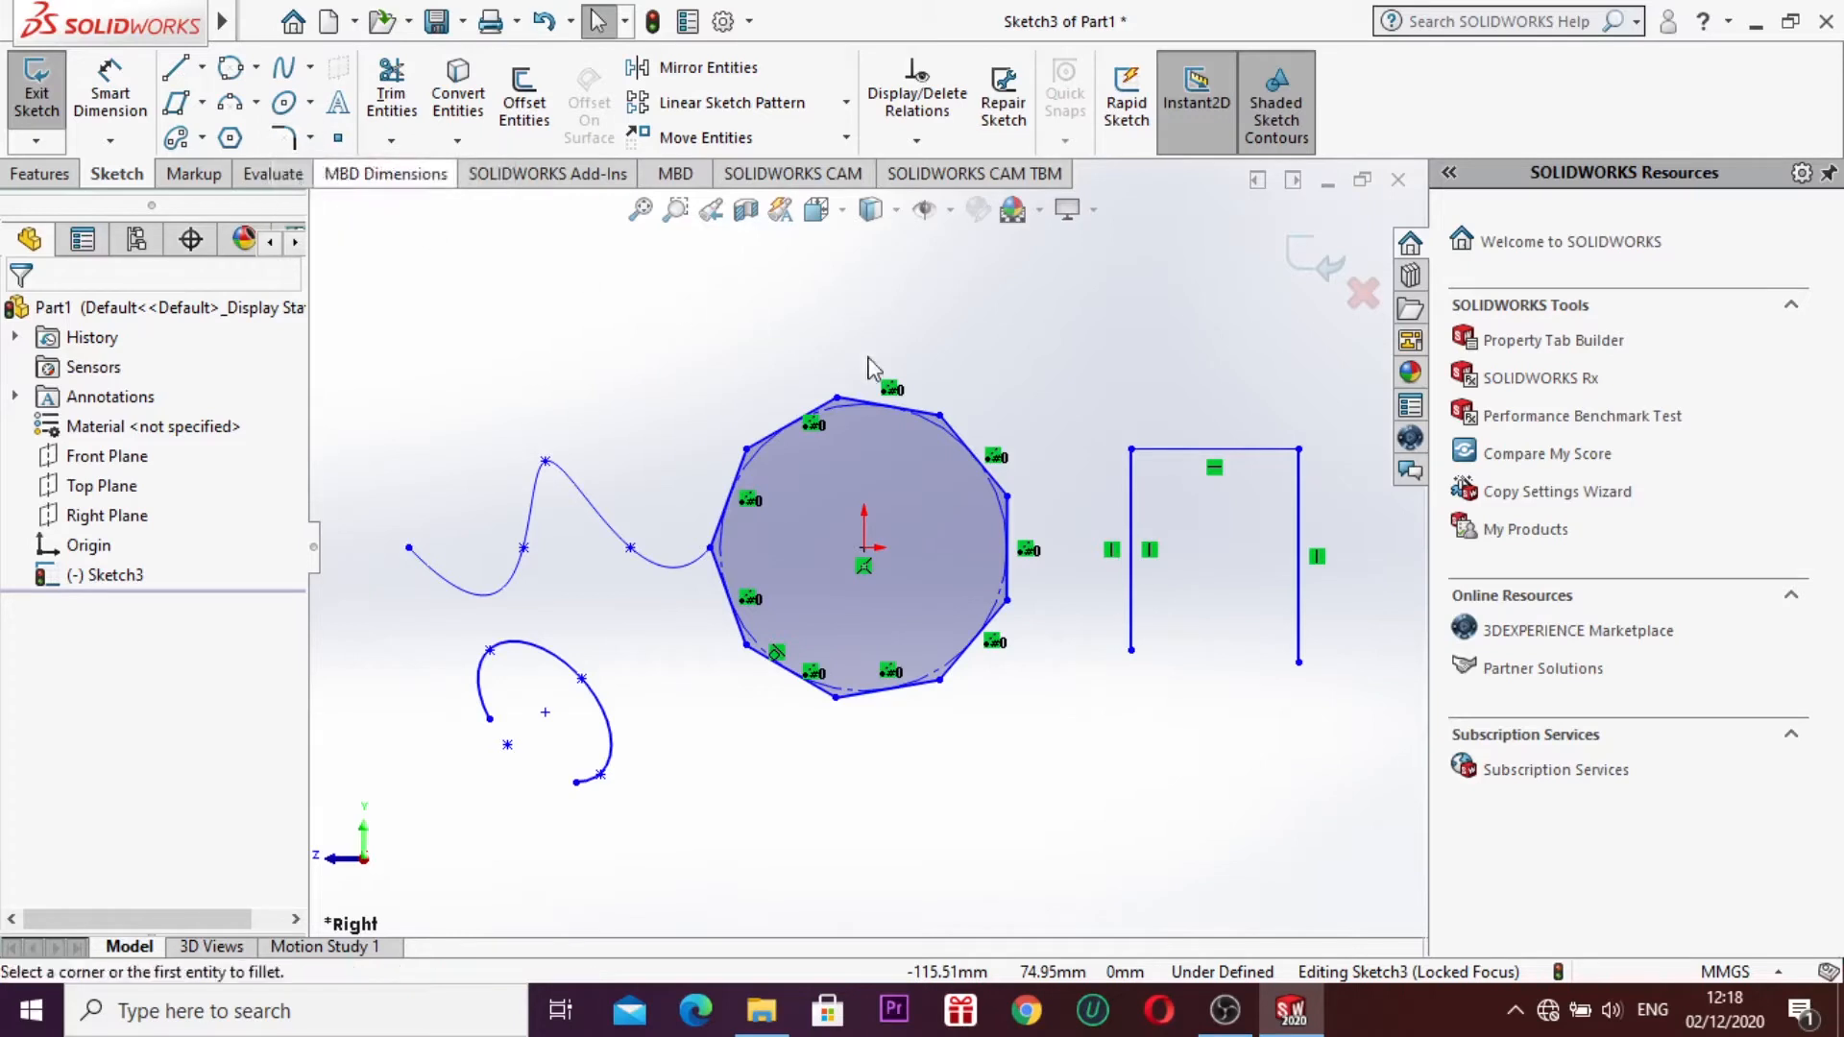
click(1281, 462)
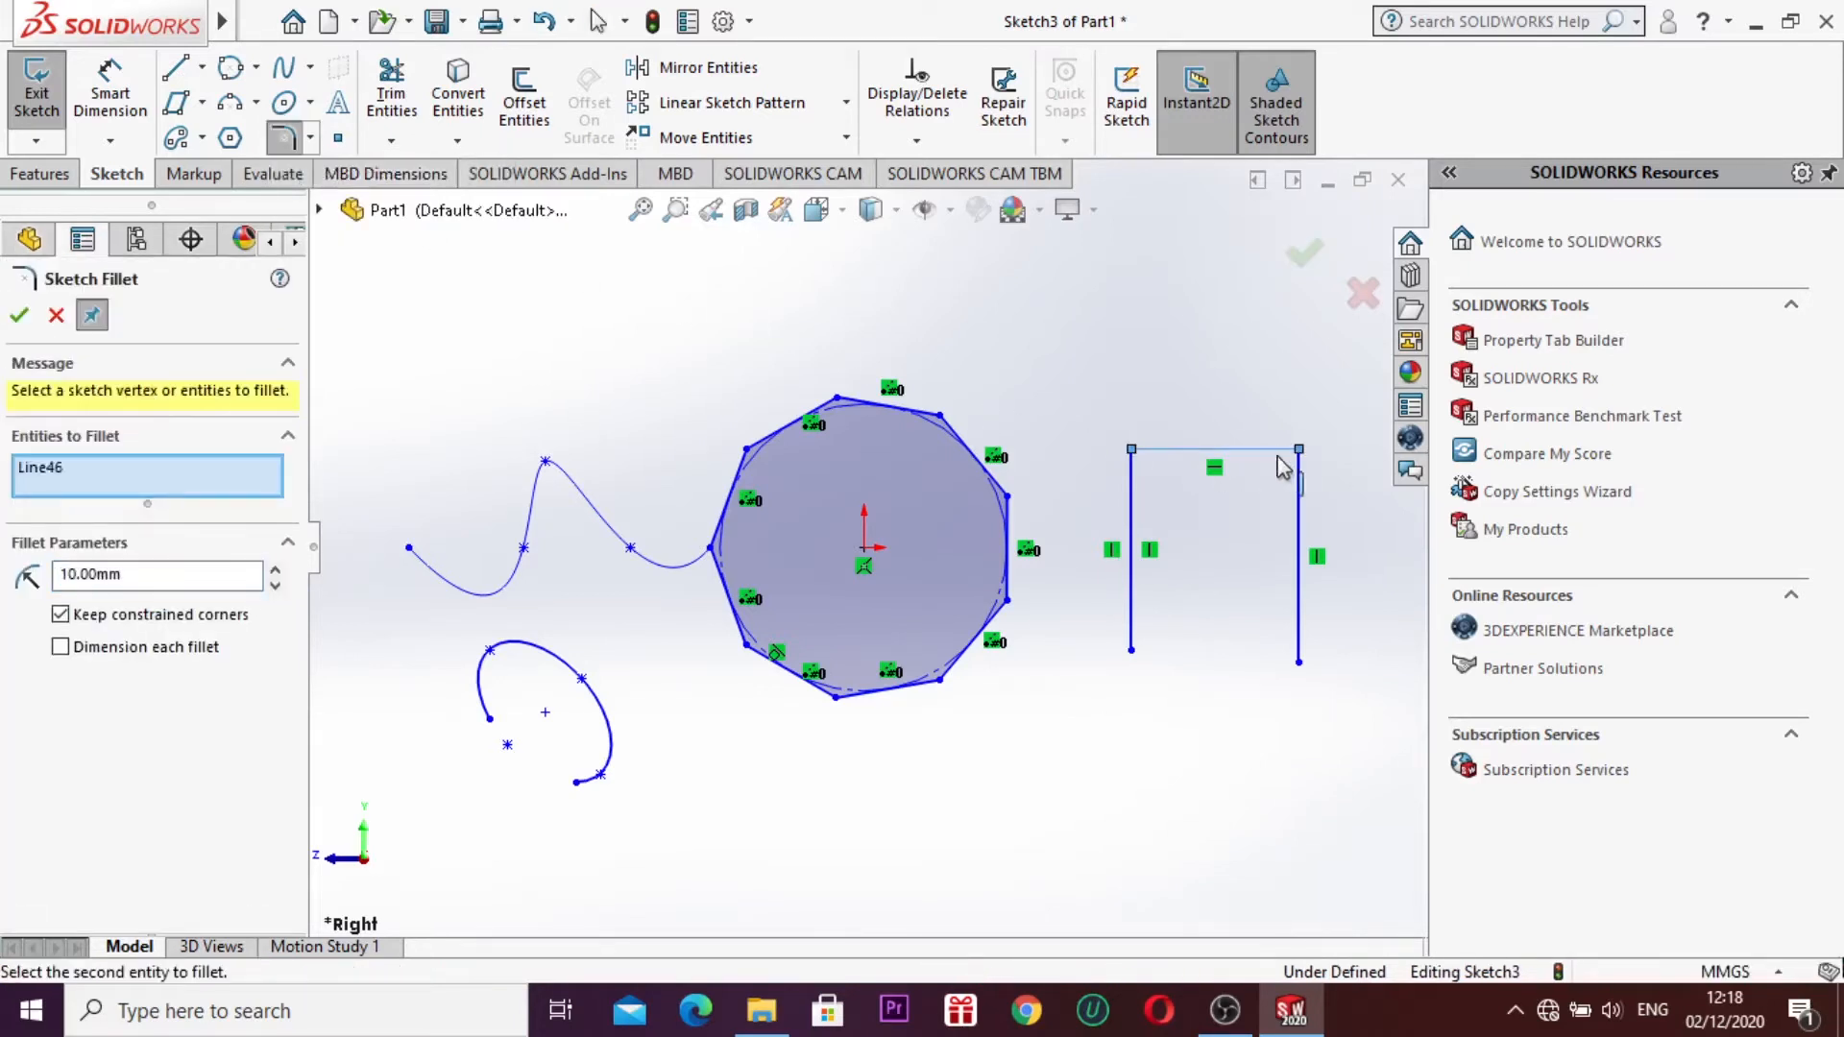
click(1298, 495)
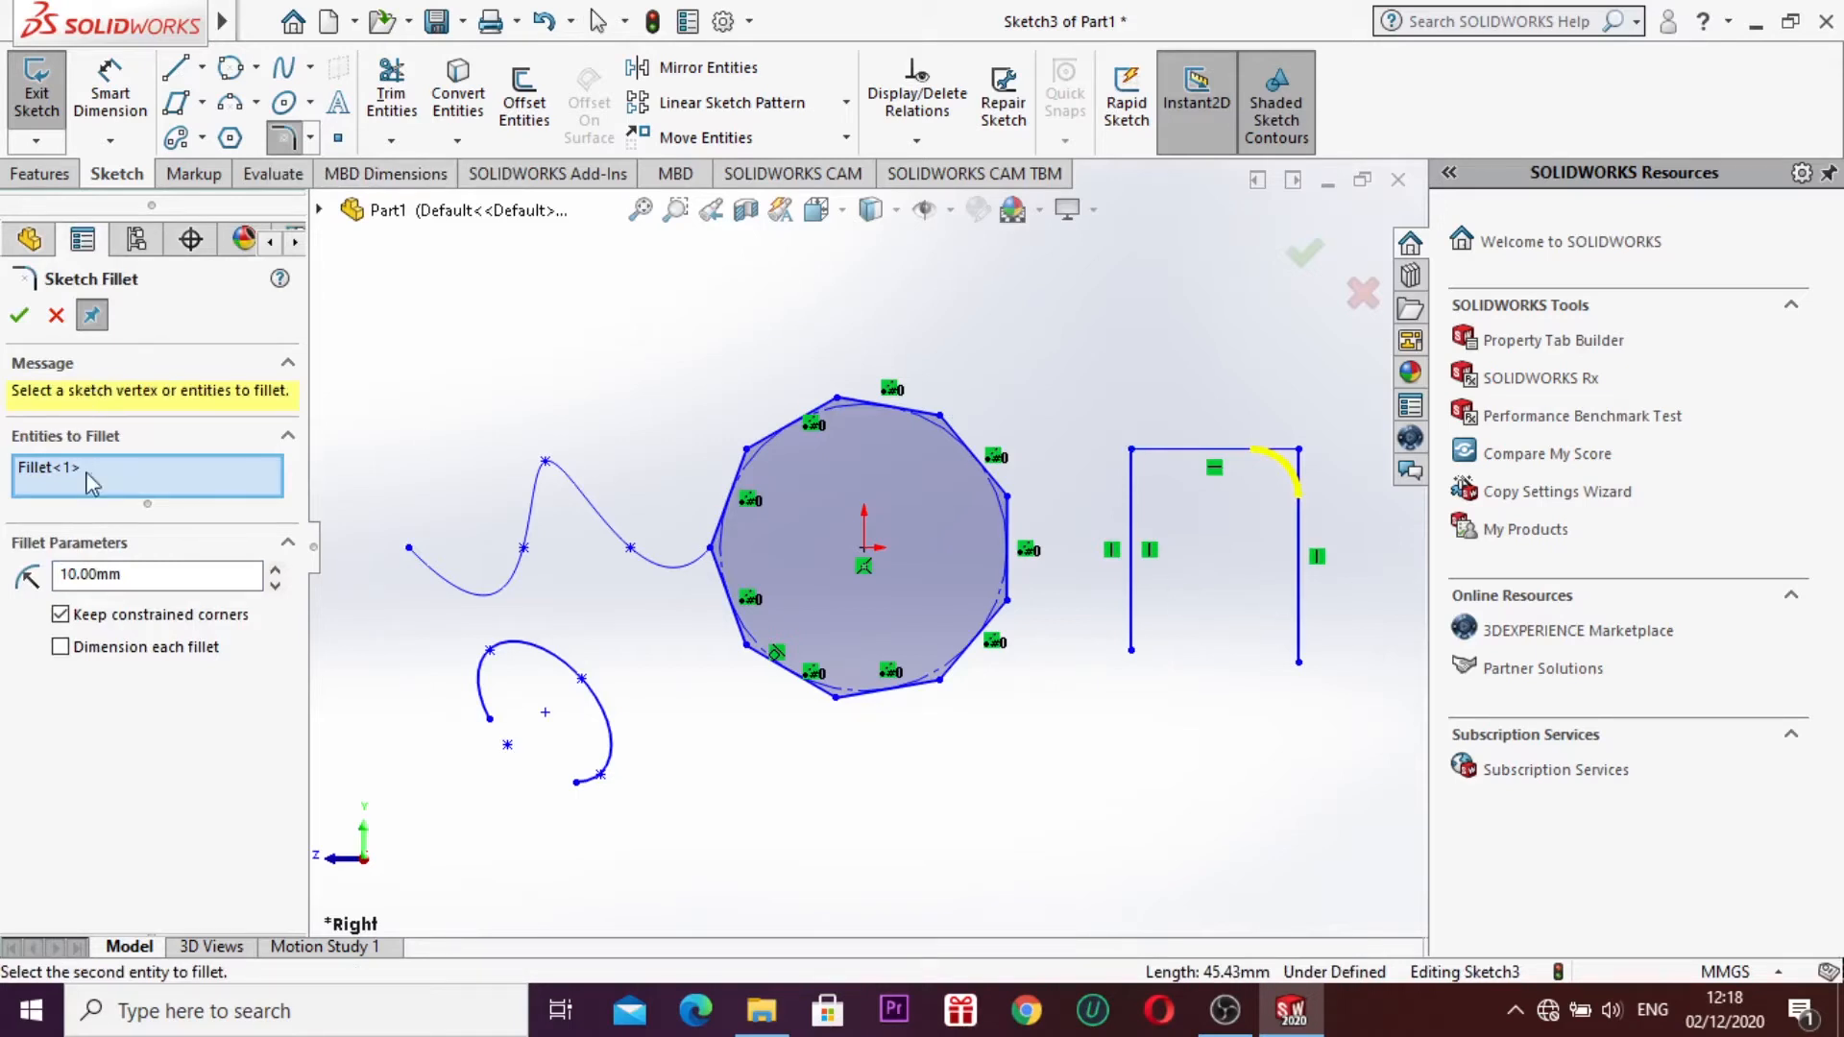
click(274, 571)
click(275, 586)
click(21, 321)
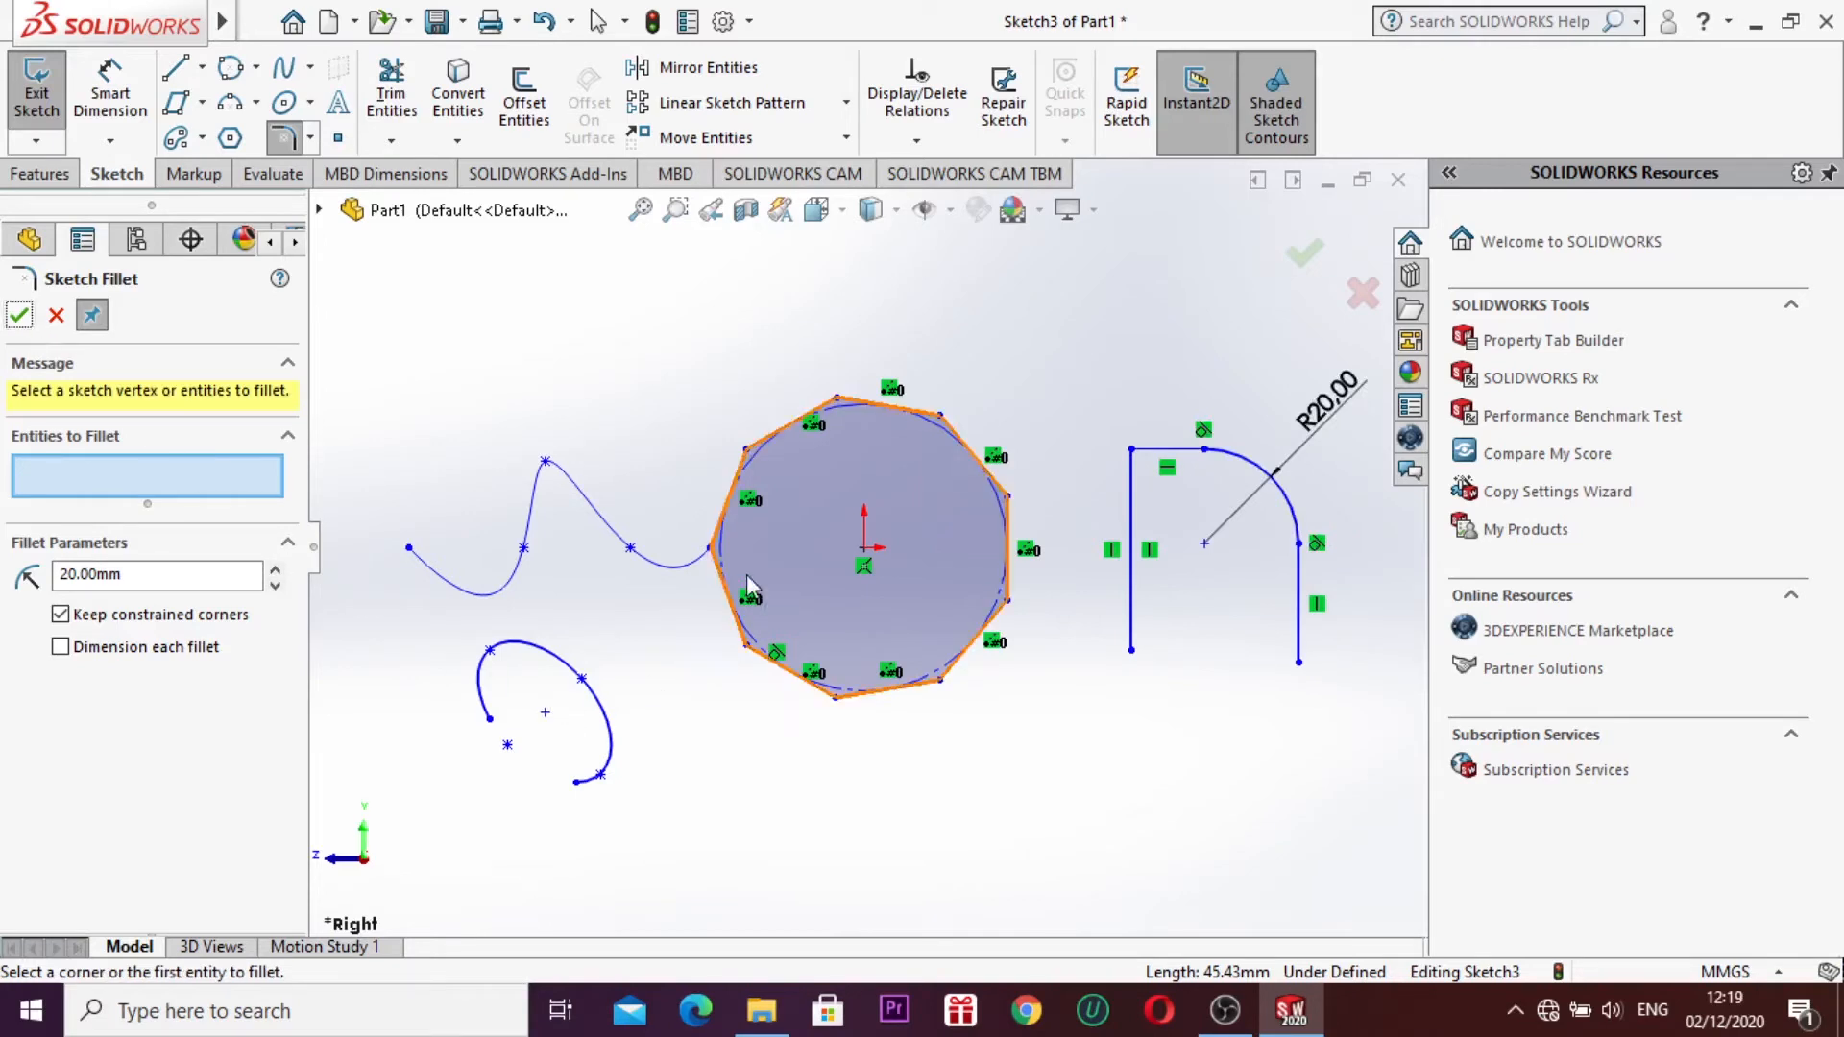
Step: Add a 10 mm equal-distance Sketch Chamfer between the left vertical line and the horizontal line
click(311, 137)
click(343, 211)
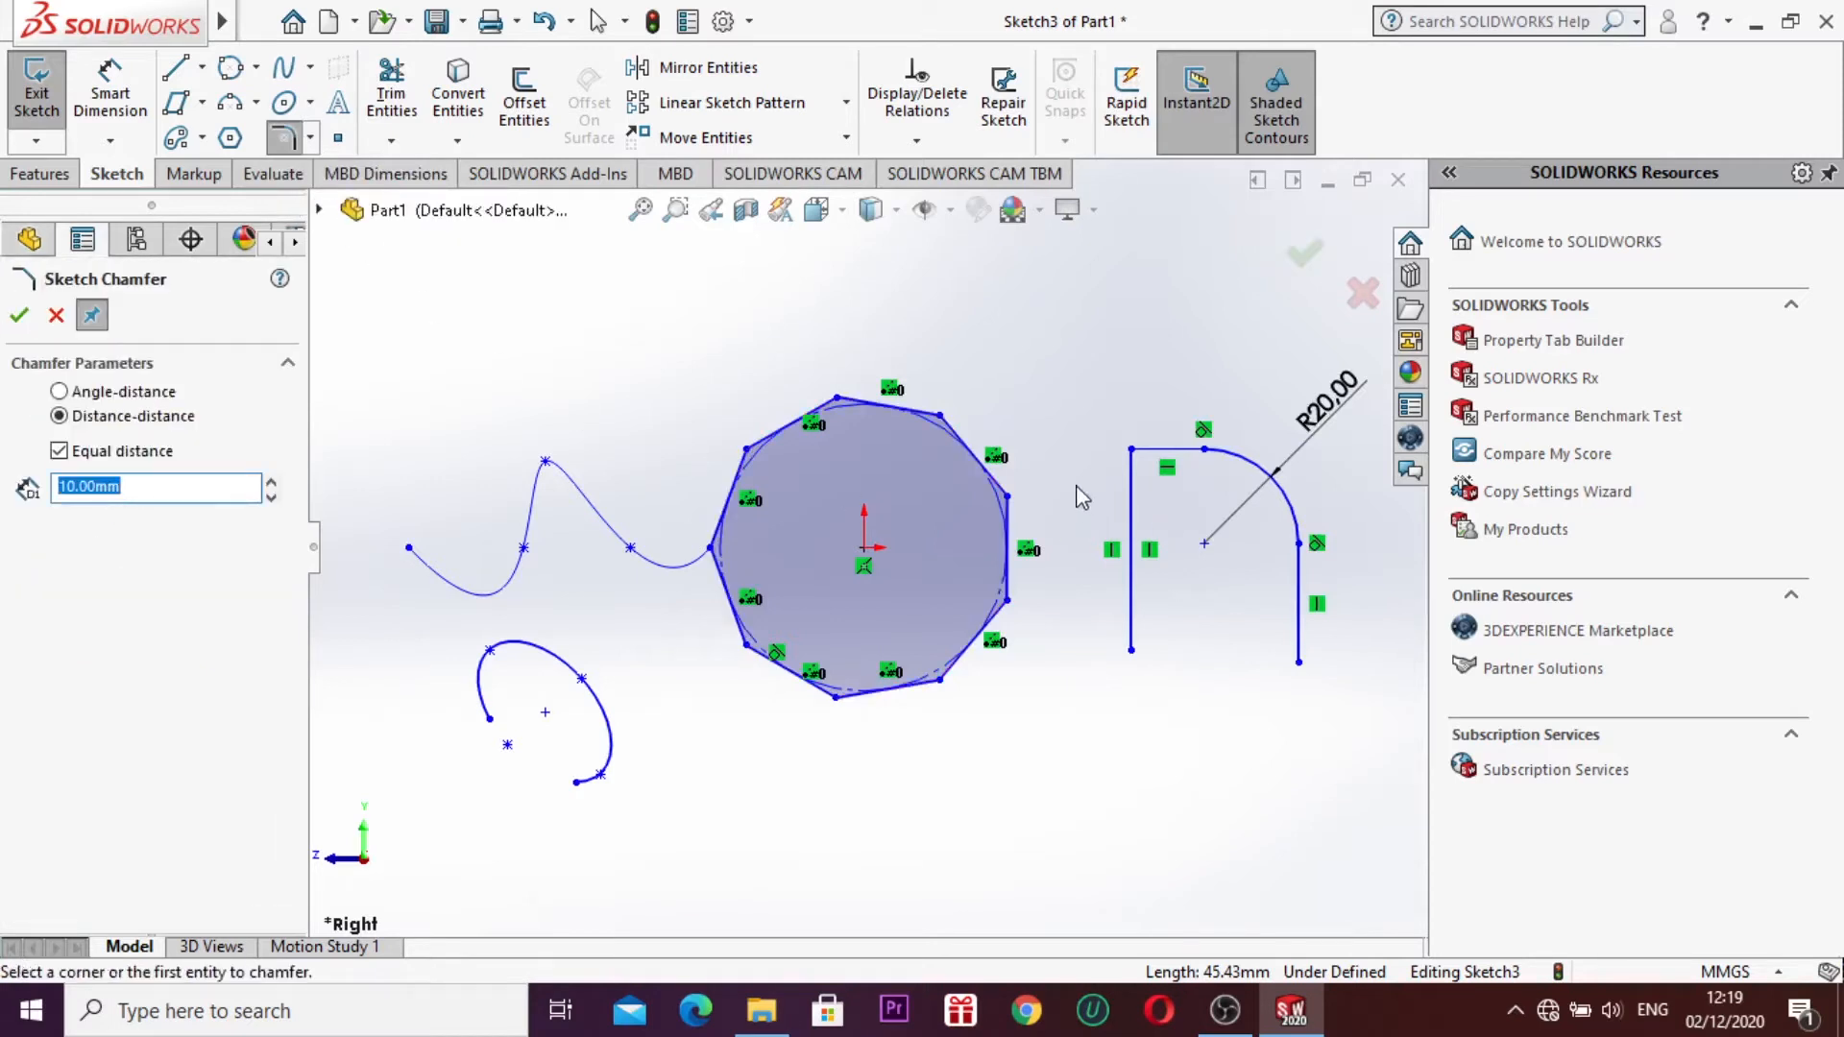
click(1132, 503)
click(1165, 449)
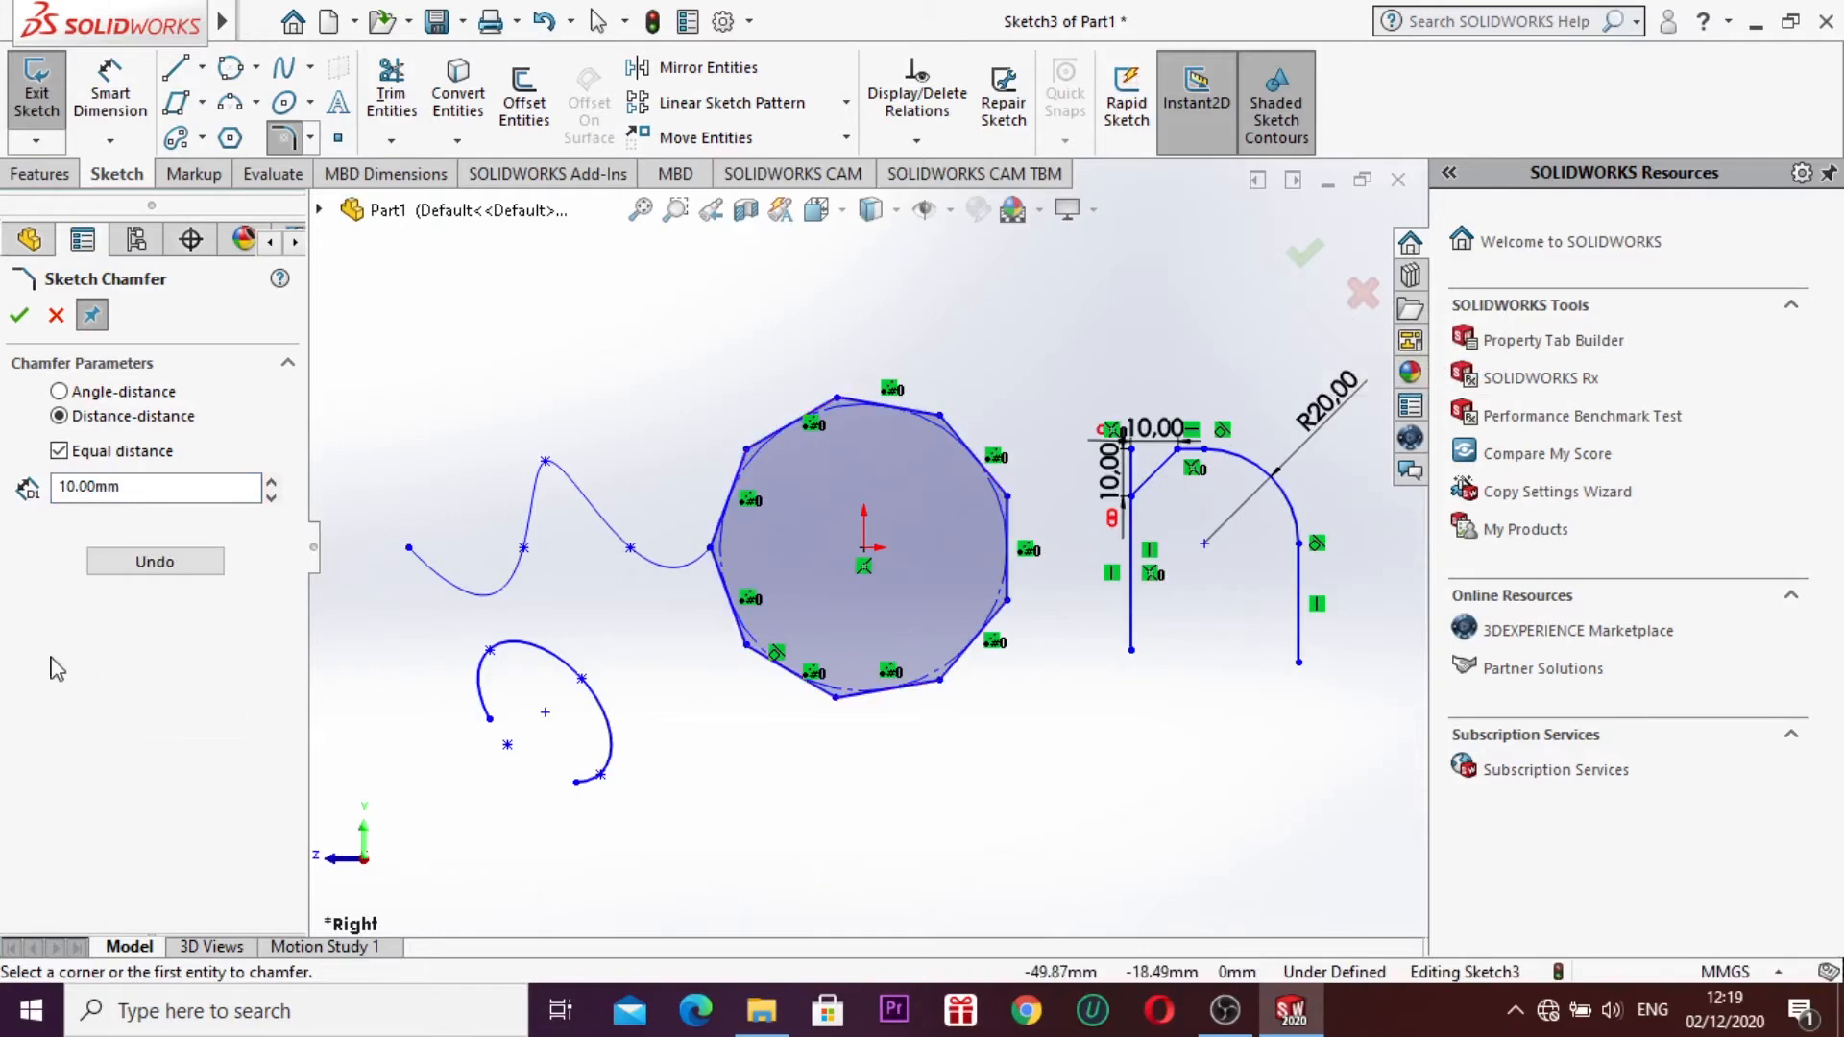
click(272, 481)
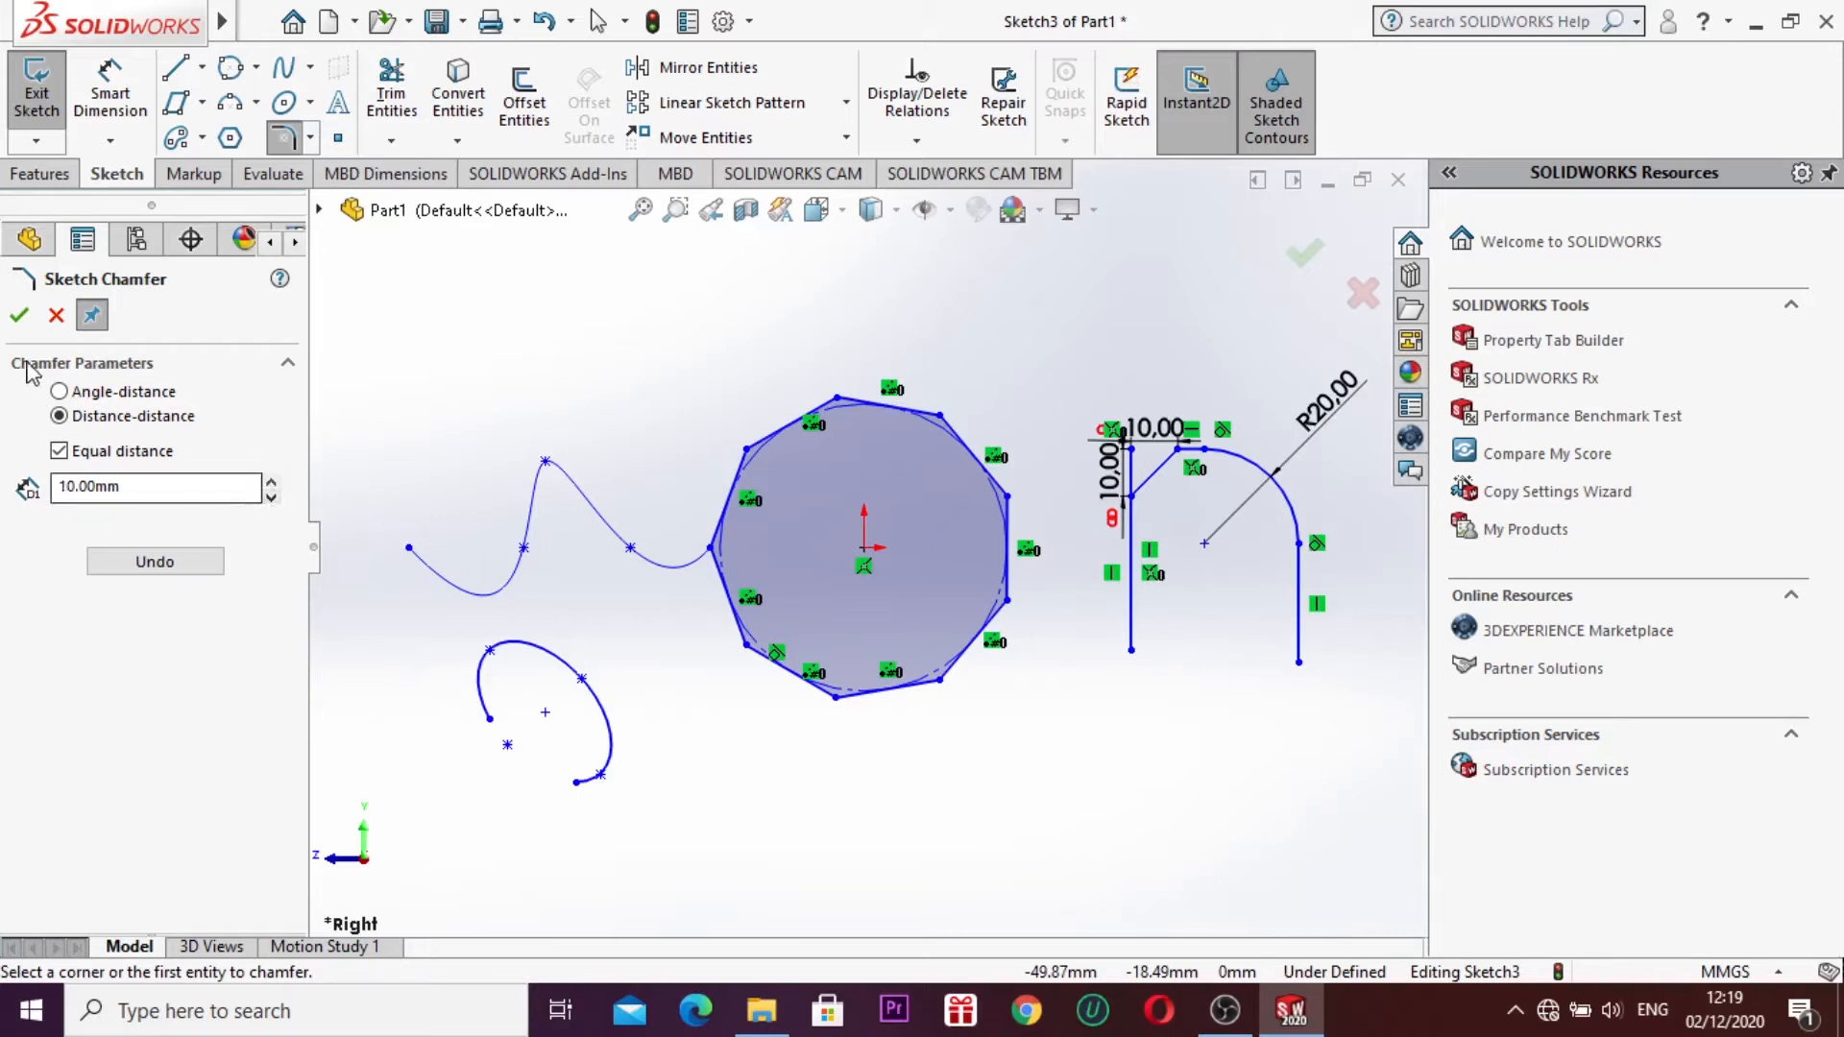
click(18, 315)
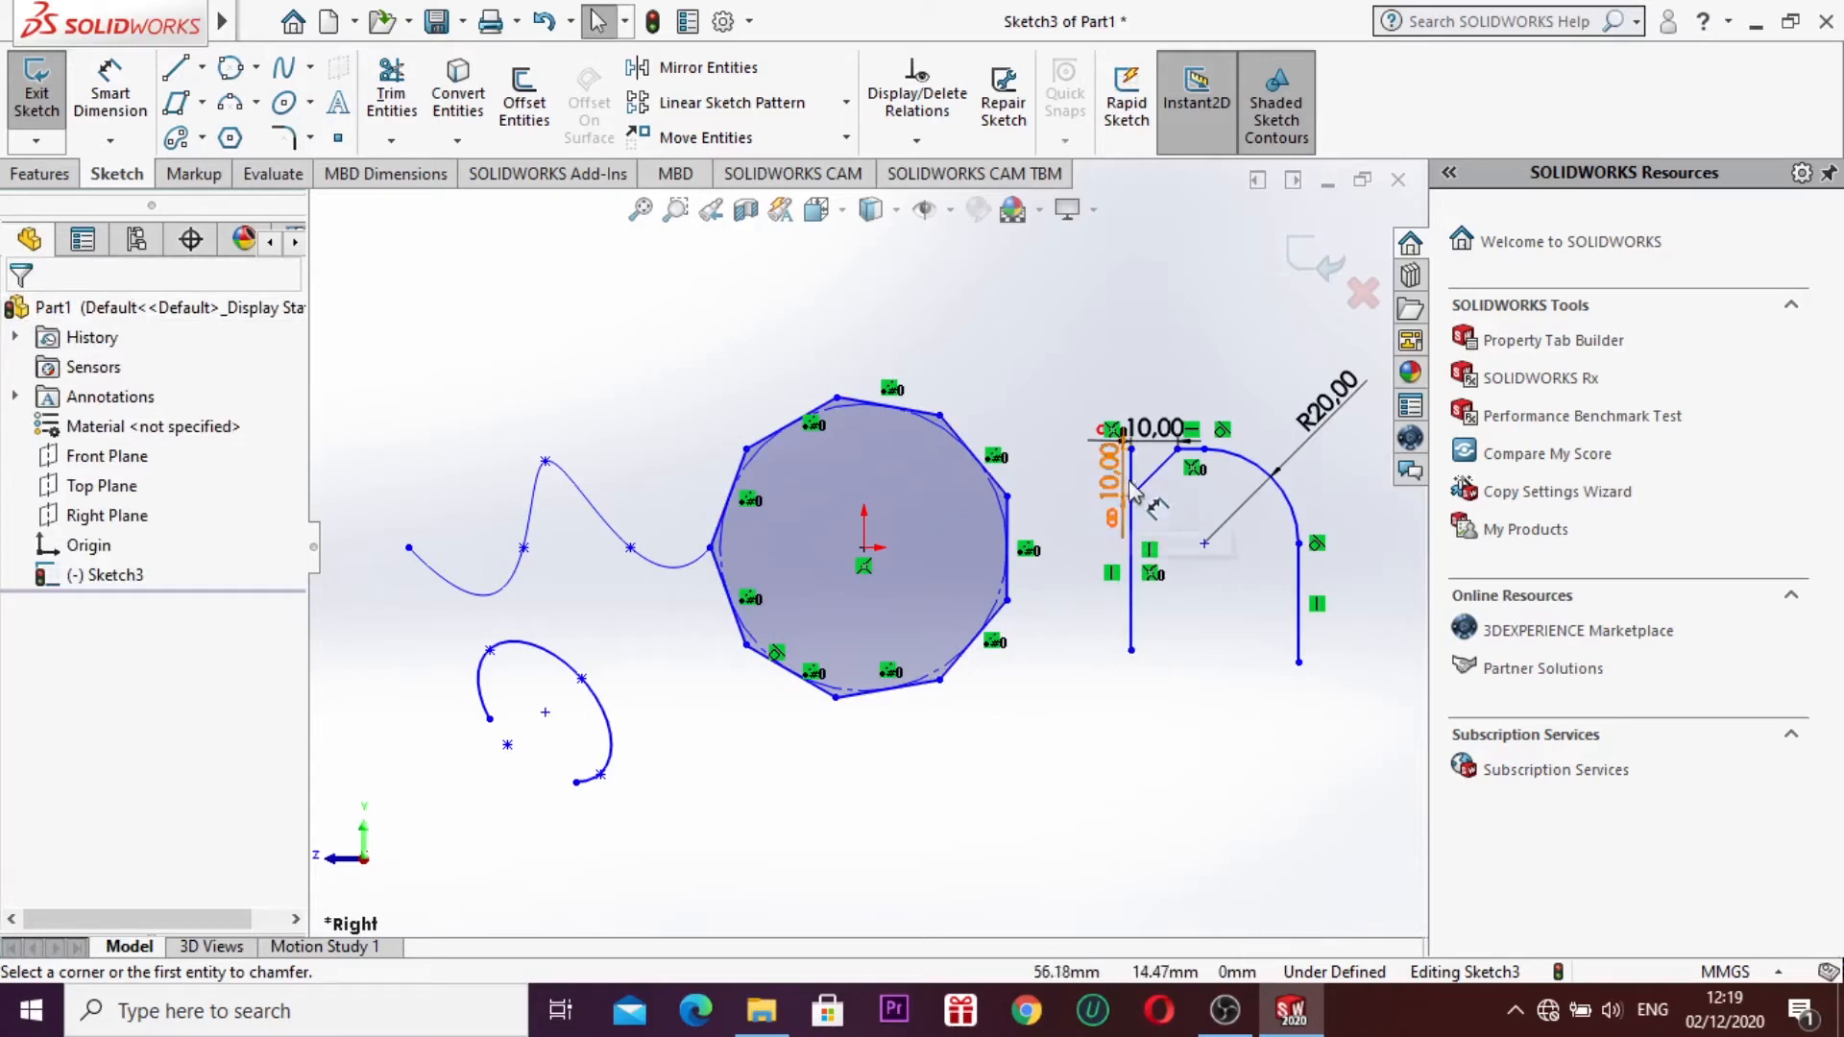
Step: Add sketch text containing a name in the document font and move it above the polygon
click(338, 106)
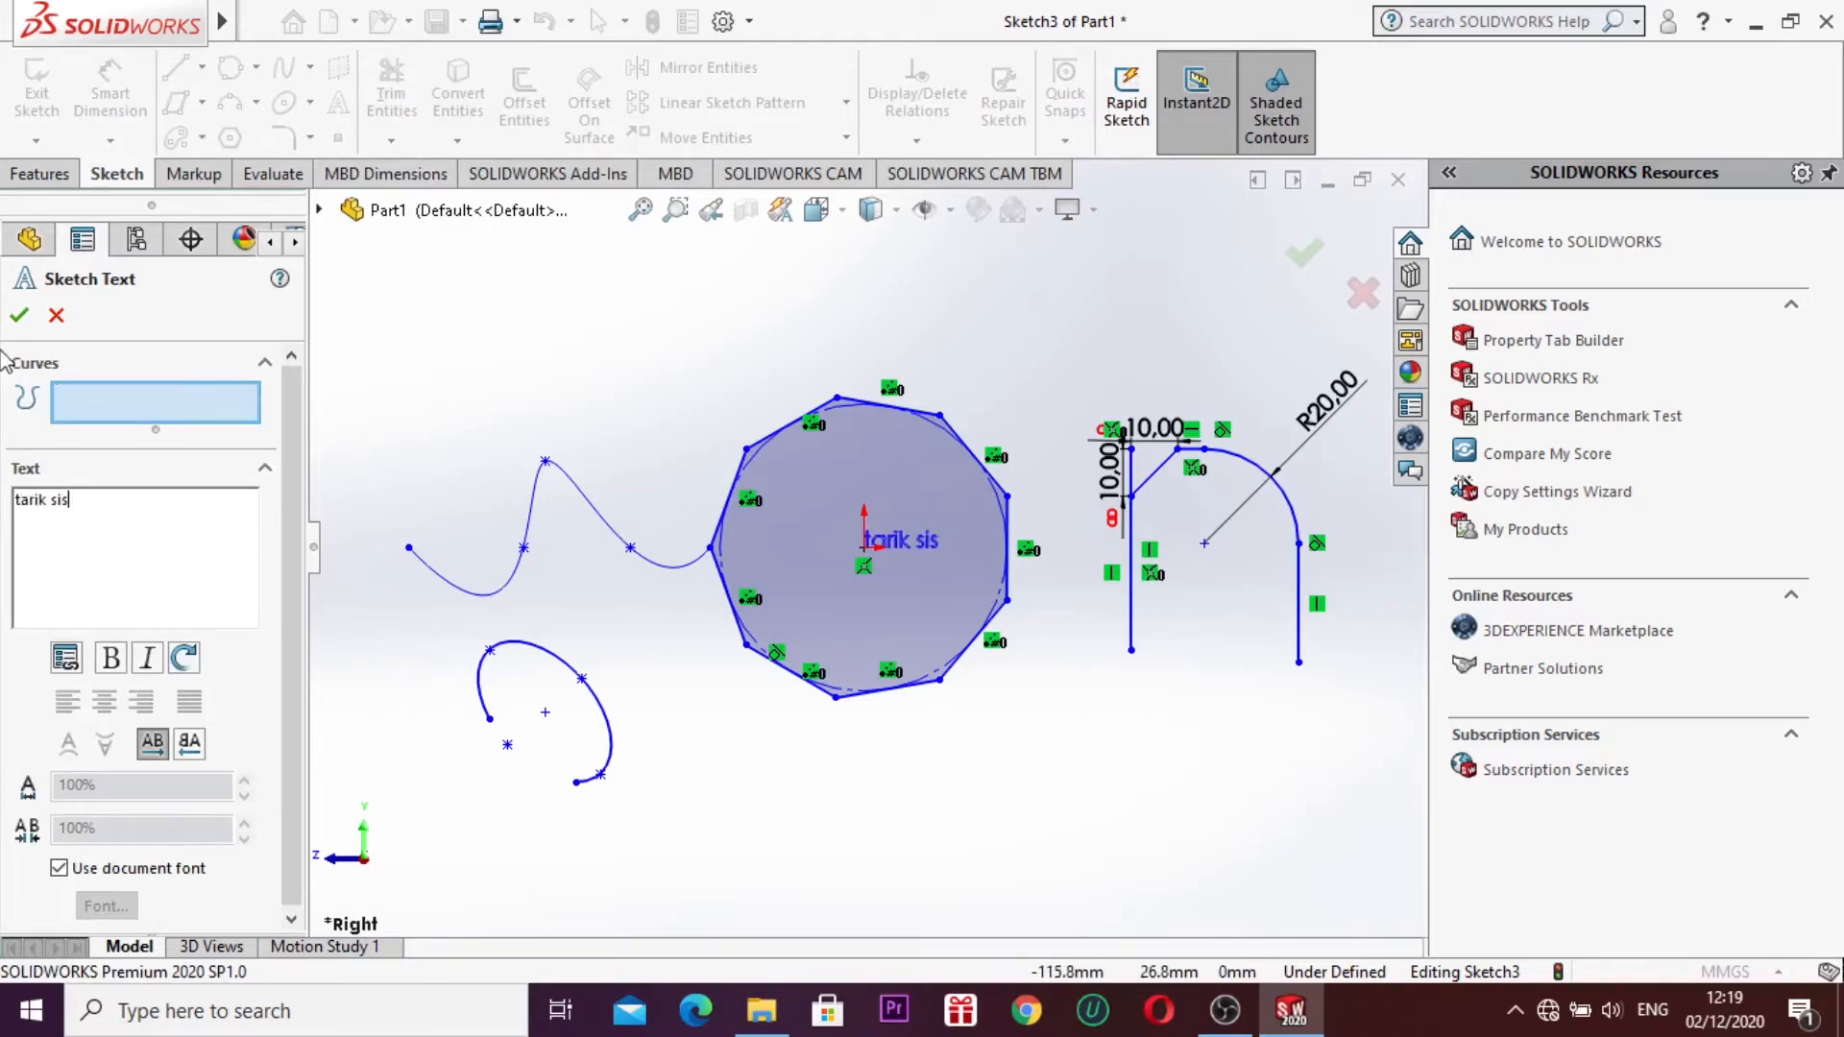
click(11, 322)
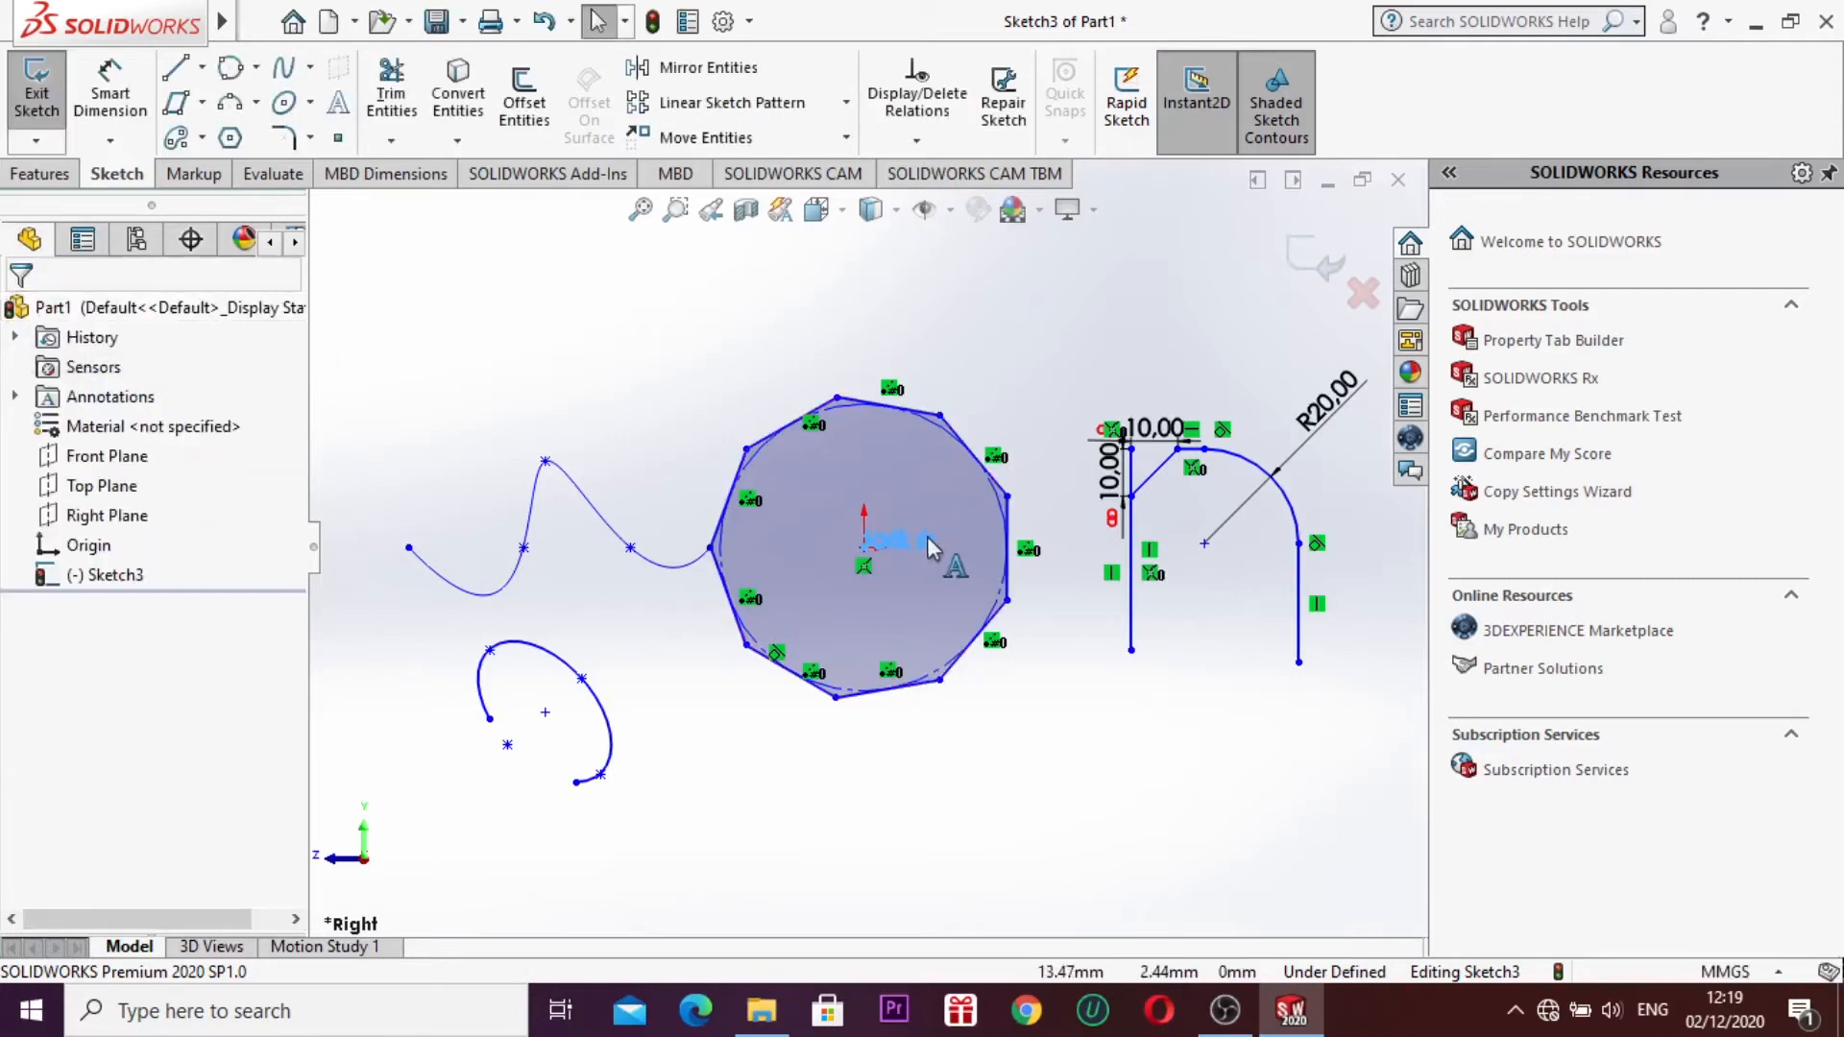
mouse_move(944, 503)
mouse_down()
mouse_move(959, 362)
mouse_move(852, 308)
mouse_move(863, 329)
mouse_up()
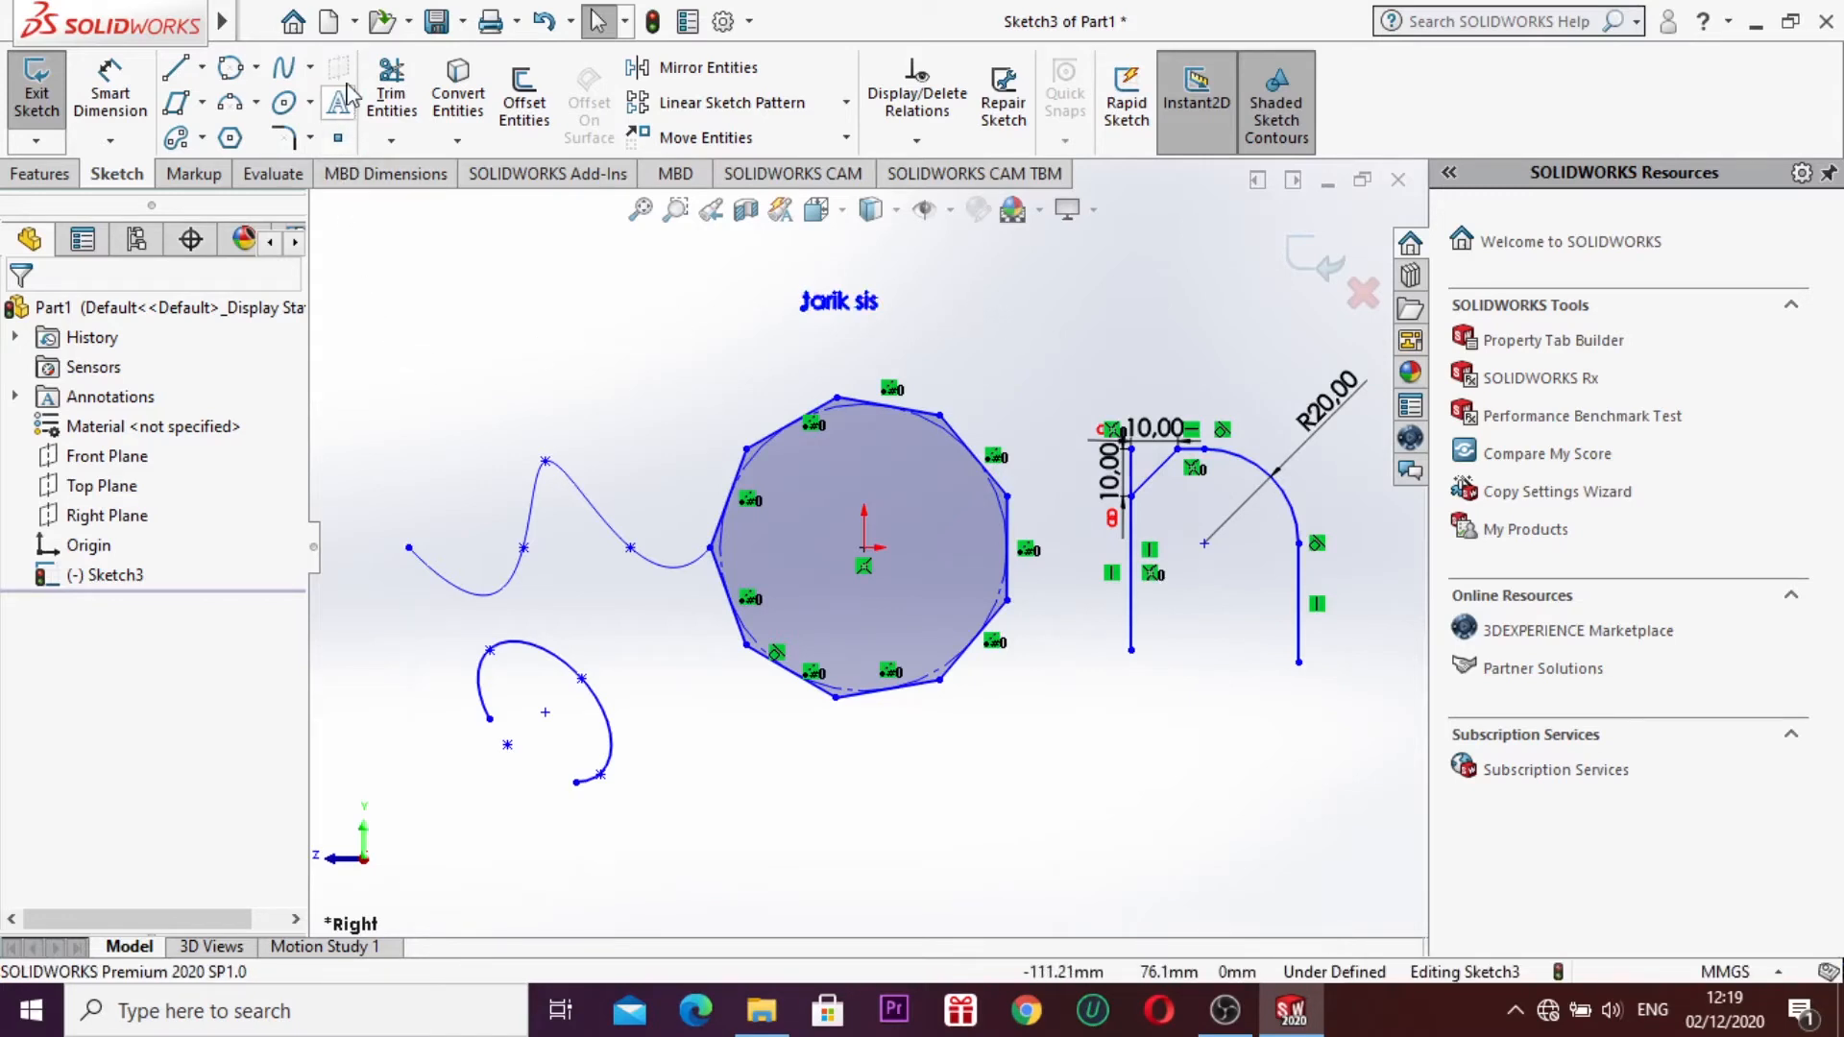
Step: Trim away the chamfer line, the fillet arc, the right vertical line and the overlapping segment on the left vertical line using Trim to closest
click(403, 109)
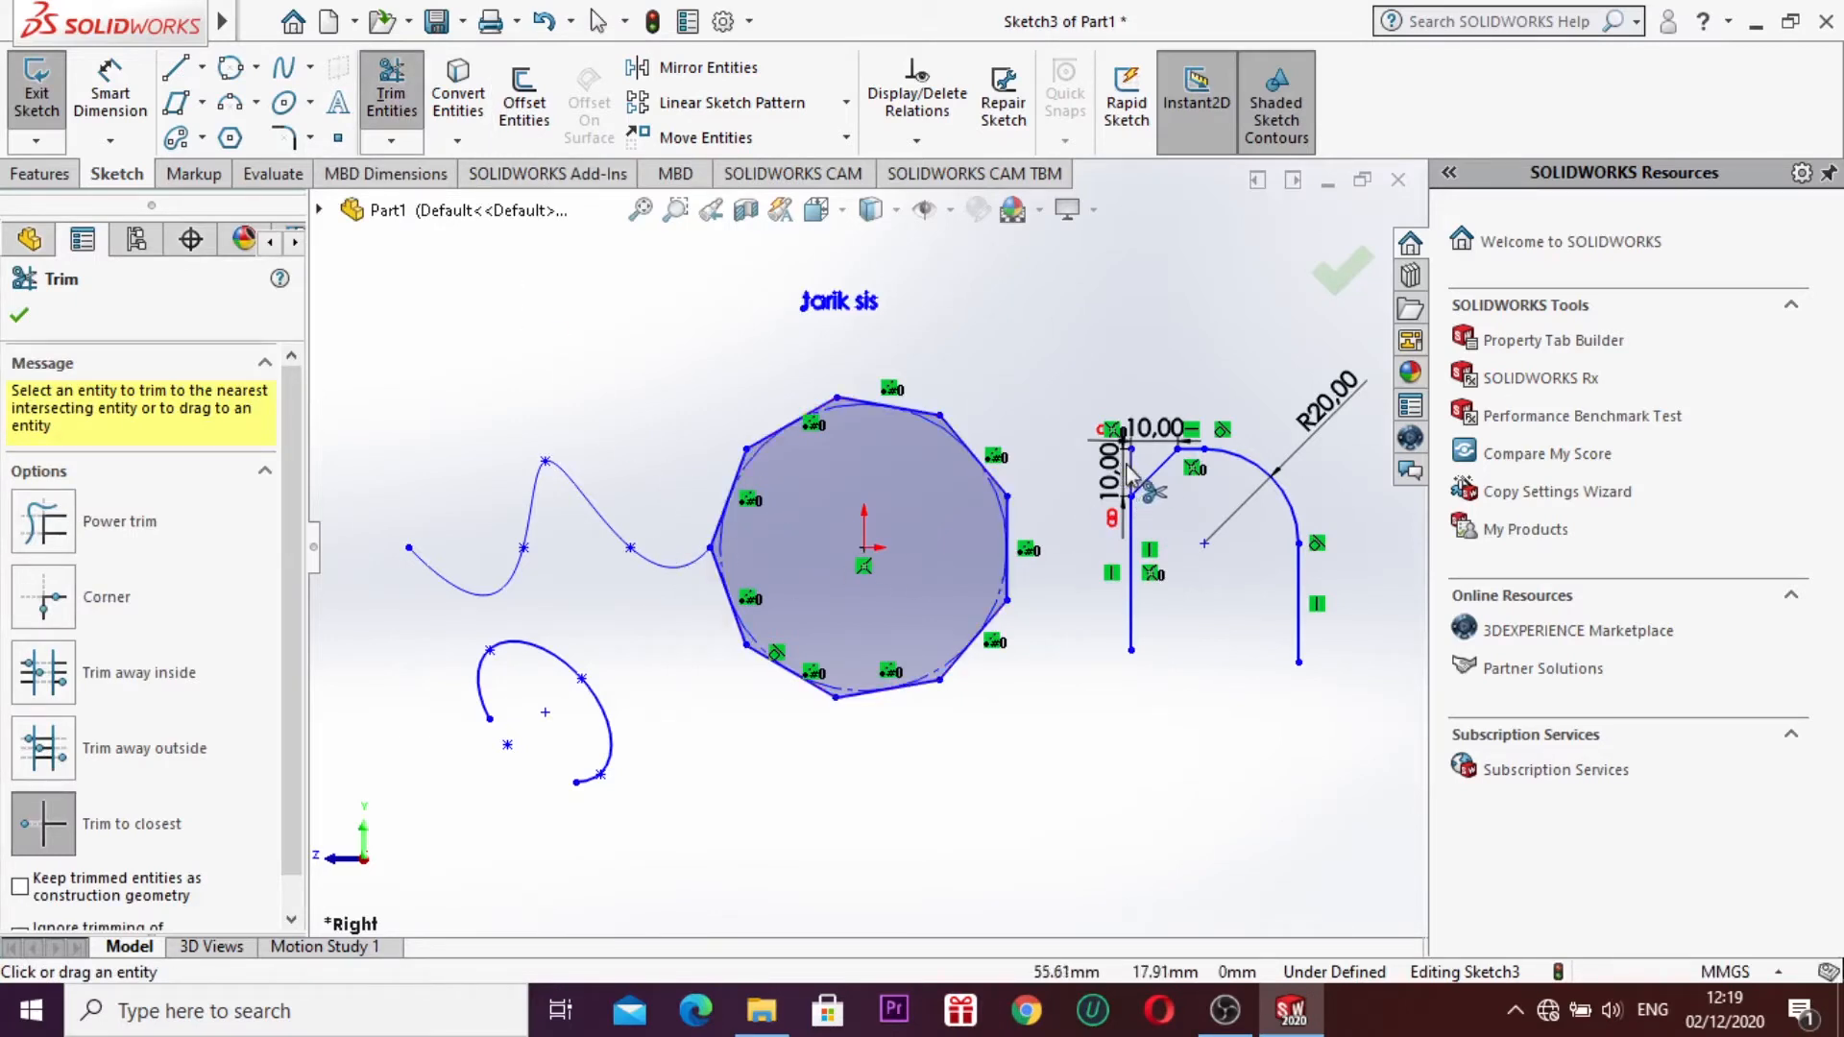
click(1151, 474)
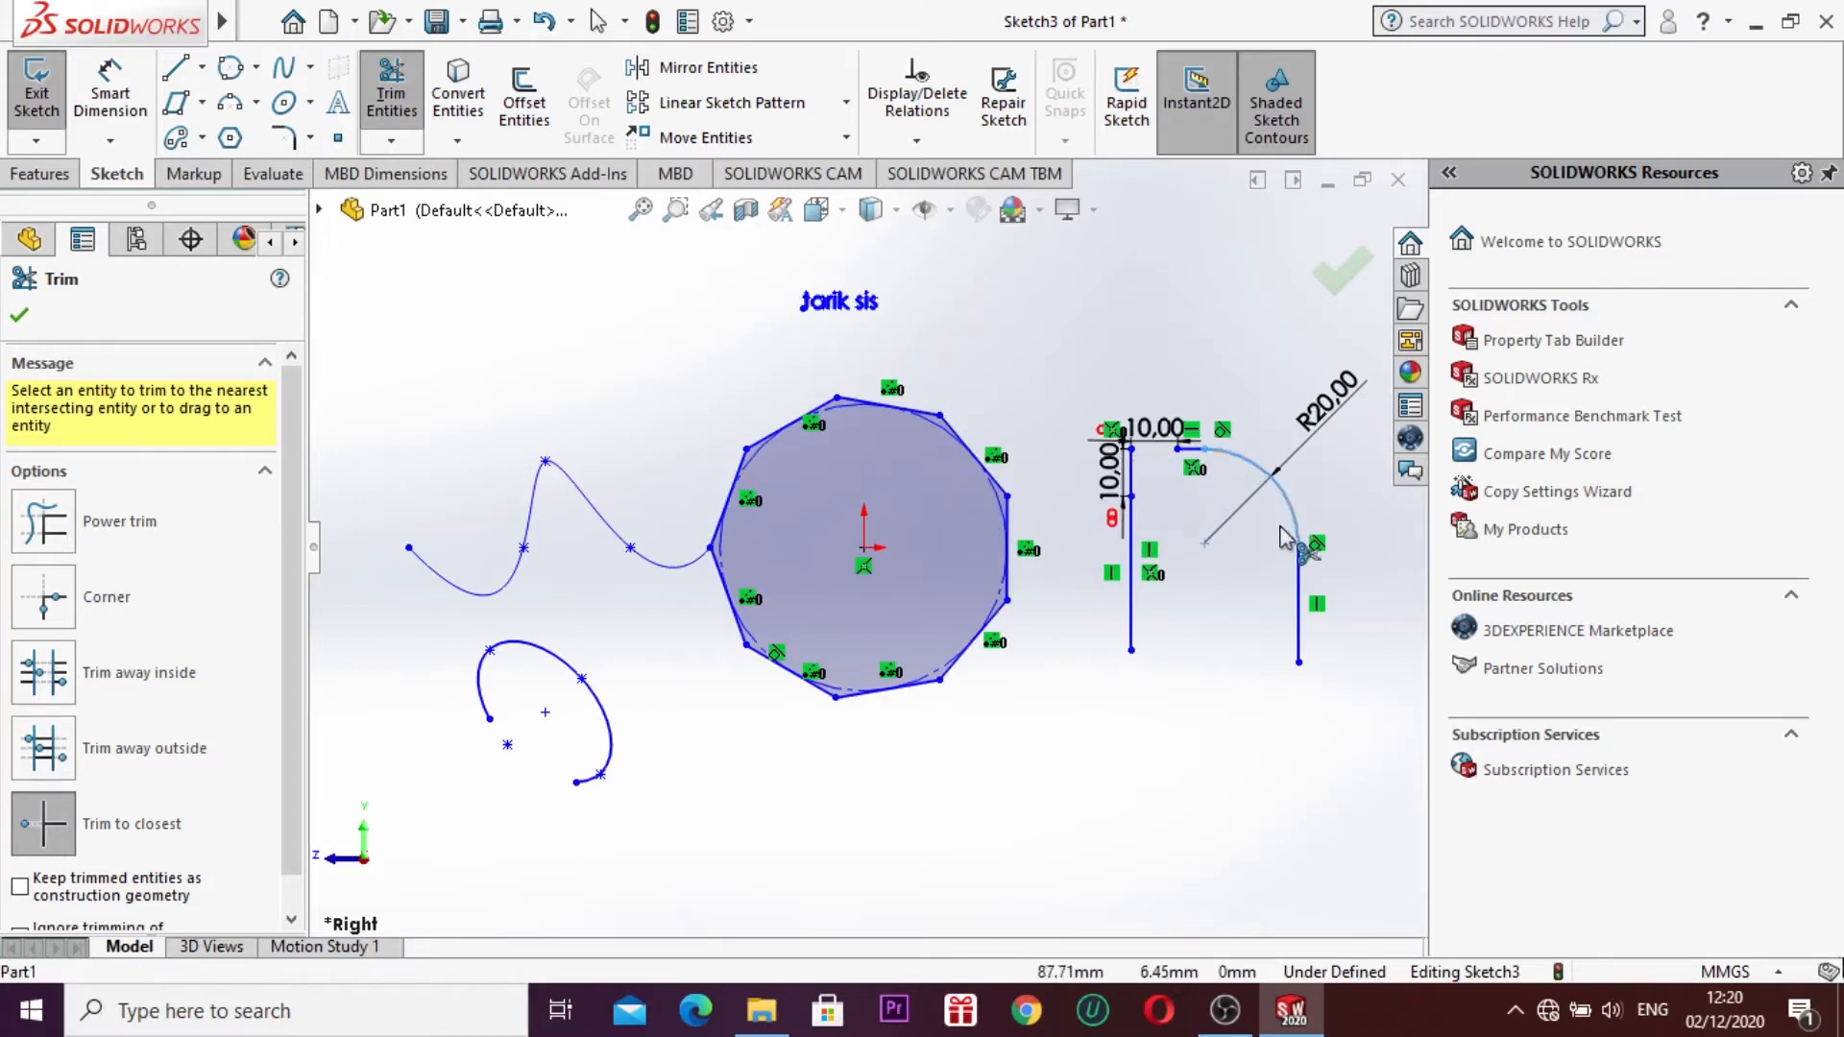
click(1270, 485)
click(1299, 605)
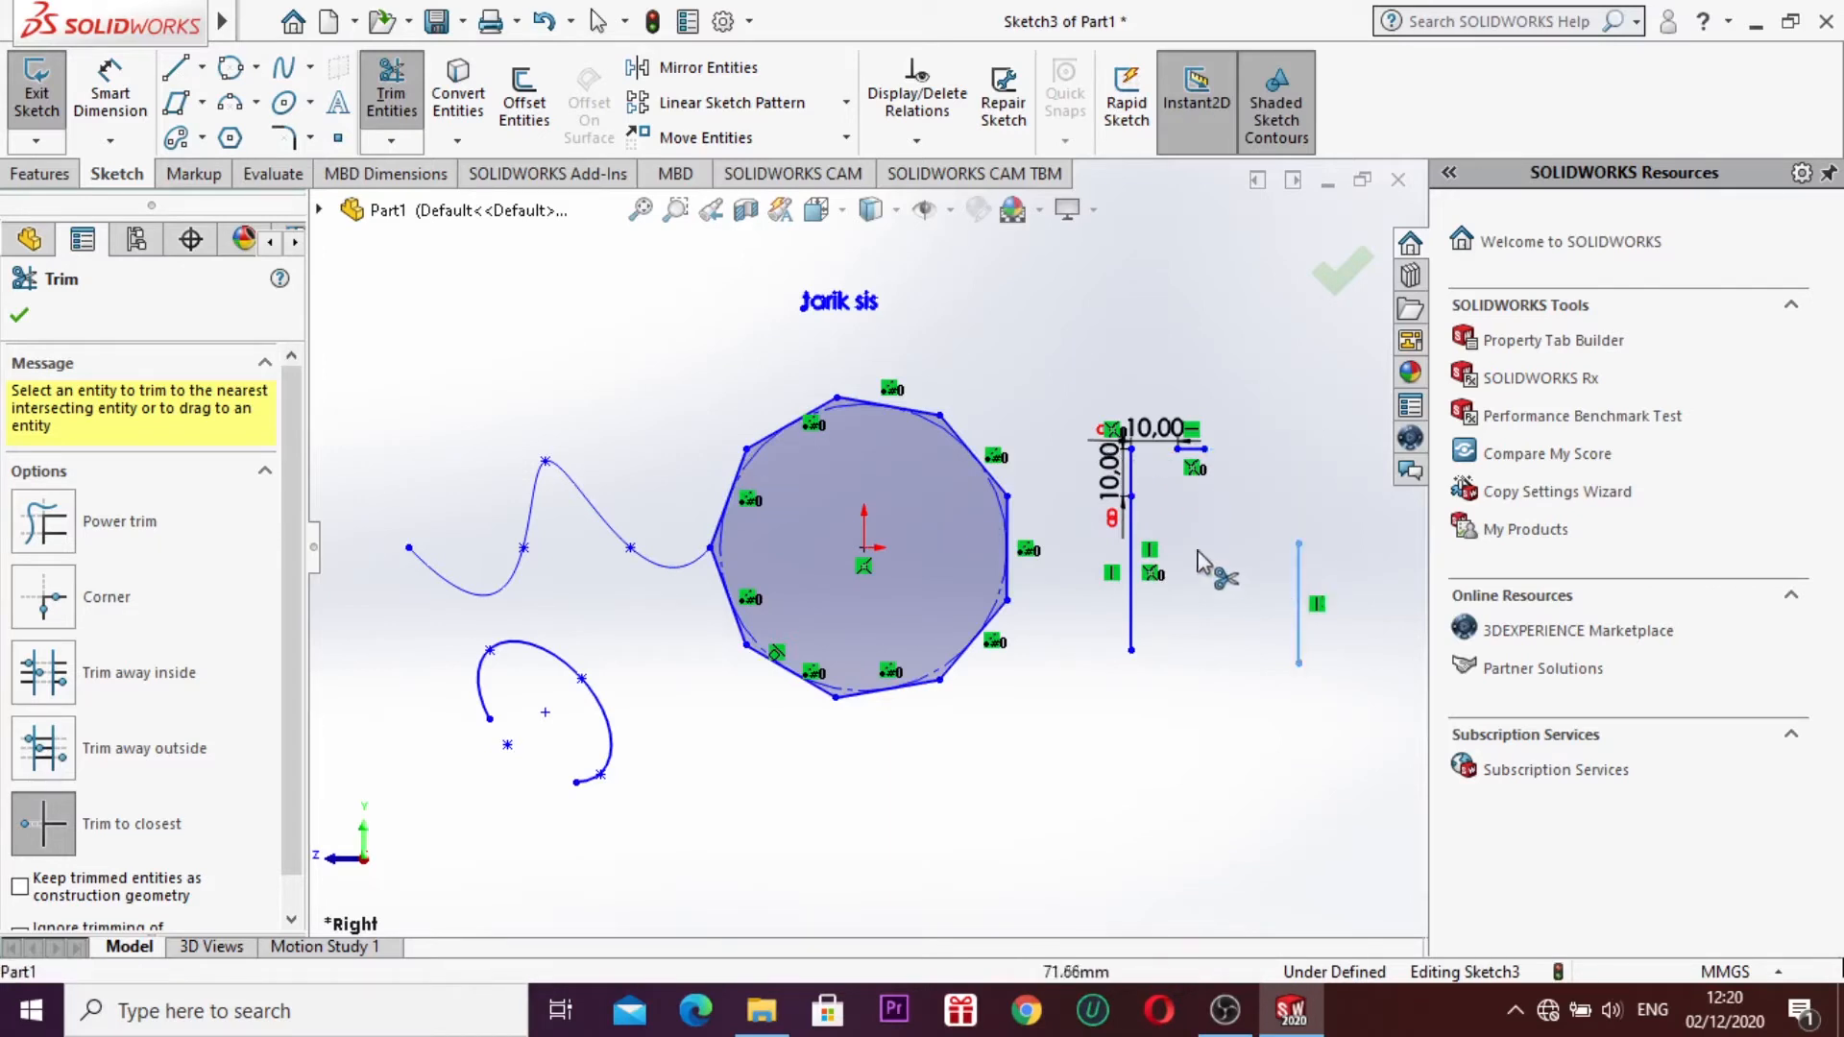
click(1143, 572)
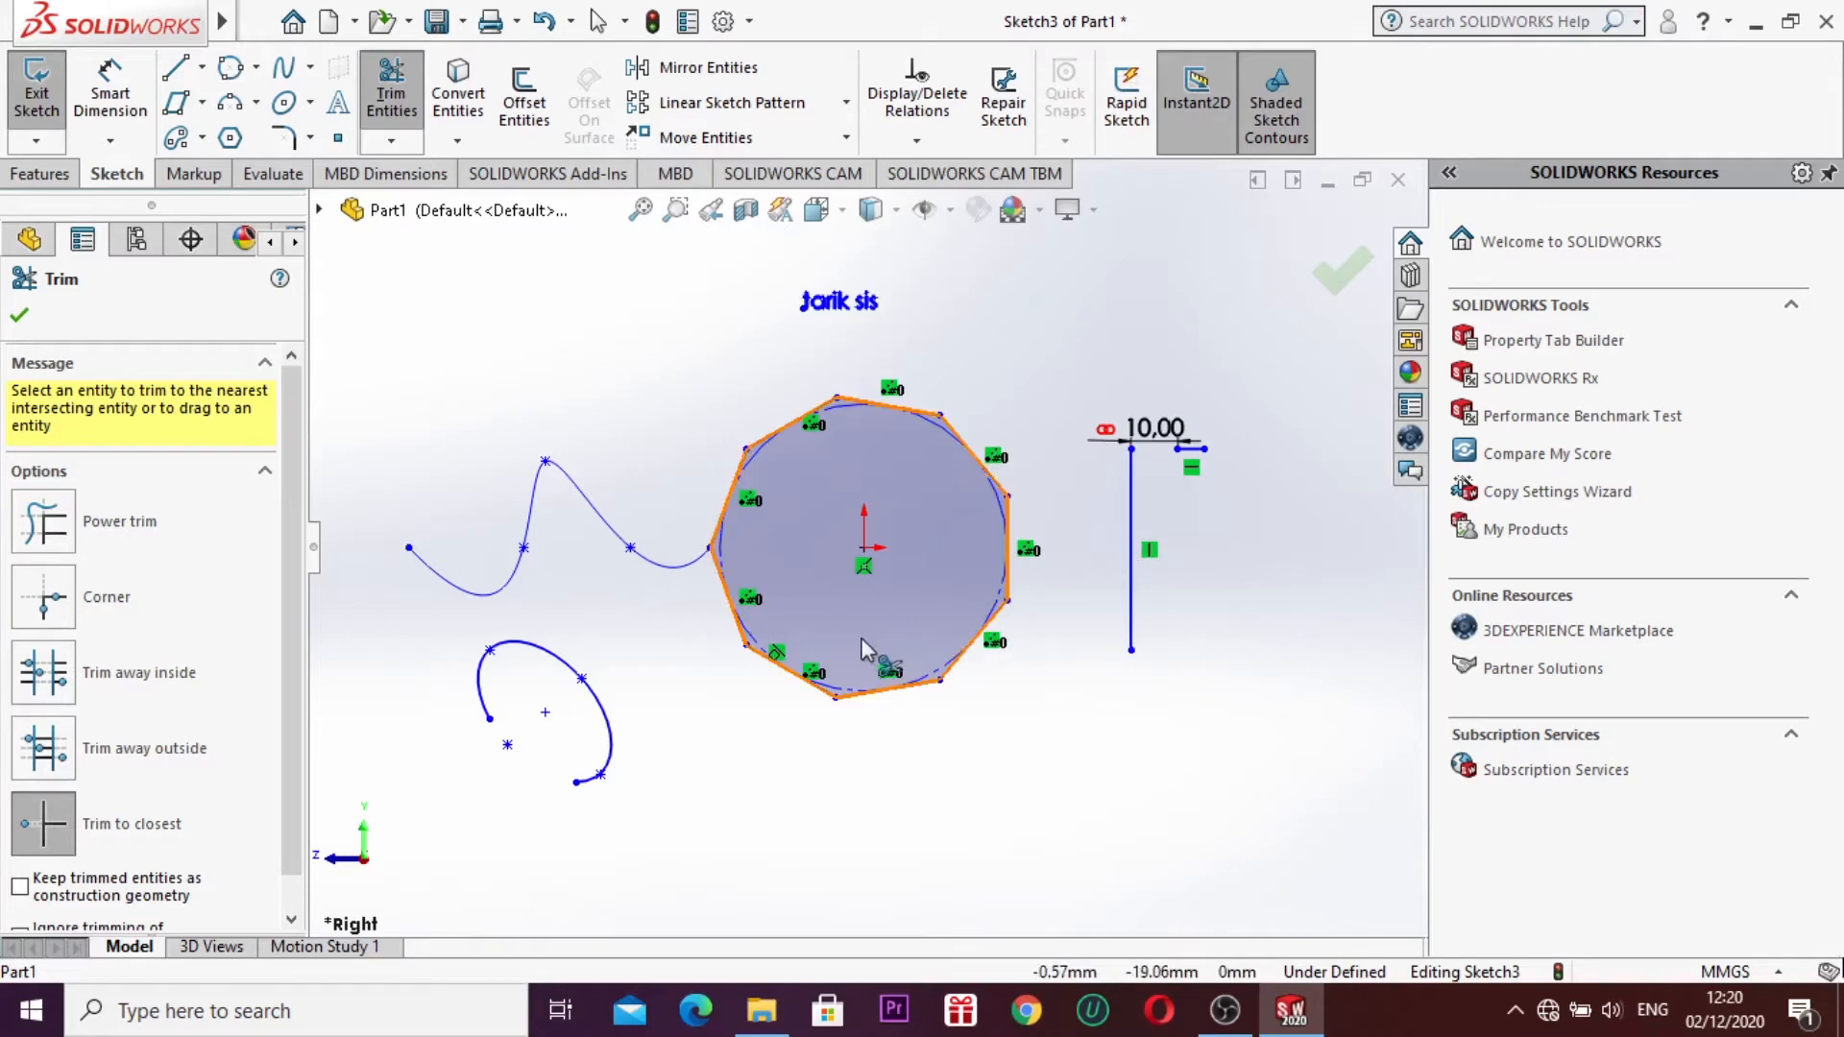
key(Escape)
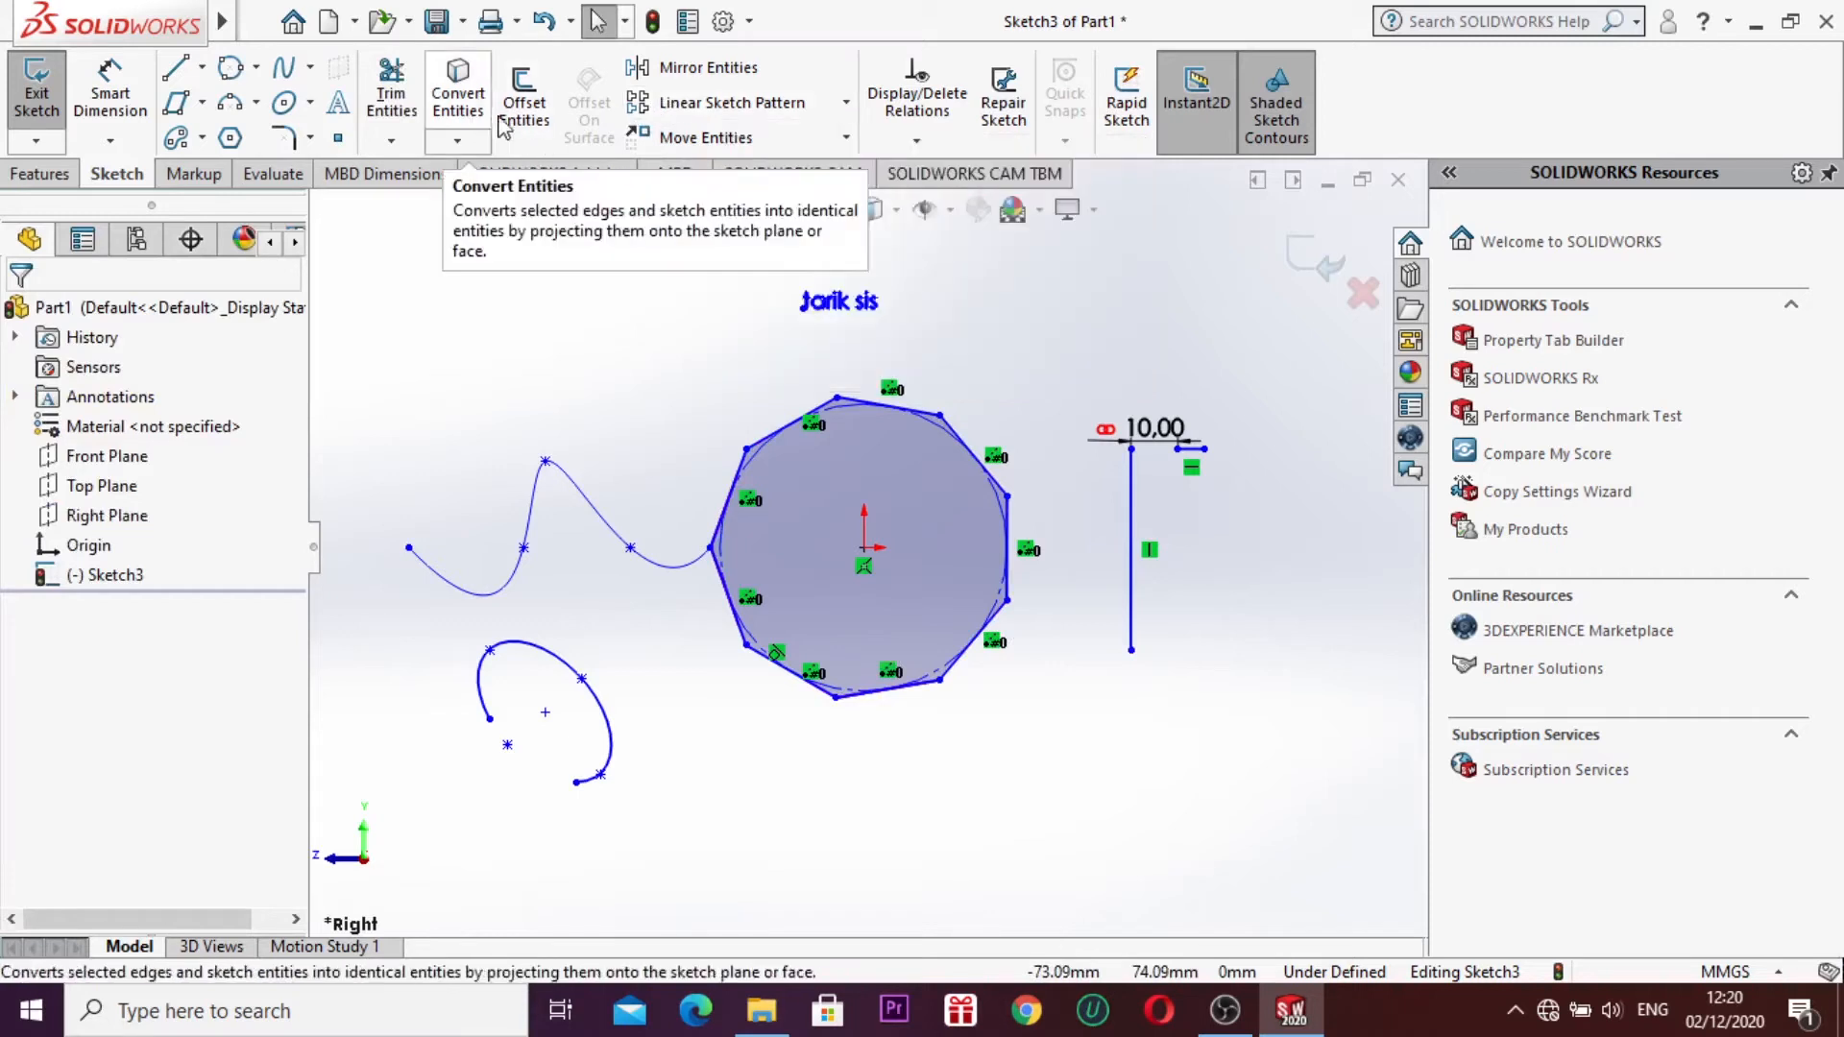
Step: Mirror all the polygon's sides about the vertical line to its right, keeping the original as a copy
click(672, 69)
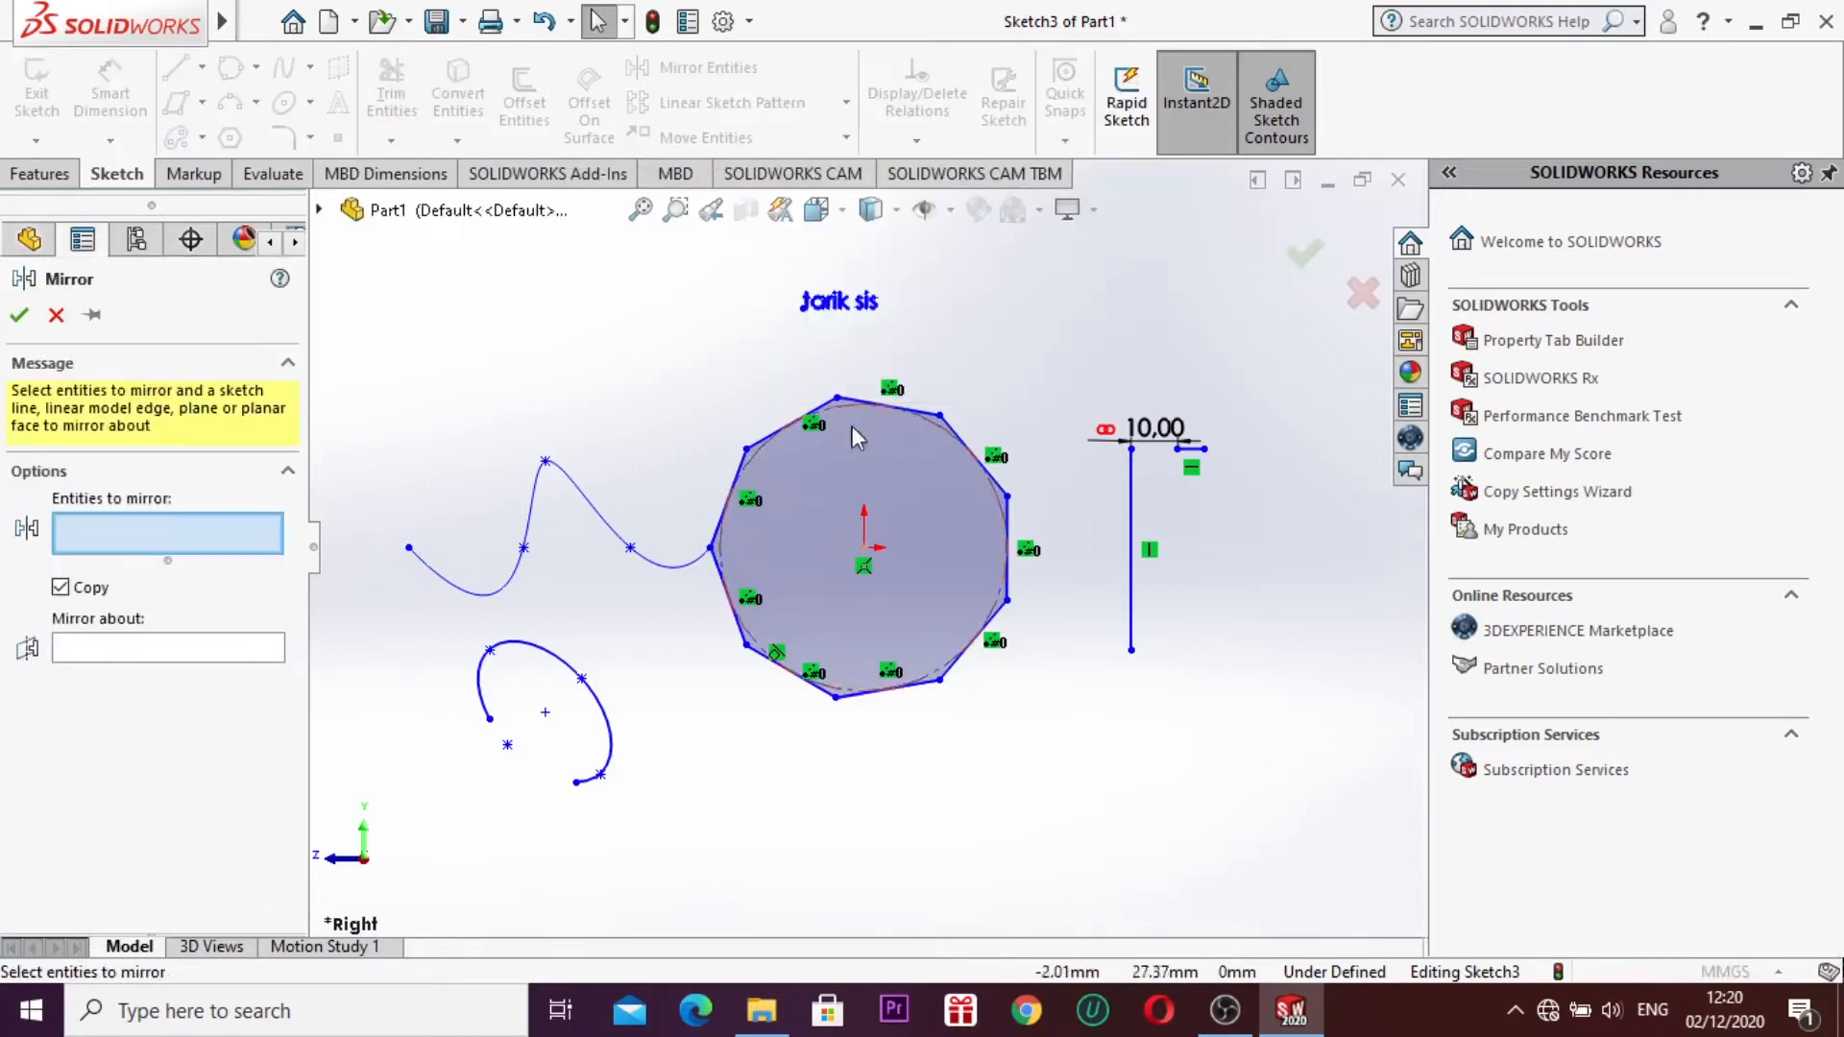
click(942, 520)
click(187, 828)
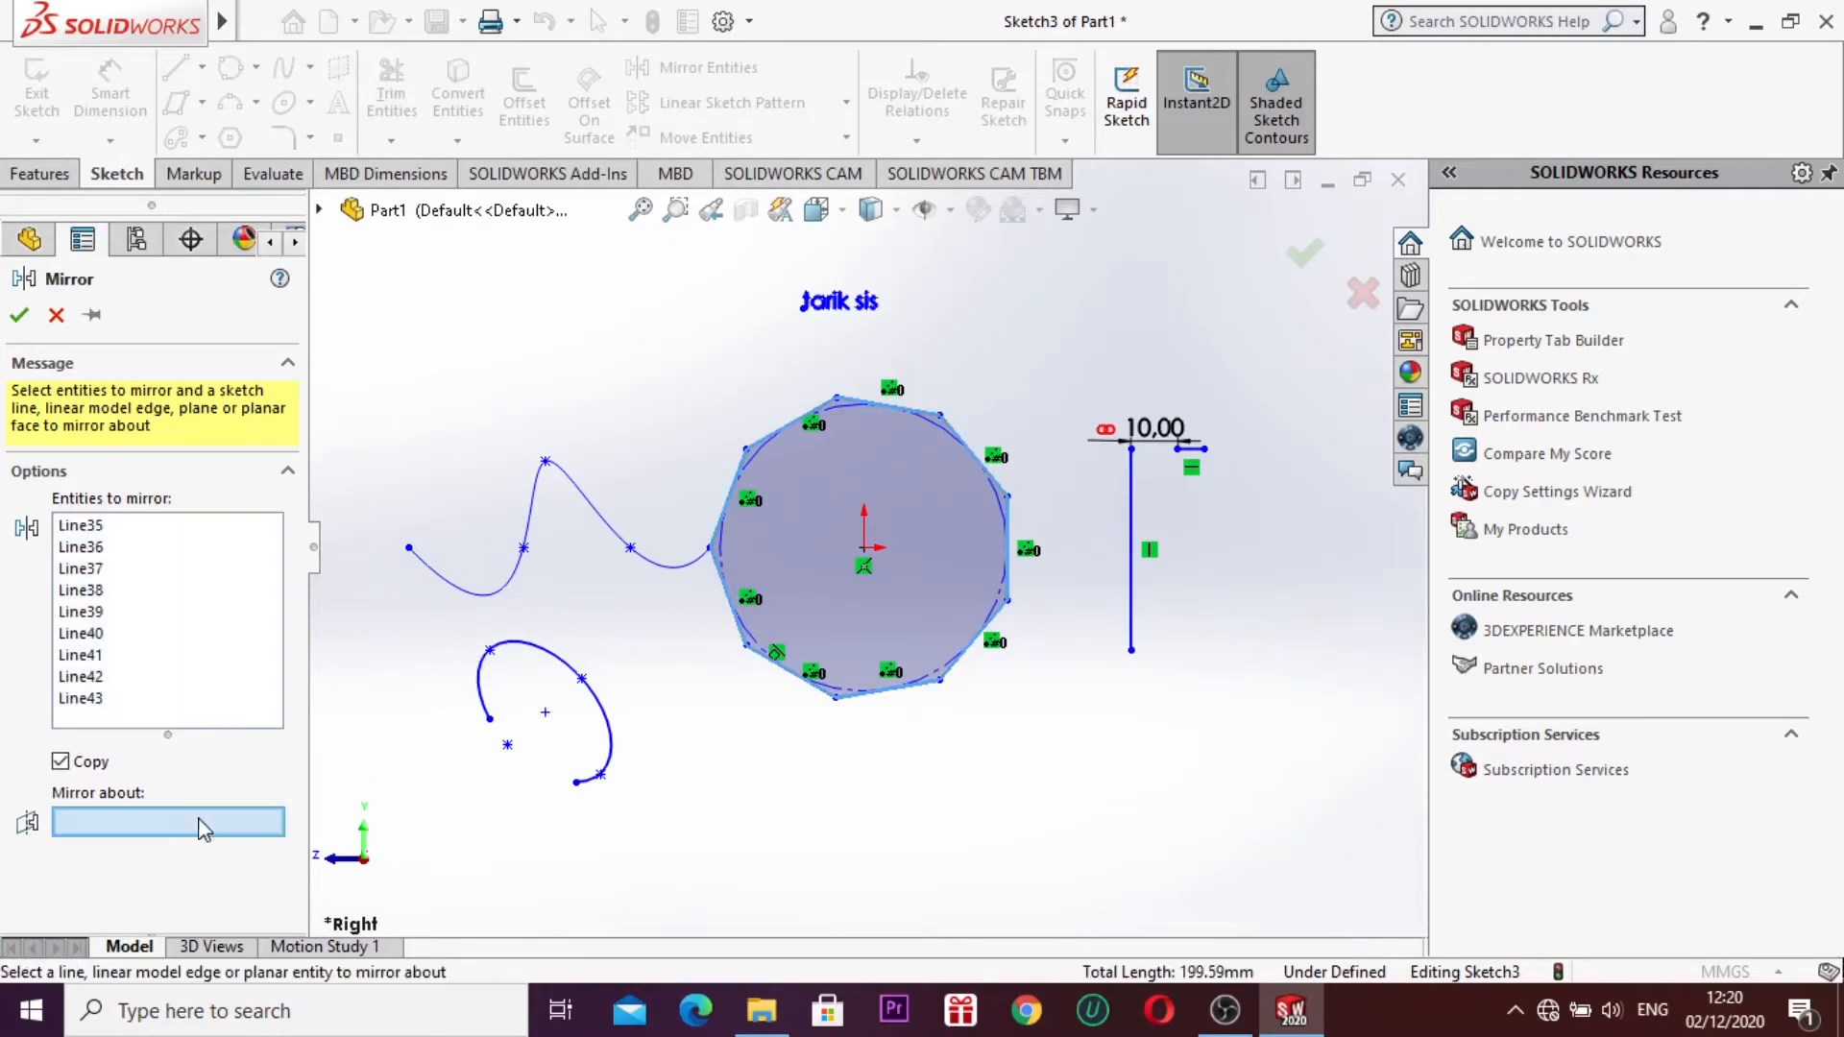
click(1133, 595)
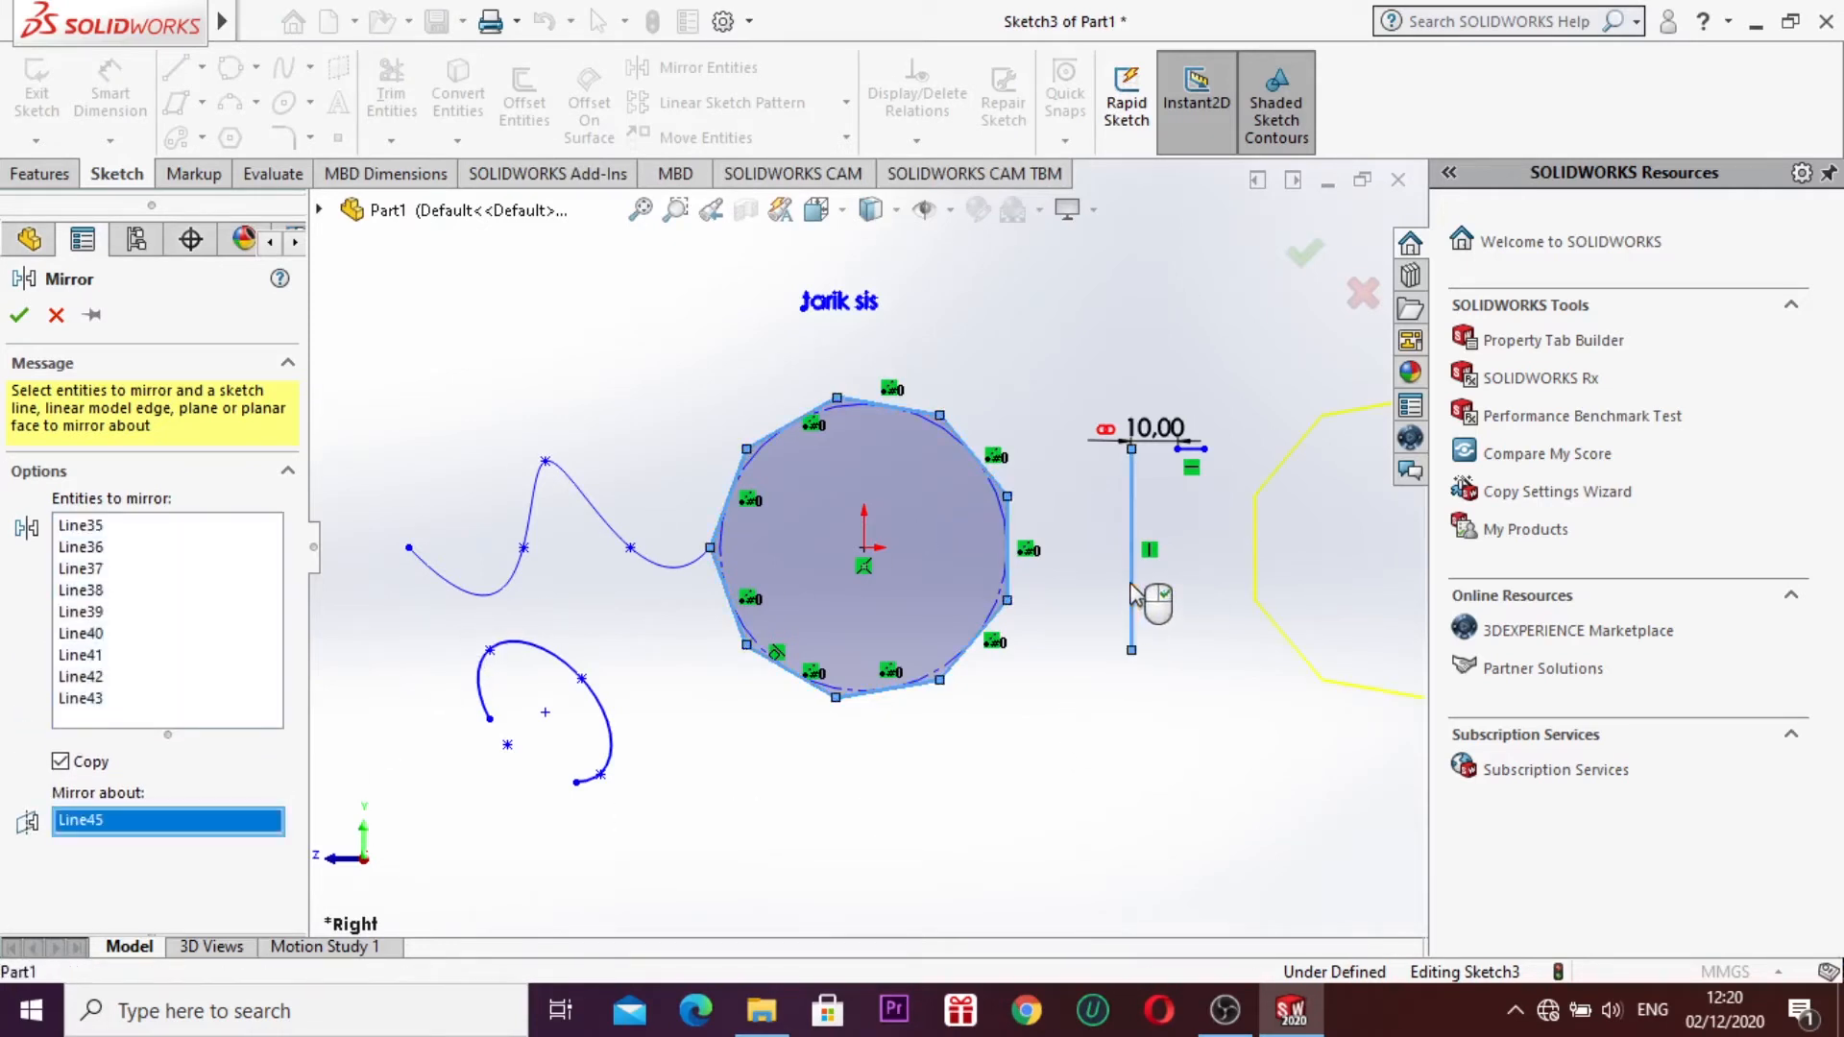
key(f)
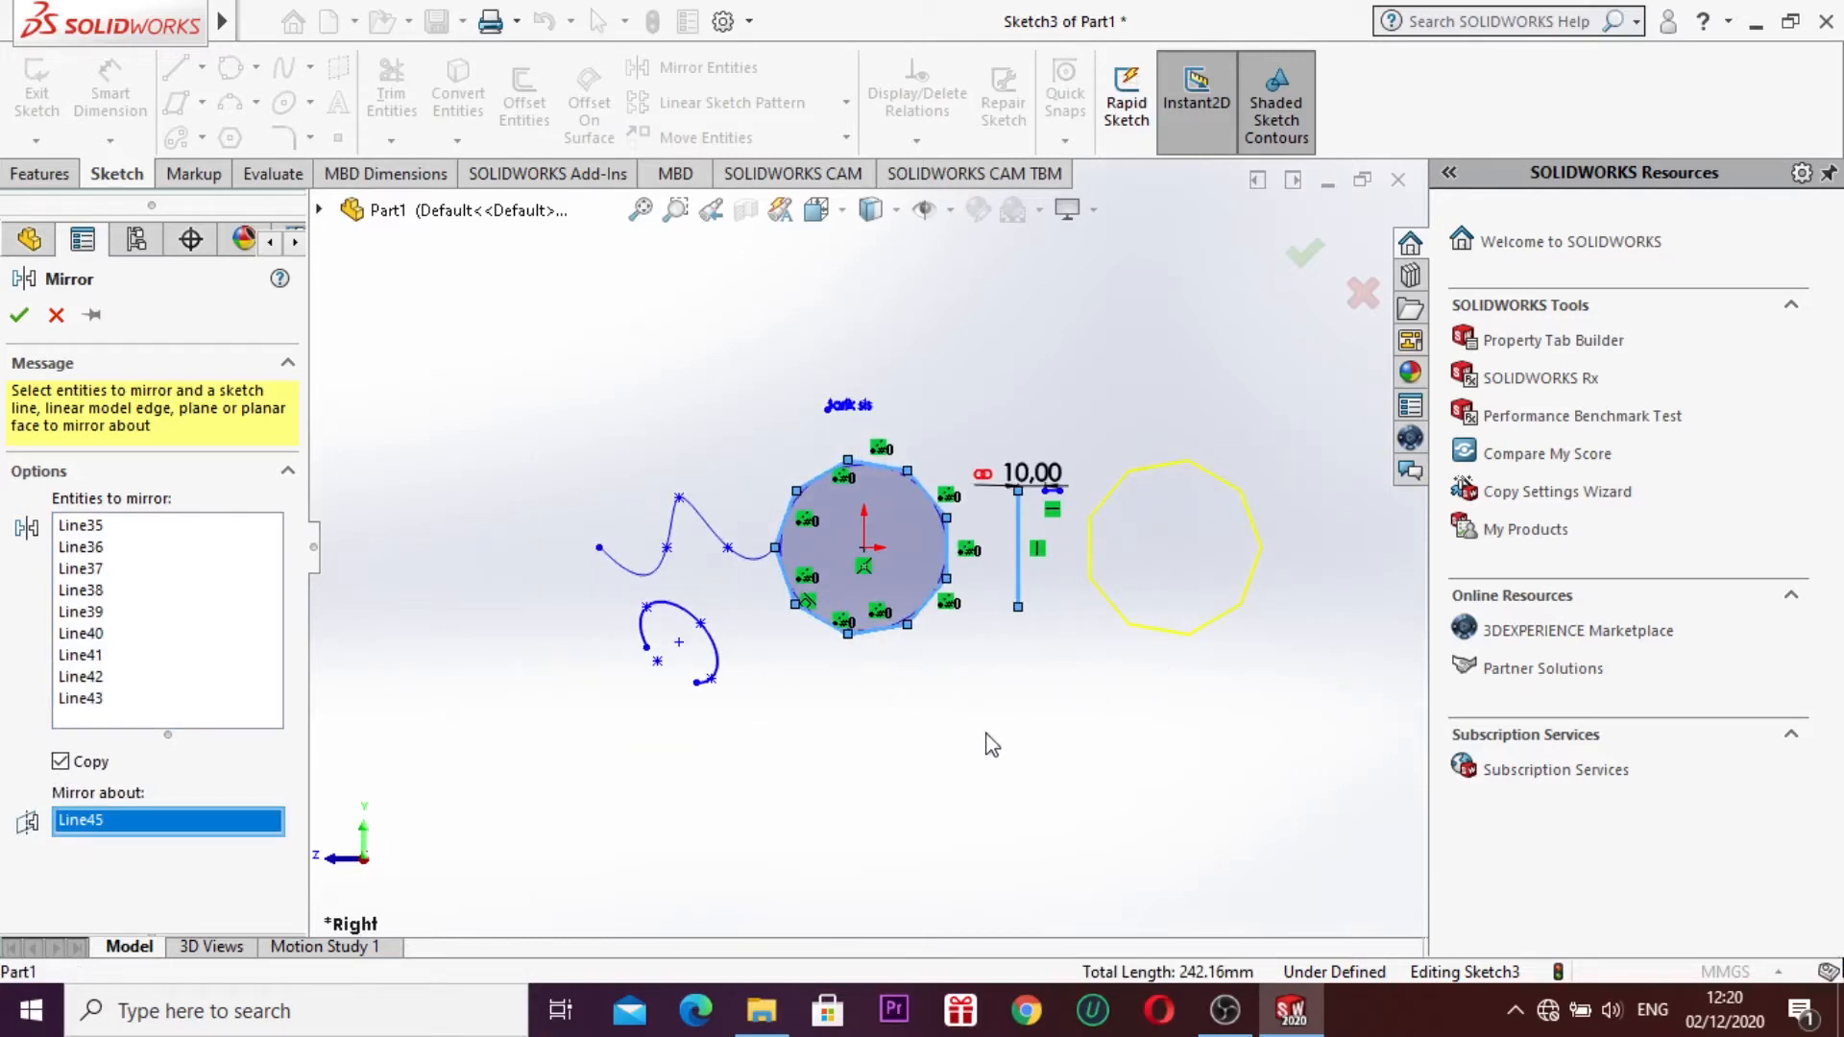
click(33, 323)
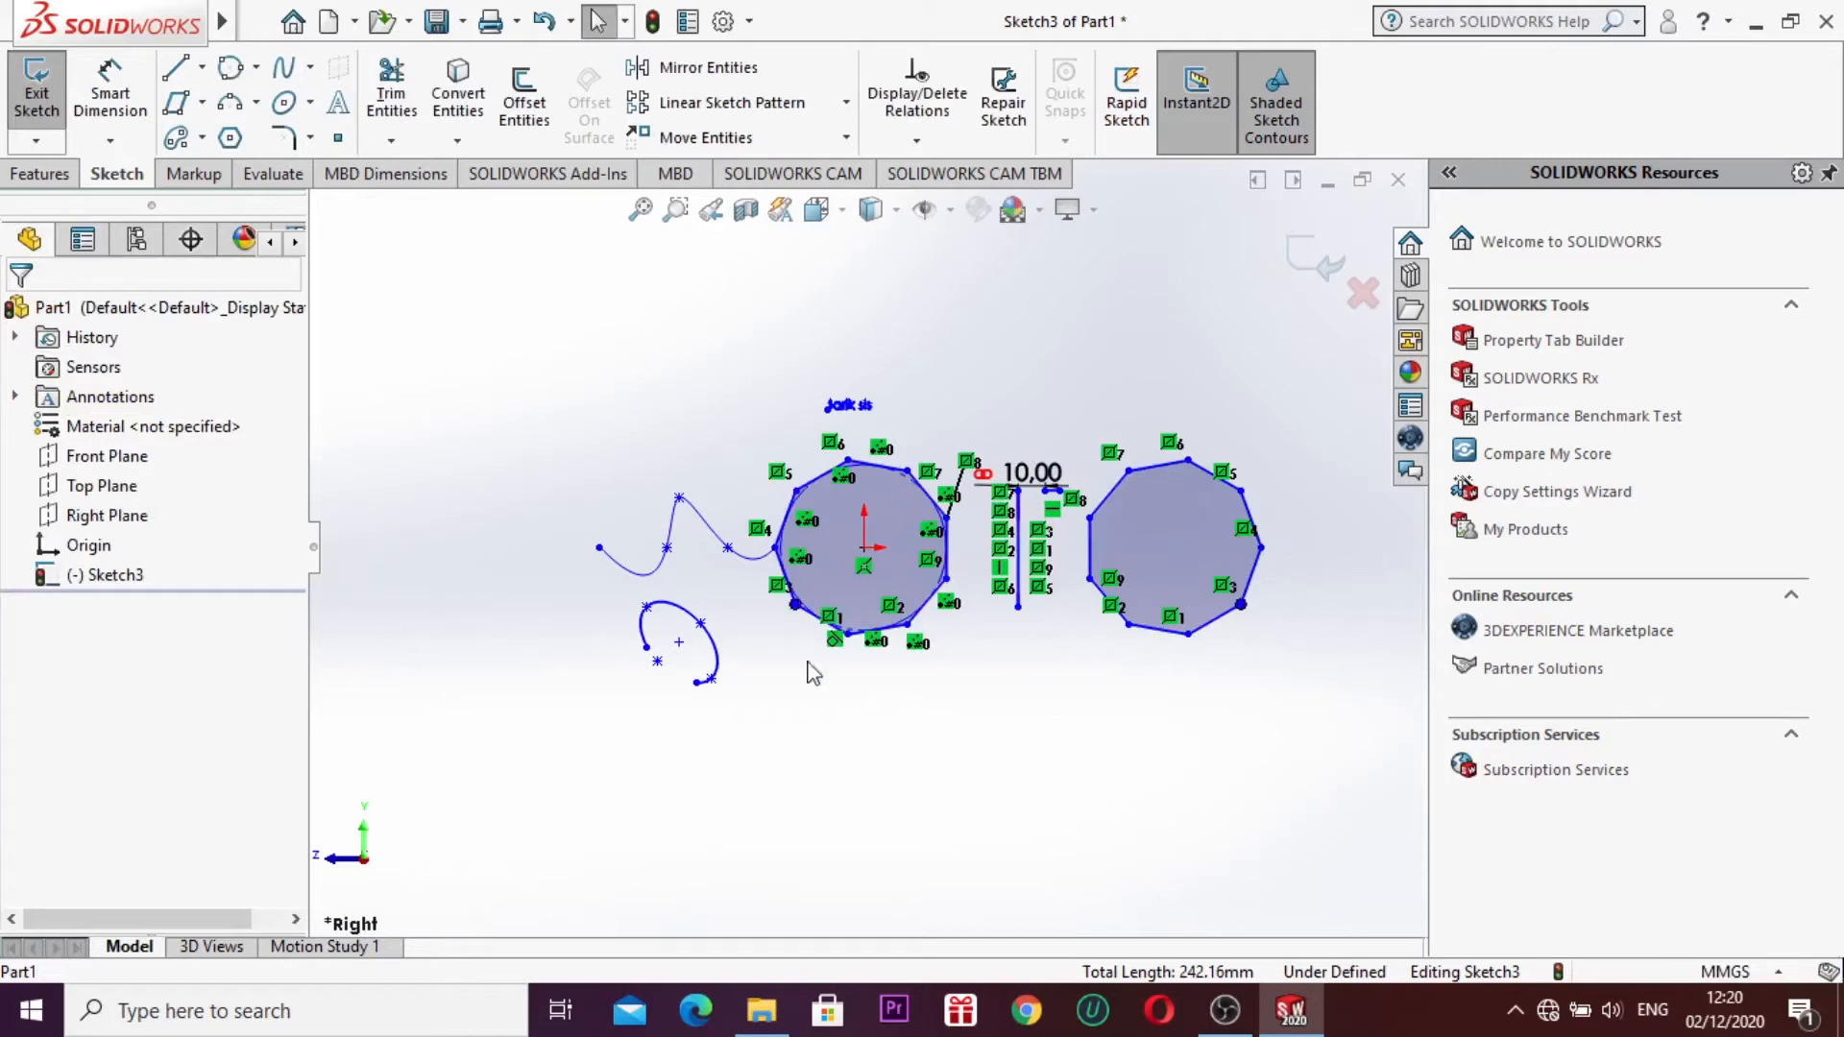
click(847, 103)
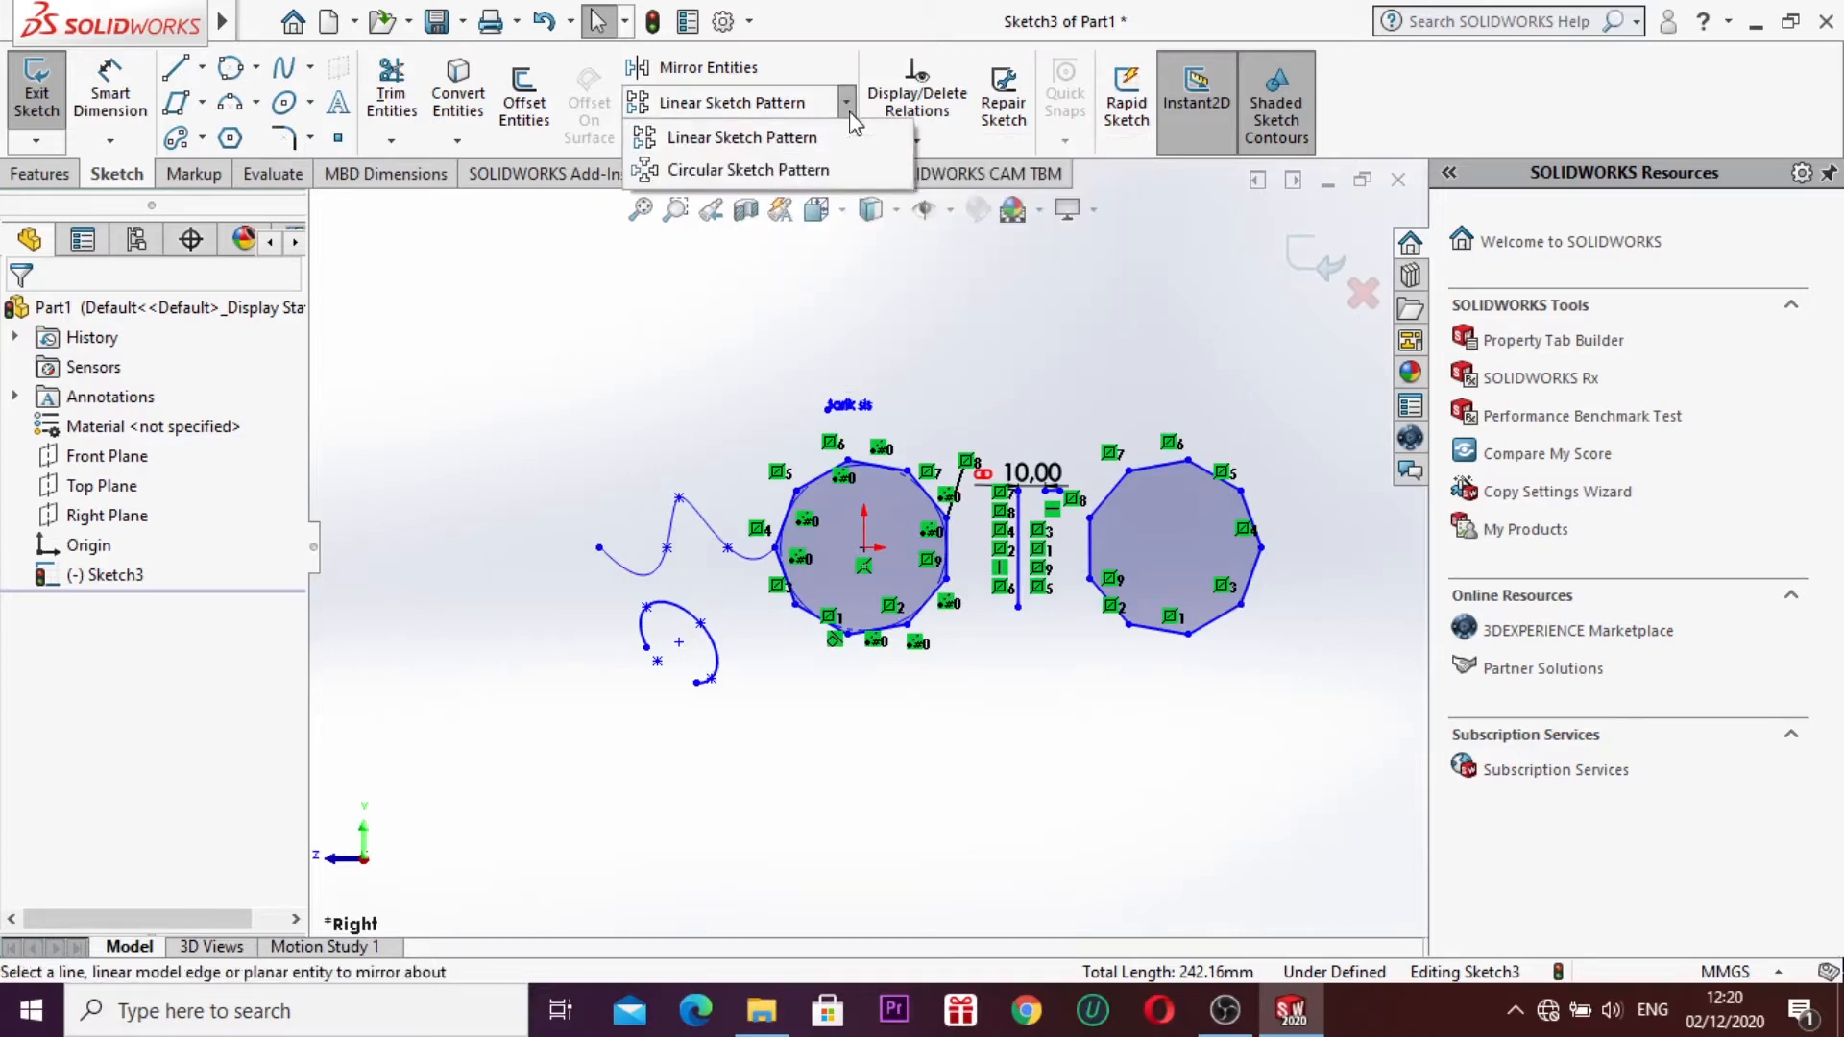
click(845, 139)
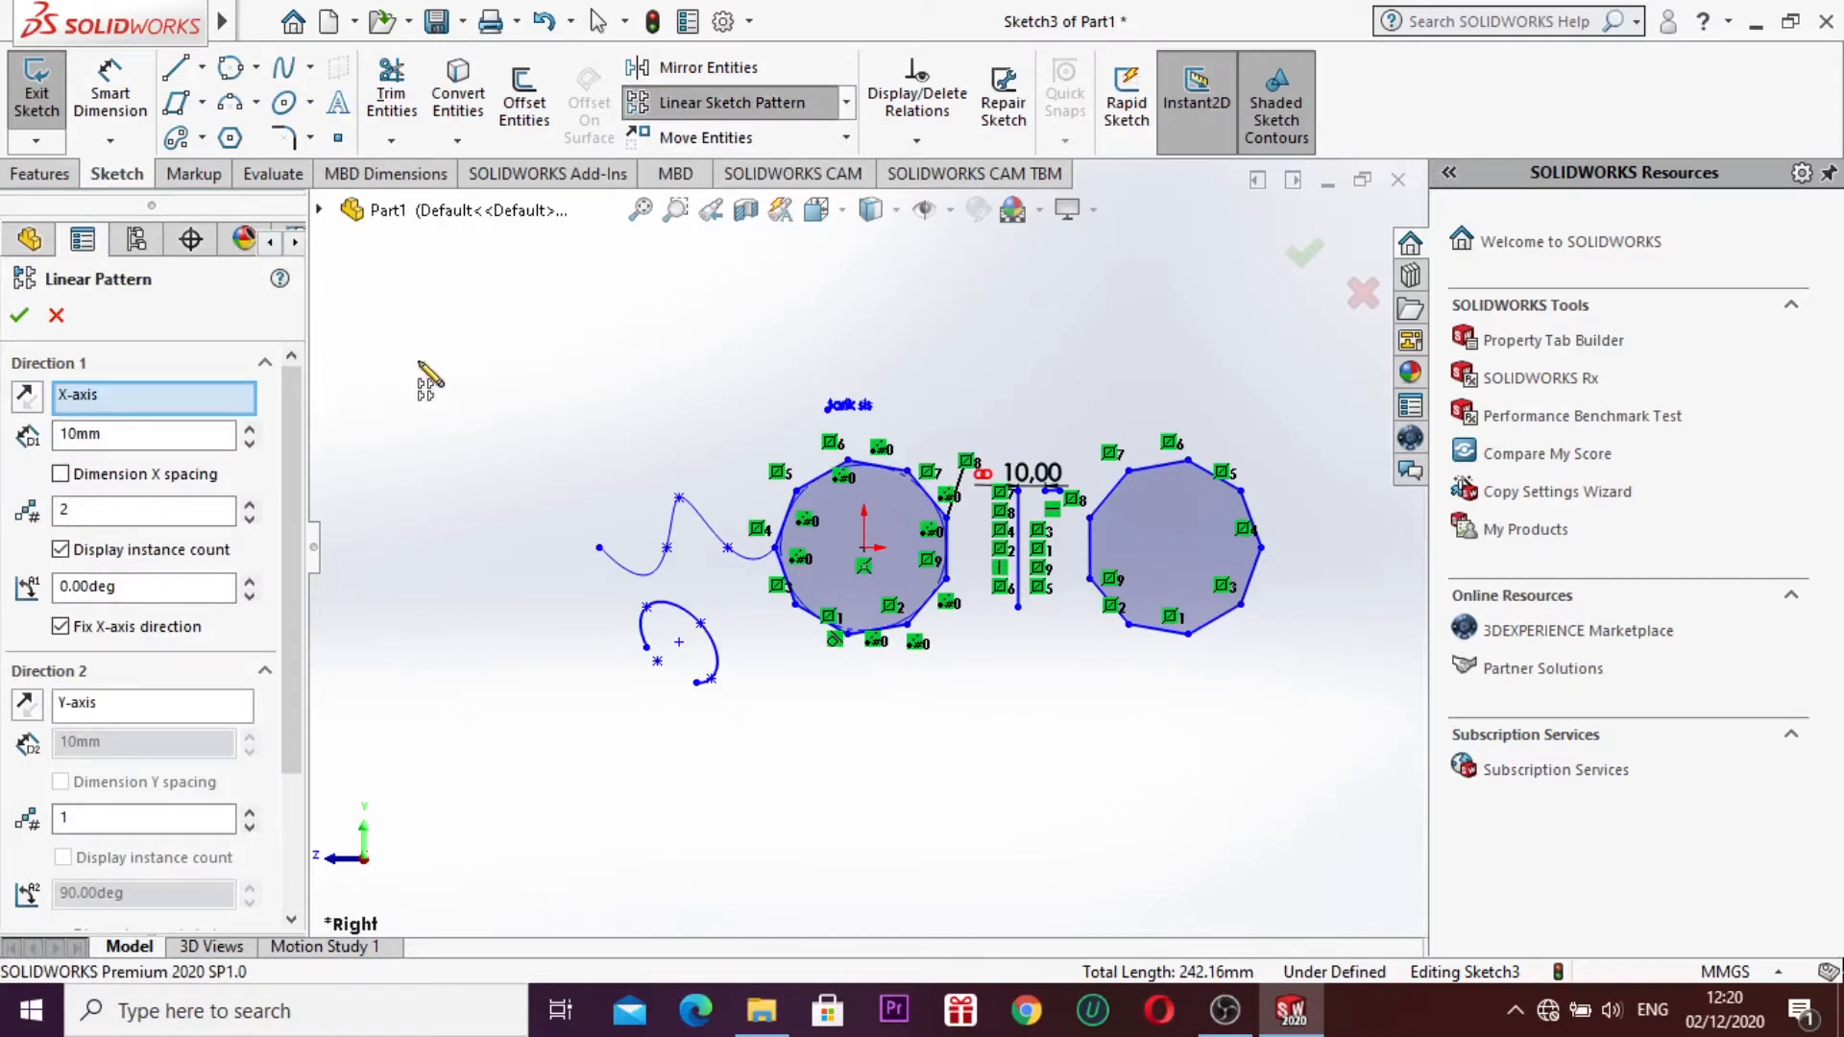
key(Escape)
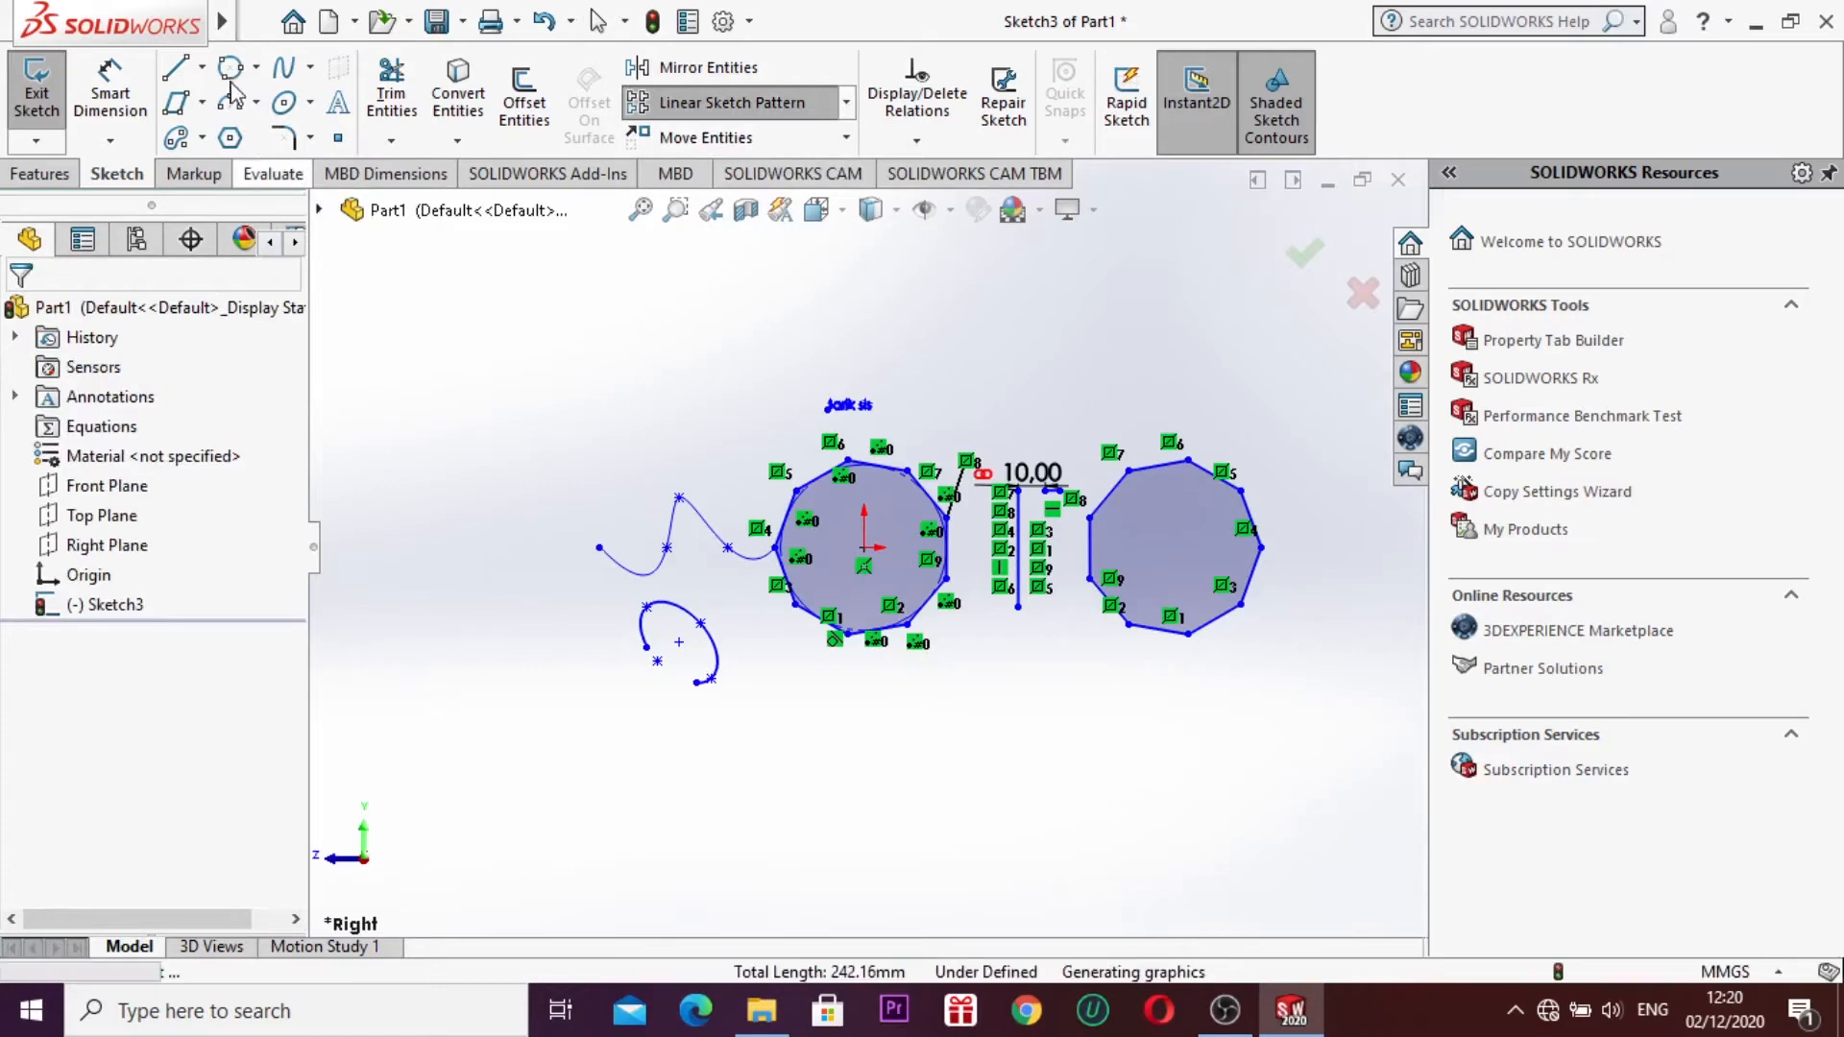
click(243, 69)
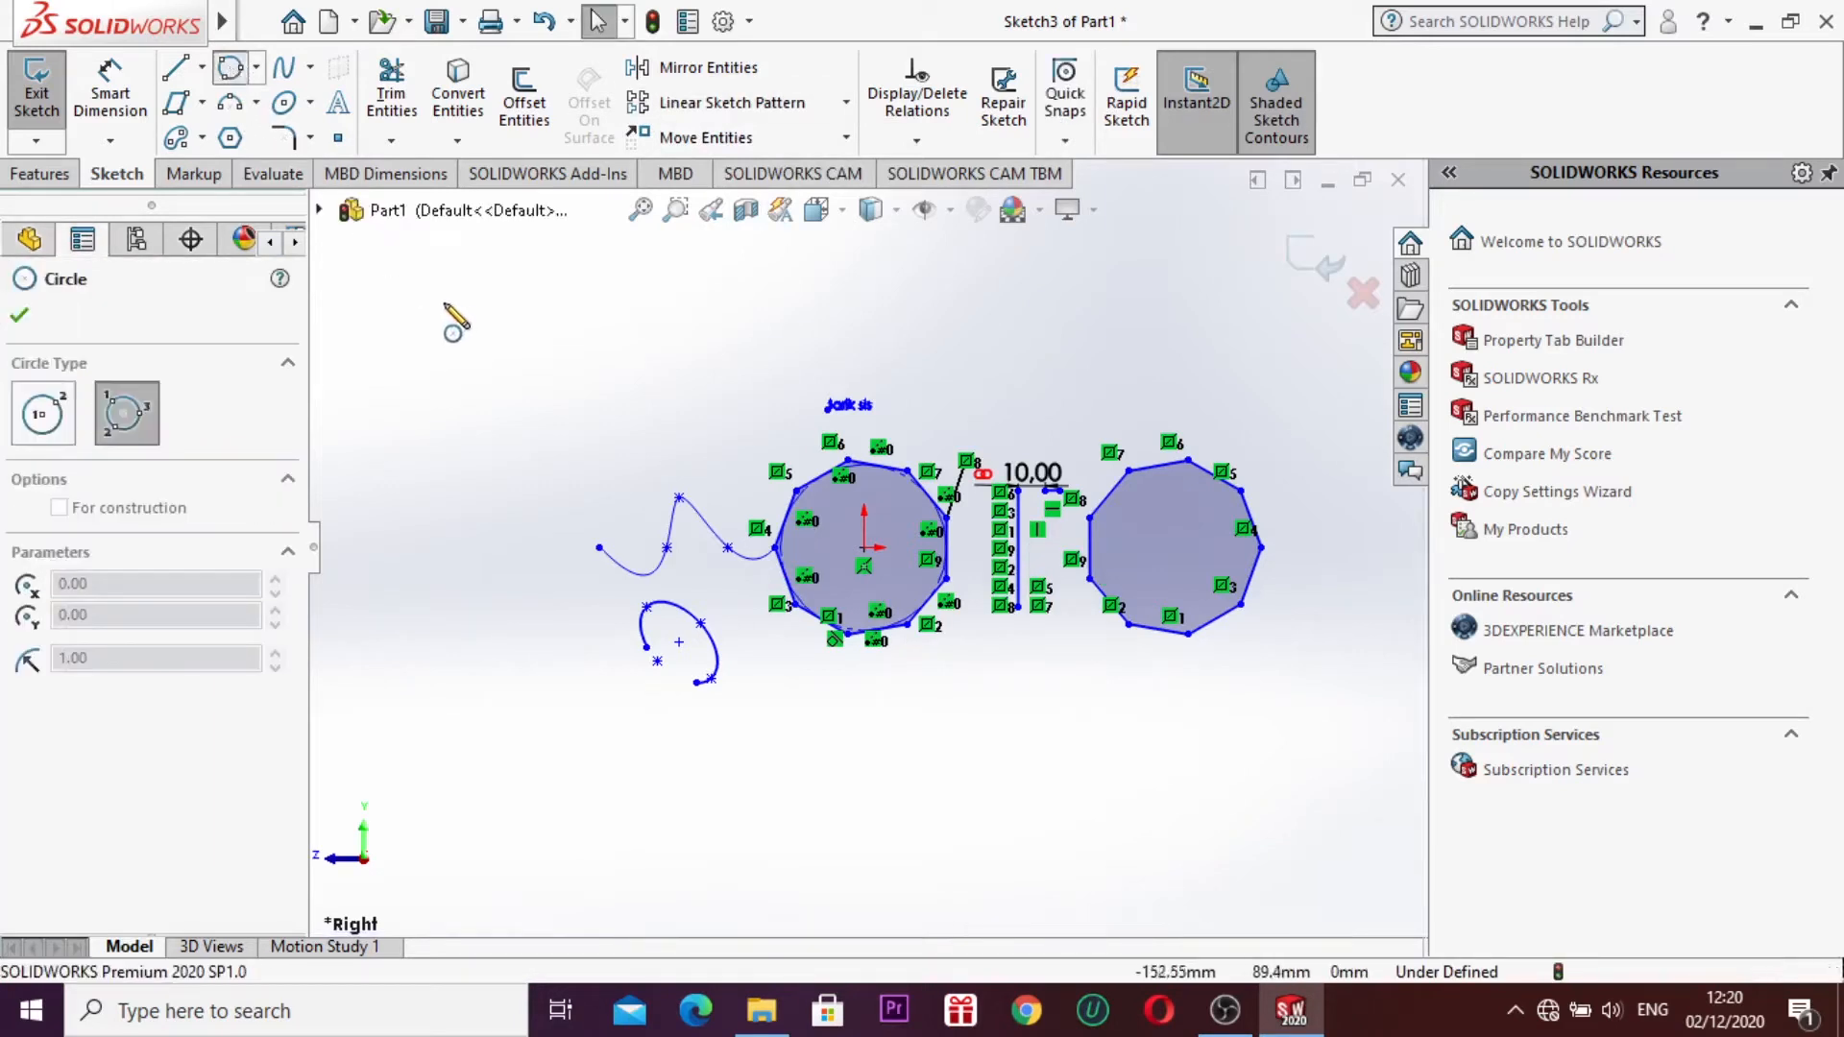
click(443, 307)
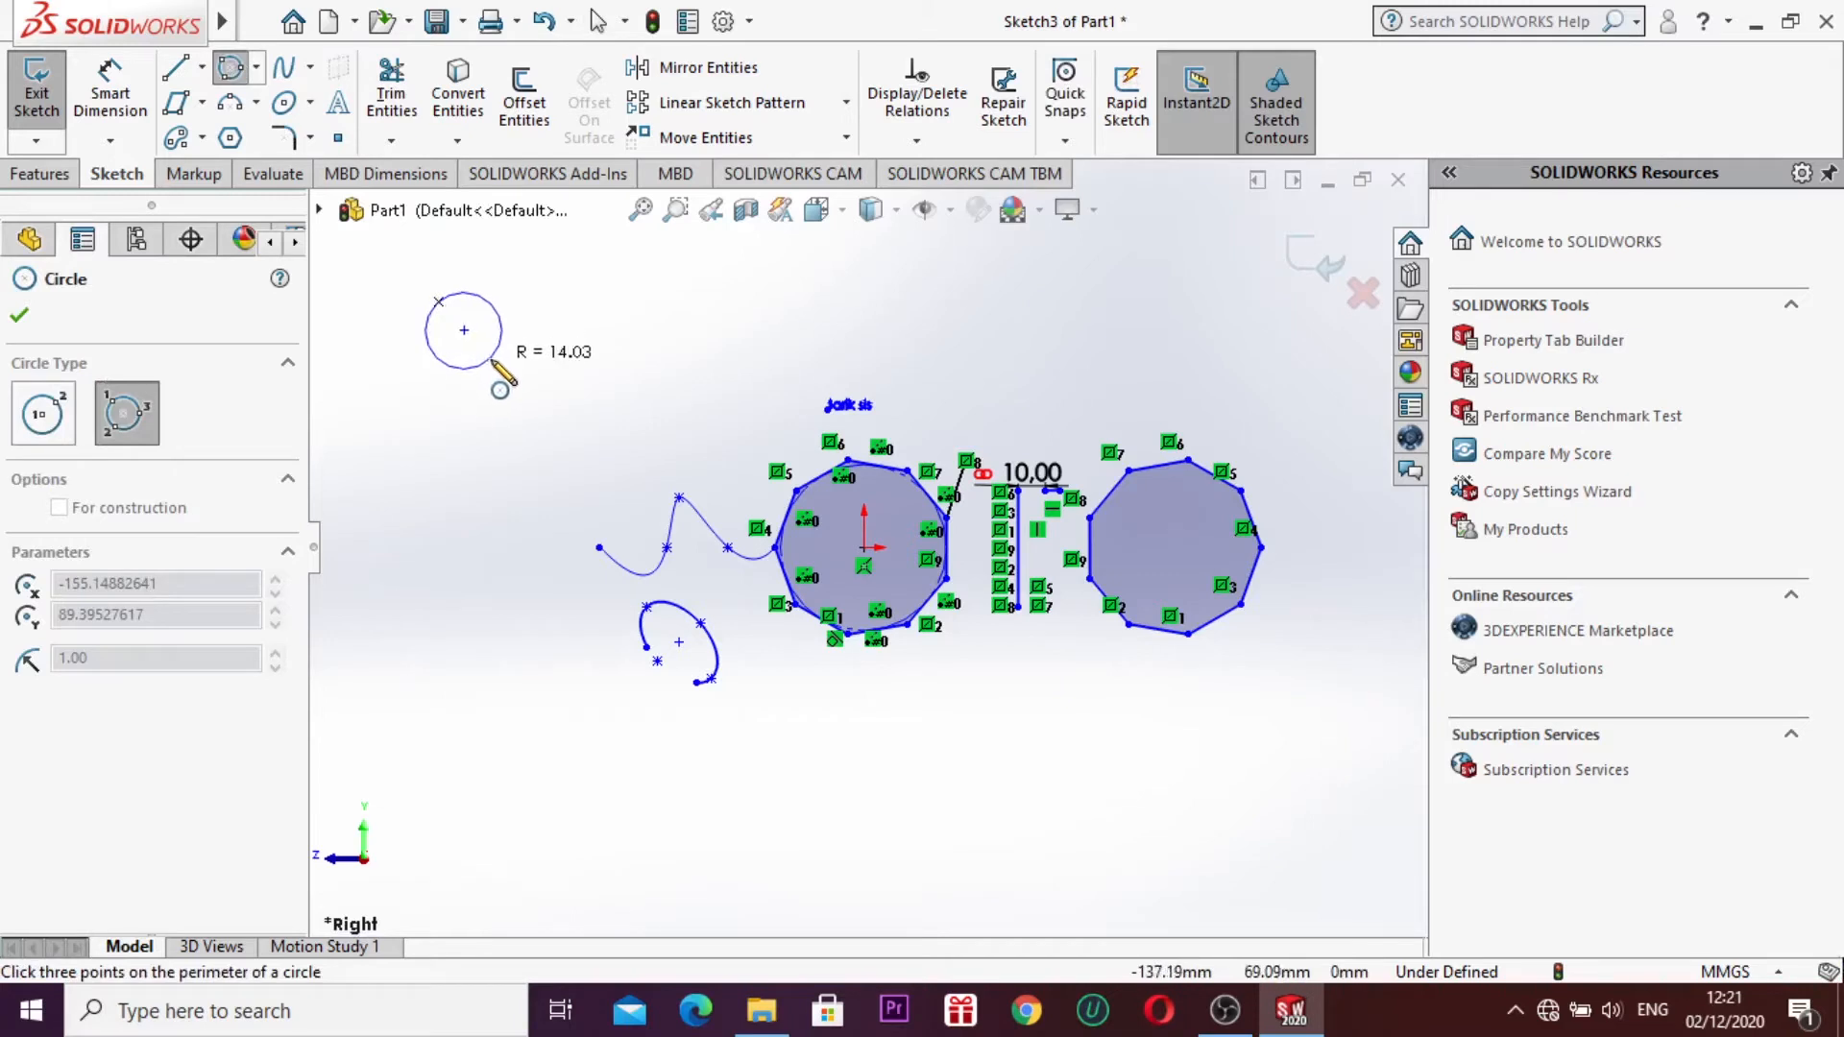
key(Escape)
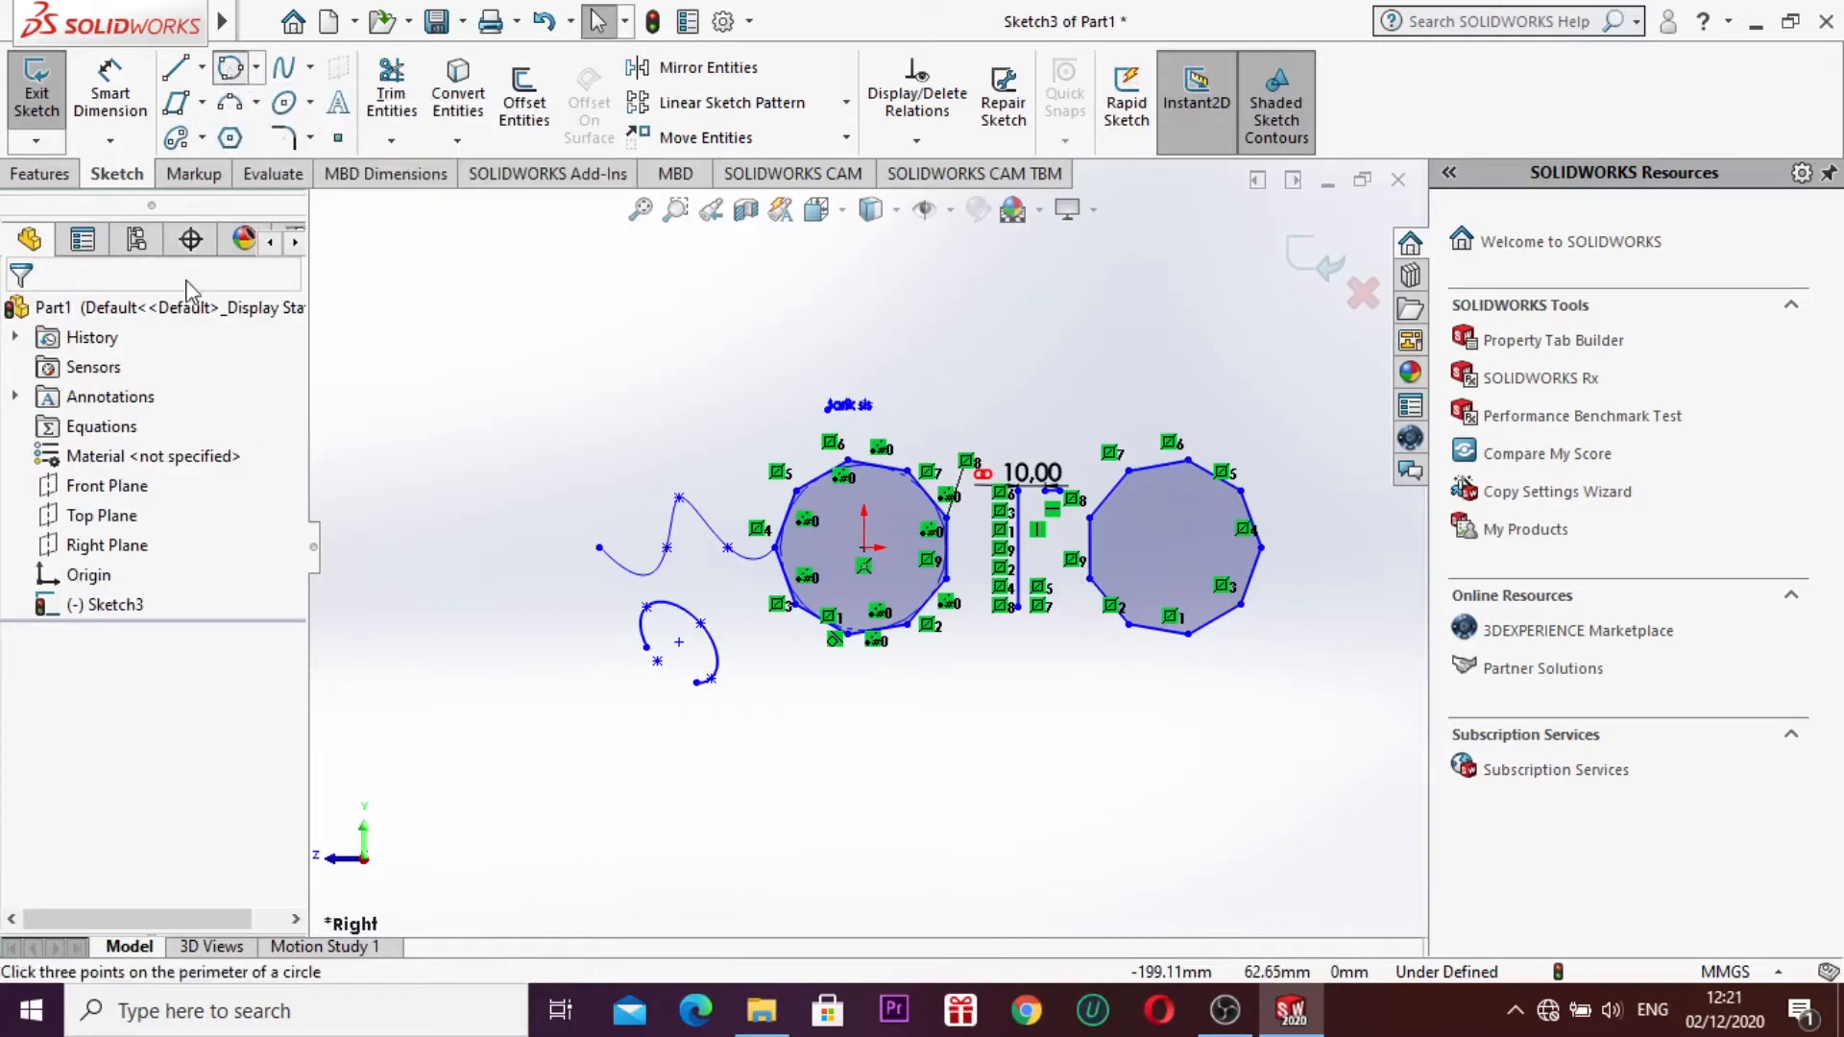
Step: Sketch a centre-point circle with a 5 mm radius in the empty area above the spline's free end
click(230, 66)
click(42, 413)
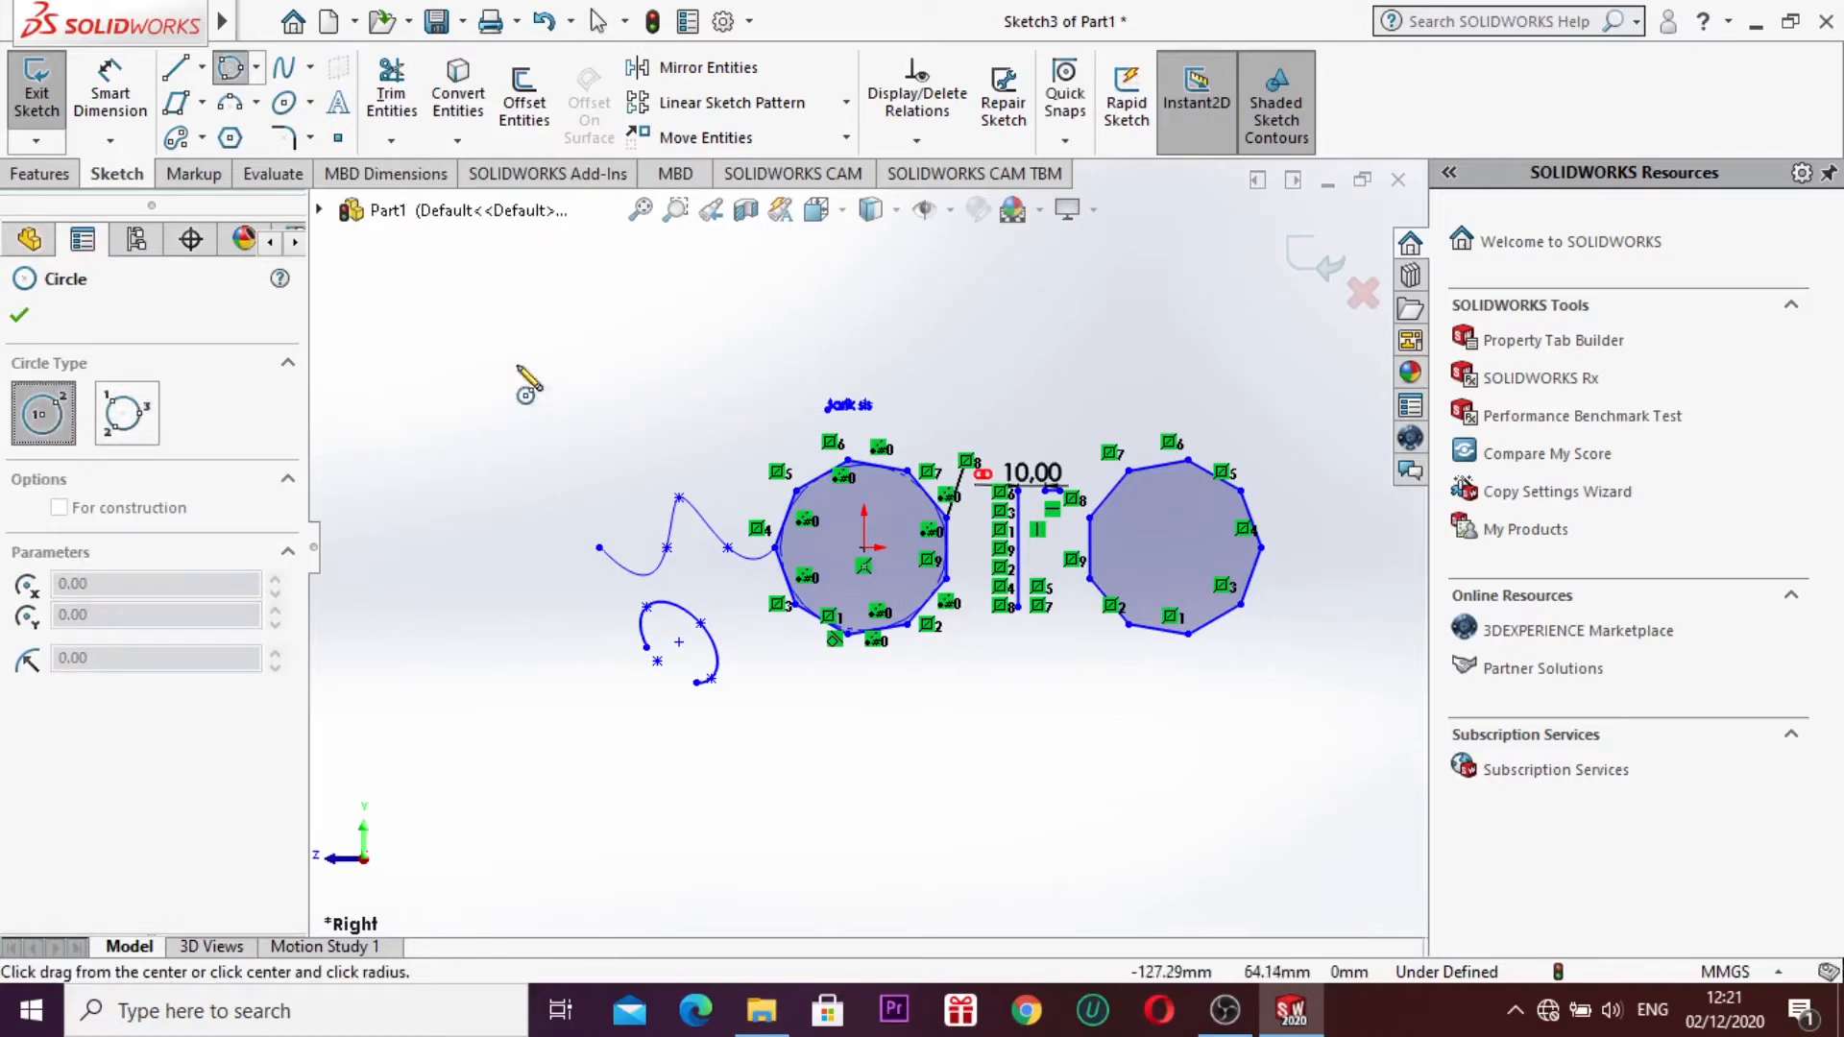
click(485, 349)
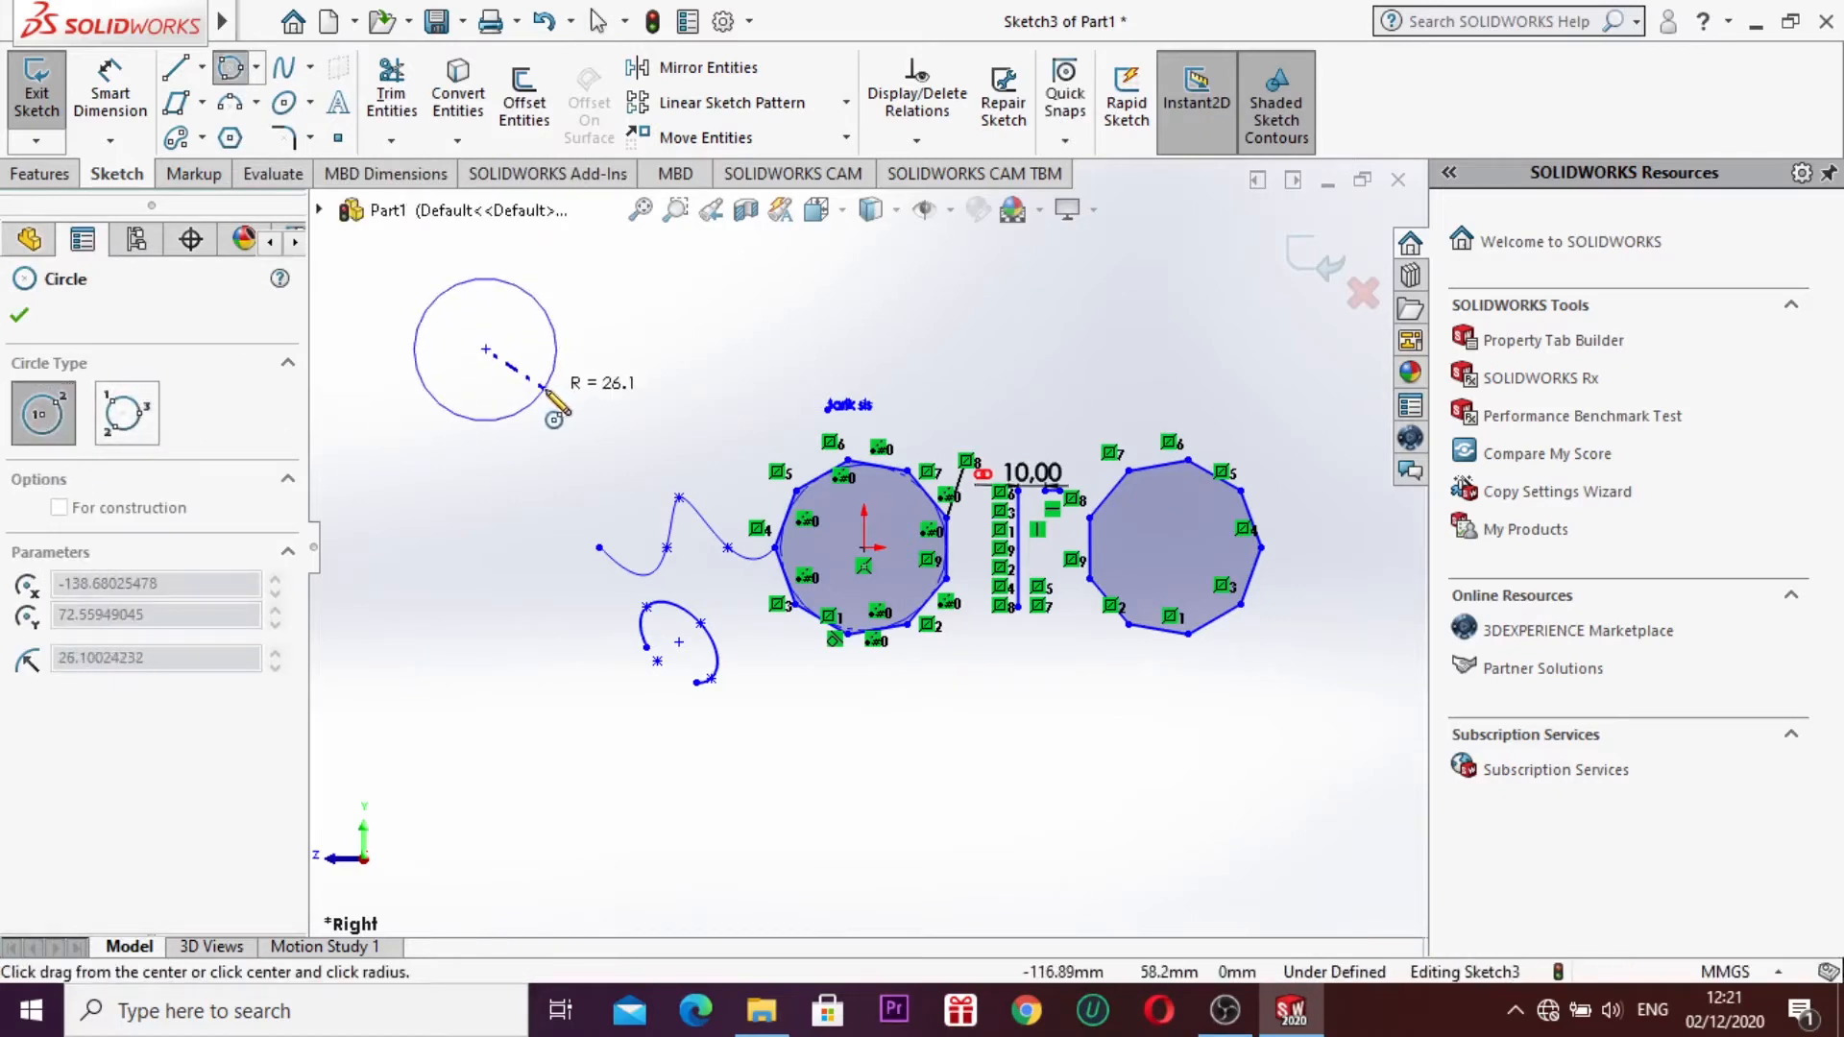
click(535, 384)
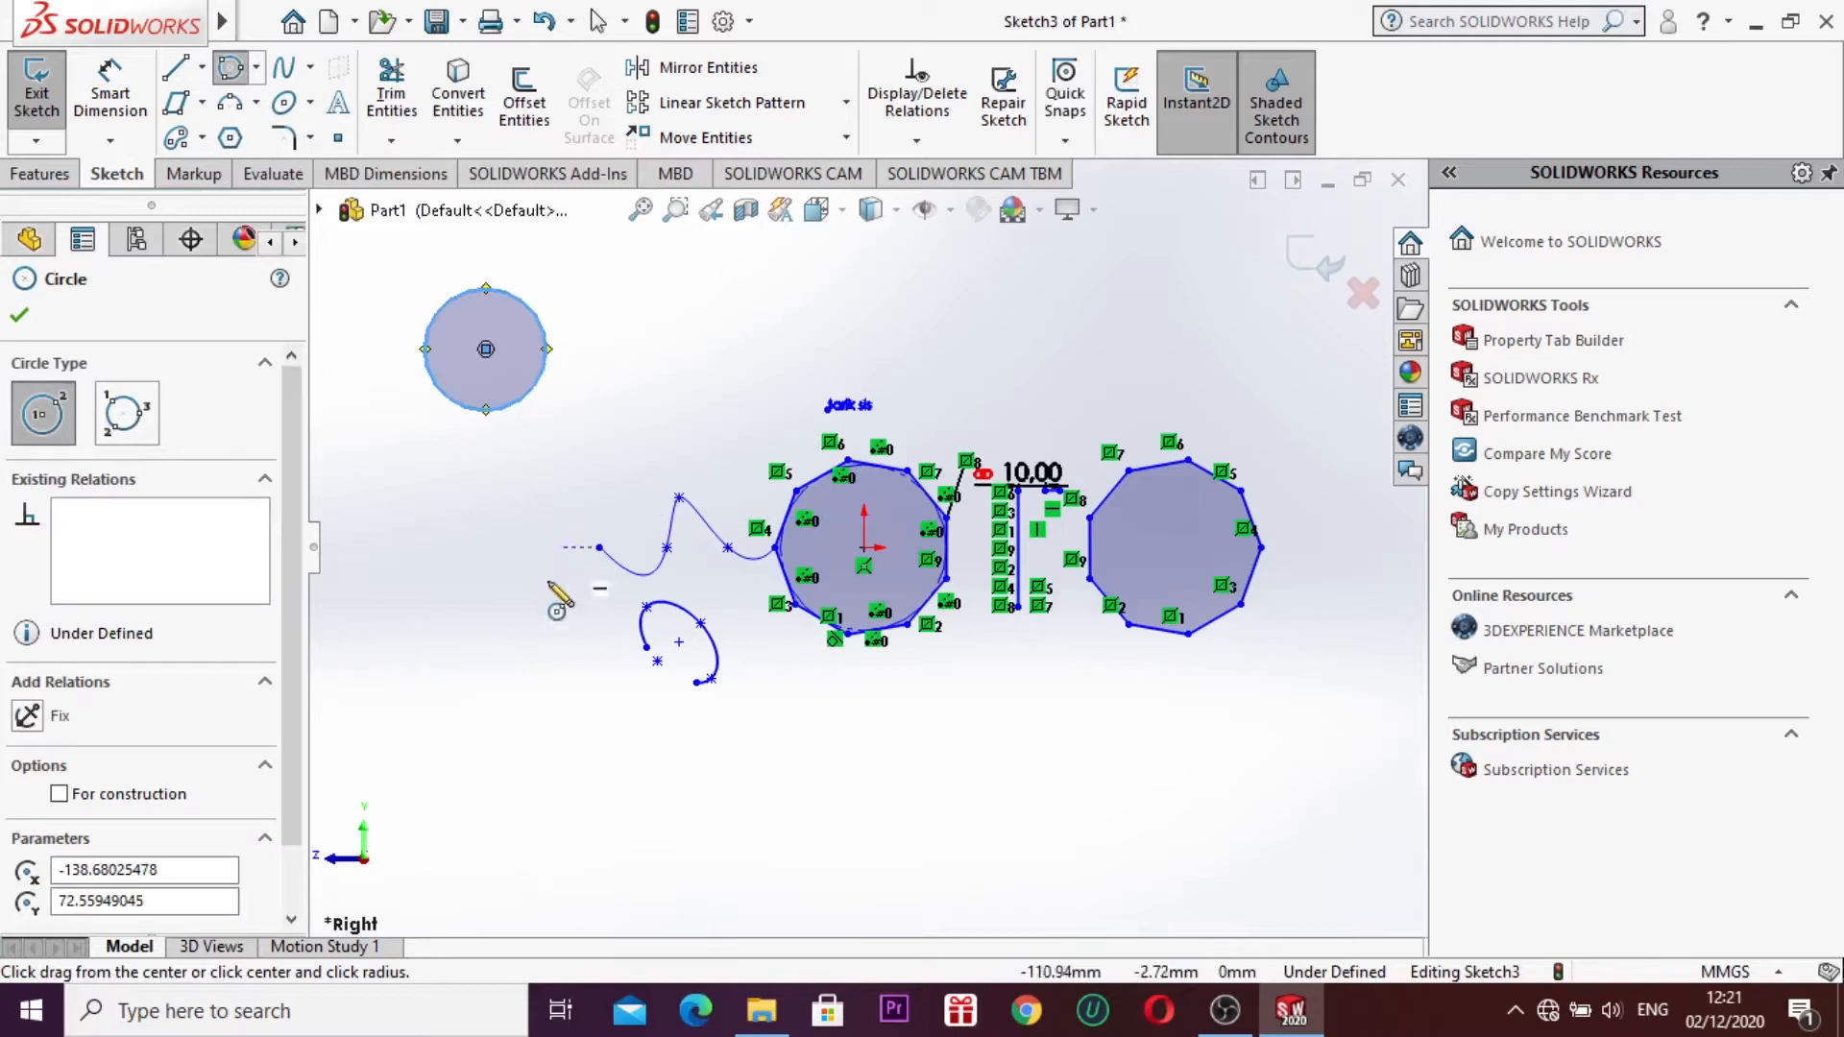
text(5)
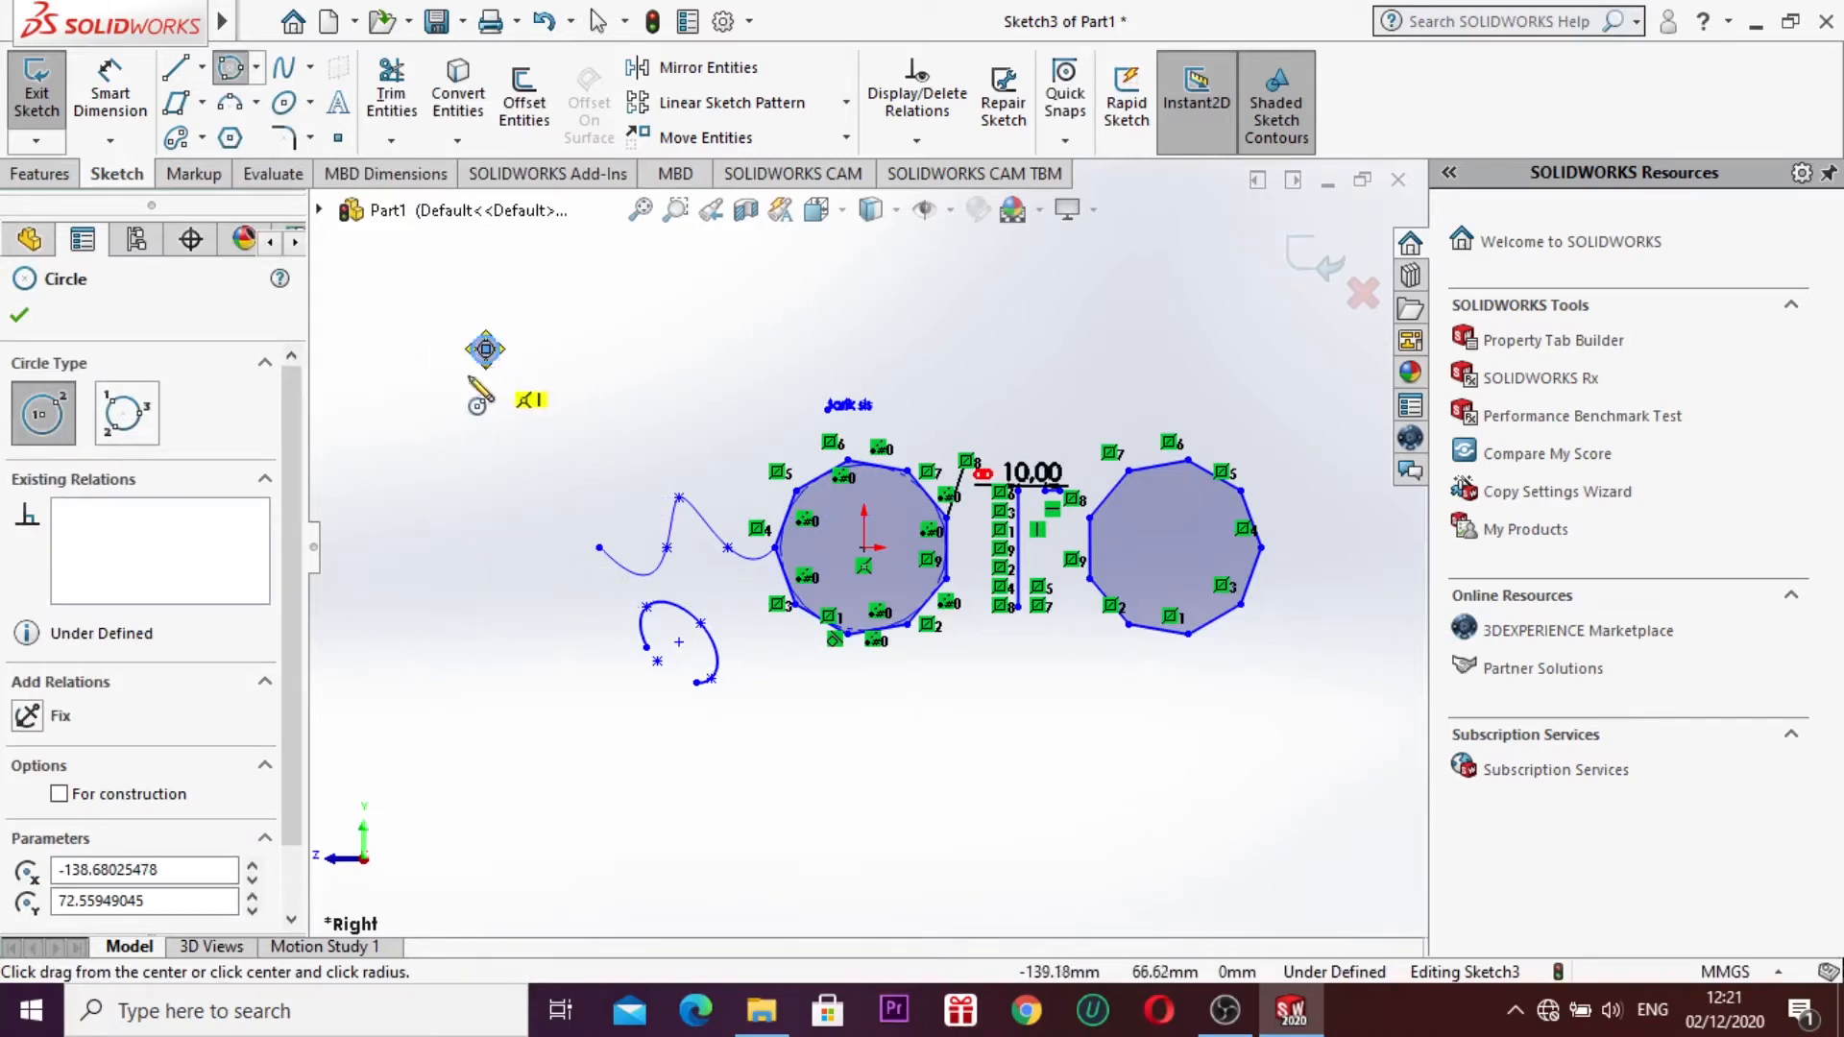
Step: Set the new circle's radius to 14 mm
scroll(221, 442, down, 2)
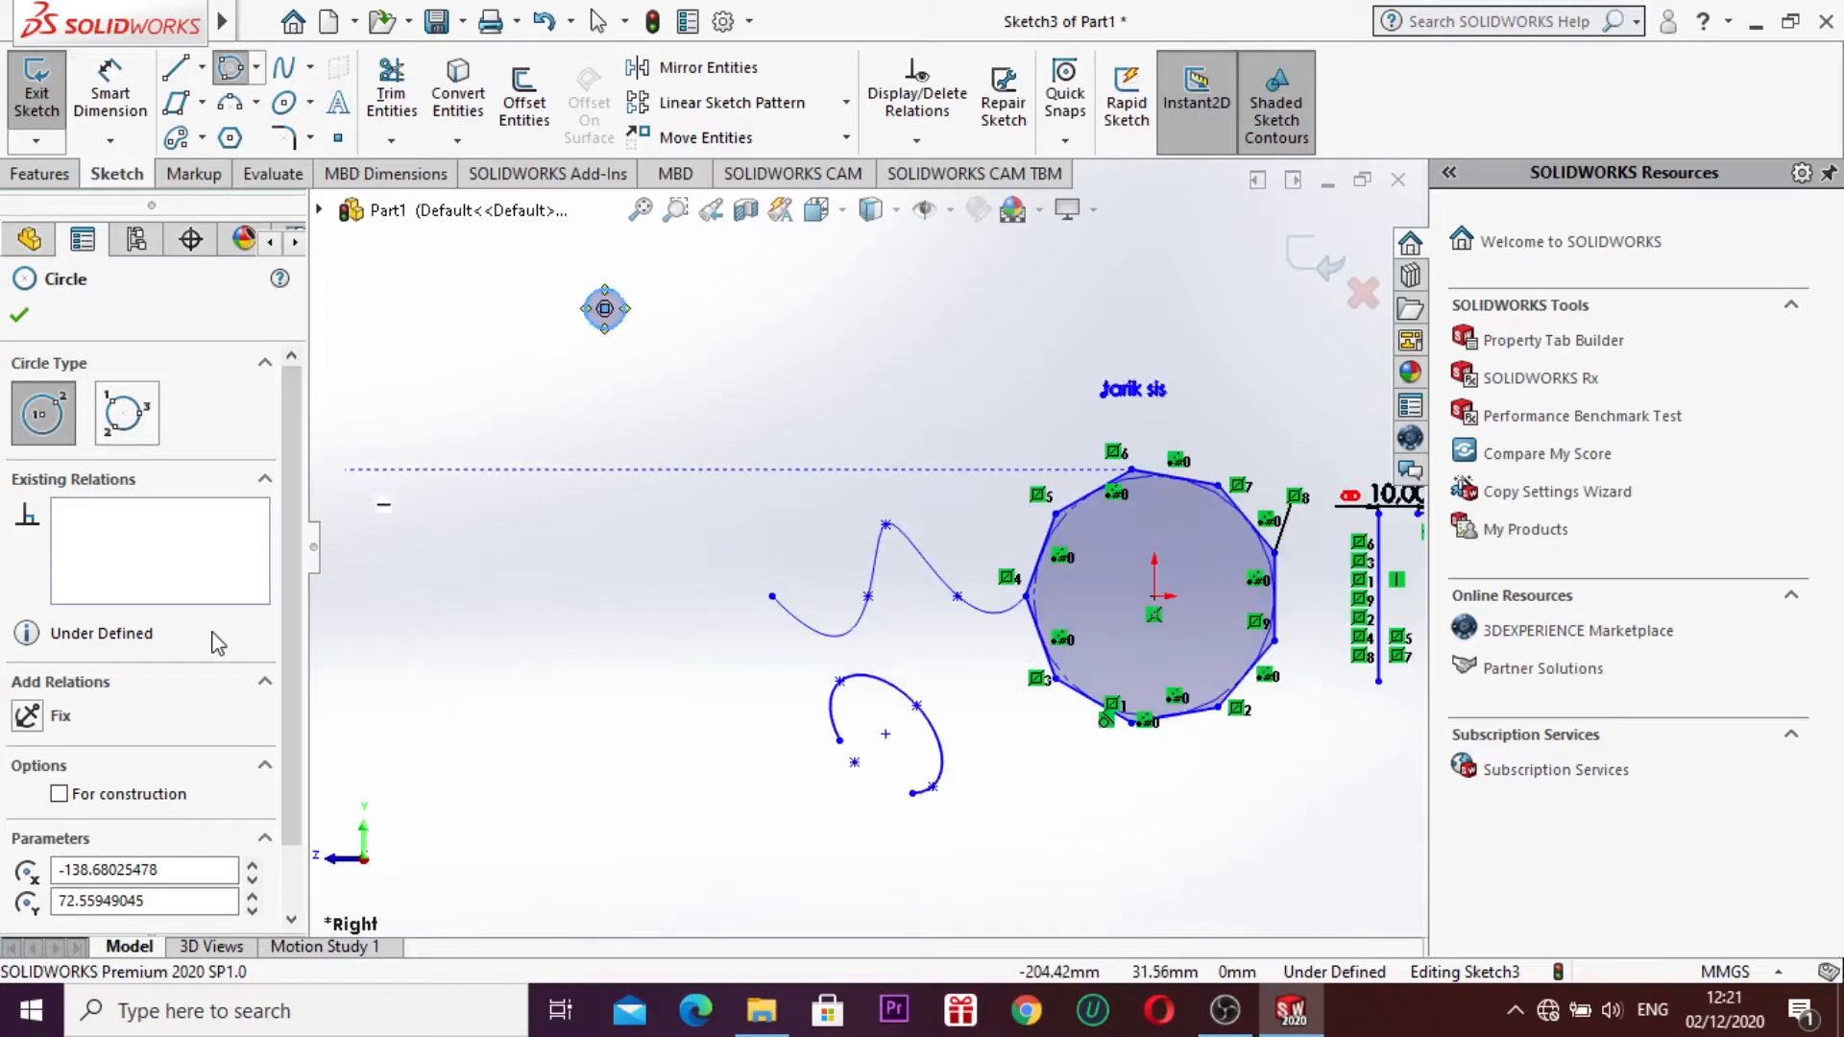
scroll(288, 752, down, 1)
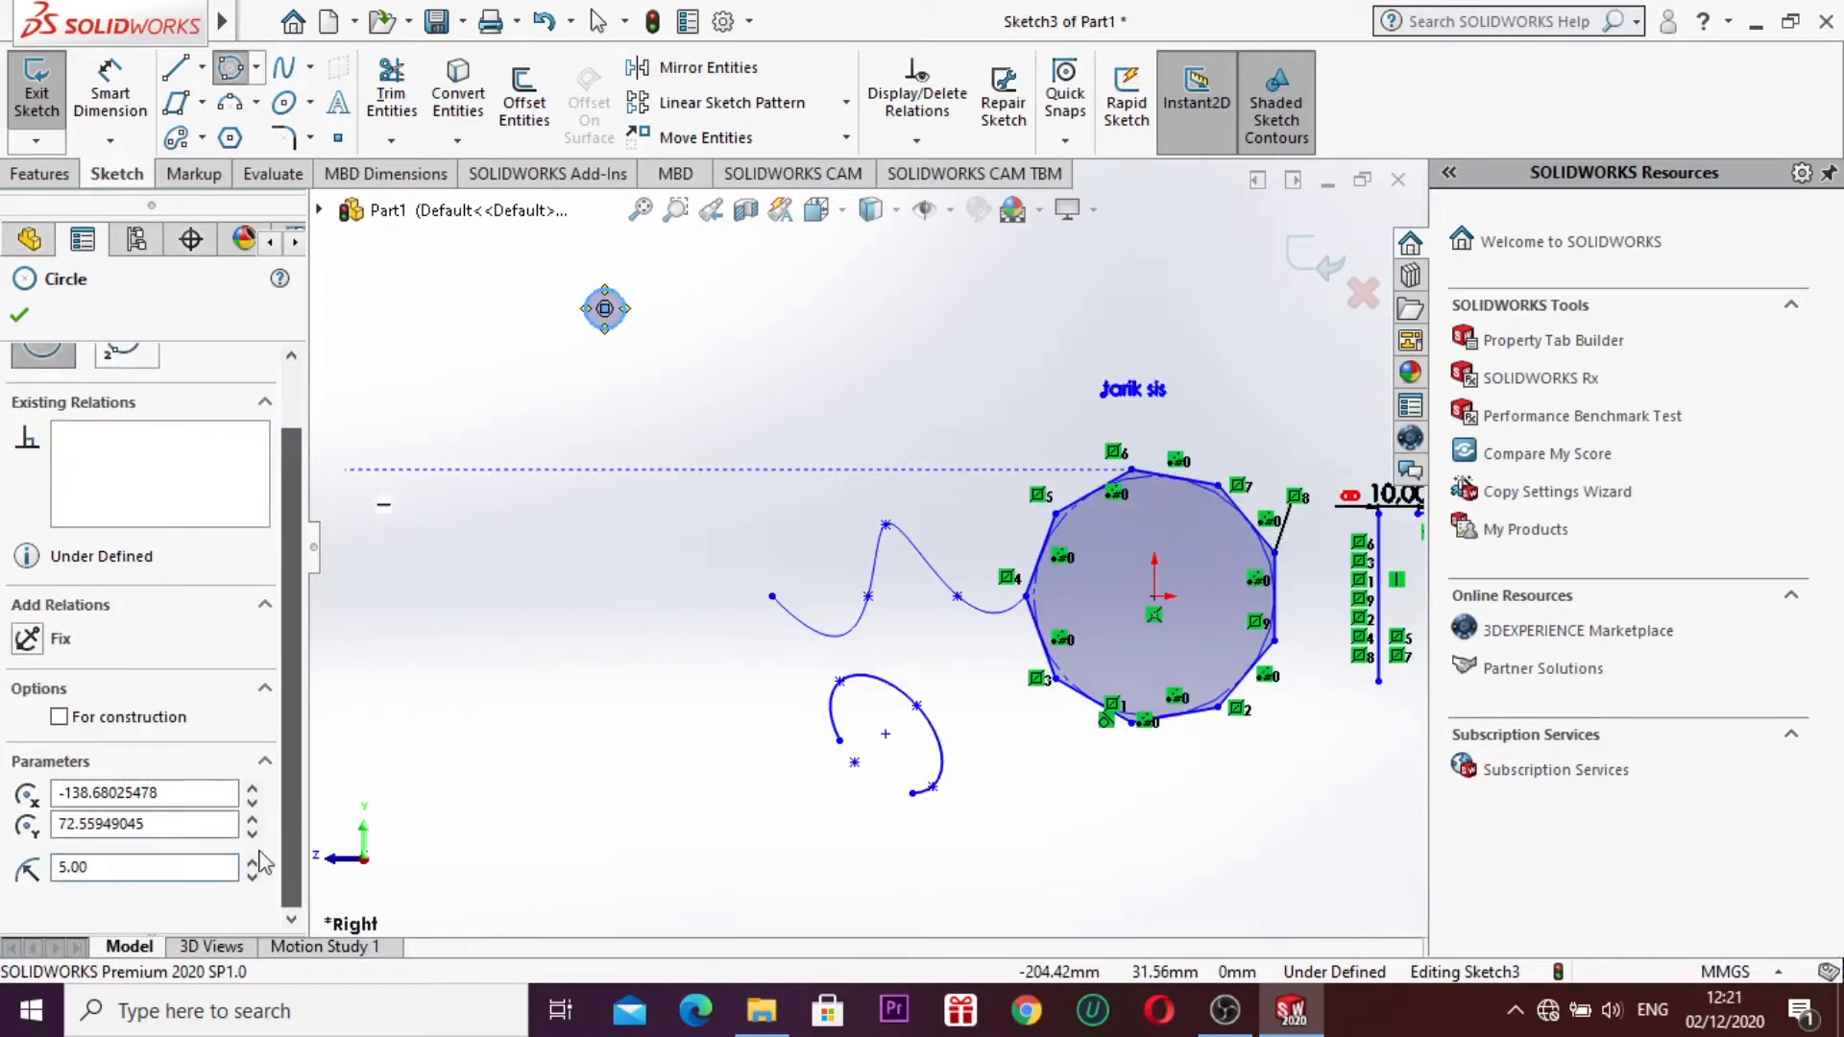
click(130, 867)
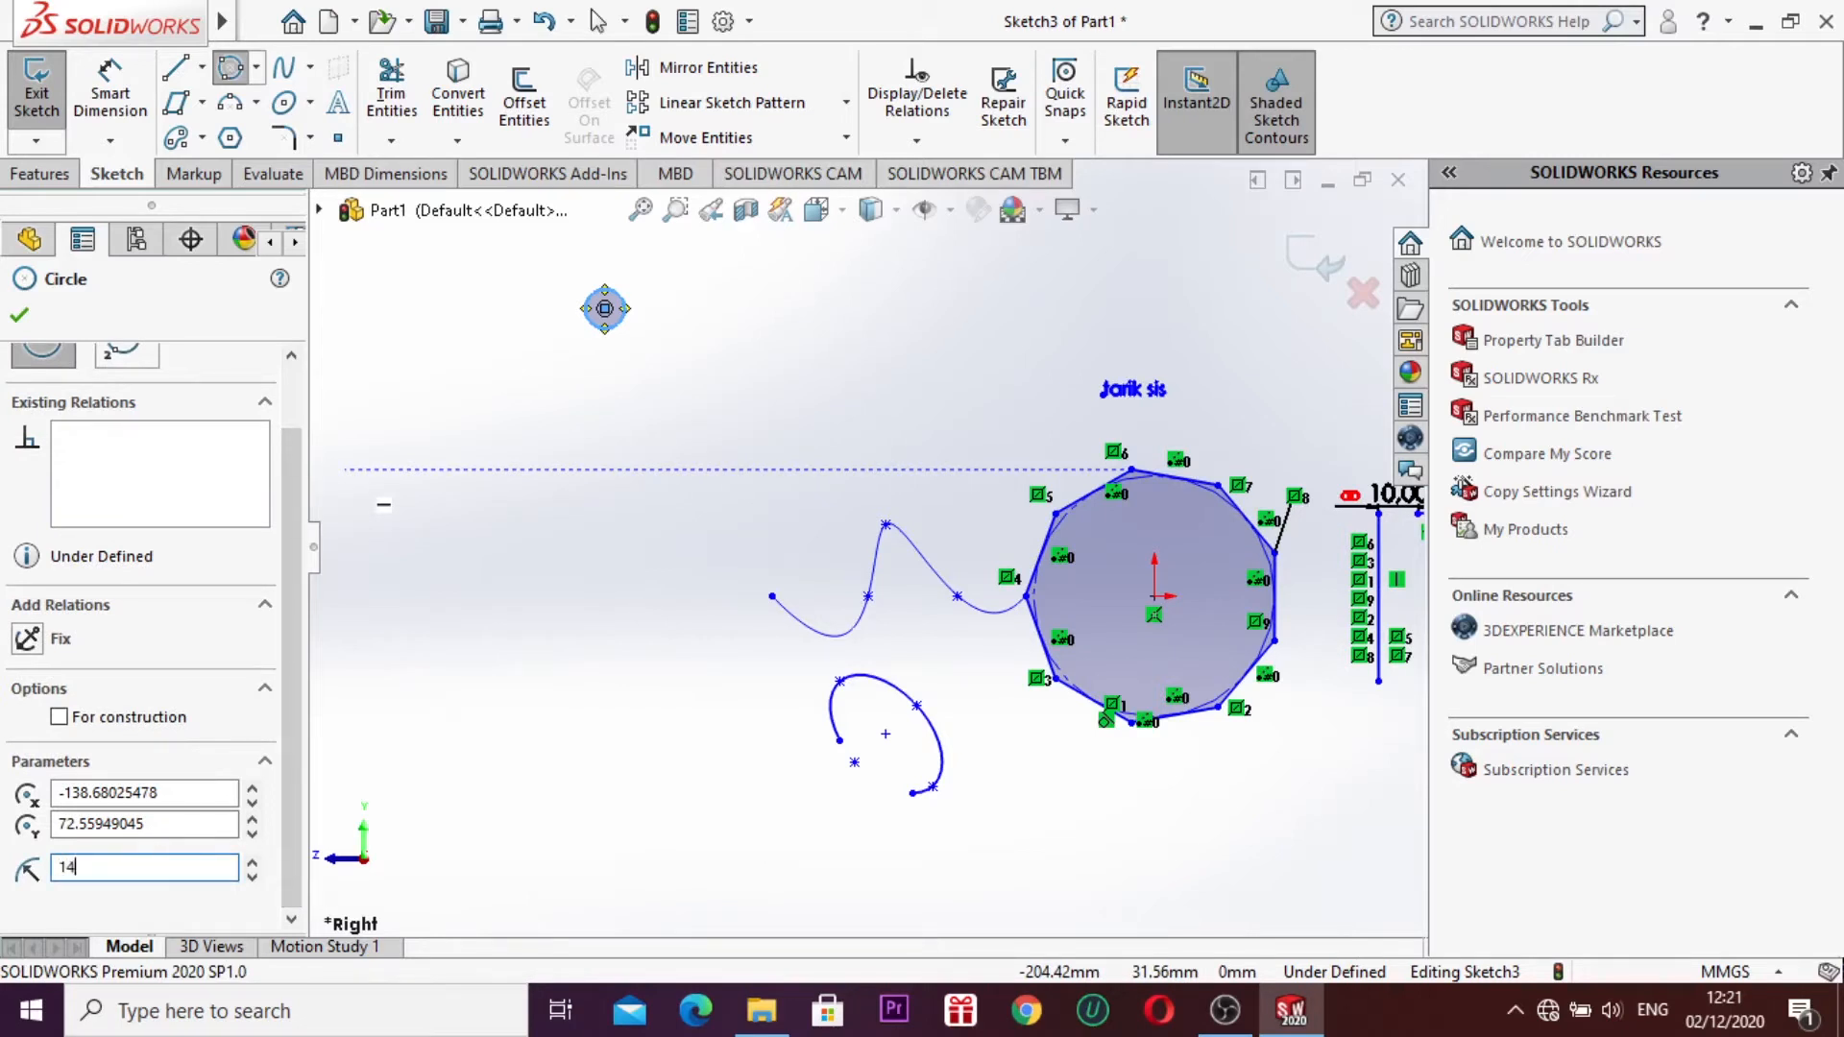
text(14)
key(Return)
scroll(213, 846, up, 1)
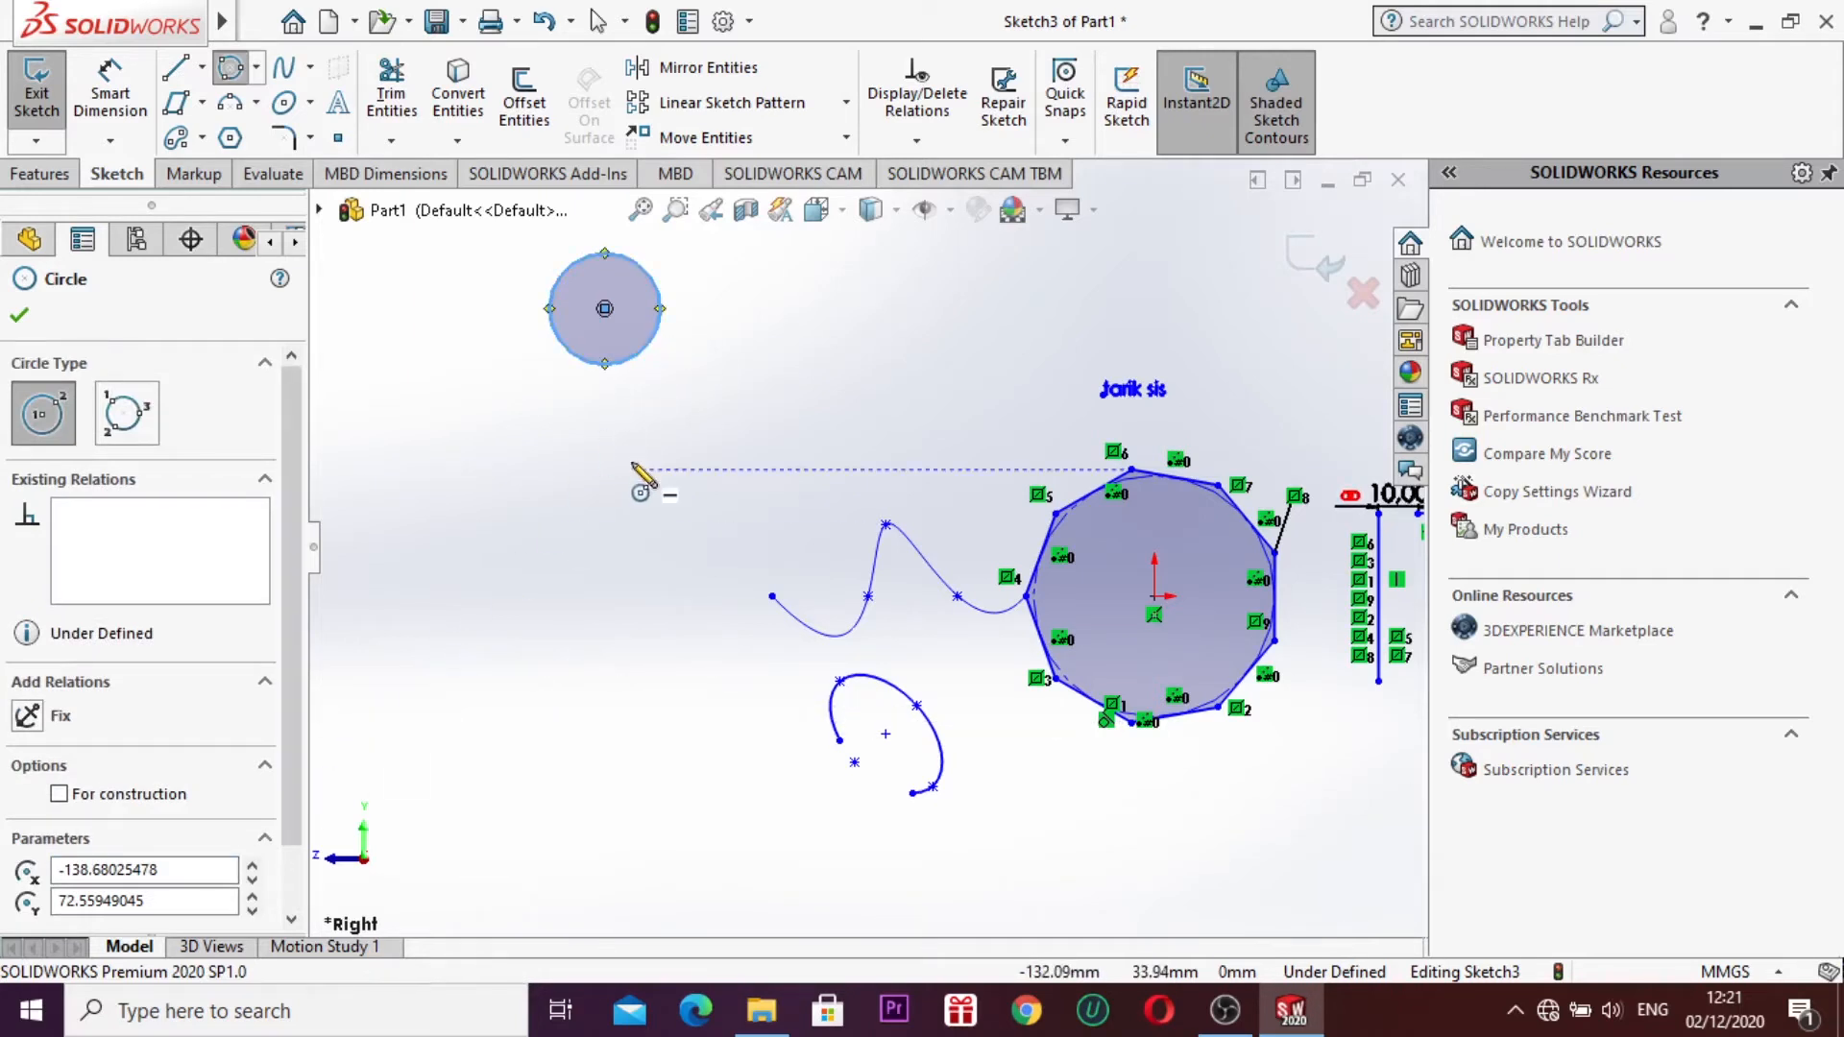
Step: Set up a Linear Sketch Pattern of the circle along the X-axis with 3 instances
click(845, 103)
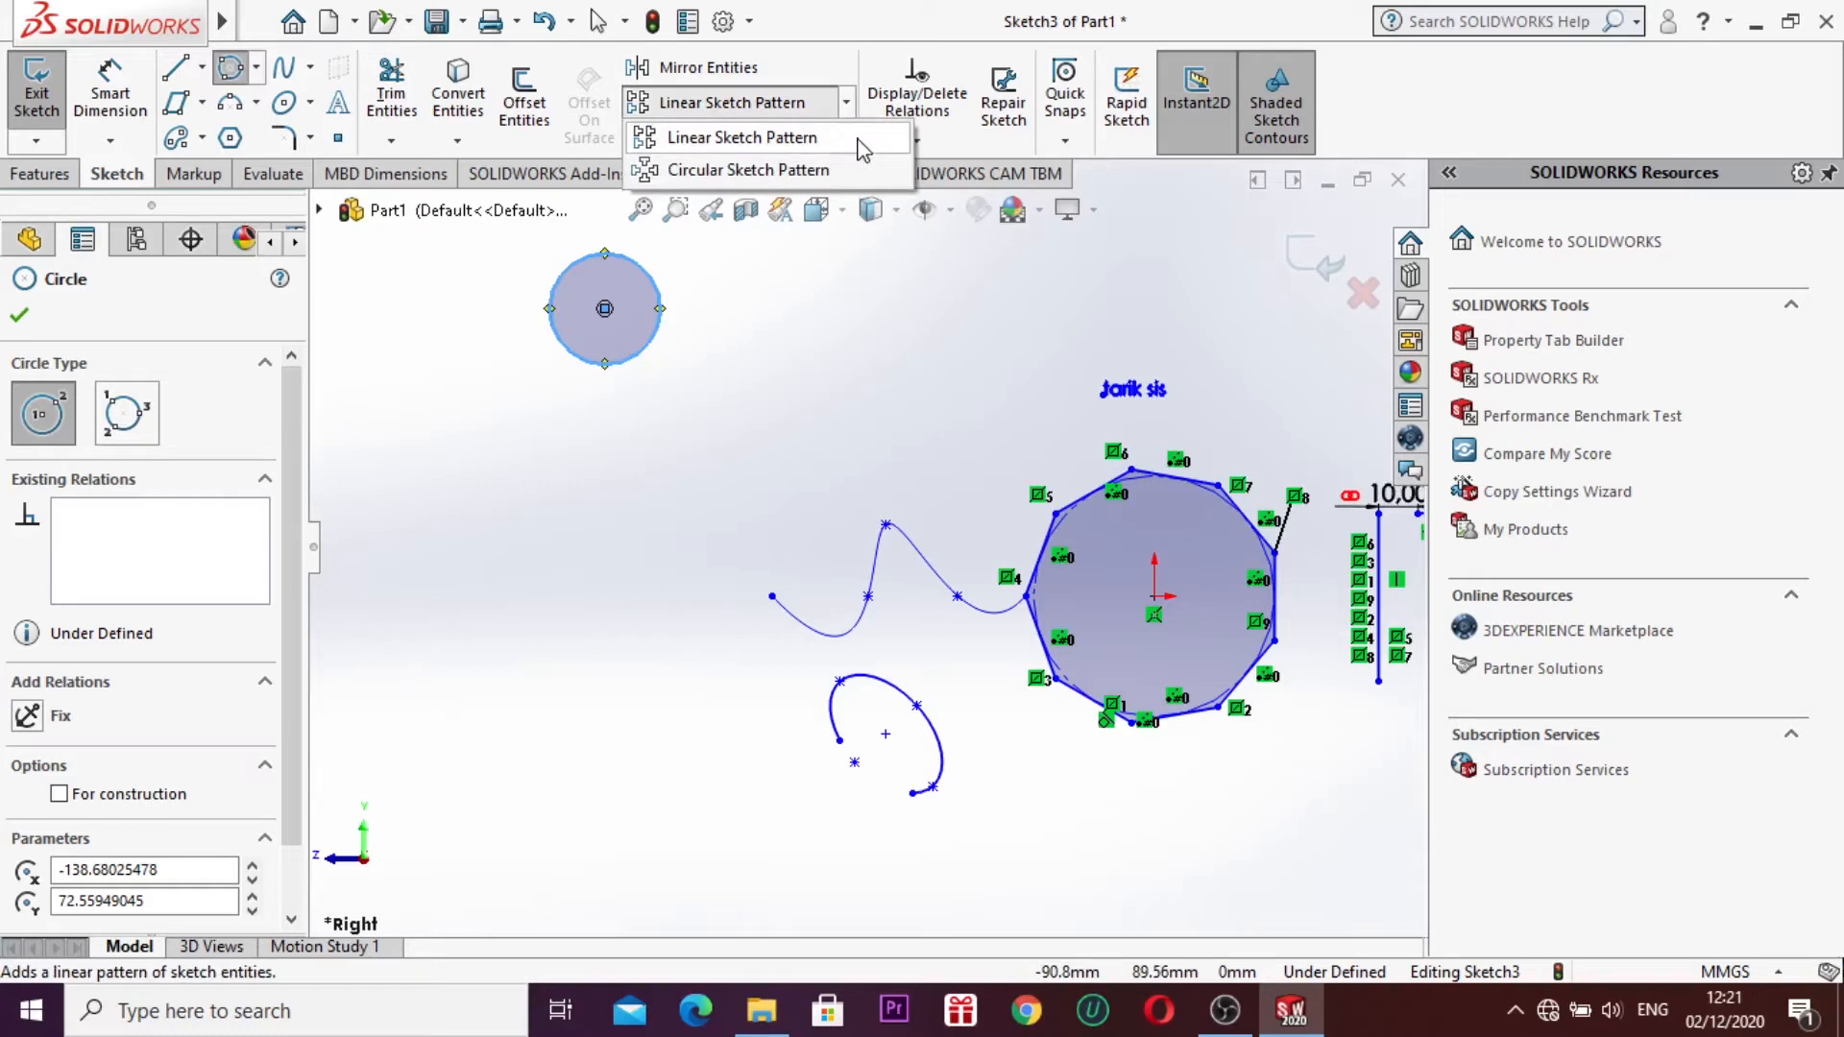
click(861, 146)
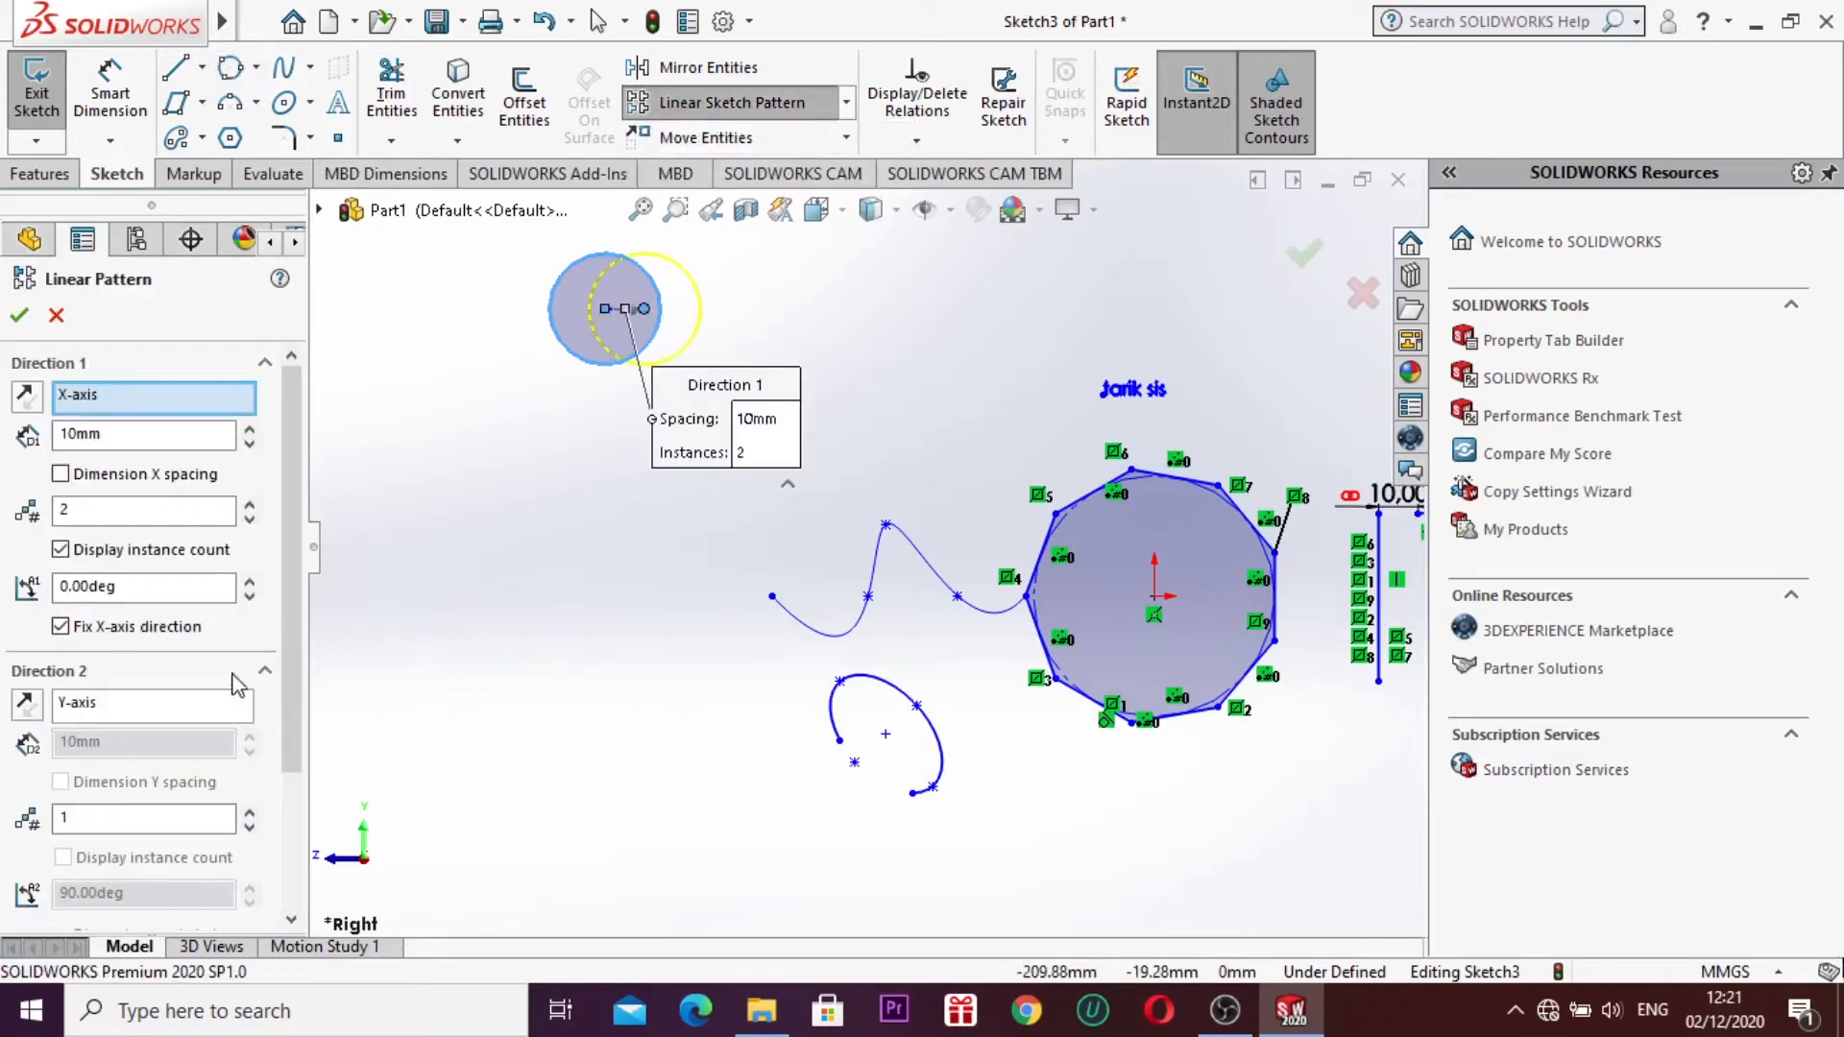
click(249, 505)
click(250, 506)
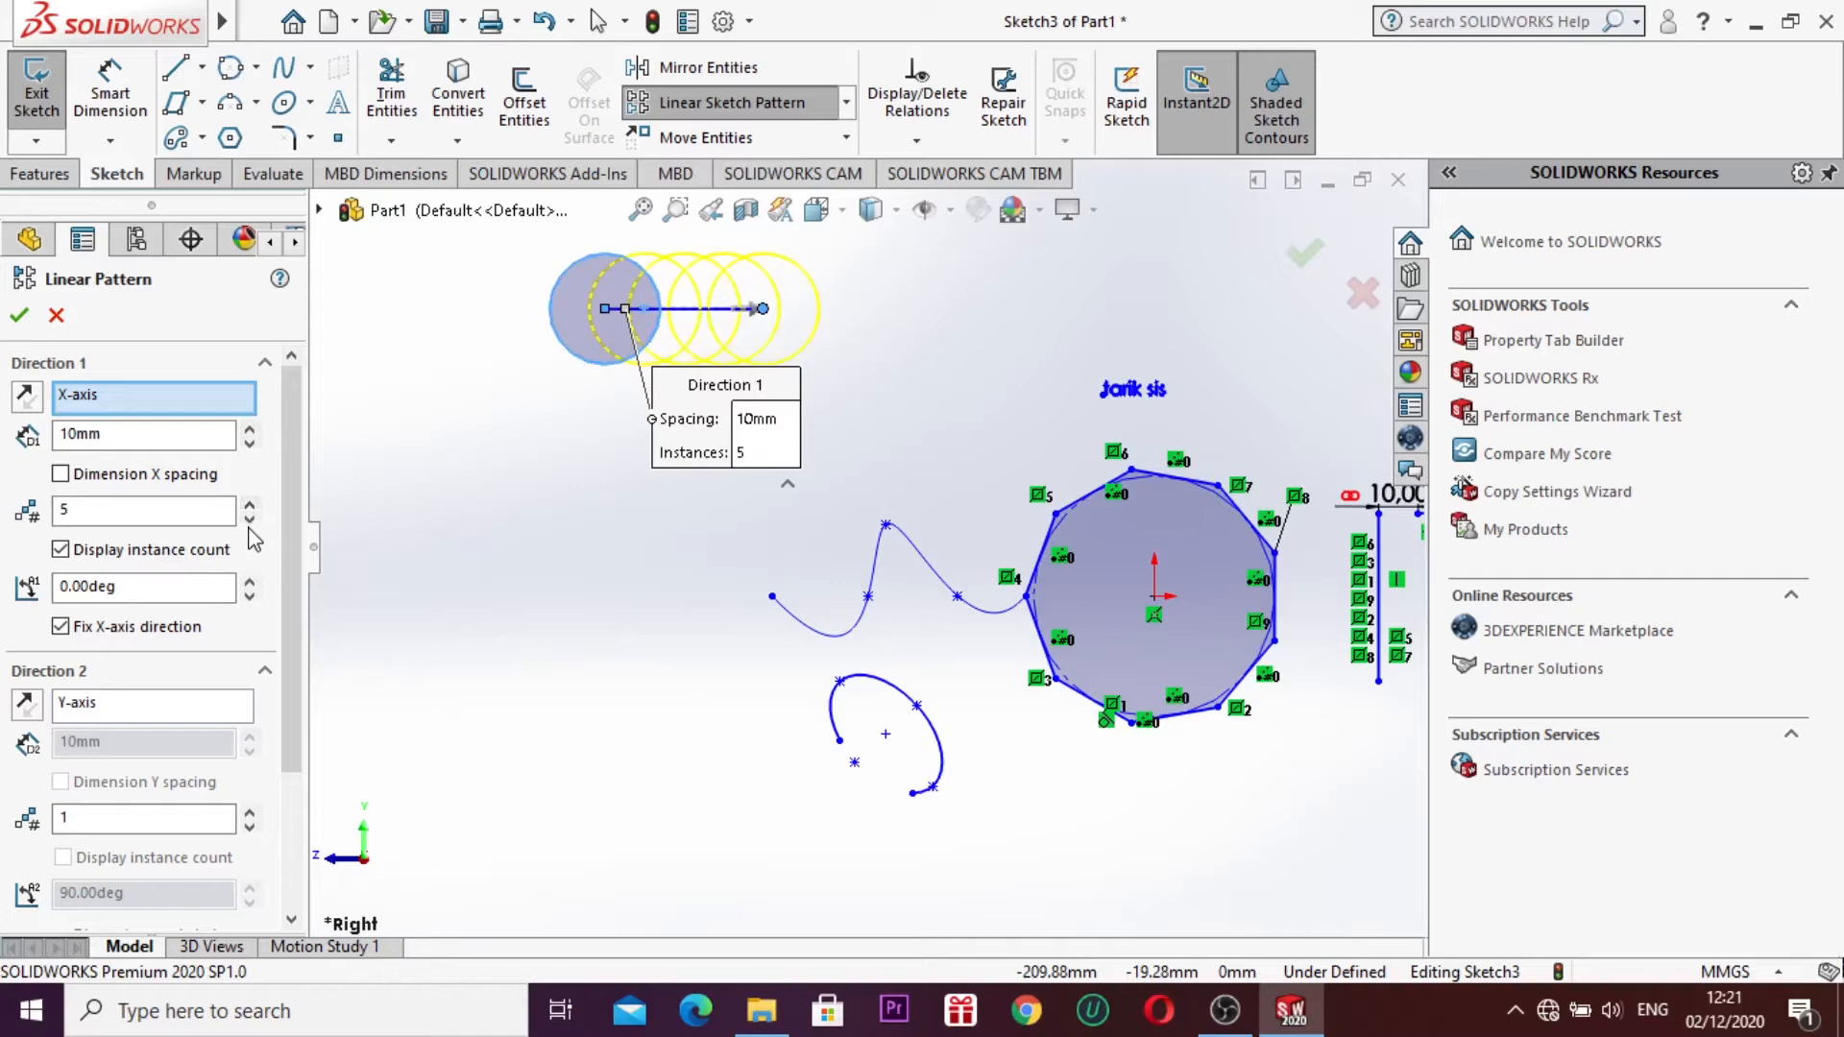
click(251, 523)
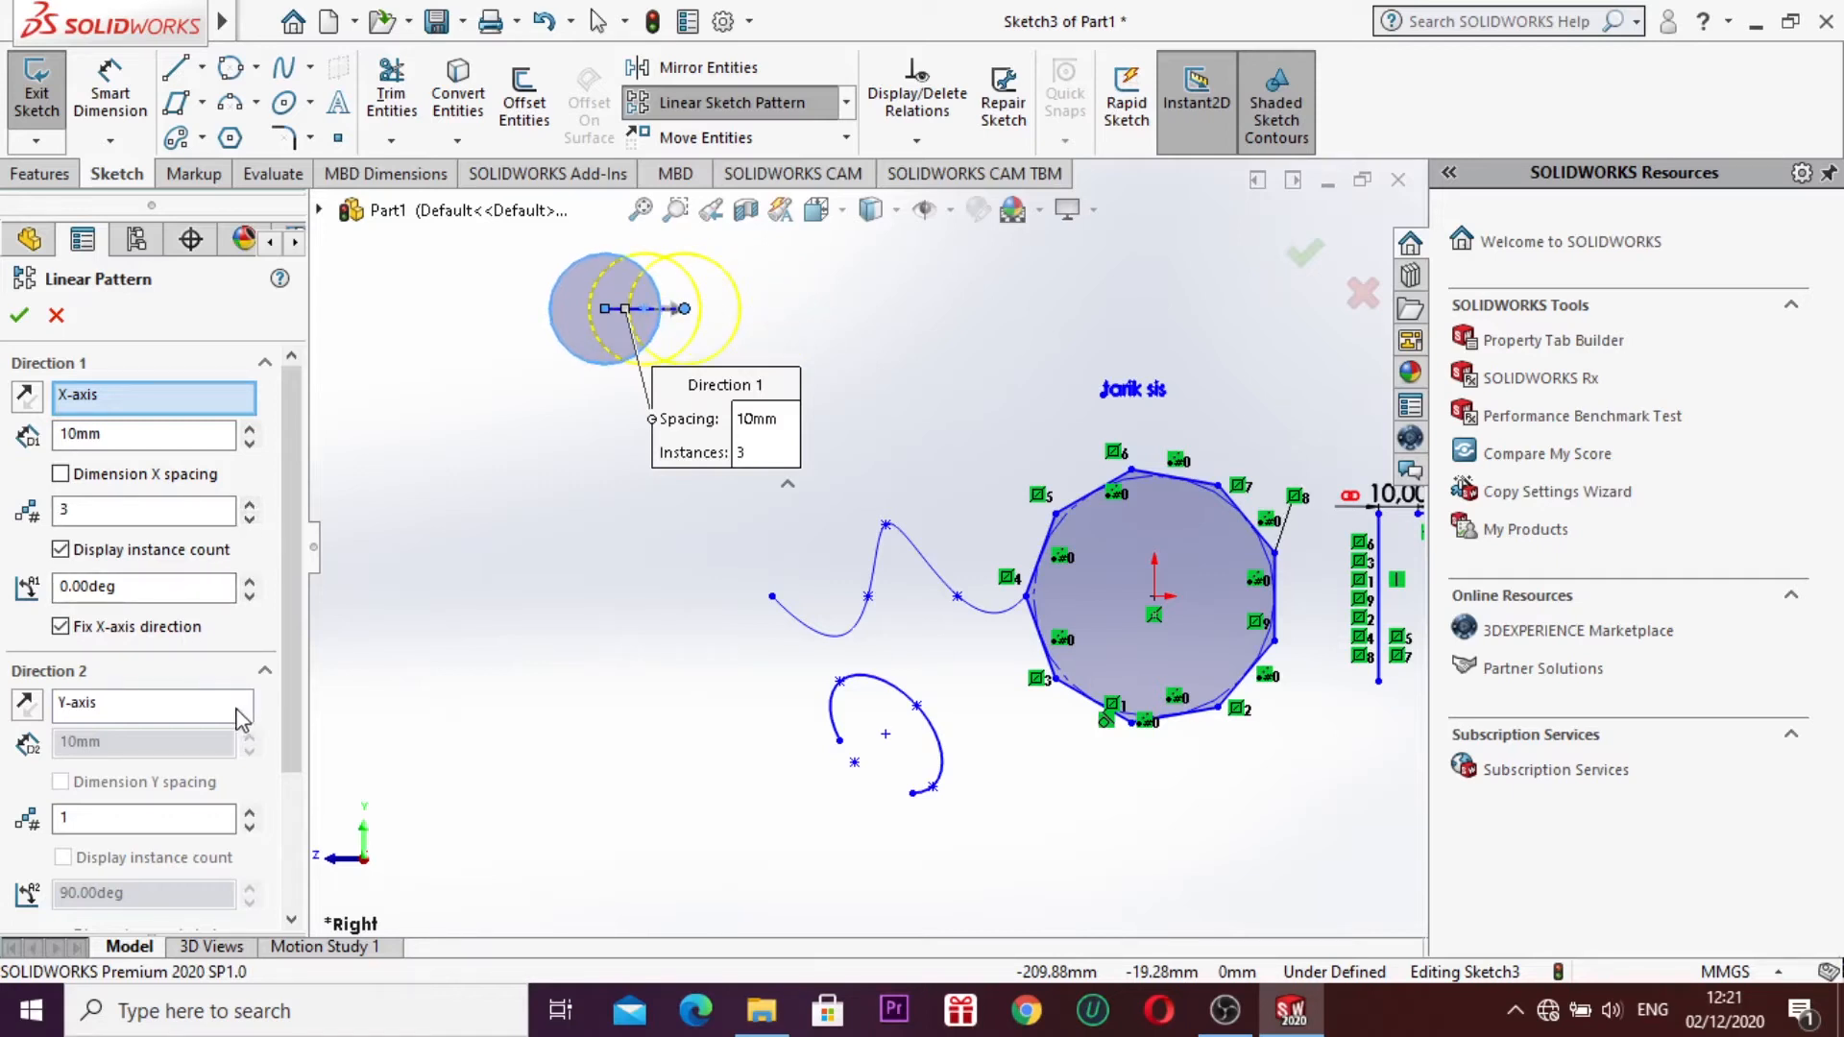
Step: Add the Y-axis as the pattern's second direction with 2 instances
drag(287, 661, 272, 771)
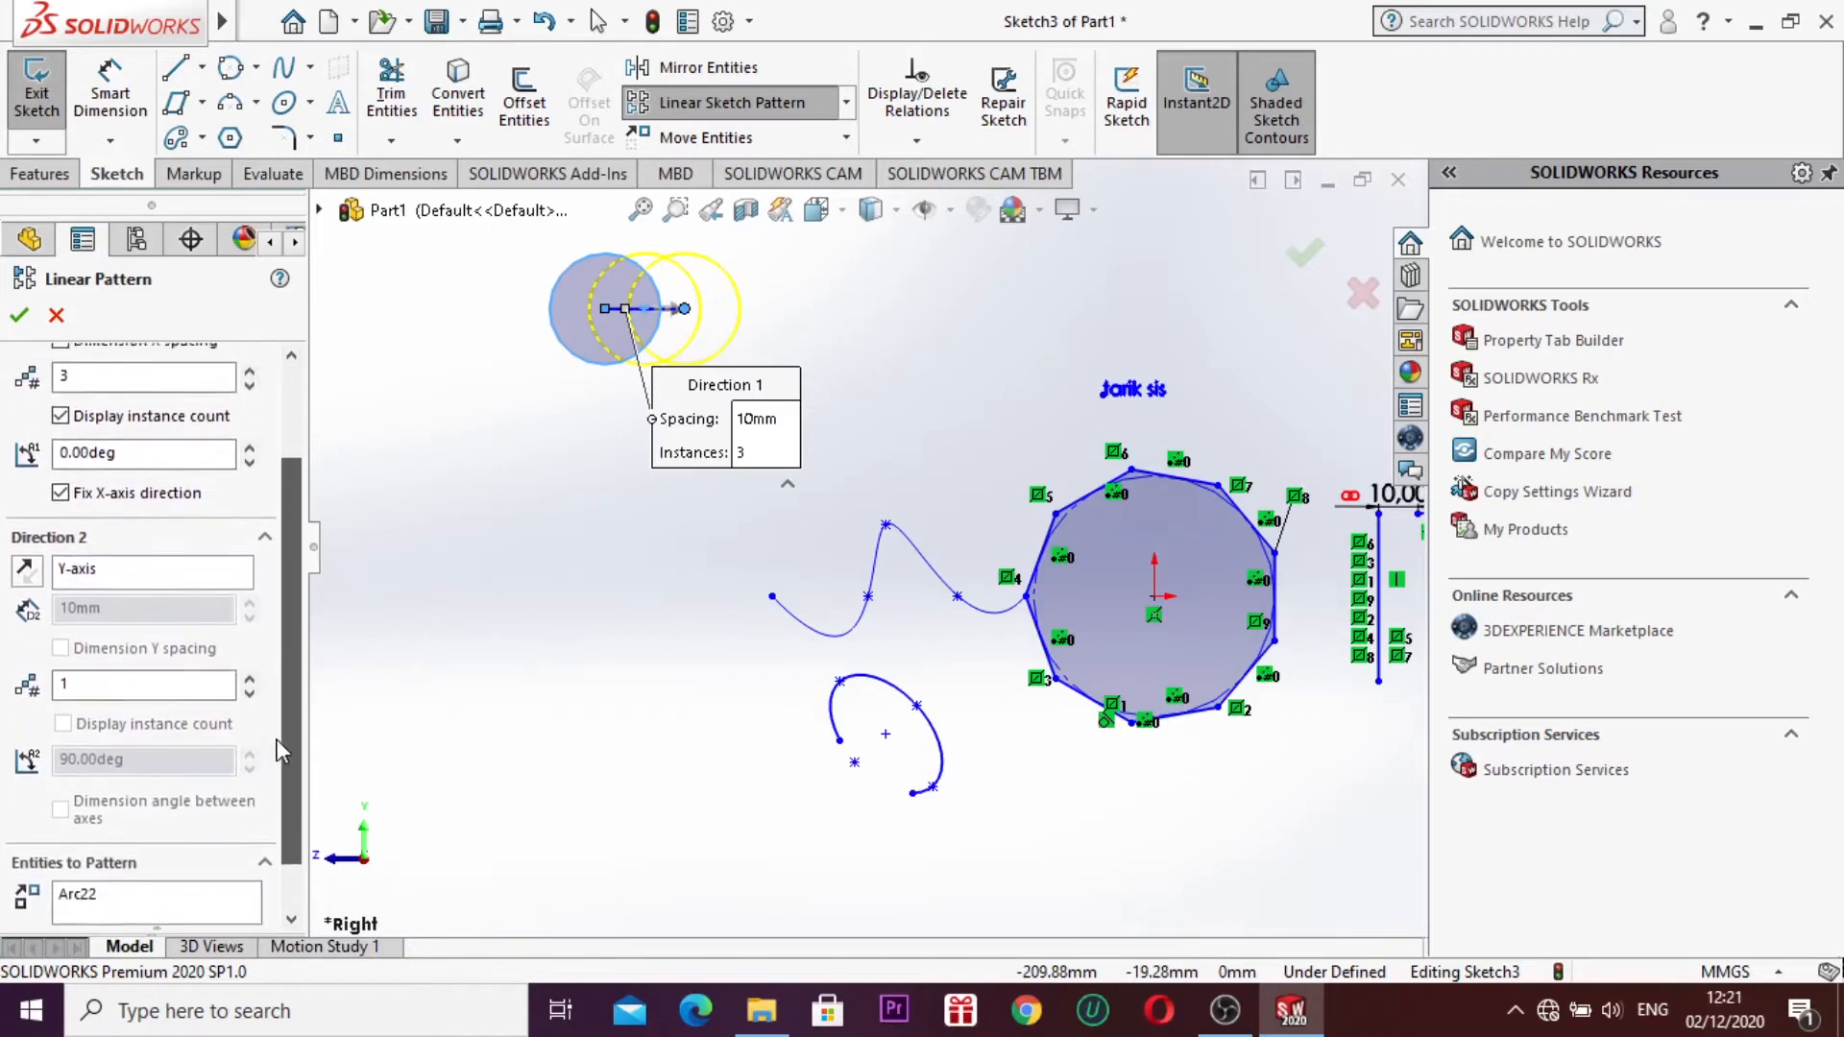
scroll(247, 740, up, 3)
click(248, 749)
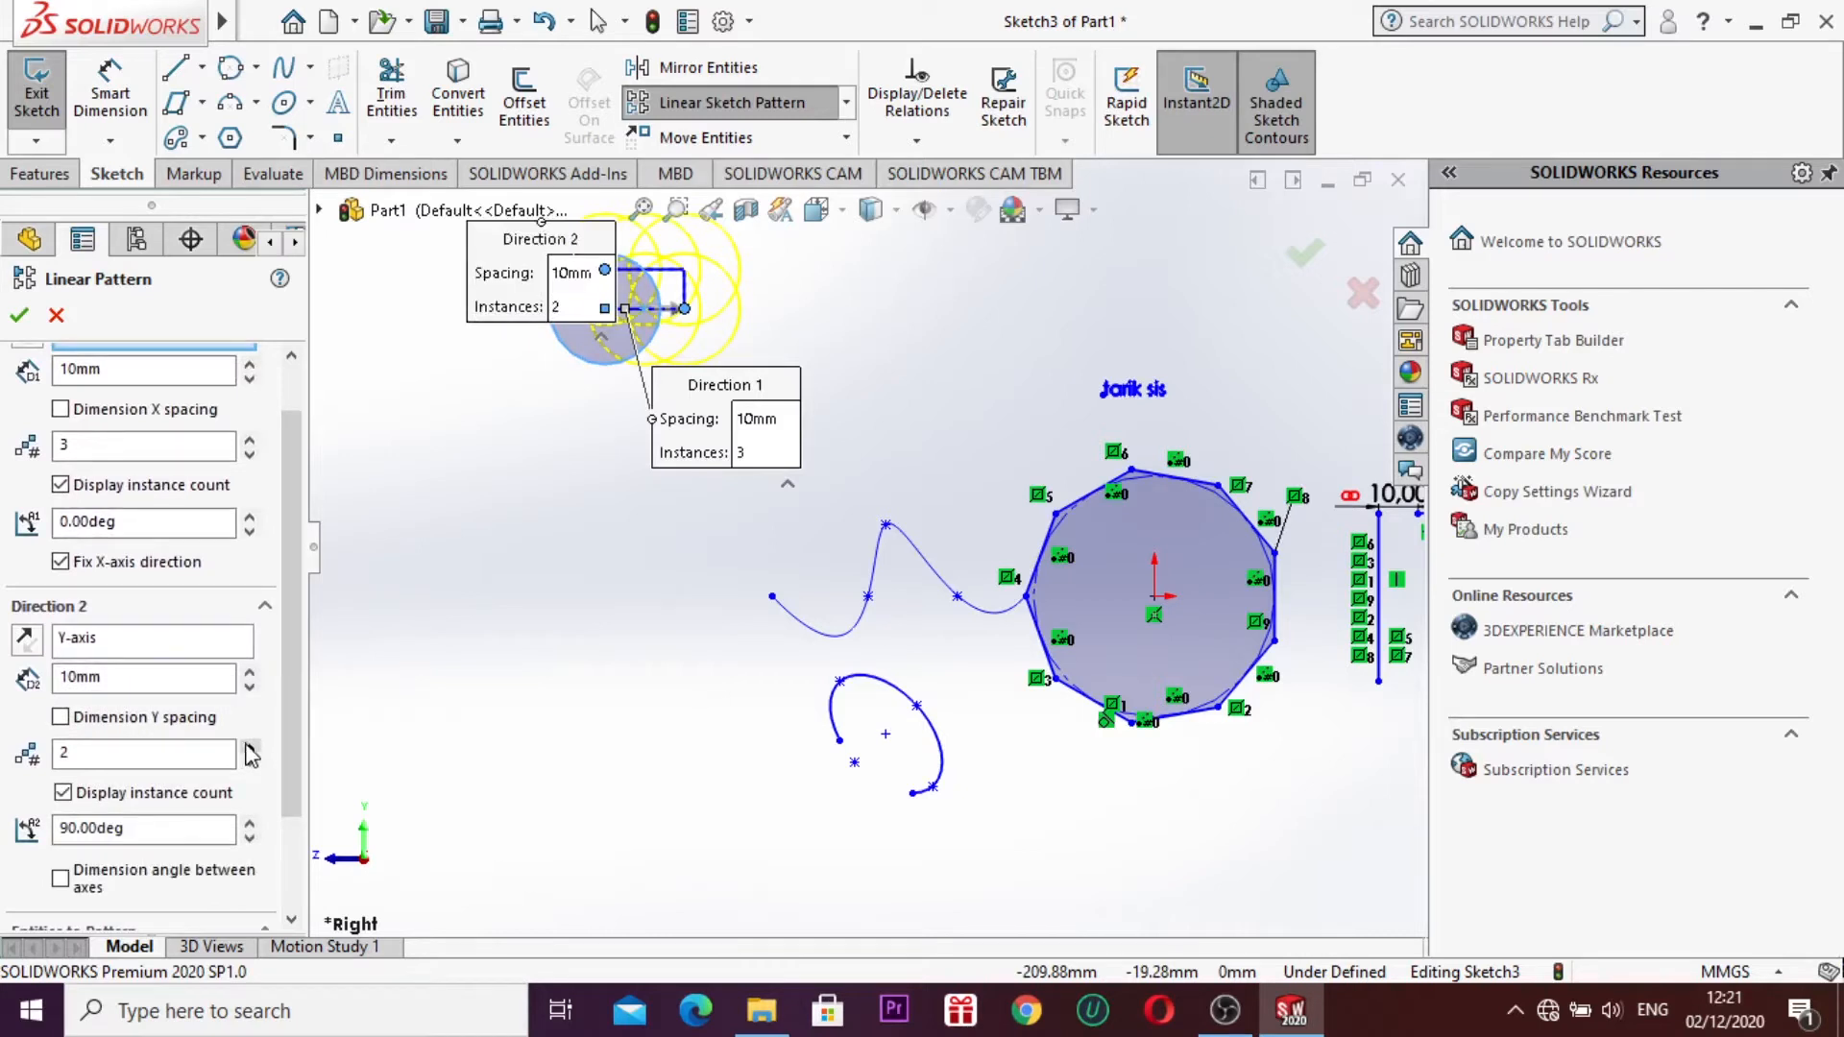
click(248, 747)
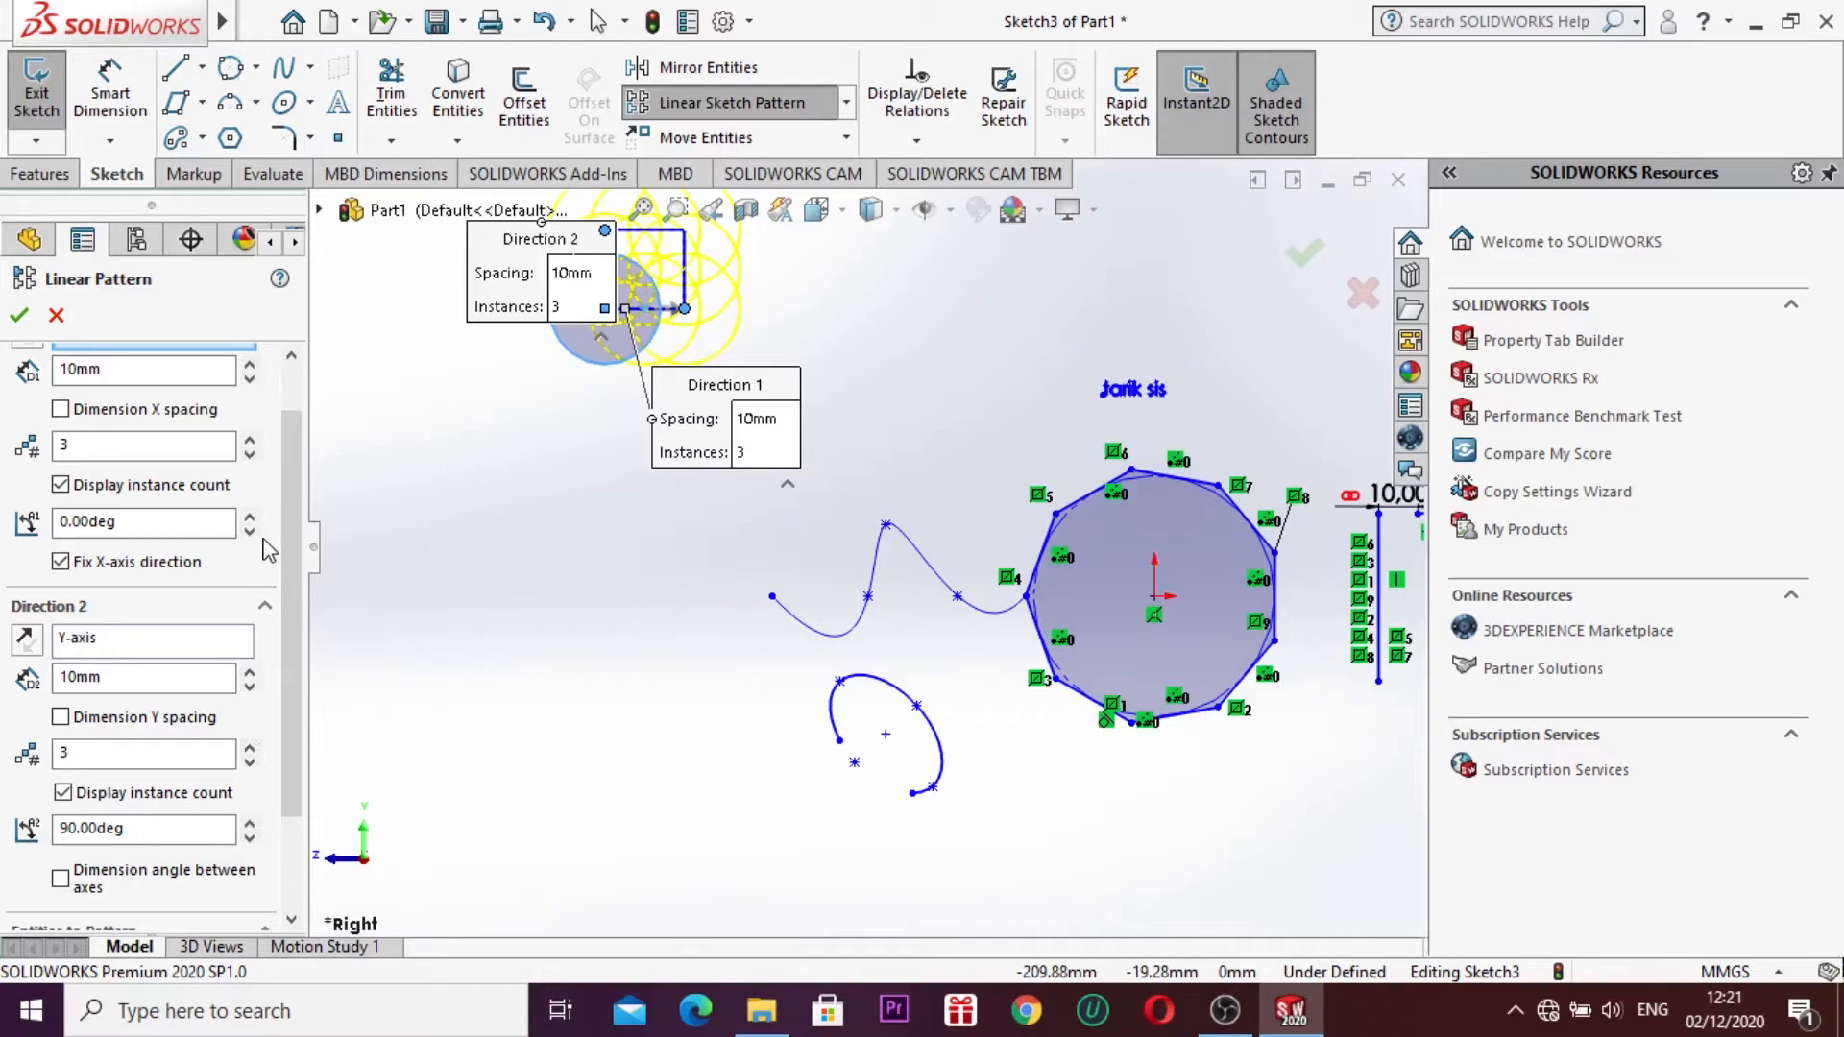
key(z)
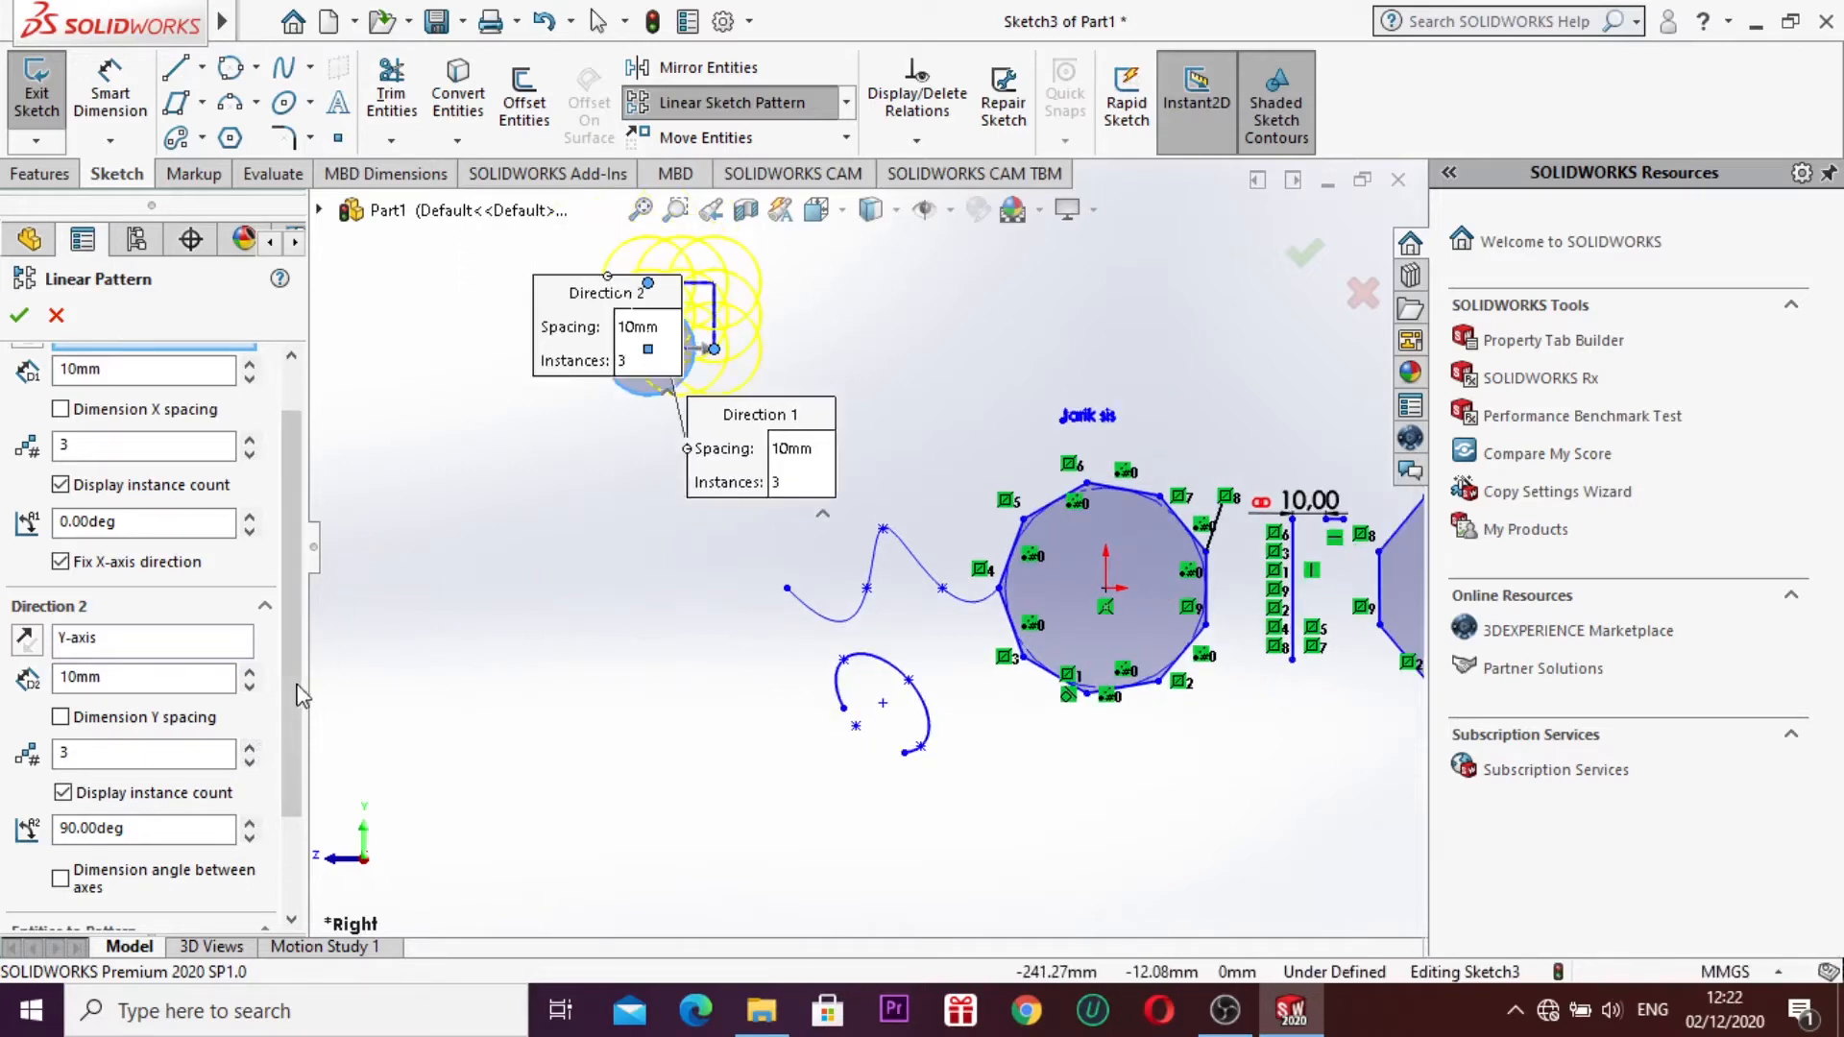
click(249, 760)
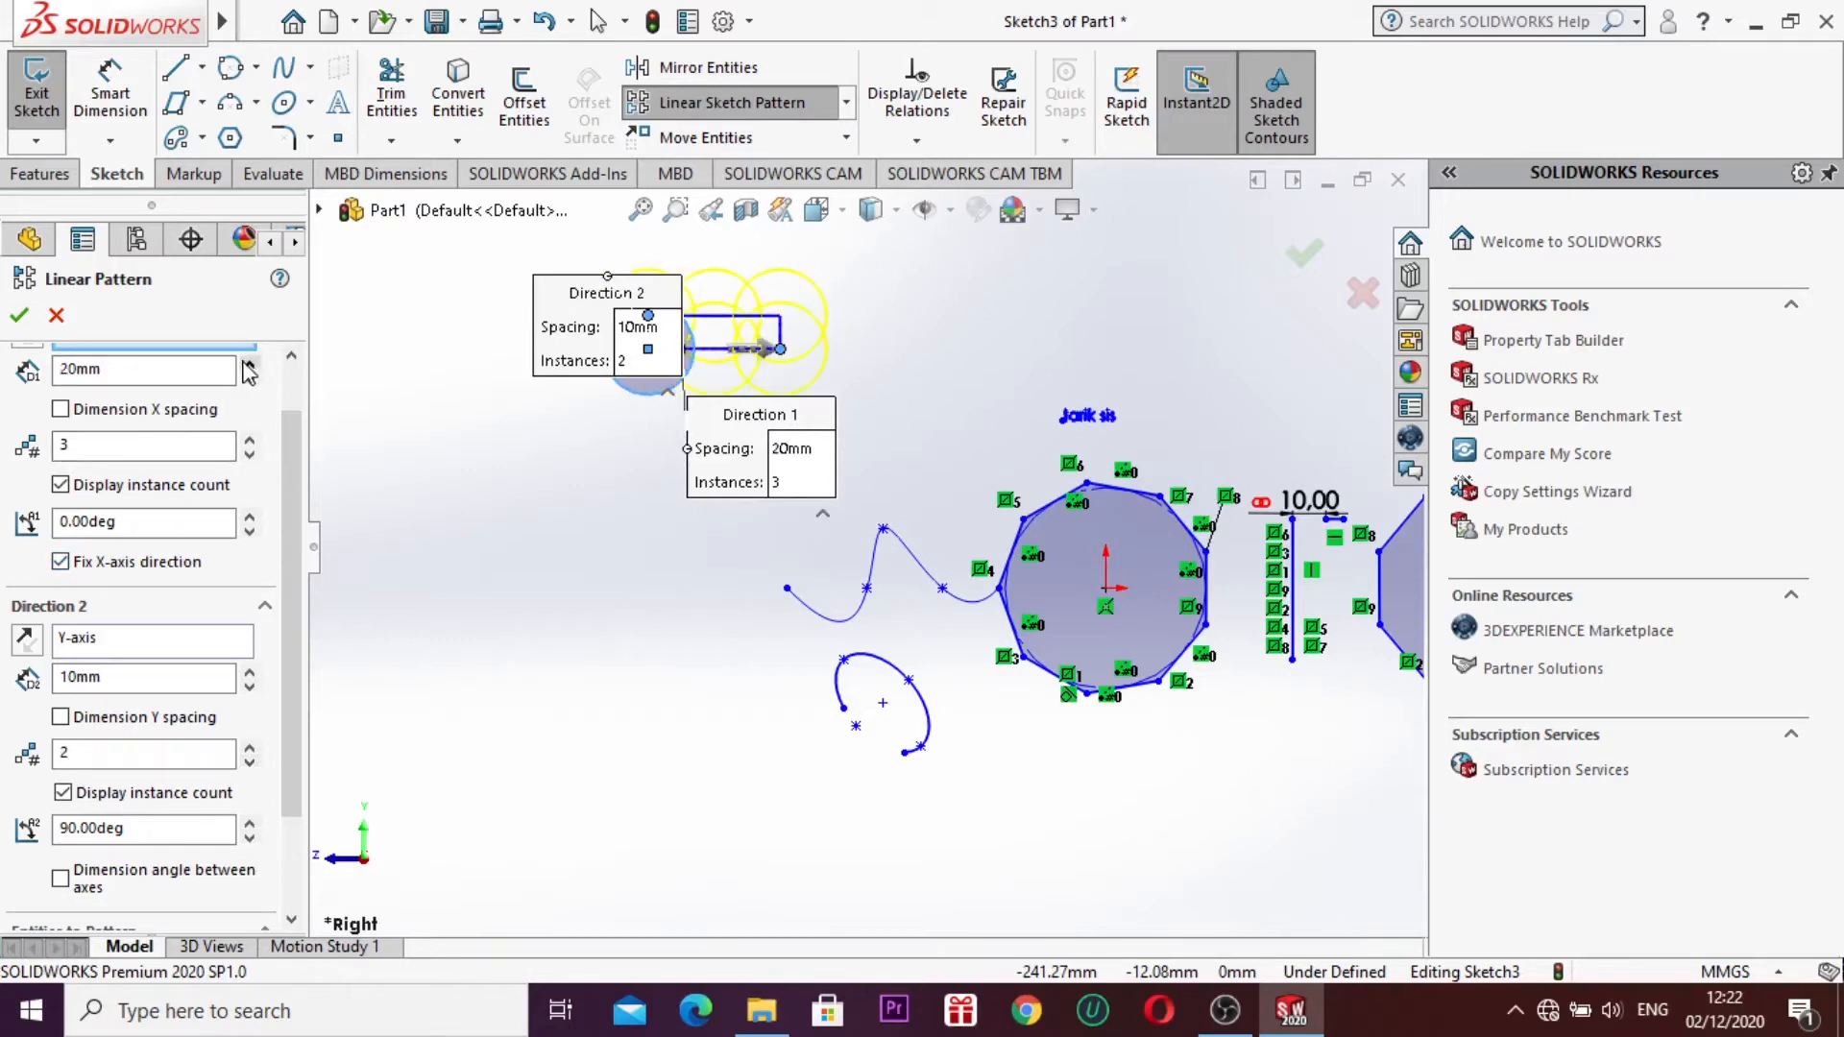
Step: Set the pattern spacing to 40 mm along X and 30 mm along Y and create the linear pattern
click(249, 365)
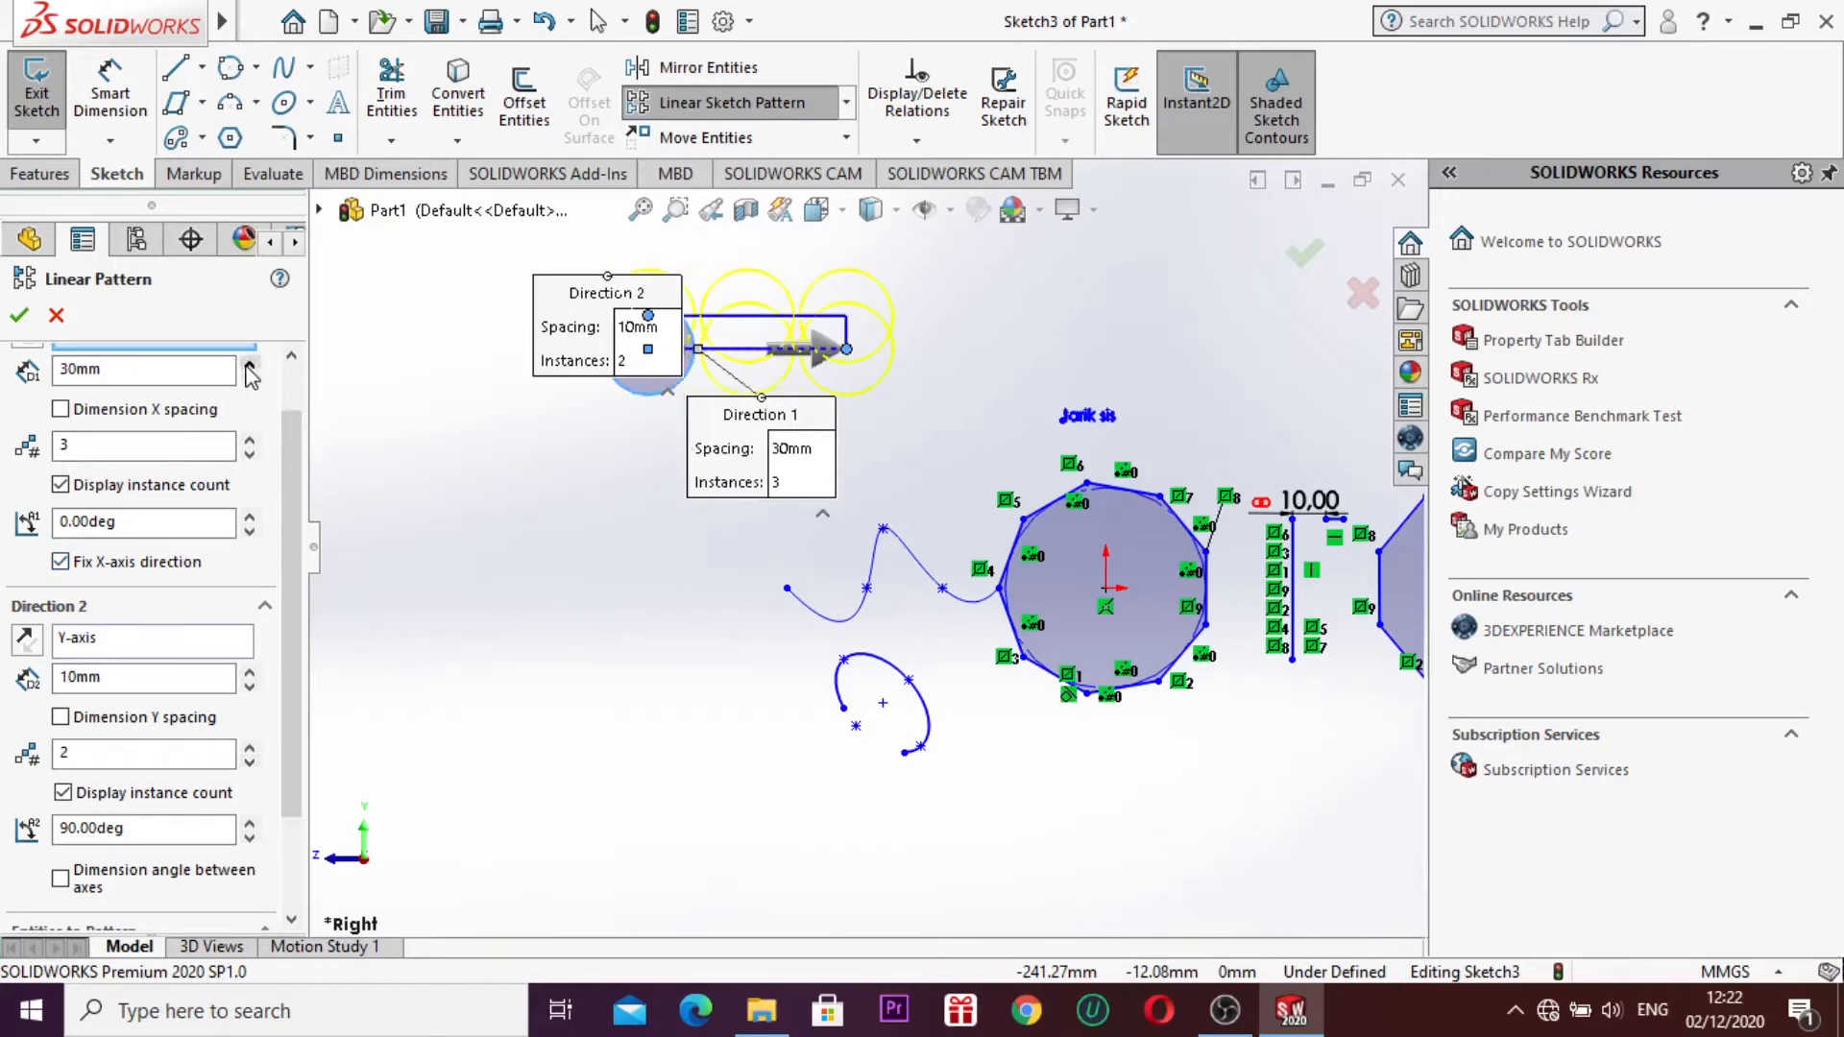
click(248, 365)
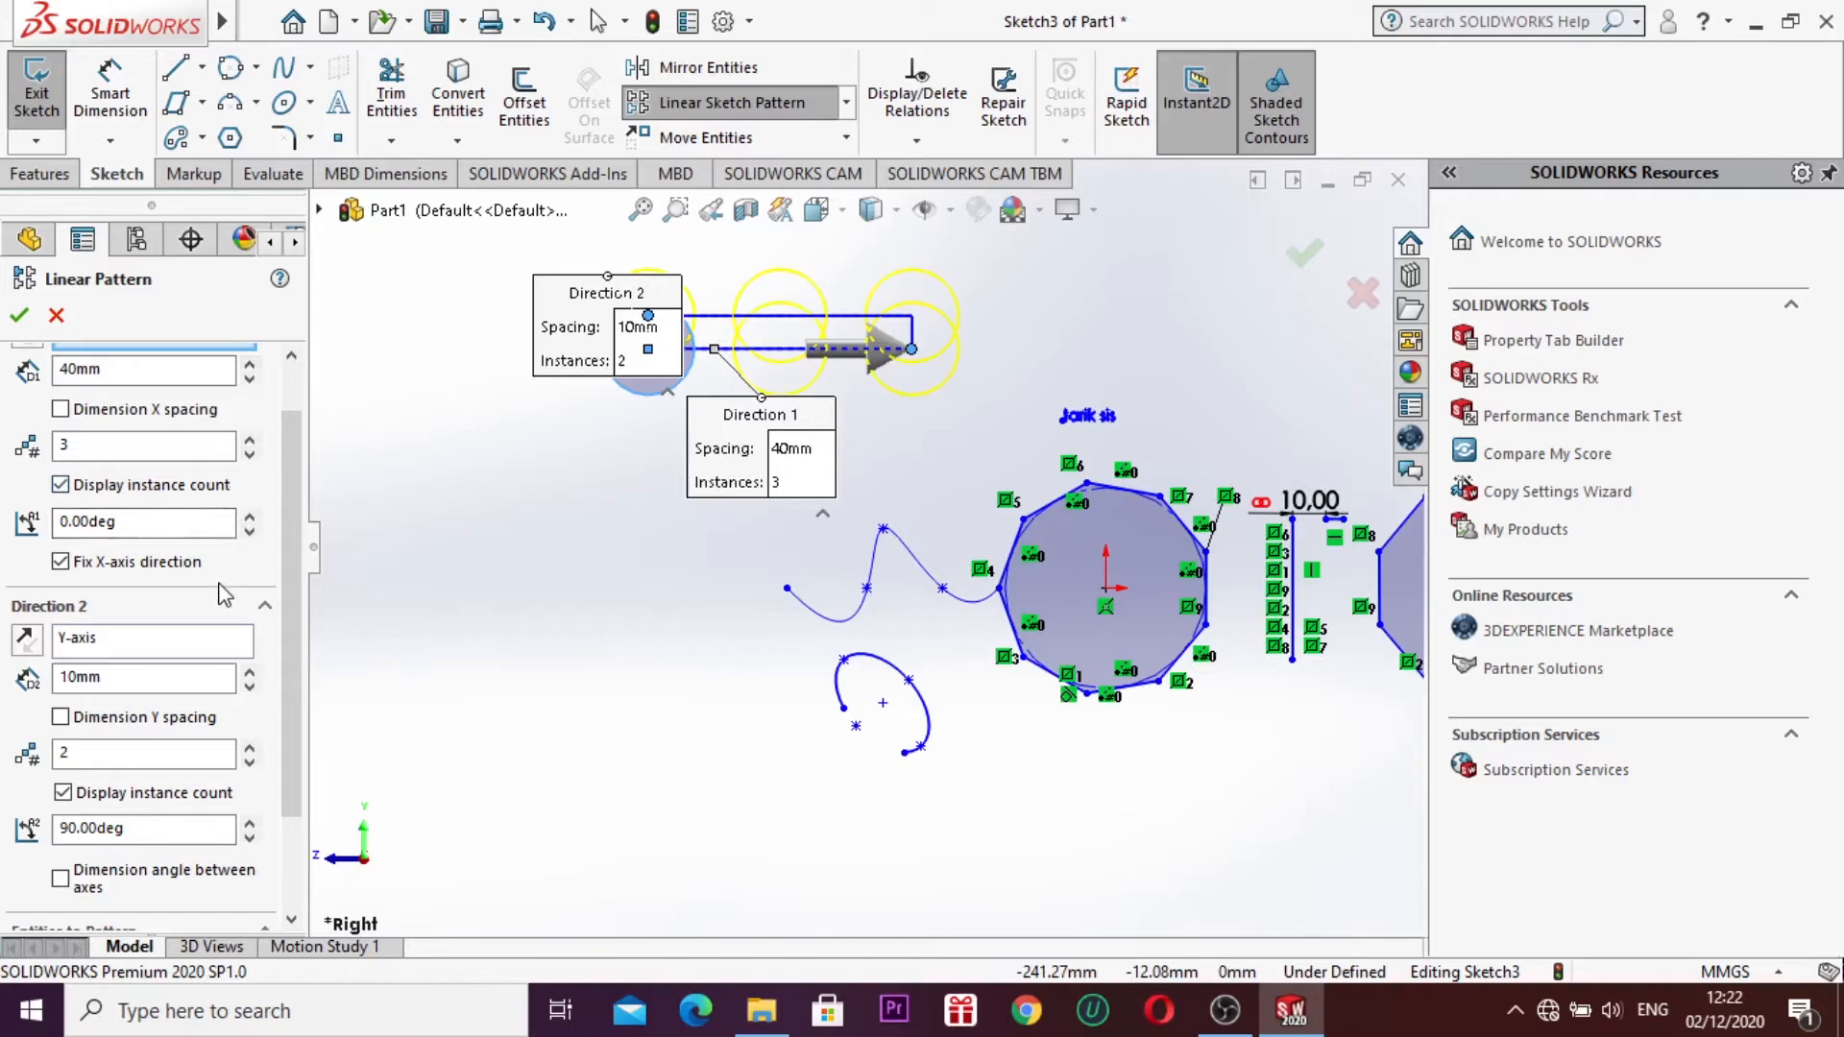
click(248, 671)
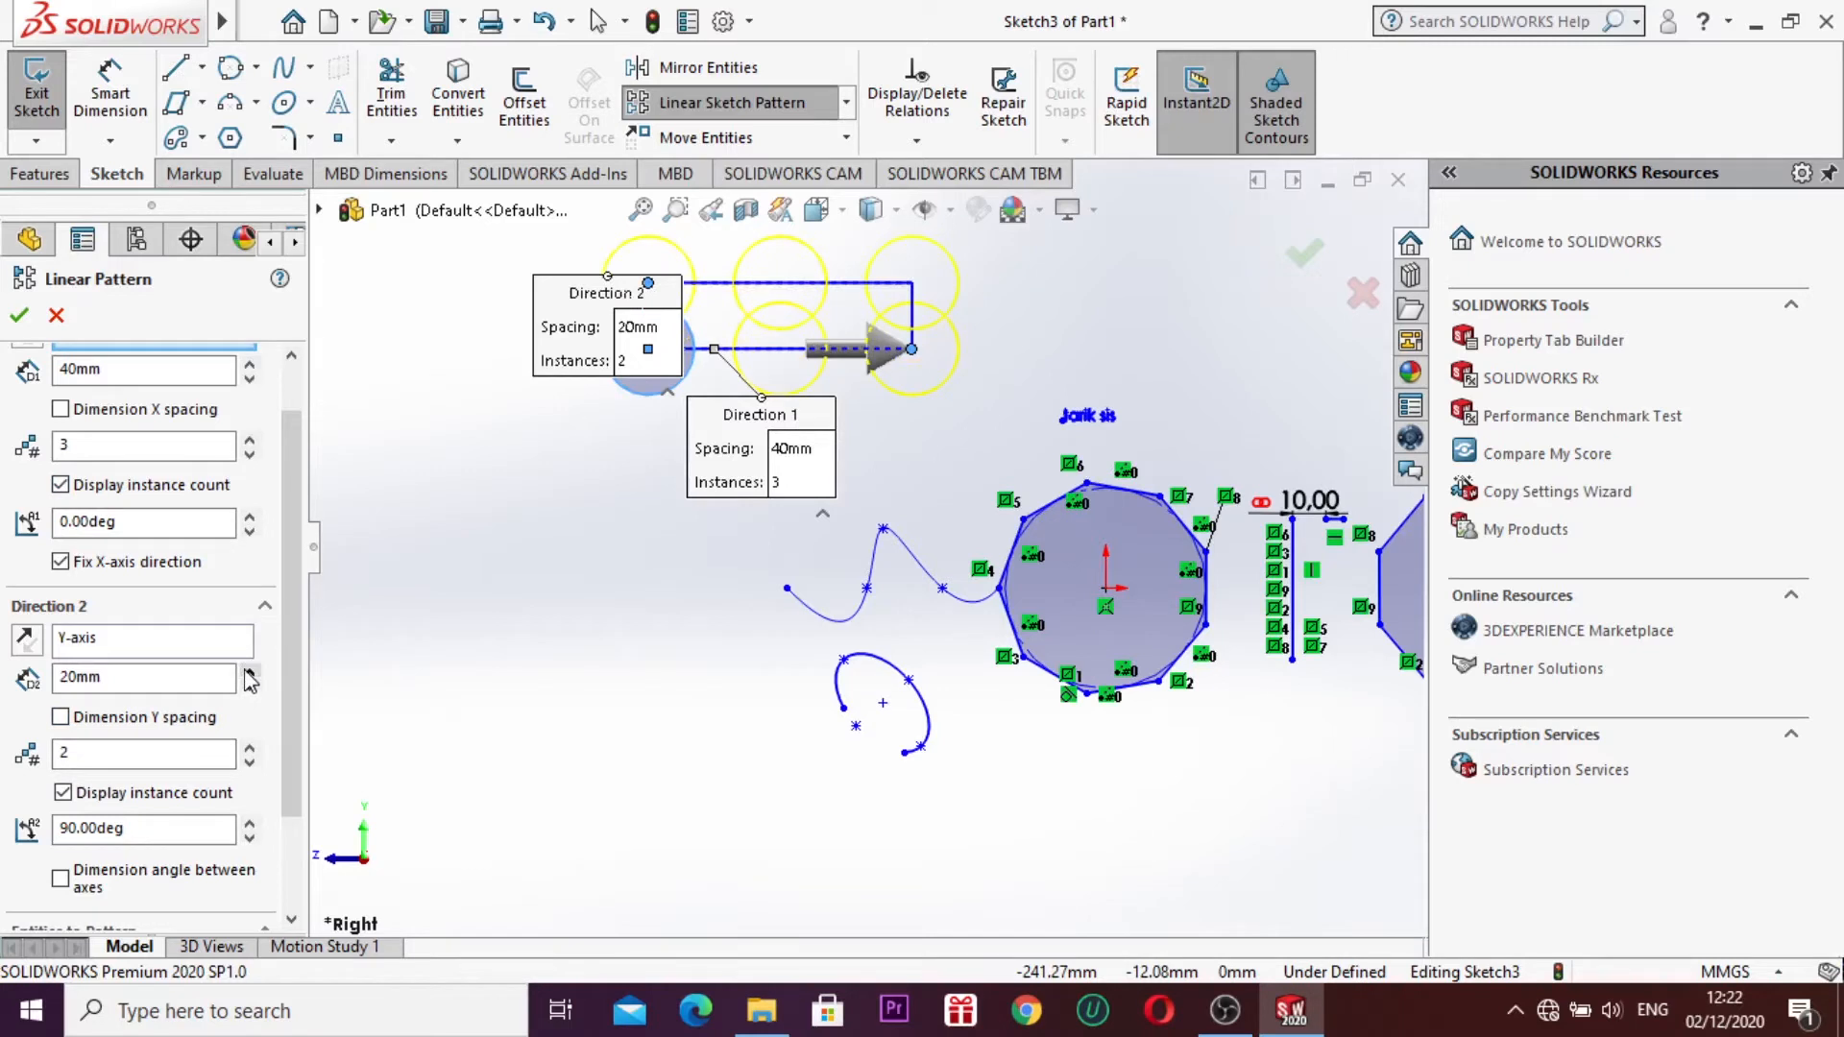
click(249, 672)
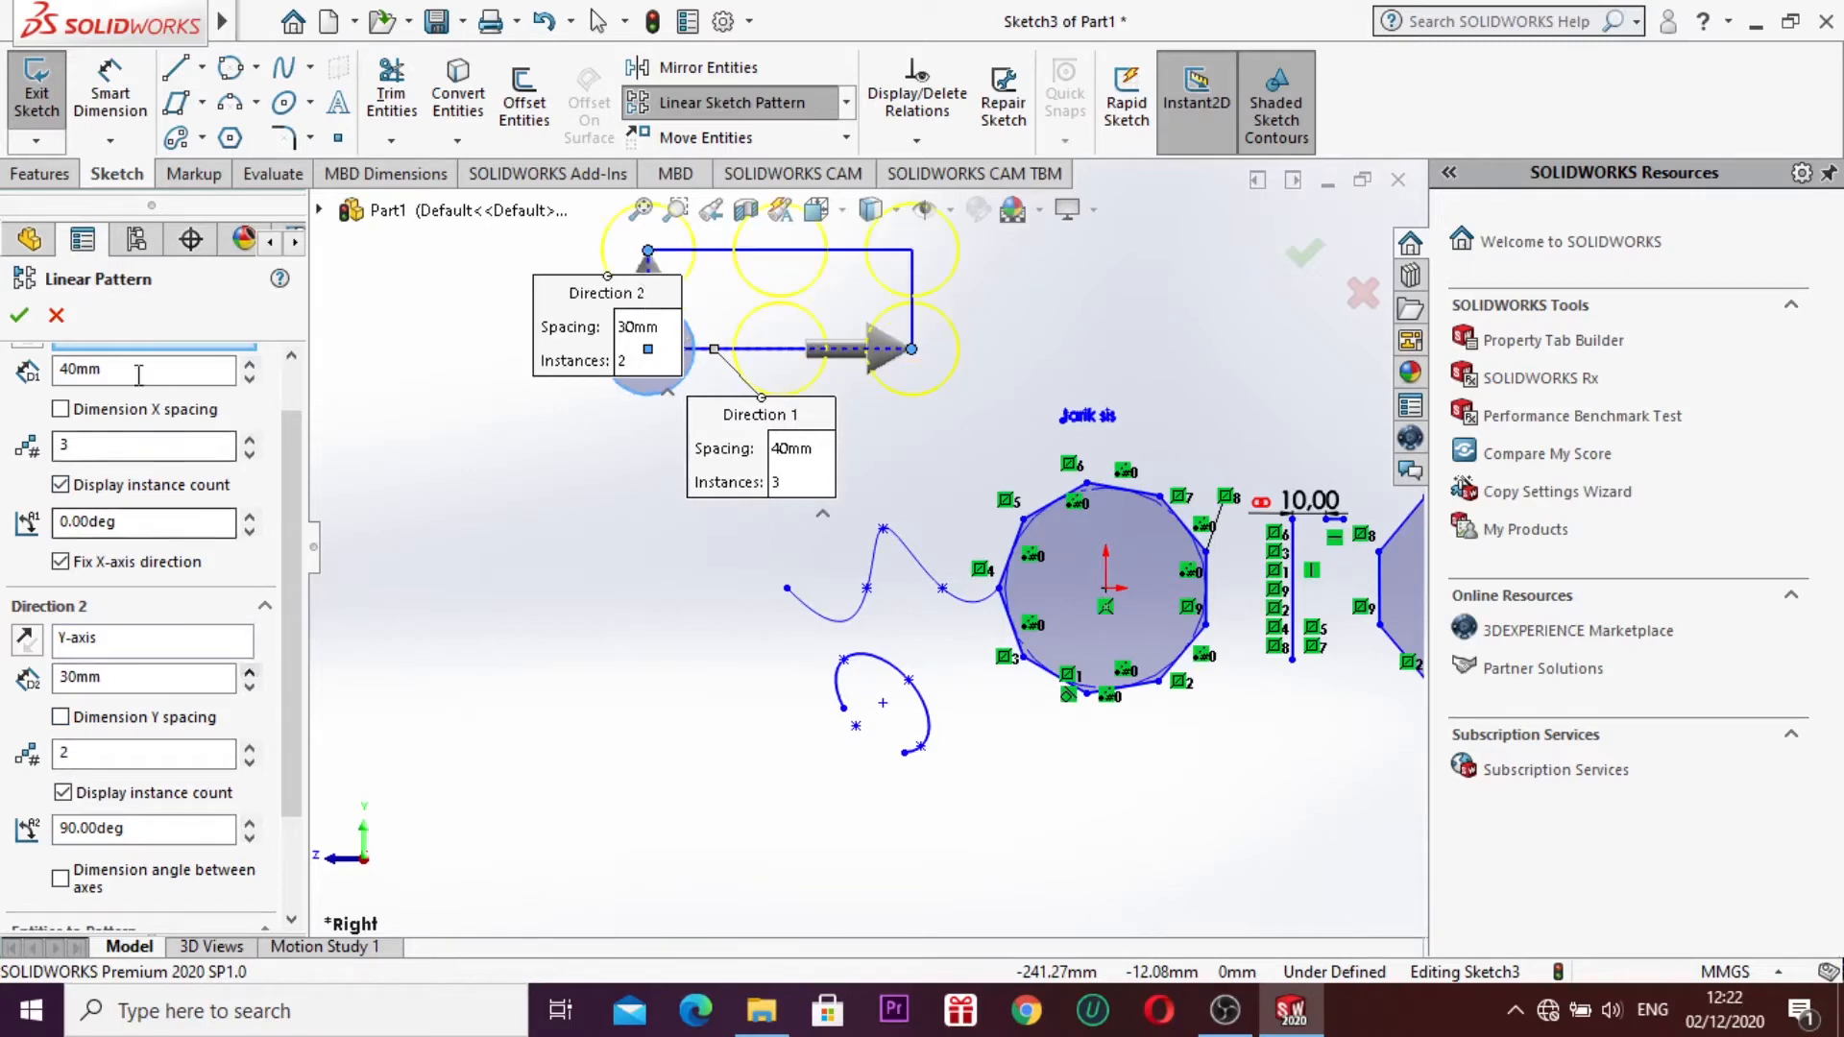
click(19, 315)
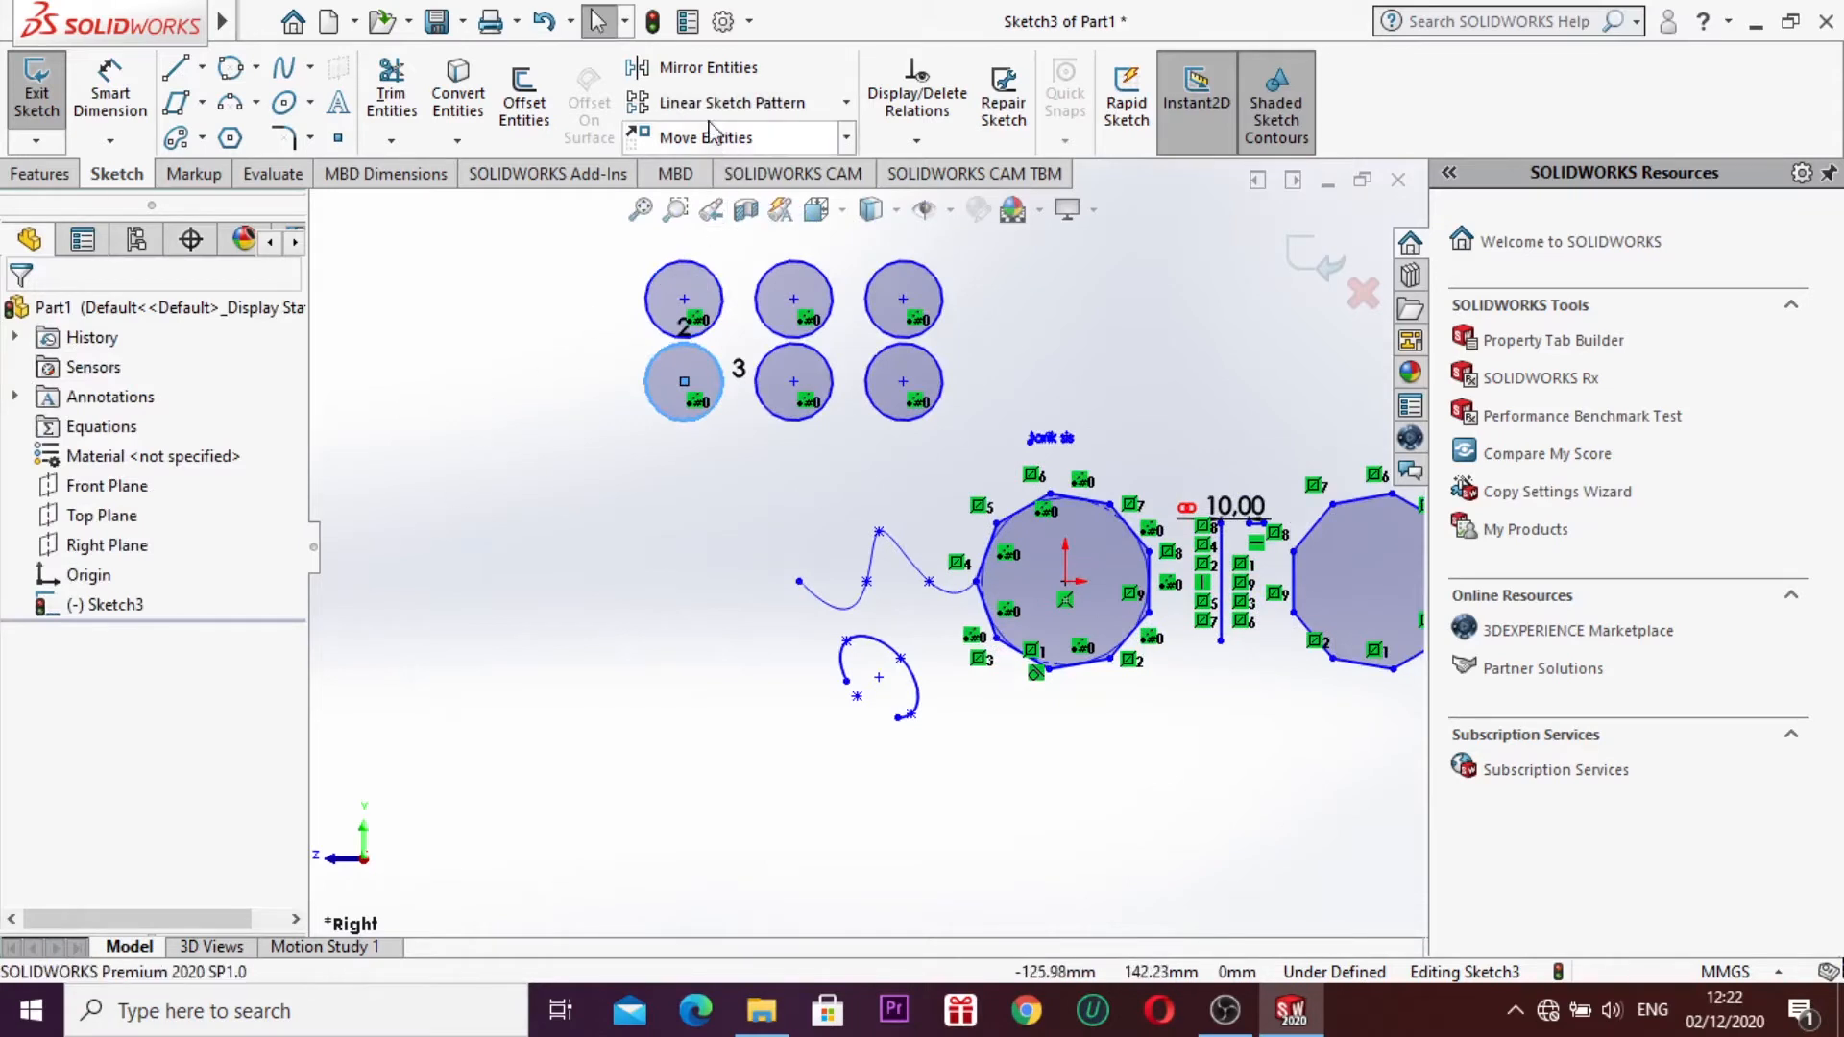
click(845, 102)
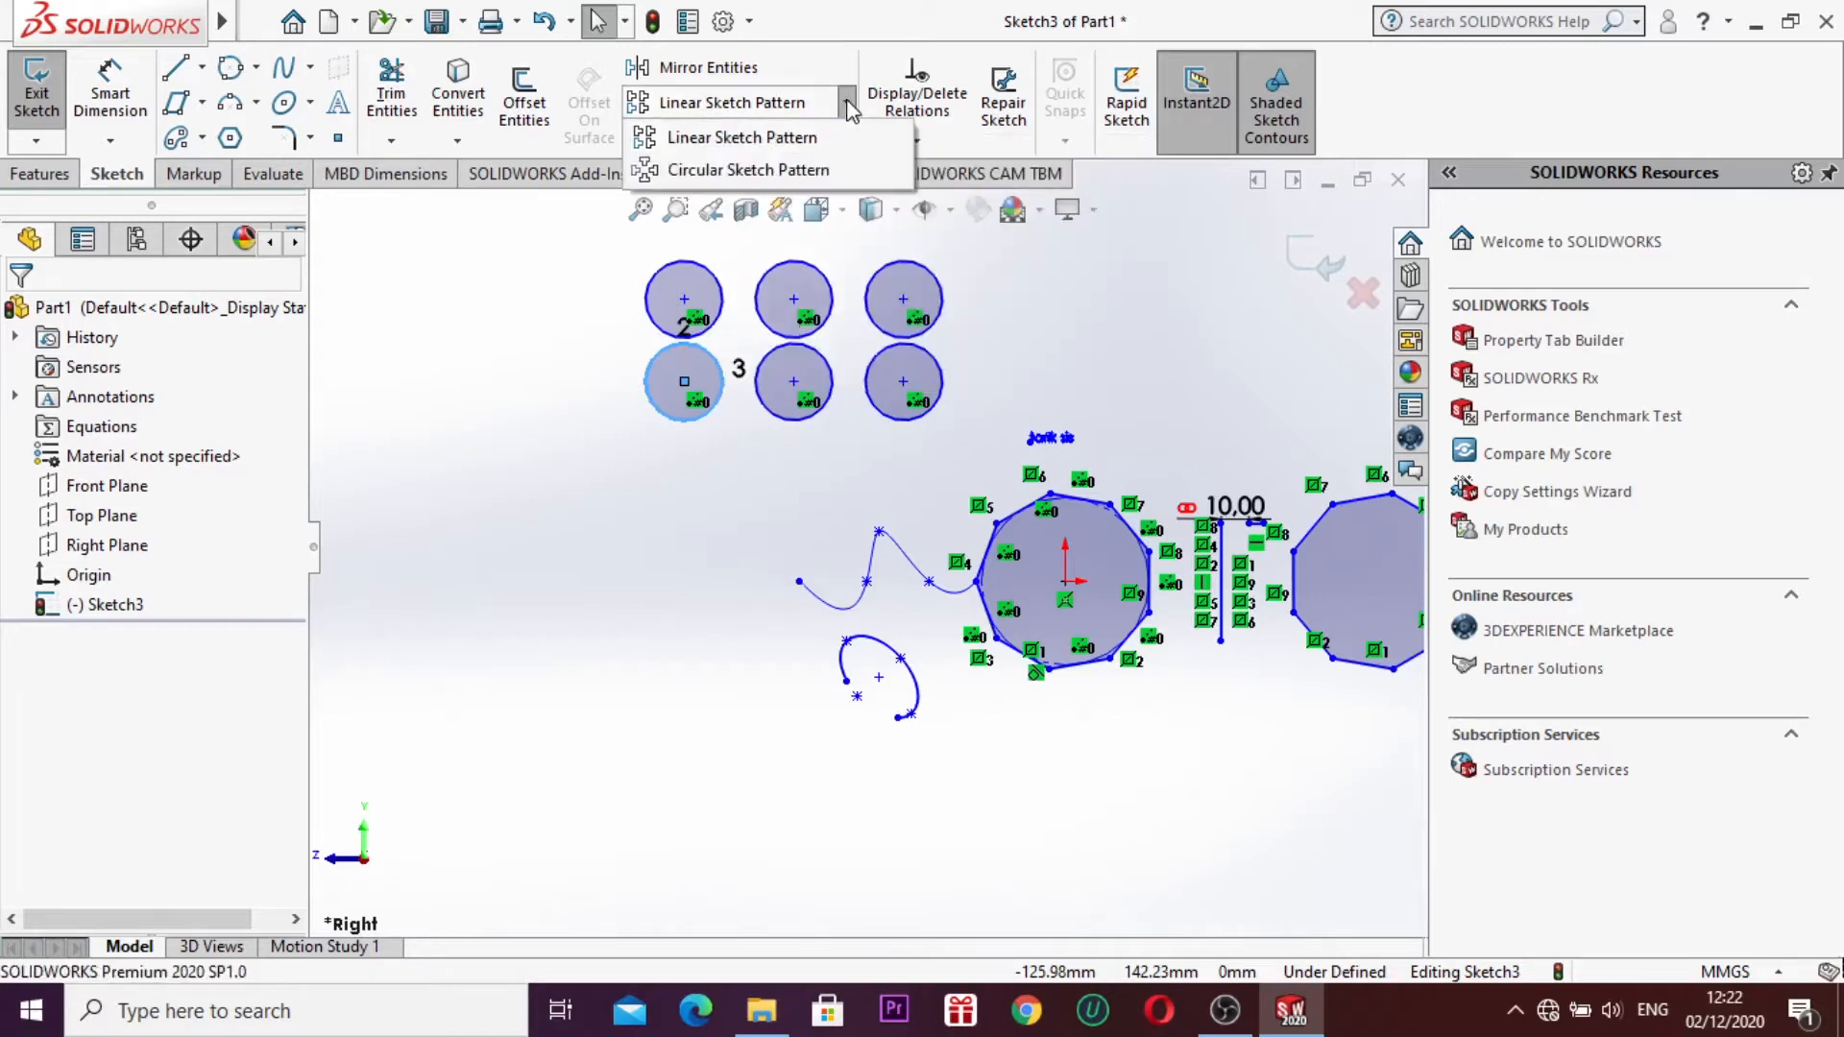
click(824, 171)
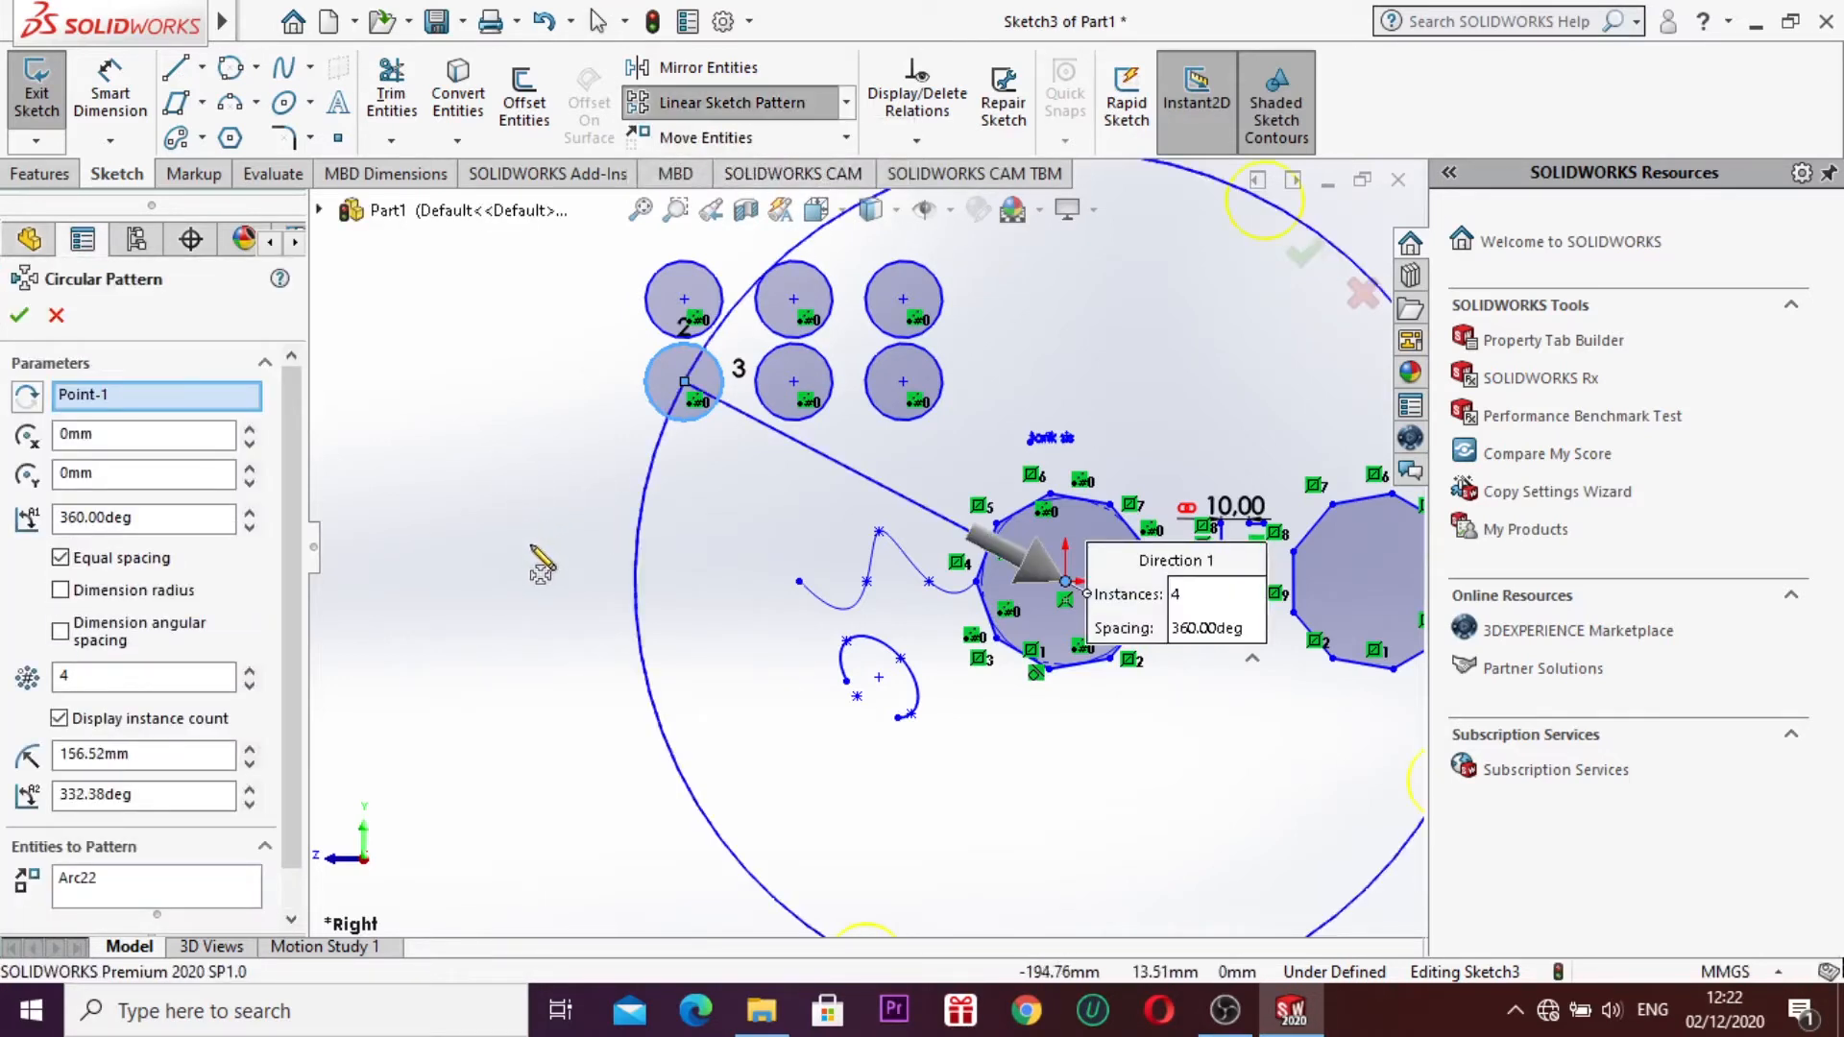
key(Escape)
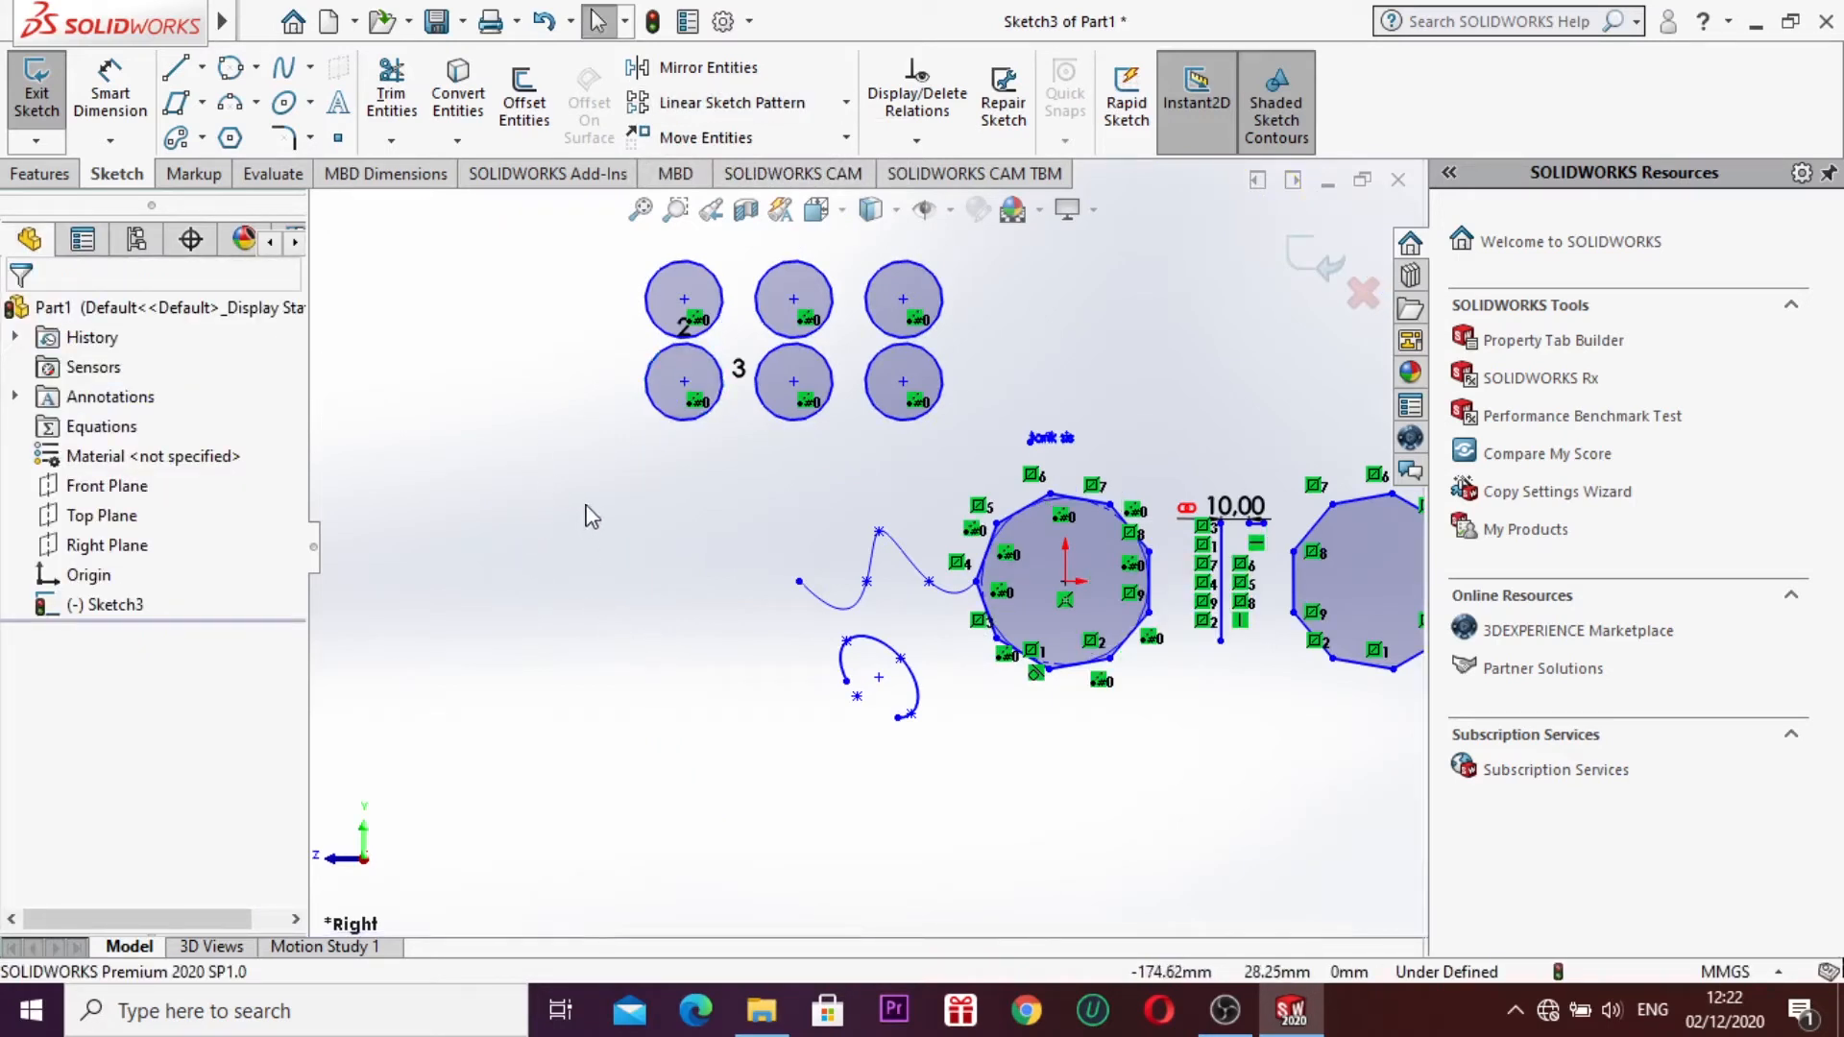
Step: Delete the circle pattern, spline, ellipse, text, polygon and the other sketch entities within one selection window
mouse_move(531, 252)
mouse_down()
mouse_move(1033, 433)
mouse_move(1421, 814)
mouse_up()
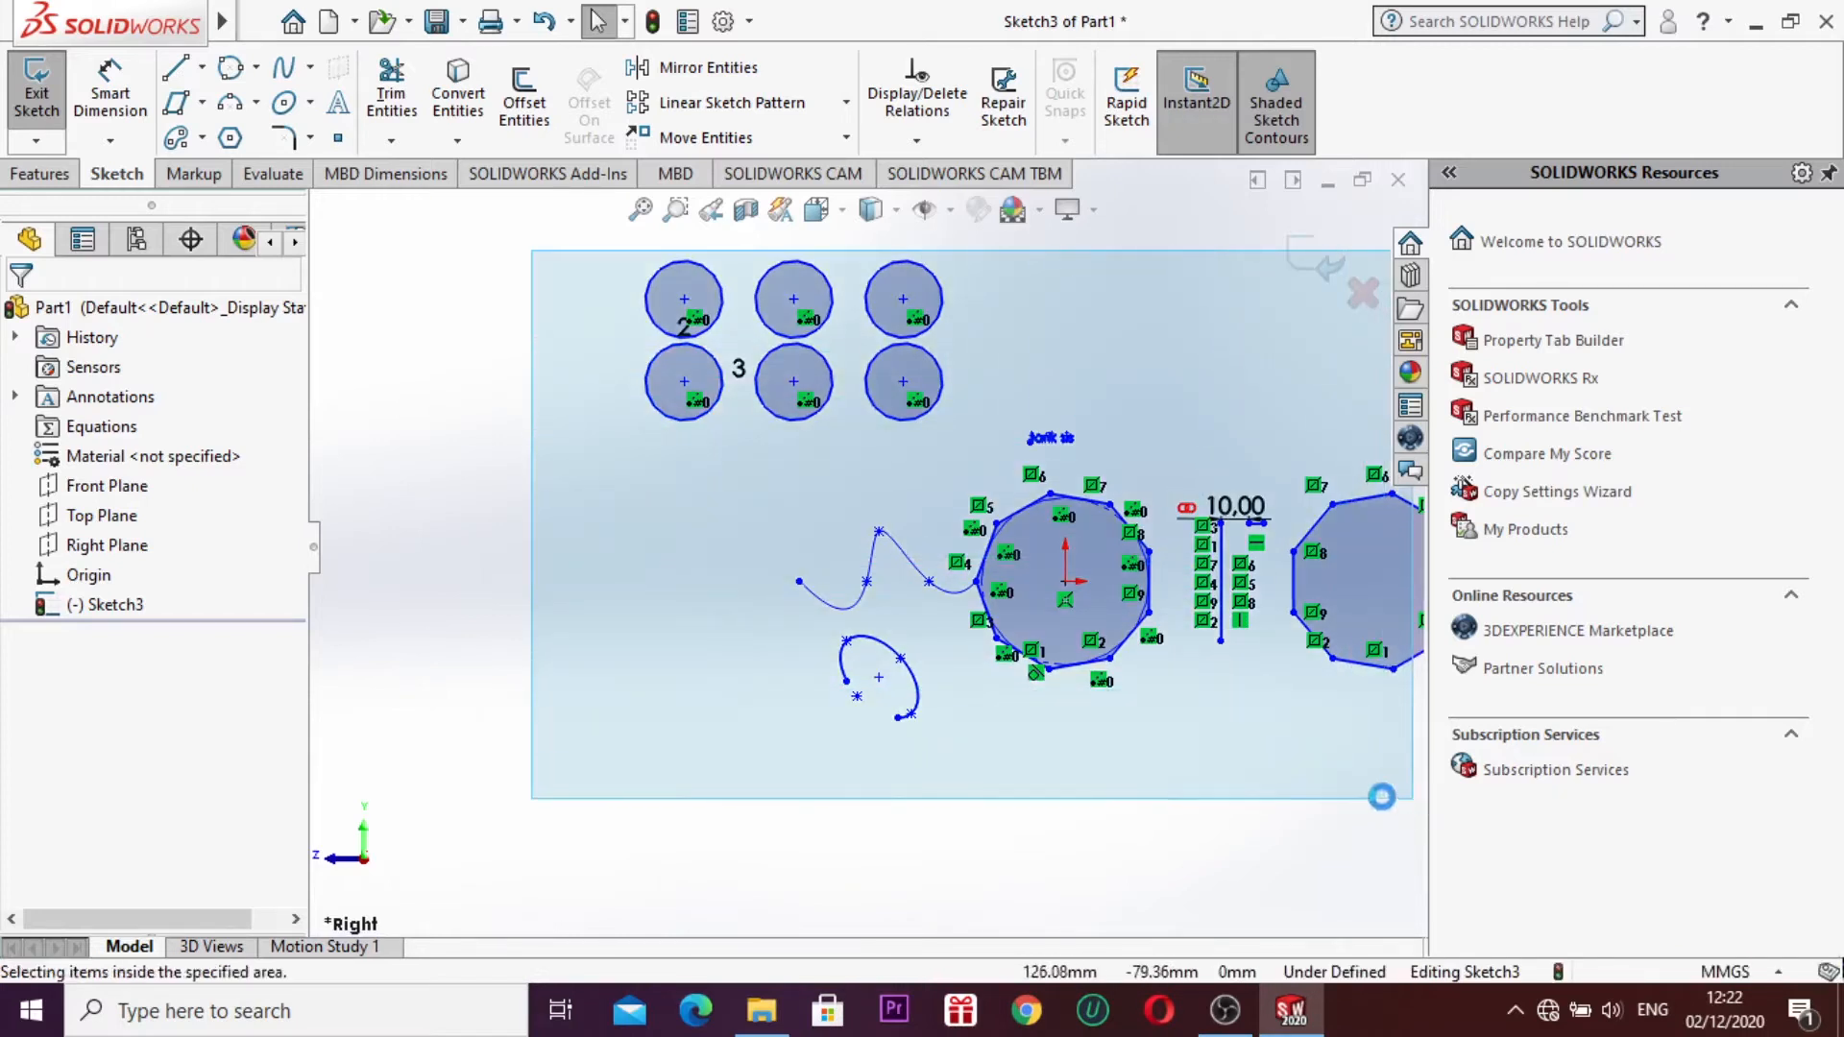
right_click(474, 532)
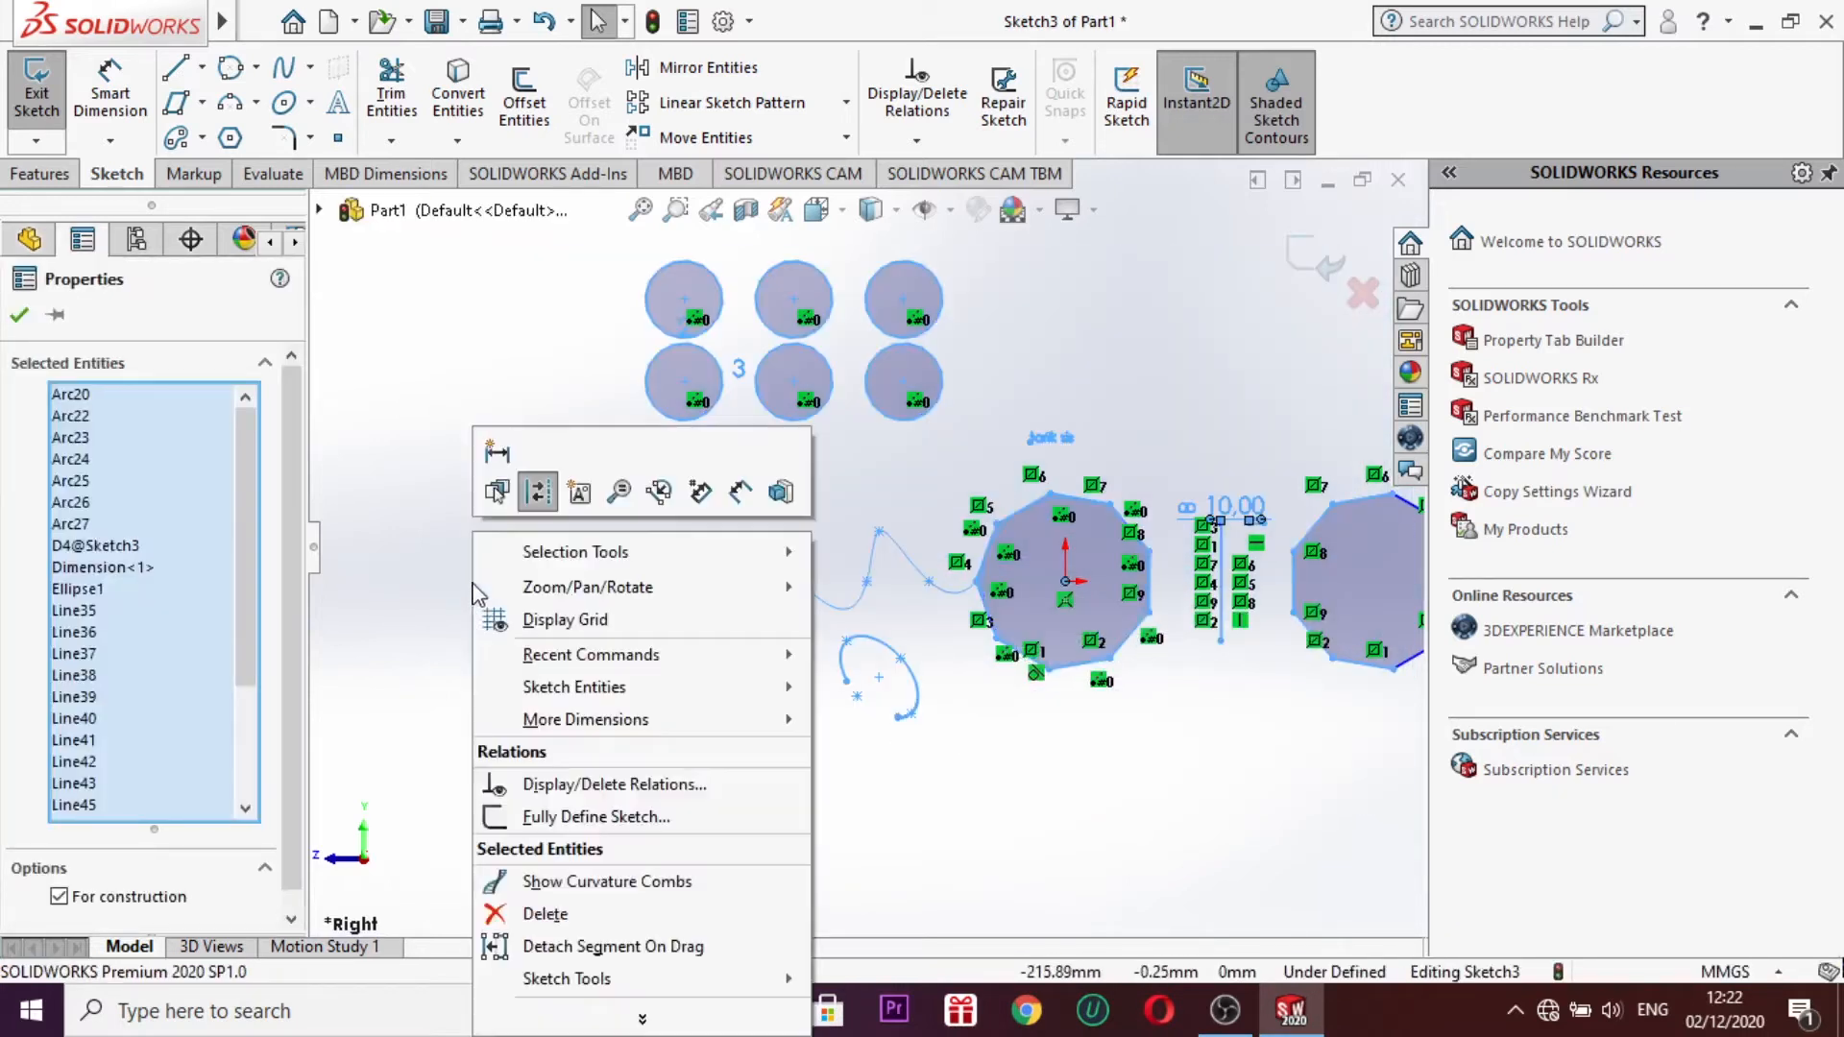
click(607, 917)
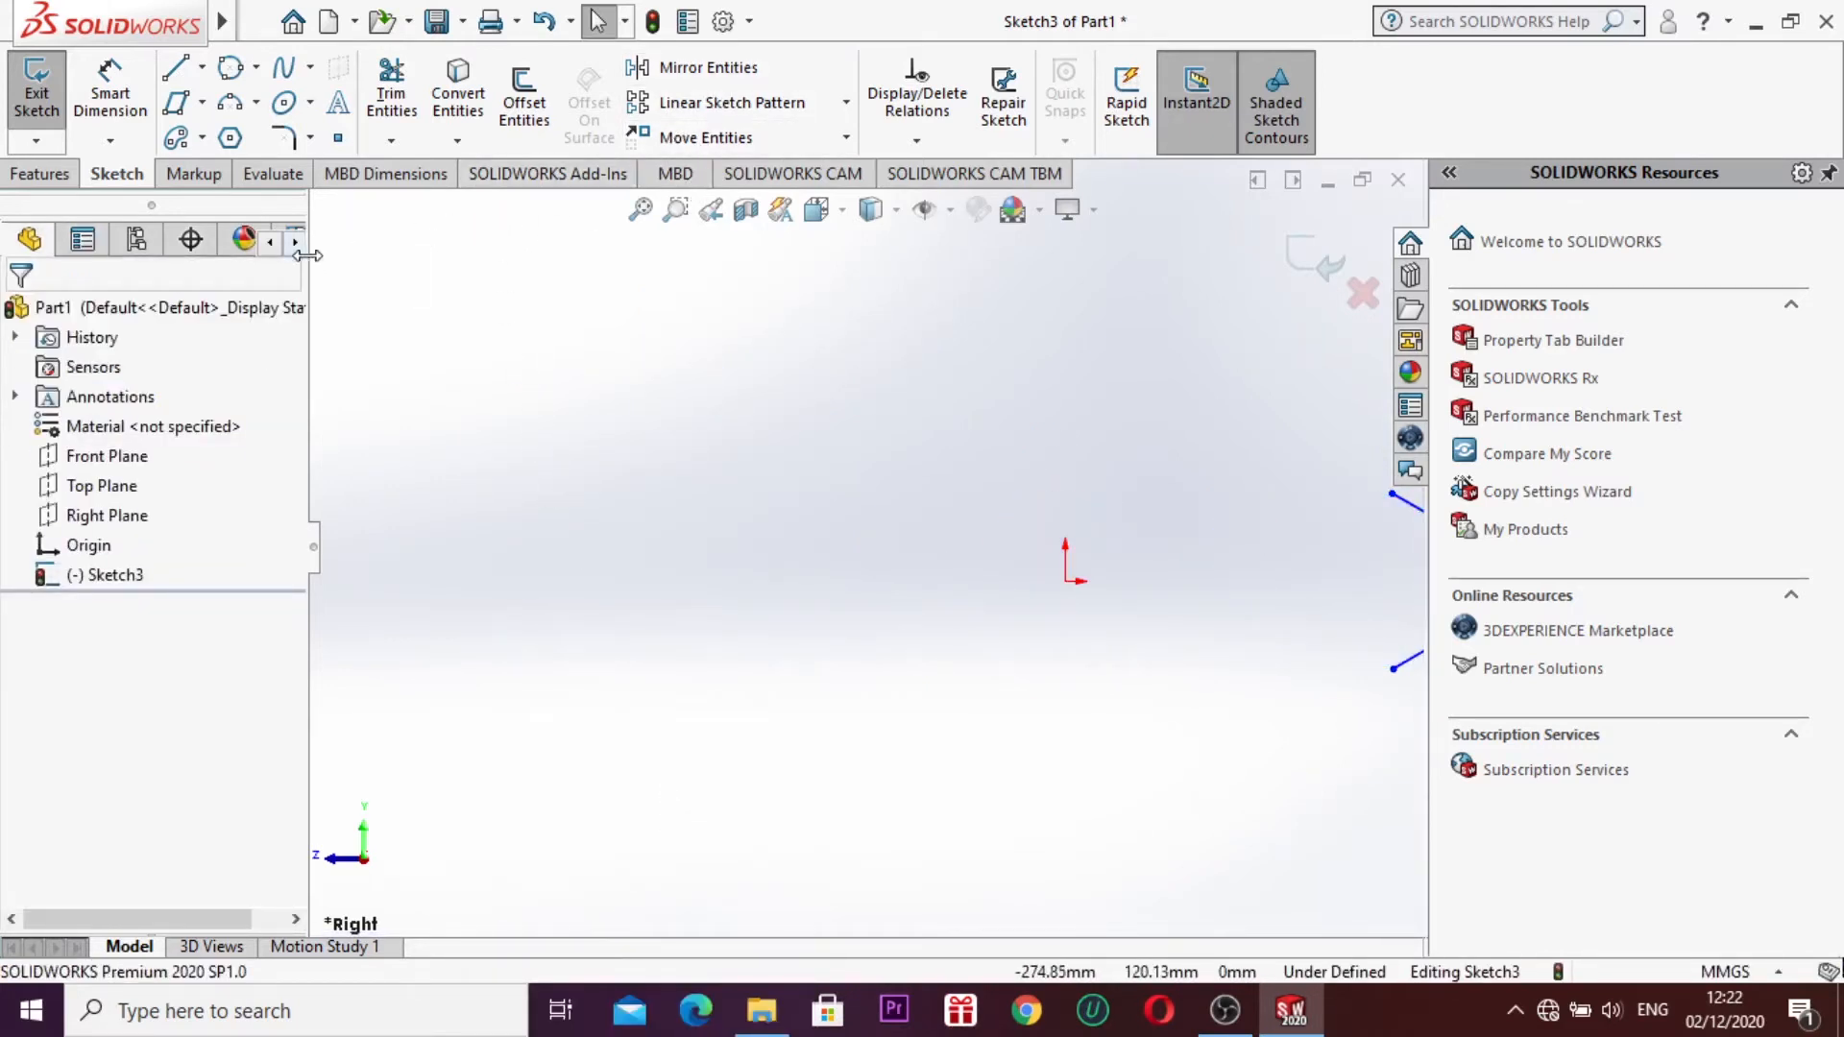
click(226, 69)
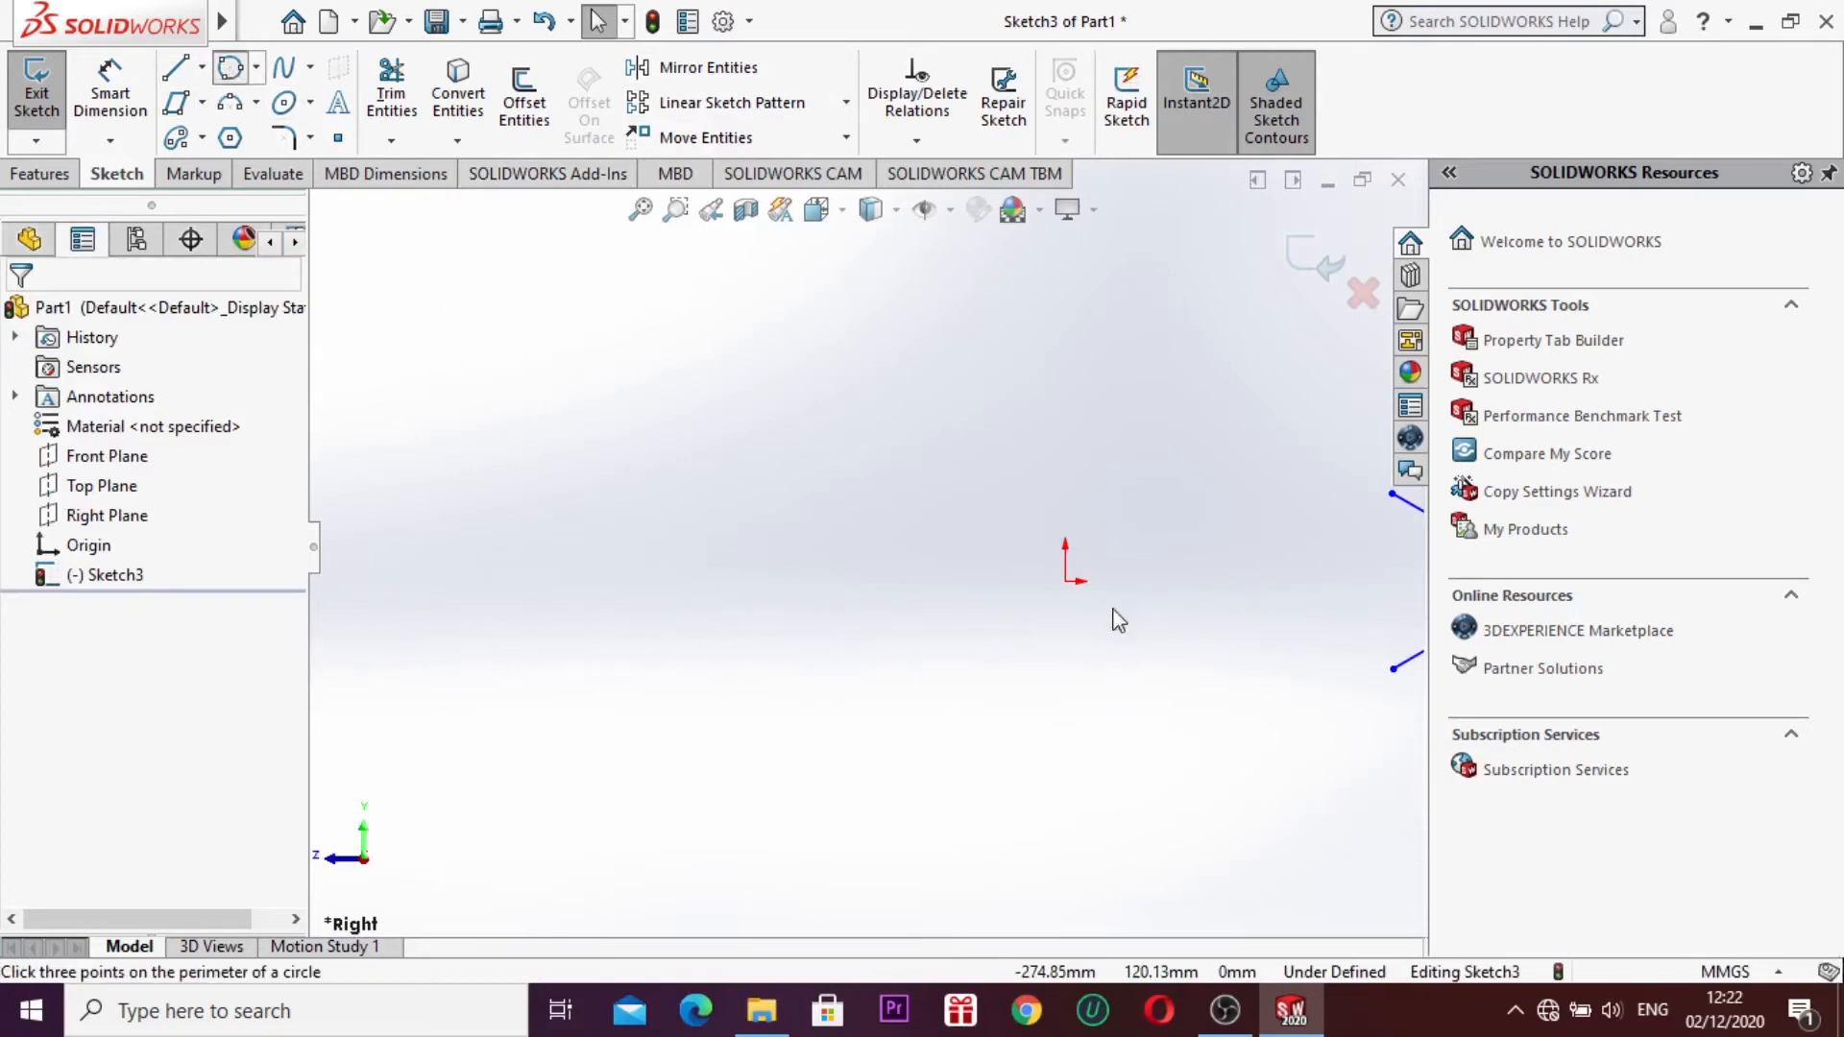
click(711, 482)
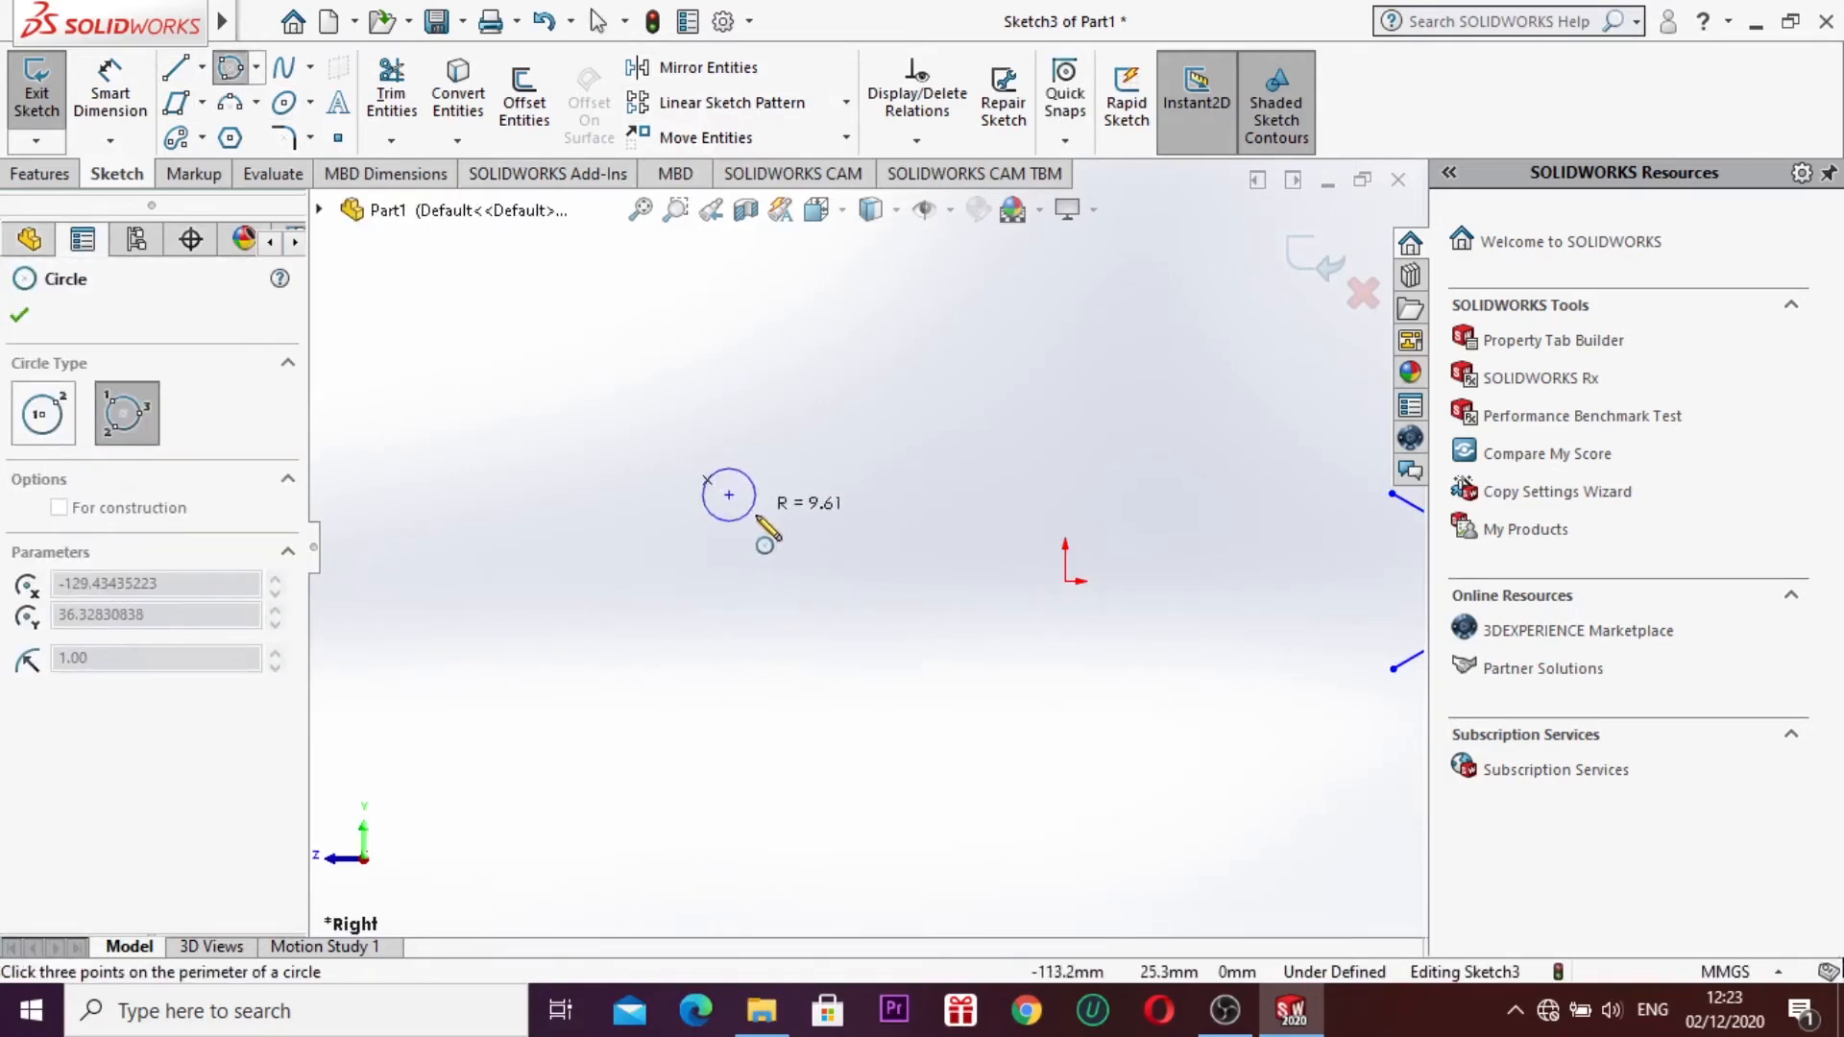
key(Escape)
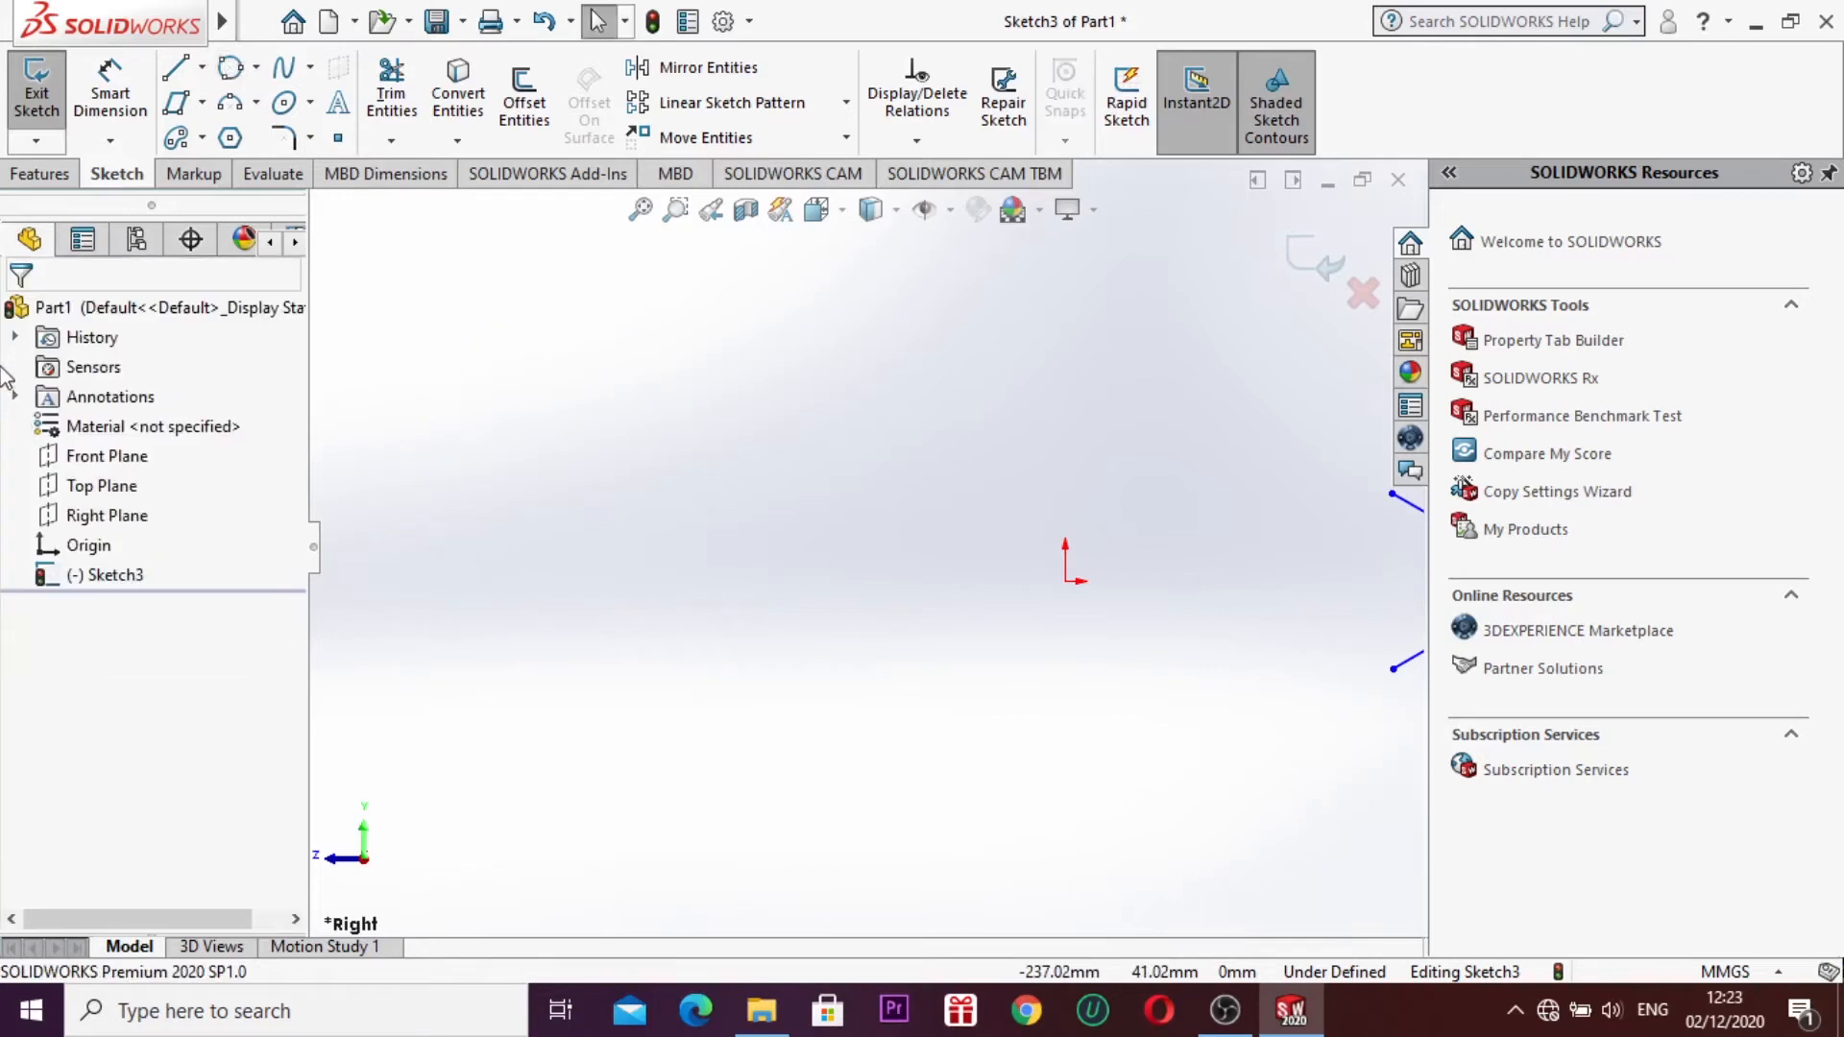
Step: Sketch a centre-point circle with a 15 mm radius in the empty area above and to the left of the origin
click(229, 69)
click(42, 413)
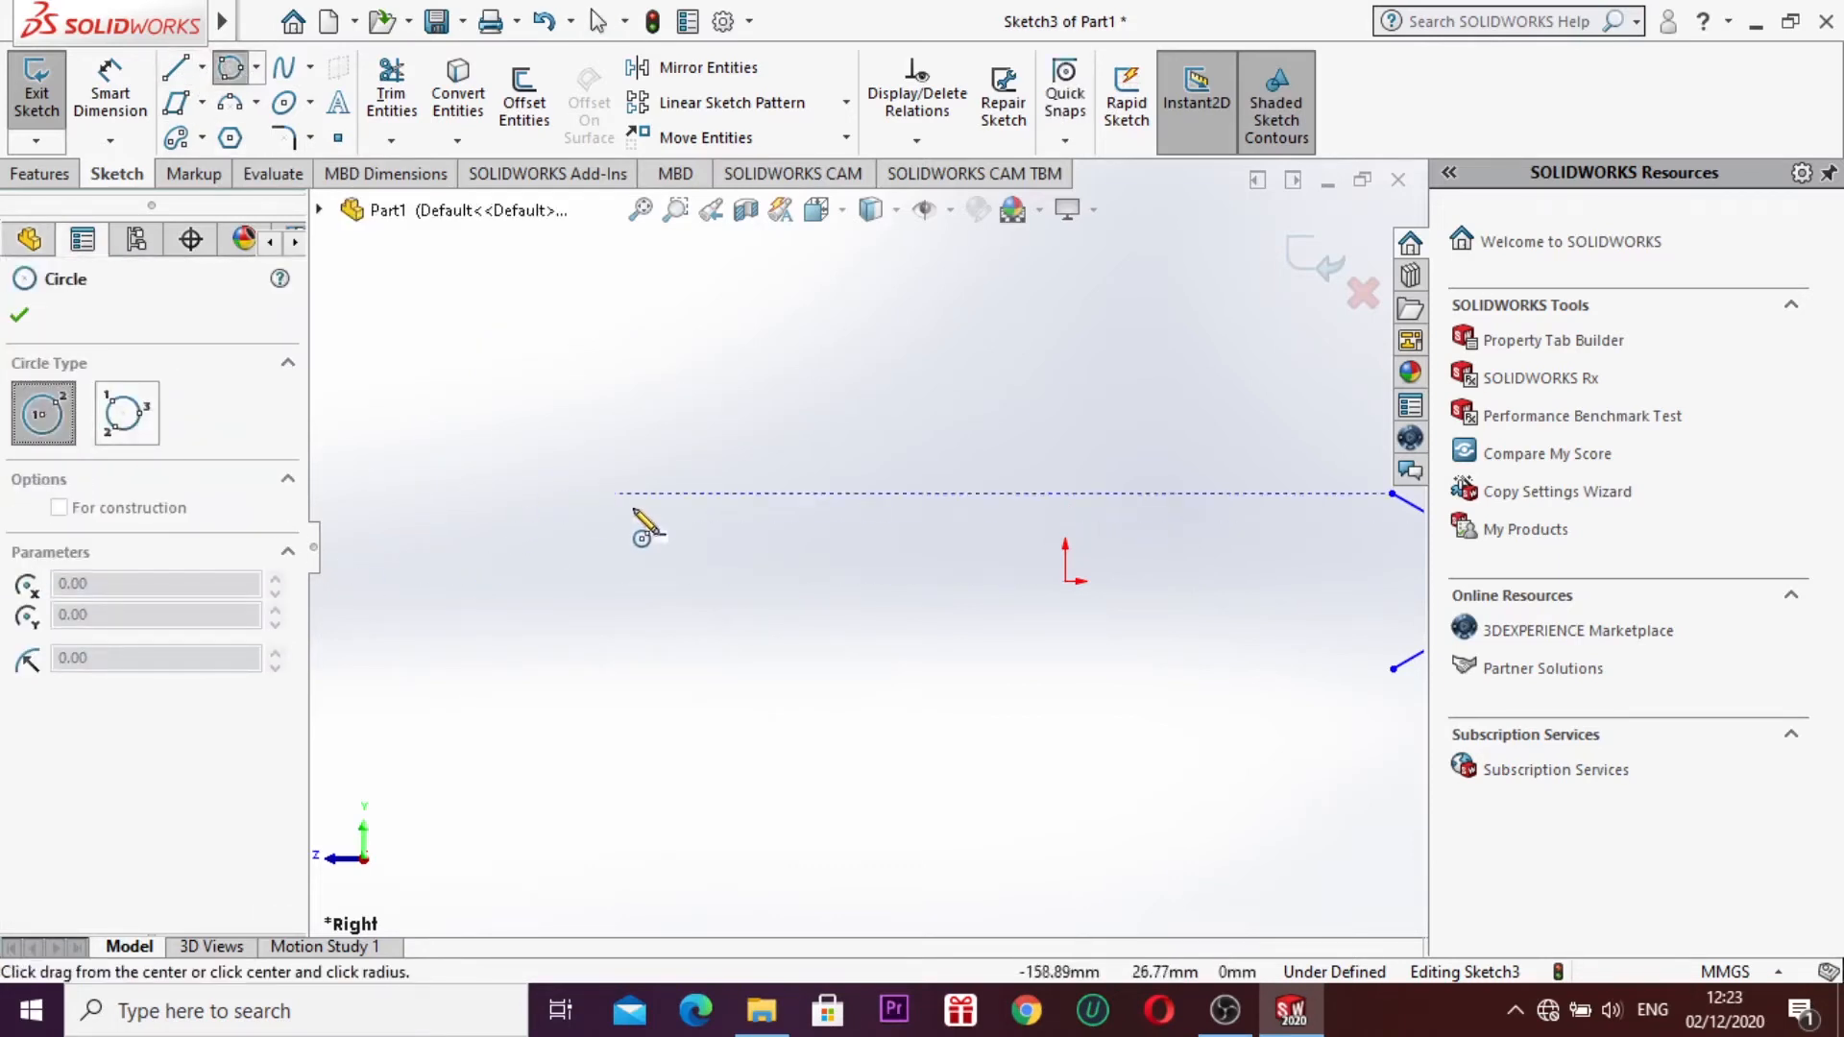
drag(638, 507, 693, 561)
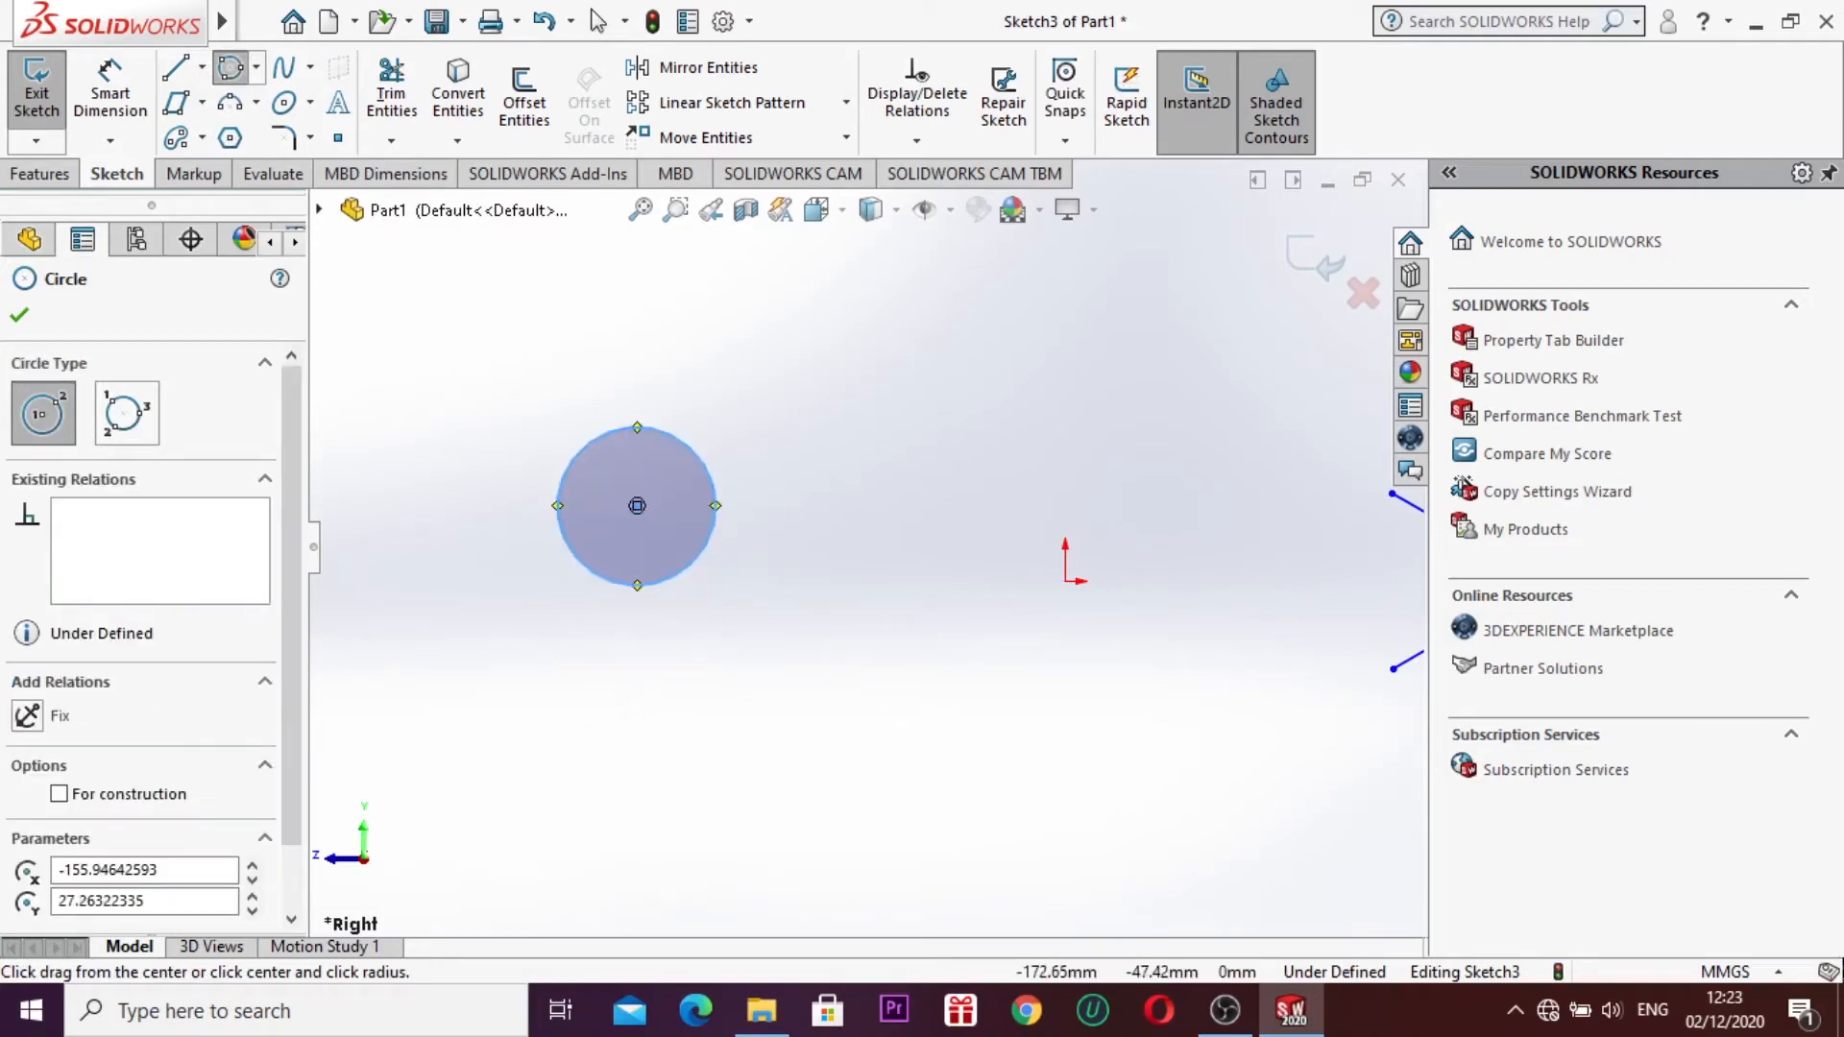
text(15)
key(Return)
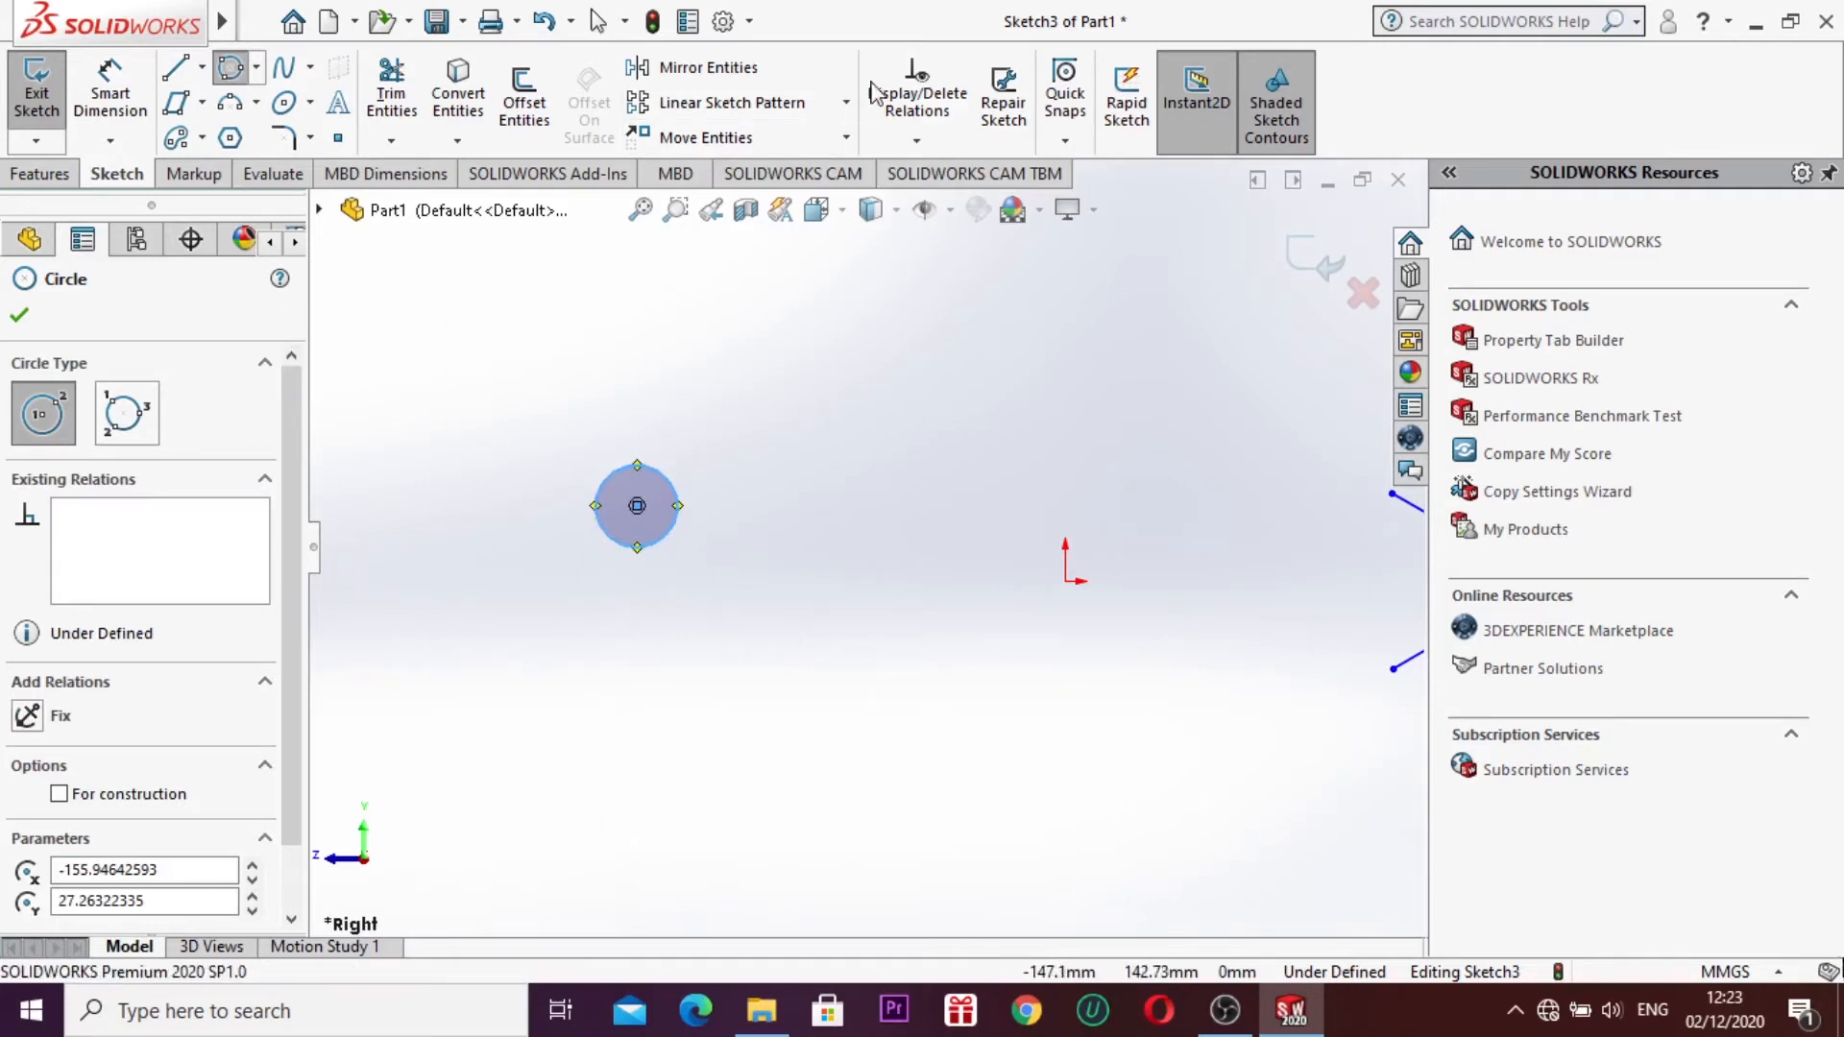
Step: Set up a circular sketch pattern of the circle about the origin with 6 instances over 360 degrees
click(846, 102)
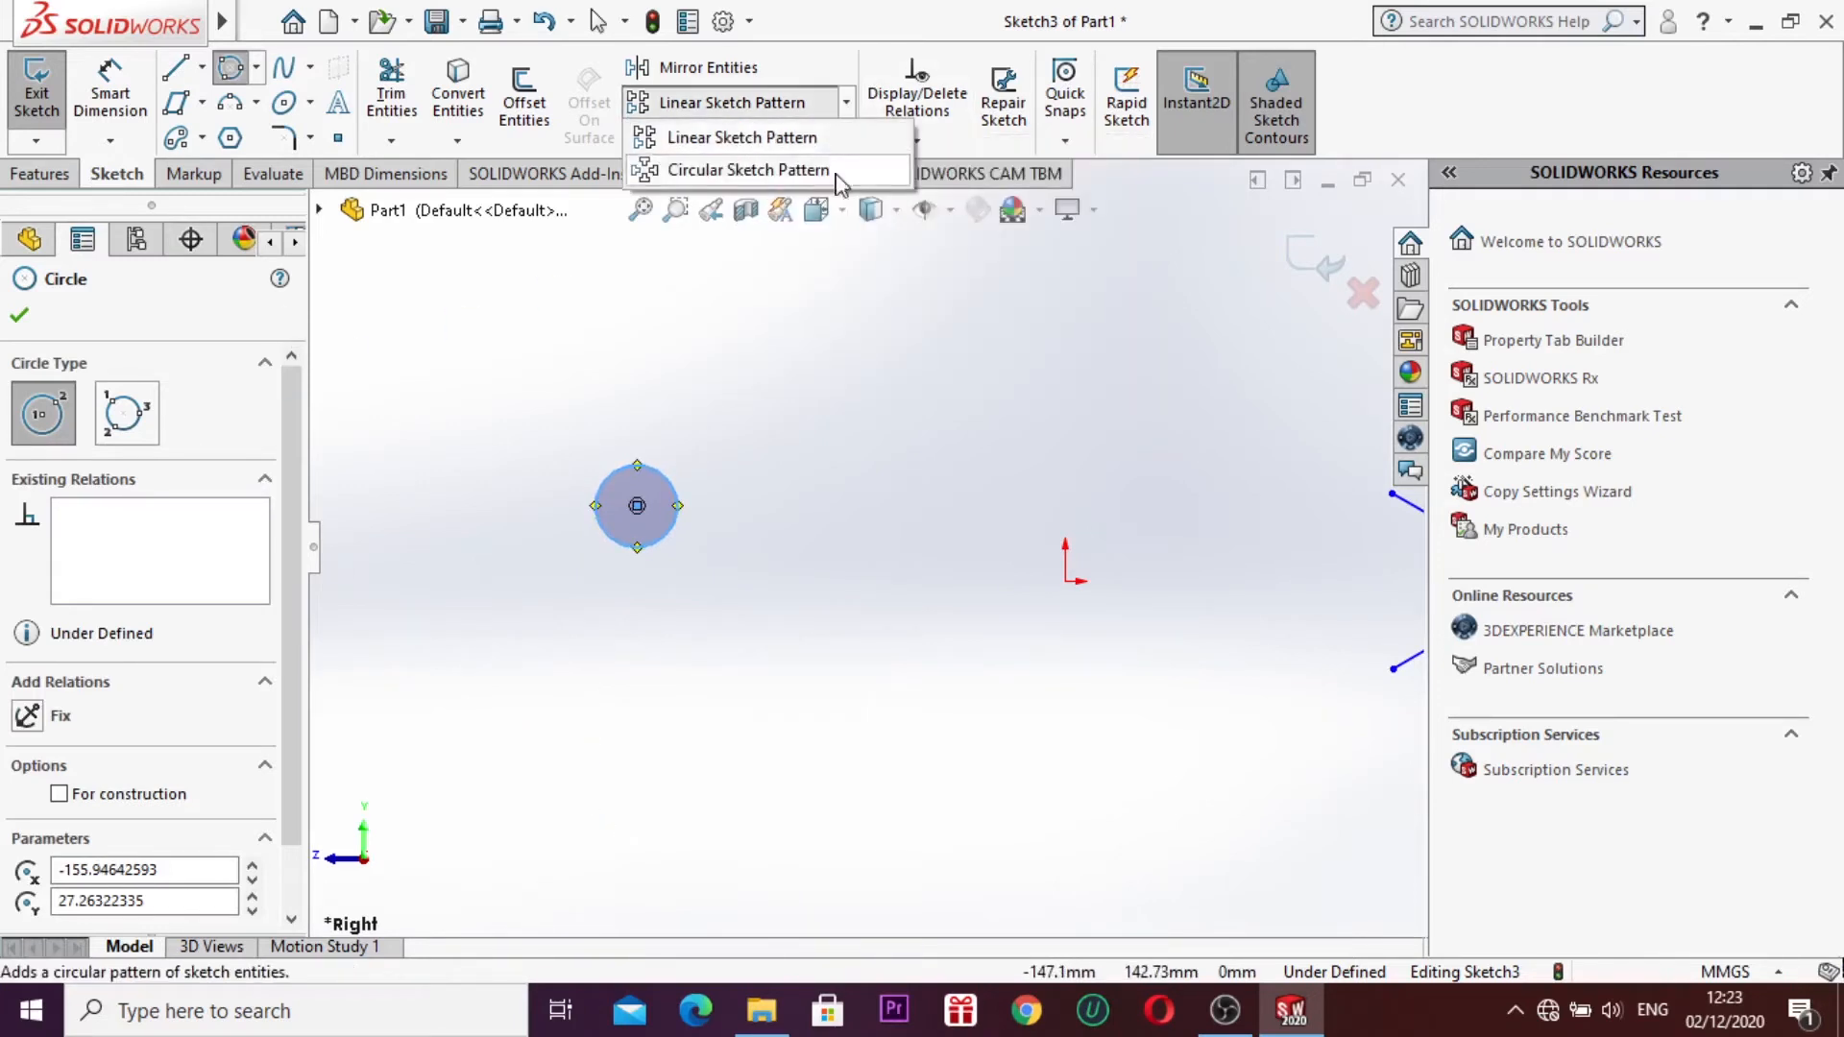
click(828, 171)
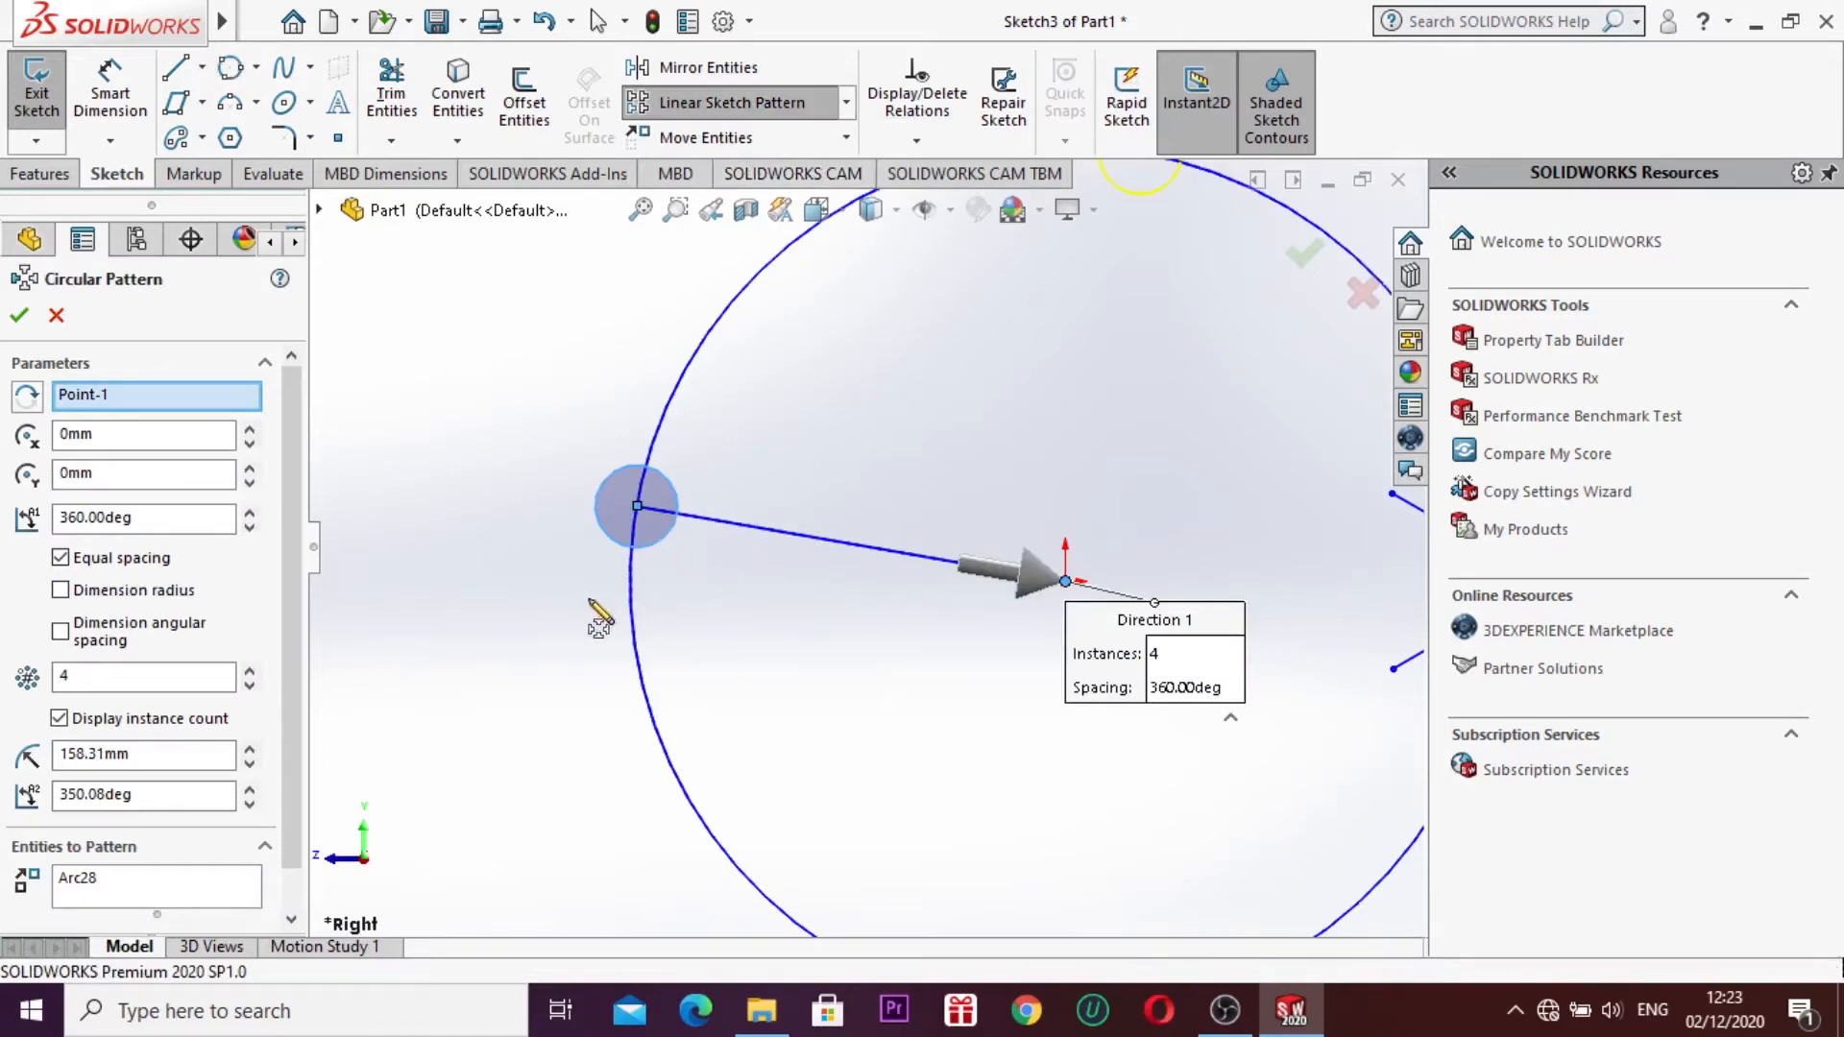
click(250, 526)
click(250, 526)
click(250, 514)
click(250, 514)
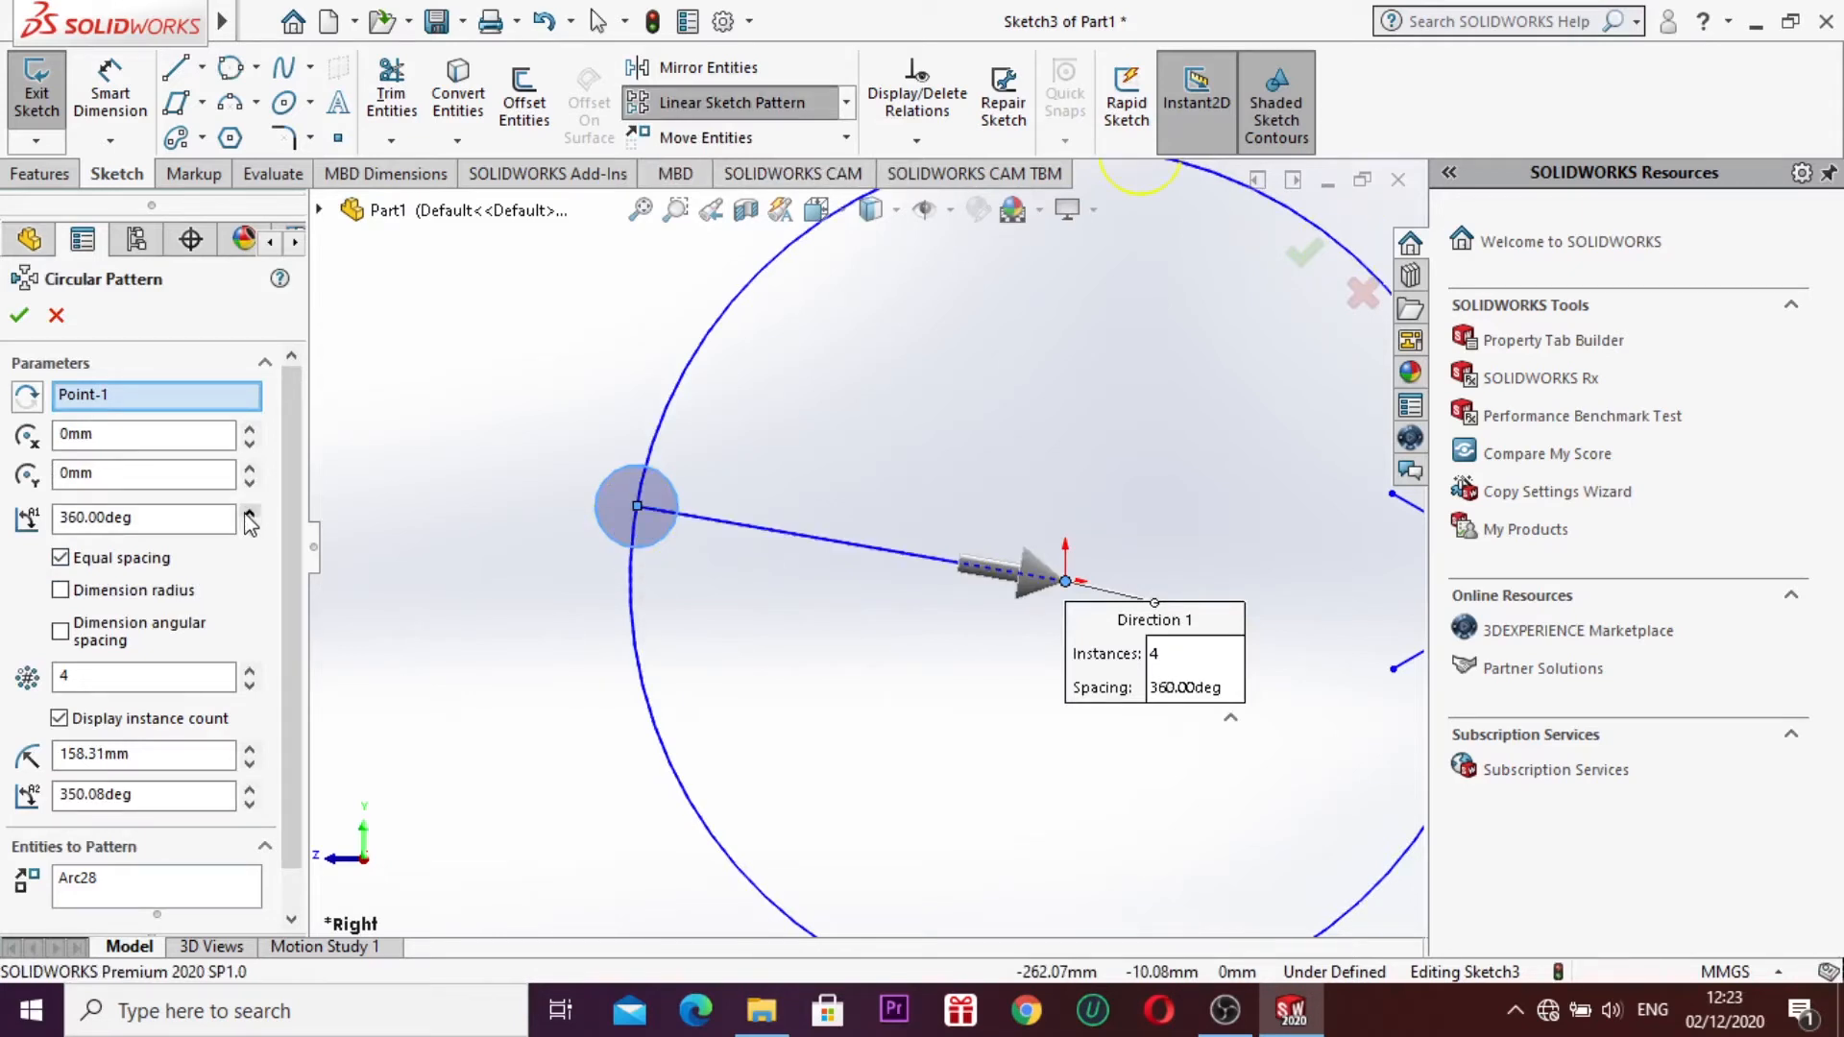
click(250, 671)
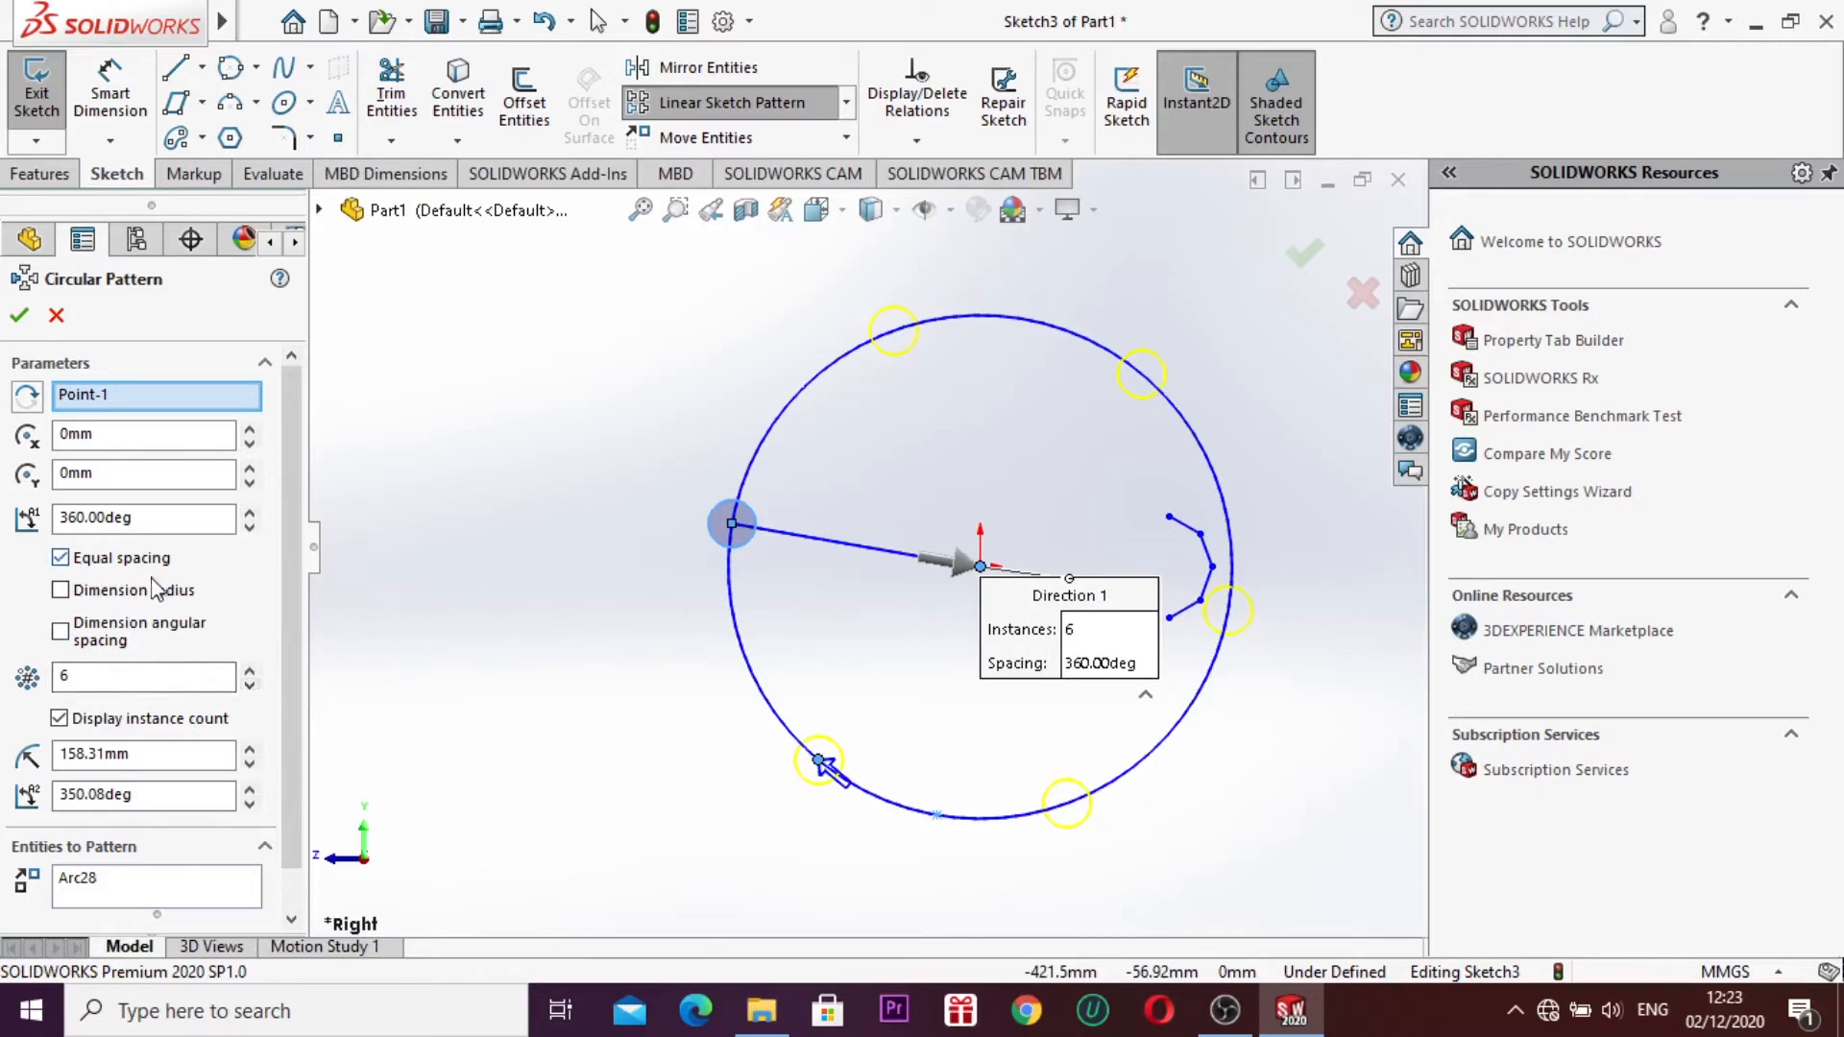
Step: Try the radius and angular spacing dimension options, switch both off, restore equal spacing and create the circular pattern
click(61, 591)
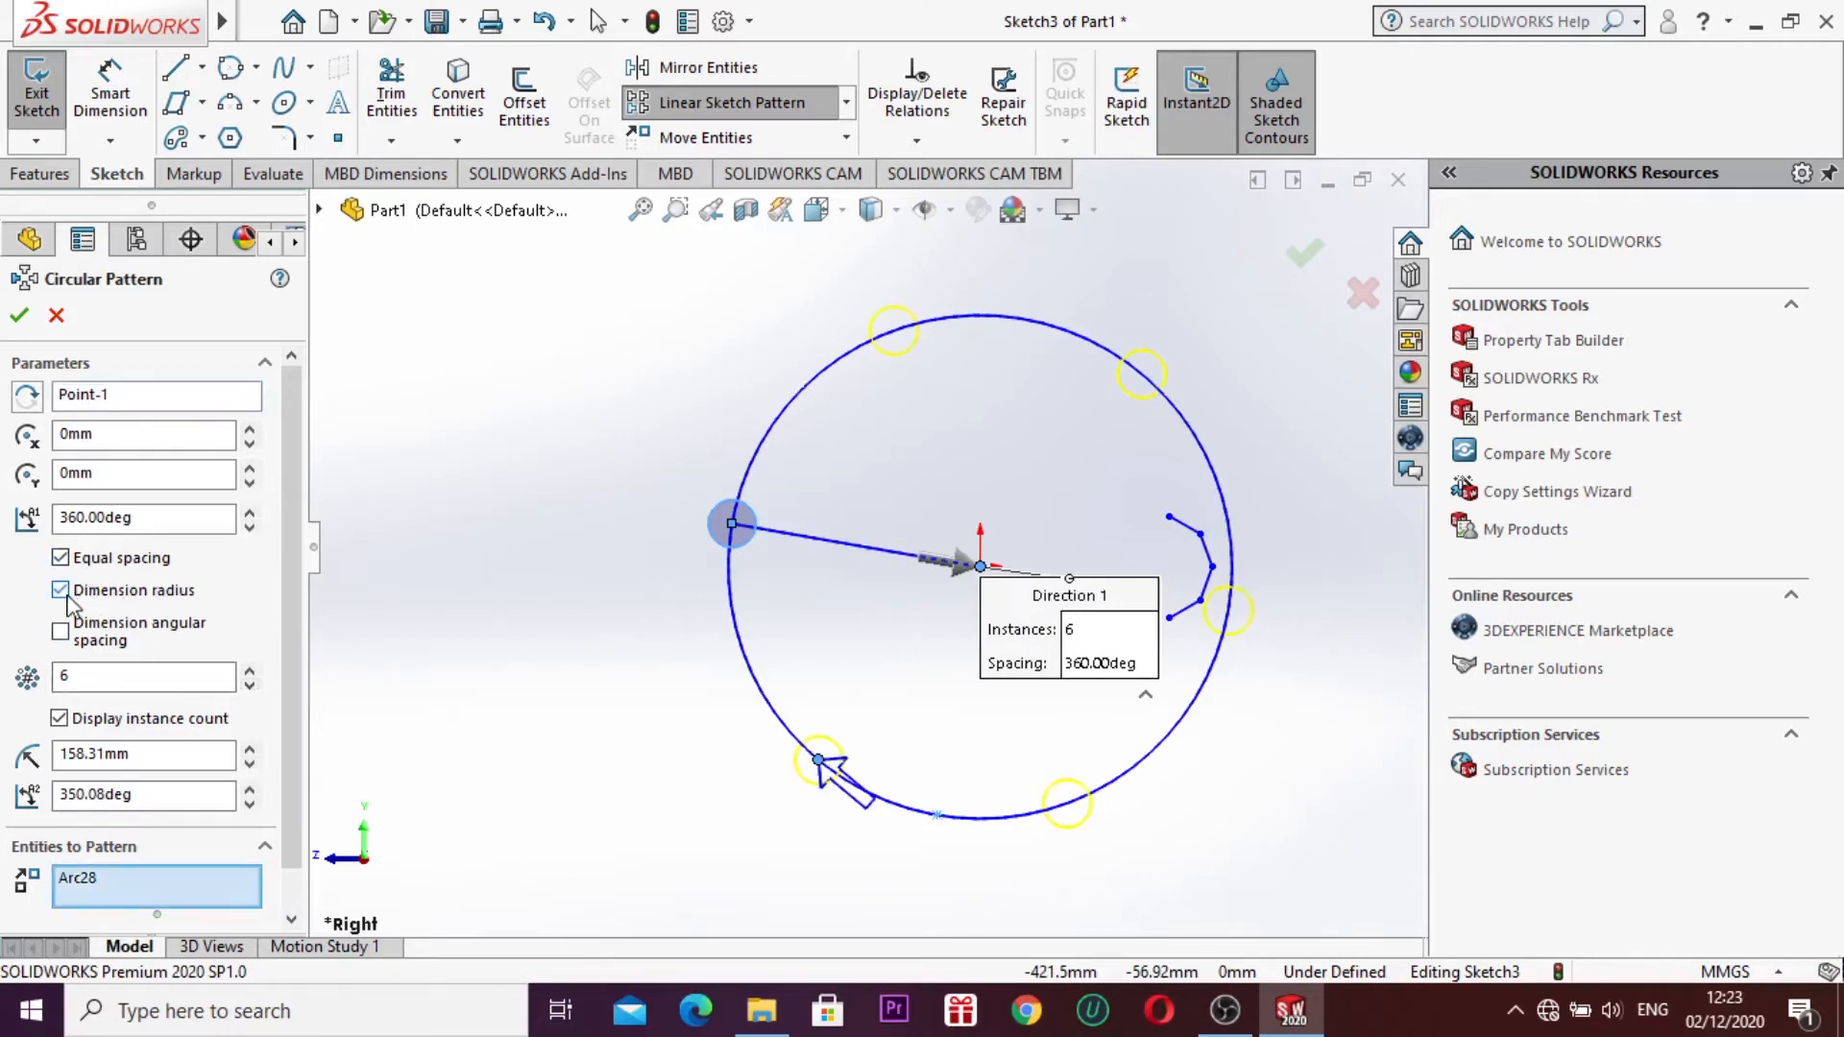
click(61, 634)
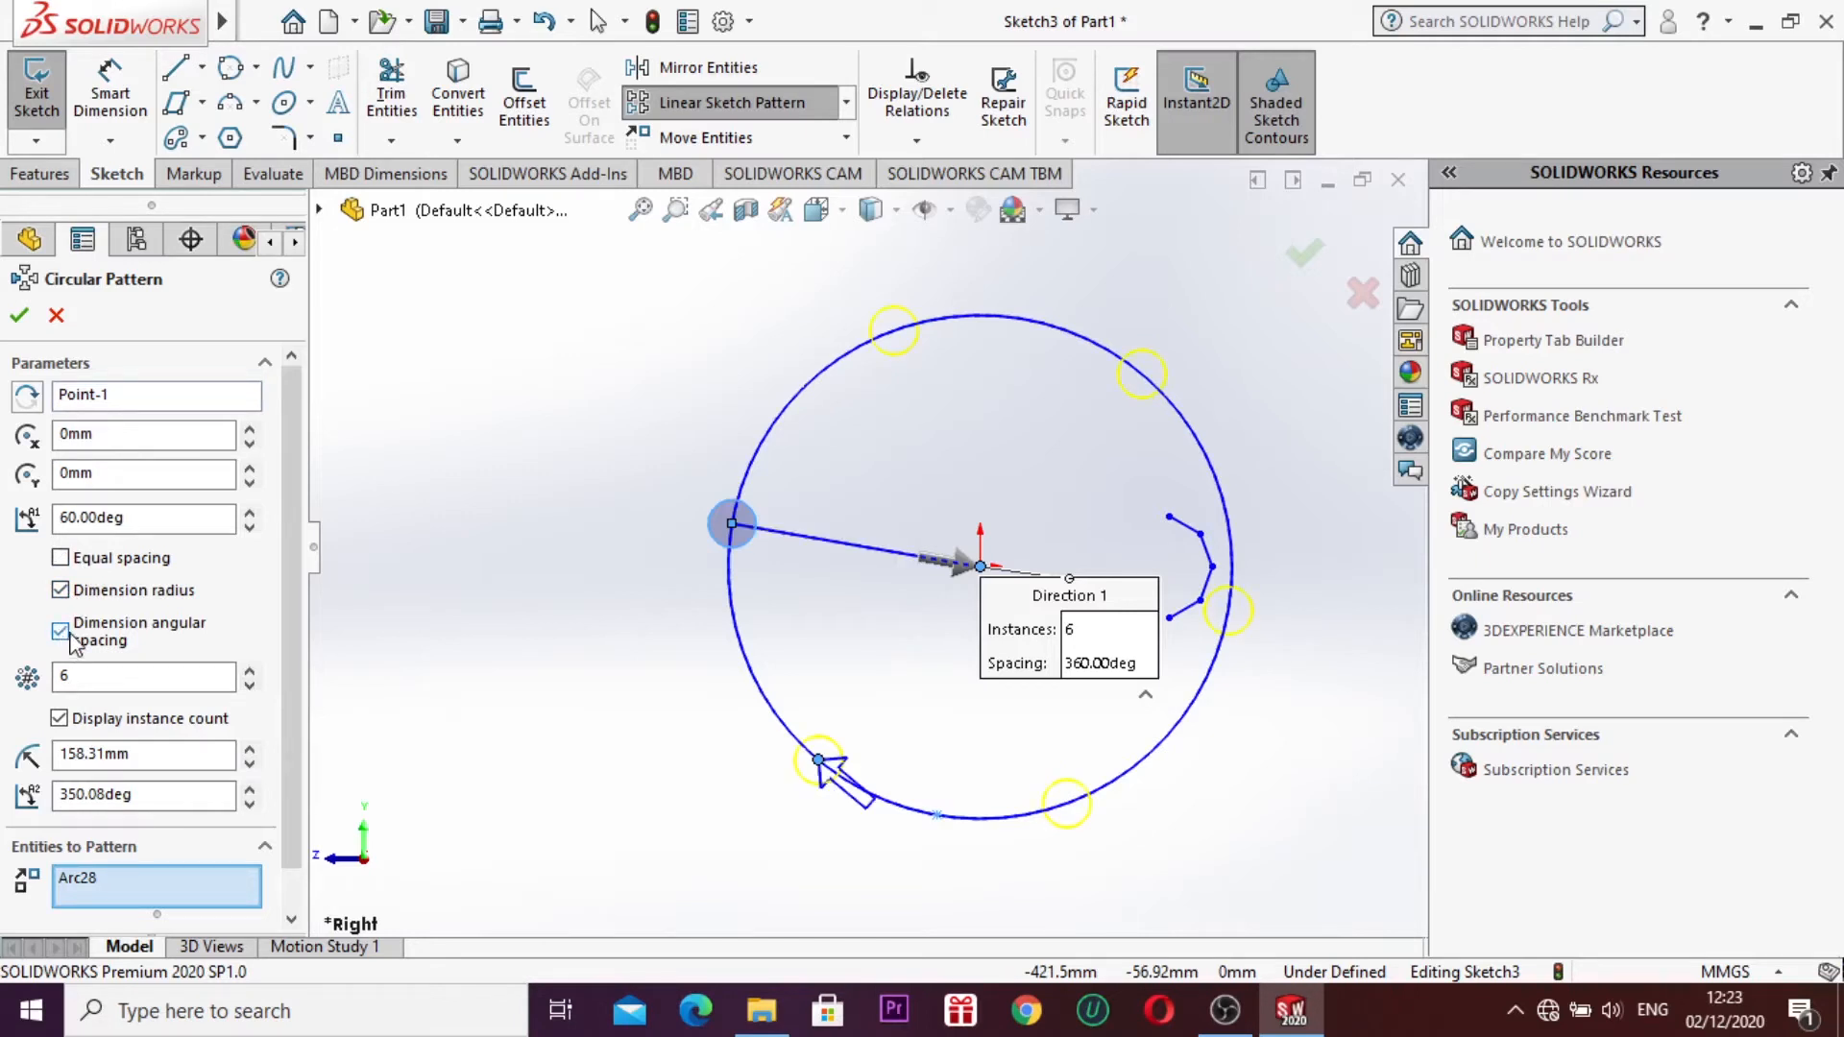
click(61, 632)
click(60, 589)
click(60, 559)
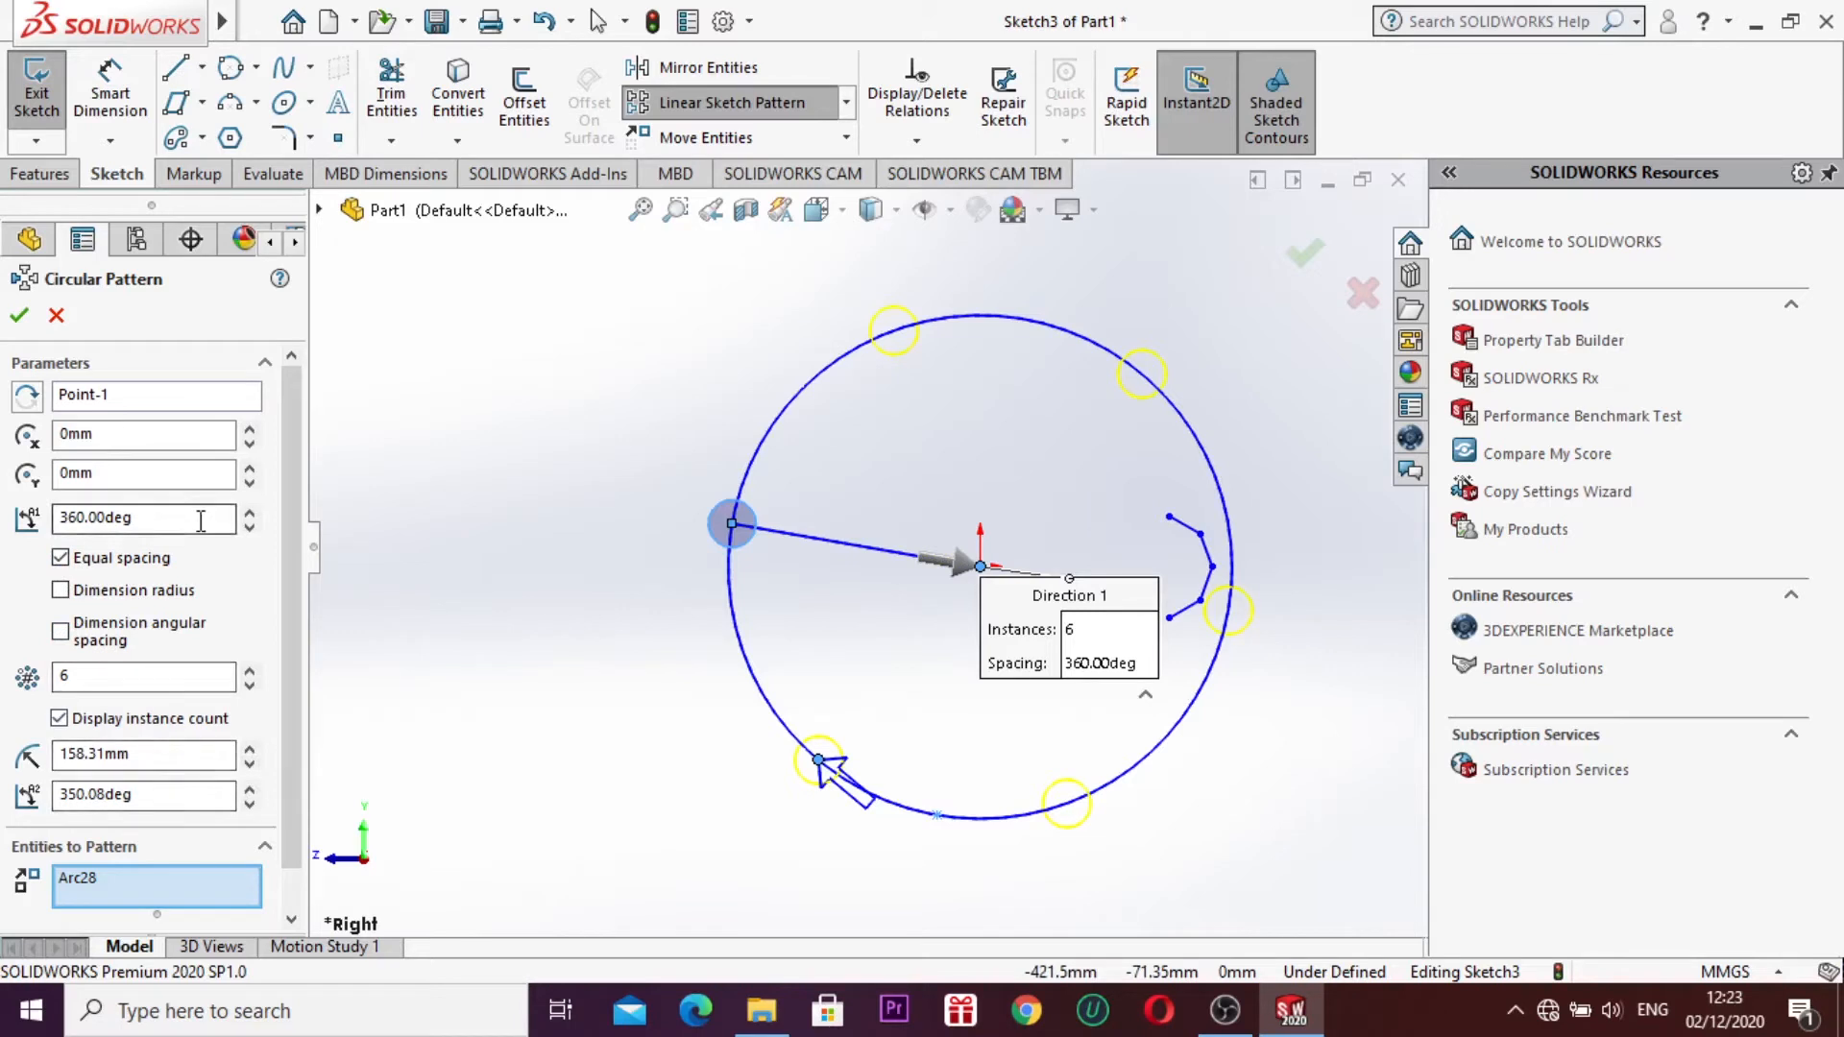
click(19, 315)
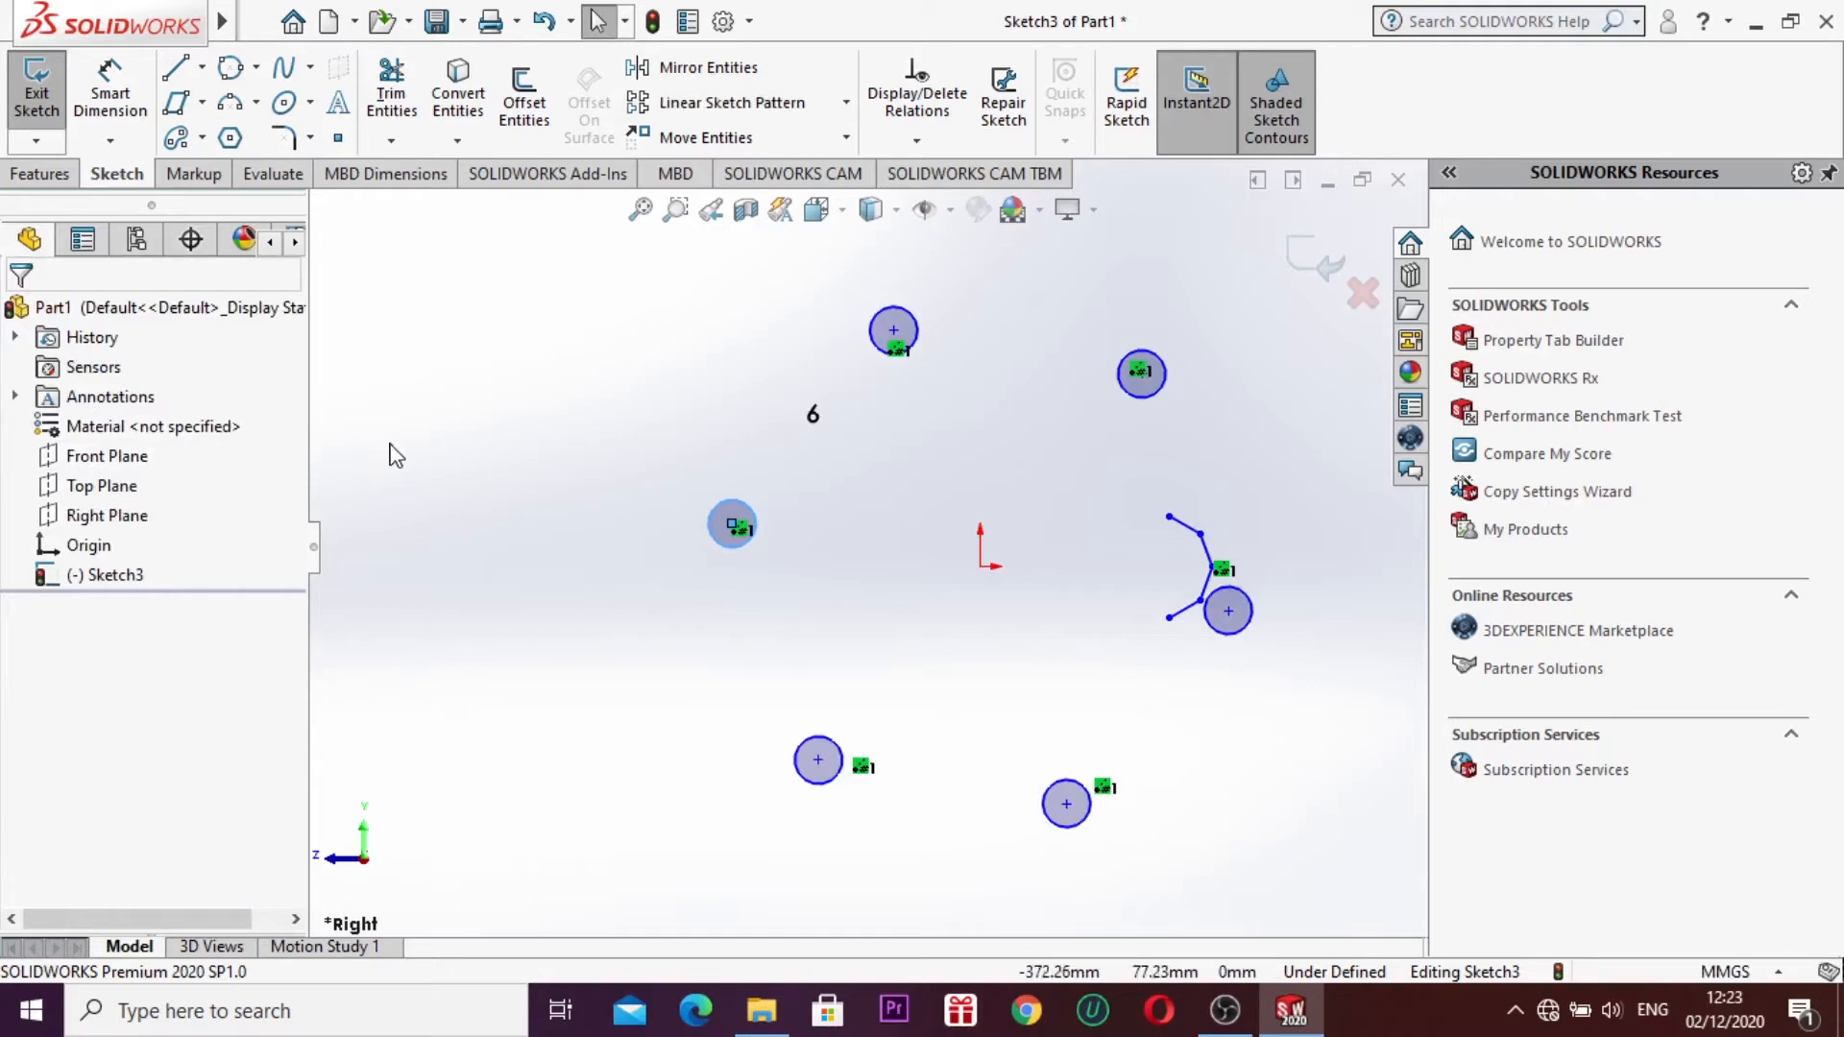
Step: Delete the six patterned circles and the chain of lines beside them within one selection window
mouse_move(533, 301)
mouse_down()
mouse_move(925, 424)
mouse_move(1325, 769)
mouse_move(1331, 843)
mouse_up()
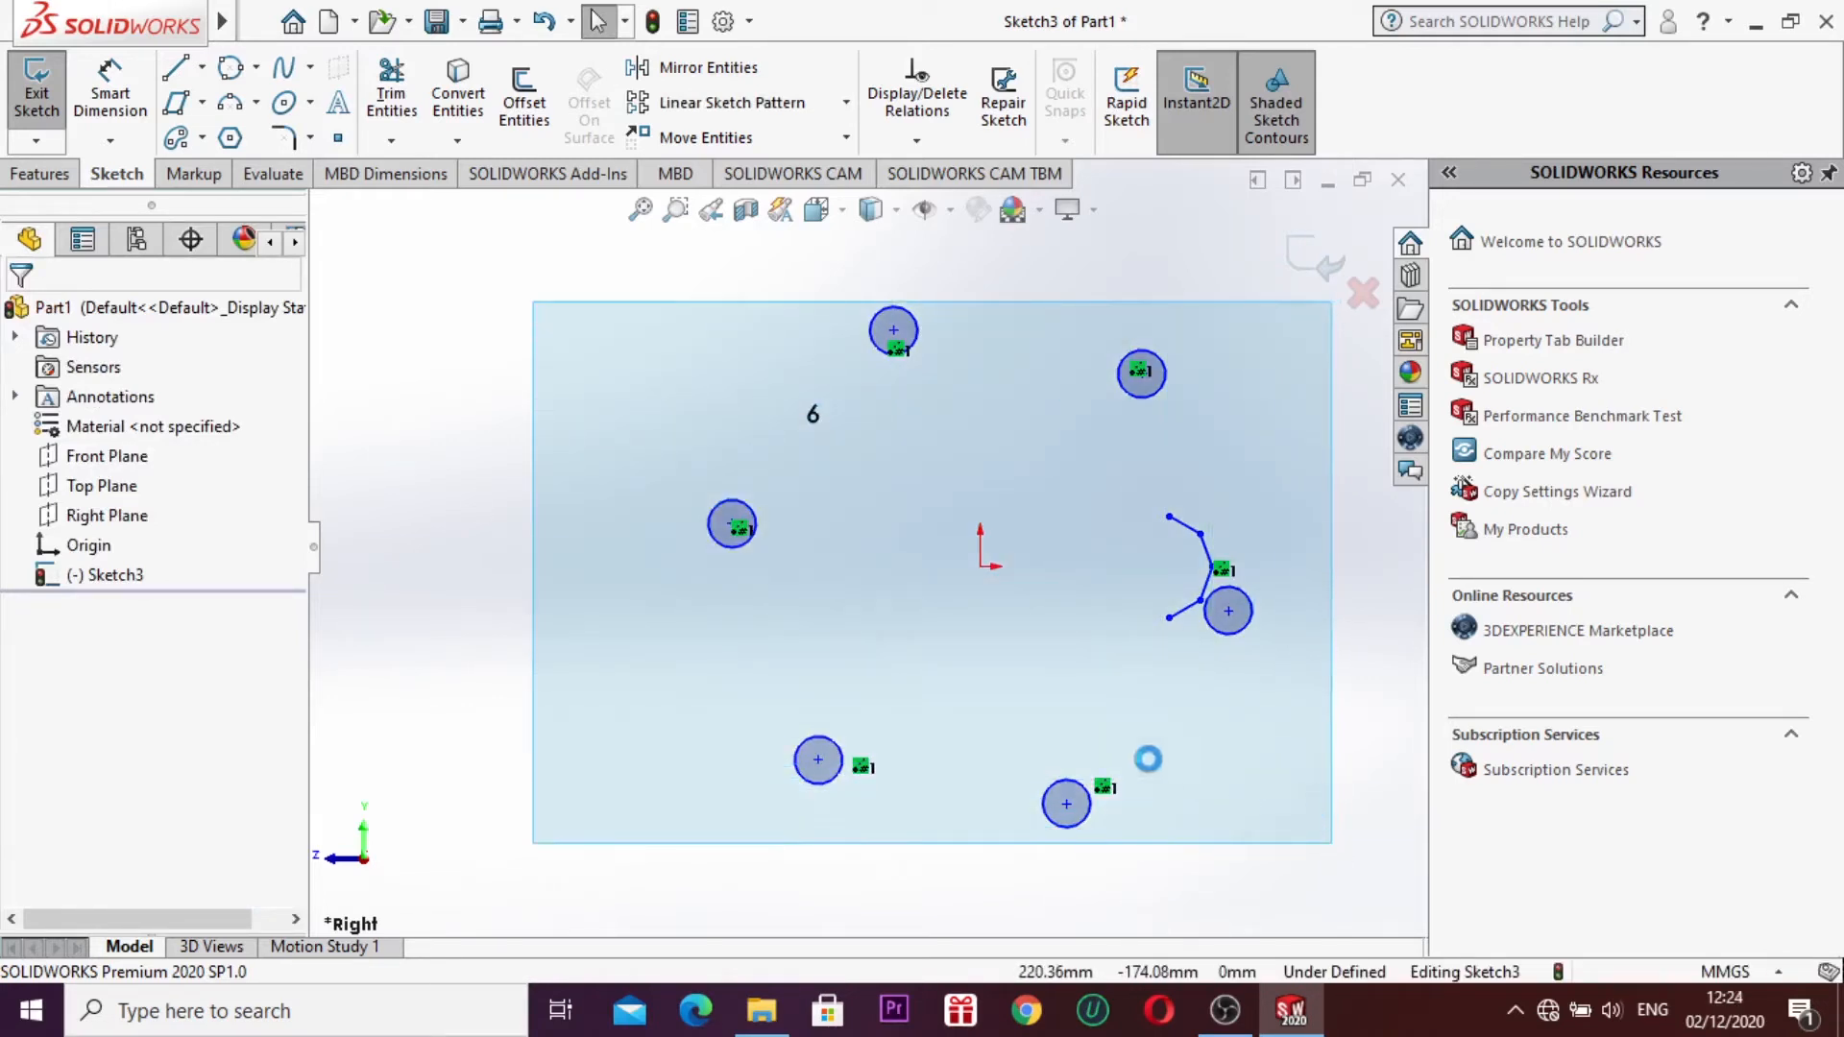
right_click(574, 404)
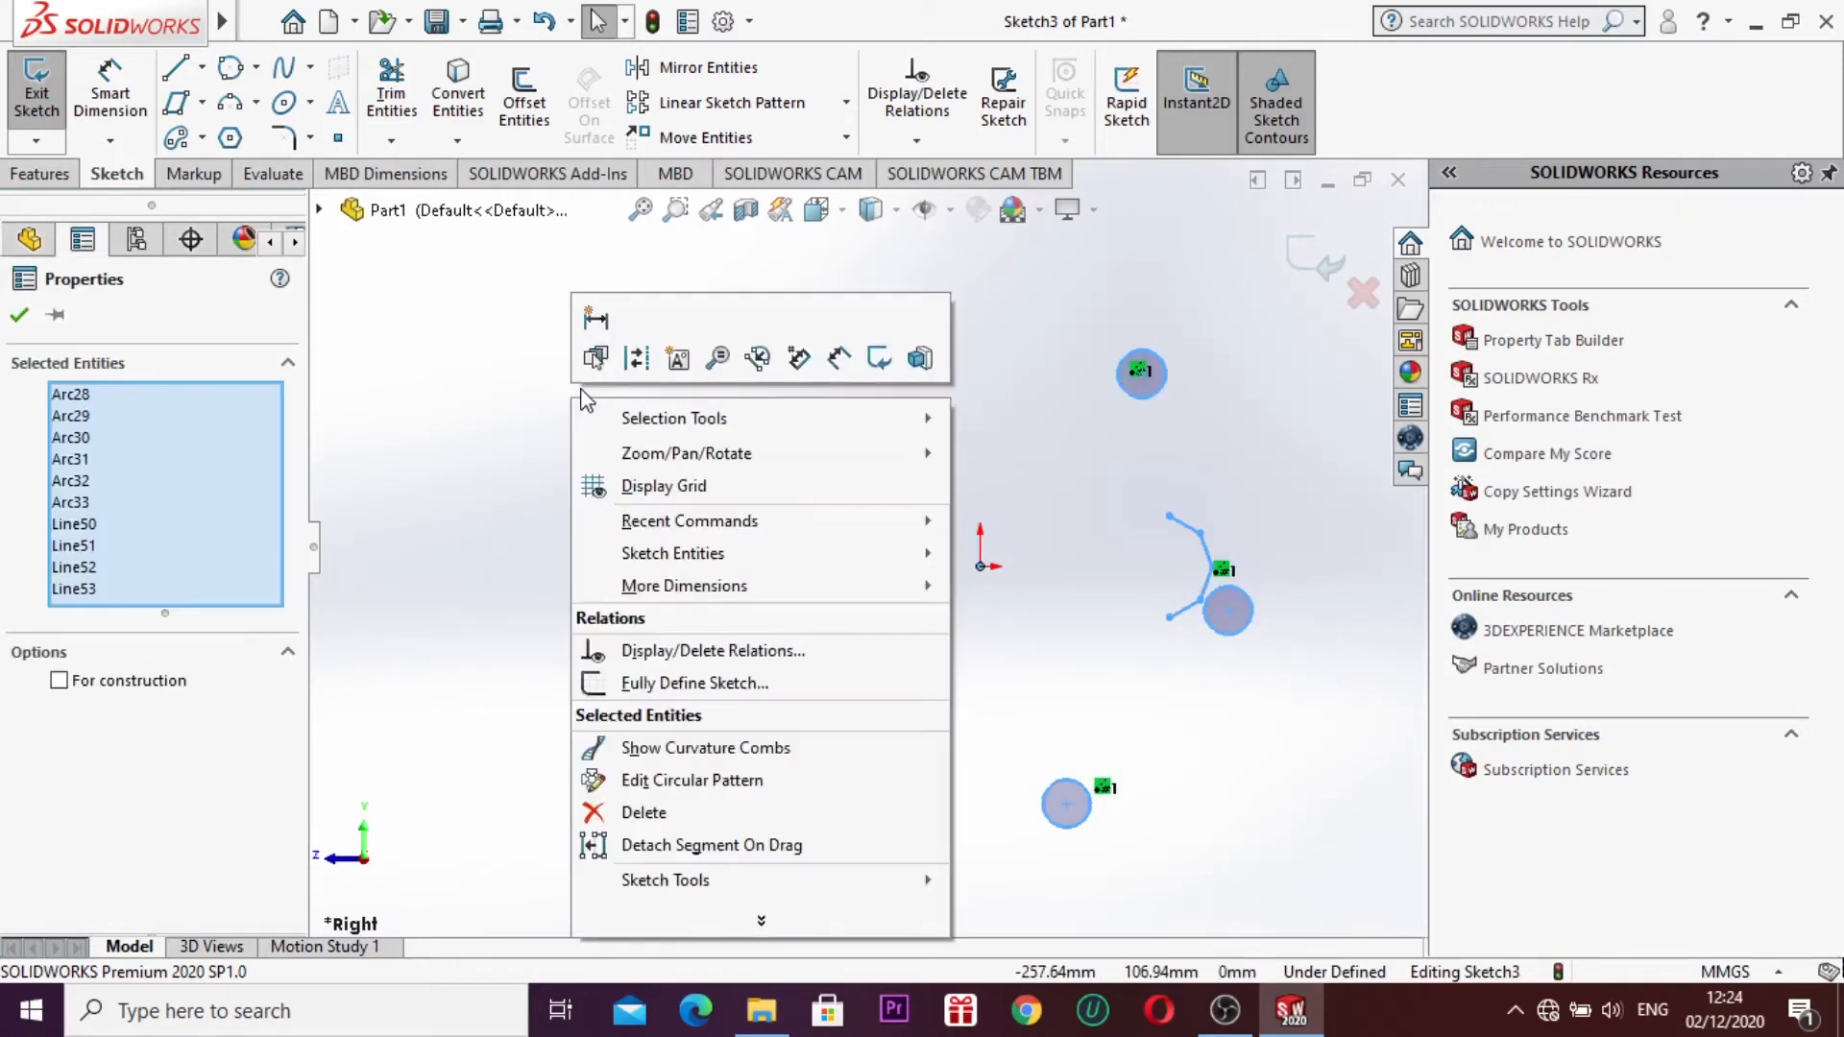
click(639, 814)
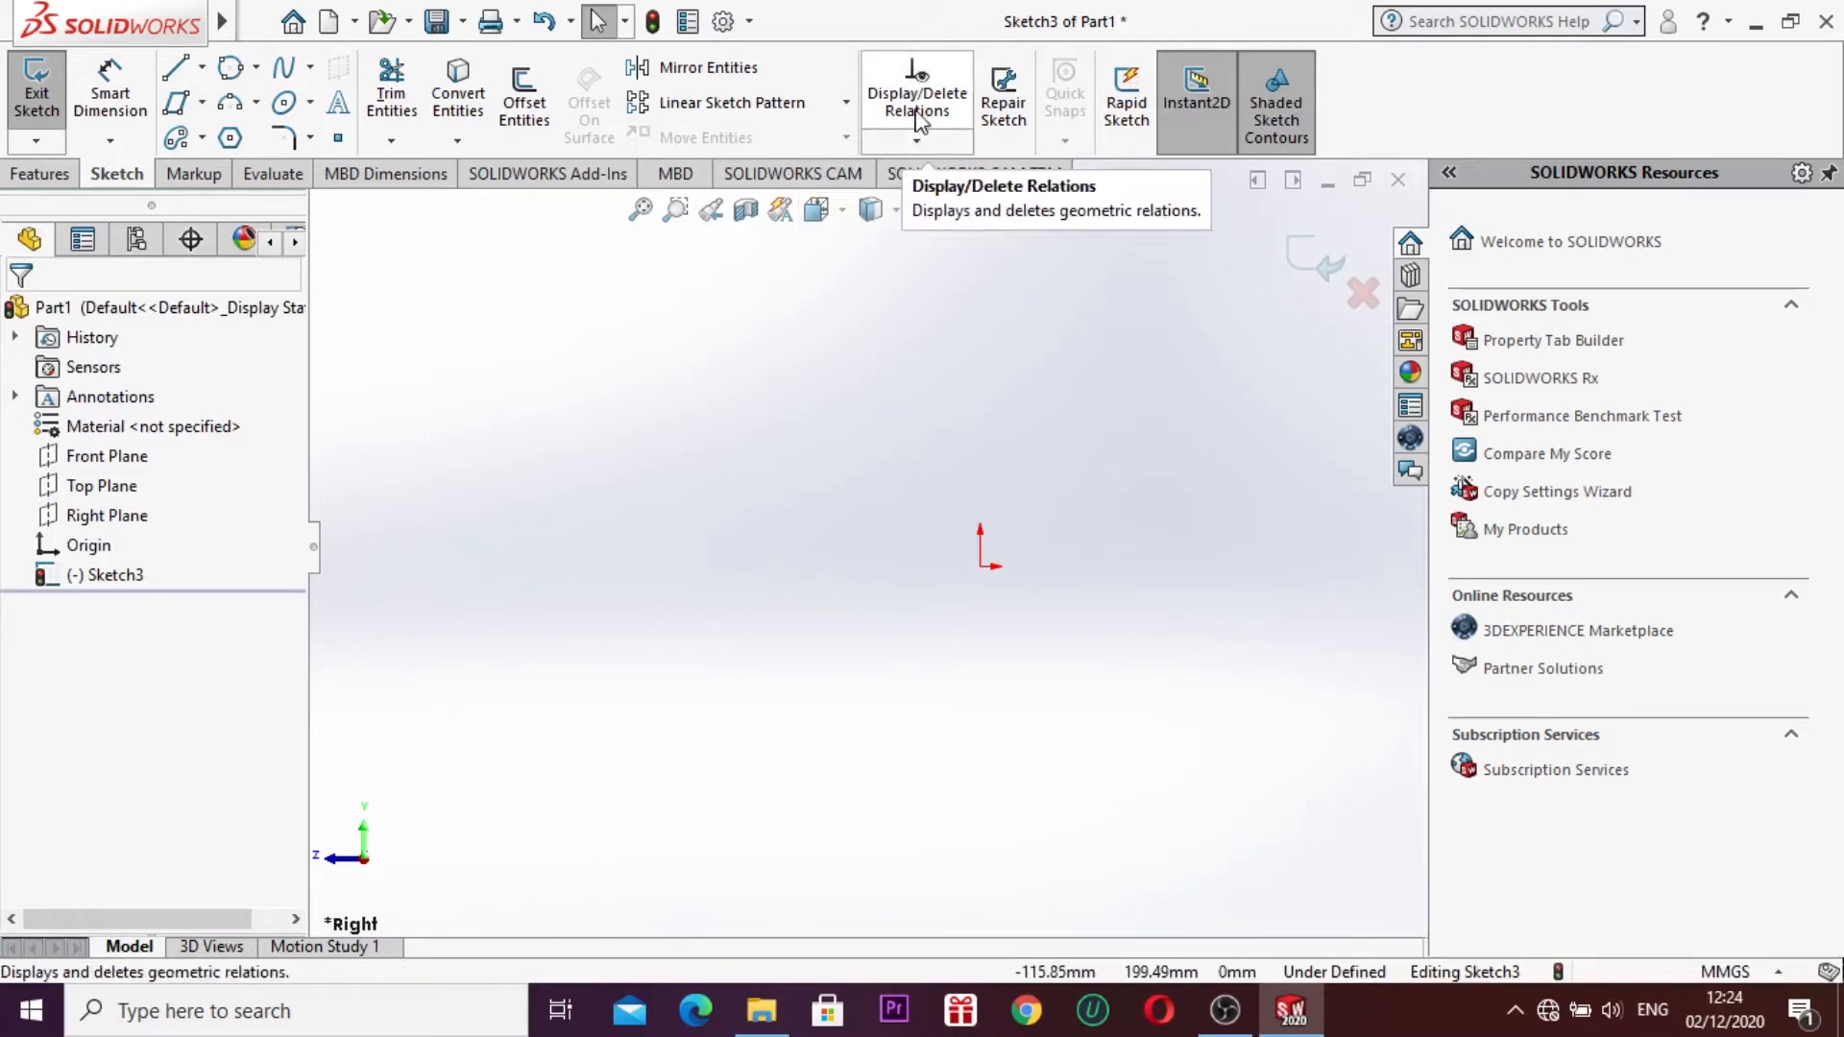
Step: Examine the relations, markup, evaluation, MBD, add-in, CAM and feature commands available for the part
click(933, 137)
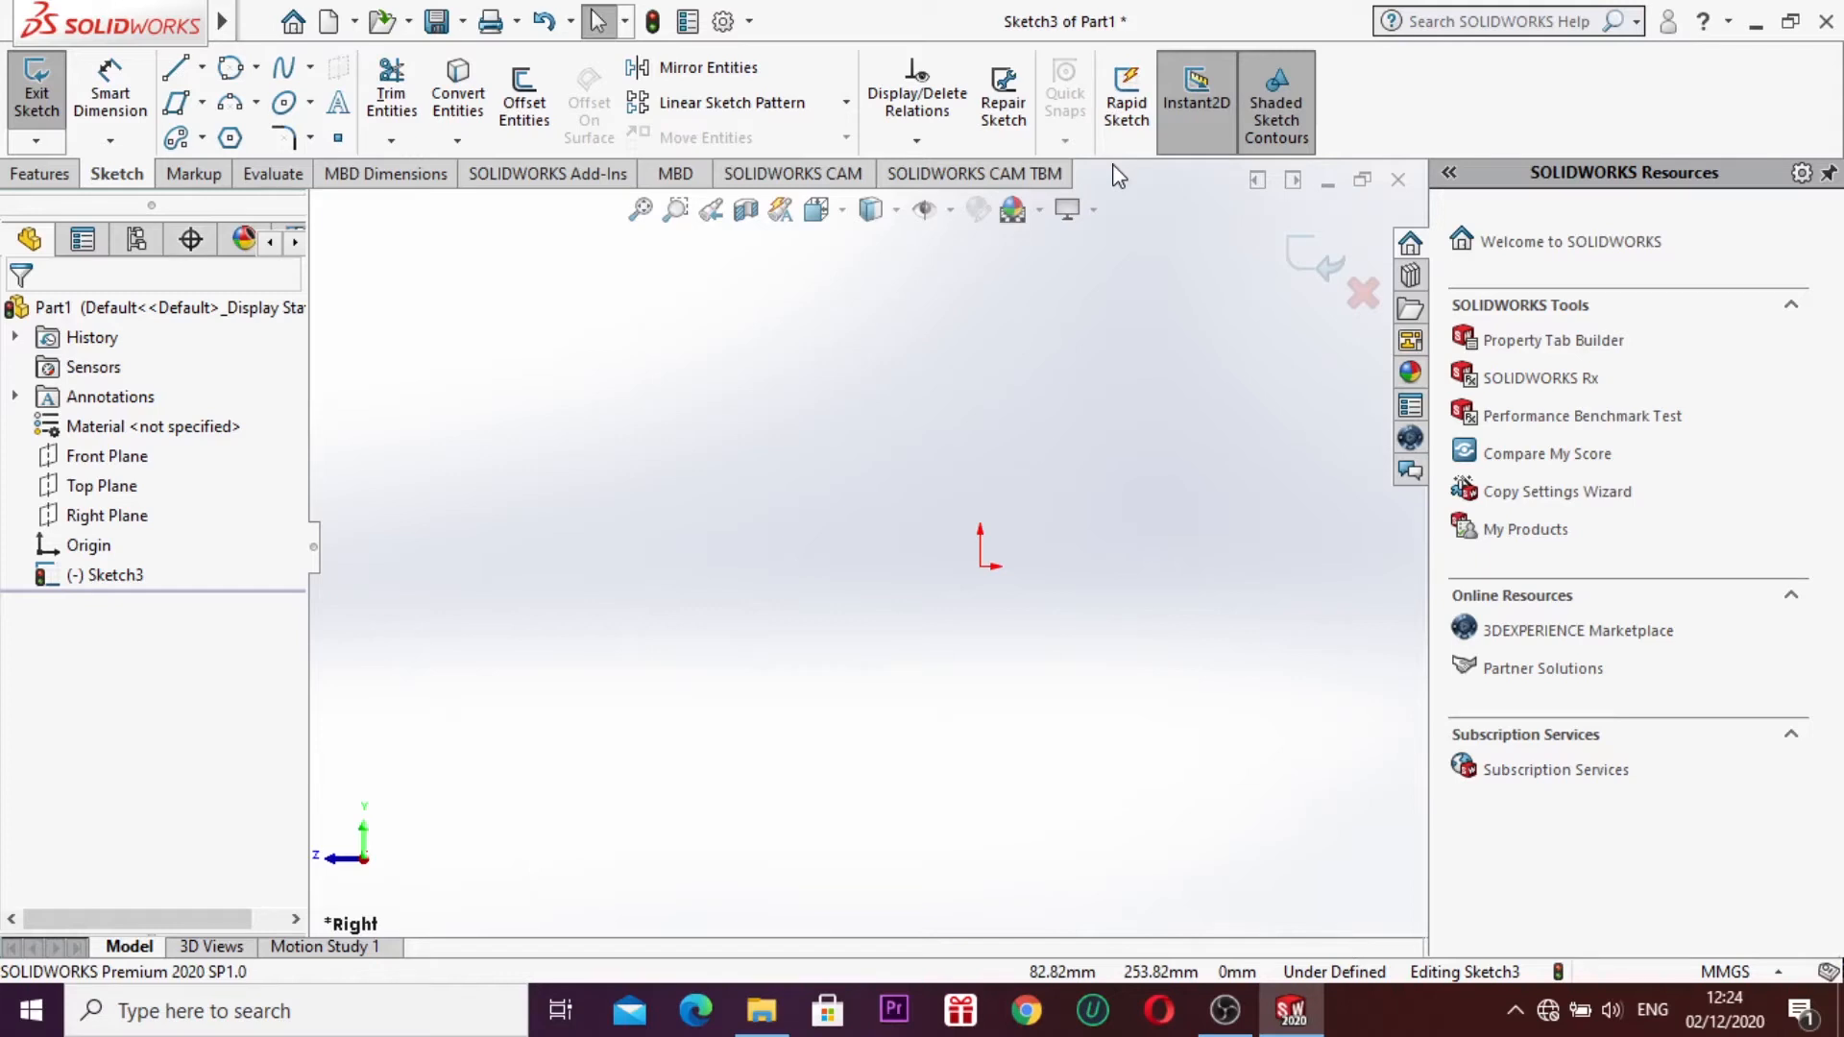
click(1195, 94)
click(197, 175)
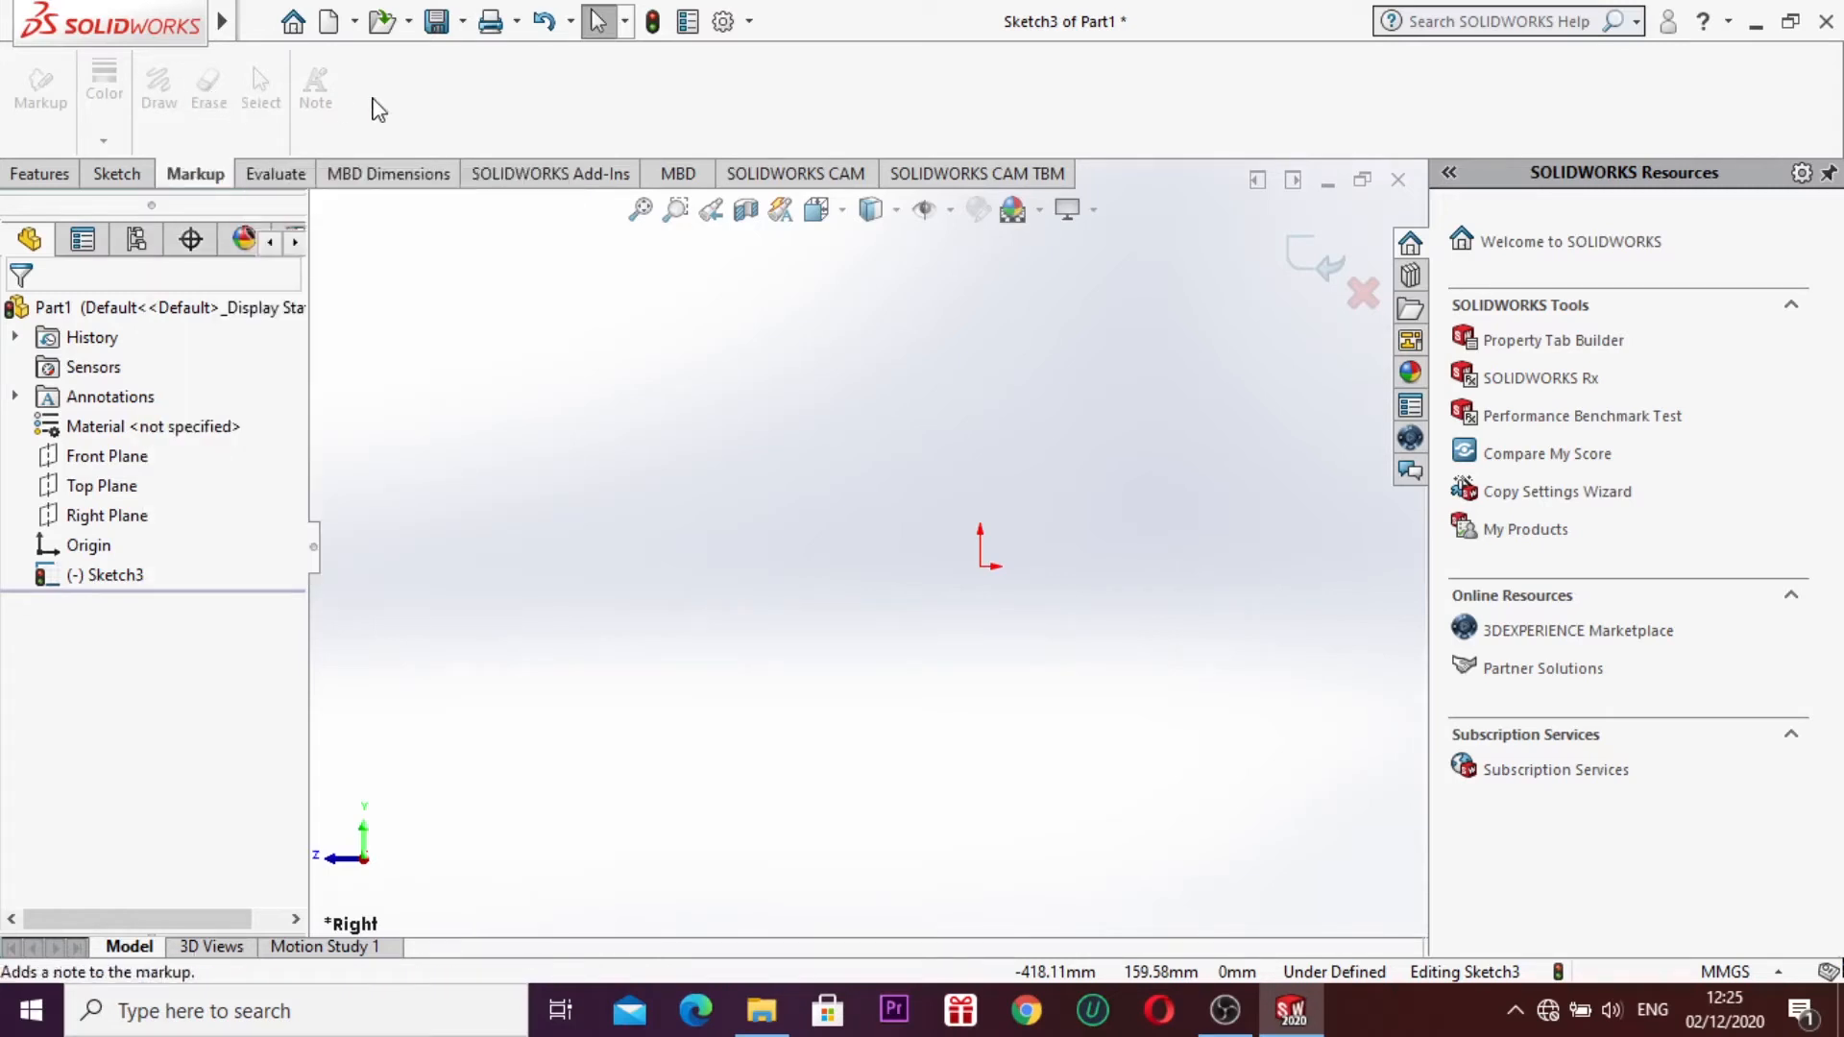
click(277, 177)
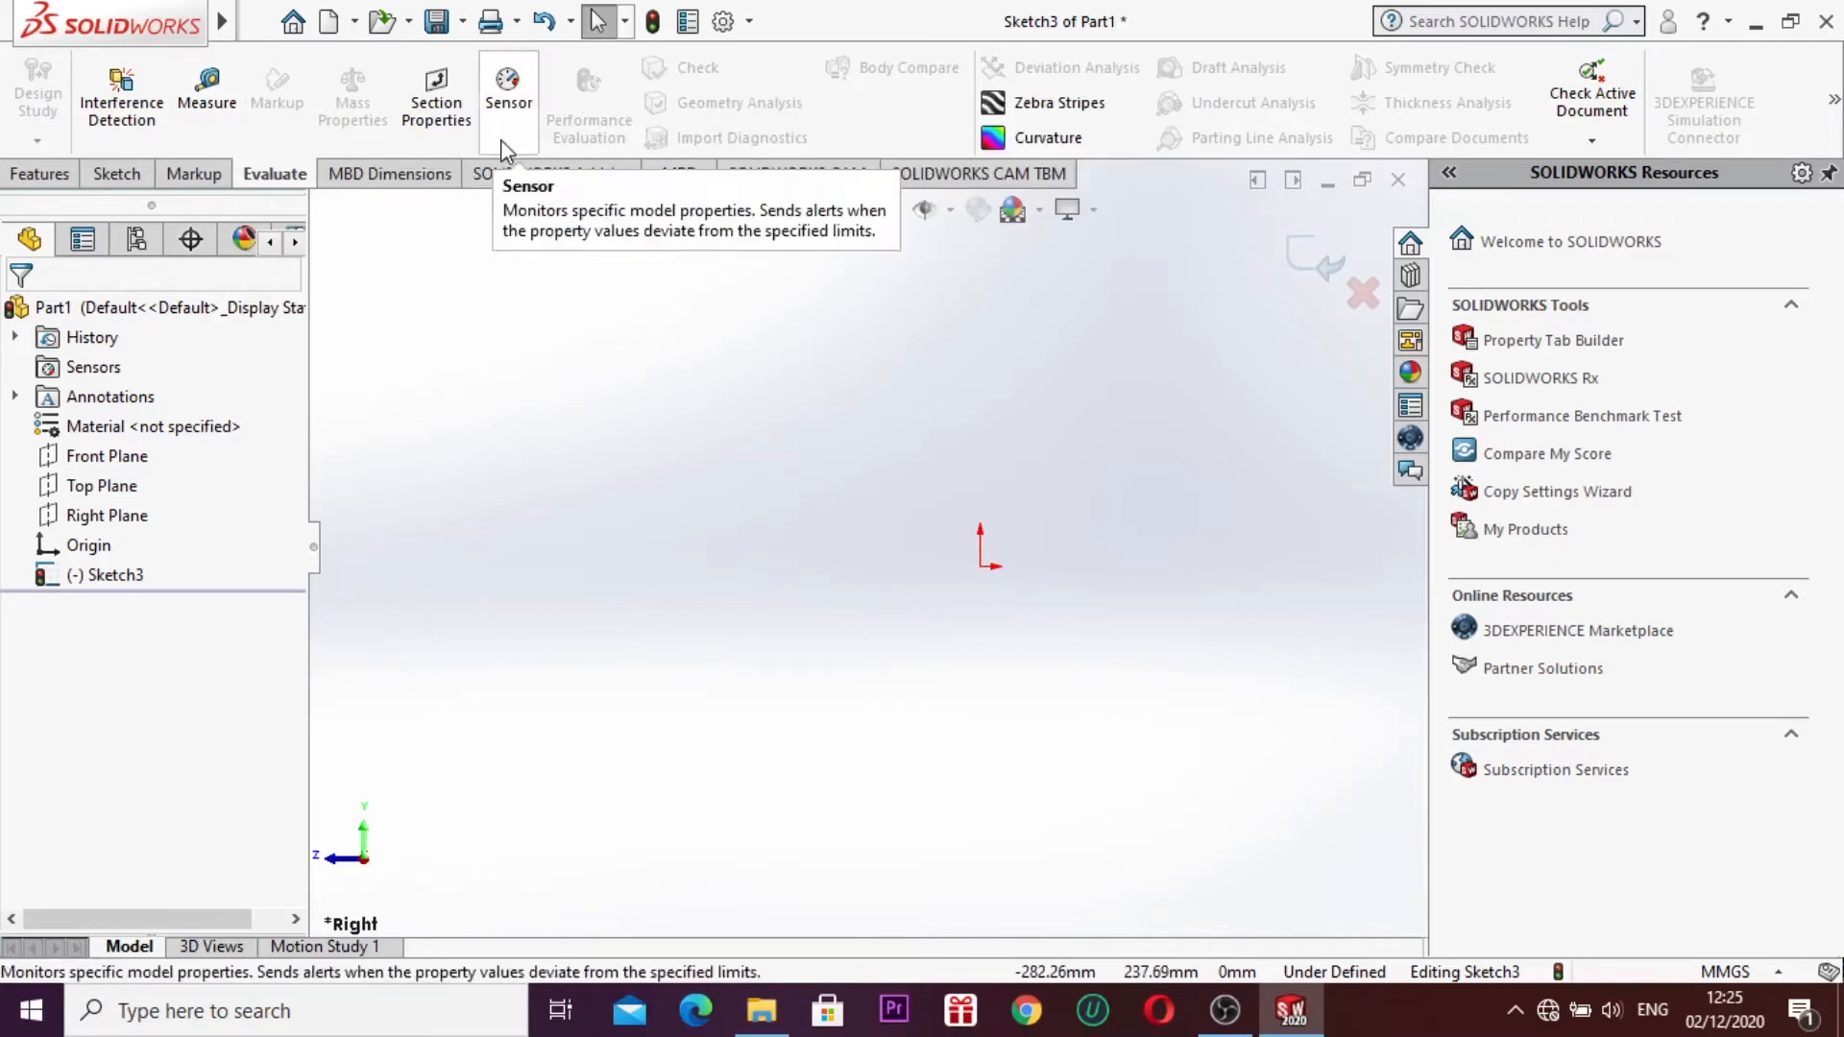
click(411, 173)
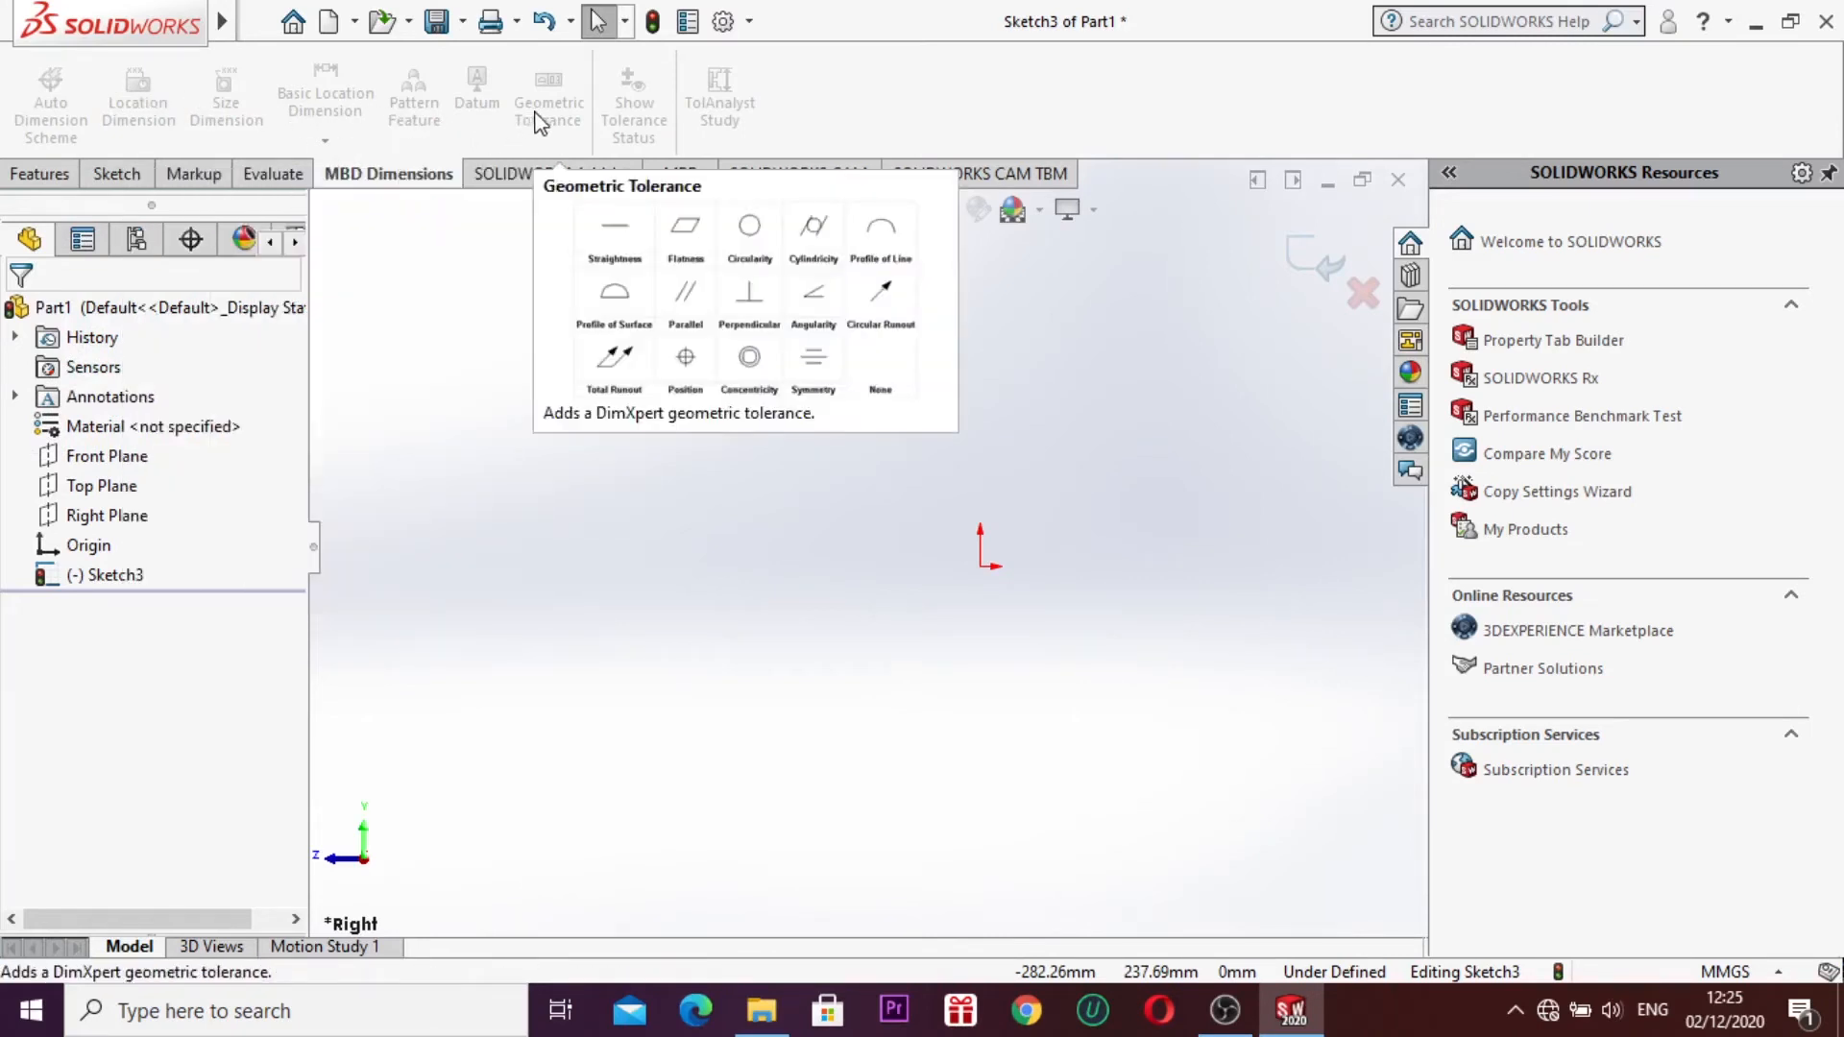
click(562, 175)
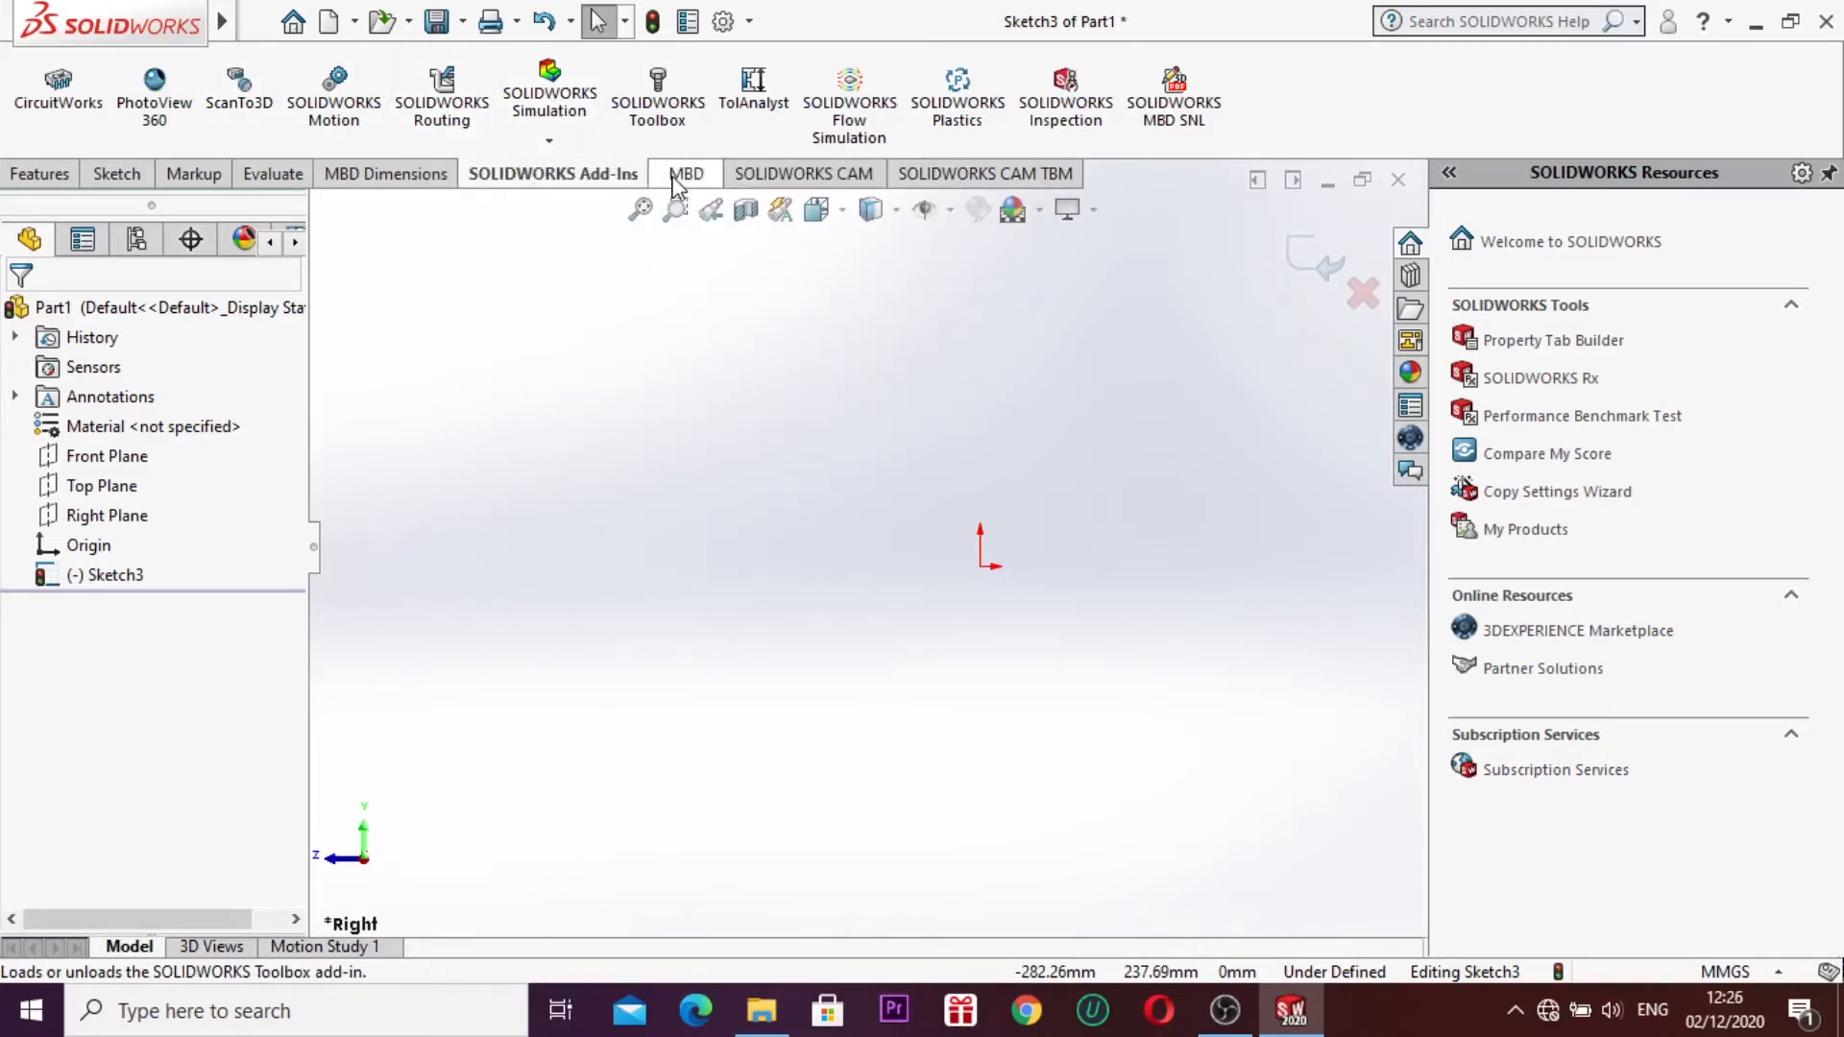
click(680, 175)
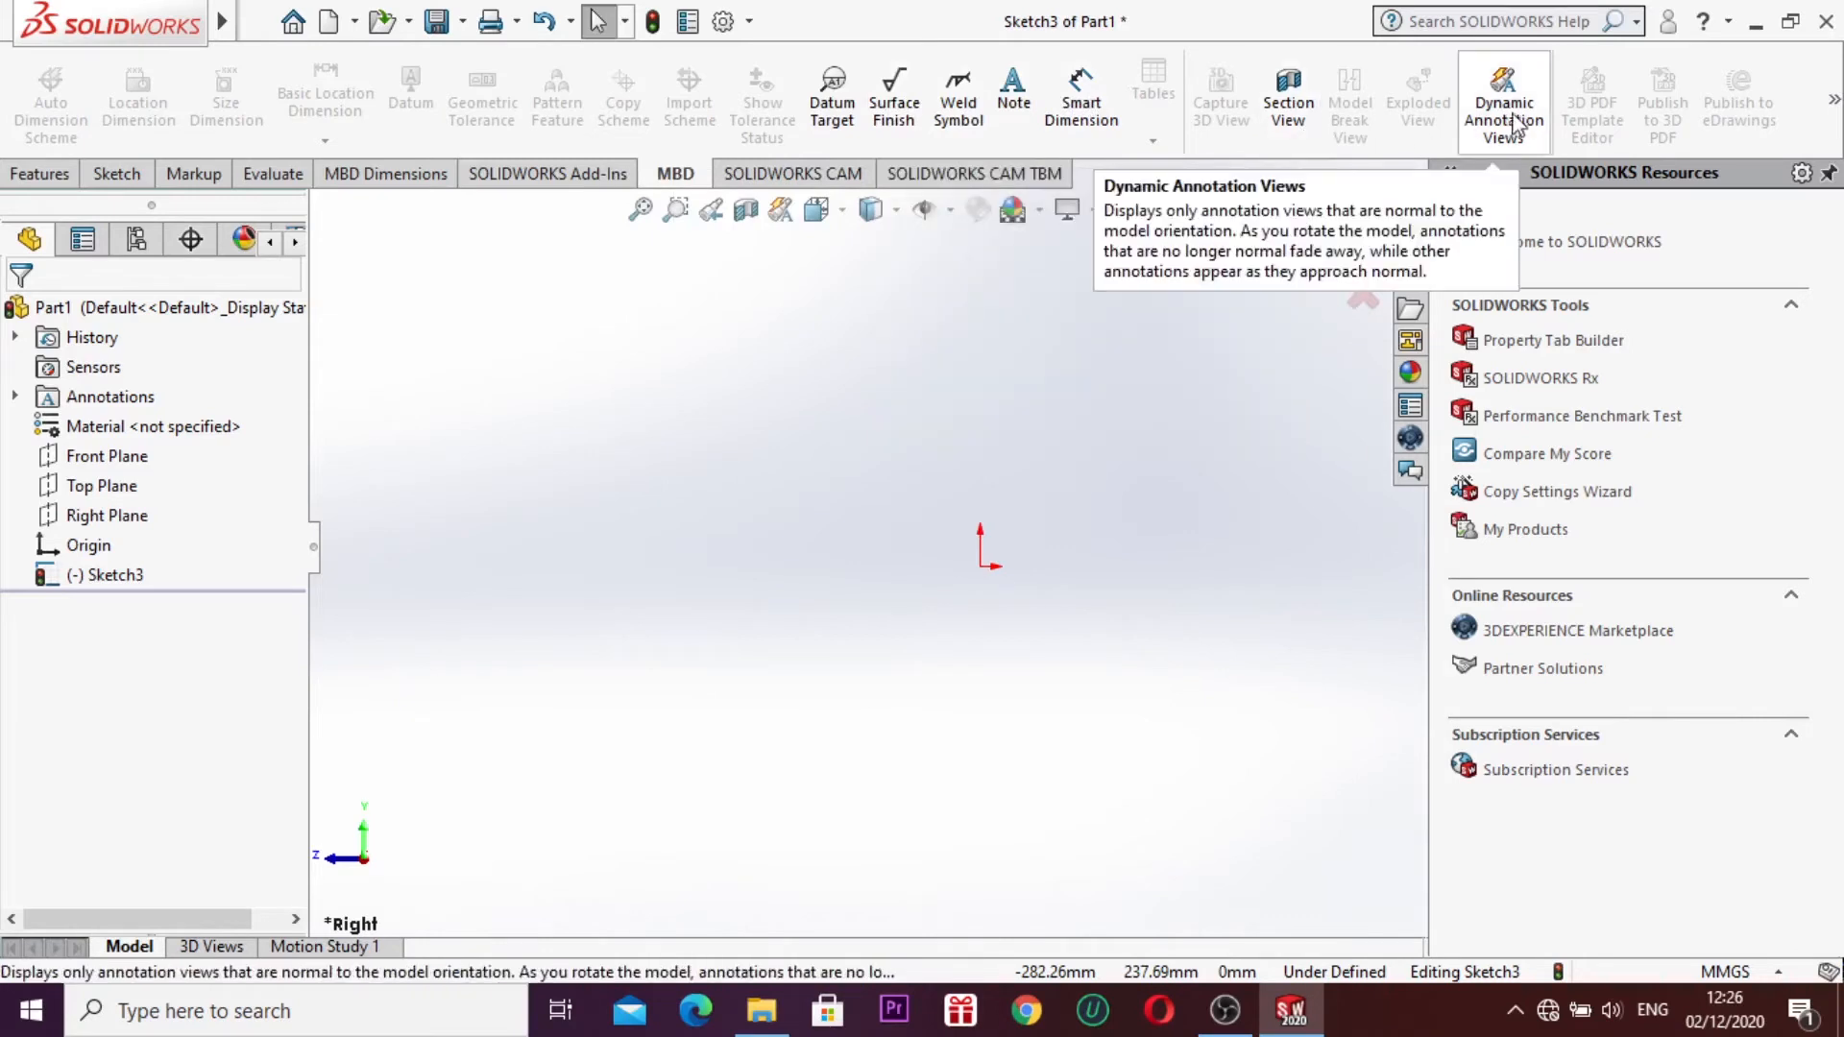
click(805, 178)
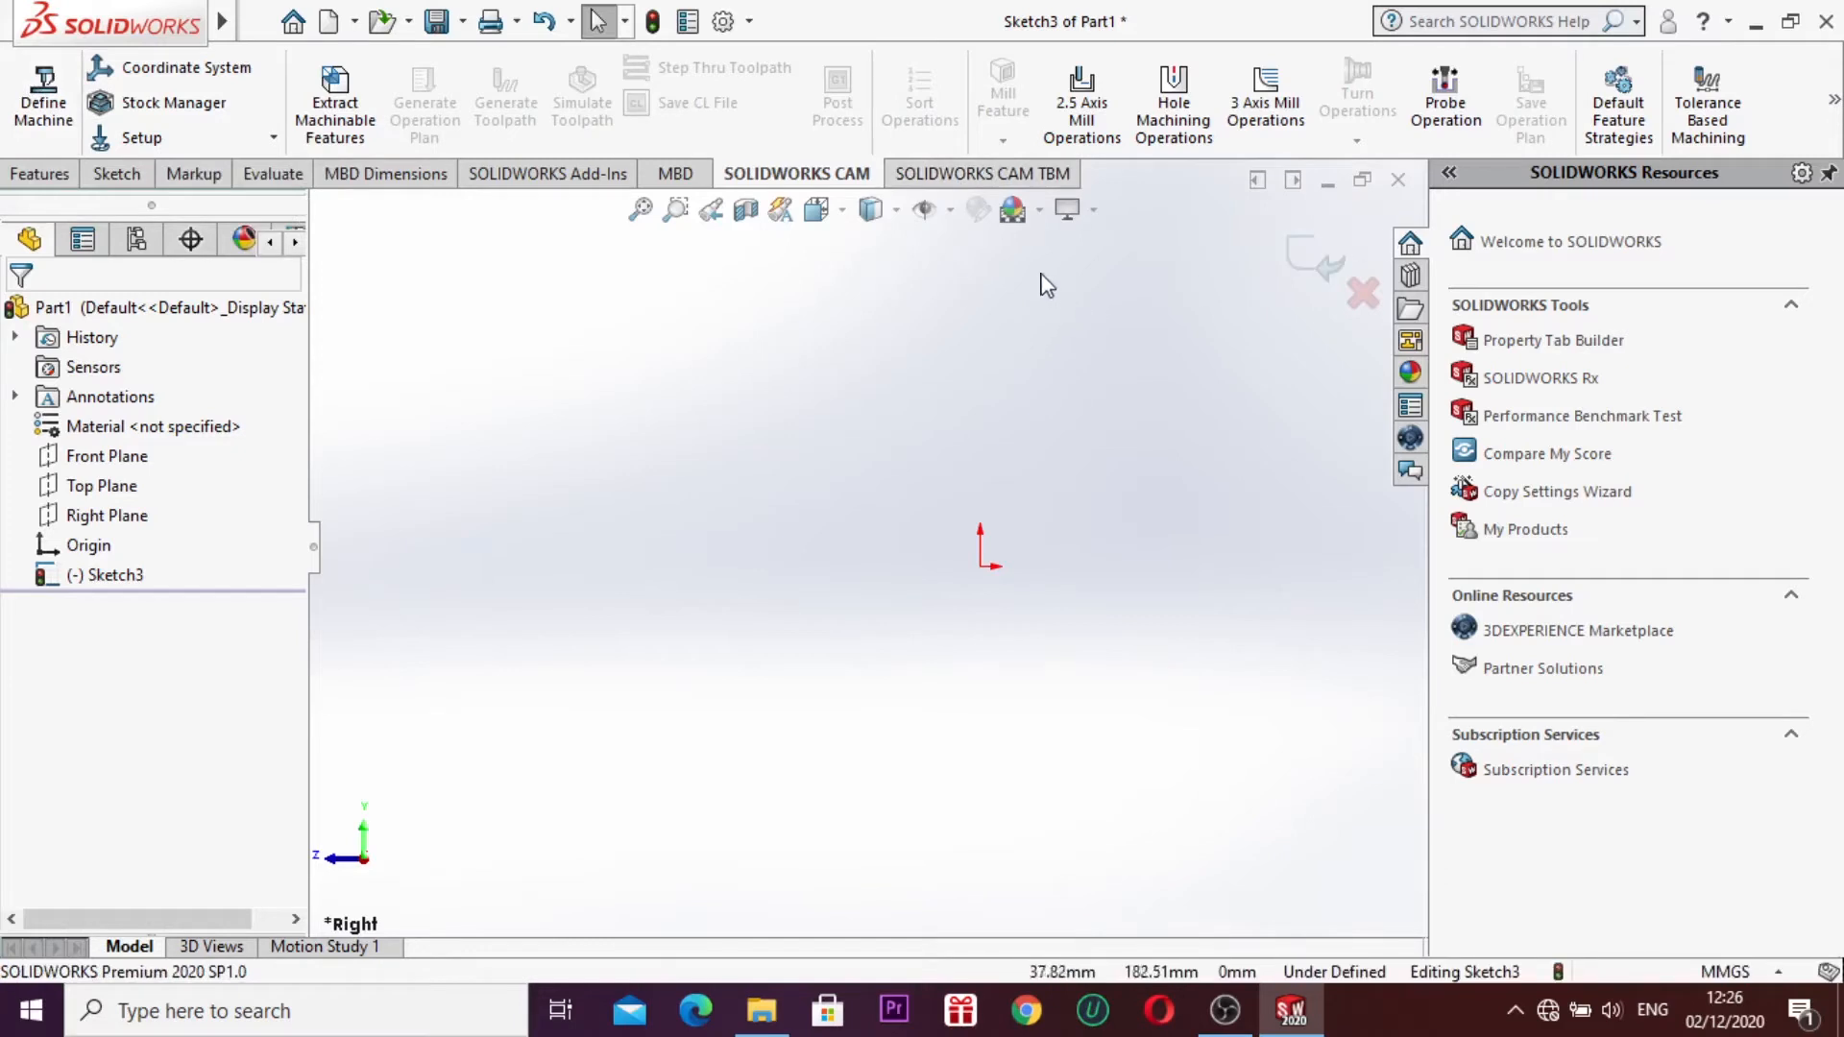
click(981, 181)
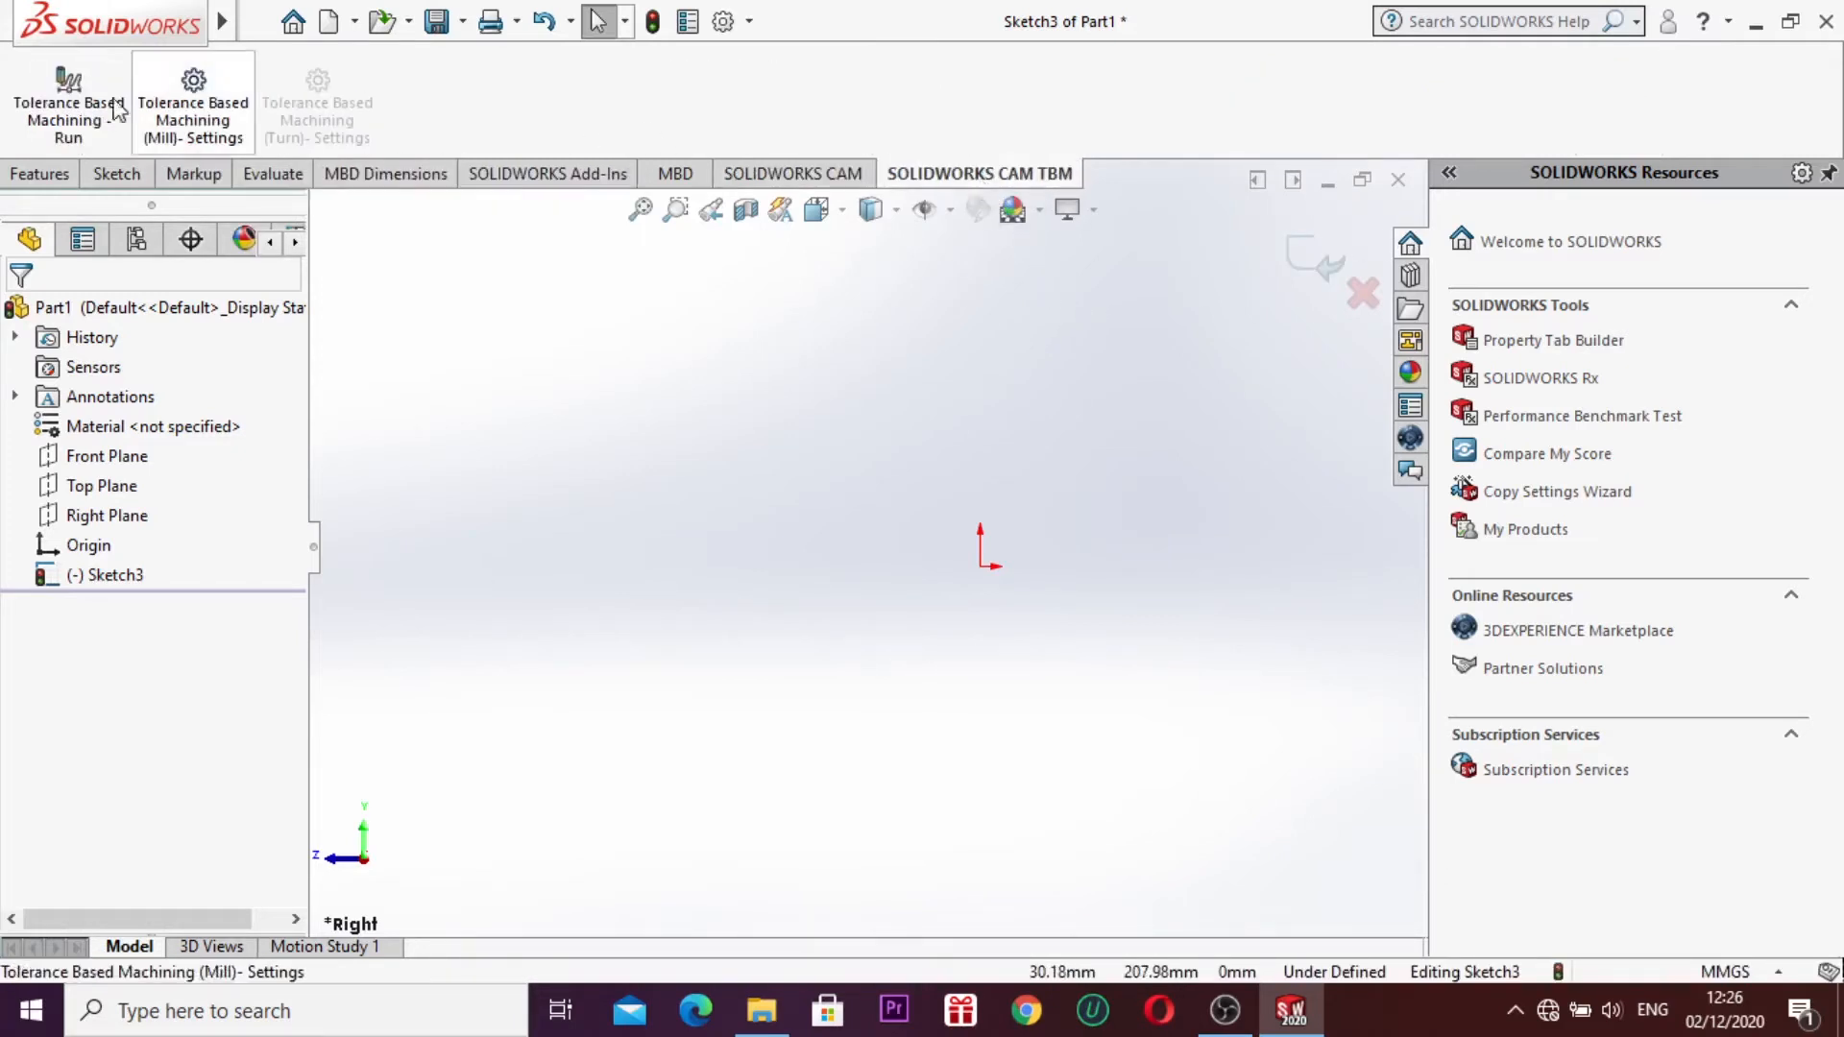
click(117, 175)
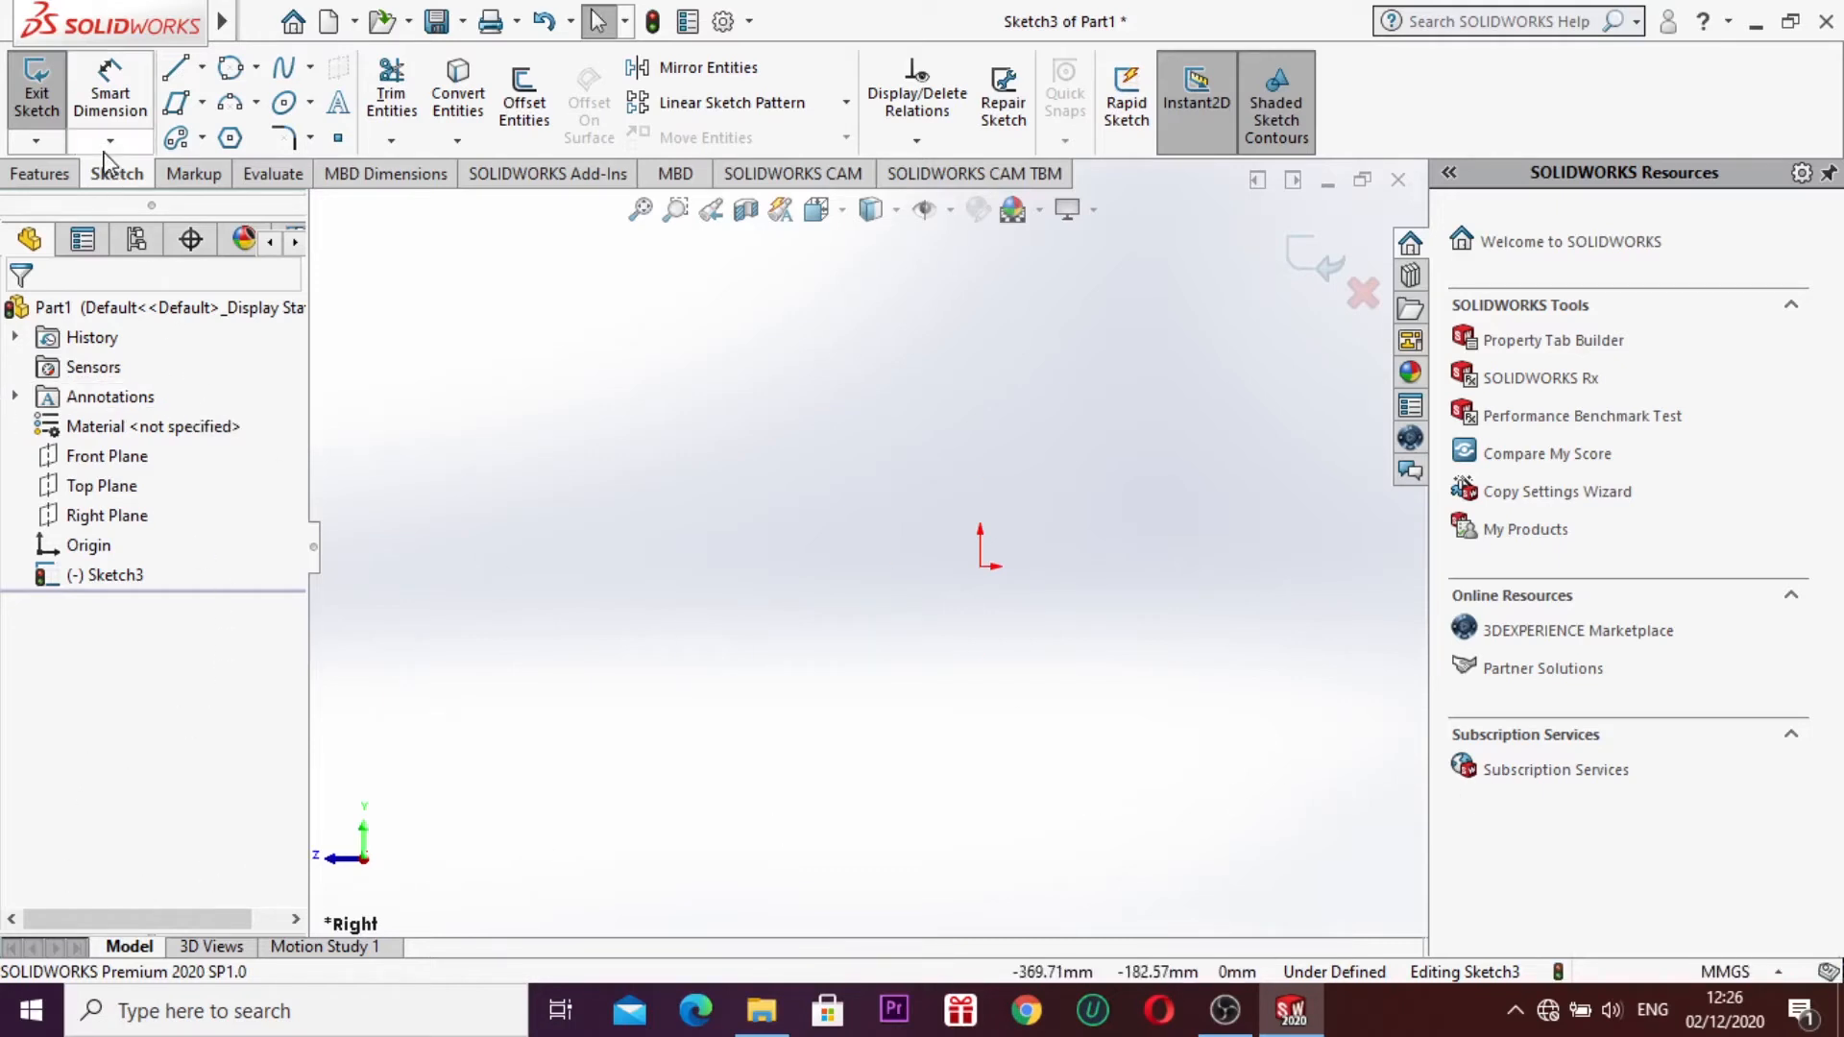
click(53, 175)
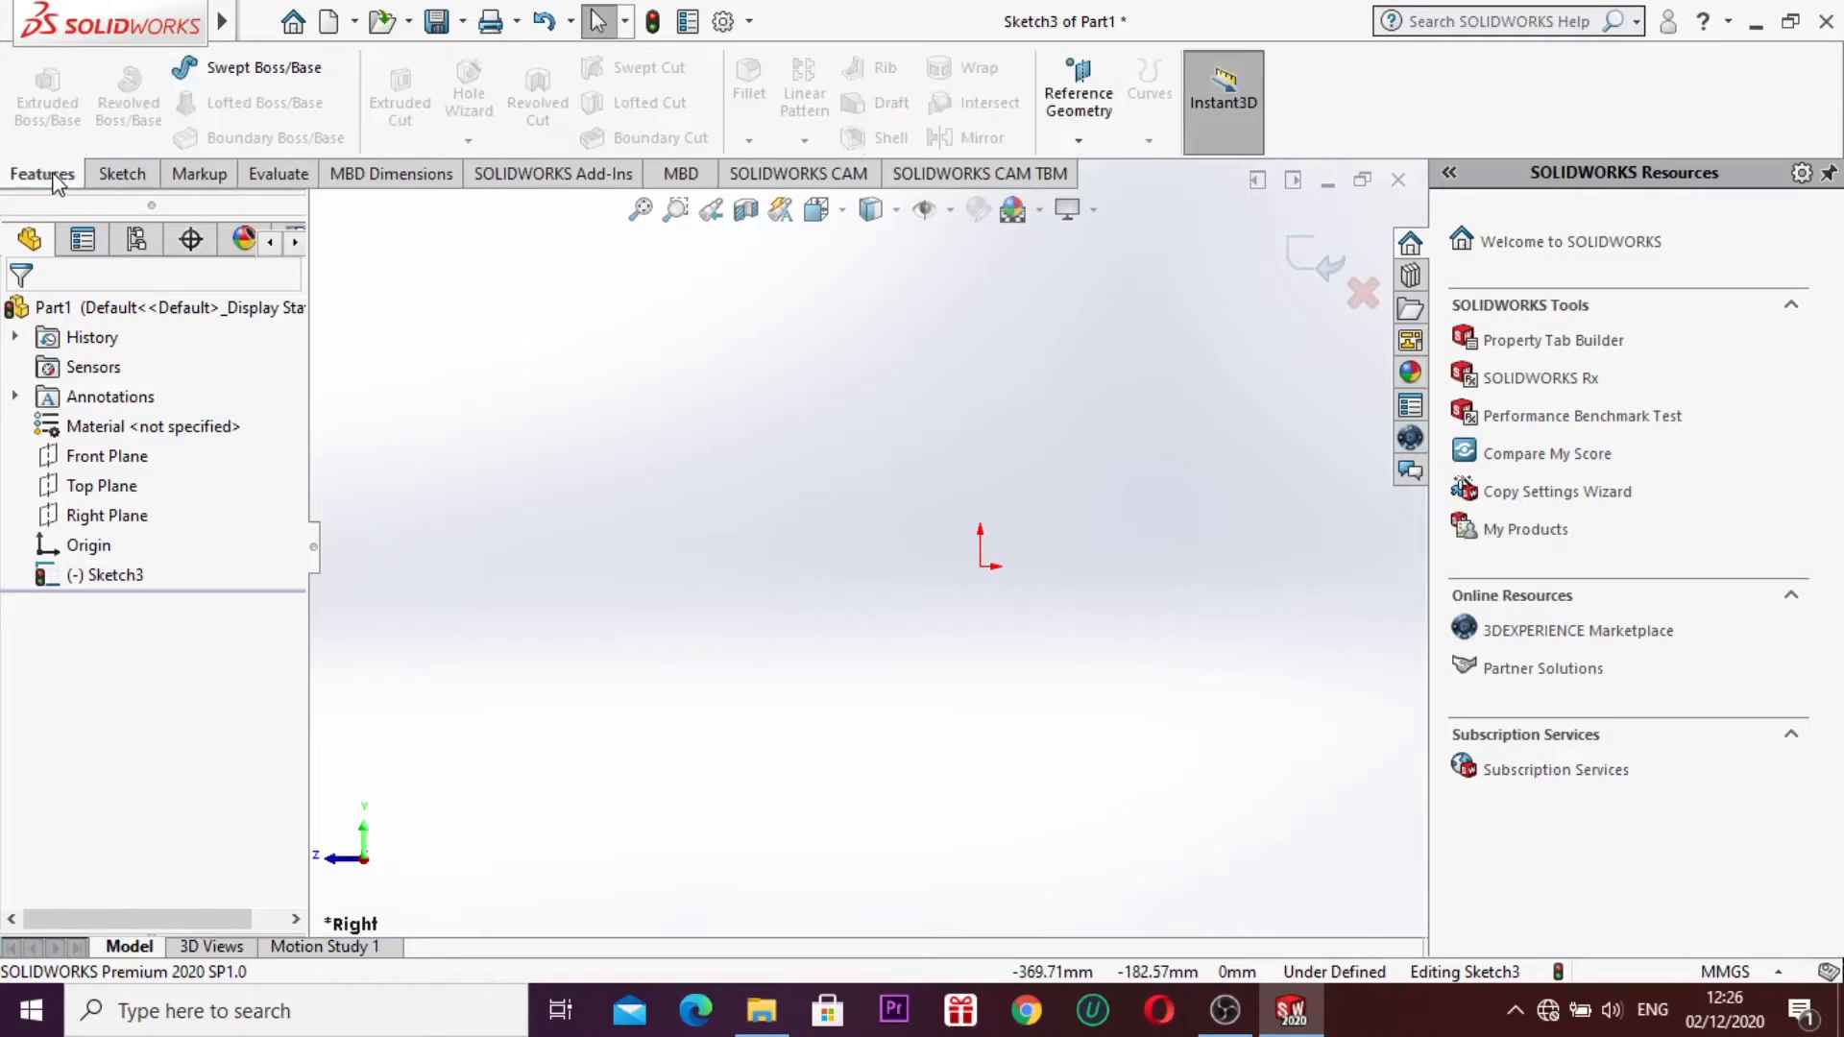
Step: Sketch a center rectangle about 339 mm wide and 156 mm high, centred on the origin
click(115, 175)
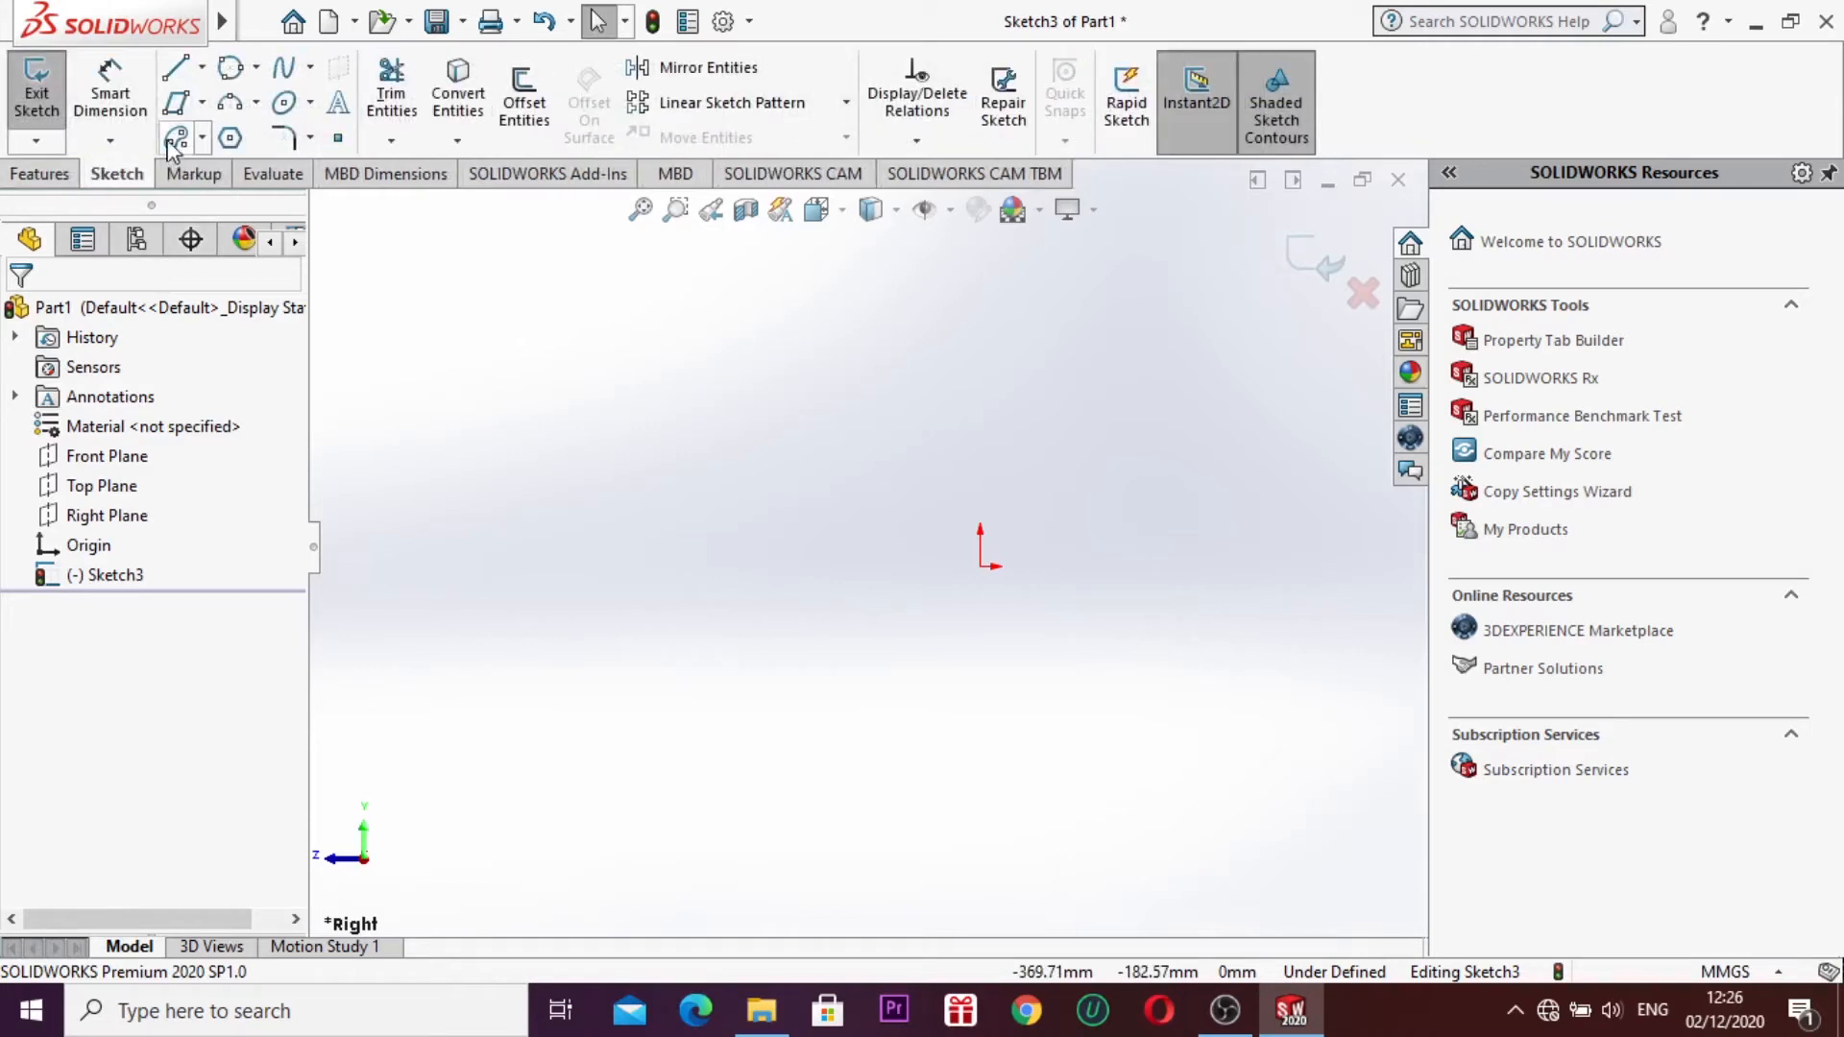
click(203, 102)
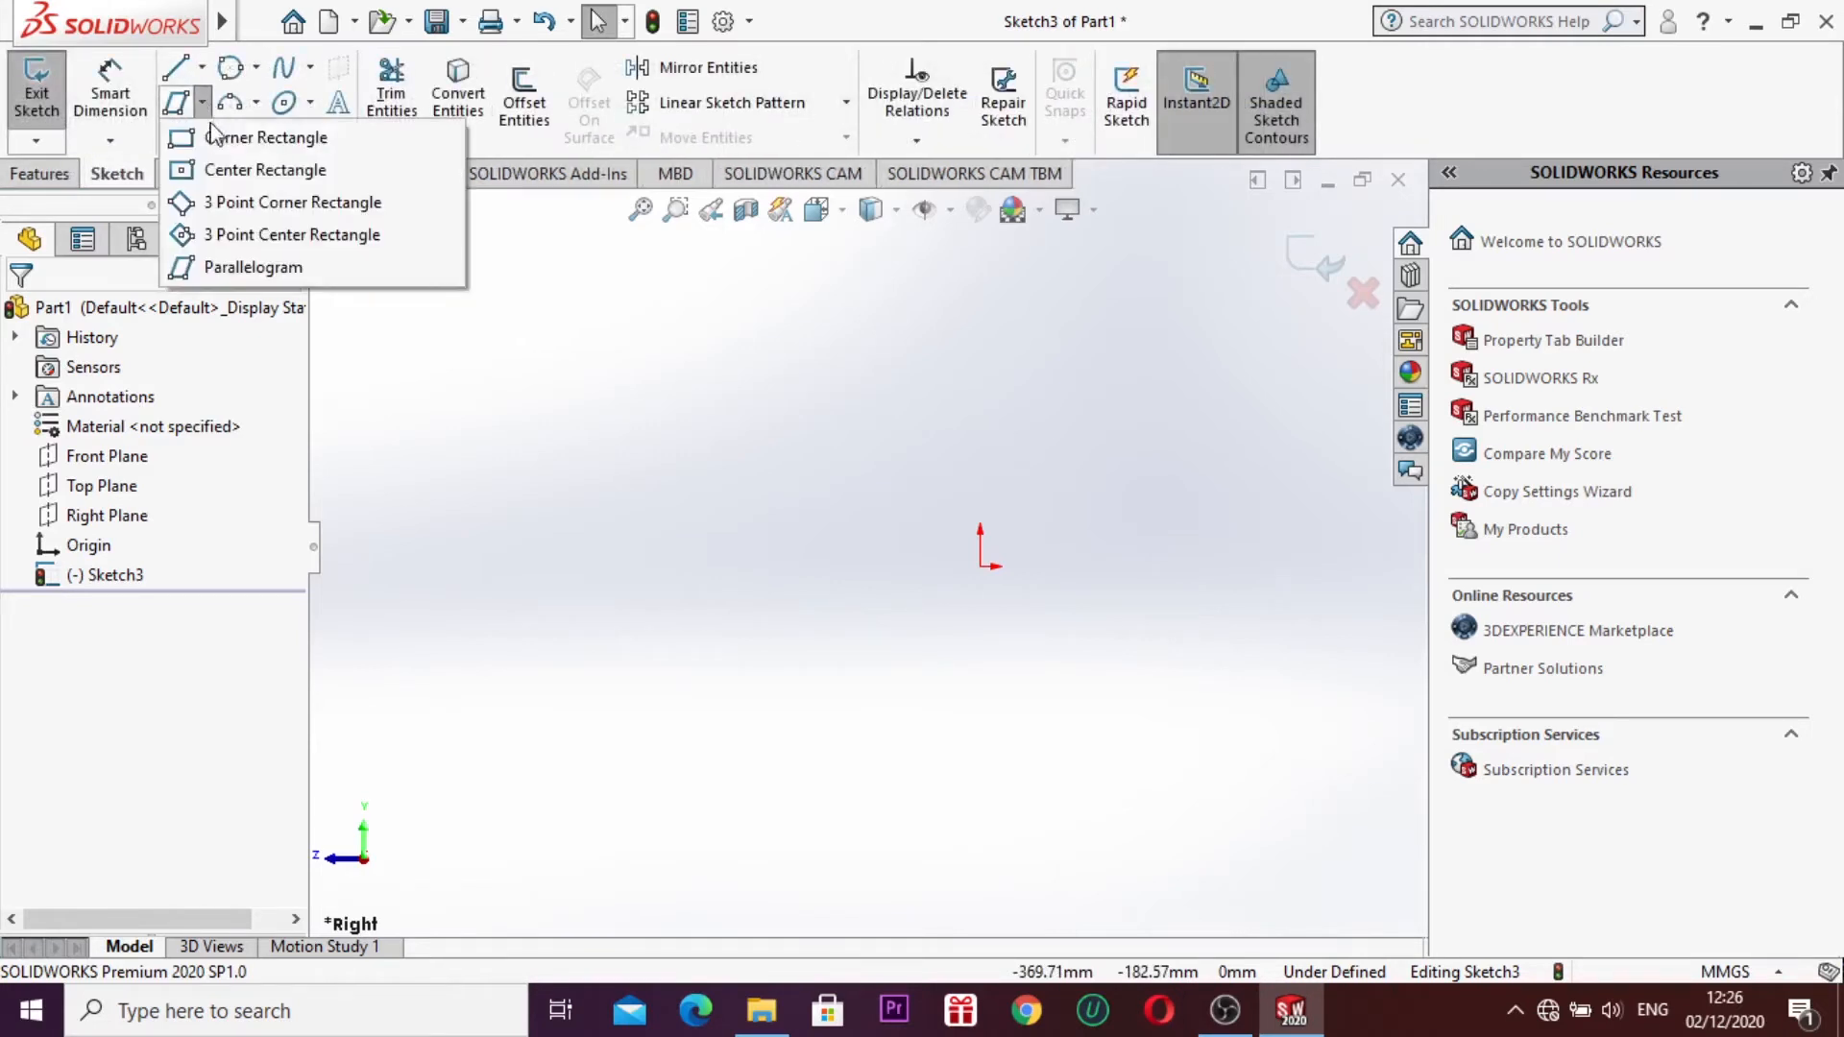
click(235, 173)
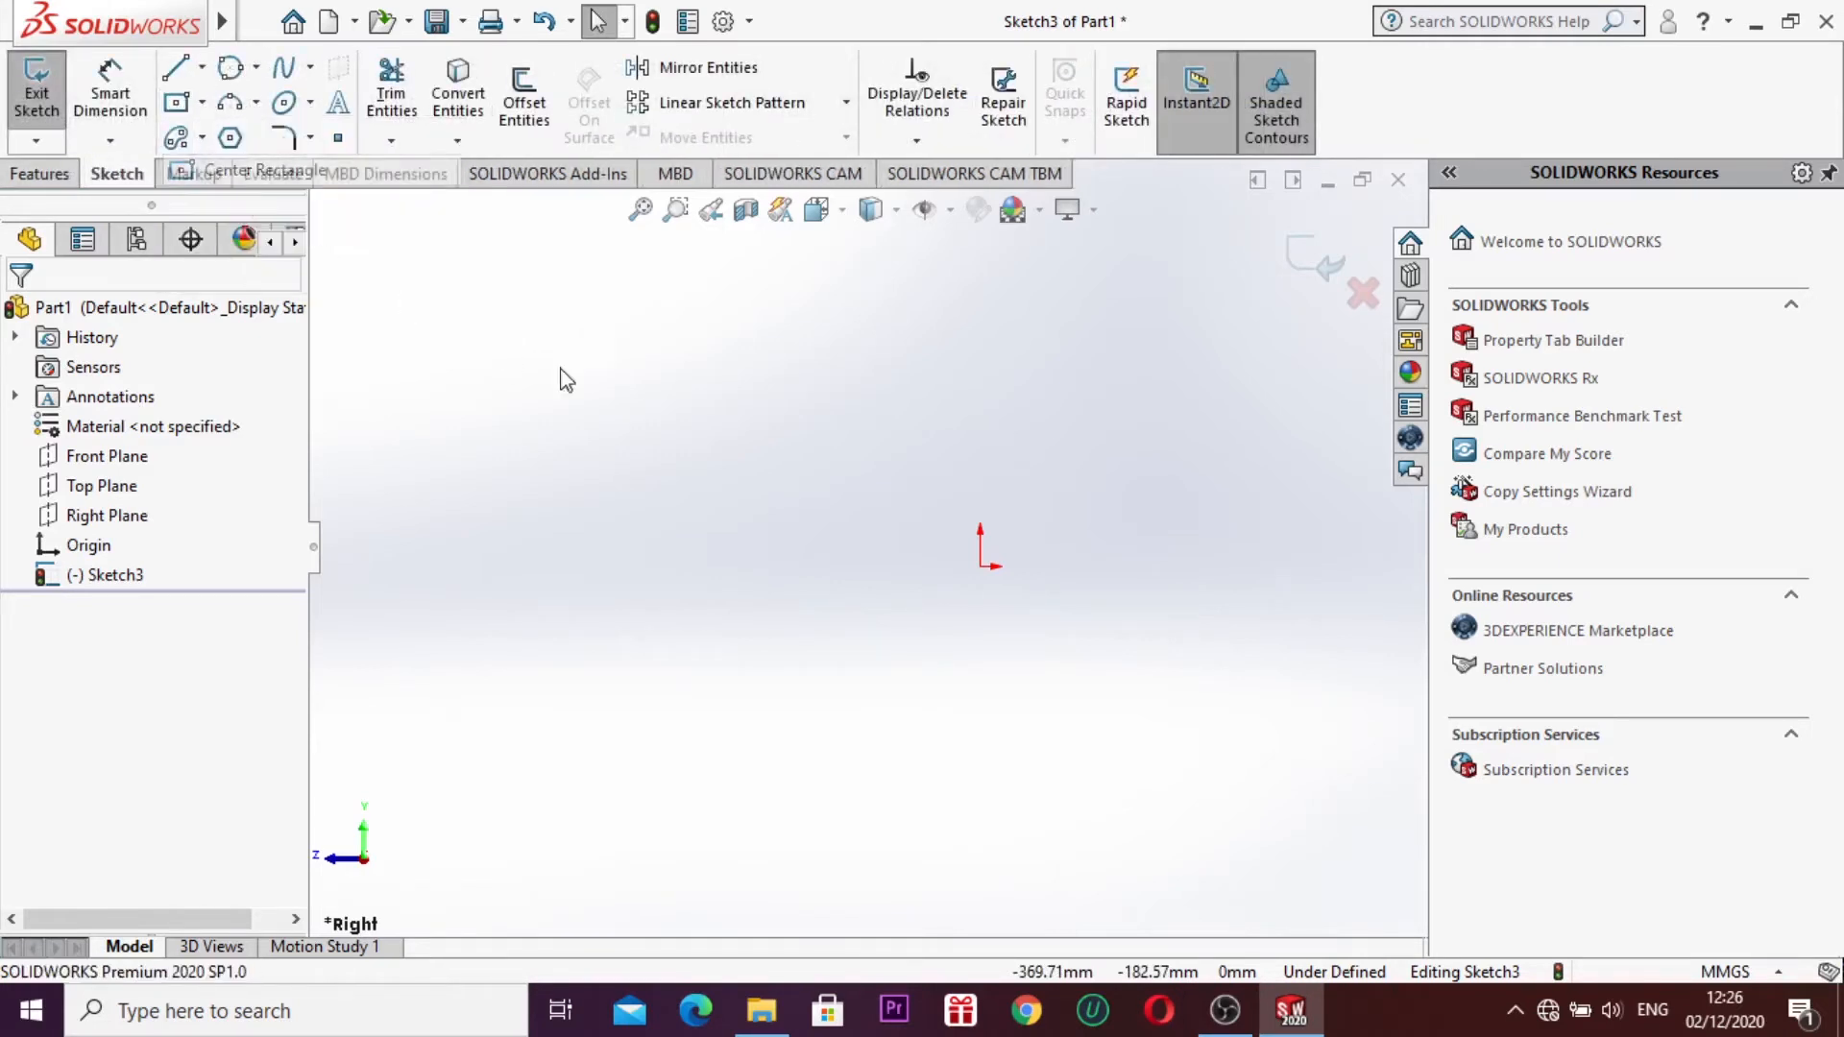
click(980, 566)
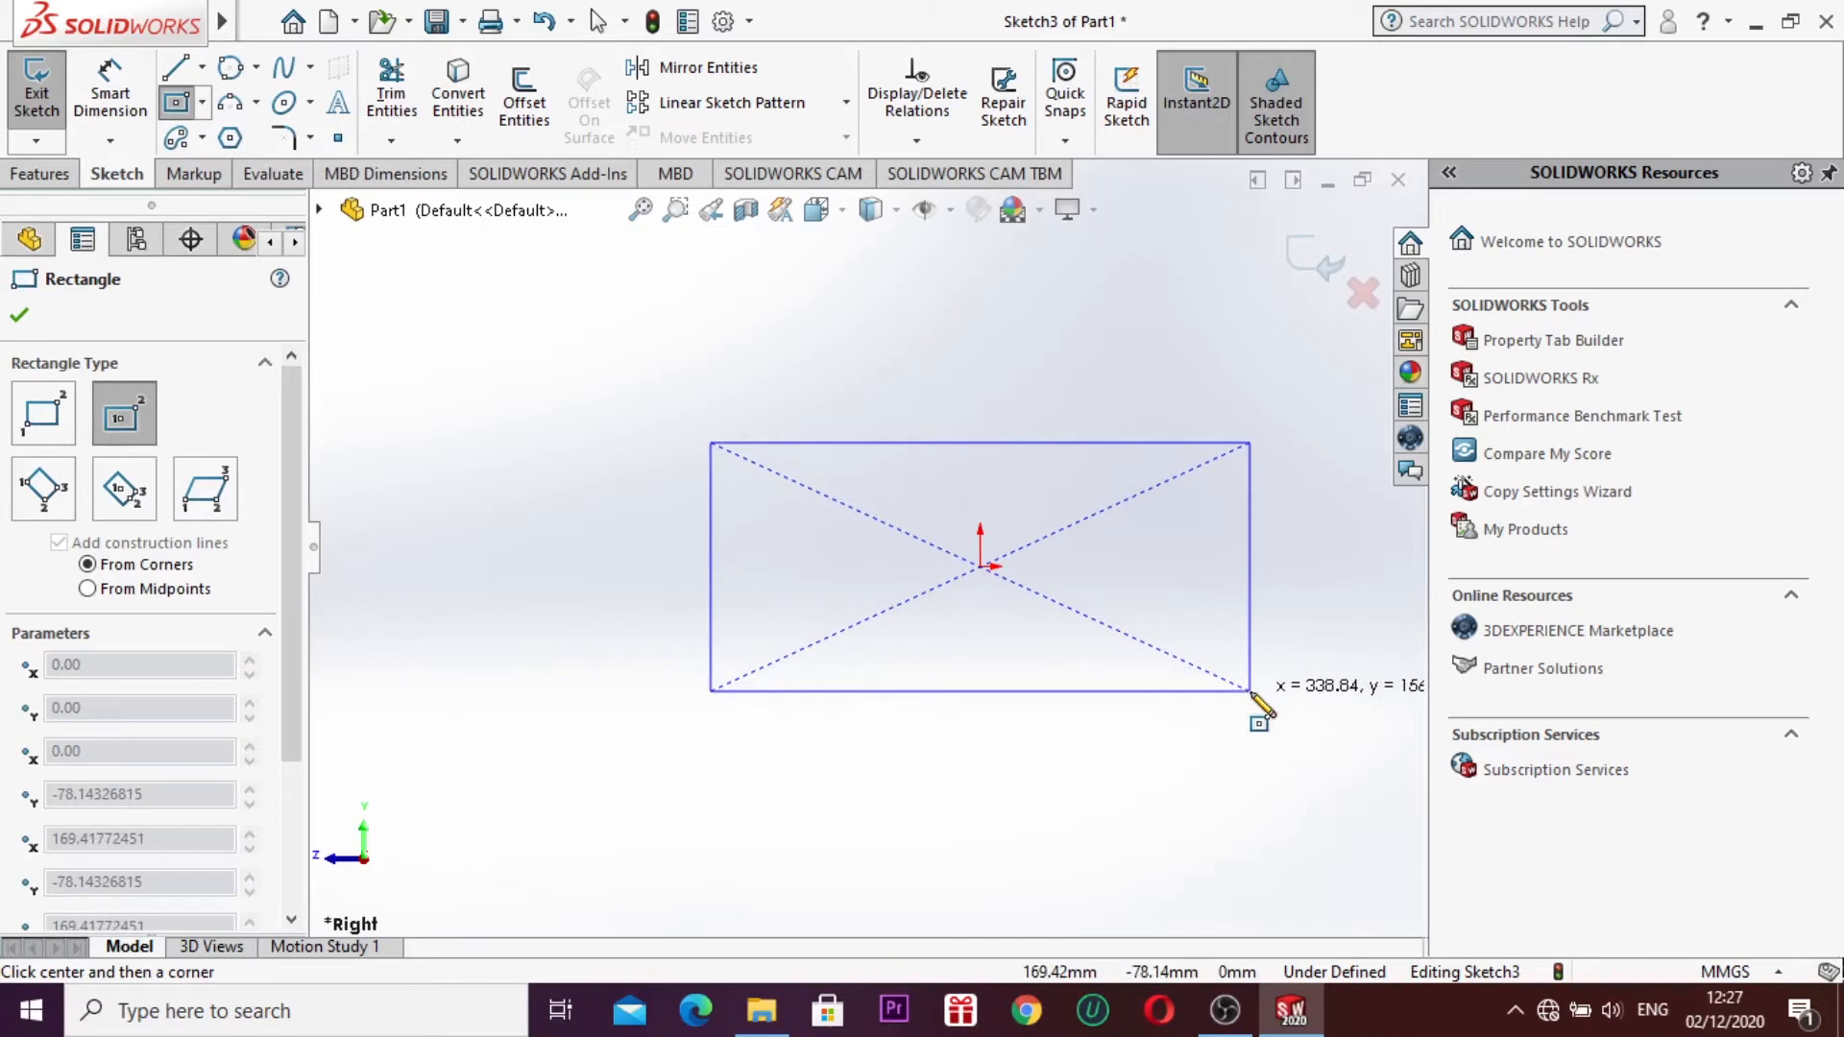
click(1250, 690)
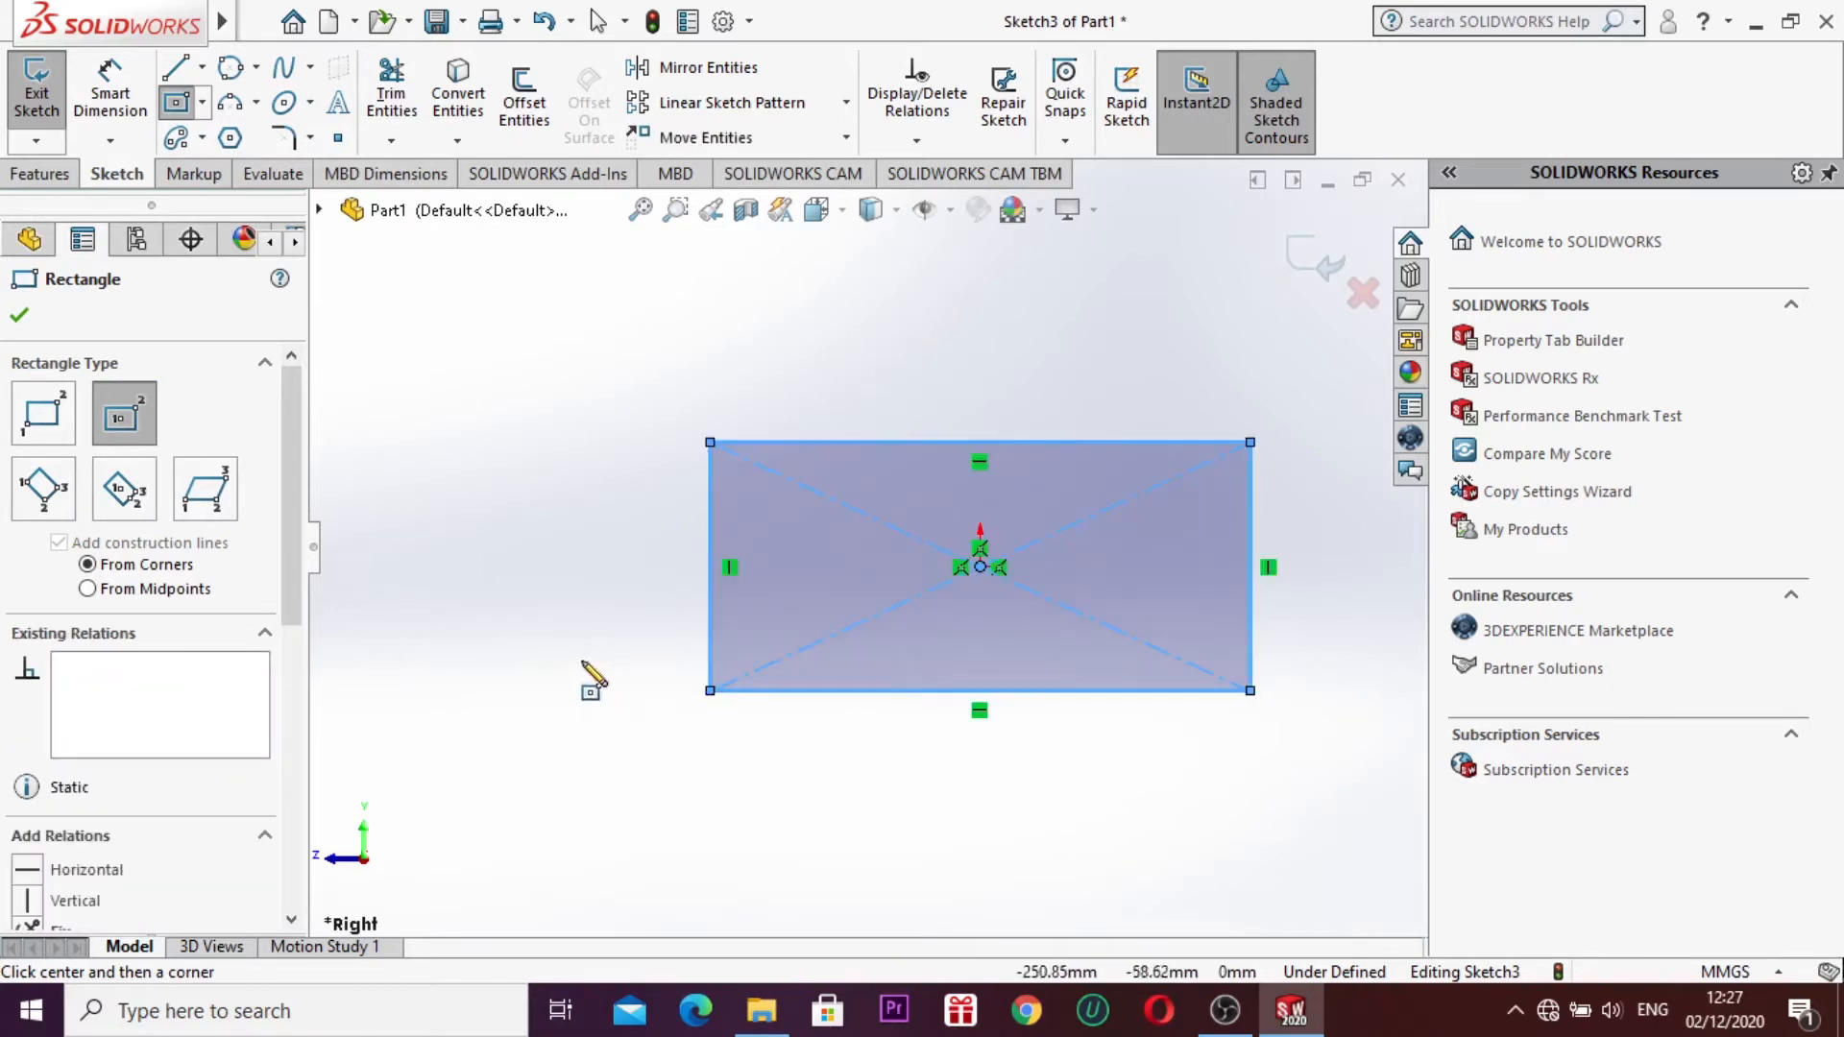
key(Escape)
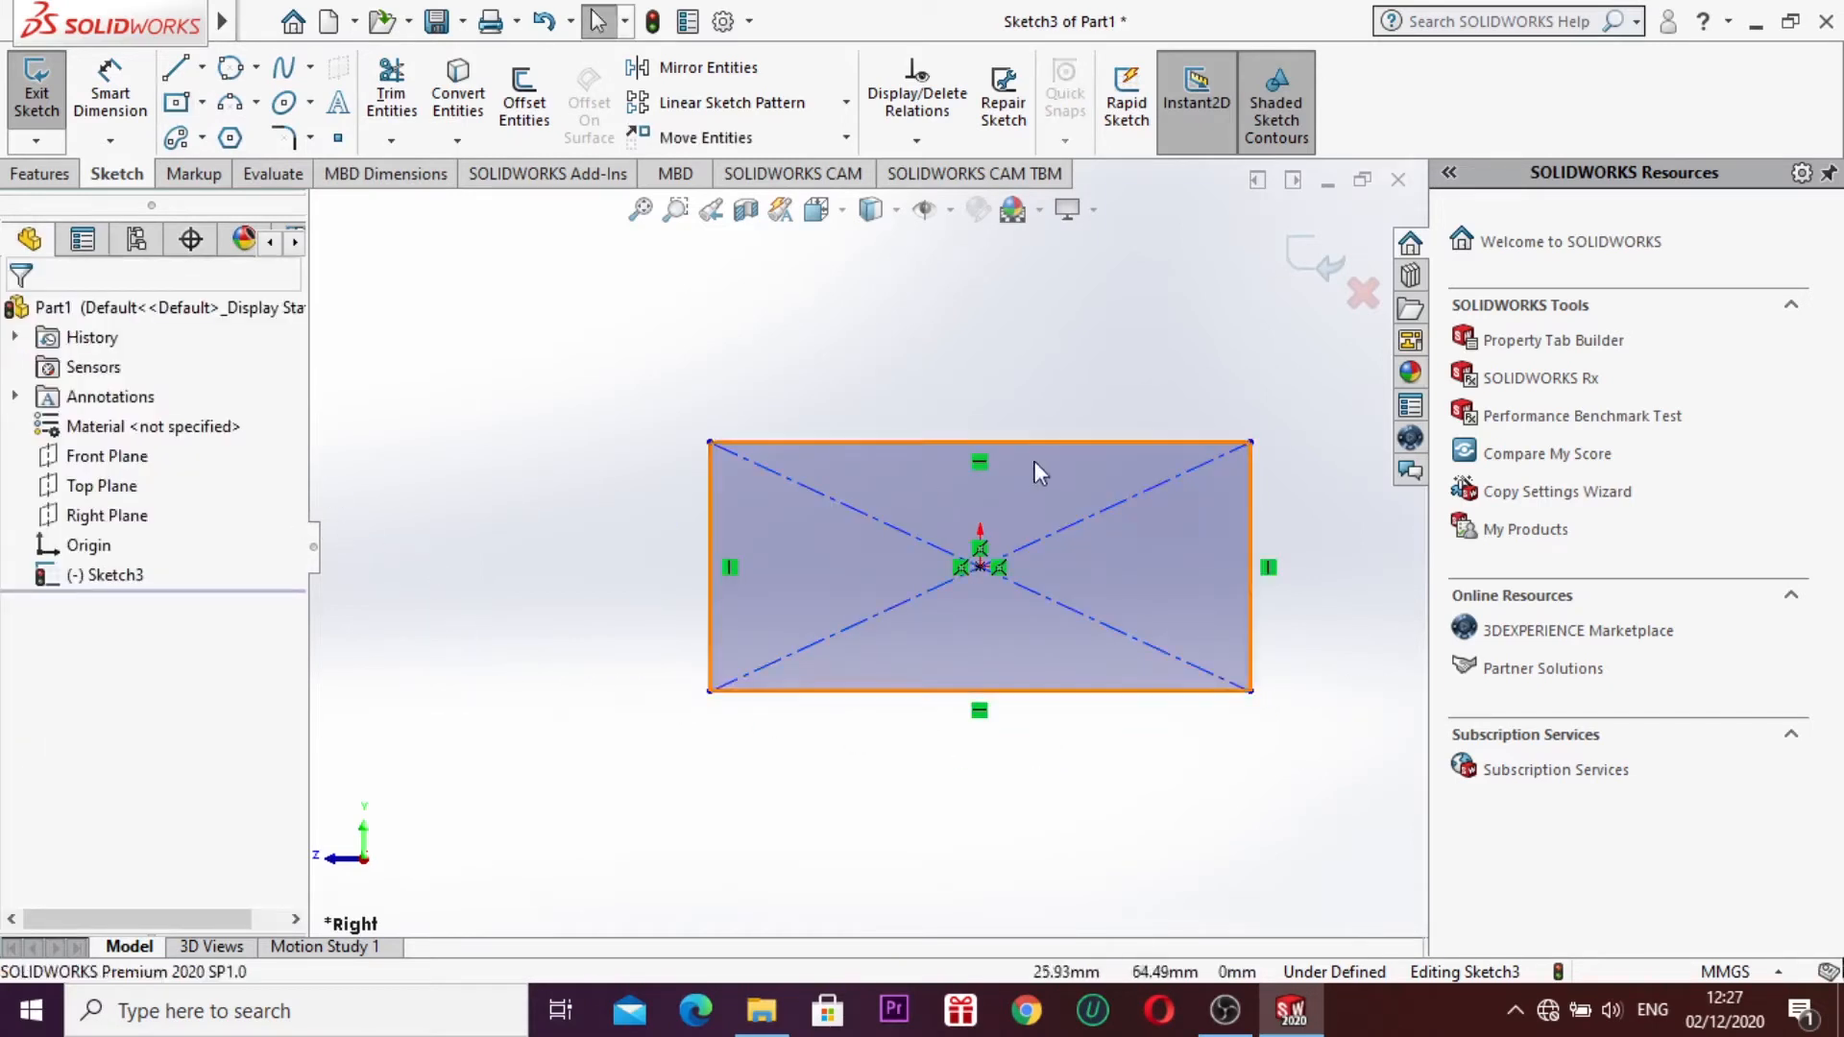
Step: Exit the sketch and start an Extruded Boss/Base from the rectangle
click(1314, 265)
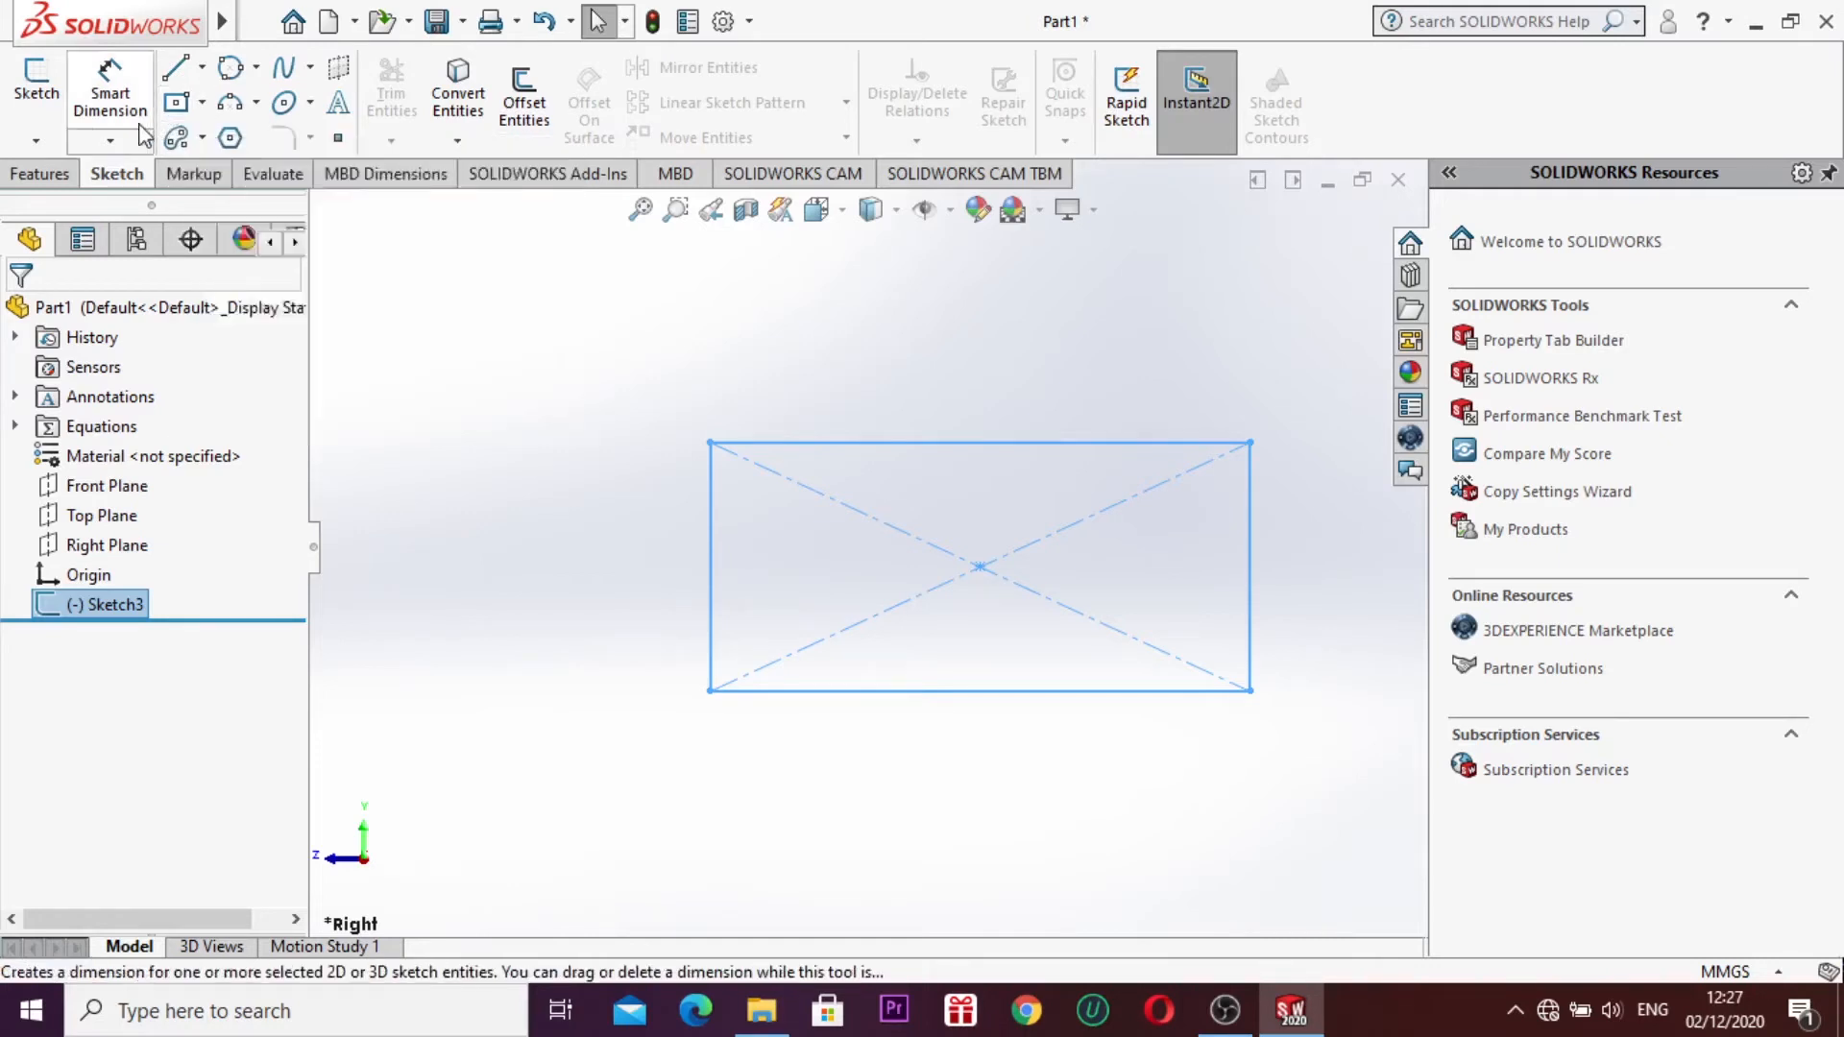
click(40, 174)
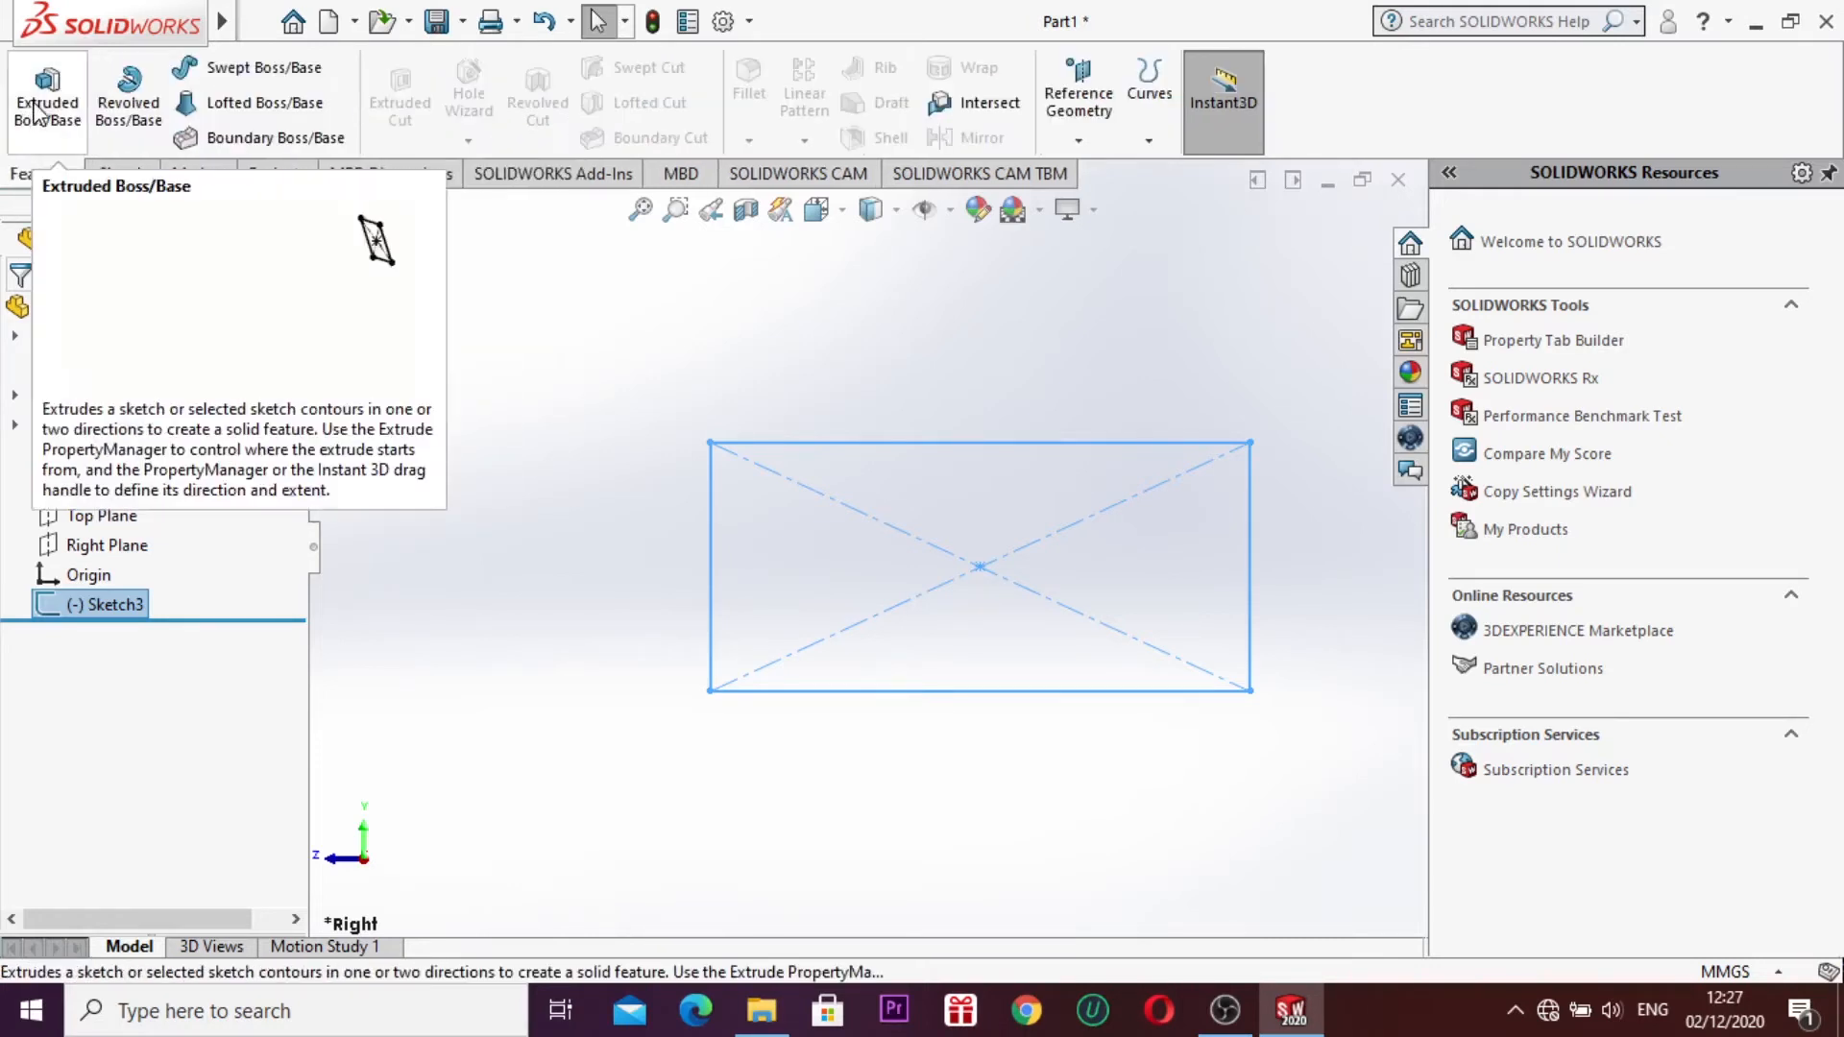
click(48, 108)
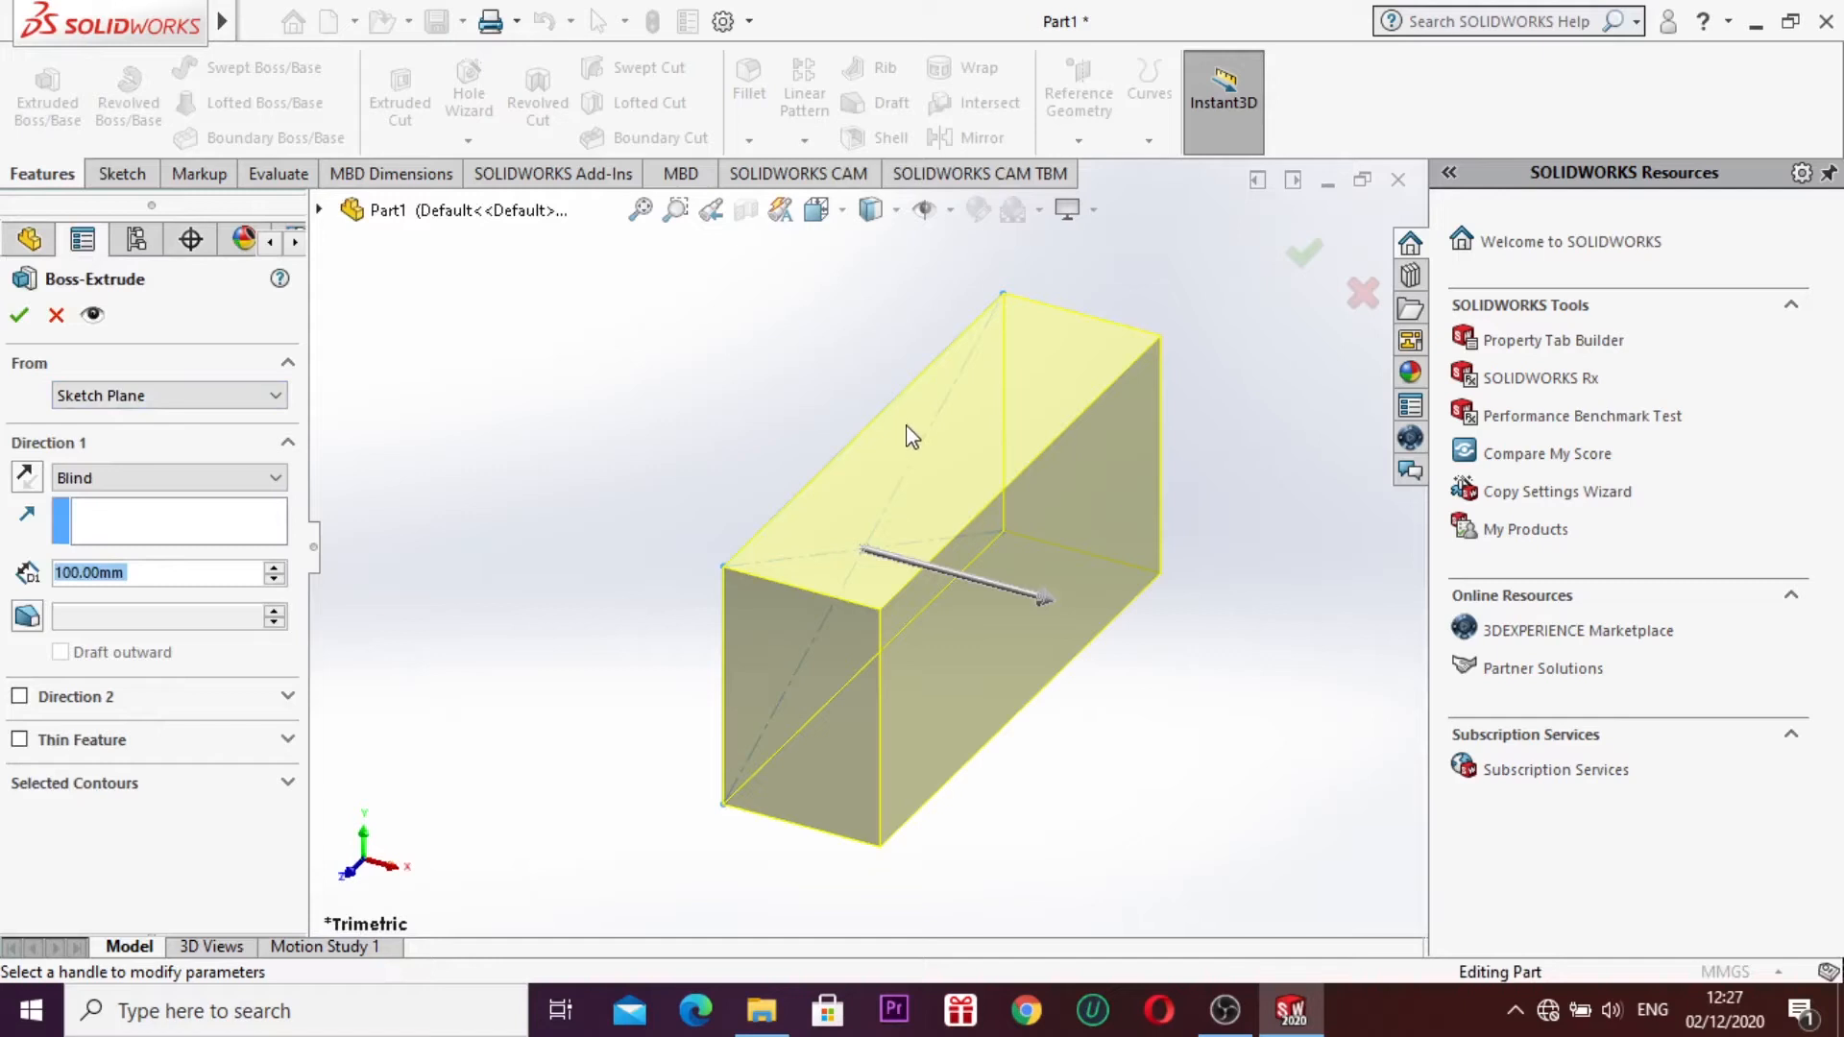
Step: Extrude the rectangular profile to a blind depth of 173 mm by adjusting the preview and accept the boss
click(122, 174)
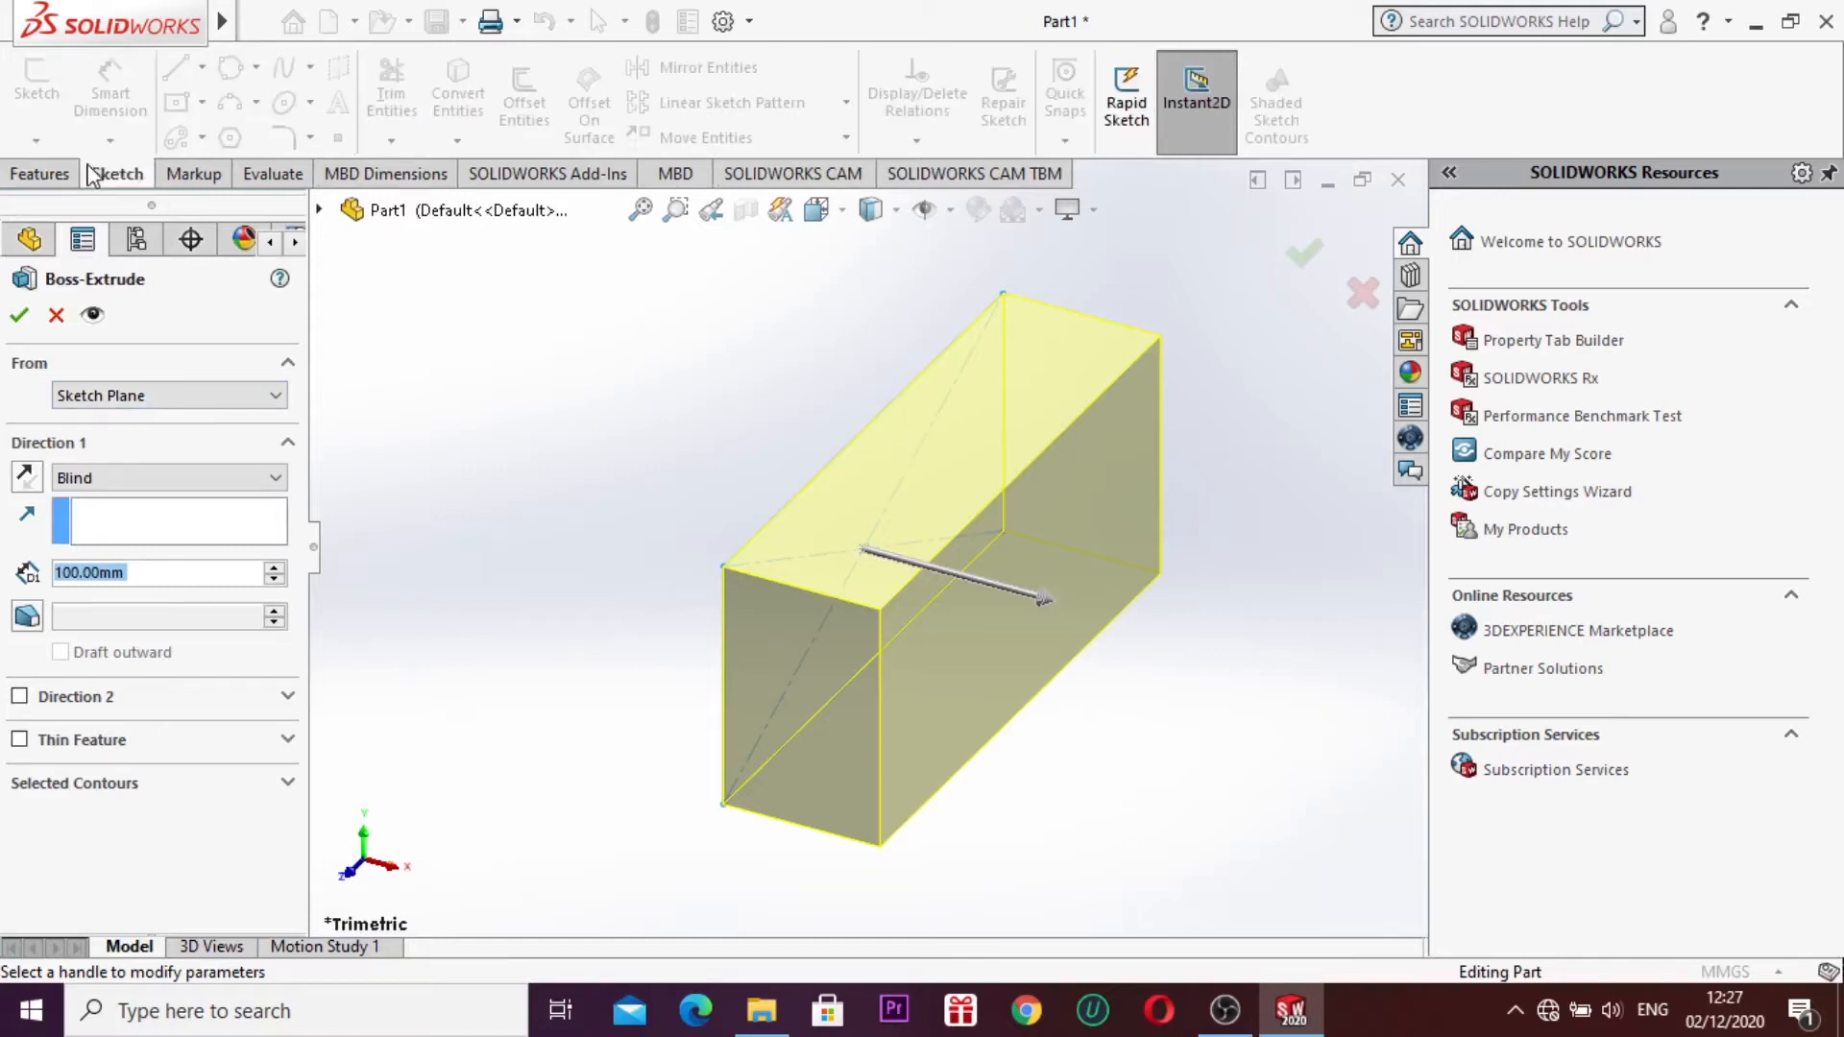
click(42, 174)
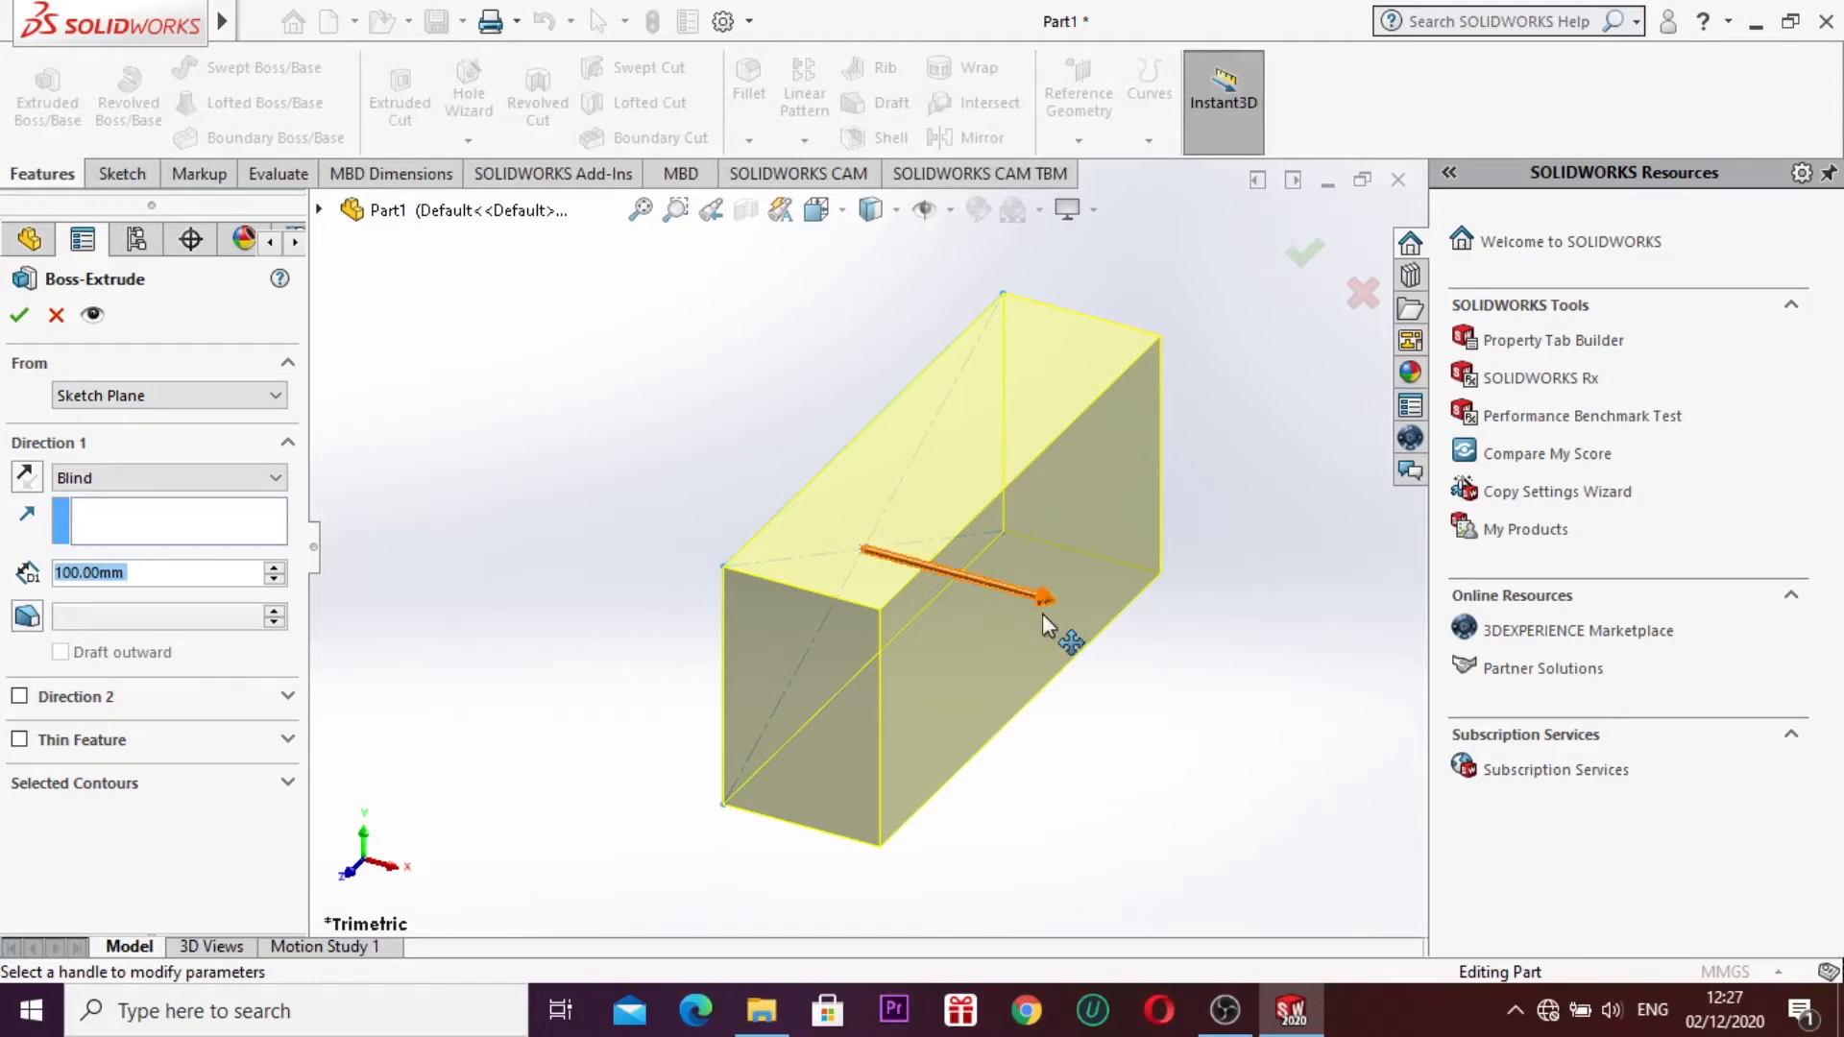
drag(1024, 588, 1177, 677)
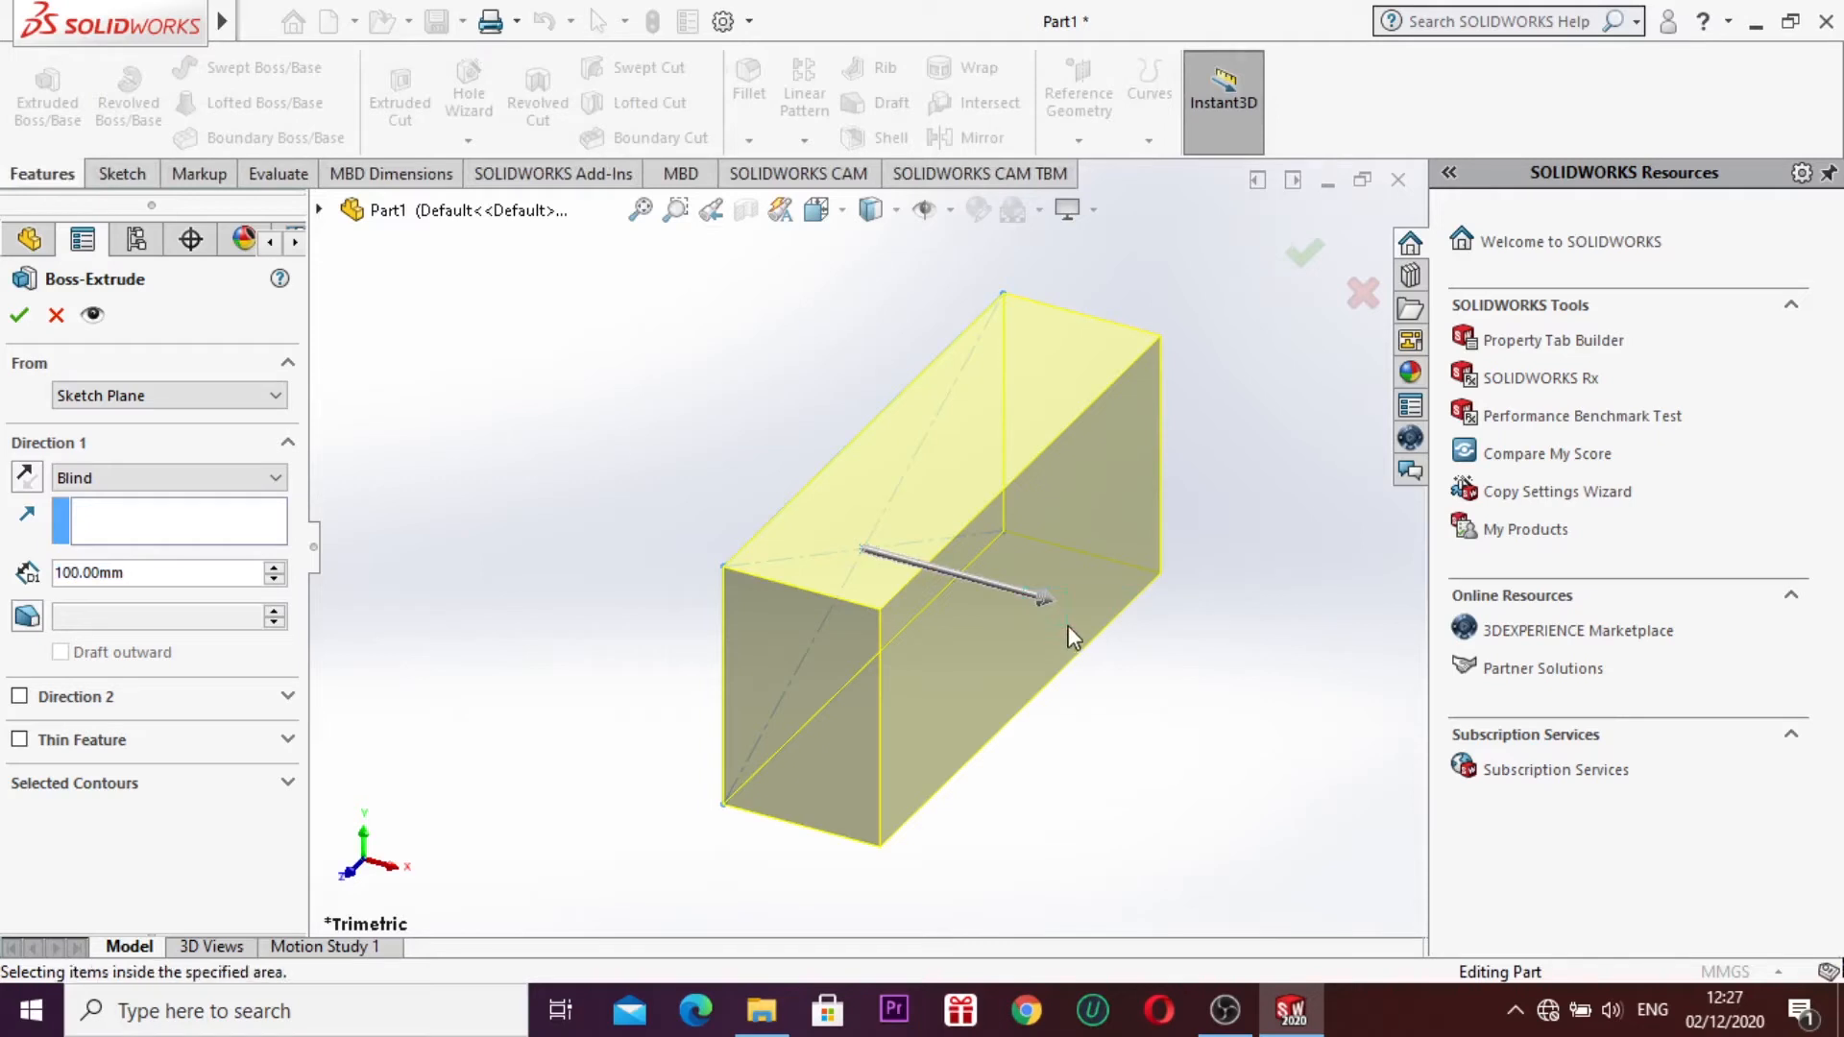
drag(1051, 602, 1136, 661)
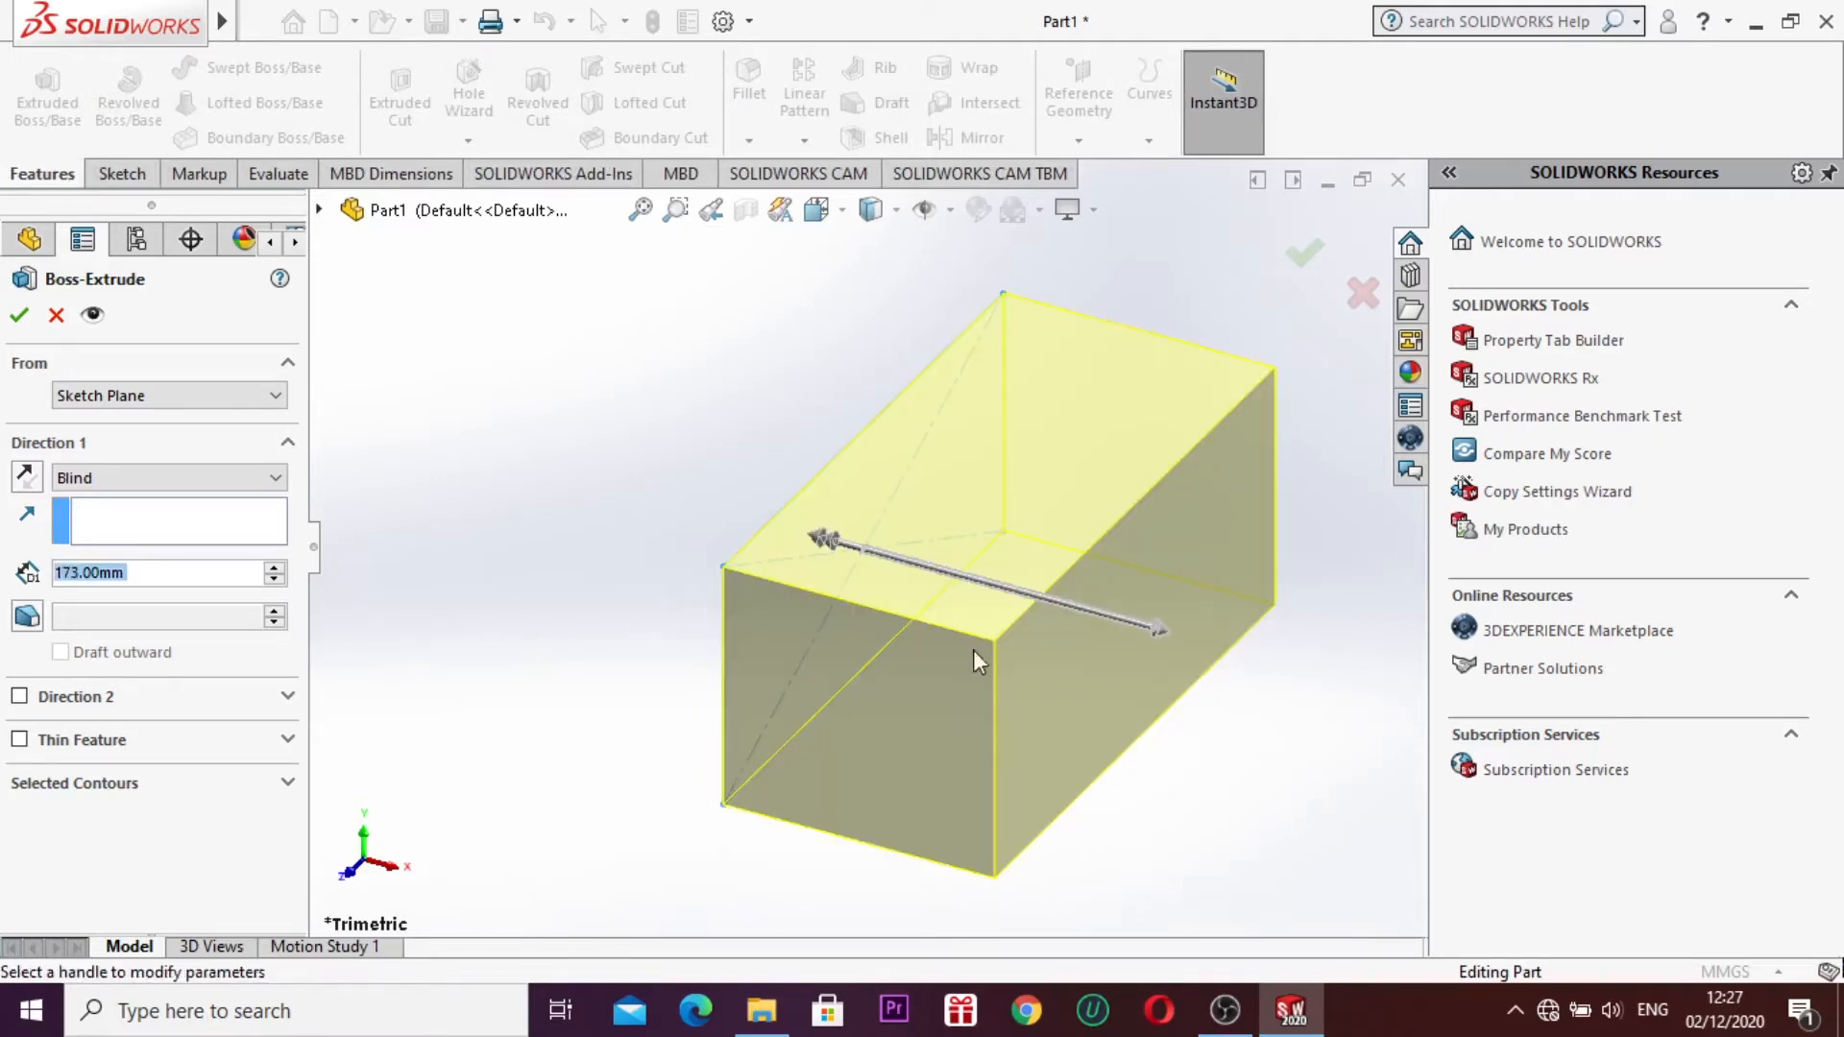
click(22, 317)
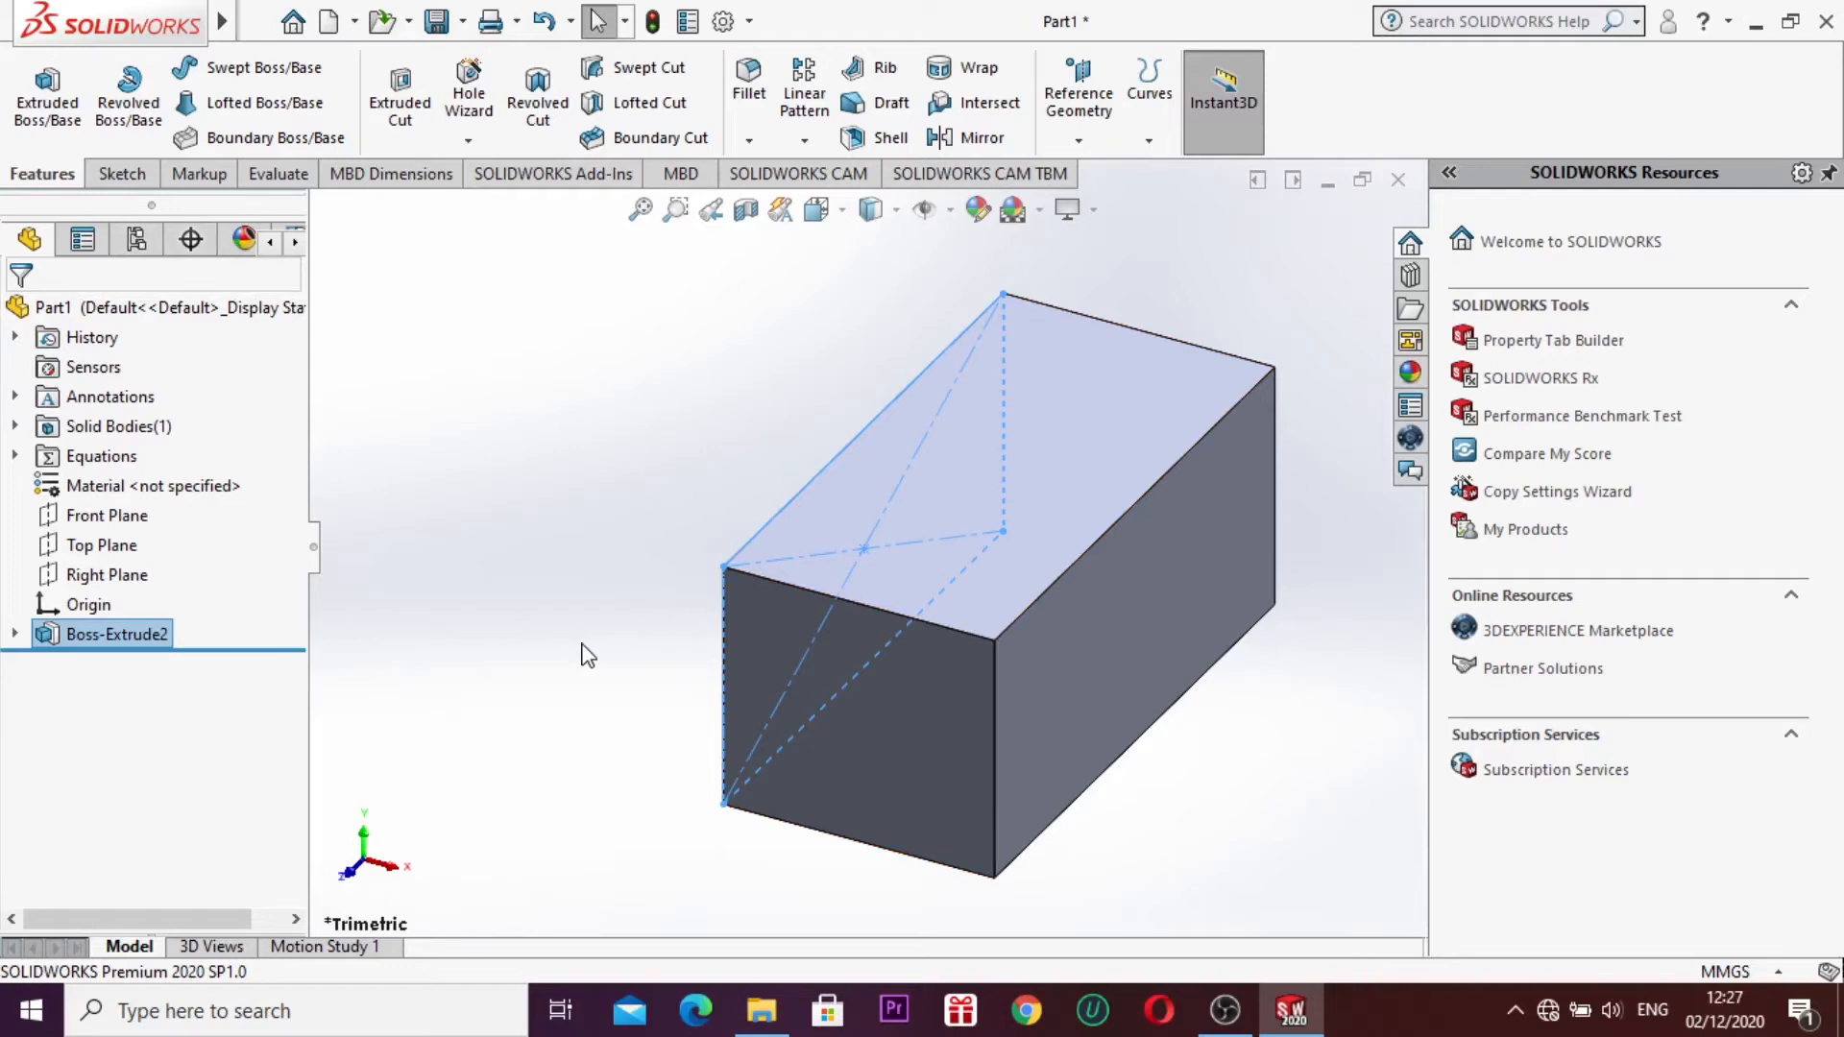
Step: Start a sketch on the block's right face and draw a small center rectangle centred on the origin
key(ctrl+7)
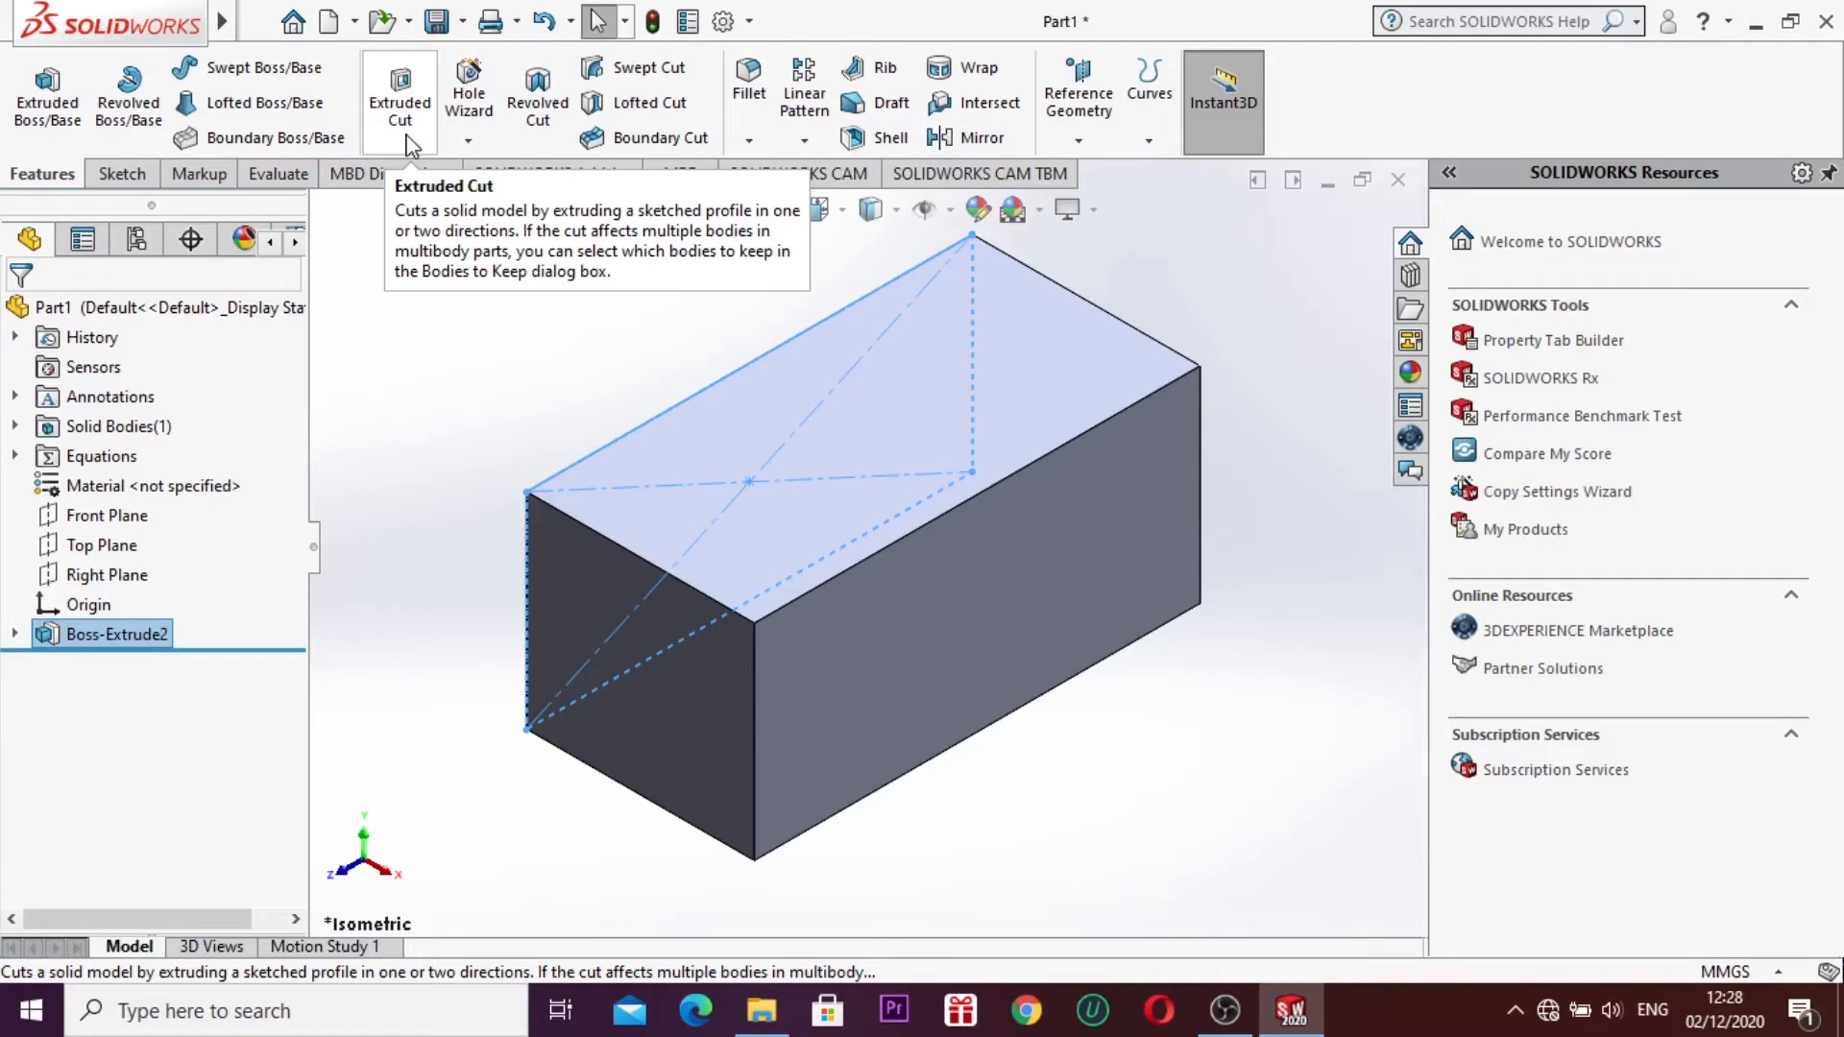
key(ctrl+4)
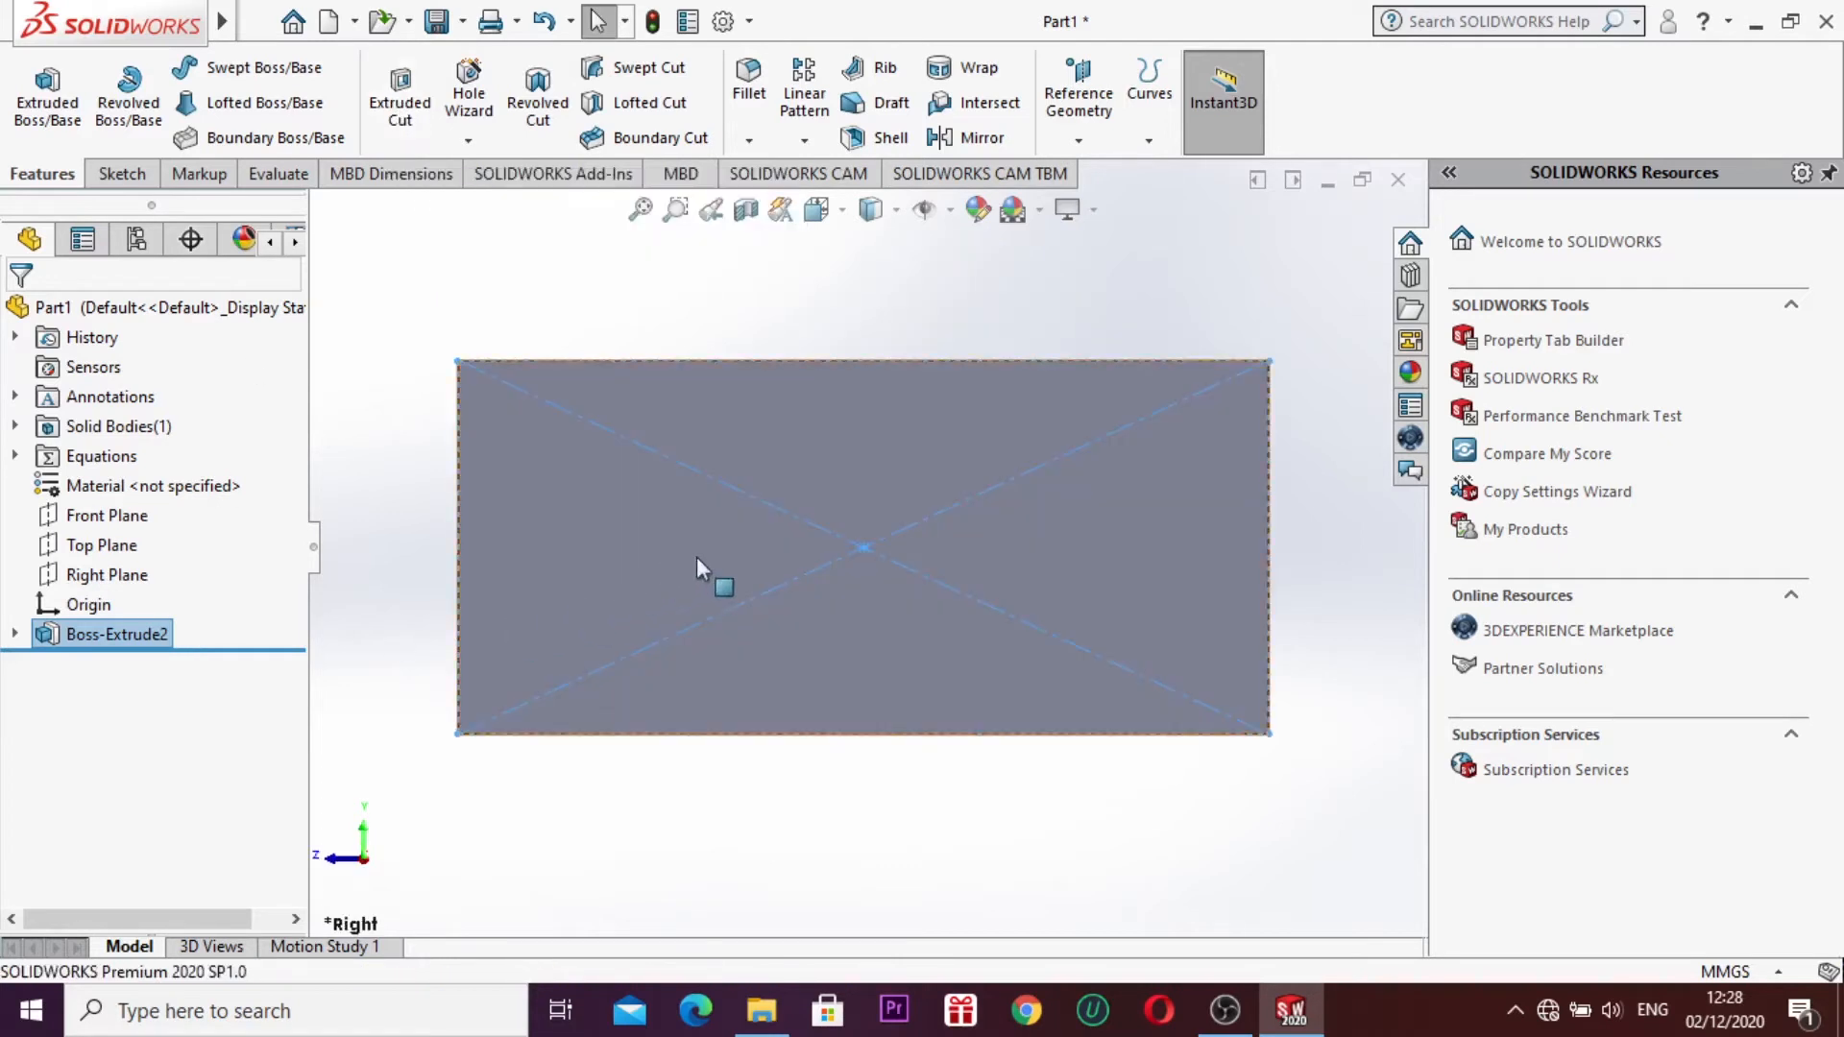
right_click(867, 540)
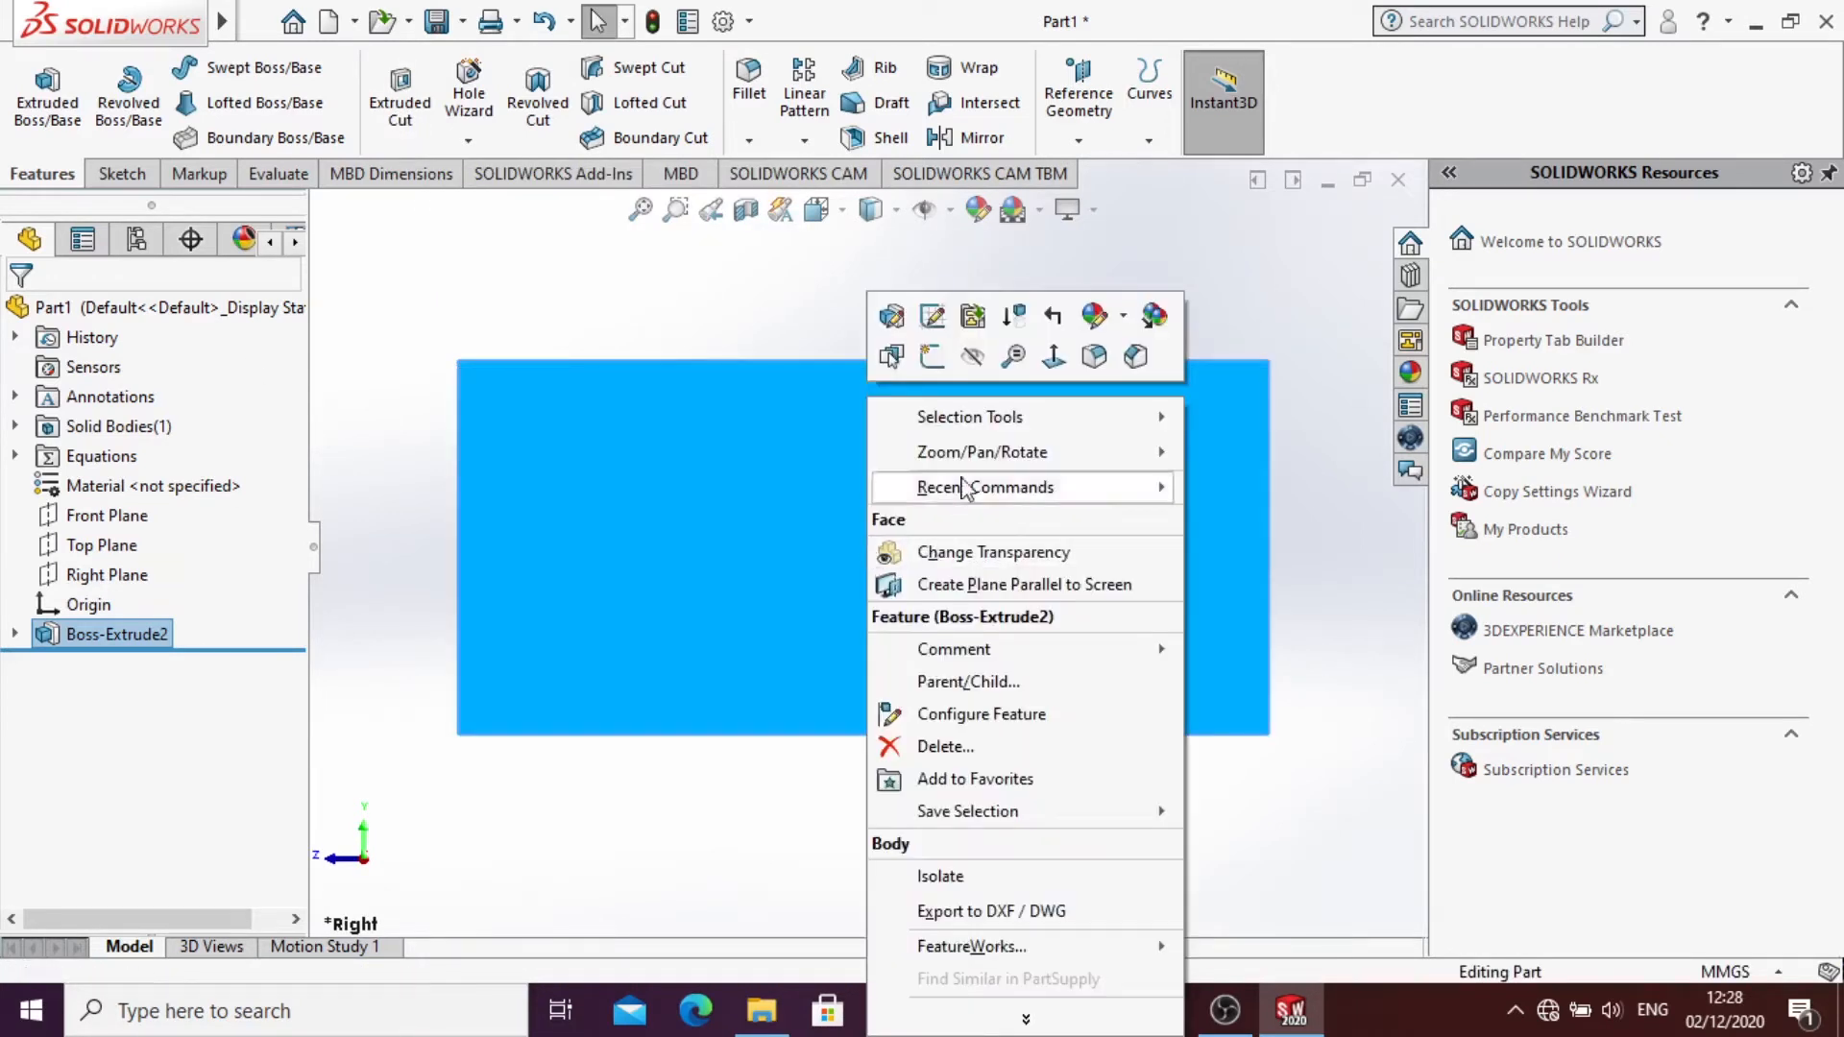
click(931, 316)
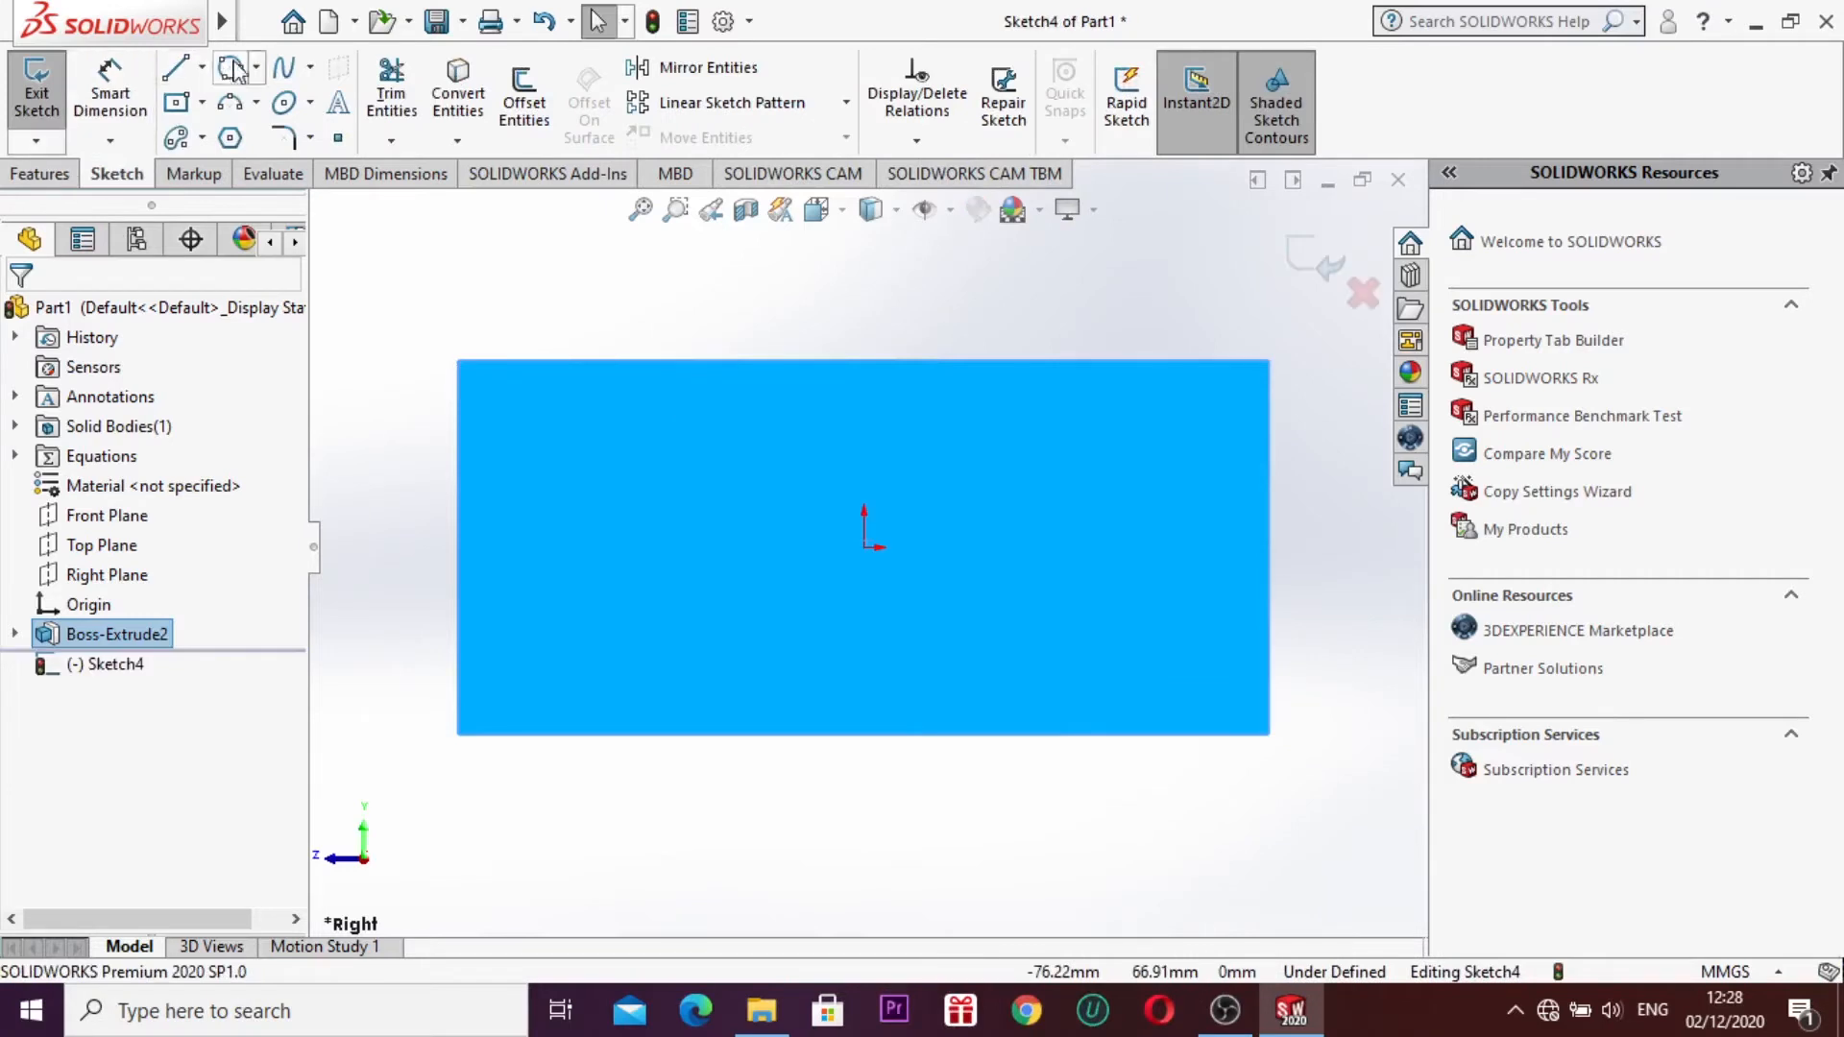
click(202, 104)
click(214, 172)
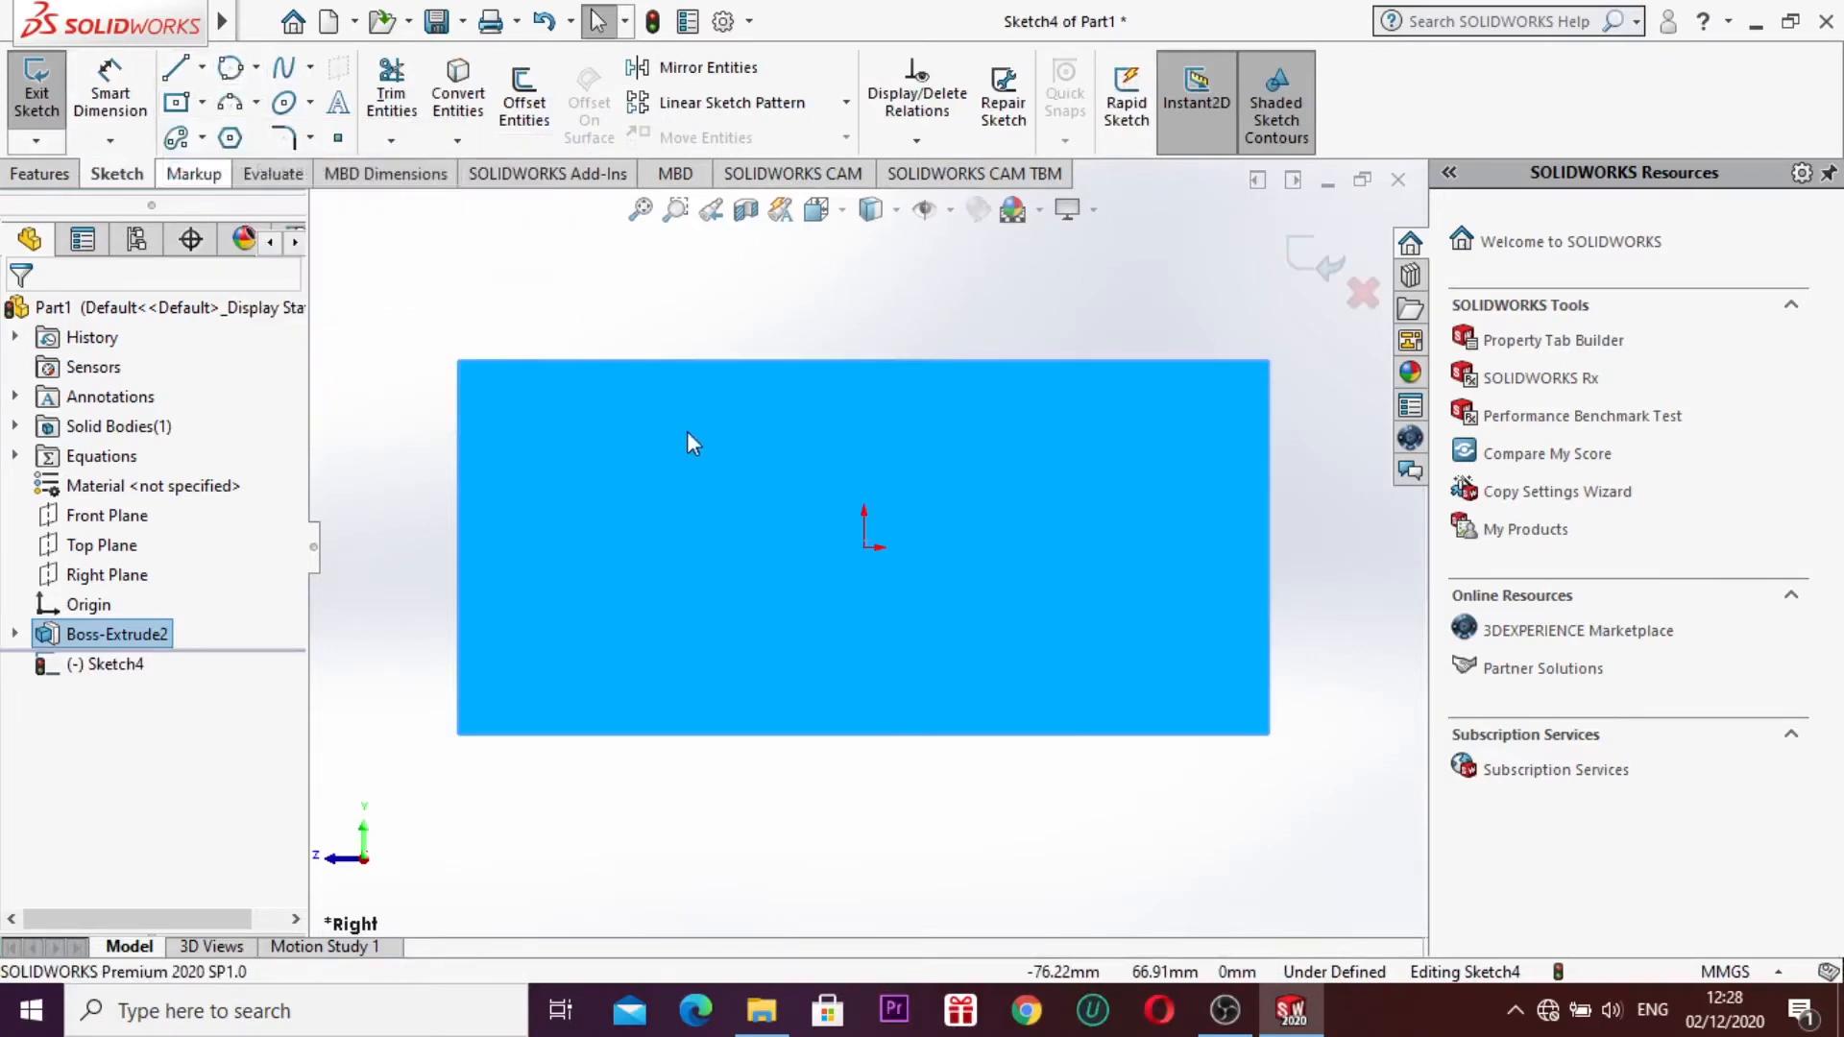
click(864, 547)
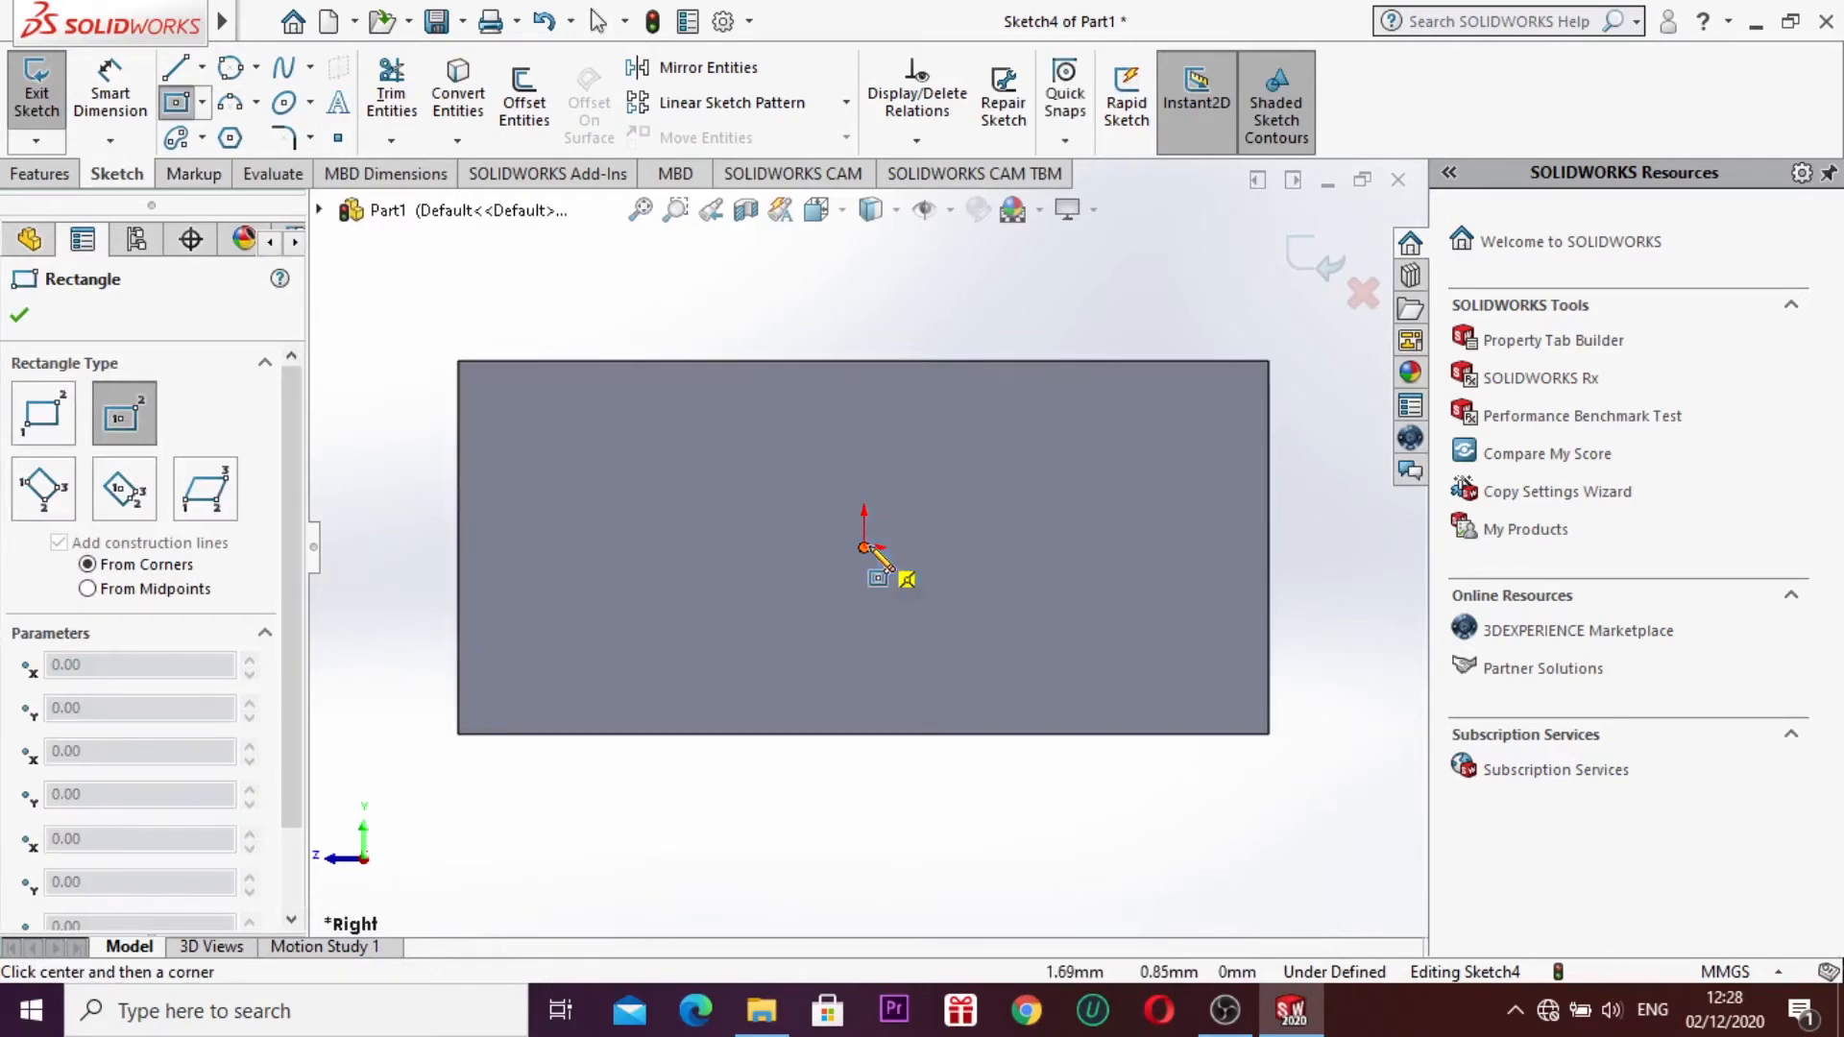
click(961, 615)
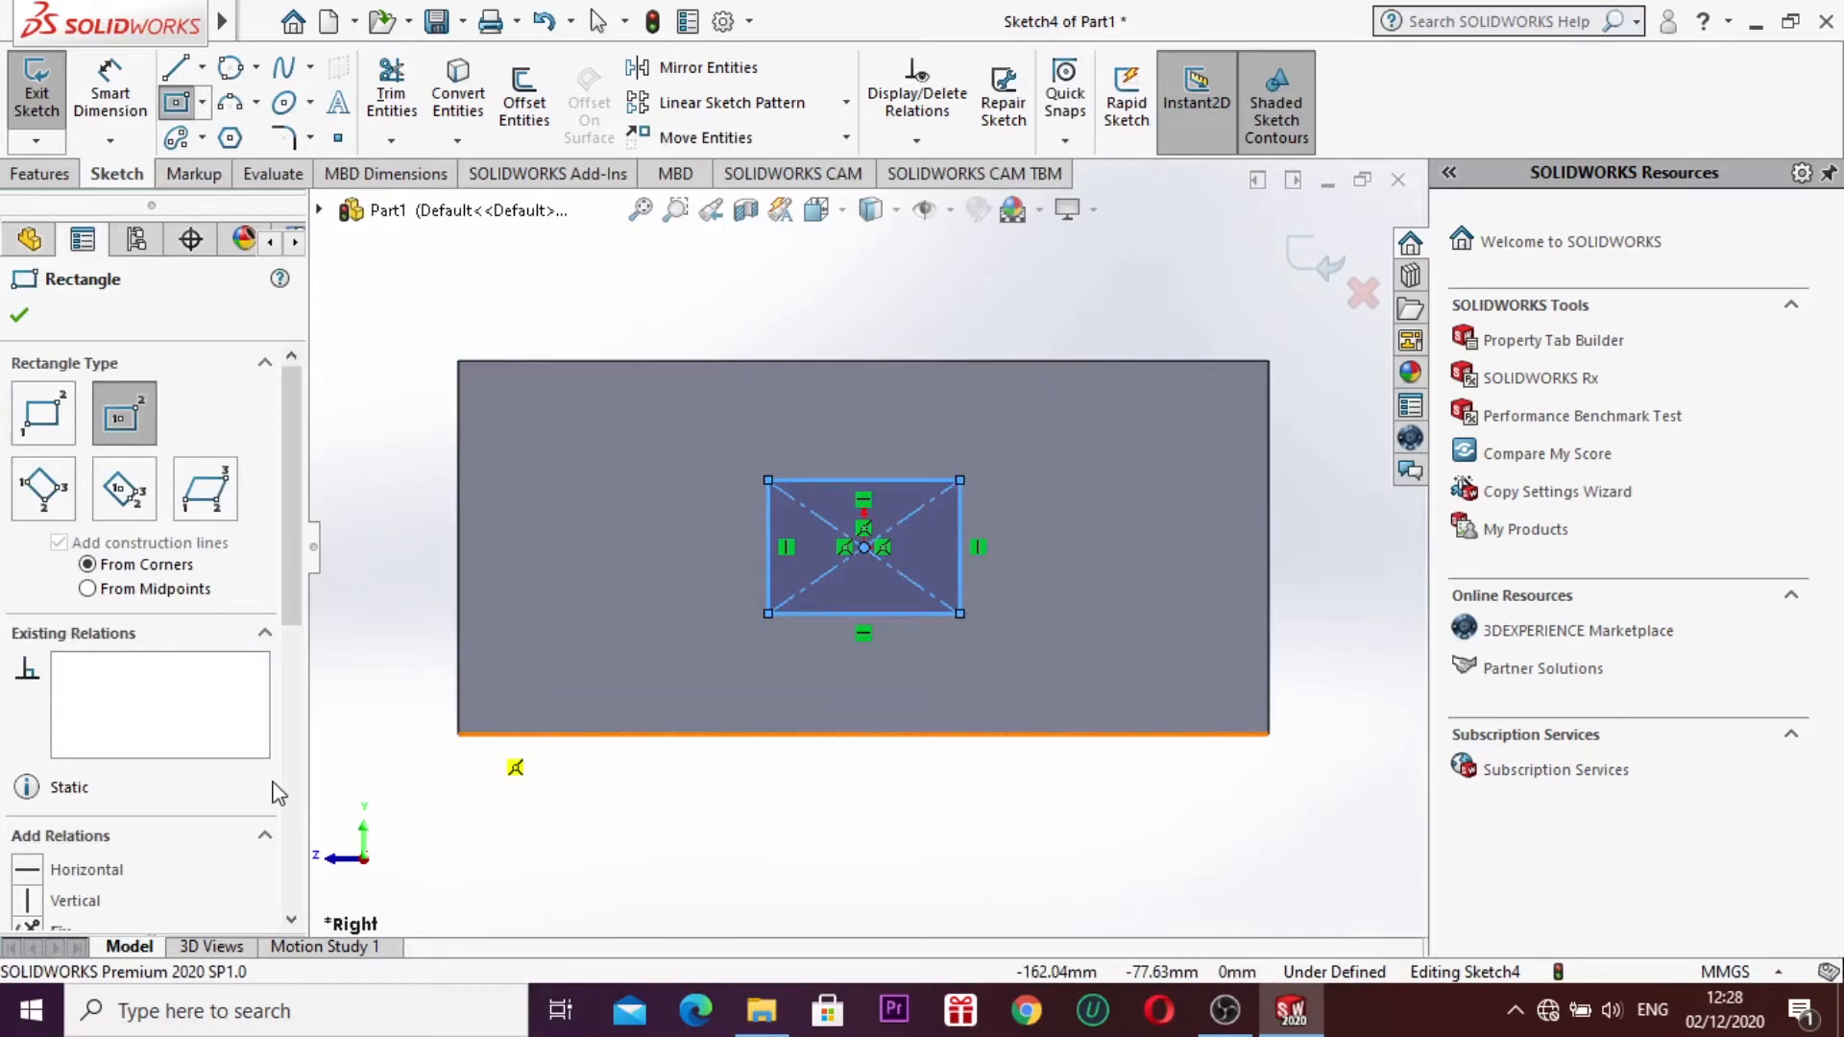
click(20, 325)
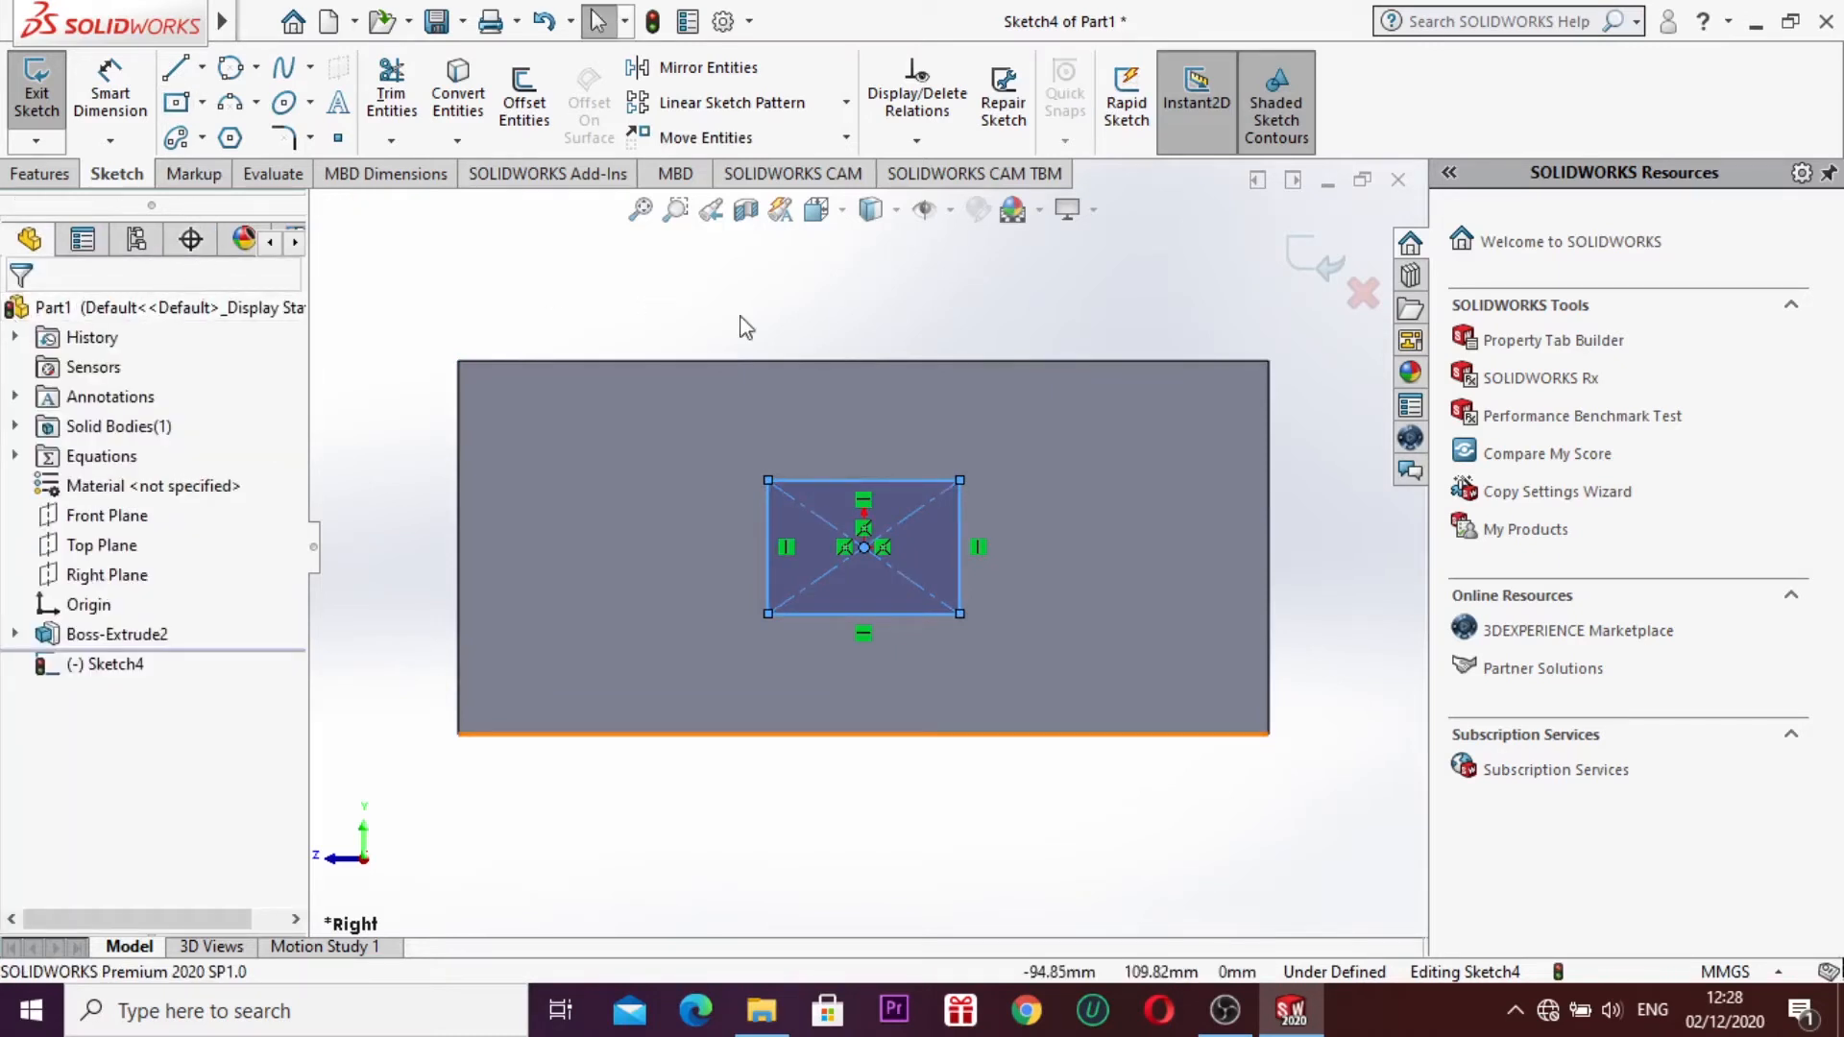
Step: Finish the rectangle sketch and cut it through the block as a blind extruded cut 193 mm deep
click(1318, 279)
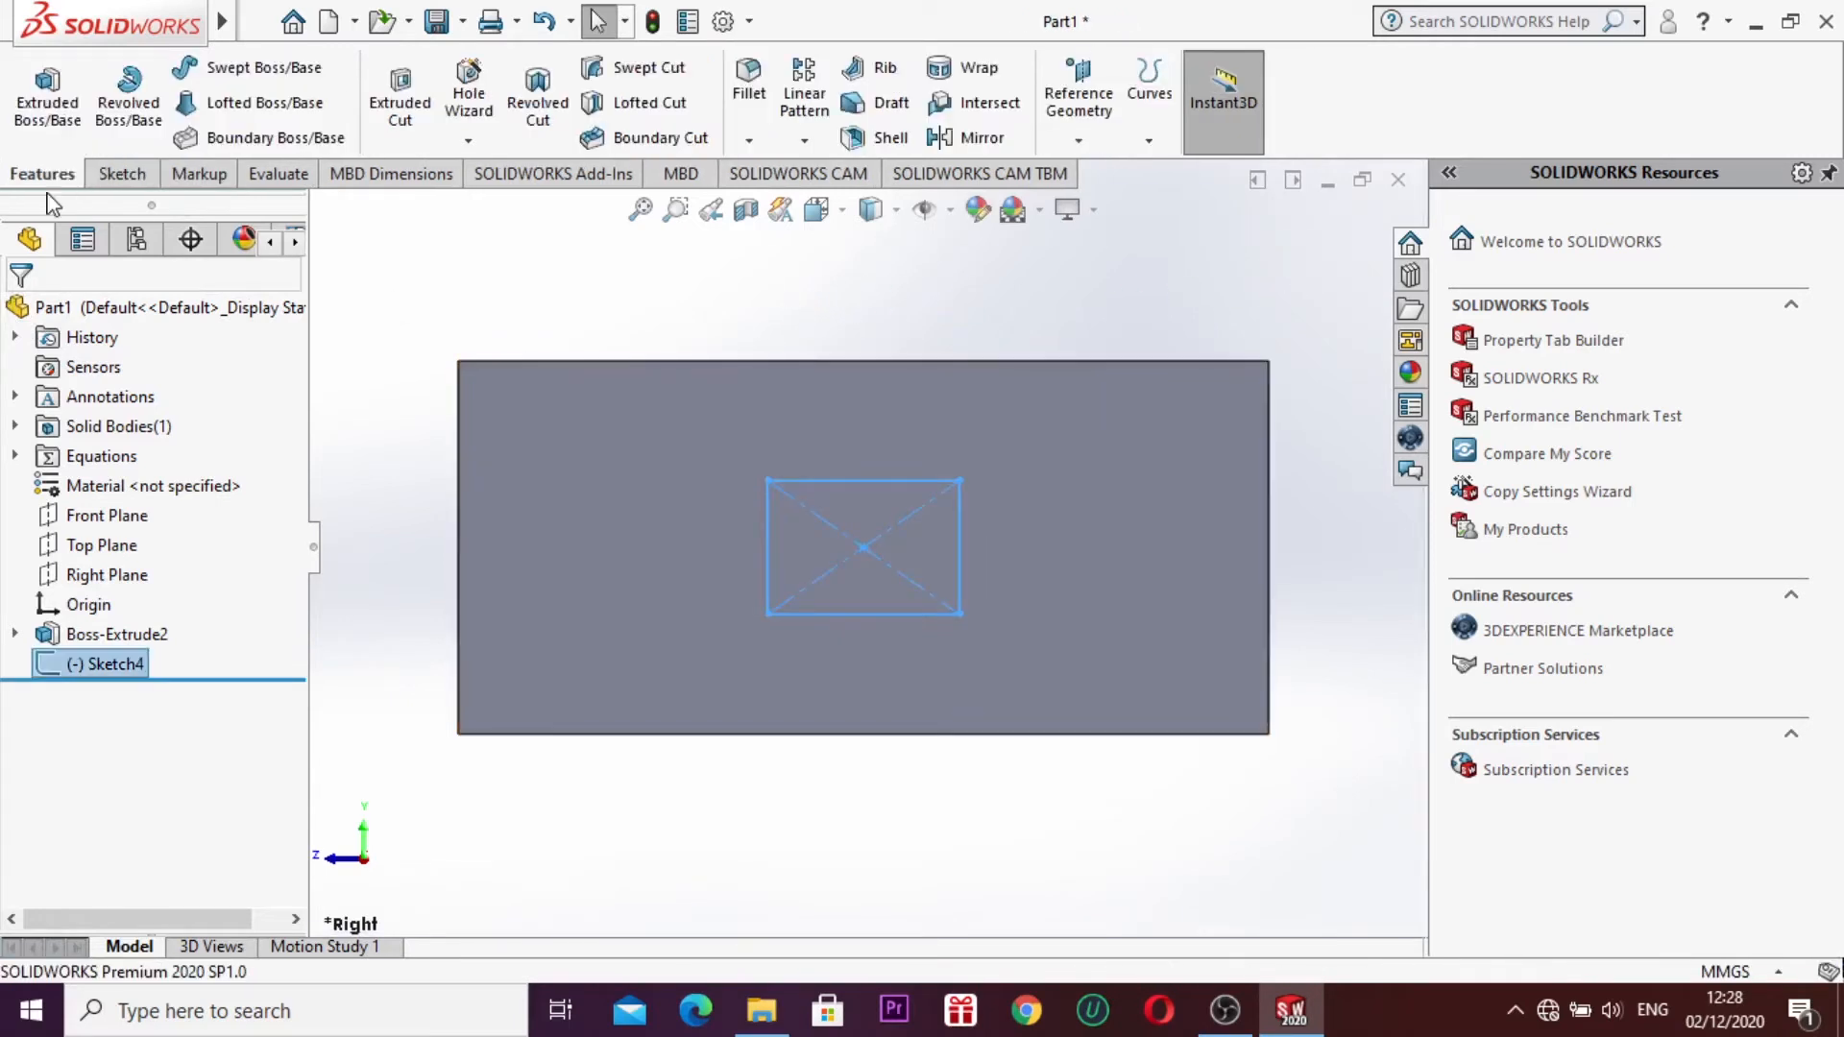
click(399, 104)
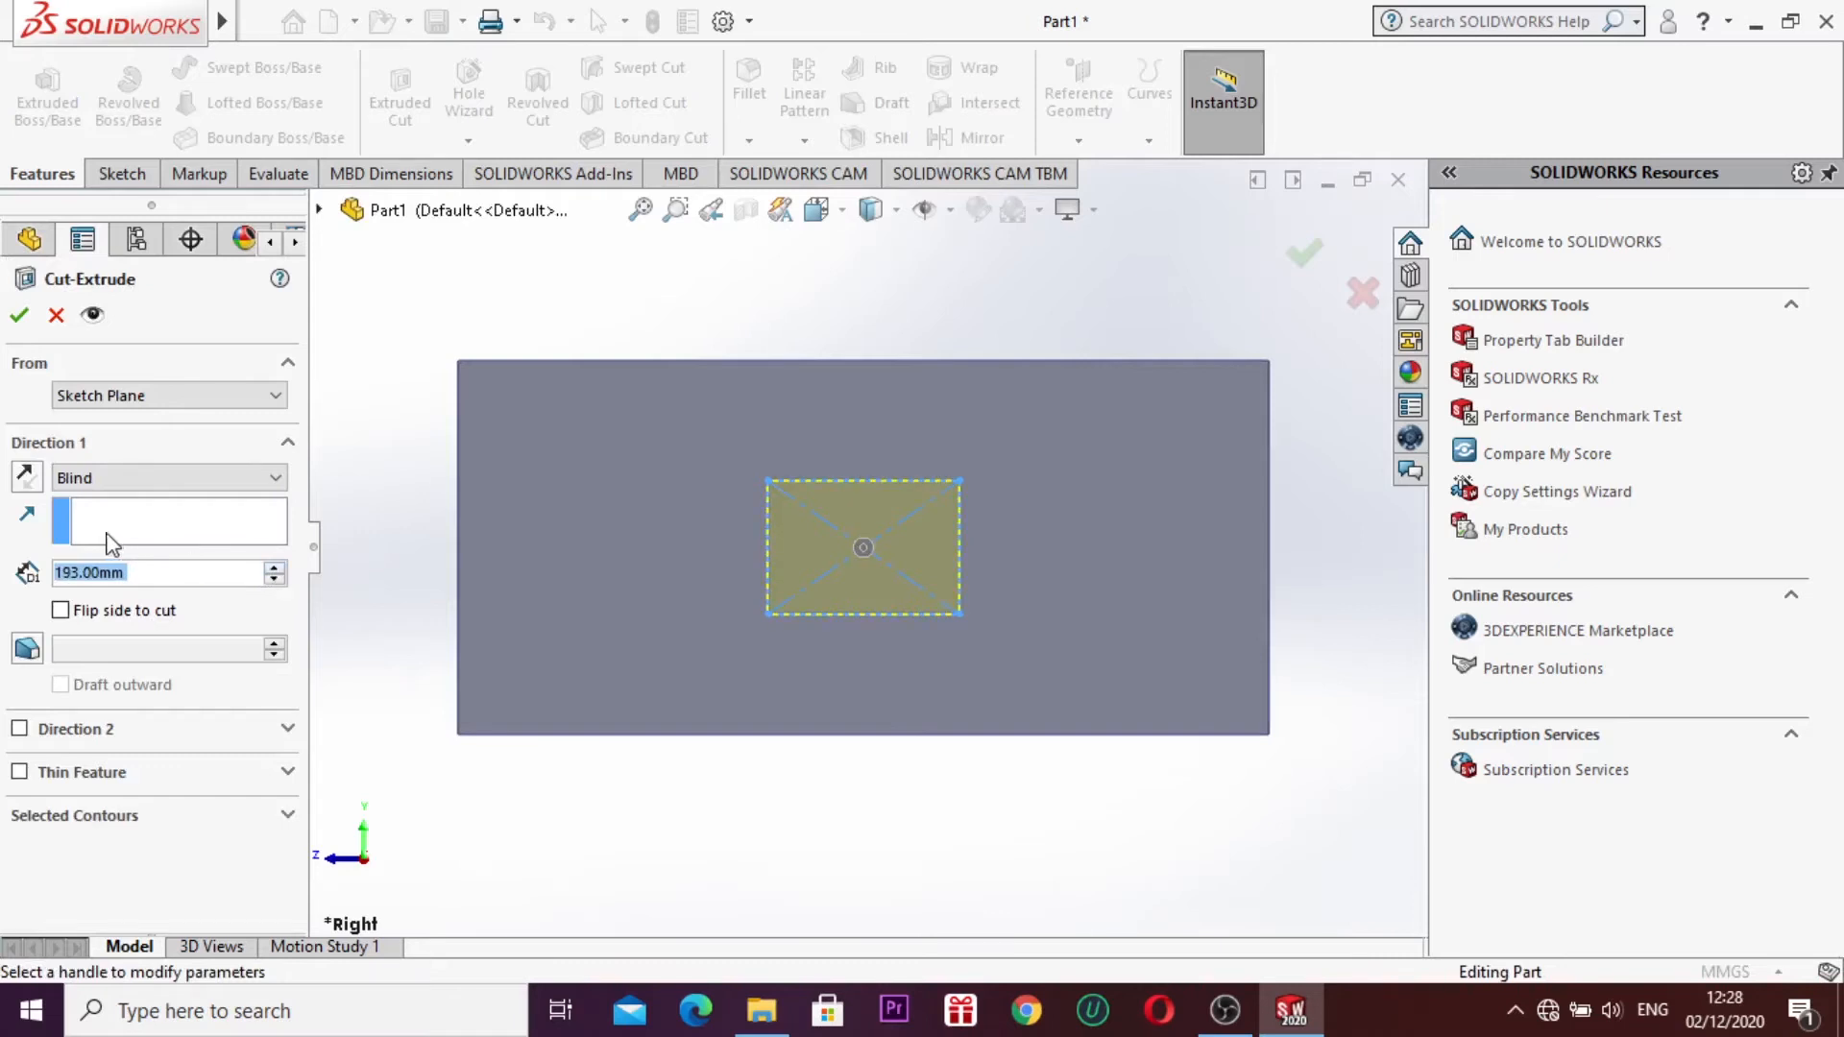
click(19, 314)
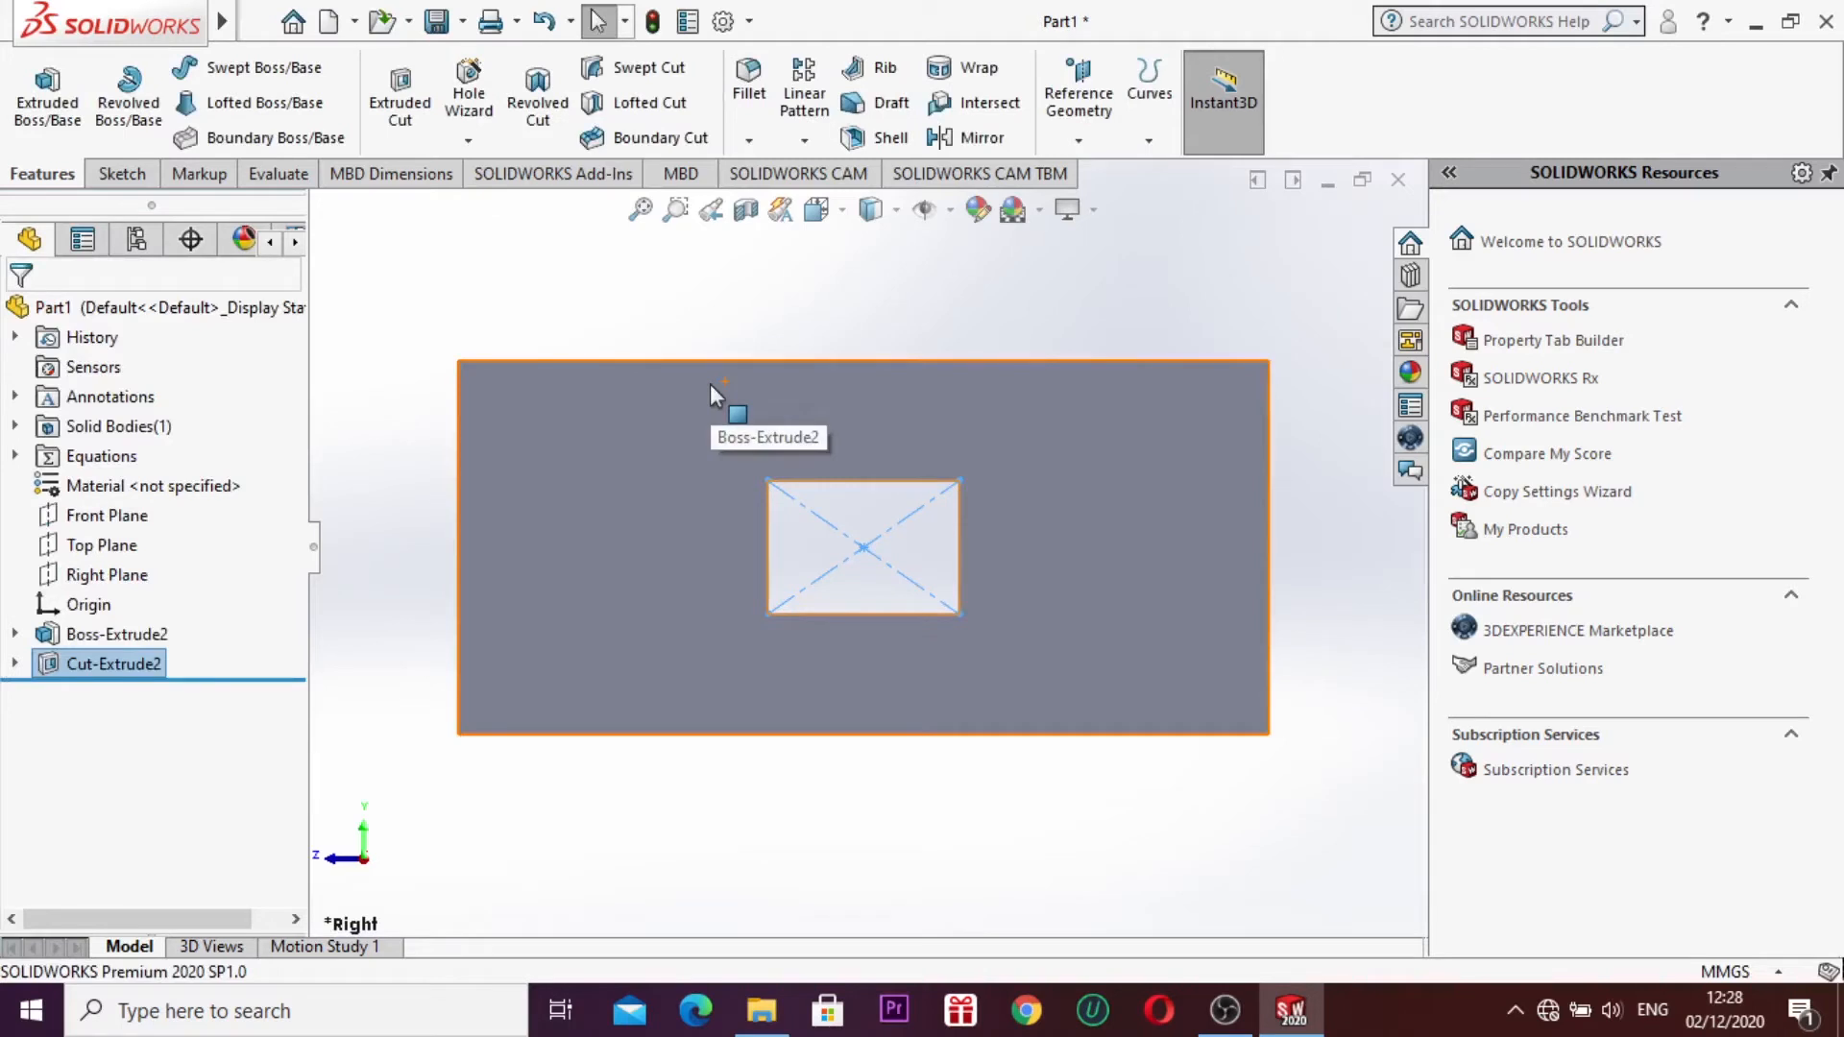
key(ctrl+7)
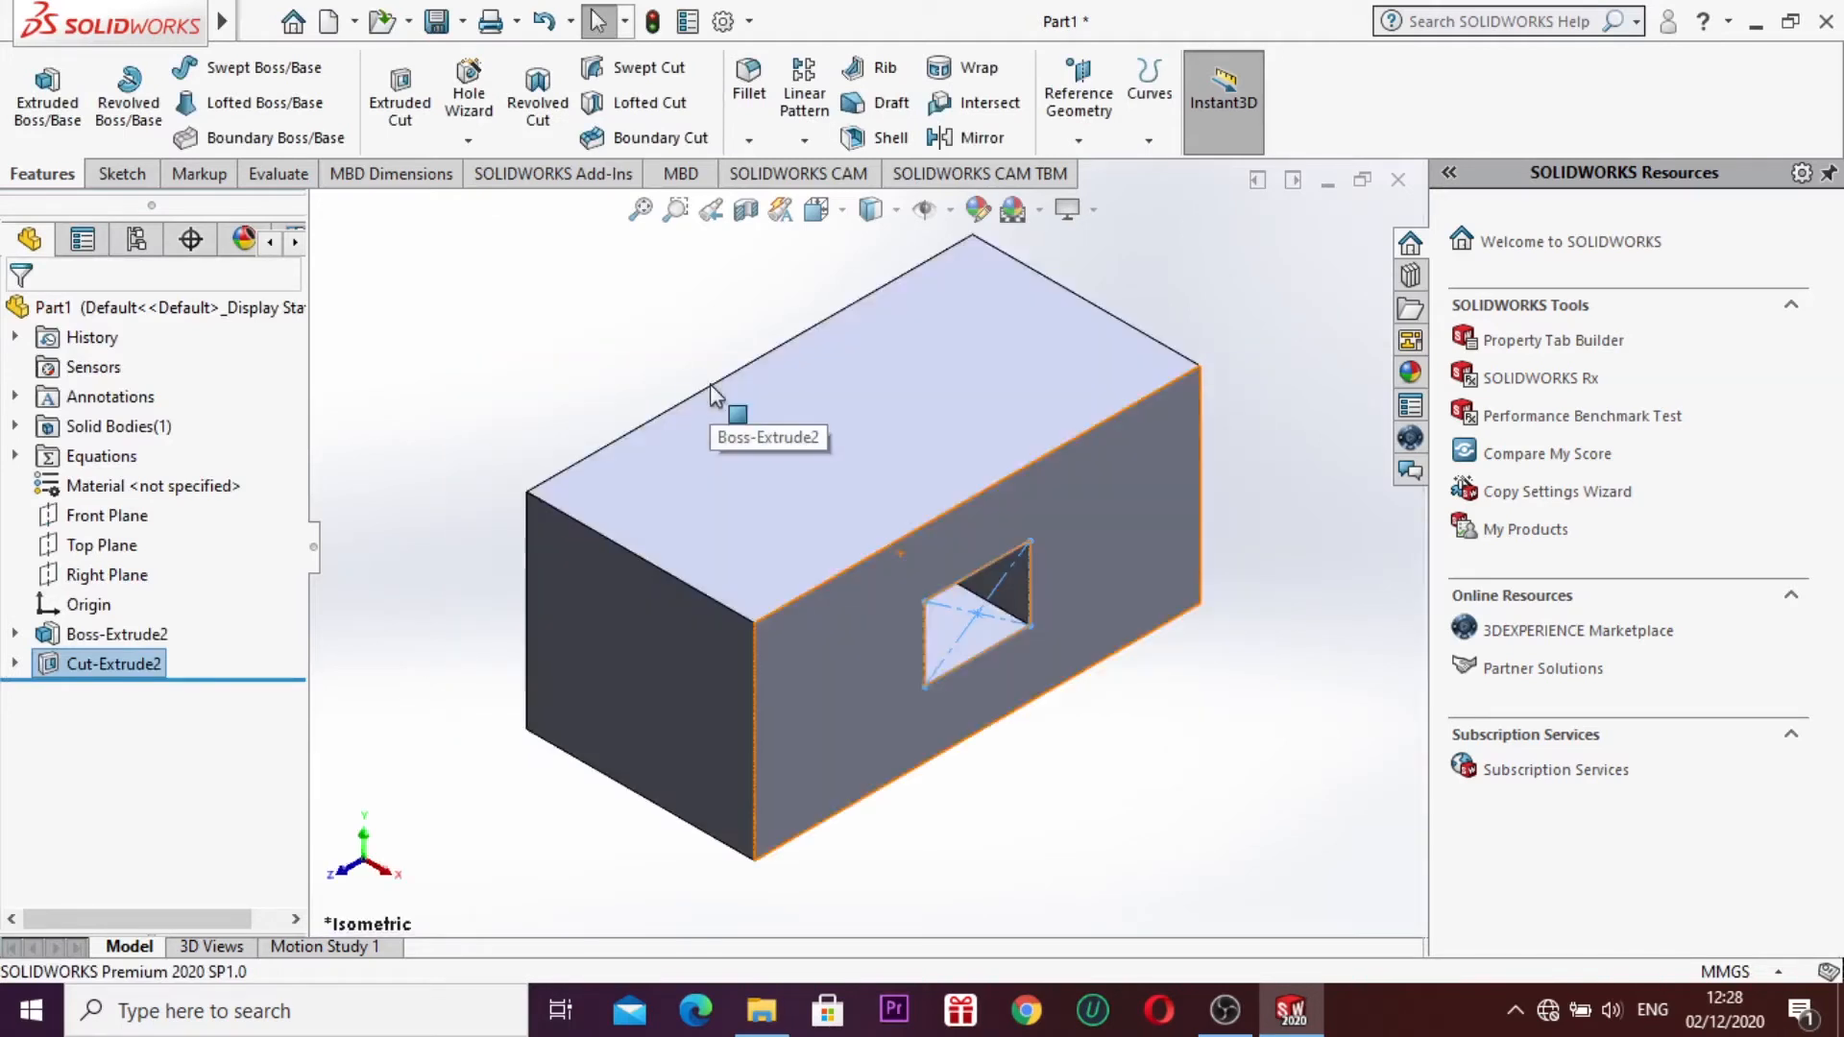
Step: Start a sketch on the block's front face and draw a circle centred at about X 86.5, Y 0
click(545, 434)
right_click(516, 392)
click(595, 506)
drag(662, 588, 783, 207)
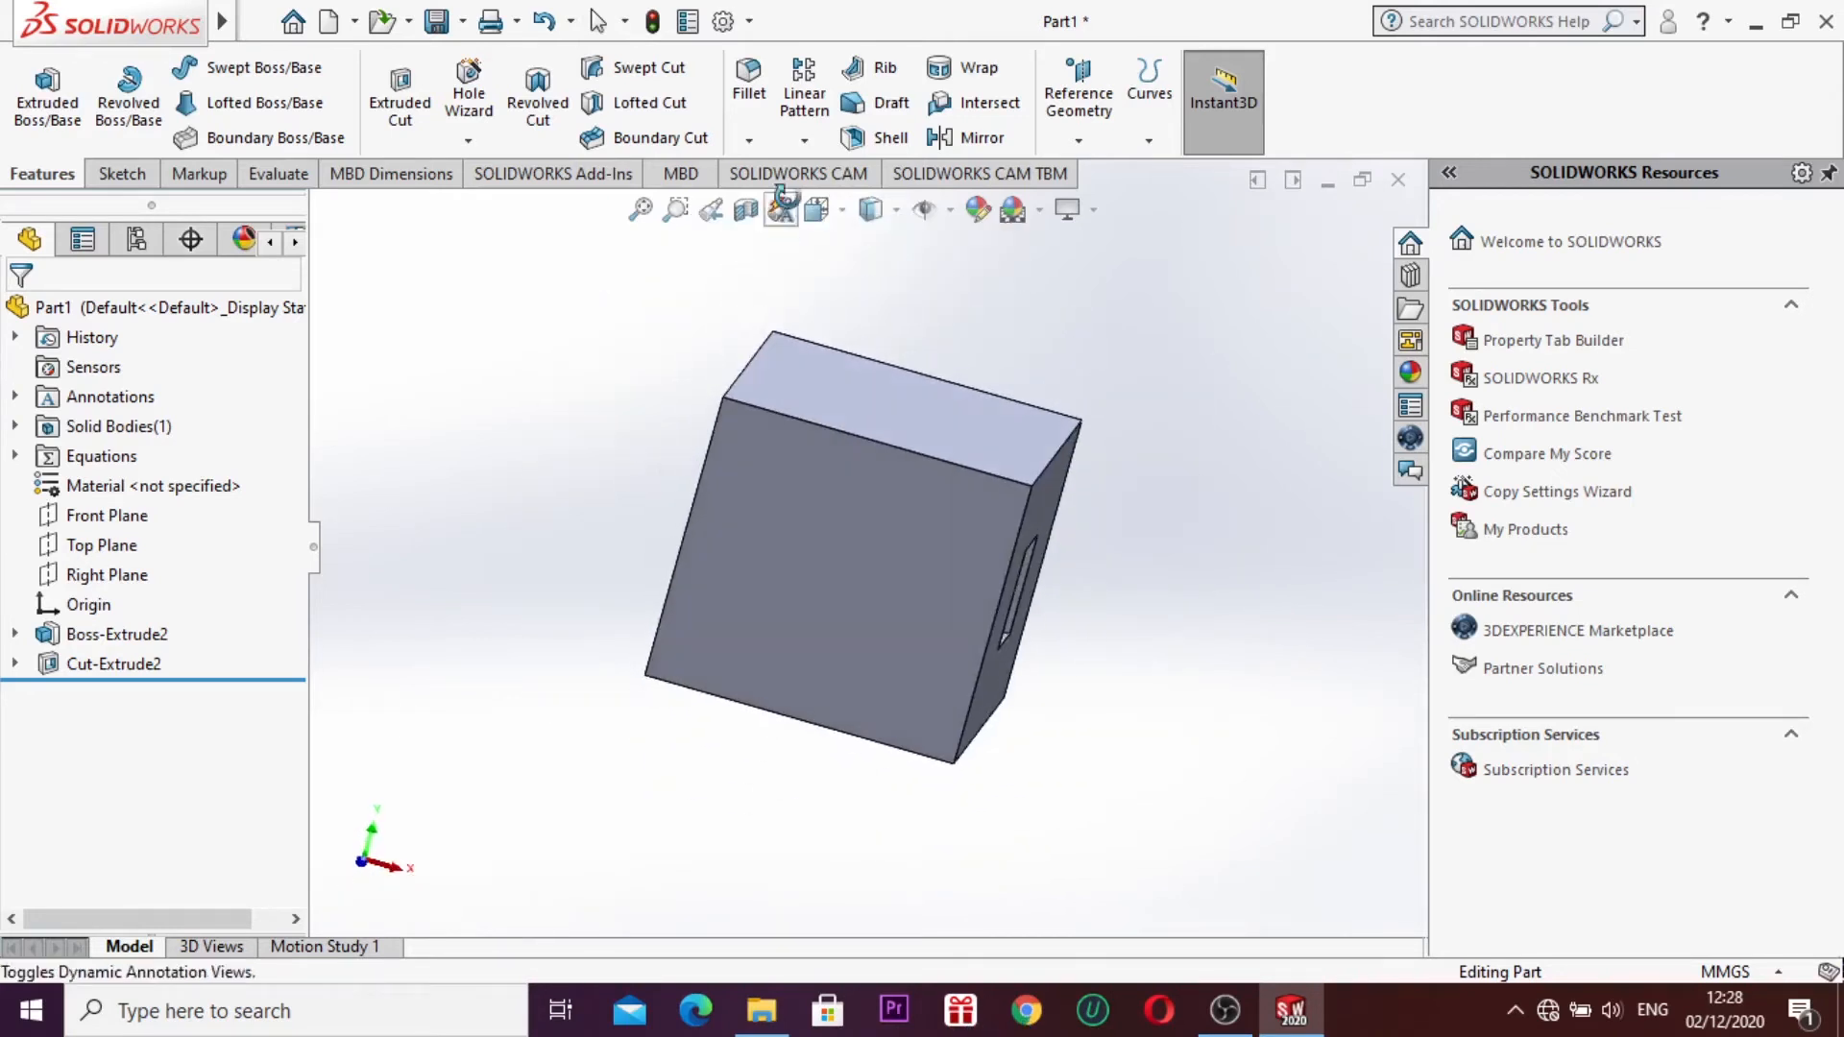
right_click(831, 565)
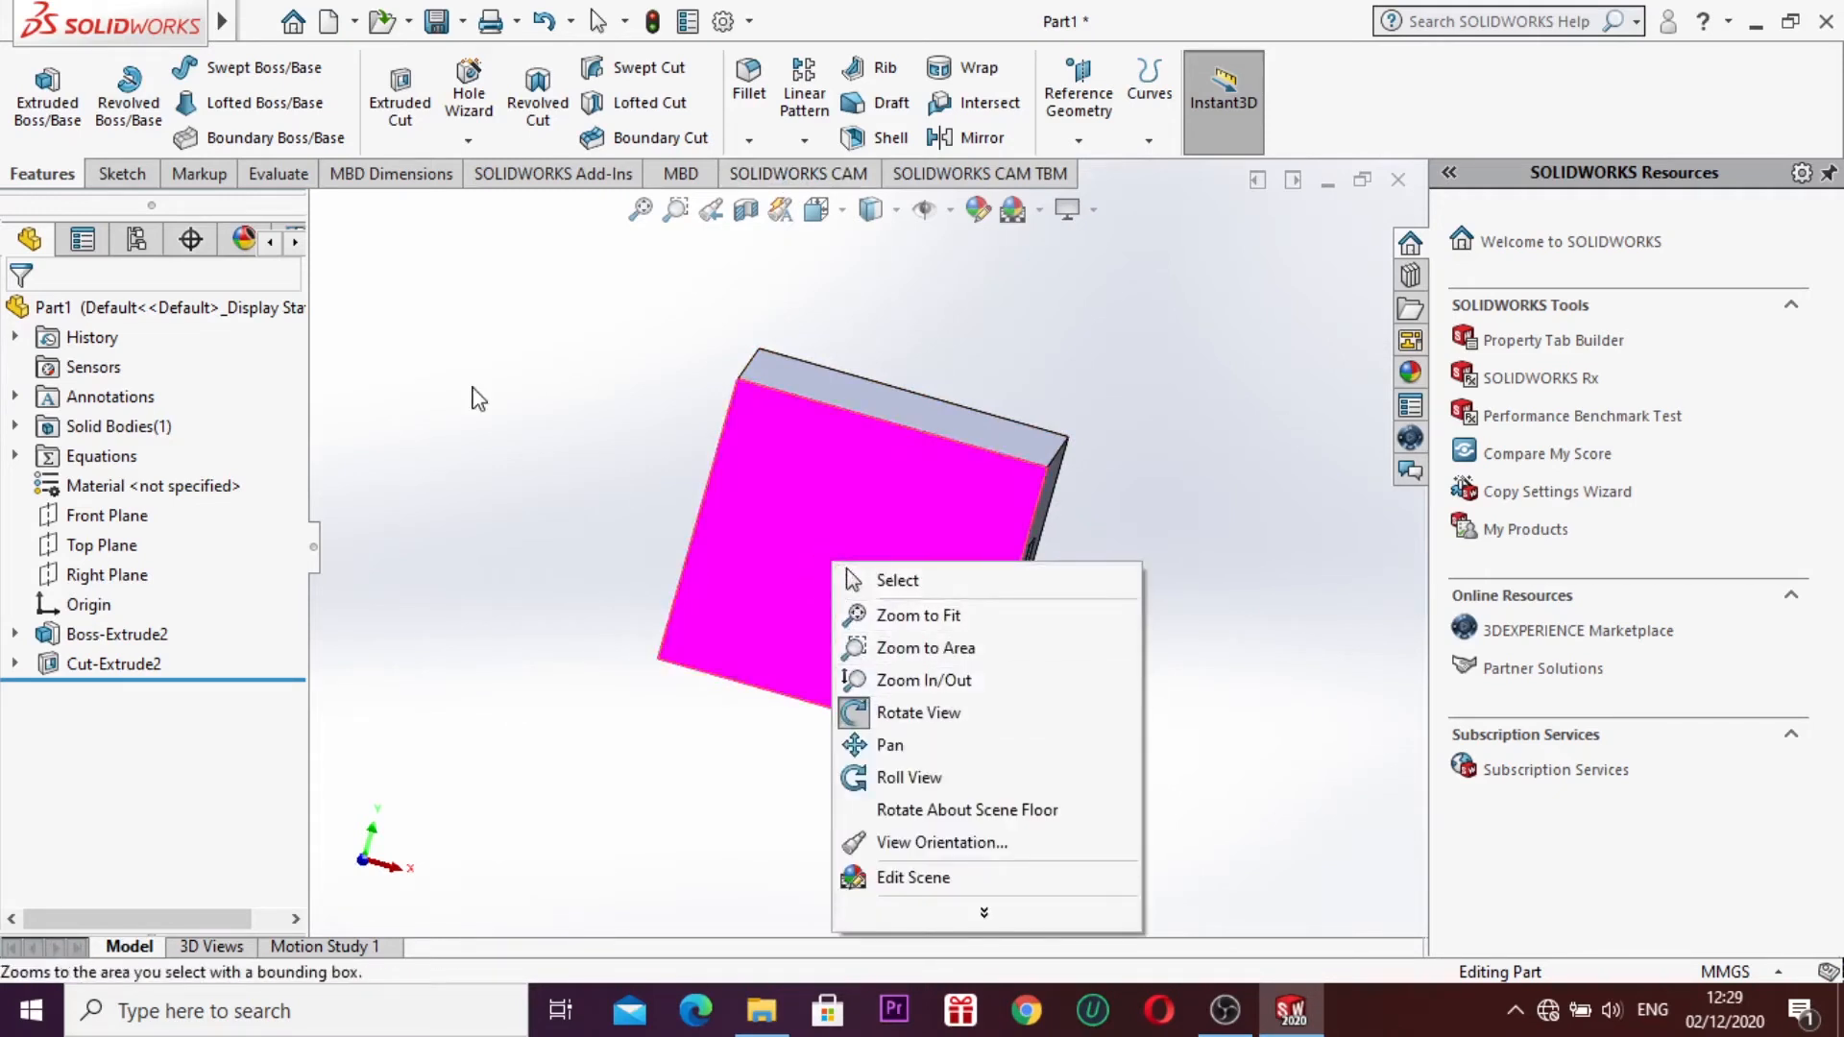
click(507, 443)
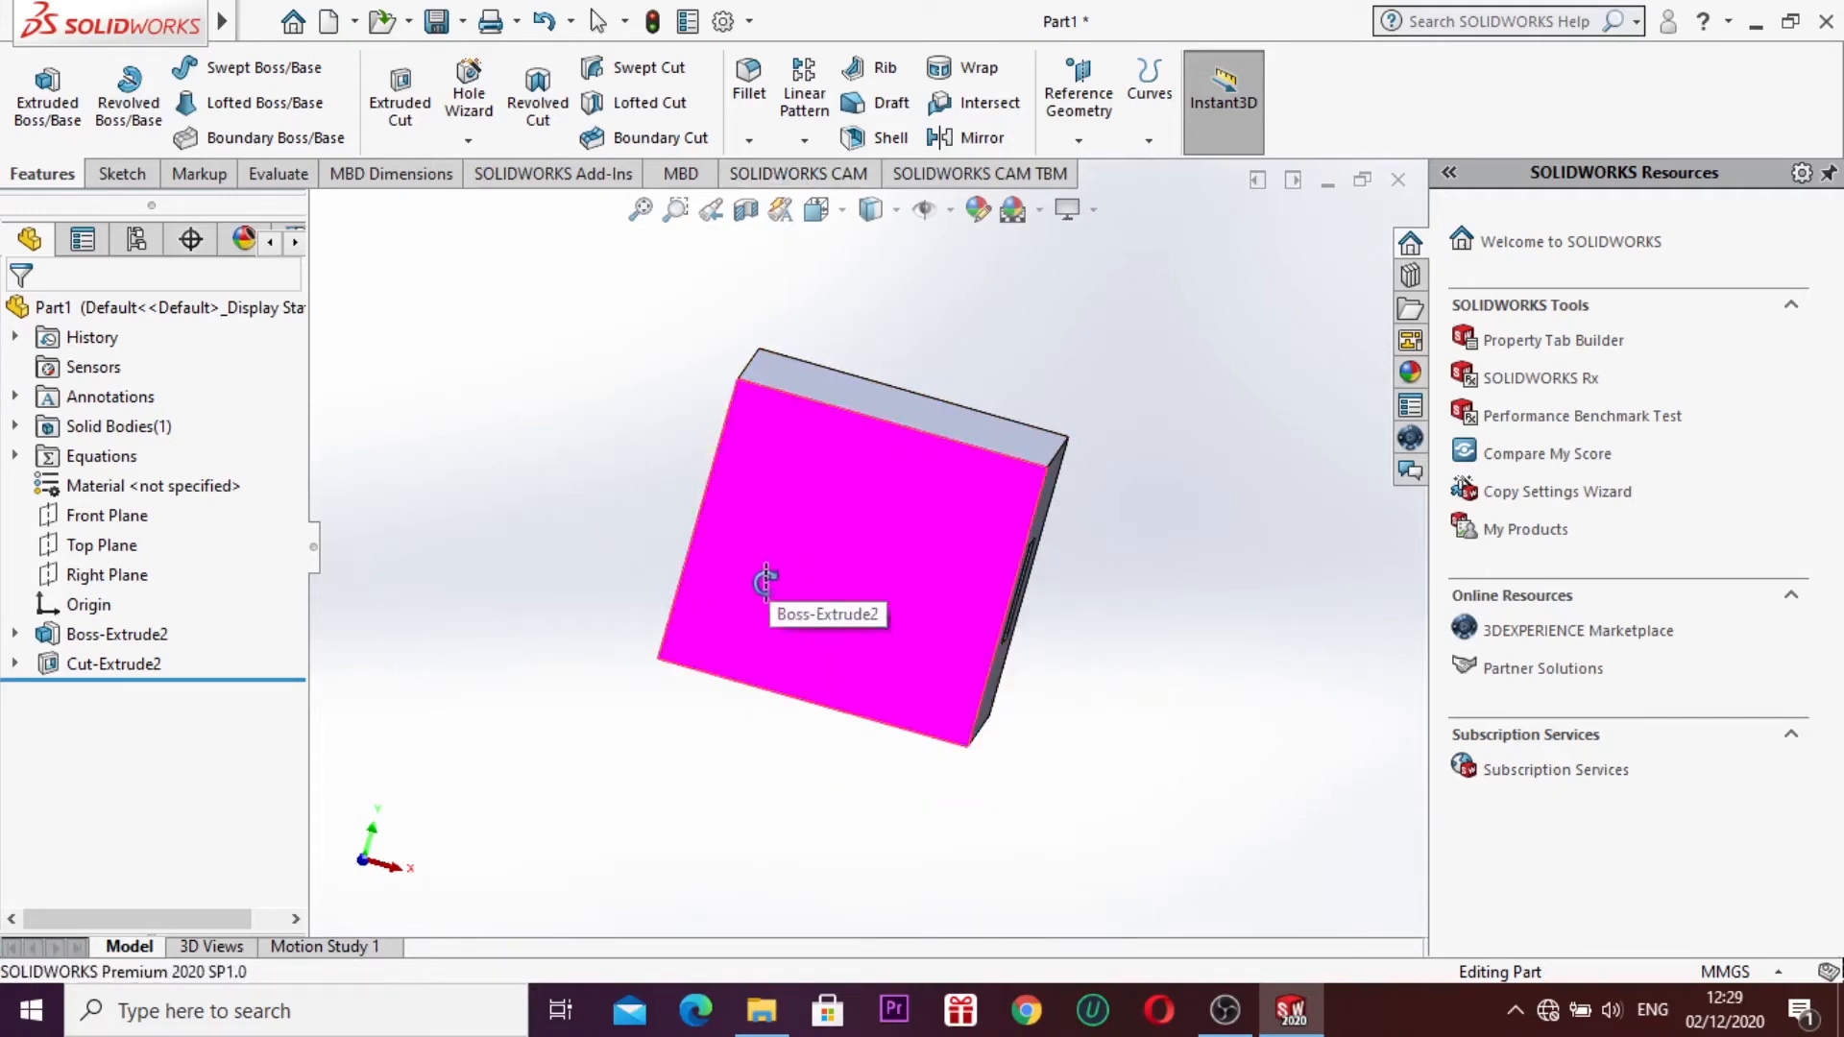
key(Escape)
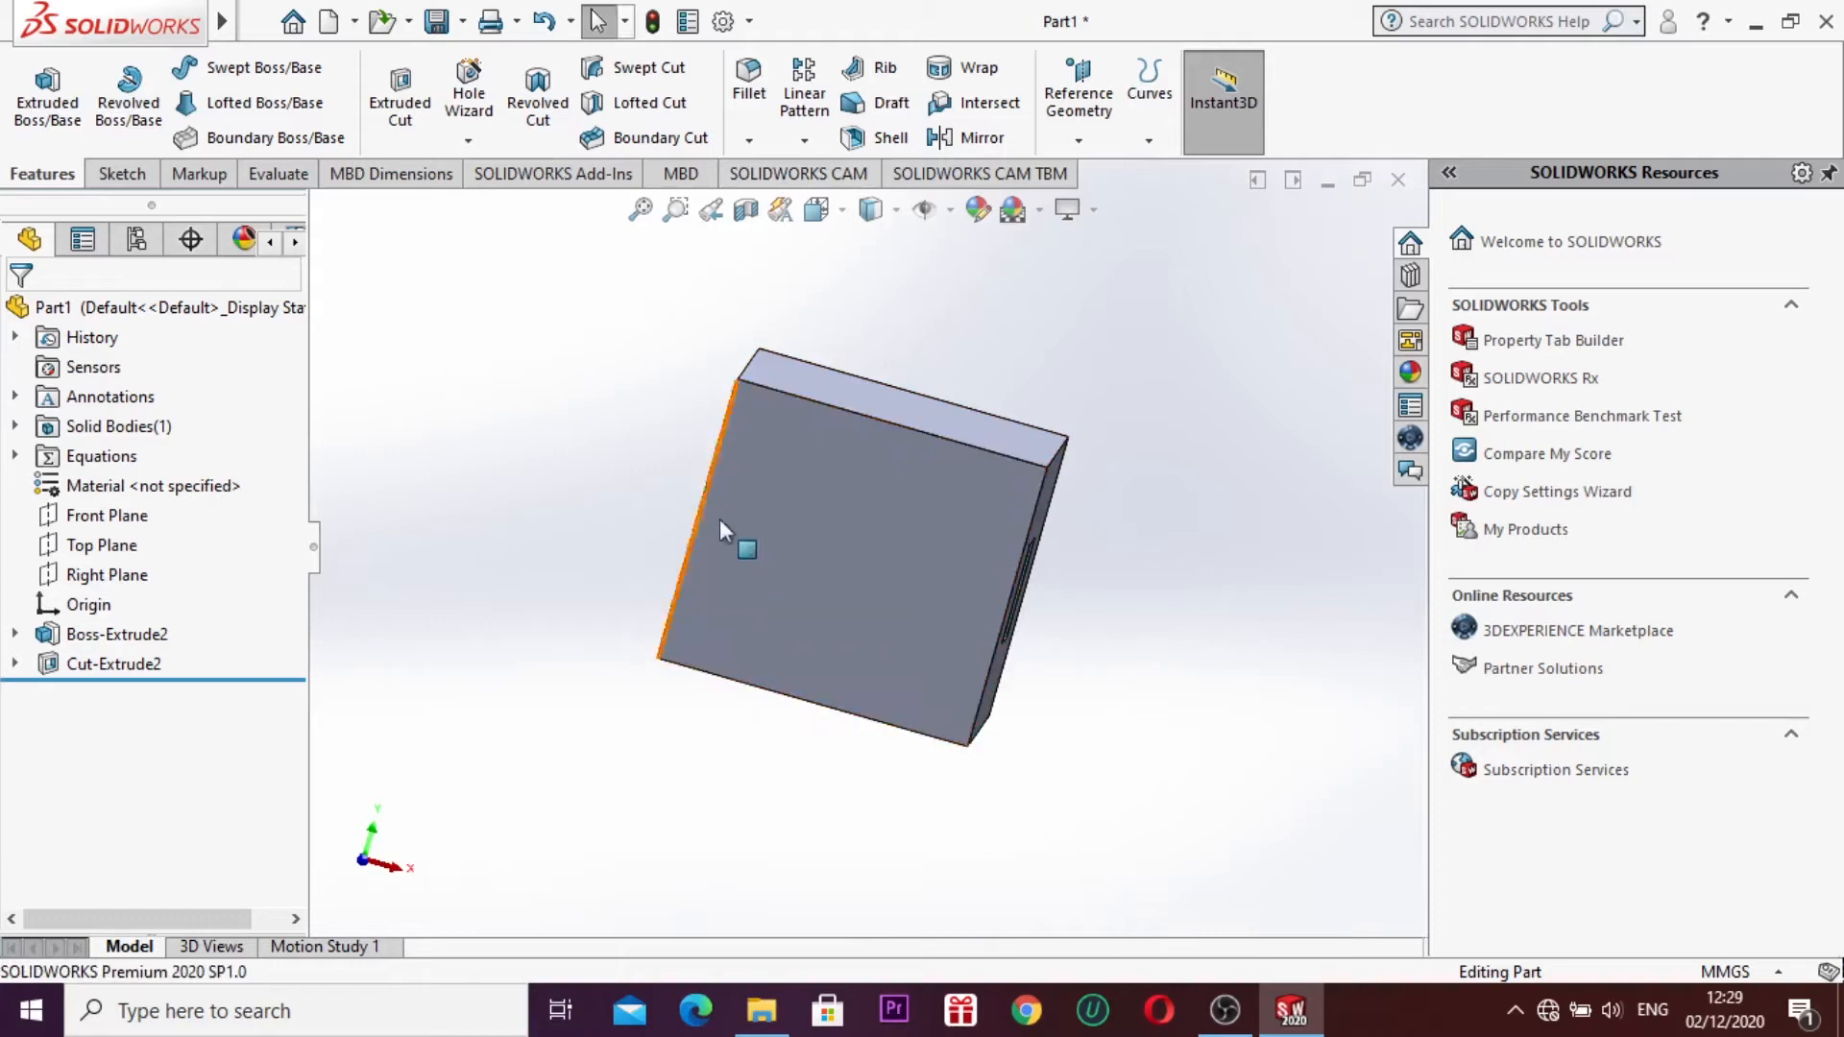
right_click(759, 479)
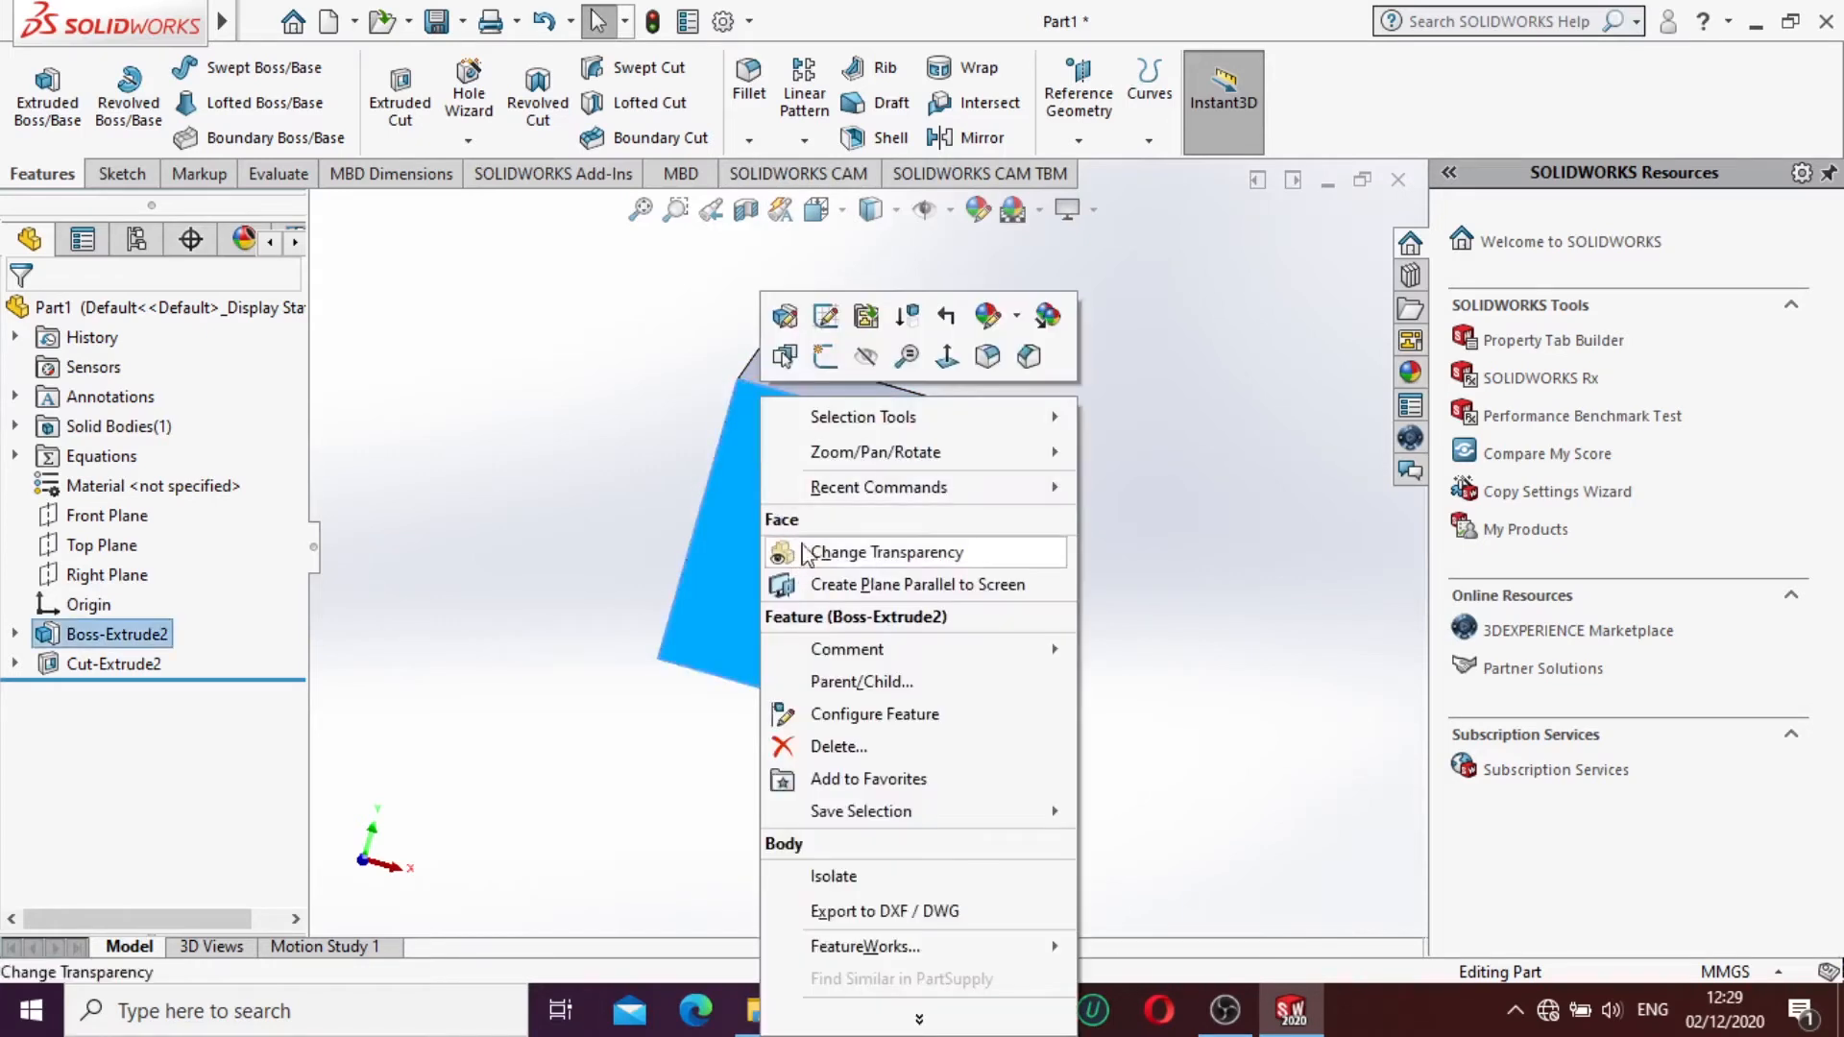
click(824, 360)
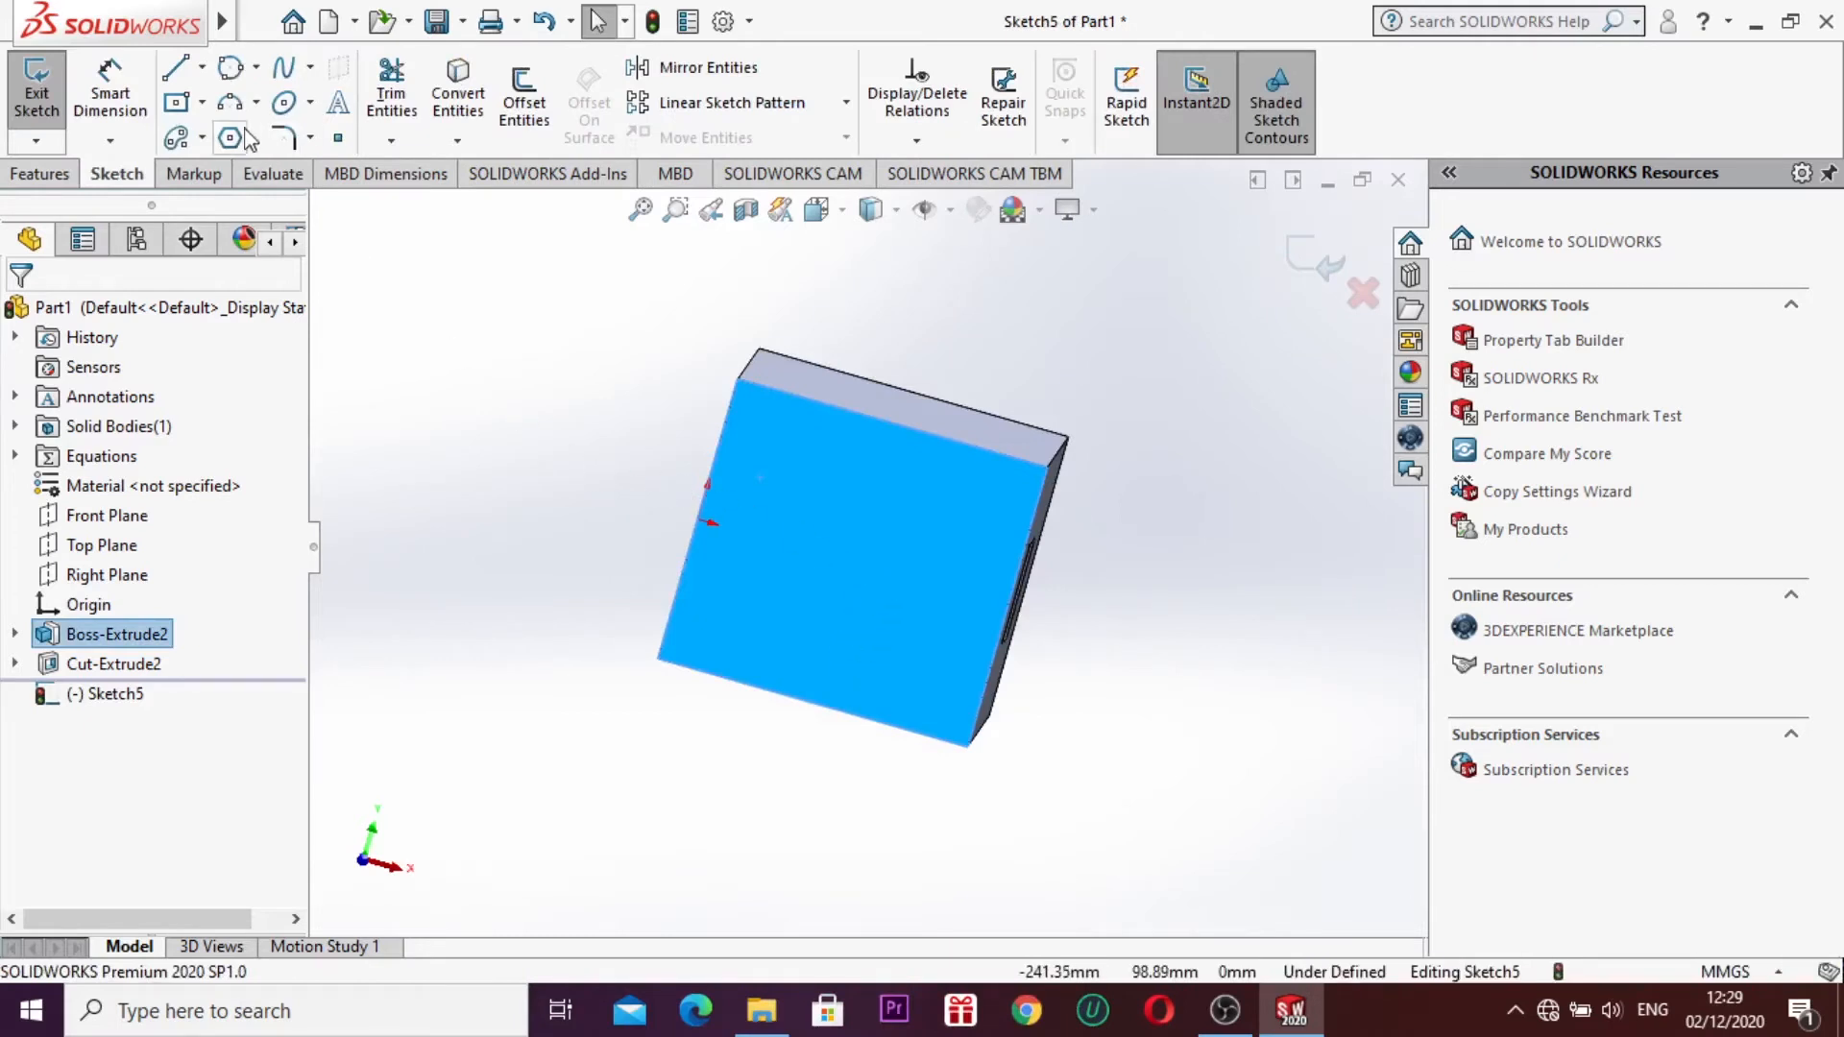
click(230, 69)
click(43, 413)
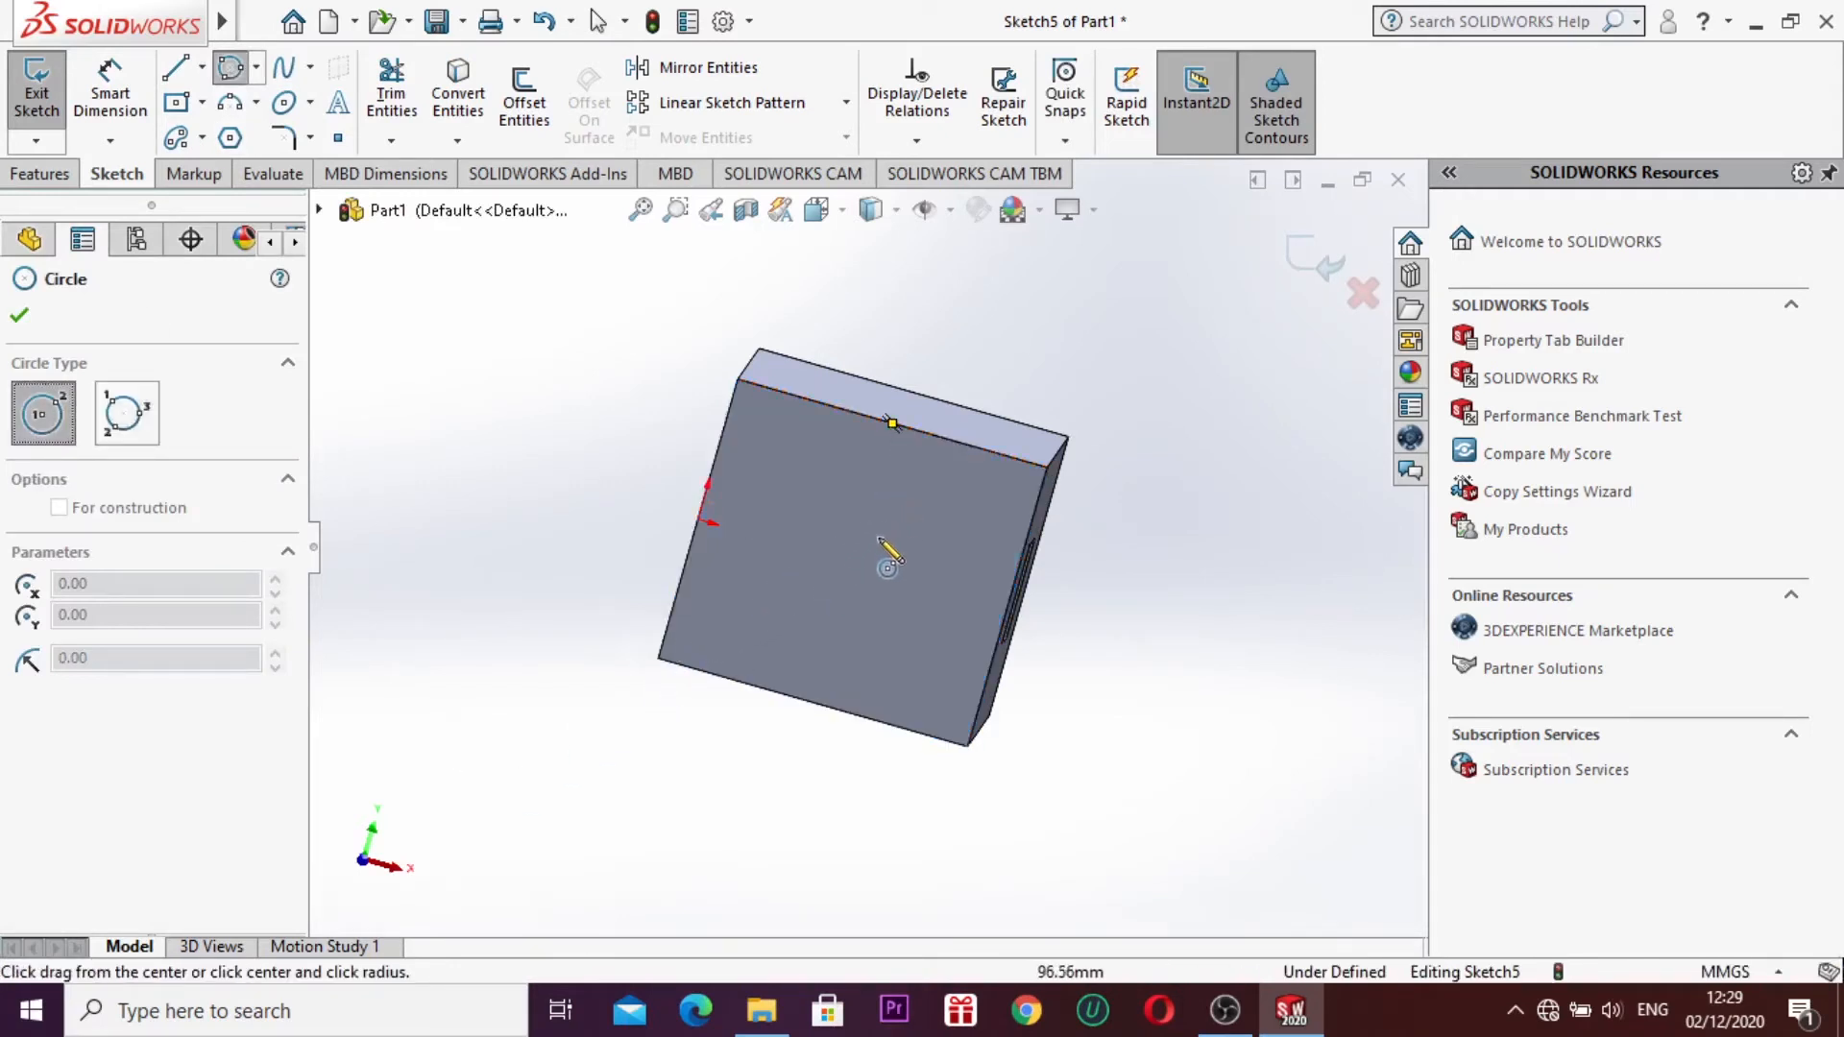
drag(853, 562, 895, 611)
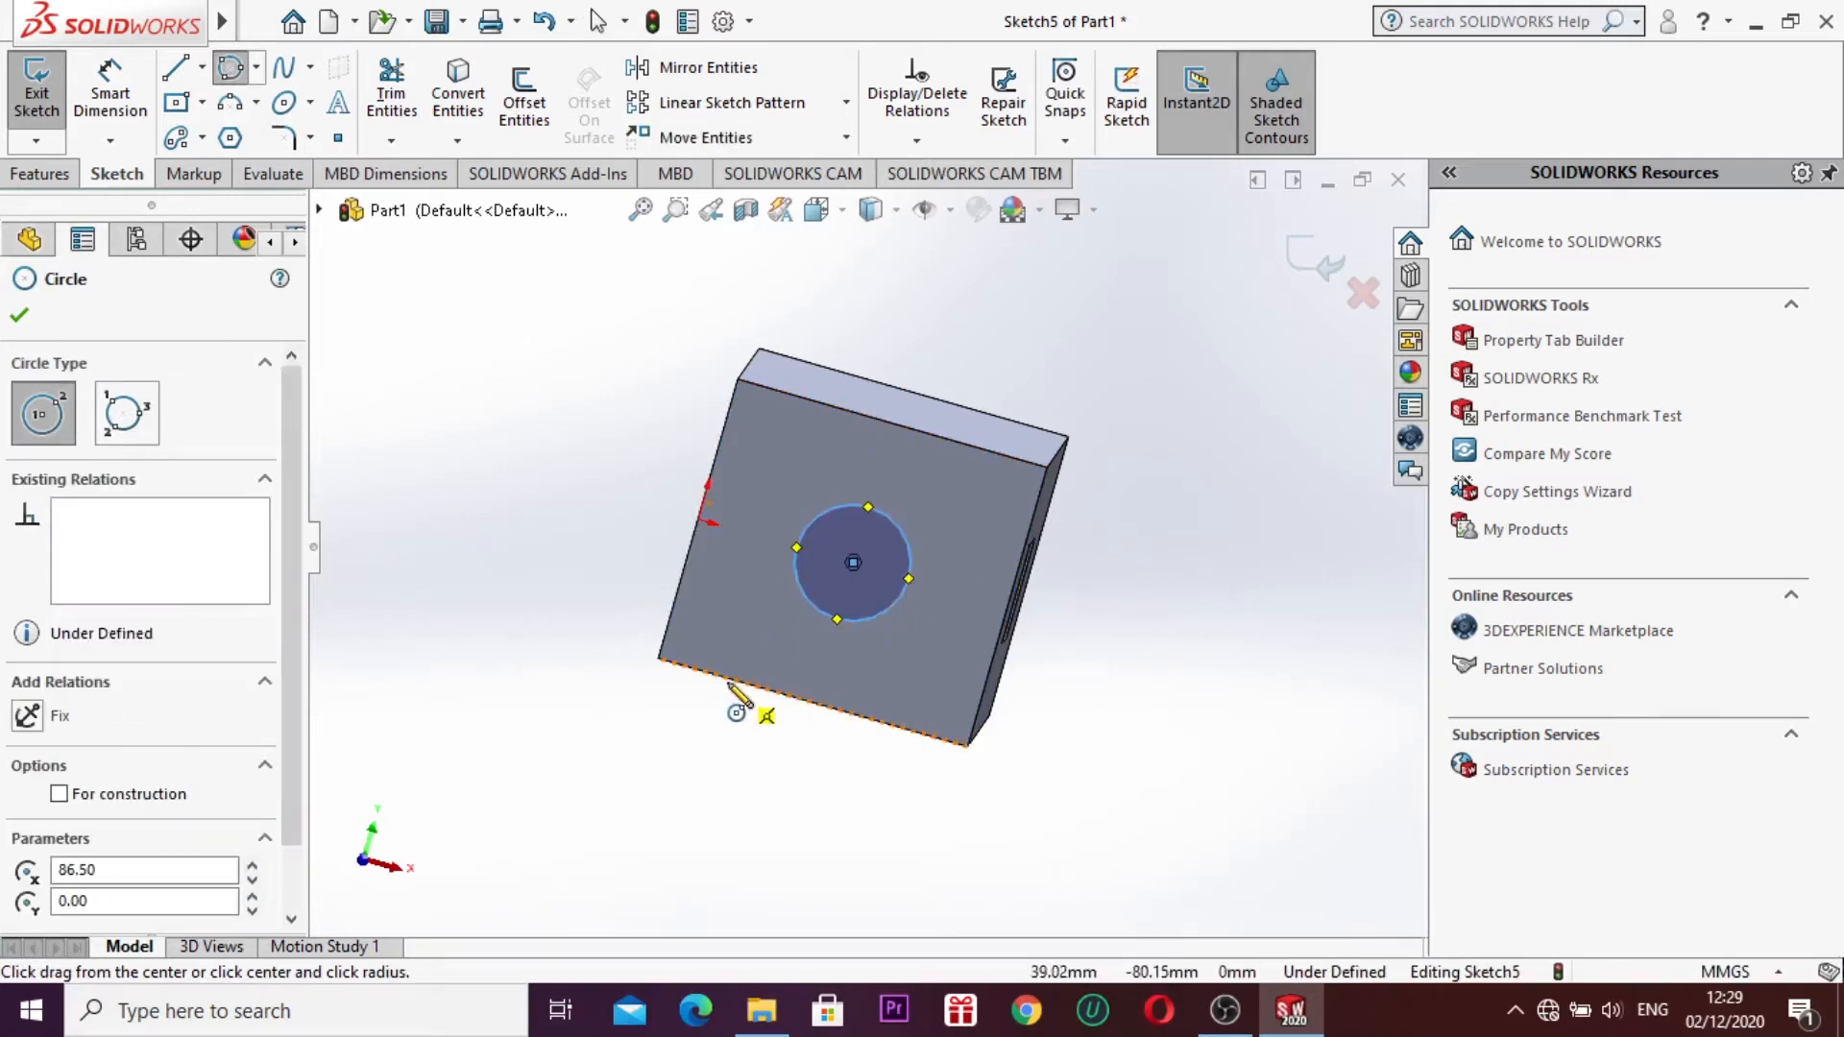
Step: Set the circle's radius first to 12 mm and finally to 20 mm
text(12)
key(Return)
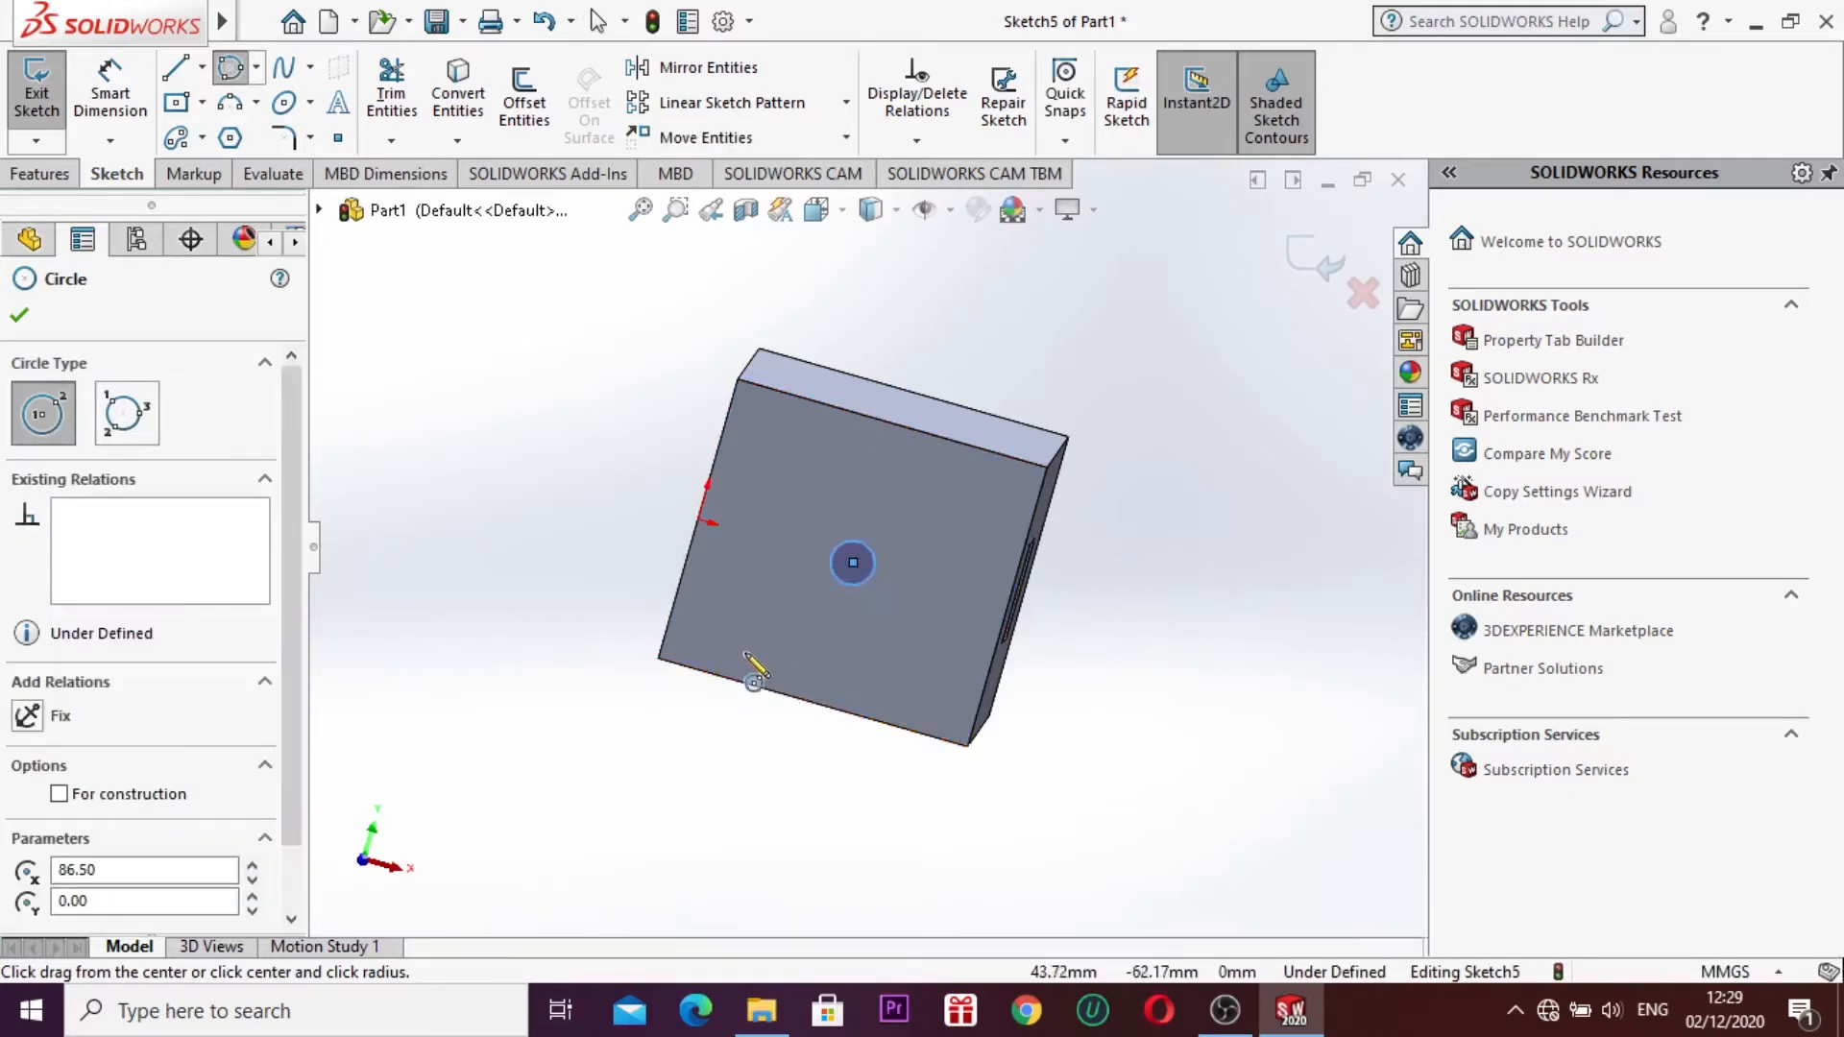
scroll(313, 820, down, 2)
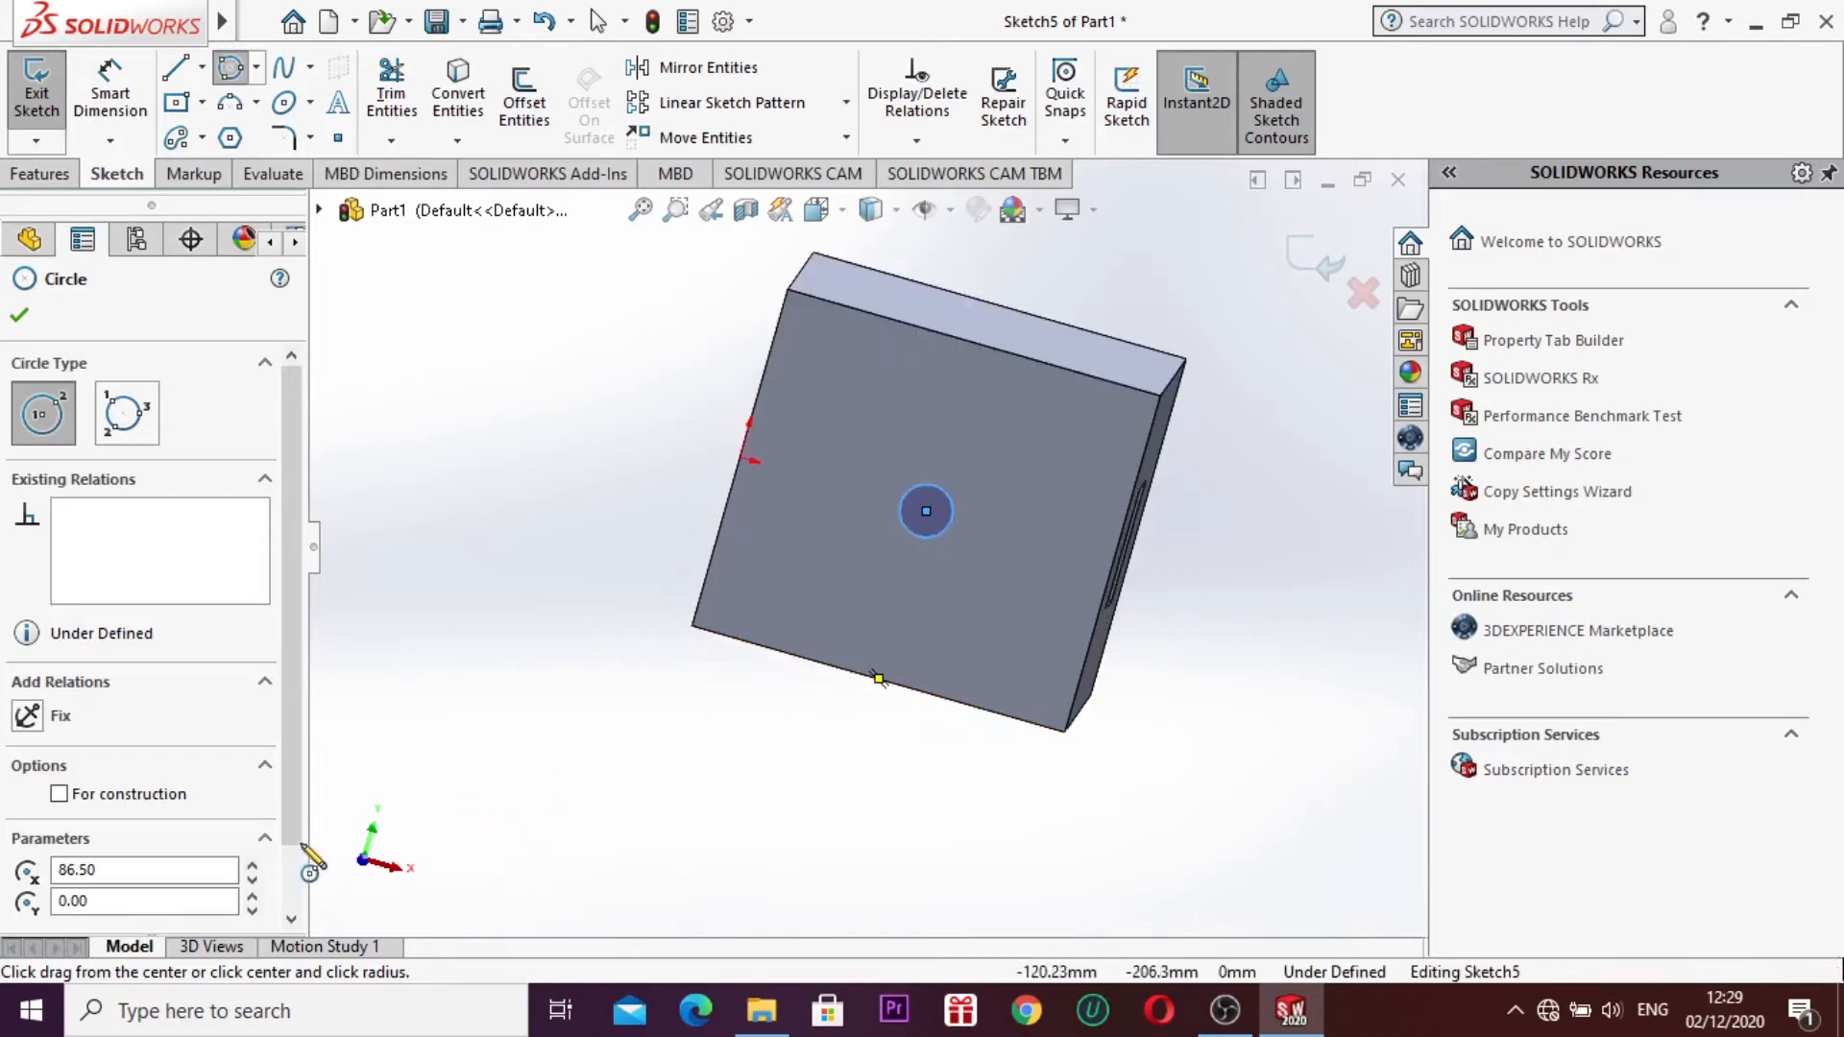
scroll(180, 853, down, 2)
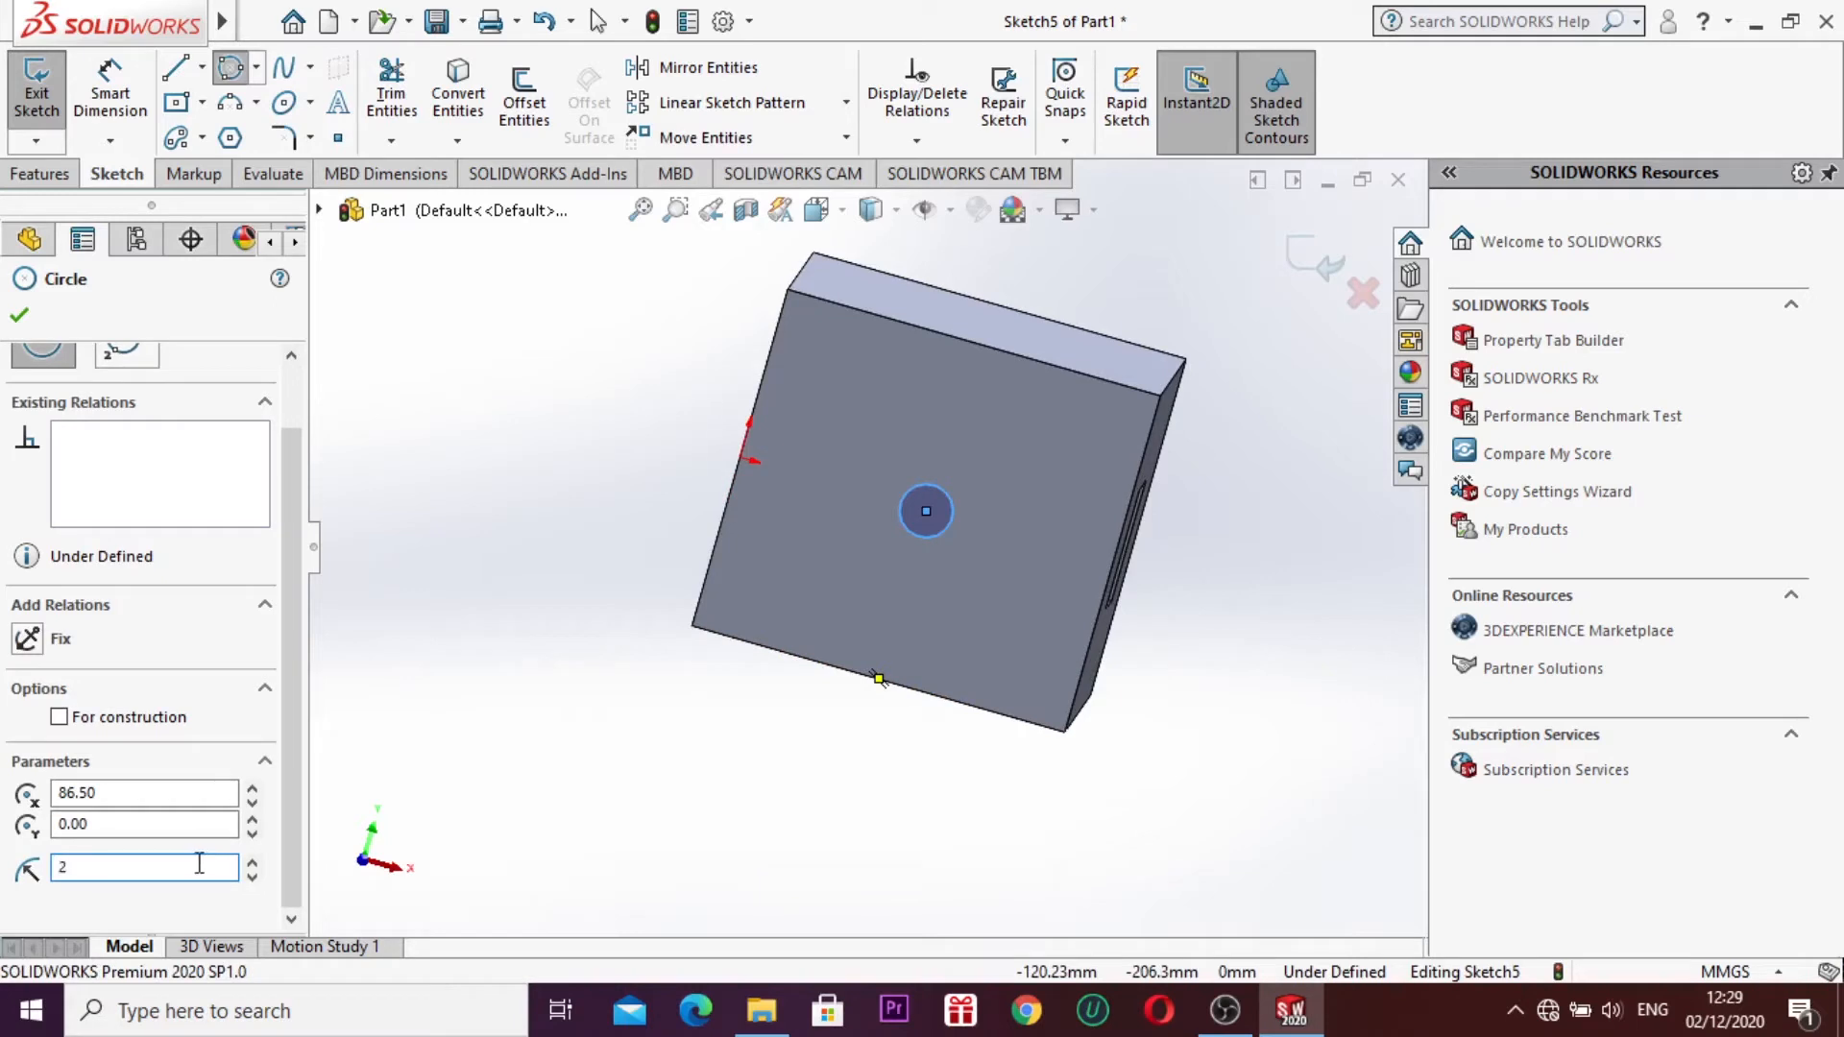
text(20)
key(Return)
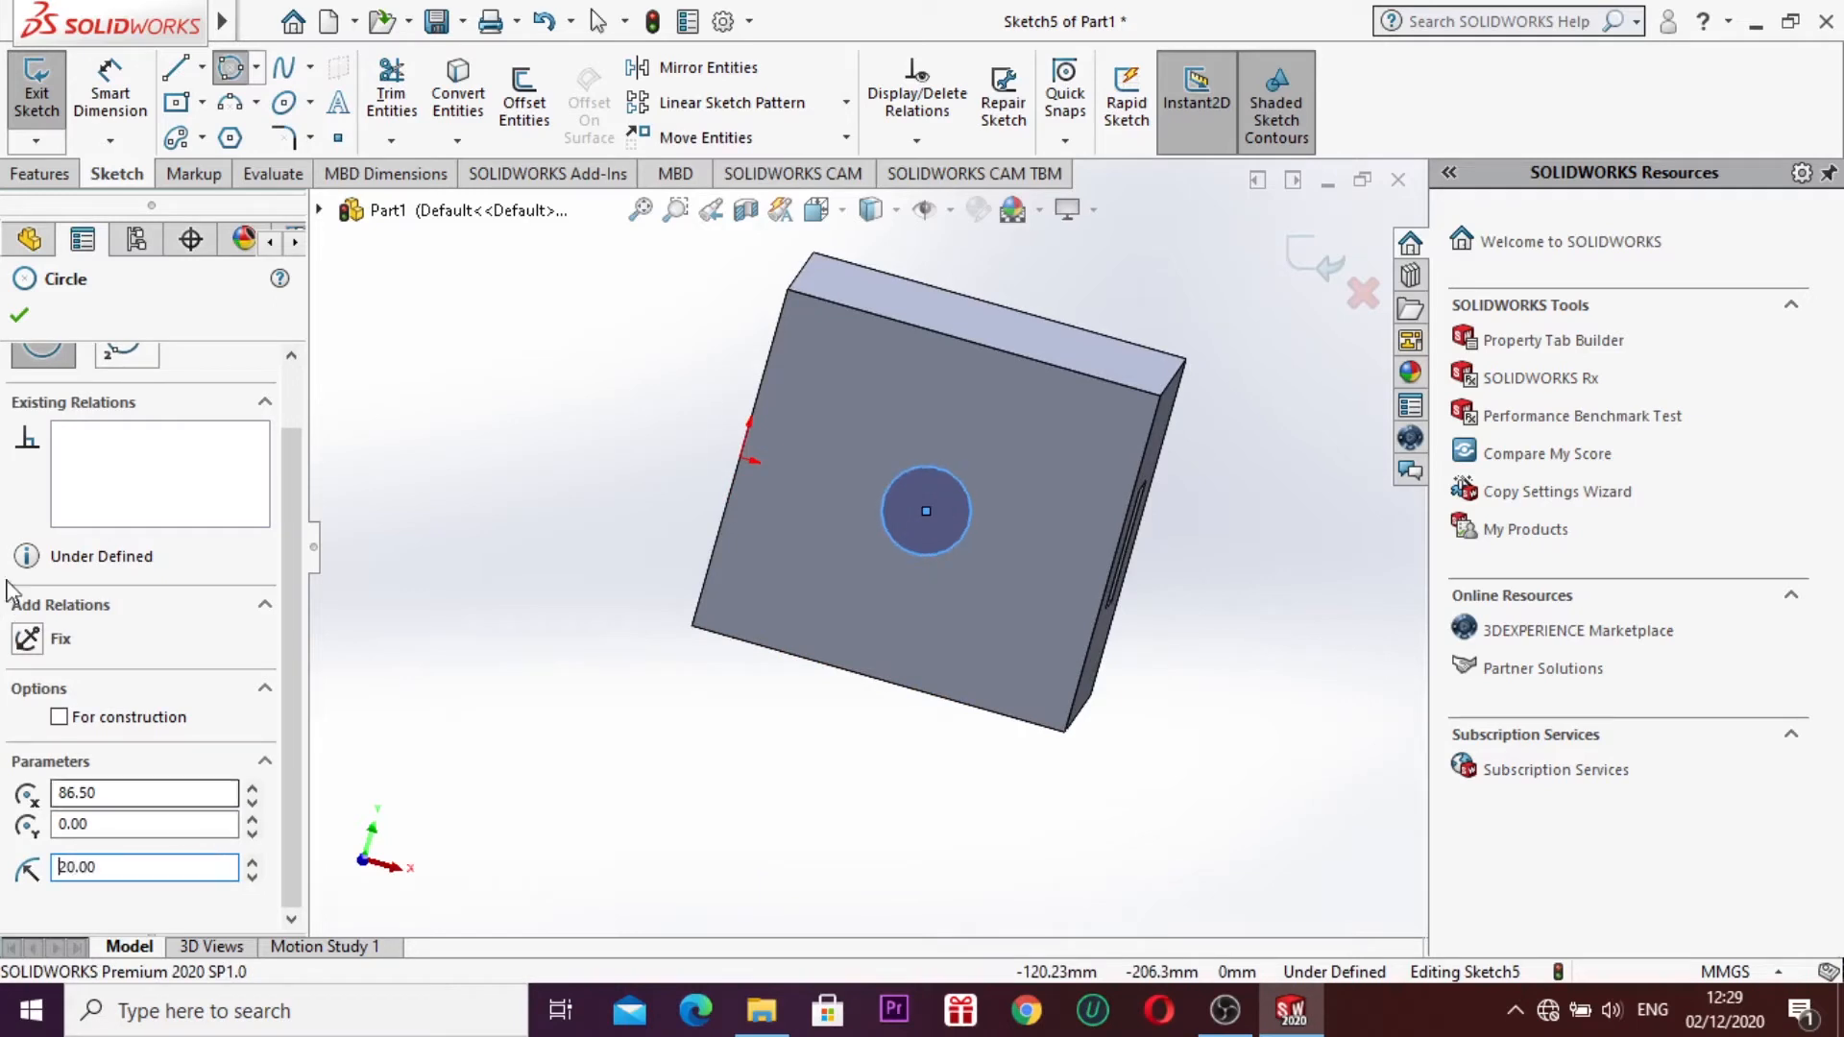
Step: Finish the circle sketch and cut it into the block as a blind extruded cut 193 mm deep
click(1316, 258)
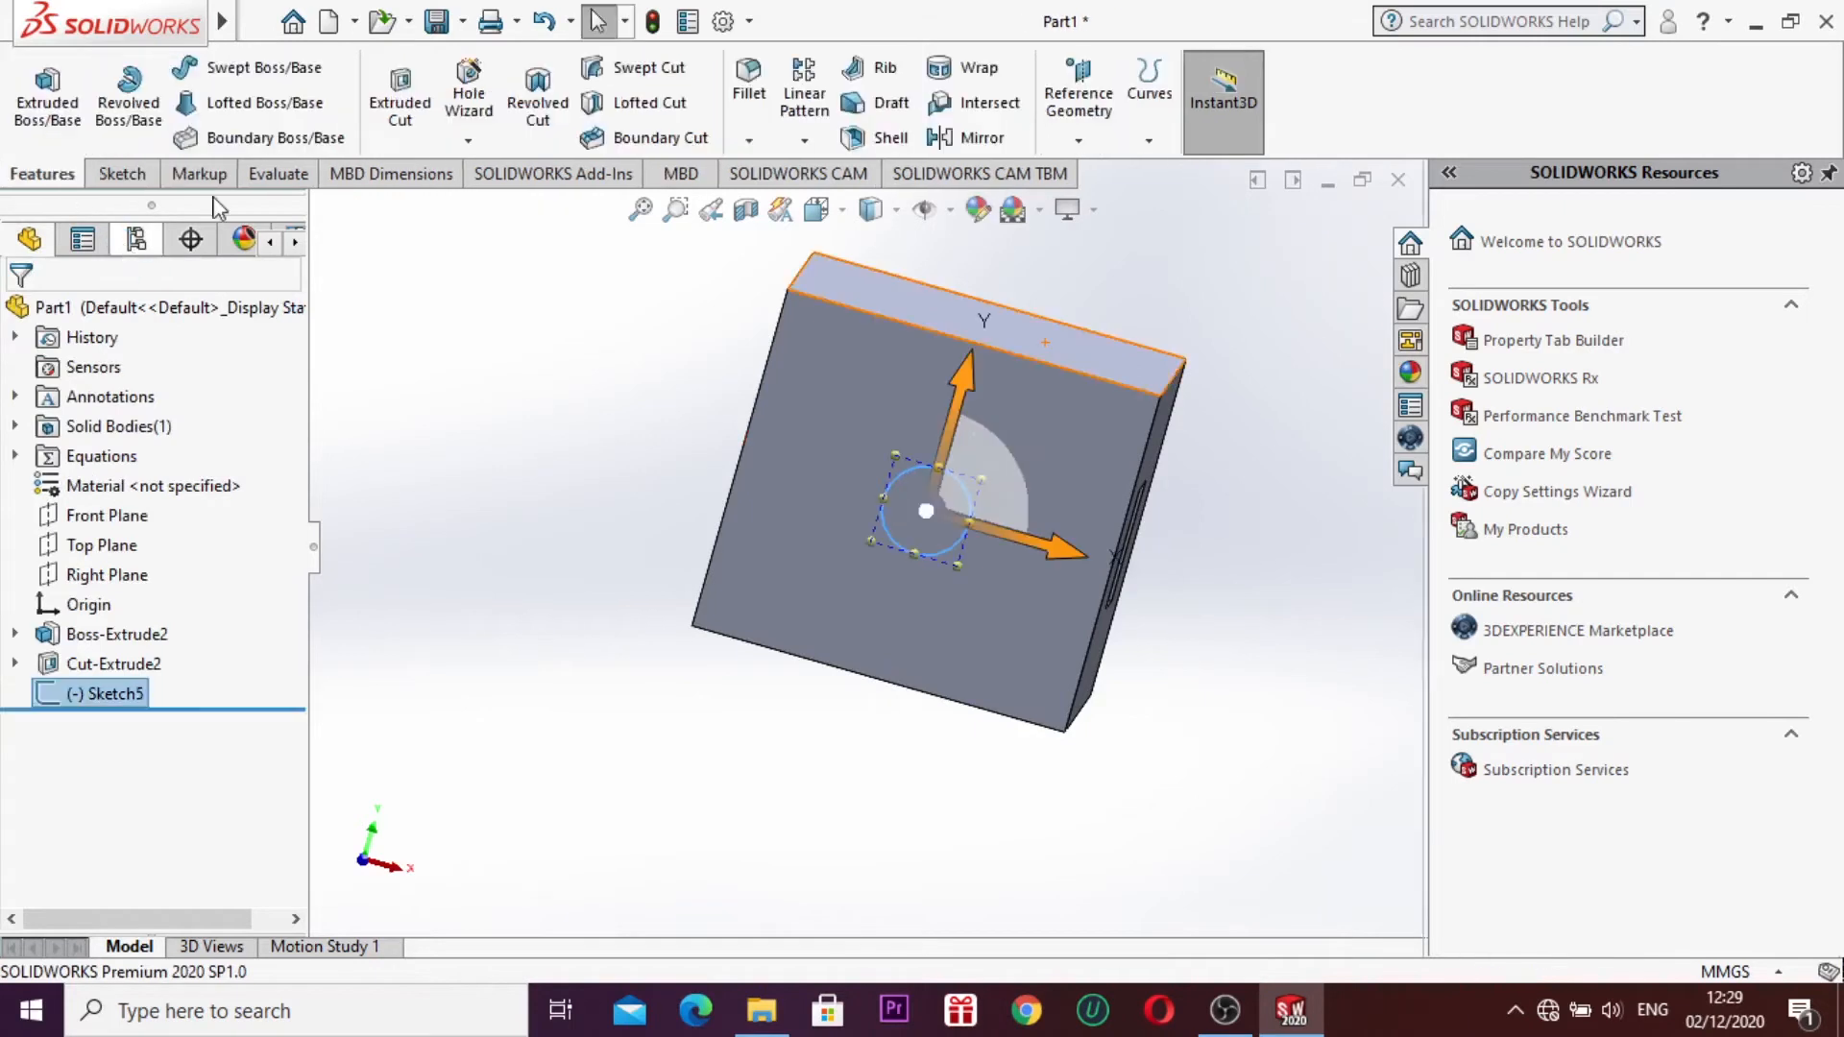
click(402, 107)
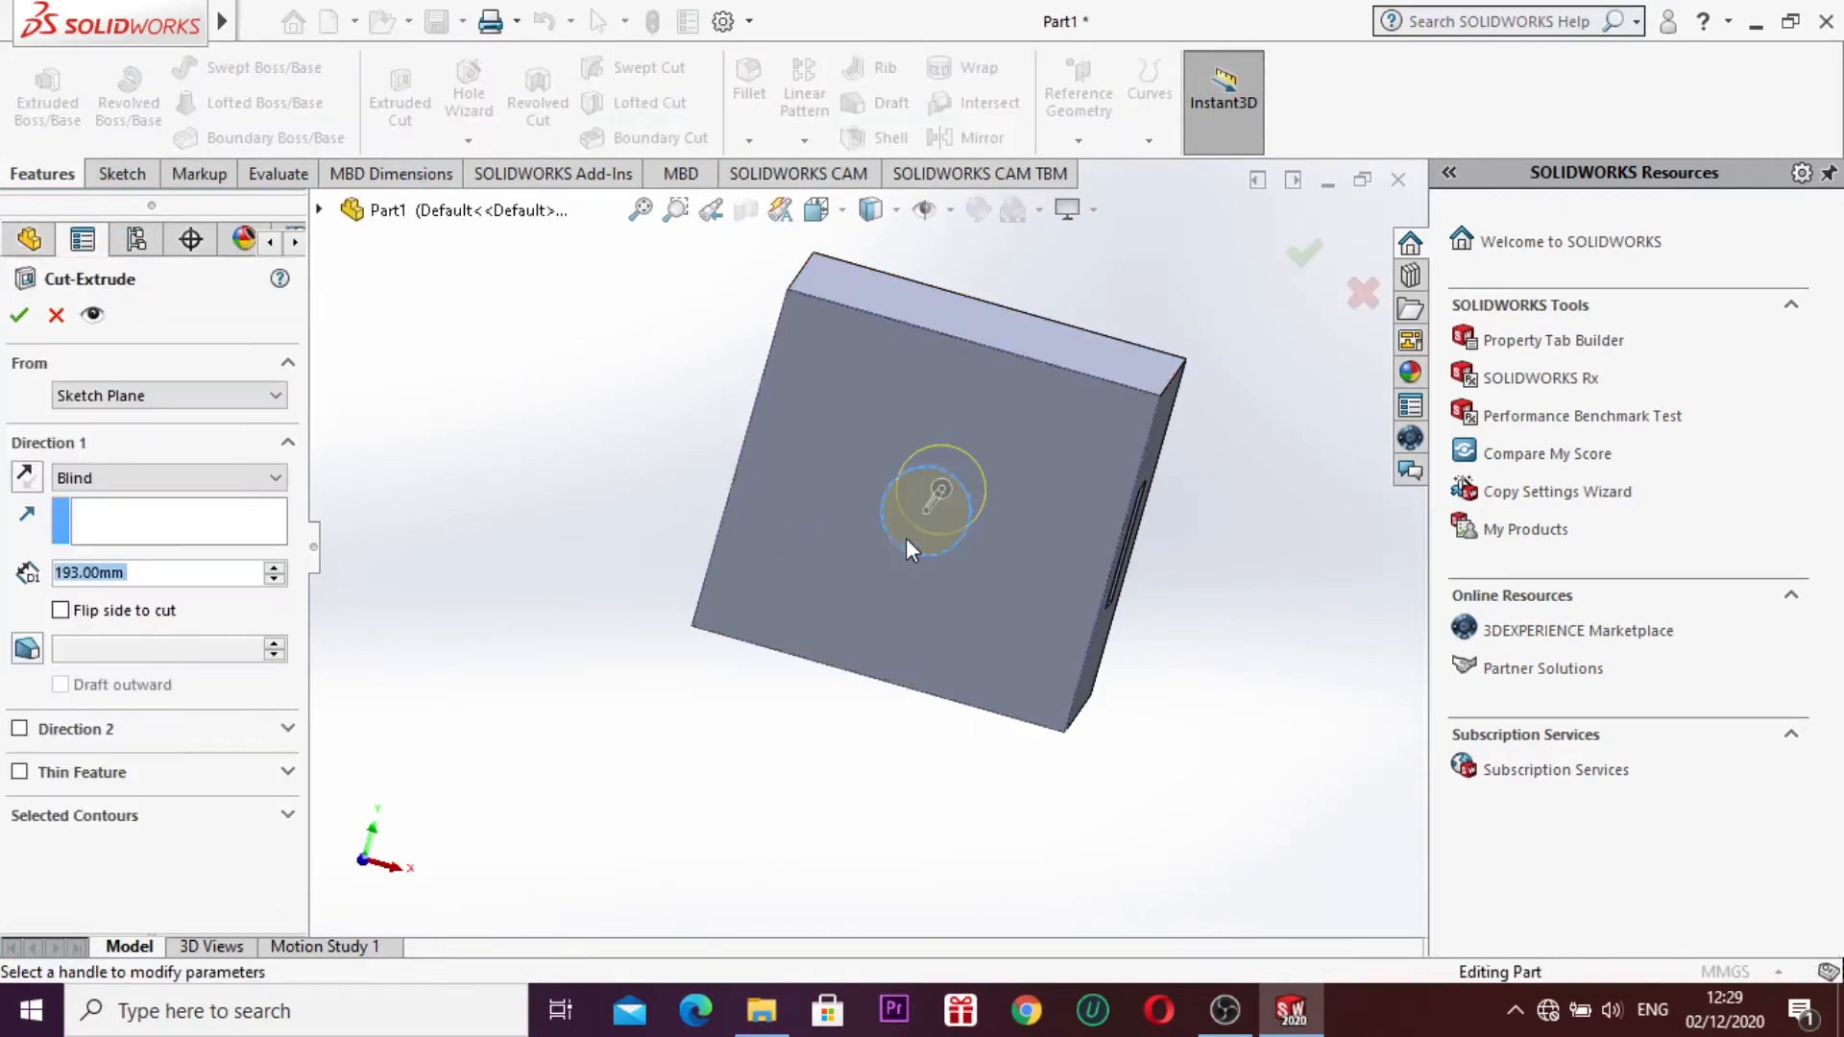
click(19, 315)
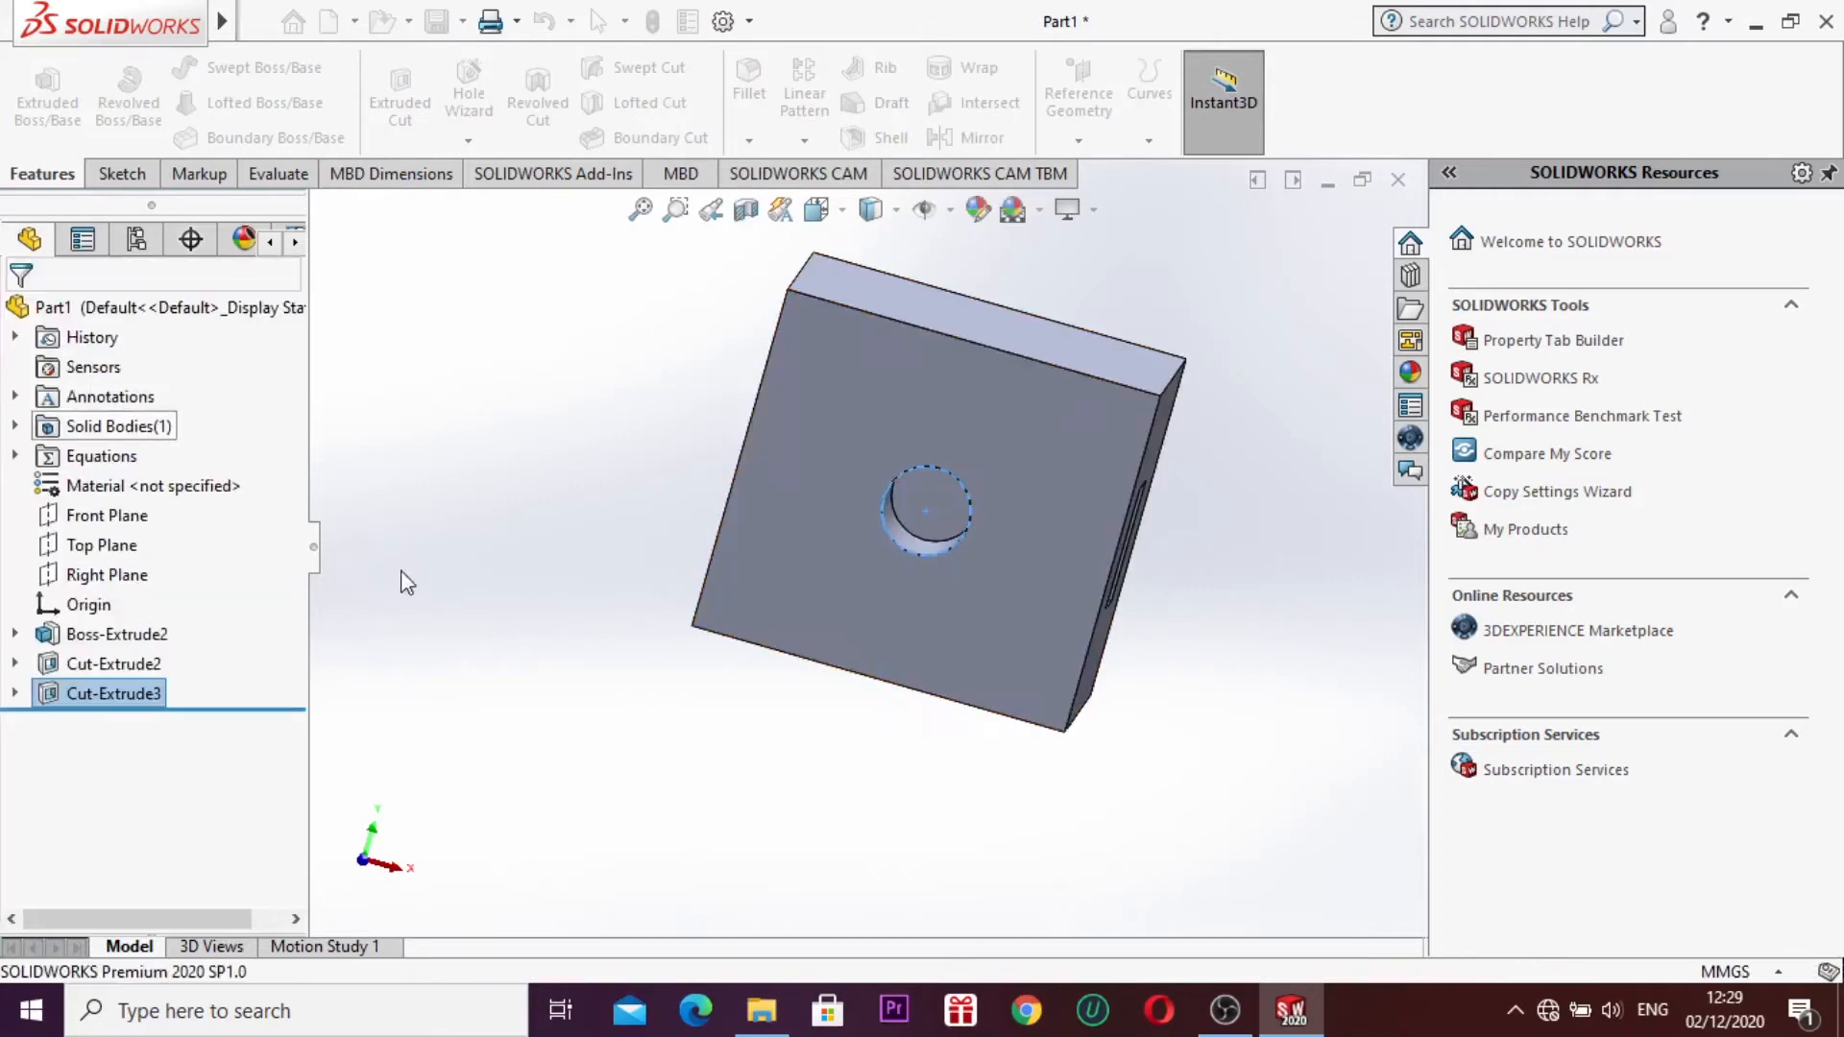
Step: Rotate the model to examine the rectangular opening and the circular hole cut through the block
right_click(468, 516)
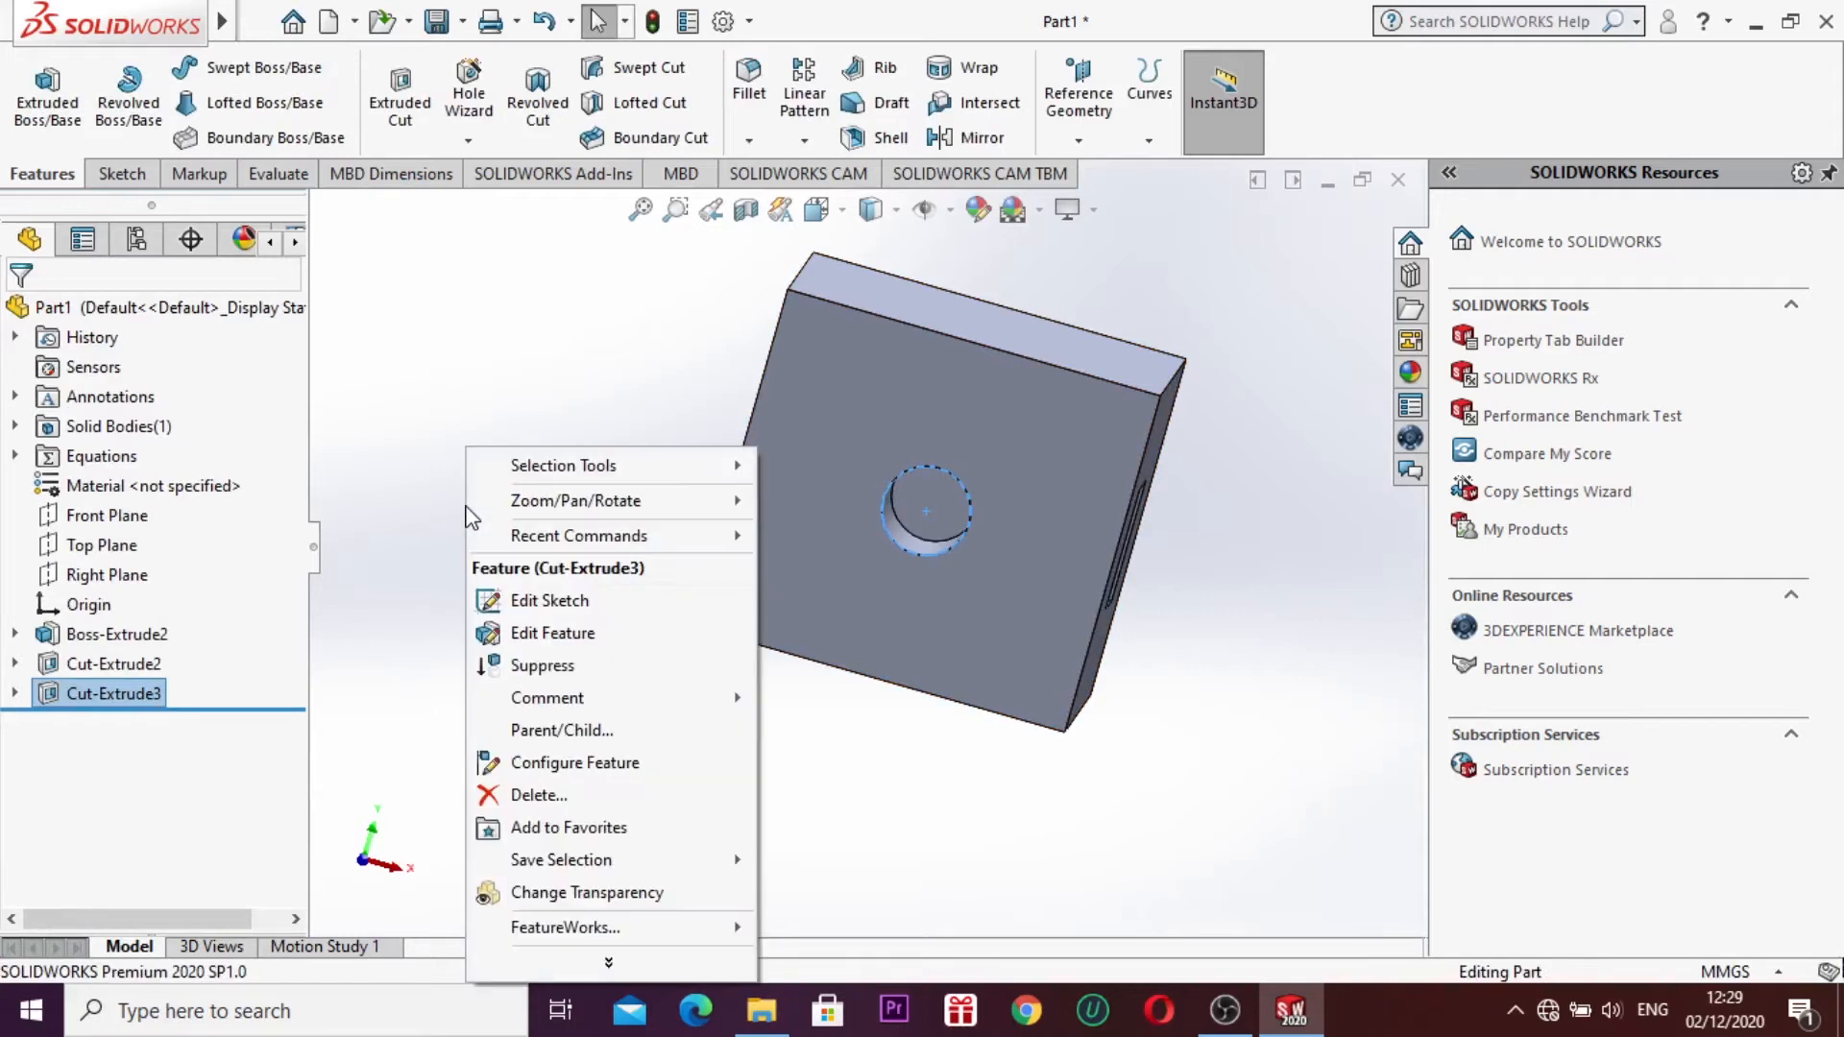
right_click(433, 352)
mouse_move(451, 365)
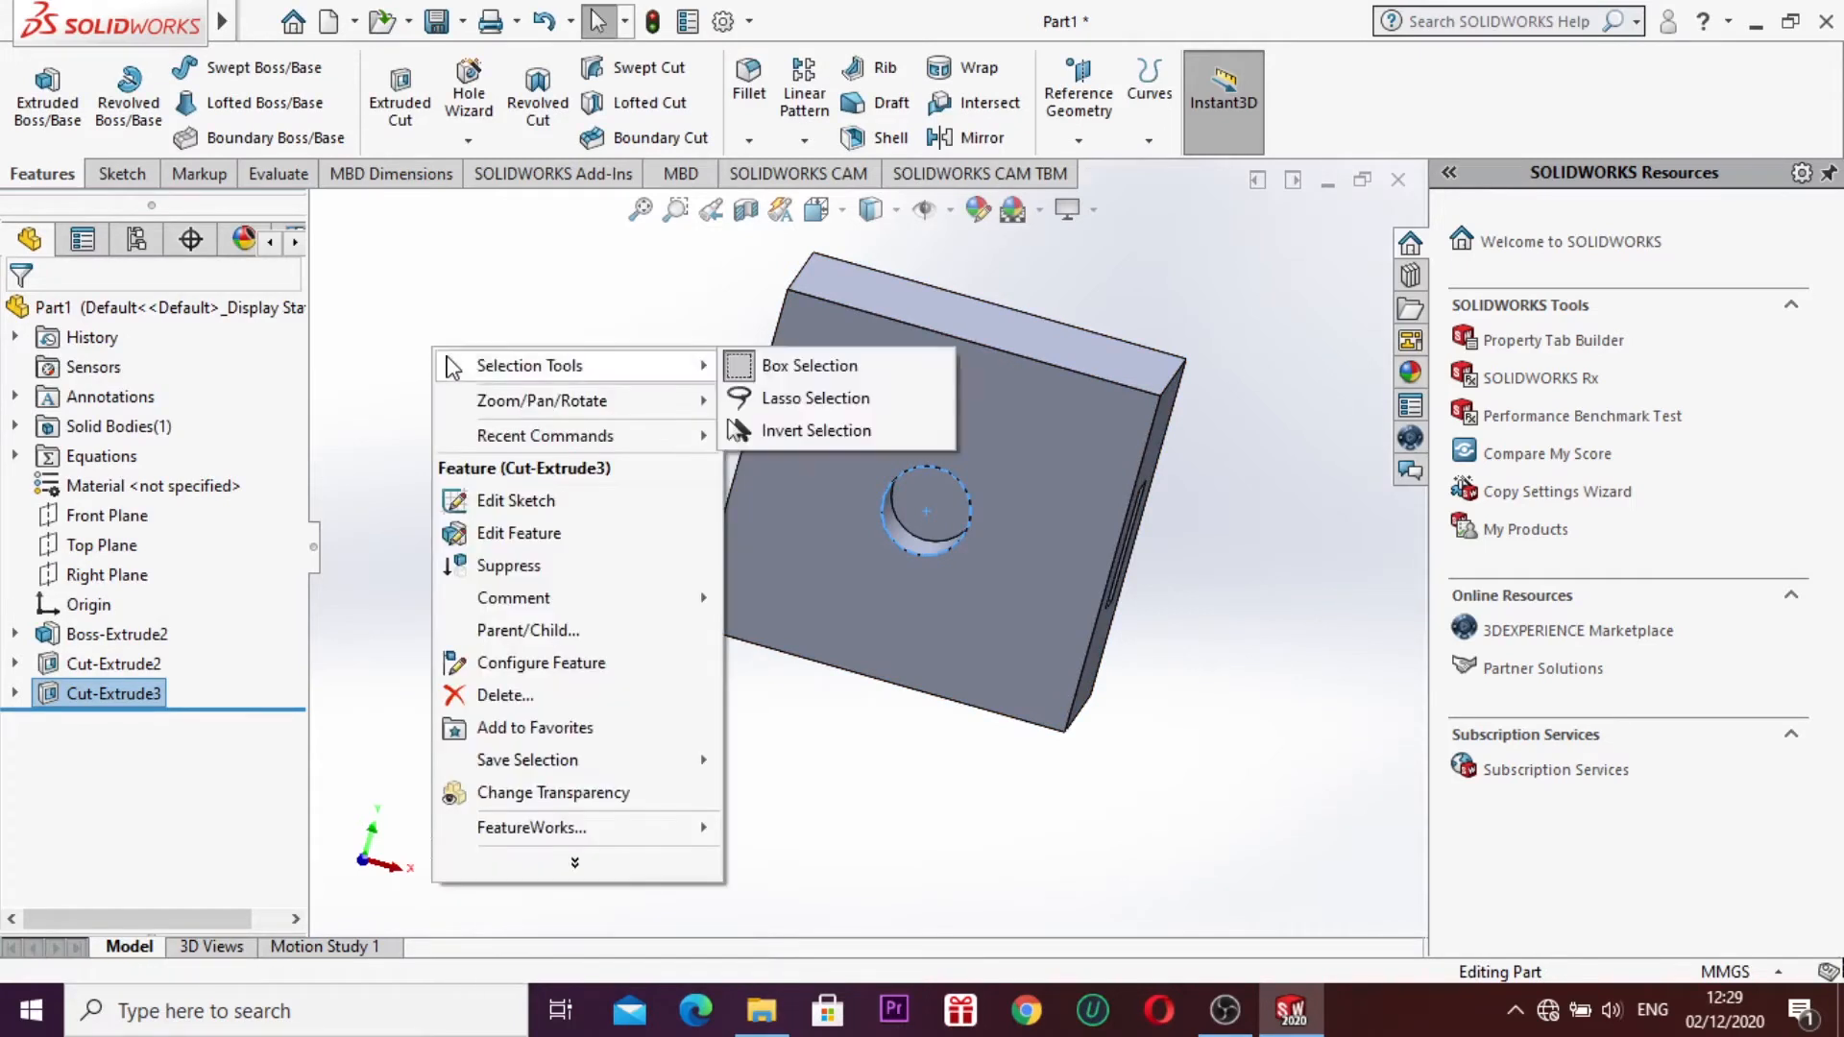
click(442, 292)
right_click(436, 297)
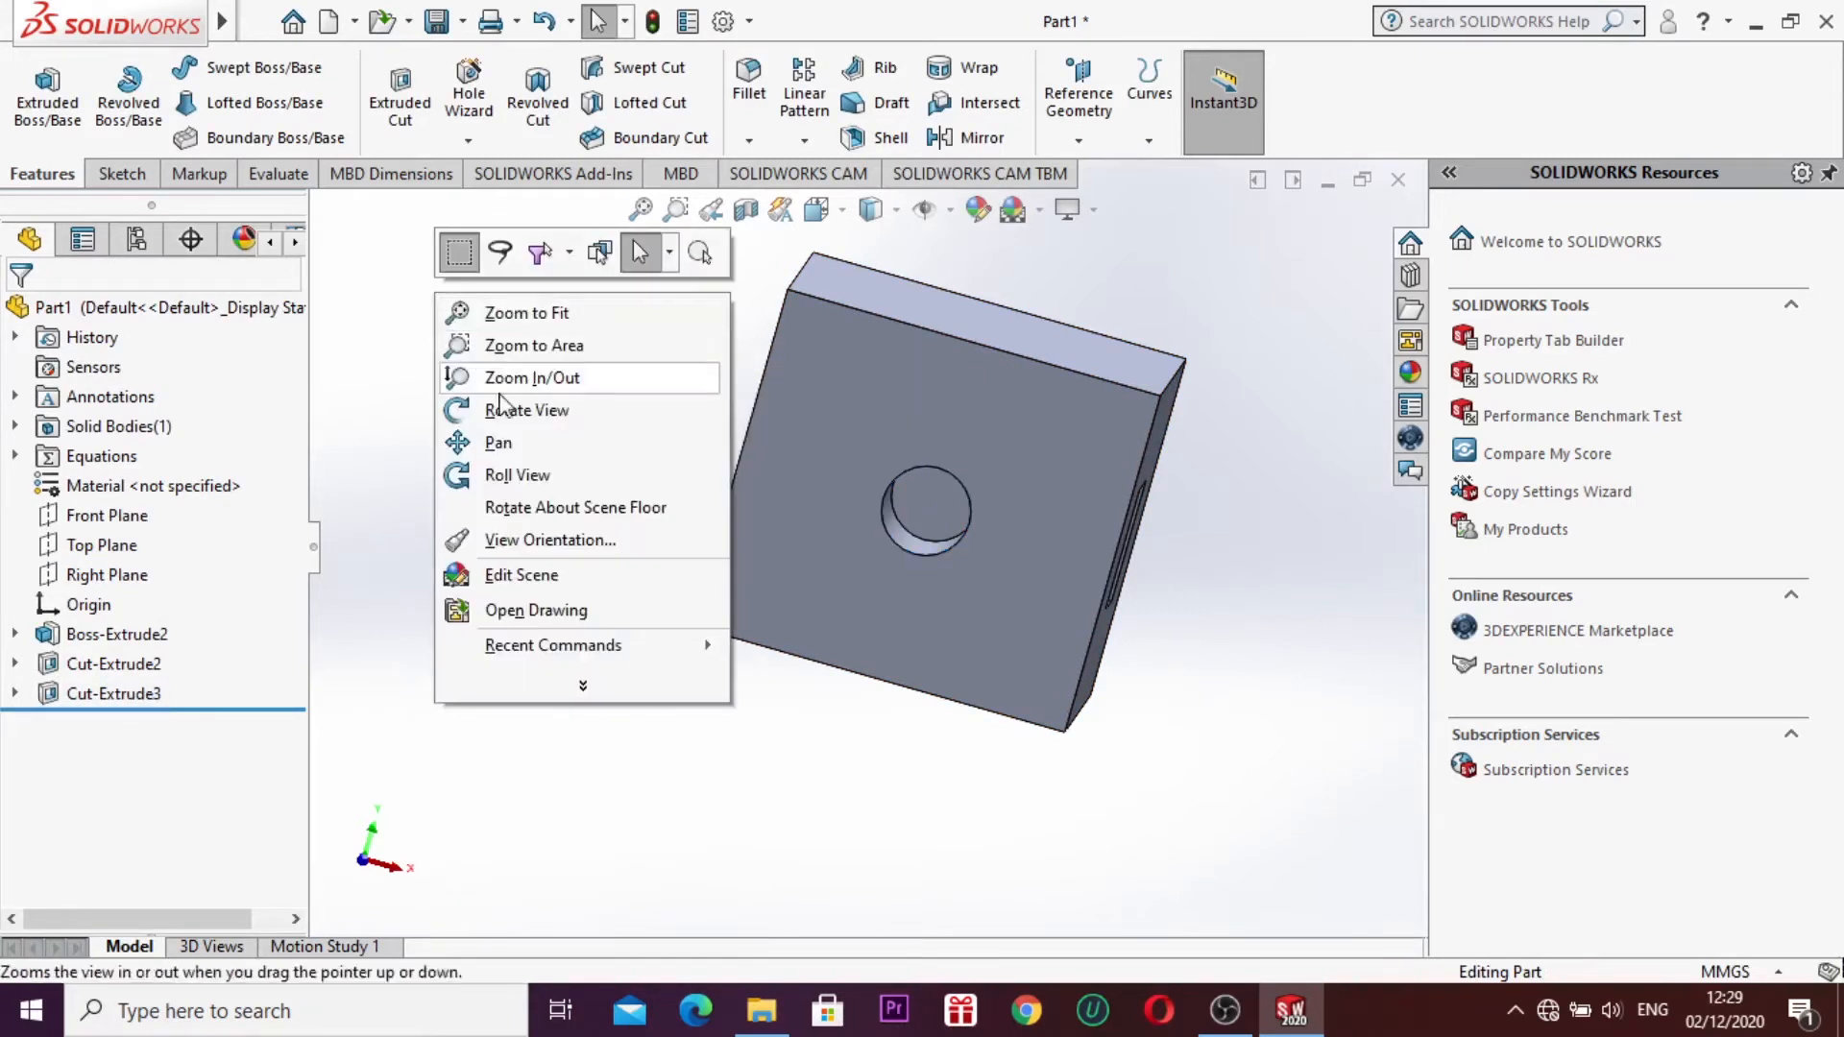
click(527, 411)
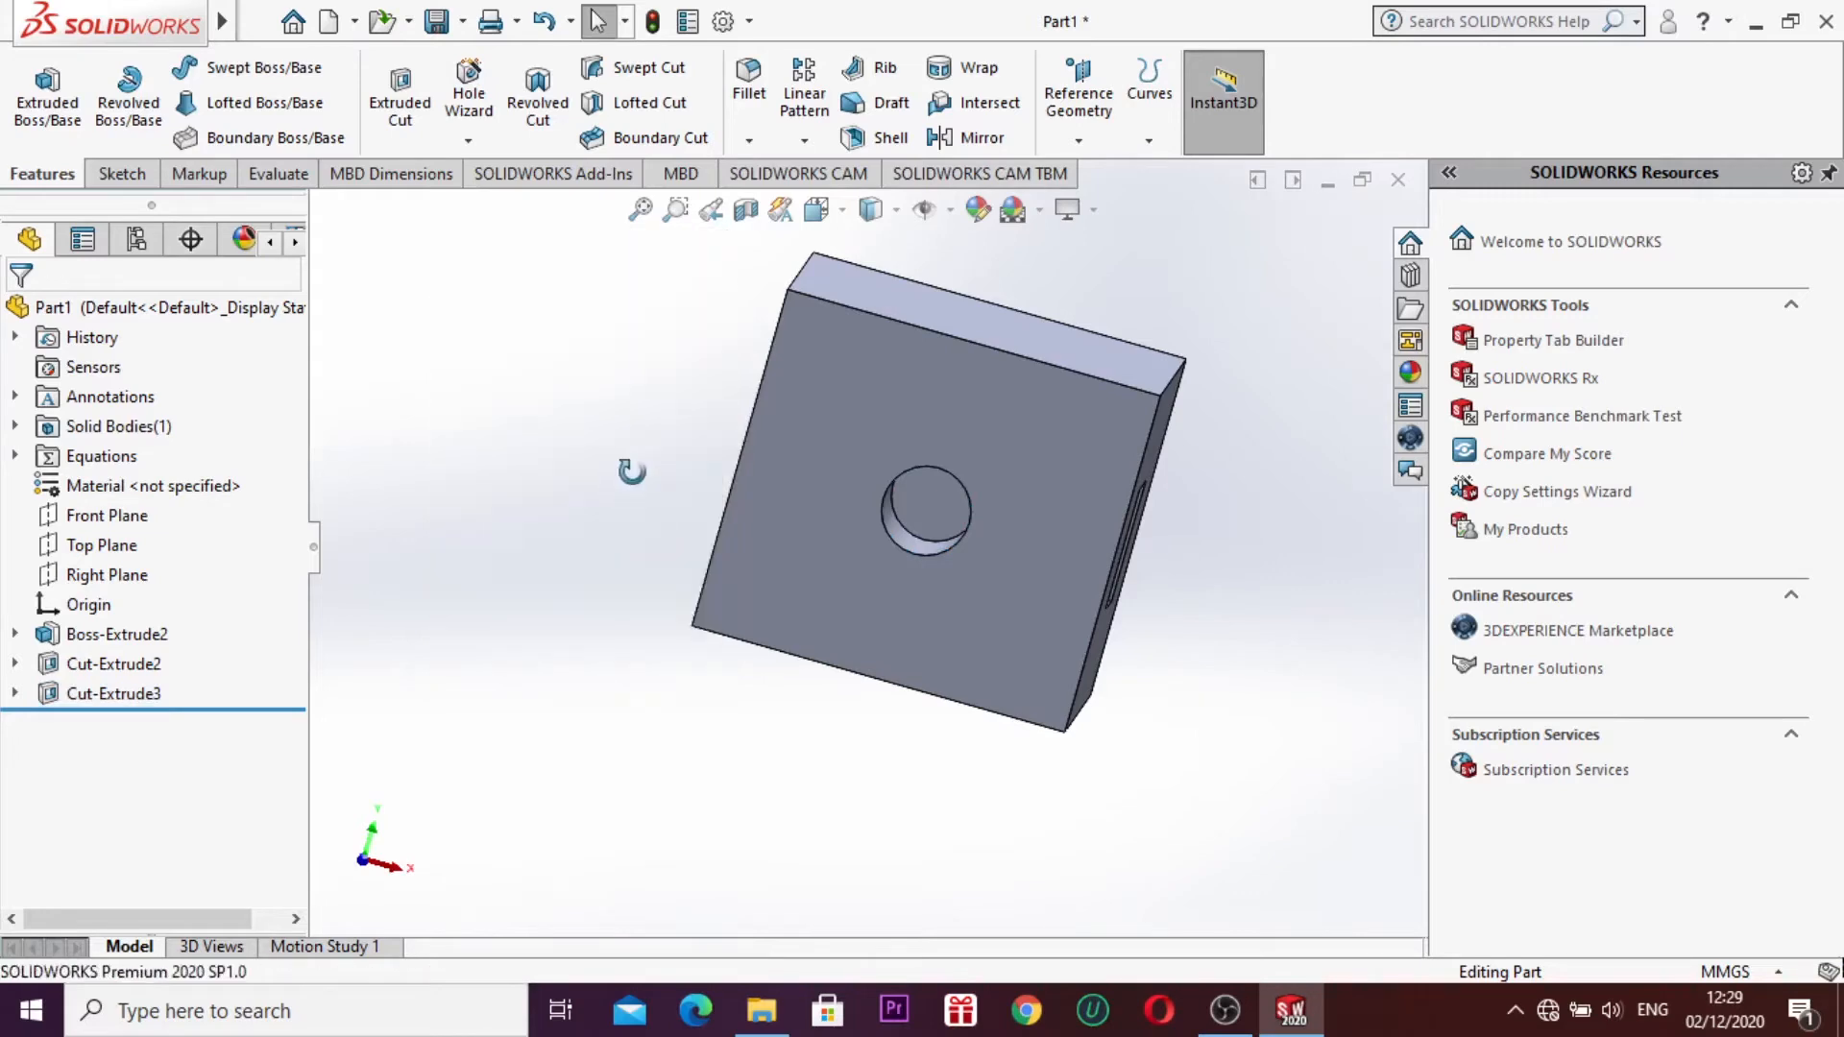
drag(782, 506, 725, 675)
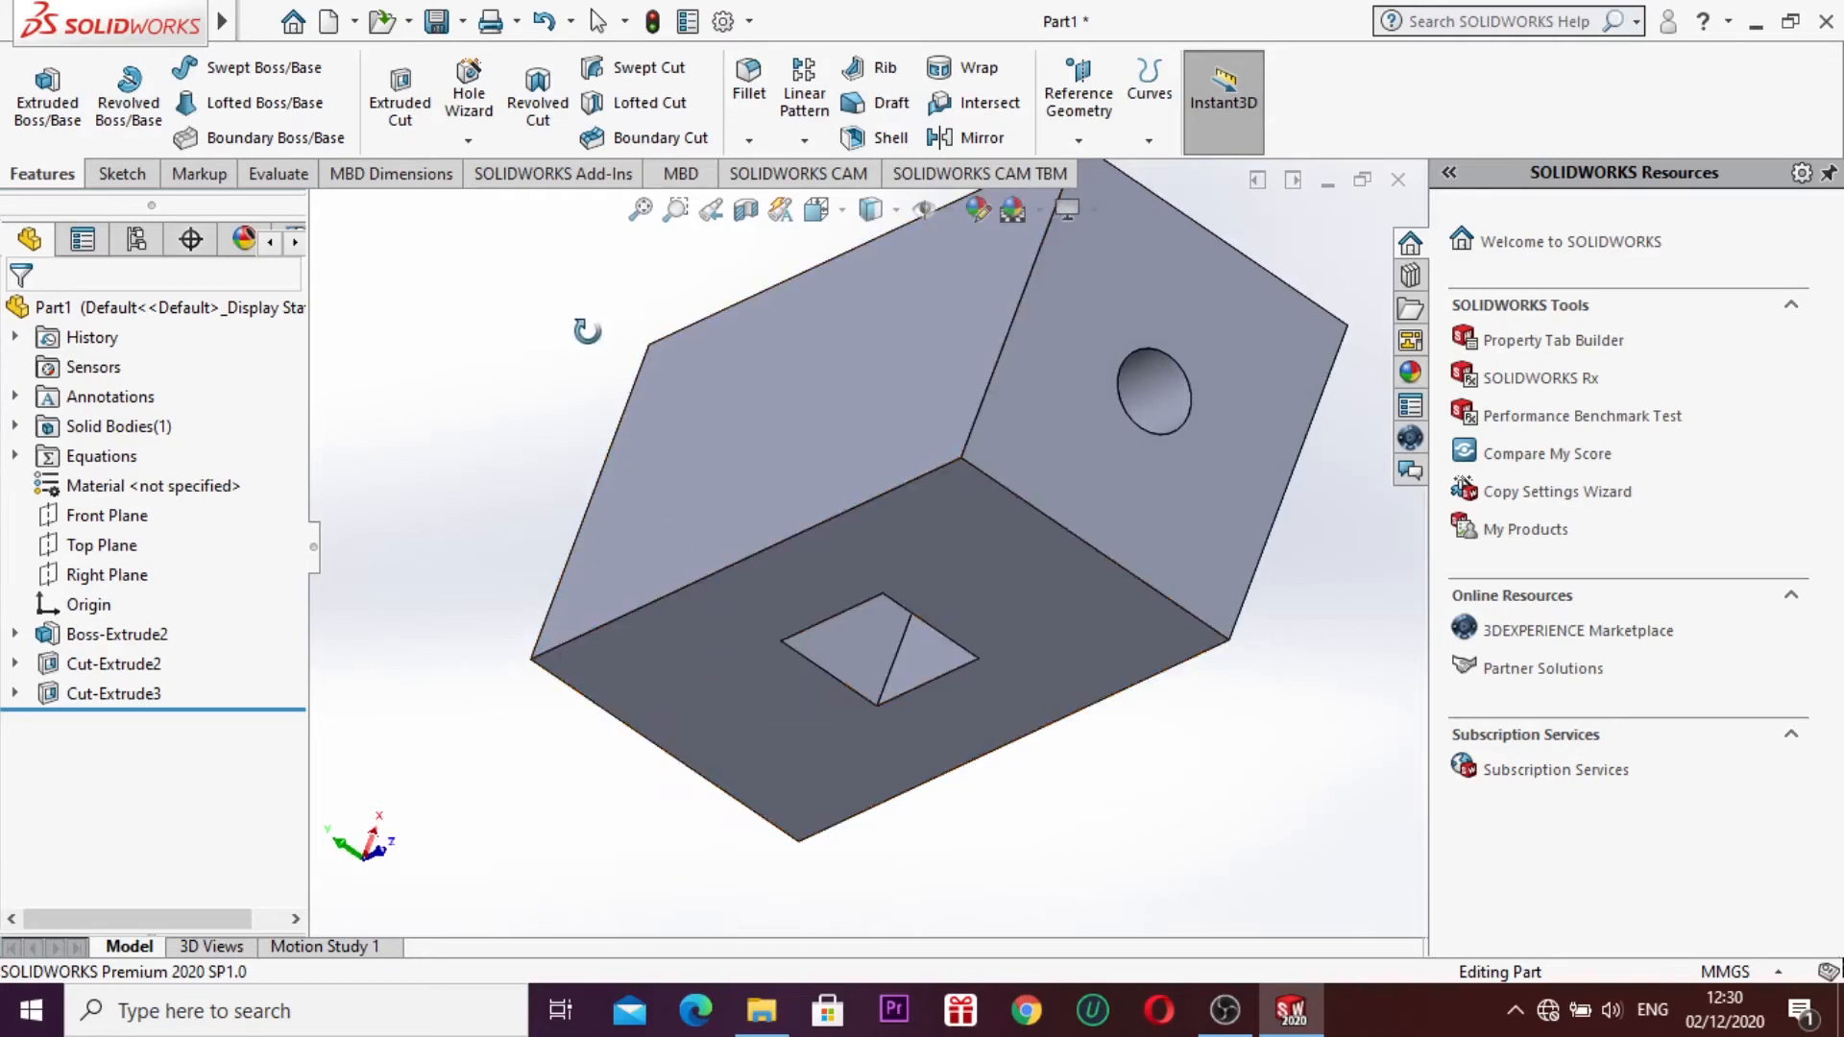
Step: Start a fillet on two adjacent edges of the face with the rectangular opening, trying the variable size type
click(757, 142)
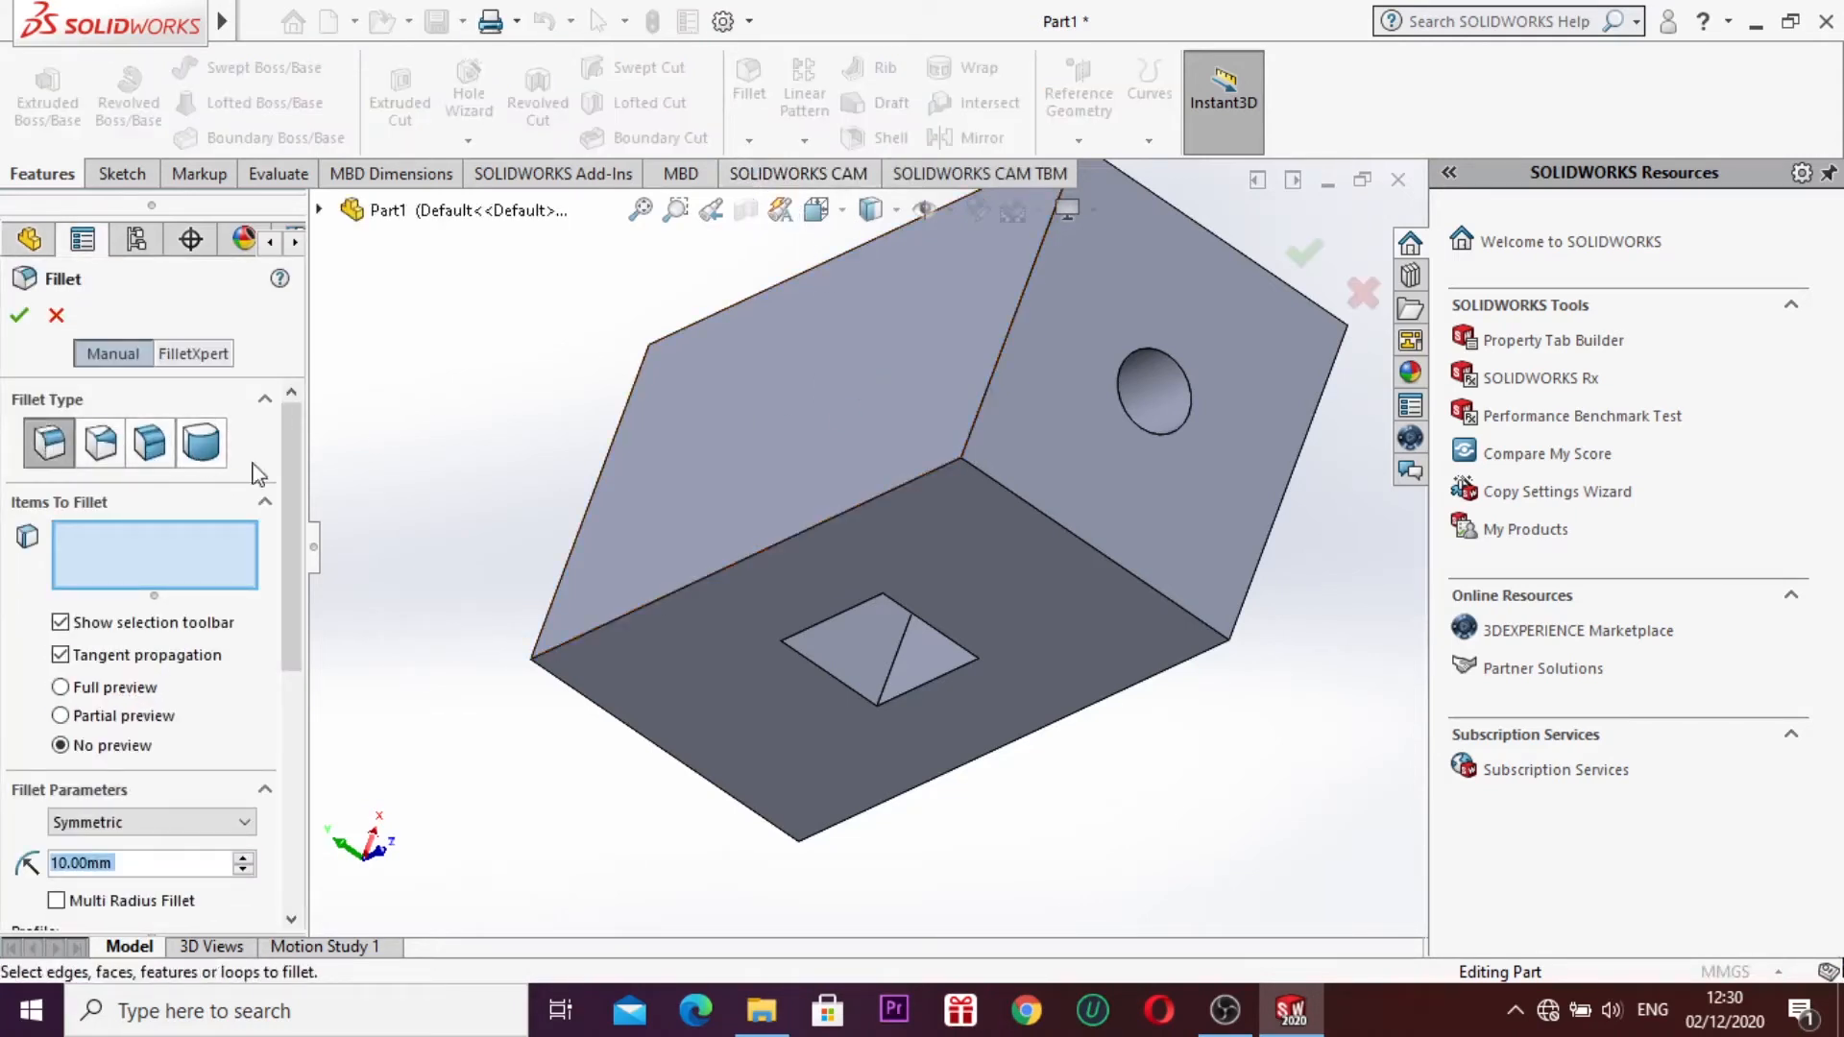
click(914, 481)
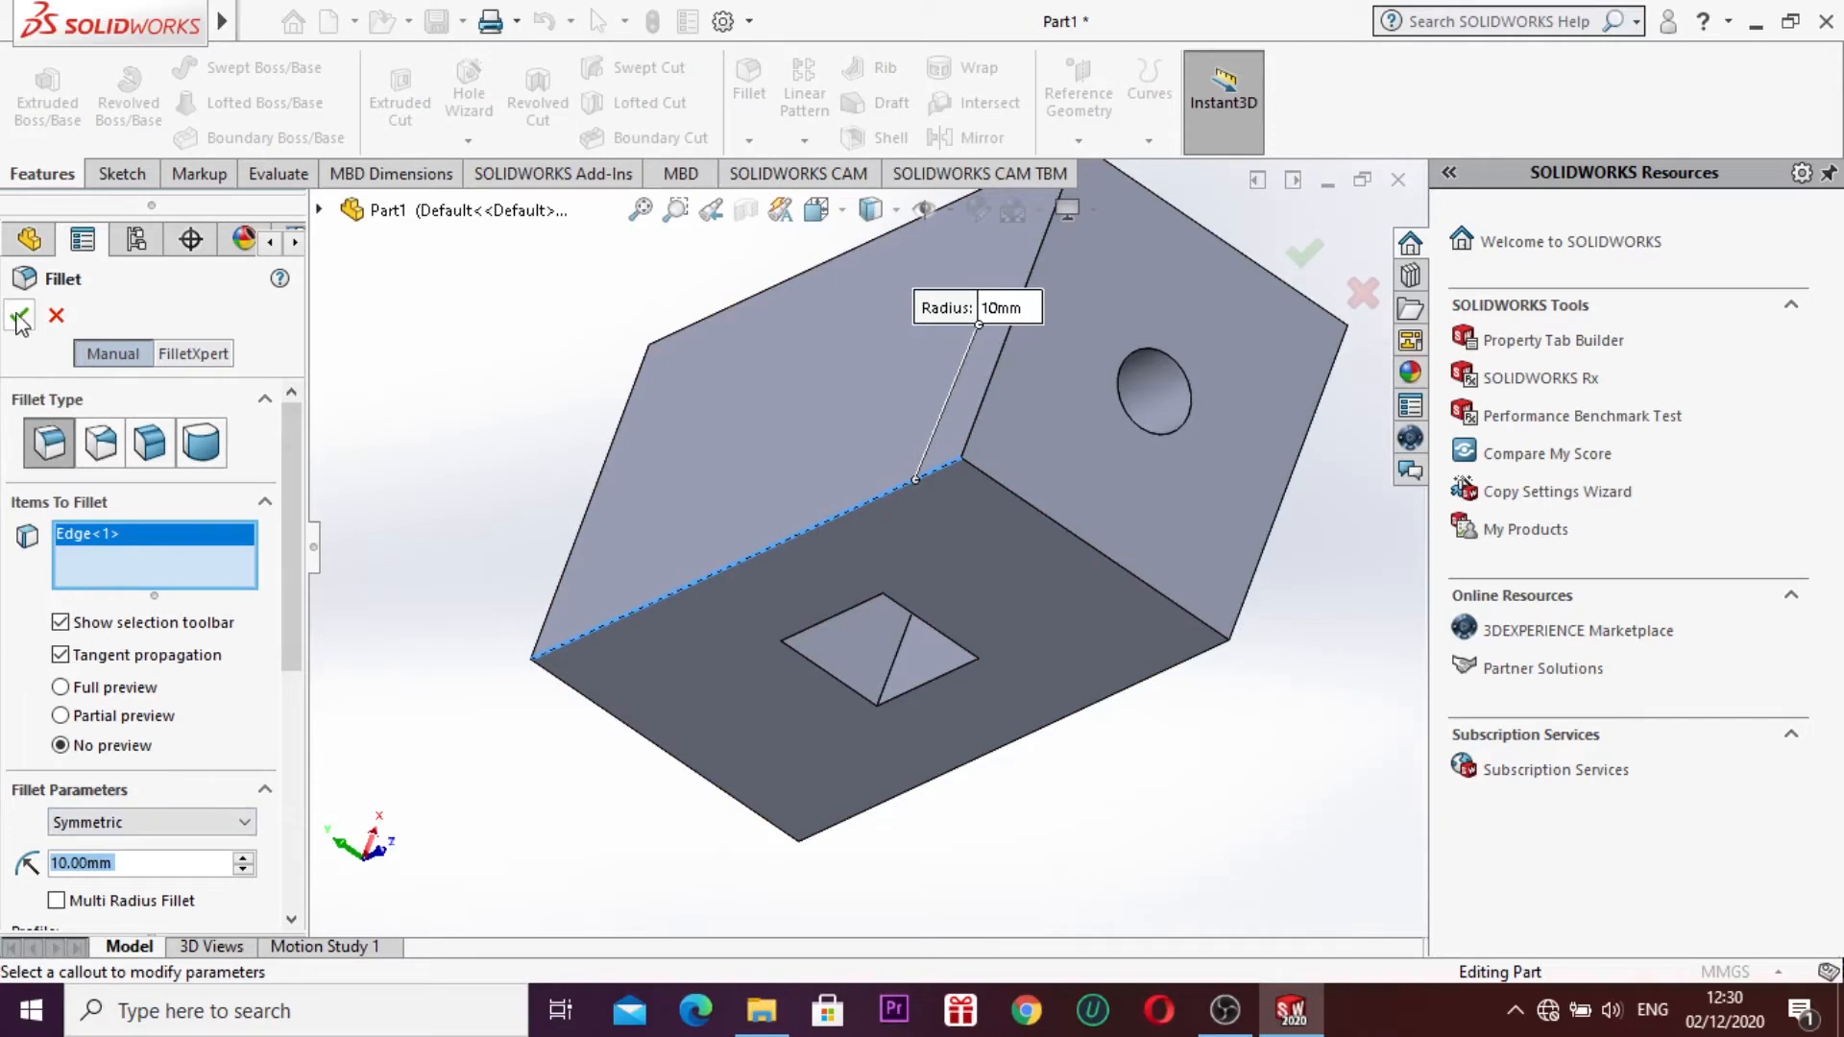
click(116, 456)
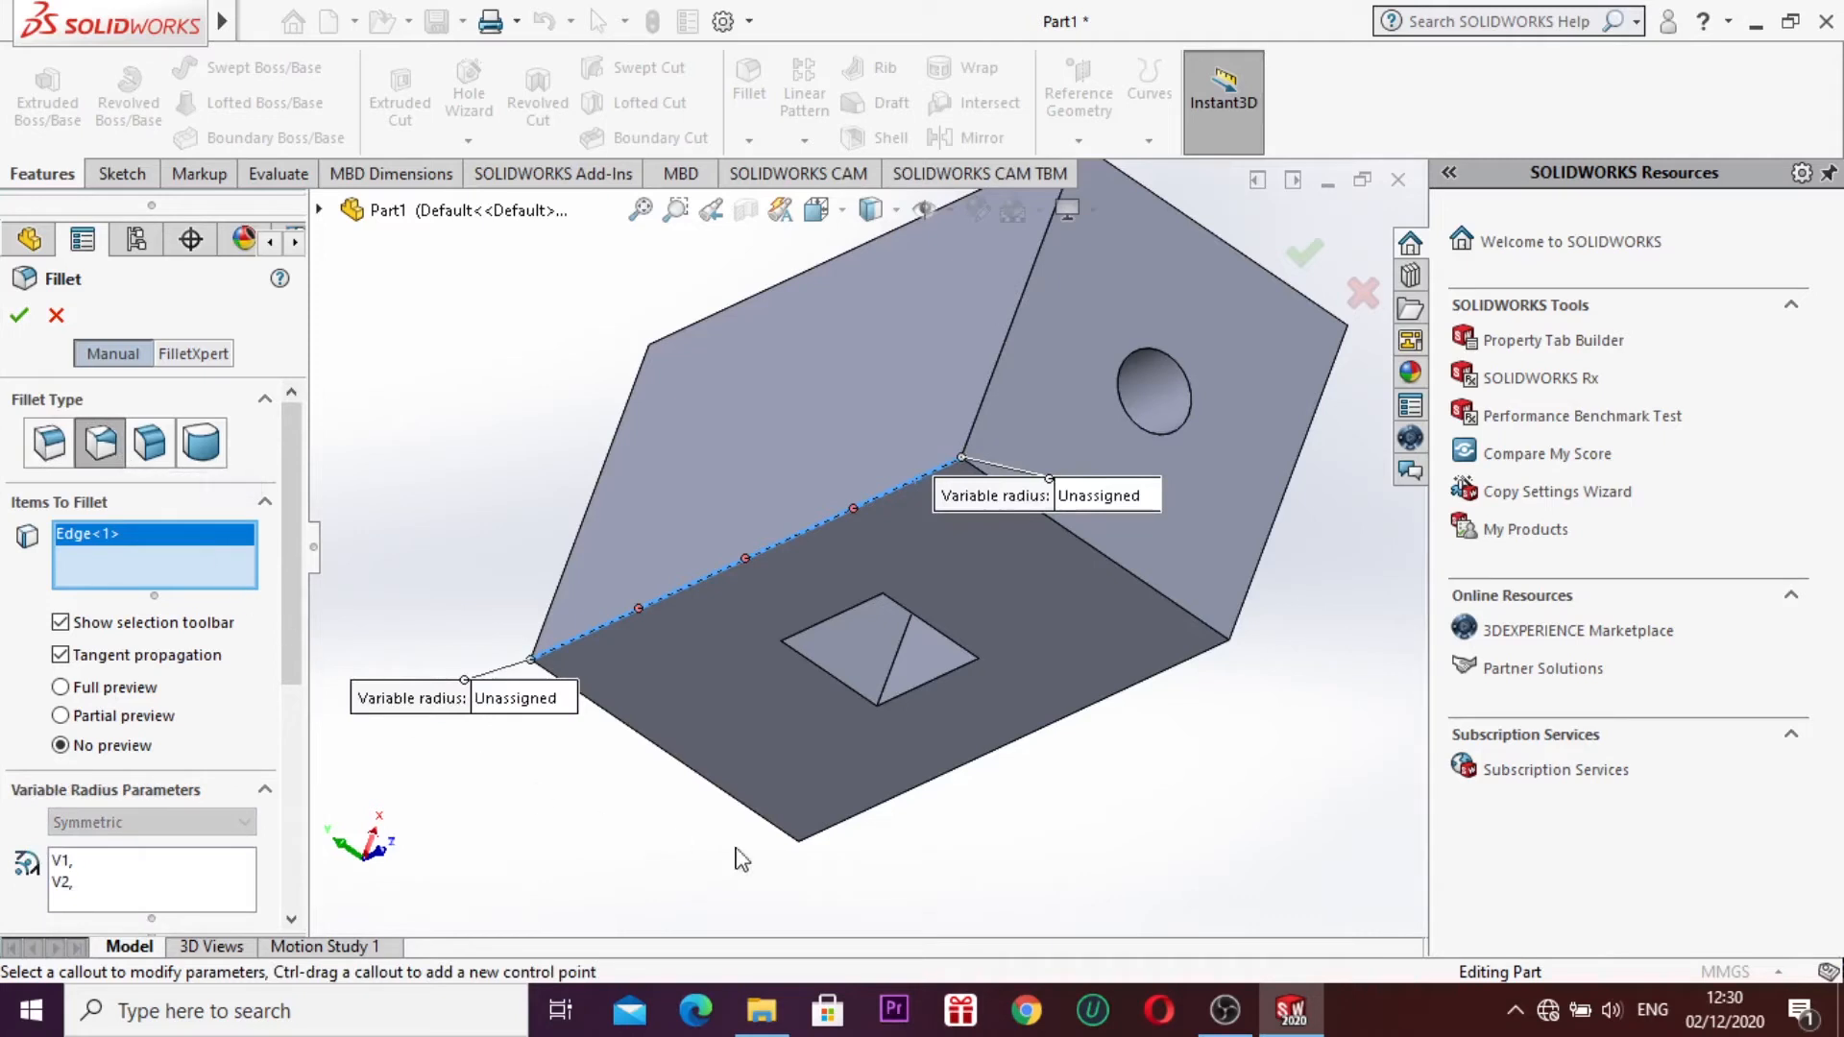
click(1155, 587)
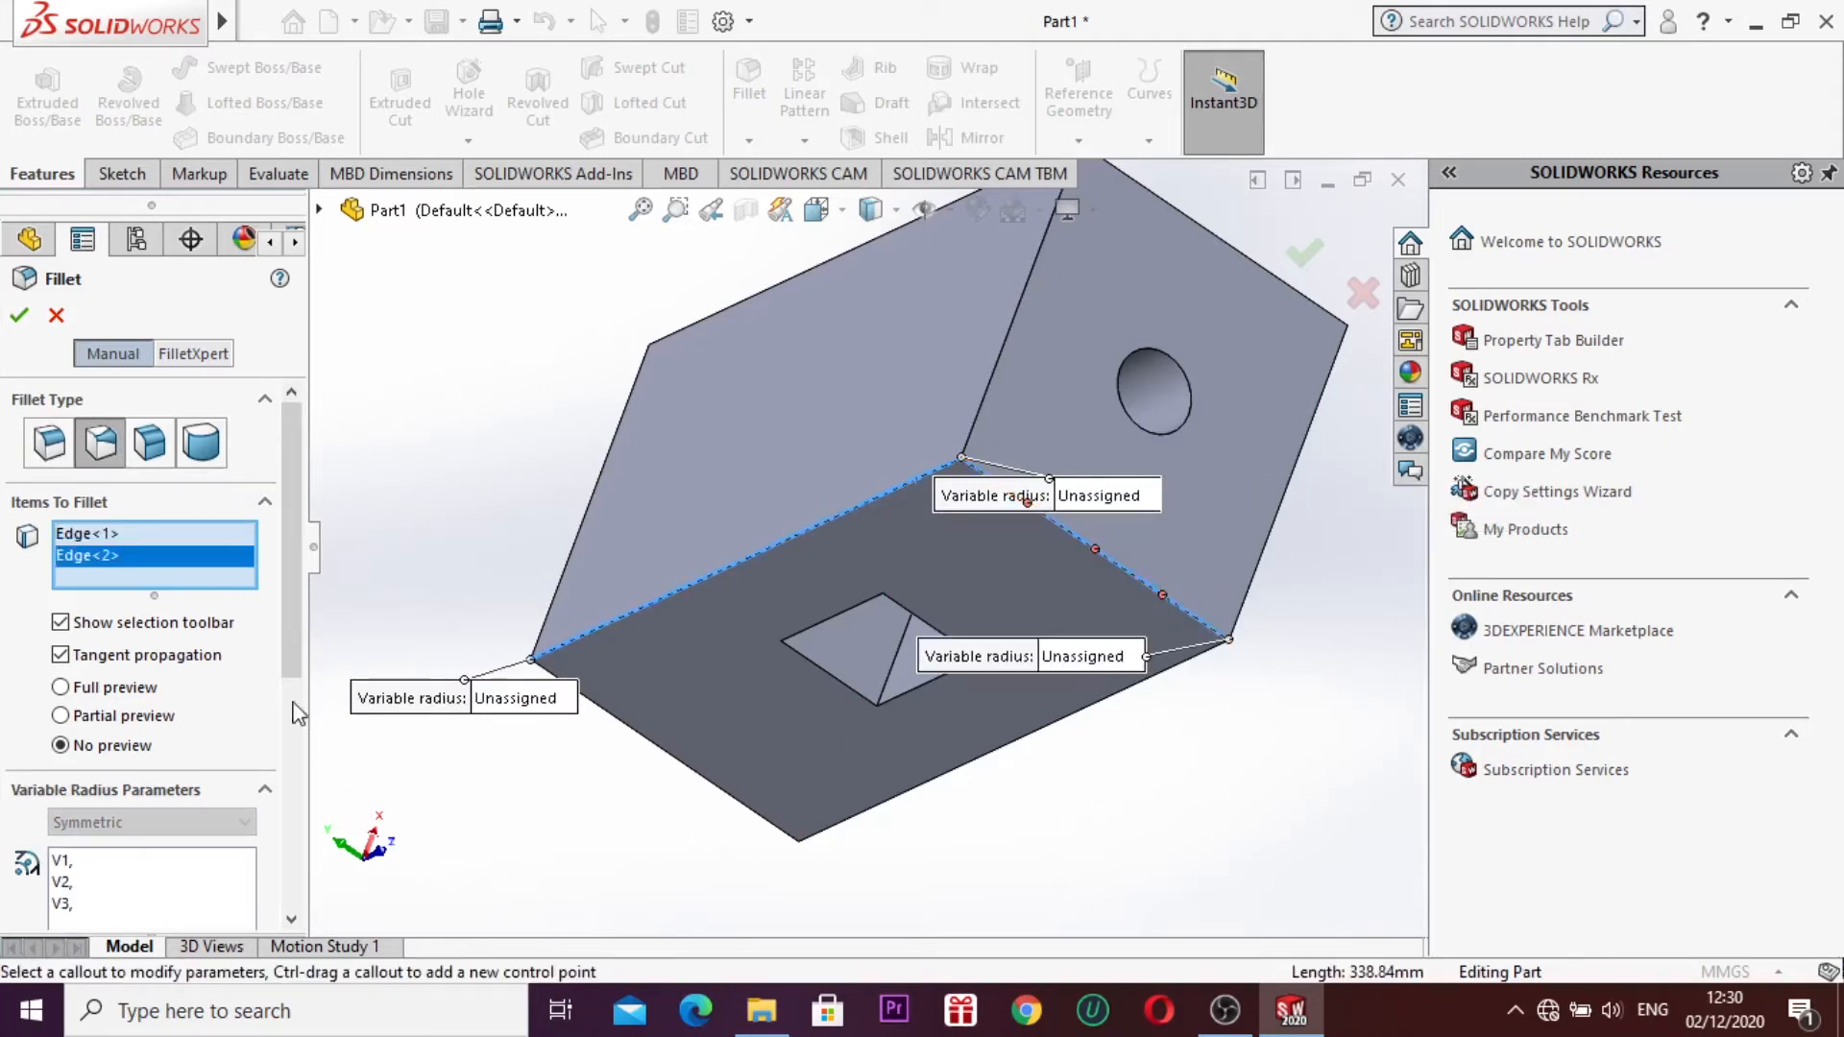
Step: Try a face fillet on the face with the circular hole, and apply the selection as a constant size fillet of 10 mm radius
click(149, 443)
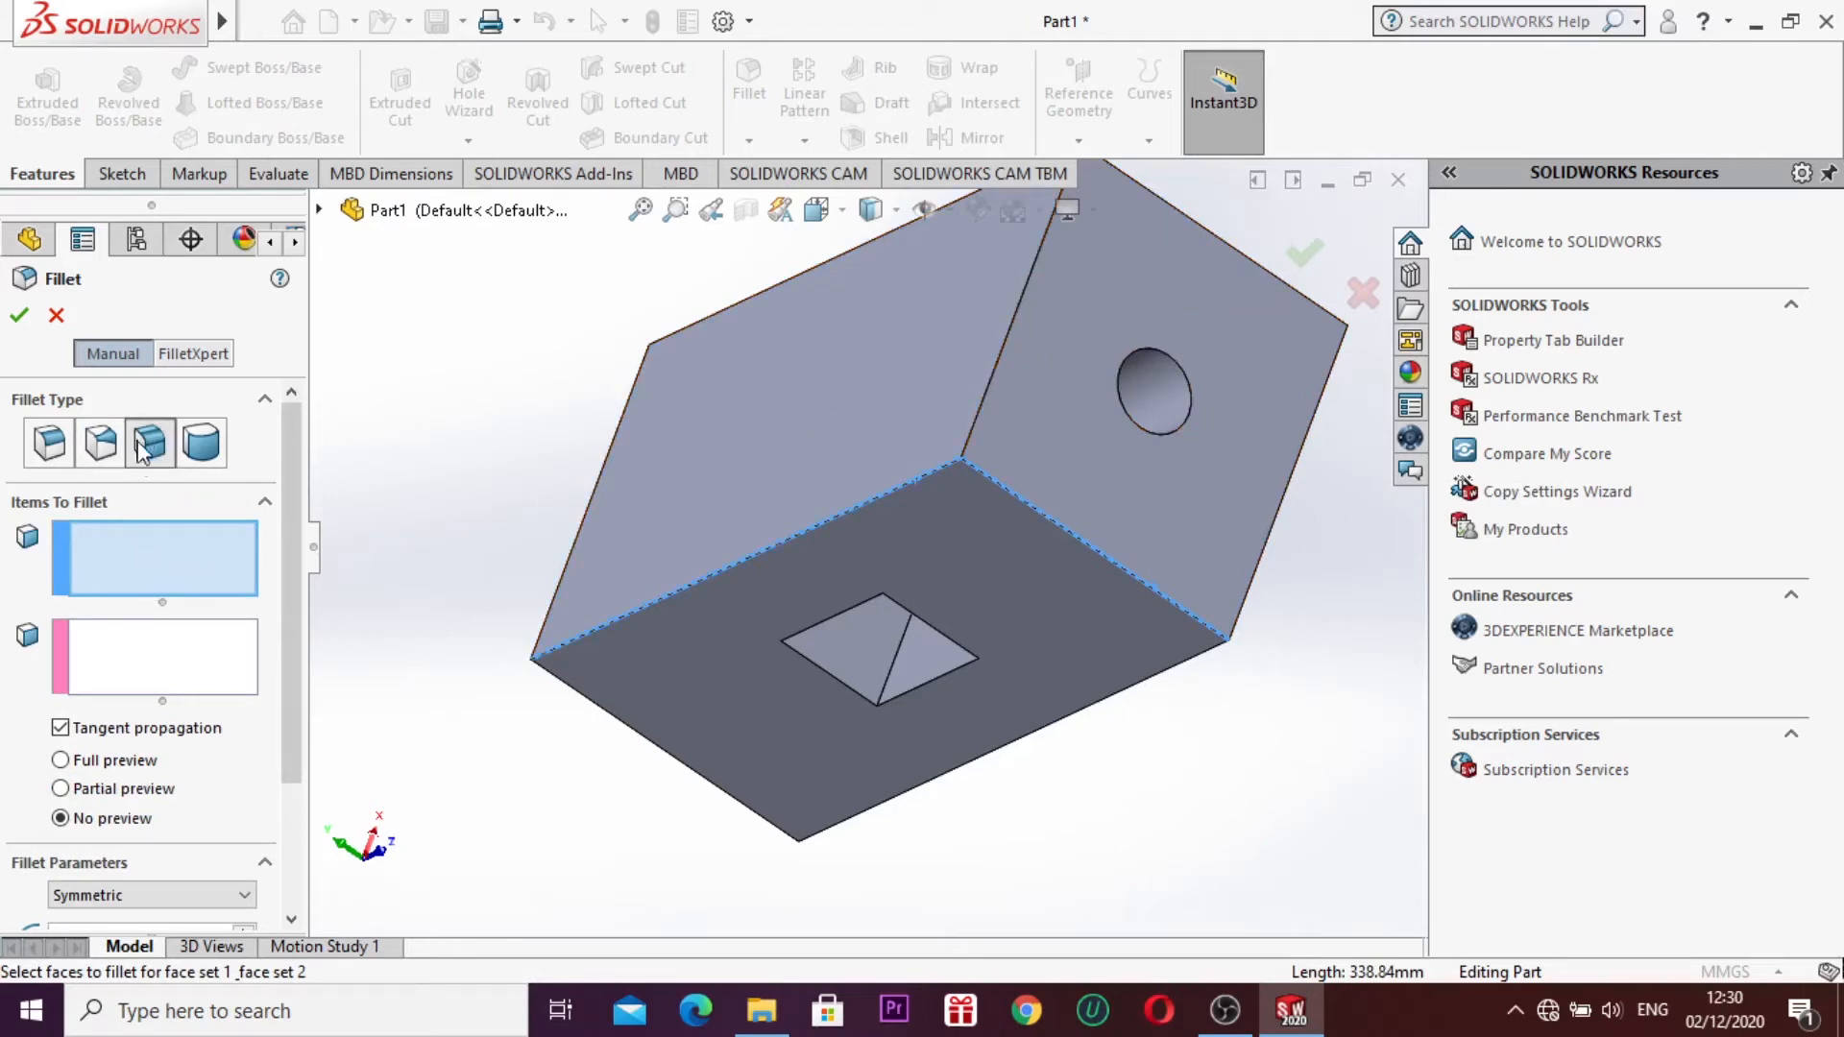
click(147, 551)
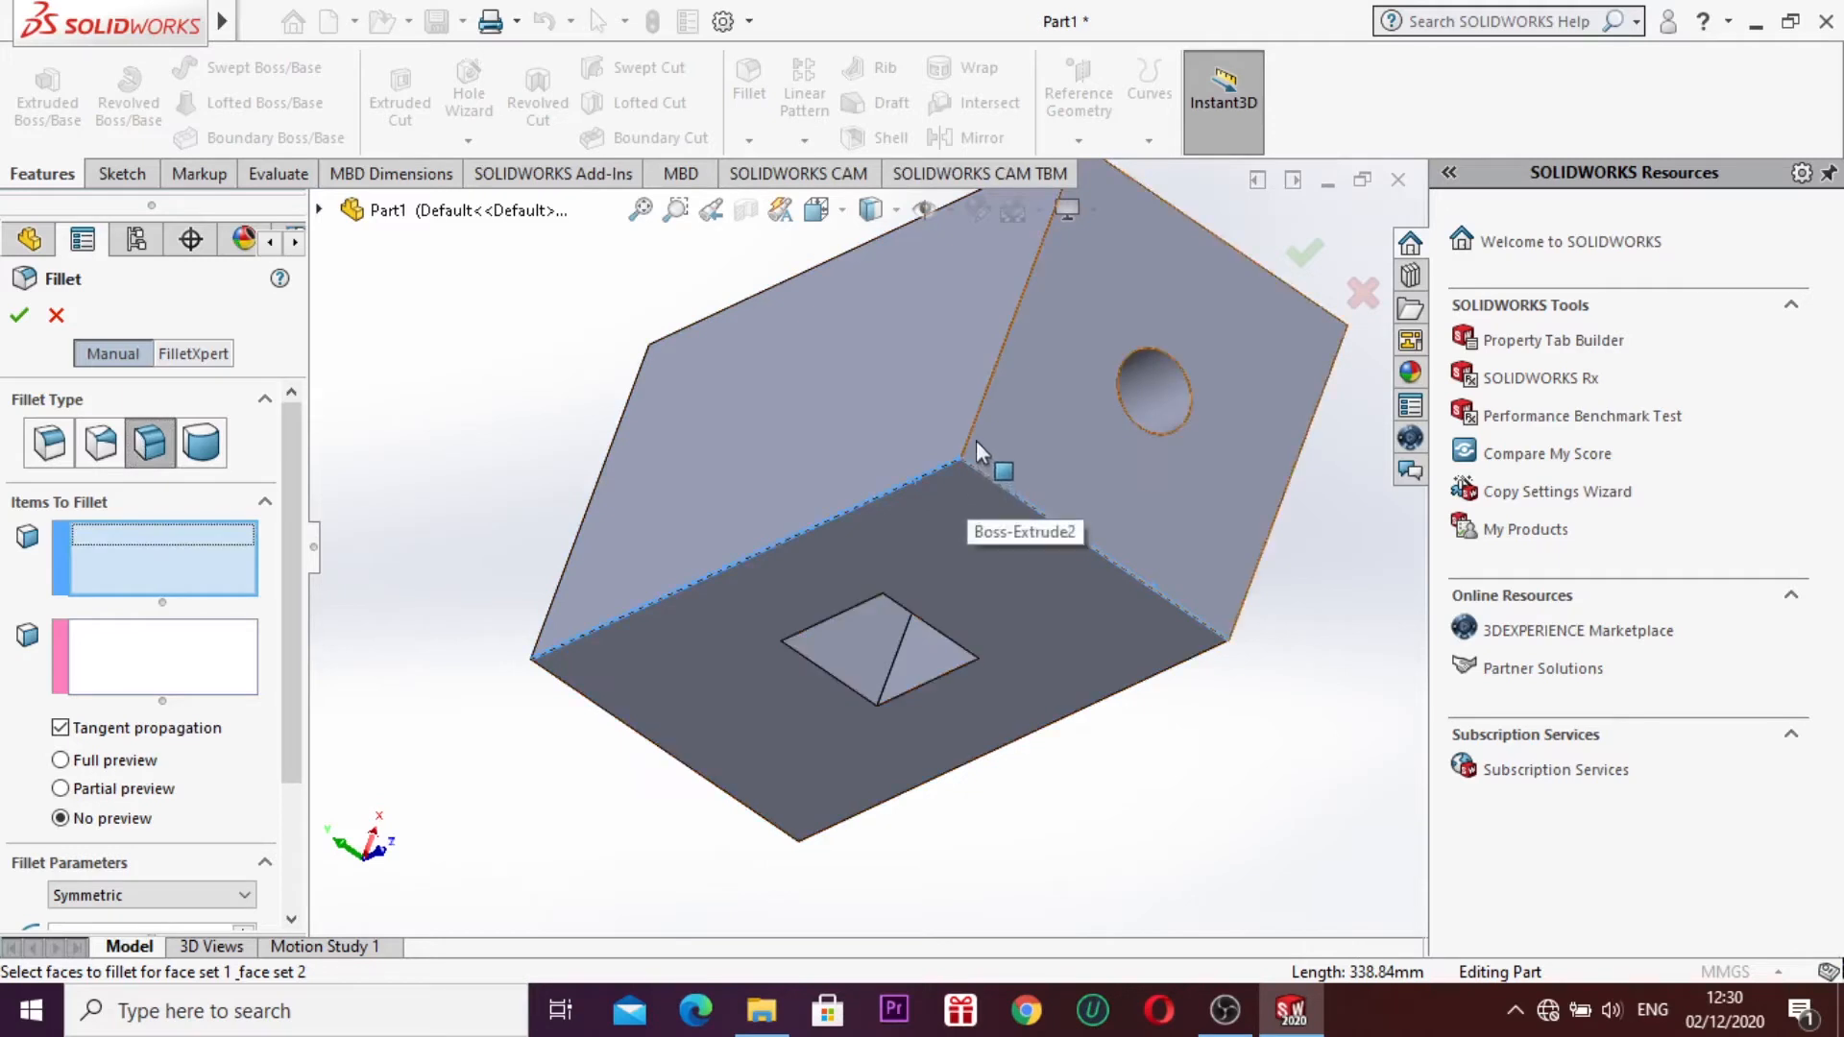
click(1290, 470)
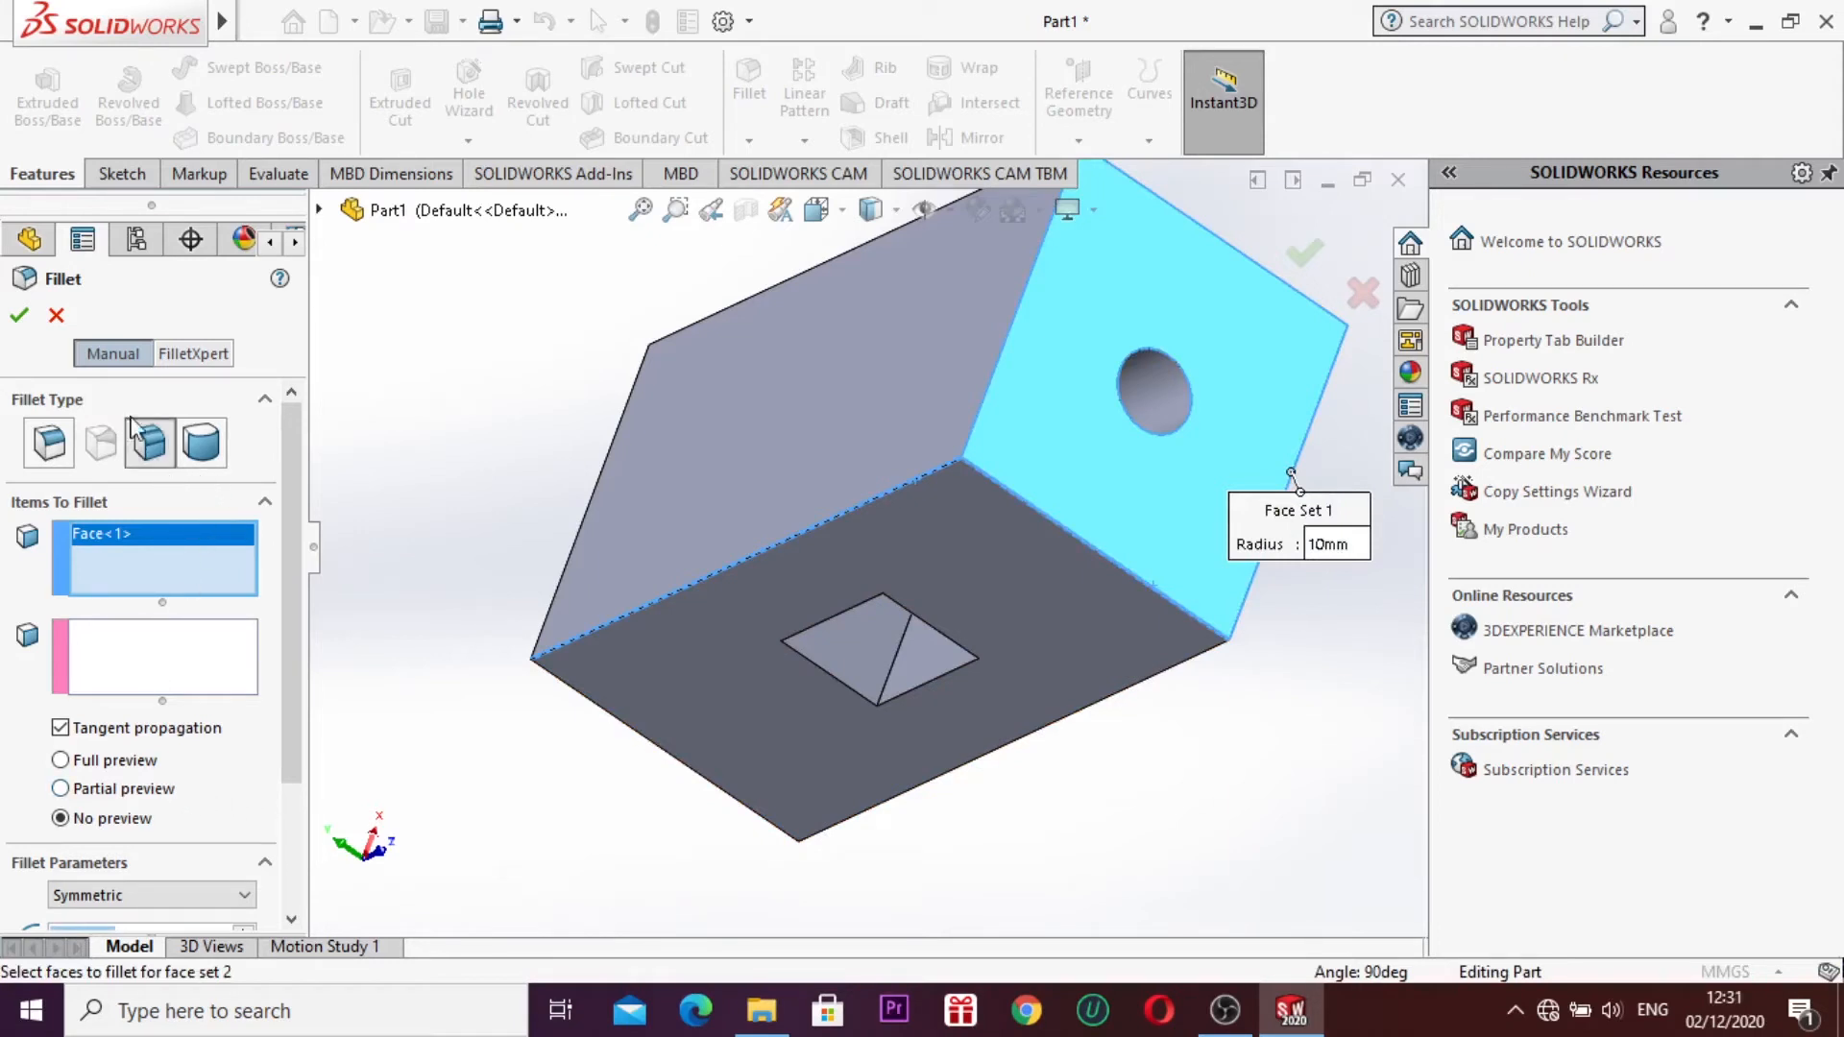
click(15, 321)
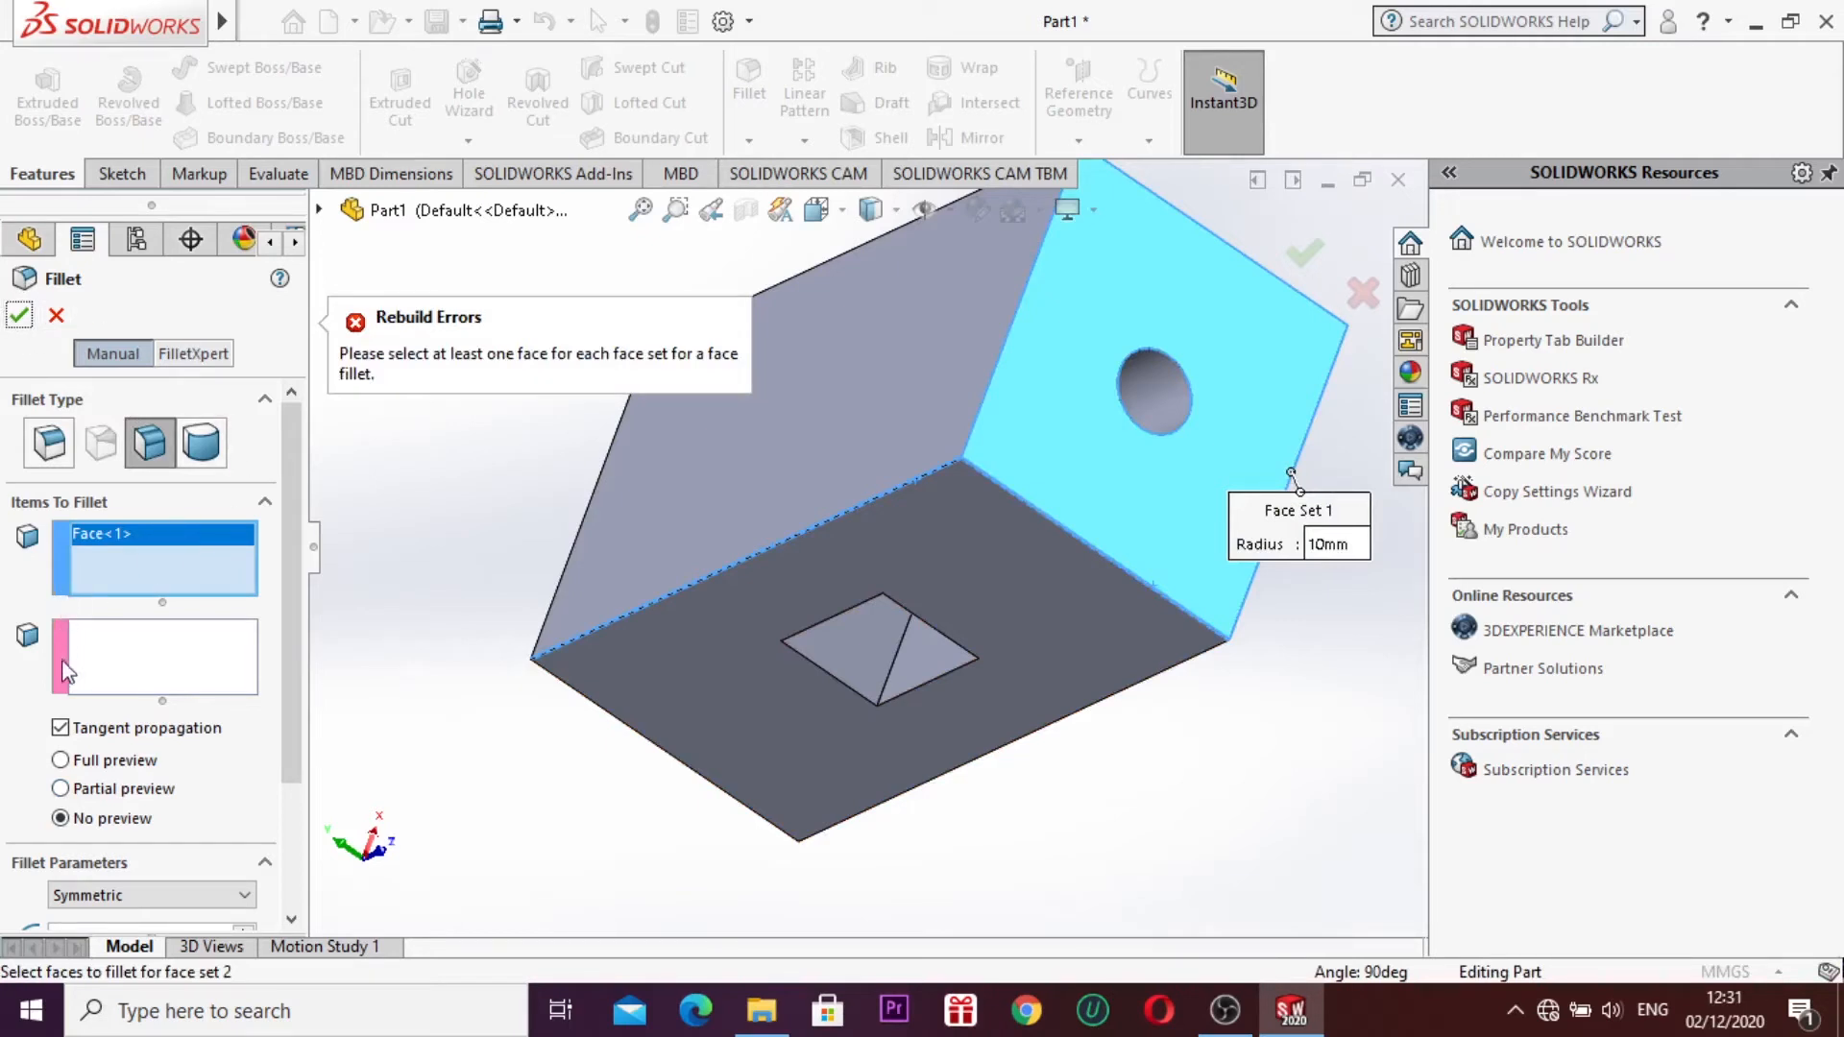
click(49, 443)
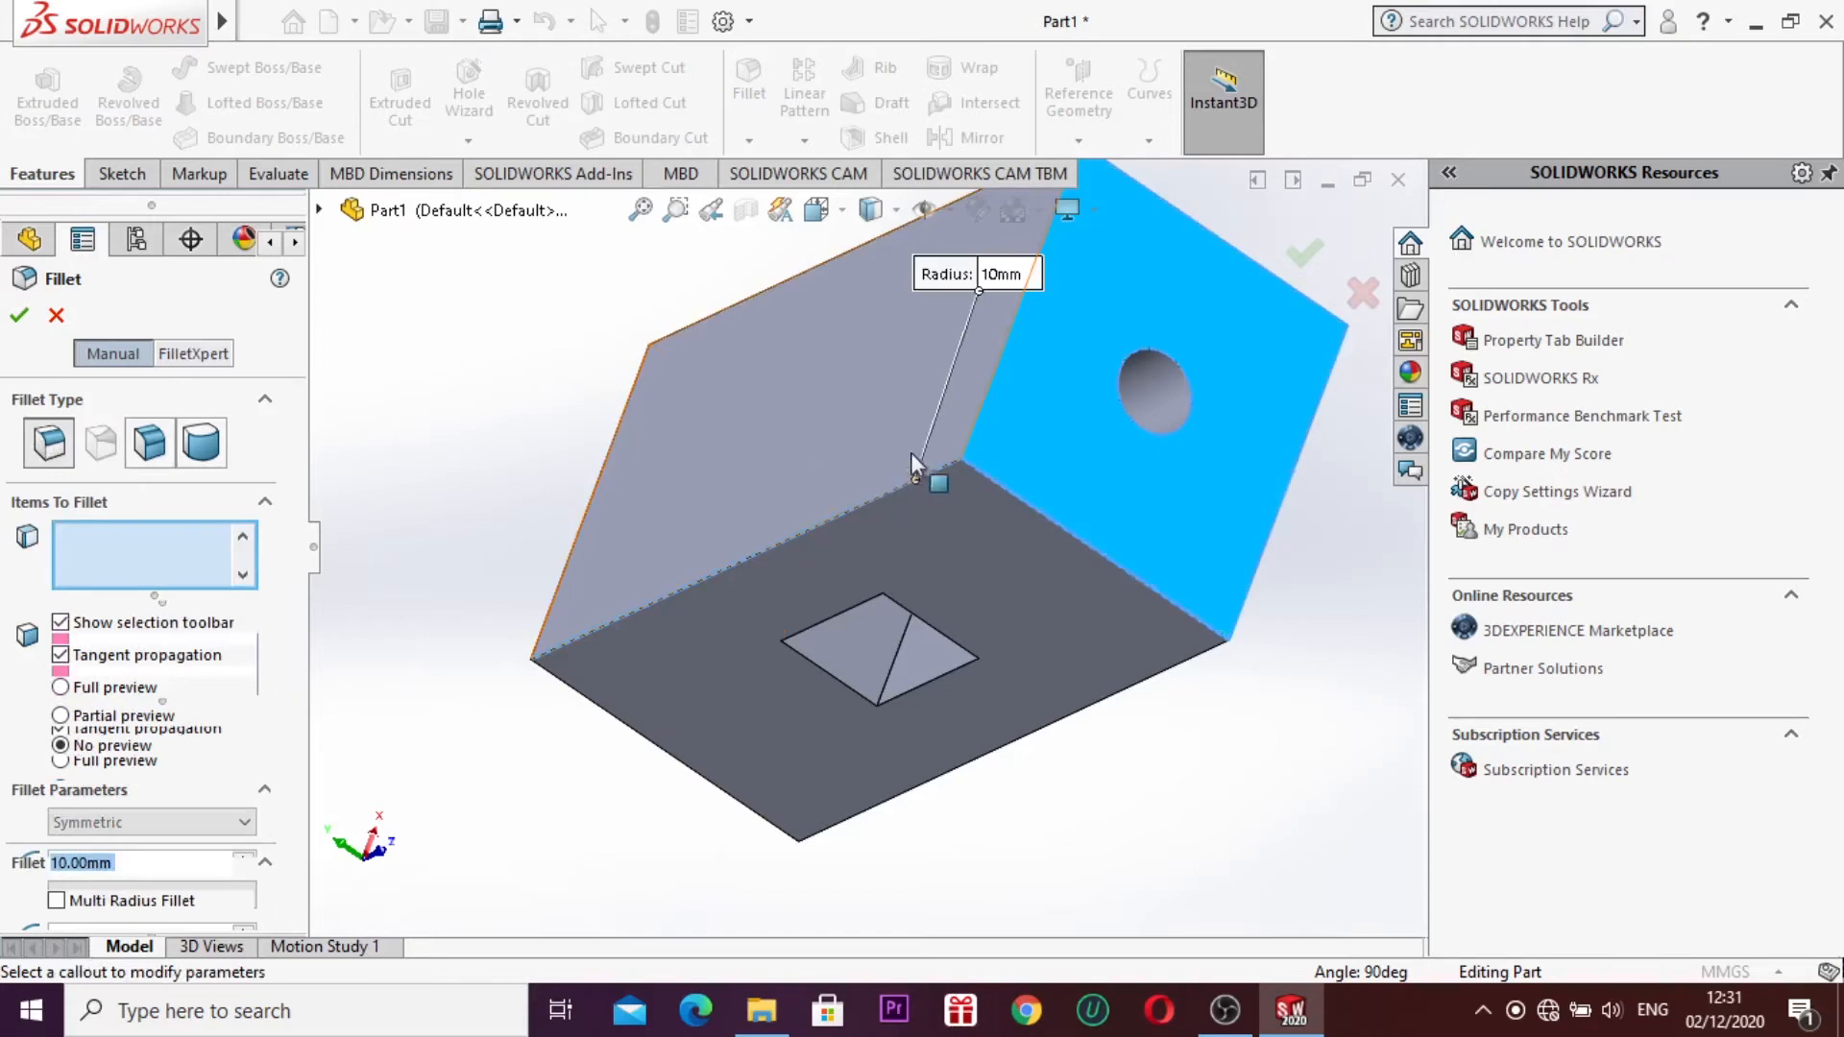
click(13, 319)
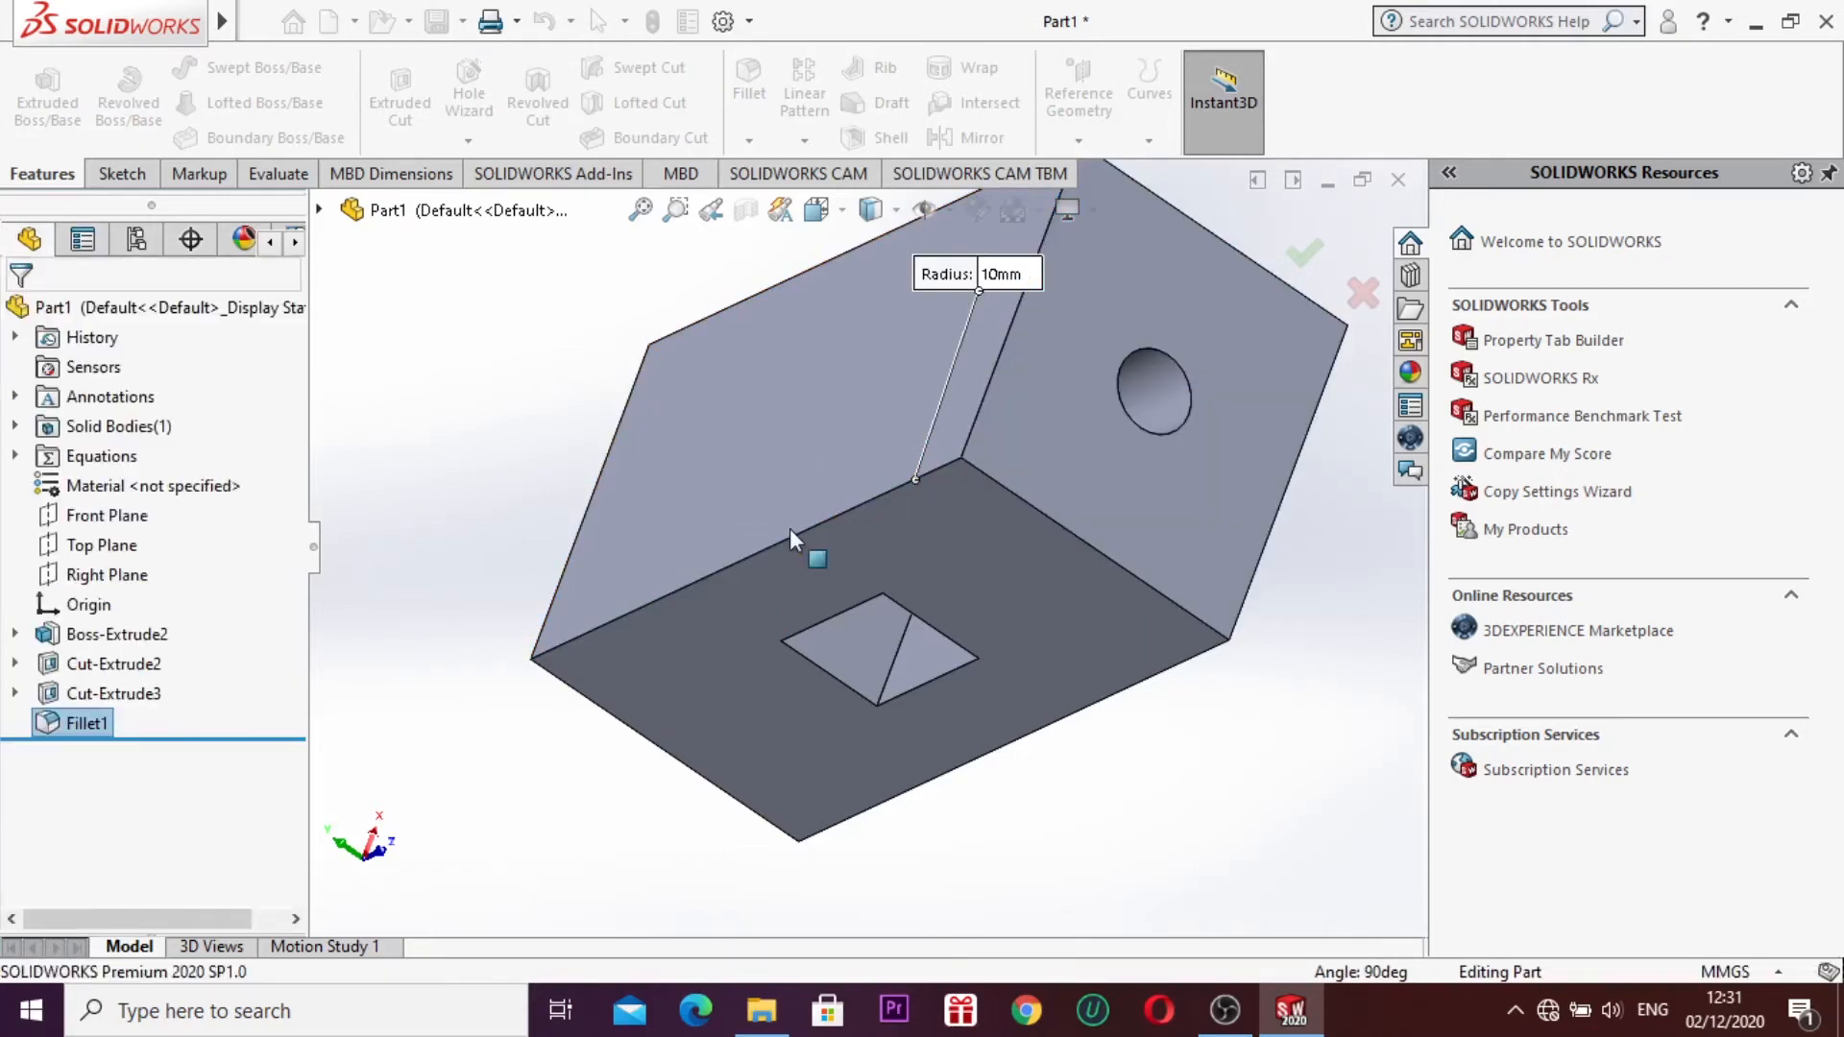
click(1086, 492)
drag(1098, 602, 1004, 529)
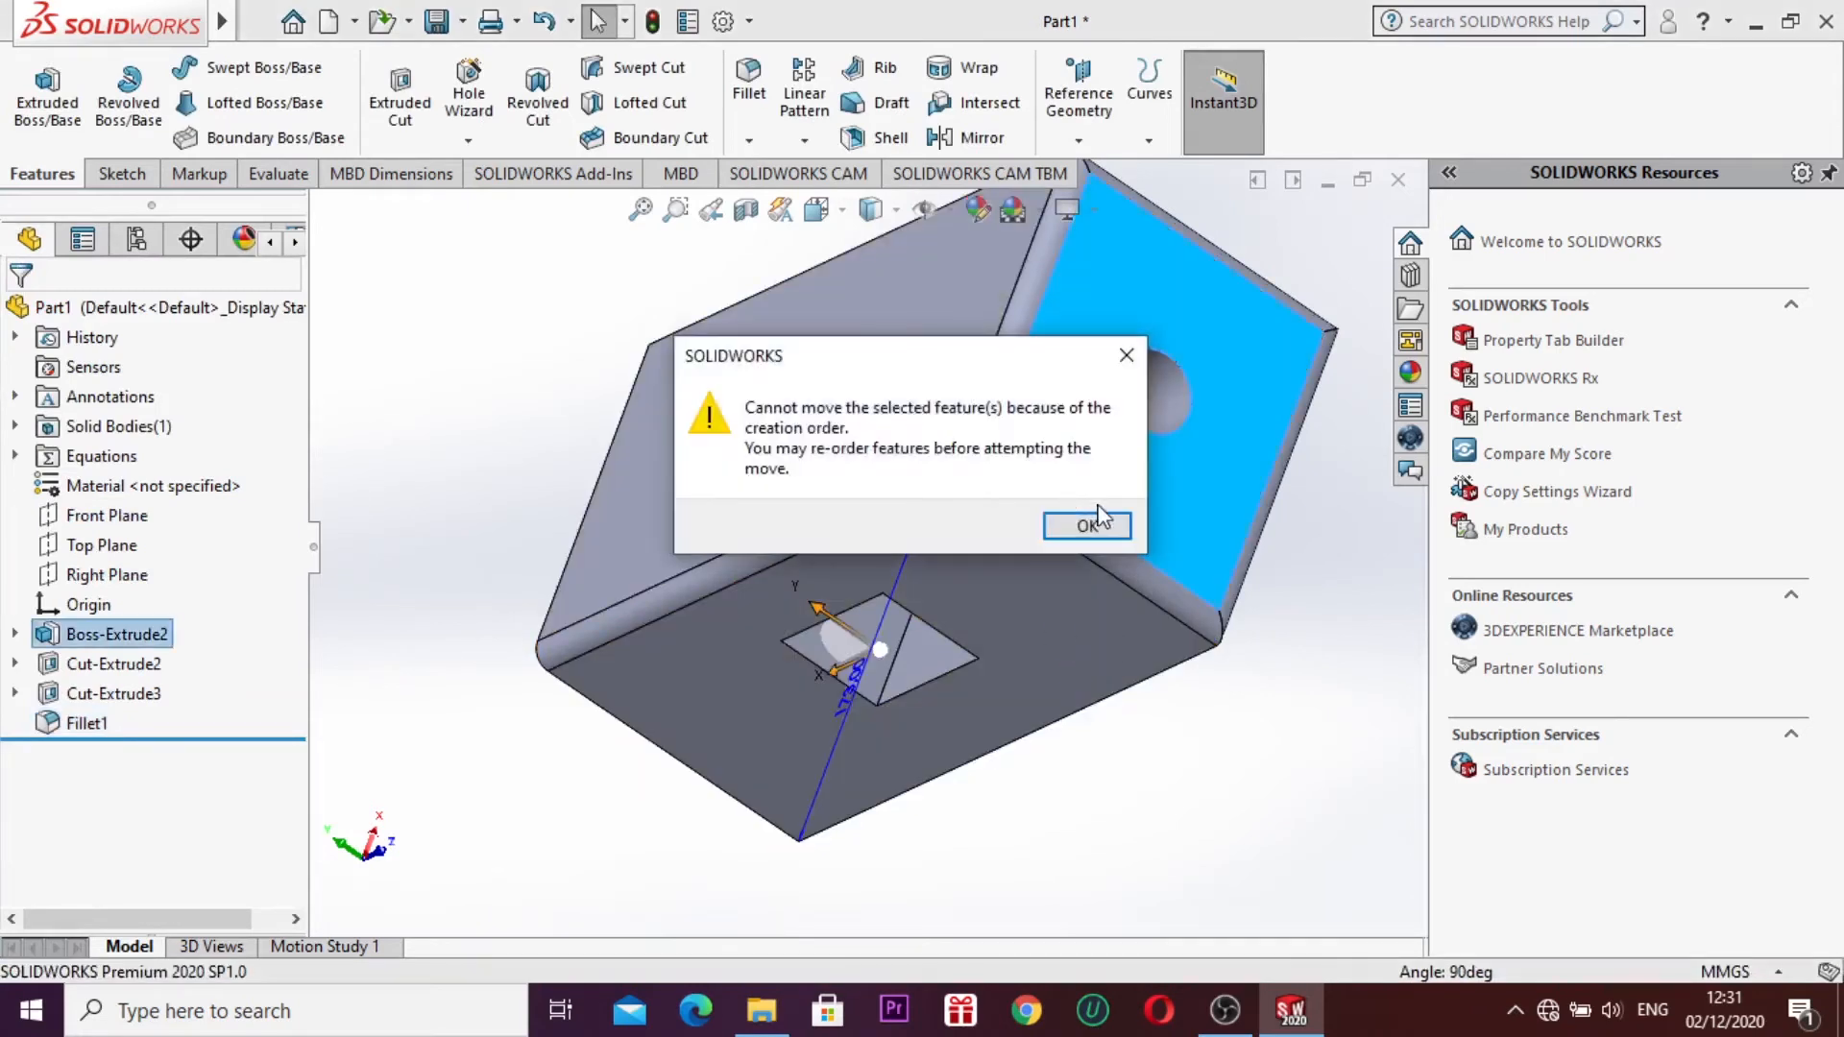
click(1085, 529)
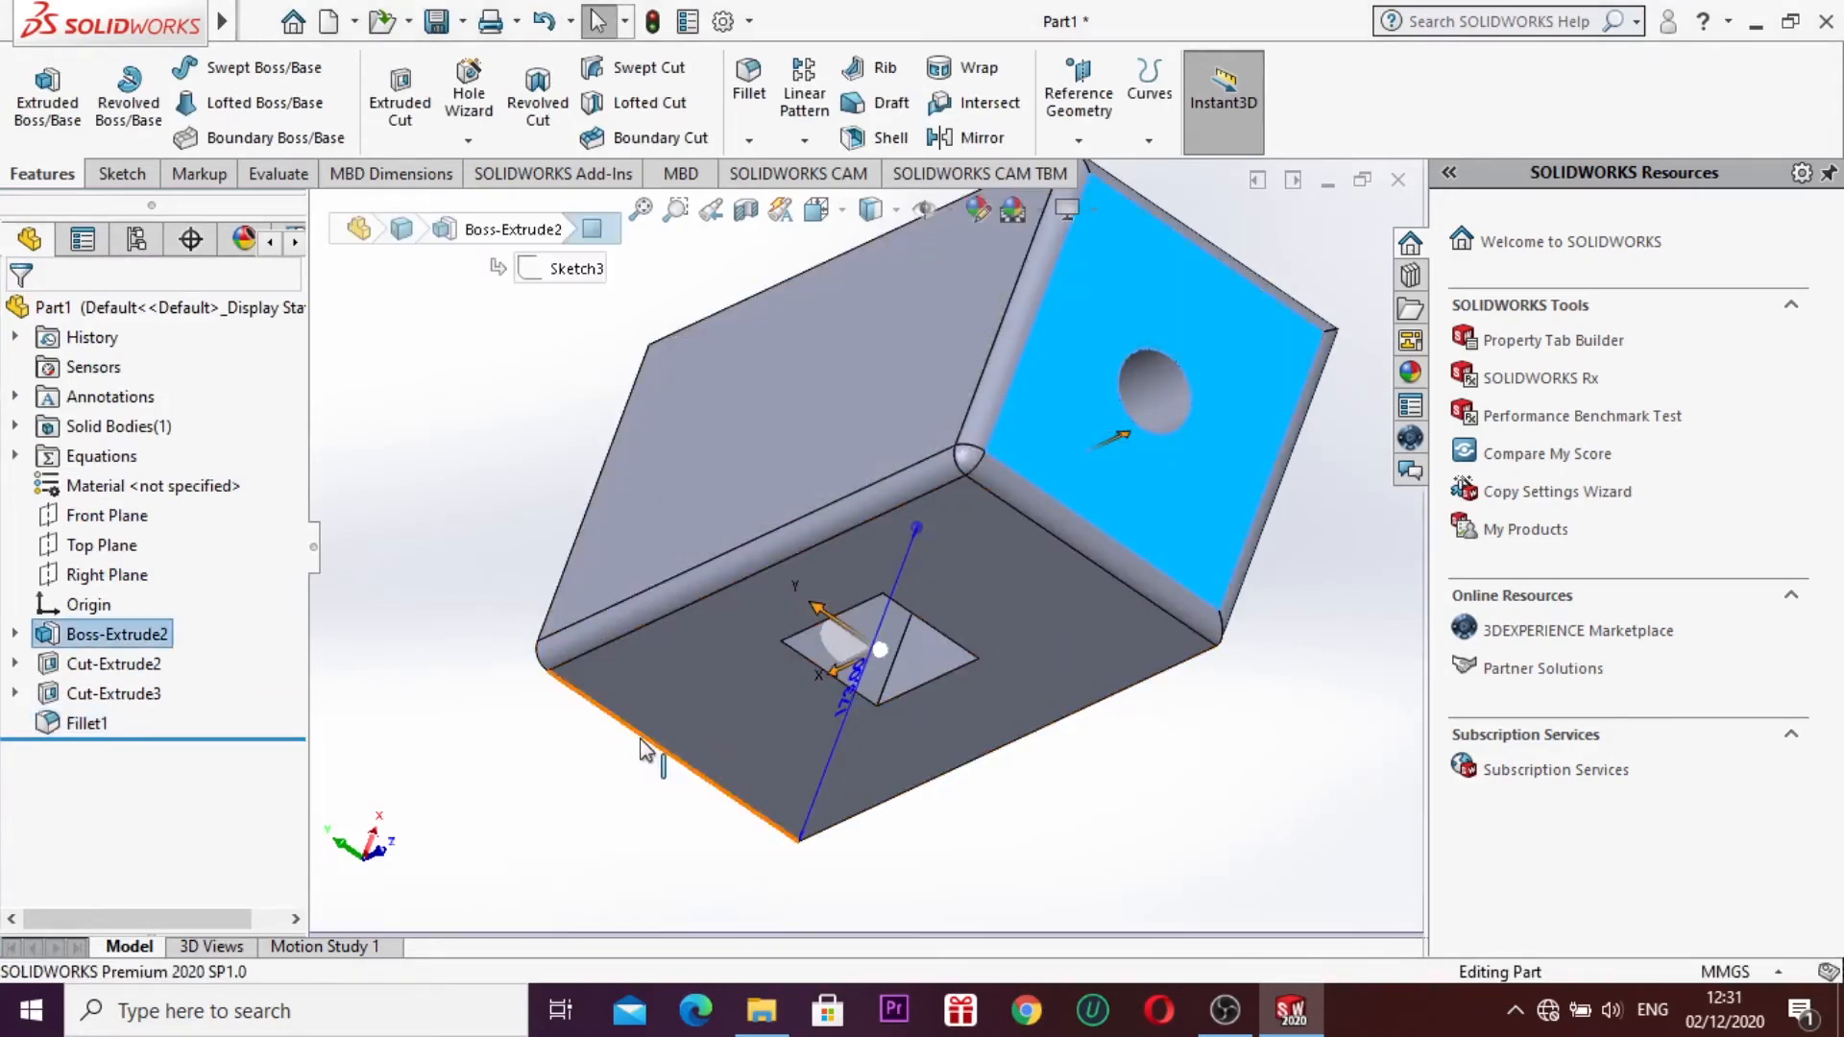
click(639, 737)
click(491, 576)
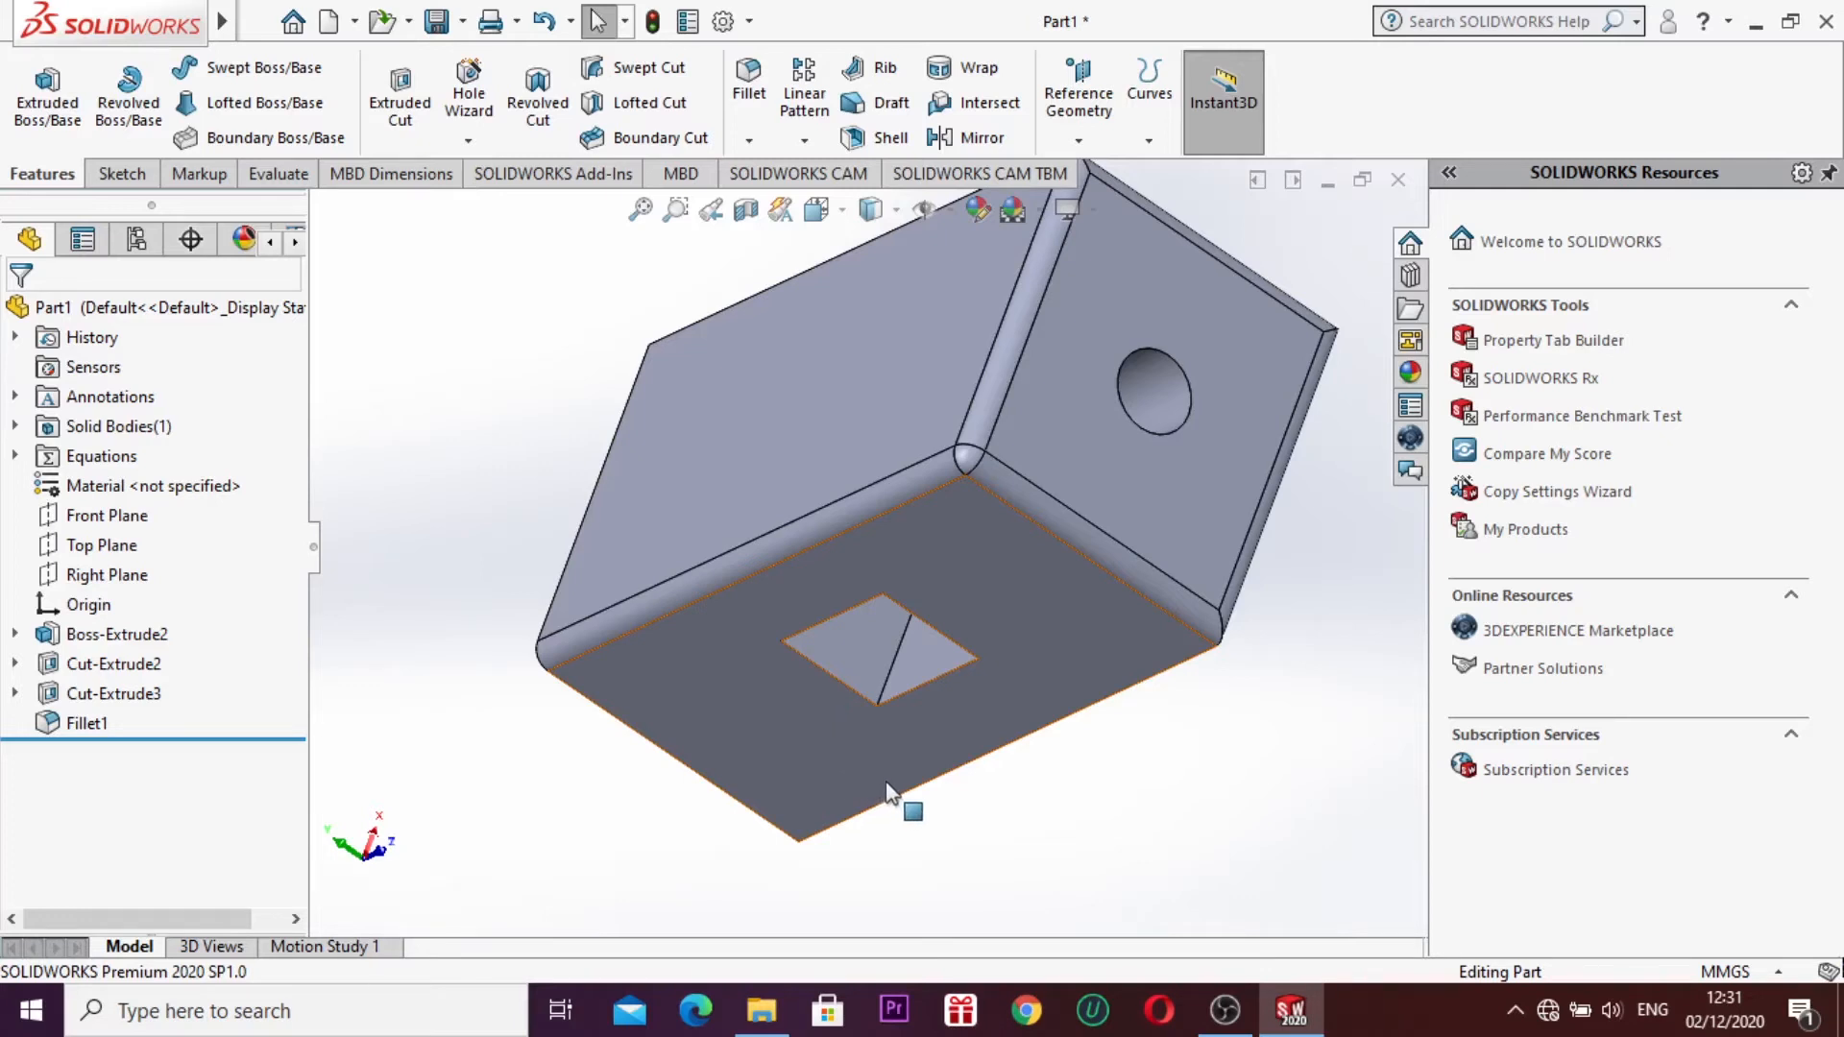
Step: Create a reference plane offset 10 mm outward from the block's plain side face
click(723, 539)
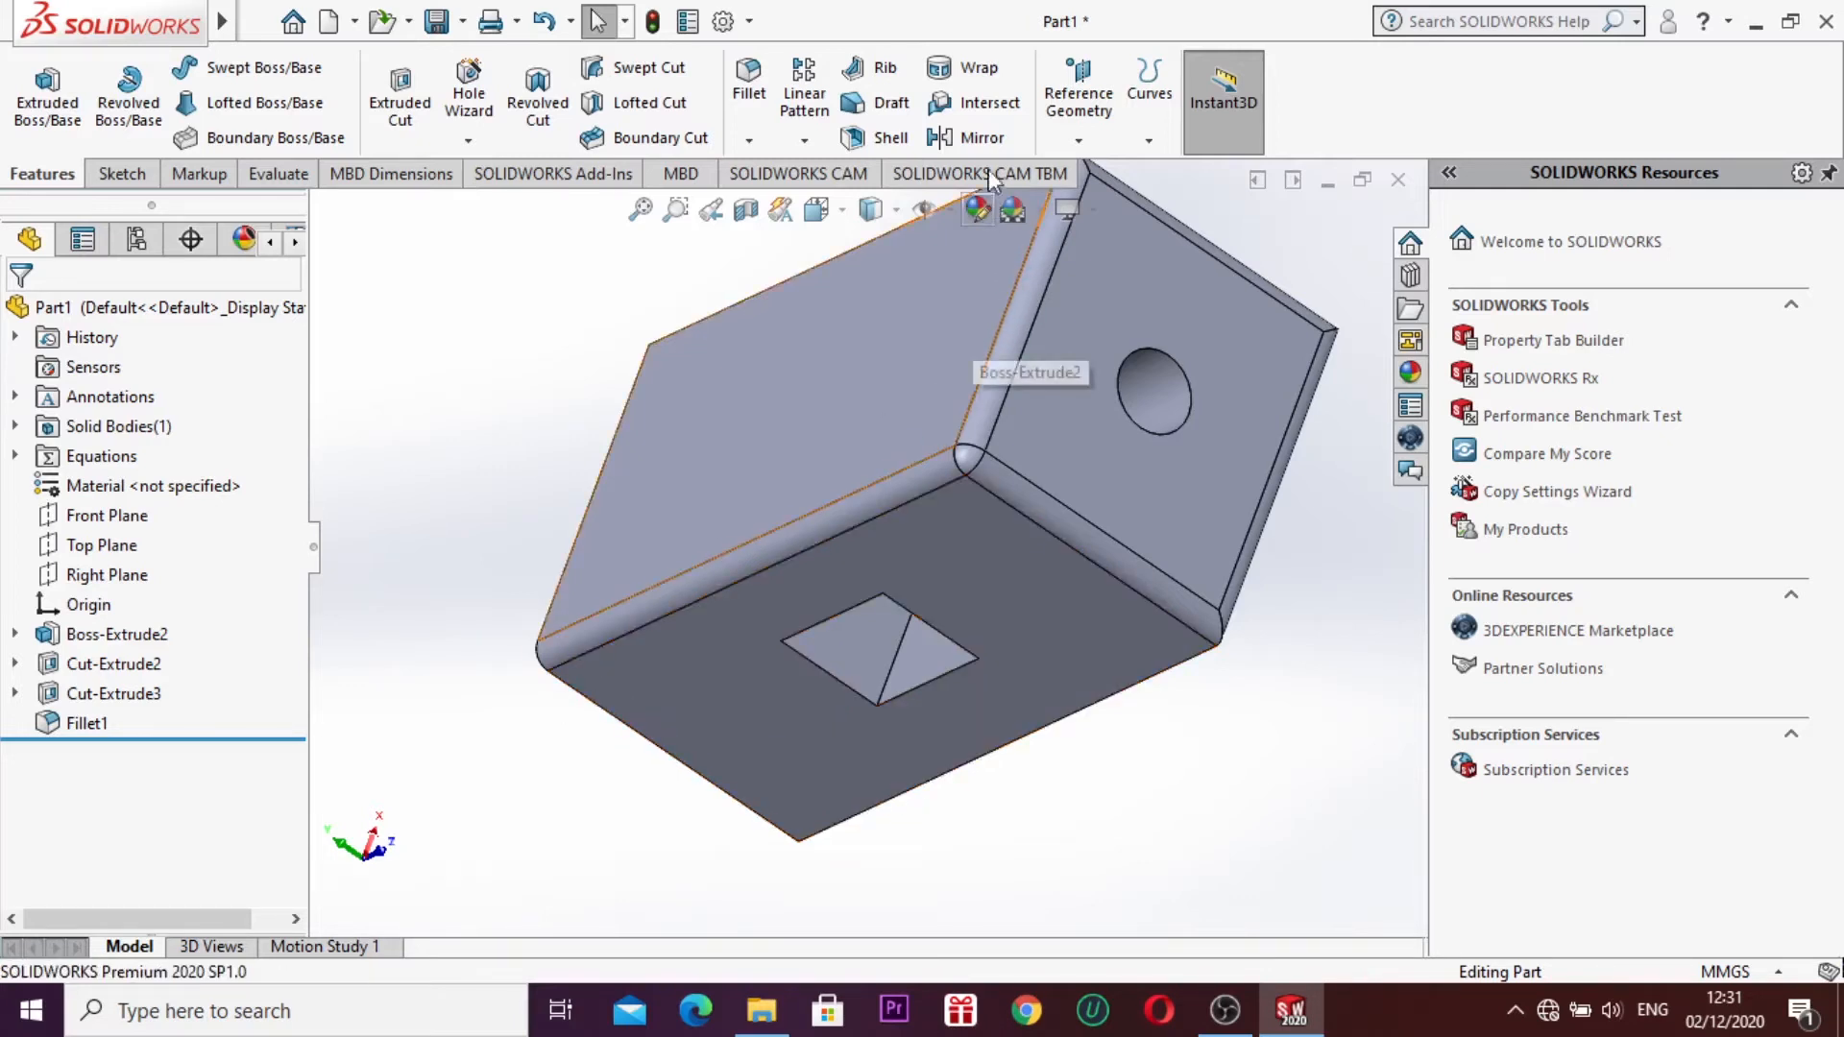
click(1080, 100)
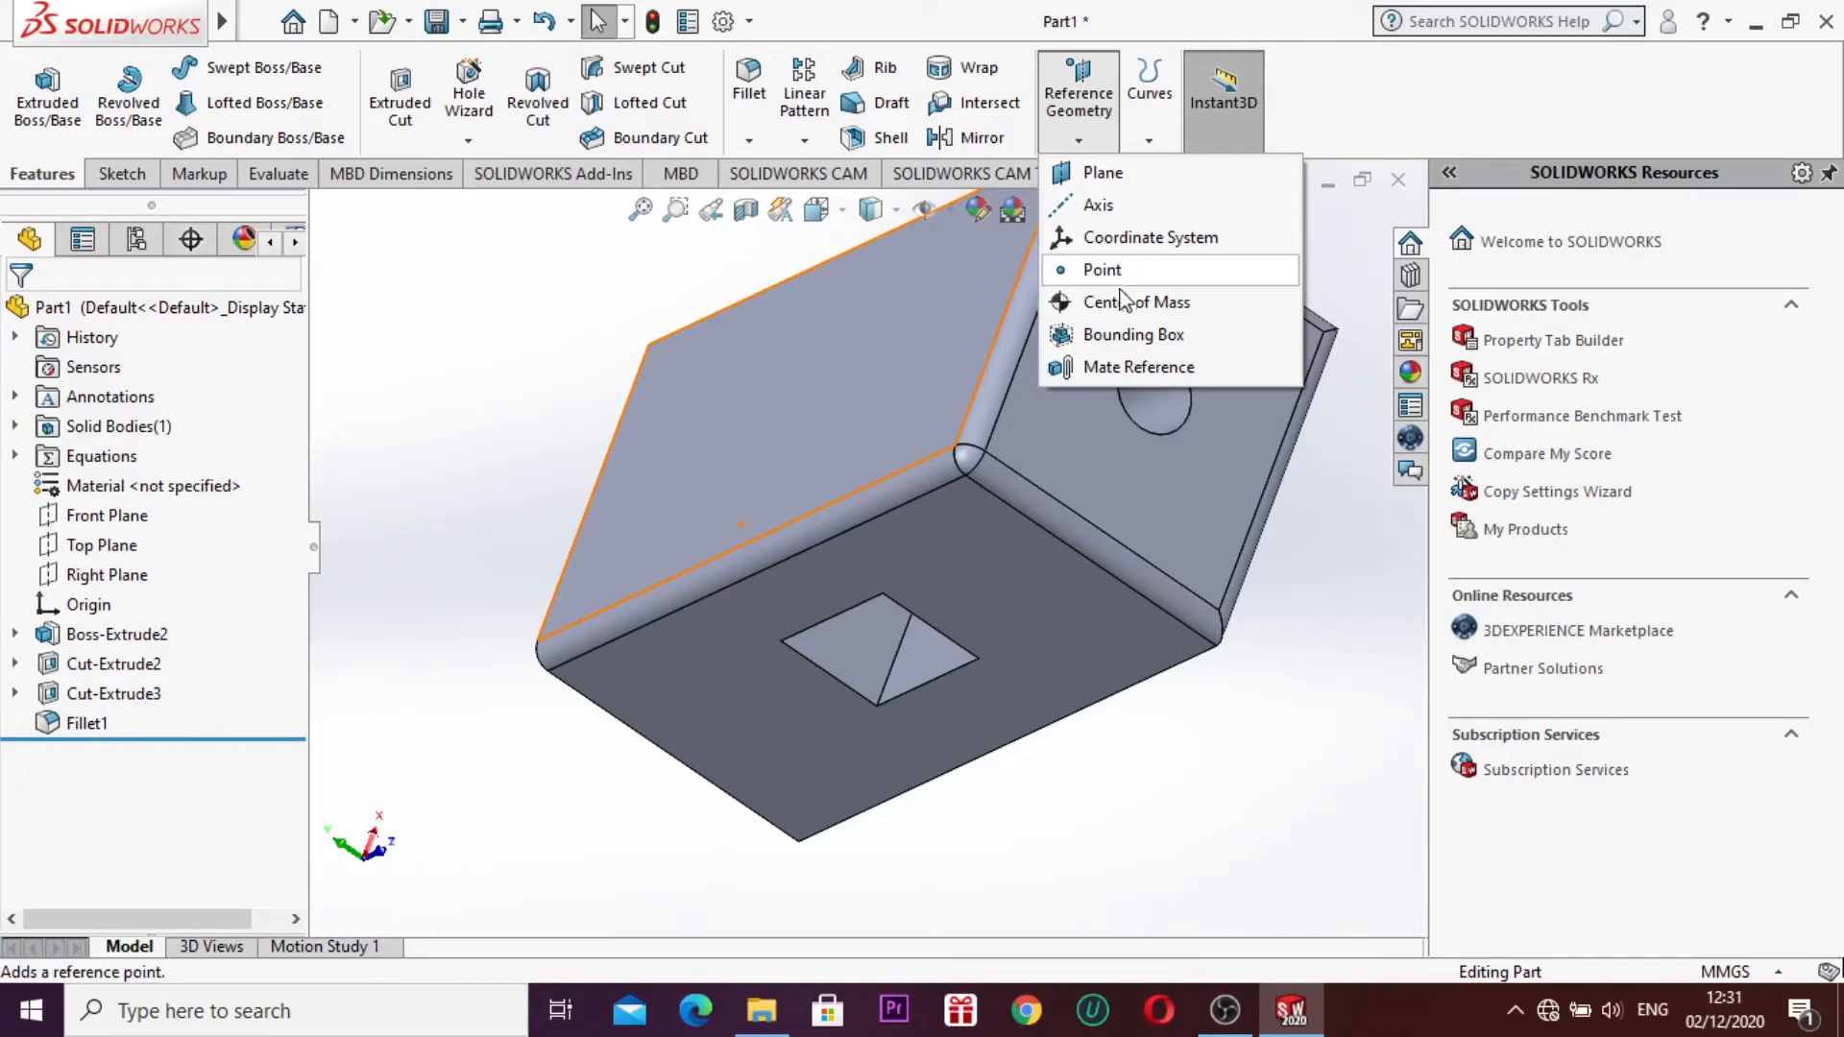
click(1149, 140)
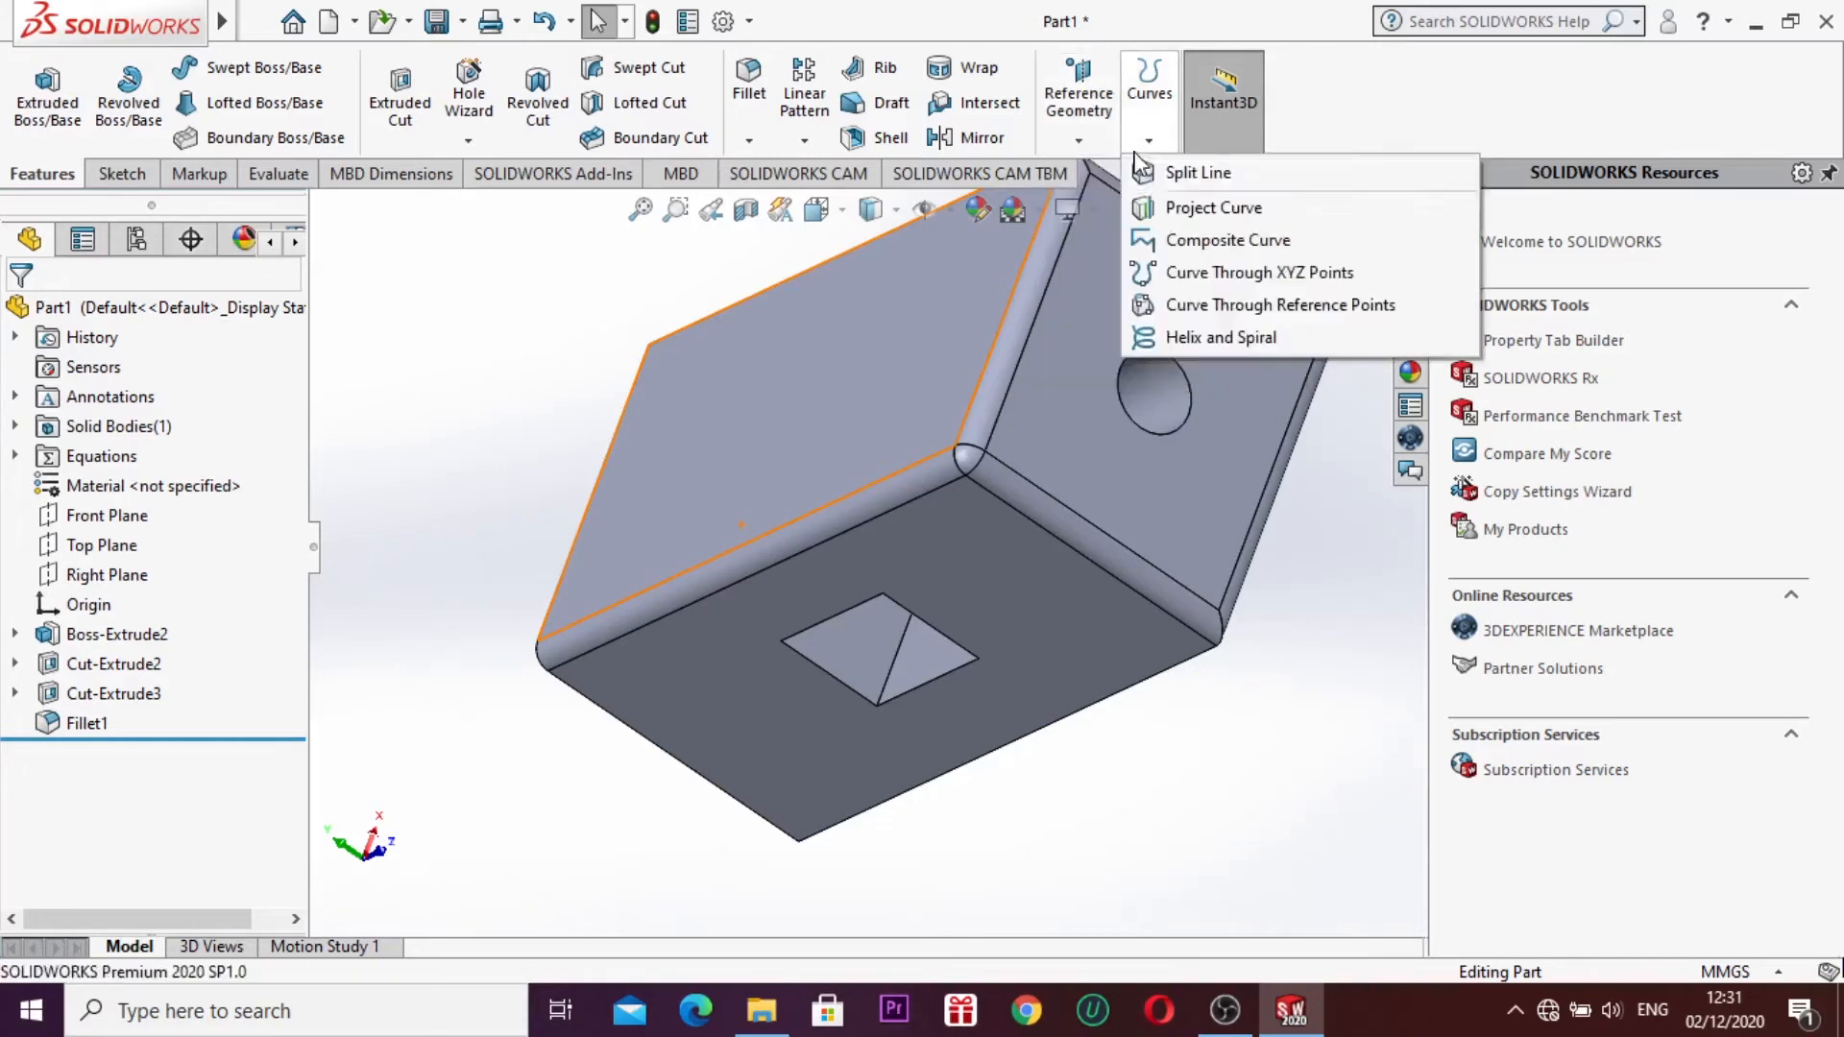
click(1084, 122)
click(1095, 181)
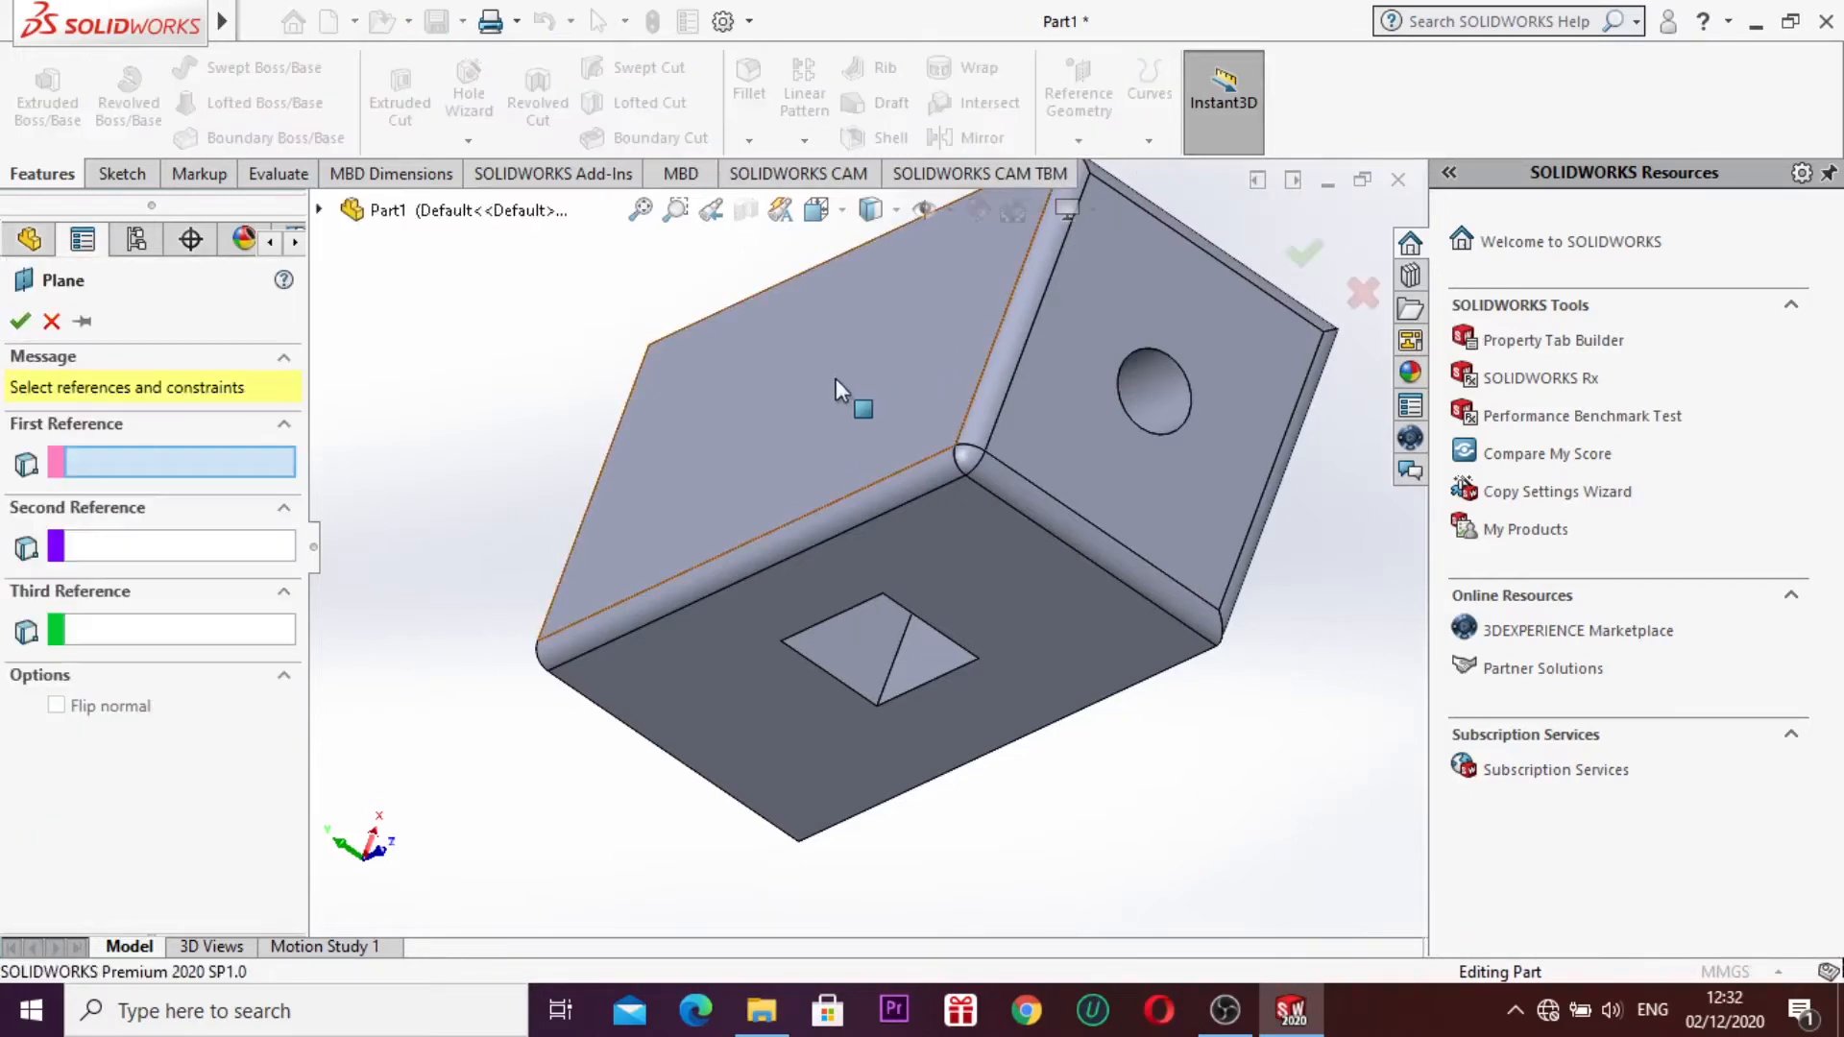
click(818, 399)
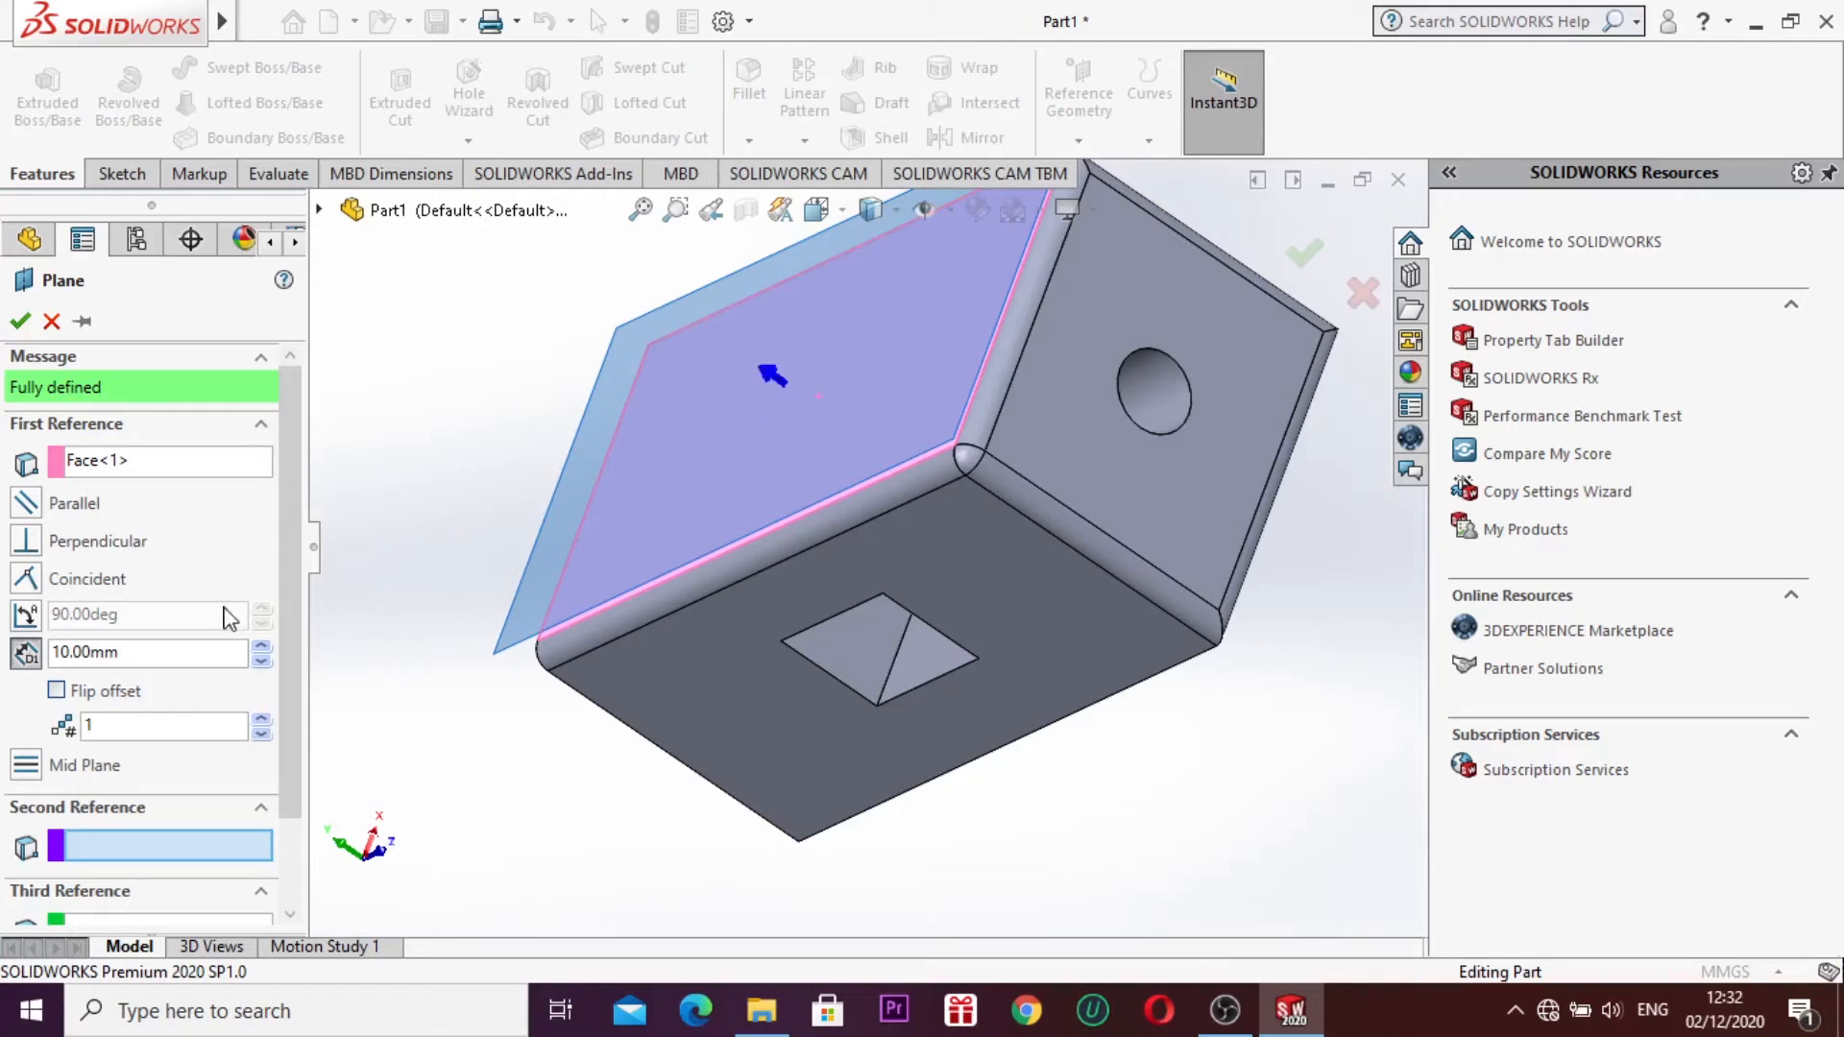
click(18, 323)
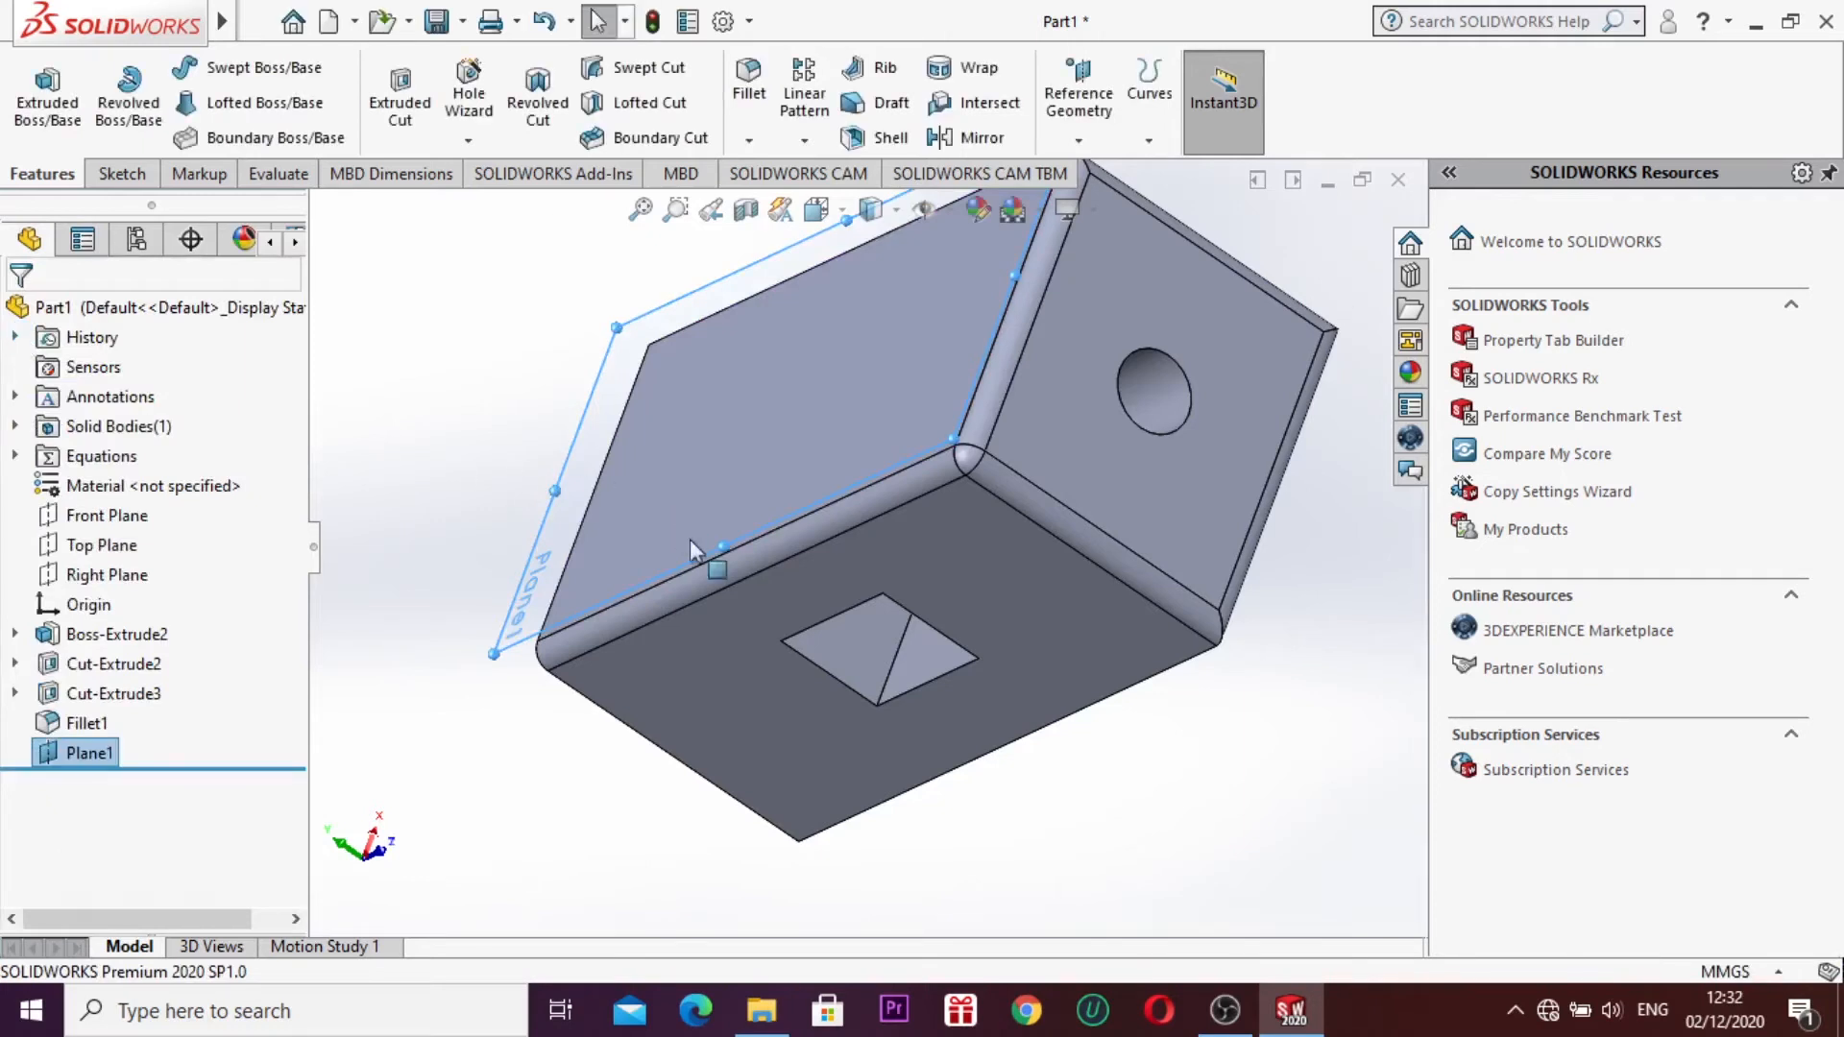
click(959, 605)
drag(1104, 645, 1019, 615)
click(1085, 501)
click(1005, 586)
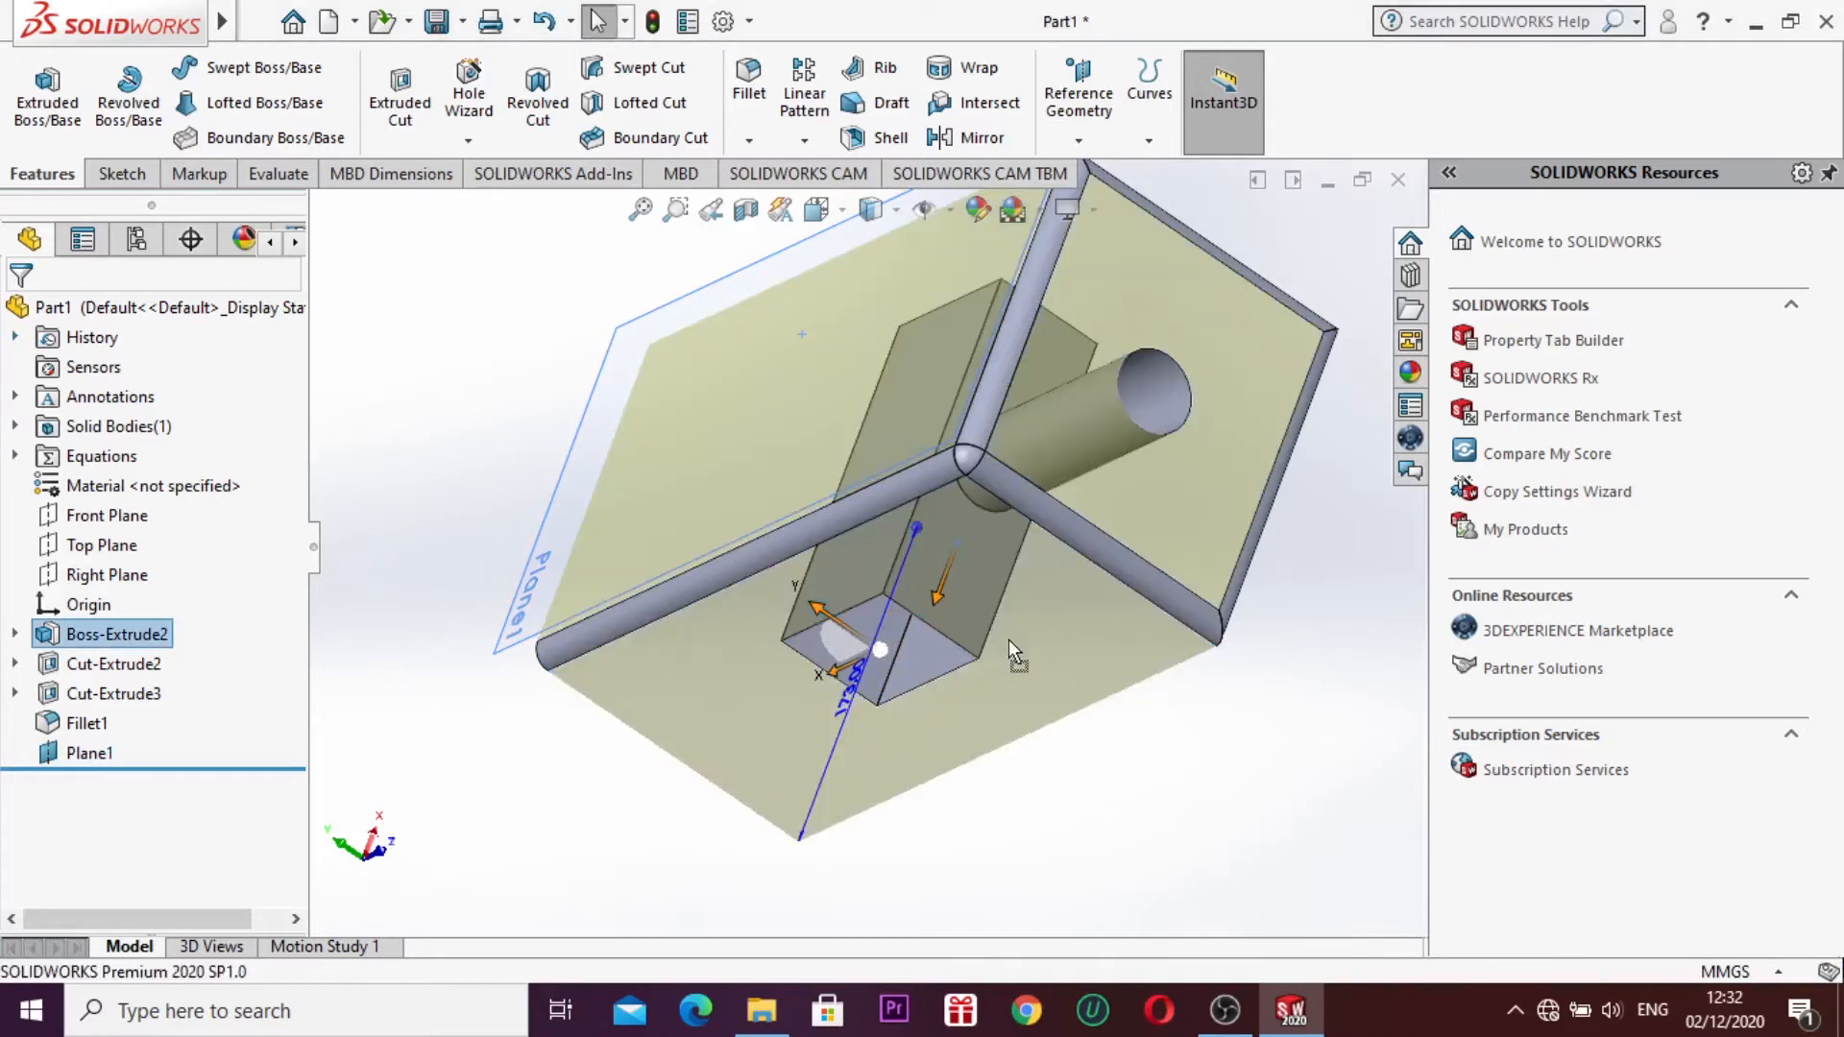
drag(1008, 638, 1009, 636)
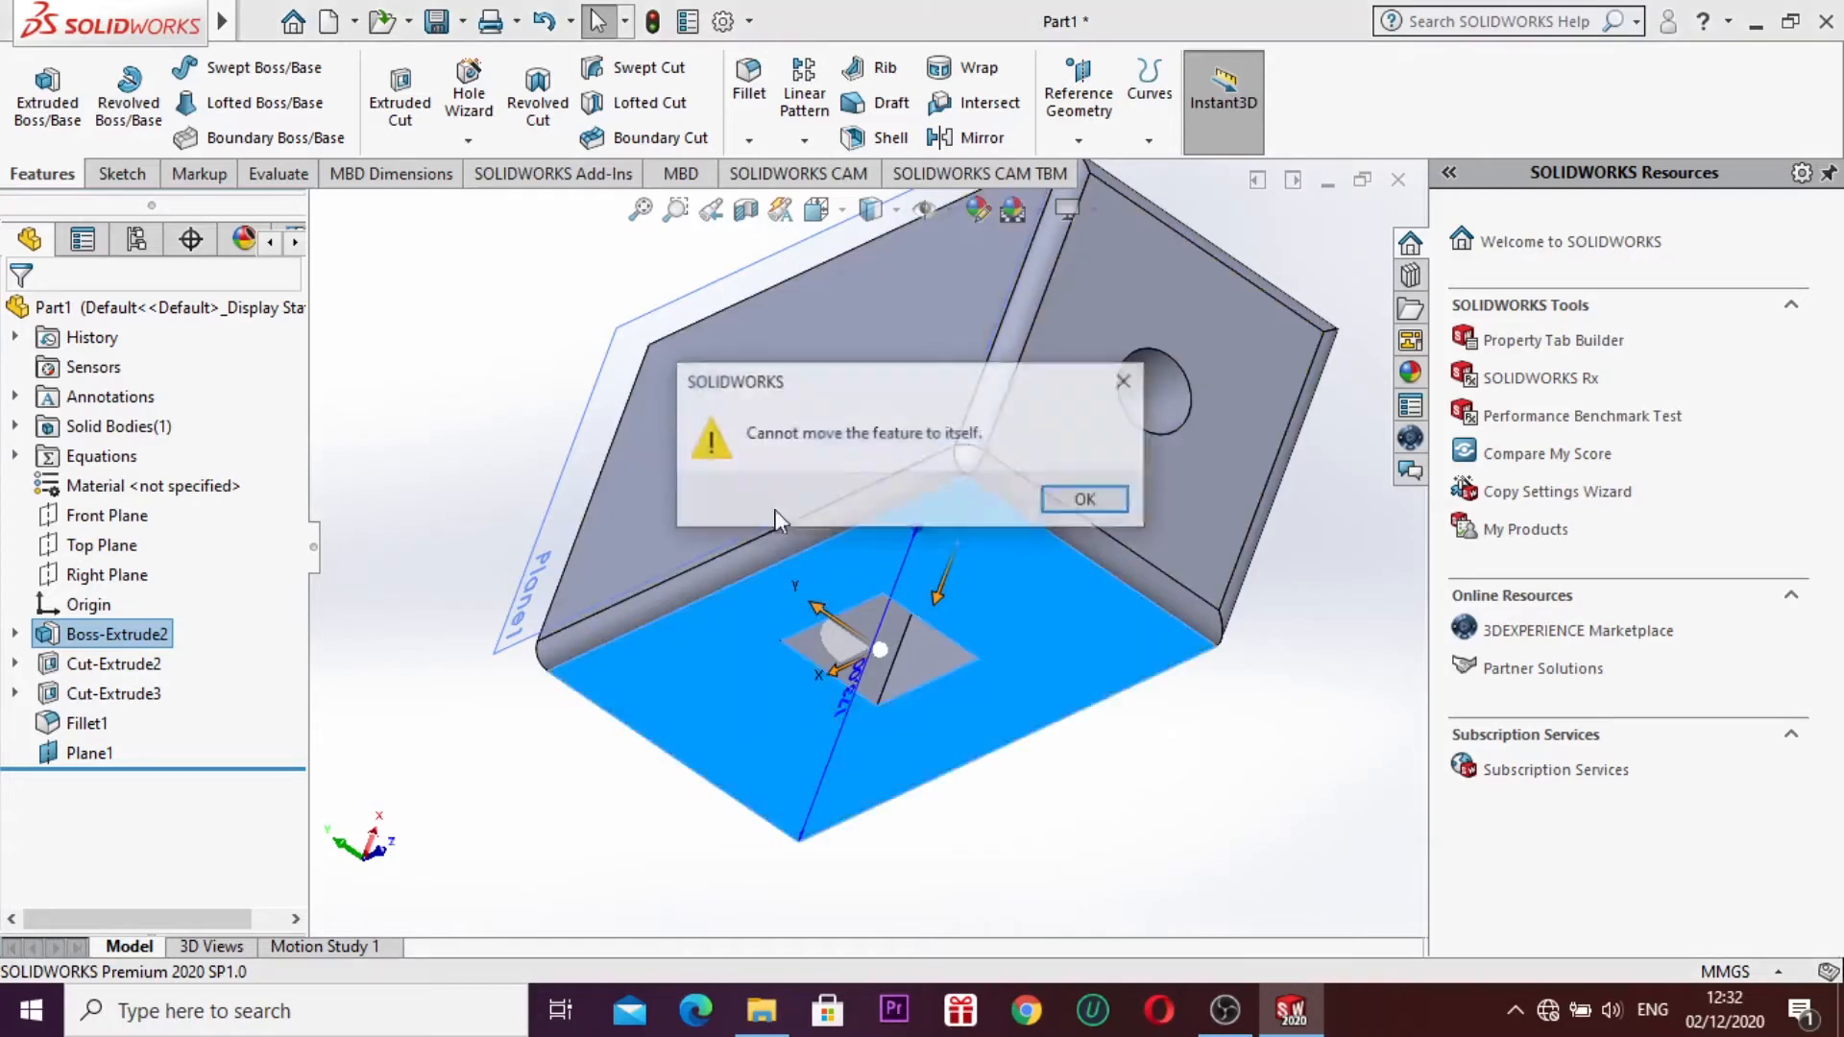
click(1086, 502)
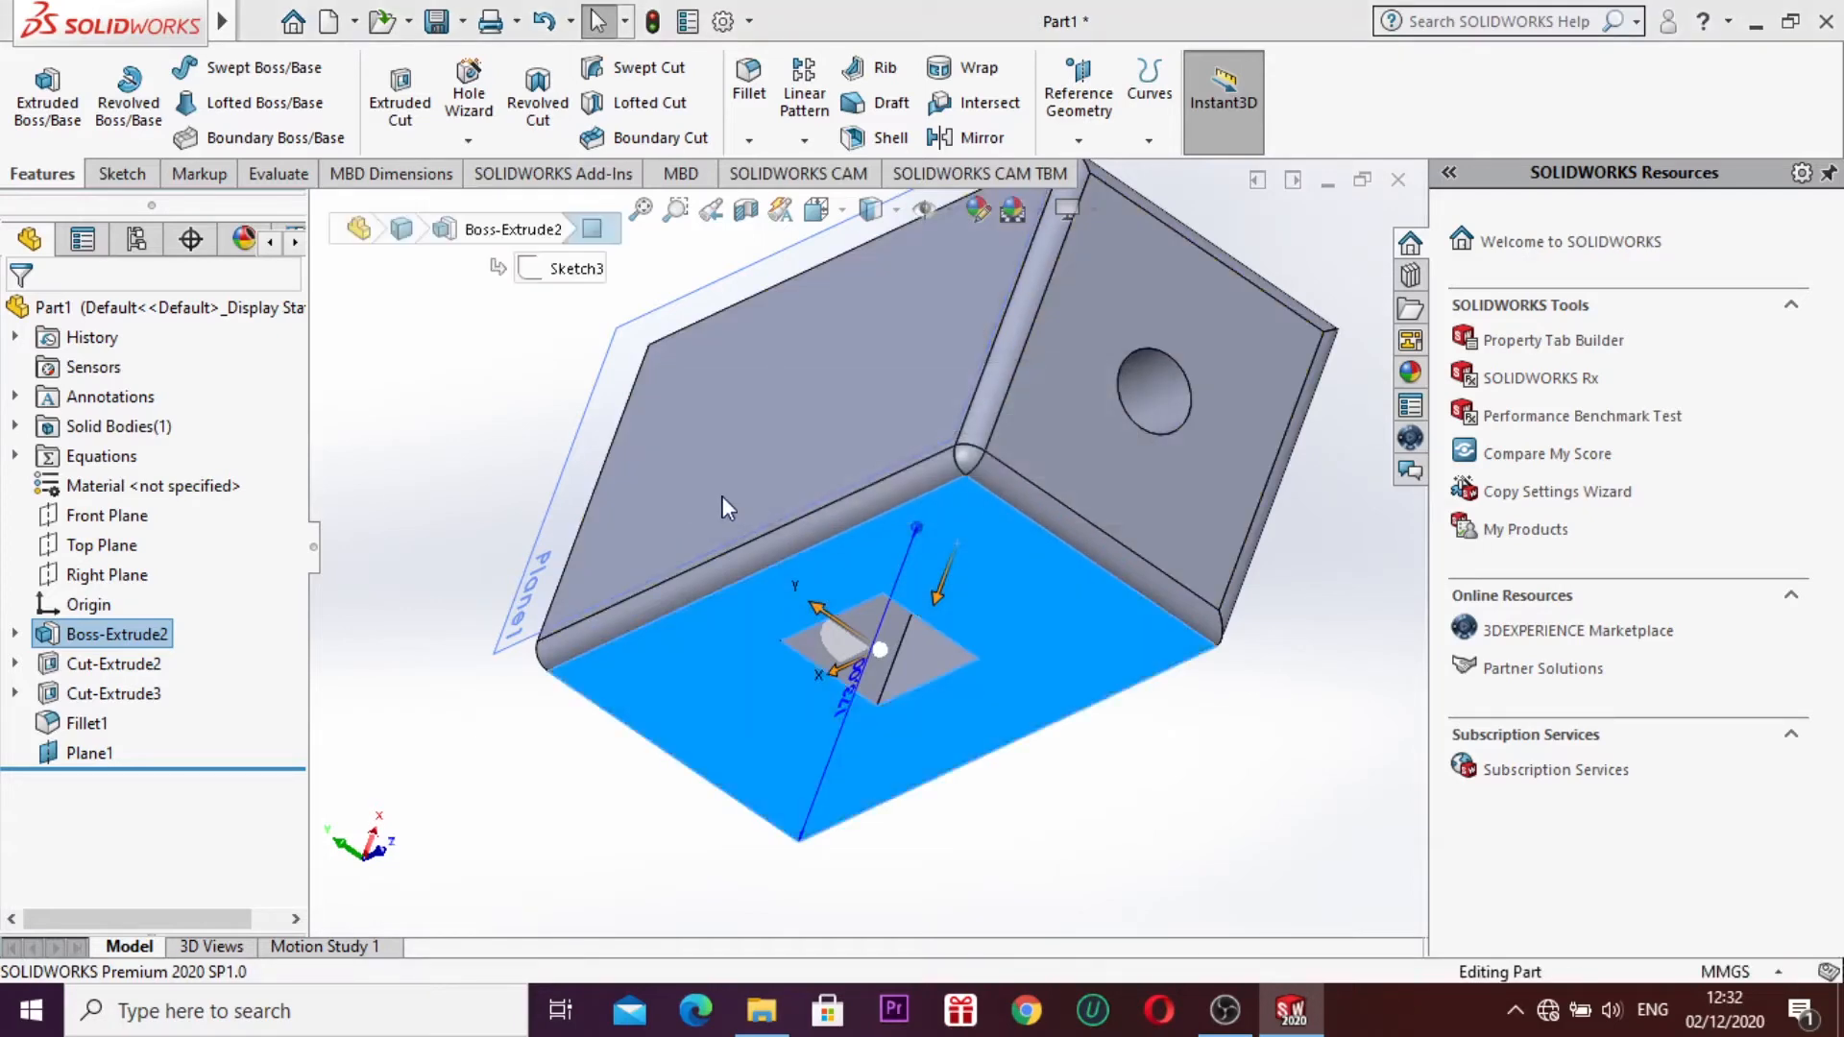
click(722, 492)
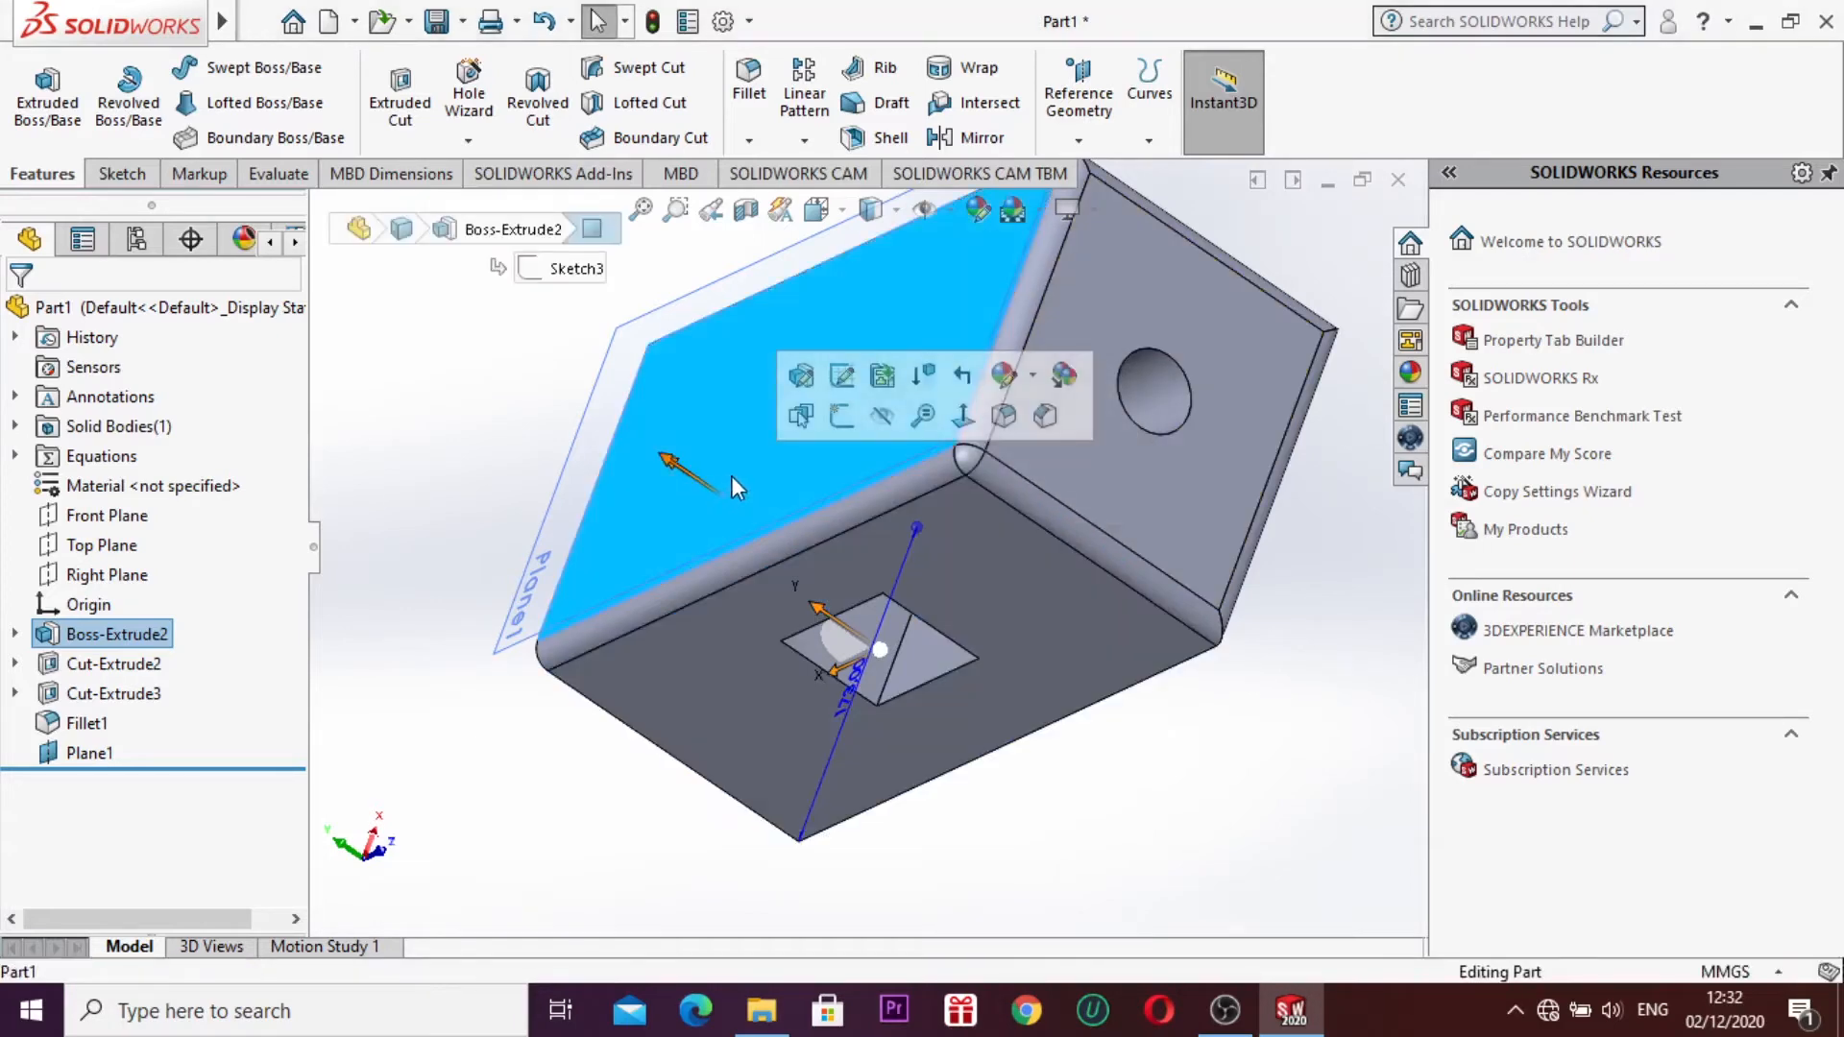
click(842, 415)
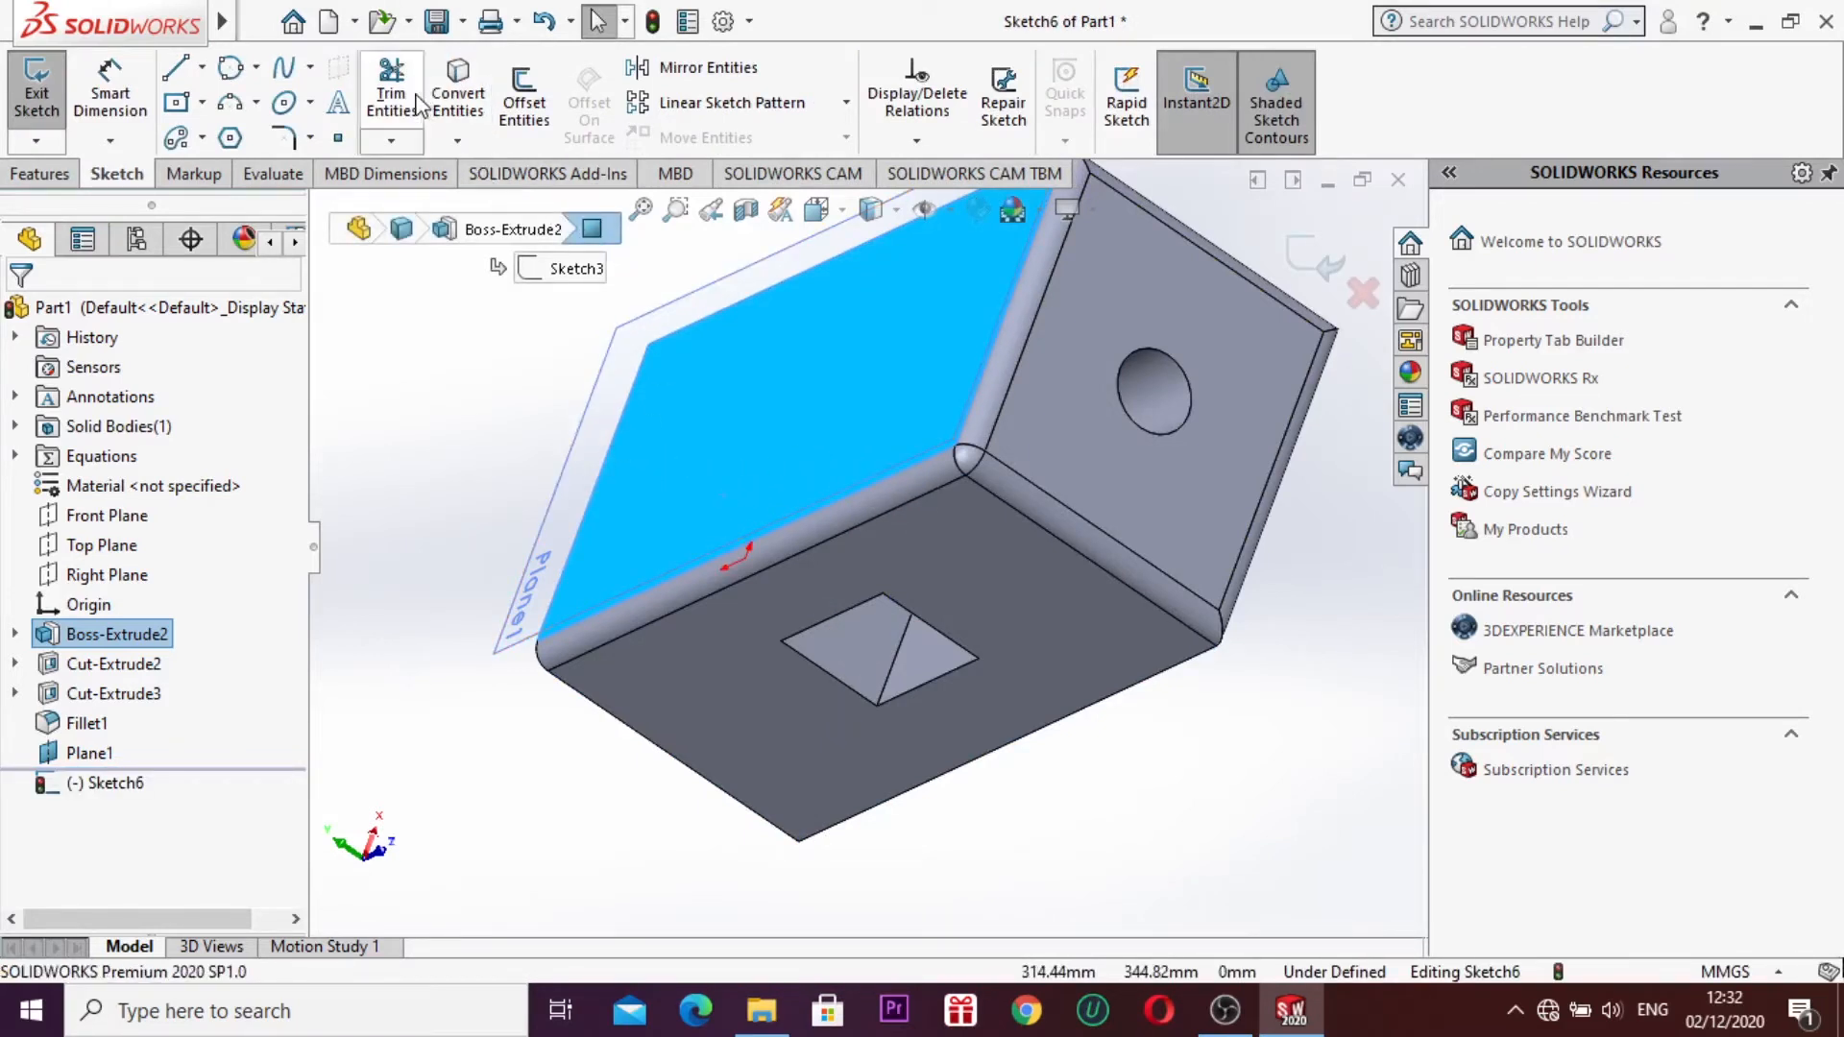
click(38, 176)
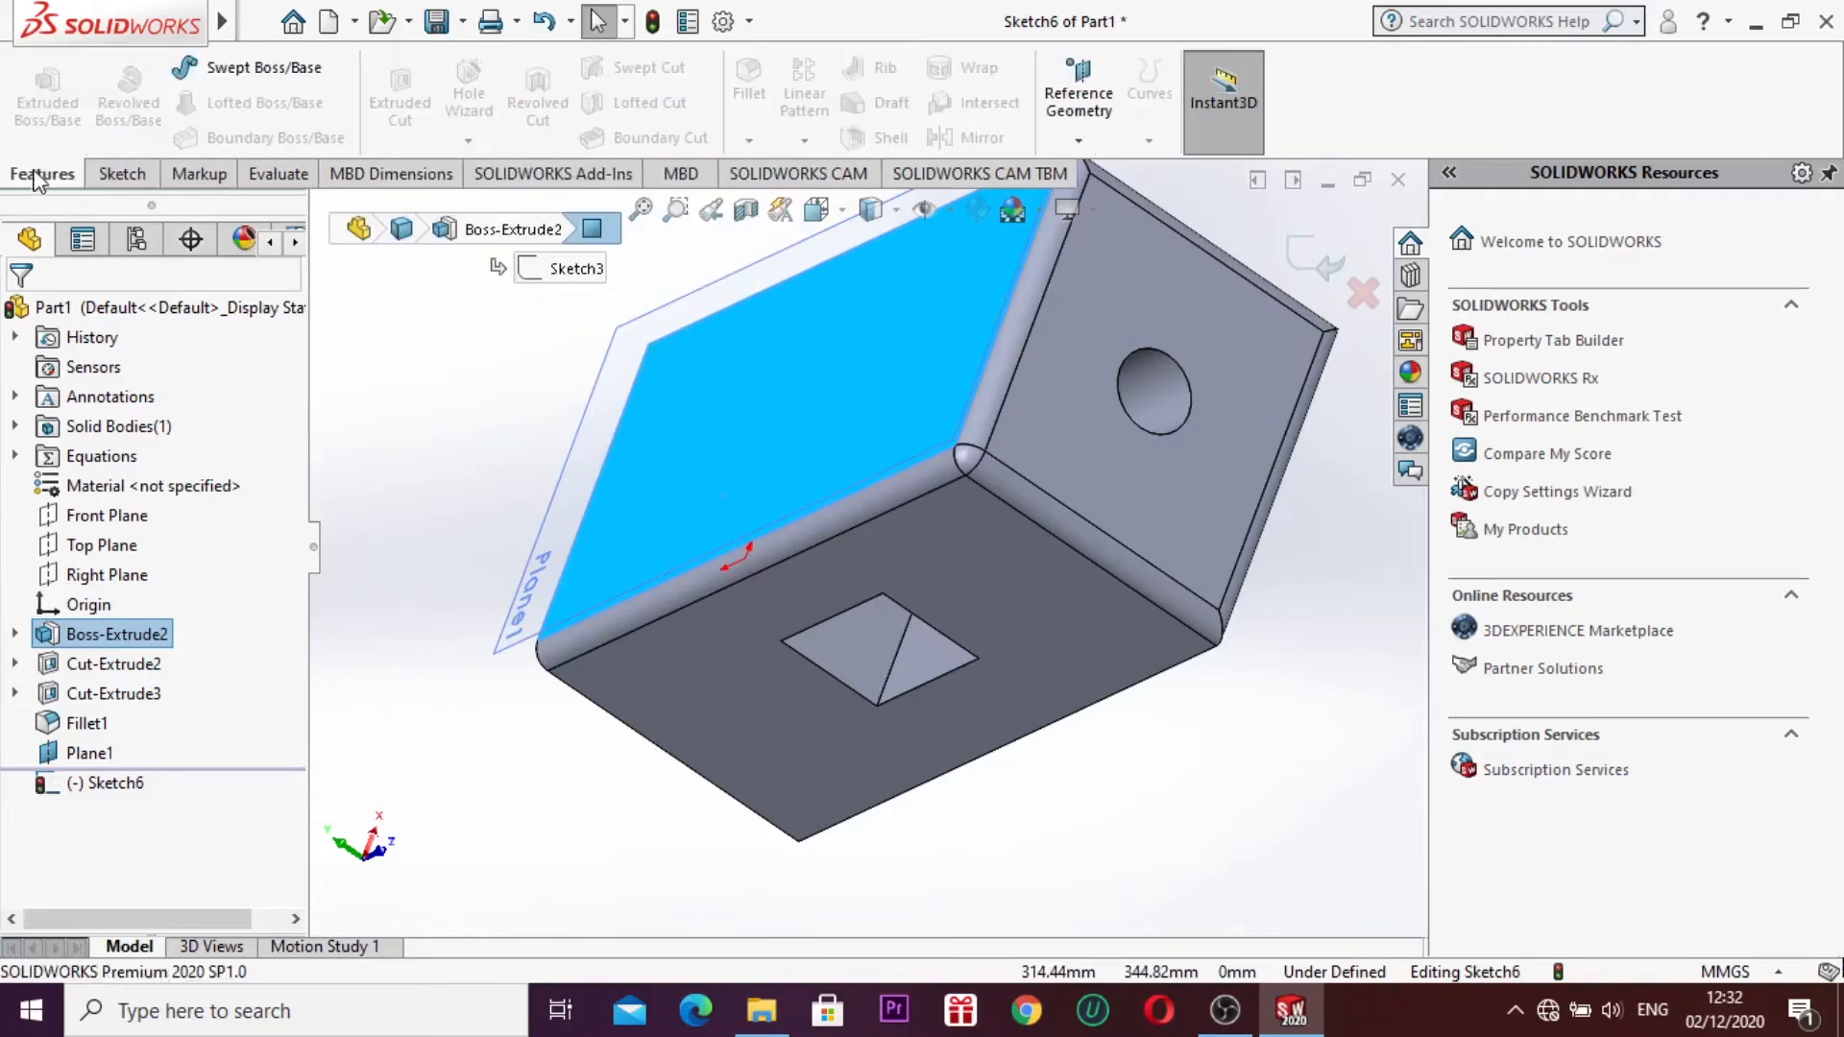
click(1299, 252)
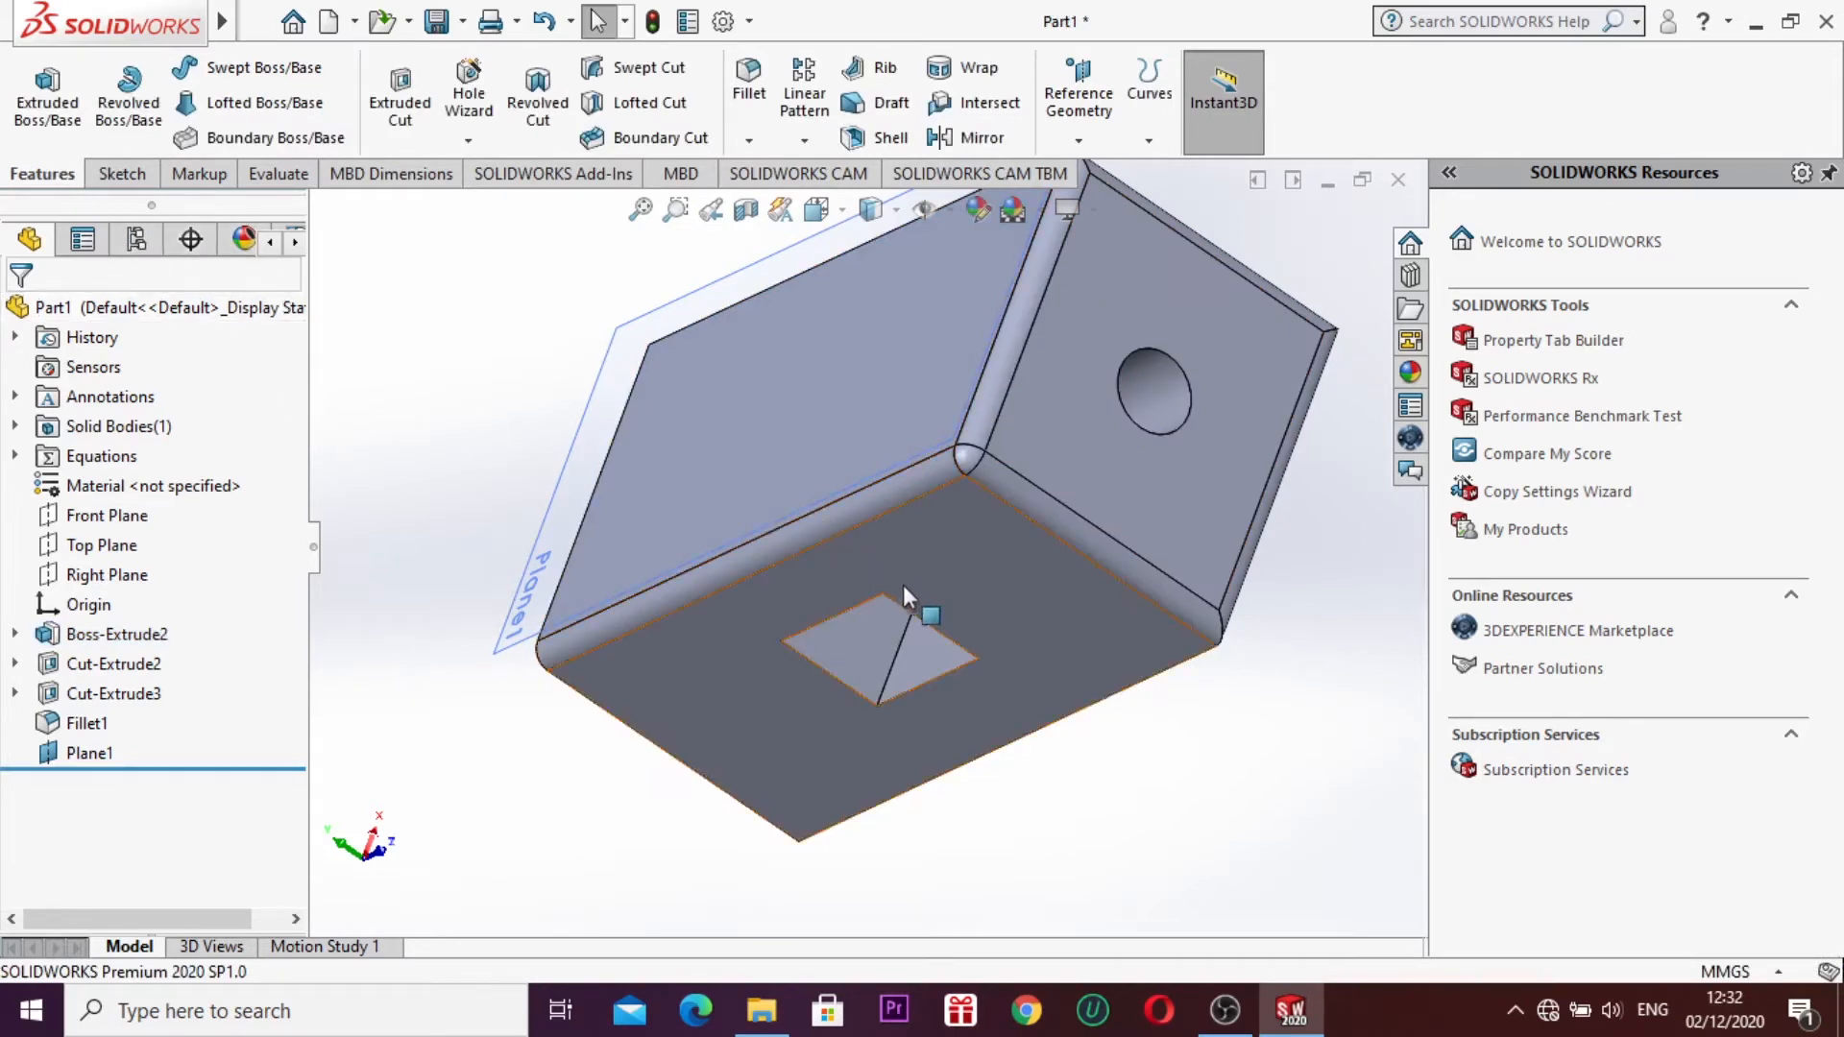
Step: Rotate the model to examine the filleted edges and the offset reference plane
right_click(368, 434)
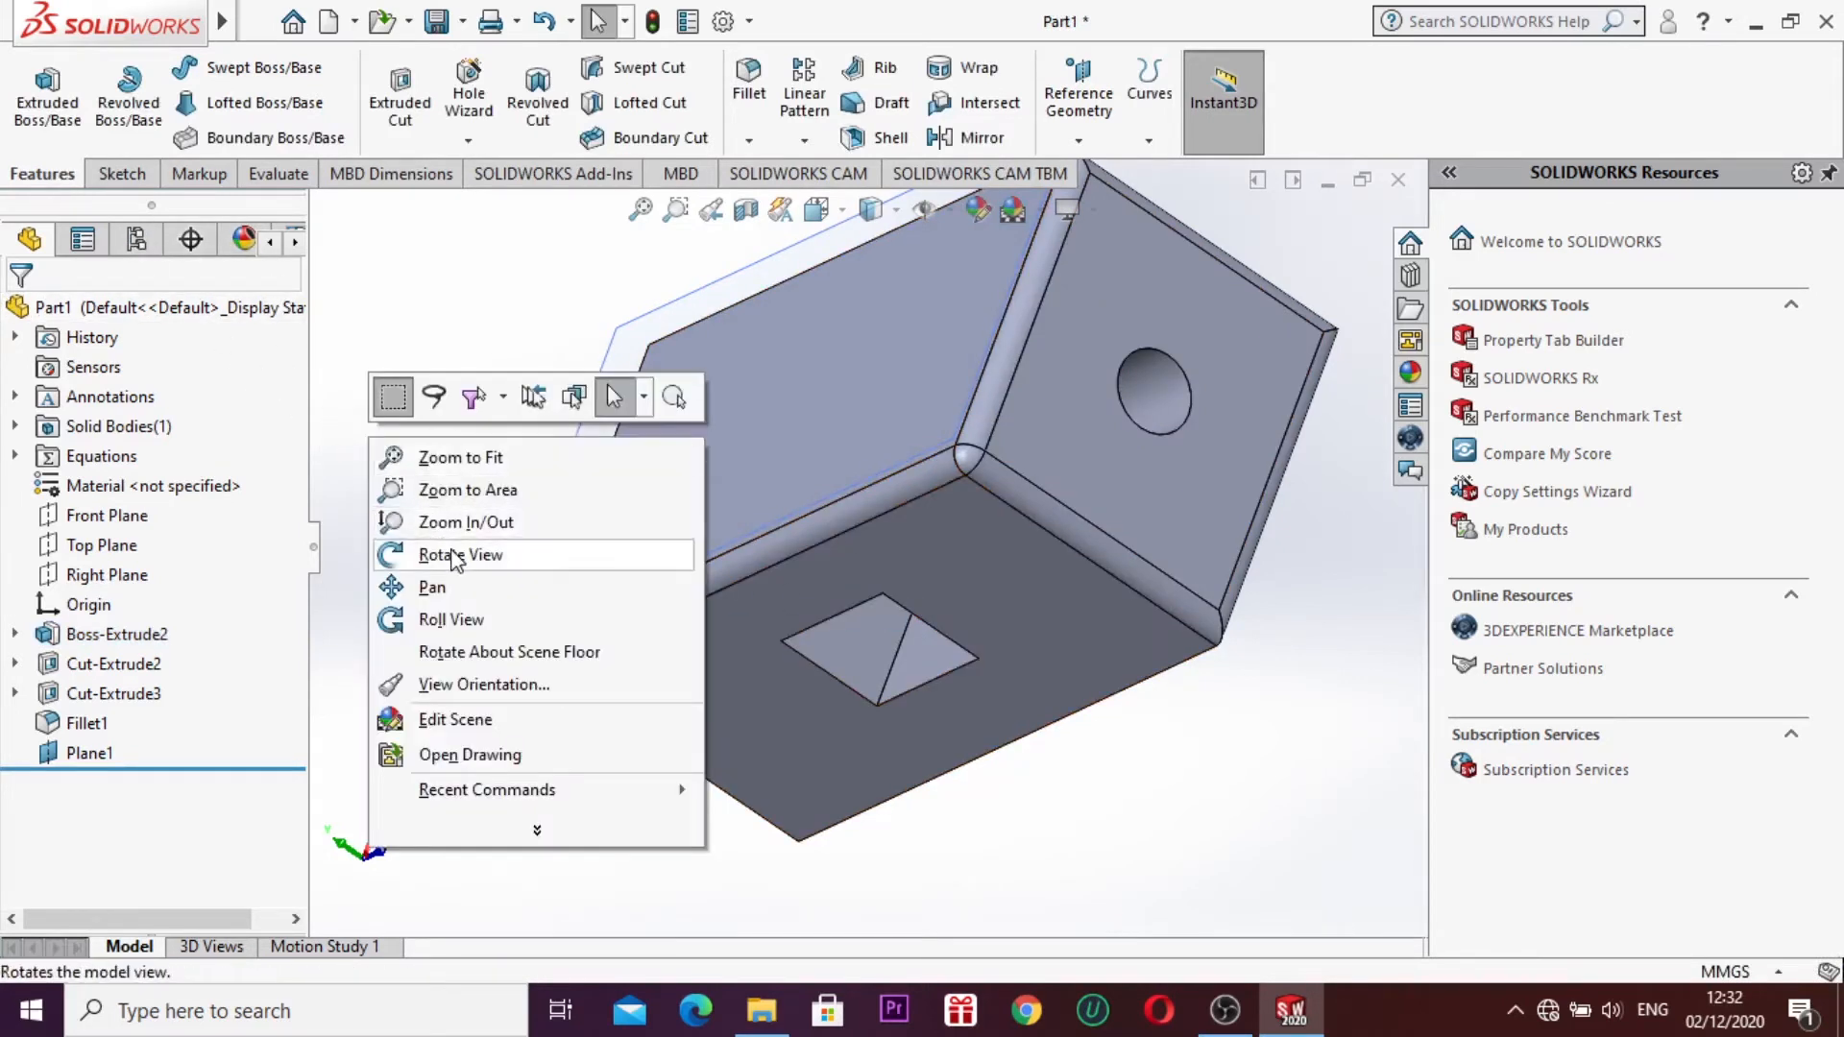
click(422, 543)
drag(691, 513, 740, 922)
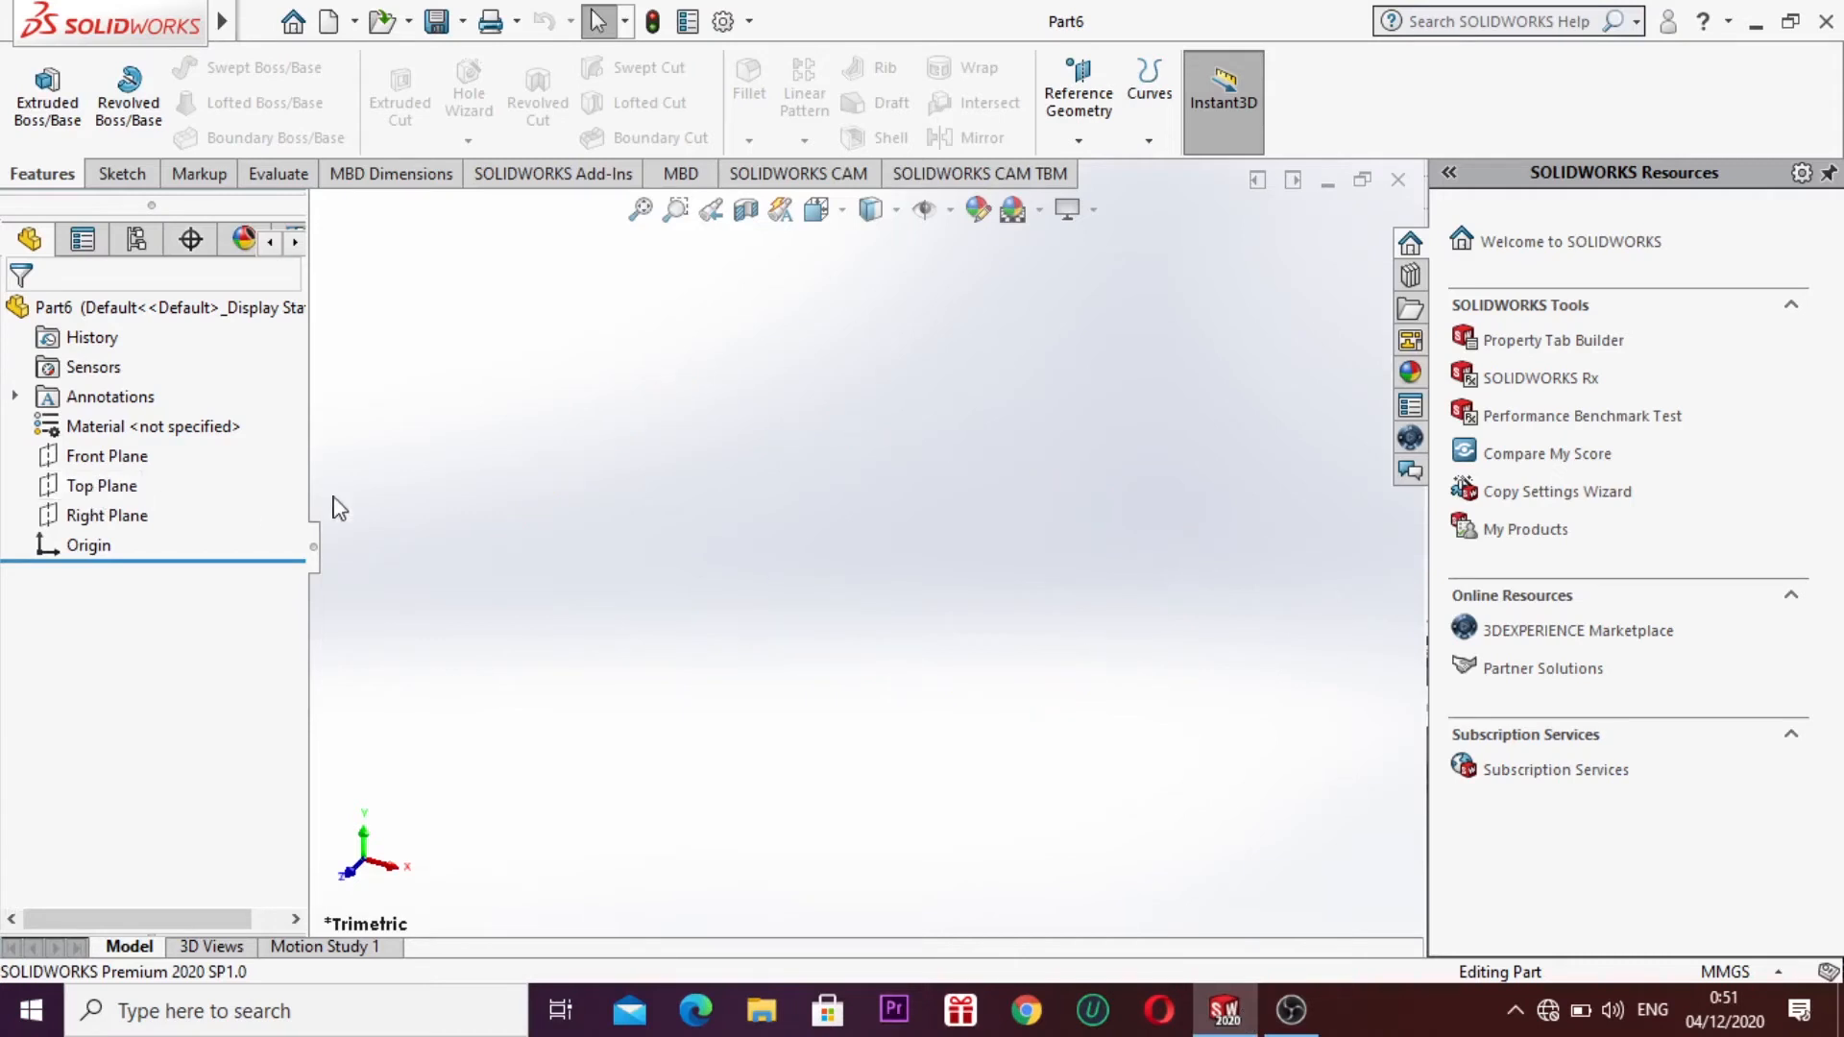
Step: Sketch a center rectangle about 121 mm wide on the Top Plane, centred on the origin
click(141, 490)
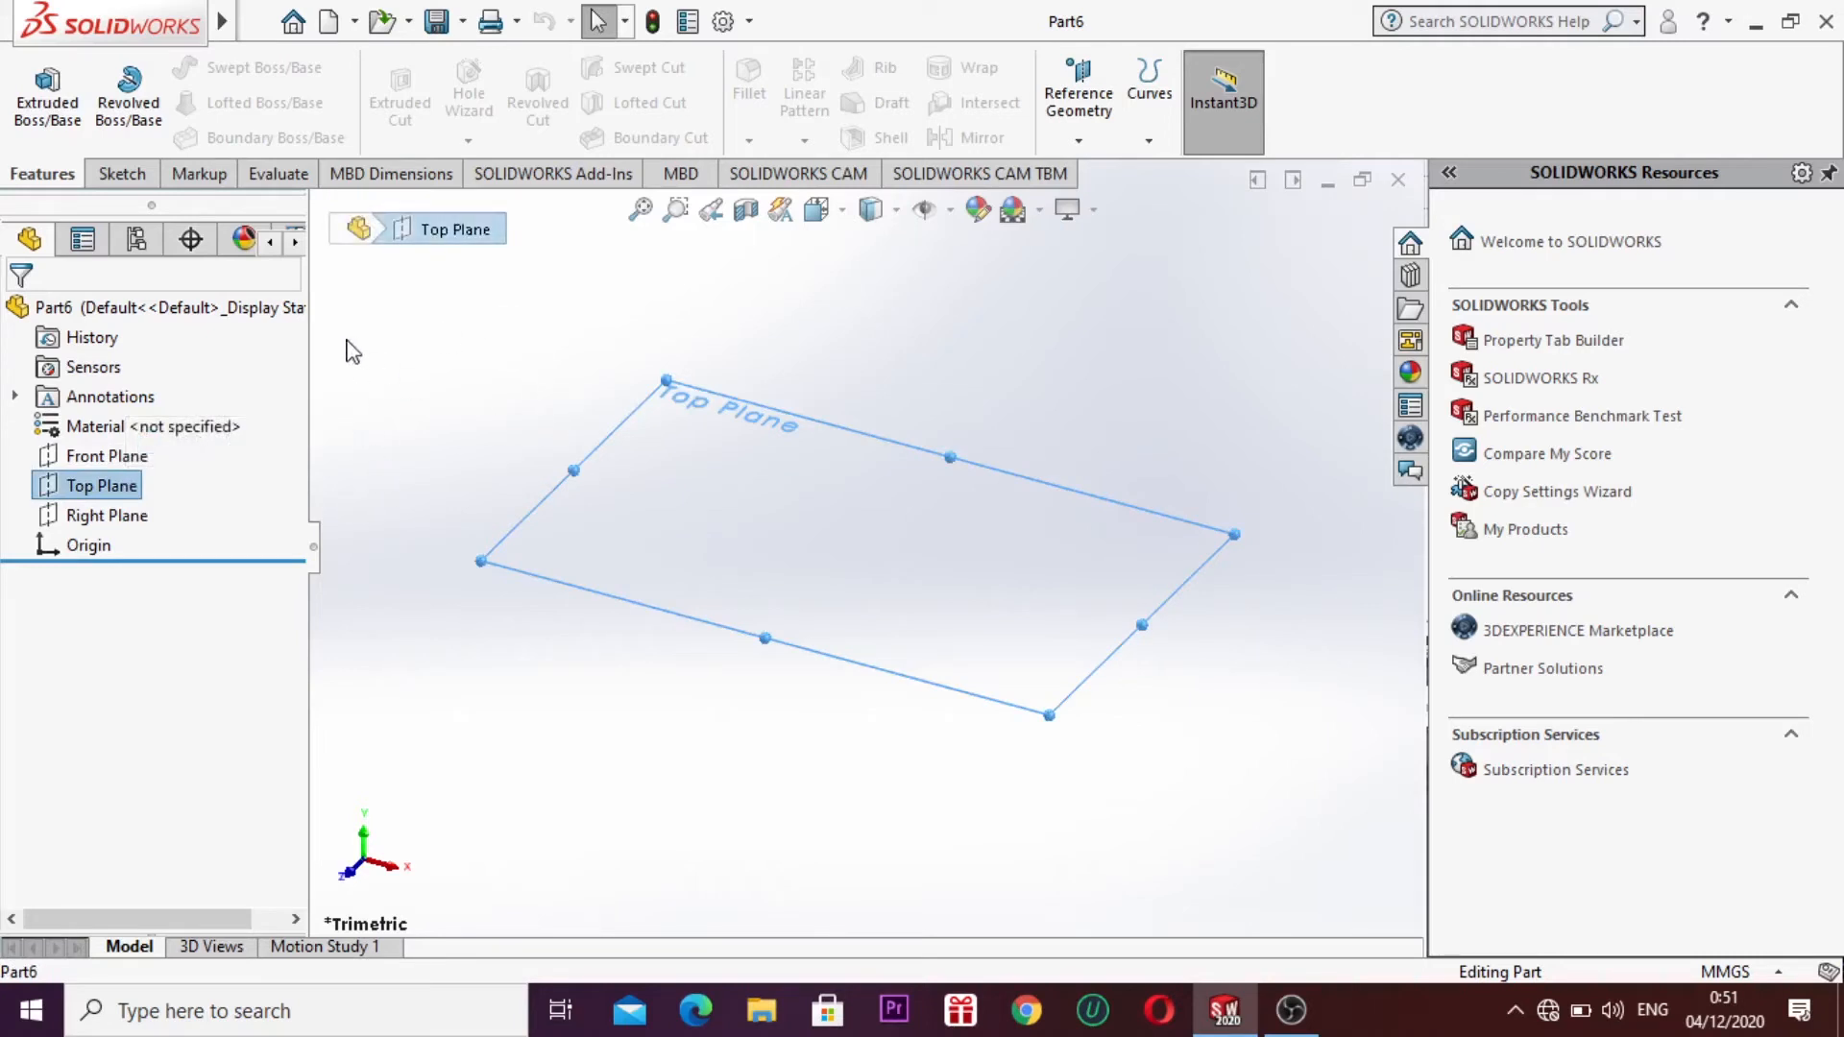
click(117, 174)
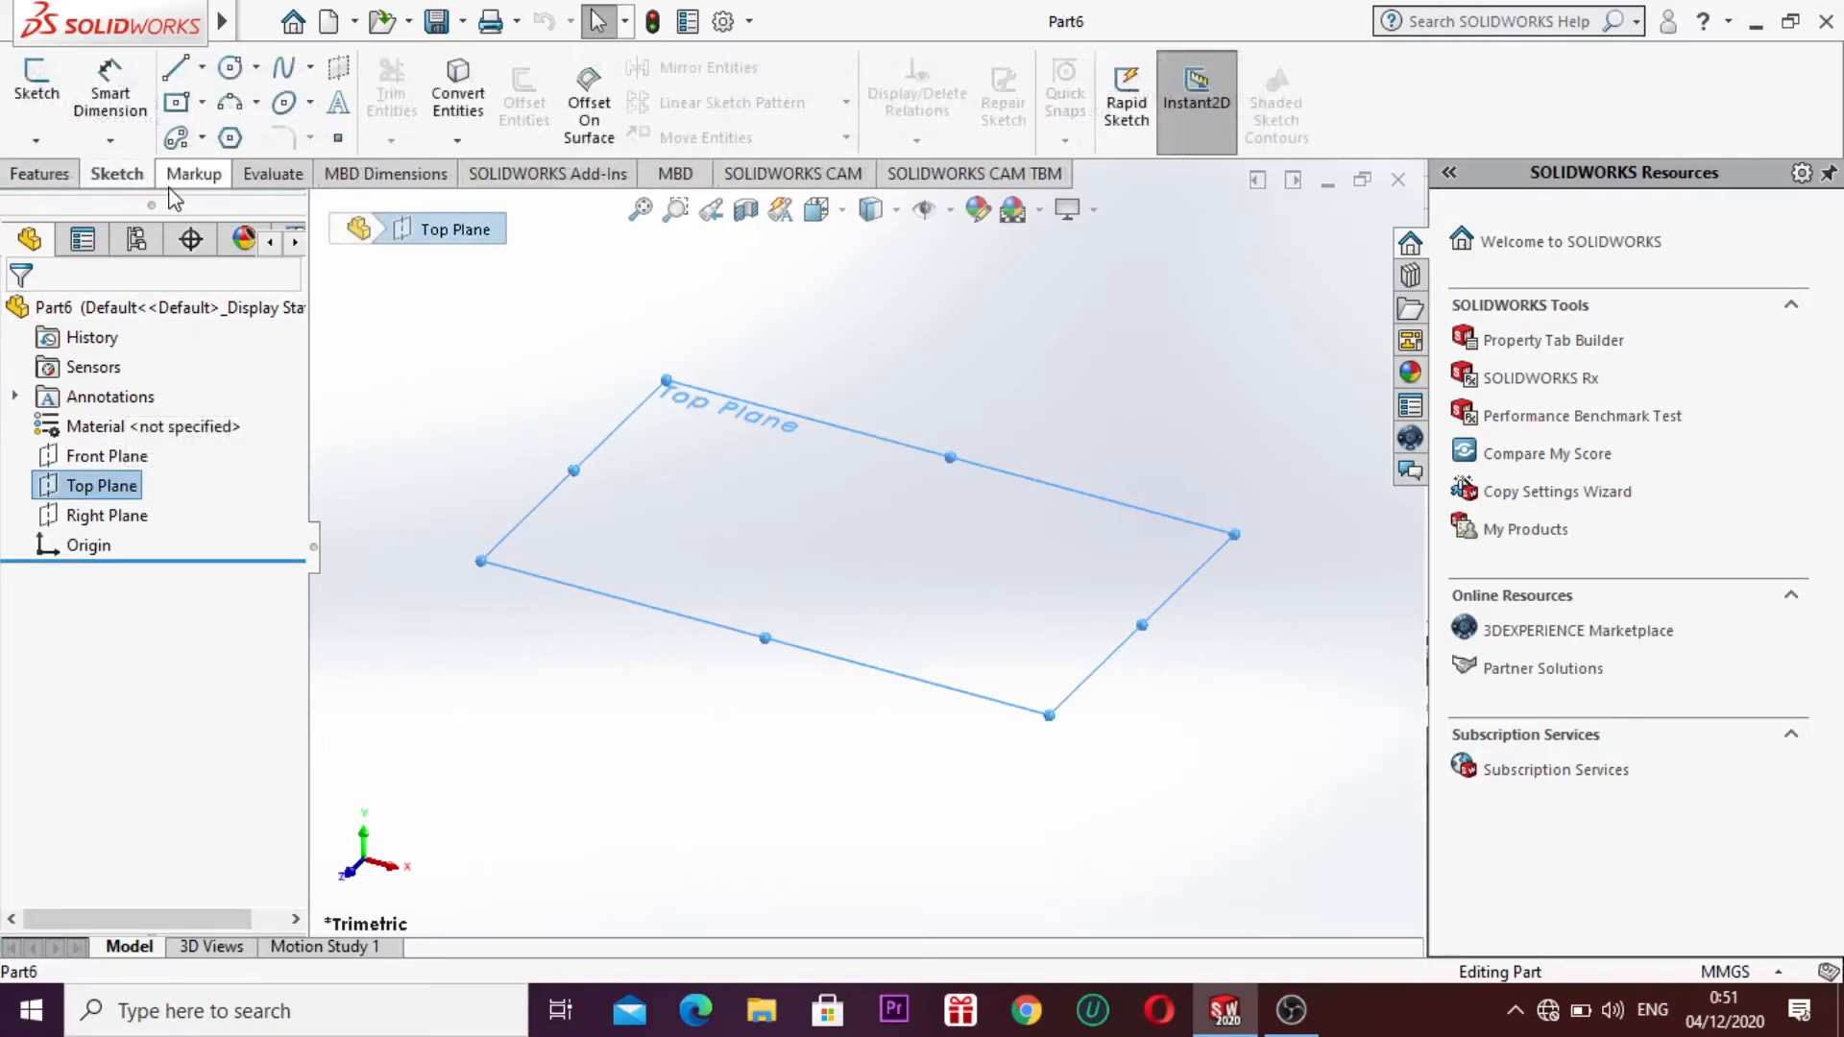
click(41, 174)
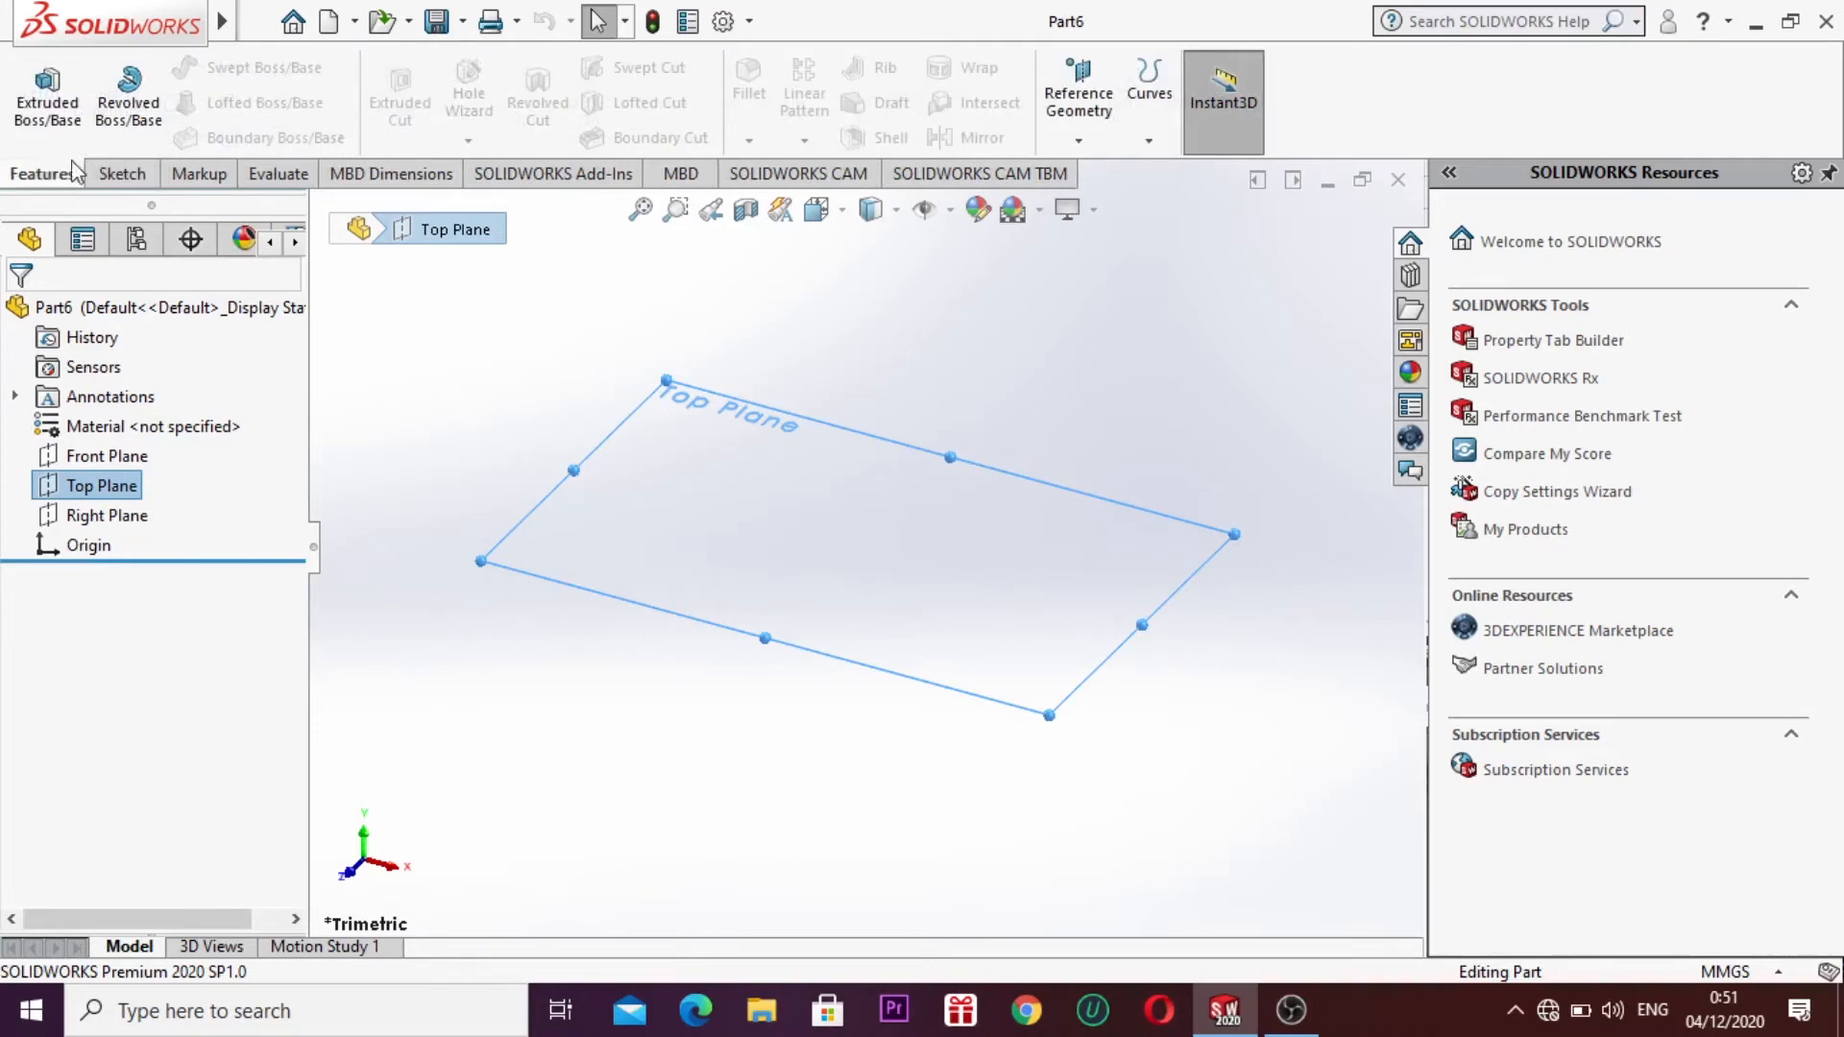
click(133, 174)
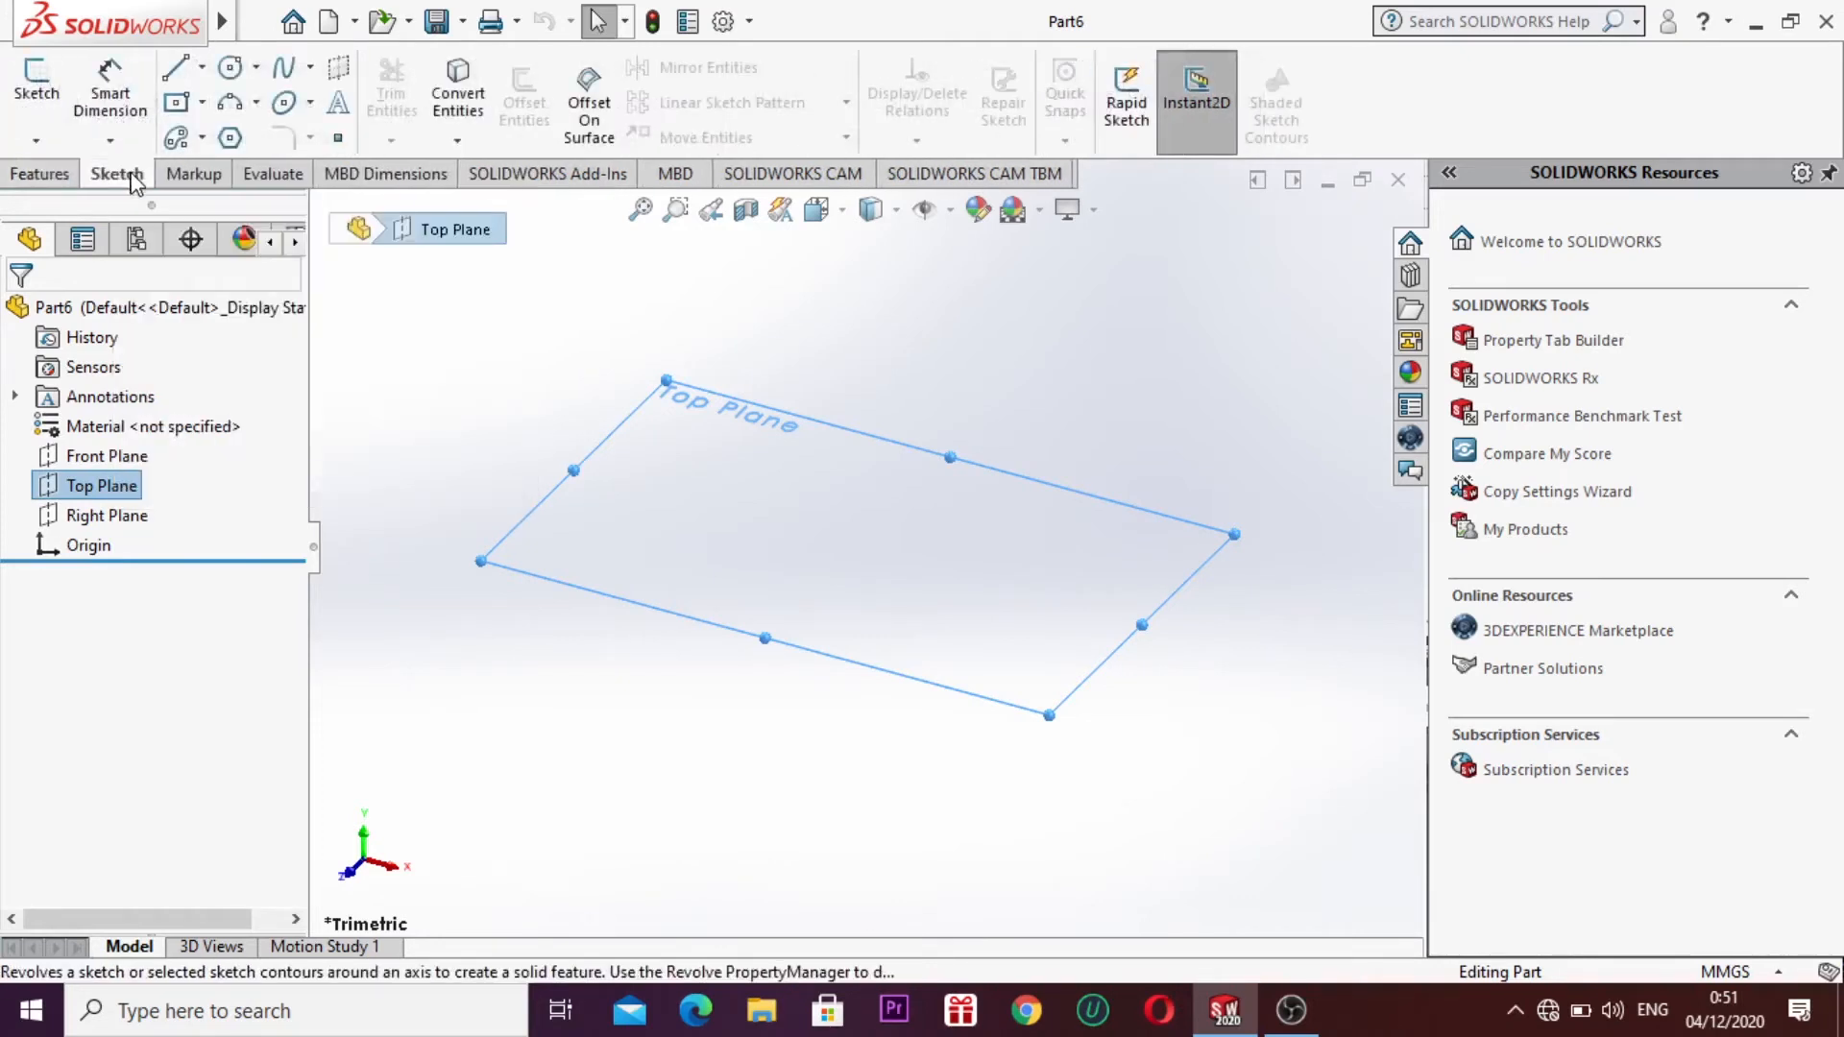
click(176, 102)
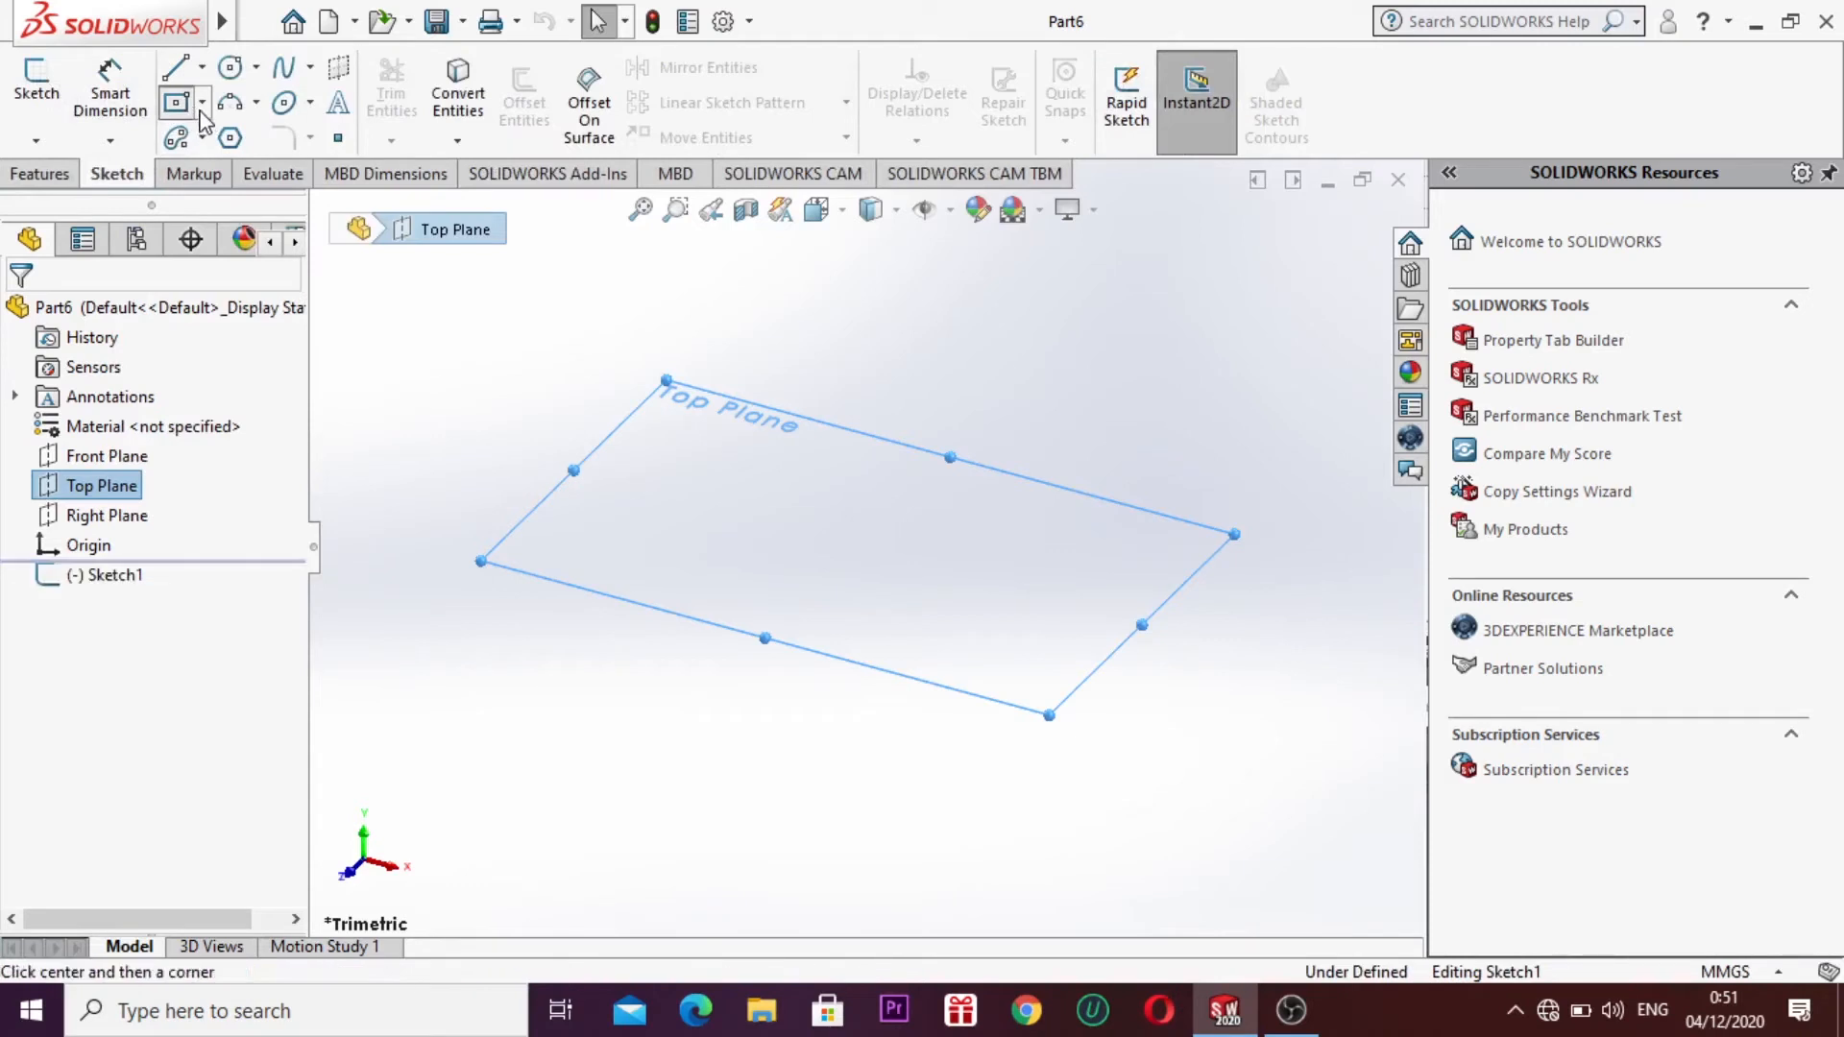
click(202, 102)
click(246, 173)
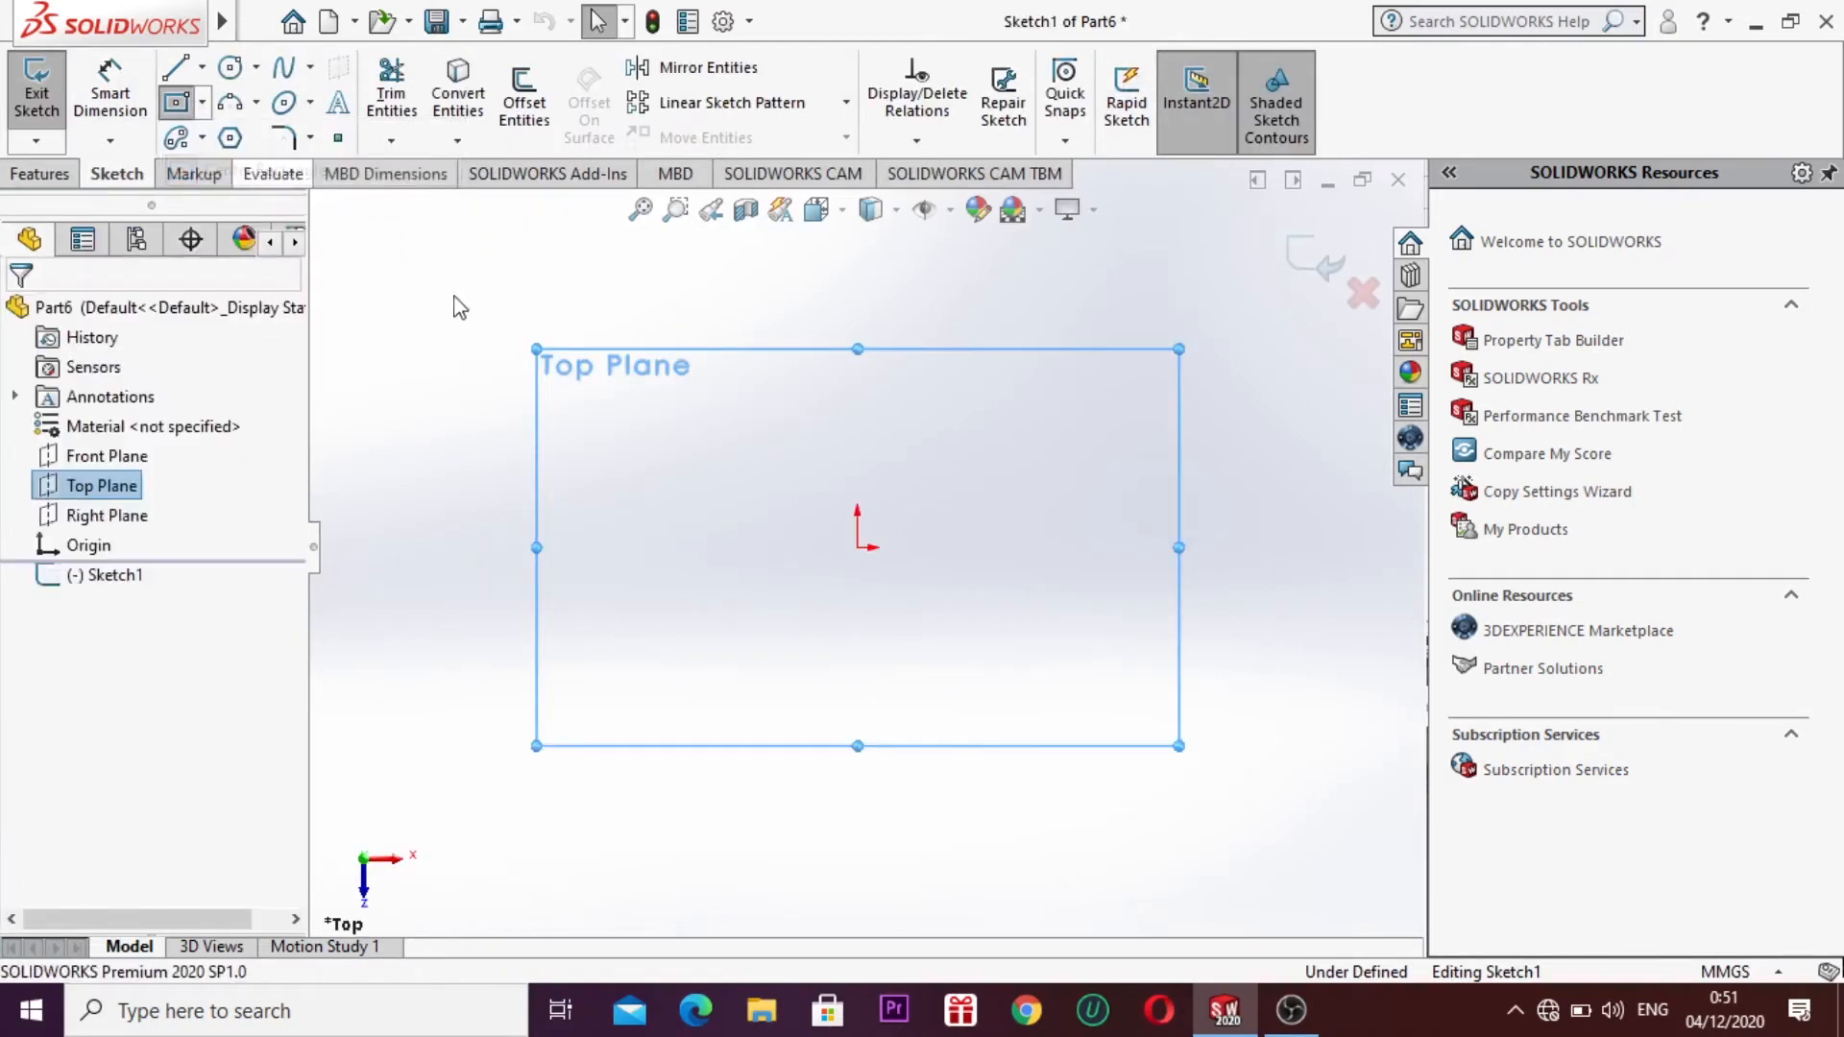
click(862, 552)
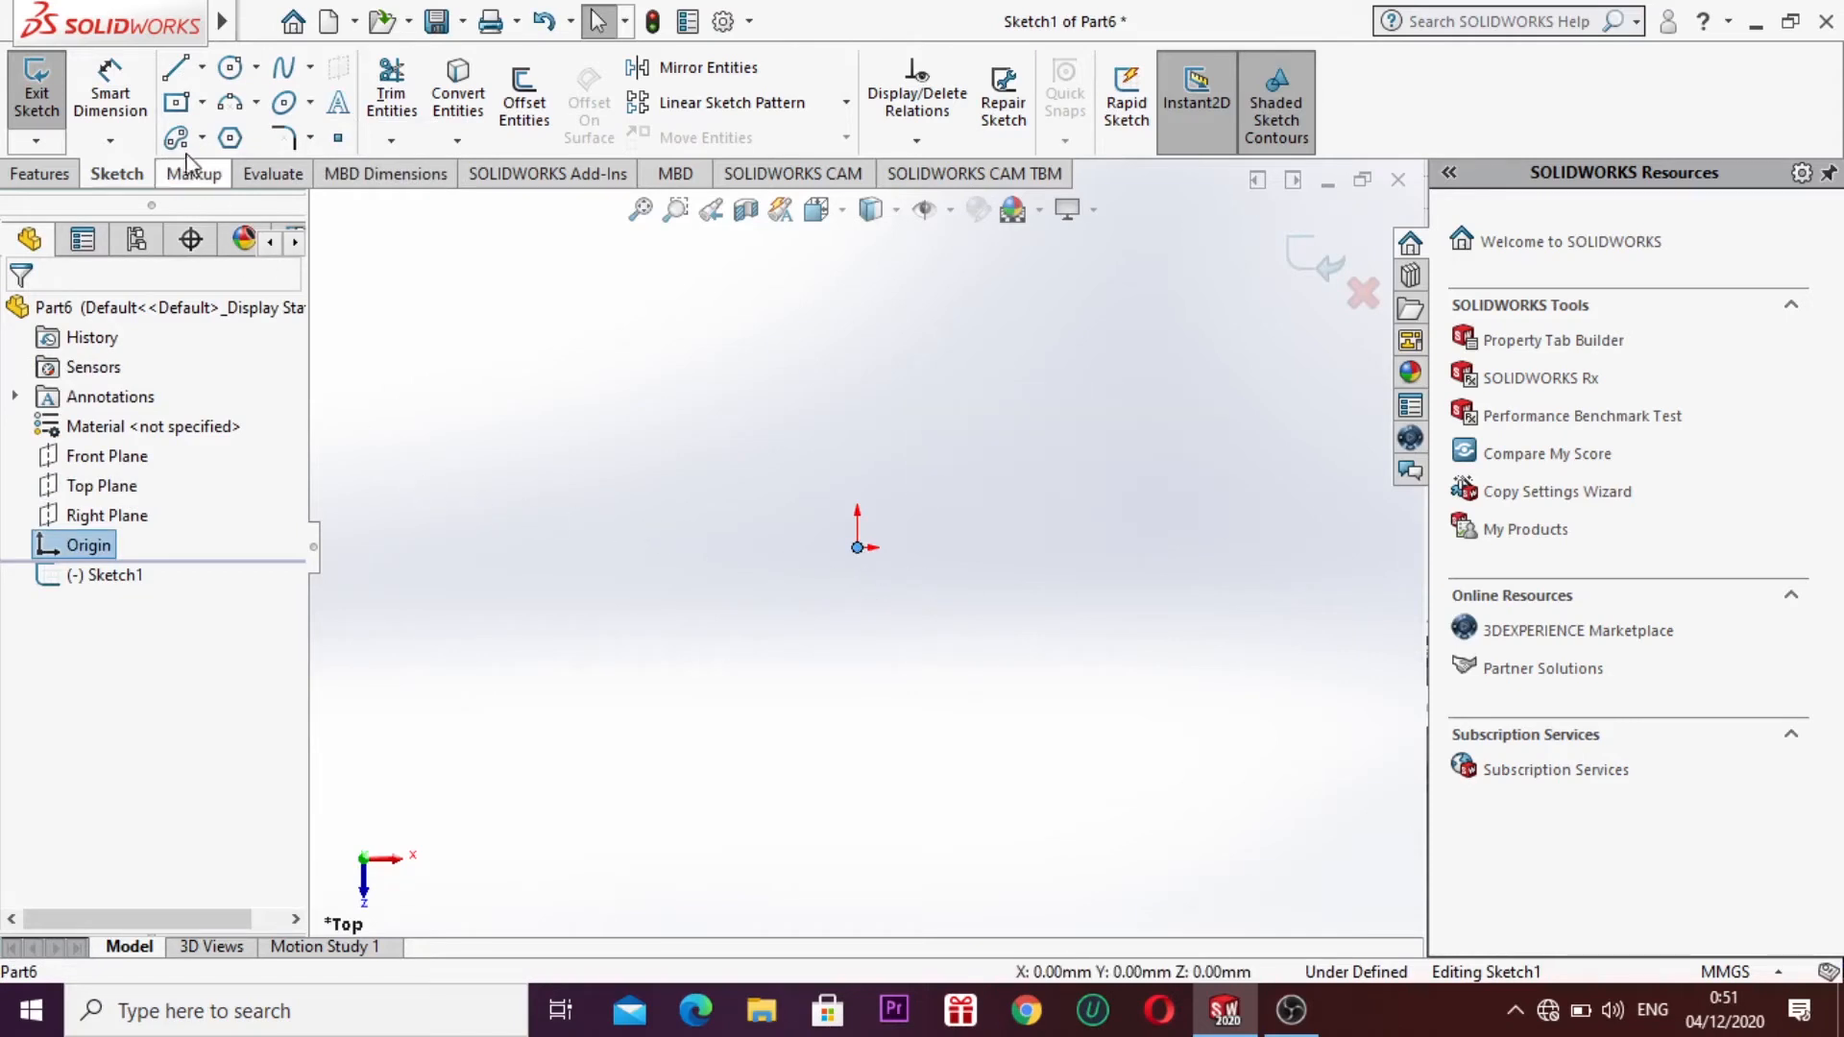
click(176, 102)
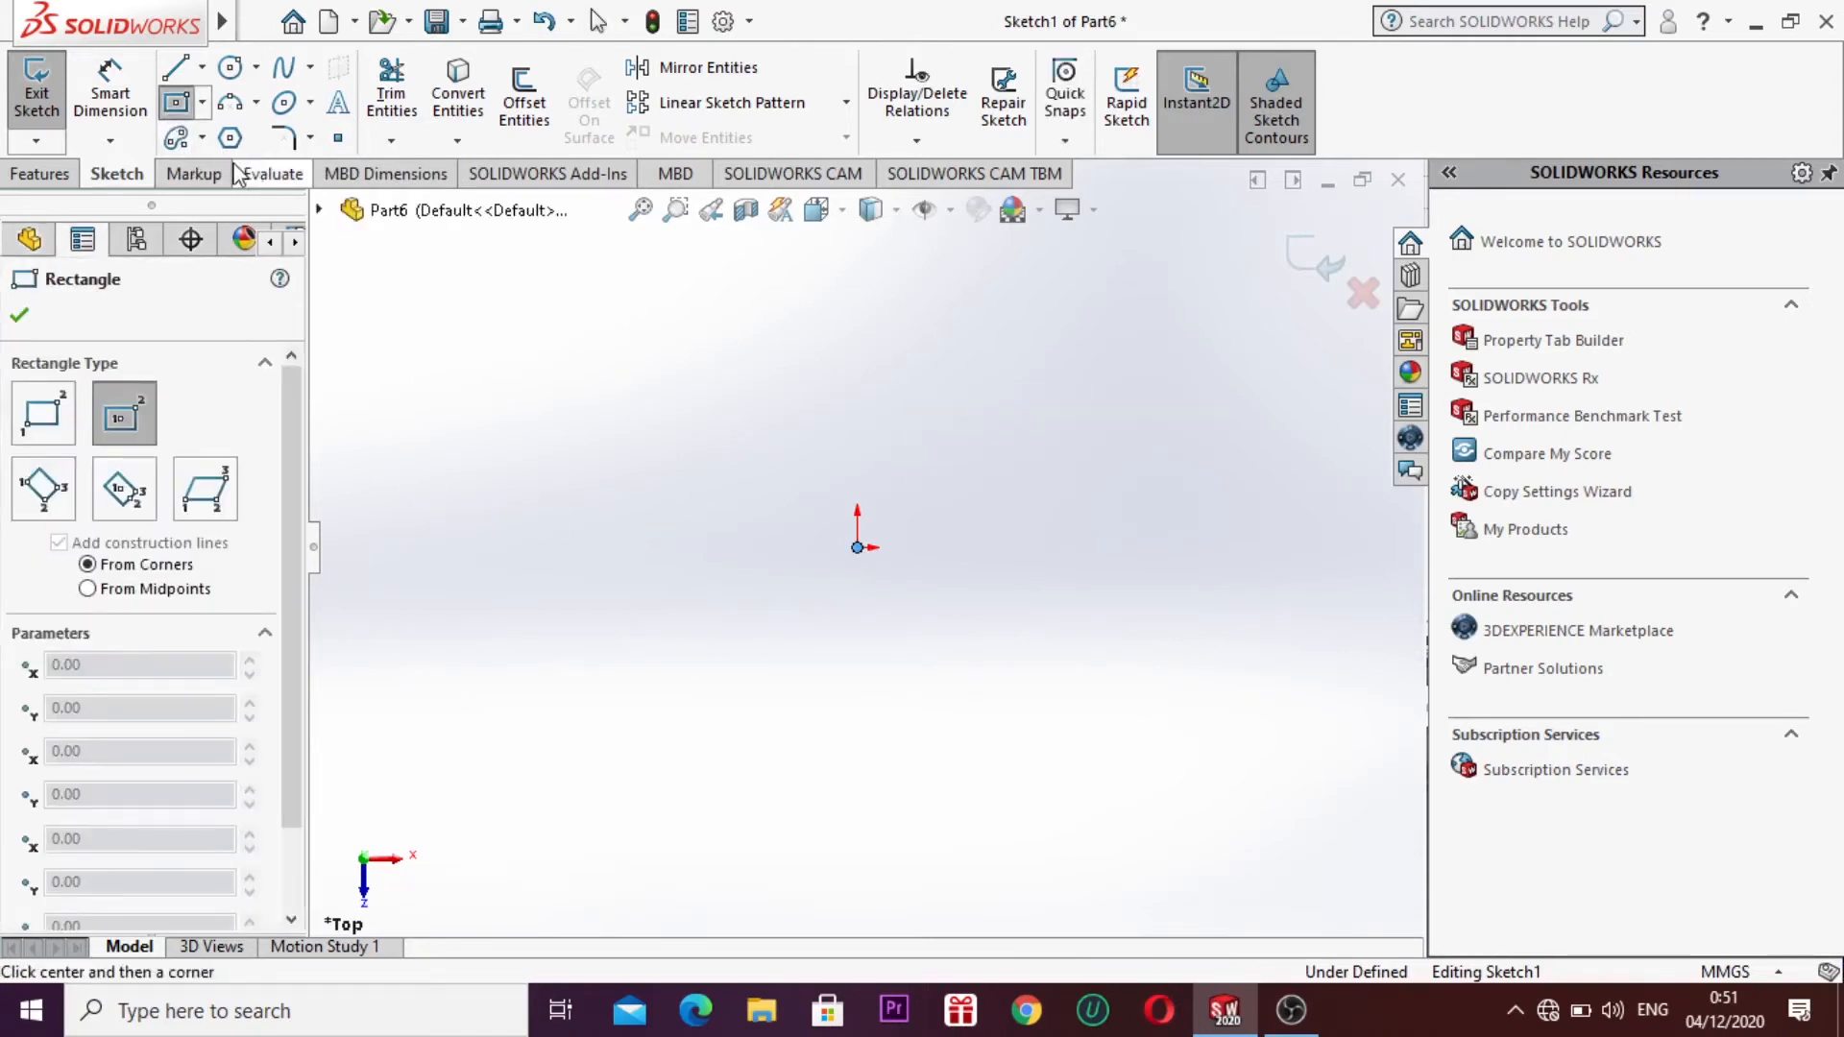
click(858, 548)
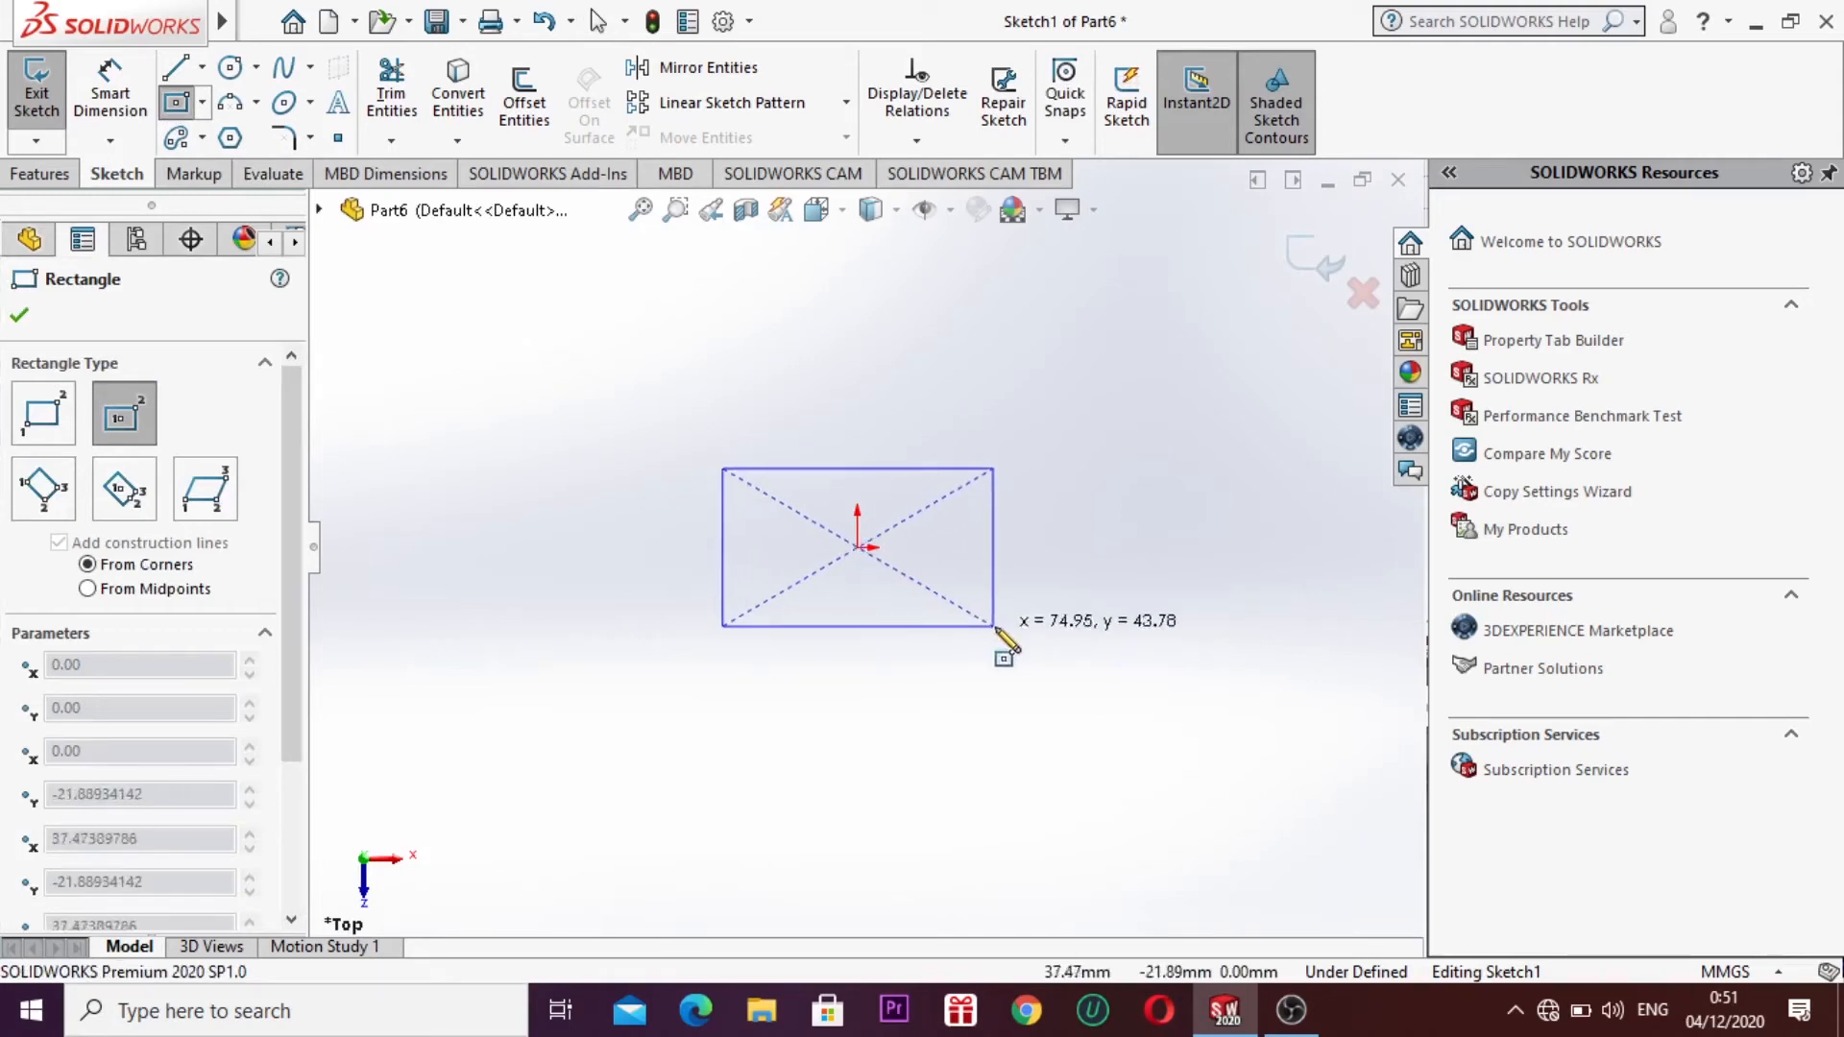
click(1078, 663)
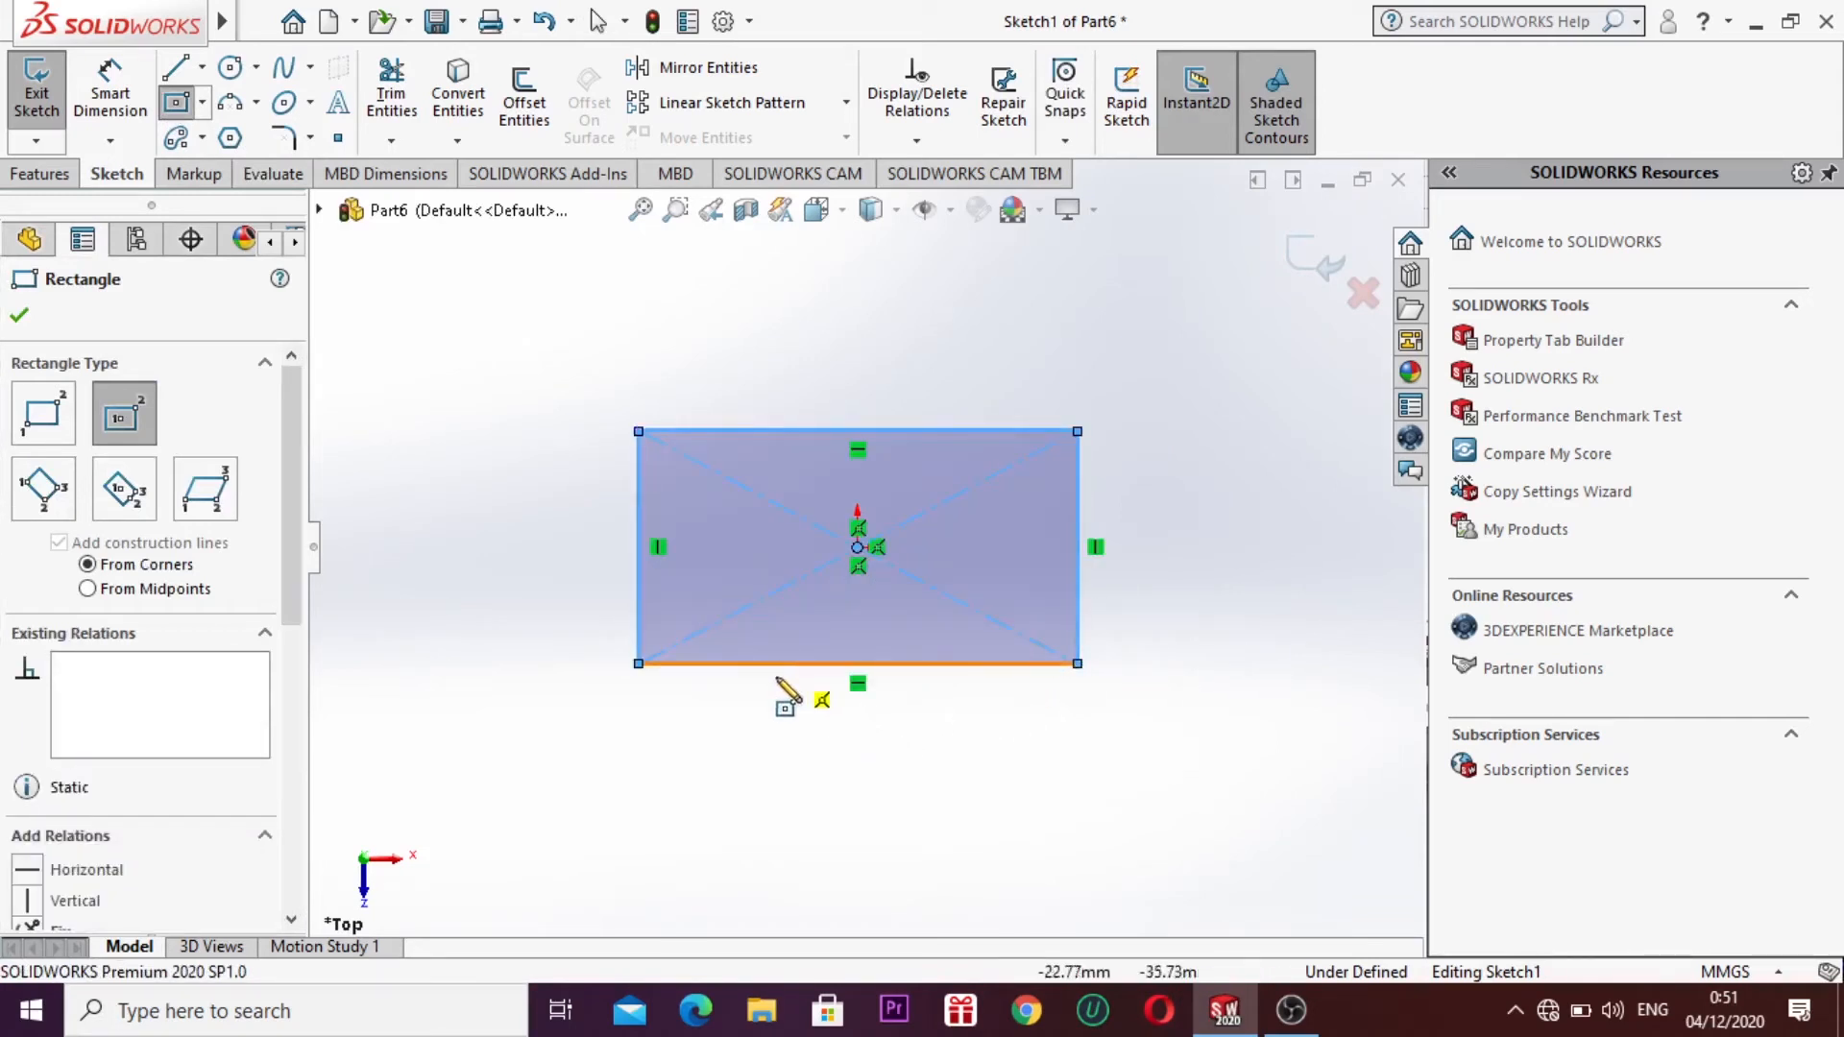
key(Escape)
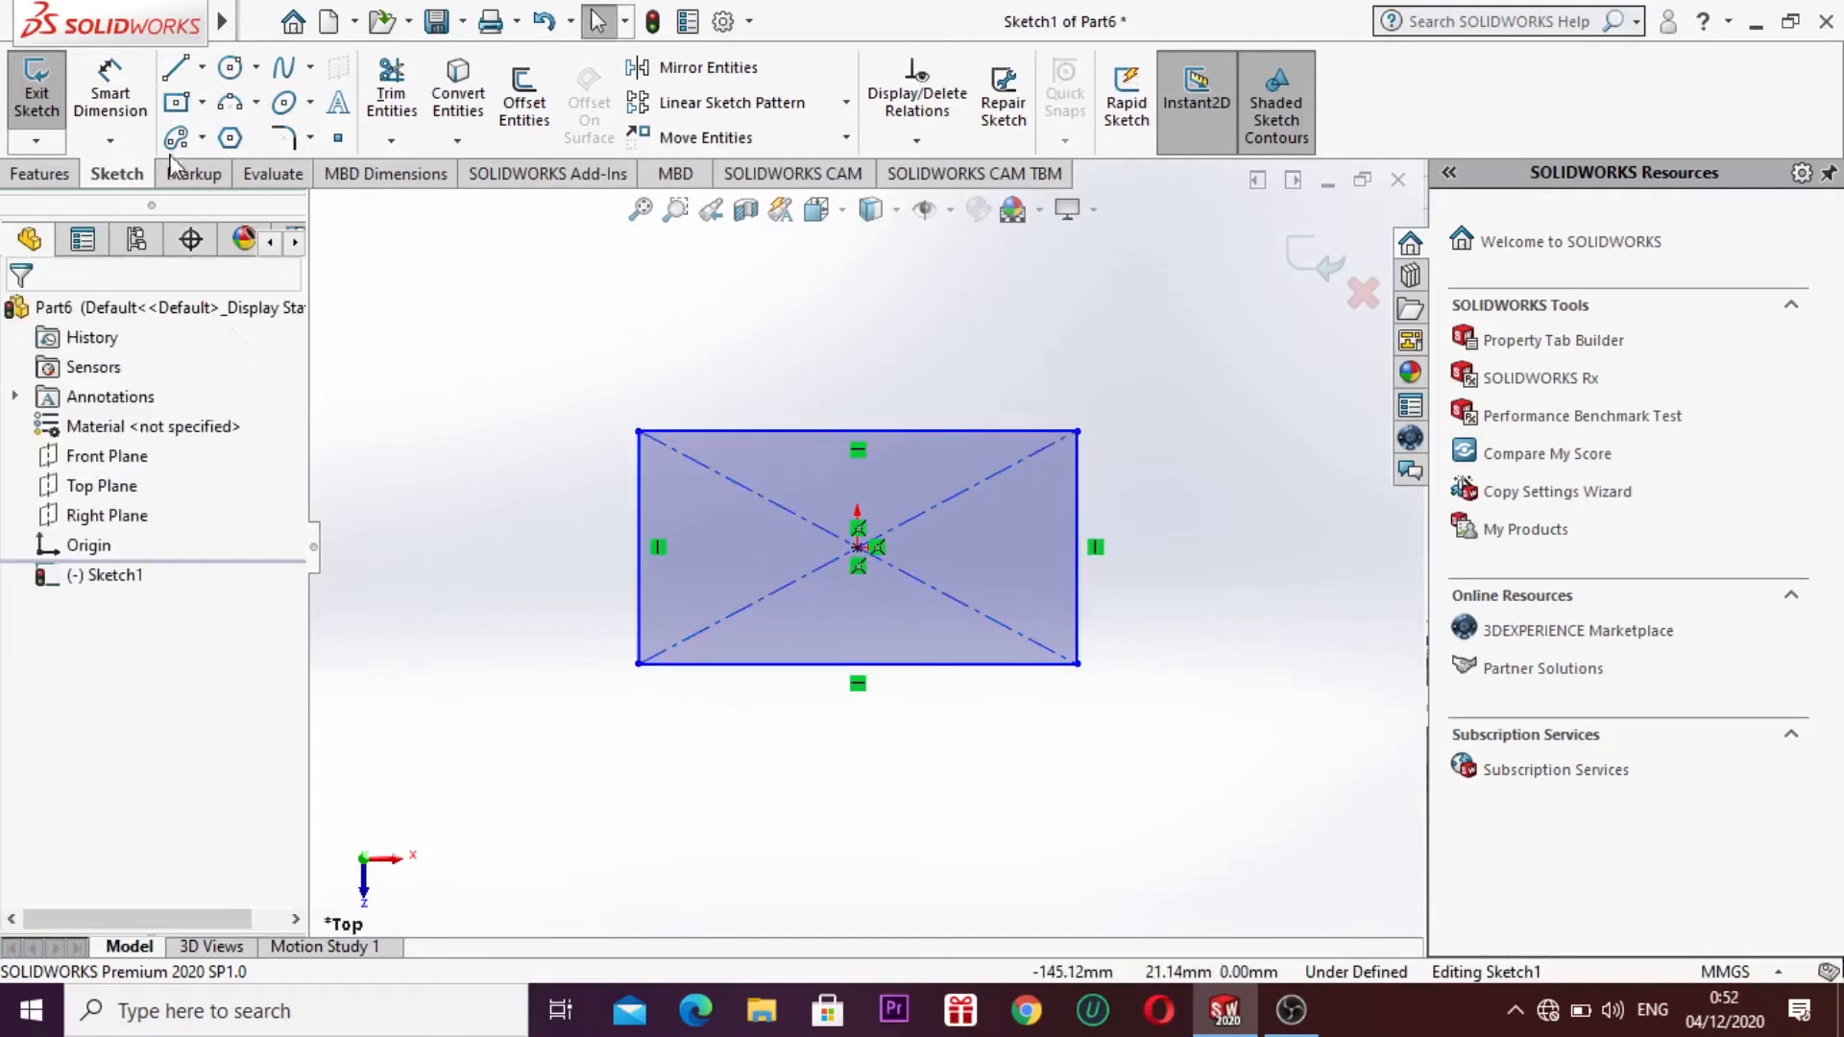
Step: Draw a nearly horizontal line below the rectangle, extending past both of its sides, and exit the sketch
click(175, 67)
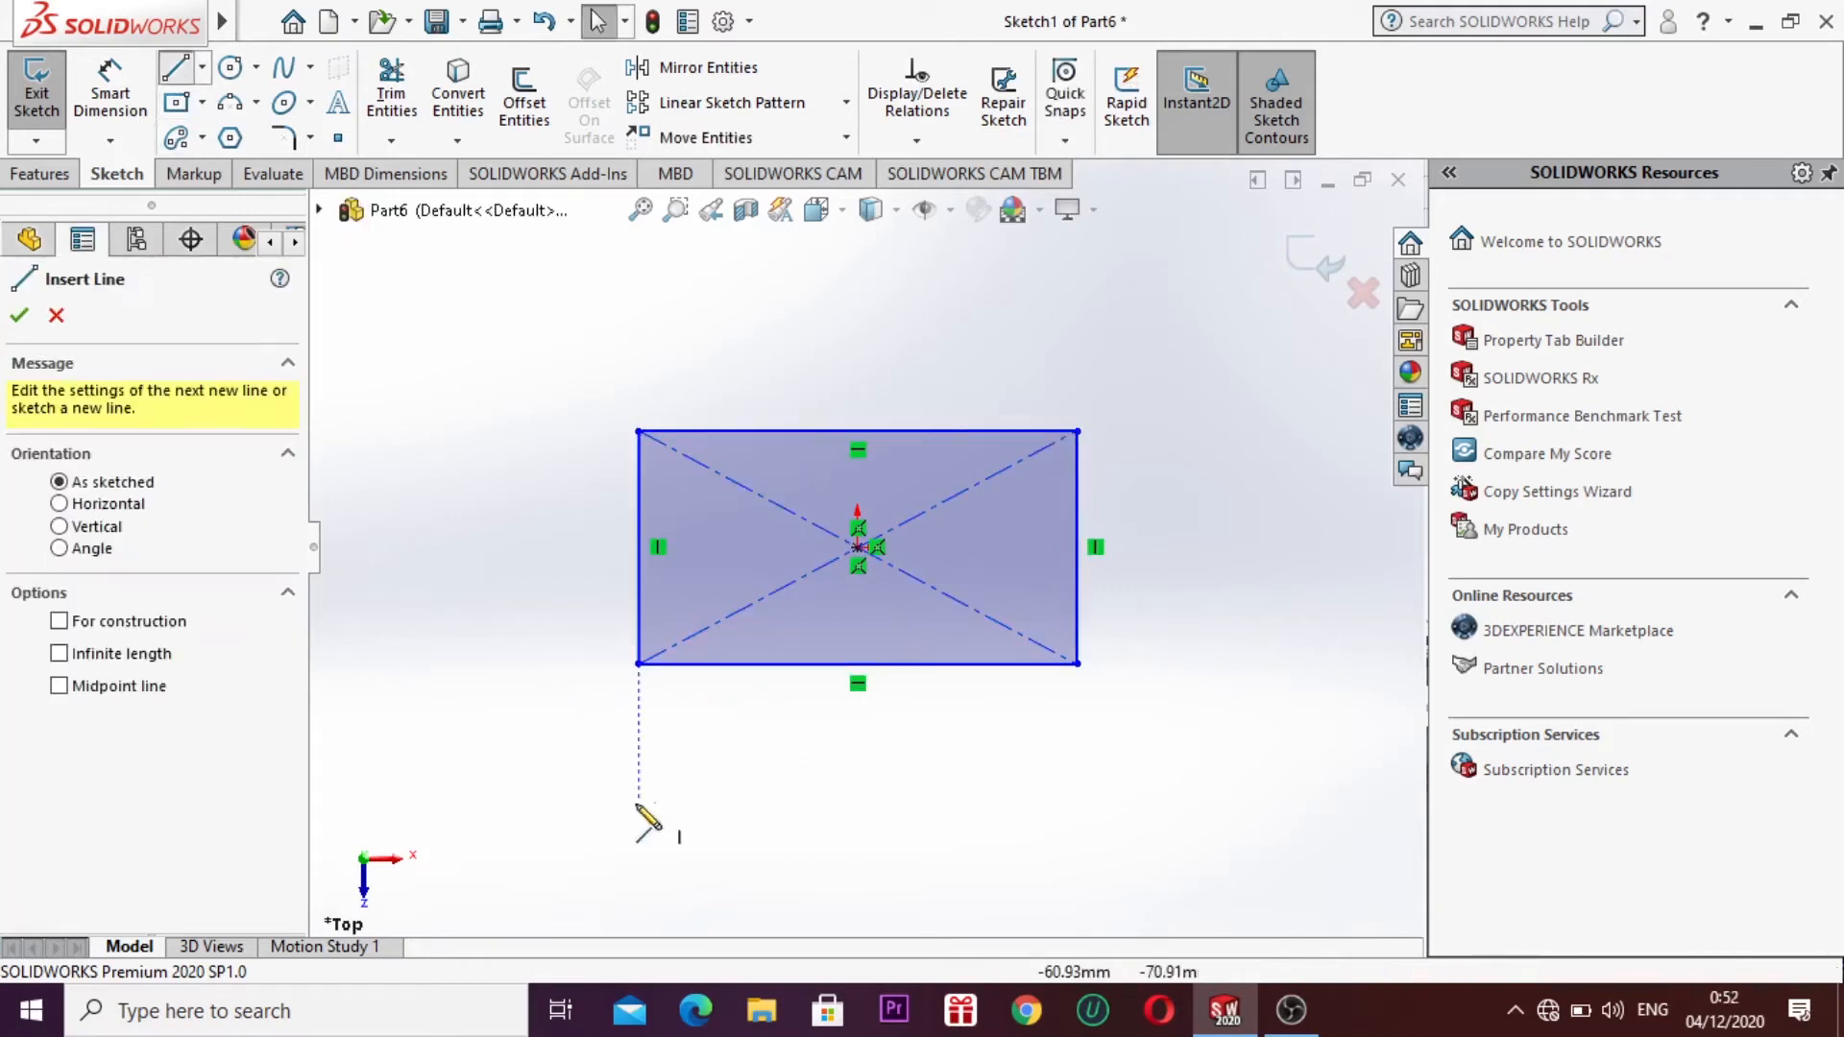
click(560, 799)
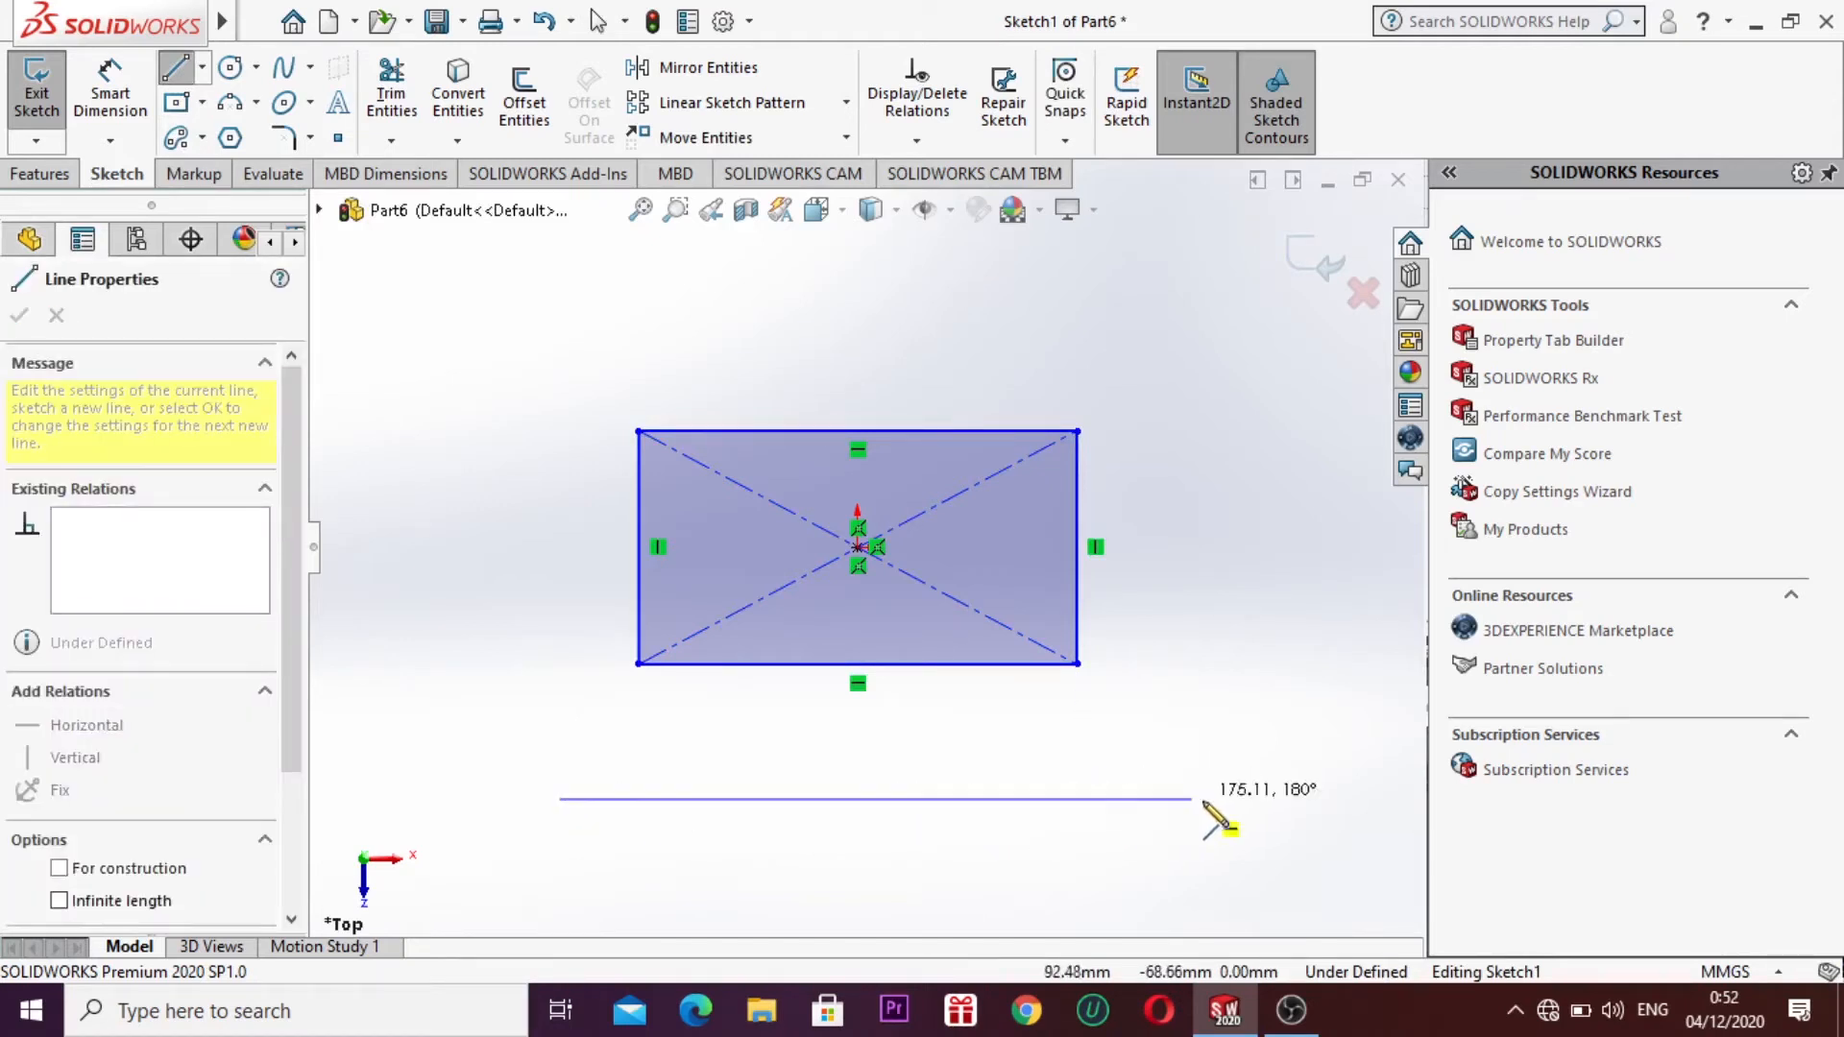
click(1255, 811)
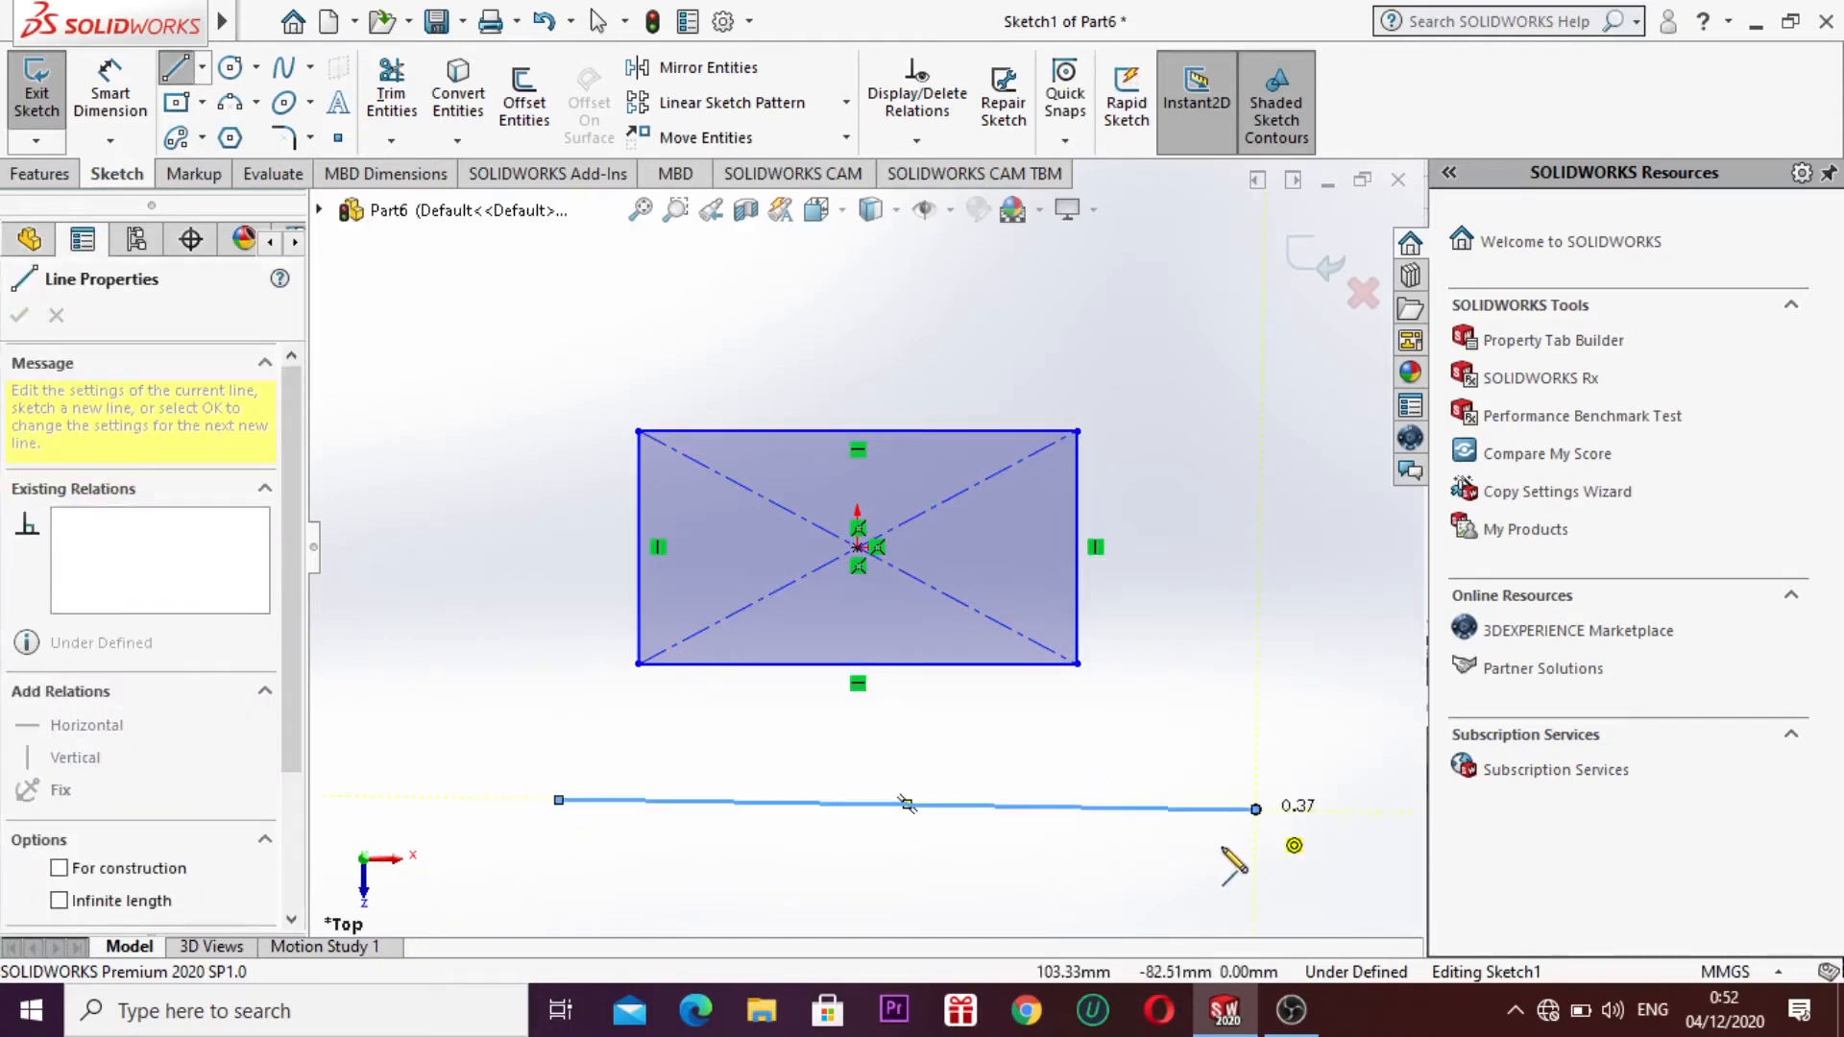
key(Escape)
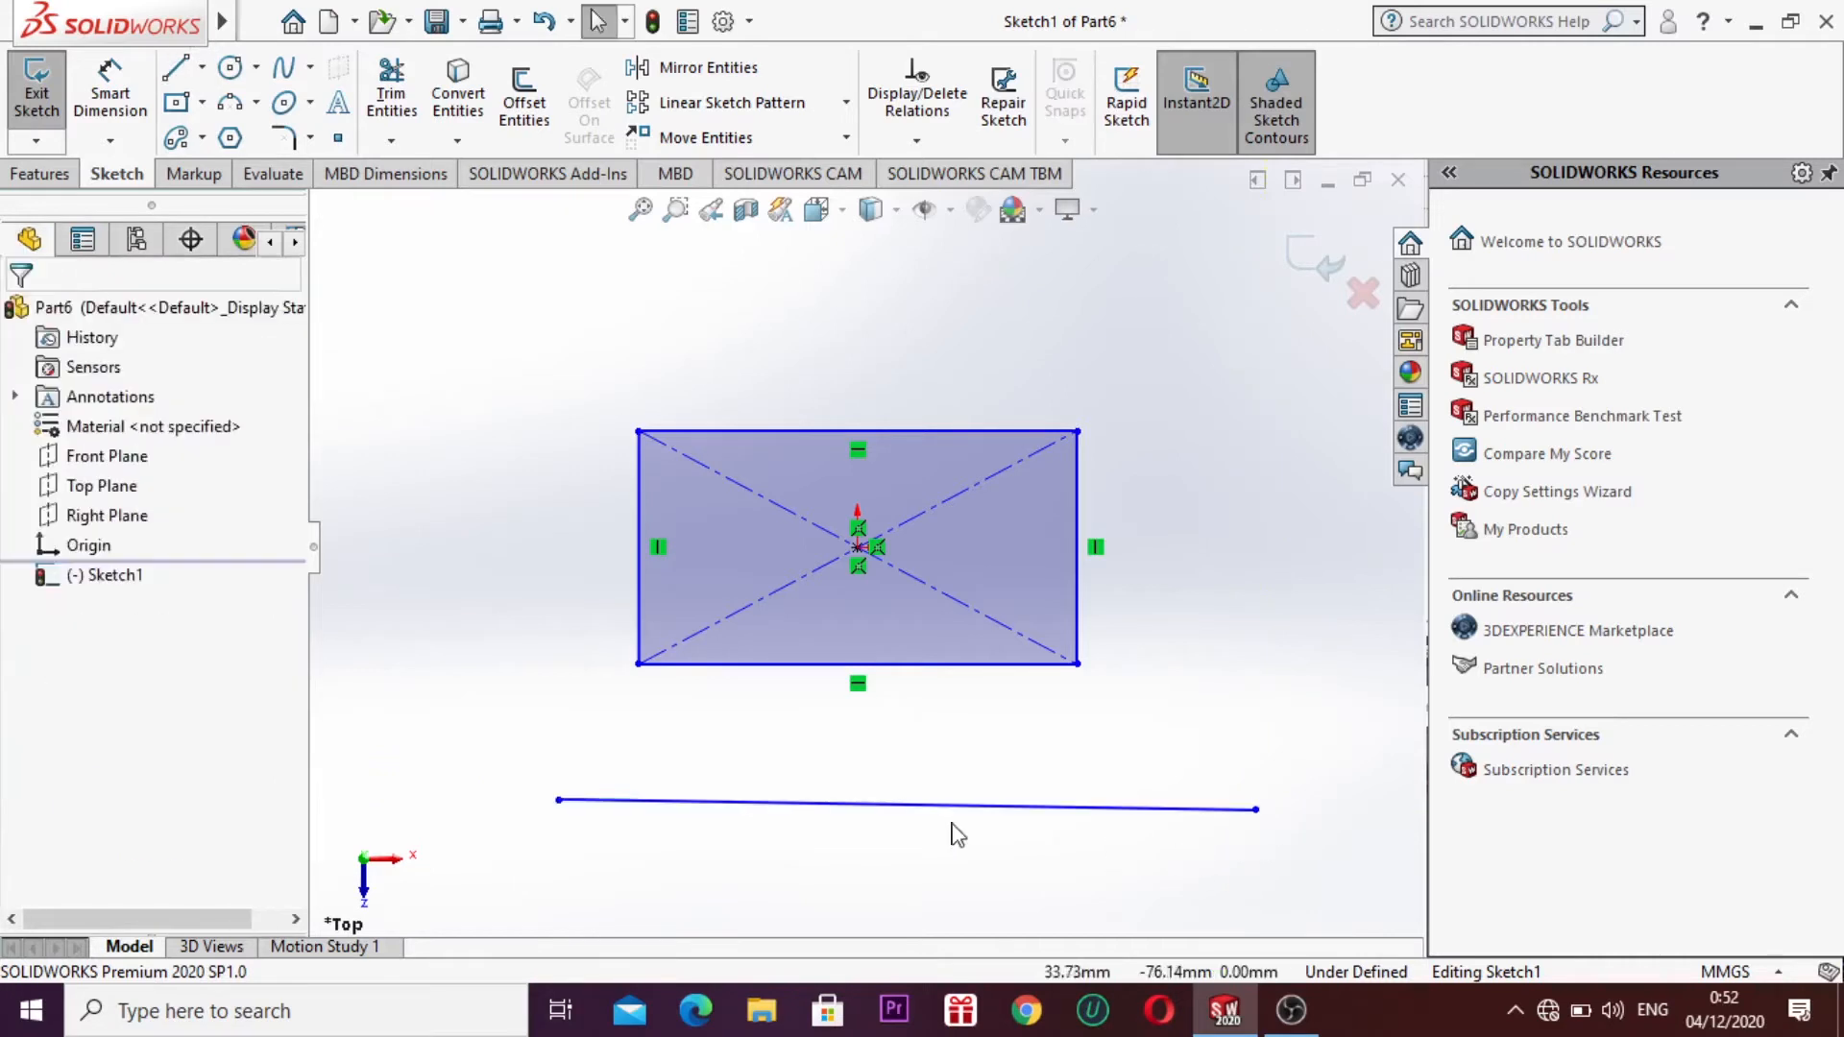
scroll(895, 812, up, 3)
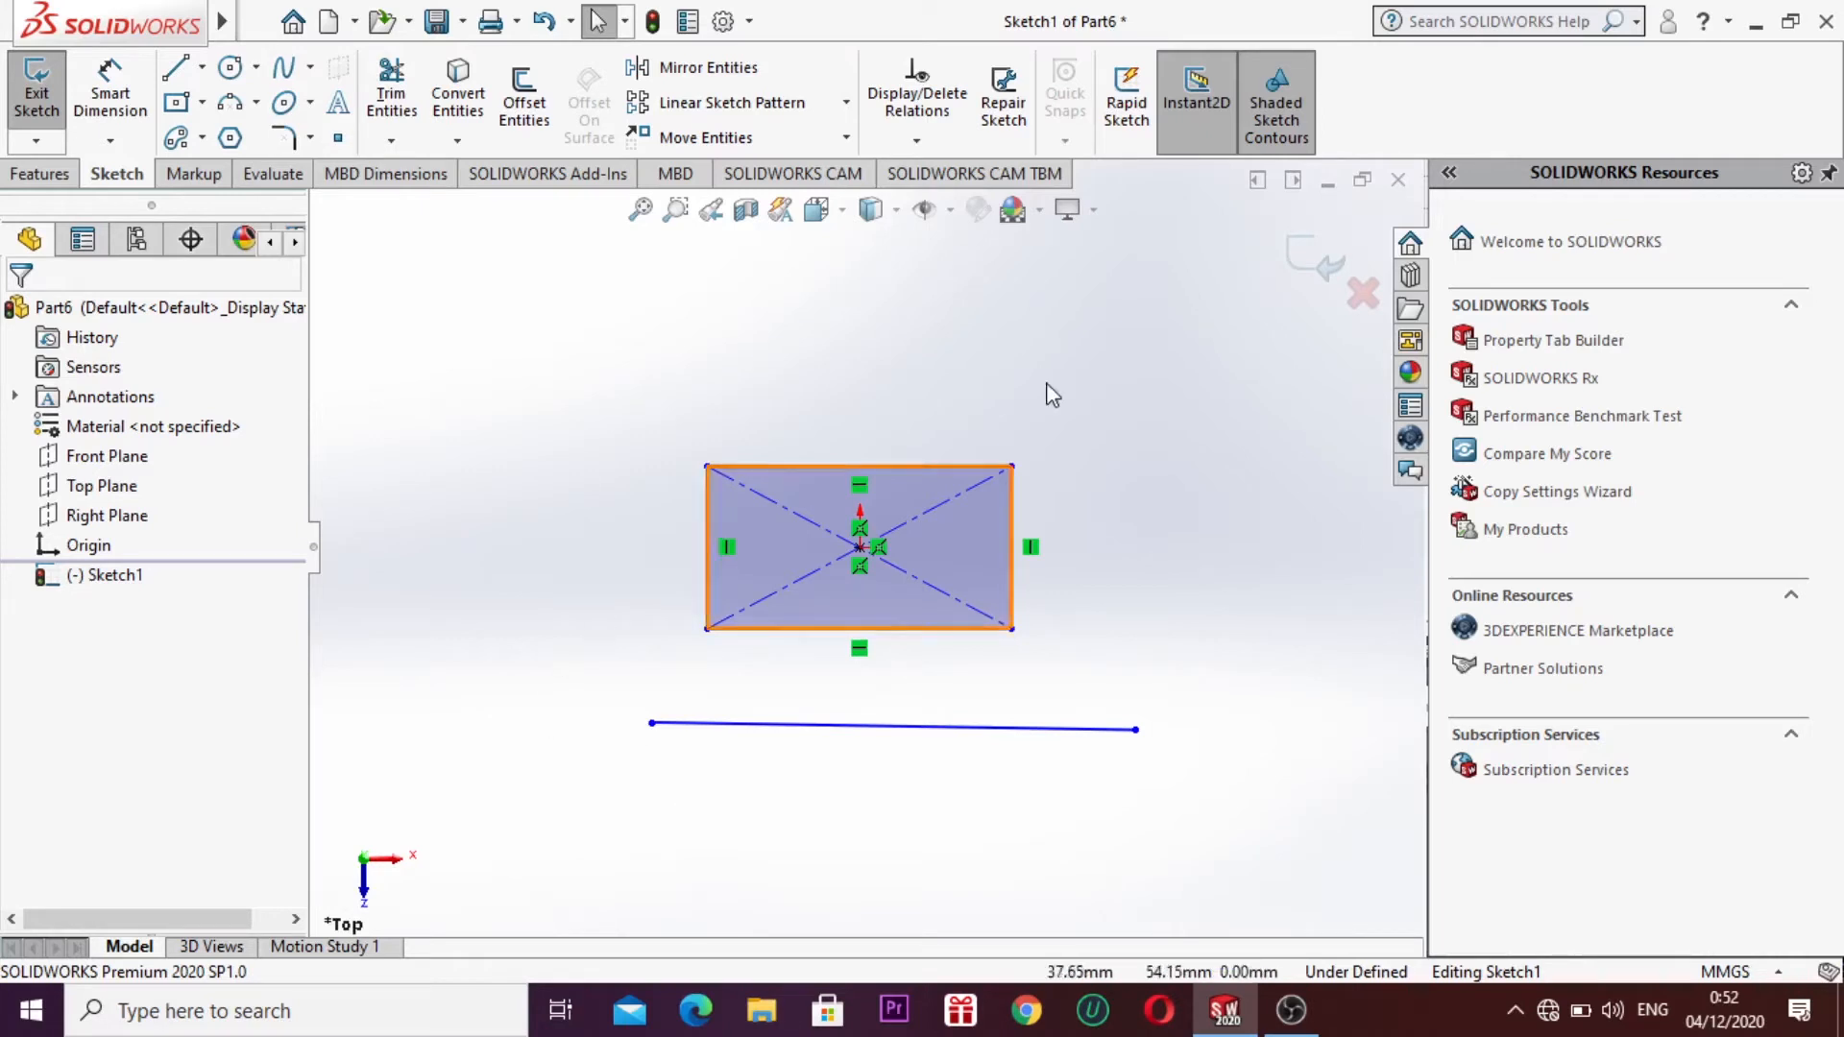
click(1294, 272)
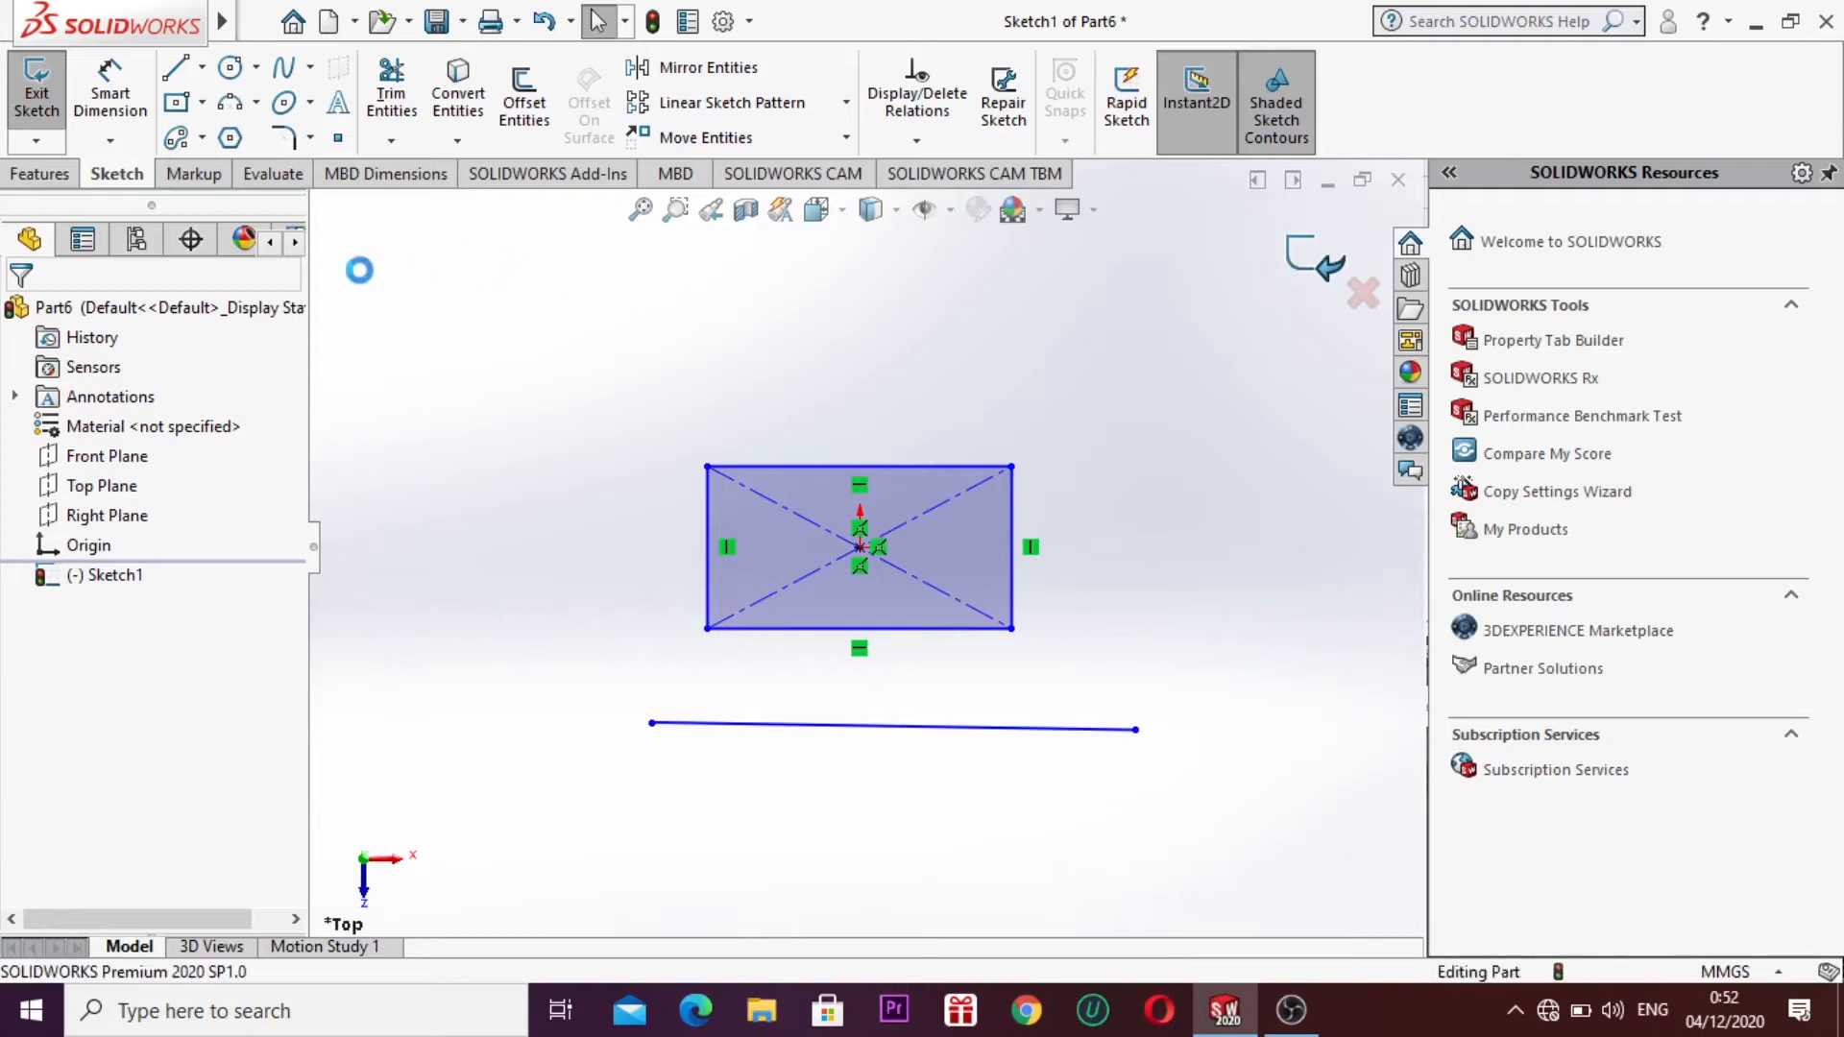
Step: Revolve the separate line 360° about the rectangle's lower edge as a one-direction thin feature 10 mm thick
click(39, 174)
click(129, 94)
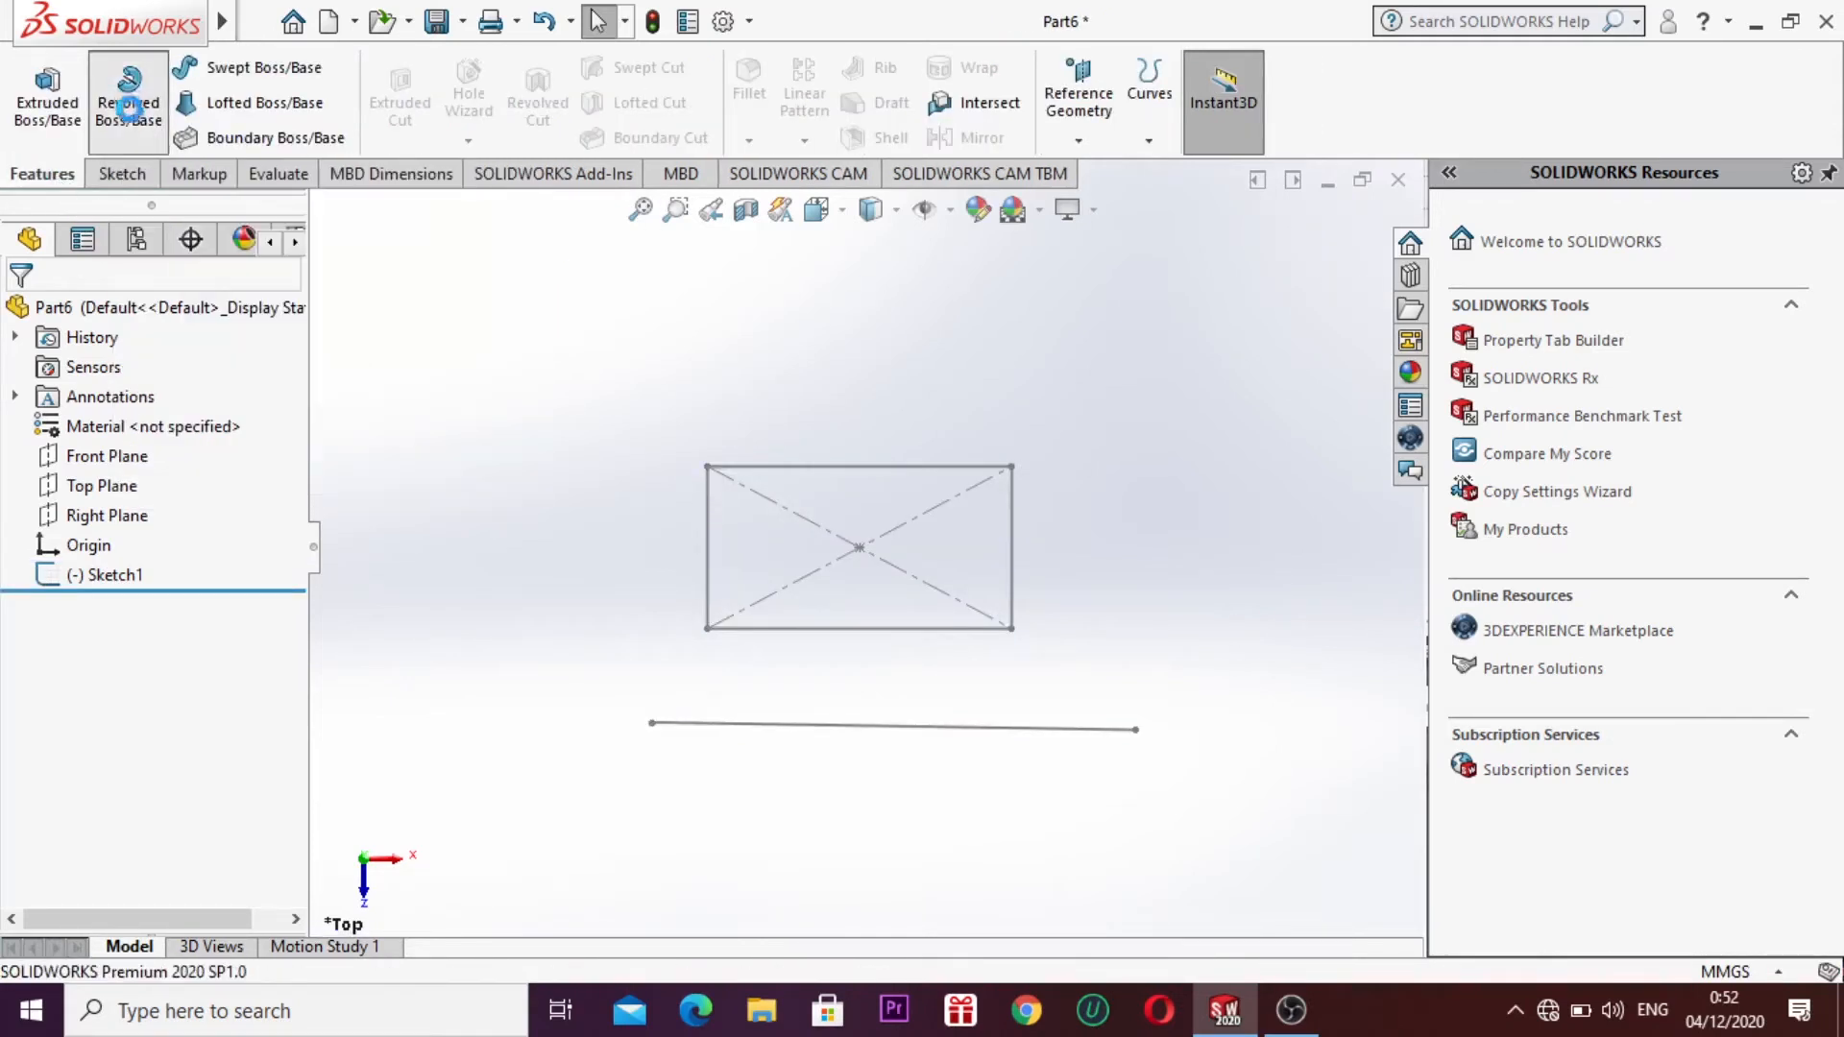
click(796, 634)
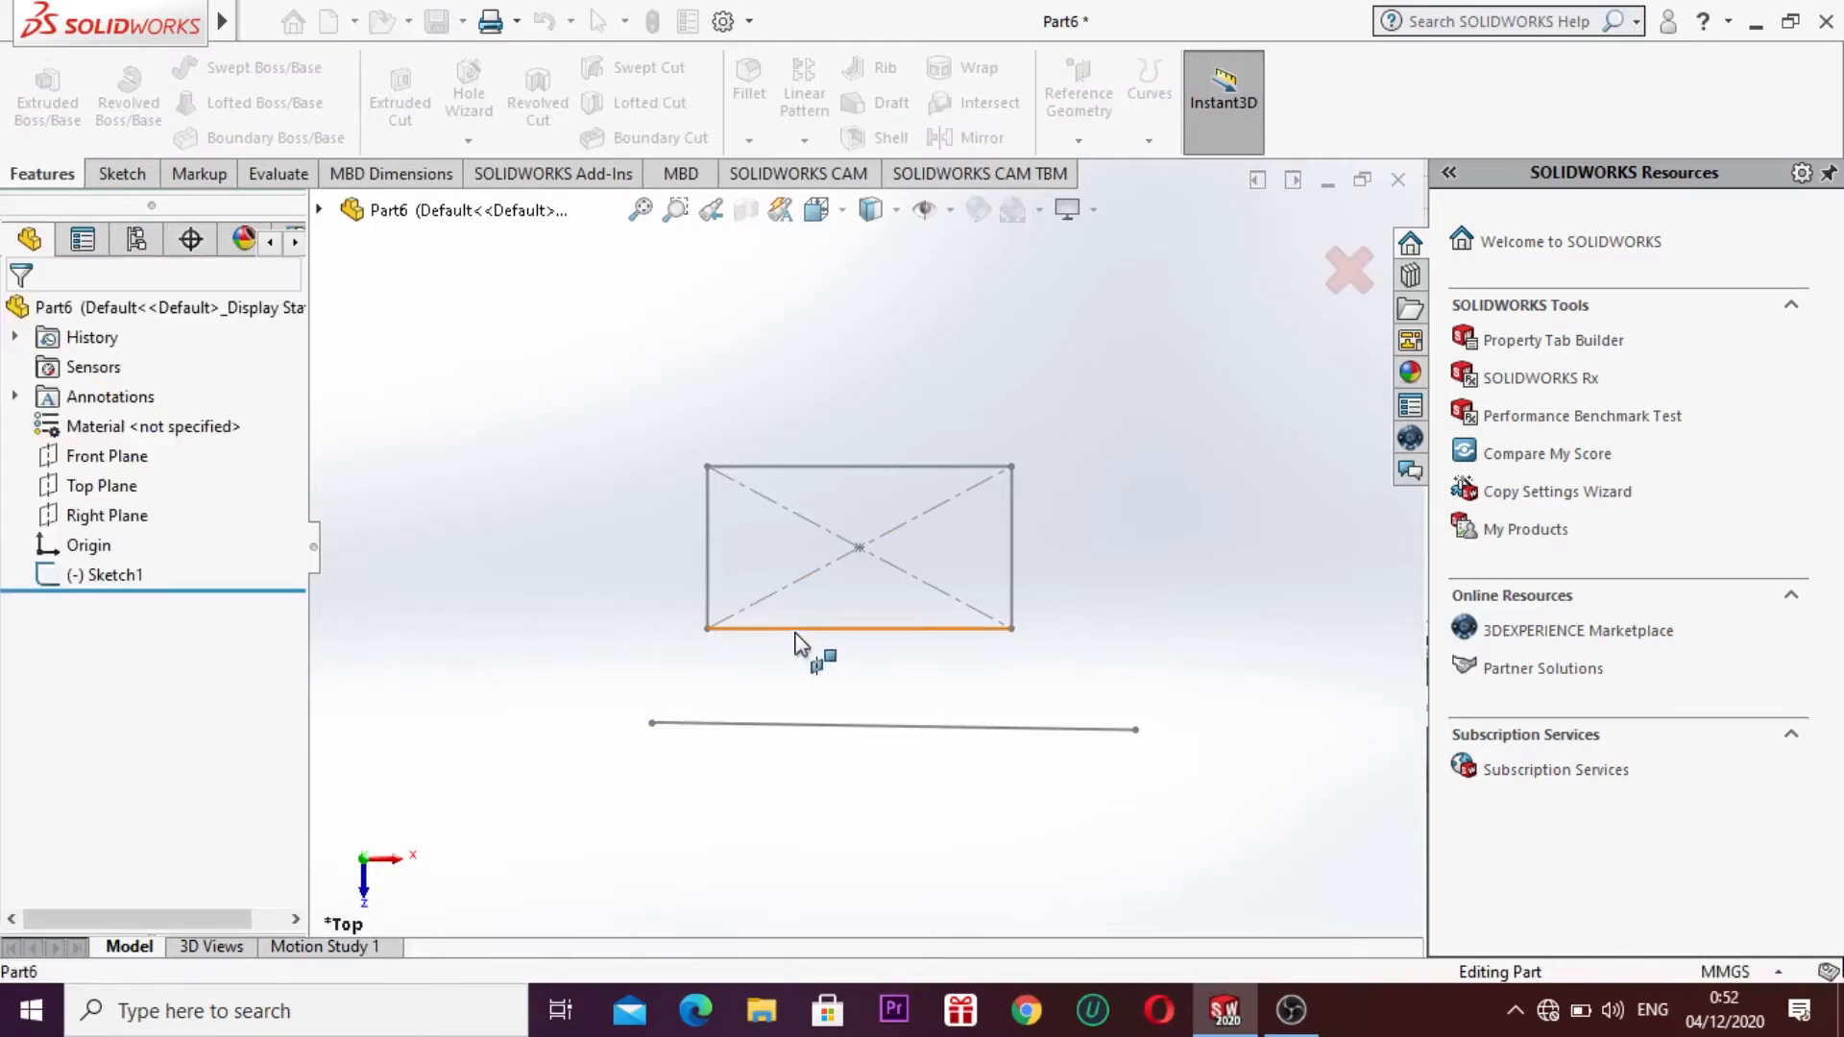
click(825, 726)
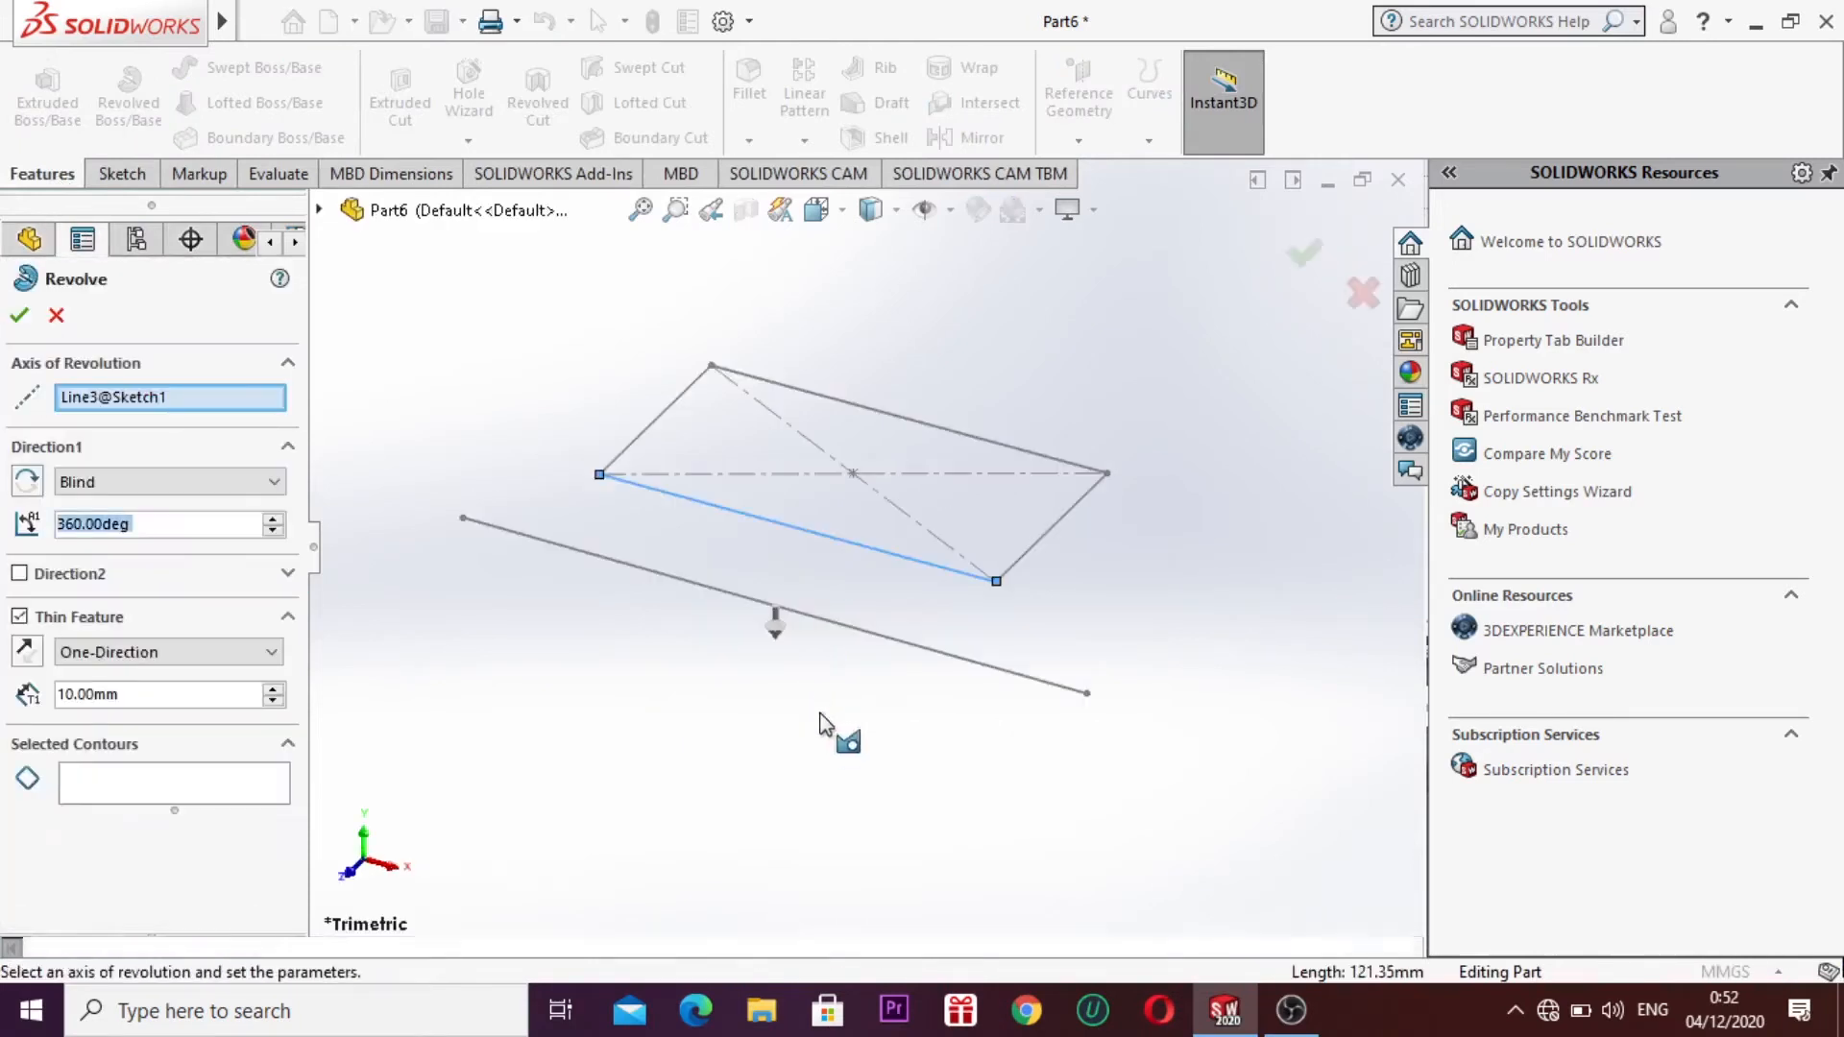
click(786, 621)
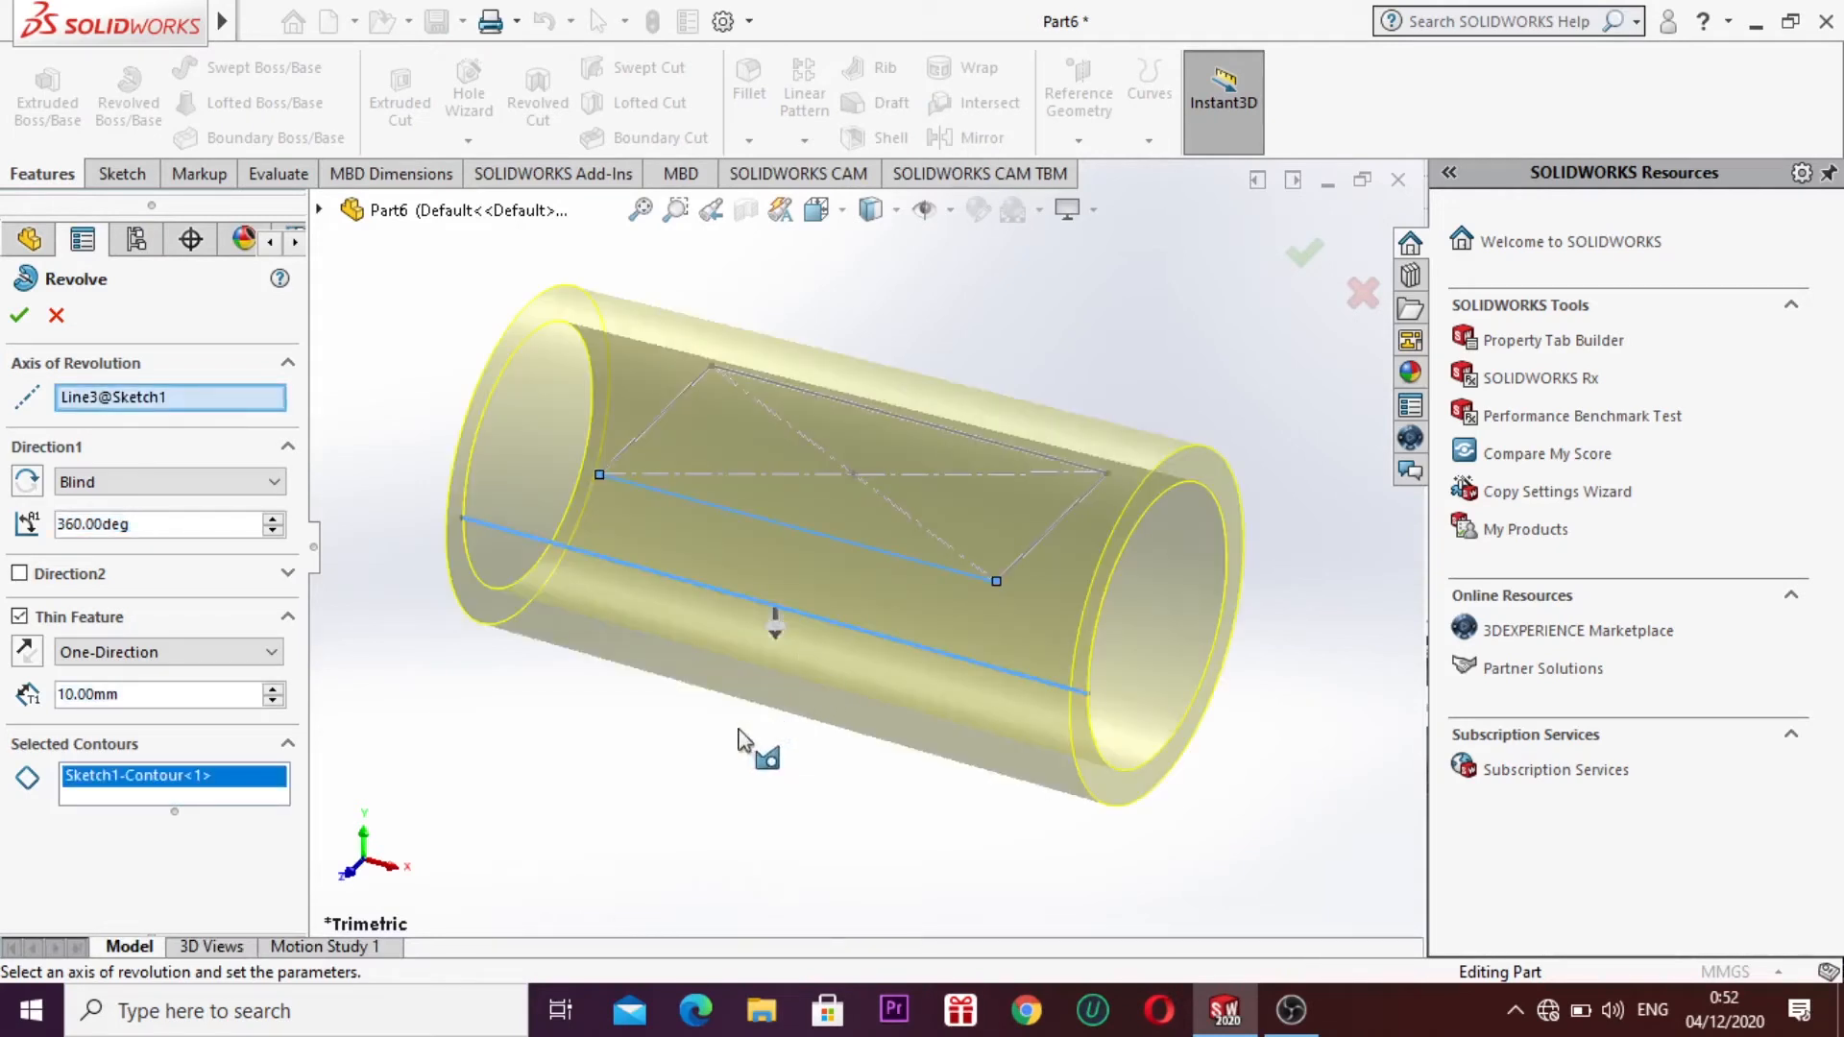
click(20, 316)
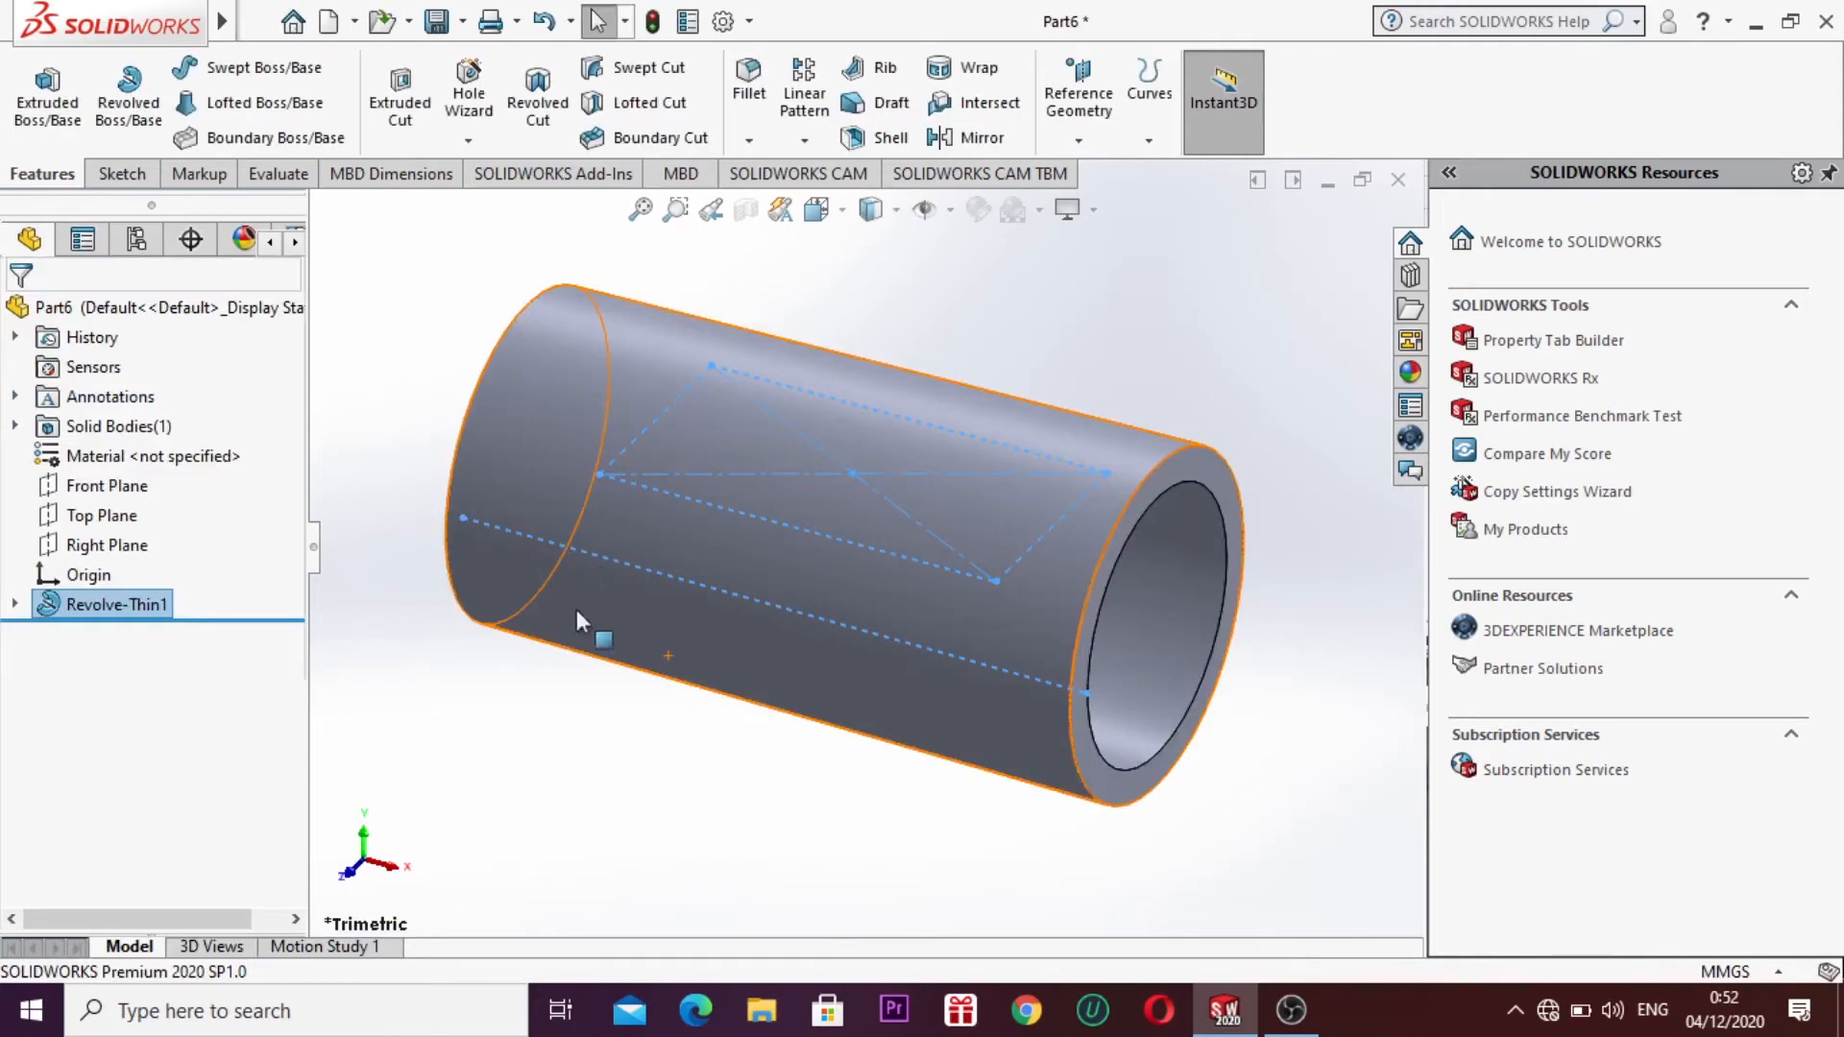
click(646, 758)
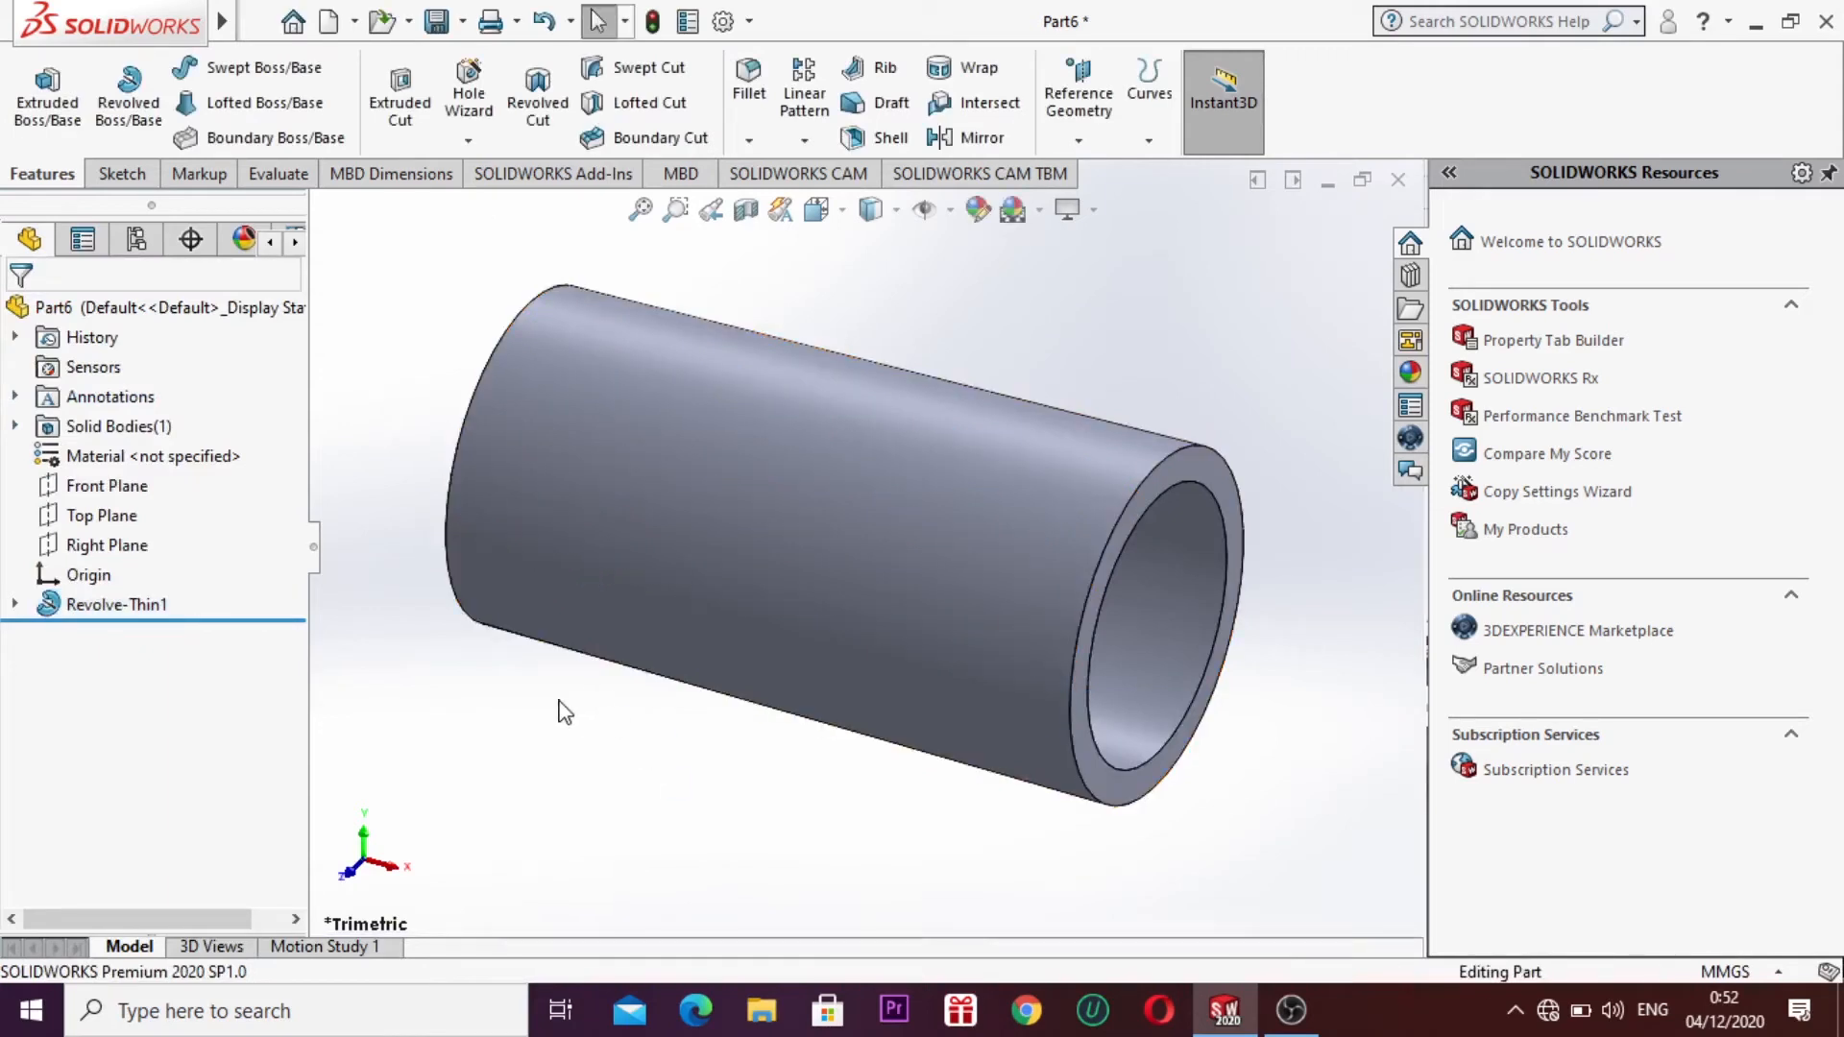
right_click(560, 702)
click(641, 746)
drag(574, 598, 1198, 702)
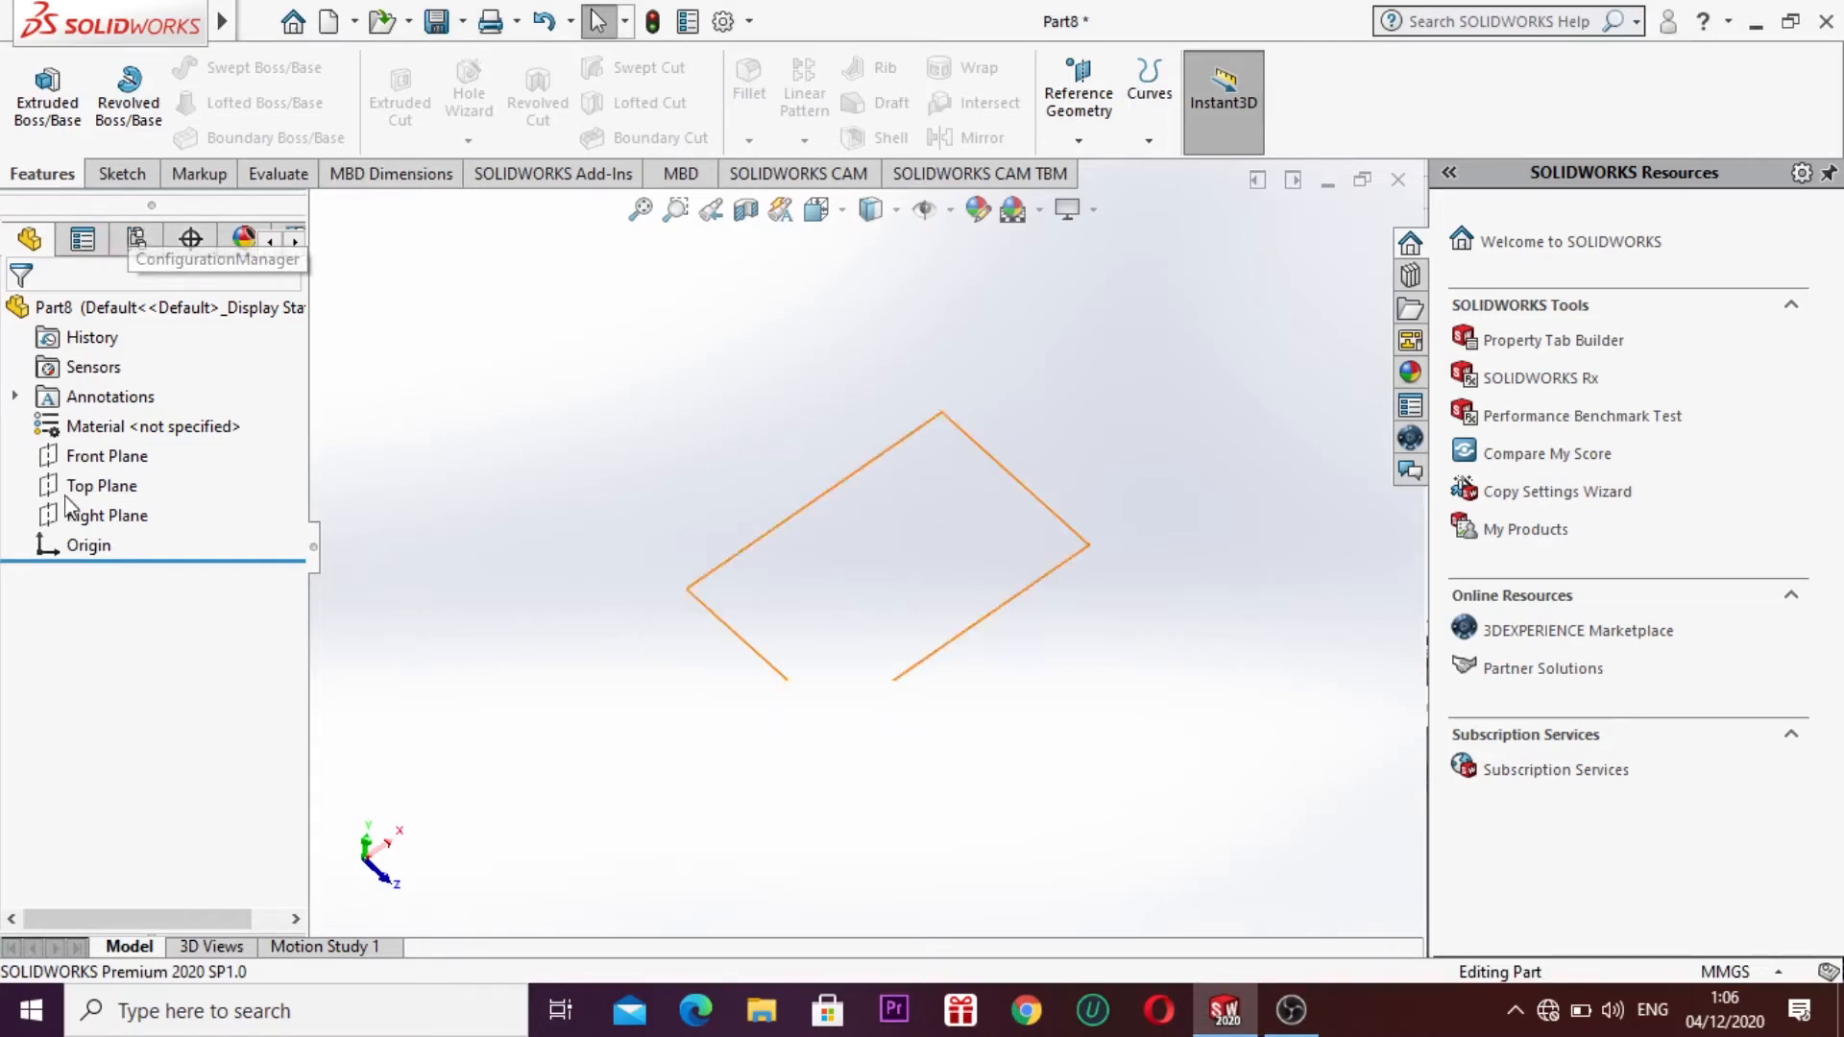
Step: Sketch a circle of about 81 mm radius on the Top Plane, centred on the origin, and exit the sketch
click(100, 487)
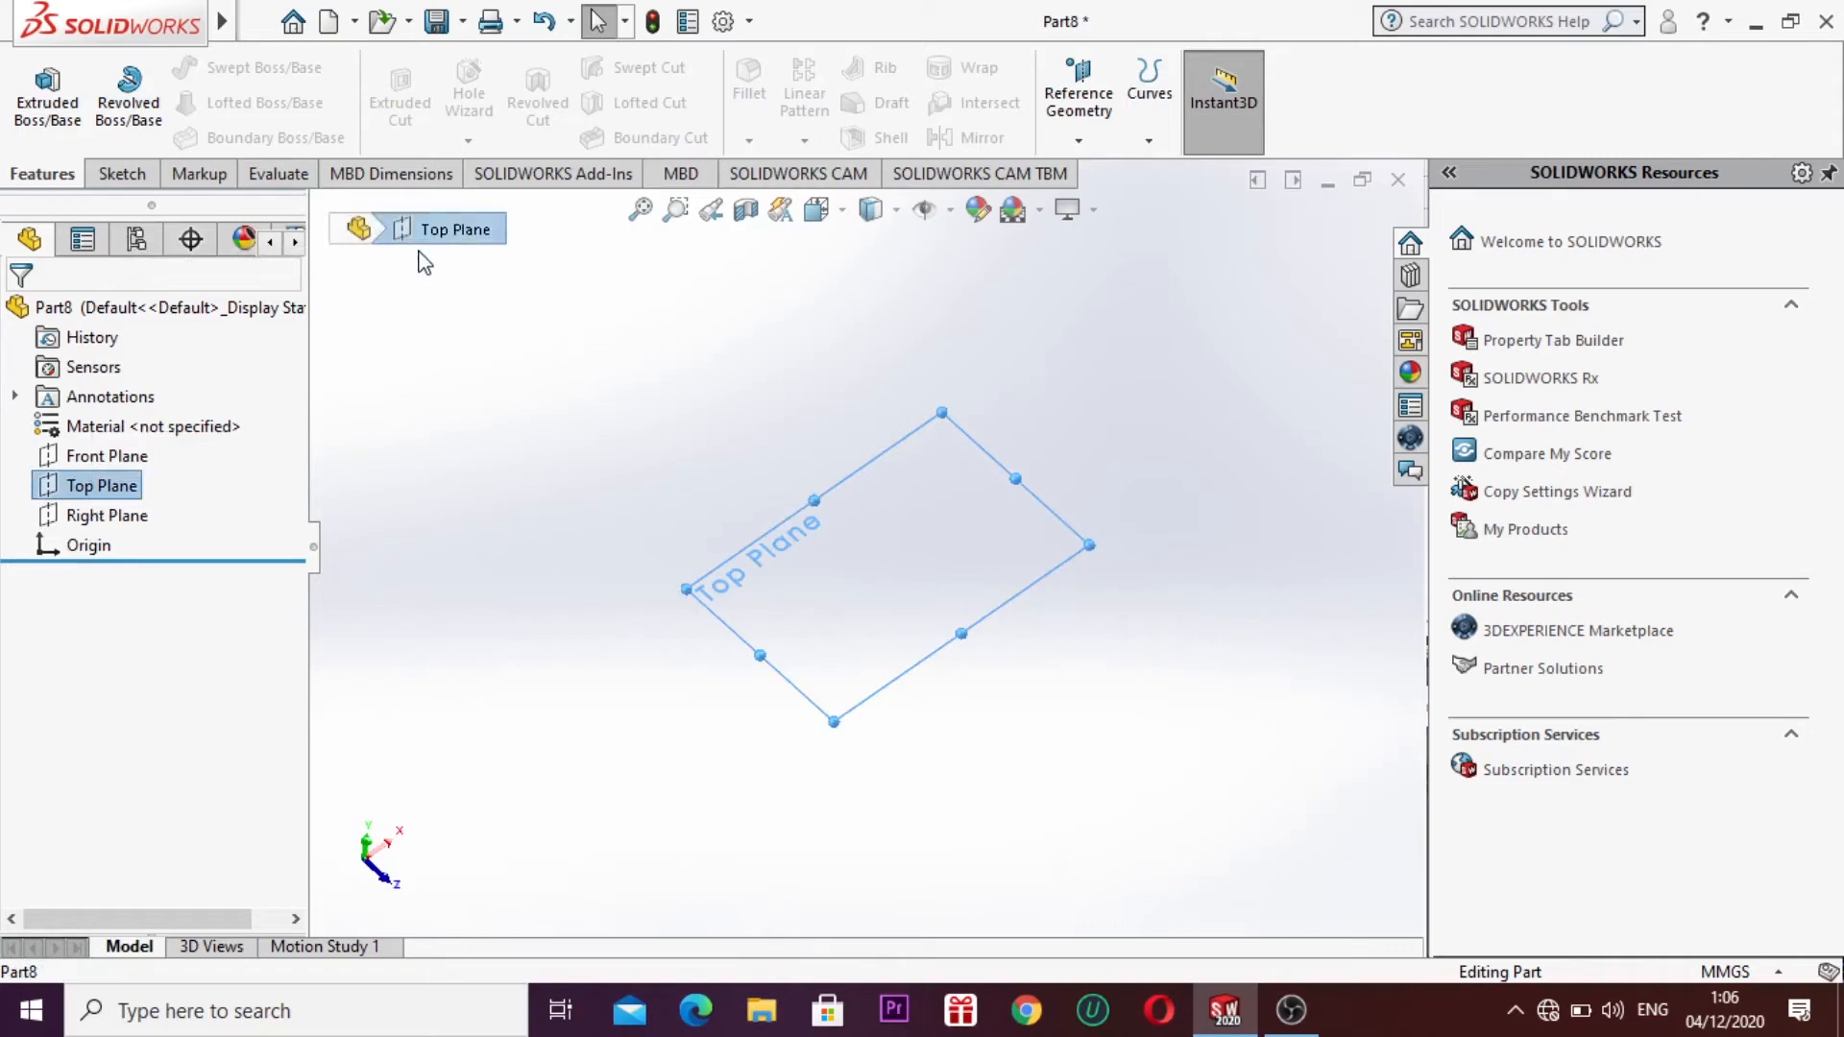
click(123, 175)
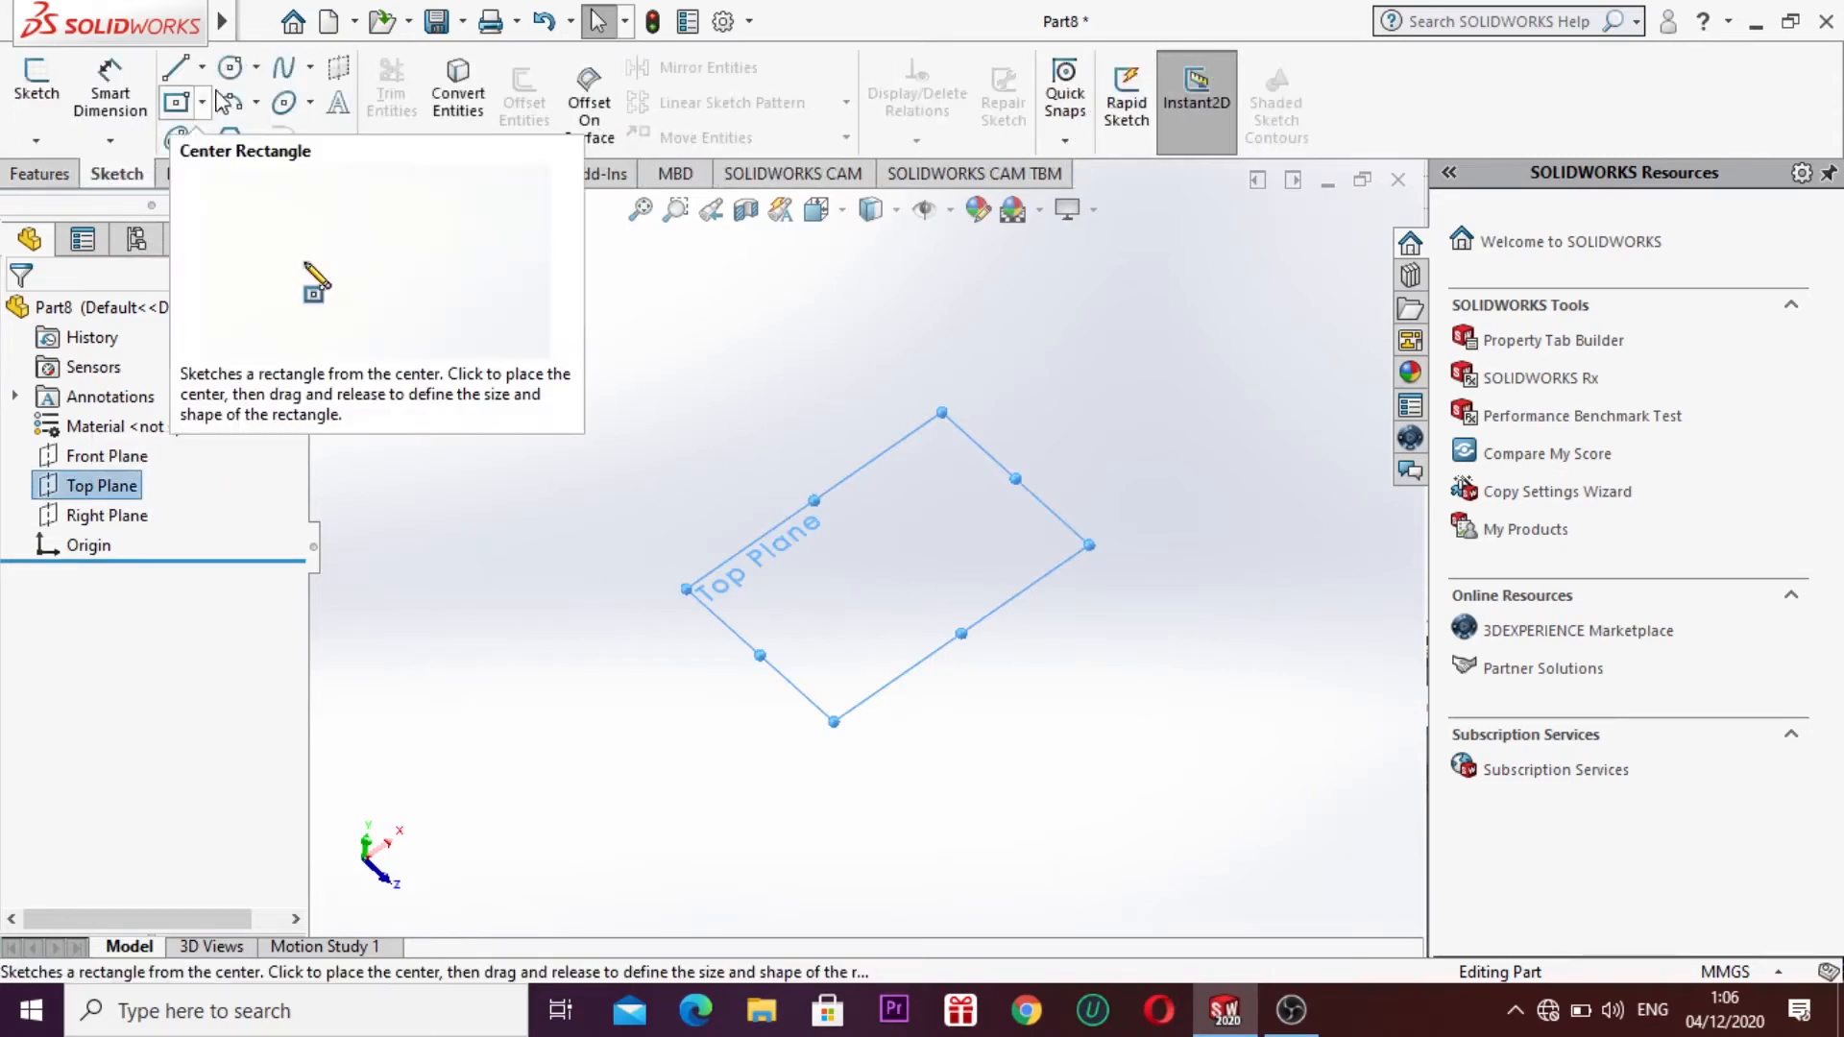
click(232, 71)
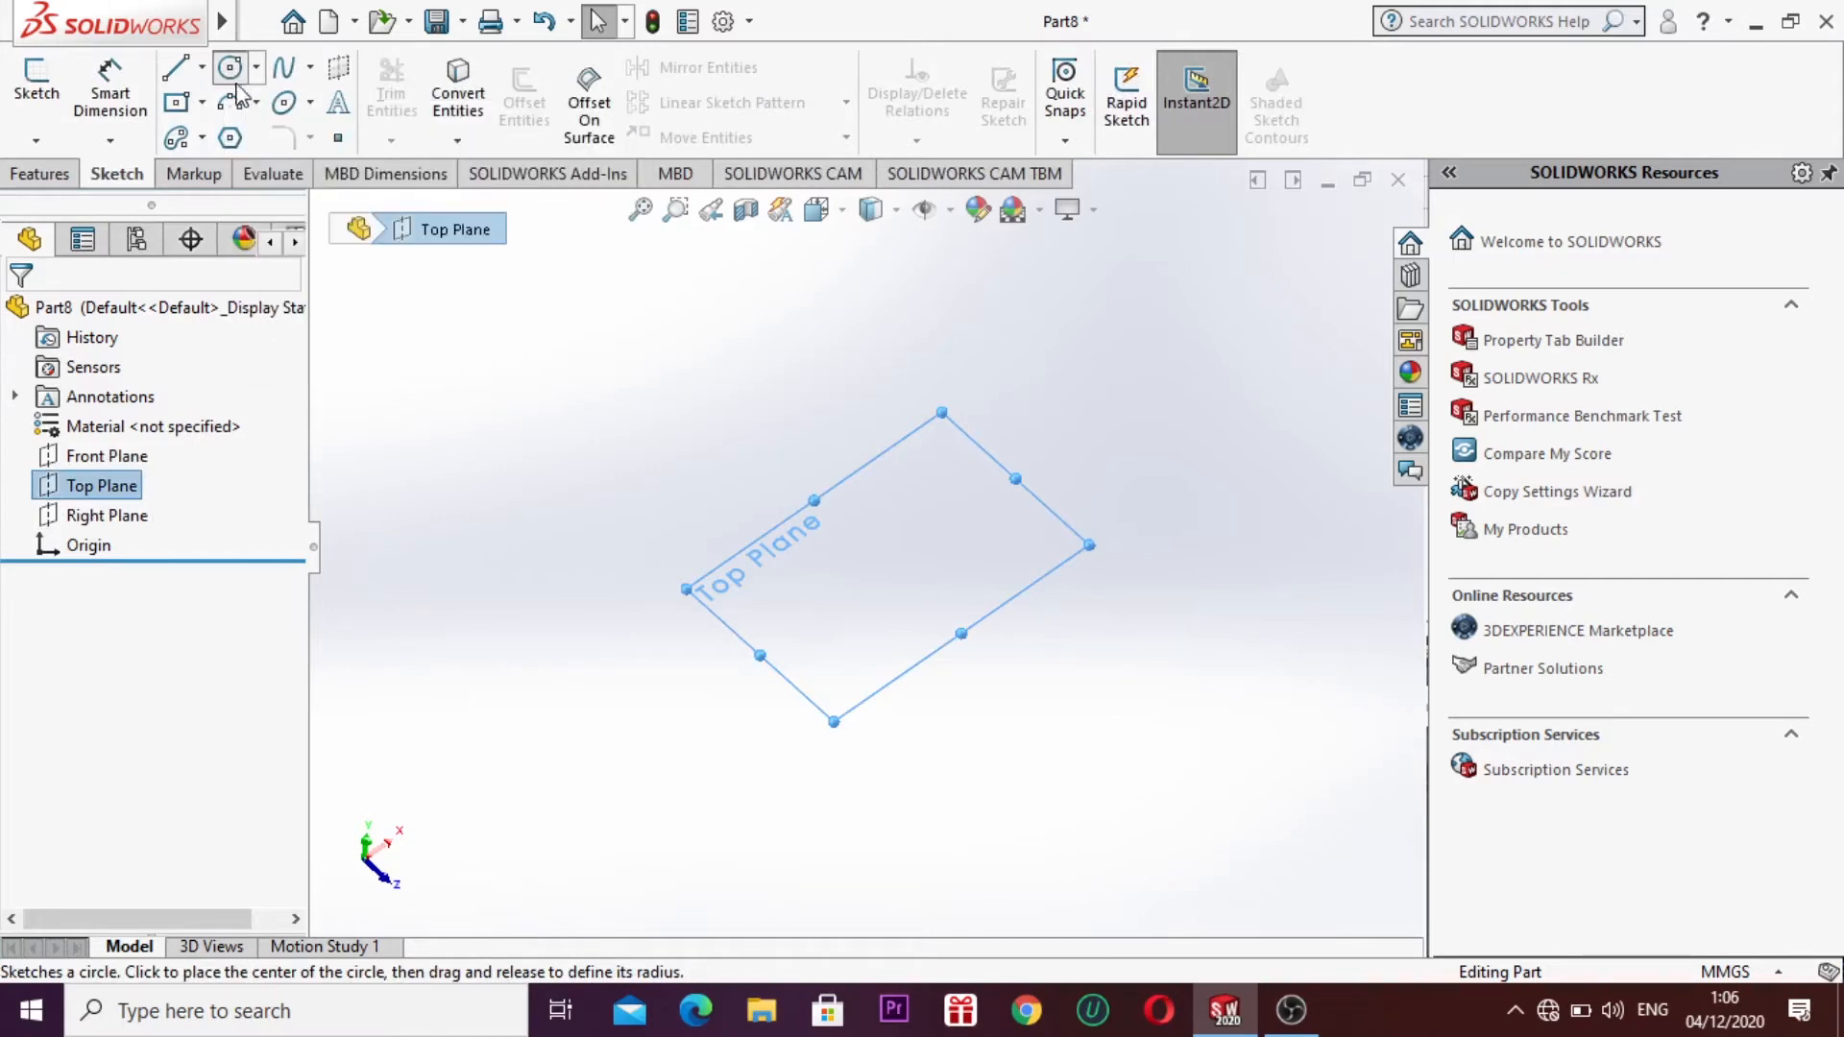
click(822, 600)
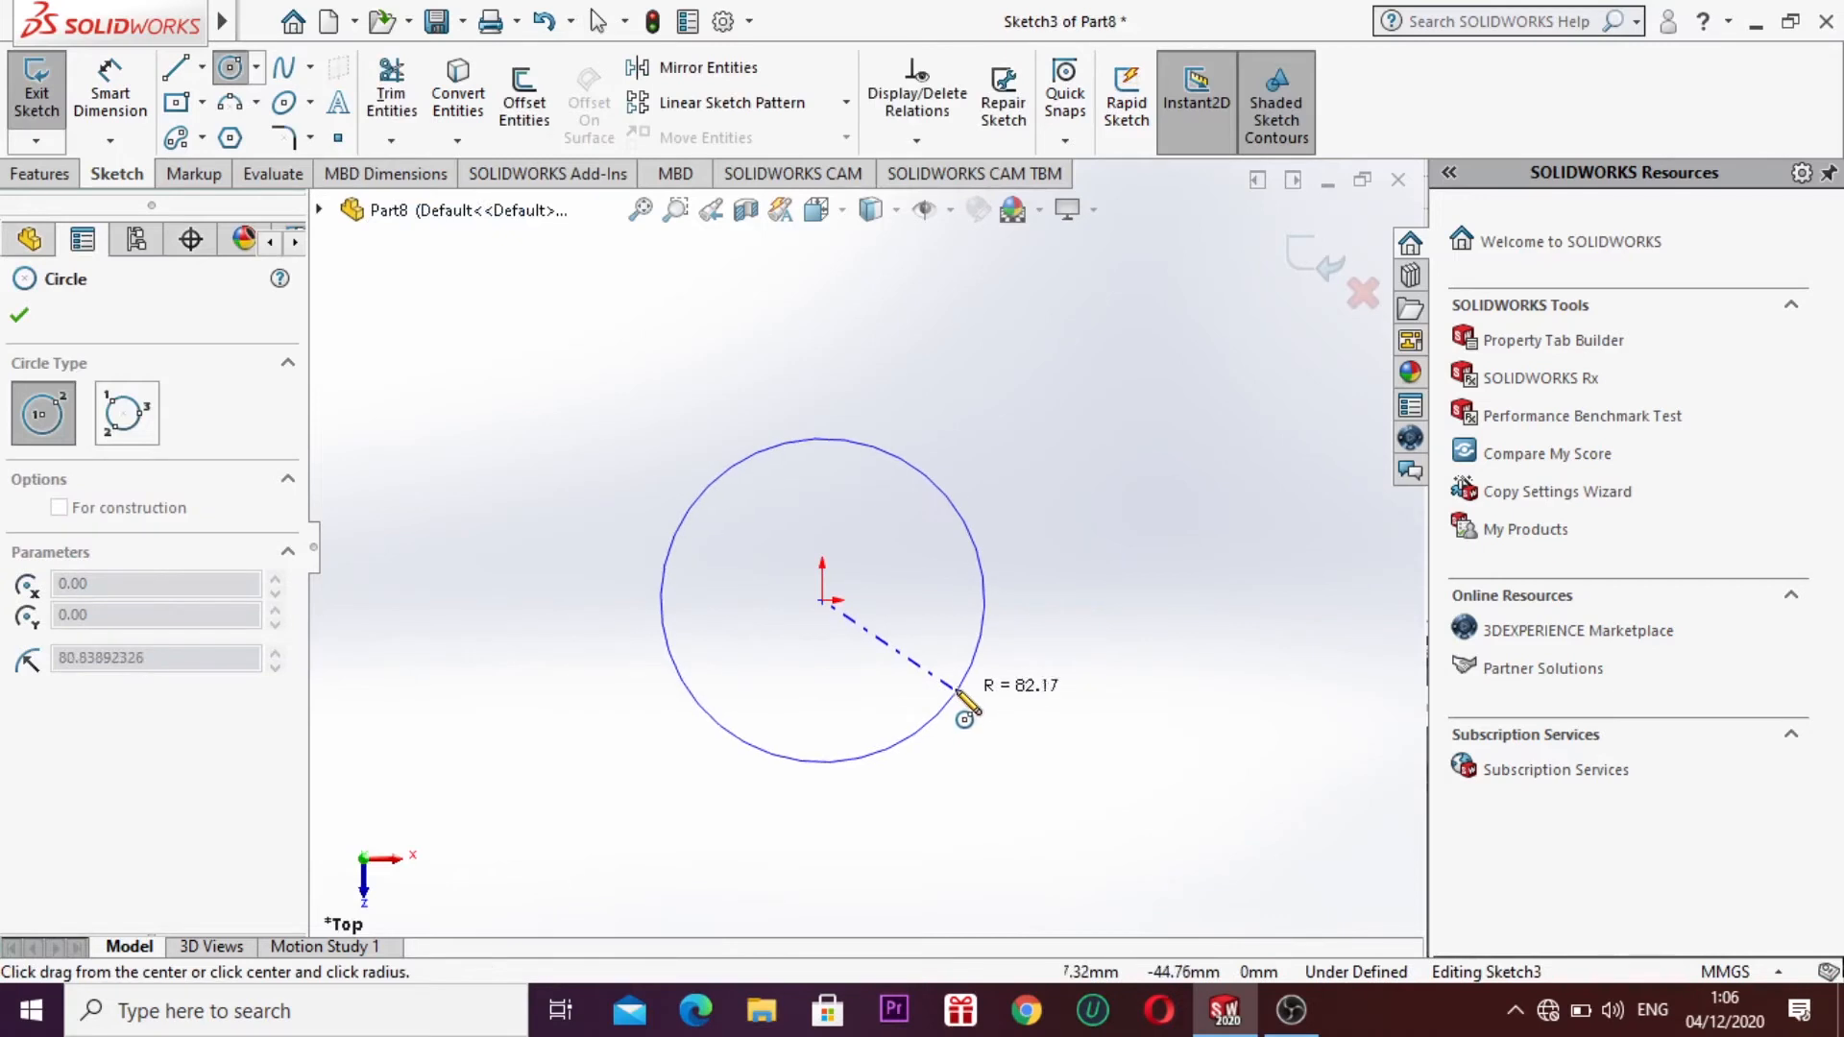
click(953, 694)
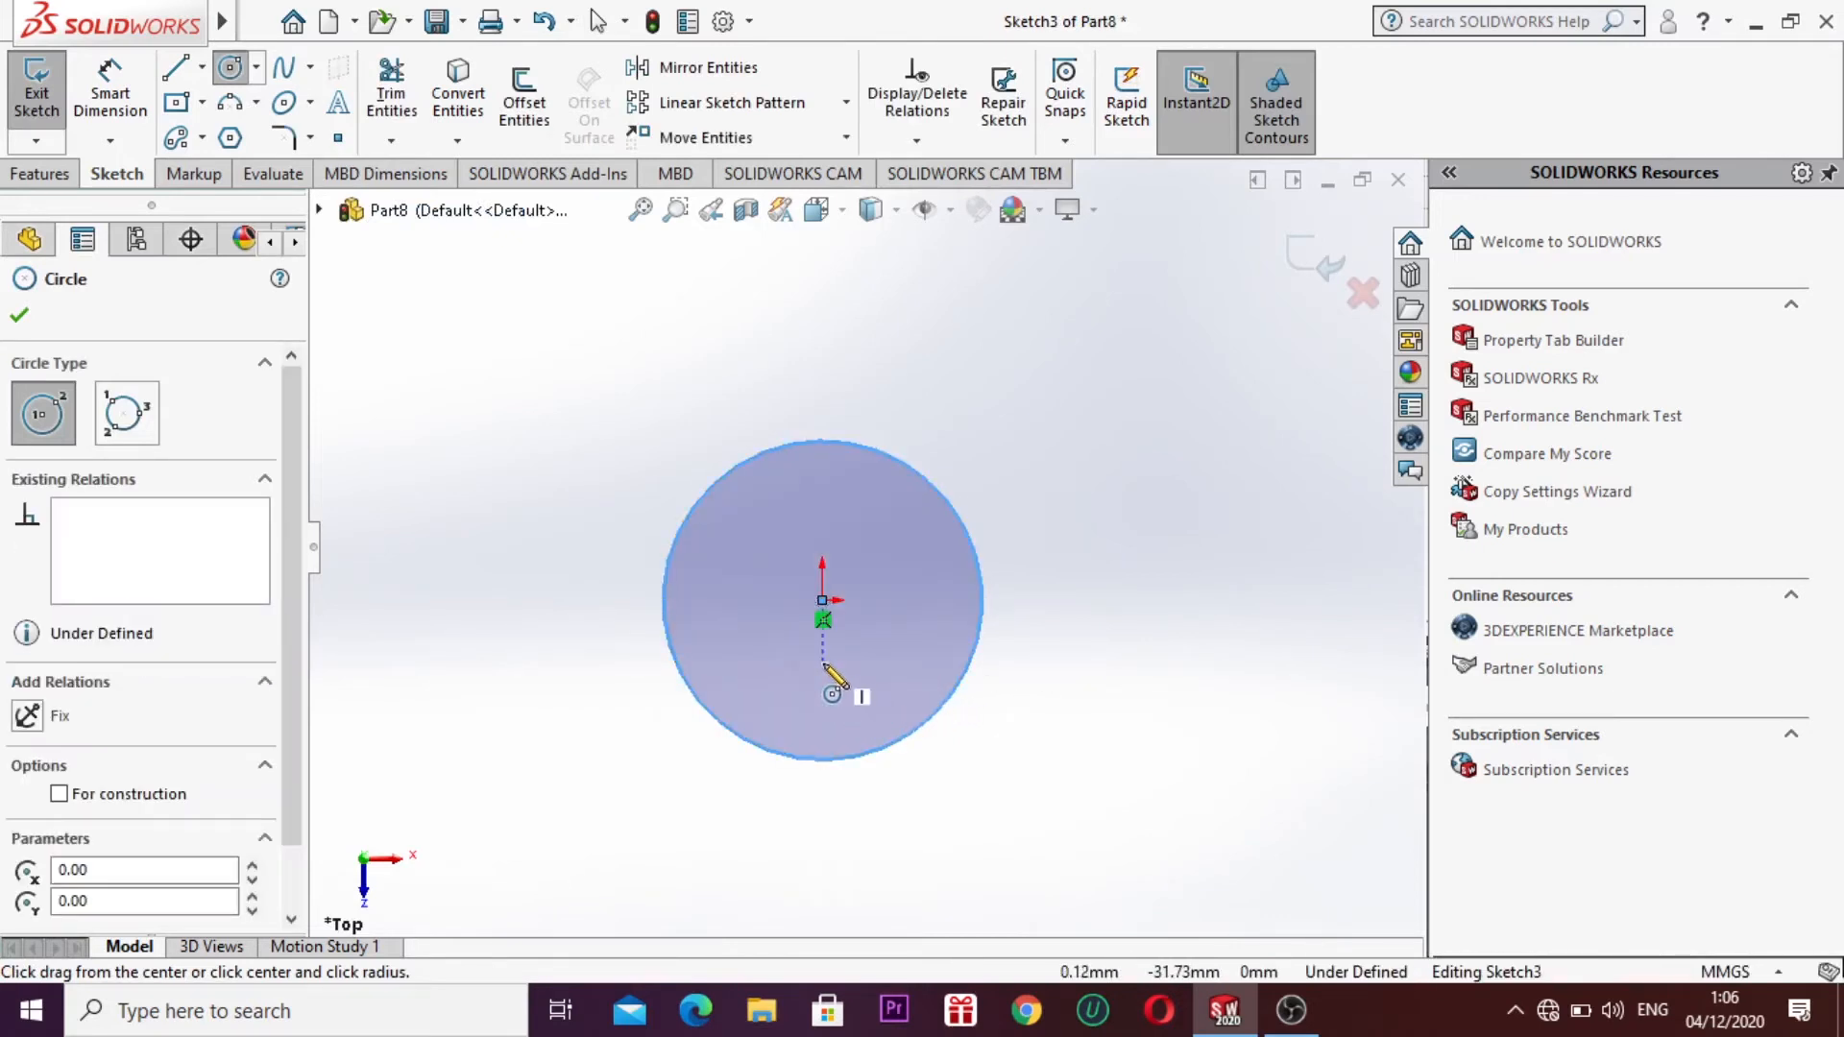
key(Escape)
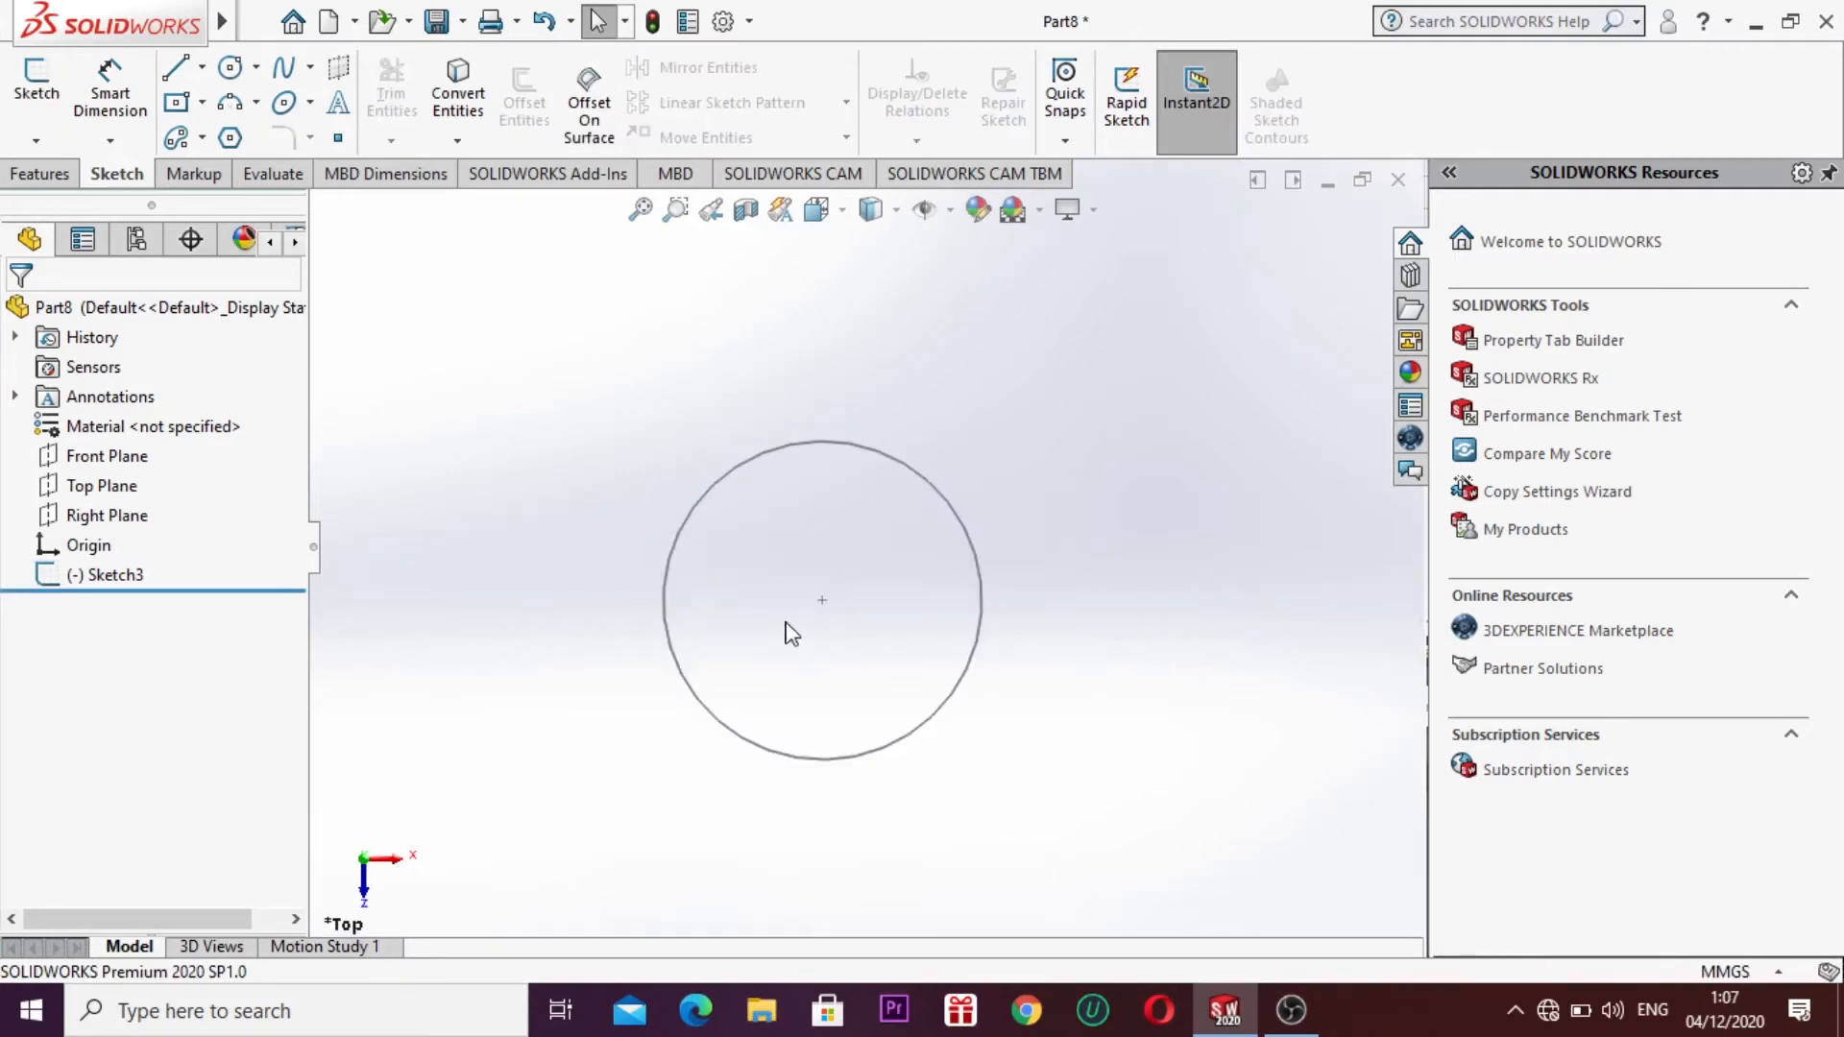
Step: Start a sketch on the Front Plane and draw a vertical line about 110 mm long upward from the origin
click(108, 459)
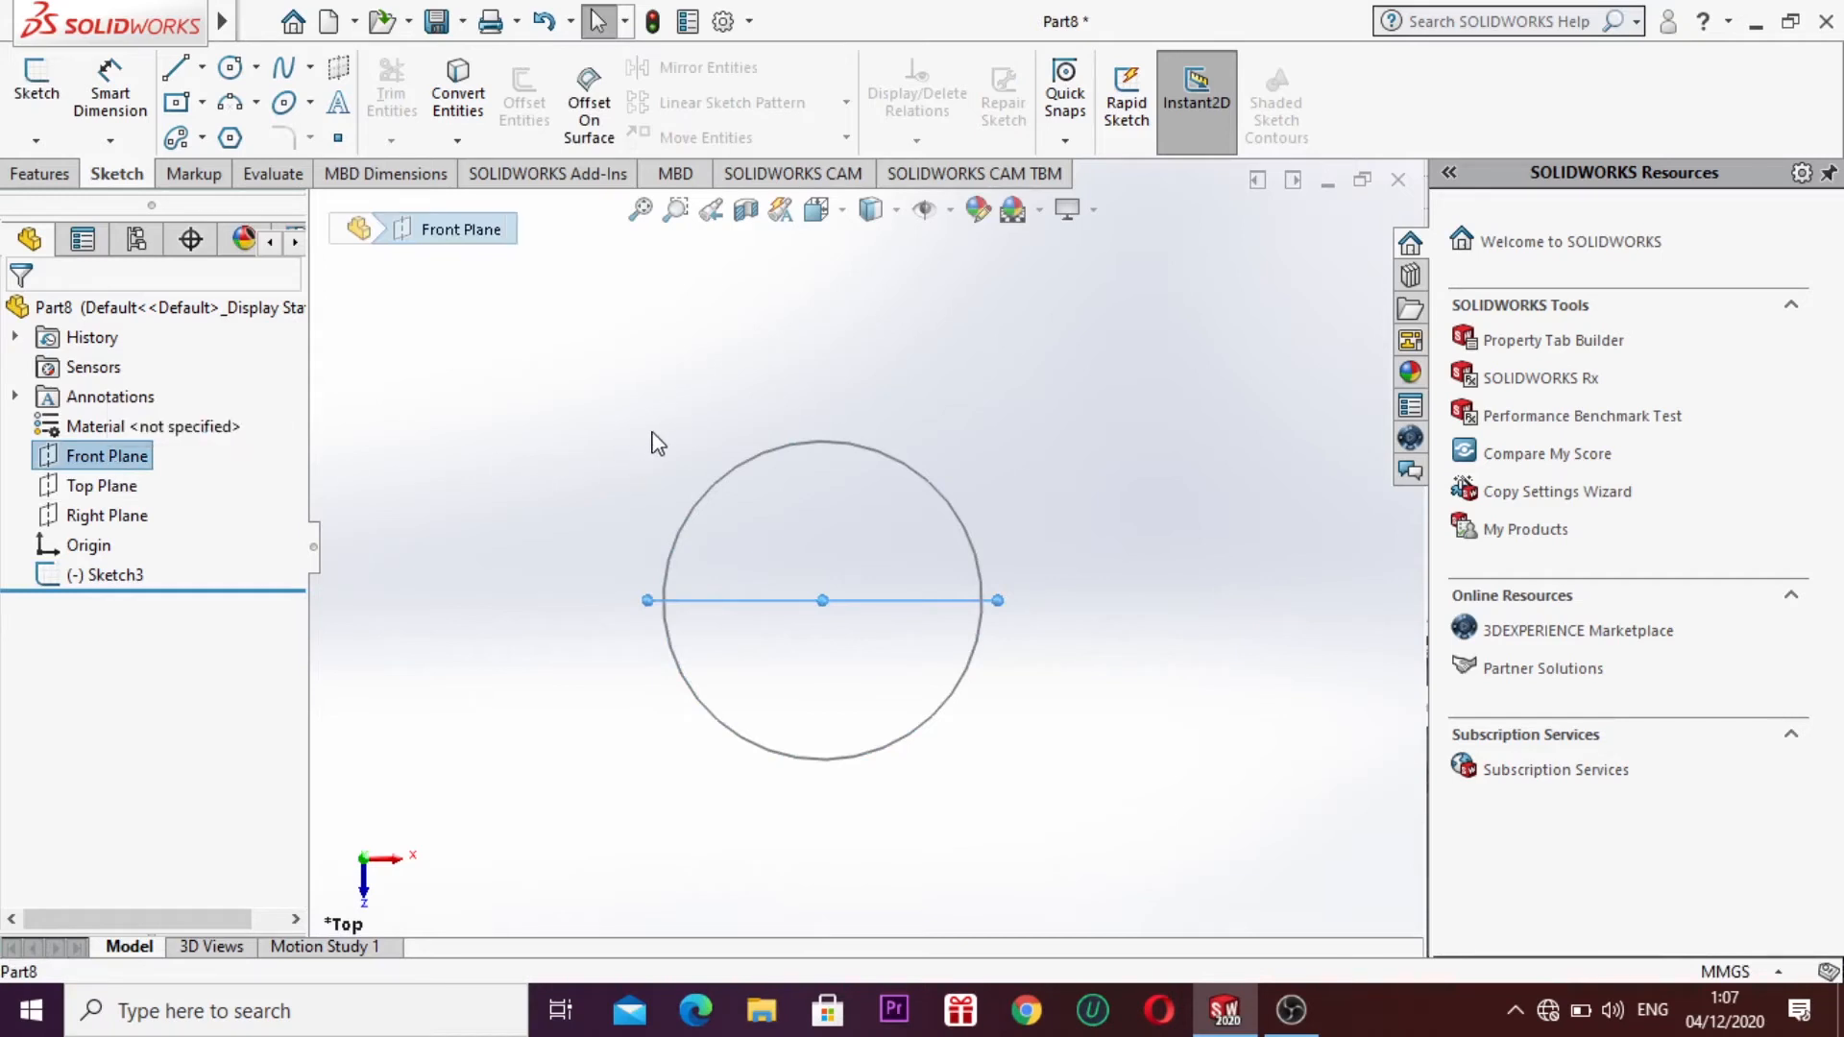
key(ctrl+8)
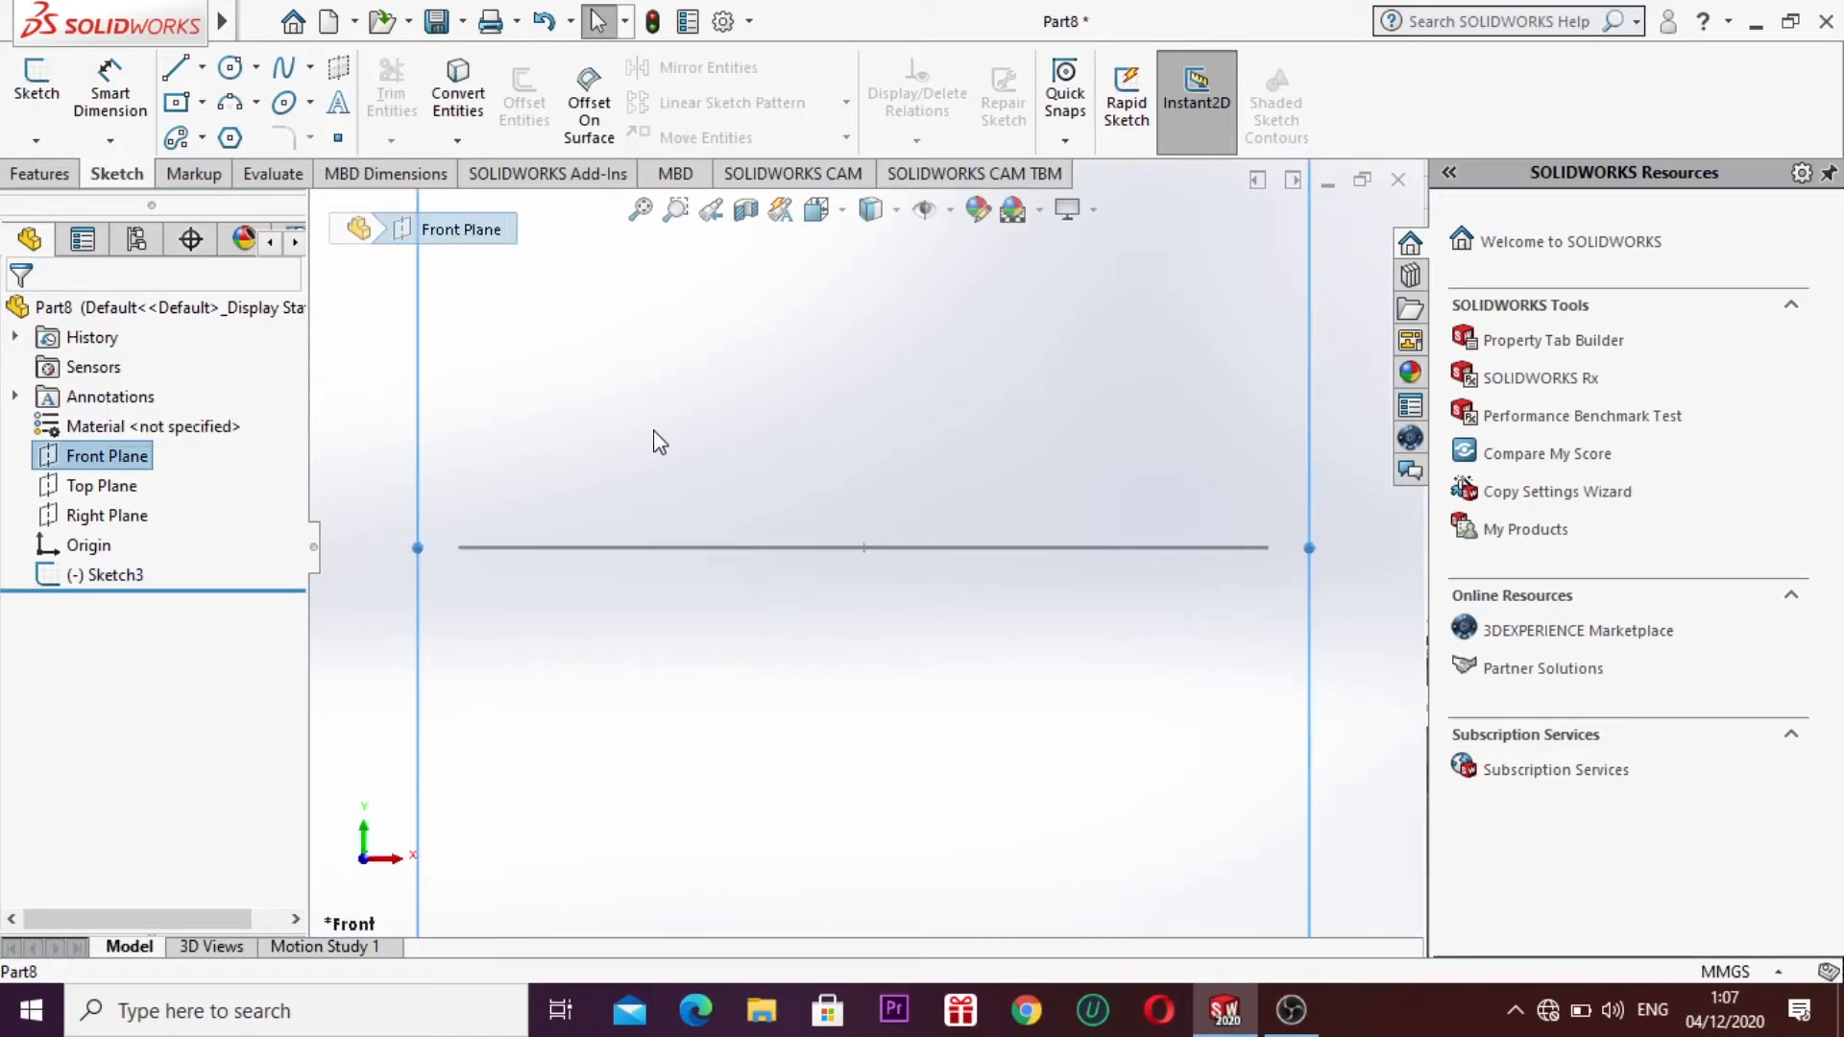
click(182, 77)
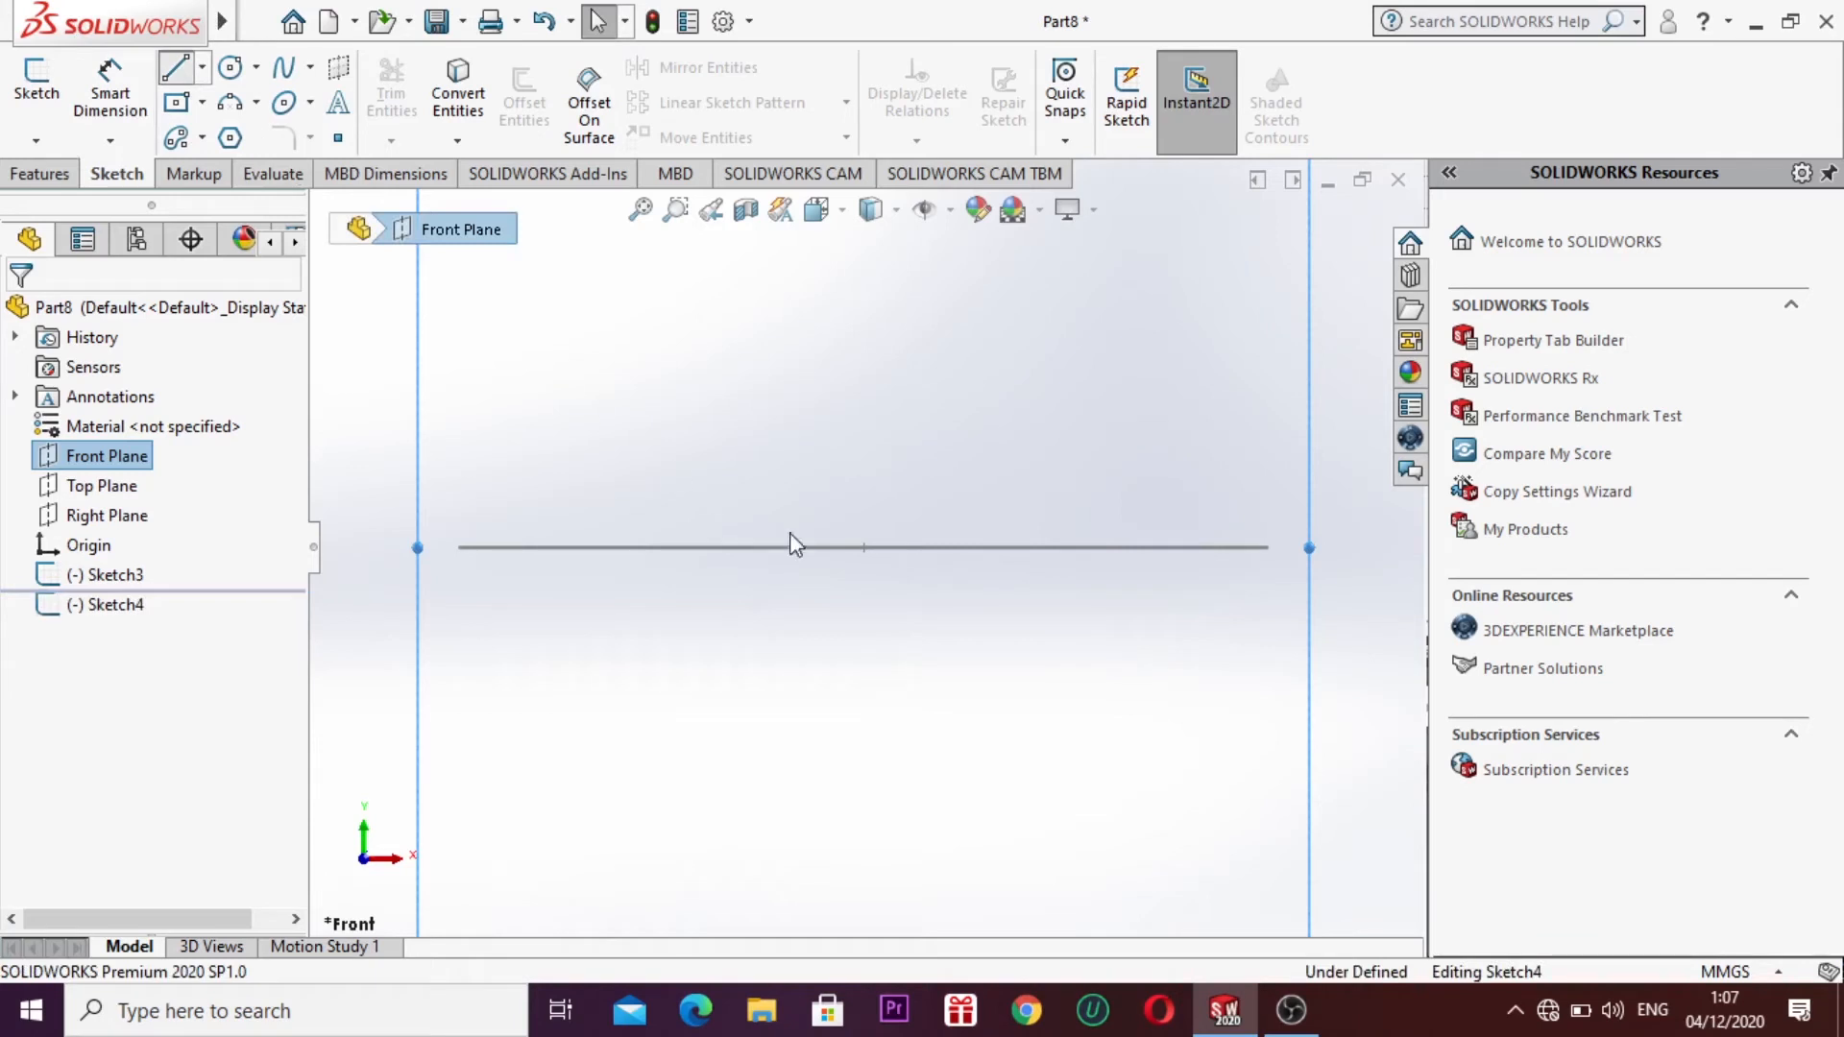
click(866, 549)
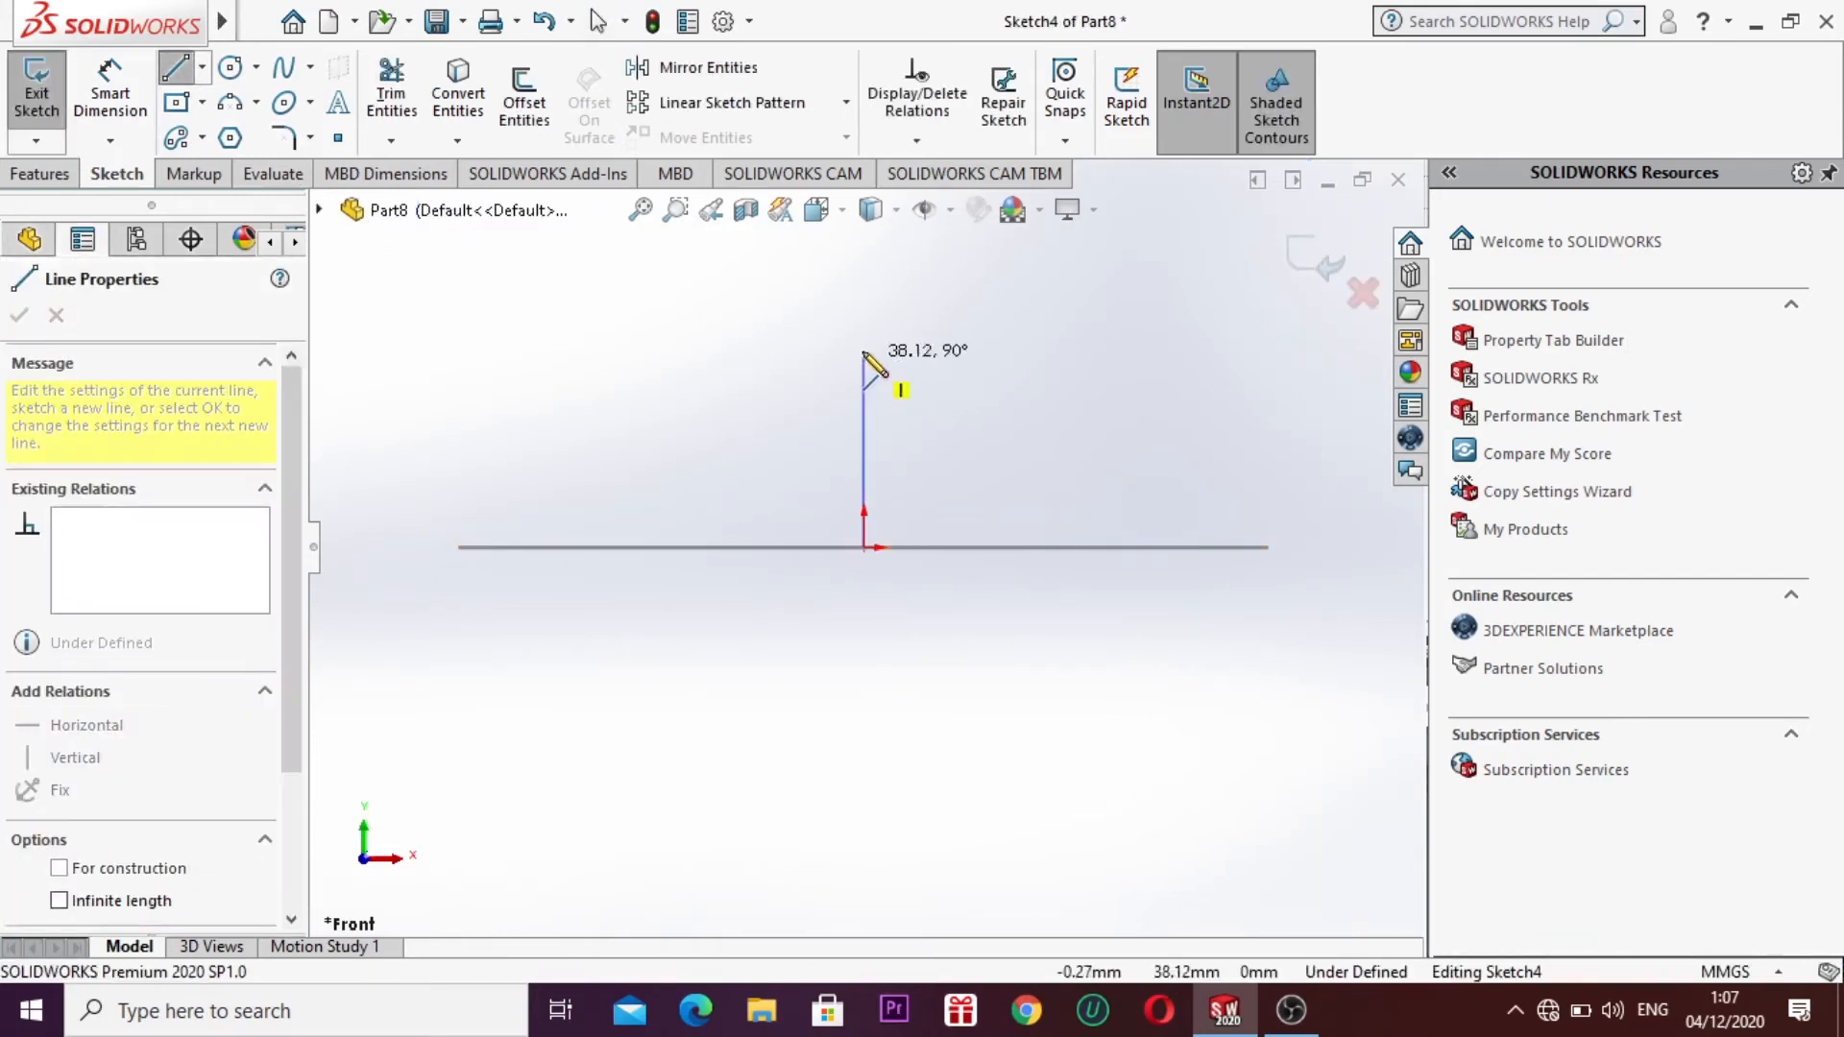
scroll(878, 320, up, 2)
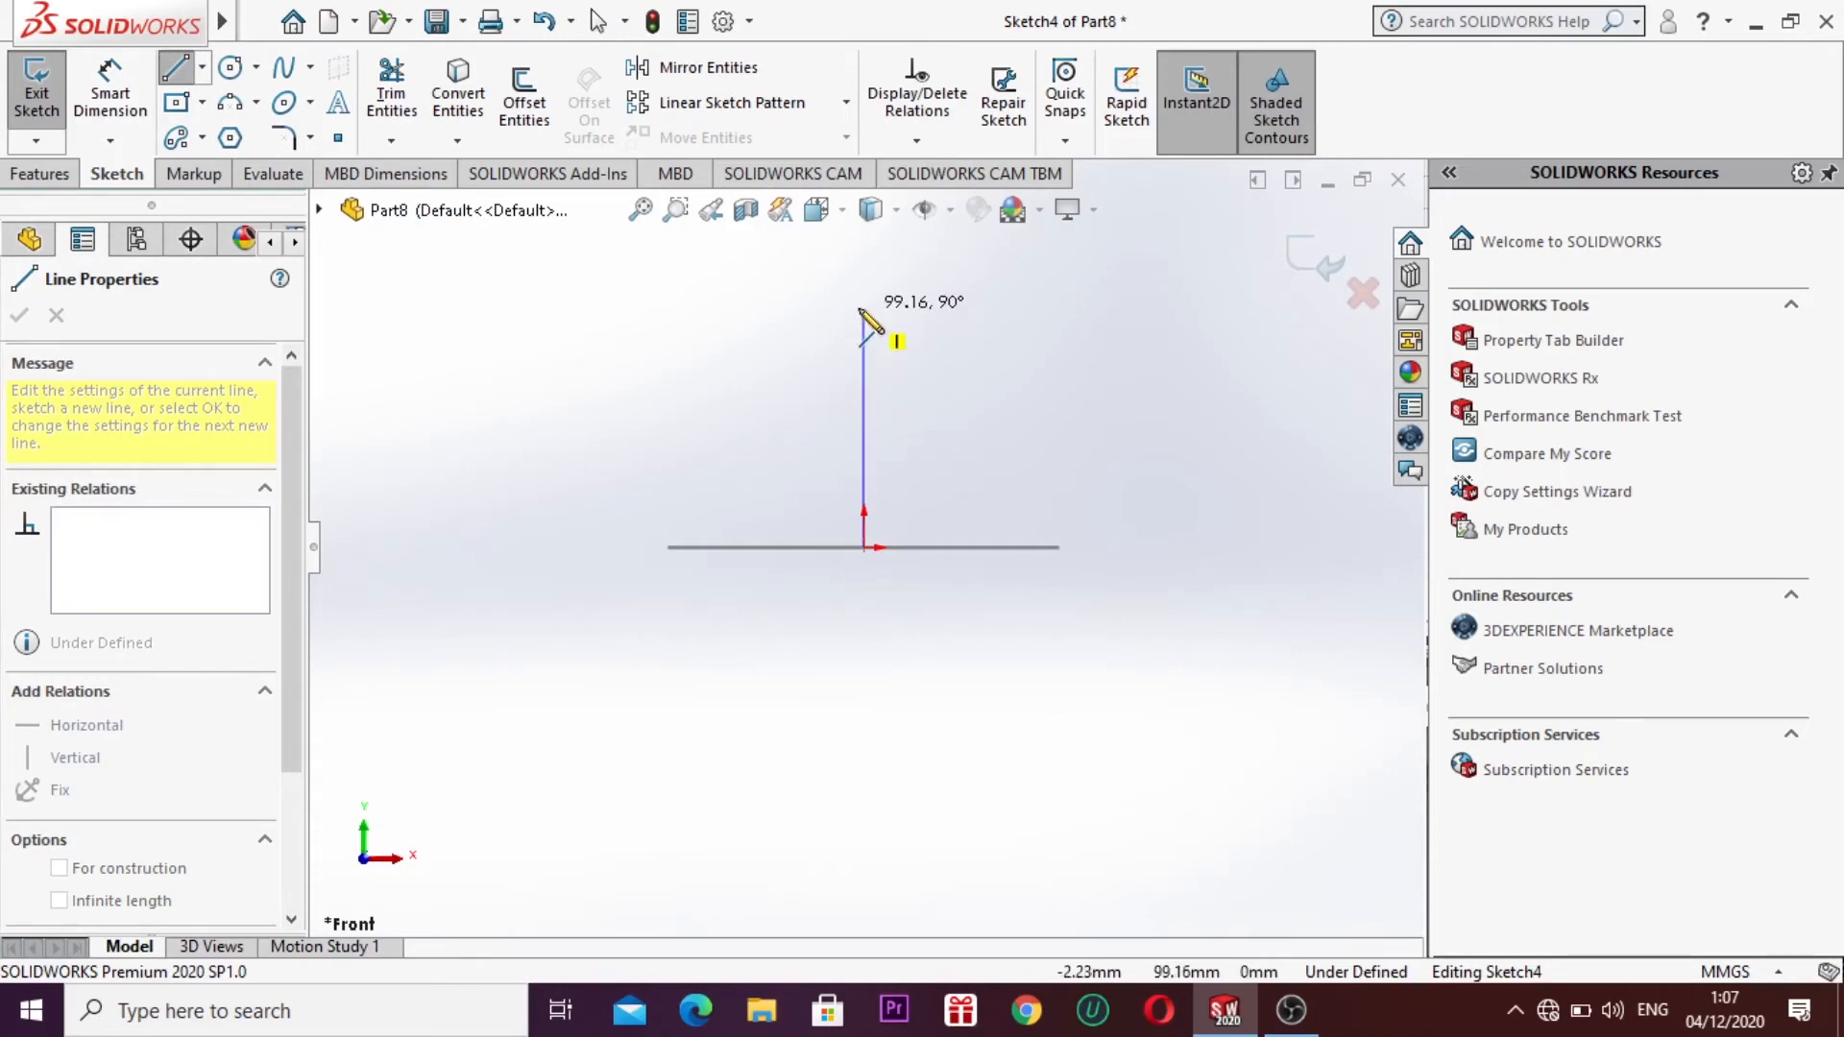
scroll(863, 317, up, 1)
click(864, 326)
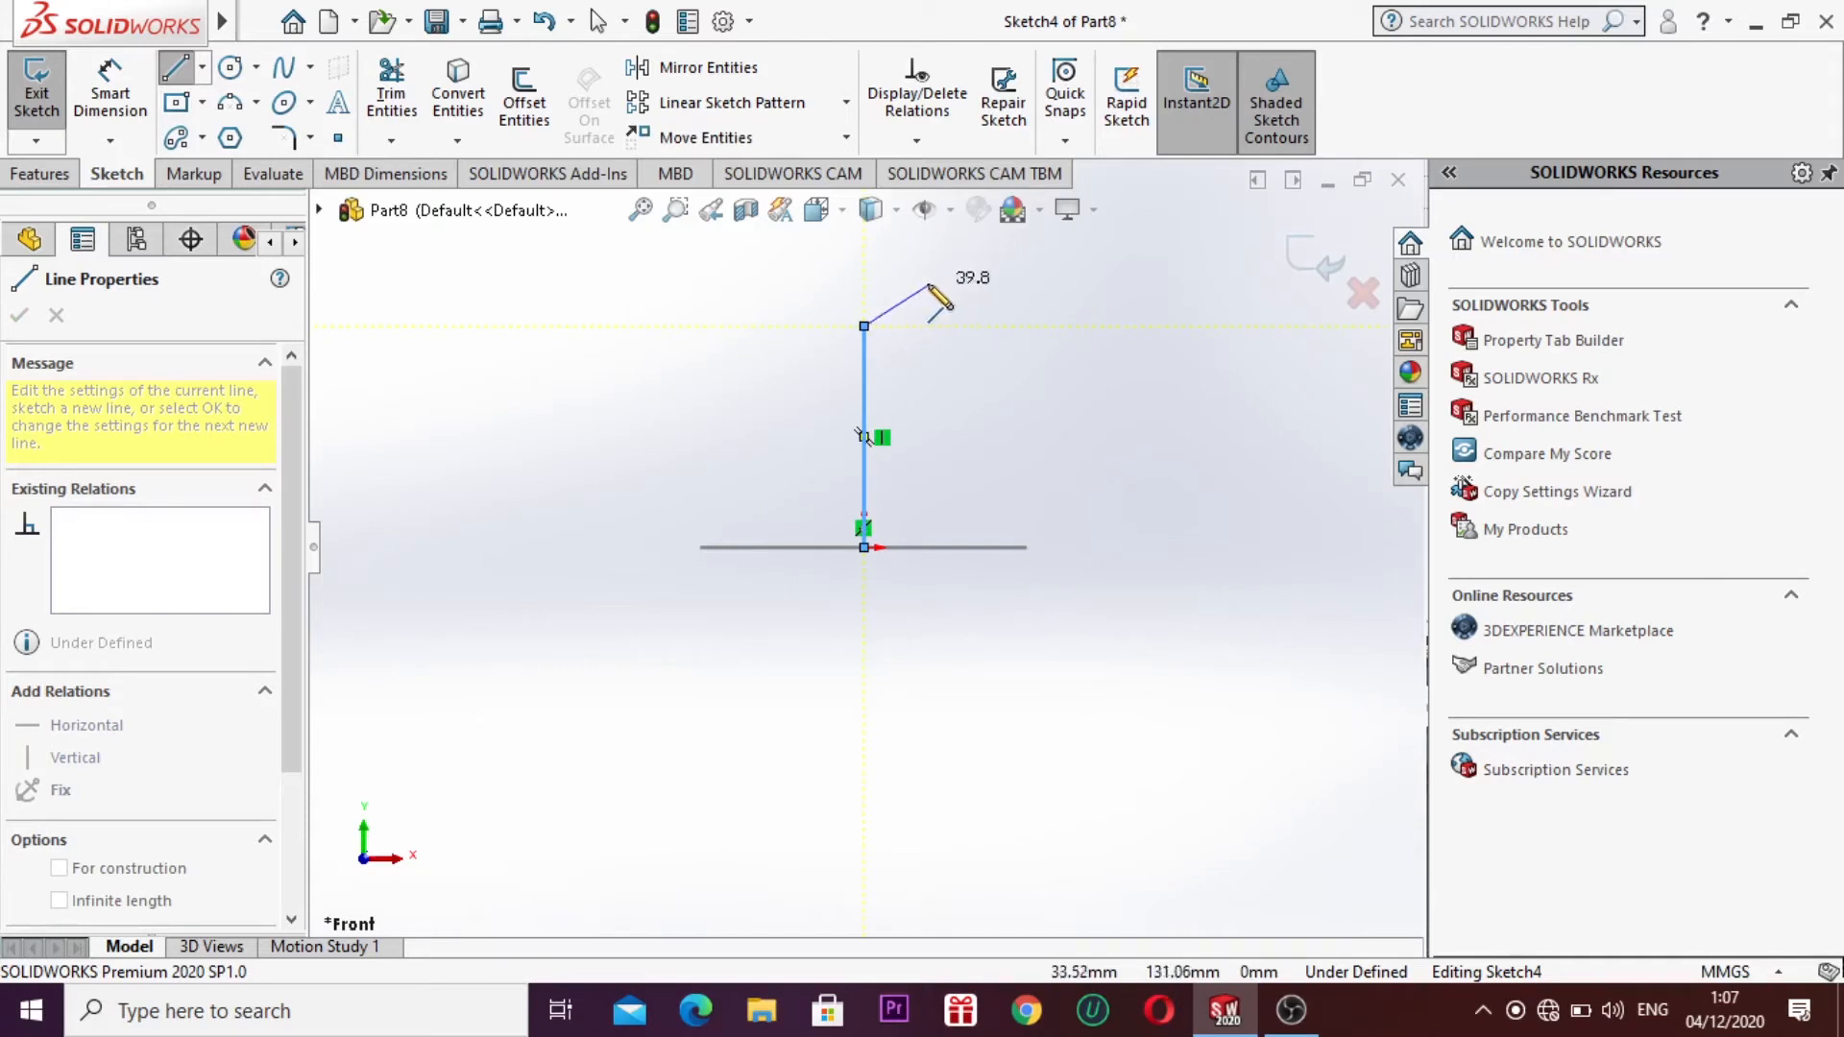
Step: Continue the vertical line with a 90° tangent arc of about 98 mm radius and a horizontal line about 107 mm long, and exit the sketch
click(864, 327)
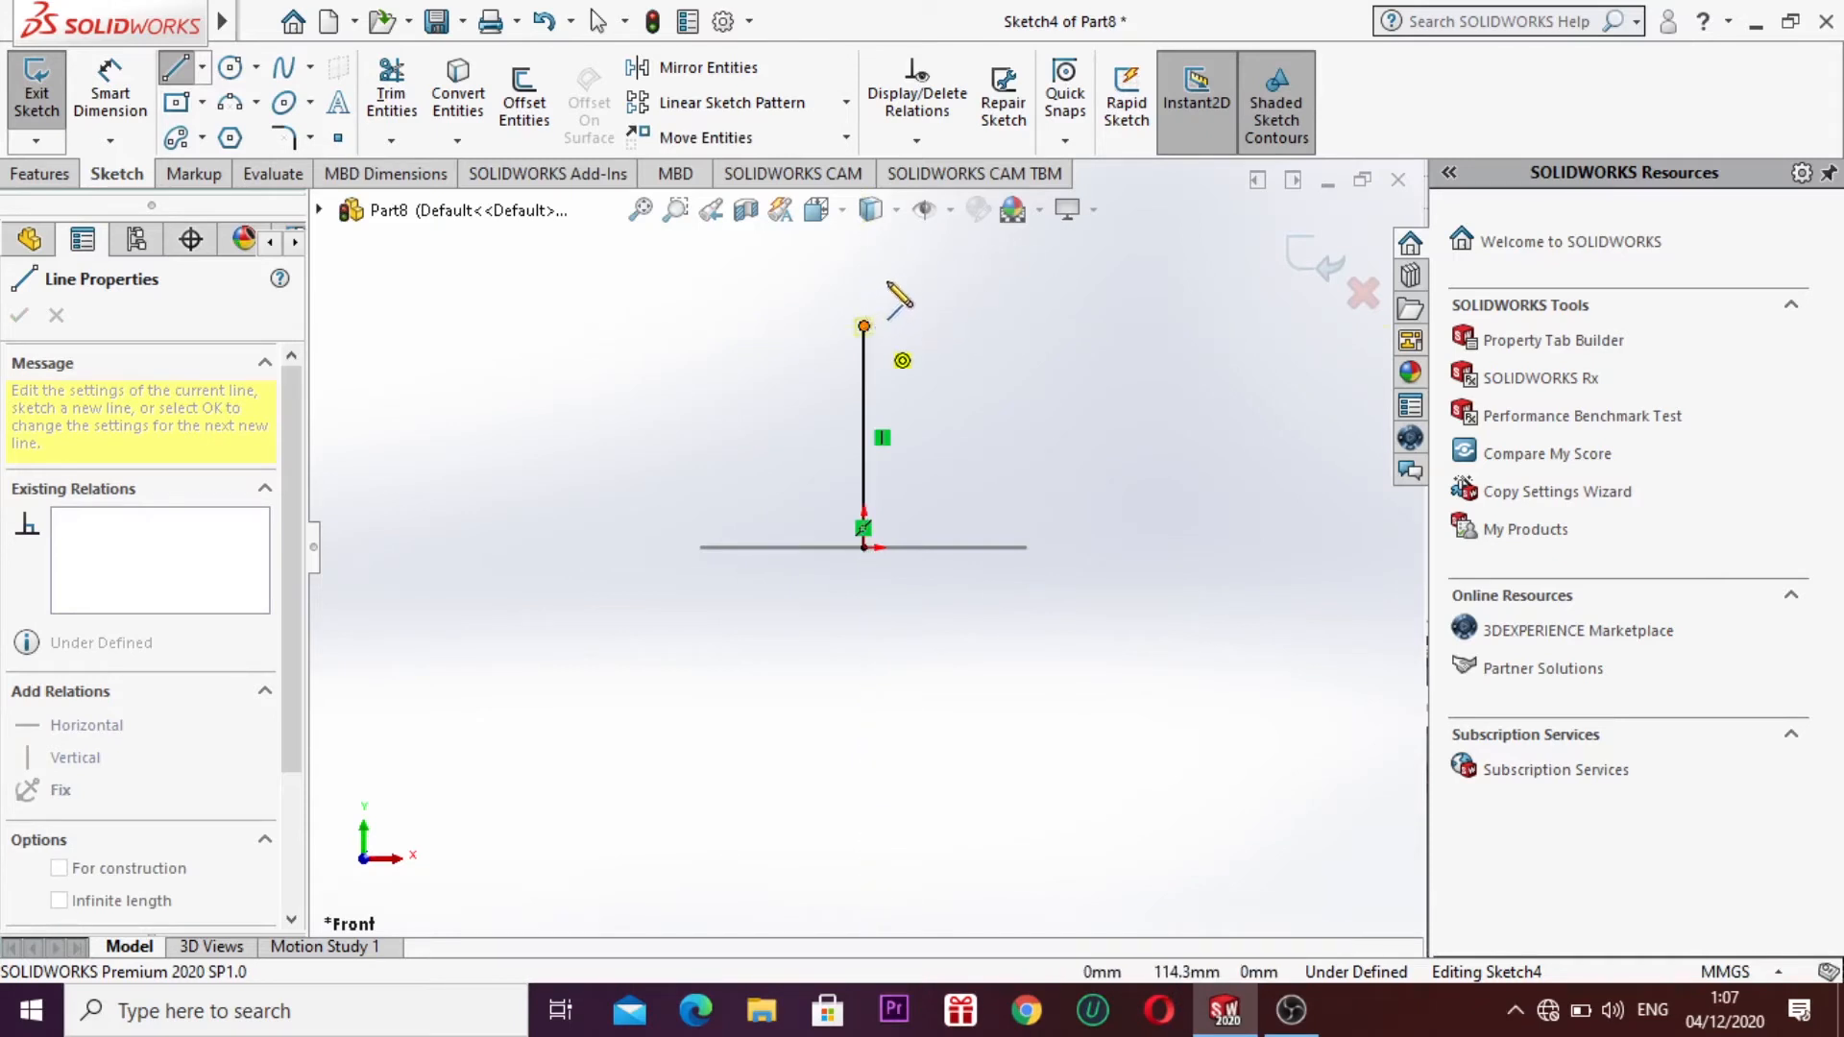
scroll(980, 239, up, 1)
scroll(975, 245, up, 1)
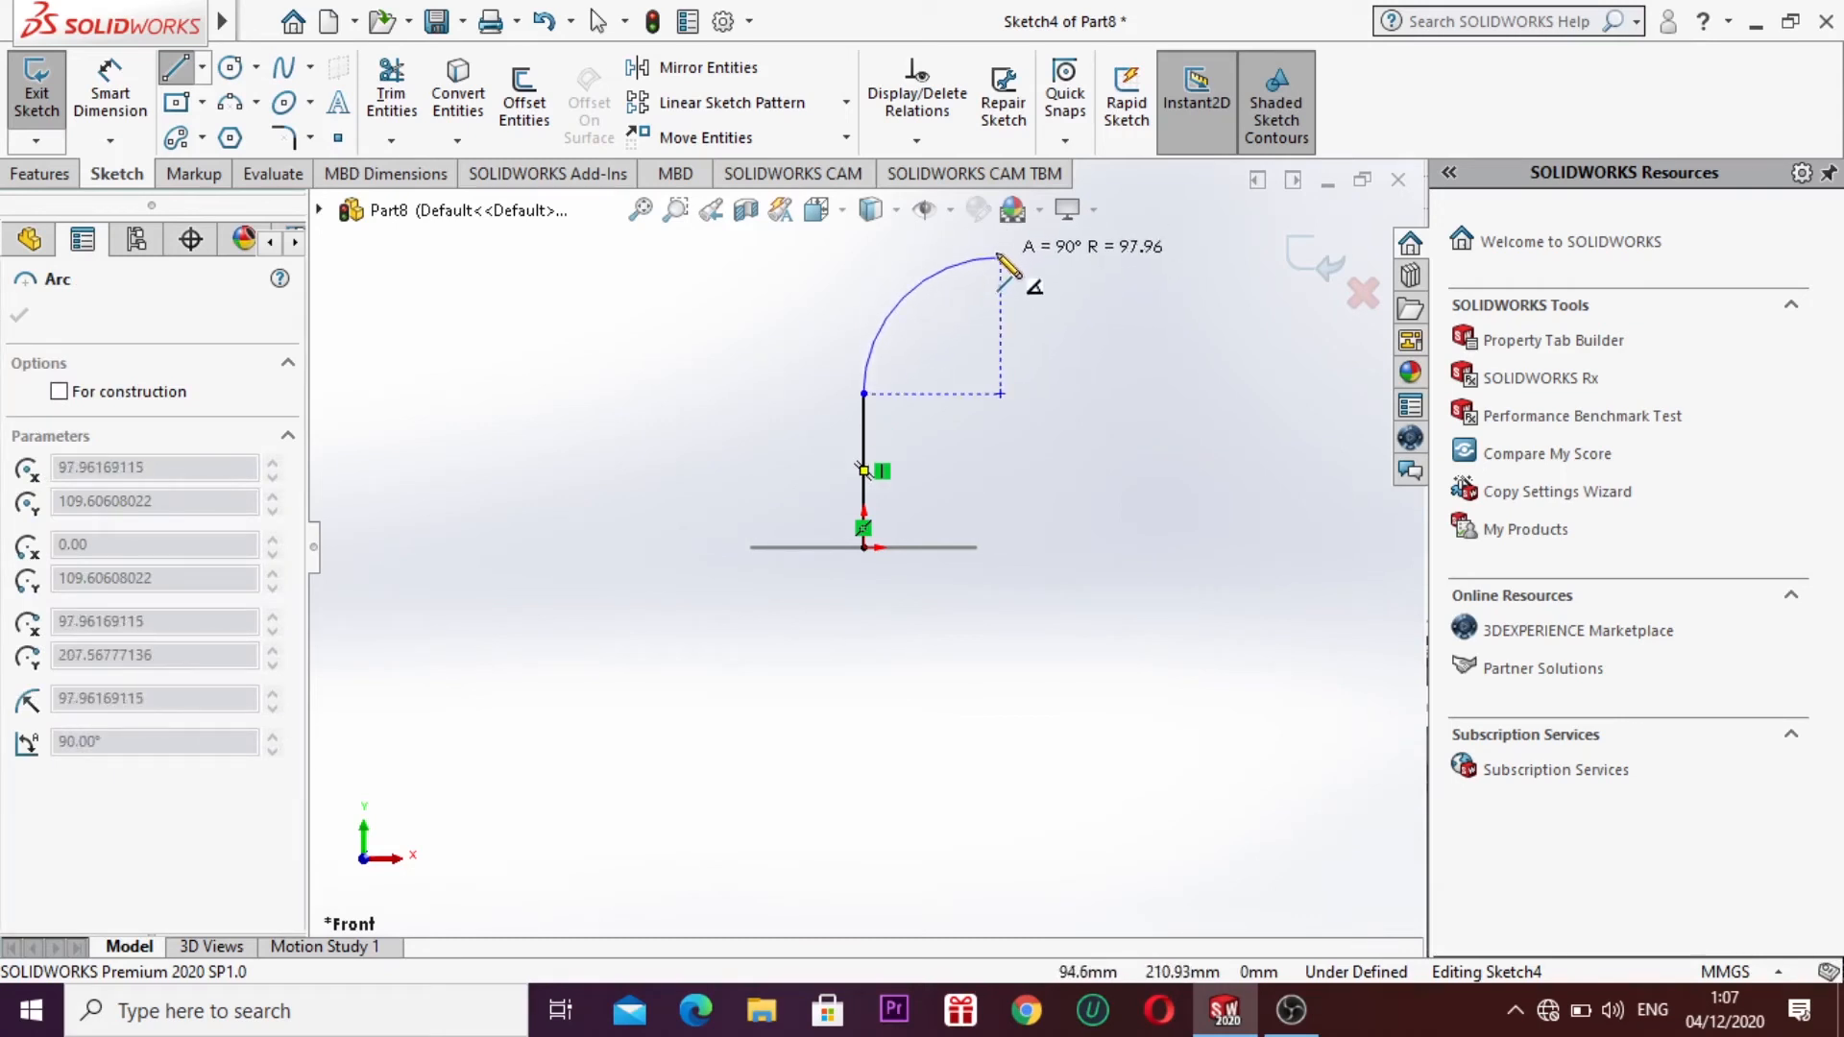
click(1000, 258)
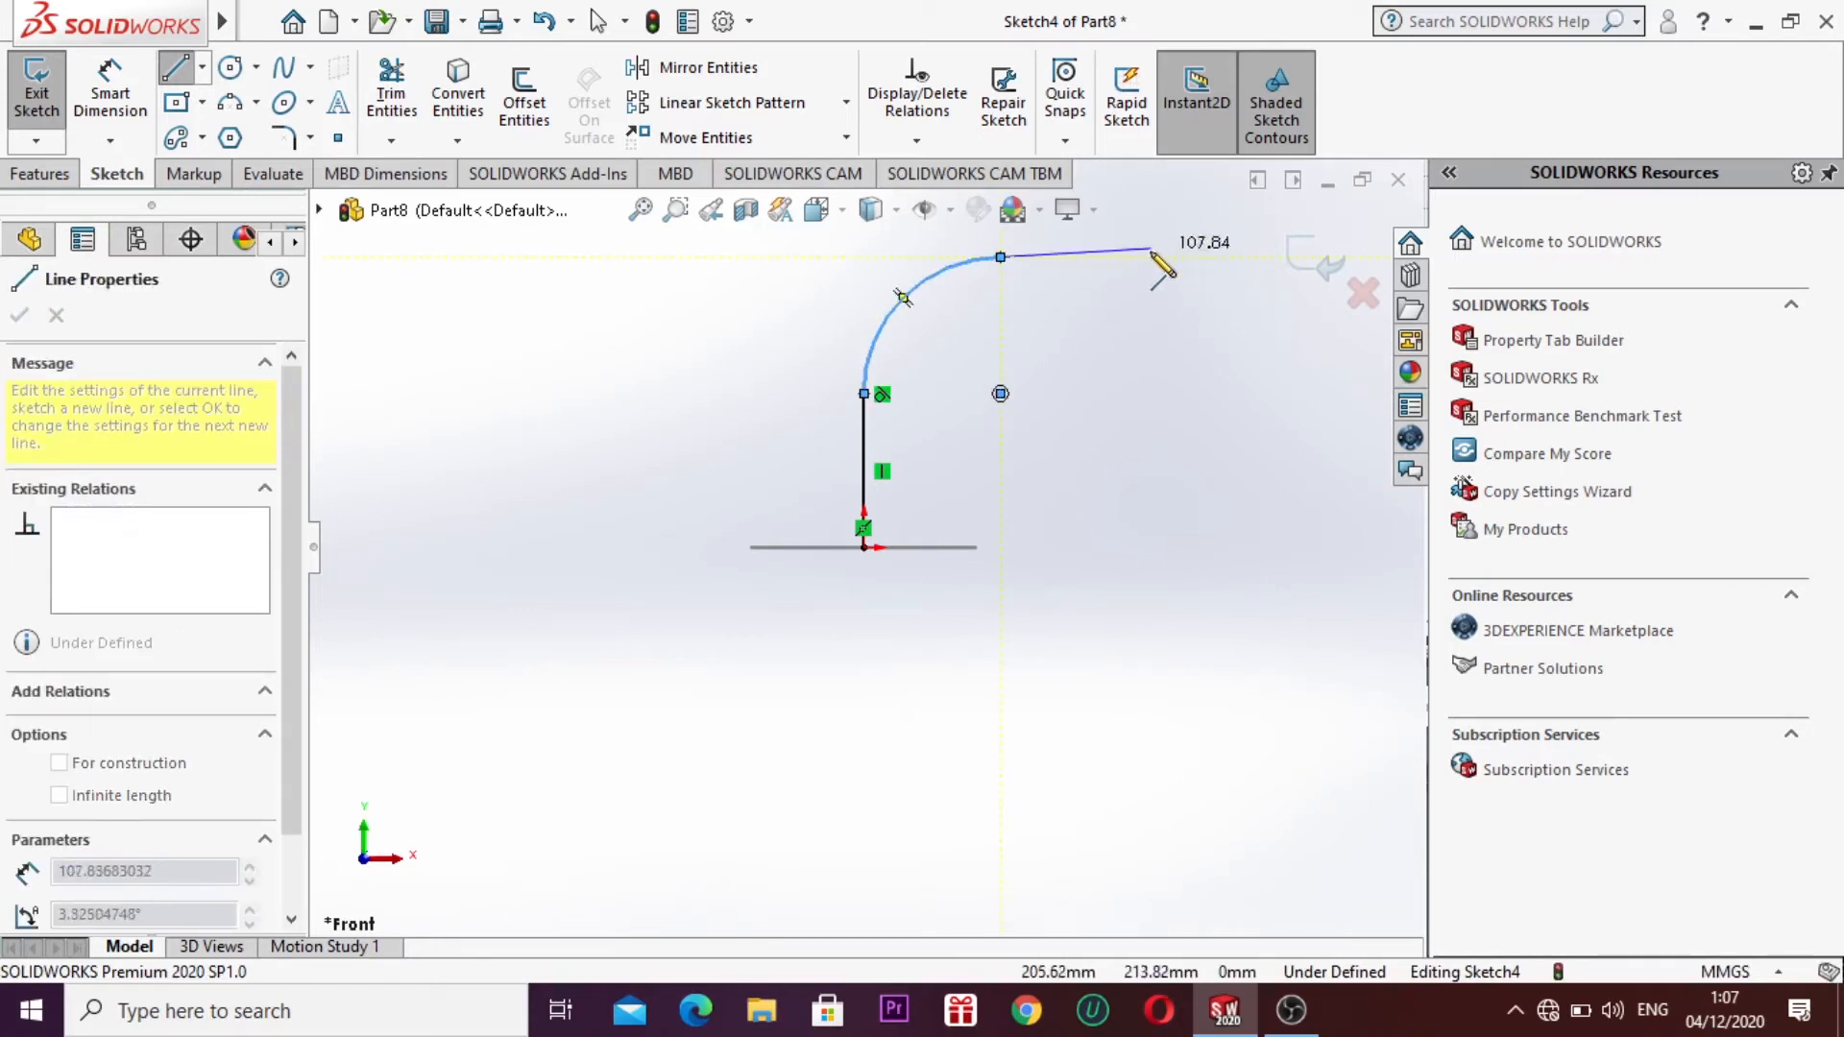
click(1150, 257)
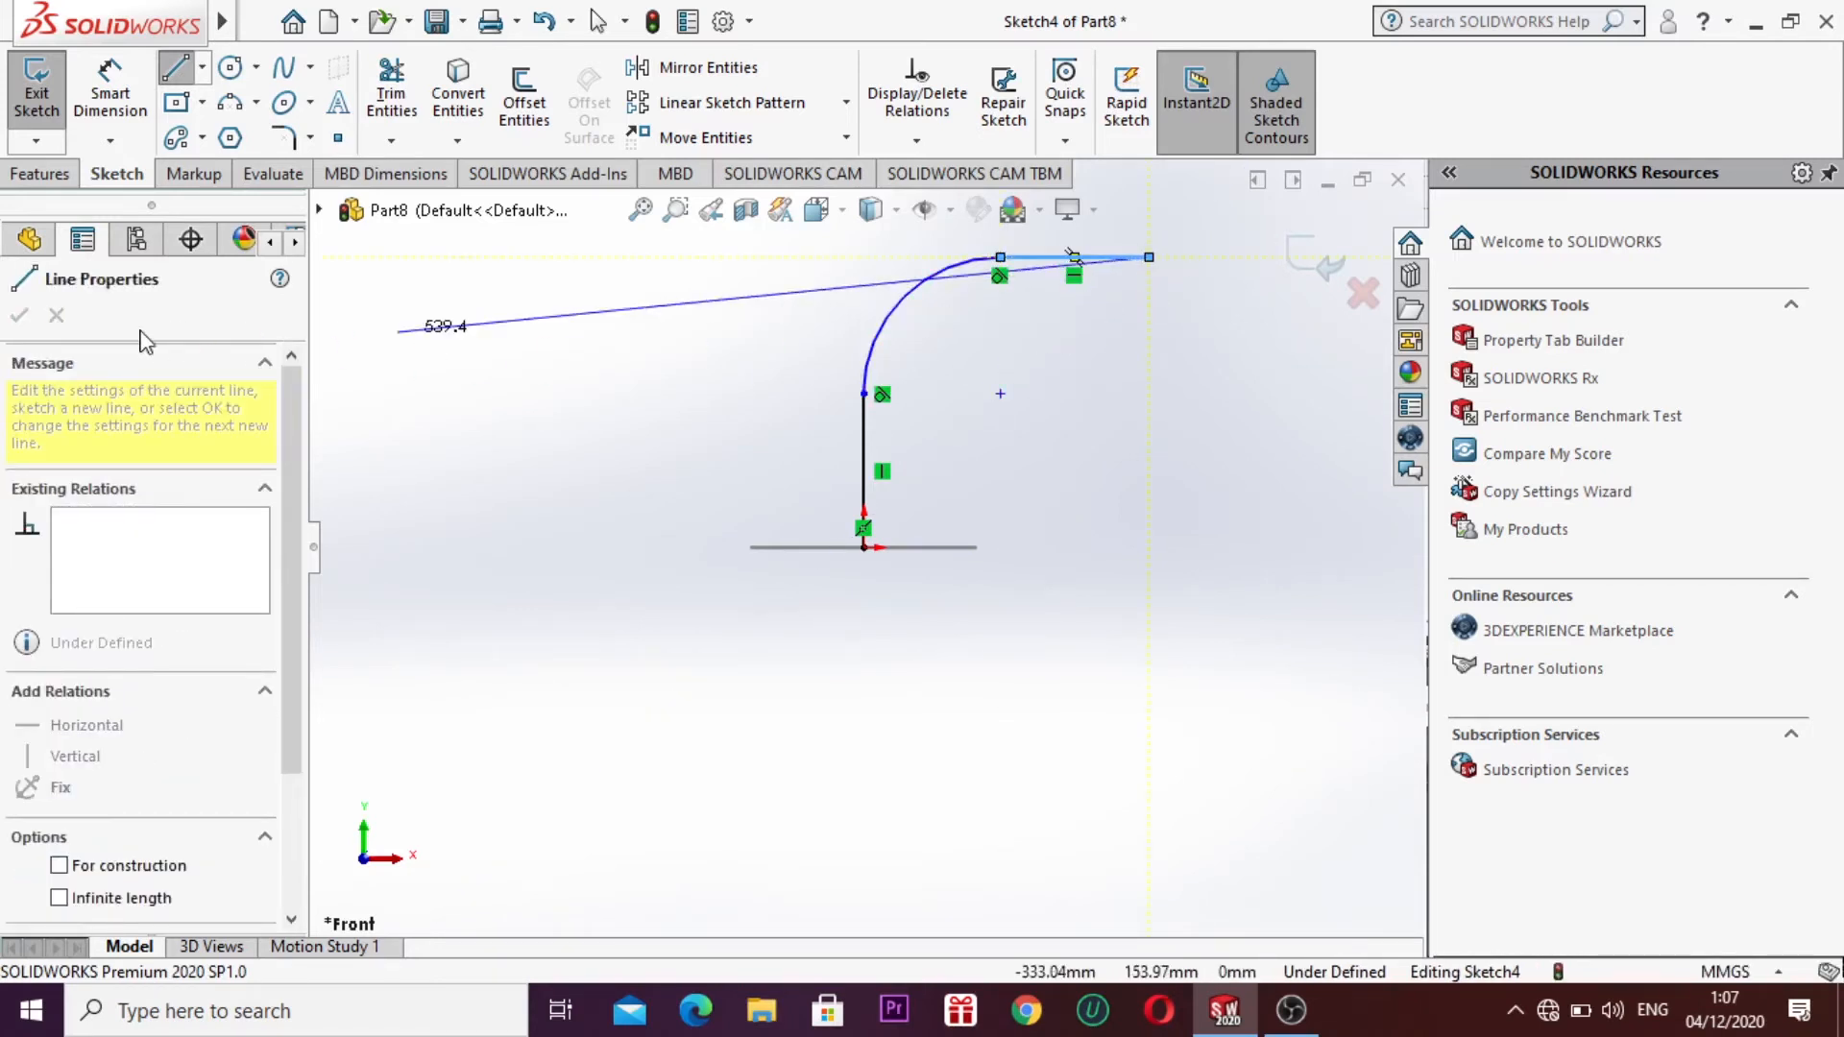
key(Escape)
key(Escape)
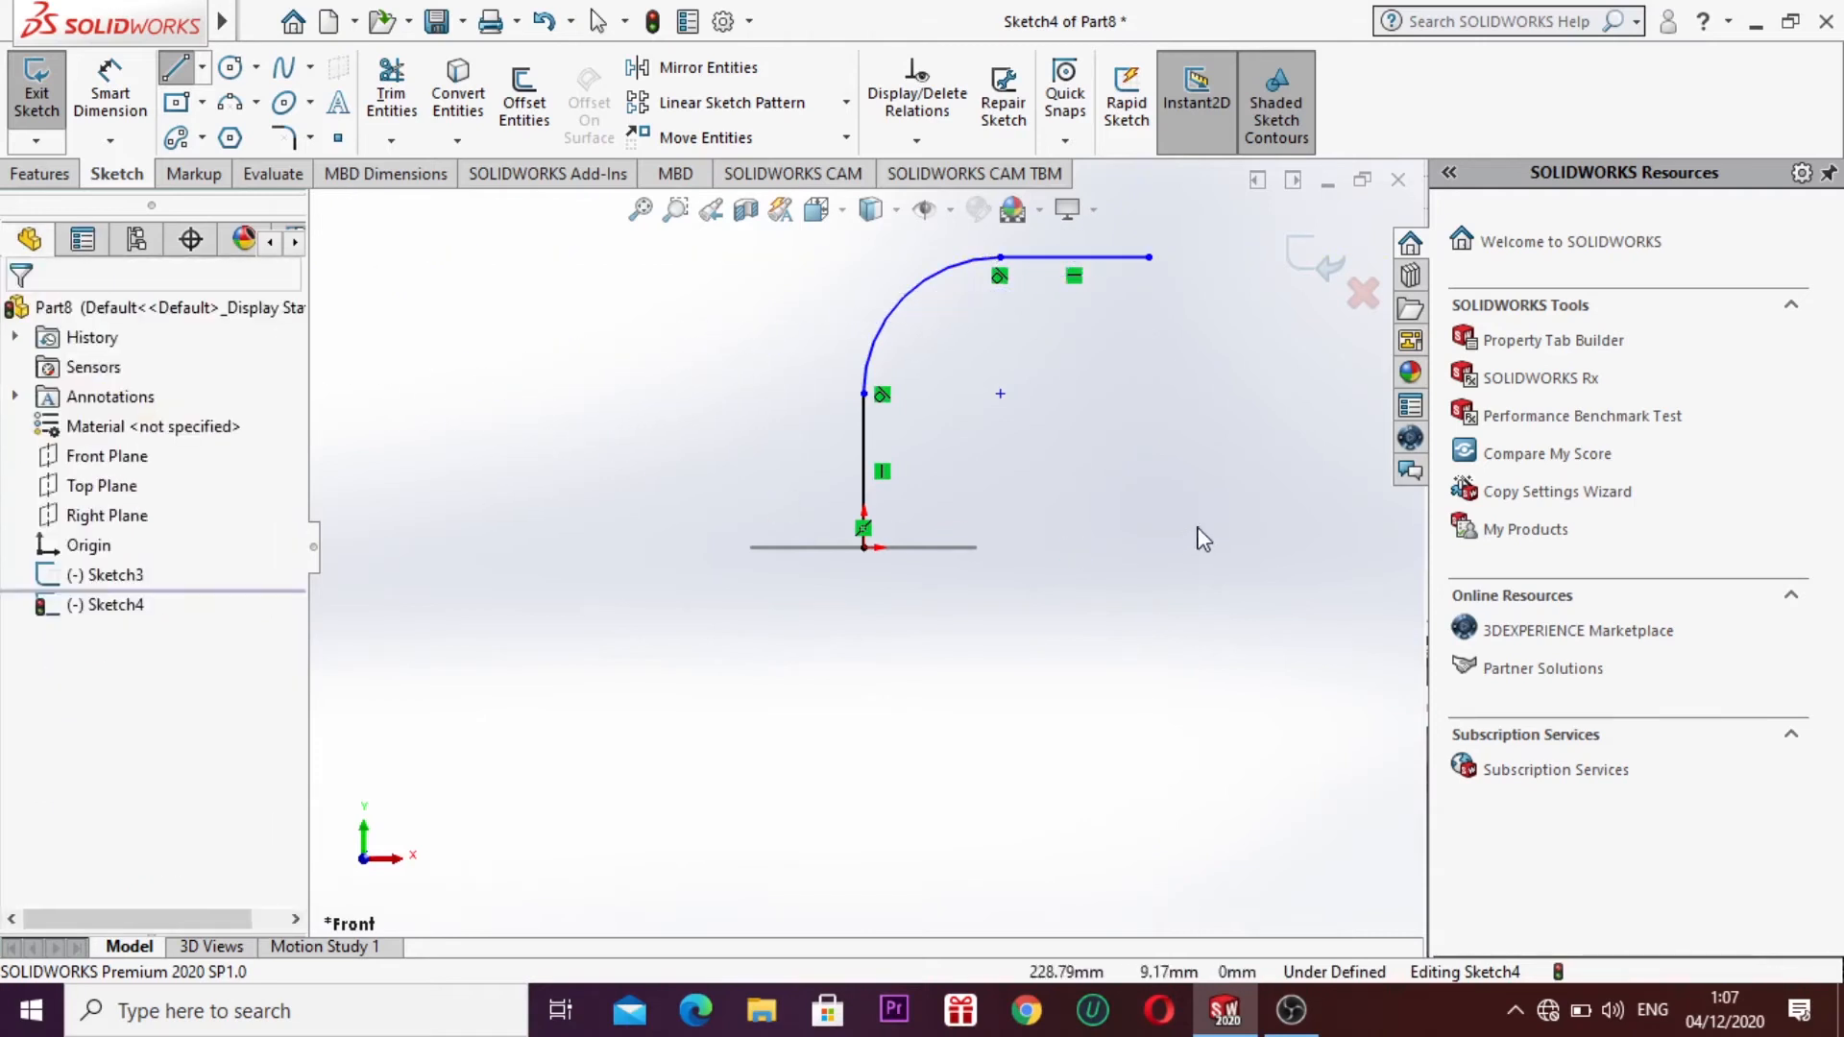
click(1313, 259)
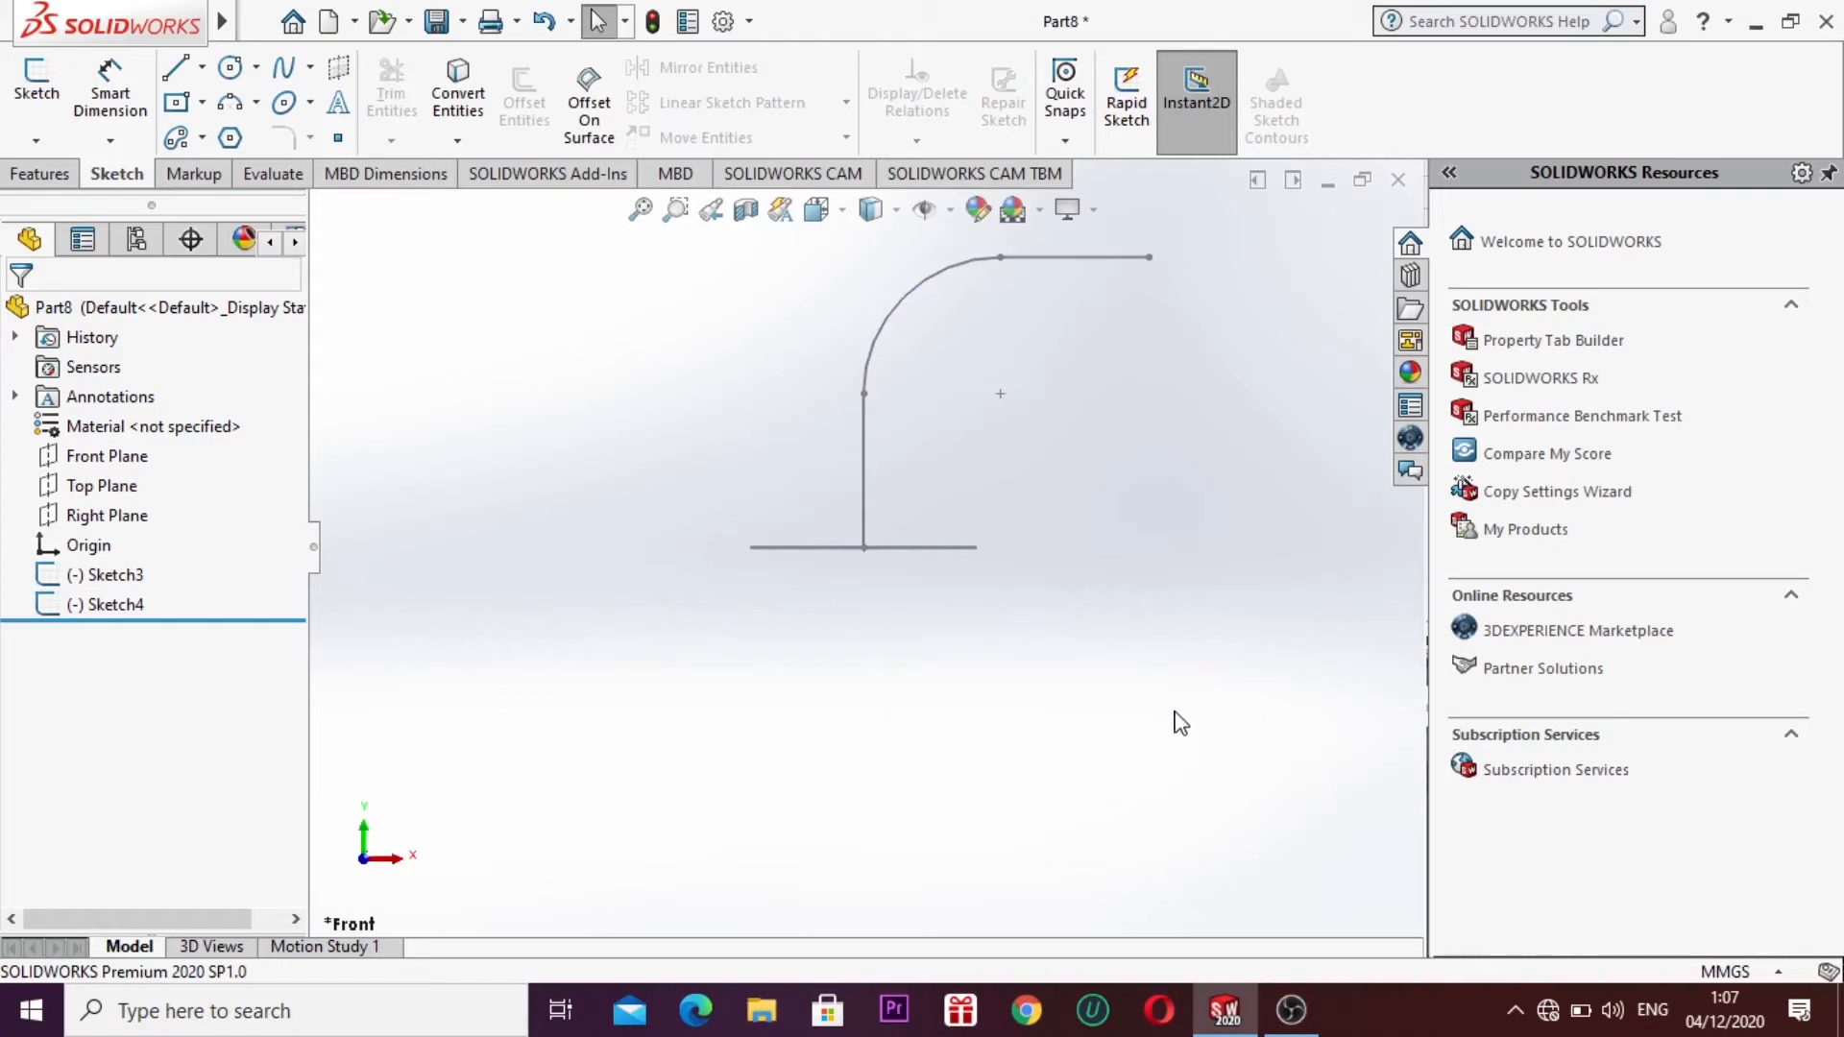
Step: Sweep the circle sketch as a solid along the bent line-and-arc path
key(ctrl+7)
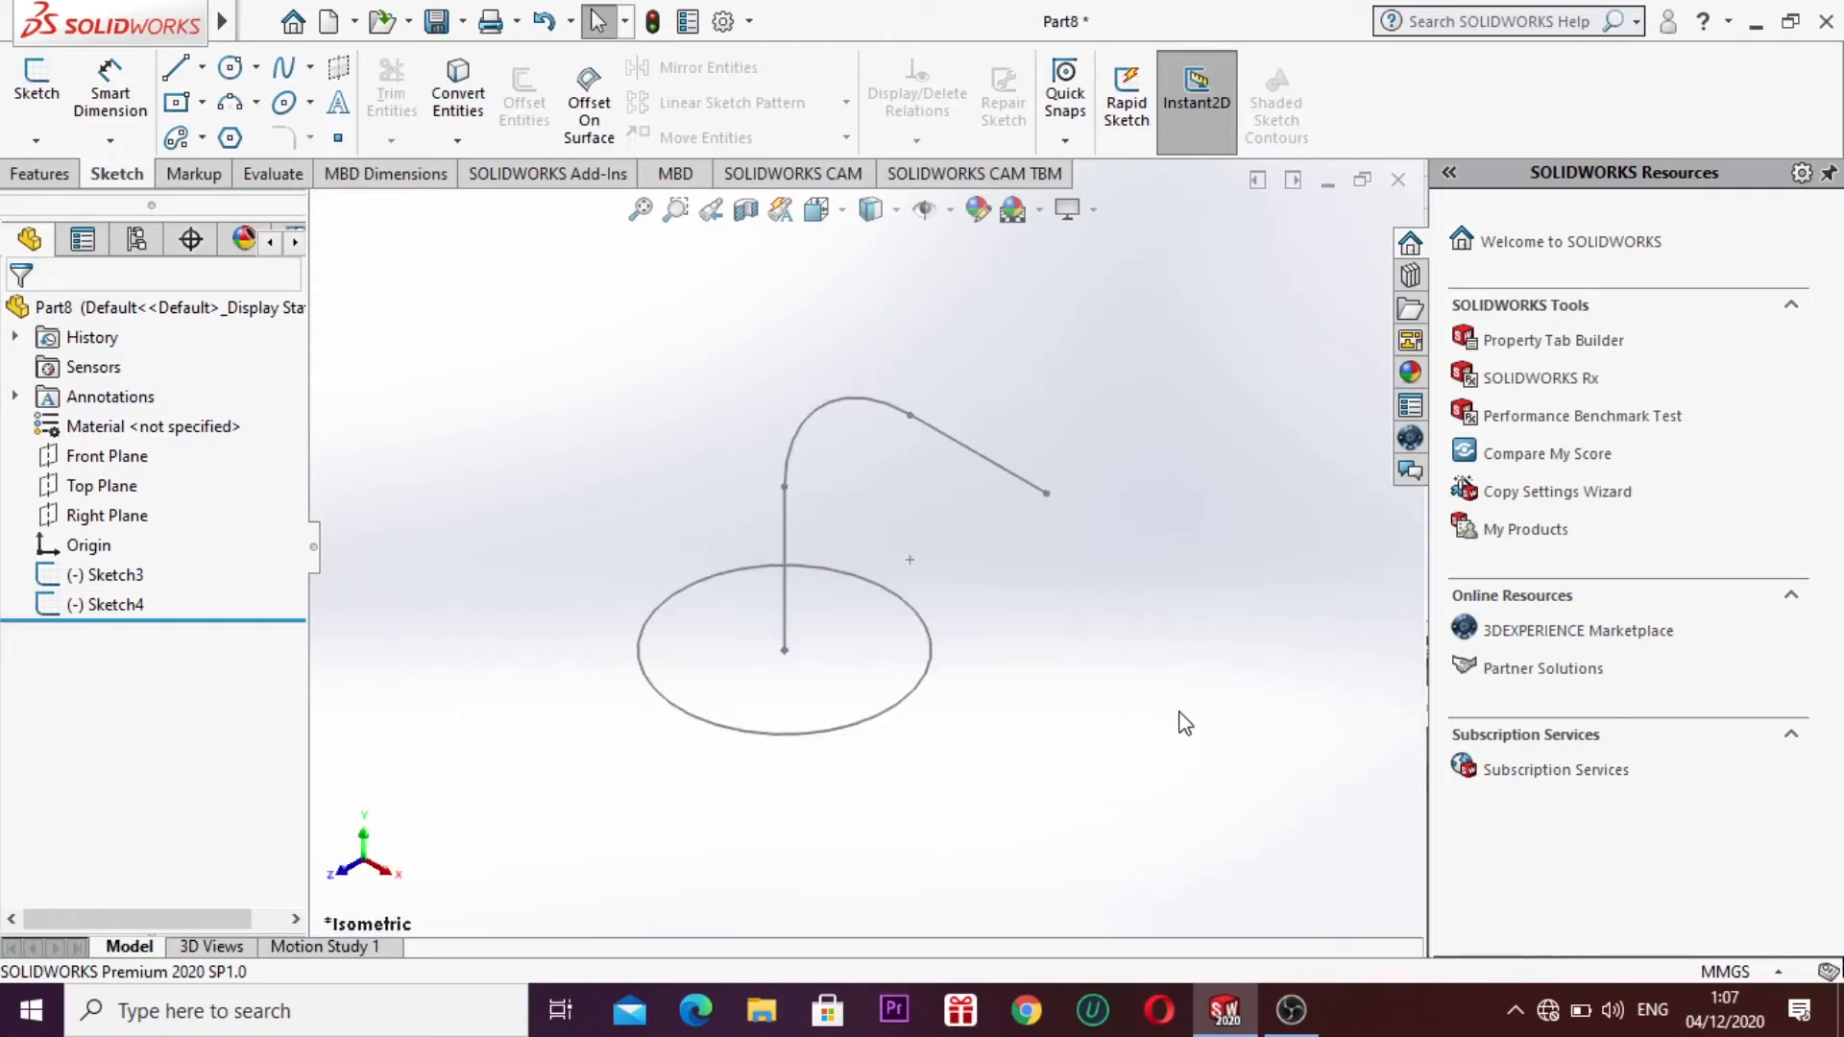
mouse_move(86, 28)
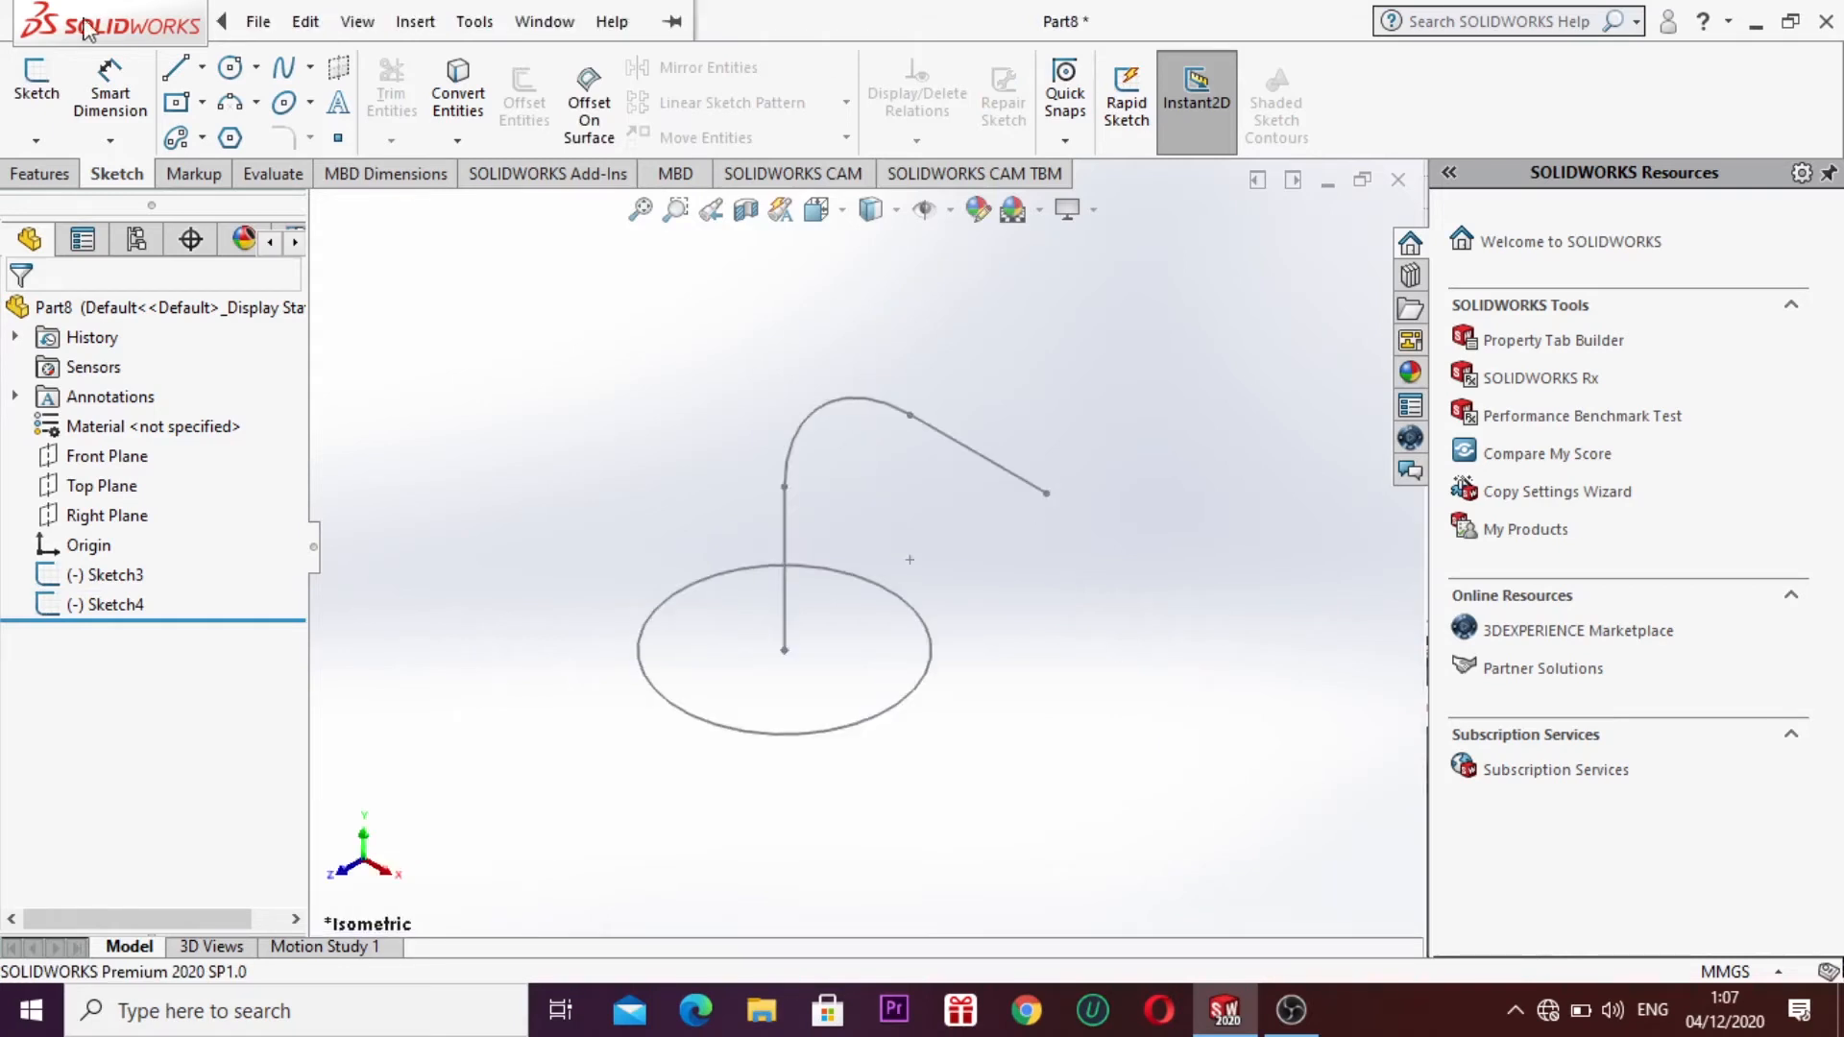
click(43, 174)
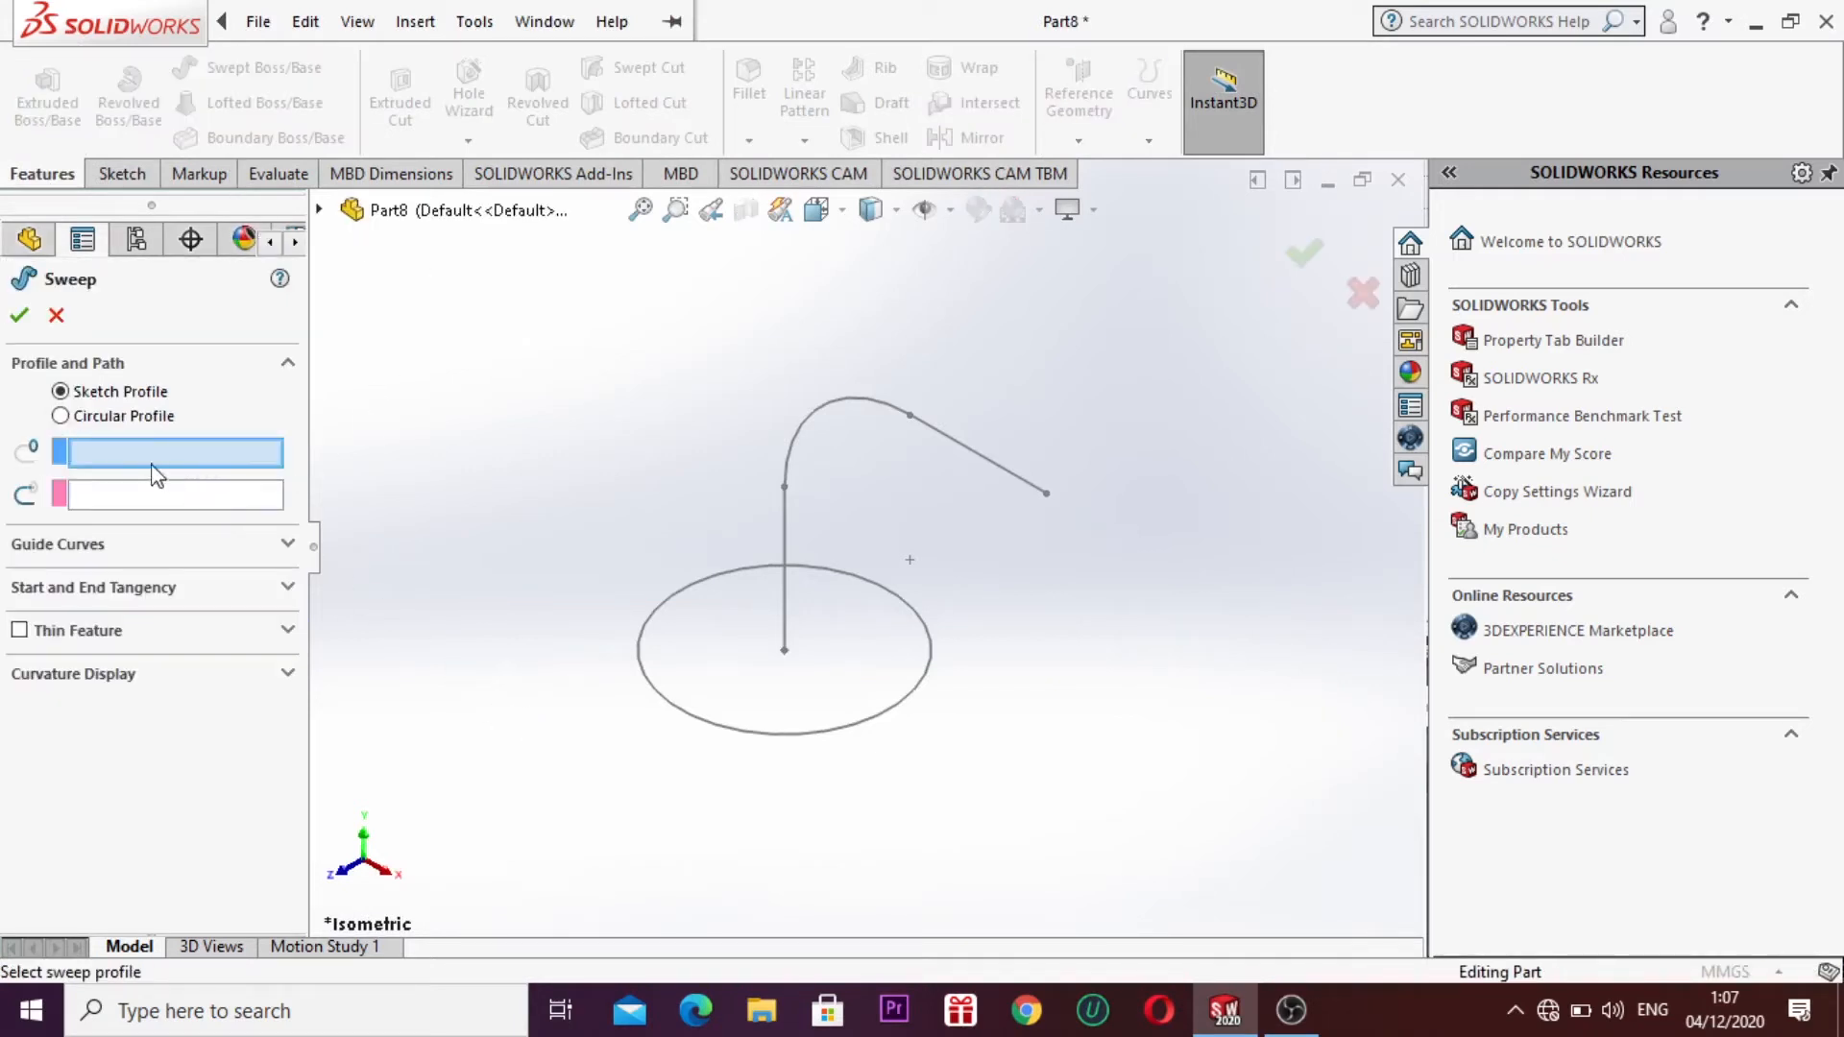
click(675, 712)
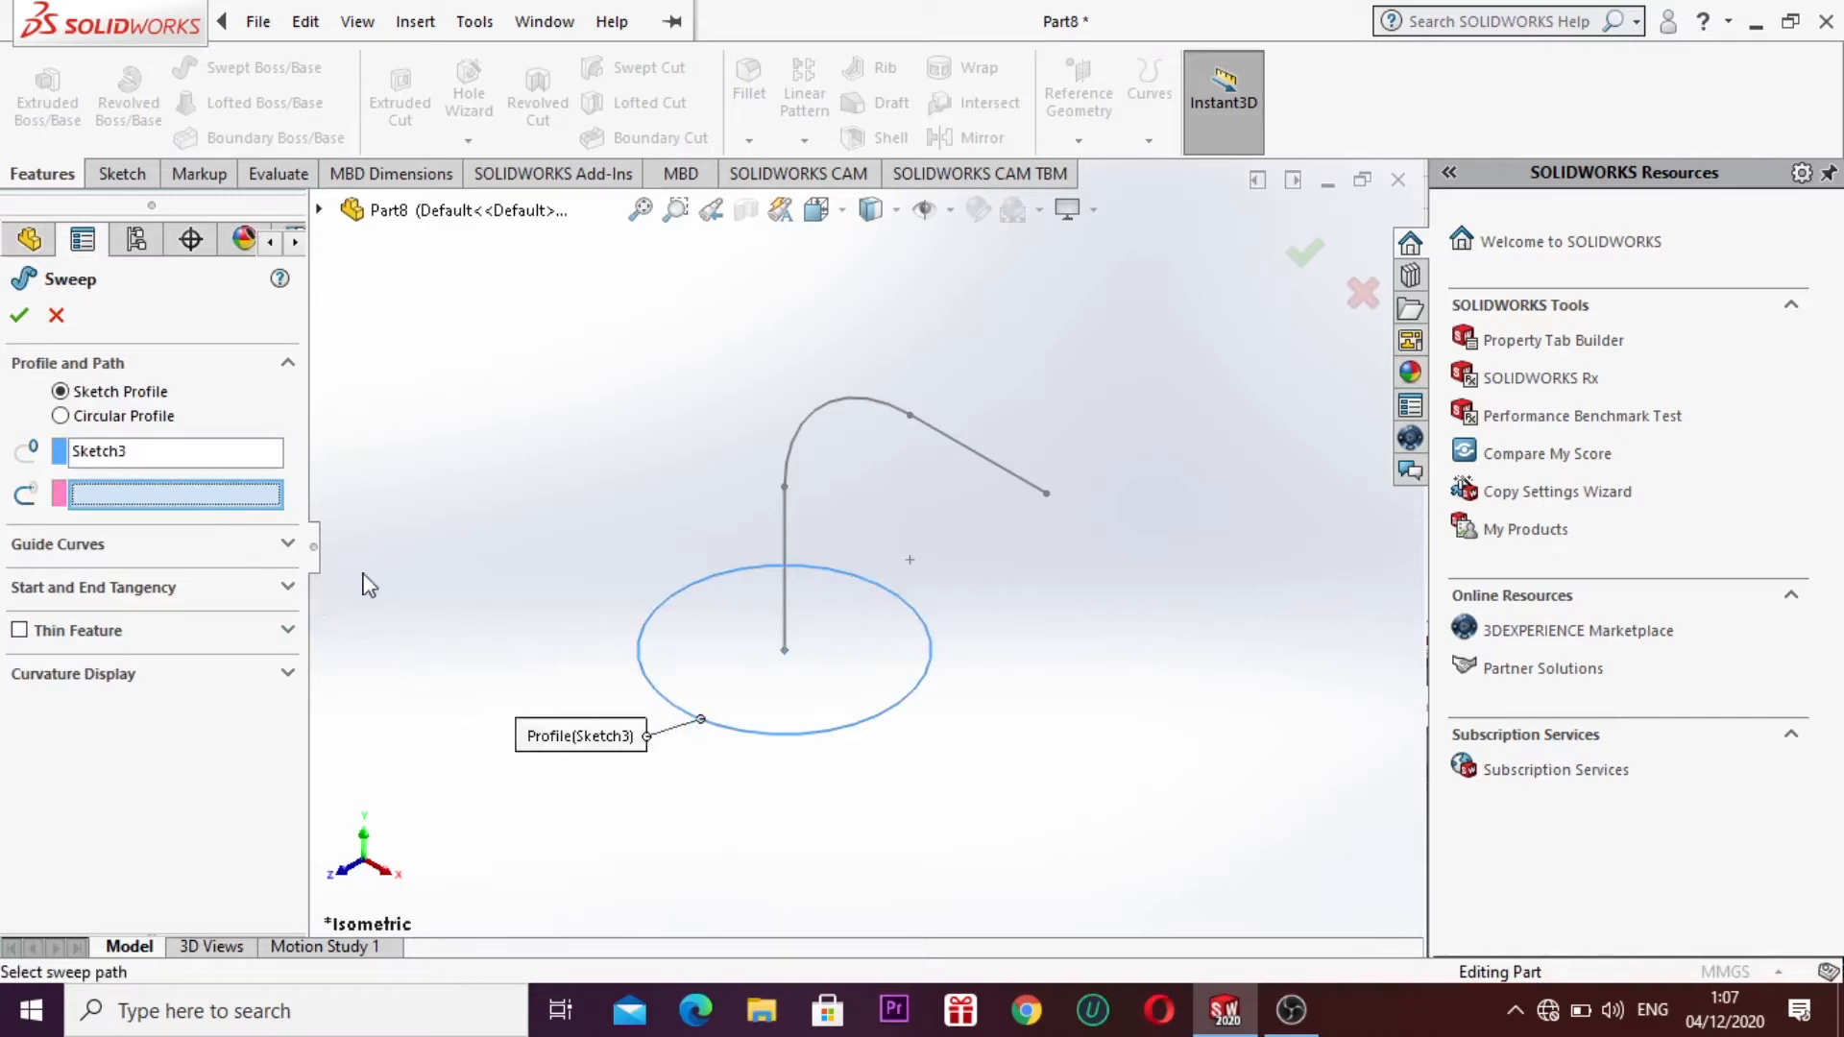
click(979, 469)
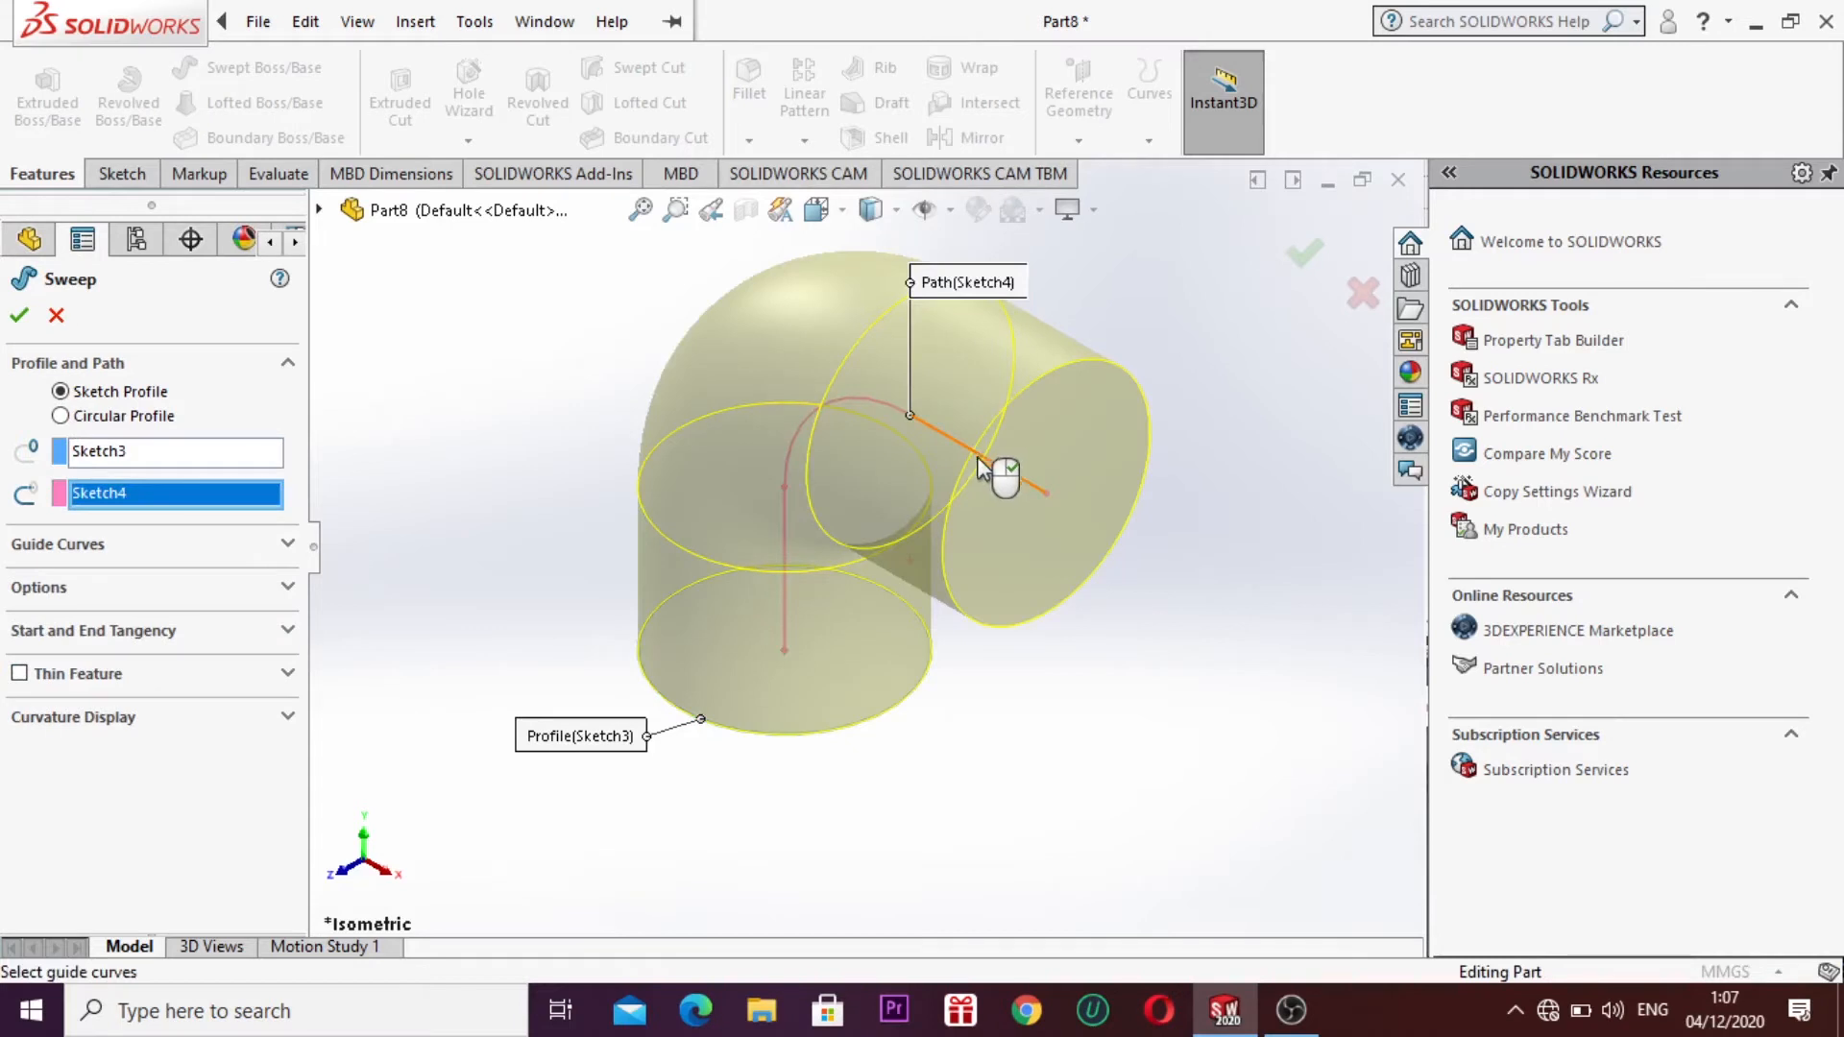
click(19, 320)
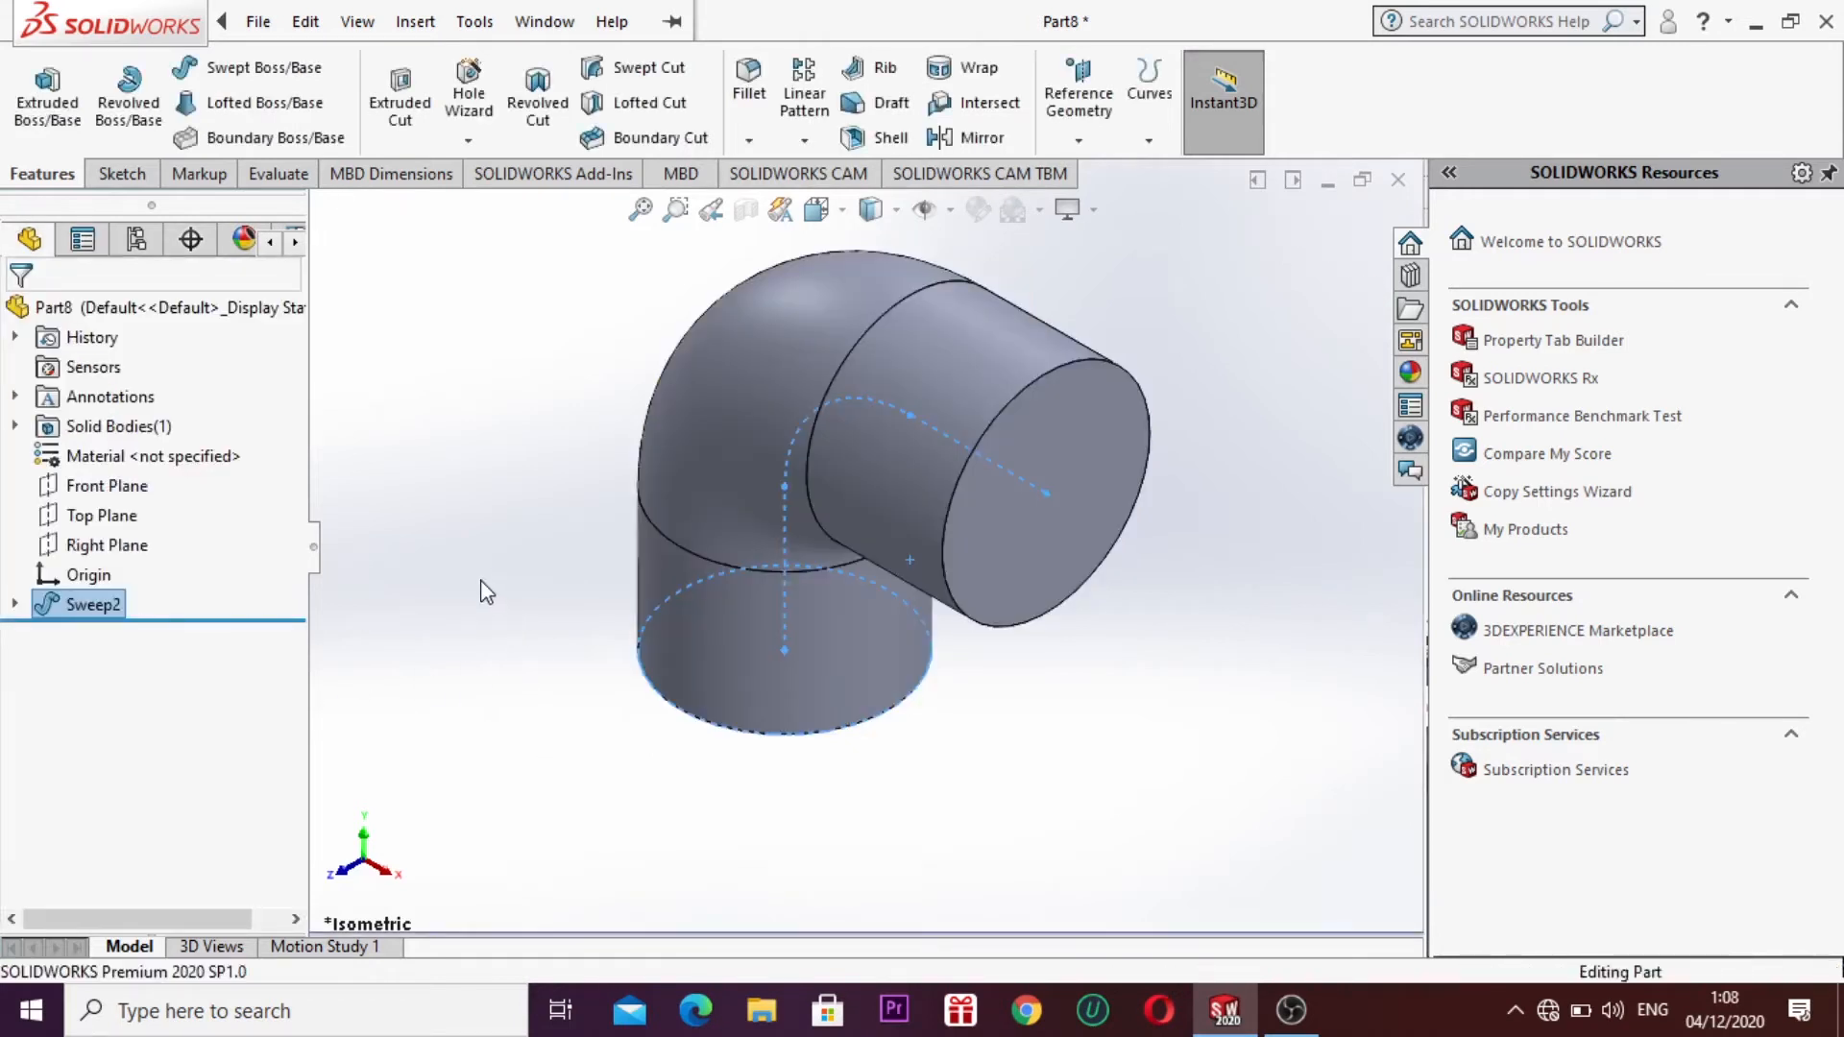
Step: Inspect the solid elbow from another side and delete its sweep feature, keeping the circle and path sketches
right_click(481, 579)
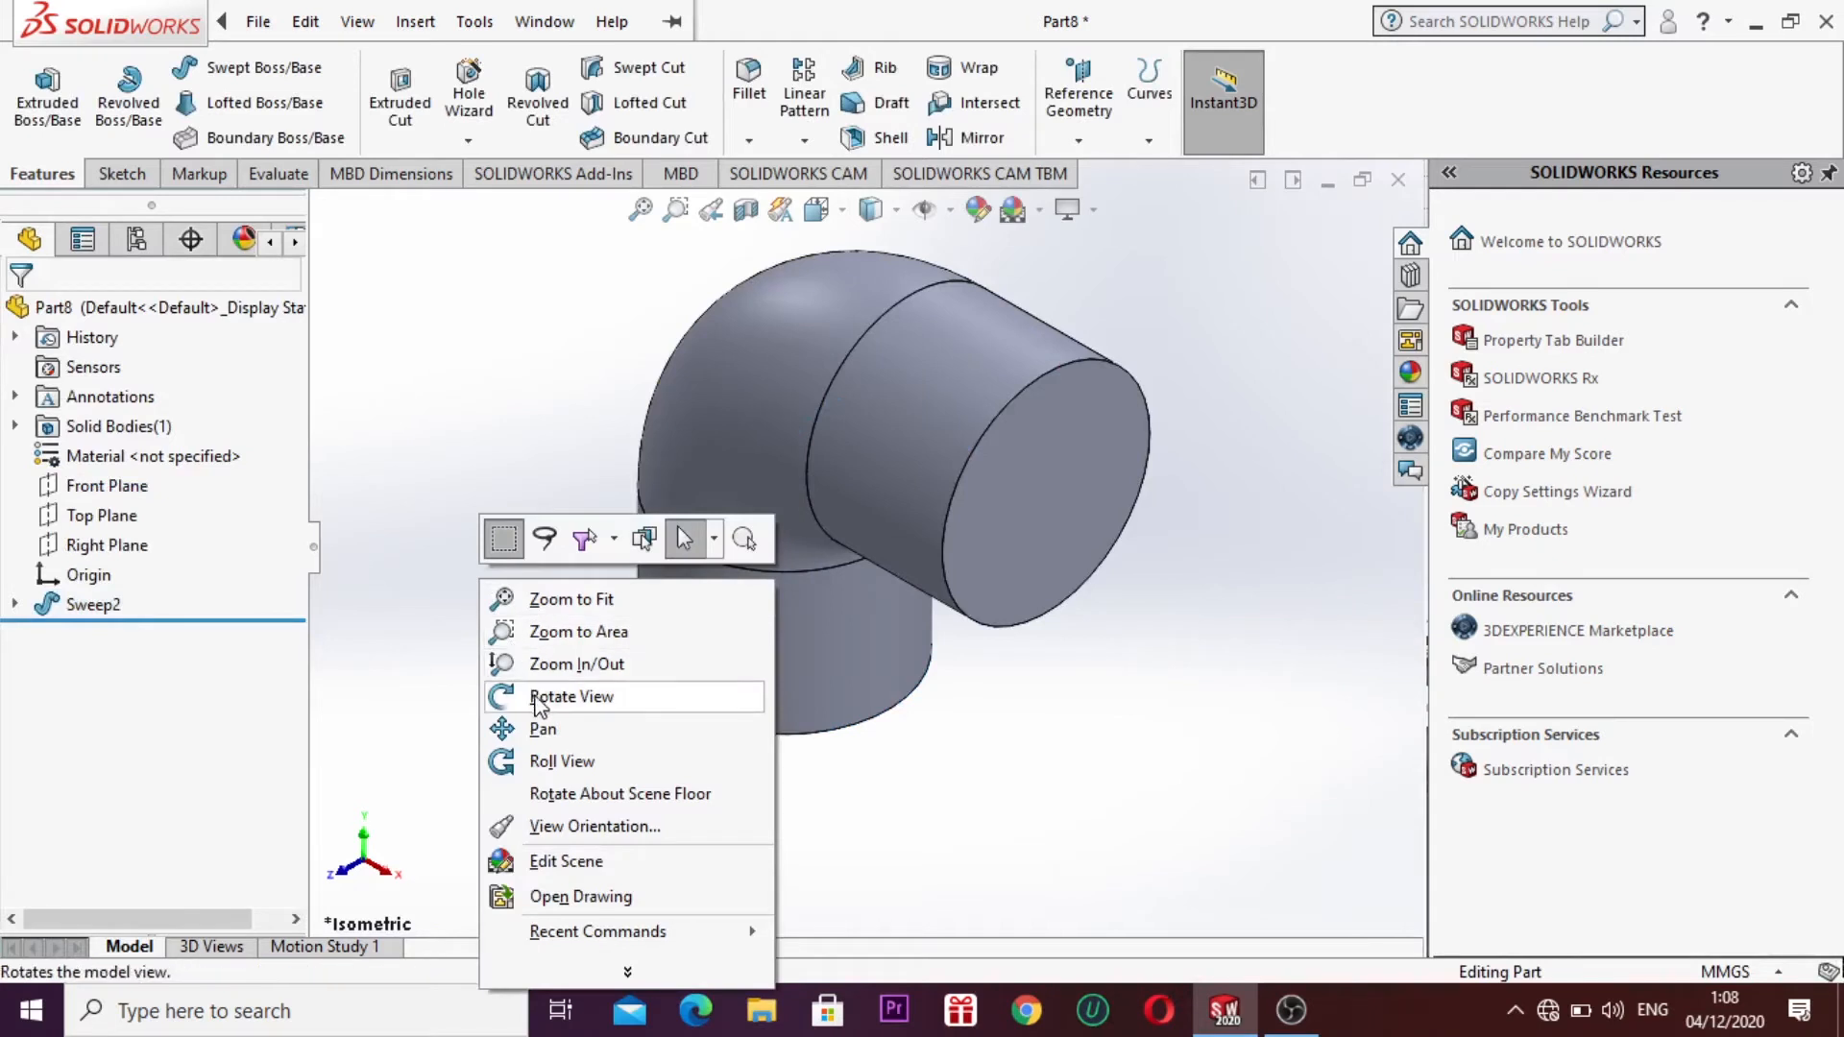
click(567, 696)
drag(830, 610, 1018, 852)
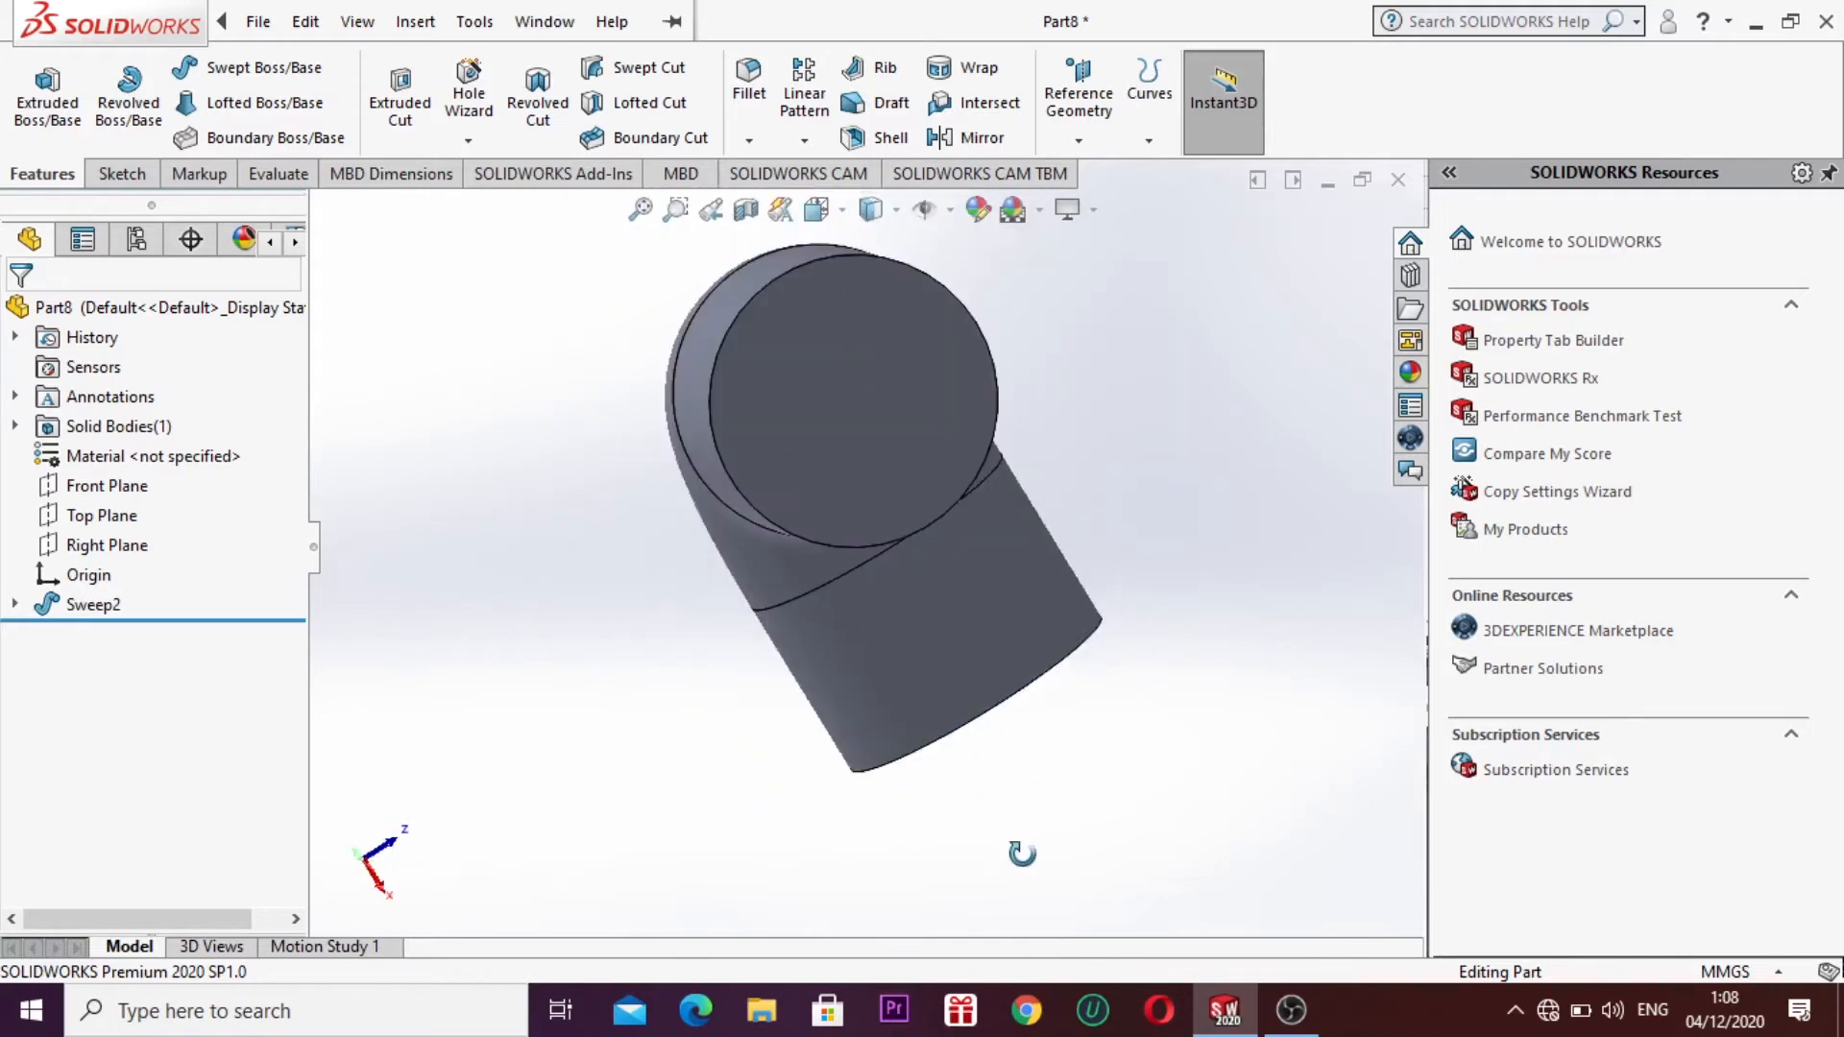
right_click(91, 623)
right_click(86, 607)
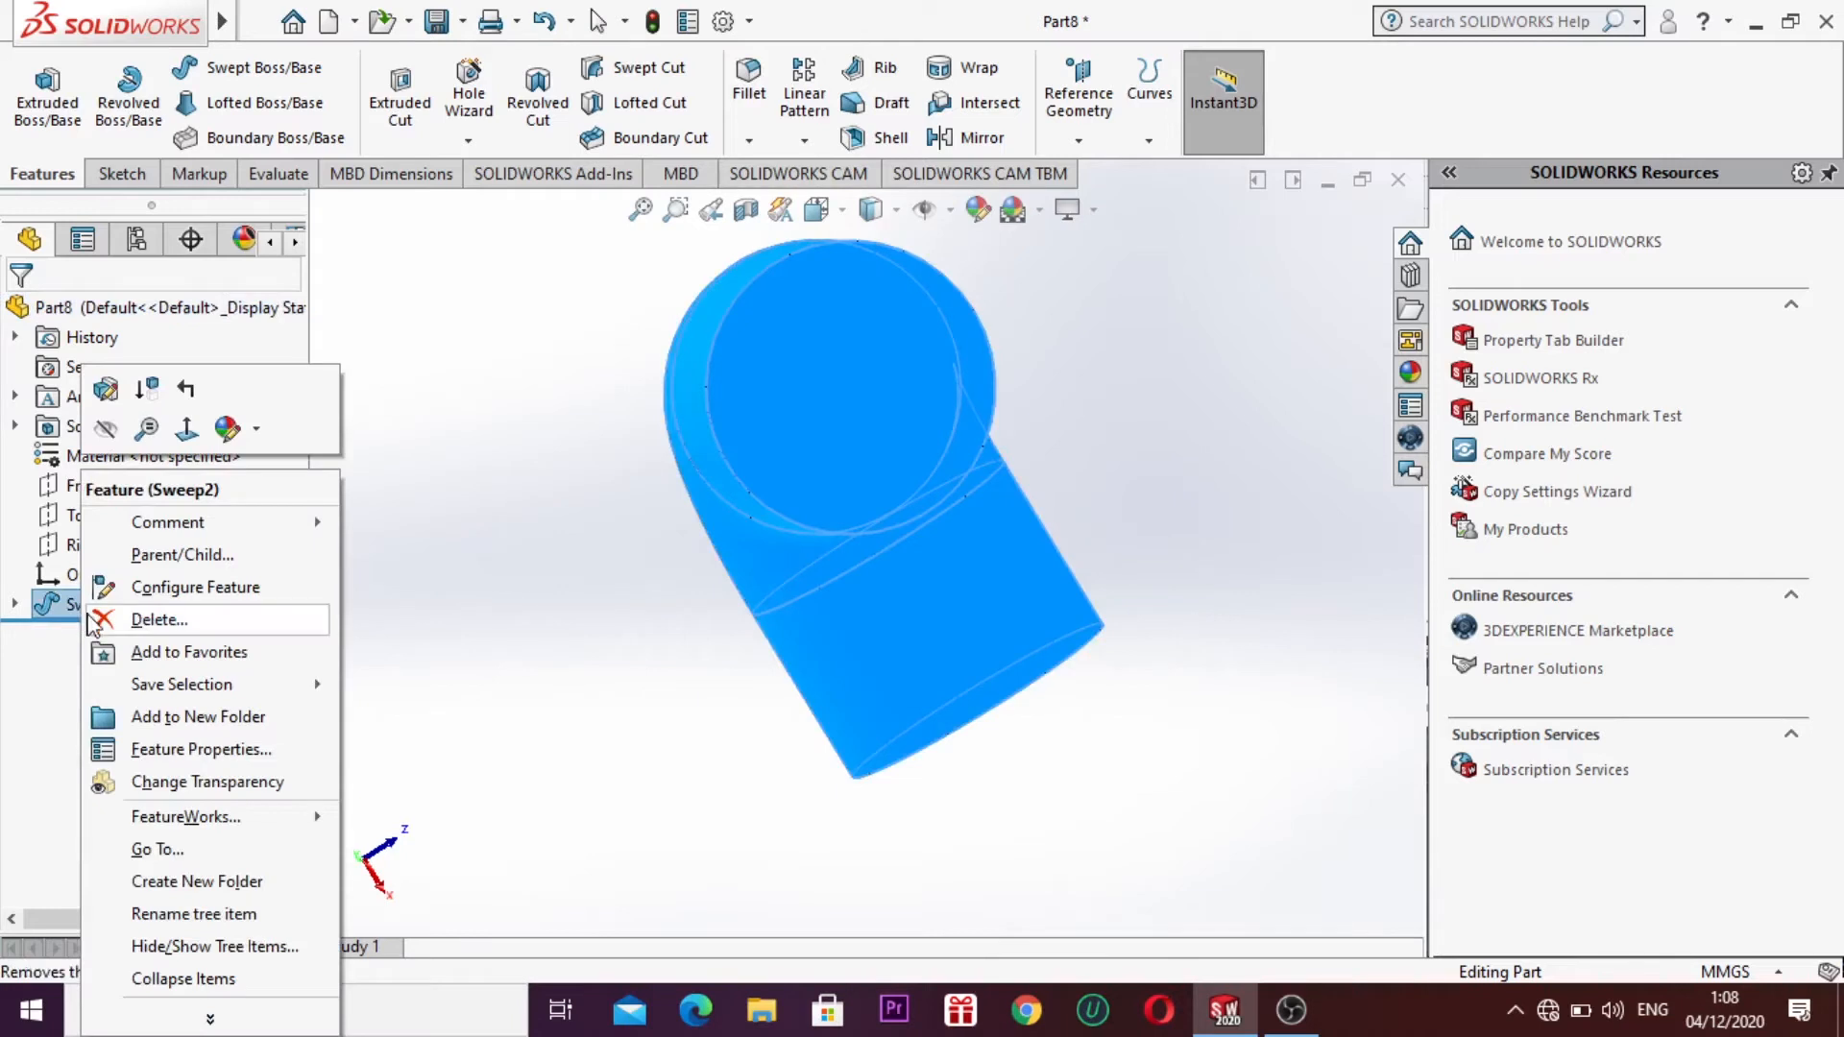
click(135, 620)
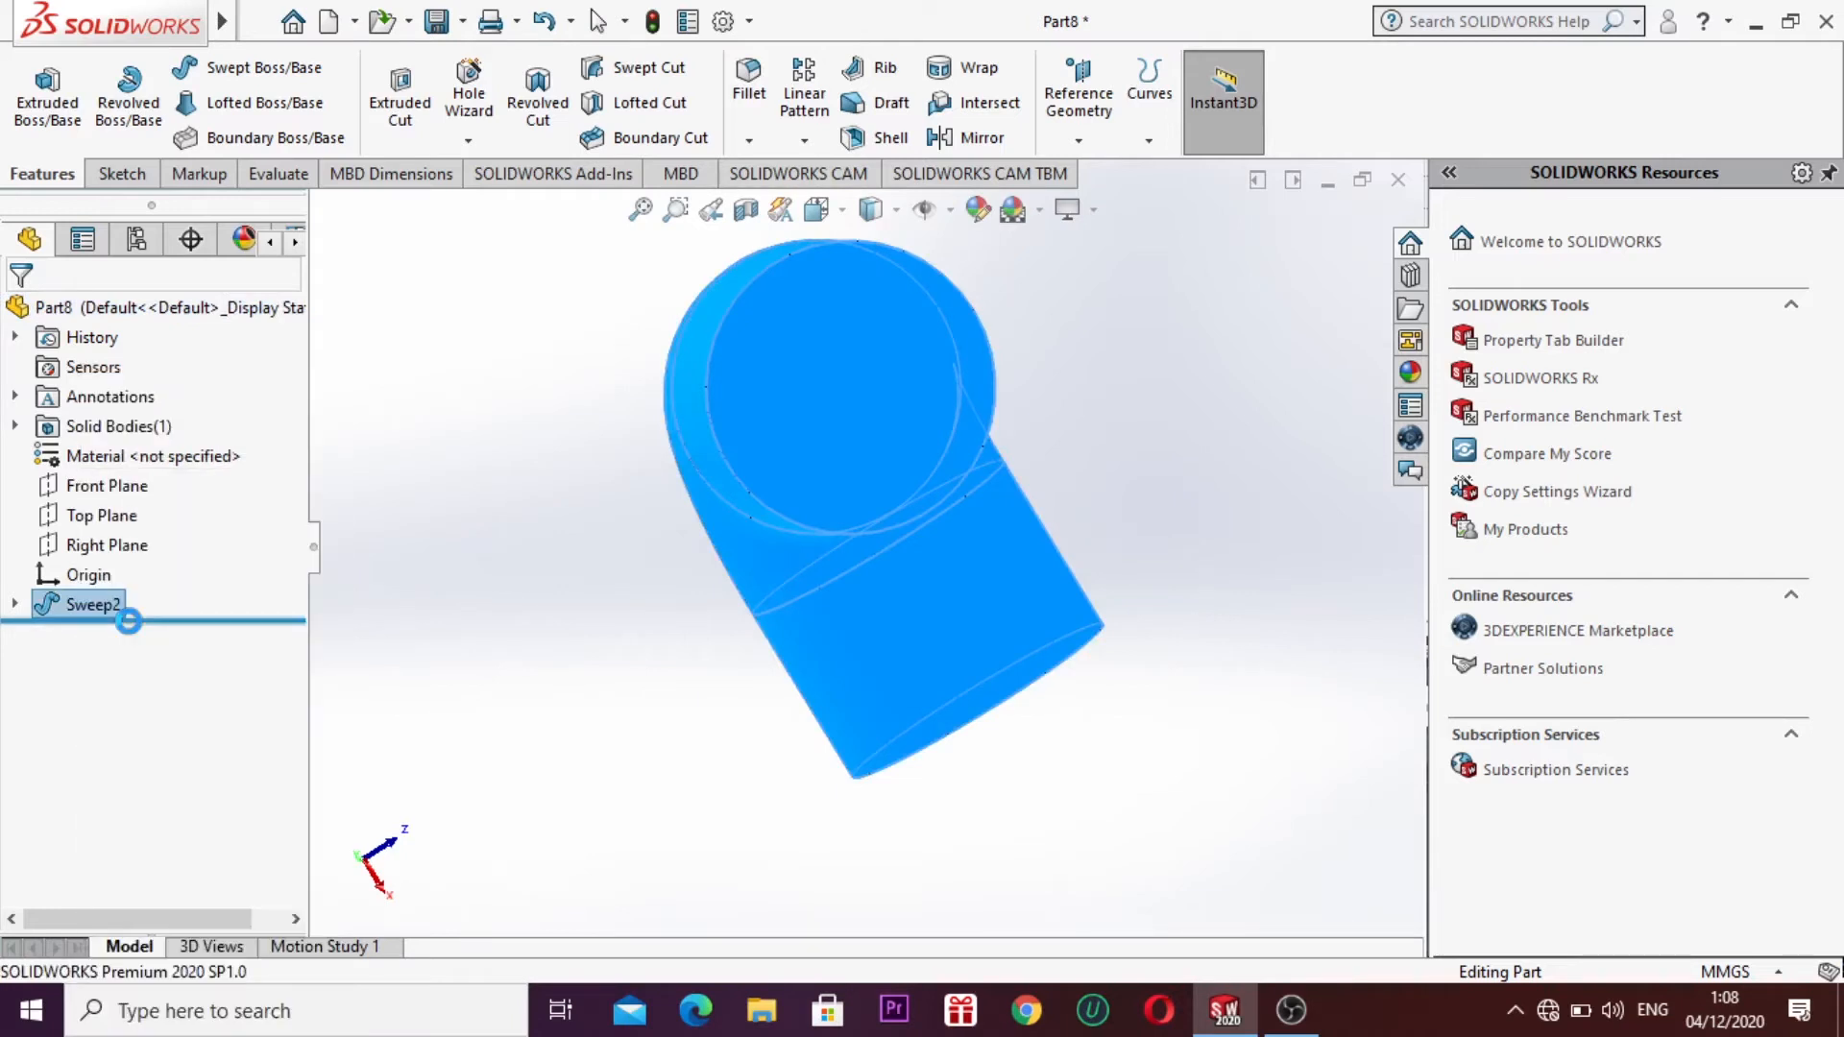
click(1083, 373)
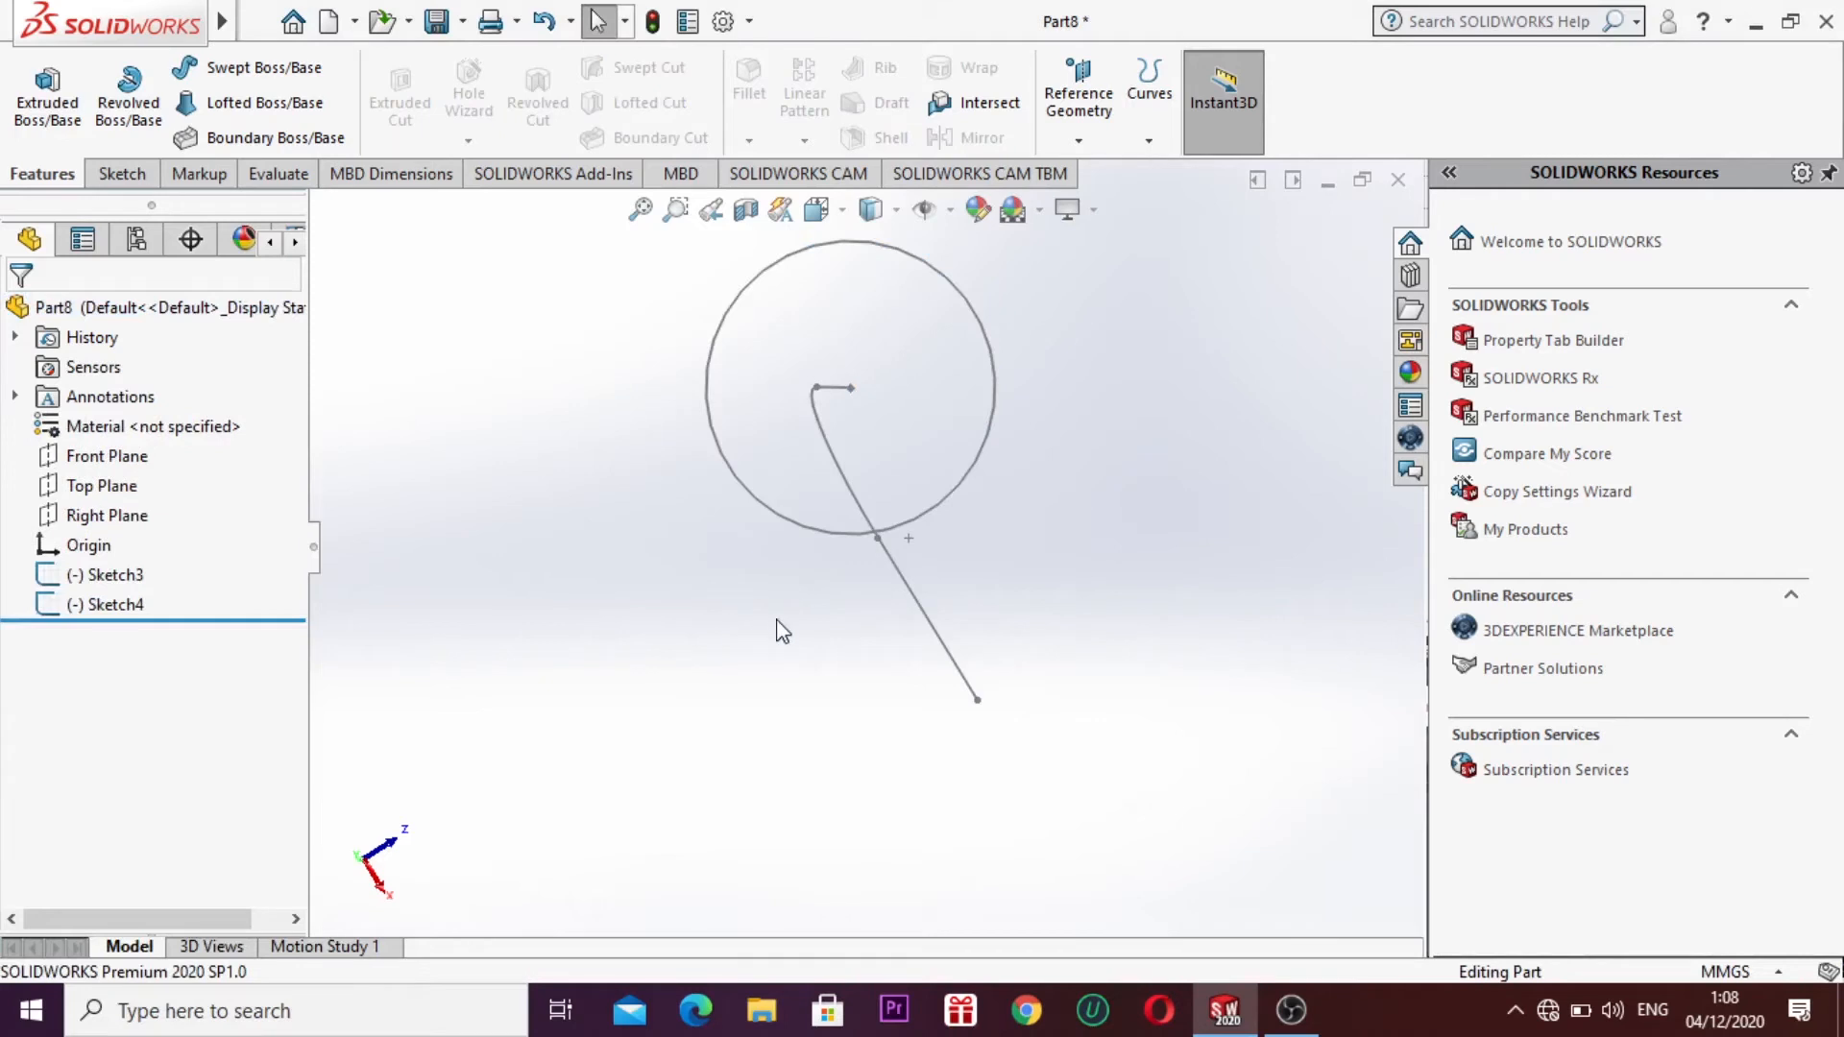
Step: Sweep the circle along the bent path as a one-direction thin feature 1 mm thick
key(ctrl+7)
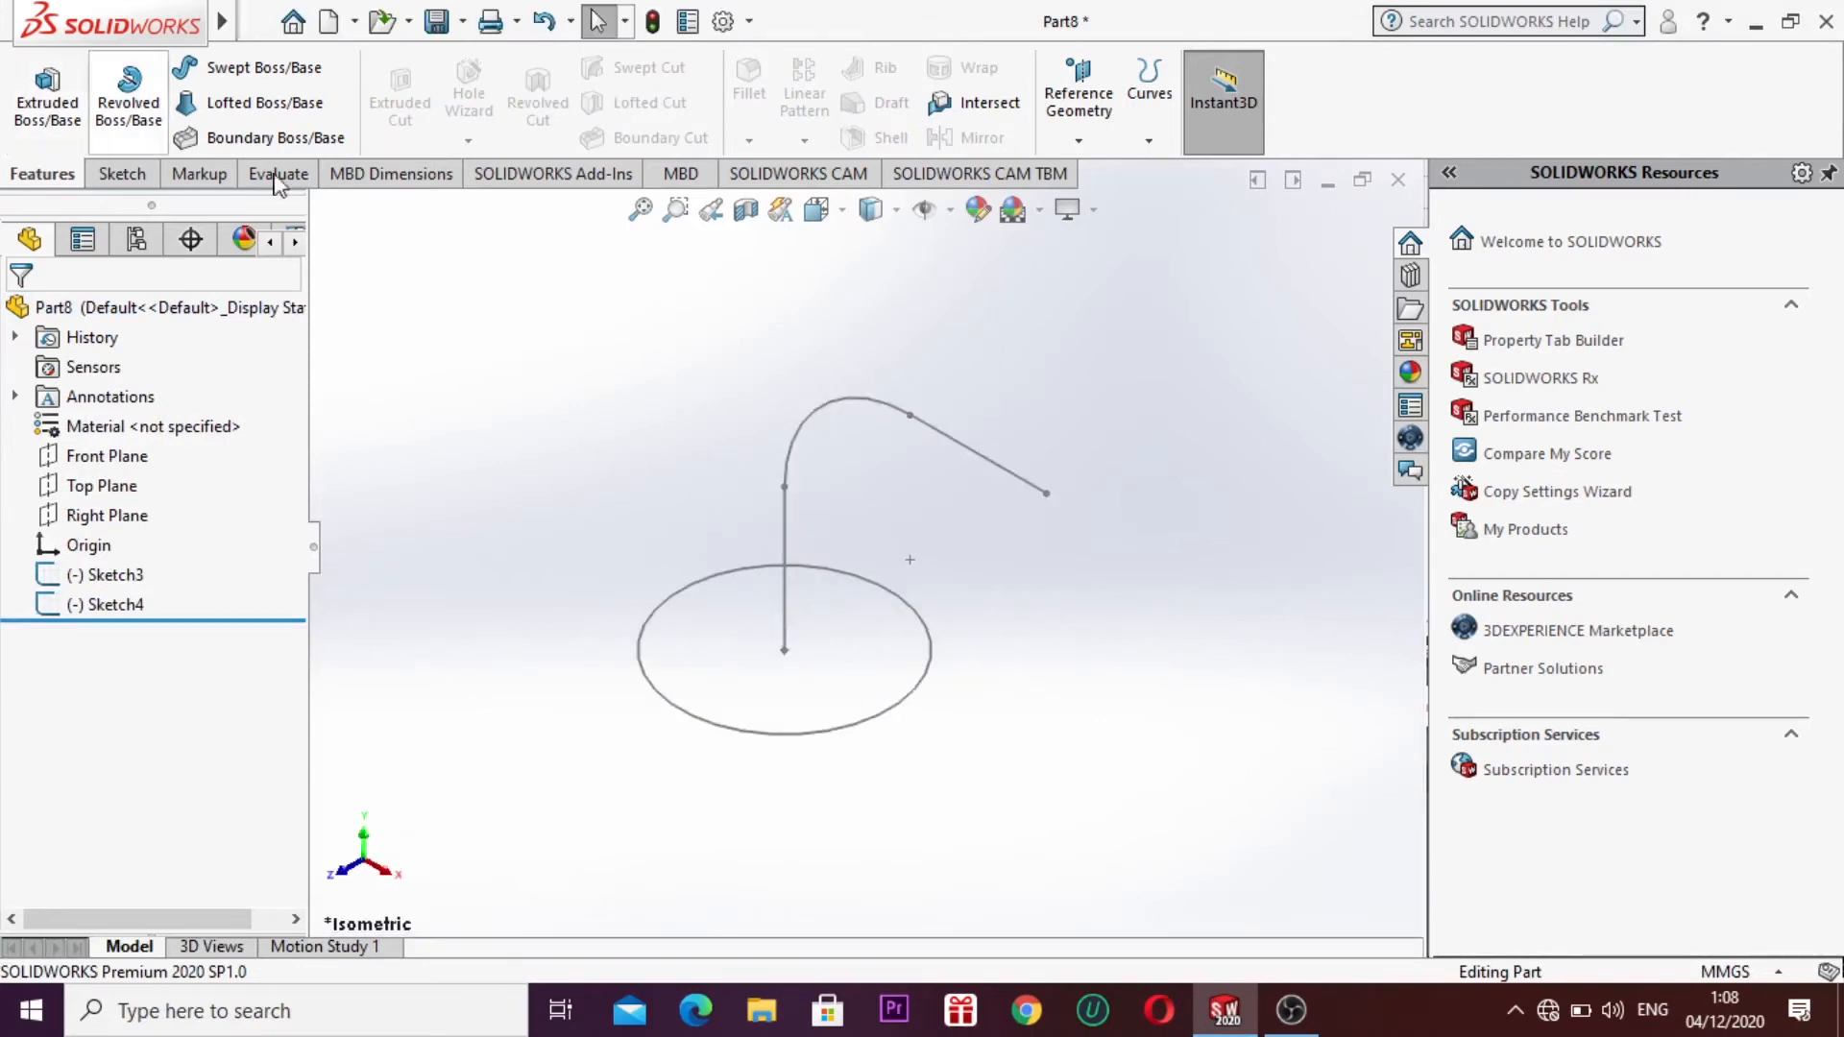
click(278, 70)
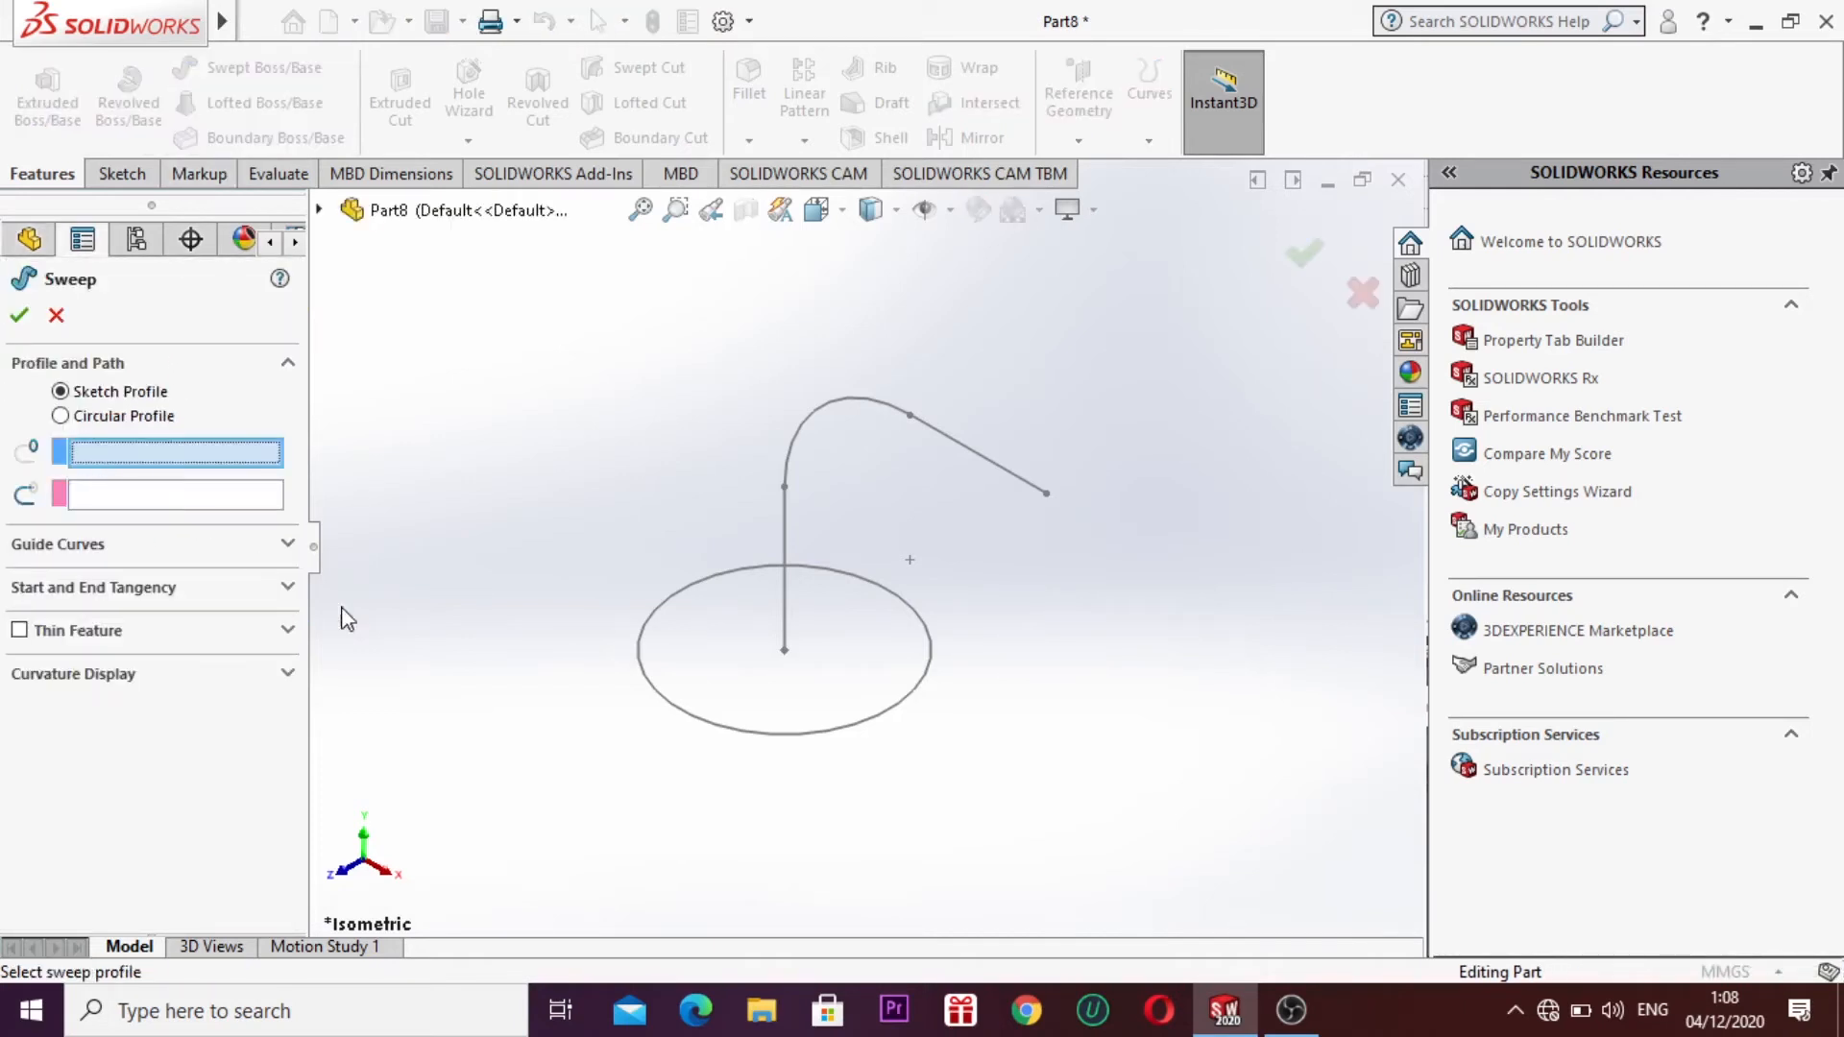
click(723, 732)
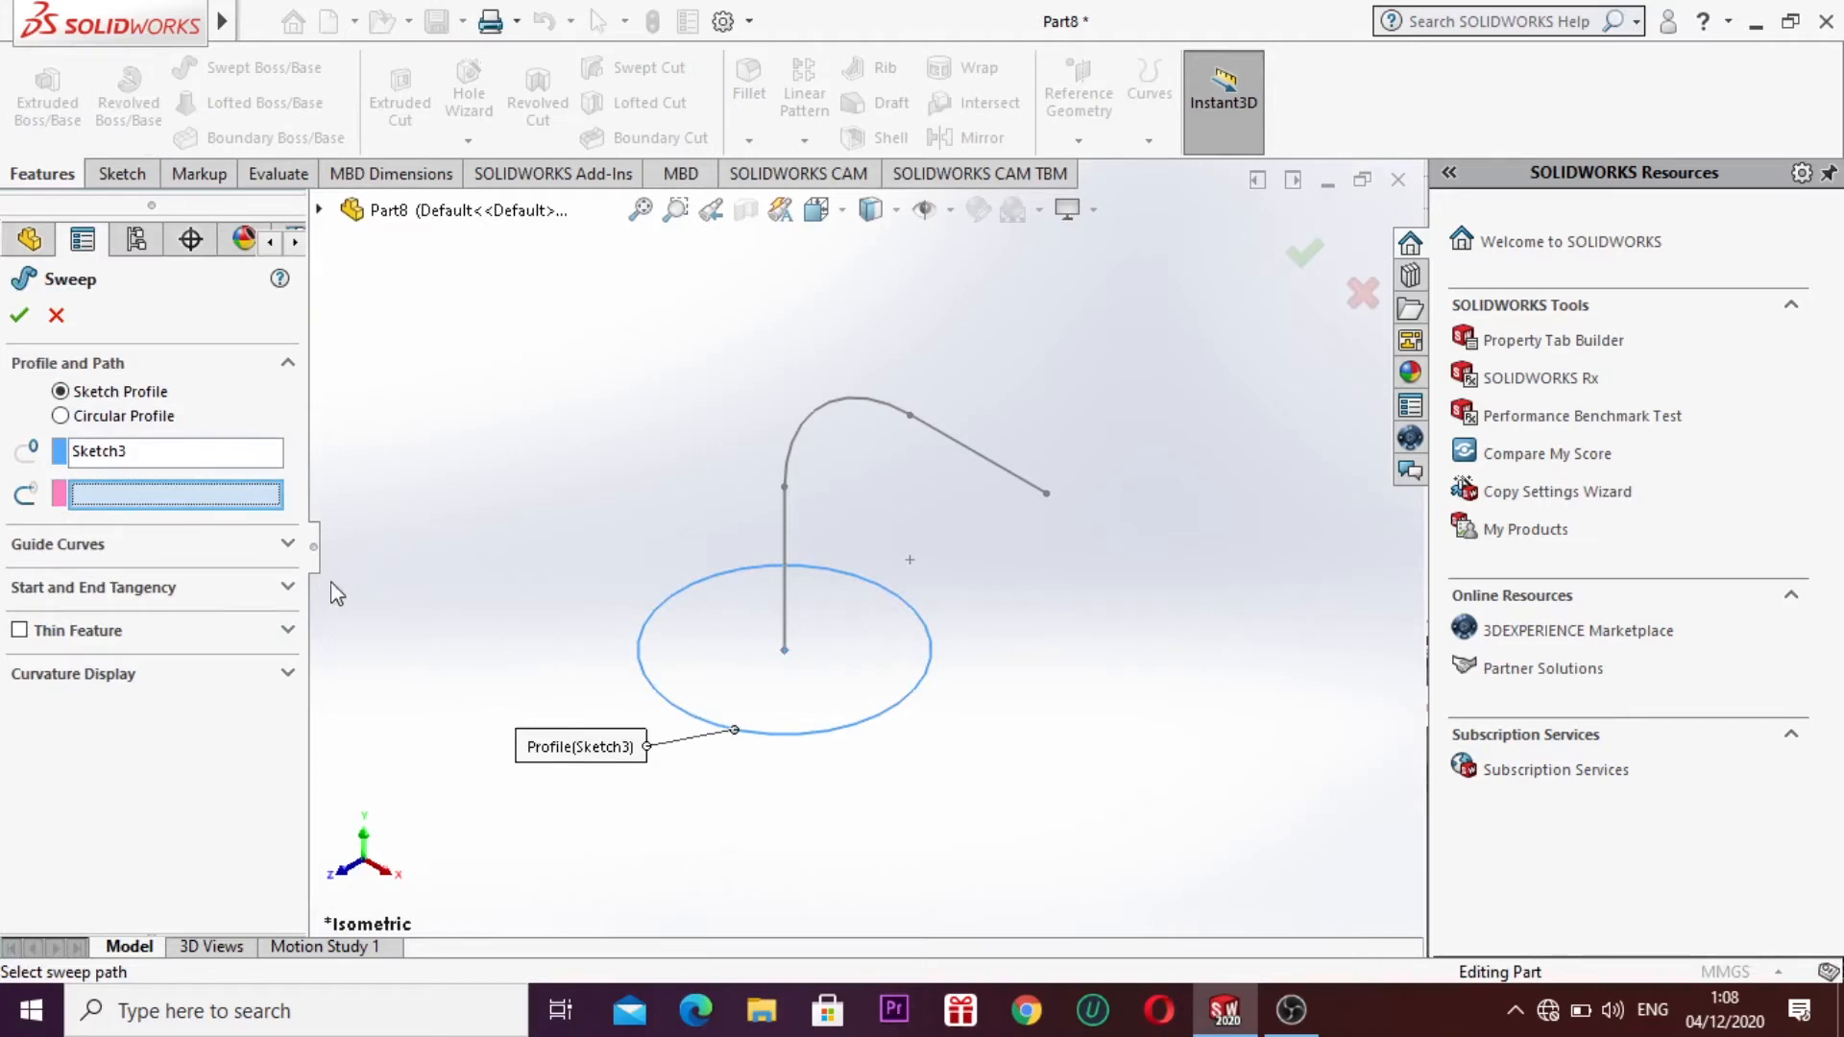
click(993, 470)
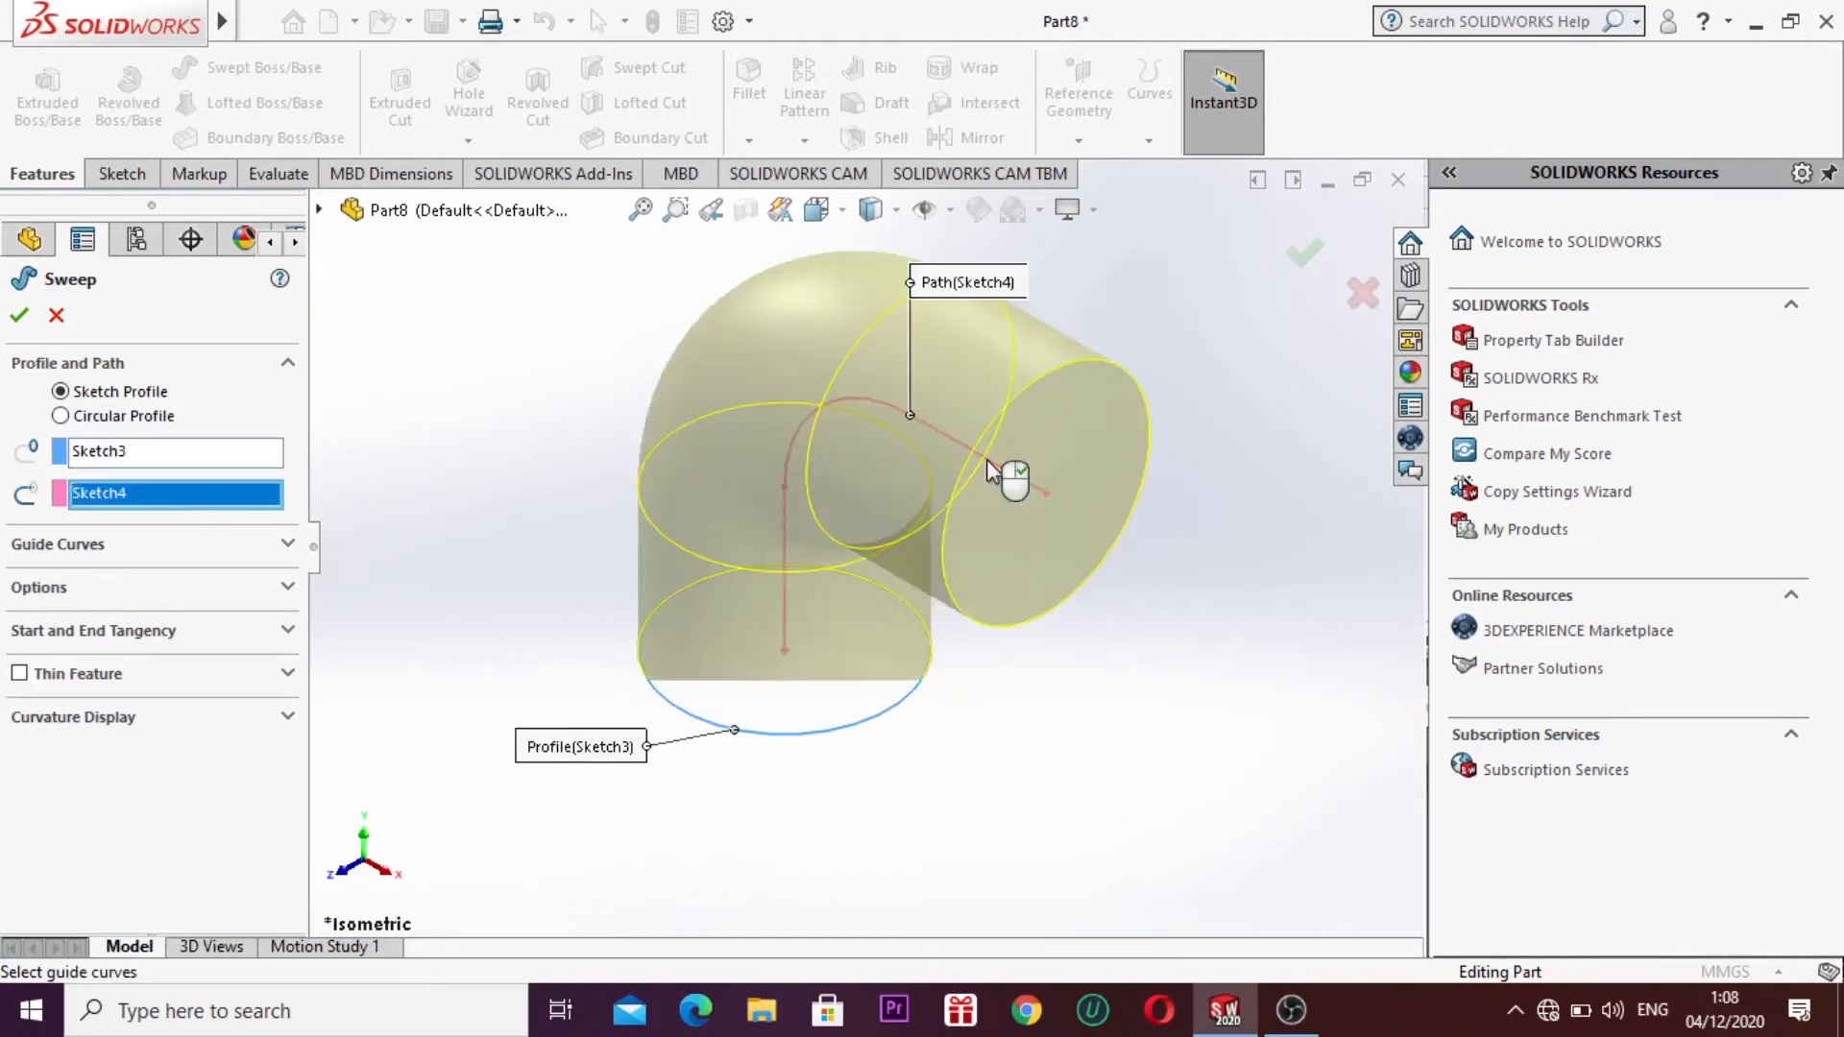
click(19, 674)
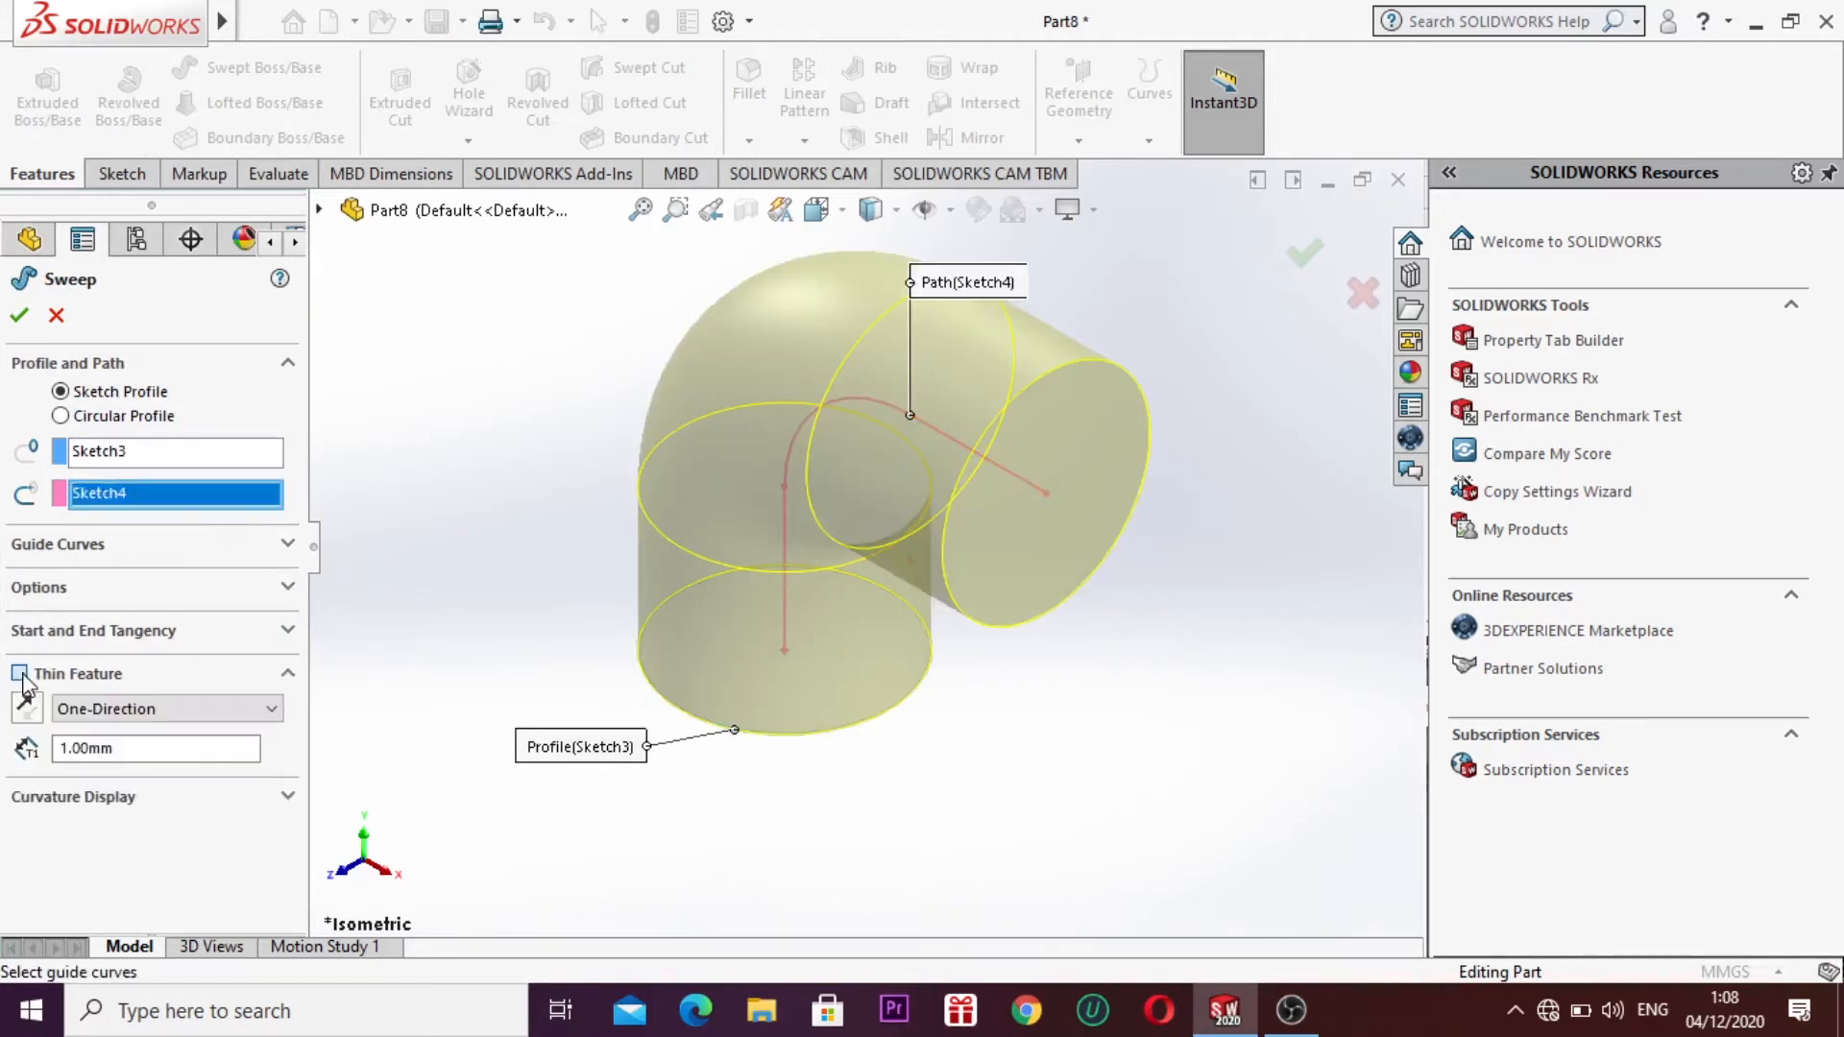
click(19, 315)
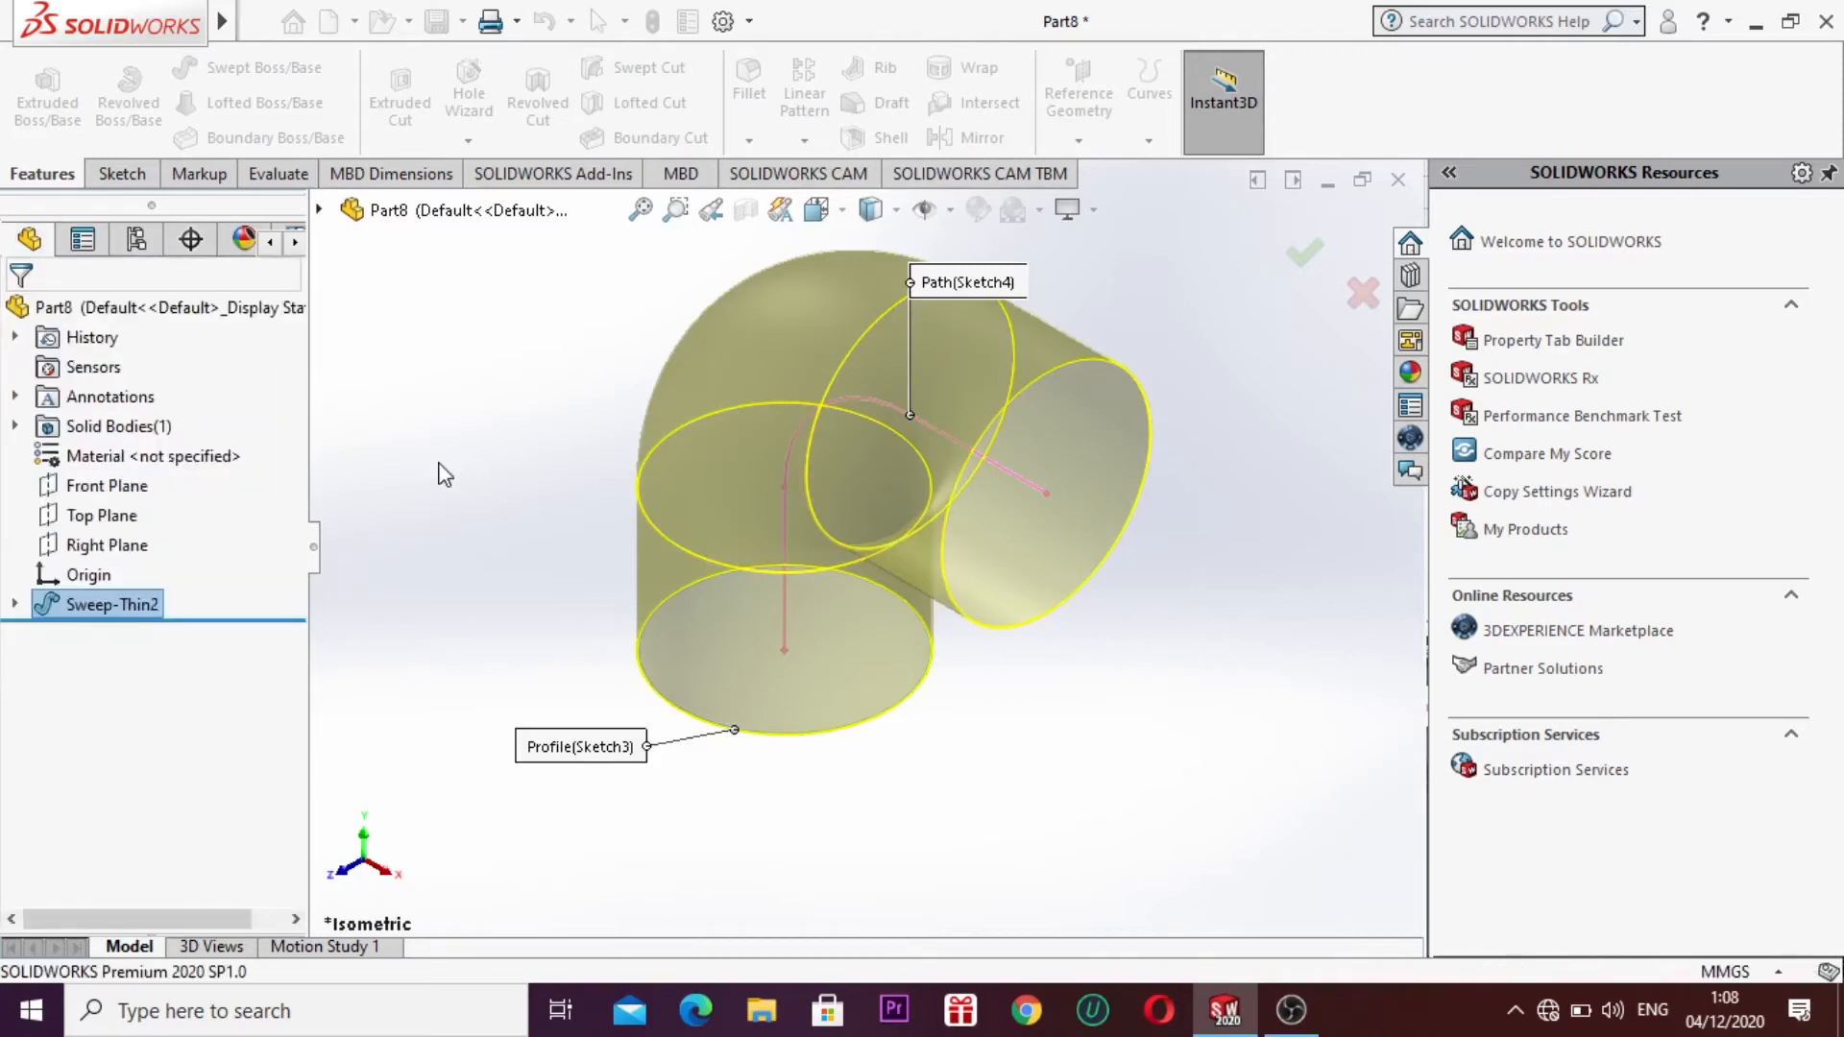
click(432, 475)
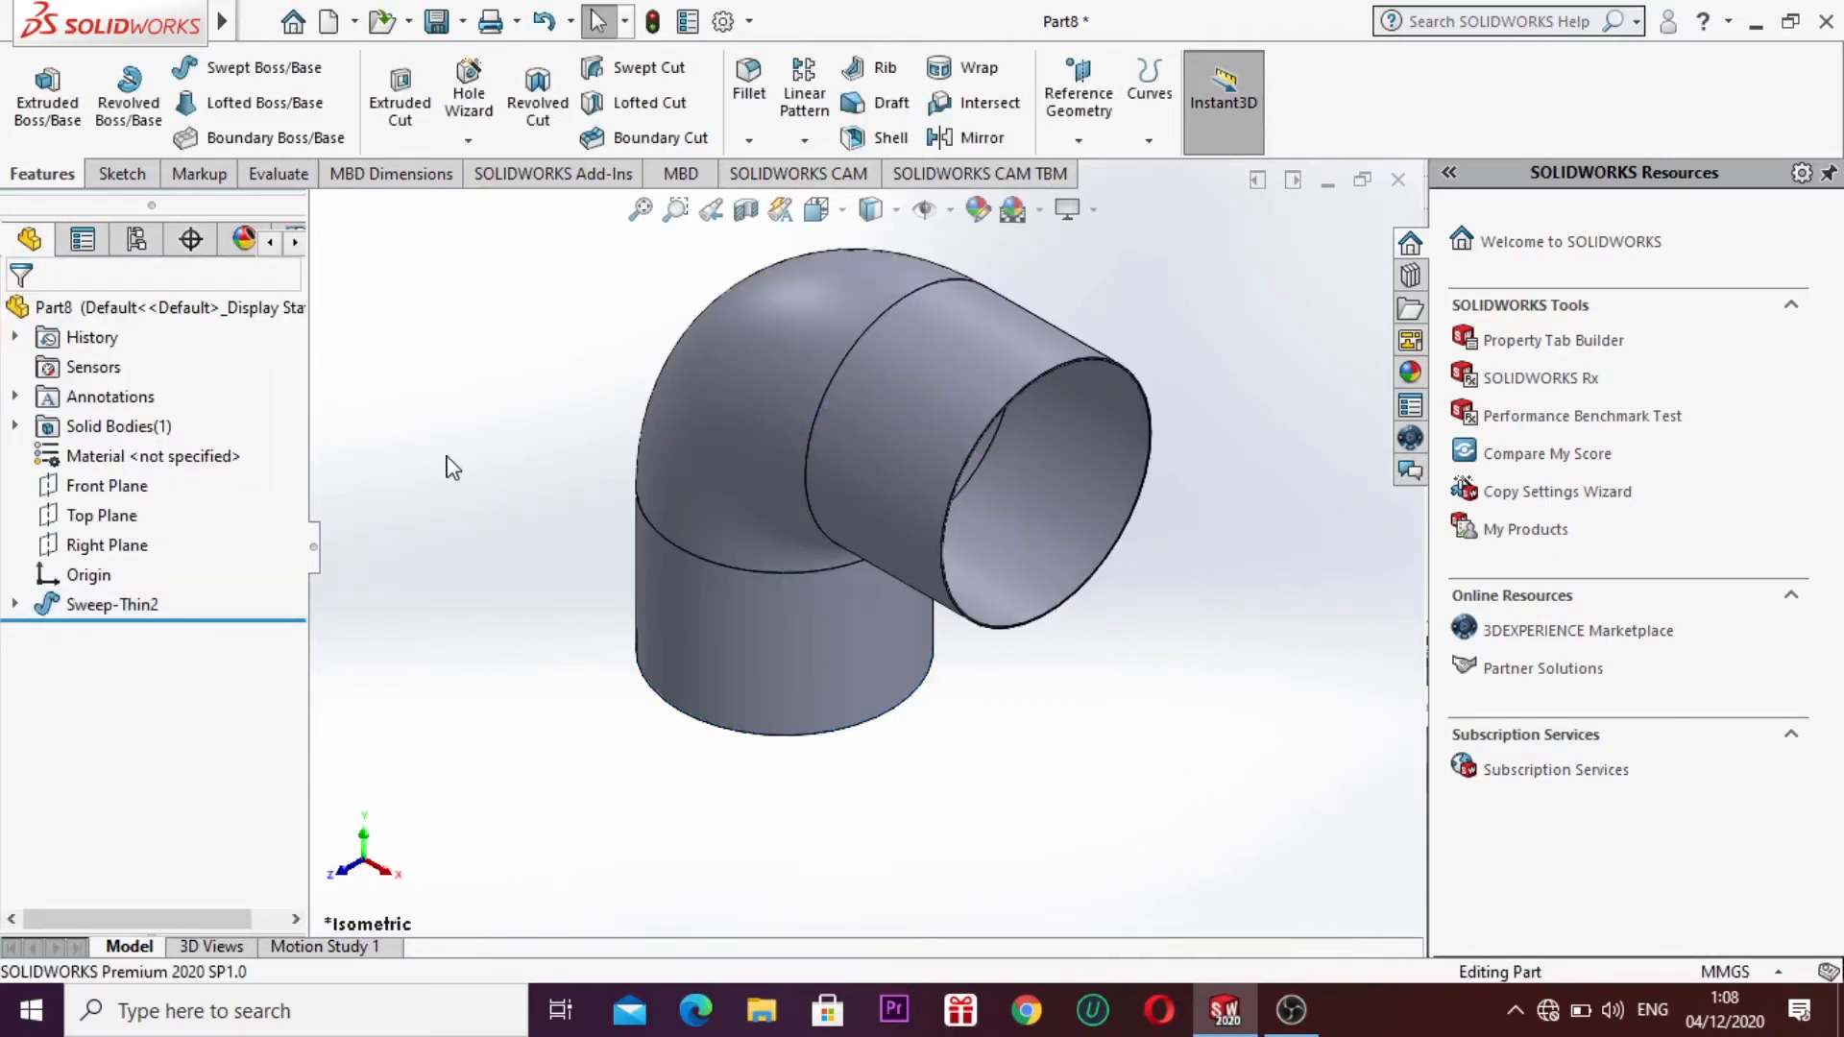
Step: Inspect the hollow elbow's inside and delete the thin sweep feature, keeping both sketches
right_click(452, 468)
click(512, 582)
drag(1054, 548, 286, 622)
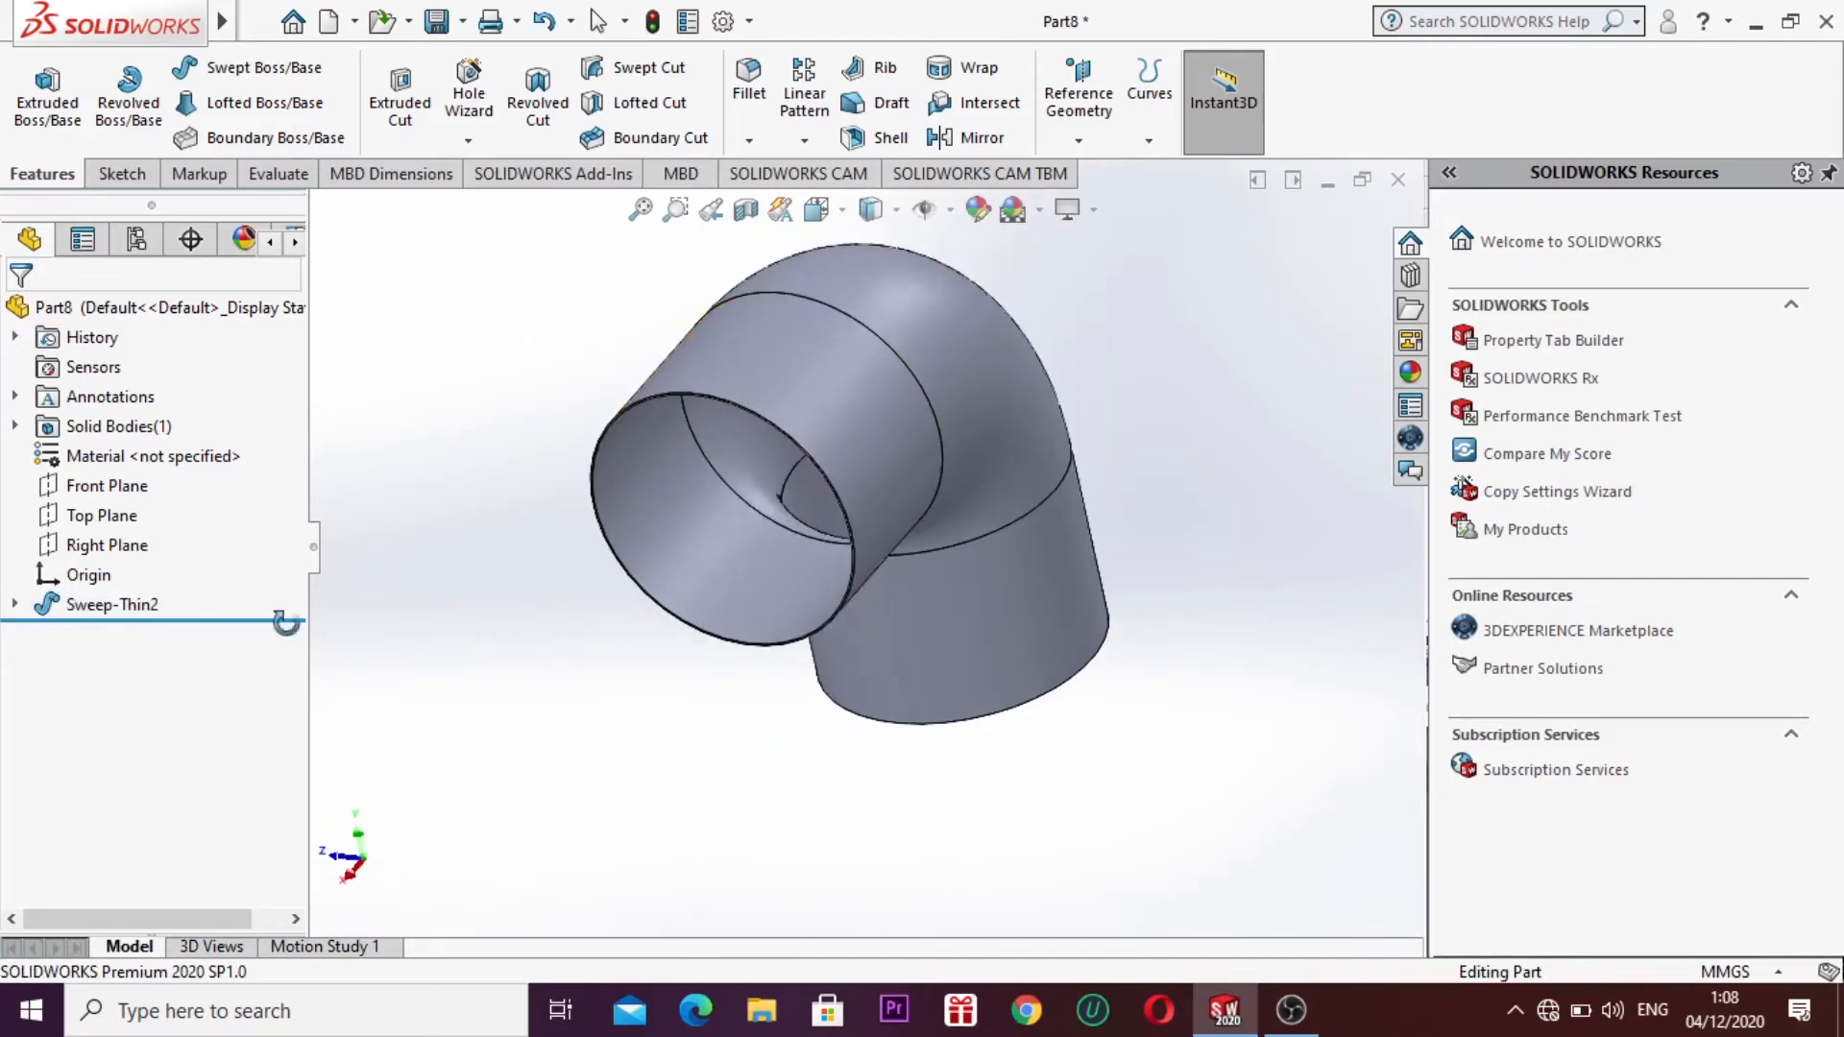
right_click(106, 605)
click(178, 631)
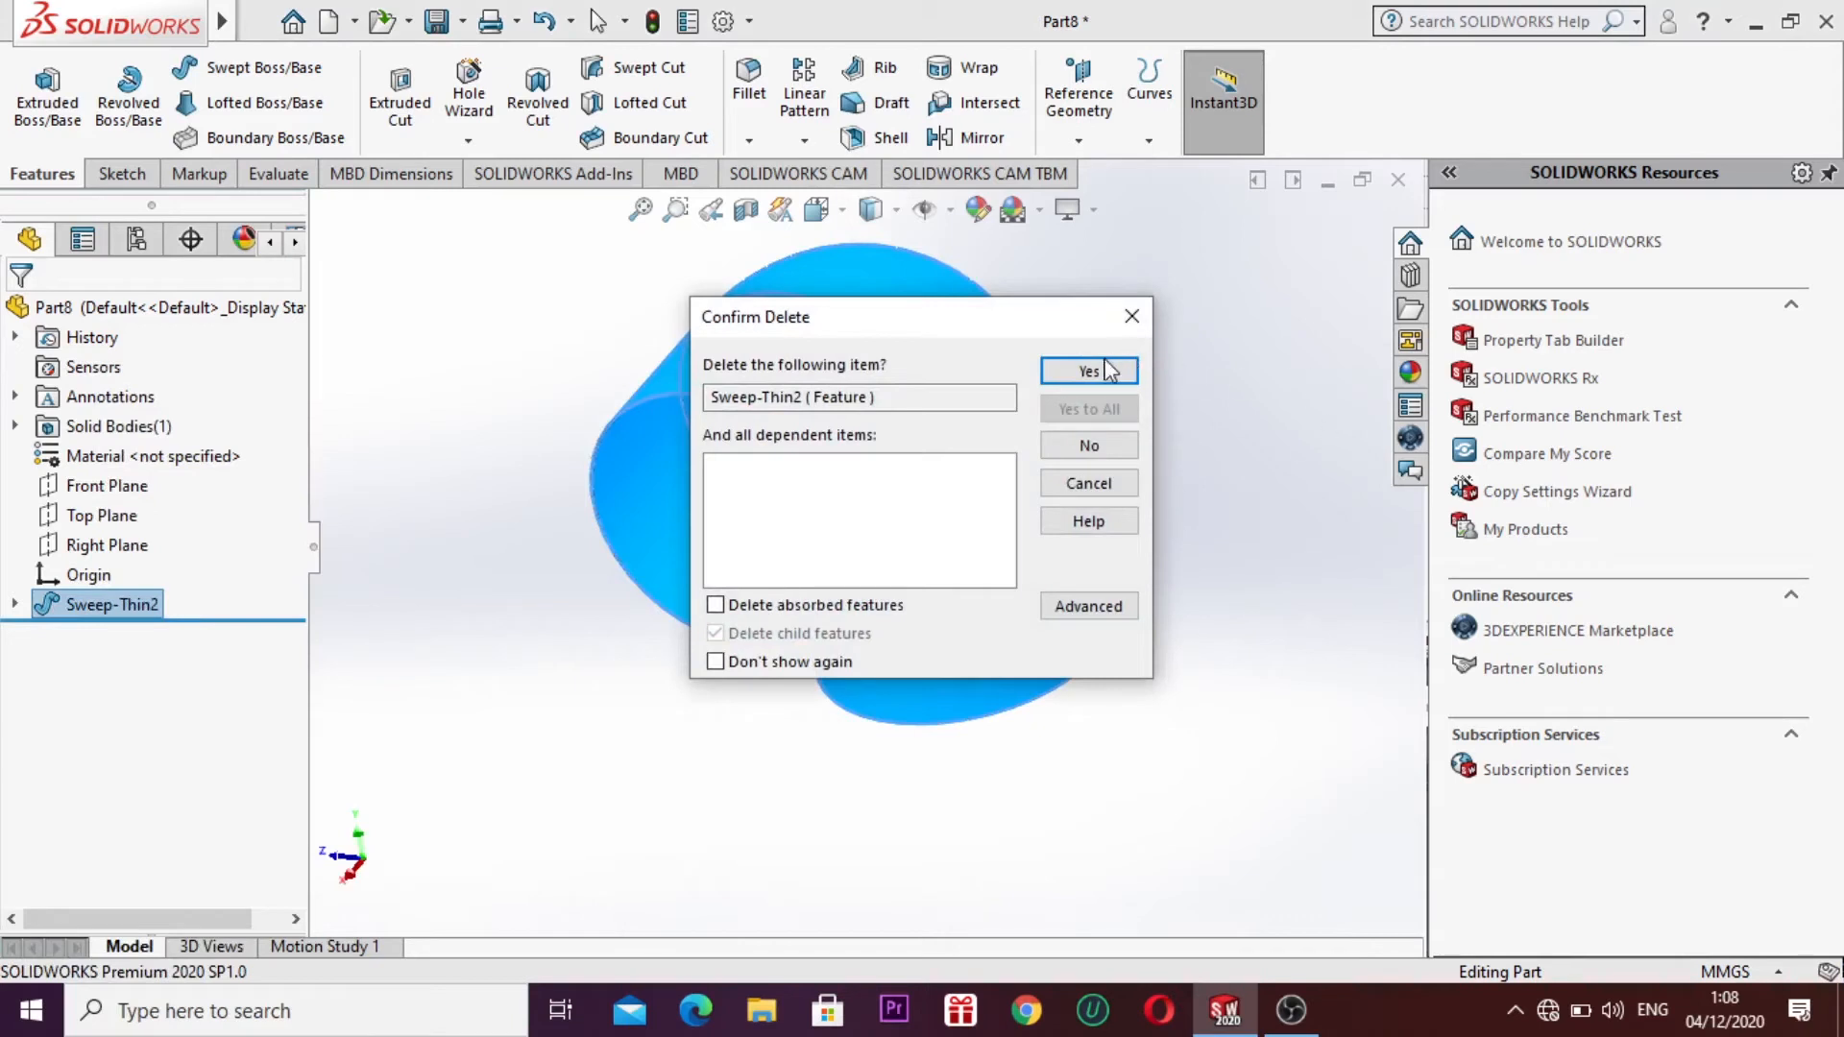
click(1089, 371)
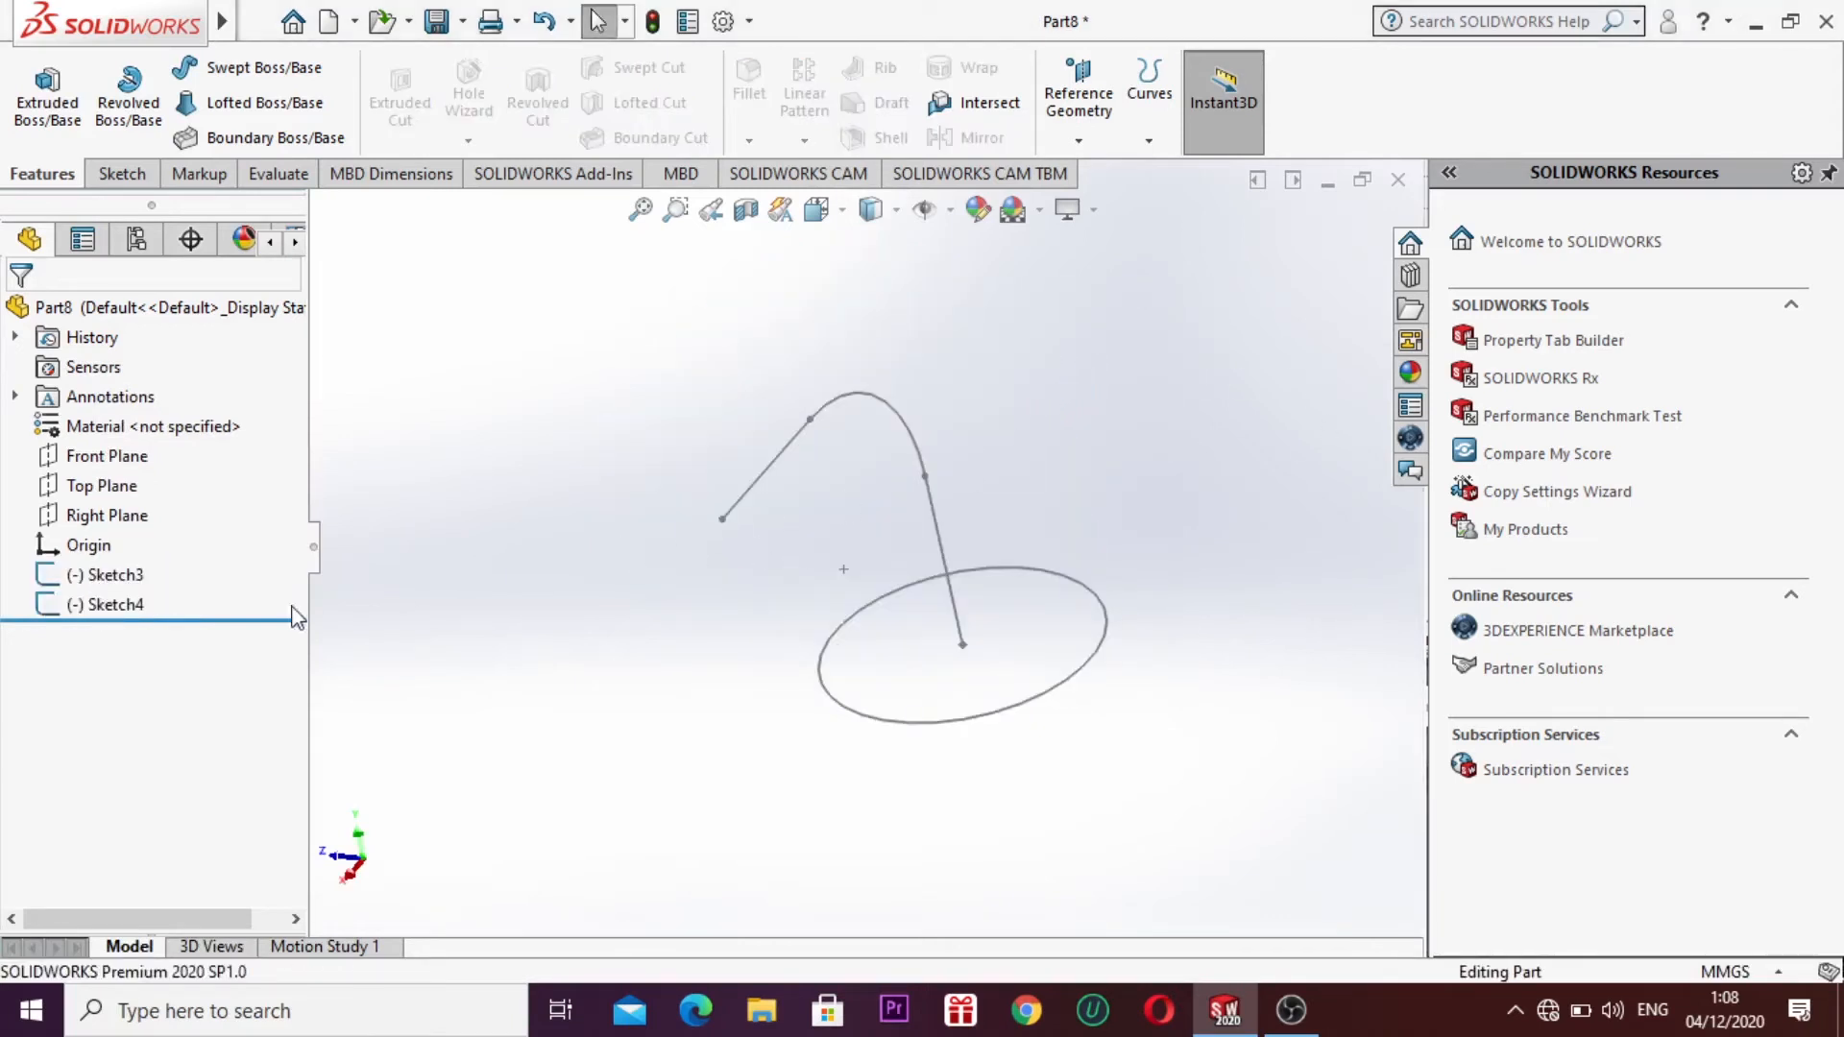
Step: Delete the sketch containing the bent line-and-arc path
right_click(93, 610)
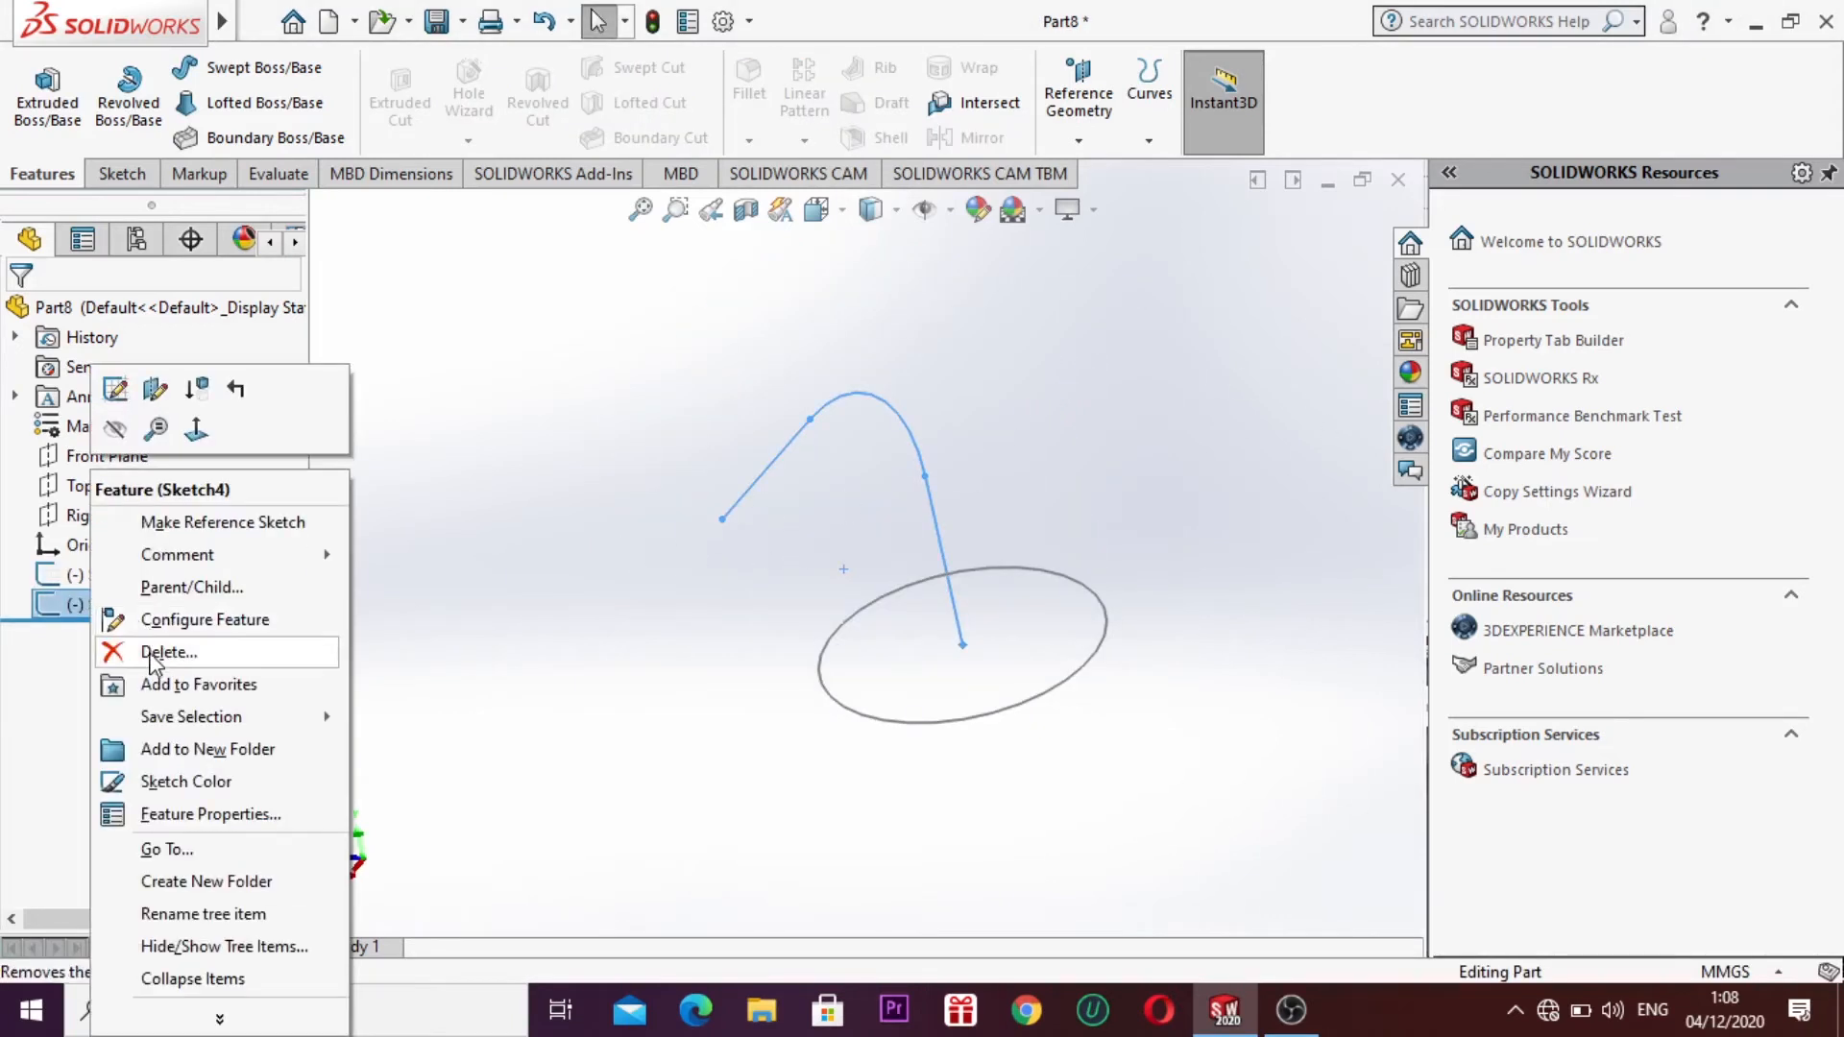
click(154, 655)
click(1085, 370)
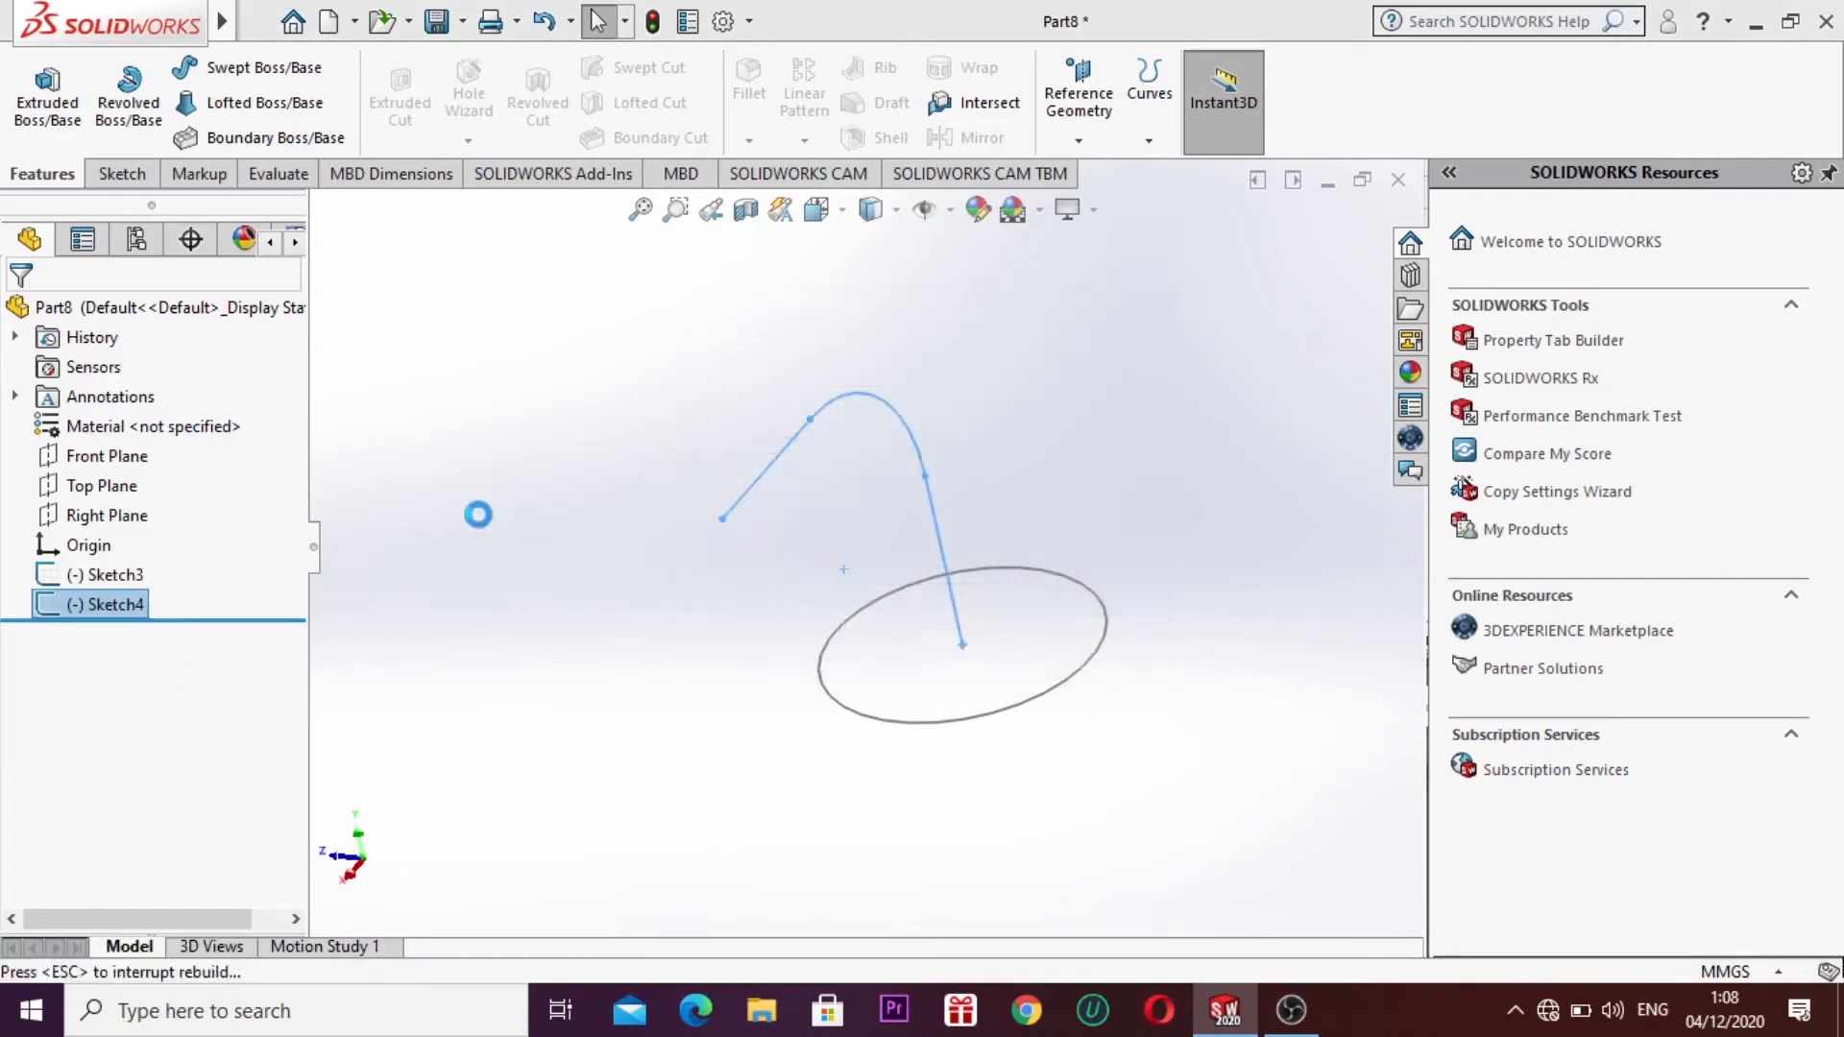
Step: Delete the remaining sketch containing the circle
right_click(123, 580)
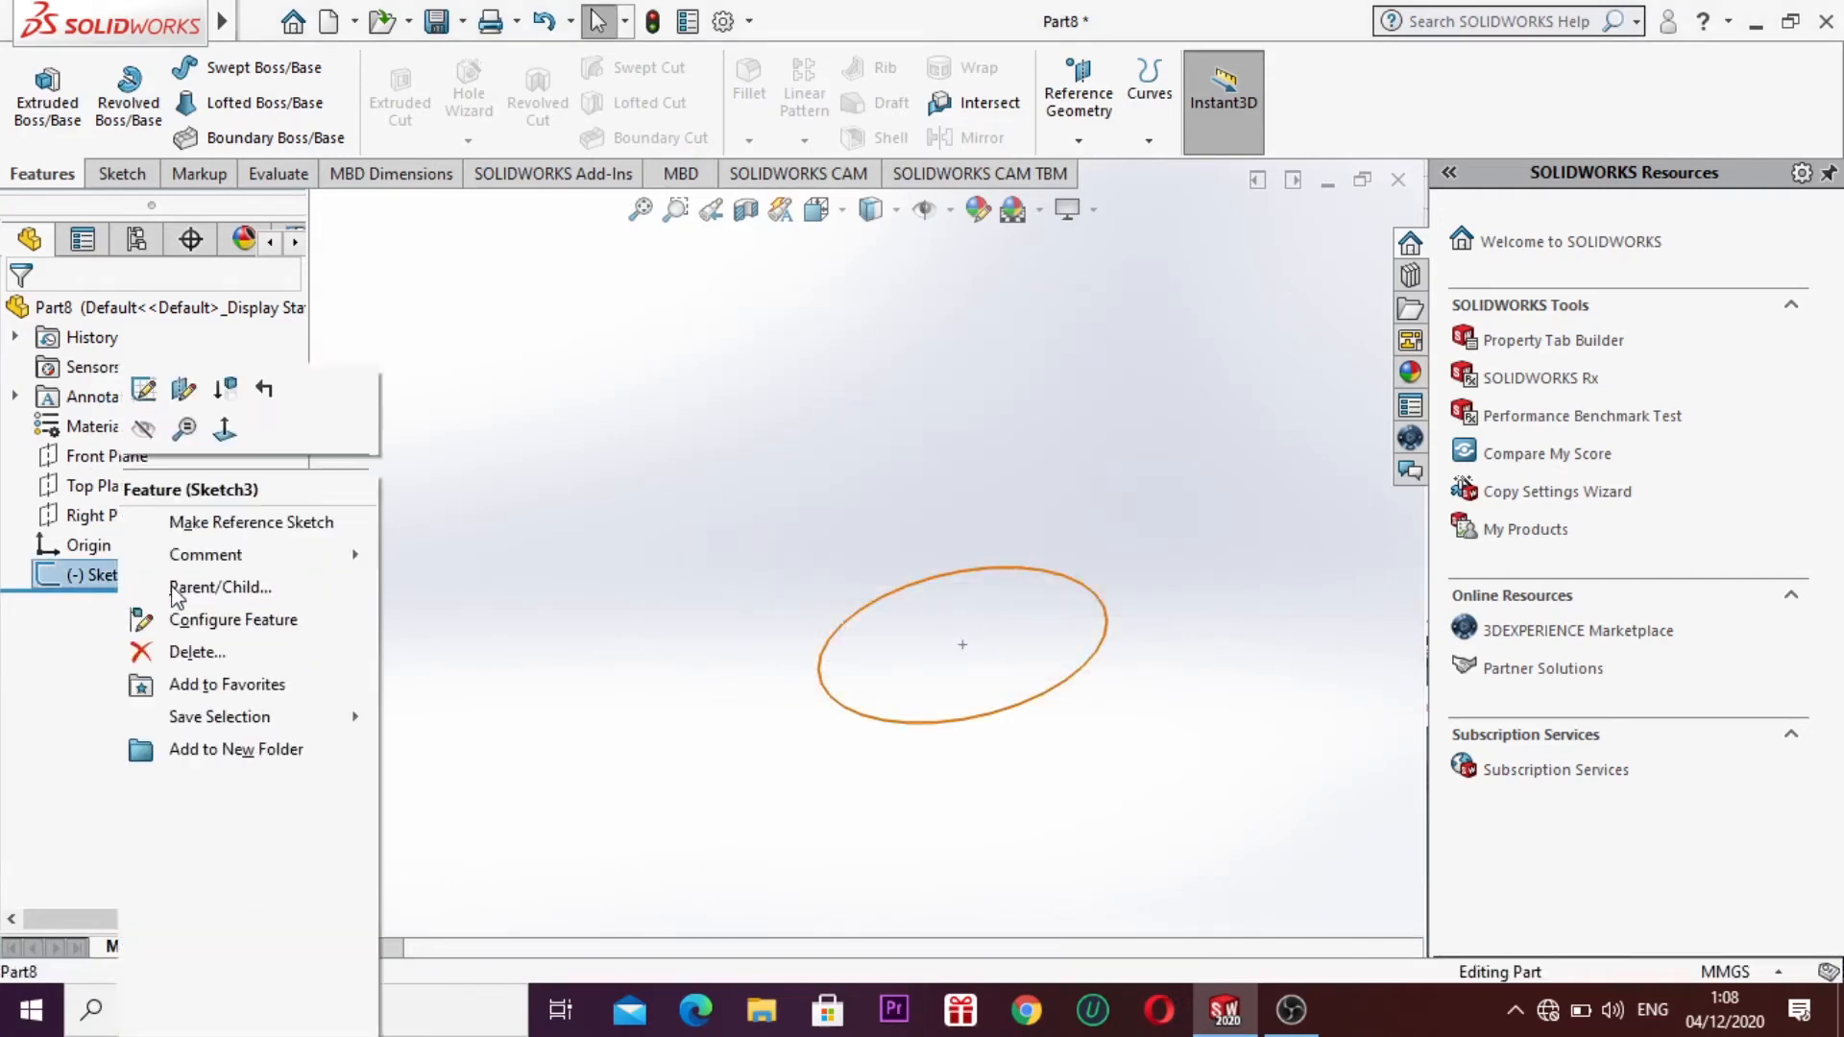
click(184, 652)
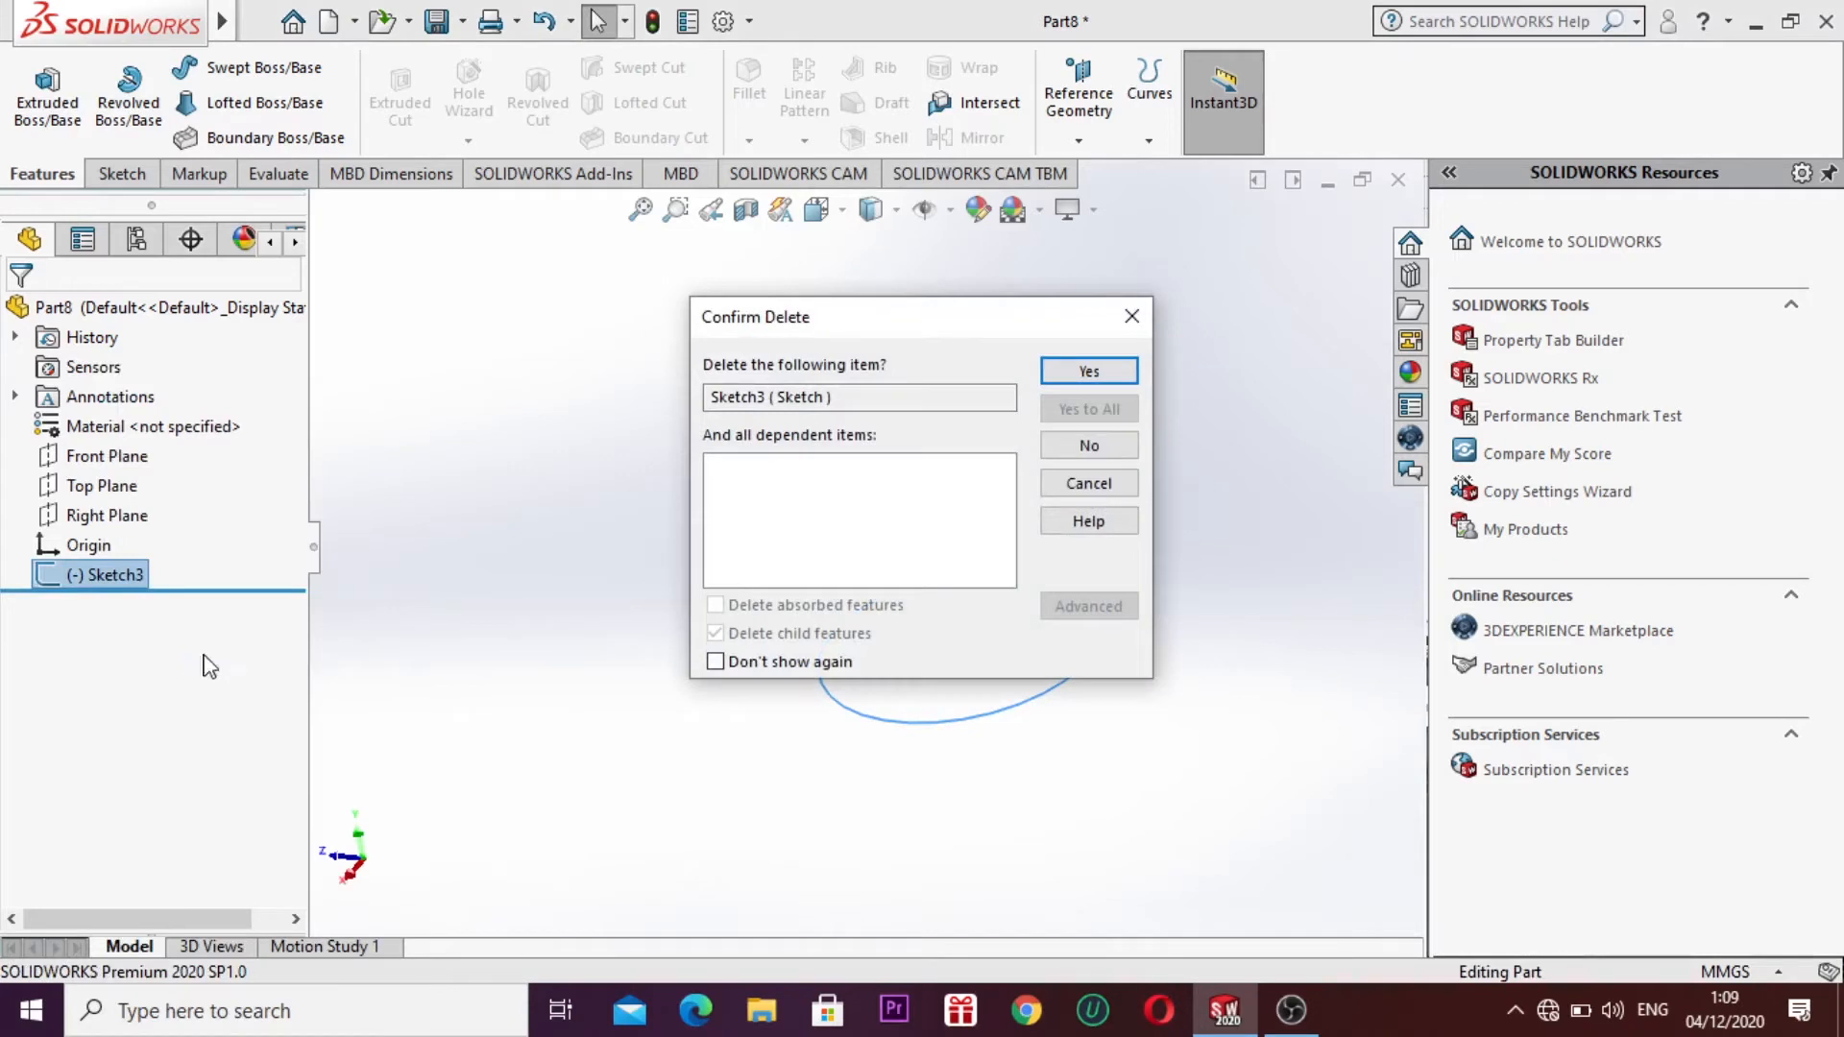
click(1089, 372)
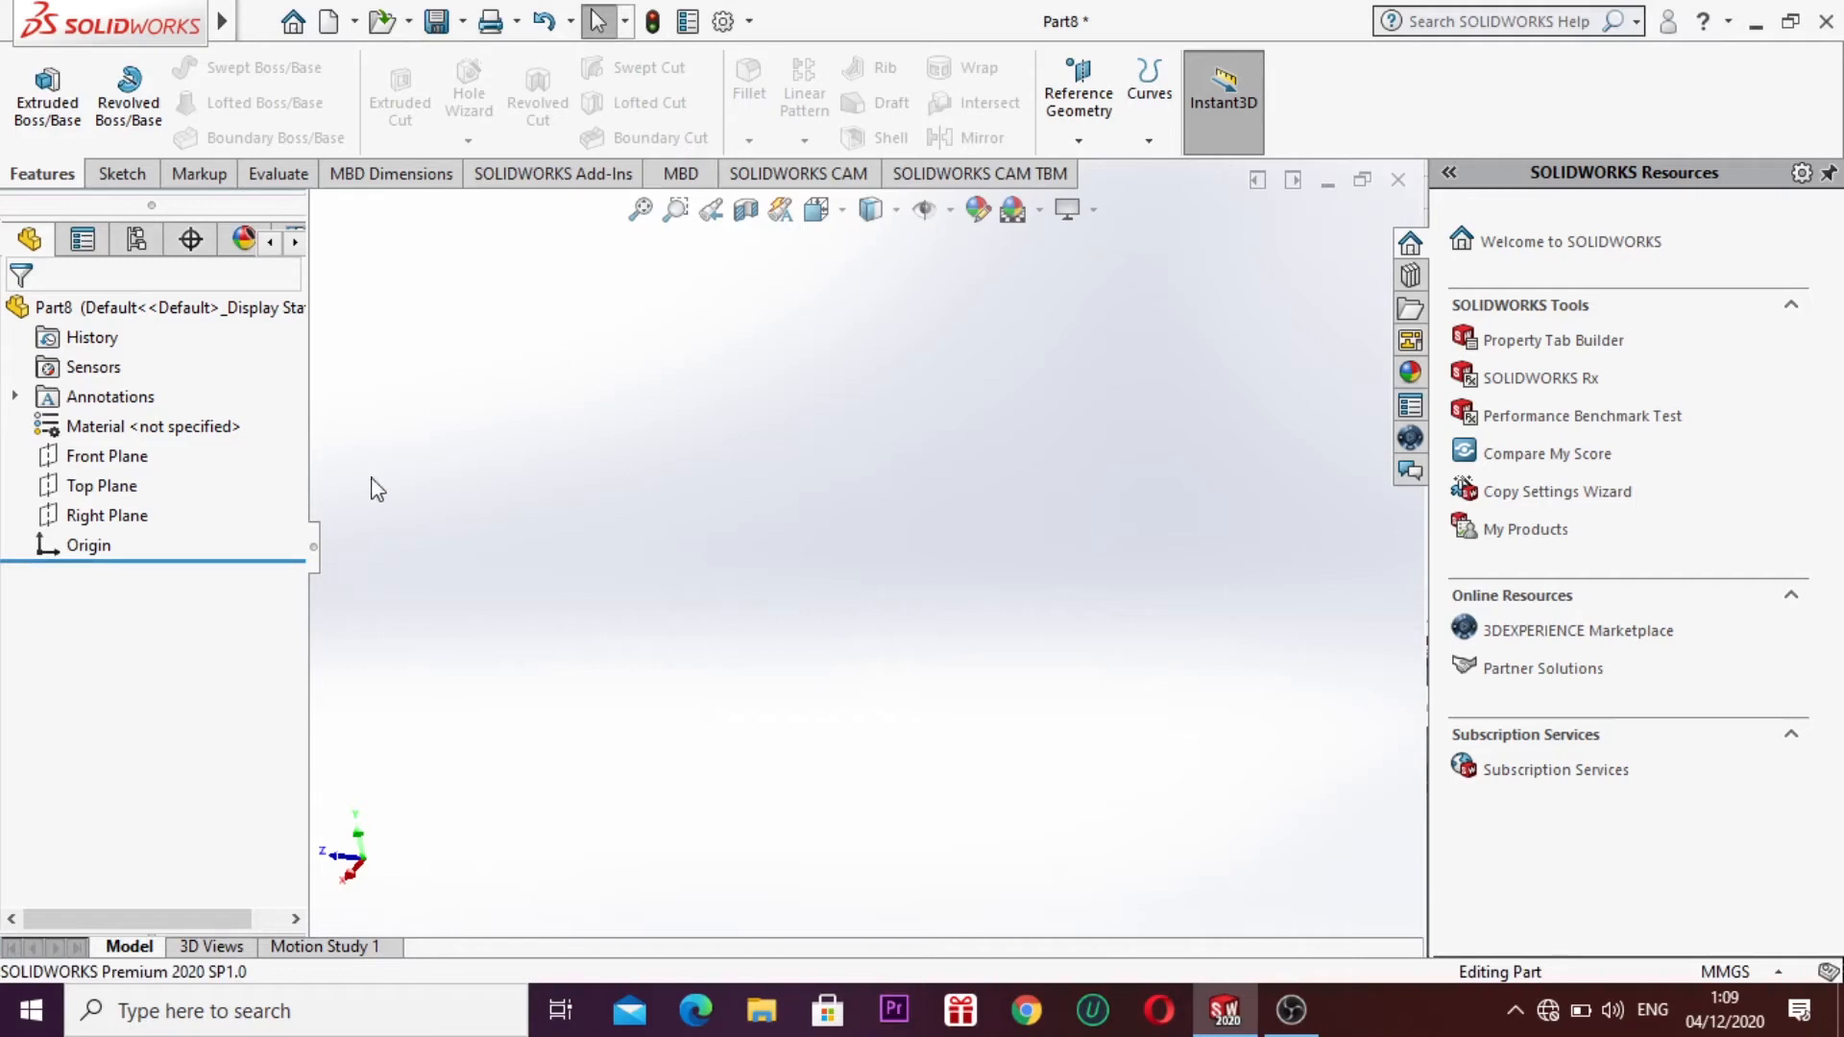
Step: Create four reference planes above the Top Plane, spaced 20 mm apart
click(104, 486)
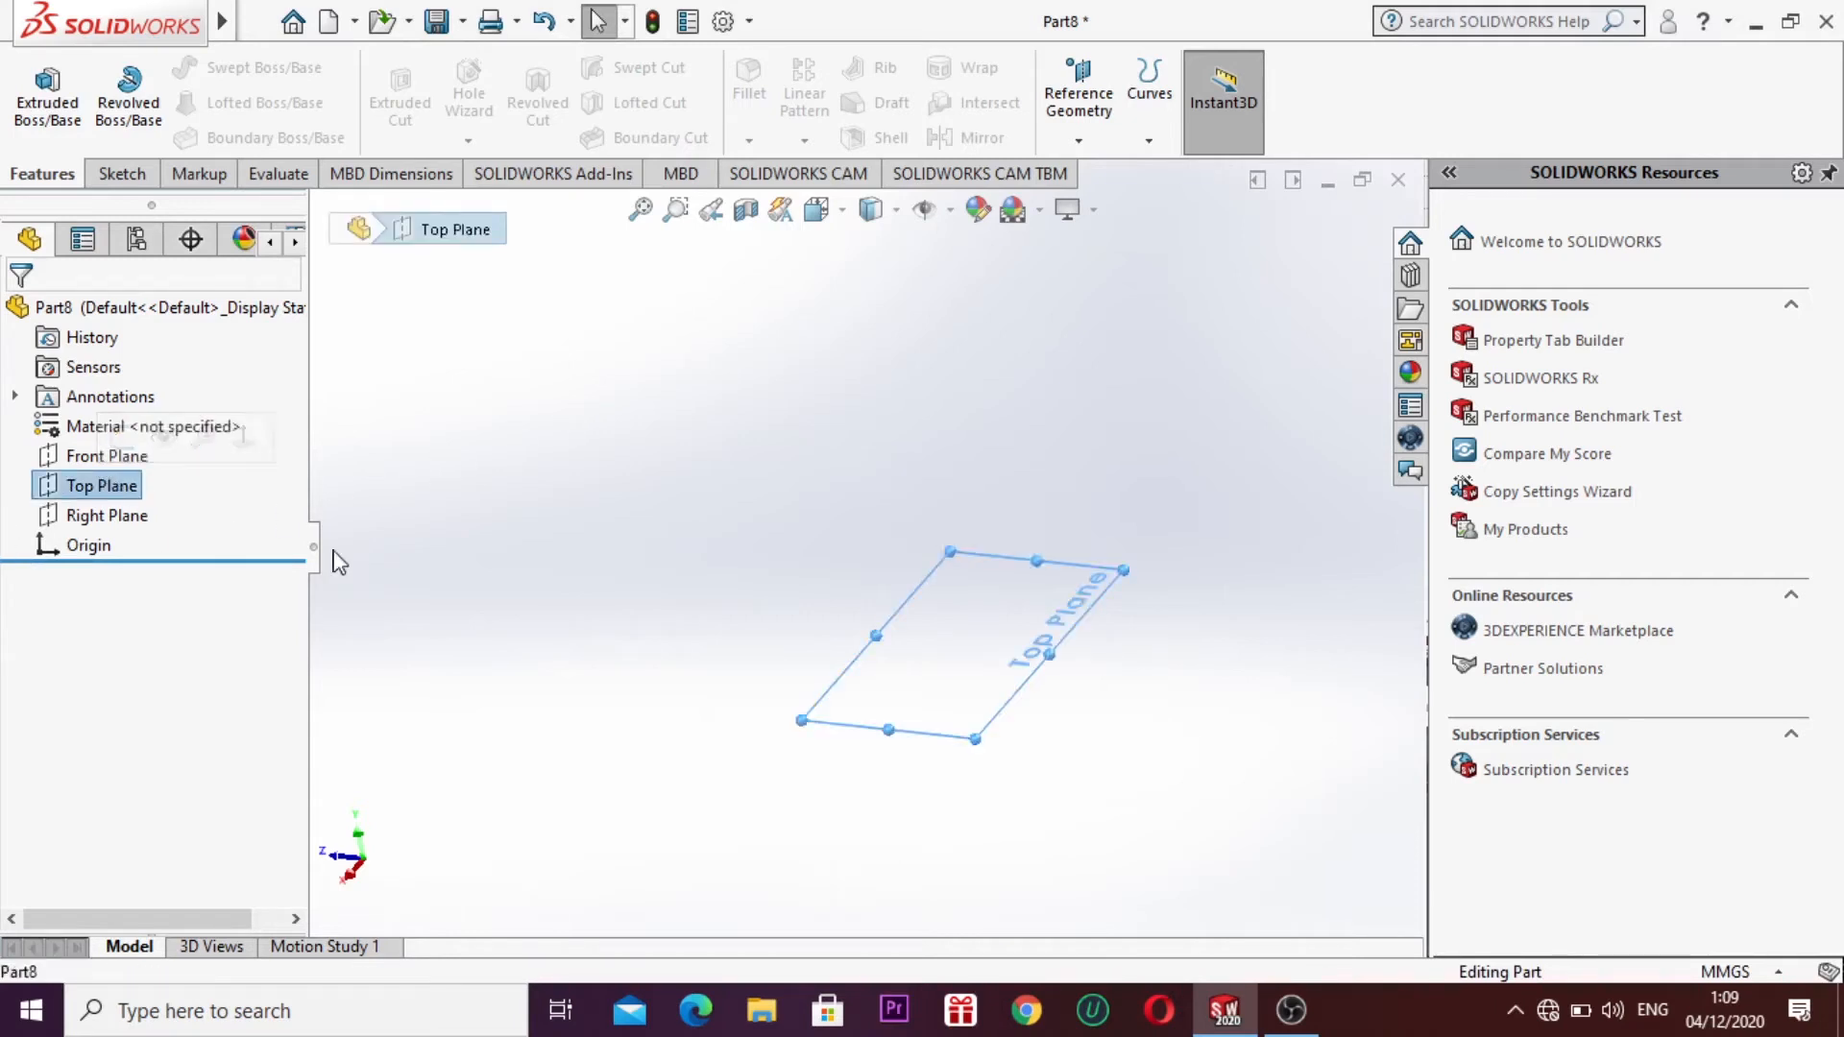
click(121, 174)
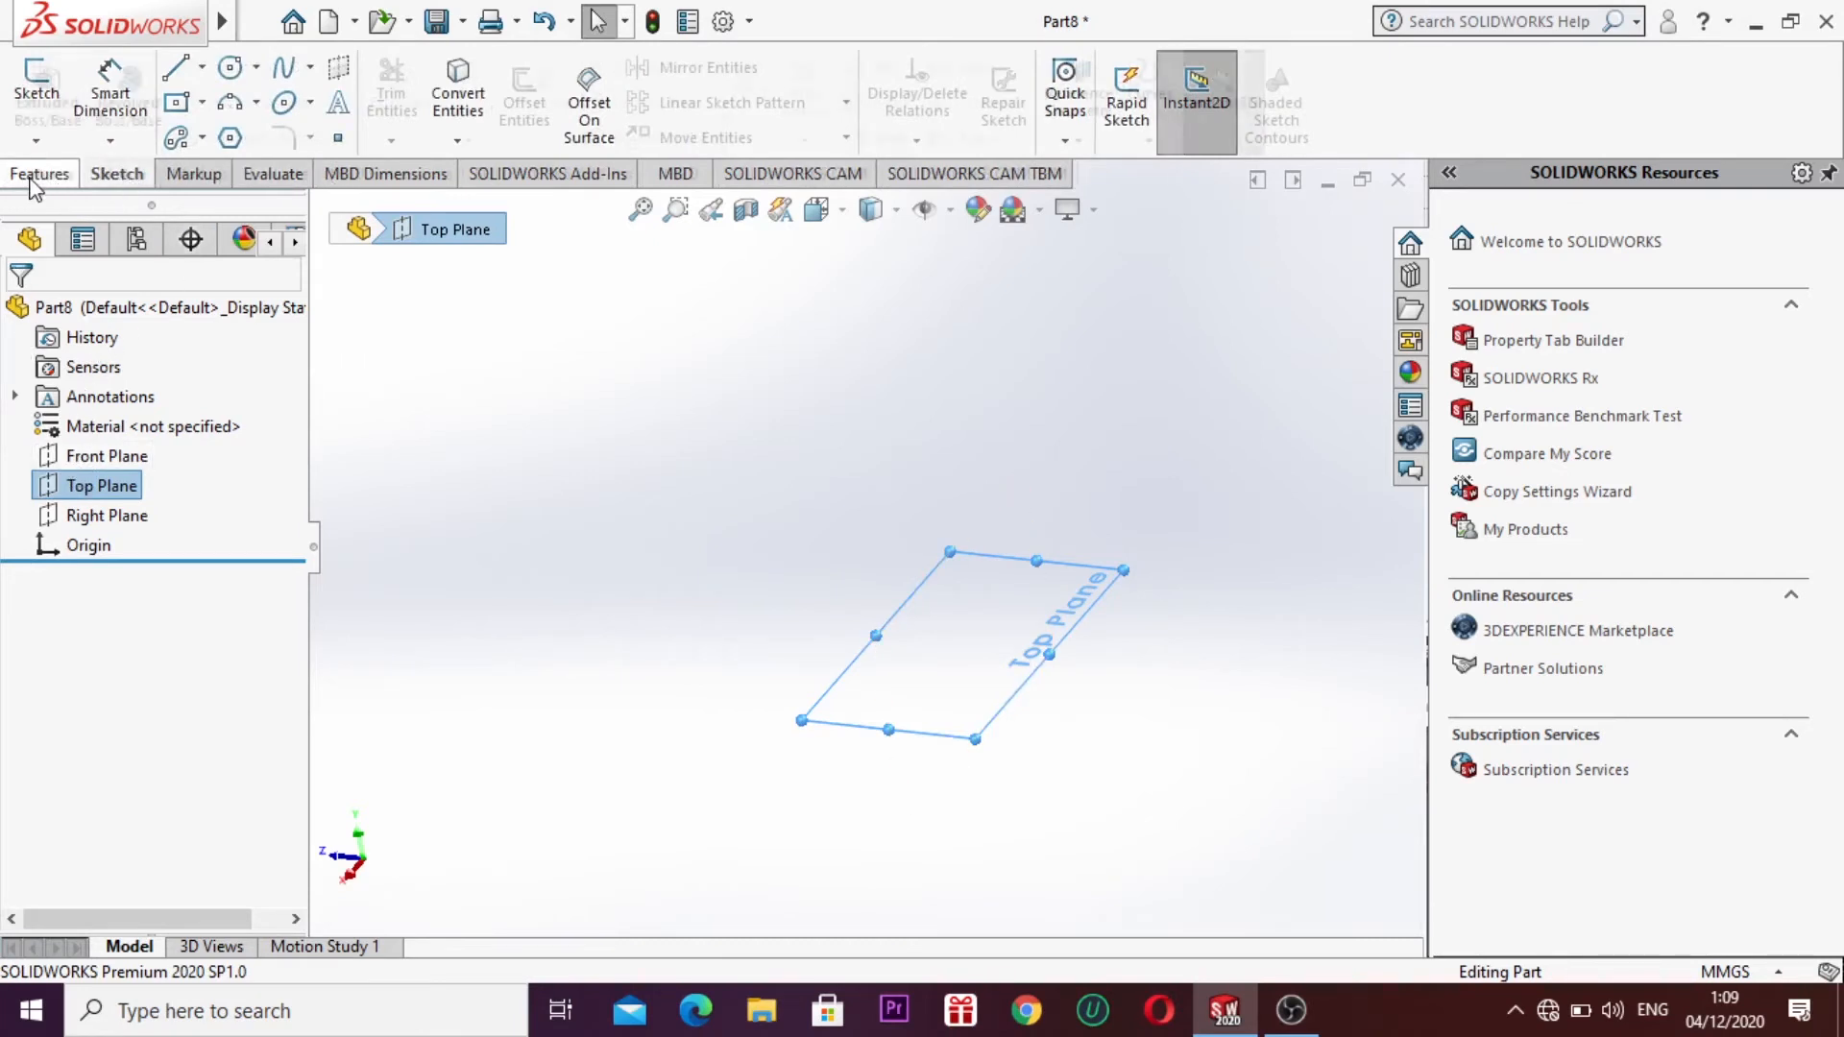
click(37, 177)
click(1107, 128)
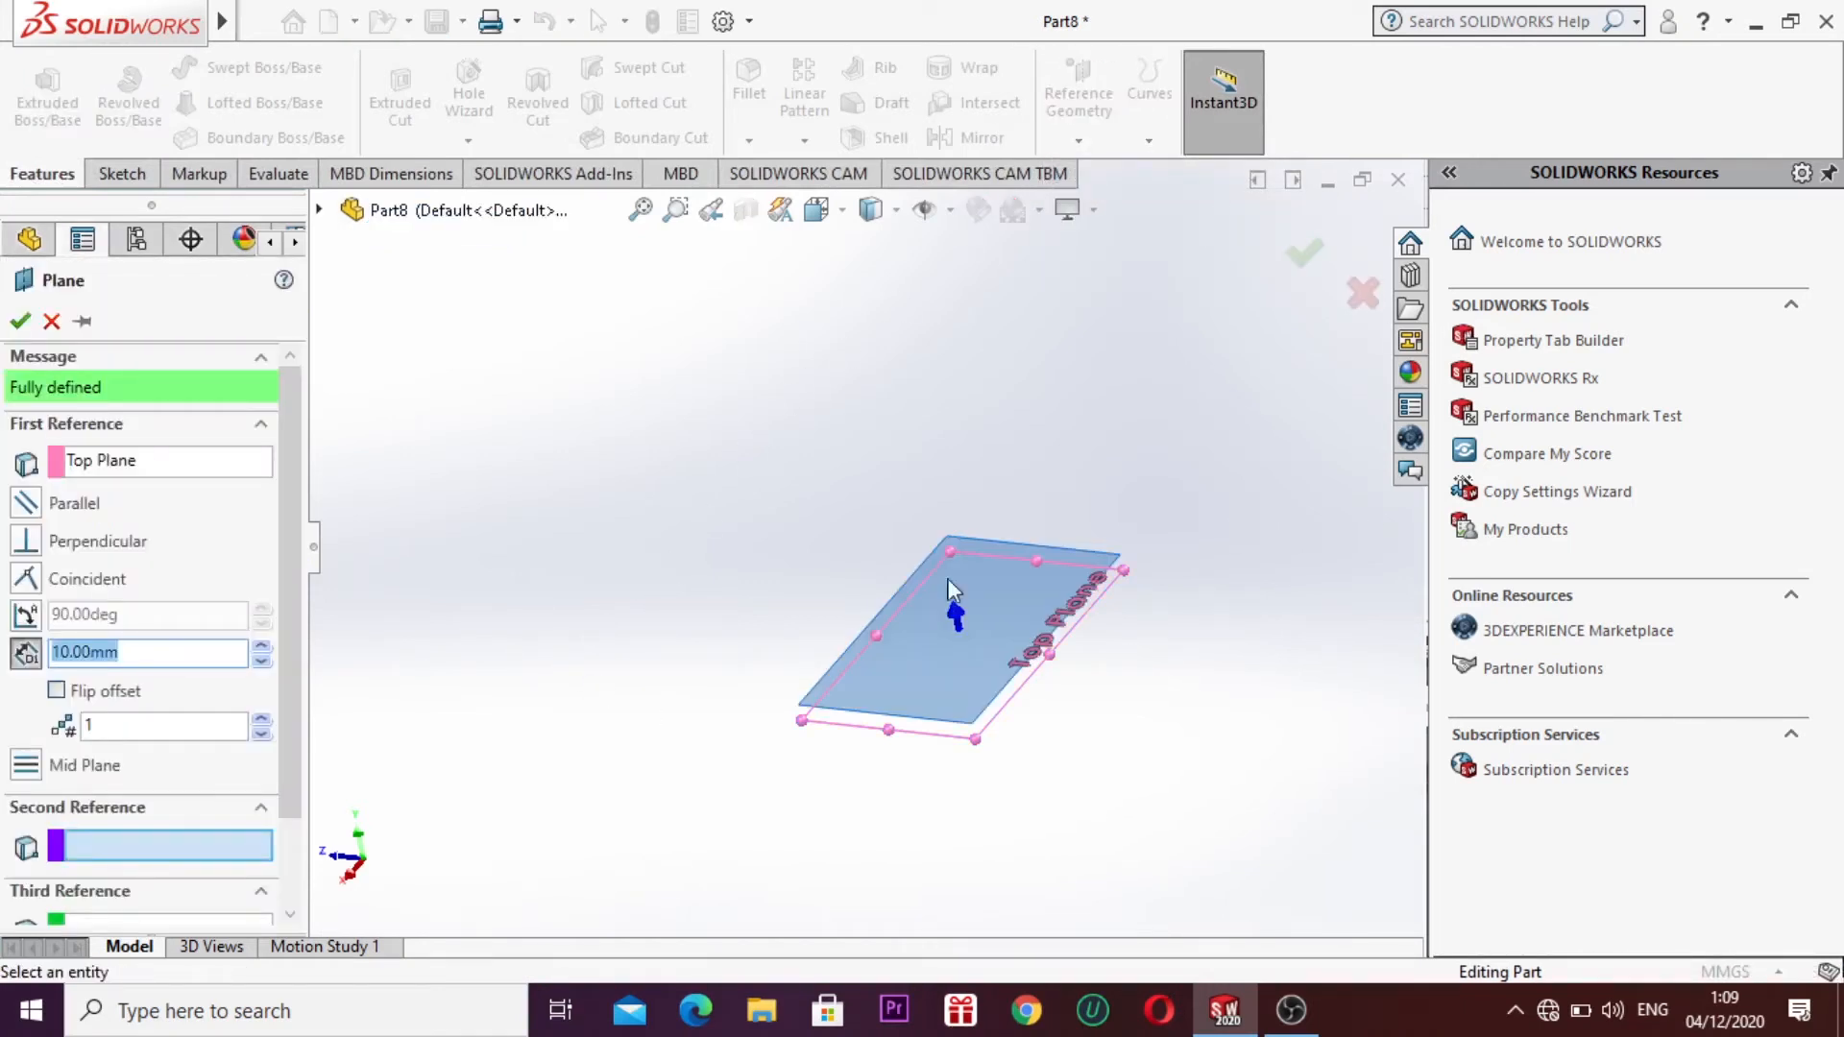
click(262, 721)
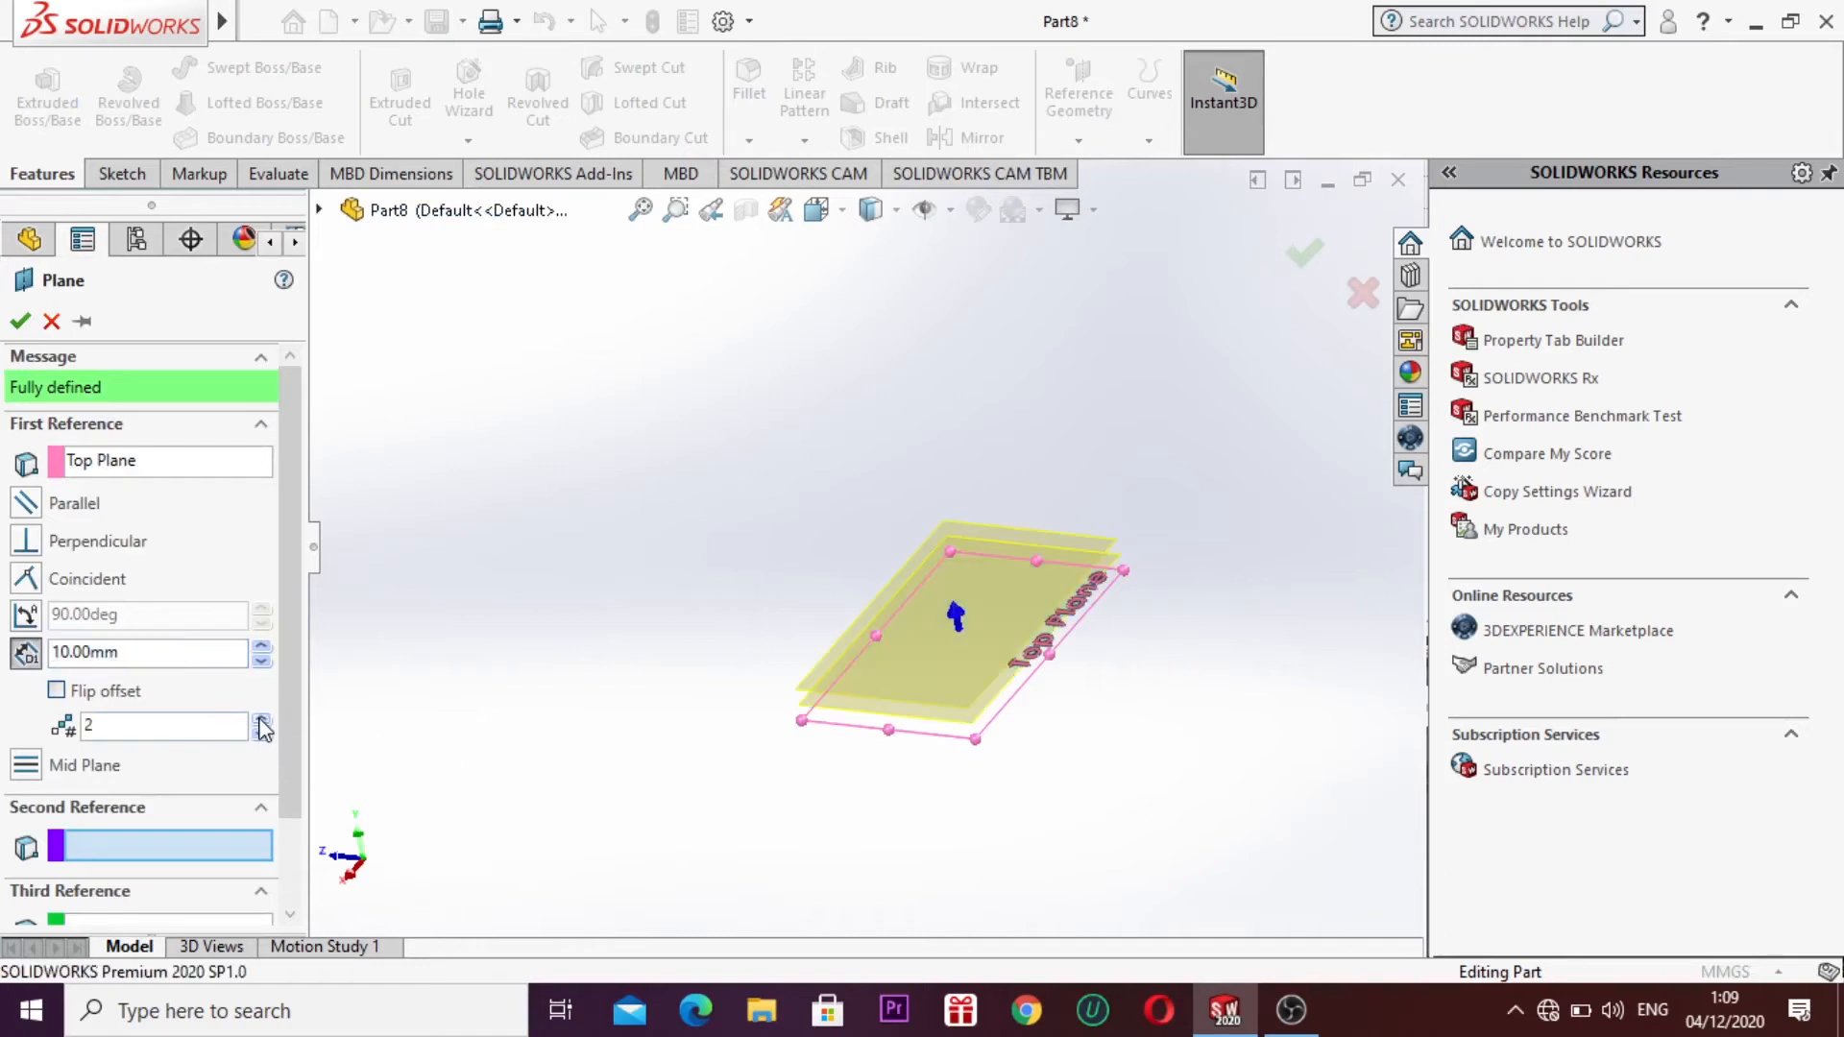
click(261, 720)
click(261, 721)
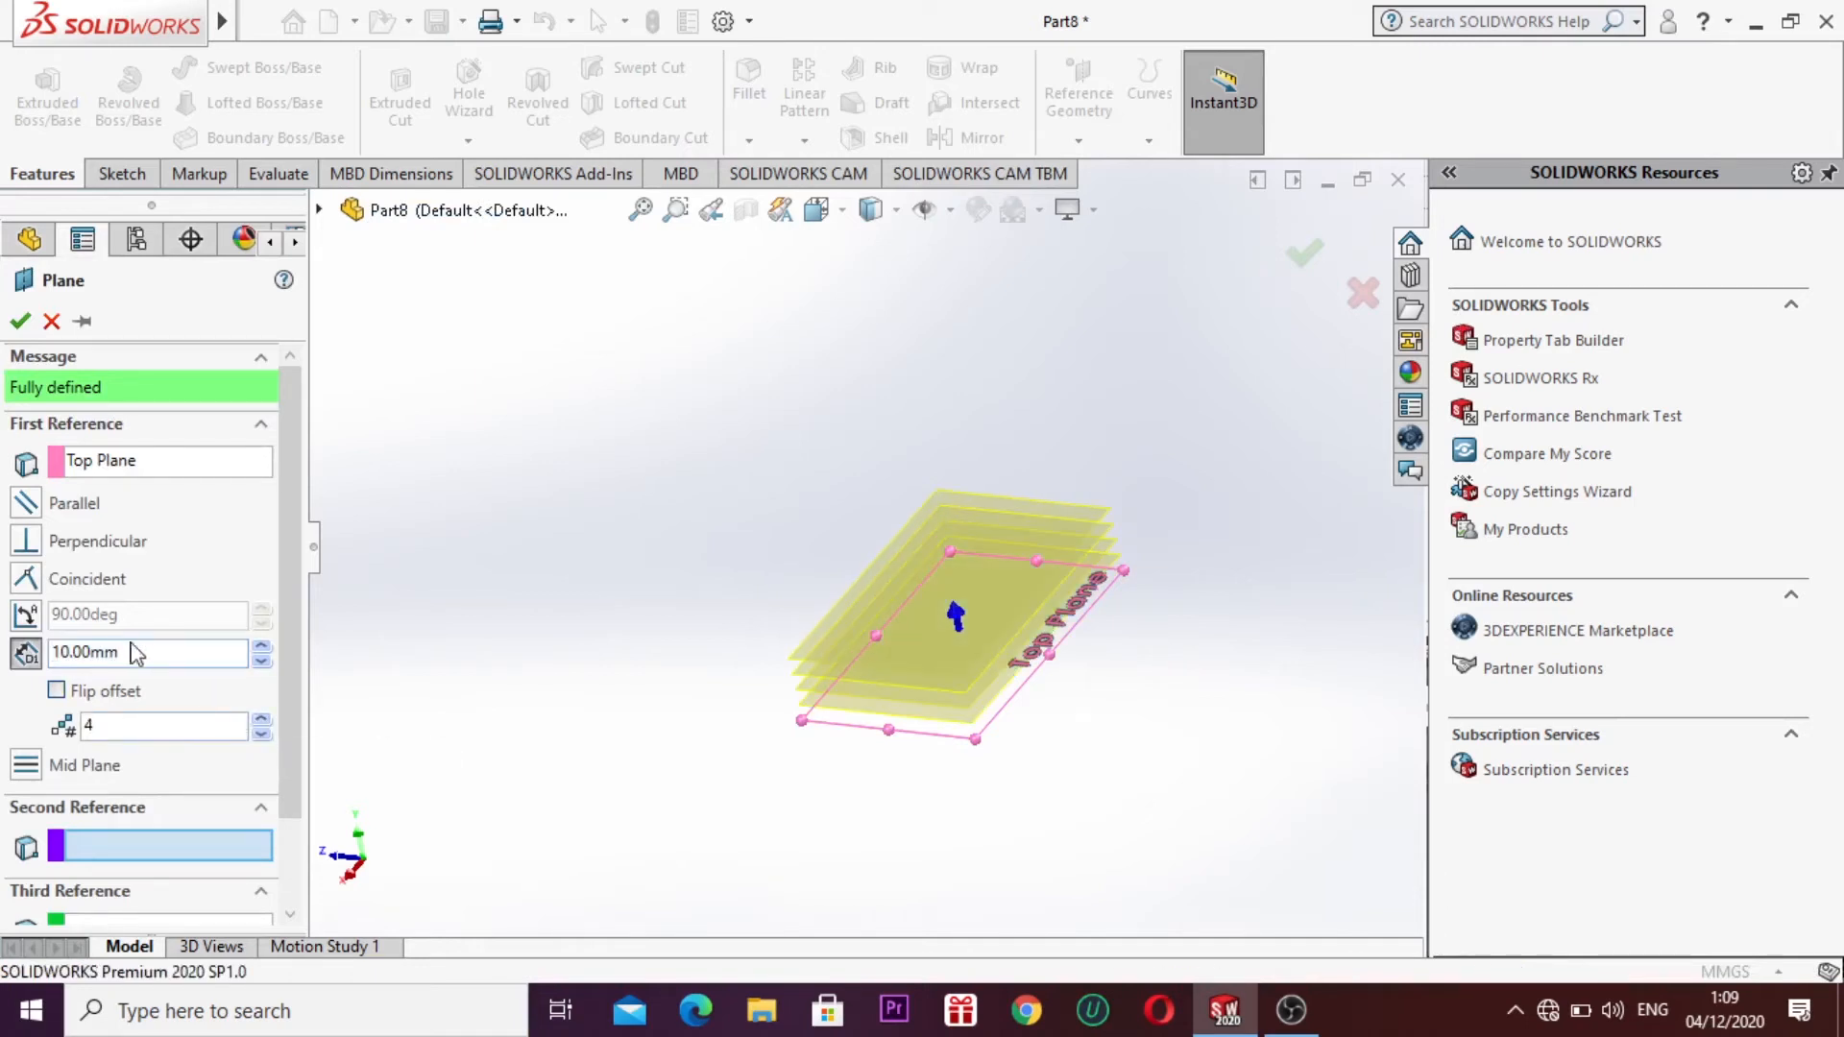
click(261, 645)
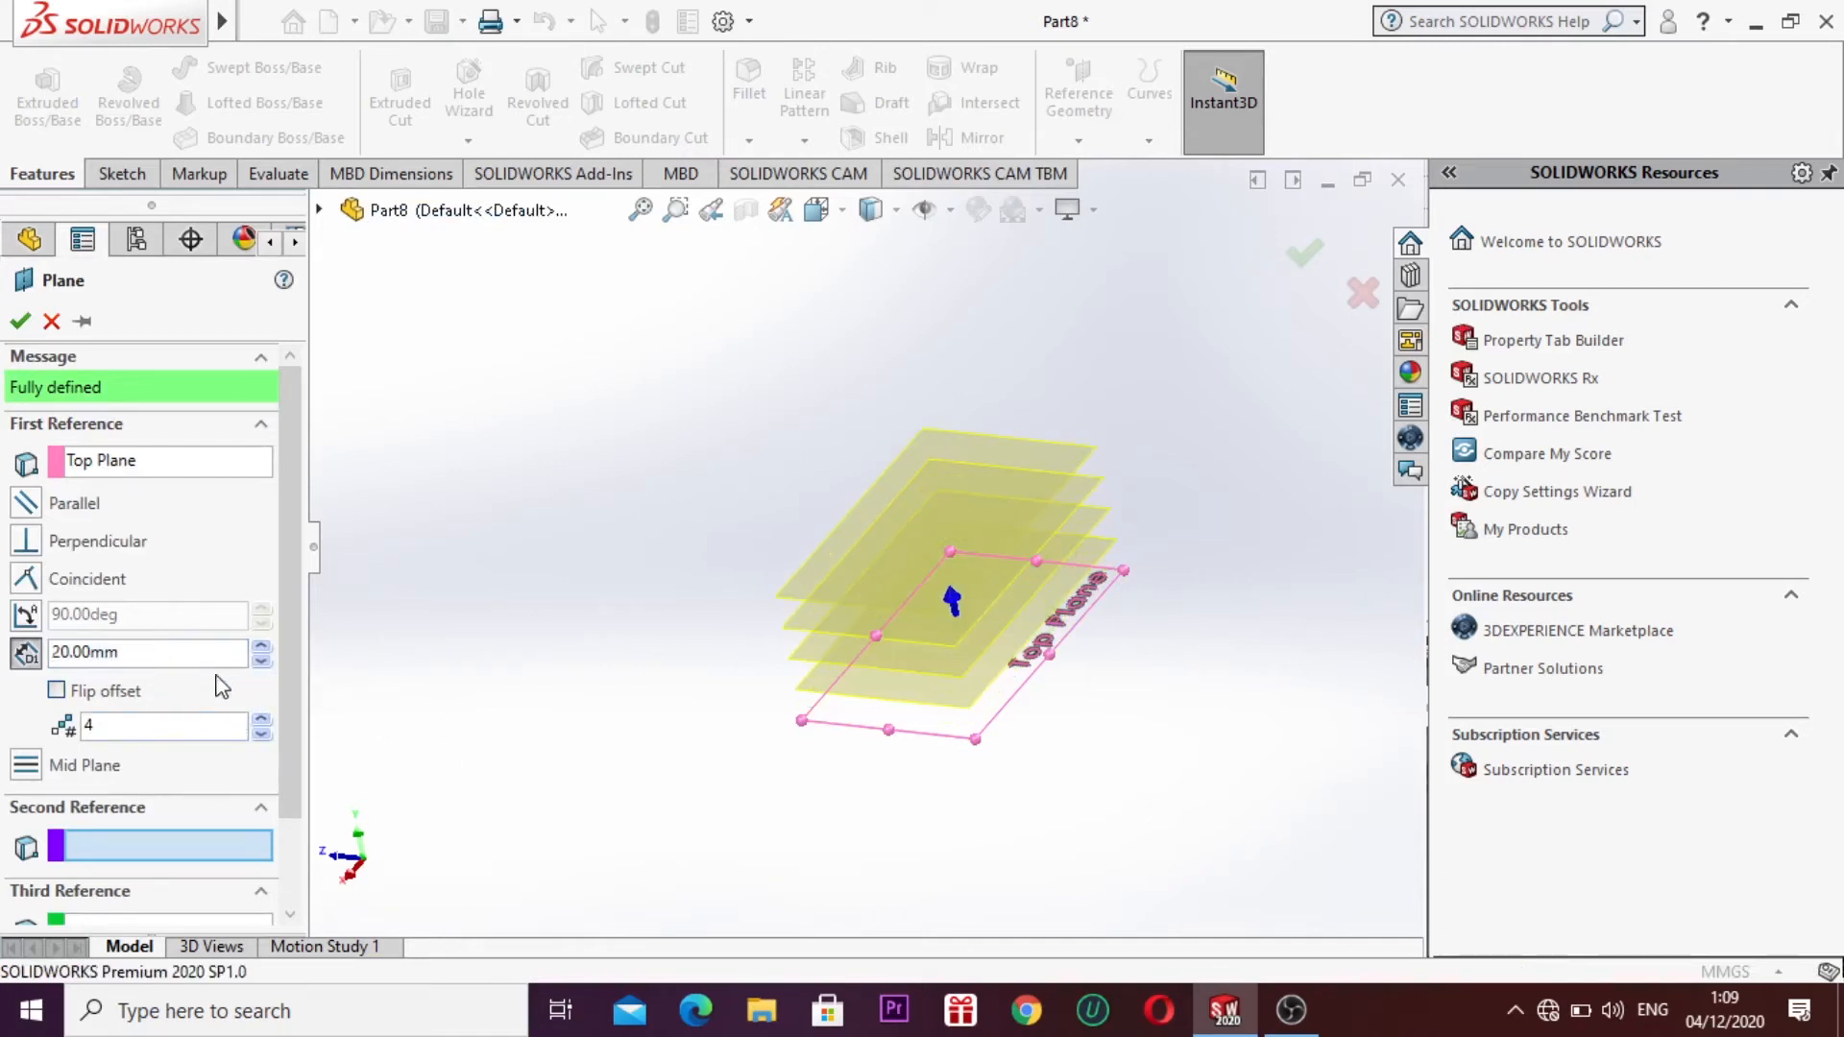
click(19, 323)
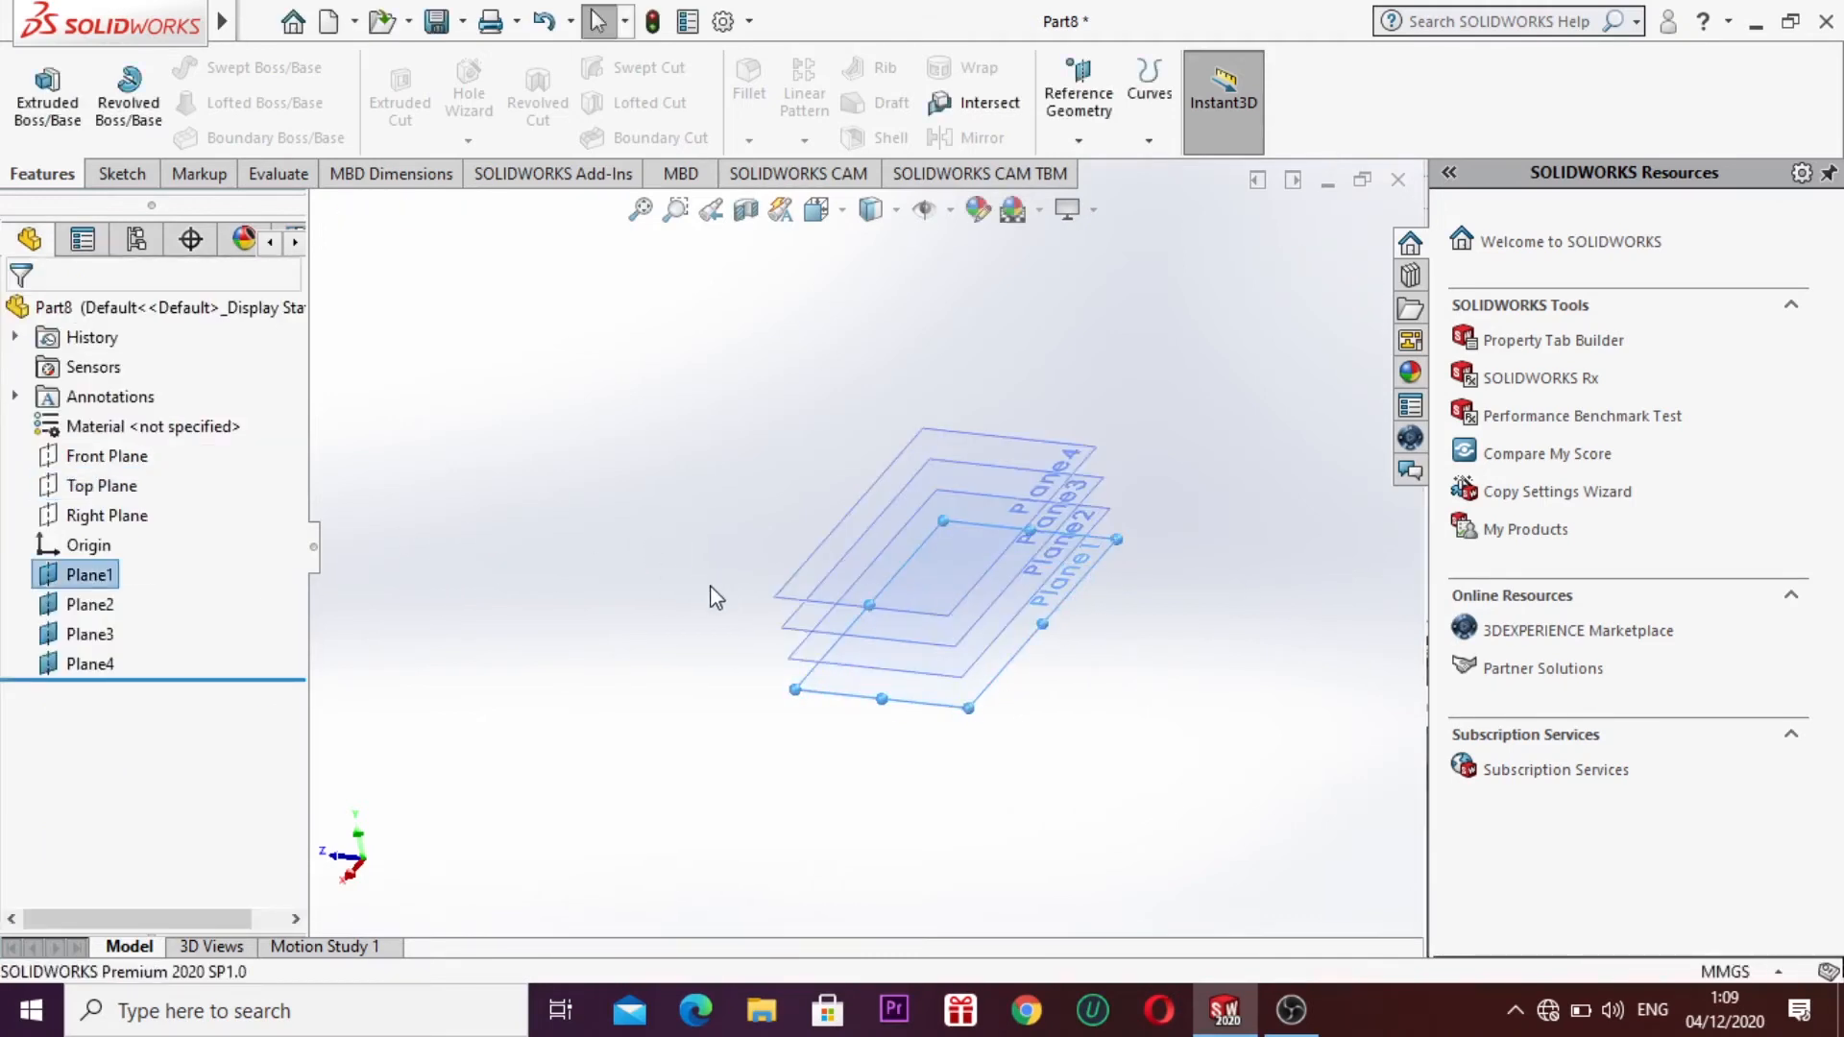
Step: Sketch a center rectangle on Plane1, centred on the origin and slightly smaller than the plane outline, and close the sketch
key(ctrl+7)
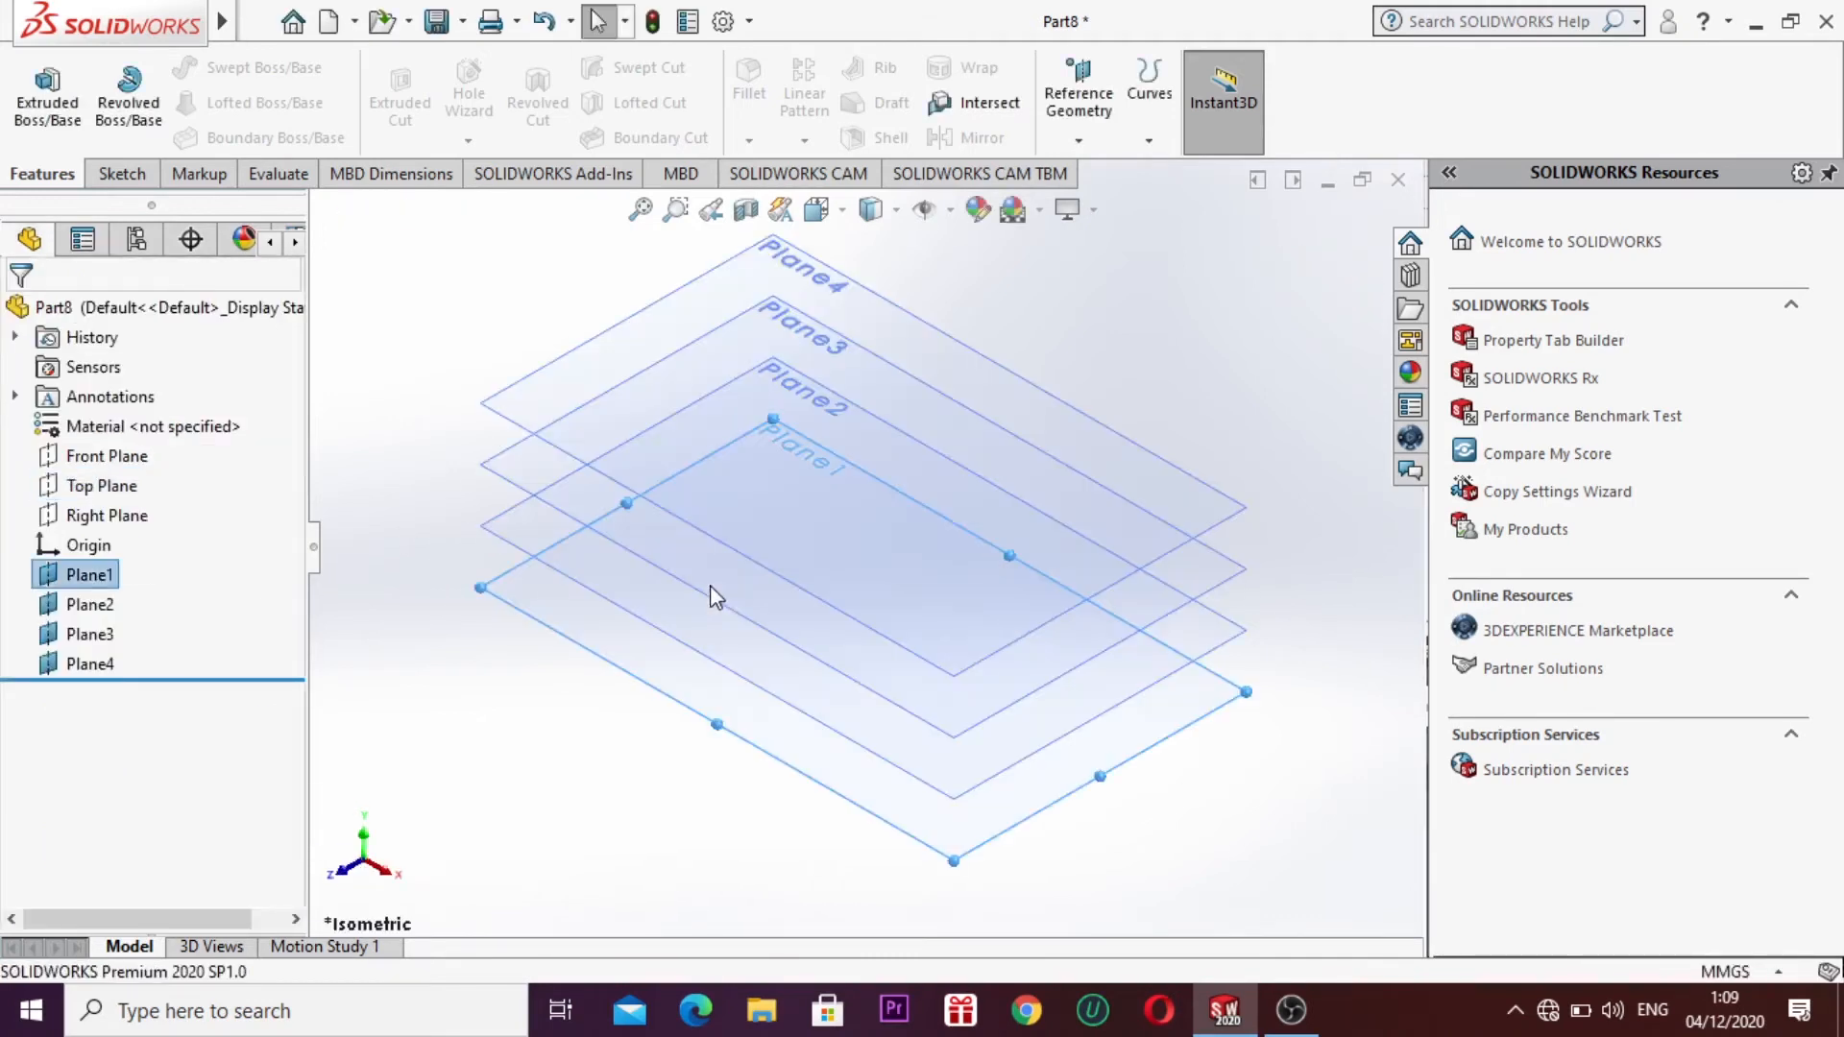
click(469, 767)
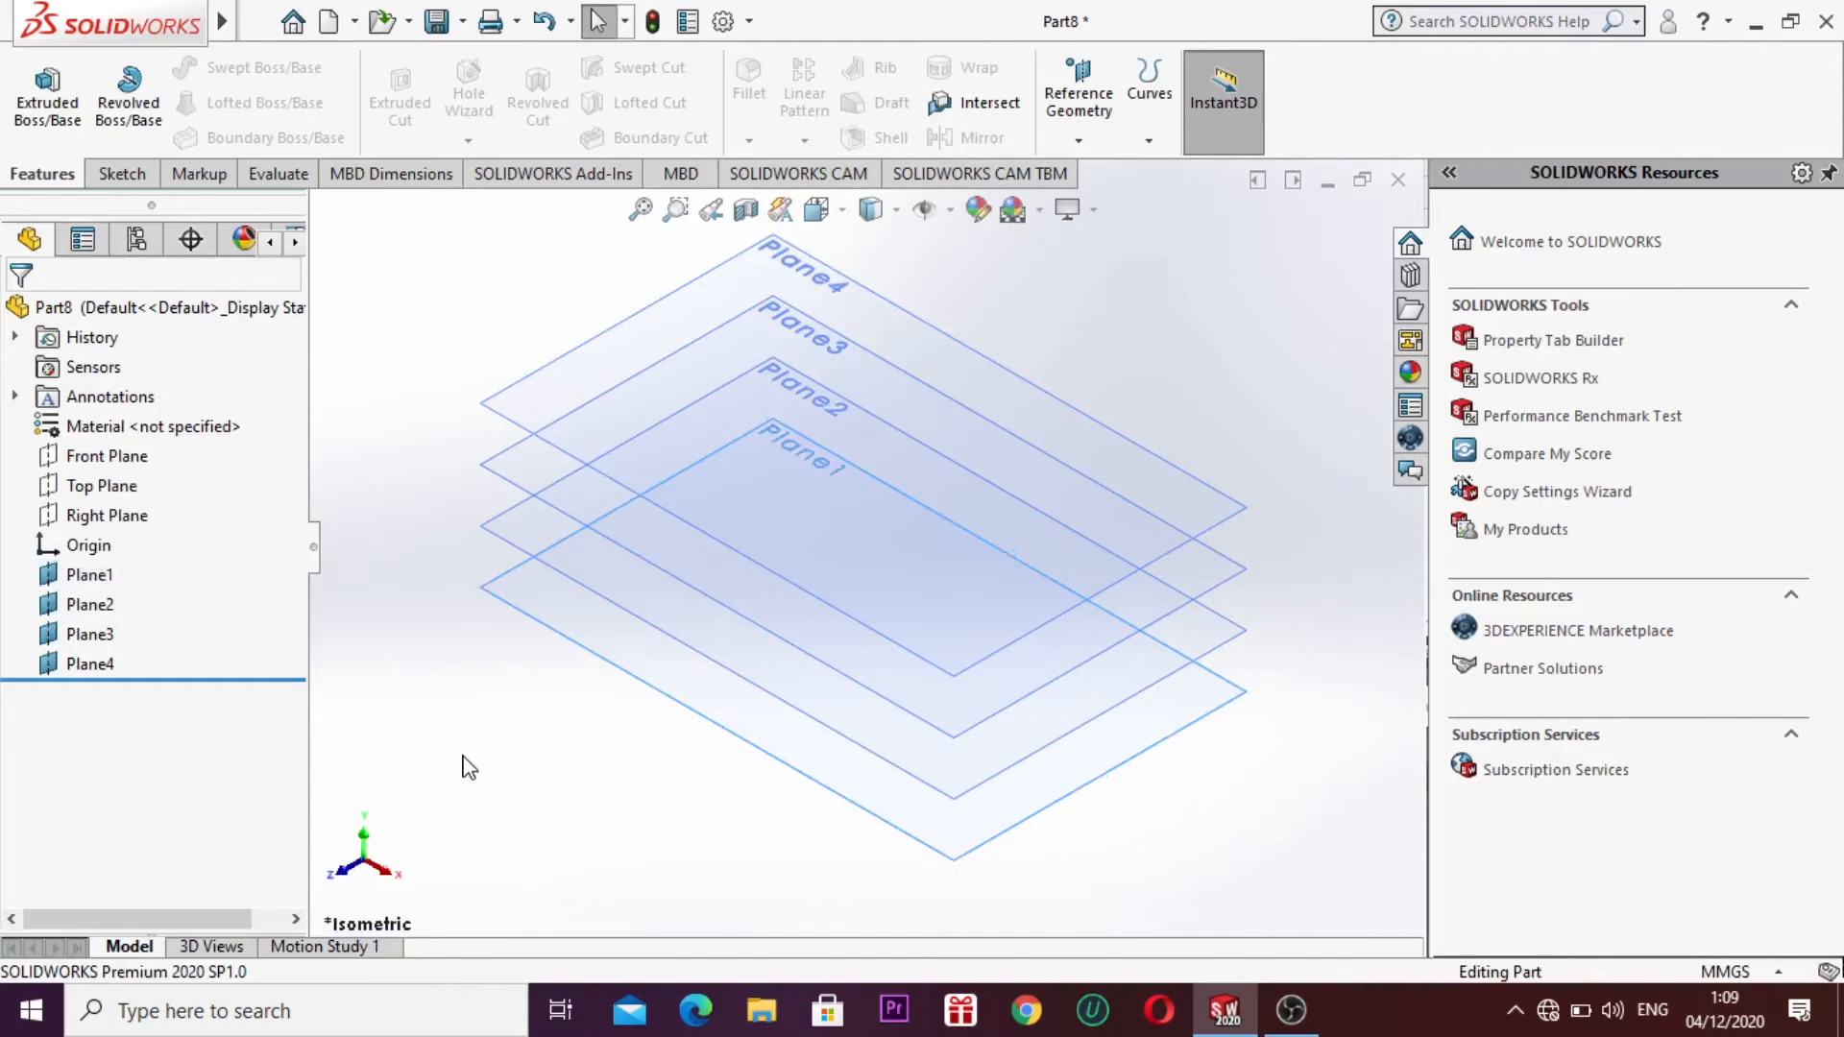
right_click(53, 576)
click(70, 416)
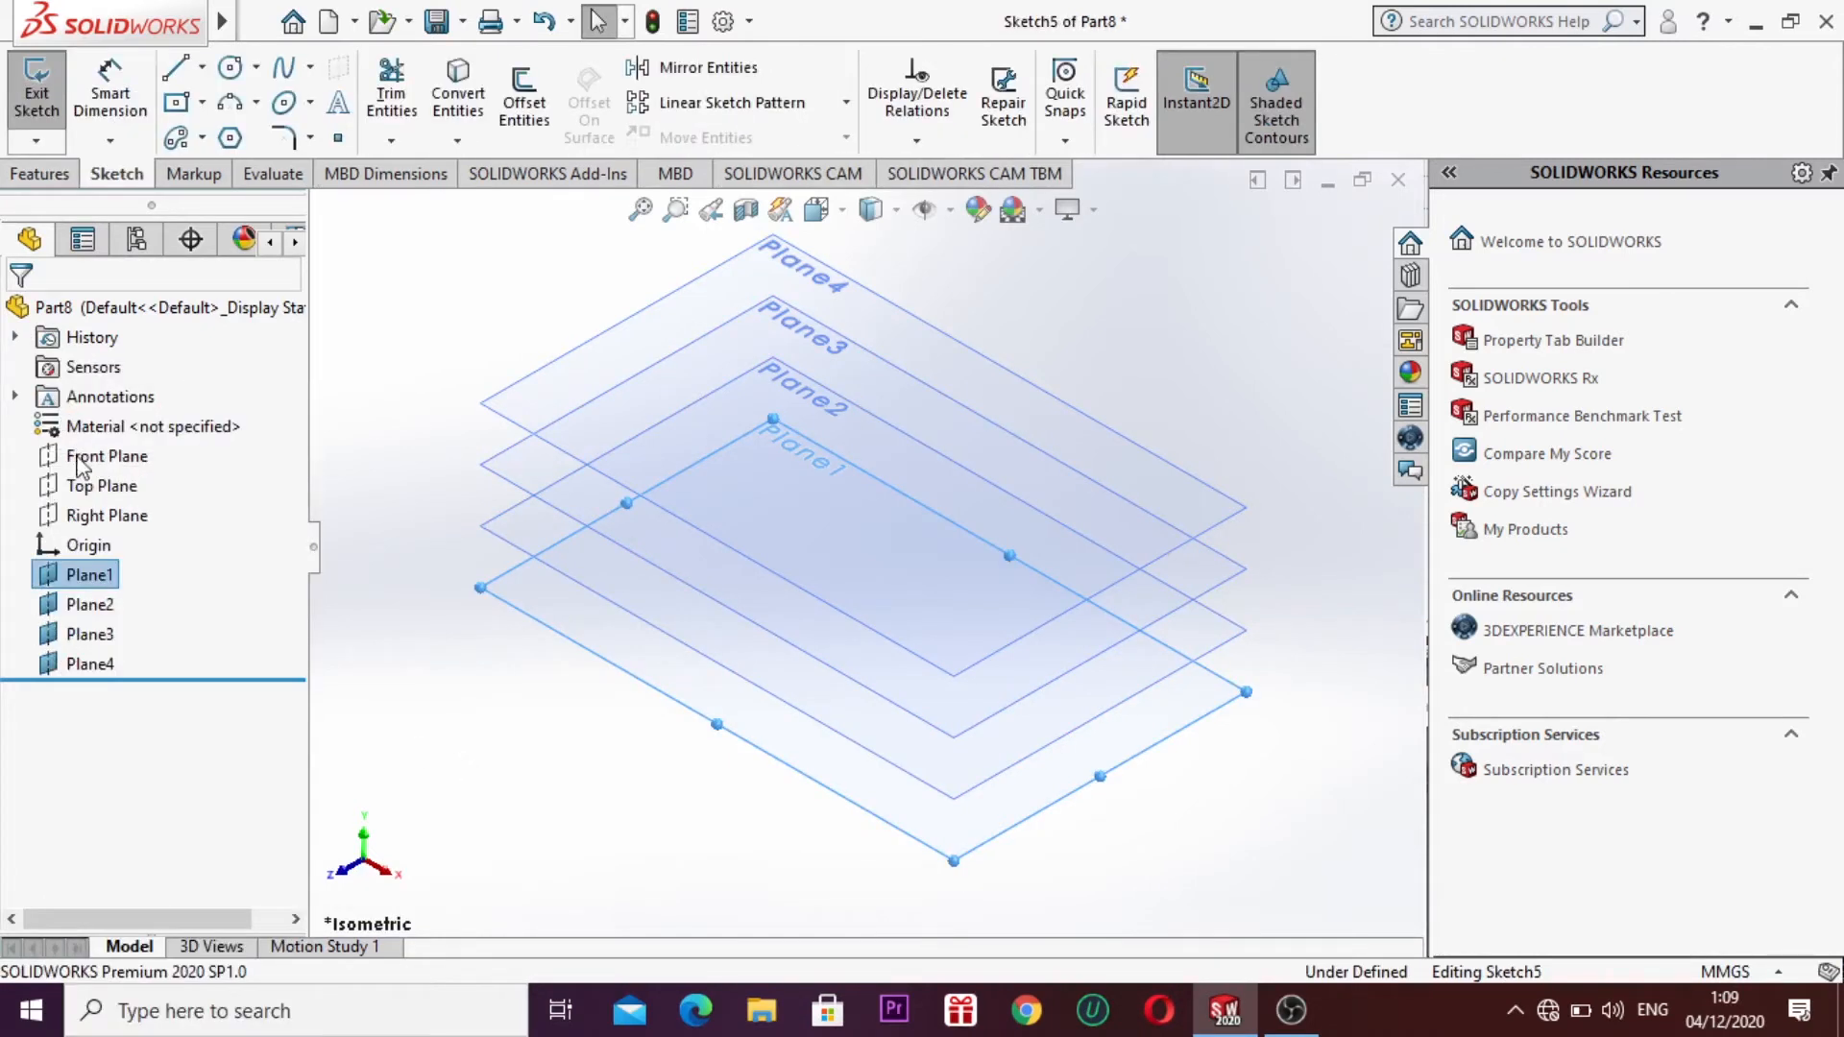
right_click(88, 581)
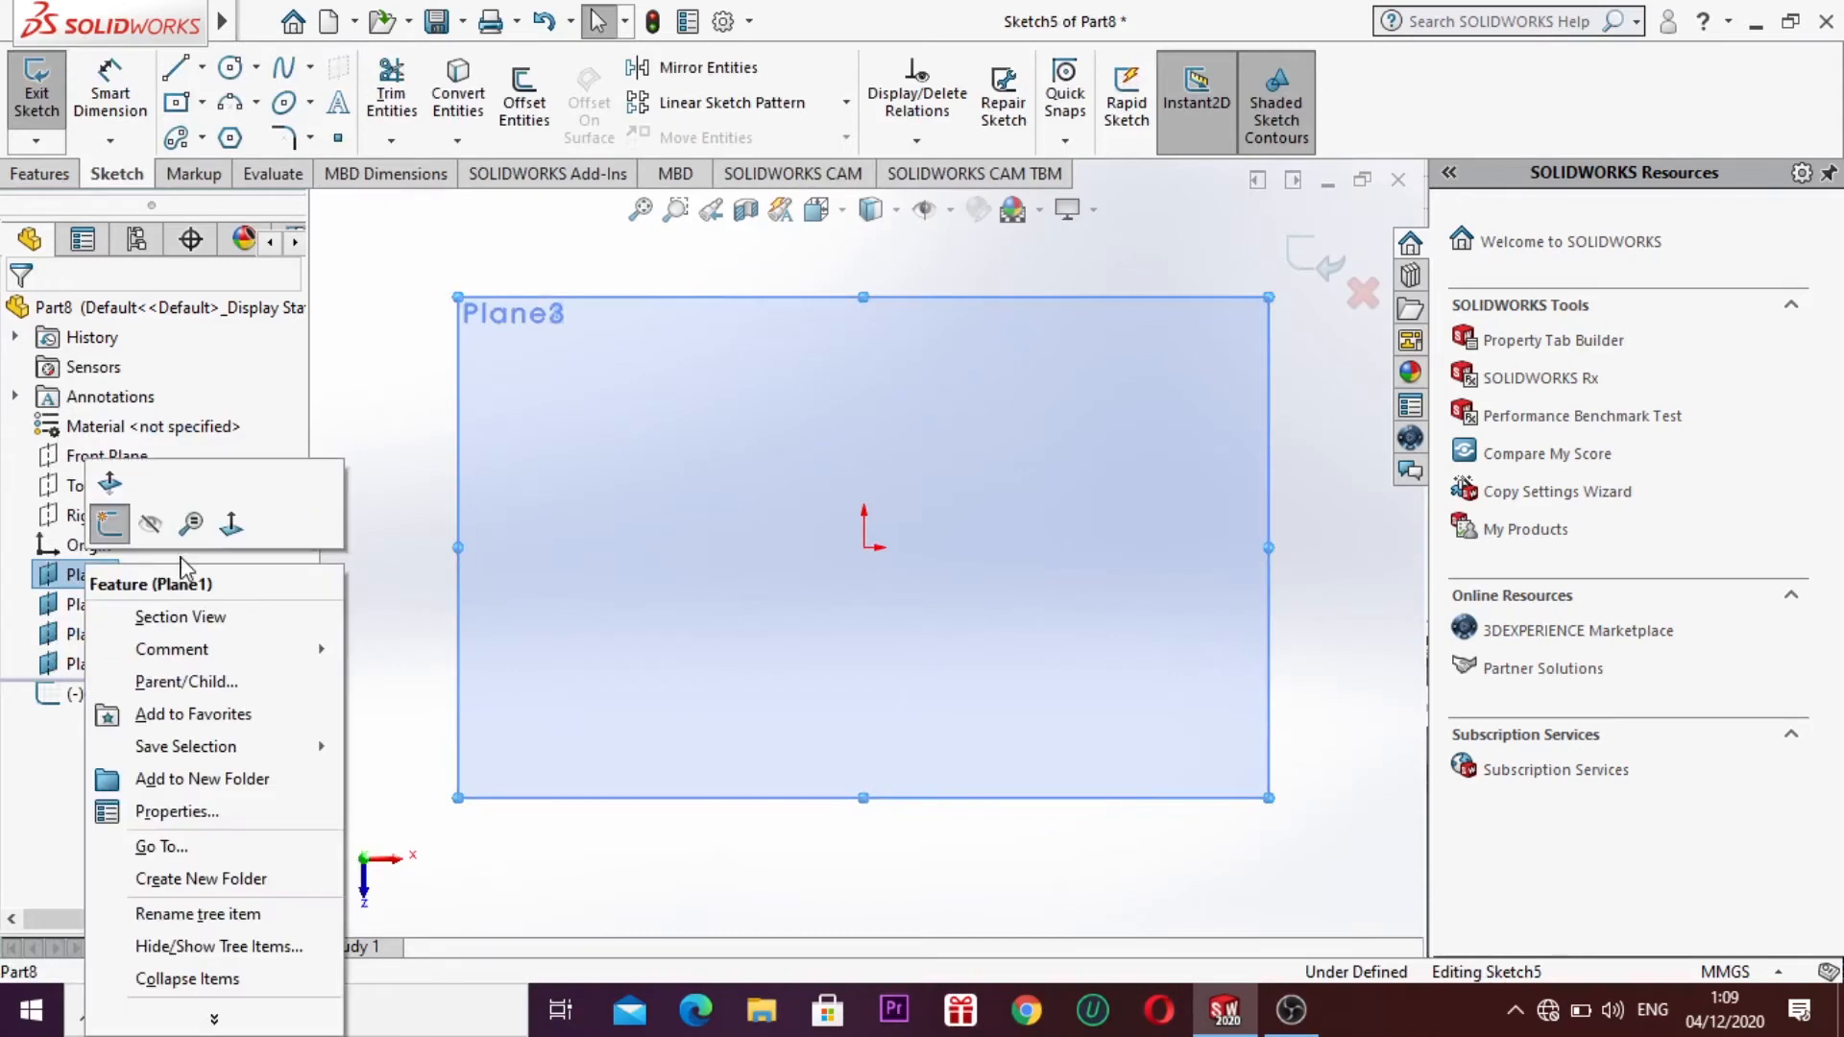
click(241, 551)
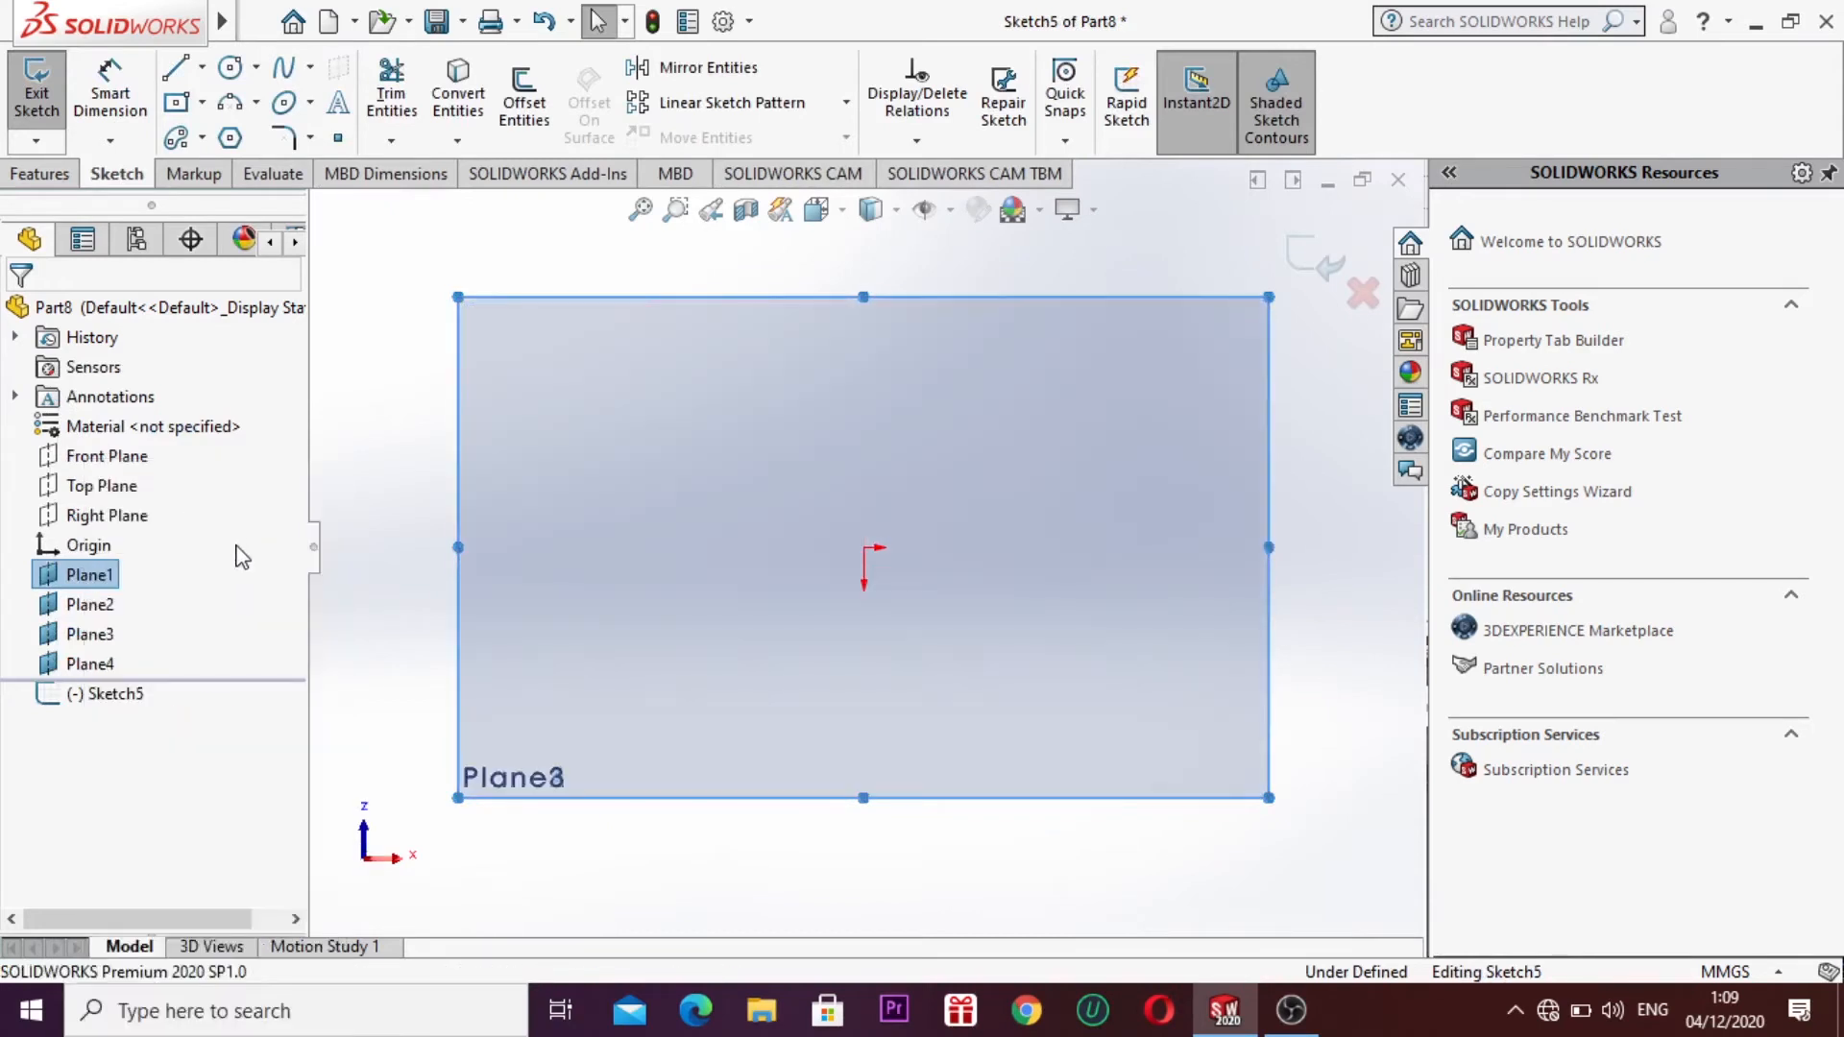
click(202, 102)
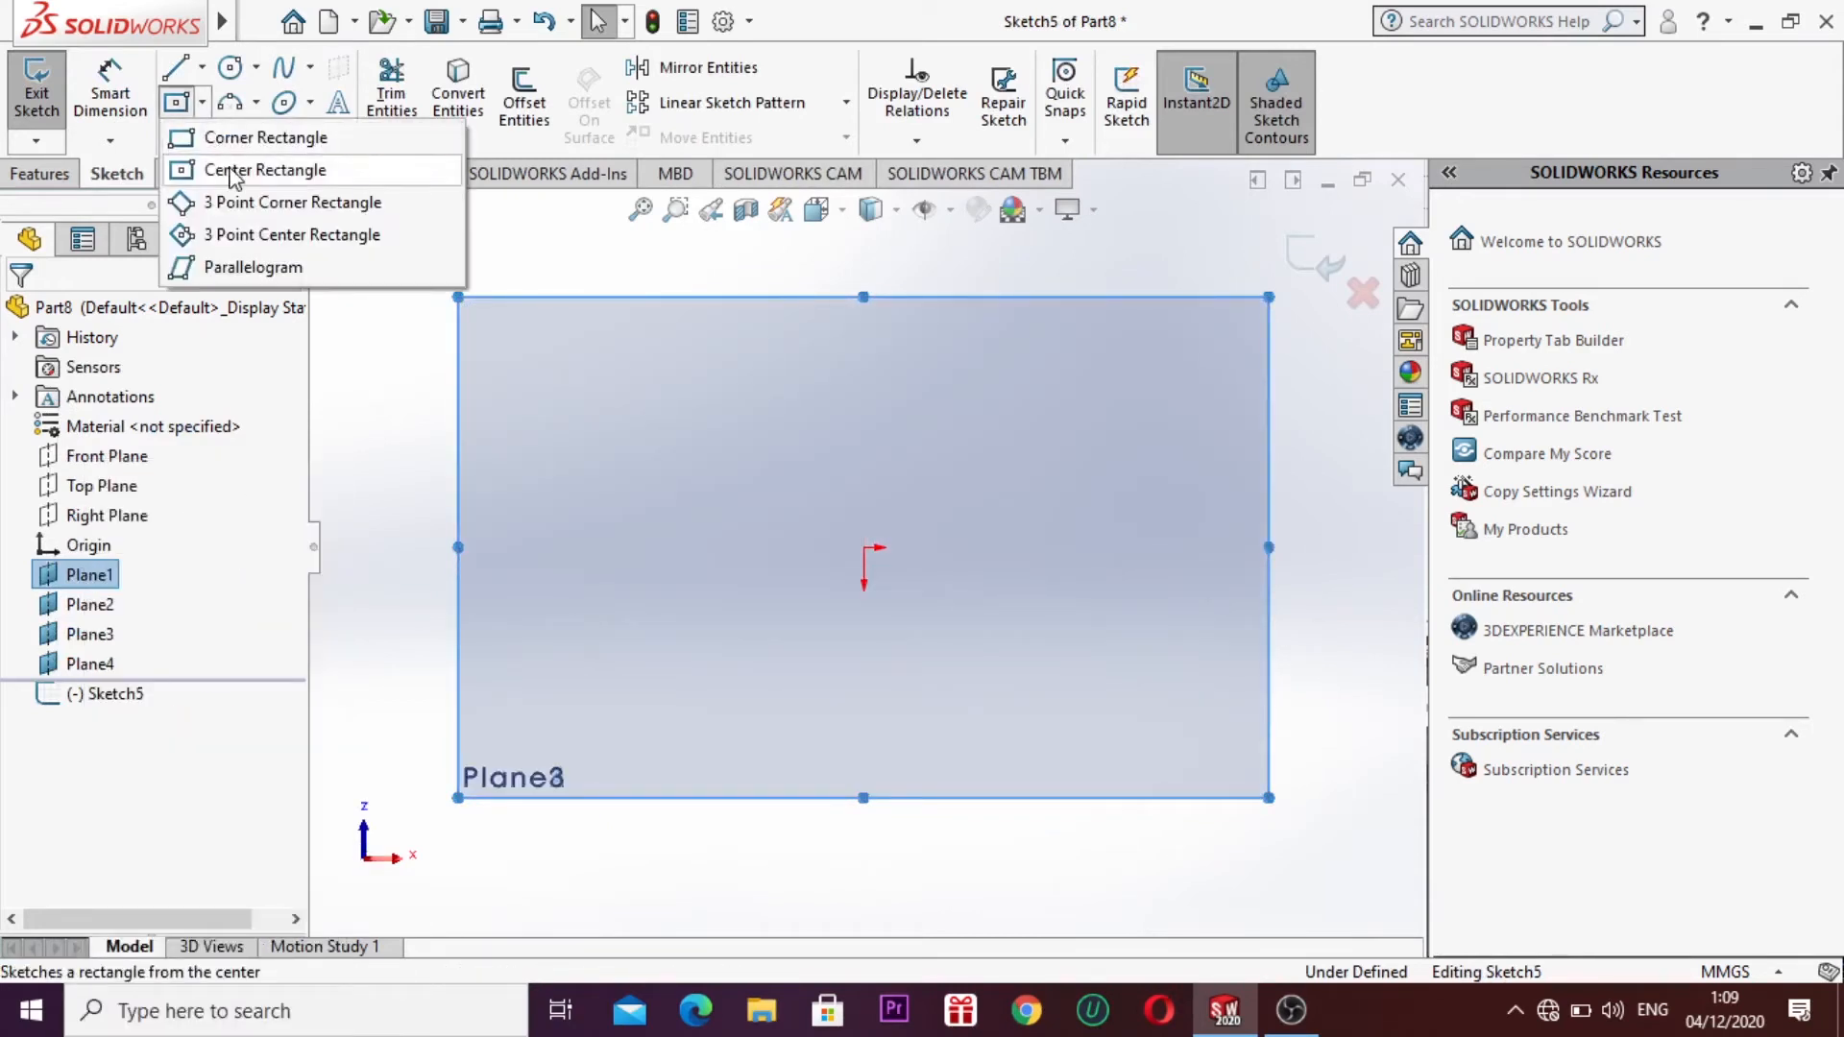
click(864, 547)
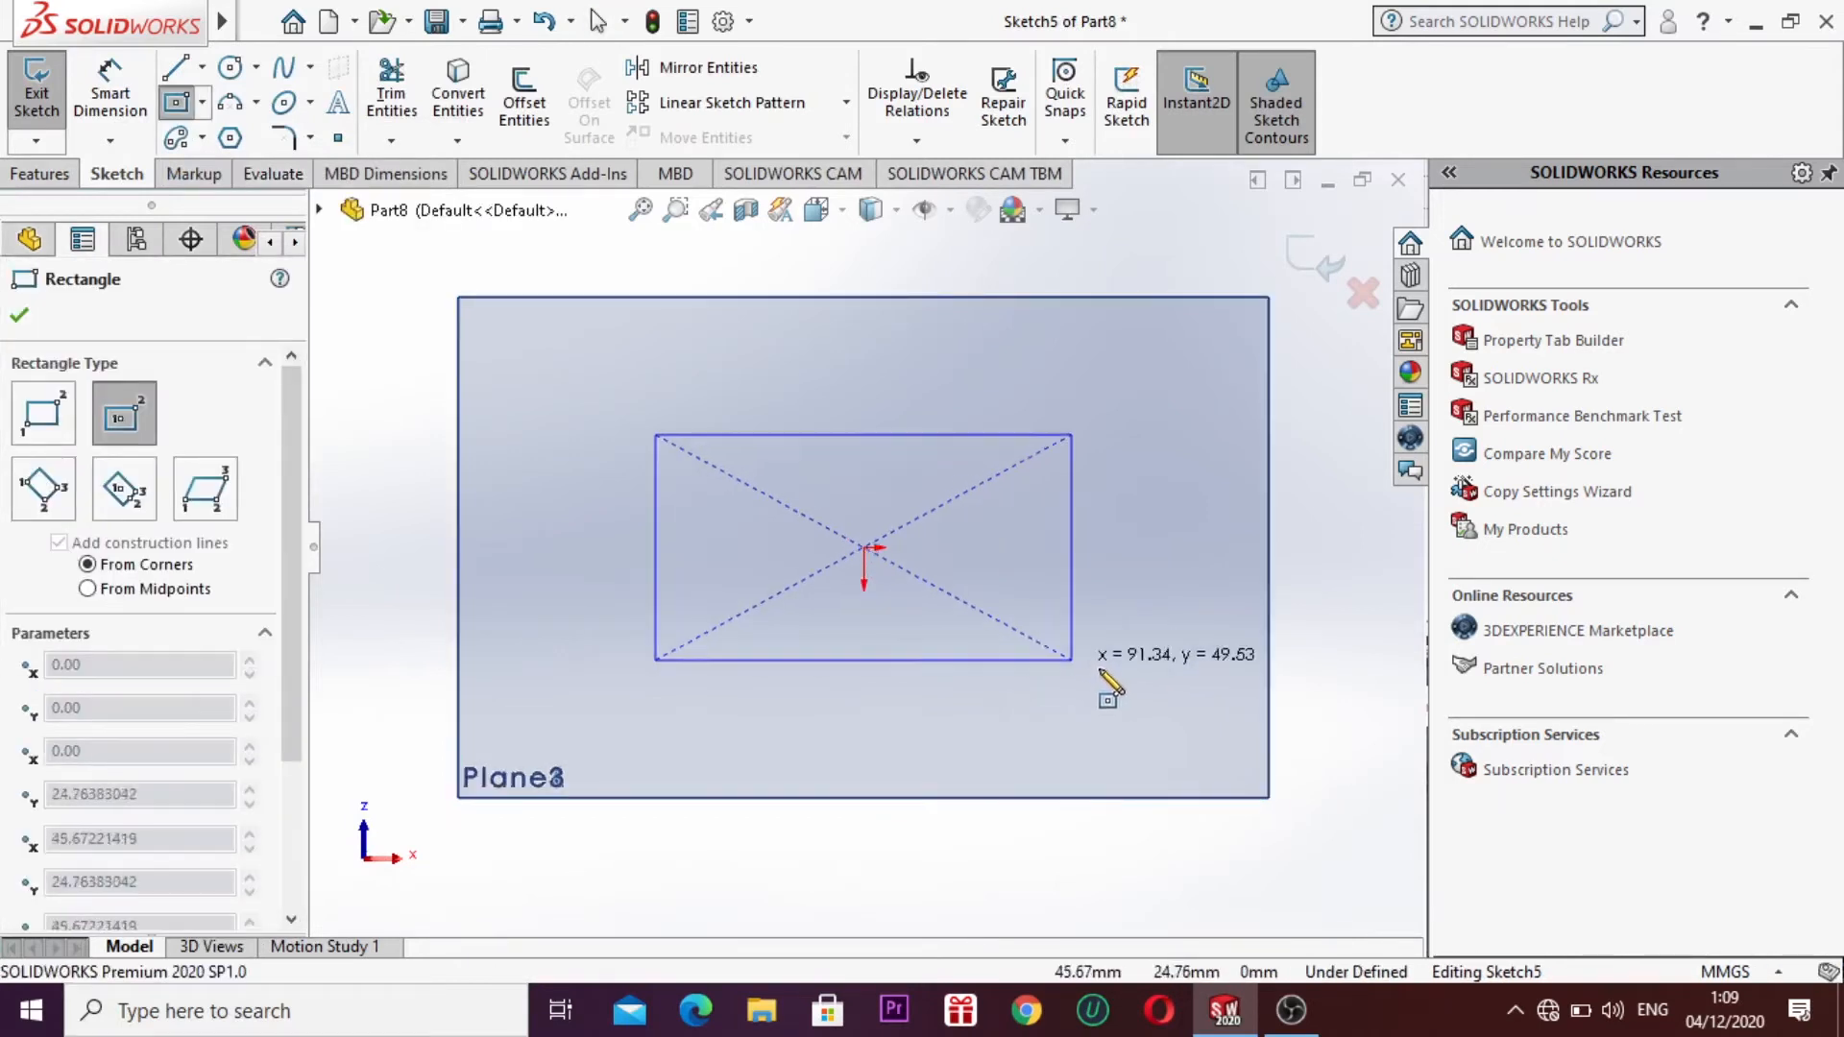
click(1165, 734)
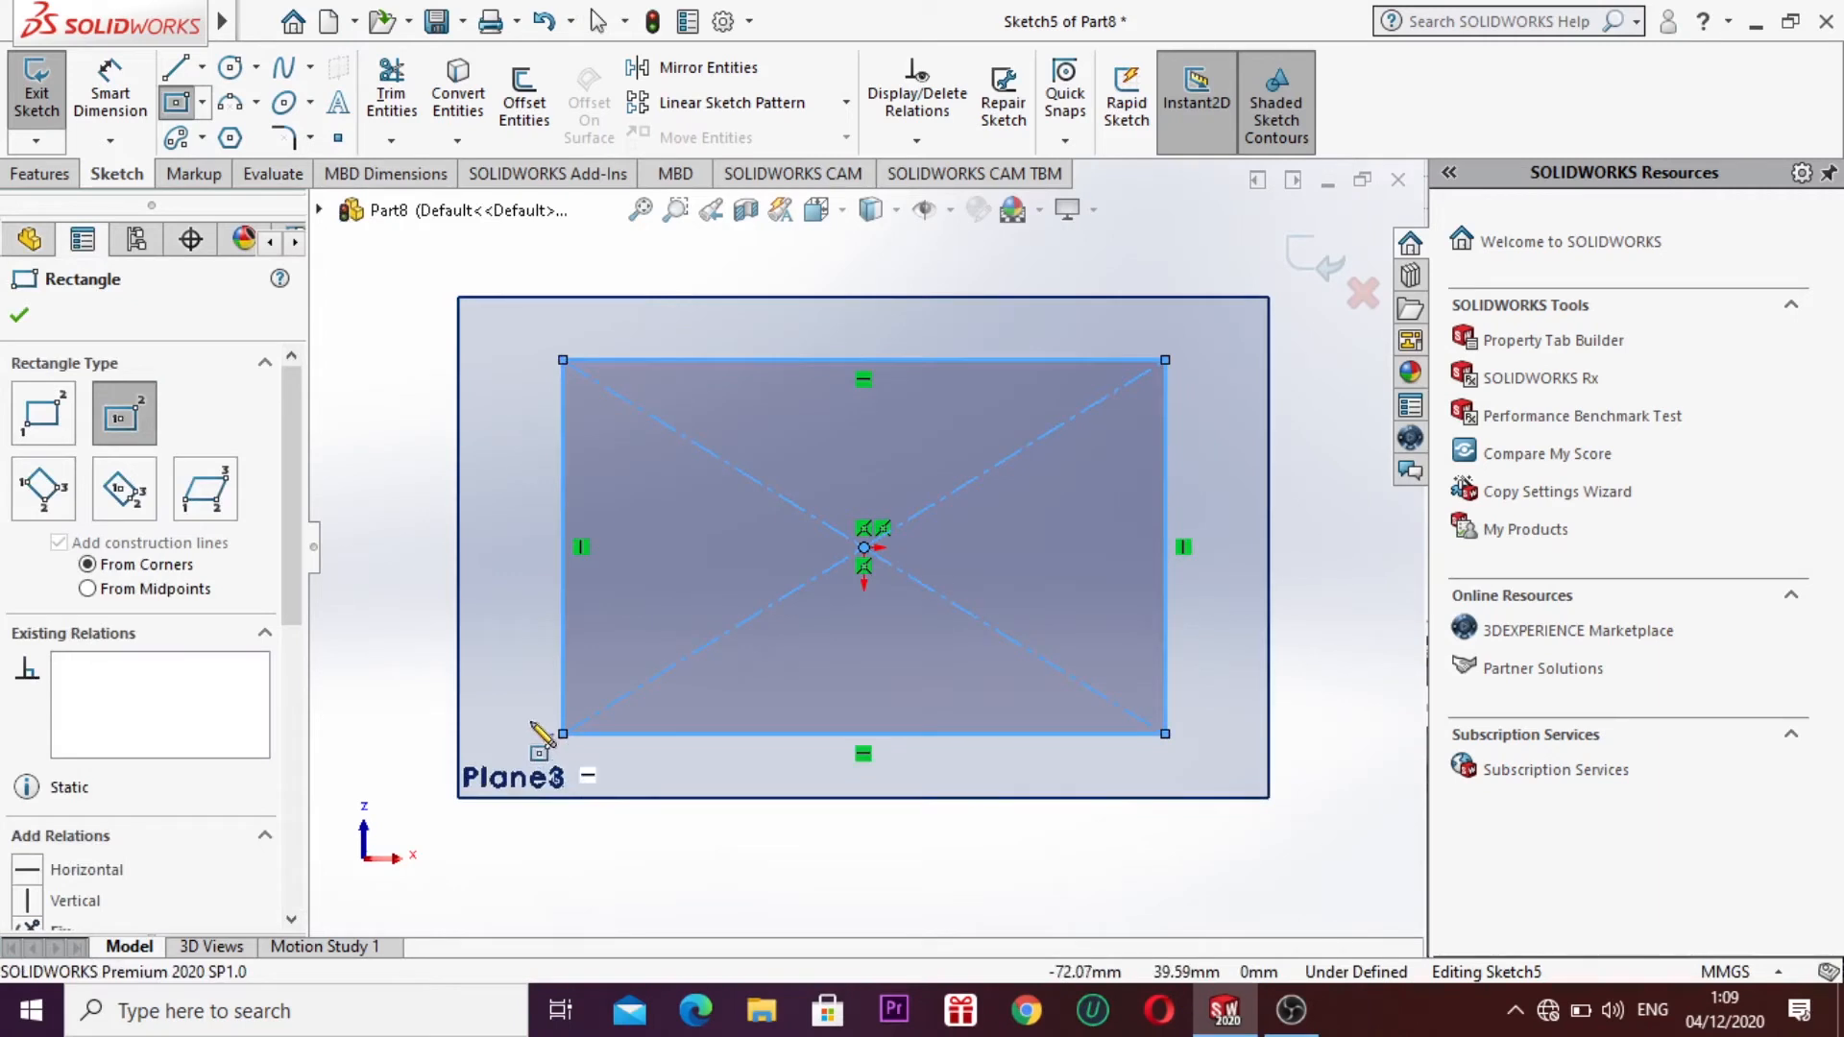
key(Escape)
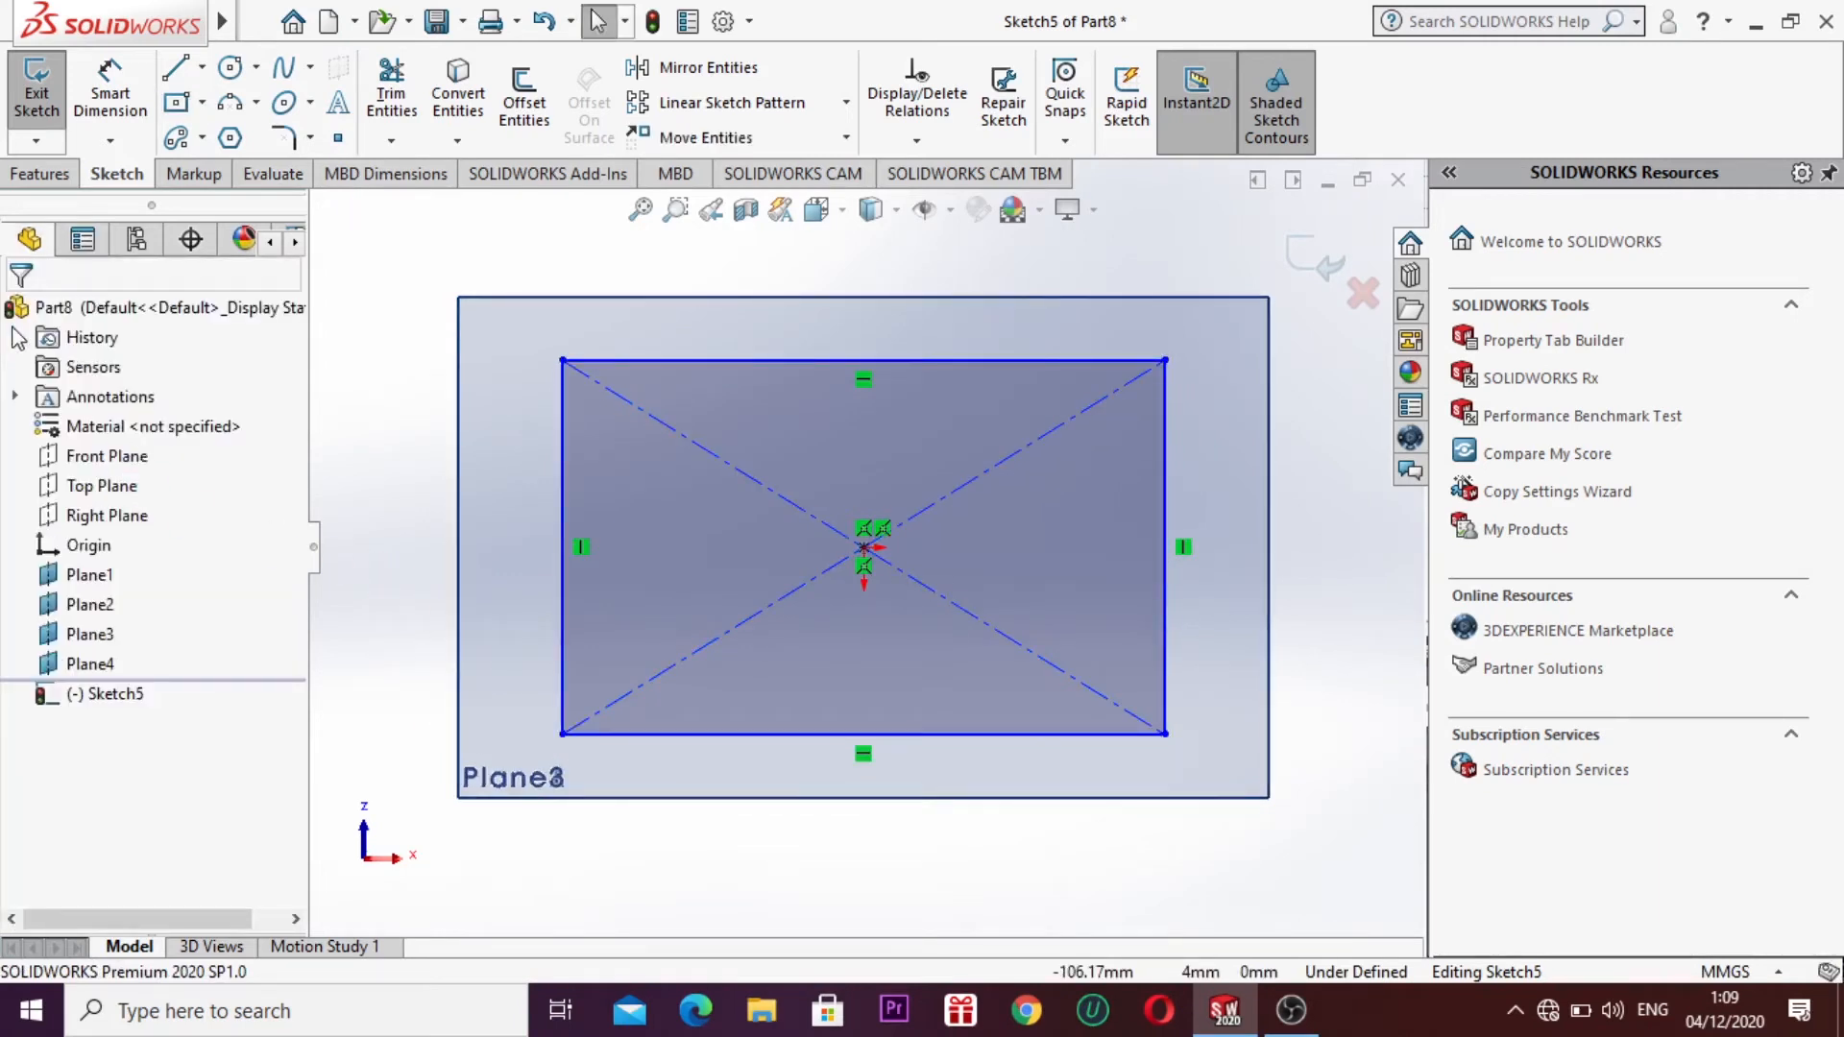
right_click(76, 612)
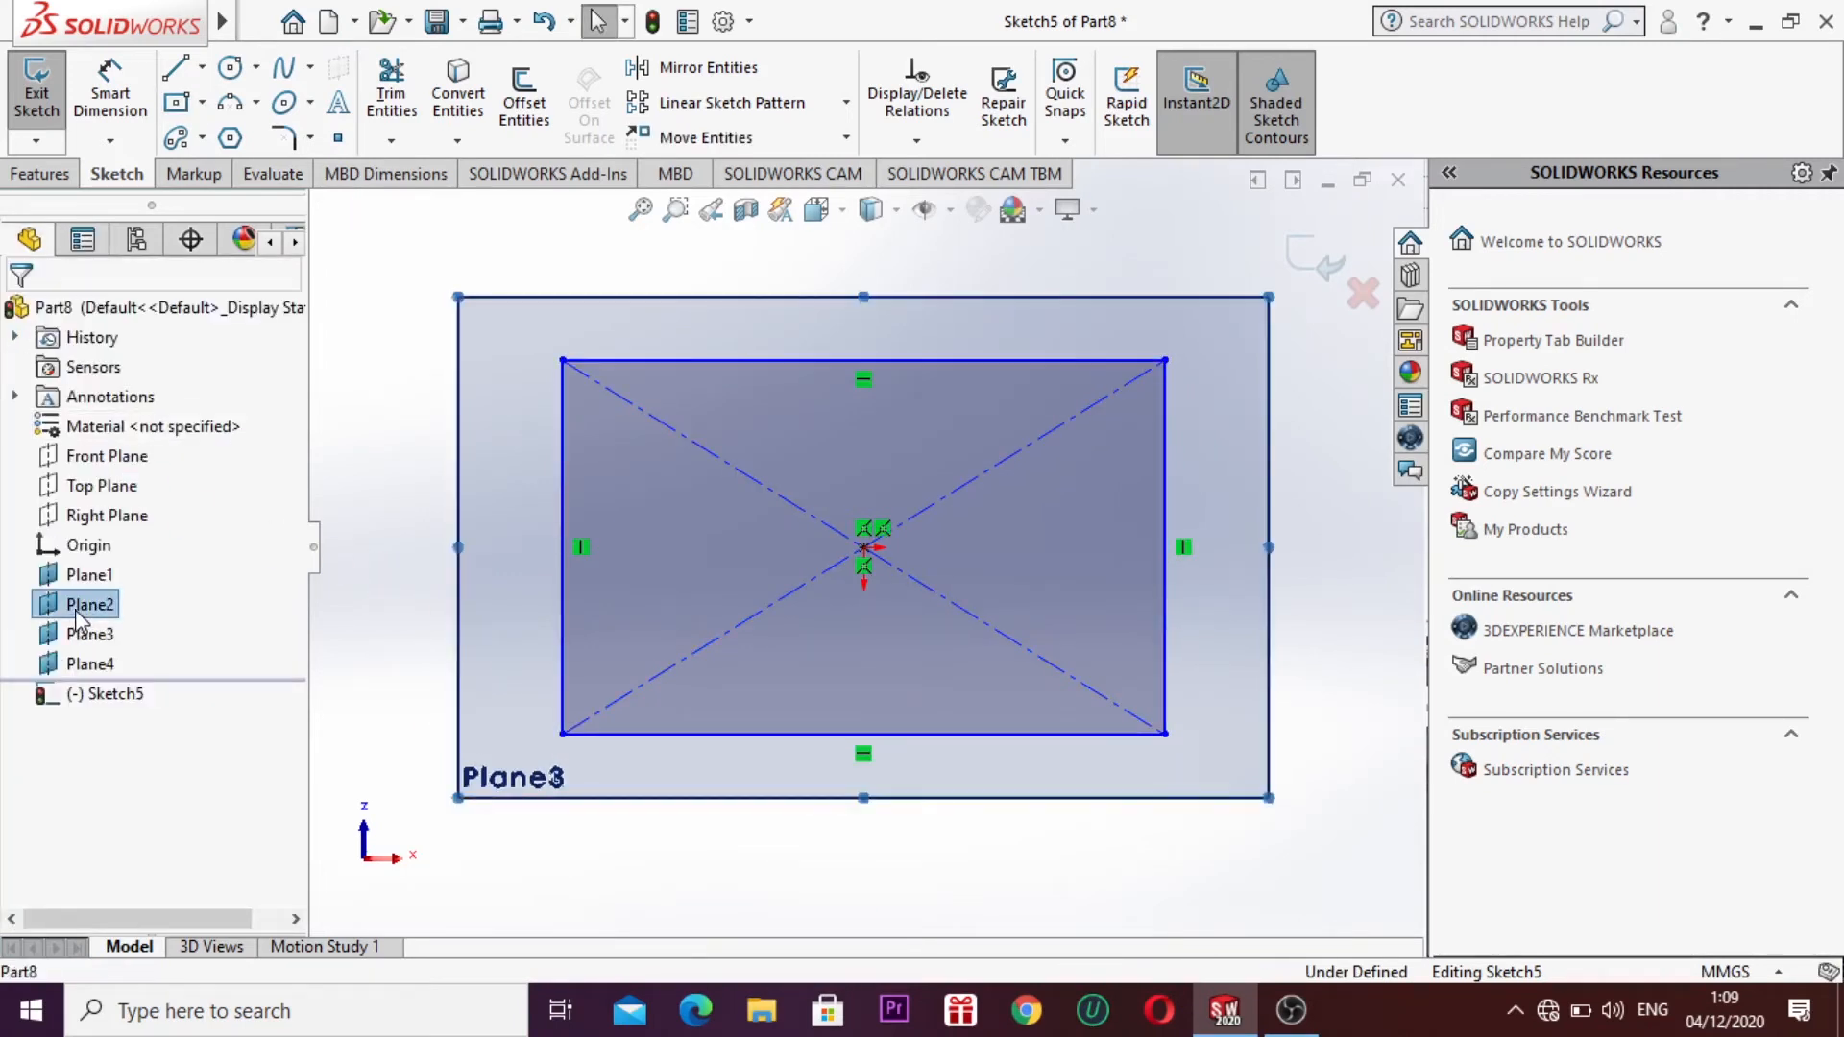
click(90, 522)
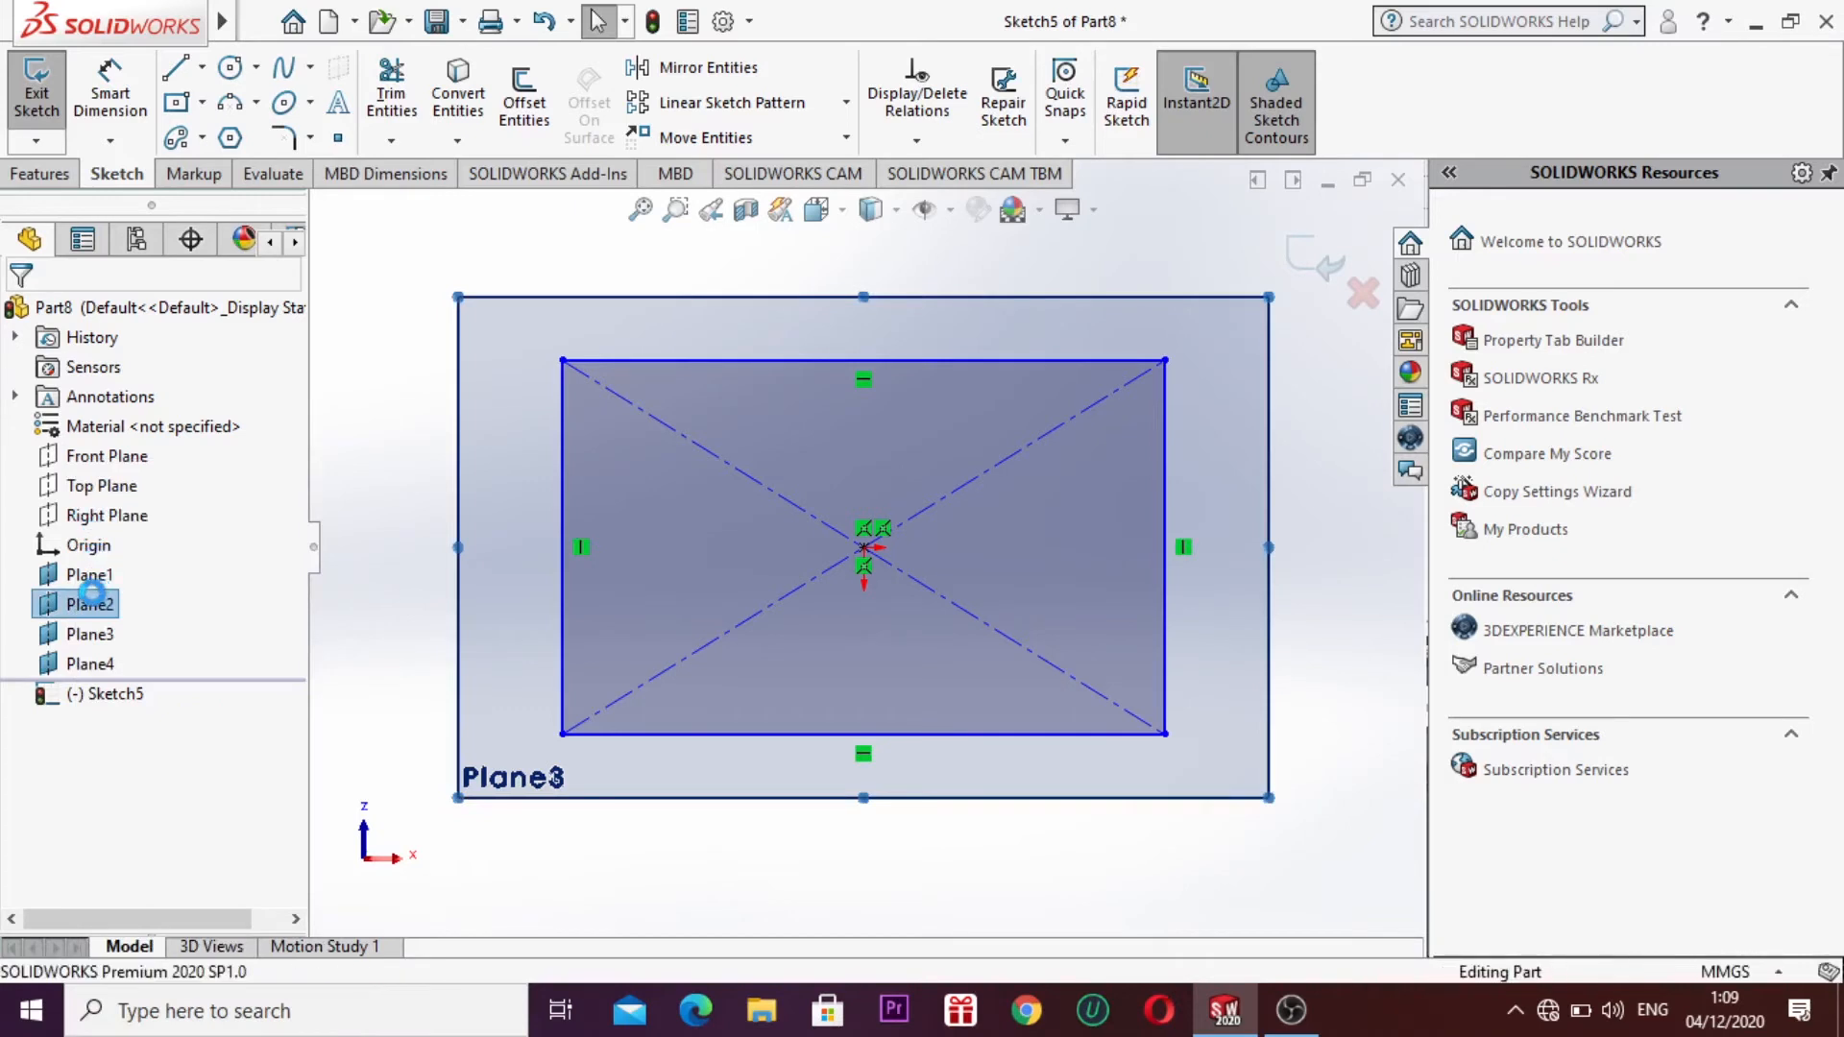
Step: Sketch a circle on Plane2, centred on the origin and fitting within the rectangle's height, and close the sketch
right_click(93, 605)
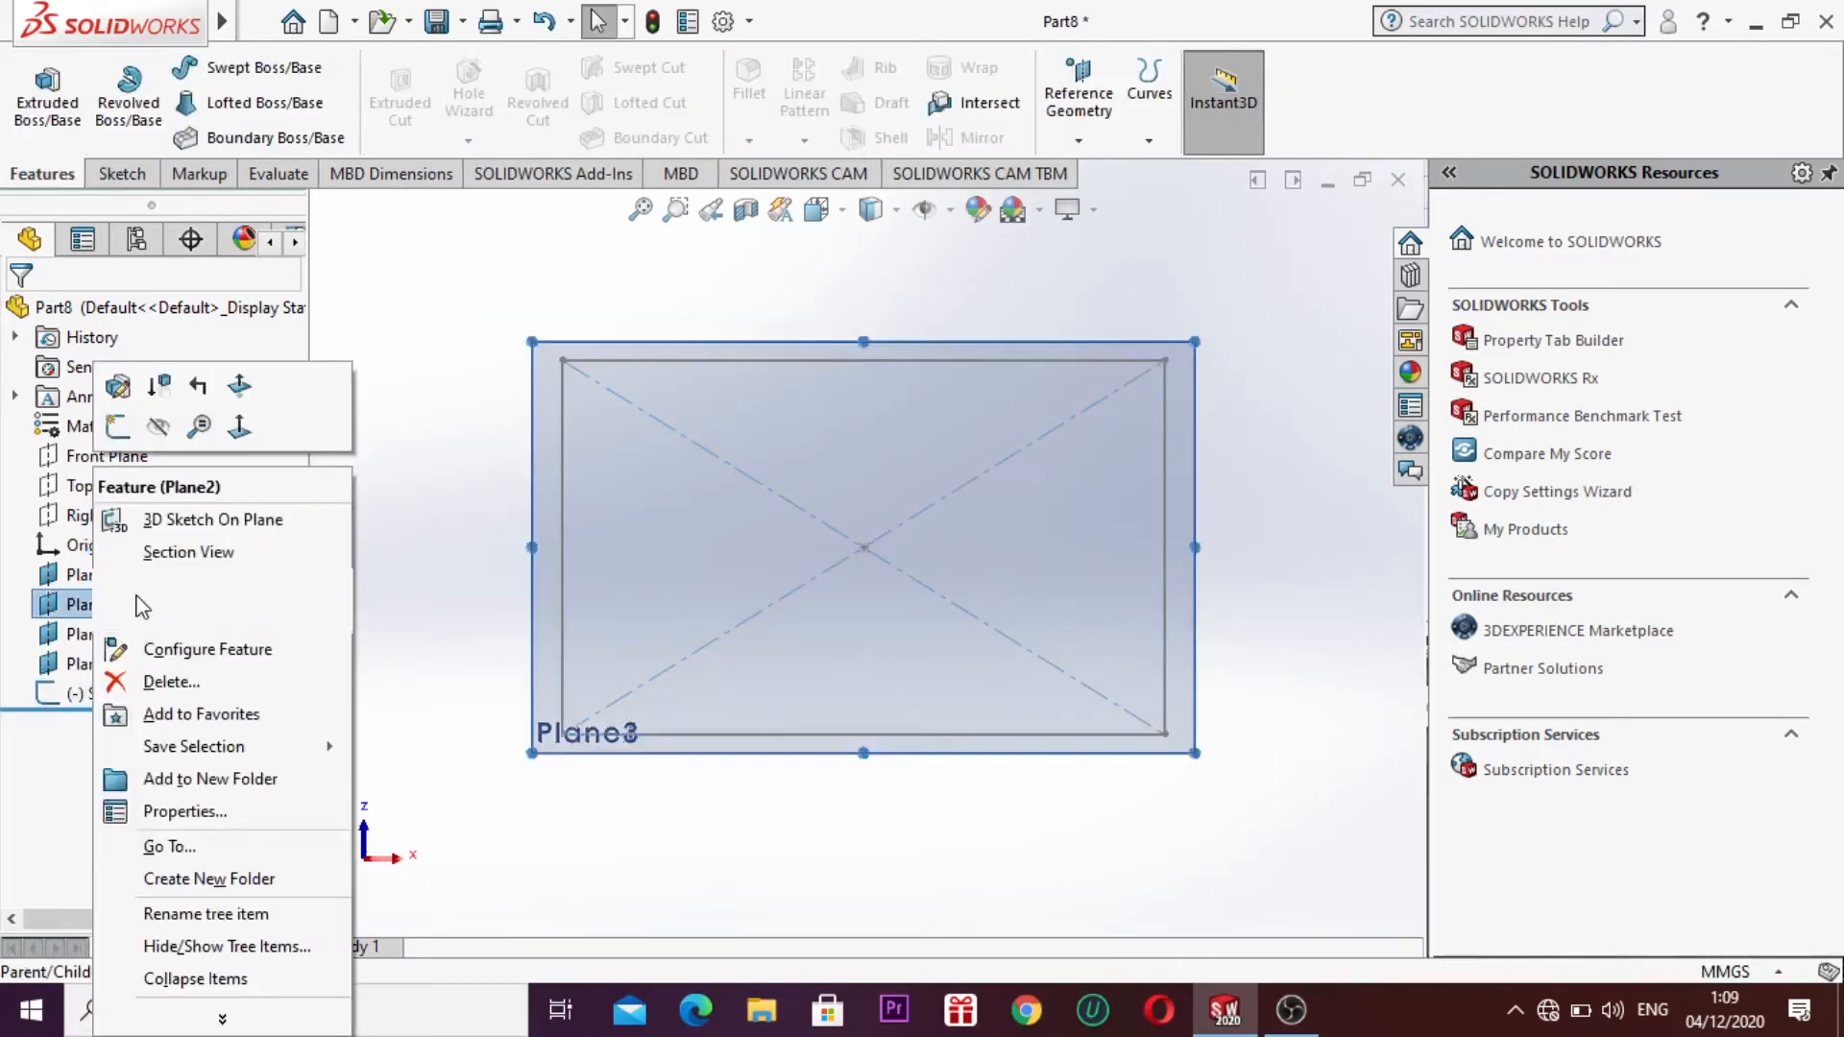
click(240, 426)
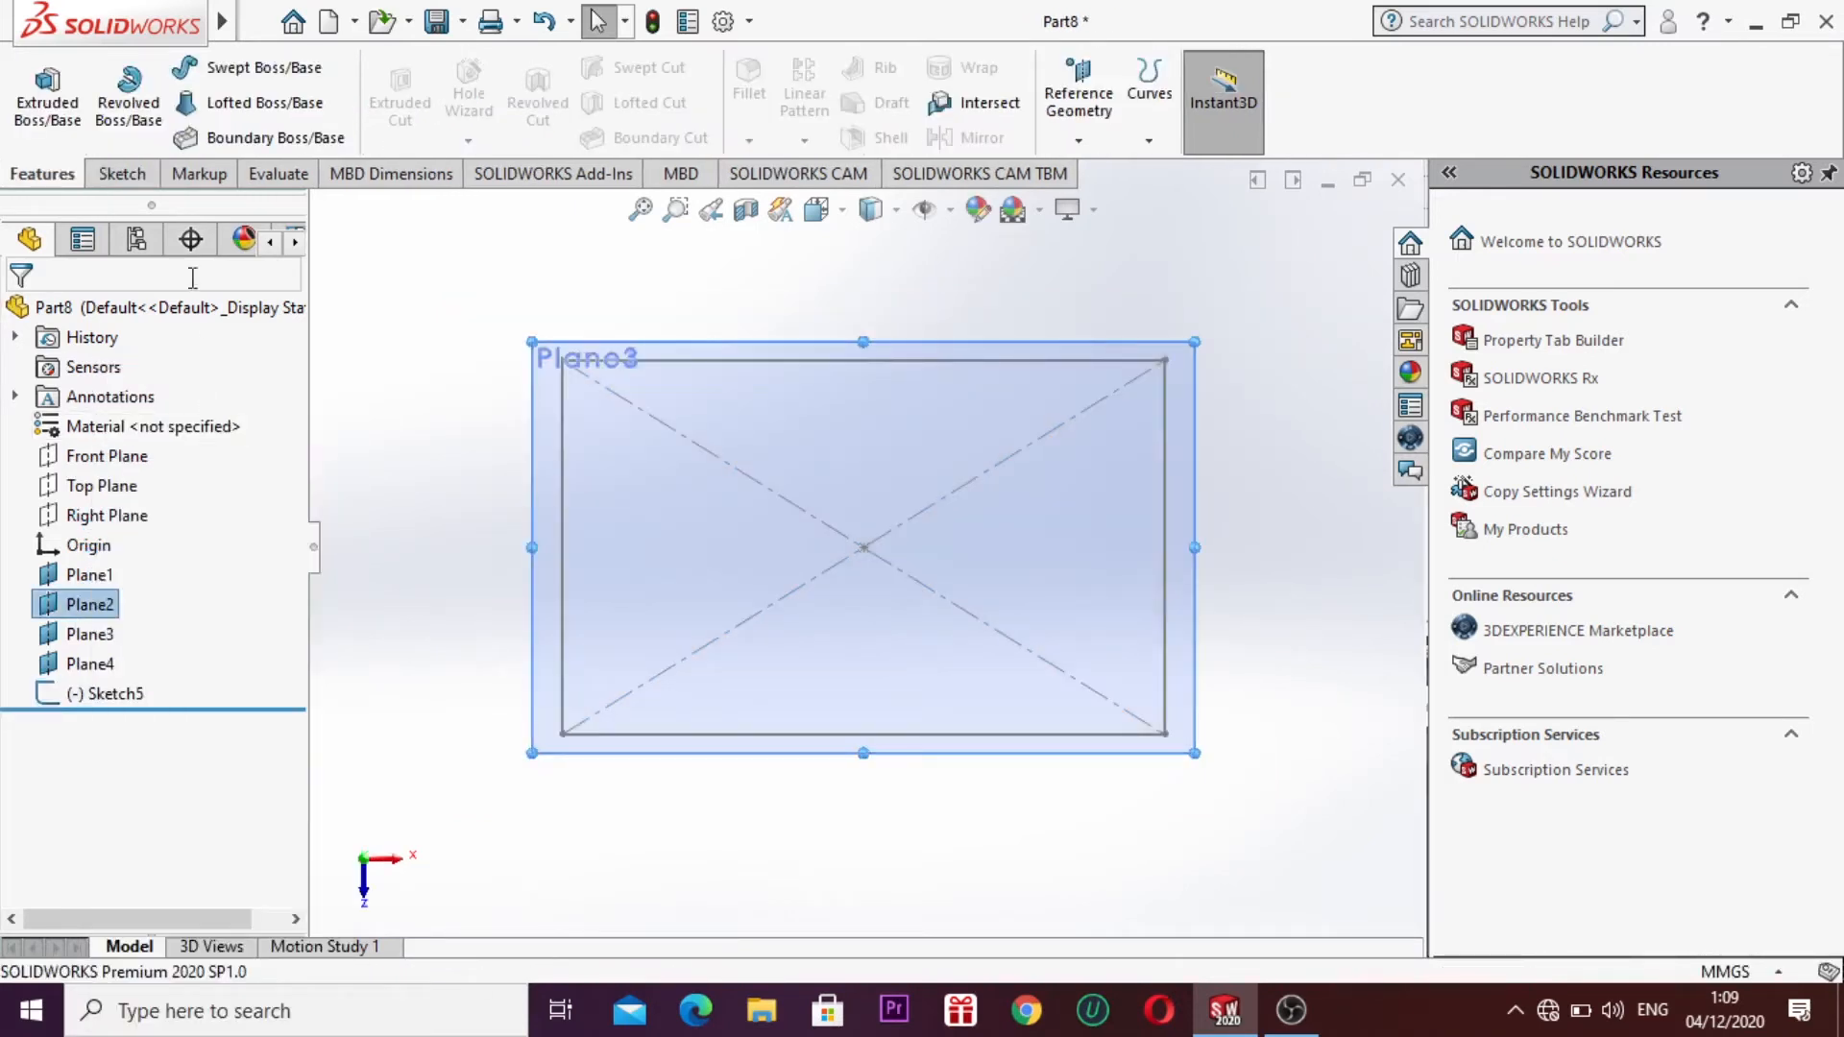
click(121, 174)
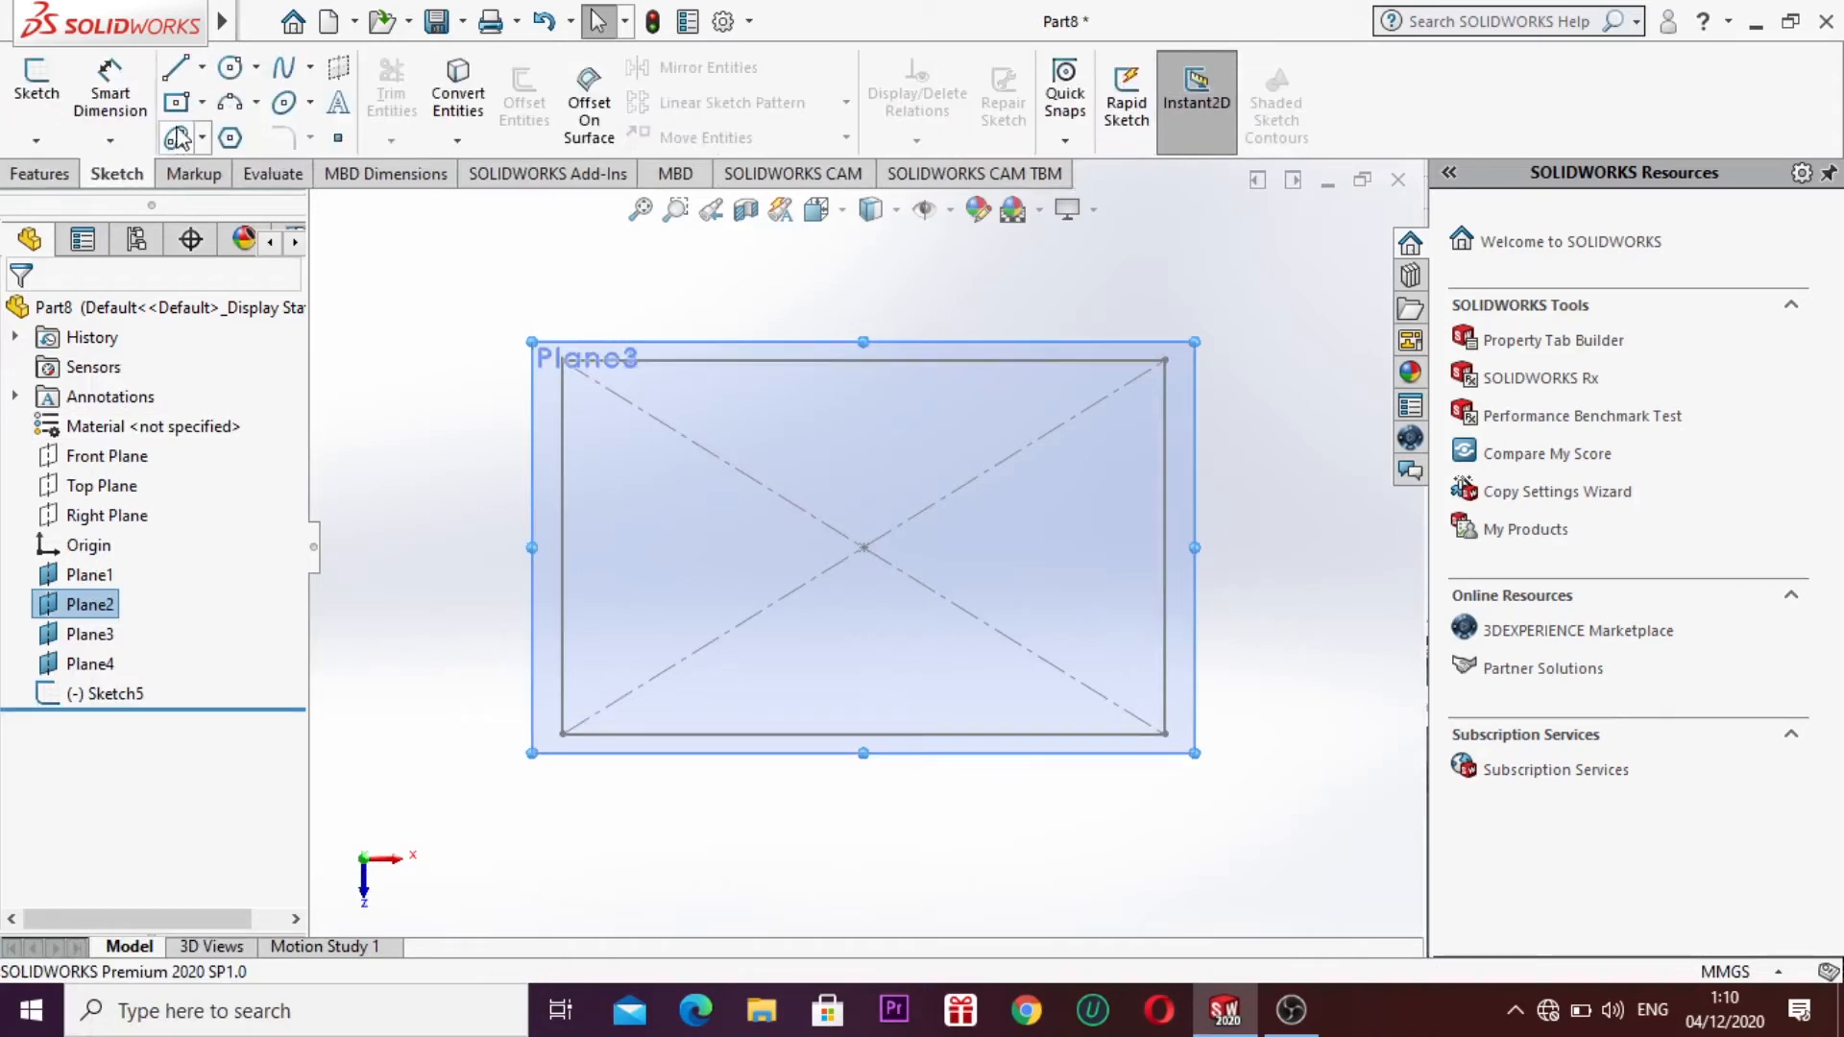
click(255, 67)
click(279, 101)
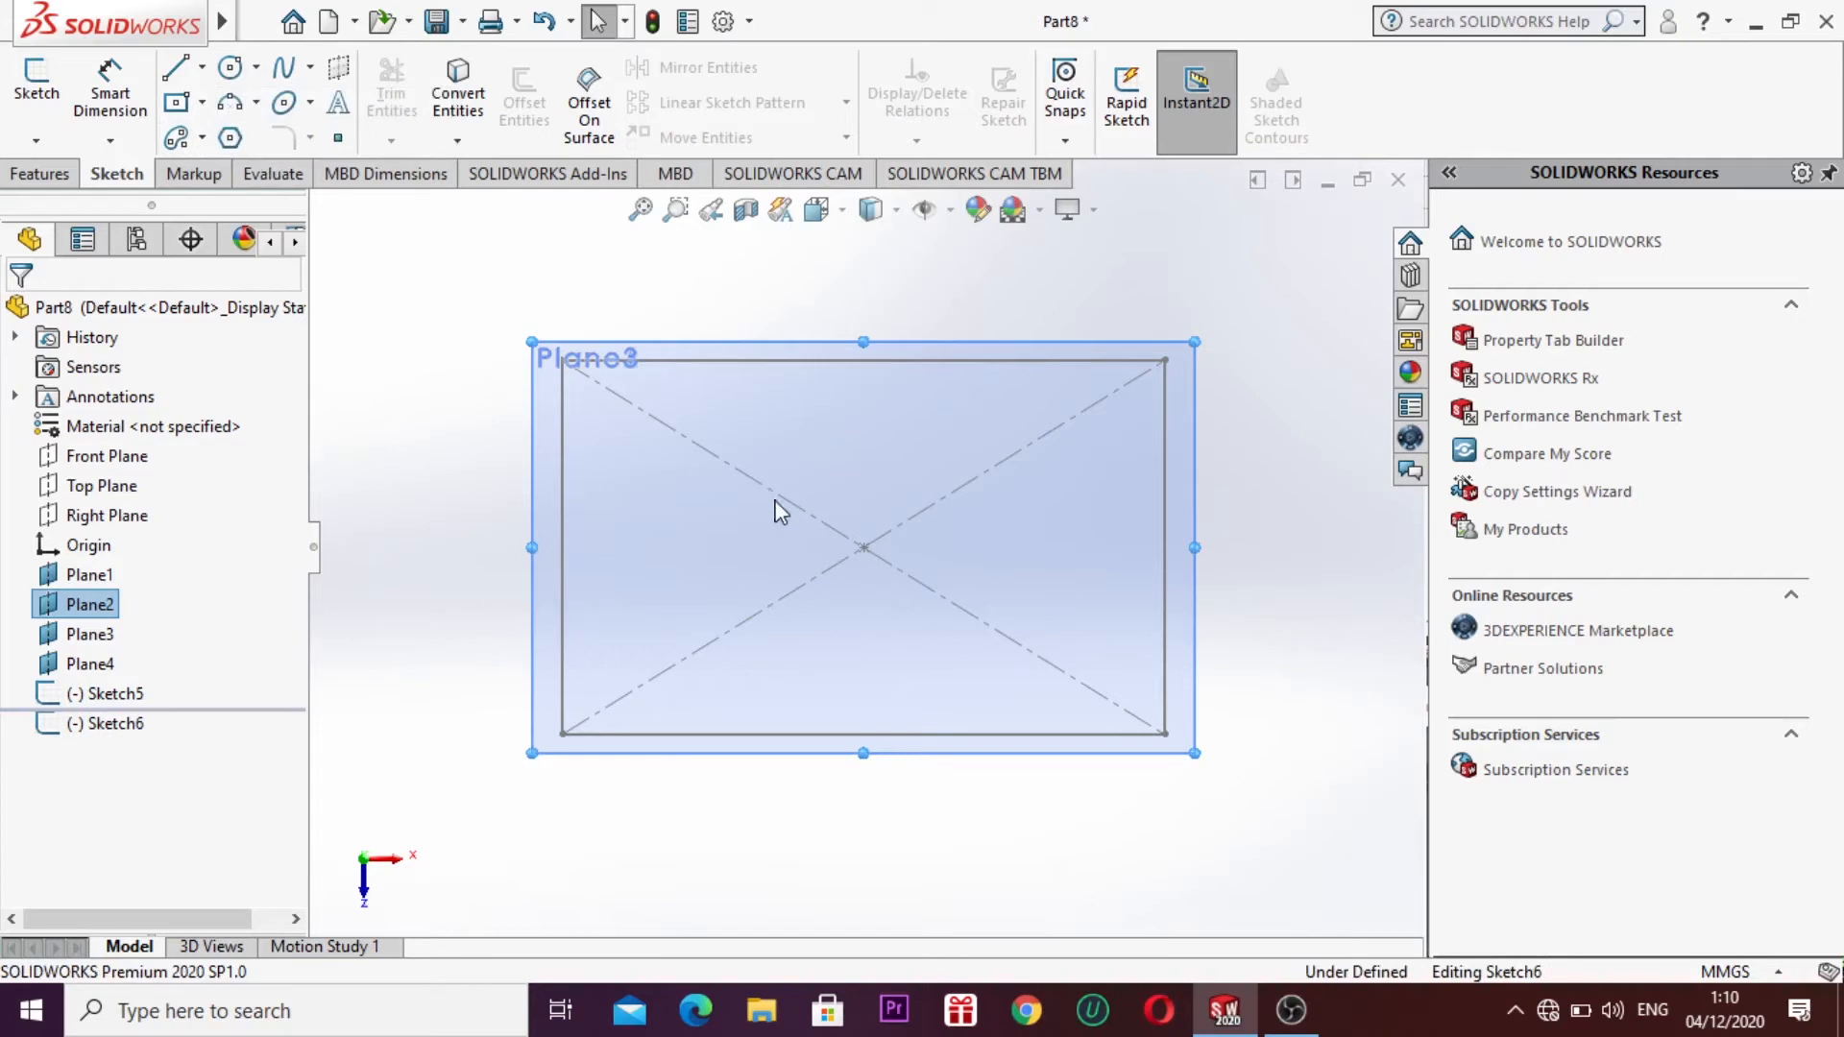
click(864, 547)
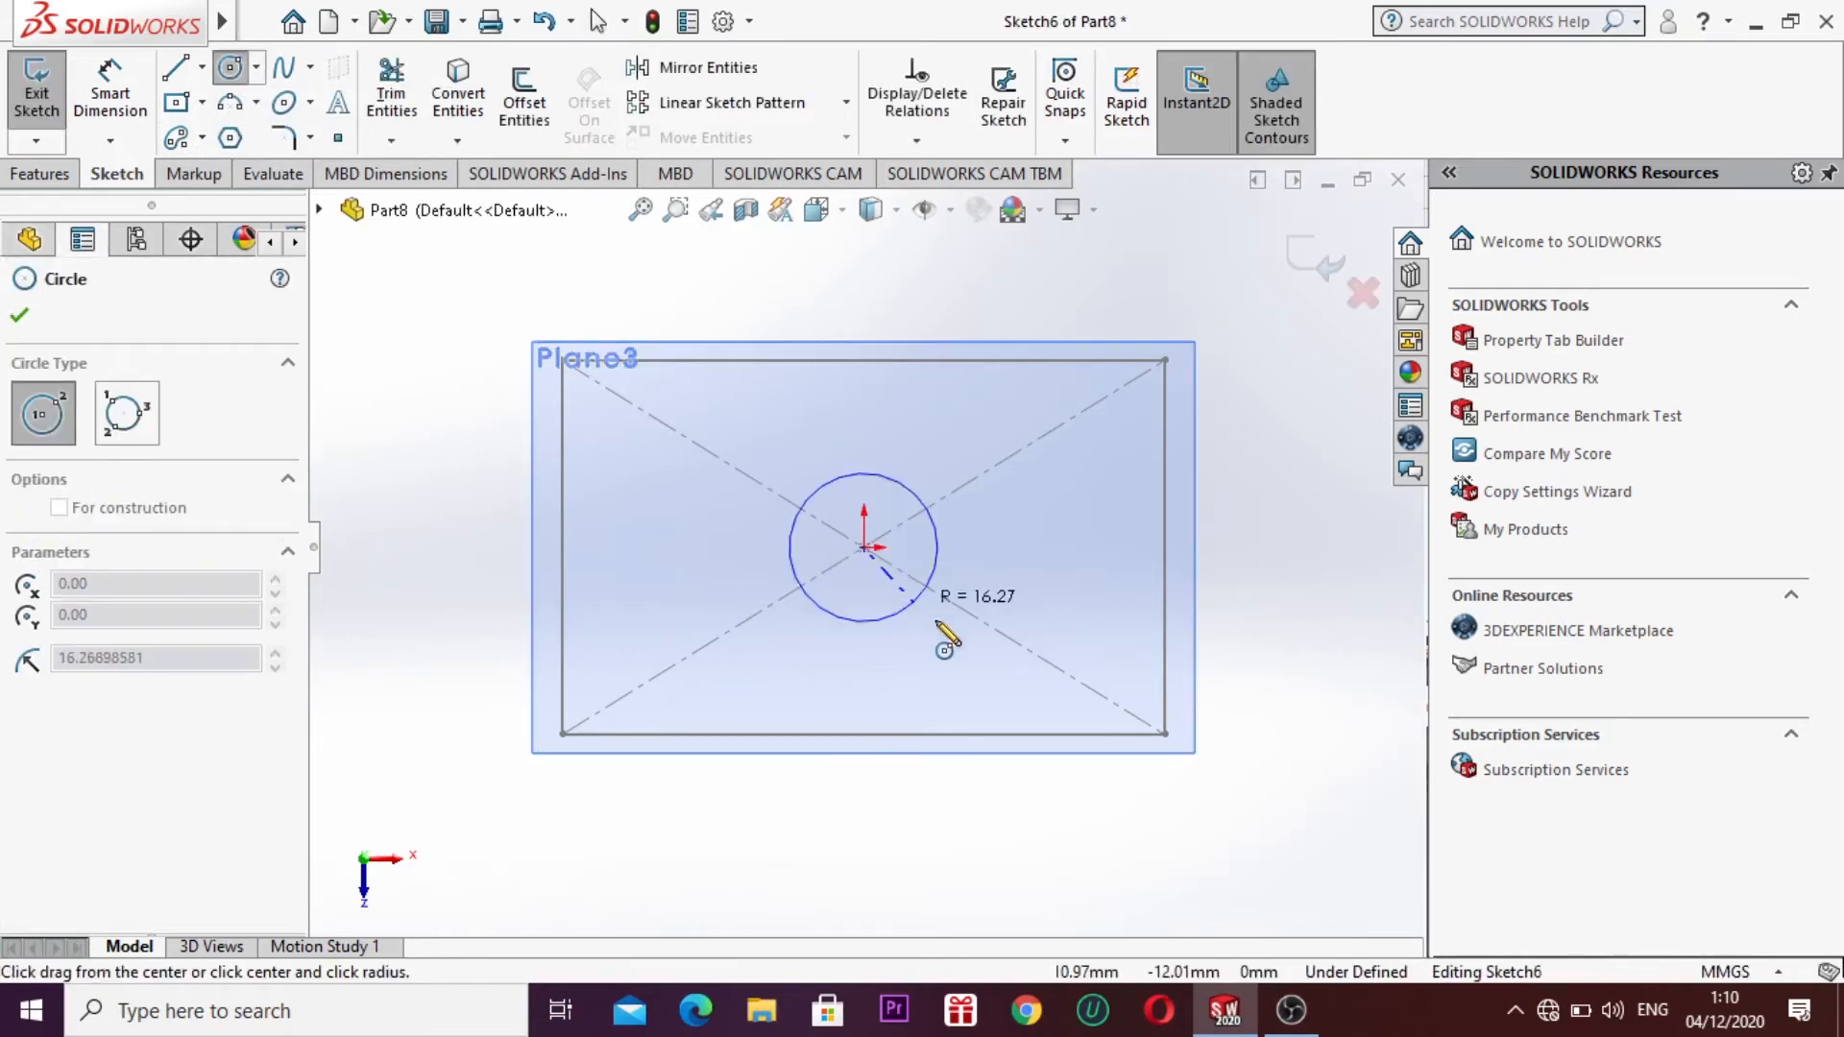
click(985, 665)
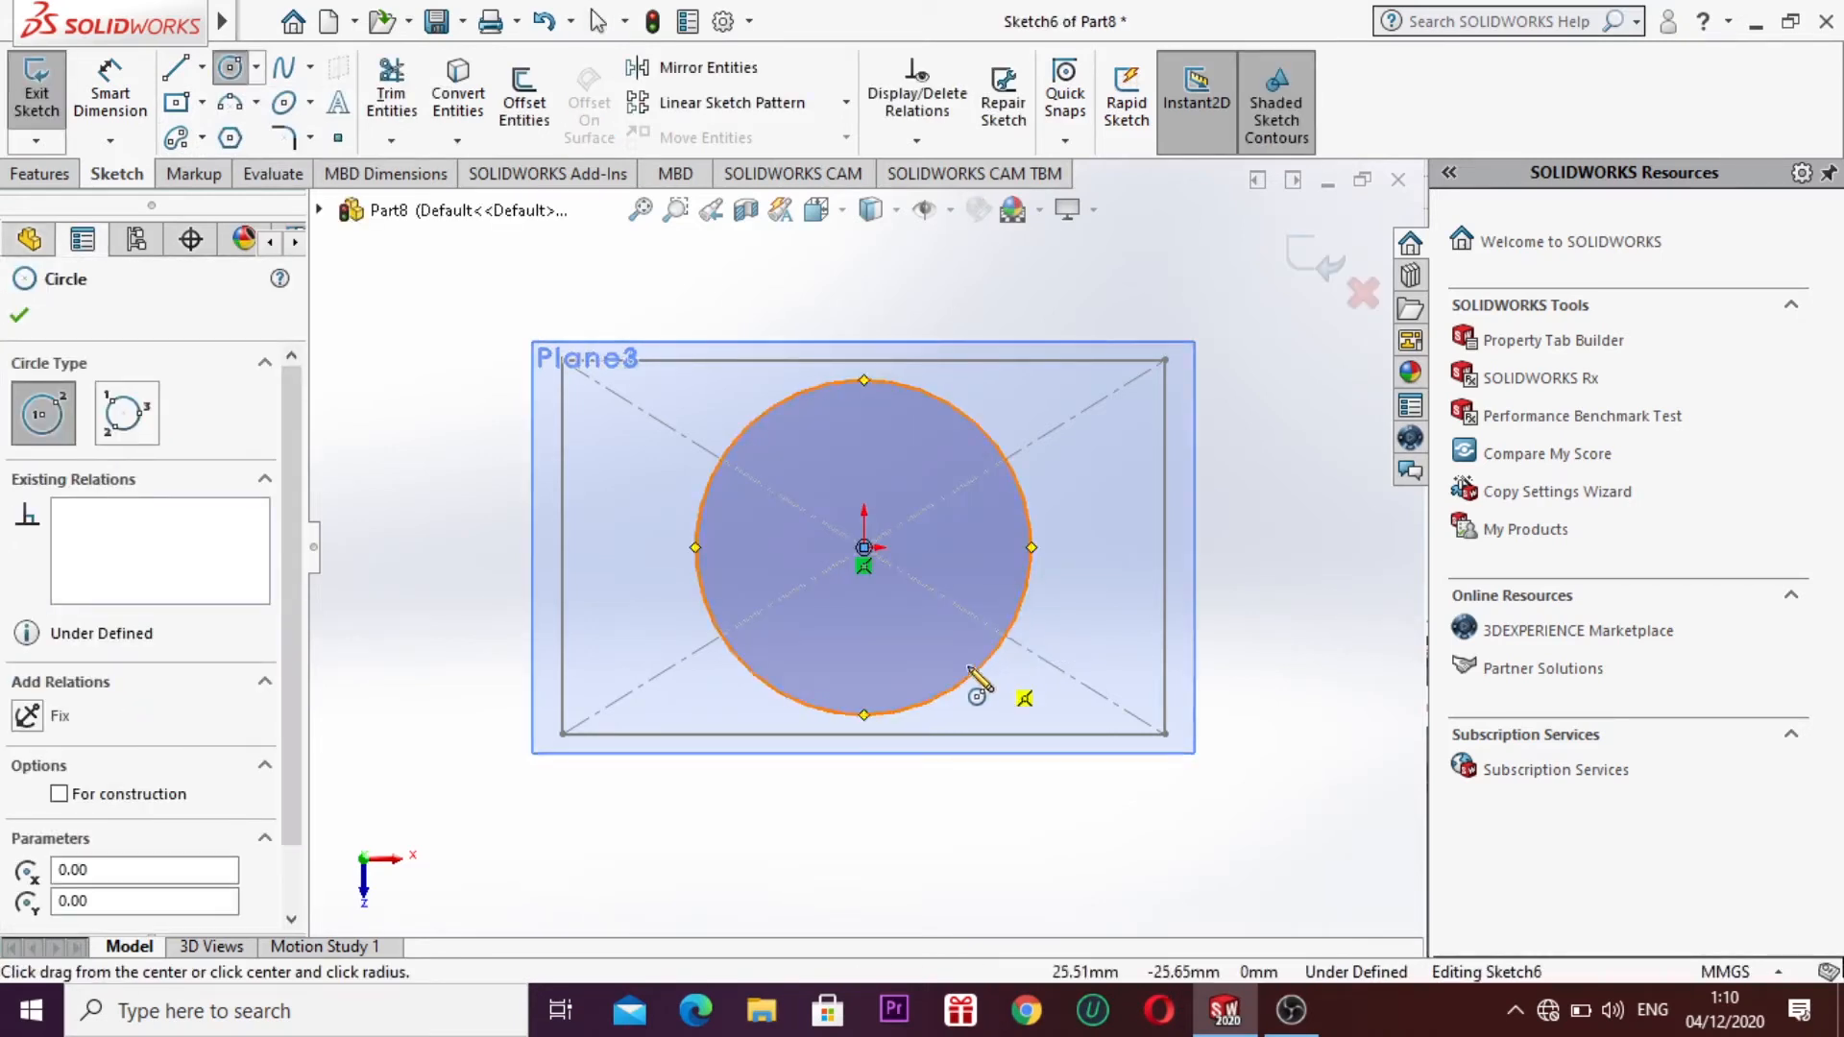
key(Escape)
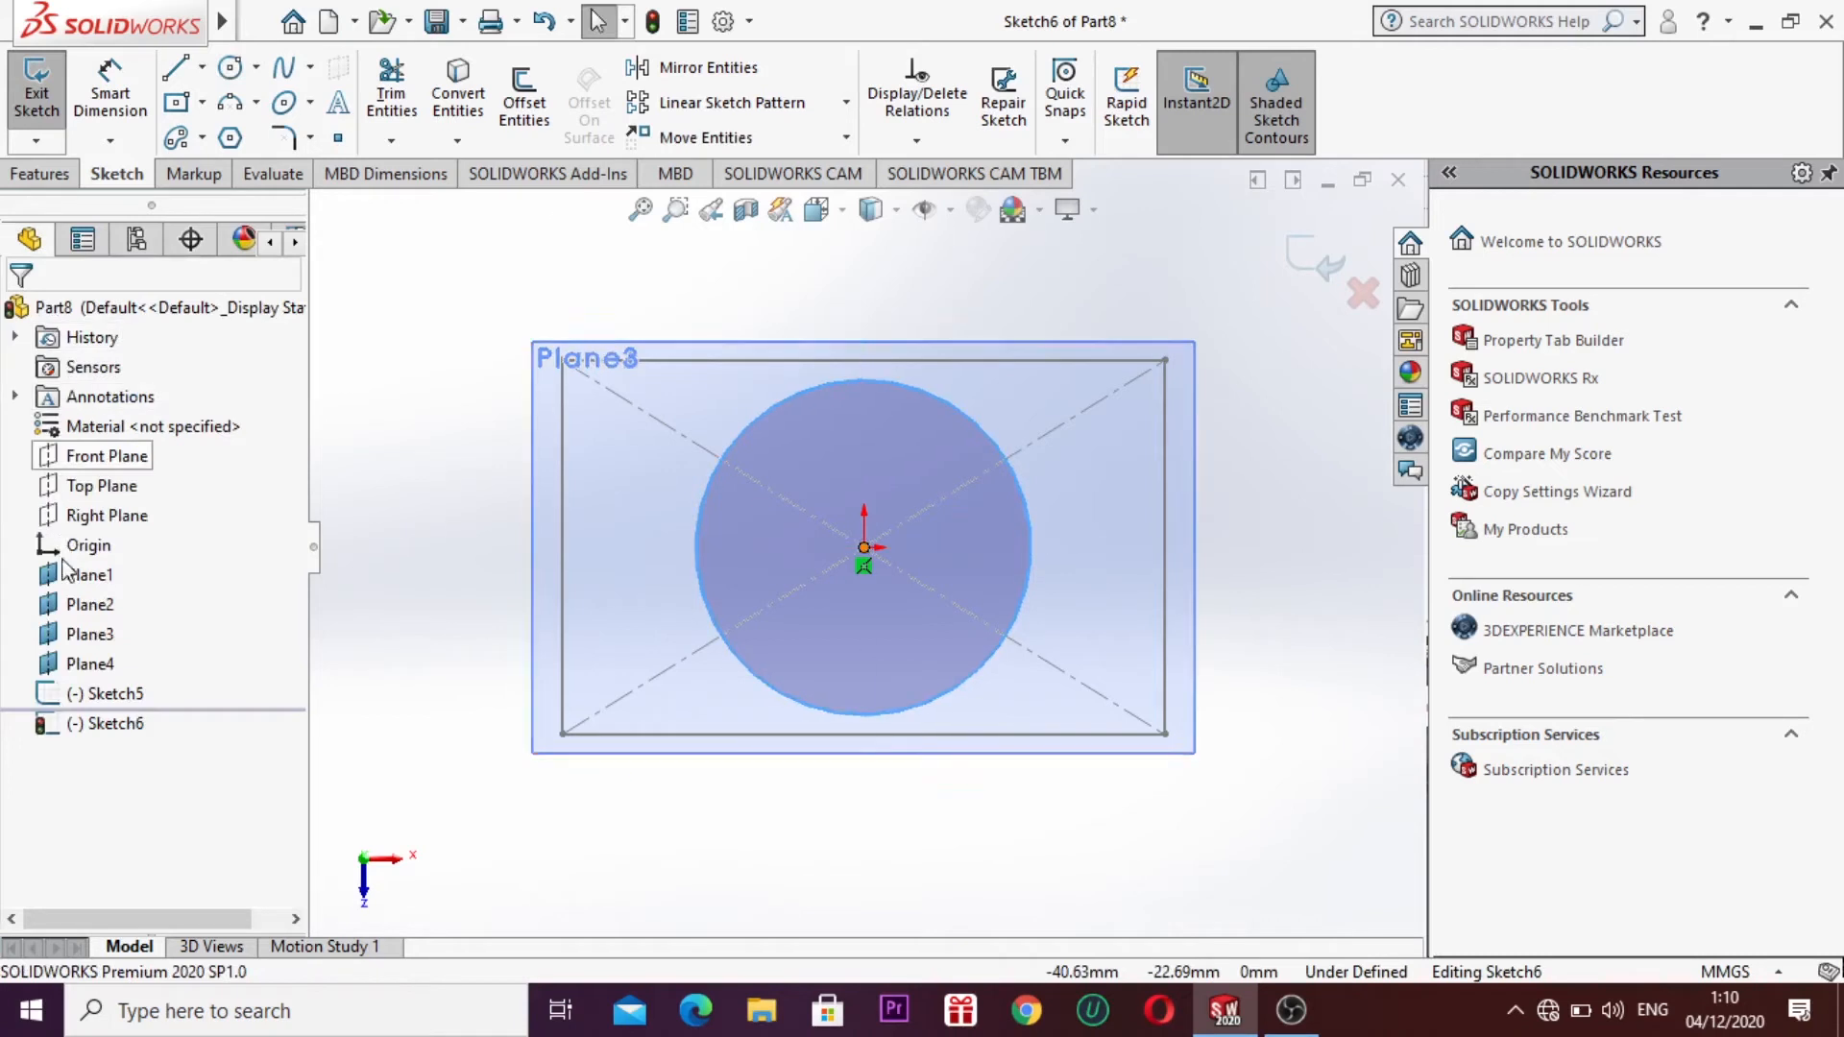
click(89, 634)
right_click(90, 634)
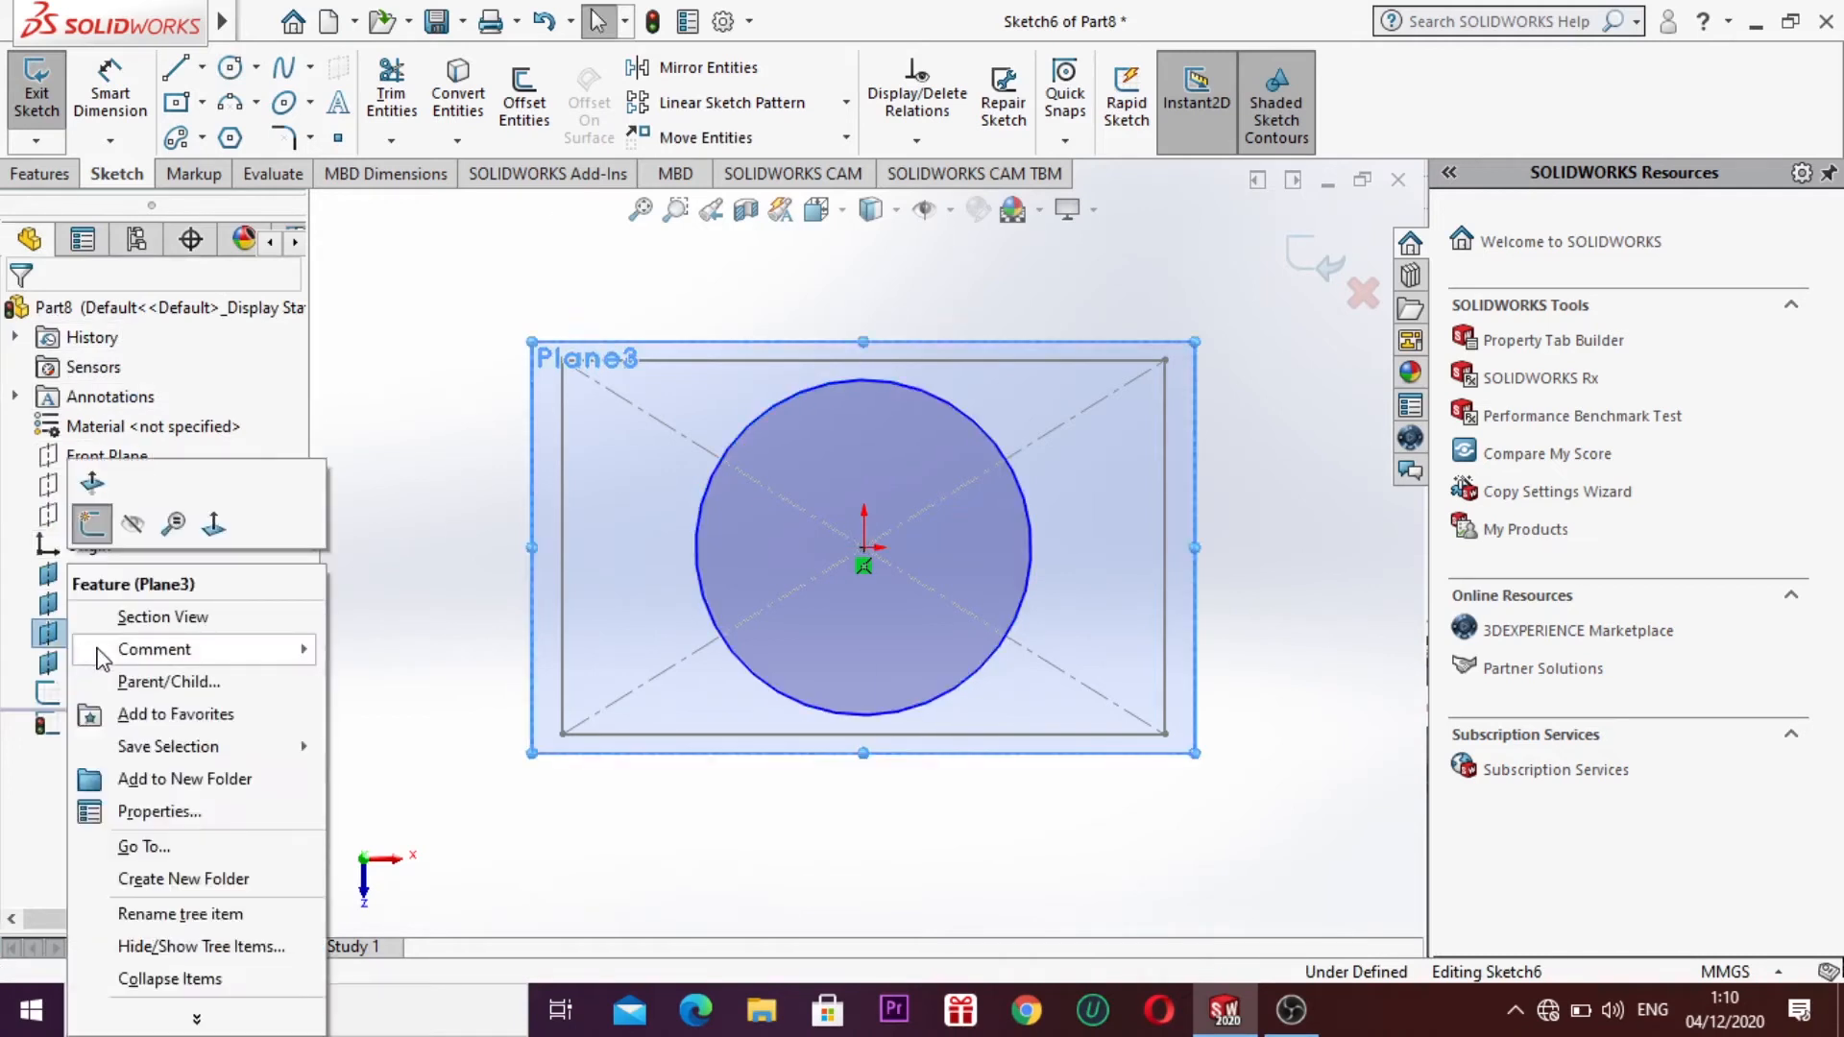
click(91, 543)
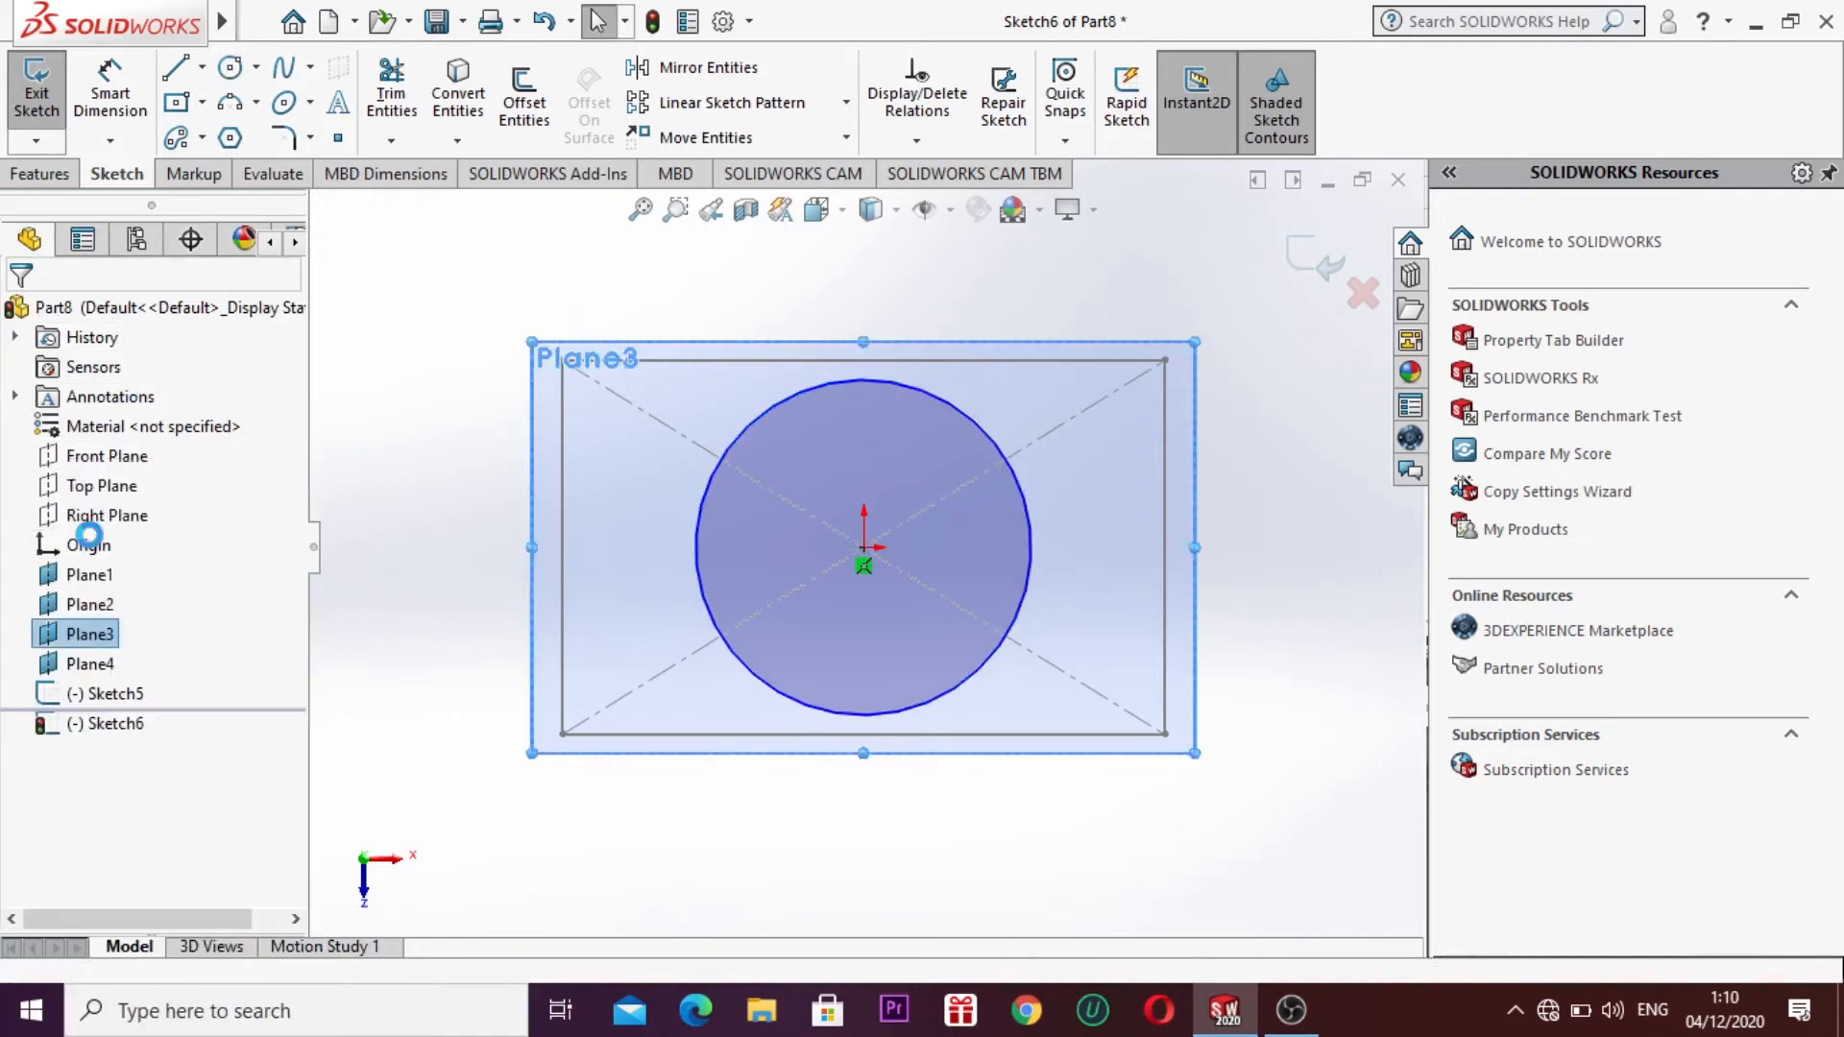
Step: Sketch a six-sided polygon on Plane3, centred on the origin, with an inscribed circle about 58 mm in diameter
right_click(88, 633)
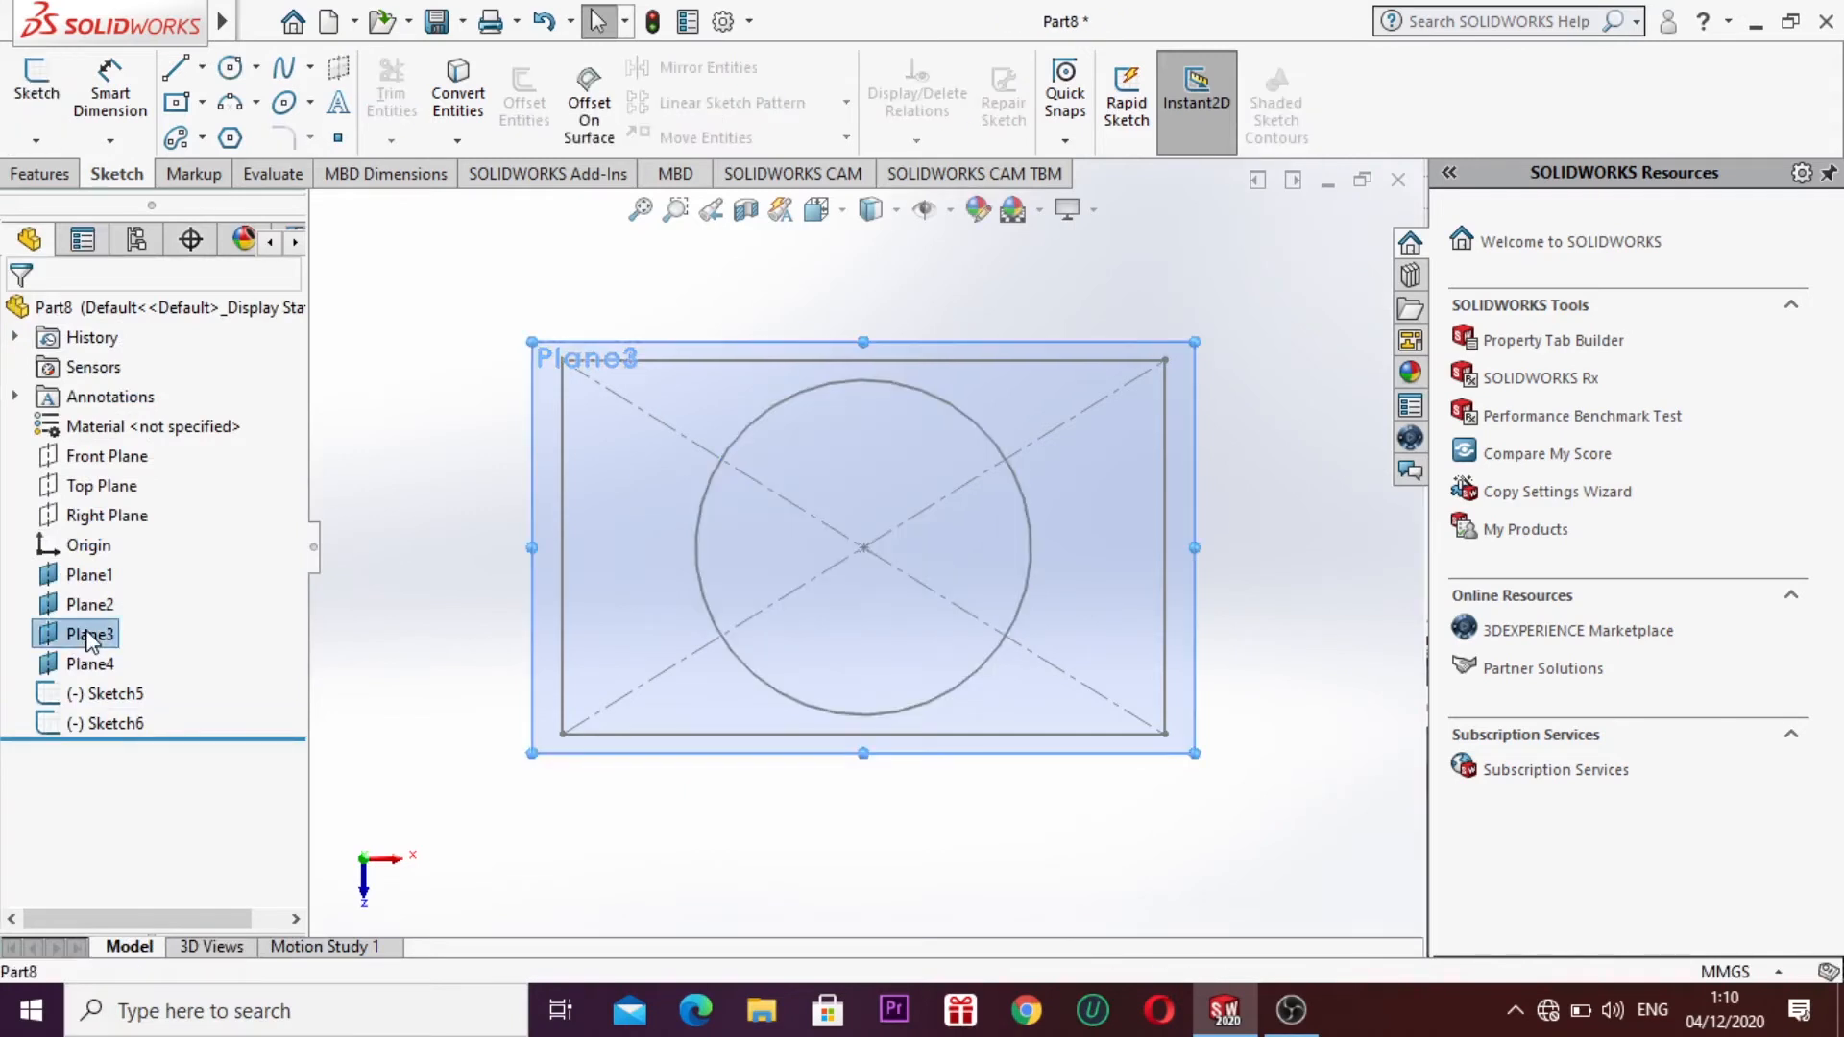
click(232, 434)
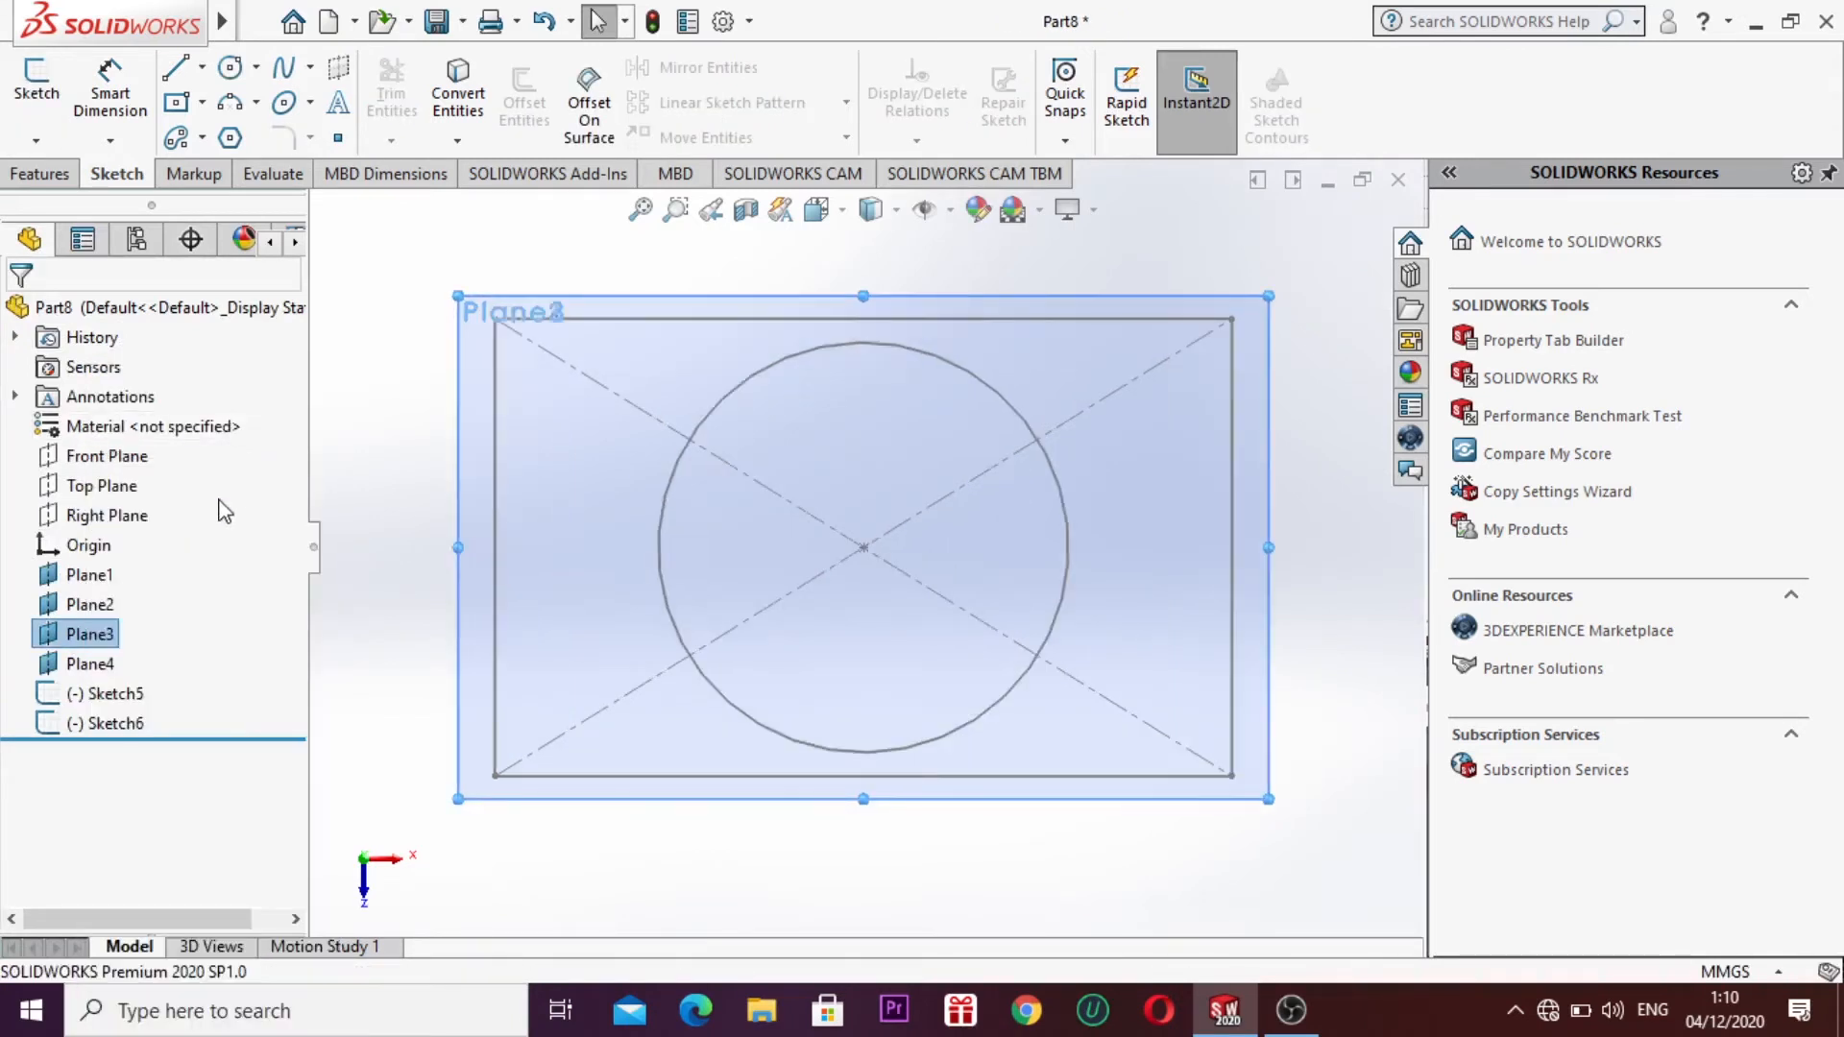
click(238, 139)
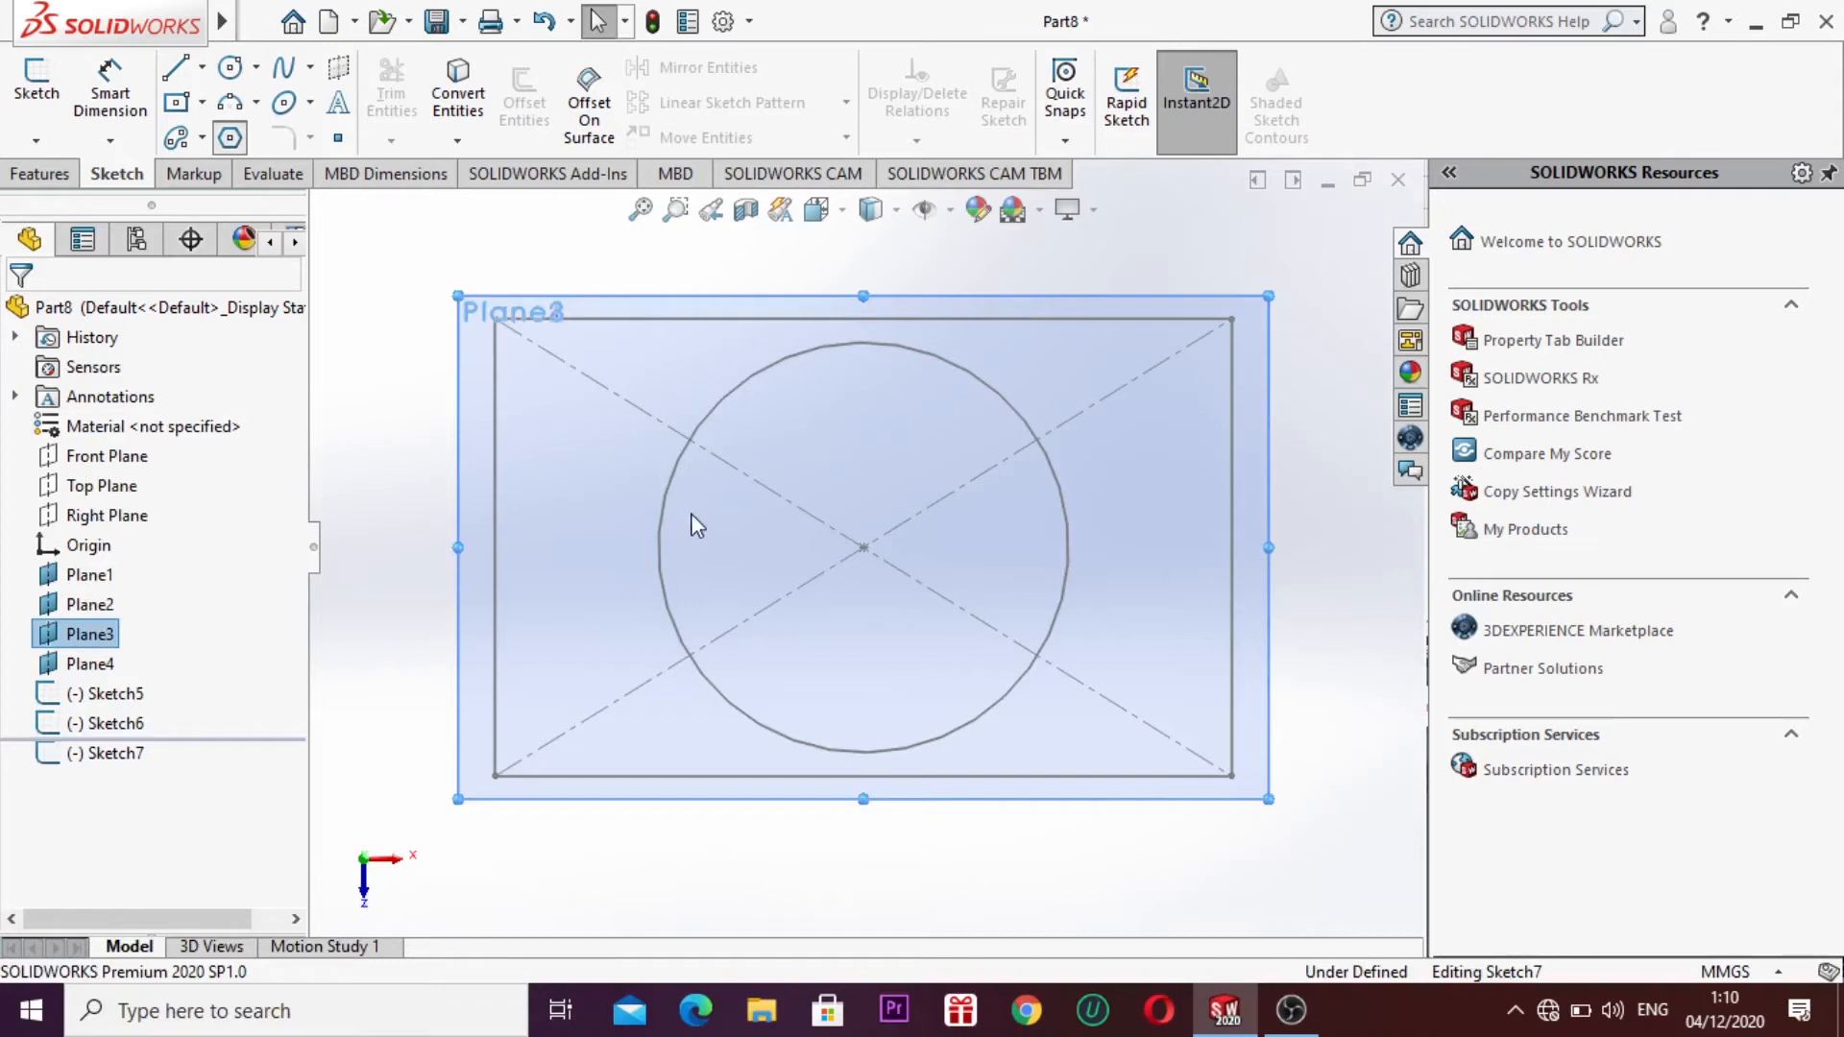
click(880, 565)
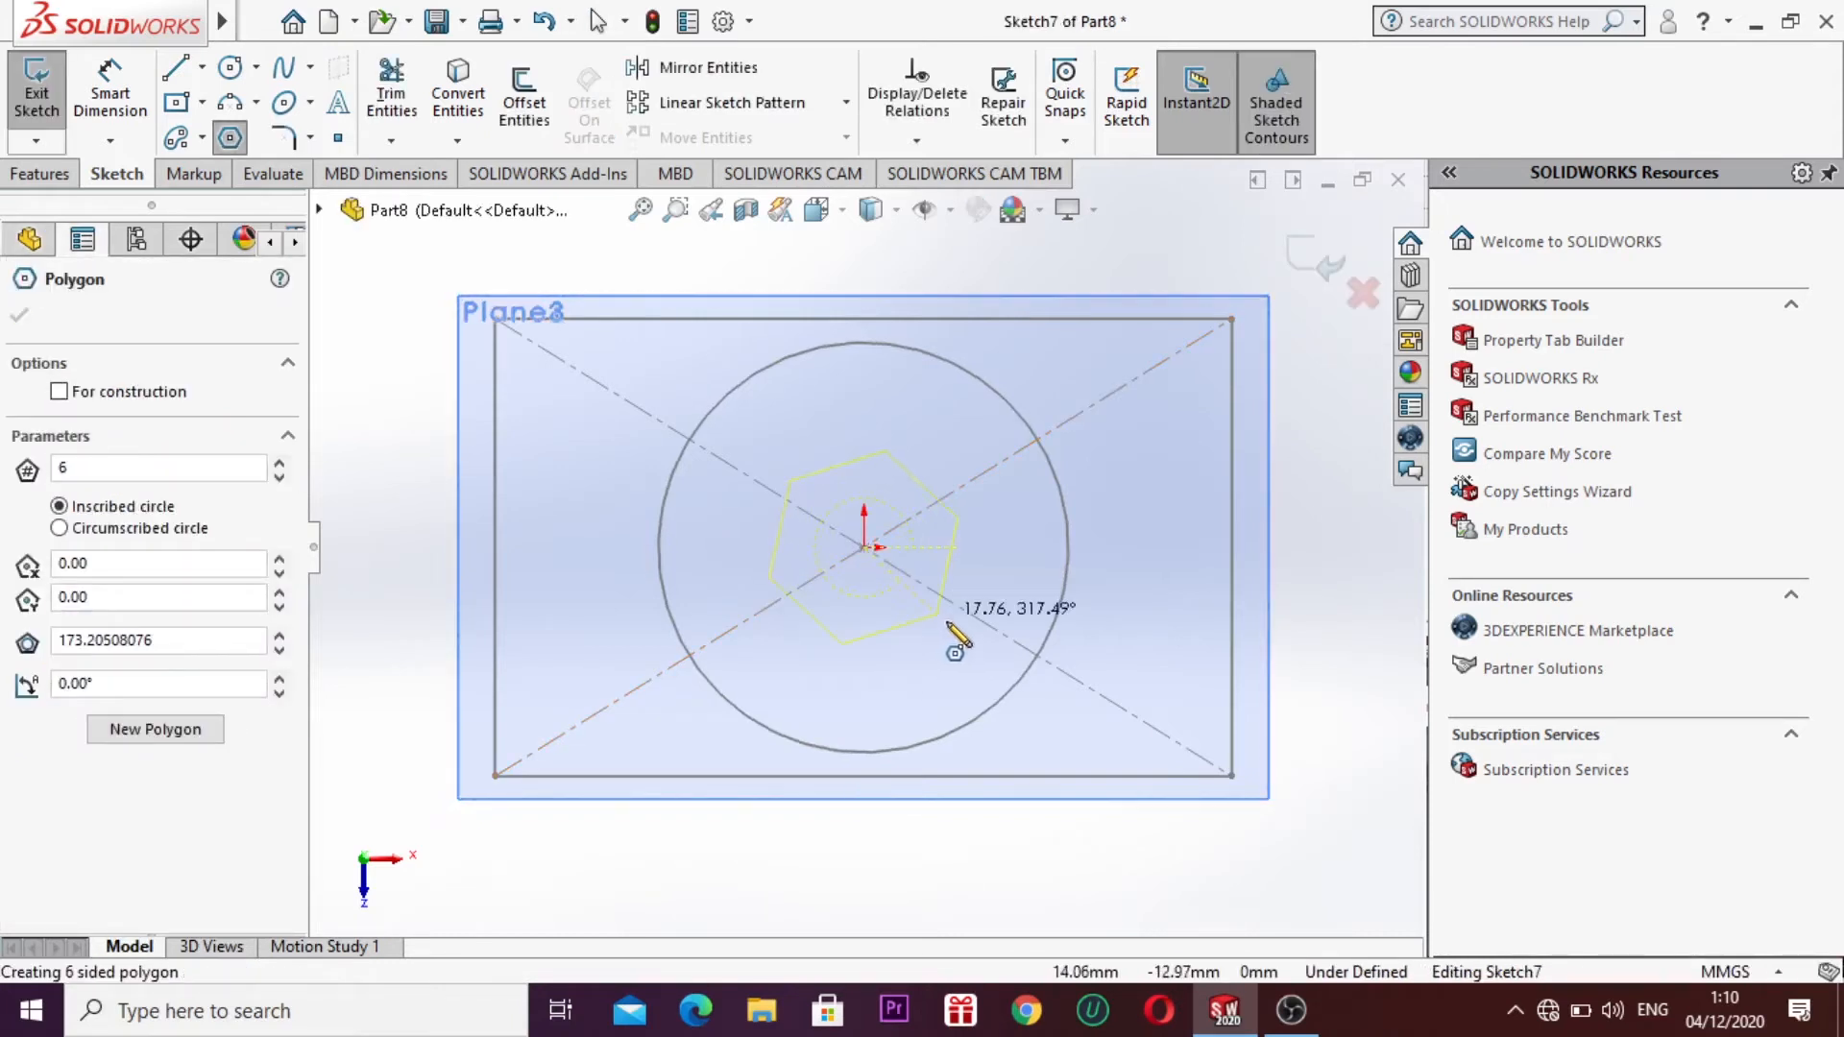
click(1007, 666)
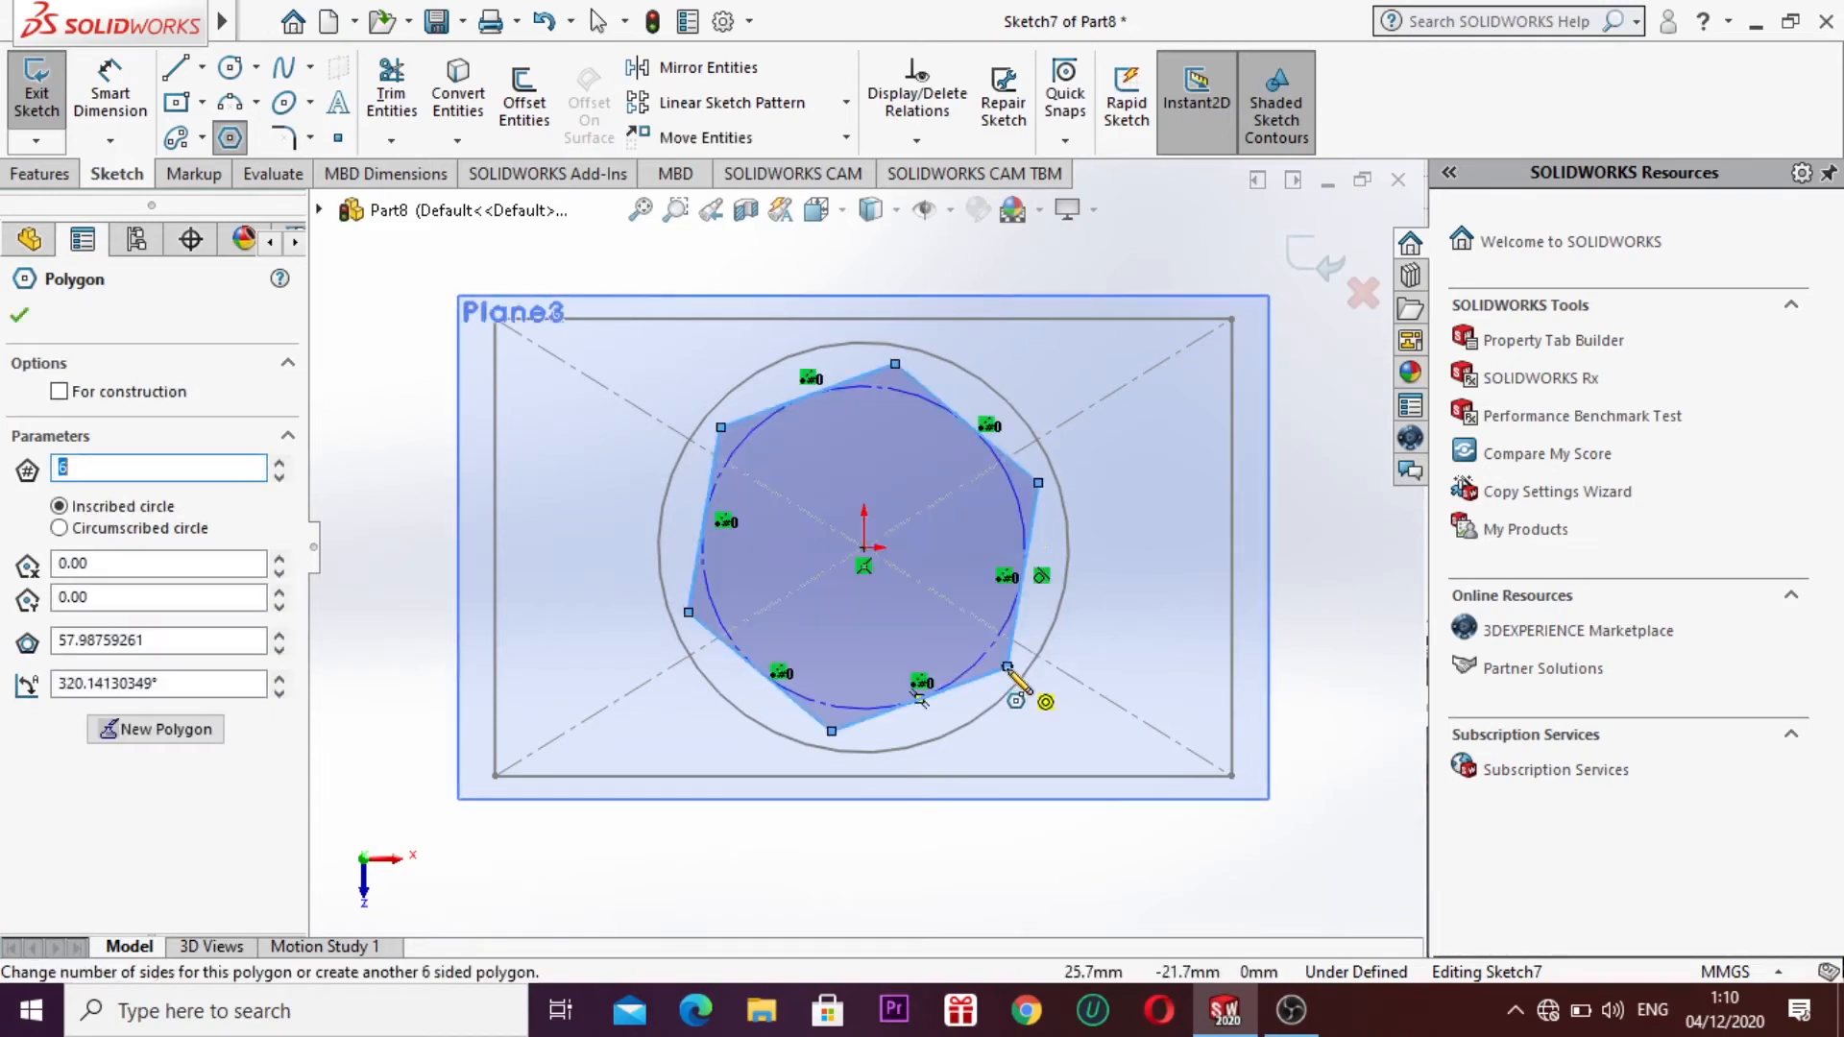
Step: Finish the hexagon on Plane3 and close its sketch
key(Escape)
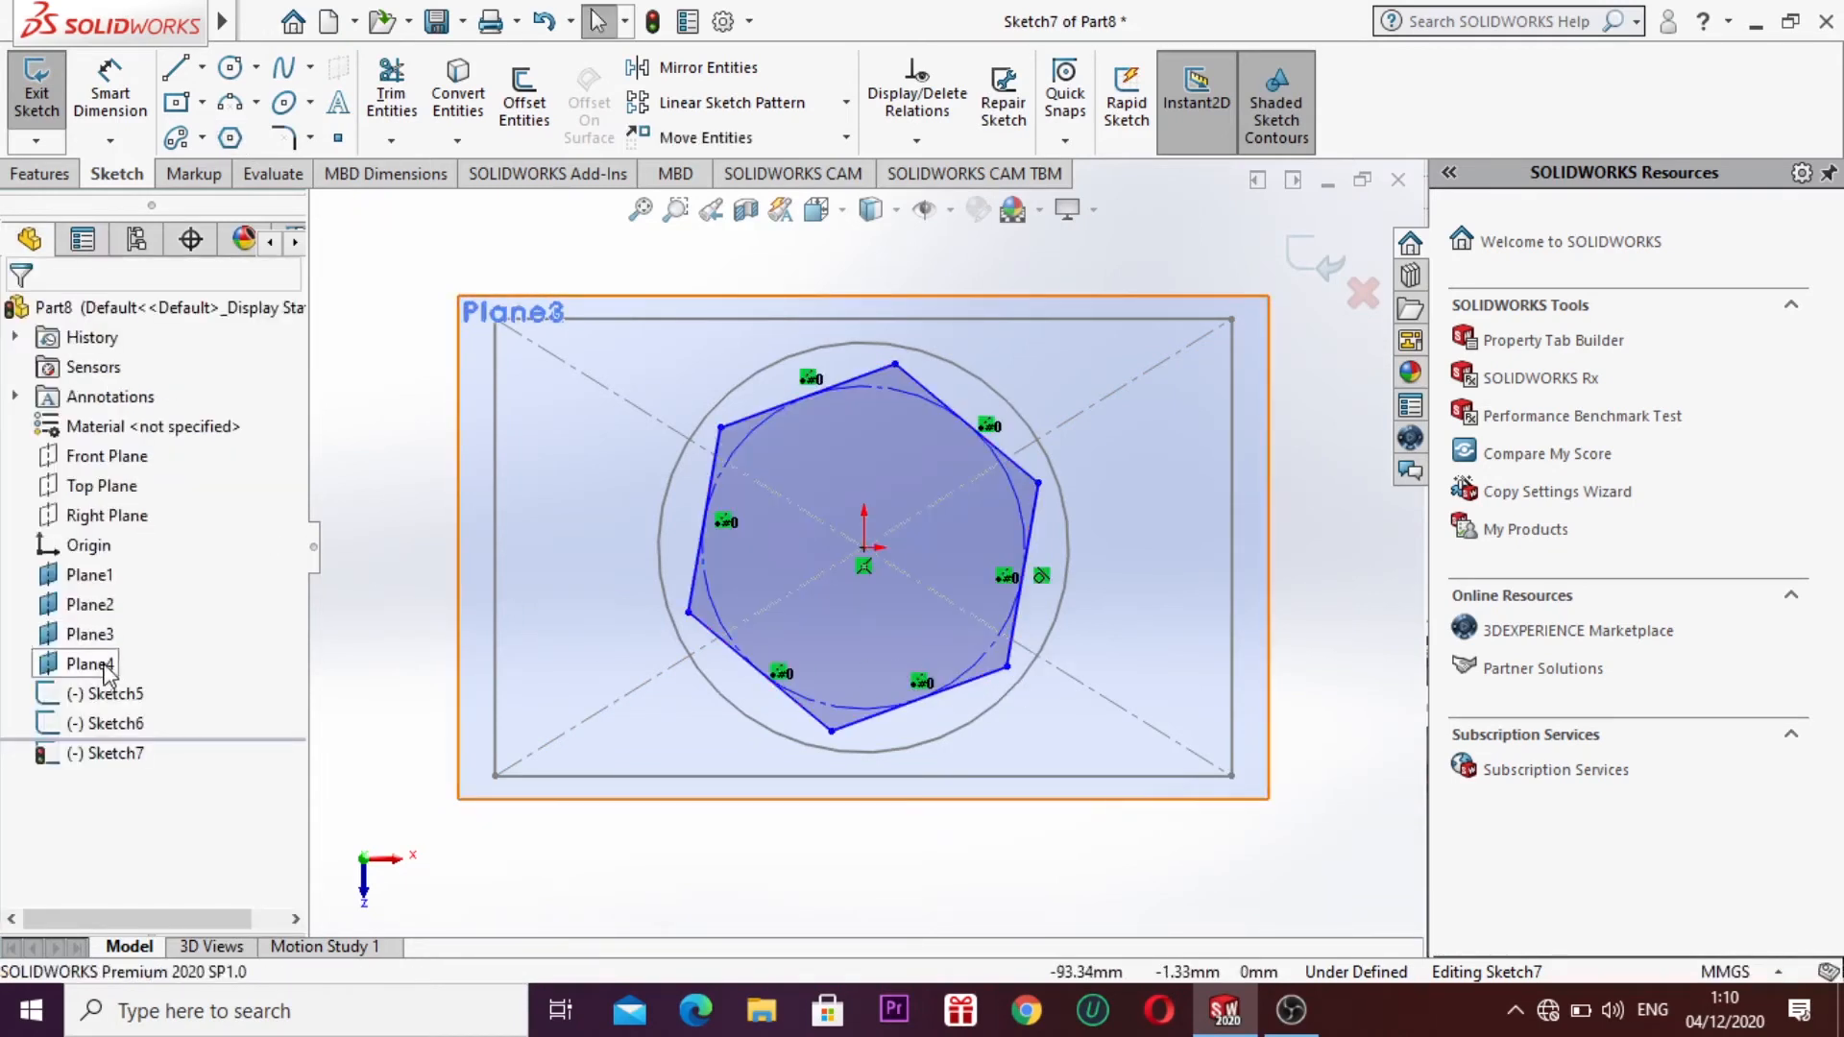
click(99, 671)
right_click(97, 669)
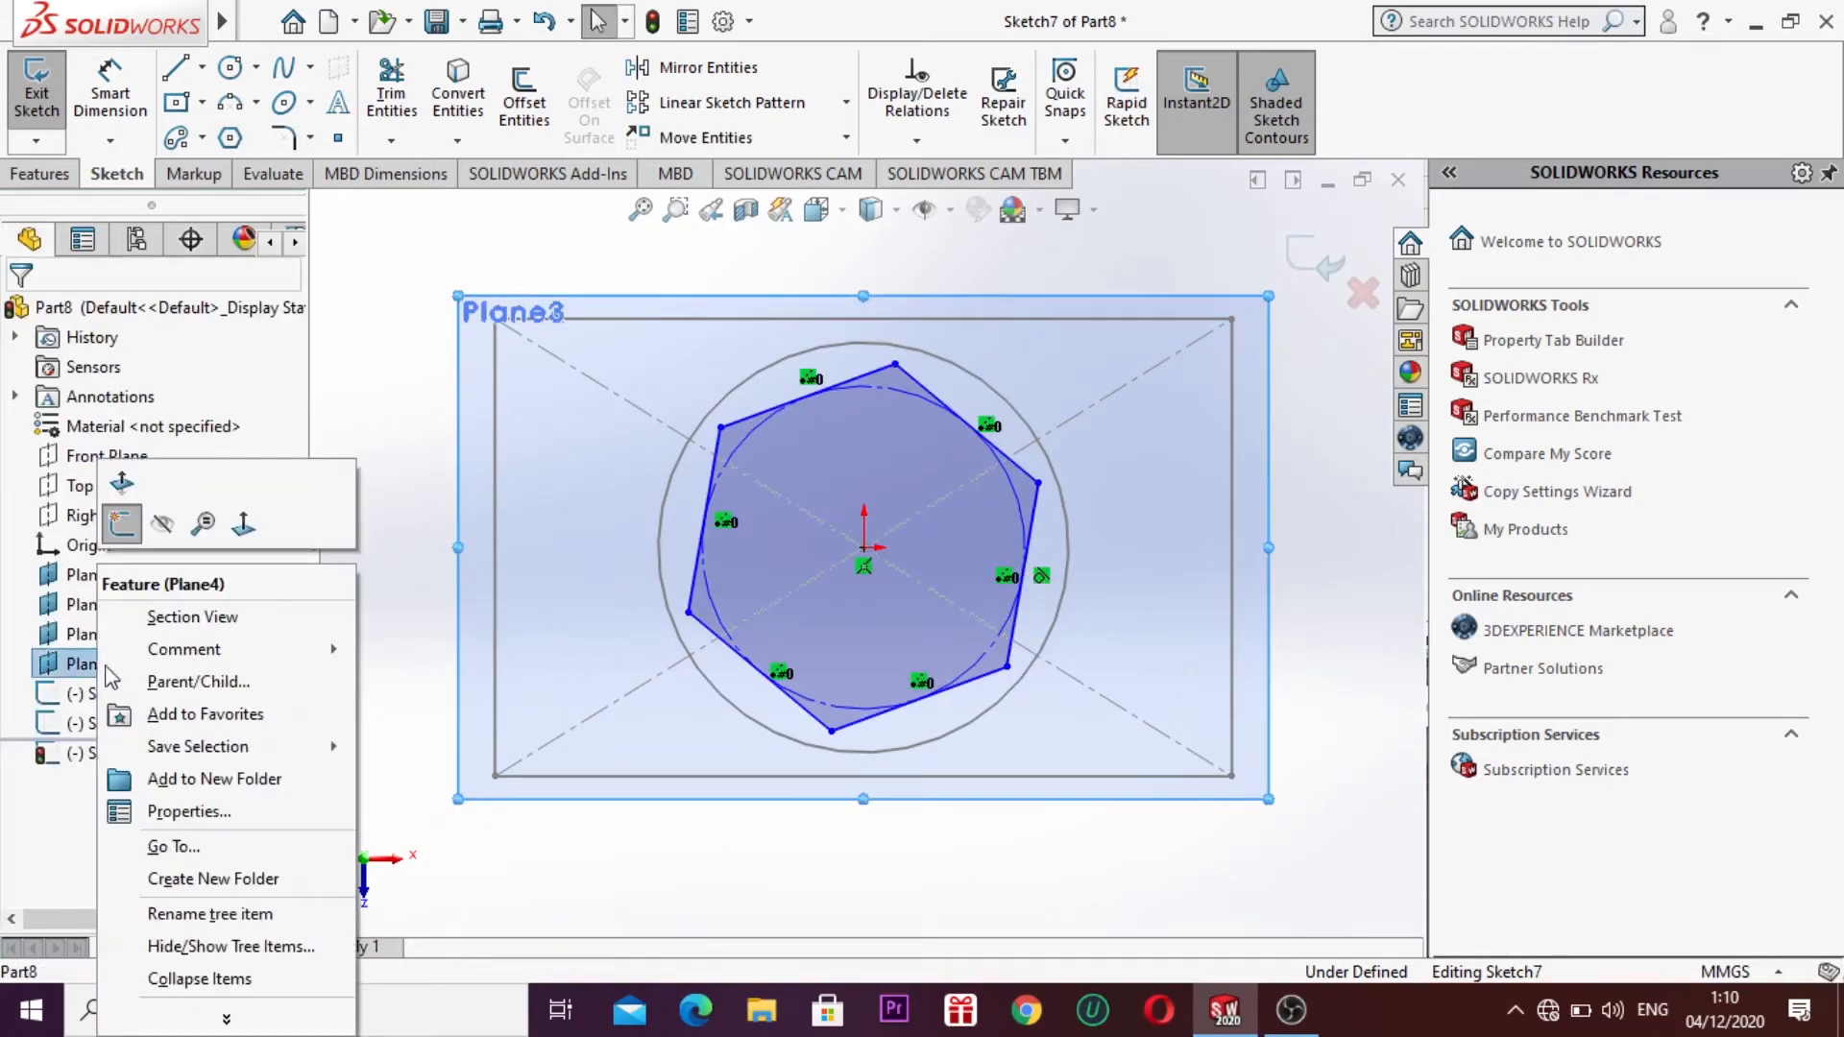
click(124, 530)
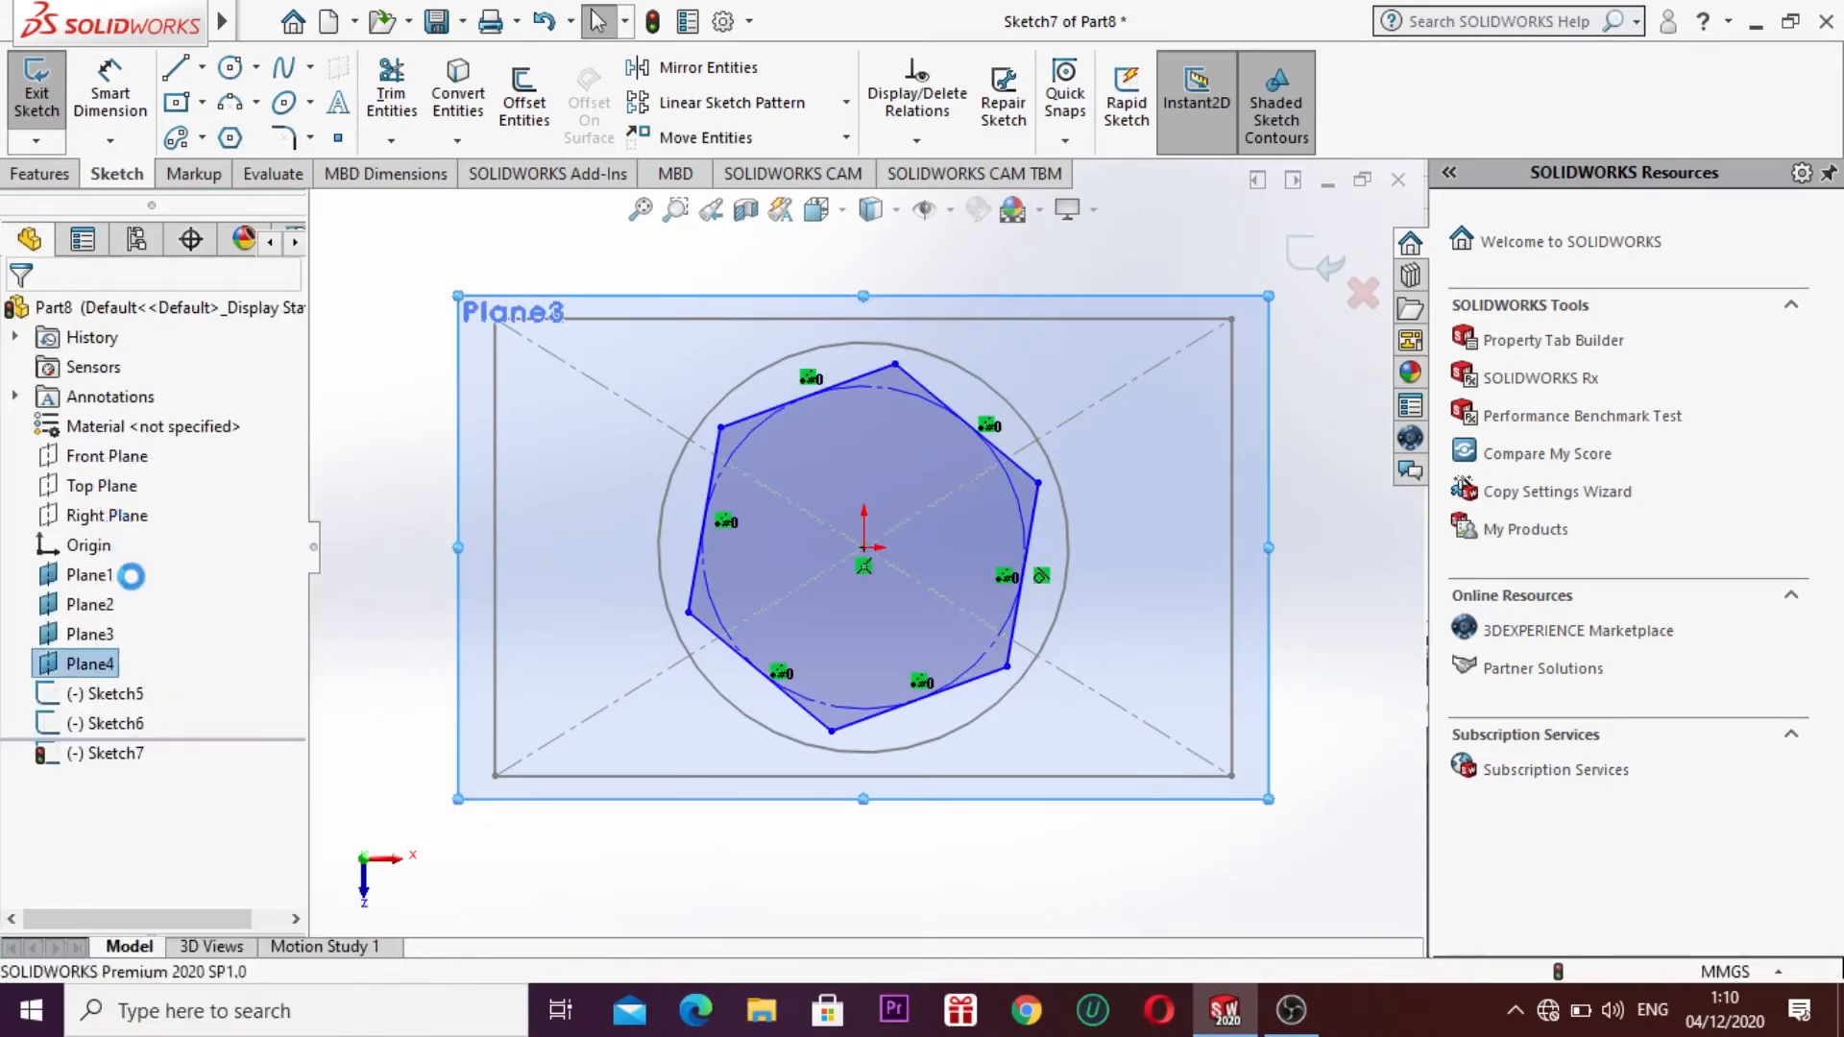
Step: Sketch a center rectangle on Plane4, centred on the origin, smaller than the Plane1 rectangle with its corner on that rectangle's diagonal, and close the sketch
right_click(97, 662)
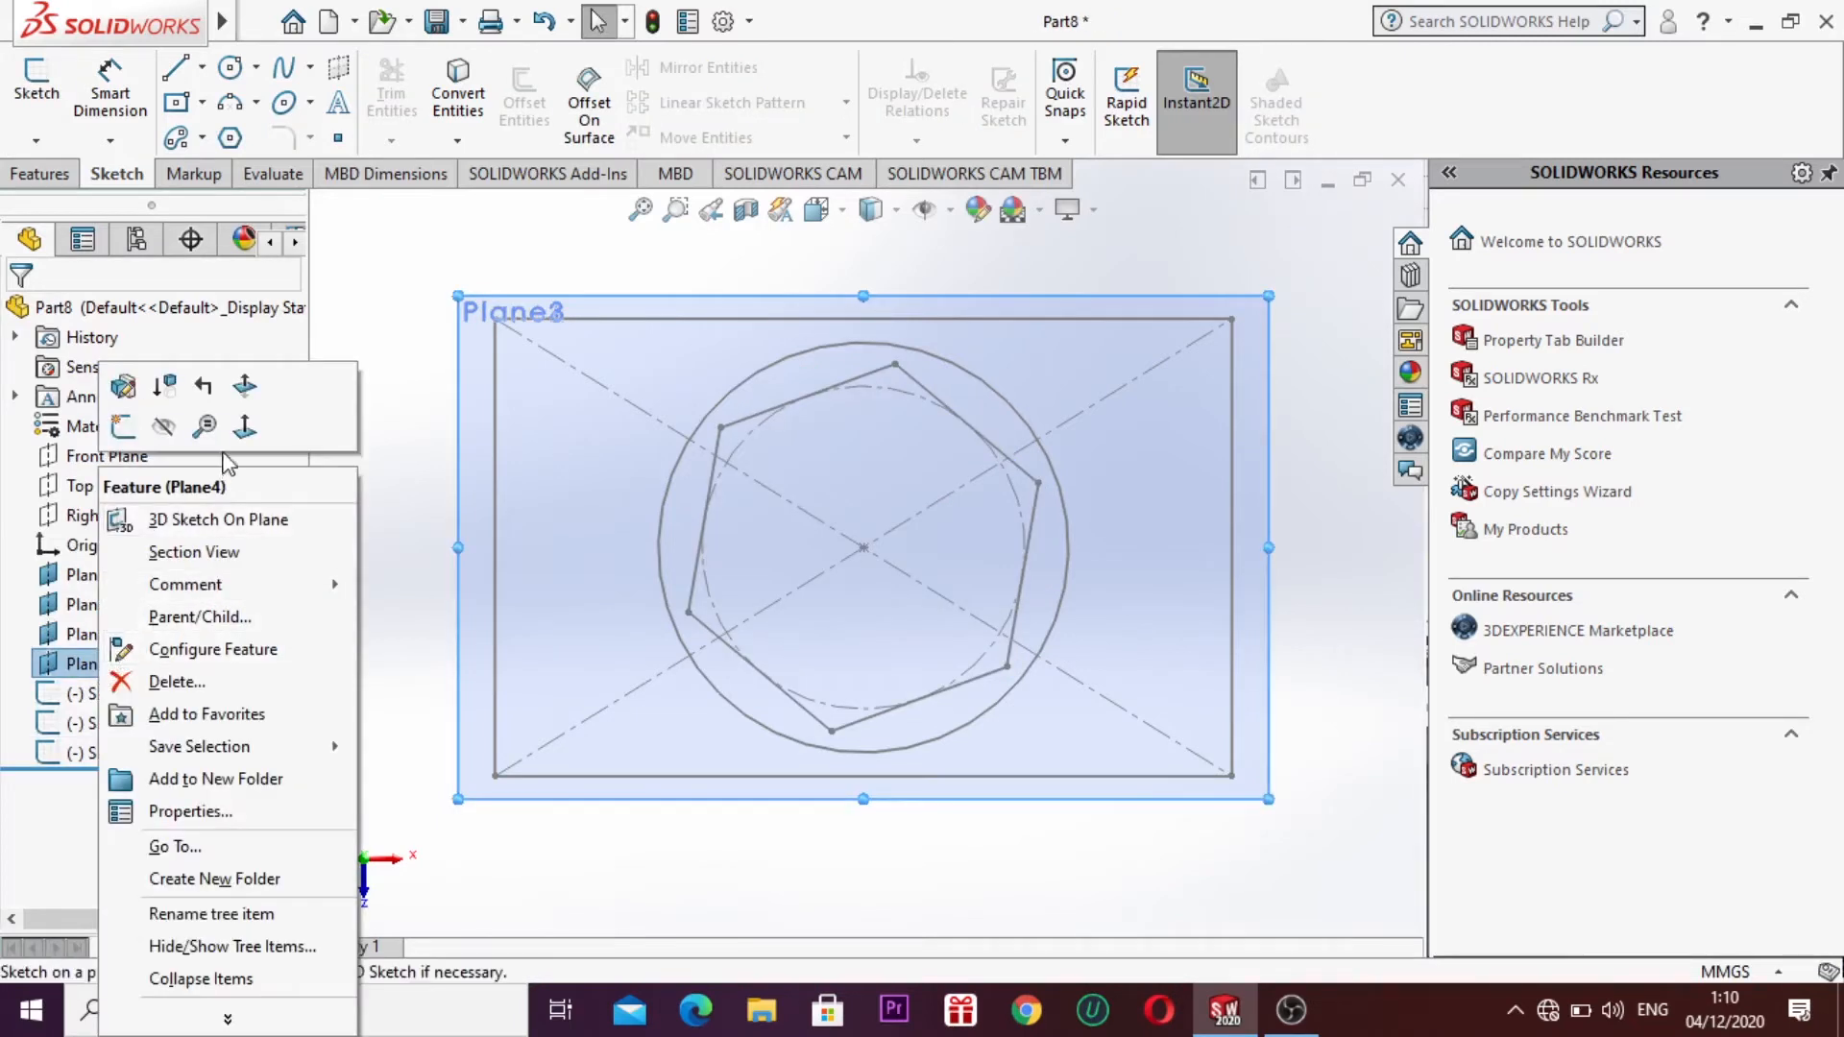
click(245, 428)
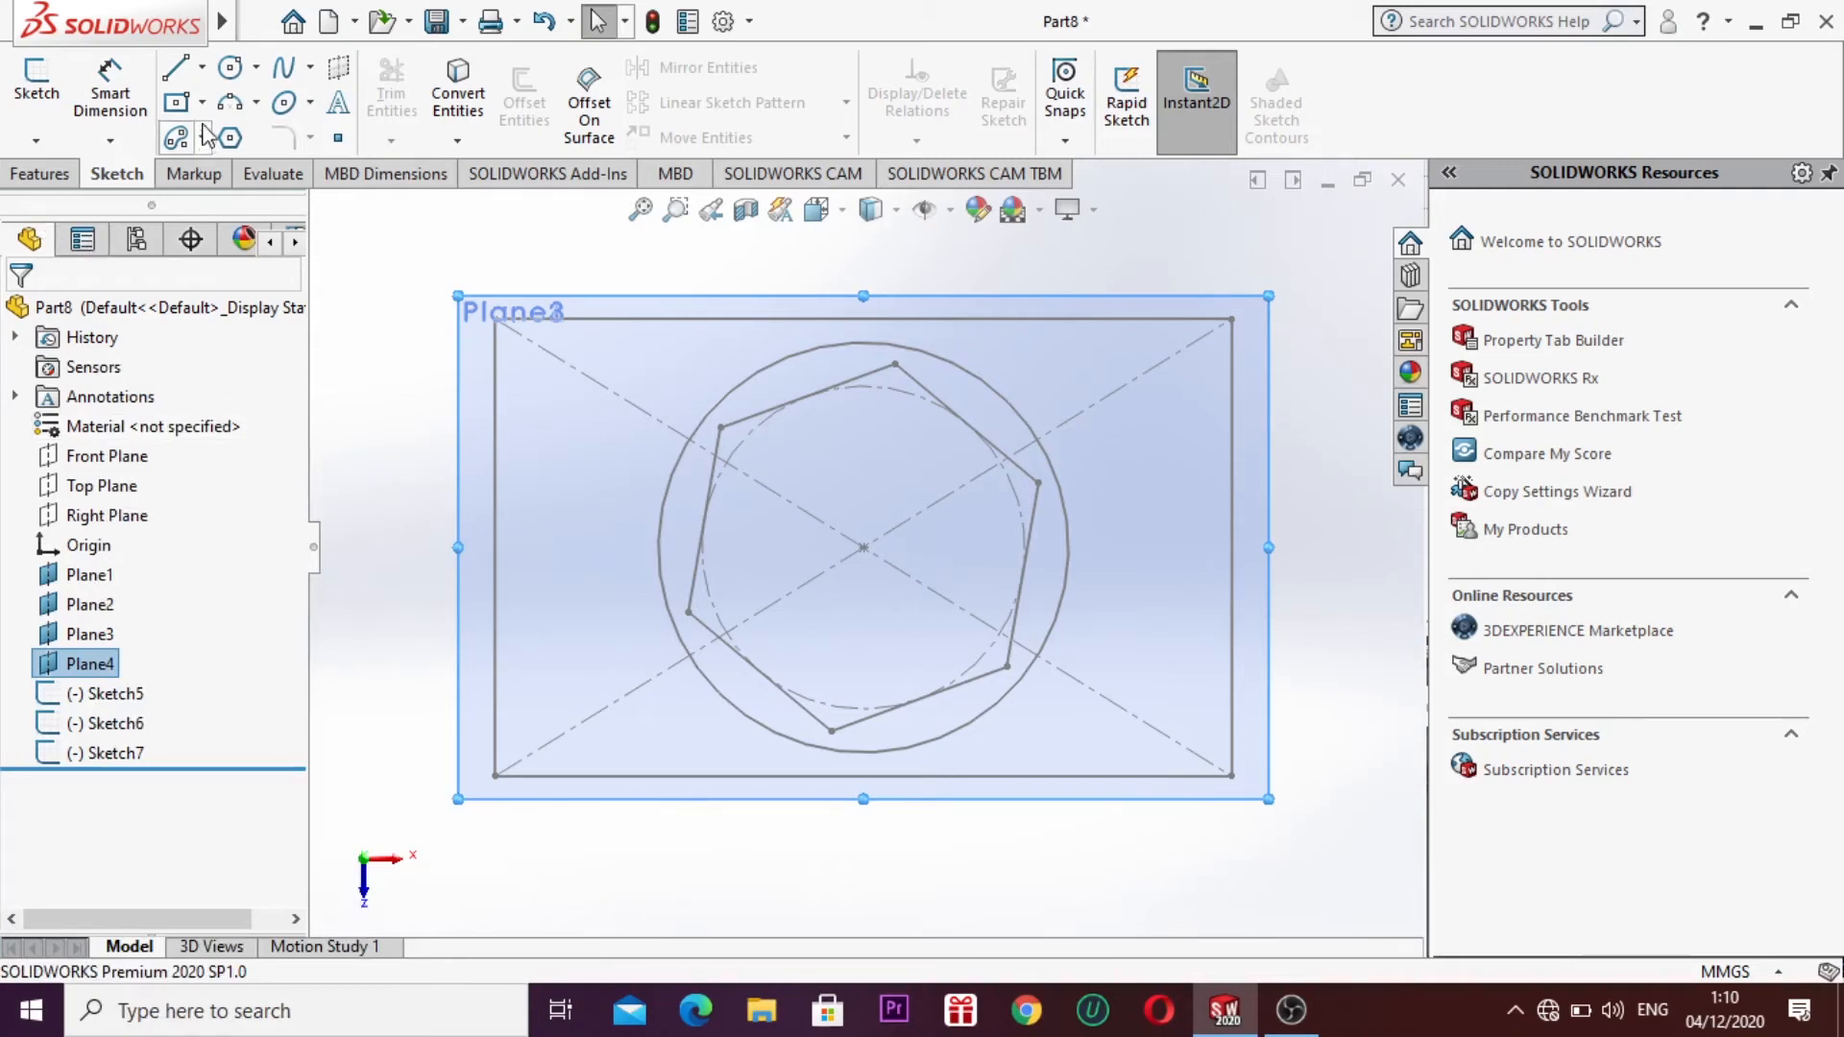
click(202, 103)
click(240, 170)
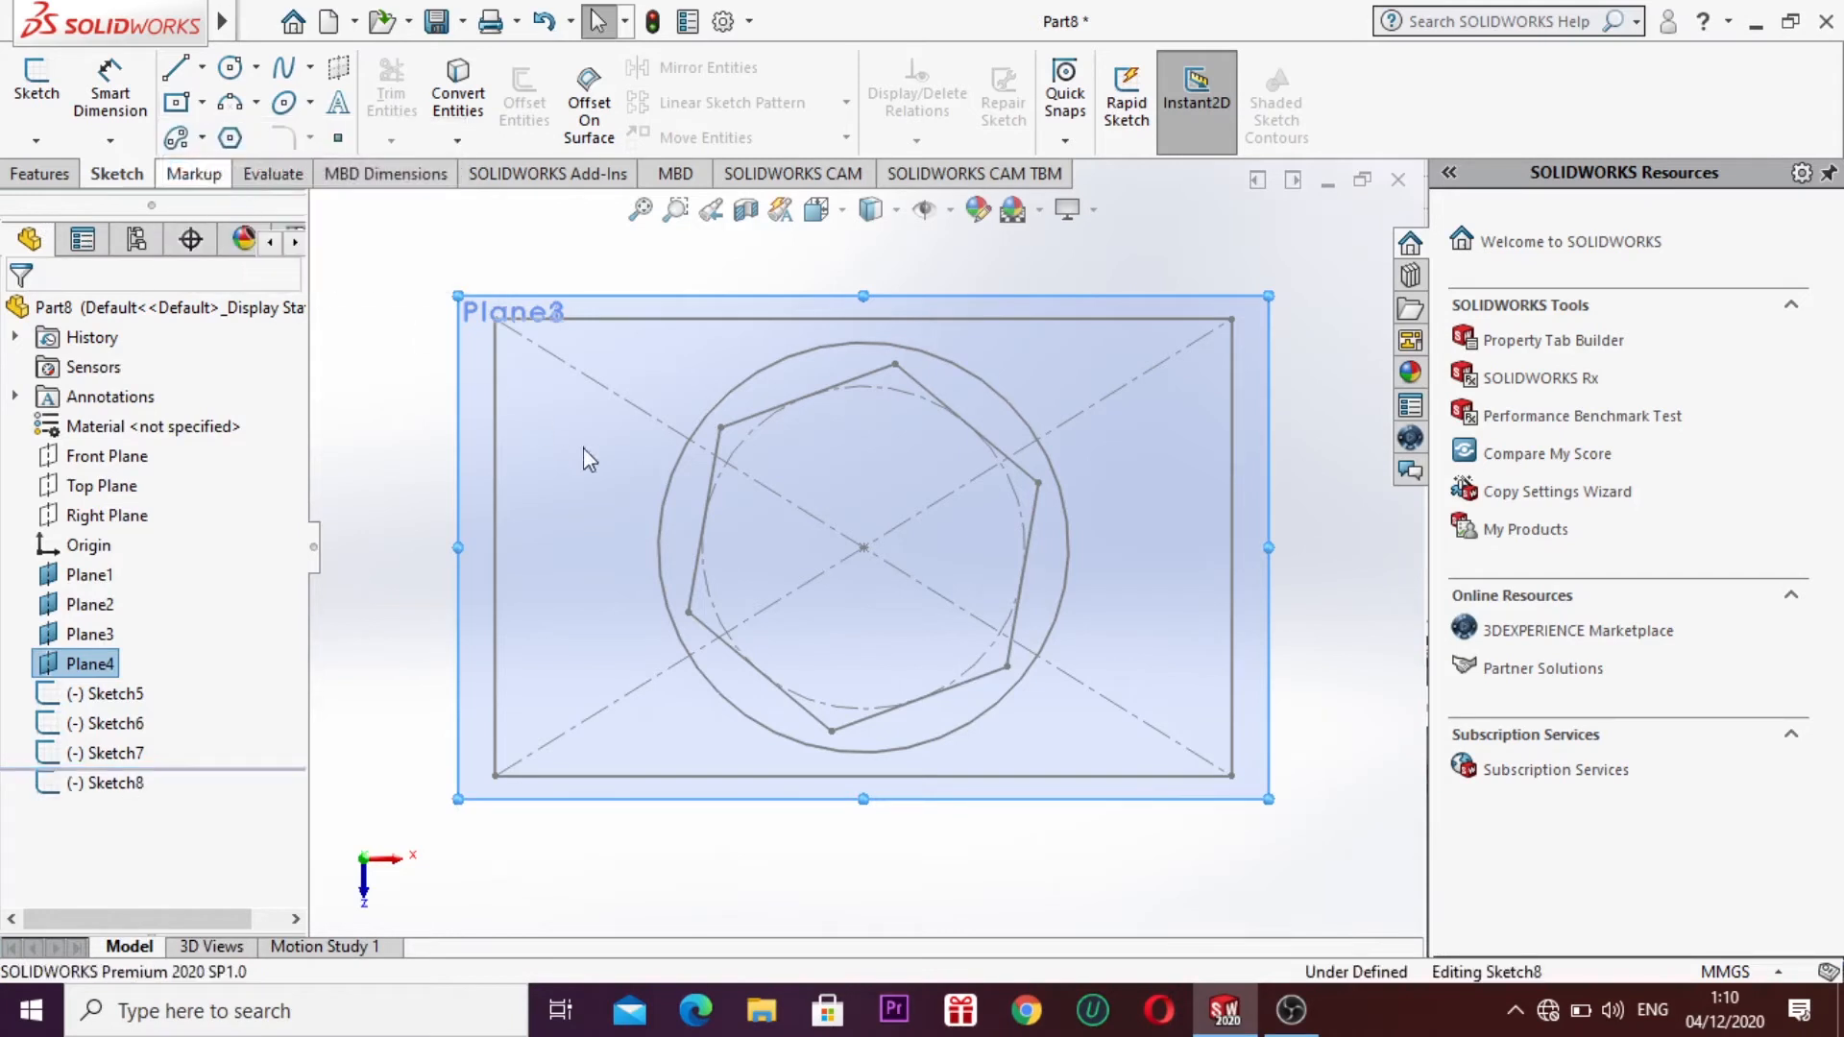
click(864, 548)
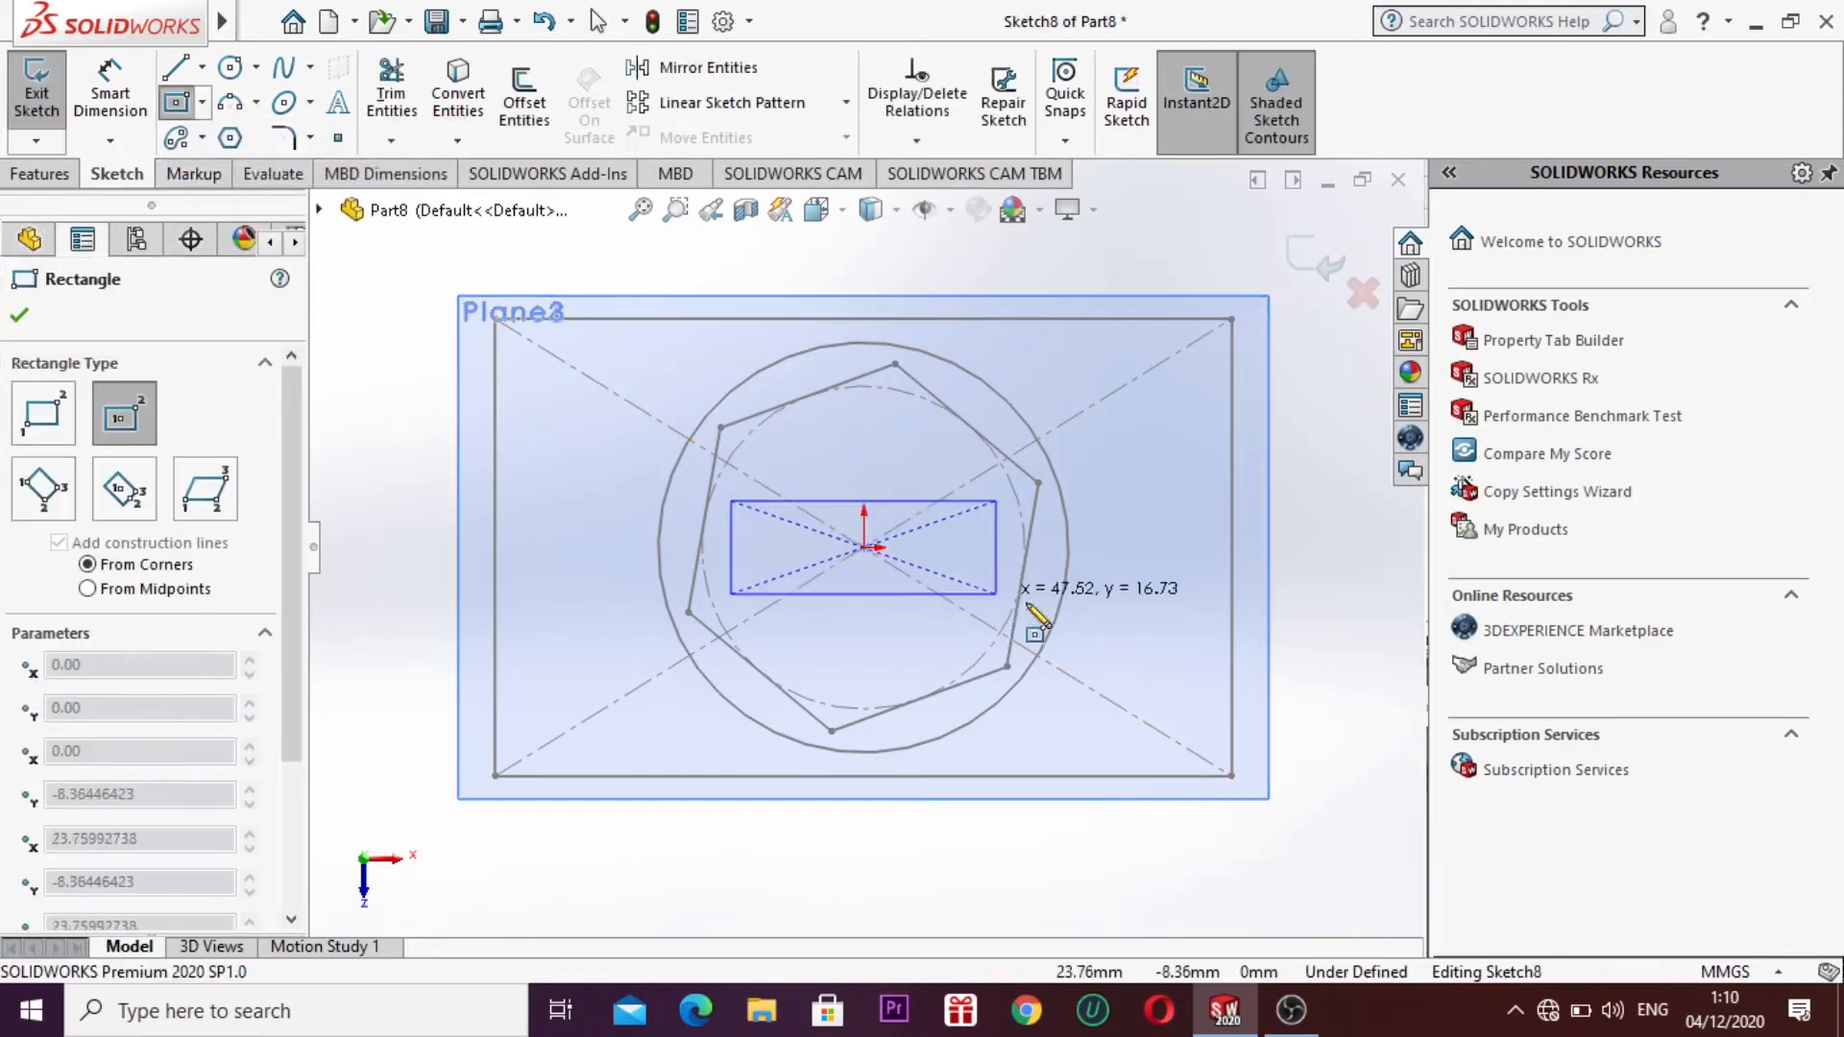
click(1119, 705)
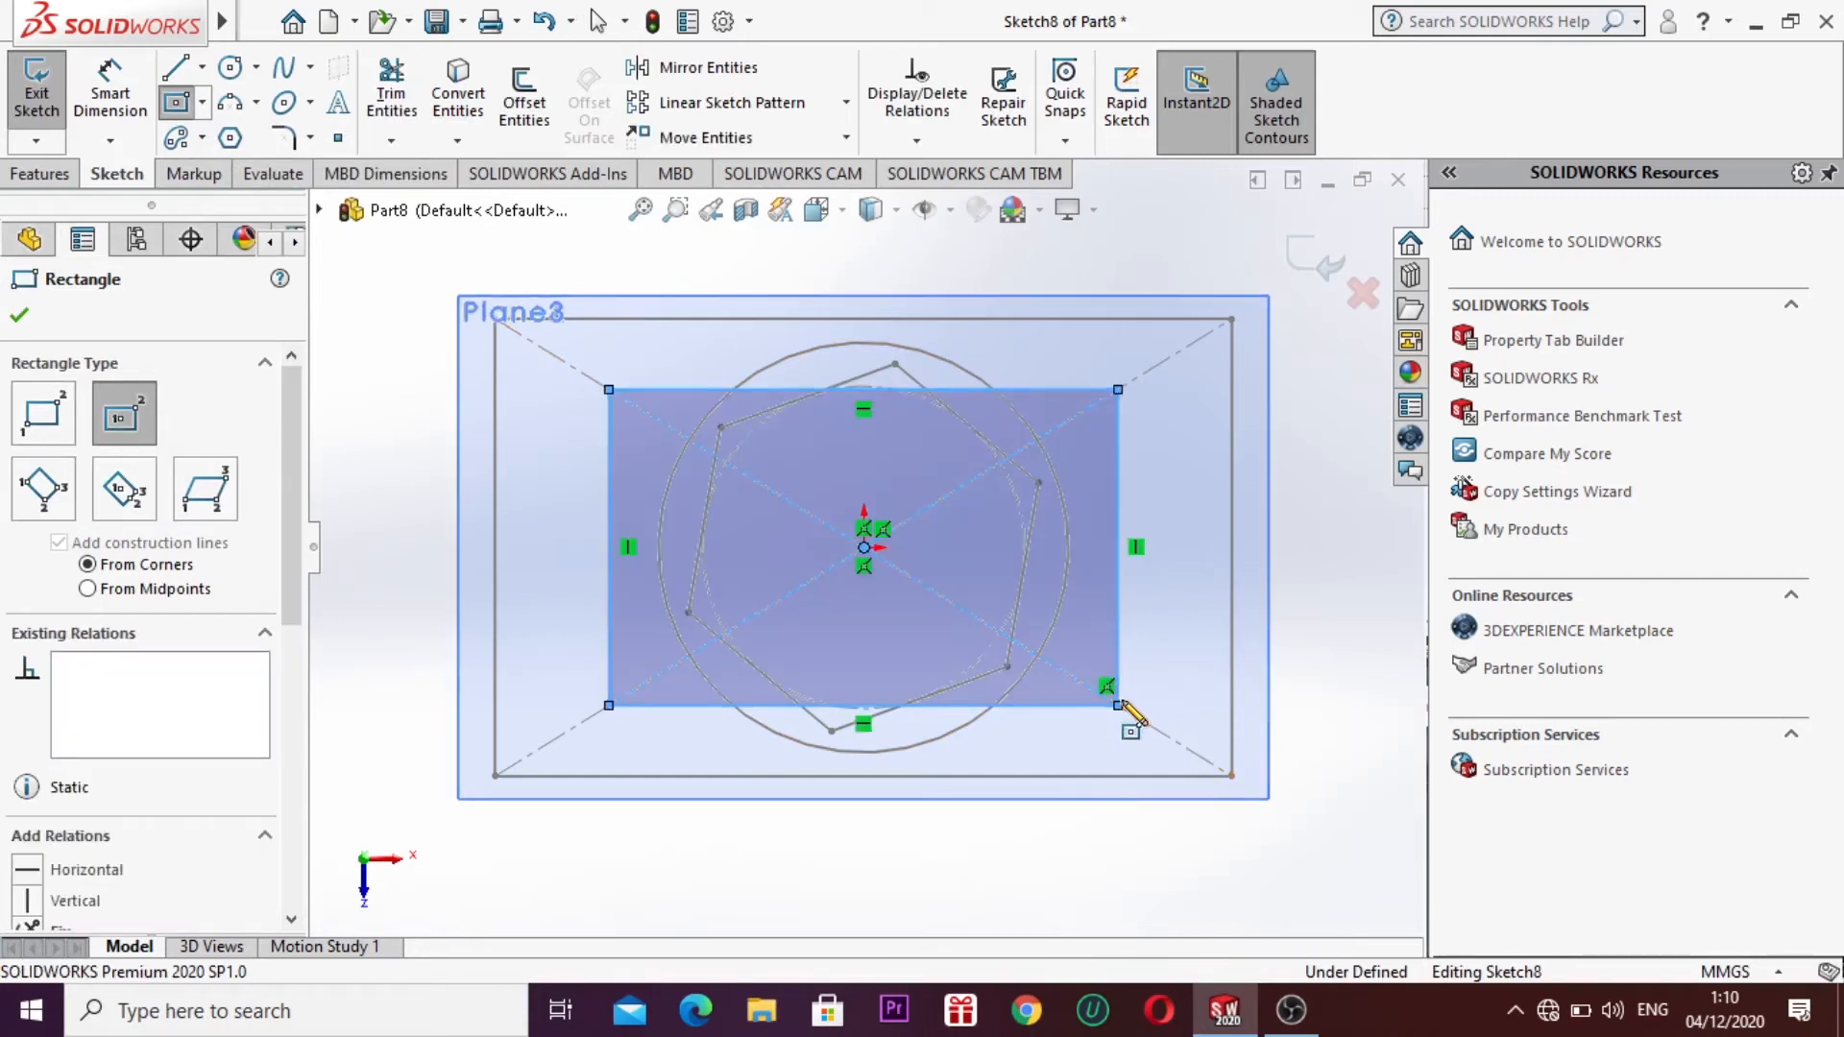
key(Escape)
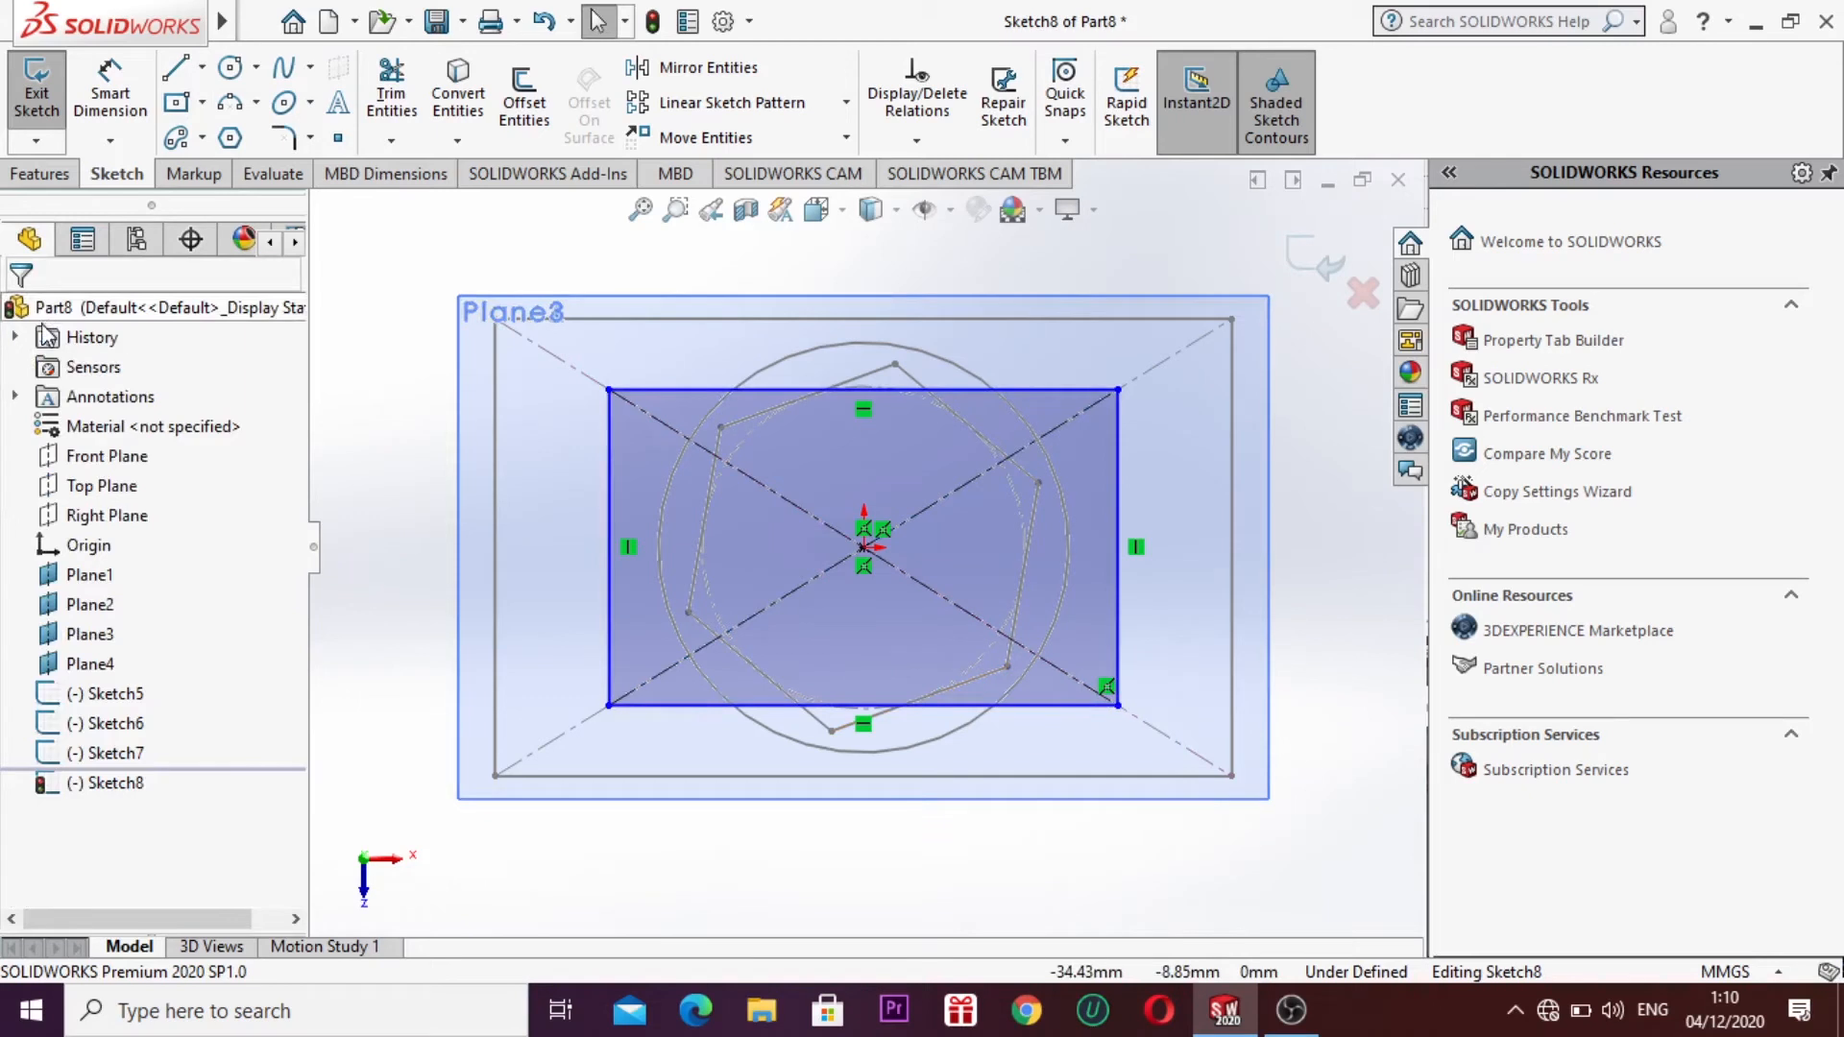
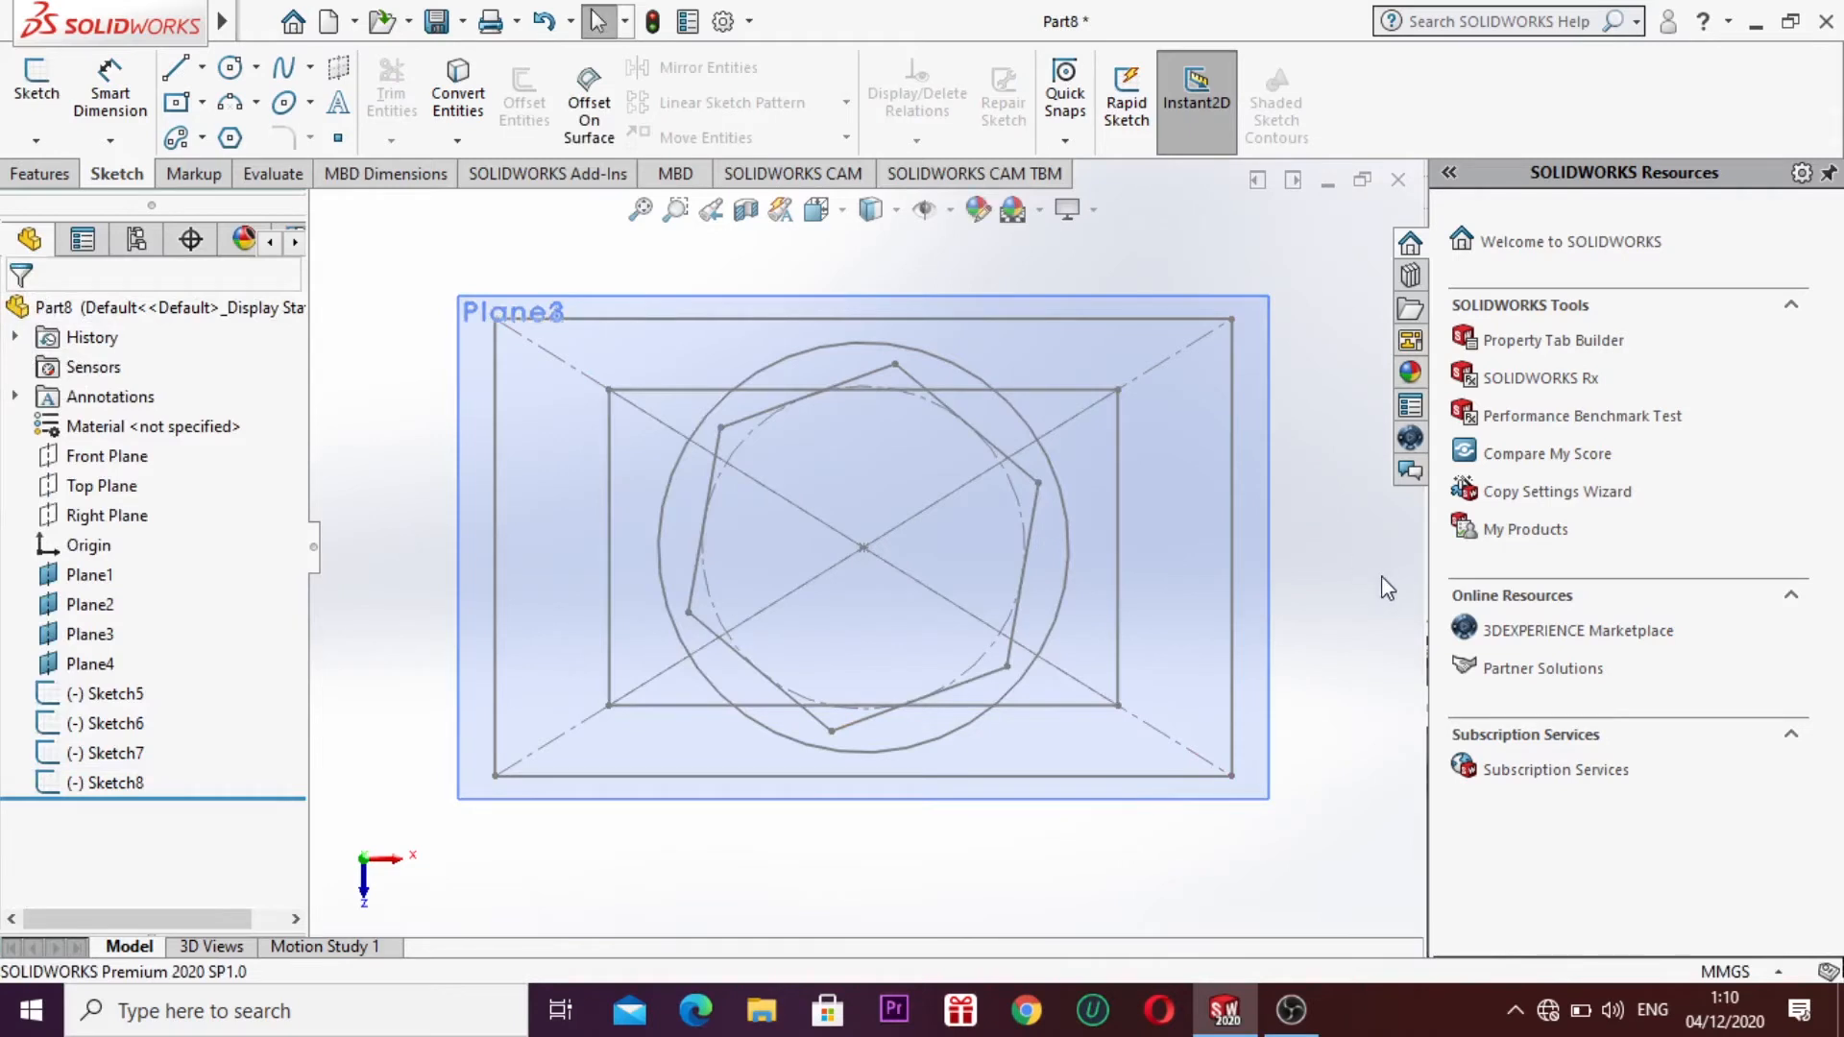
Step: Show the part in isometric view and hide reference planes Plane1 to Plane4
key(ctrl+7)
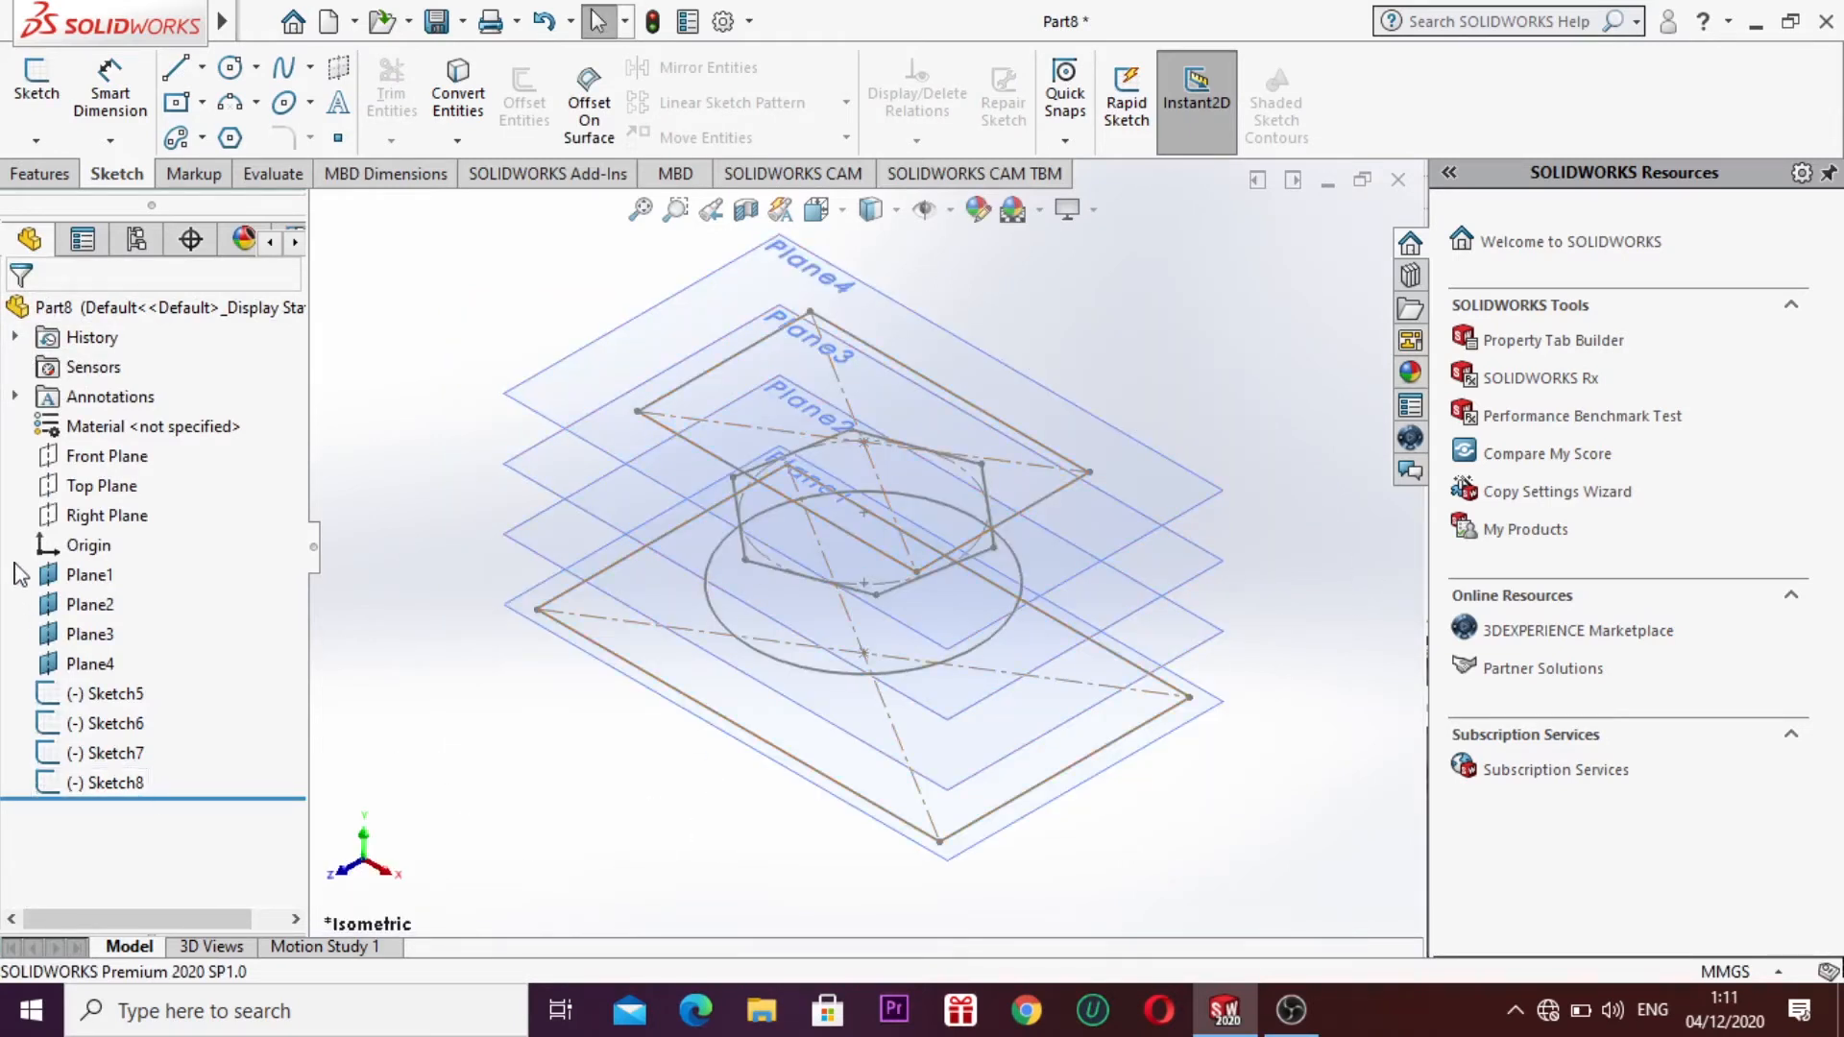
mouse_move(134, 639)
mouse_down()
mouse_move(158, 677)
mouse_move(154, 663)
mouse_up()
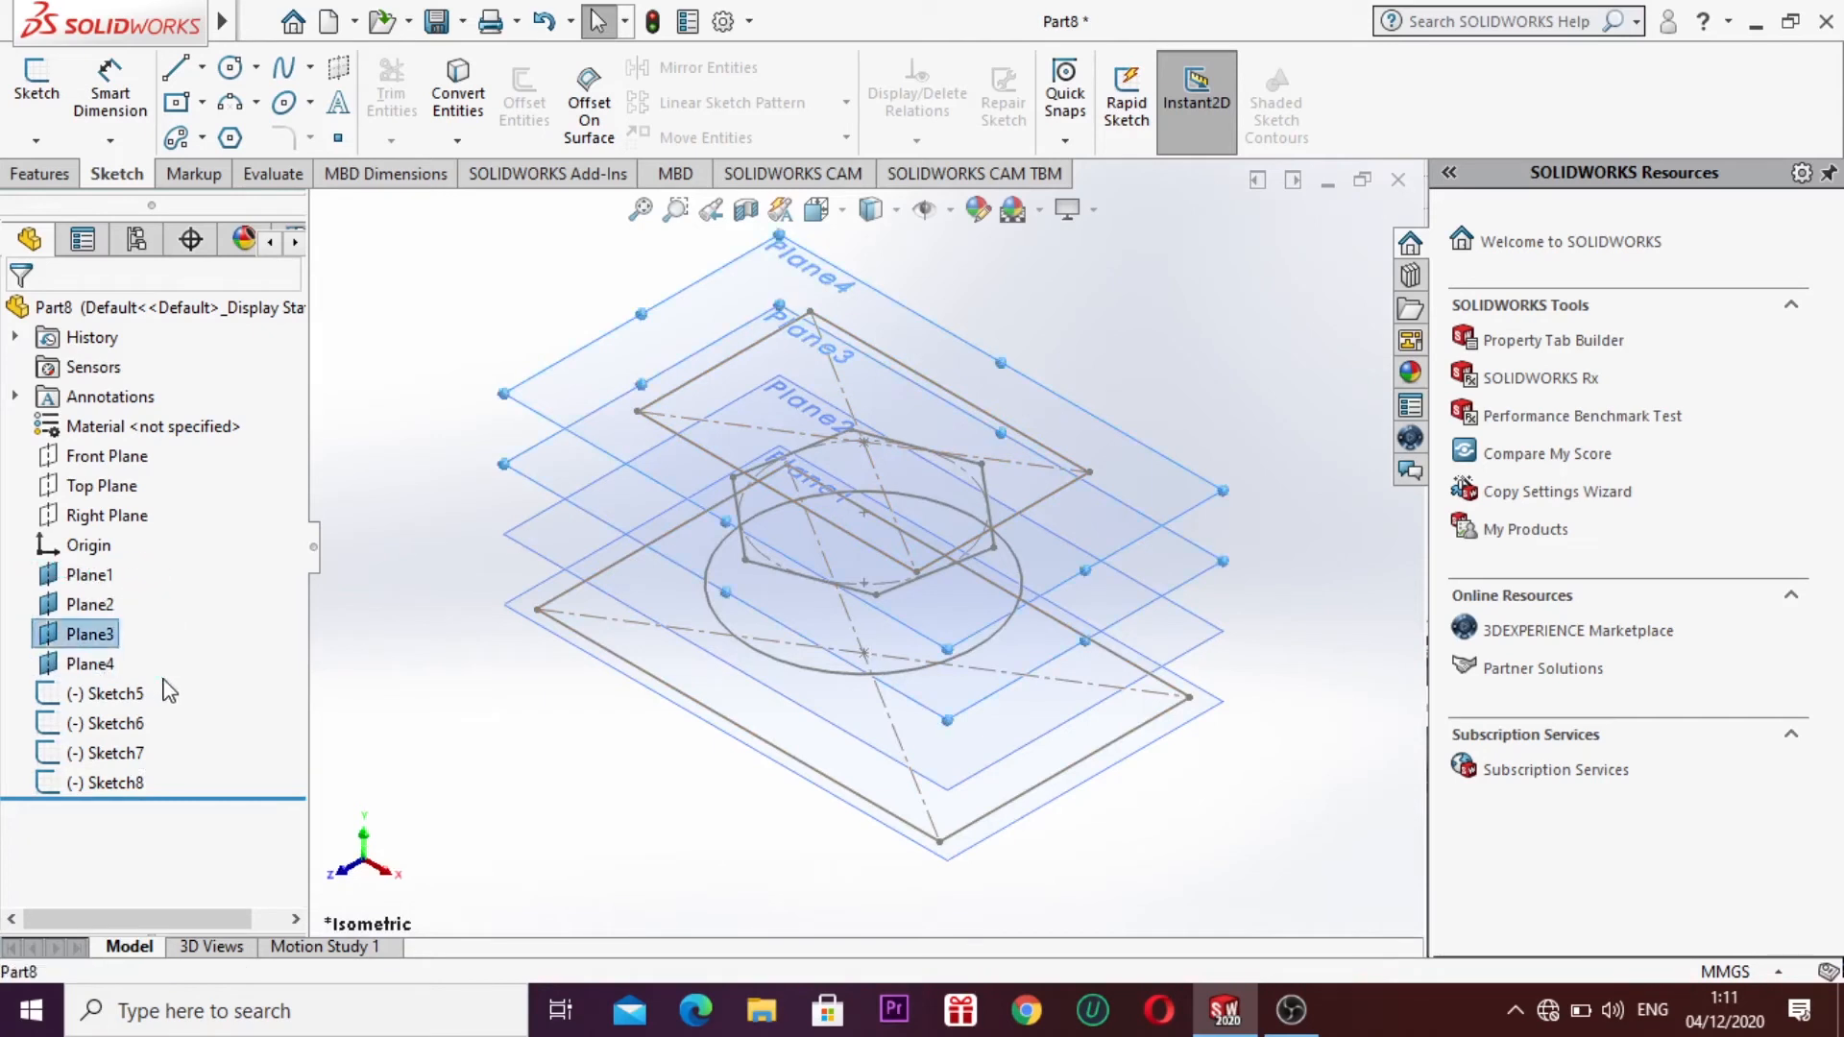
right_click(154, 654)
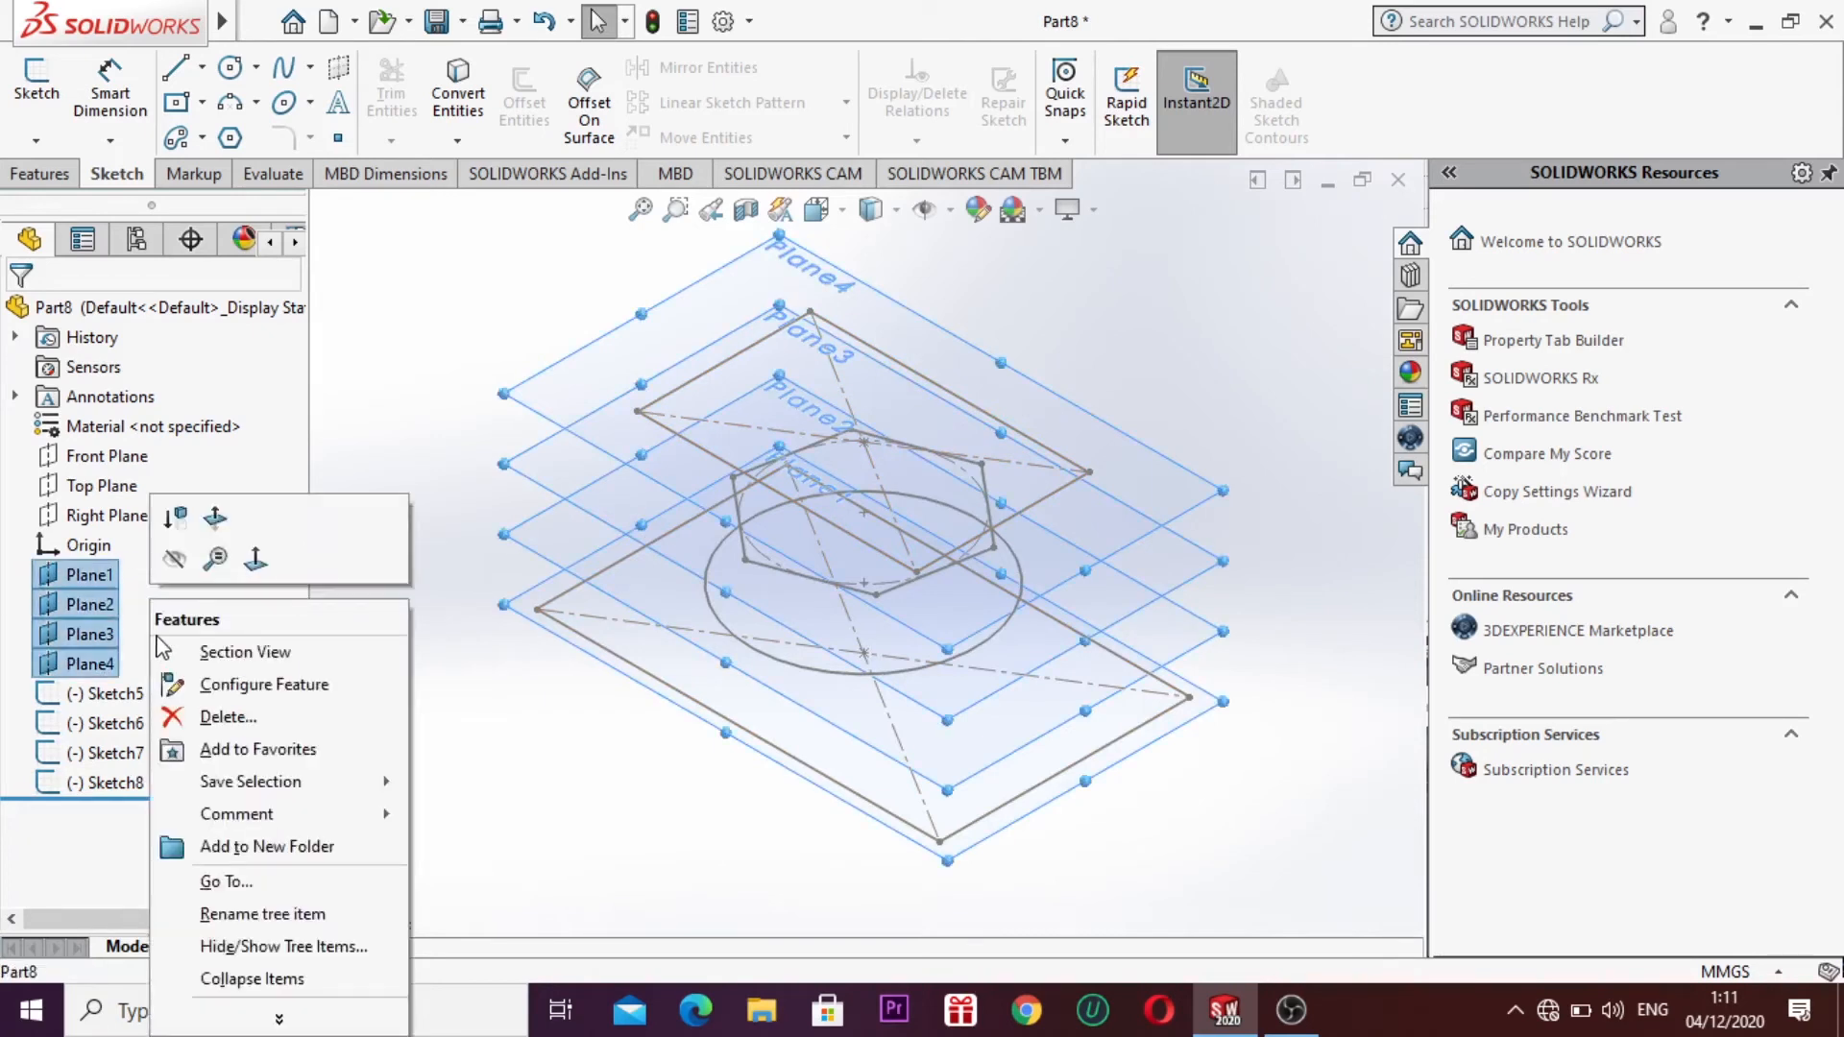
click(175, 567)
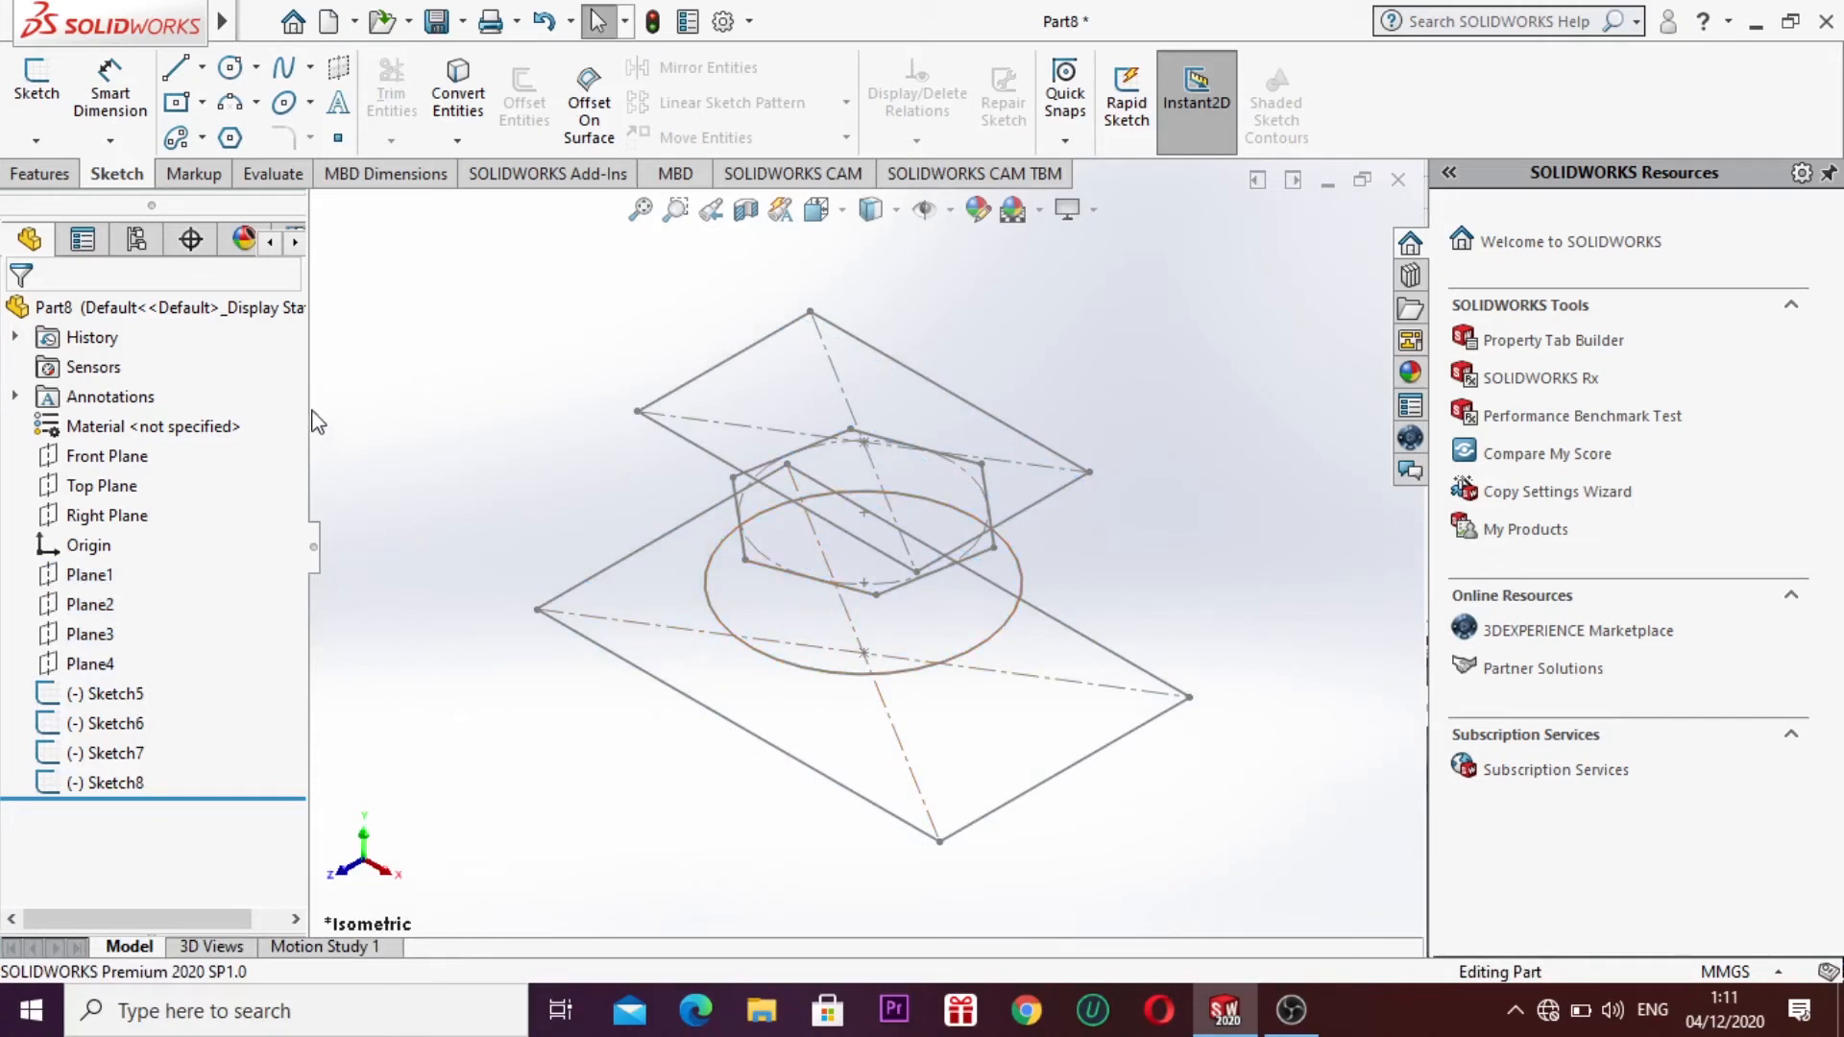
Step: Create a Lofted Boss/Base through the large rectangle, circle, hexagon and upper rectangle sketches in order, and clear the selection
click(39, 174)
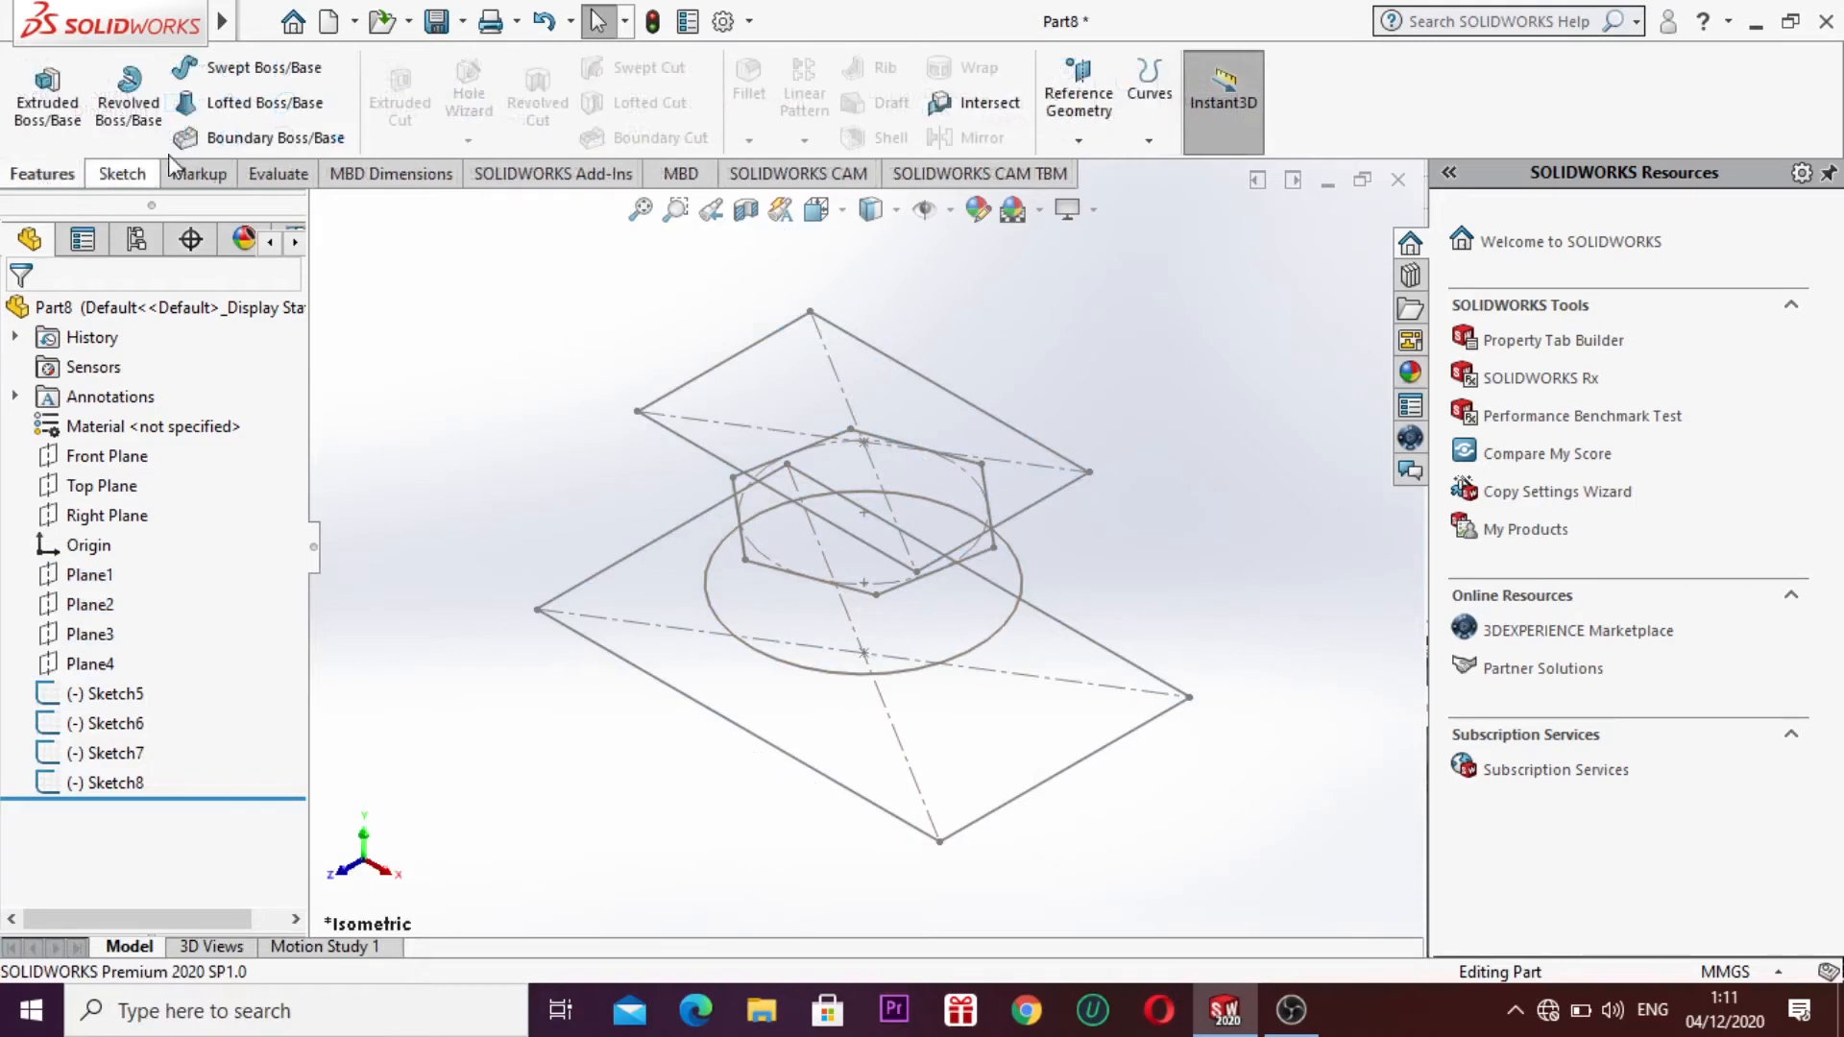
click(247, 114)
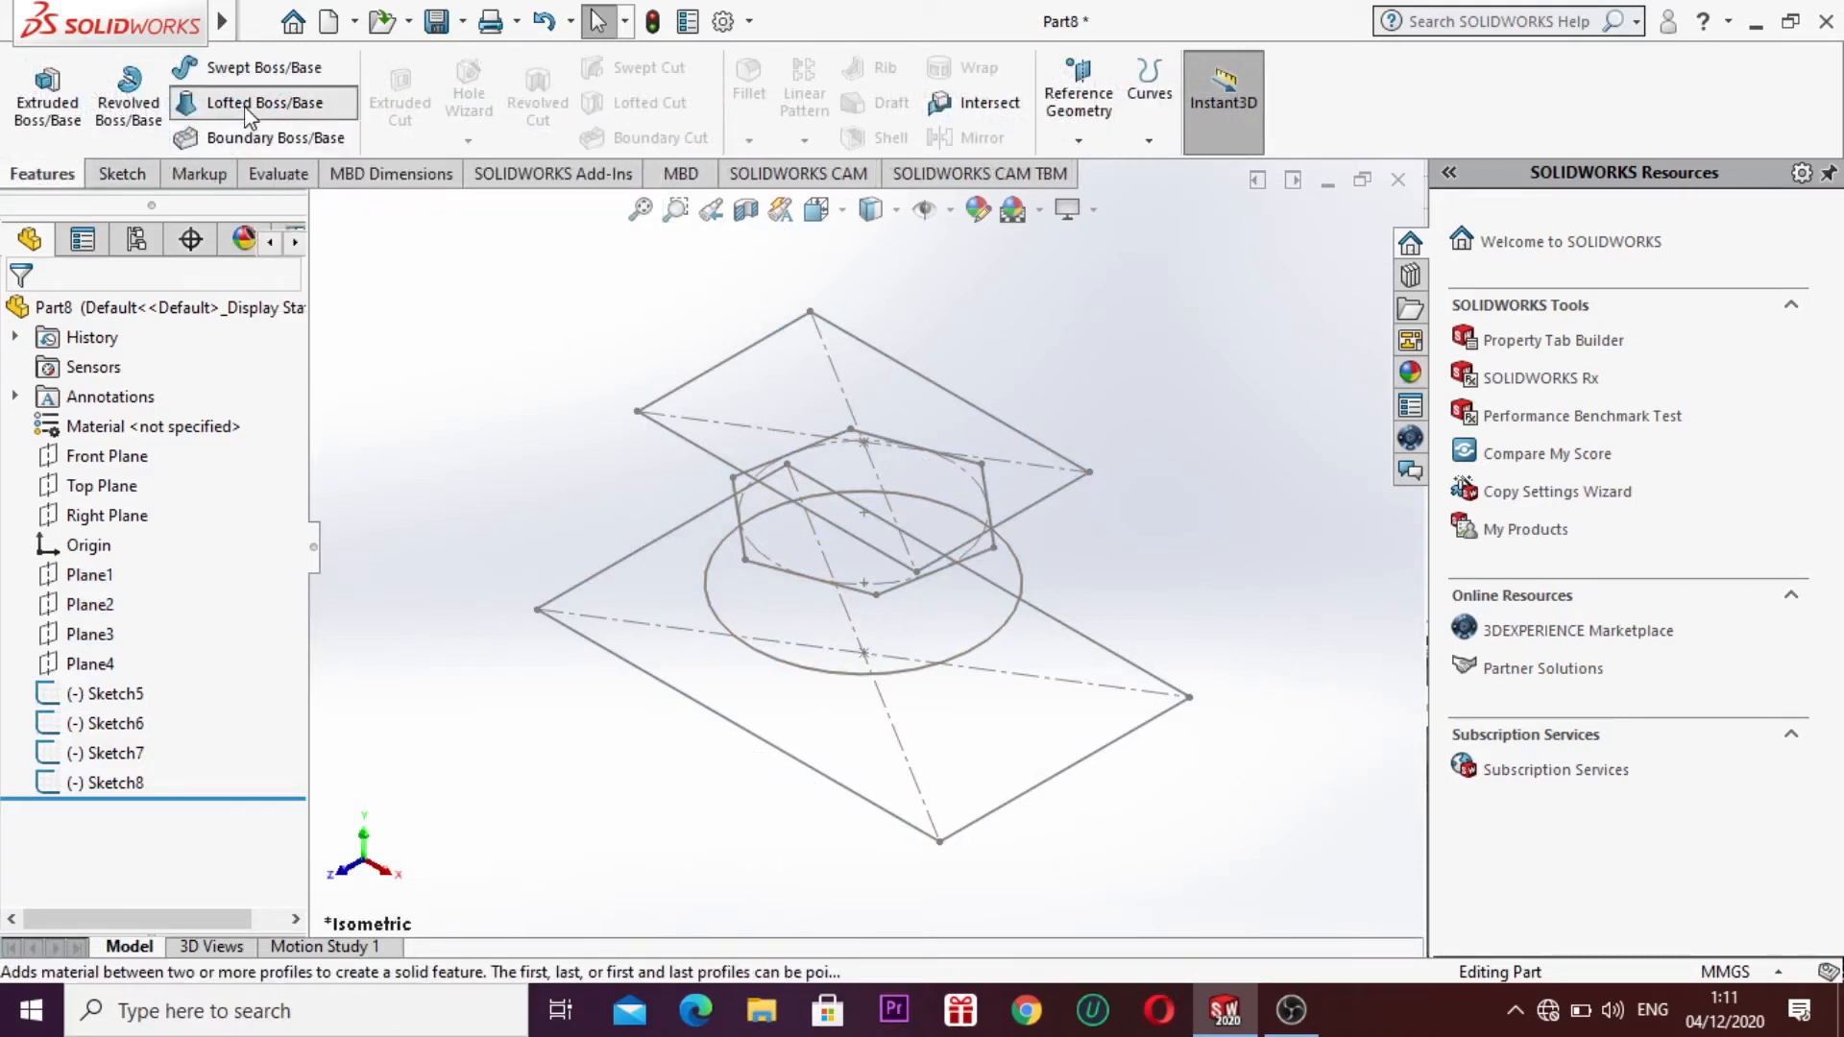
click(590, 649)
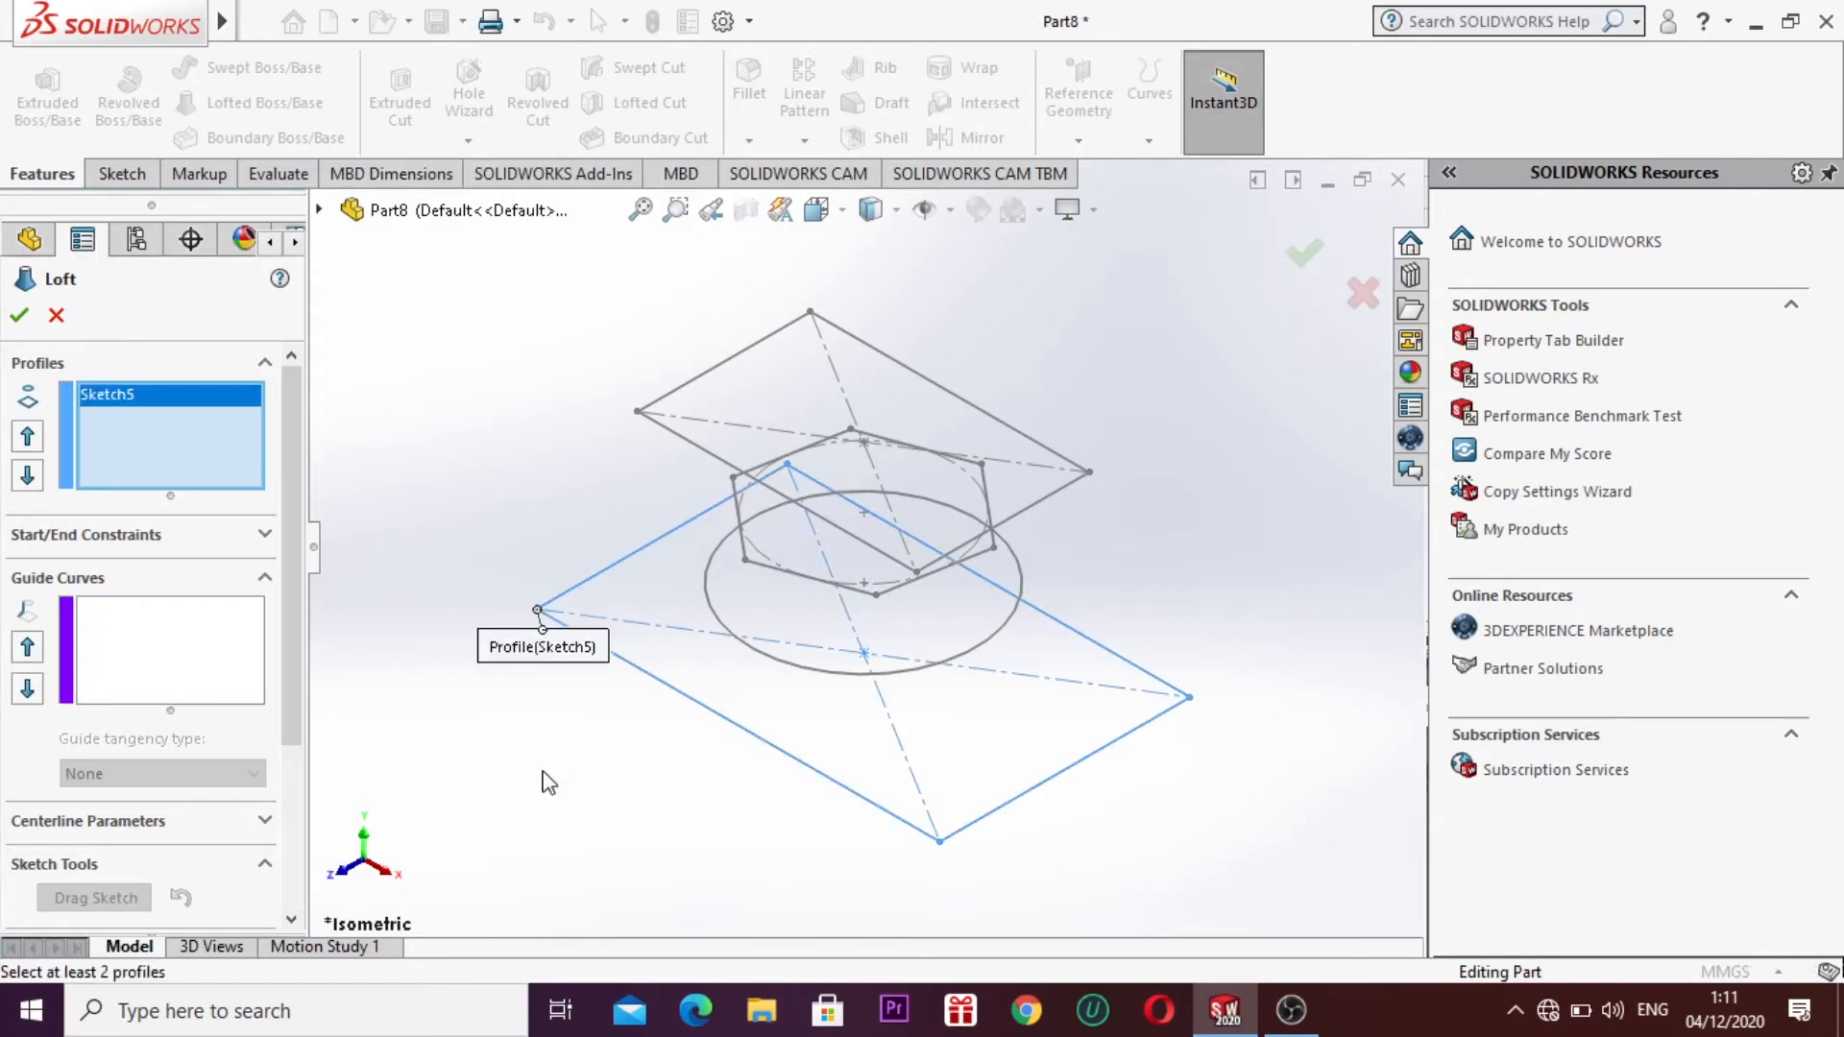
click(753, 652)
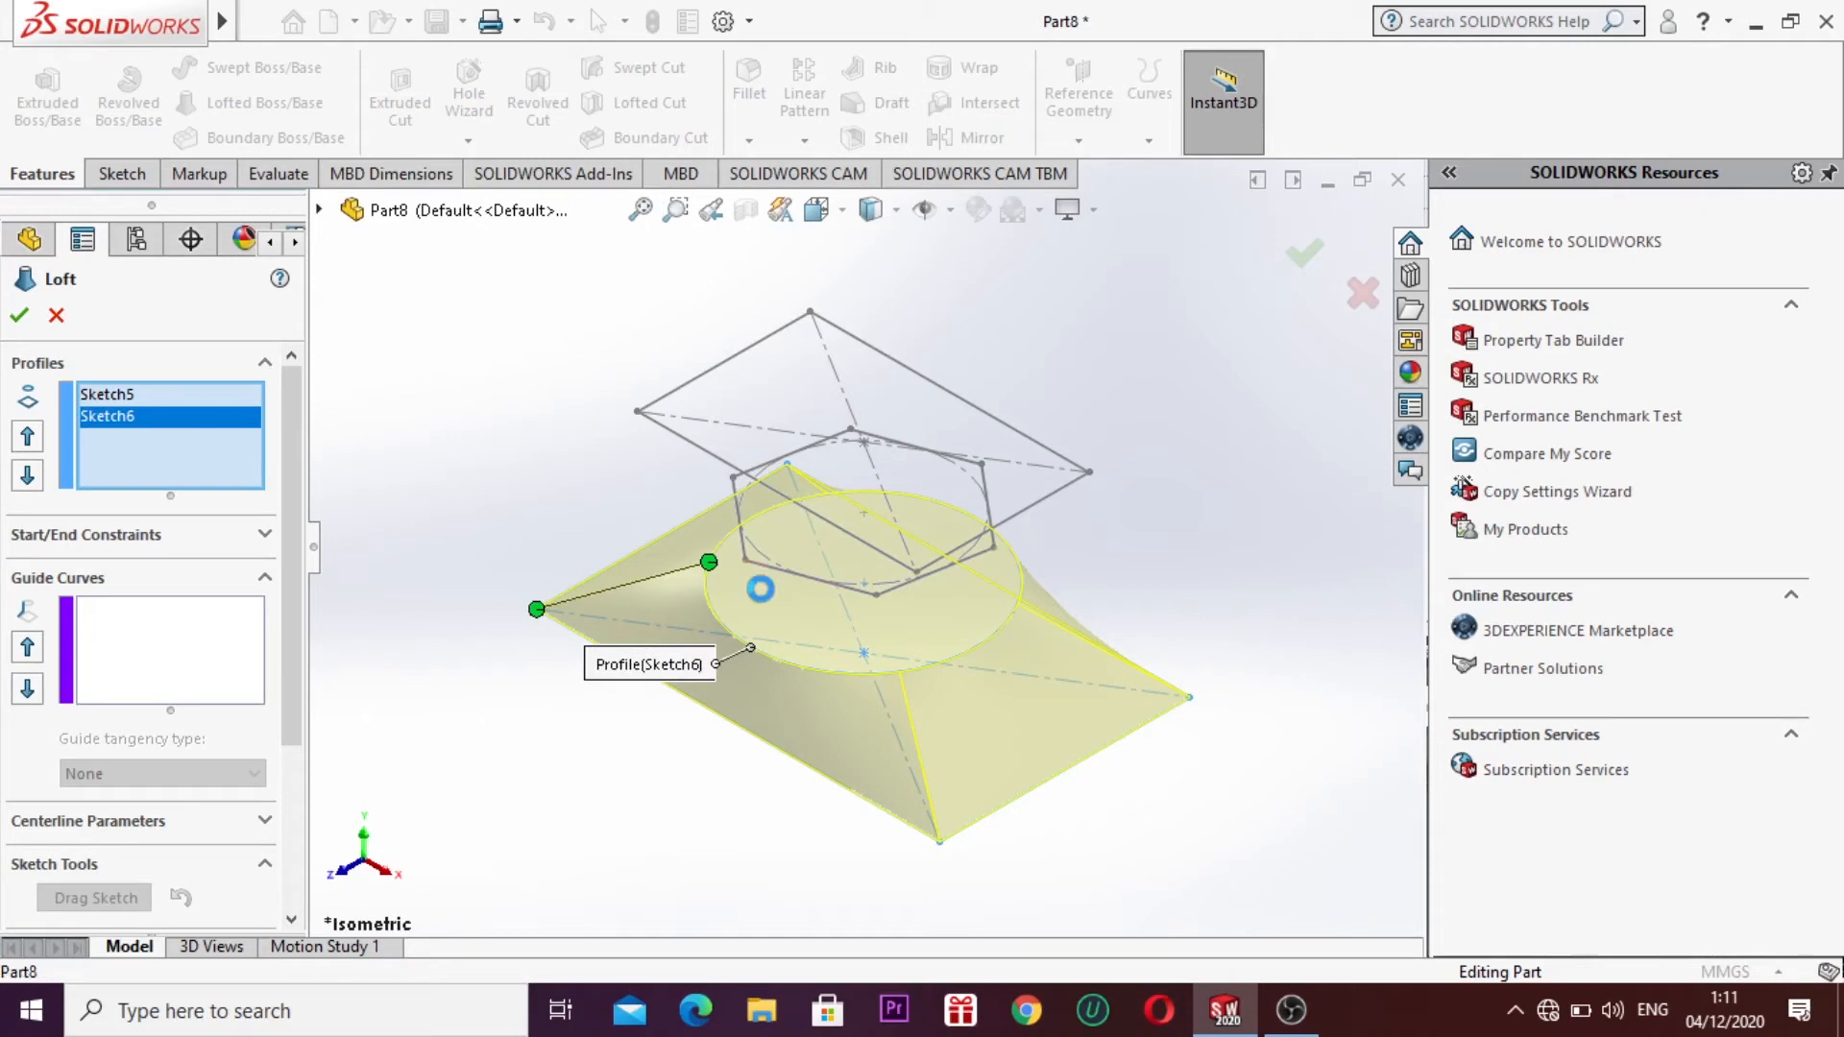
click(761, 567)
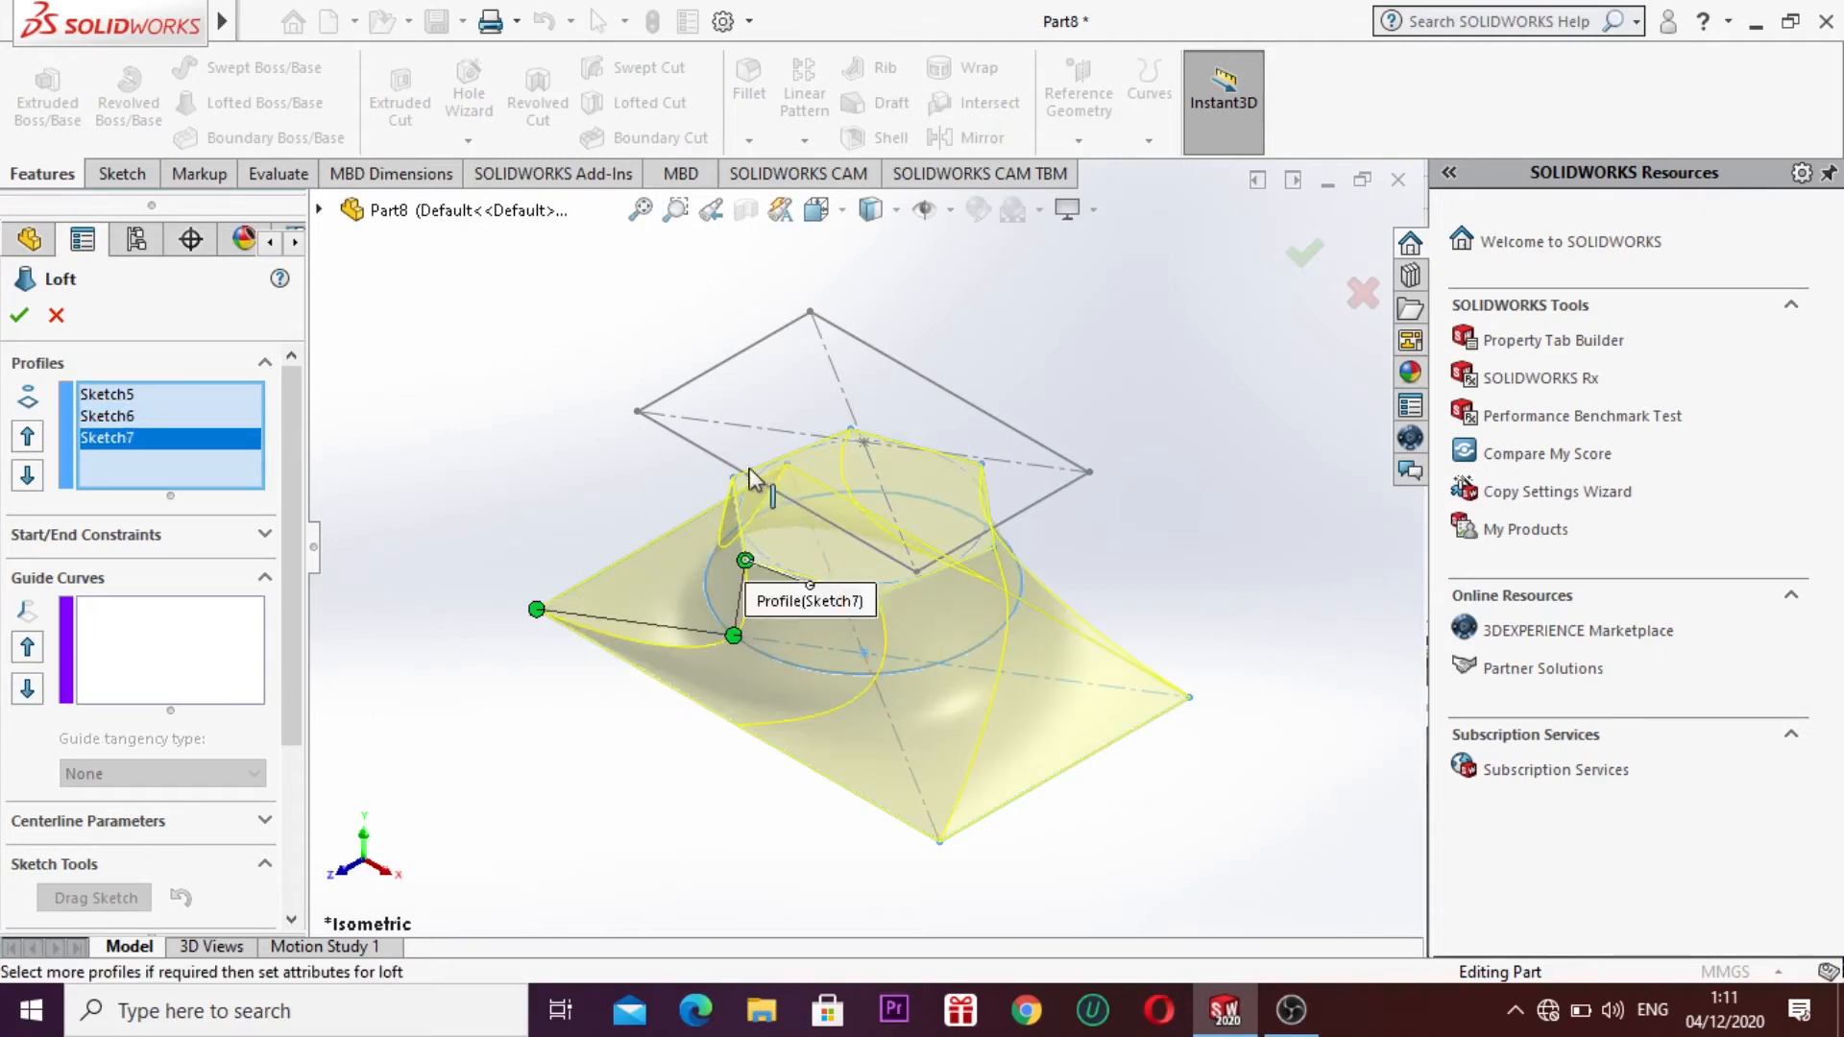
click(679, 448)
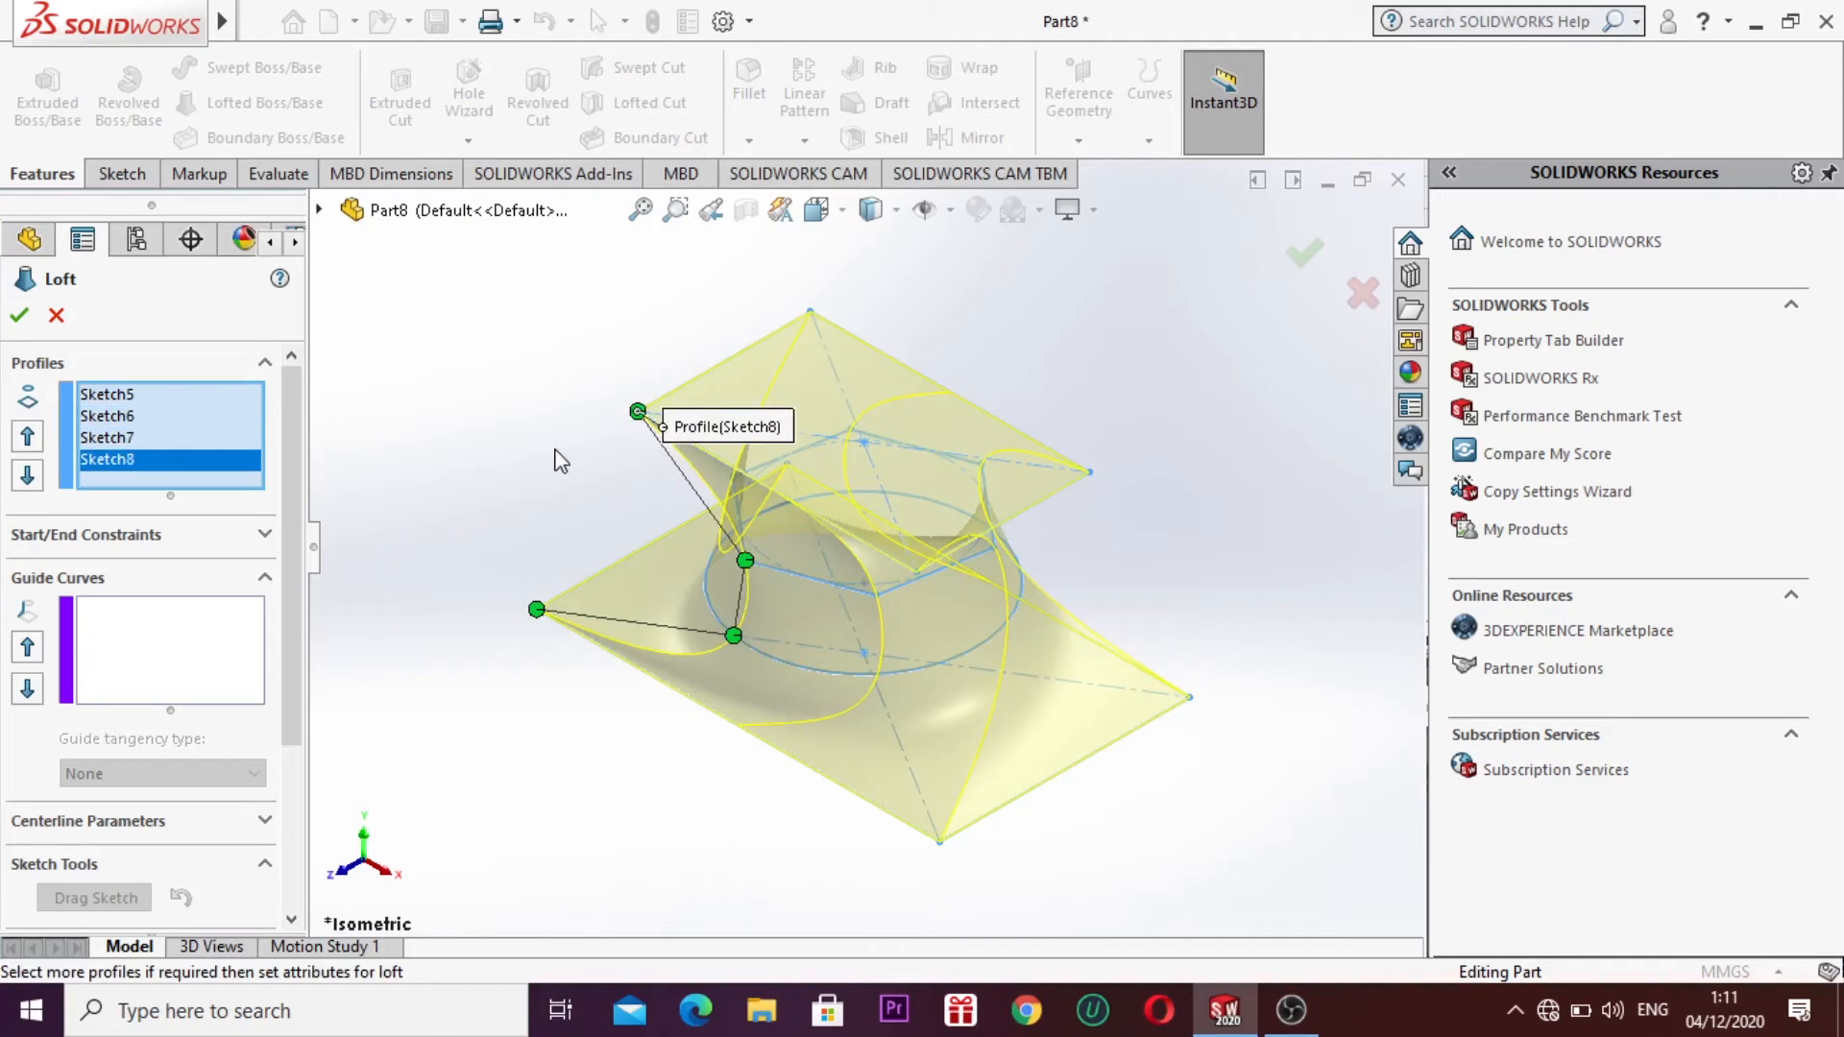
click(17, 315)
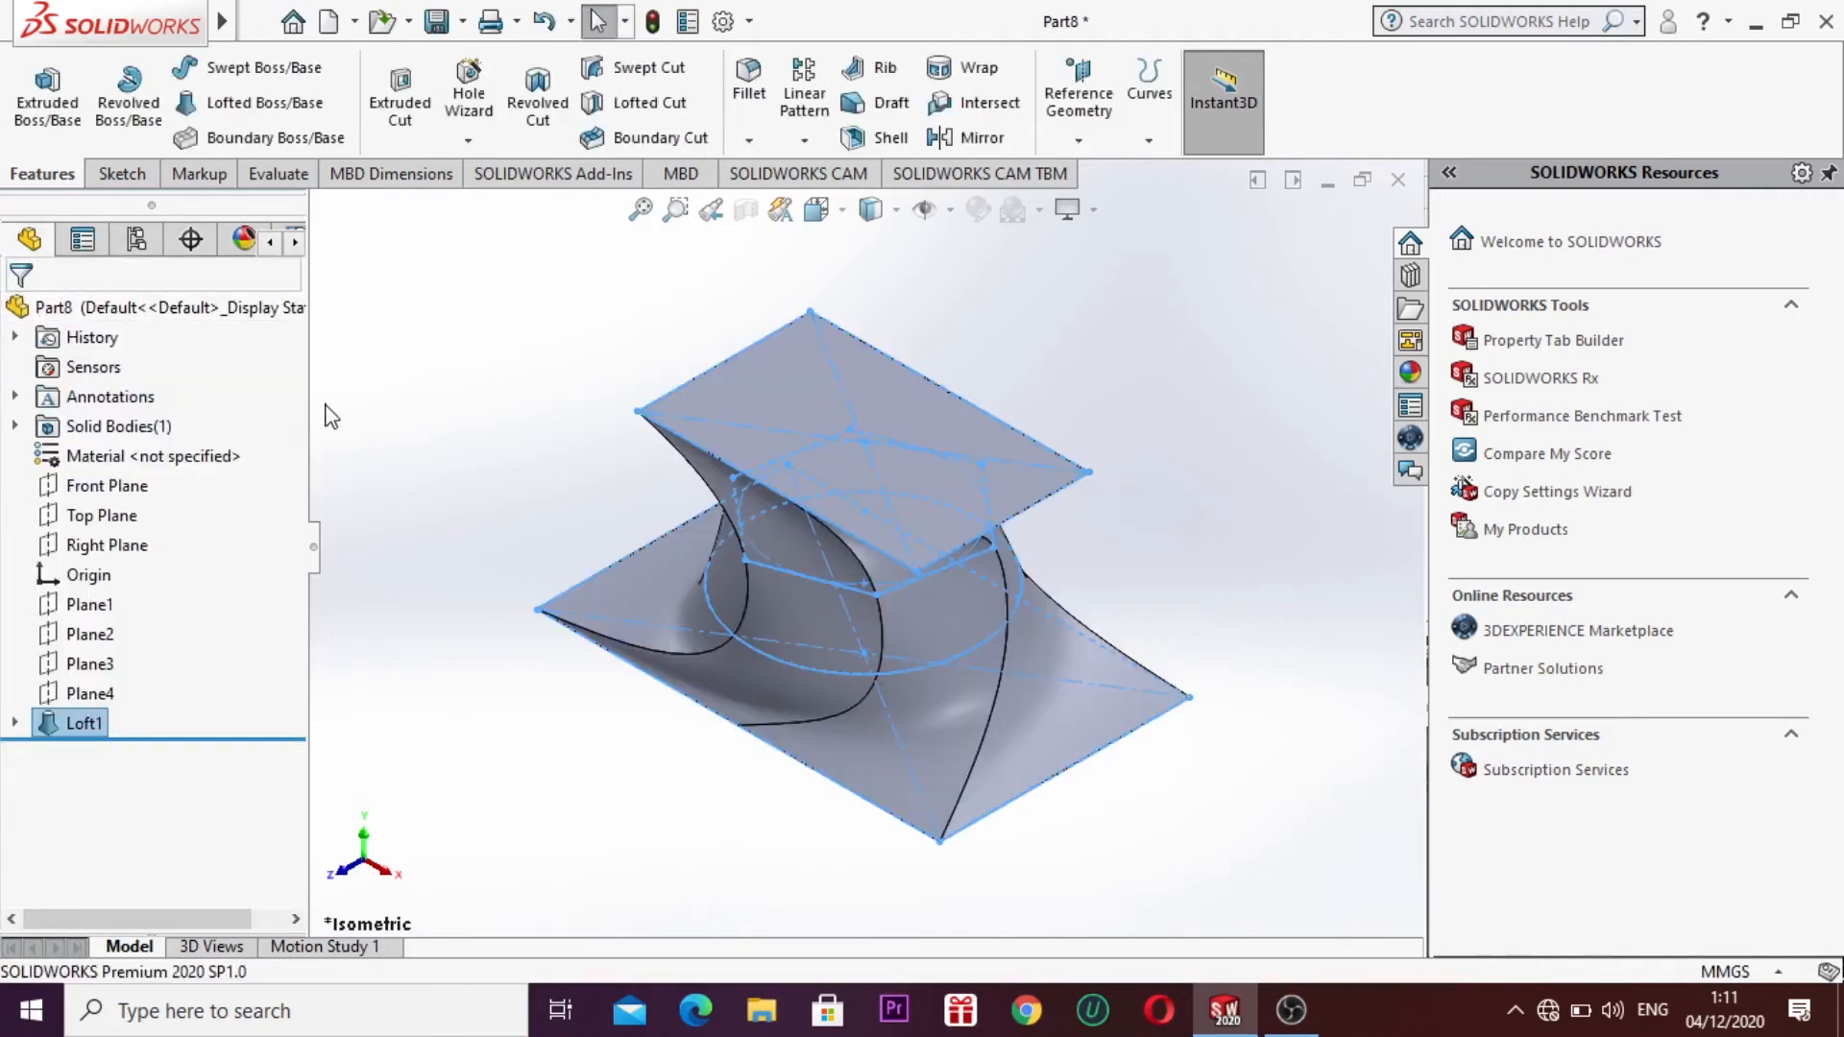
right_click(485, 507)
click(531, 614)
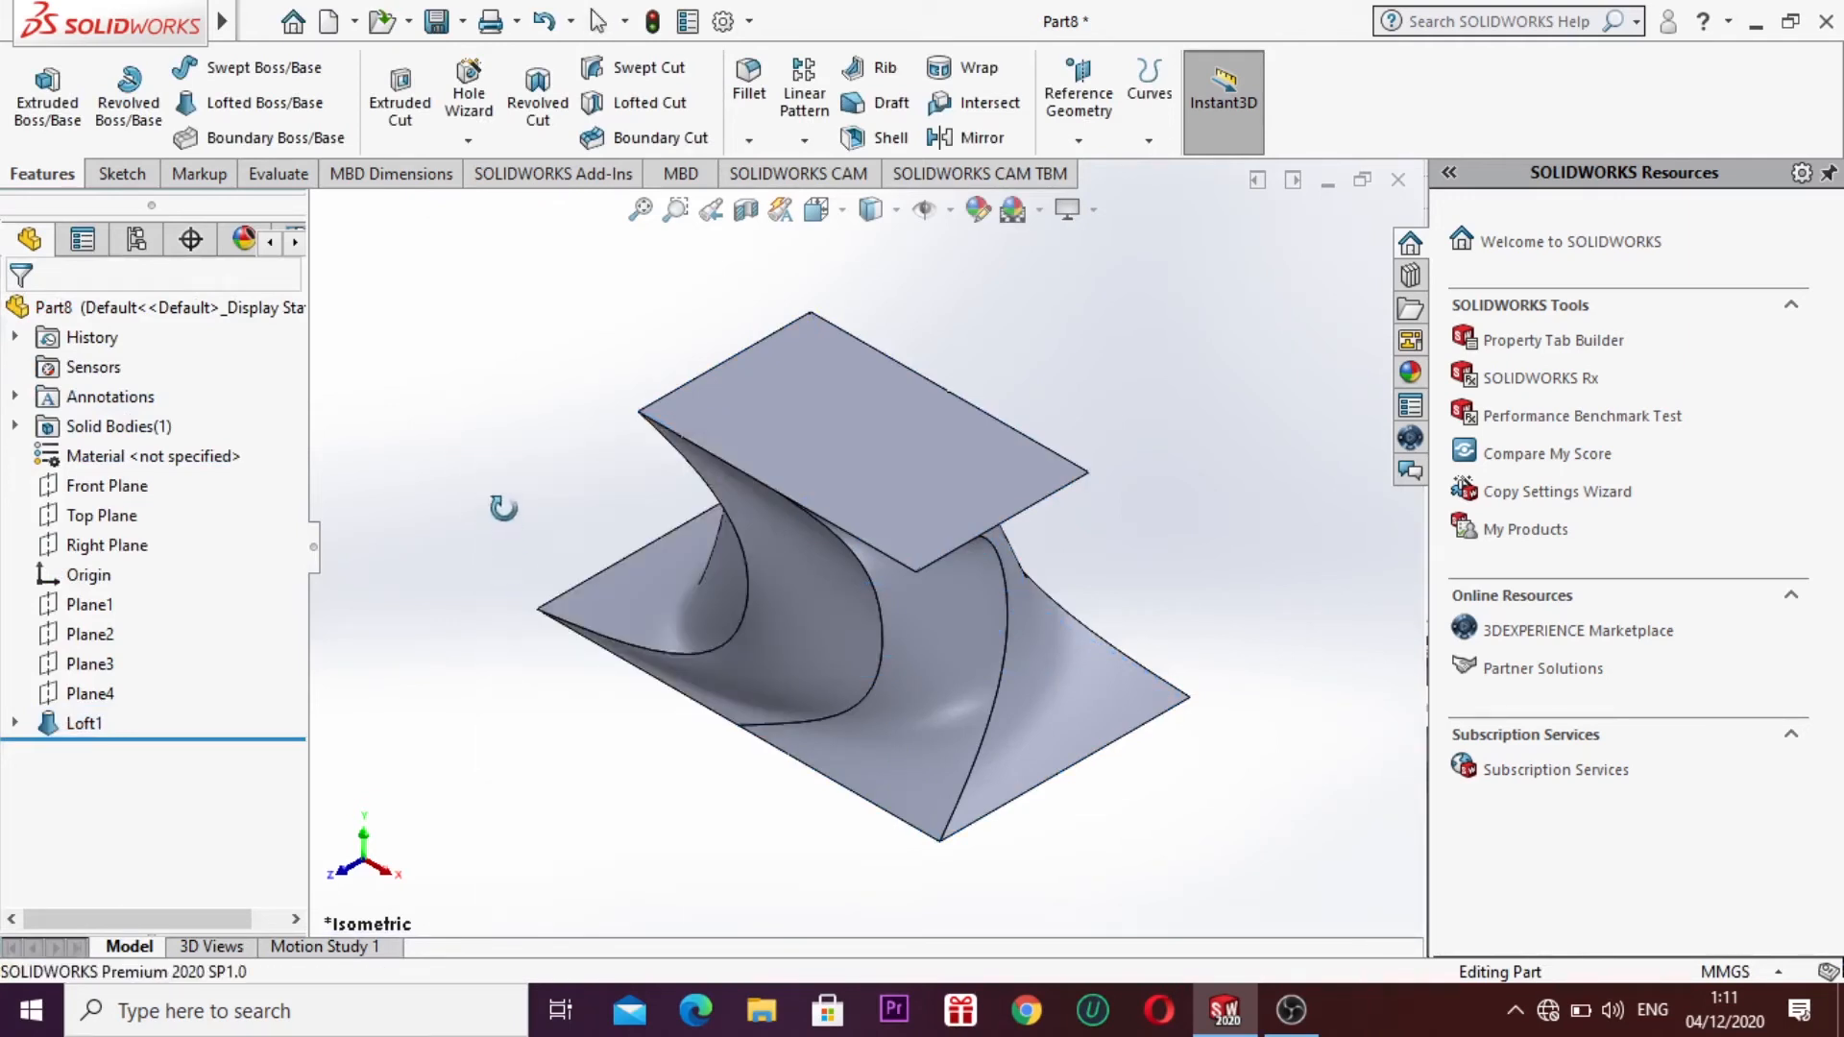
drag(449, 433, 353, 306)
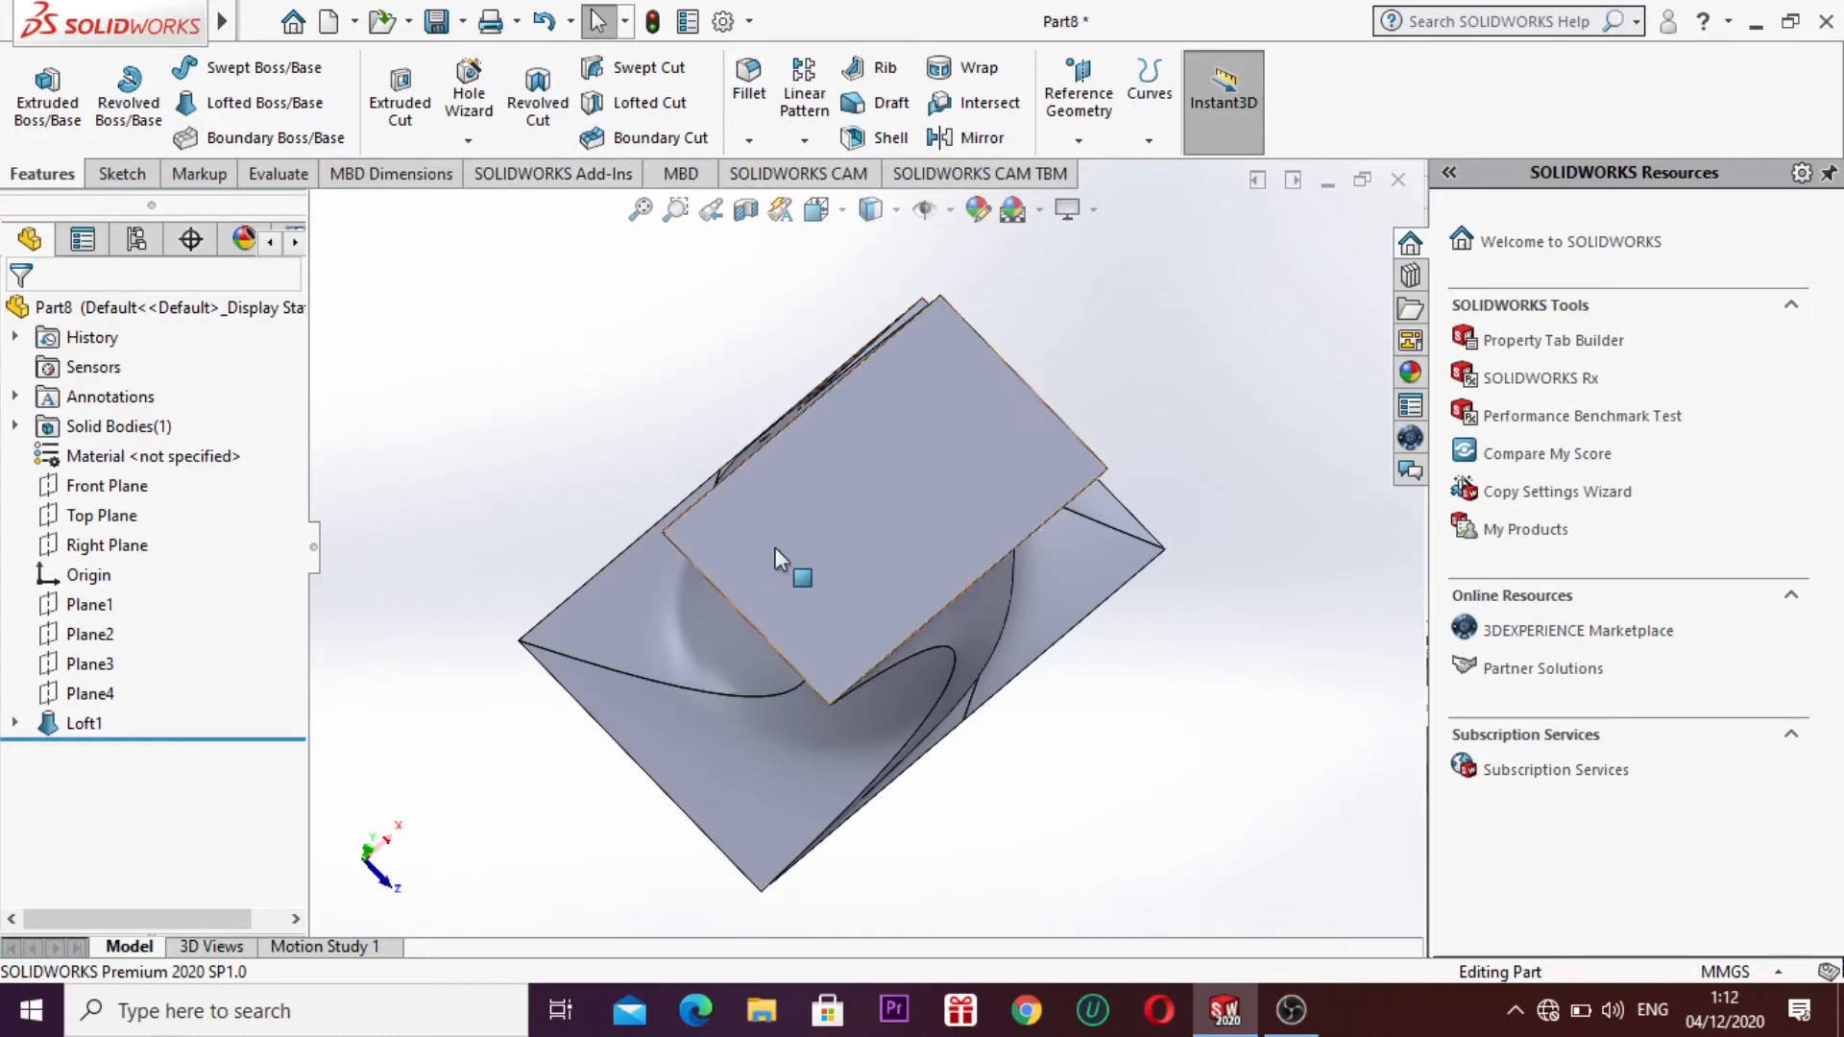
click(839, 513)
click(966, 437)
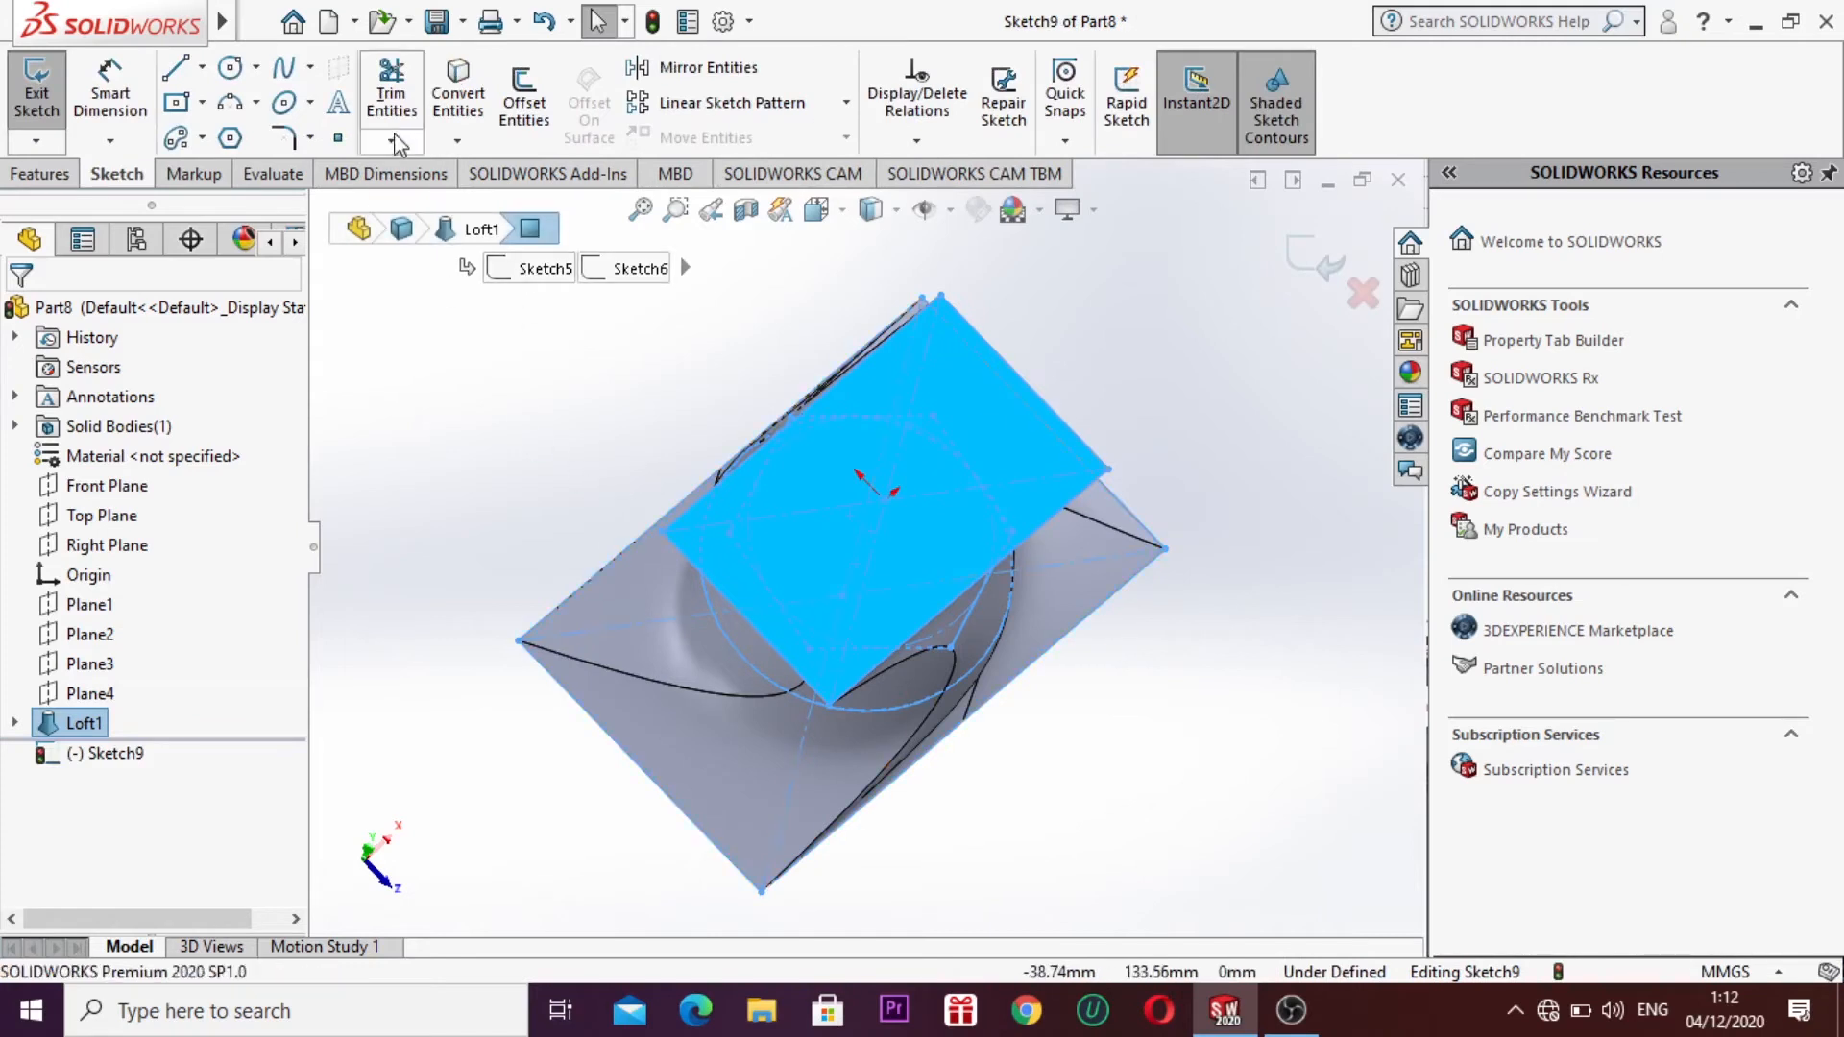
click(35, 174)
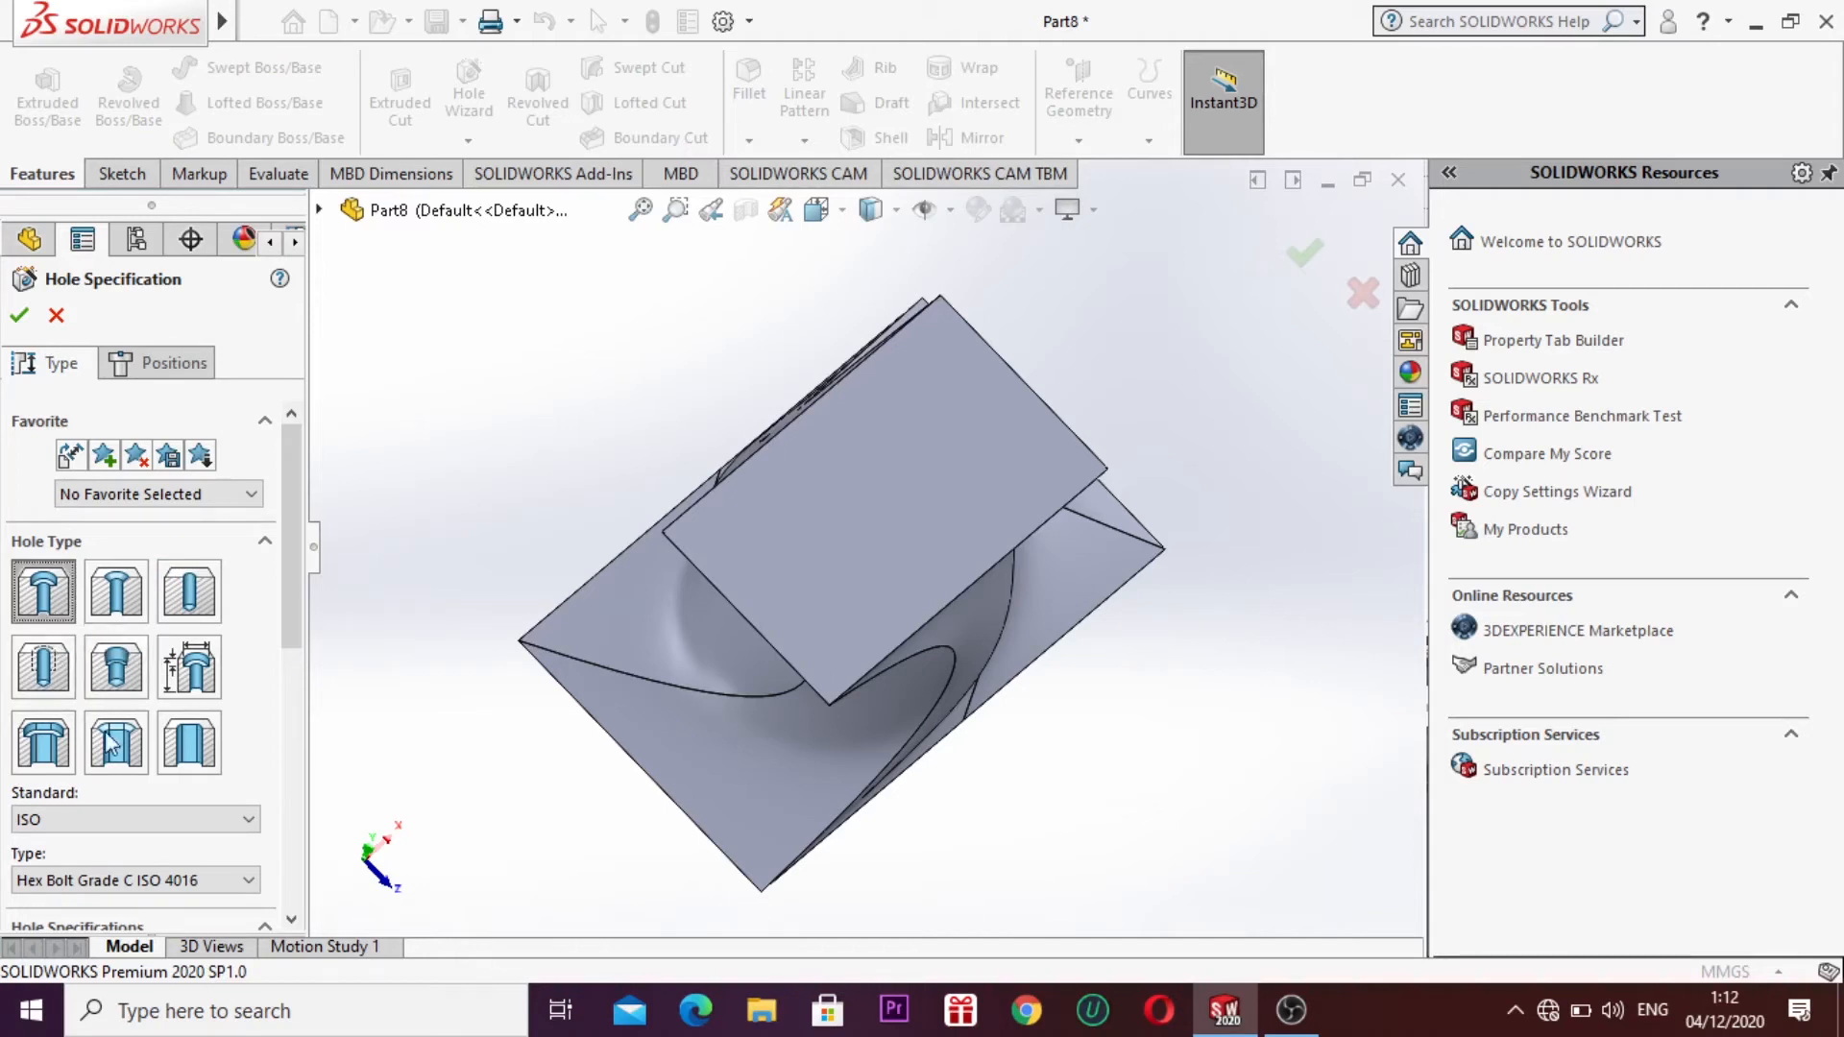
Step: Specify a Hole Wizard counterbore hole with the ISO standard, Pan Head Cross Recess type and size M4
click(230, 828)
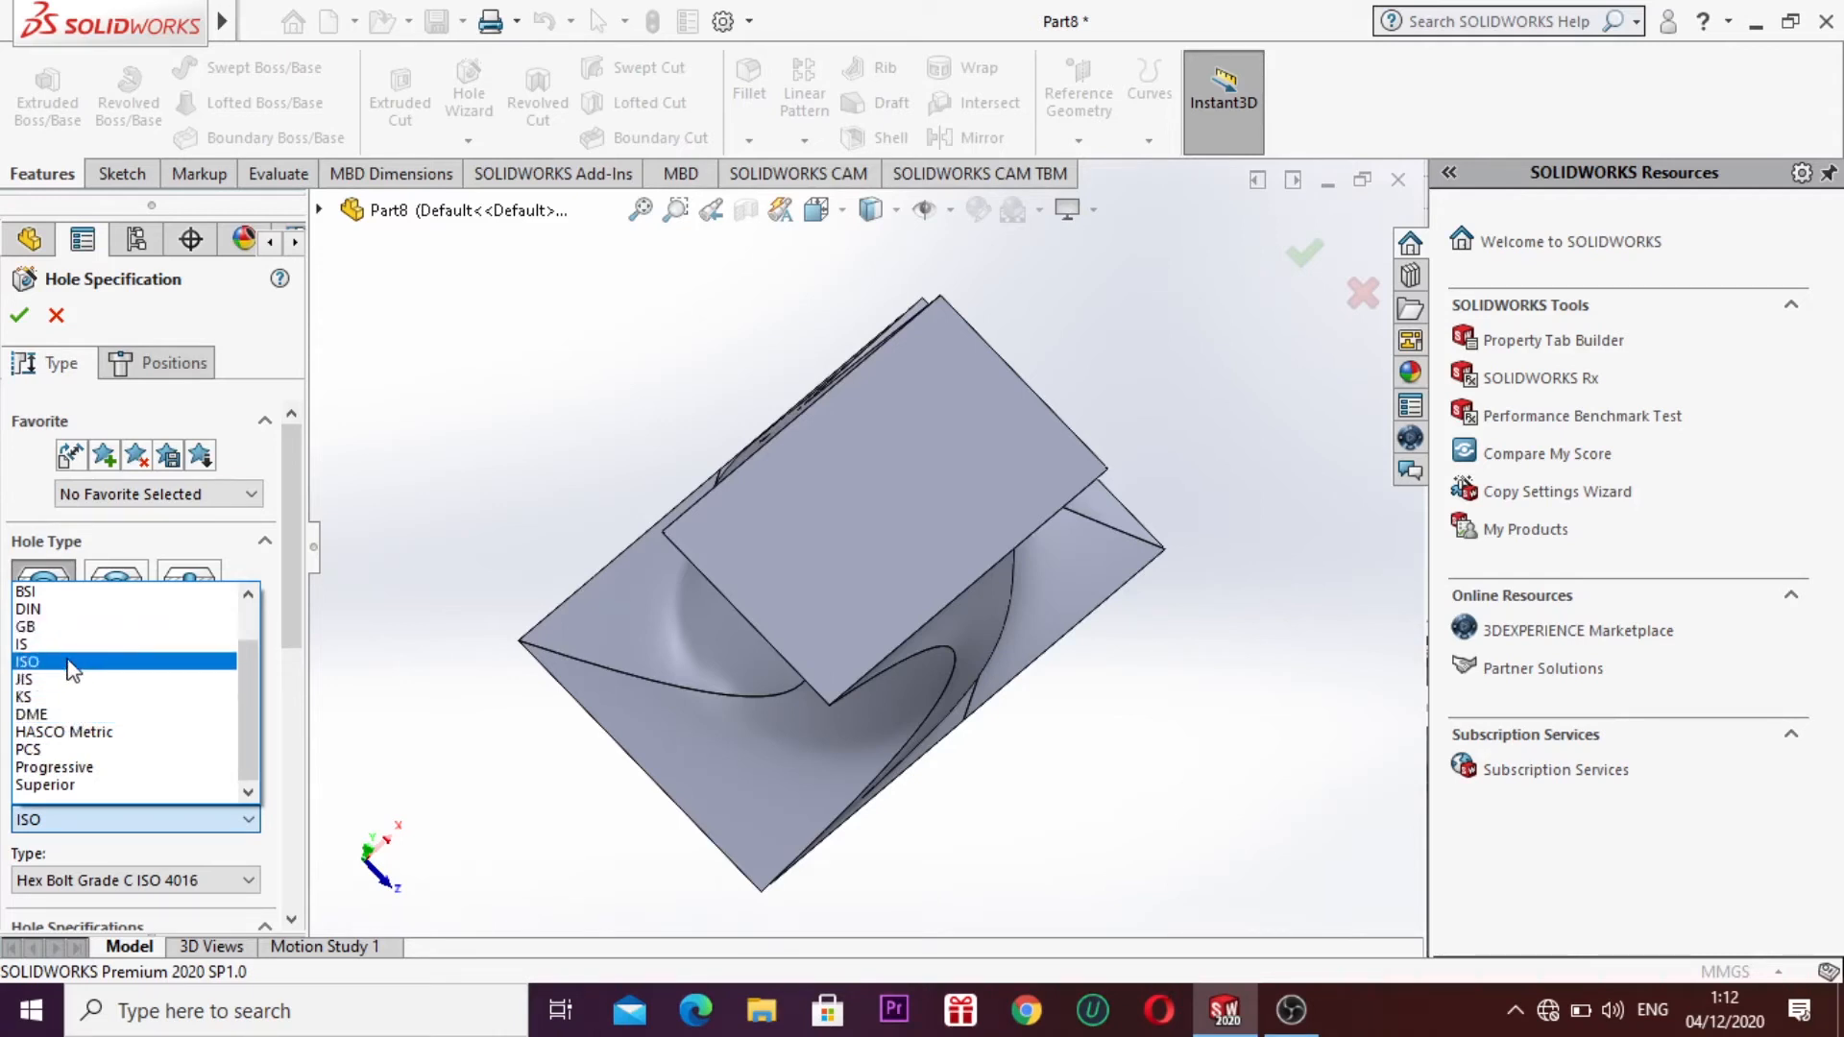
click(192, 820)
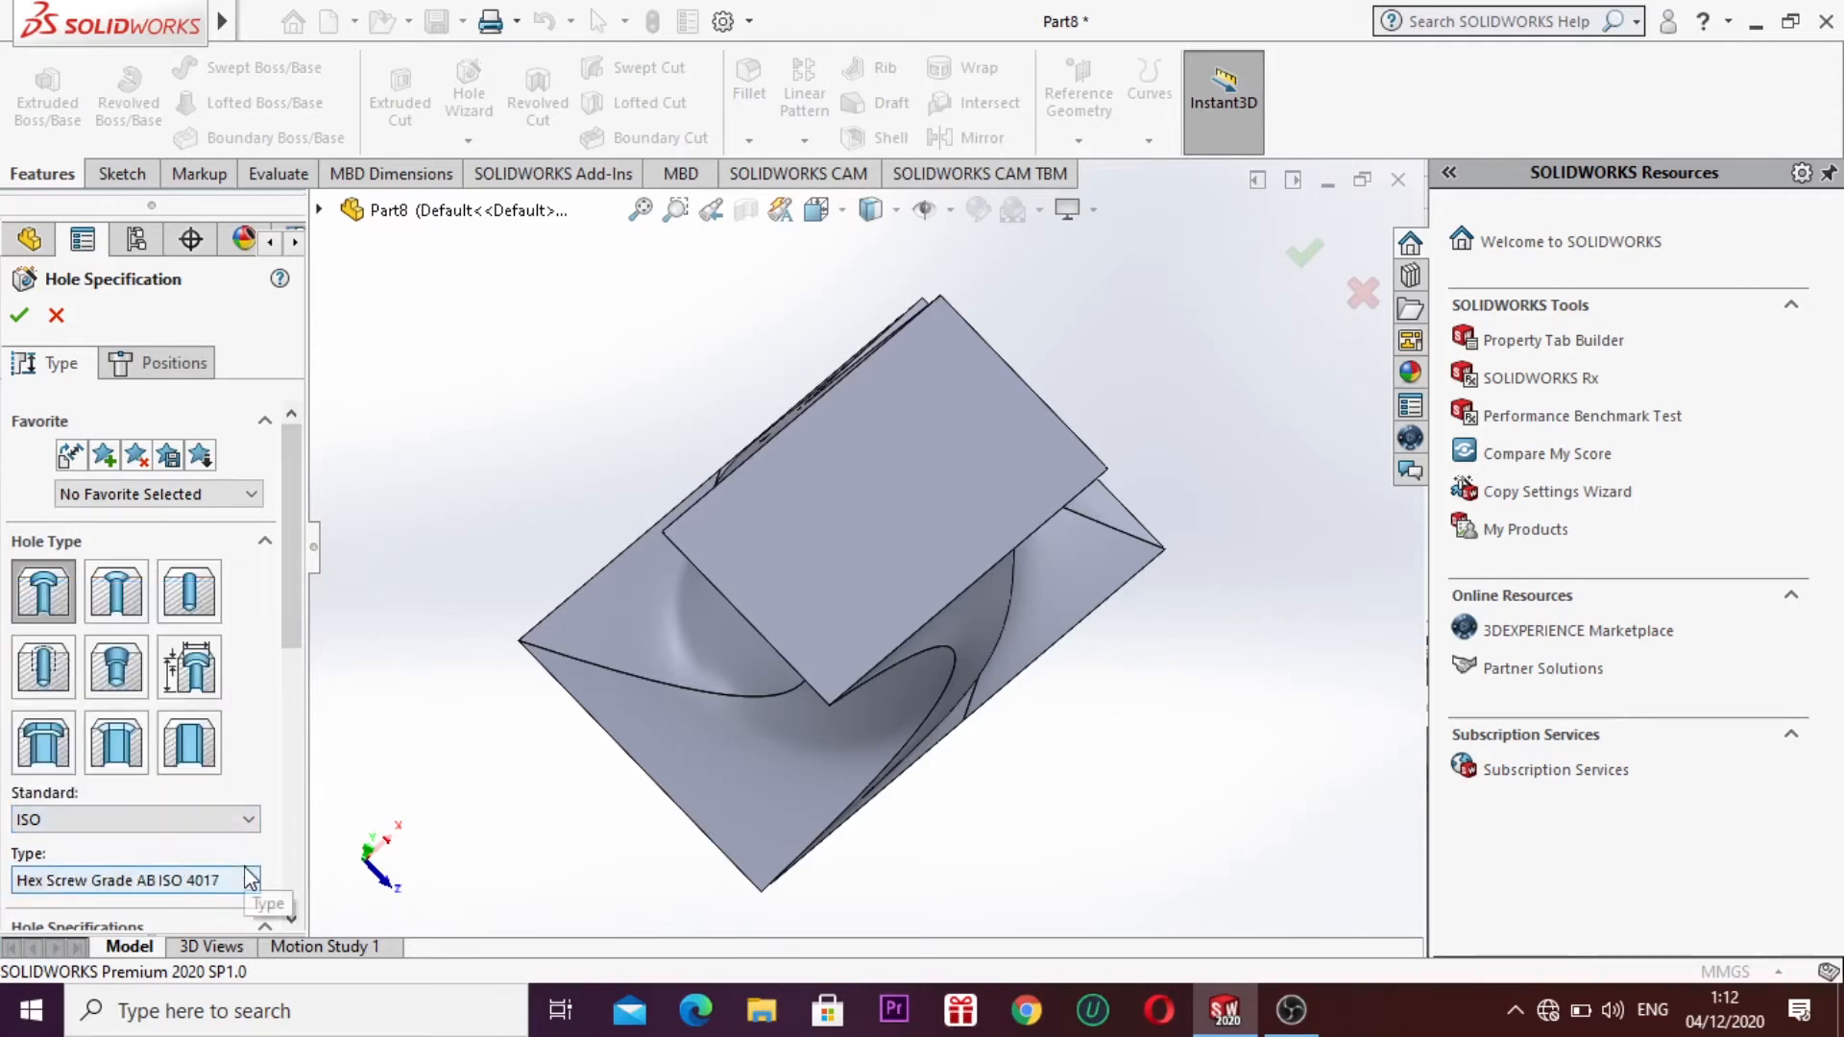
scroll(249, 876, down, 1)
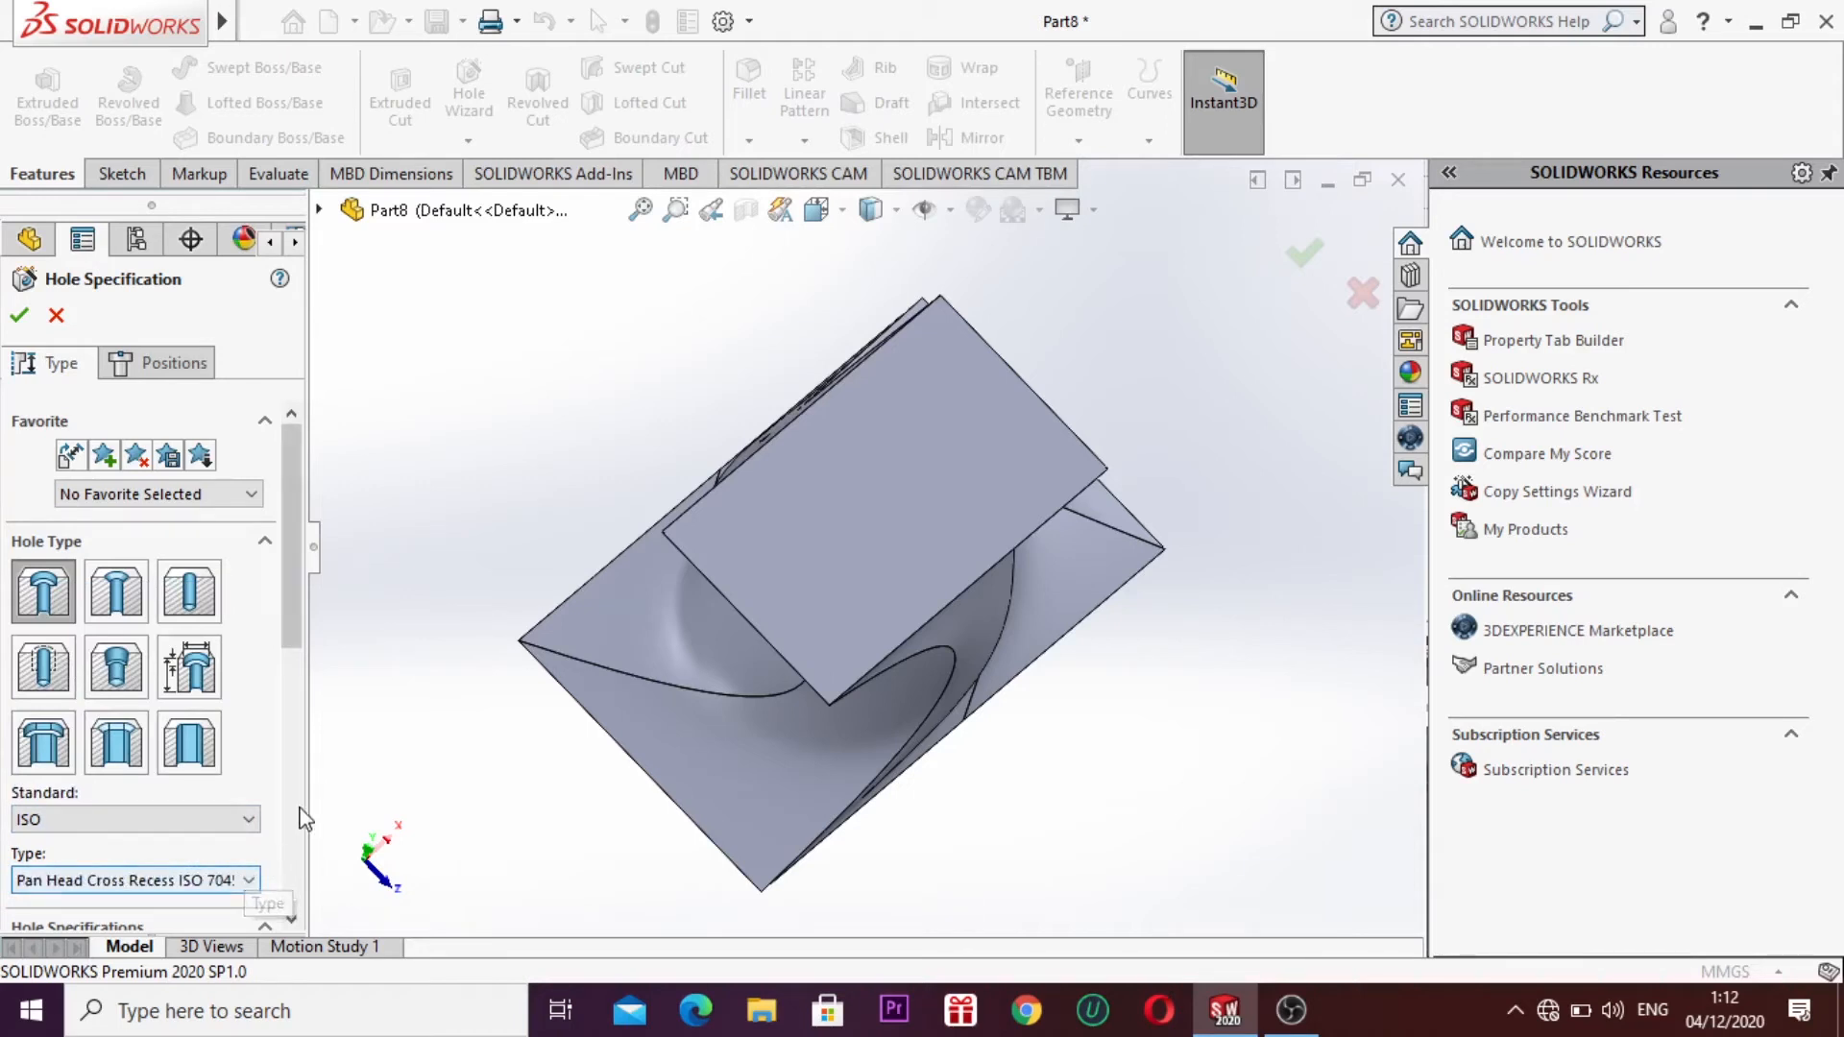
scroll(298, 677, down, 1)
scroll(298, 677, down, 5)
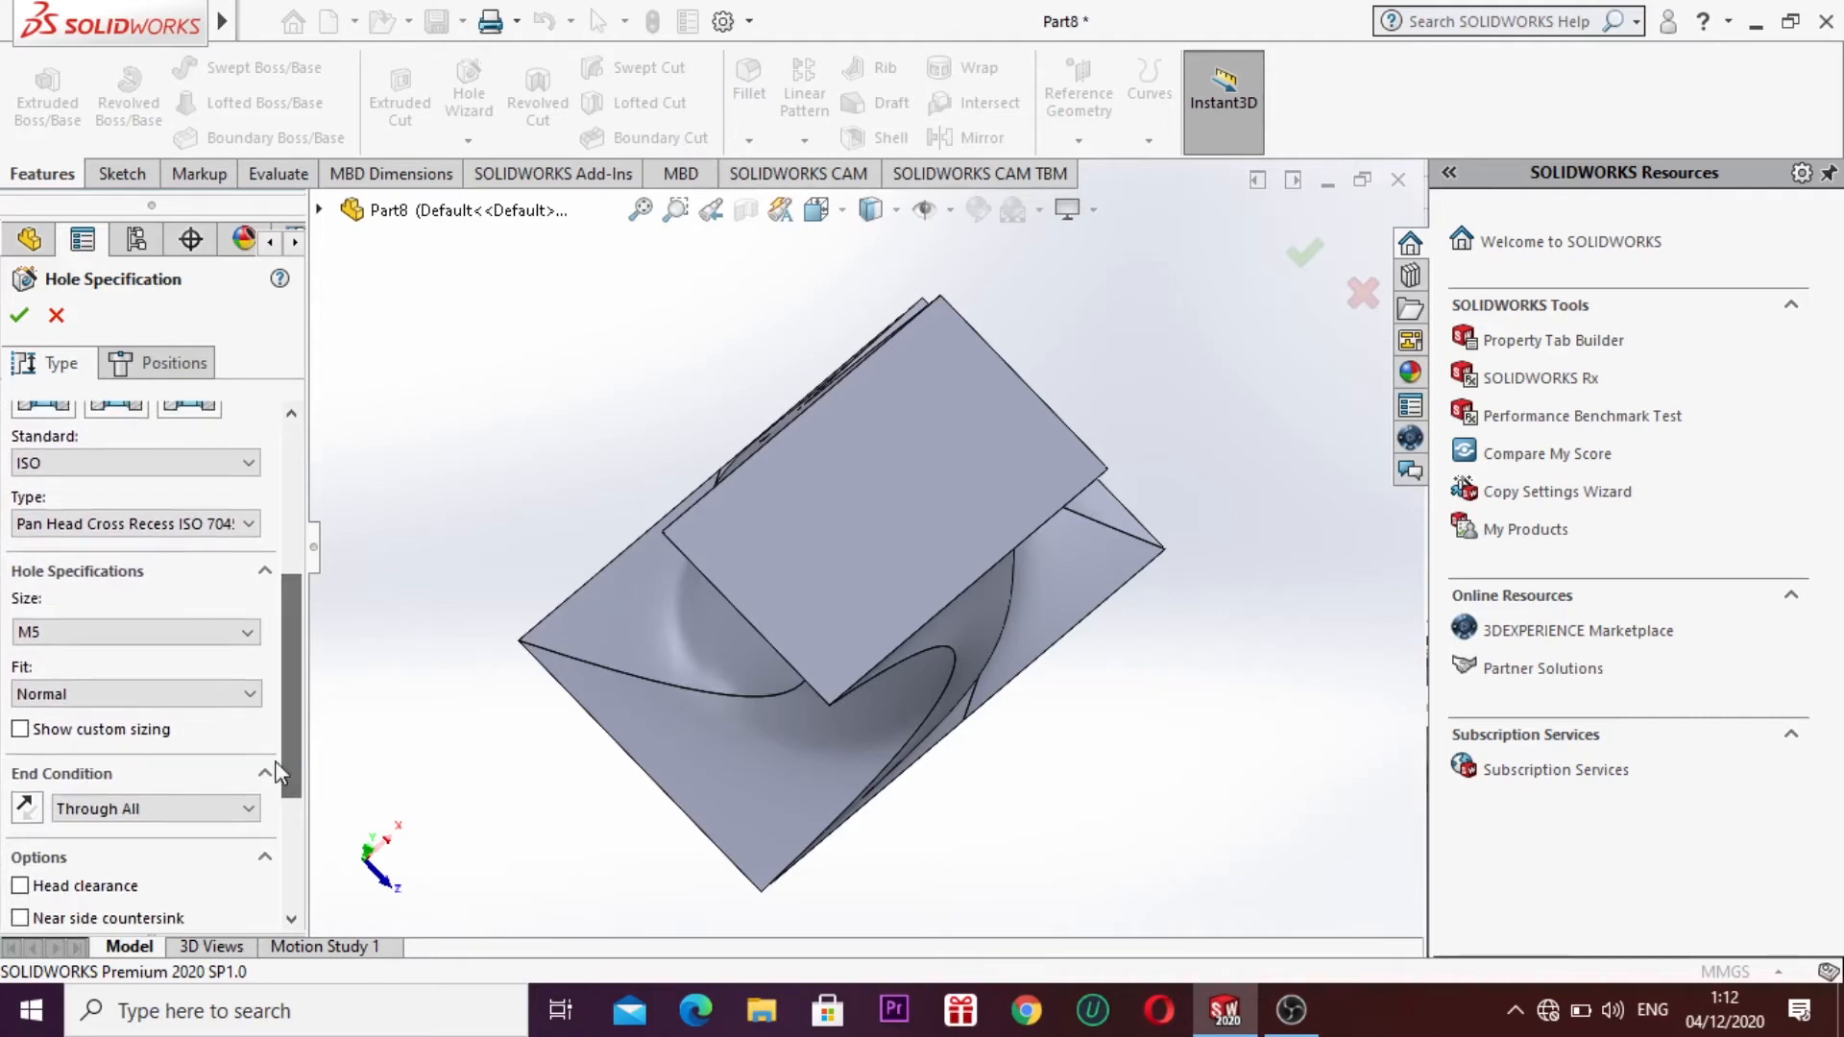
scroll(236, 663, down, 1)
click(225, 636)
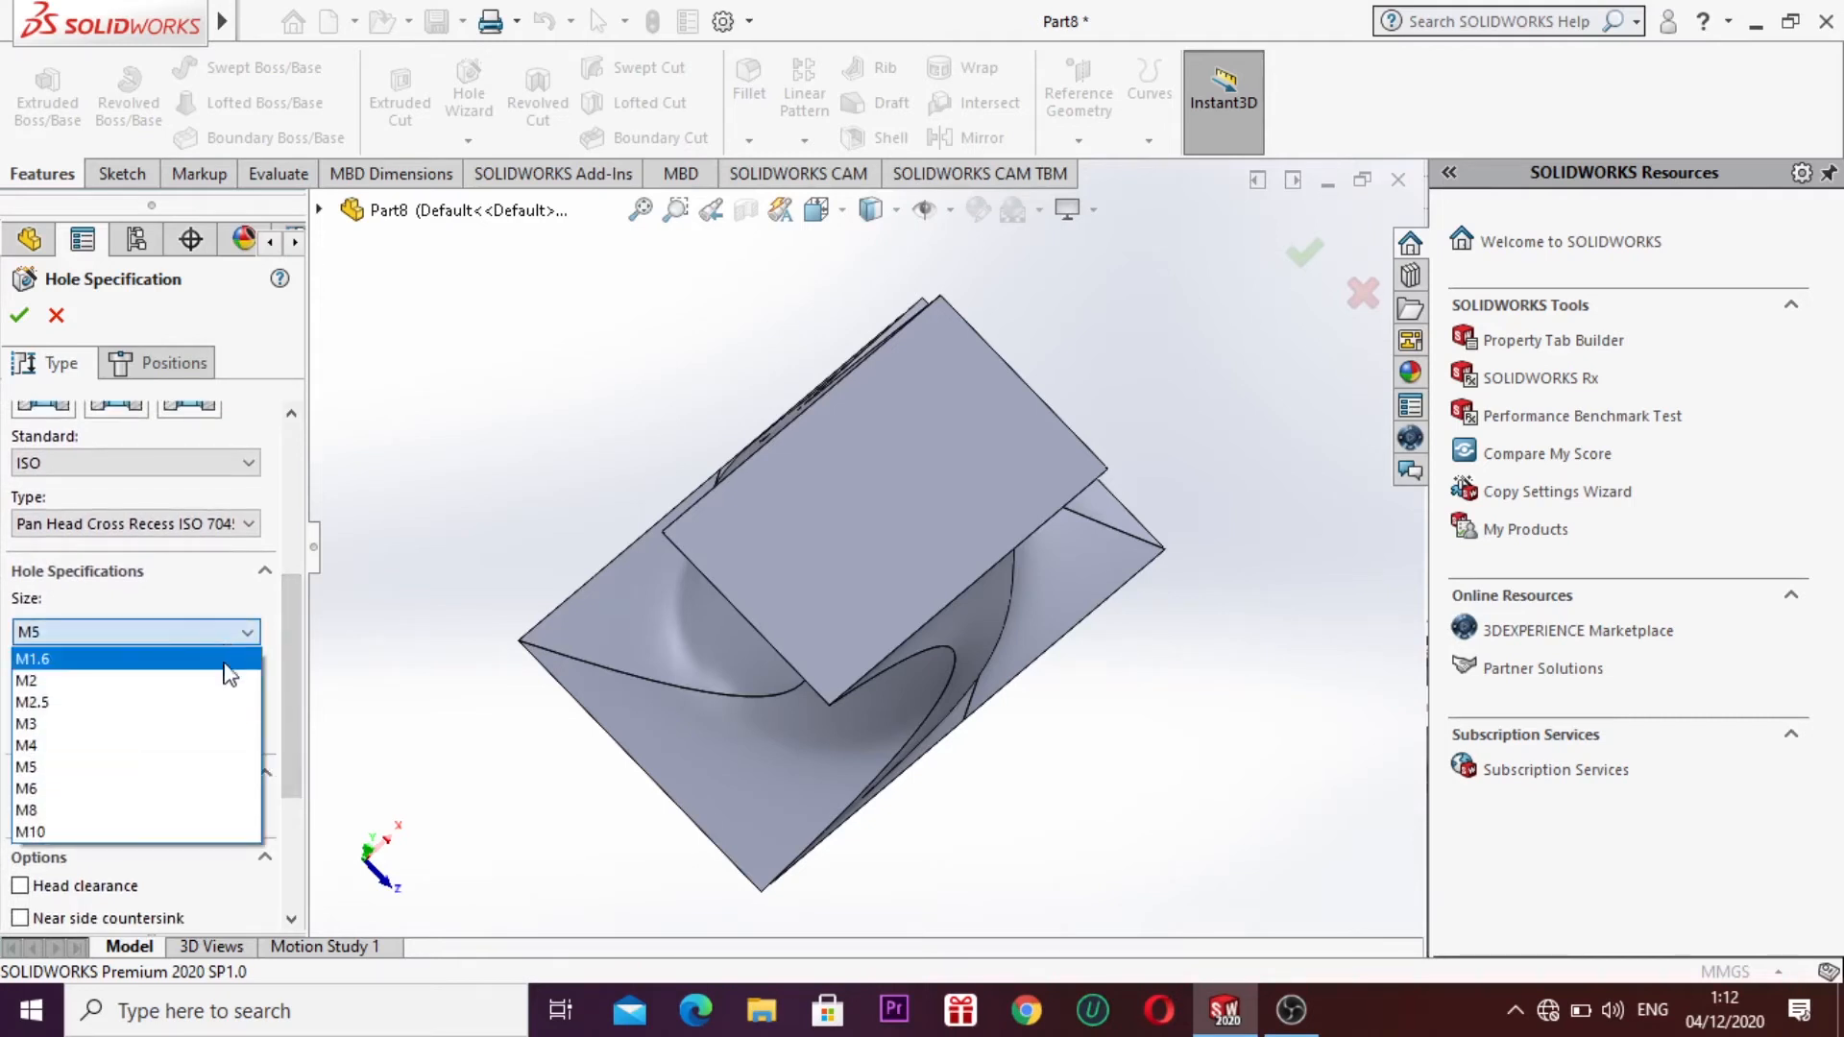
click(231, 745)
scroll(292, 689, down, 3)
drag(293, 728, 307, 543)
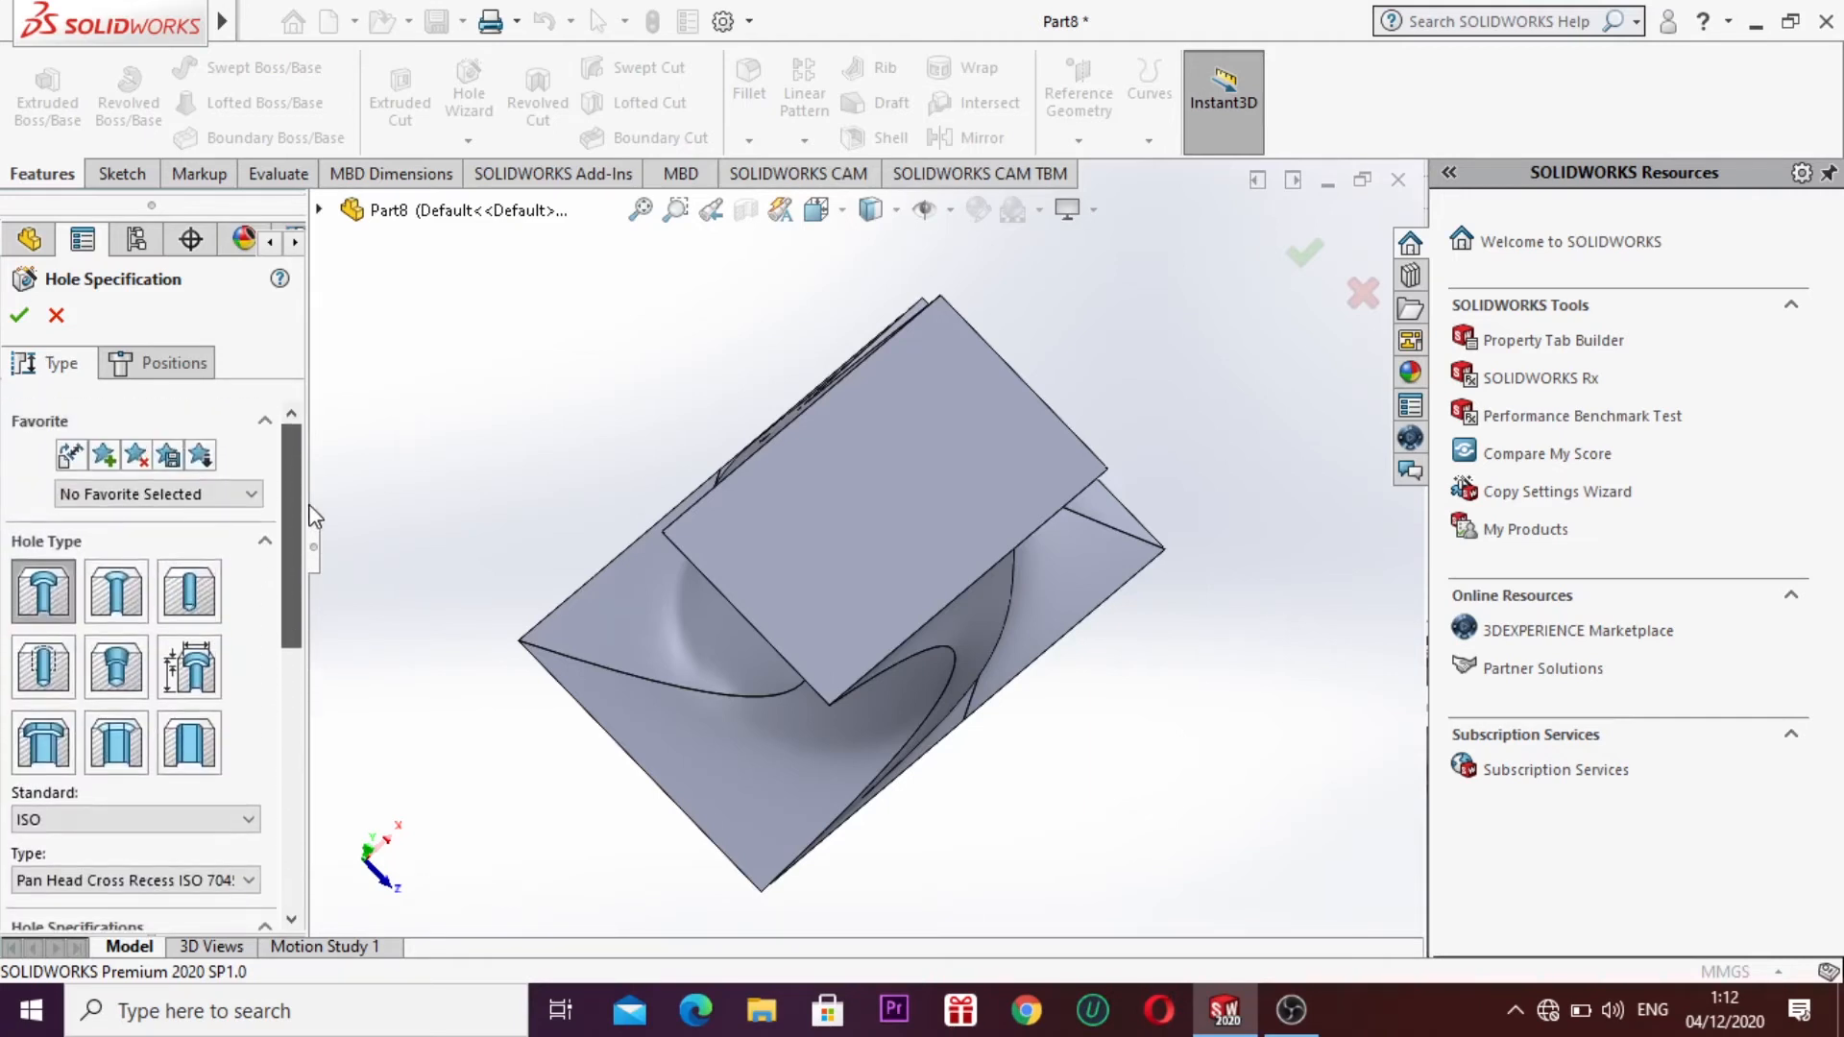
Step: Place four counterbore holes on the loft's top face, one near each corner, and finish the Hole Wizard feature
click(197, 367)
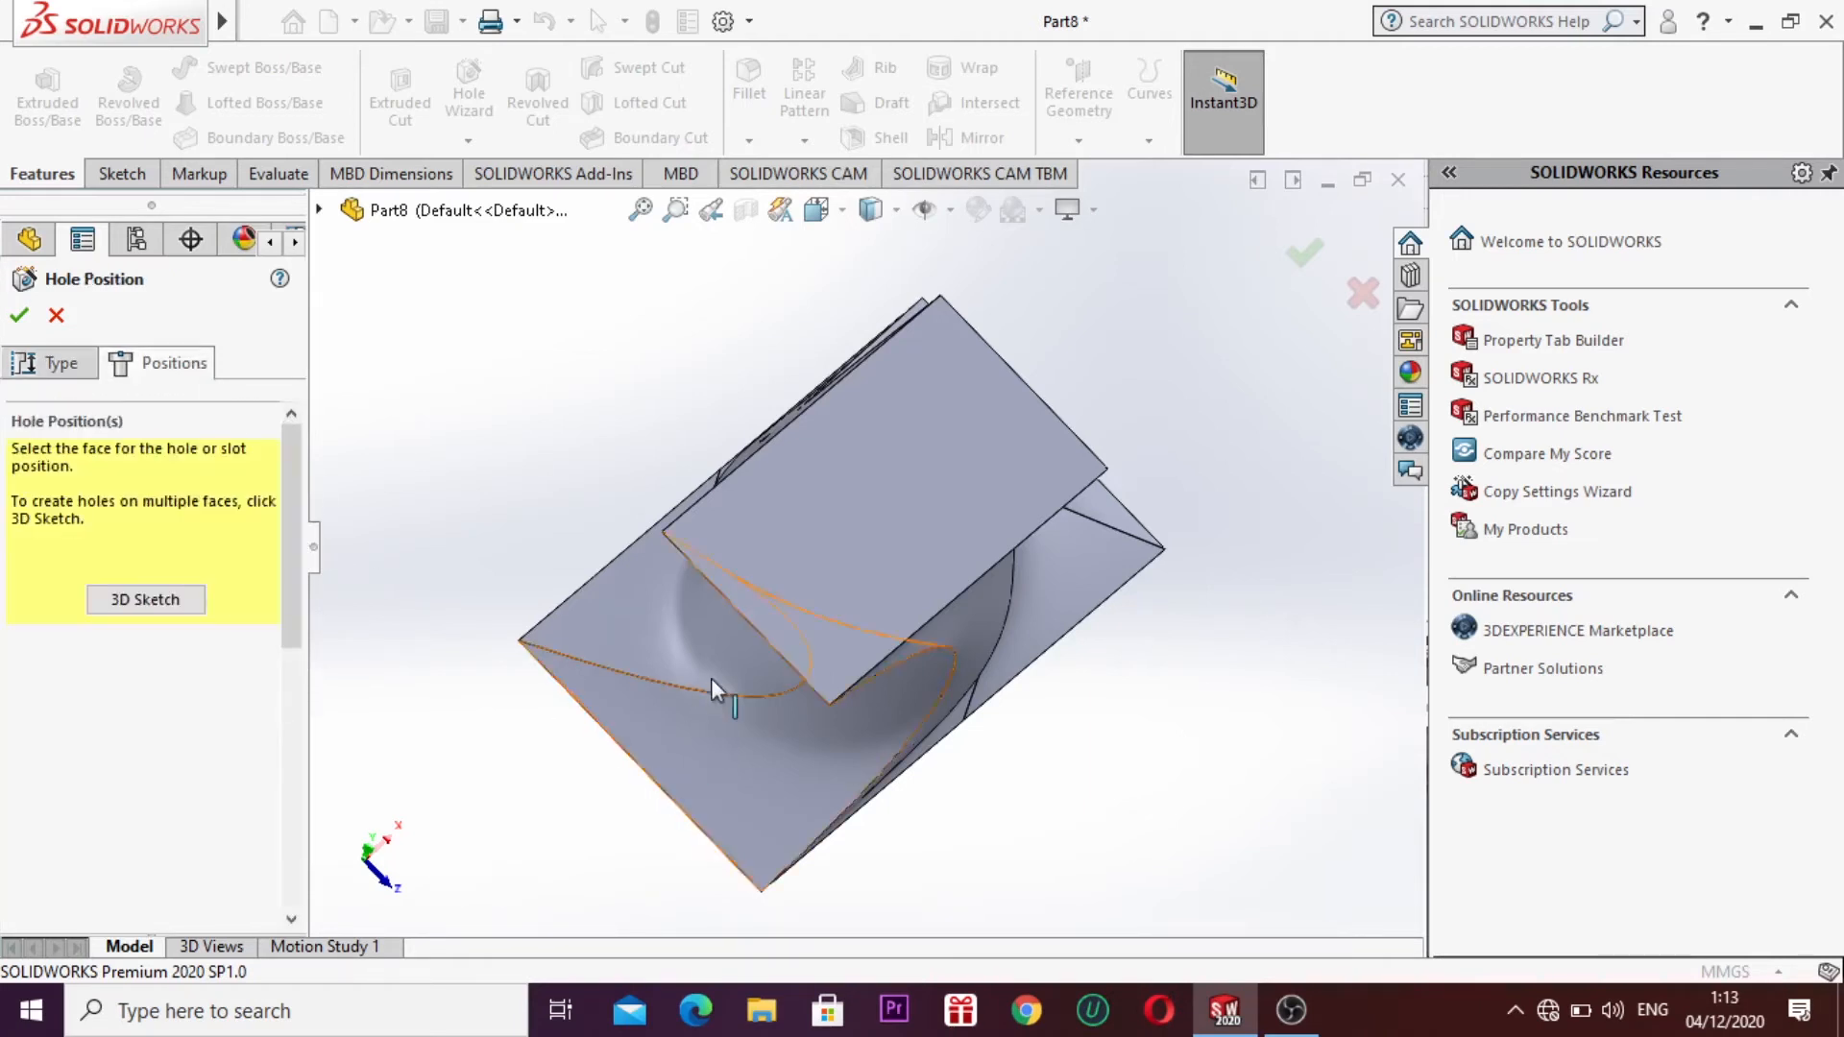
click(729, 534)
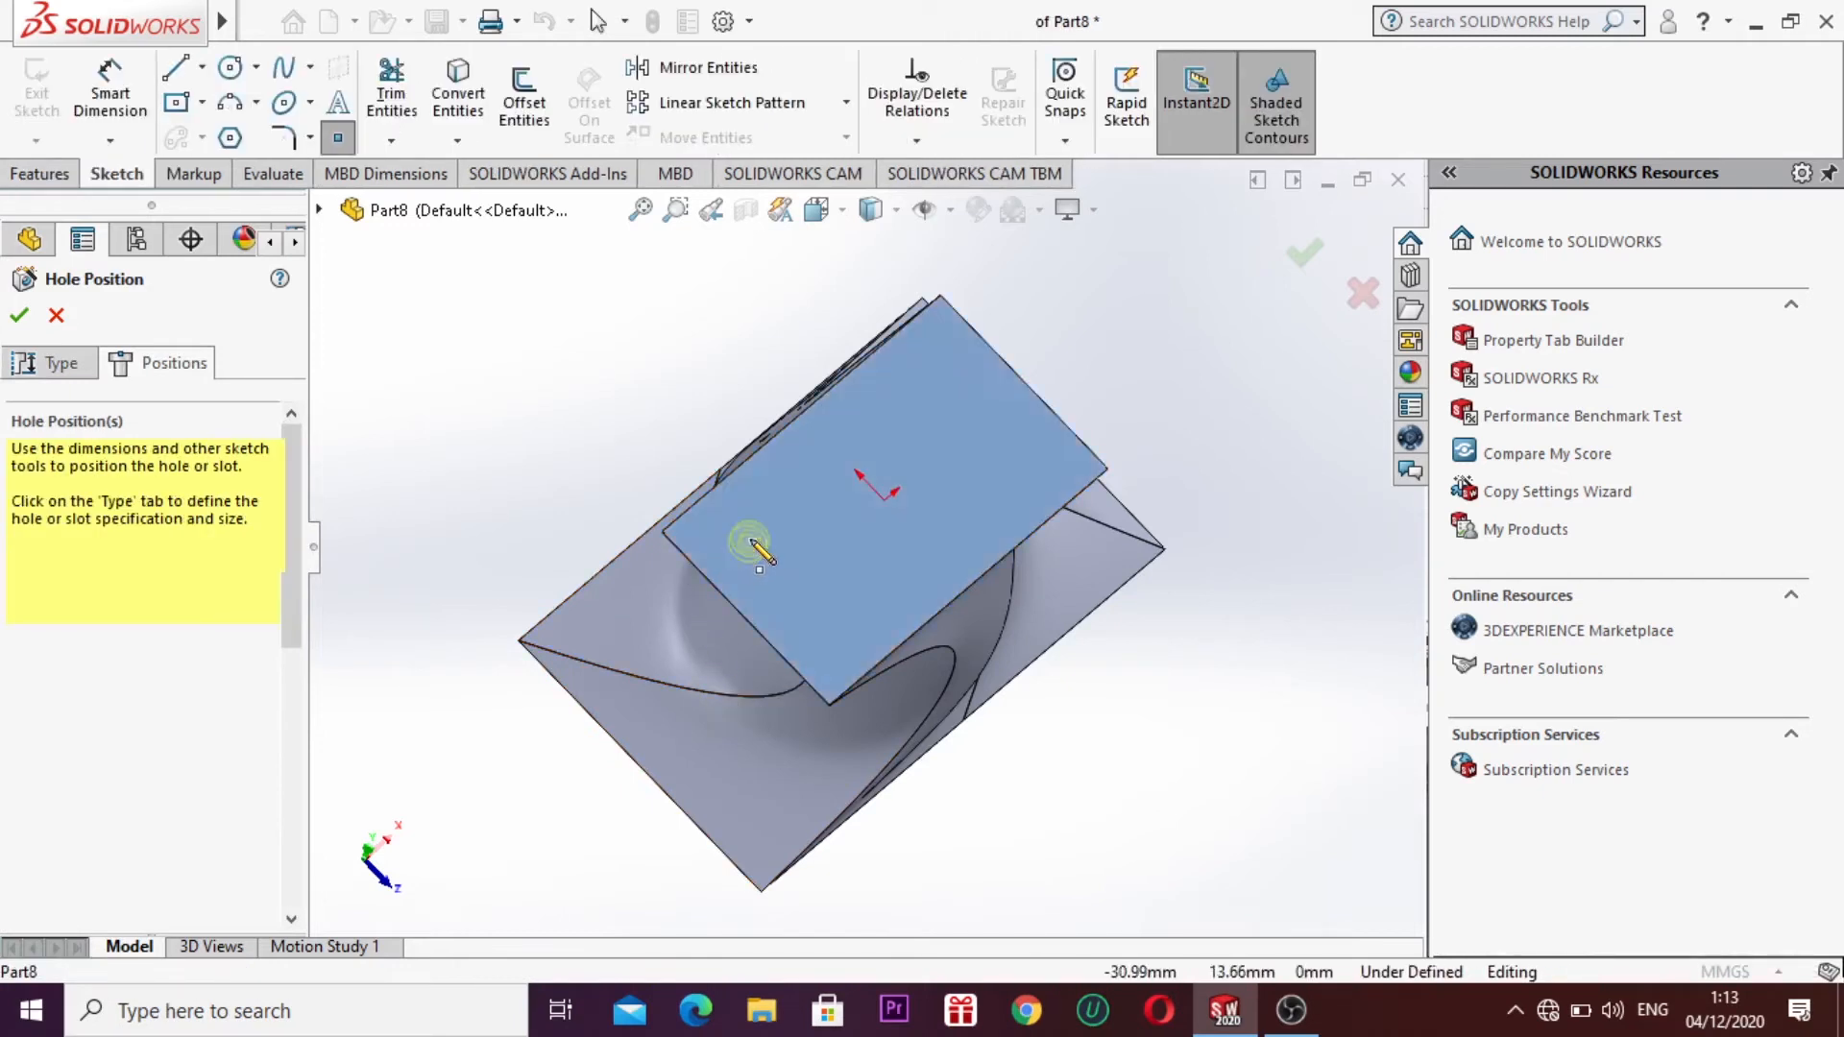
click(750, 538)
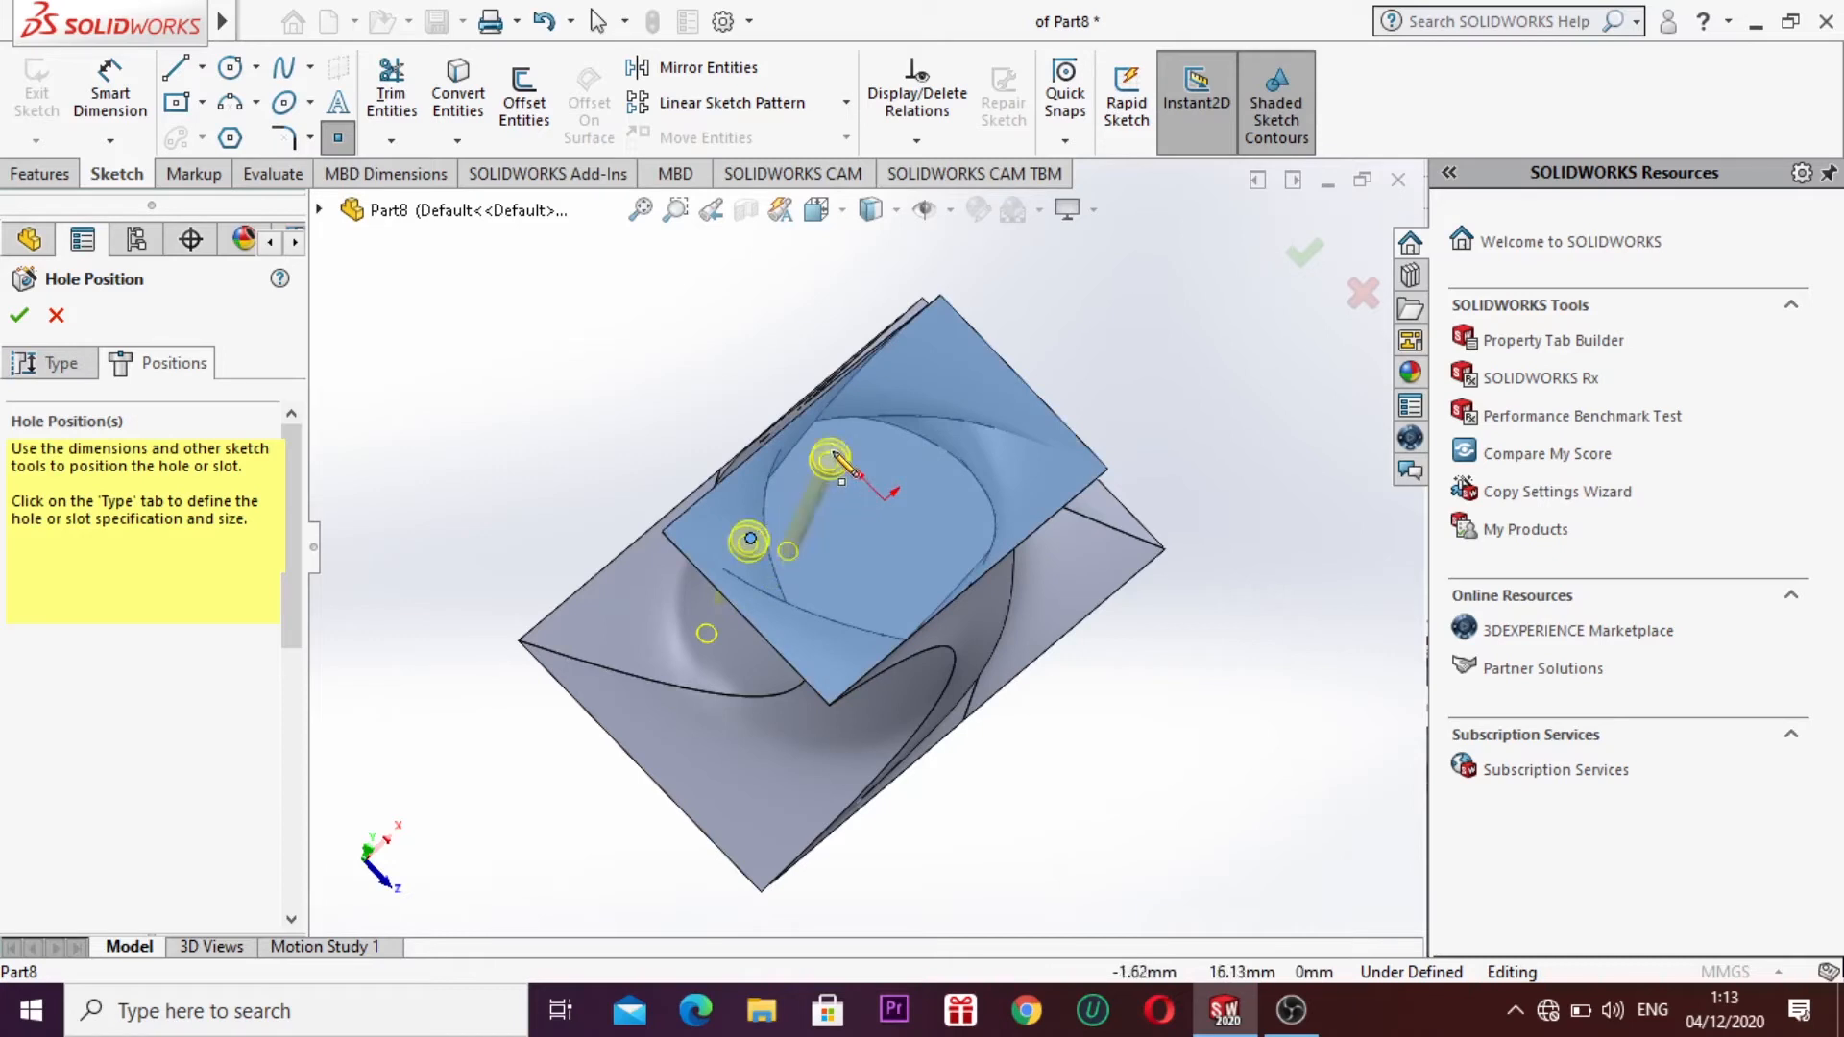
click(957, 365)
click(1047, 457)
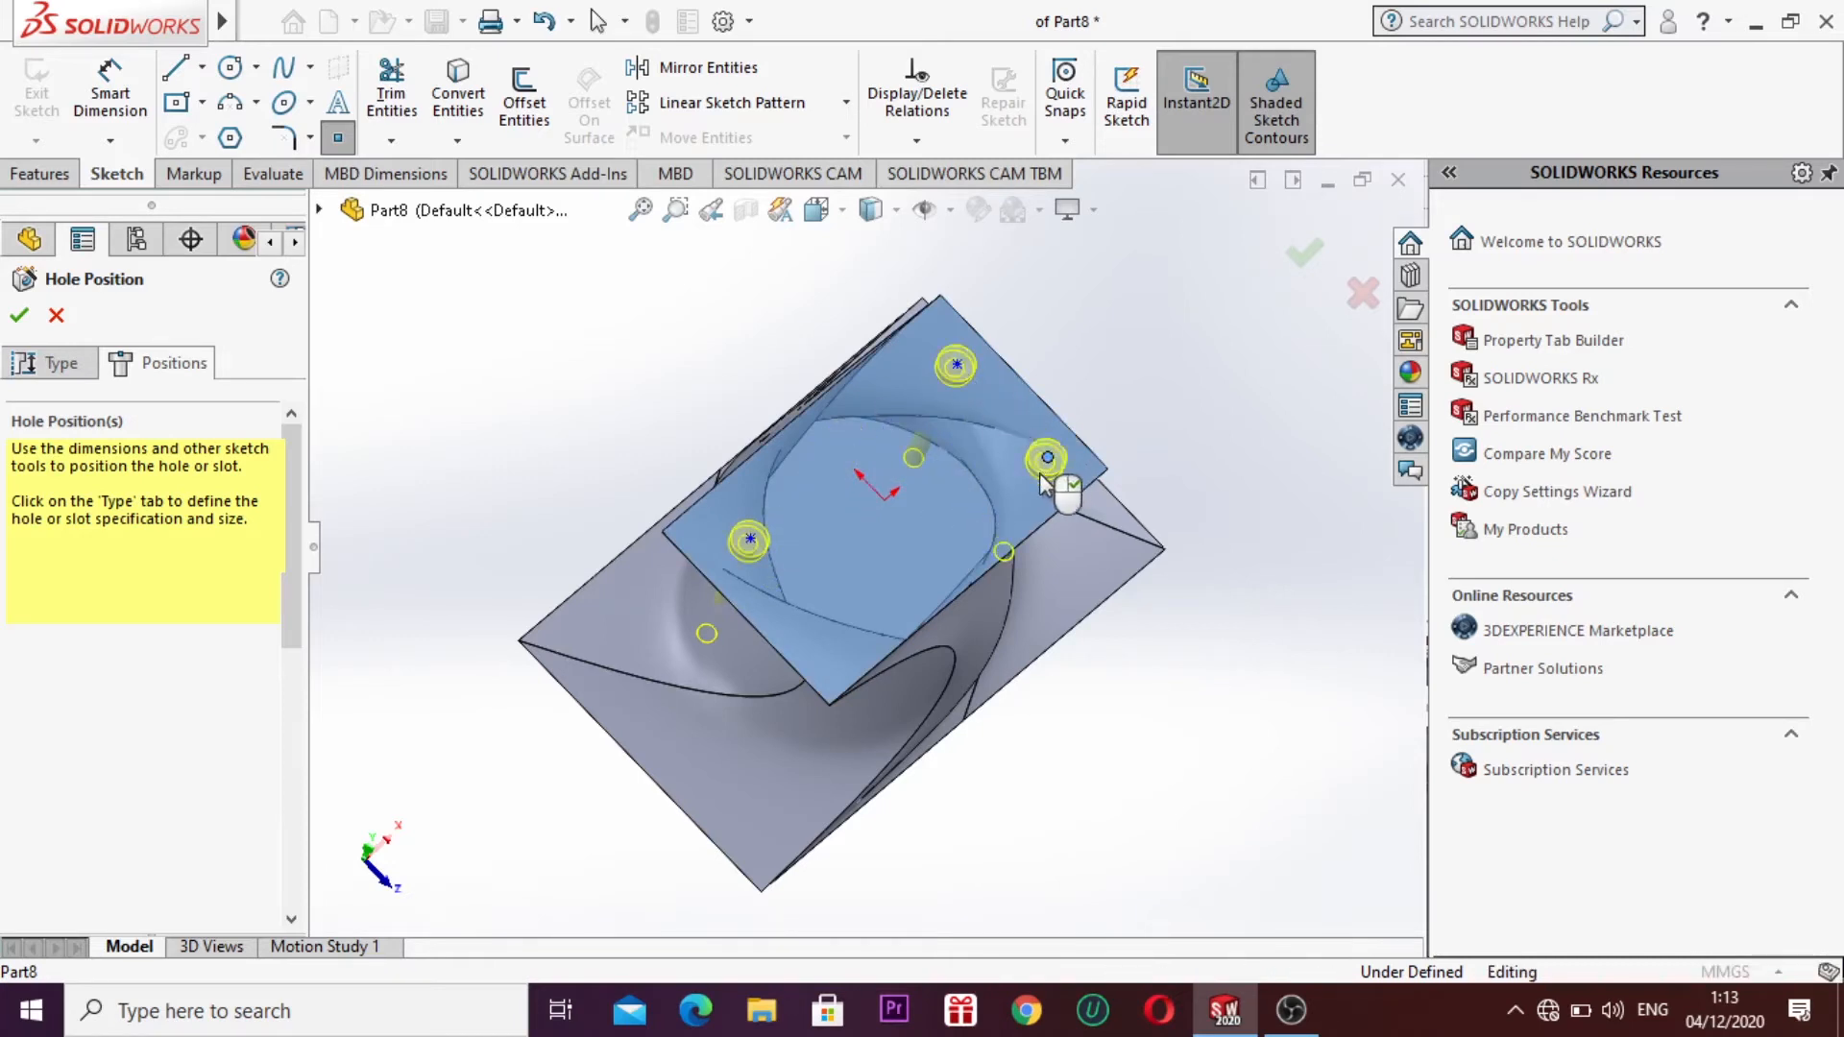
click(839, 634)
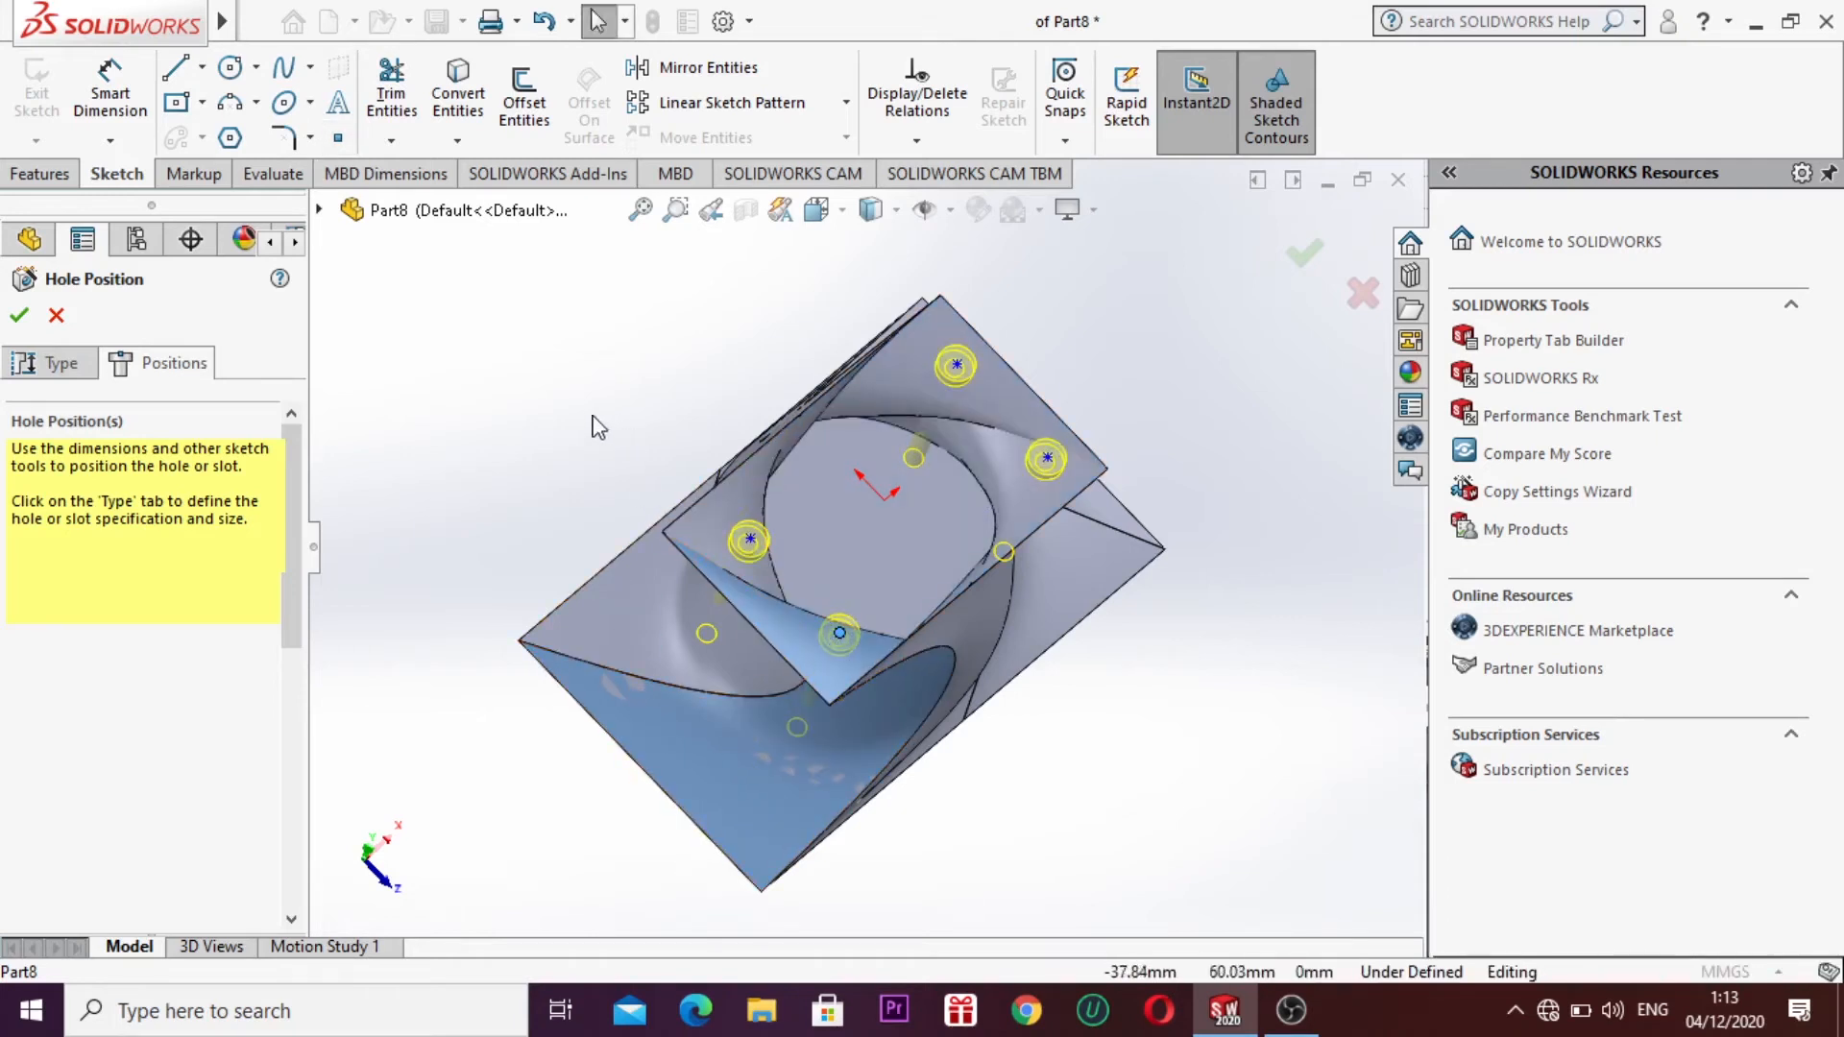
click(19, 316)
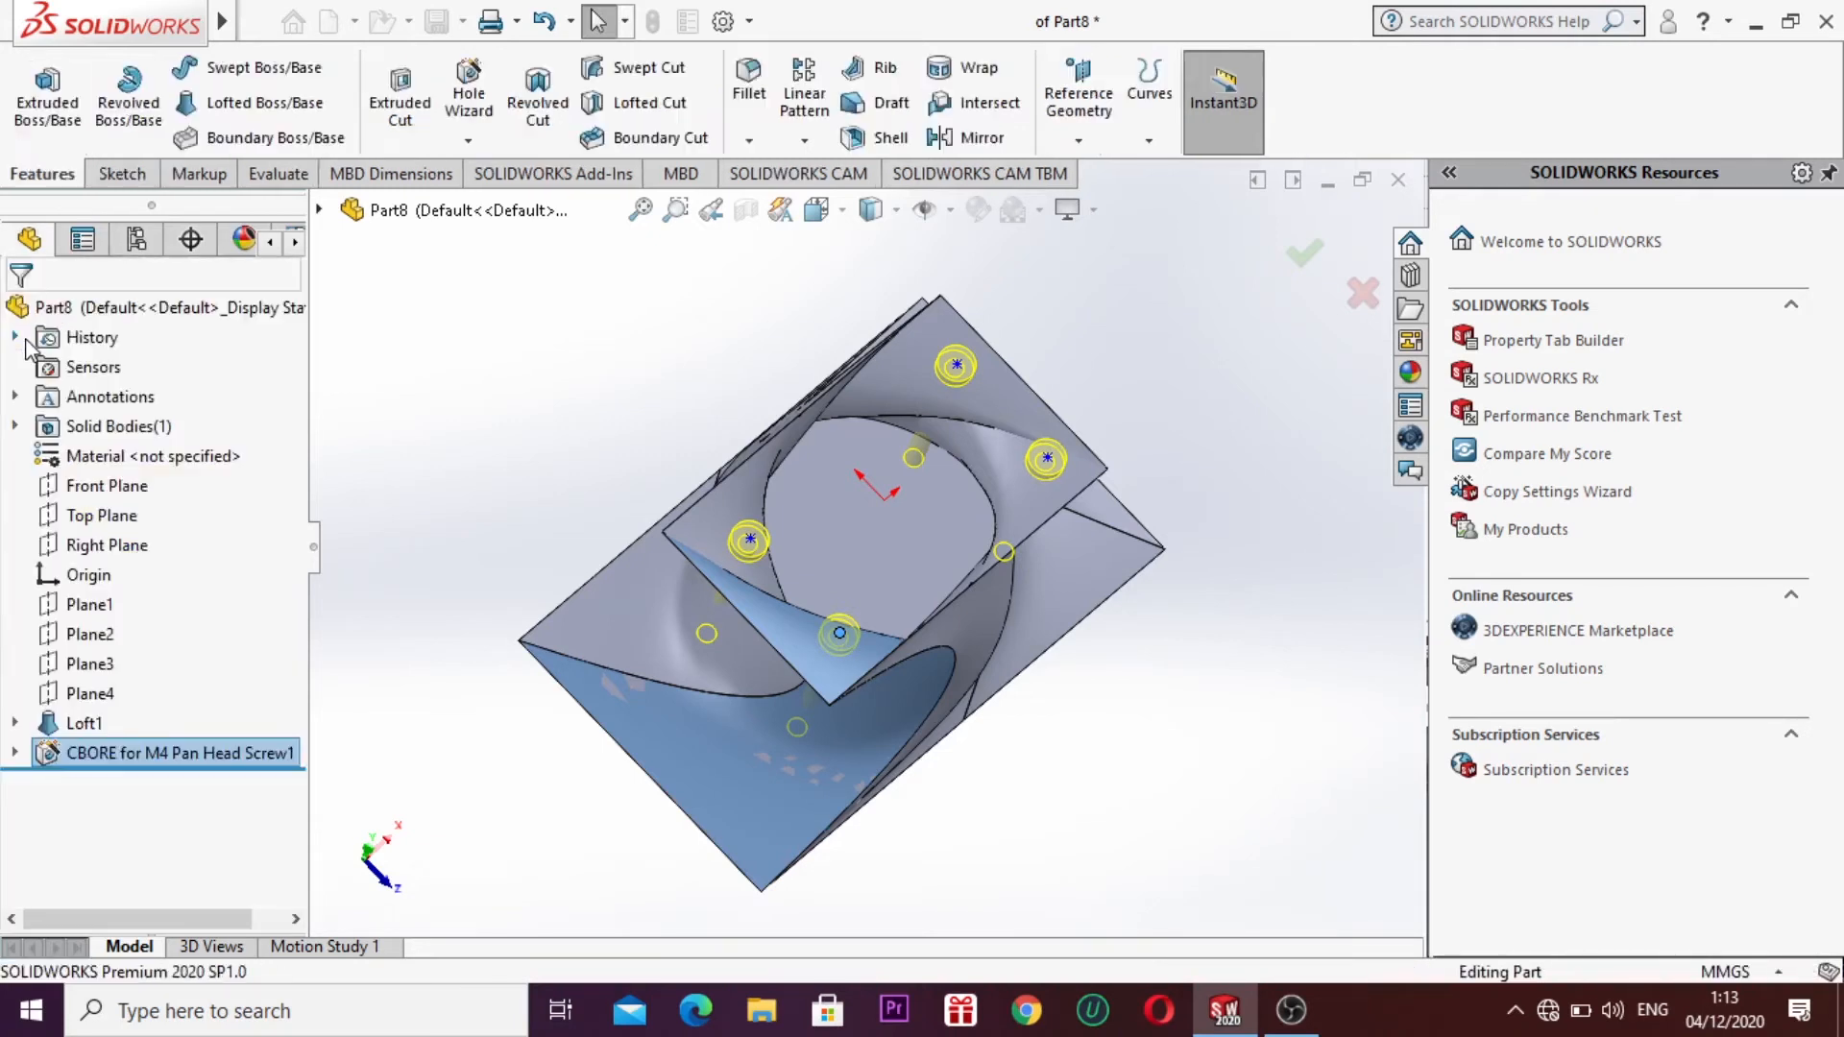
click(536, 476)
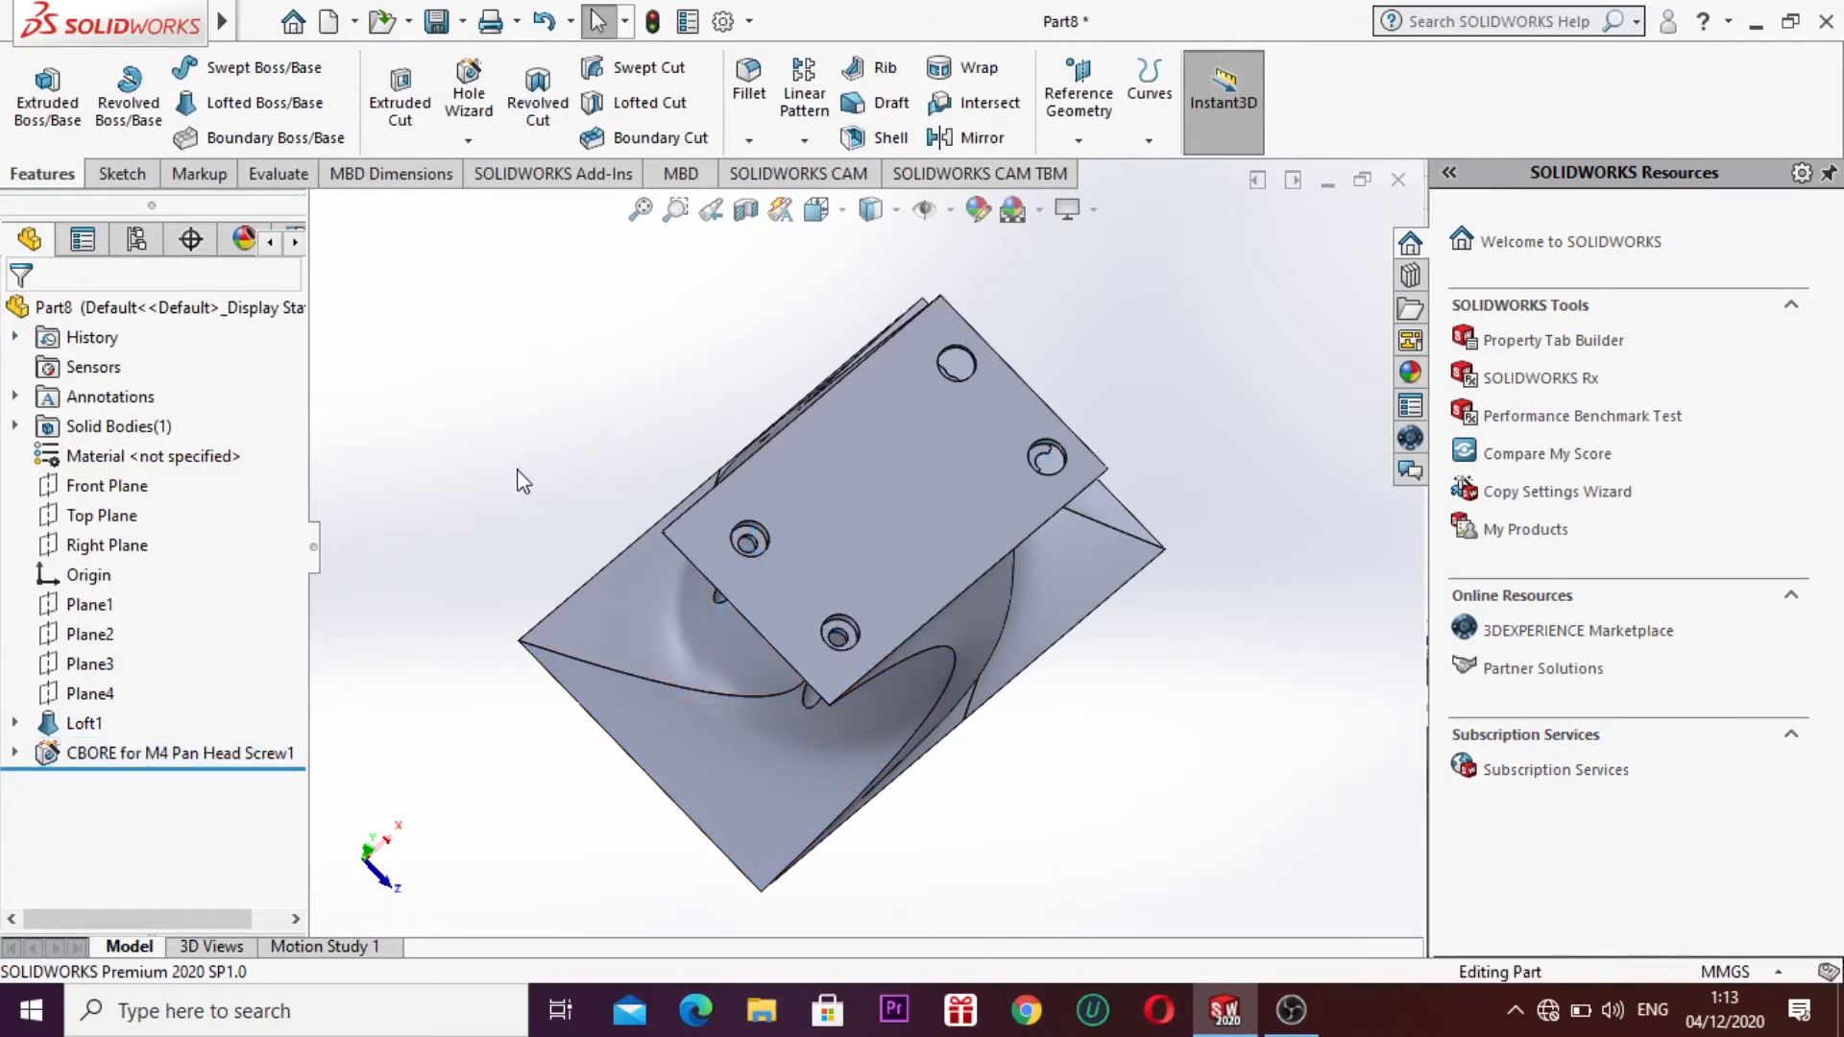
Step: Rotate the lofted part to examine the four counterbore holes from several sides
right_click(496, 494)
click(581, 602)
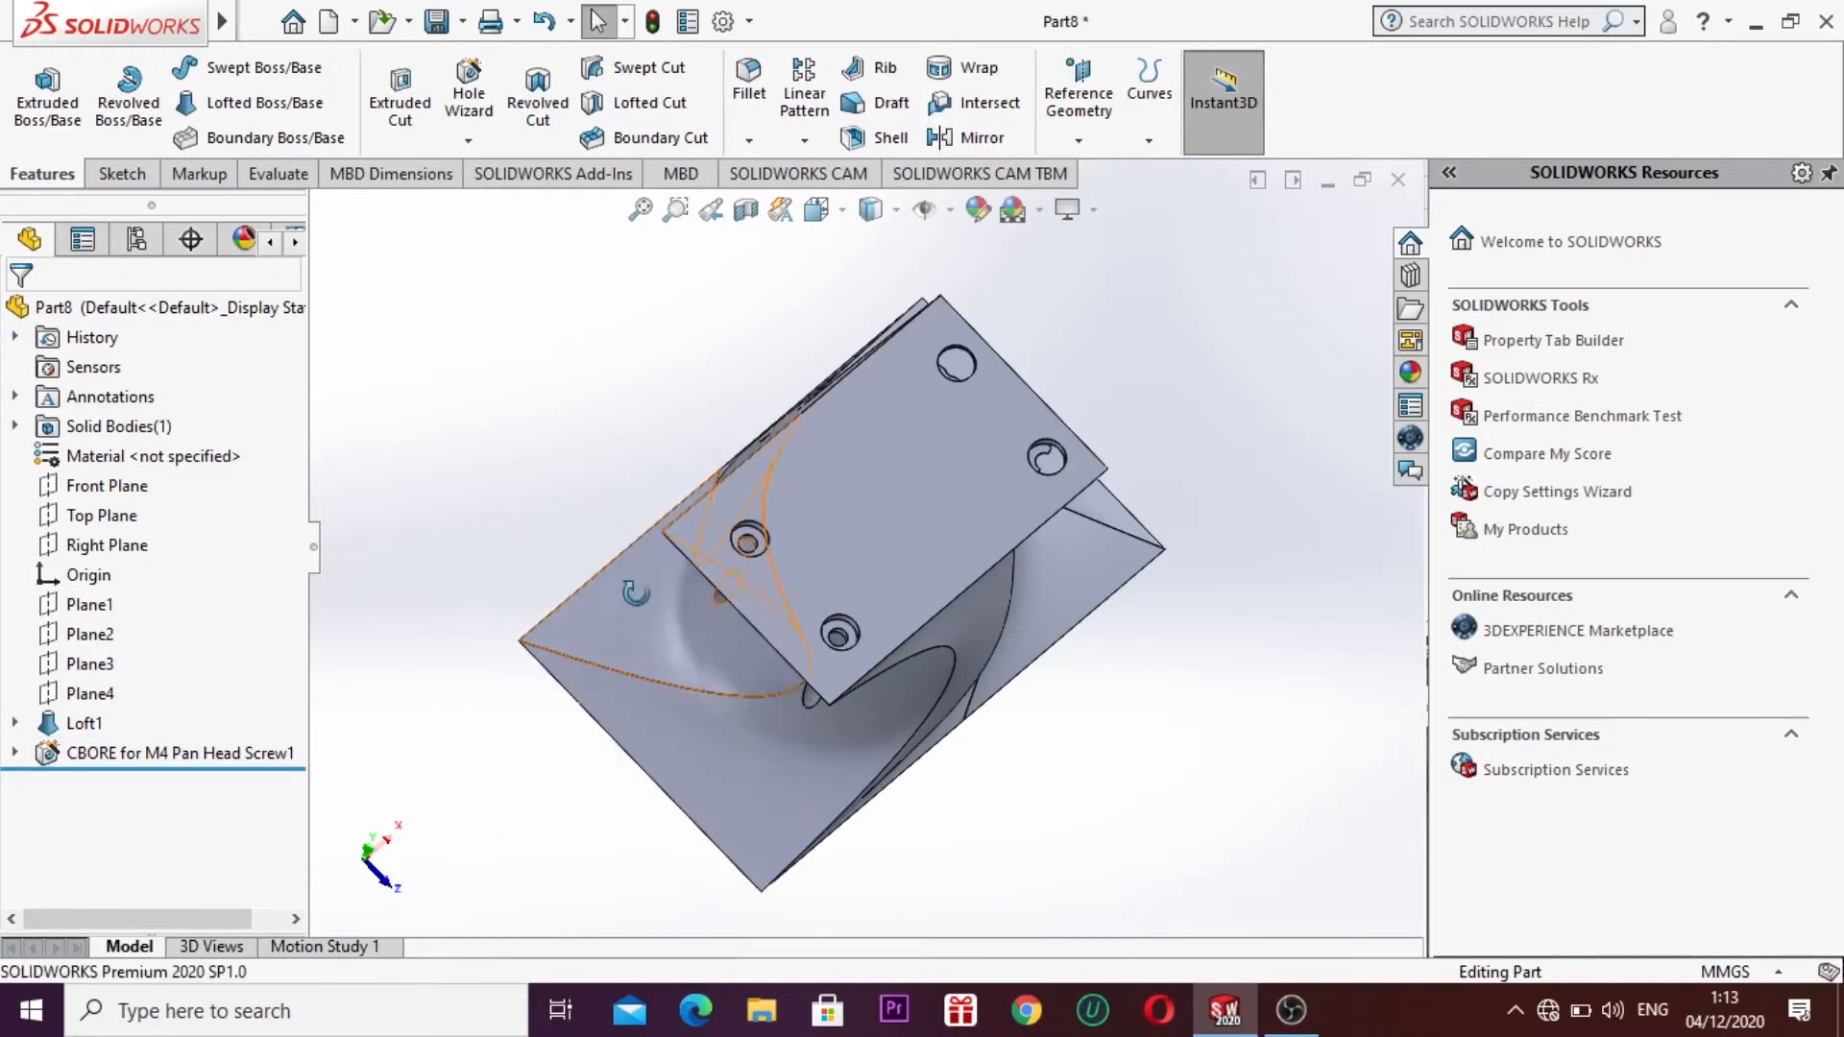
drag(862, 543, 379, 664)
right_click(379, 663)
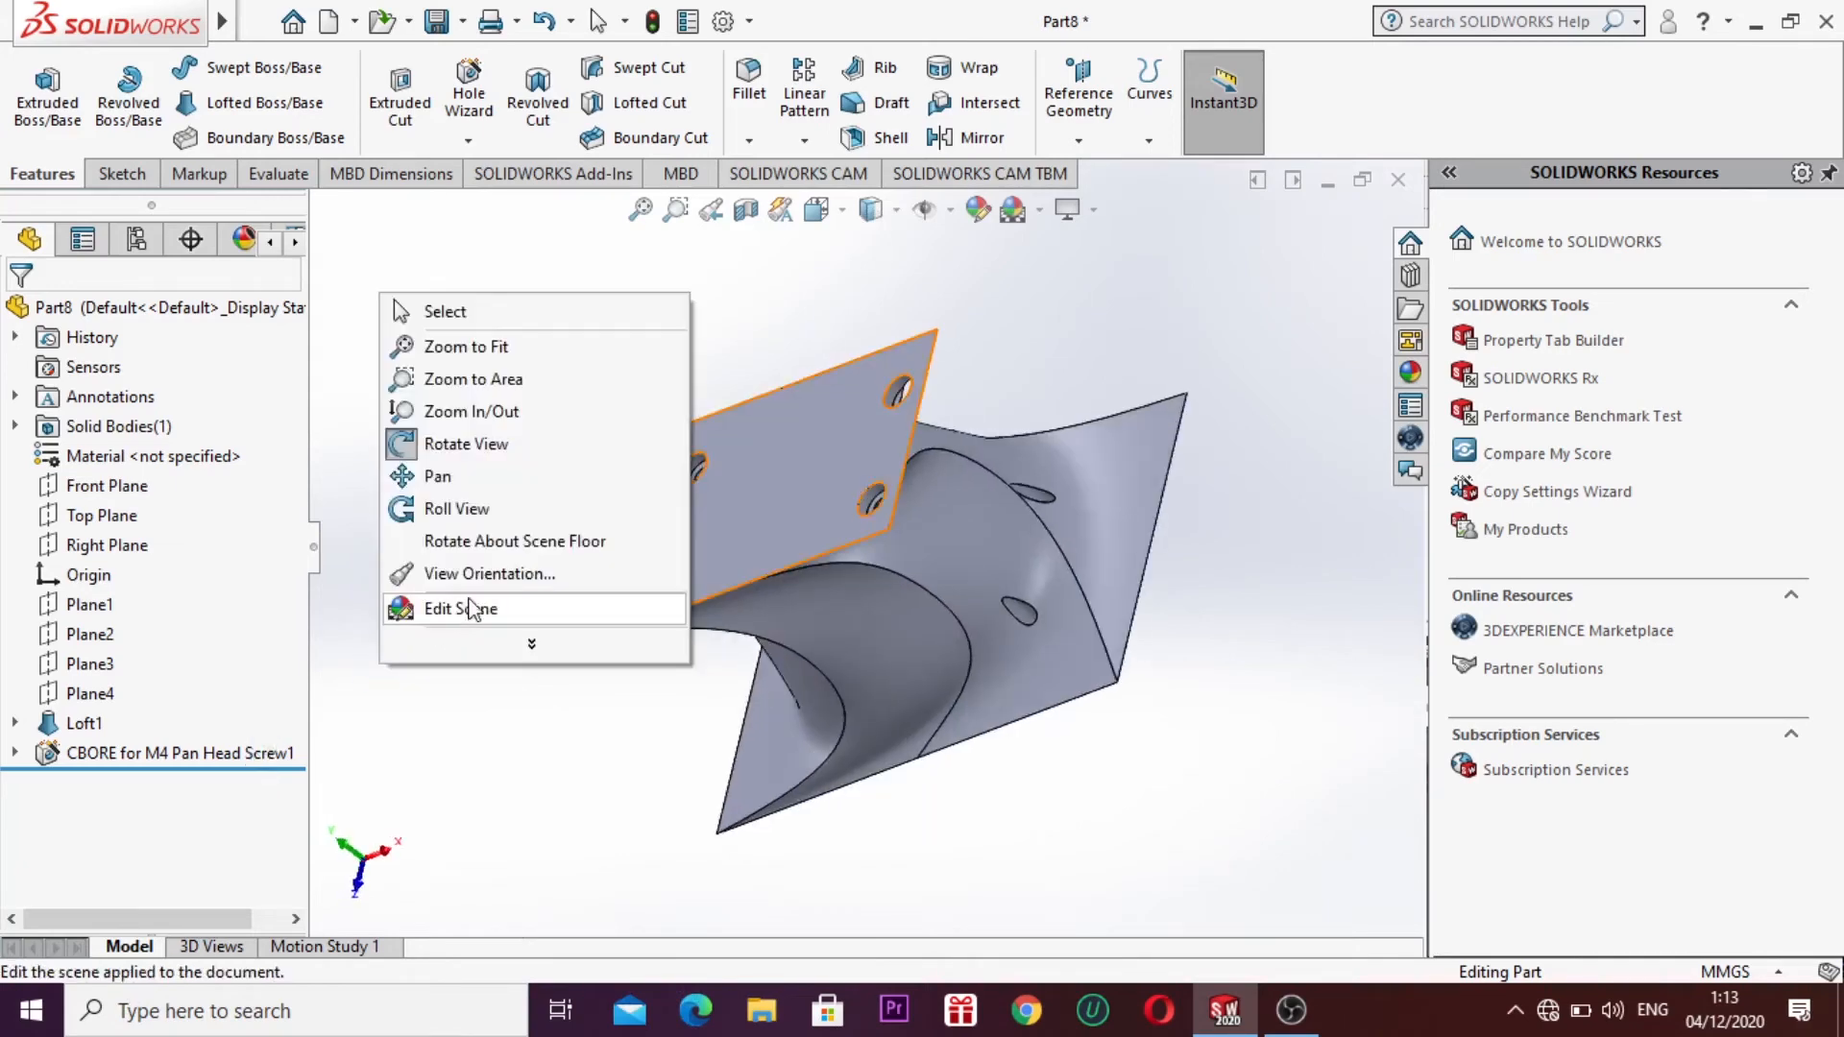
click(607, 776)
drag(1008, 845, 442, 766)
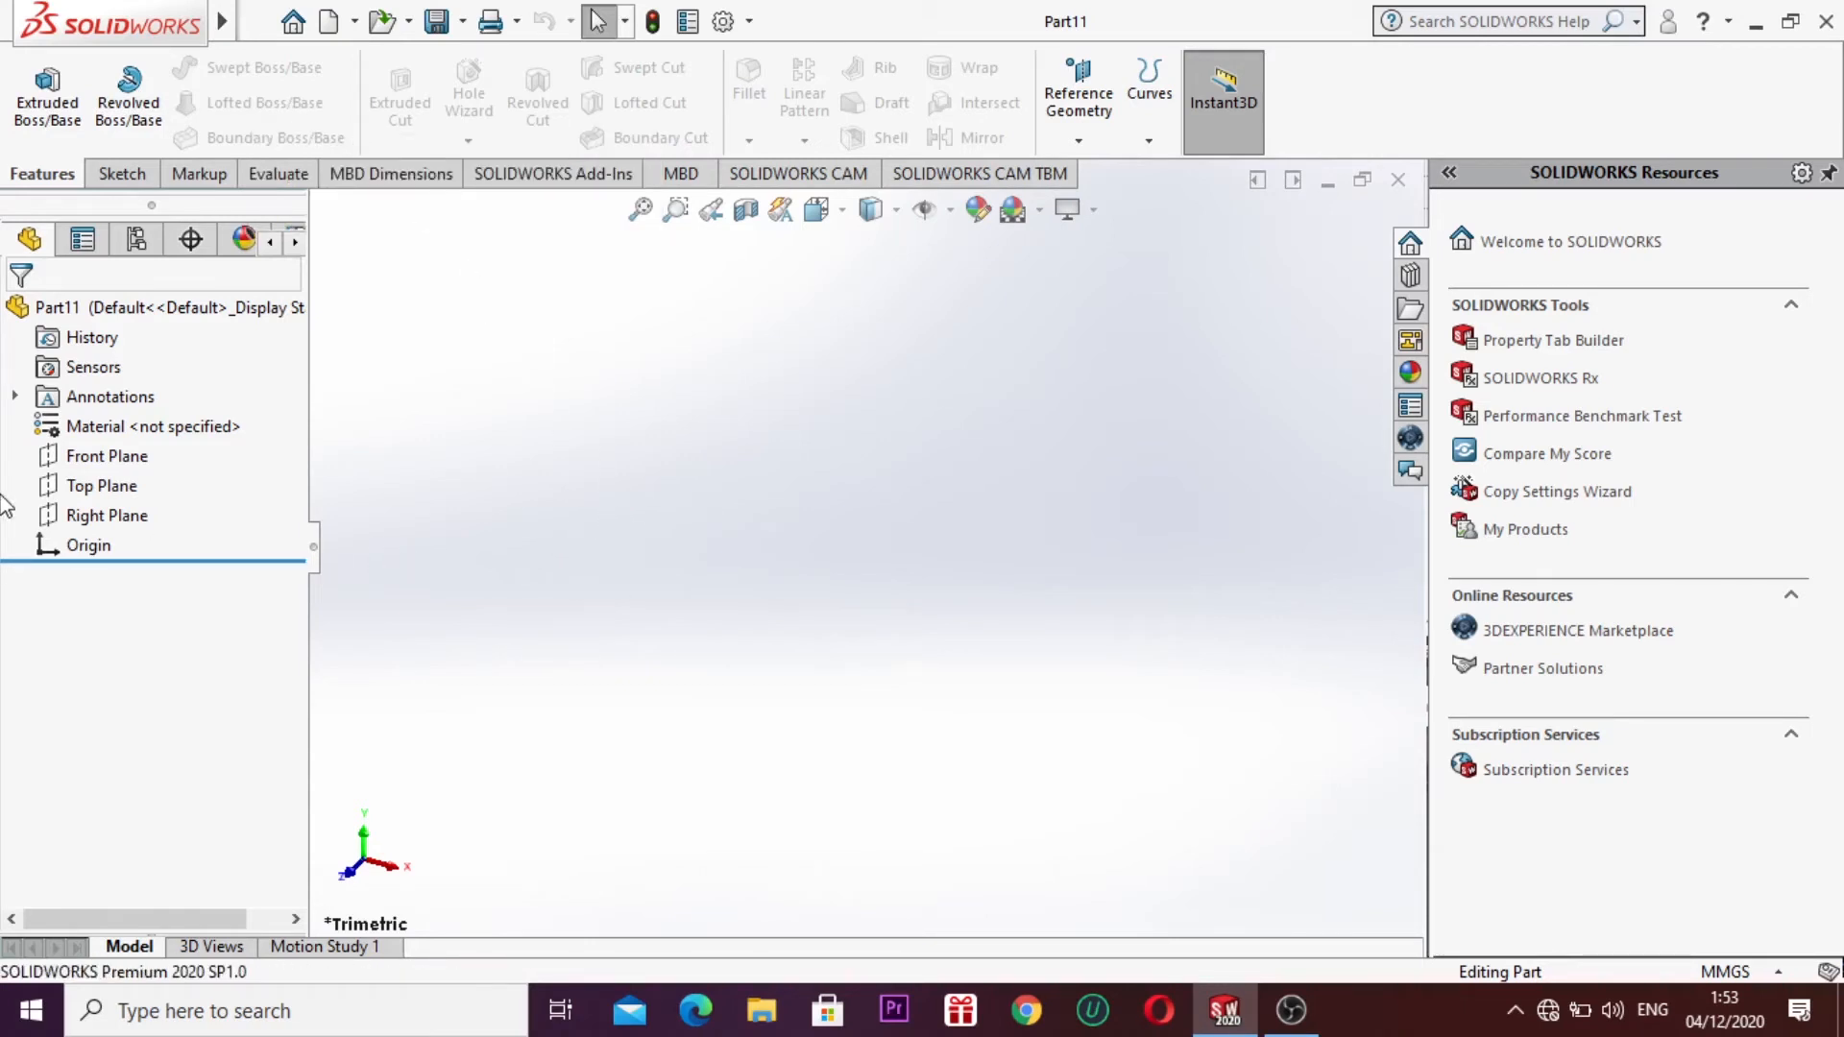
Step: Sketch a center rectangle about 220 mm long on the Top Plane, centred on the origin, and close the sketch
click(100, 486)
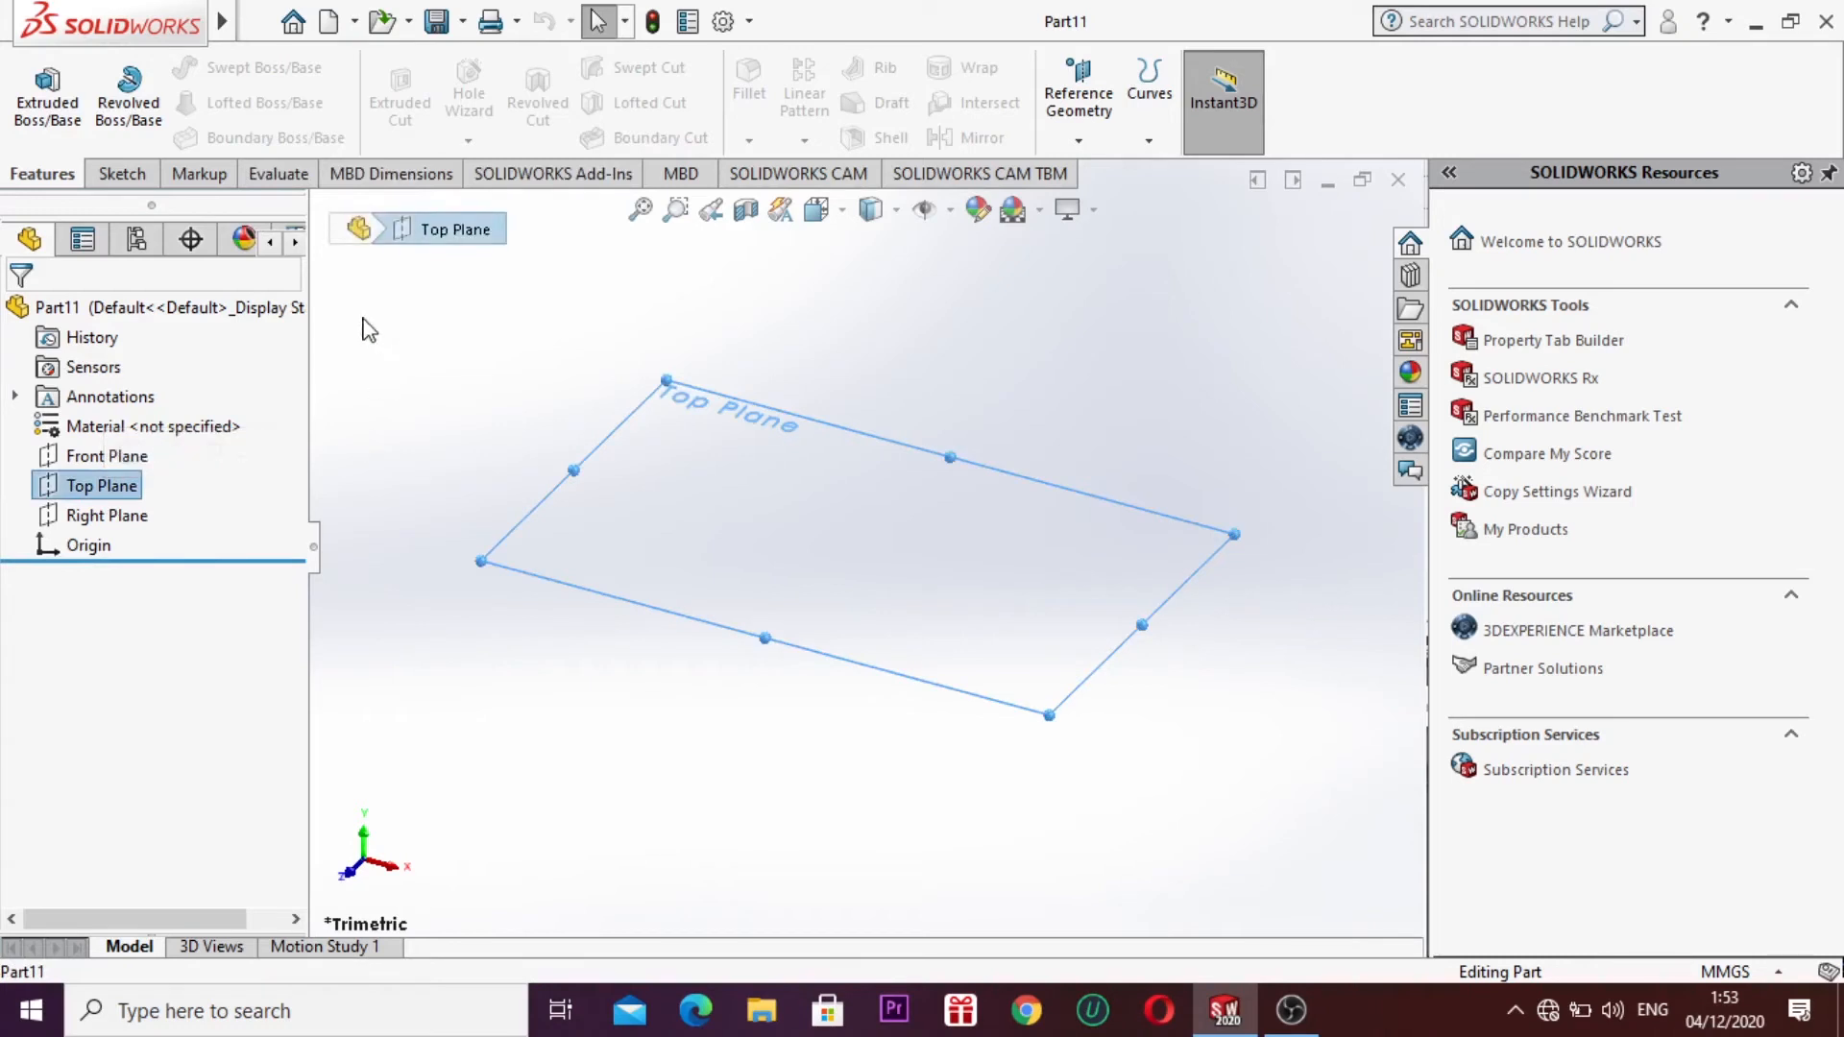
click(122, 174)
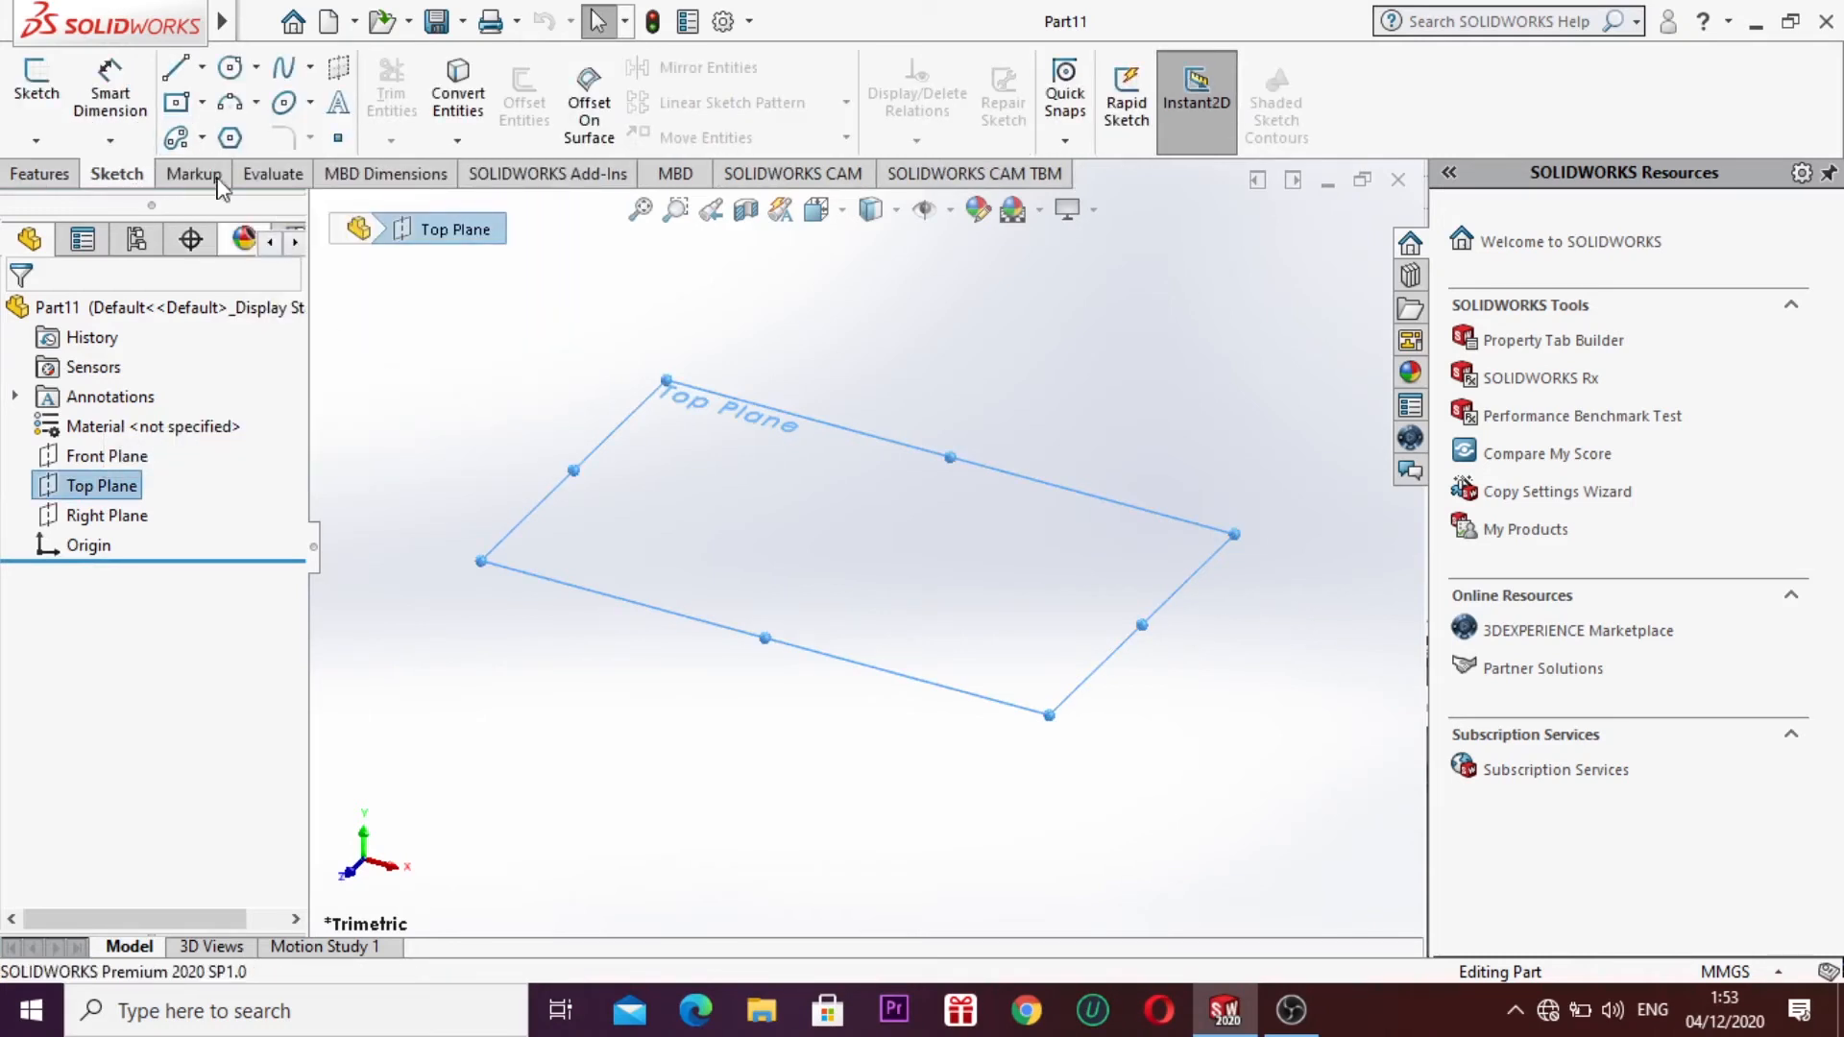
click(201, 102)
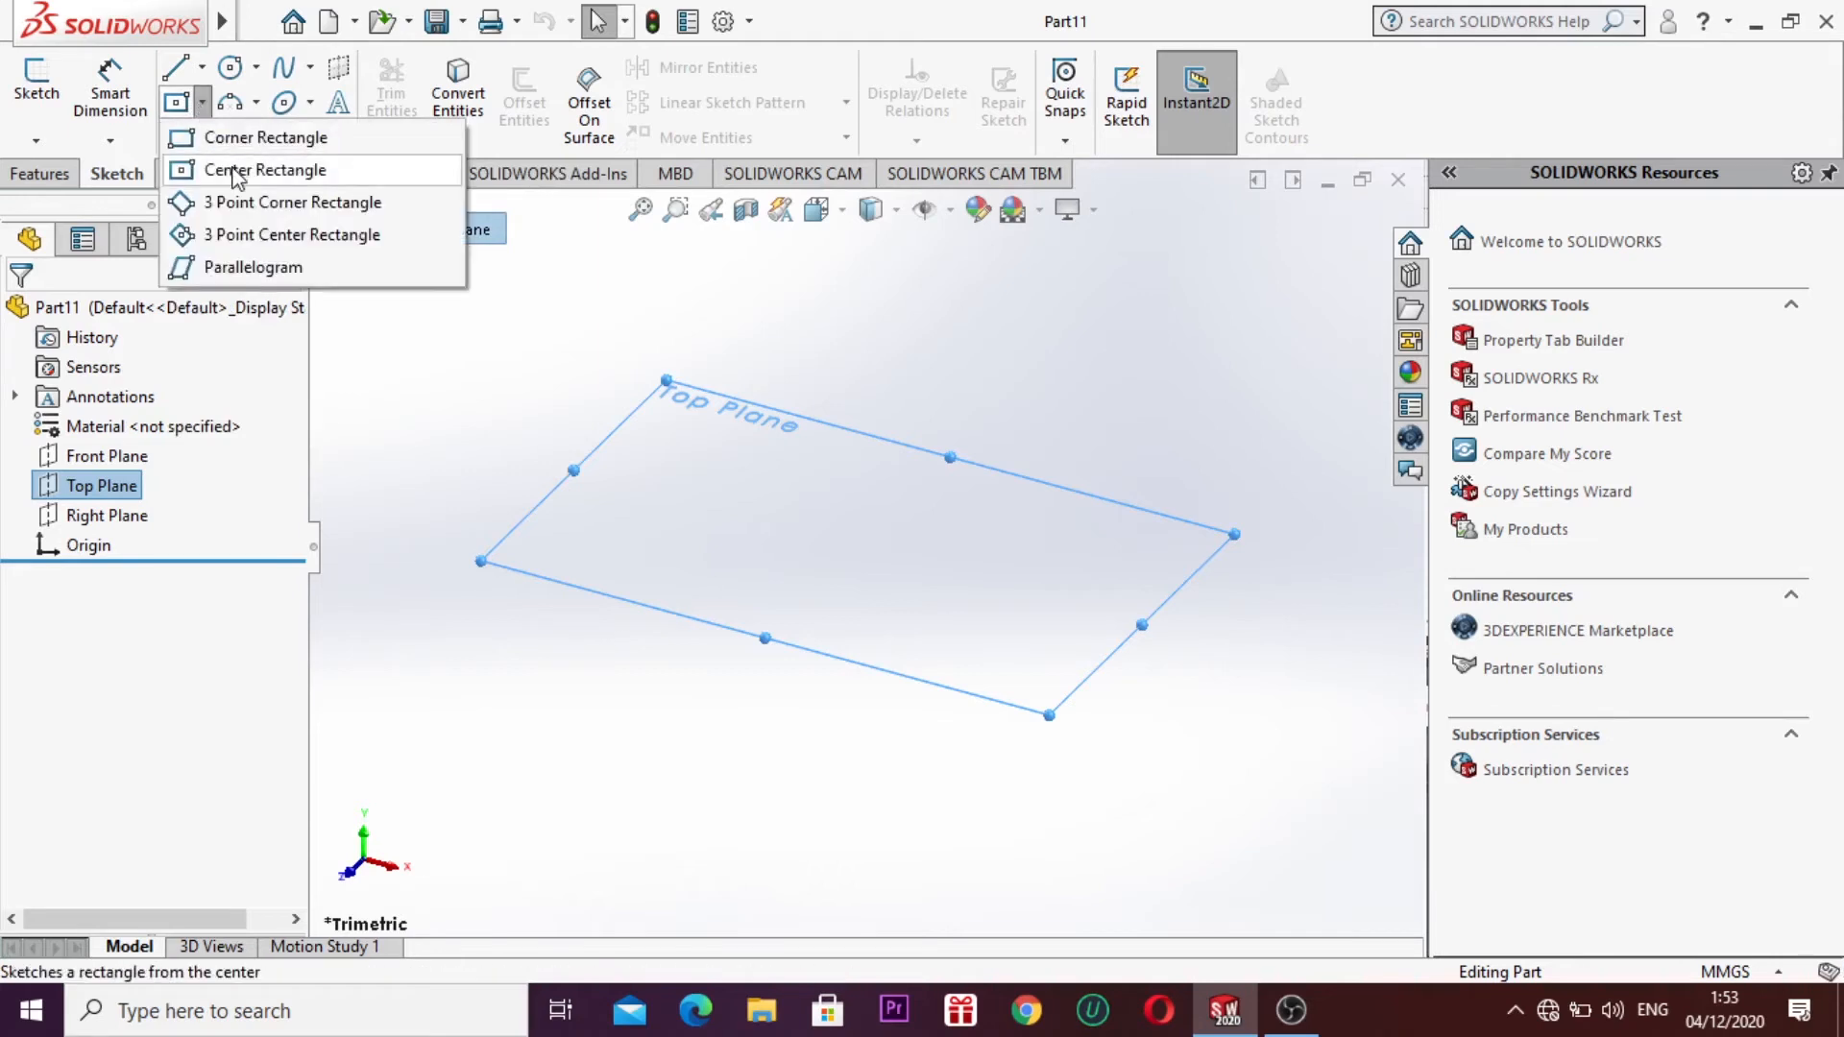
click(240, 165)
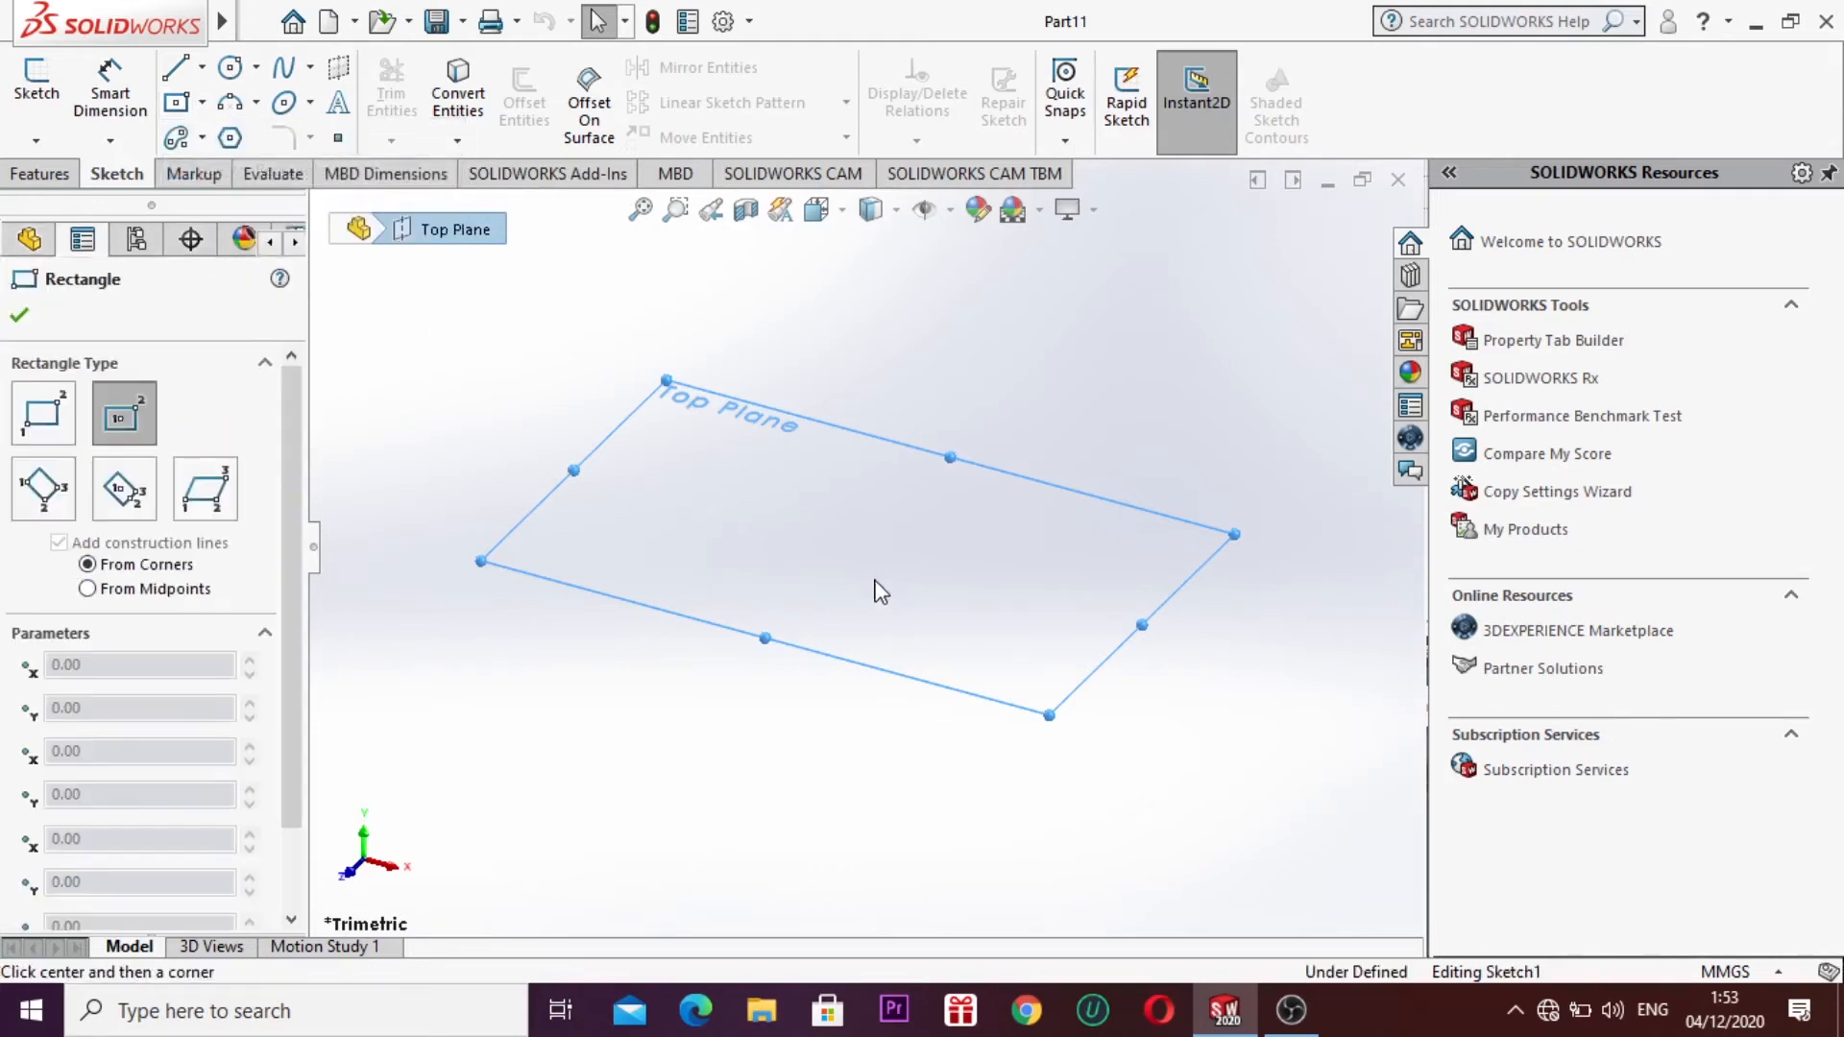
click(858, 547)
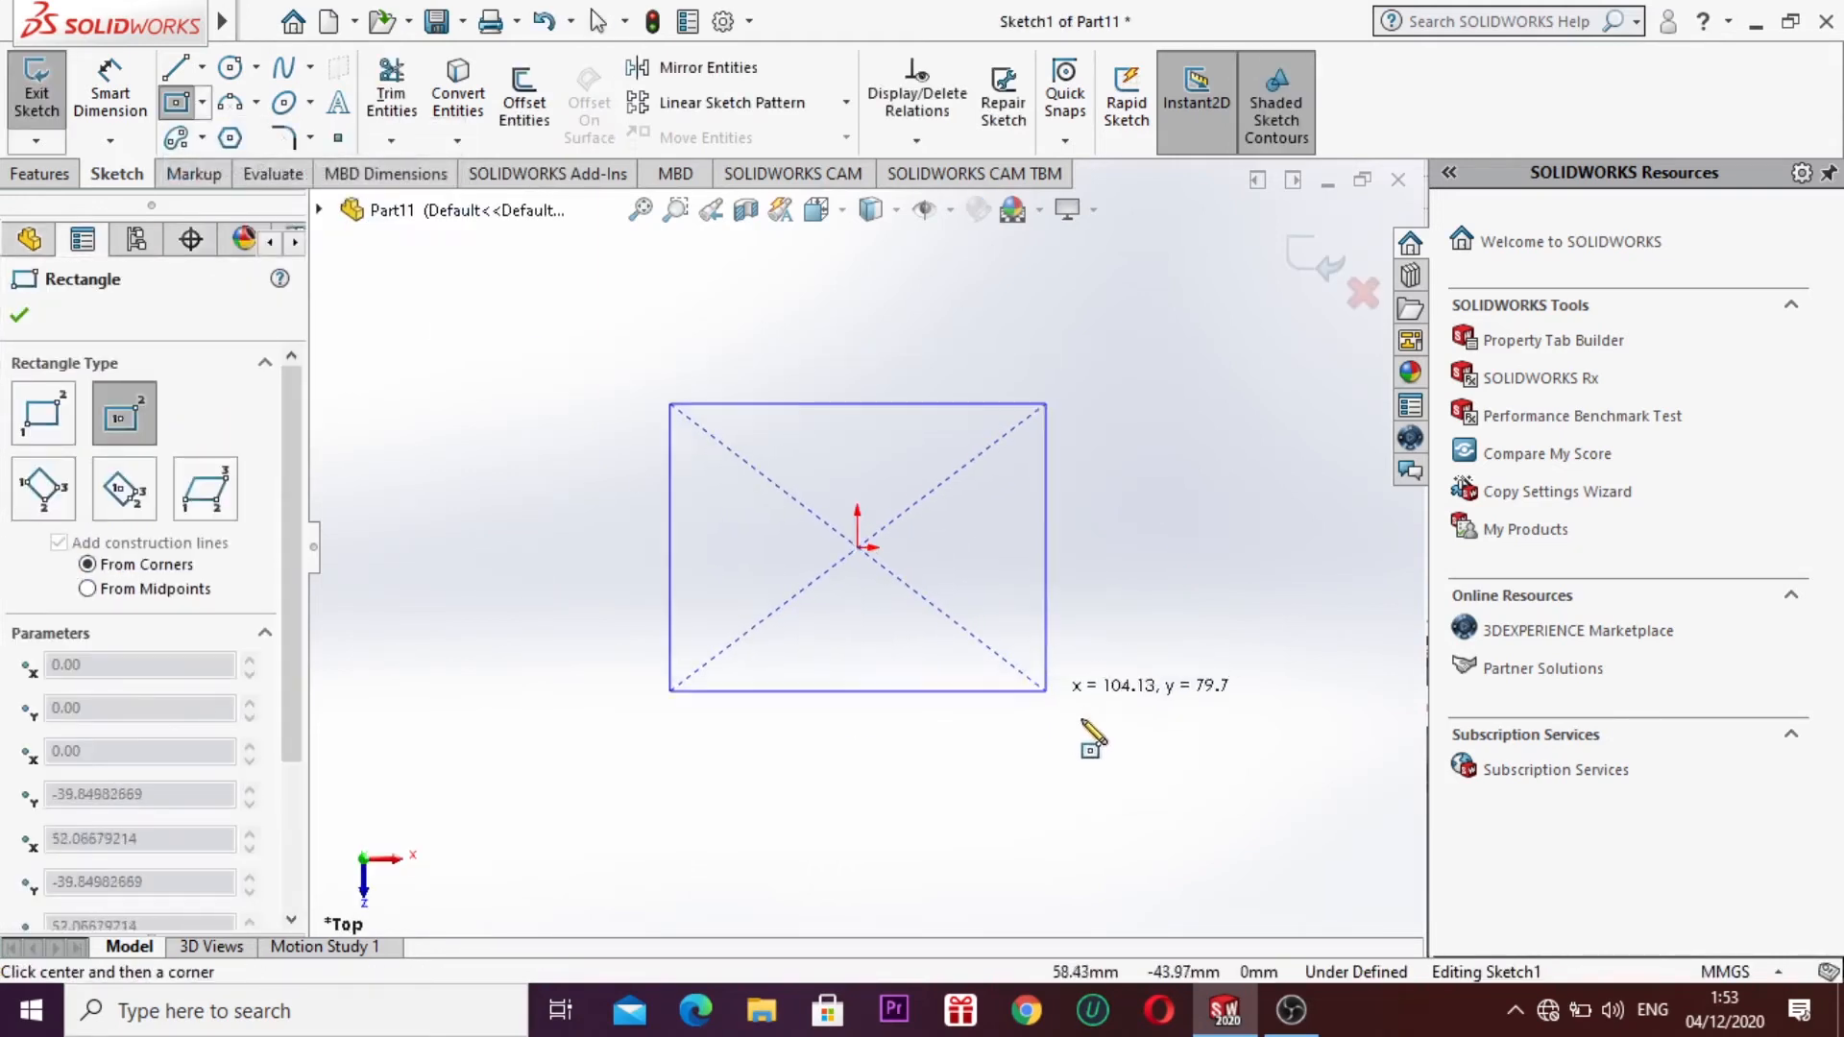
click(1255, 725)
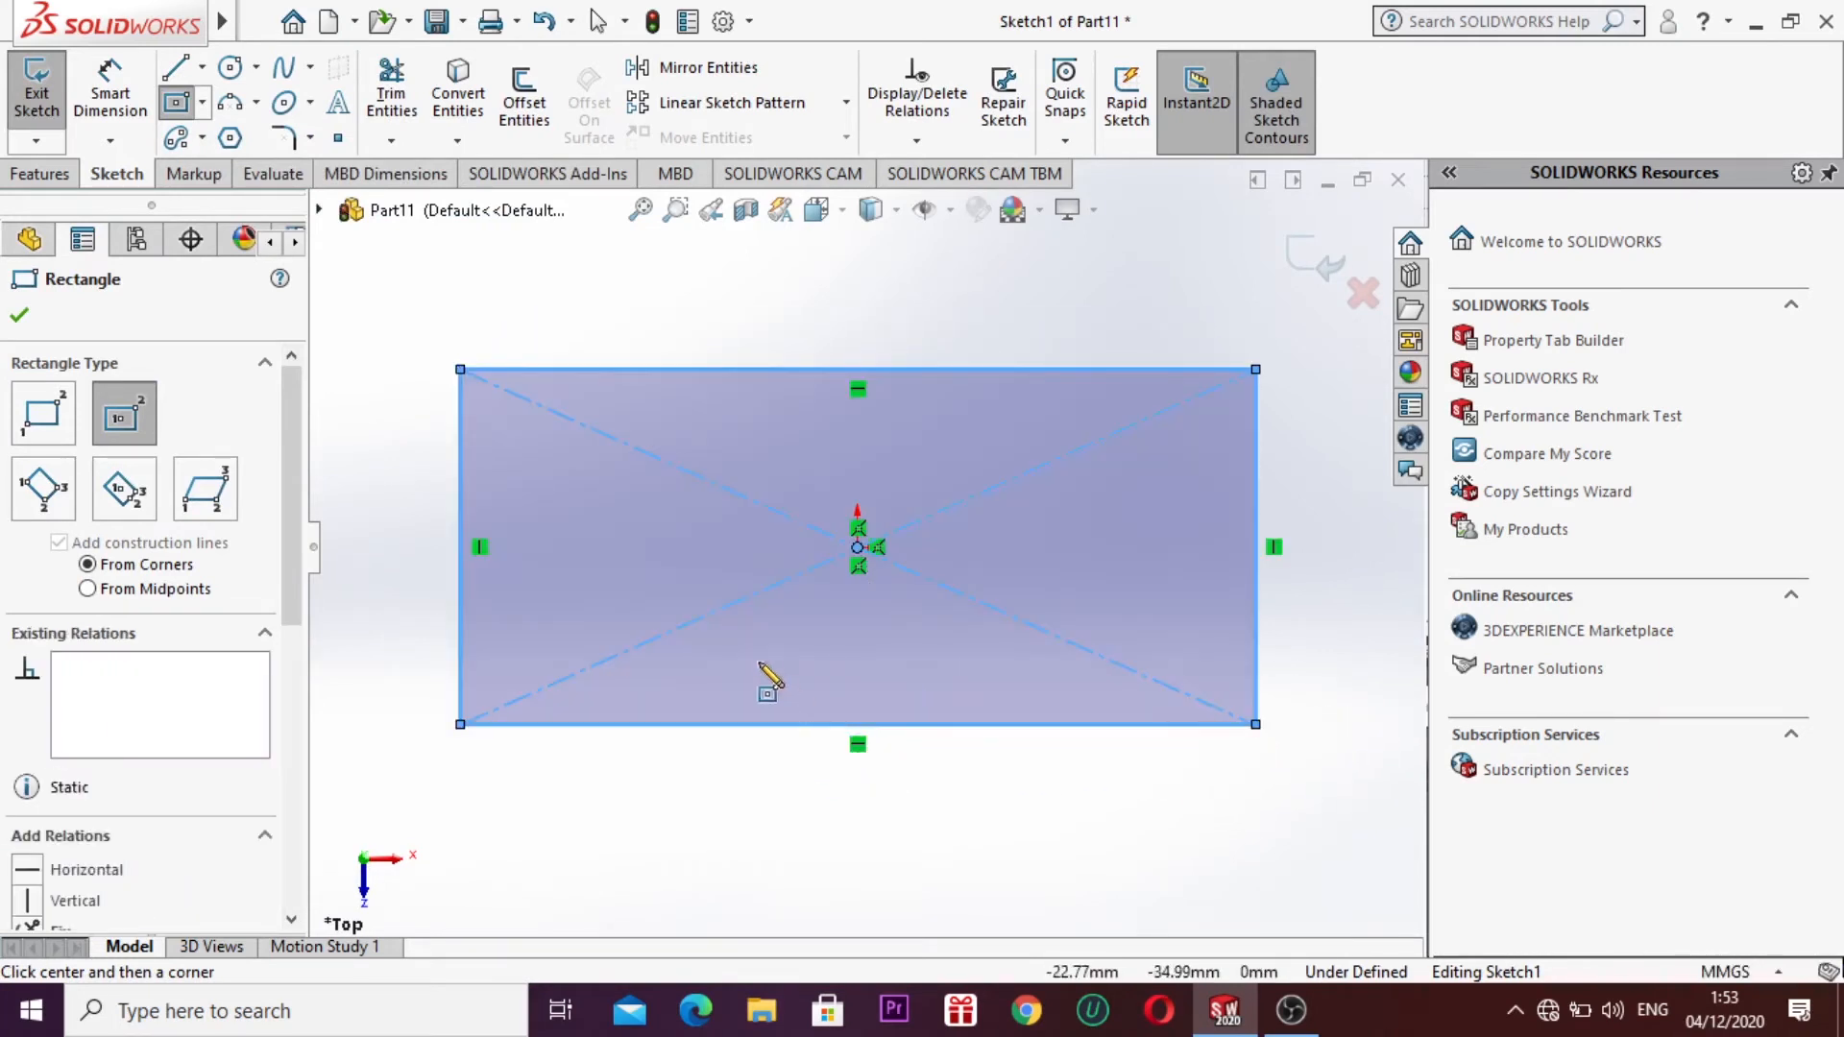
key(Escape)
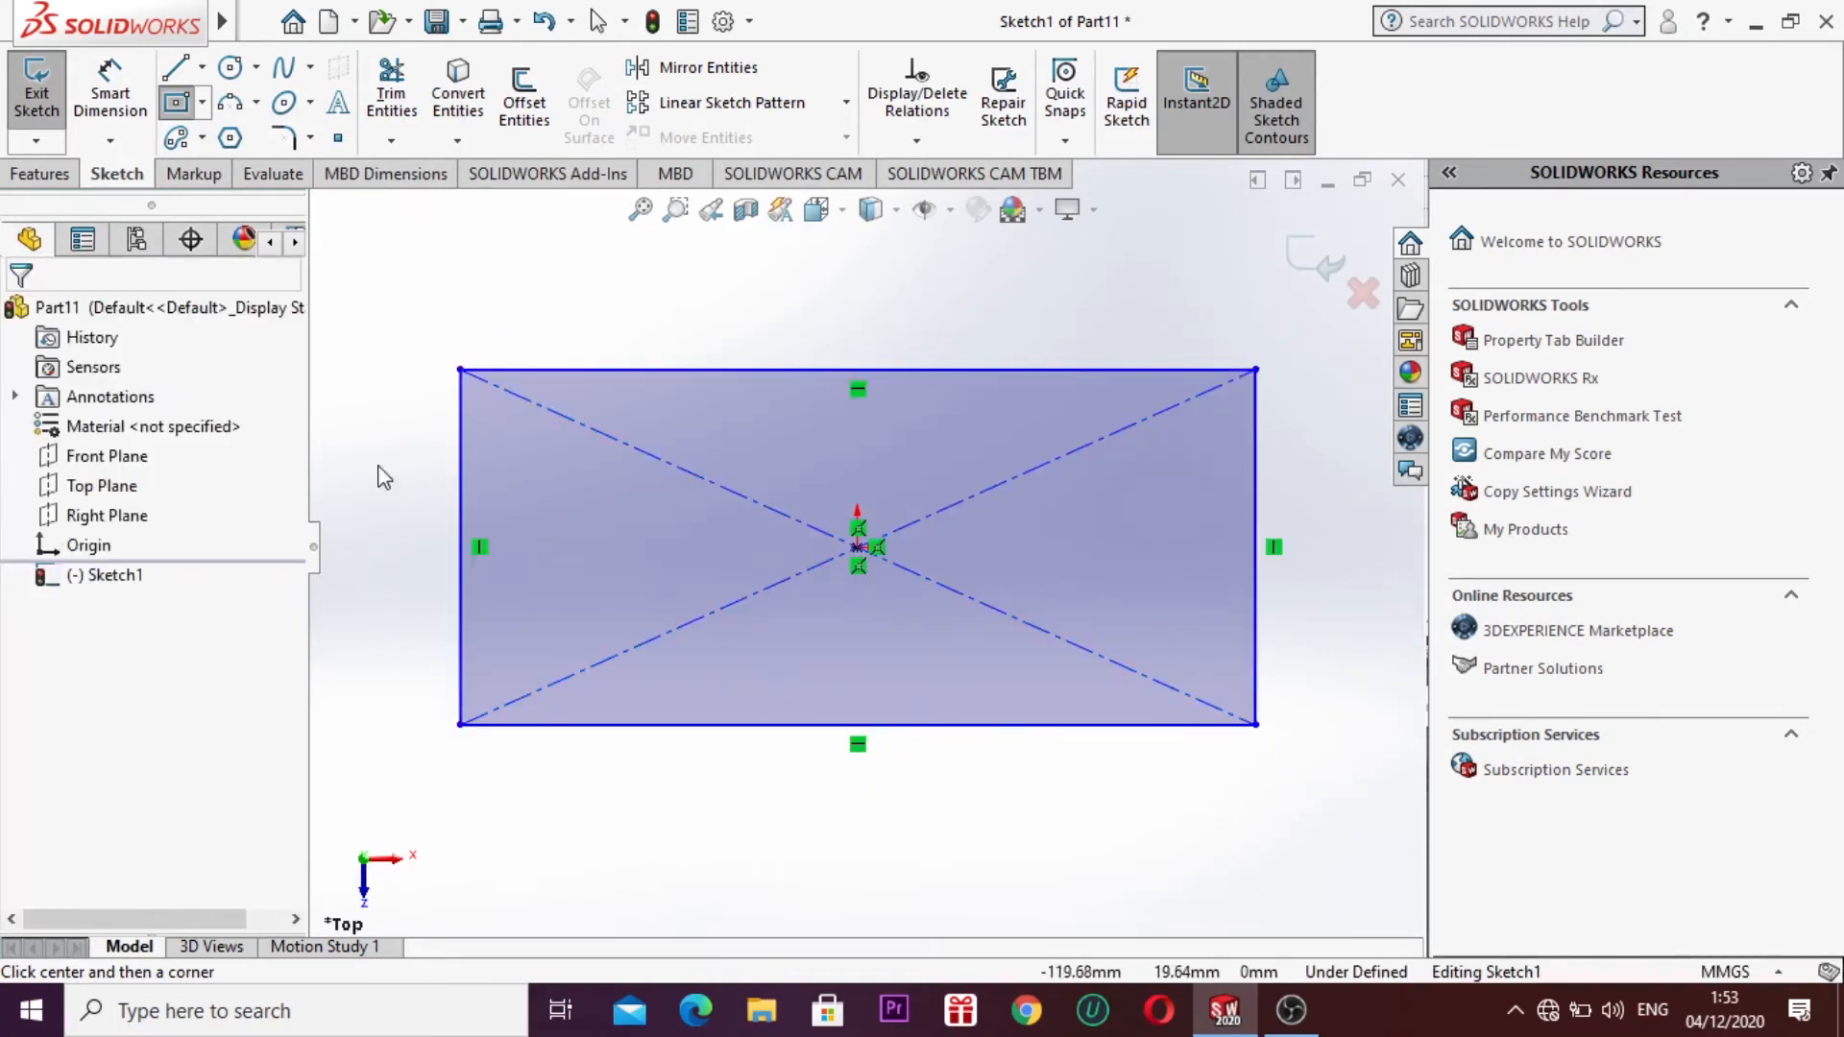
key(Escape)
click(1286, 260)
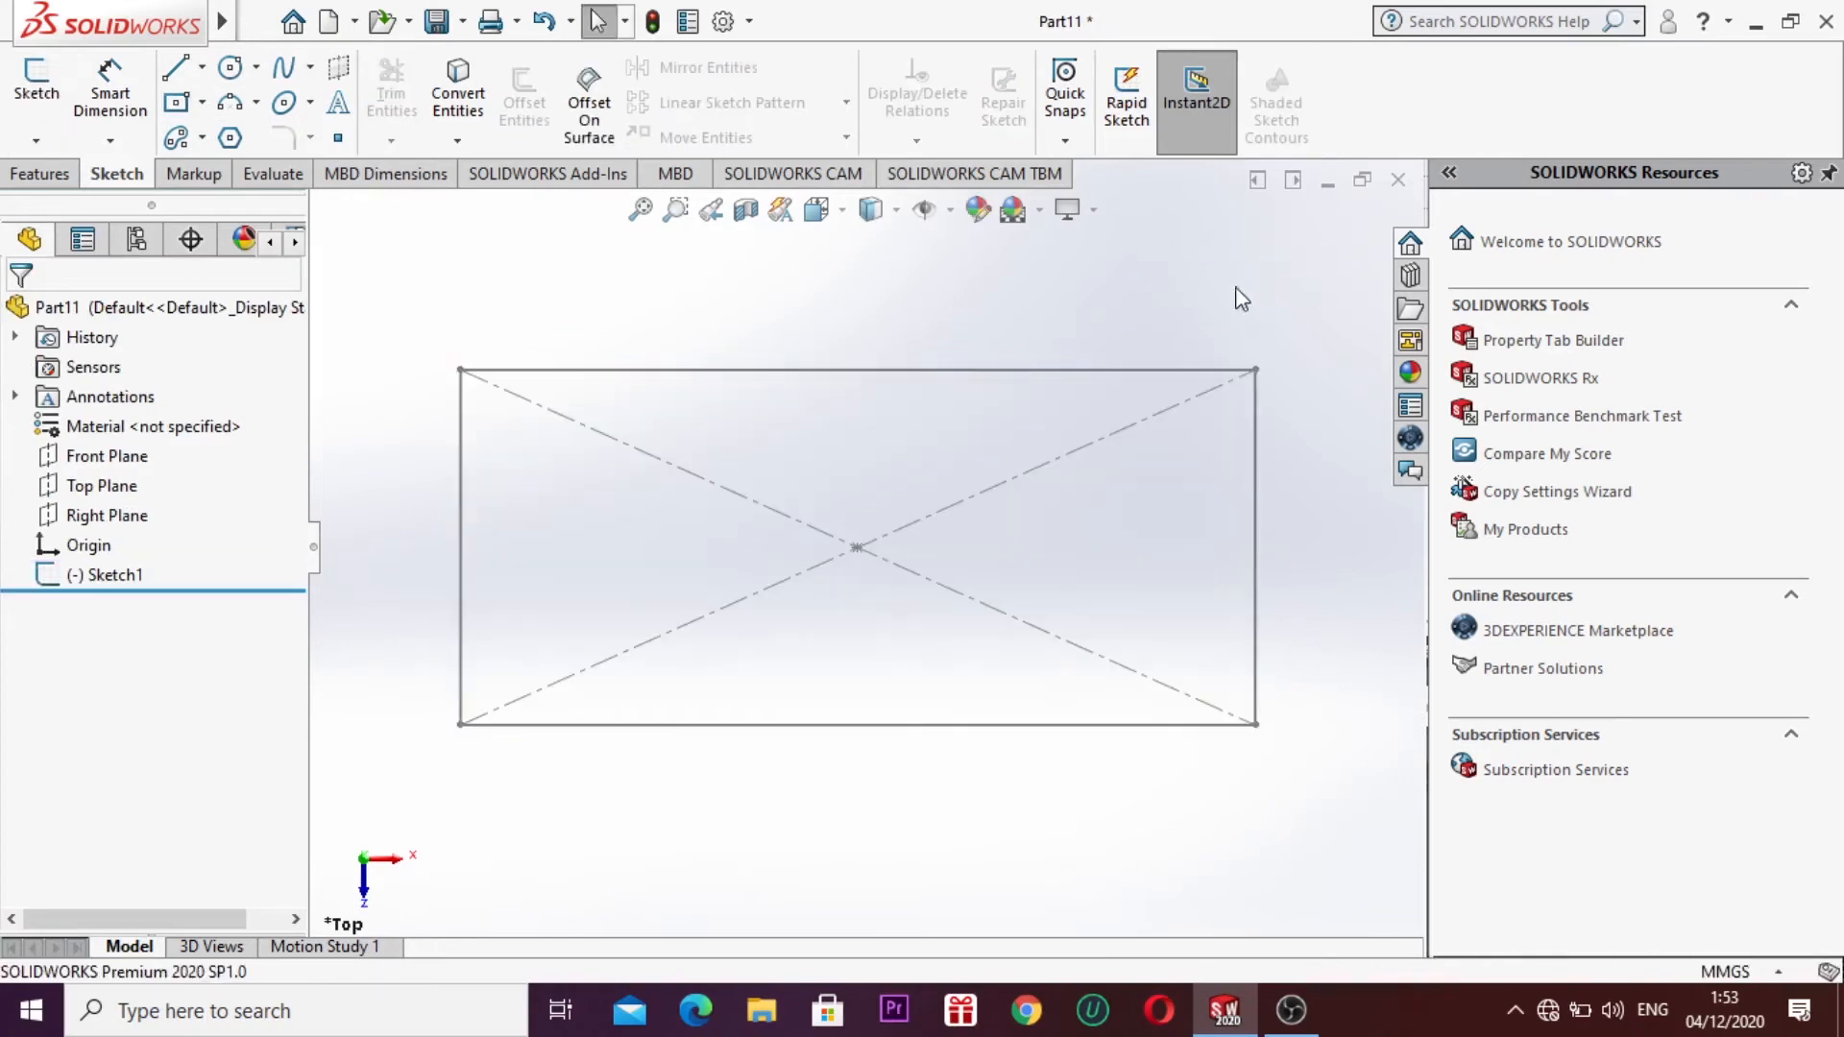
Step: In isometric view, extrude the rectangle upward into a solid block with a Blind depth greater than 50 mm
key(ctrl+7)
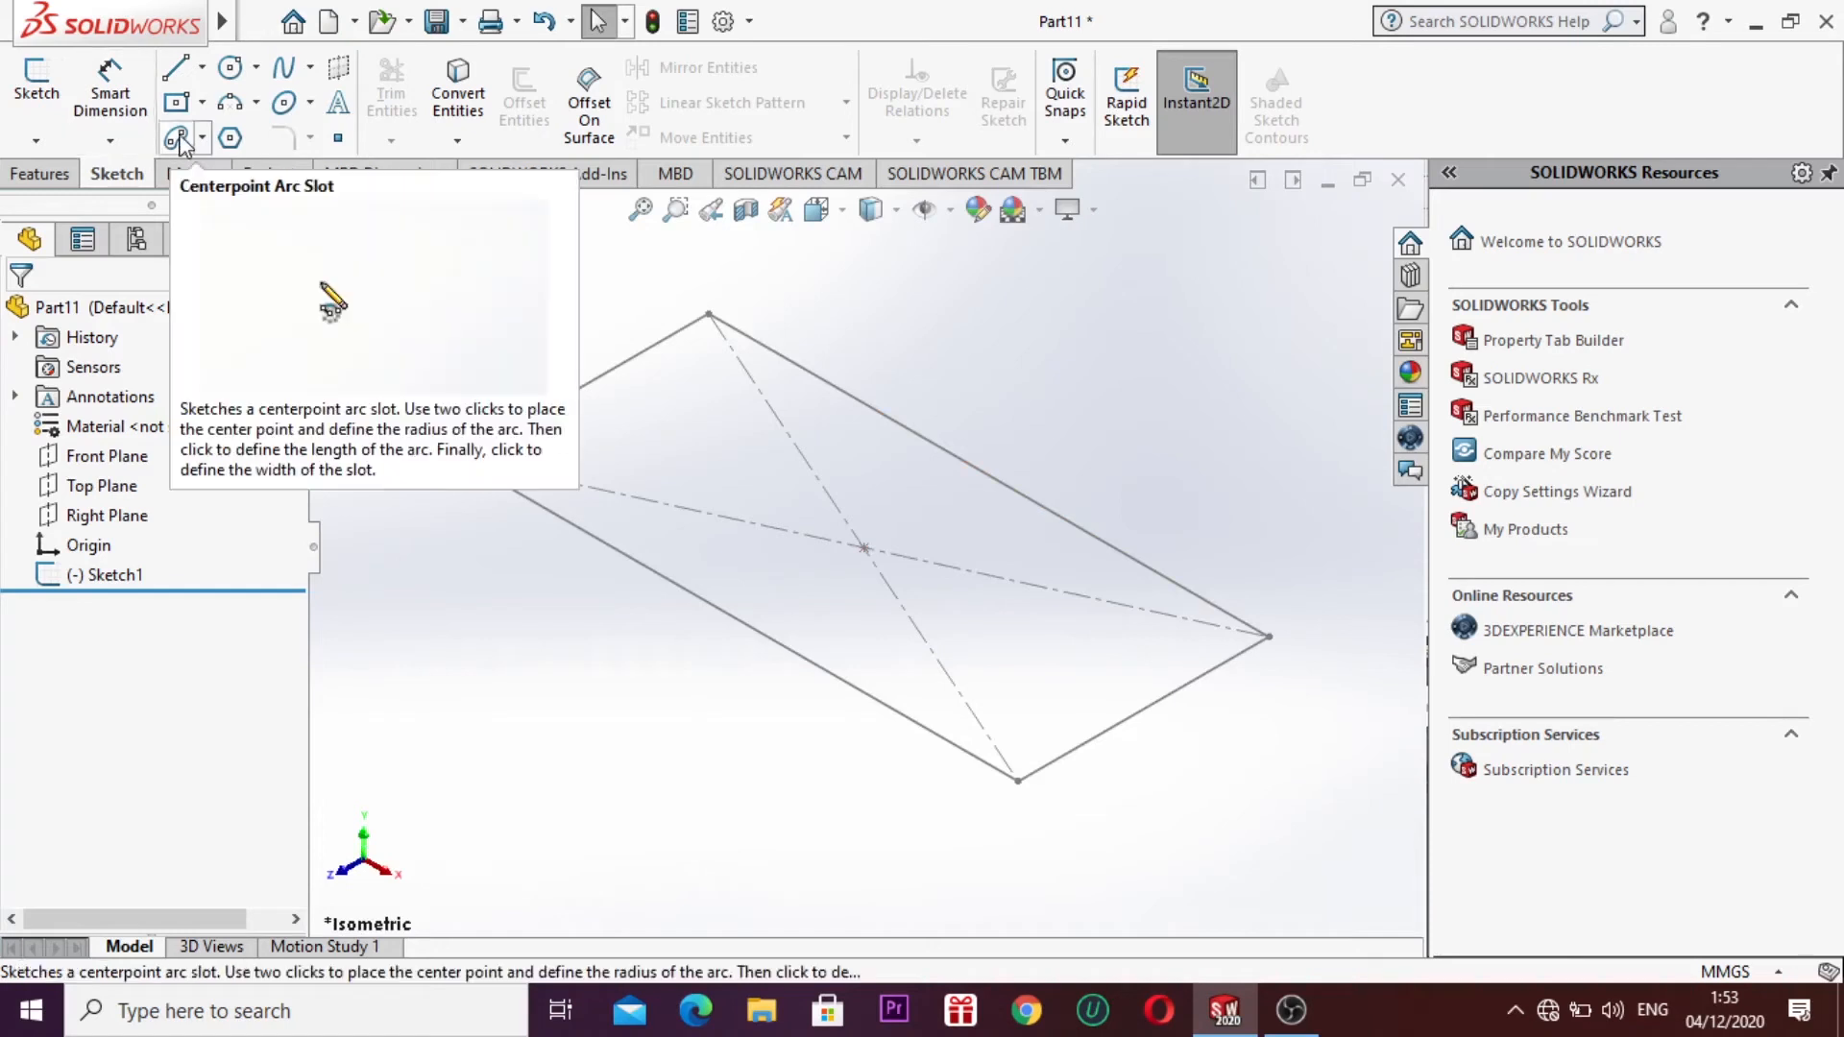
click(39, 174)
click(47, 101)
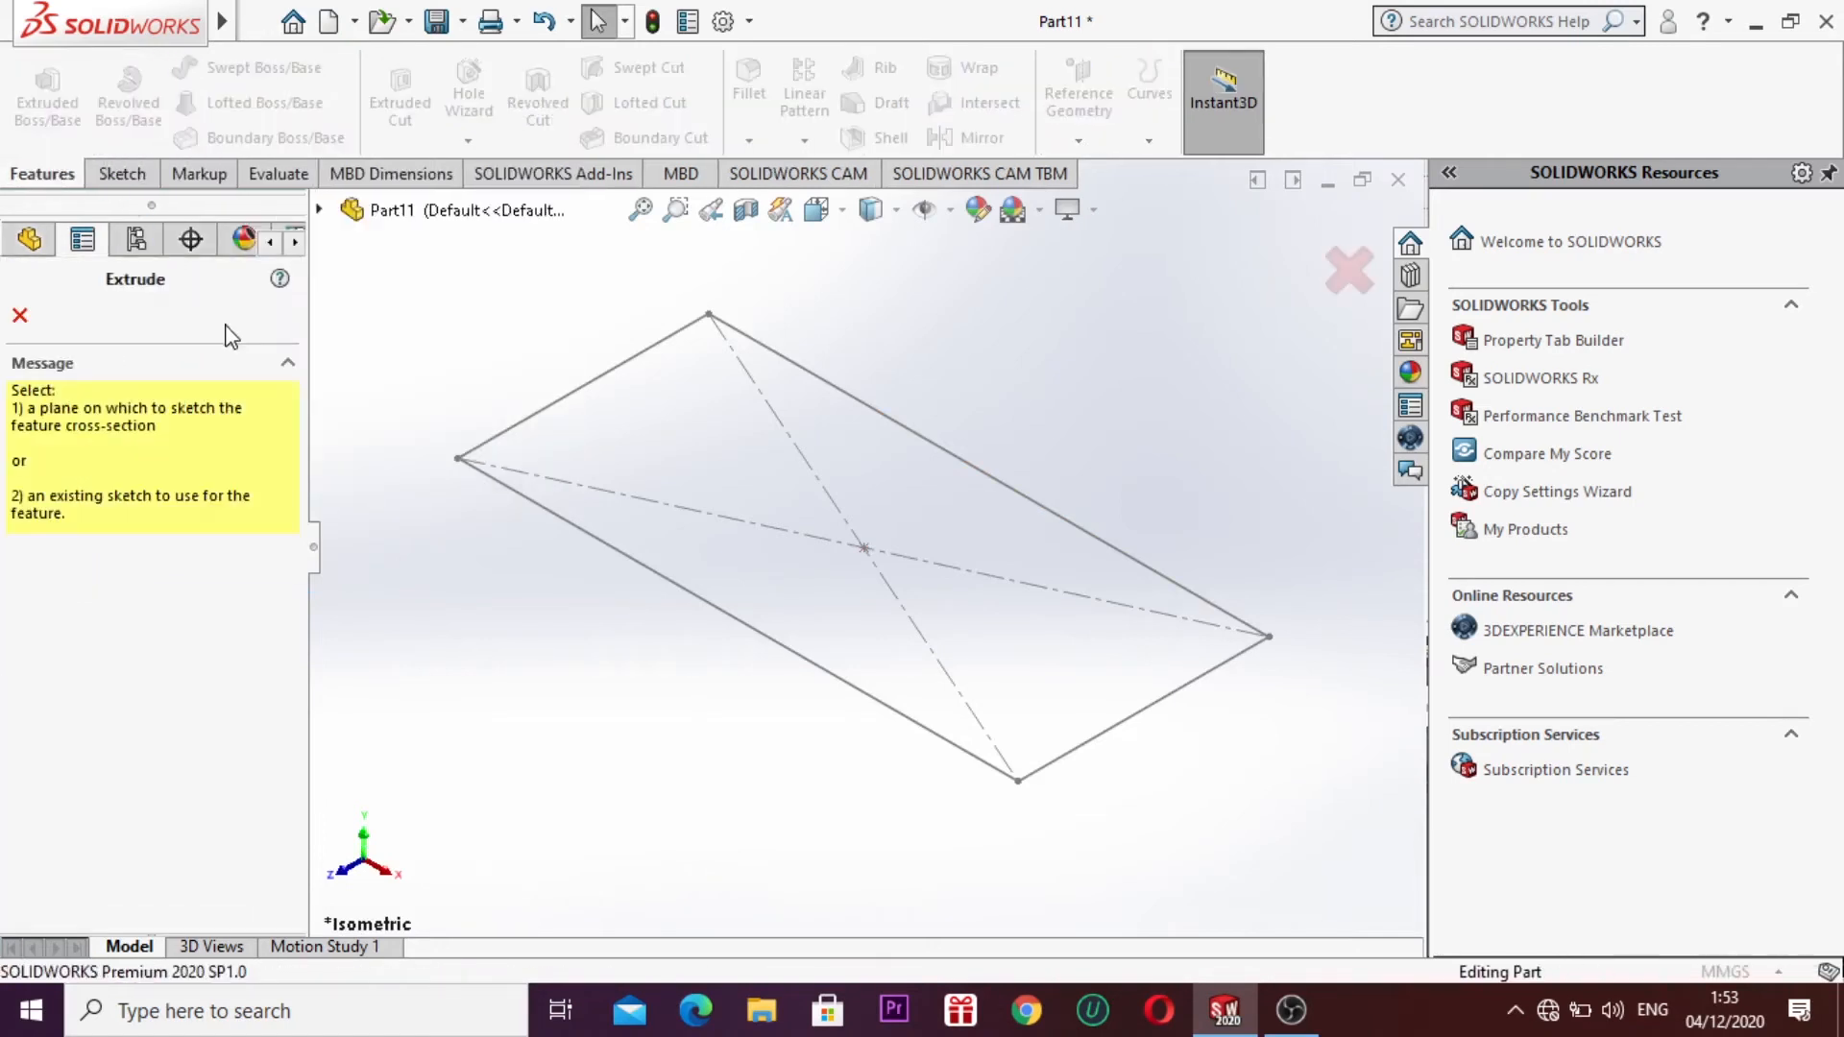
click(599, 540)
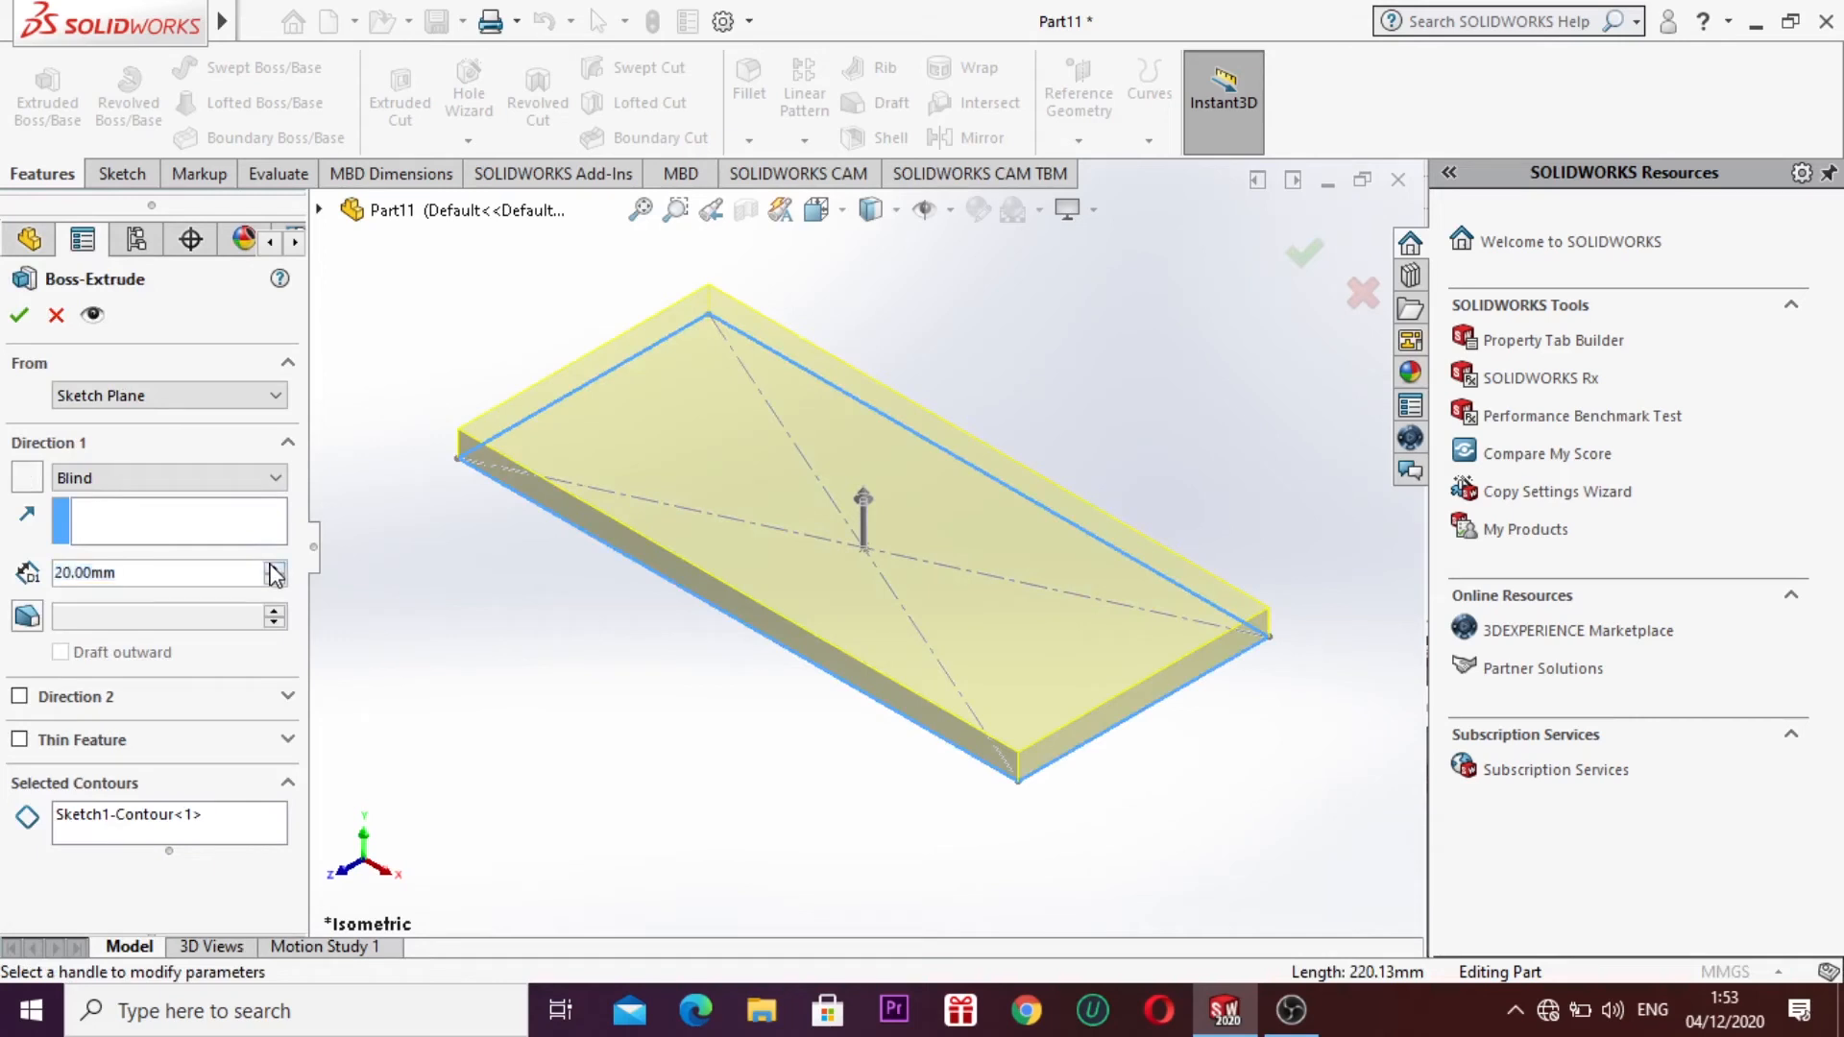
click(276, 567)
click(276, 568)
click(276, 568)
click(275, 568)
click(276, 568)
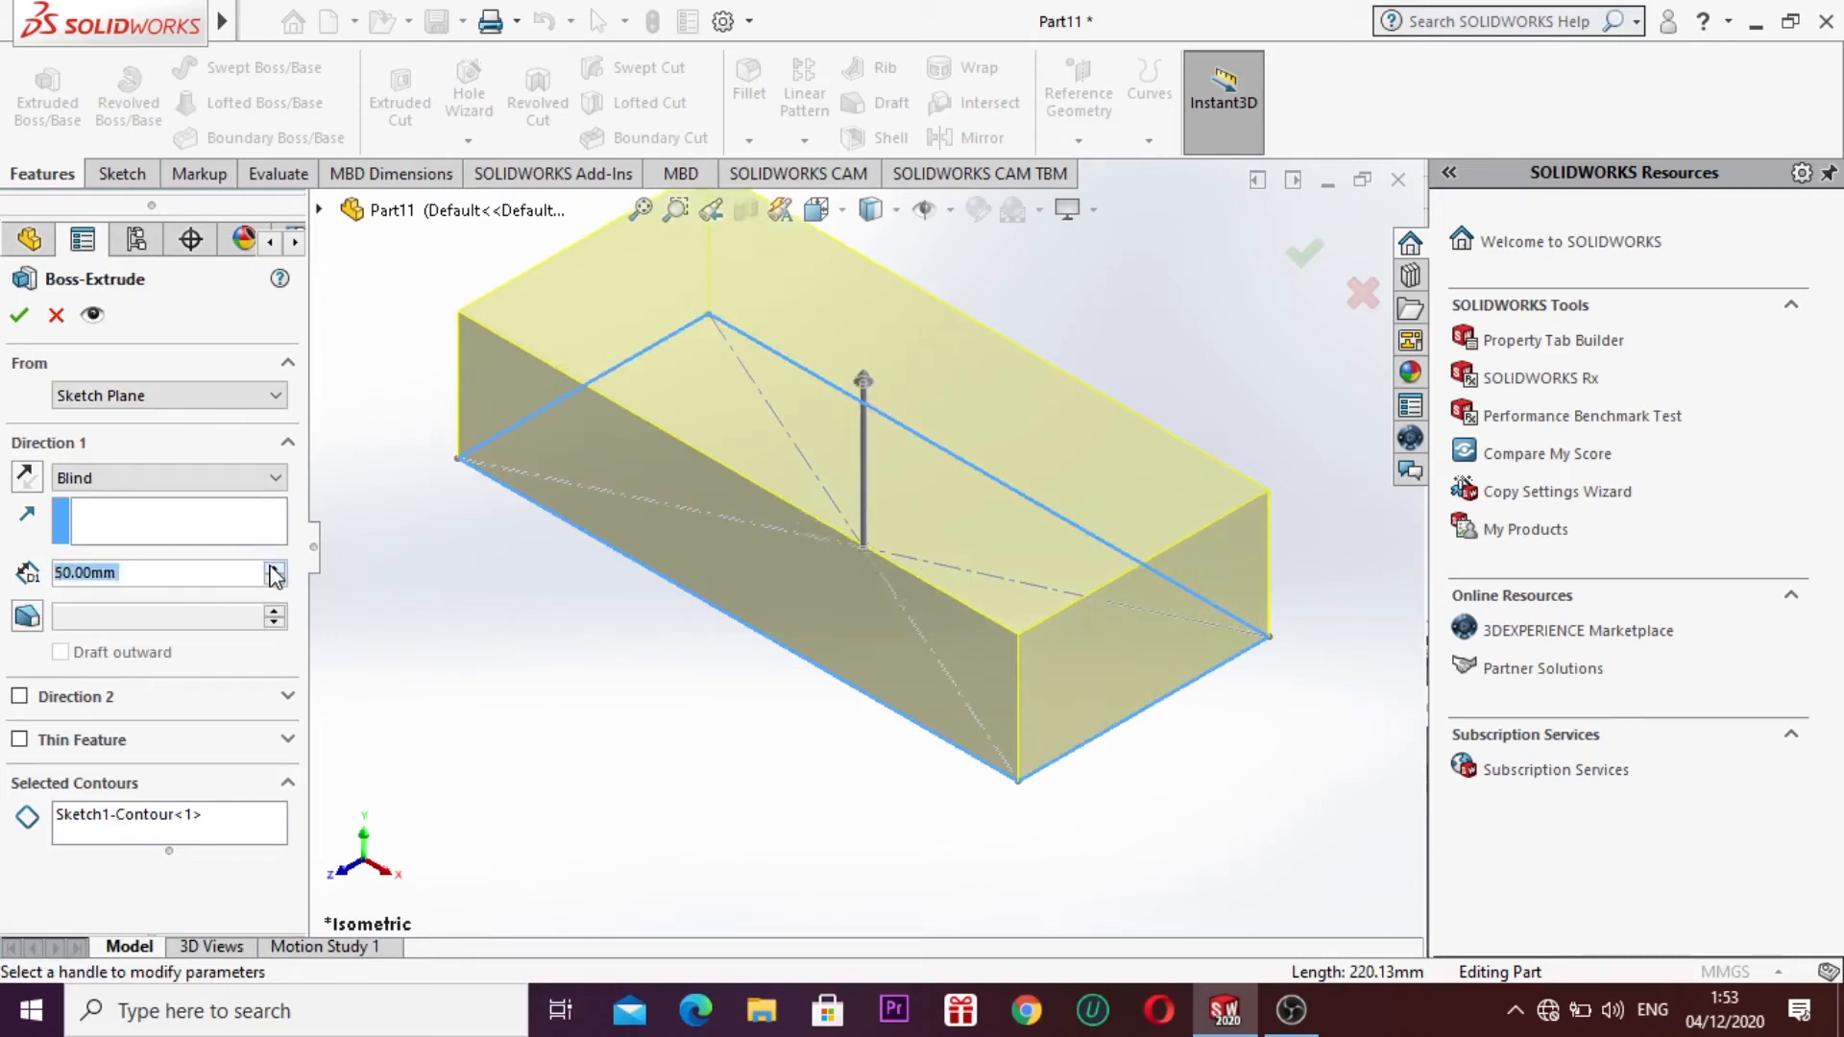
click(27, 321)
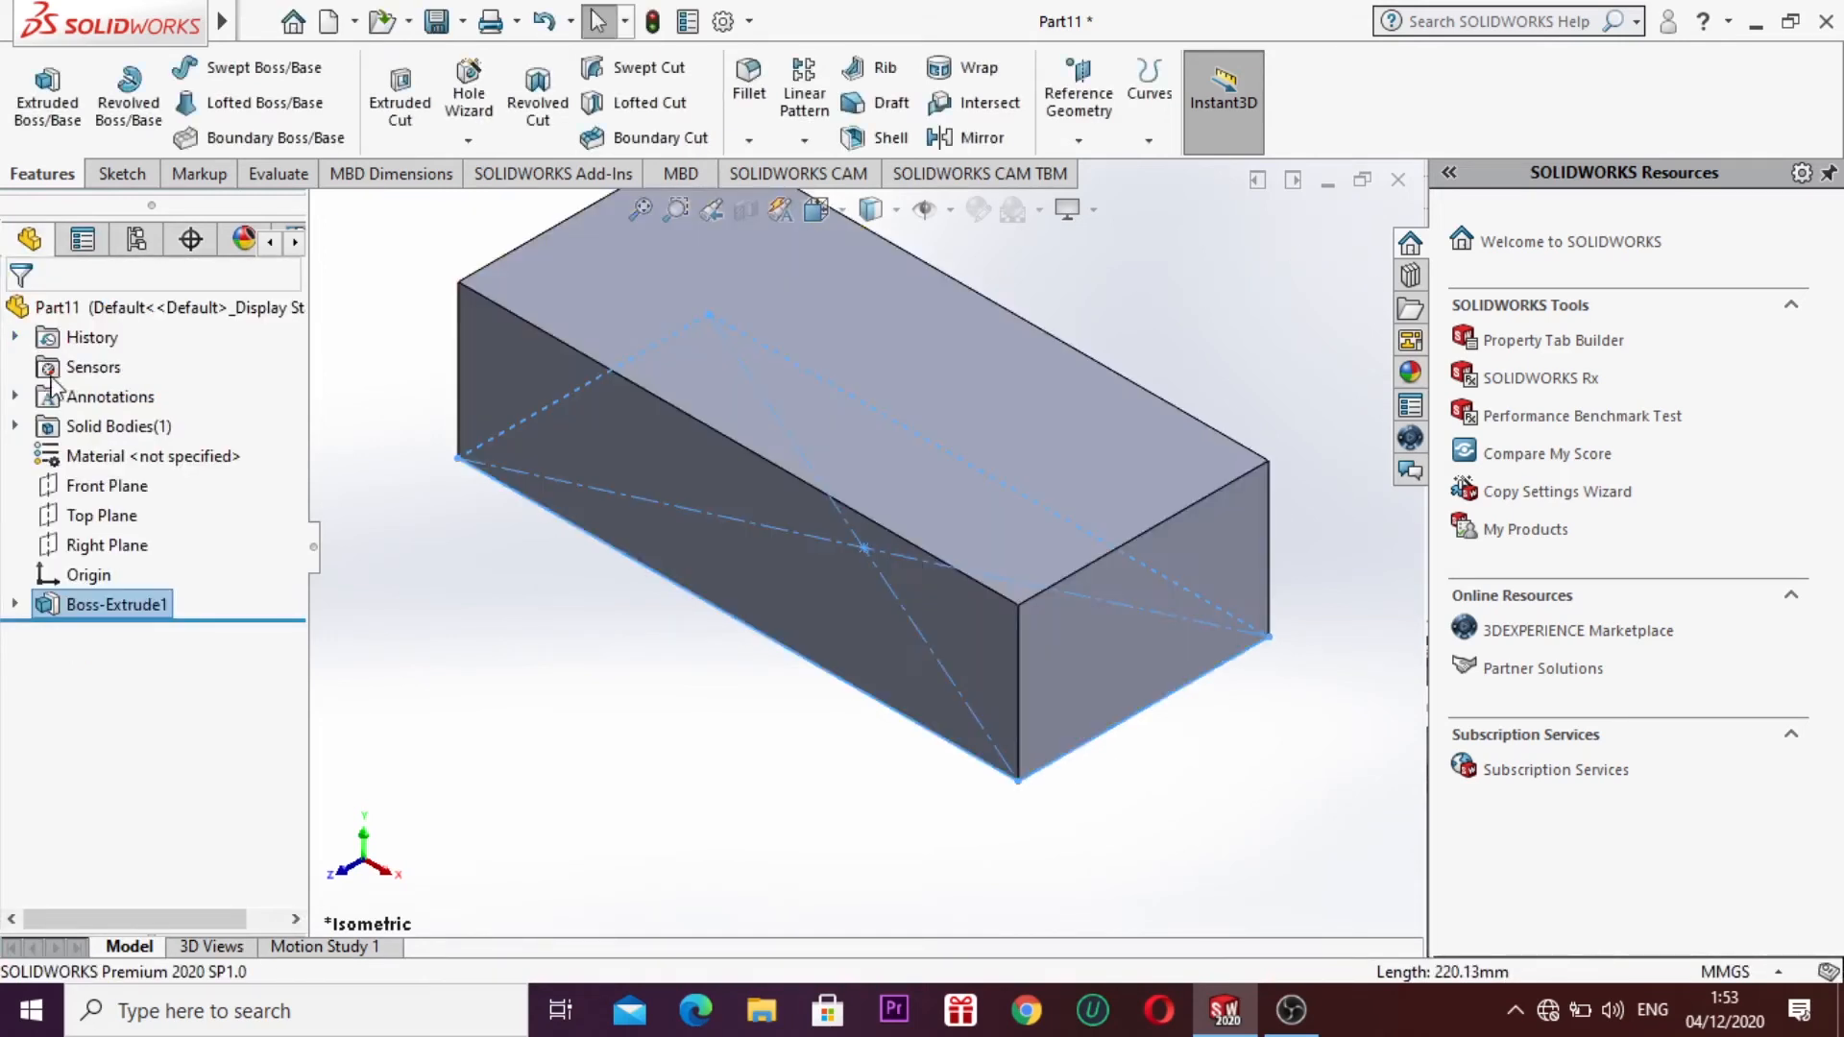
click(480, 637)
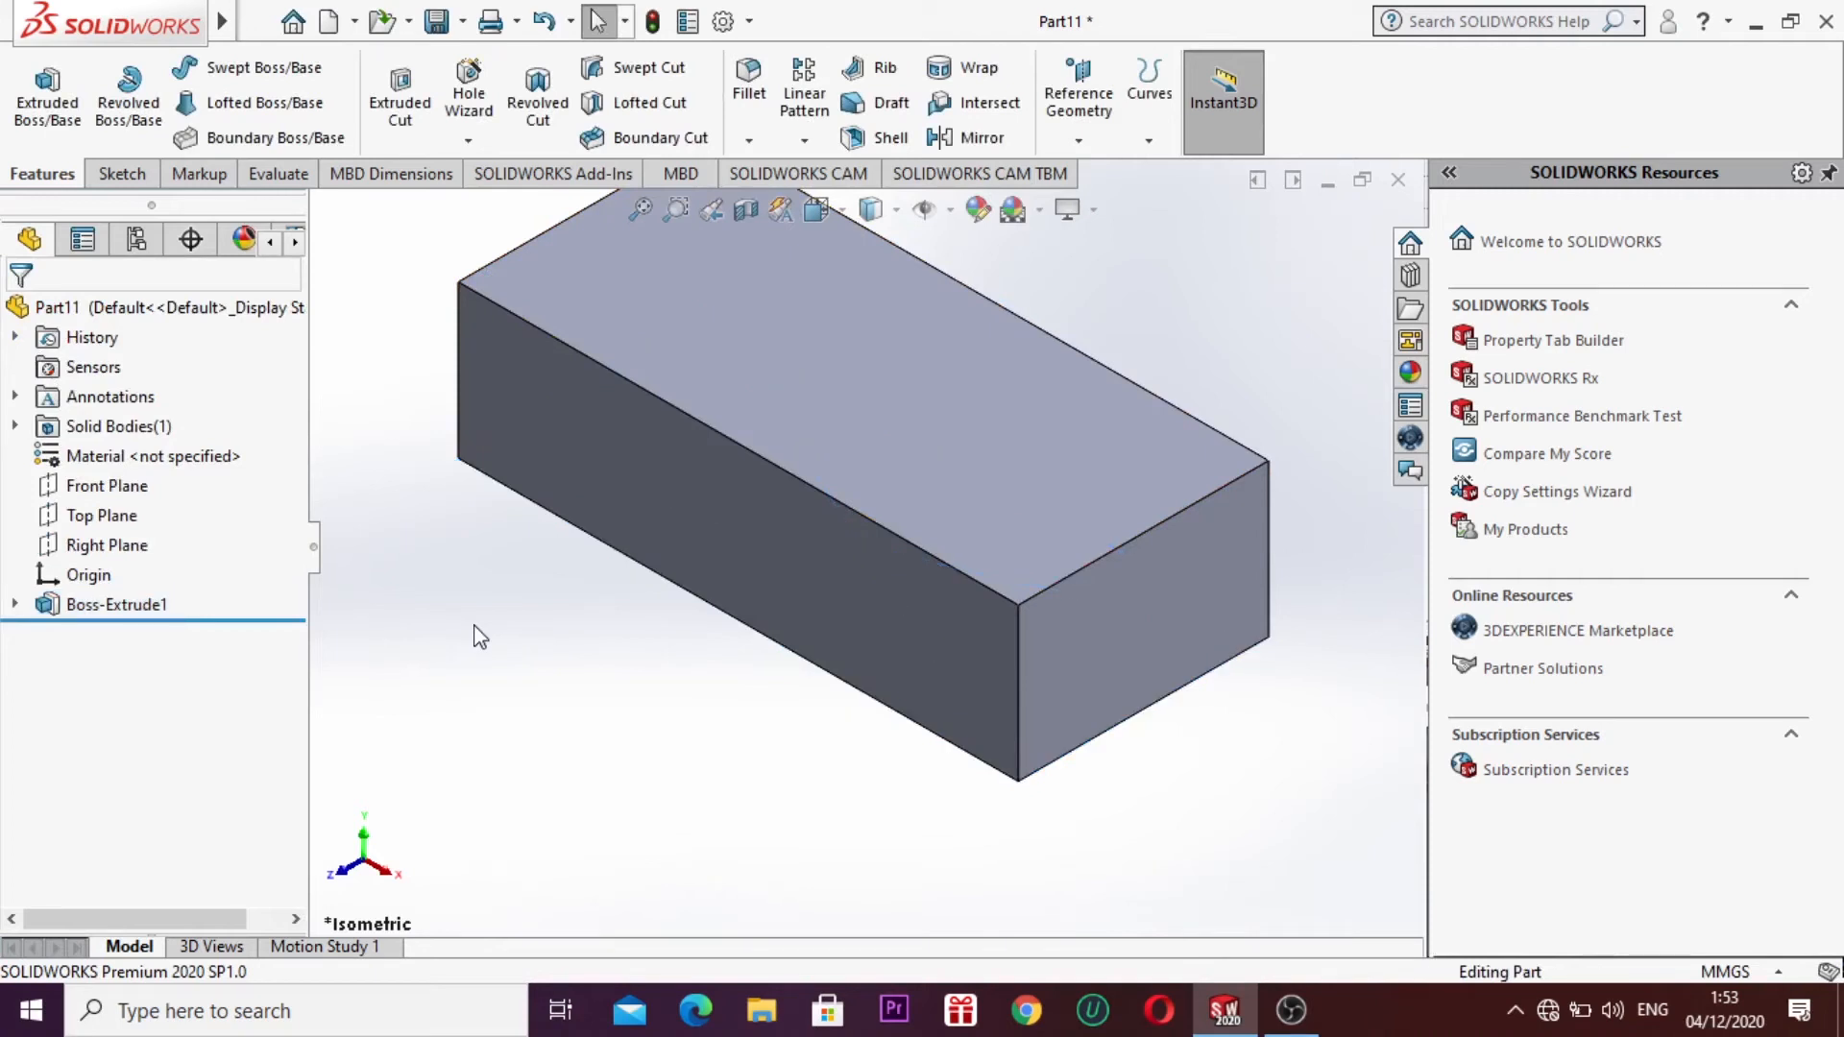
Step: Start a sketch on the block's top face and draw a line path from one short edge's midpoint to the origin, with a rectangular step about 21 mm high
right_click(784, 387)
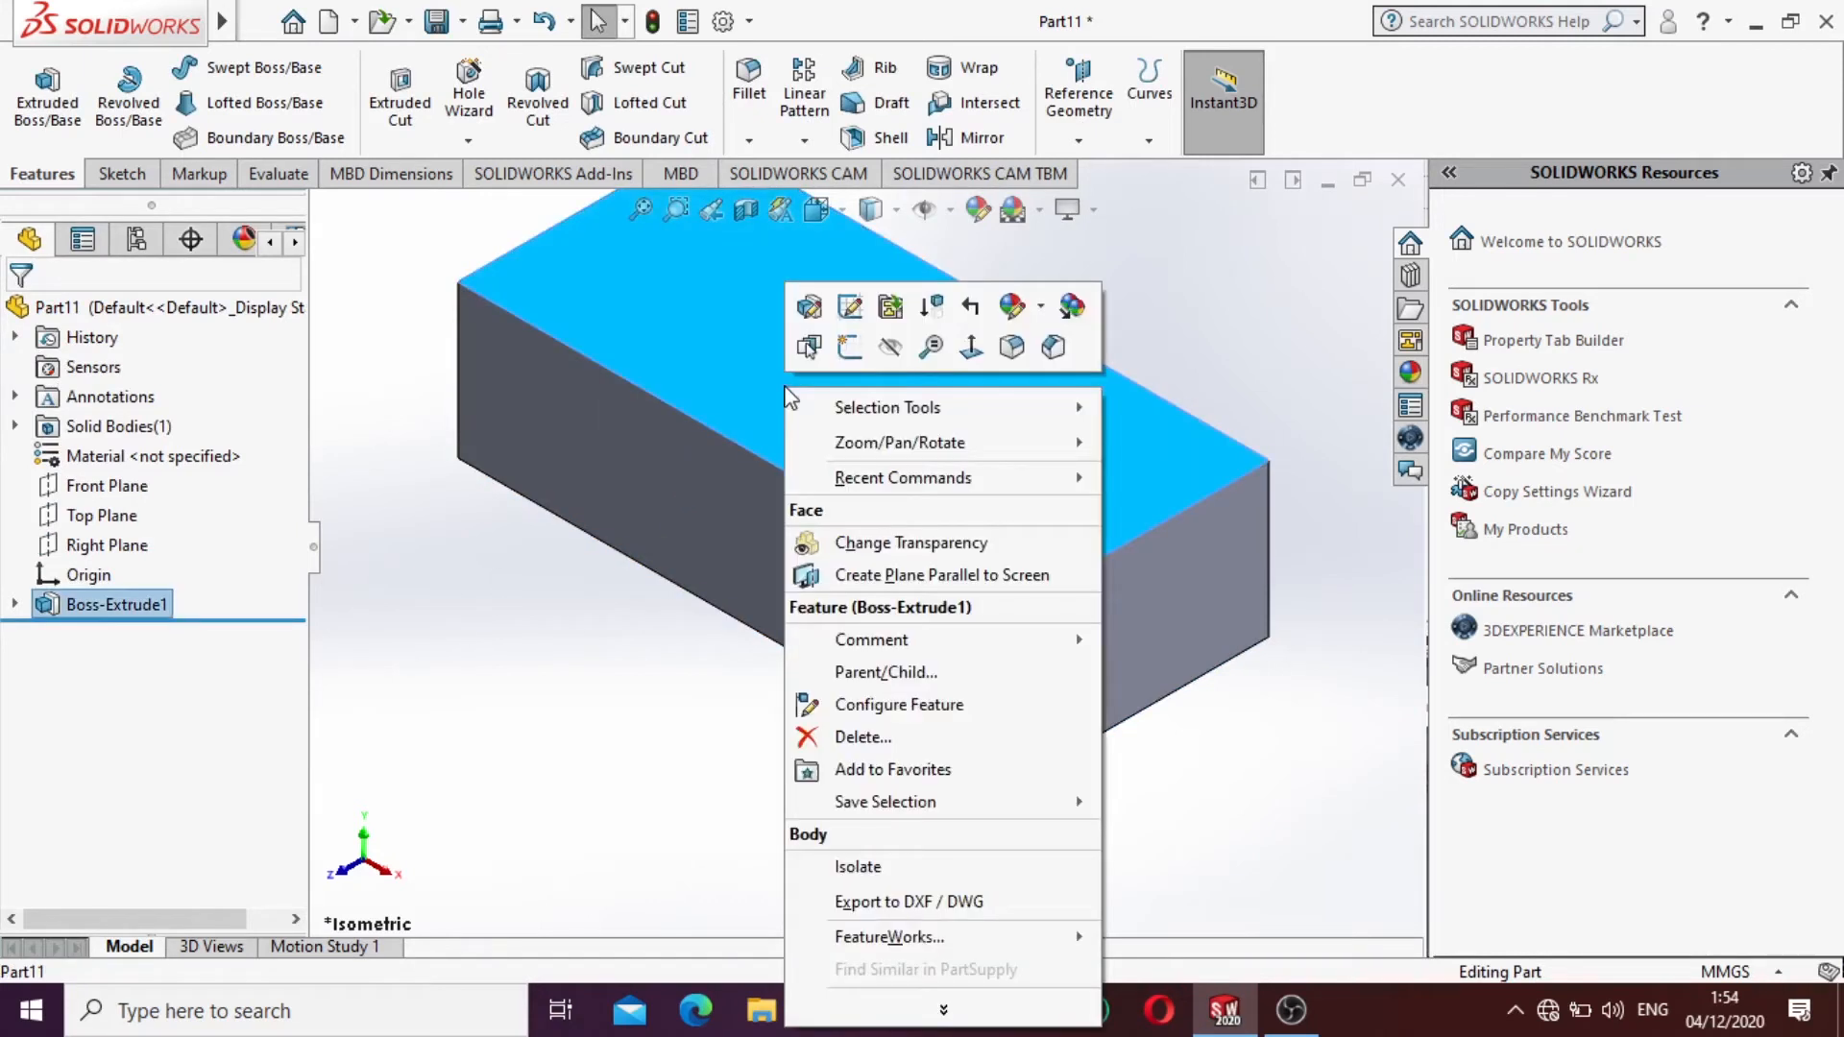
click(850, 347)
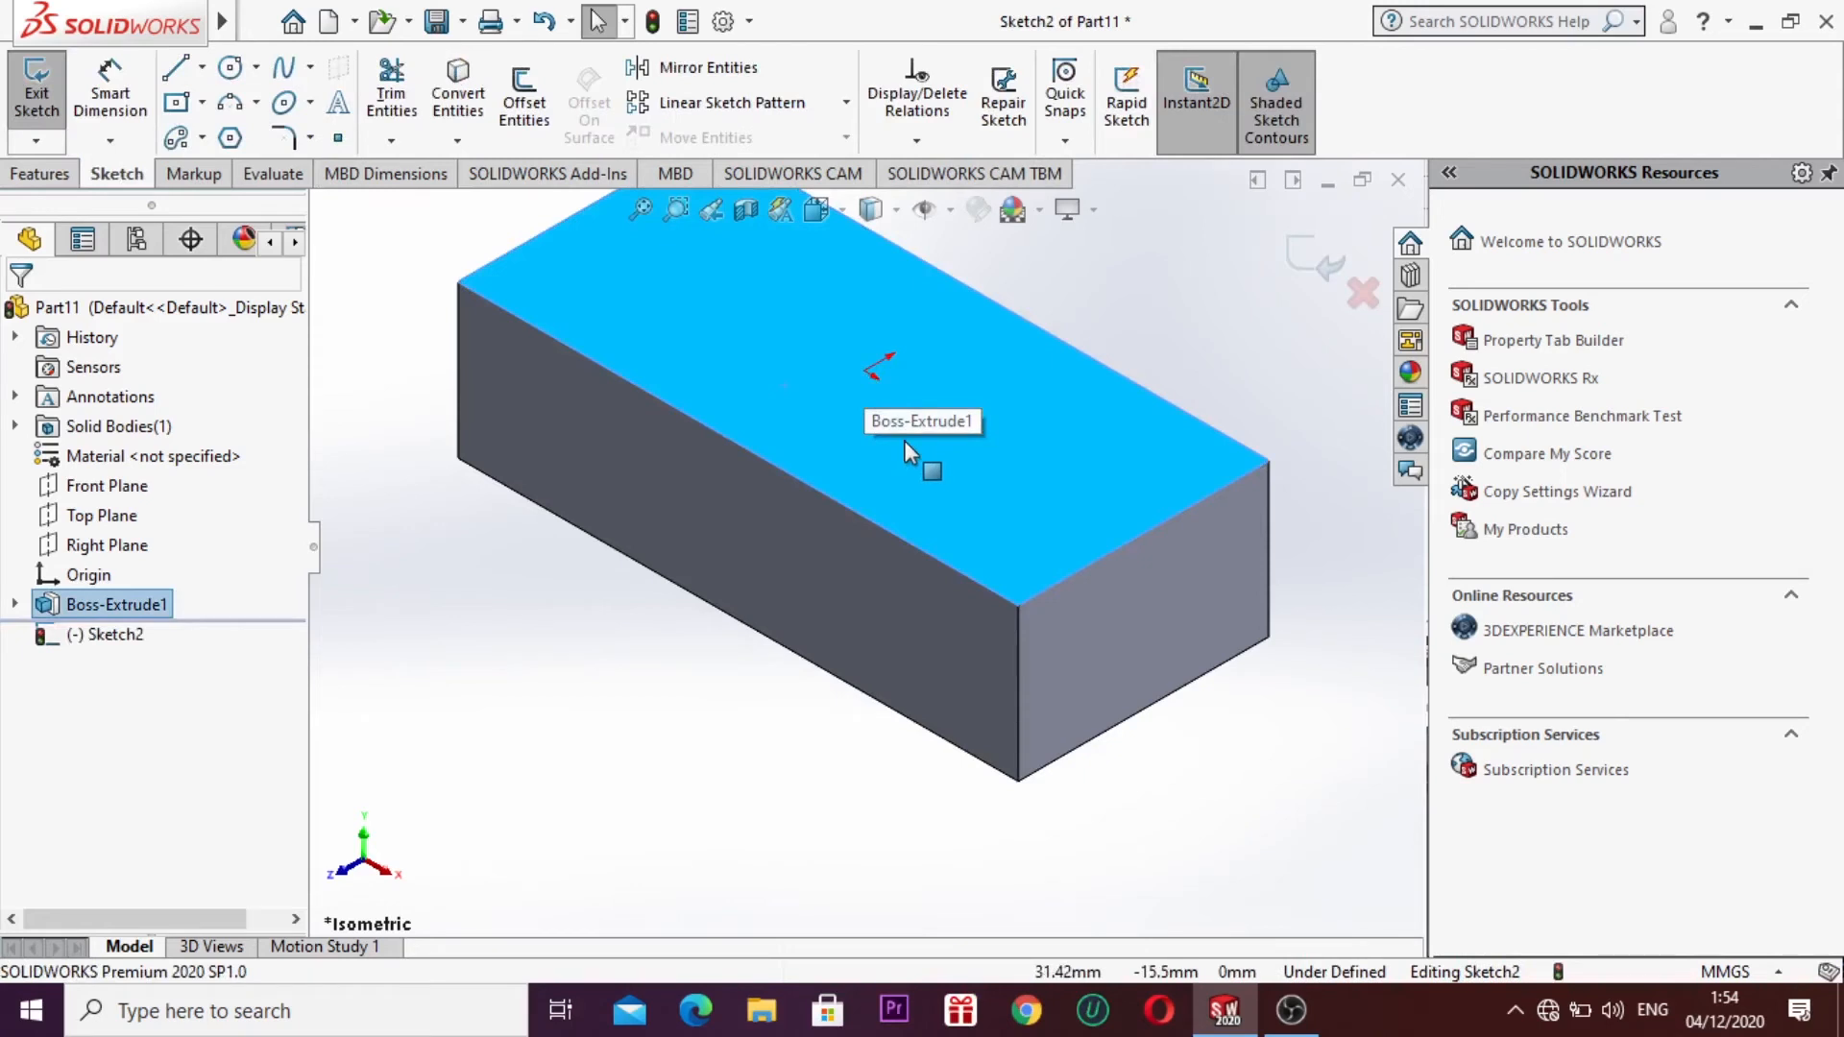
key(ctrl+8)
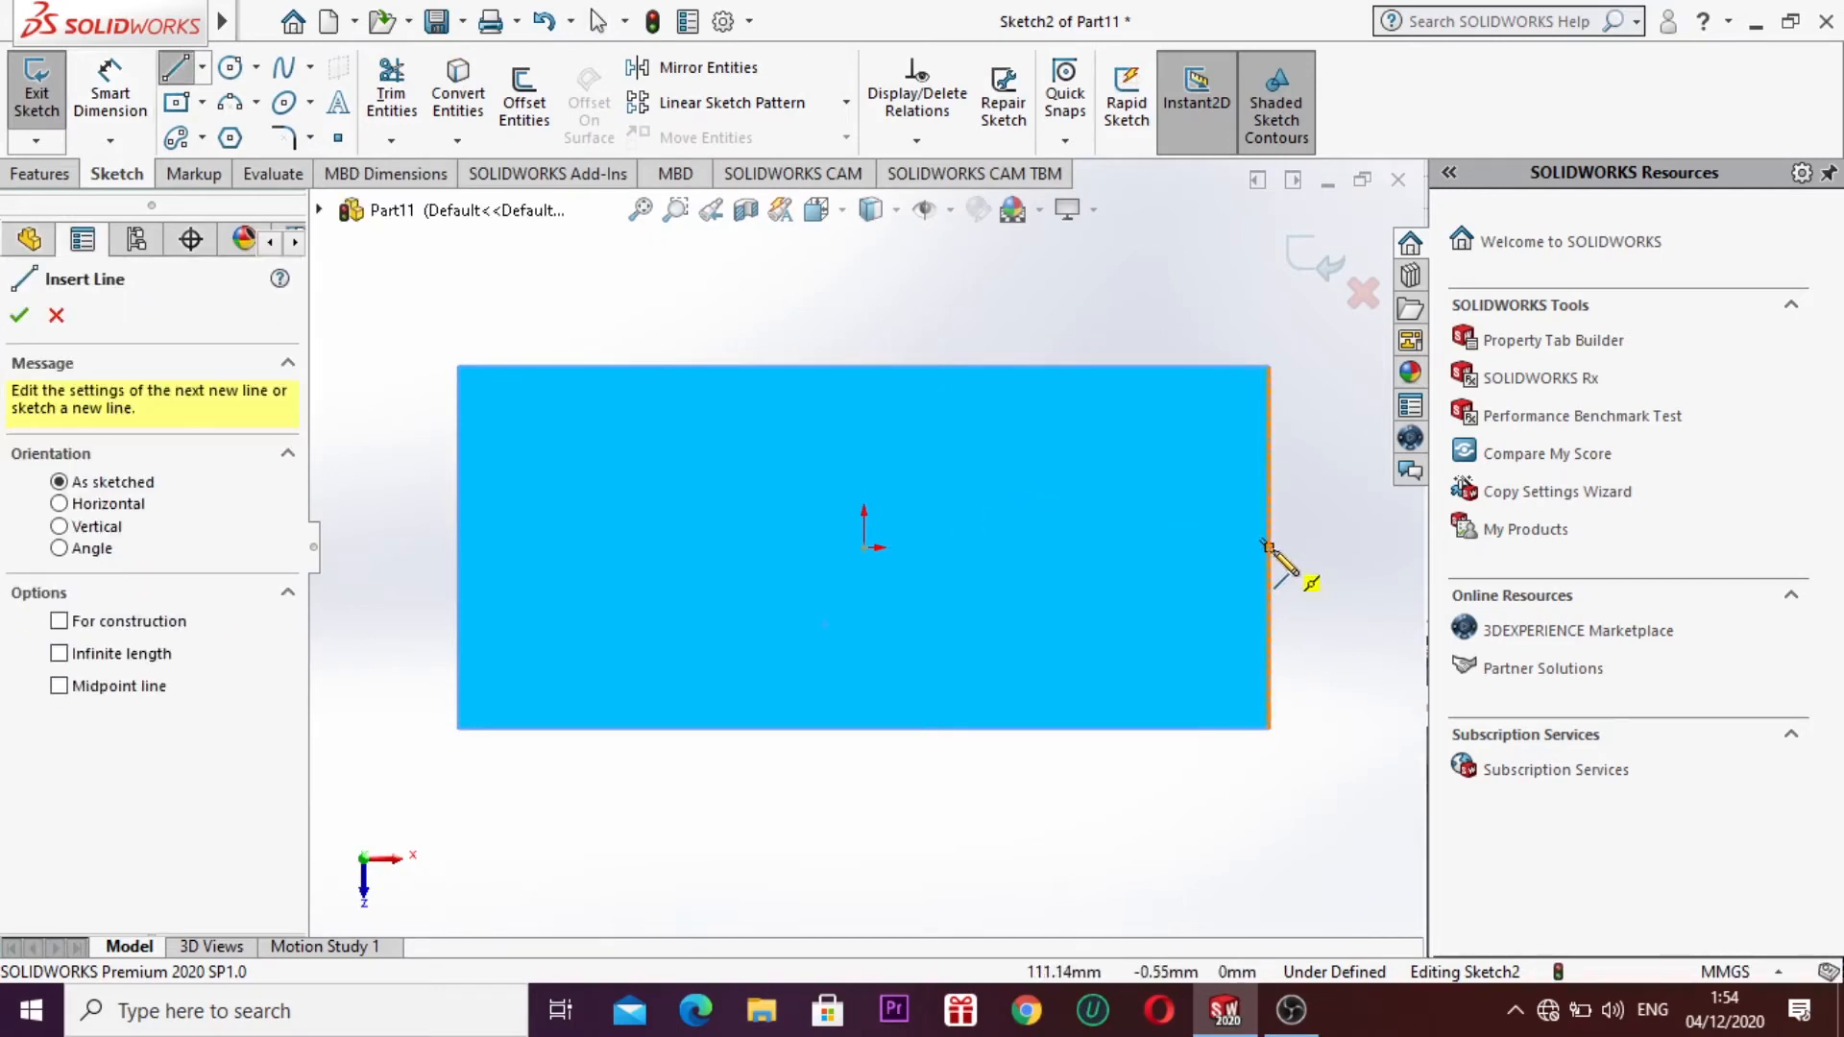
click(1268, 548)
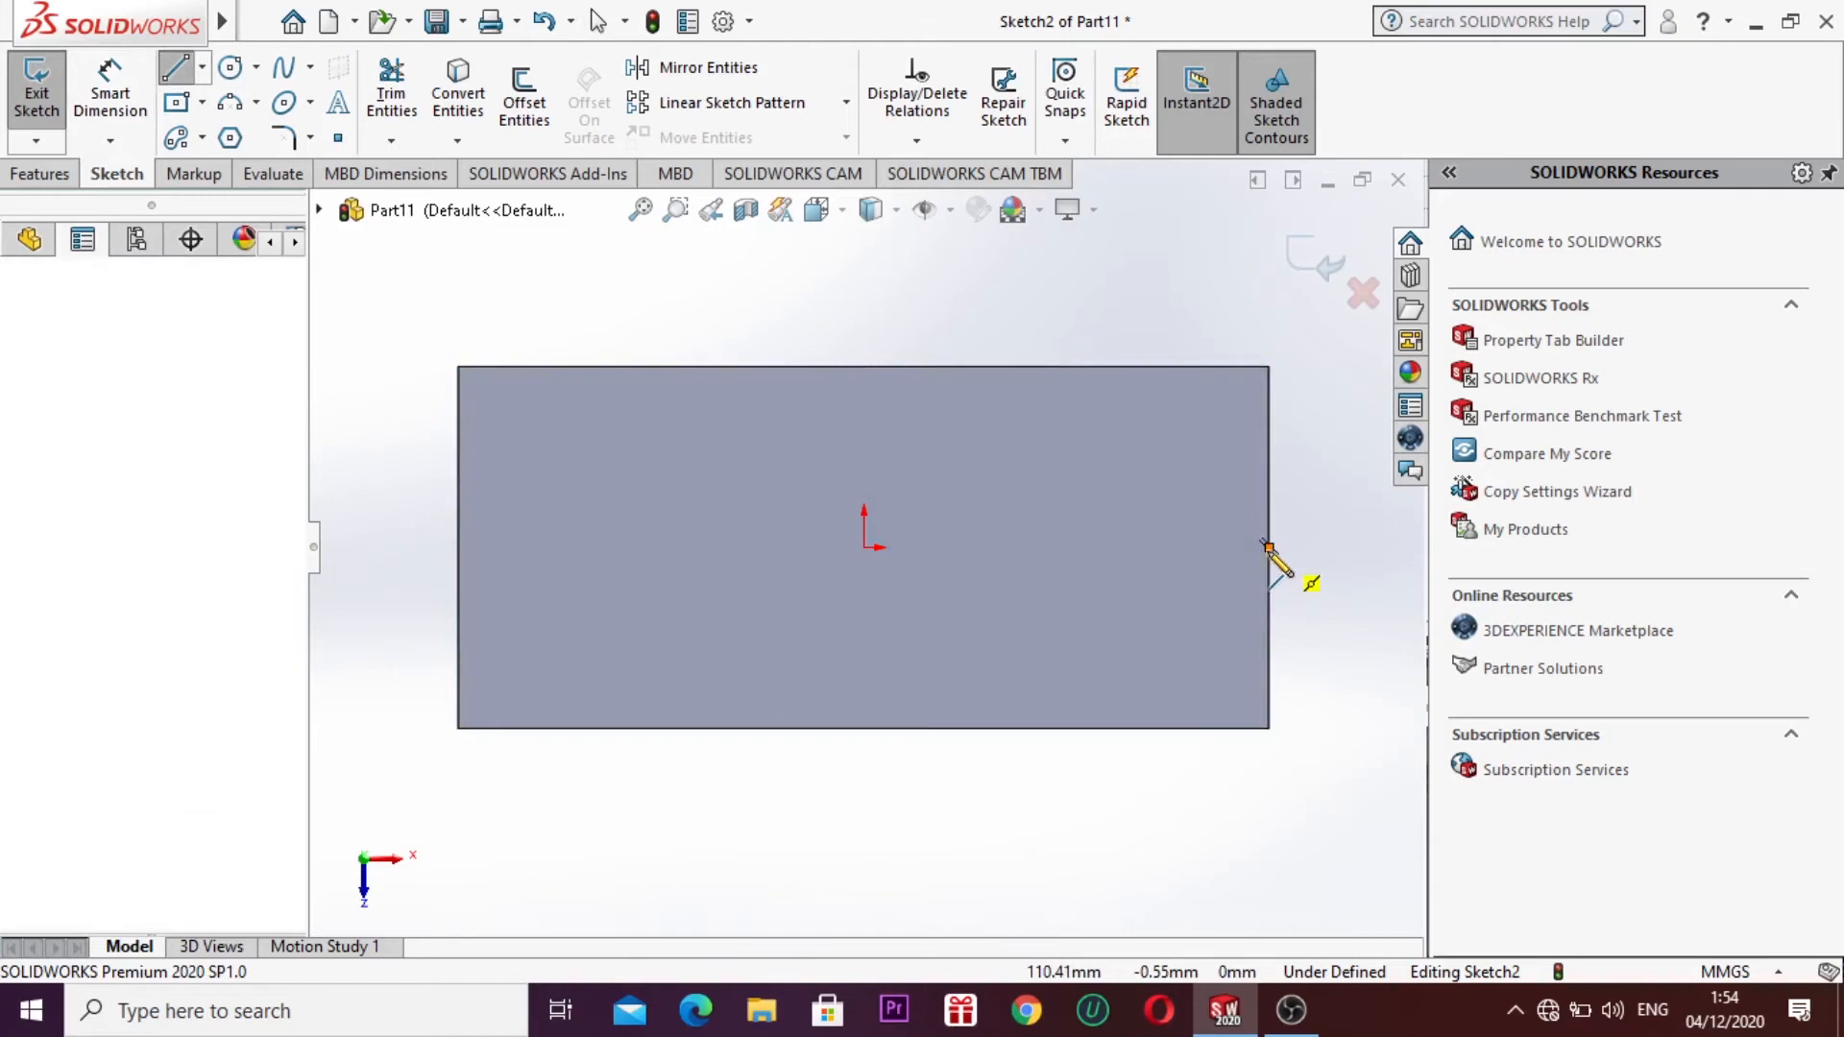
click(1137, 547)
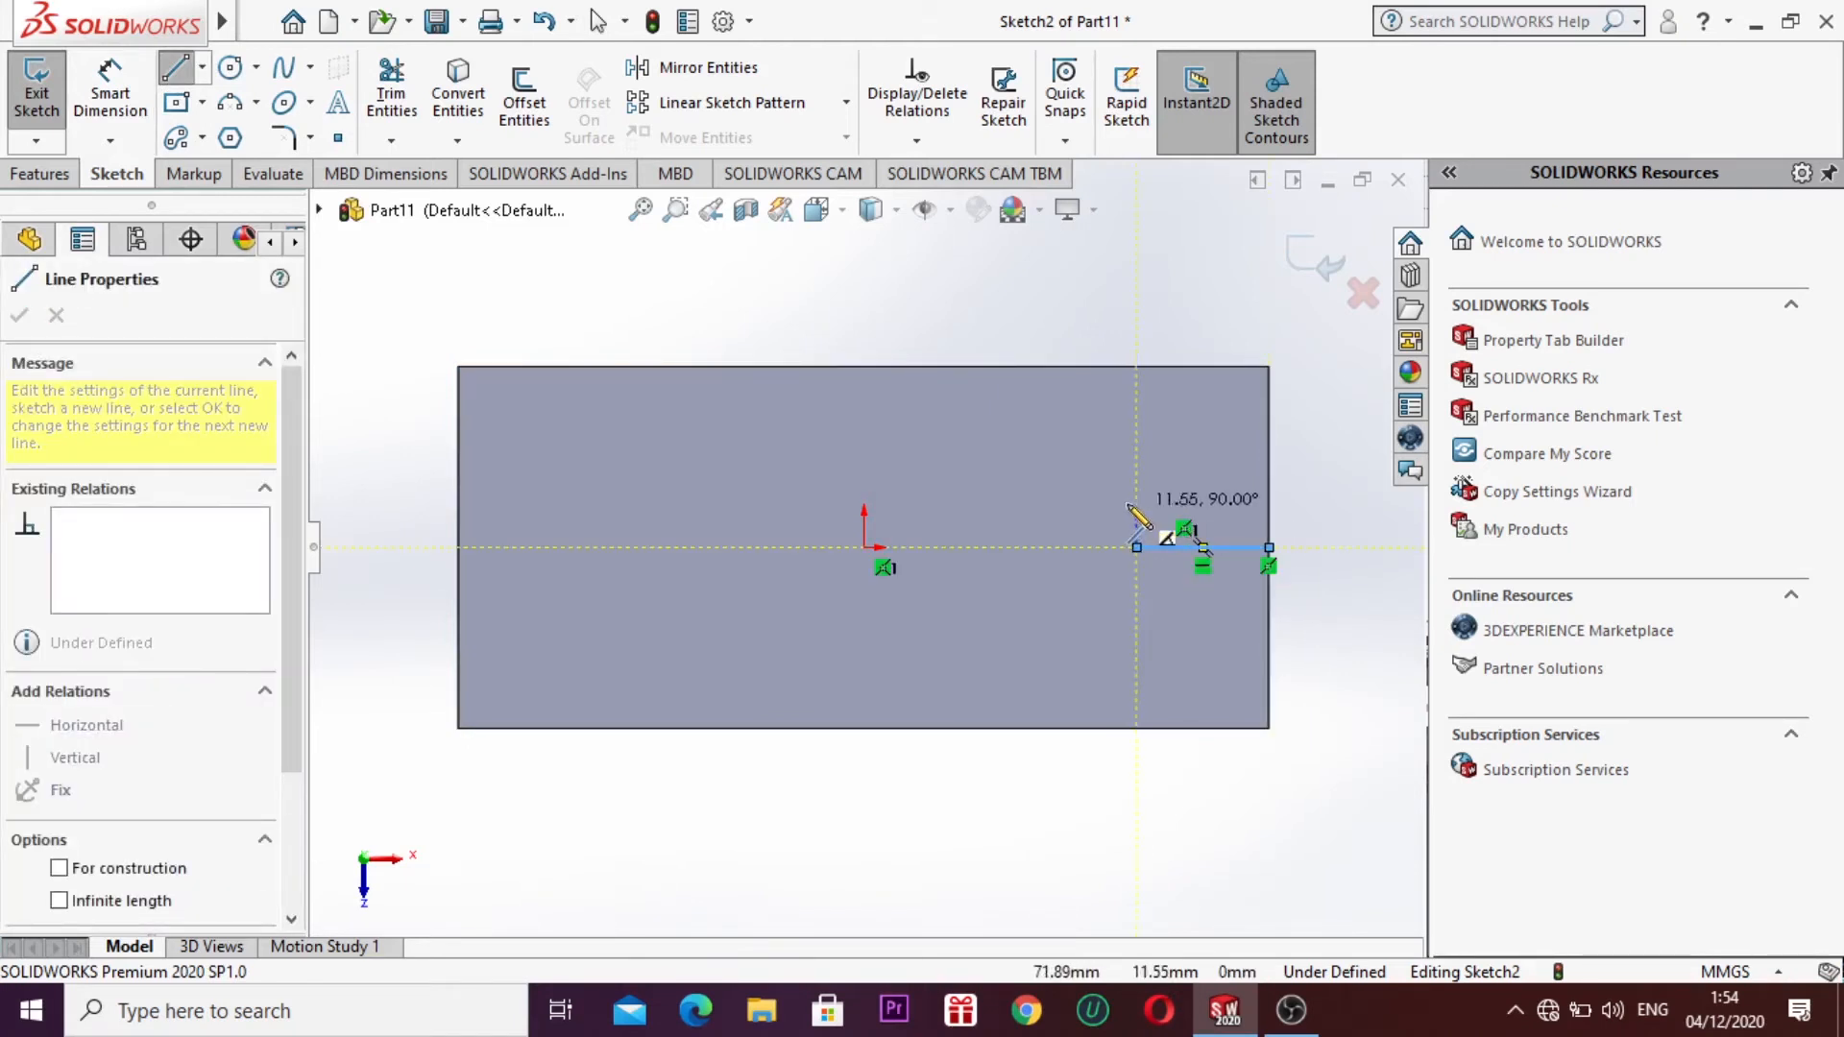
click(1137, 471)
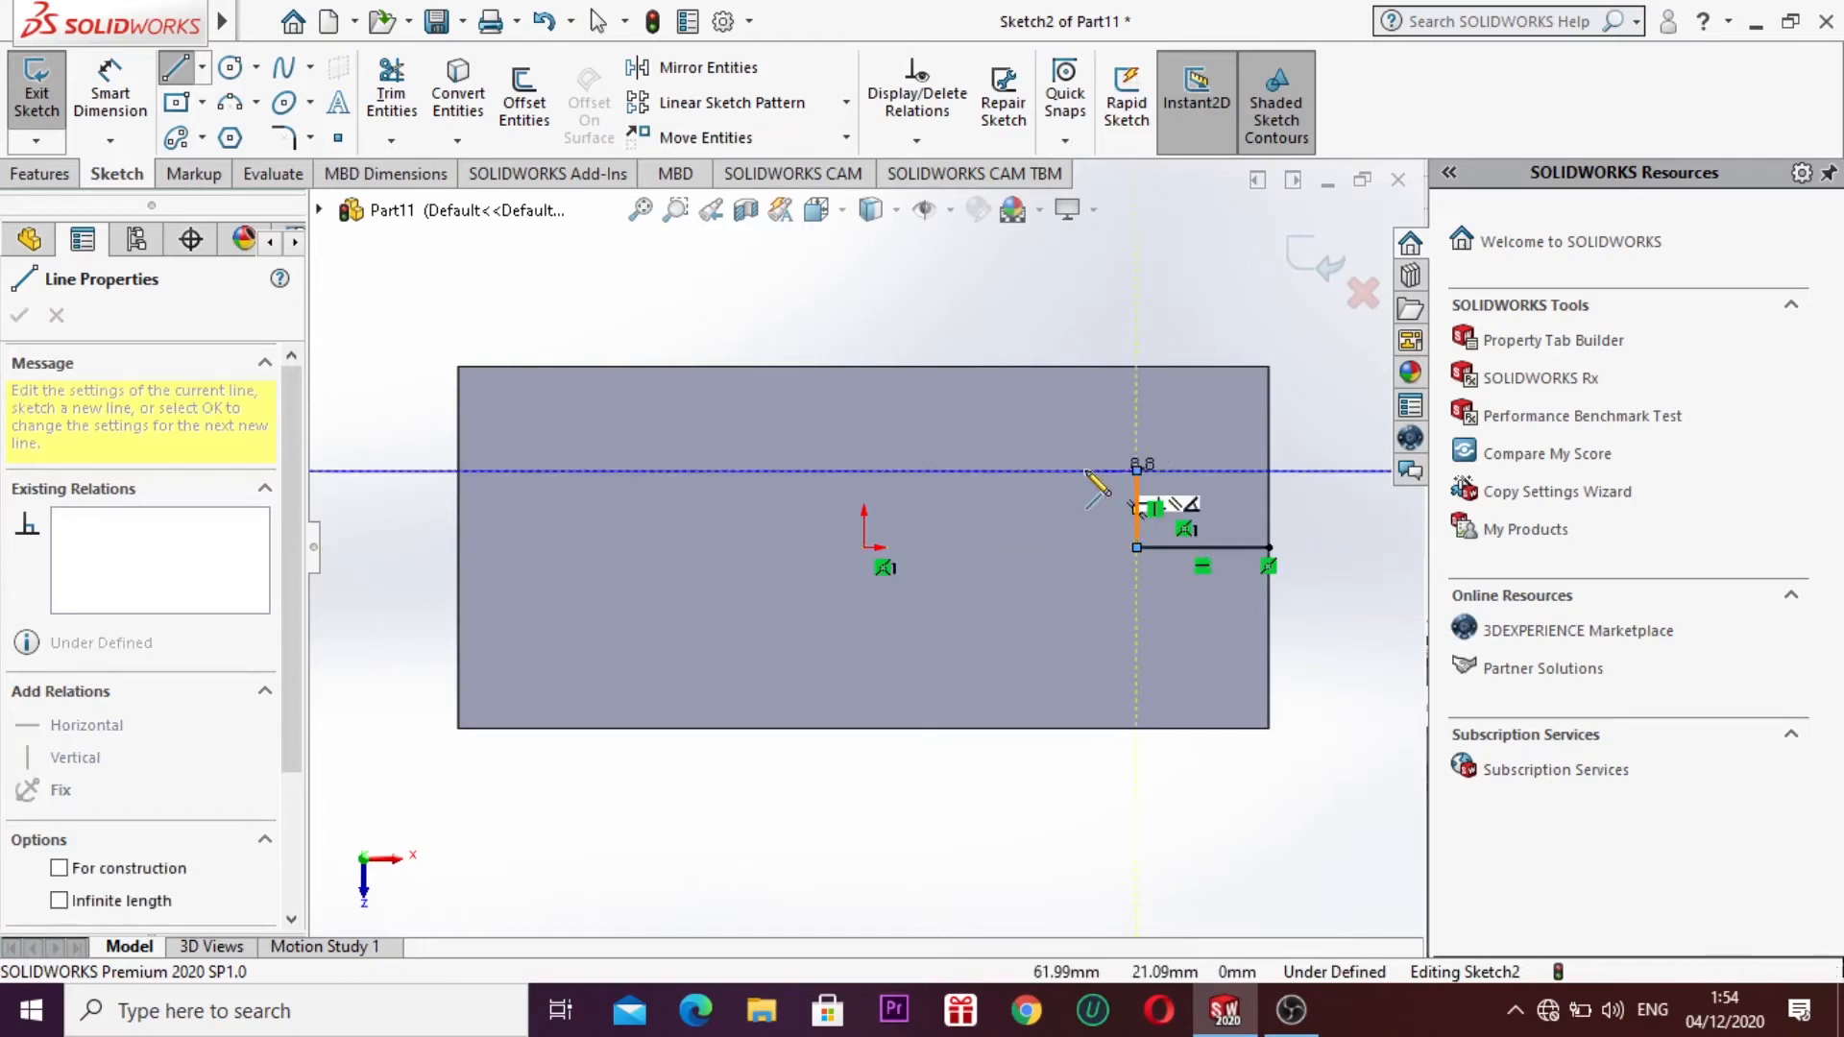
click(995, 471)
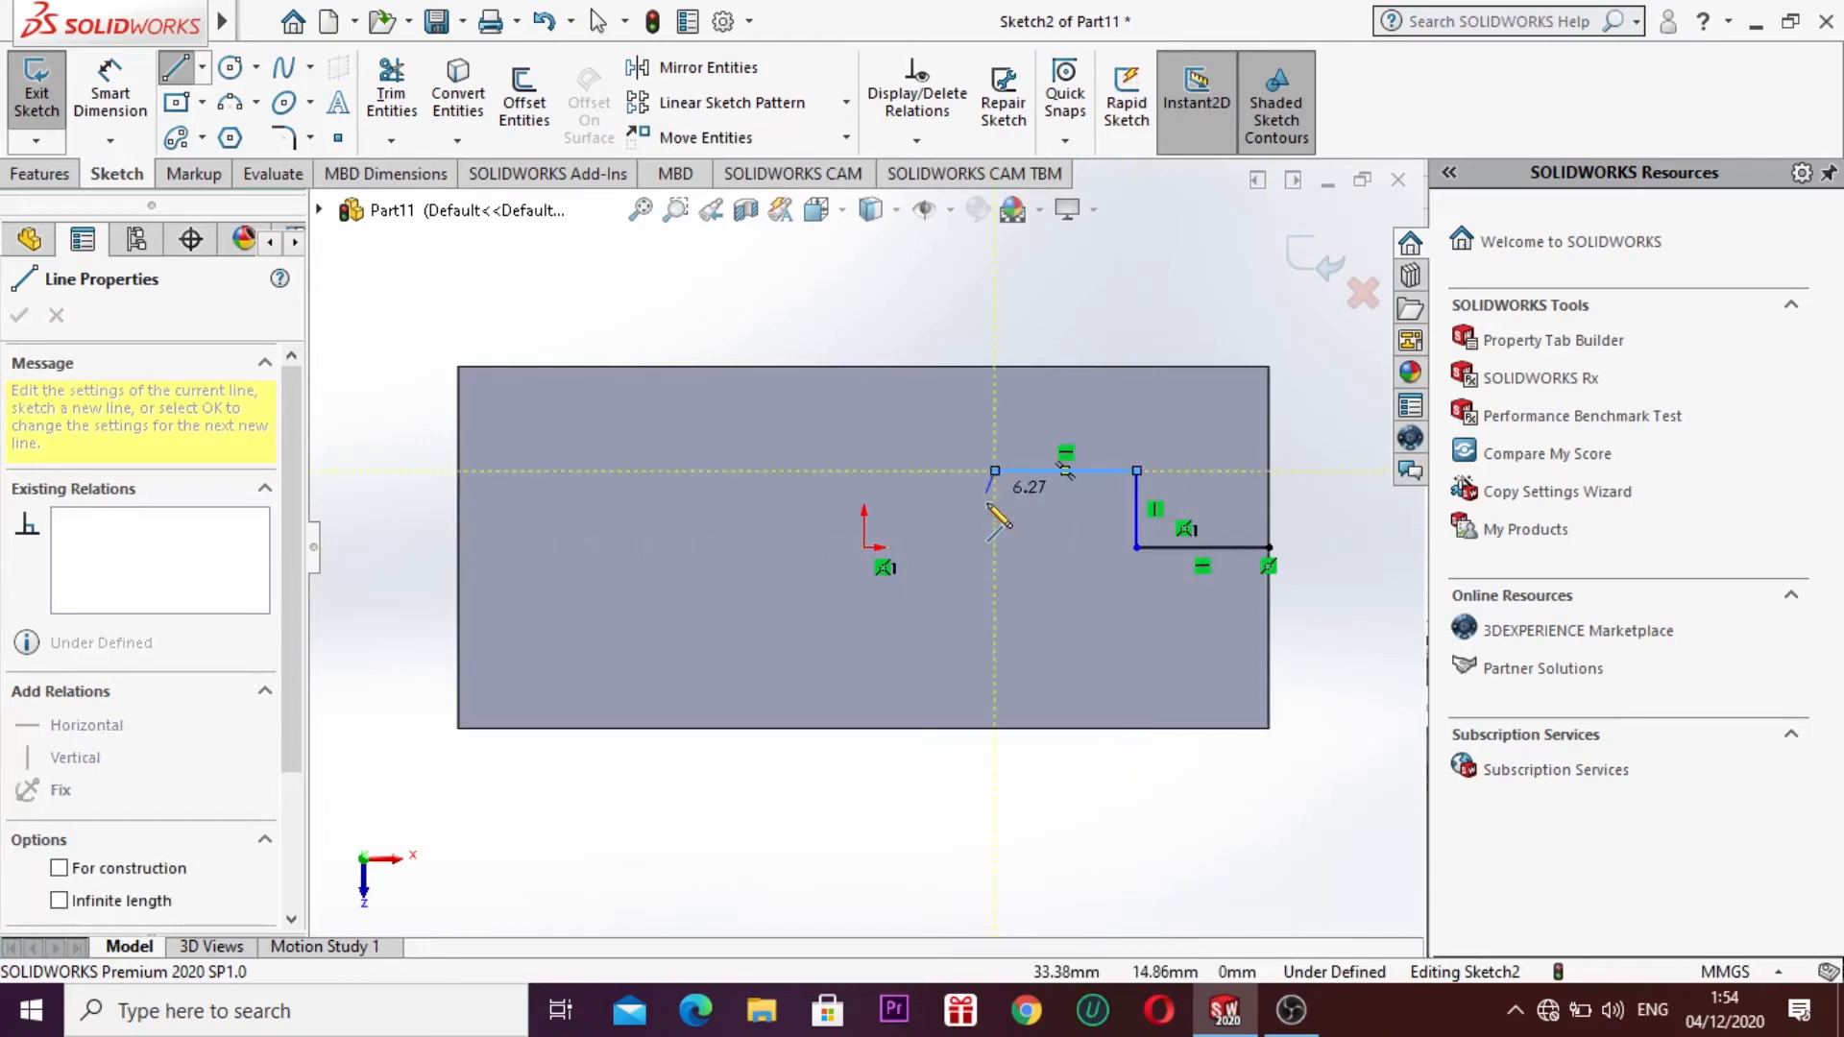
click(996, 548)
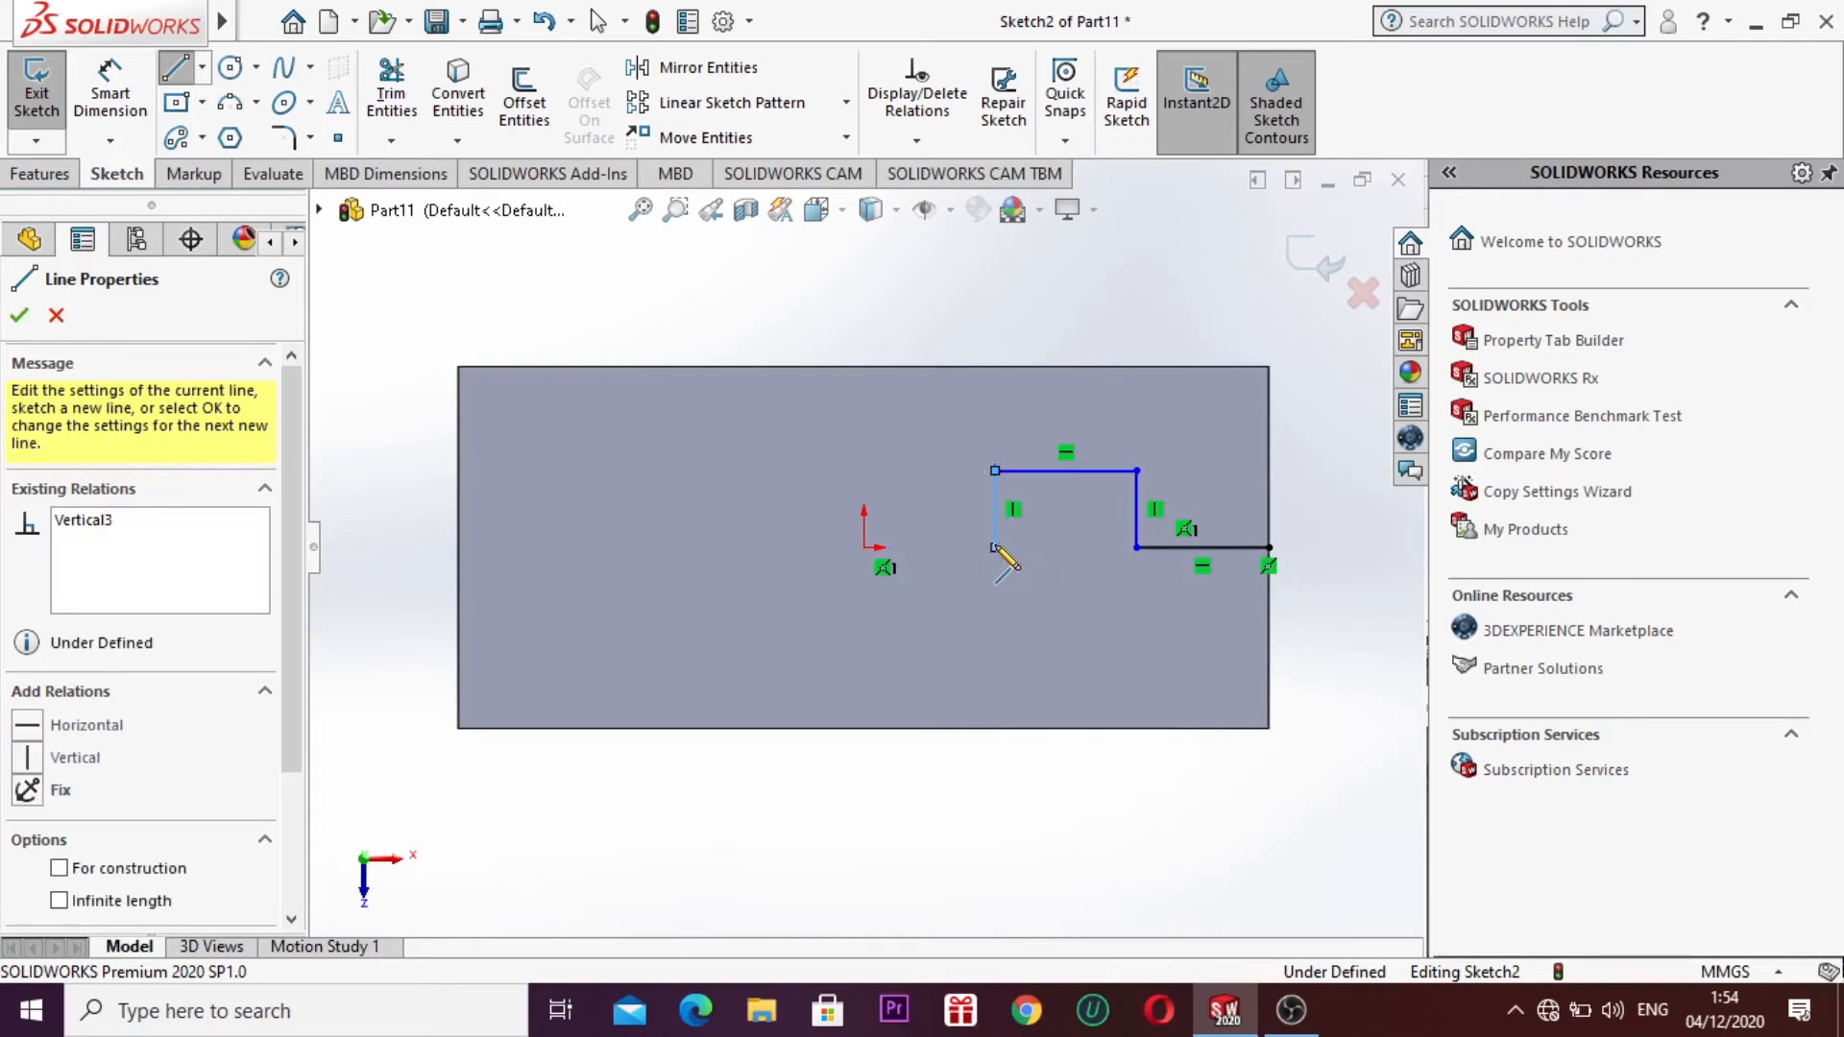
click(867, 548)
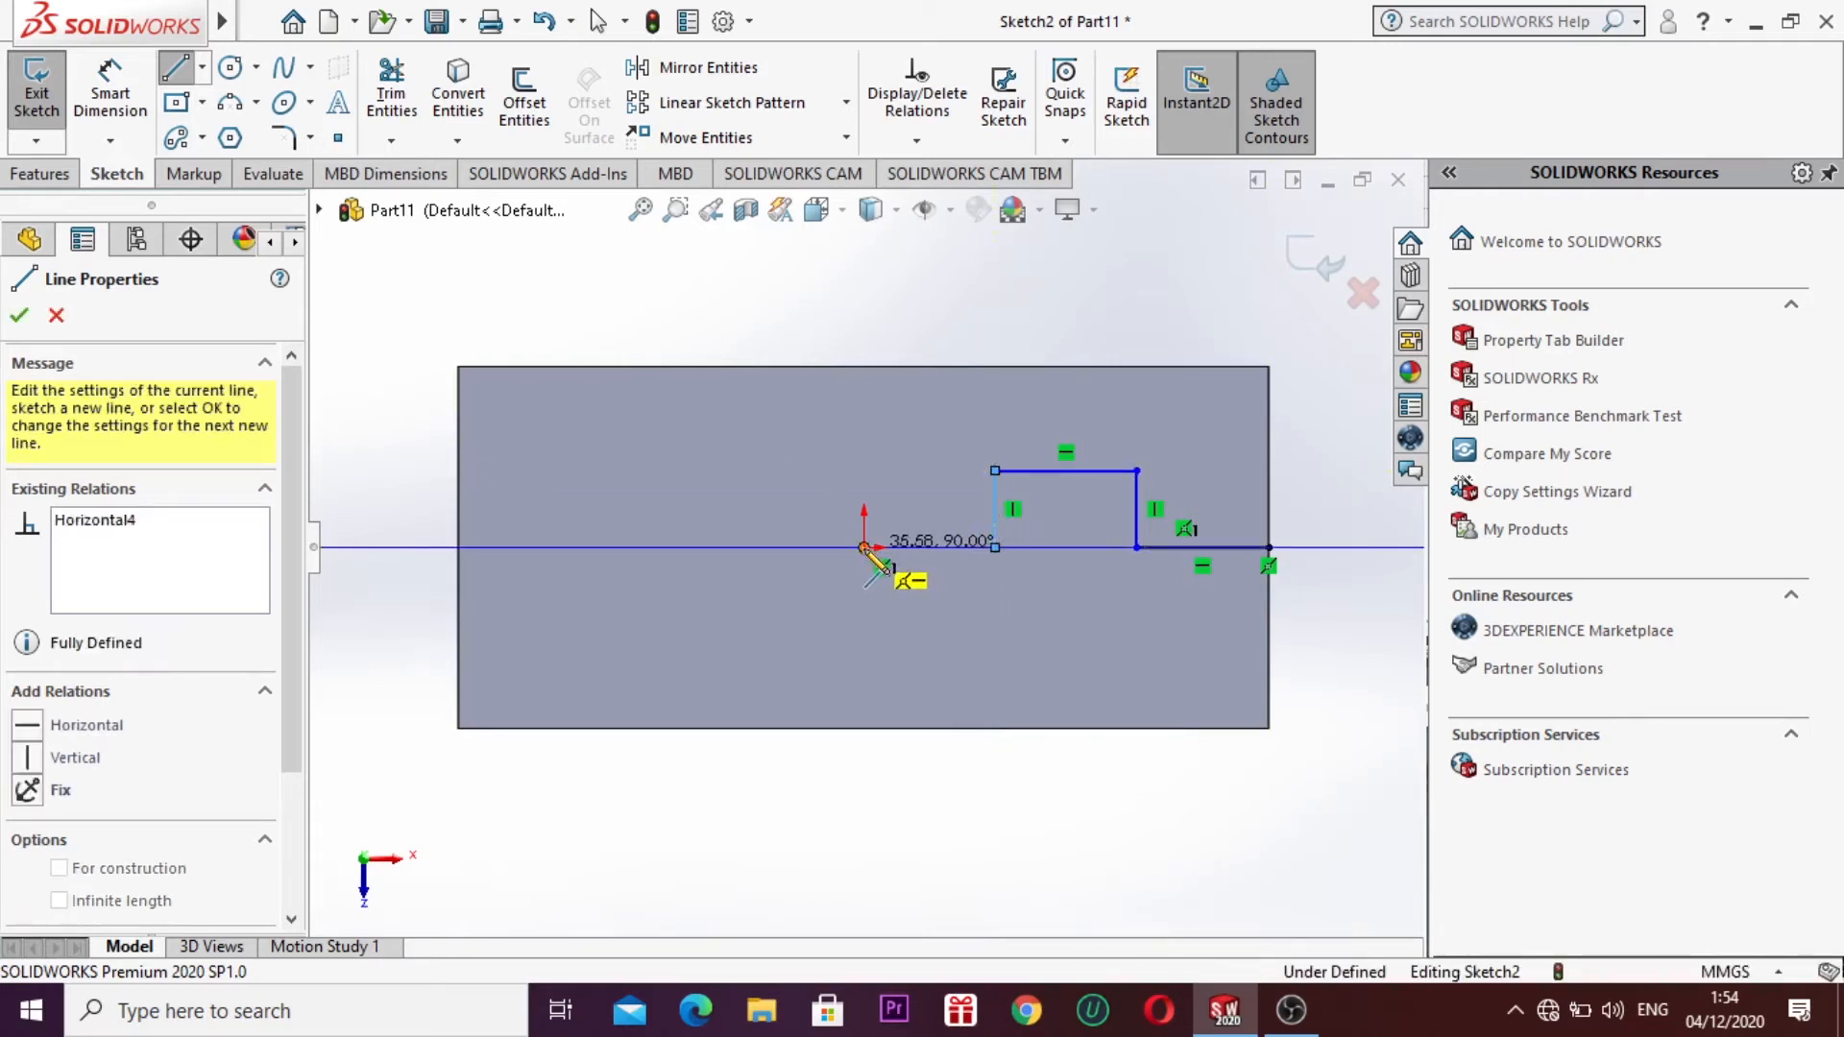
Step: Continue the path from the origin with a 21 mm line, tangent arc, 10 mm line and final step ending near the opposite short edge; close the sketch
click(864, 624)
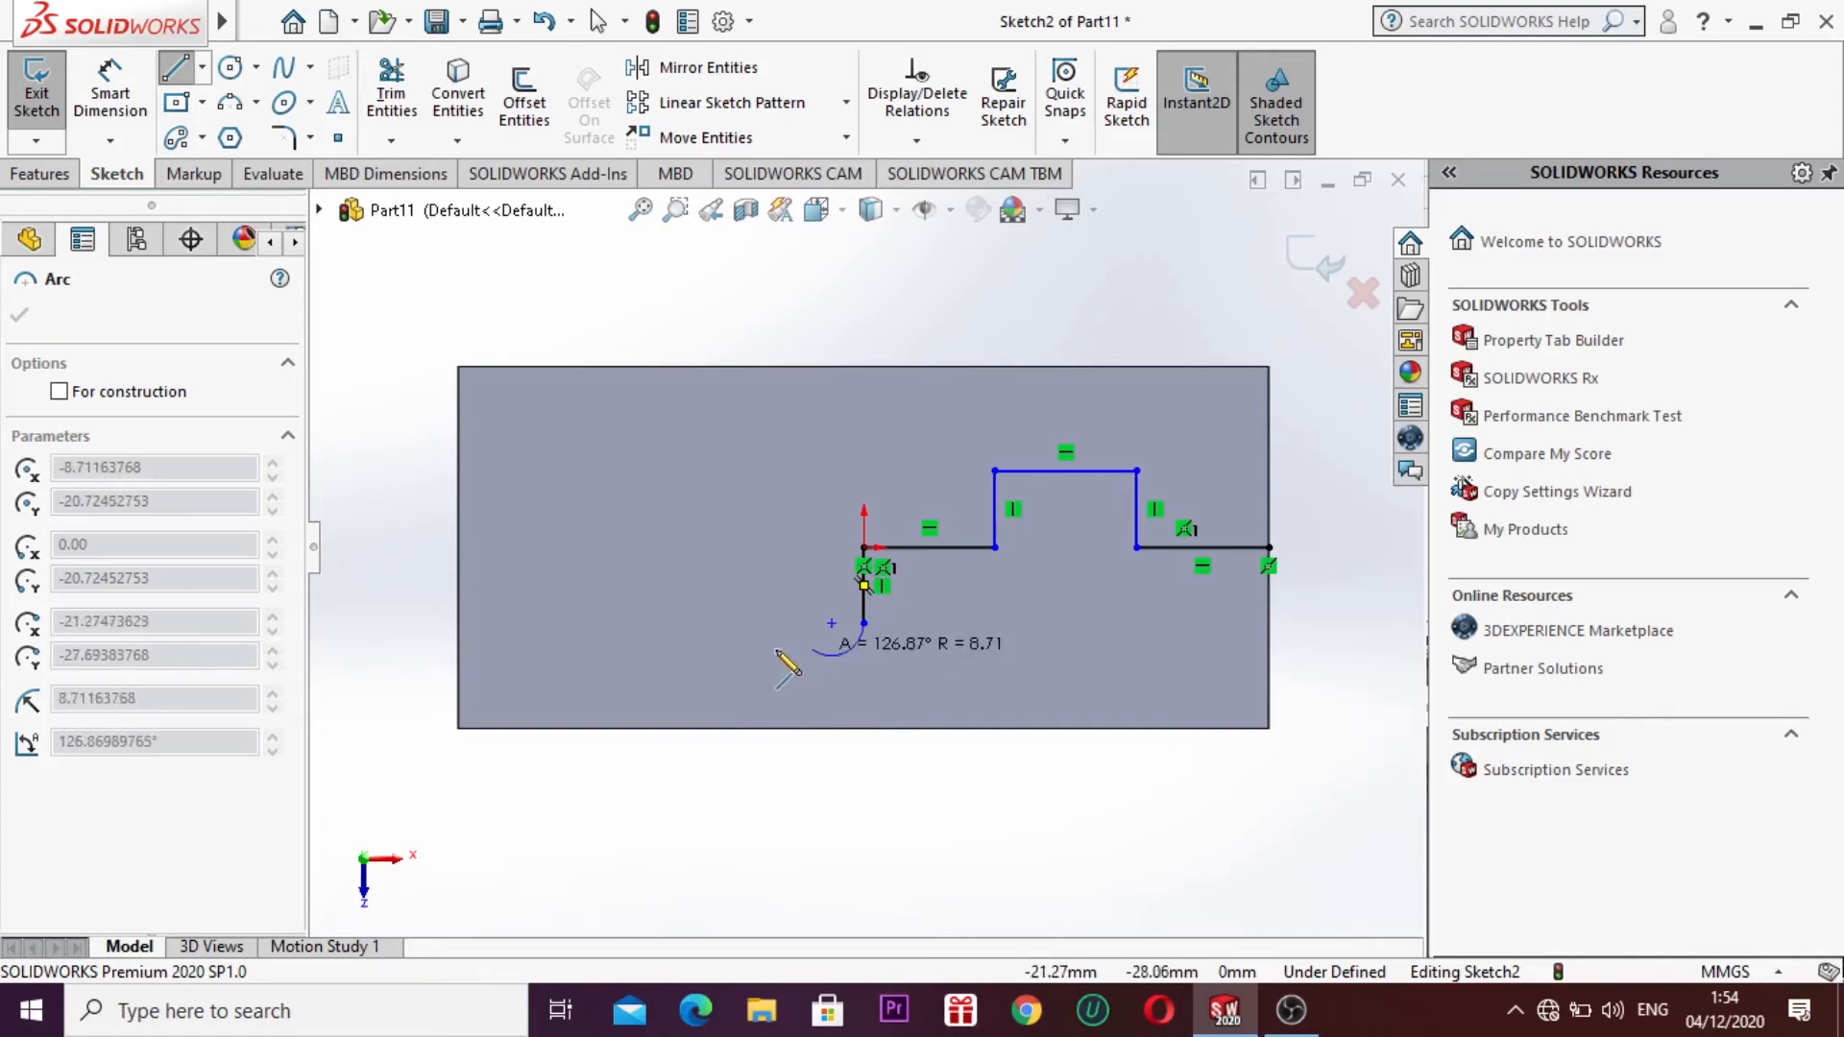
click(698, 587)
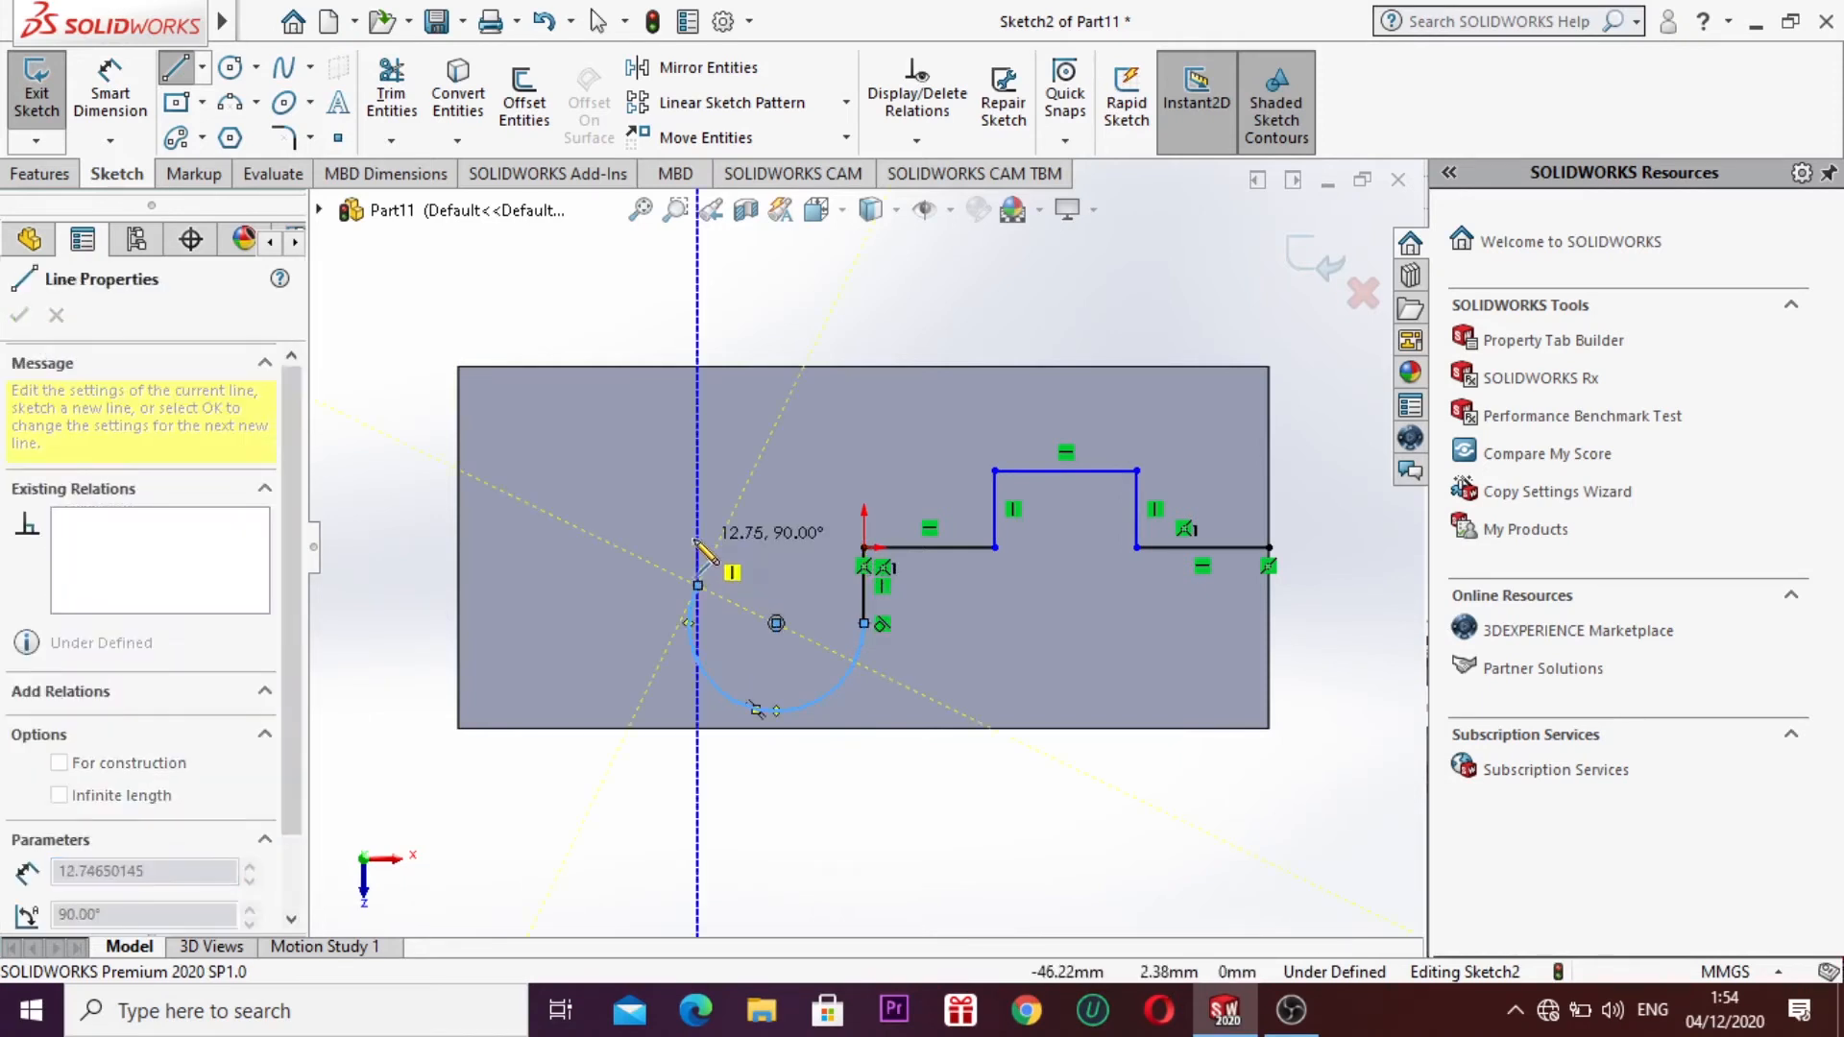
click(697, 548)
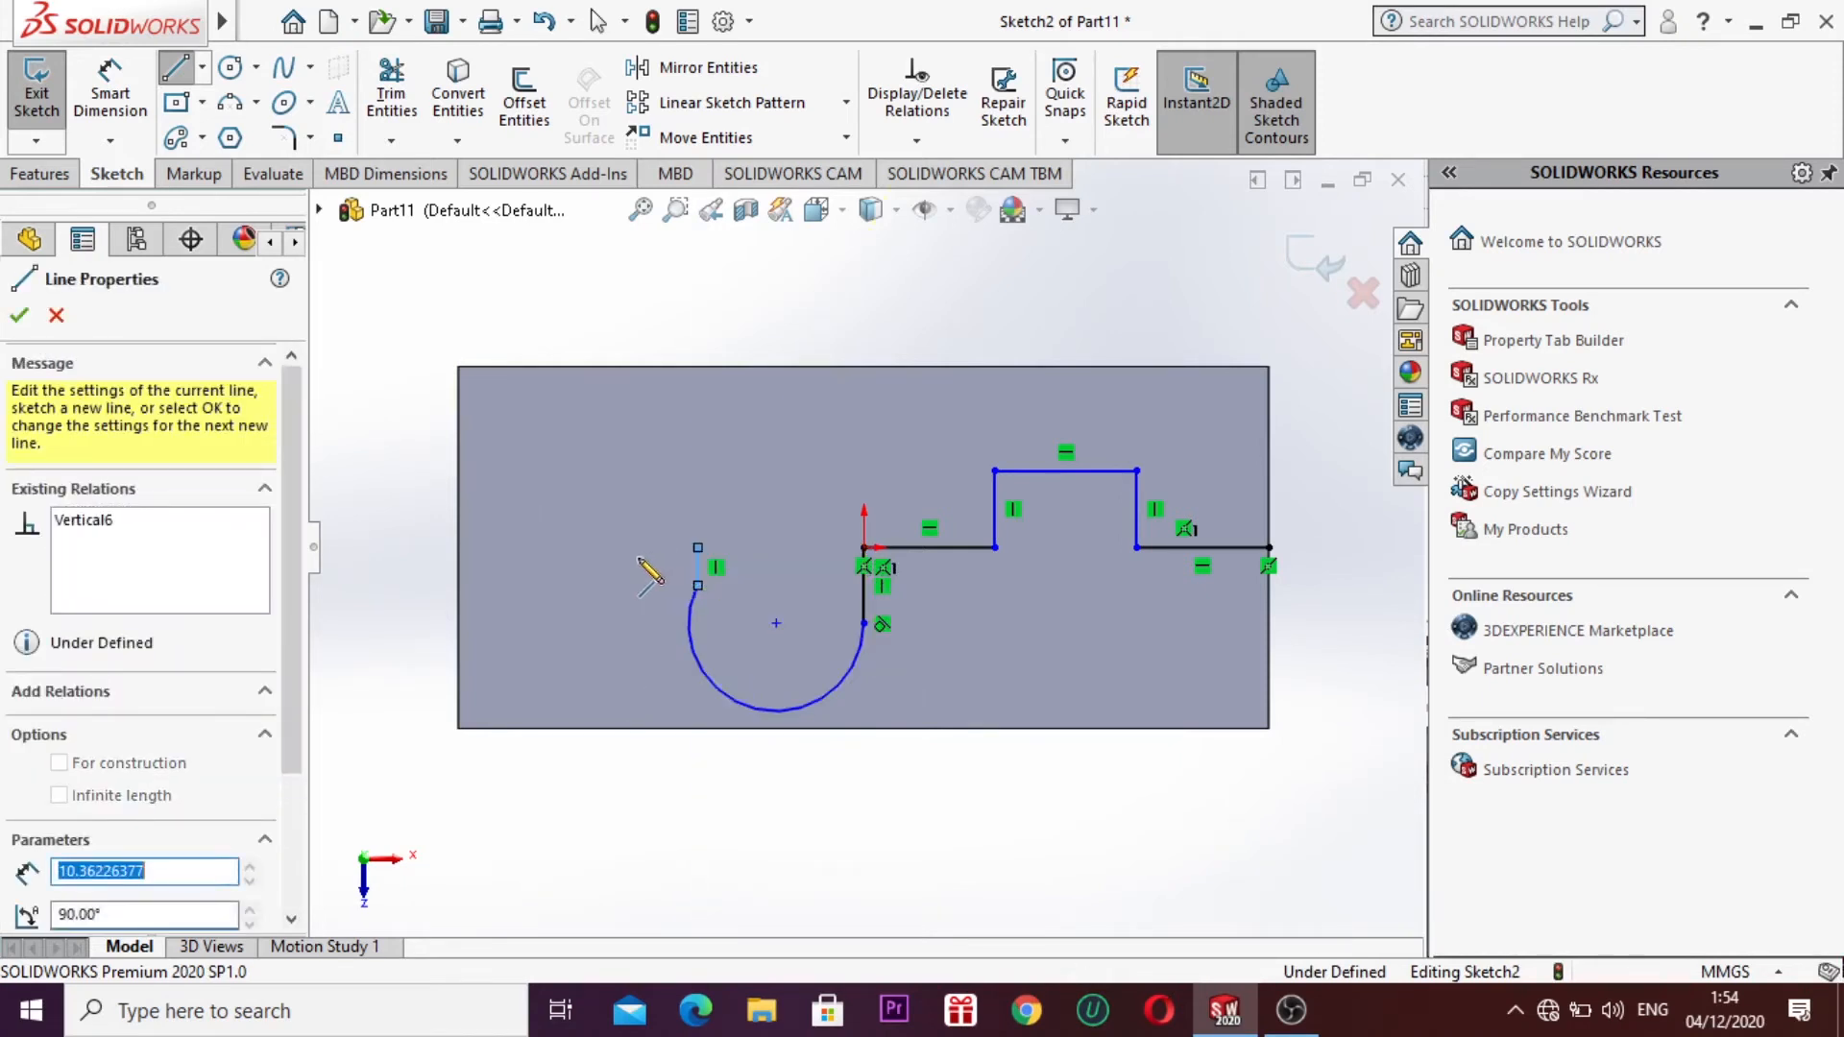
click(583, 547)
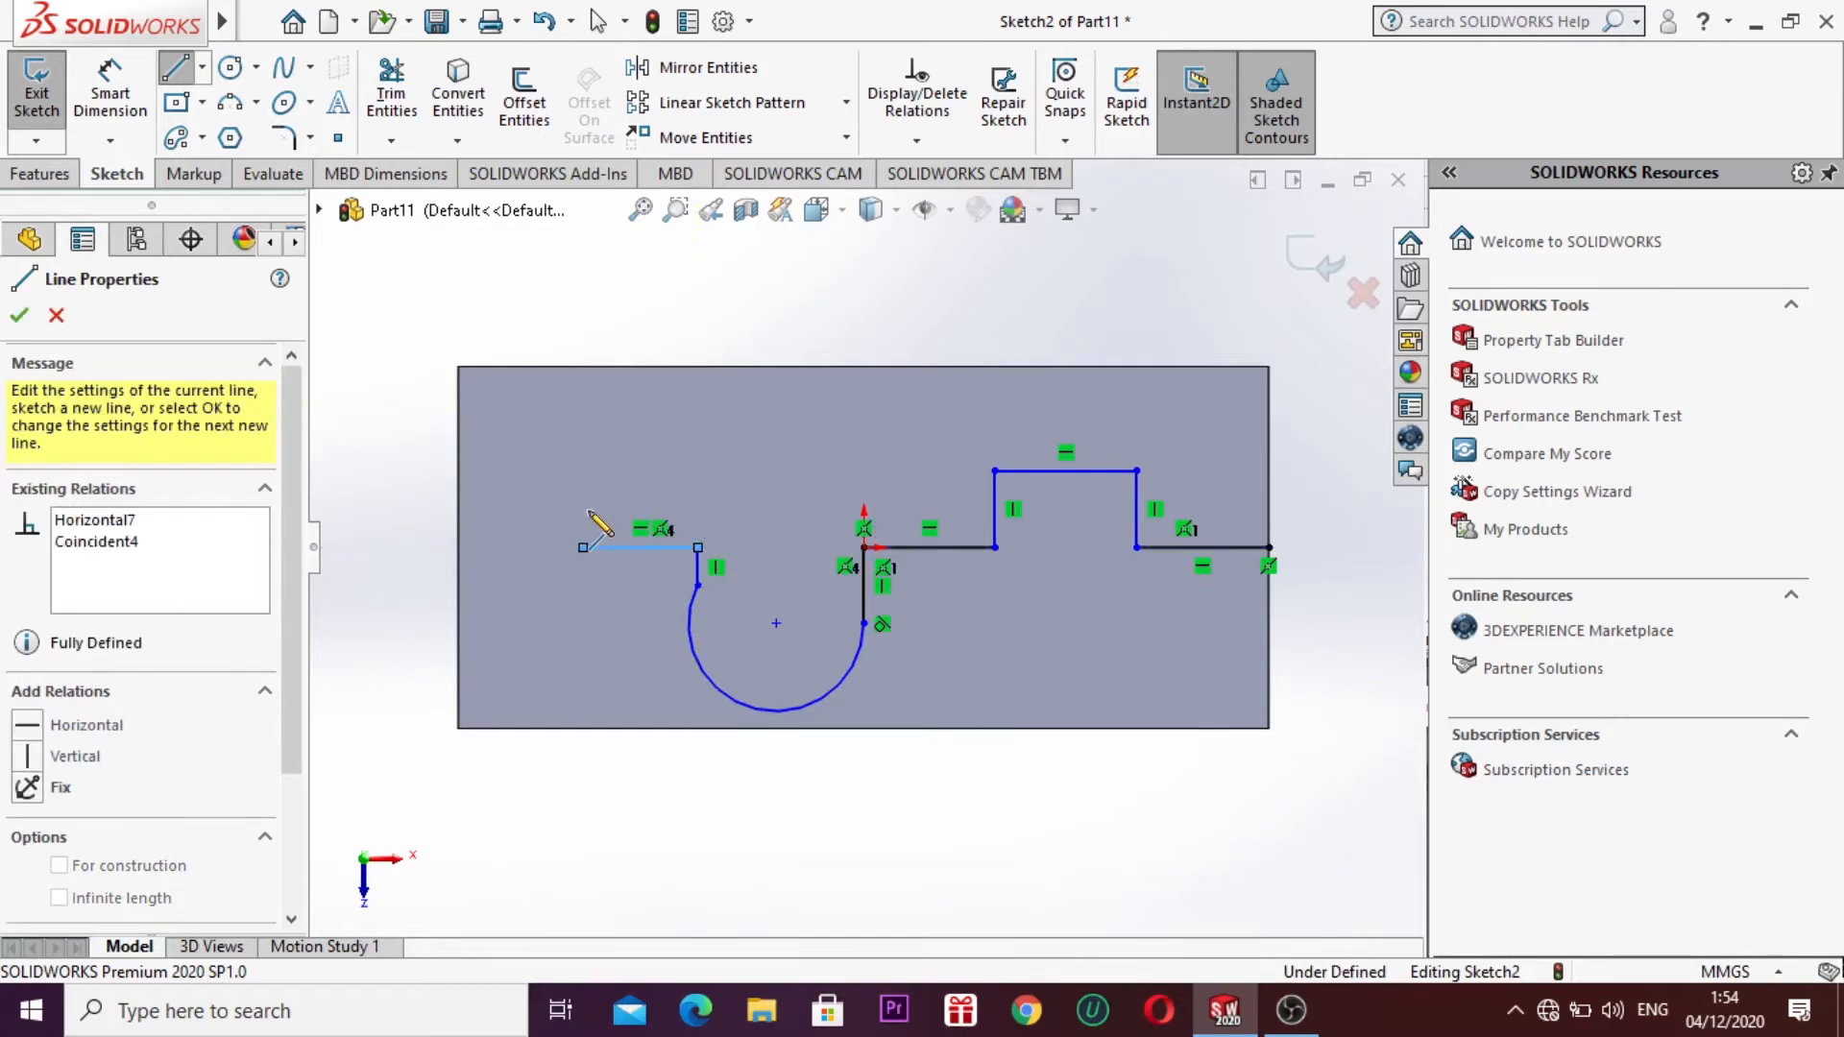
click(583, 471)
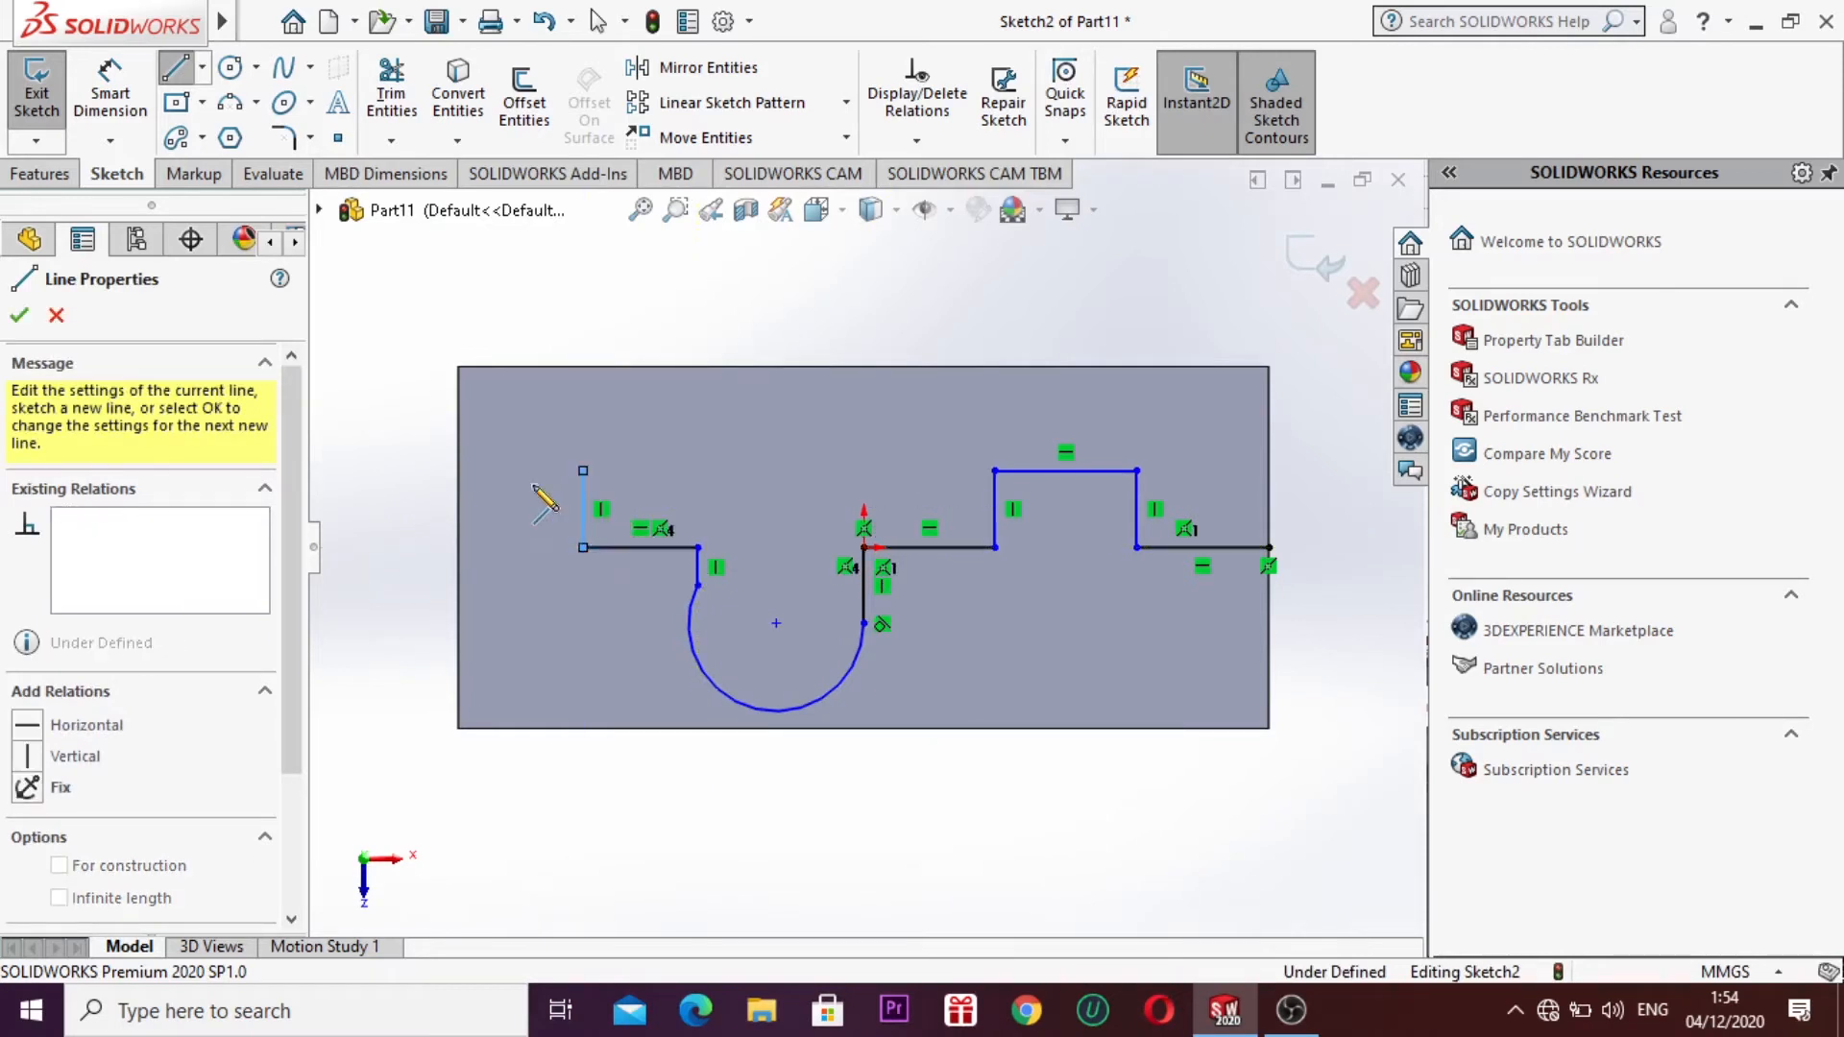
click(467, 470)
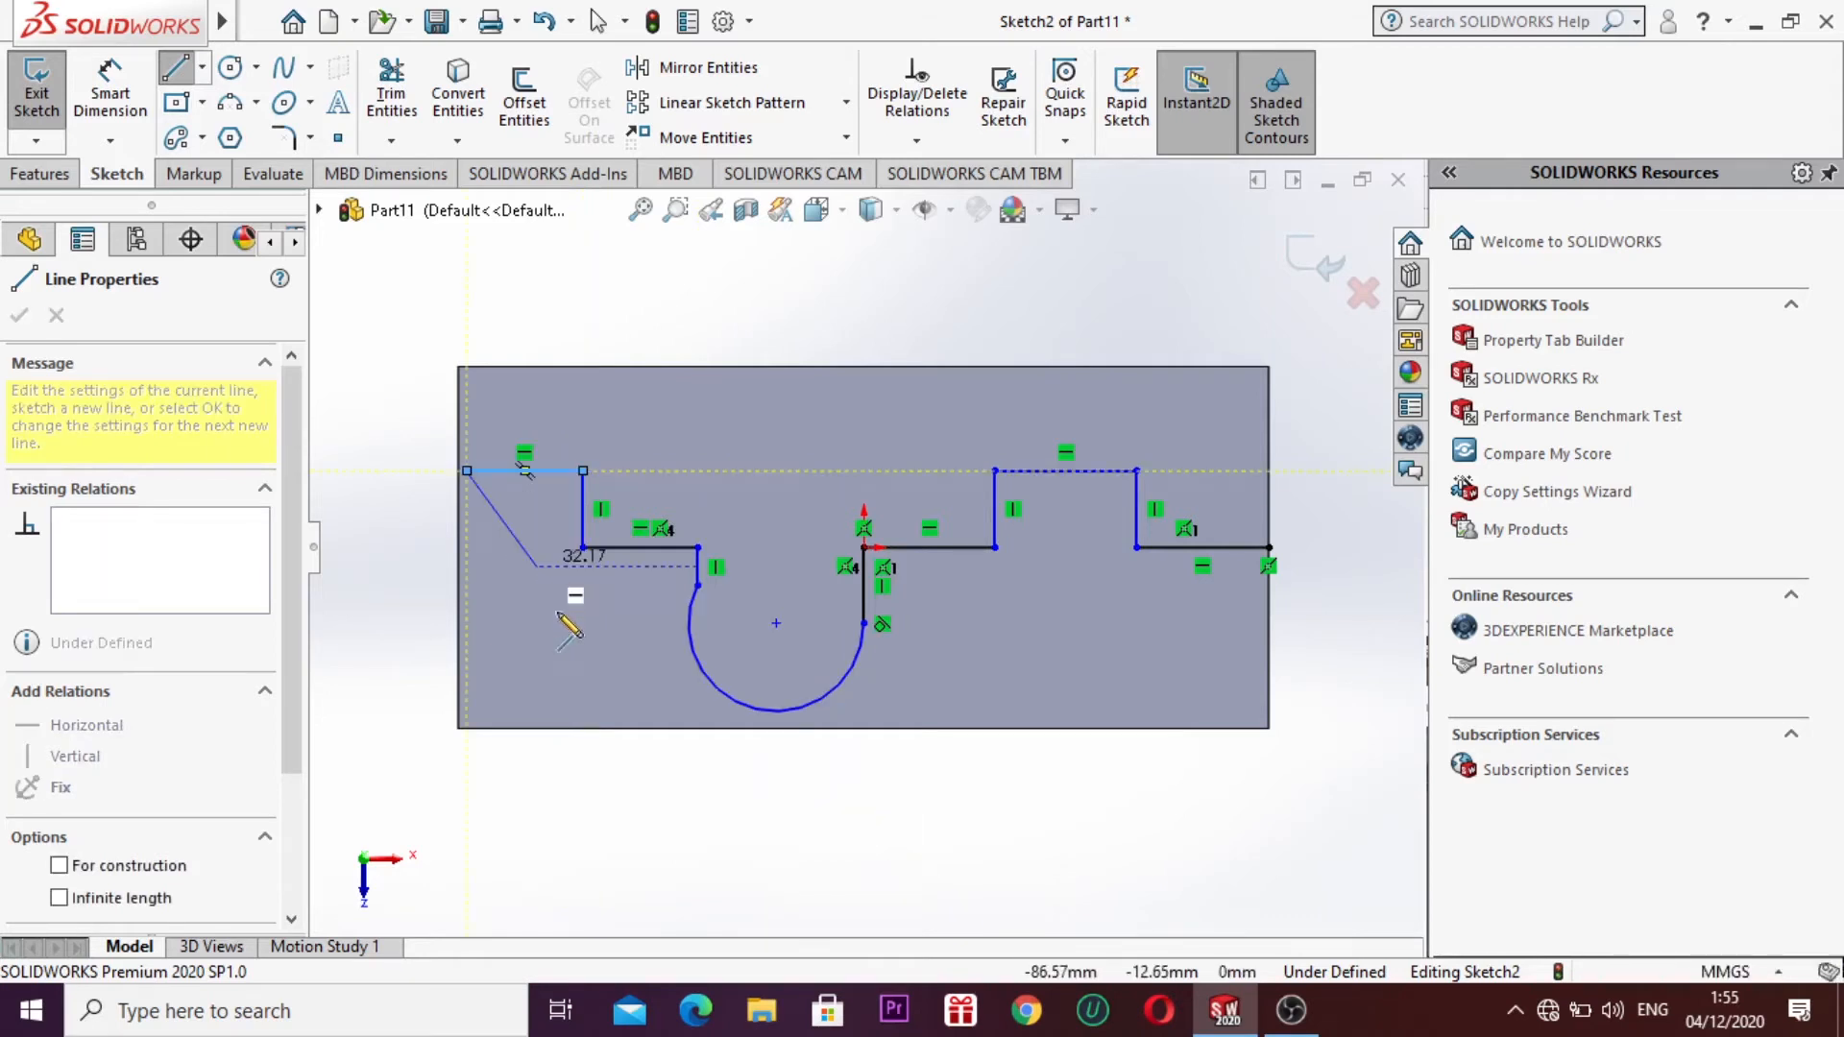
key(Escape)
key(Escape)
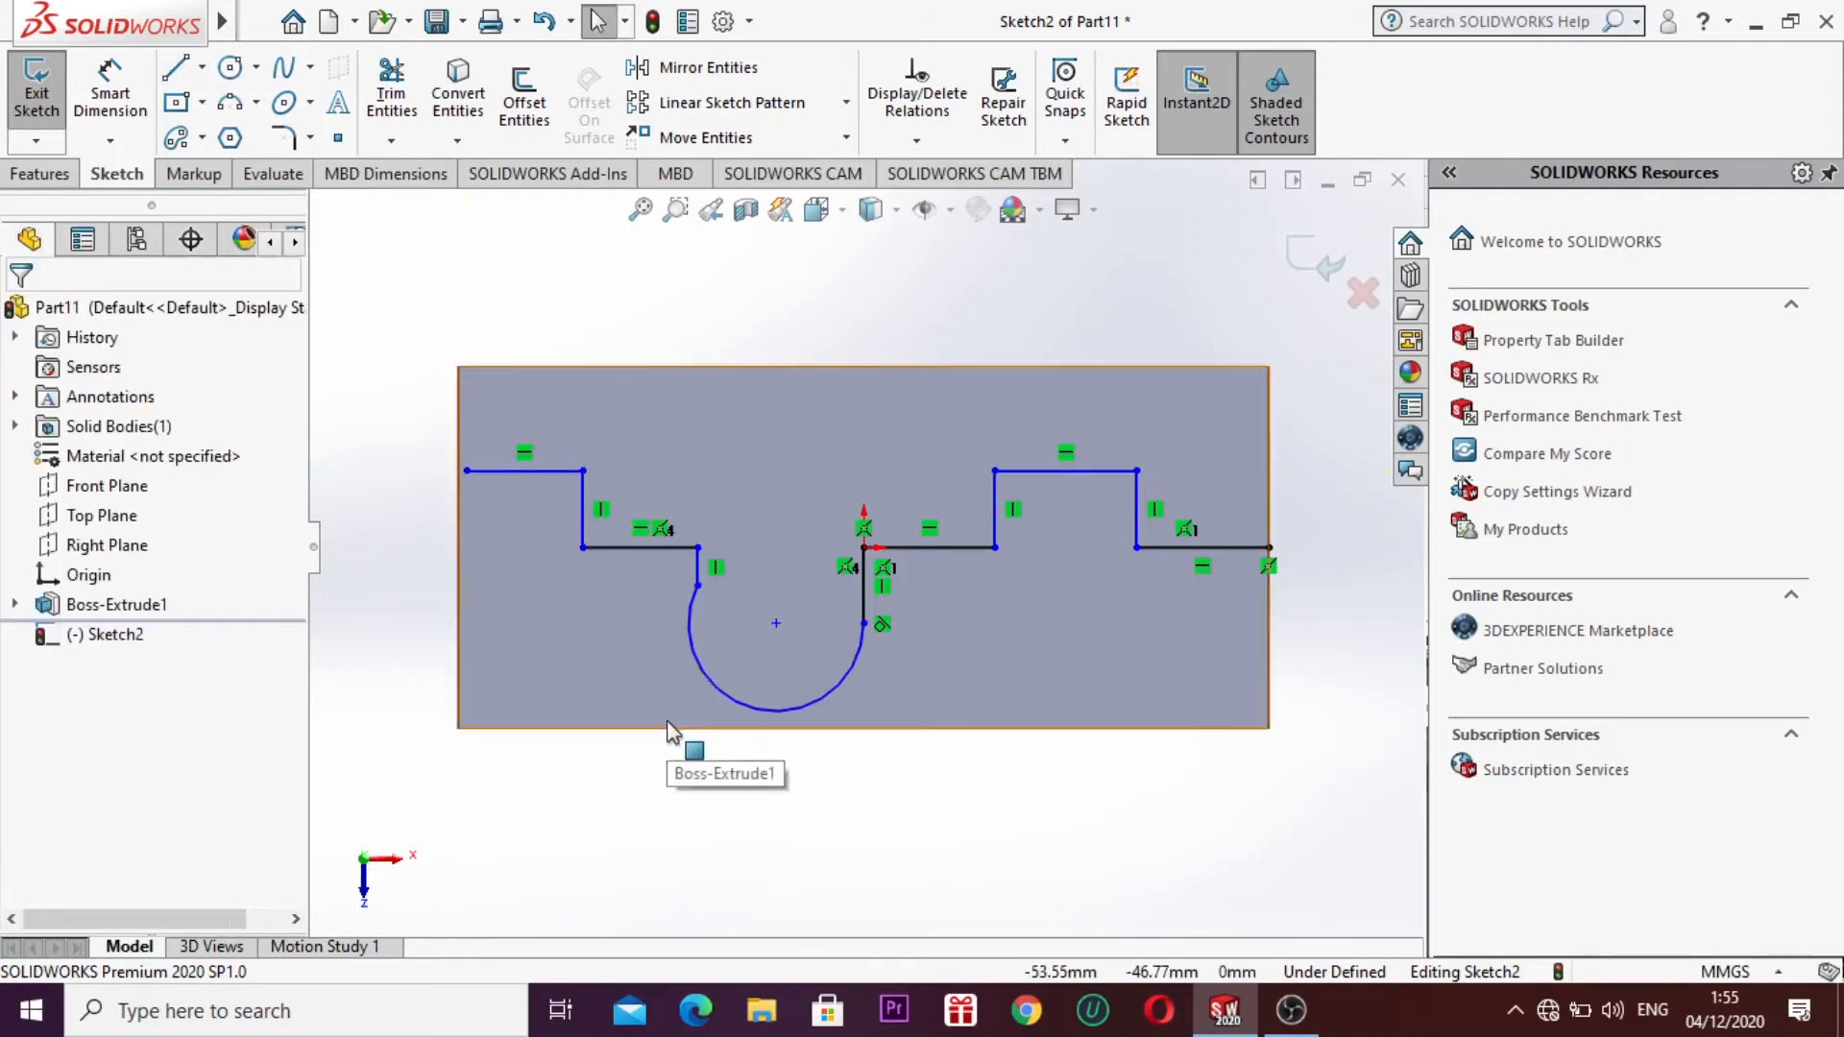
key(ctrl+7)
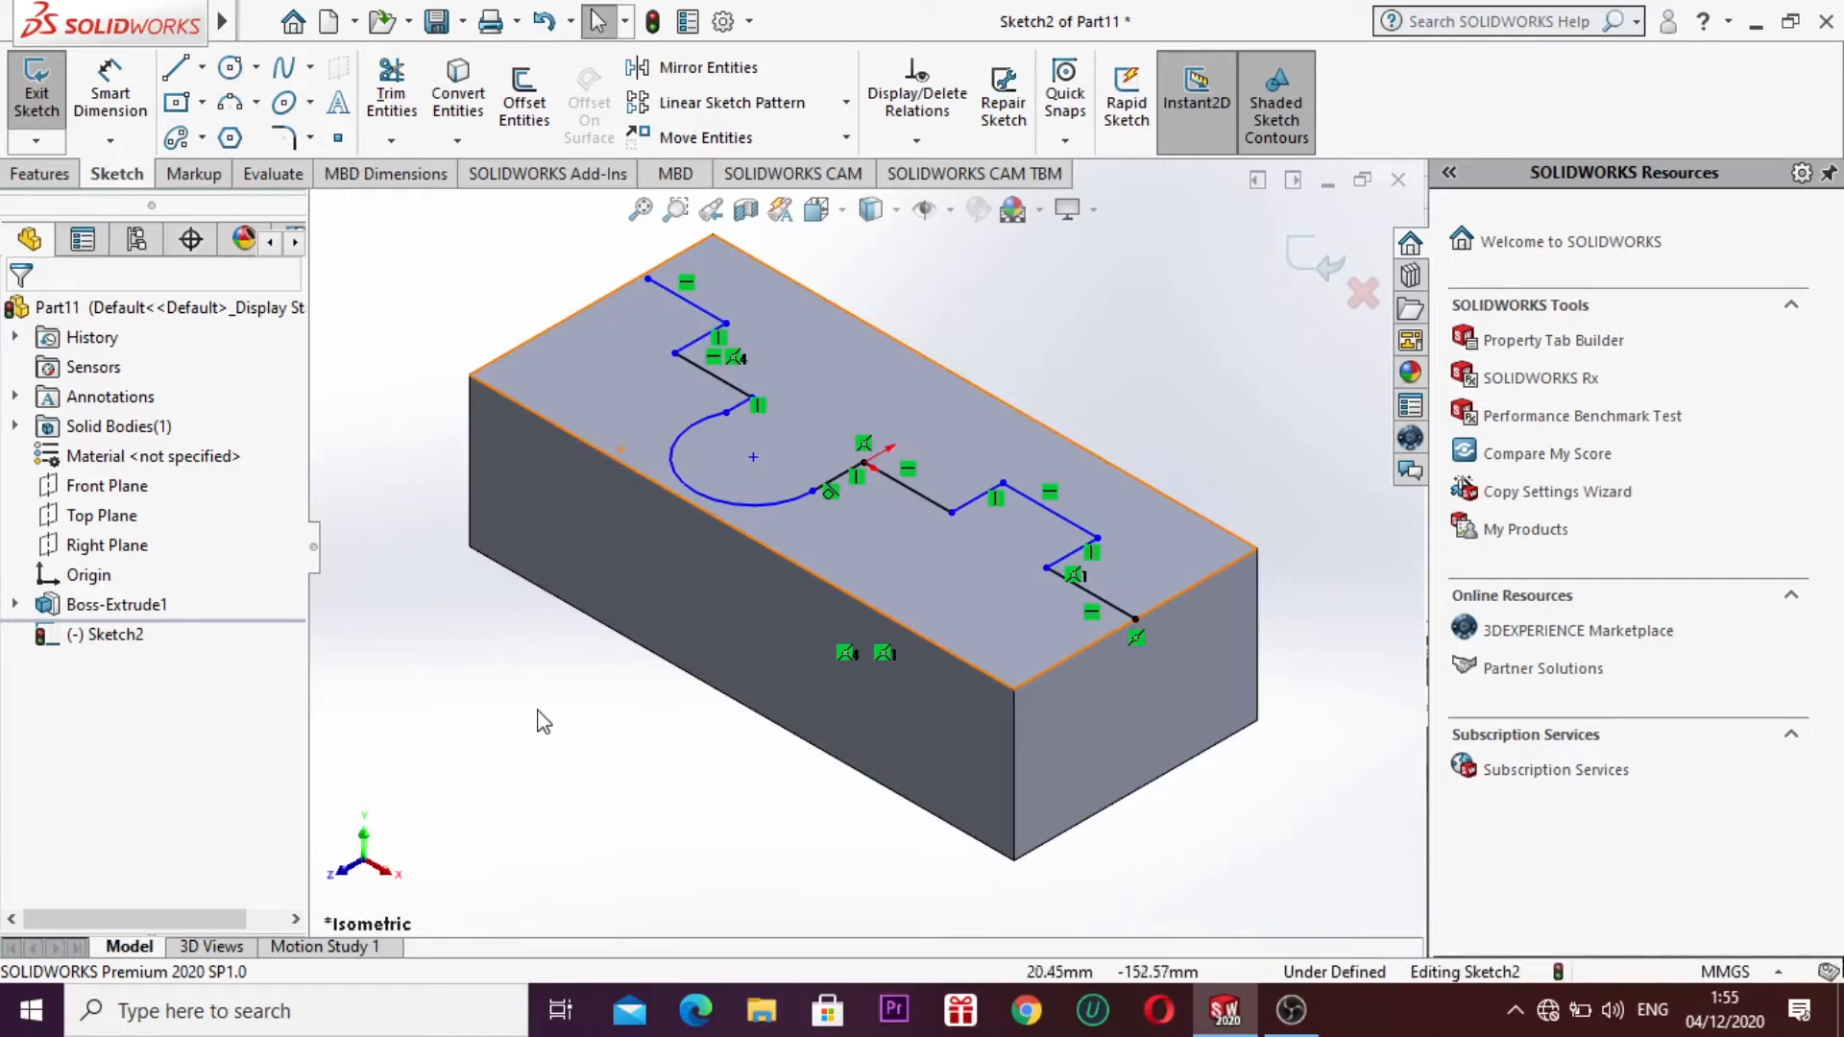
click(1313, 257)
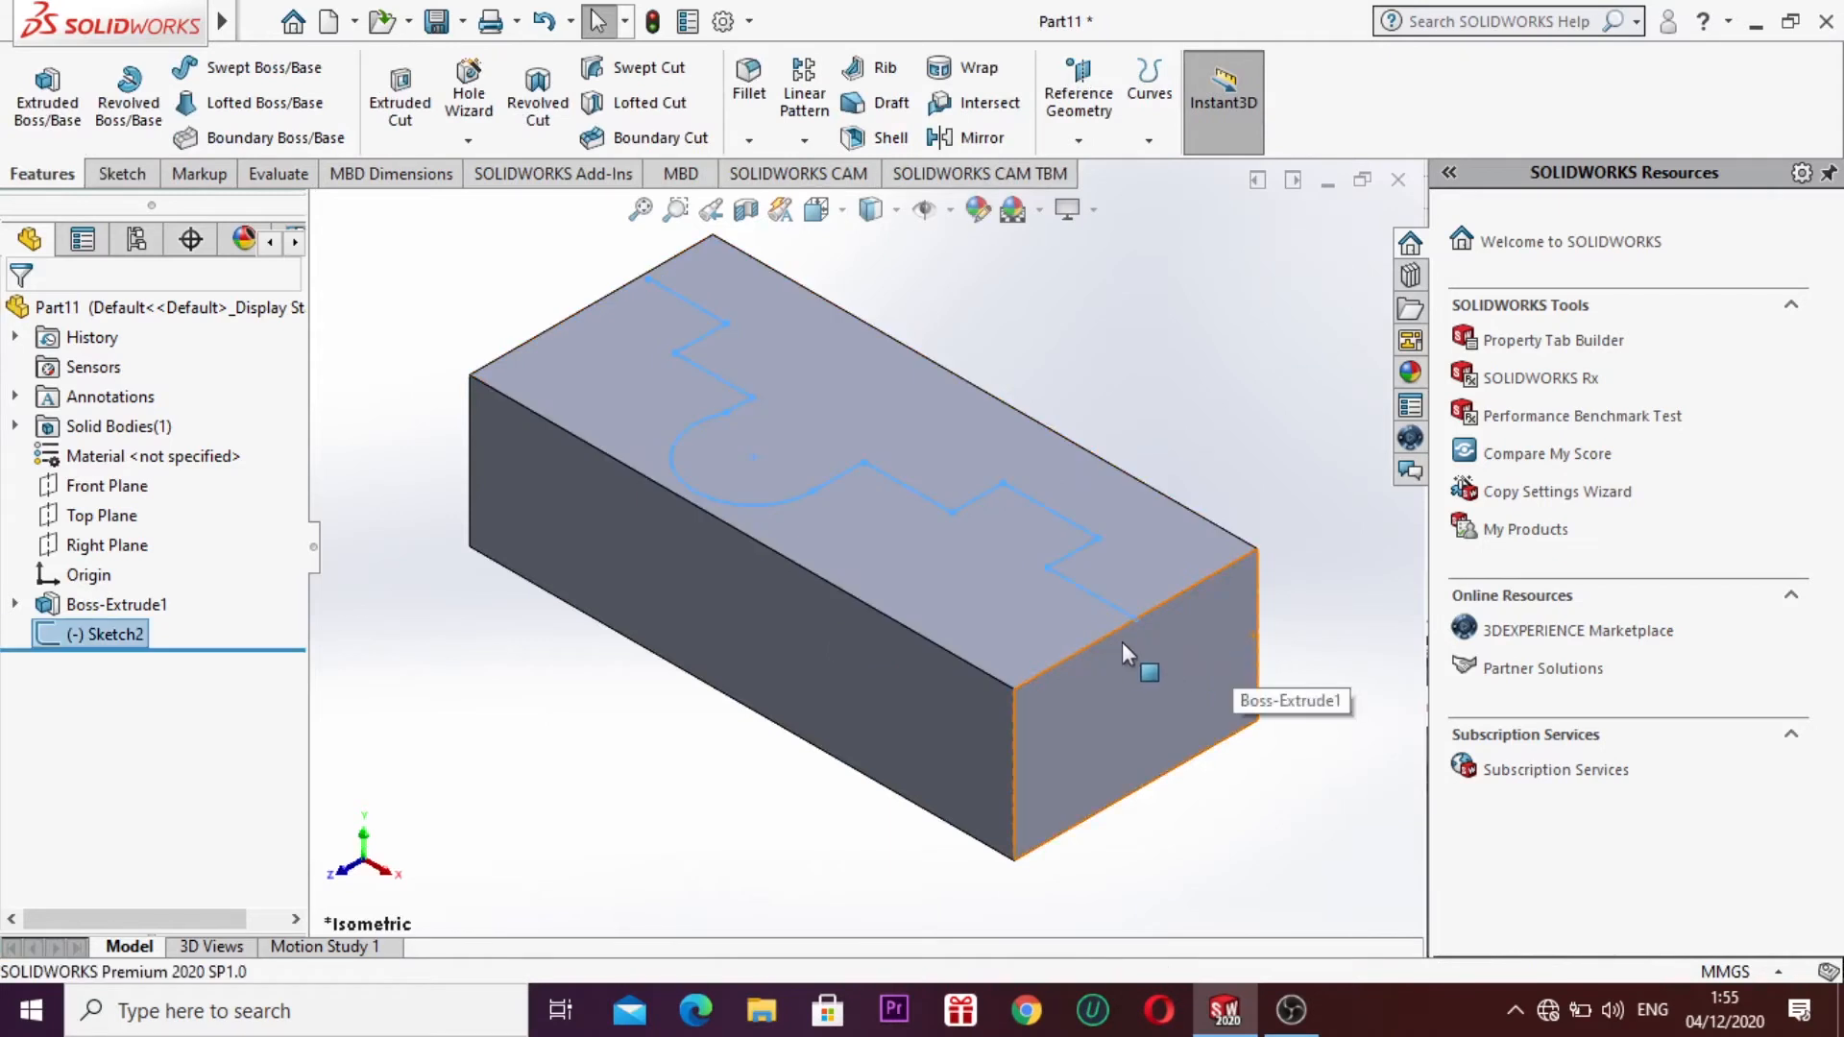
Step: Sketch a small circle on the block's end face, centred on the upper edge's midpoint where the path starts, and close the sketch
click(1124, 643)
right_click(1126, 642)
click(1173, 368)
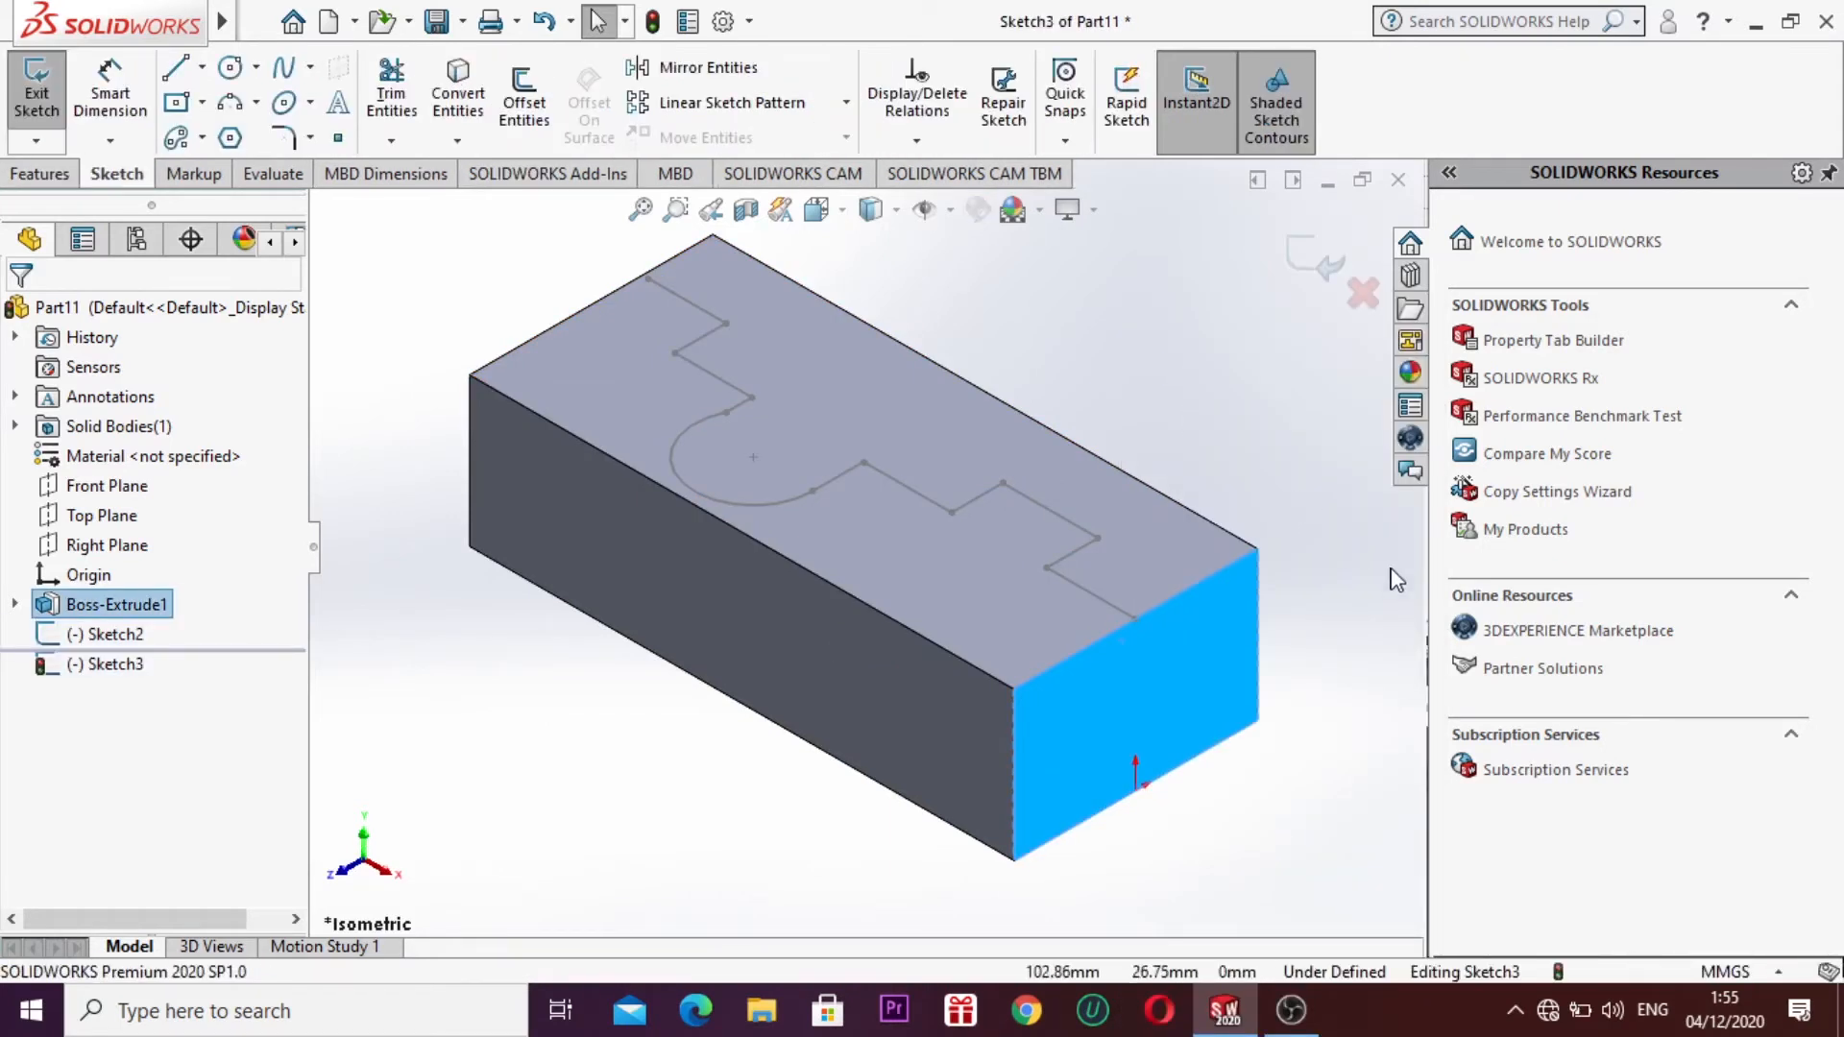
key(ctrl+8)
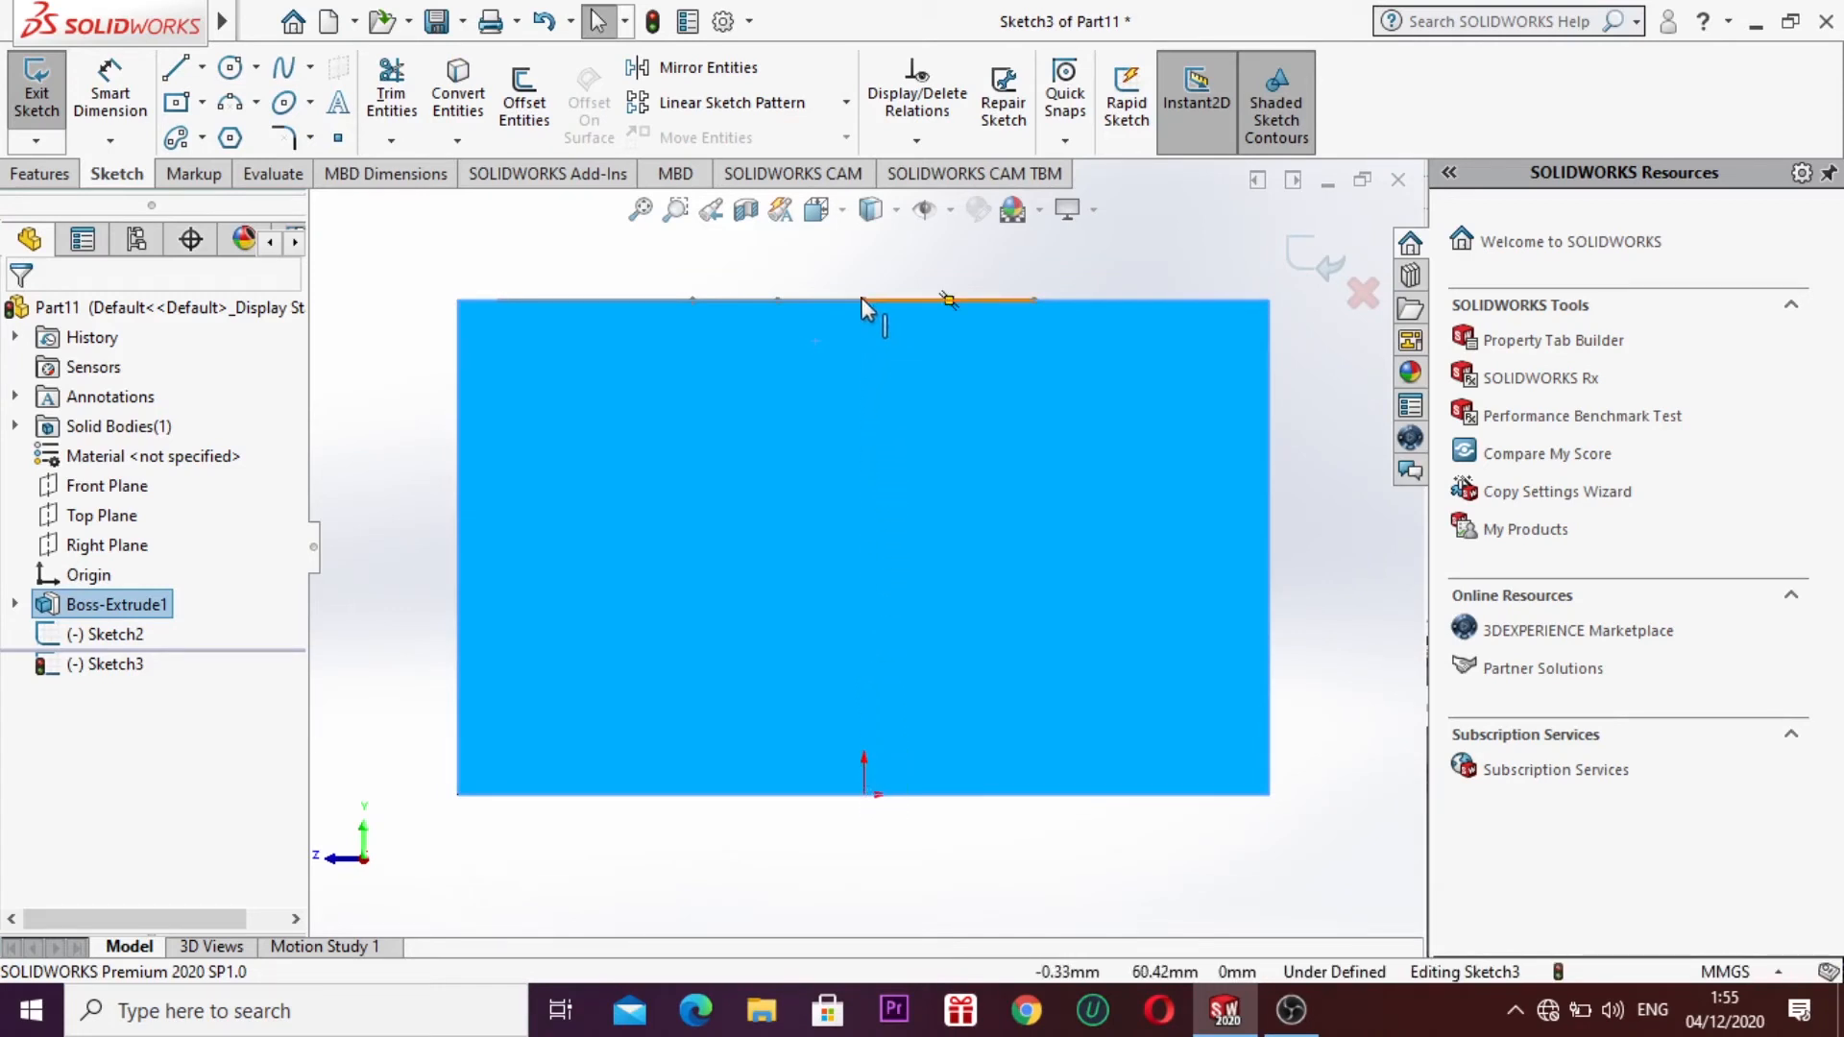
click(229, 67)
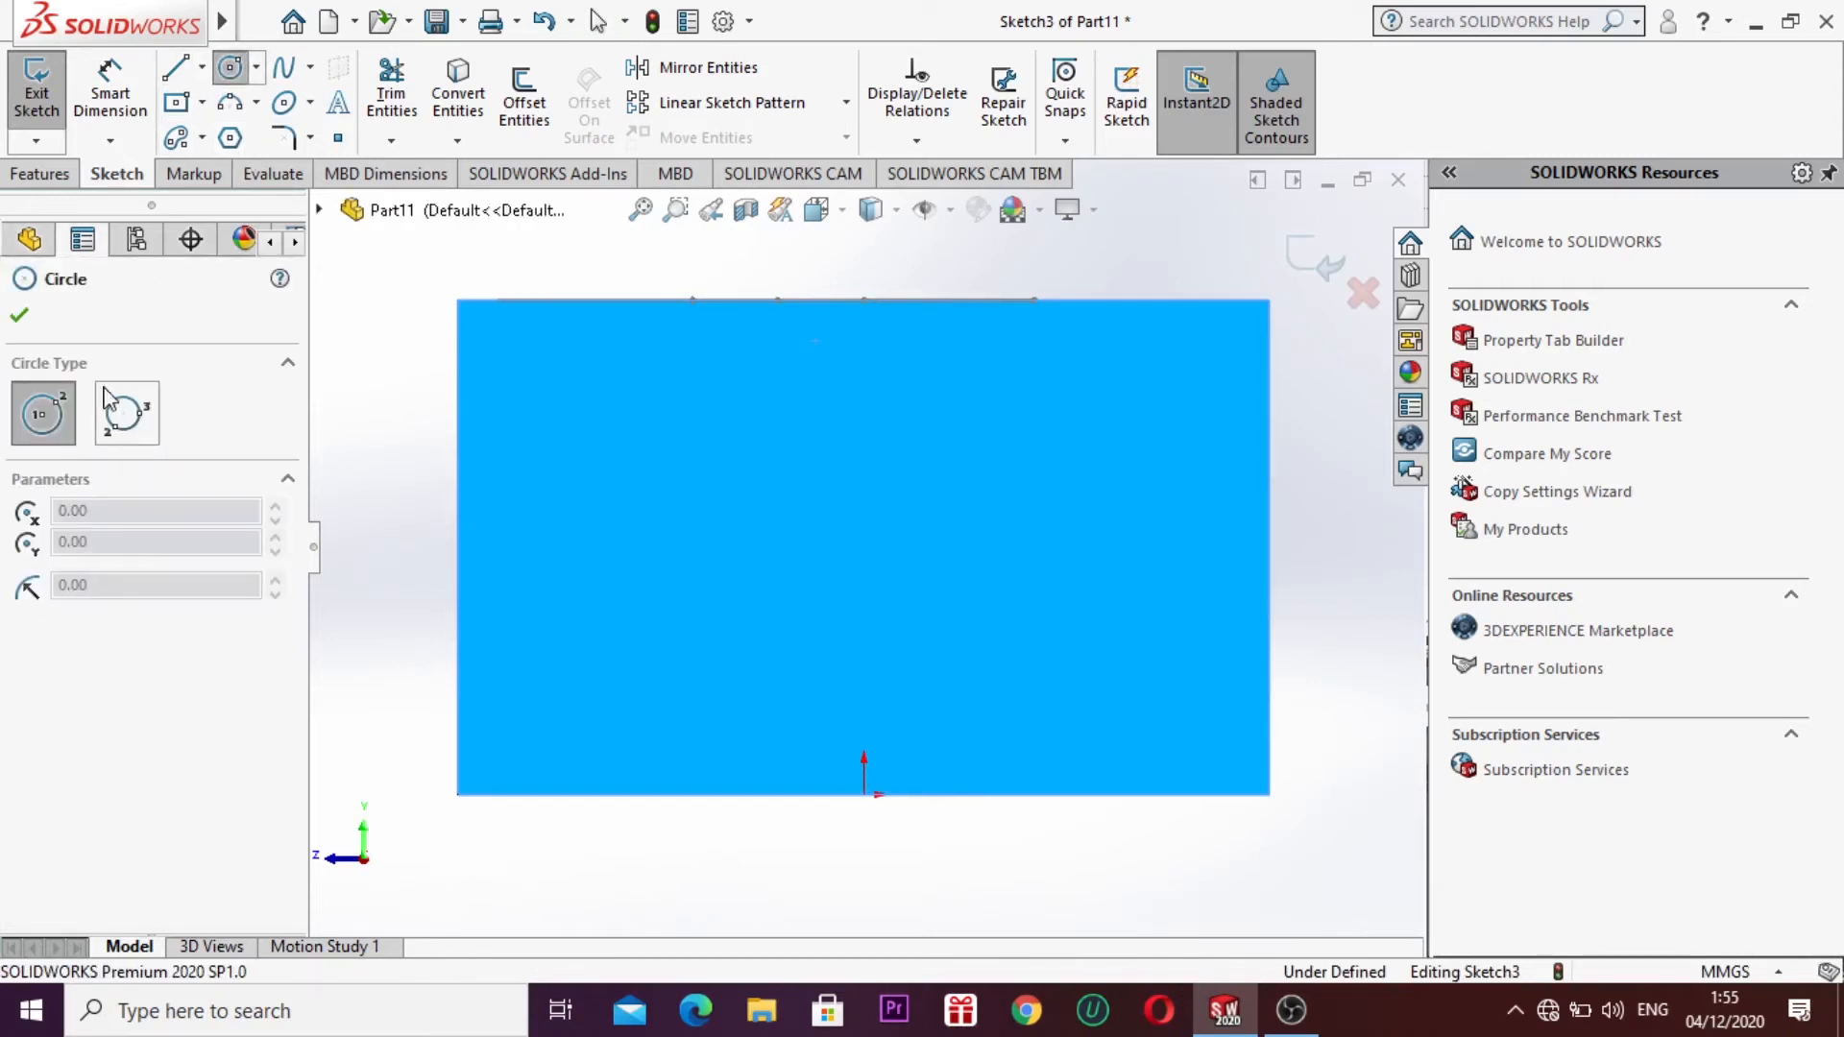
click(862, 300)
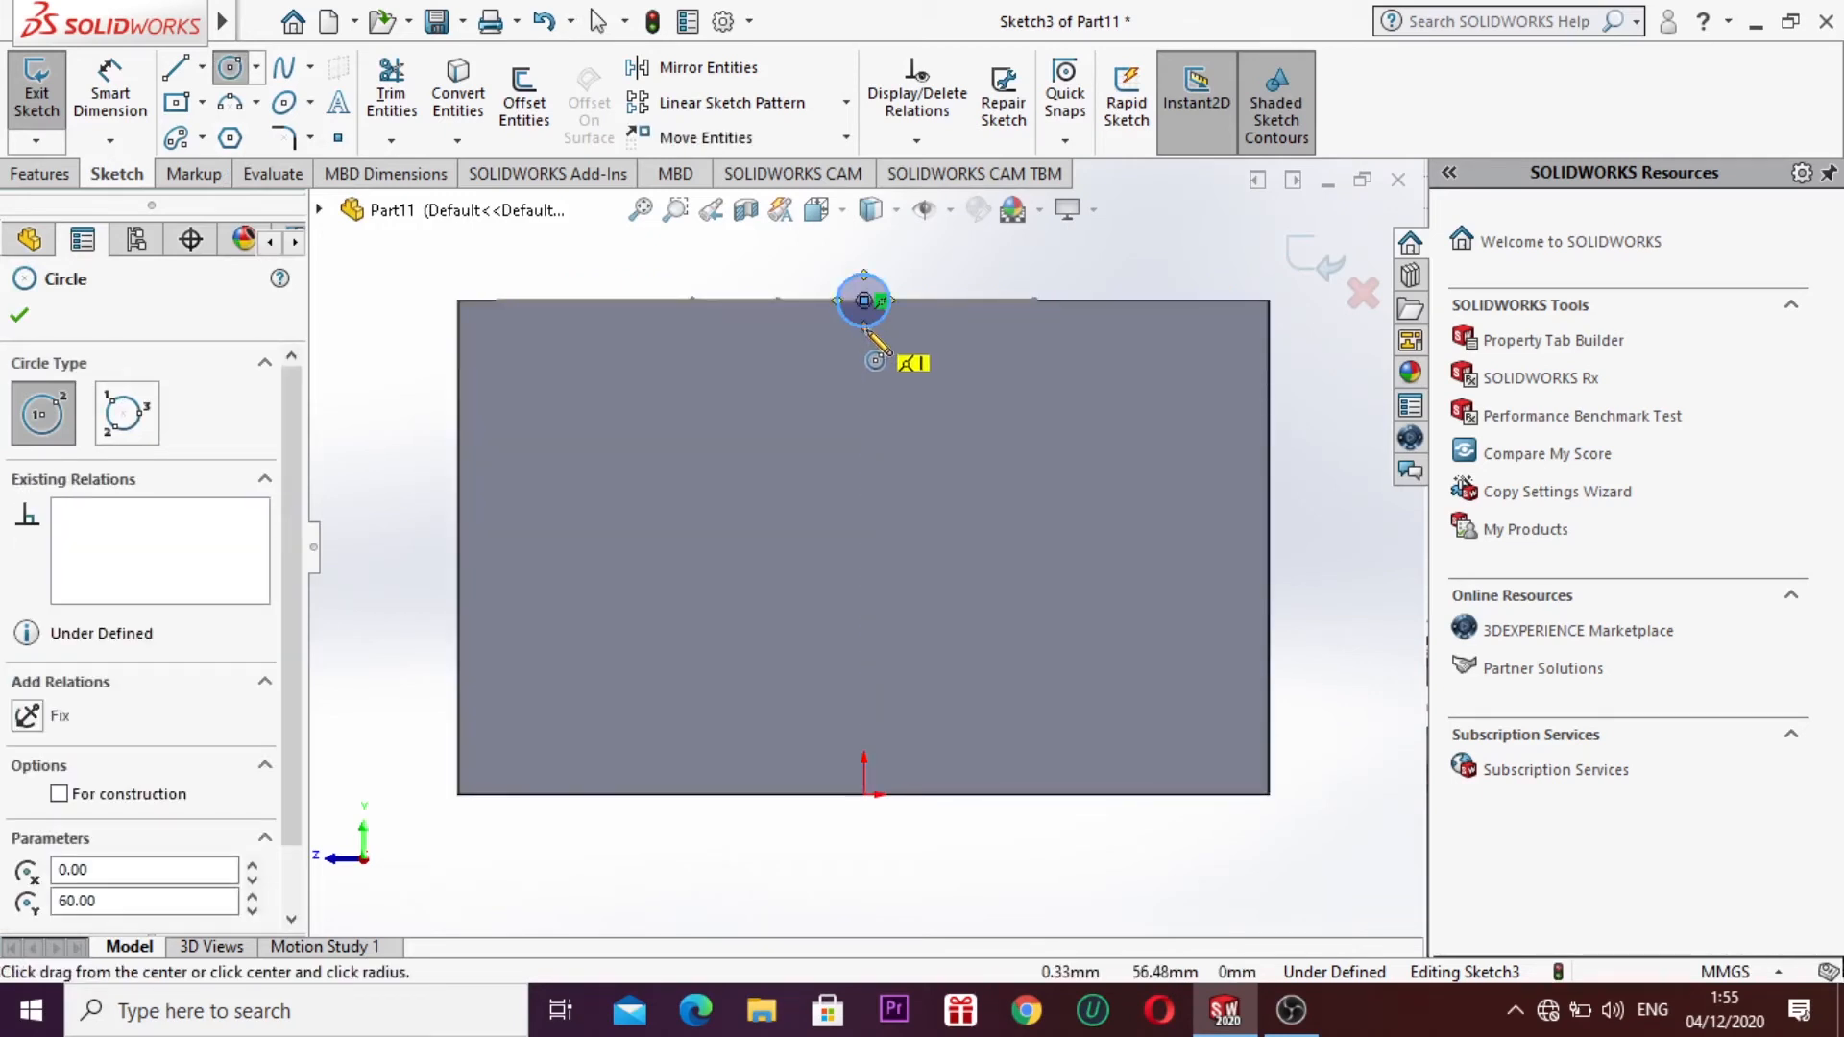
click(863, 341)
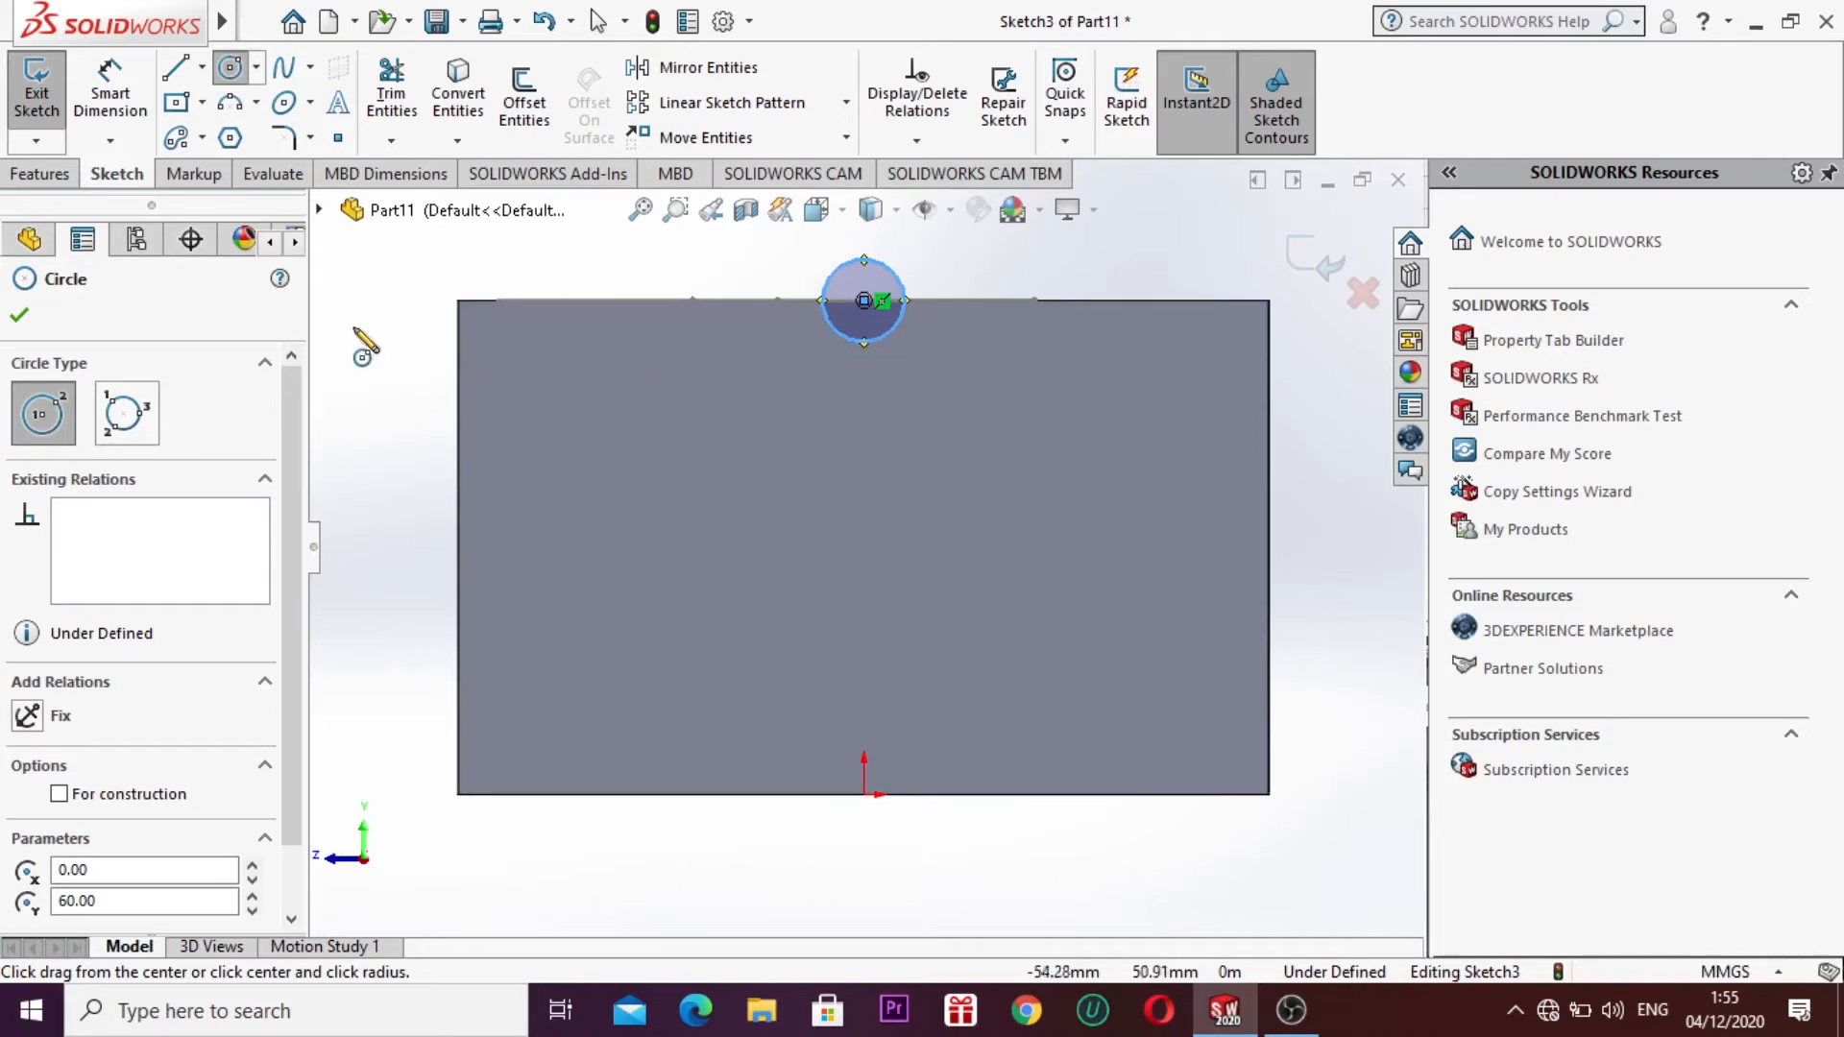
click(21, 316)
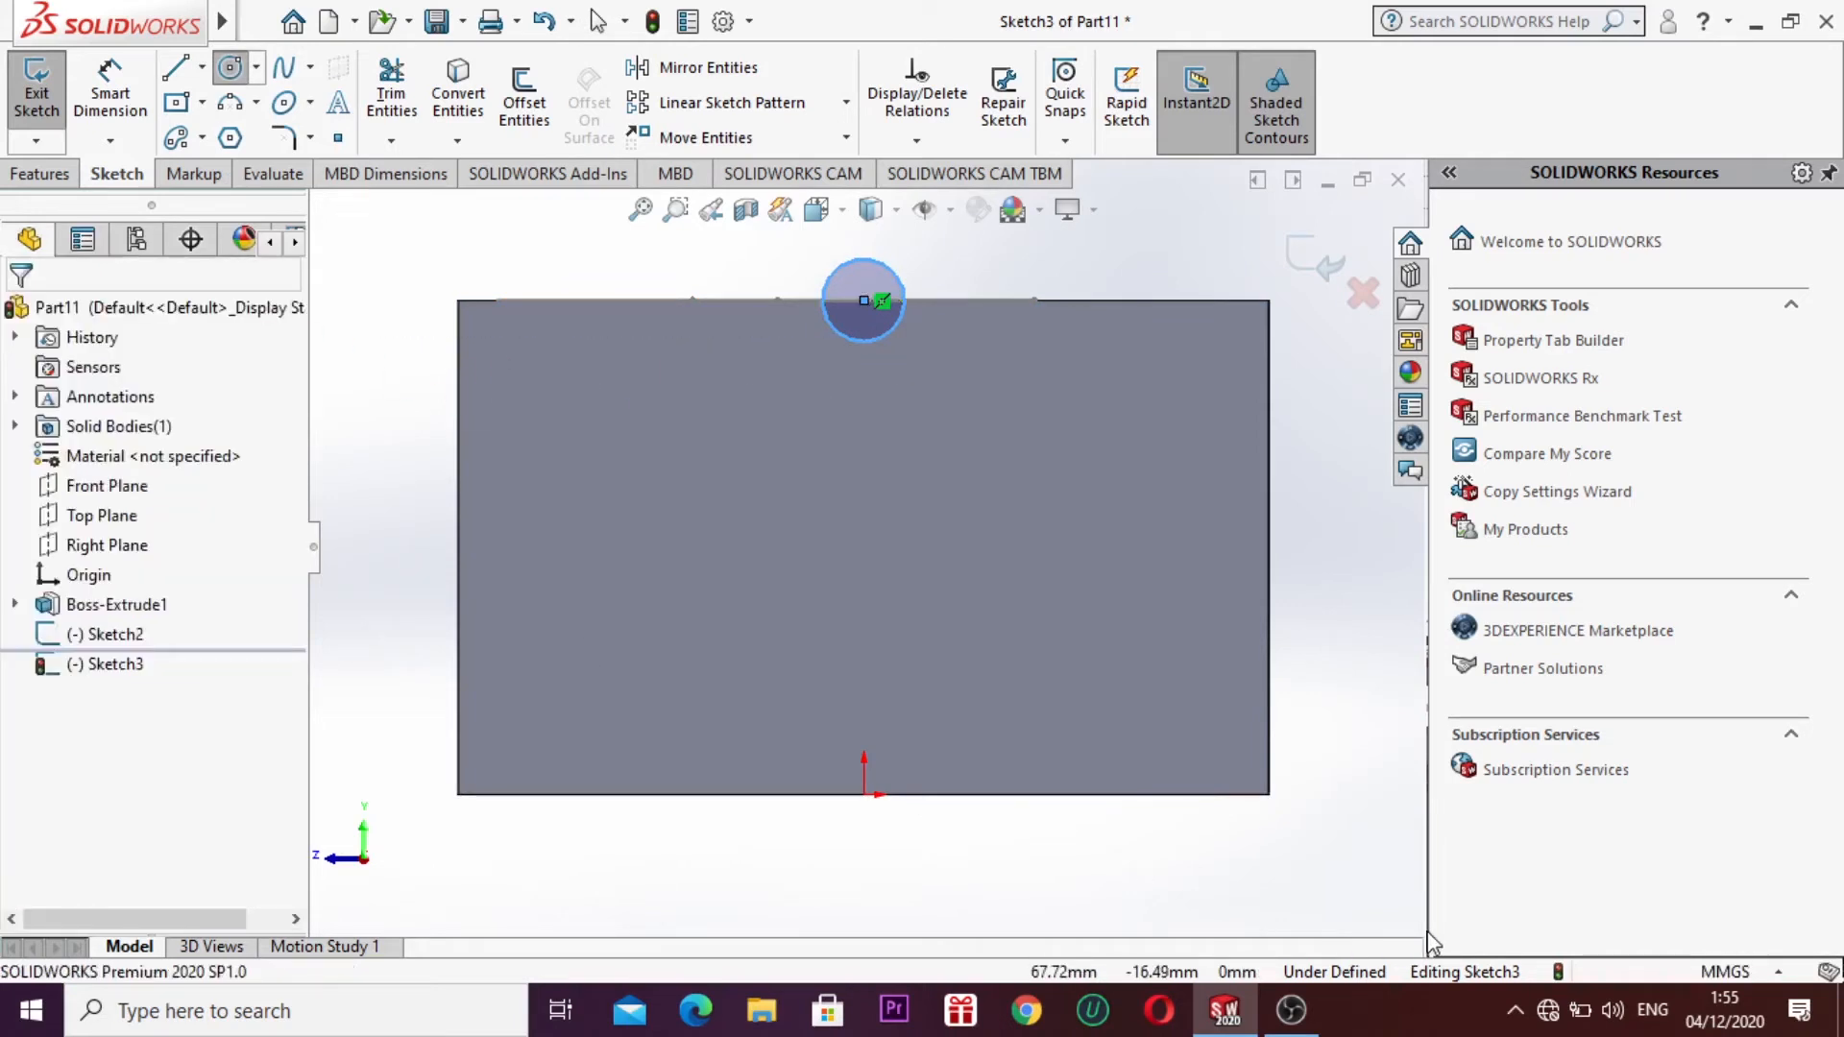
key(ctrl+7)
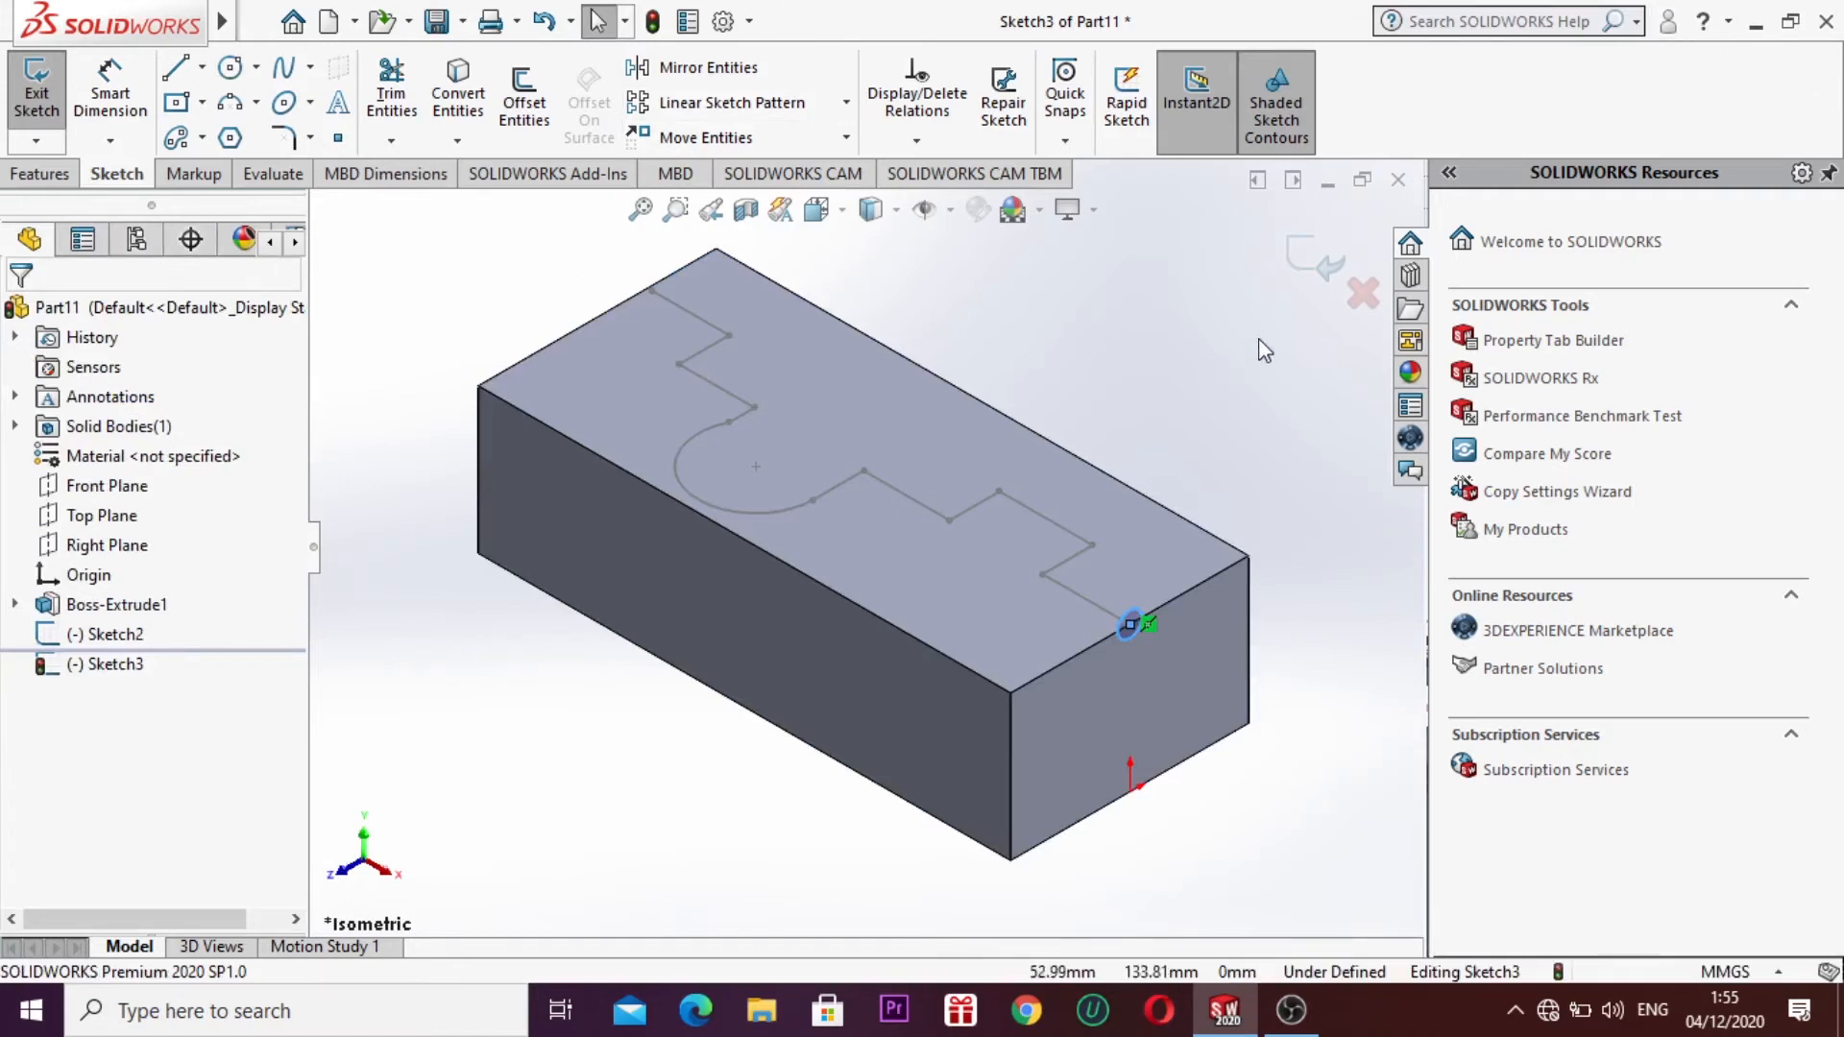
click(36, 96)
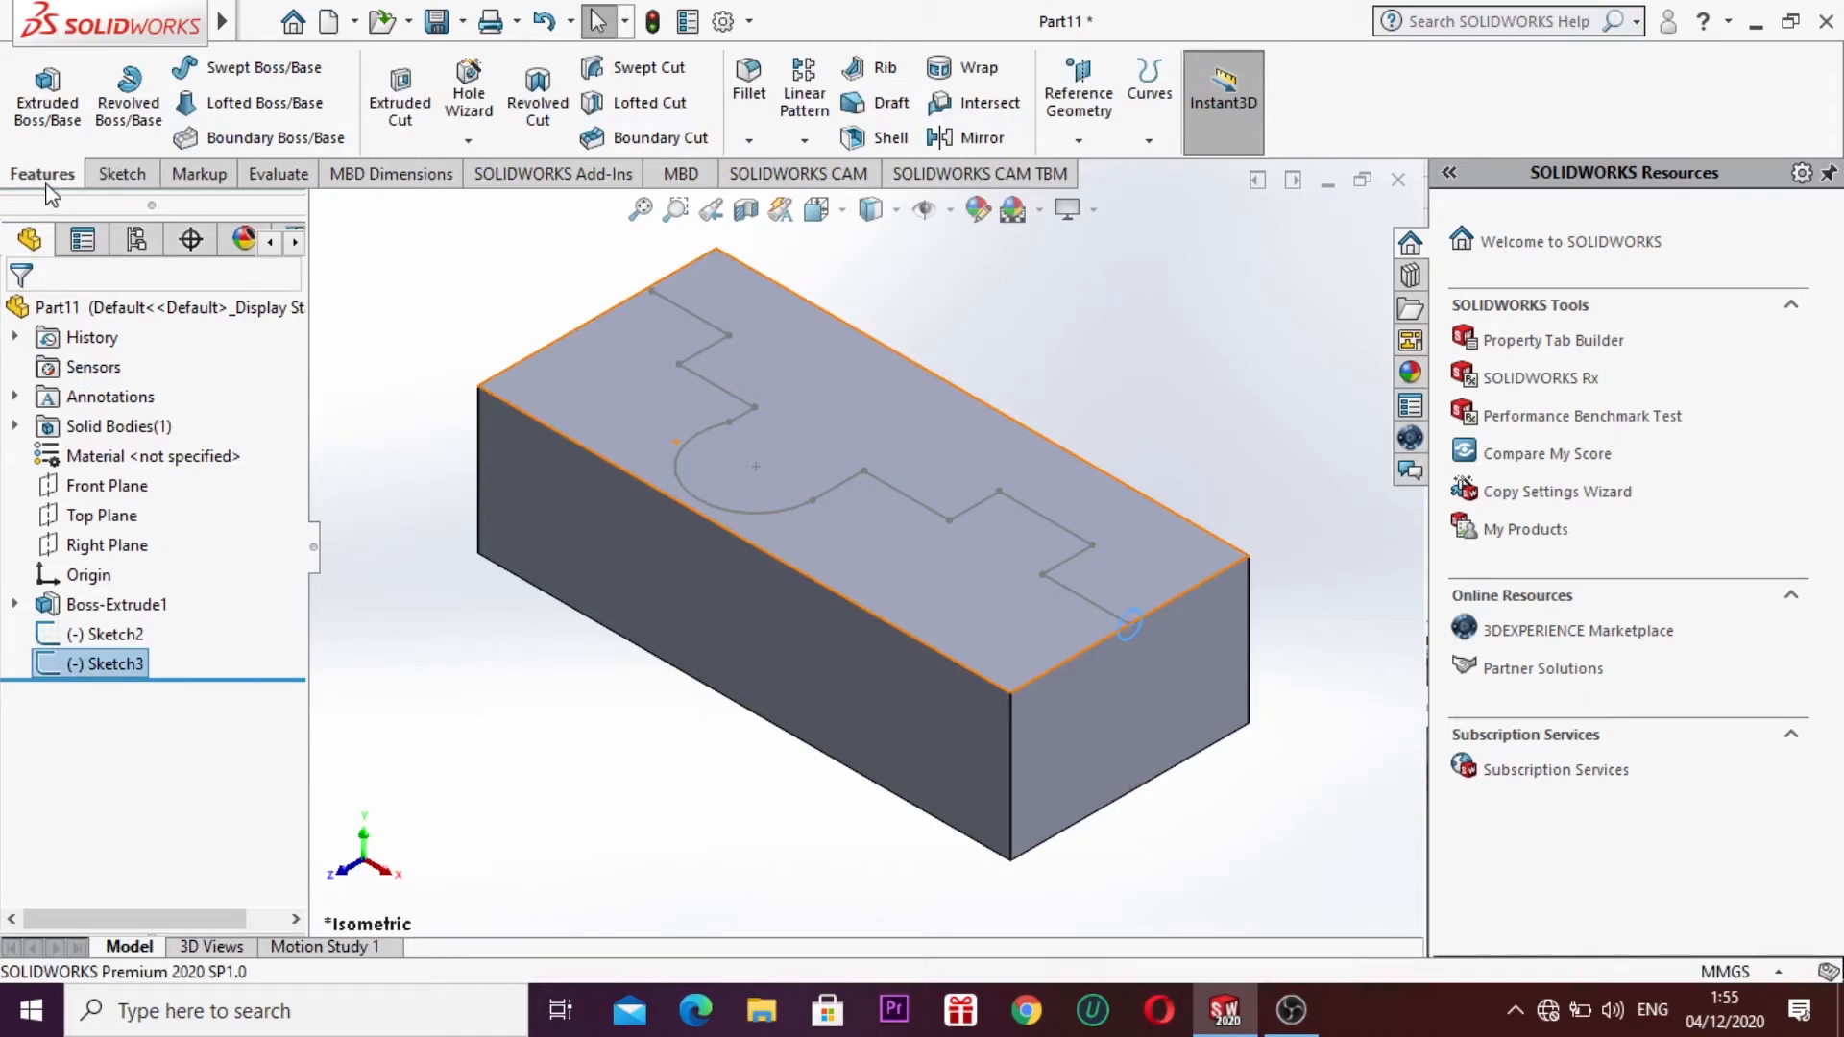
Step: Create a Swept Cut with the circle sketch as profile and the stepped line-and-arc sketch as path
click(629, 77)
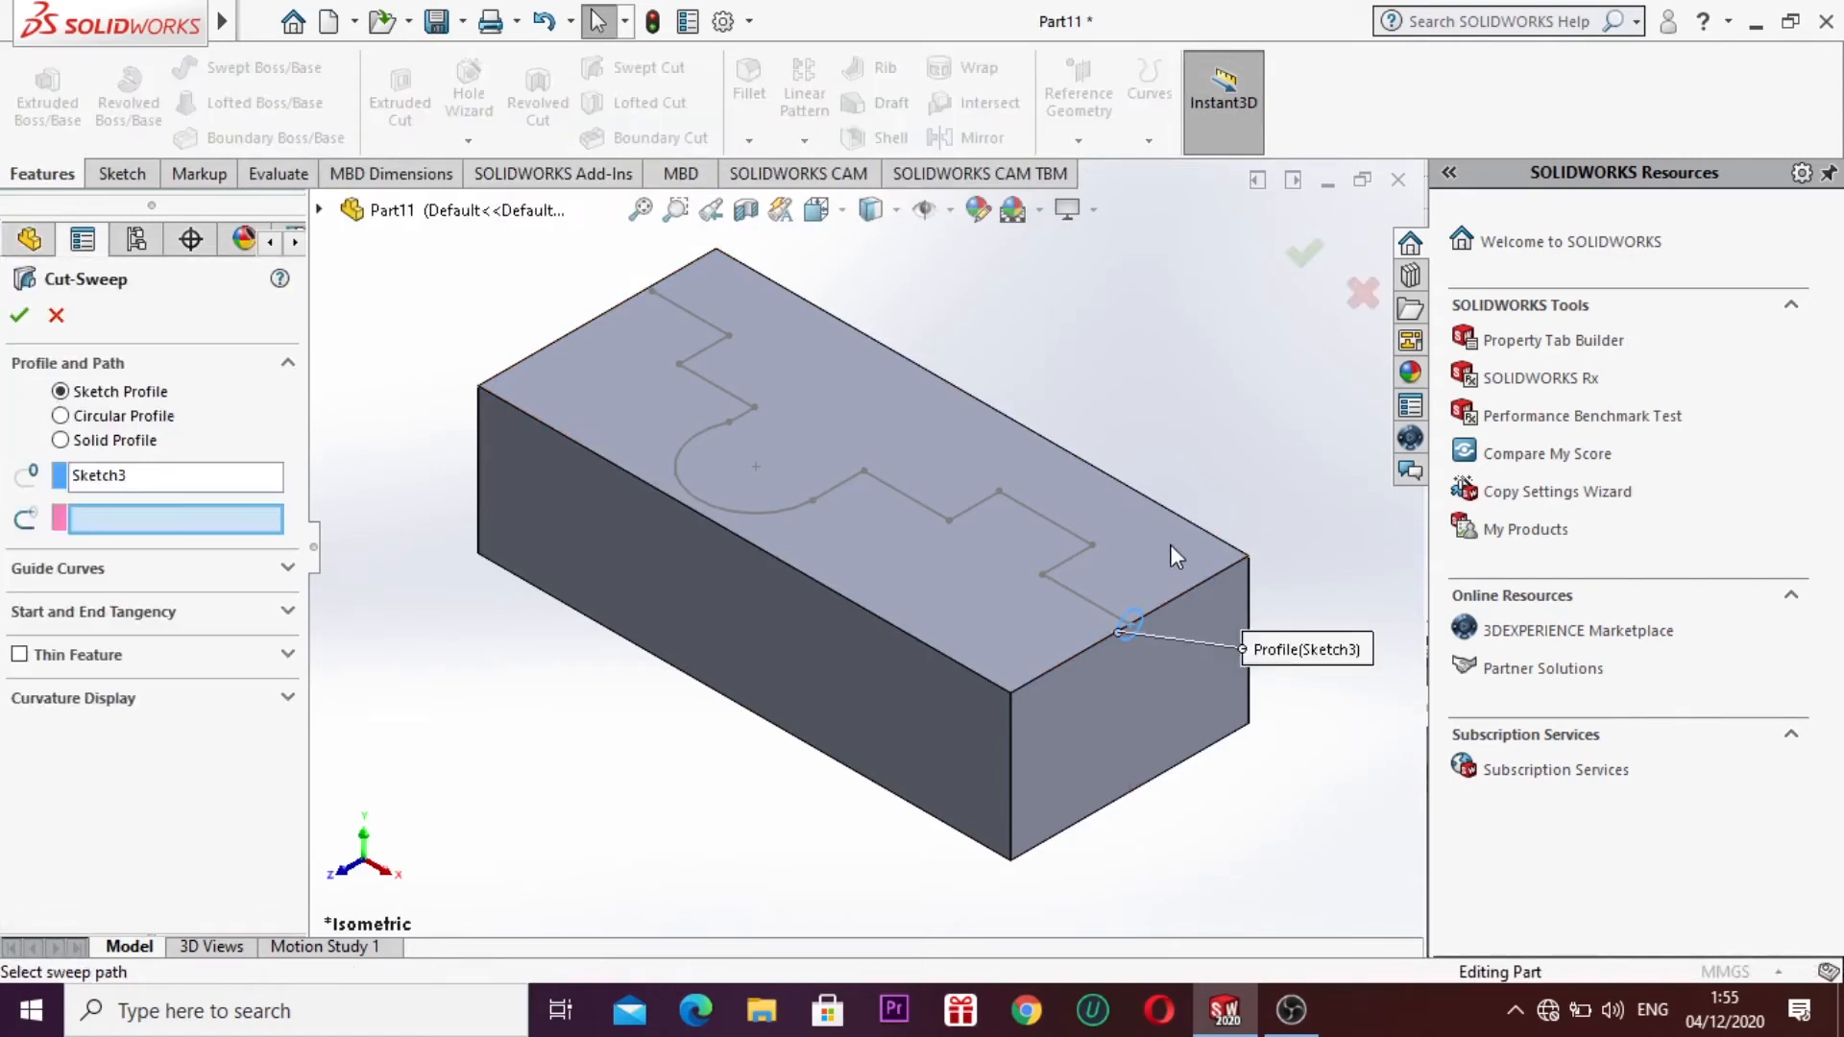
click(1131, 615)
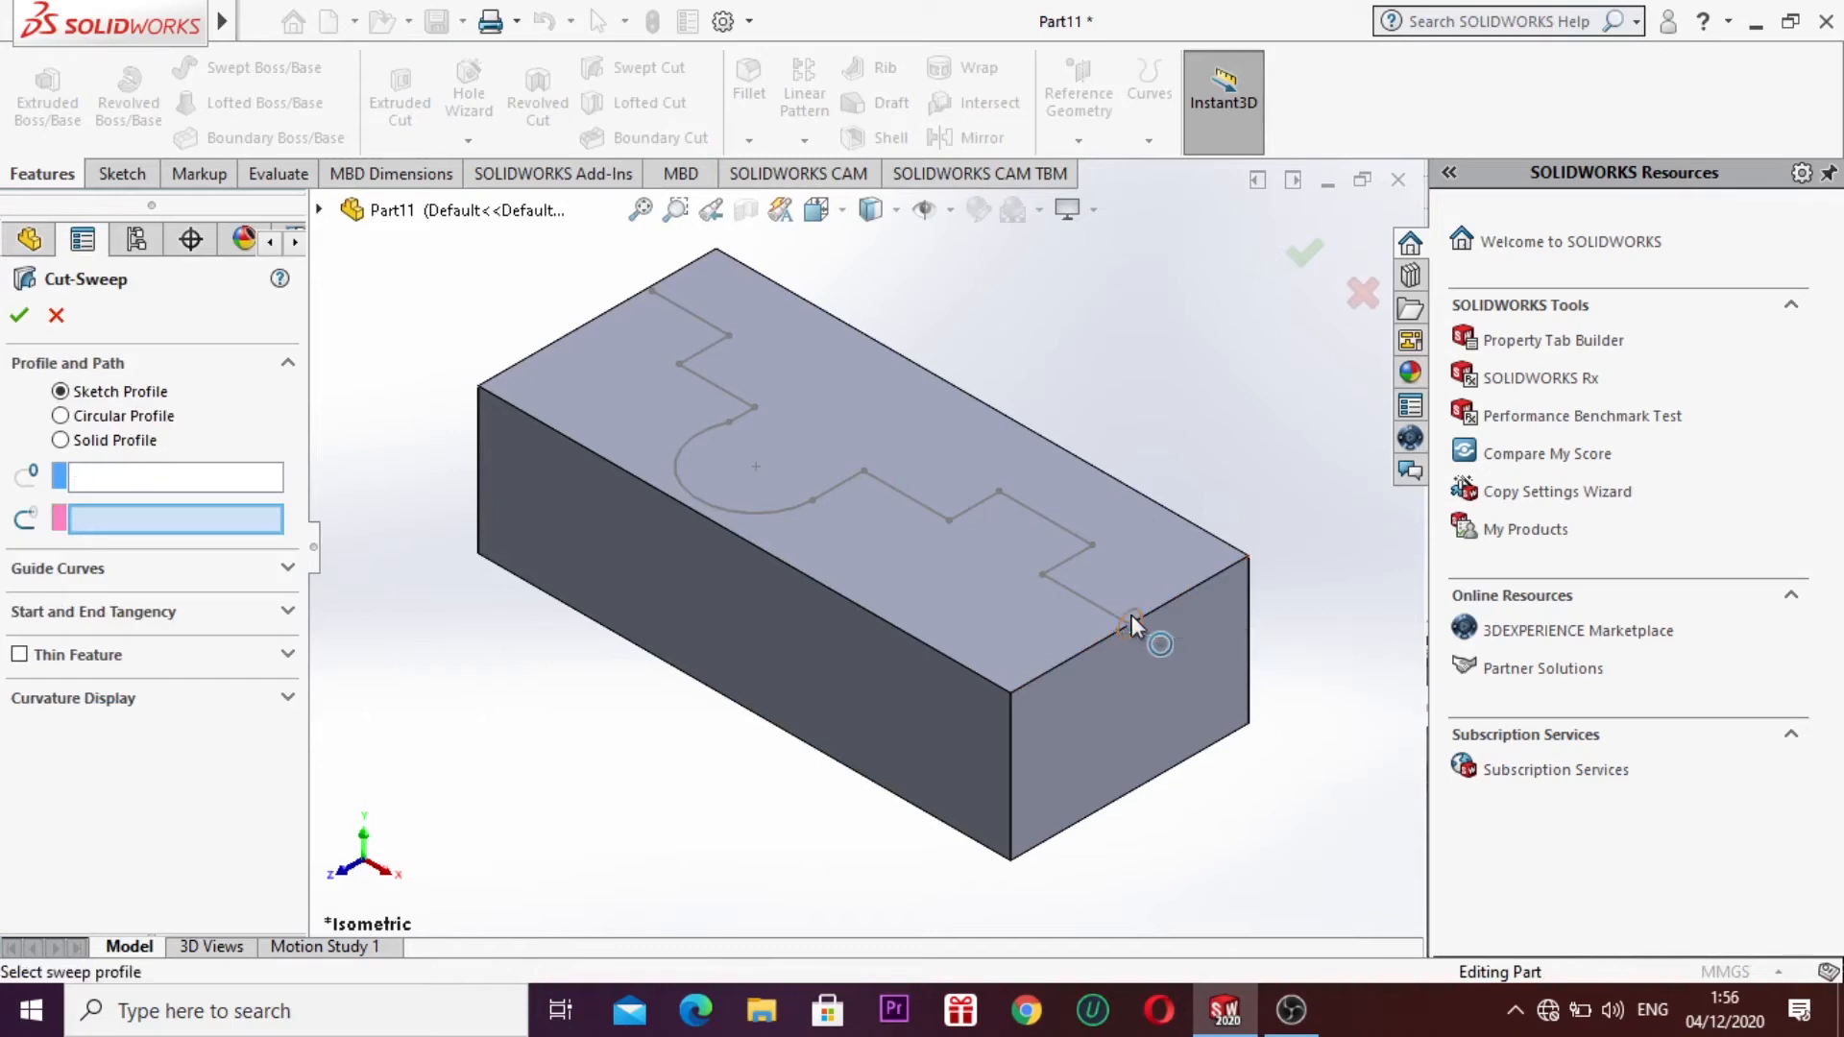
click(192, 486)
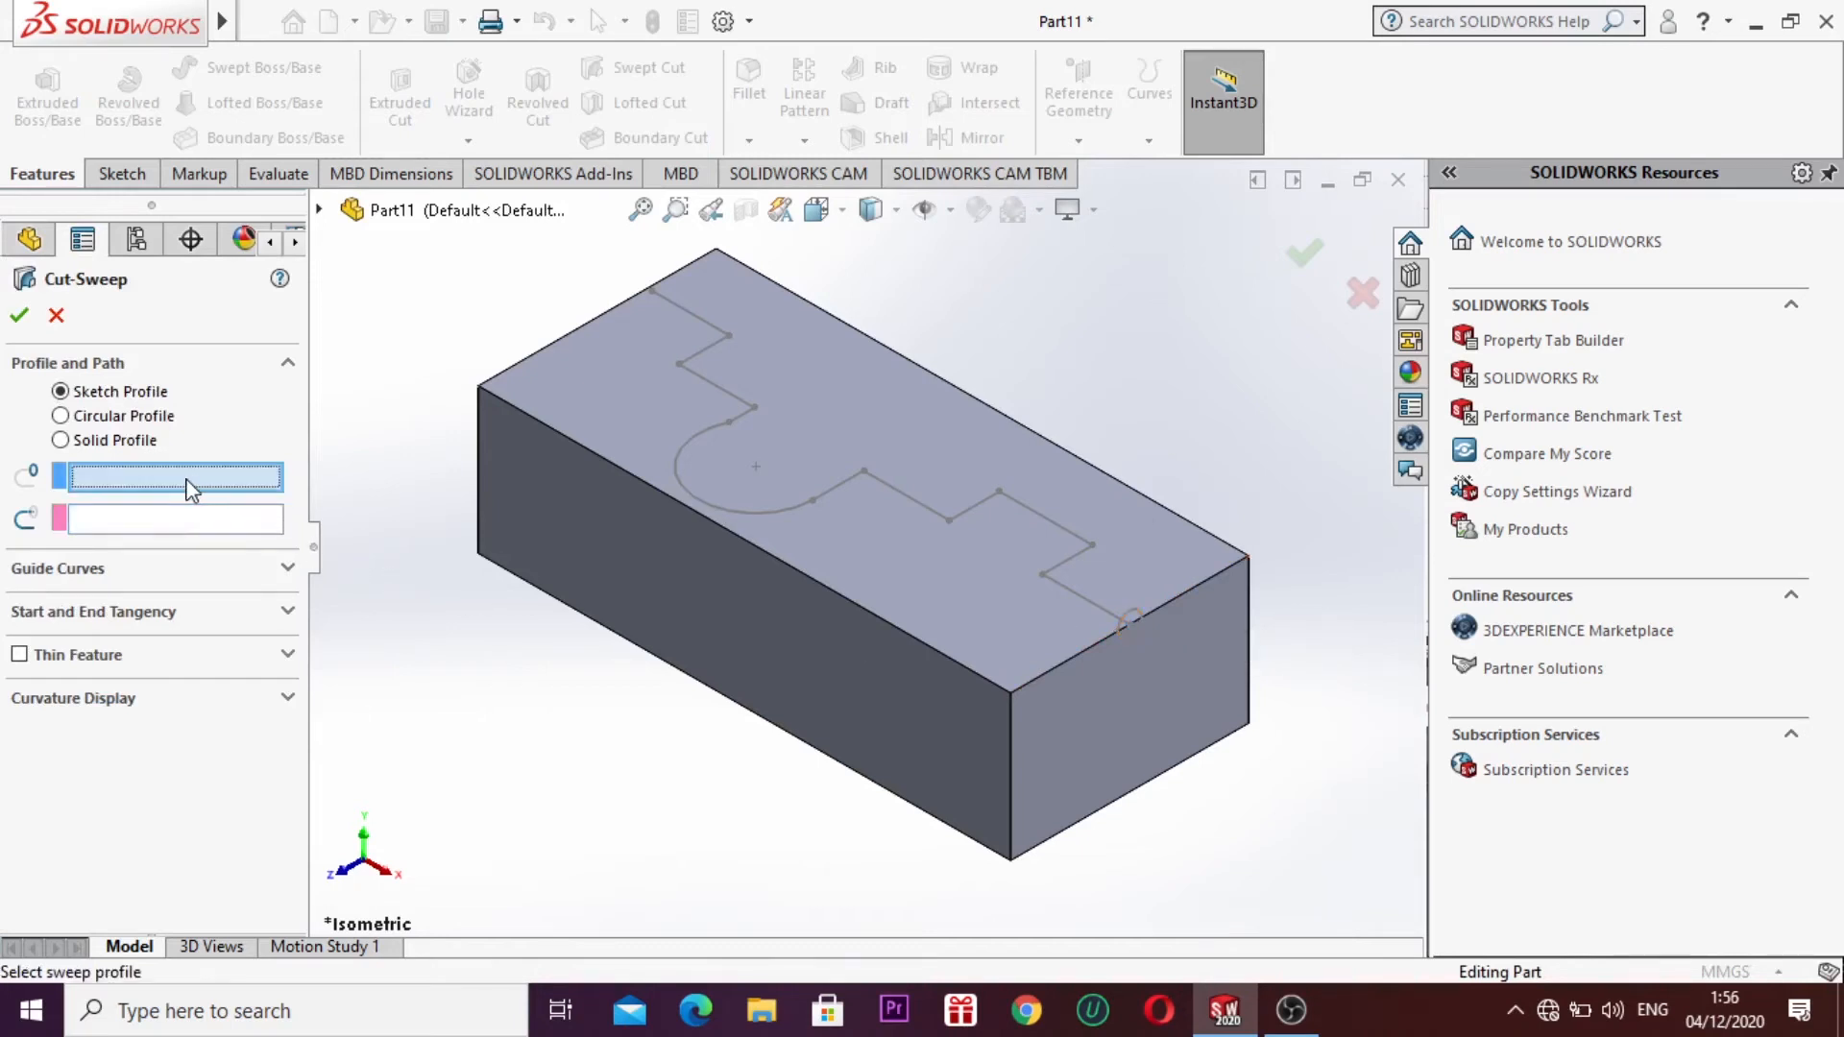
click(1130, 616)
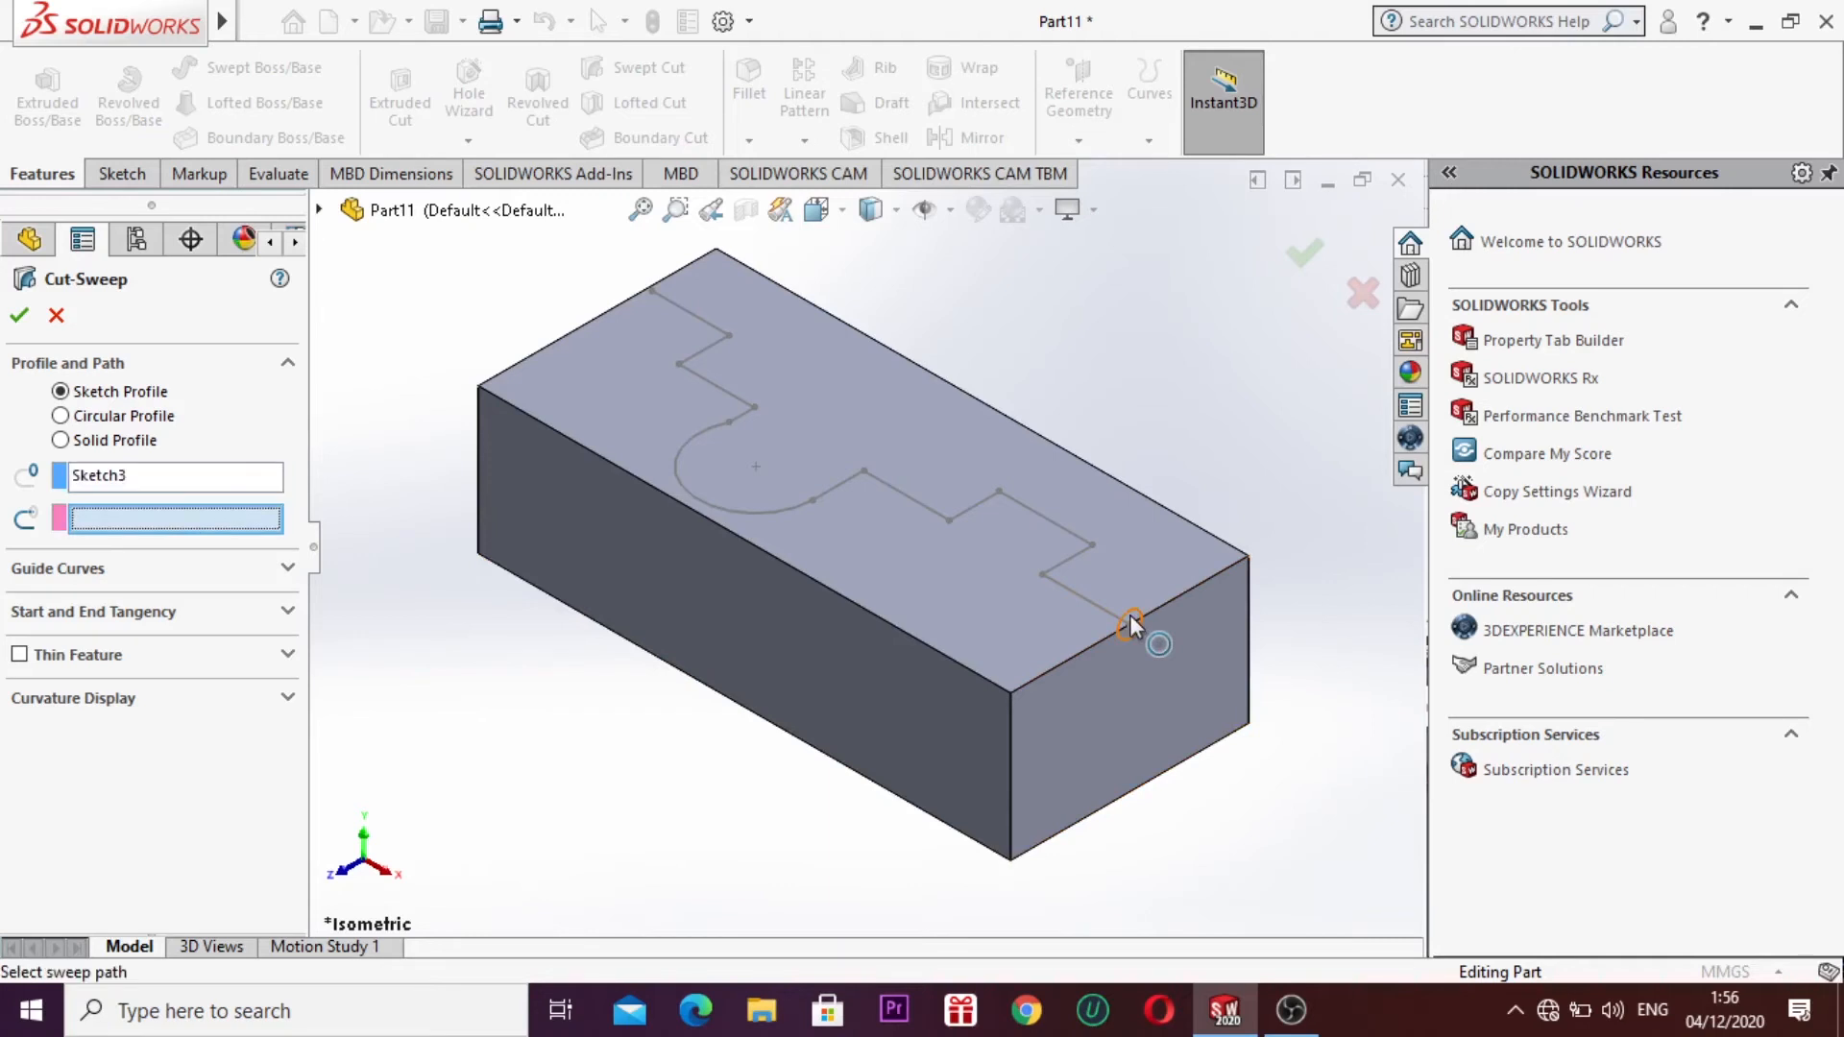
click(1063, 586)
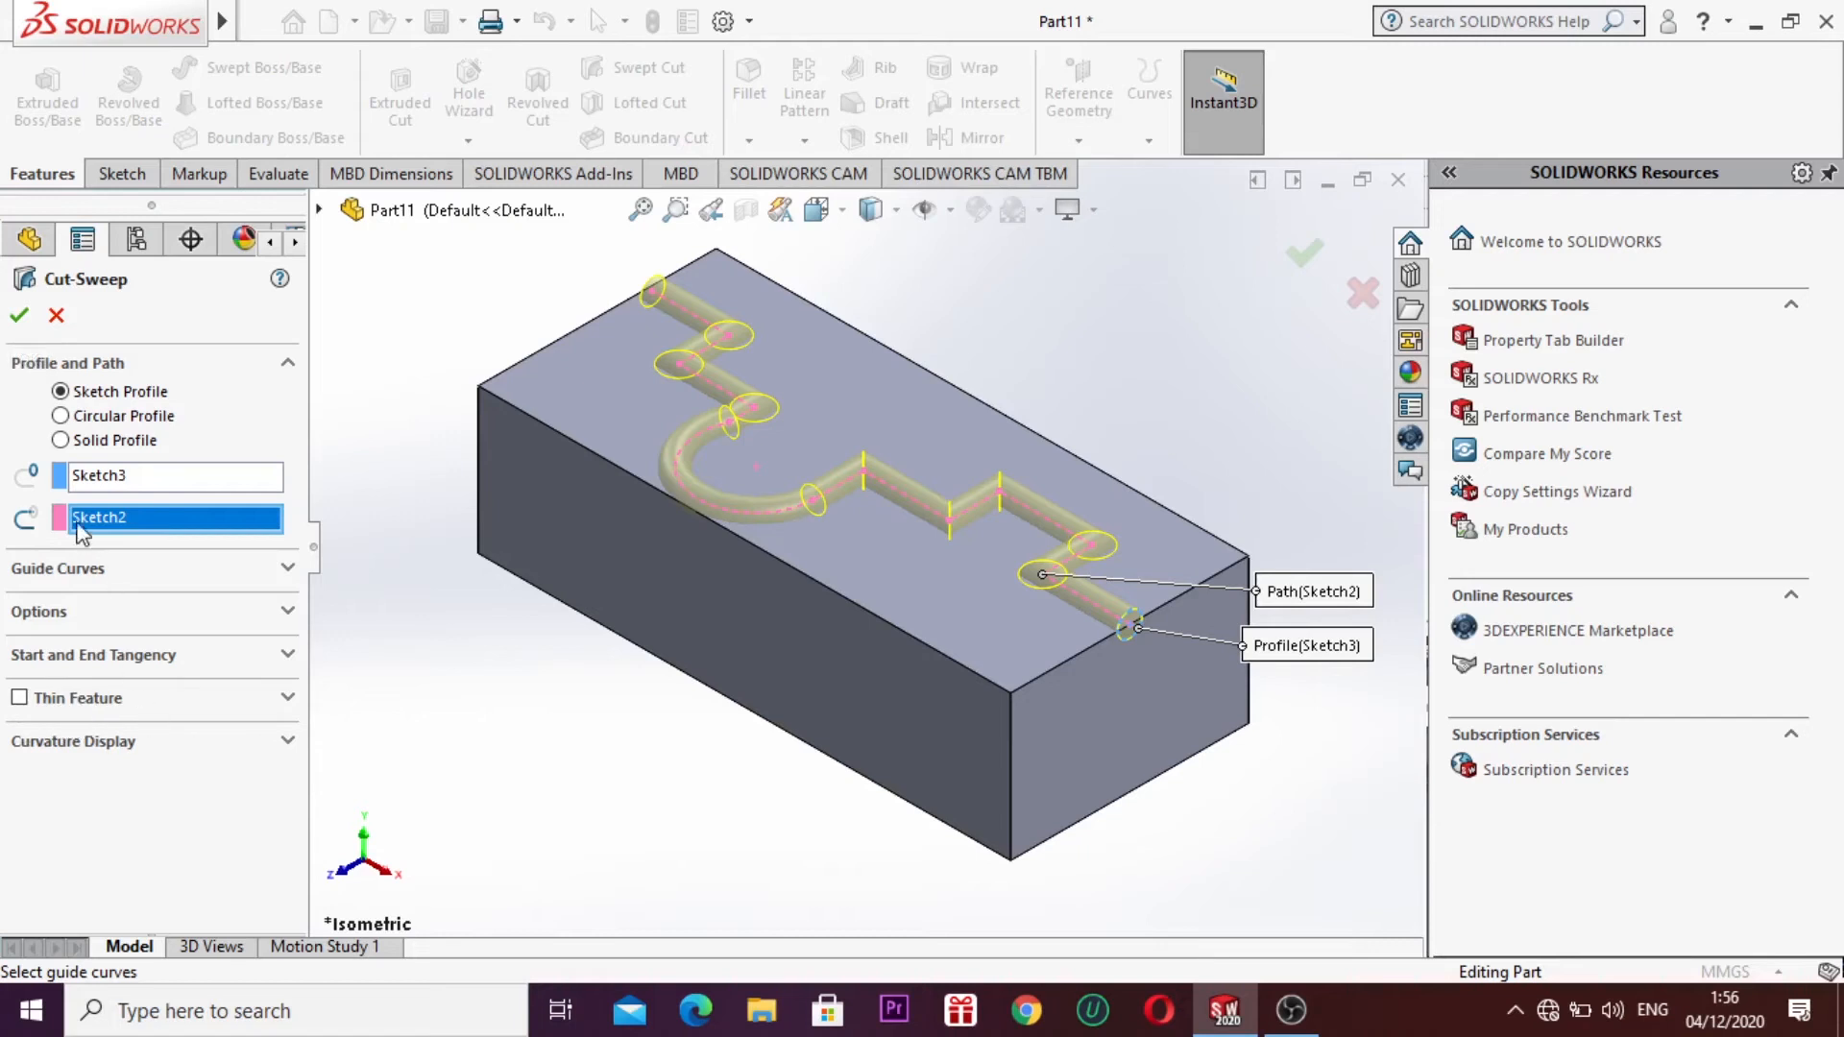
click(20, 317)
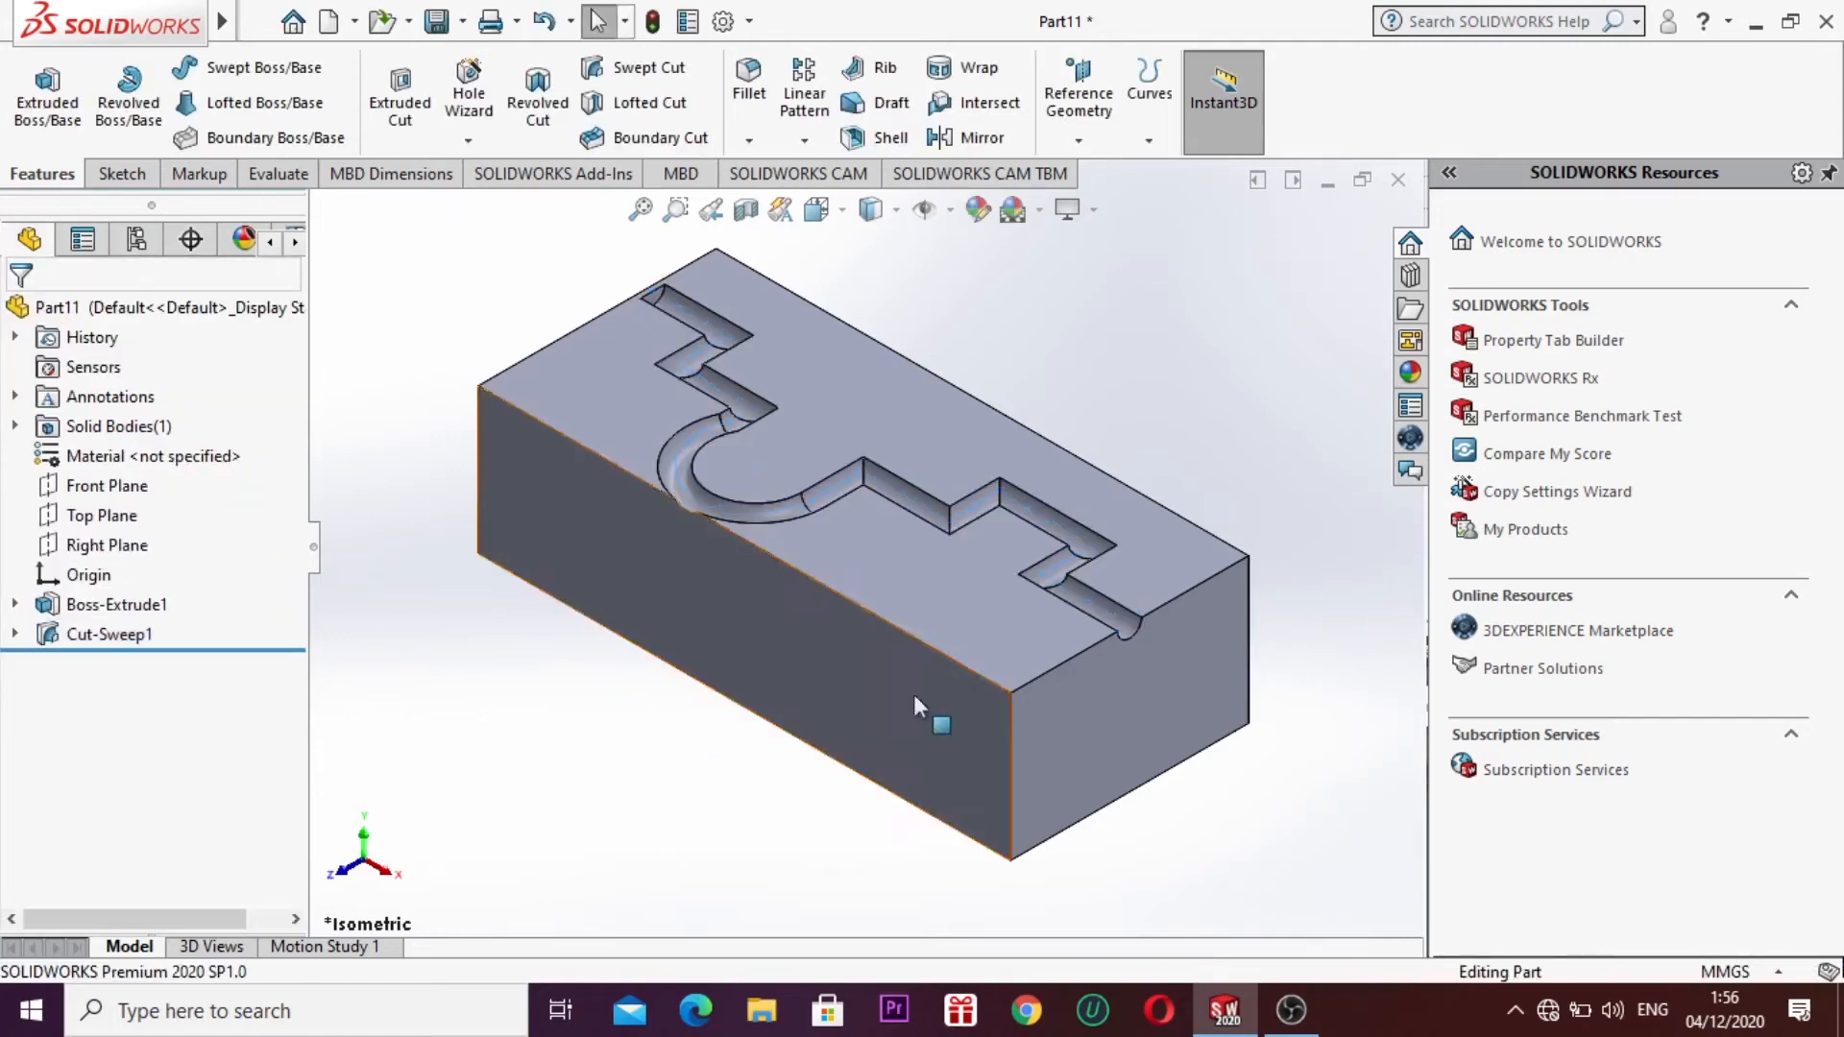
Step: Rotate the block to examine the swept groove from the side and end
right_click(633, 764)
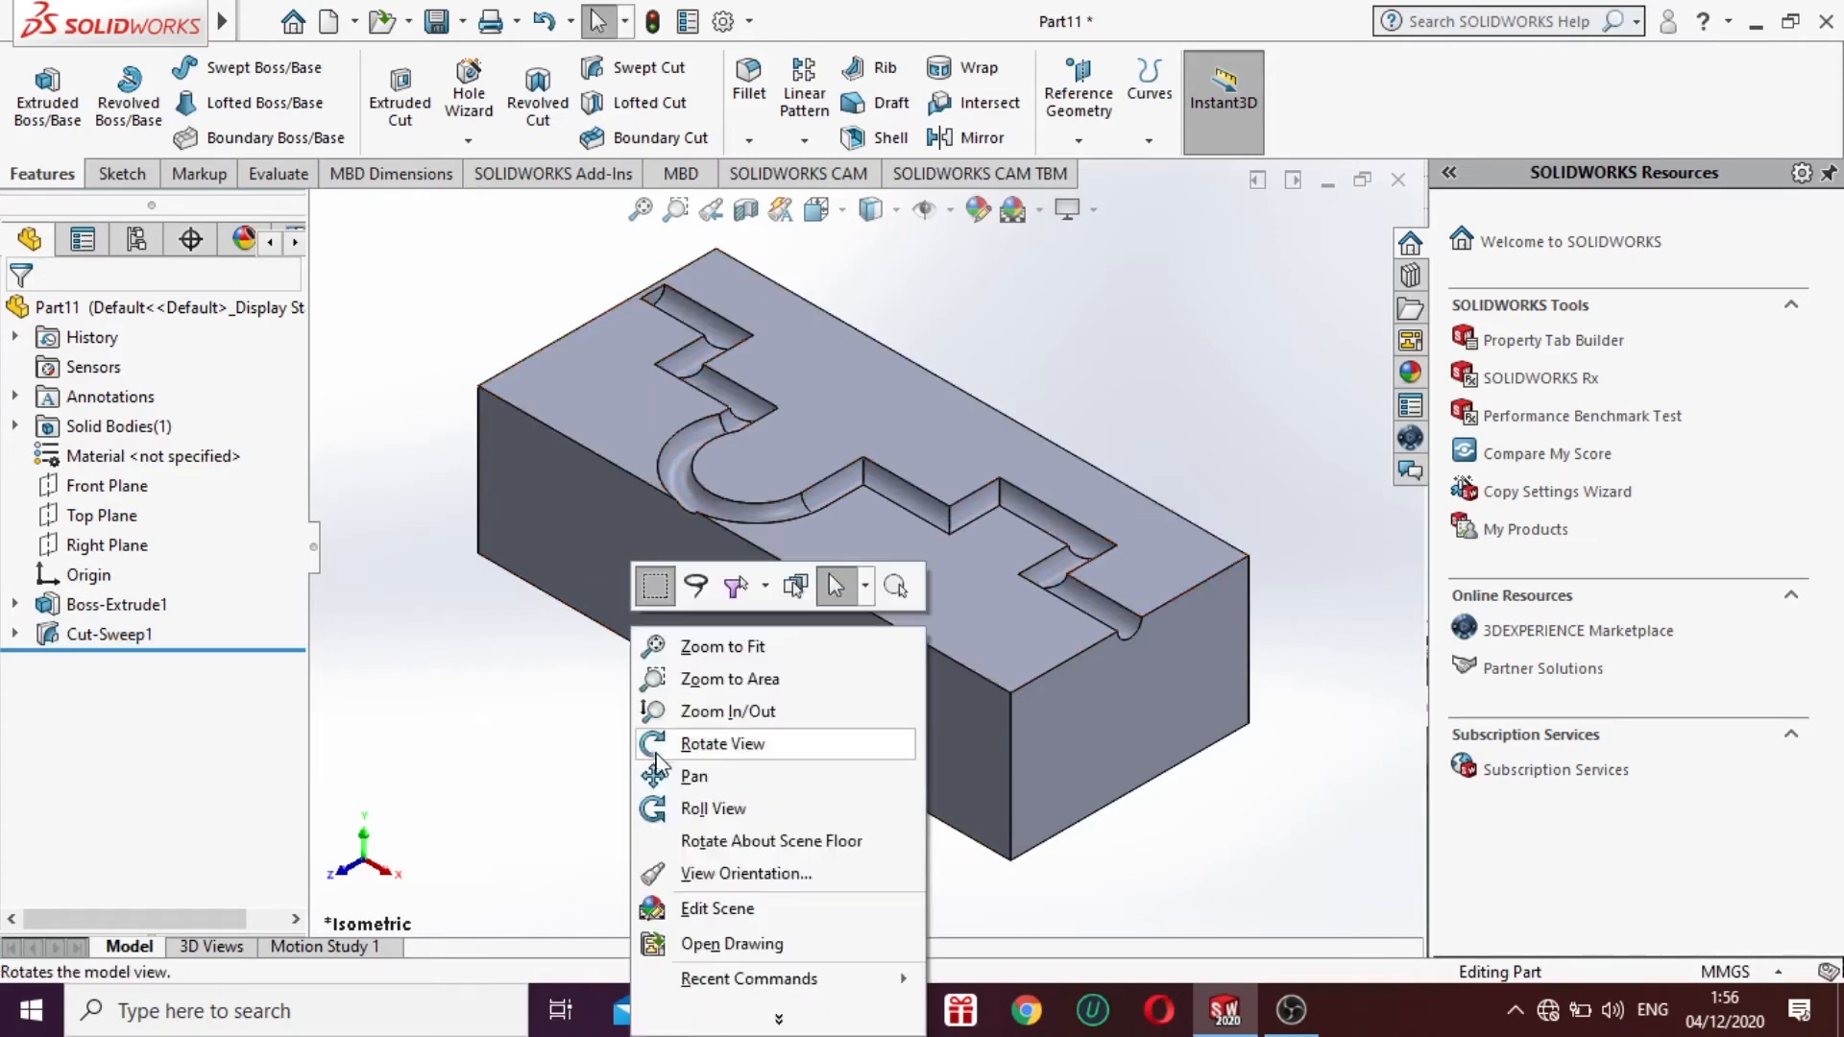
click(691, 741)
drag(691, 740, 840, 807)
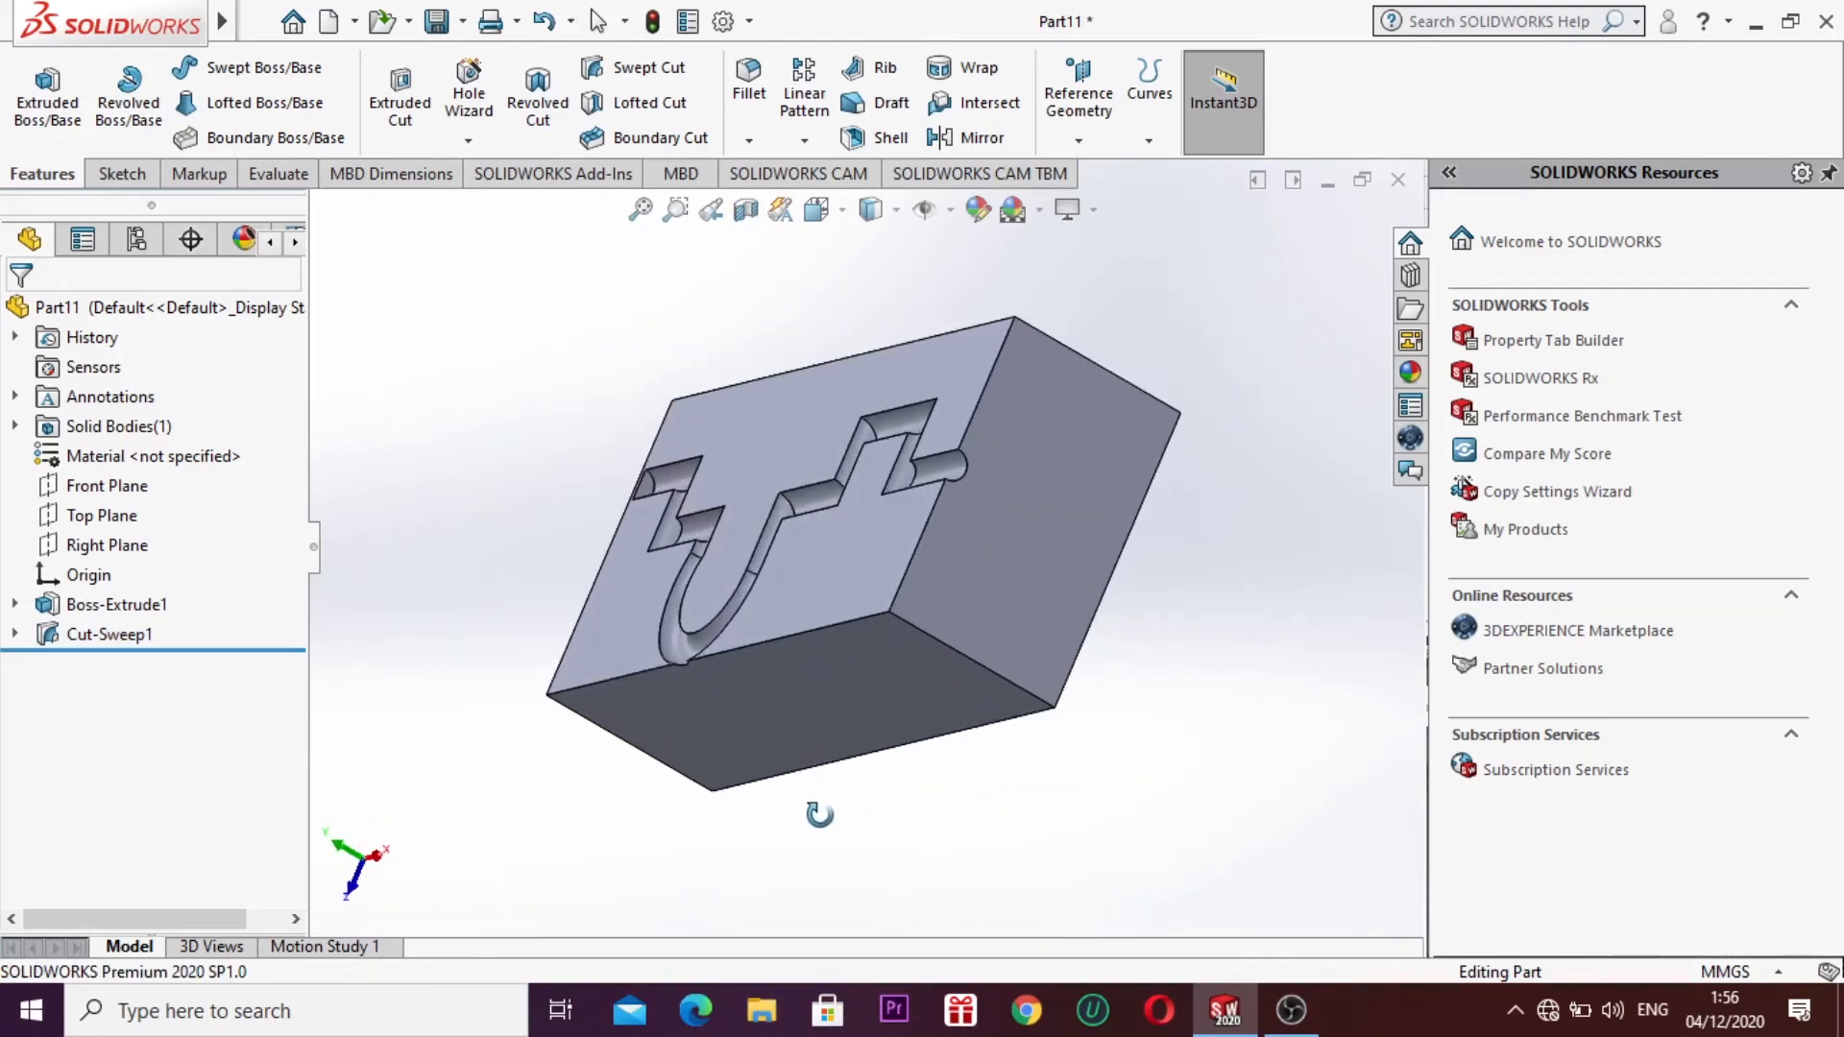
Step: Delete the swept cut feature from the block, keeping its profile and path sketches
right_click(123, 639)
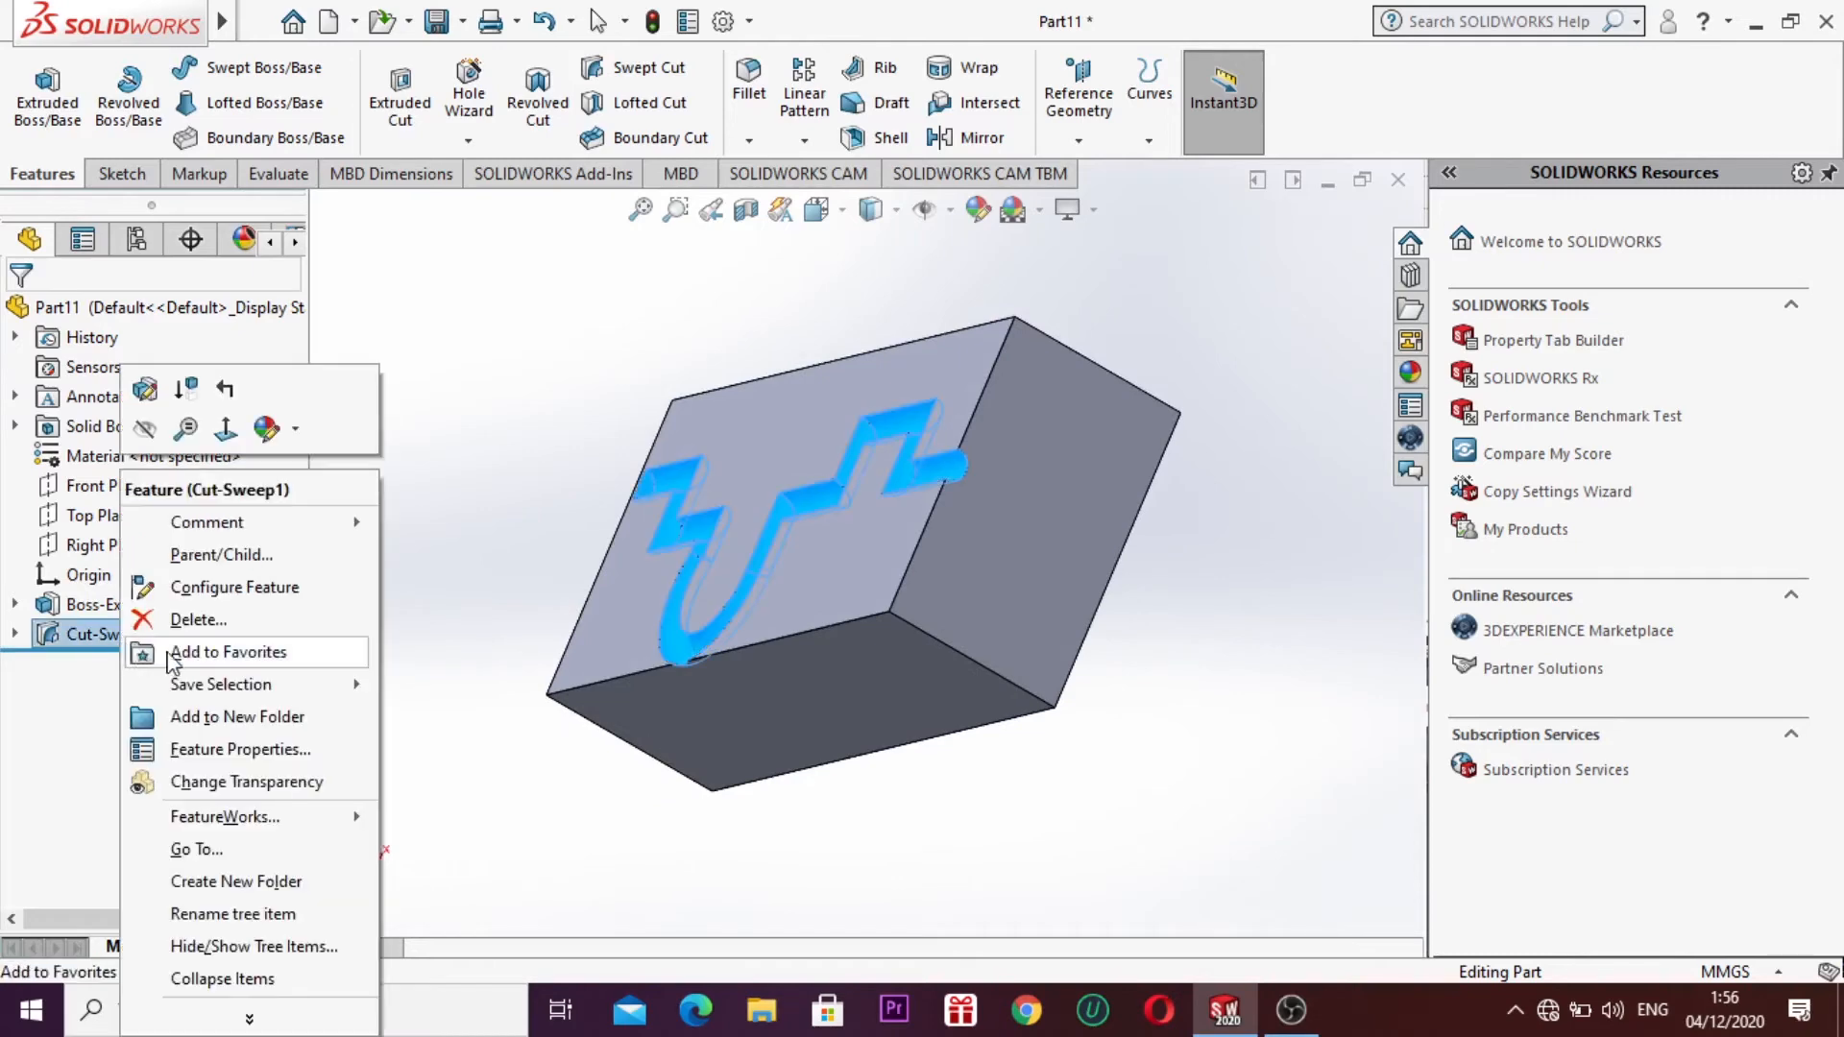
click(192, 619)
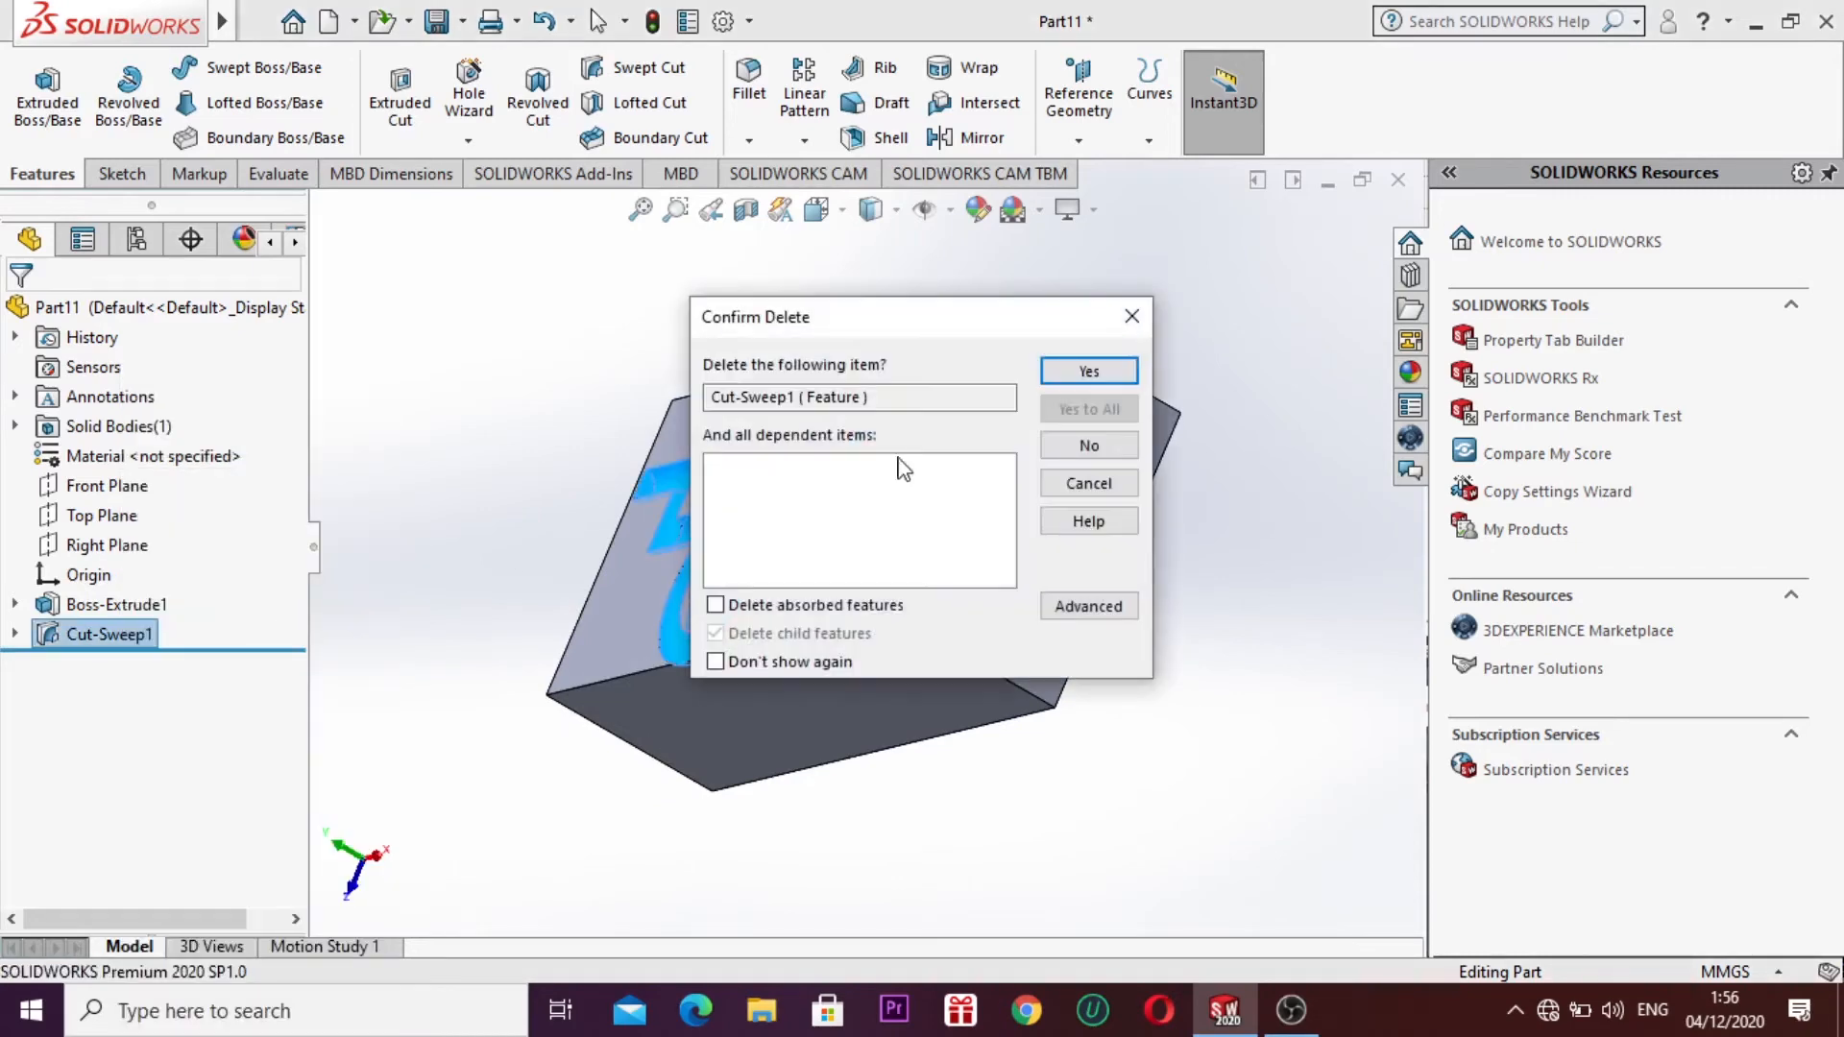
click(1087, 374)
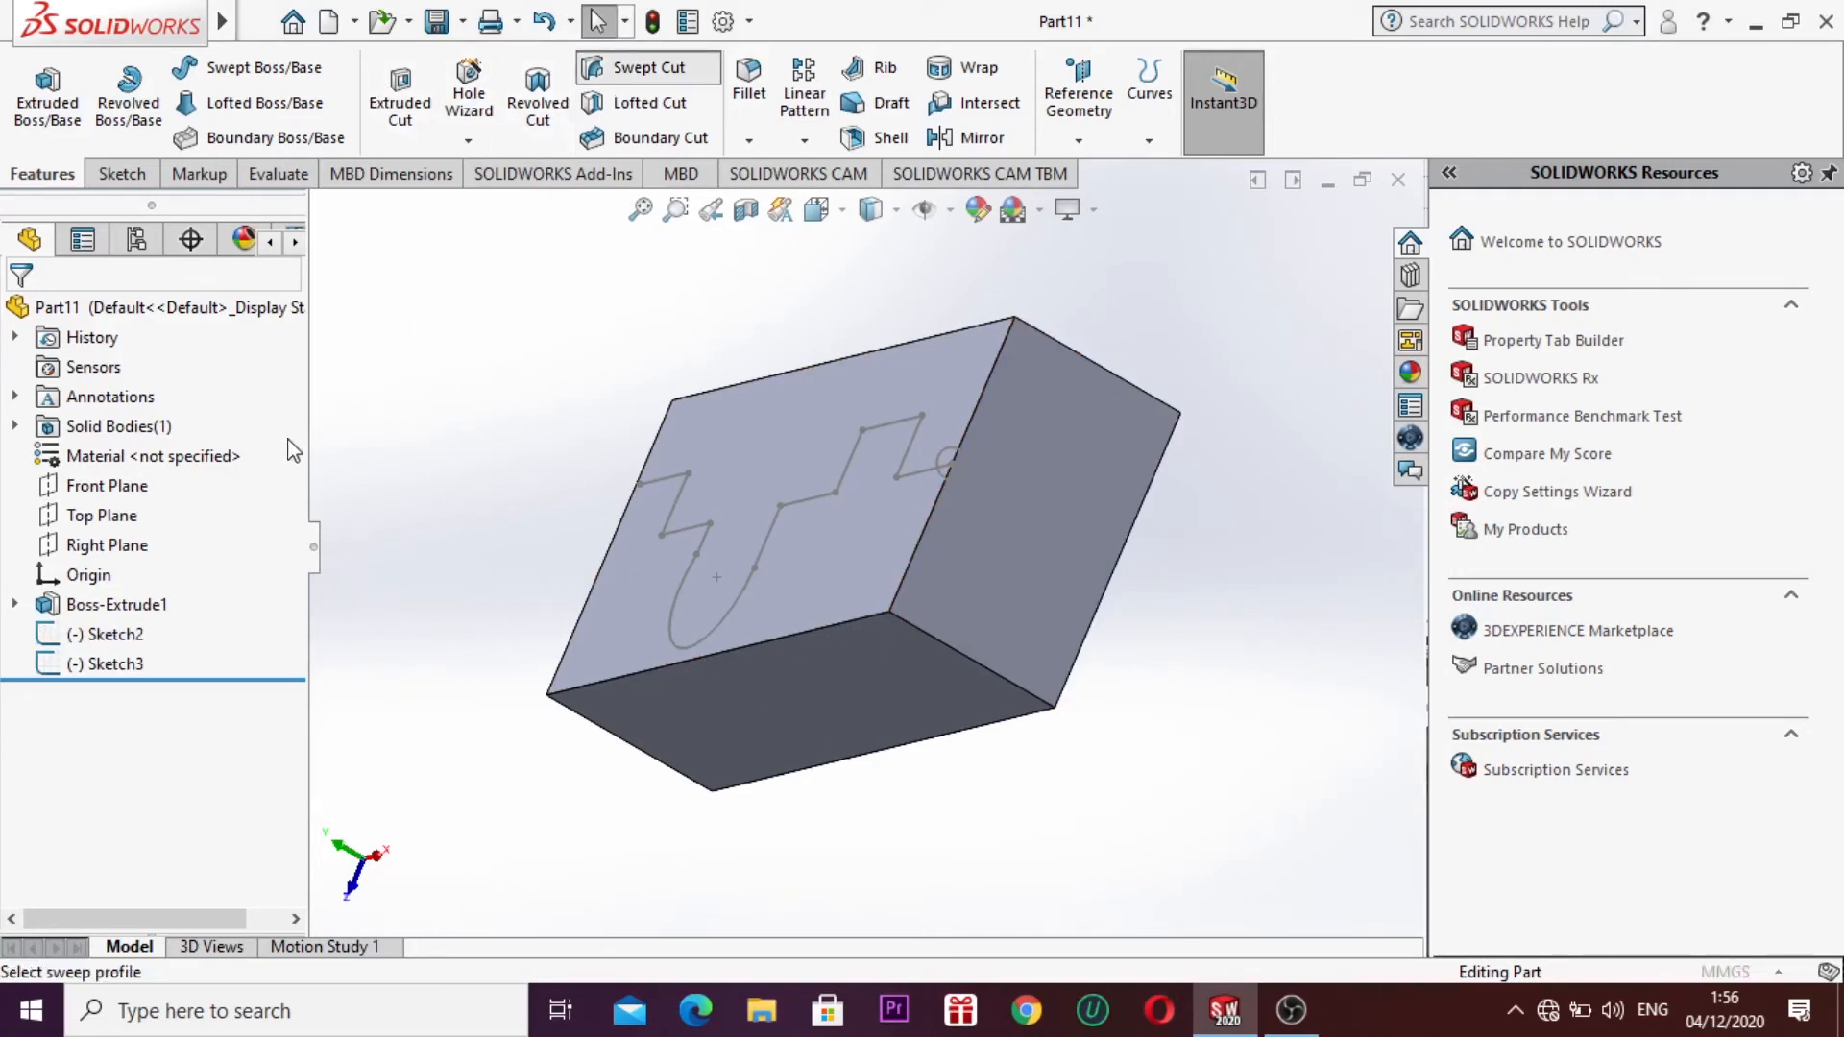
Step: Create a thin-feature Swept Cut with the circle sketch as profile and the stepped line-and-arc sketch as path
click(947, 455)
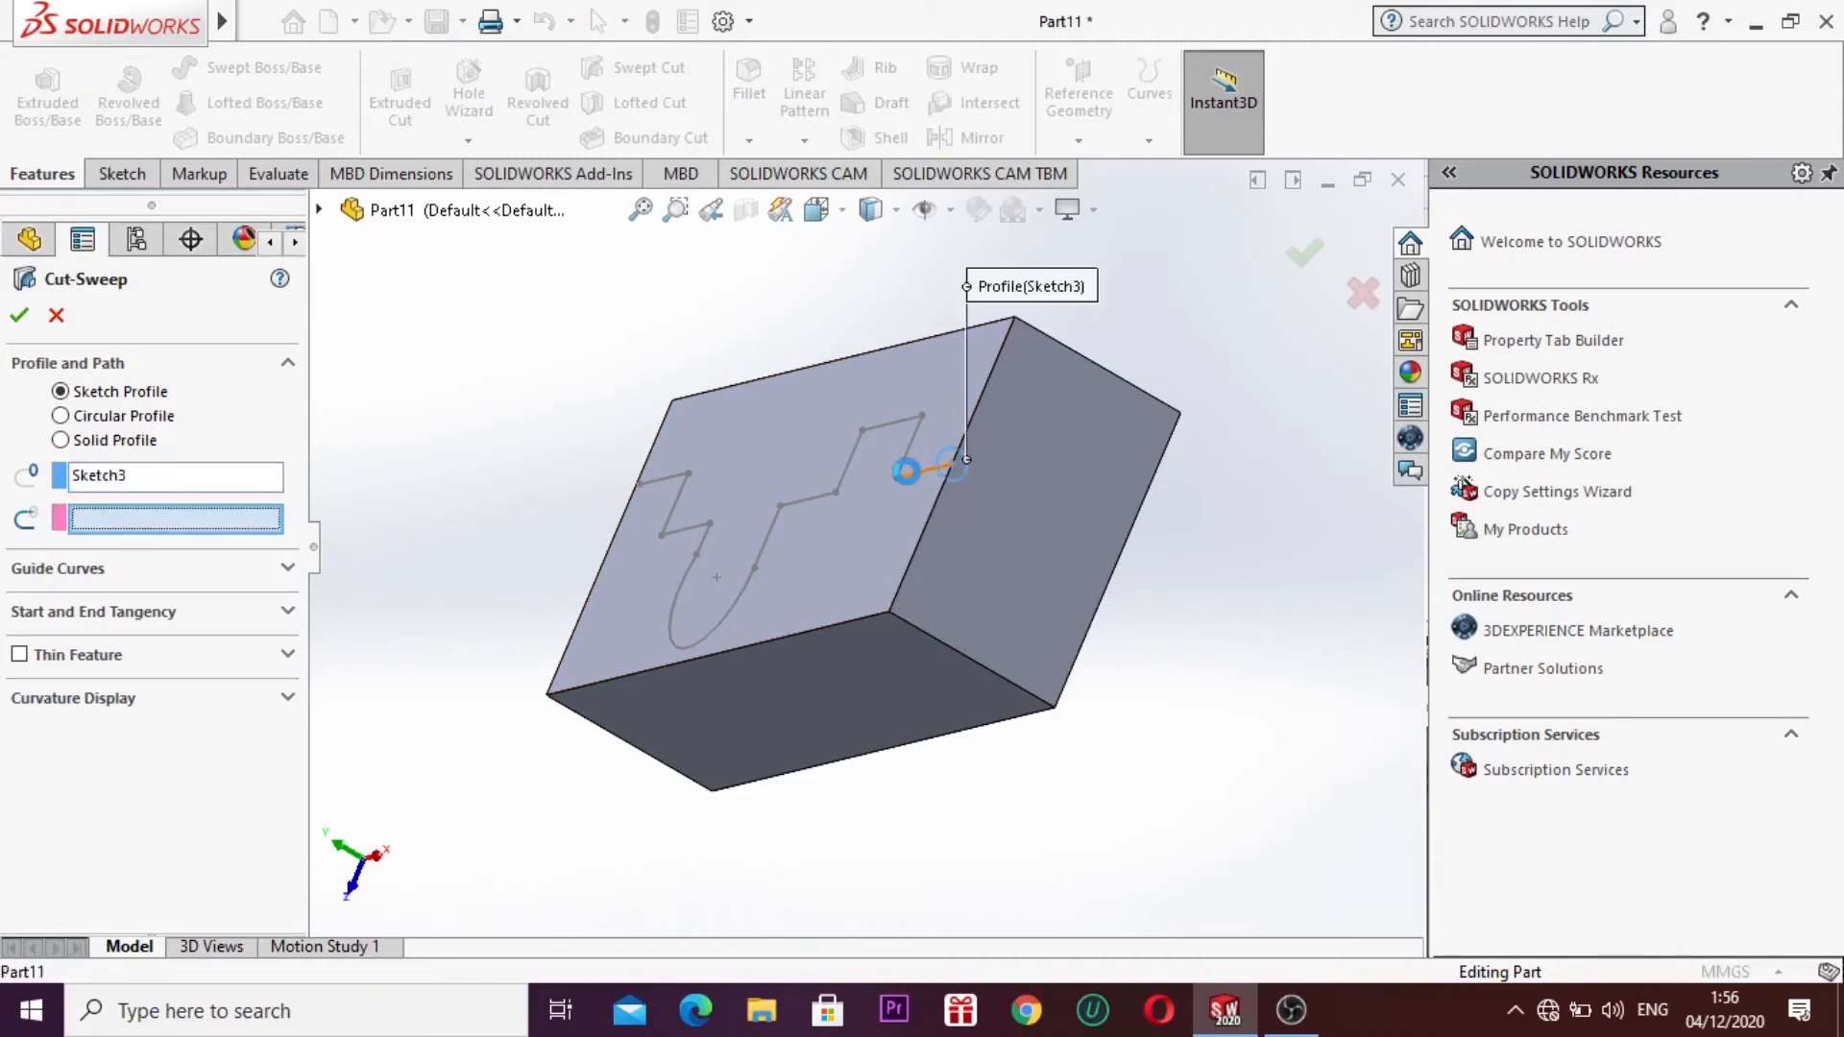
click(908, 473)
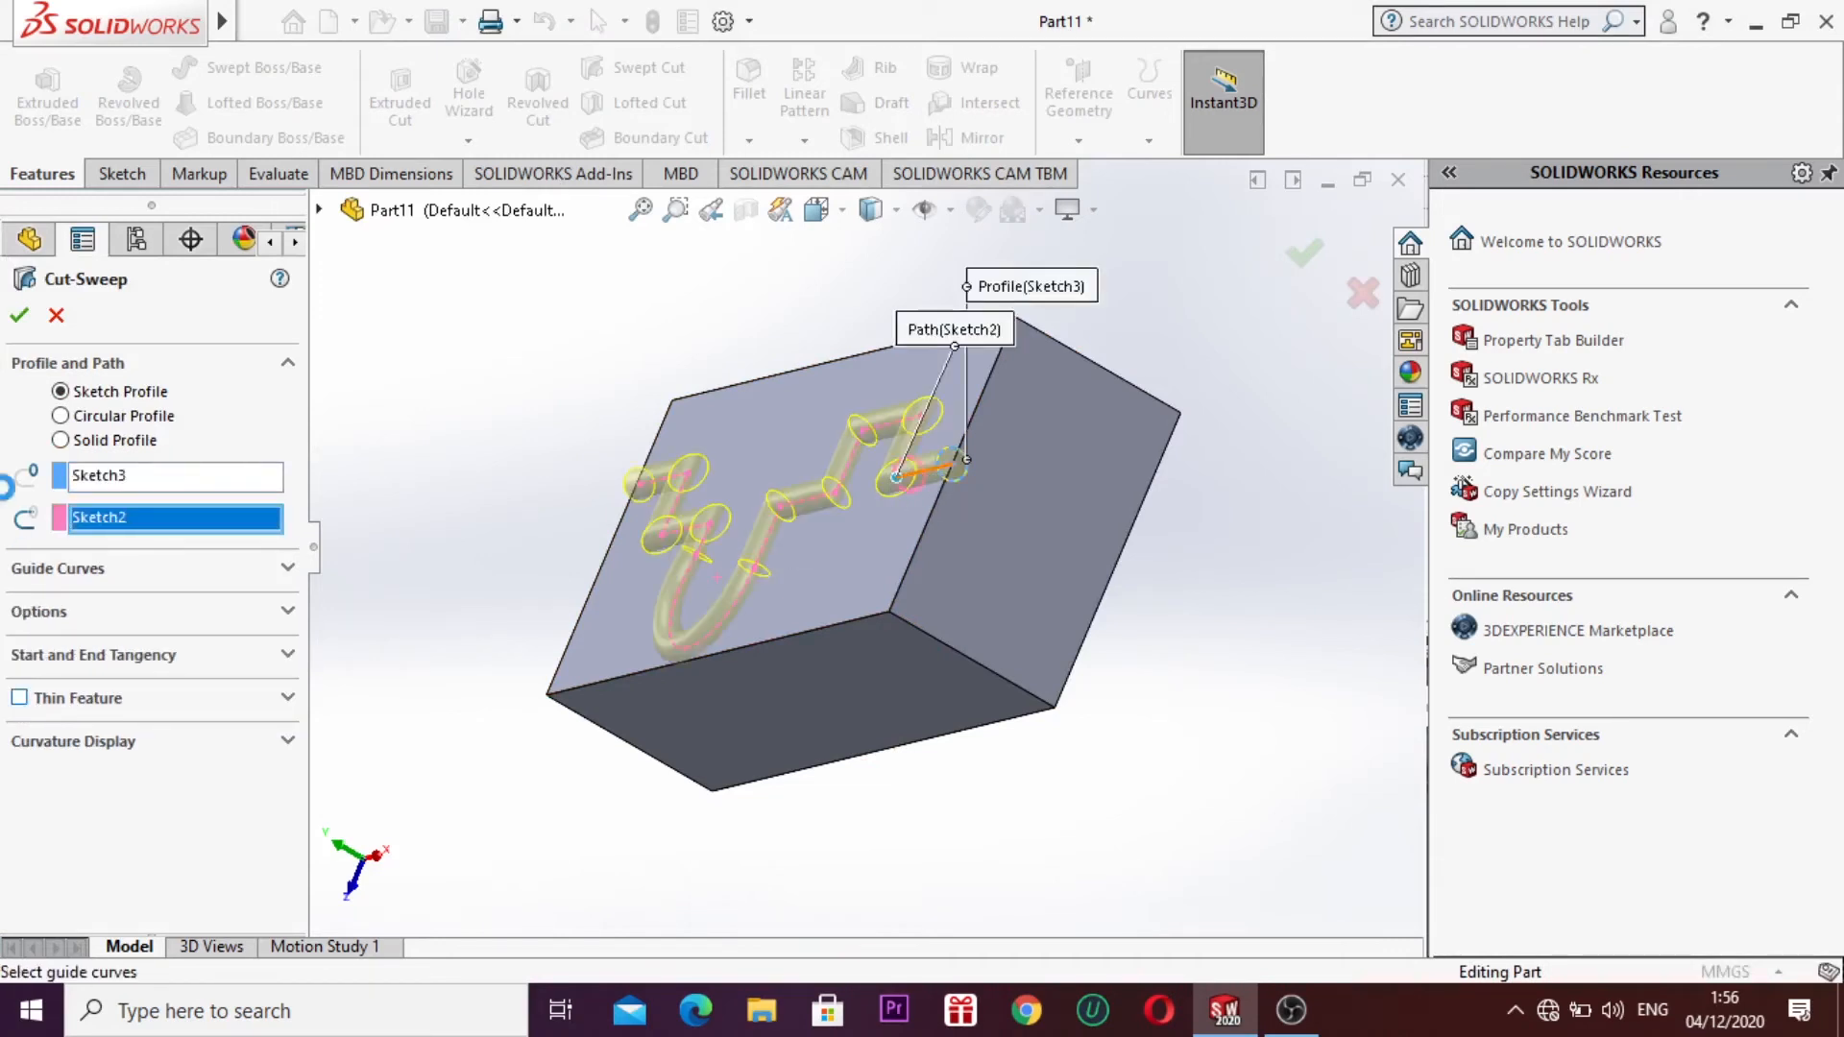
click(19, 321)
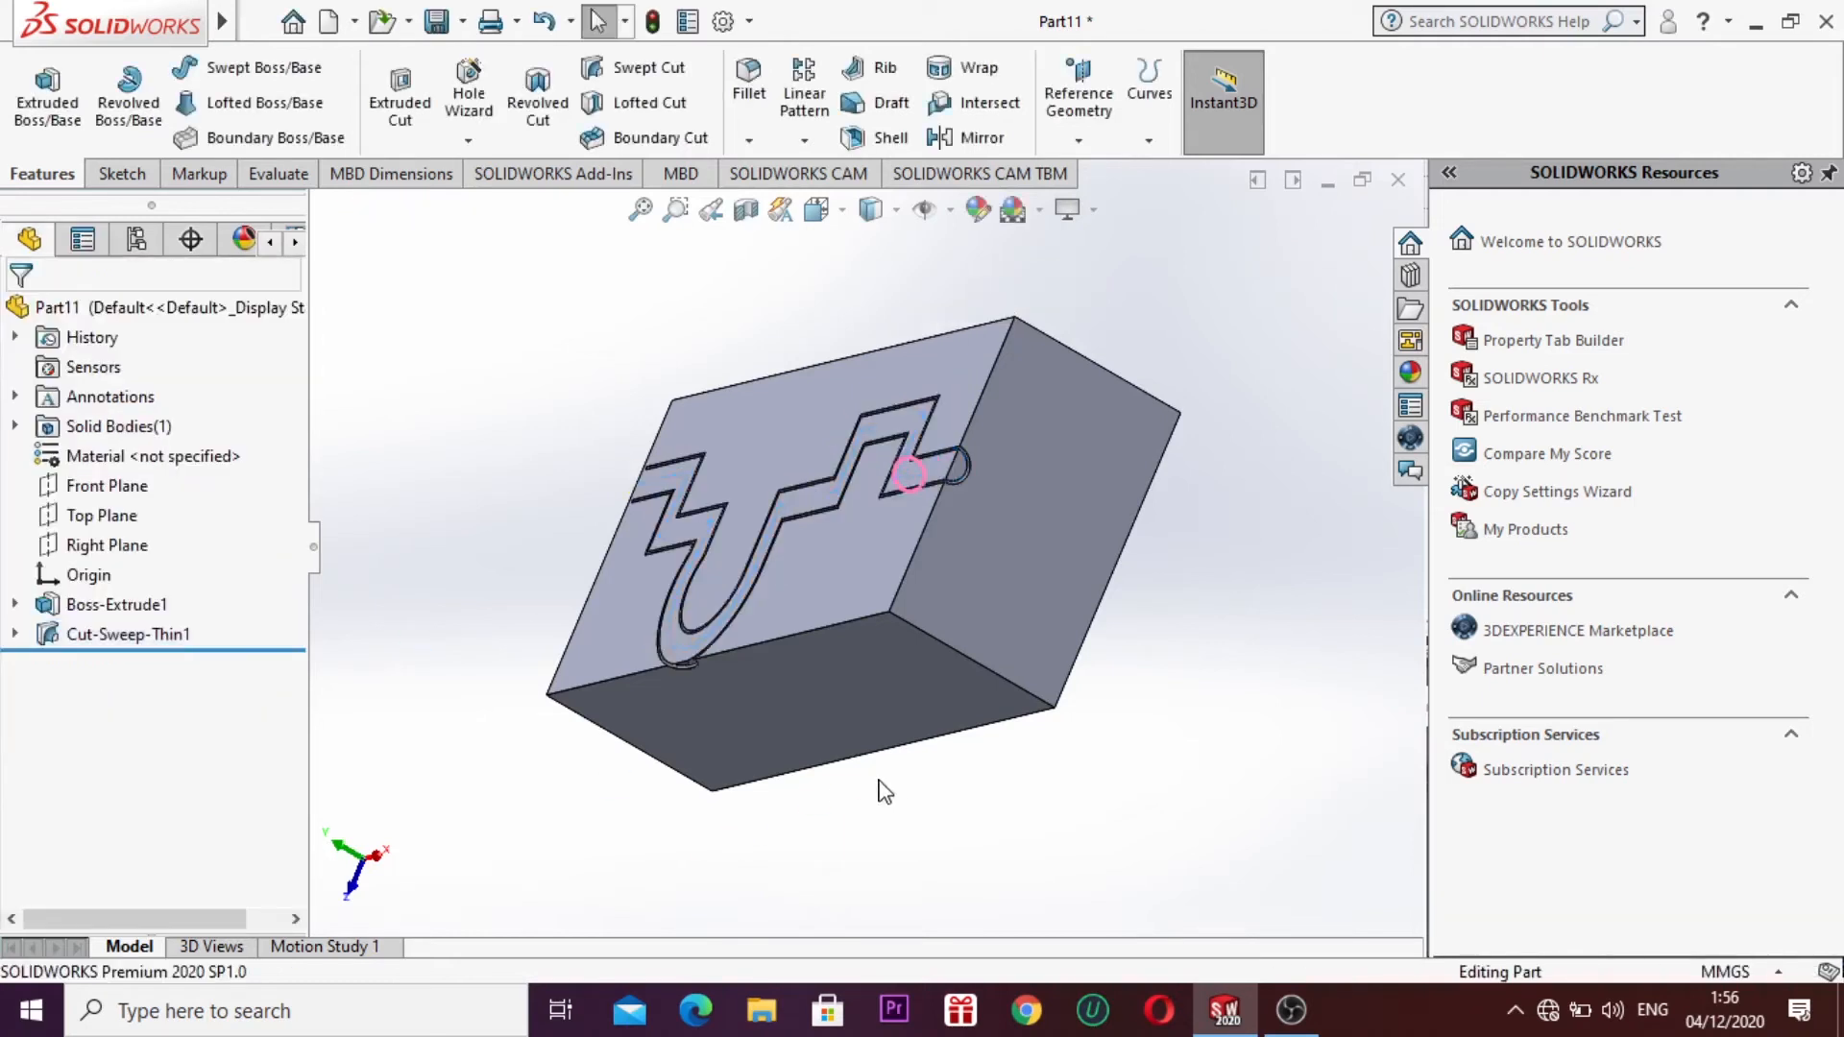
Step: Examine the thin swept groove on the block from above, from the side and close up at the end face
right_click(847, 768)
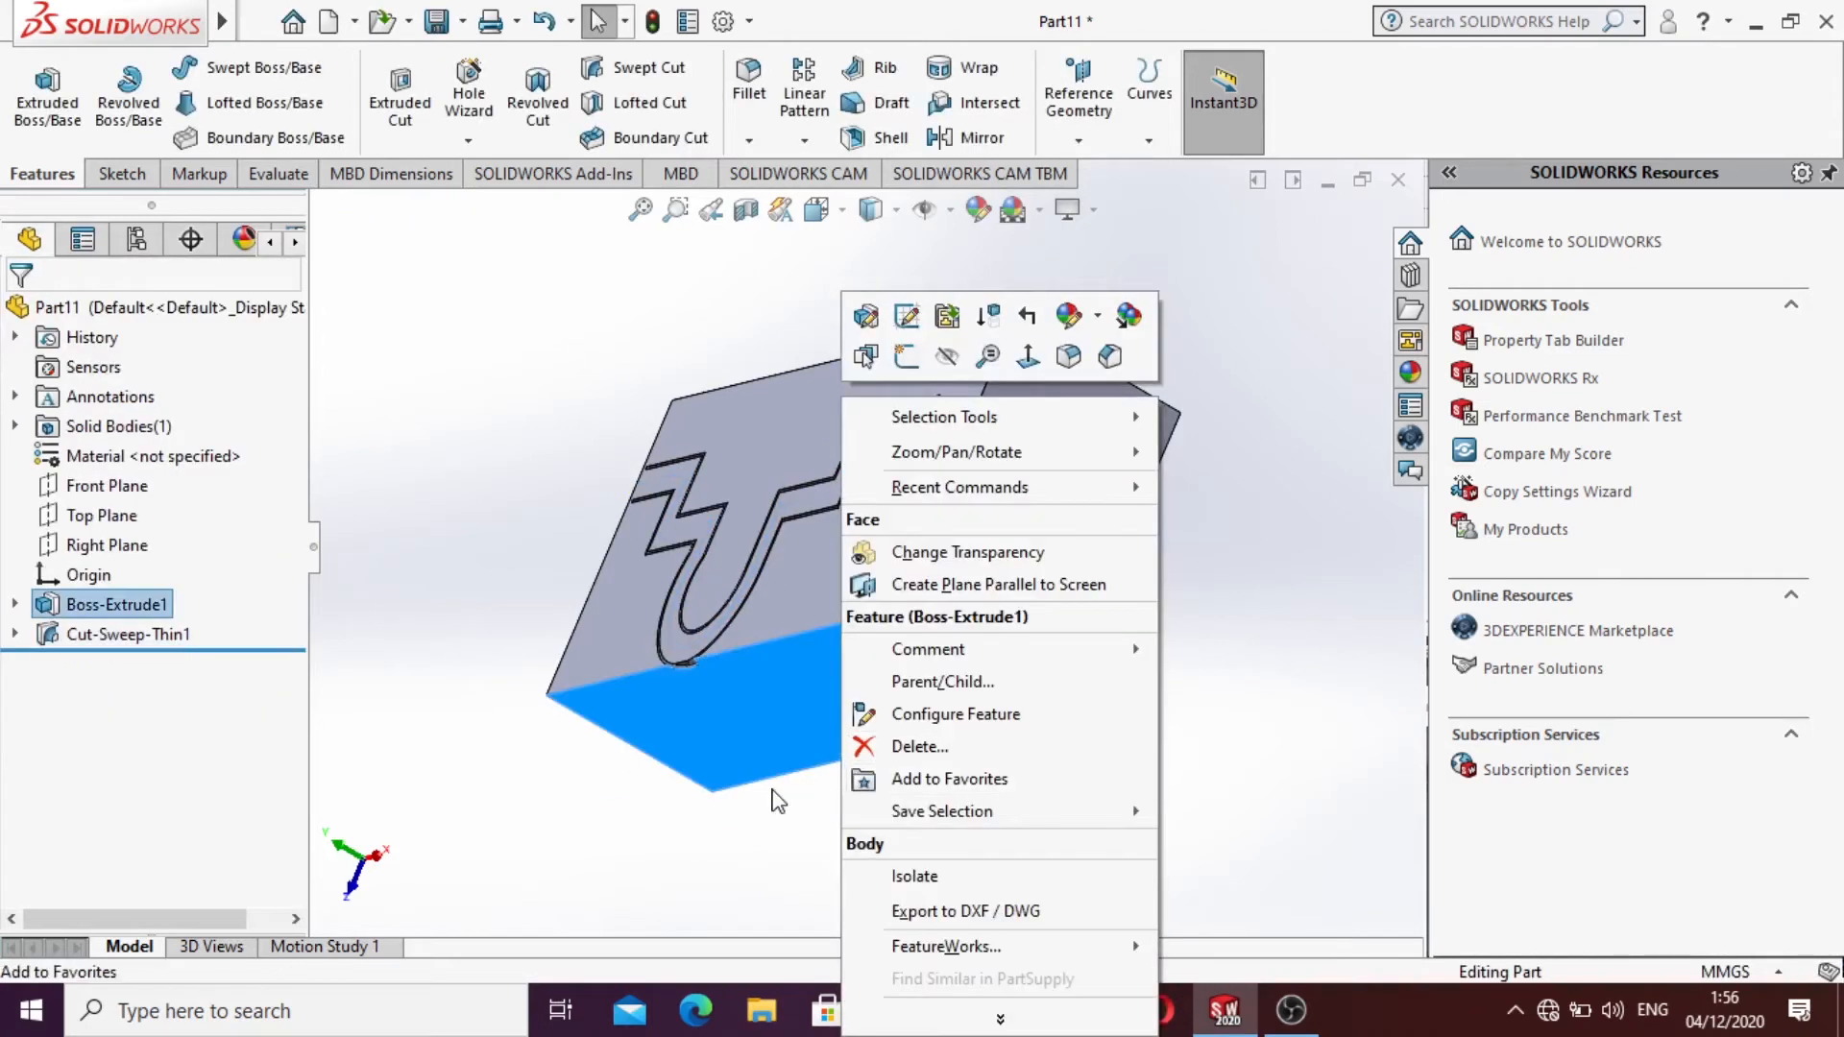
click(720, 821)
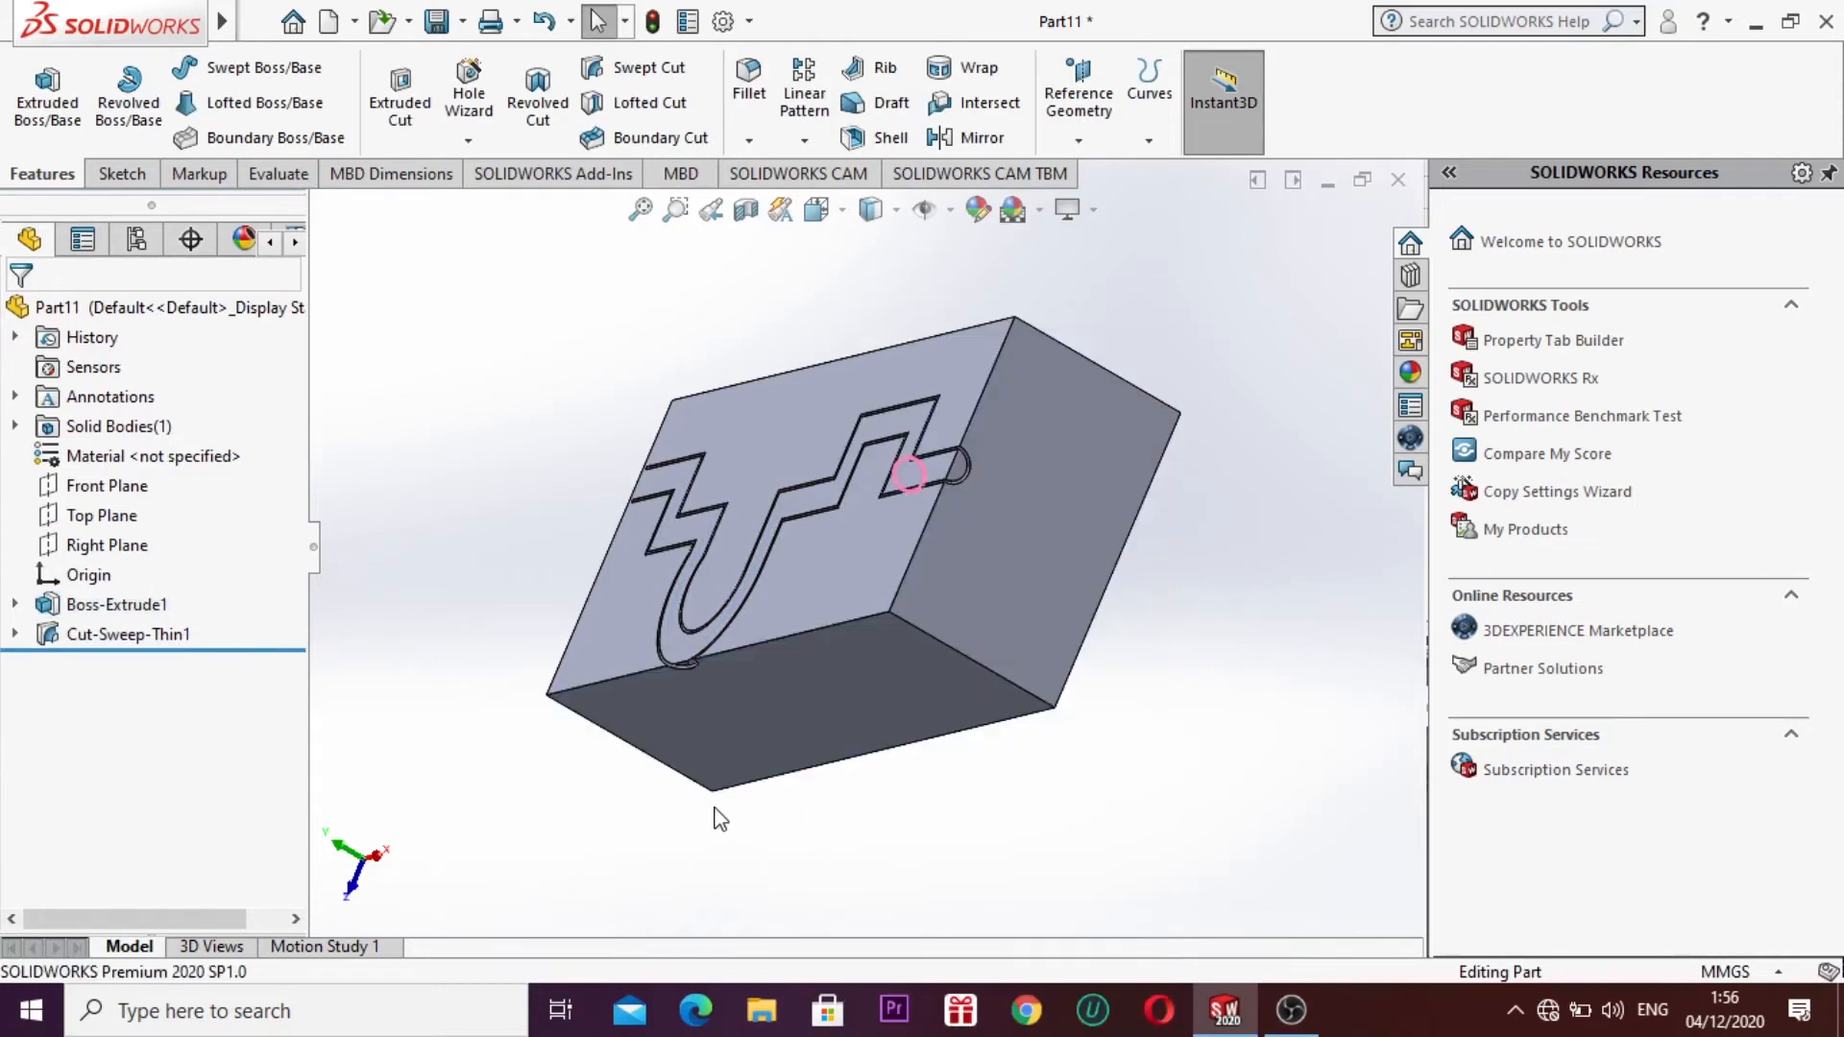
right_click(588, 841)
click(672, 741)
drag(848, 684, 1020, 664)
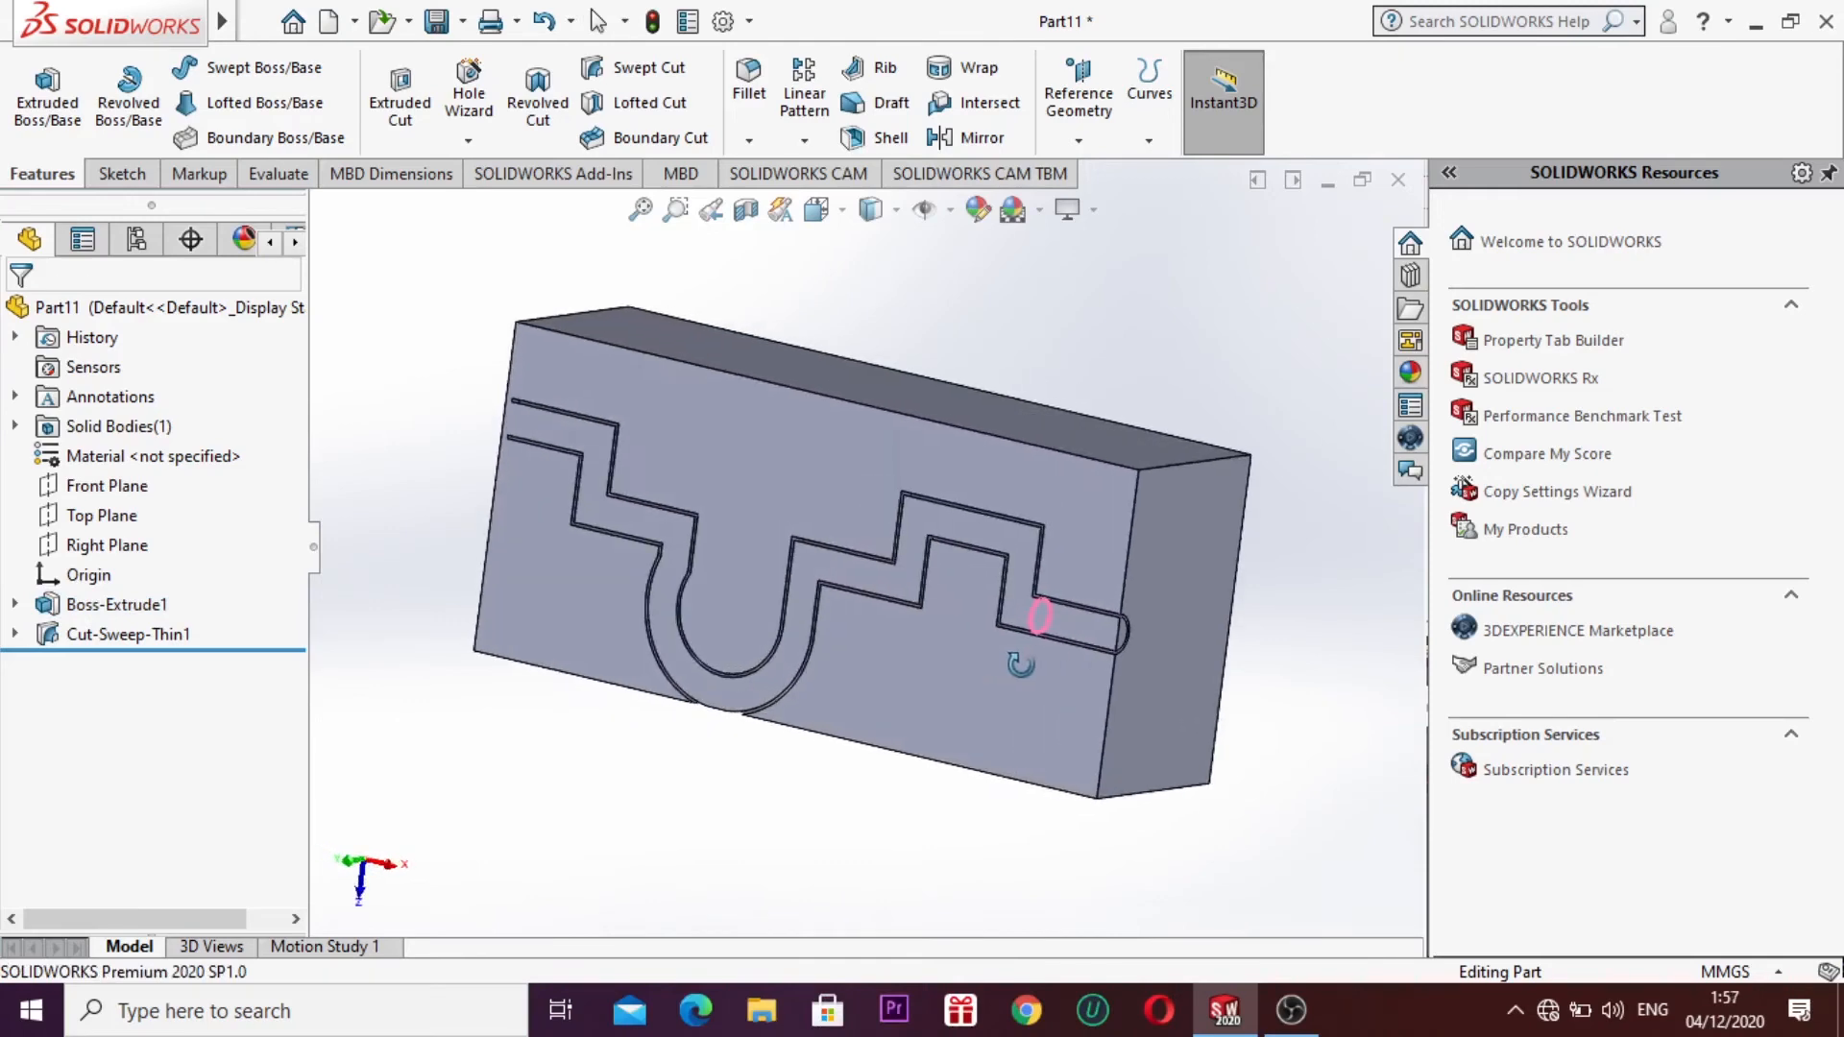
drag(640, 458, 737, 128)
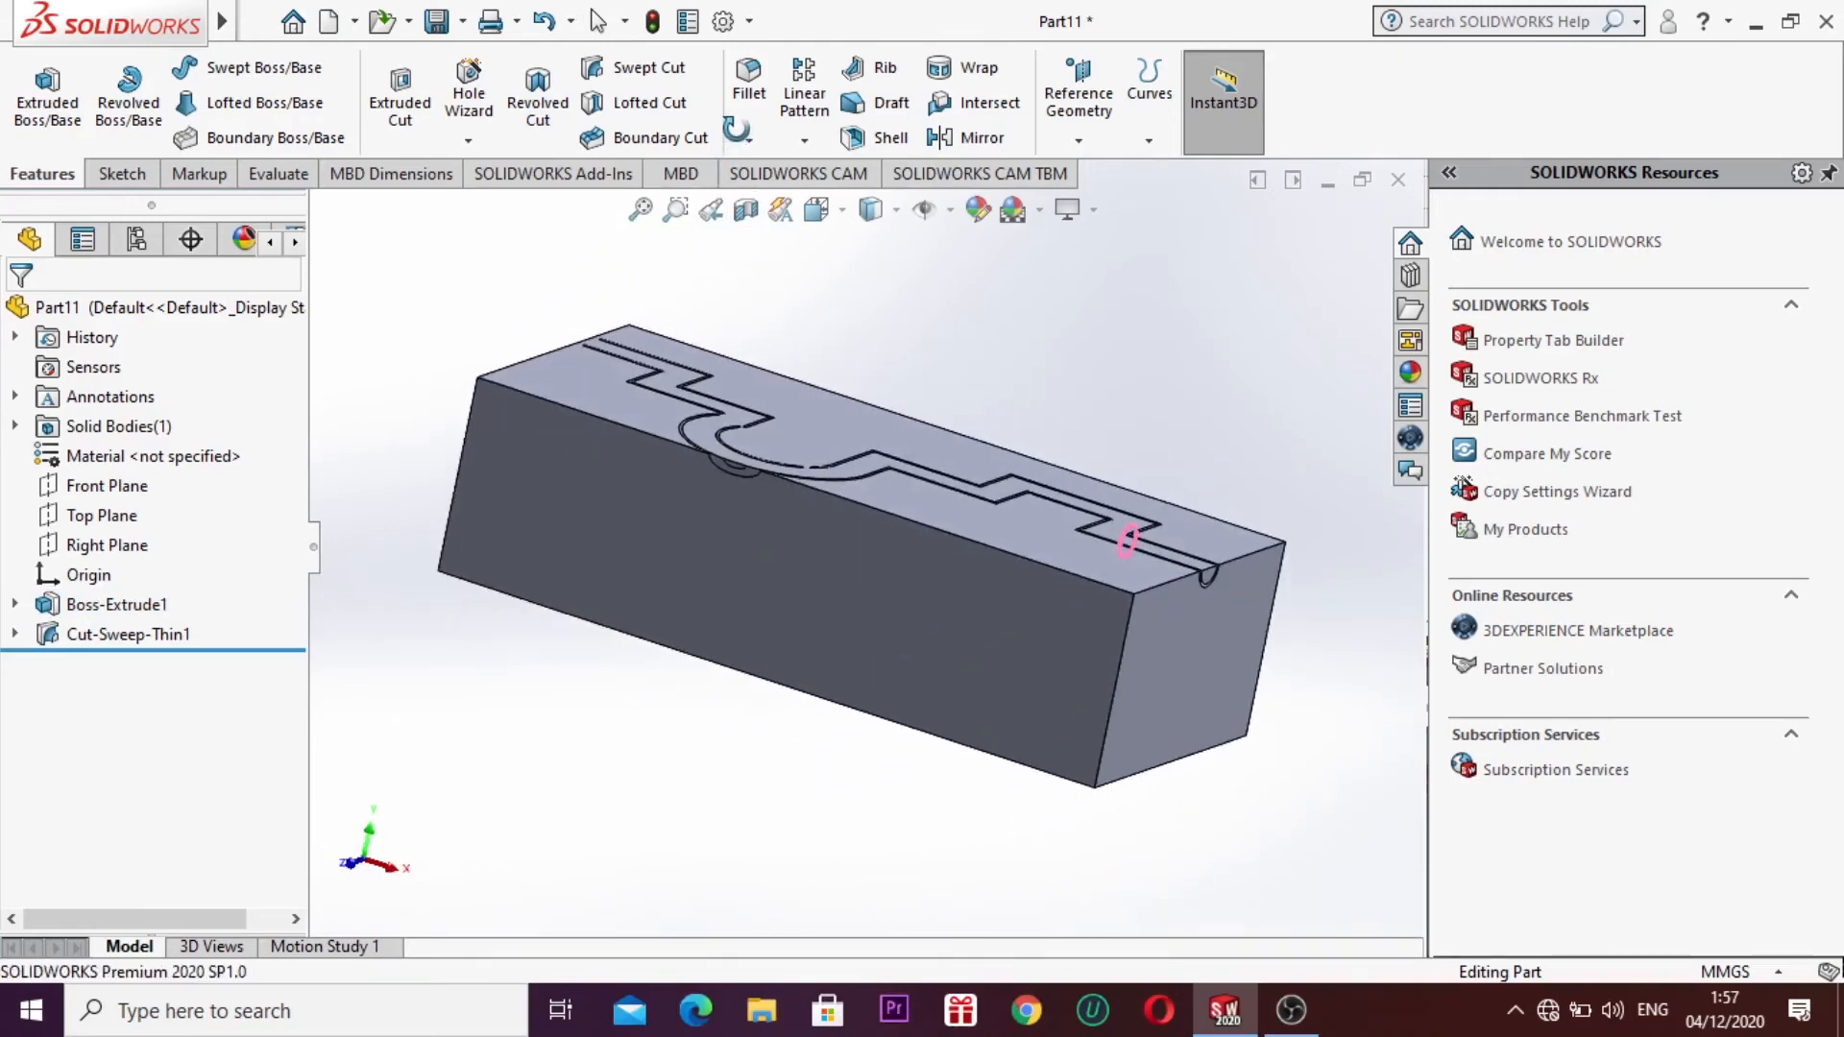
drag(1120, 530, 949, 614)
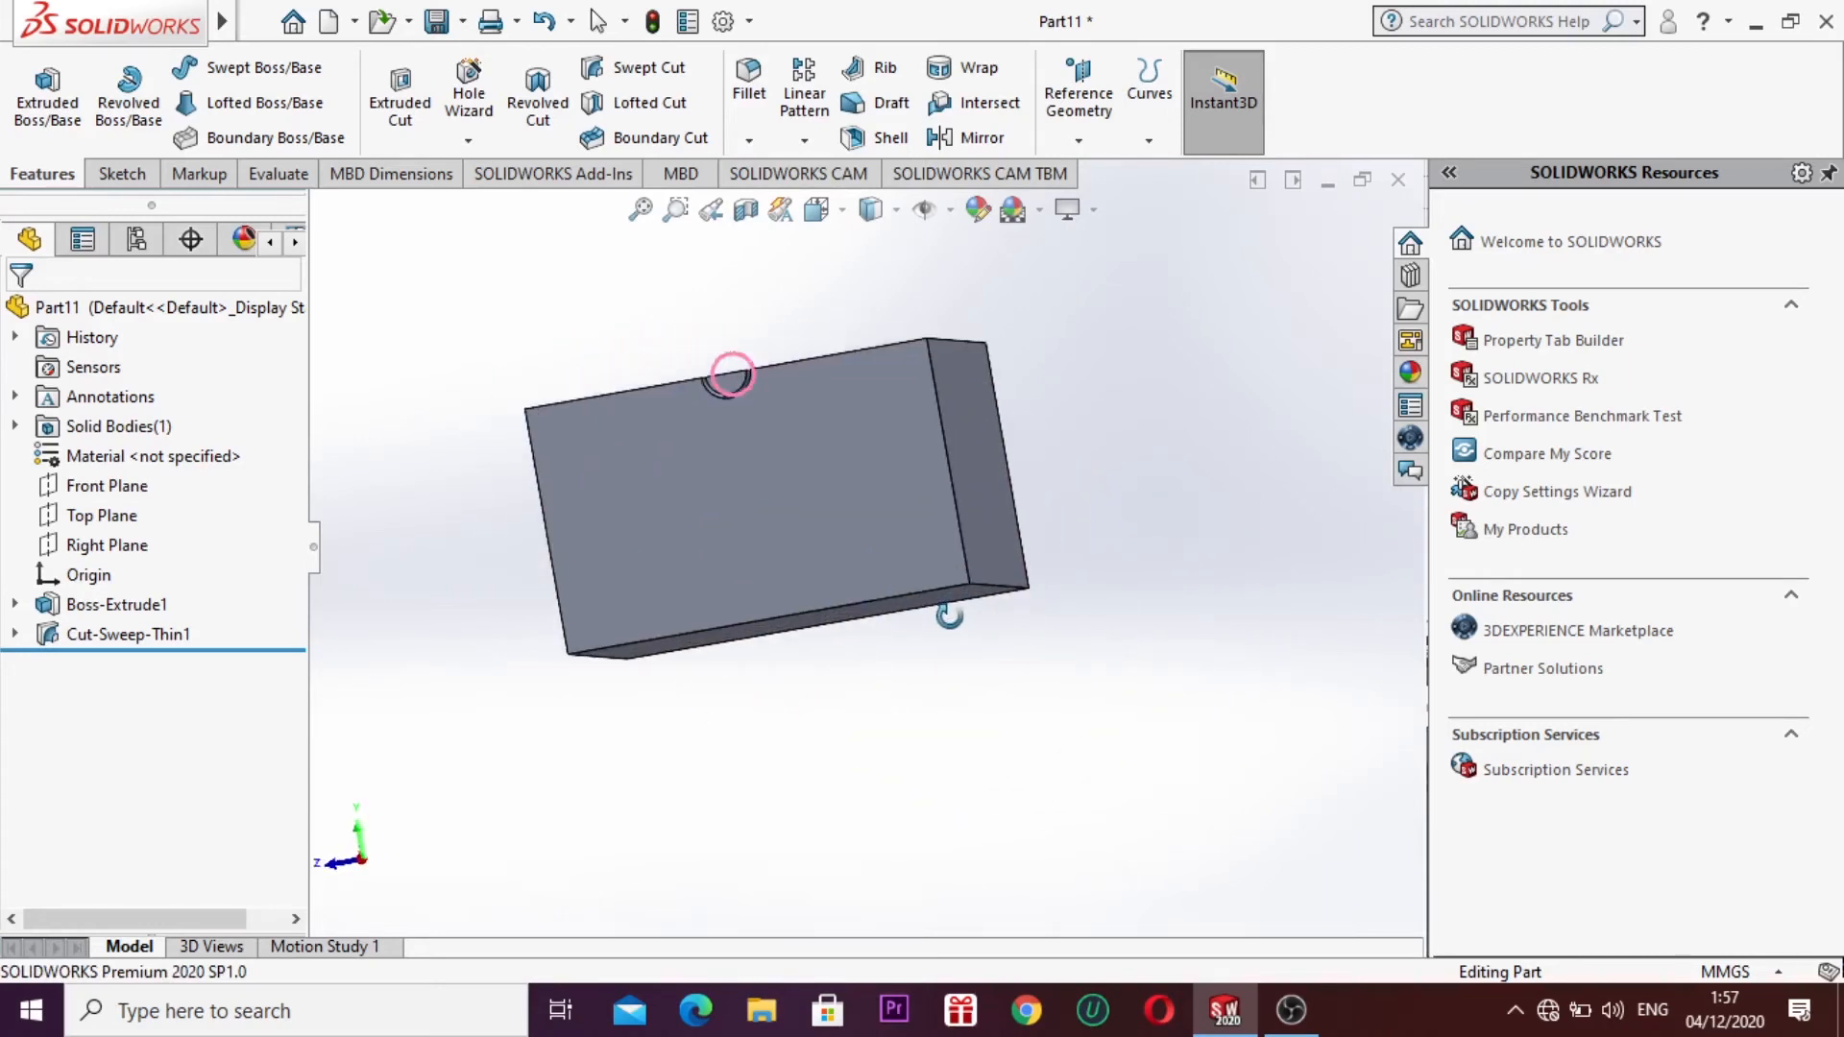
scroll(949, 615, down, 4)
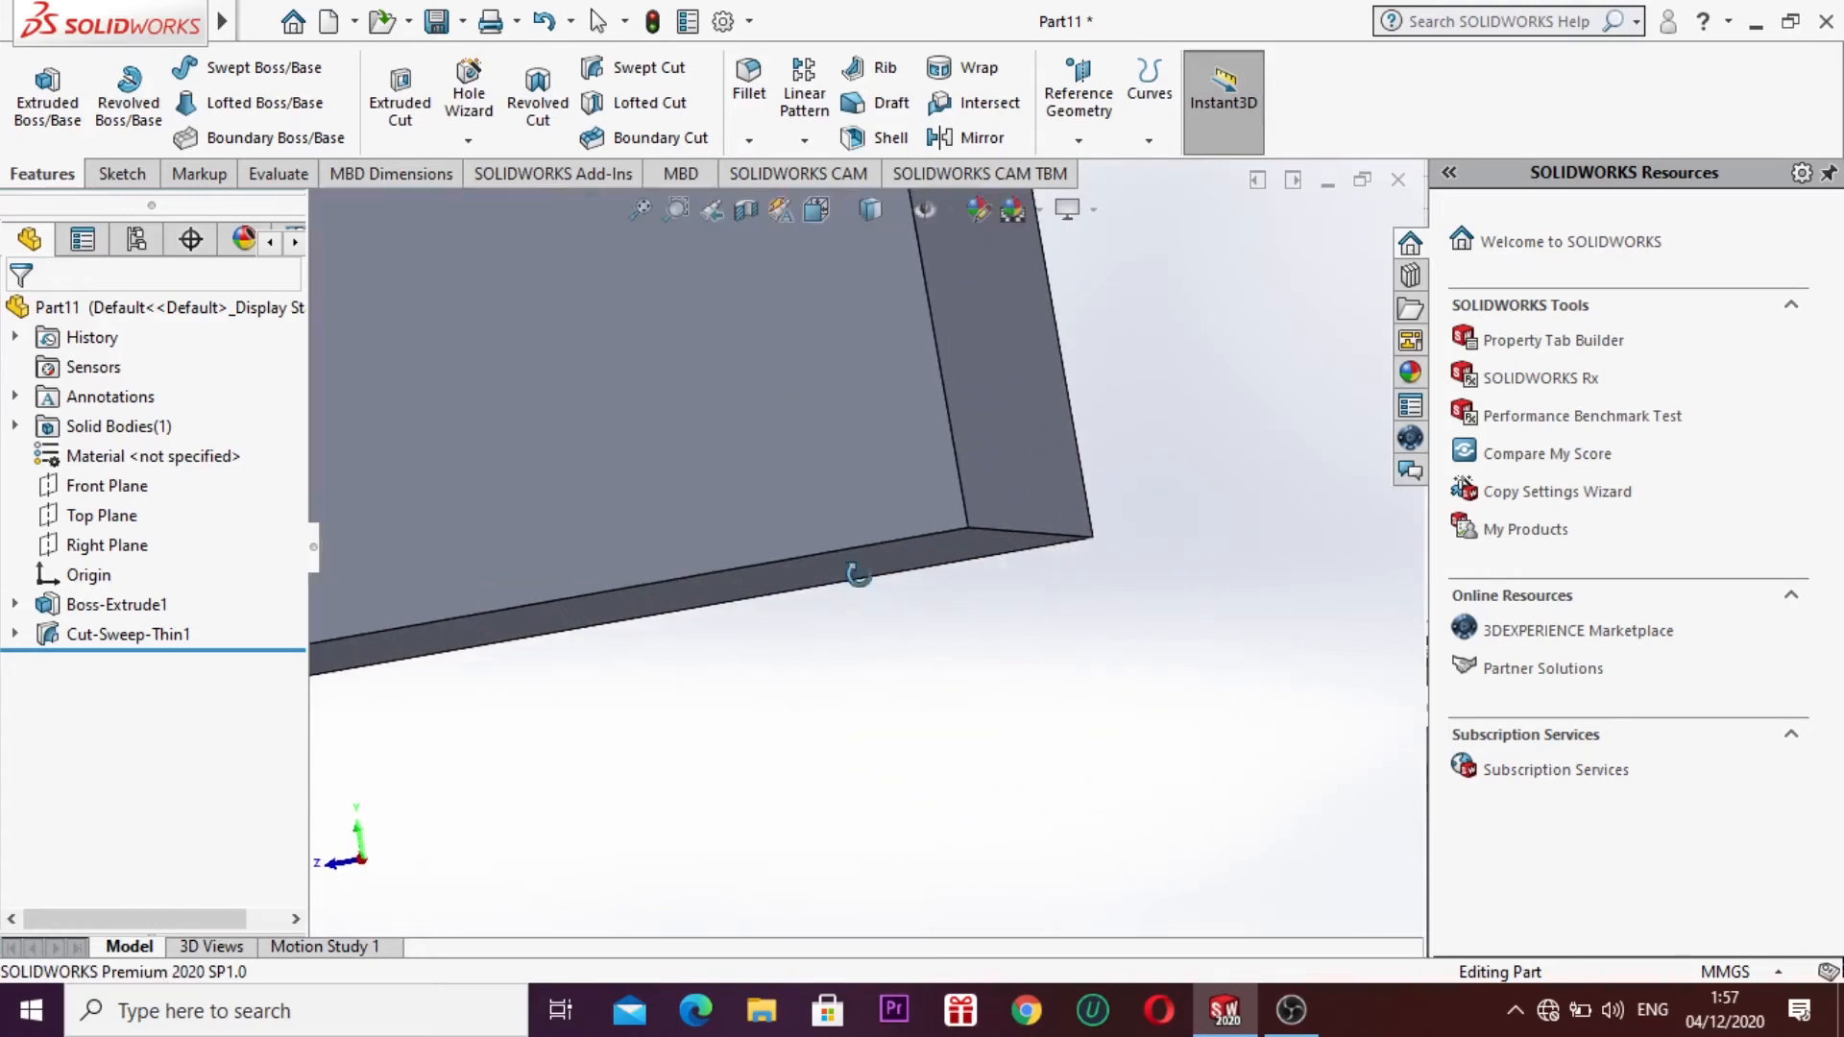
click(642, 213)
scroll(842, 523, up, 2)
scroll(842, 522, down, 5)
scroll(849, 529, down, 3)
middle_drag(763, 320, 799, 505)
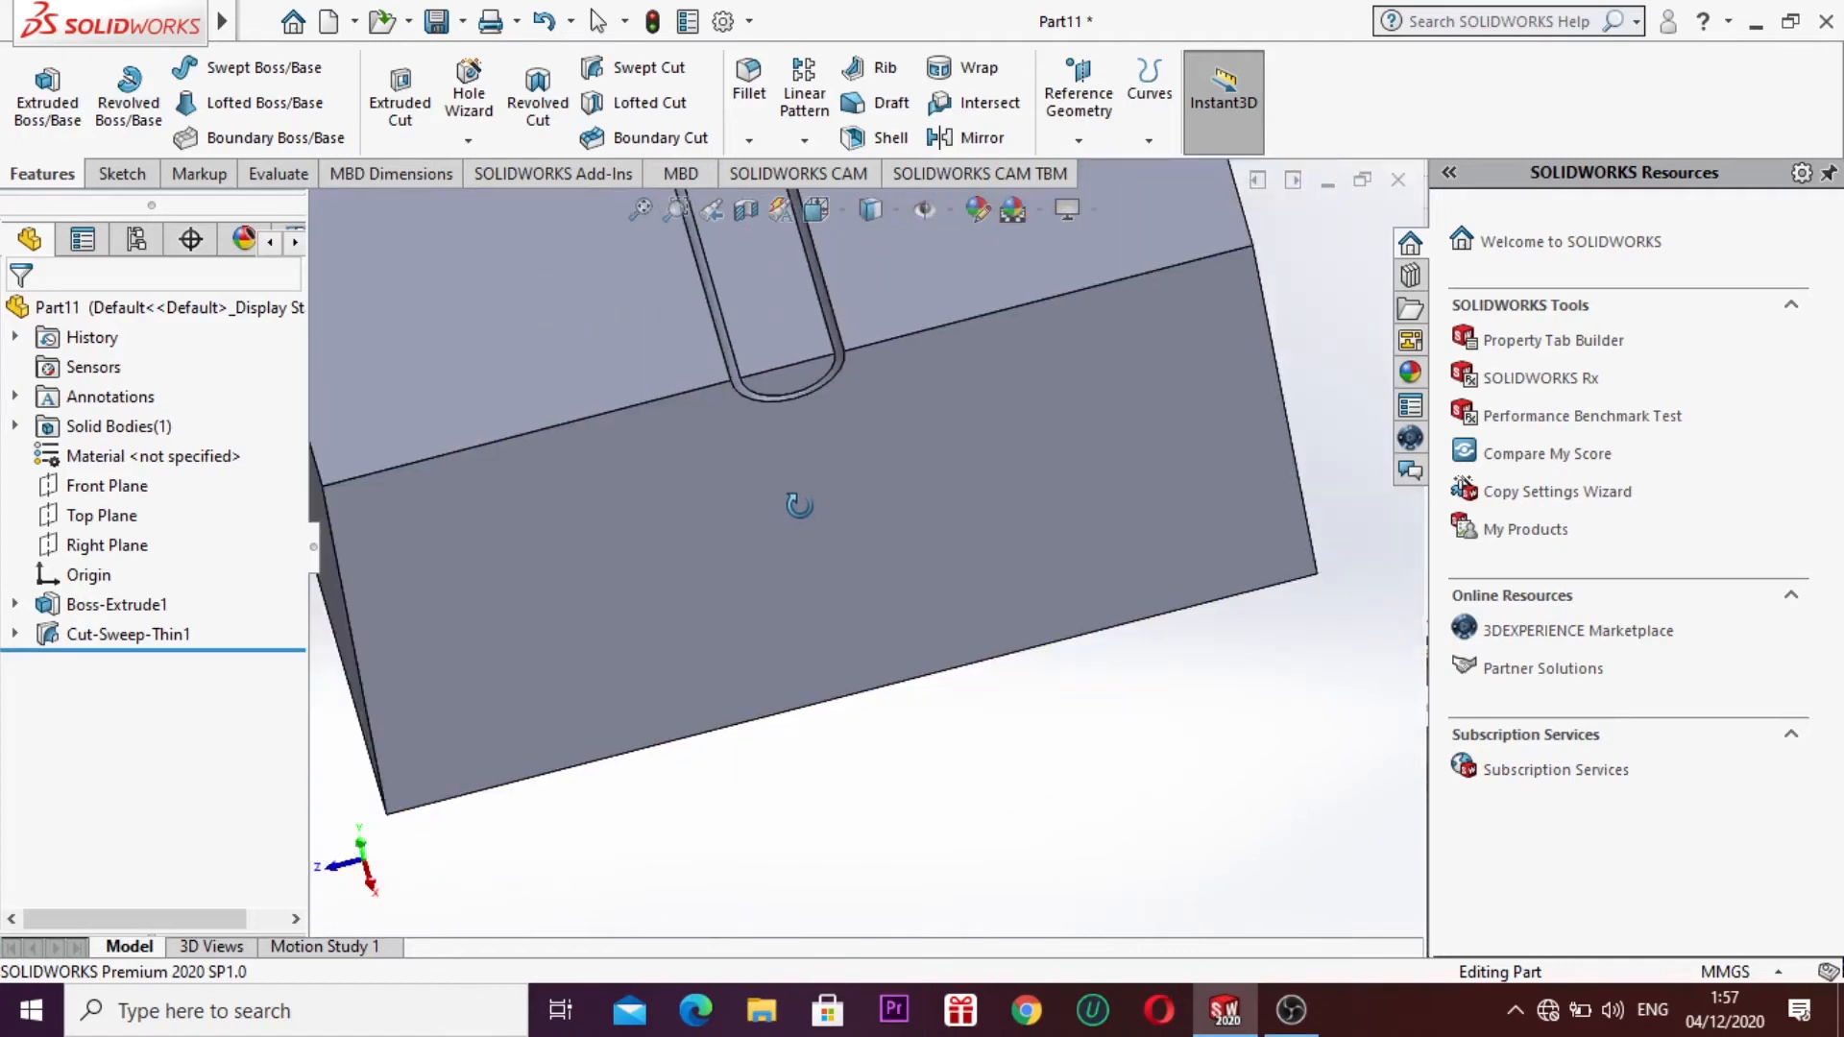
middle_drag(902, 532, 851, 371)
right_click(851, 372)
click(711, 454)
mouse_move(747, 535)
mouse_down()
mouse_move(745, 503)
mouse_move(782, 551)
mouse_move(761, 563)
mouse_move(695, 498)
mouse_move(790, 507)
mouse_move(820, 535)
mouse_move(765, 510)
mouse_up()
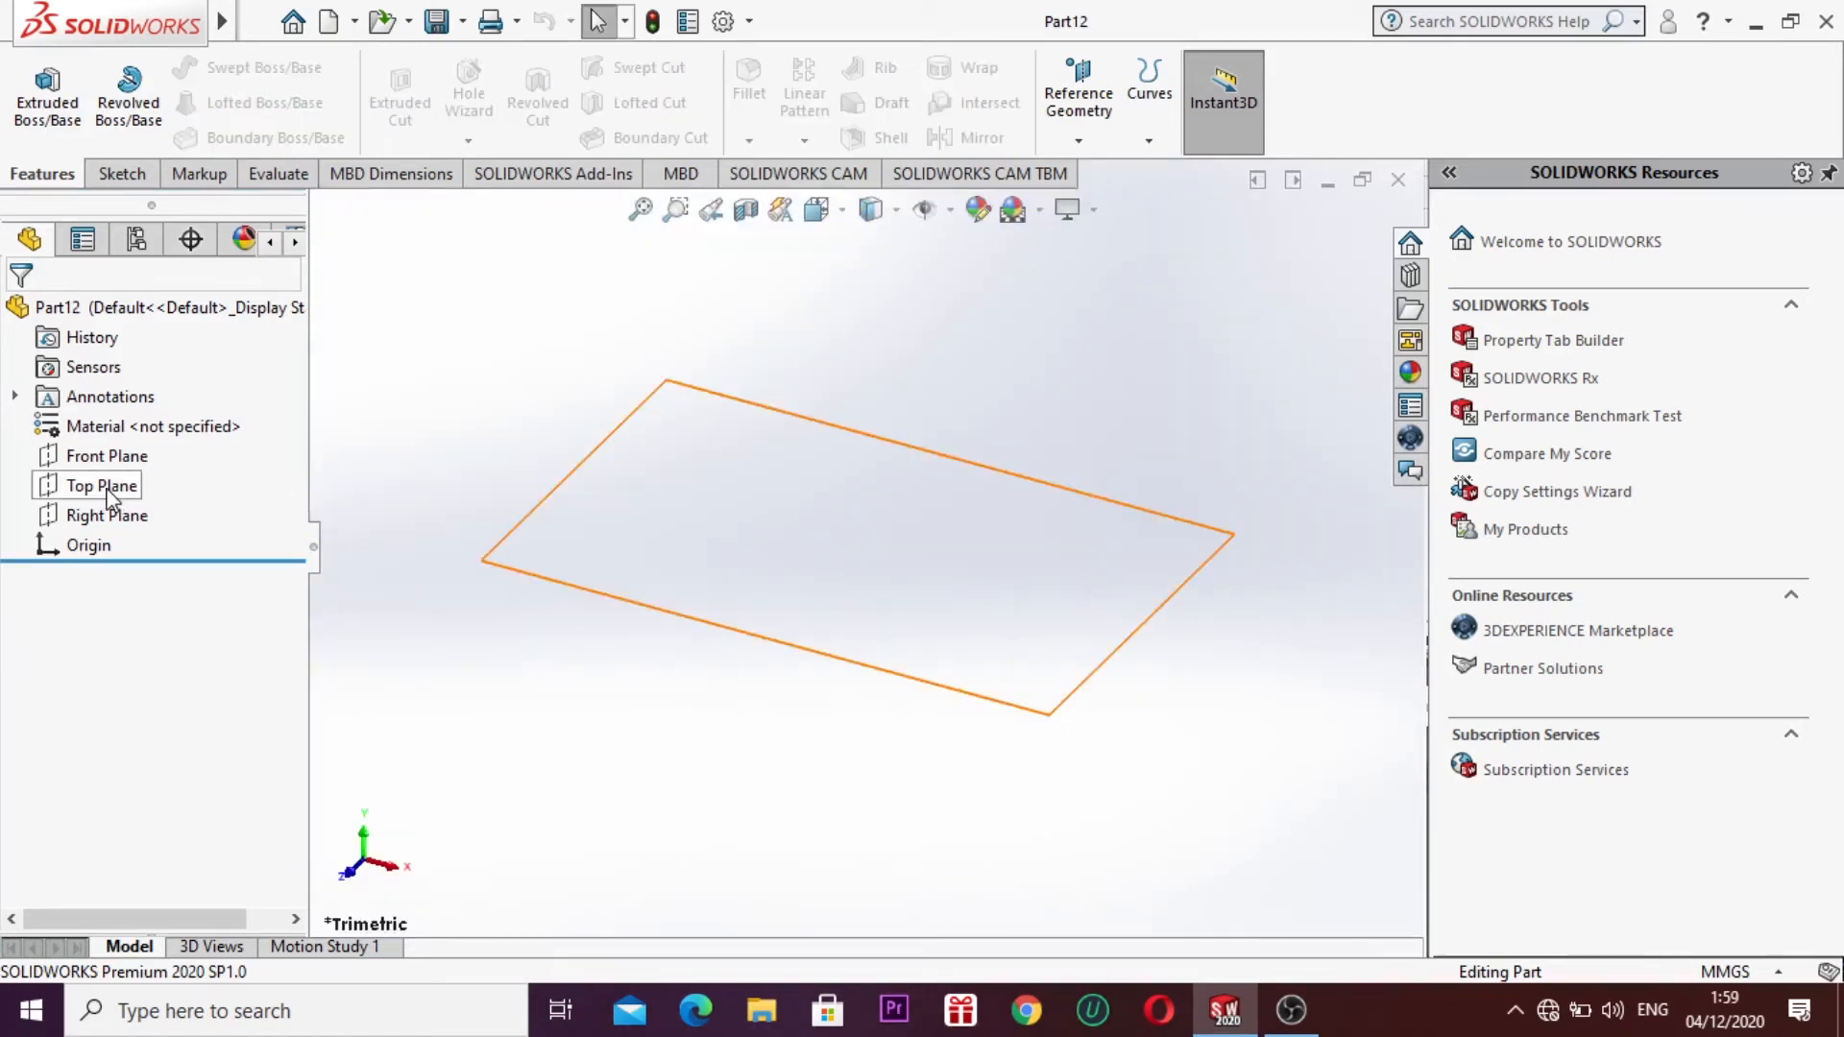
Step: Create three reference planes above the Top Plane, spaced 20 mm apart
click(103, 486)
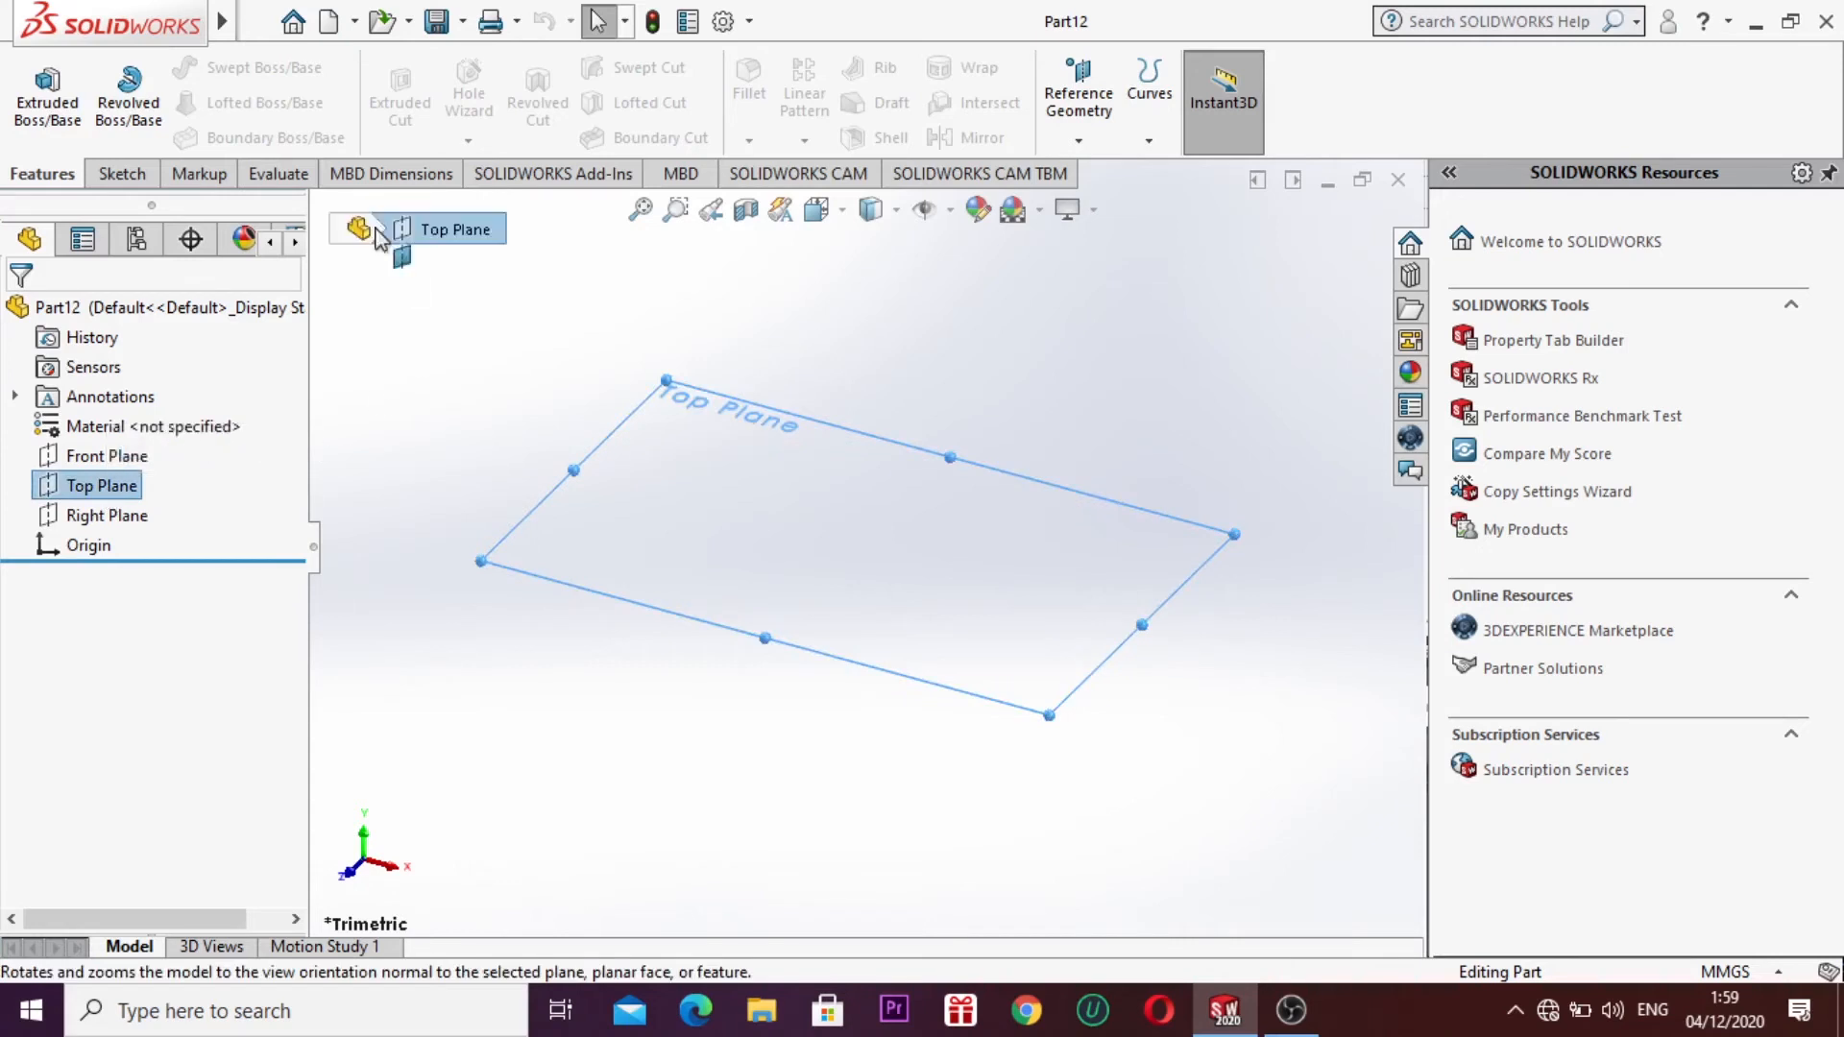
click(137, 180)
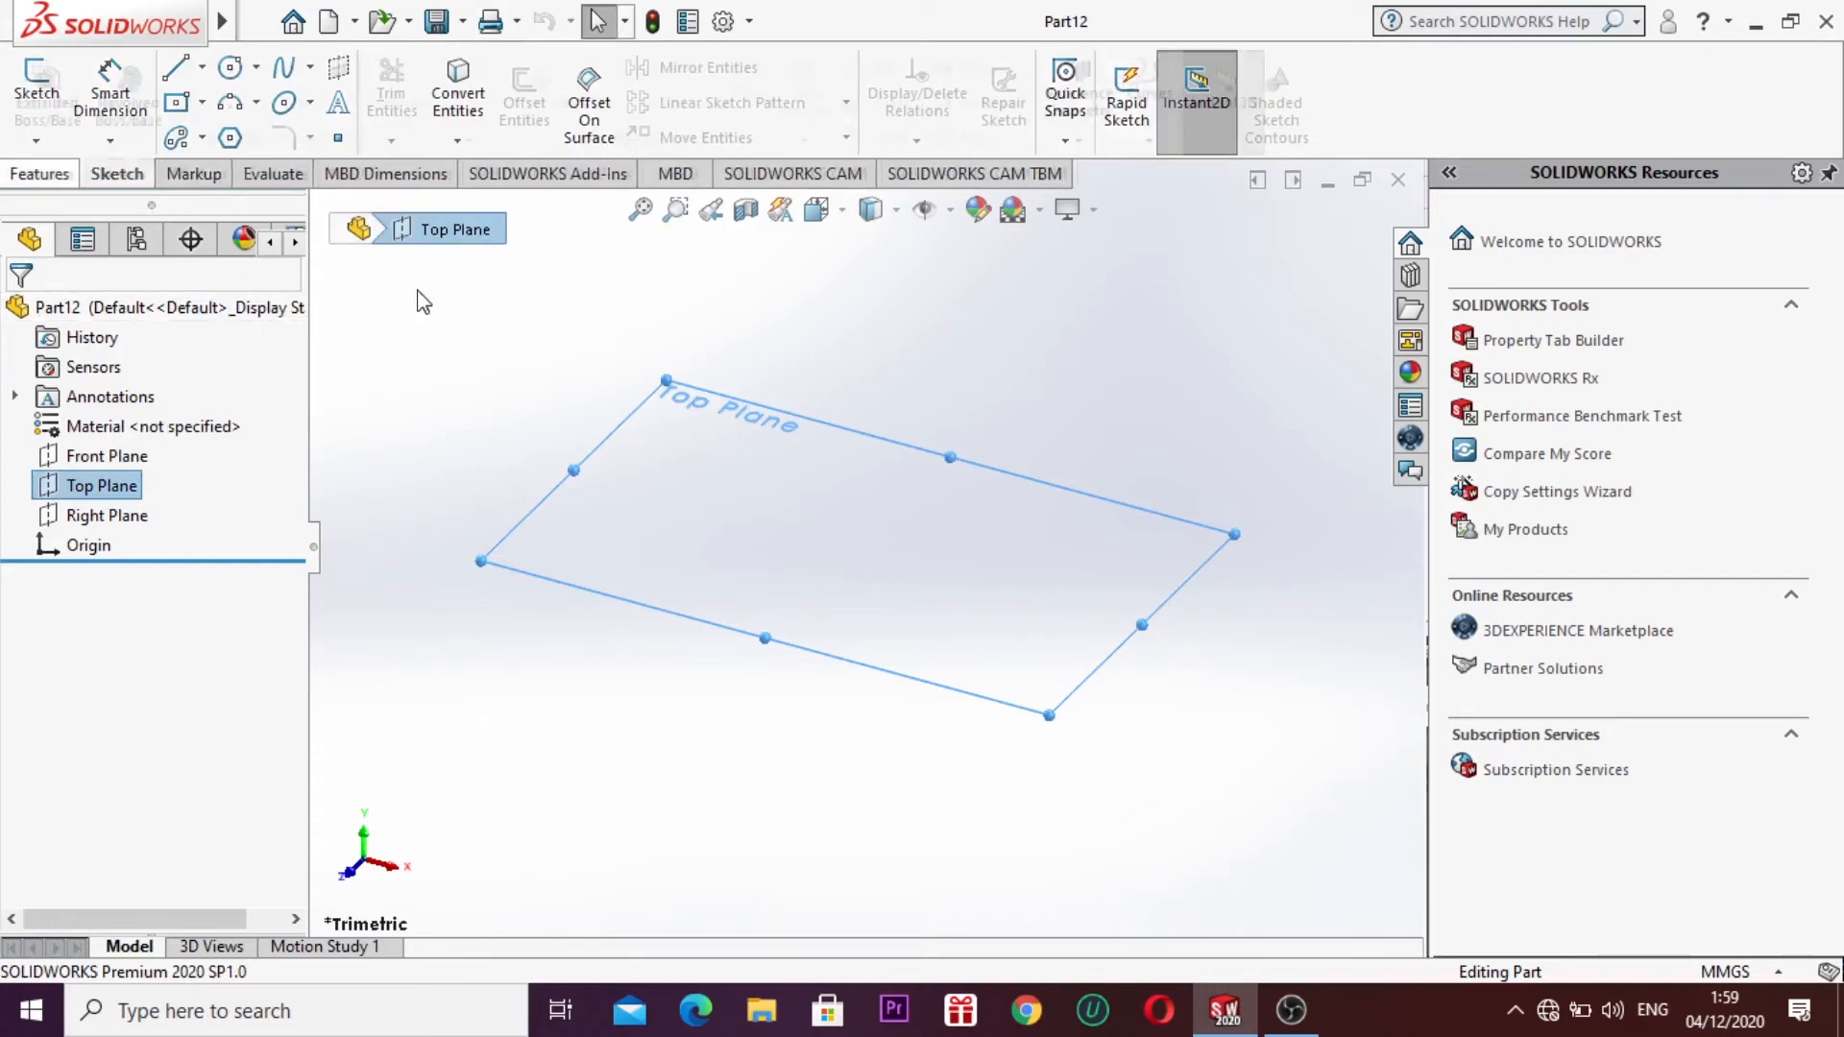
click(1079, 96)
click(1105, 175)
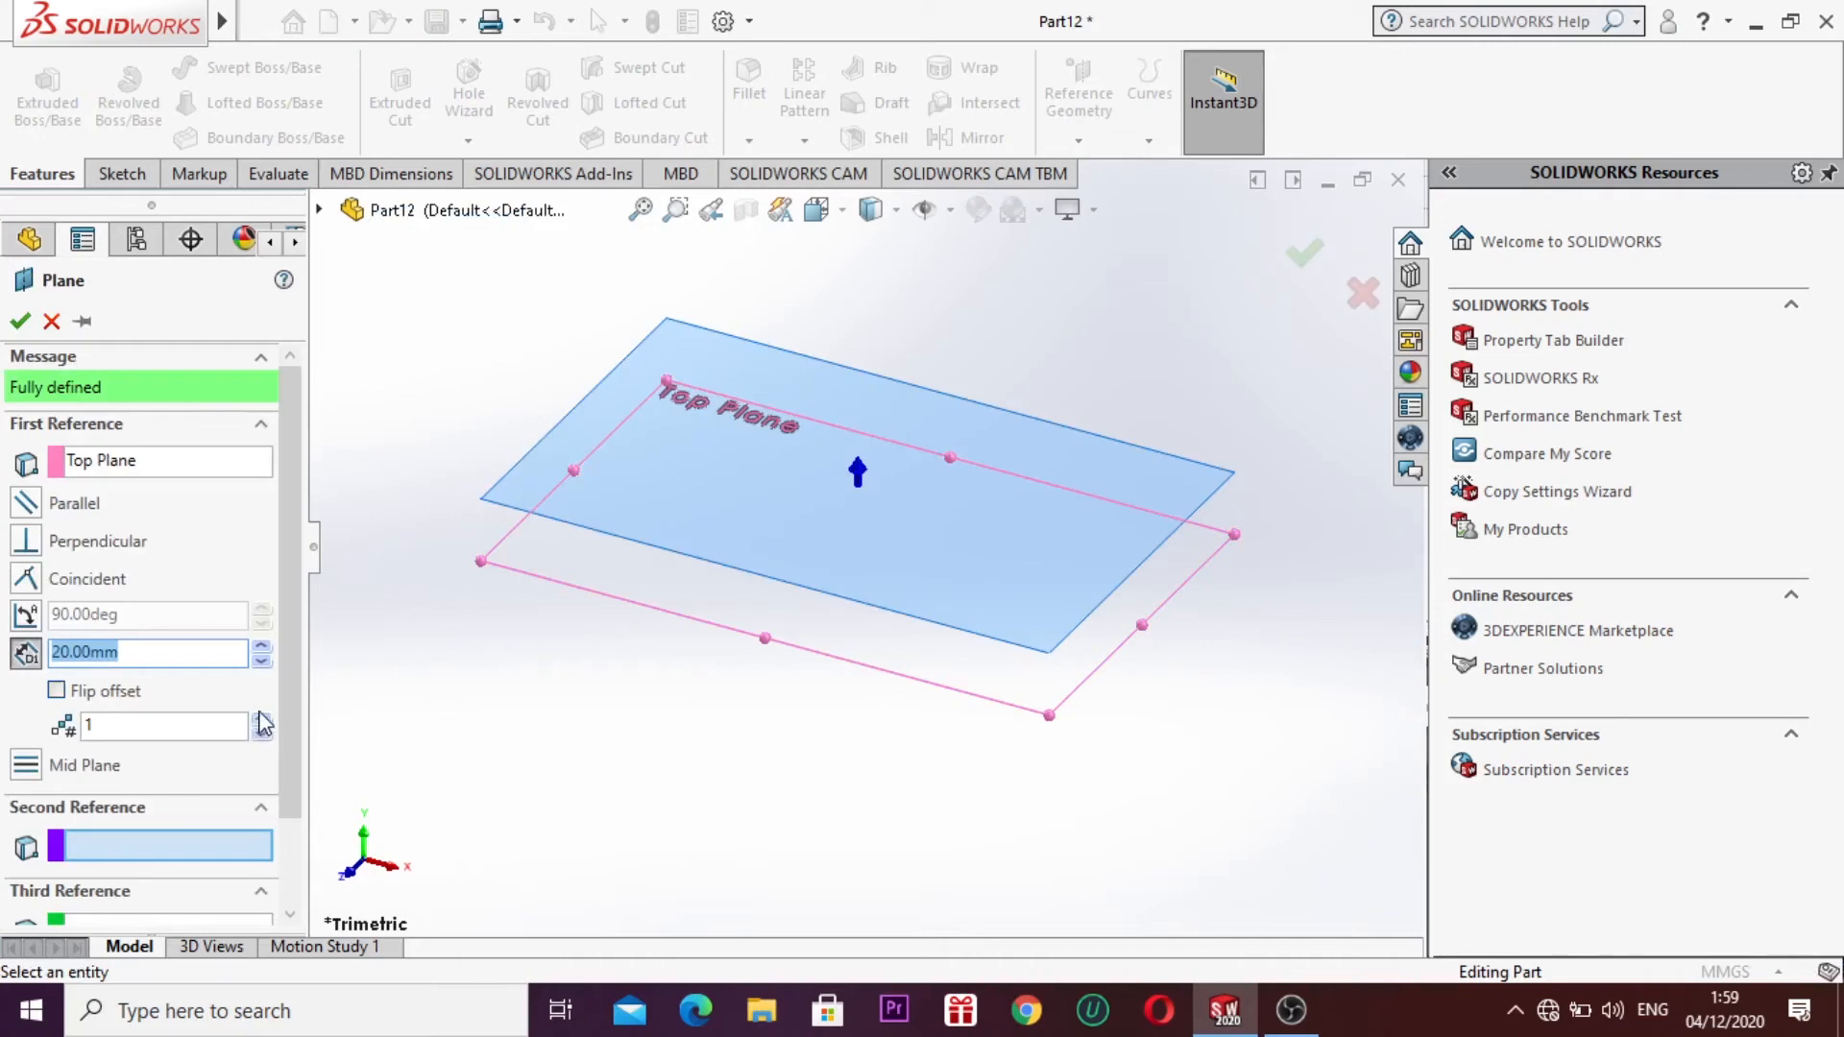
click(261, 713)
click(261, 718)
click(260, 718)
click(19, 323)
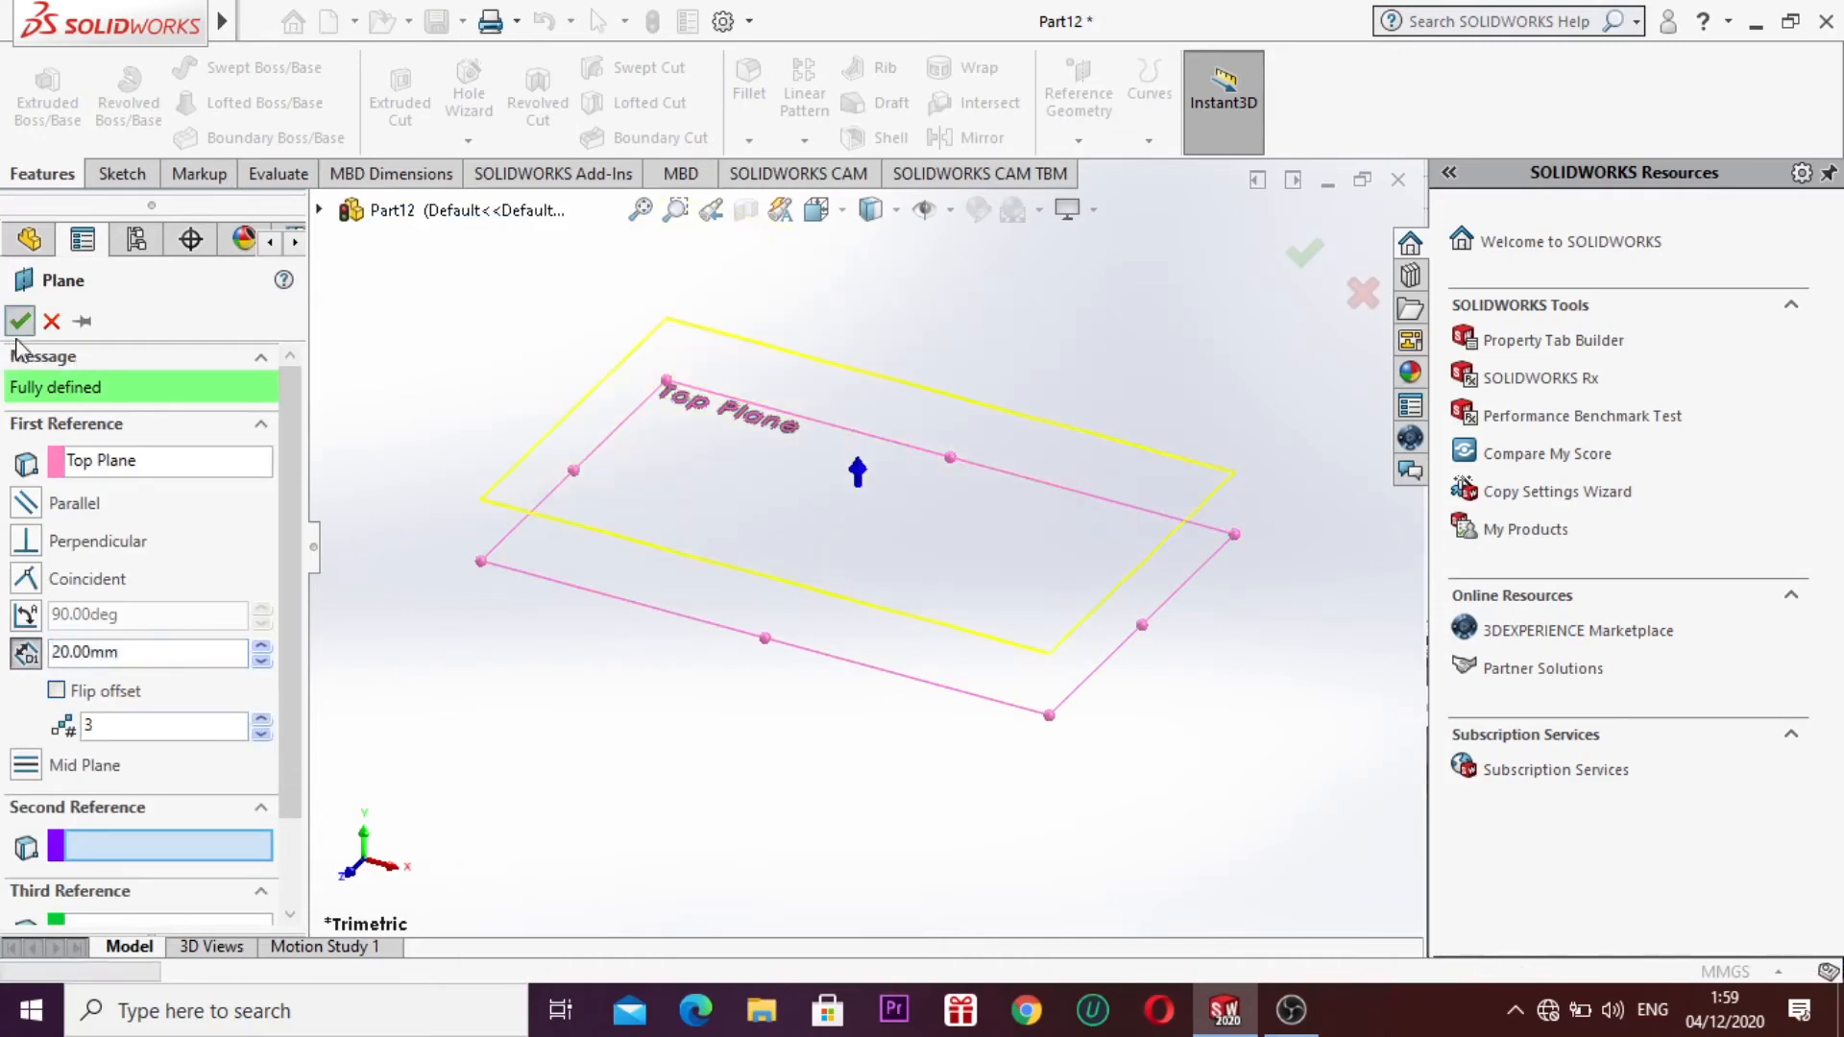
click(536, 766)
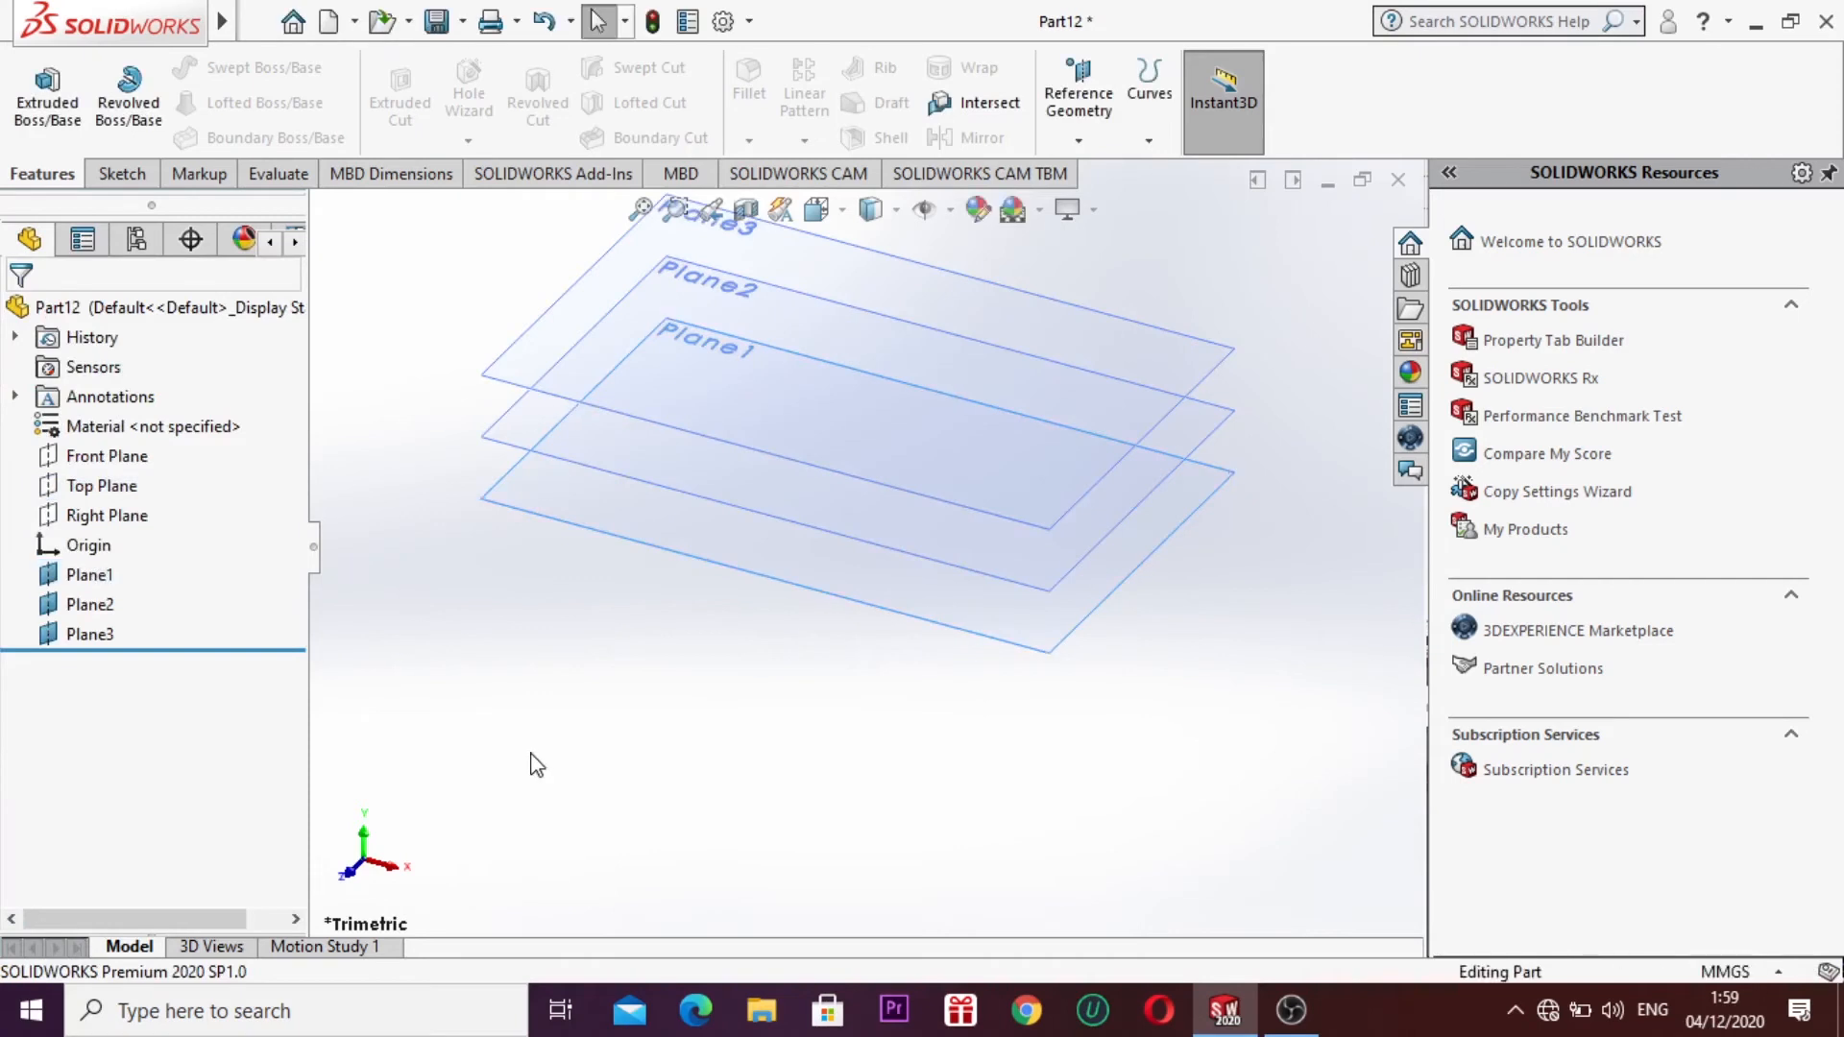
Step: Start a sketch on Plane1, the lowest offset plane, and orient the view normal to it
right_click(90, 576)
click(116, 426)
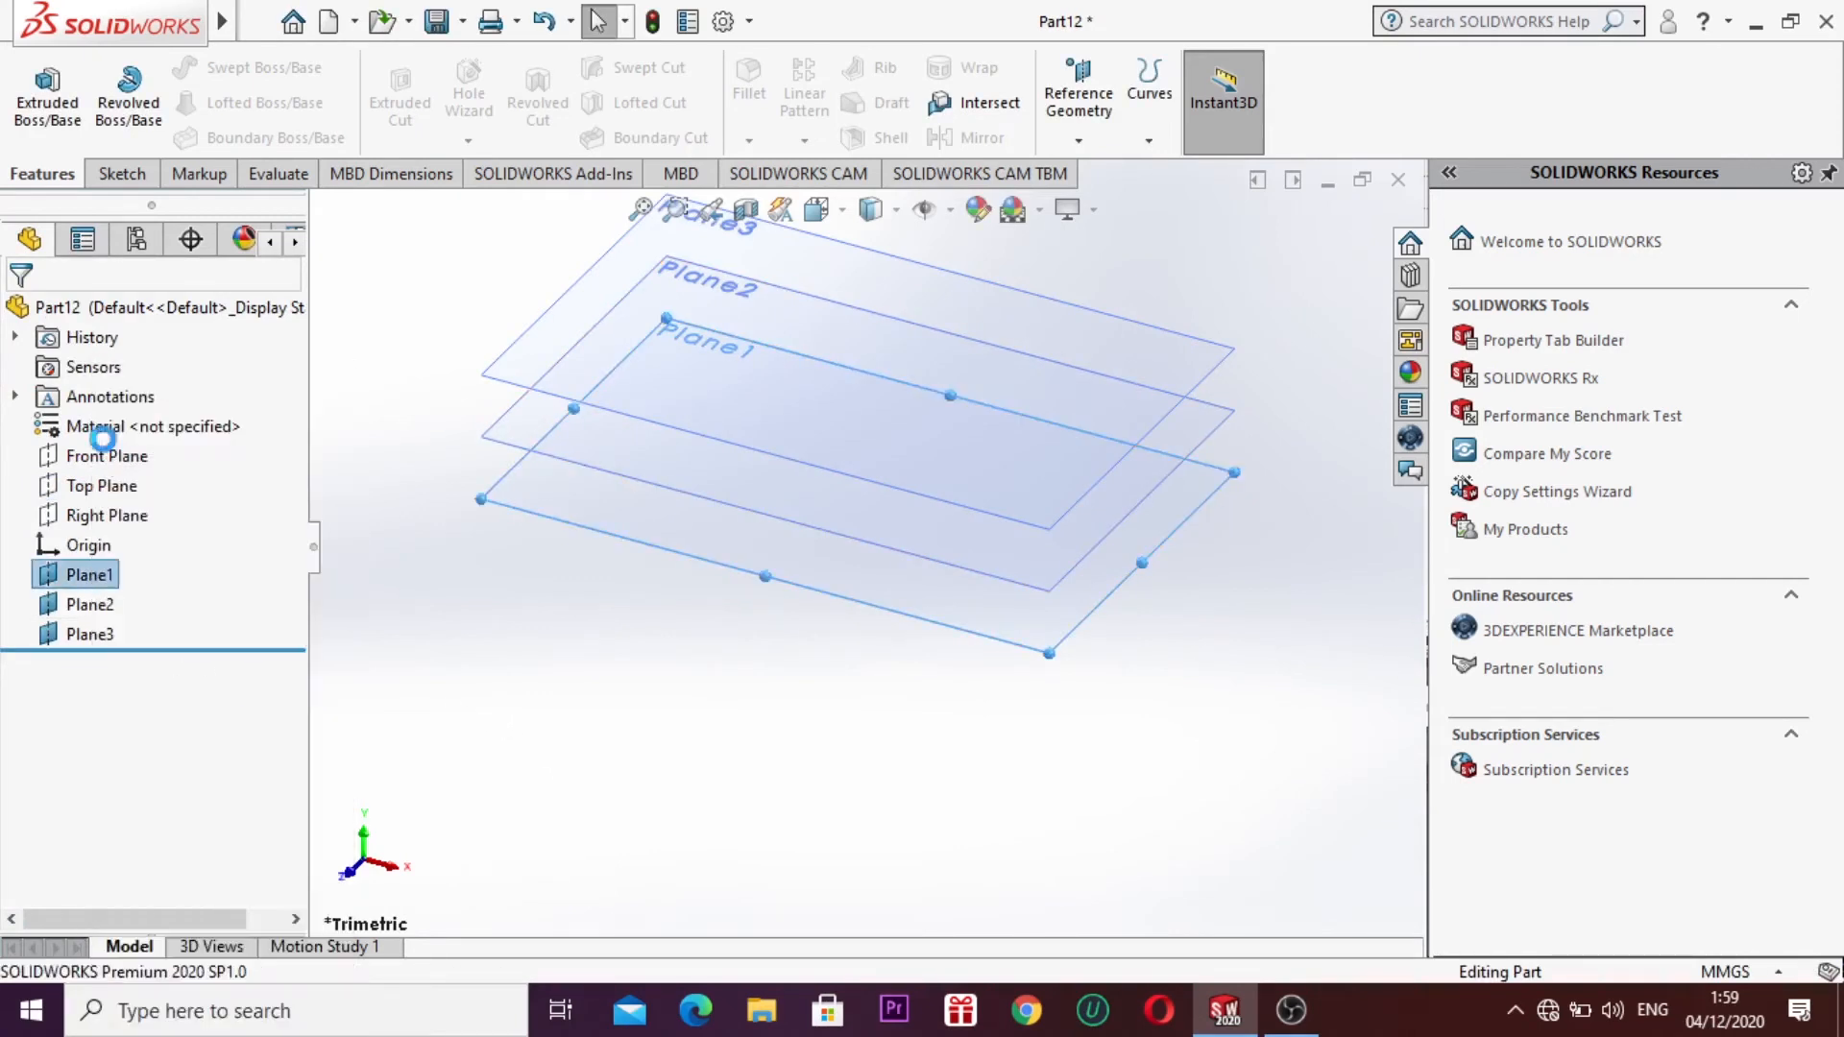
right_click(101, 576)
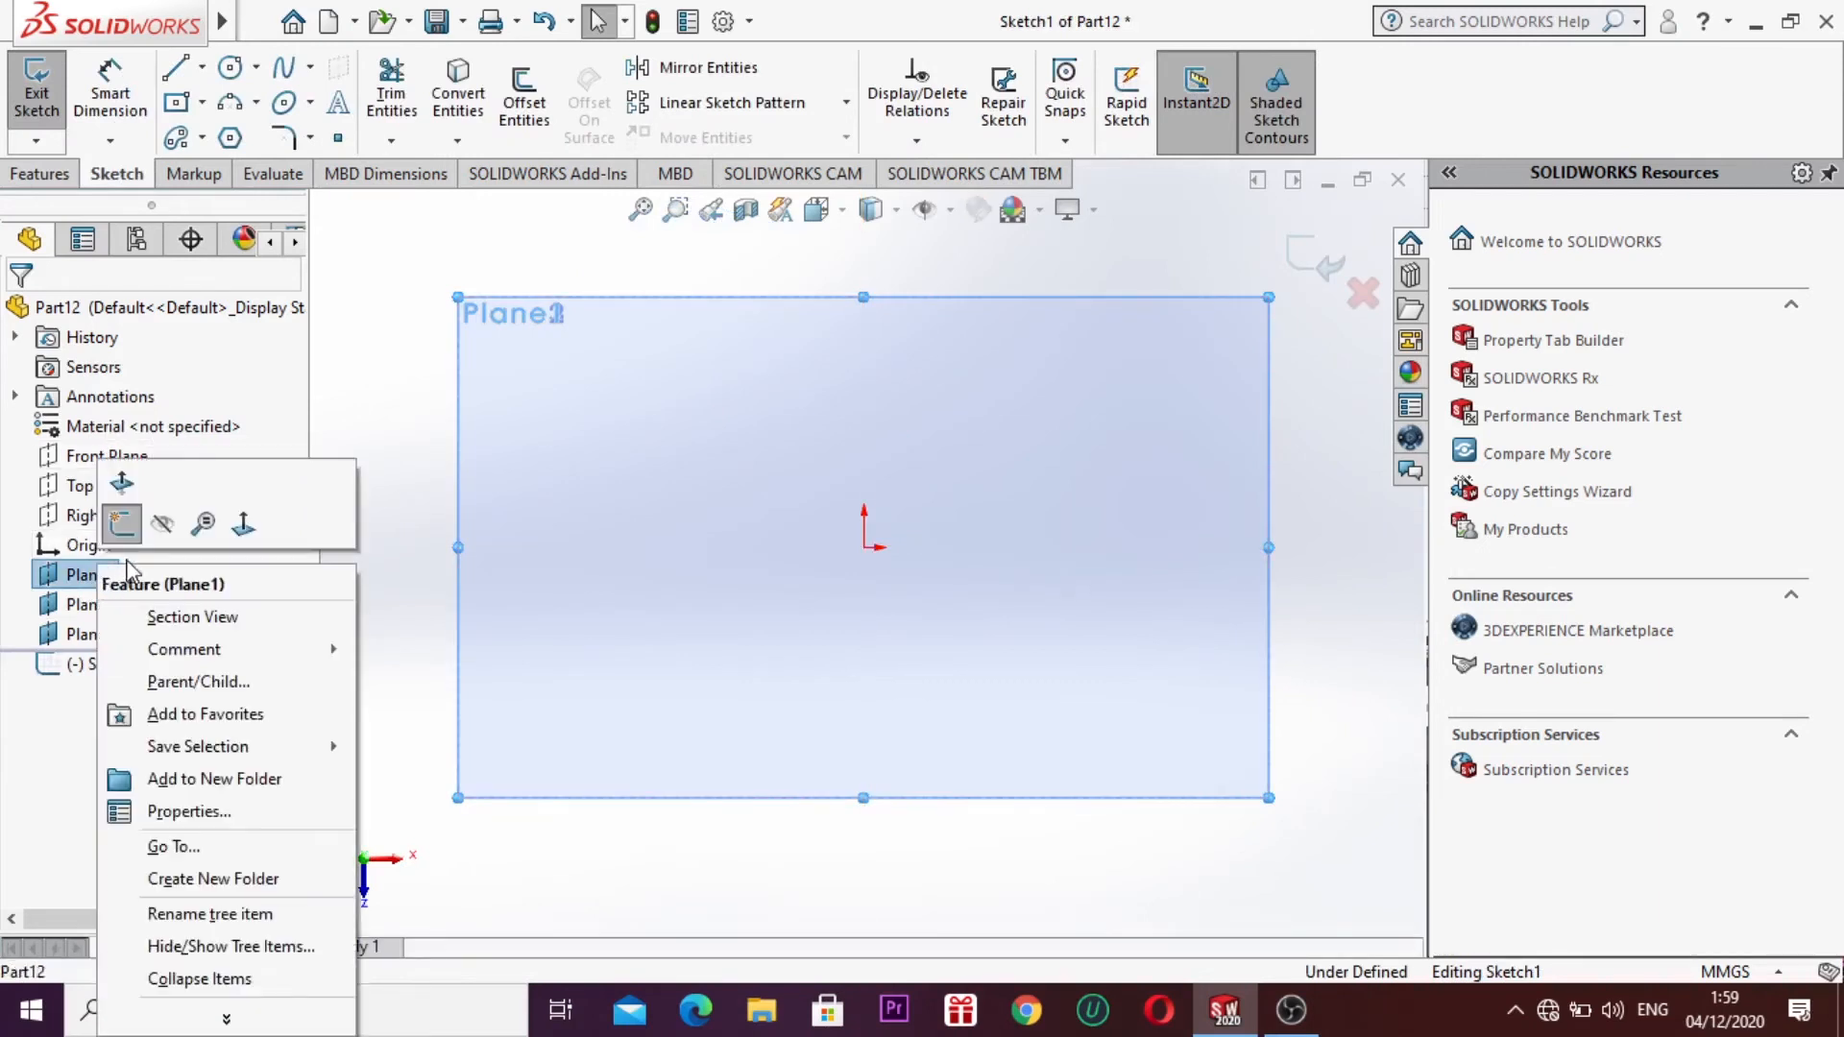
click(213, 524)
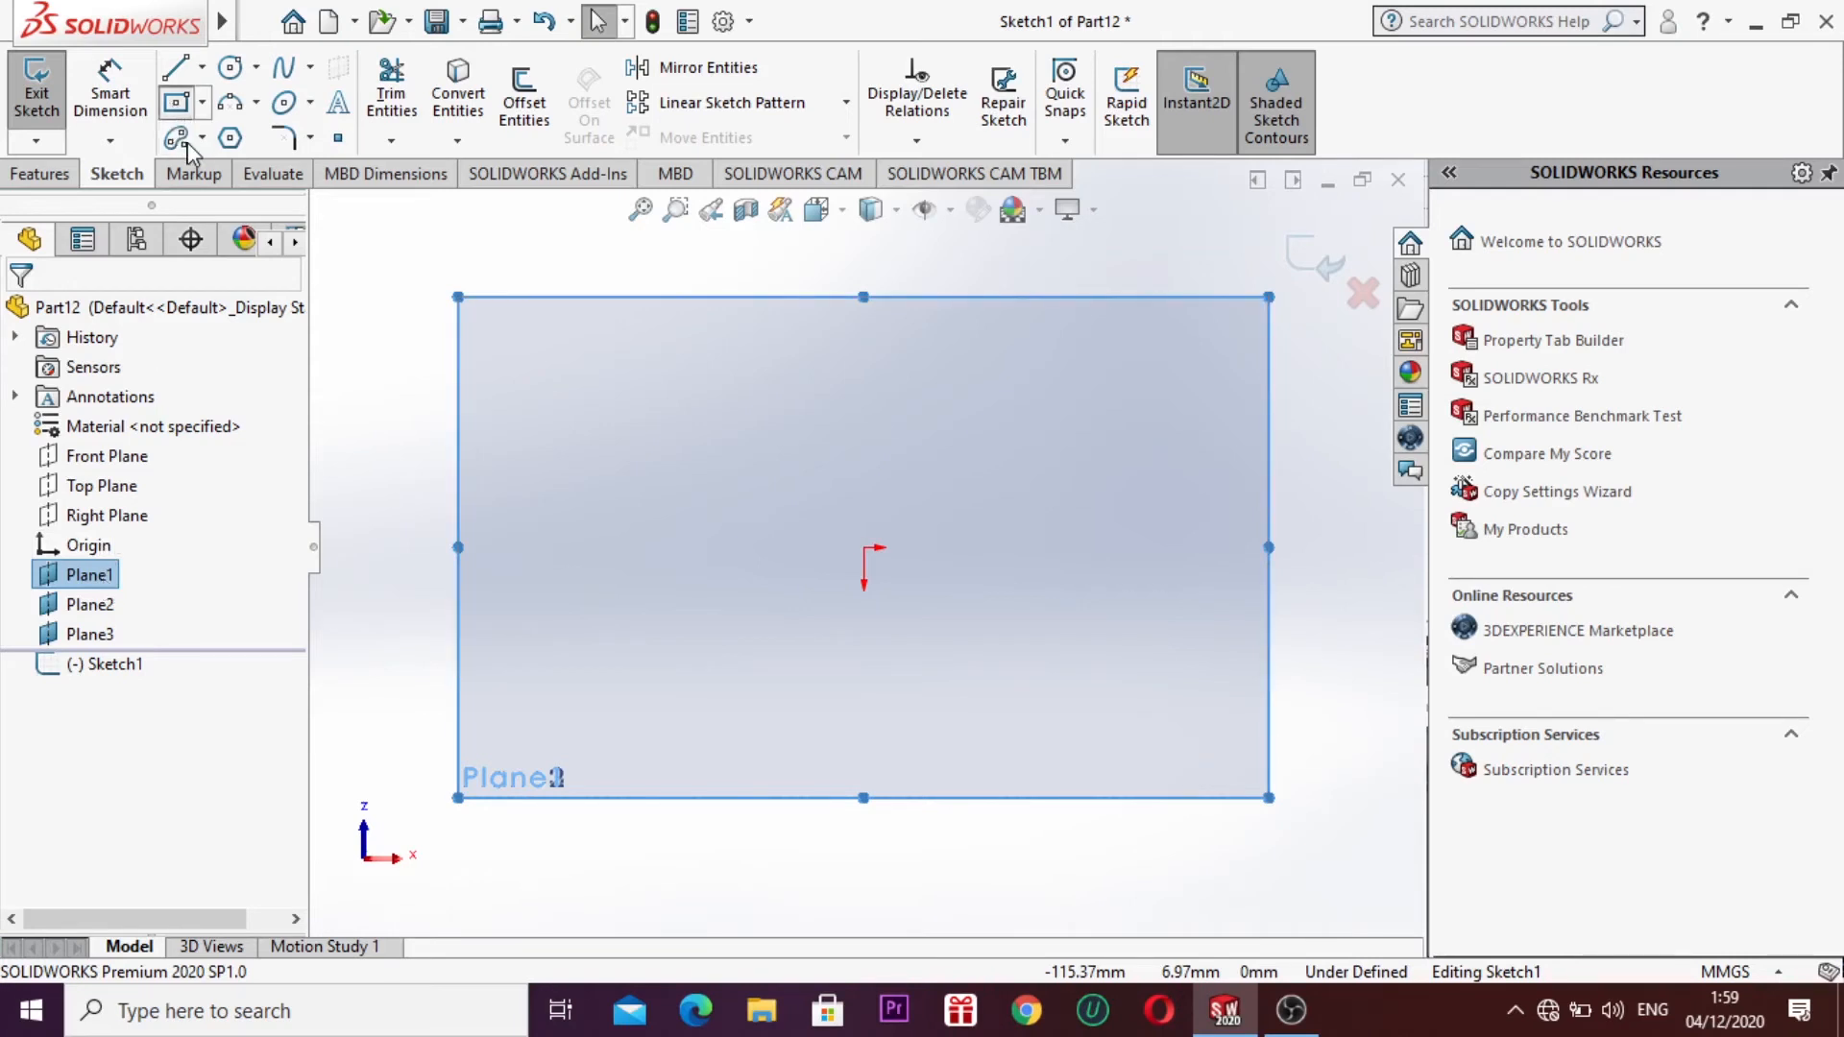
click(177, 102)
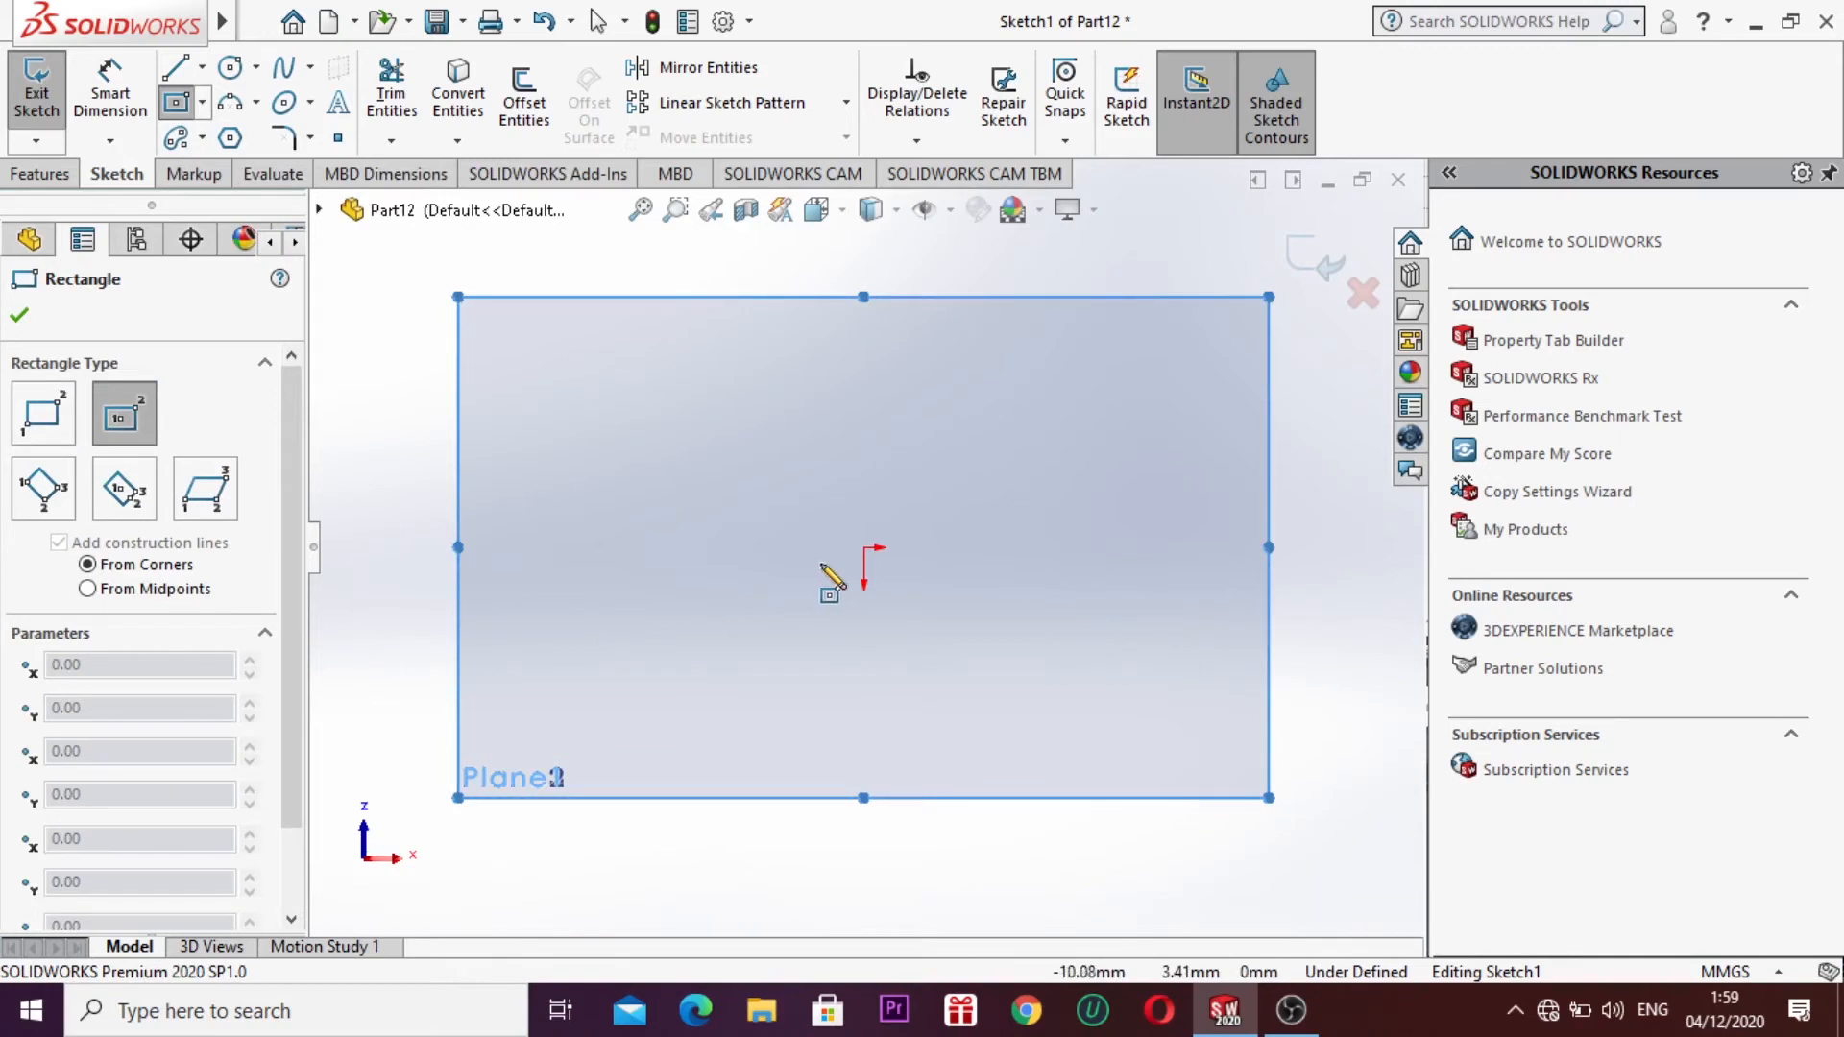
click(853, 547)
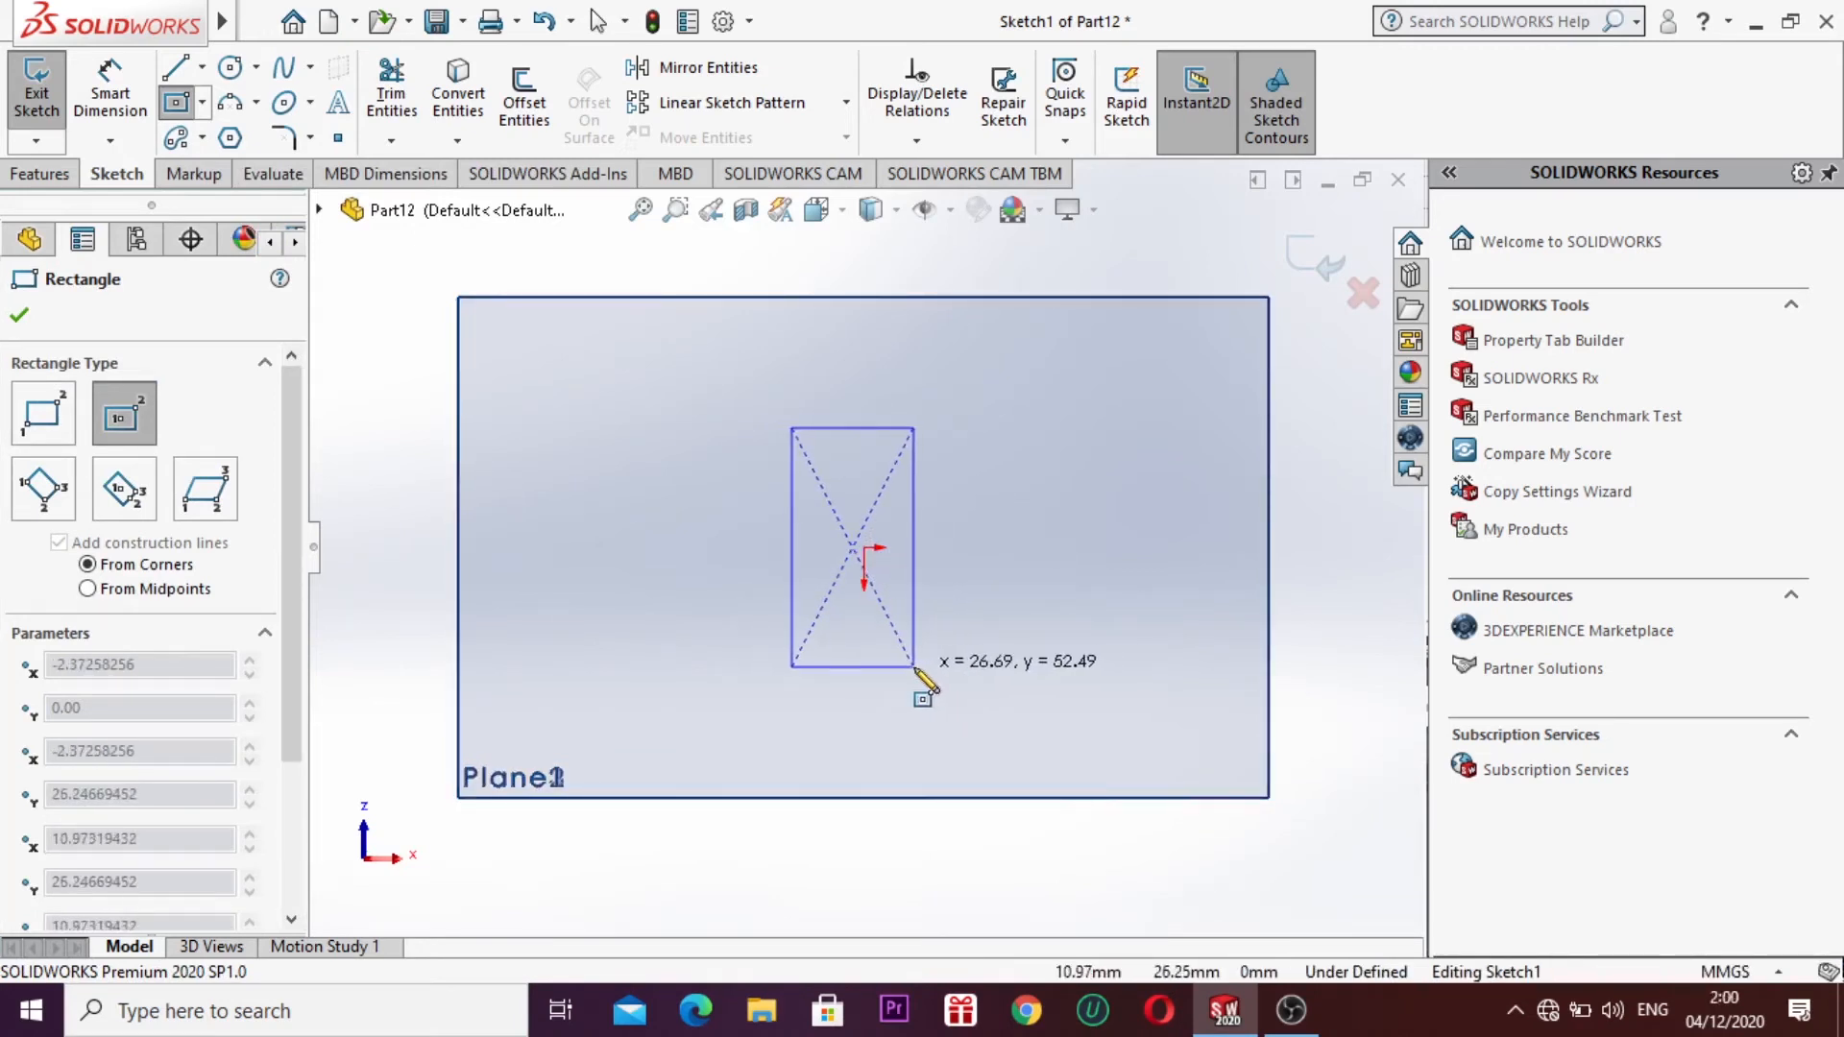
key(Escape)
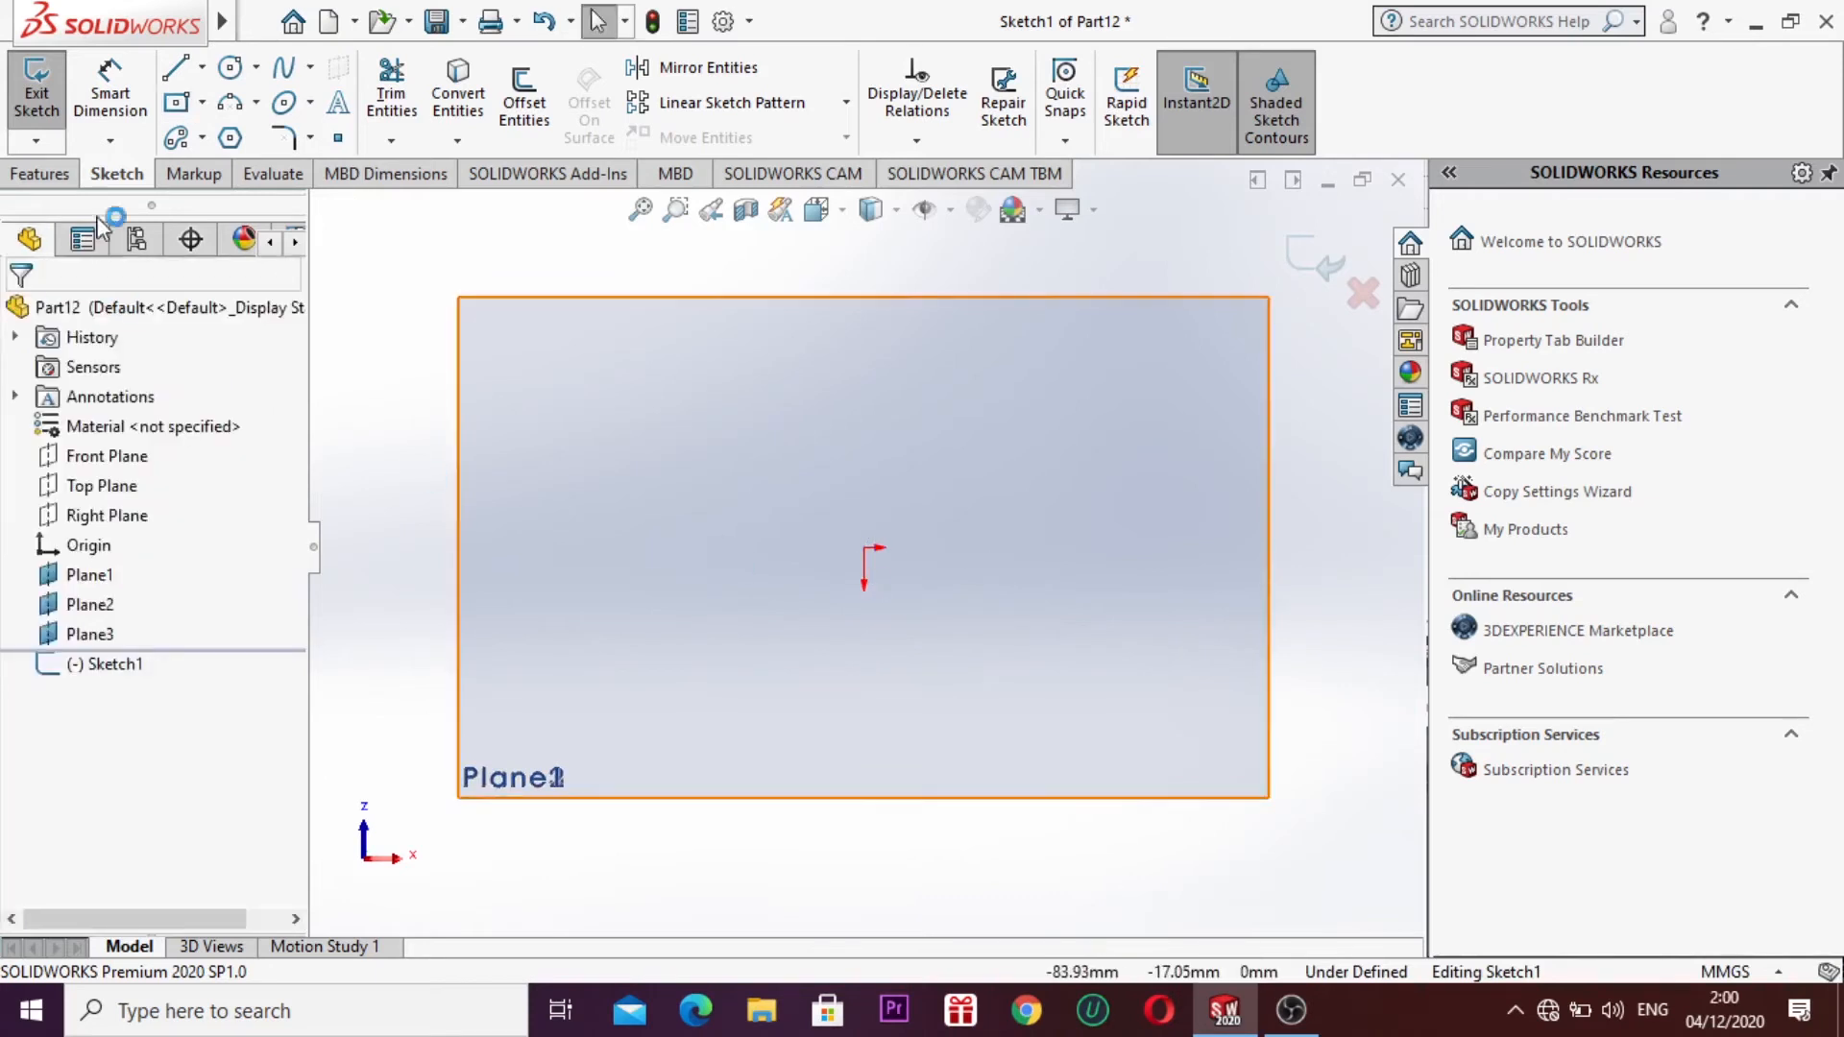
Step: Sketch a center rectangle about the origin, slightly larger than the displayed plane outline, and close the sketch
key(Return)
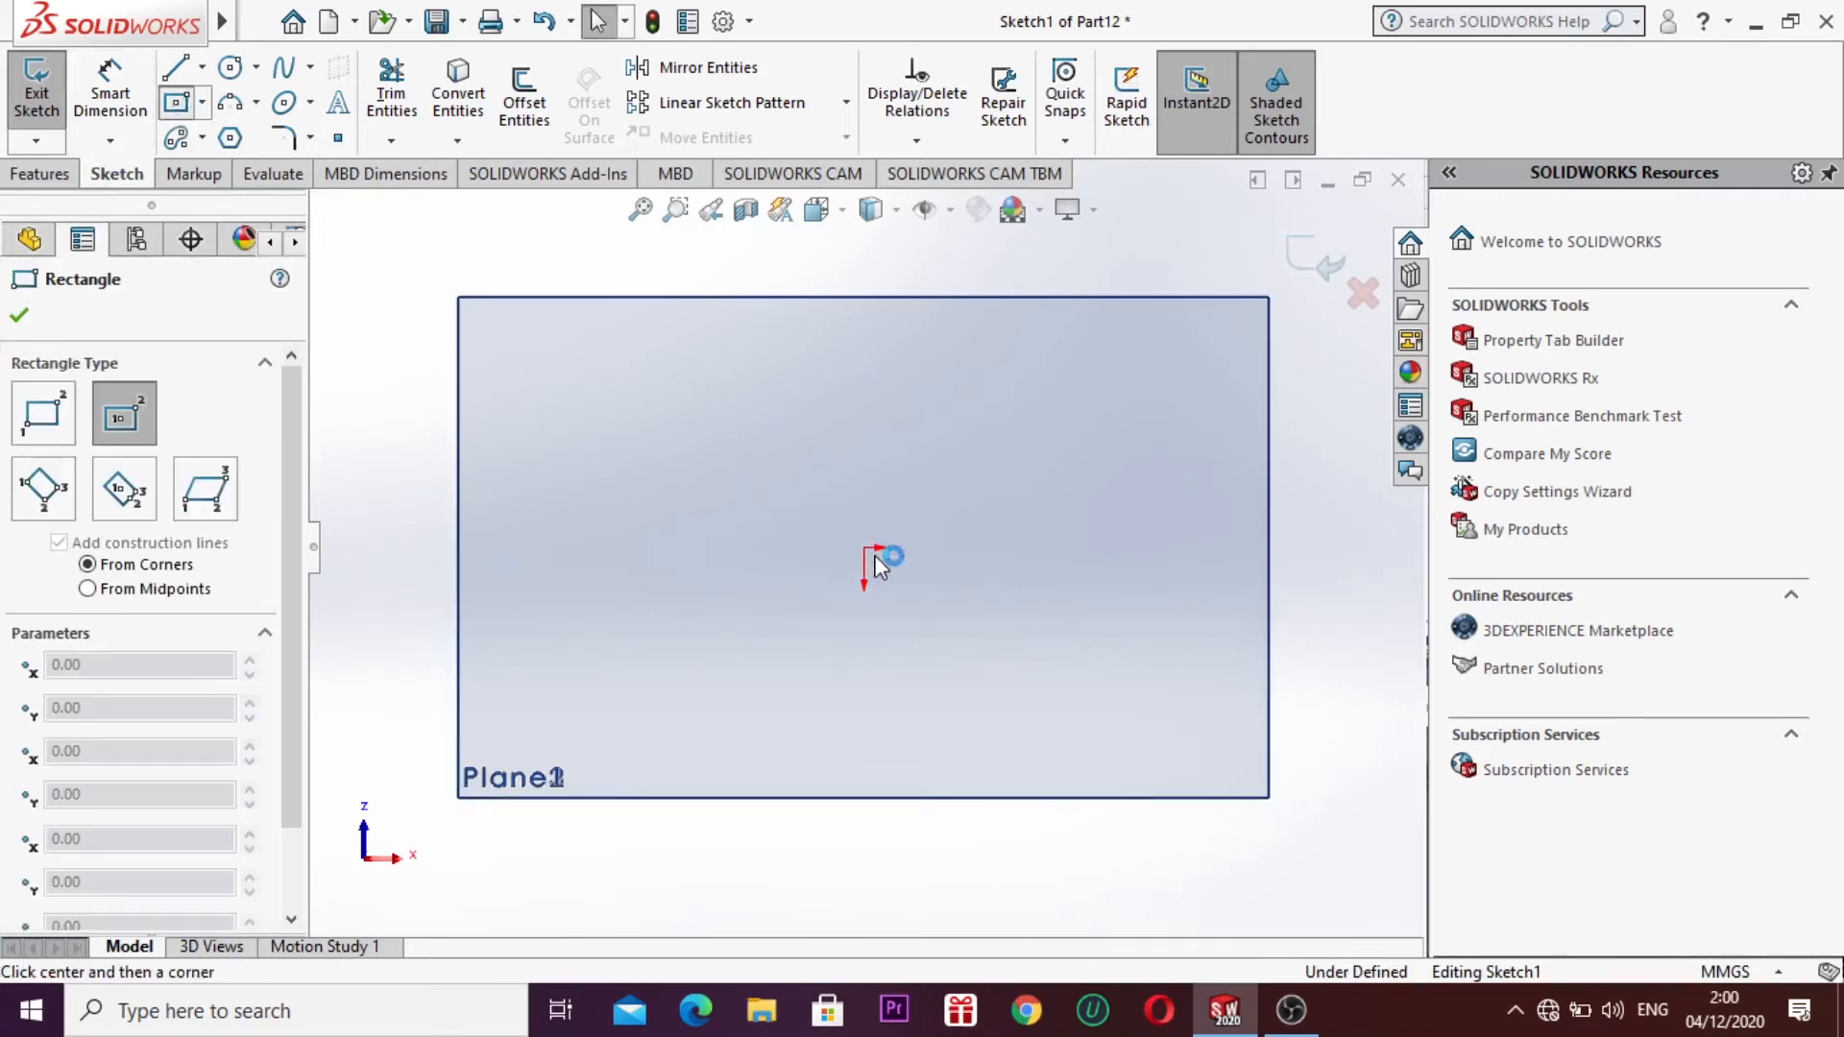
click(864, 549)
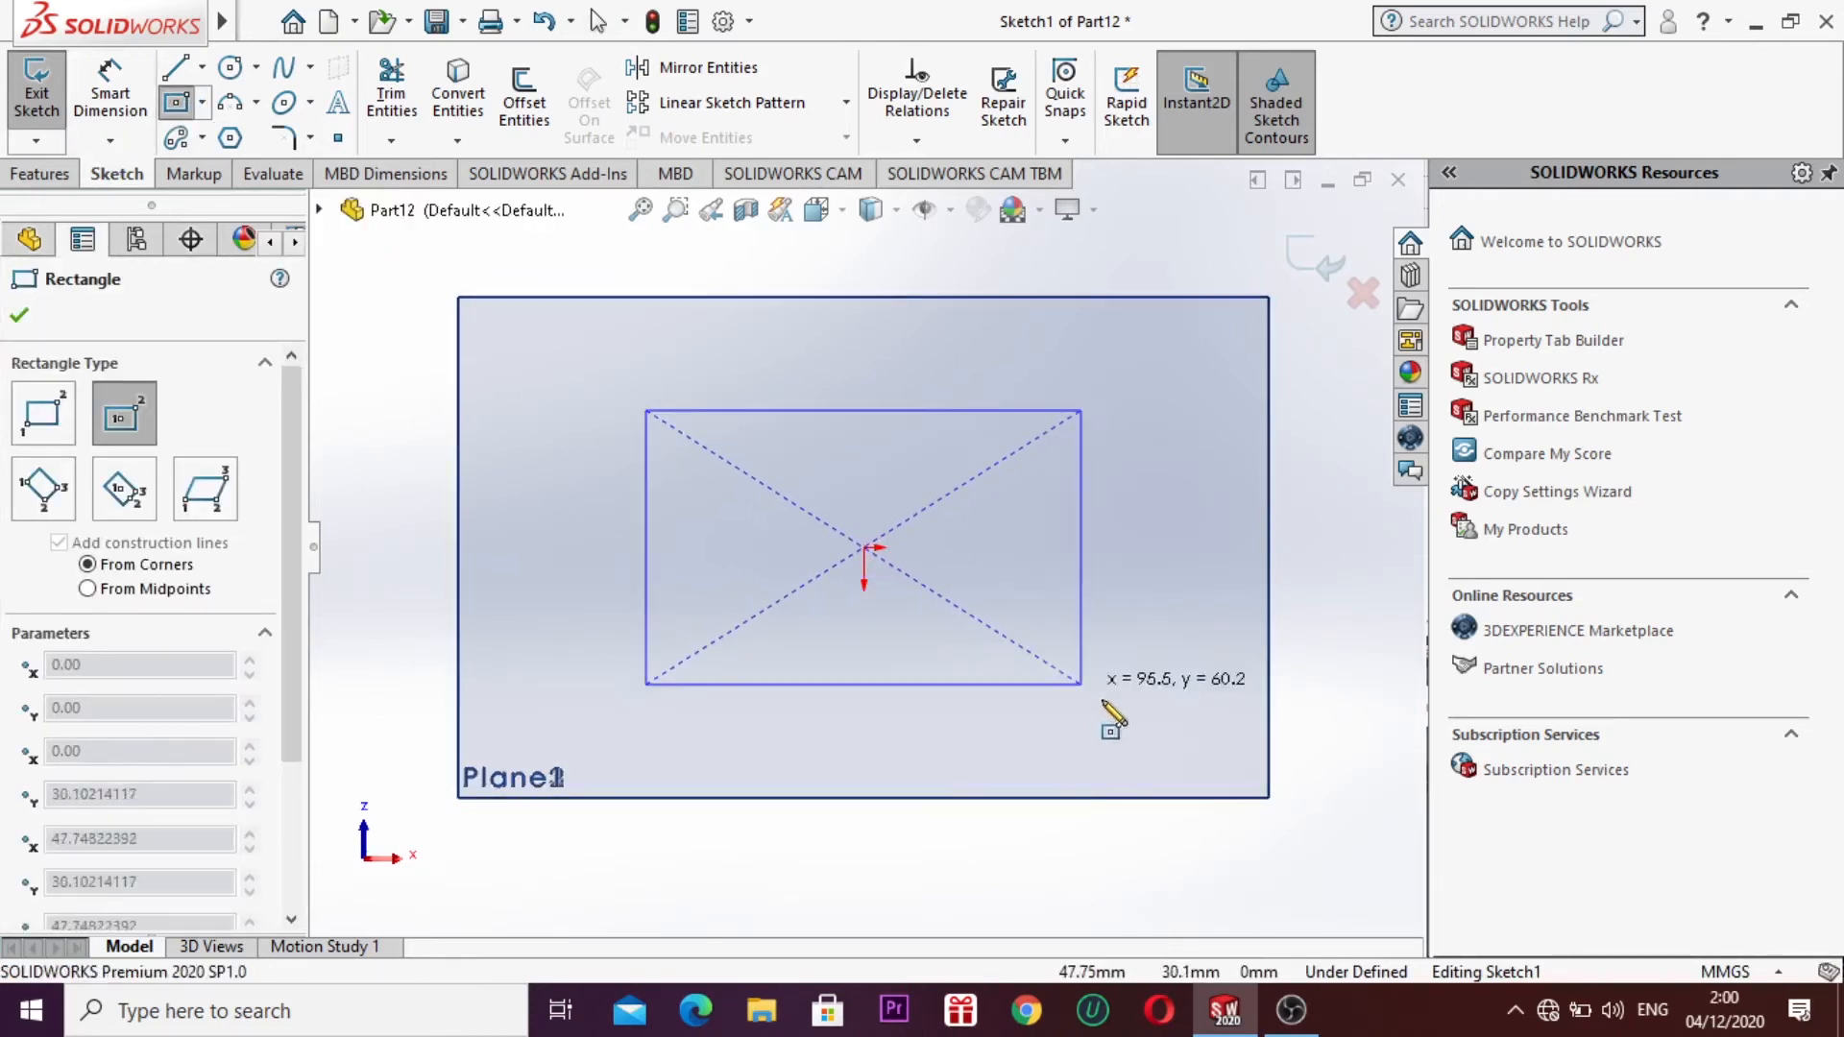
click(1284, 838)
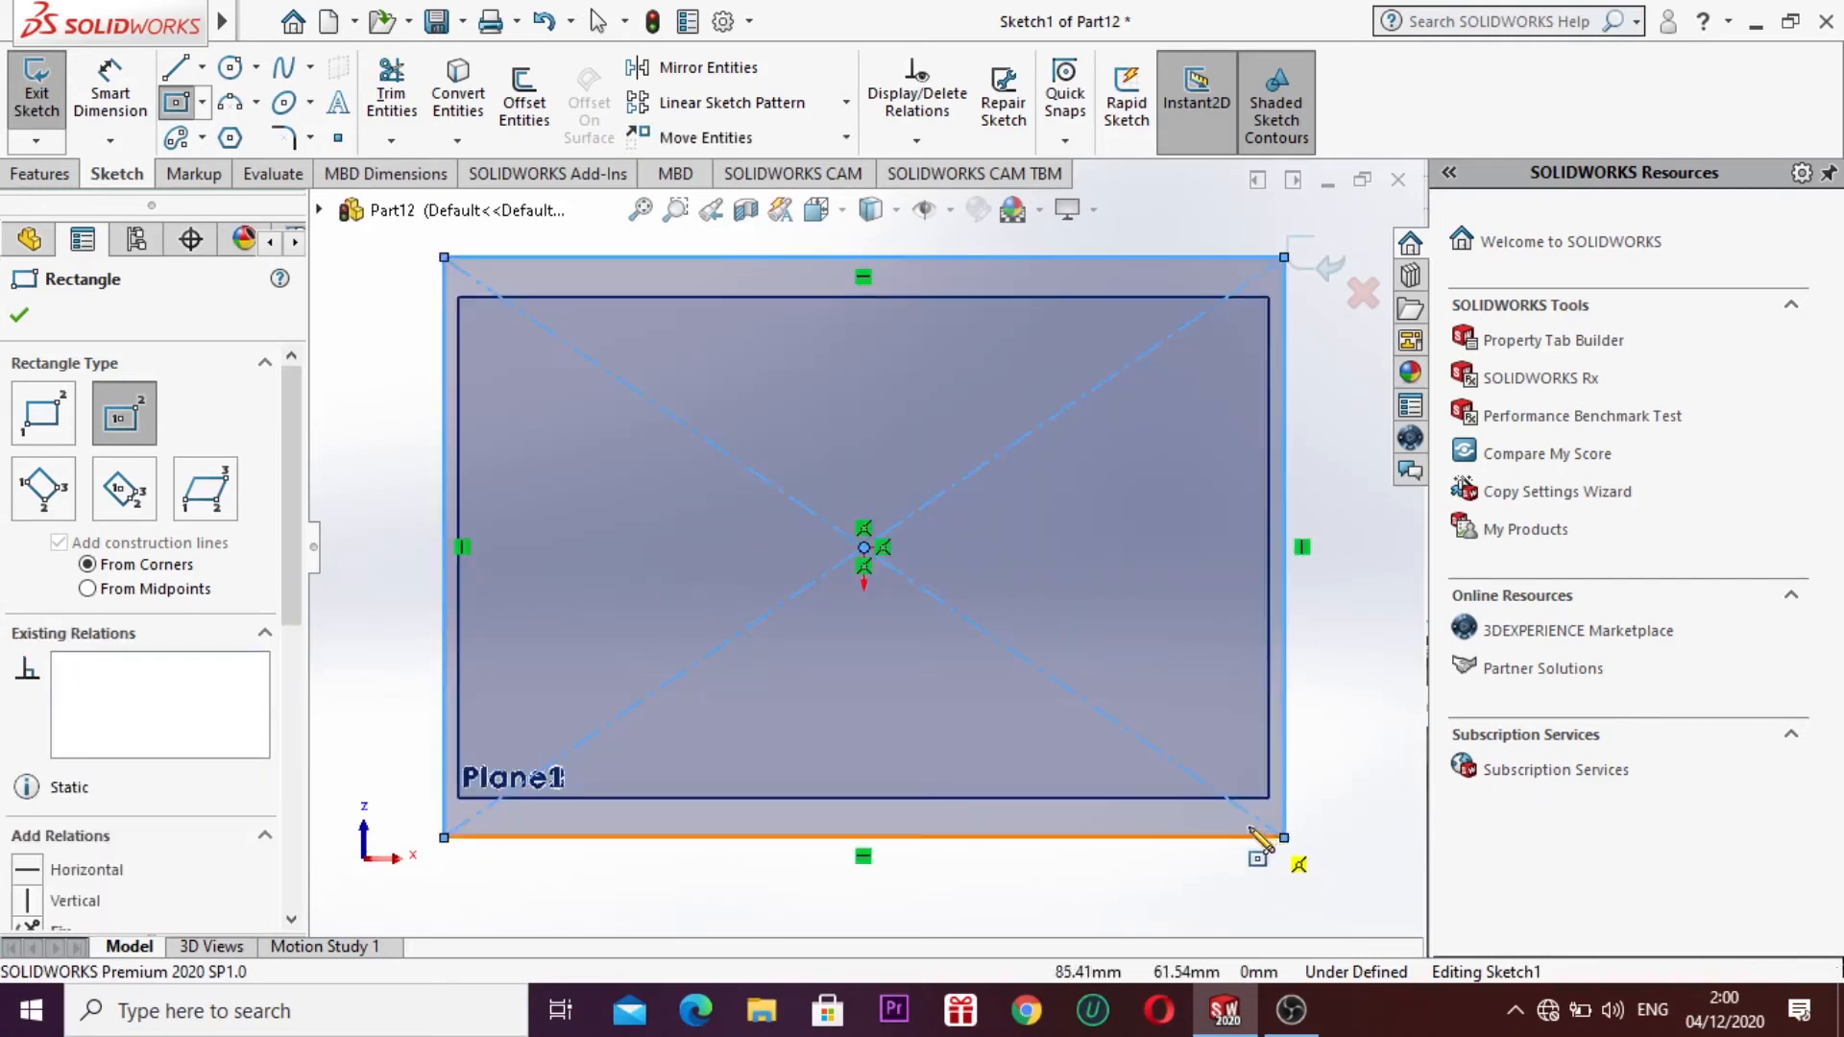
key(Escape)
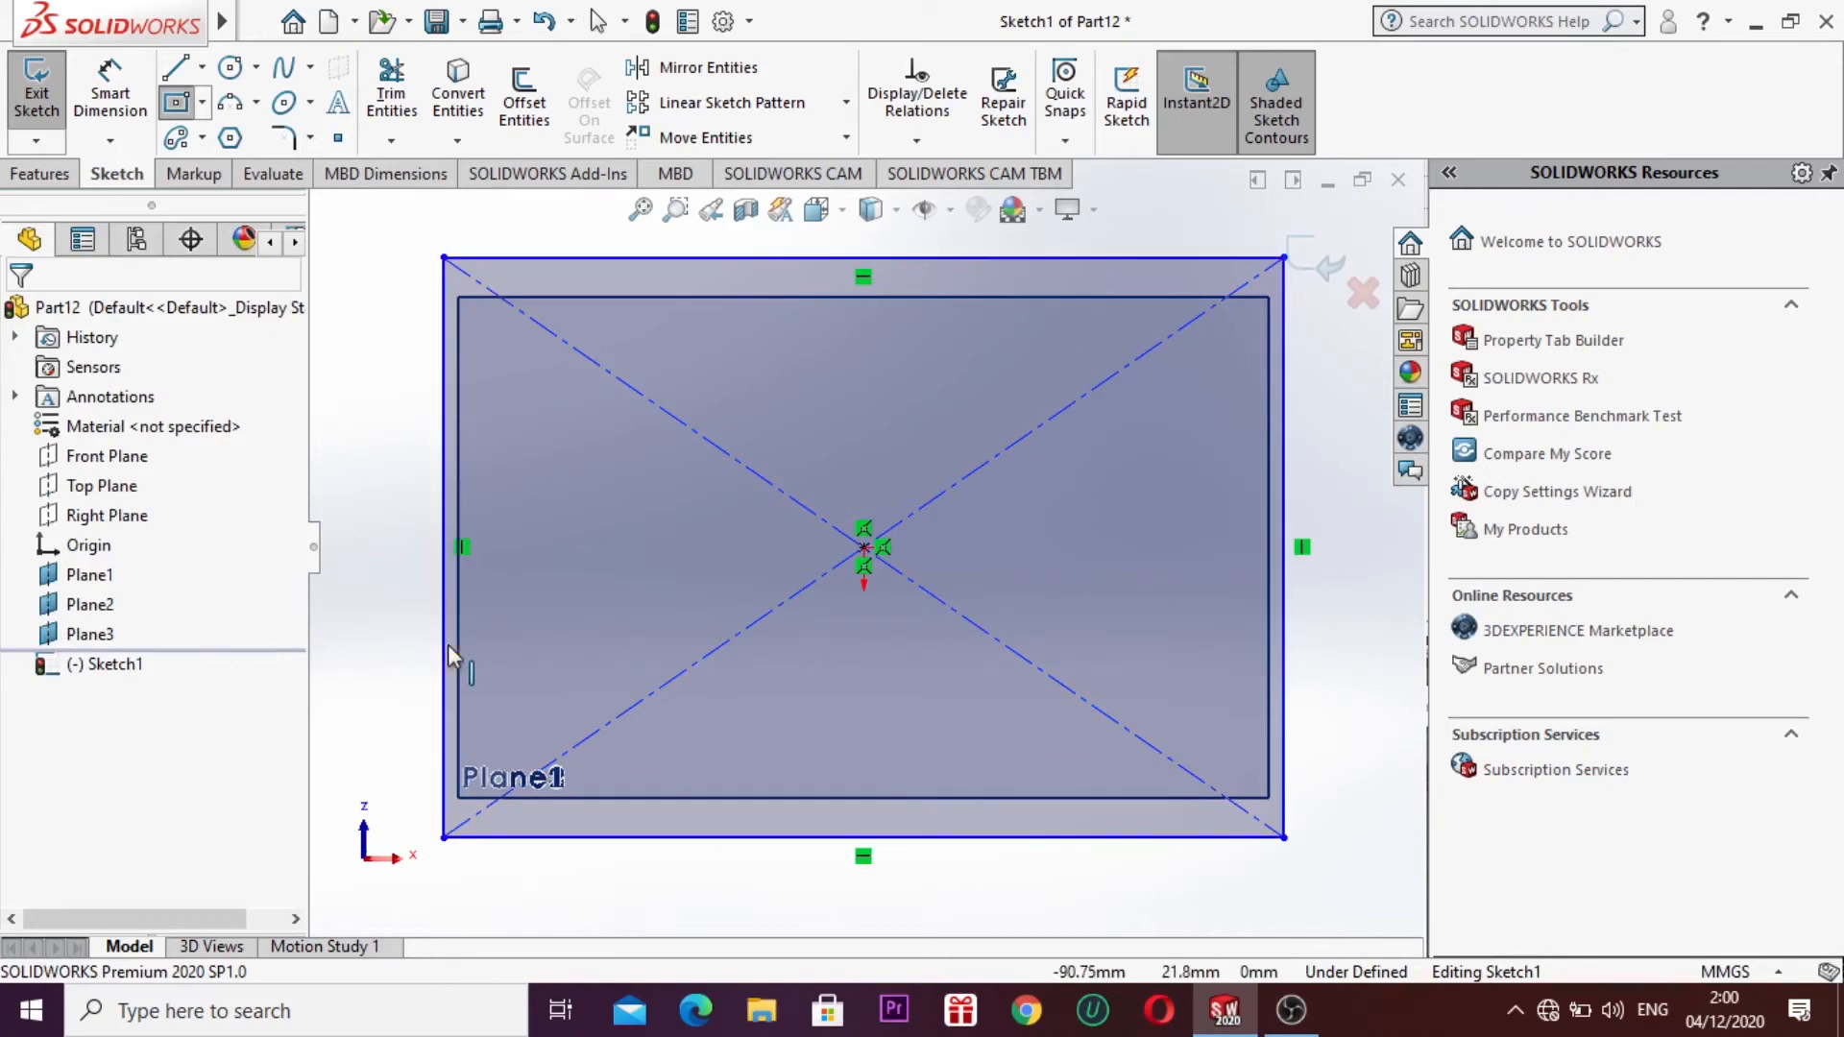
key(Escape)
right_click(113, 612)
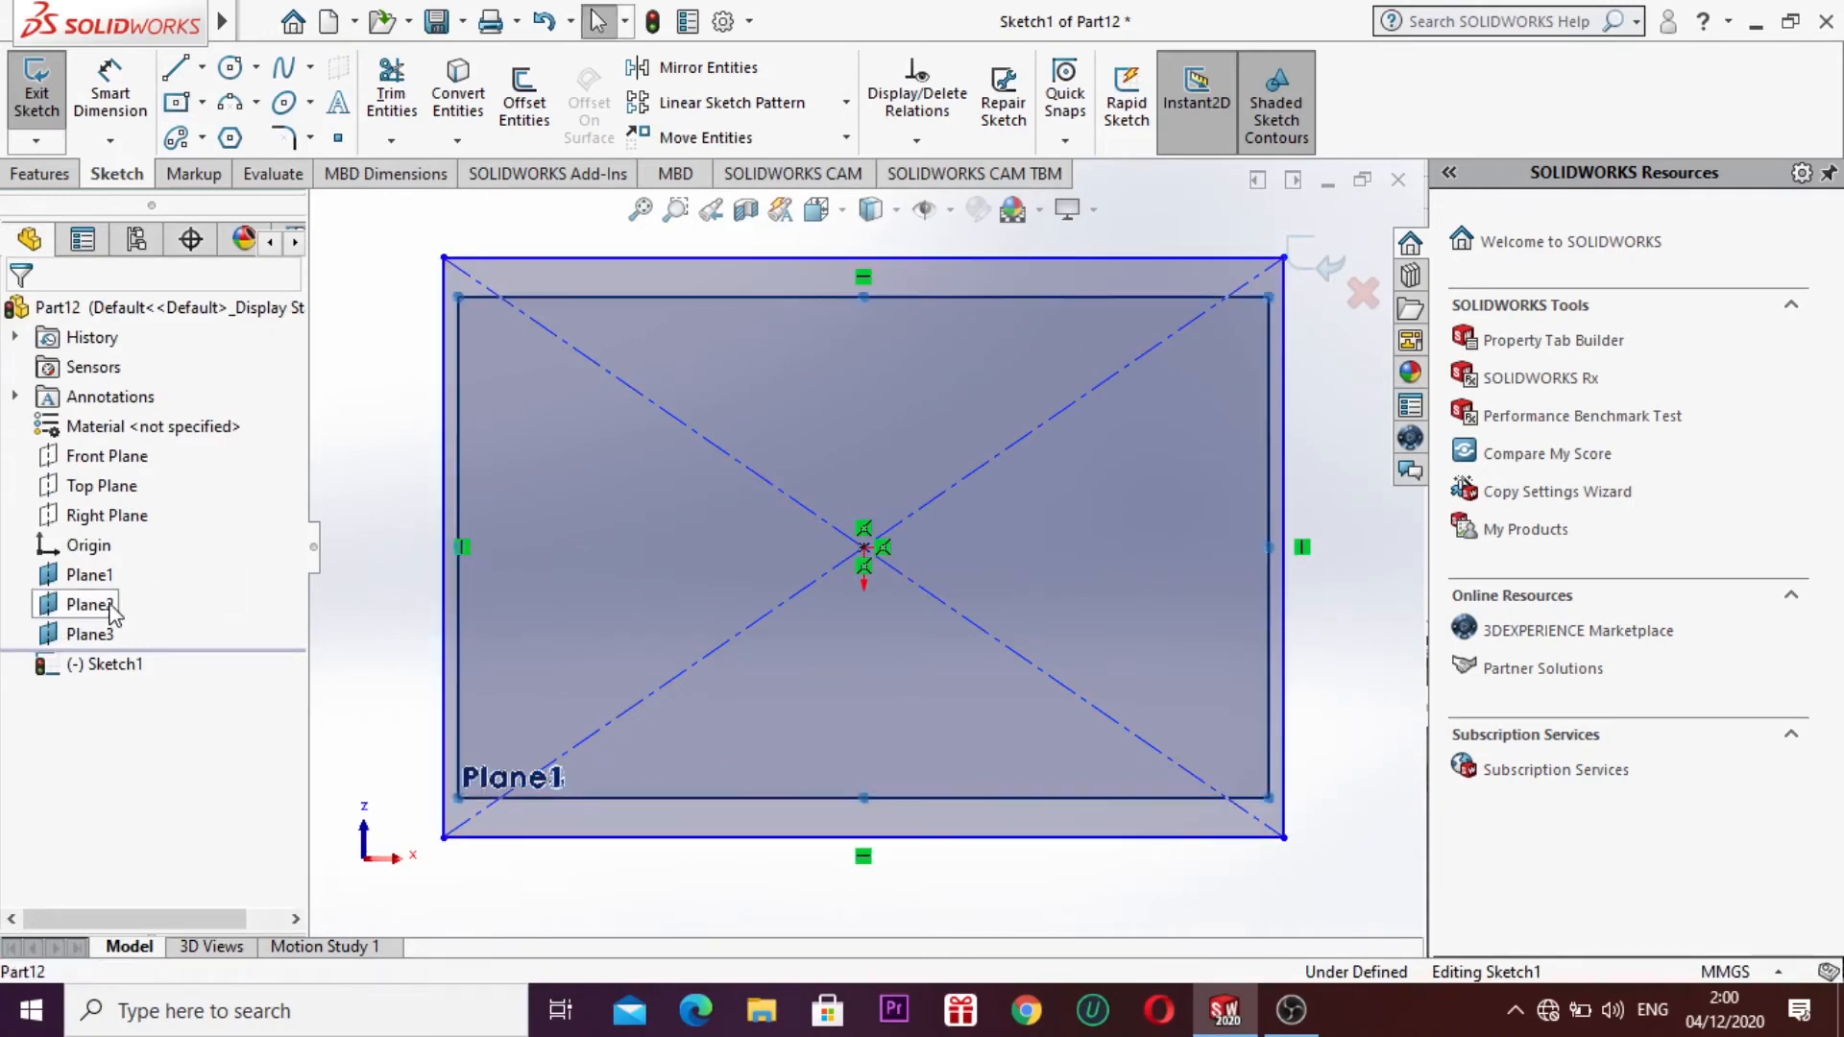
click(134, 525)
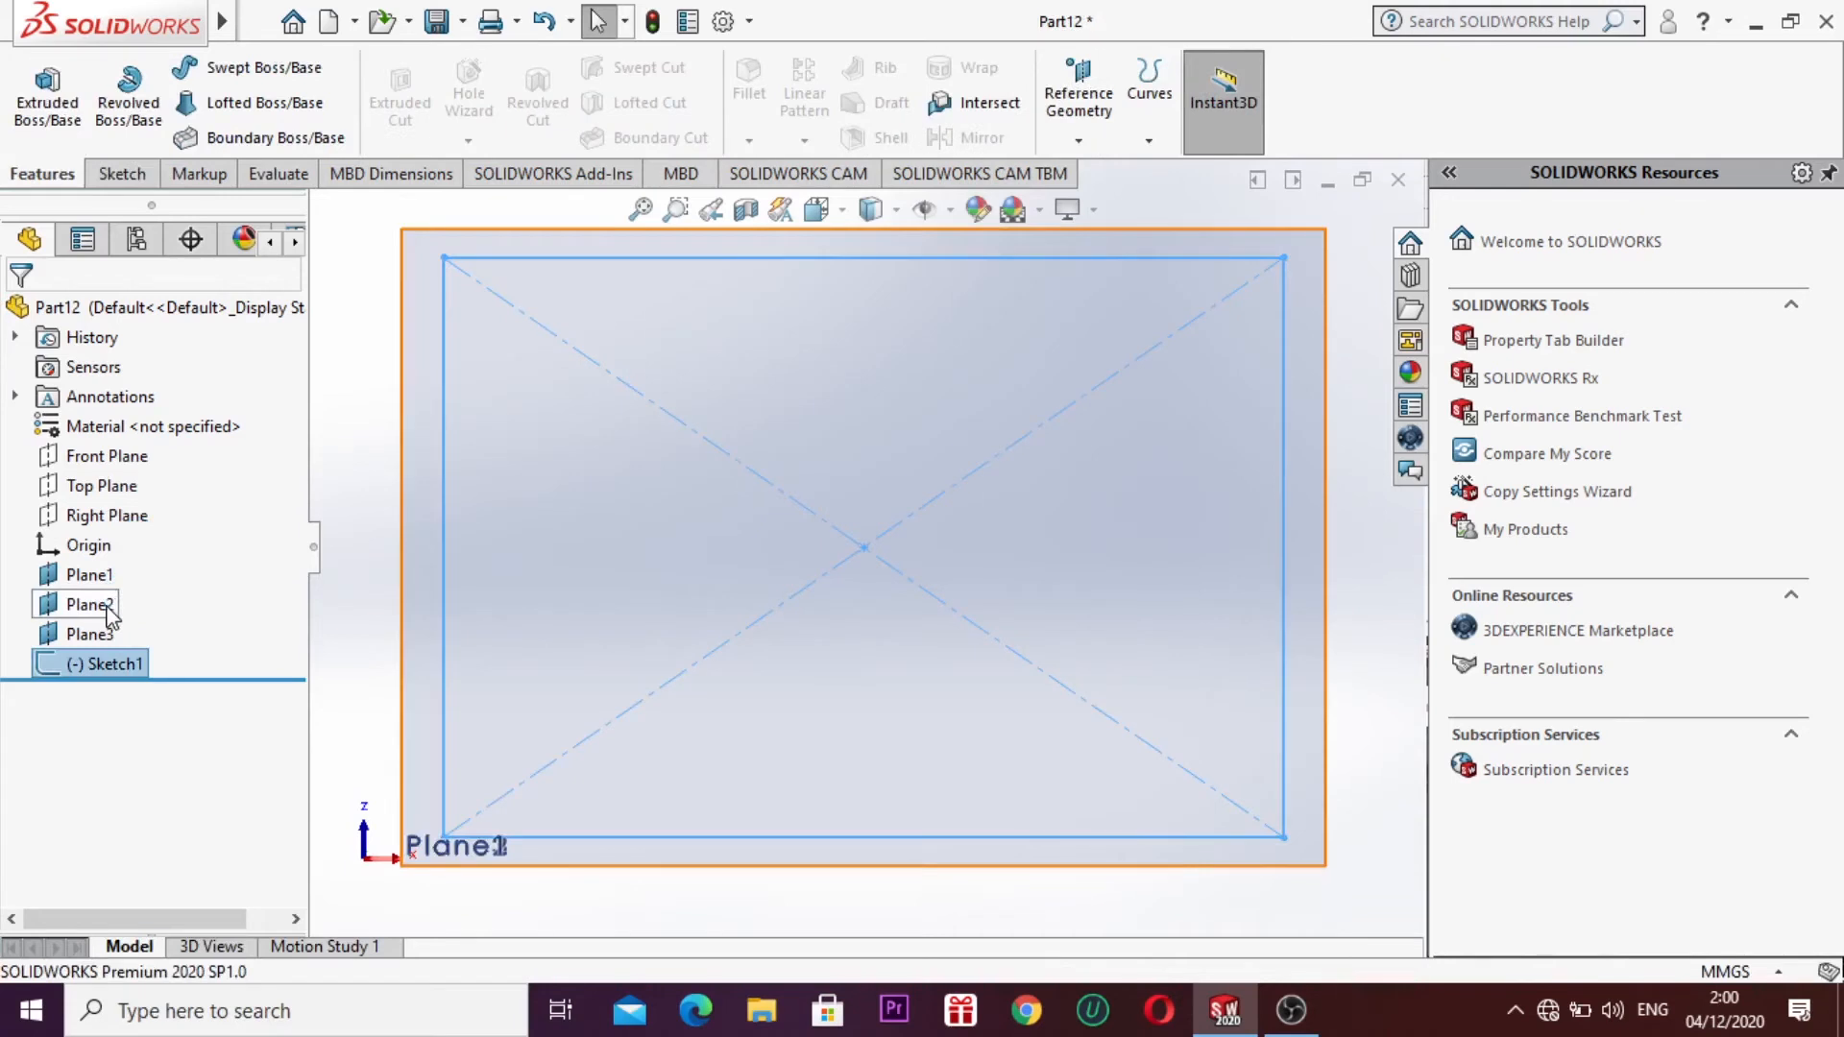
Step: Sketch a circle of about 58 mm radius centred on the origin on Plane2, the middle offset plane, and close the sketch
right_click(115, 607)
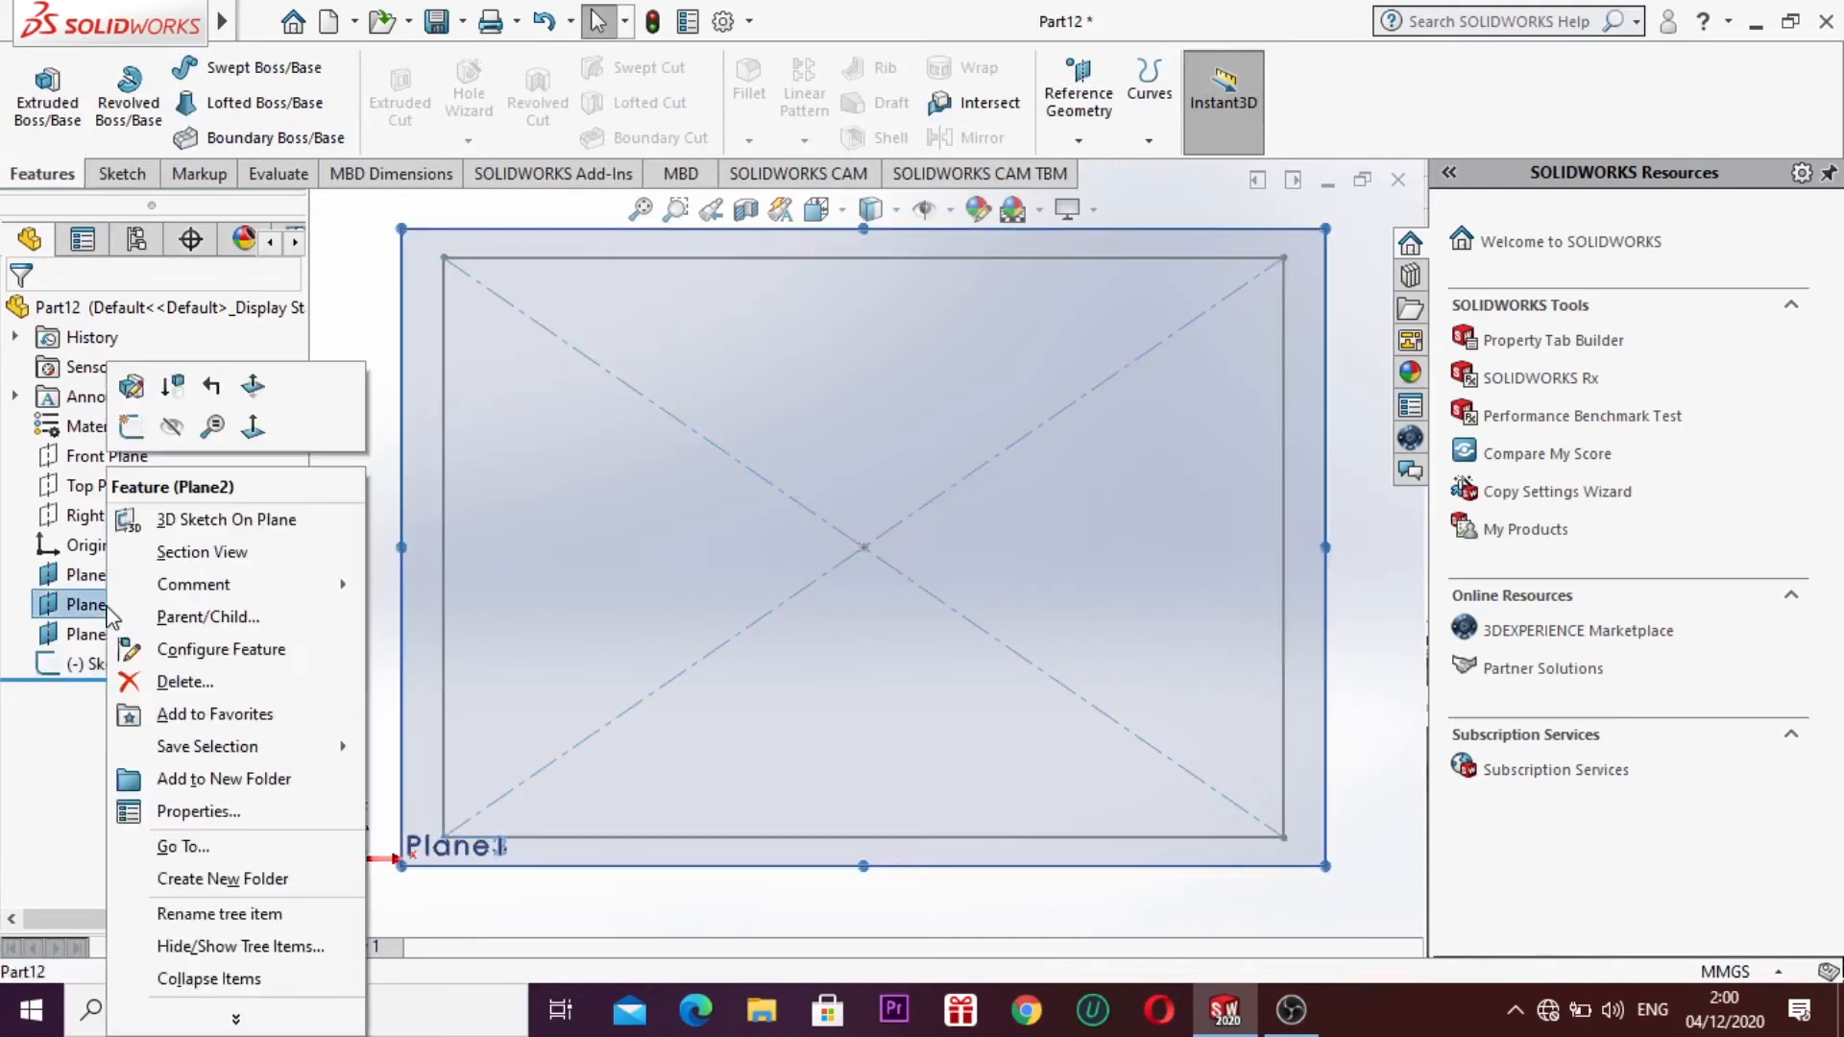
click(252, 425)
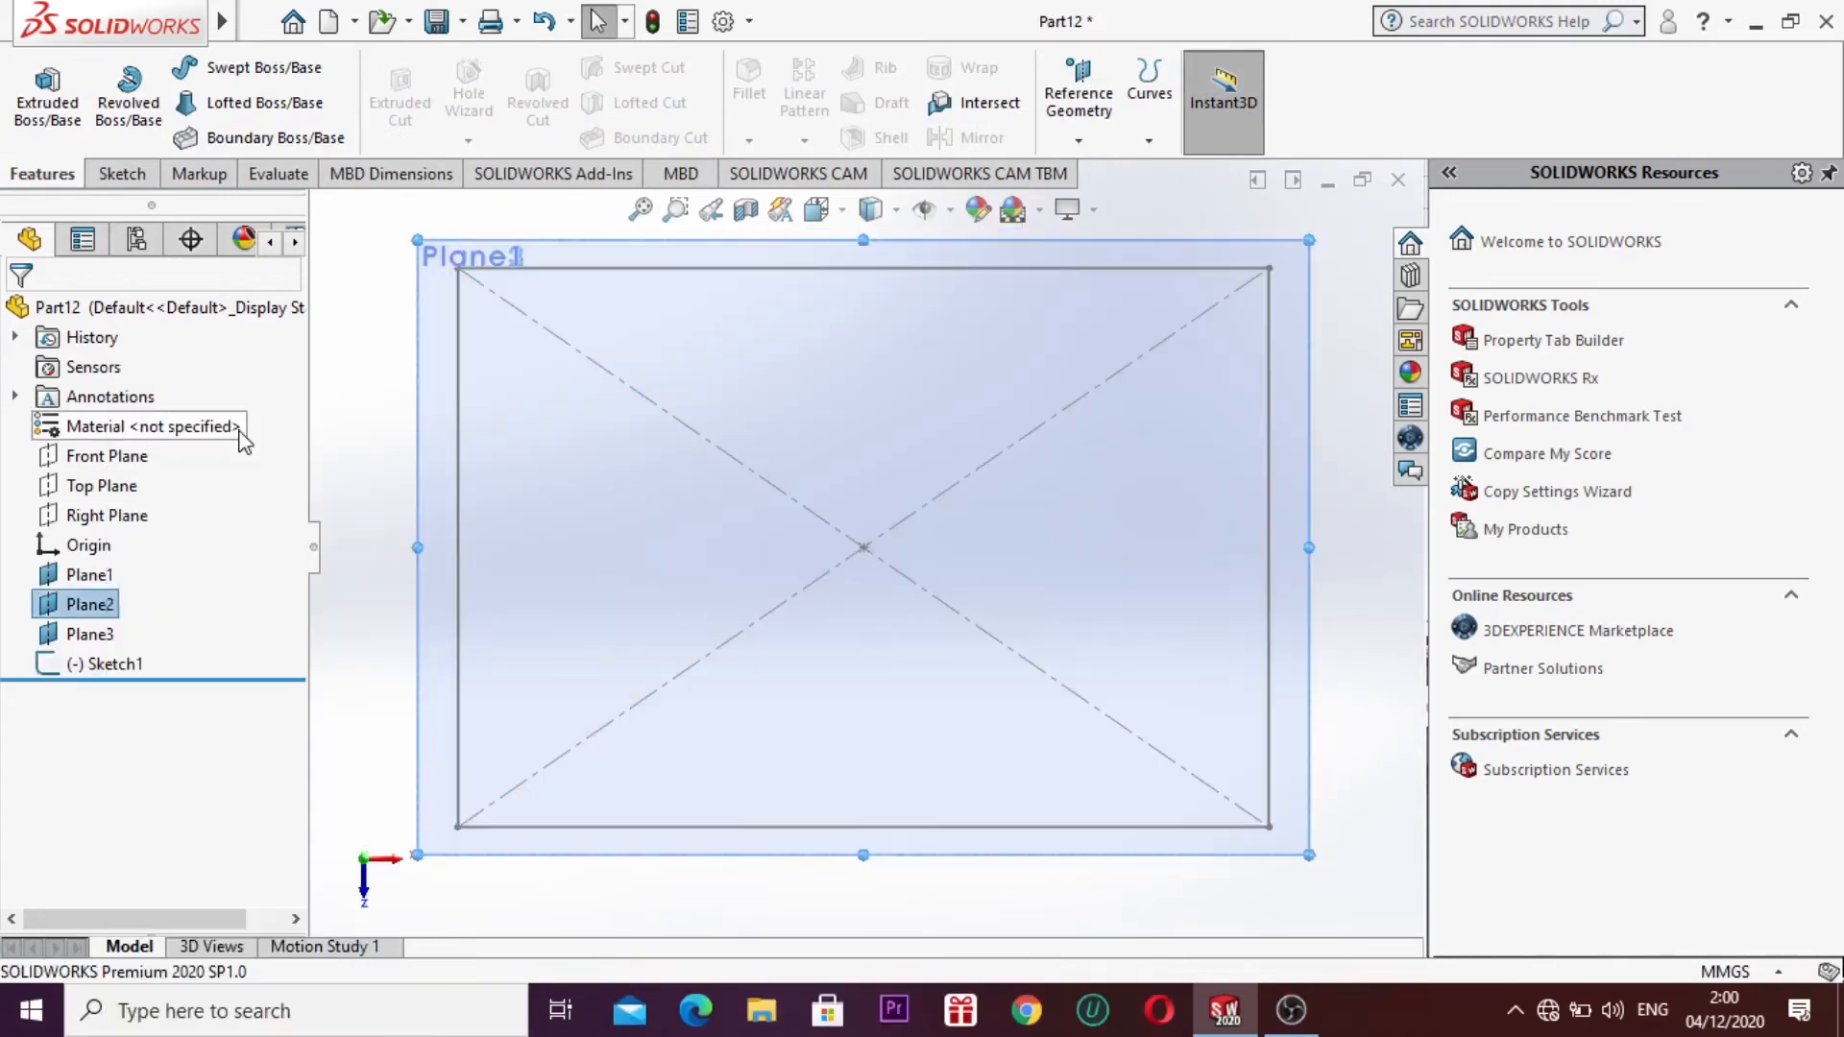
click(152, 173)
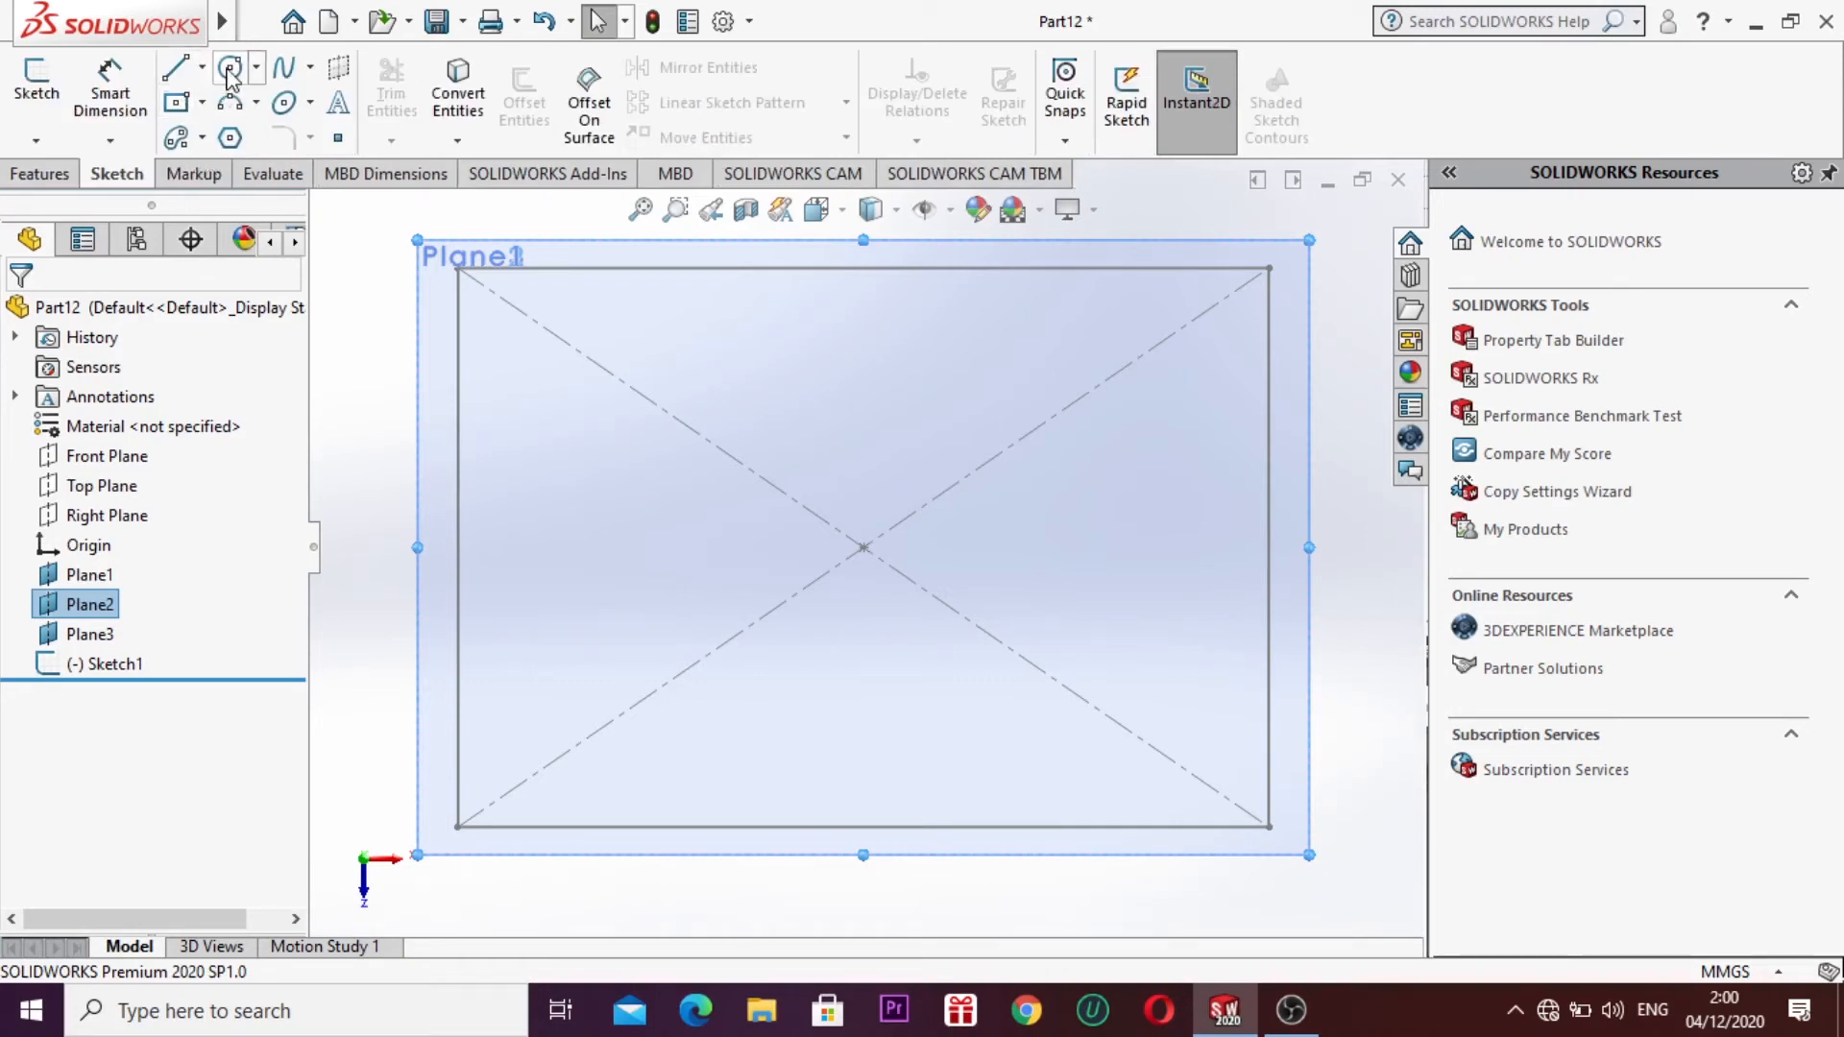
click(260, 69)
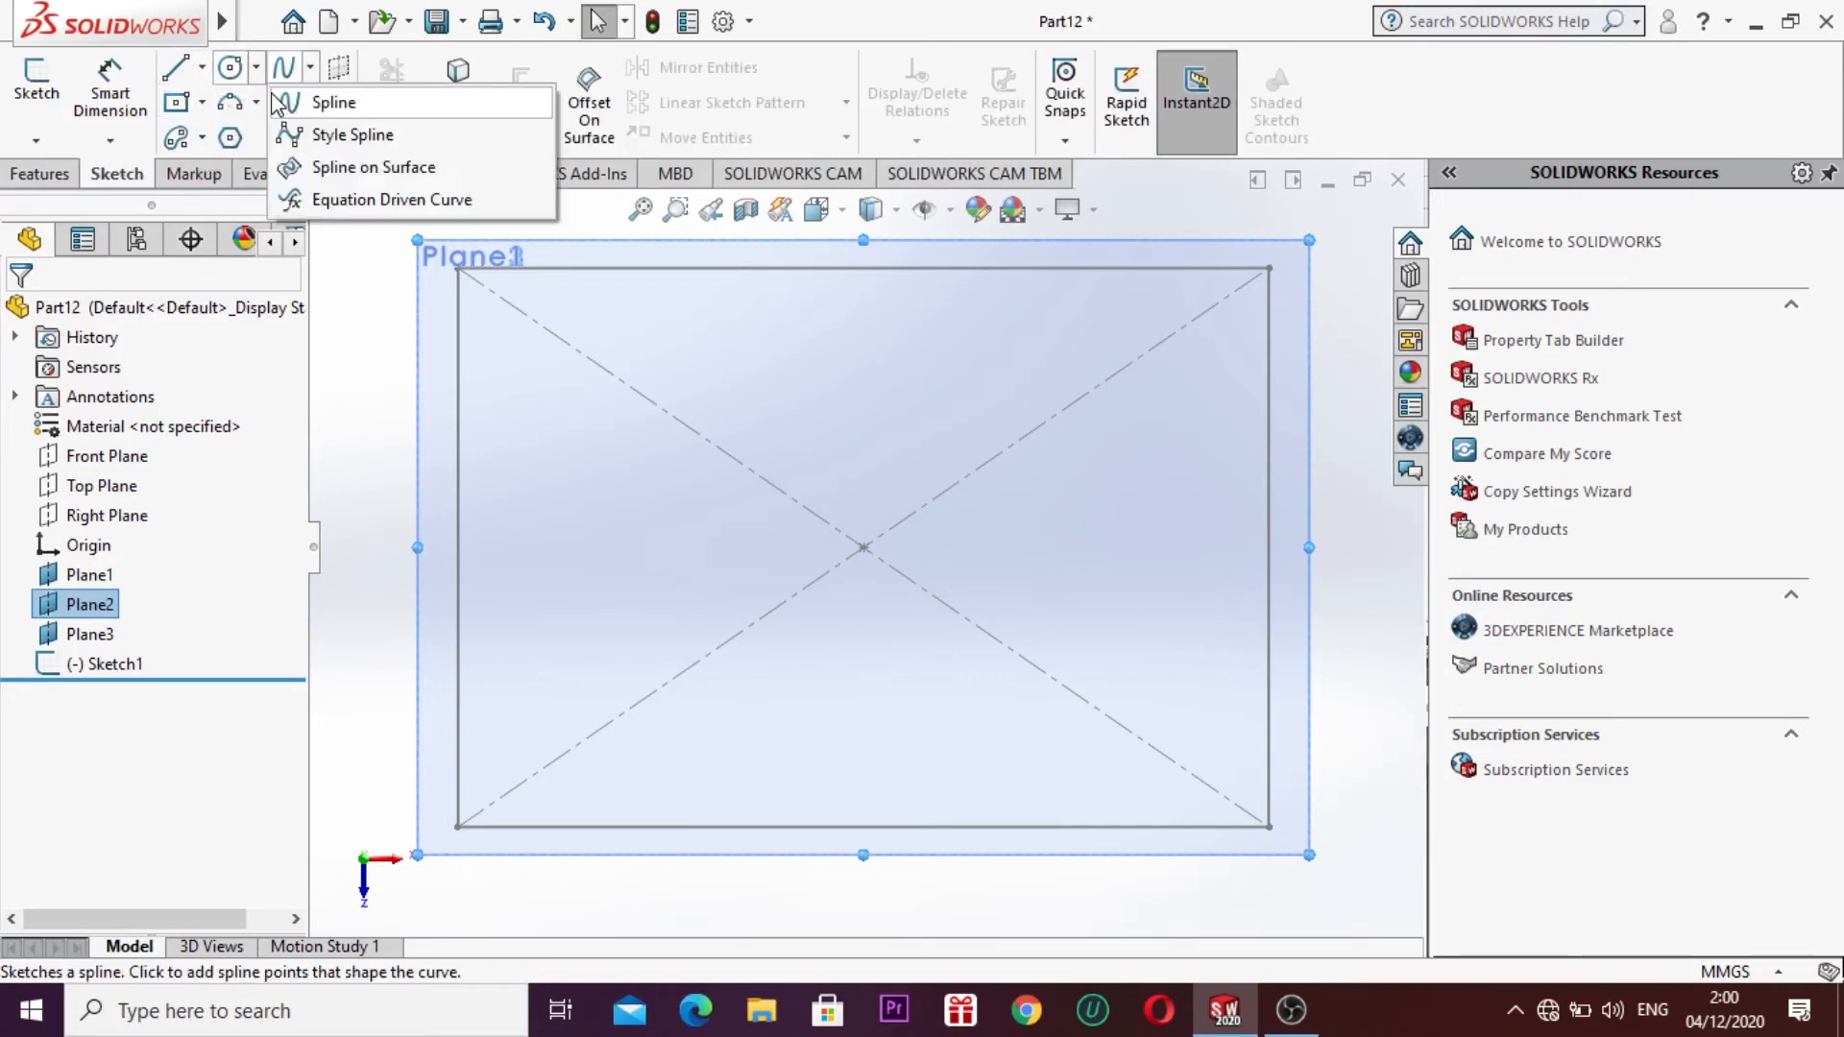
click(277, 102)
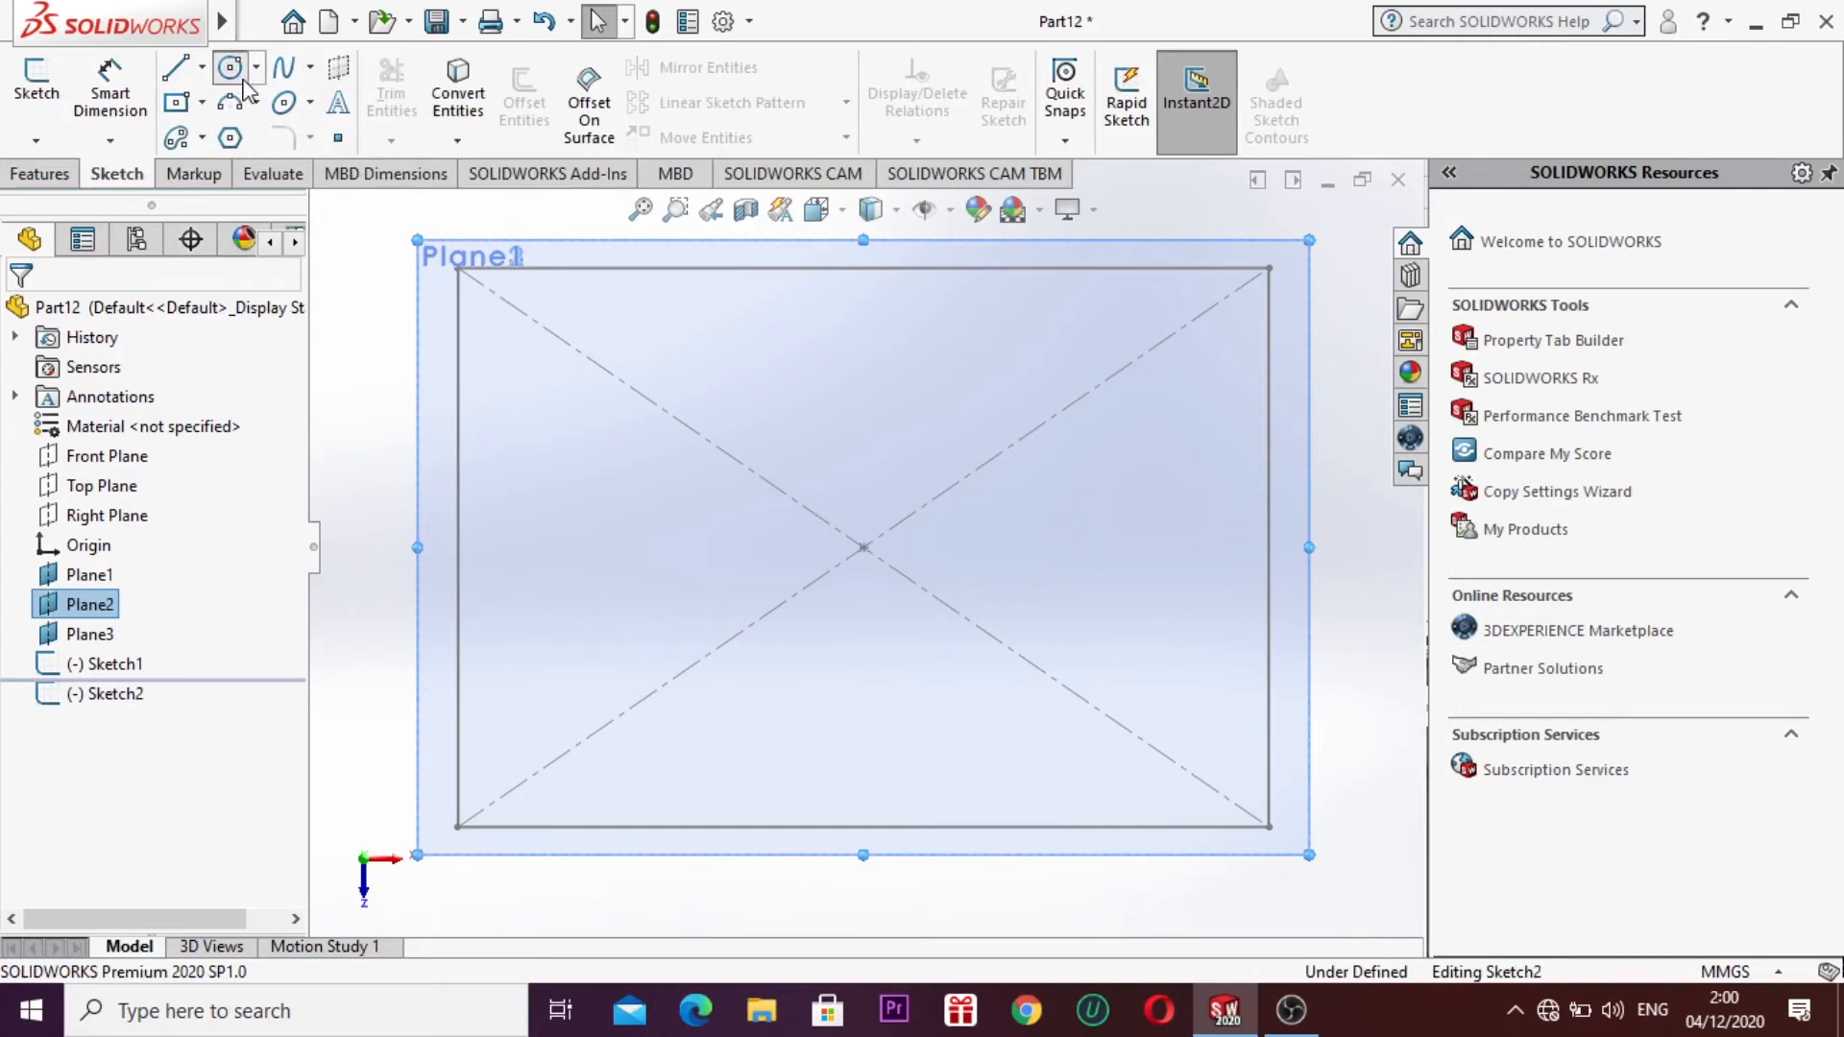
click(863, 547)
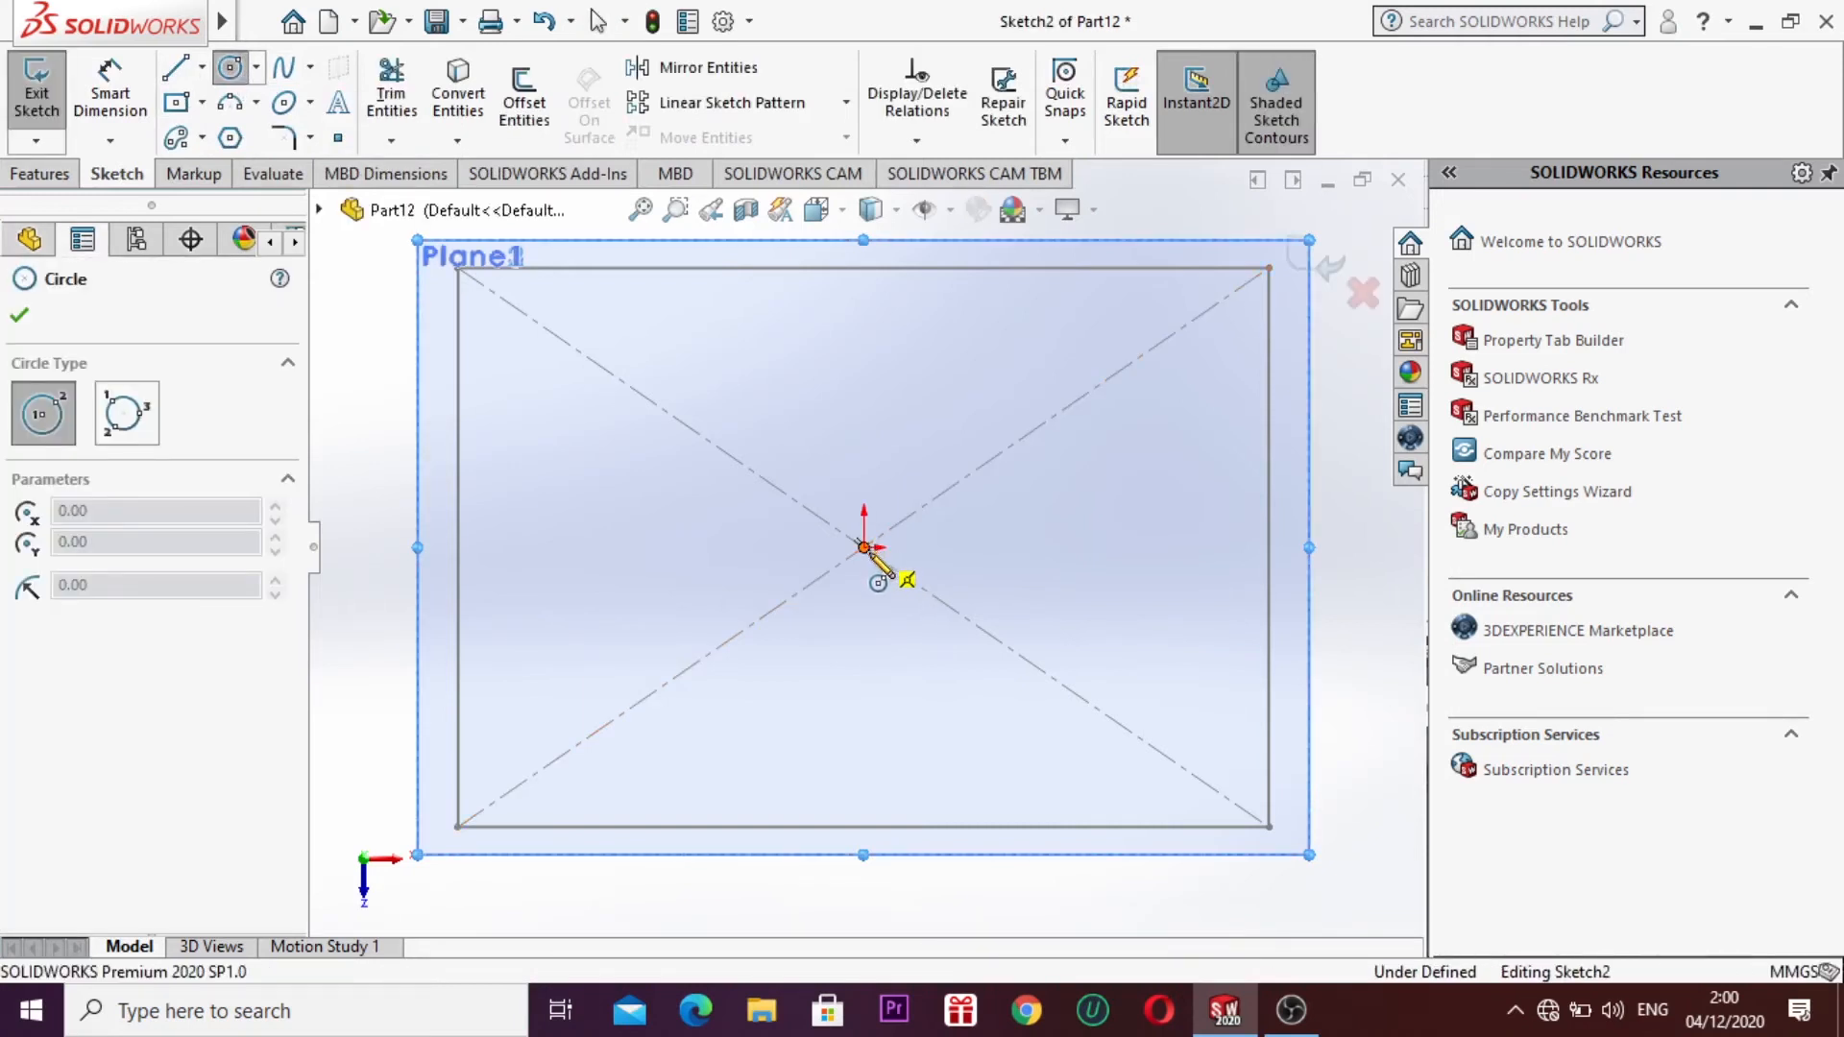
click(1045, 729)
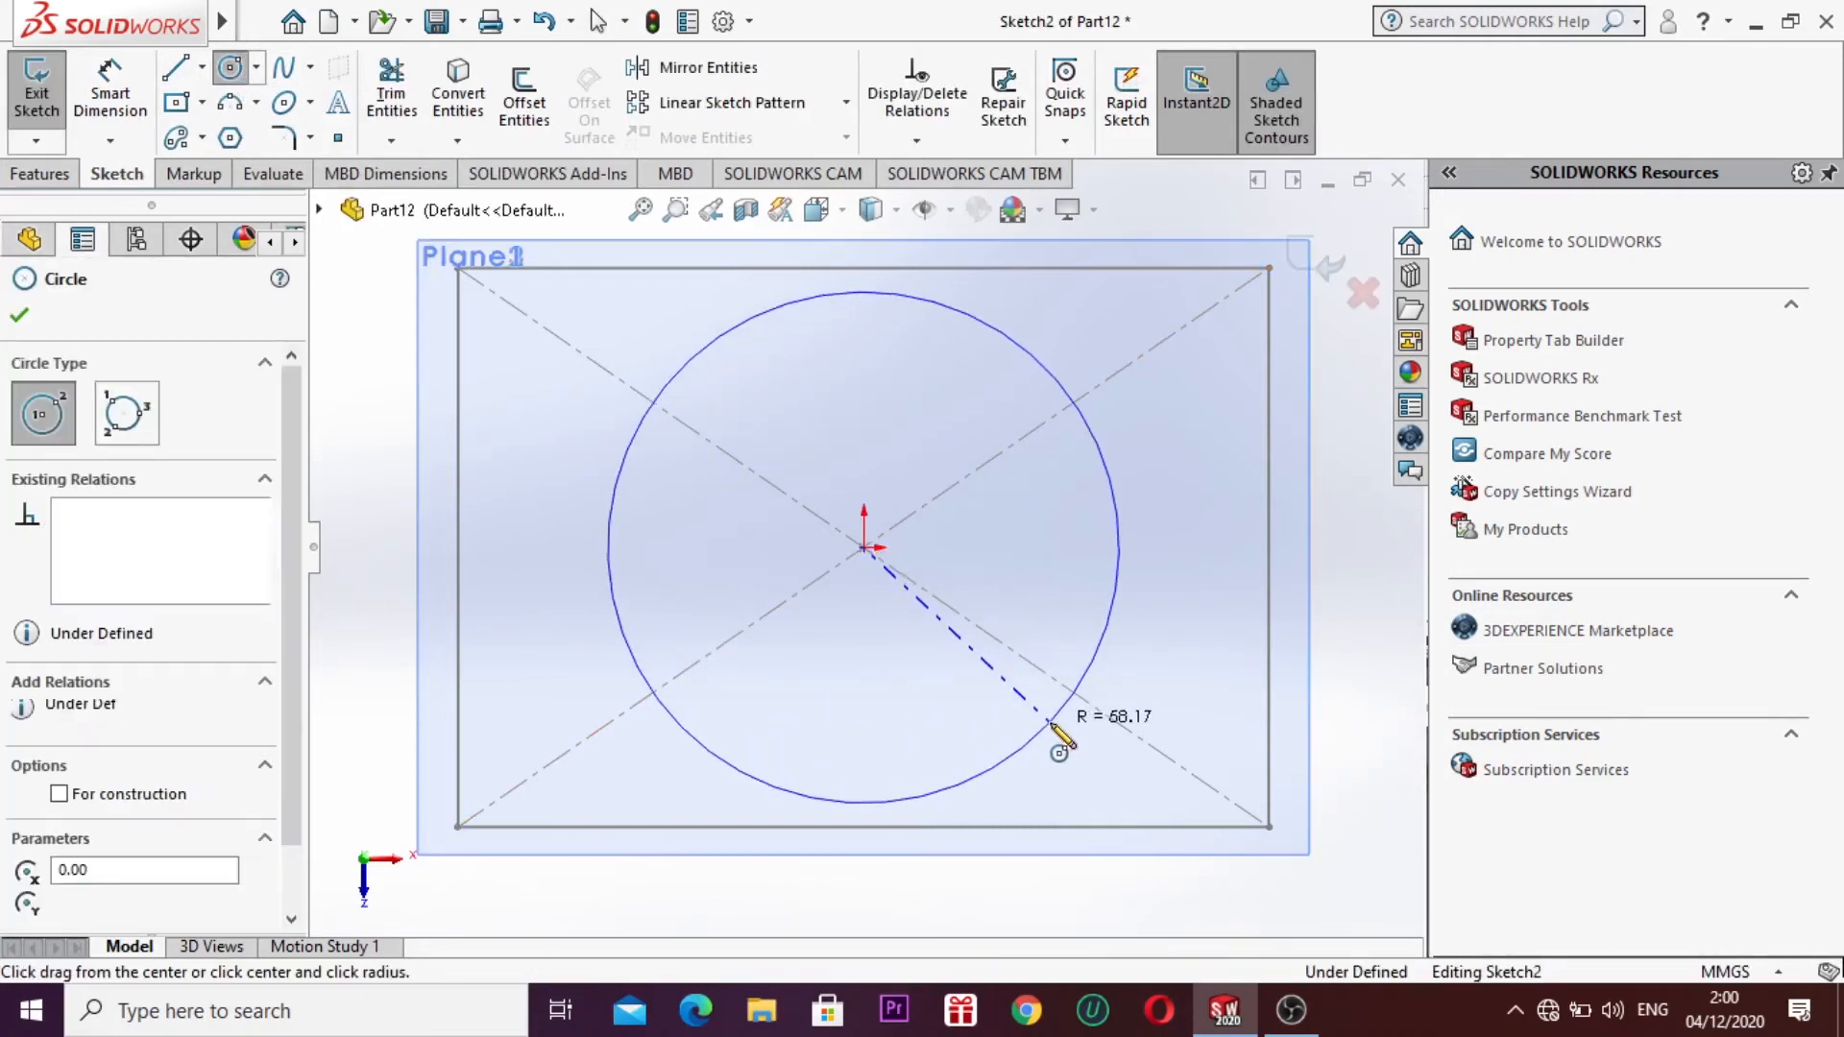
key(Escape)
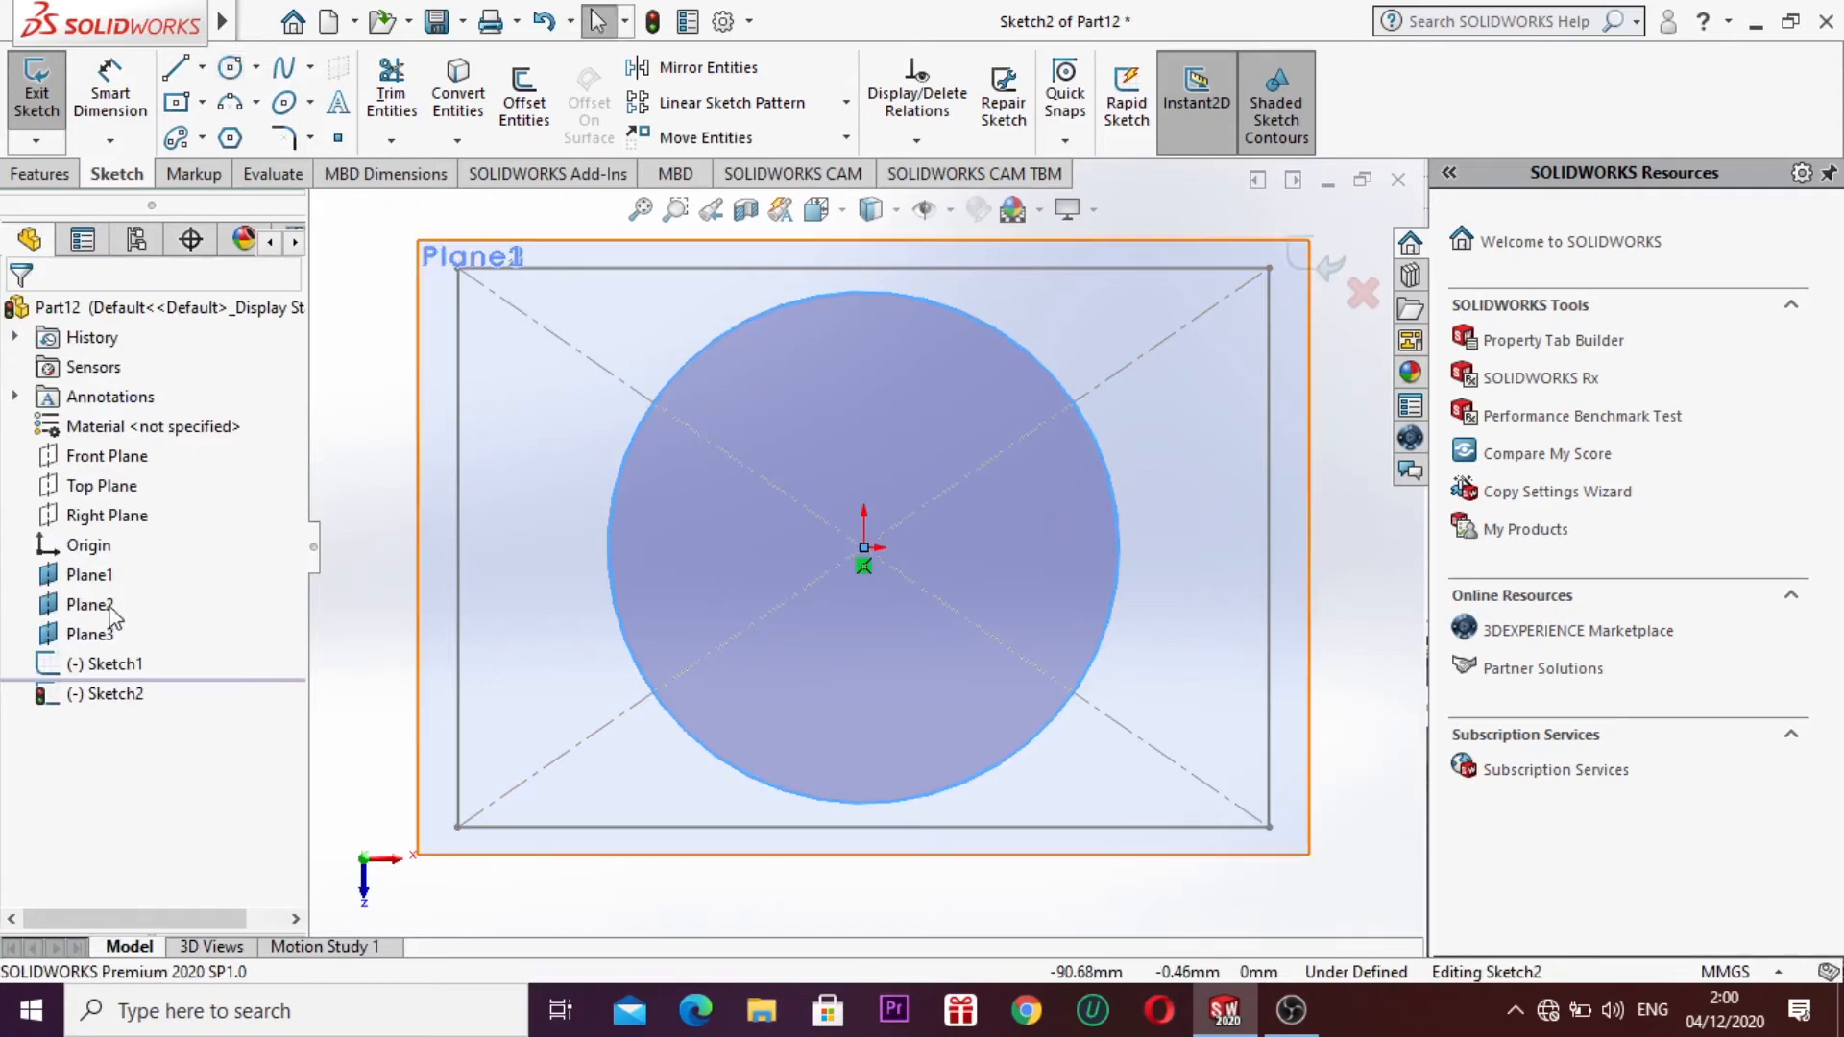
click(86, 632)
click(108, 588)
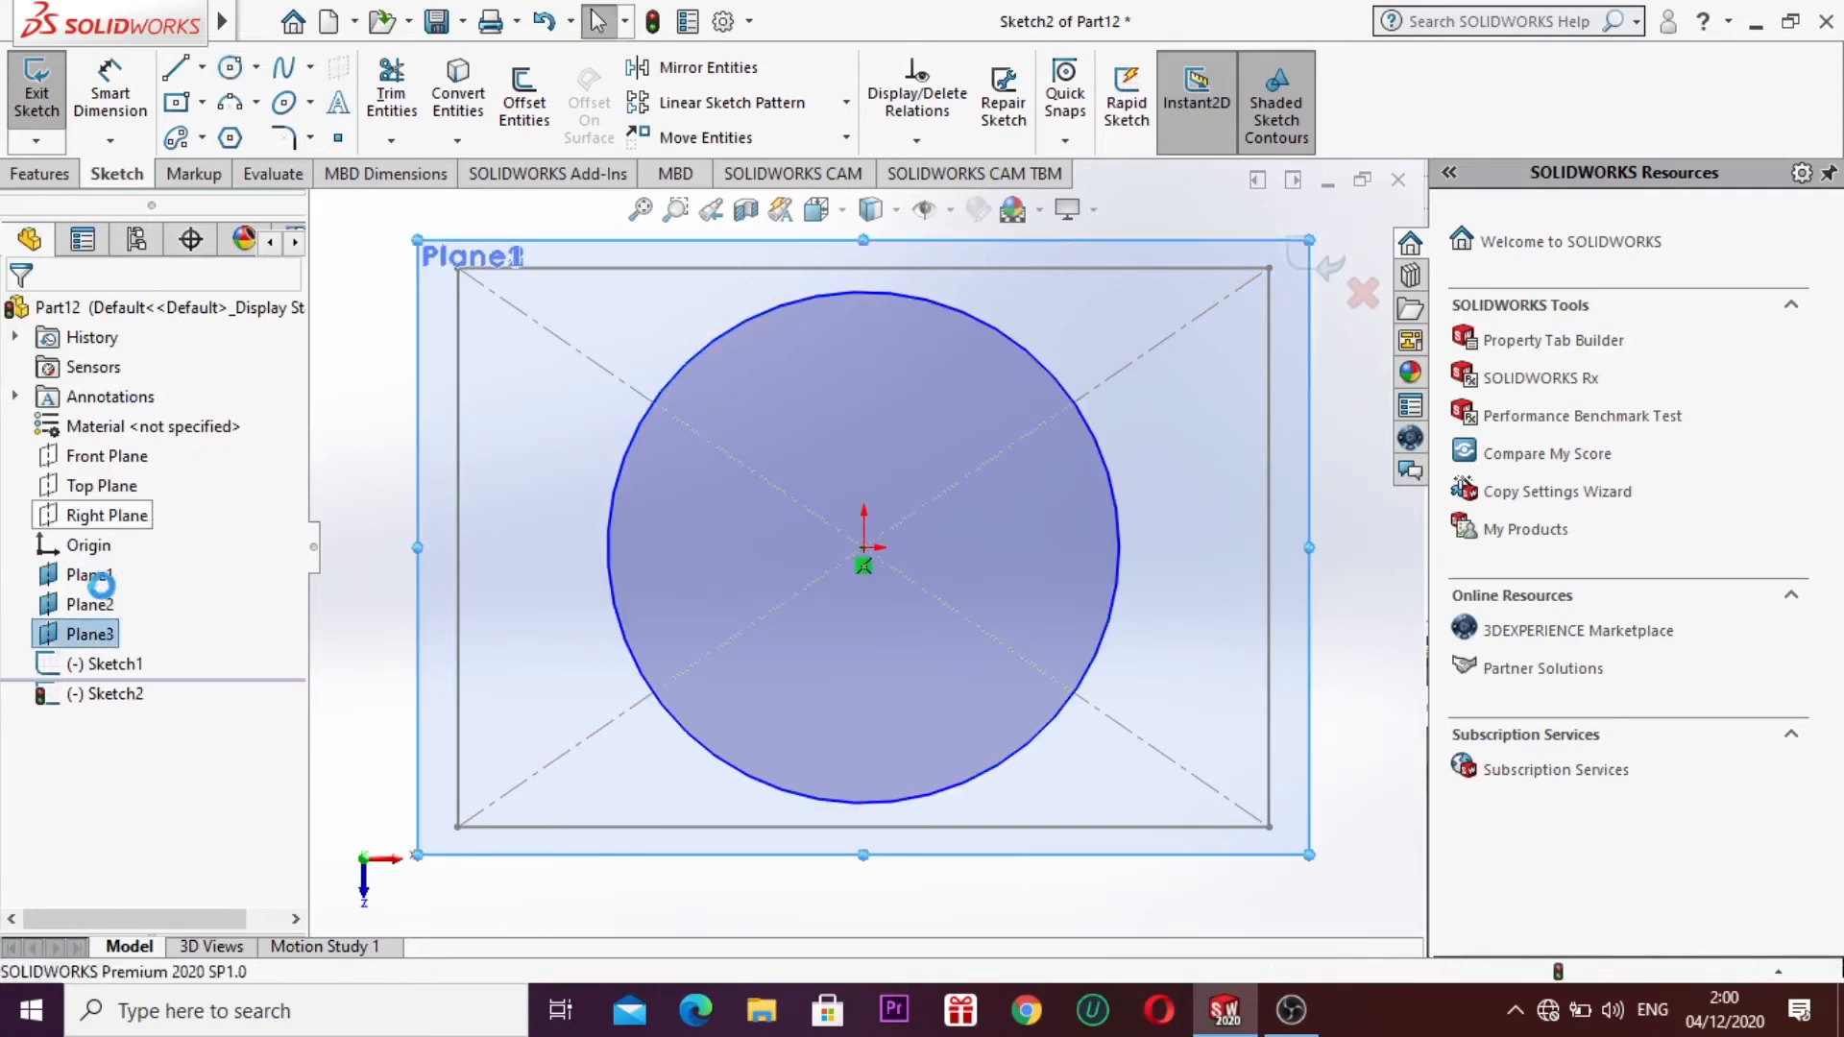
Step: Sketch a hexagon about the origin on Plane3, with an inscribed circle about 95 mm in diameter, and close the sketch
right_click(93, 636)
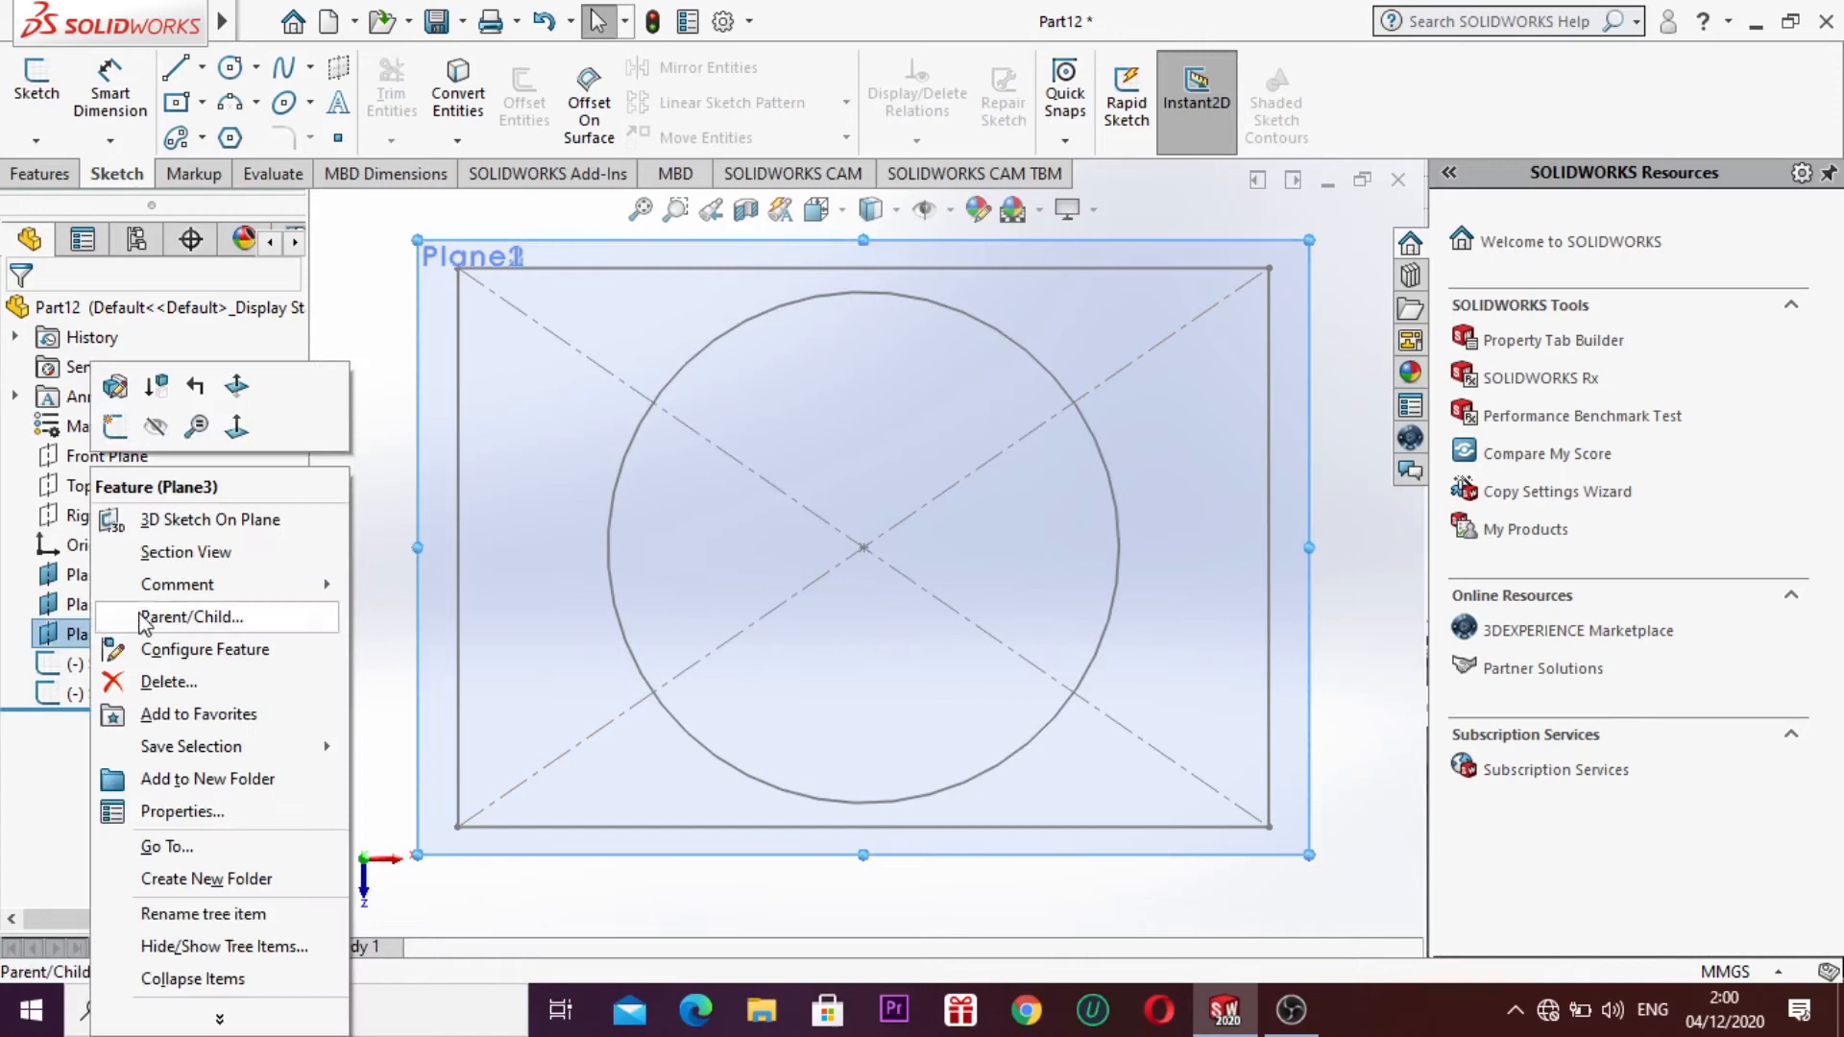
click(253, 424)
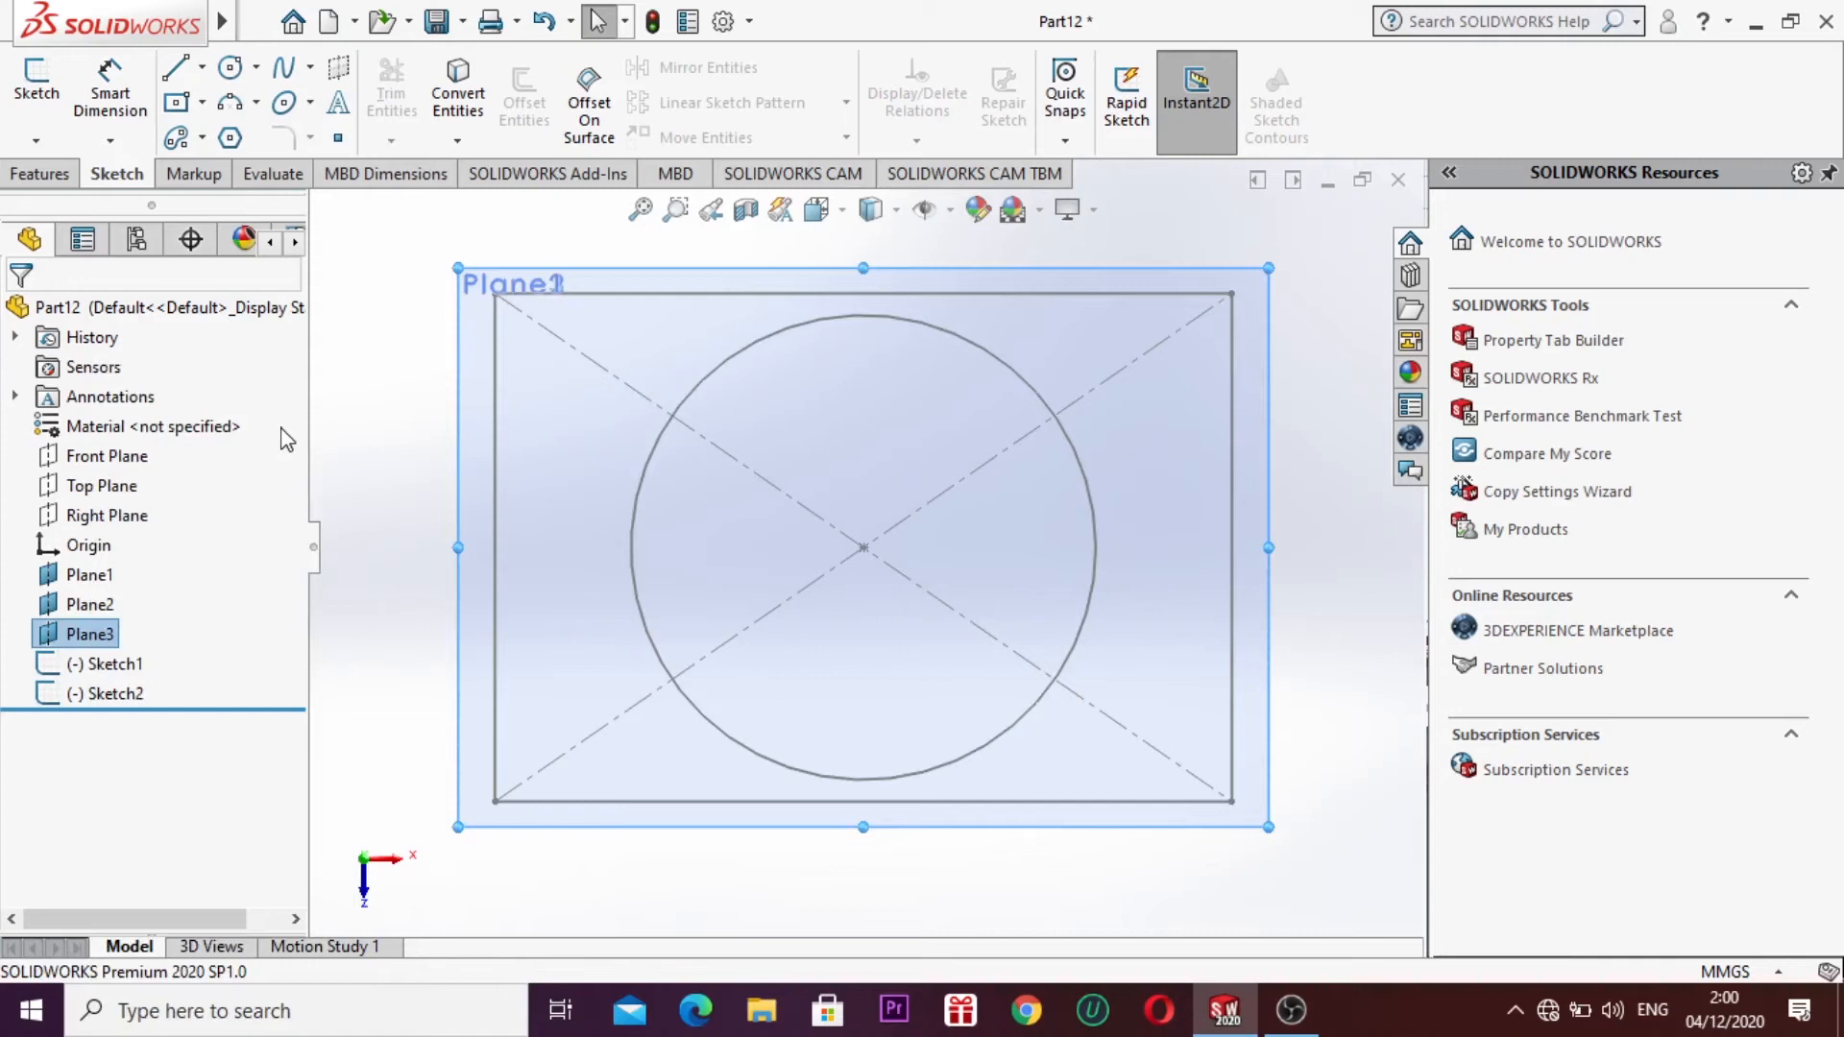
click(229, 137)
click(863, 548)
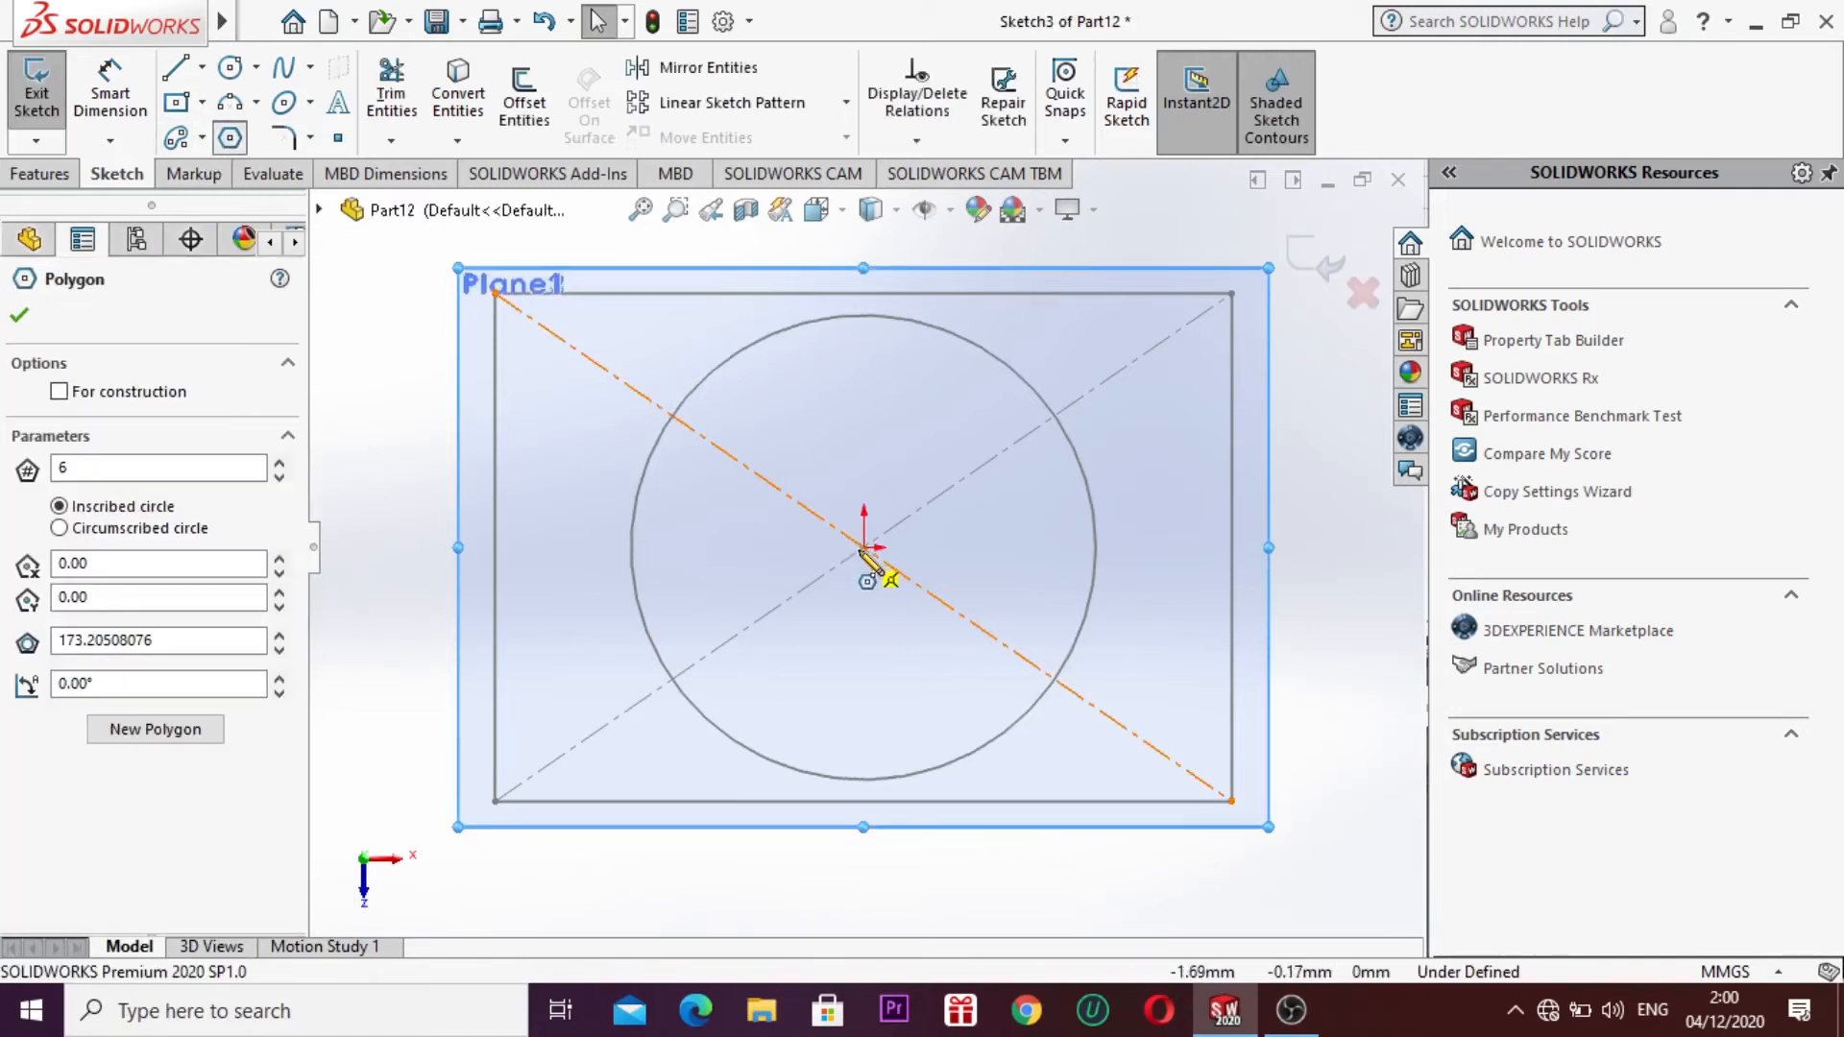
click(1044, 672)
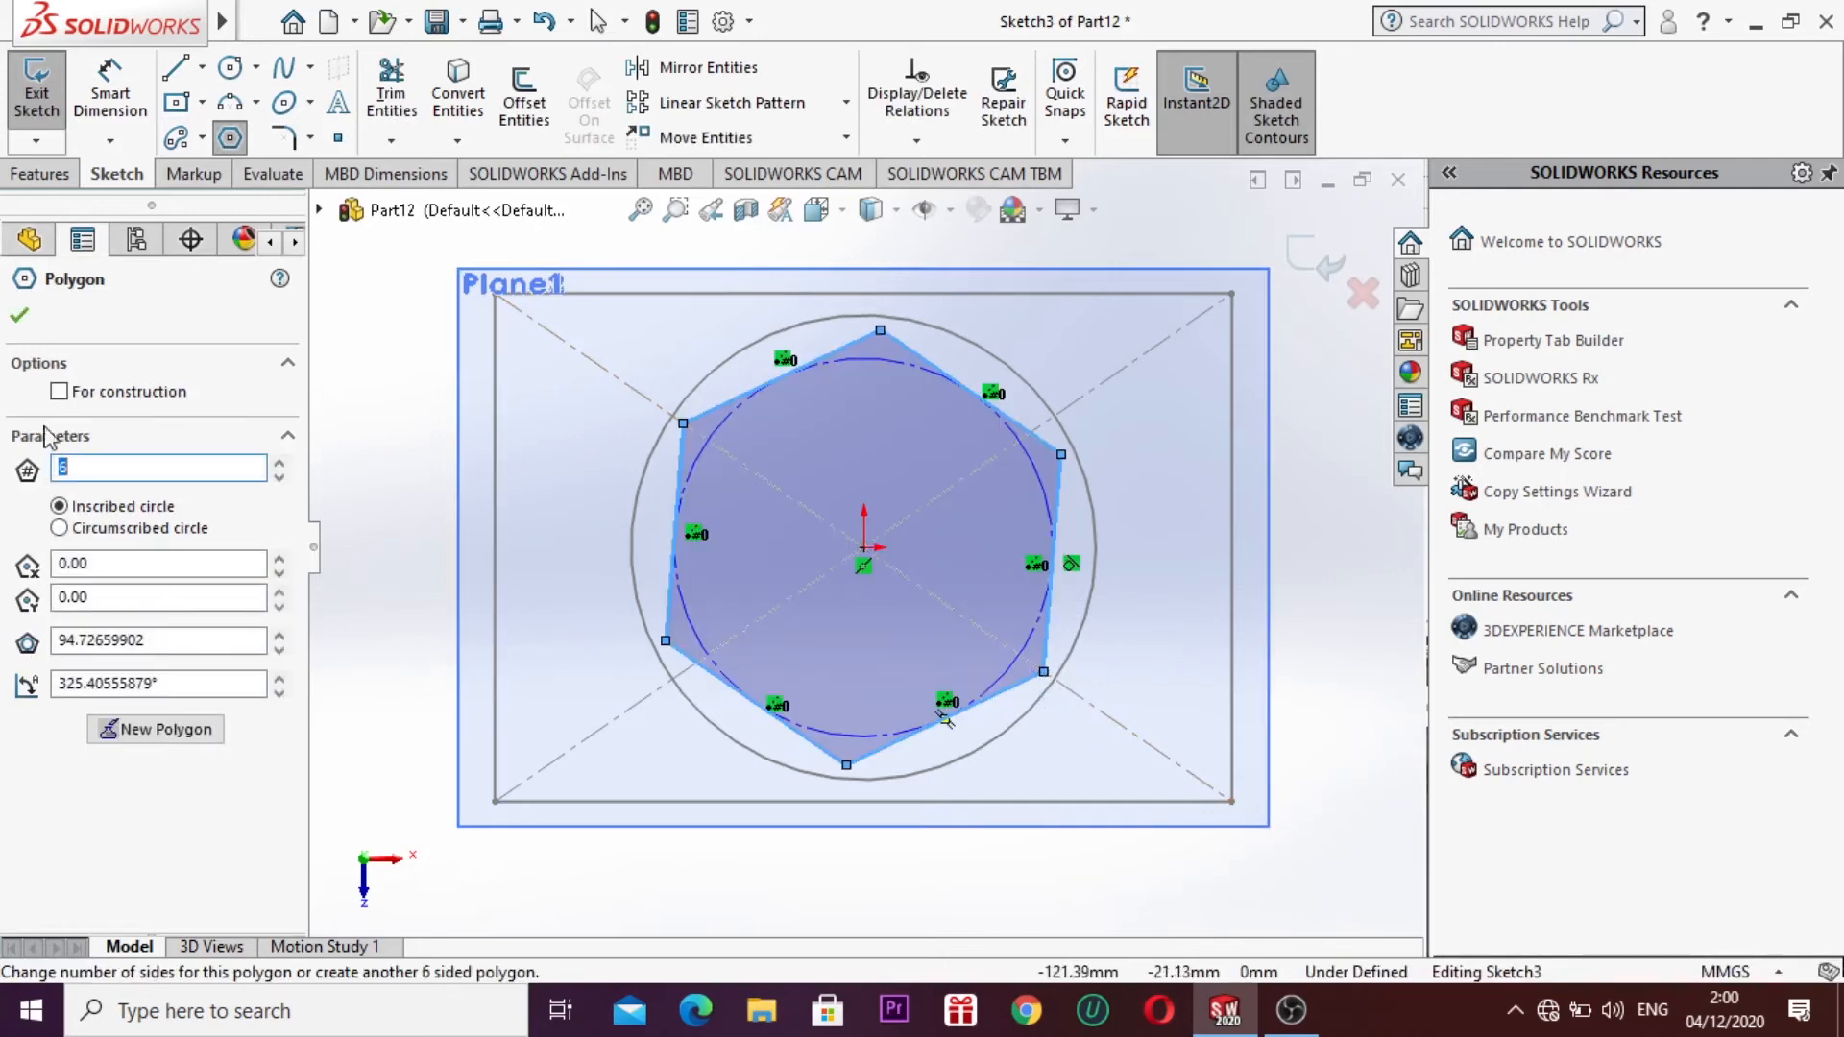
click(20, 320)
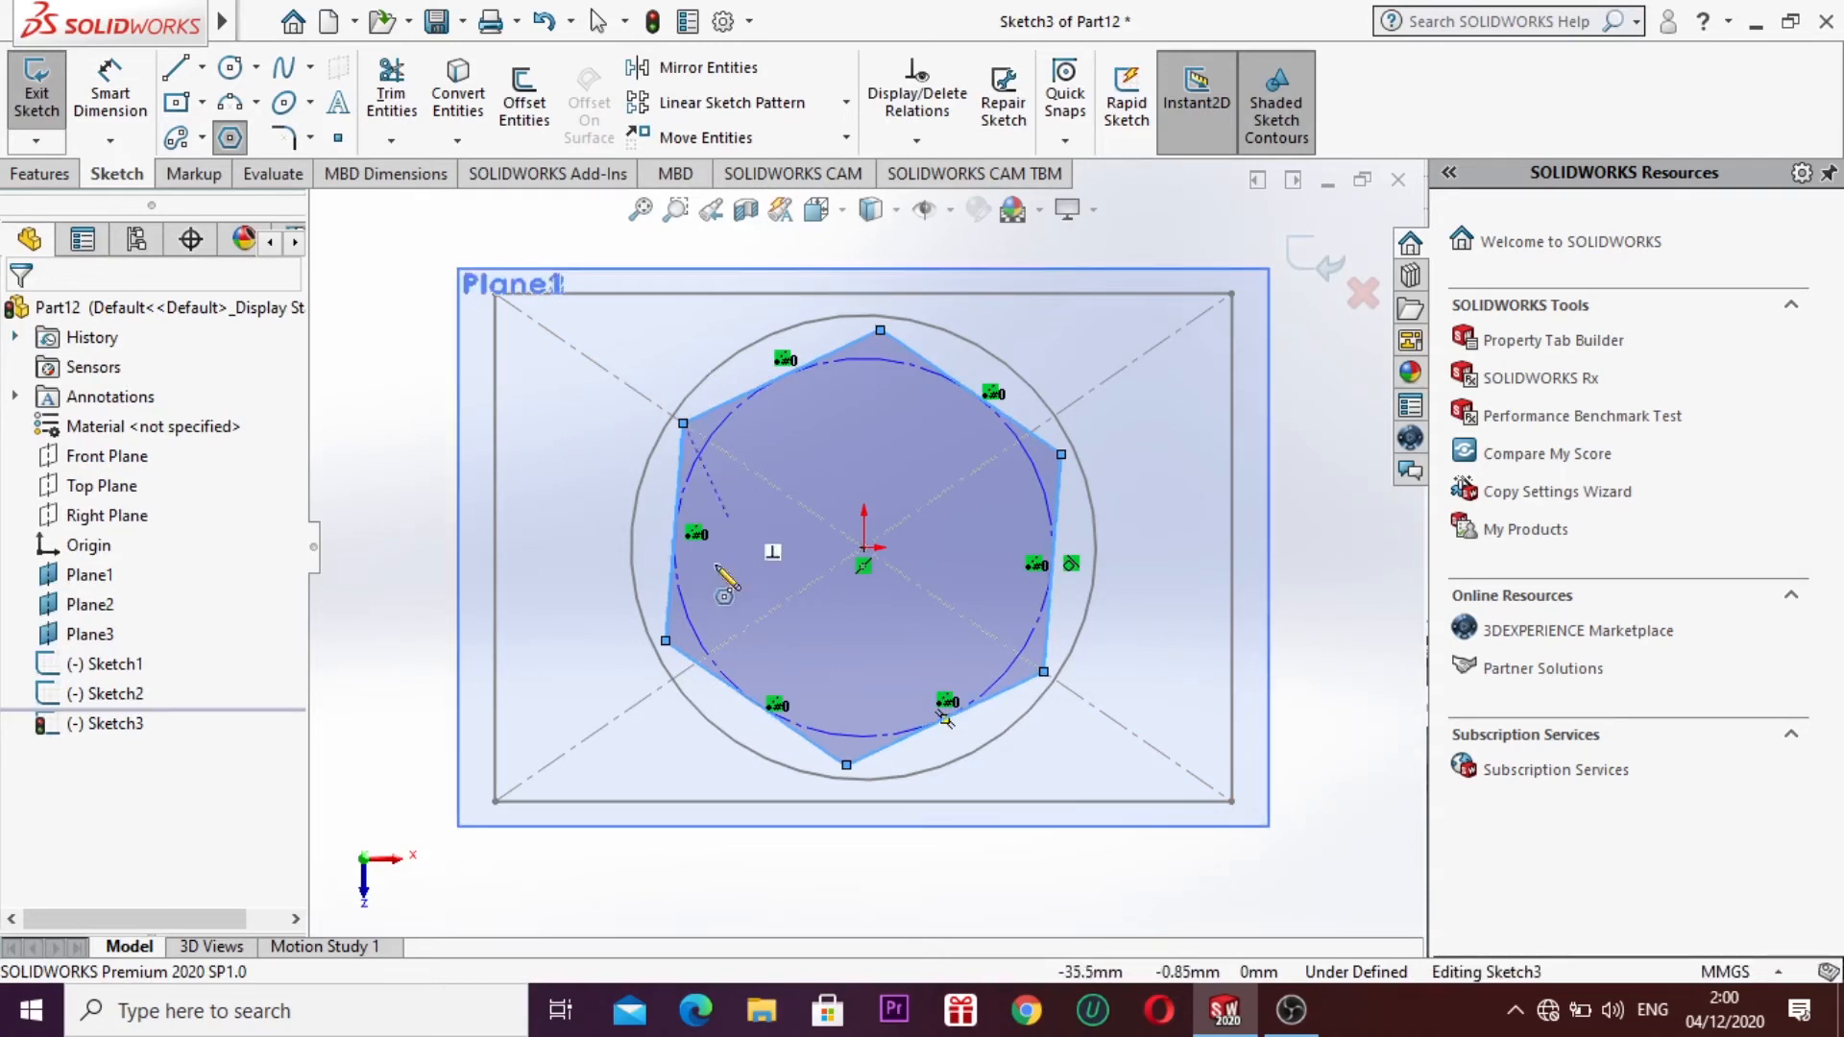
click(573, 871)
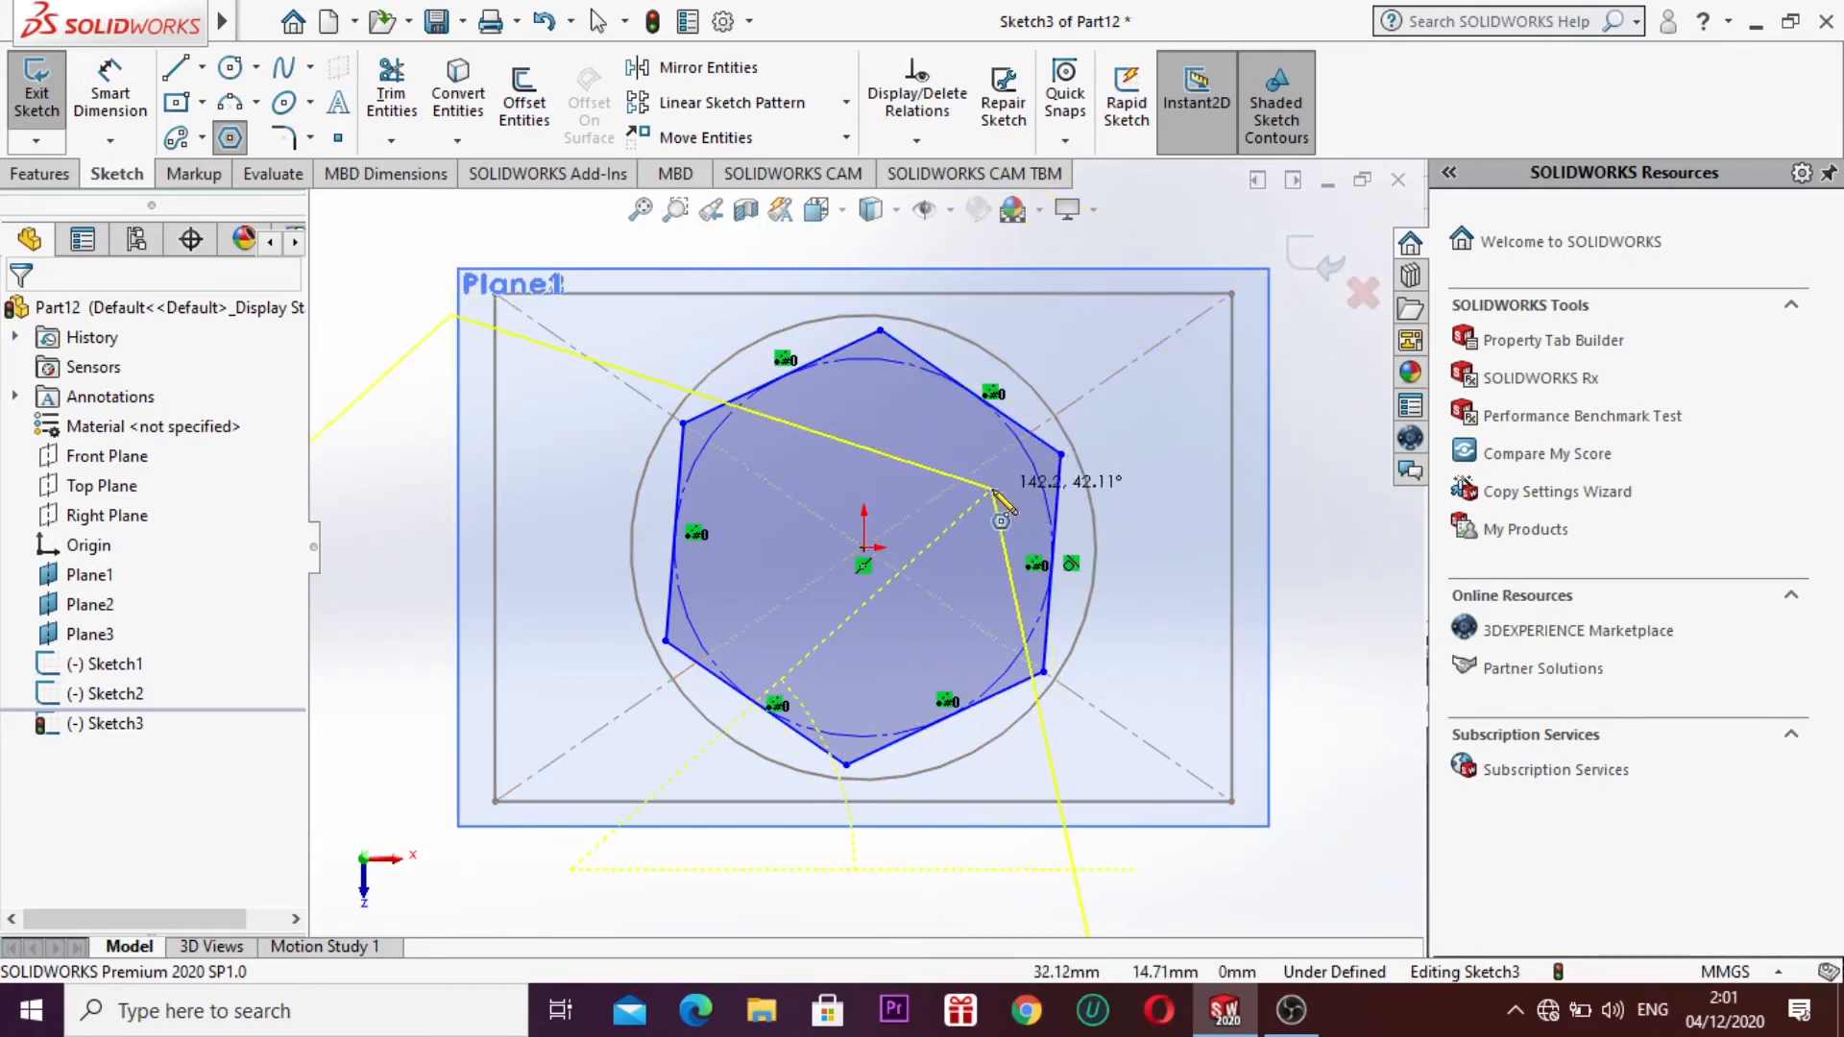
key(Escape)
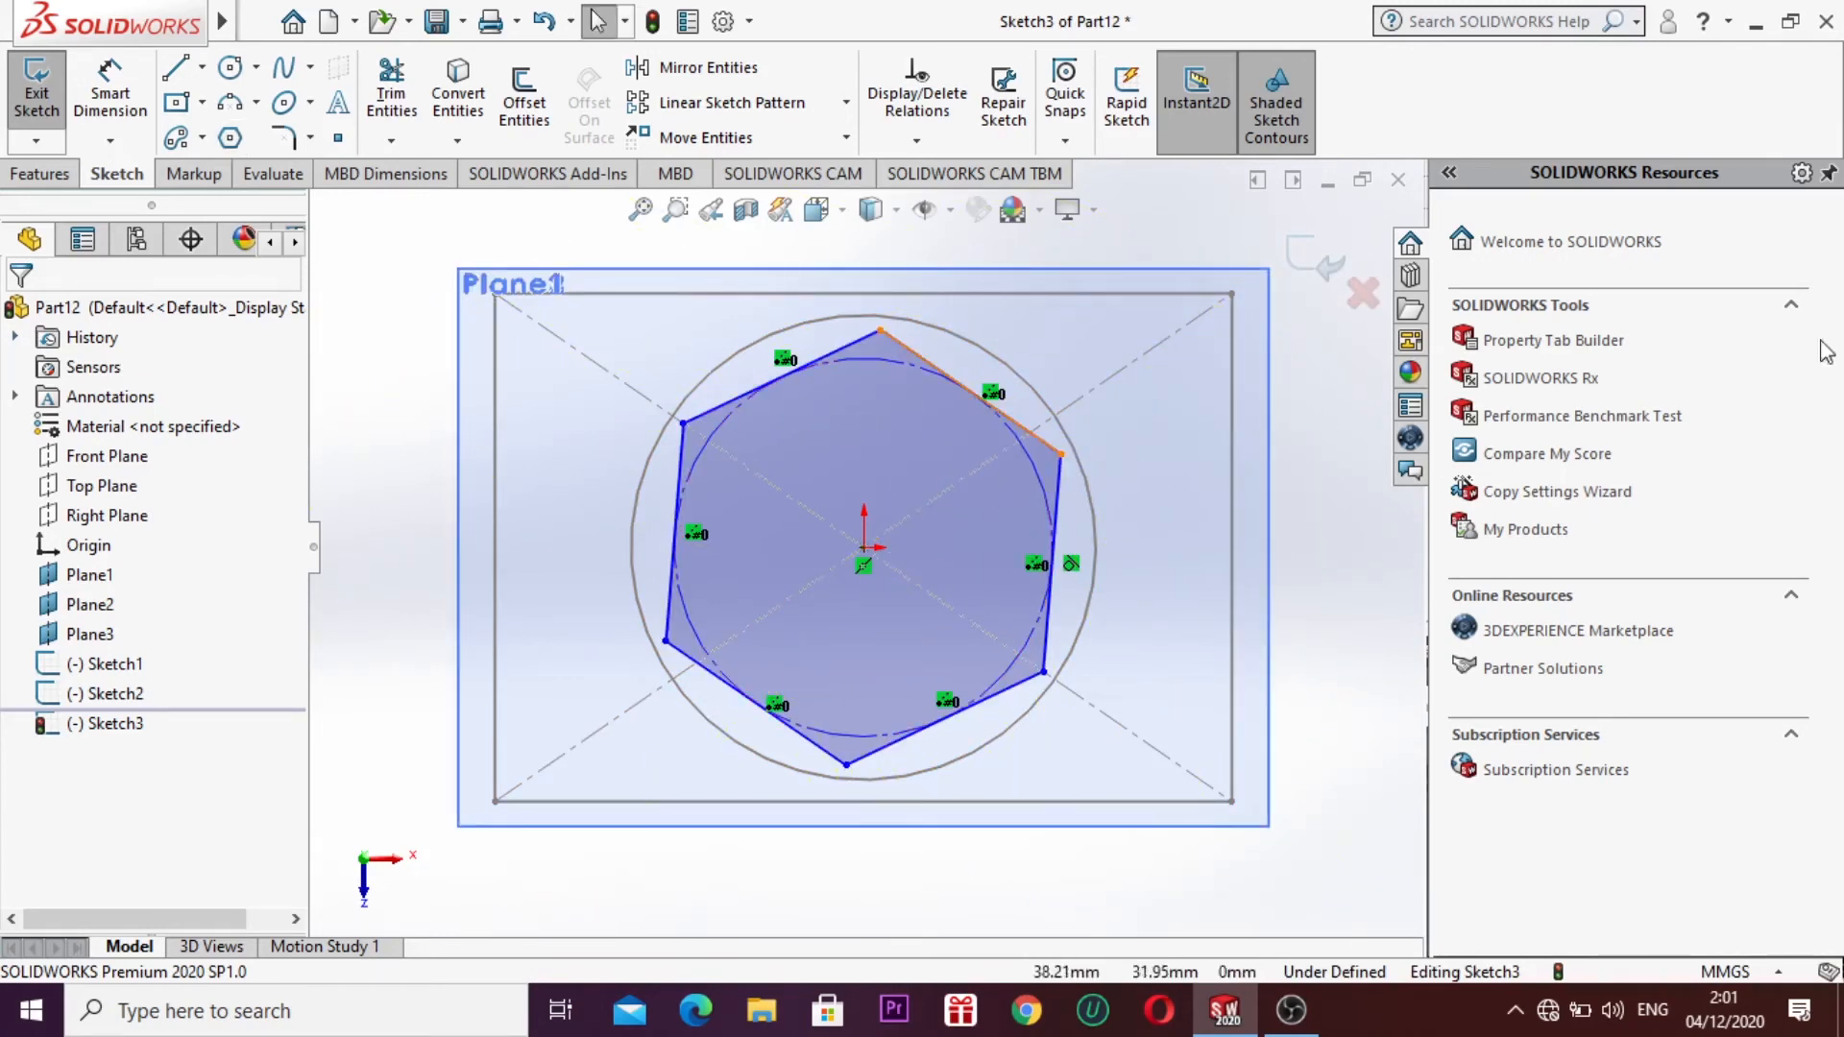
click(1329, 273)
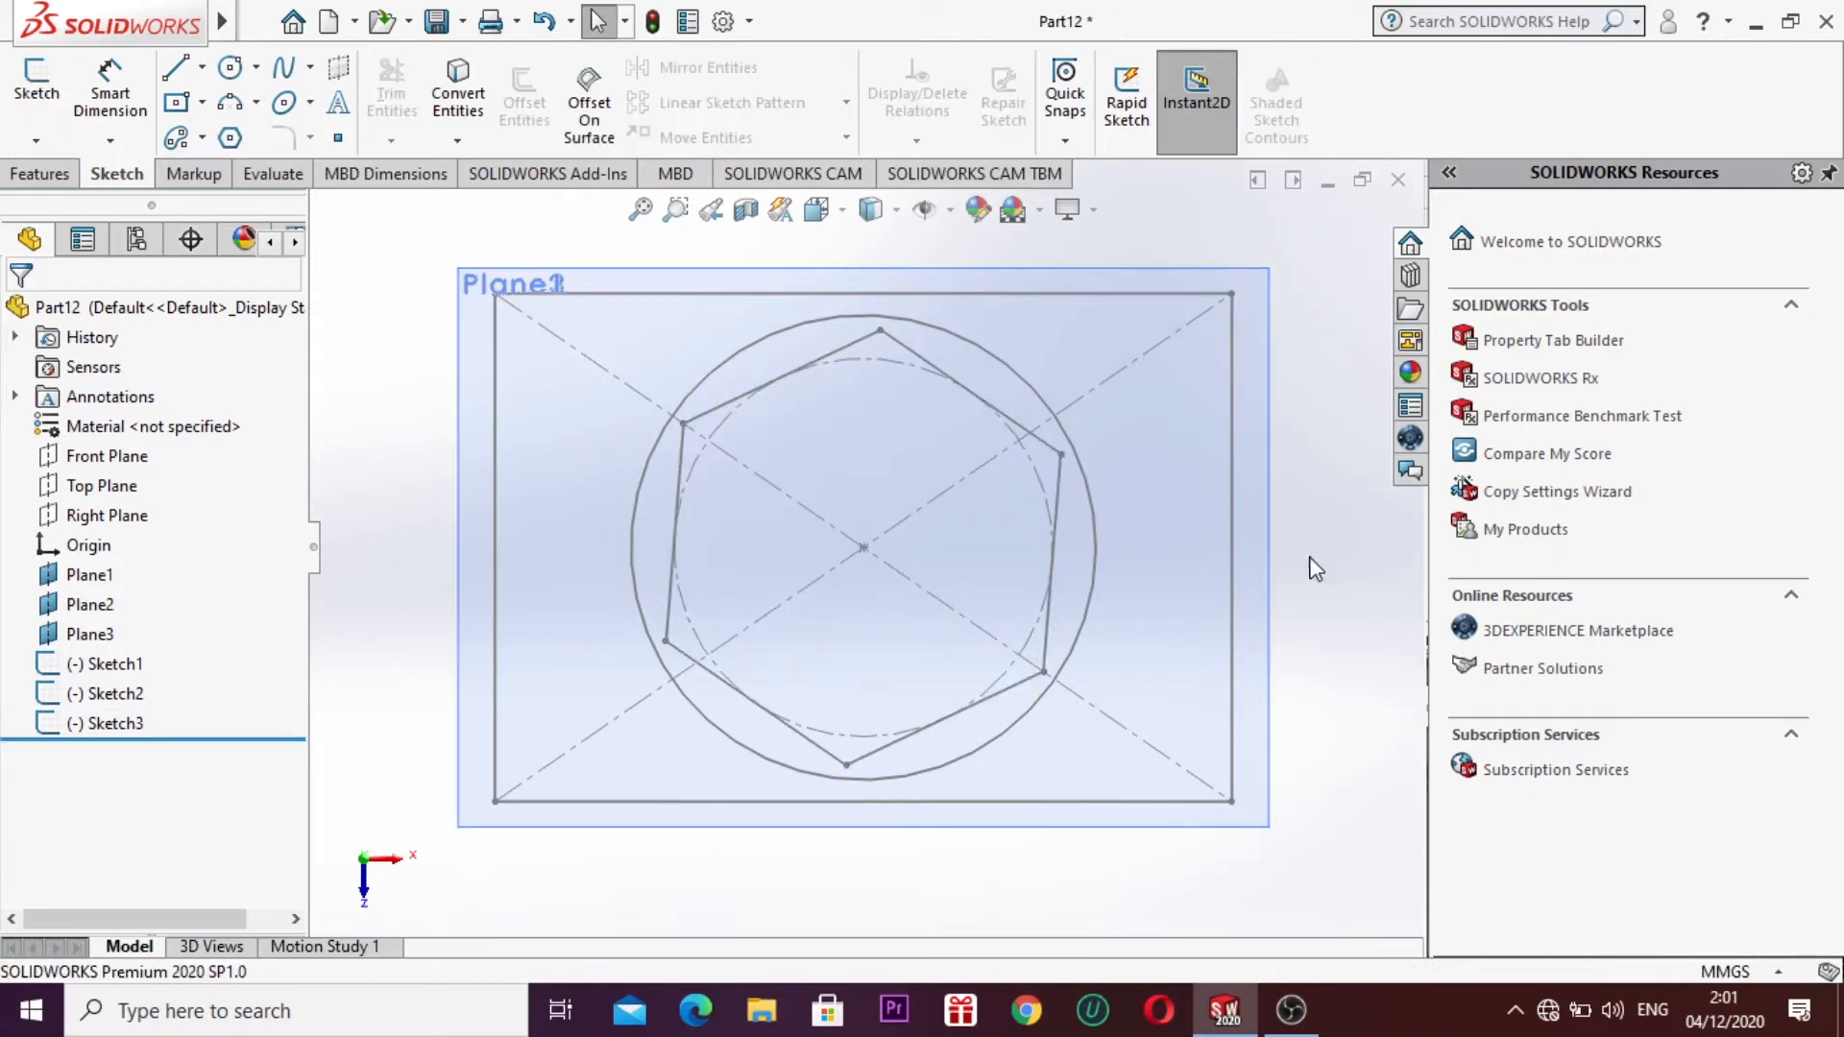
Step: Switch to the isometric view and hide the three offset planes, leaving the profile sketches shown
key(ctrl+7)
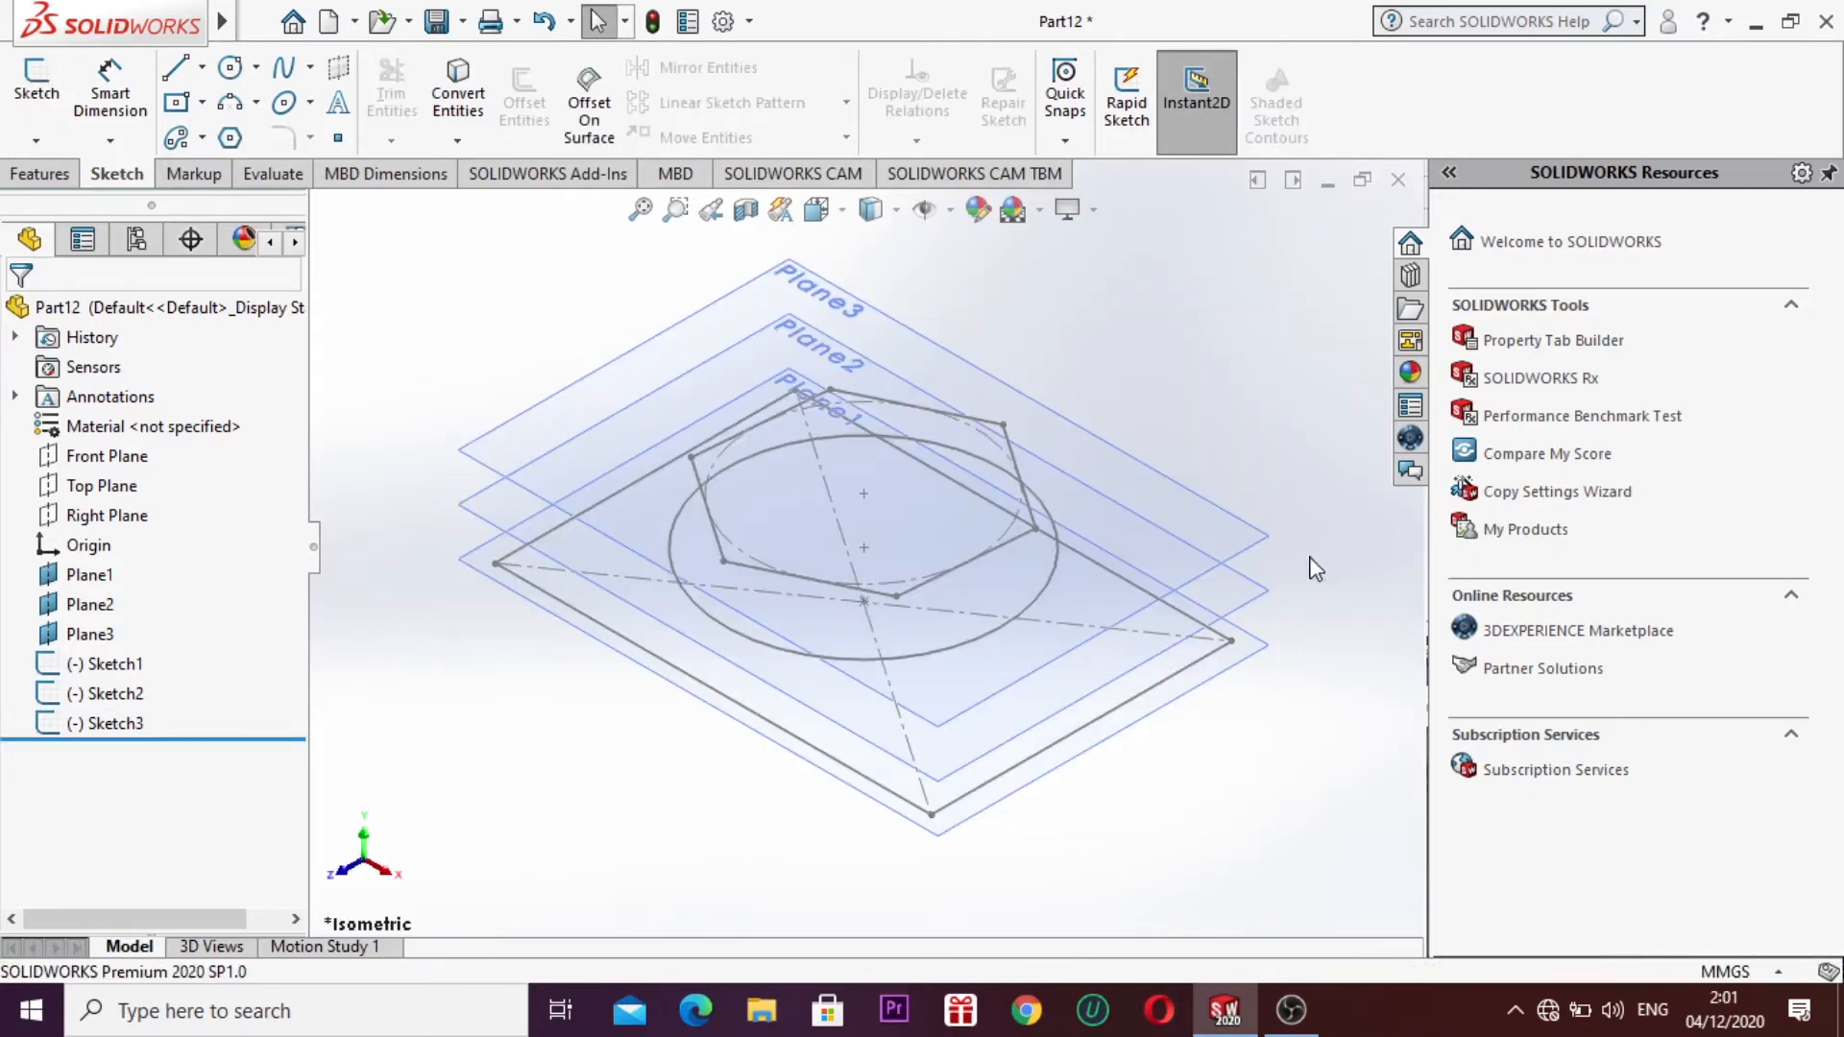
click(131, 574)
ctrl+click(105, 634)
drag(90, 631, 151, 616)
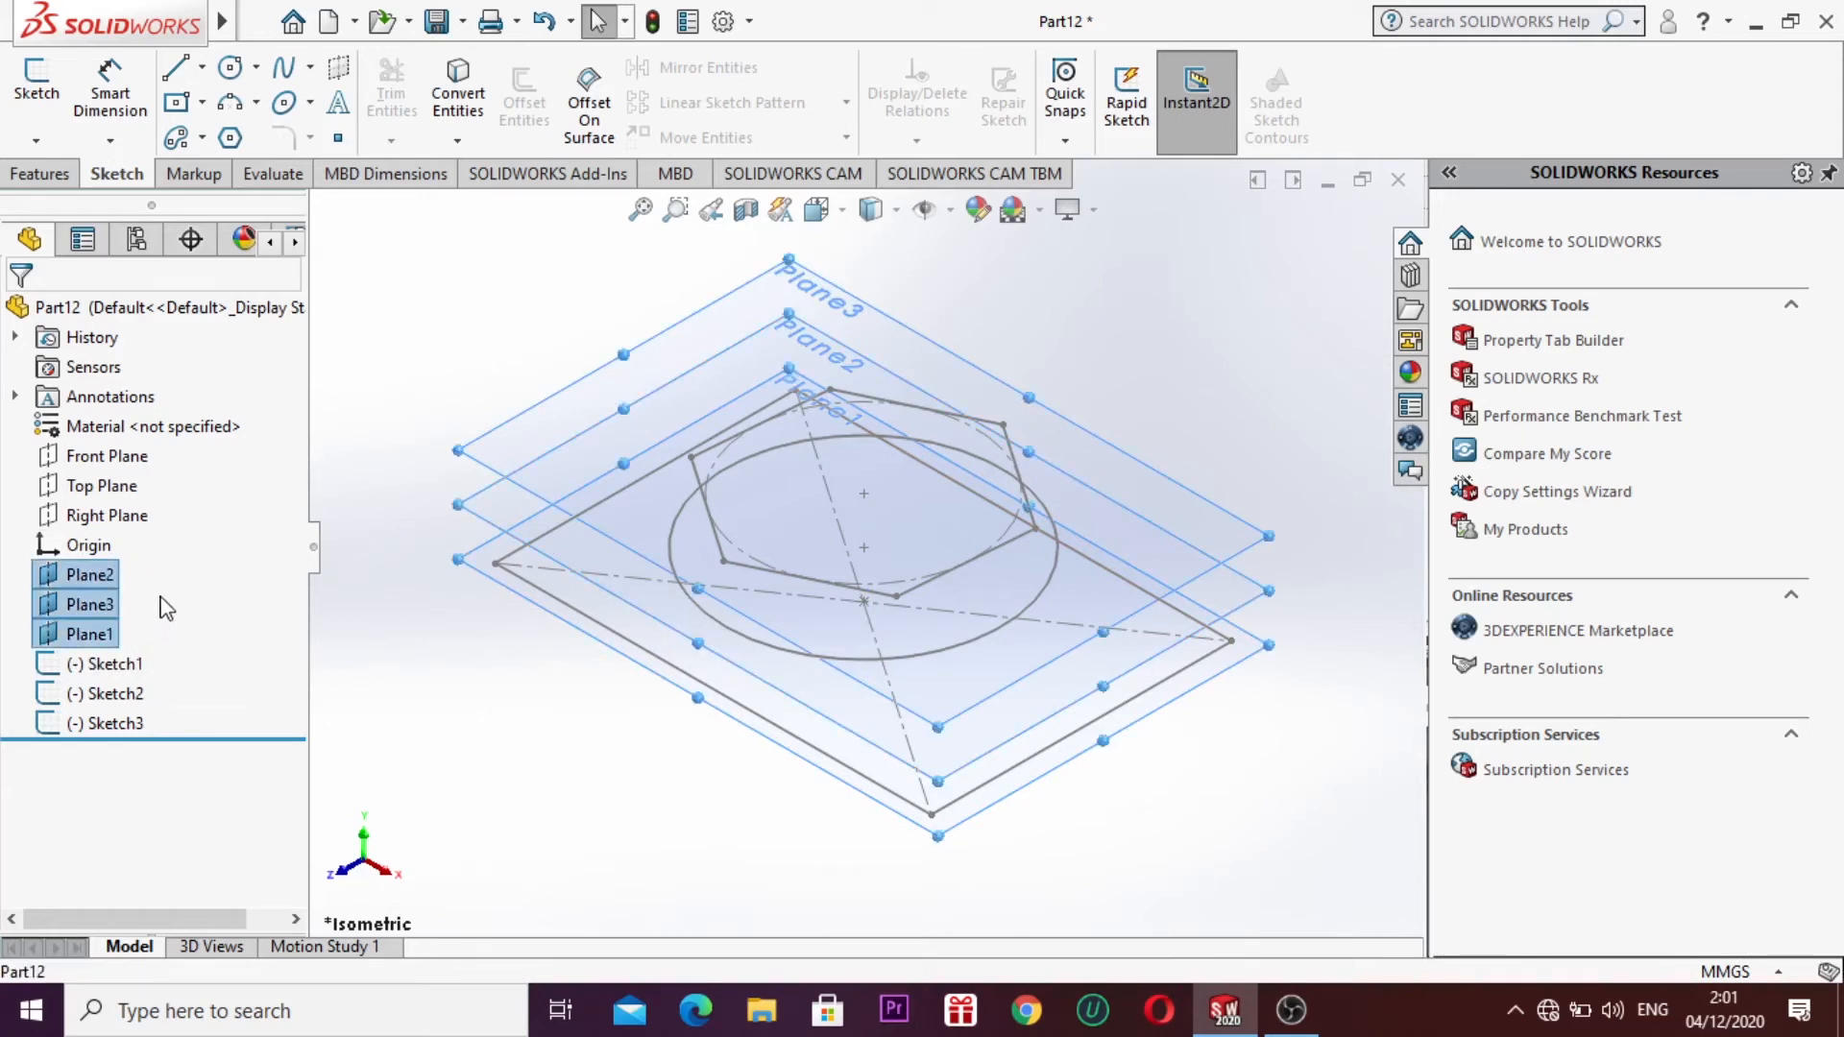
right_click(164, 603)
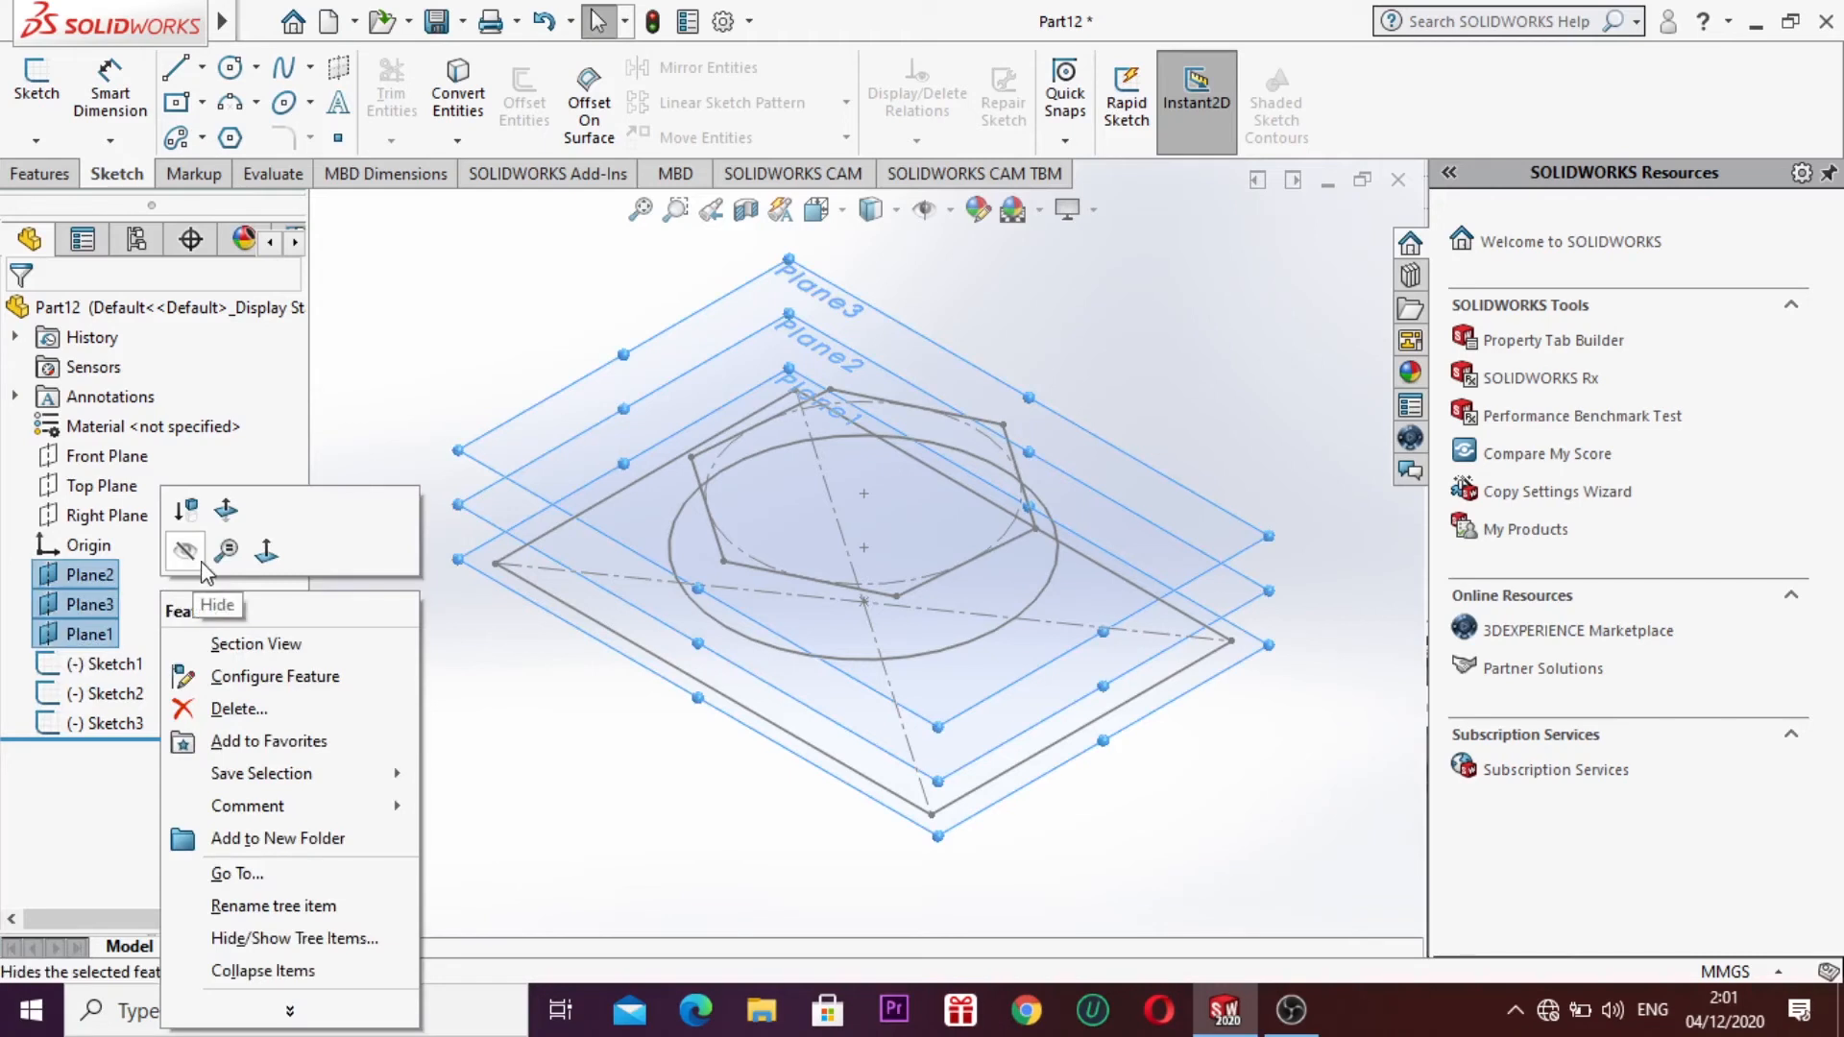
click(194, 567)
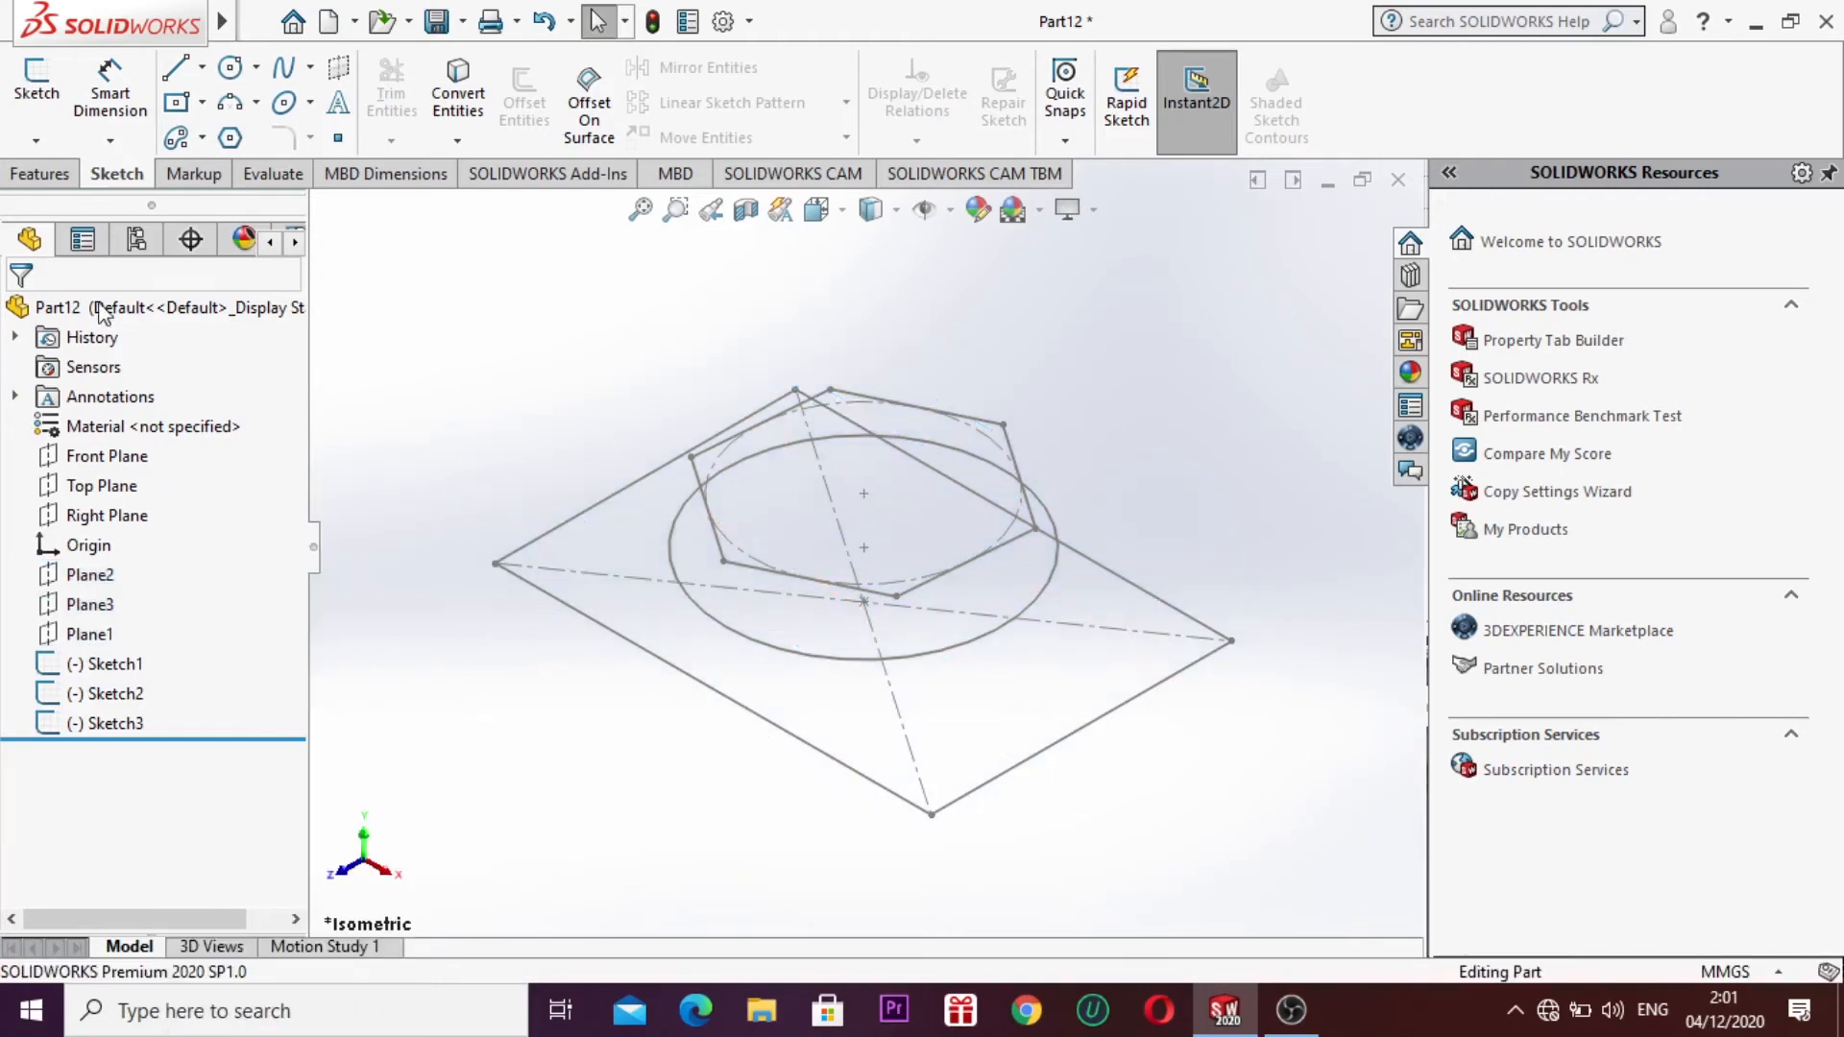
Step: Start a Boundary Boss/Base with the rectangle, circle and hexagon sketches as Direction 1 profiles, in that order
click(44, 173)
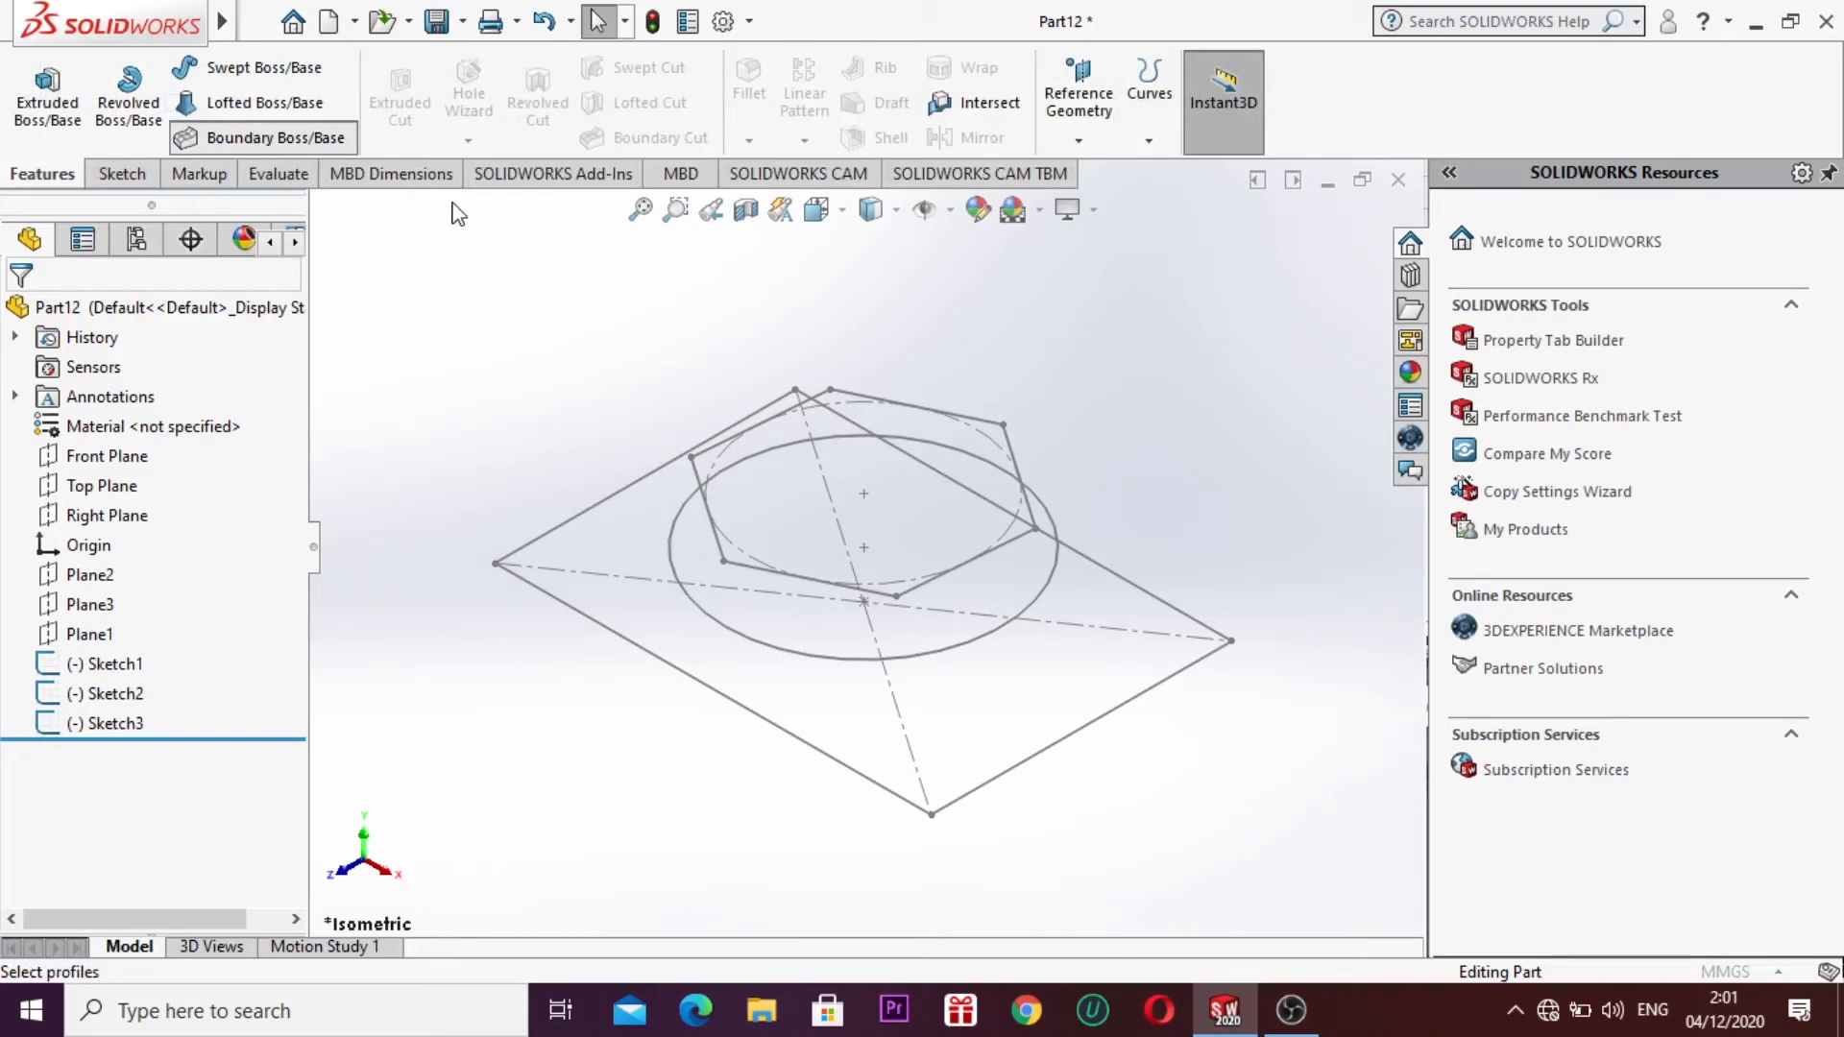
click(133, 431)
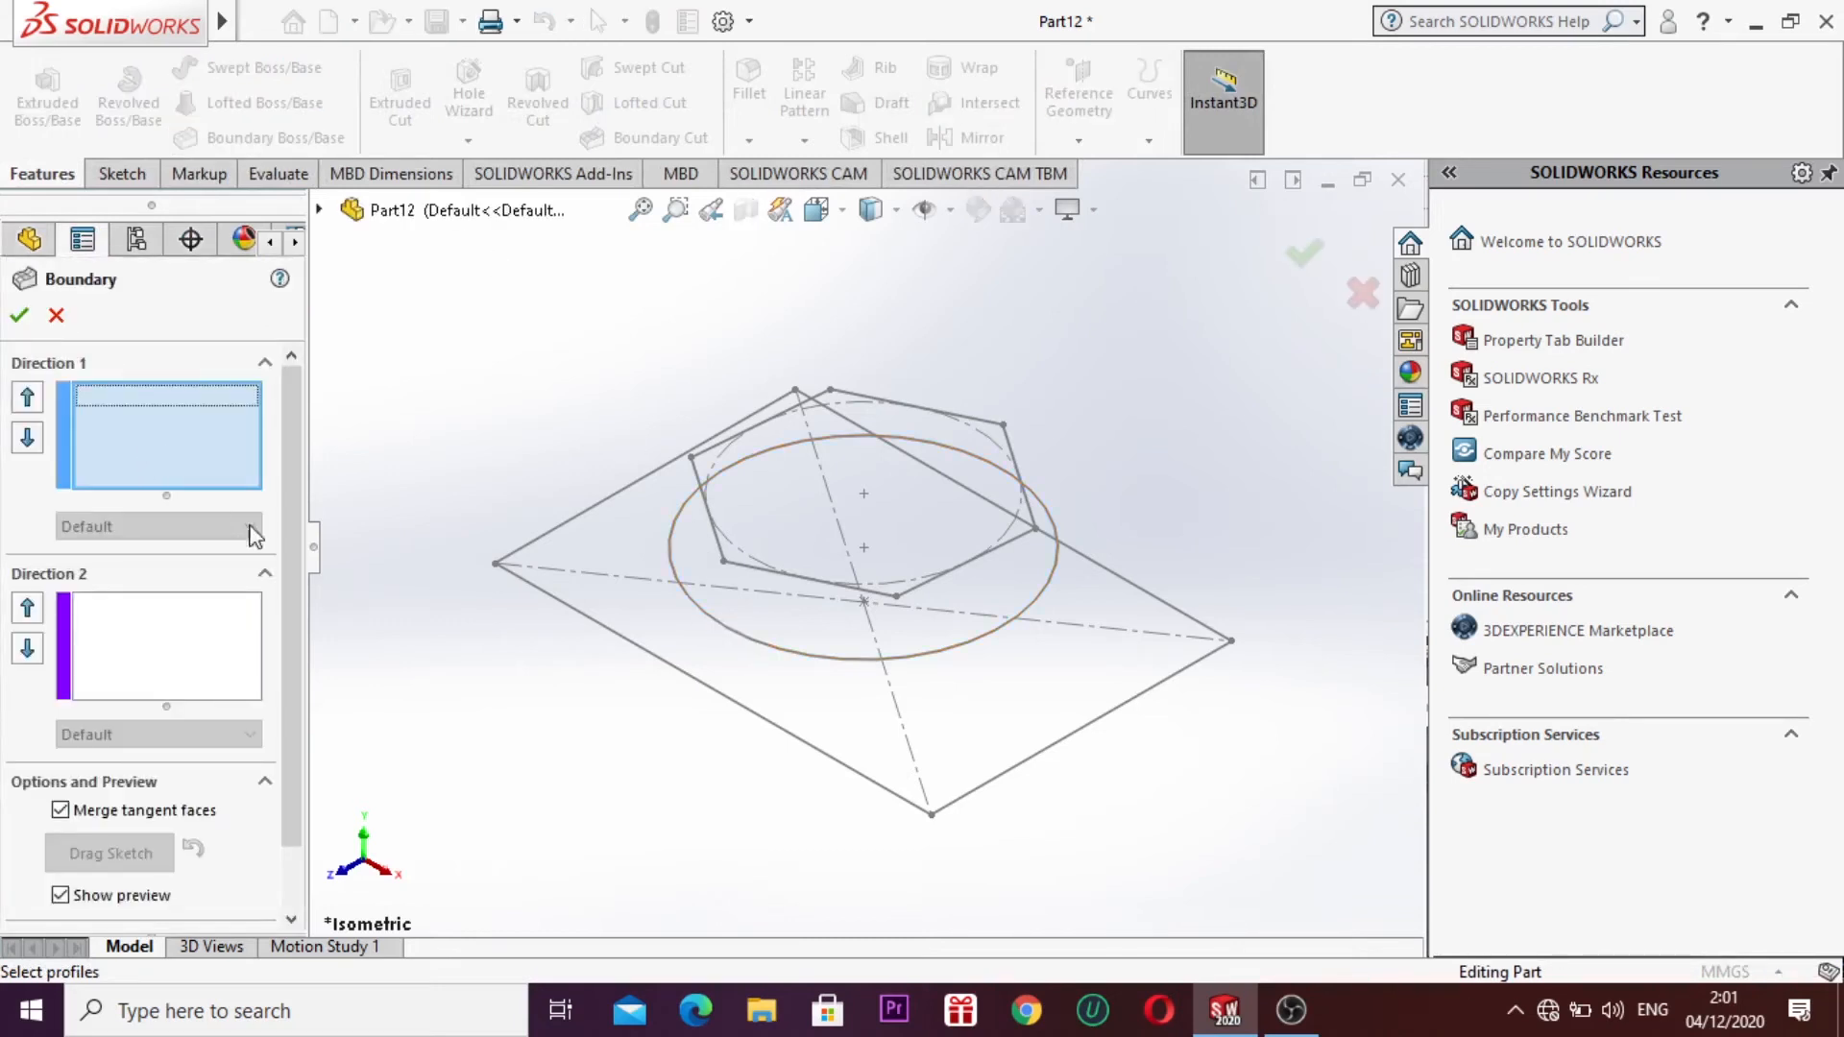
click(718, 697)
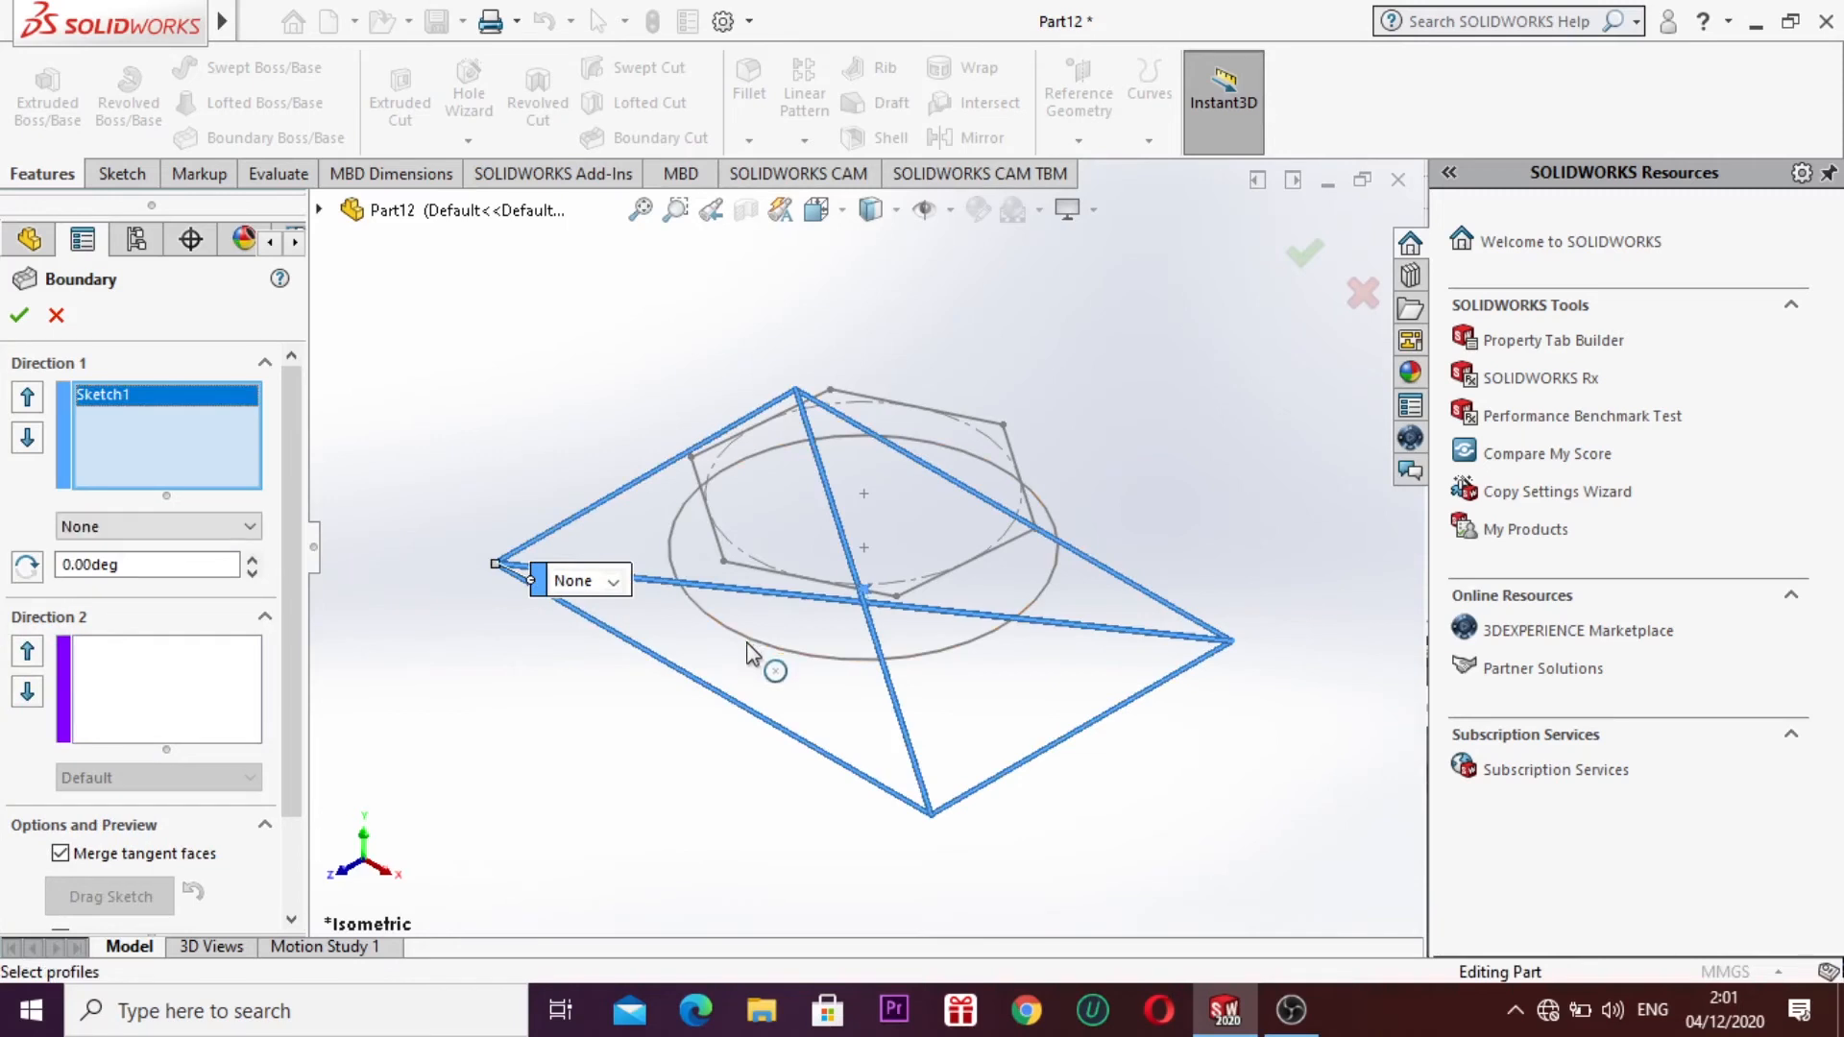
click(750, 641)
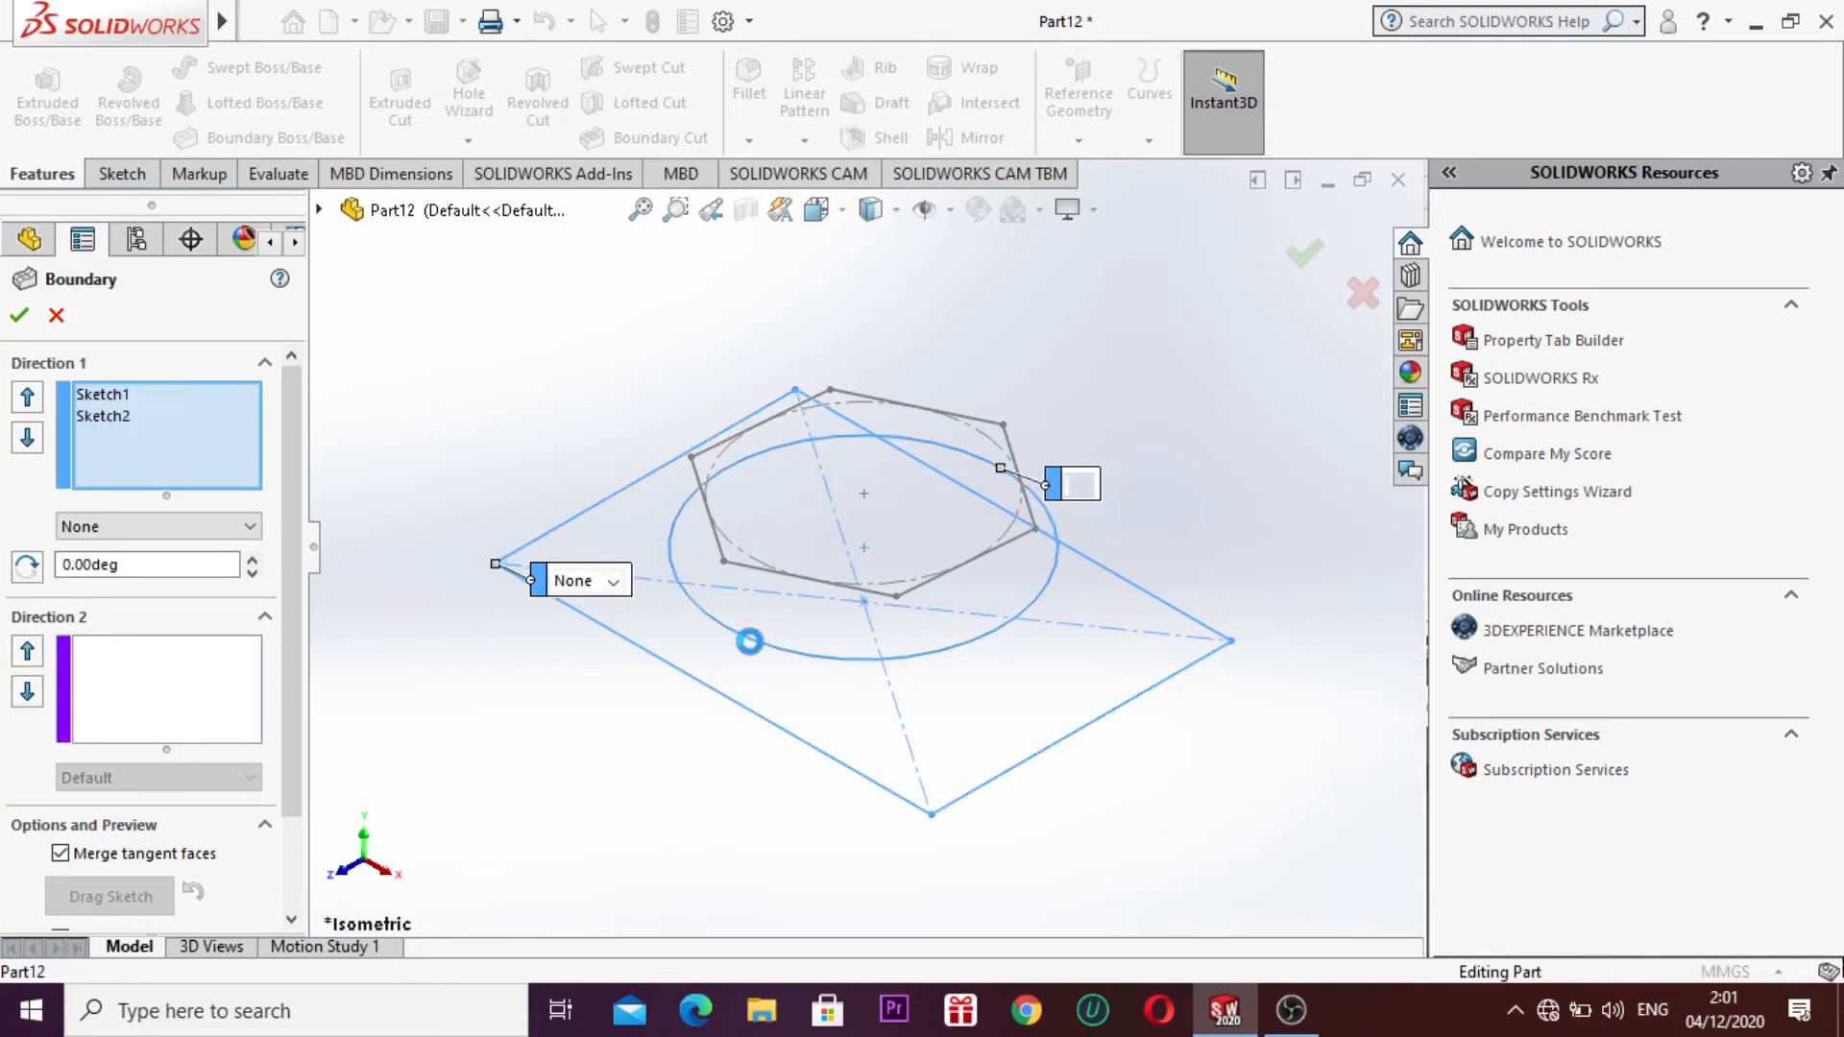
click(783, 582)
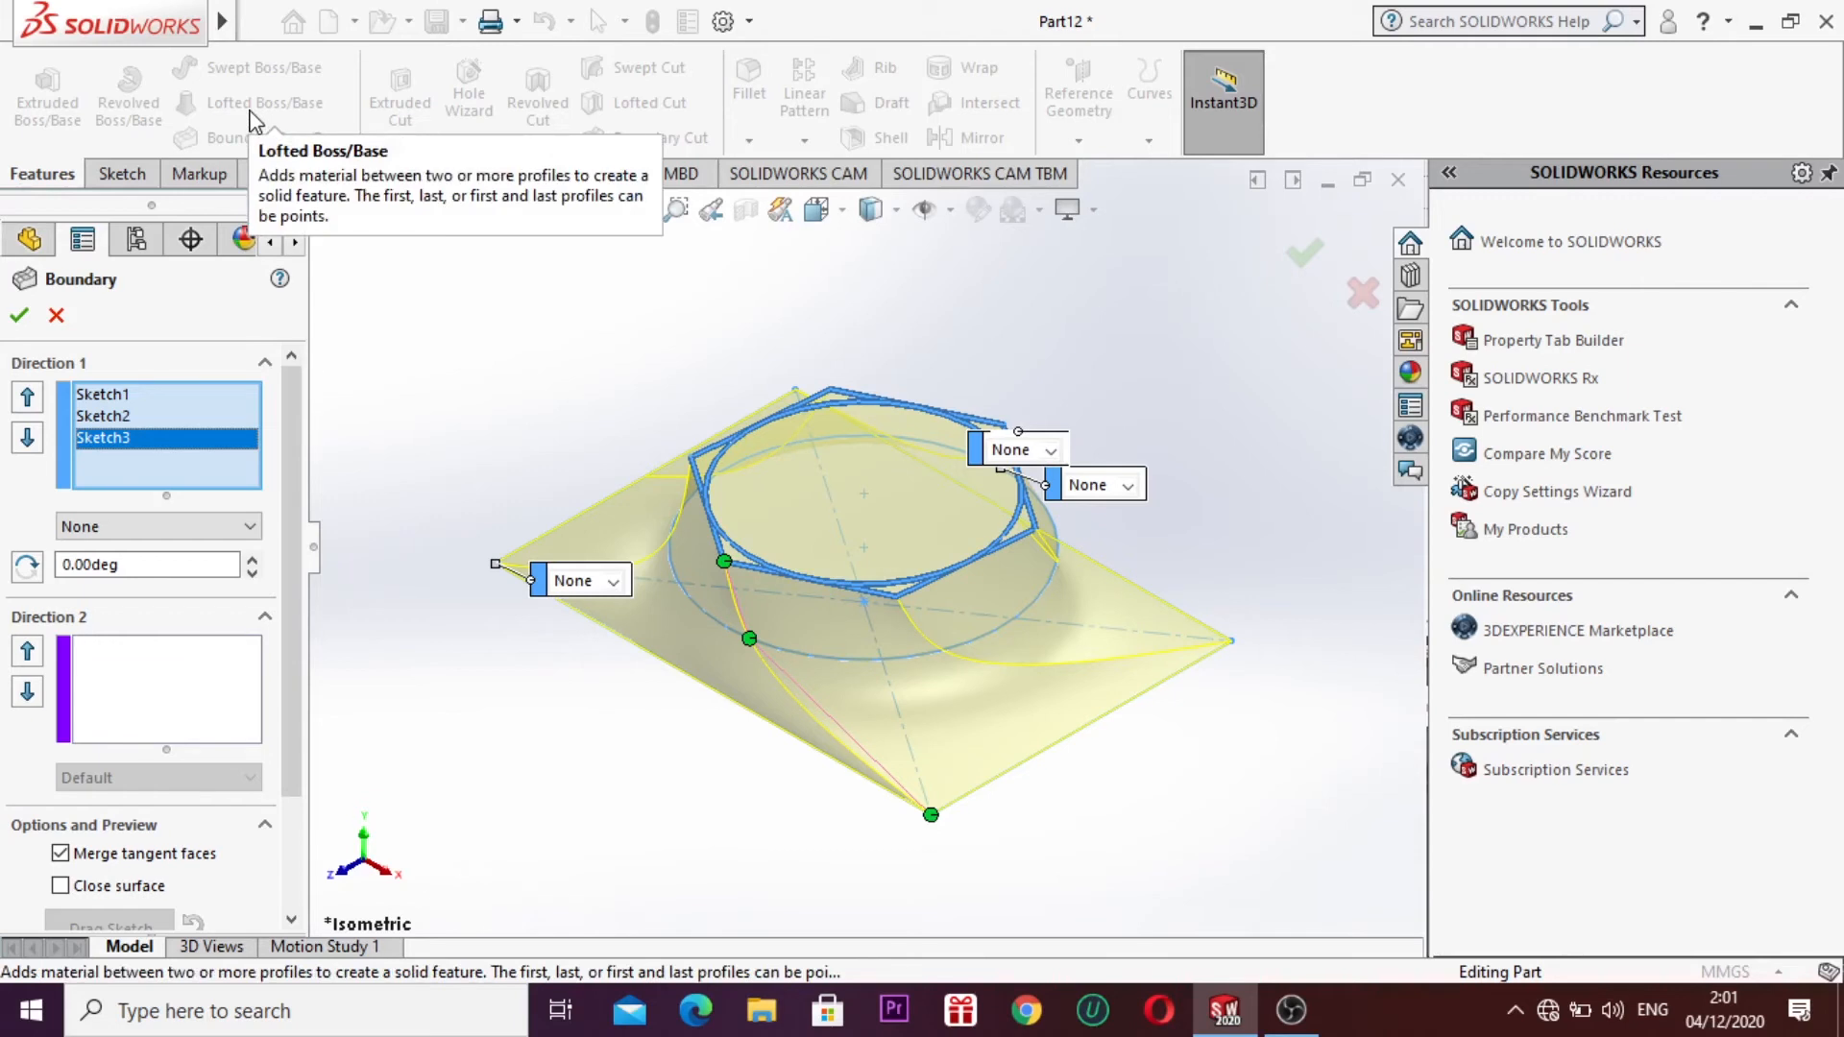
Step: Set all three boundary profiles to Normal To Profile and create the boundary feature
click(615, 582)
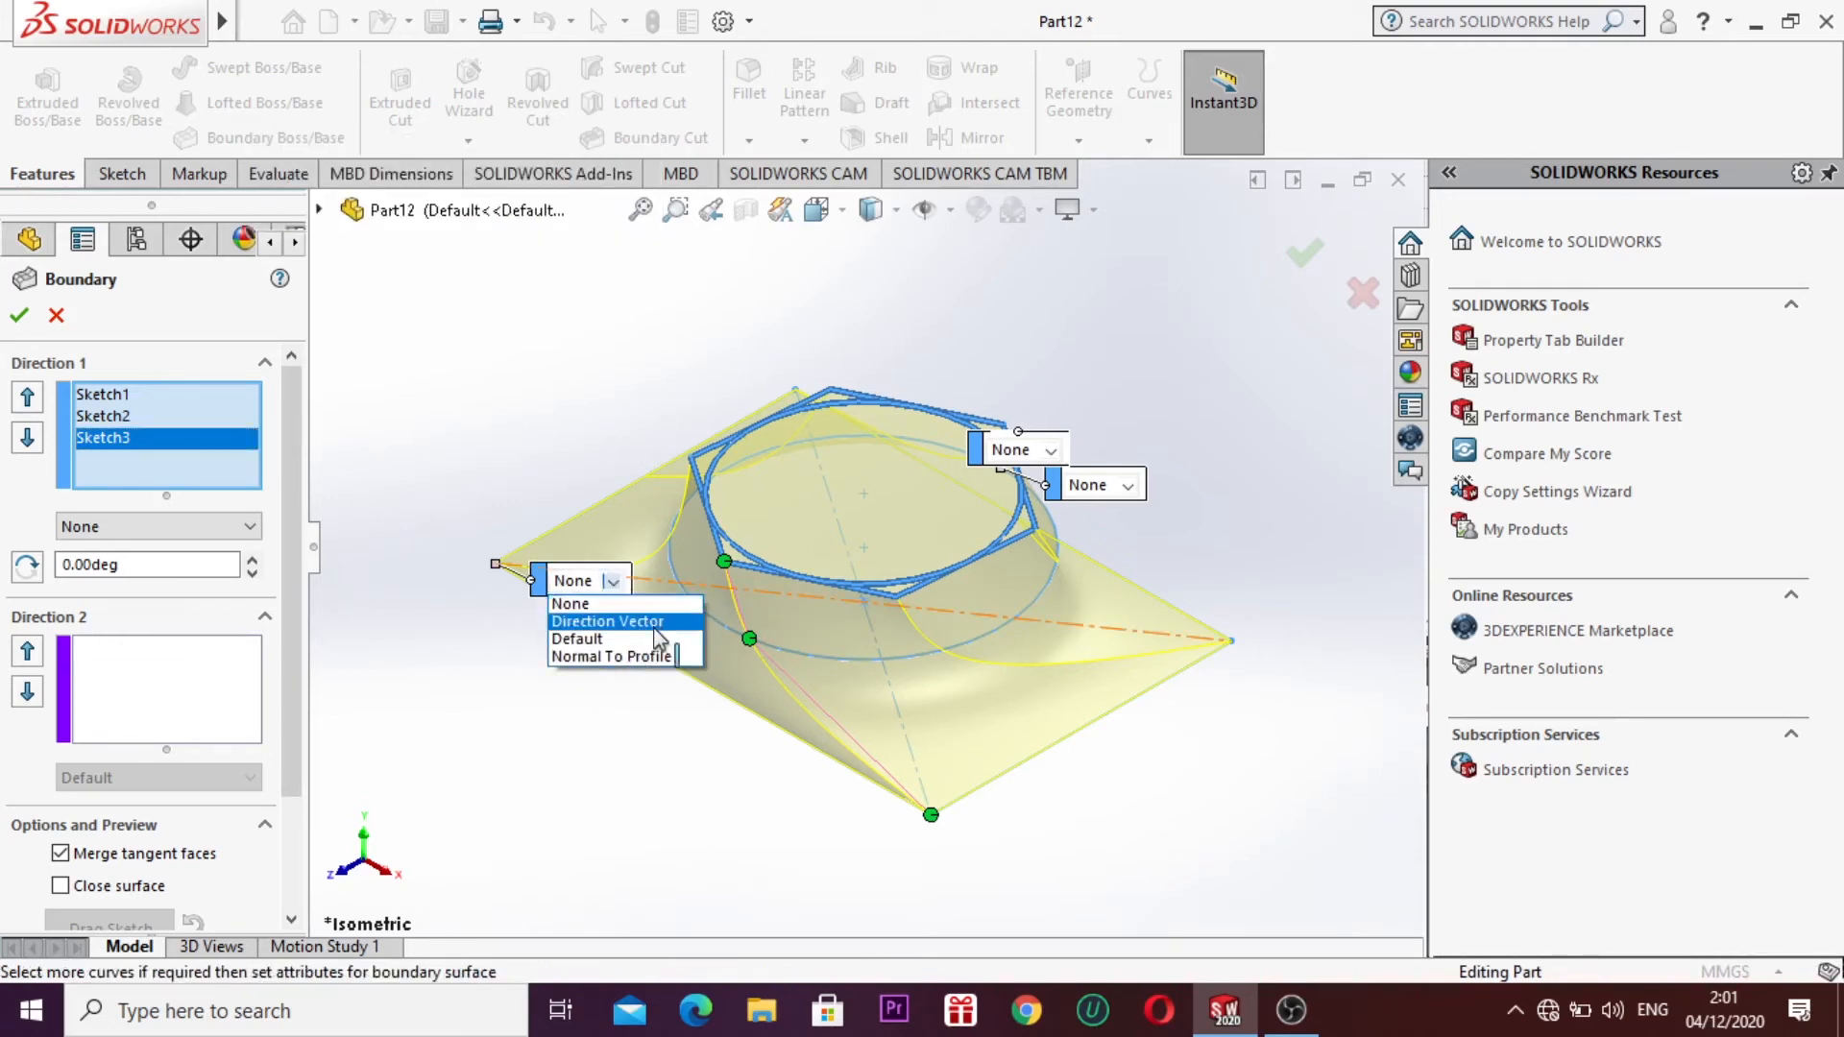
click(609, 657)
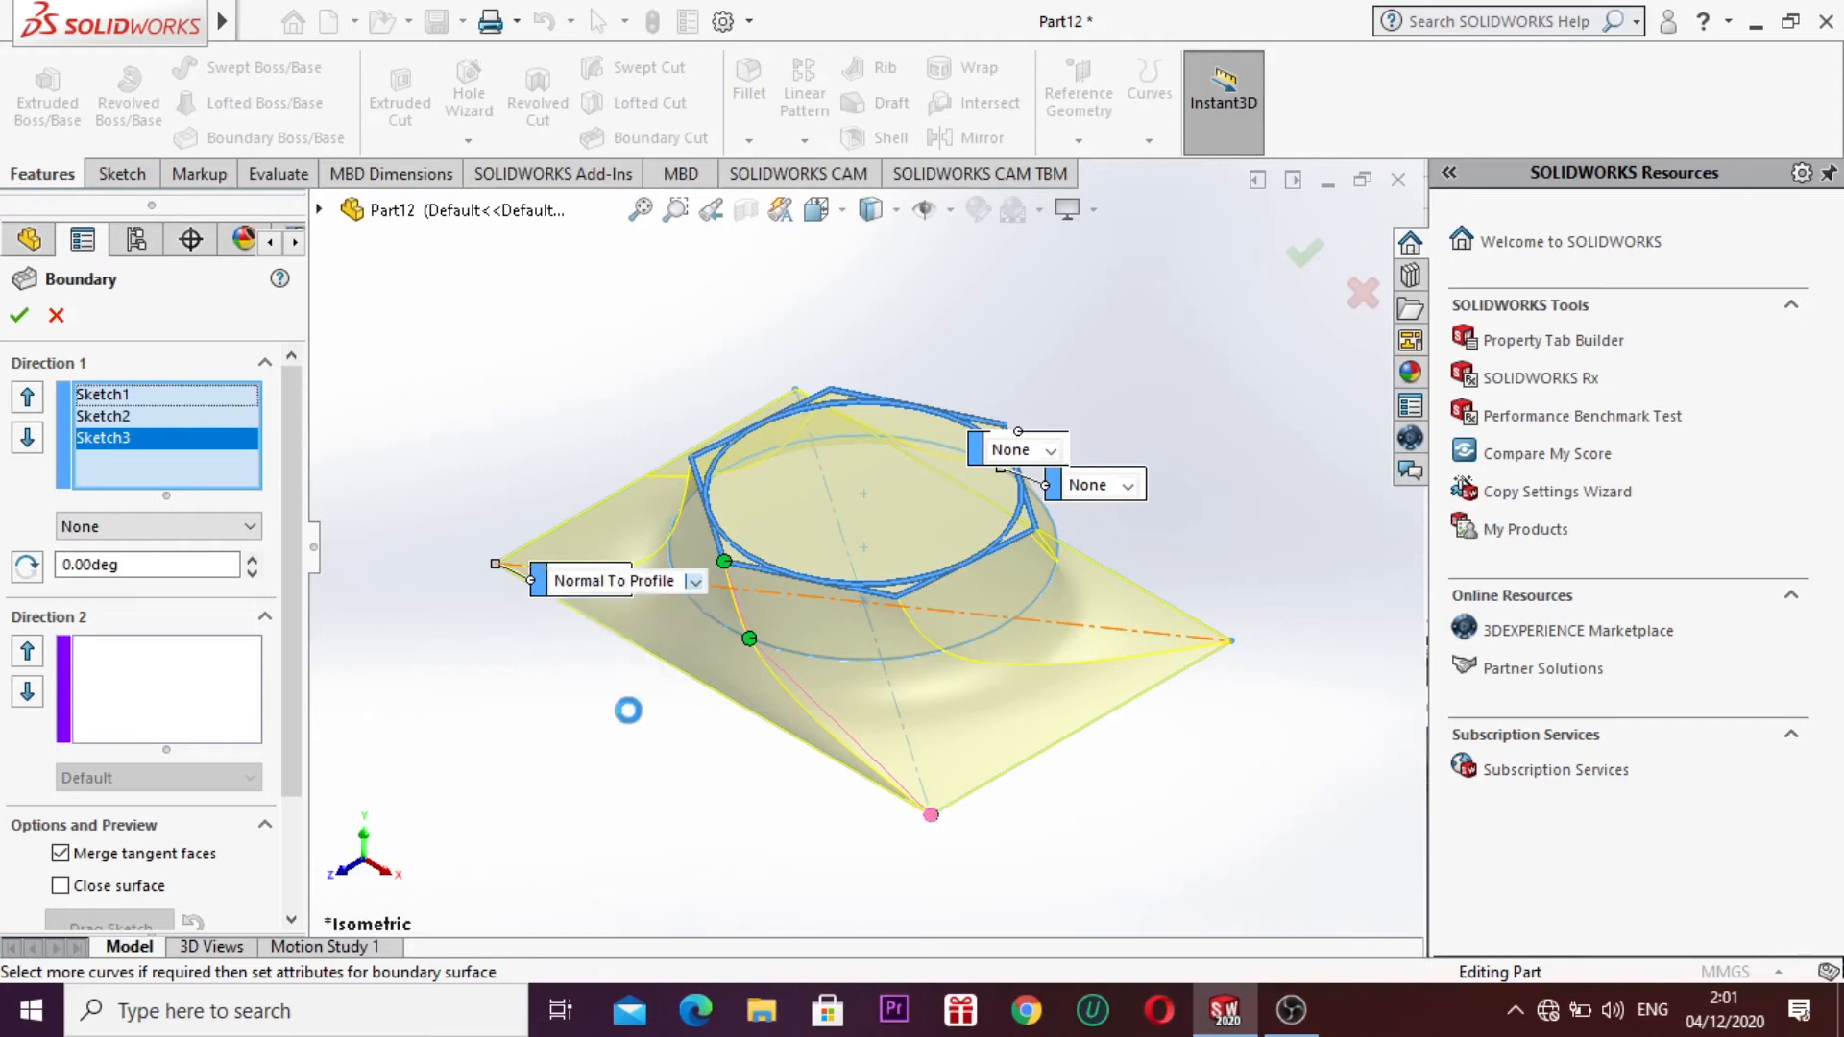
click(1099, 485)
click(1100, 543)
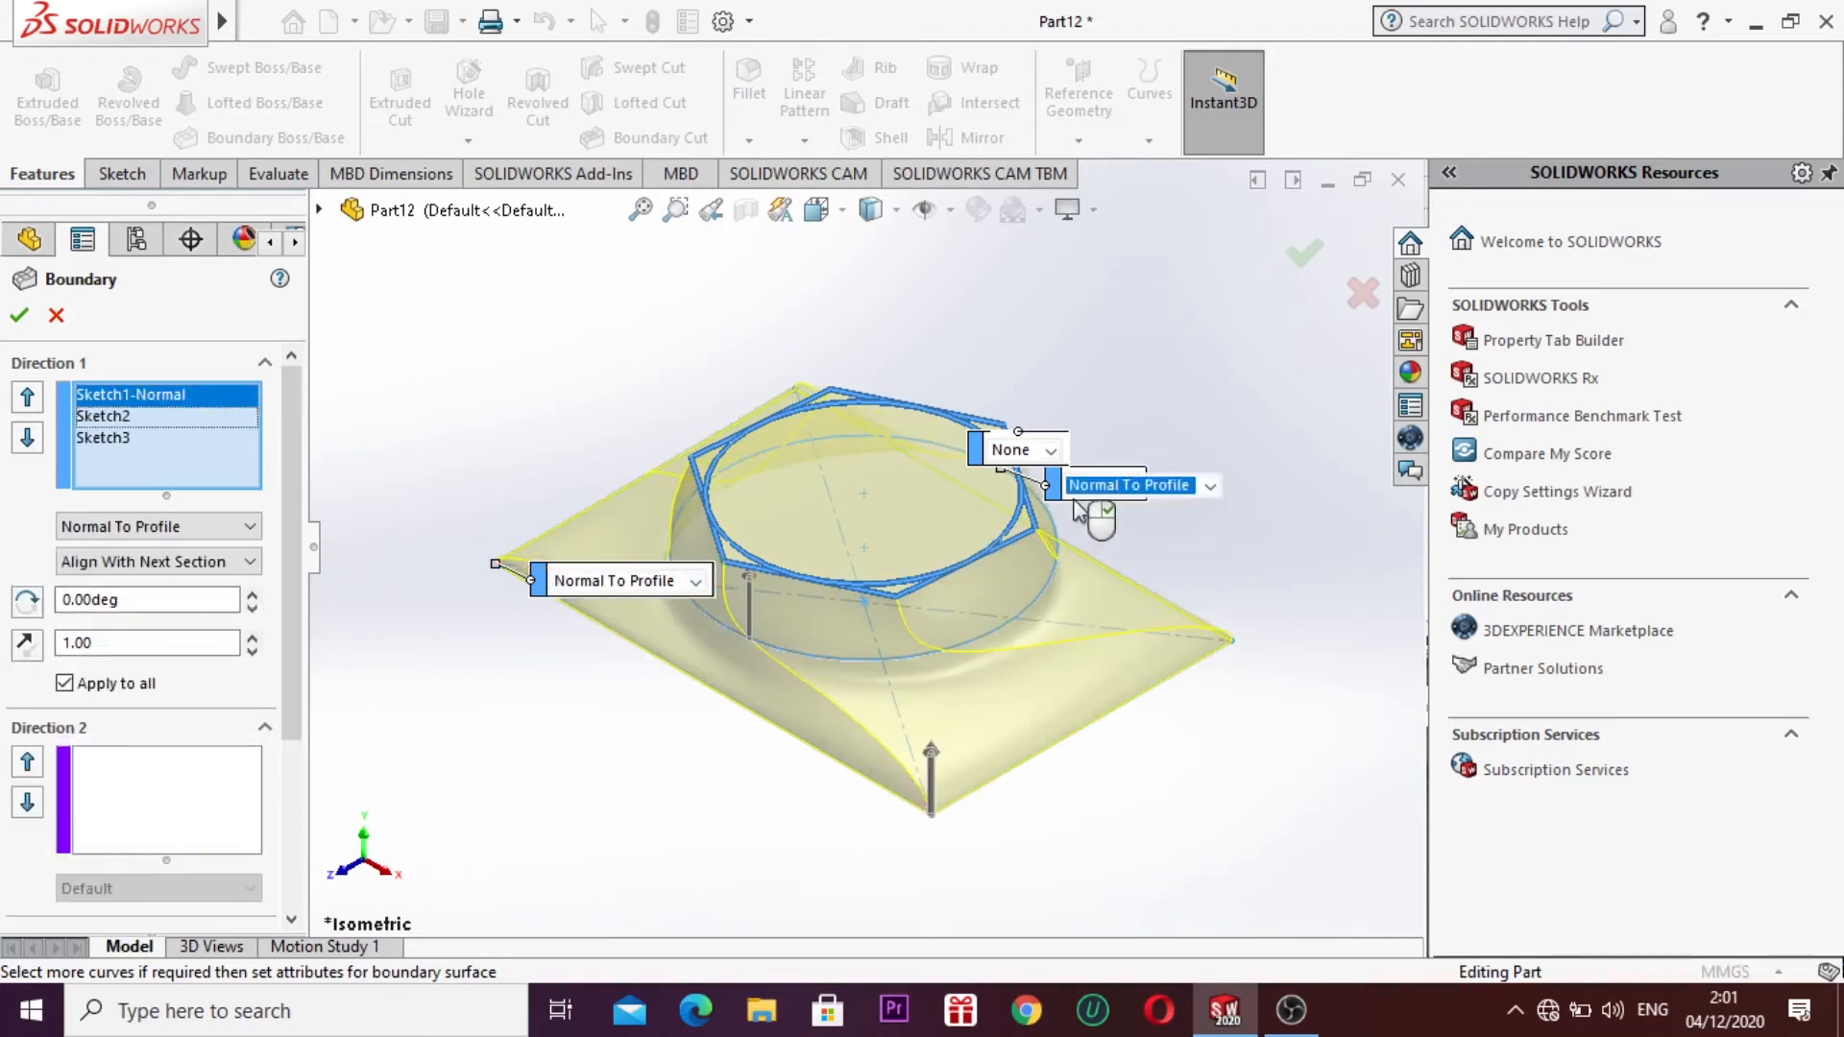
click(1050, 452)
click(1060, 528)
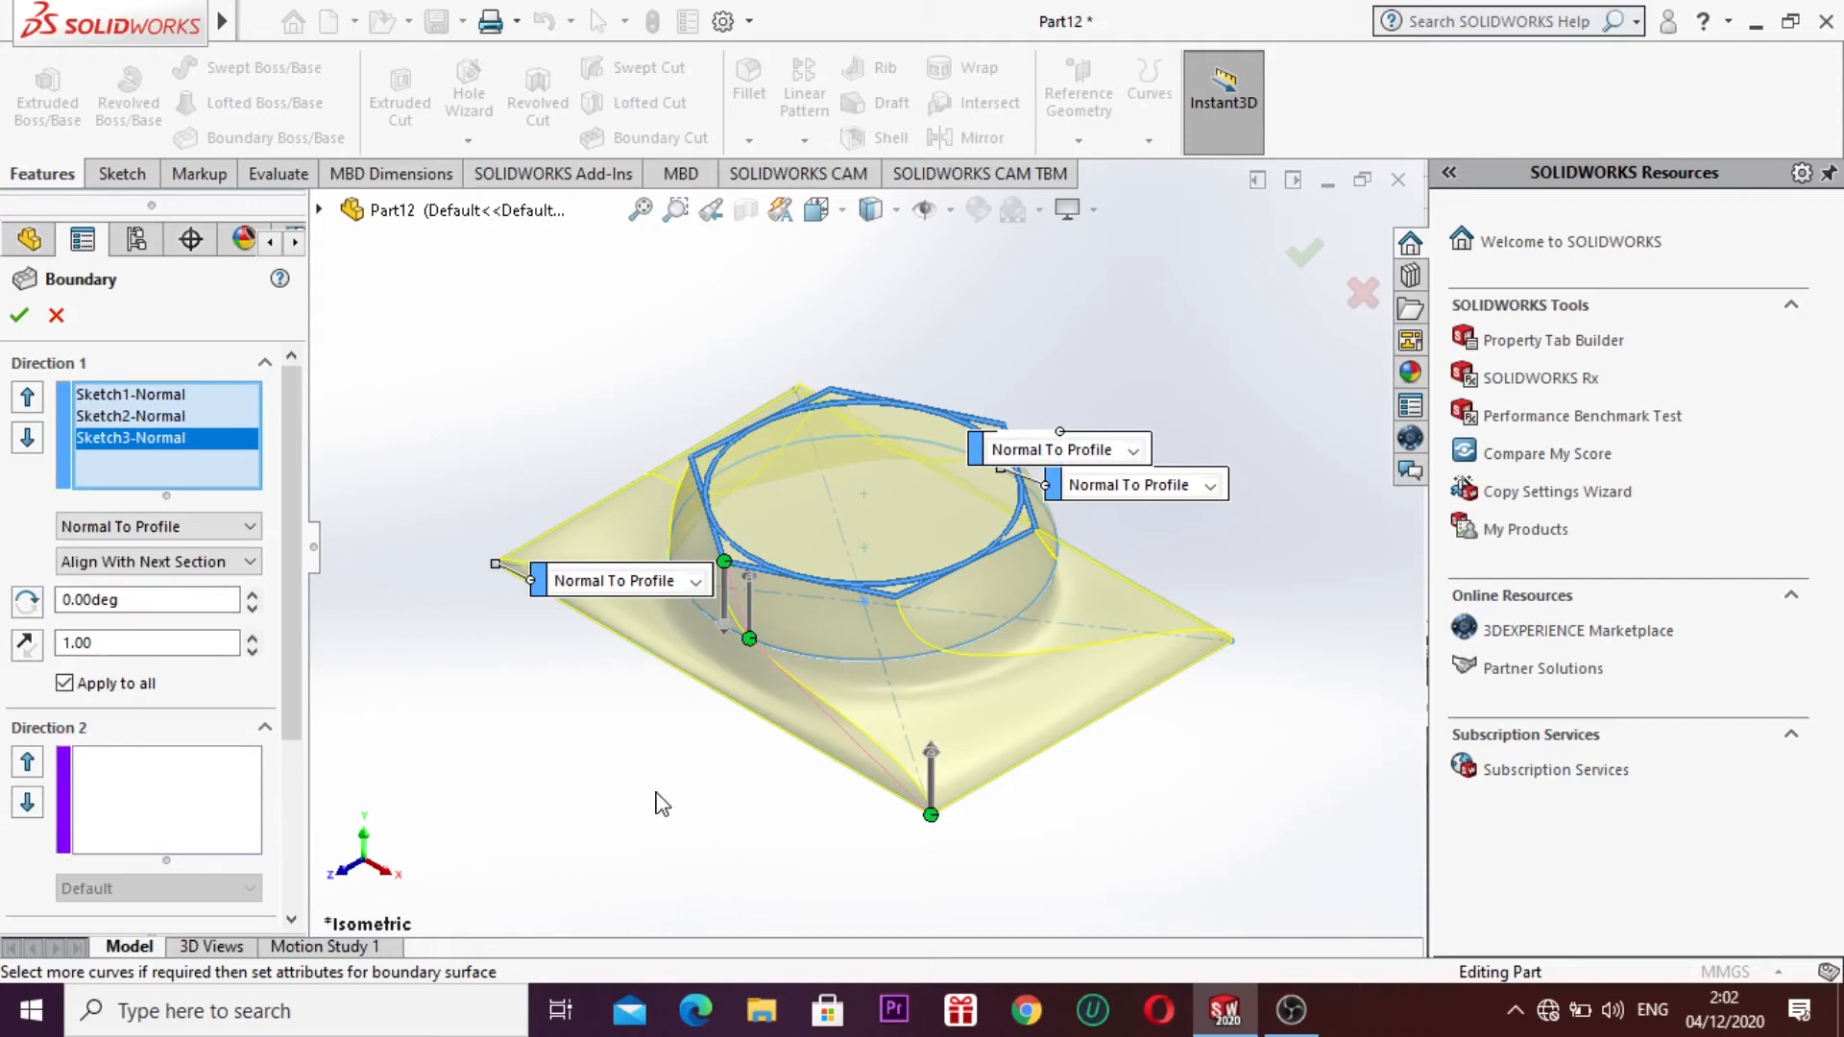
click(18, 318)
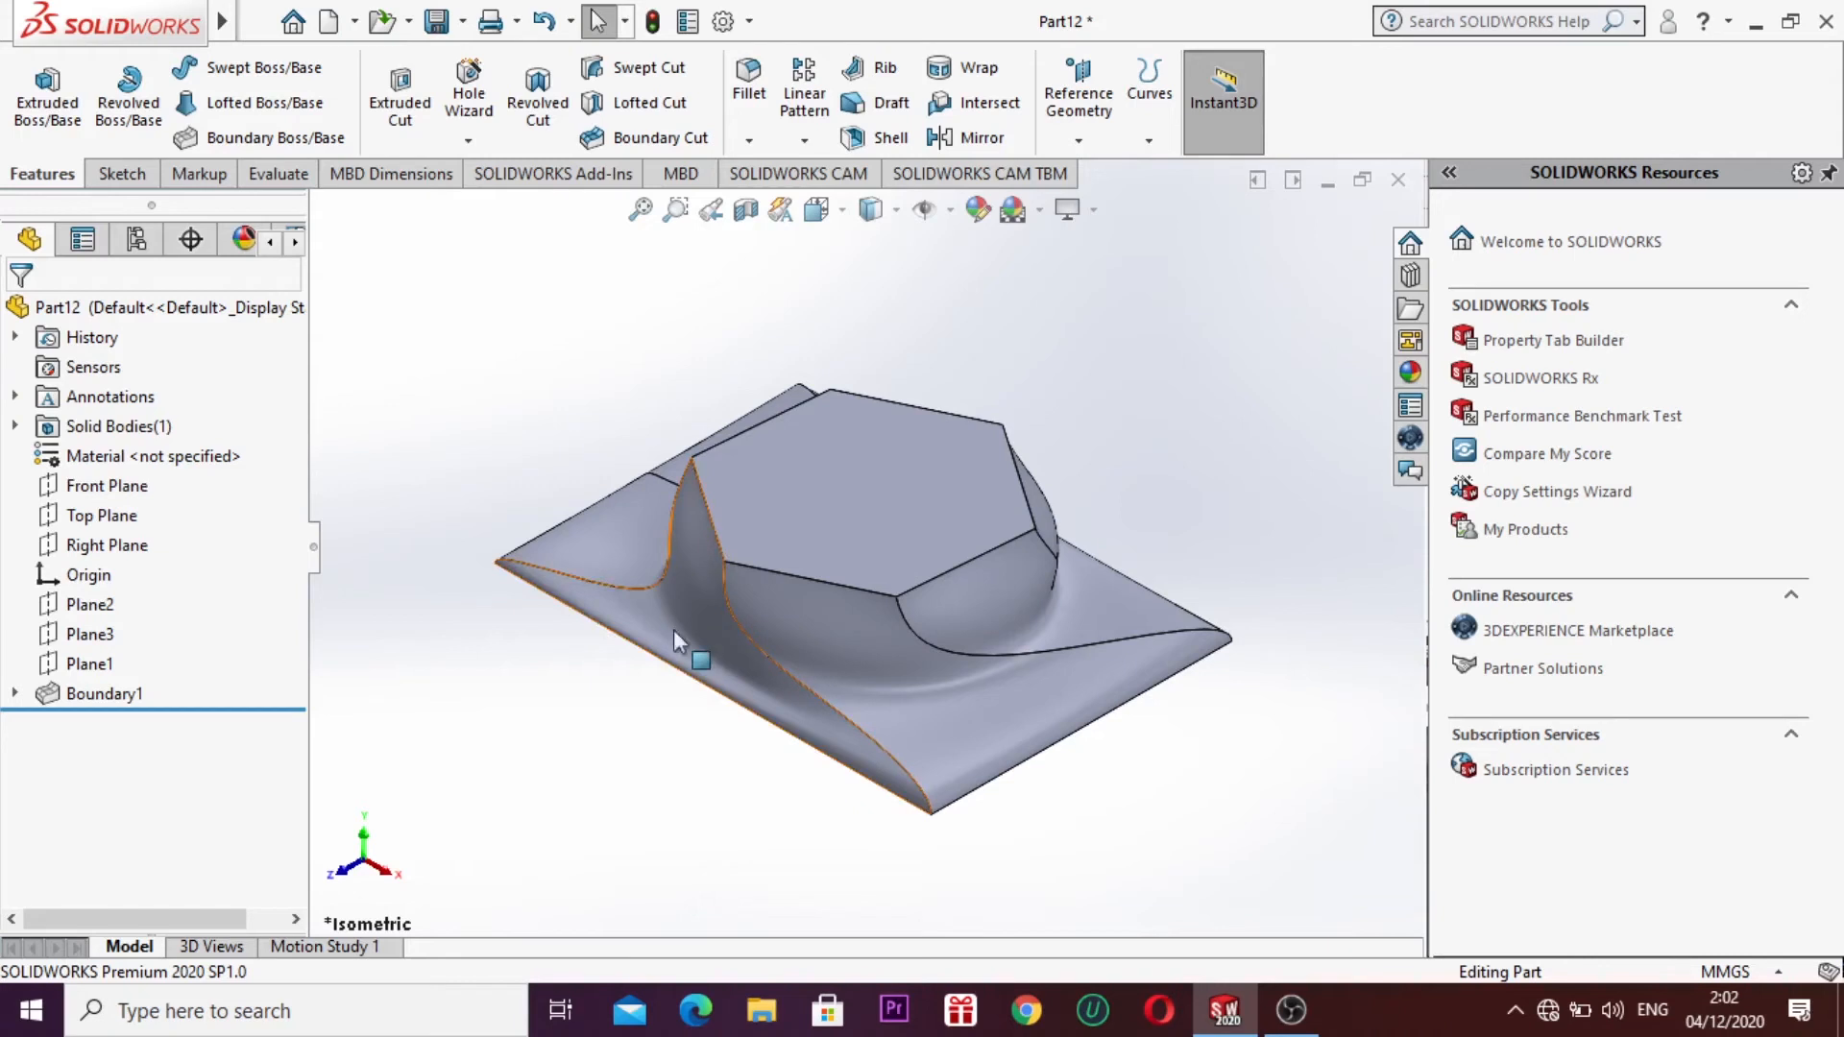
Step: Sketch a circle centred on the origin on Plane2, well inside the hexagonal top outline, and close the sketch
click(113, 613)
right_click(114, 613)
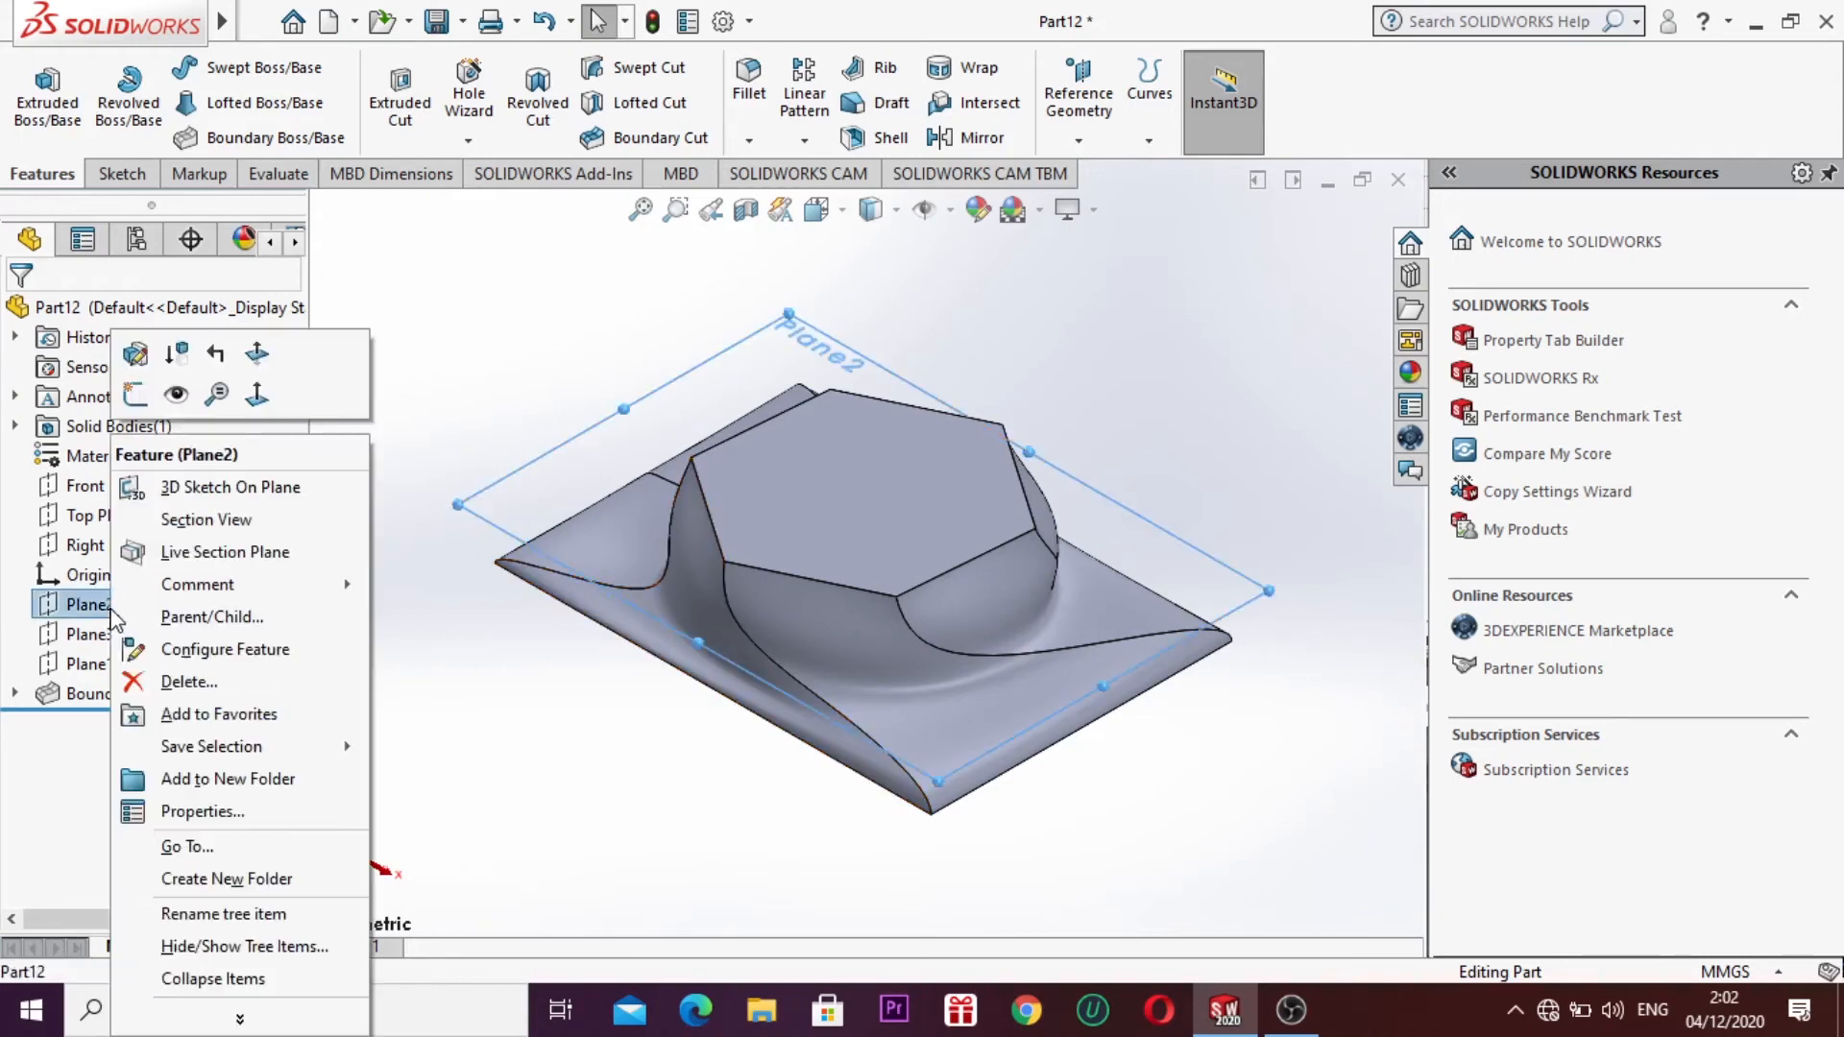
click(132, 398)
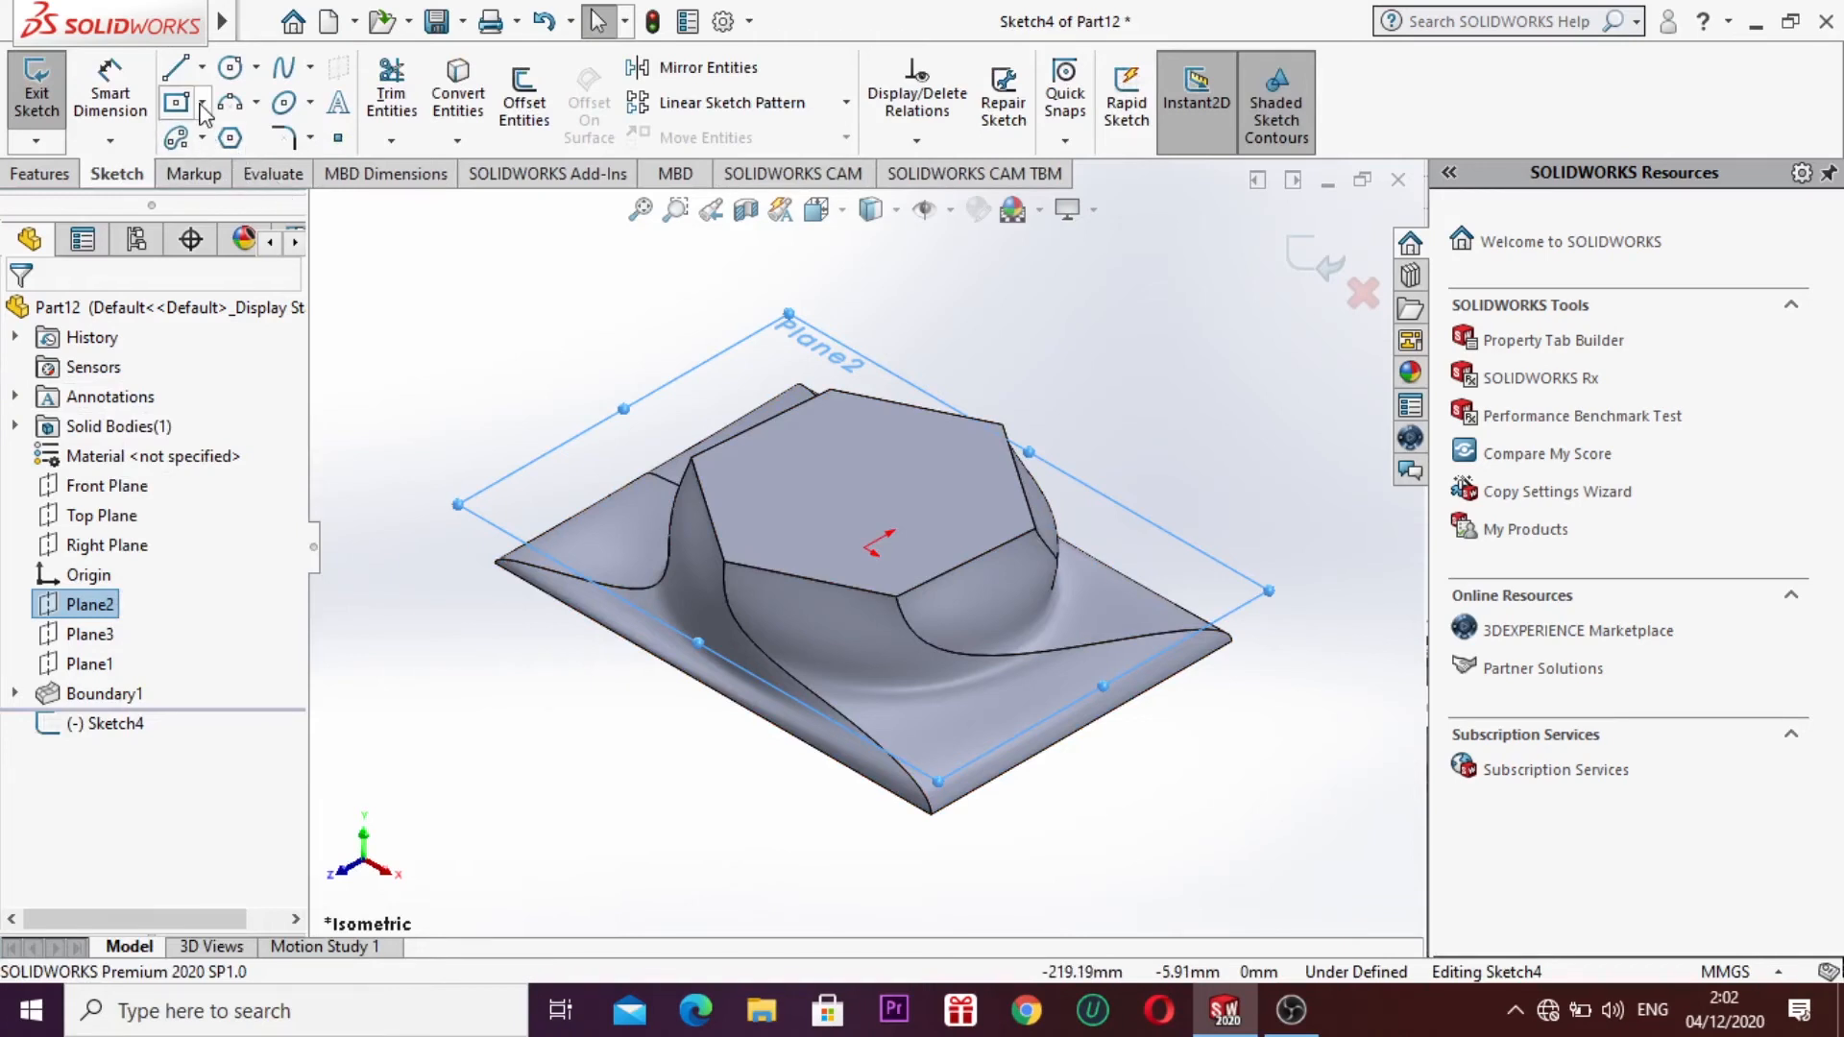
click(245, 74)
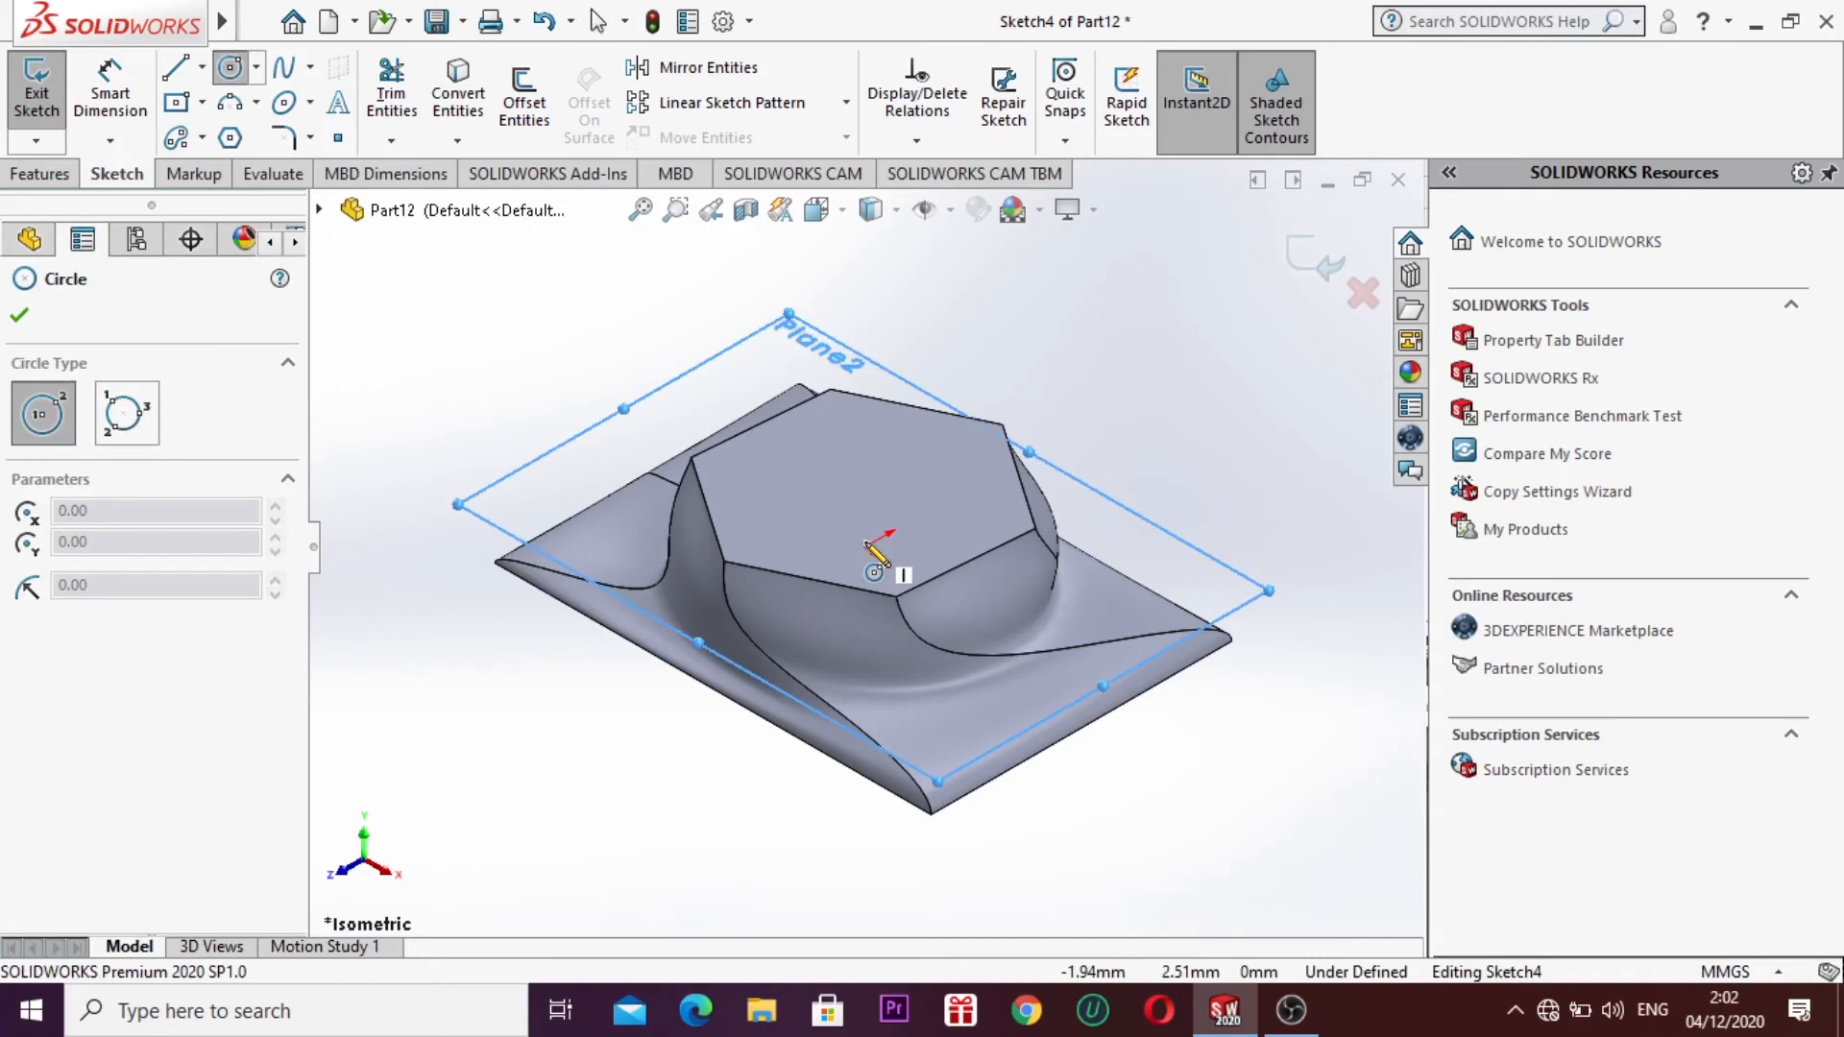
key(ctrl+8)
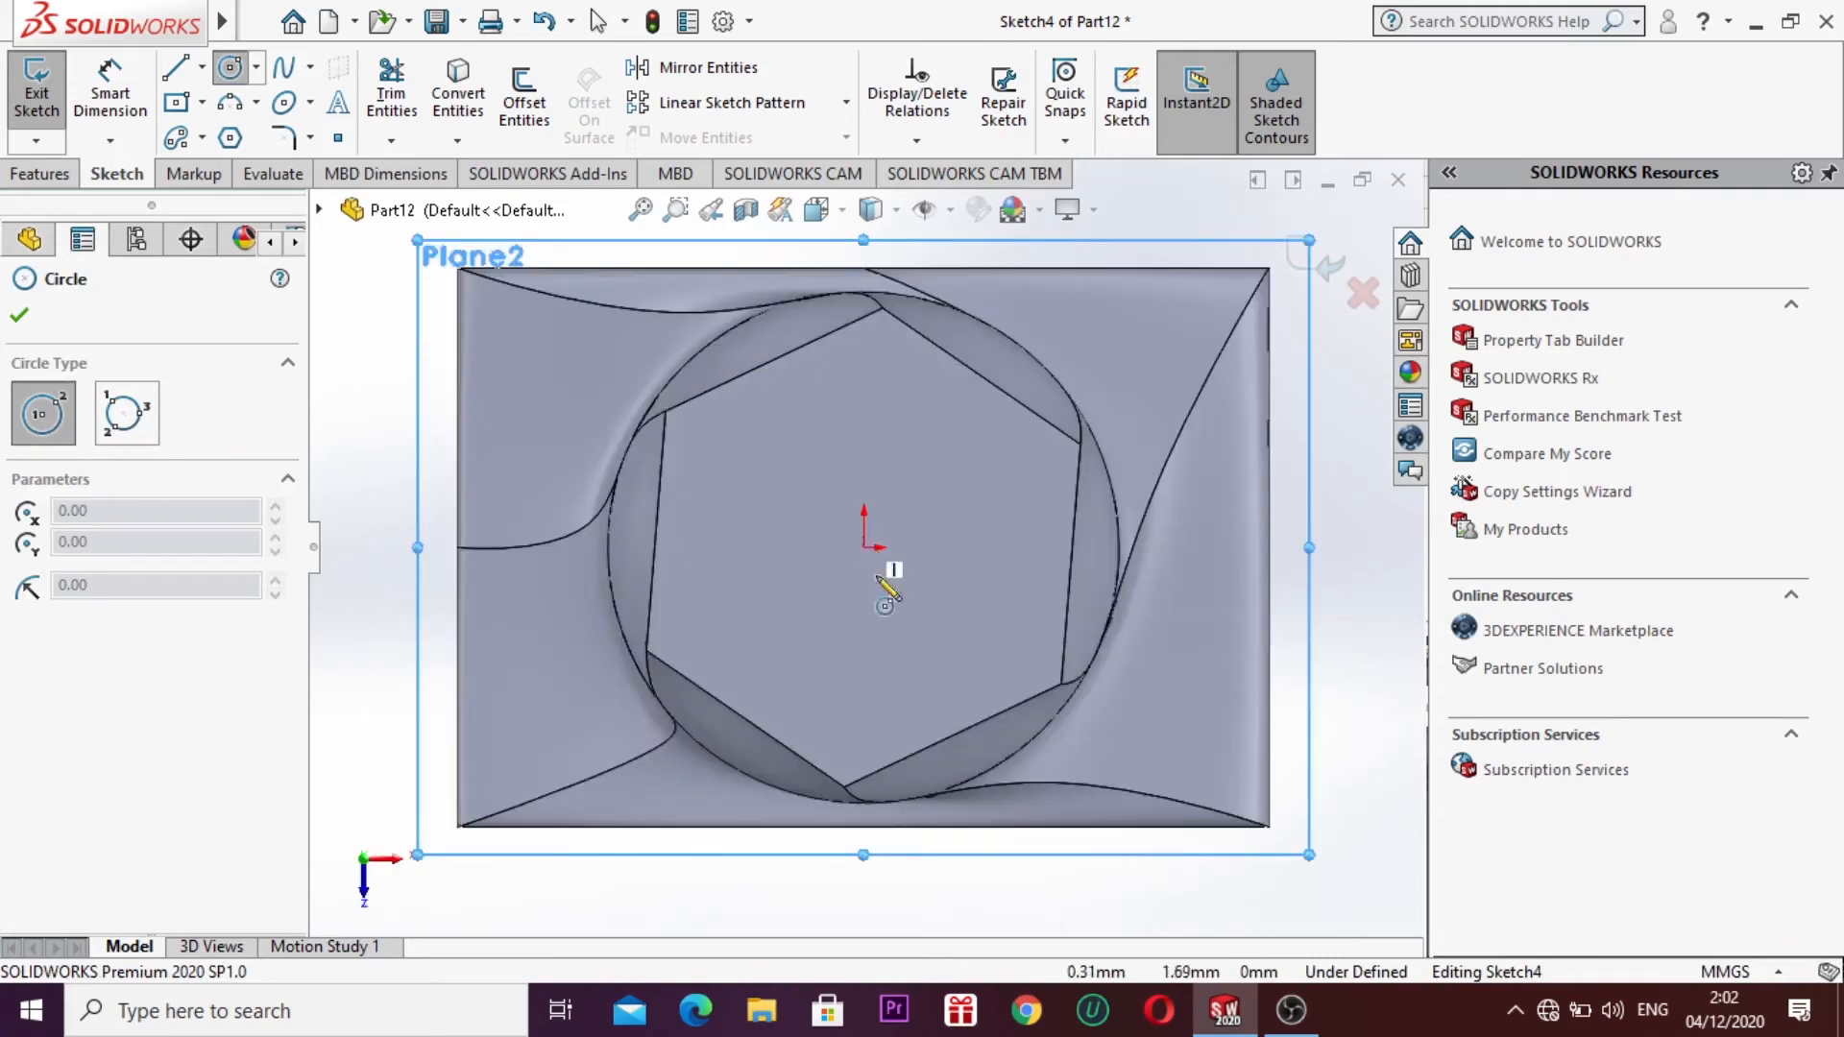
click(864, 547)
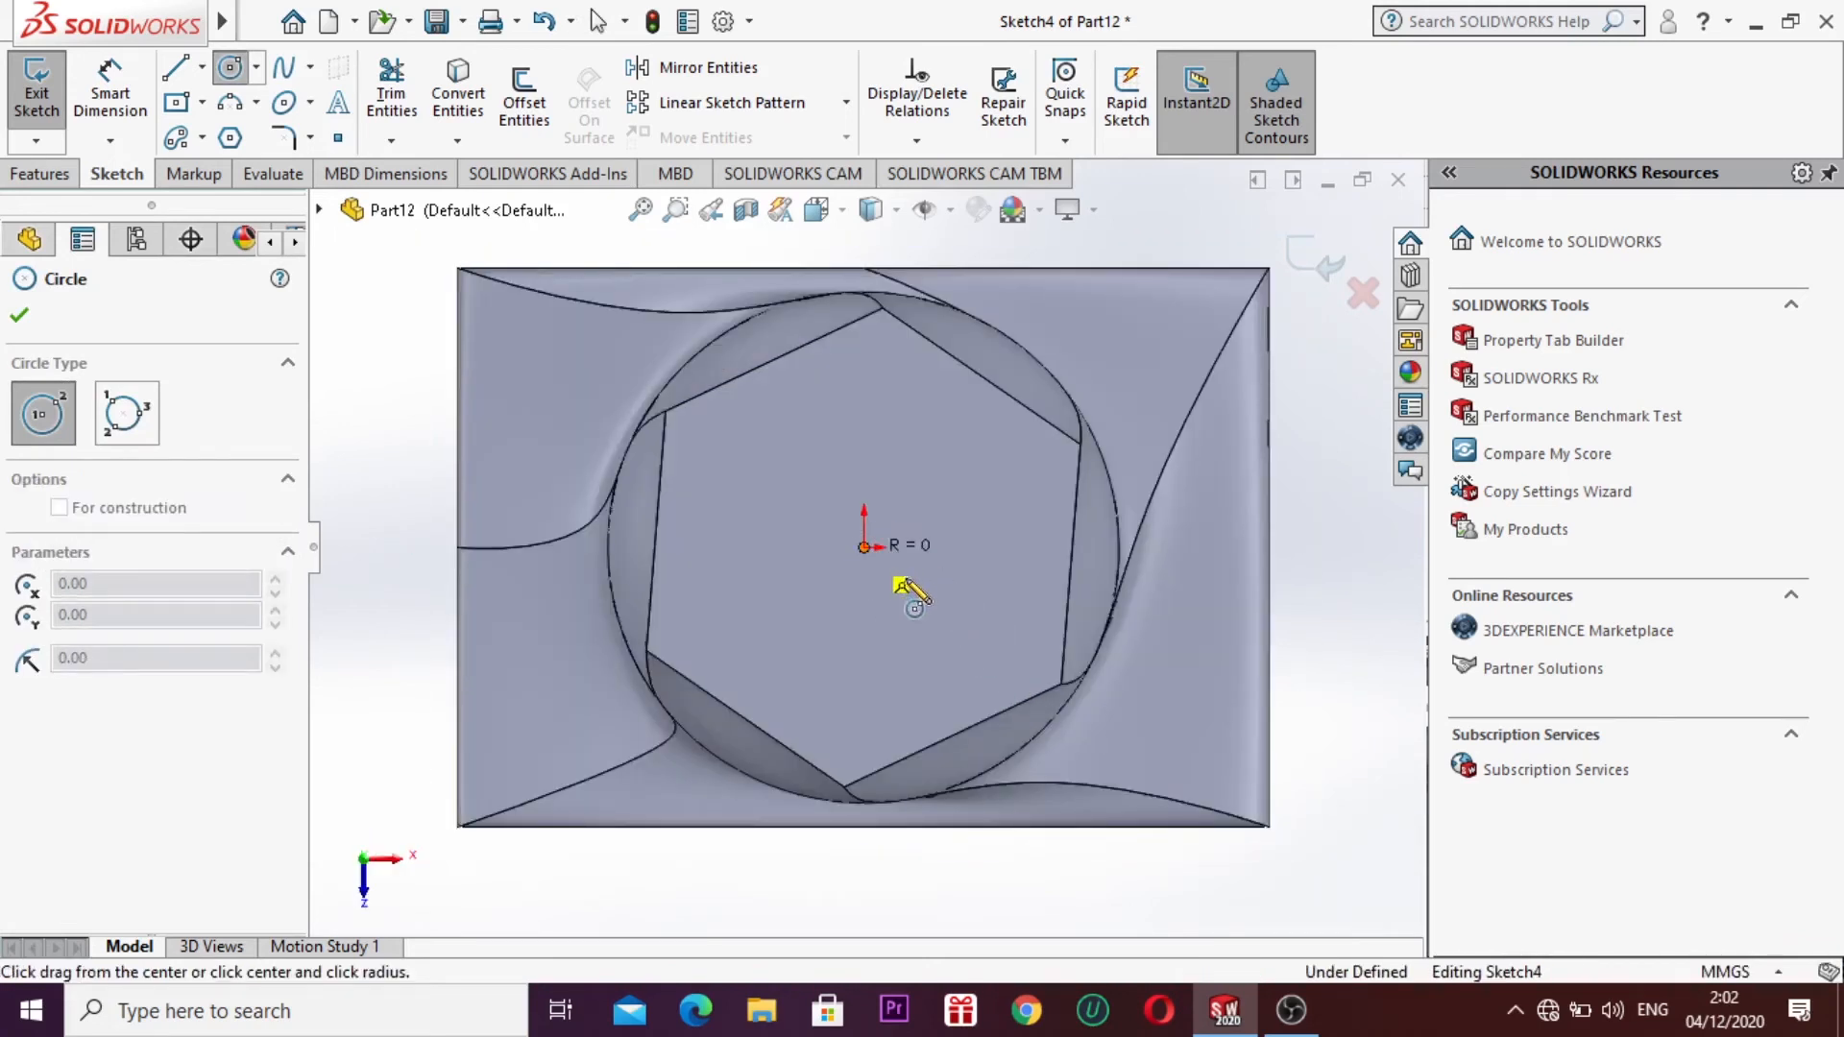
click(953, 613)
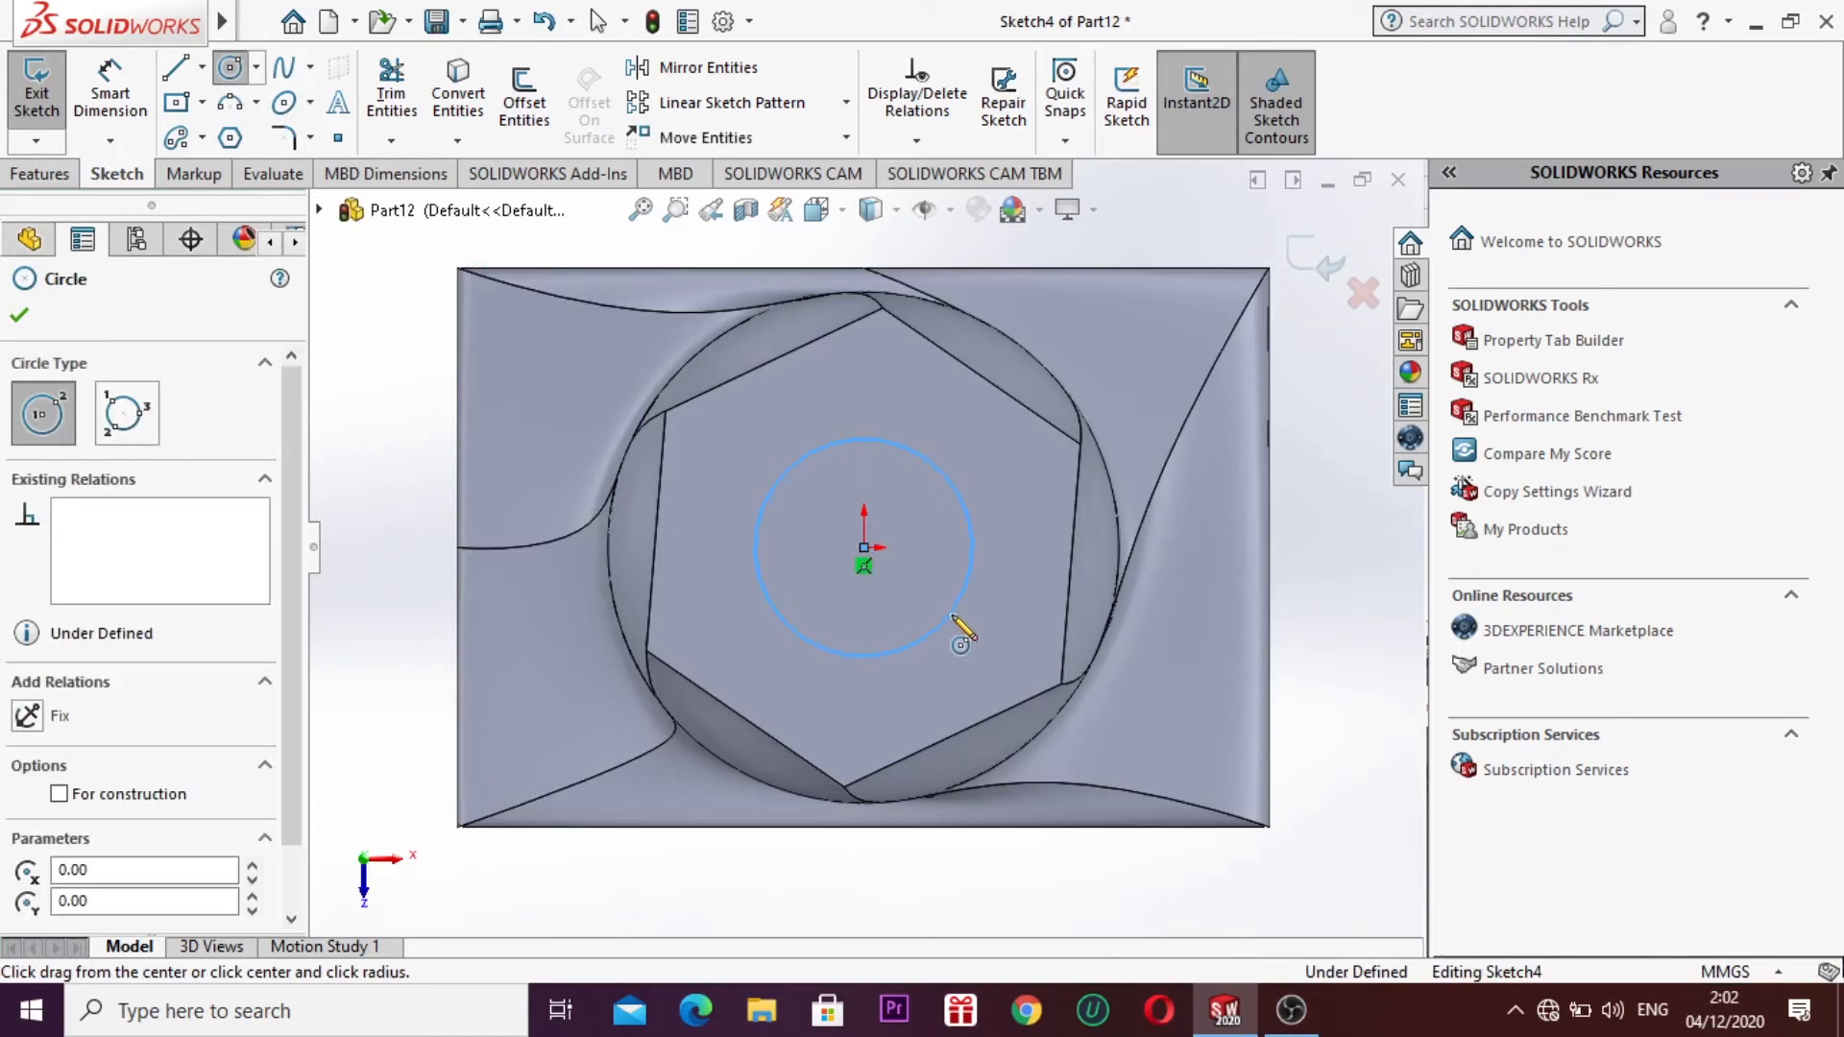
key(Escape)
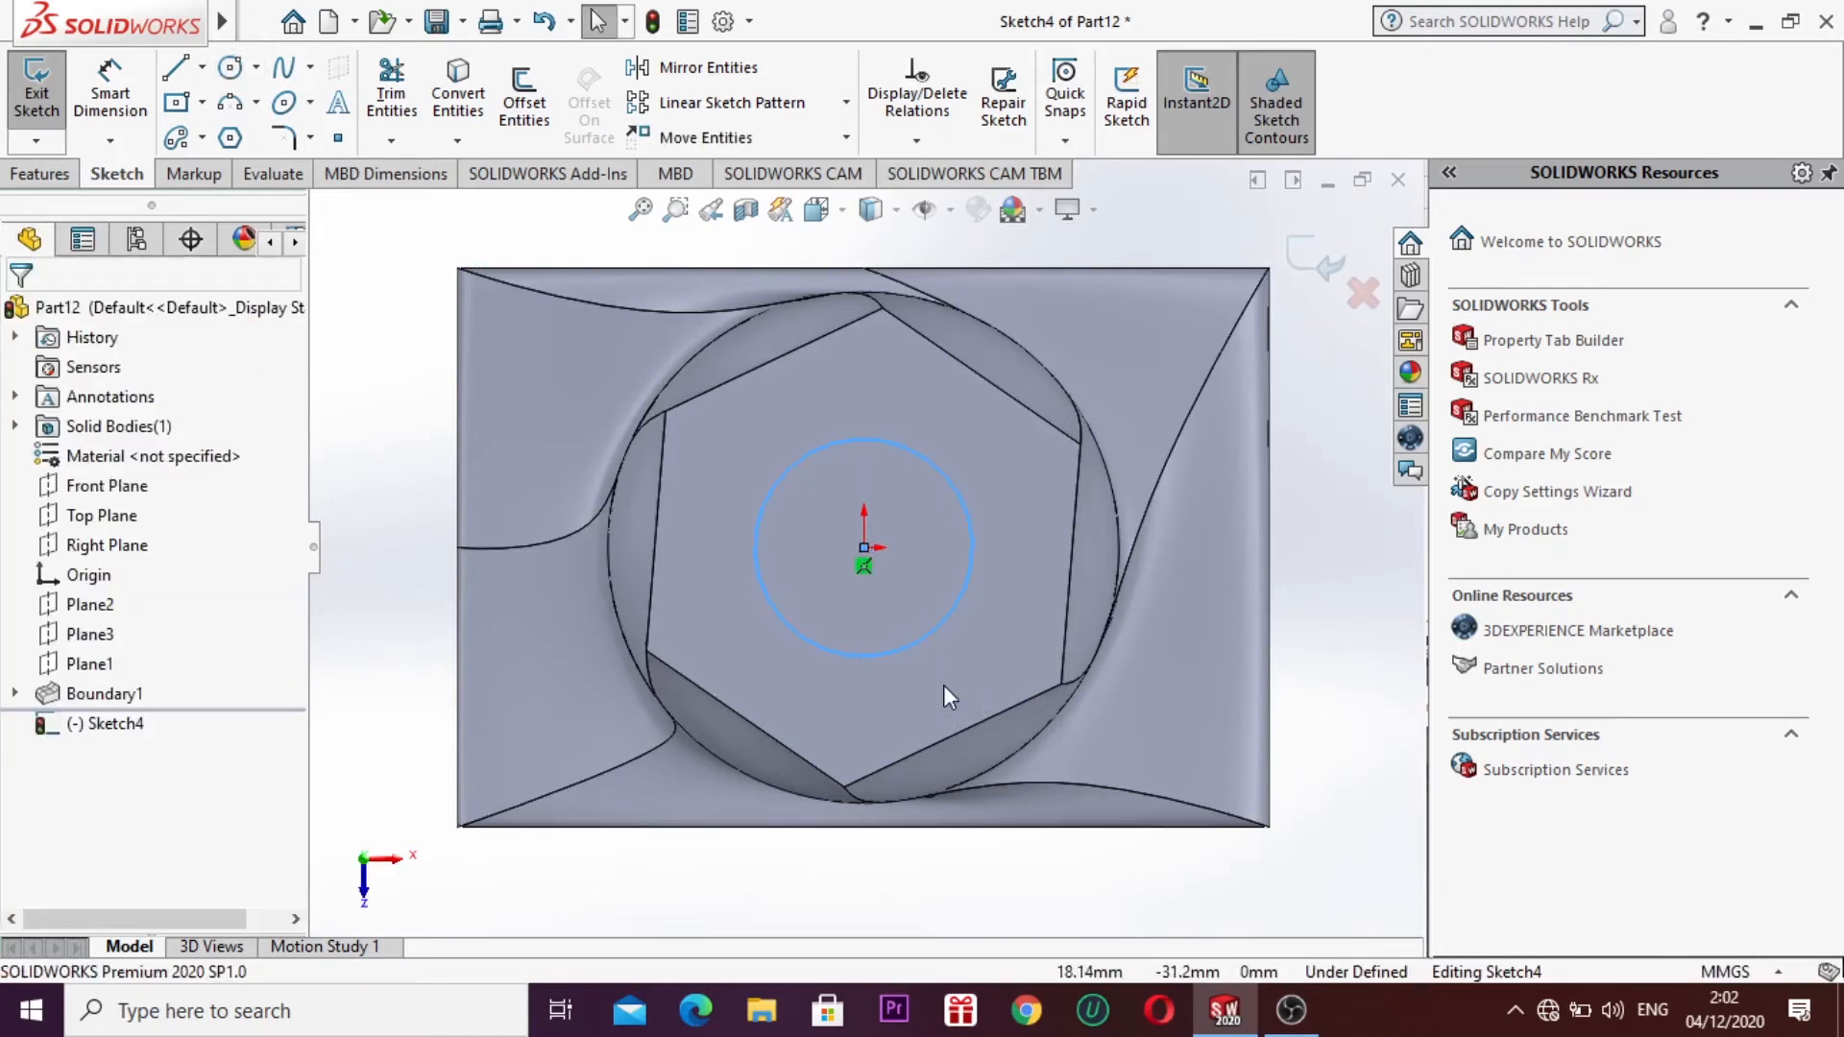
right_click(99, 642)
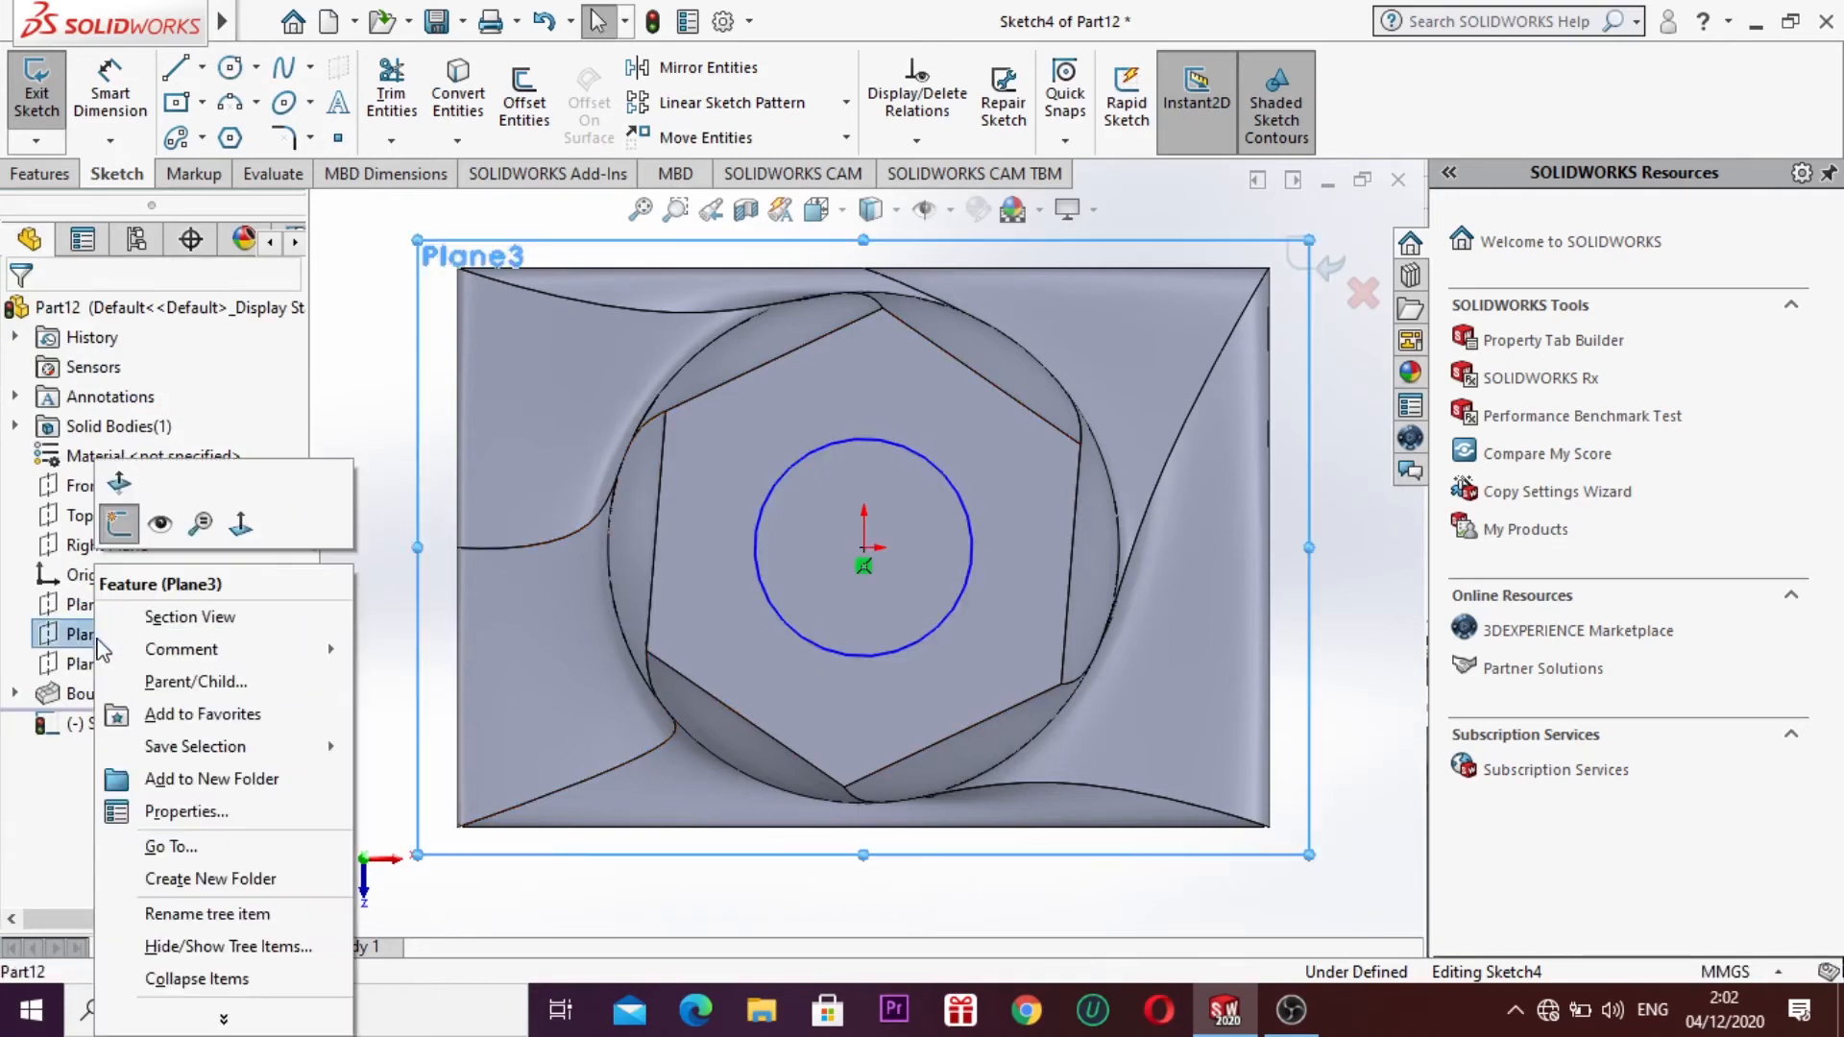
click(120, 523)
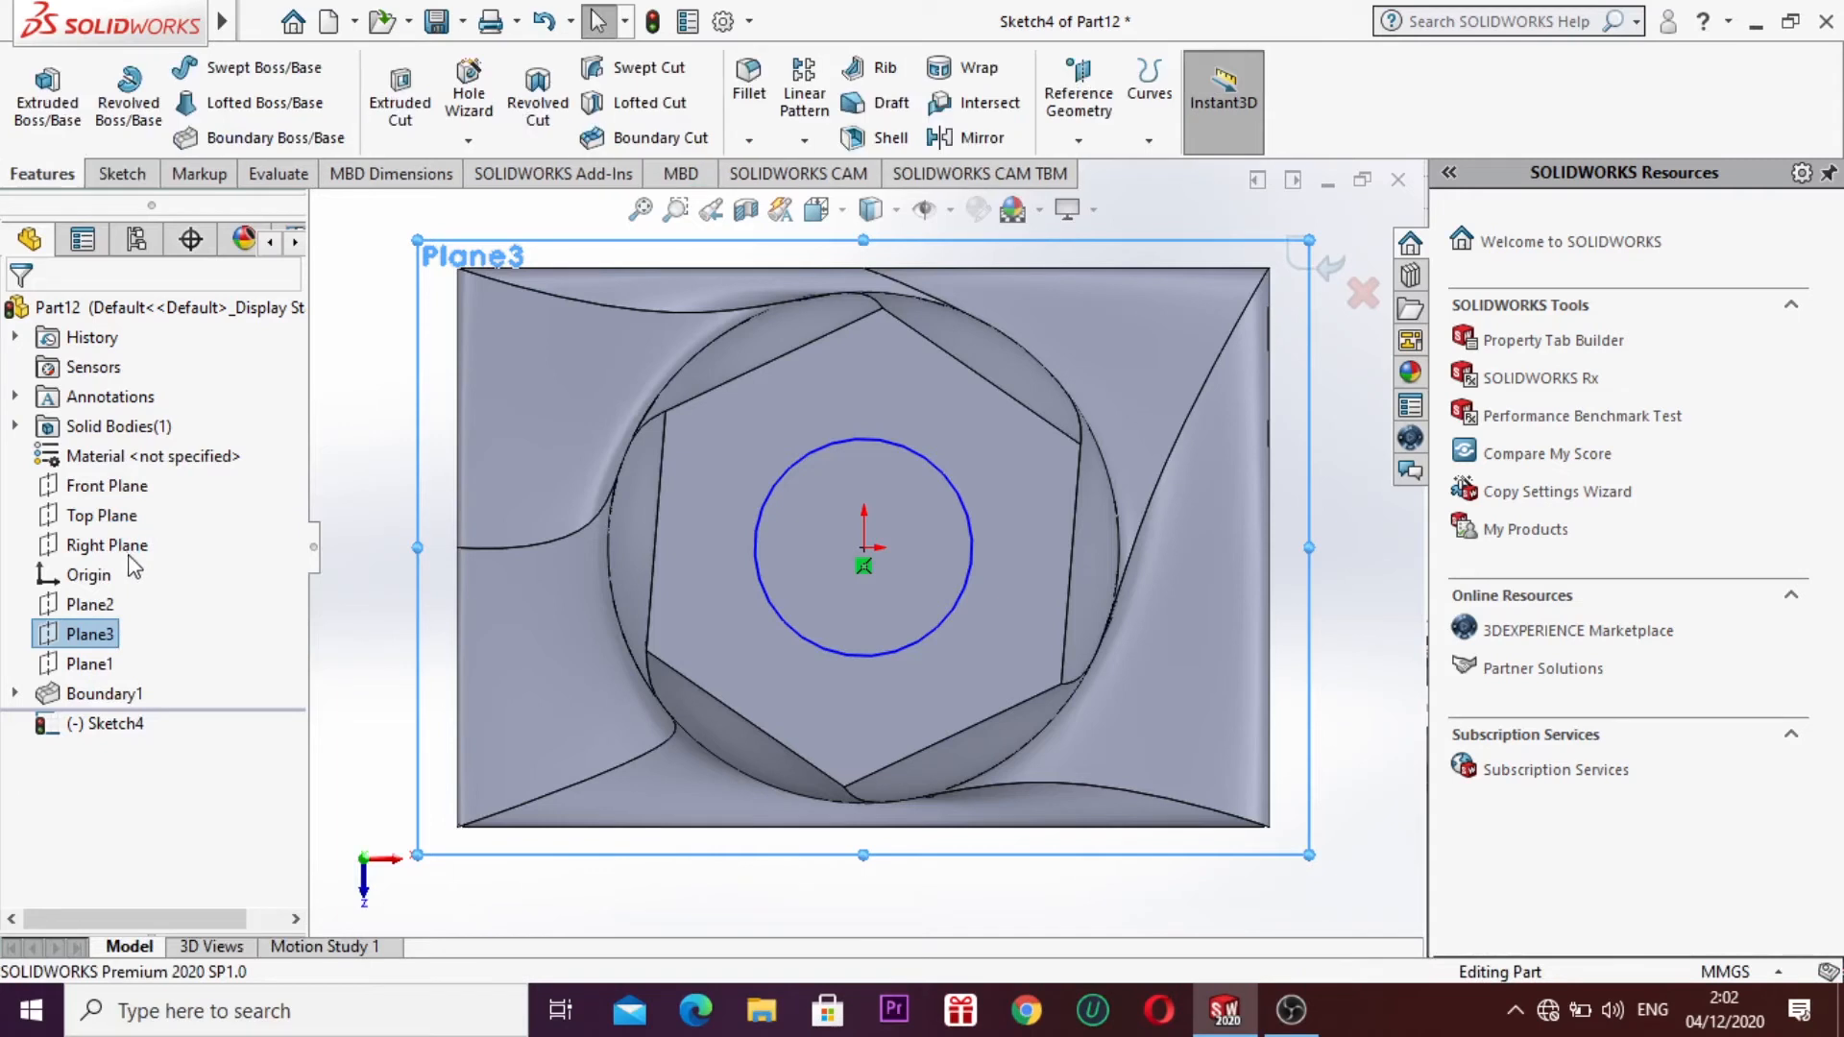
Step: Sketch a center rectangle about 33 by 17 mm on Plane3, centred on the origin, and close the sketch
right_click(88, 641)
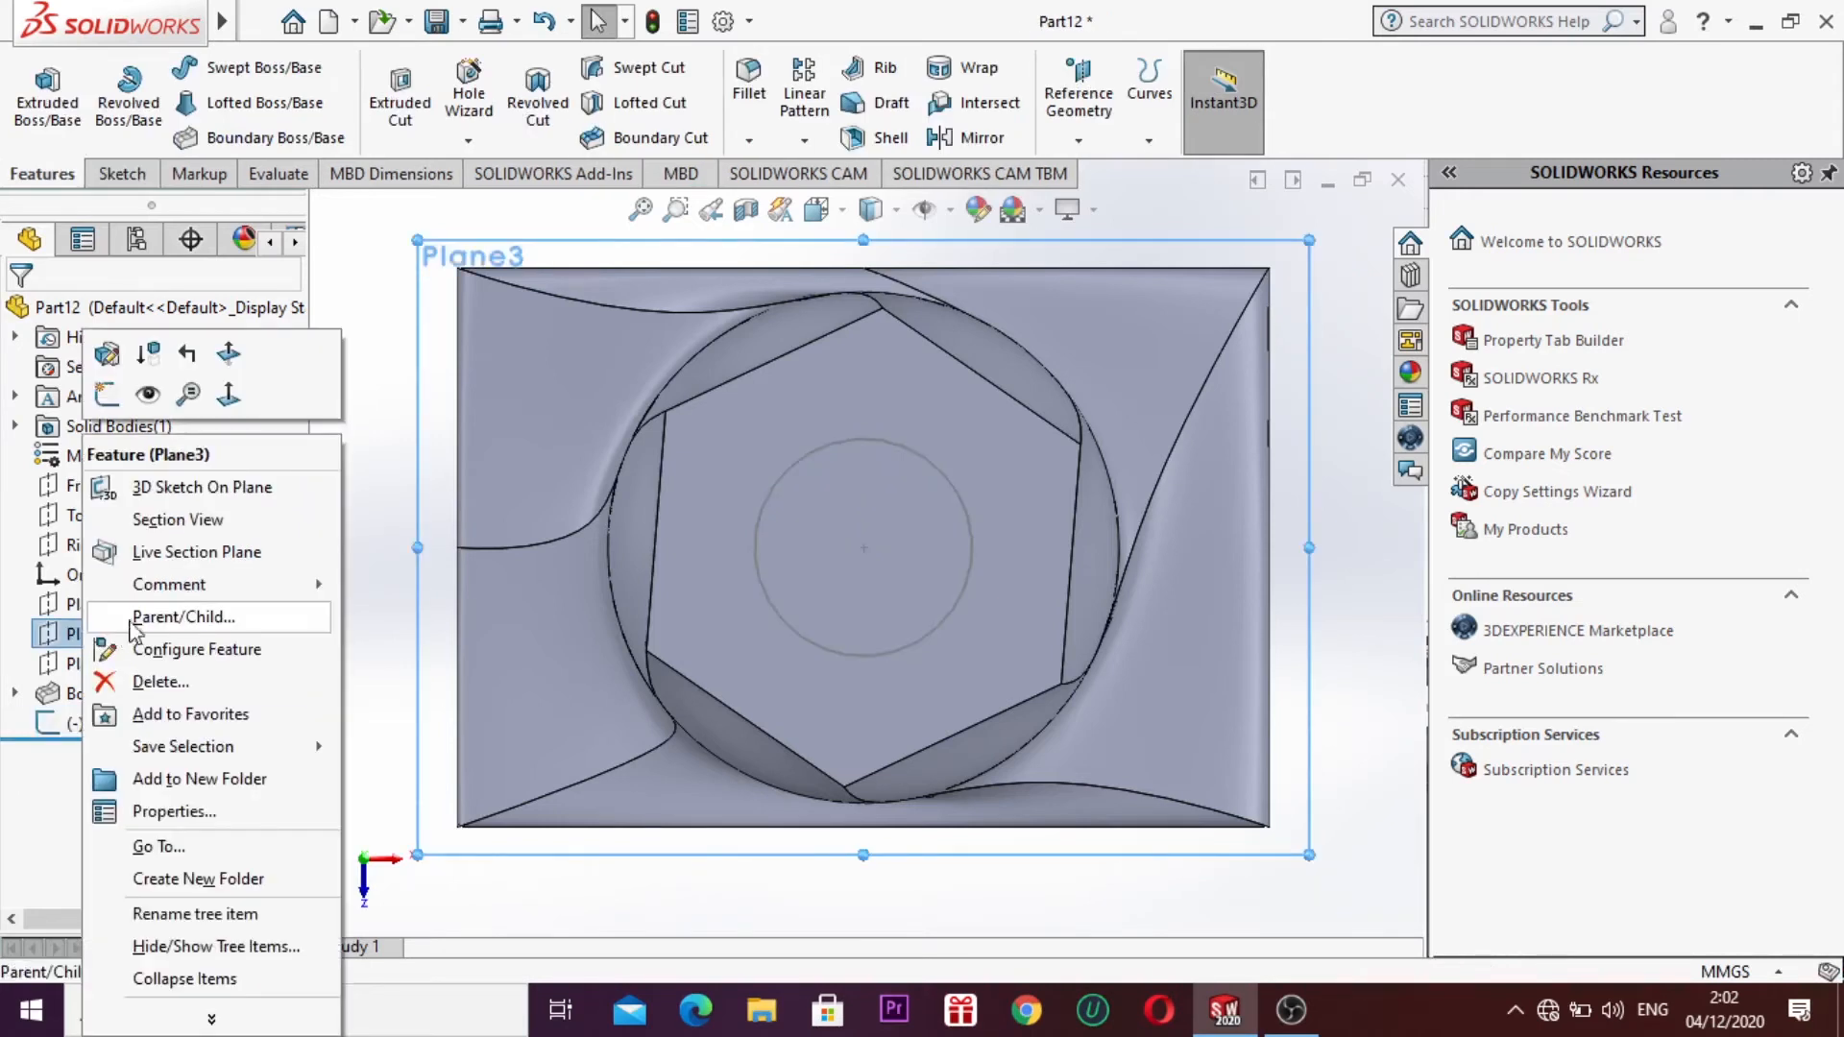
click(229, 395)
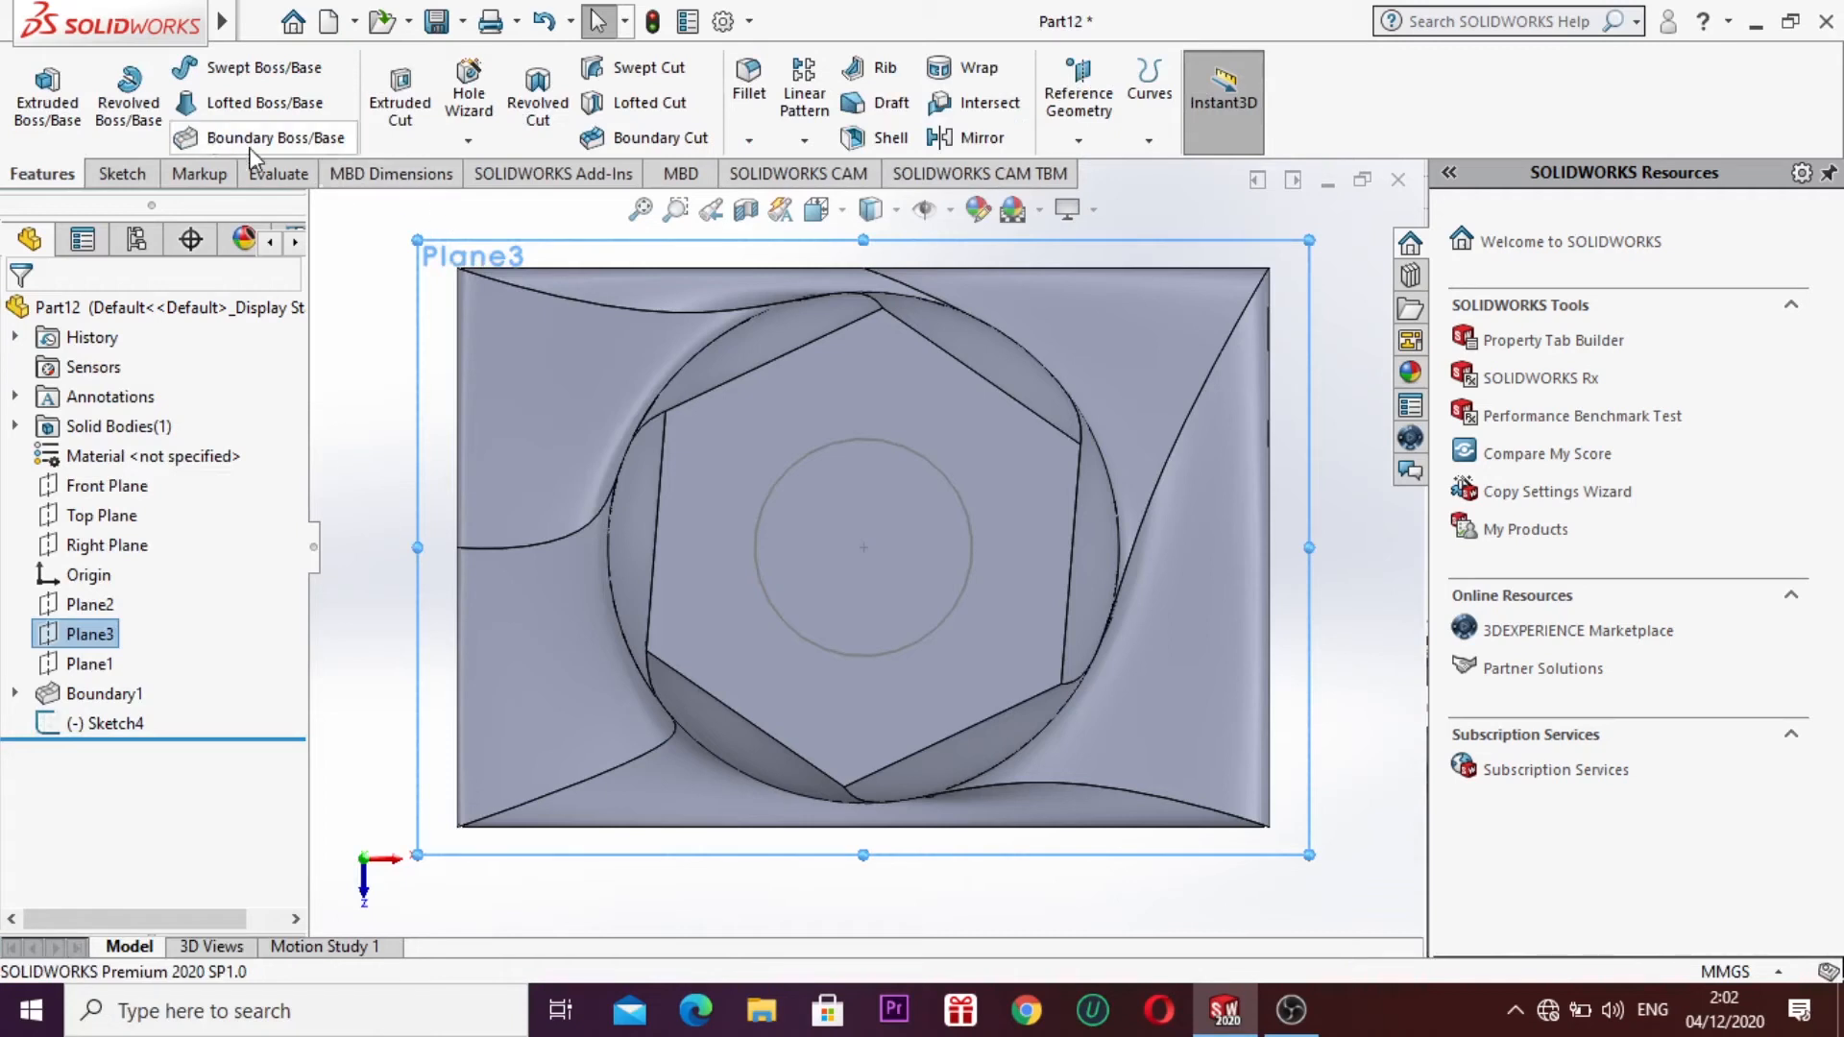
click(122, 174)
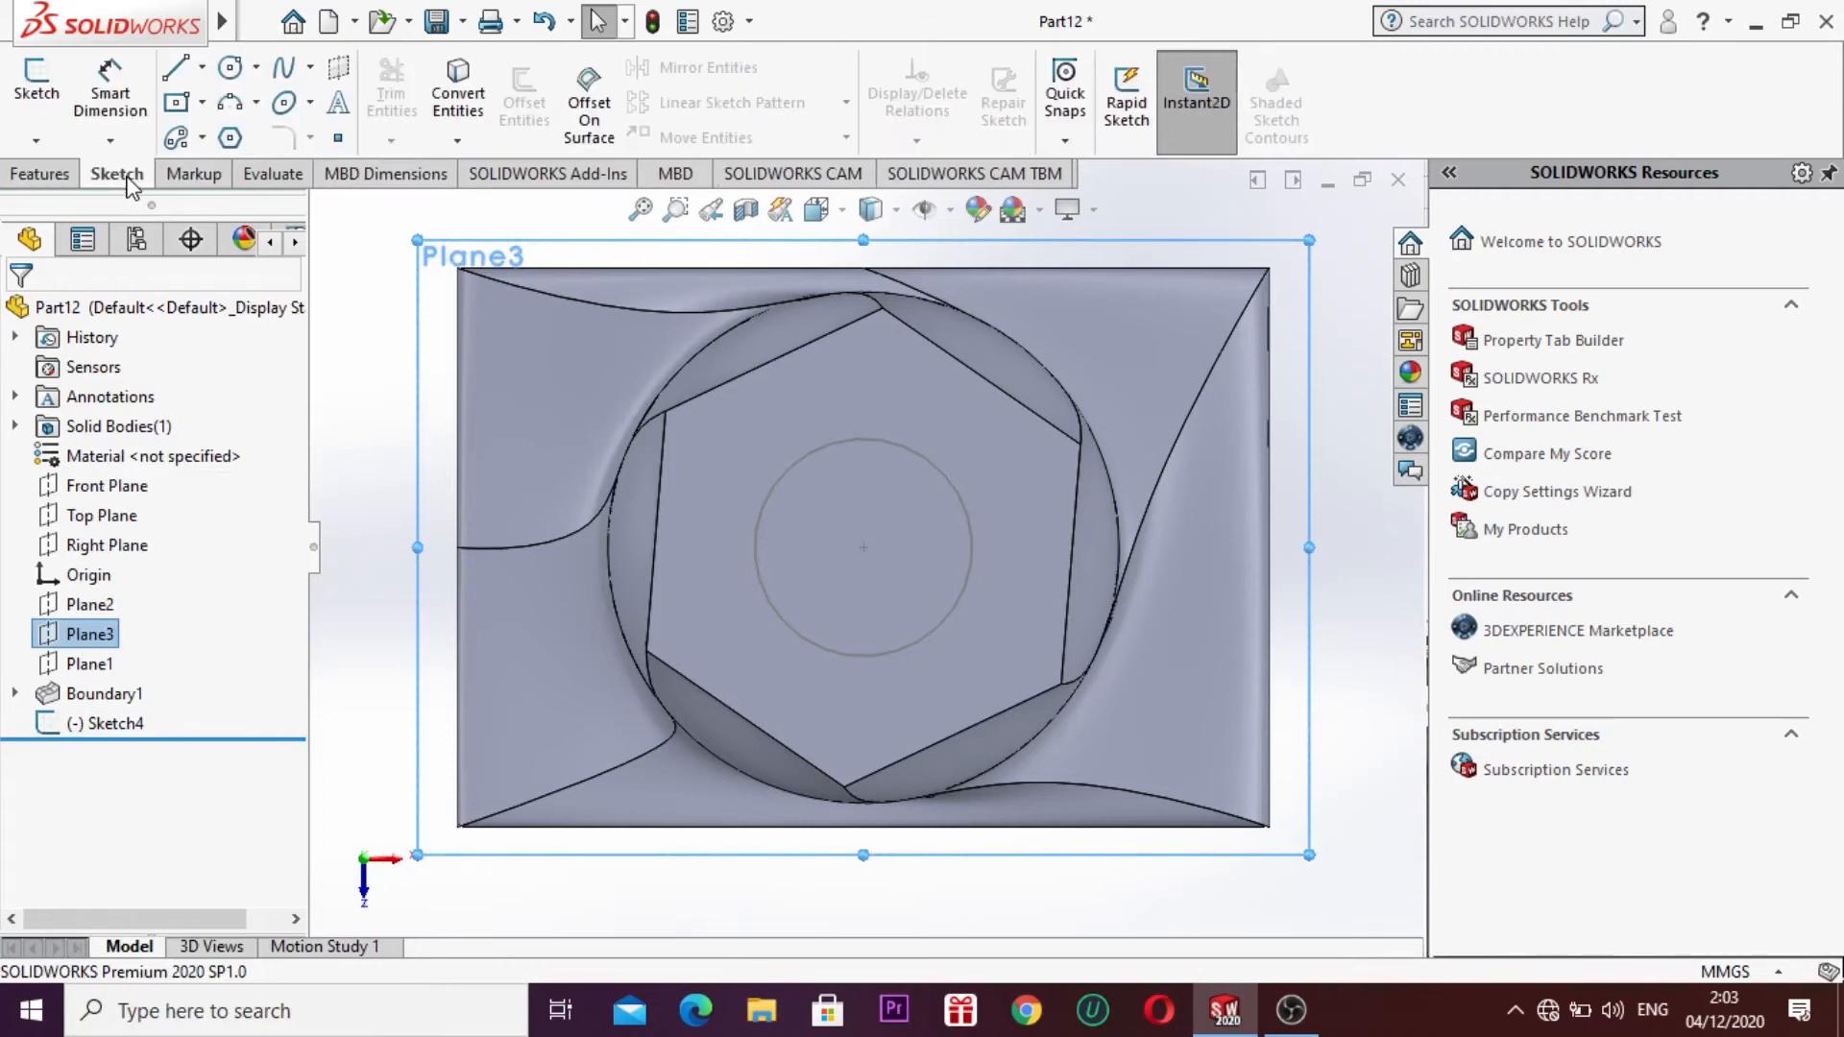
click(202, 102)
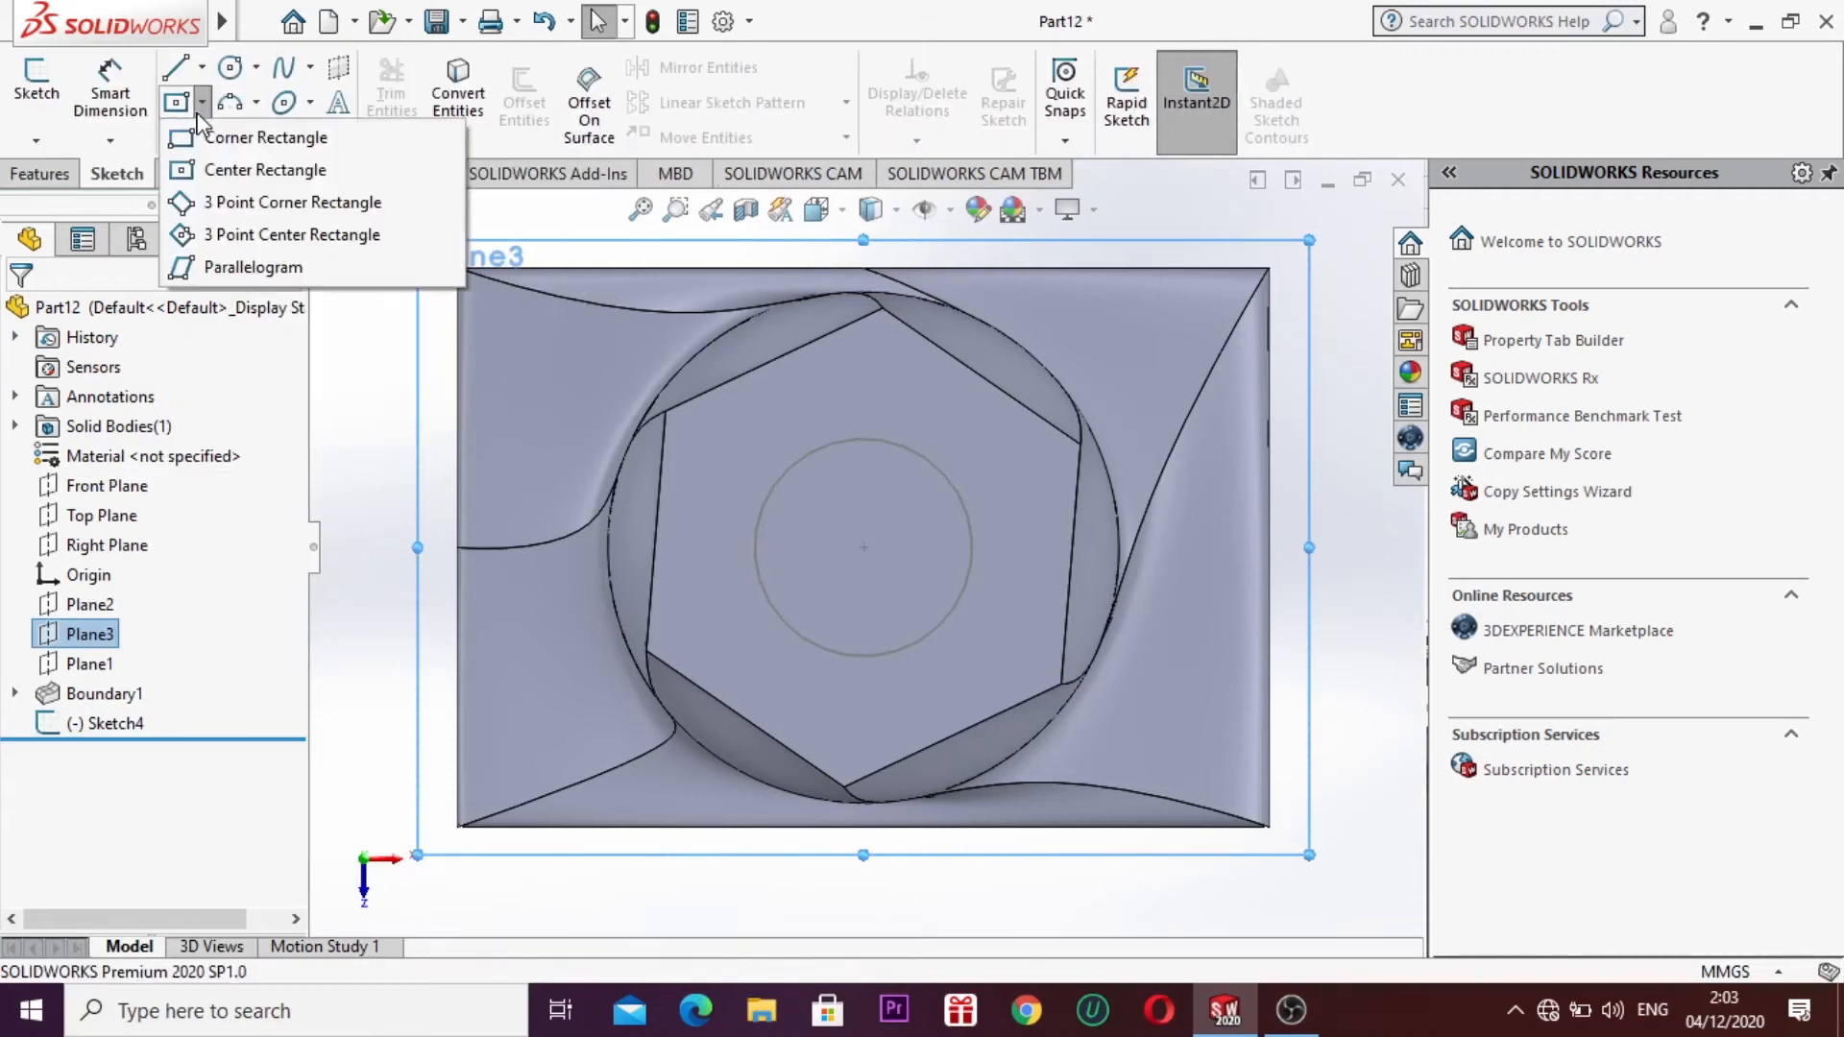
click(217, 170)
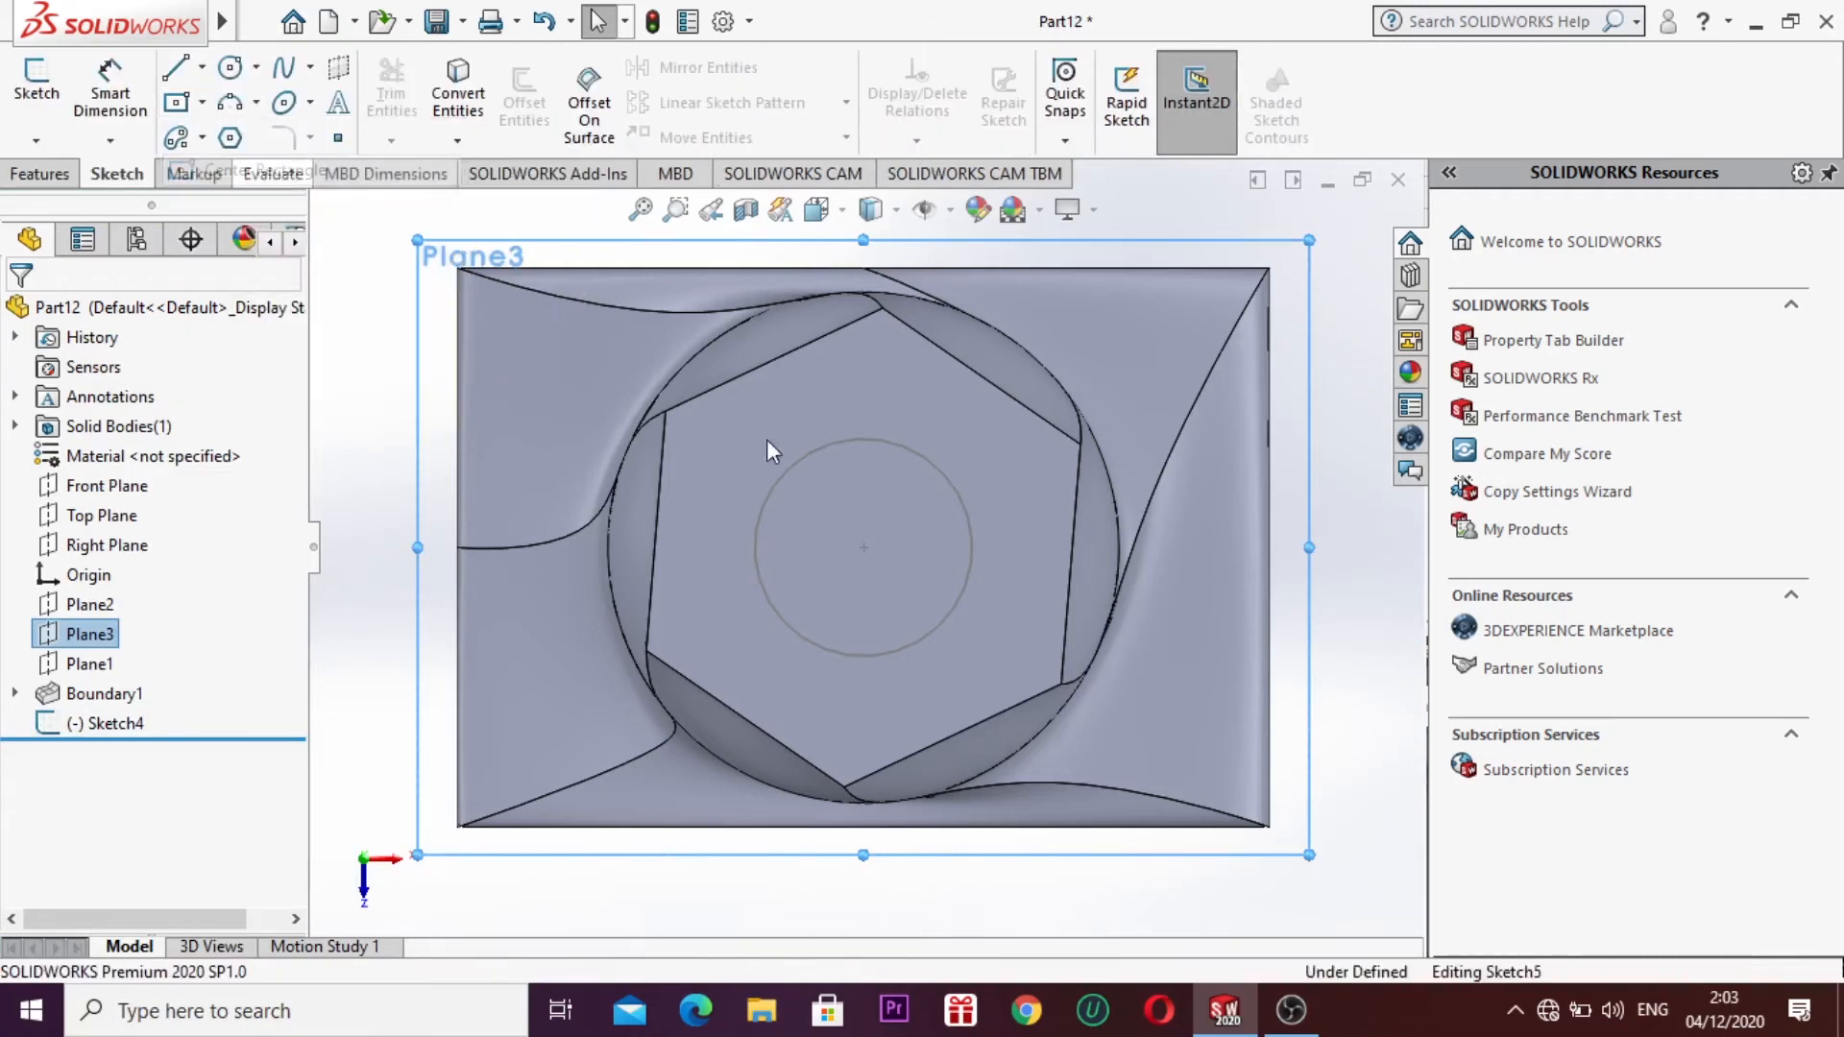
click(865, 548)
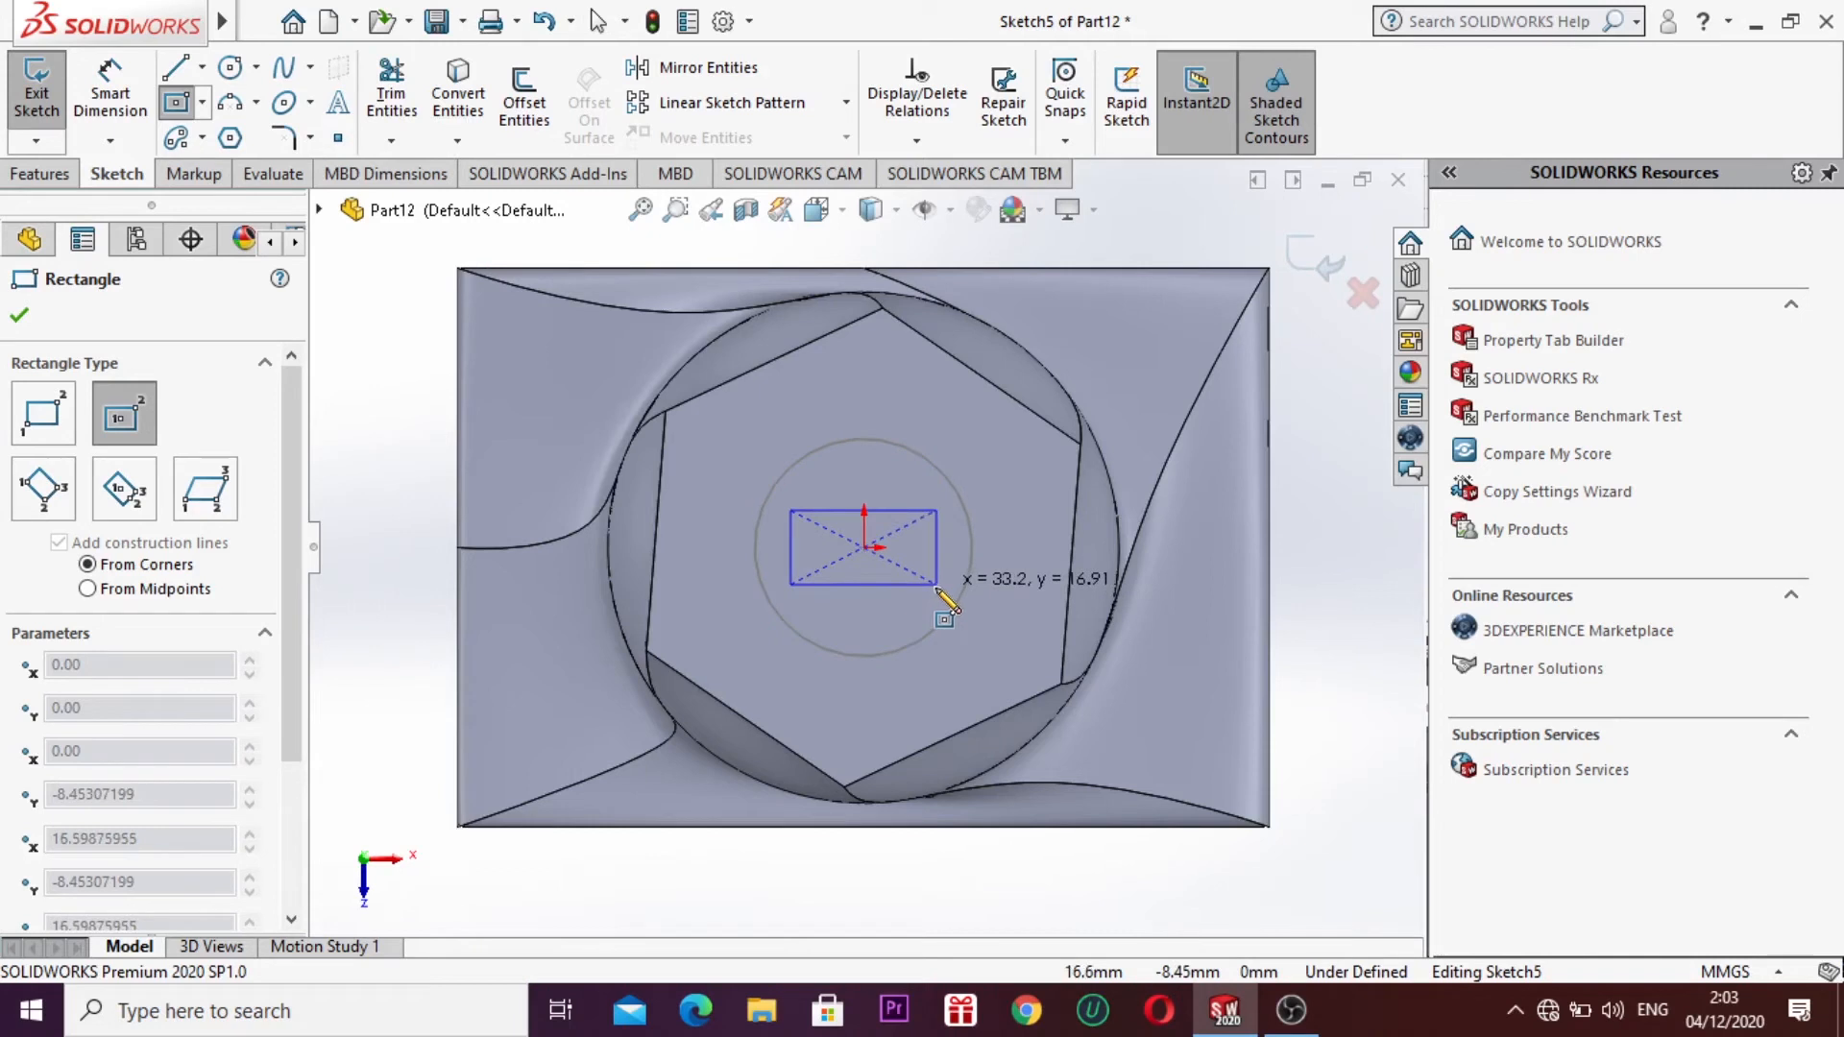
click(936, 583)
key(Escape)
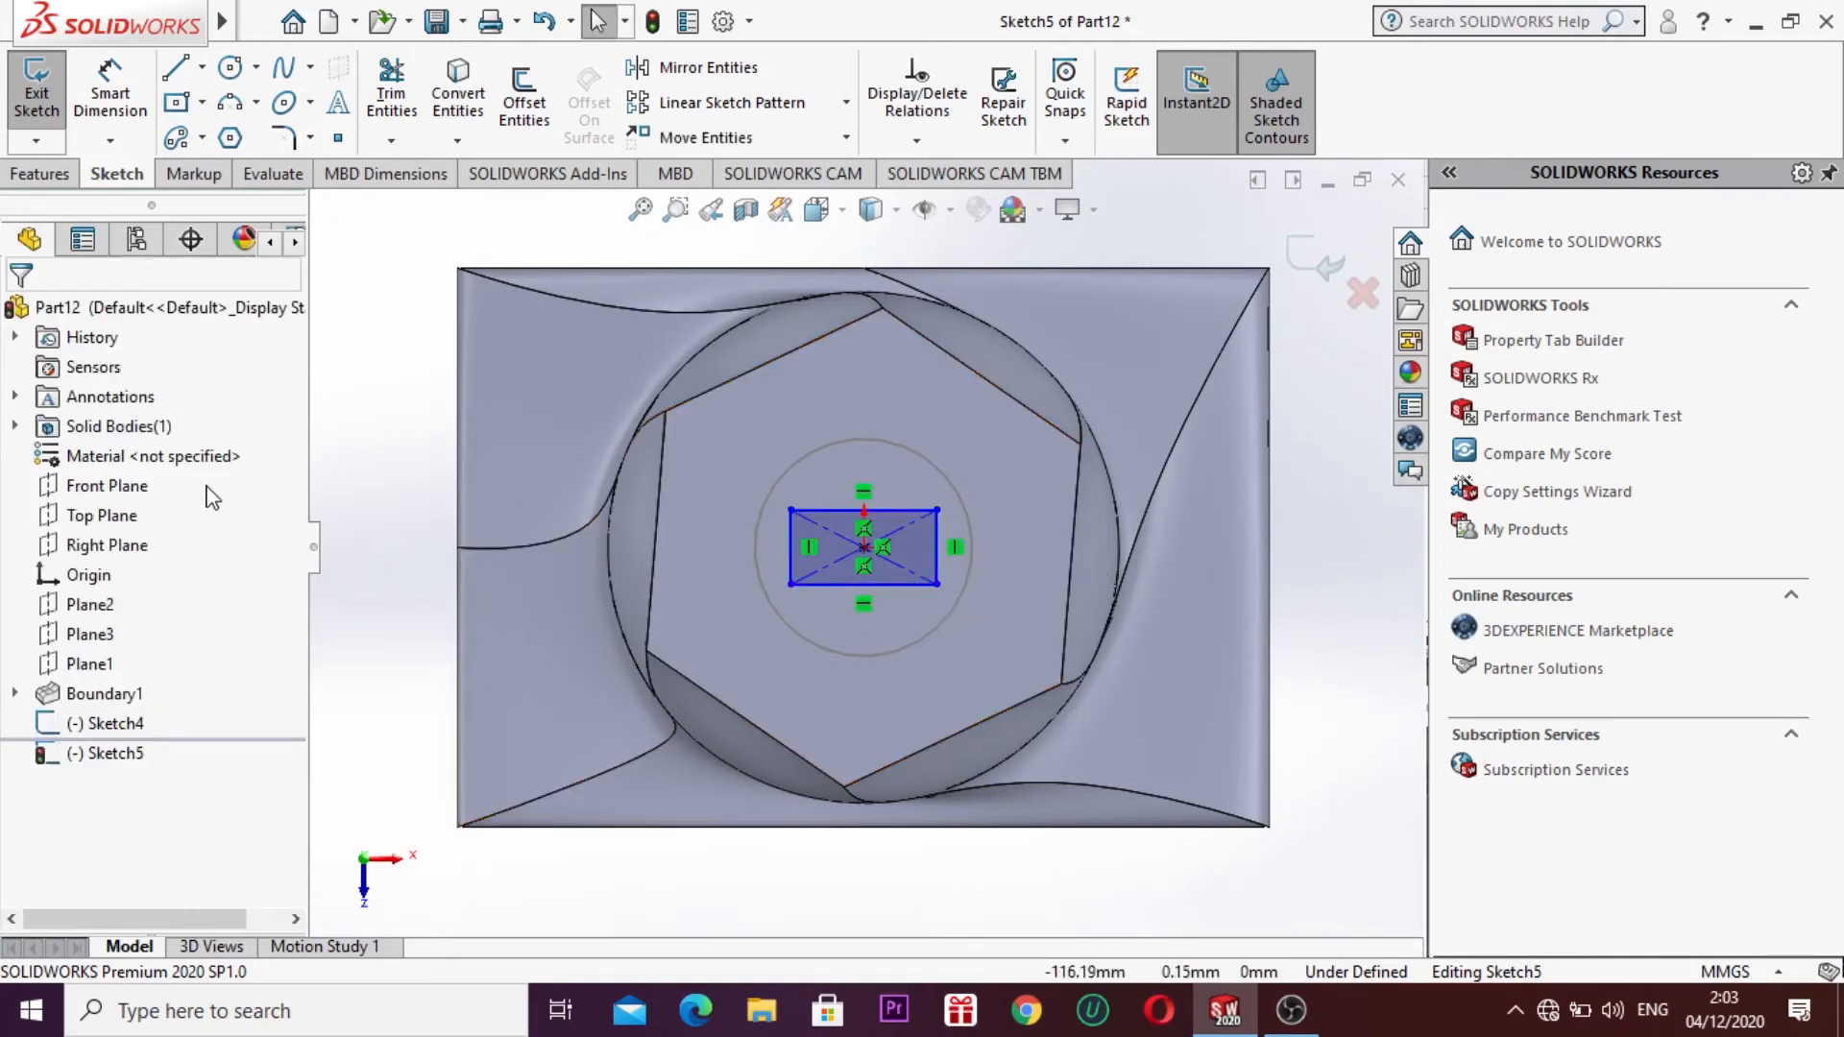
right_click(96, 663)
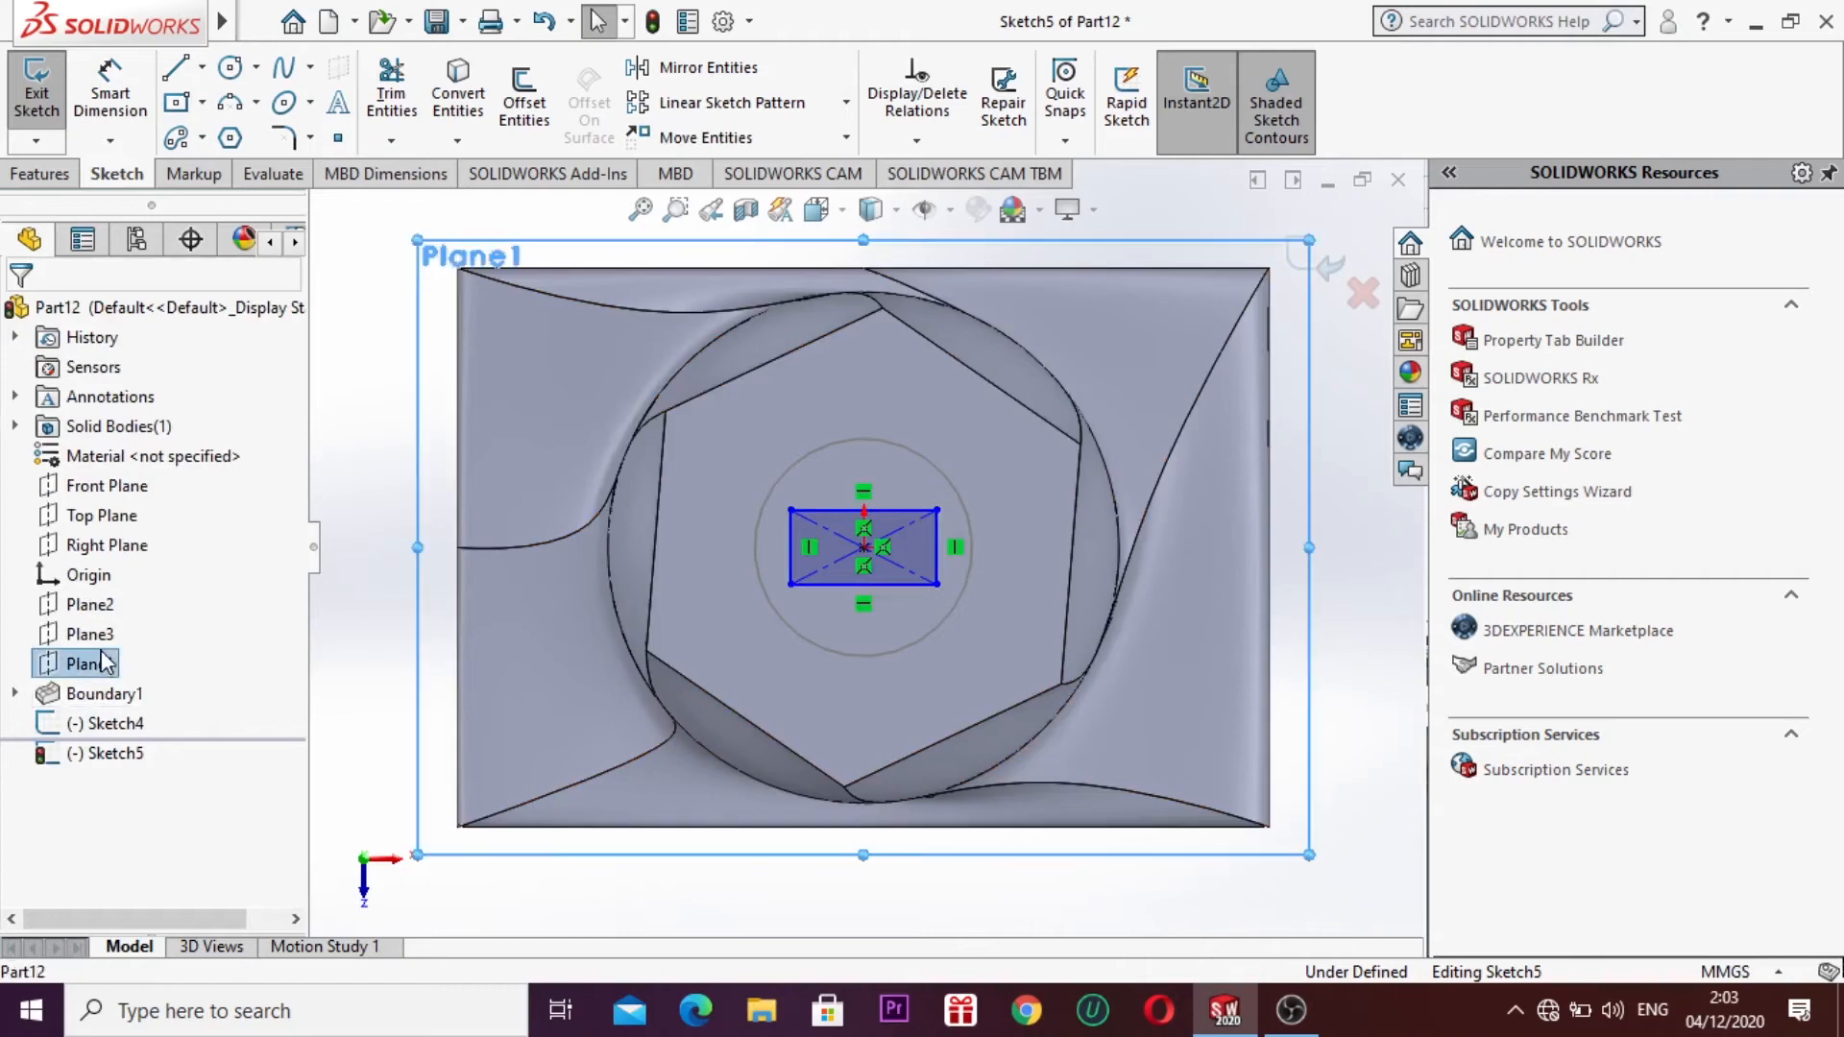
click(124, 523)
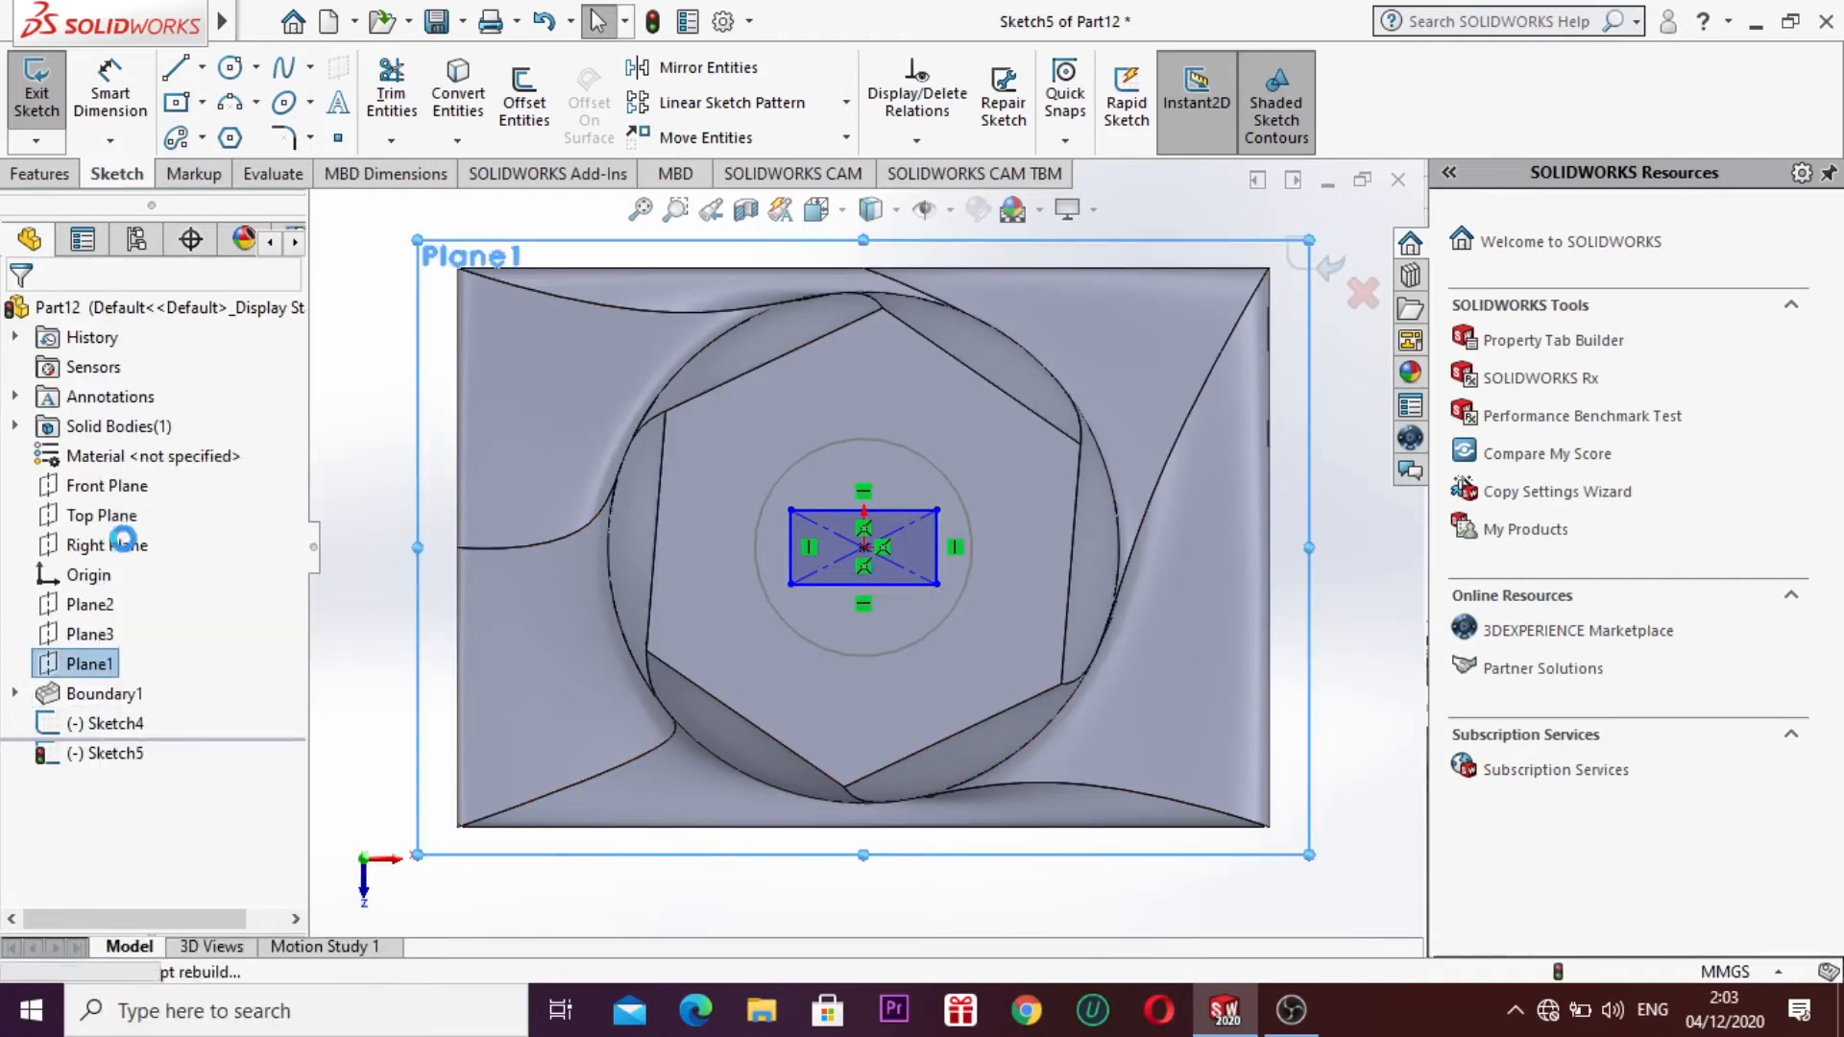
Step: Sketch a six-sided polygon about the origin on Plane1, nearly as large as the small circle, and close the sketch
right_click(87, 663)
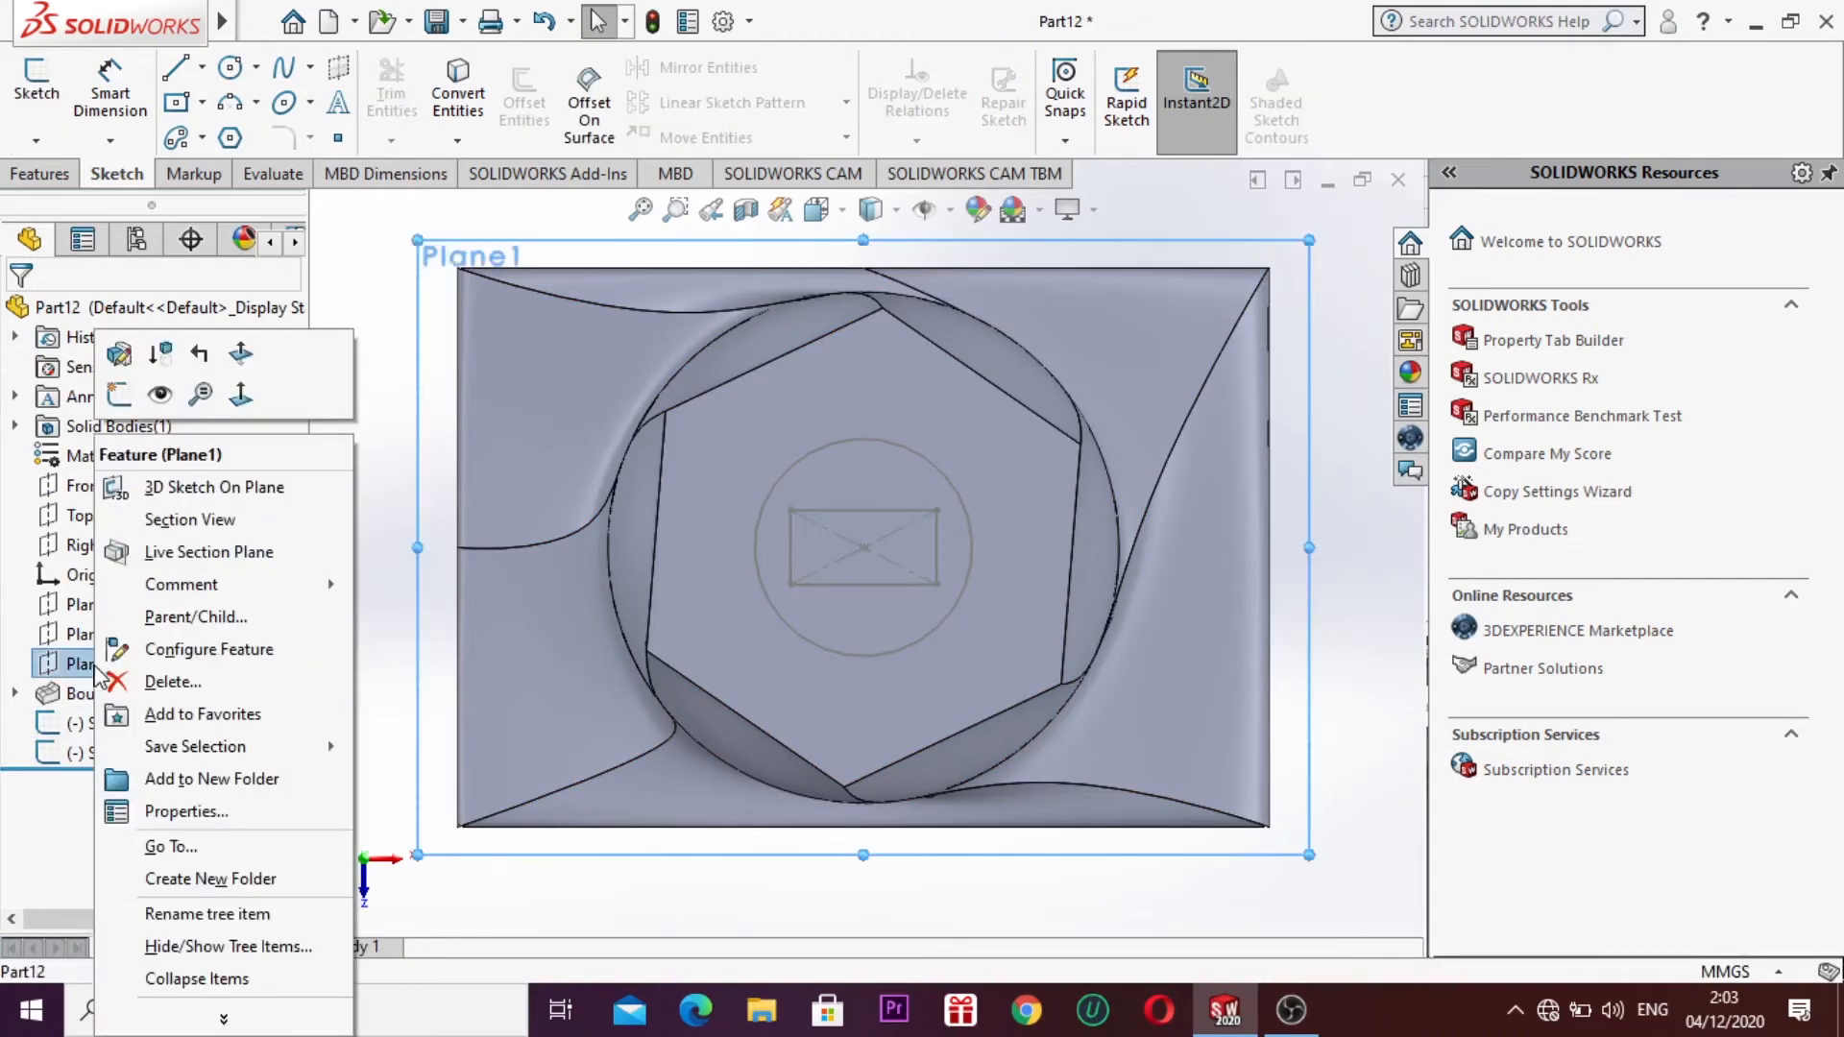
click(240, 394)
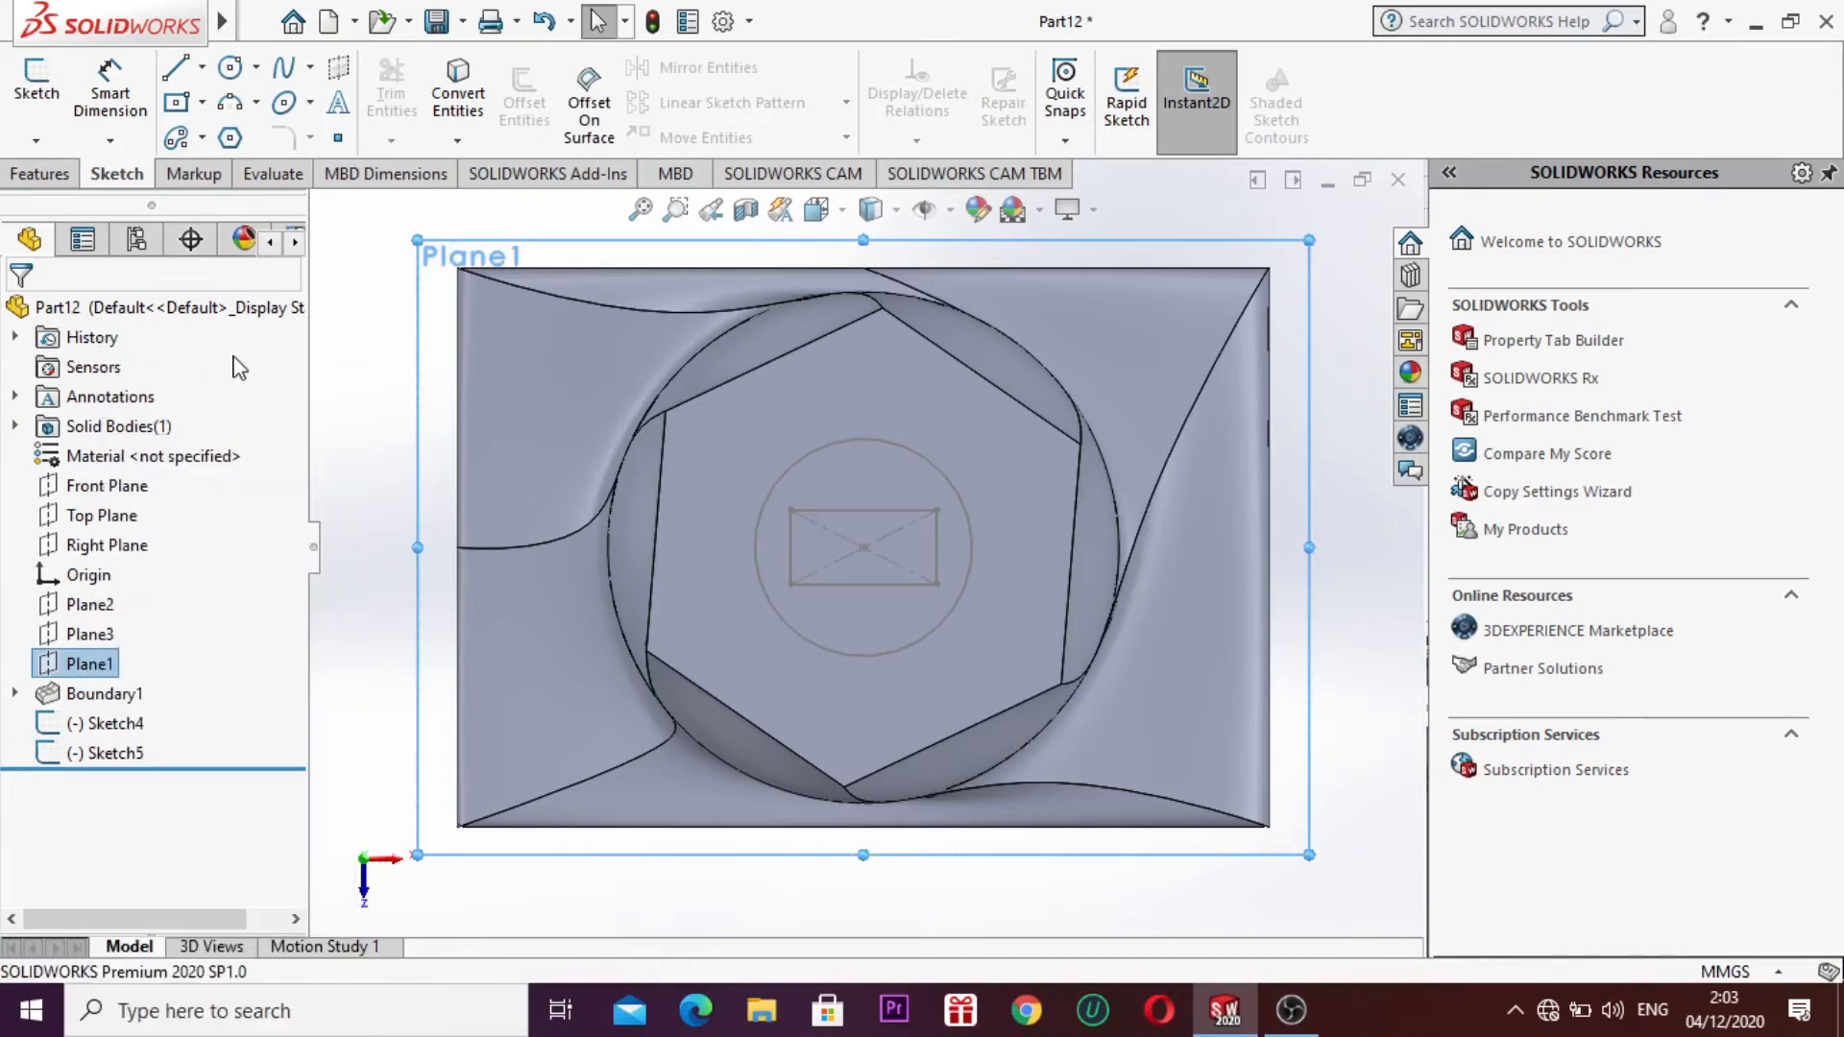
click(230, 139)
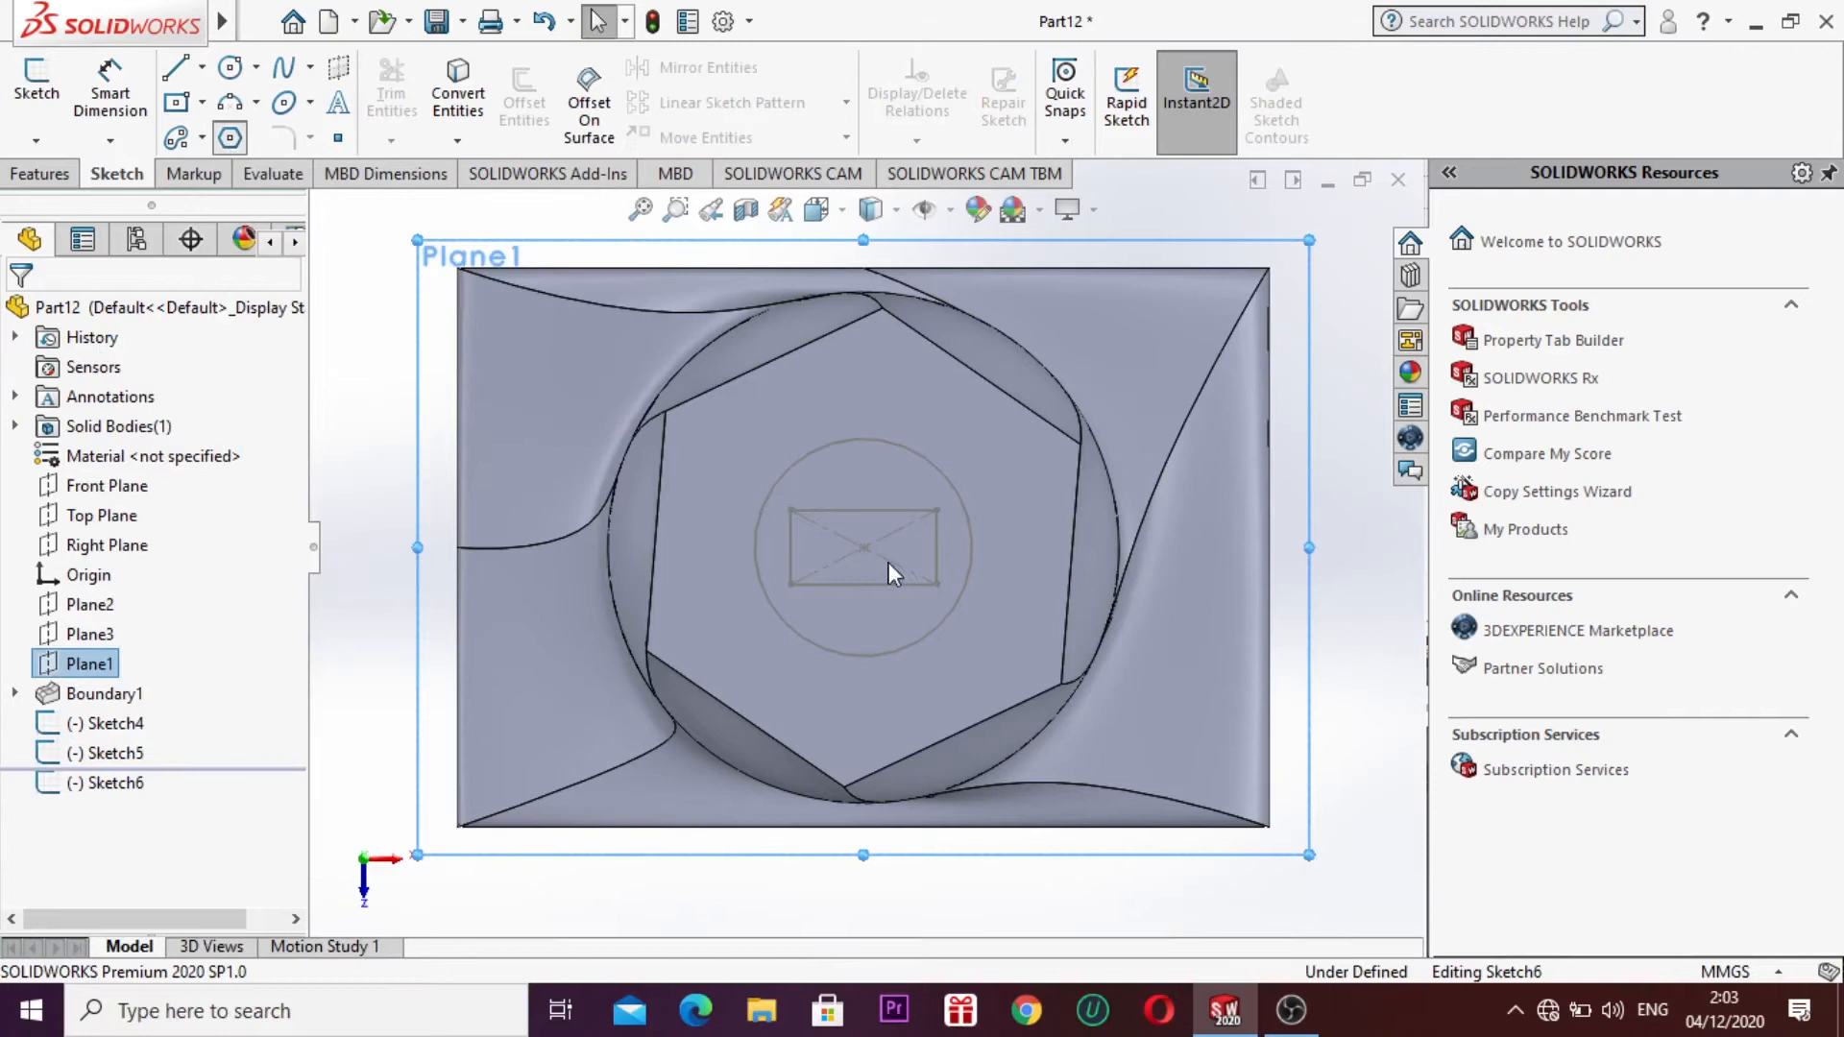
click(864, 547)
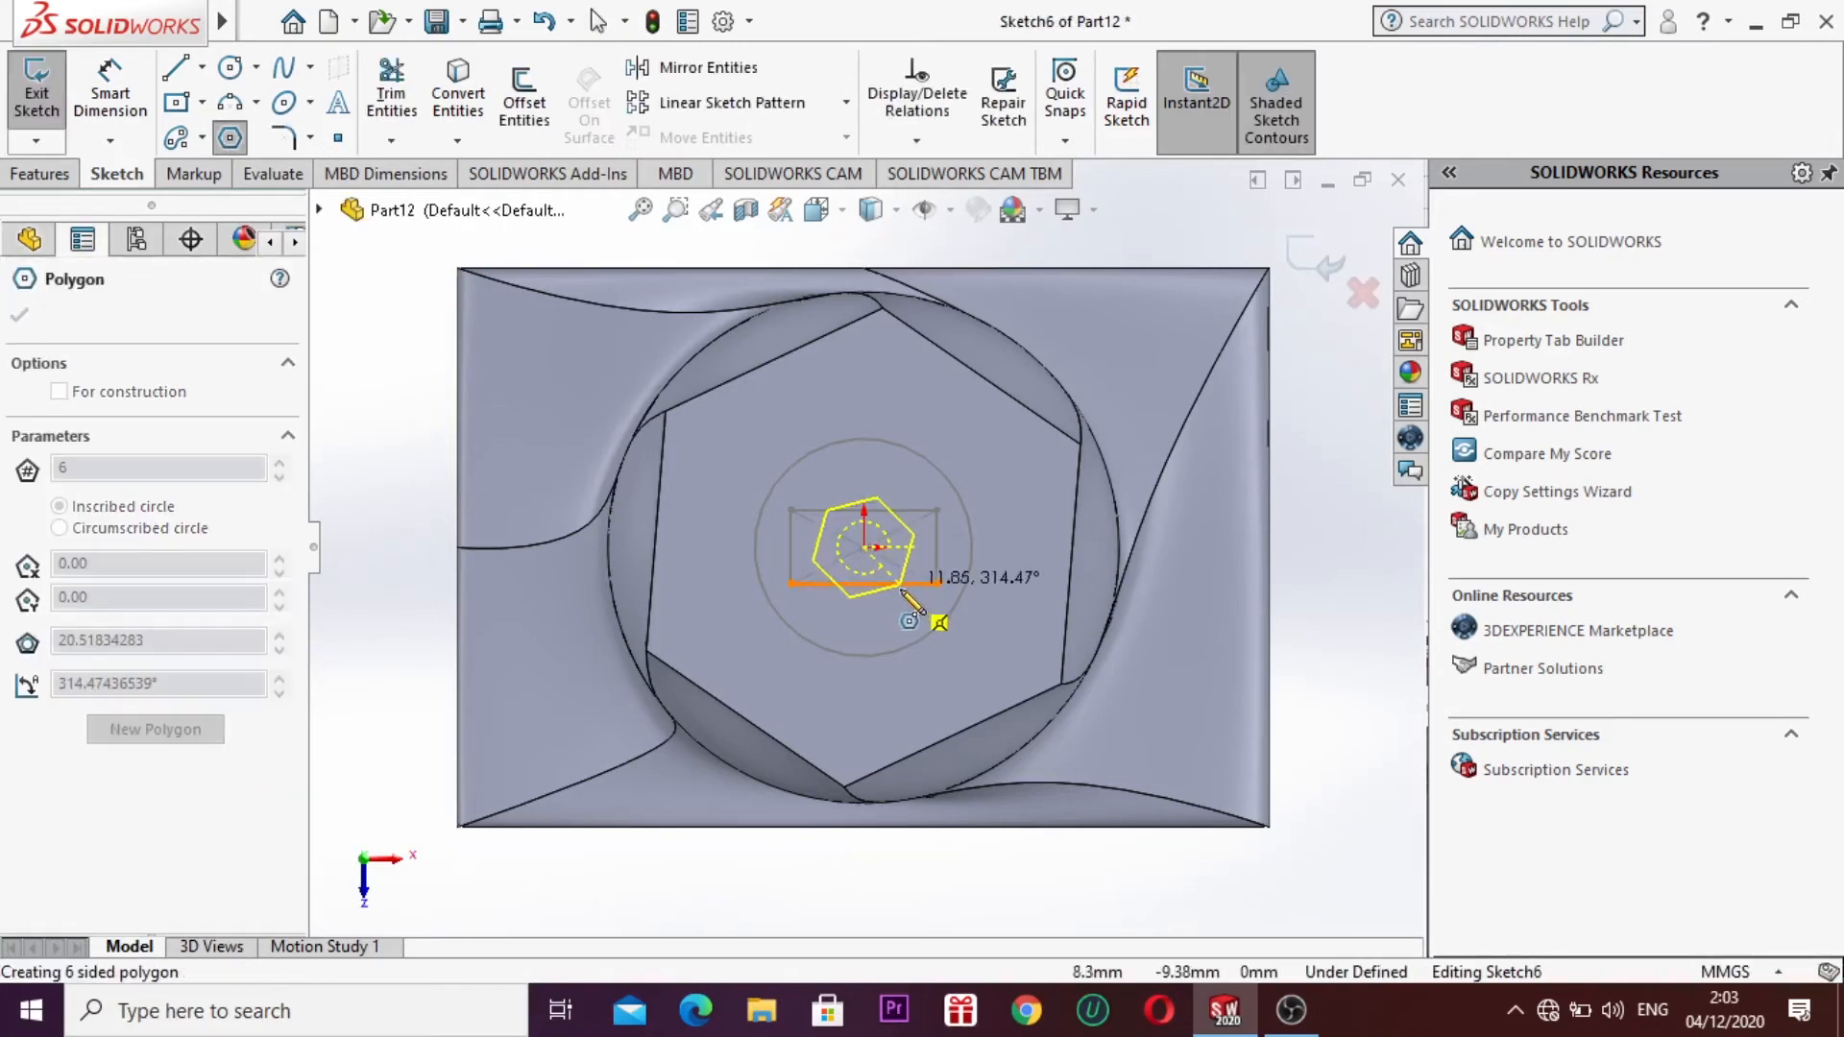
click(940, 632)
key(Escape)
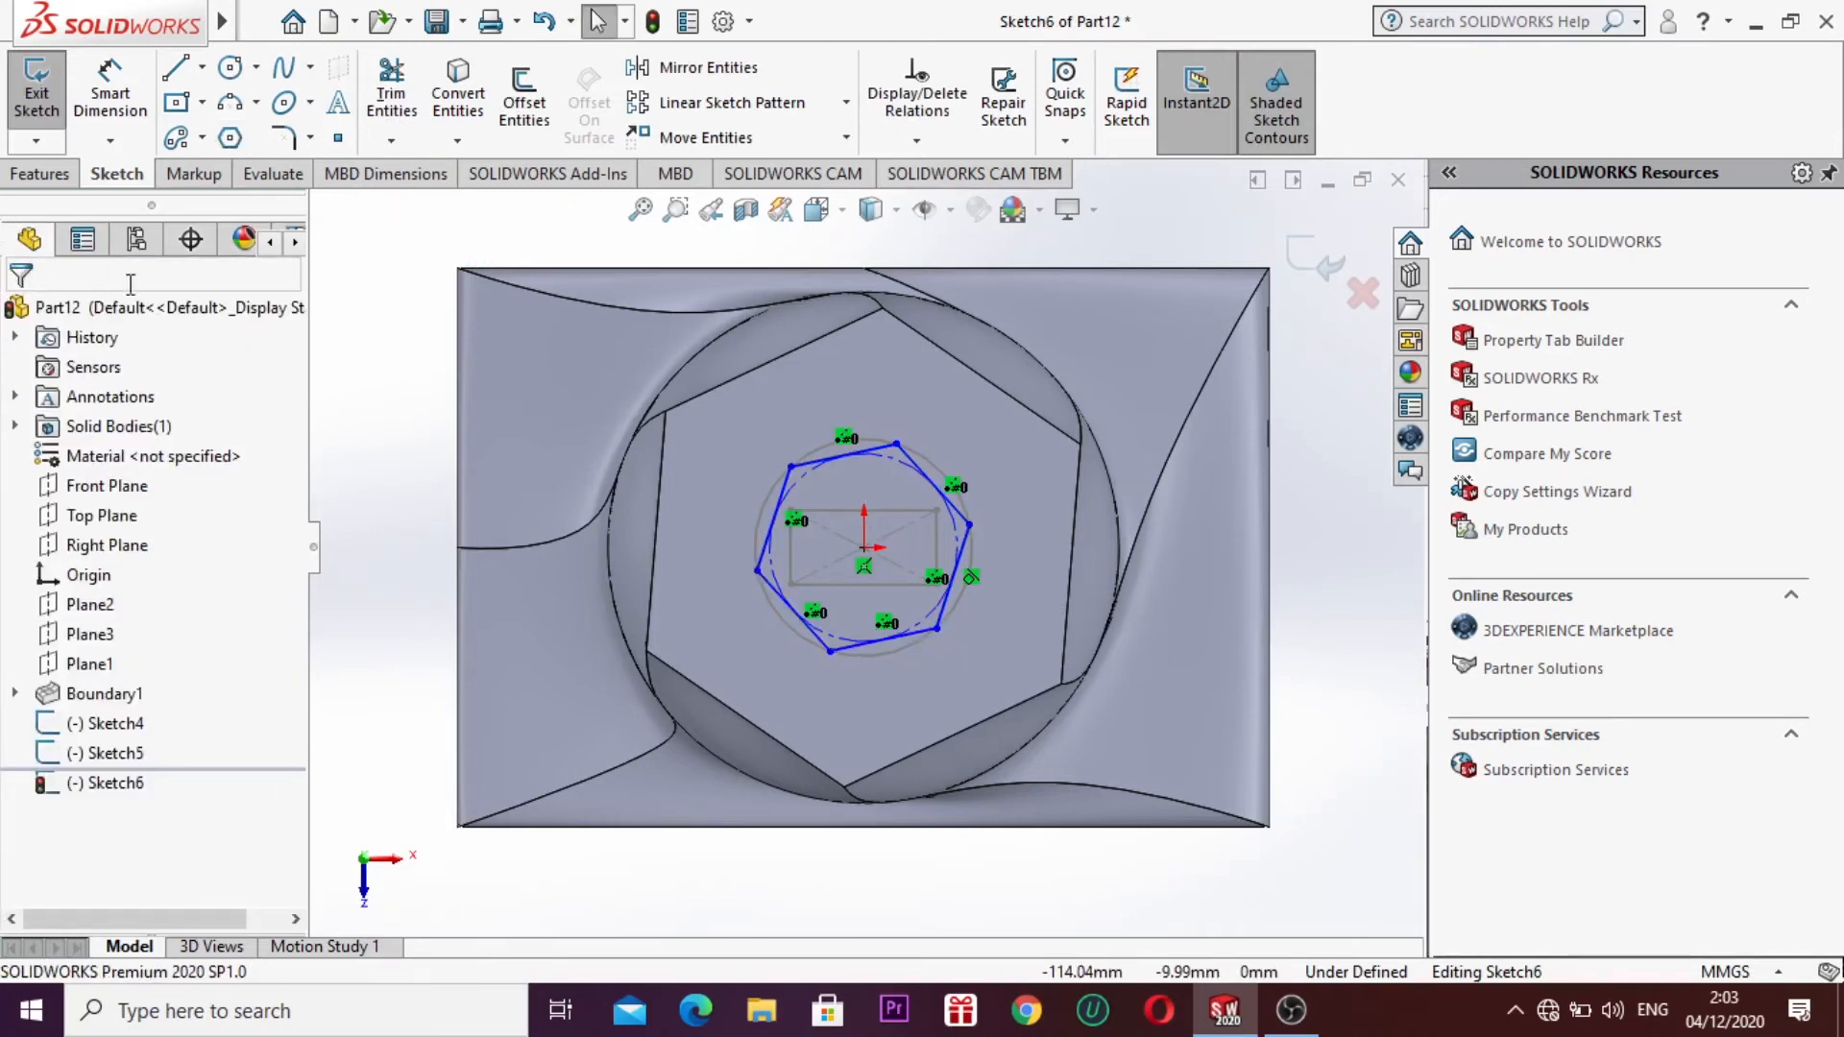
click(1322, 268)
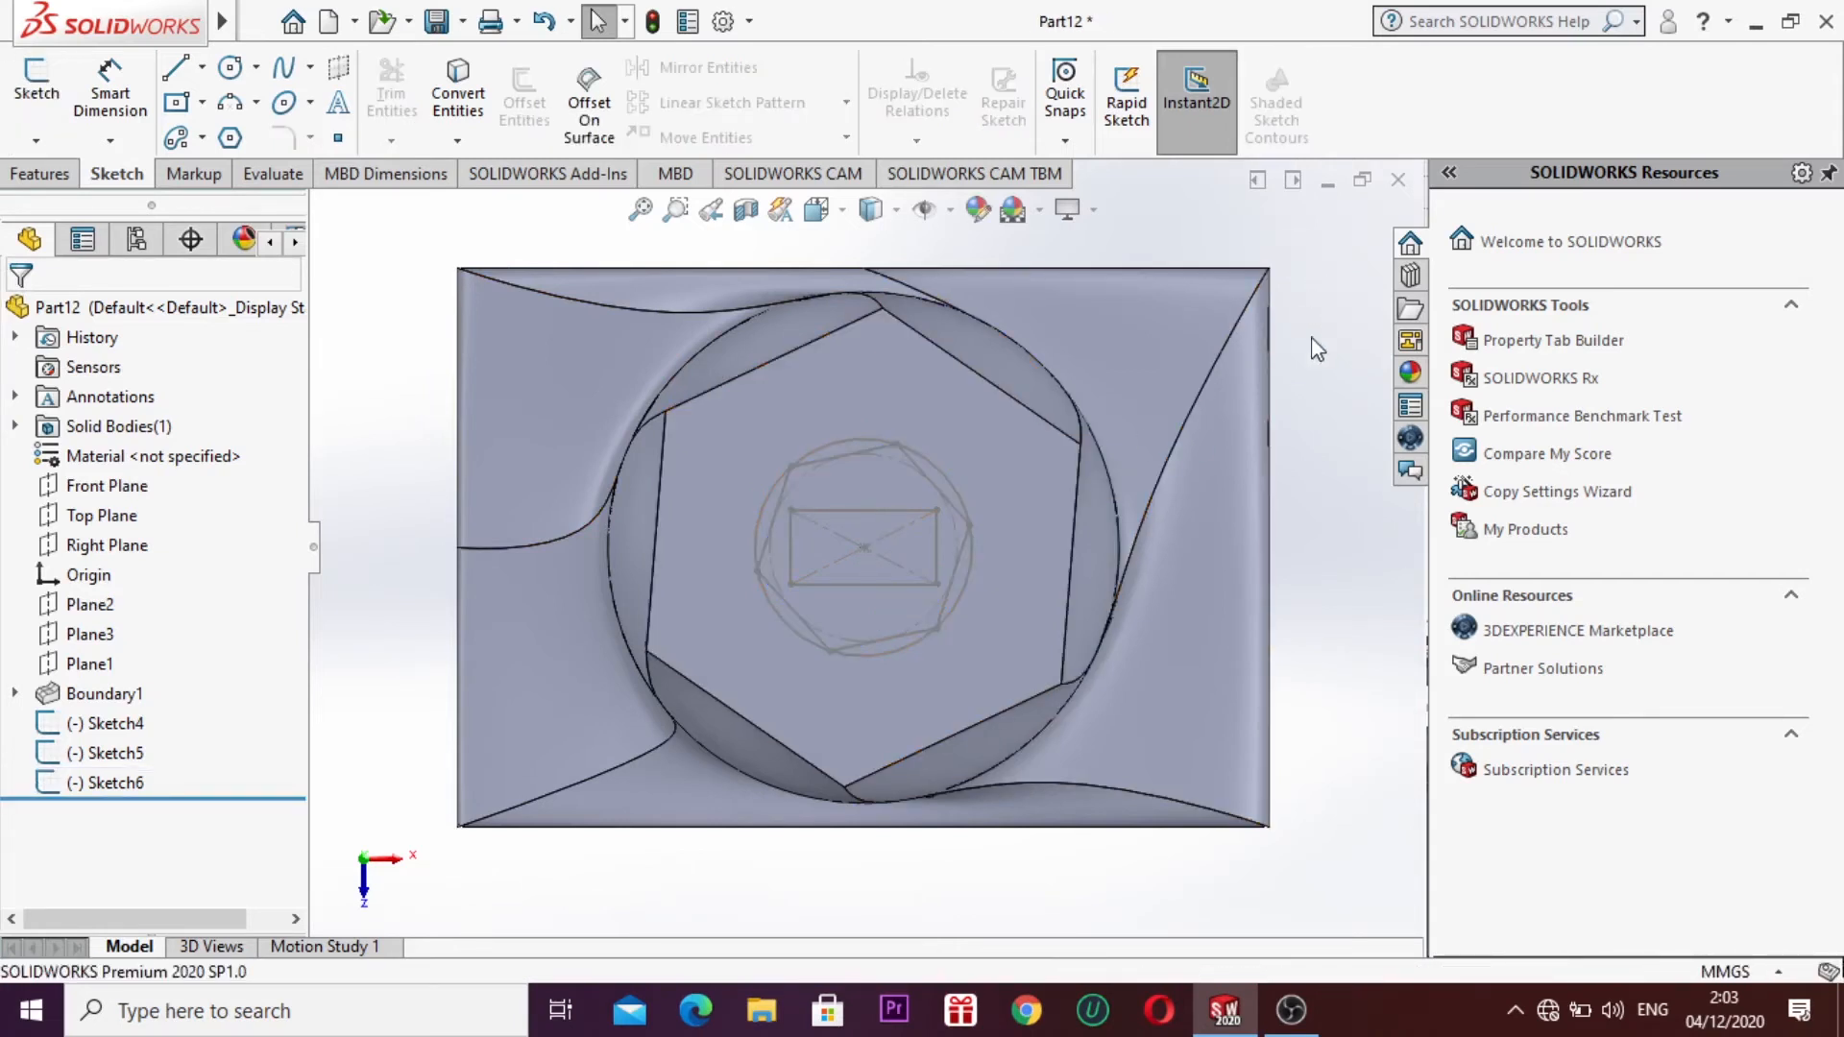
Step: Create a Boundary Cut in the isometric view with the small hexagon, circle and rectangle sketches as Direction 1 profiles, in that order
key(ctrl+8)
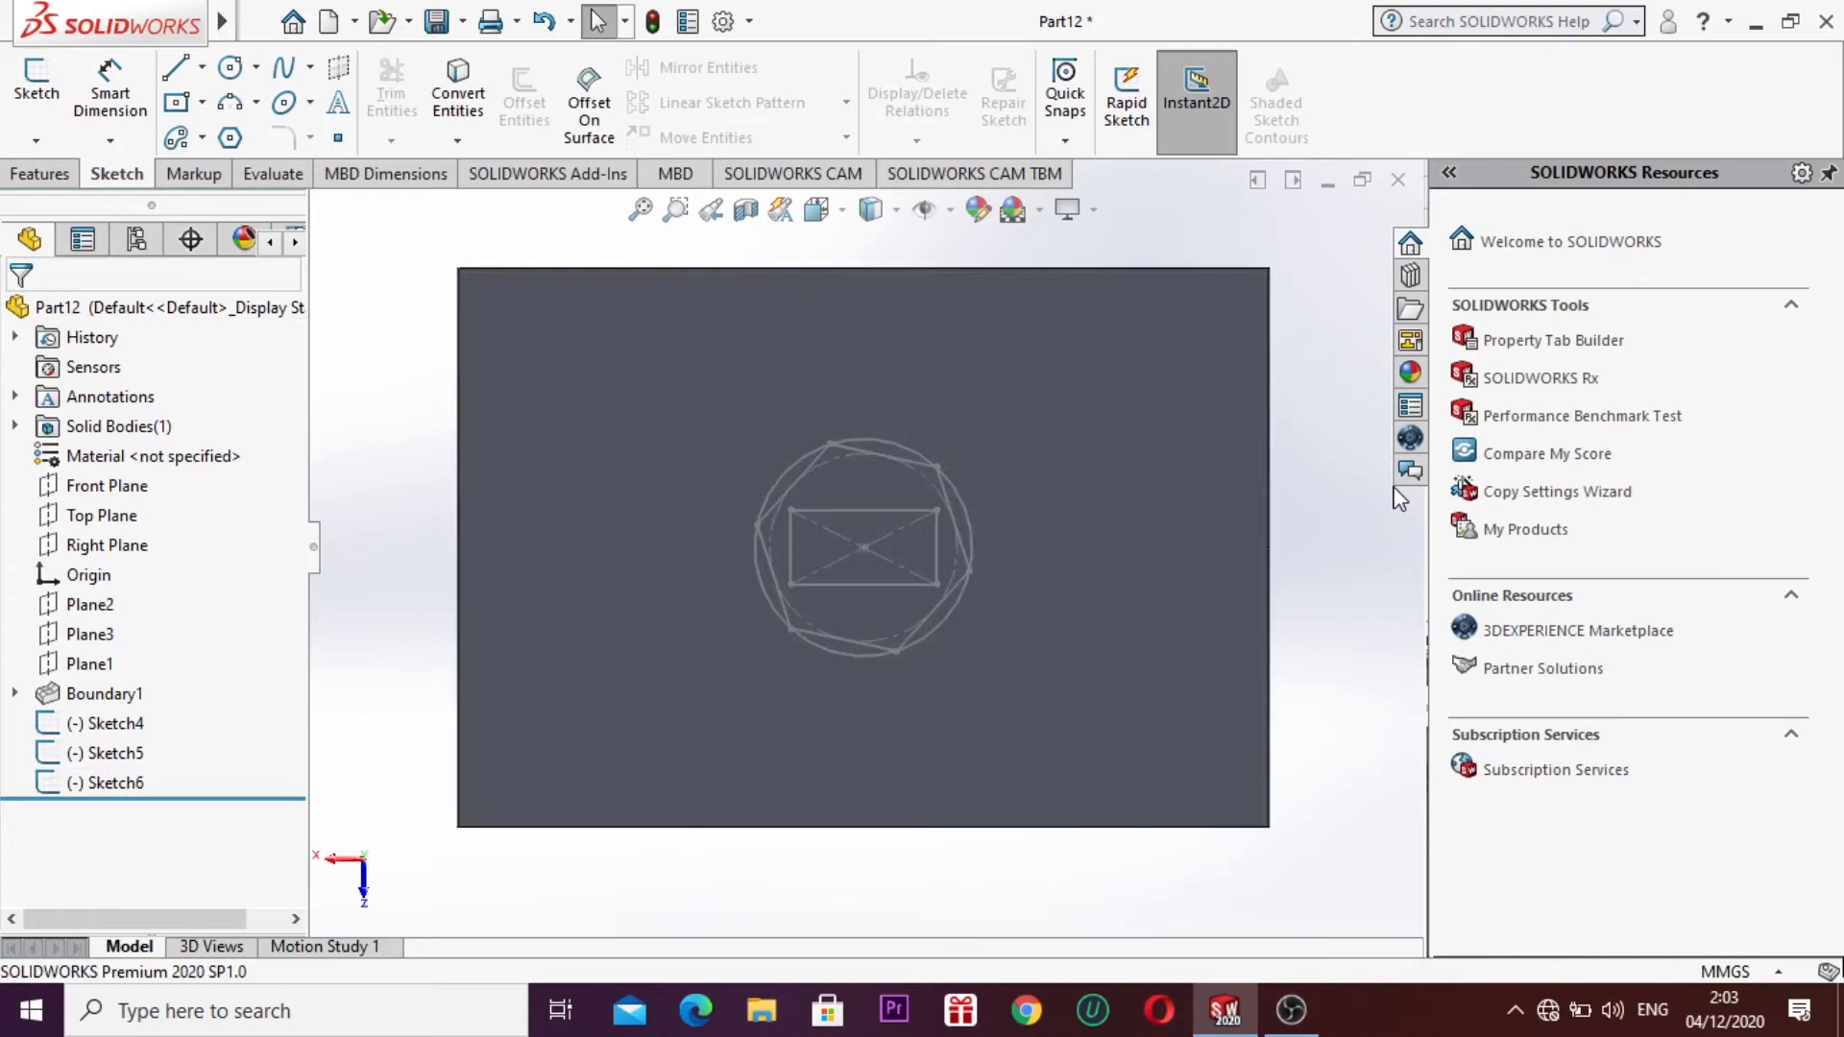
key(ctrl+7)
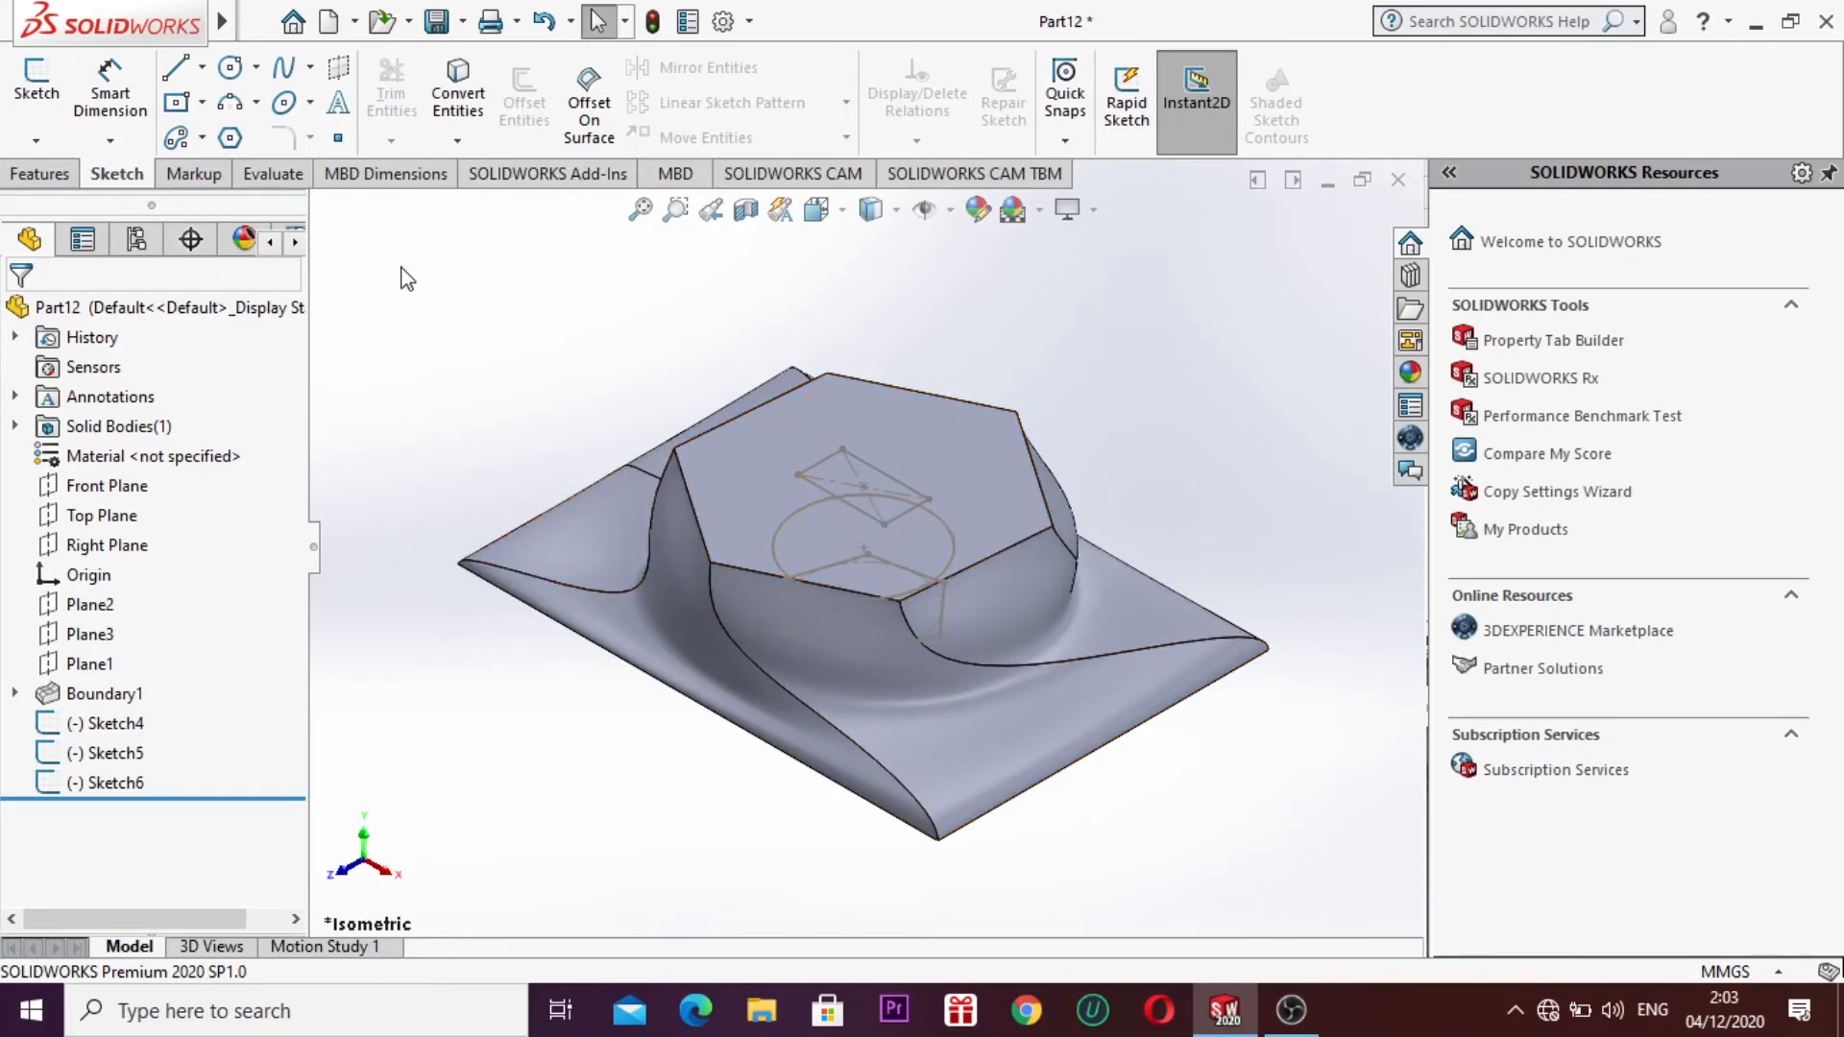
click(29, 173)
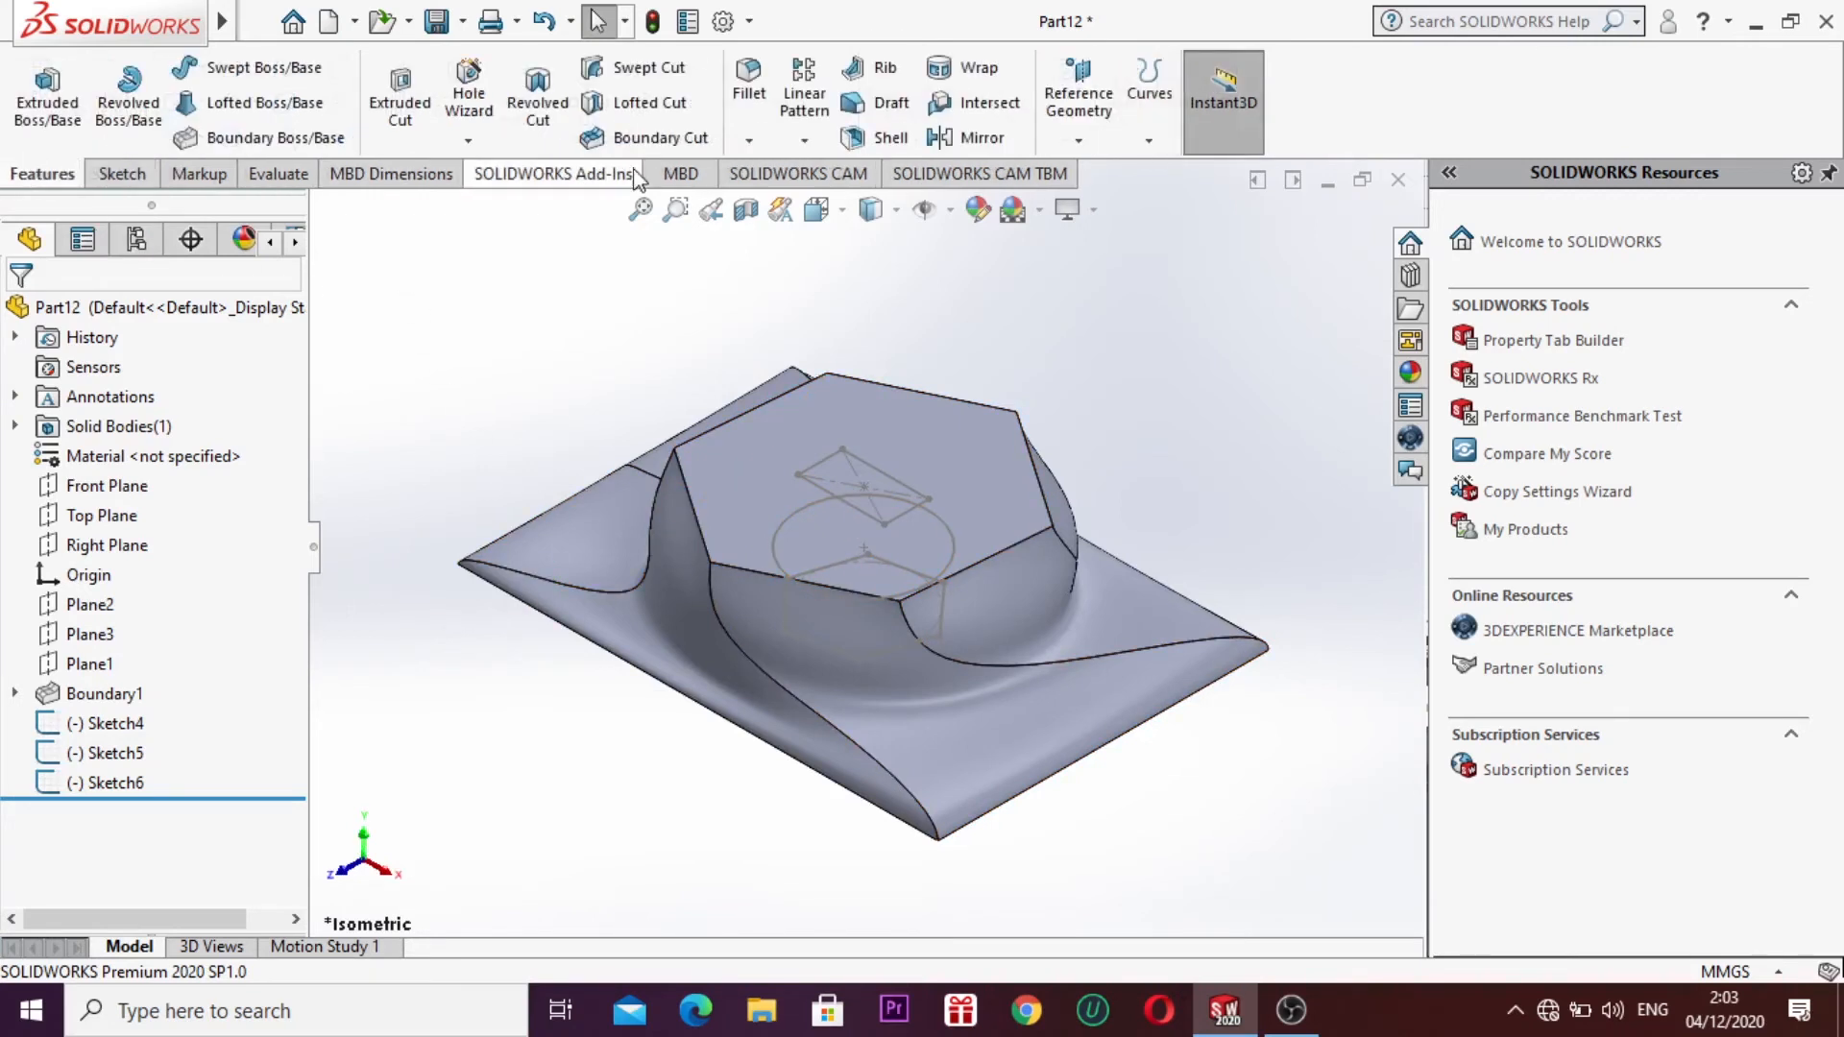
click(648, 144)
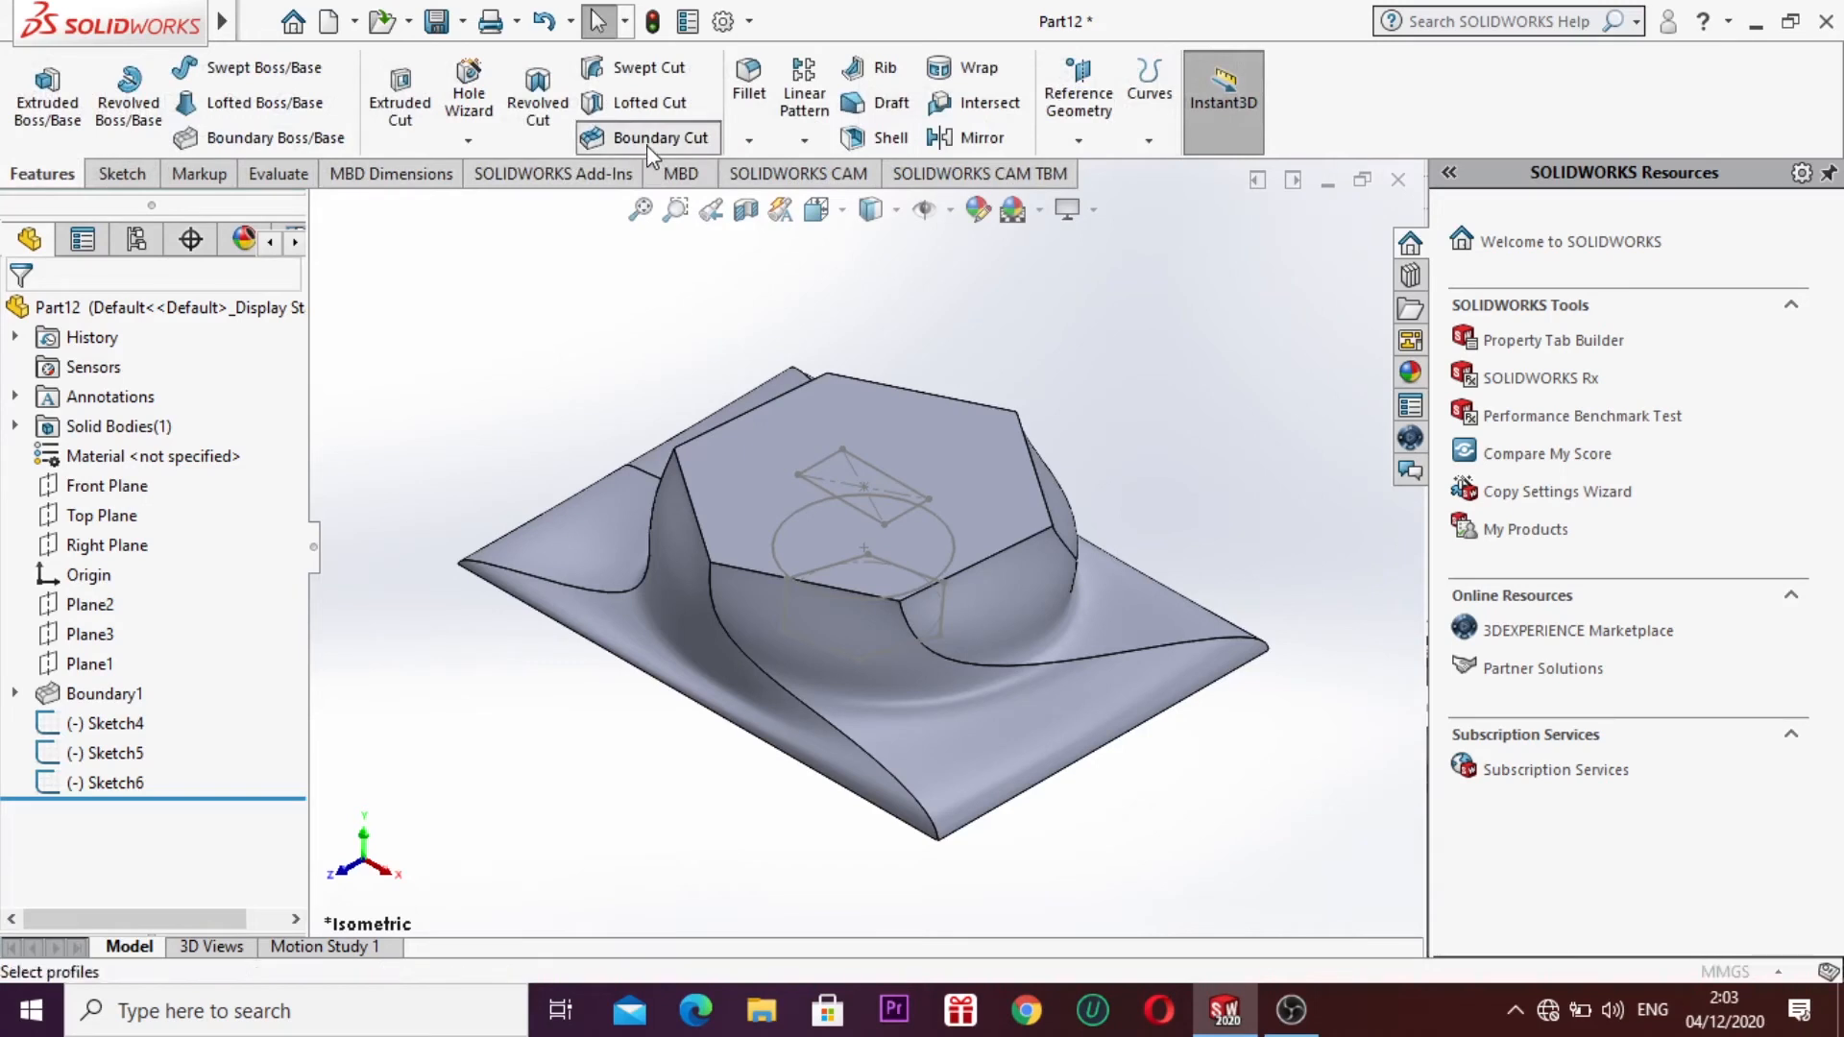
click(133, 449)
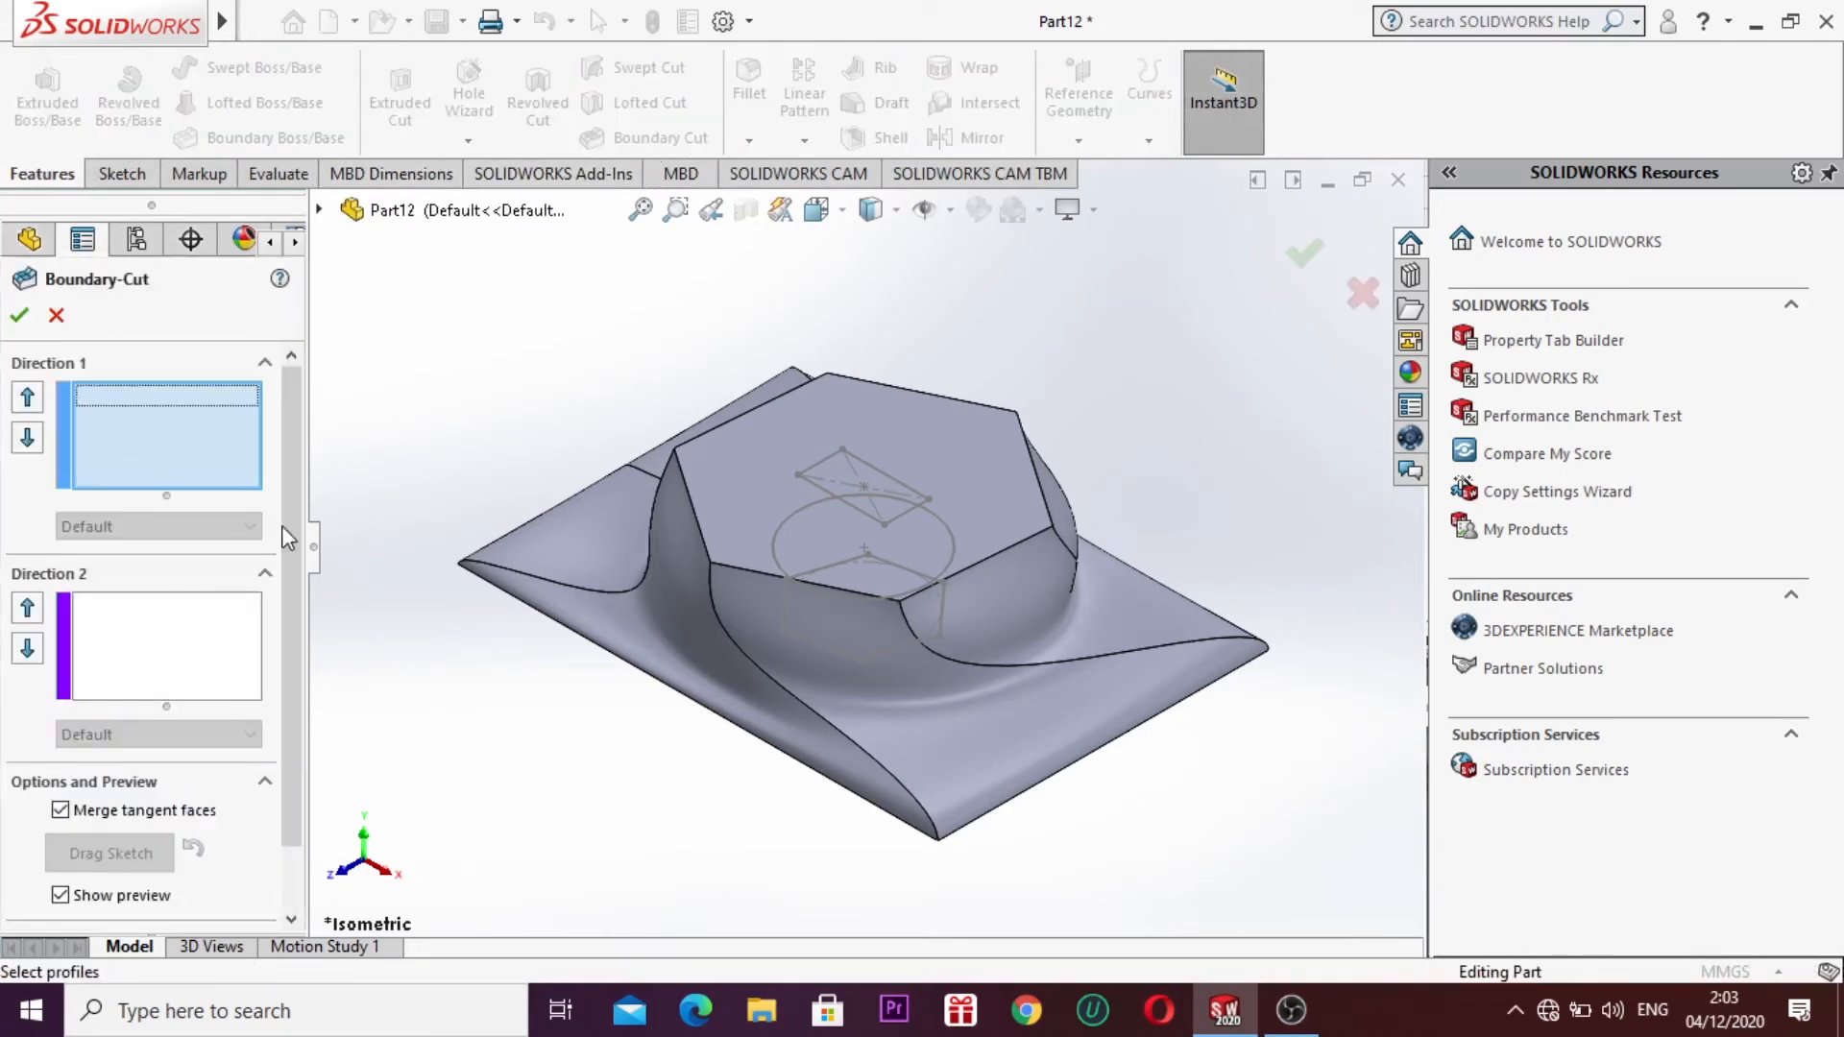
click(873, 654)
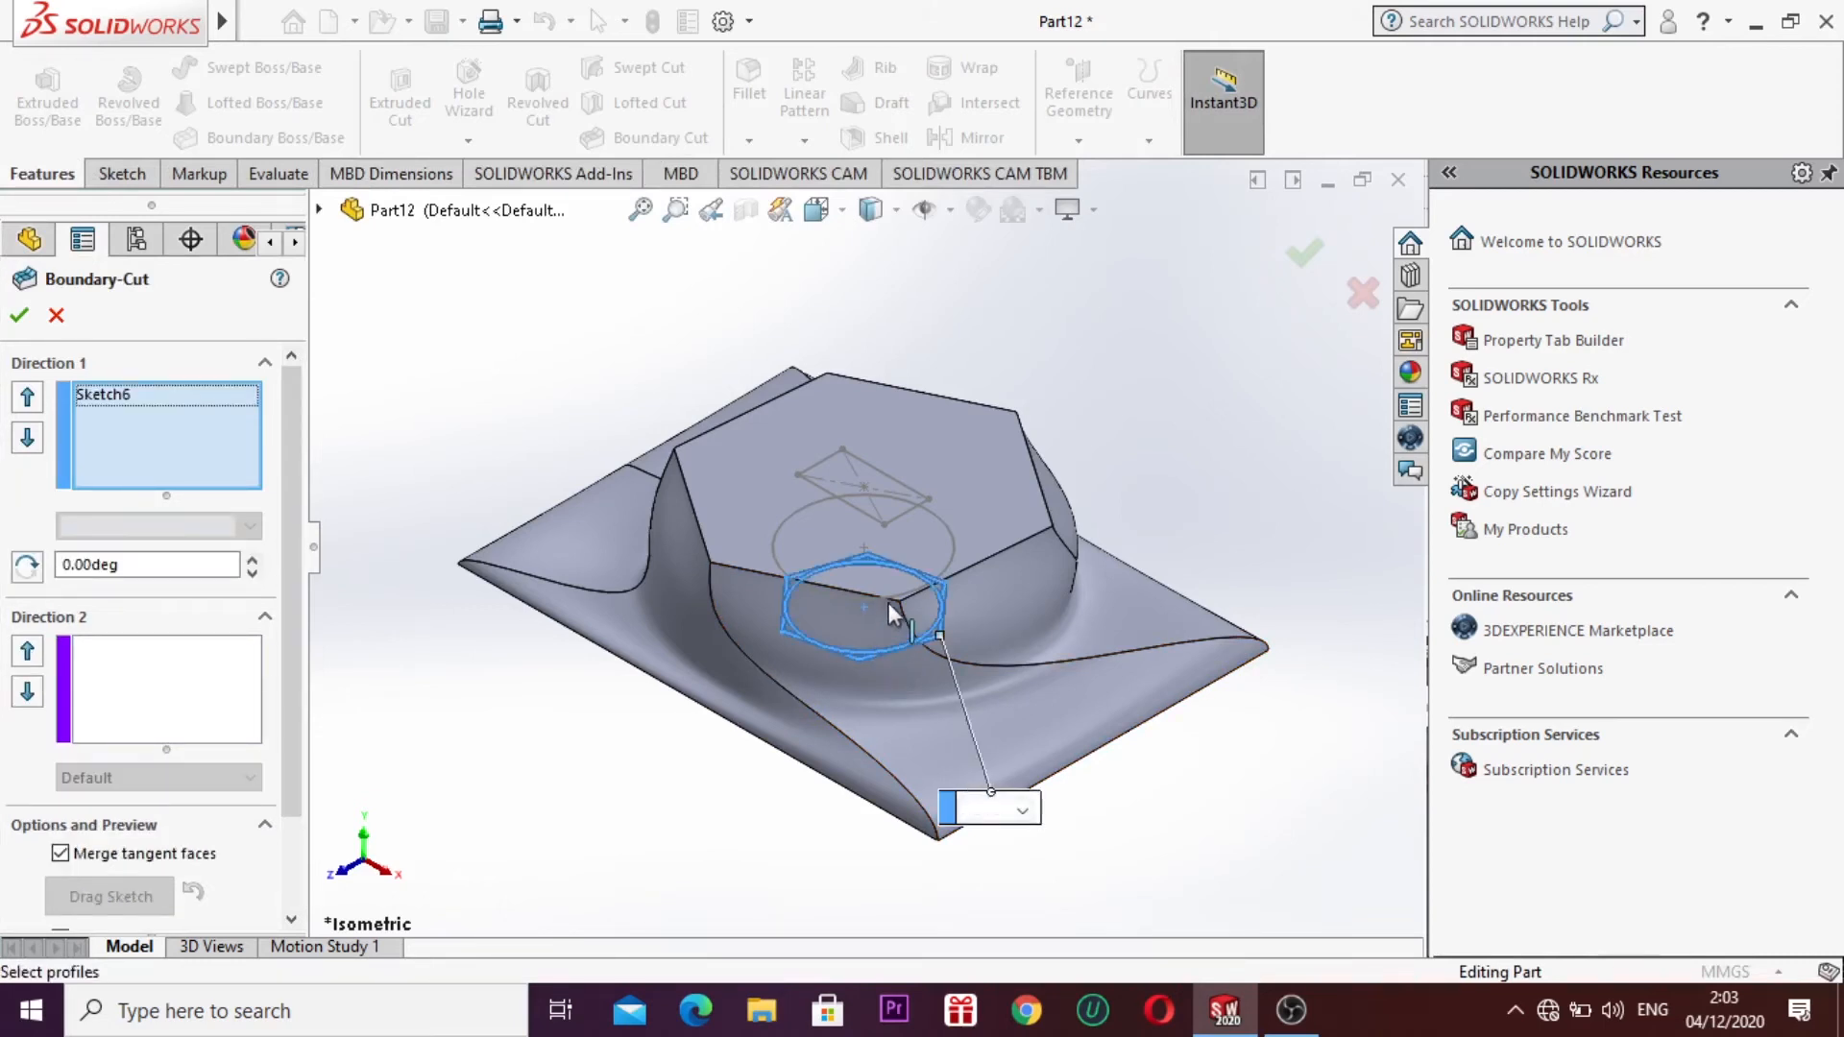
click(956, 549)
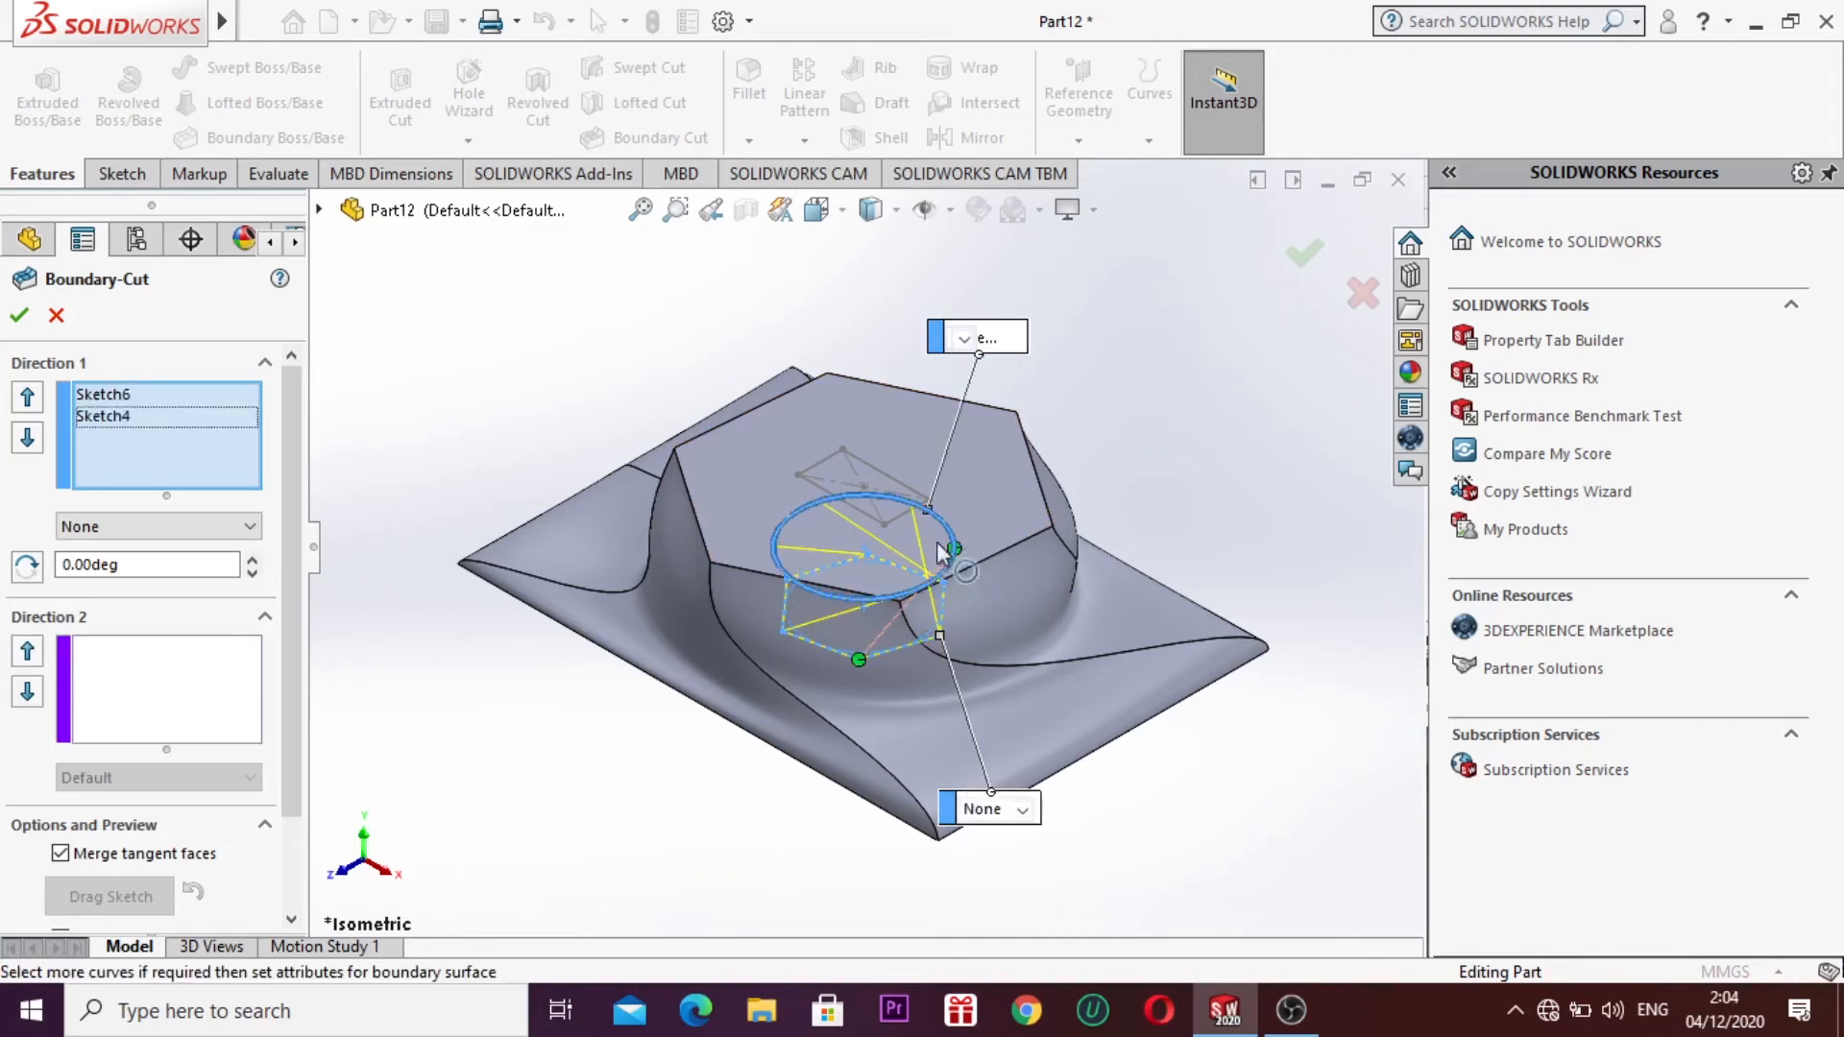
click(870, 515)
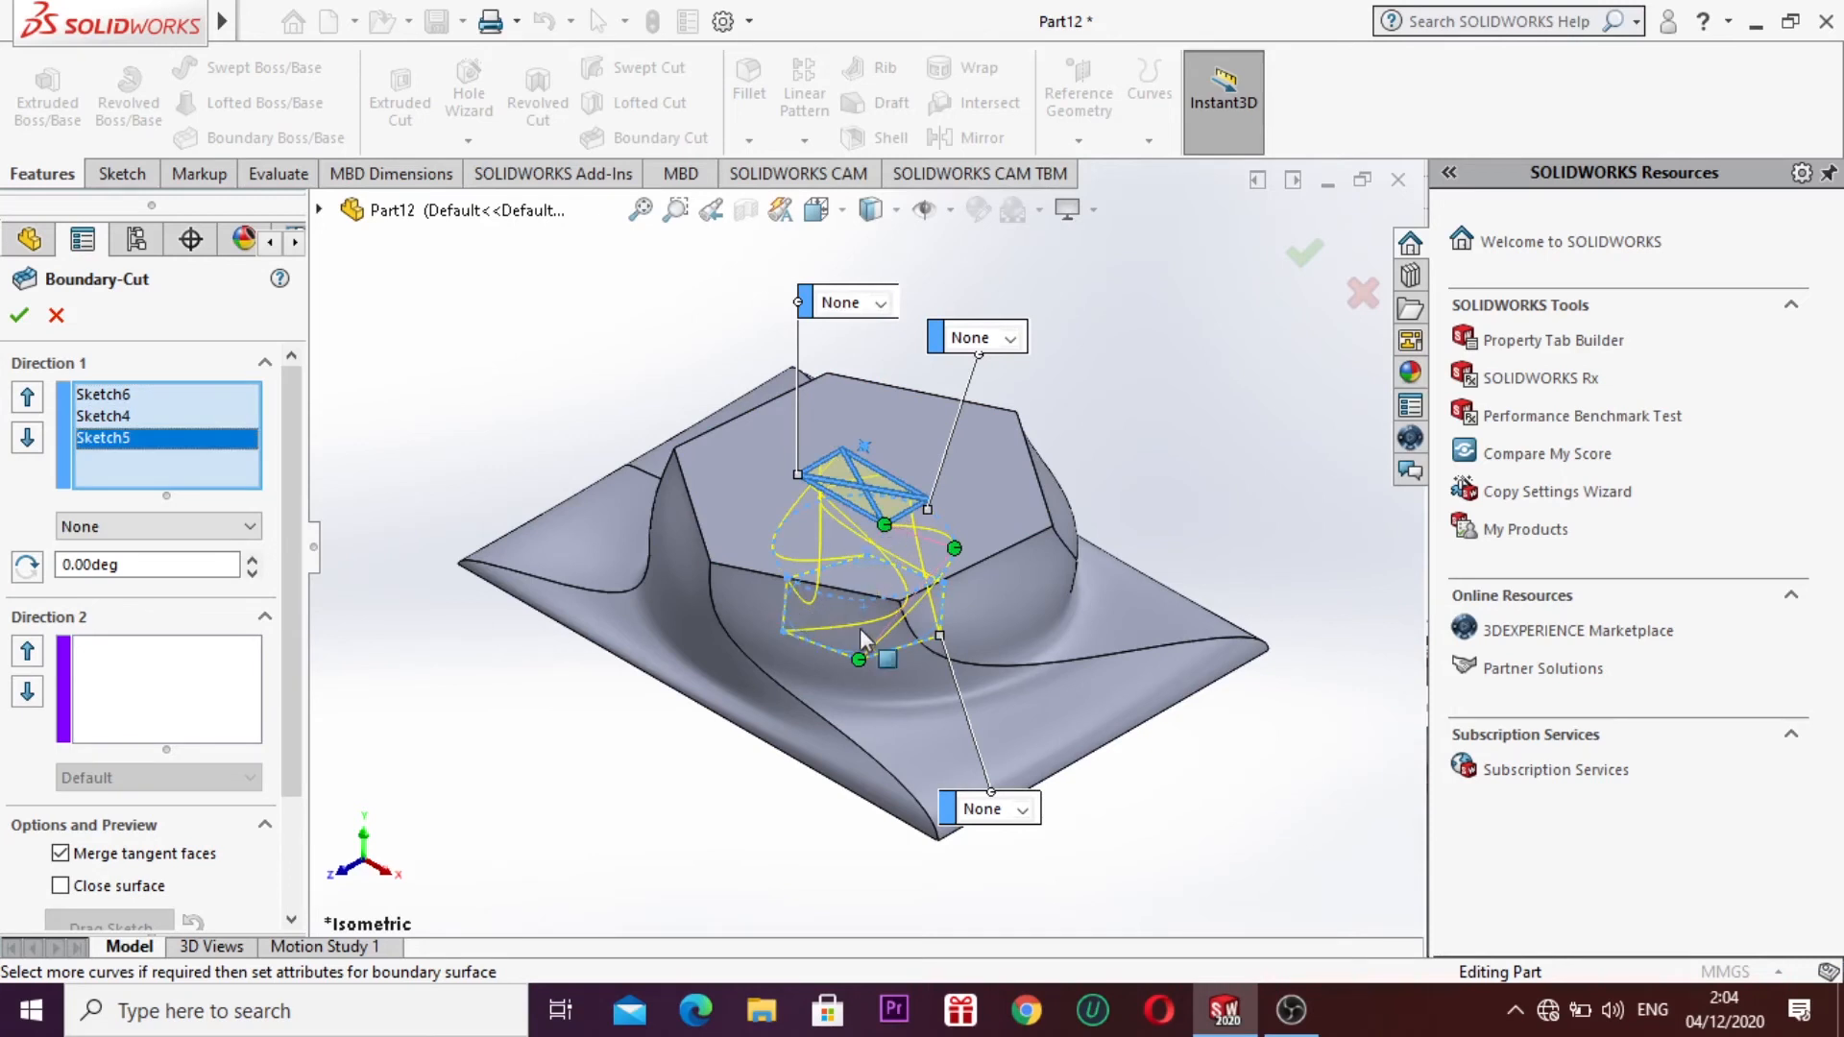
click(19, 313)
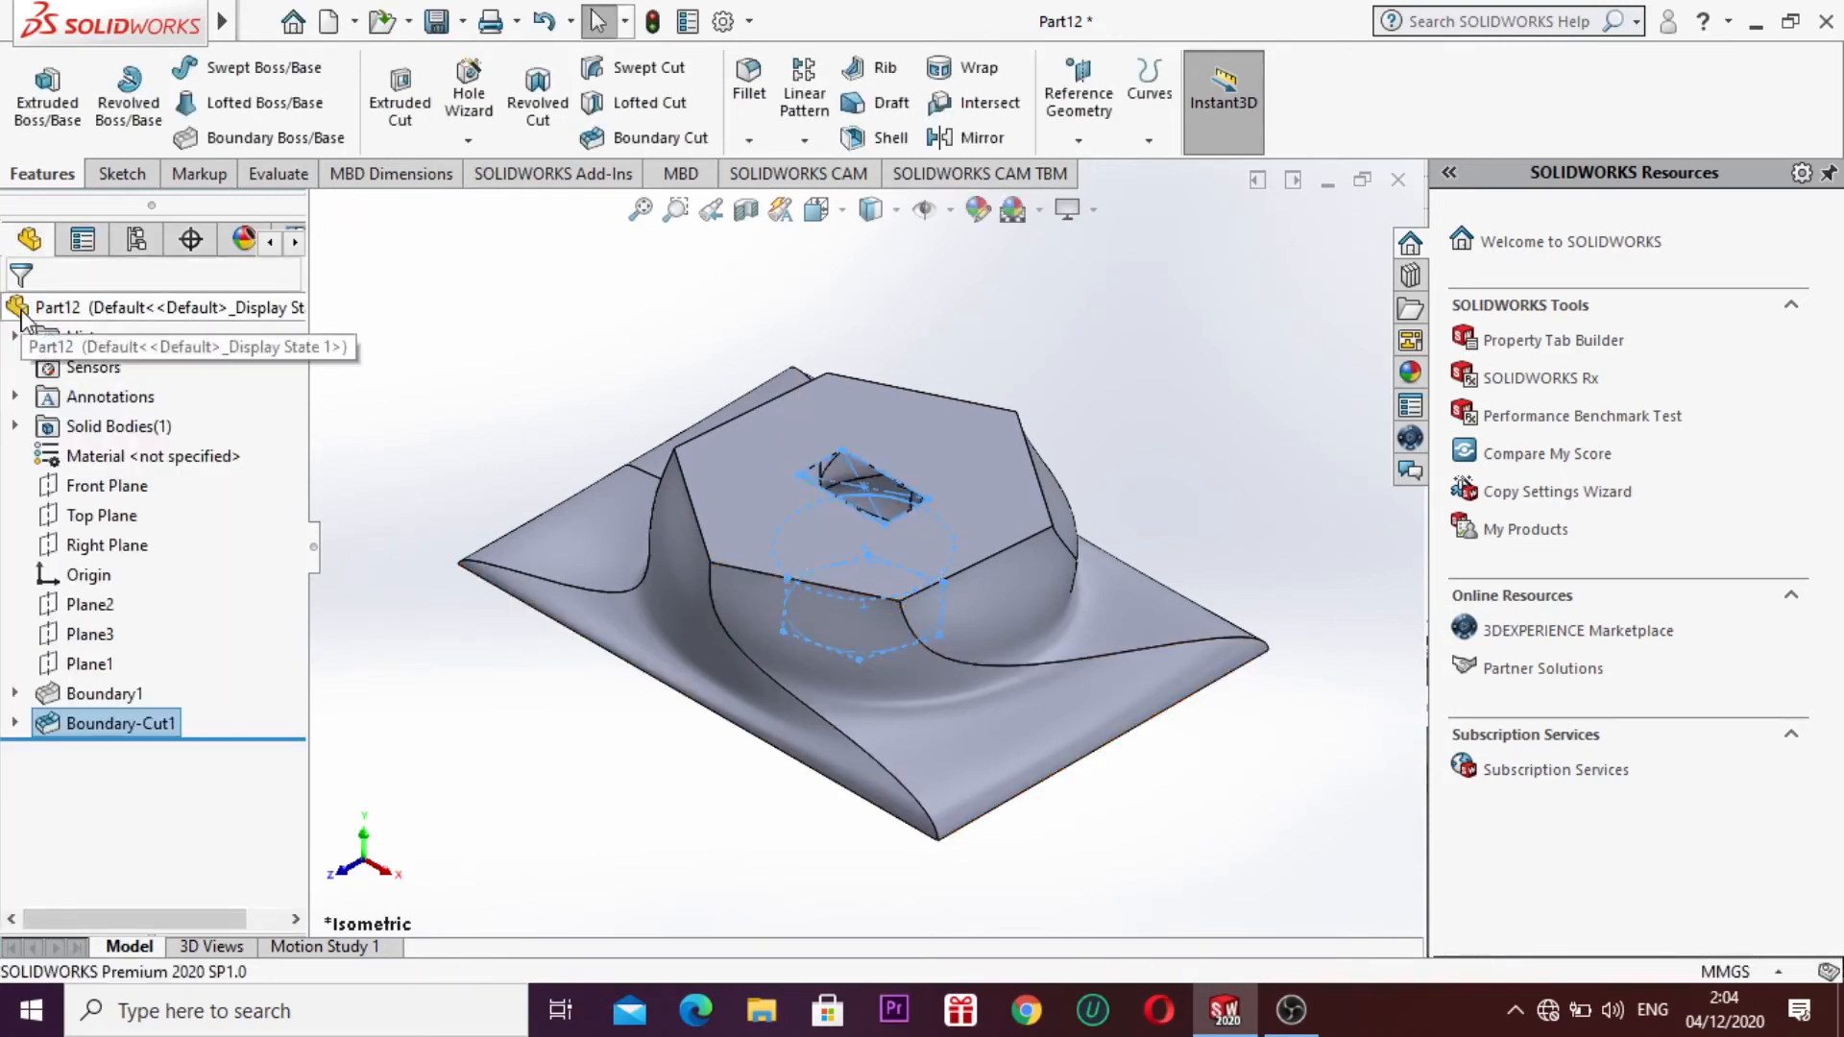
click(486, 670)
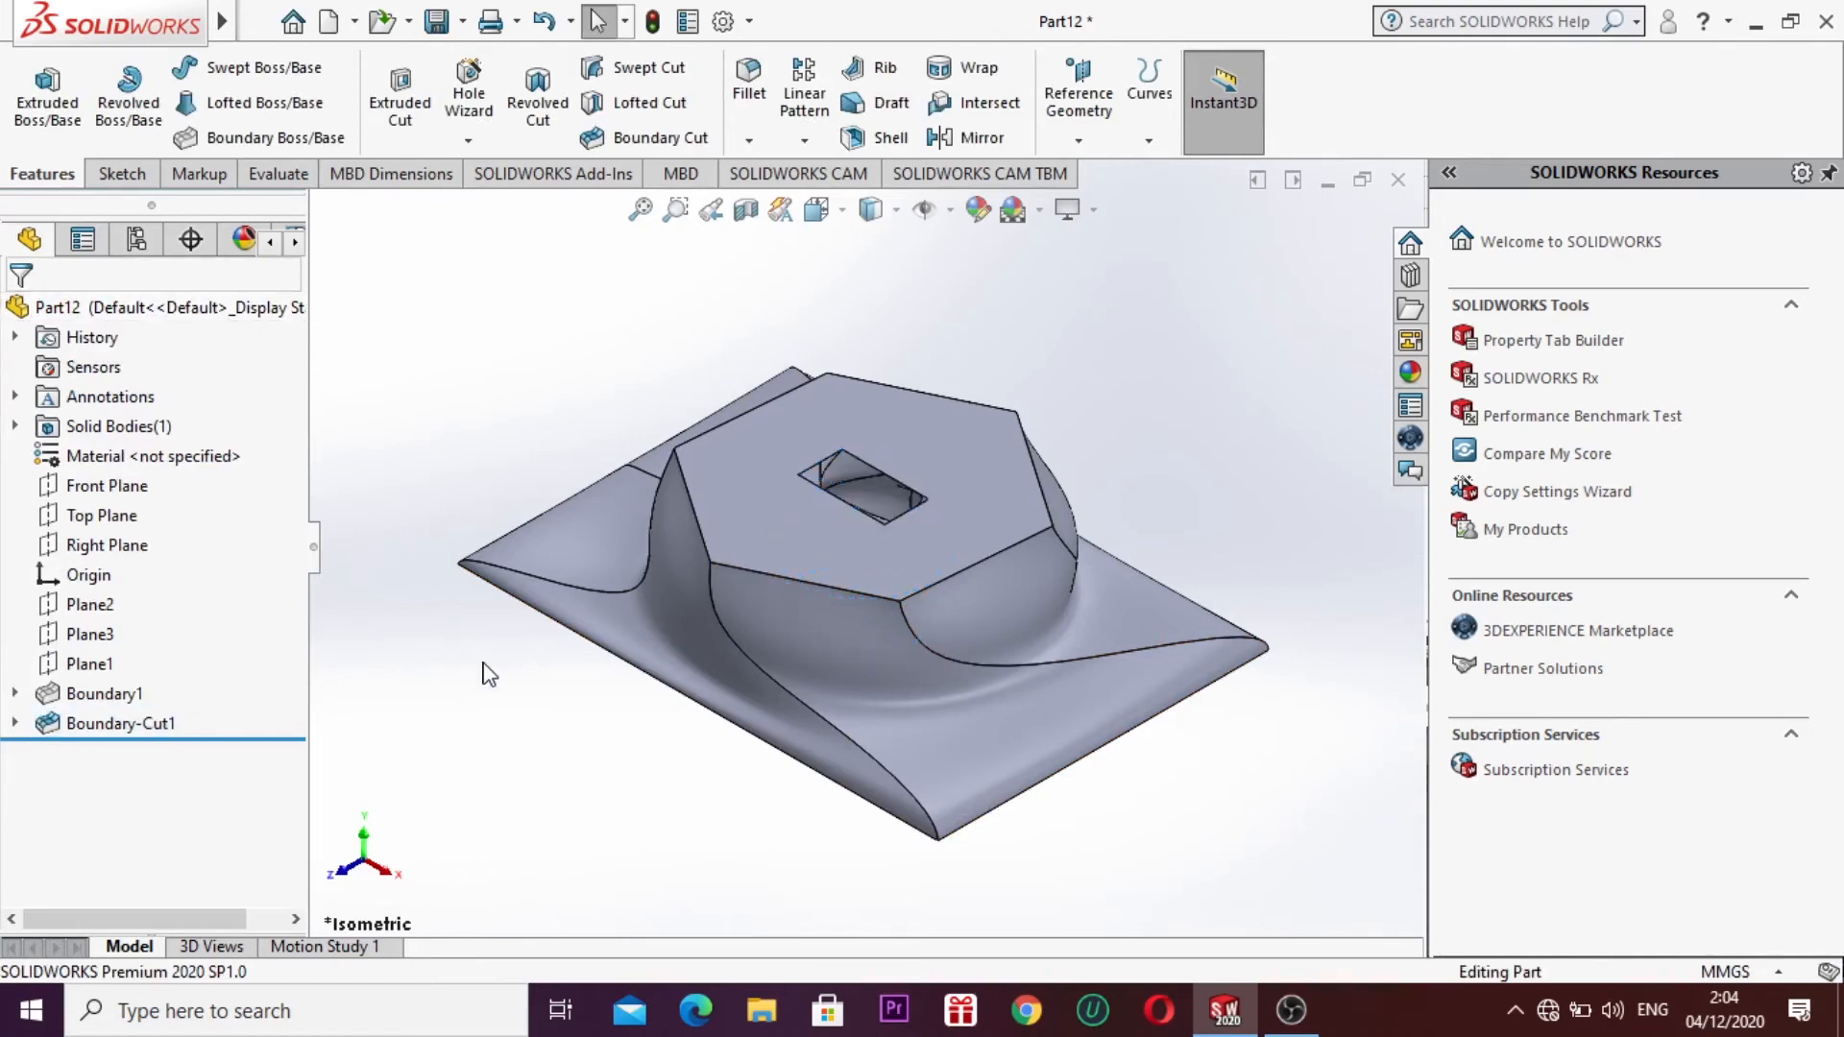
Step: Start a planar section view of the part on the Front Plane and offset the section plane to -42 mm
right_click(575, 721)
click(677, 708)
drag(864, 552, 759, 597)
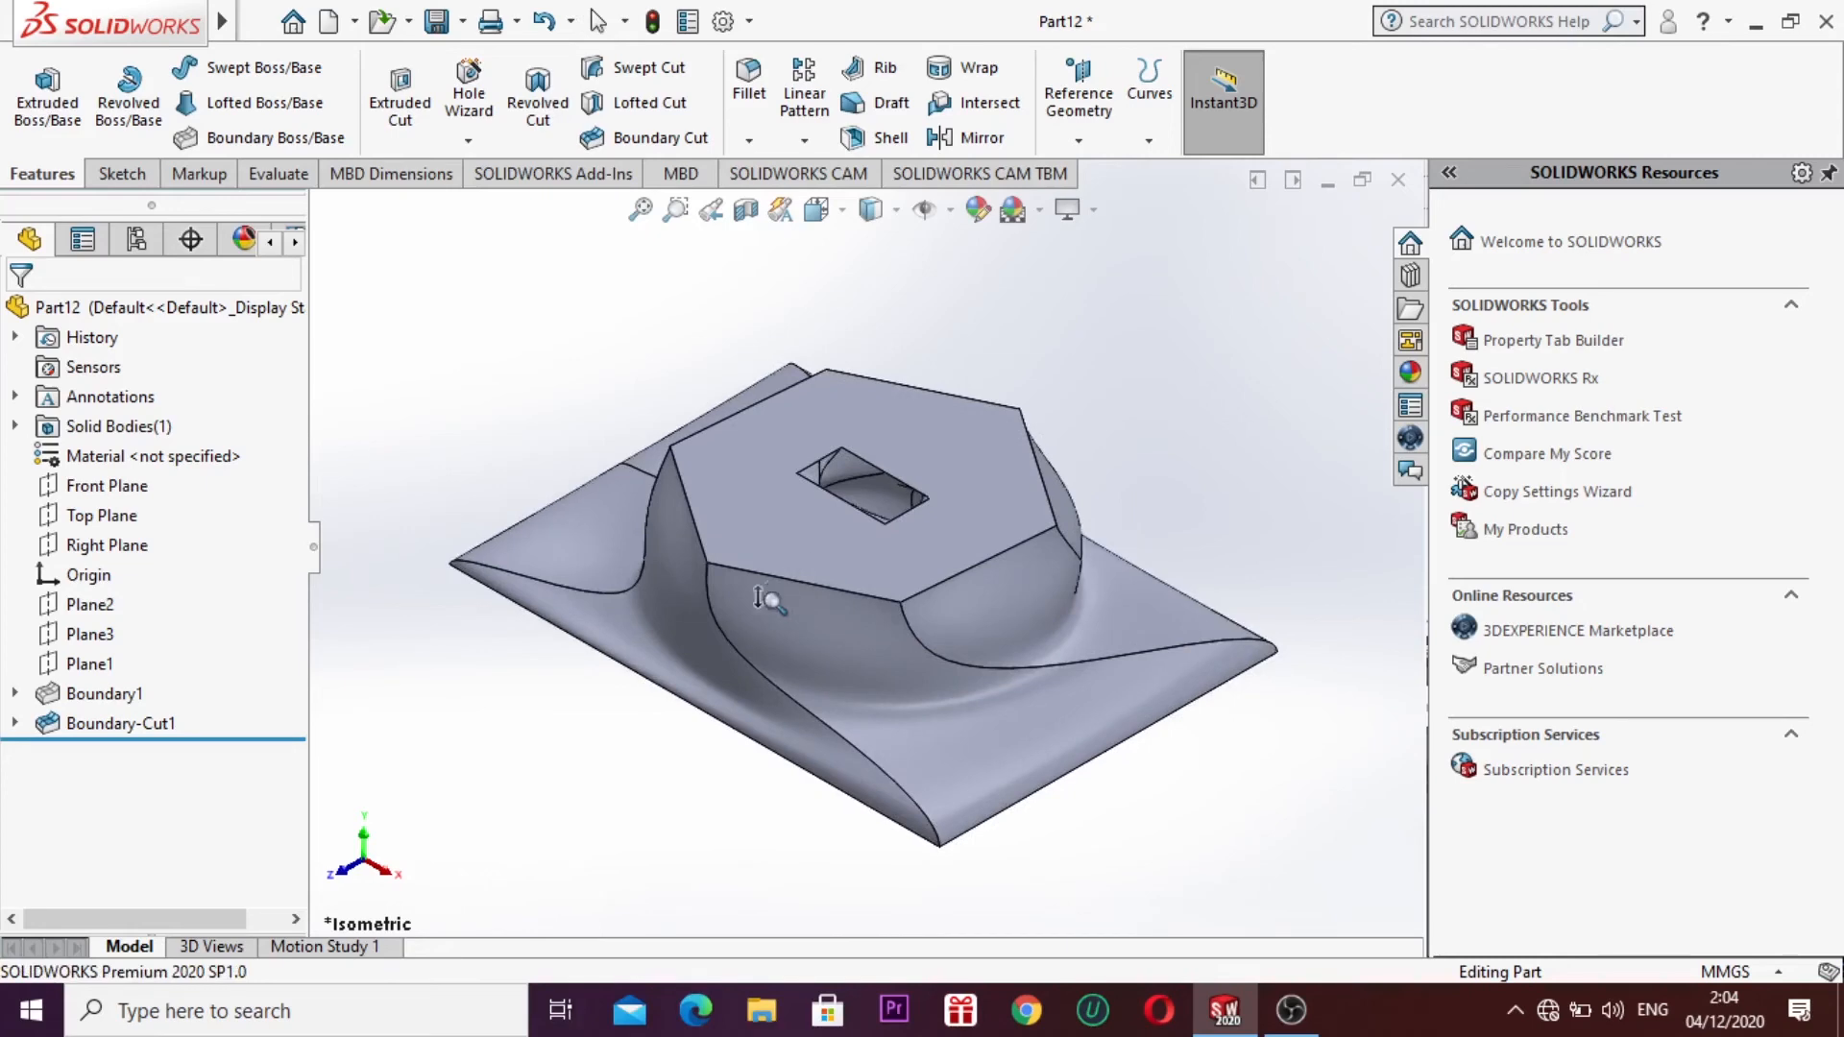
right_click(541, 687)
click(635, 462)
drag(828, 517, 730, 382)
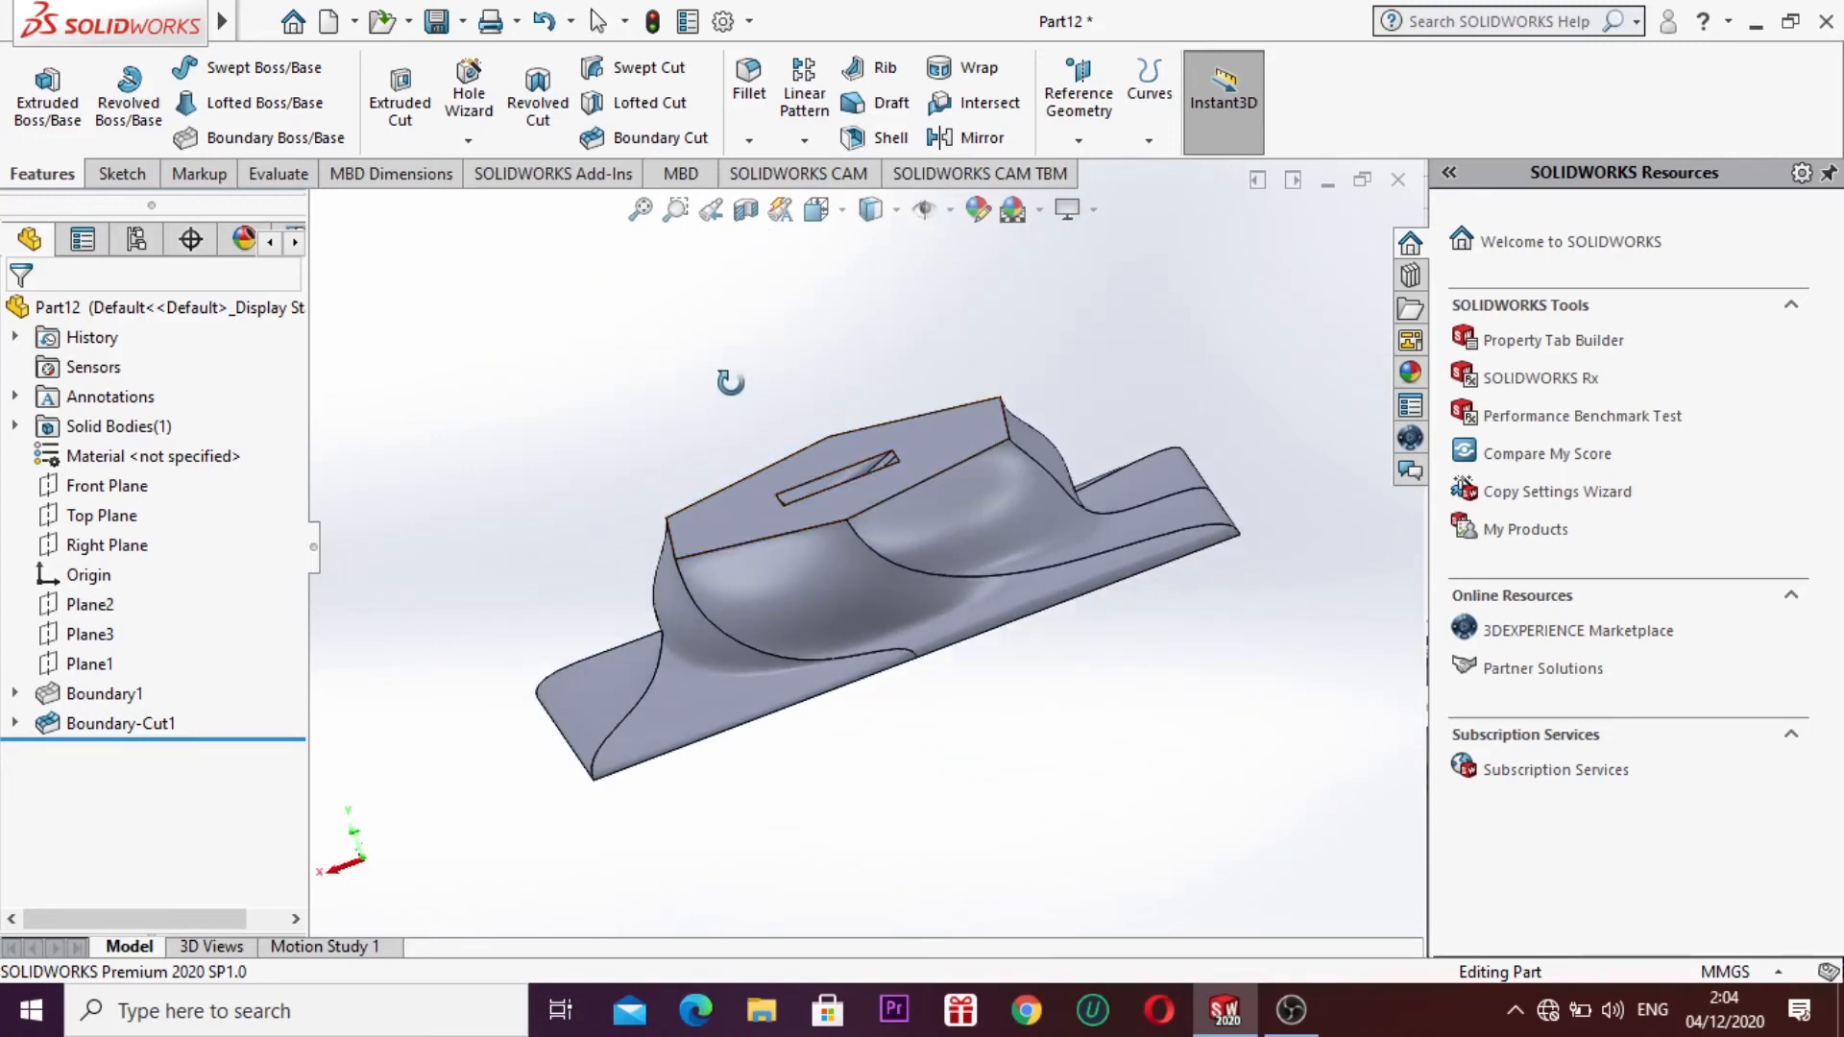
click(754, 219)
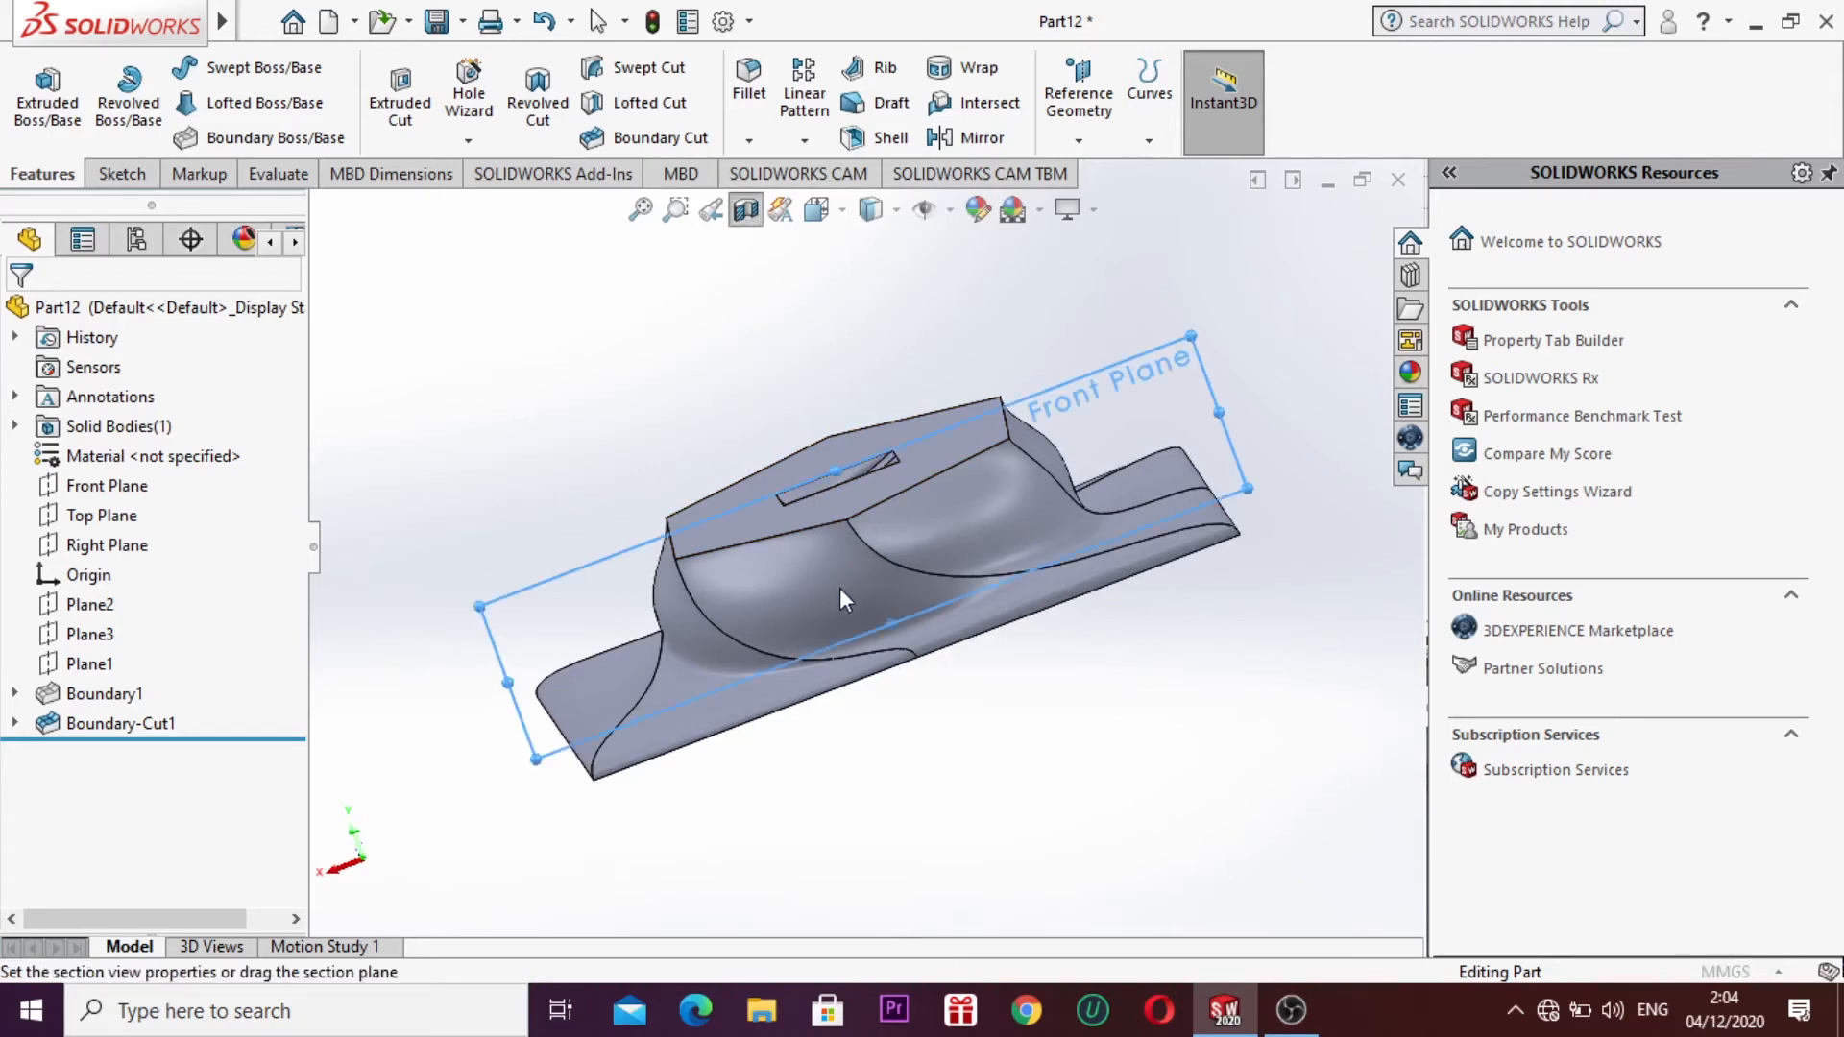
drag(858, 561, 899, 620)
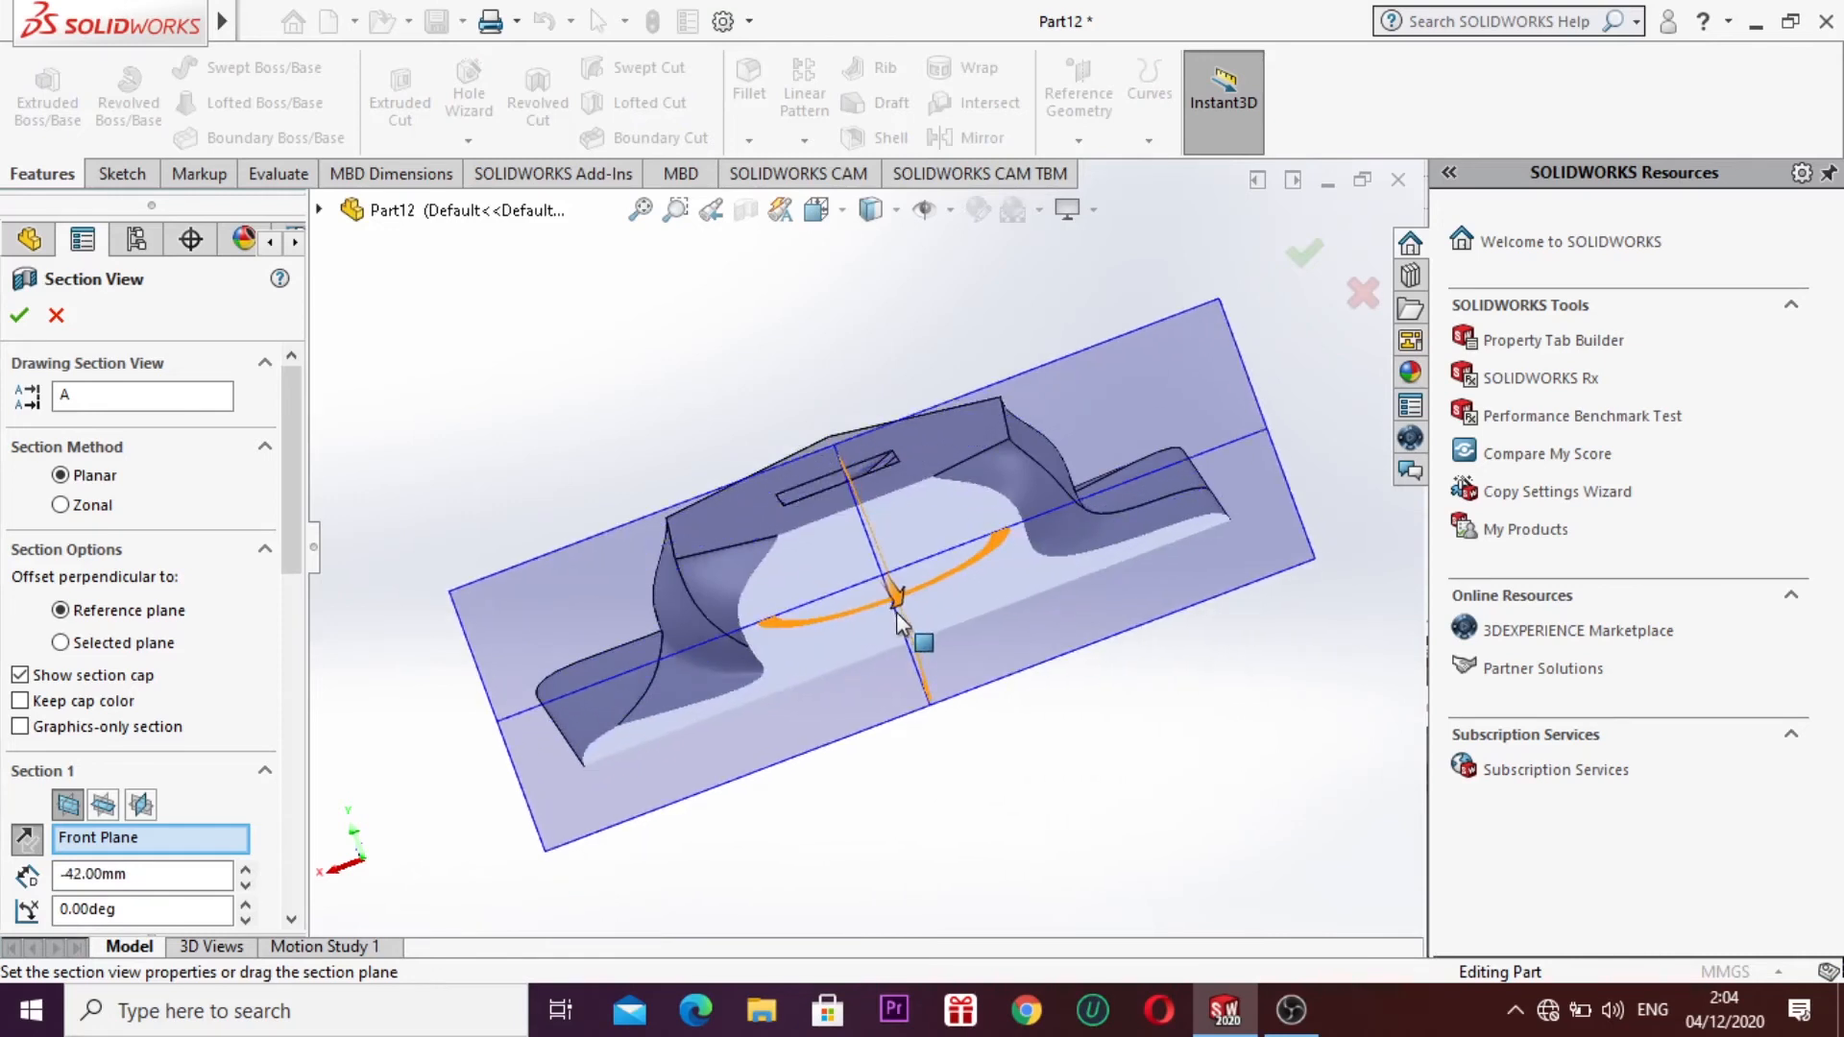
Step: In the isometric view, tilt the section plane and bring its offset to about -33 mm
key(ctrl+7)
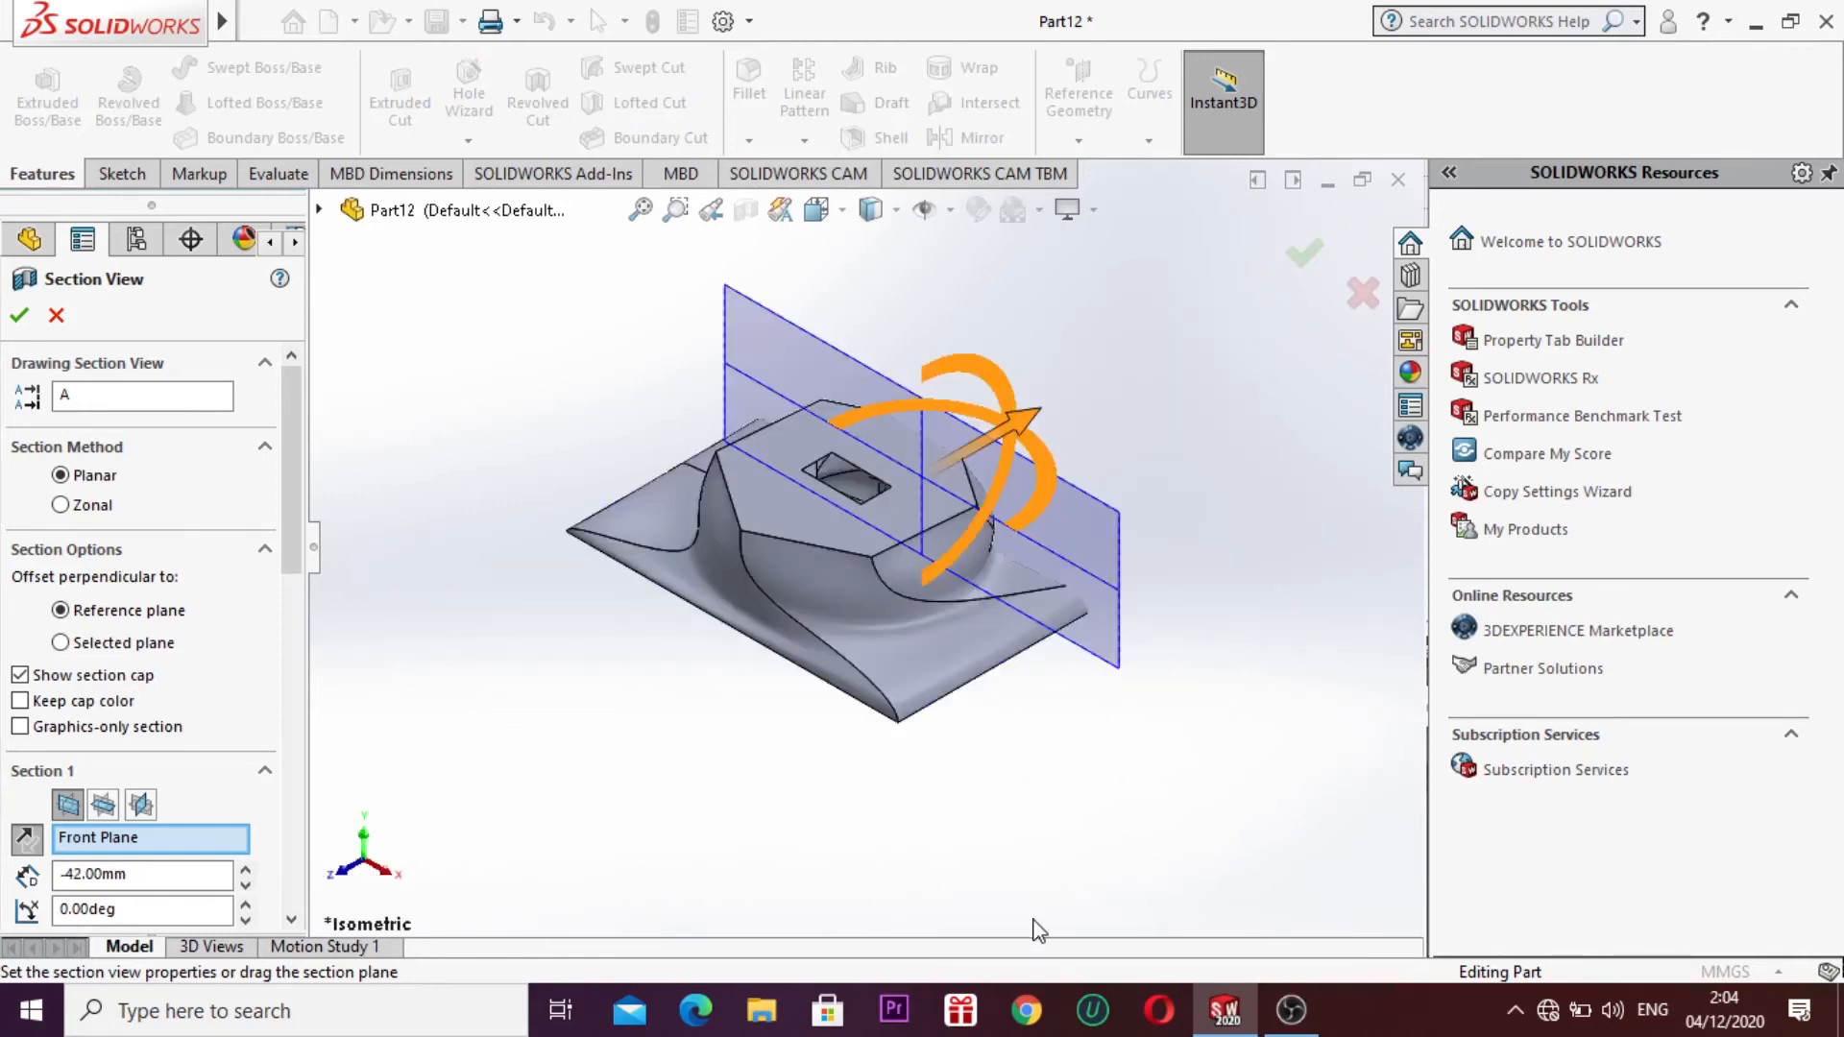
key(ctrl+1)
key(ctrl+7)
mouse_move(1000, 472)
mouse_down()
mouse_move(838, 598)
mouse_move(856, 605)
mouse_move(987, 438)
mouse_up()
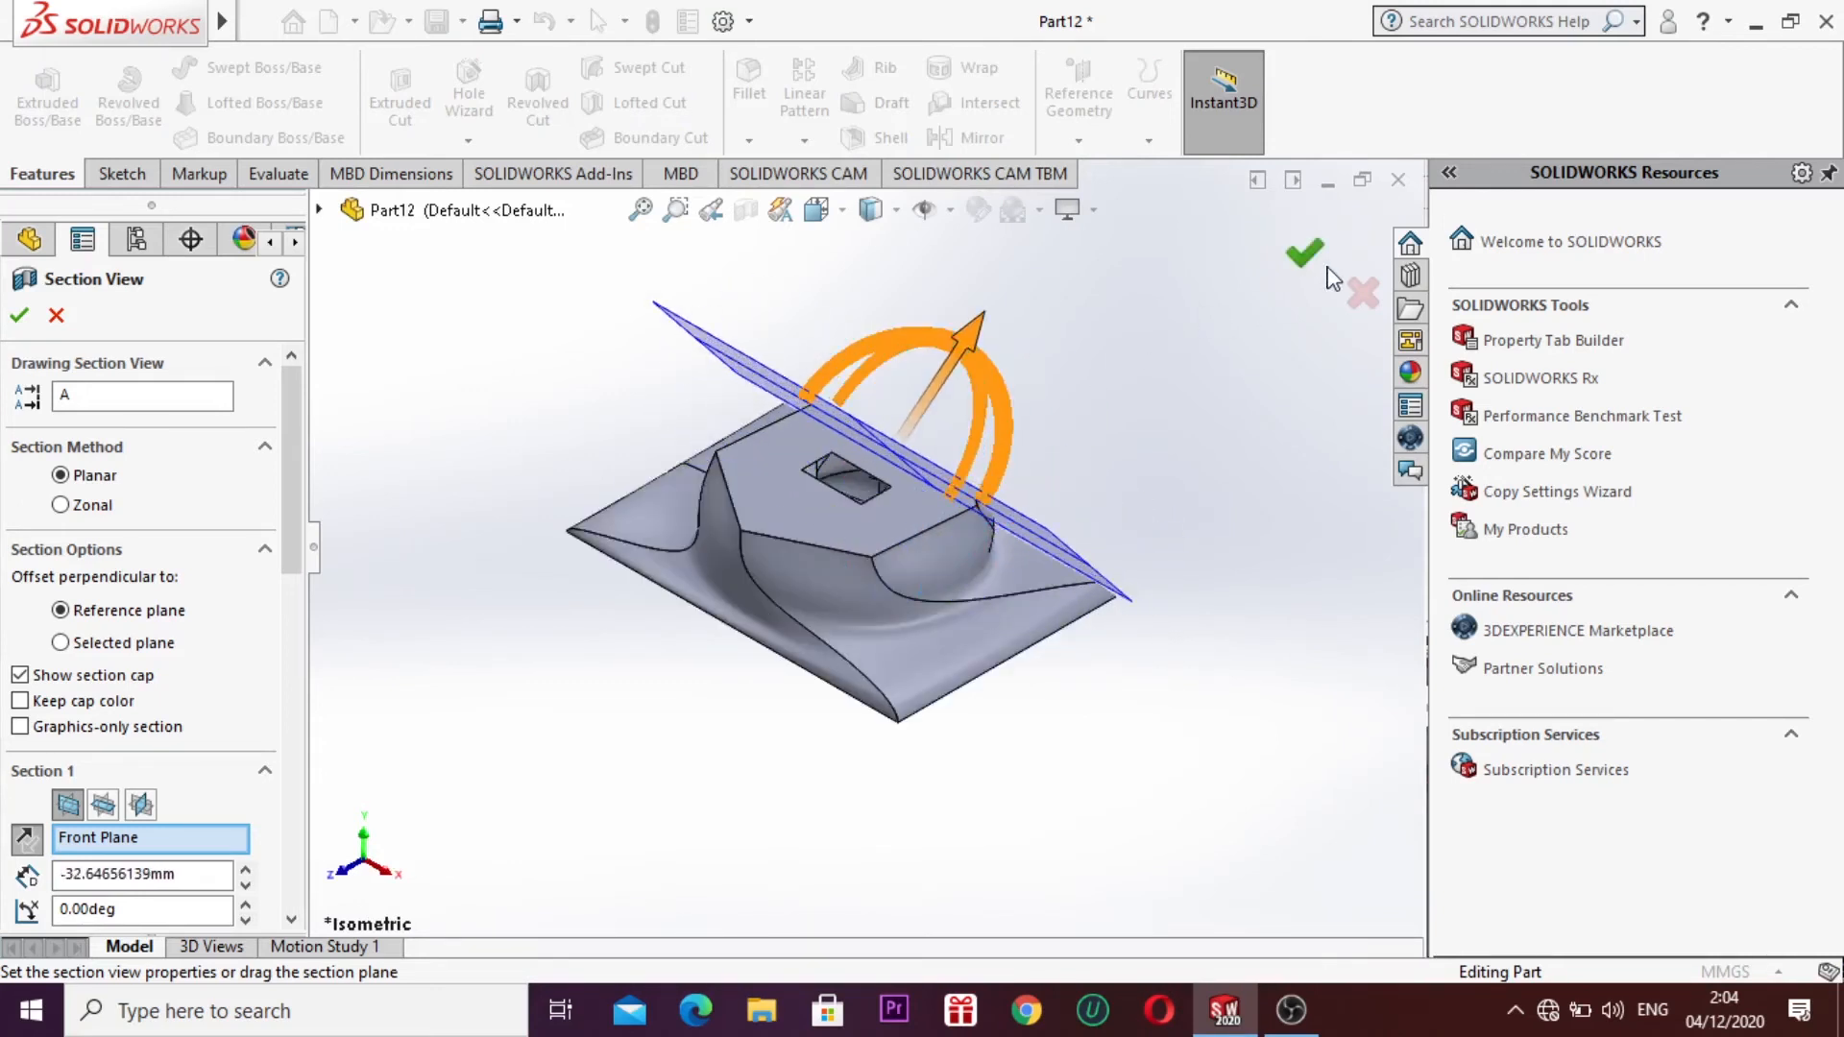
Step: Cancel the section view of the model and clear the plane selection
click(1350, 291)
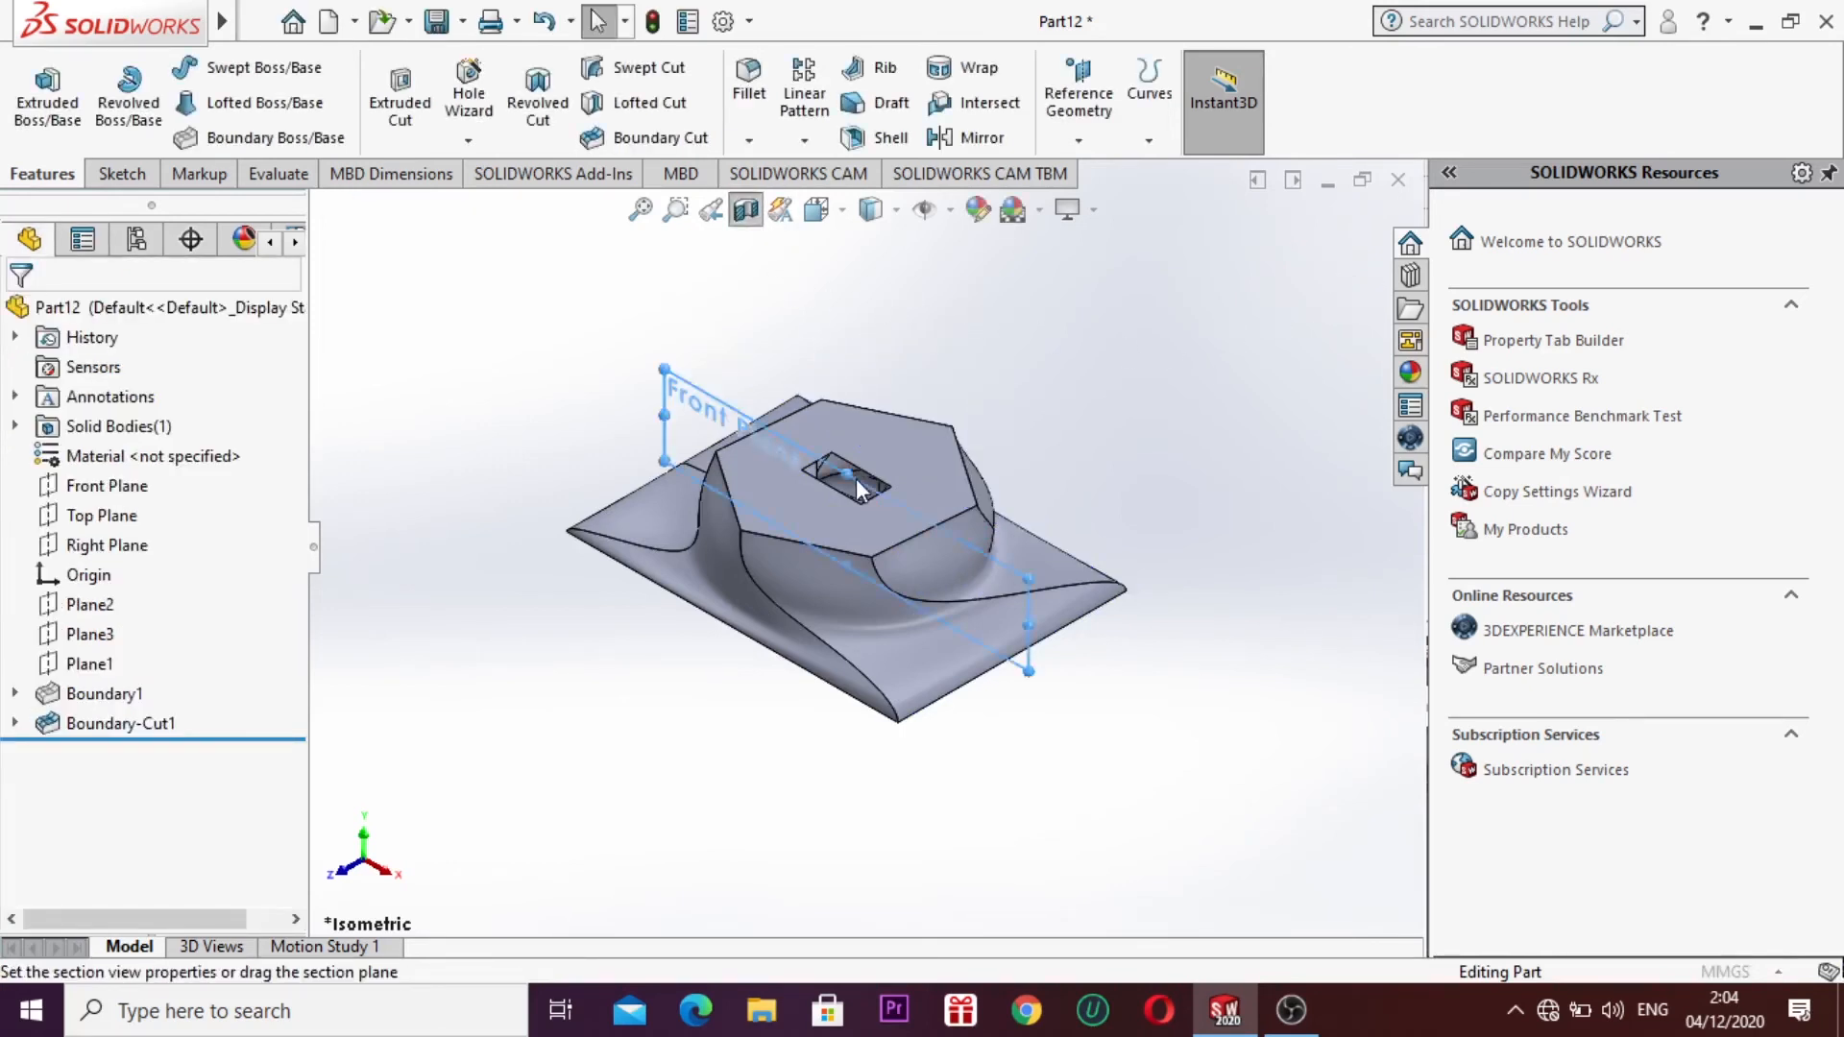
drag(780, 579, 696, 653)
key(Escape)
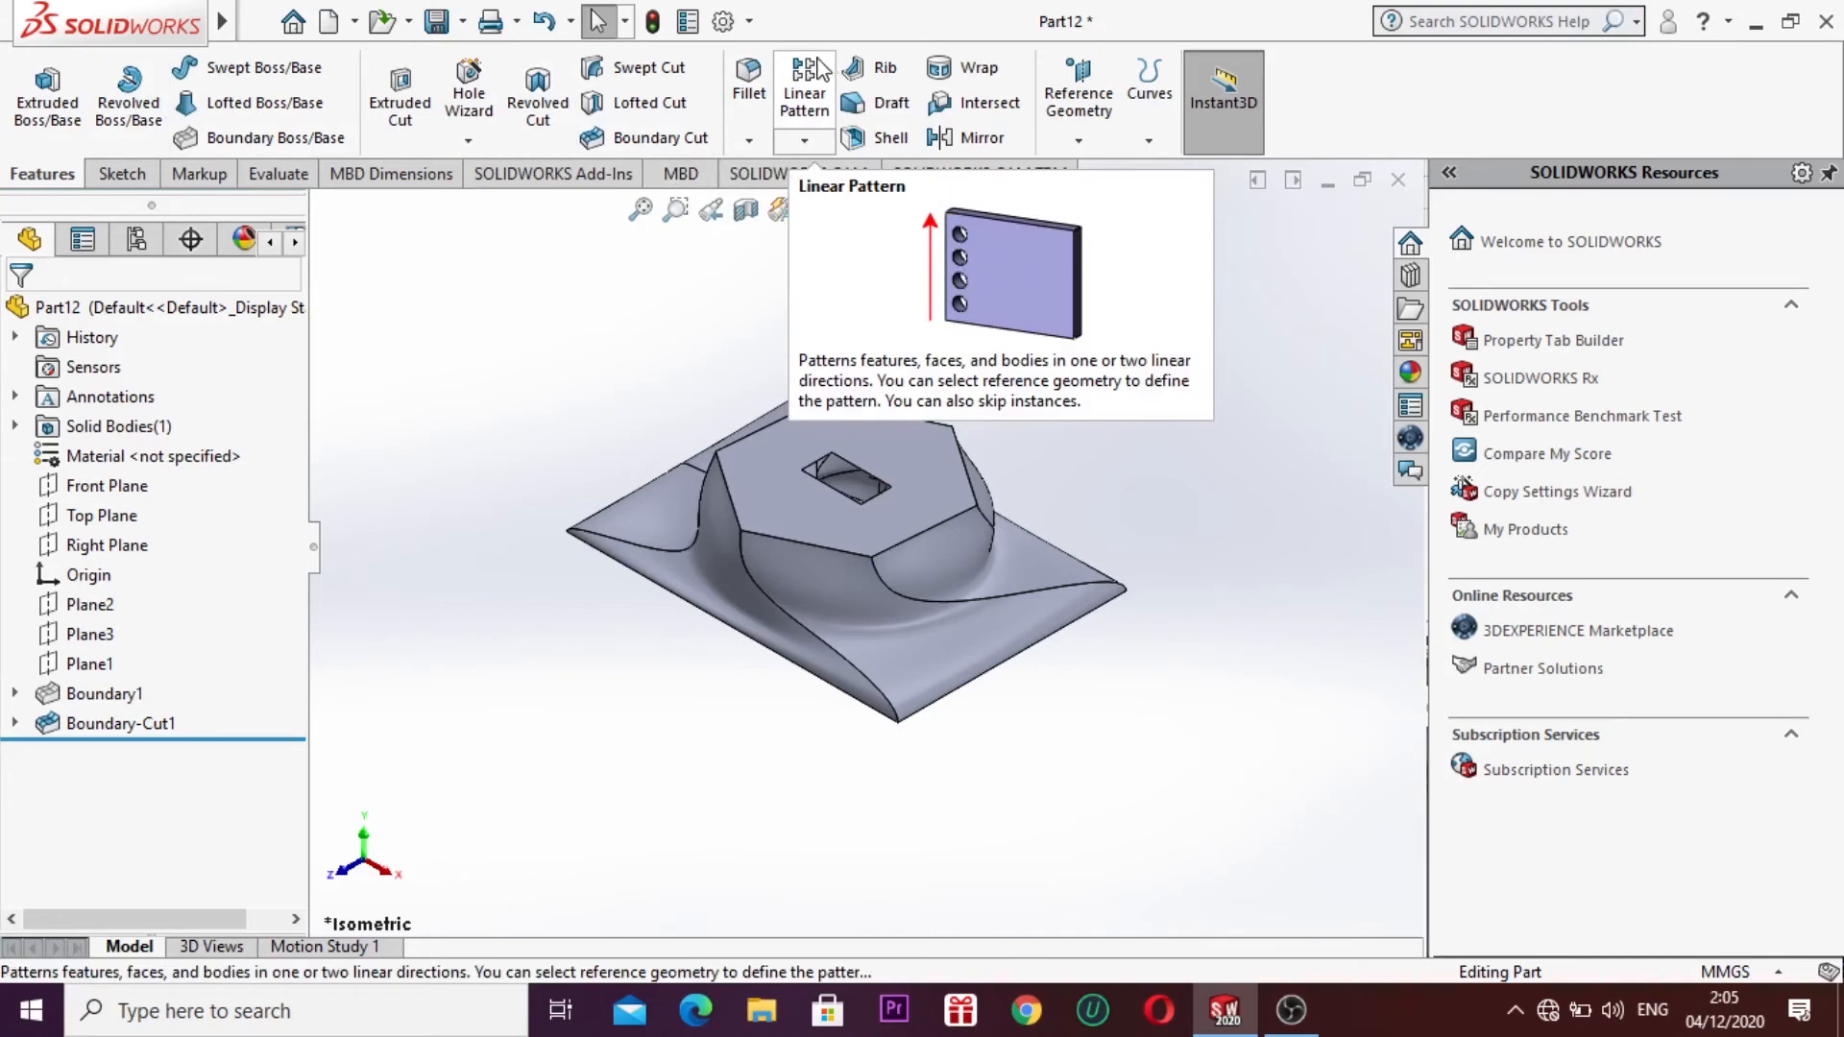
click(805, 142)
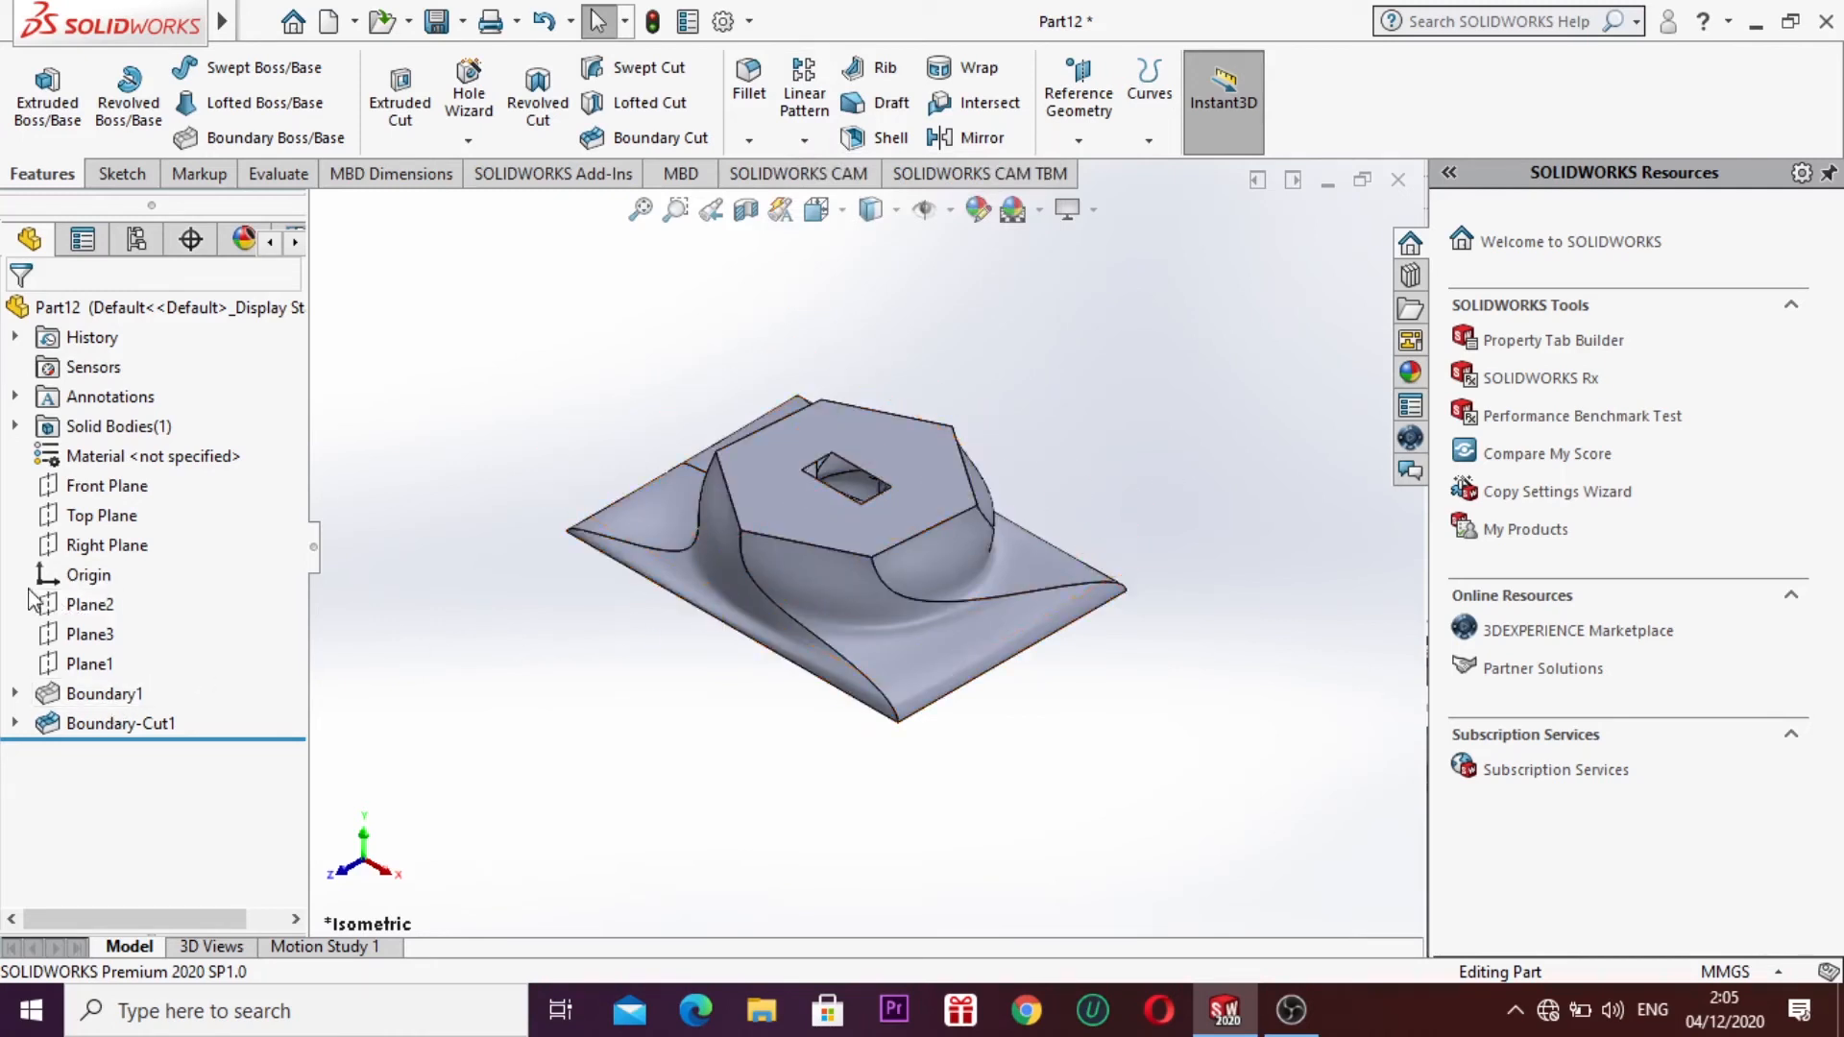
Step: Delete Plane1, Plane2 and Plane3 together with the dependent boundary boss, boundary cut and their sketches
drag(86, 574, 161, 660)
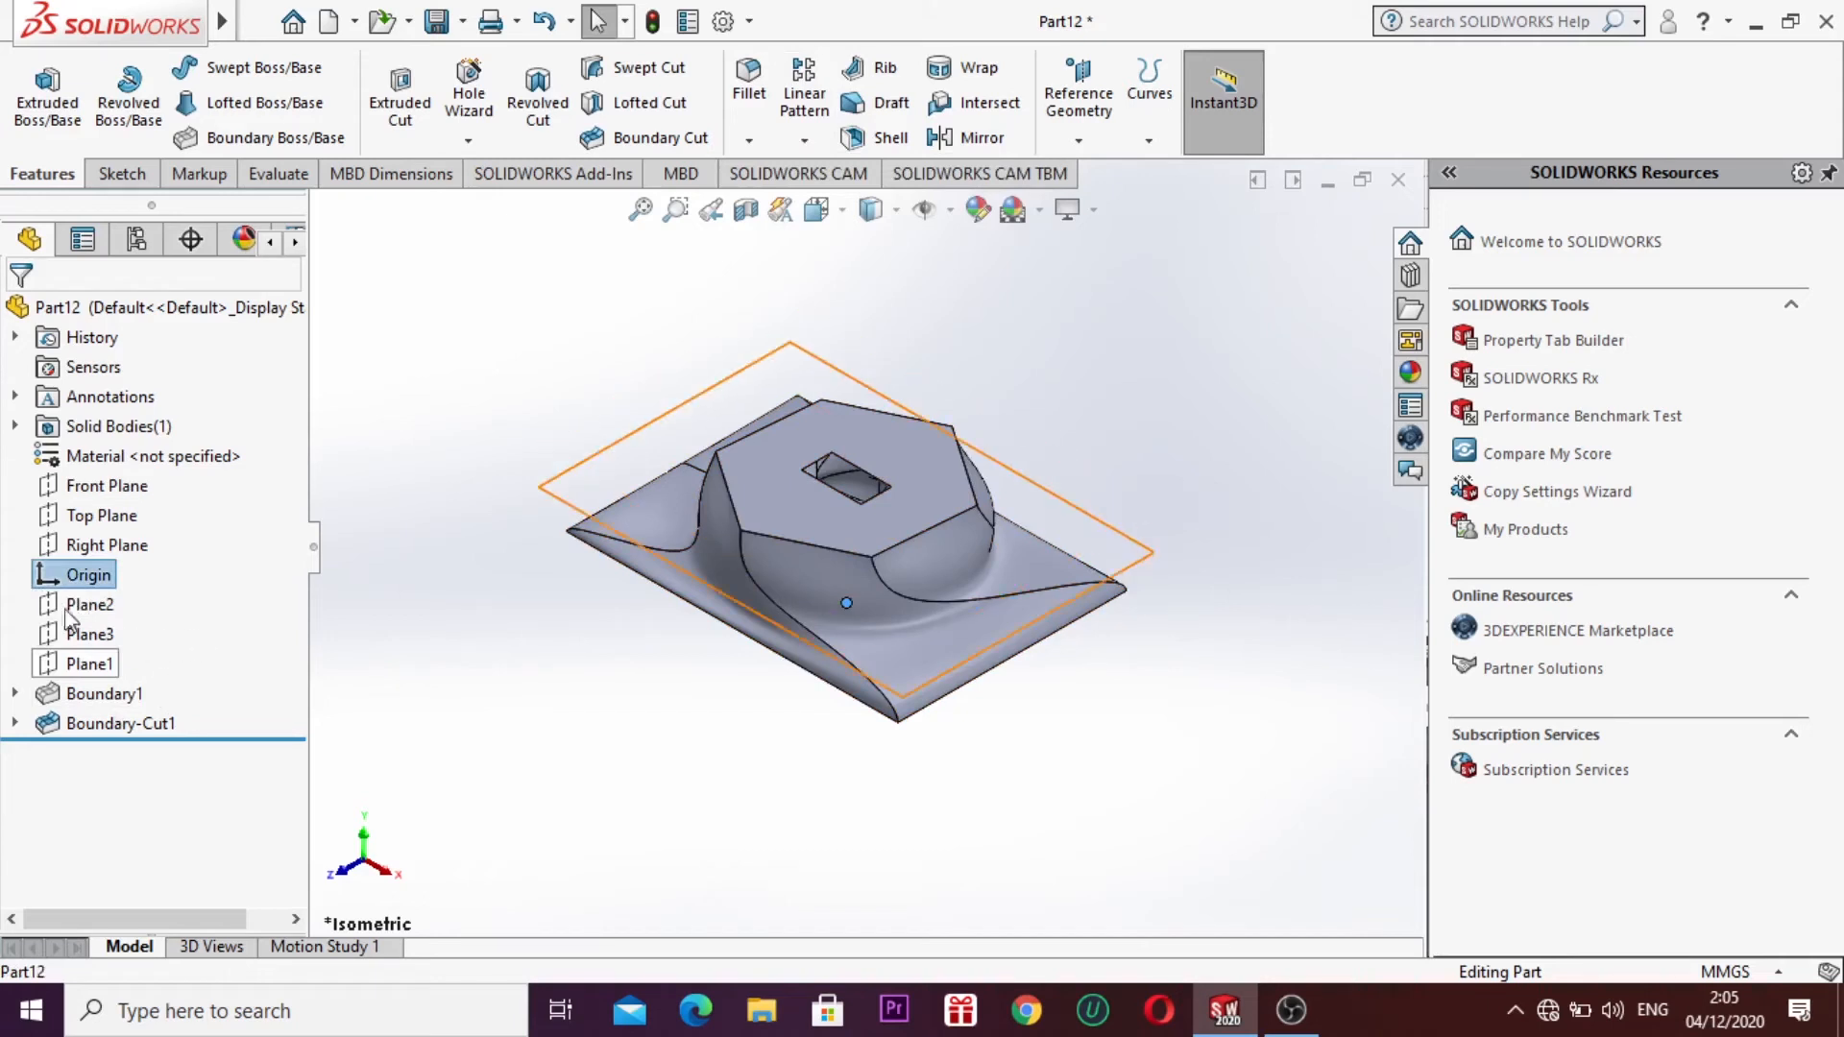
drag(50, 598, 213, 703)
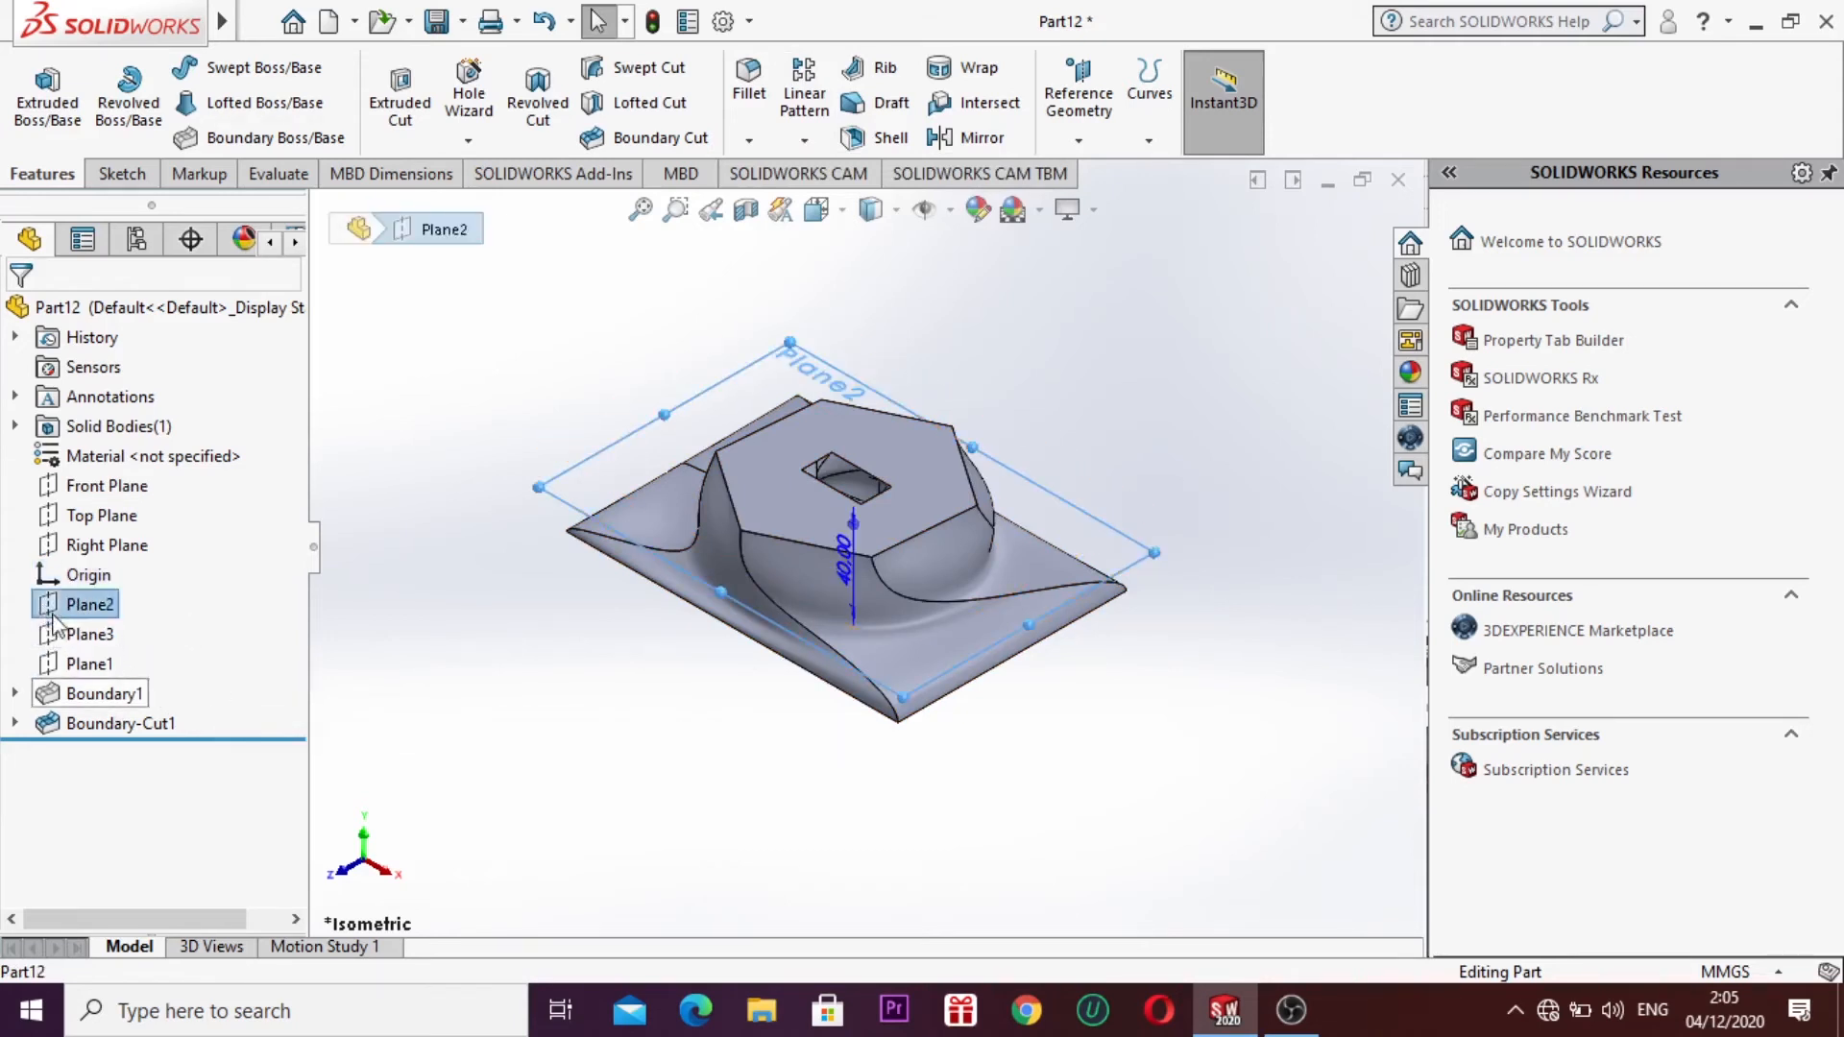
drag(170, 713, 194, 732)
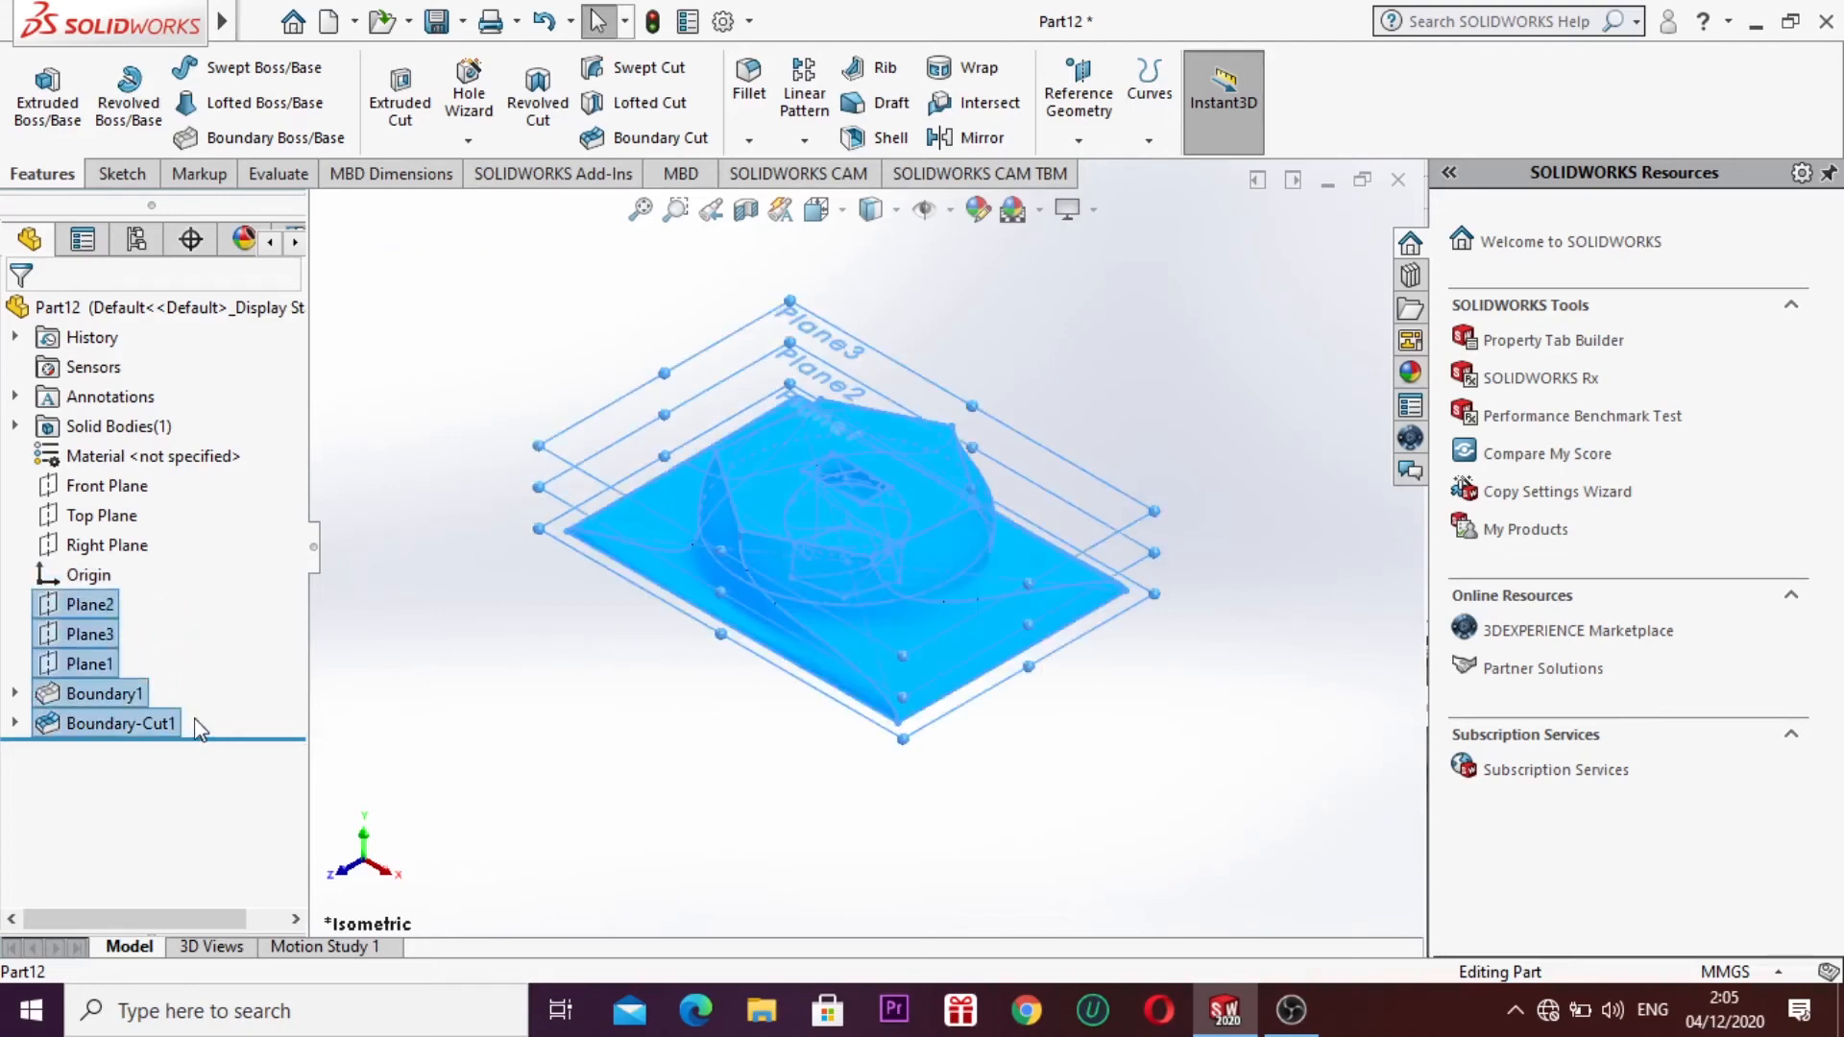
right_click(184, 673)
click(216, 623)
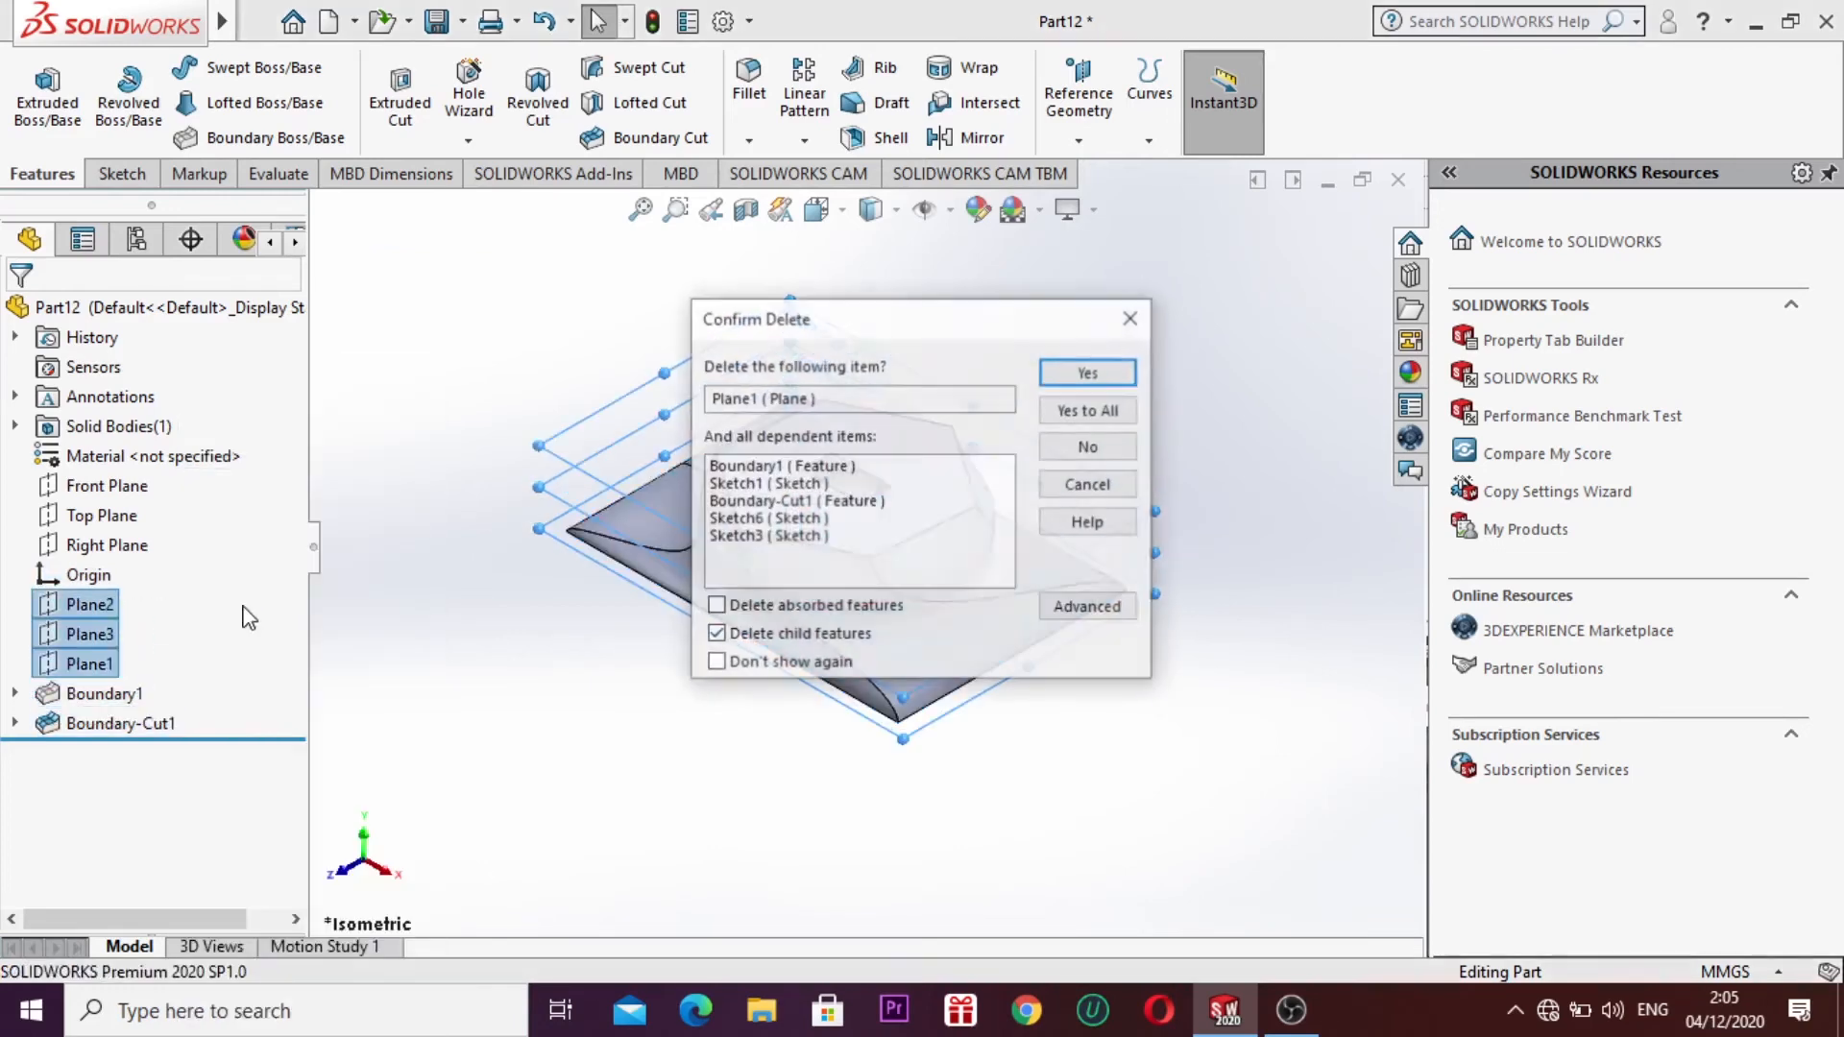
click(1106, 373)
click(1107, 375)
click(1107, 374)
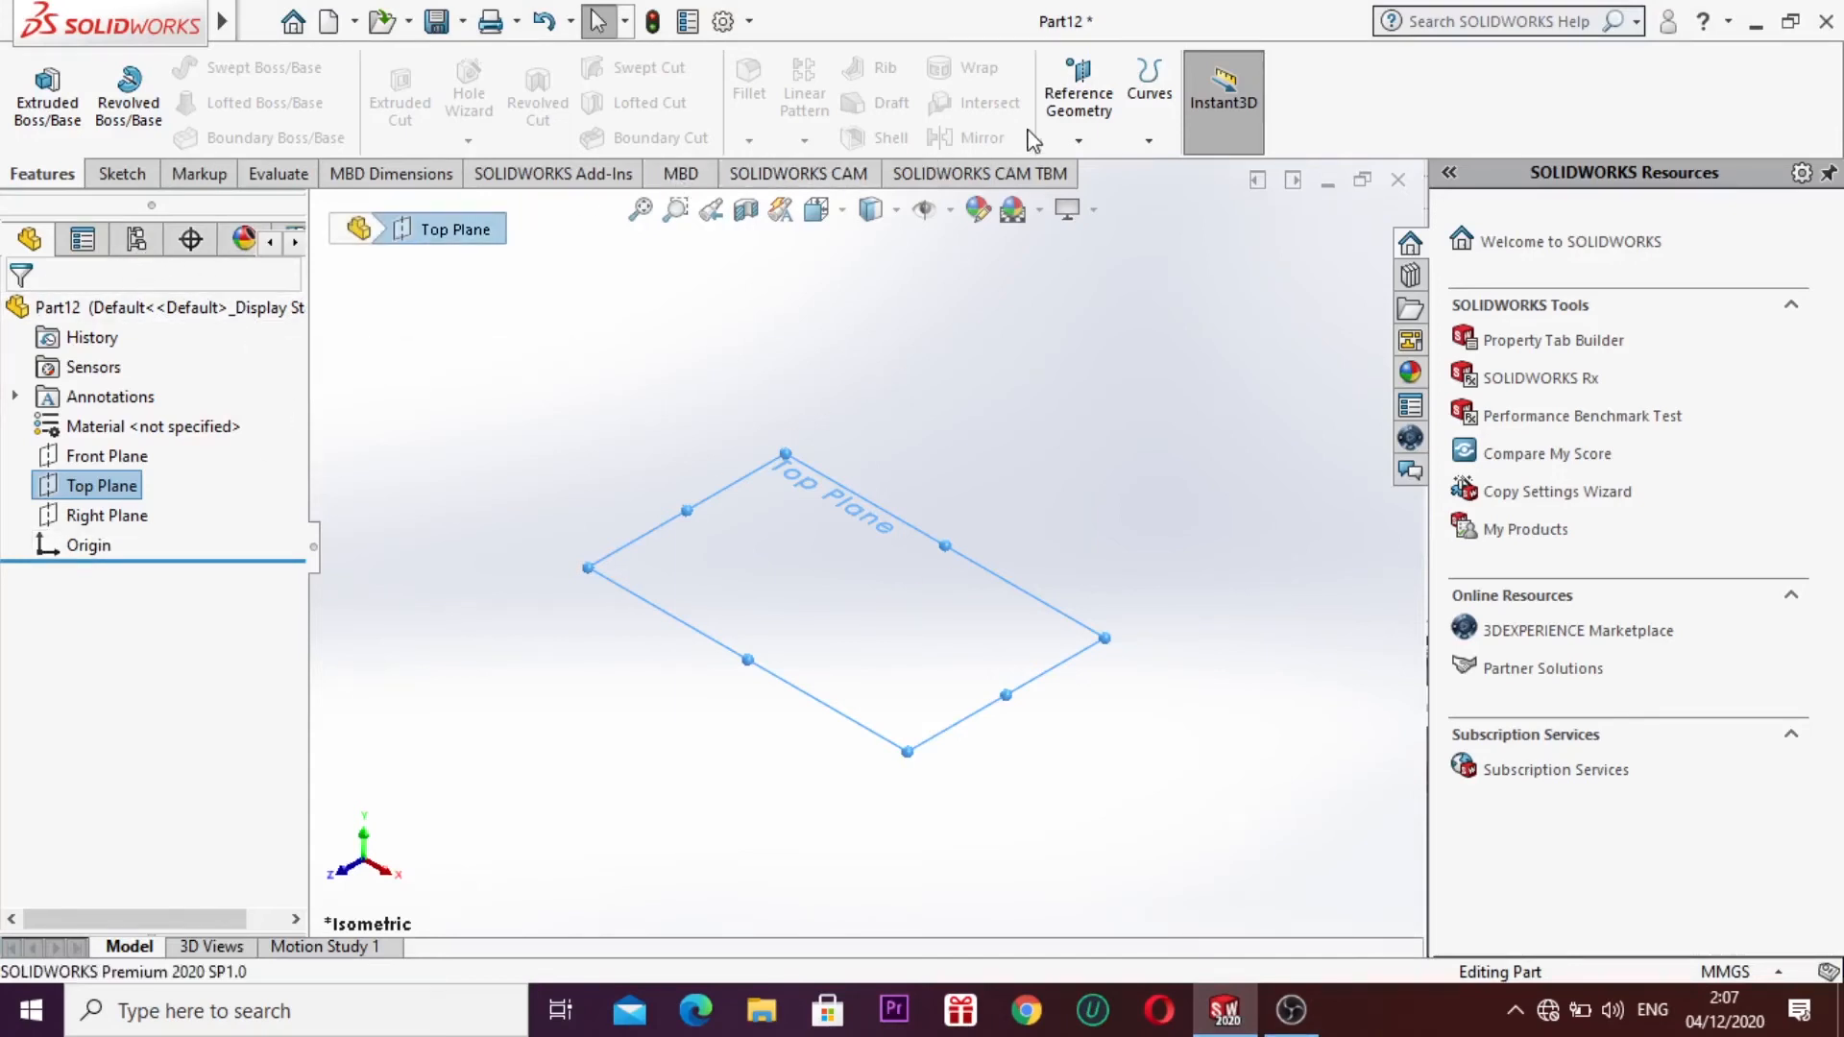
Step: Create four parallel reference planes above the Top Plane, spaced 20 mm apart
click(1077, 136)
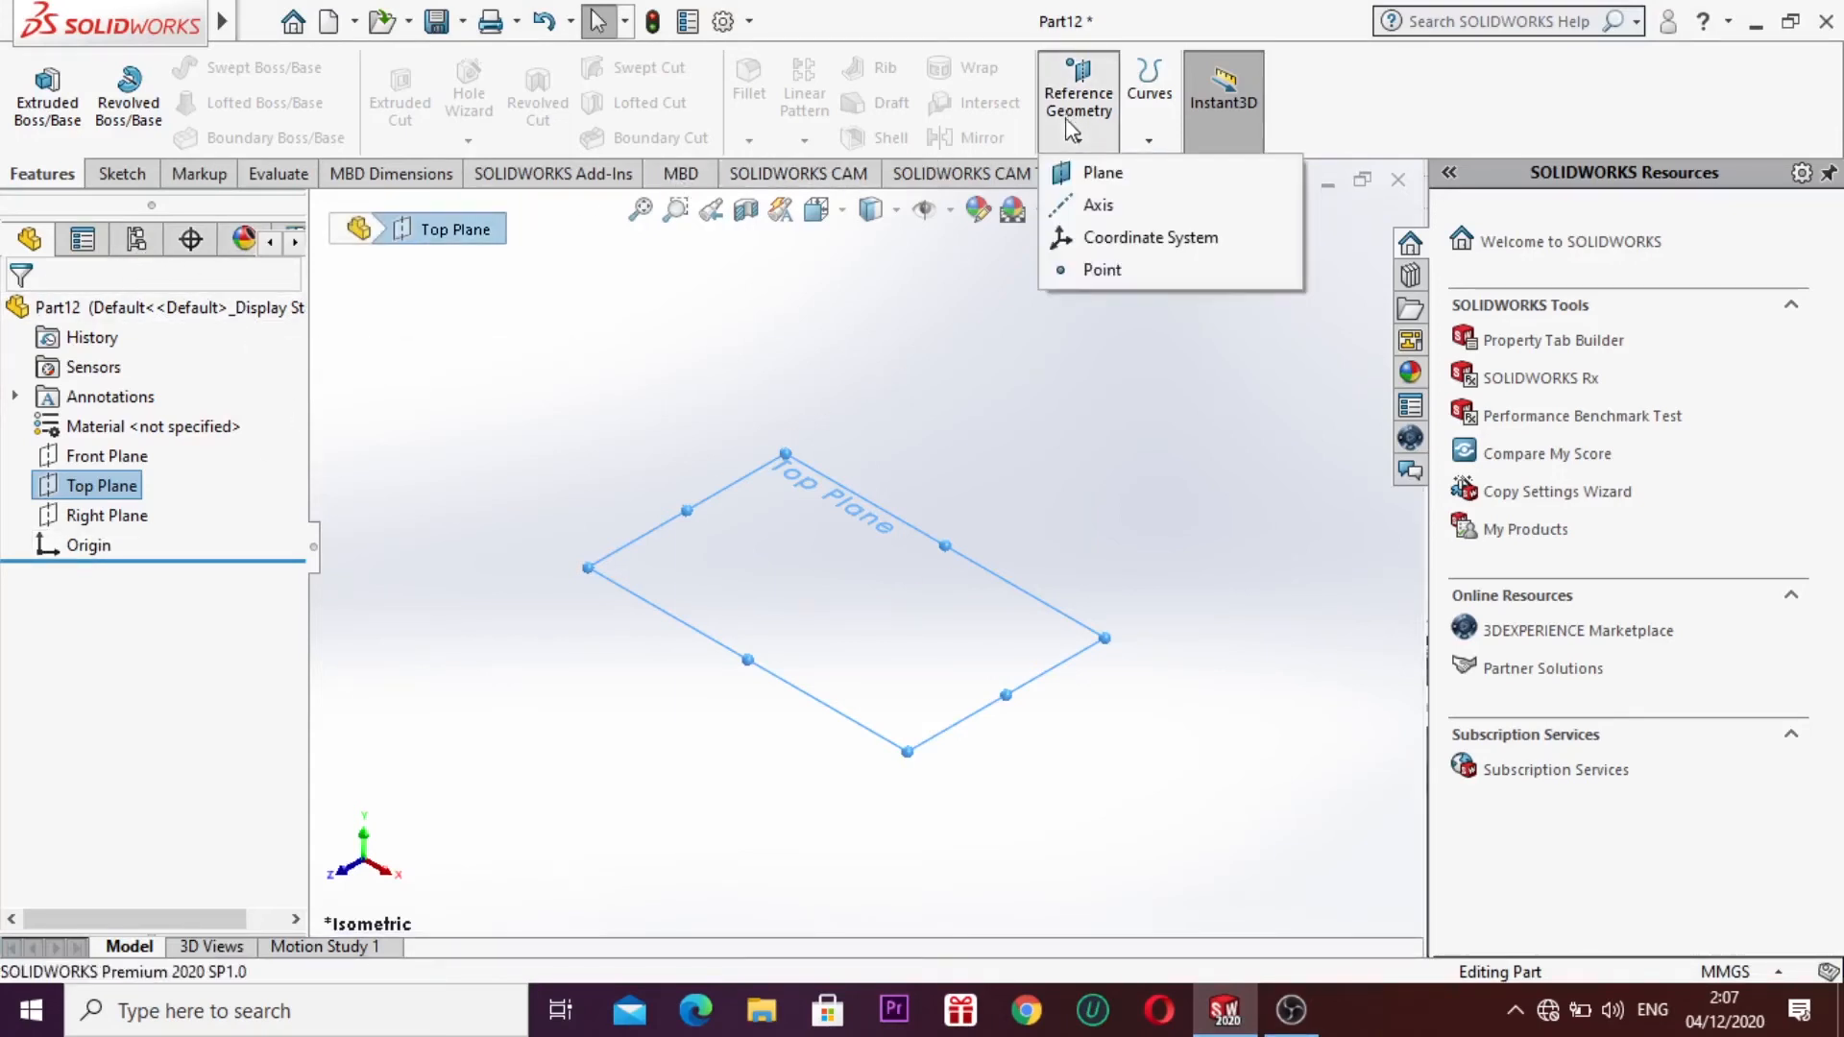
click(1086, 175)
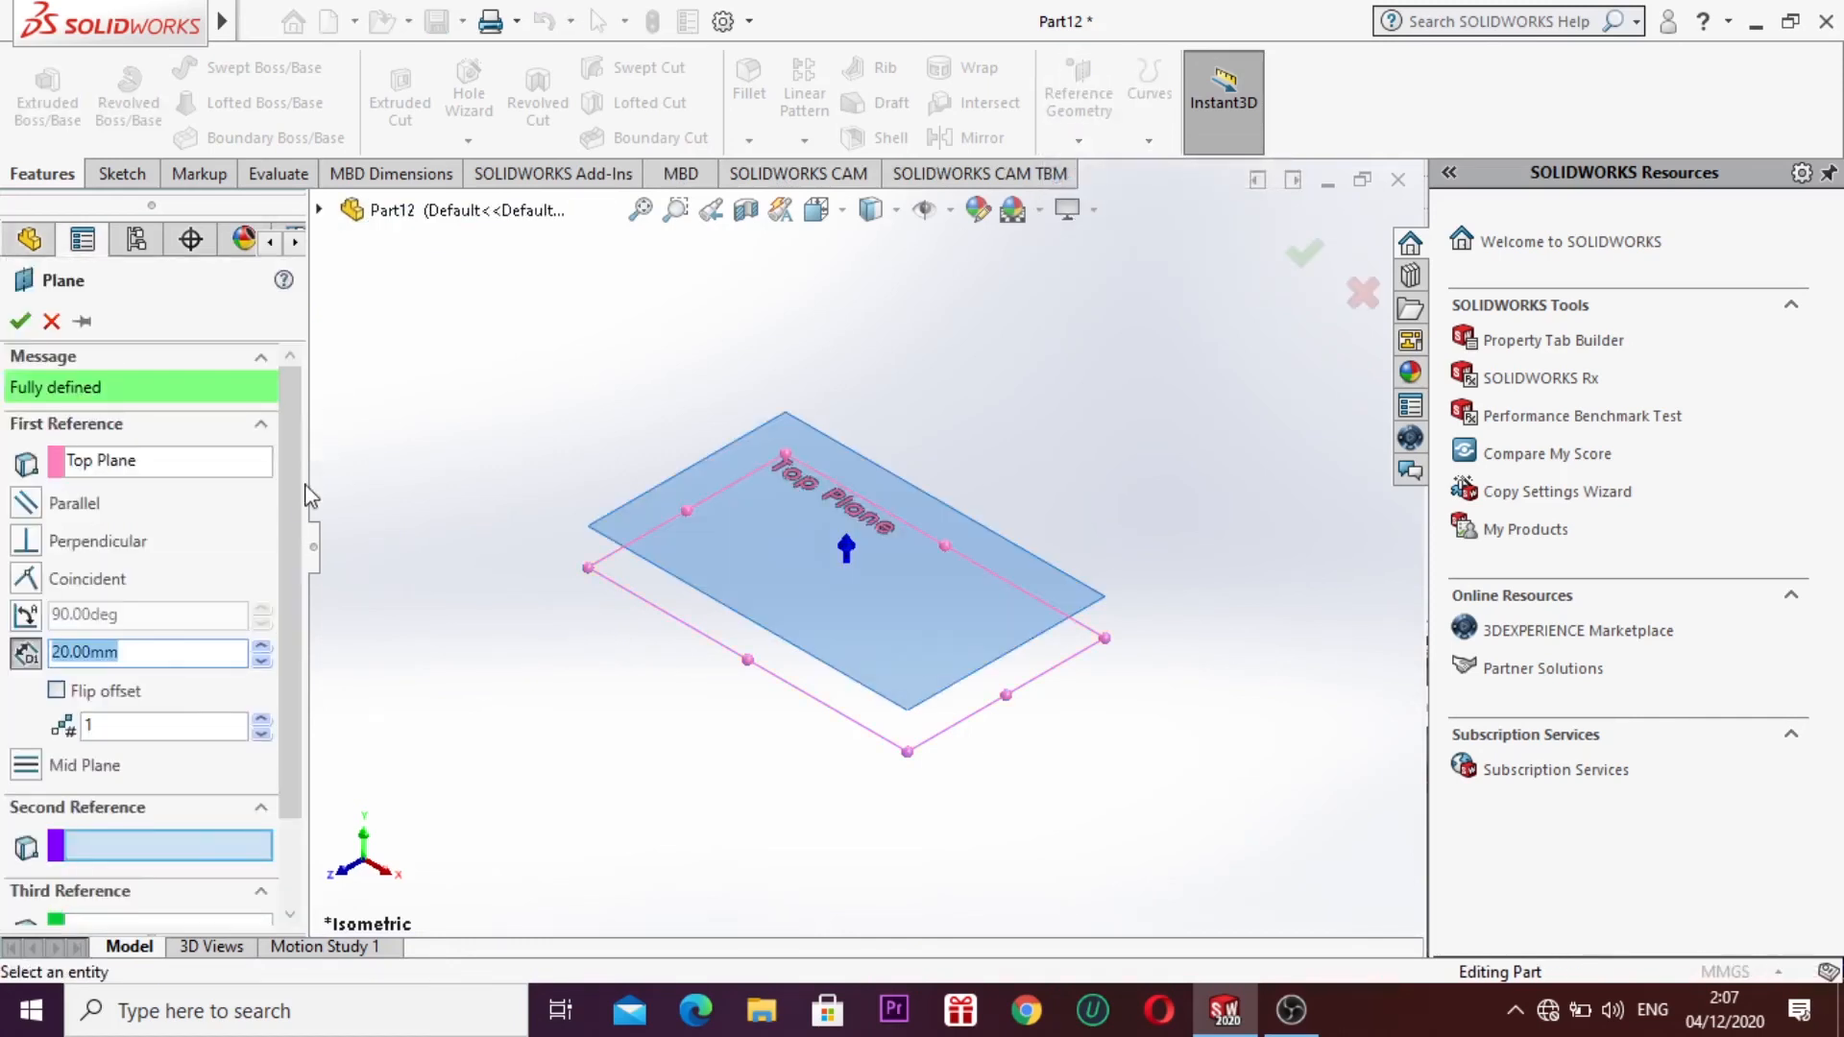
click(266, 721)
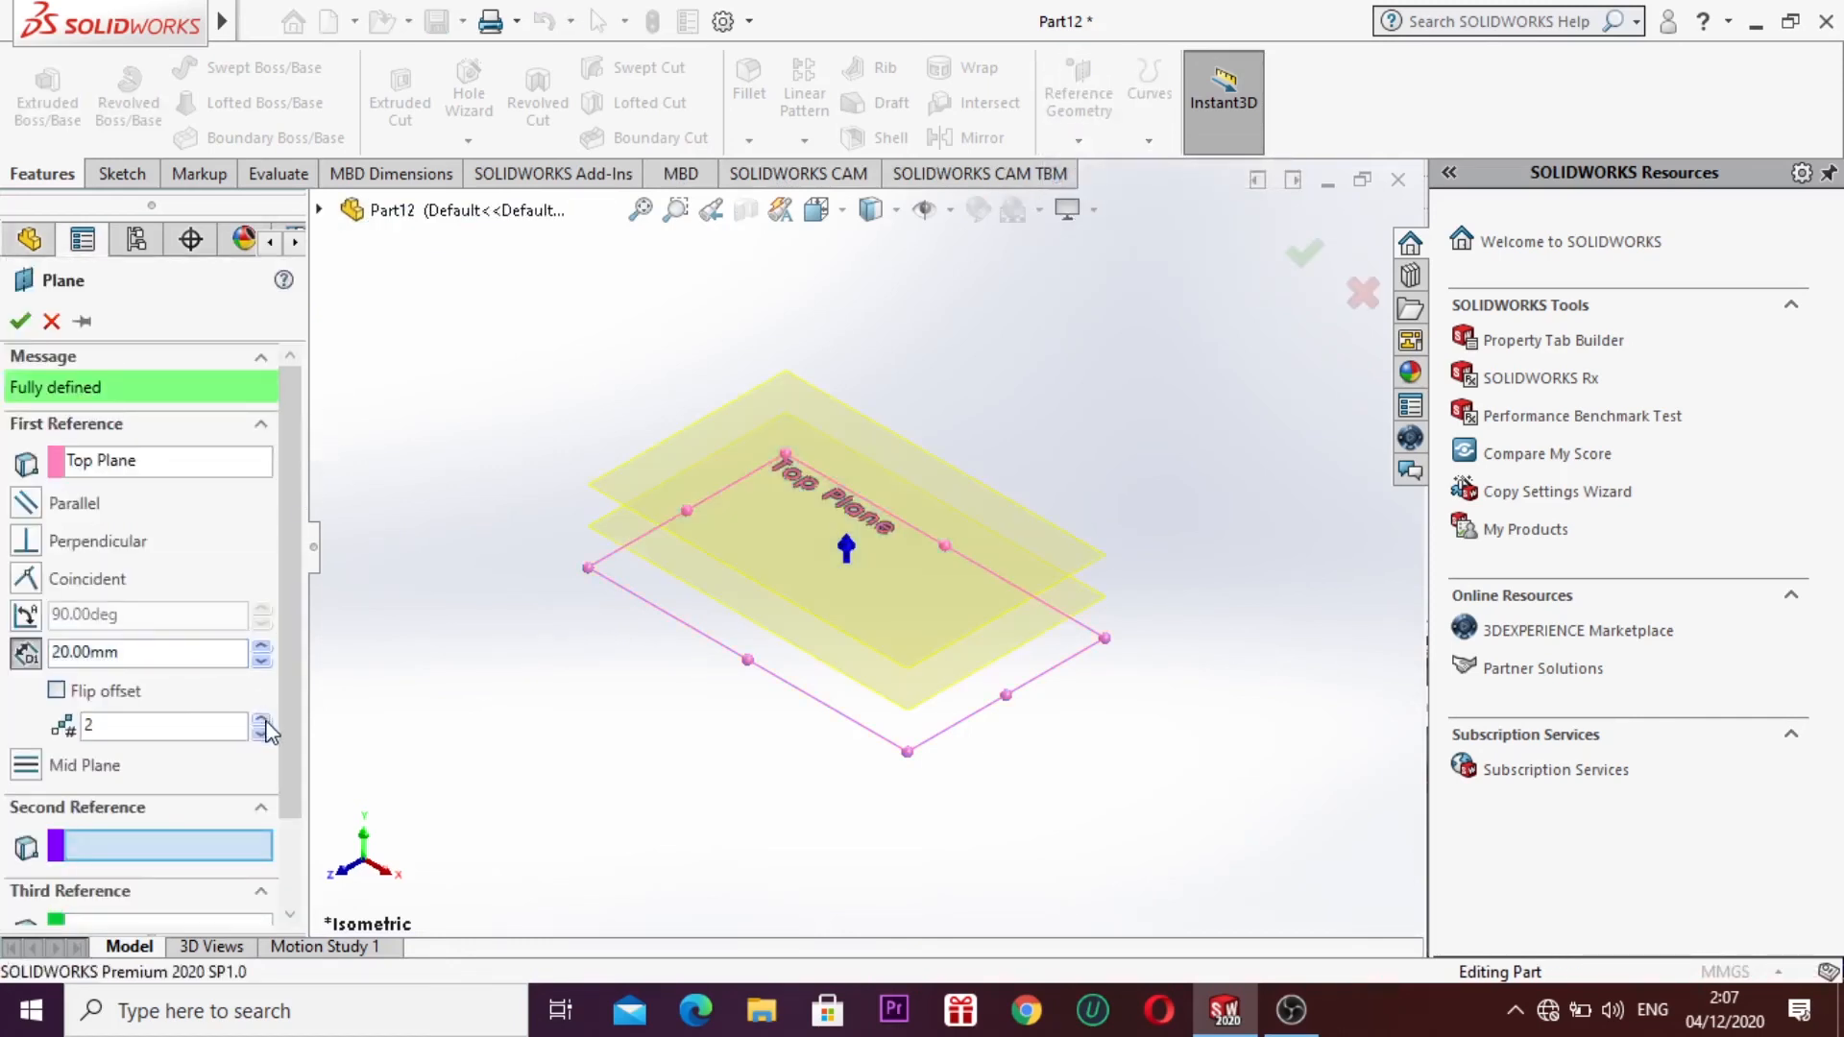
click(266, 720)
click(262, 721)
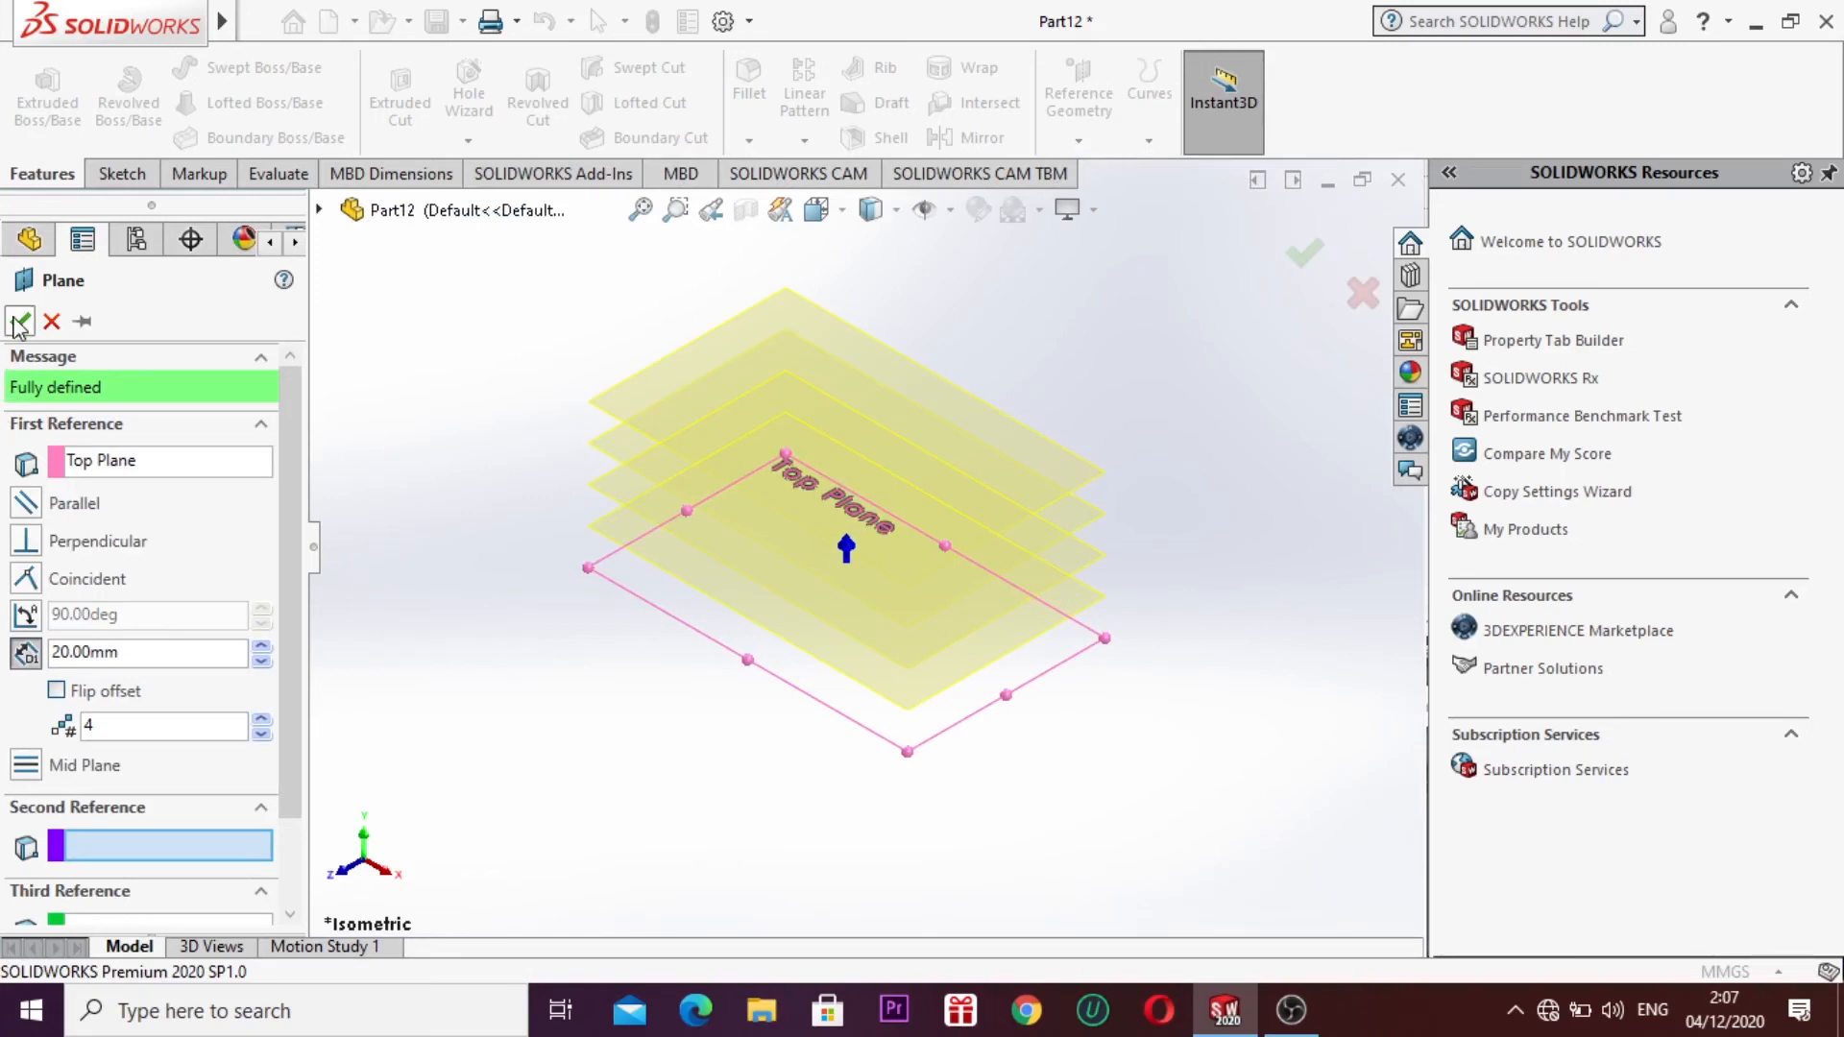
right_click(576, 632)
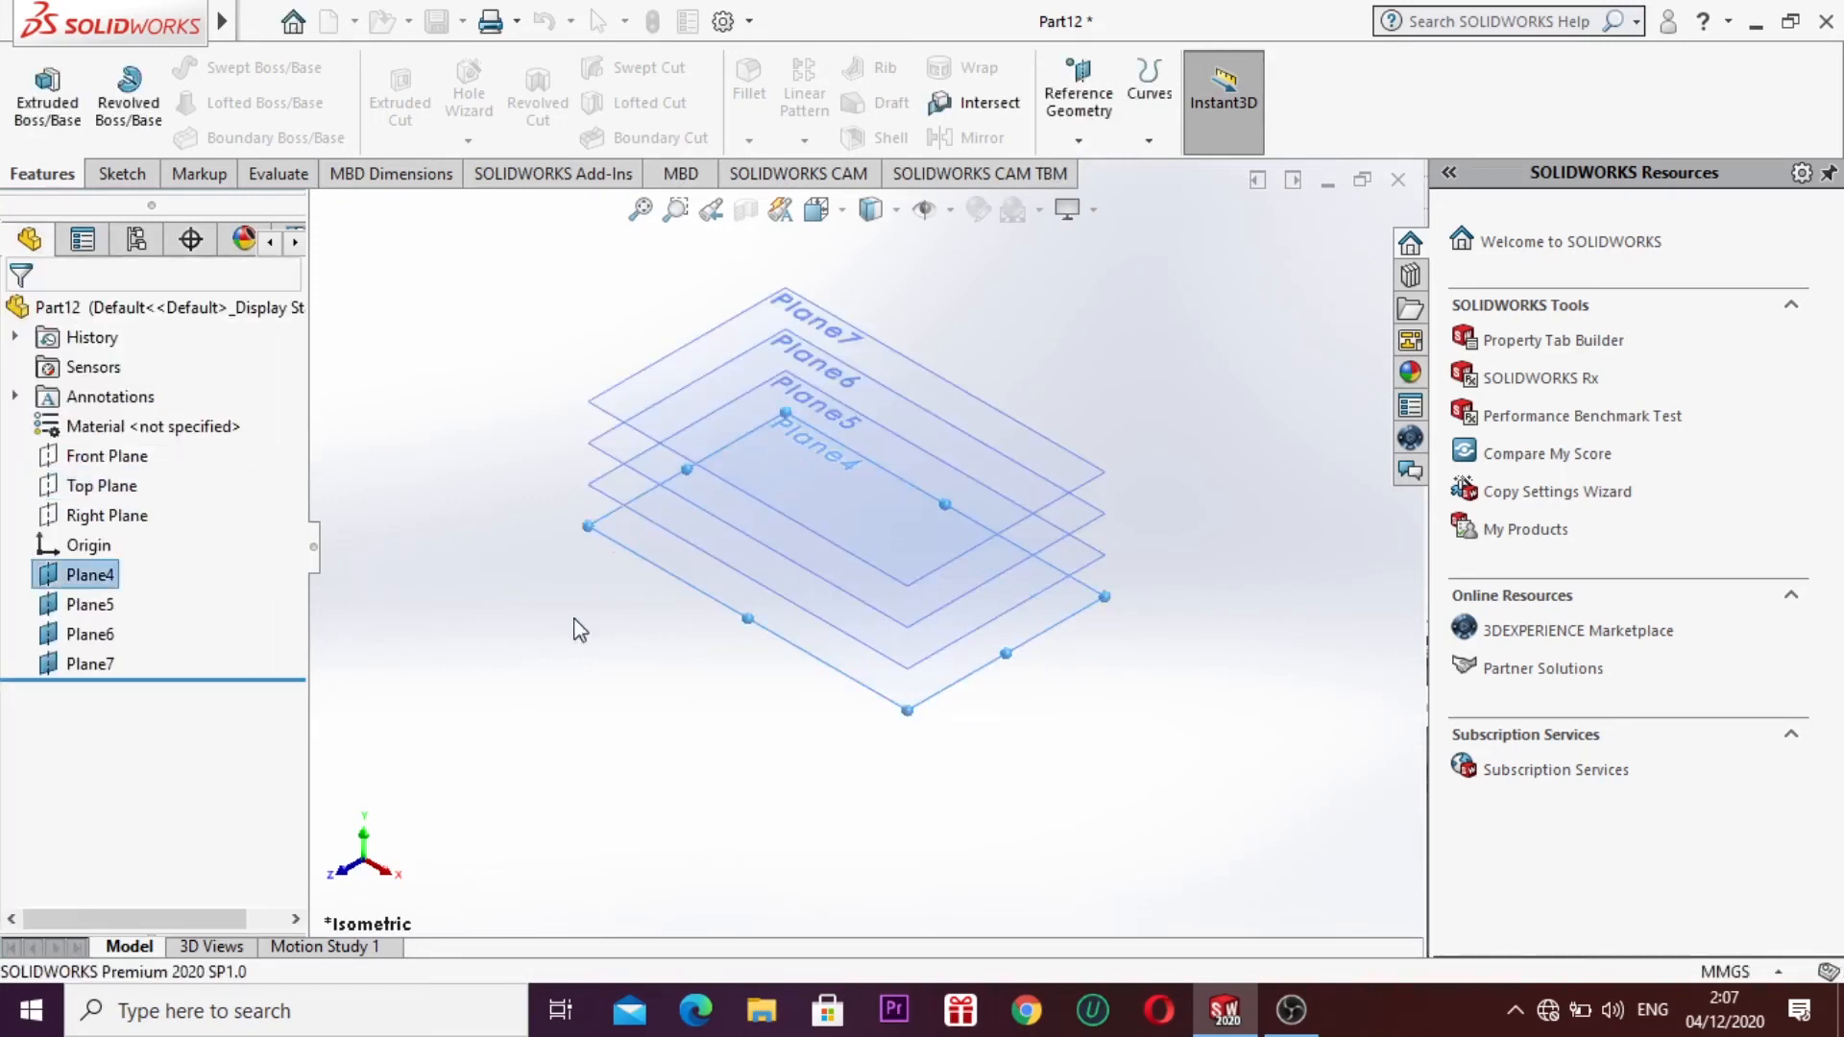
Step: Sketch a center rectangle on Plane4 from the origin, extending slightly past the plane's edges, and close the sketch
right_click(69, 575)
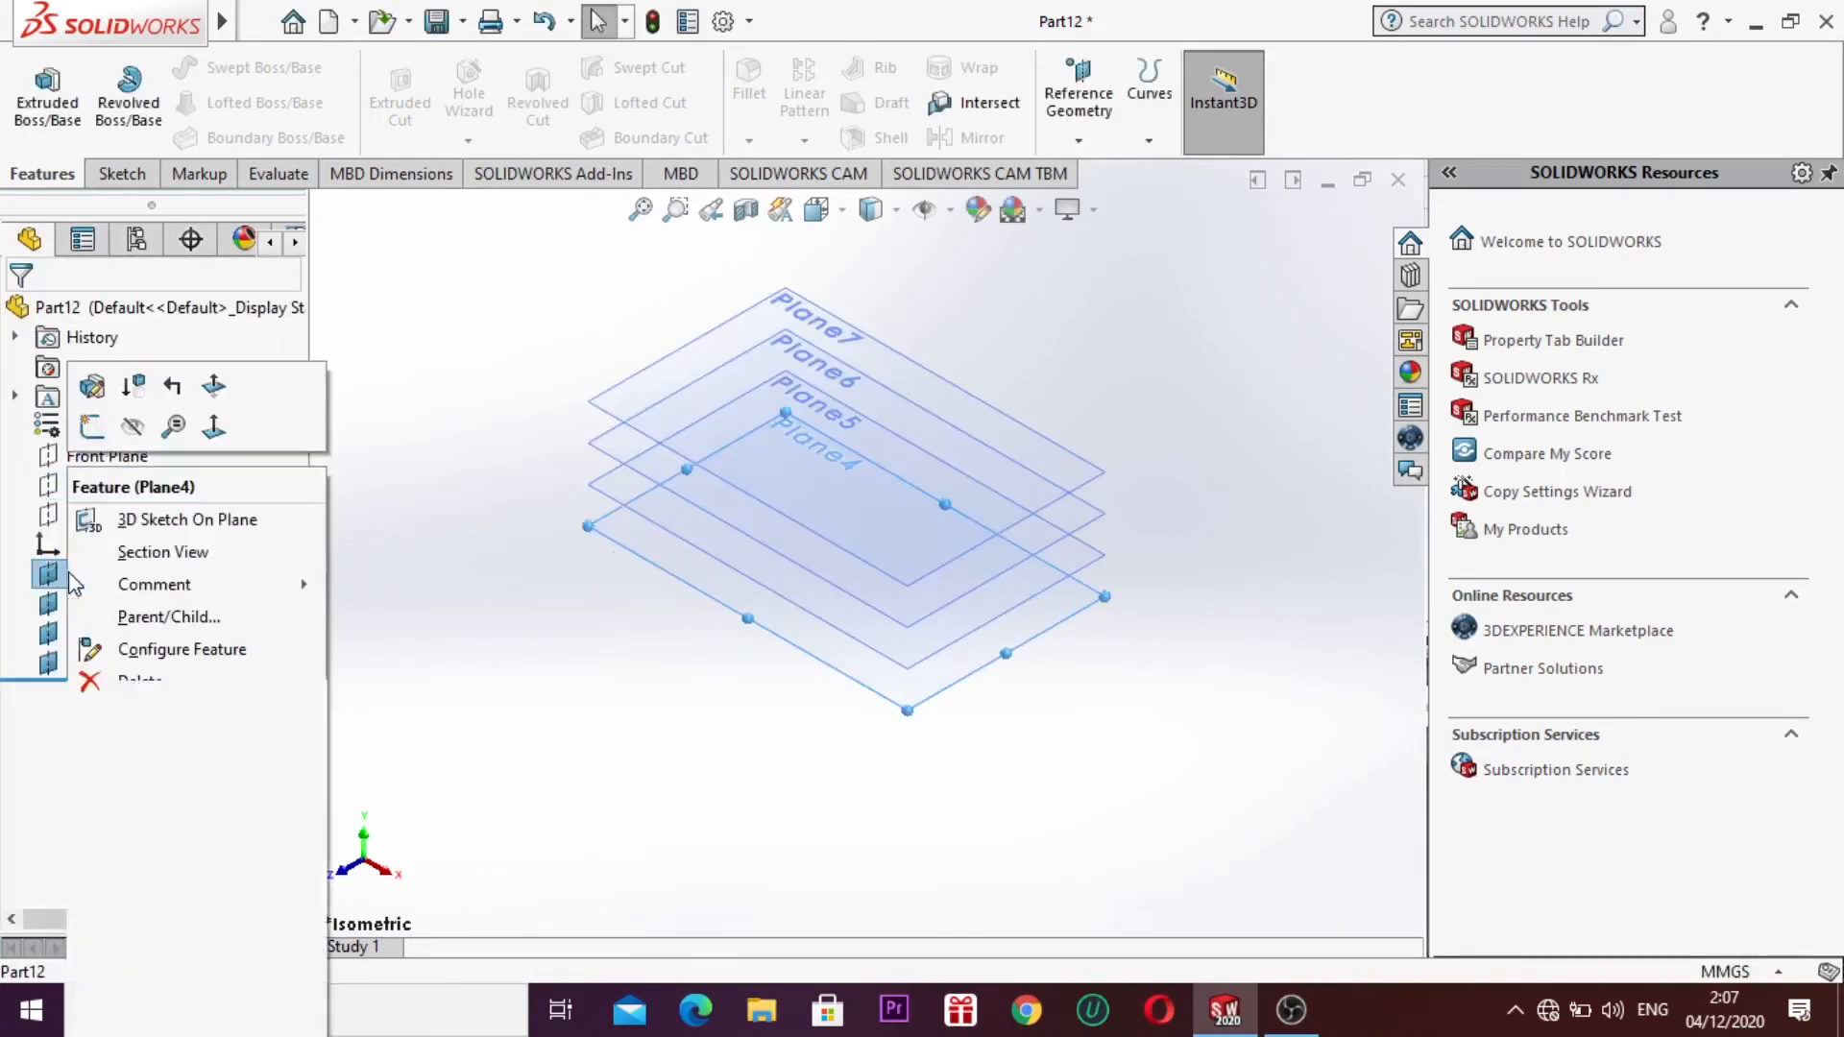
click(91, 426)
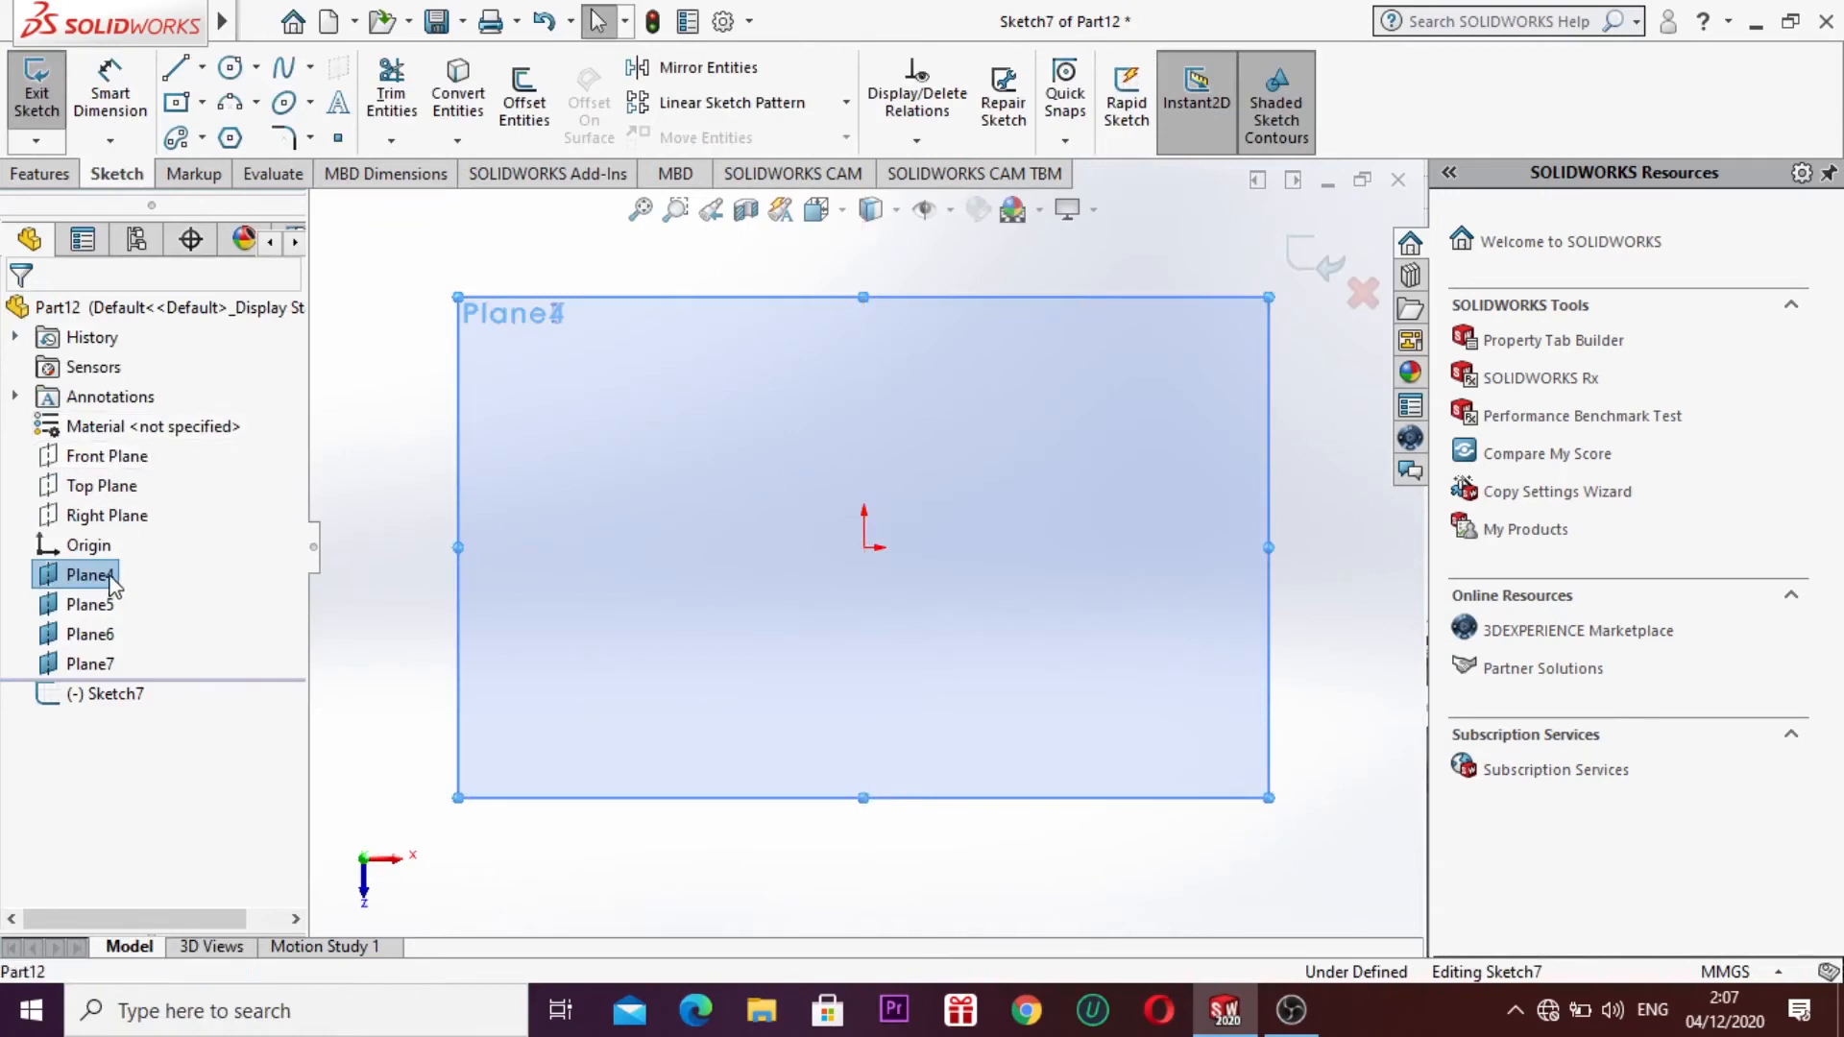
right_click(113, 582)
click(254, 404)
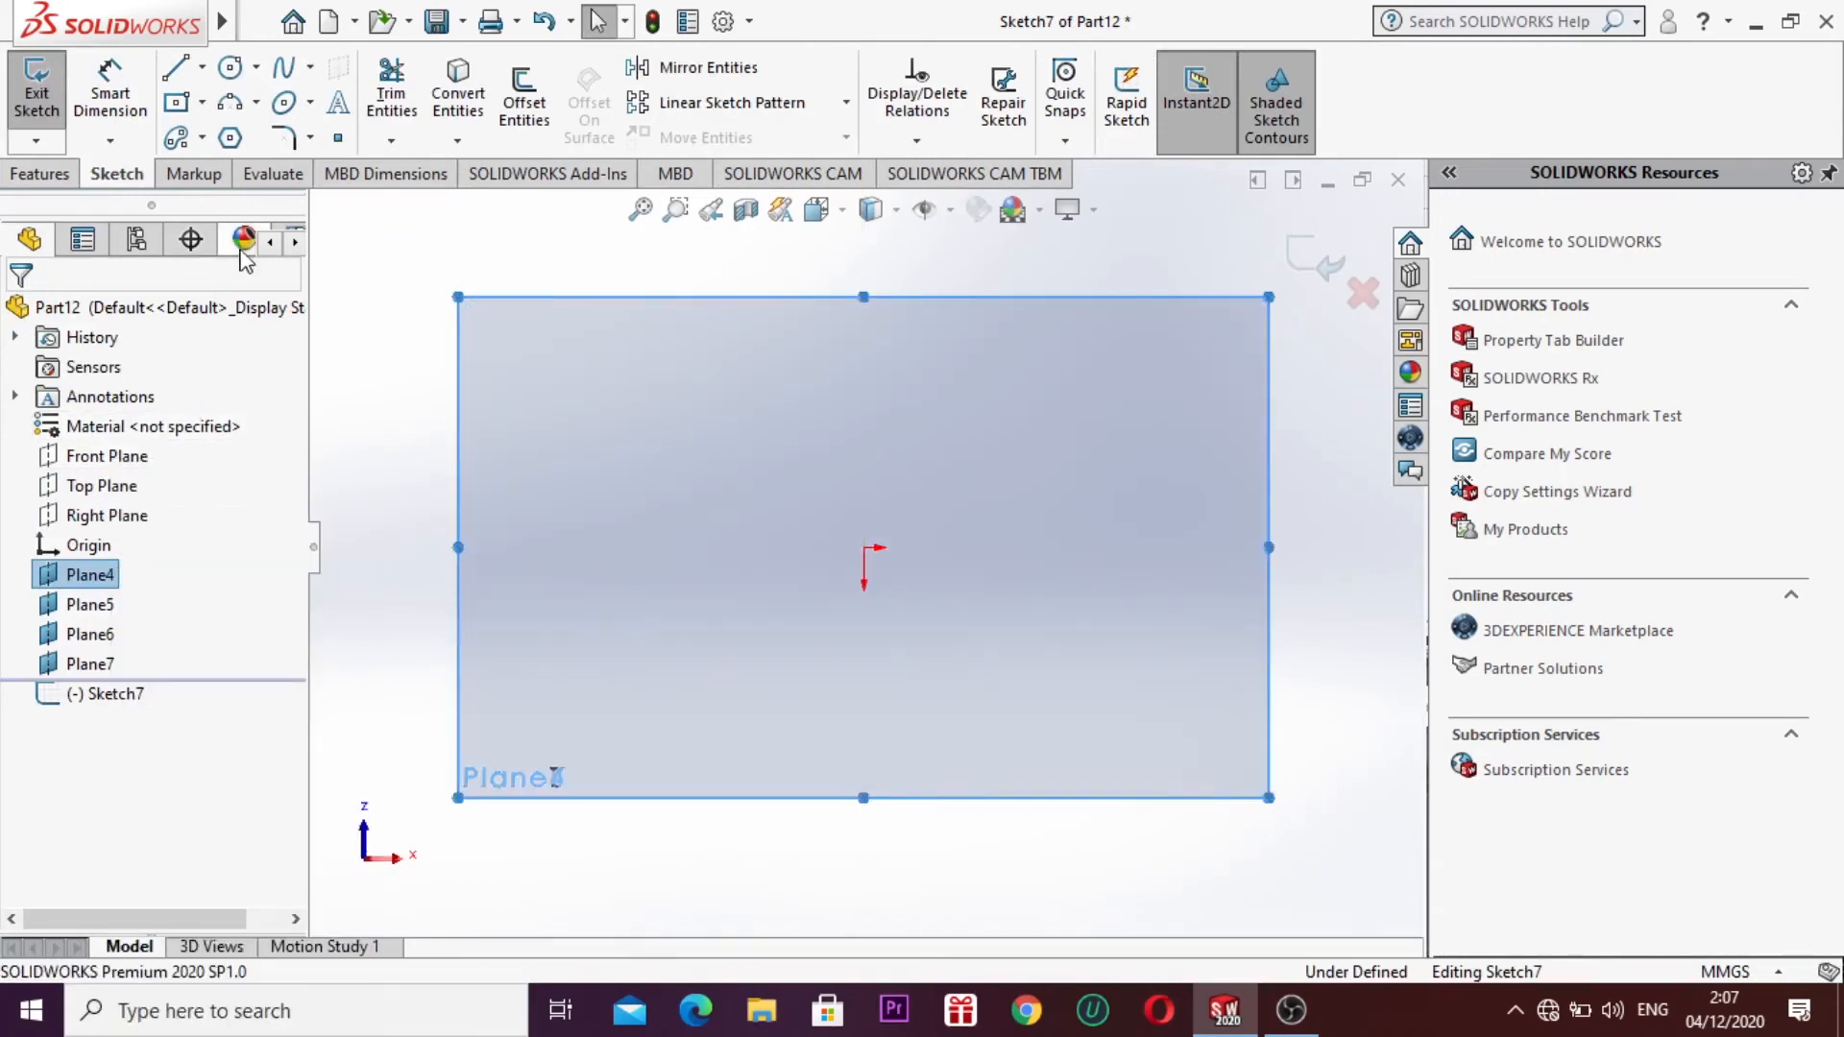
click(202, 103)
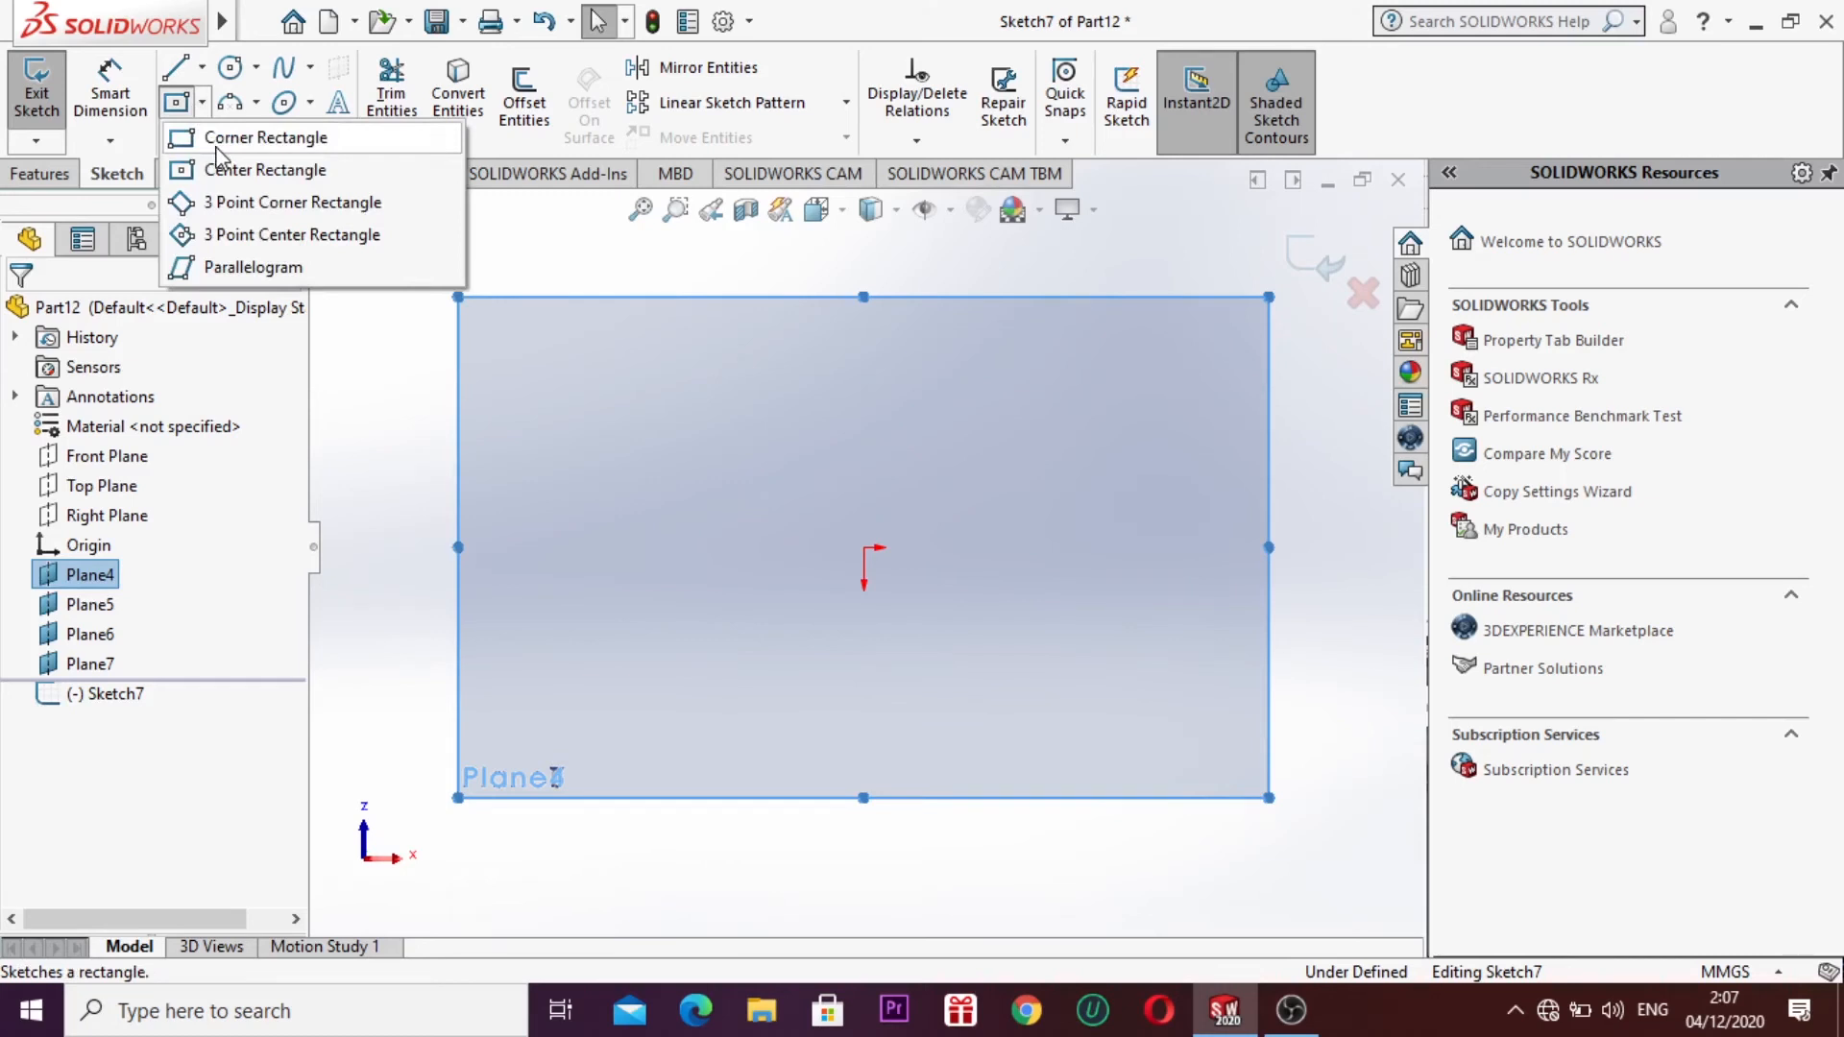
click(235, 169)
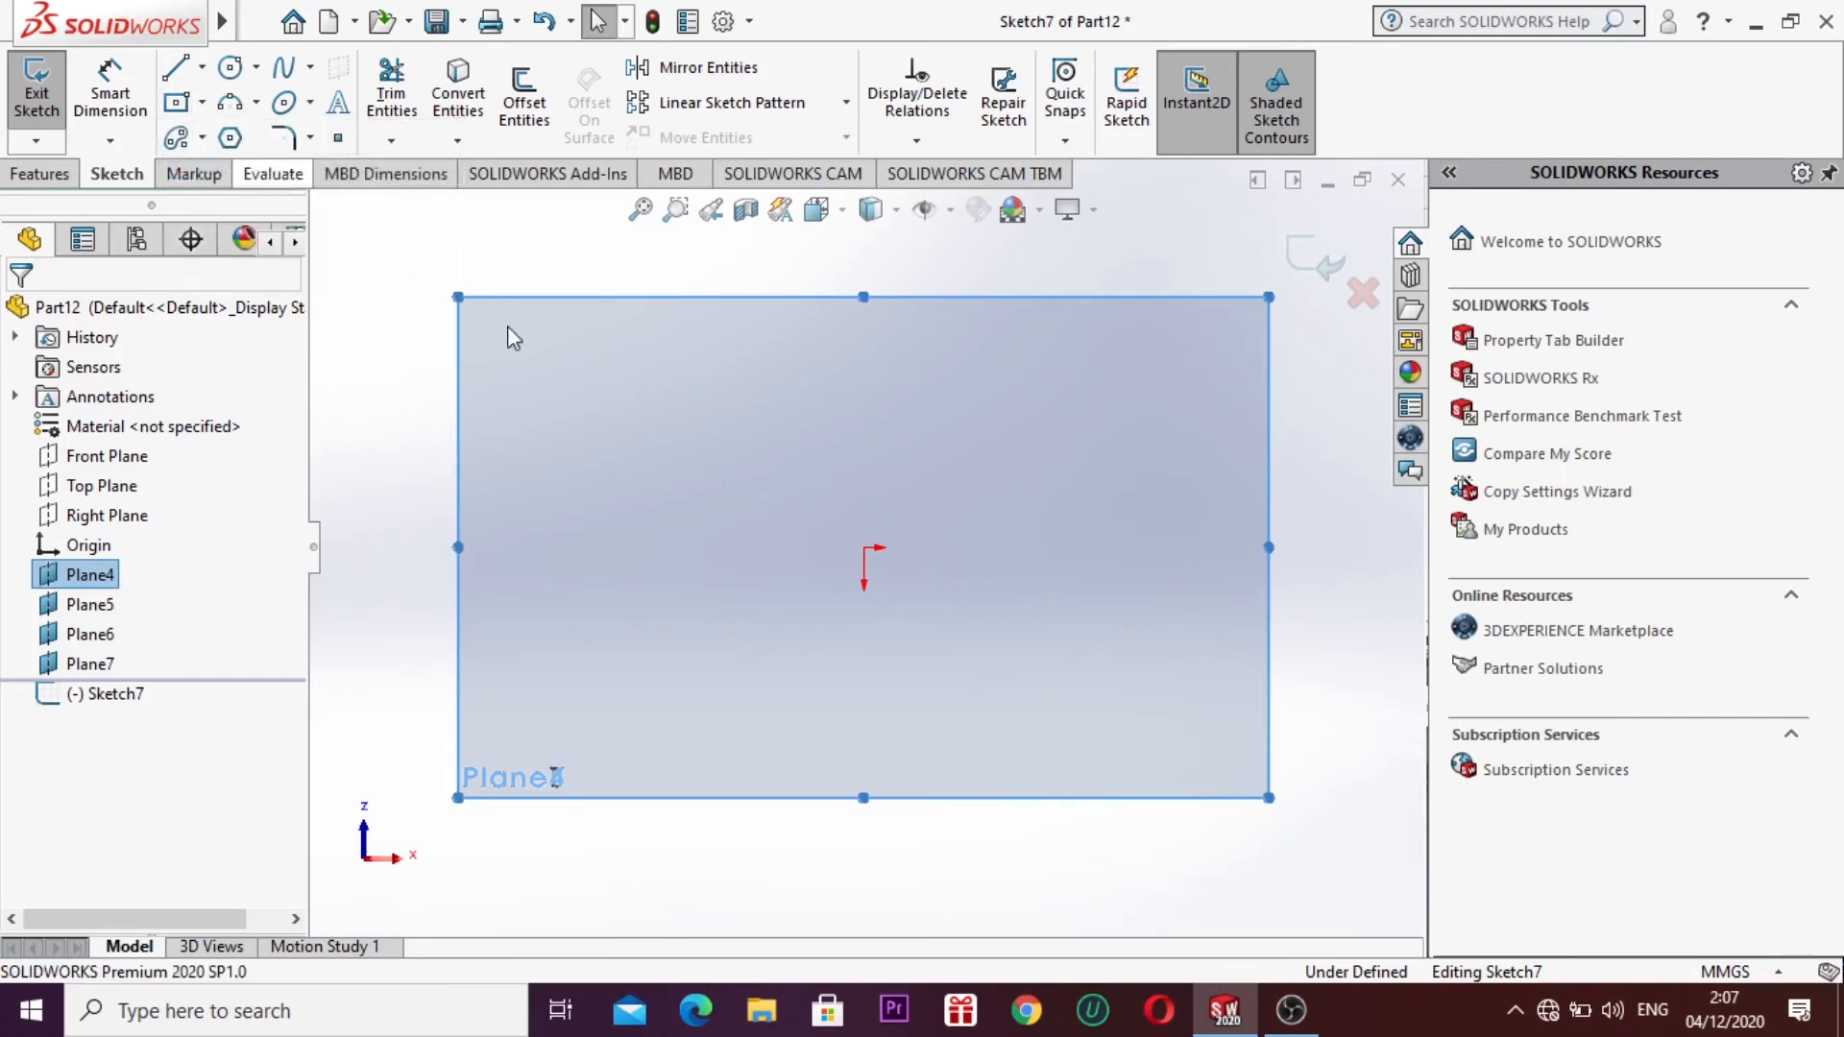
click(865, 549)
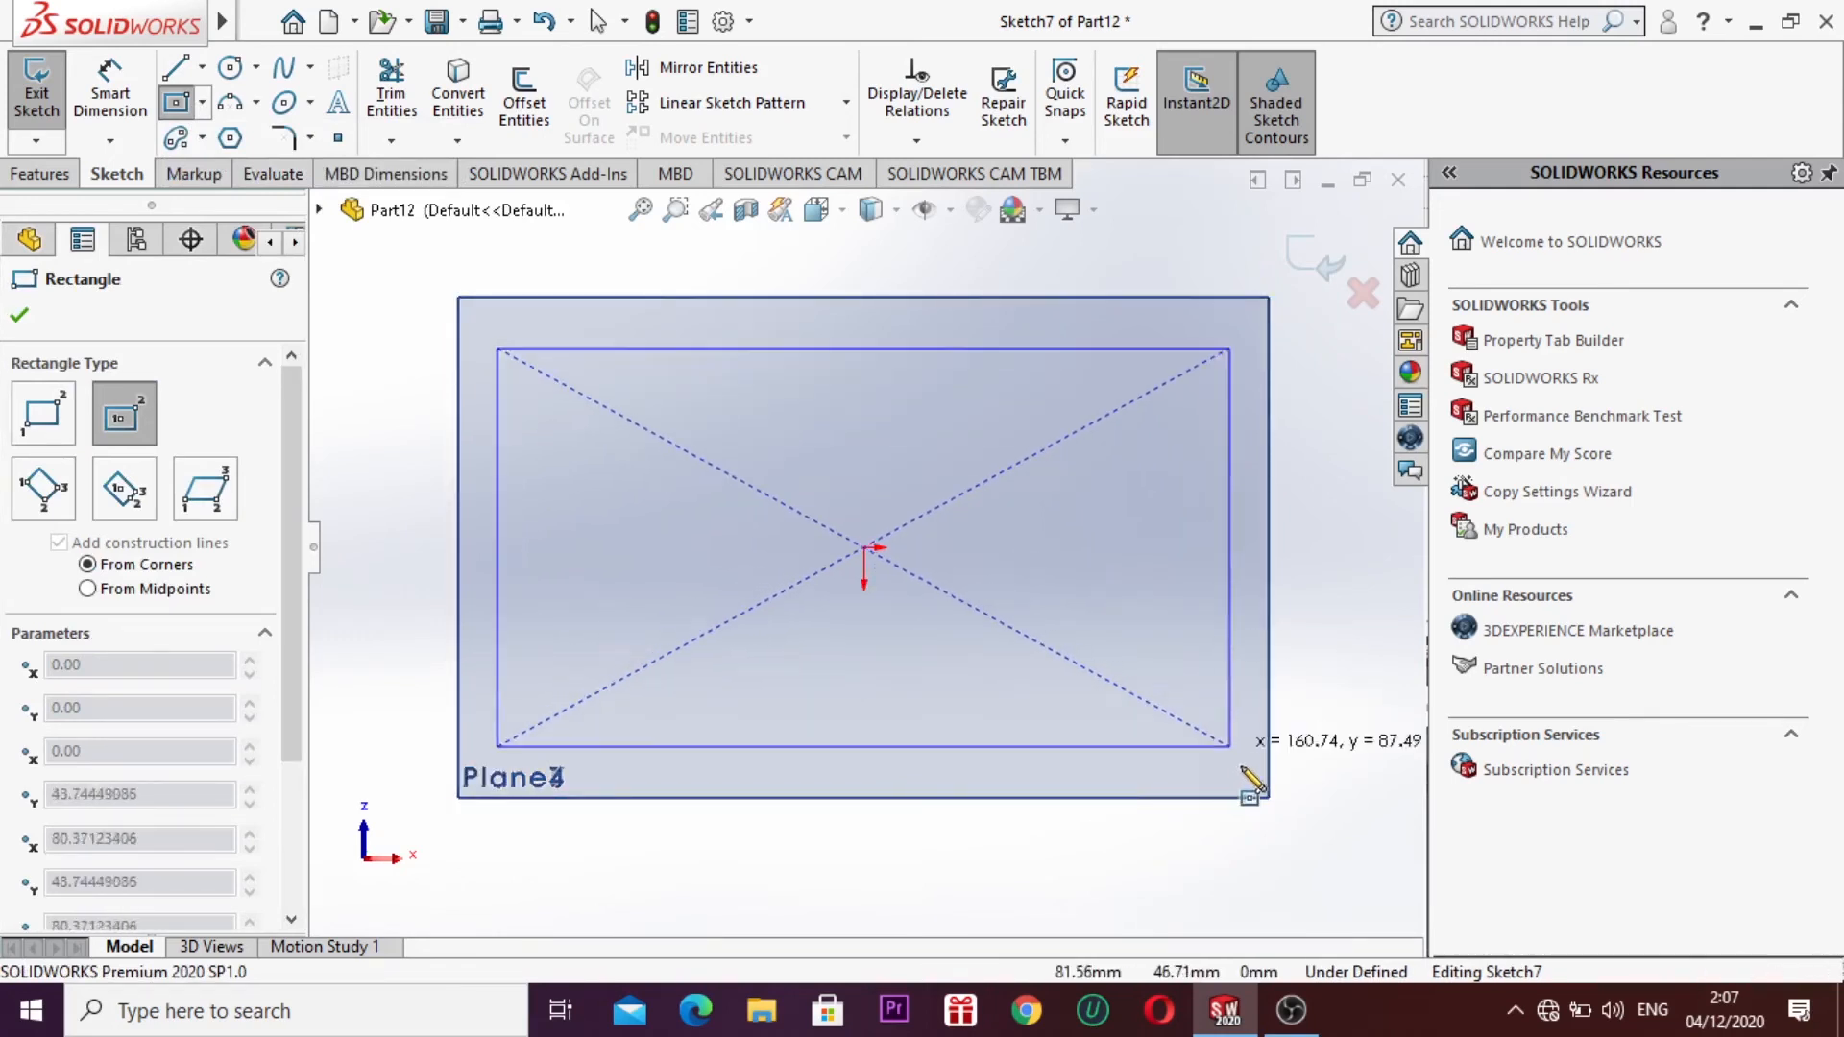
click(1292, 820)
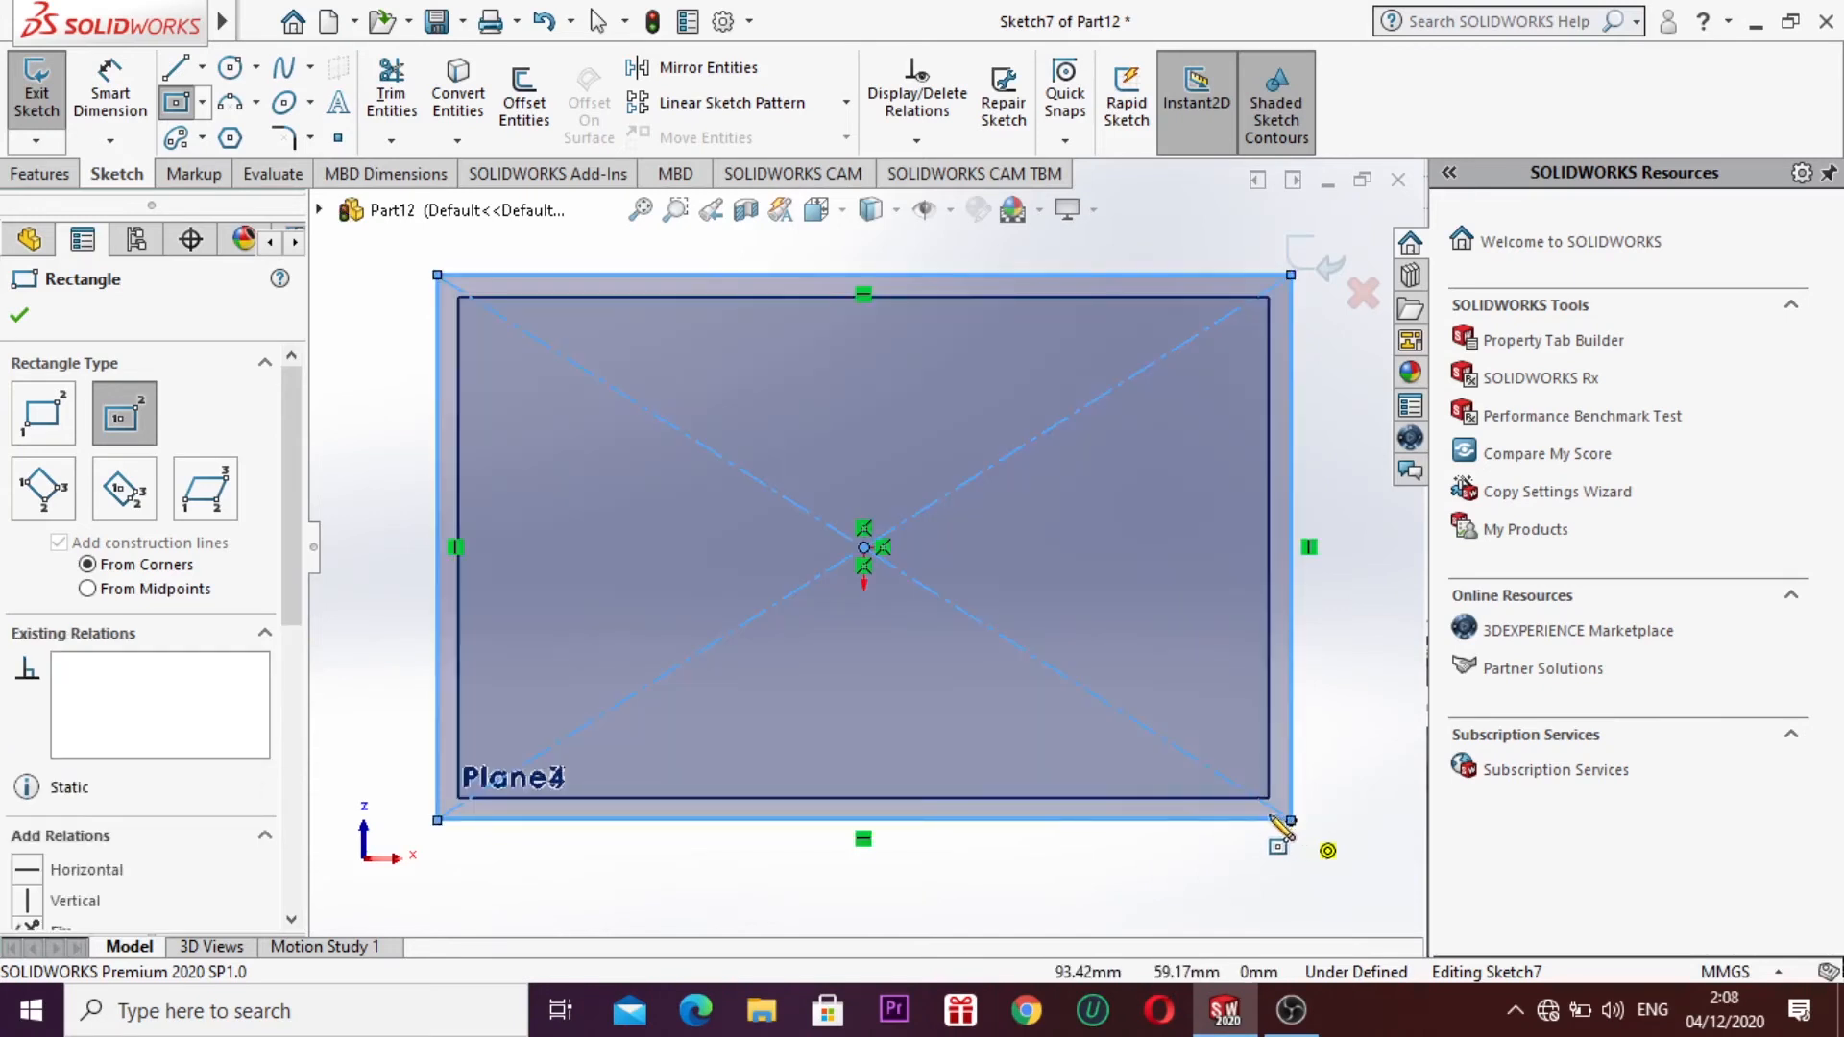
key(Escape)
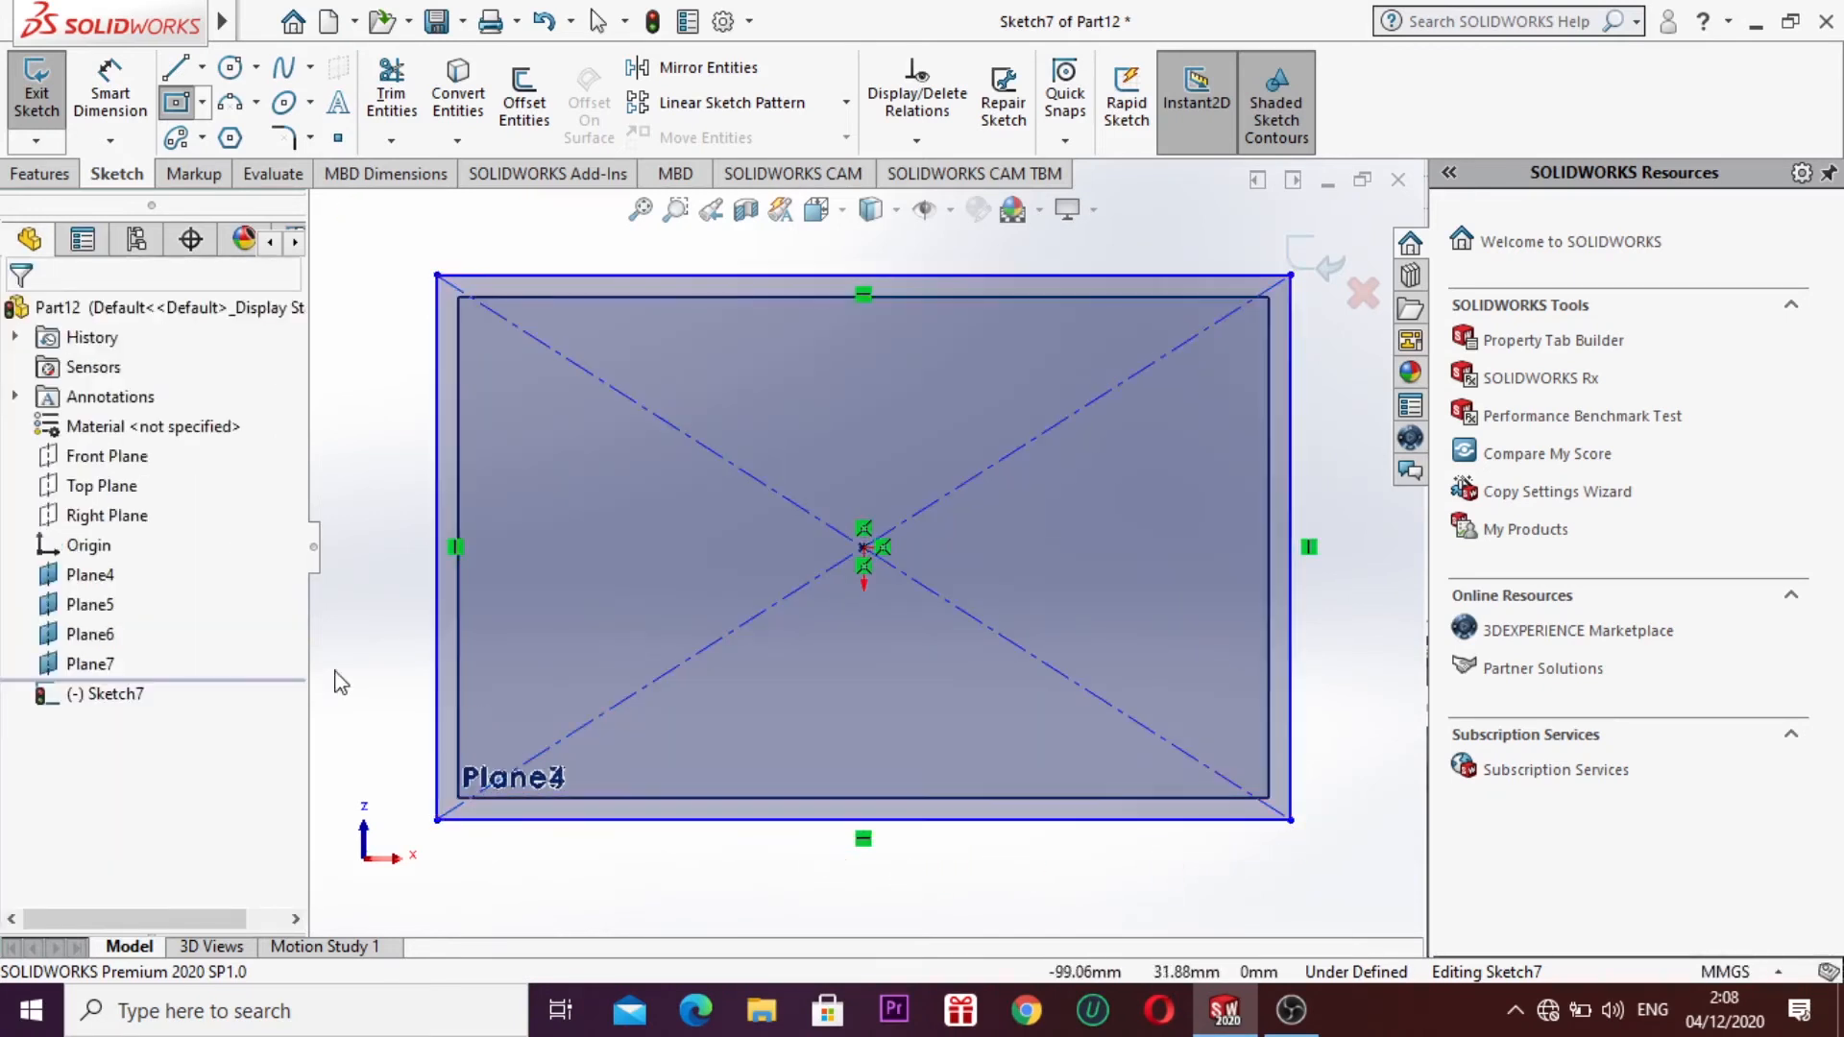
right_click(112, 607)
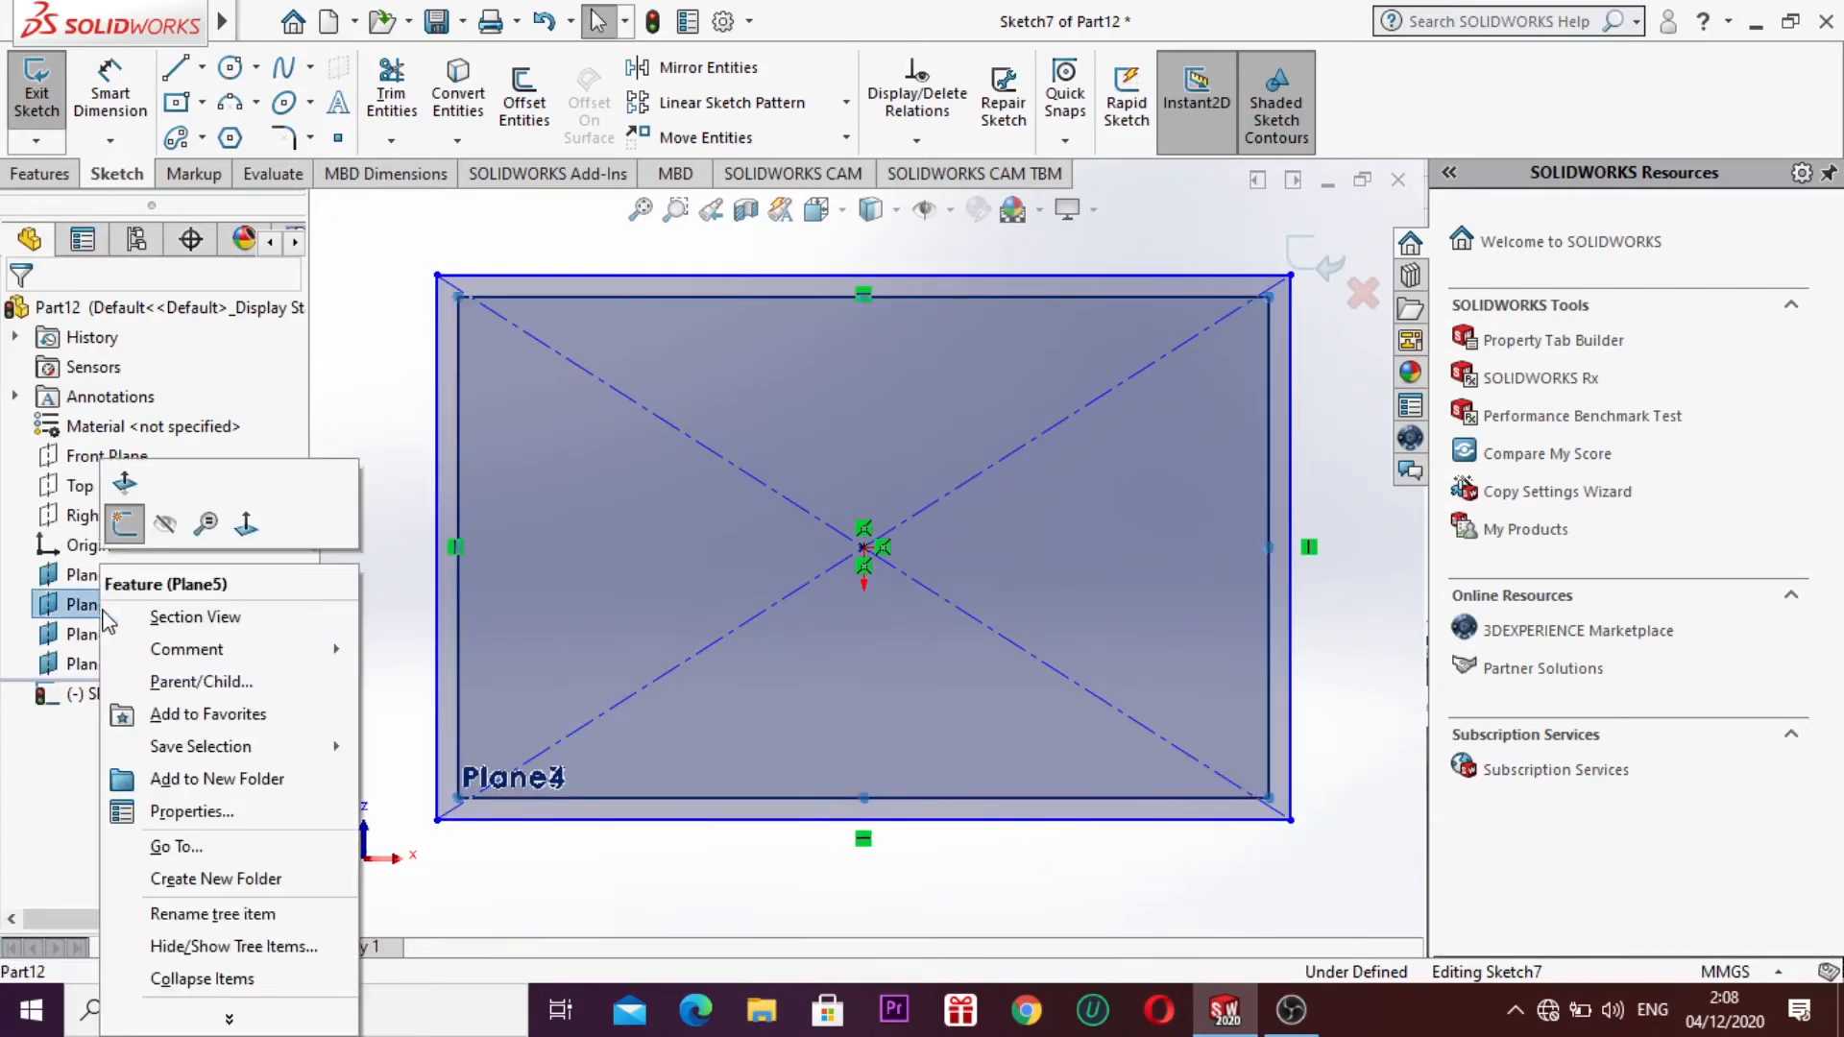
click(123, 528)
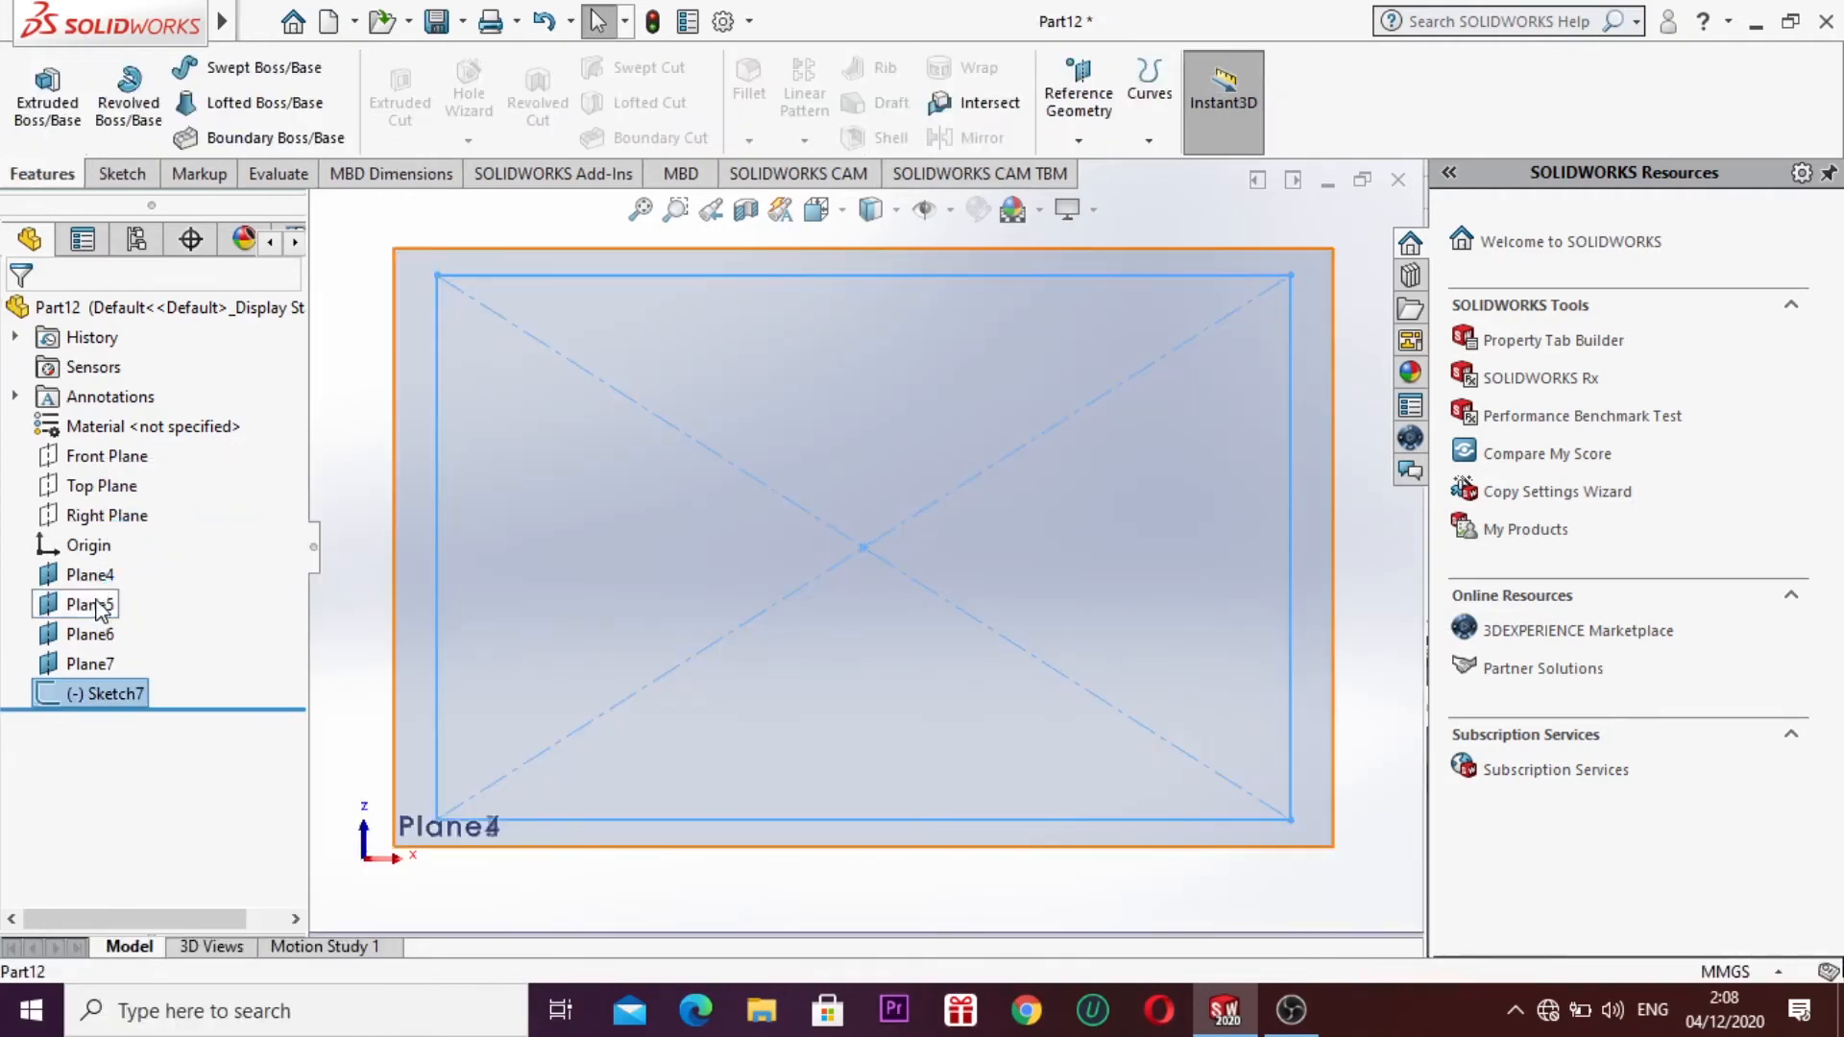
Step: Add a circle to the rectangle's sketch, centred on the origin and fitting inside the rectangle, and close the sketch
right_click(92, 605)
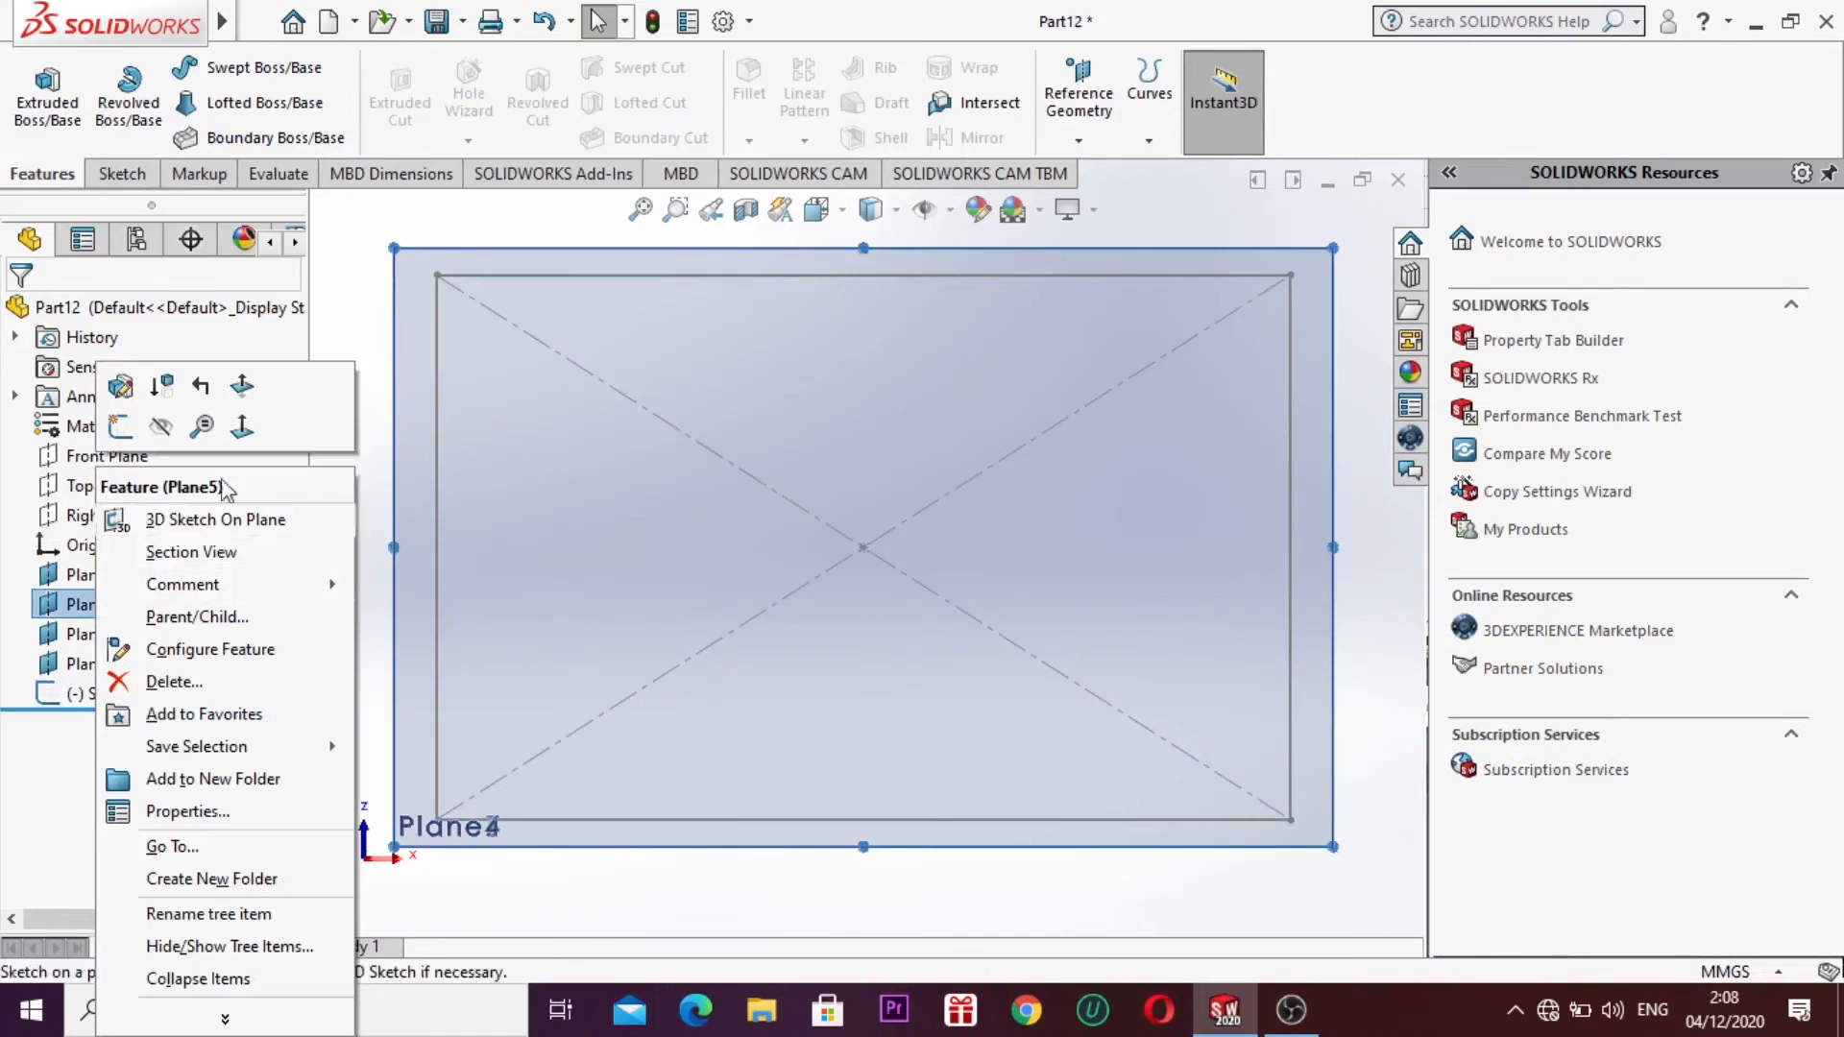
click(243, 429)
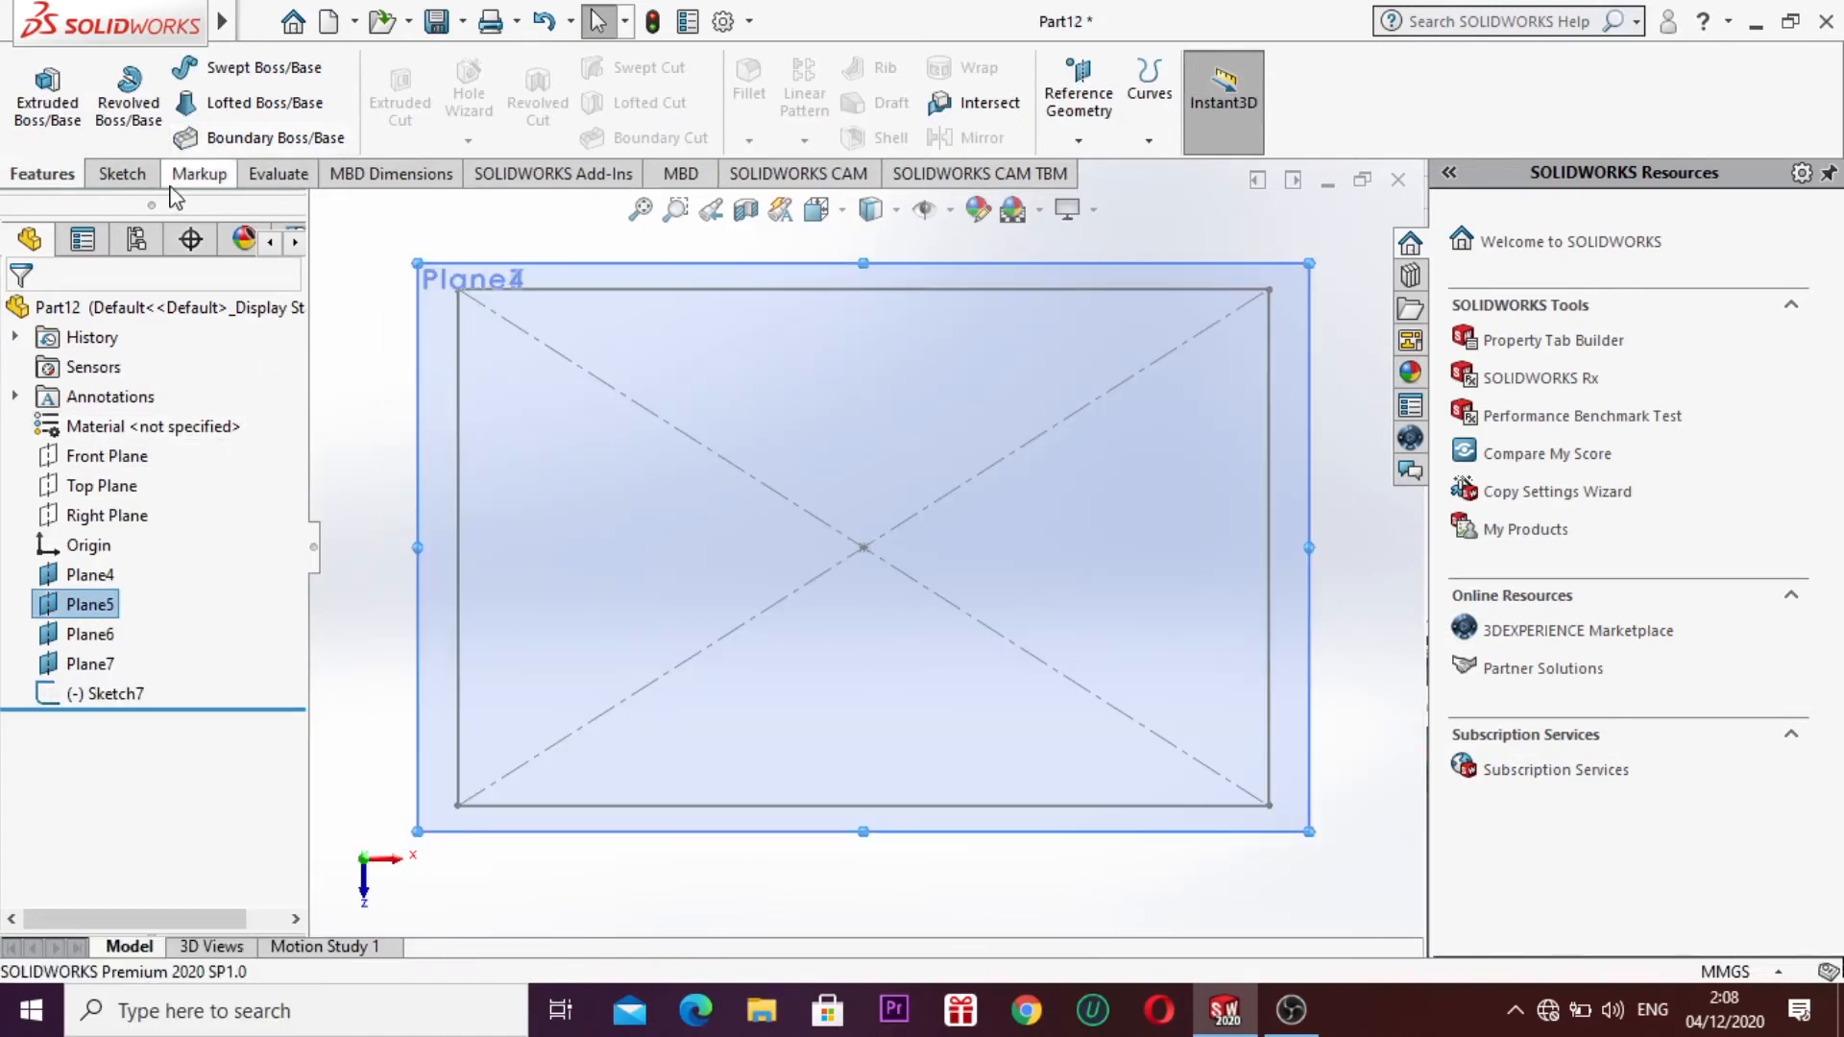
click(122, 174)
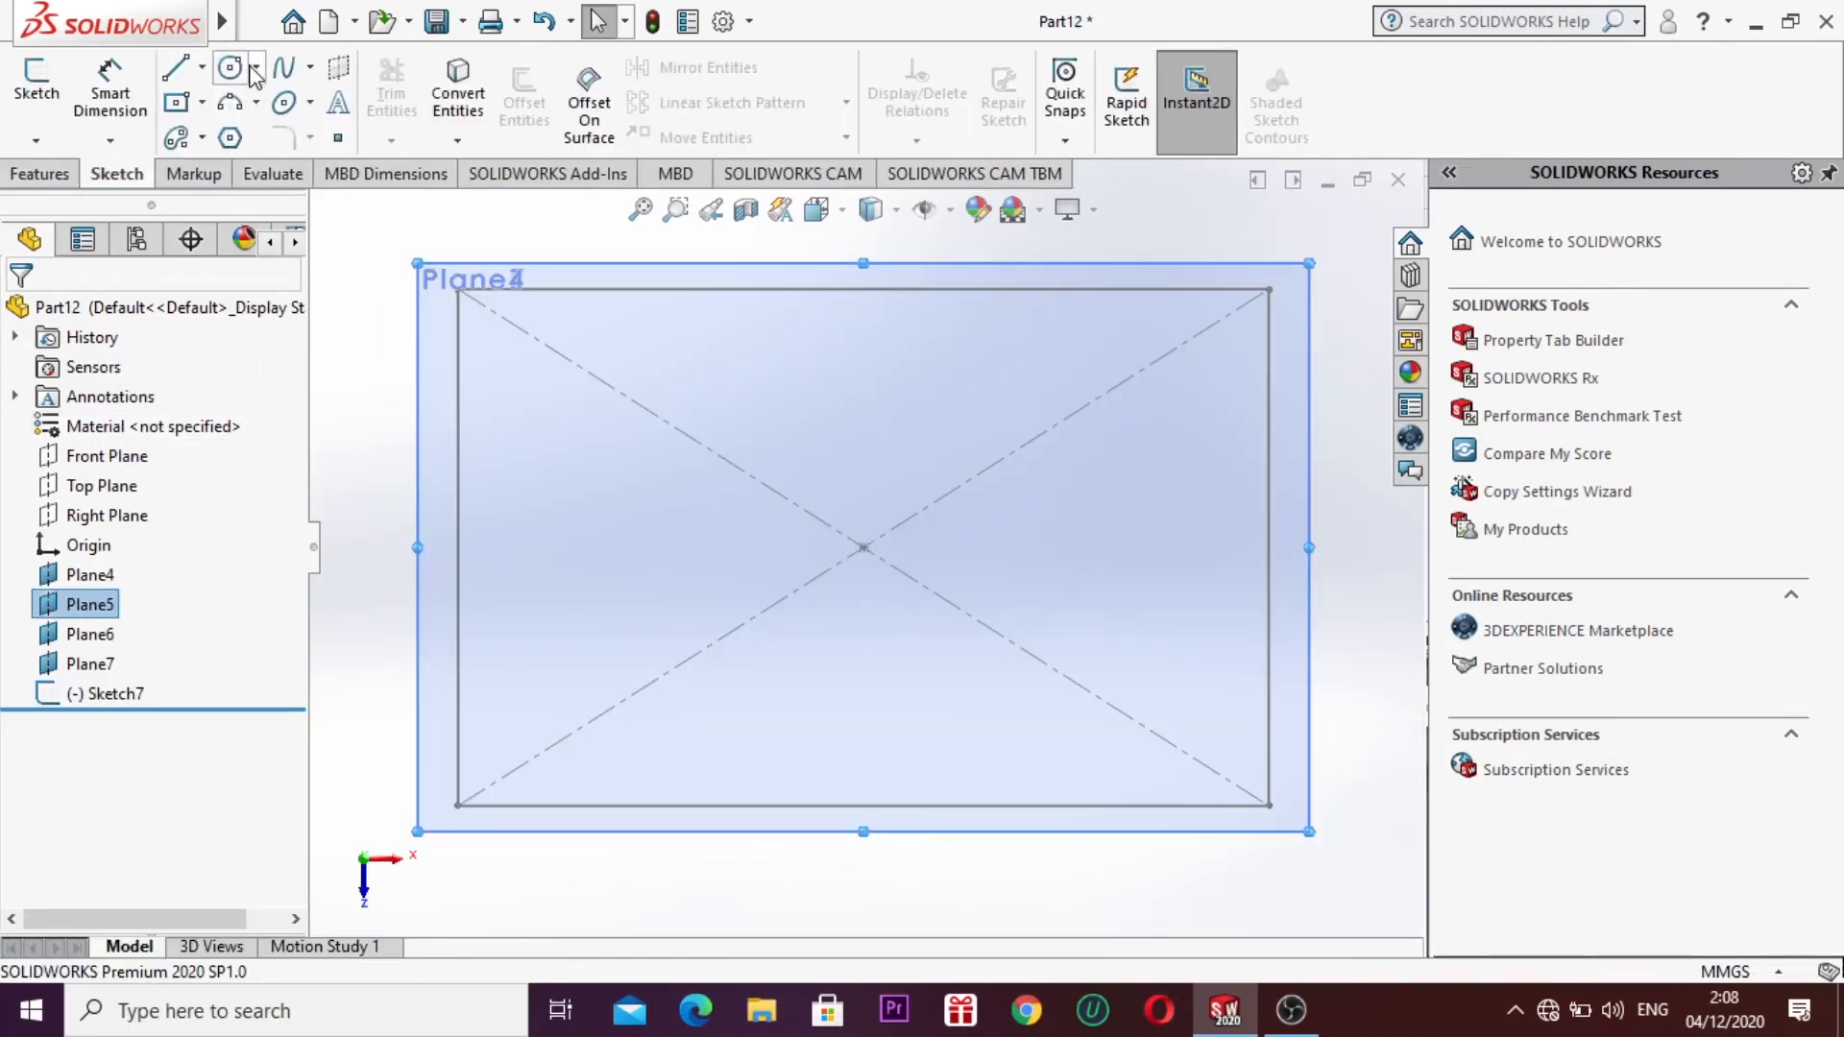
click(865, 549)
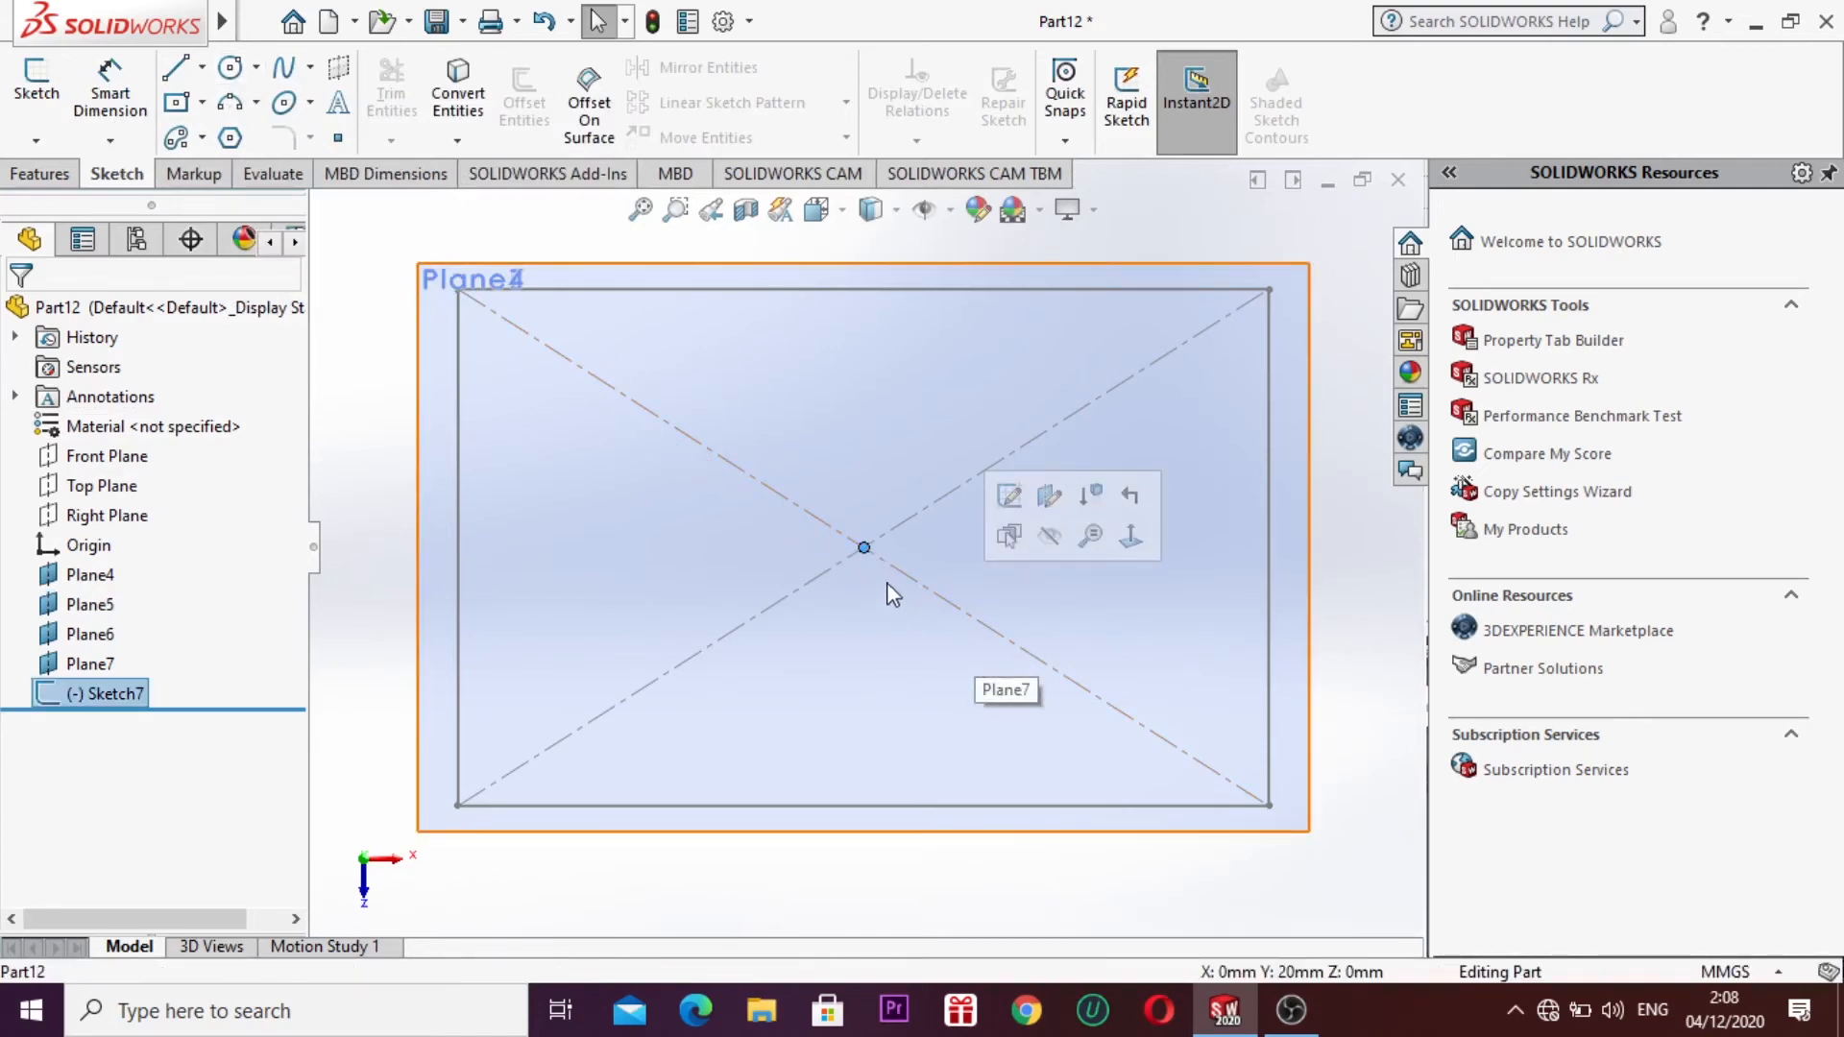
click(233, 67)
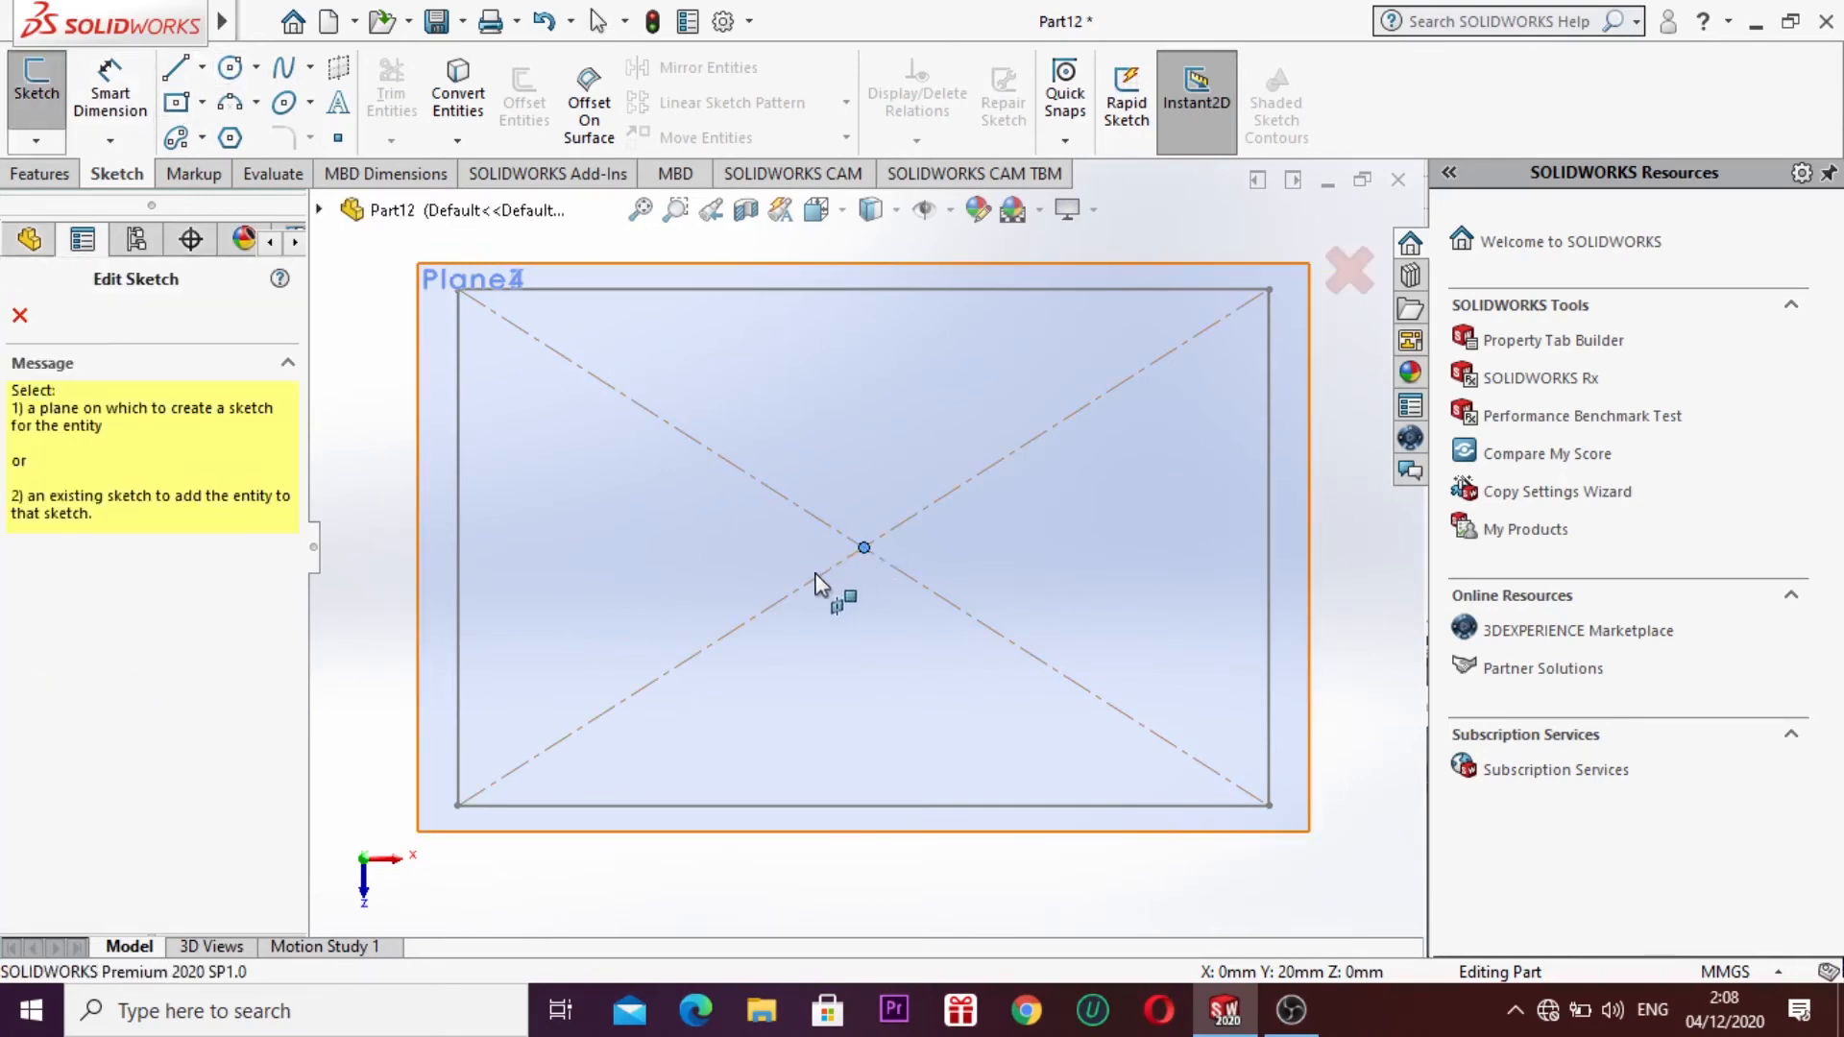
click(861, 551)
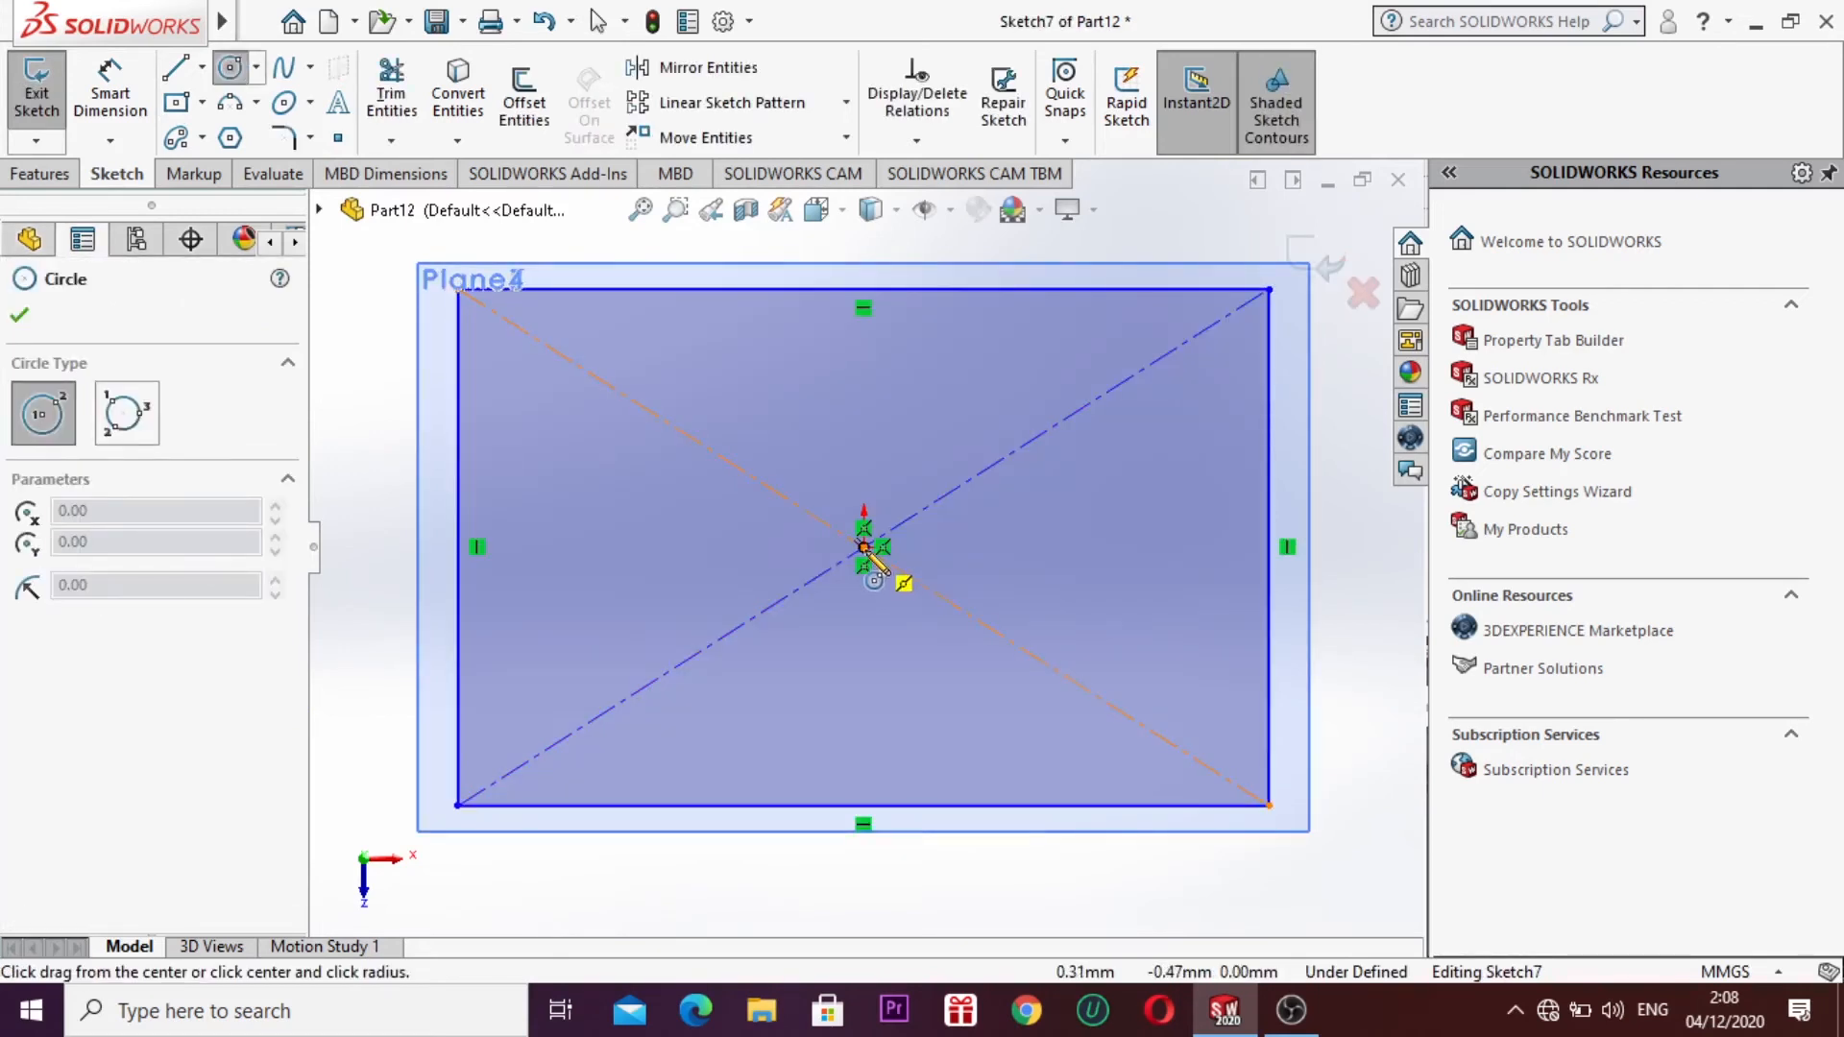
click(864, 548)
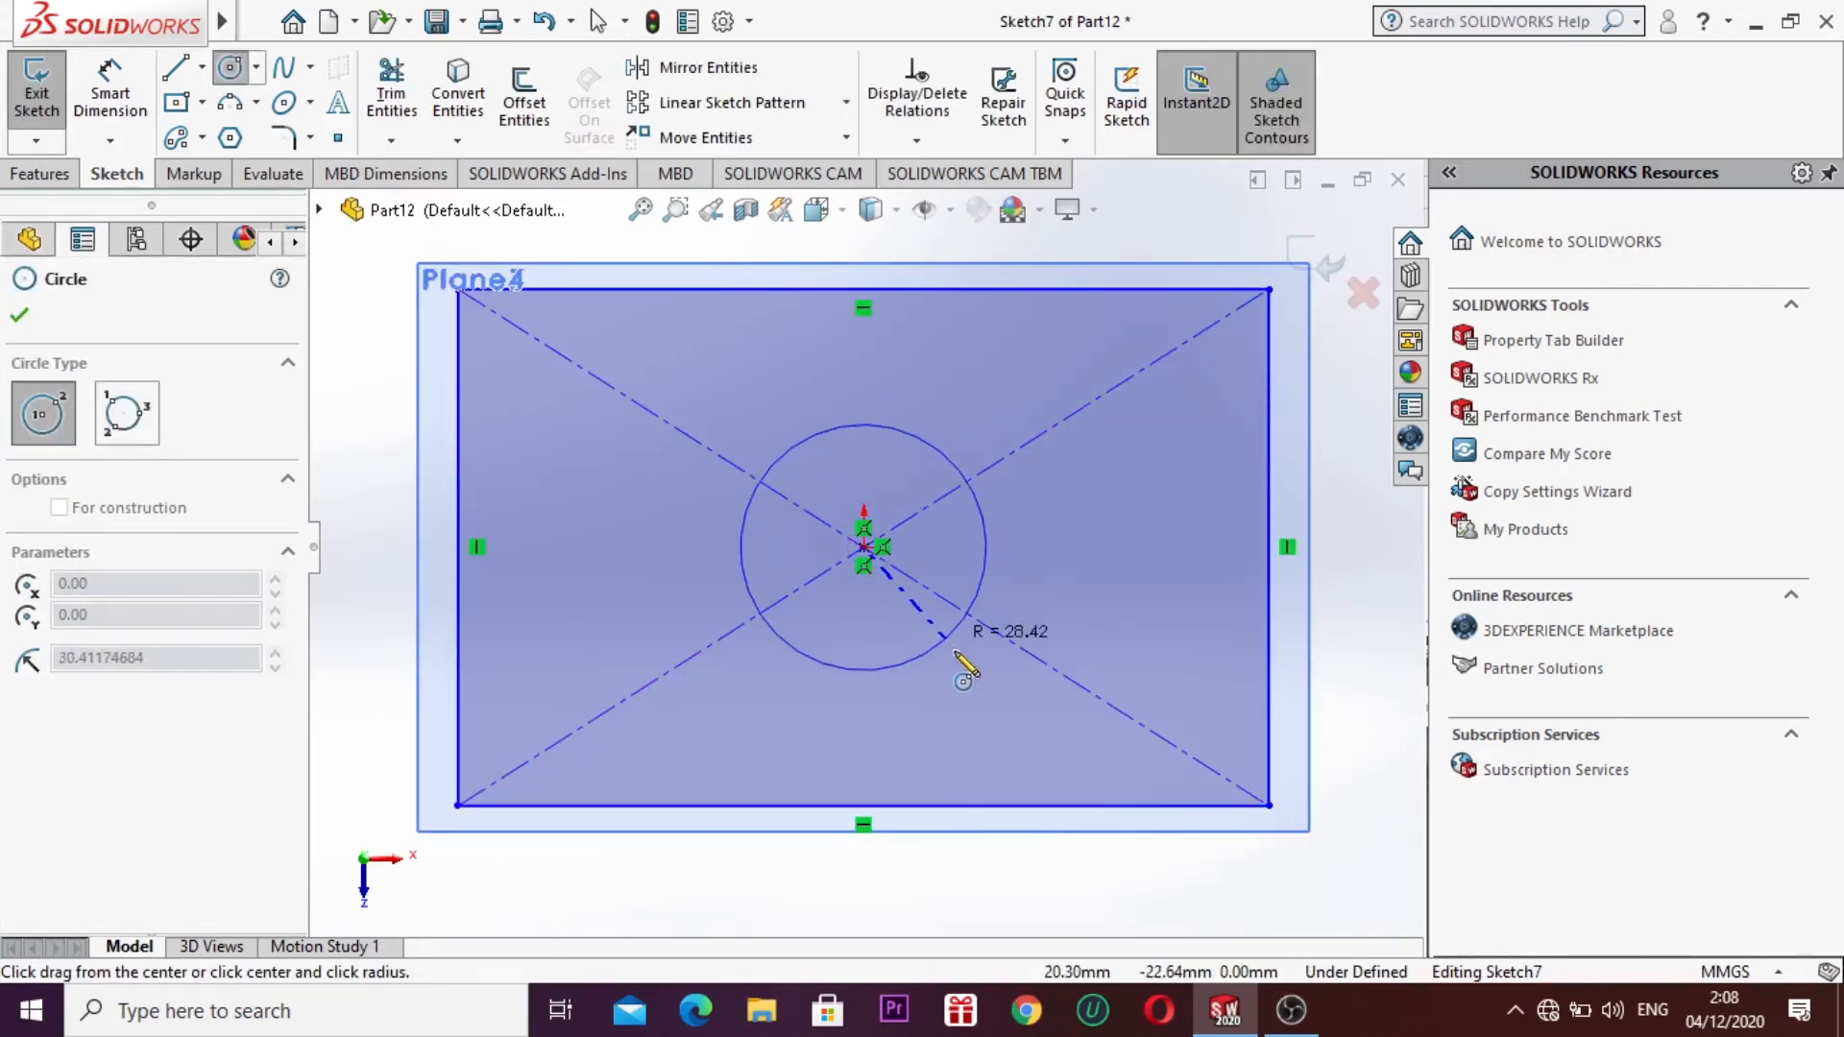
click(1006, 720)
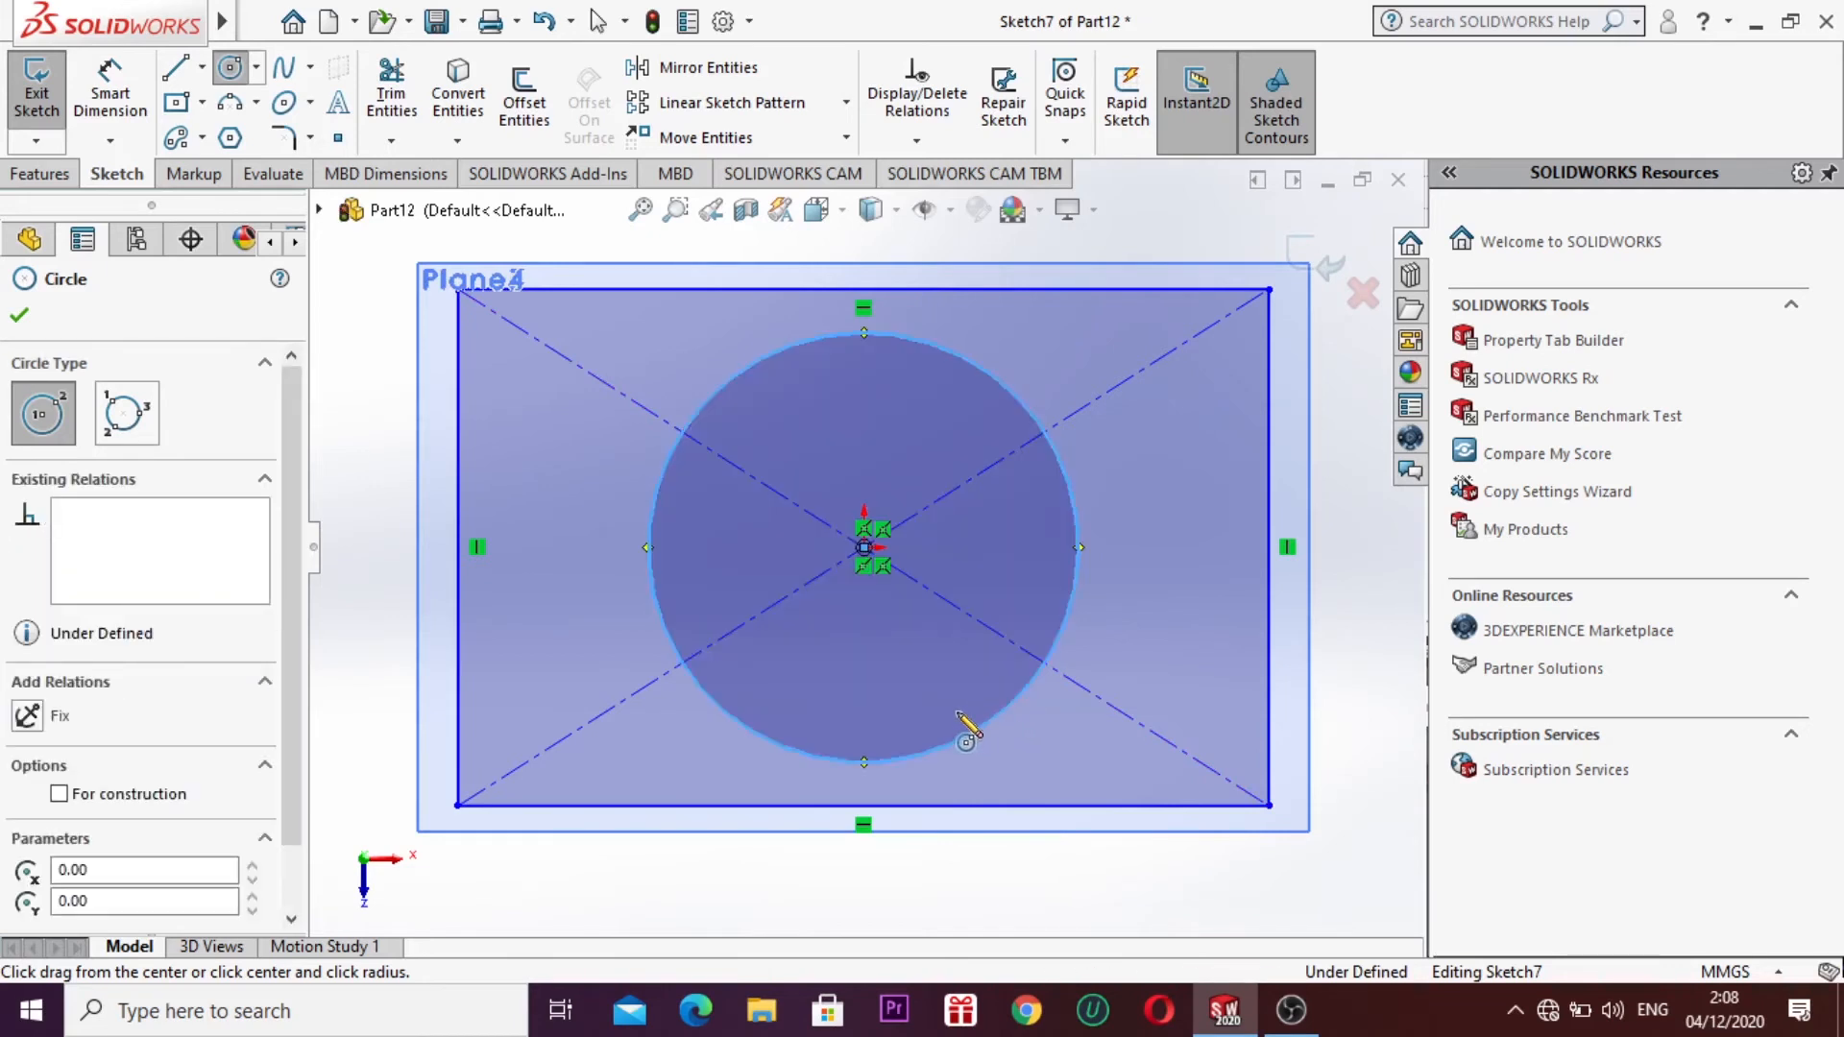
key(Escape)
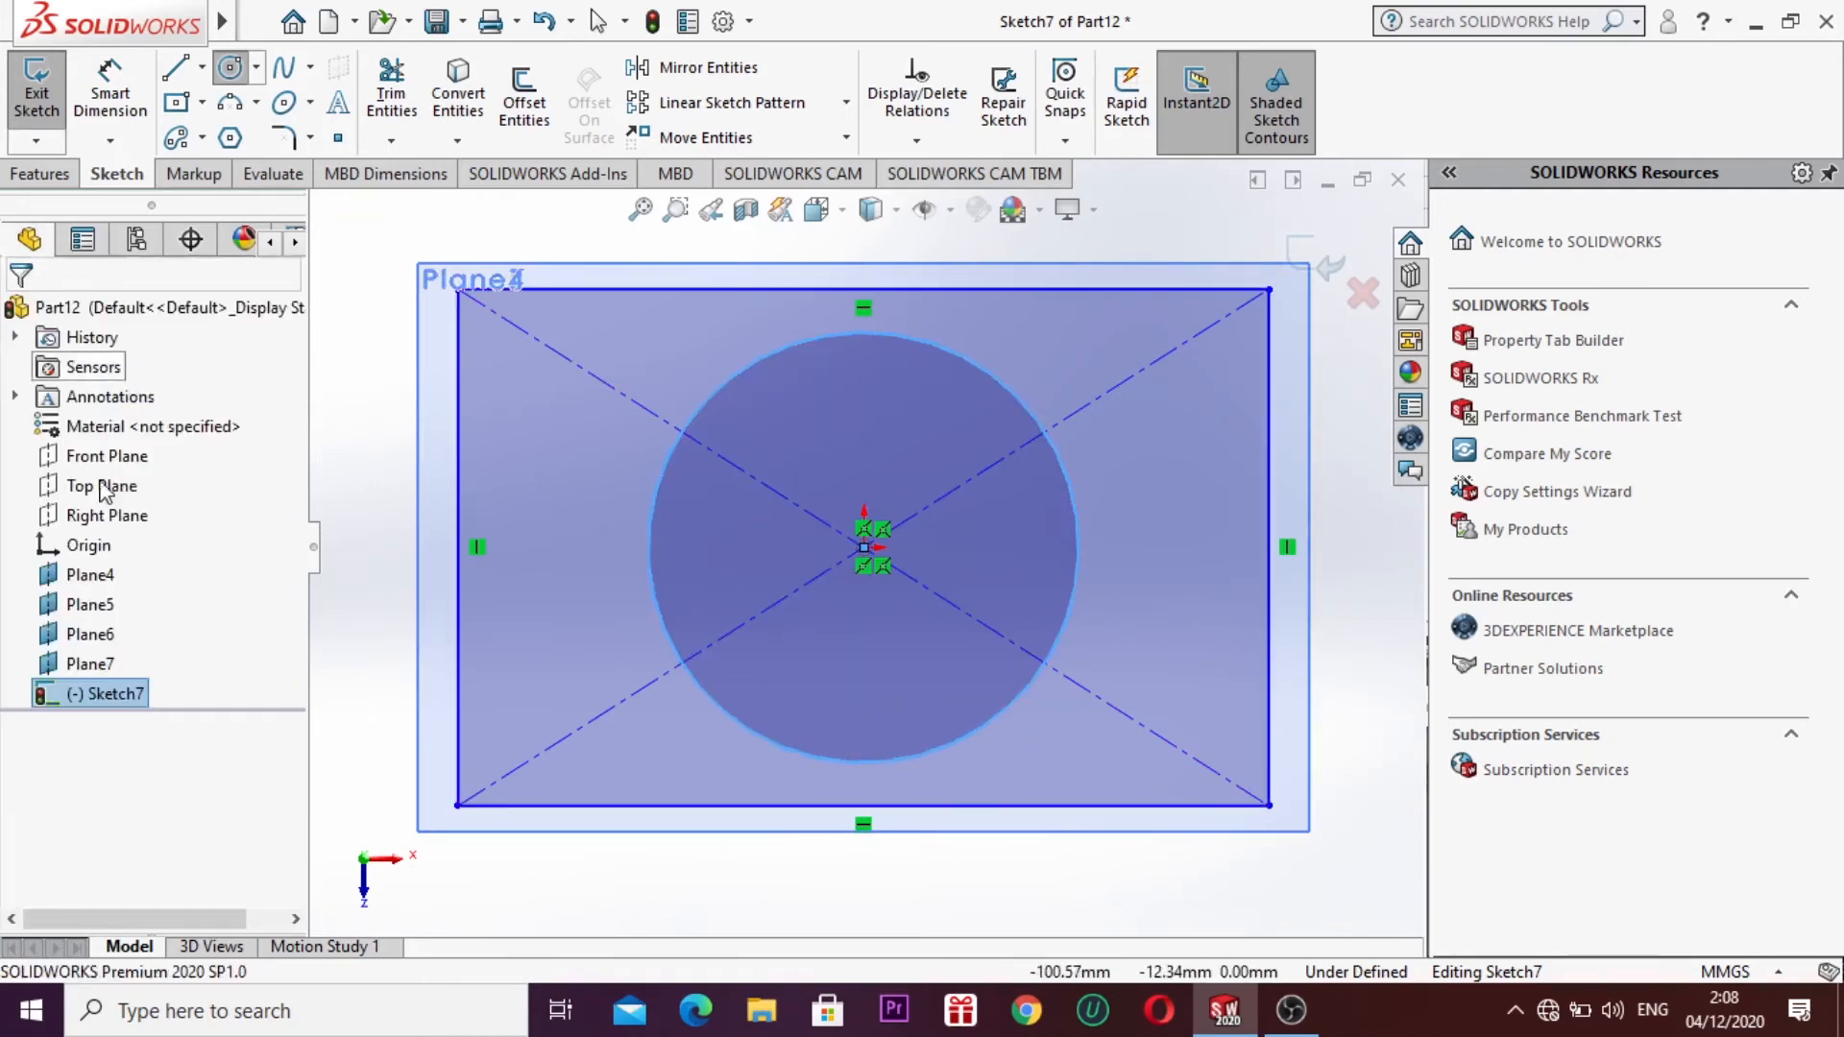
click(81, 640)
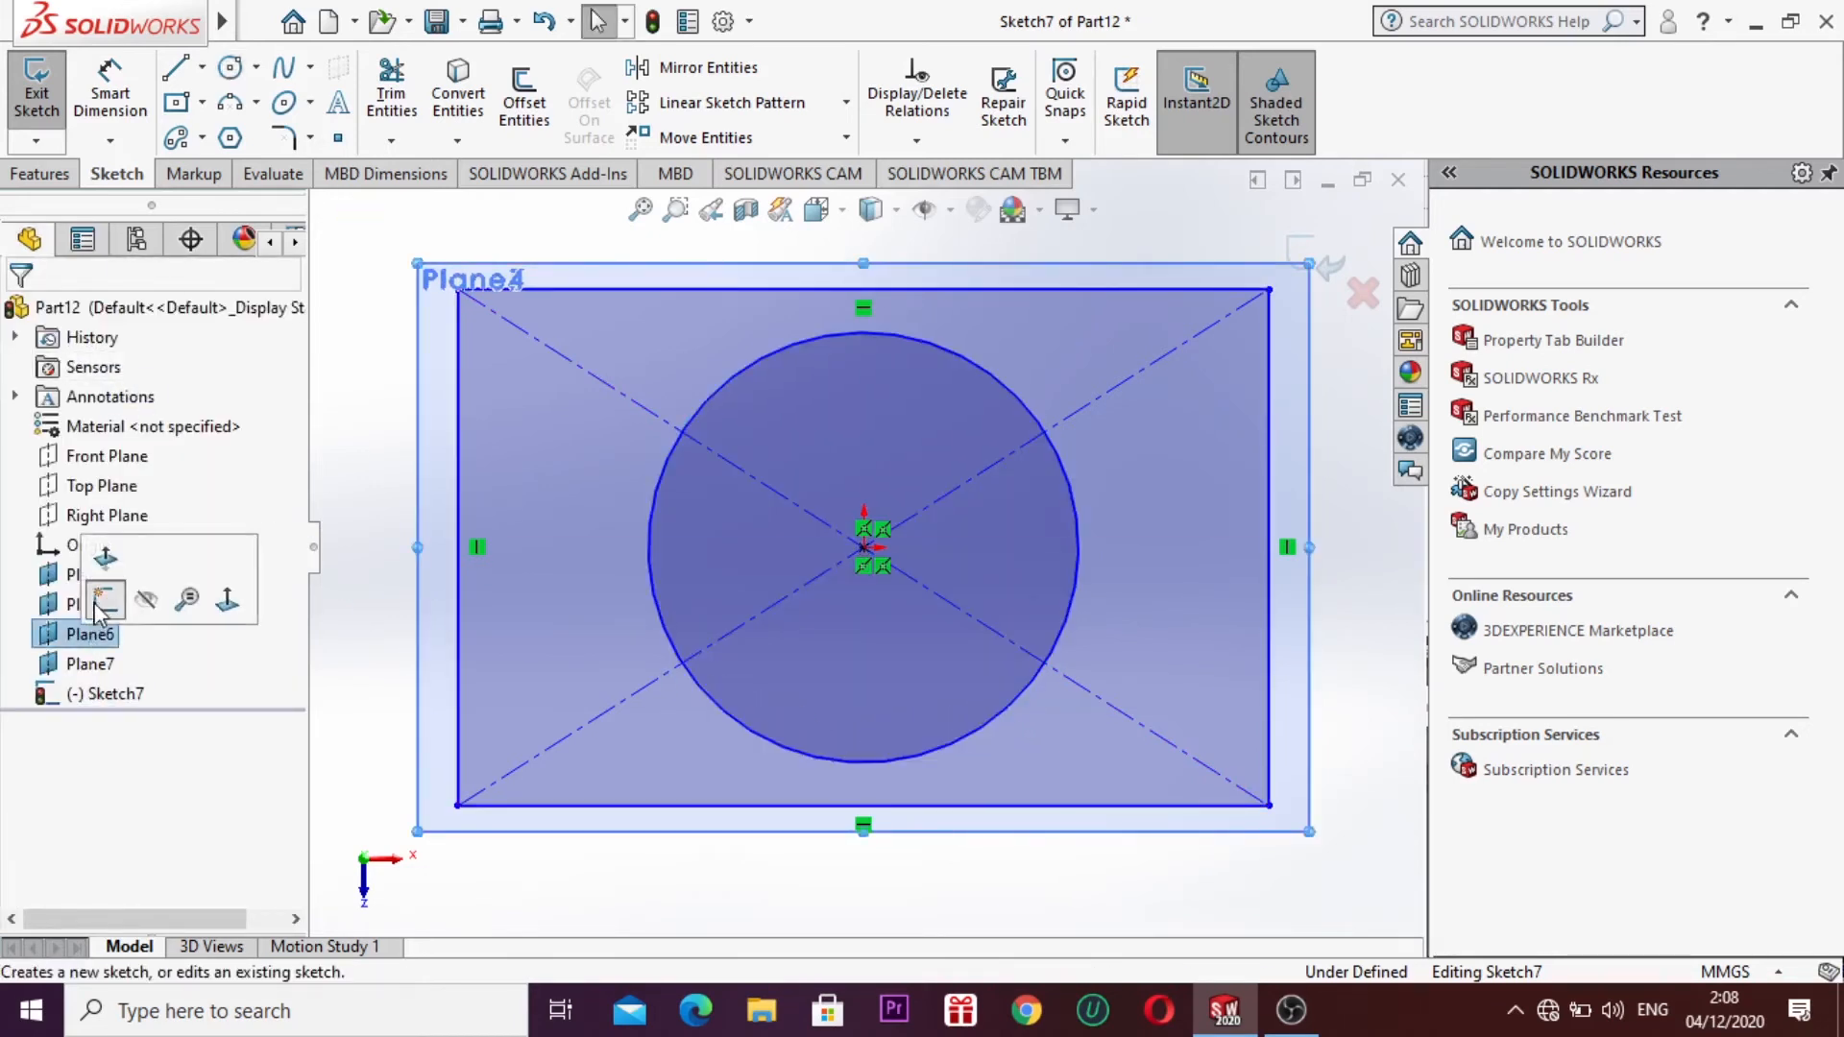
click(102, 607)
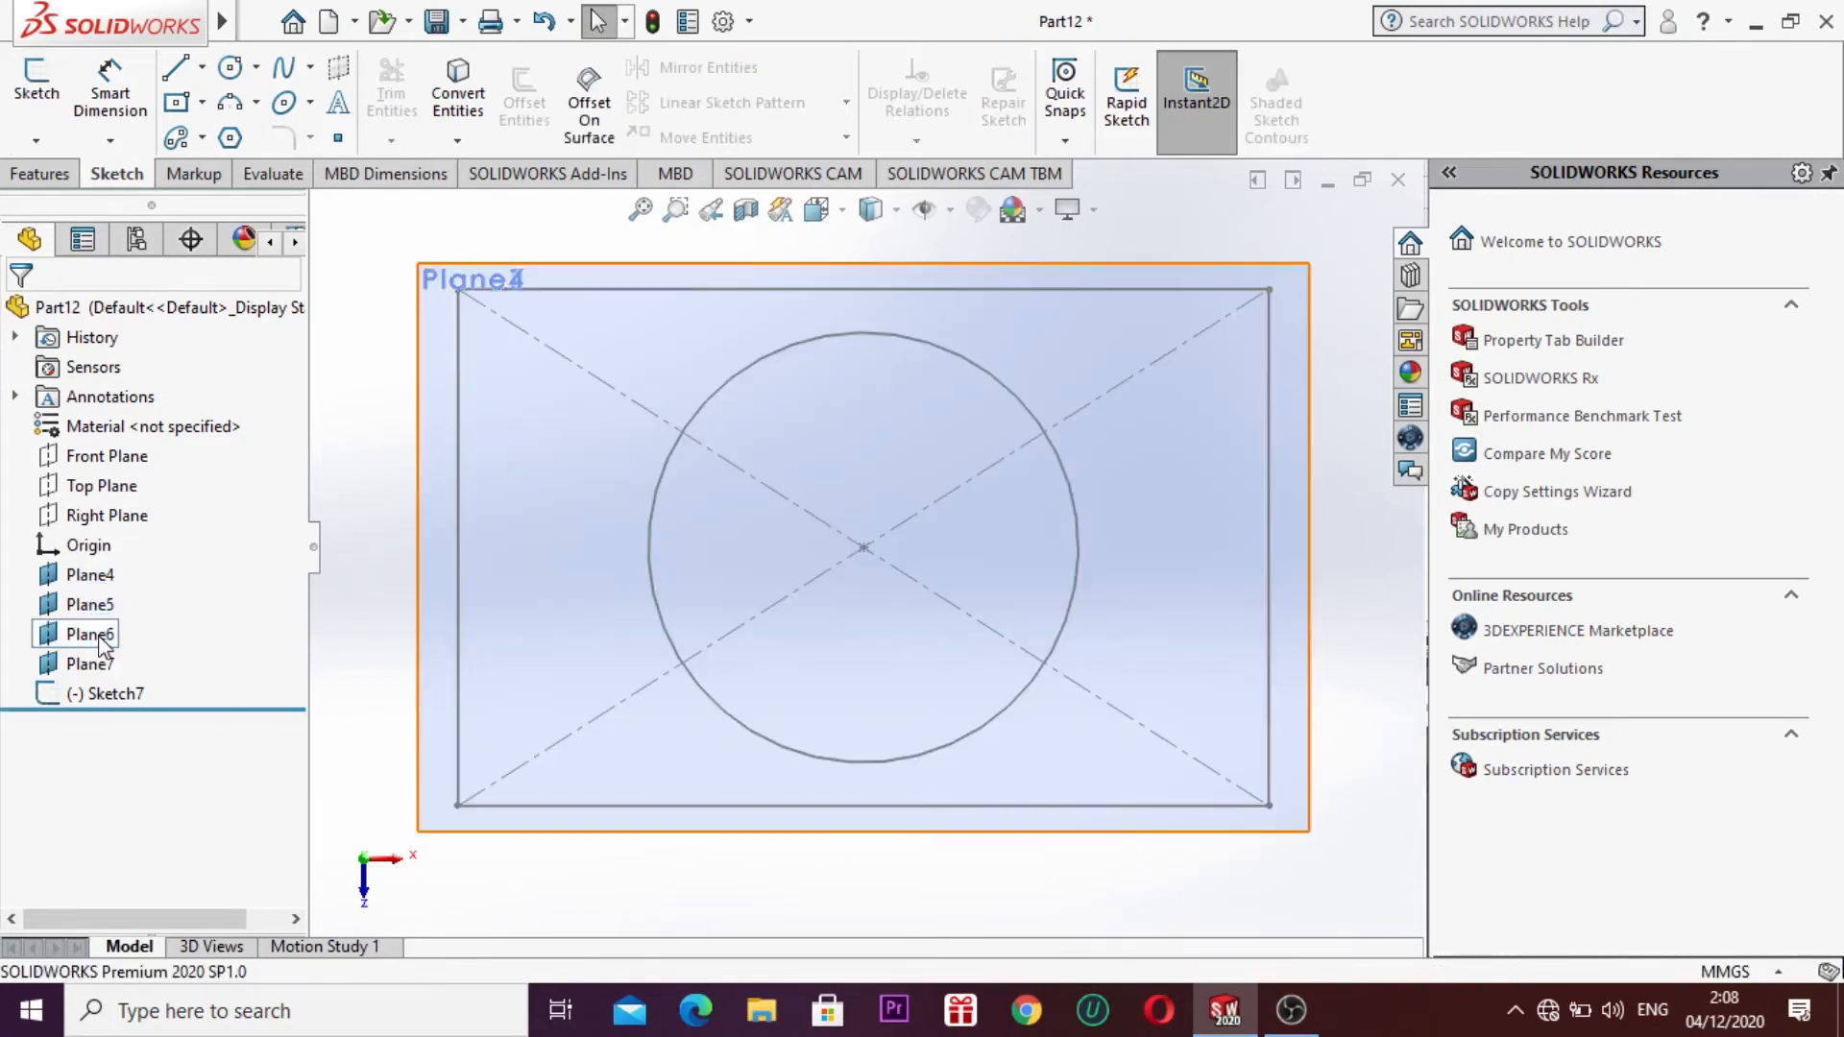
Step: Sketch a six-sided inscribed-circle polygon on Plane6, centred on the origin and fitting inside the circle, and close the sketch
right_click(88, 634)
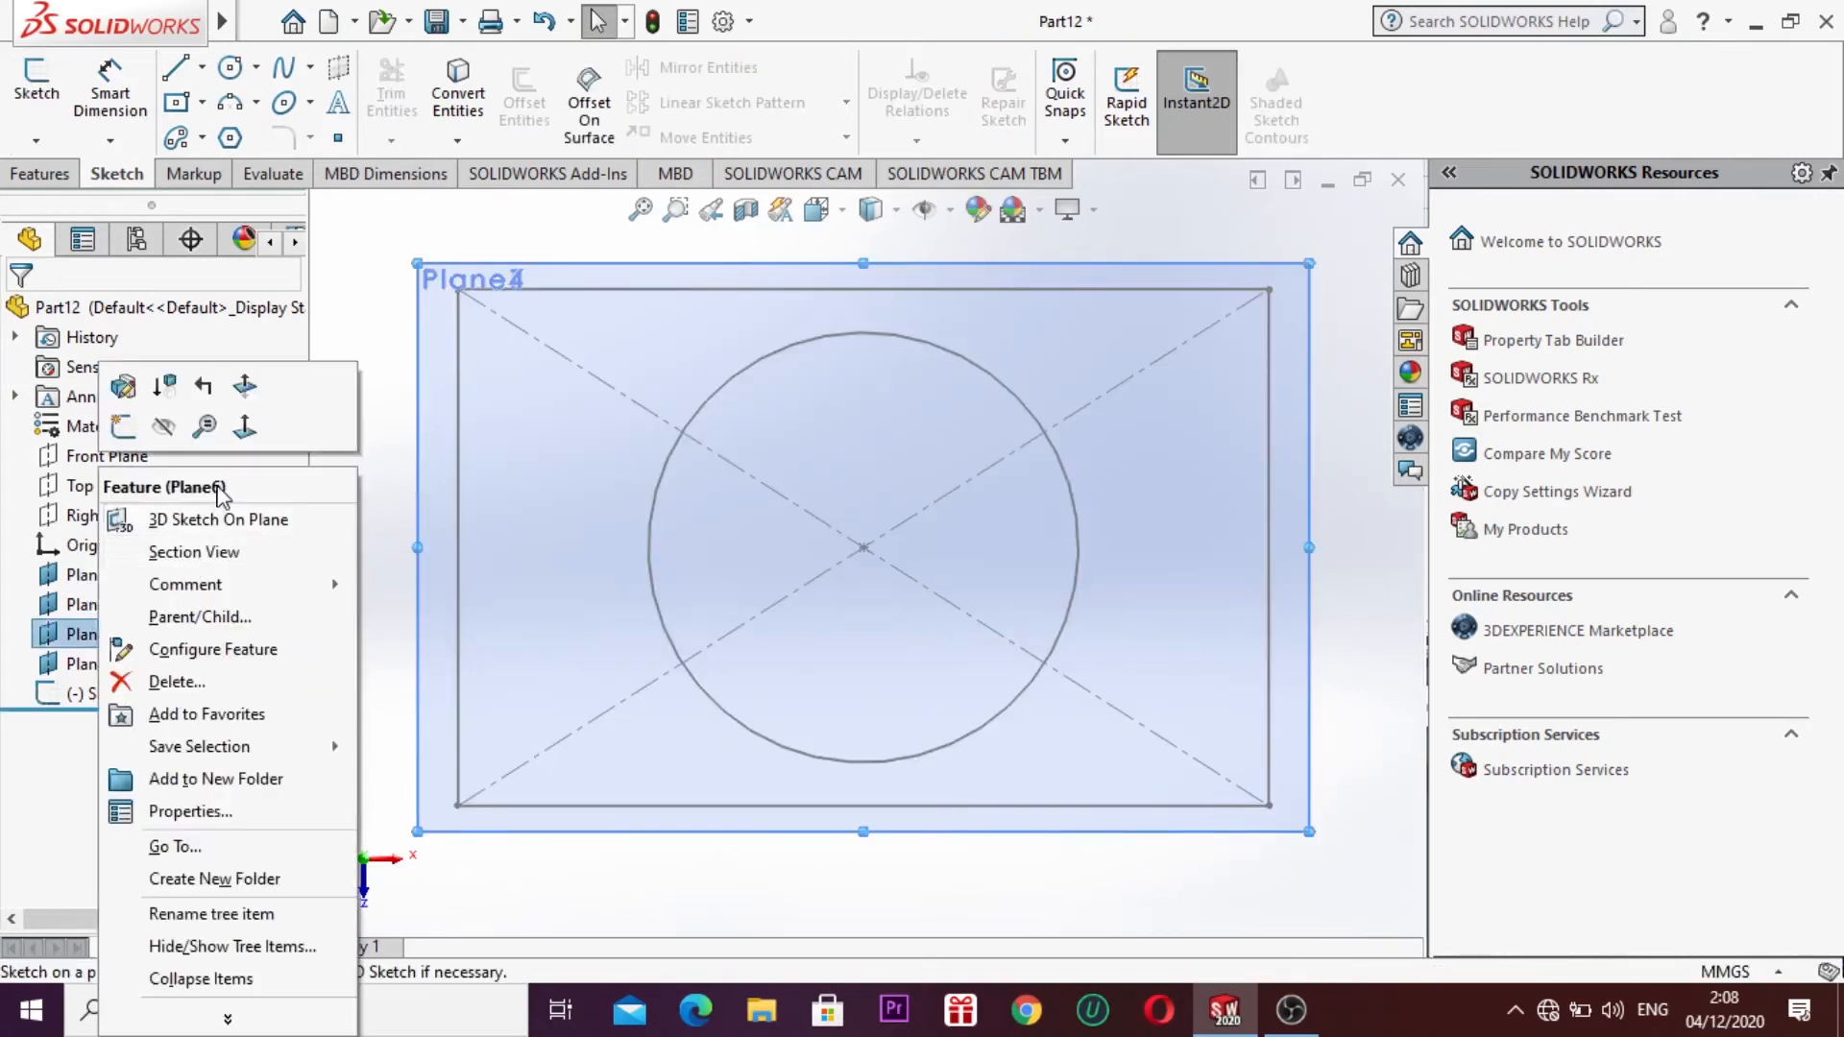
click(245, 427)
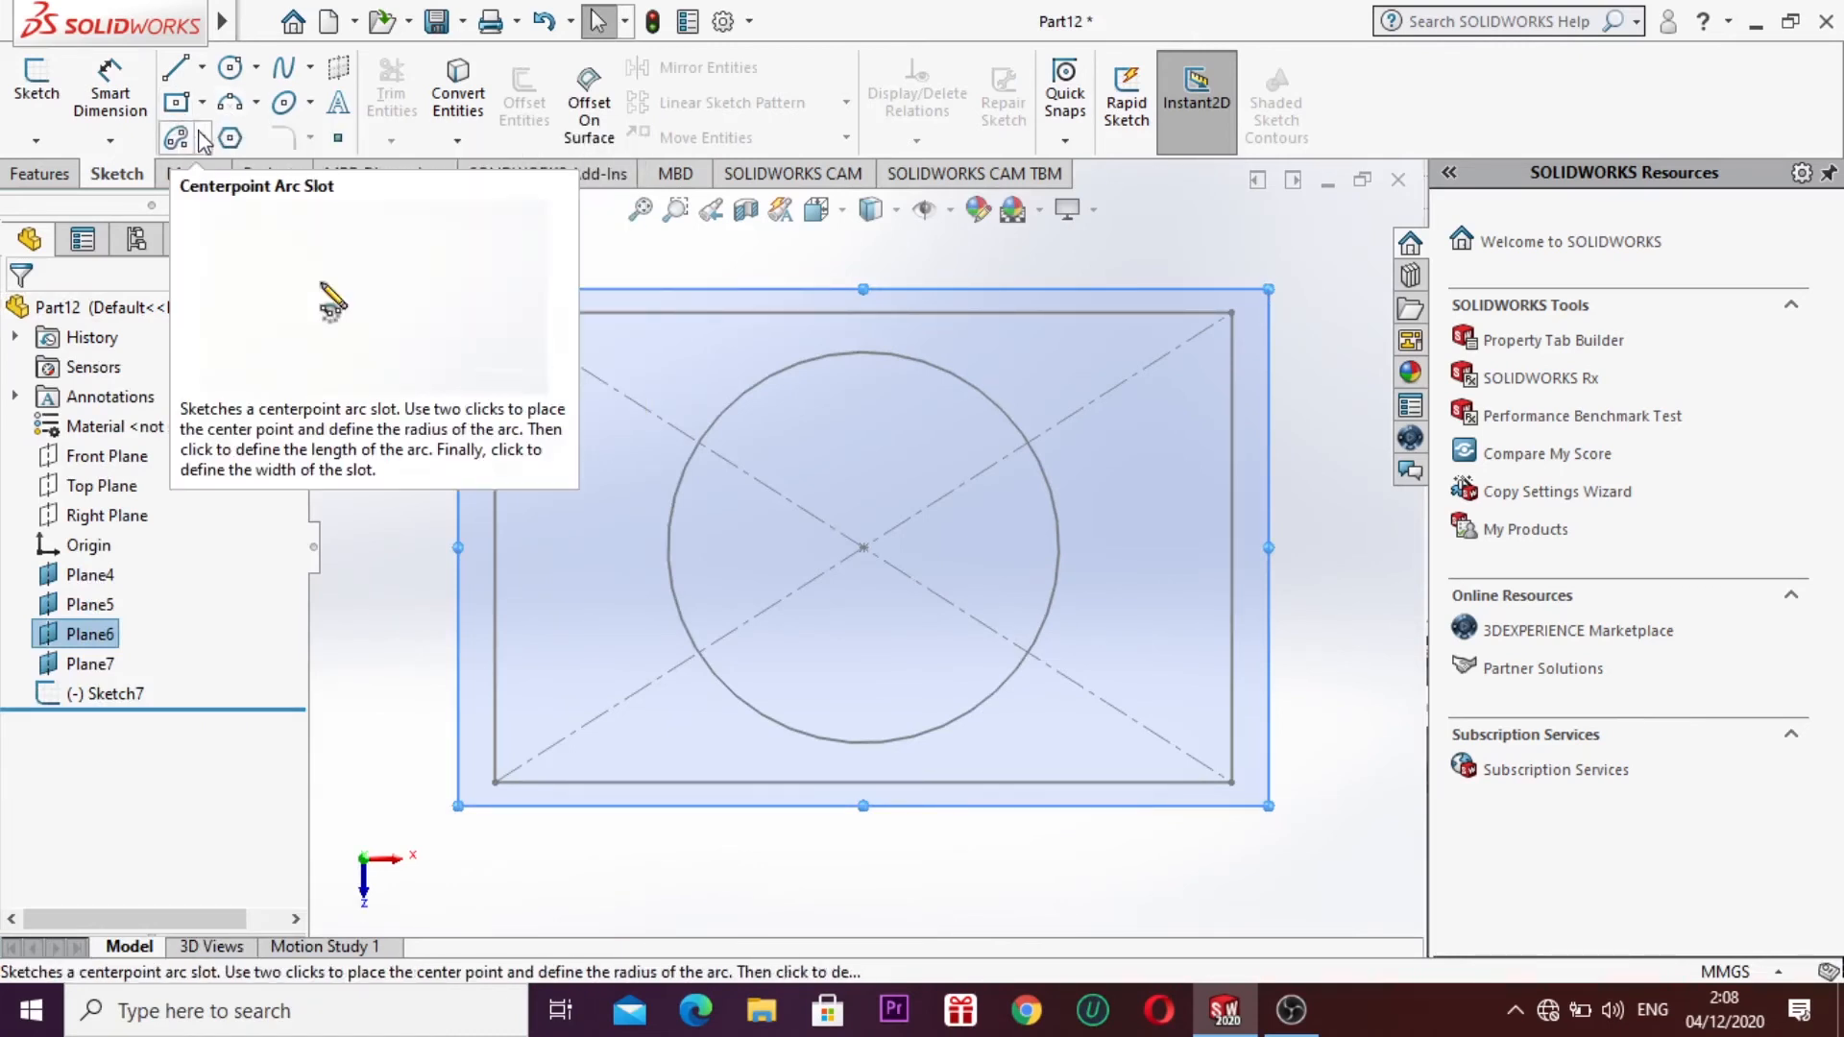
click(235, 140)
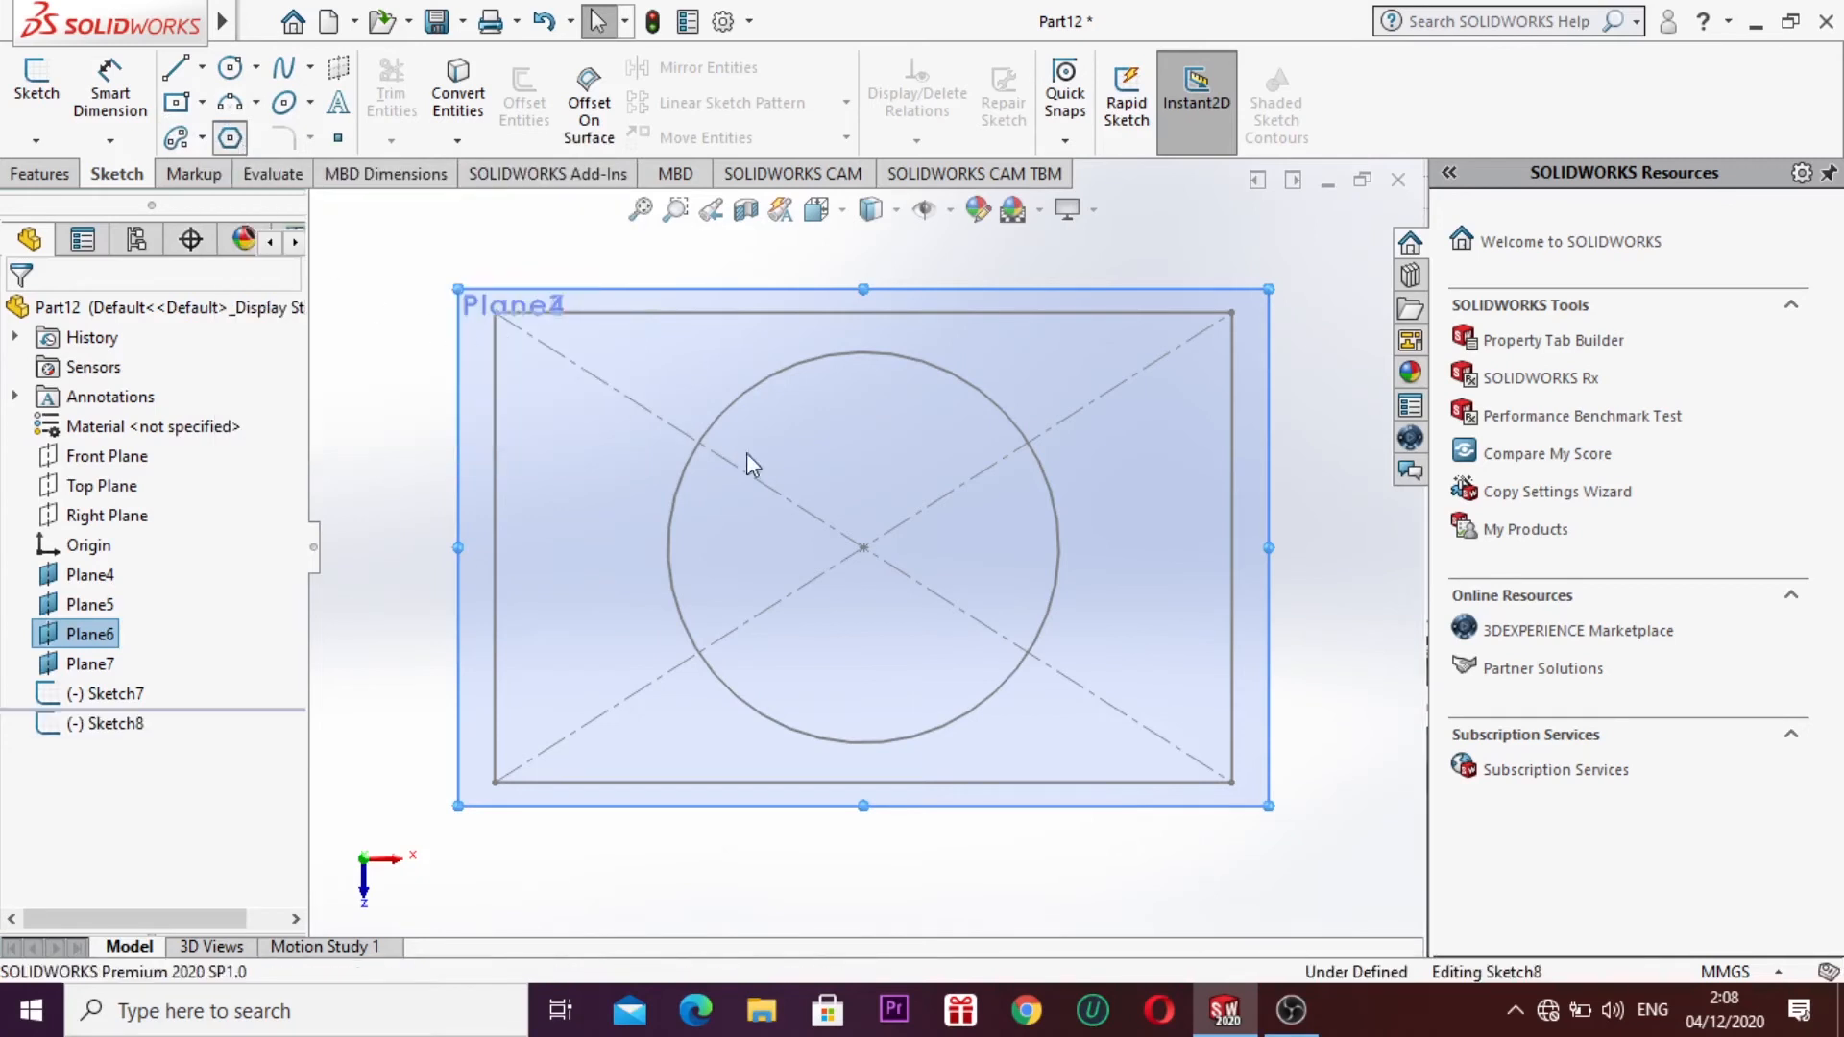
click(863, 549)
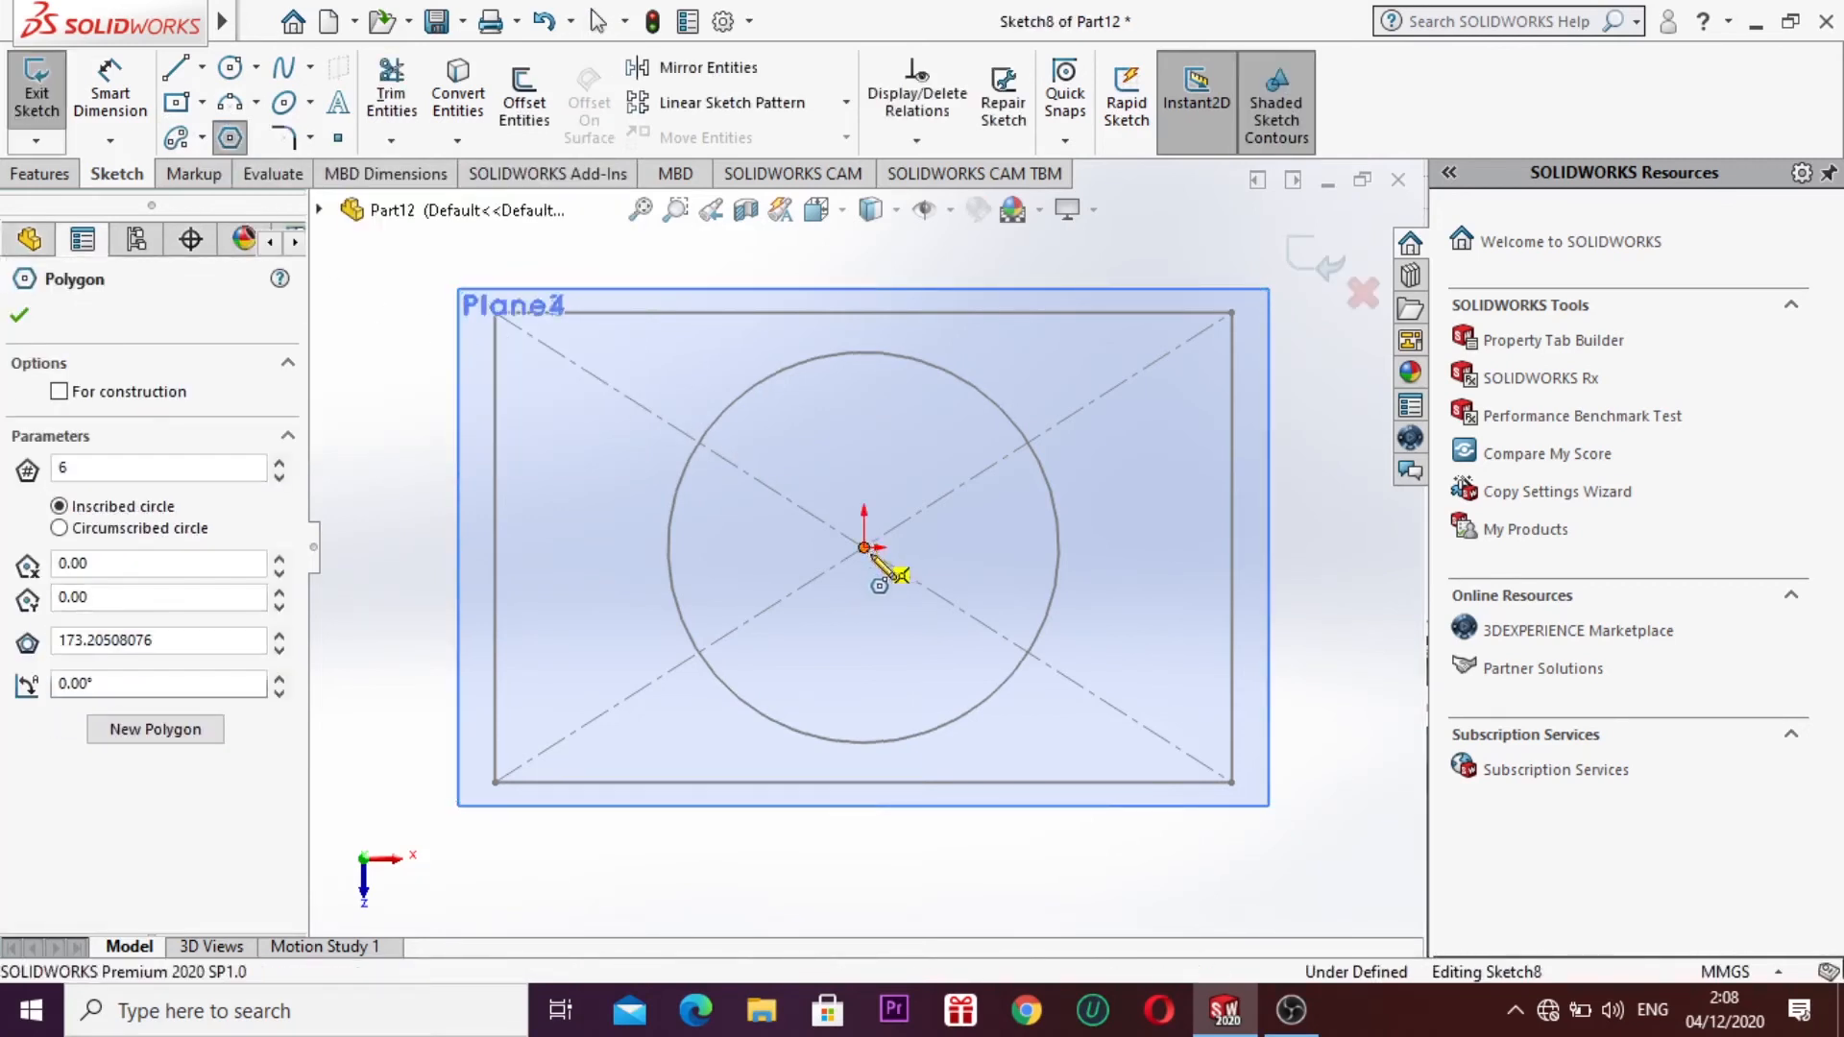
click(949, 683)
key(Escape)
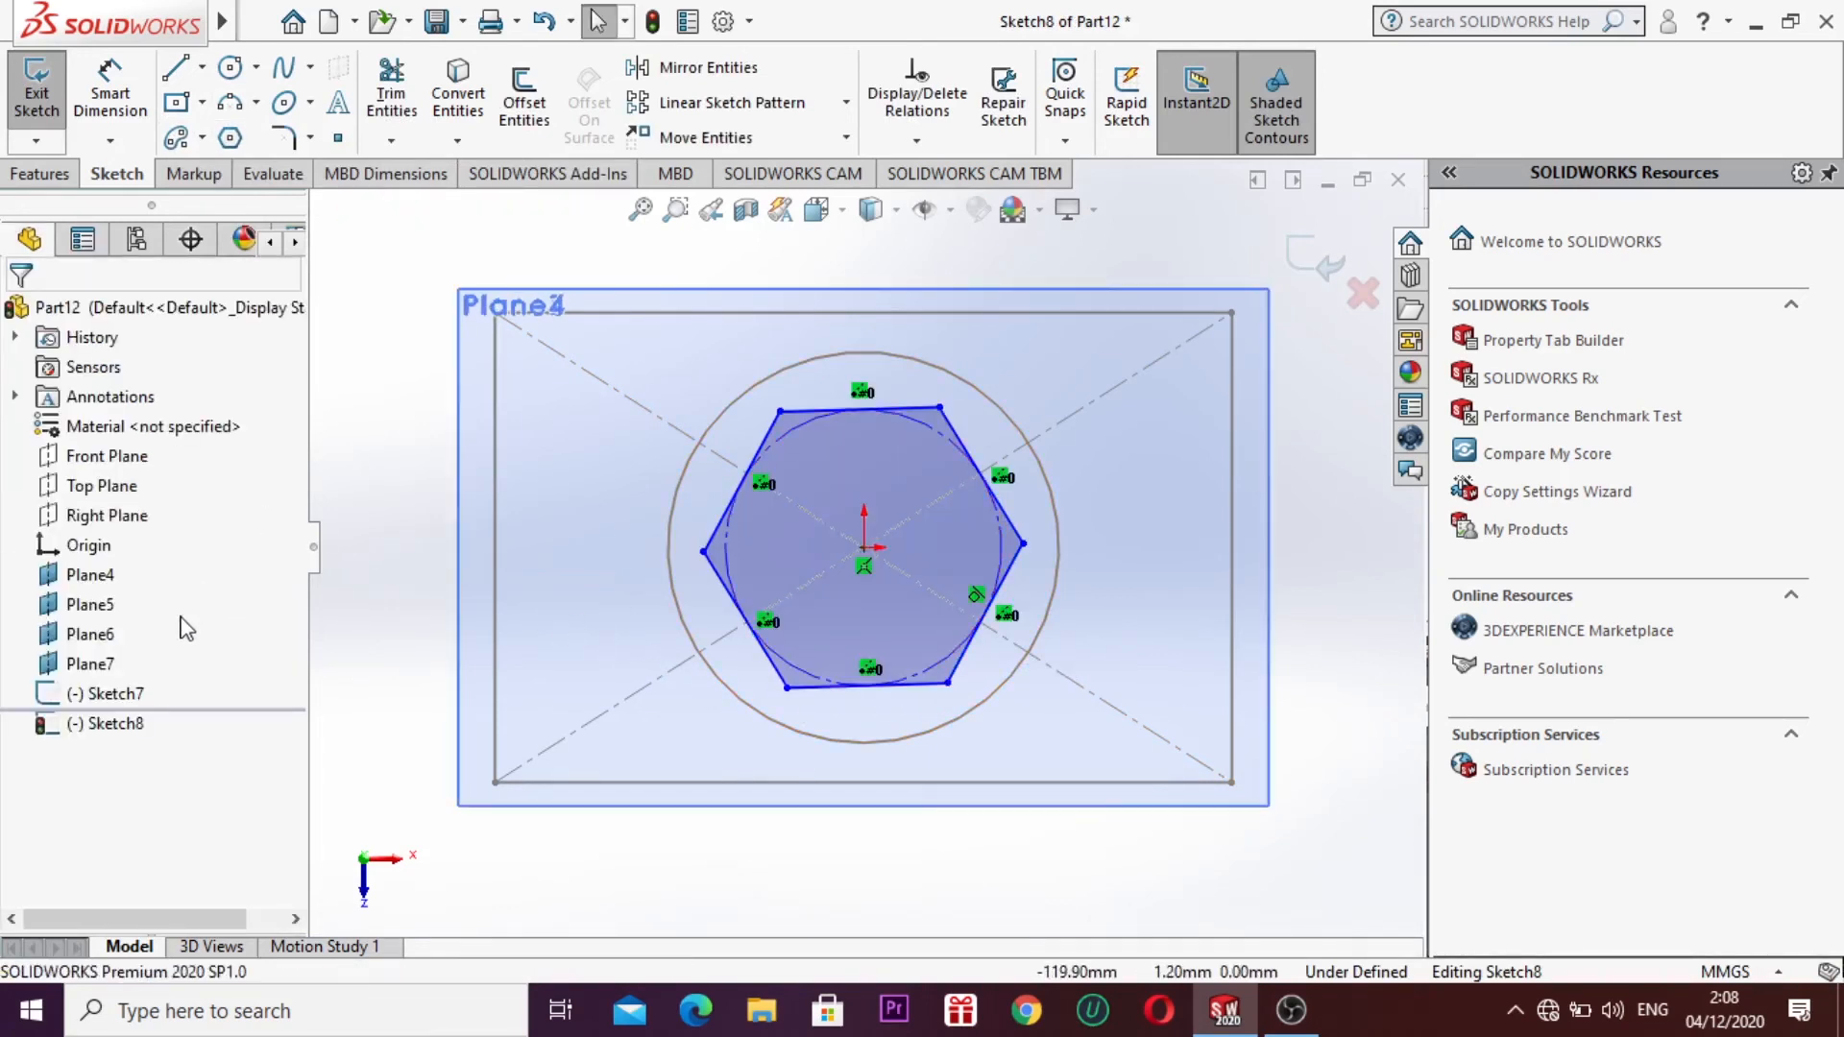
right_click(114, 673)
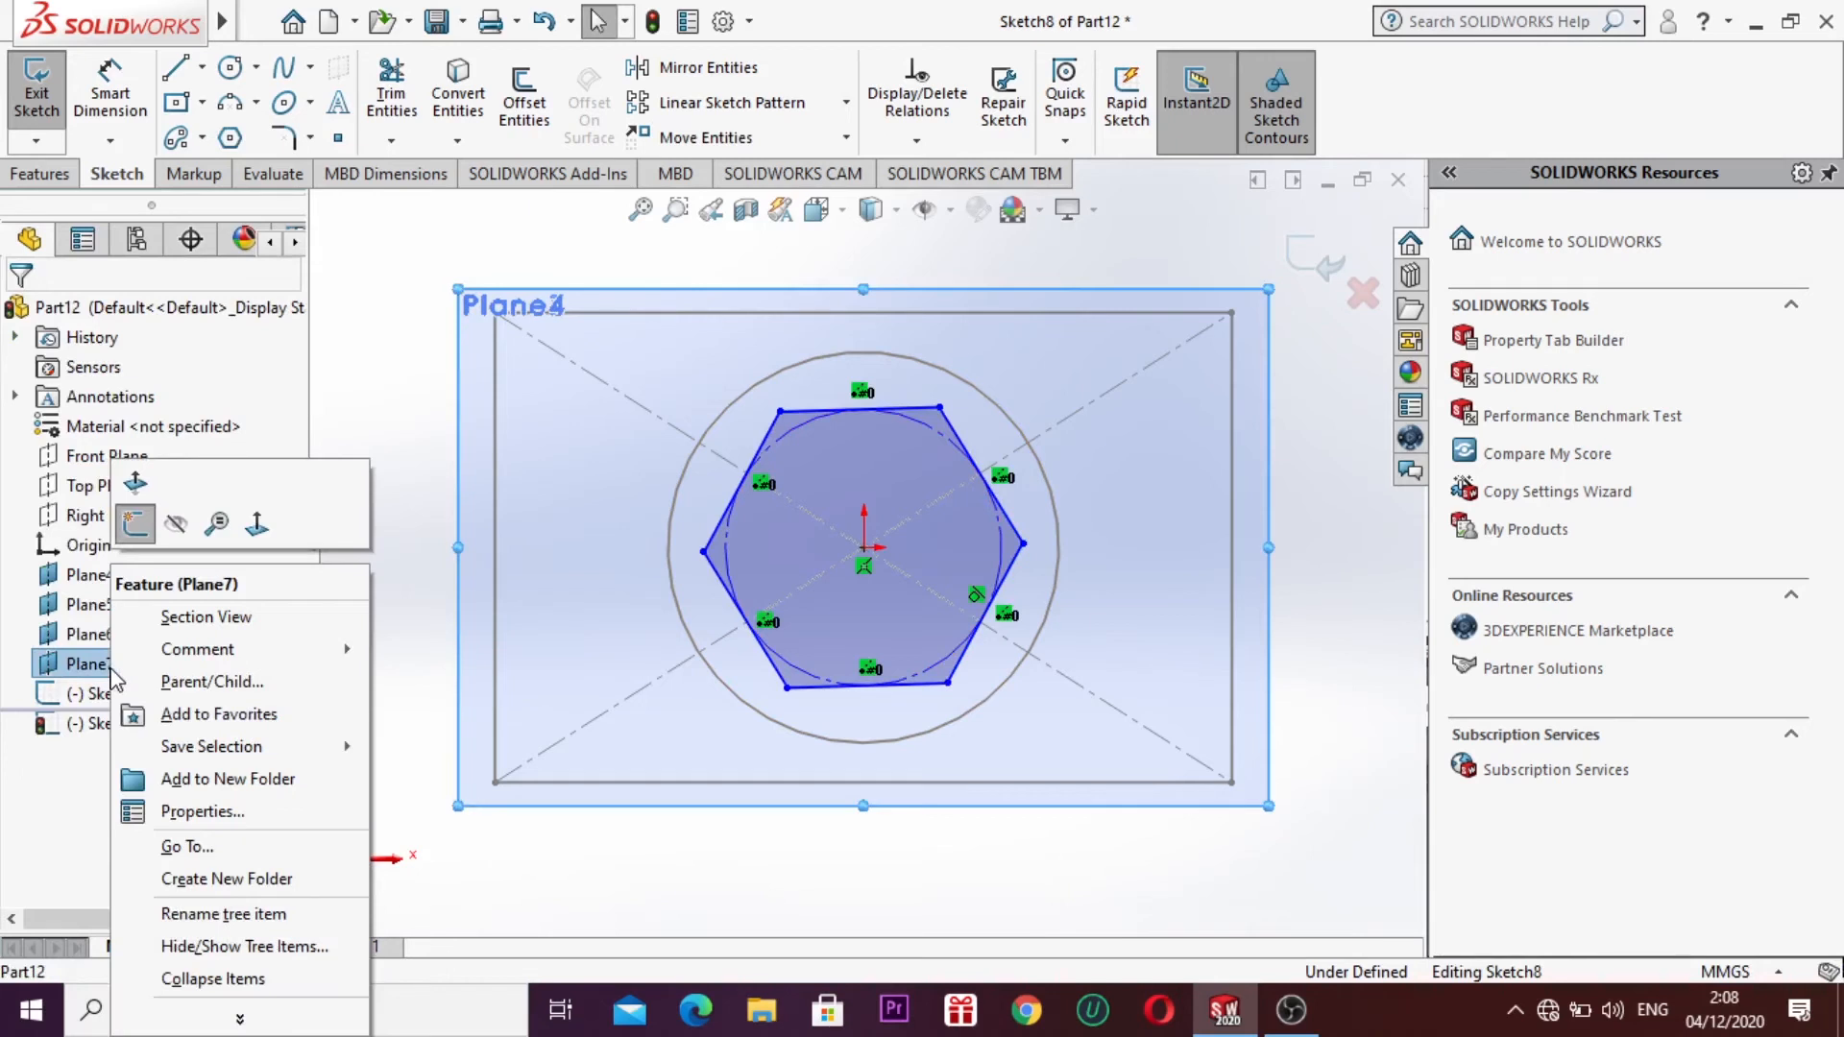
click(136, 522)
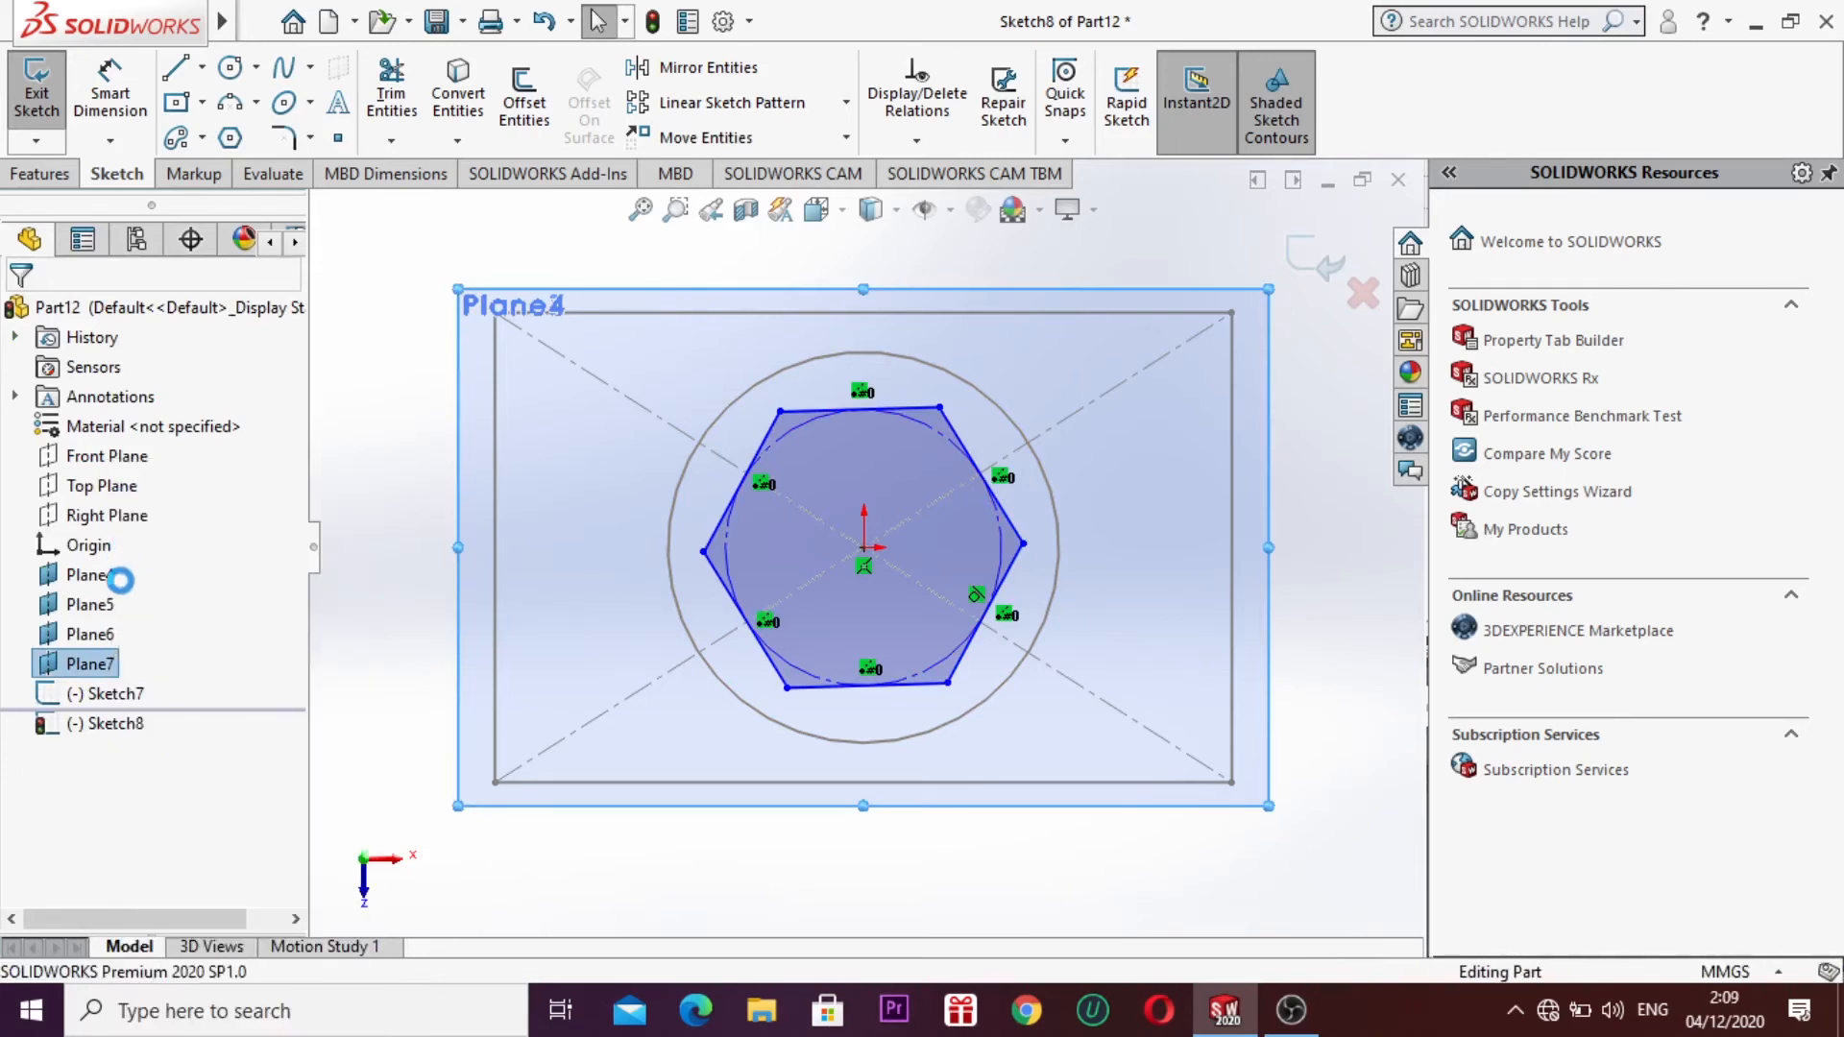
Step: Sketch a center rectangle on Plane7 from the origin, with its corners just inside the hexagon's sides, and close the sketch
right_click(113, 663)
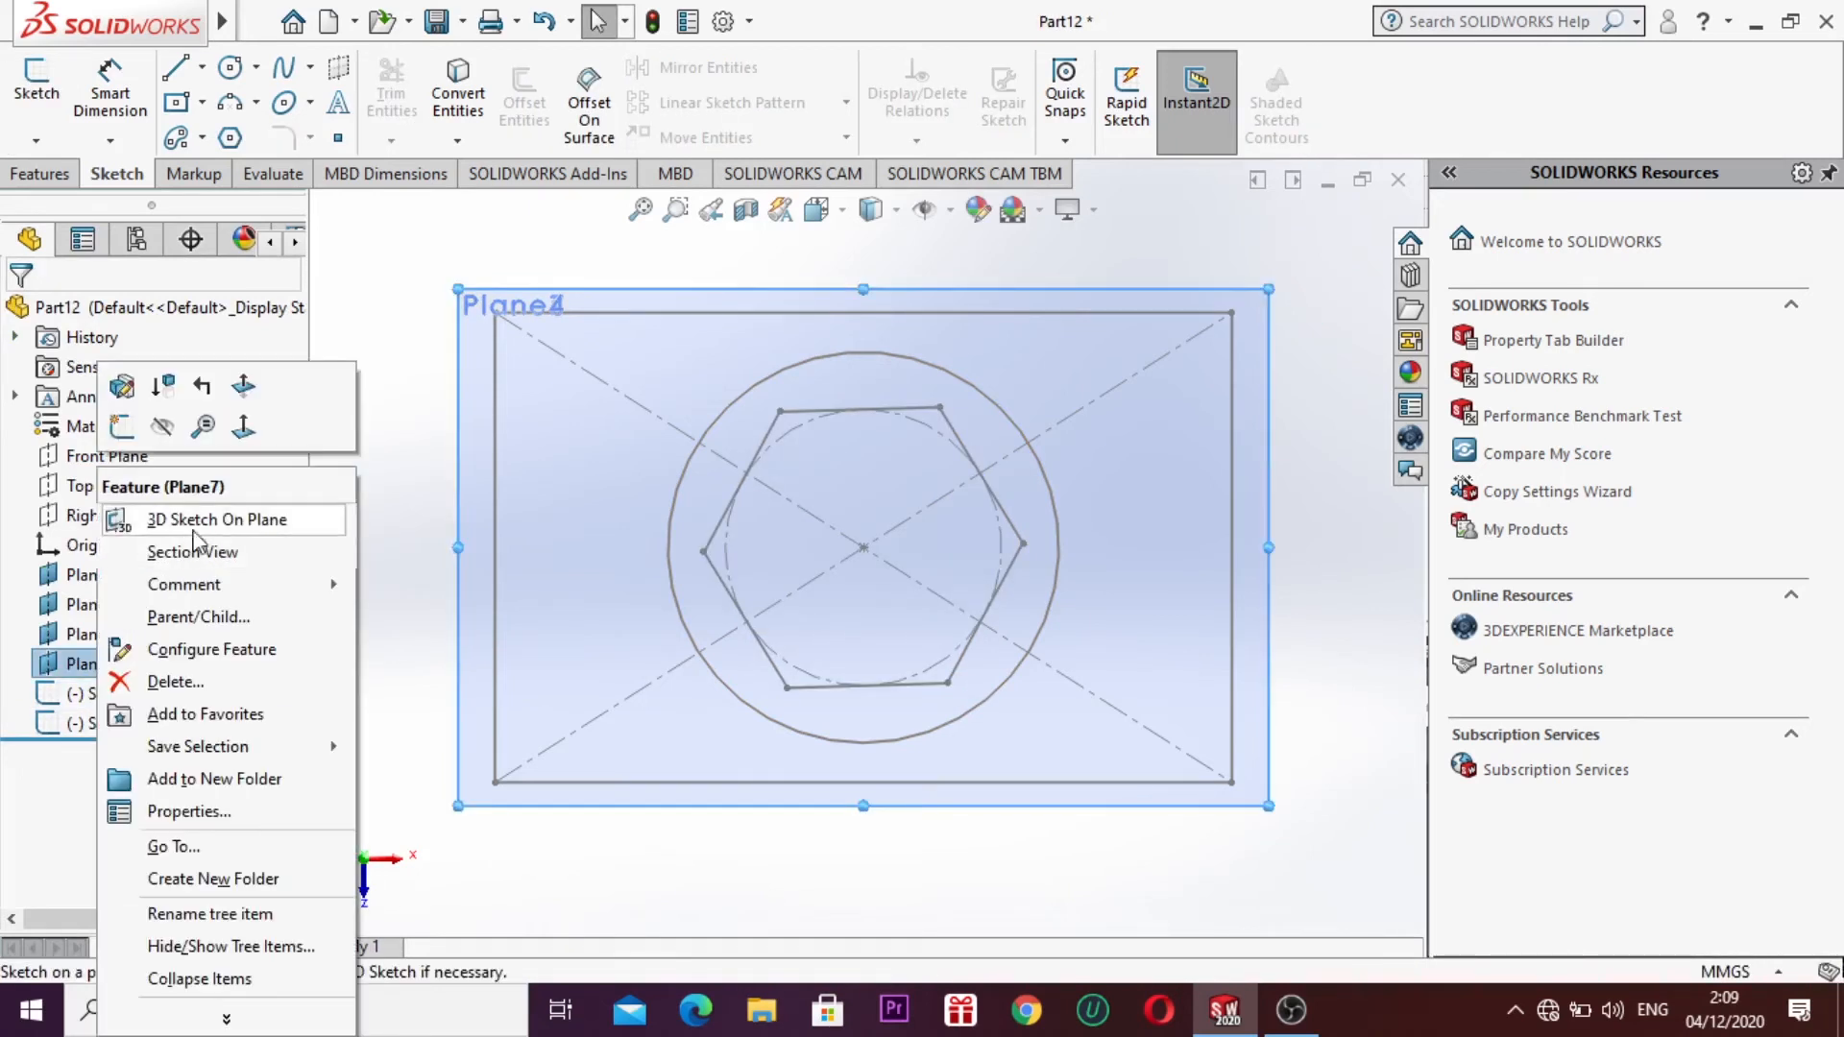
click(252, 426)
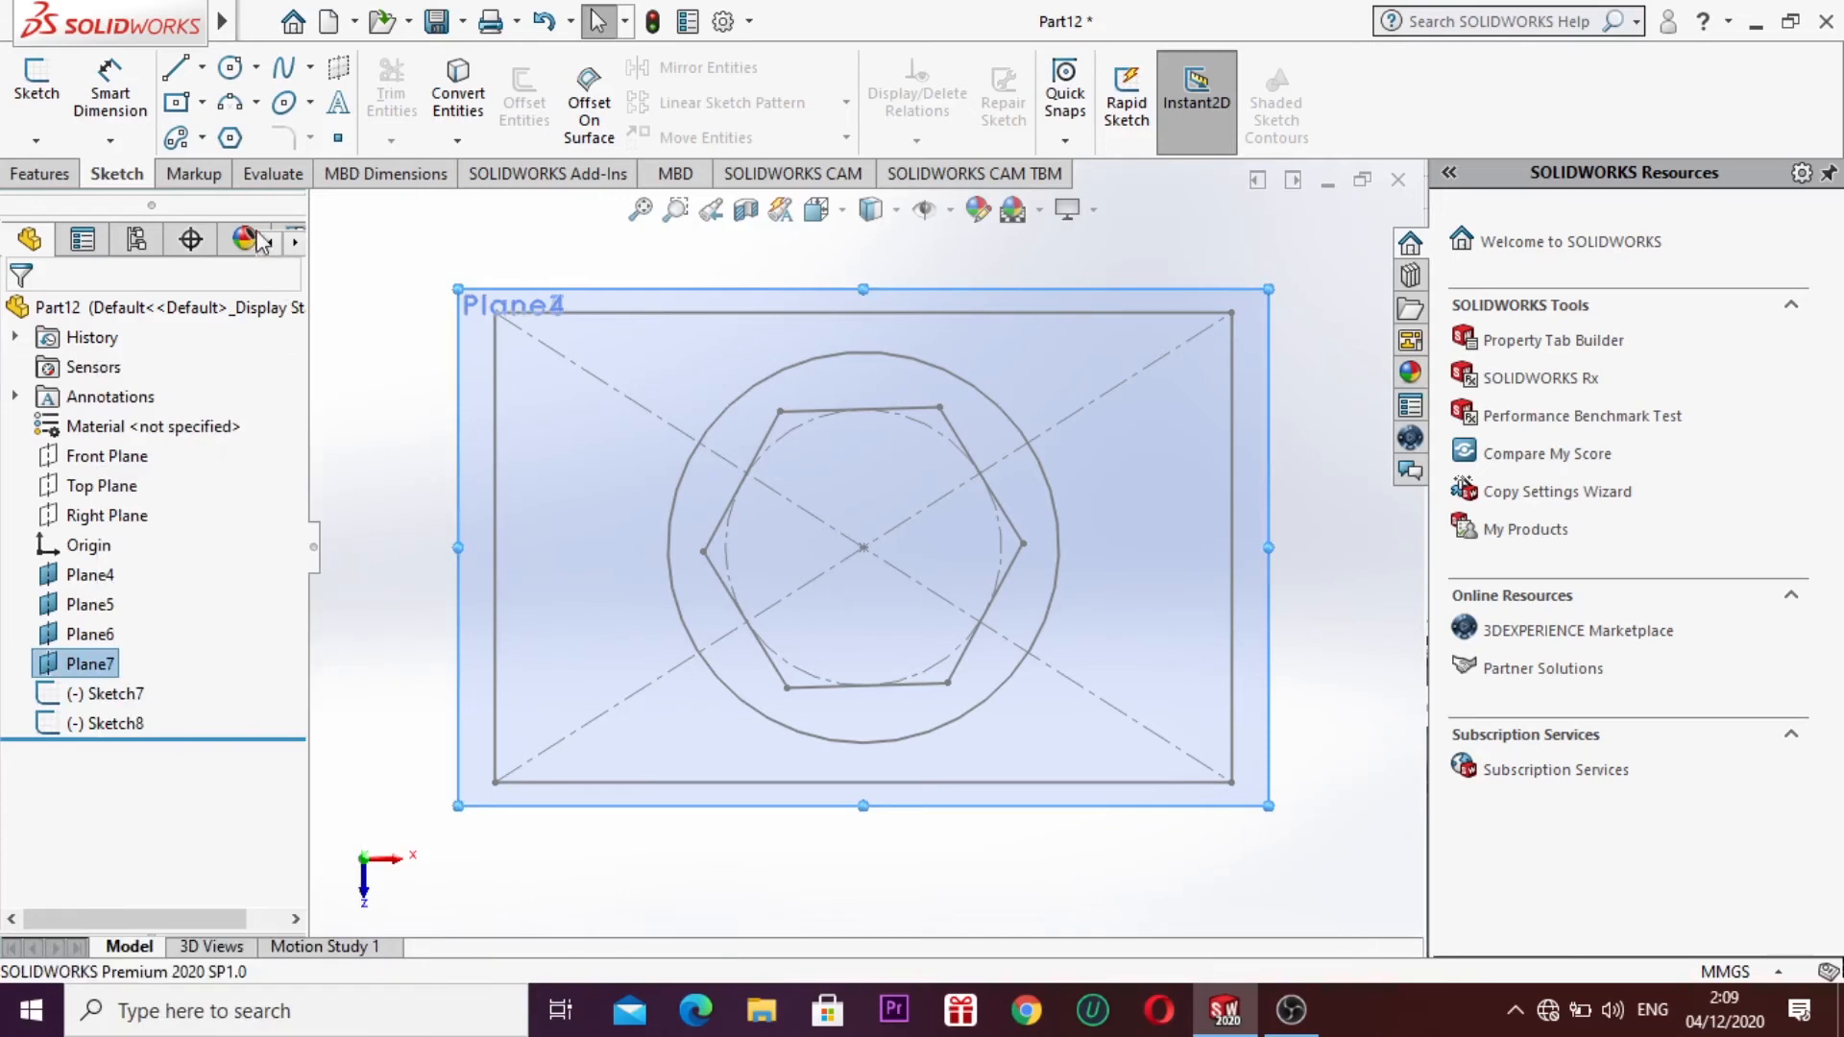
click(170, 108)
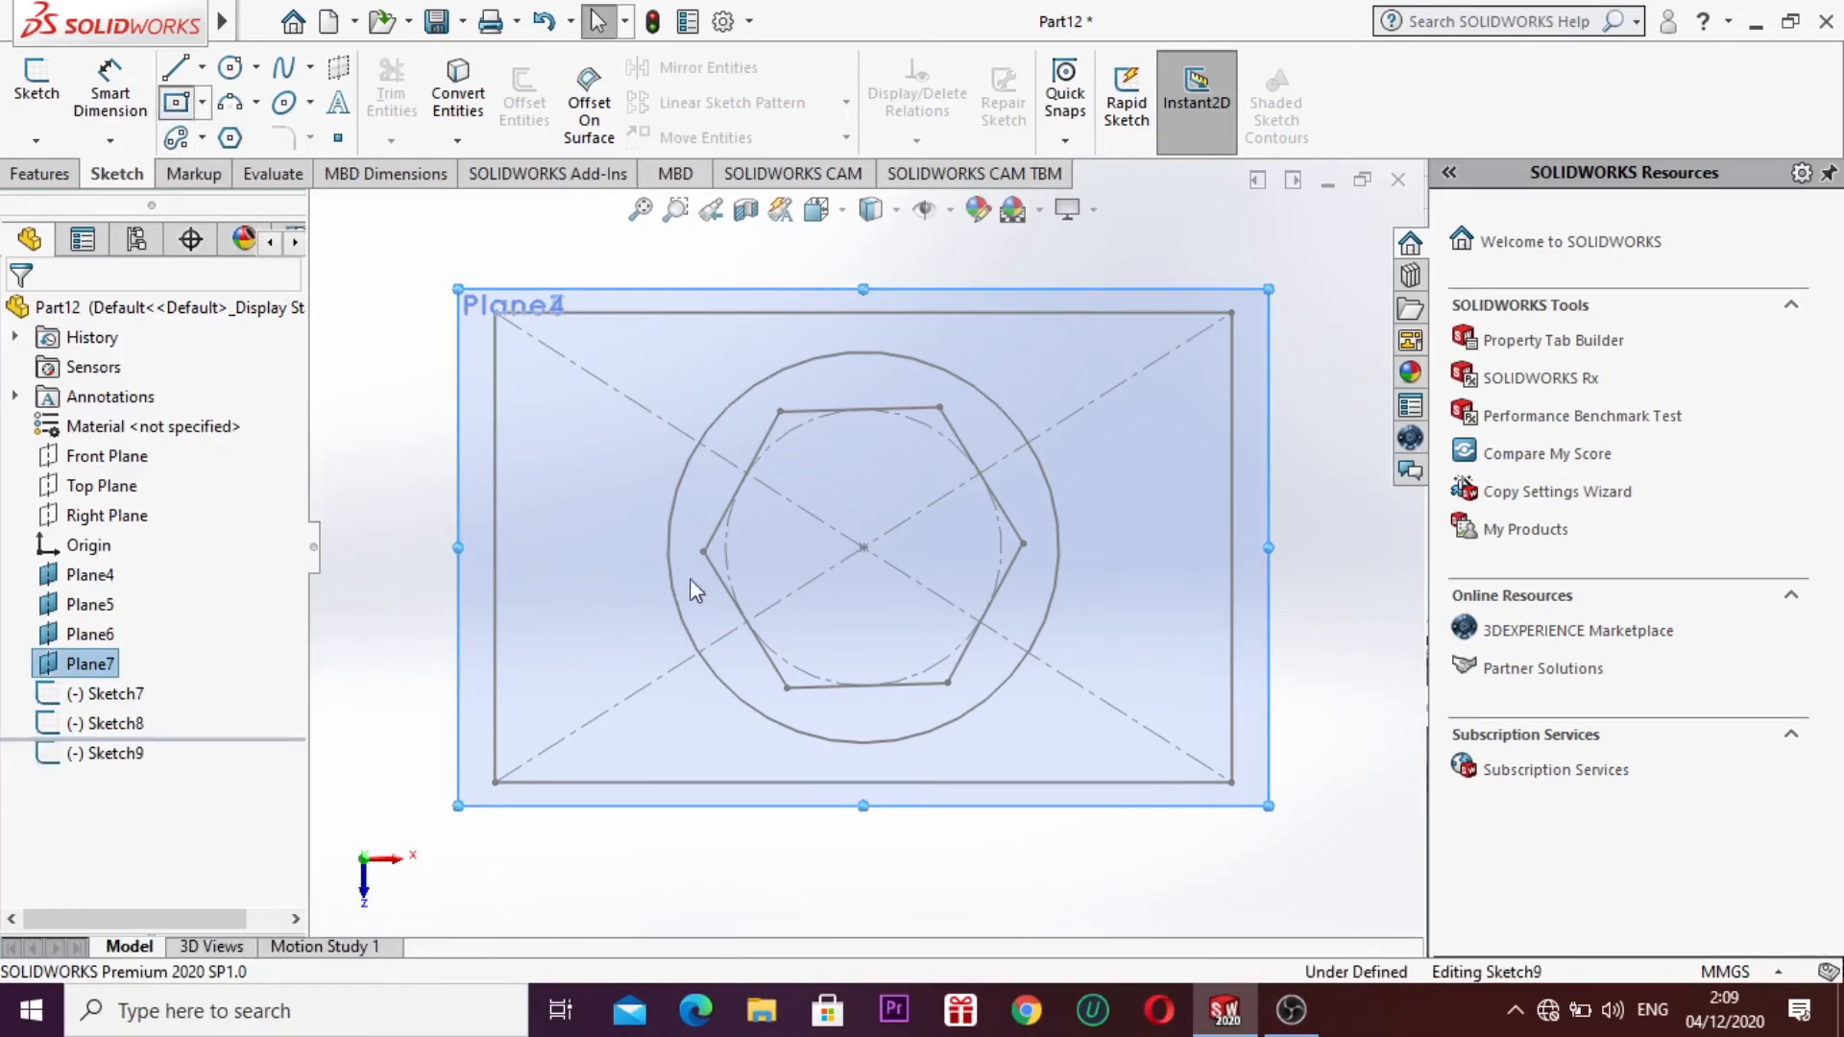
click(864, 547)
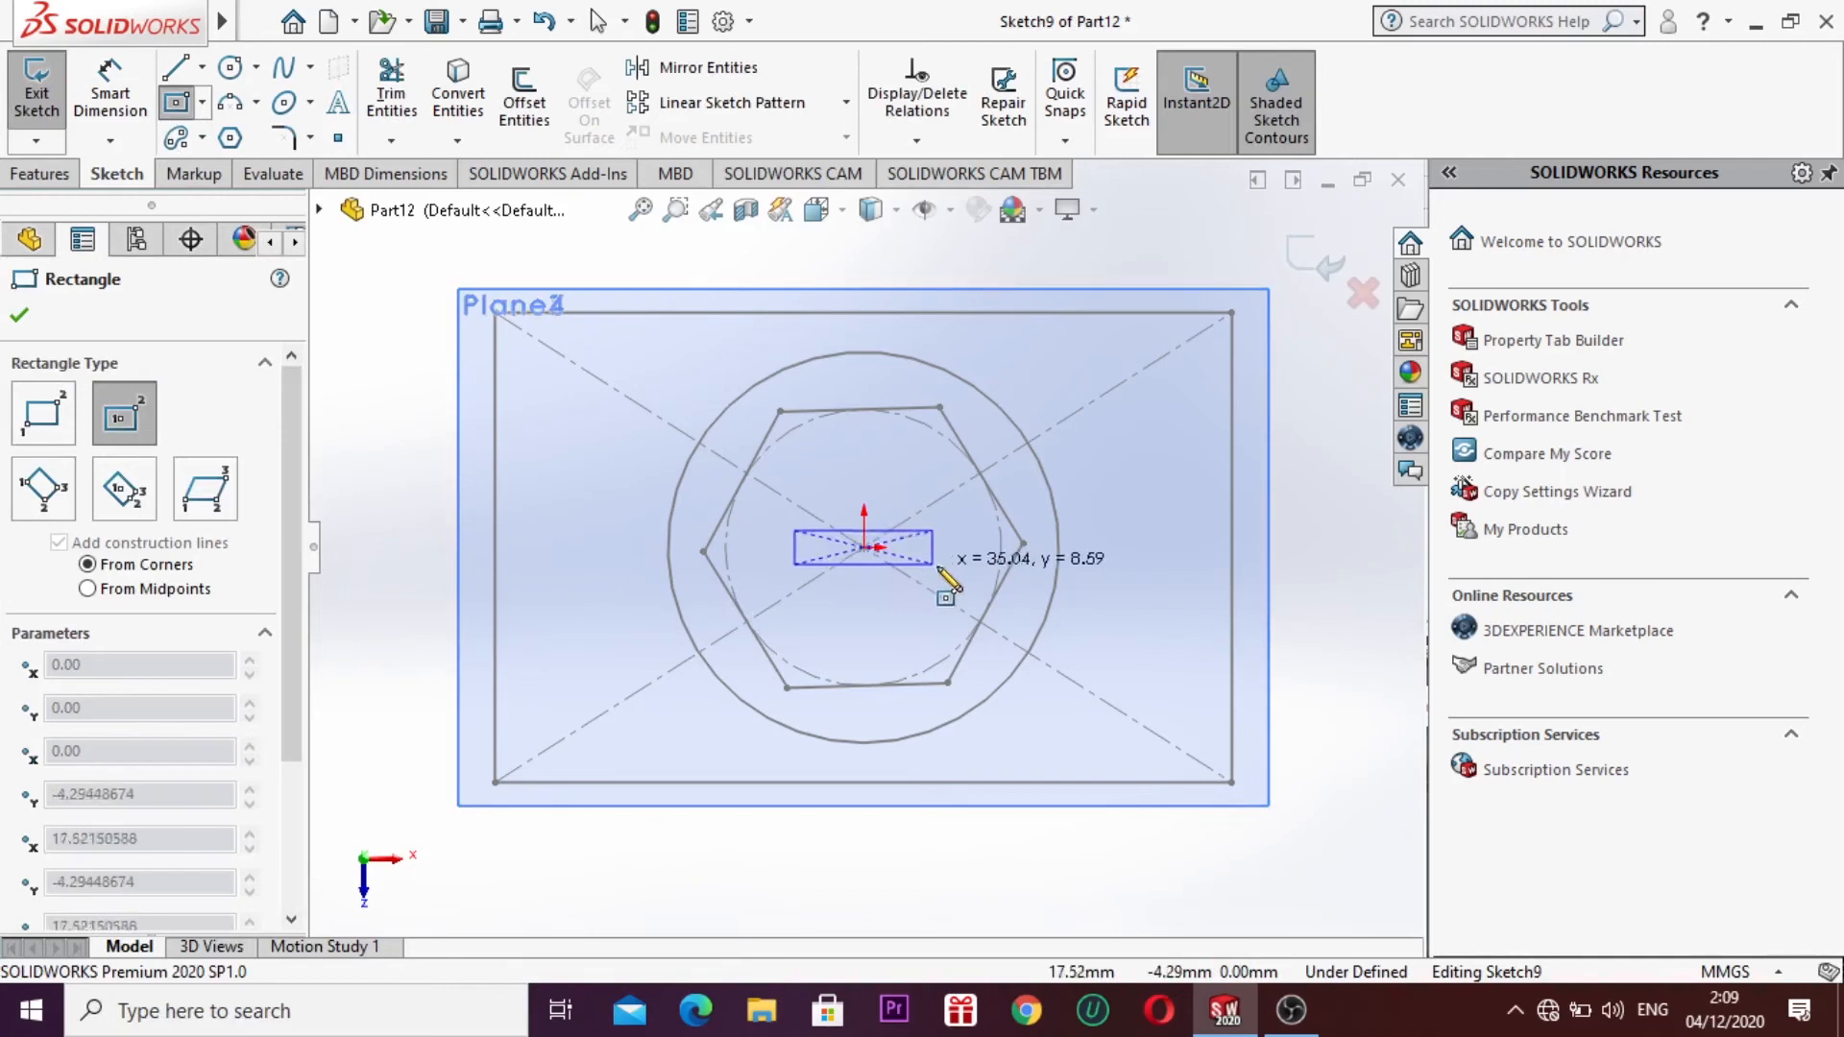
click(979, 622)
key(Escape)
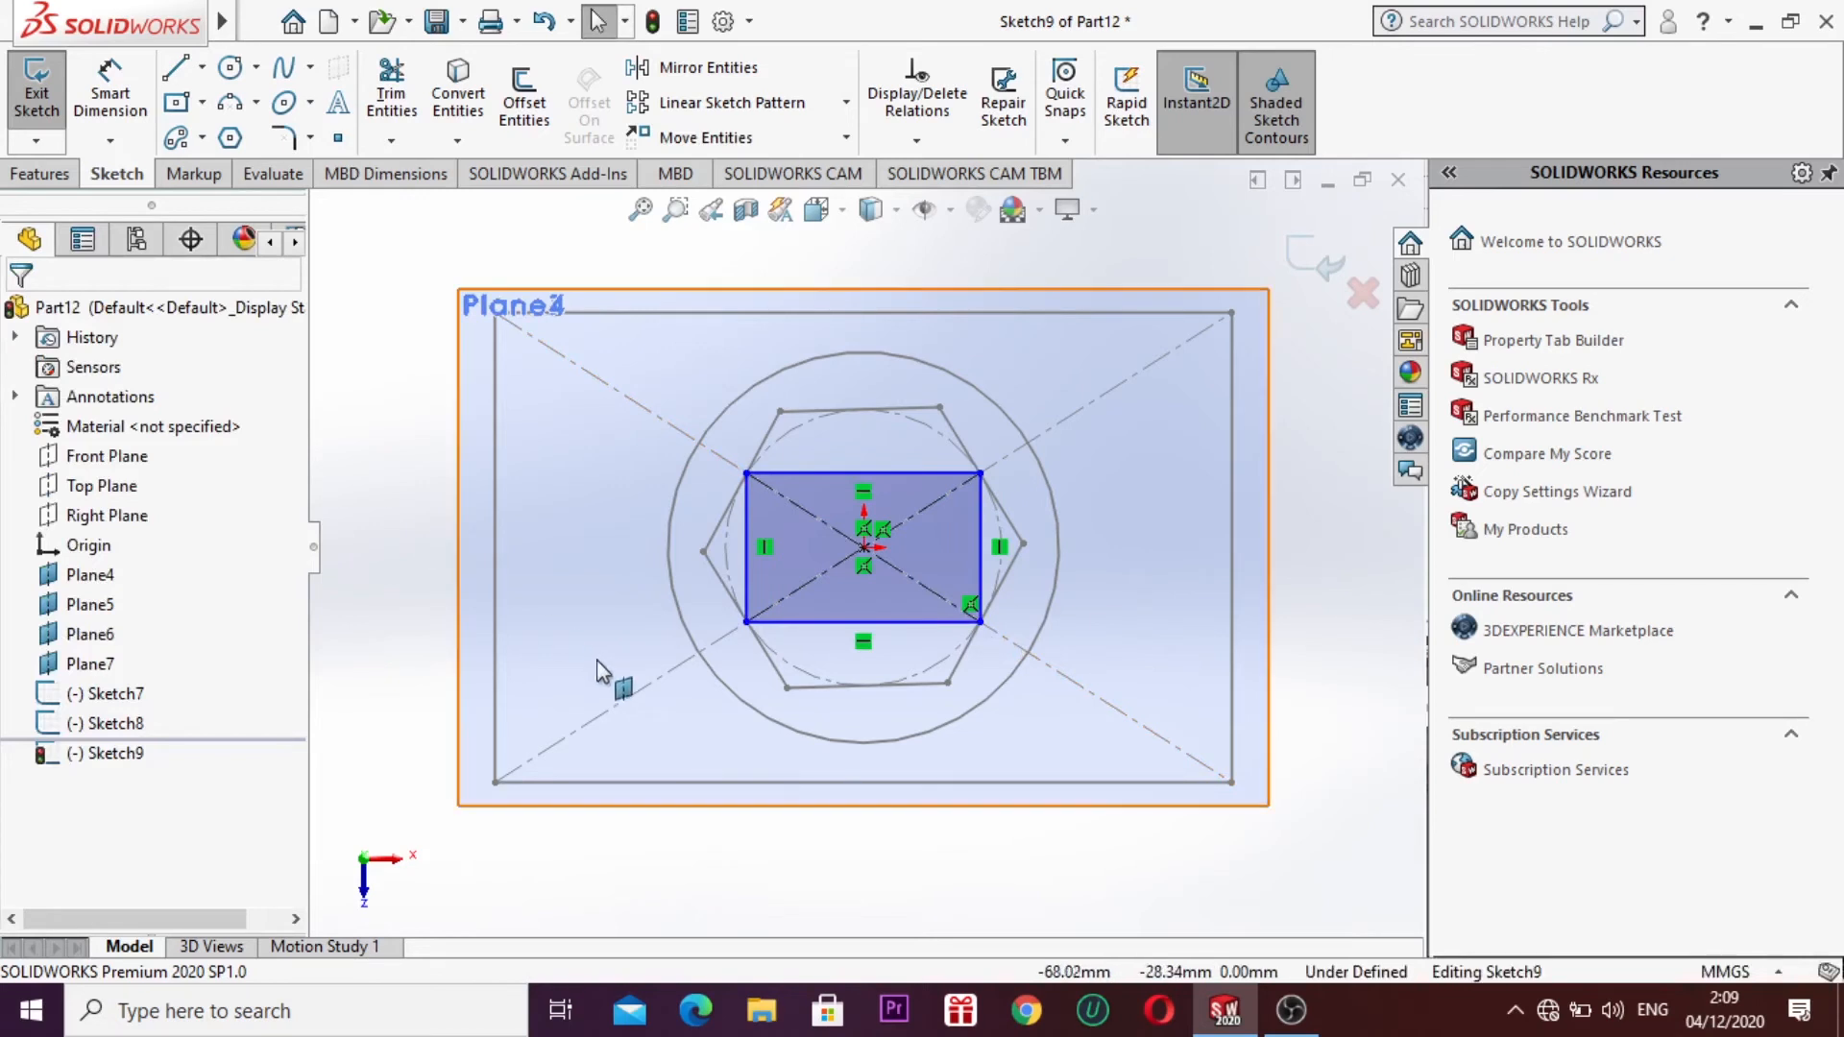
click(1321, 279)
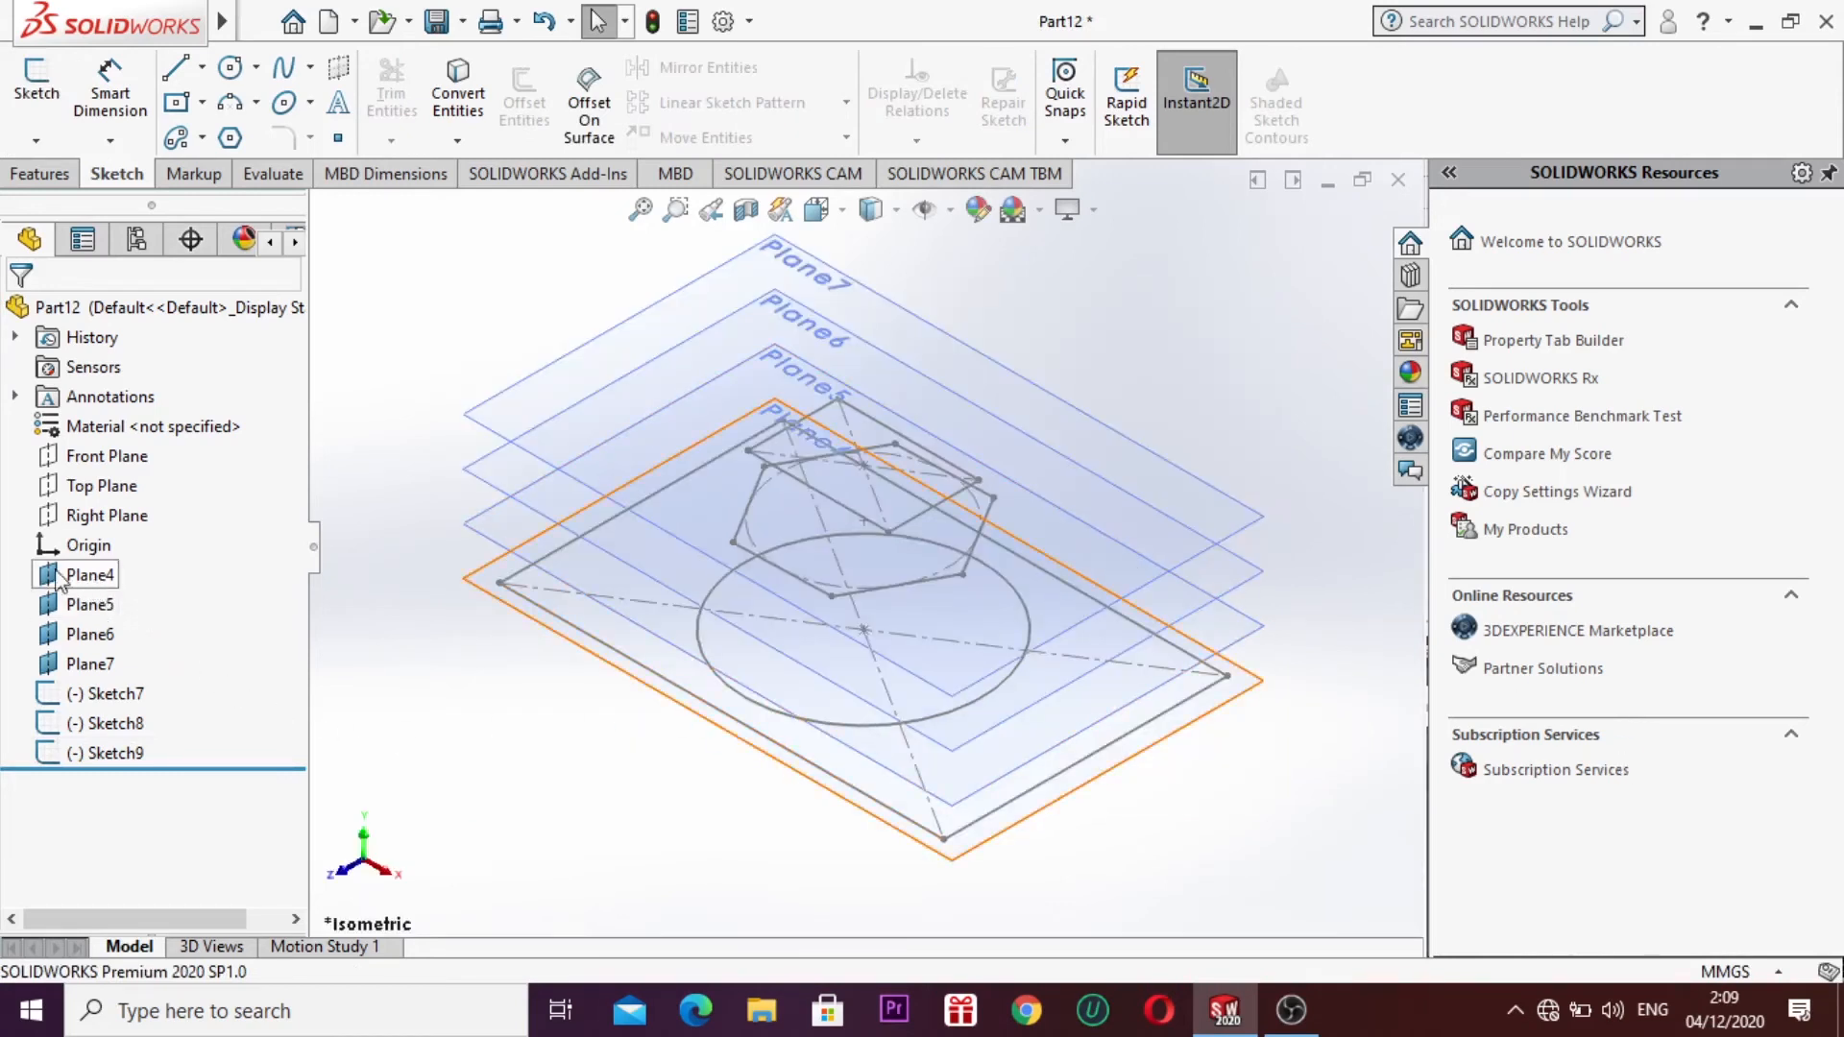
Step: Hide the reference planes Plane4, Plane5, Plane6 and Plane7
drag(112, 605, 179, 675)
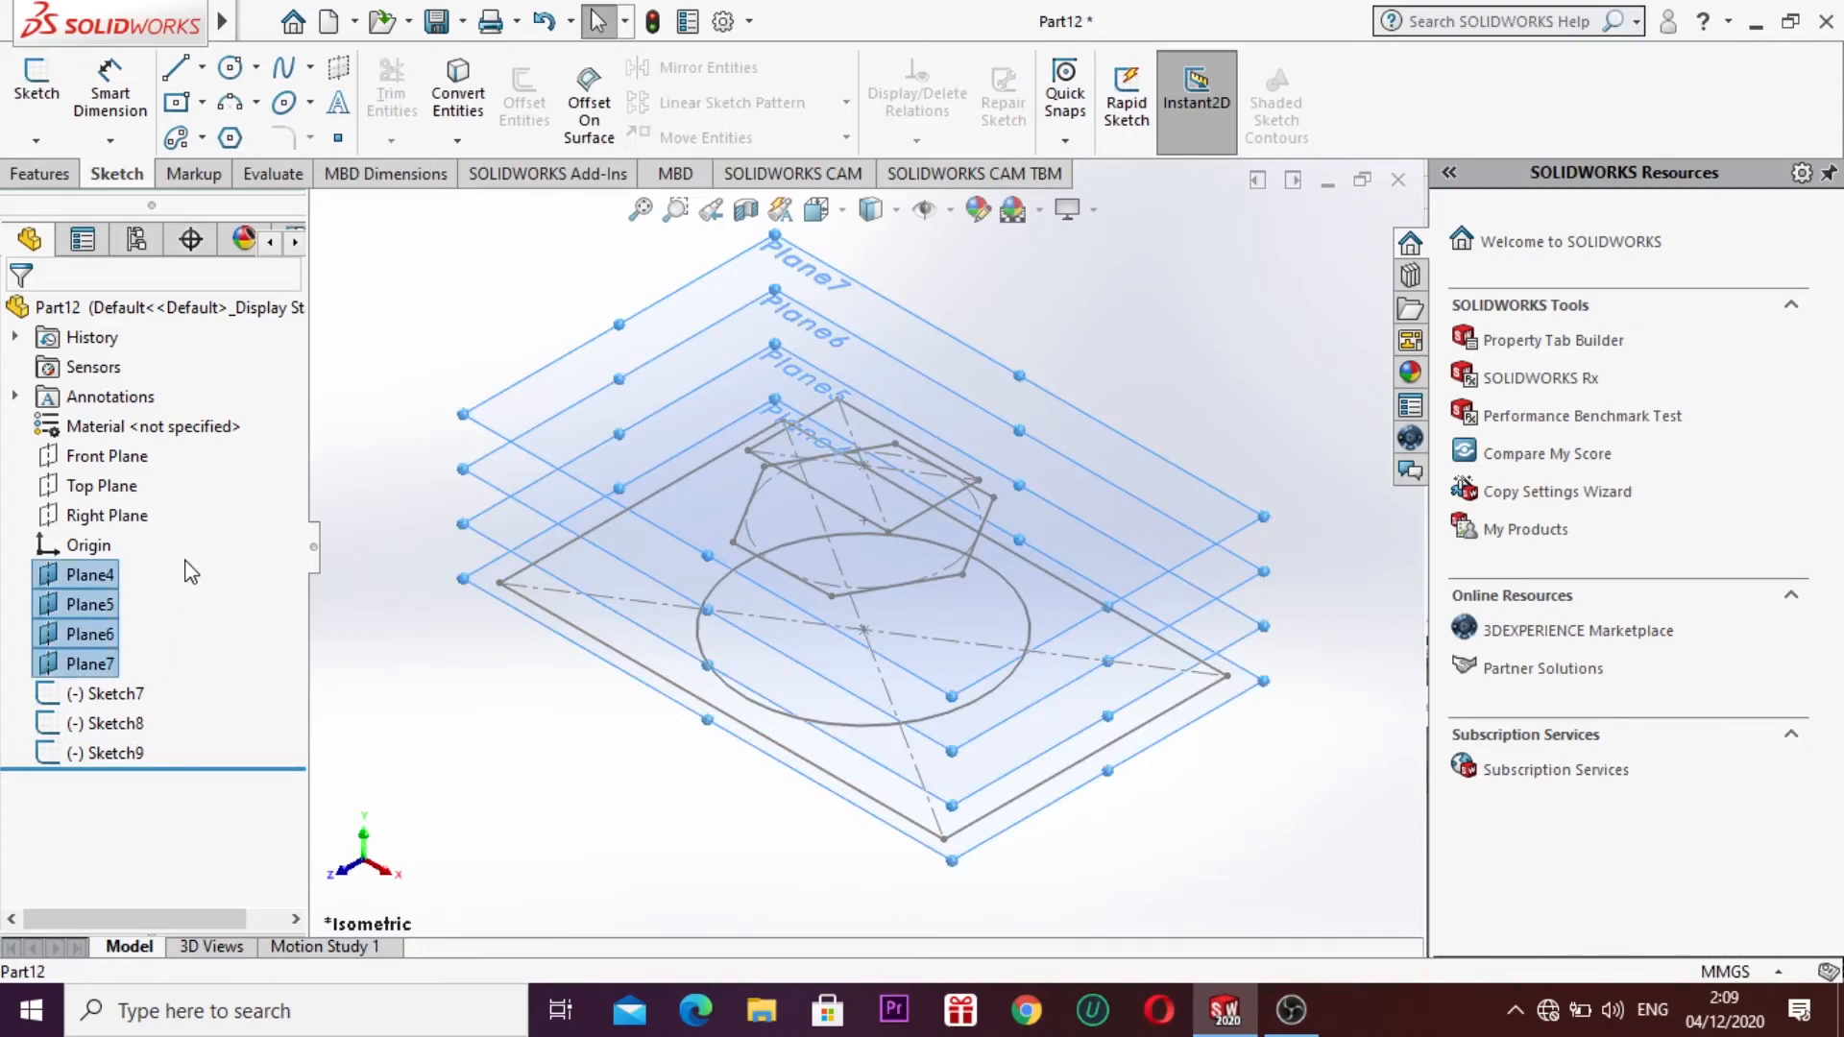
right_click(172, 617)
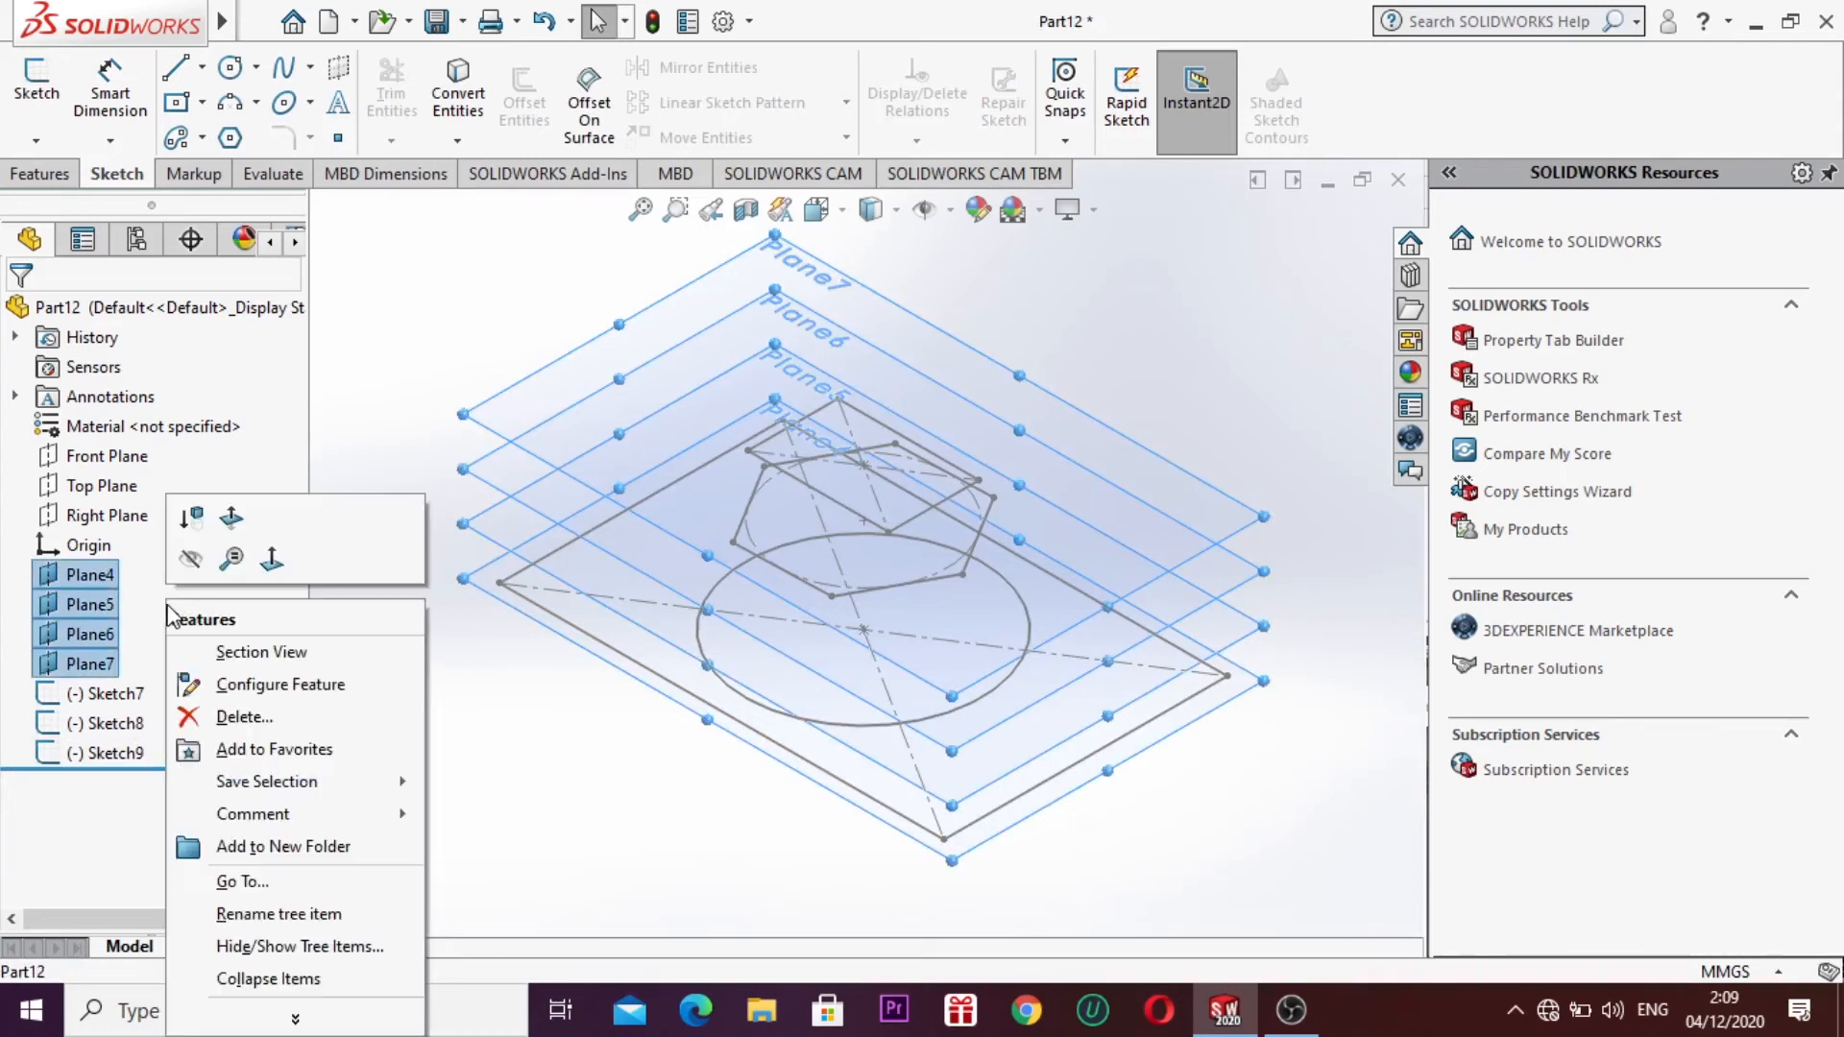
click(191, 558)
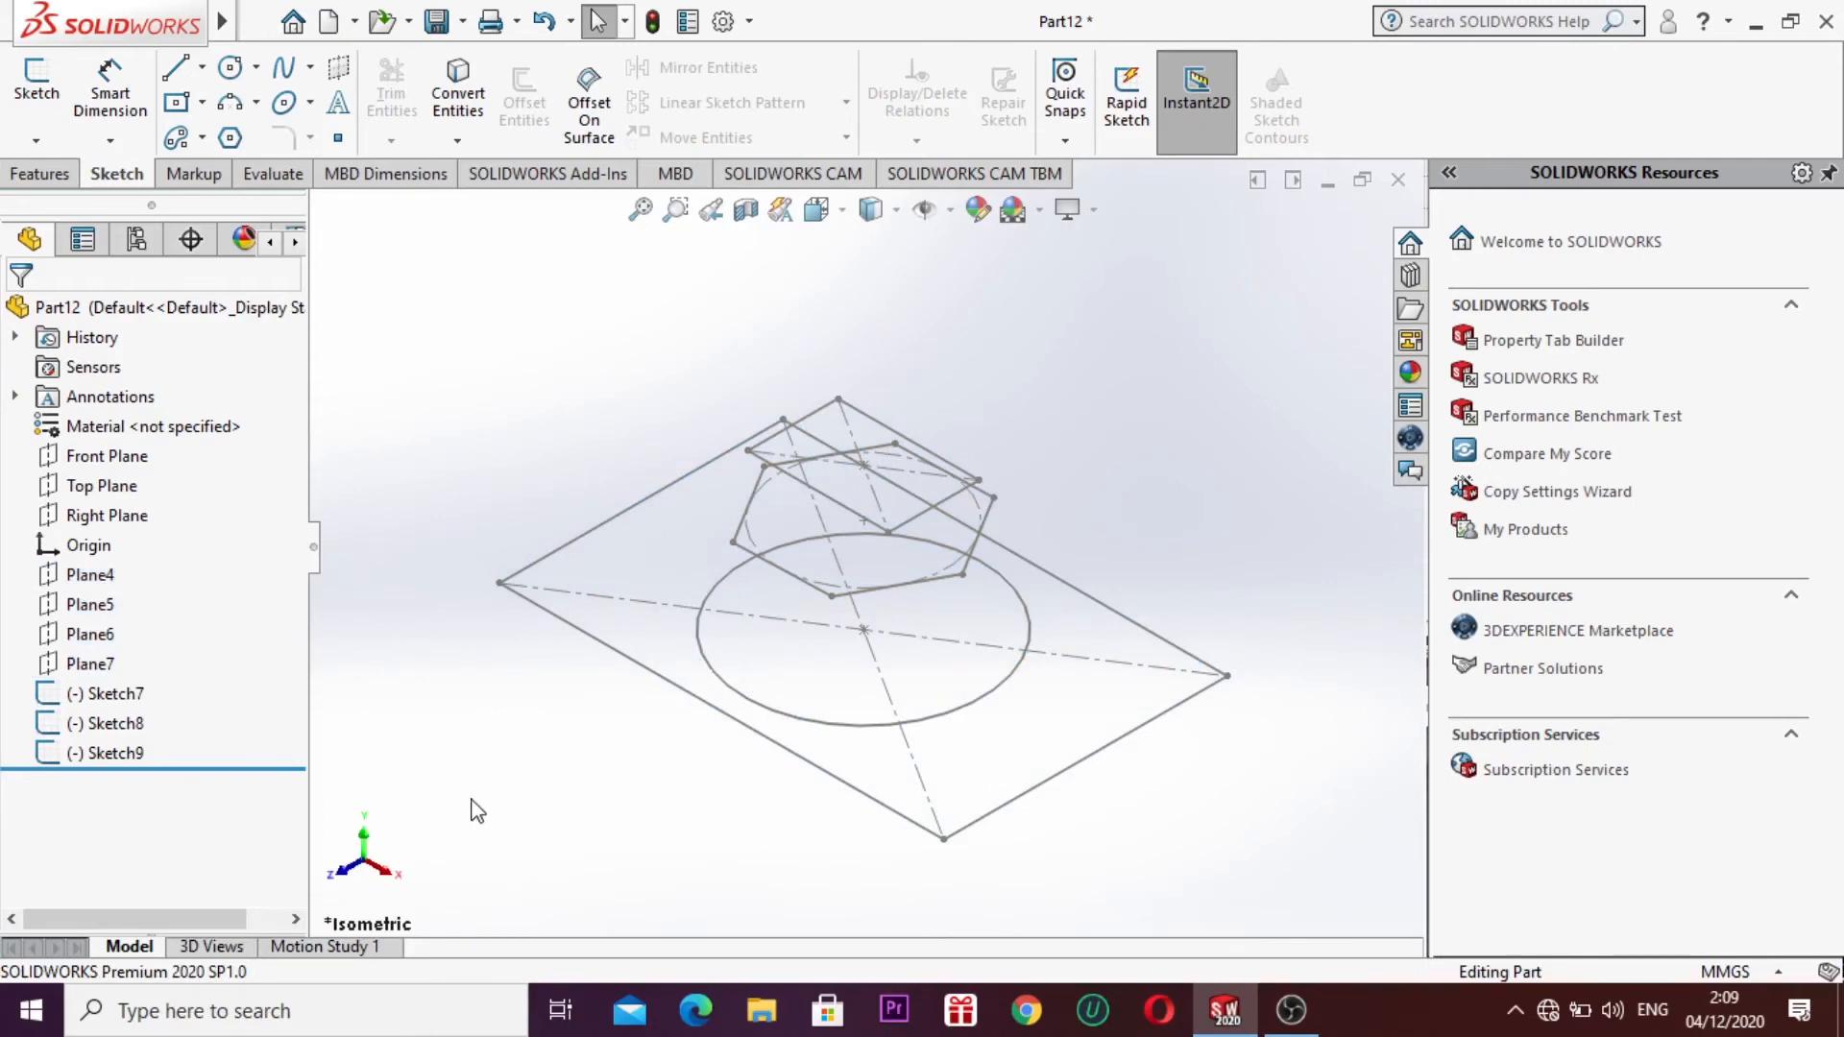
Step: Extrude the large rectangle's contour on Plane4 with the Up To Vertex end condition, ending at a corner of the small rectangle on Plane7
click(37, 174)
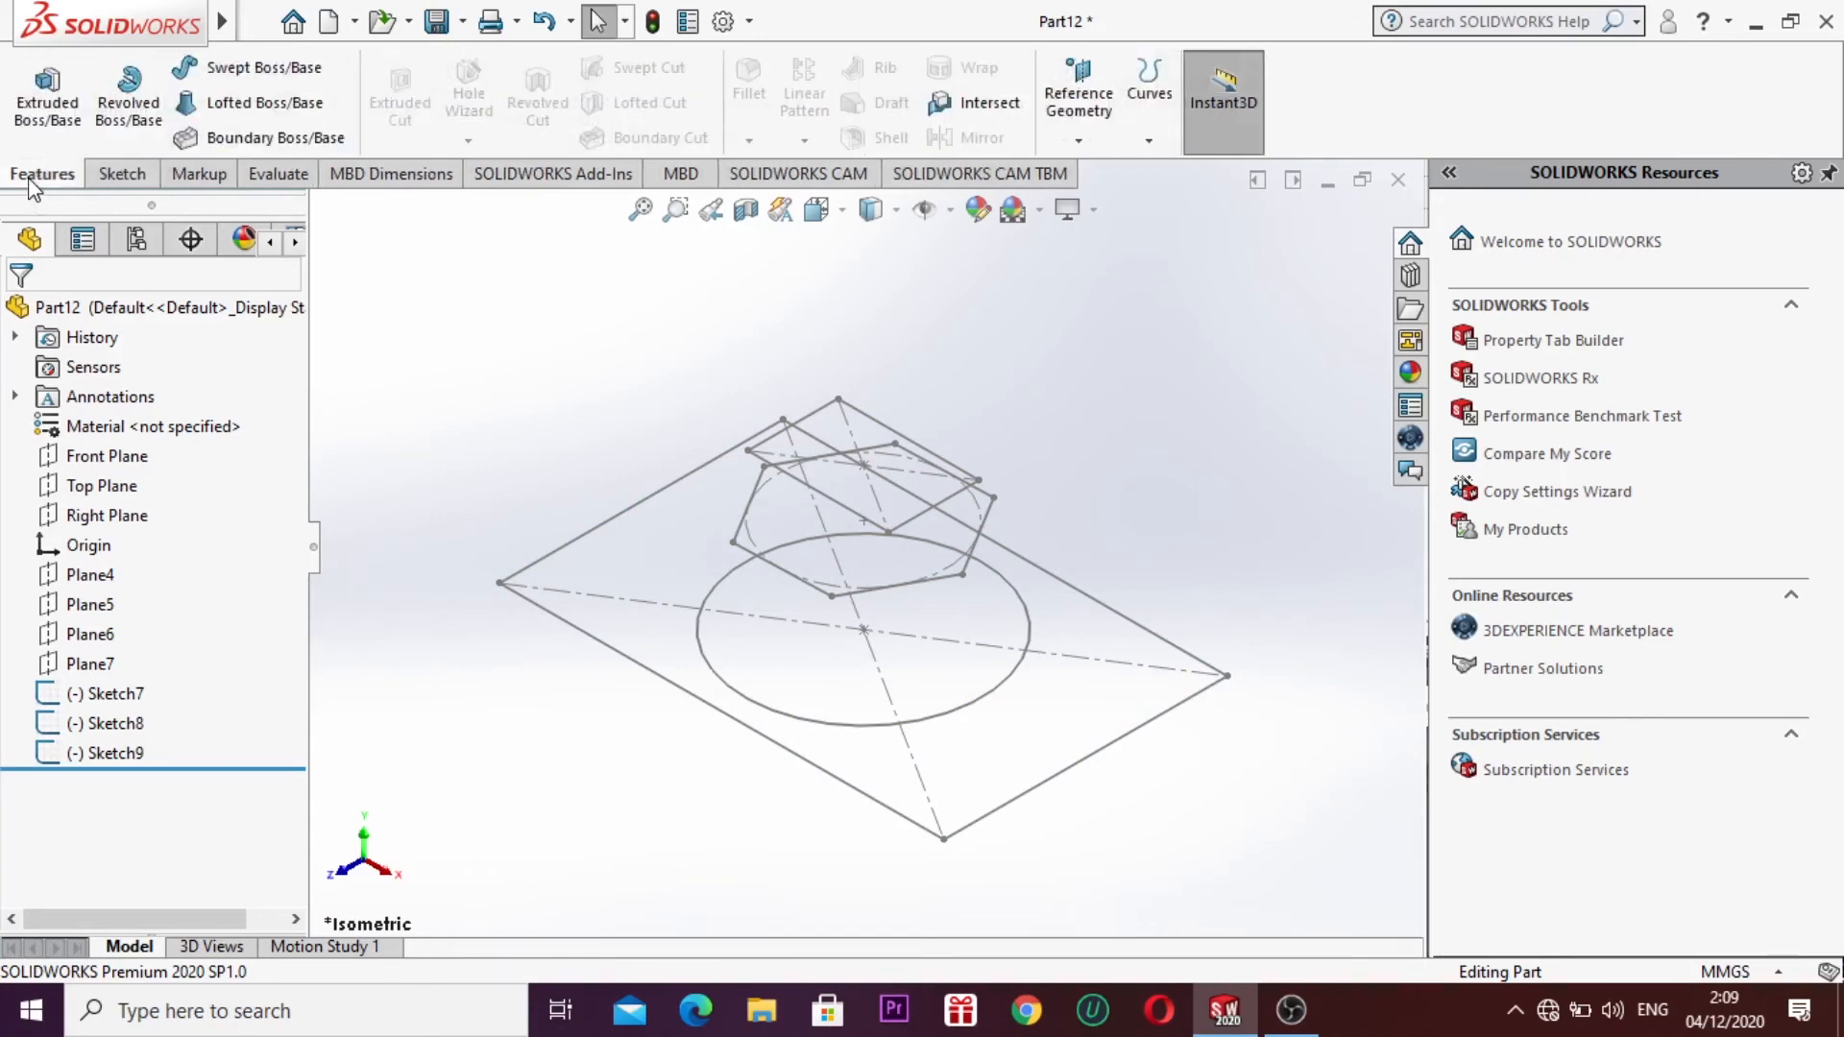
click(47, 91)
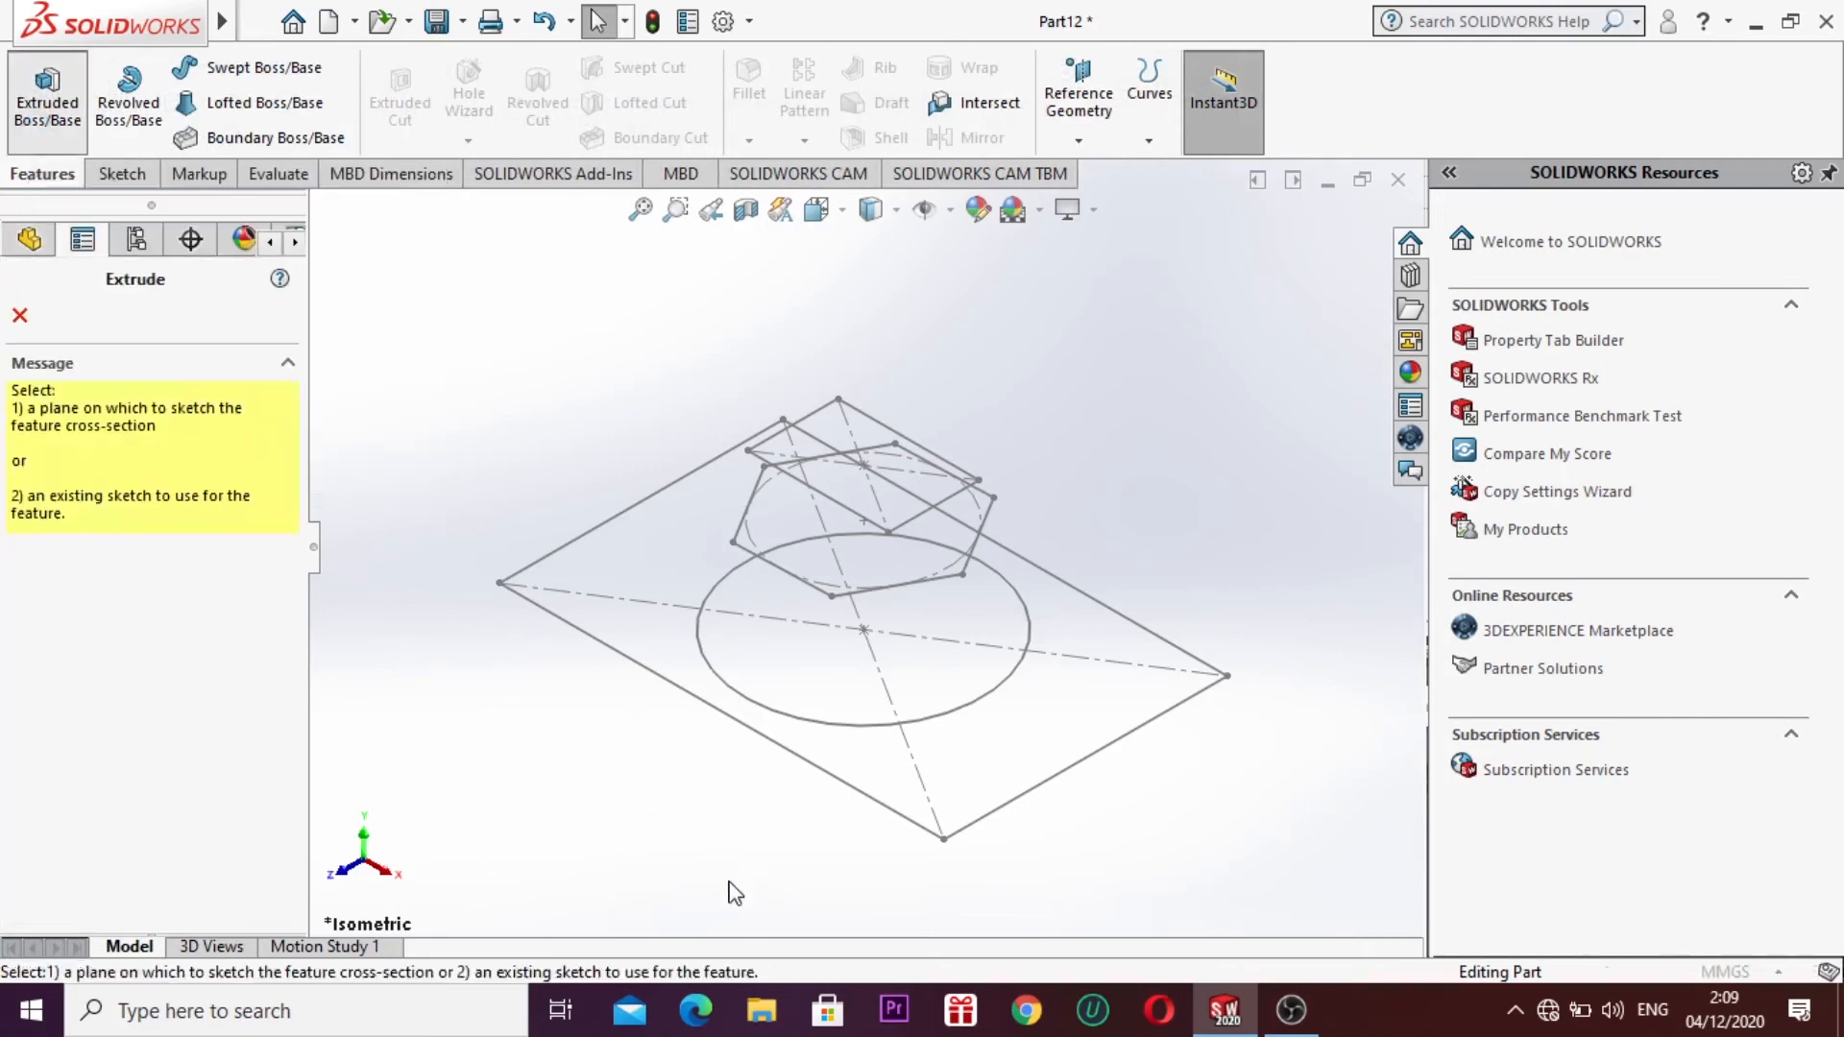
click(776, 742)
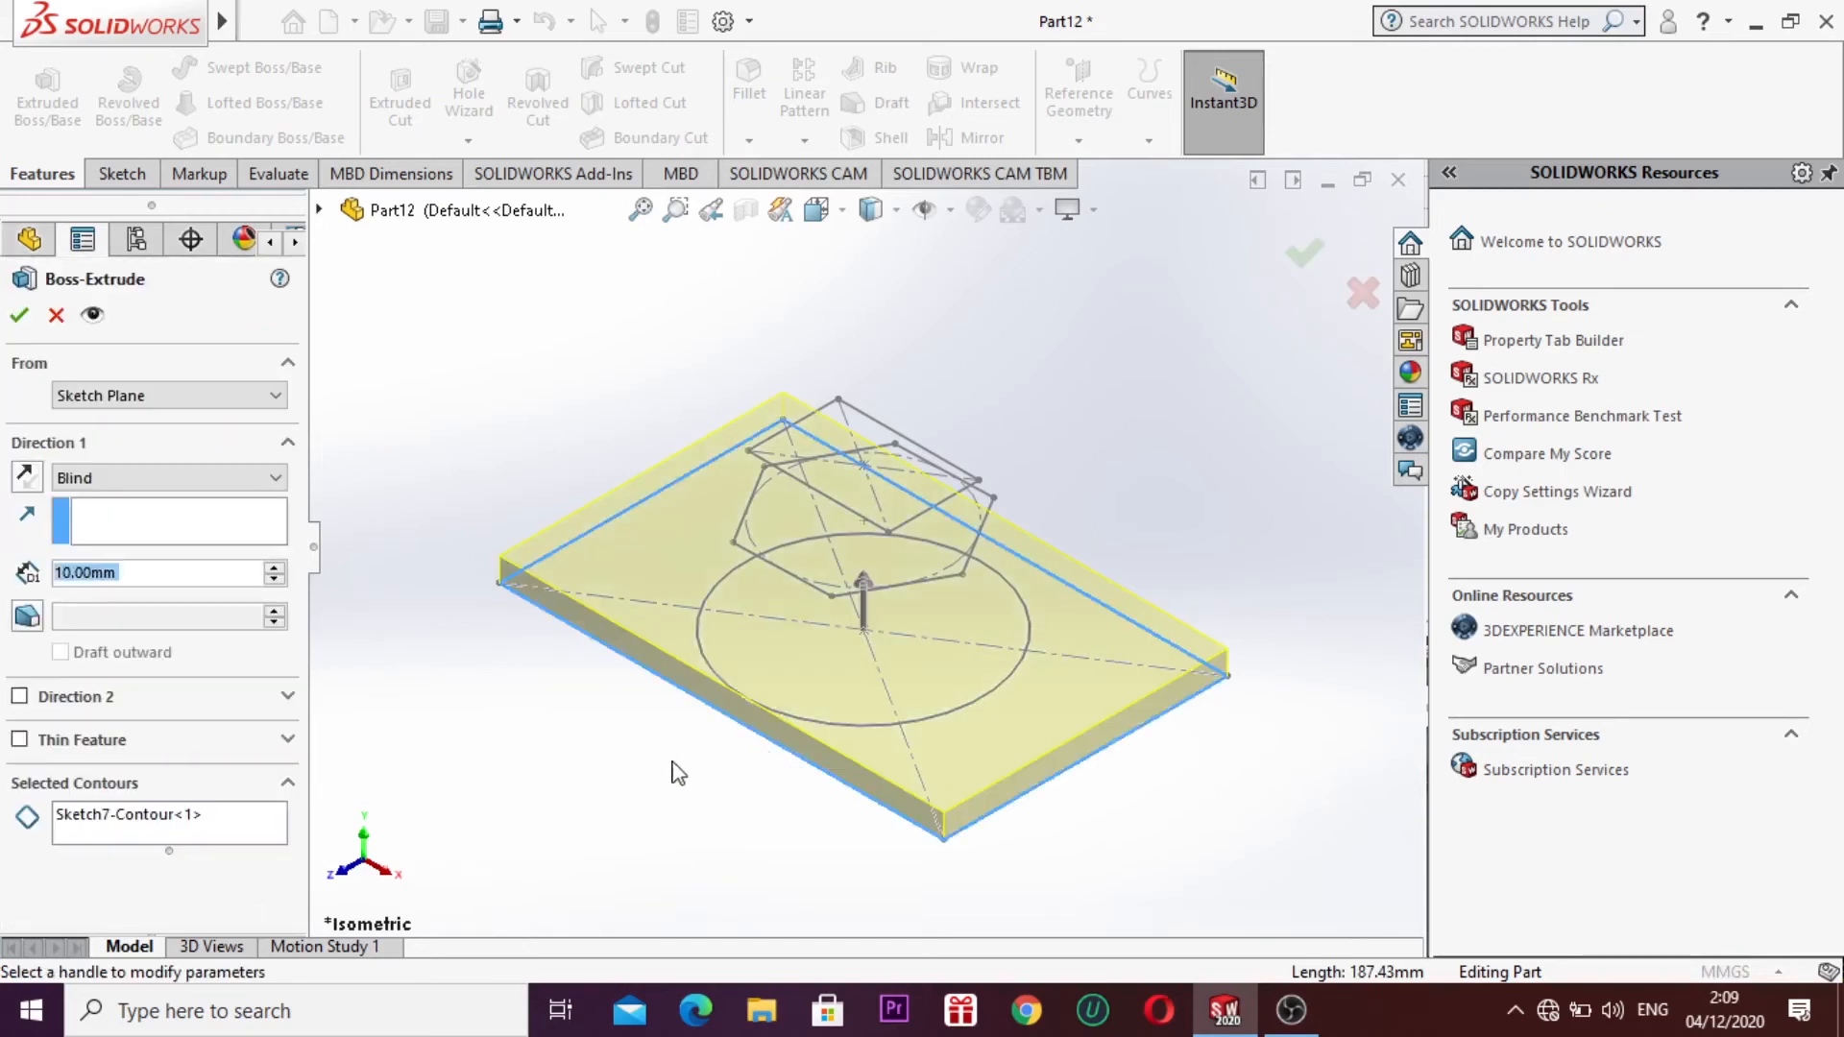
click(210, 481)
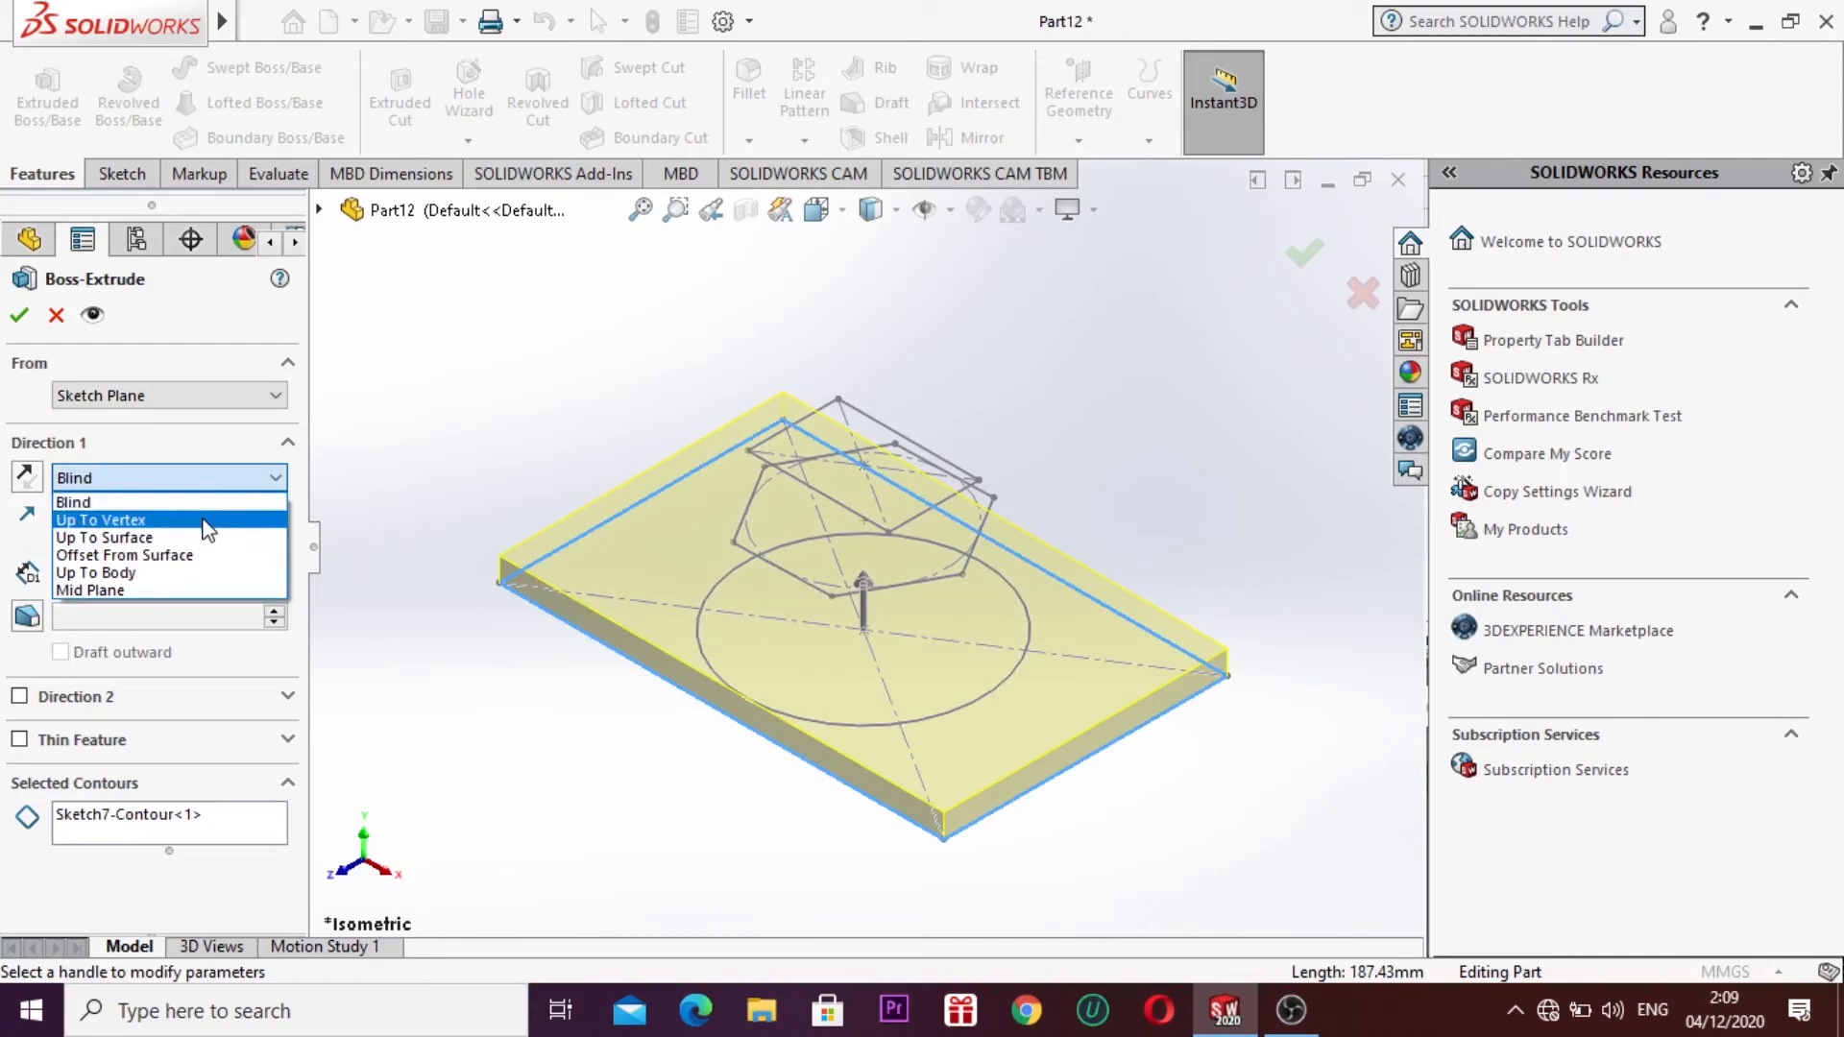
click(144, 520)
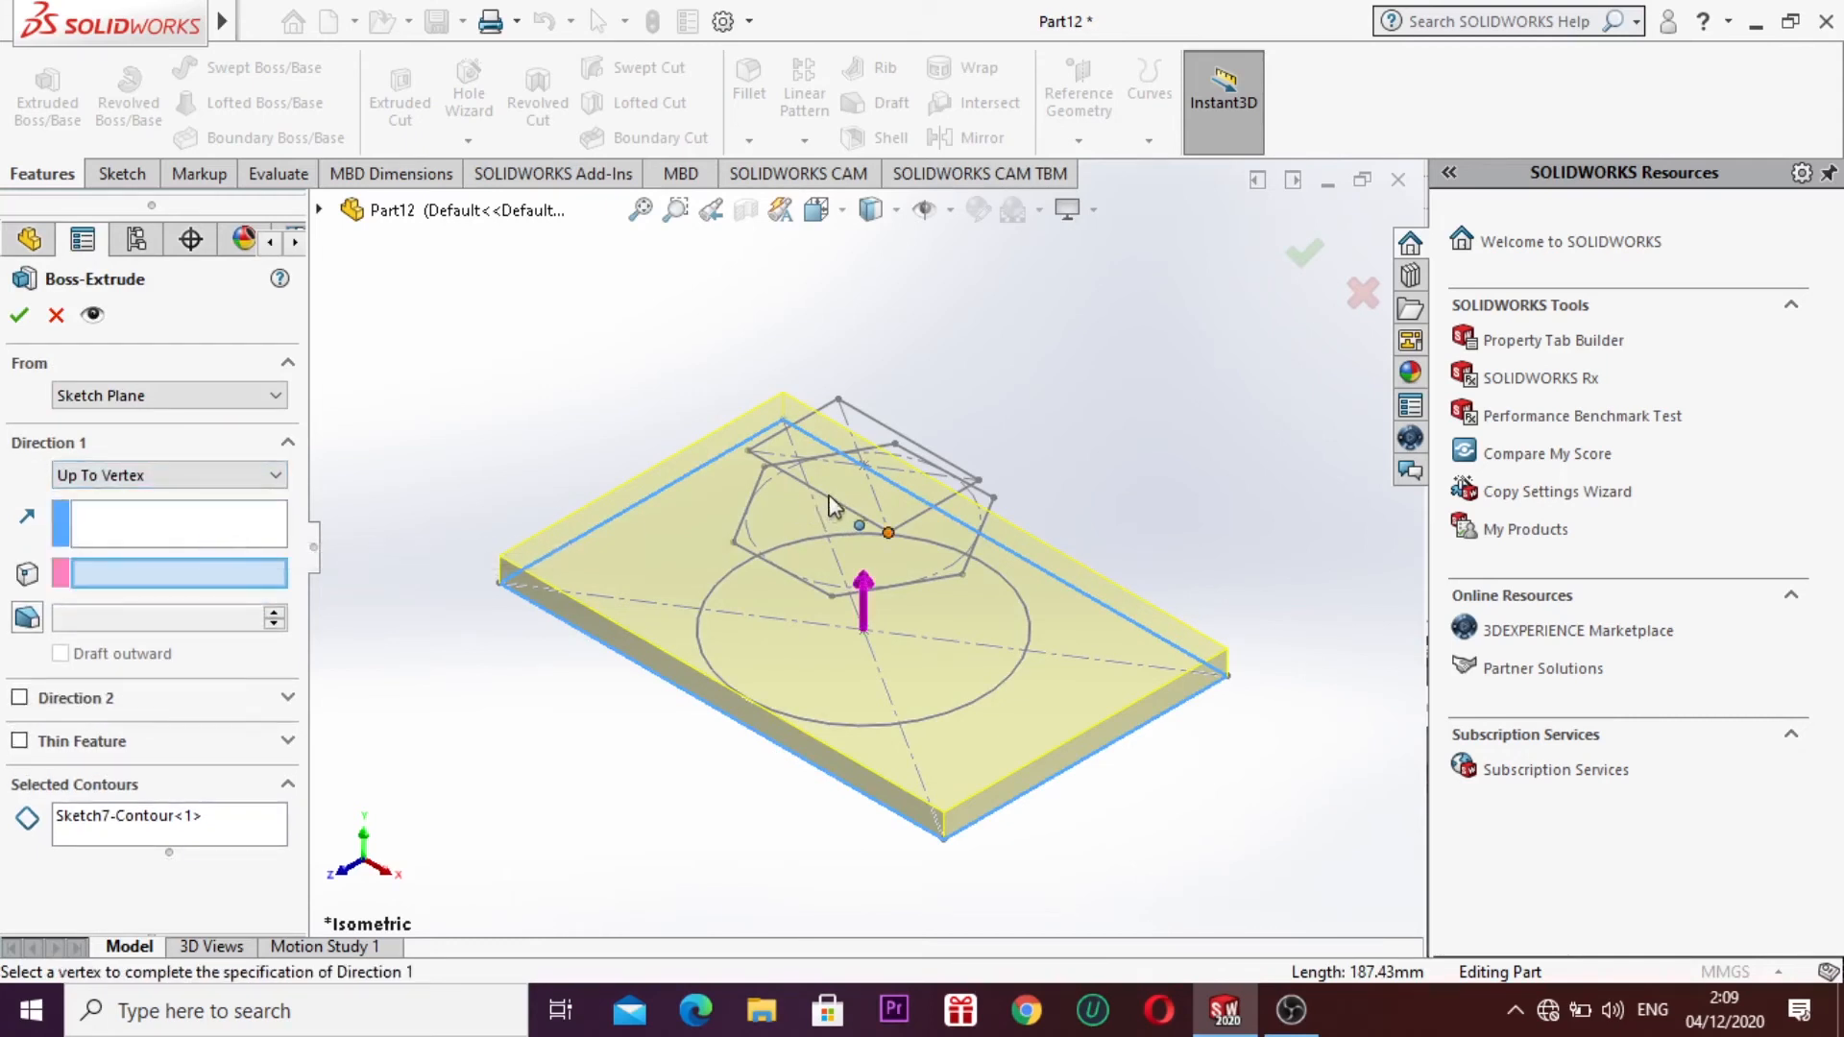
click(857, 525)
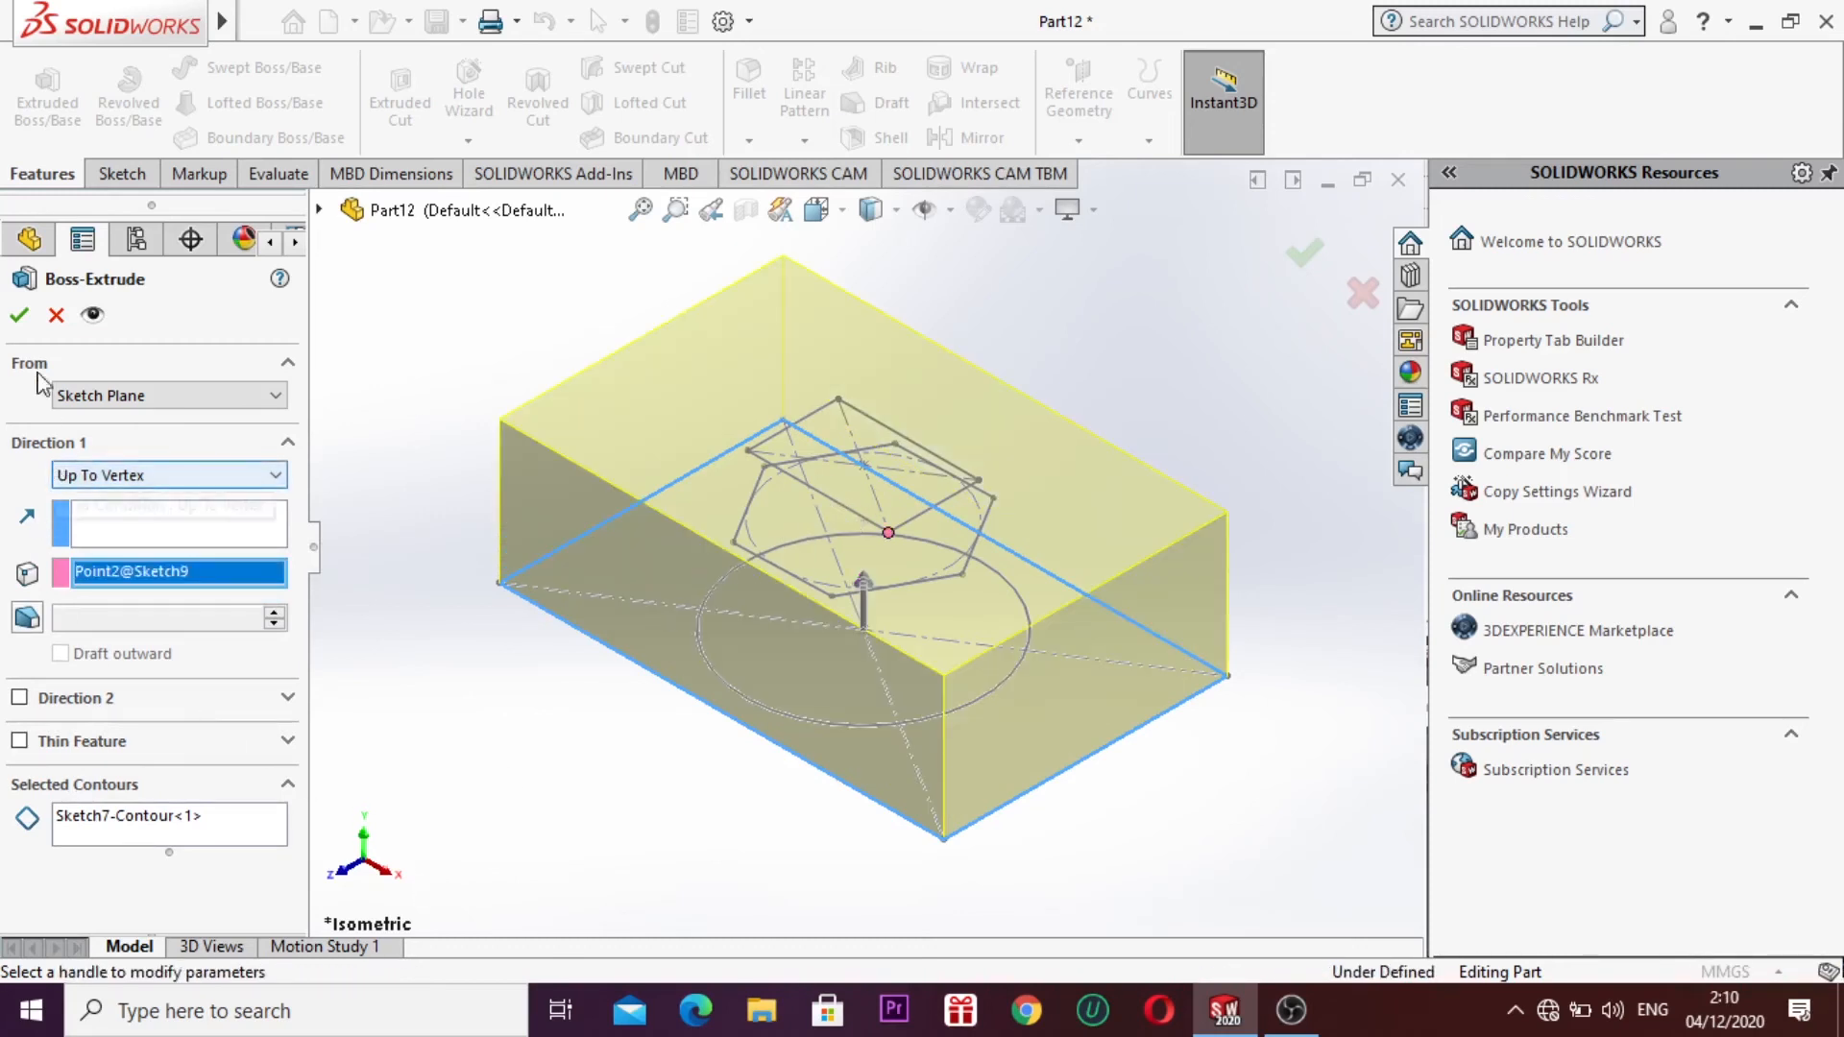
click(13, 316)
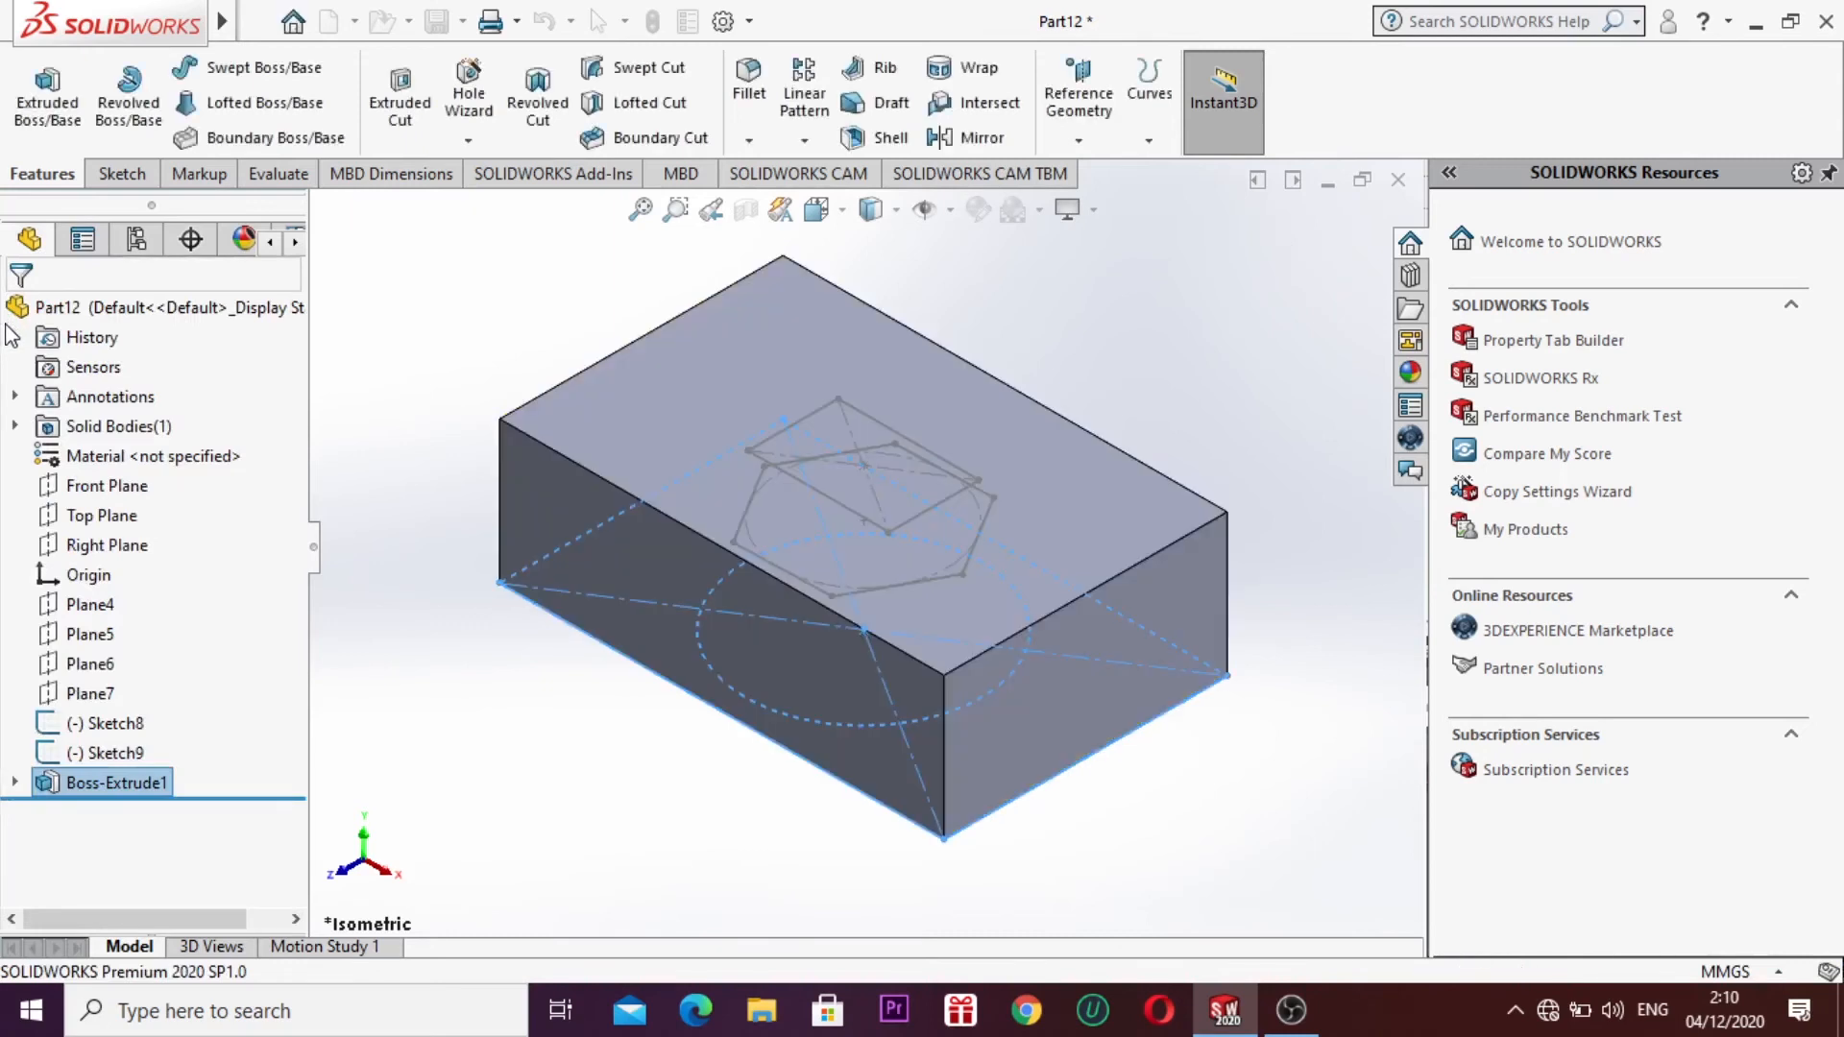
click(465, 721)
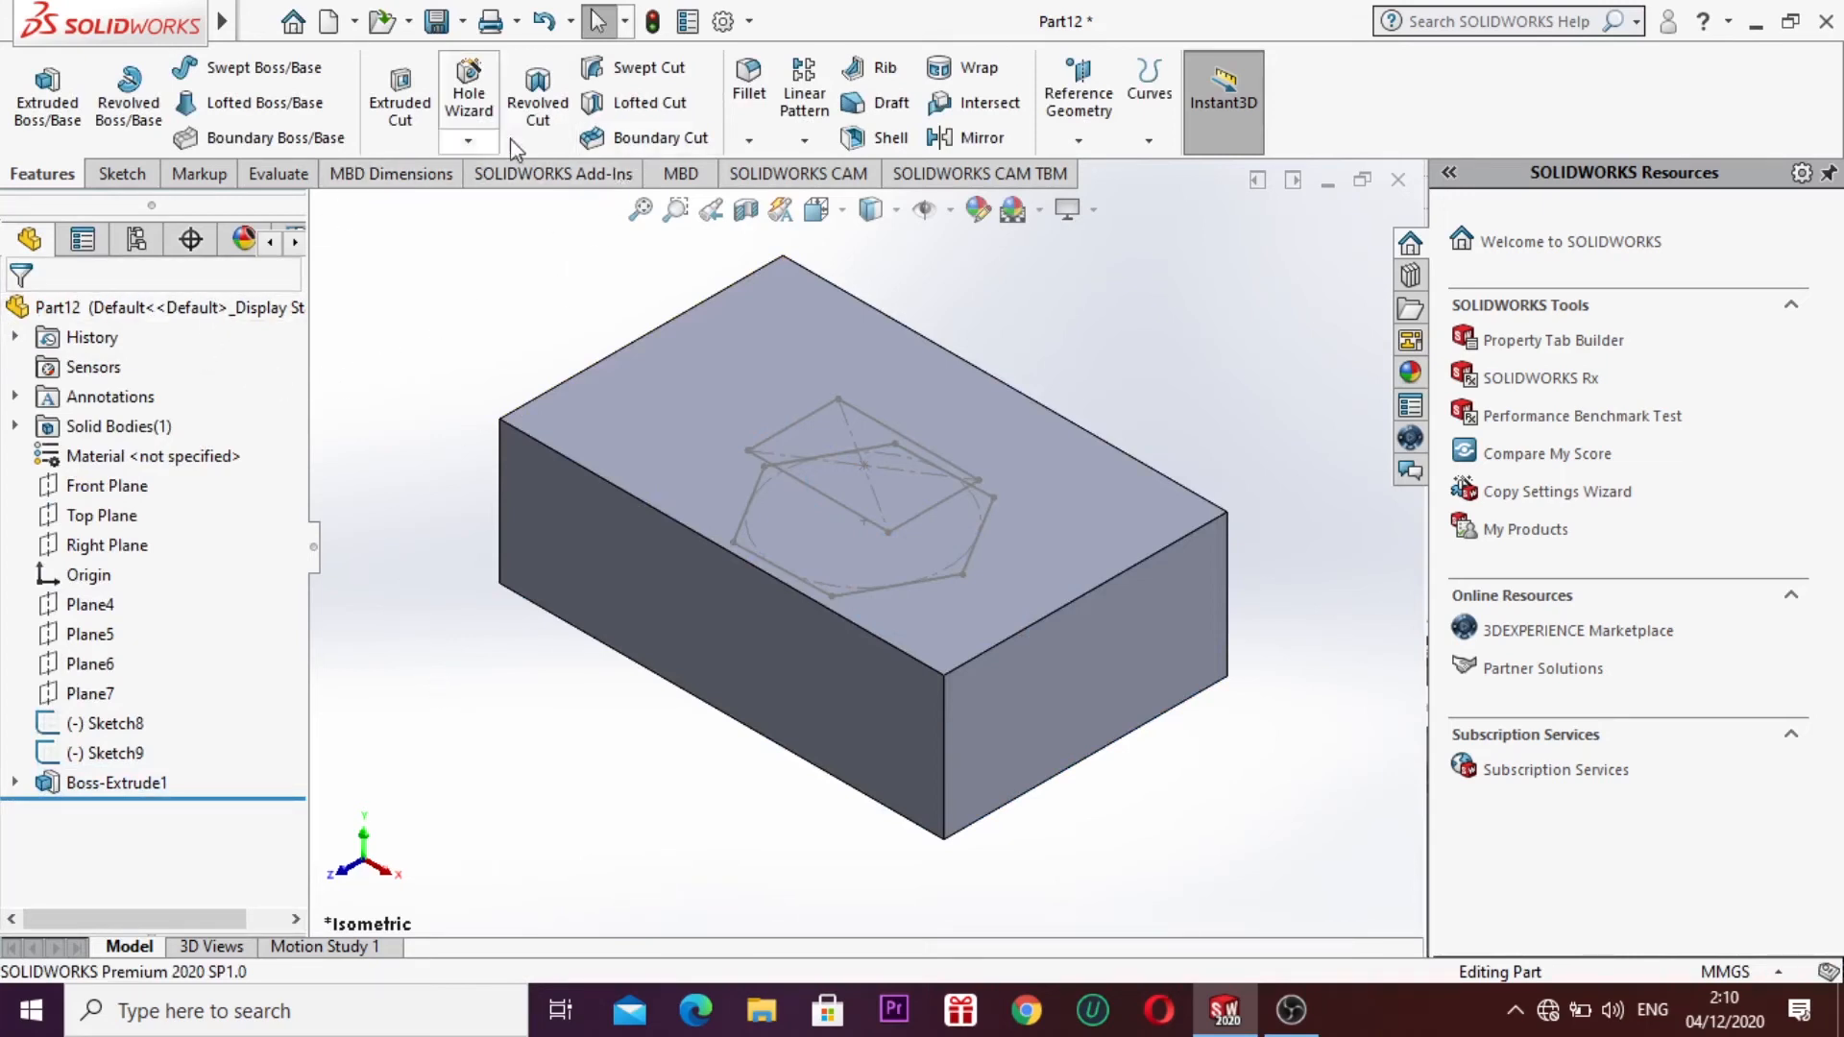
click(639, 113)
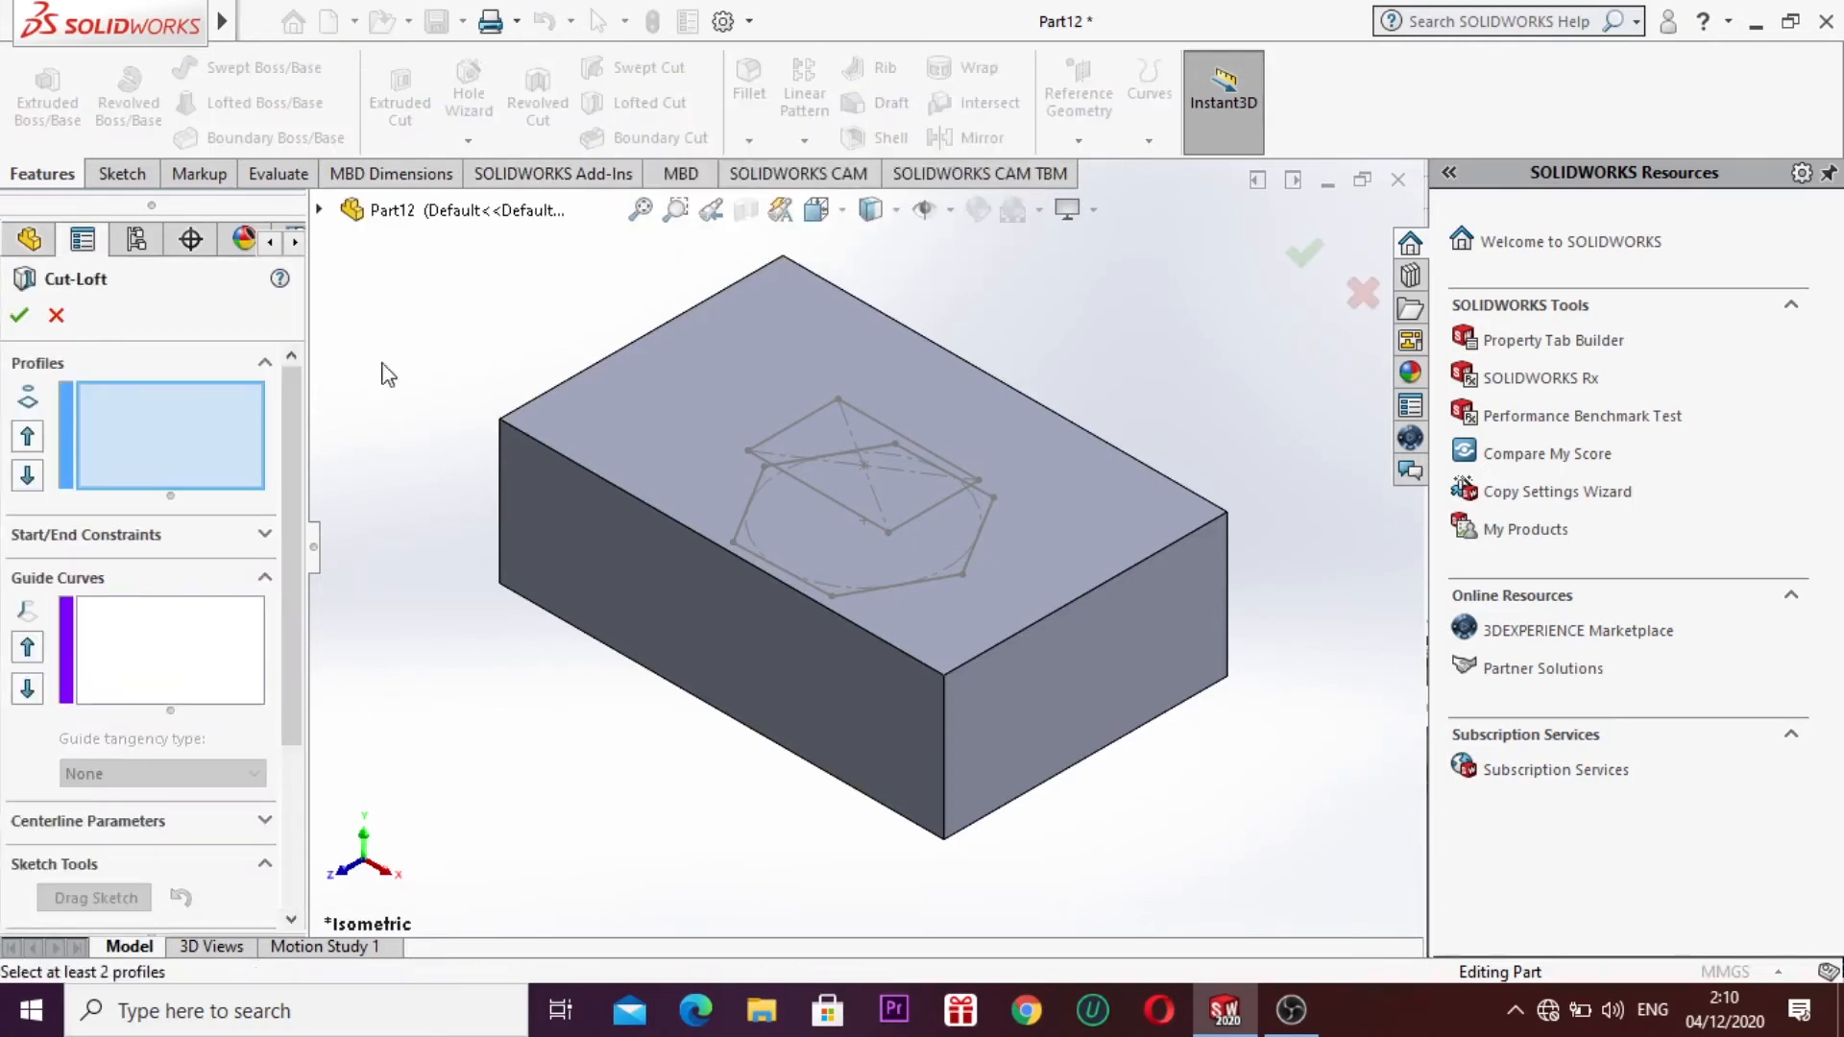
click(88, 478)
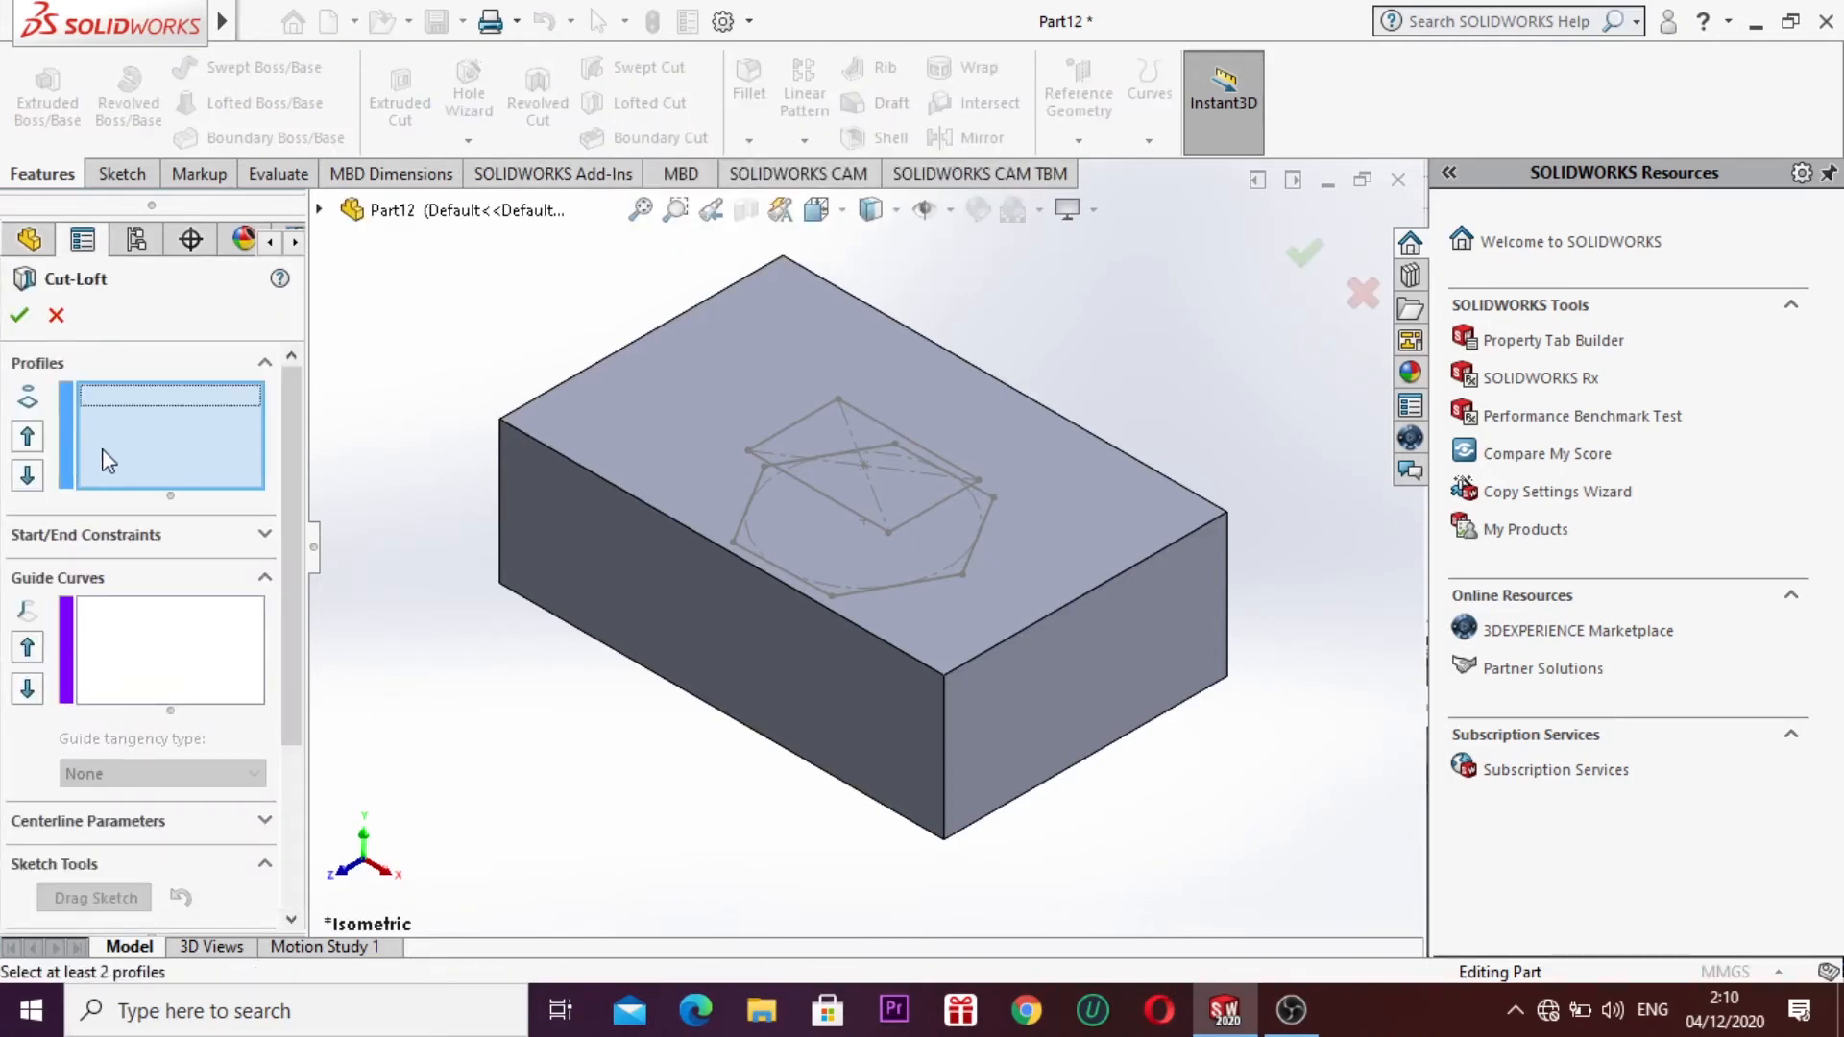
click(846, 505)
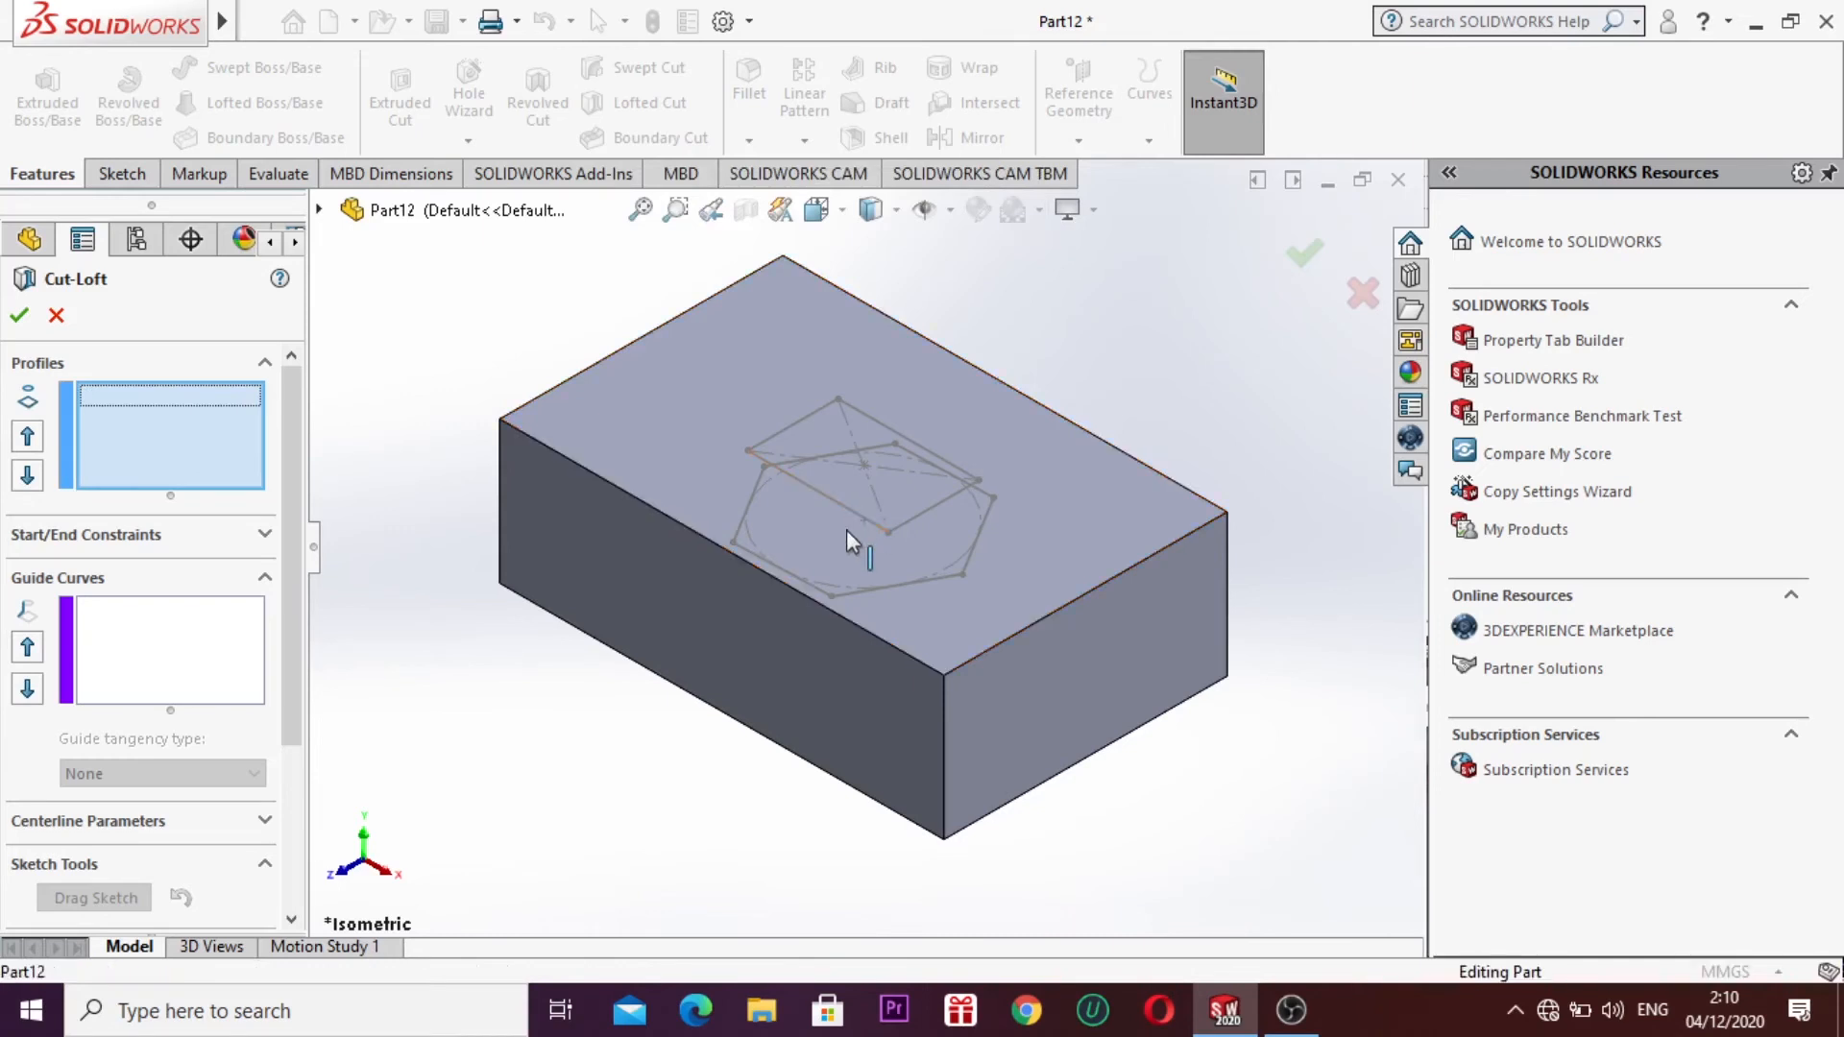
click(847, 595)
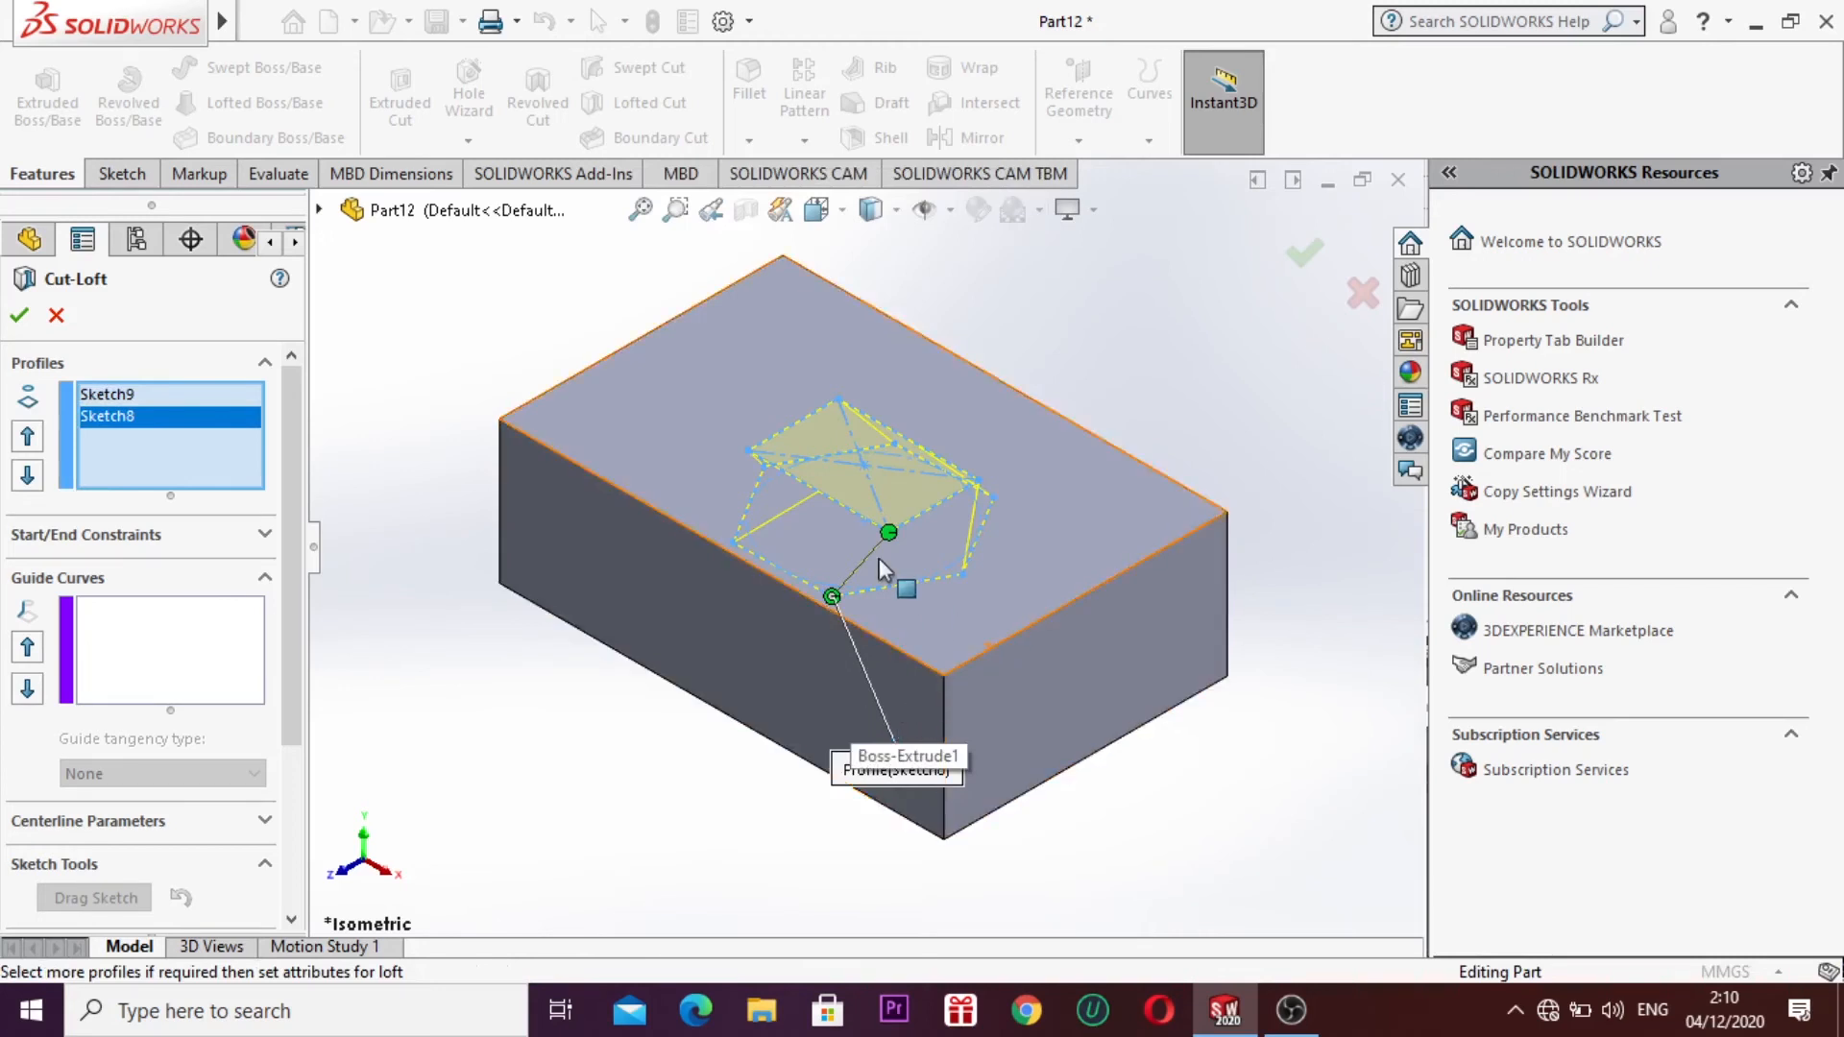
scroll(903, 629, down, 5)
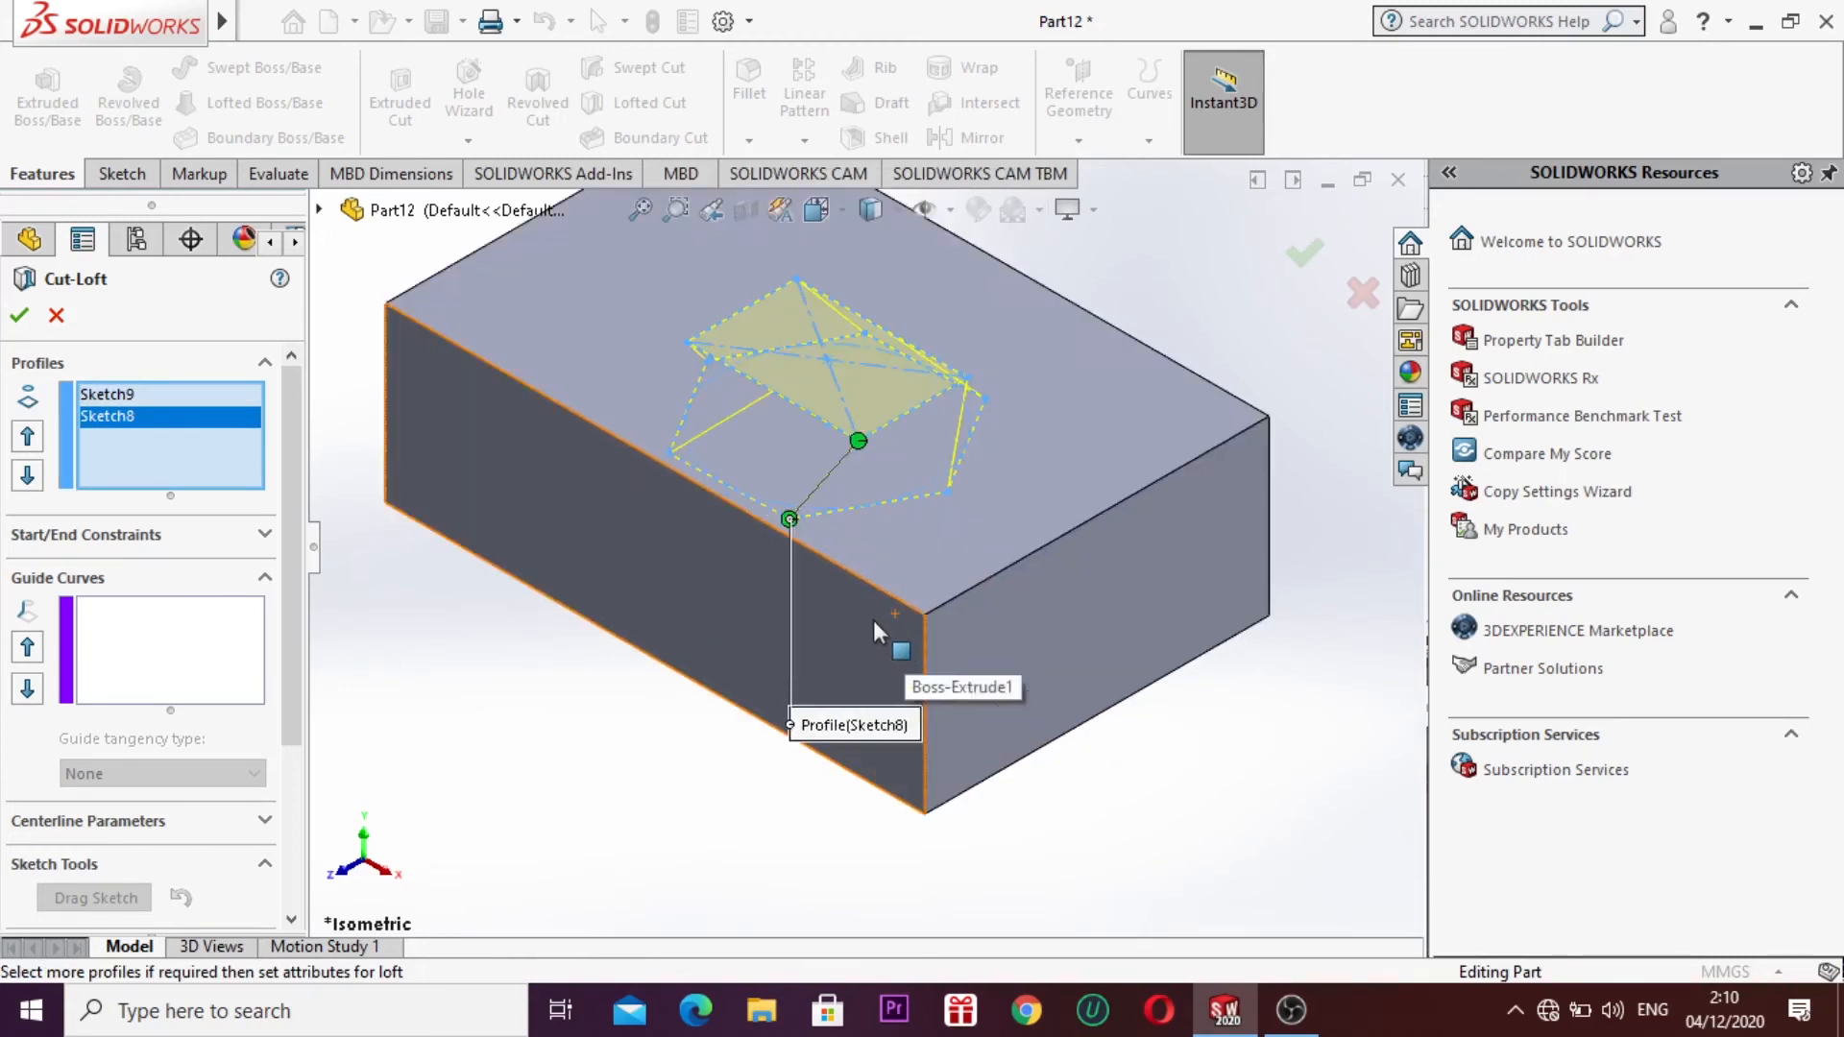
scroll(832, 511, down, 3)
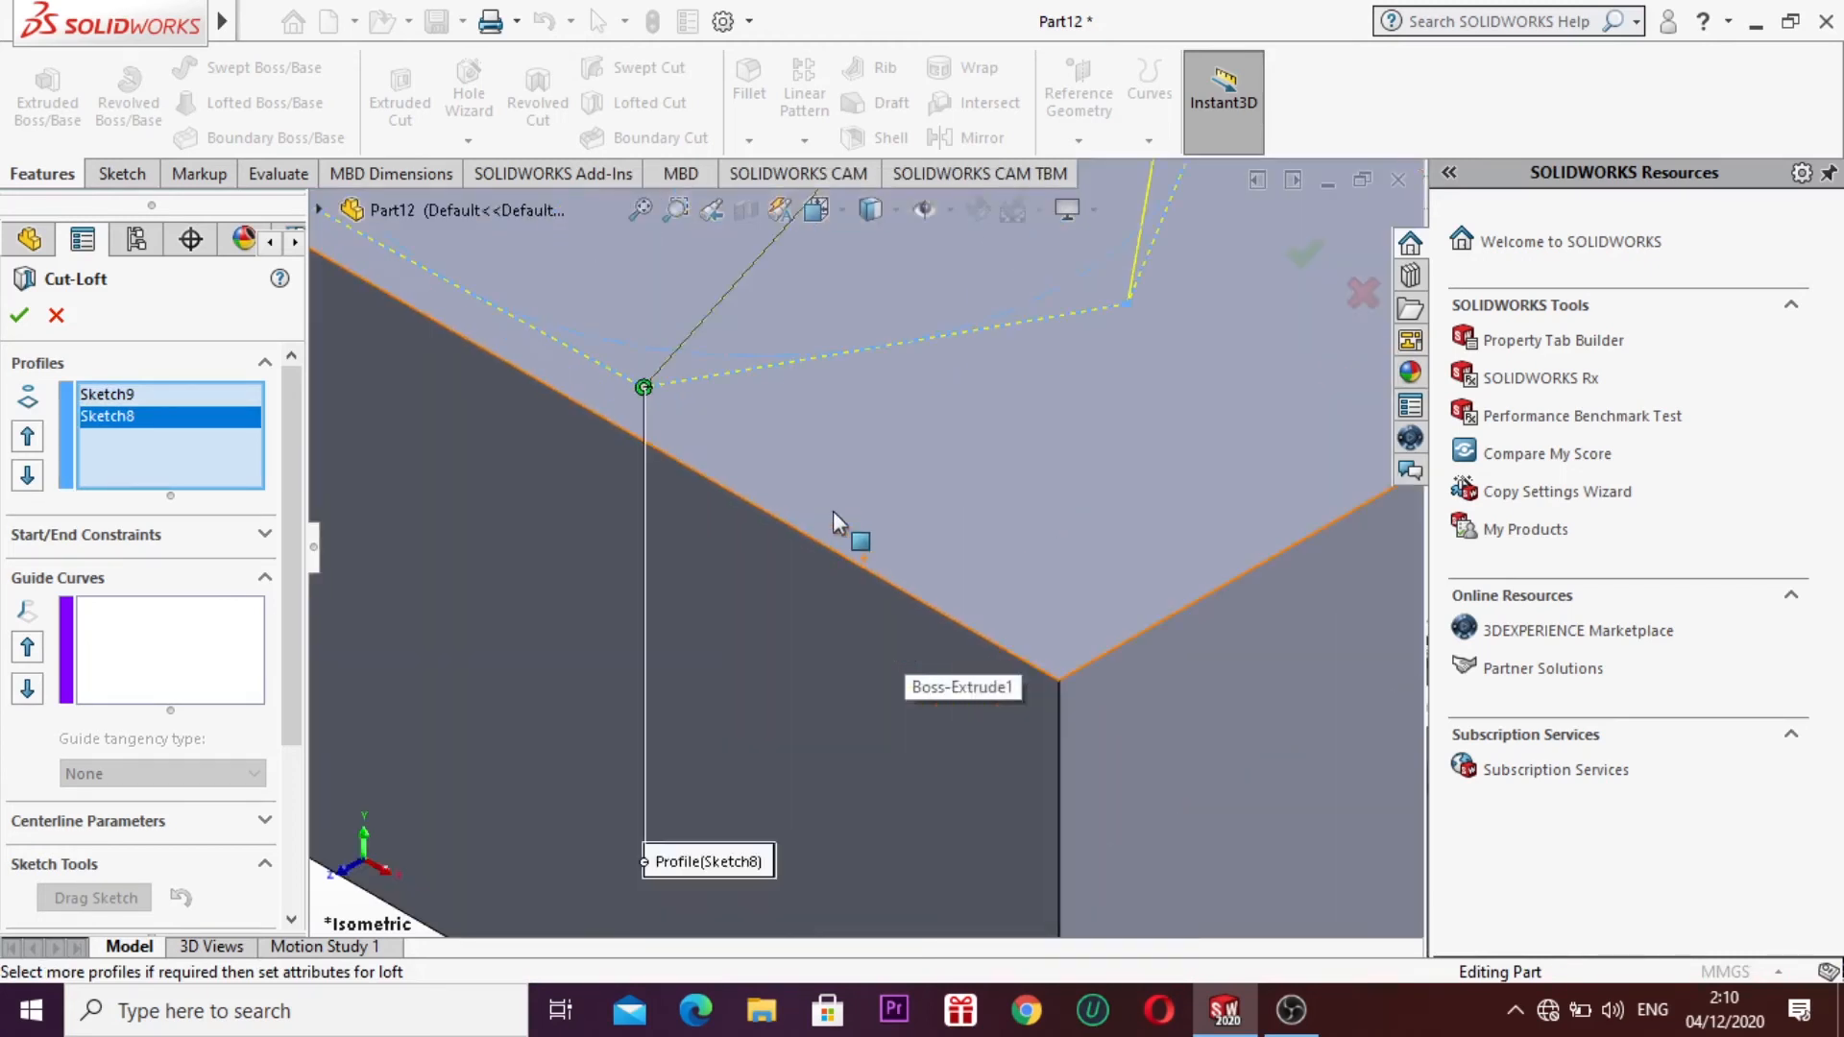
scroll(803, 425, up, 2)
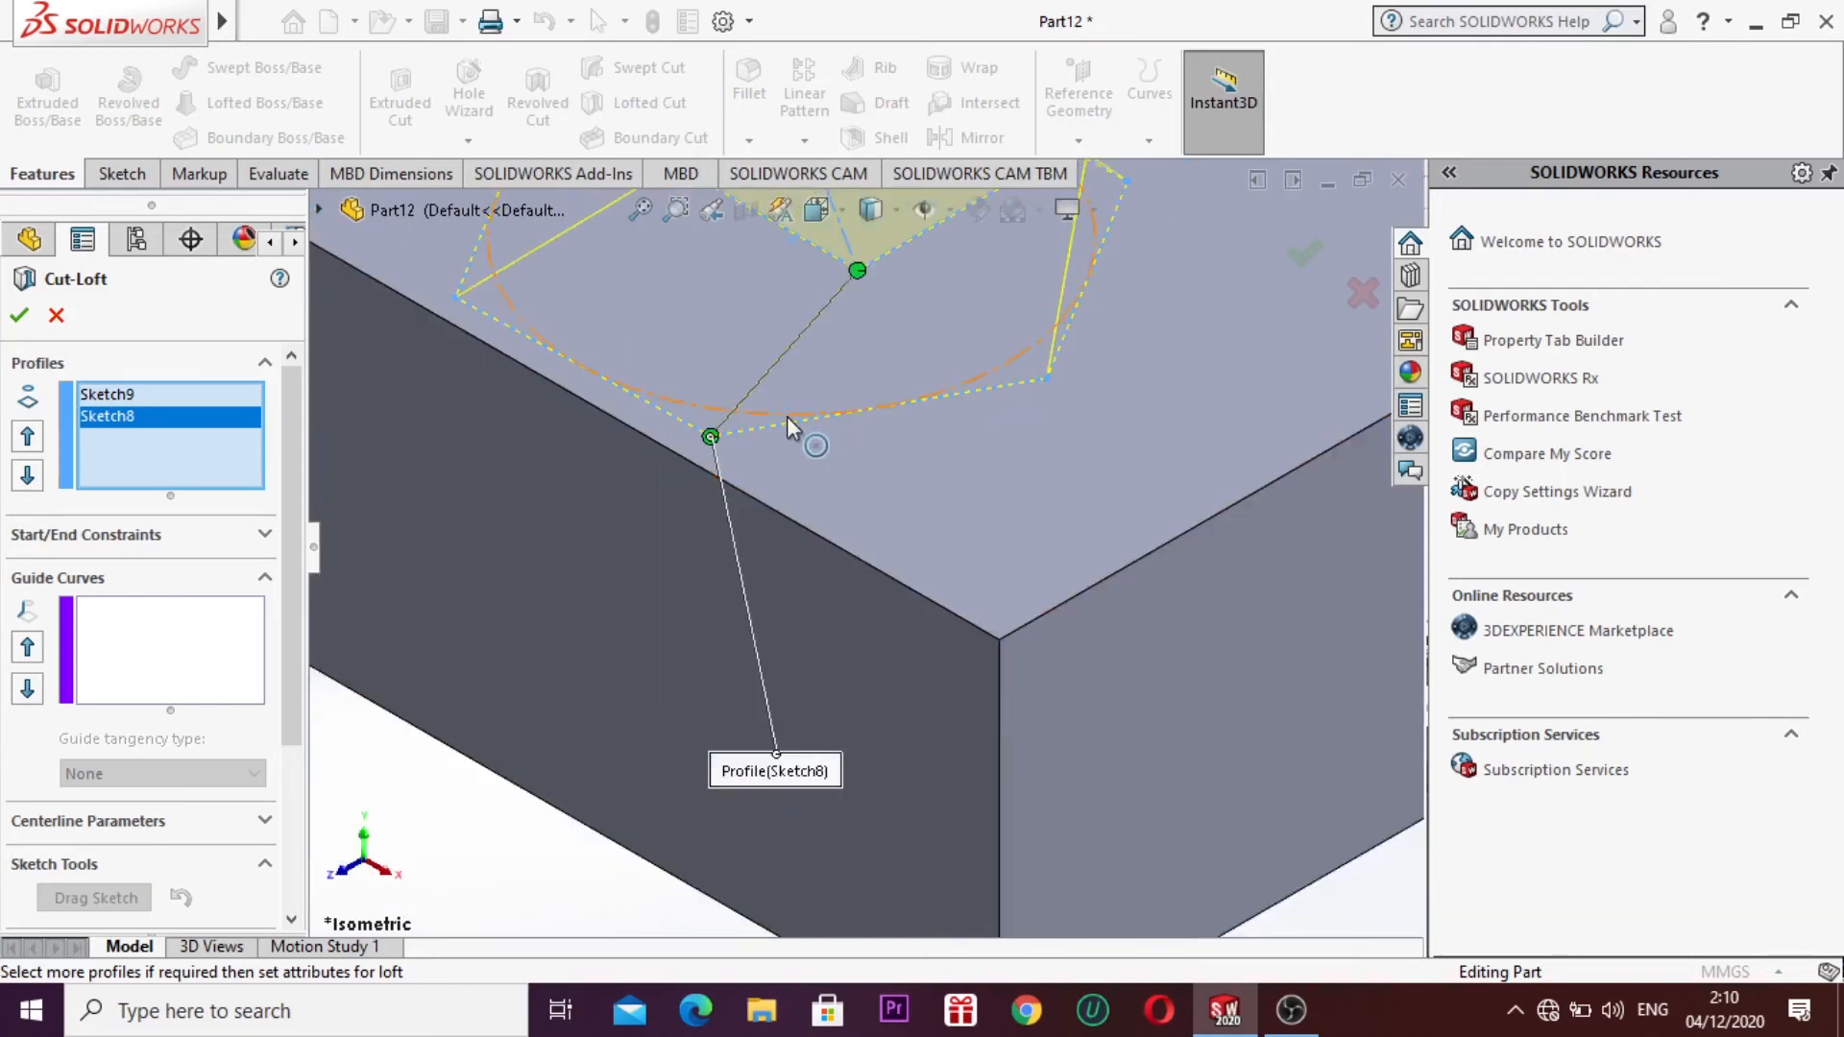
click(785, 419)
scroll(793, 424, up, 1)
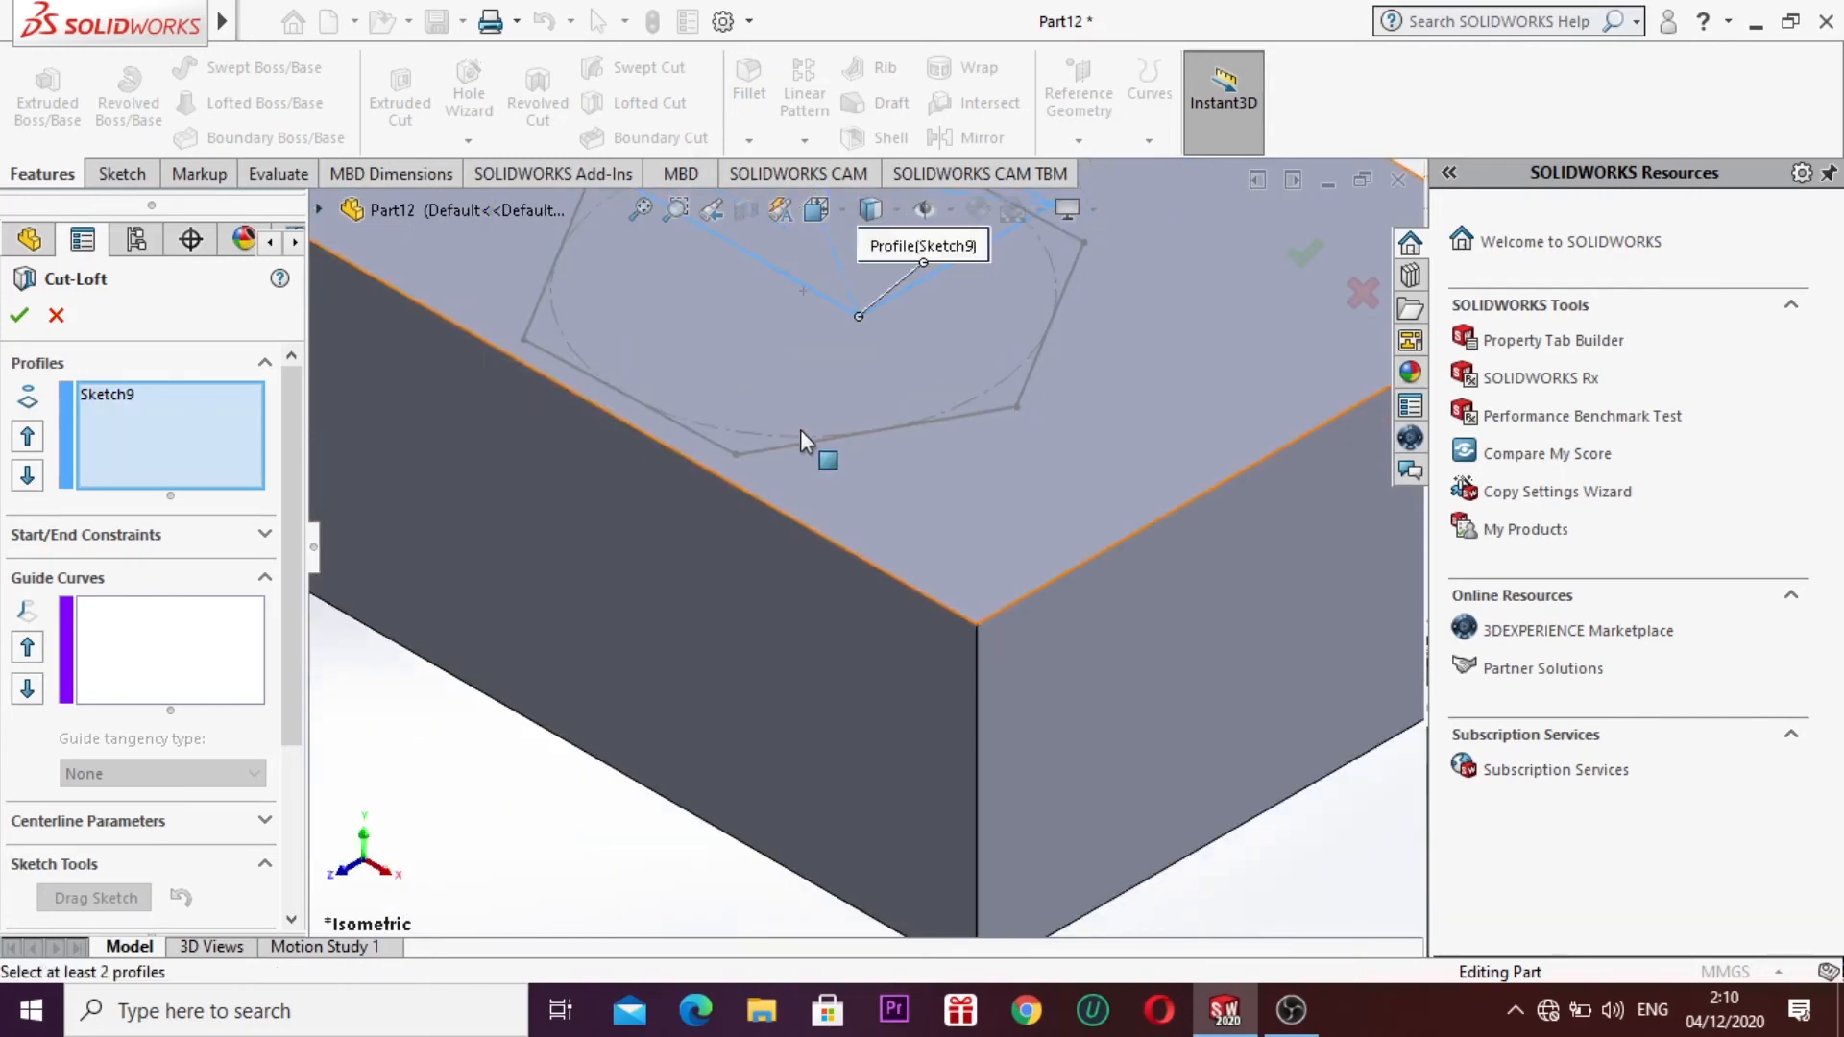
click(746, 454)
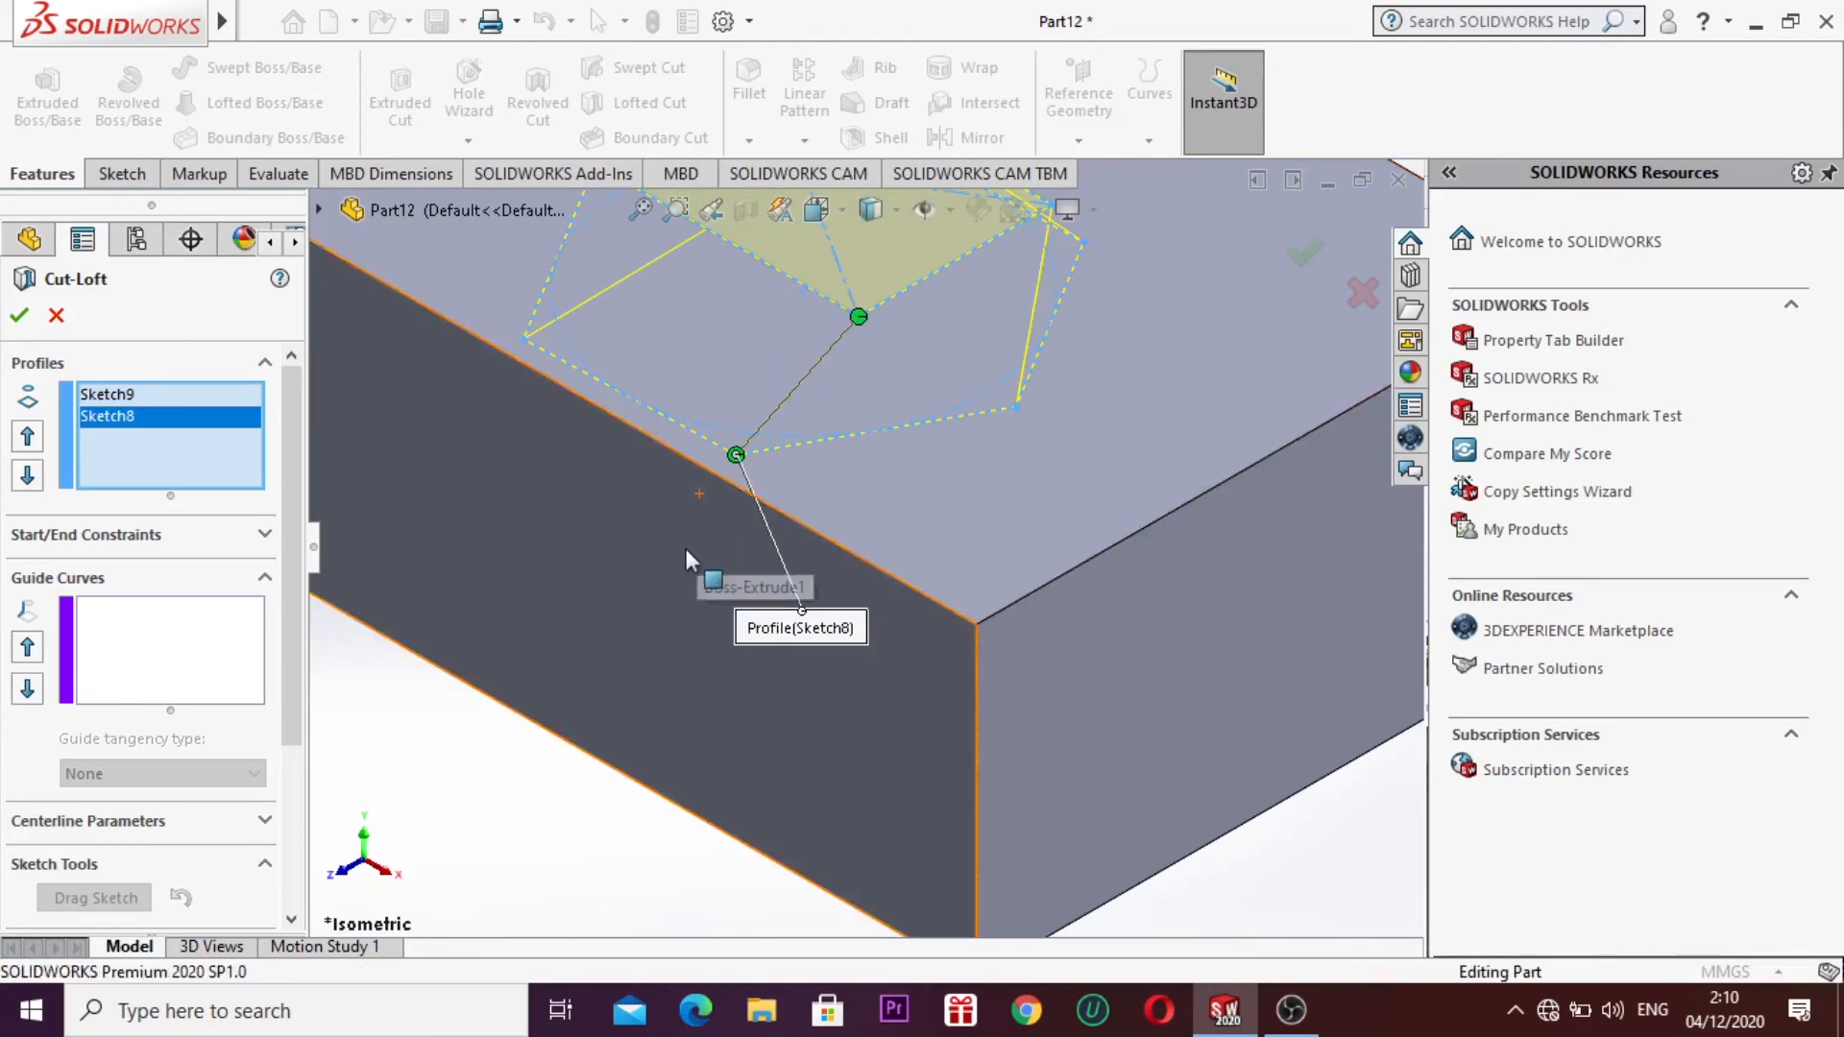
key(Escape)
Step: Leave the open lofted cut and display the part in wireframe
key(f)
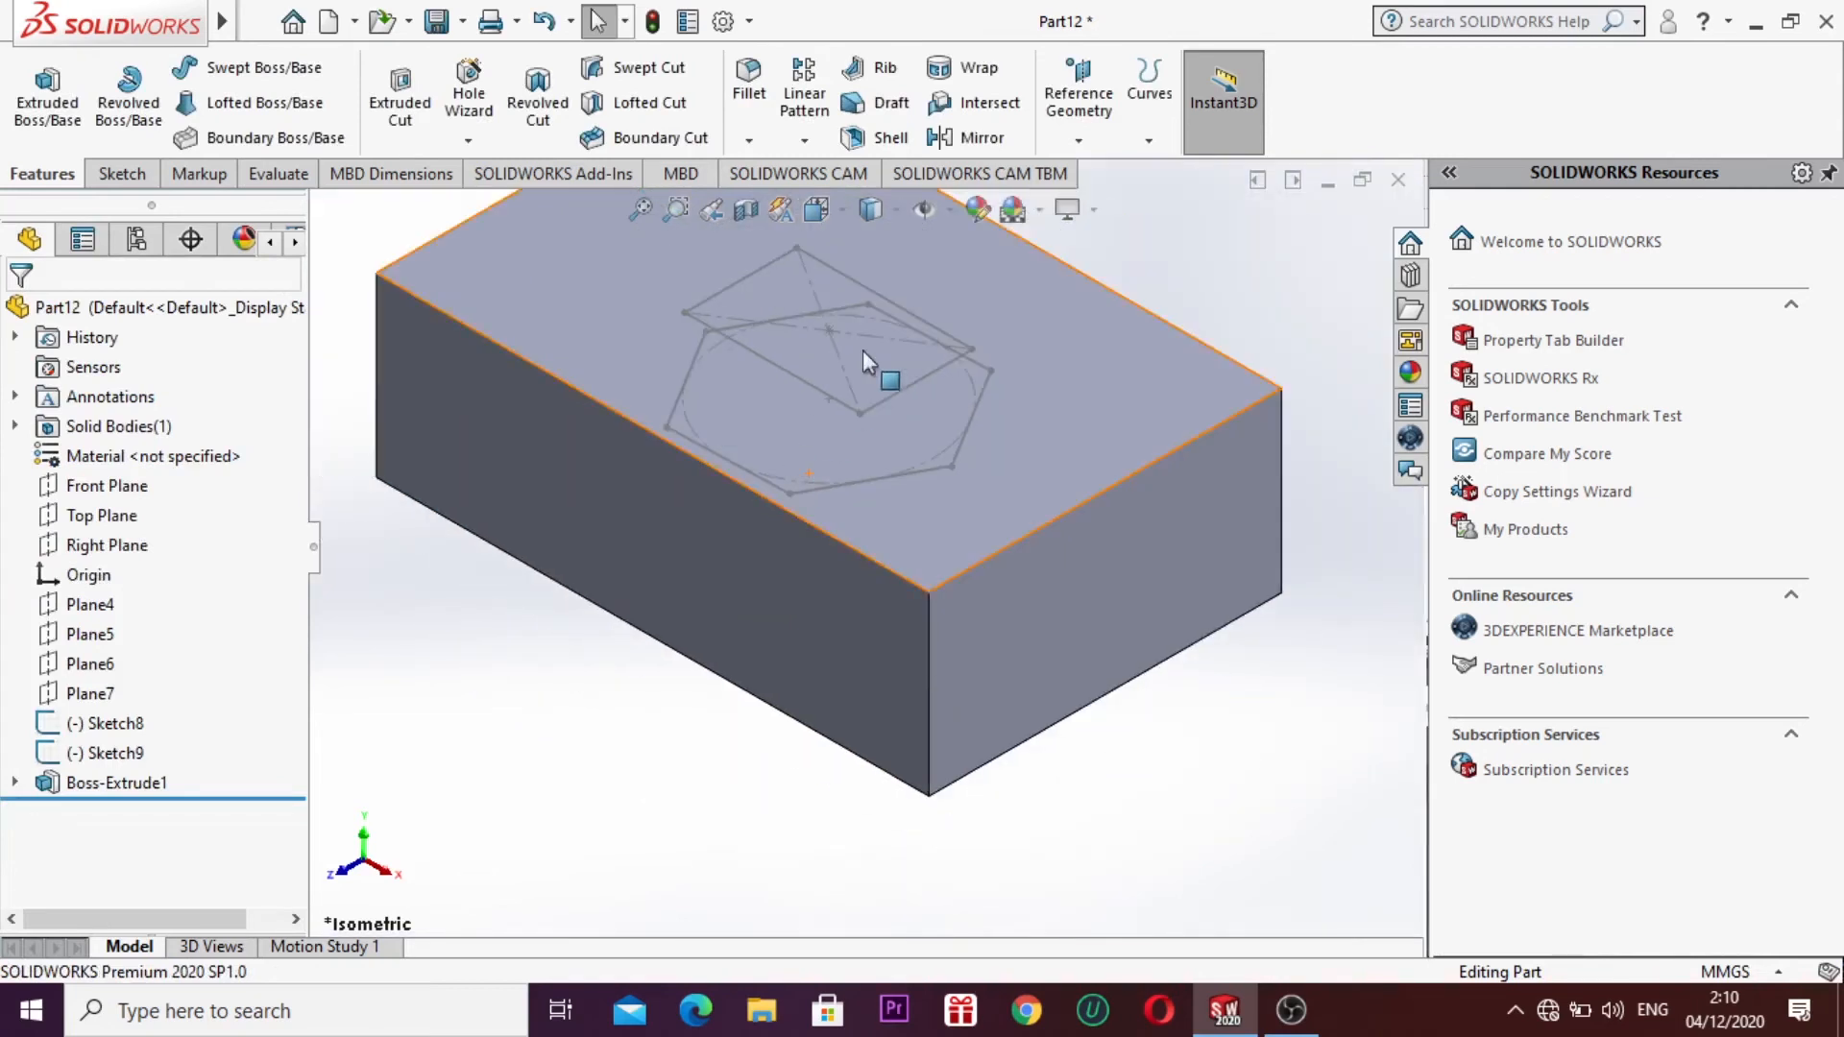
click(889, 213)
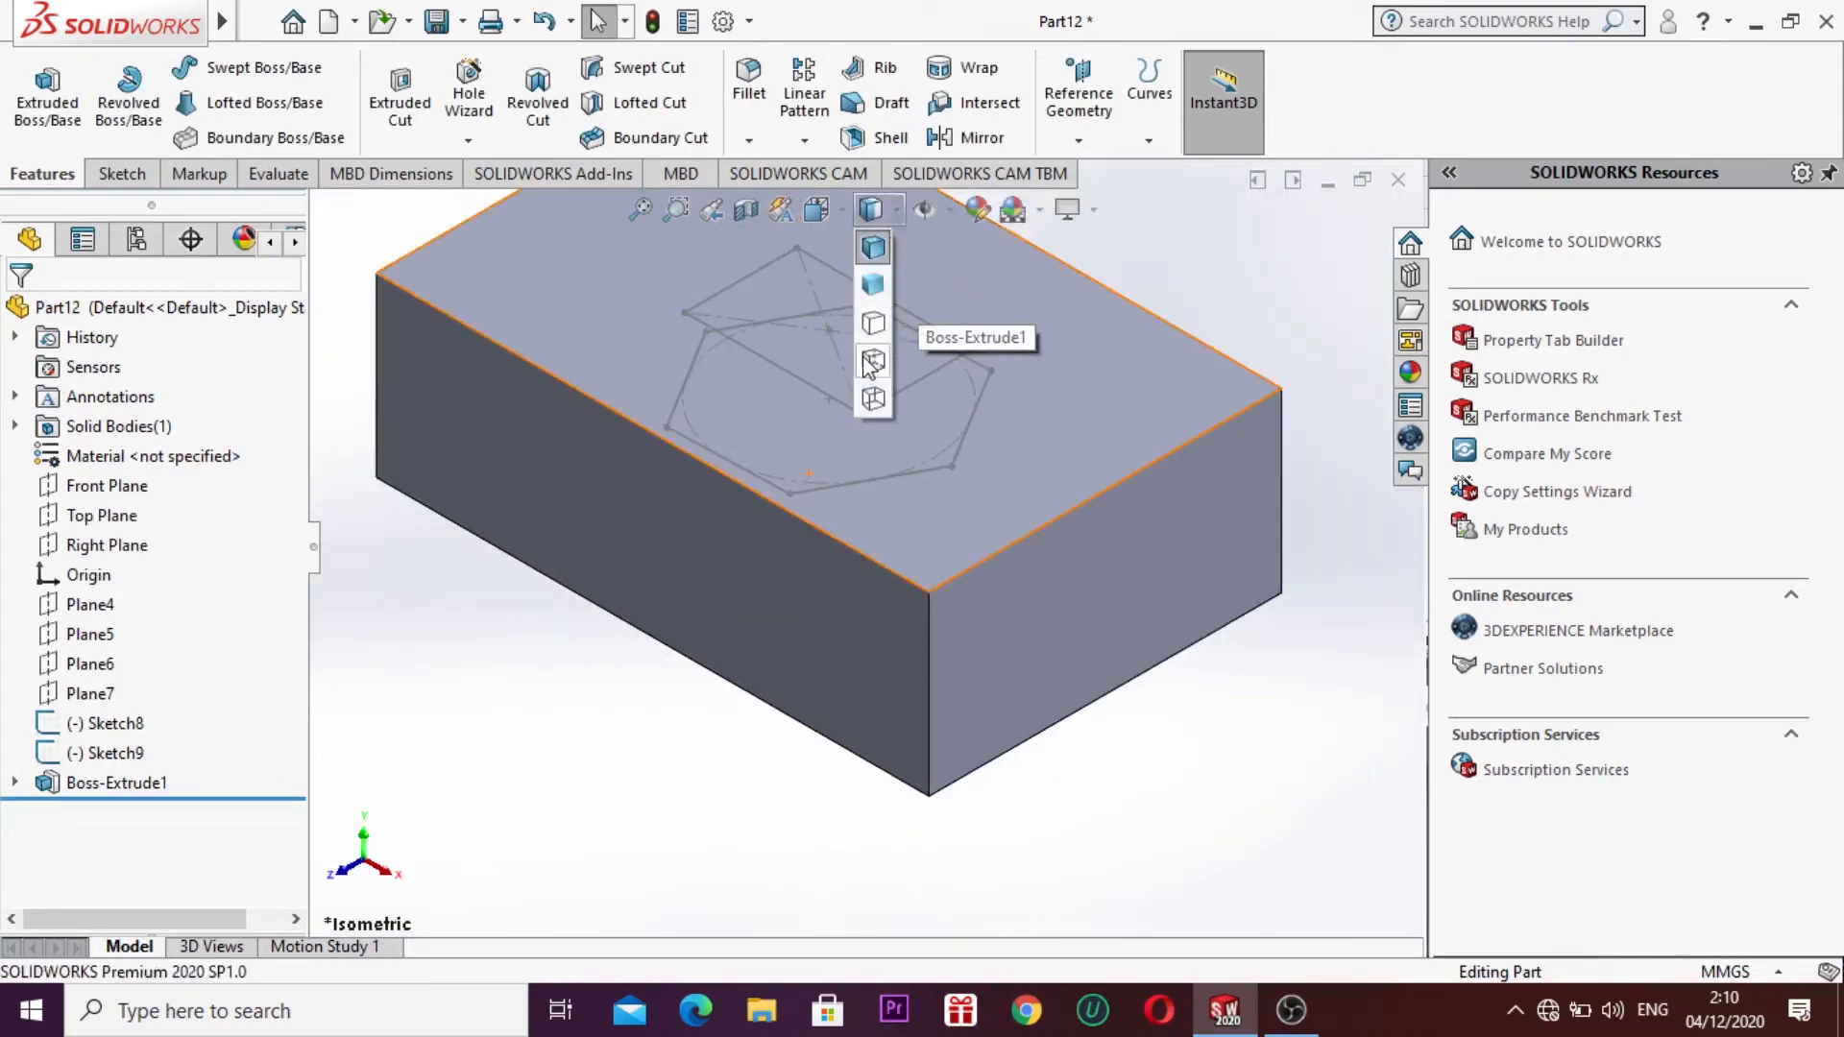
click(870, 399)
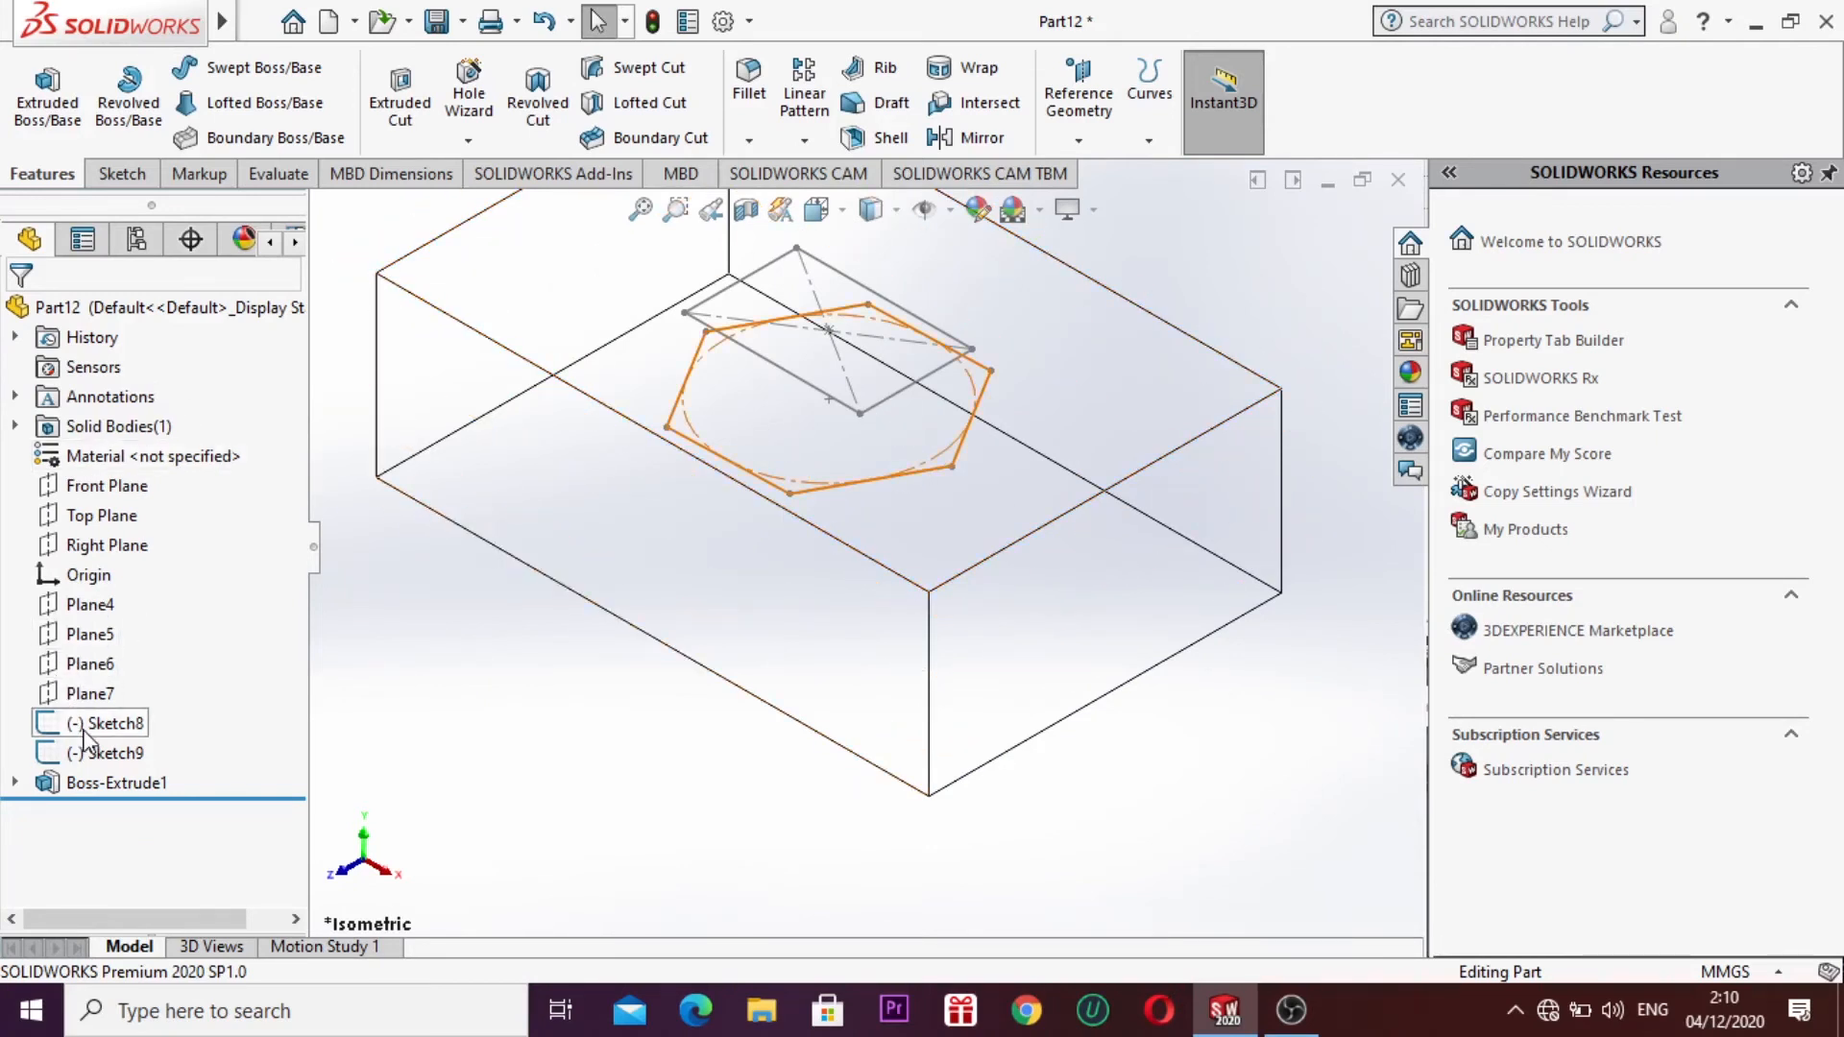
Step: Create a lofted cut between the small rectangle of Sketch9 and the hexagon of Sketch8
click(626, 113)
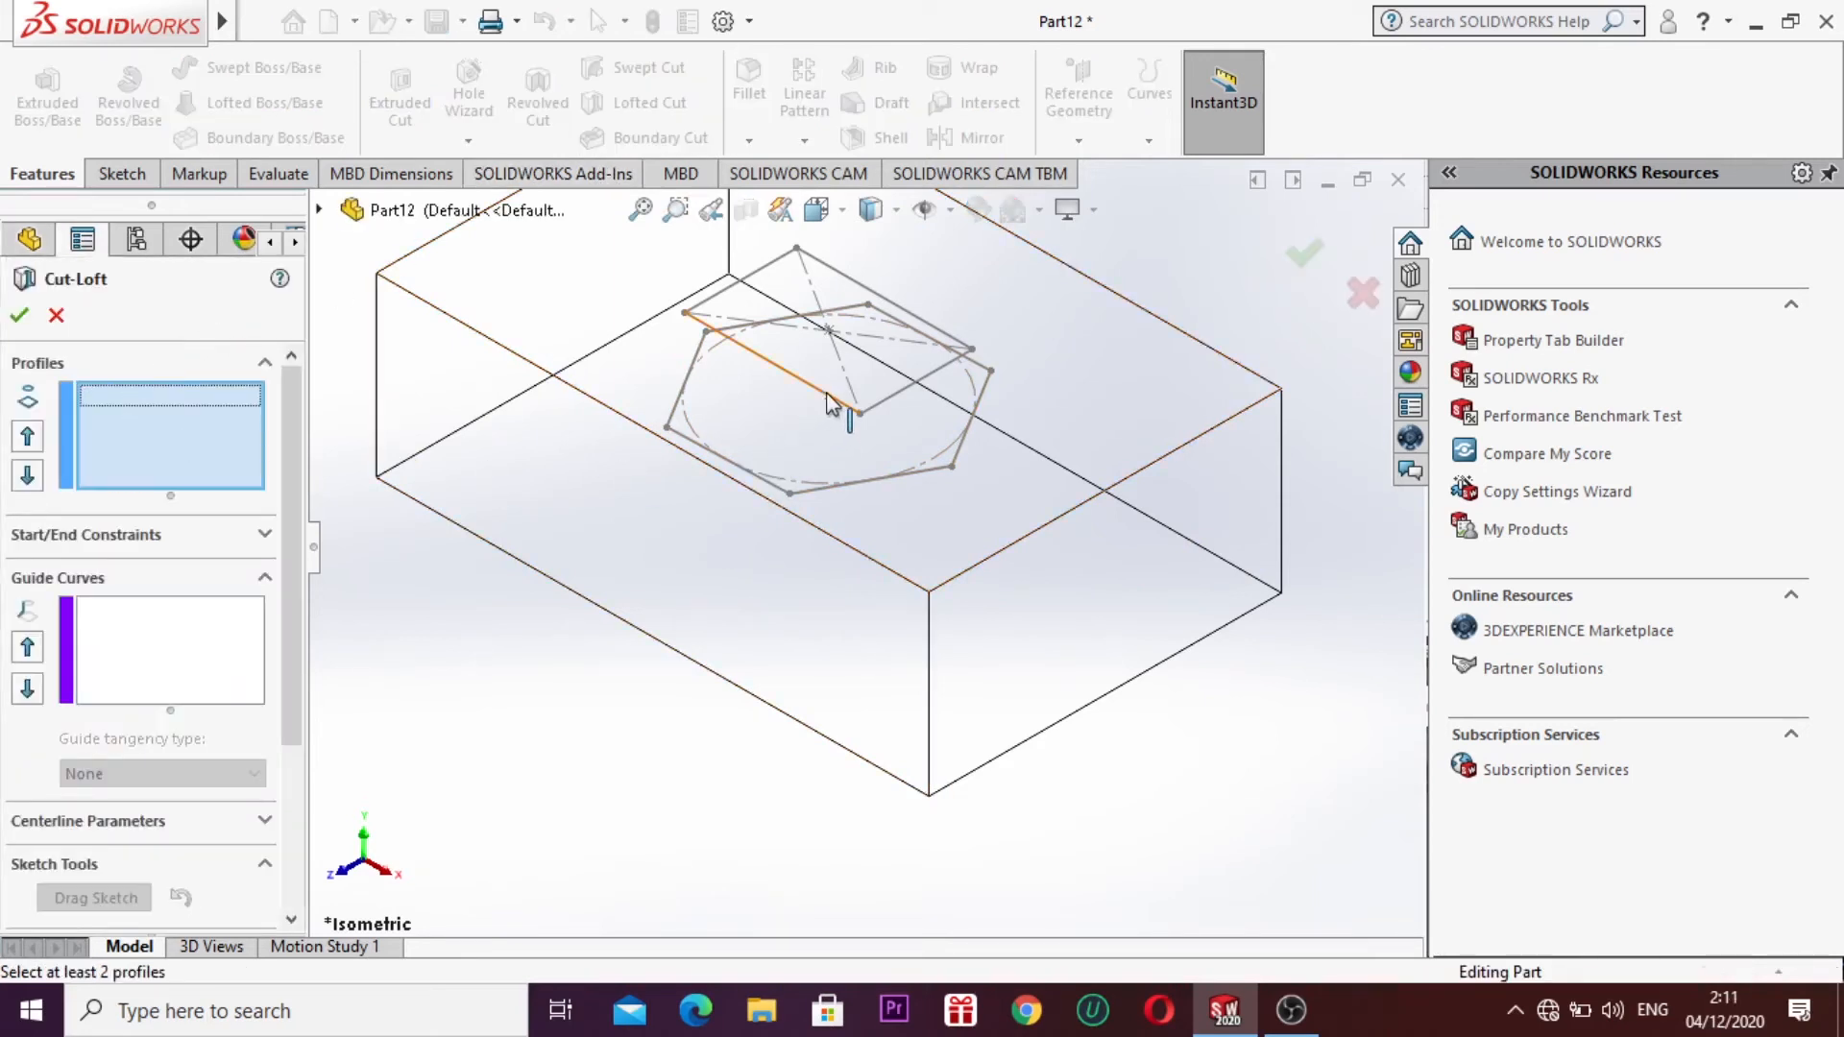
click(832, 403)
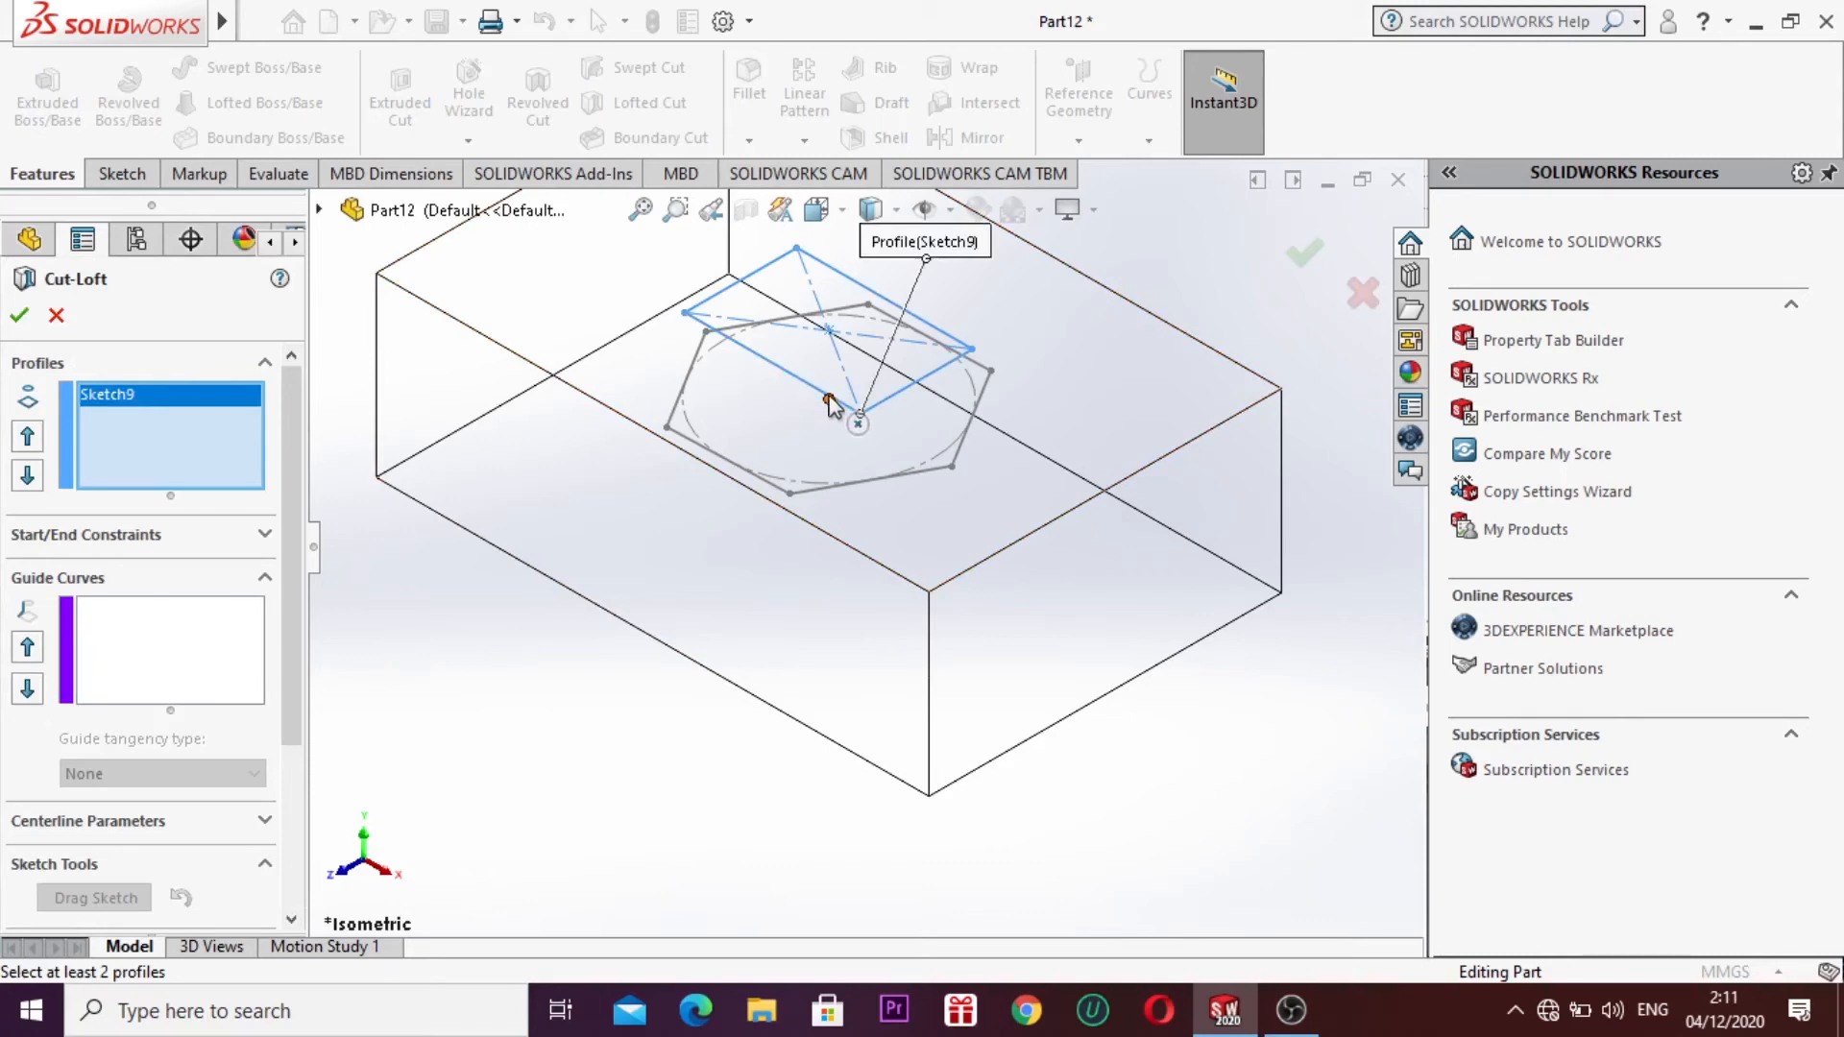
click(855, 488)
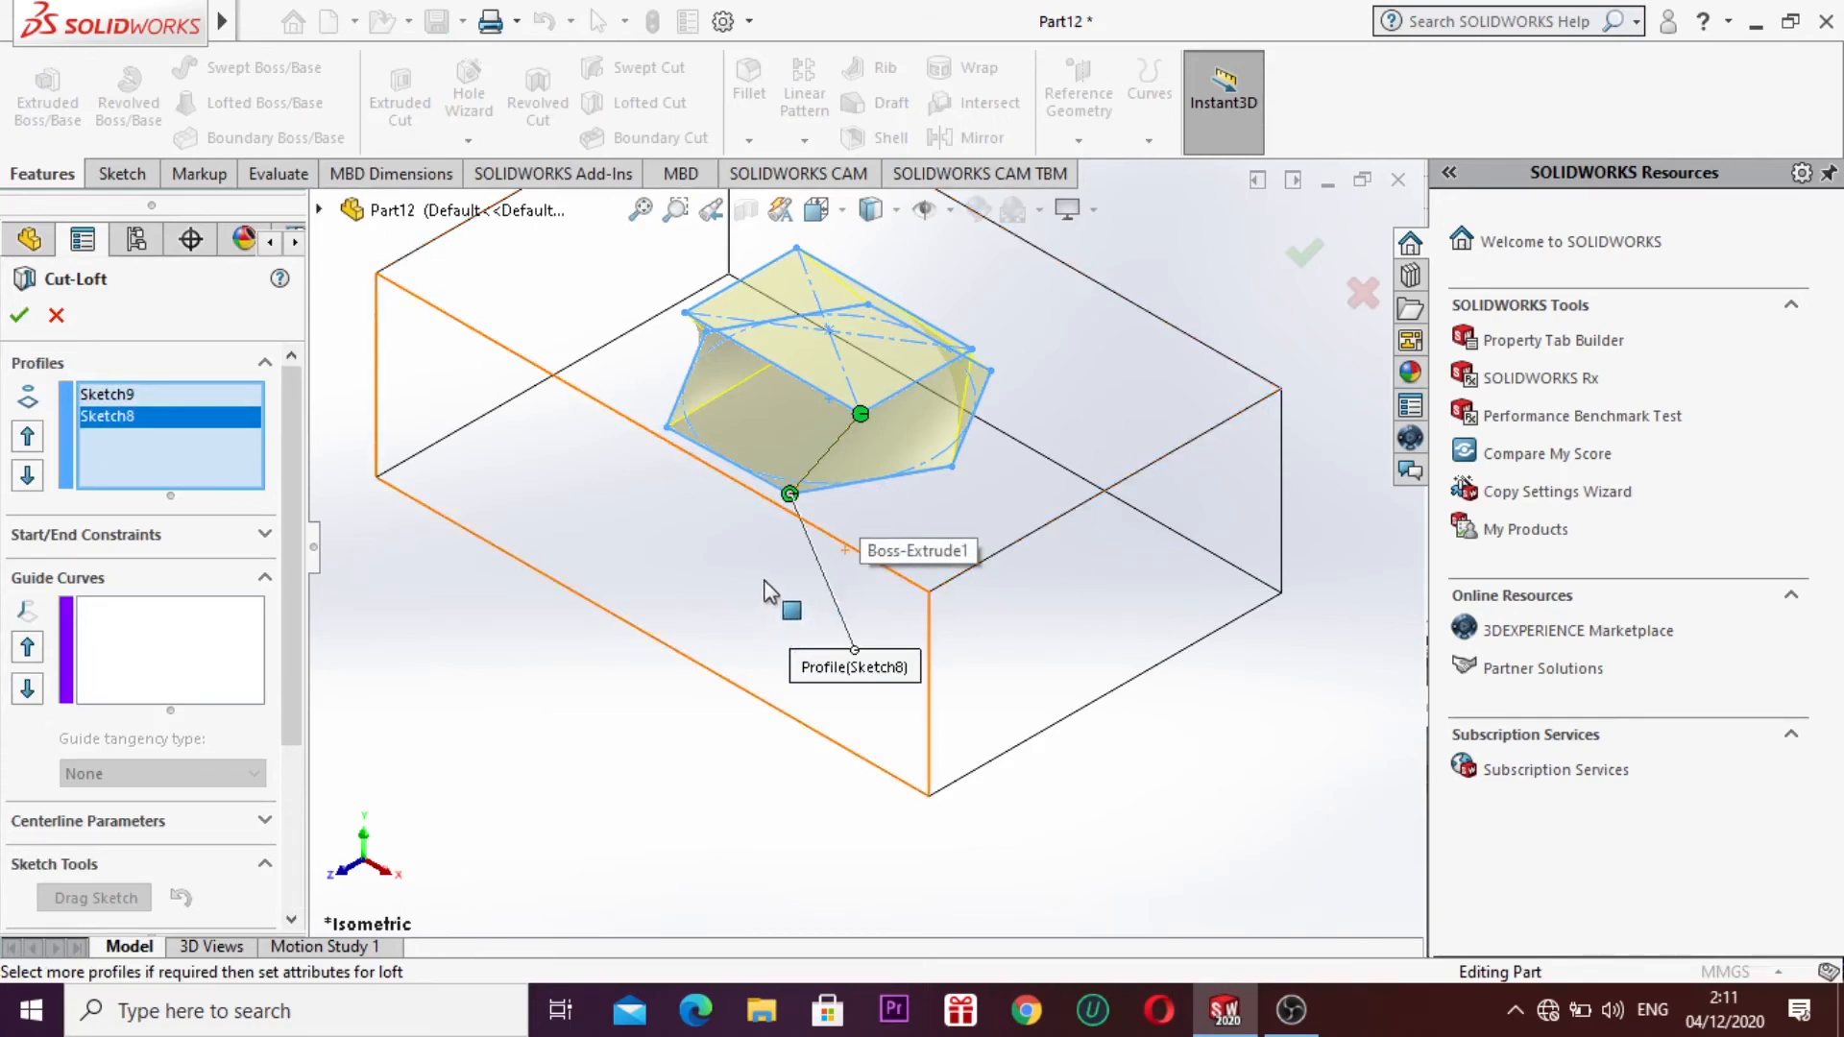
click(739, 694)
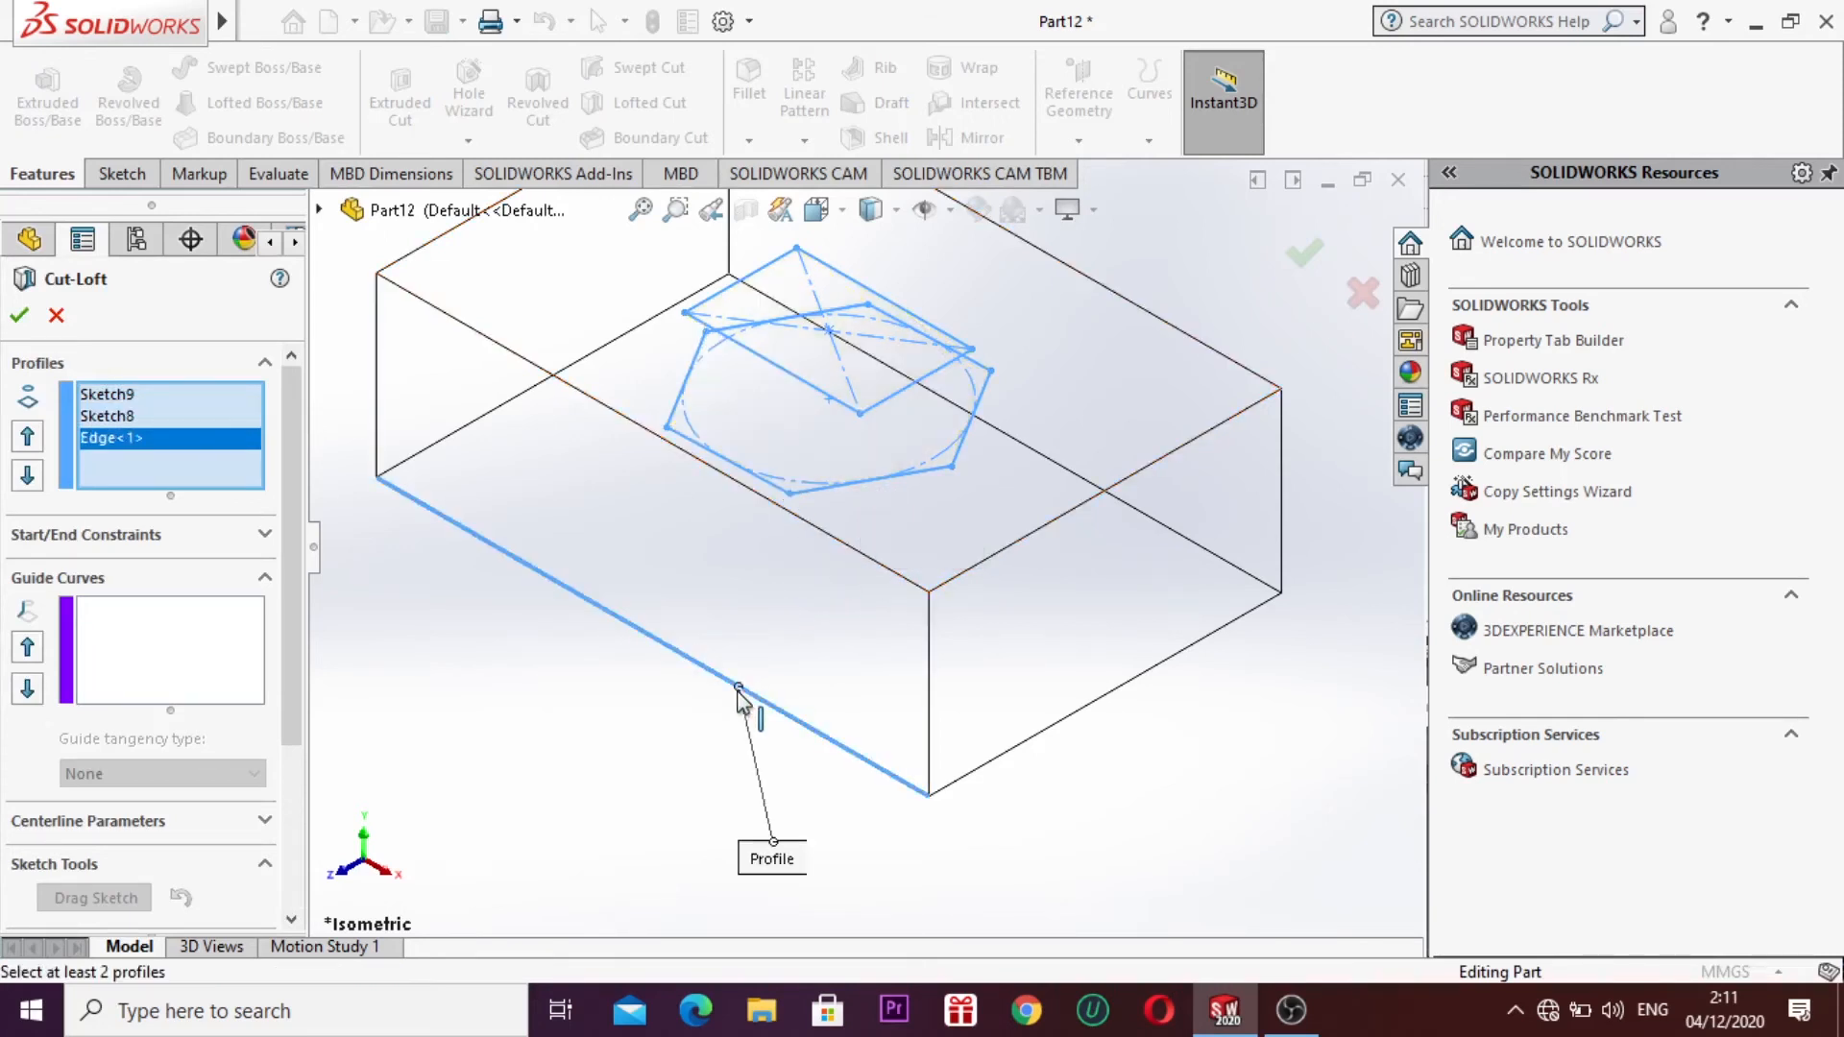
click(807, 395)
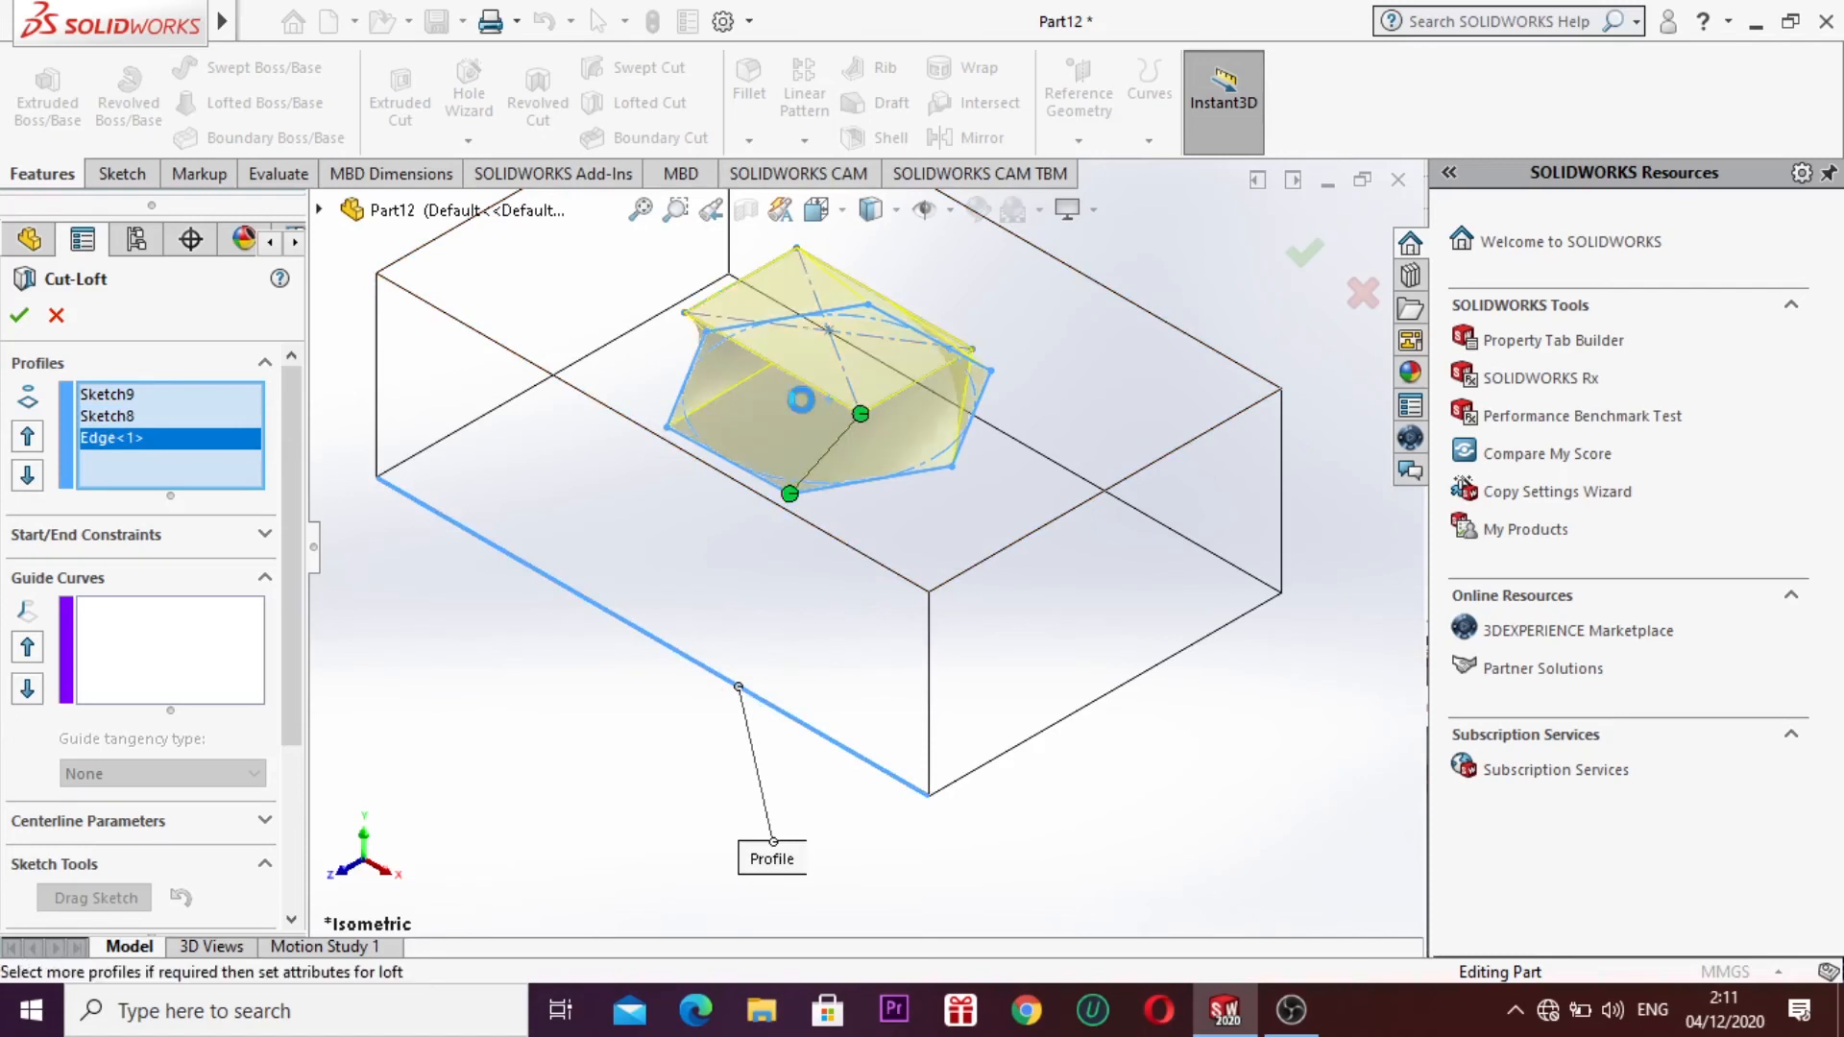
click(22, 318)
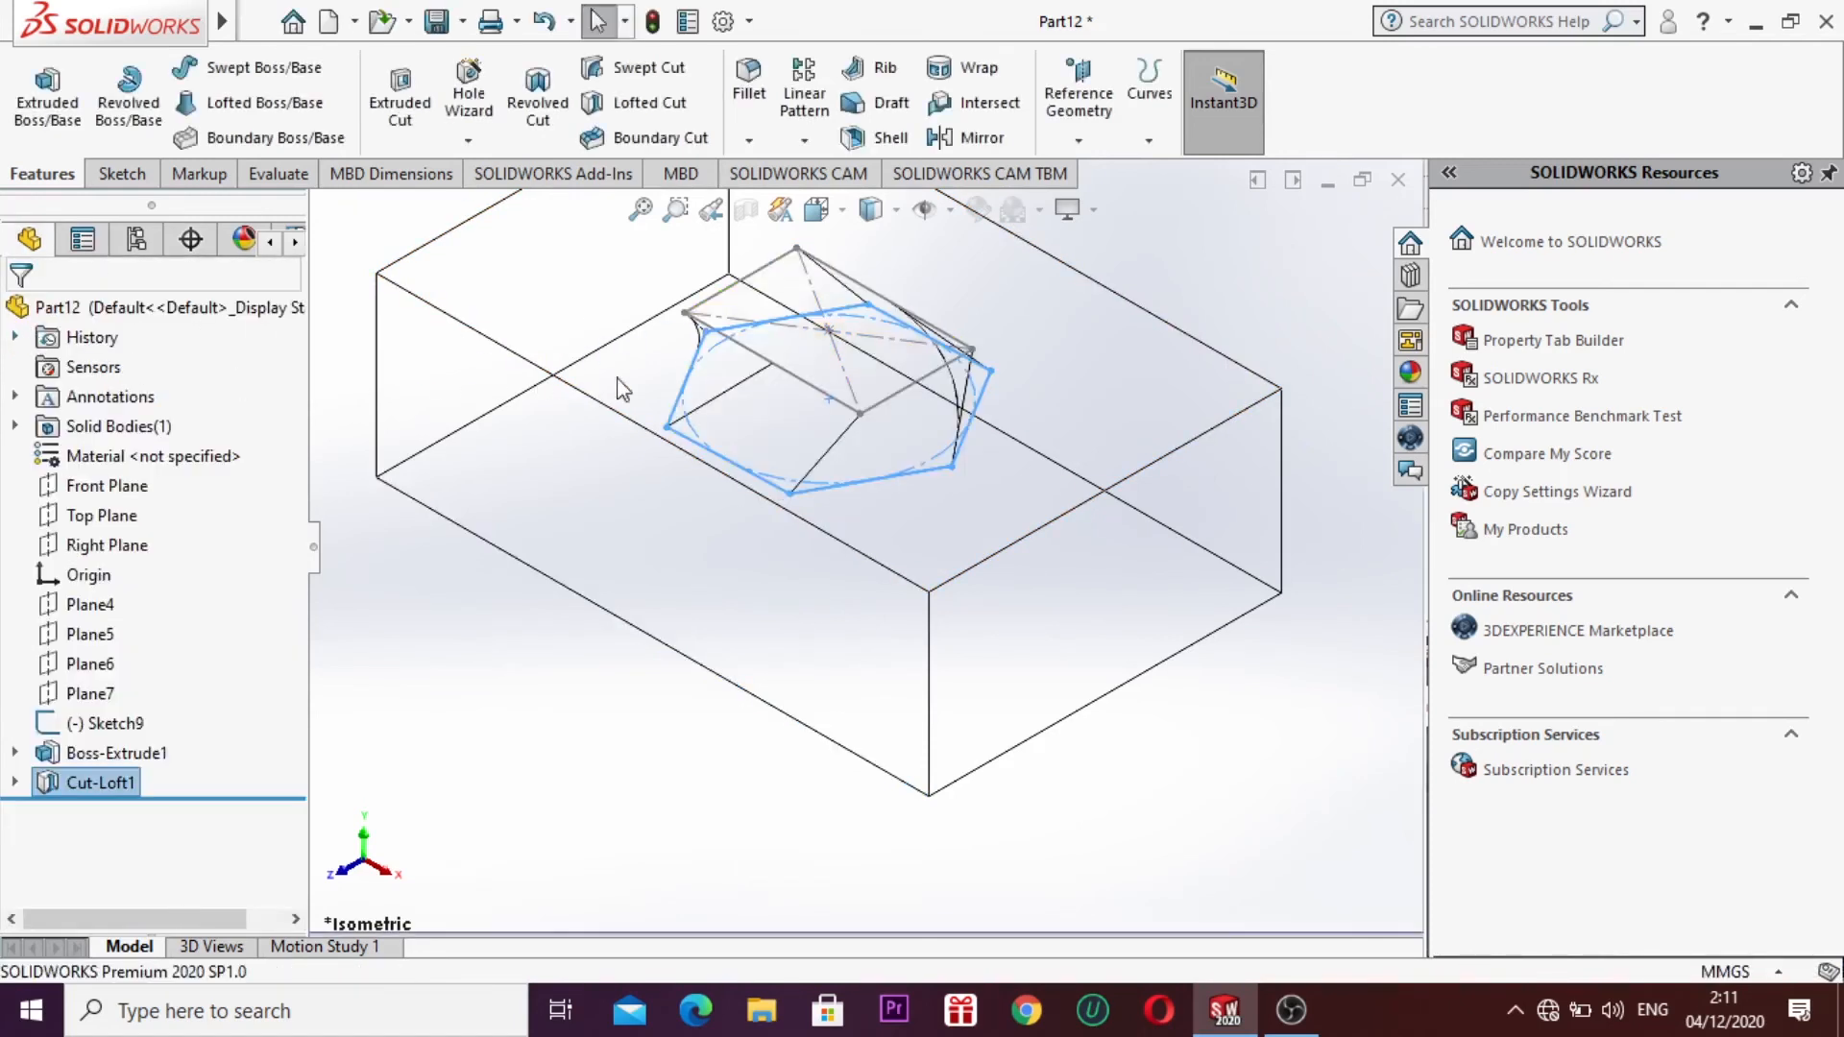
Step: Set the part's display style back to shaded with edges and clear the face selection
click(896, 213)
click(870, 238)
click(872, 240)
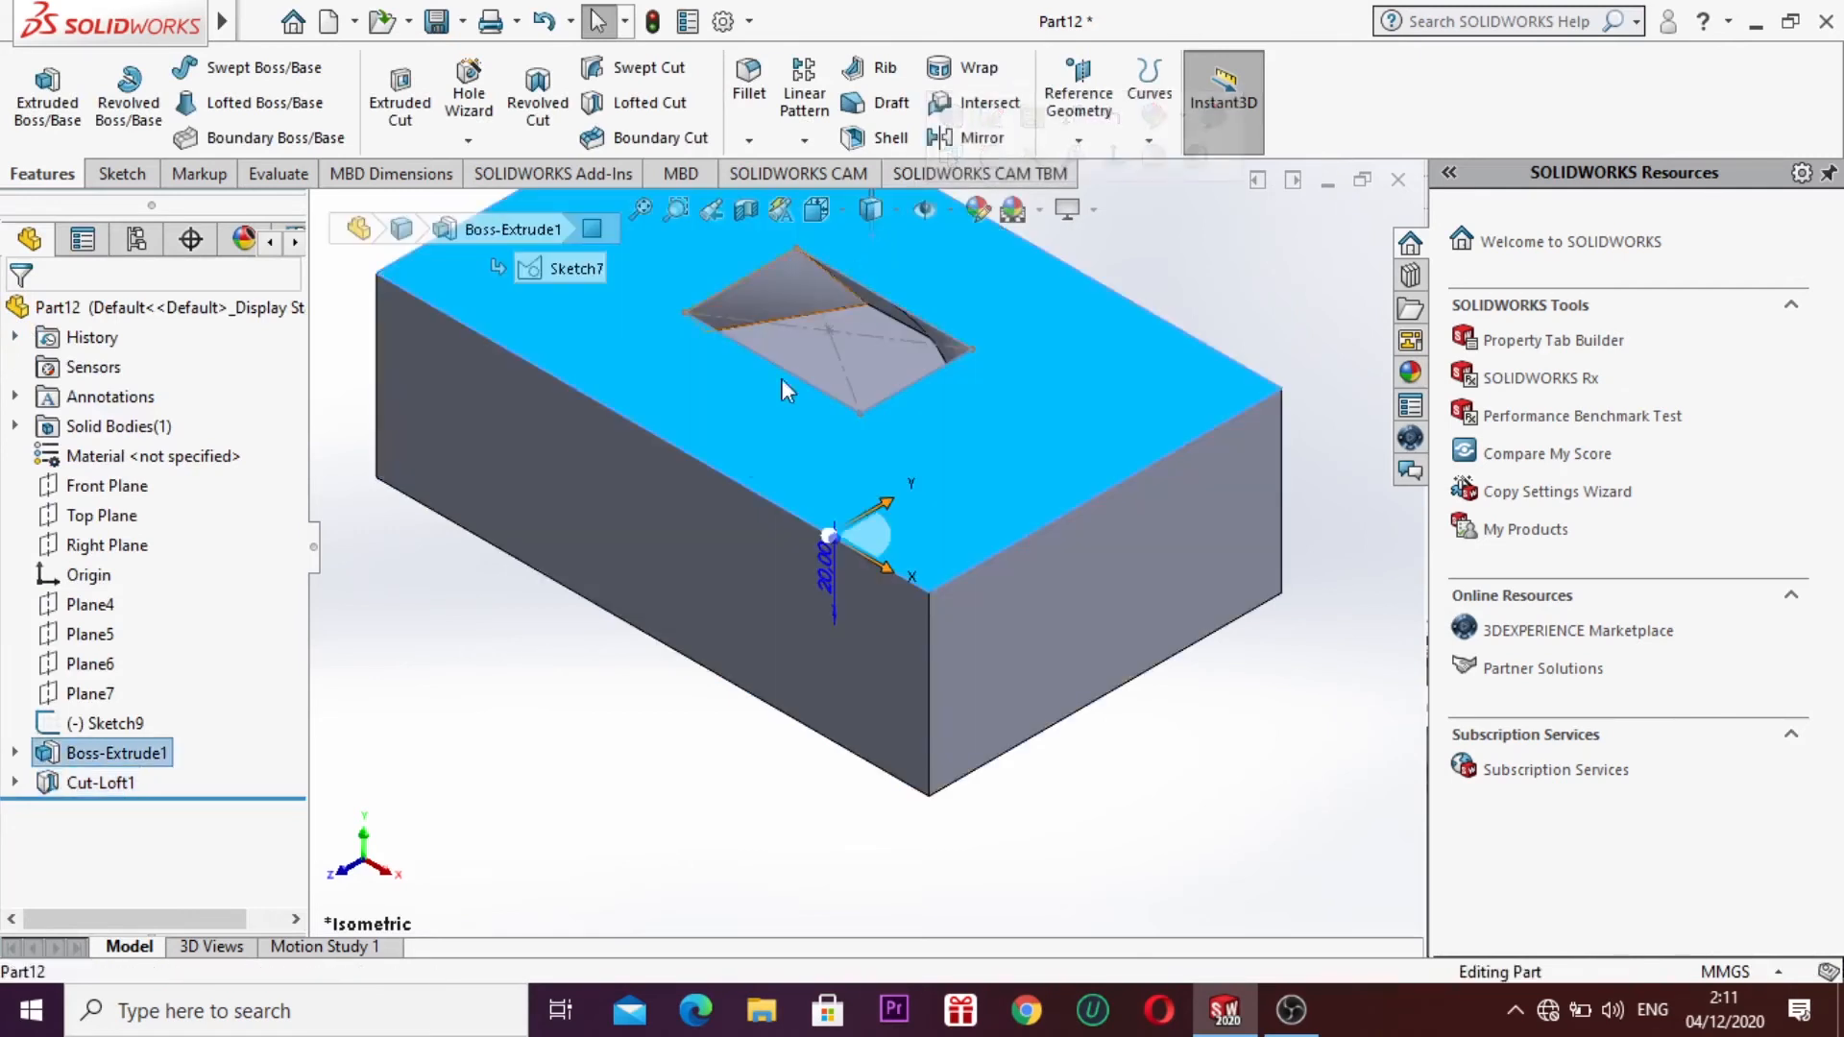
click(569, 643)
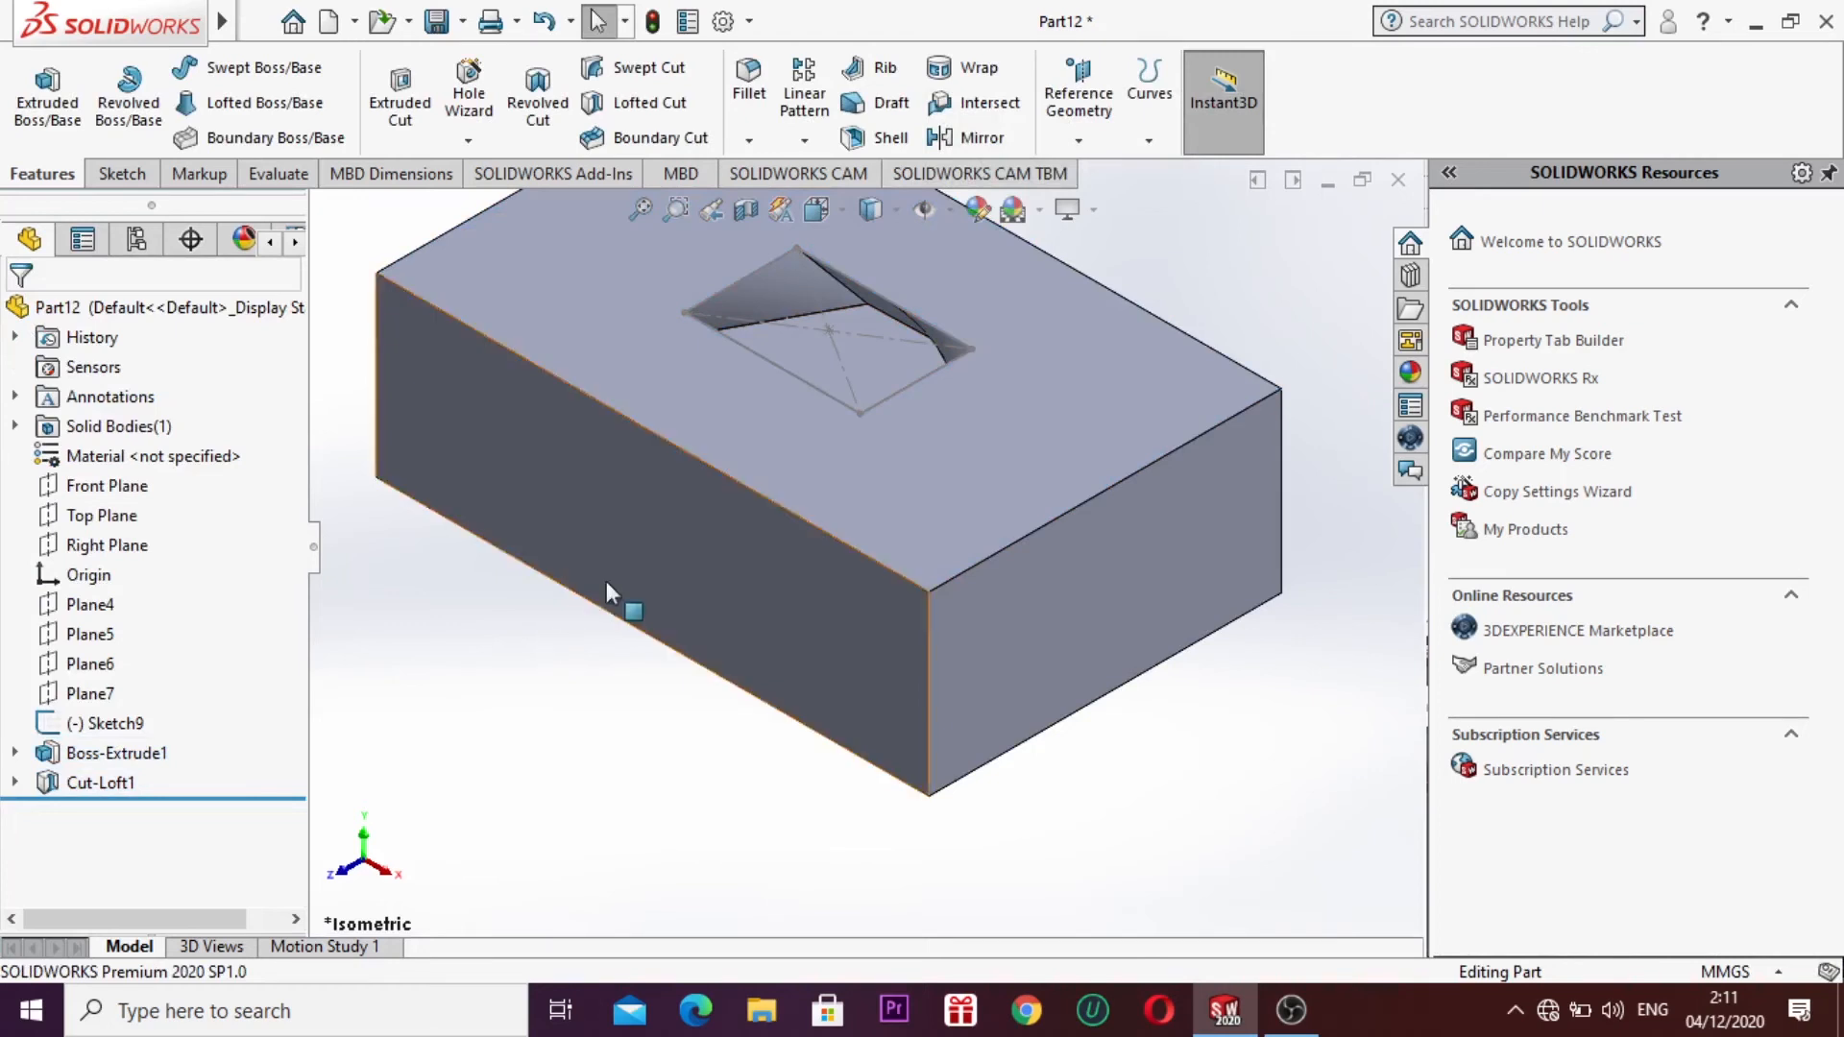
Step: Examine the lofted pocket in the block from the isometric view and from a rotated angle
scroll(607, 580, up, 2)
click(641, 211)
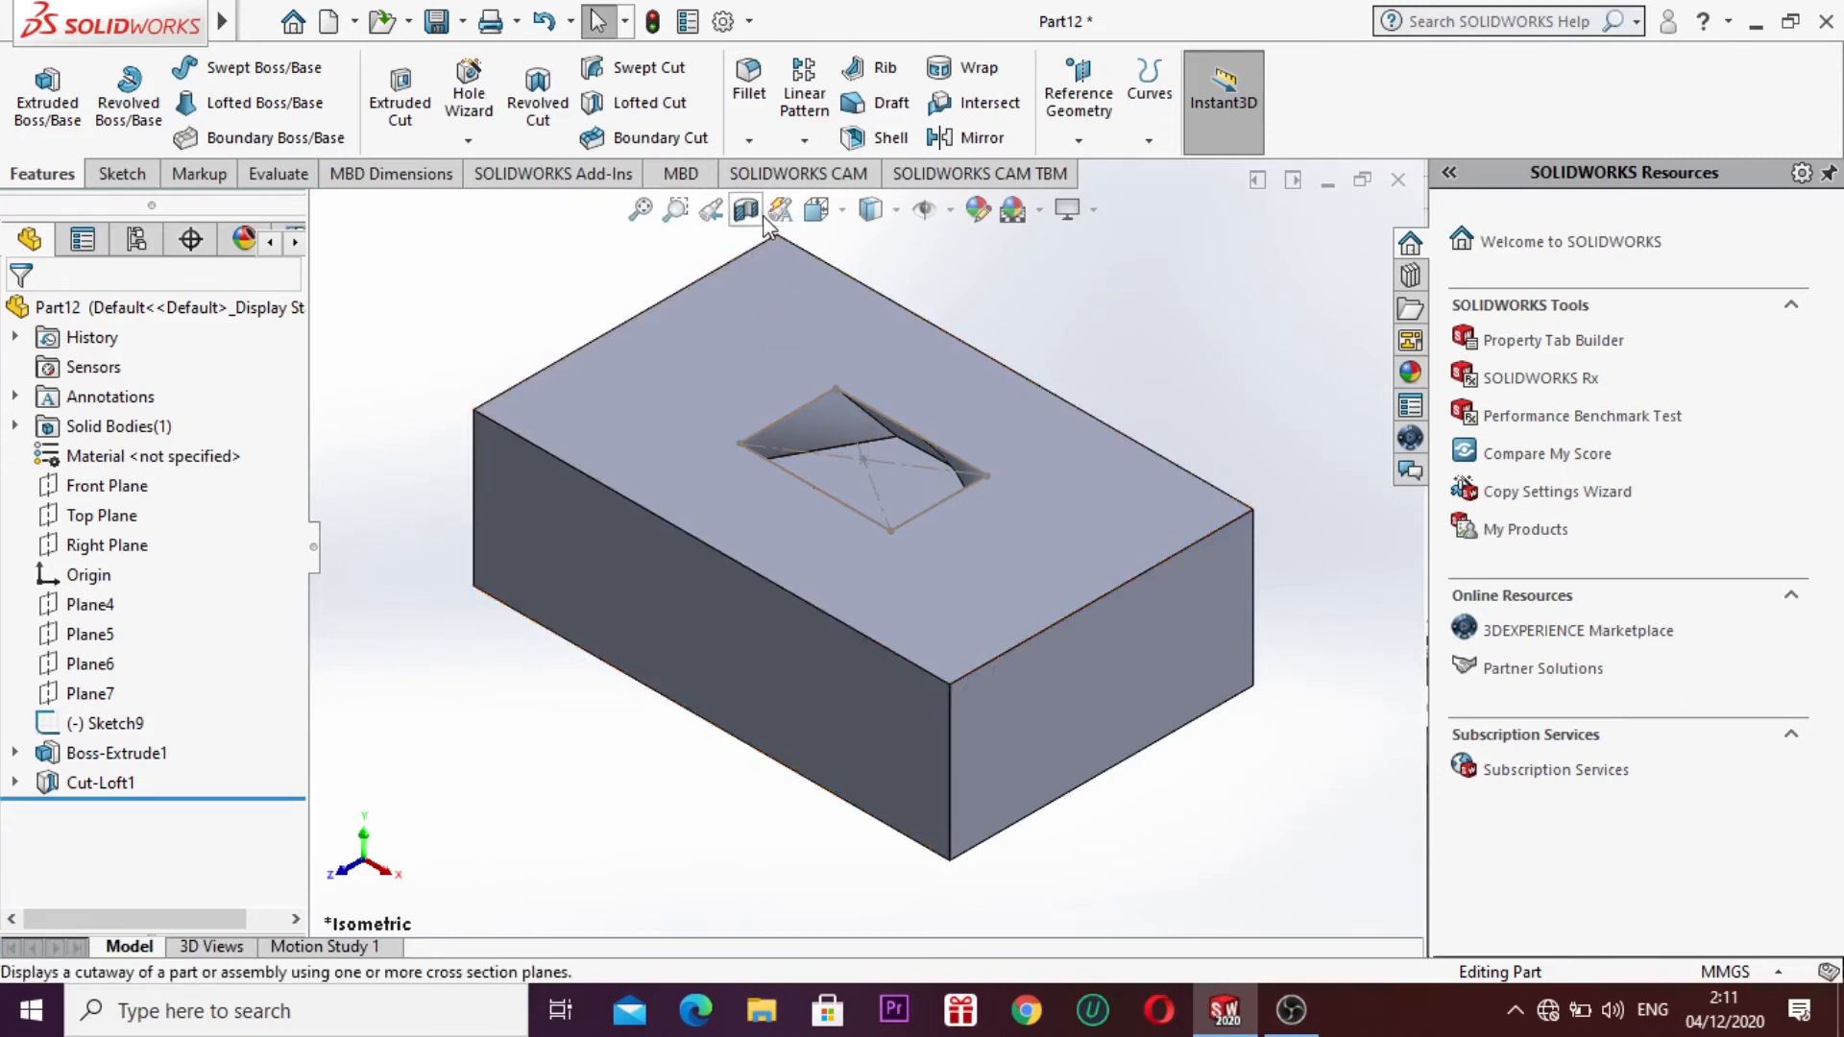
right_click(434, 653)
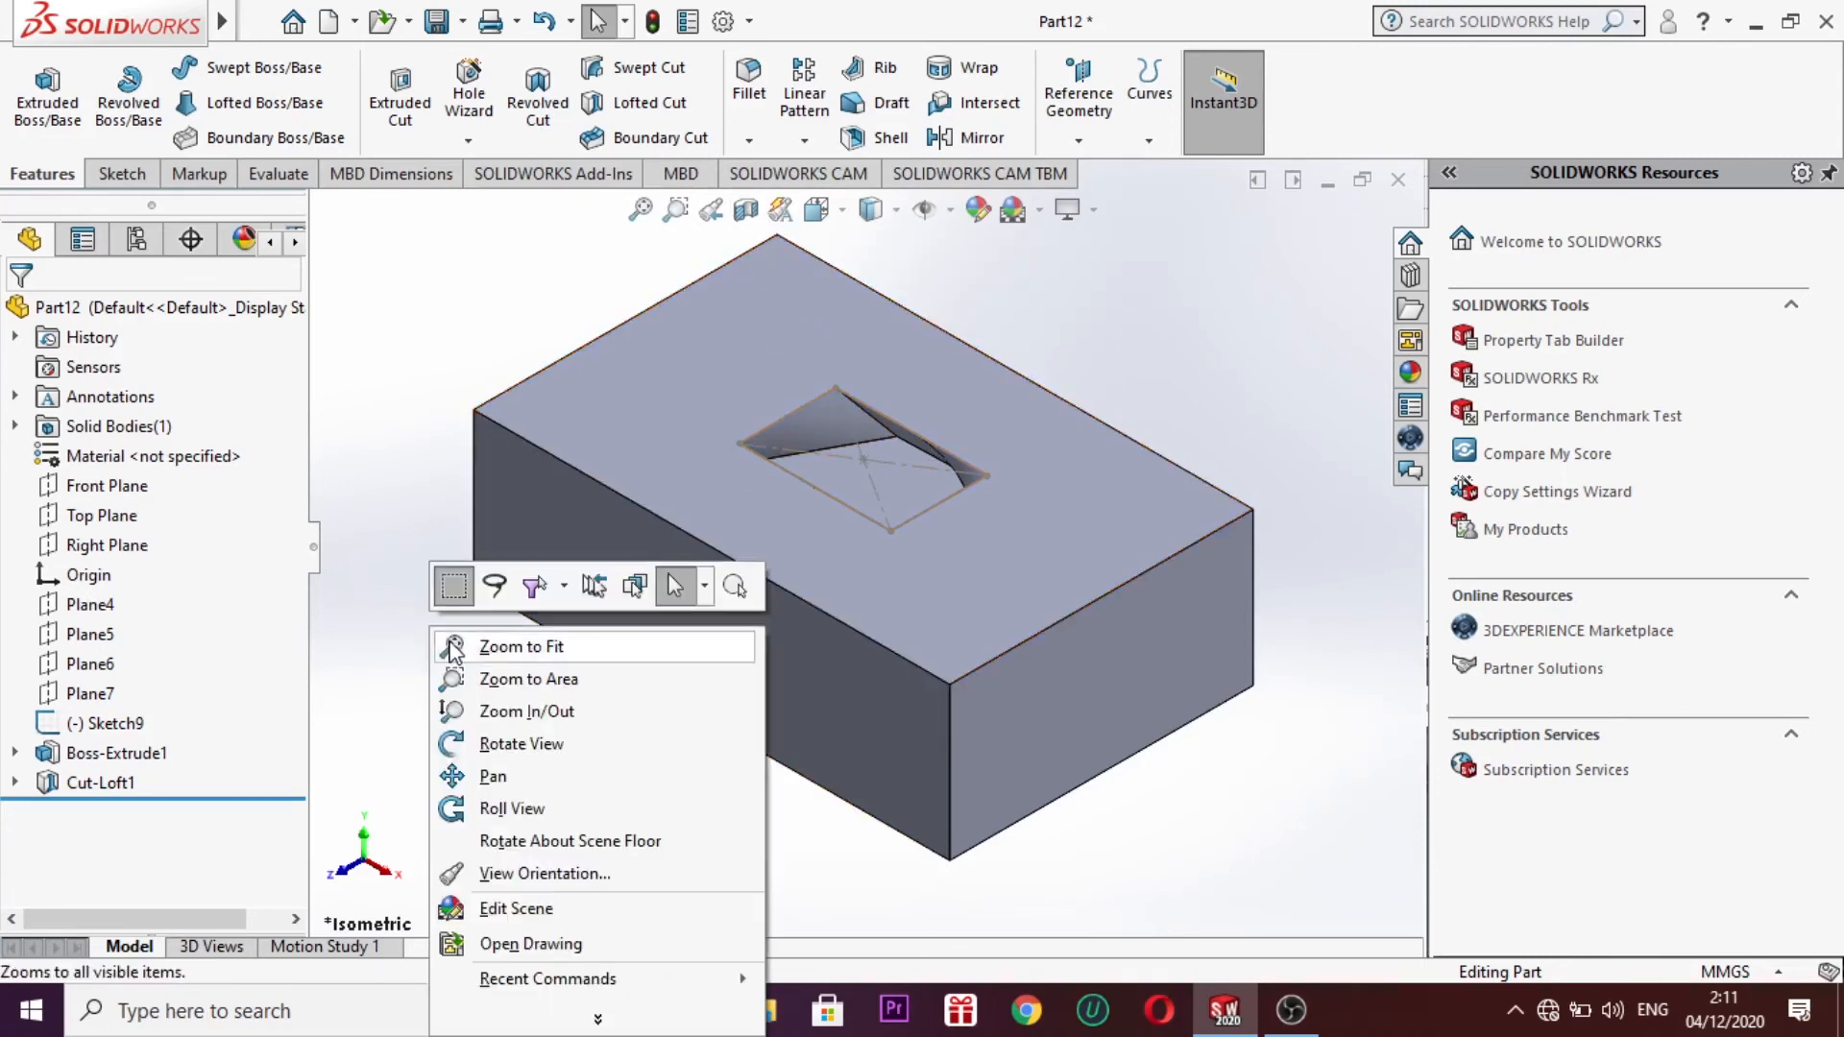
click(518, 741)
mouse_move(866, 548)
mouse_down()
mouse_move(845, 672)
mouse_move(765, 766)
mouse_move(541, 791)
mouse_move(942, 854)
mouse_move(860, 691)
mouse_move(877, 535)
mouse_move(930, 524)
mouse_move(999, 620)
mouse_move(595, 771)
mouse_move(830, 395)
mouse_move(905, 576)
mouse_move(946, 537)
mouse_up()
click(946, 538)
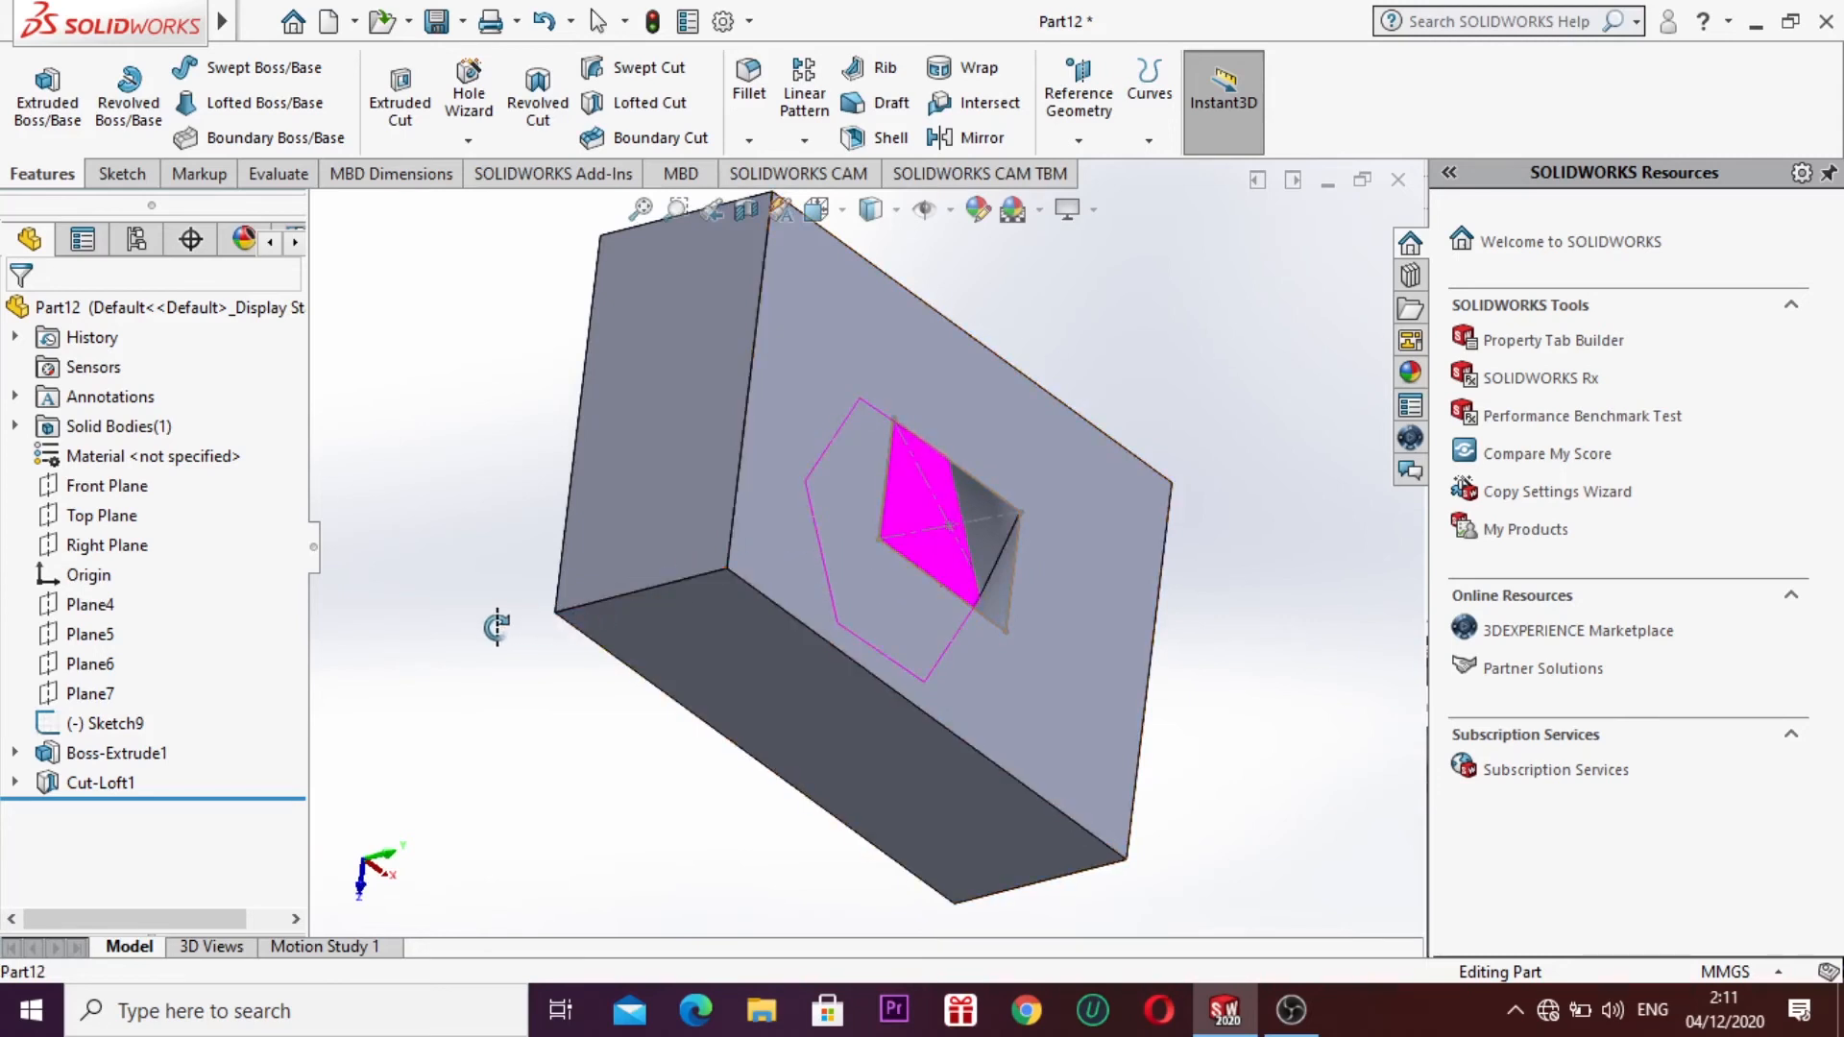
click(440, 631)
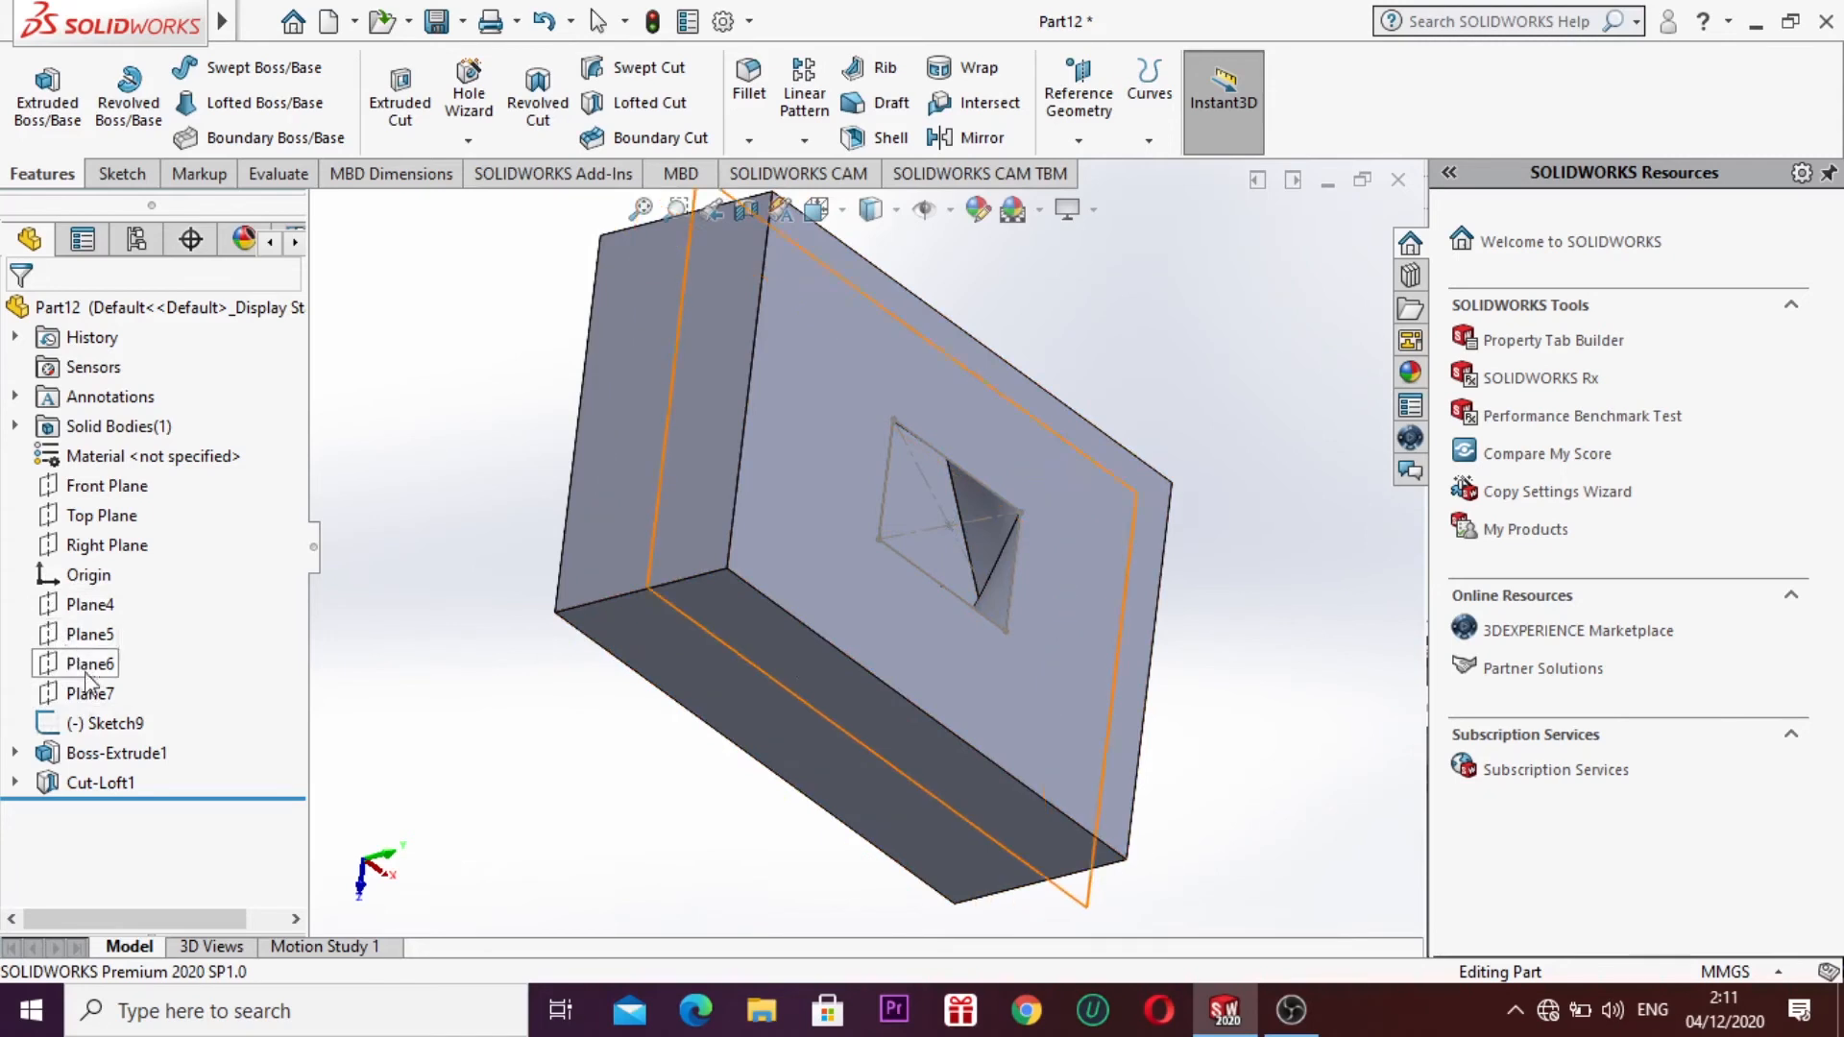
Step: Create a second lofted cut using Sketch9's rectangle and the pocket's hexagonal floor face as profiles
right_click(95, 730)
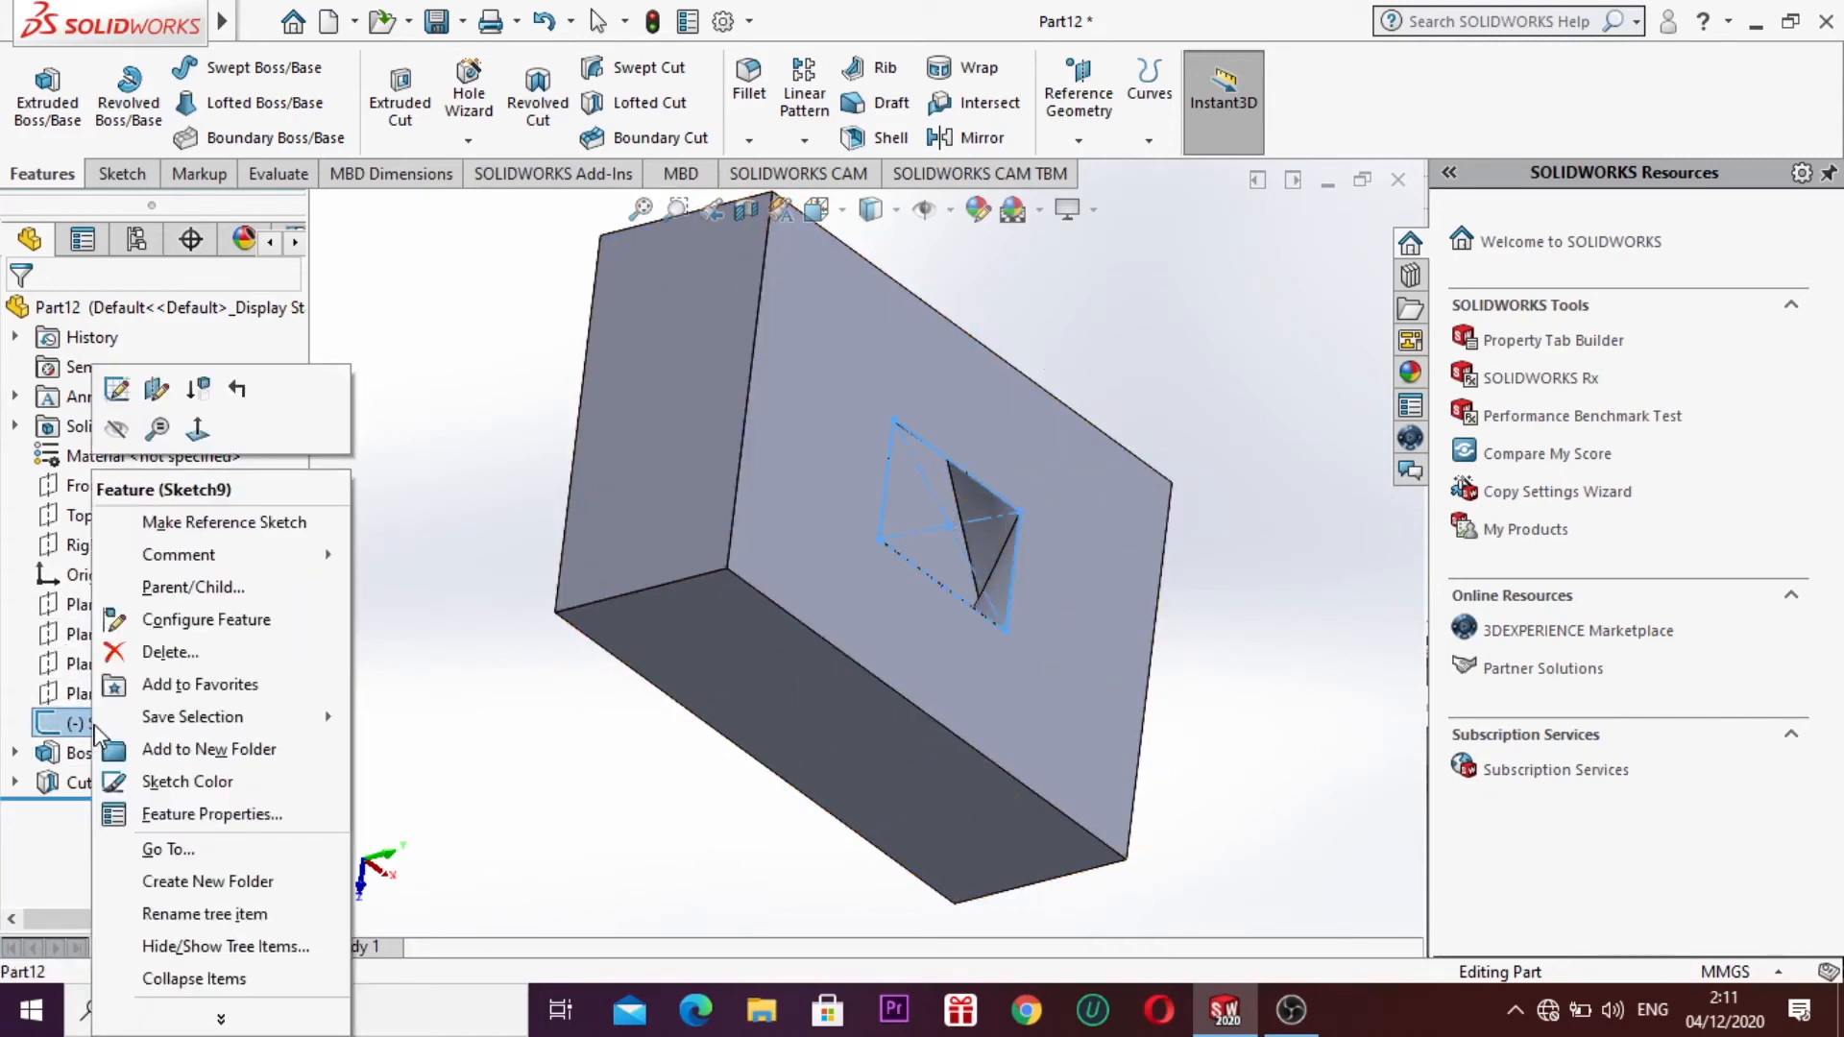
click(198, 427)
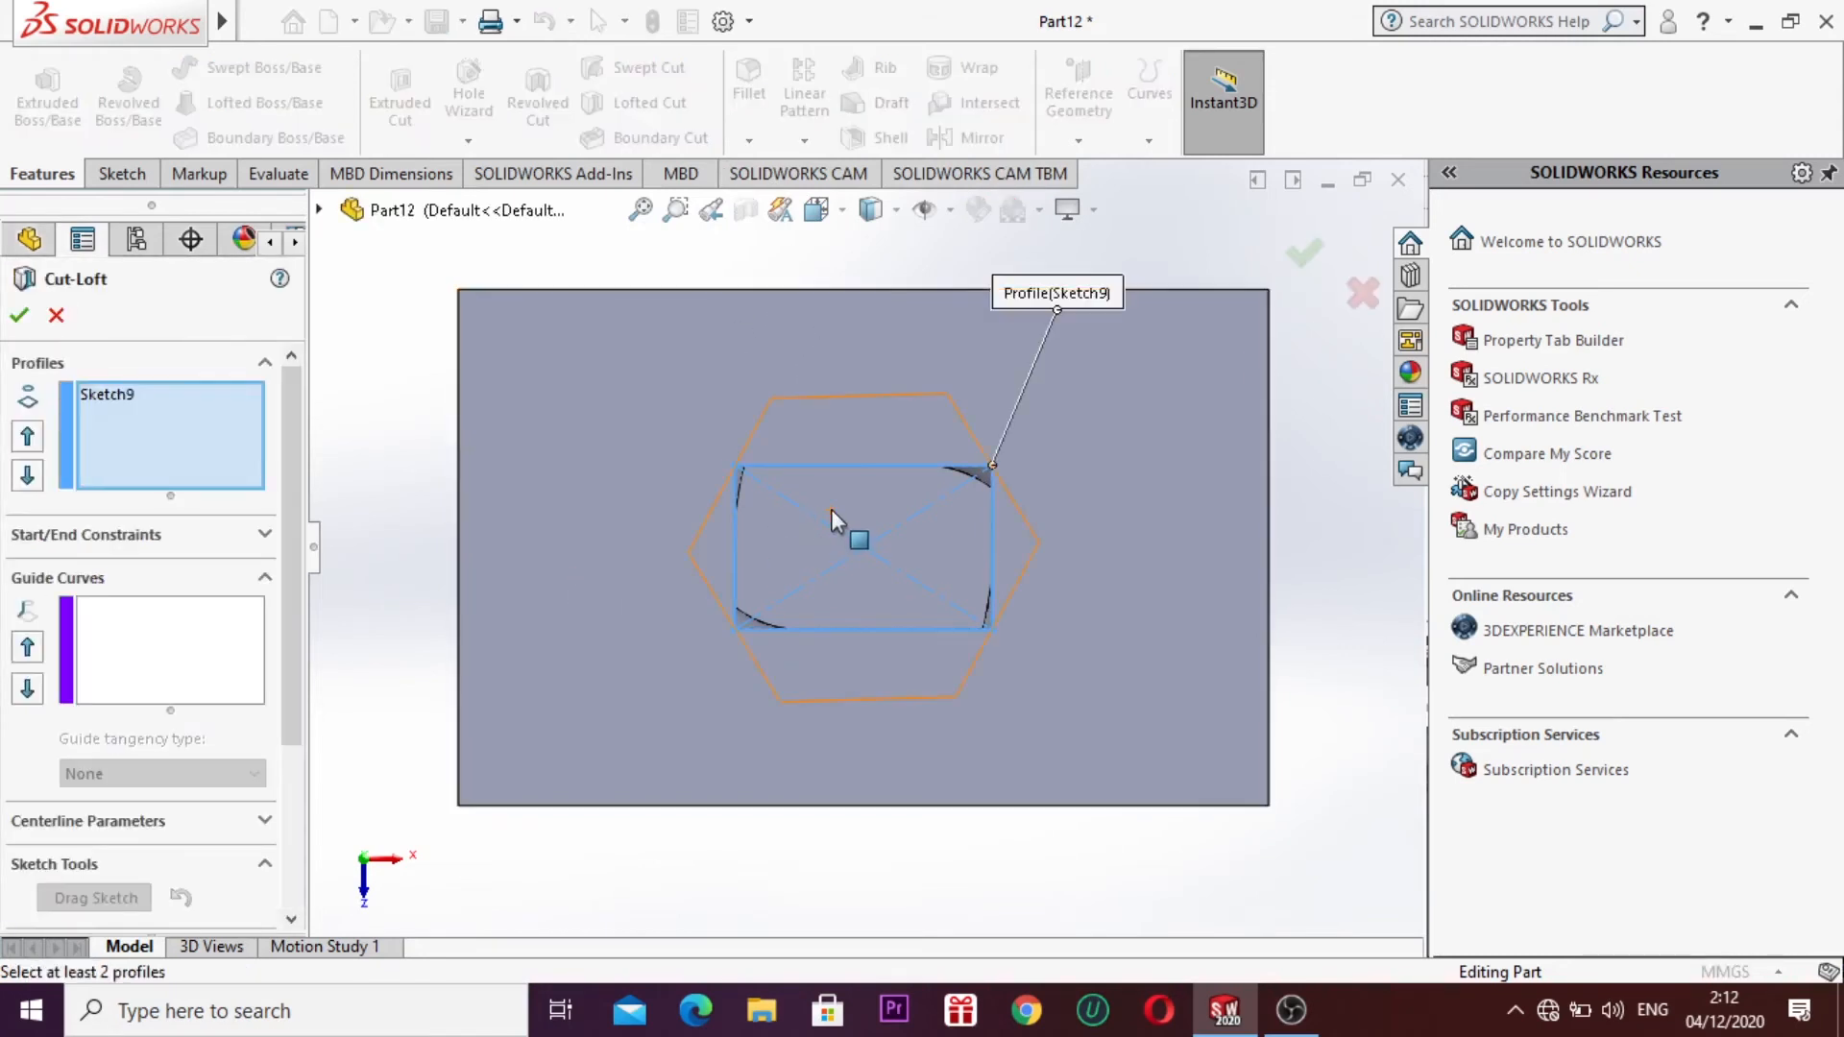
click(838, 467)
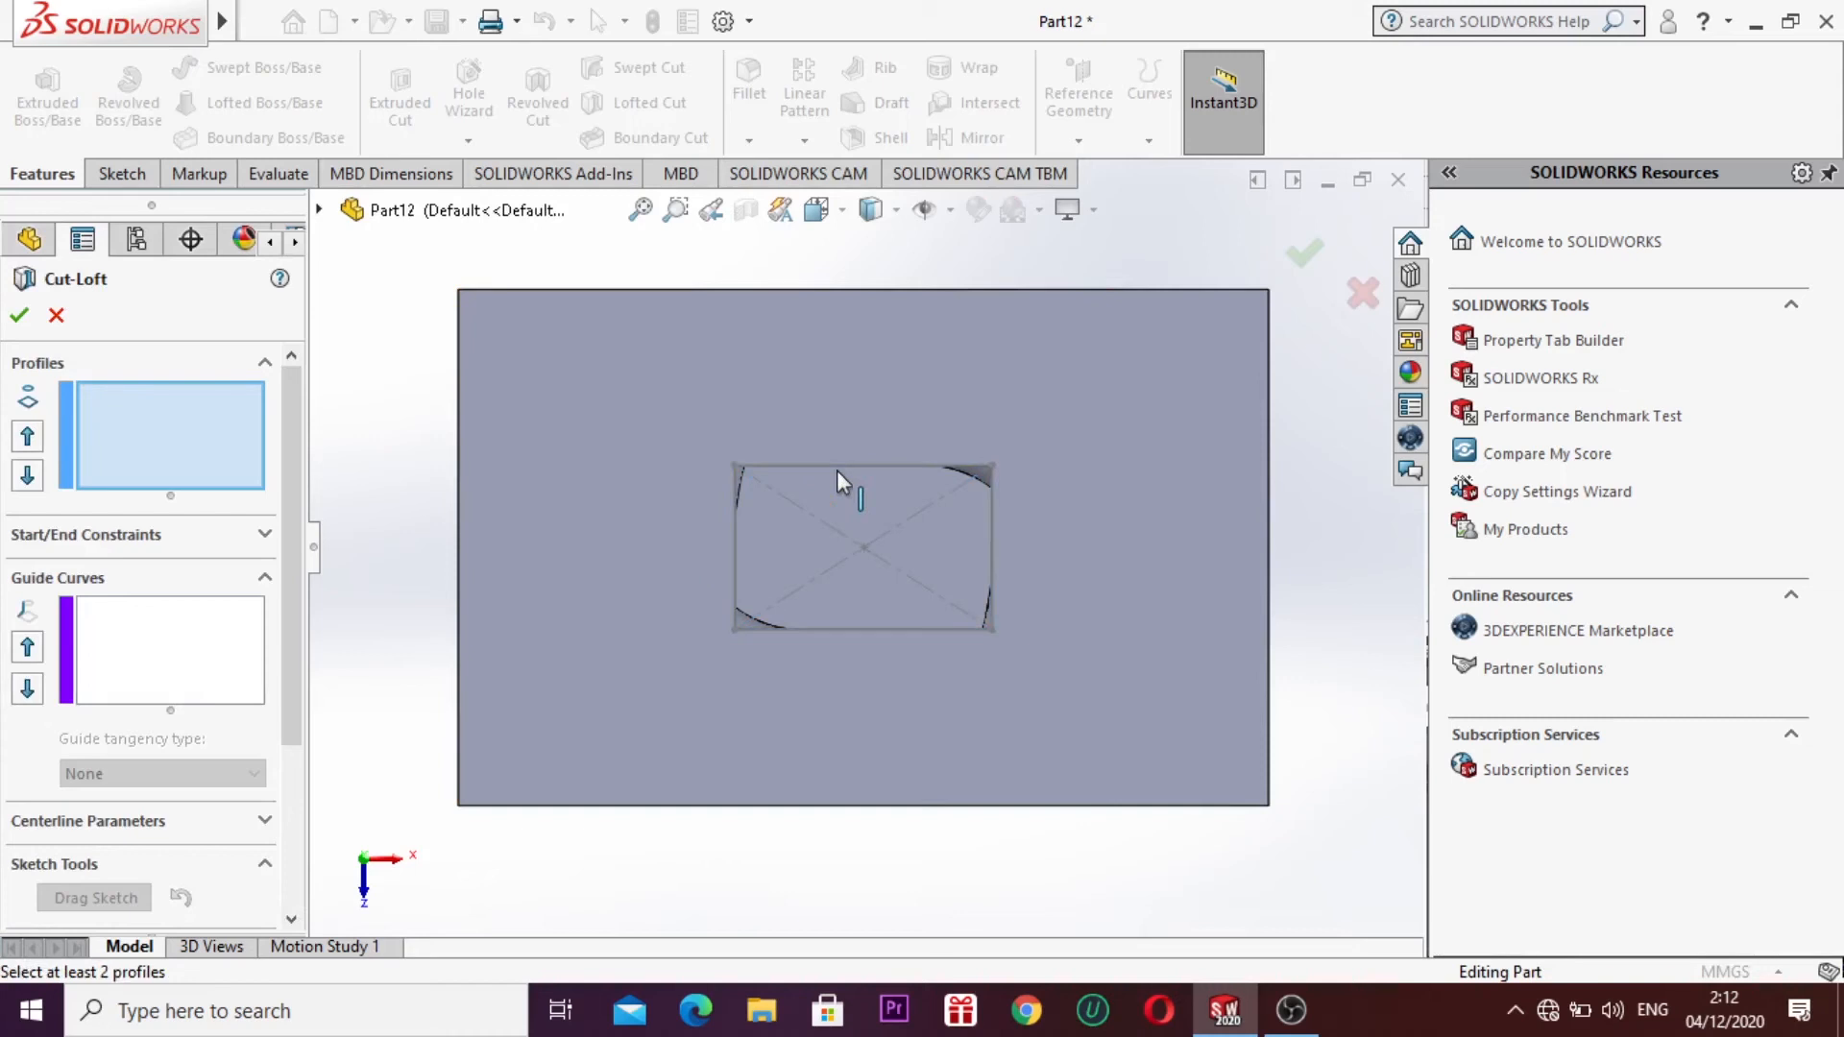
click(849, 625)
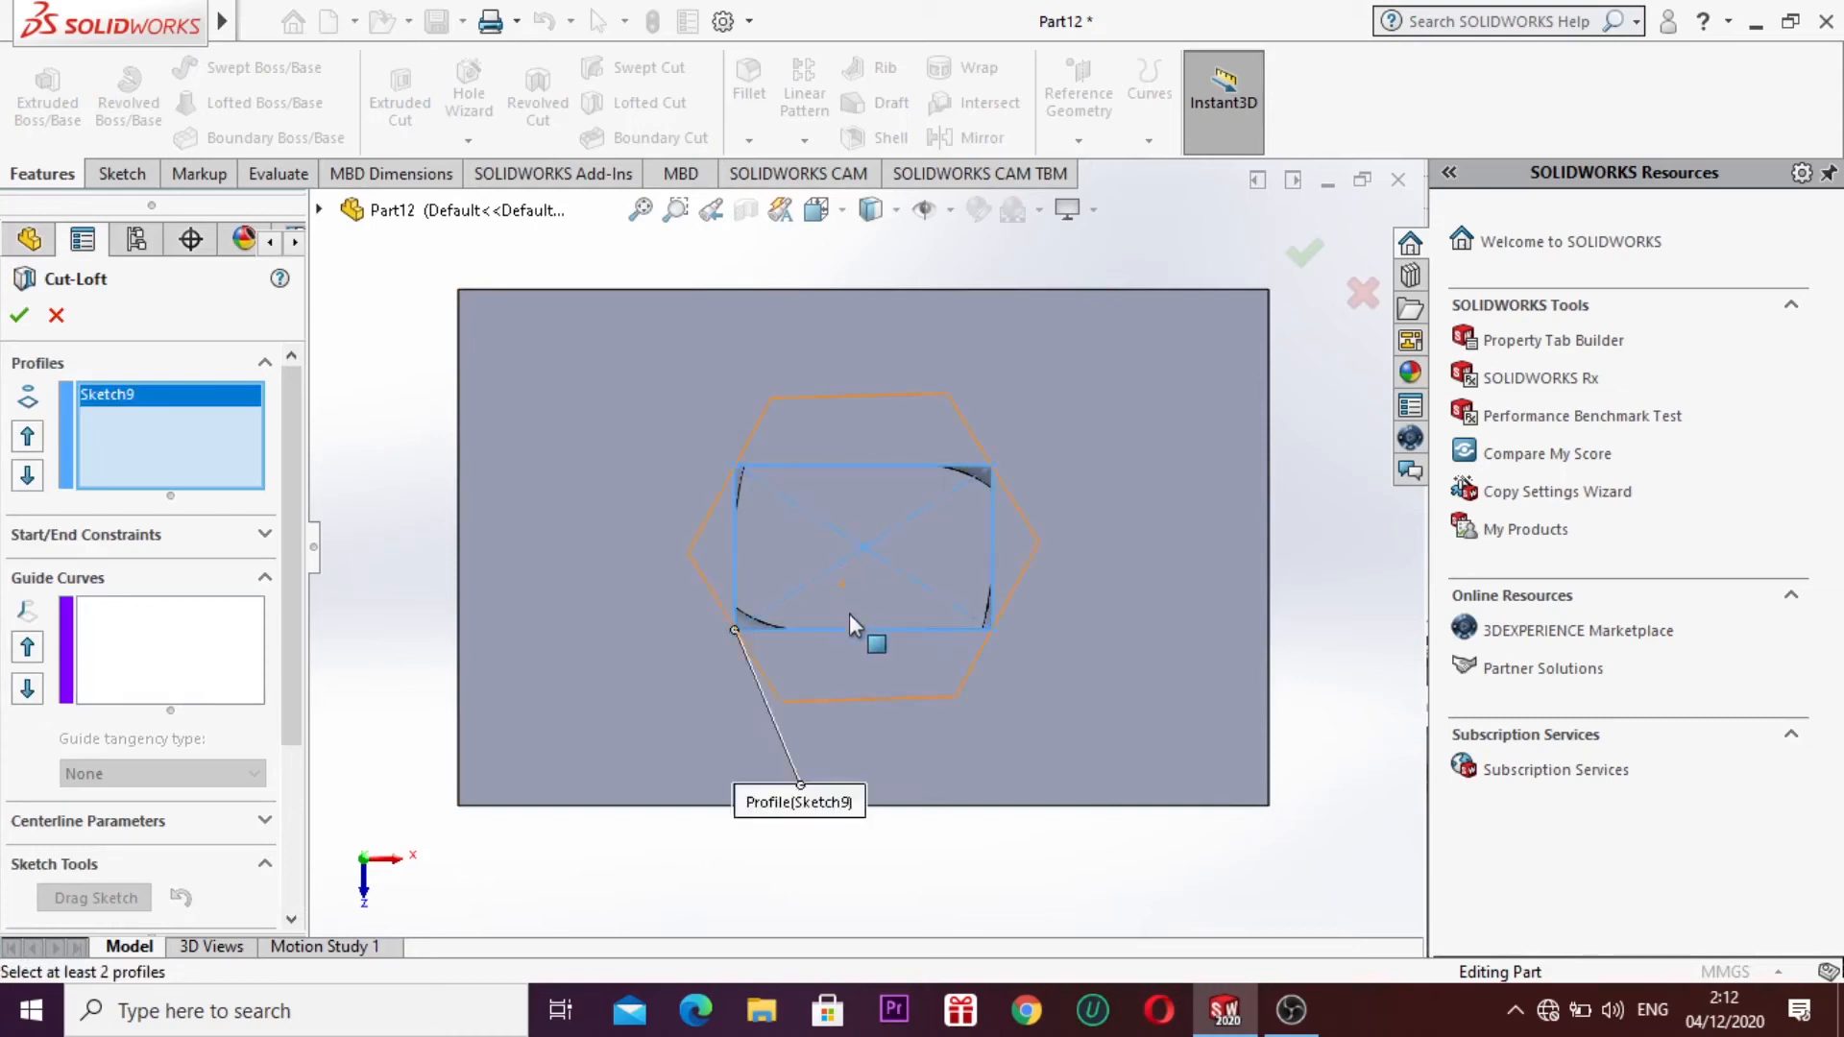
click(855, 631)
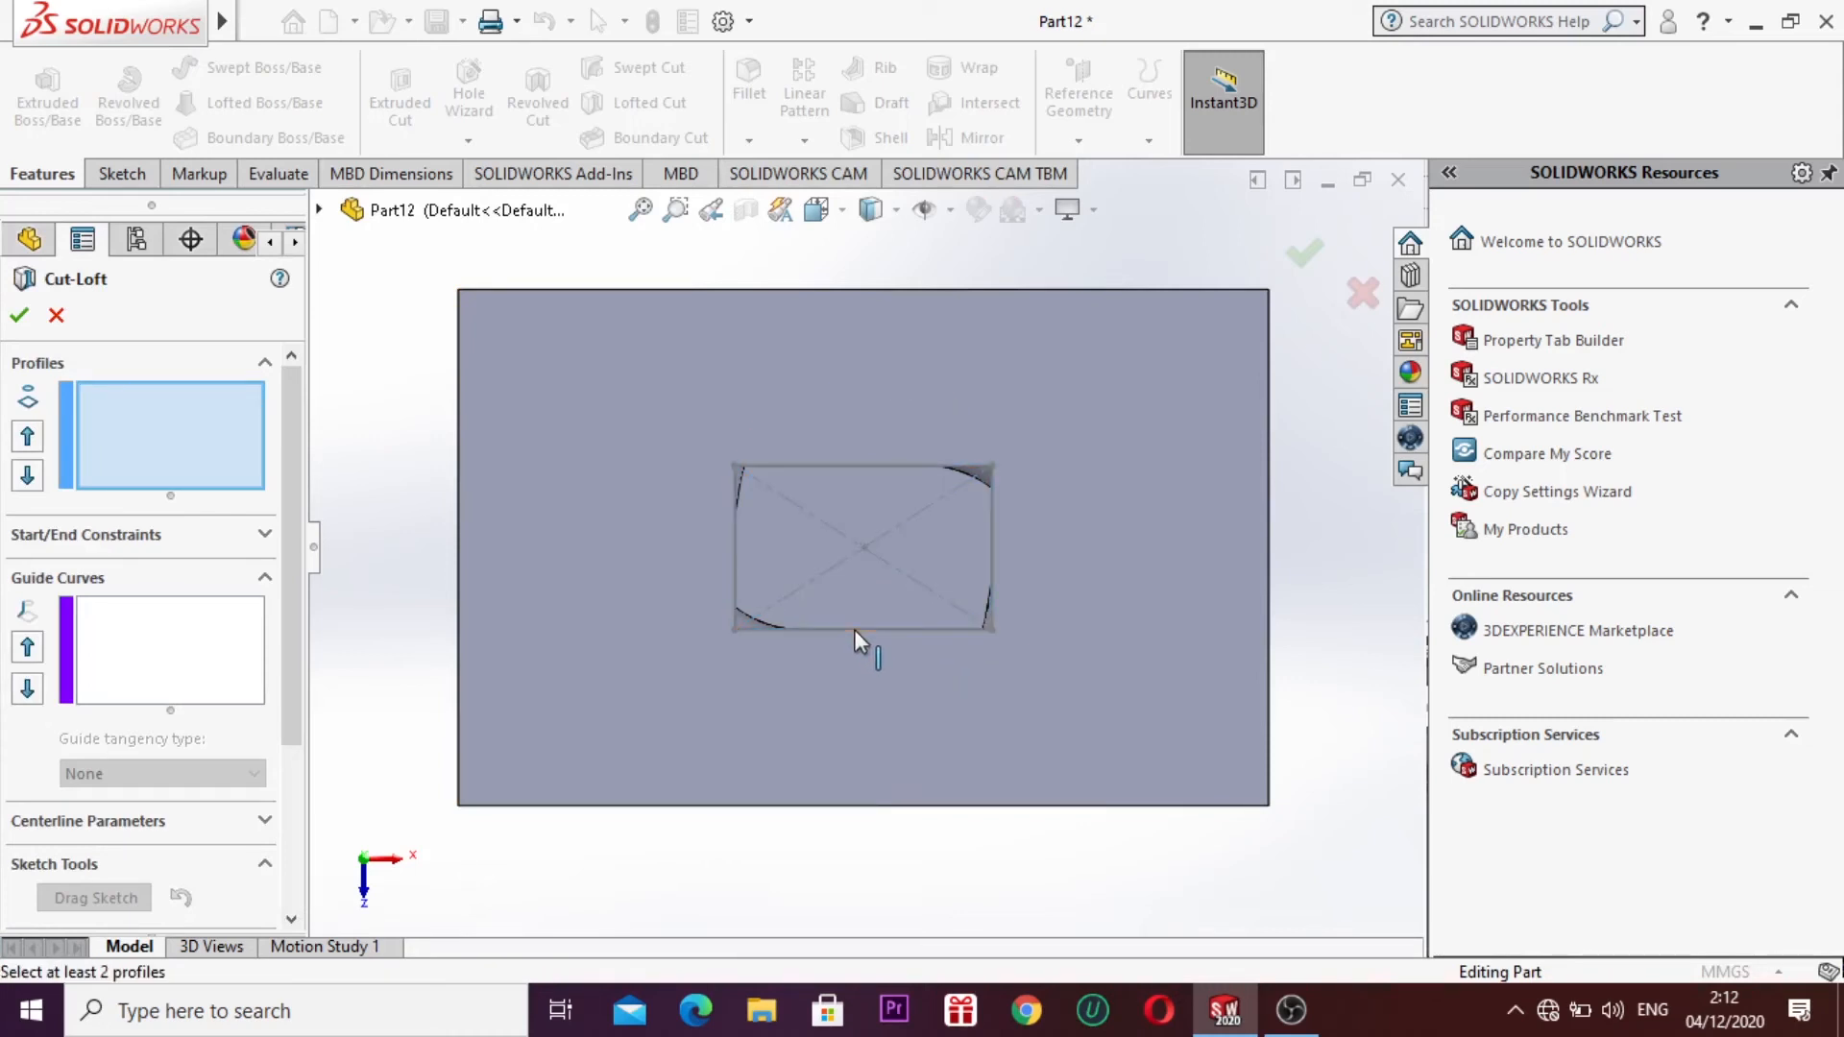
click(916, 579)
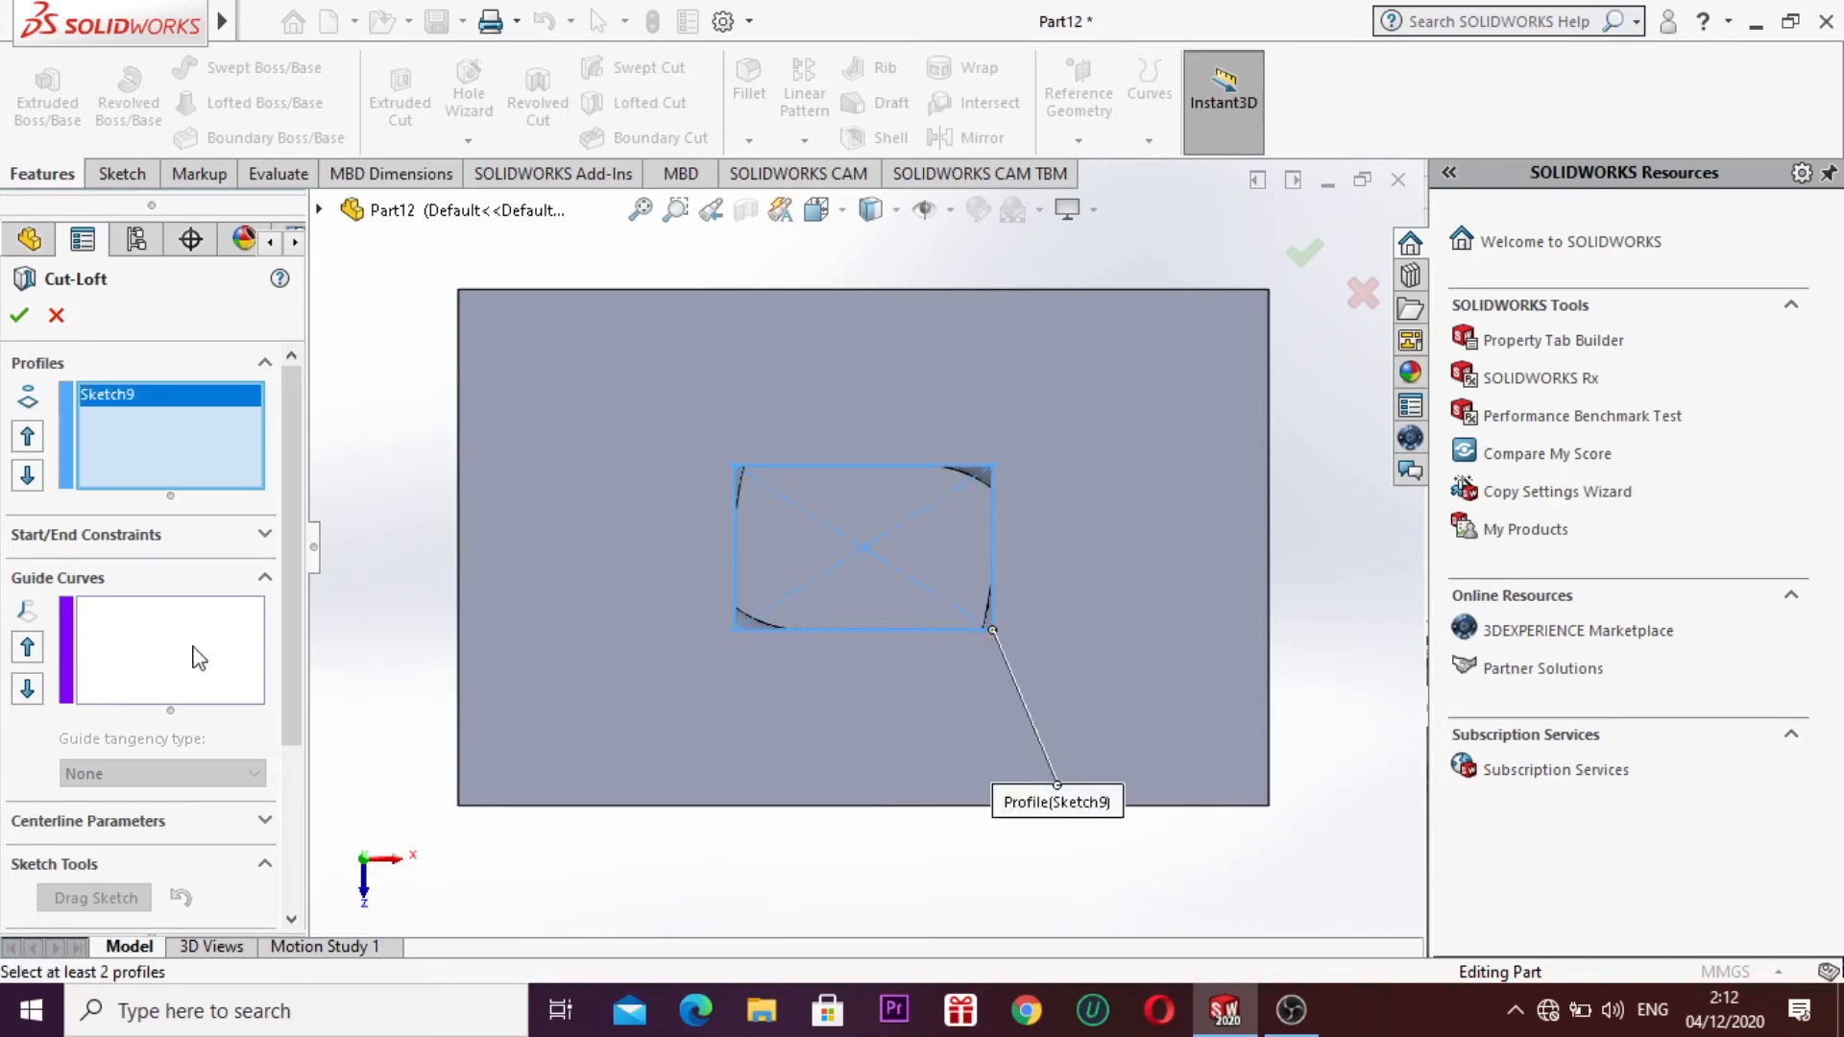
click(19, 316)
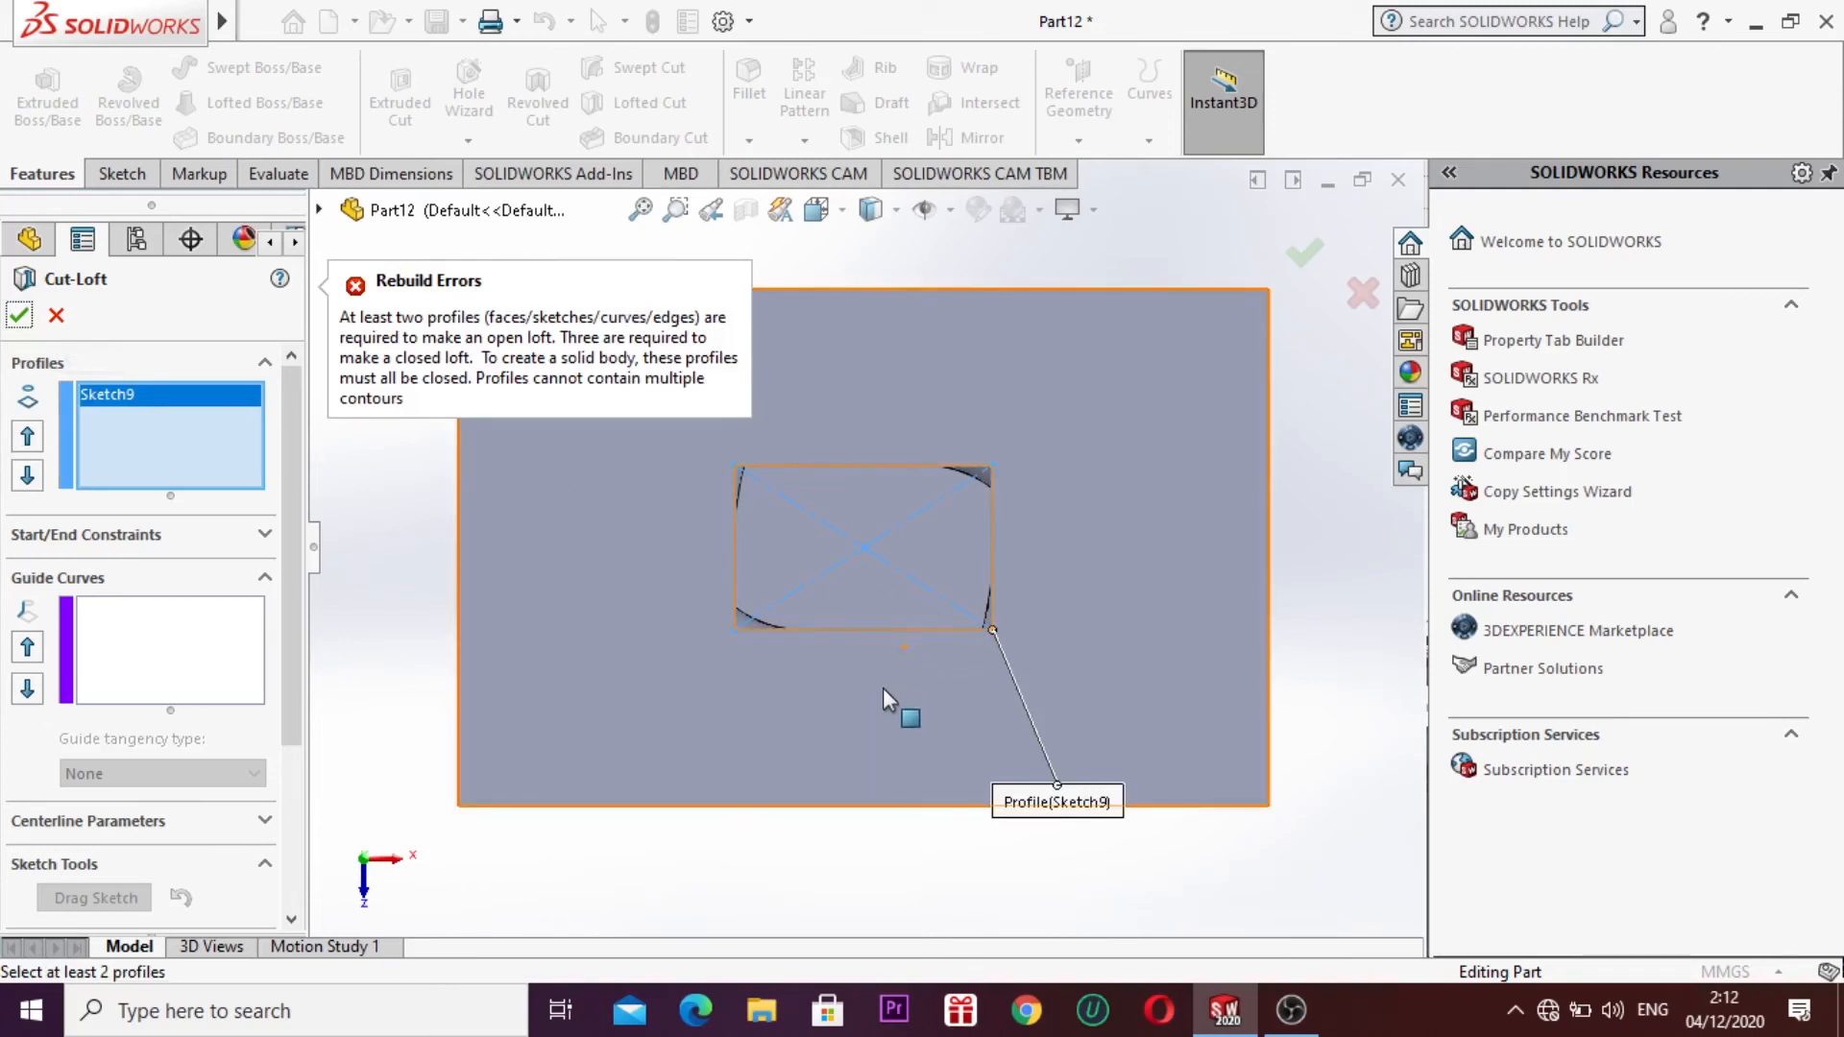
click(895, 615)
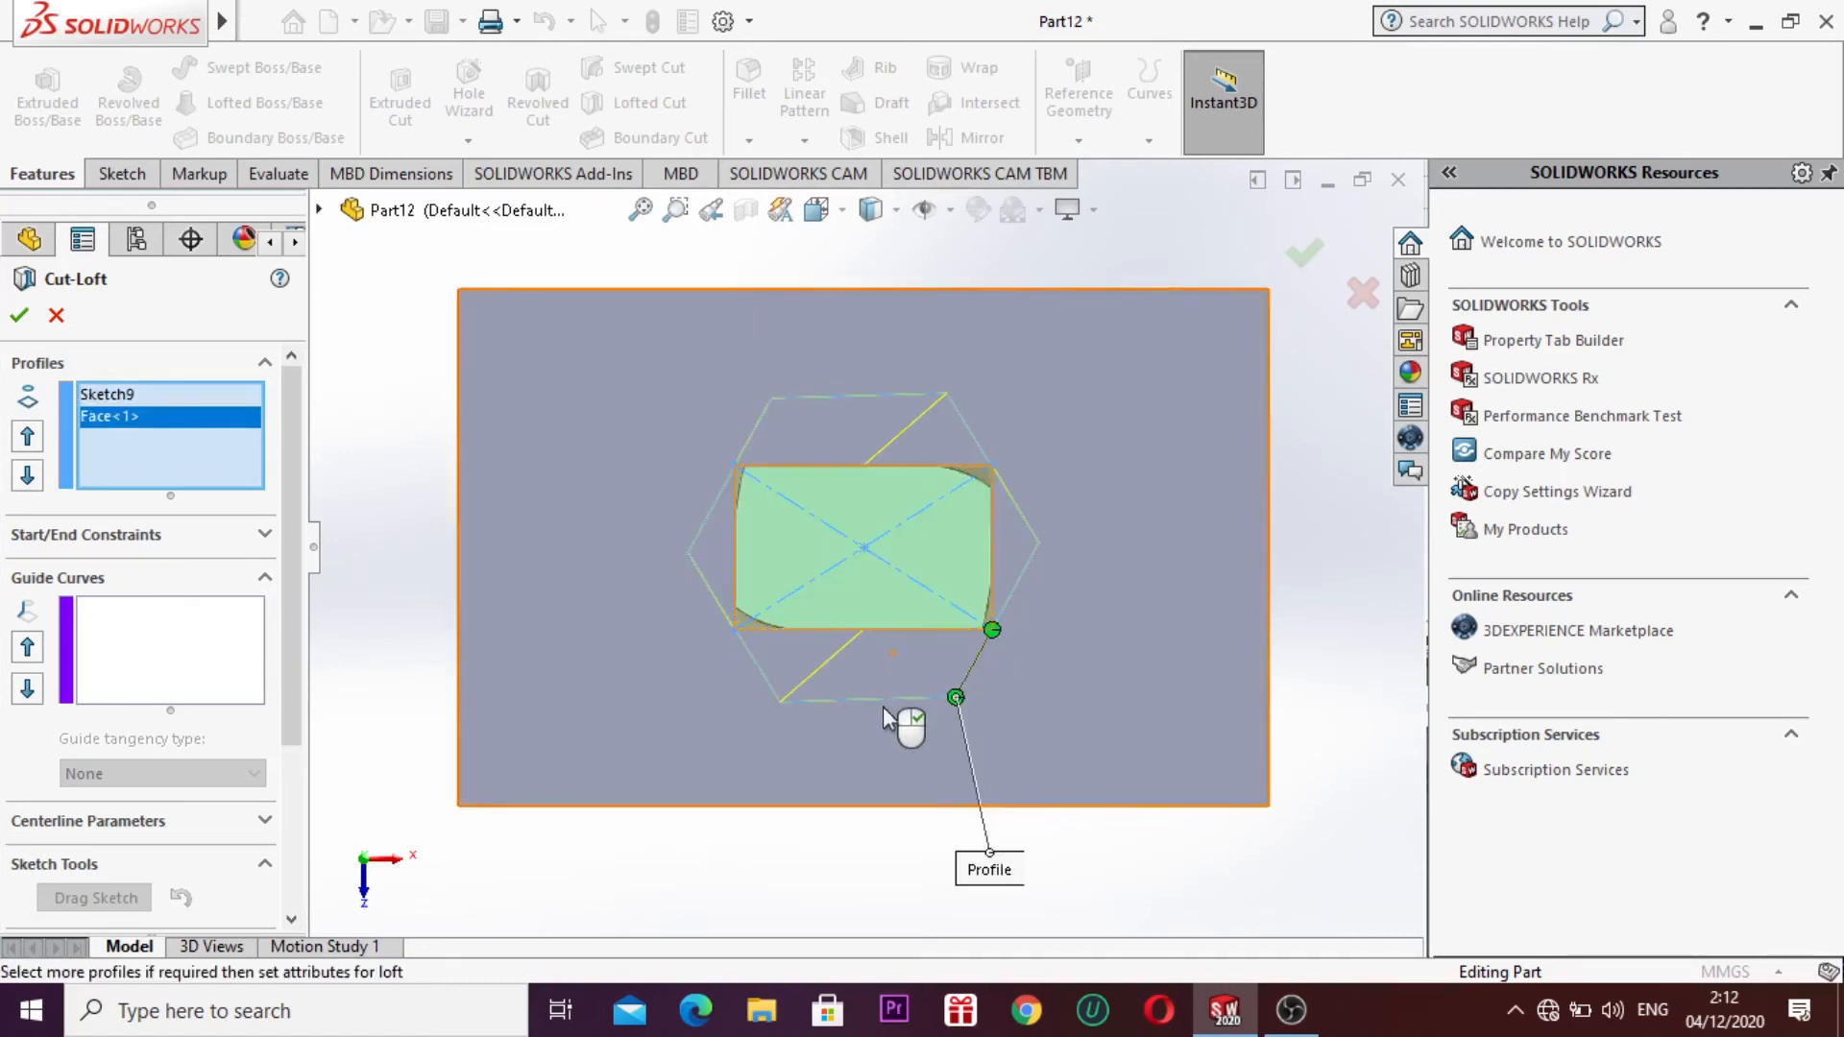
click(20, 316)
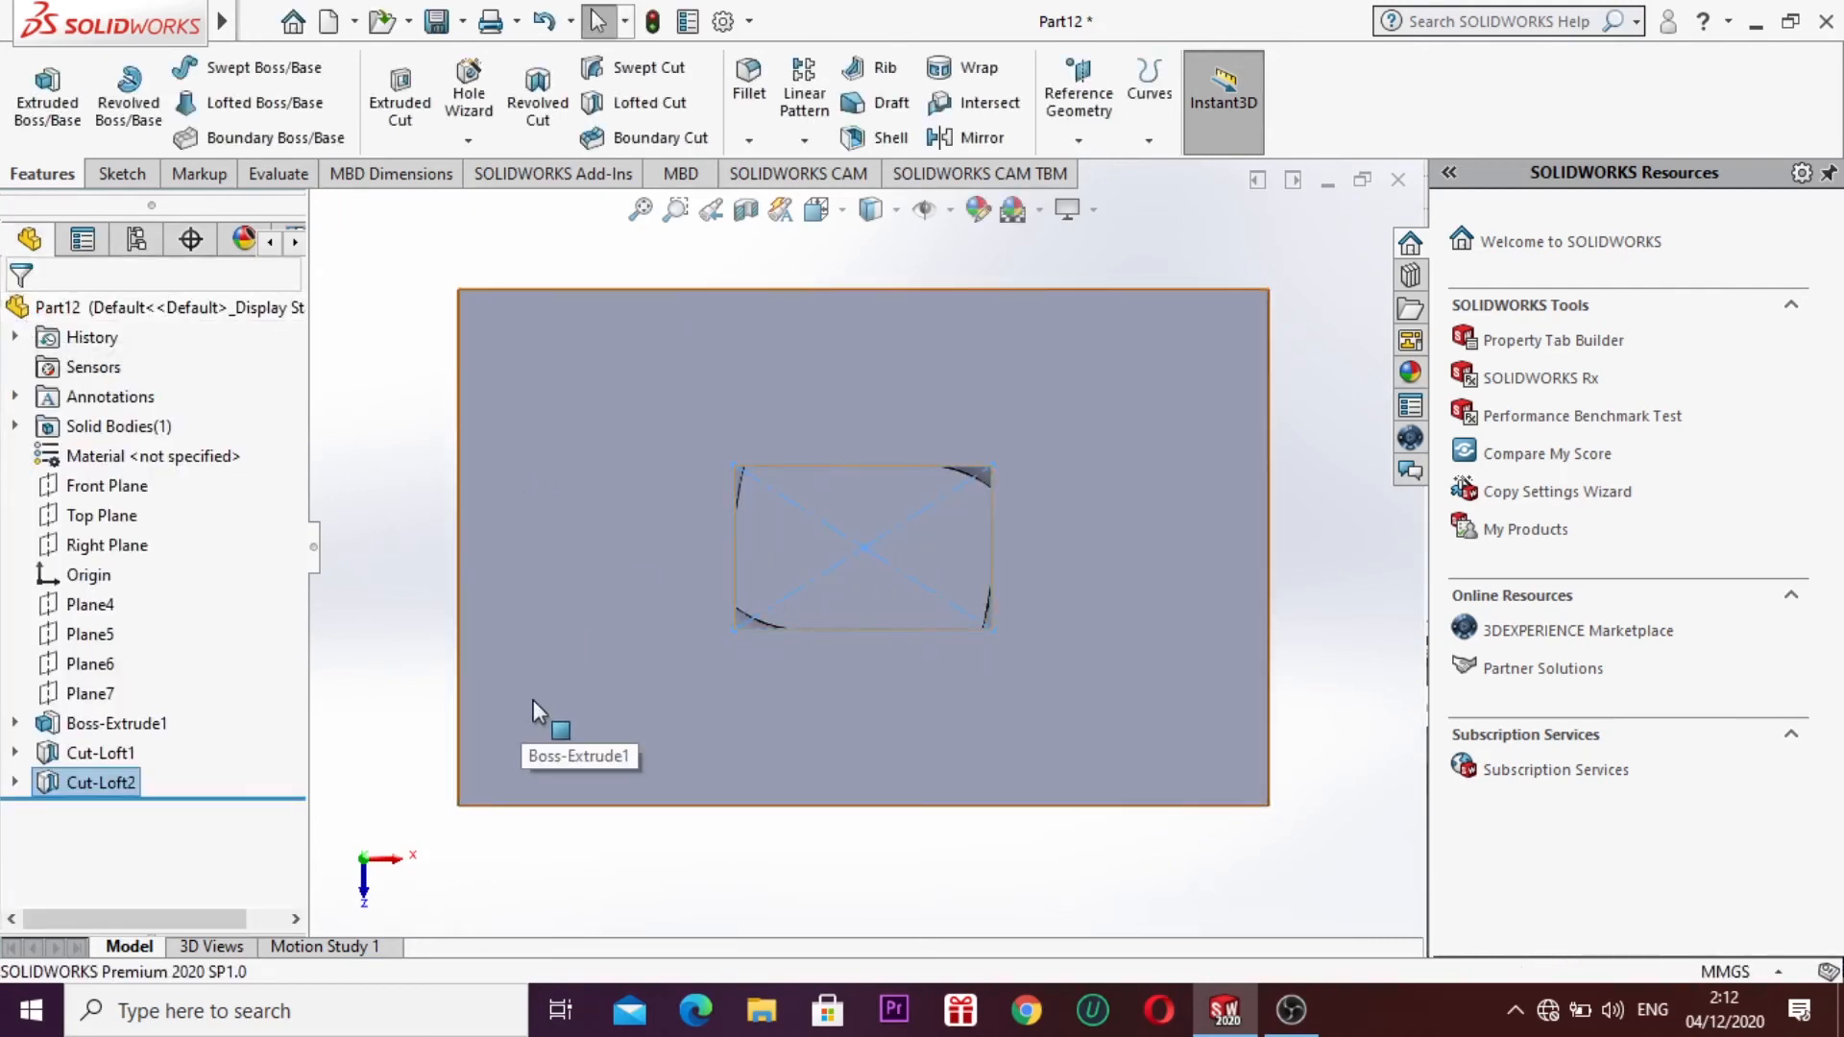
Step: Examine the finished block and its pocket from several sides, ending in the isometric view
key(ctrl+7)
click(563, 707)
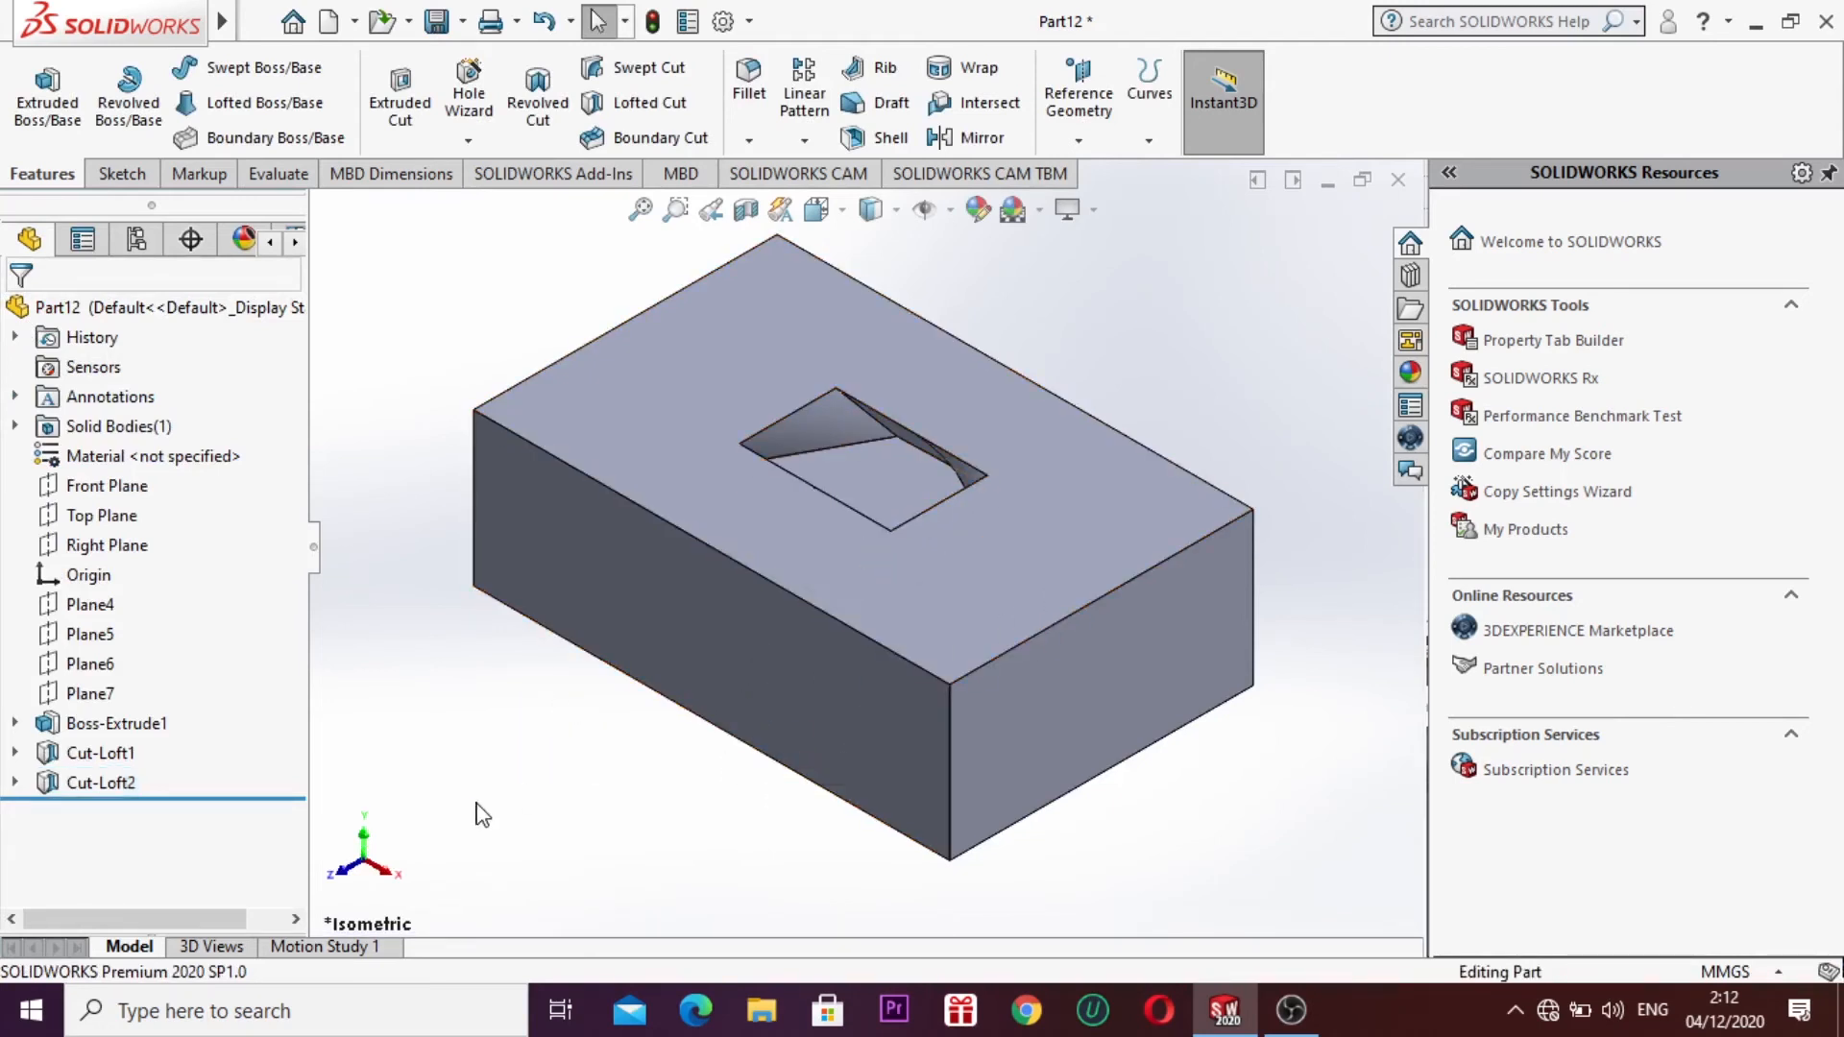
right_click(499, 735)
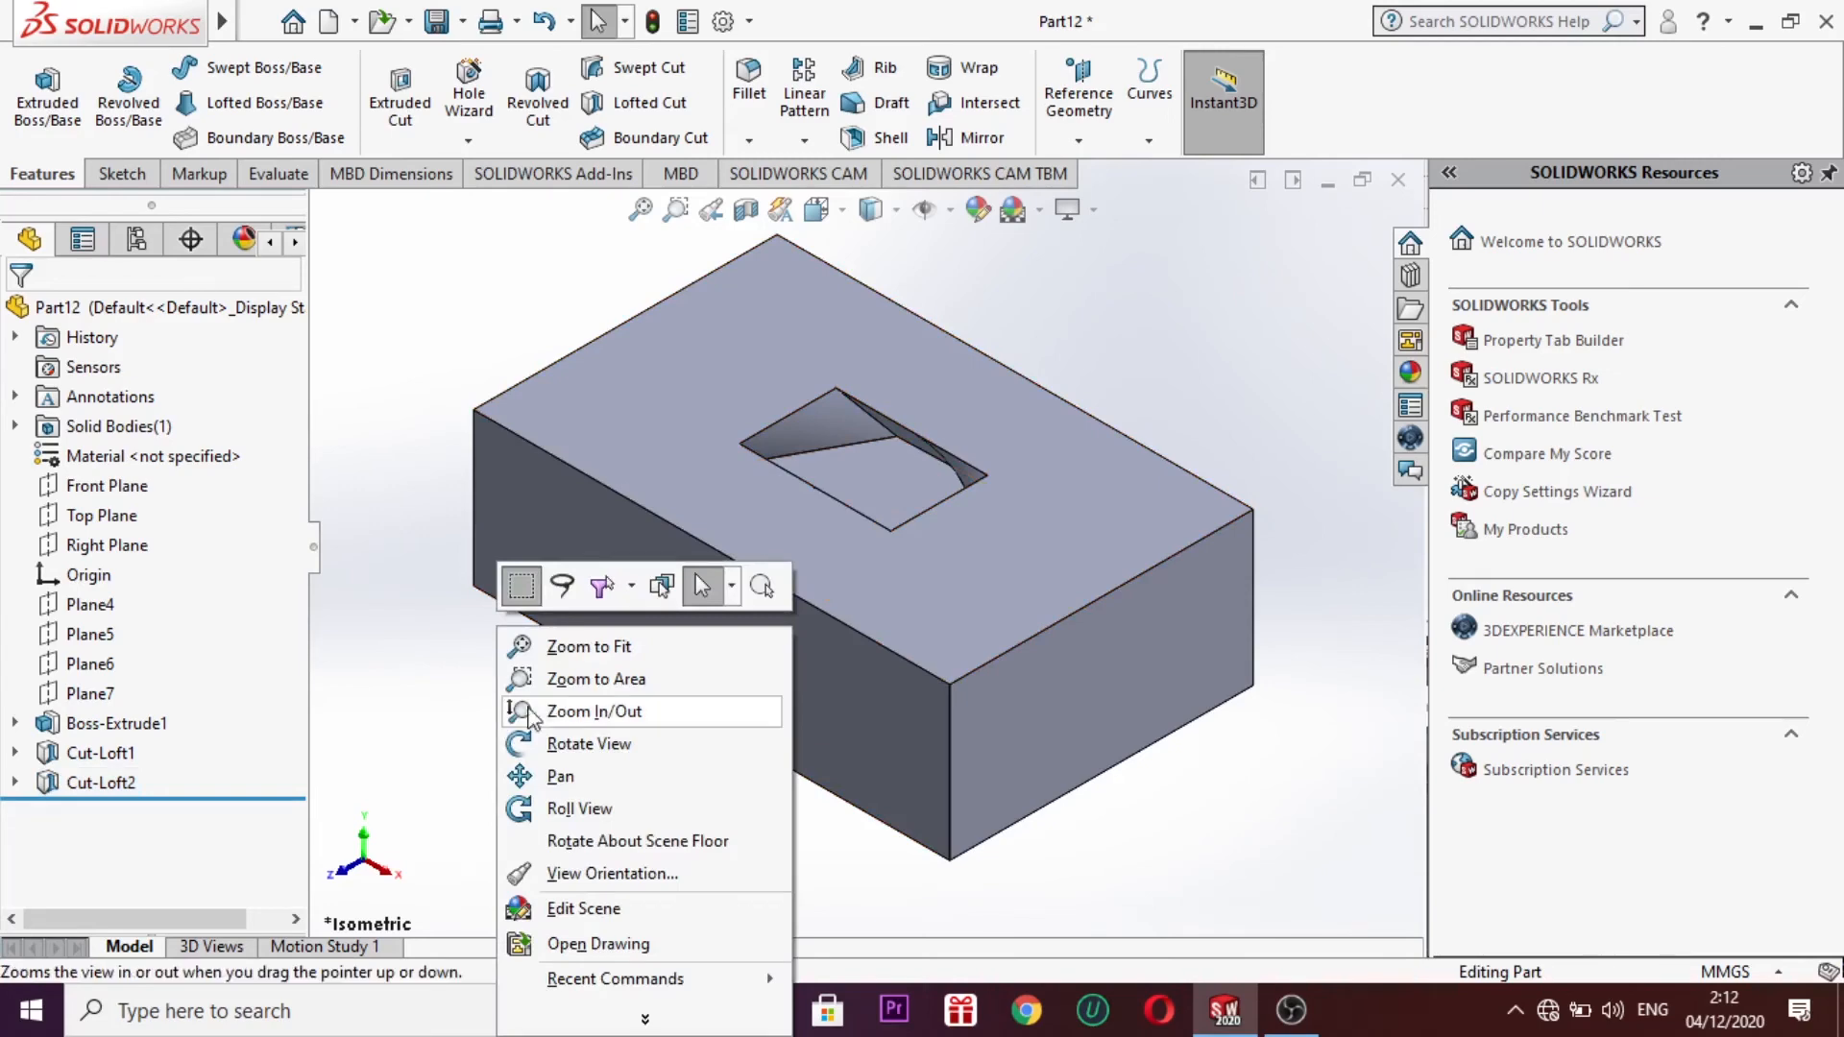
click(518, 740)
drag(518, 741, 864, 301)
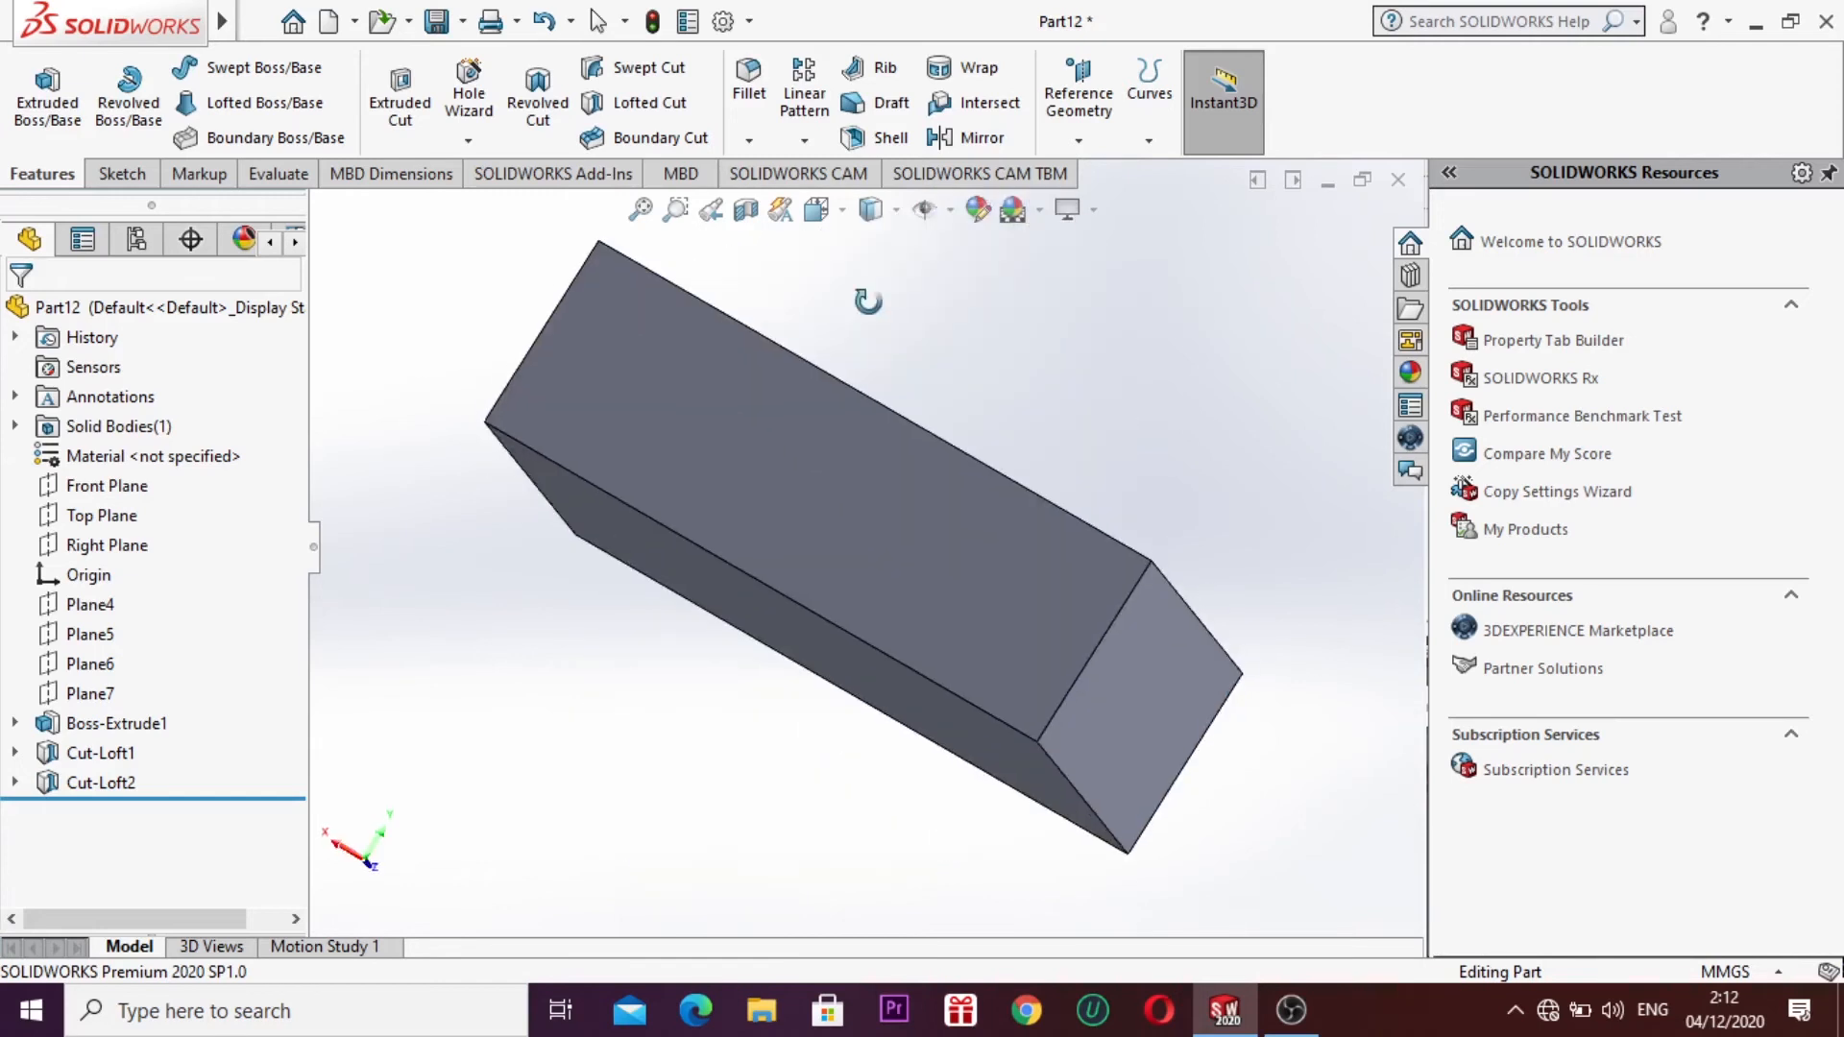
drag(804, 462, 719, 584)
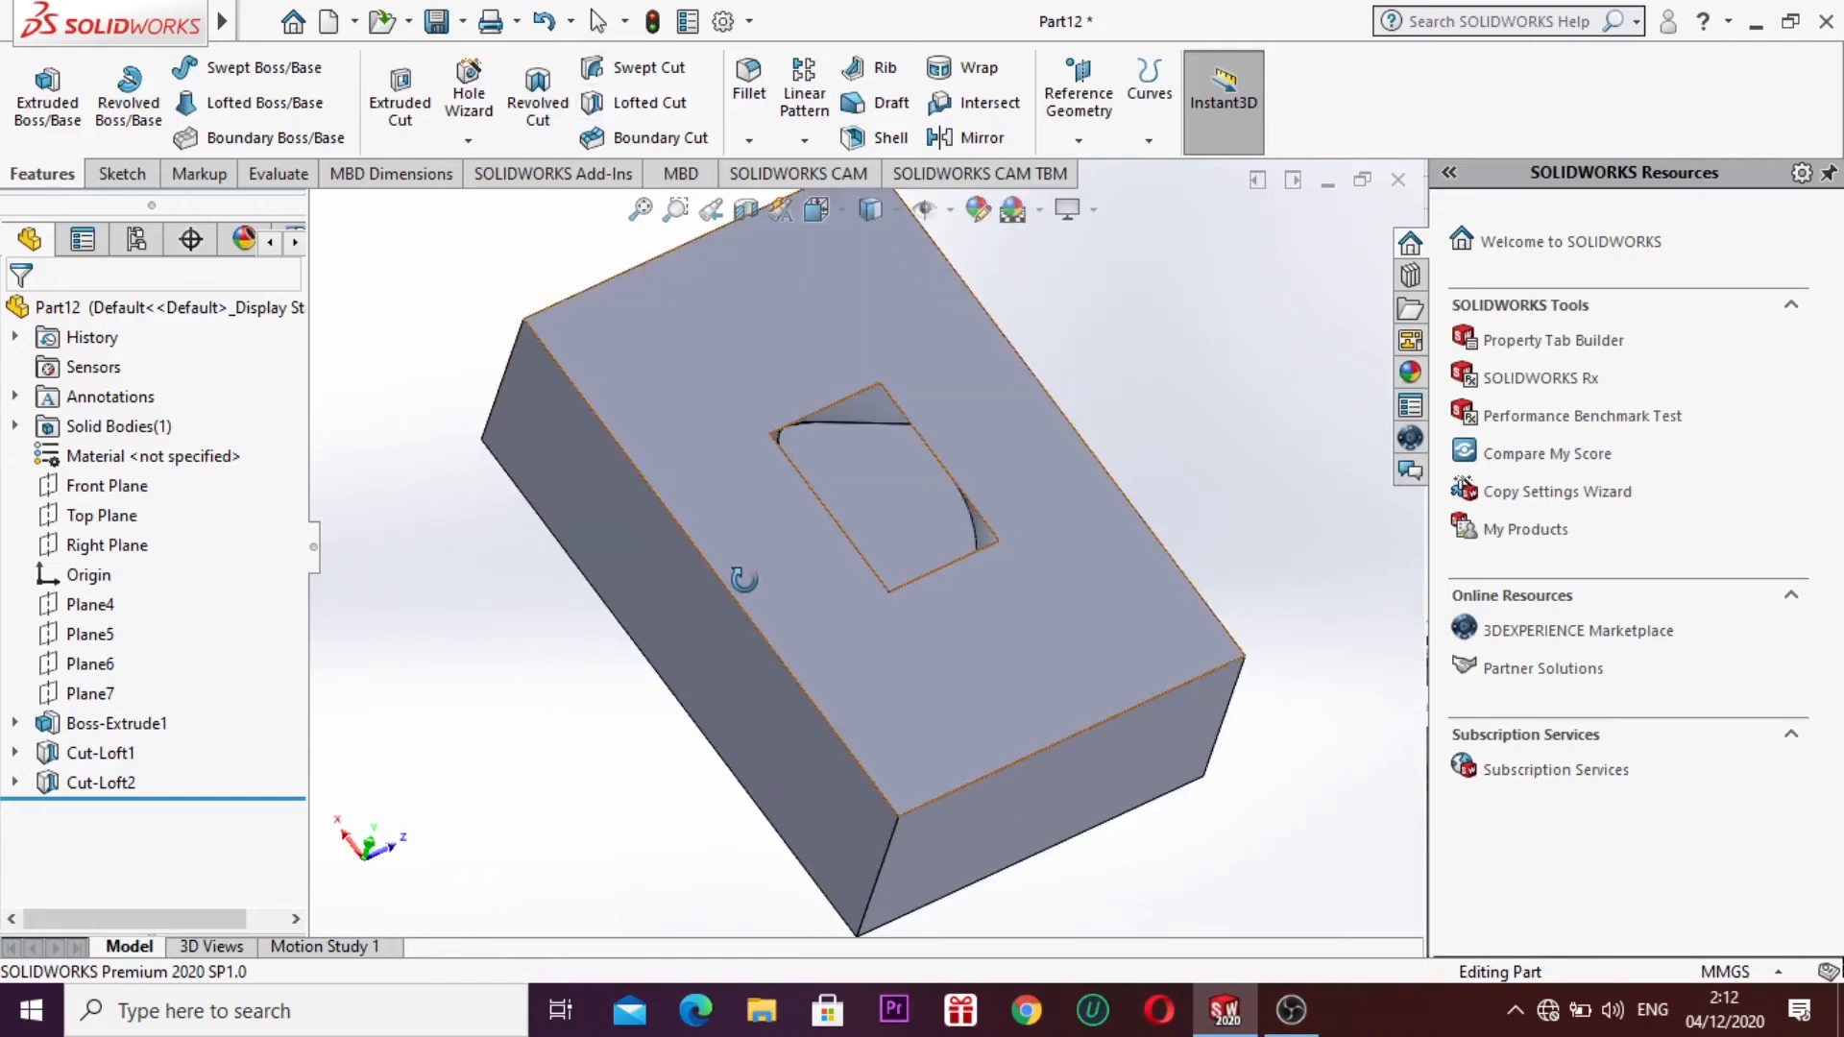
key(ctrl+7)
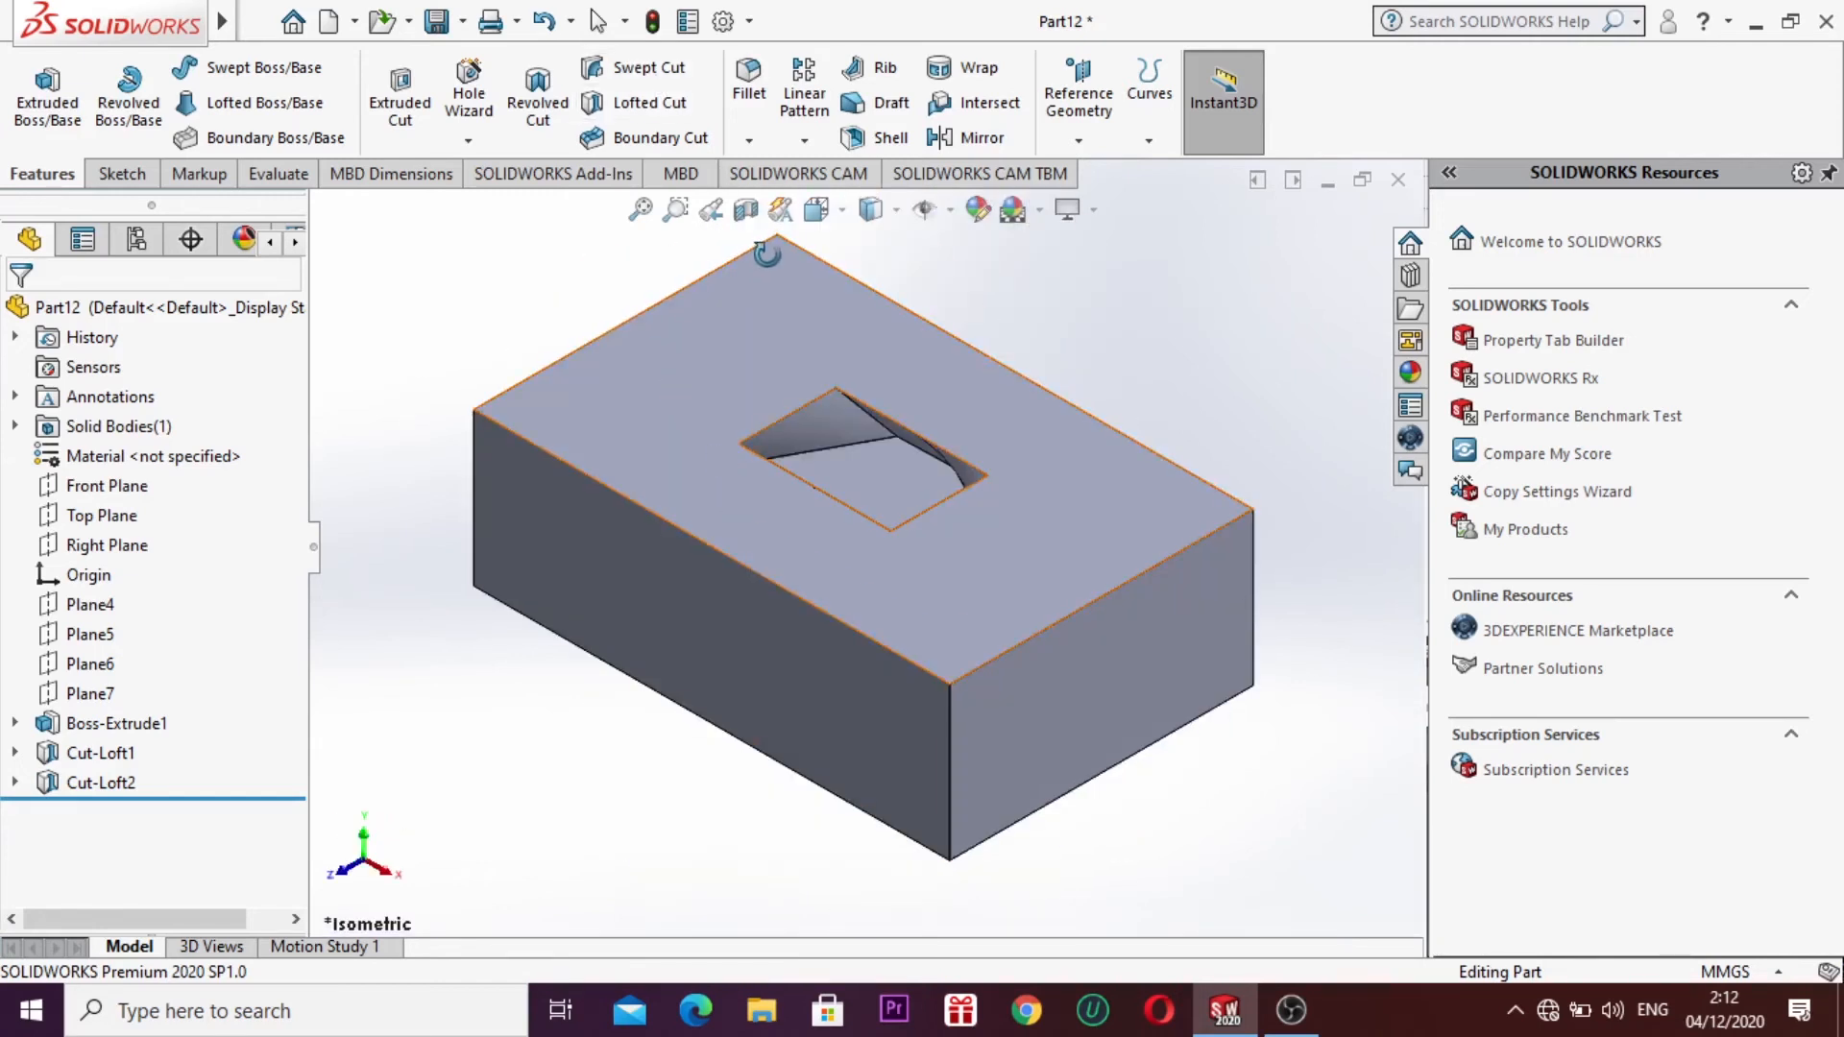
Step: Inspect the pocket's interior with a planar section view, shifting and tilting the section plane, and cancel the section
click(753, 211)
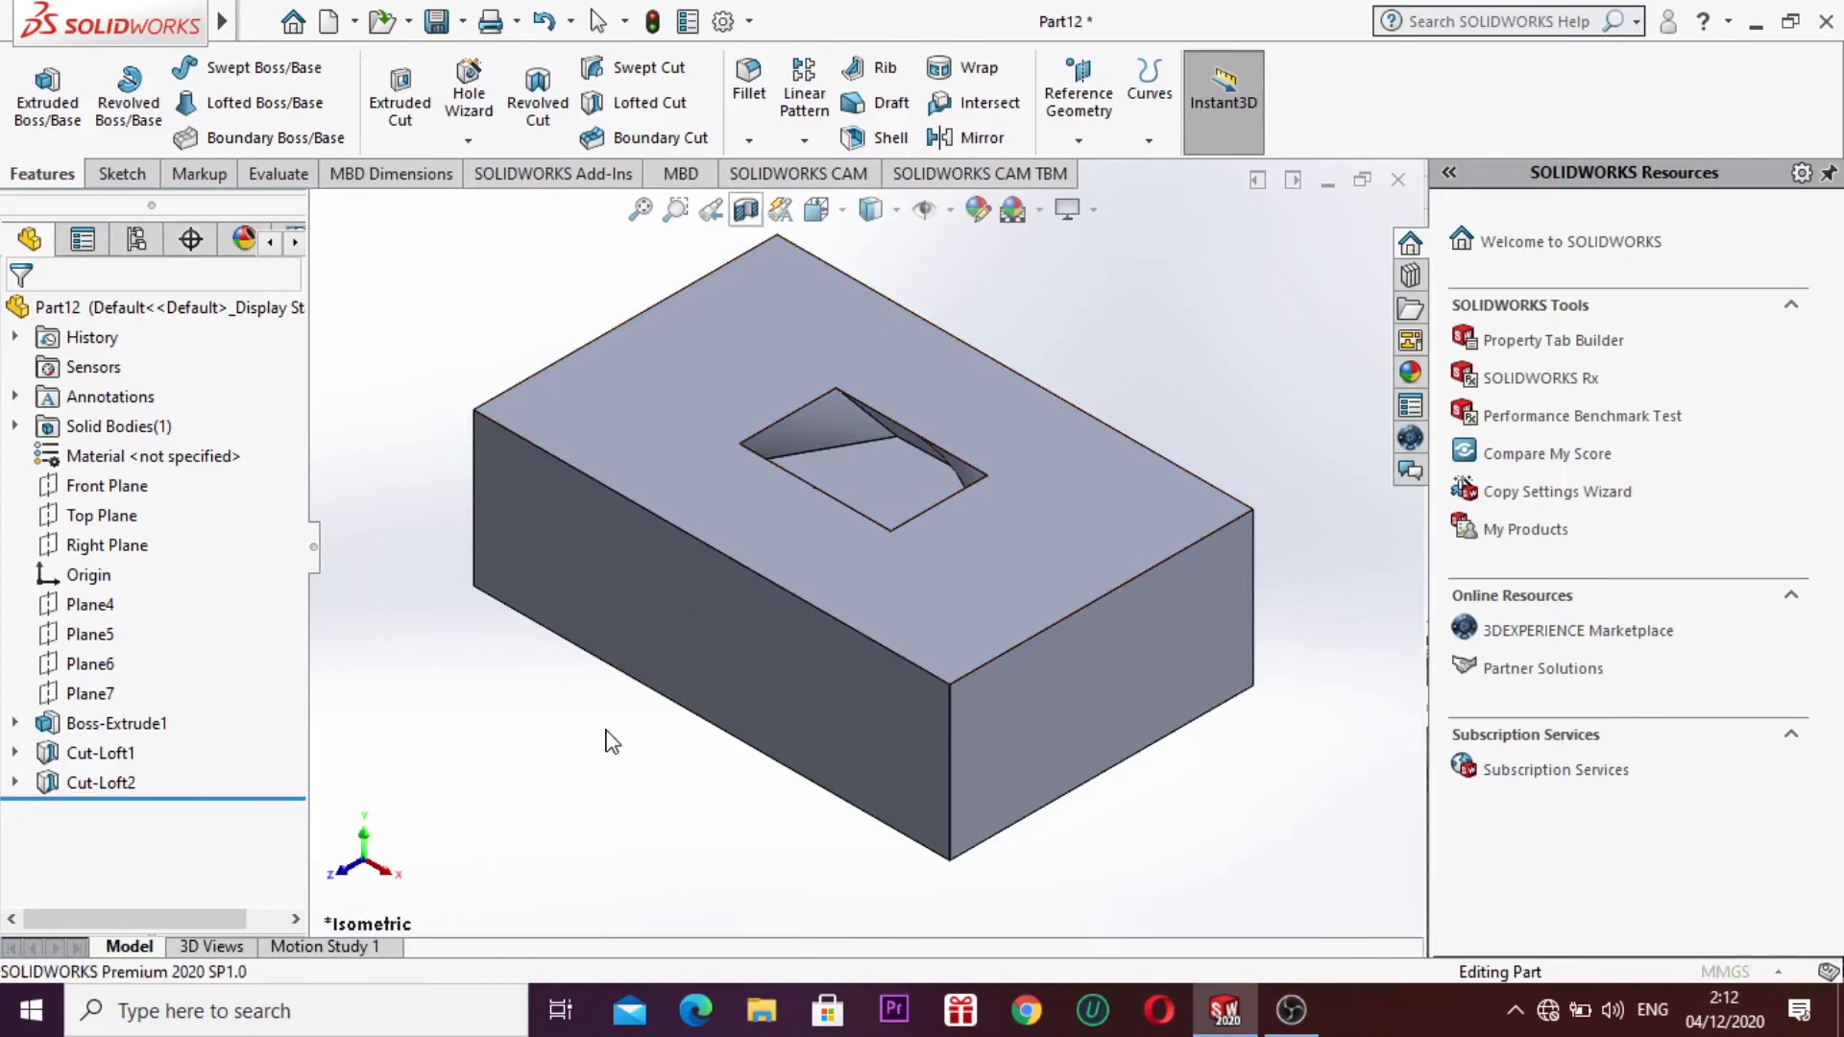
mouse_move(762, 646)
mouse_down()
mouse_move(700, 691)
mouse_move(782, 618)
mouse_move(647, 726)
mouse_move(817, 637)
mouse_move(765, 691)
mouse_move(761, 745)
mouse_move(758, 687)
mouse_move(787, 623)
mouse_move(774, 646)
mouse_up()
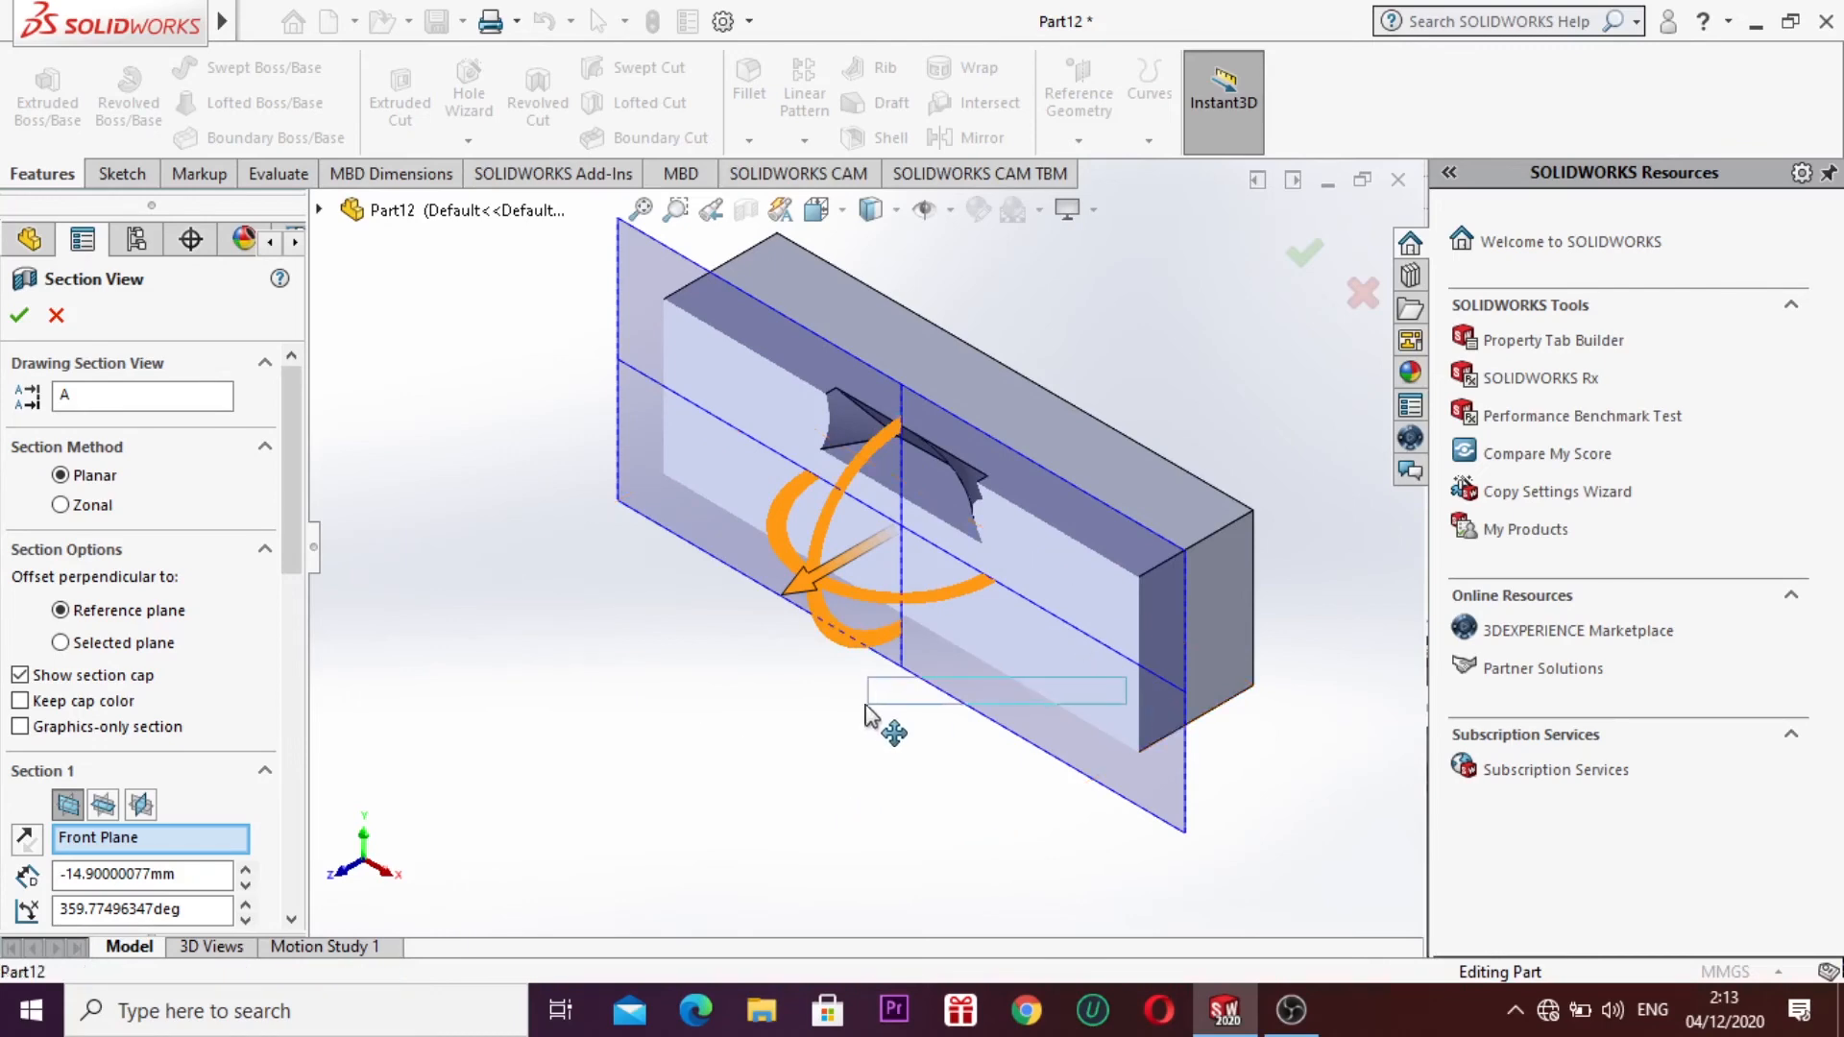
drag(868, 711, 869, 707)
drag(869, 595, 1109, 829)
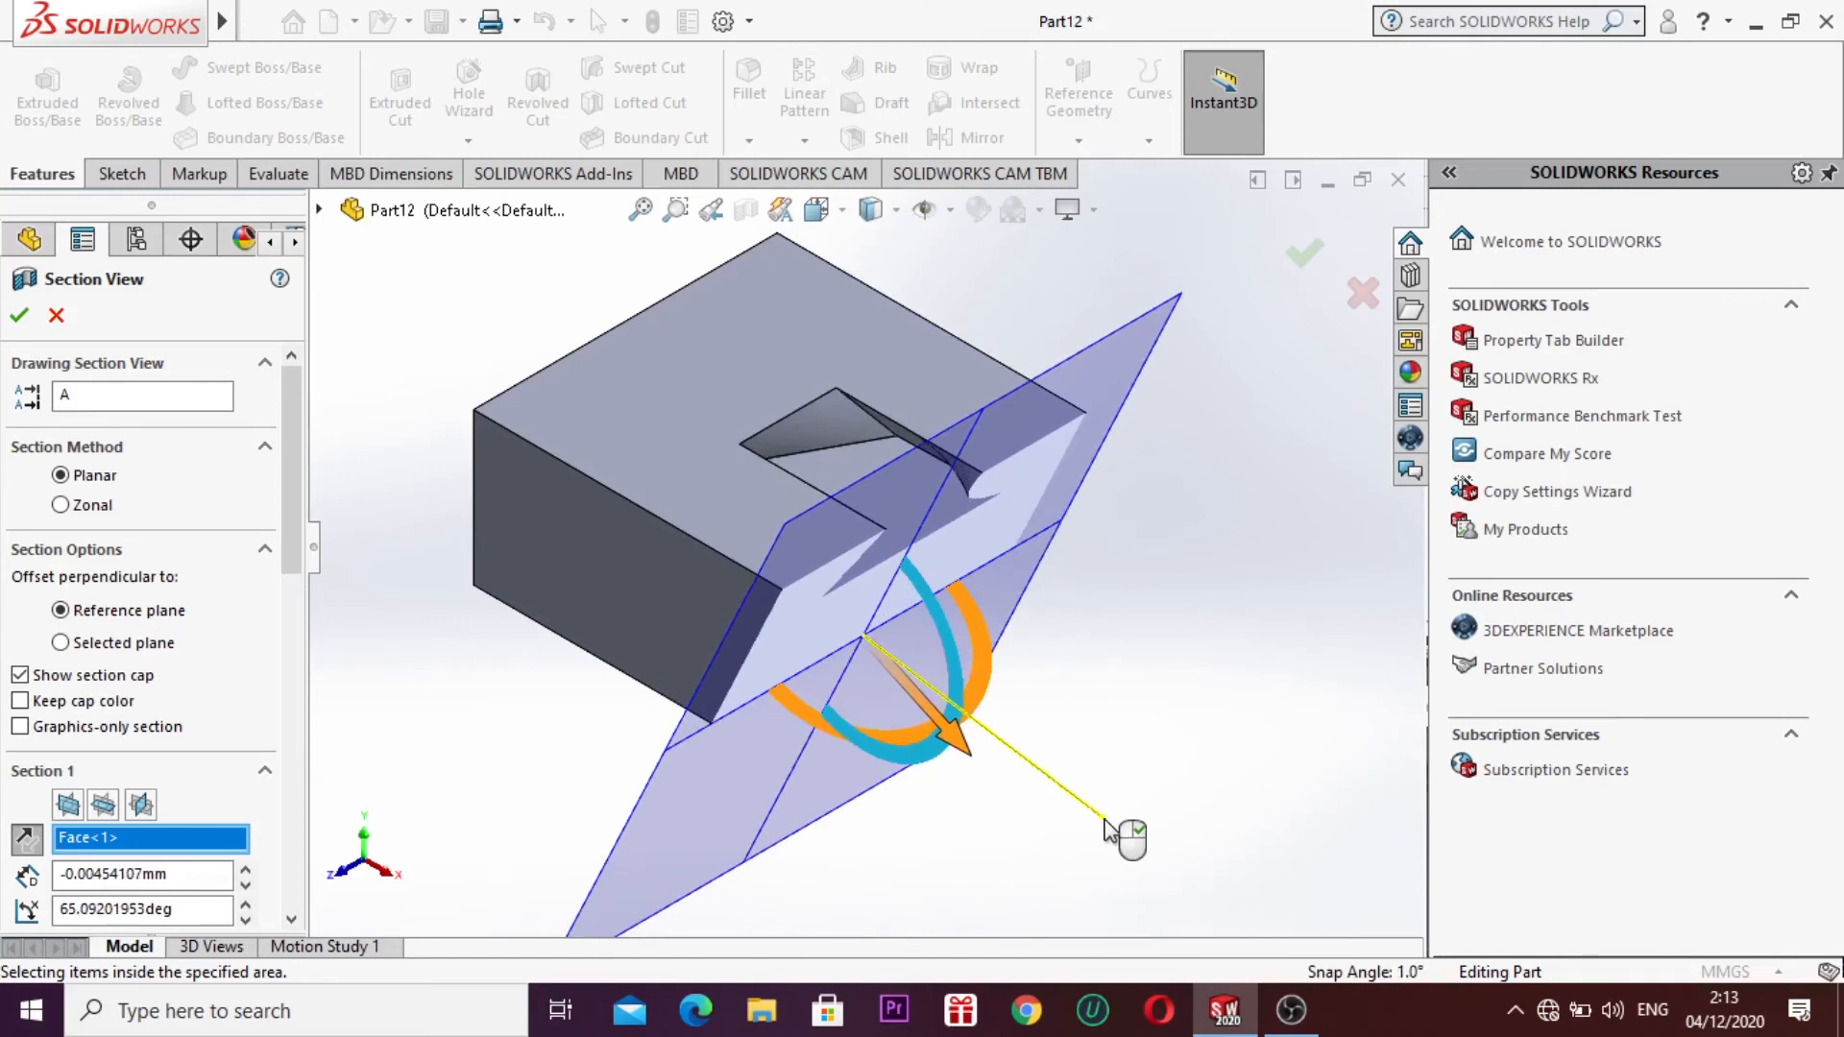
drag(1105, 820, 1104, 822)
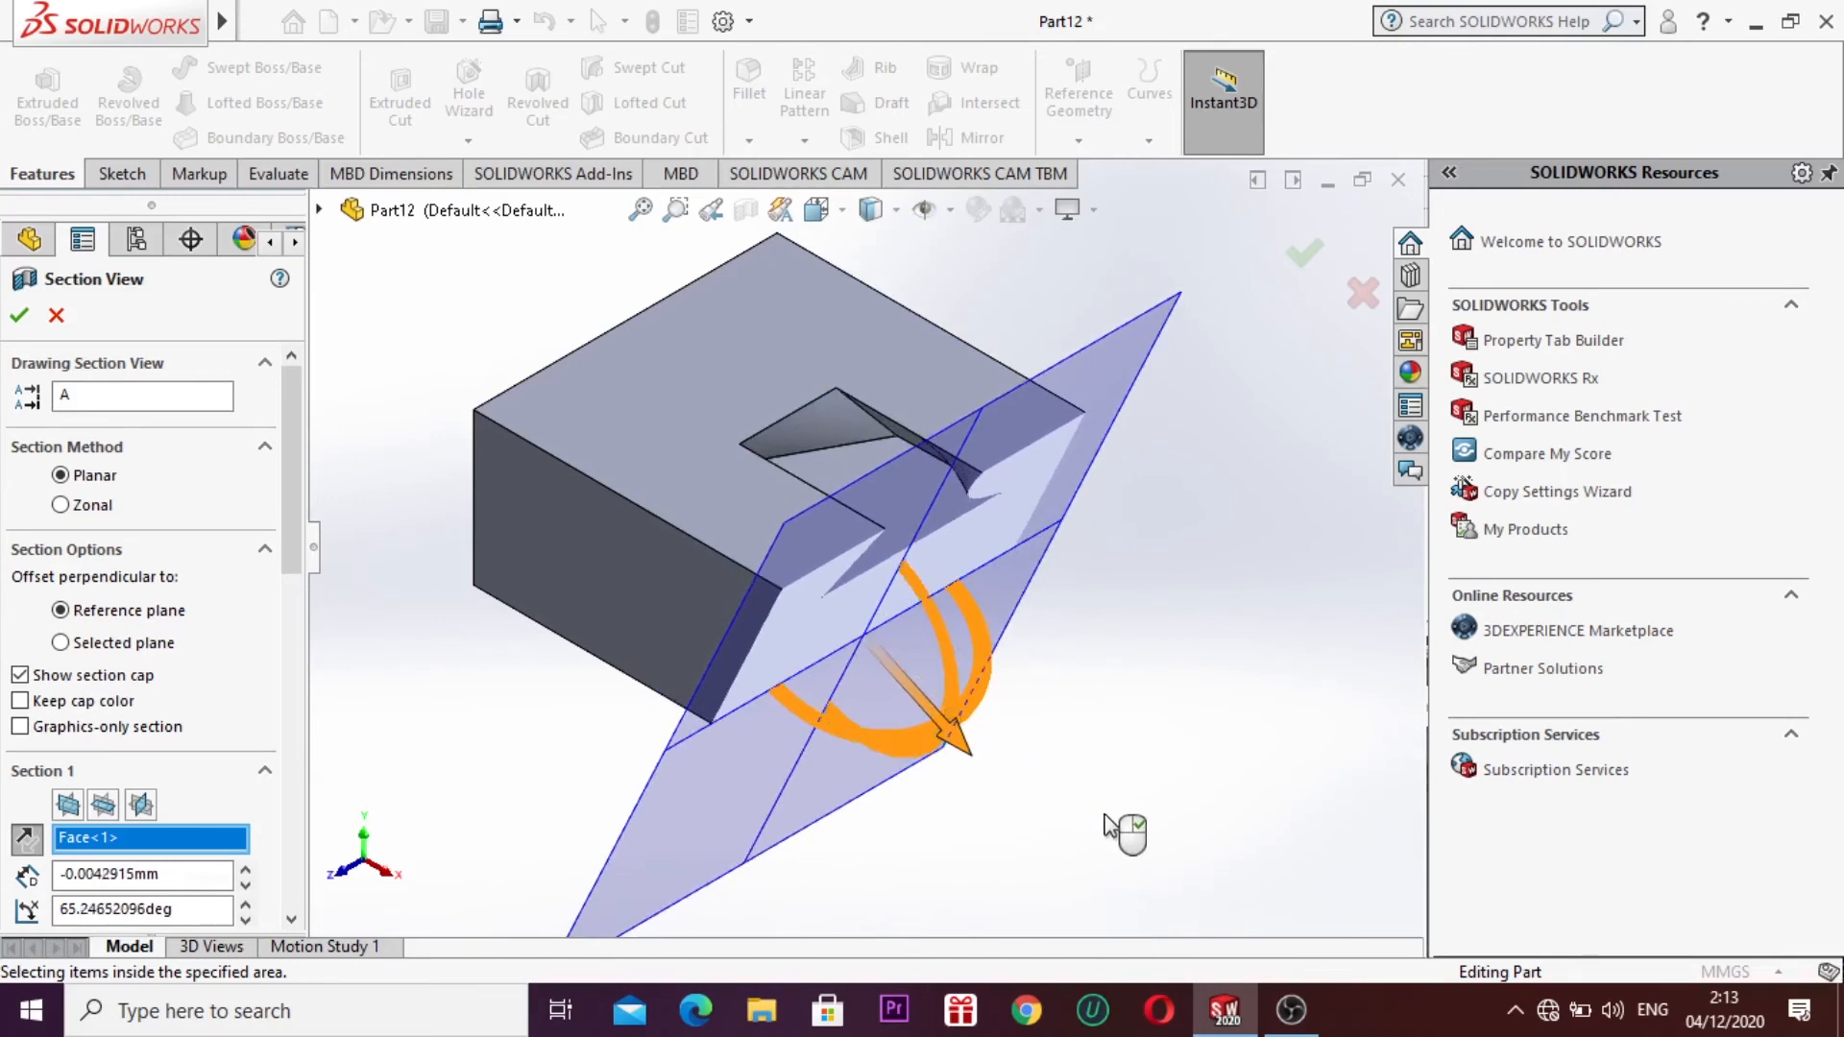
key(Escape)
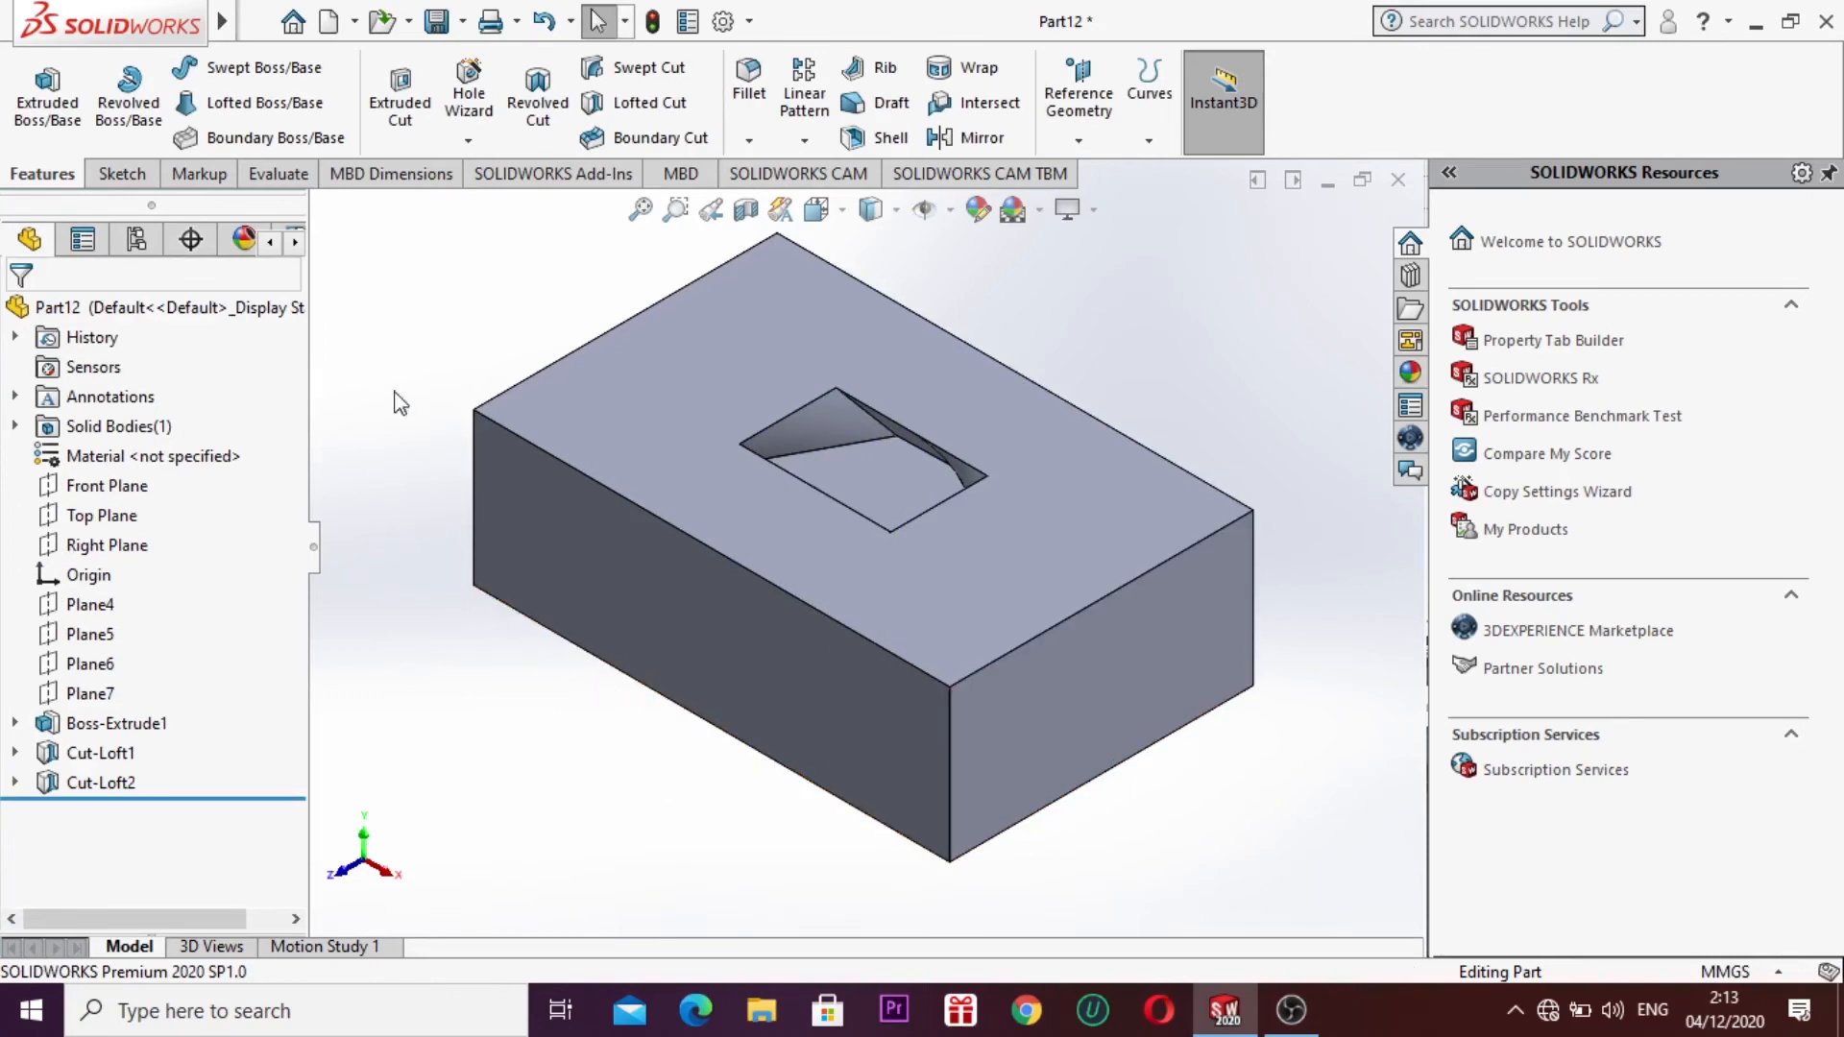
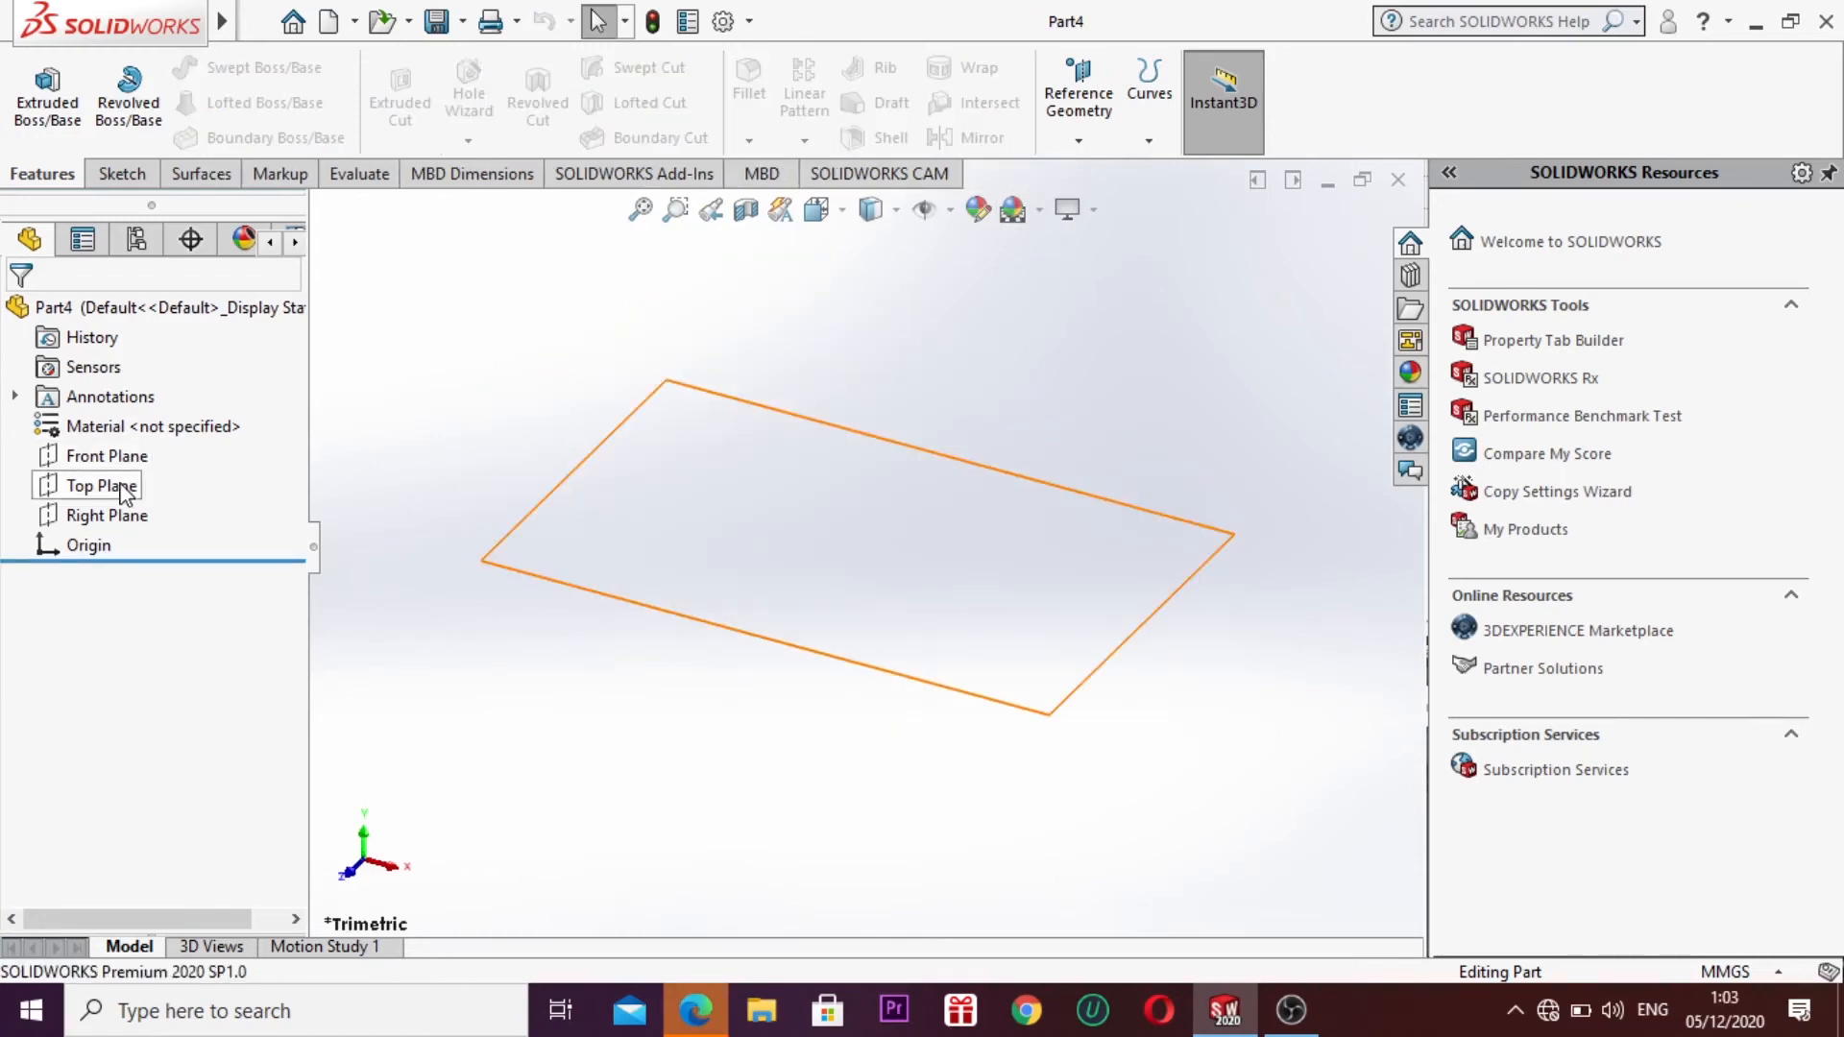
Step: Sketch a center rectangle about 160 mm long on the Top Plane, centred on the origin, and close the sketch
click(125, 486)
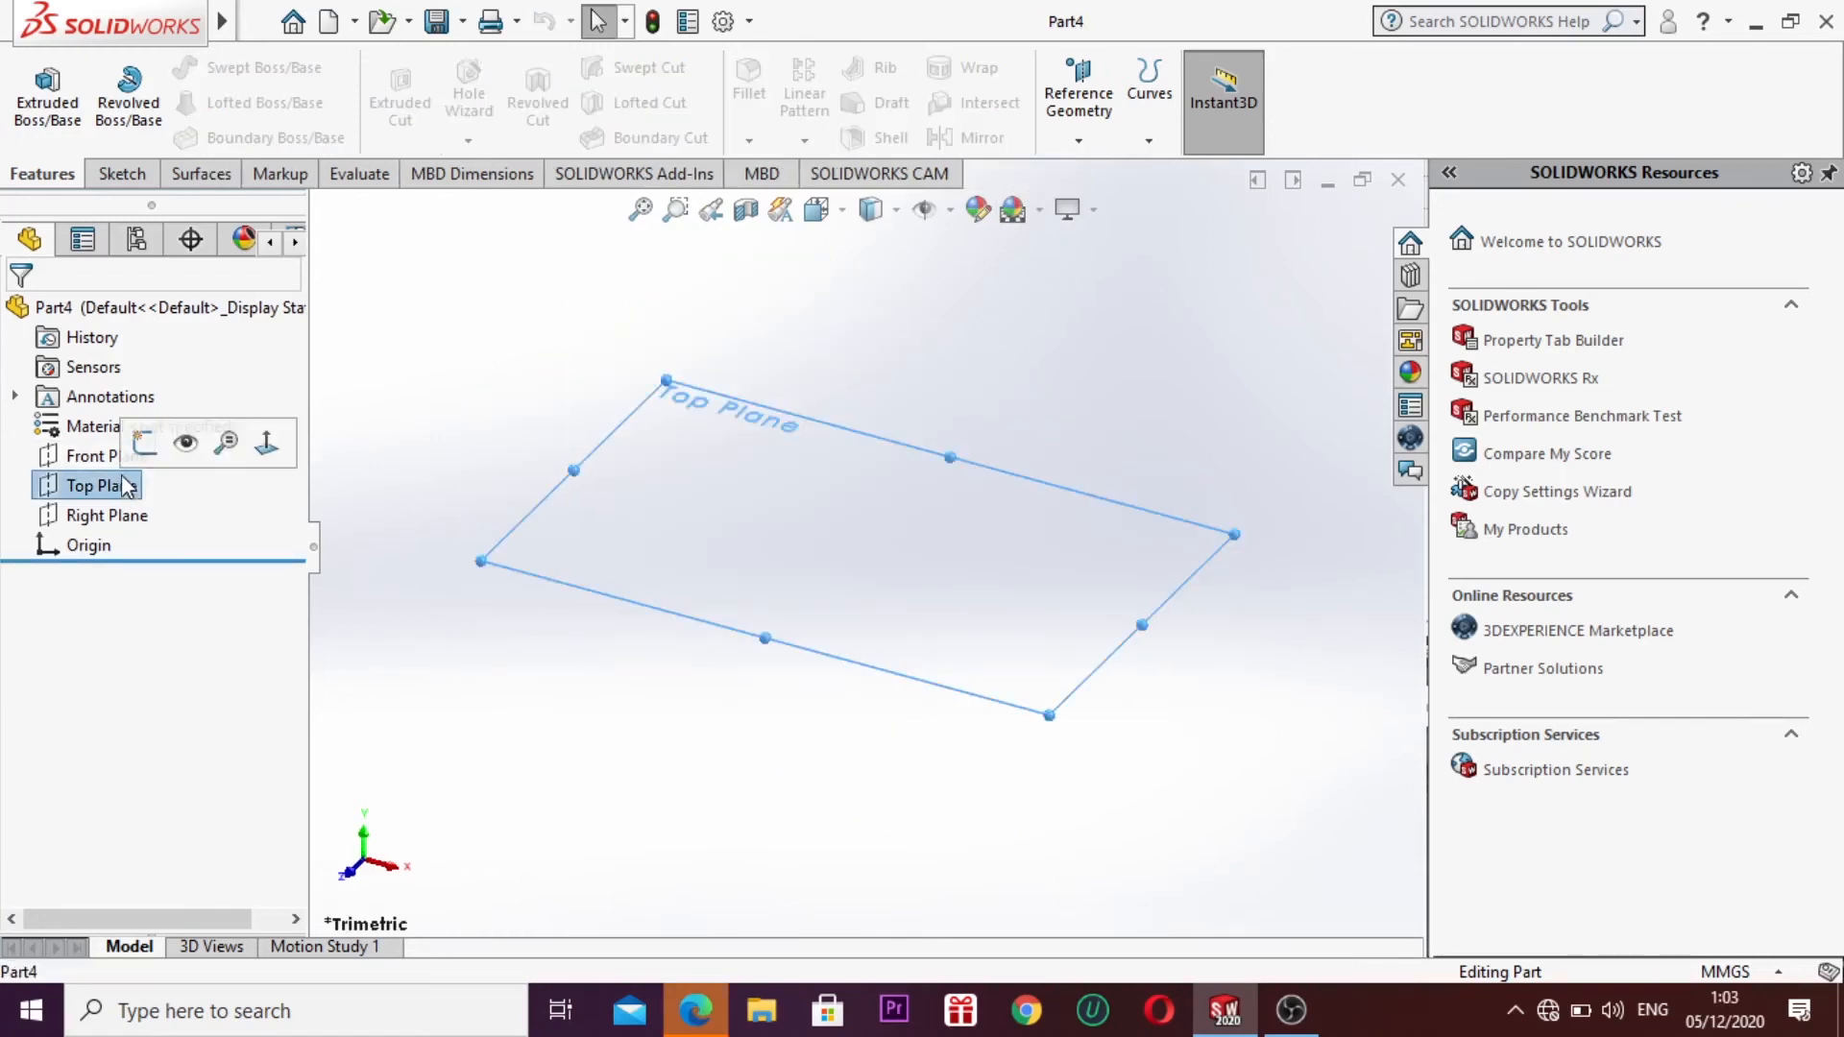
click(119, 178)
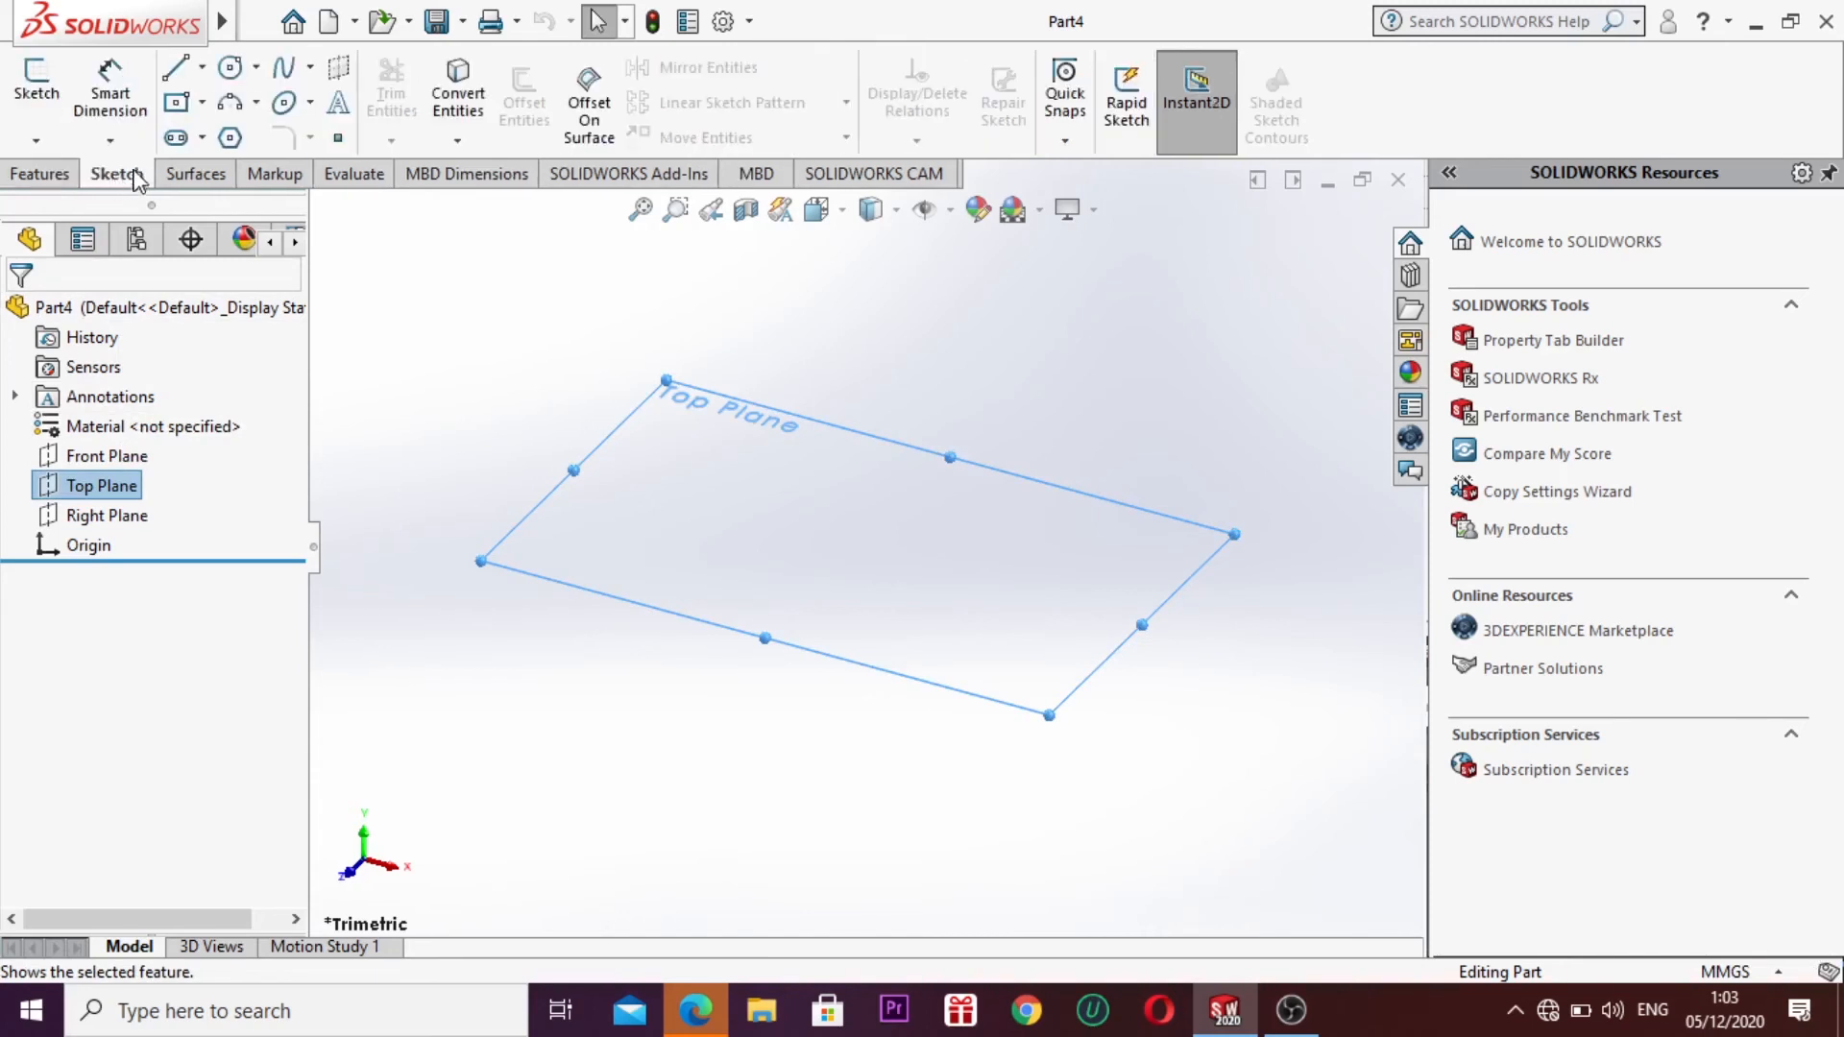
click(200, 103)
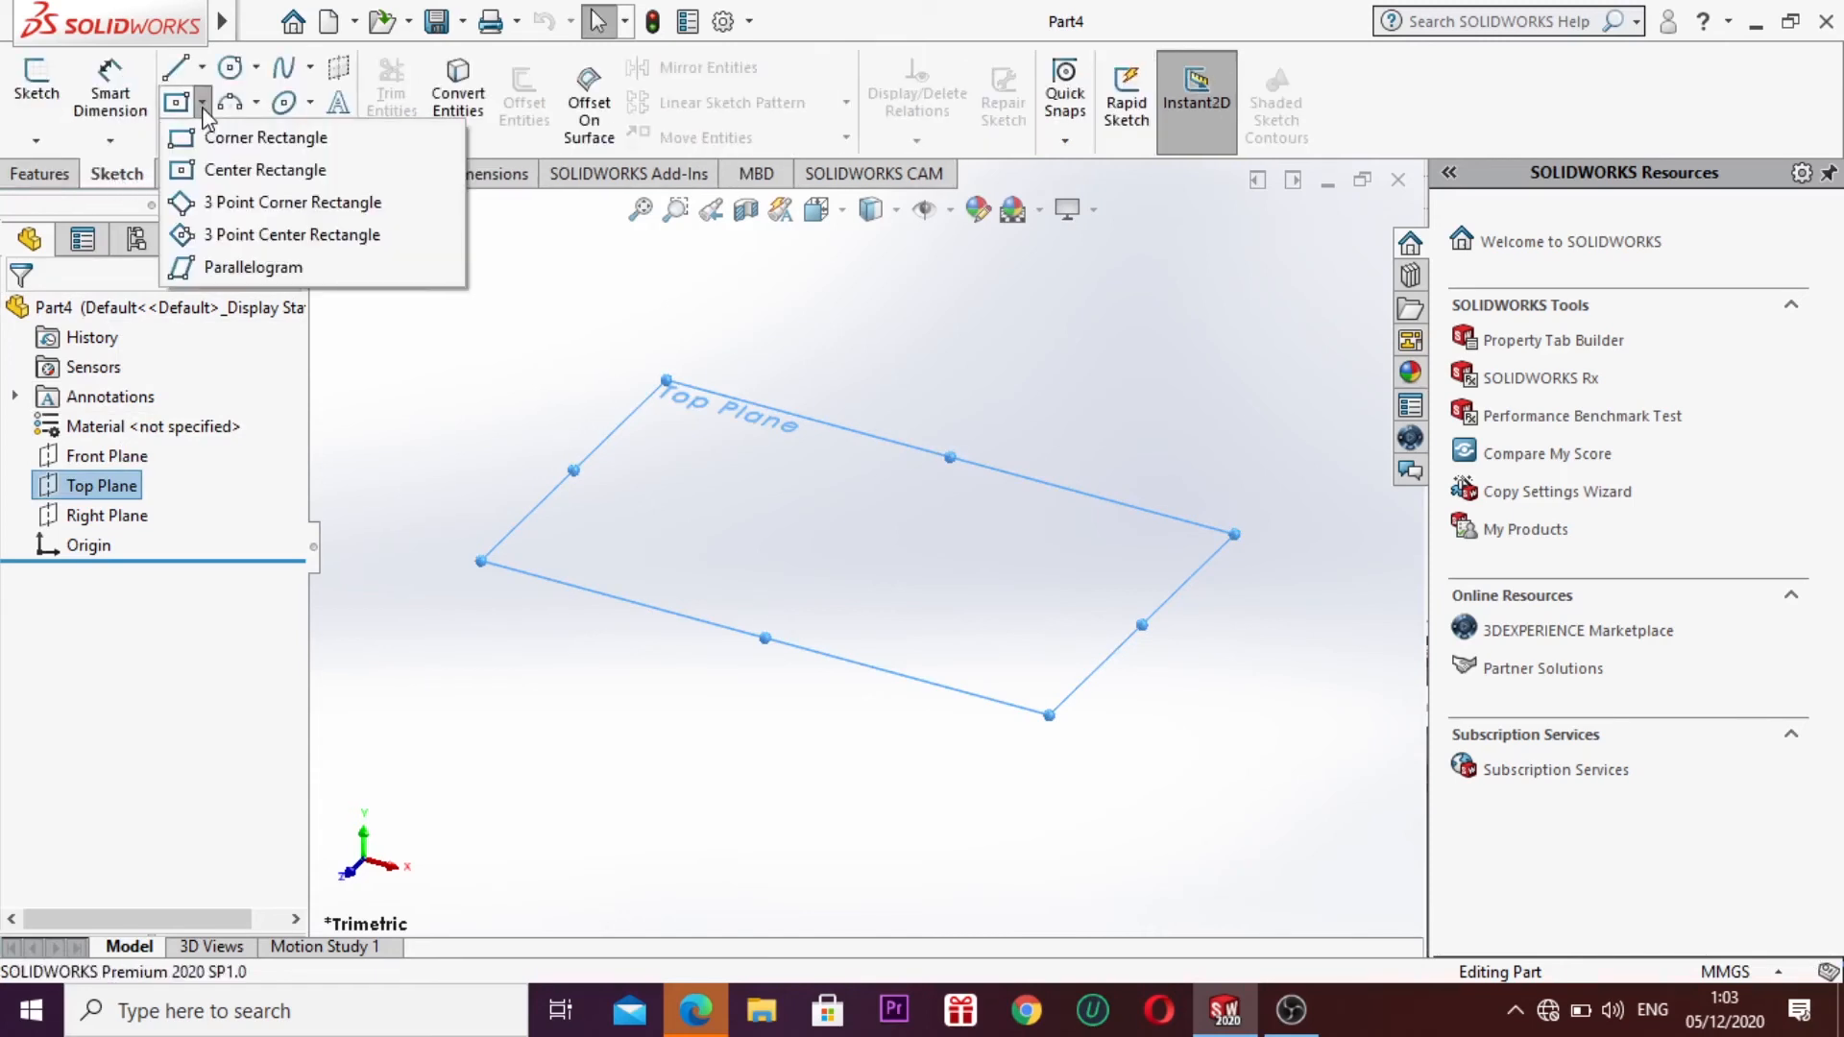
click(247, 169)
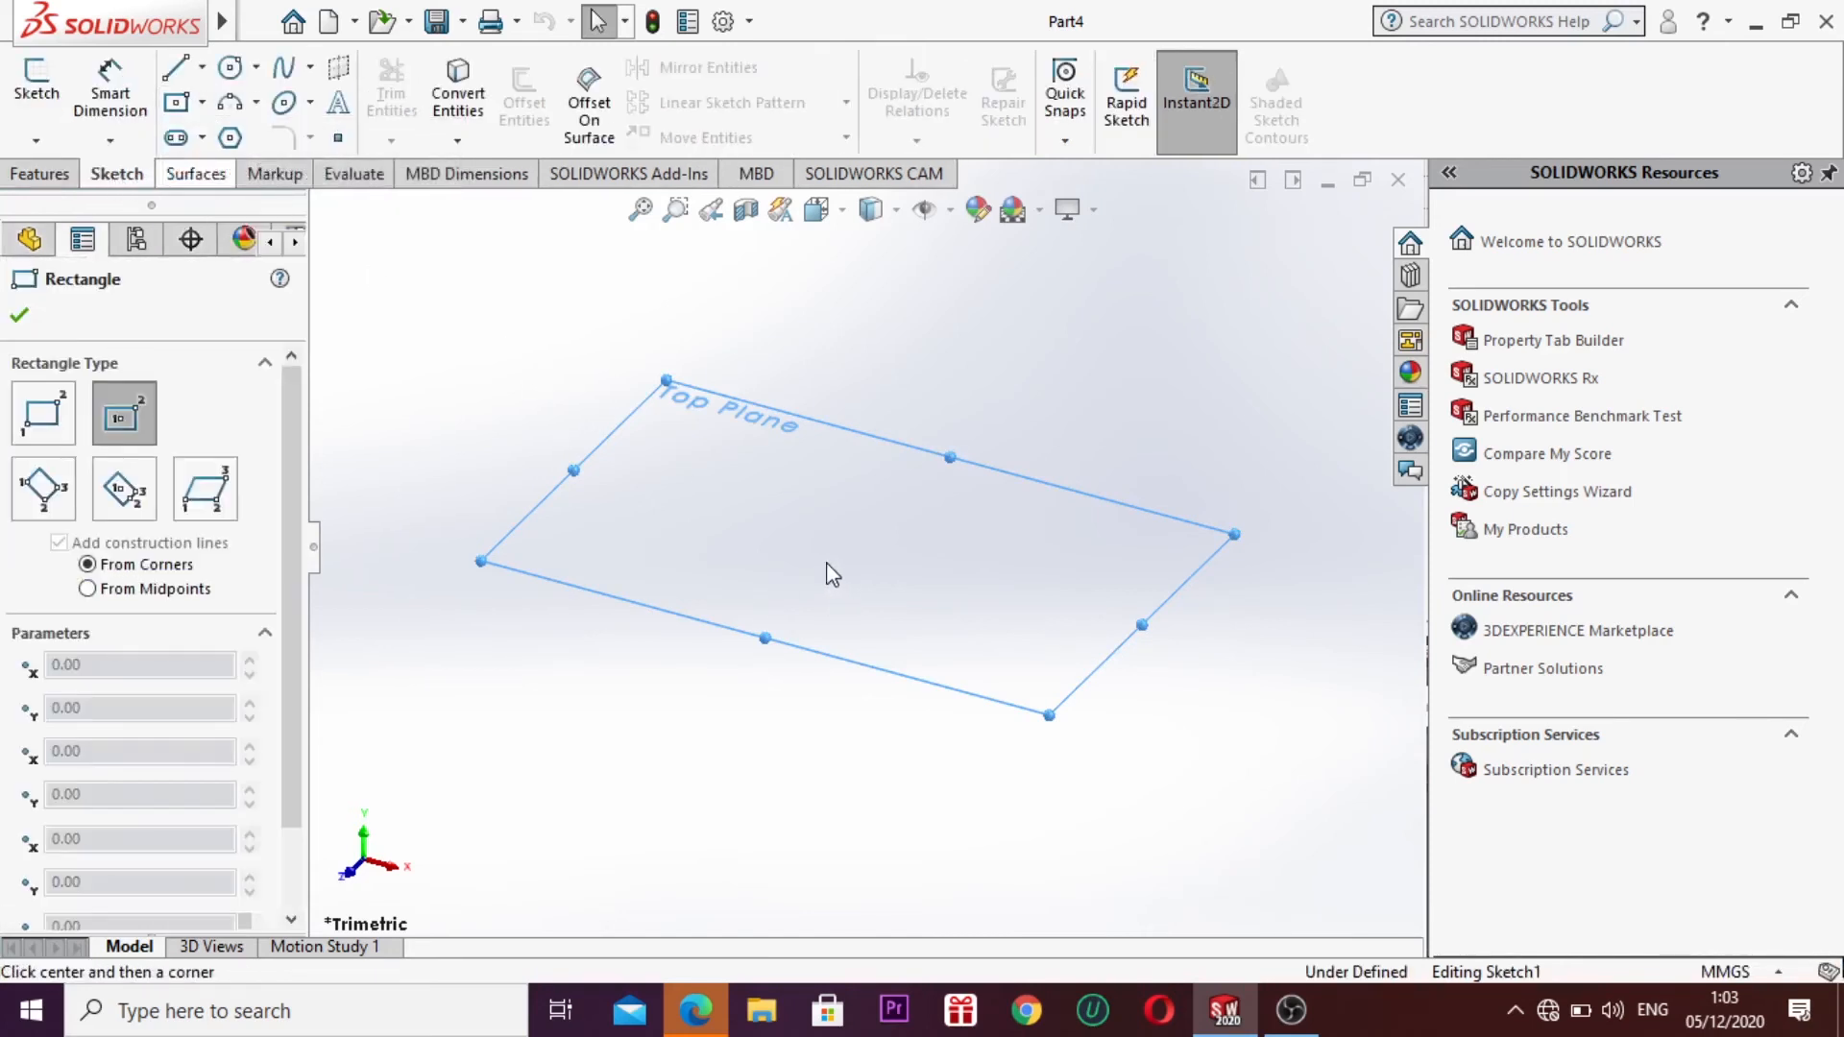
click(858, 548)
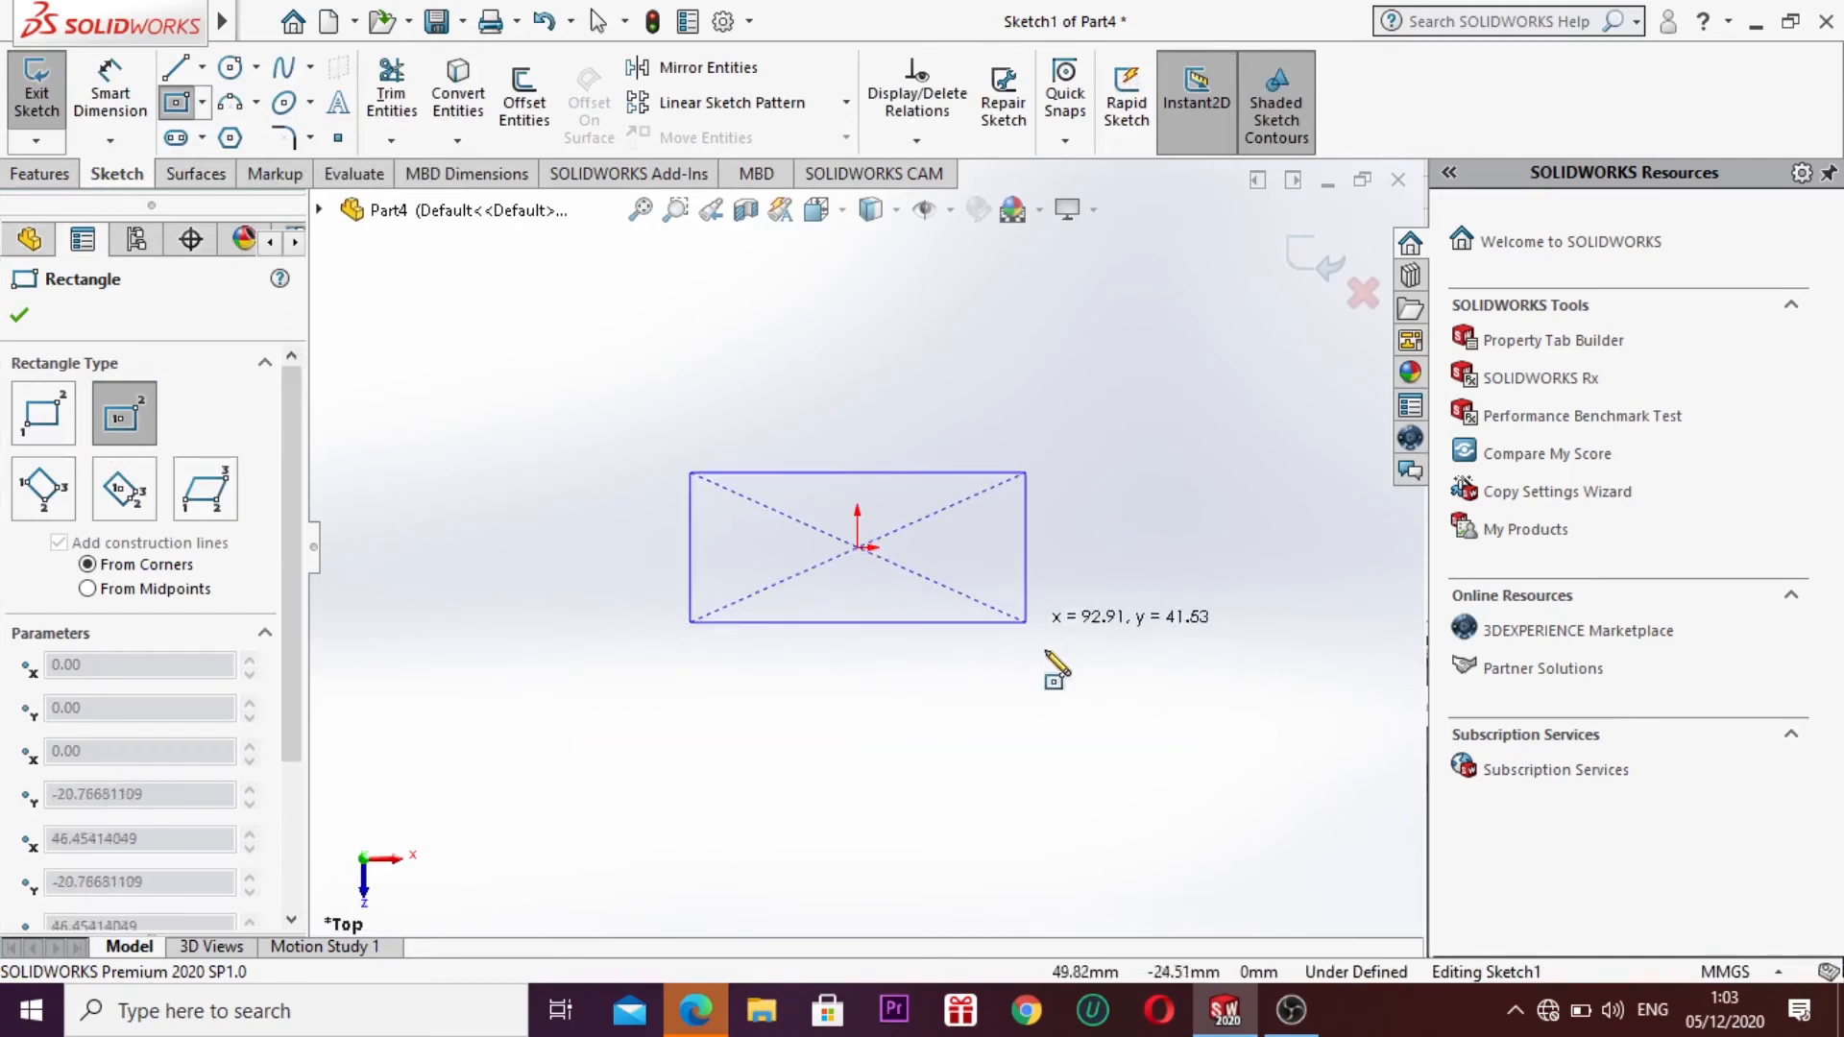
click(1145, 737)
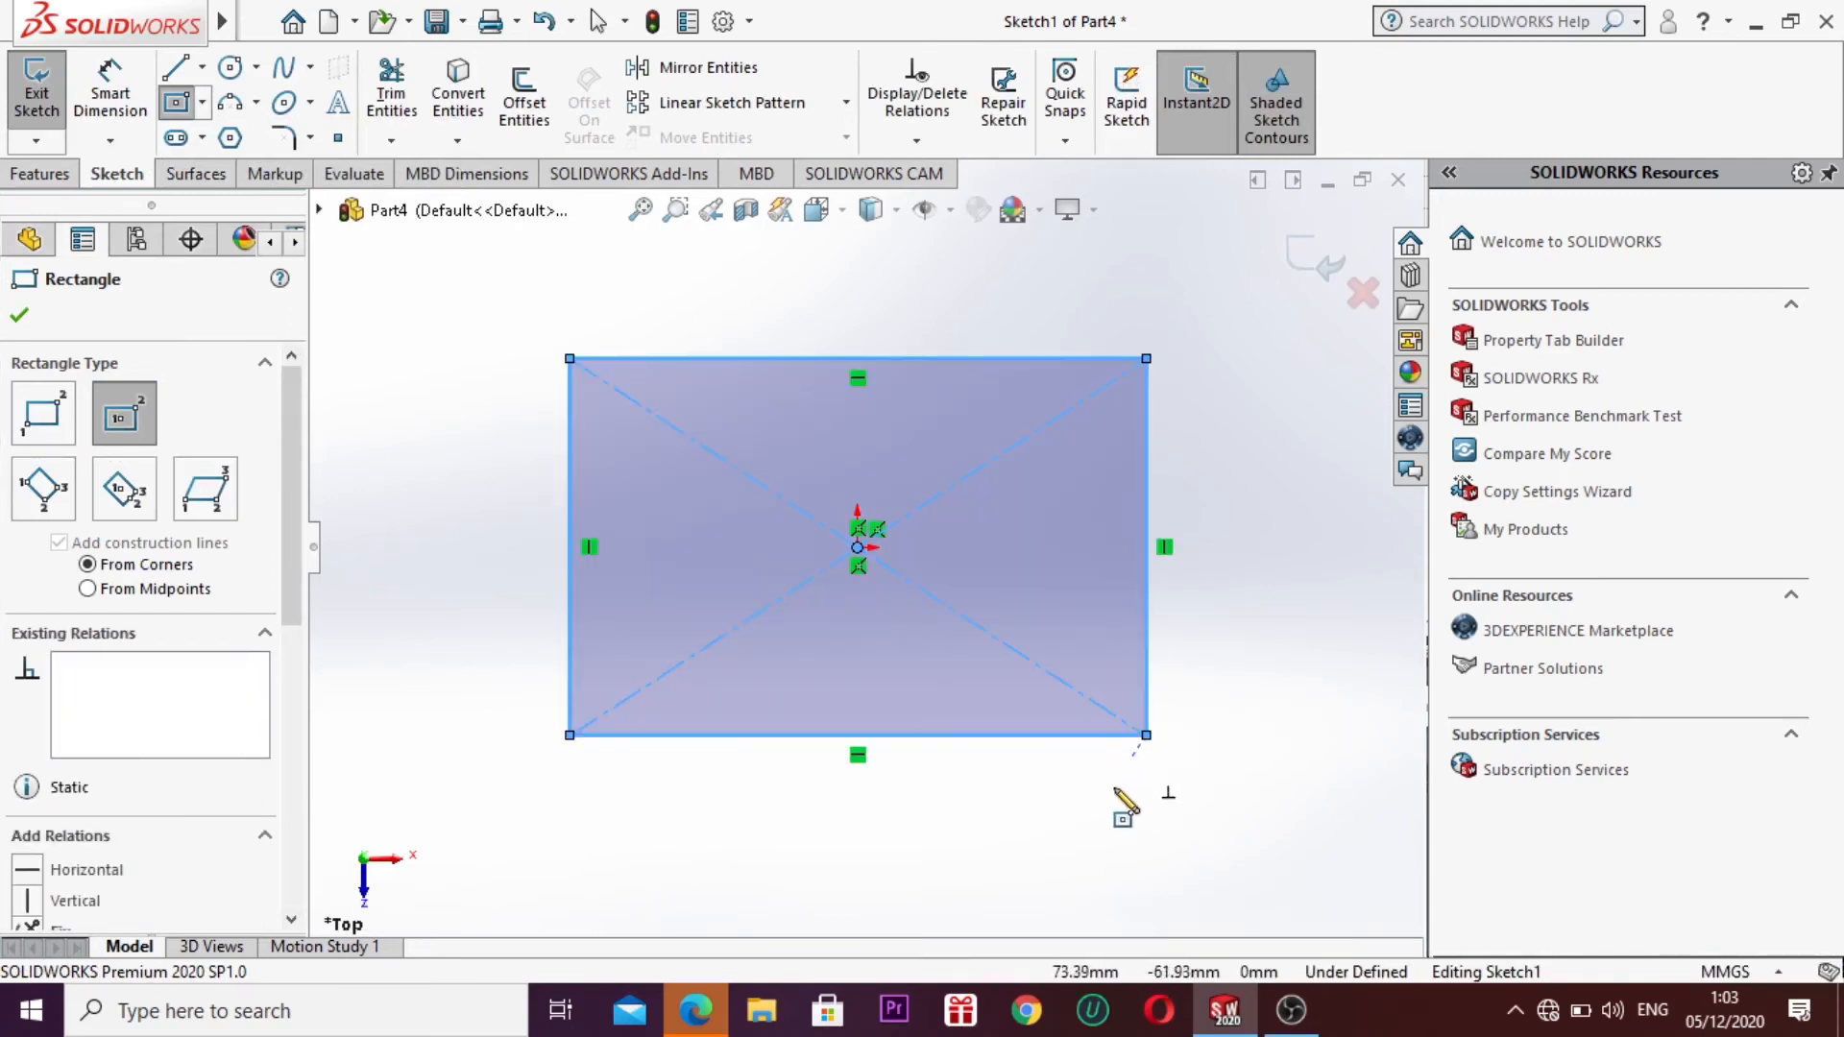
key(Escape)
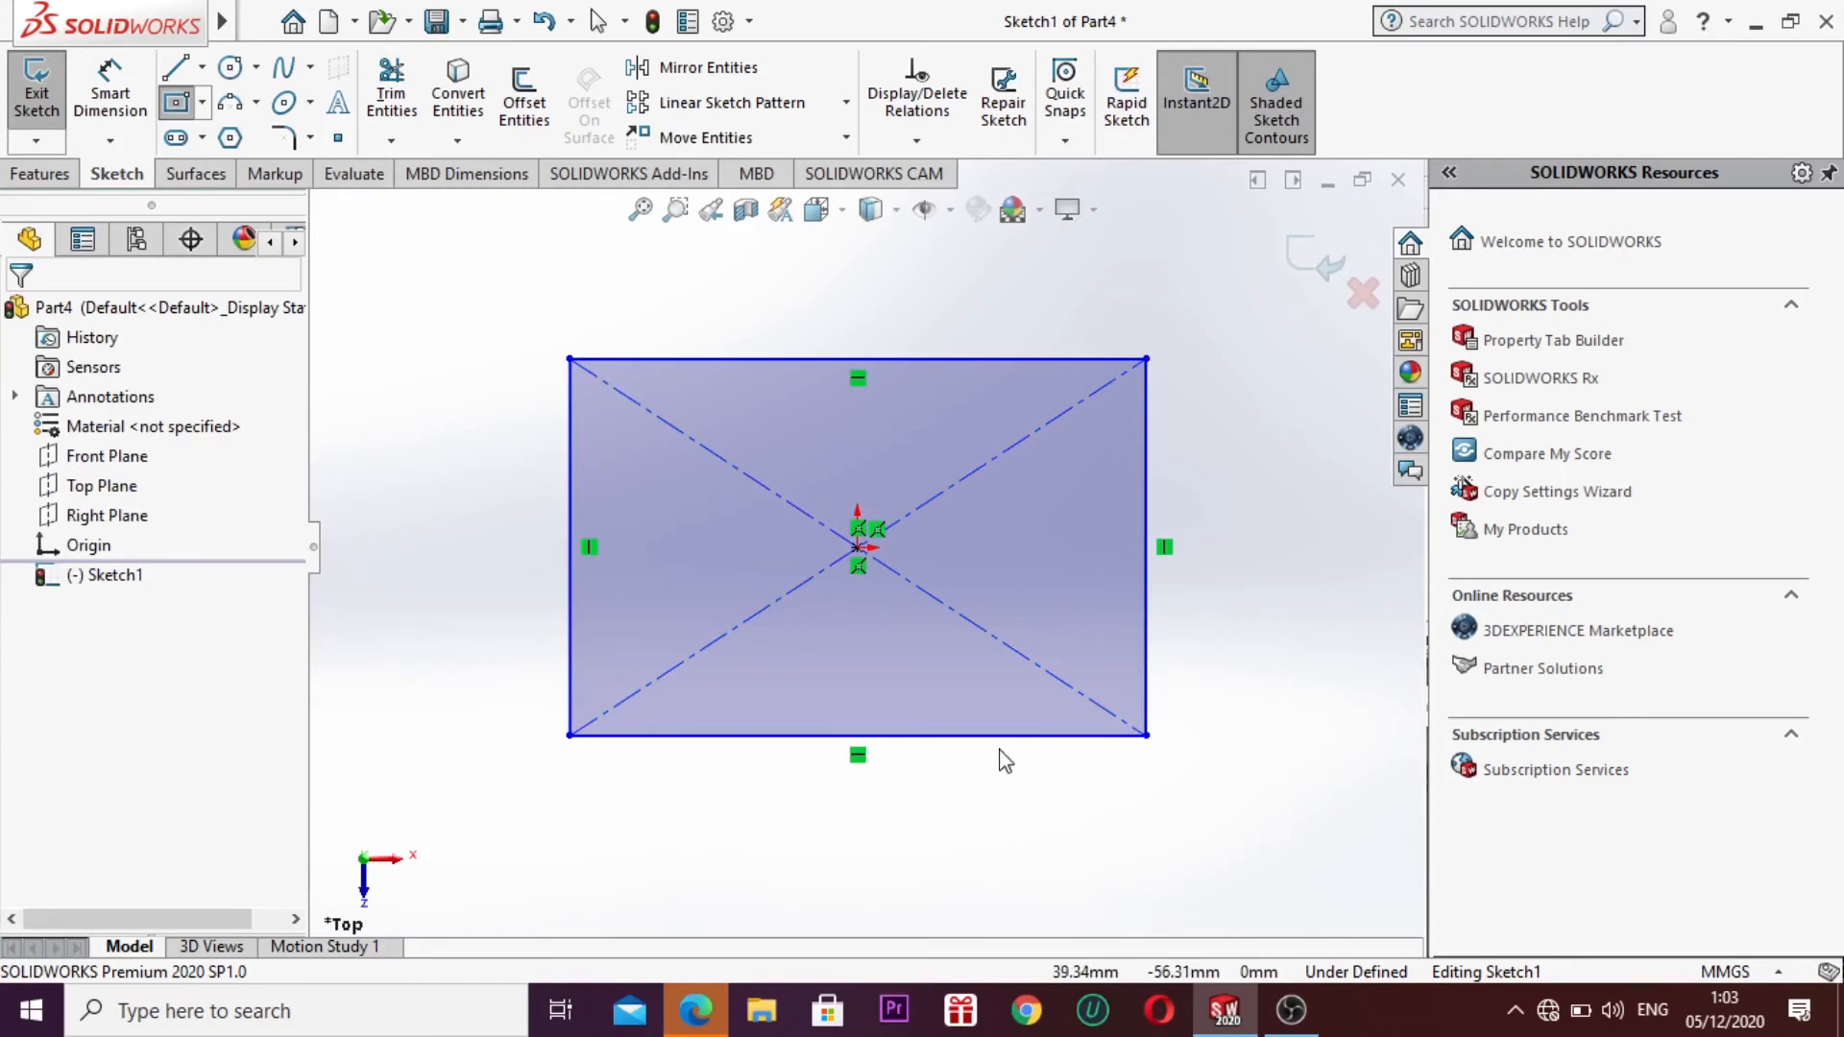
click(37, 93)
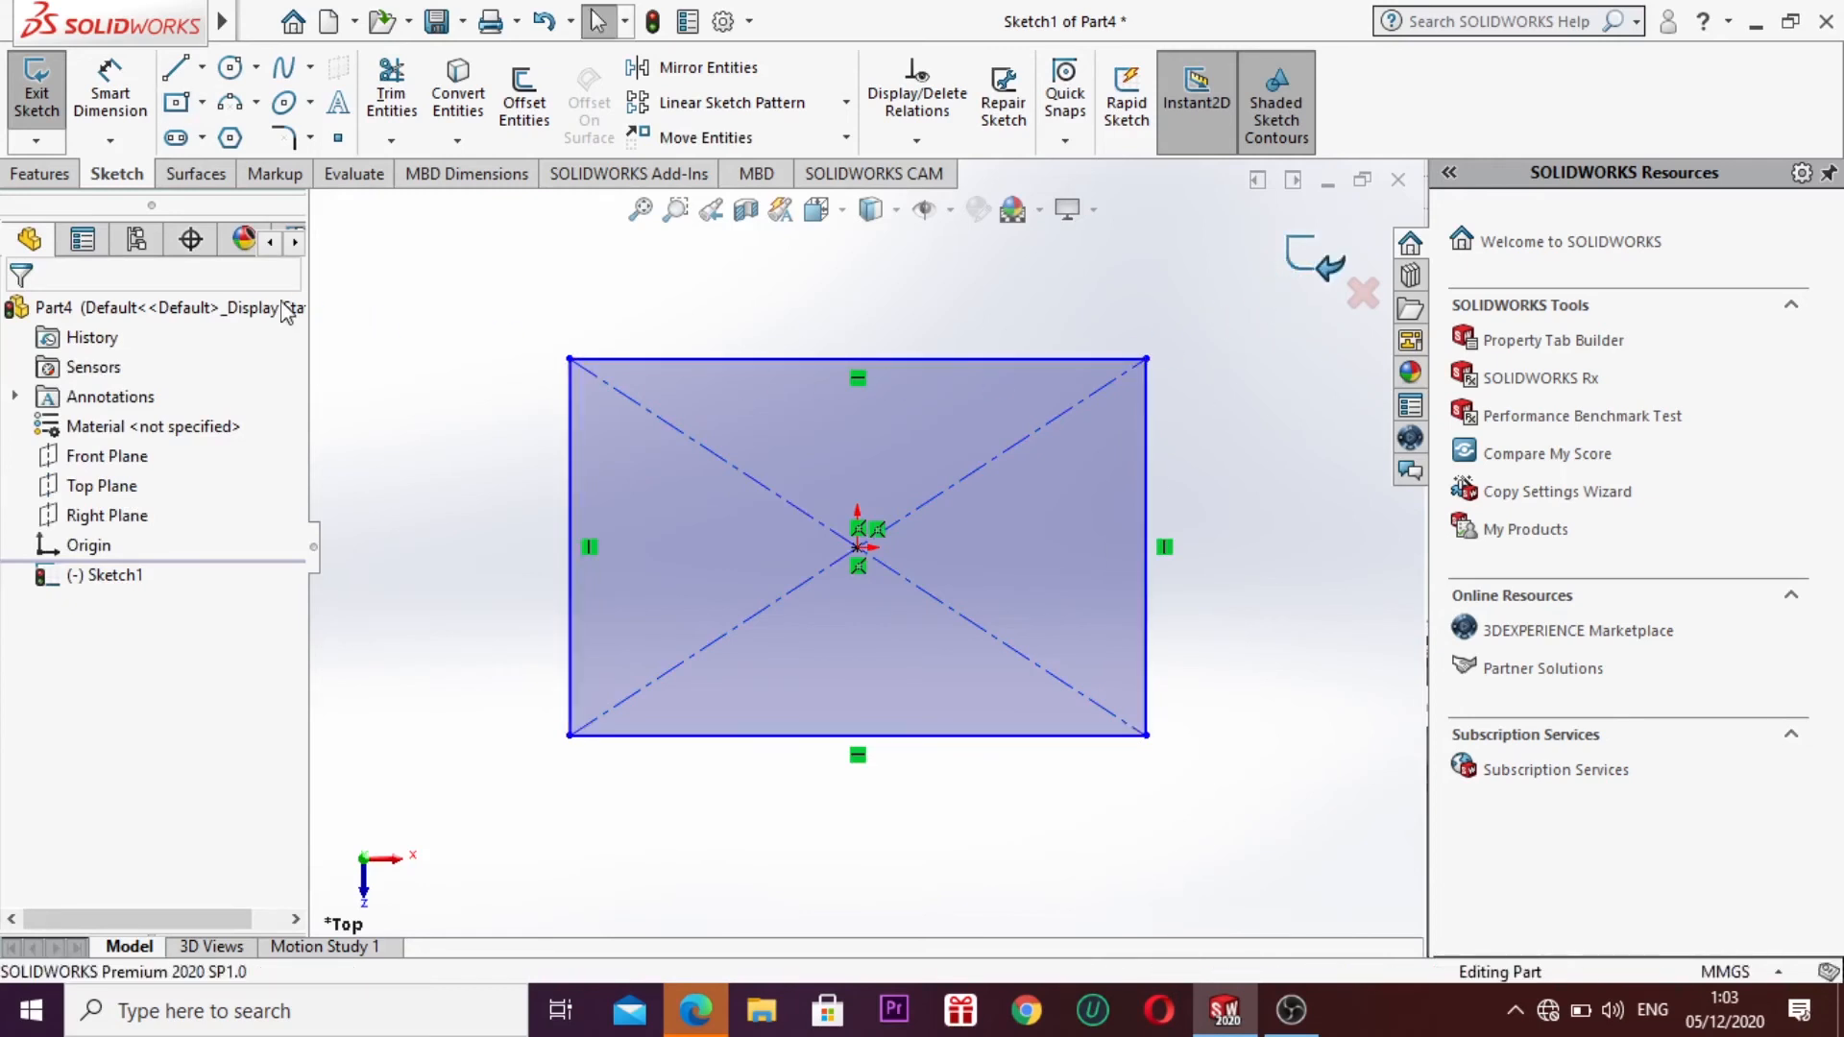
Step: Extrude the rectangle 30 mm as a blind boss to form the block
click(36, 174)
click(47, 94)
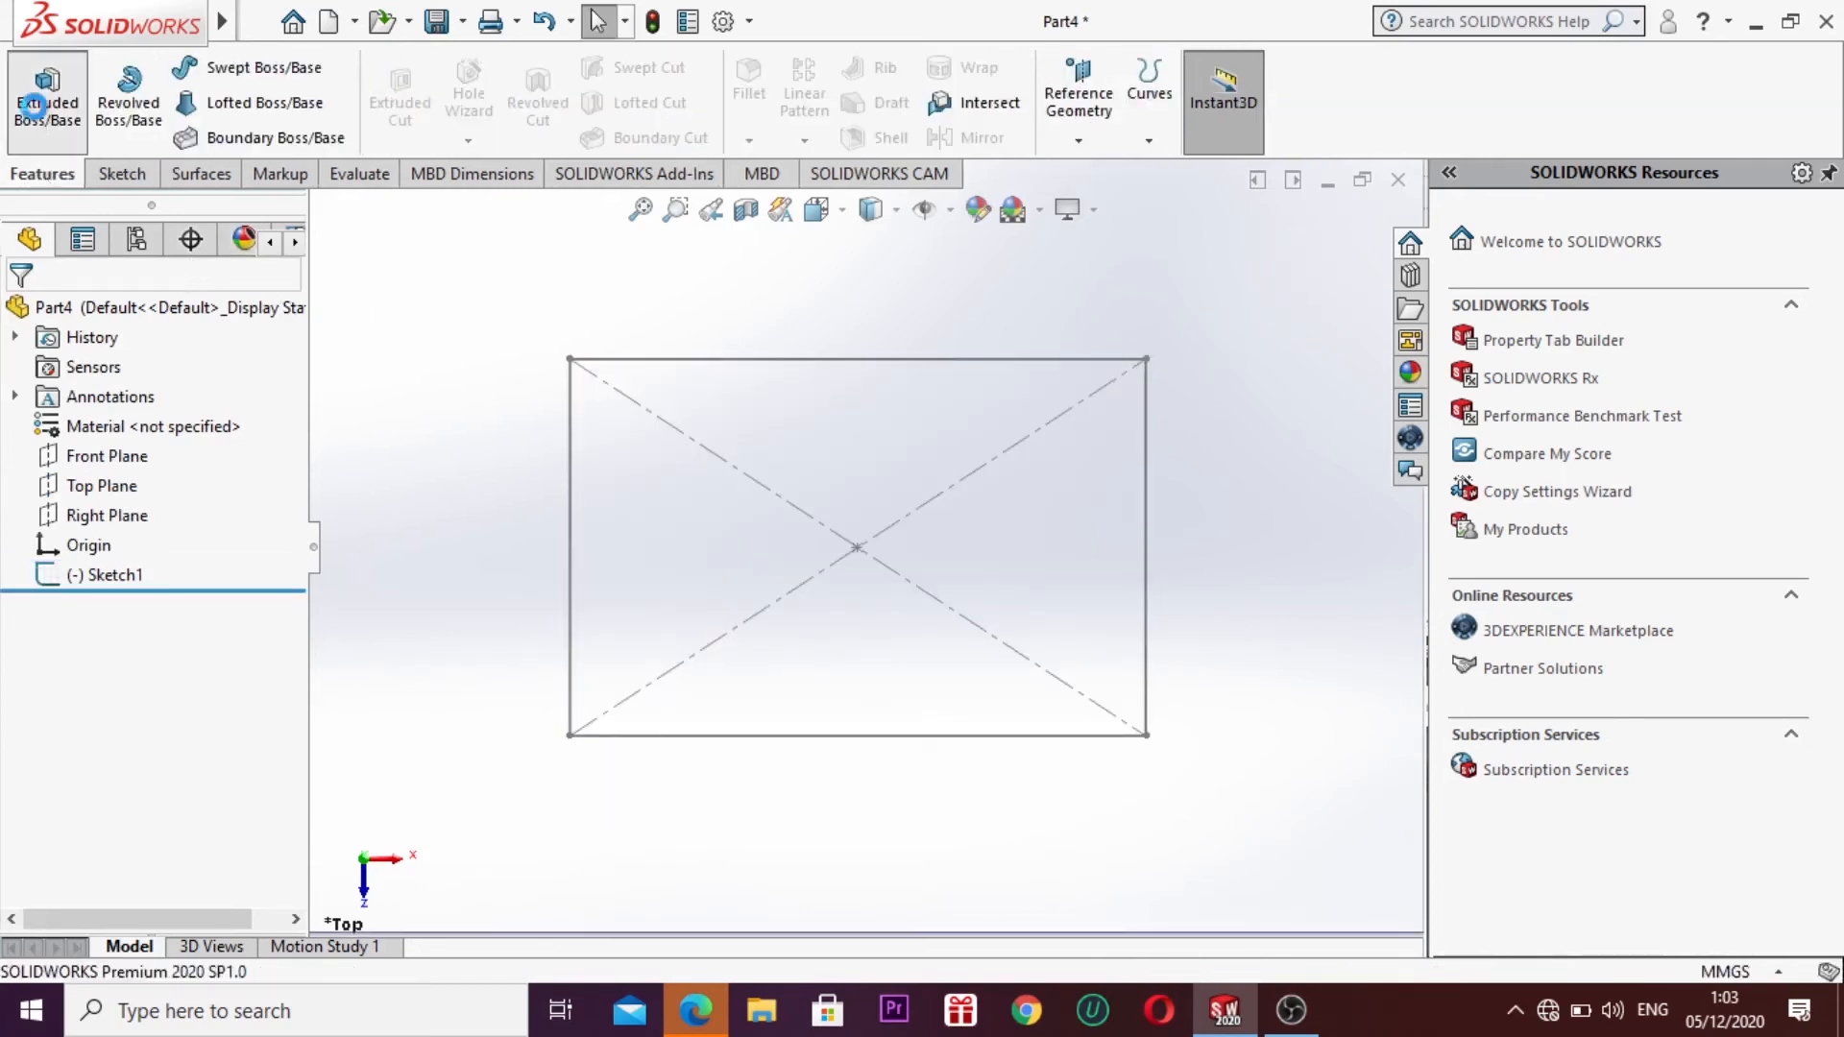
click(780, 736)
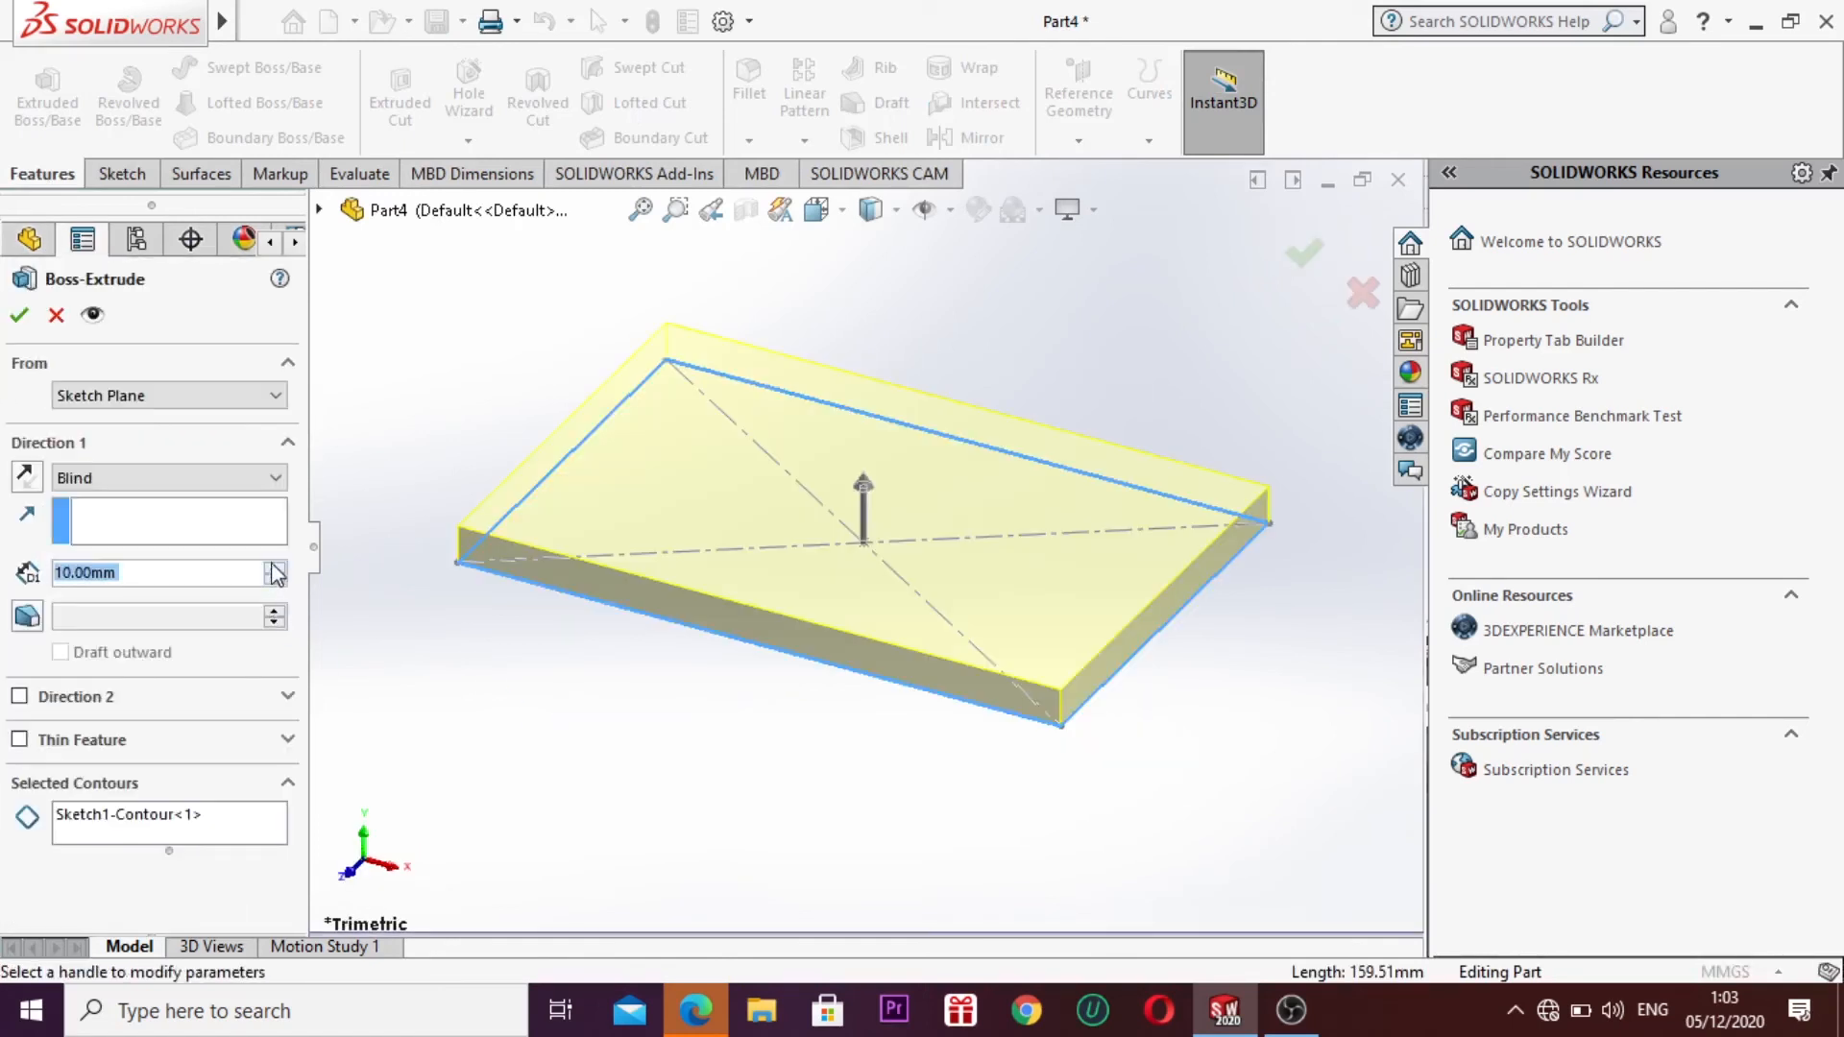
click(274, 566)
click(275, 566)
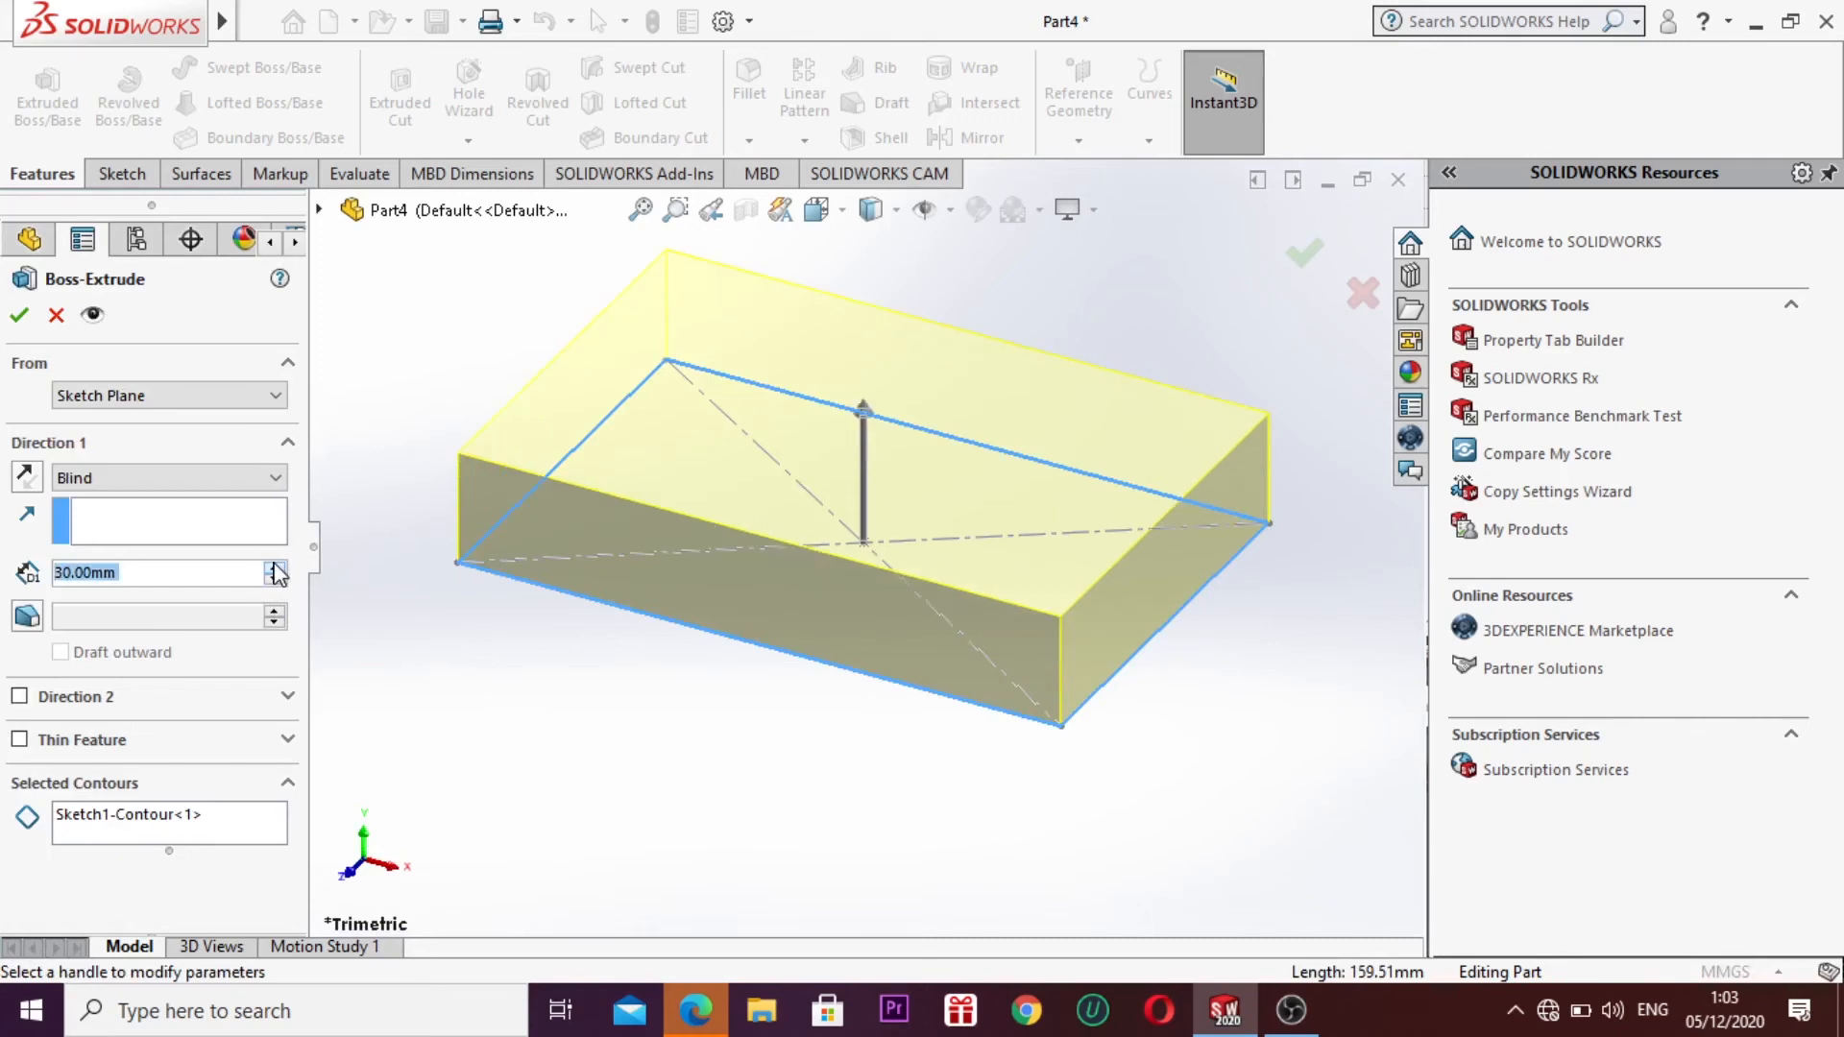
click(19, 317)
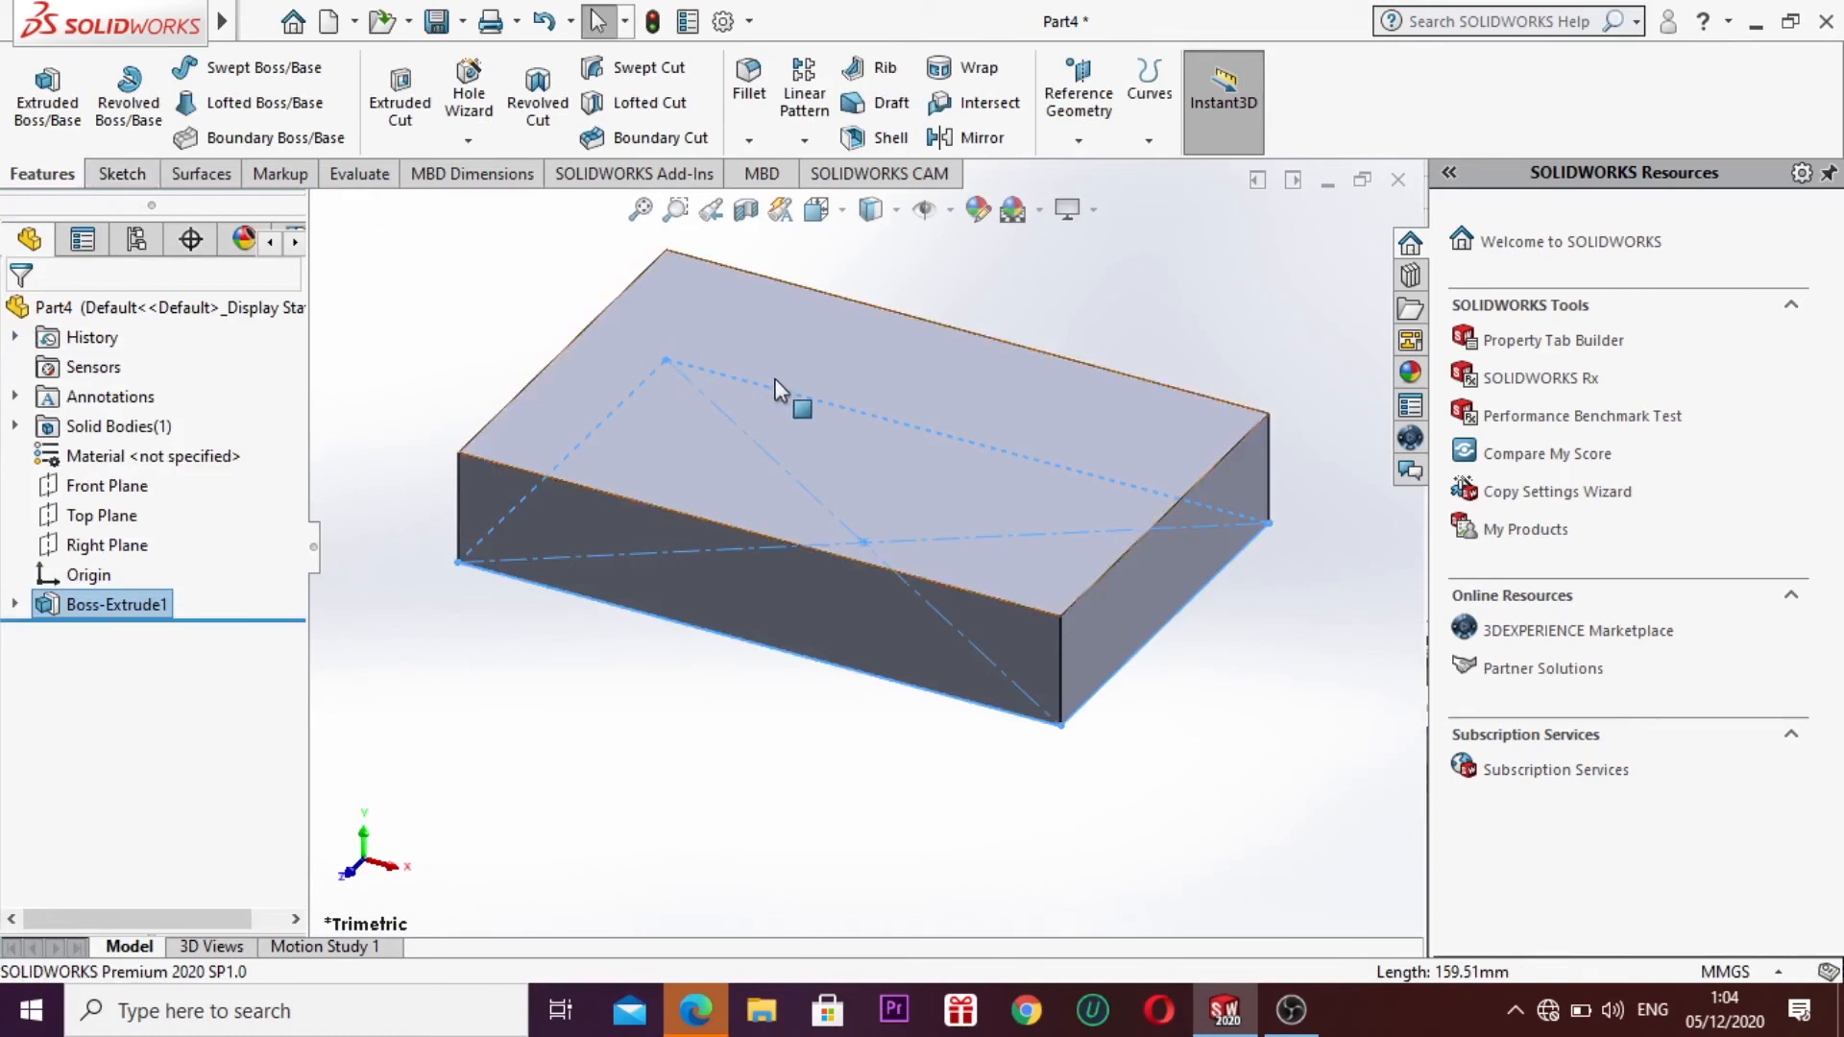
click(980, 67)
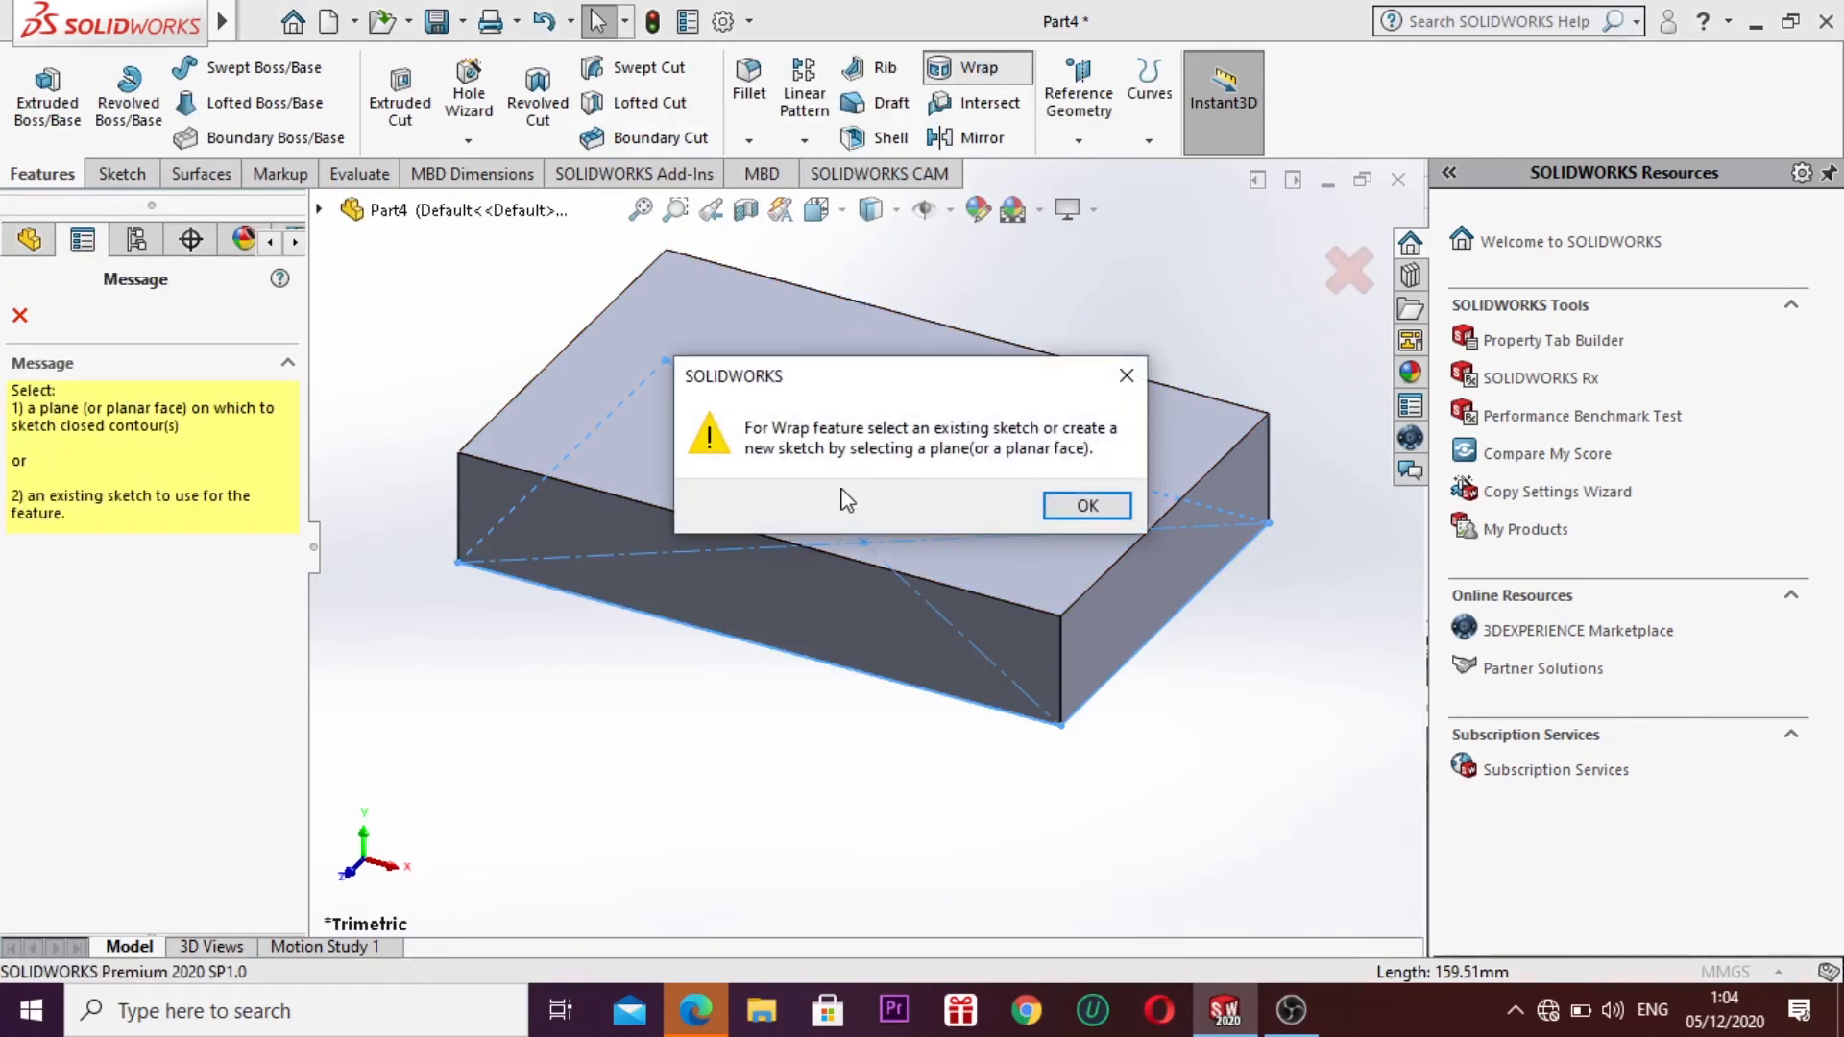
click(1093, 509)
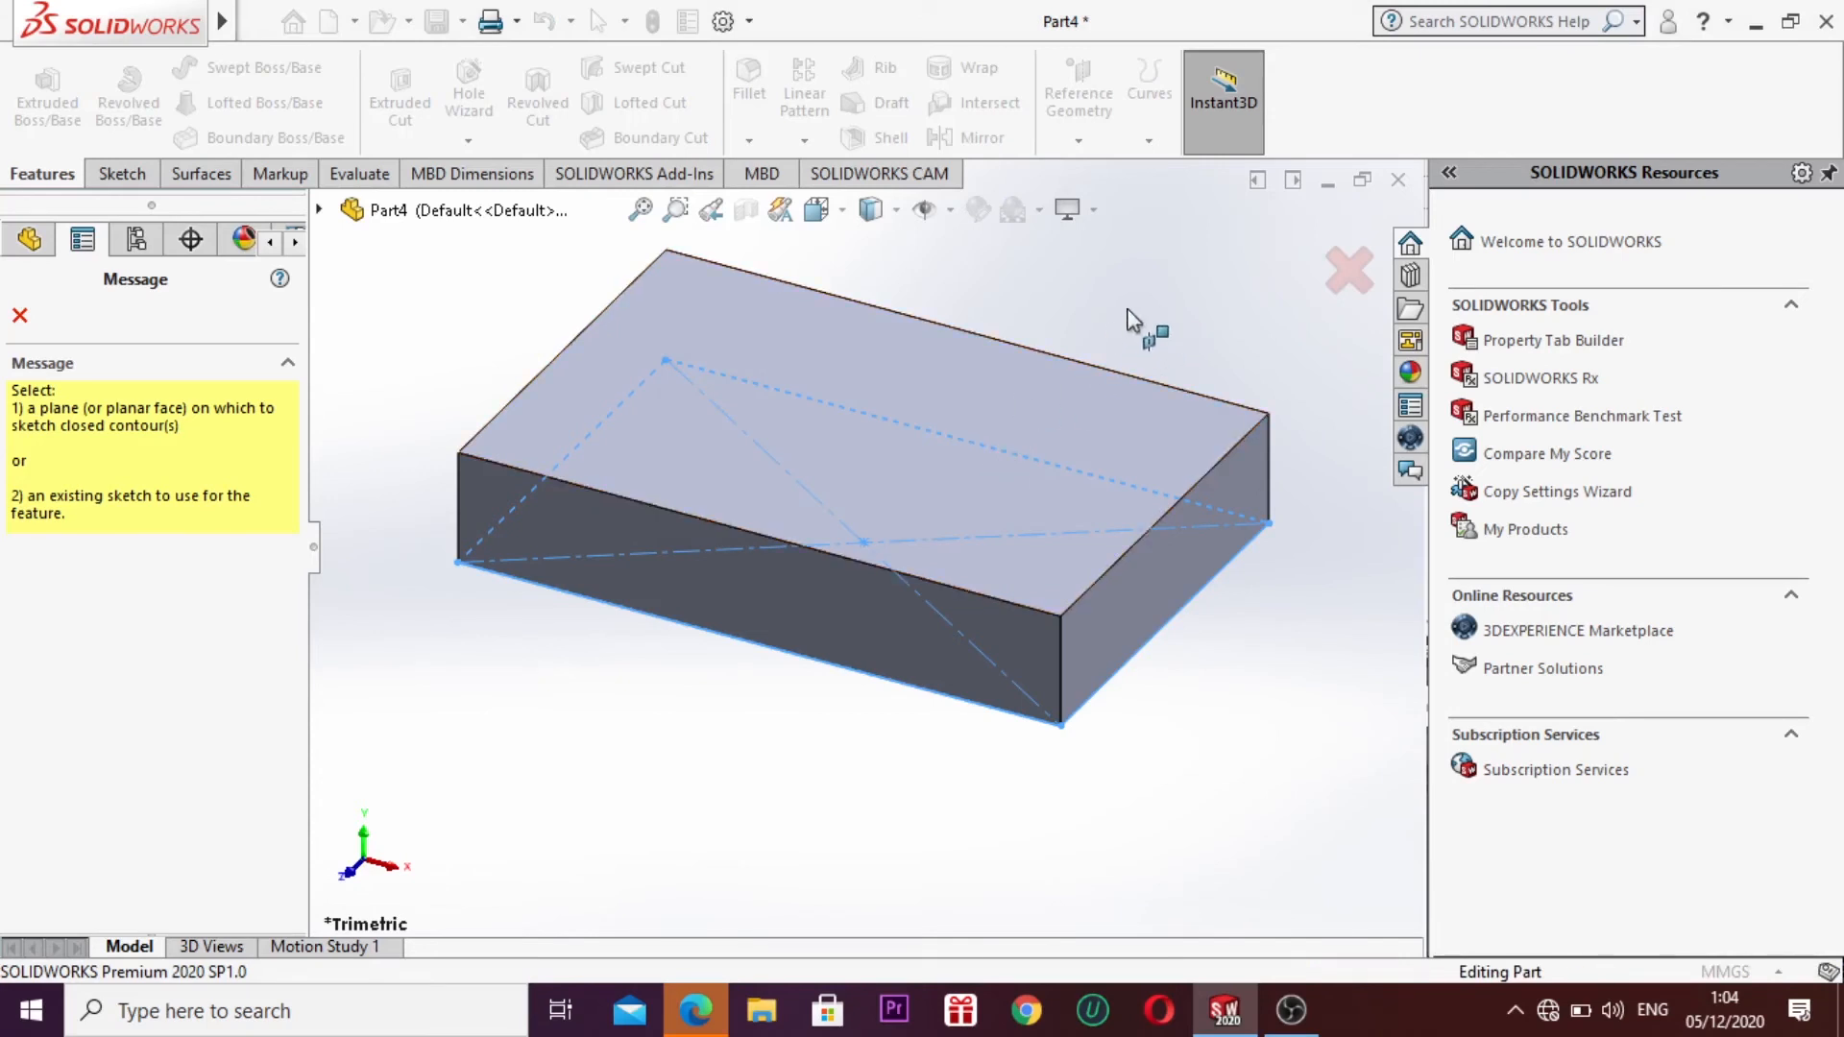
click(1349, 271)
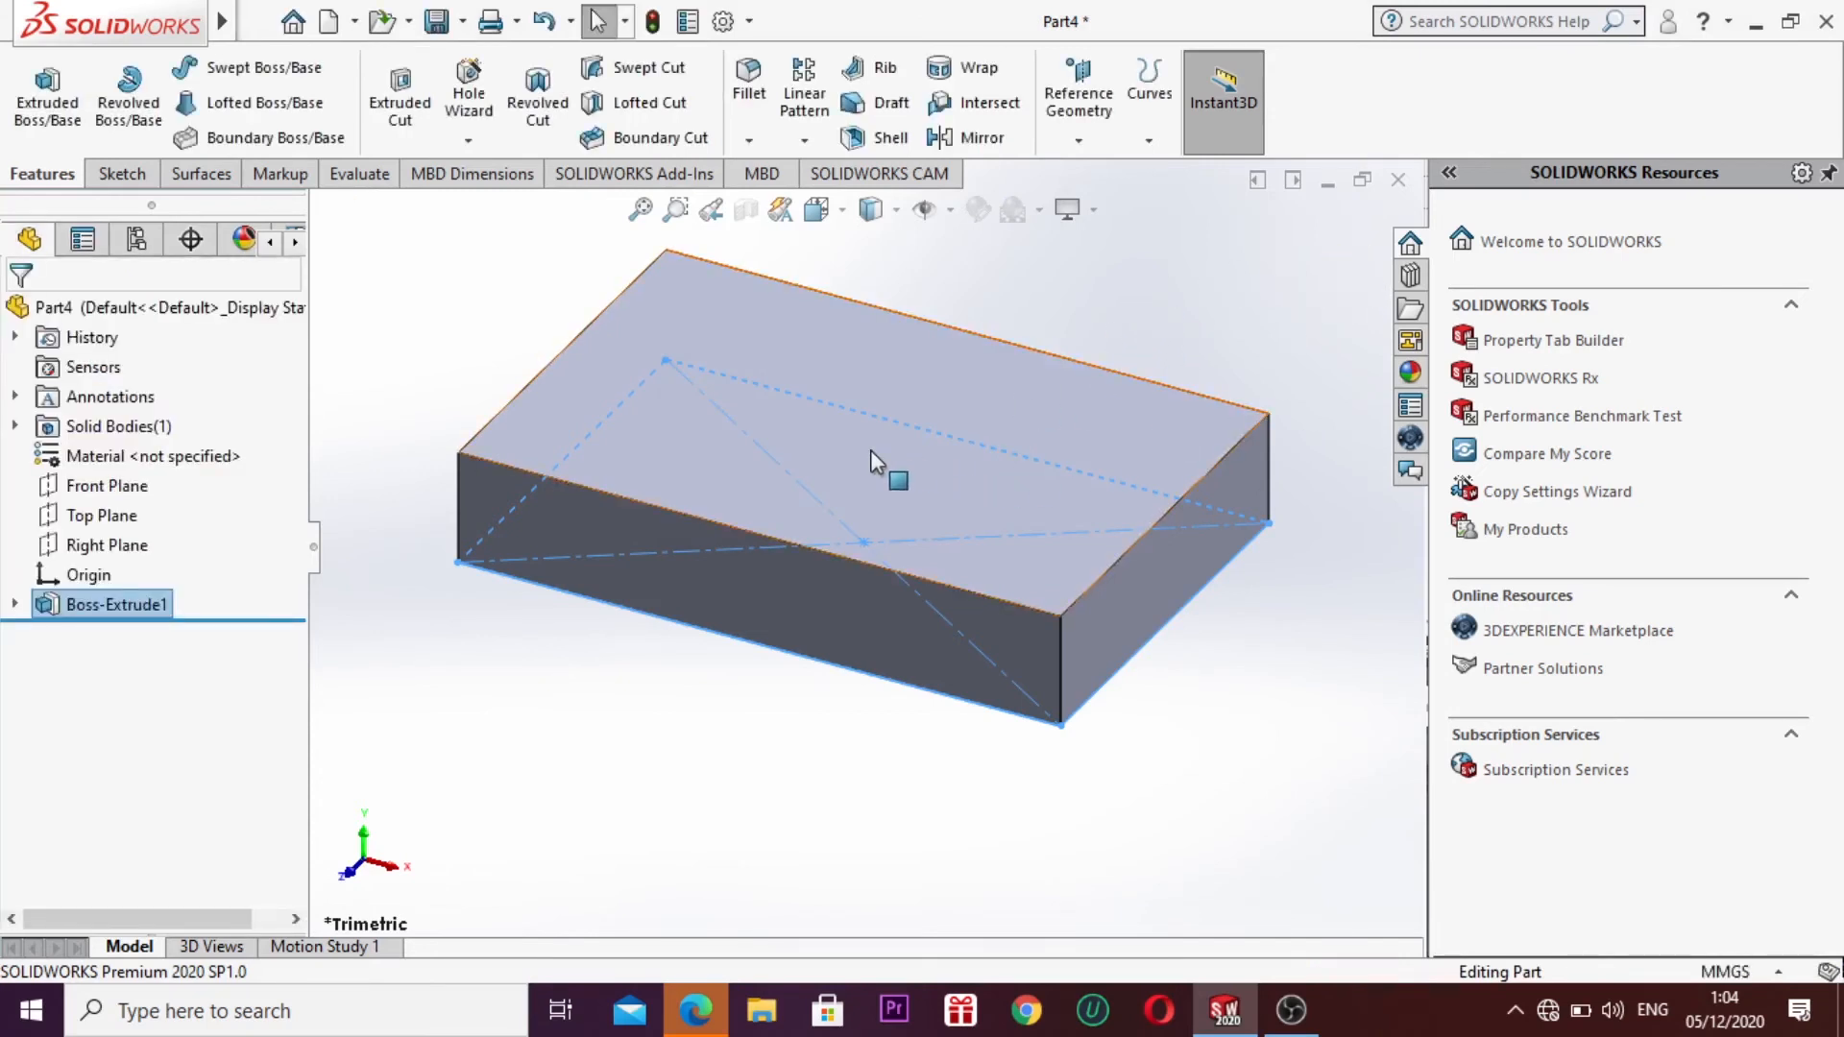
Step: Sketch a horizontal centerpoint slot on the block's top face, centred on the origin, and close the sketch
right_click(834, 452)
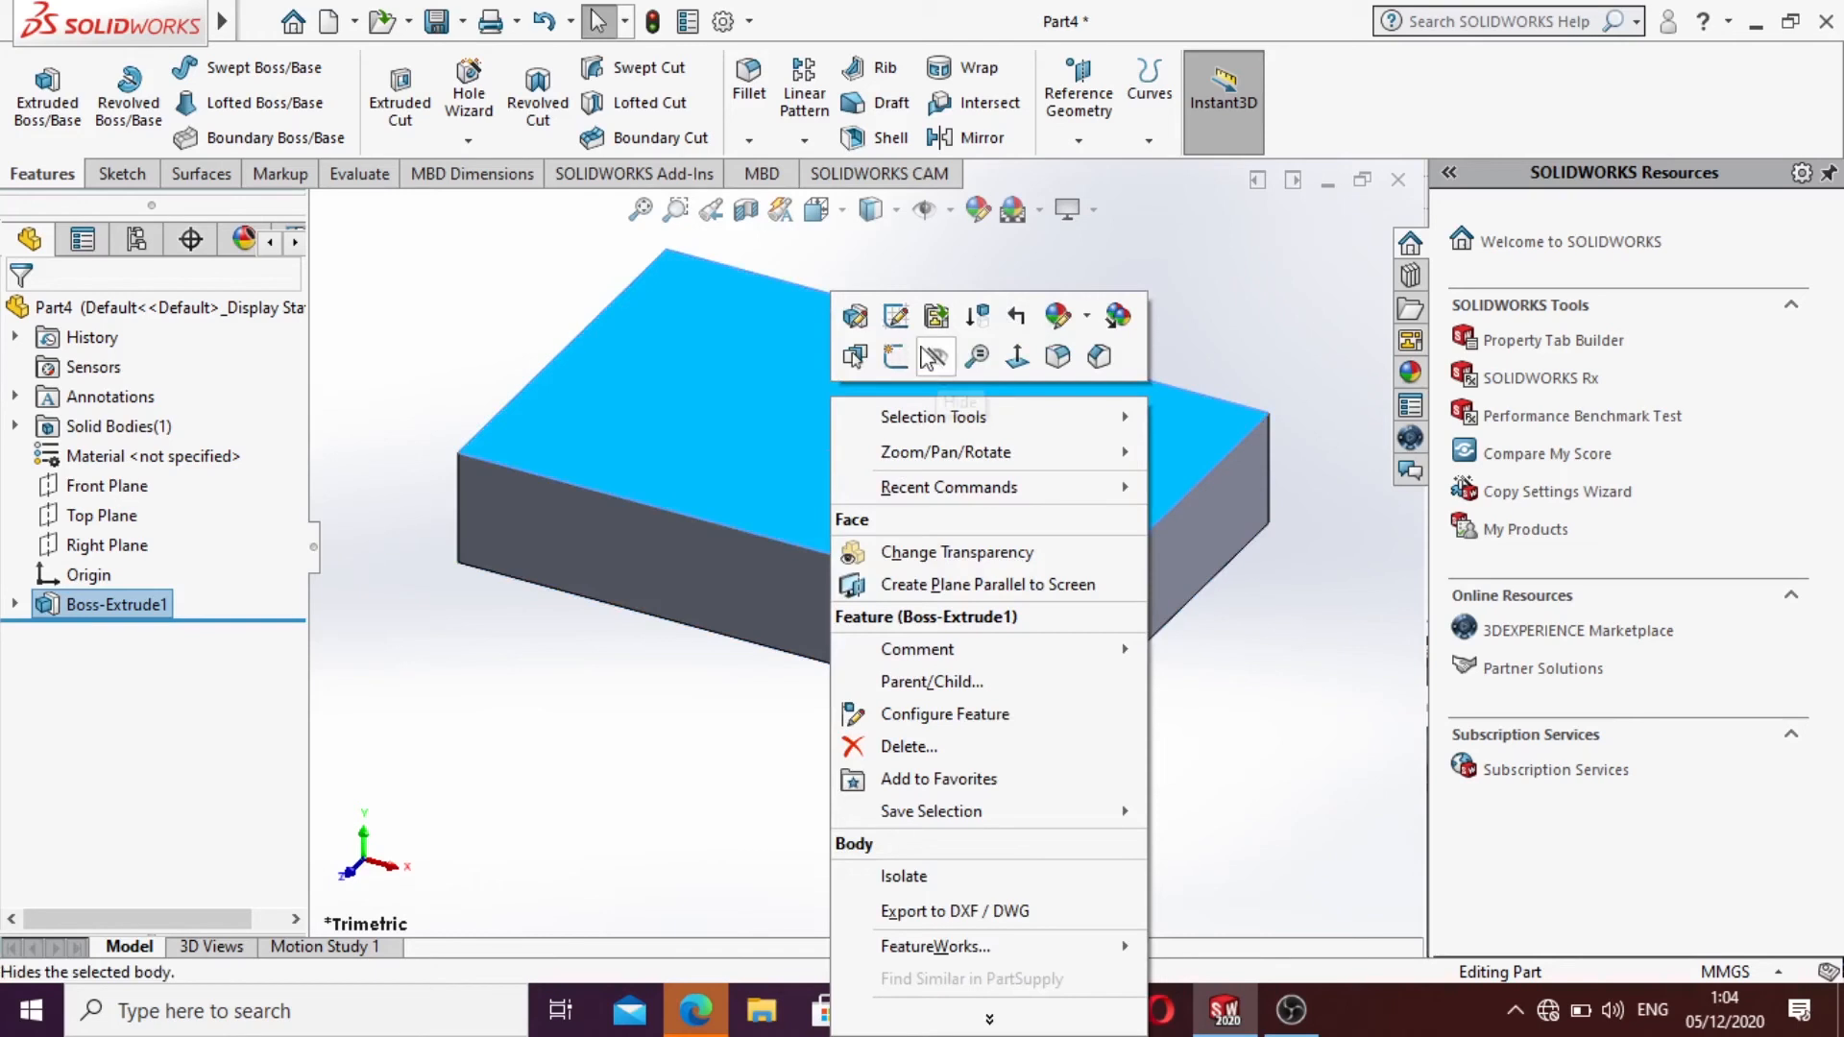
click(895, 315)
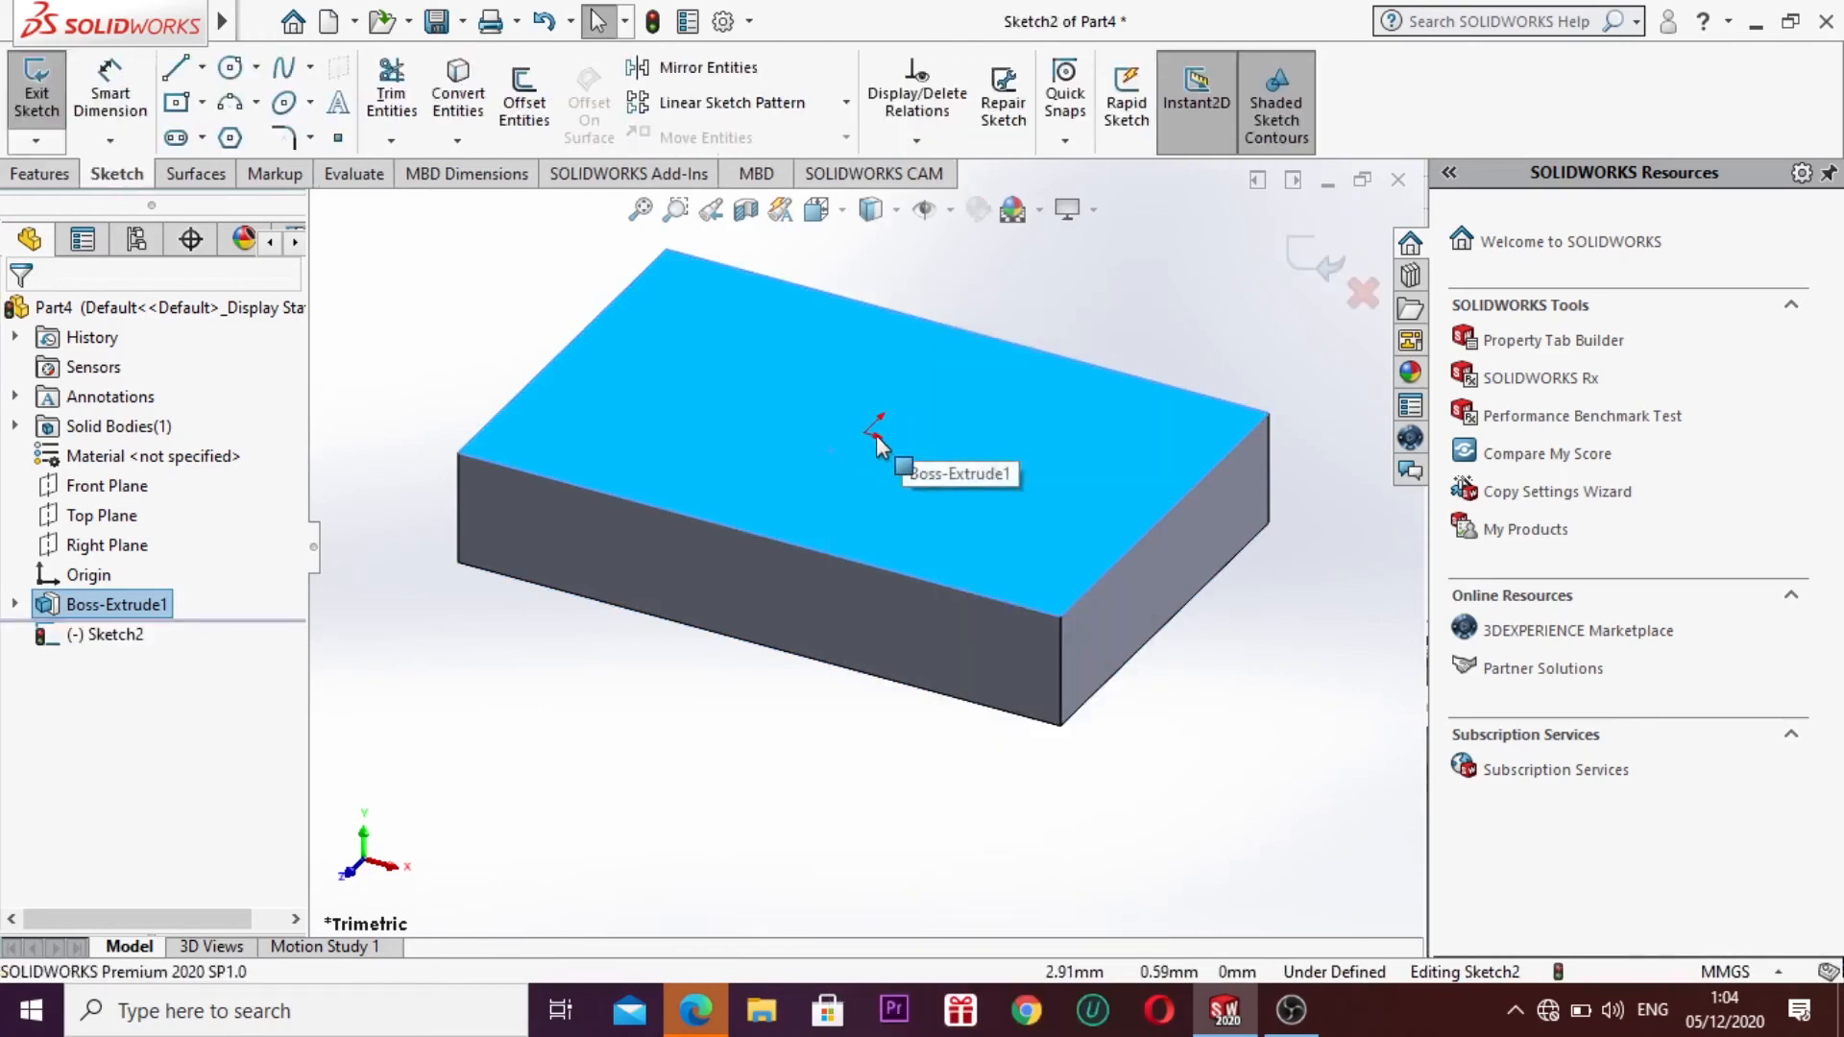
key(ctrl+8)
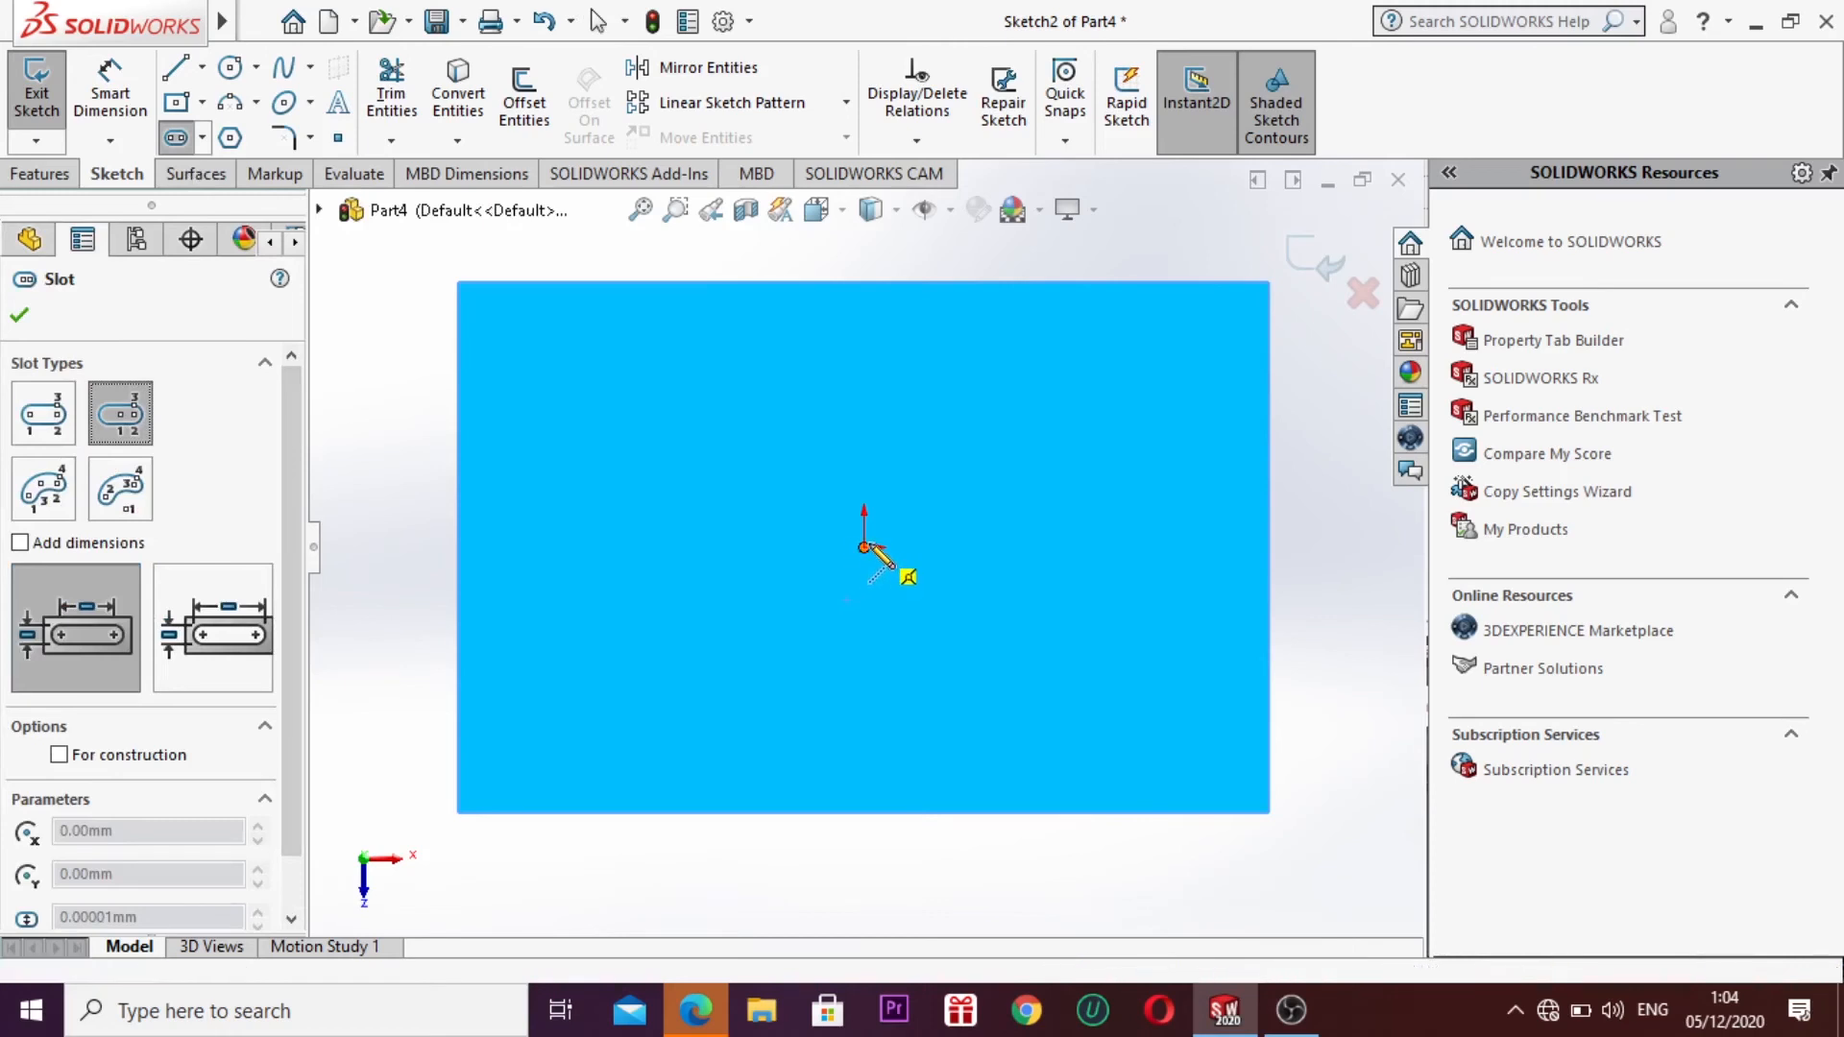
click(863, 547)
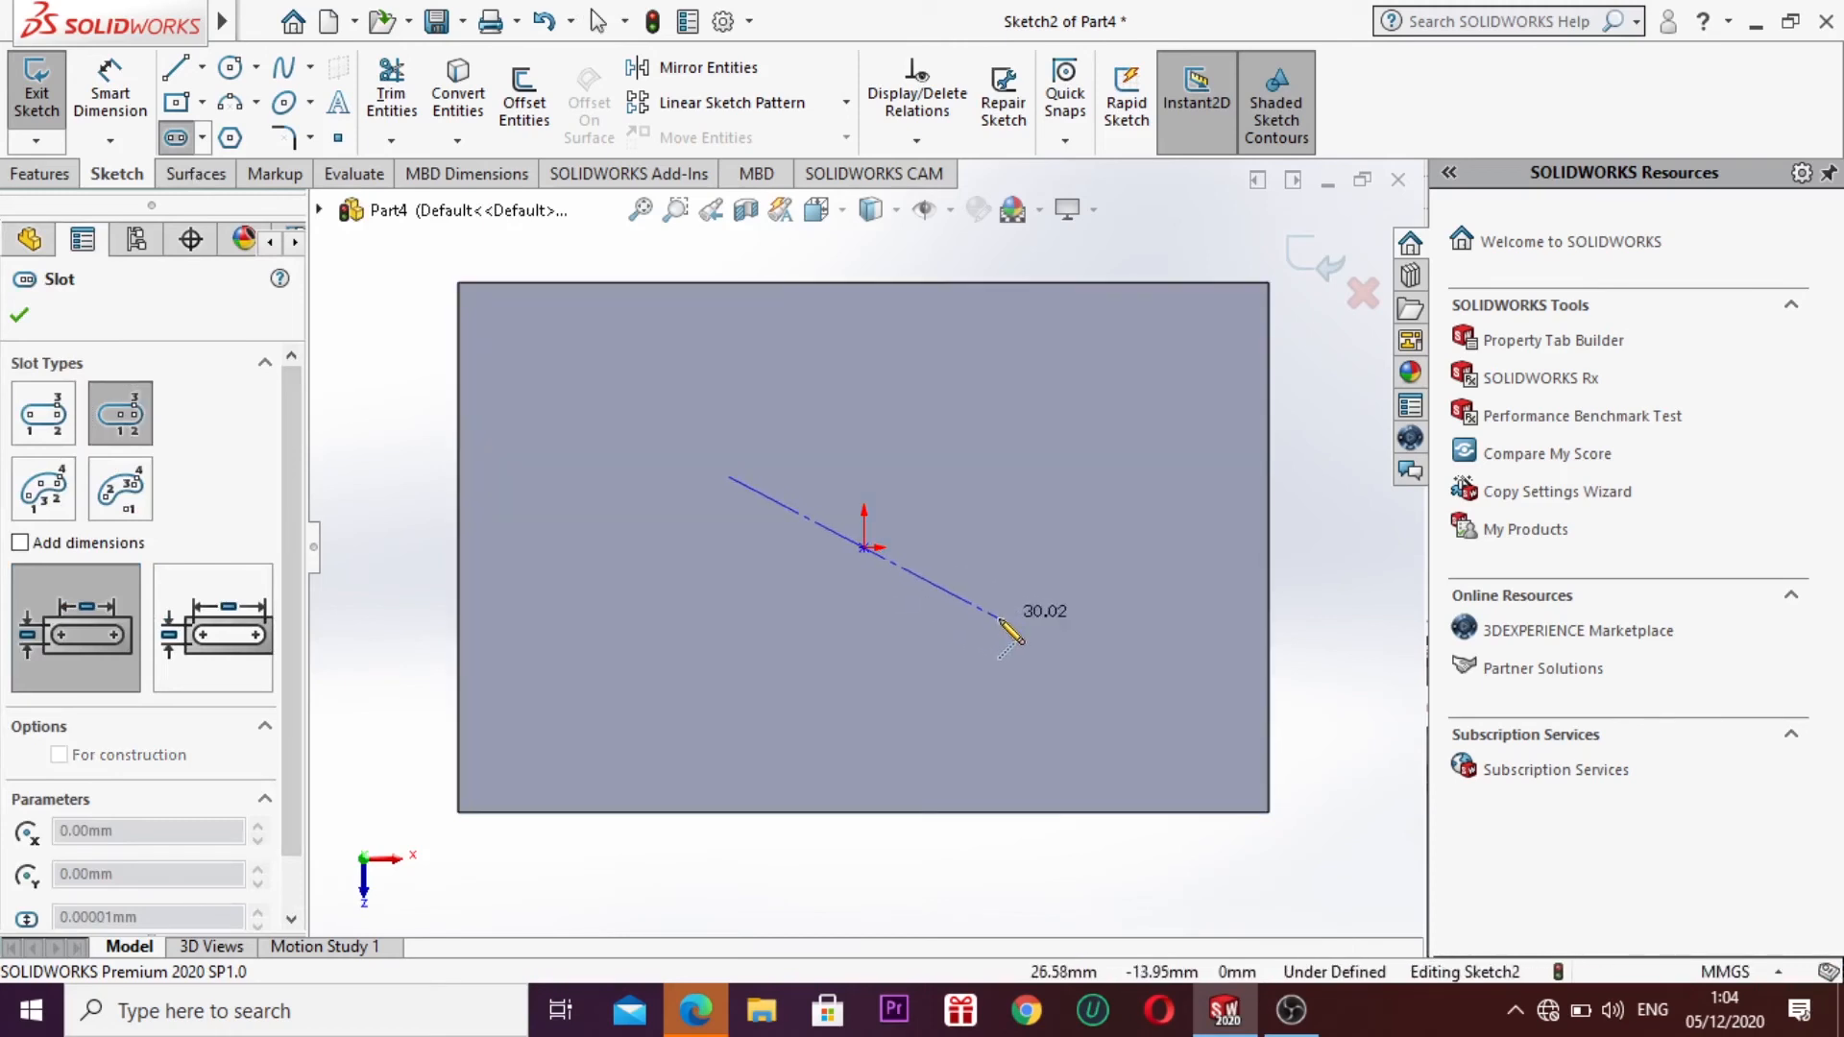
click(1047, 548)
click(1090, 626)
key(Escape)
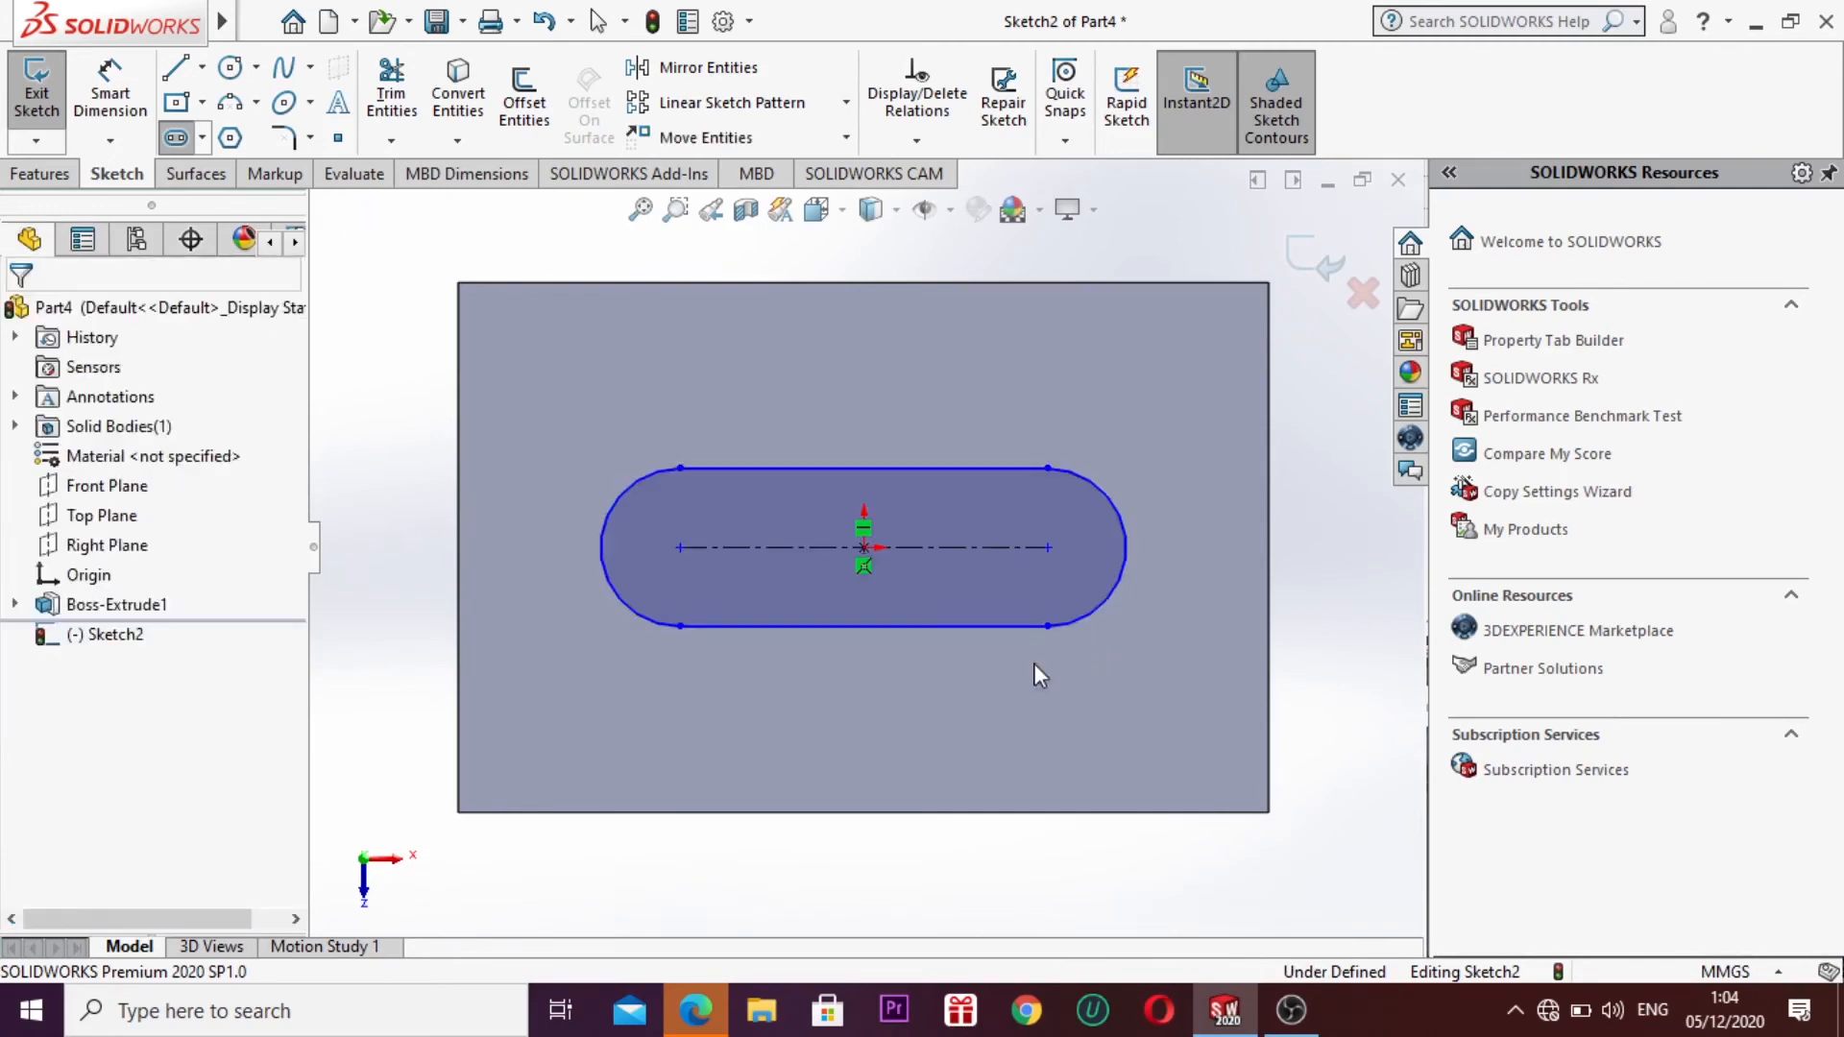
click(1314, 261)
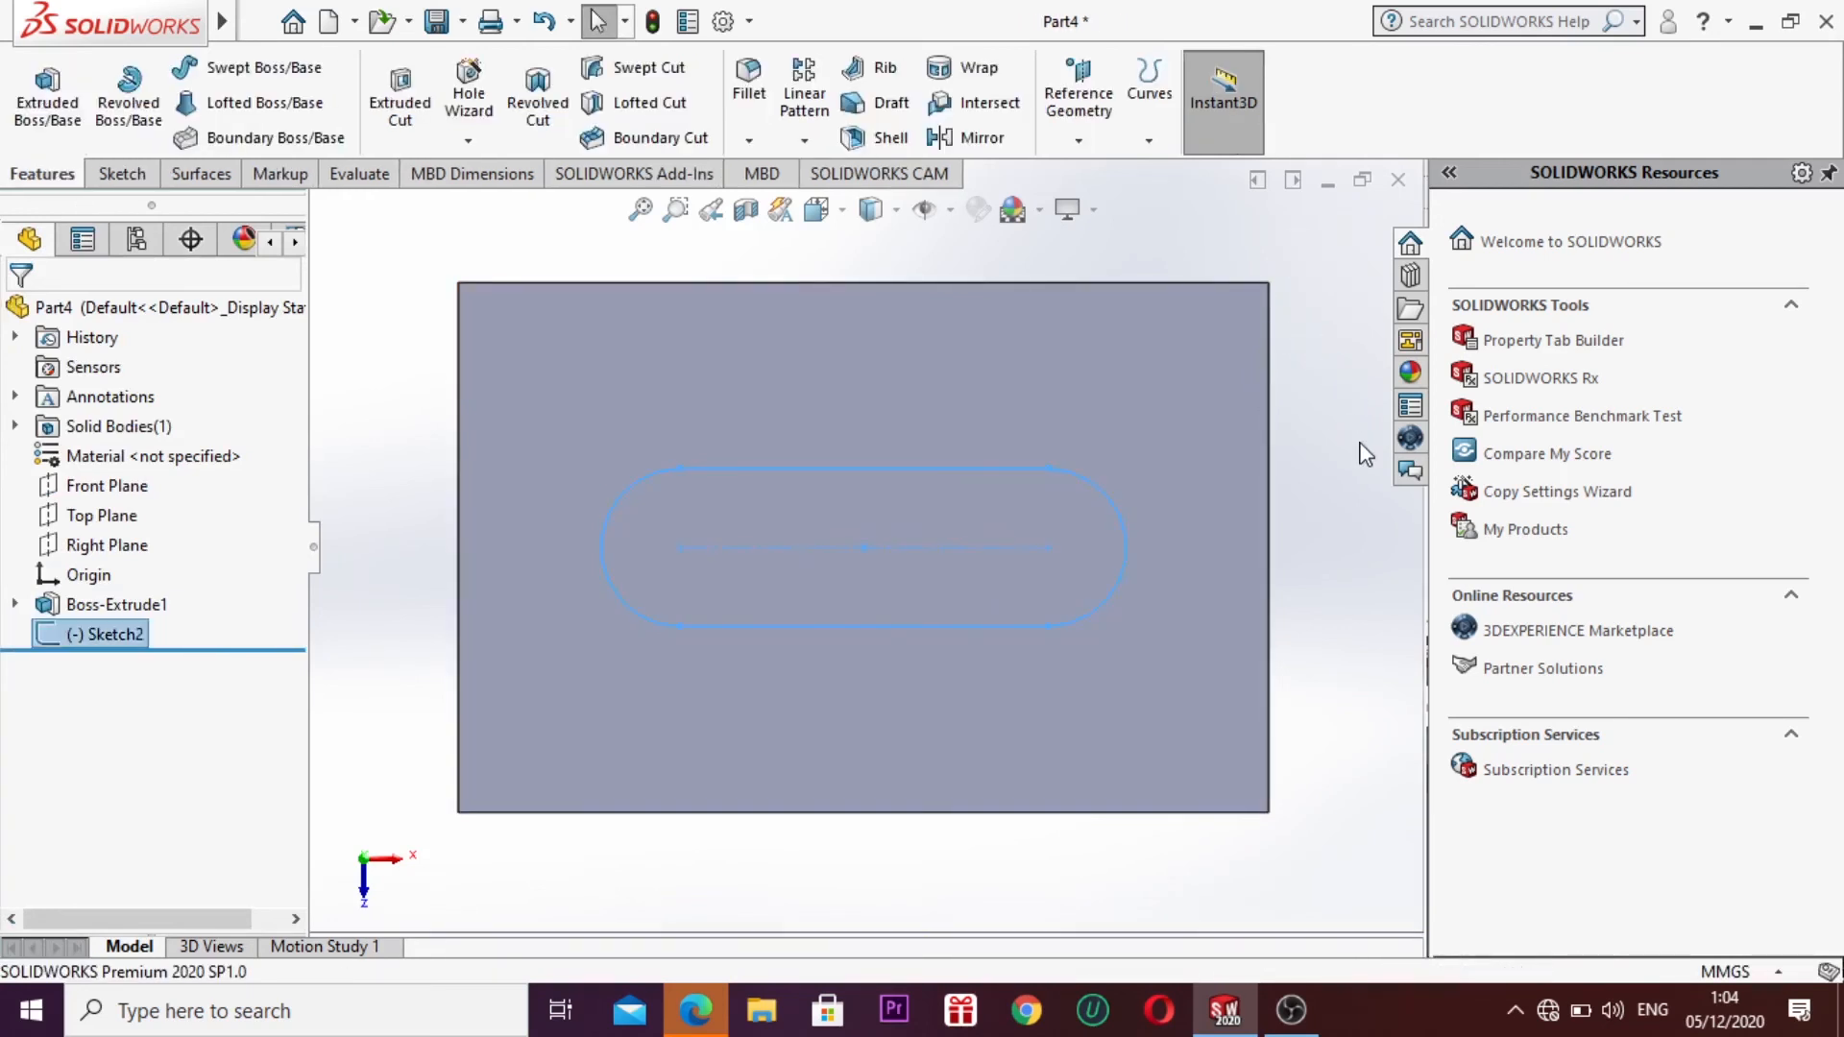
Step: Wrap the slot sketch onto the block's top face as an emboss with a thickness of 3 mm
key(ctrl+7)
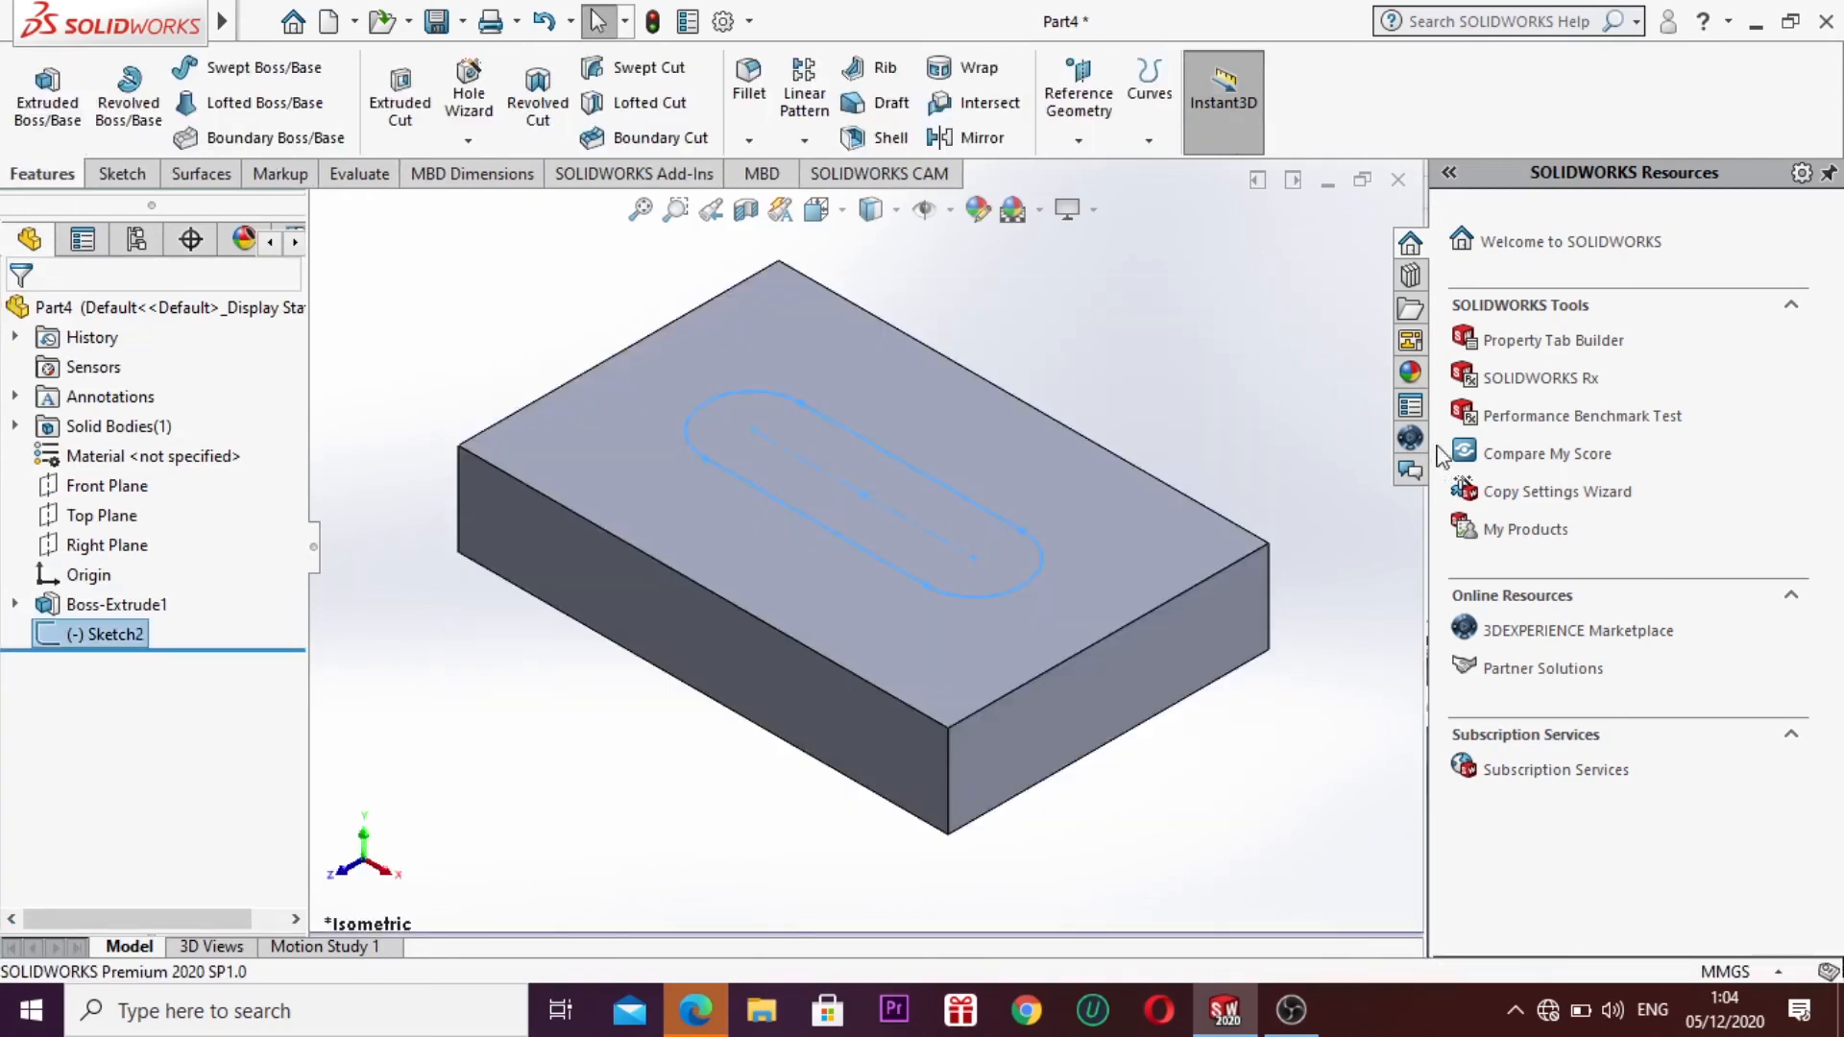
click(984, 81)
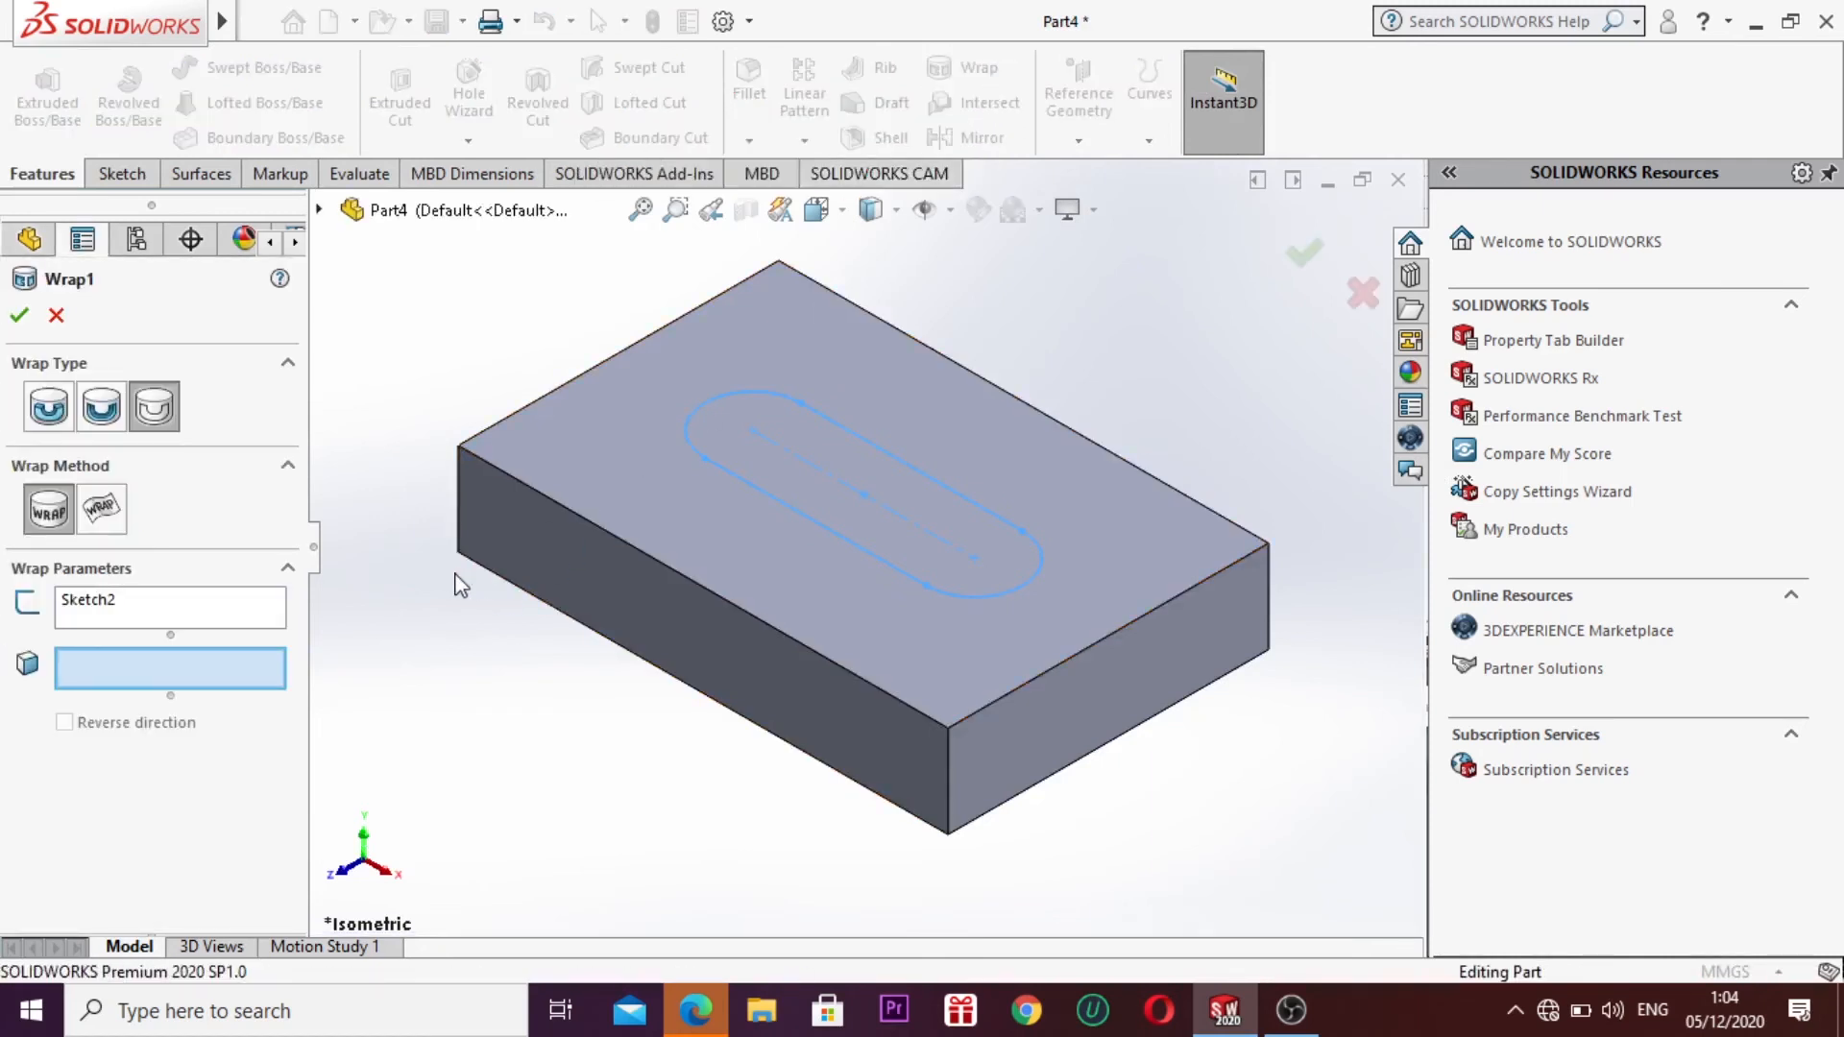
click(205, 622)
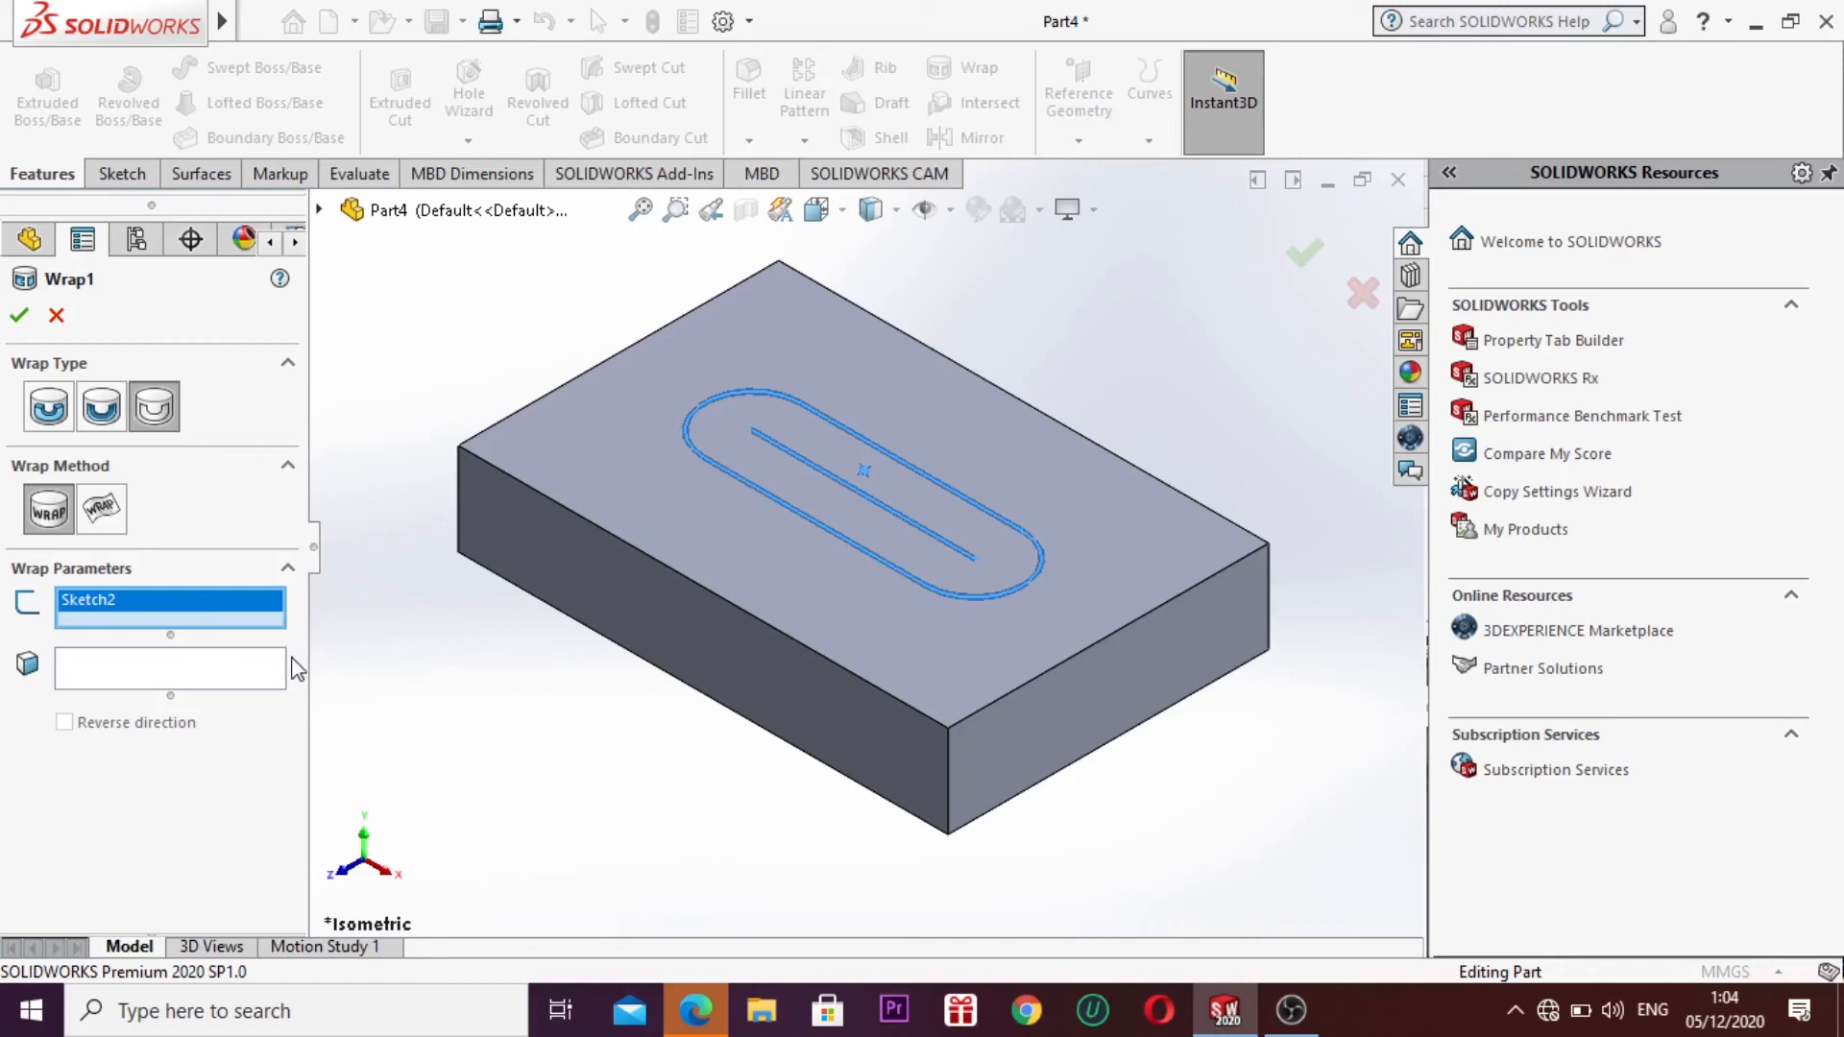
click(219, 673)
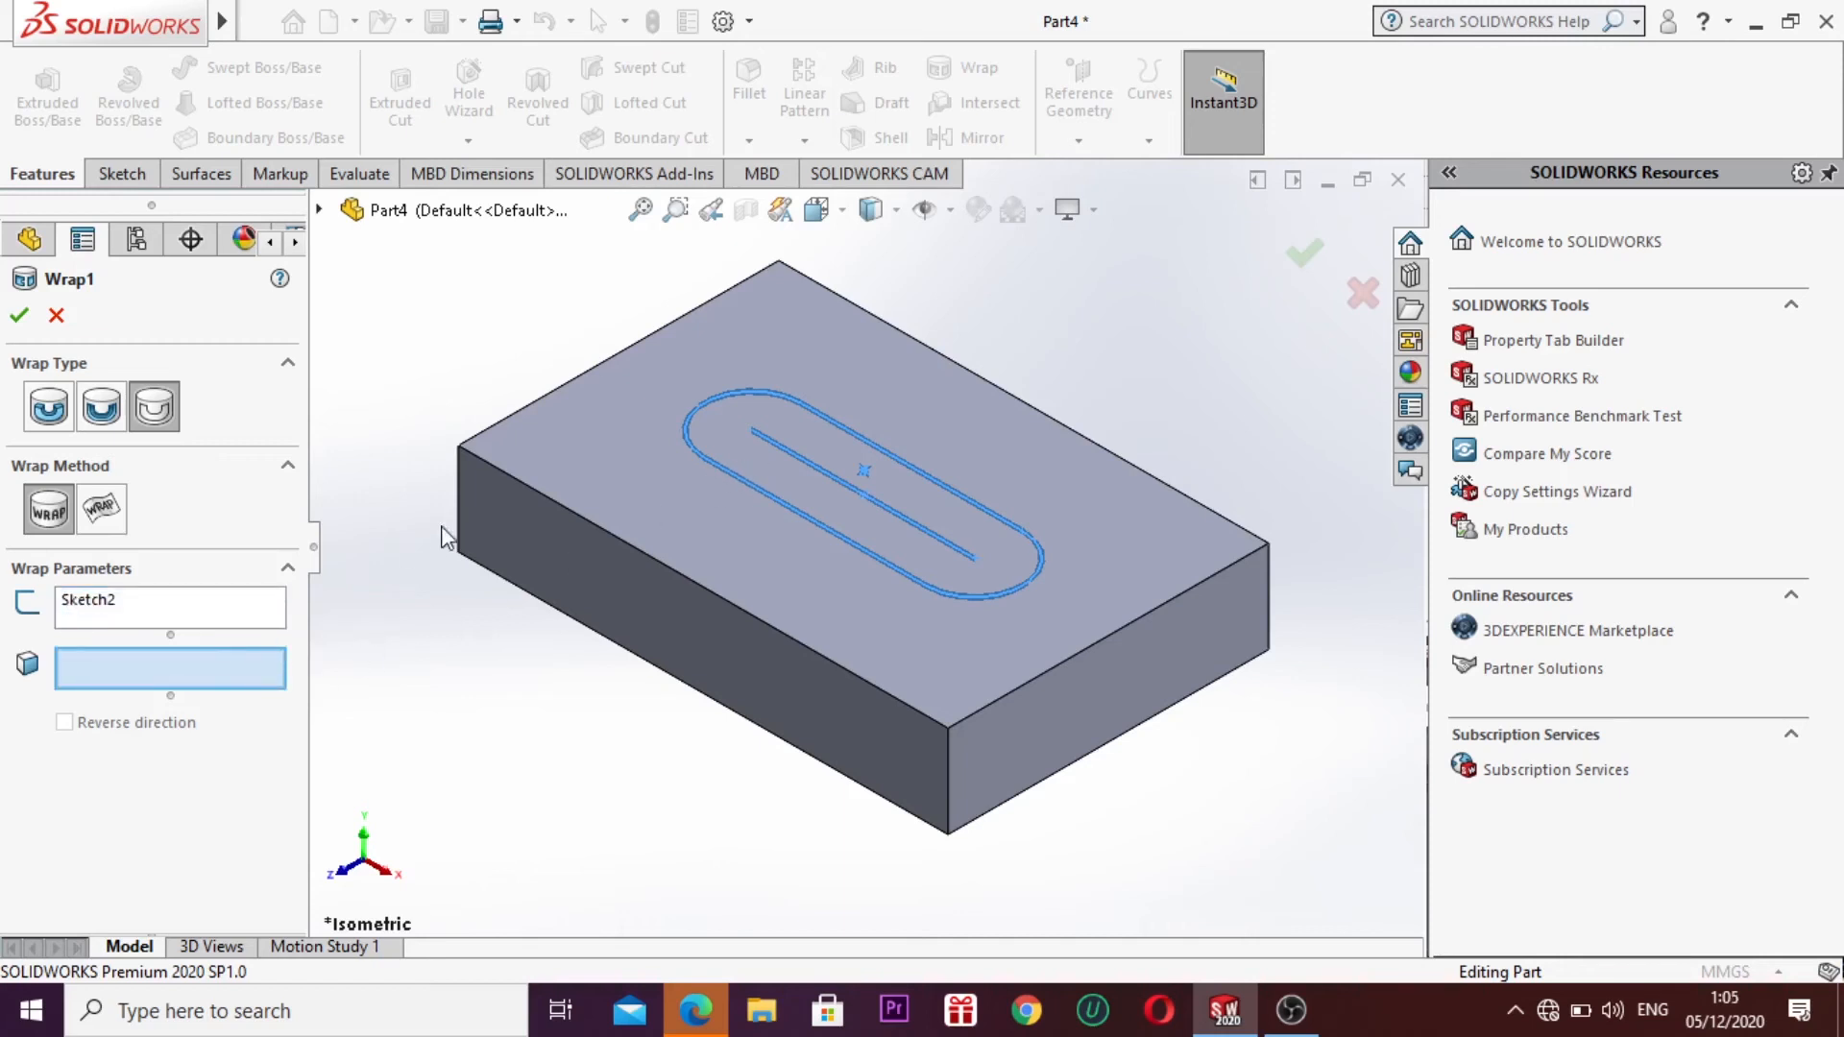
click(559, 445)
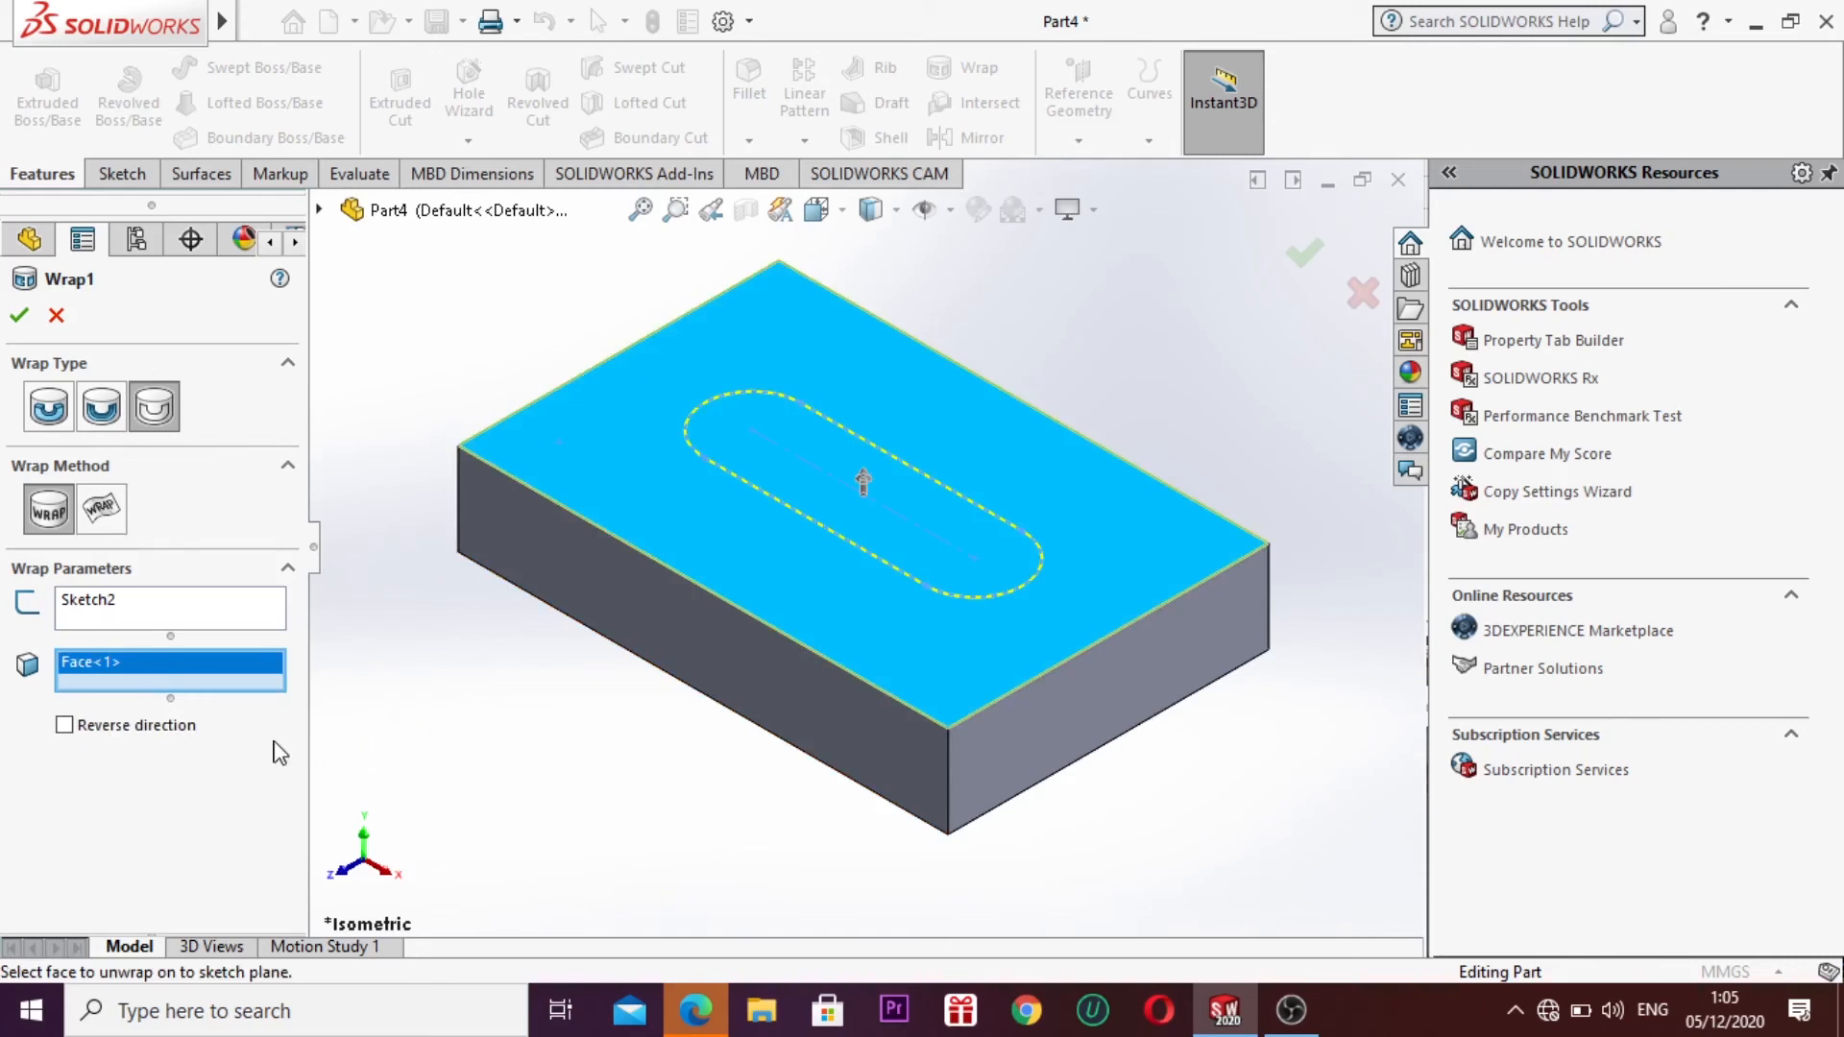
click(50, 423)
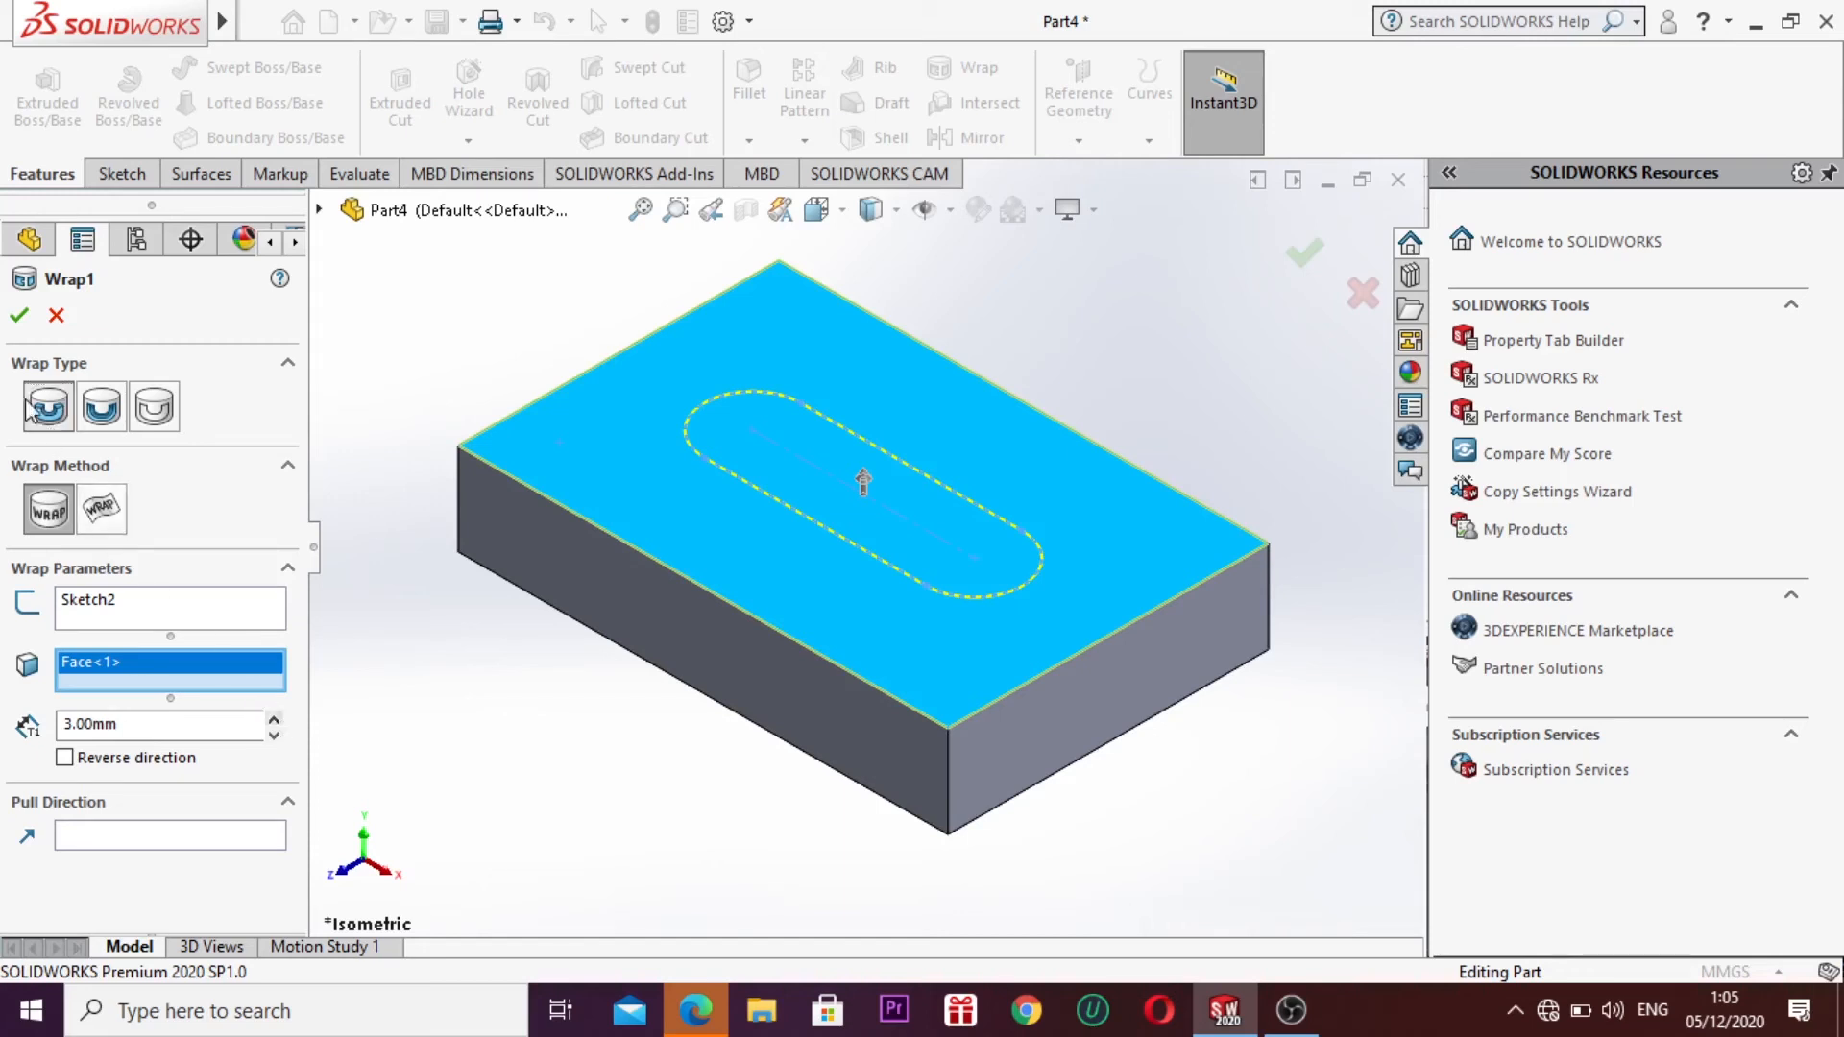
click(18, 320)
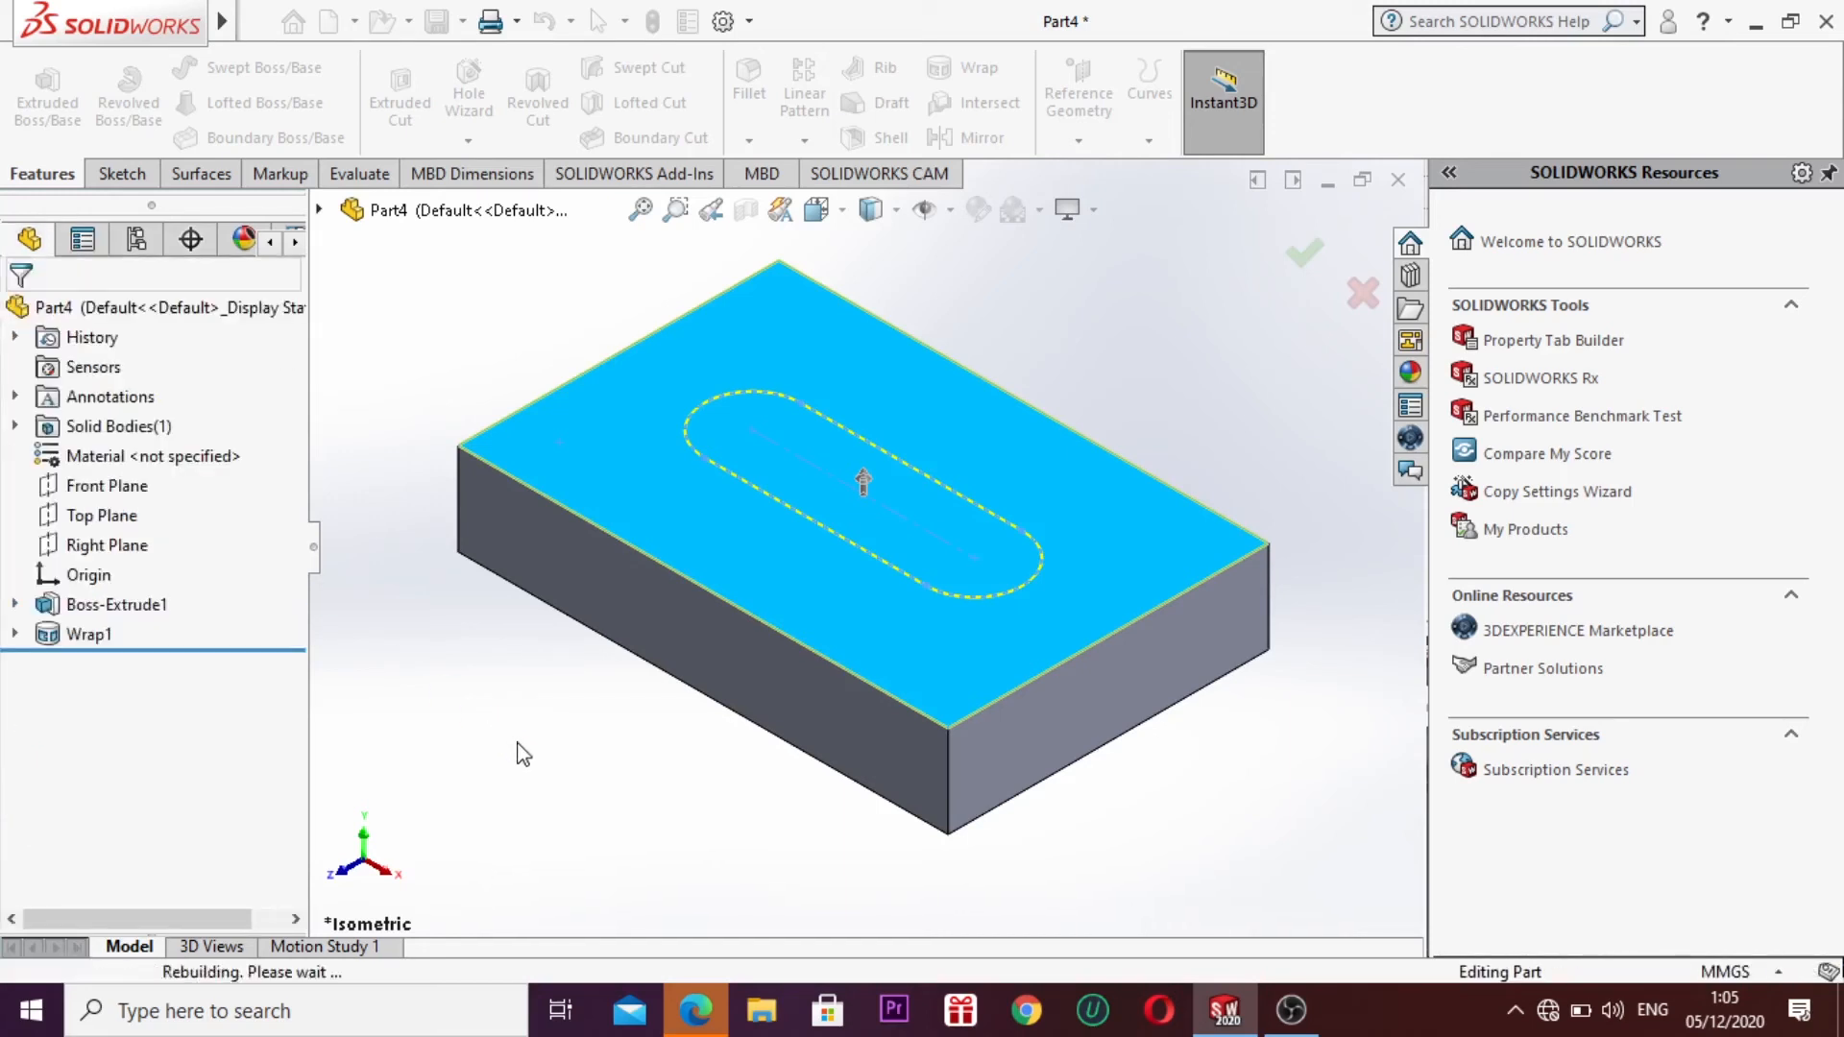
Step: Examine the embossed slot on the block's top face up close and from a rotated angle
right_click(507, 717)
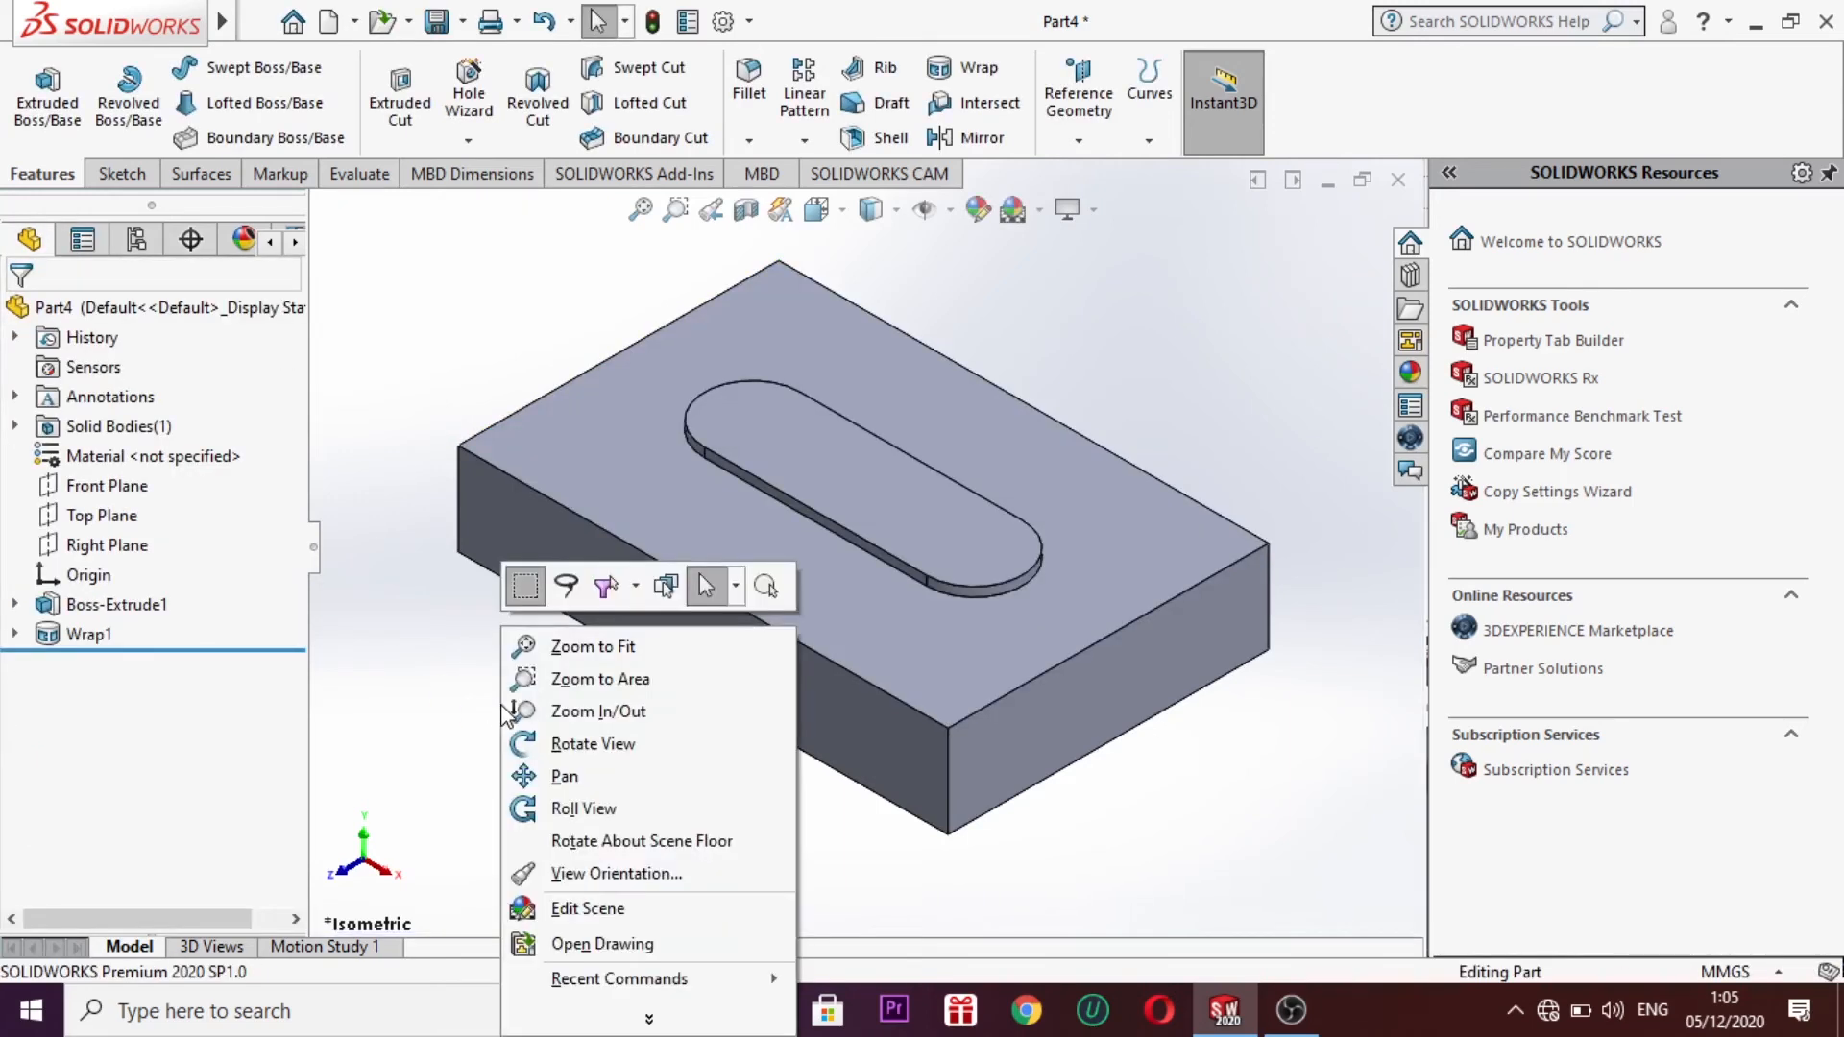
click(542, 741)
drag(673, 614, 778, 584)
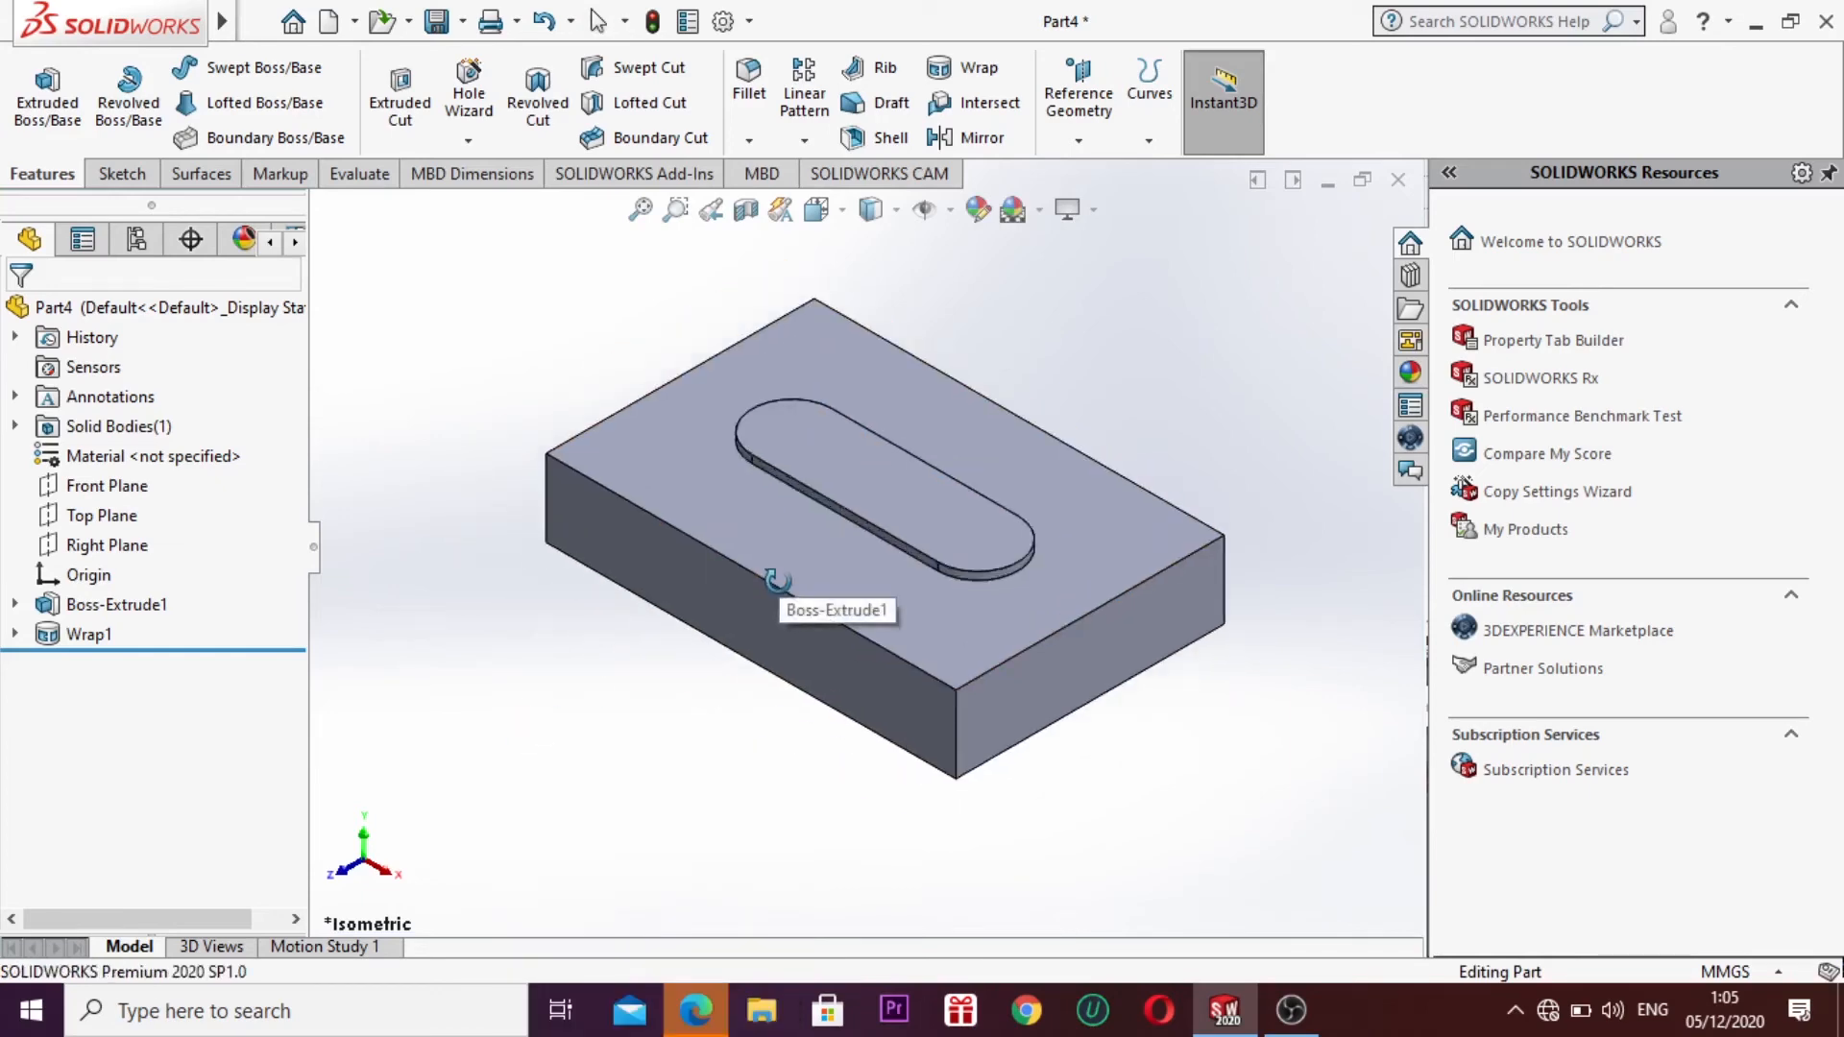
scroll(774, 589, down, 5)
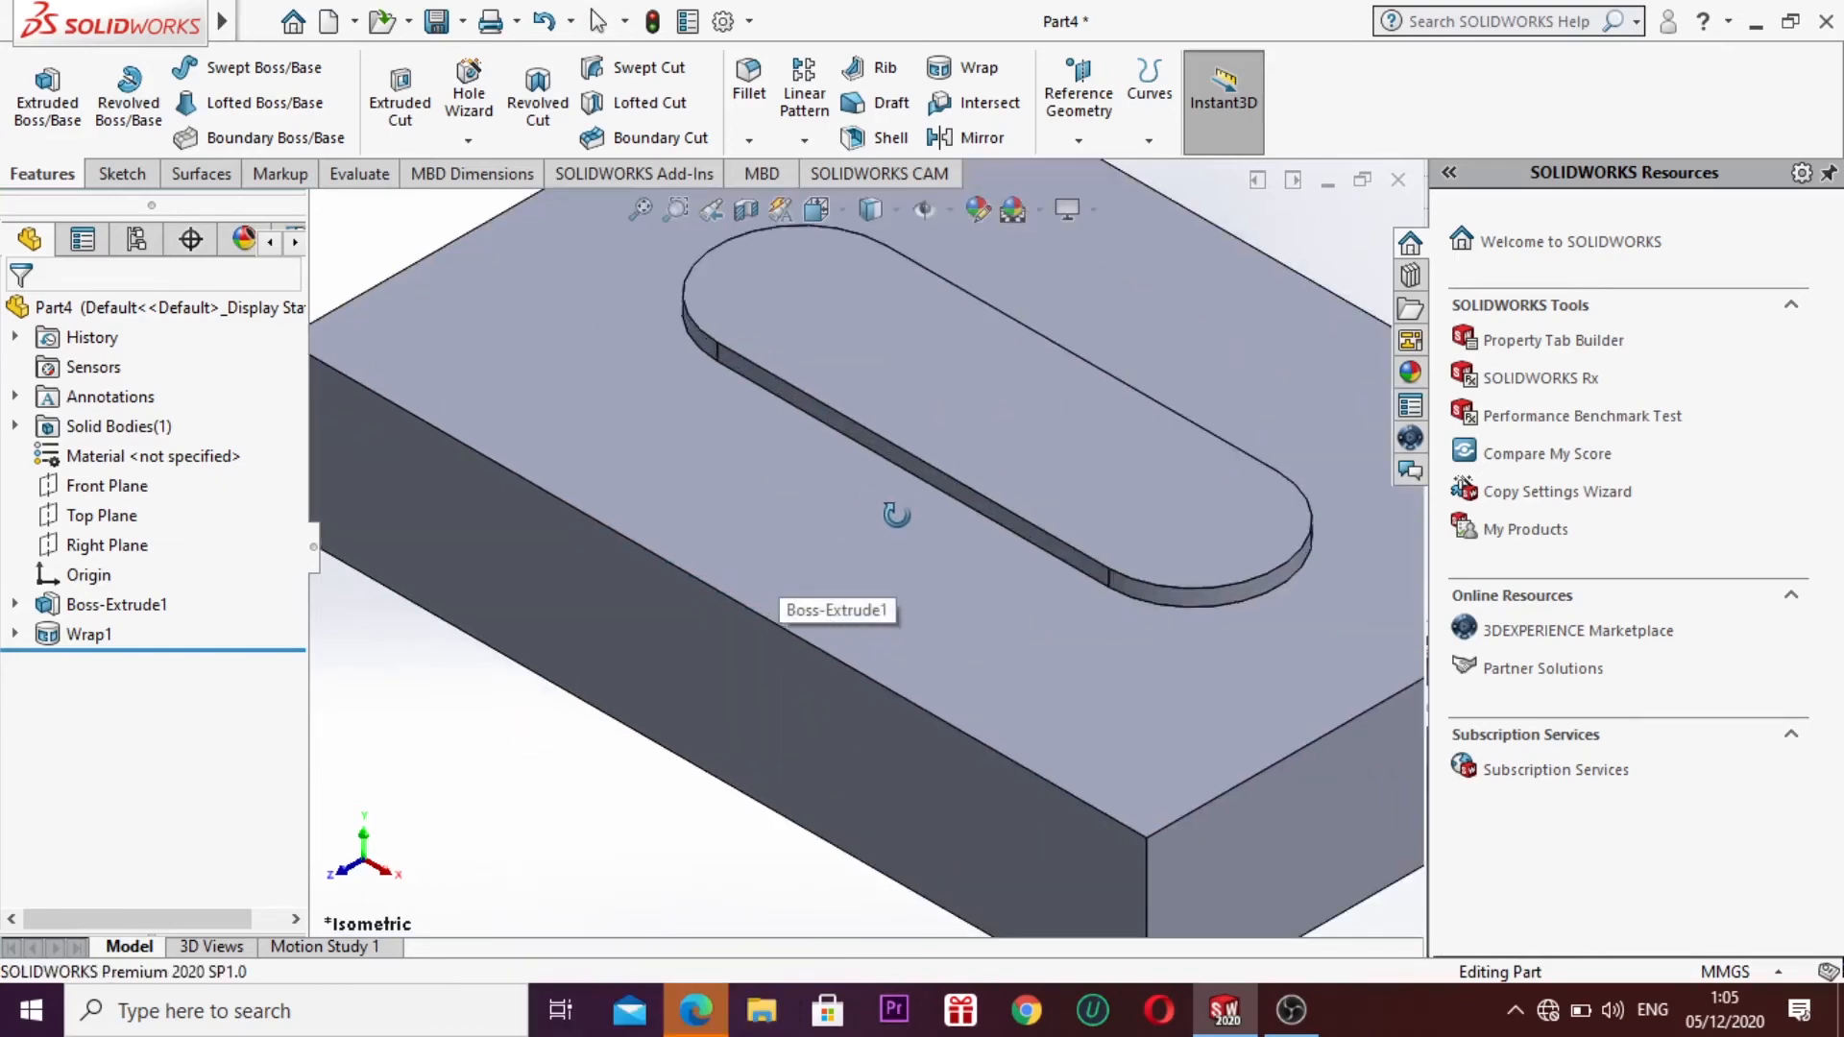
click(828, 560)
drag(828, 562, 855, 525)
drag(615, 756, 646, 654)
middle_drag(646, 654, 643, 652)
Step: Edit the wrap feature and change its type from Emboss to Deboss
click(81, 636)
right_click(80, 636)
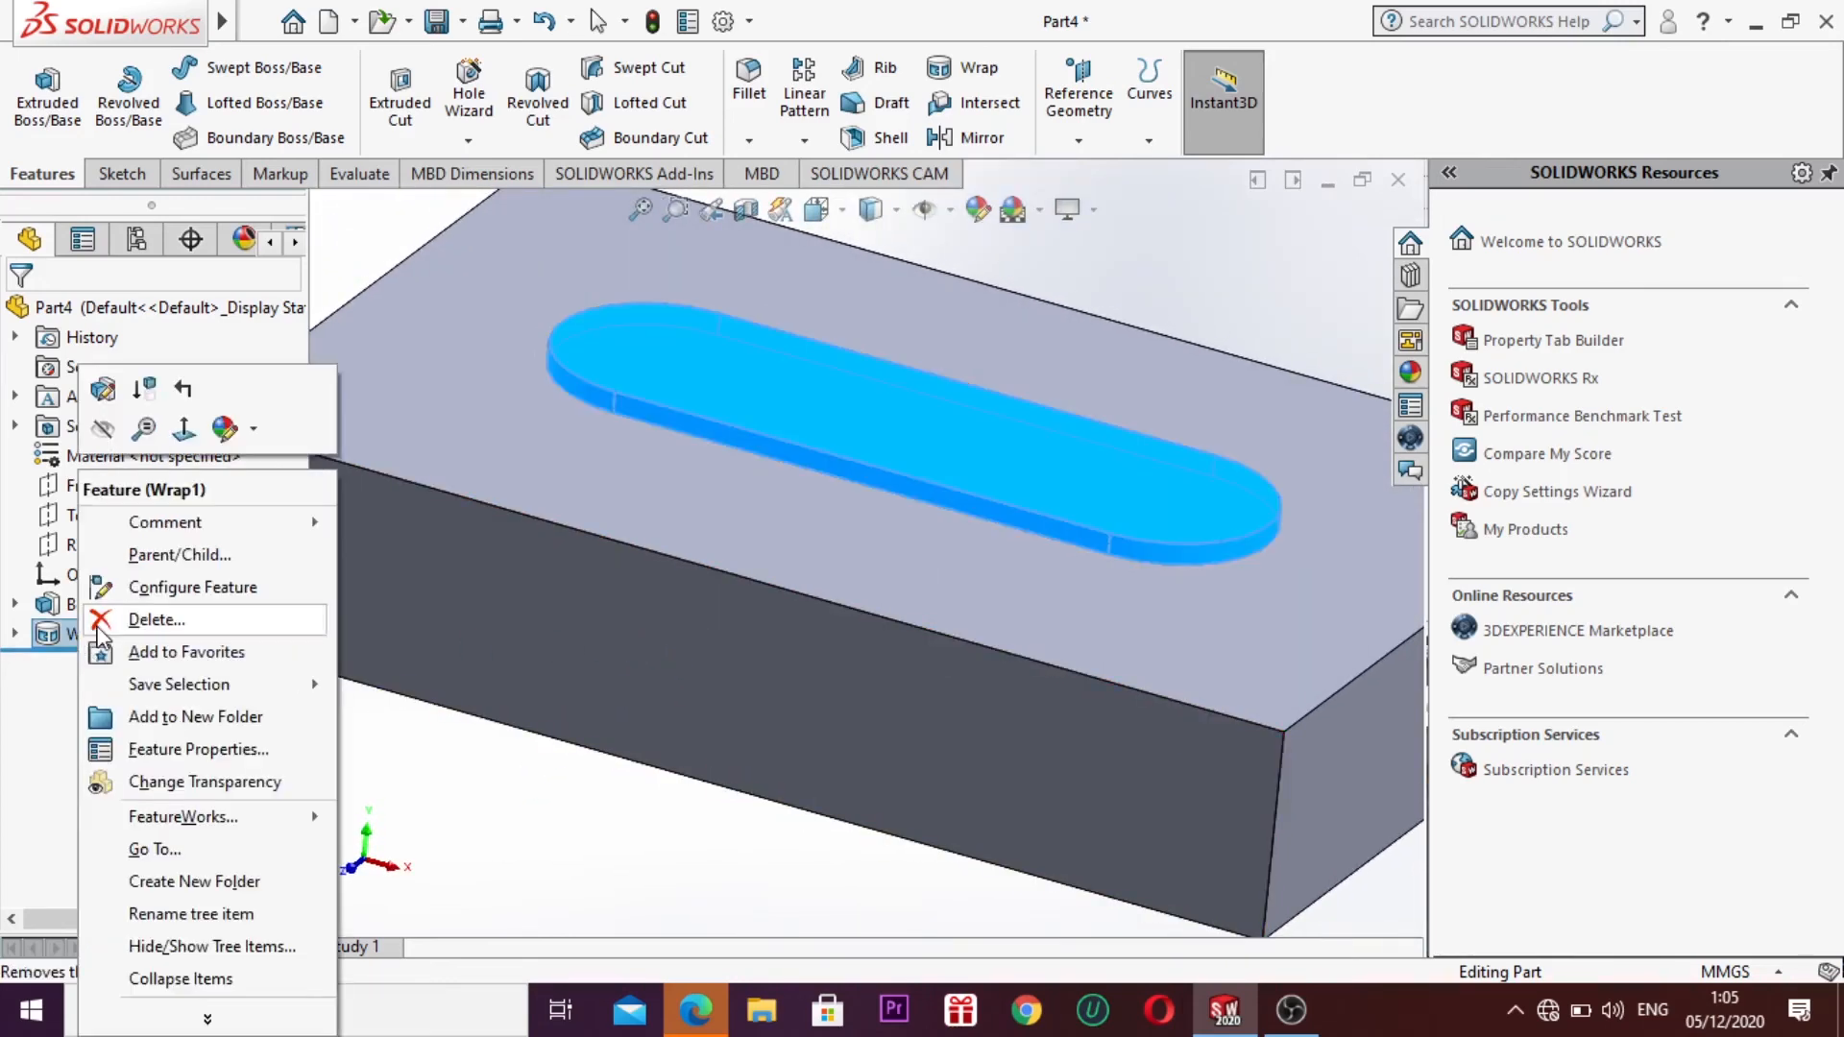
click(108, 401)
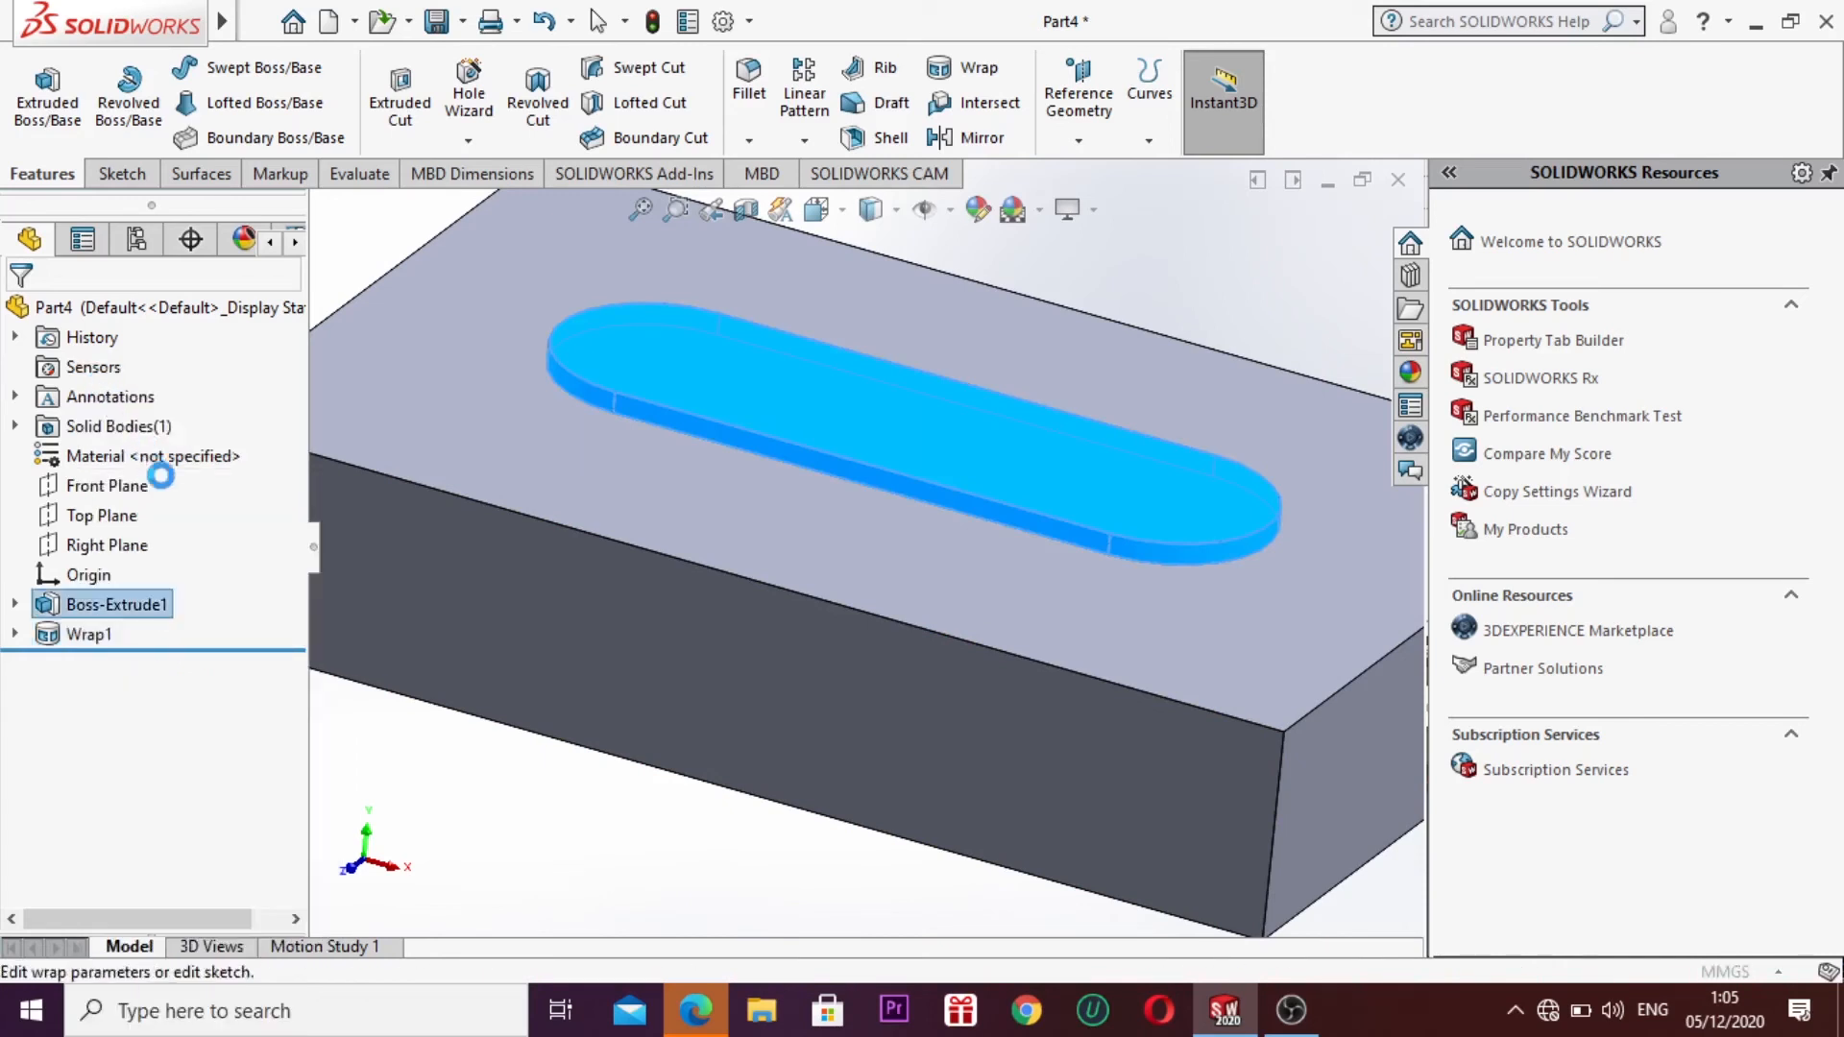
click(97, 421)
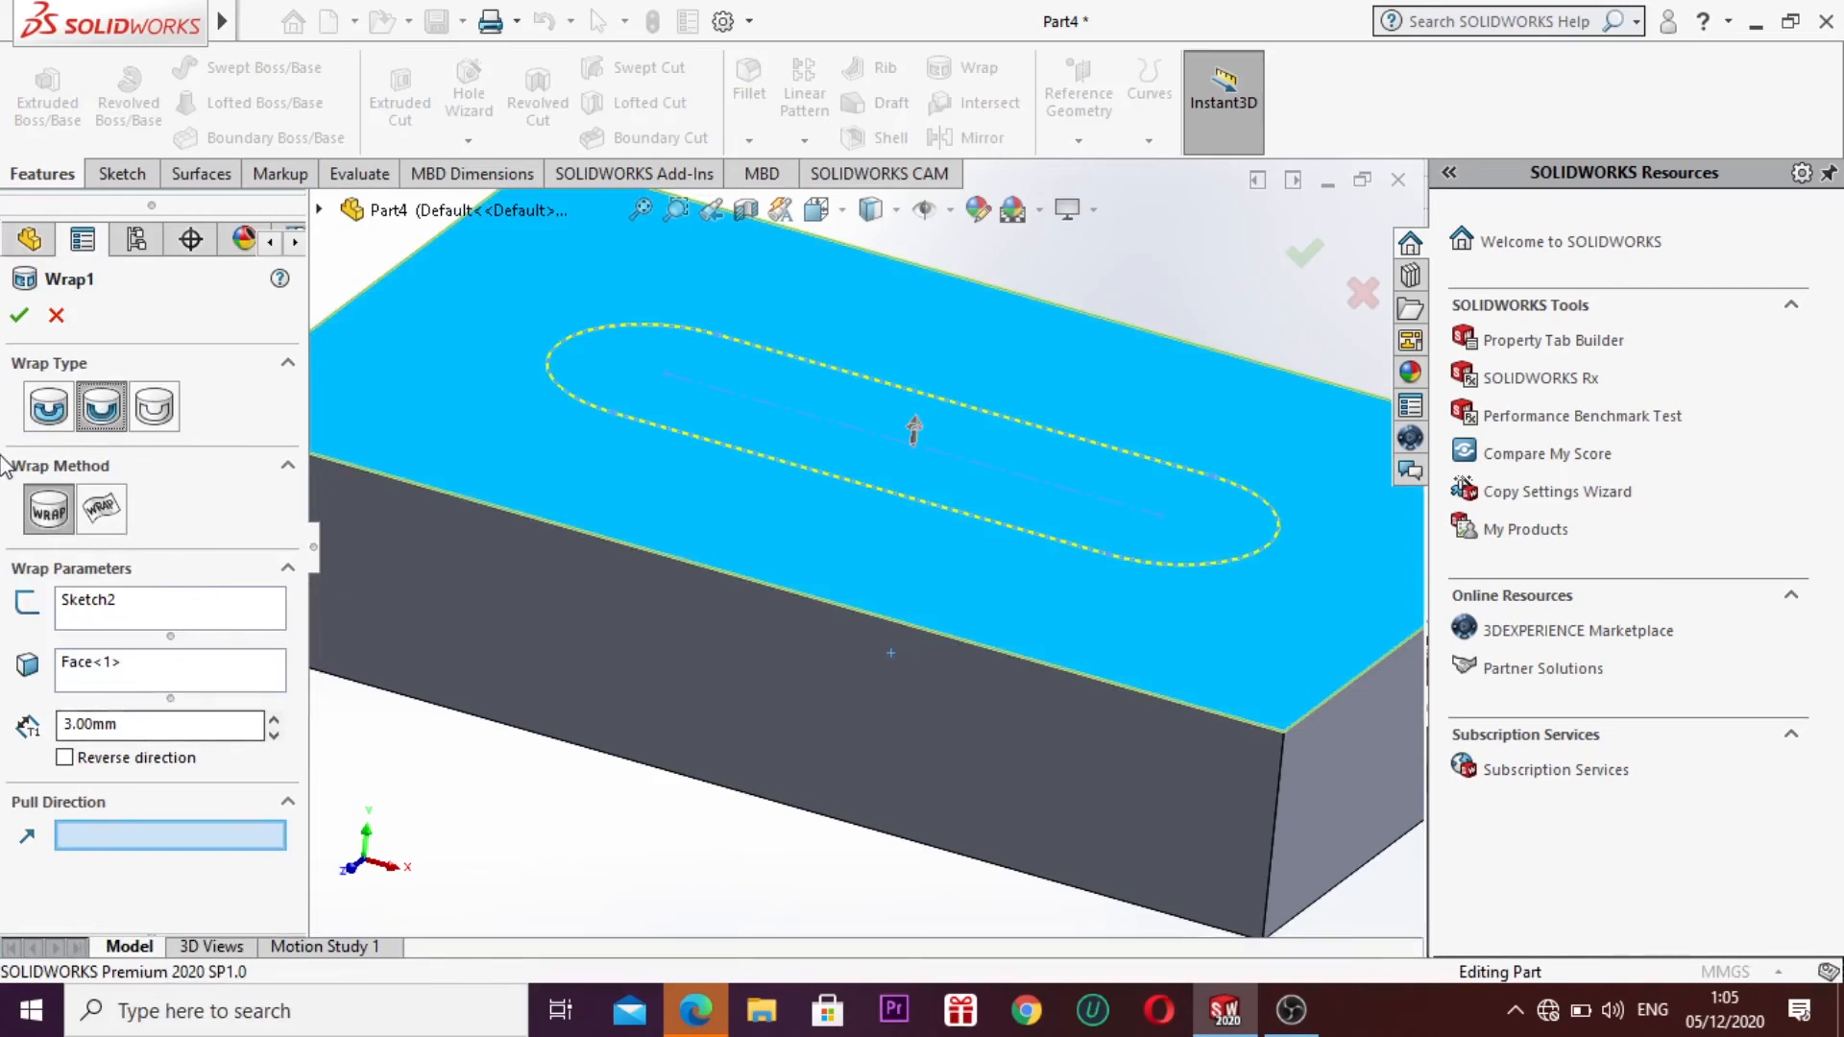
click(56, 317)
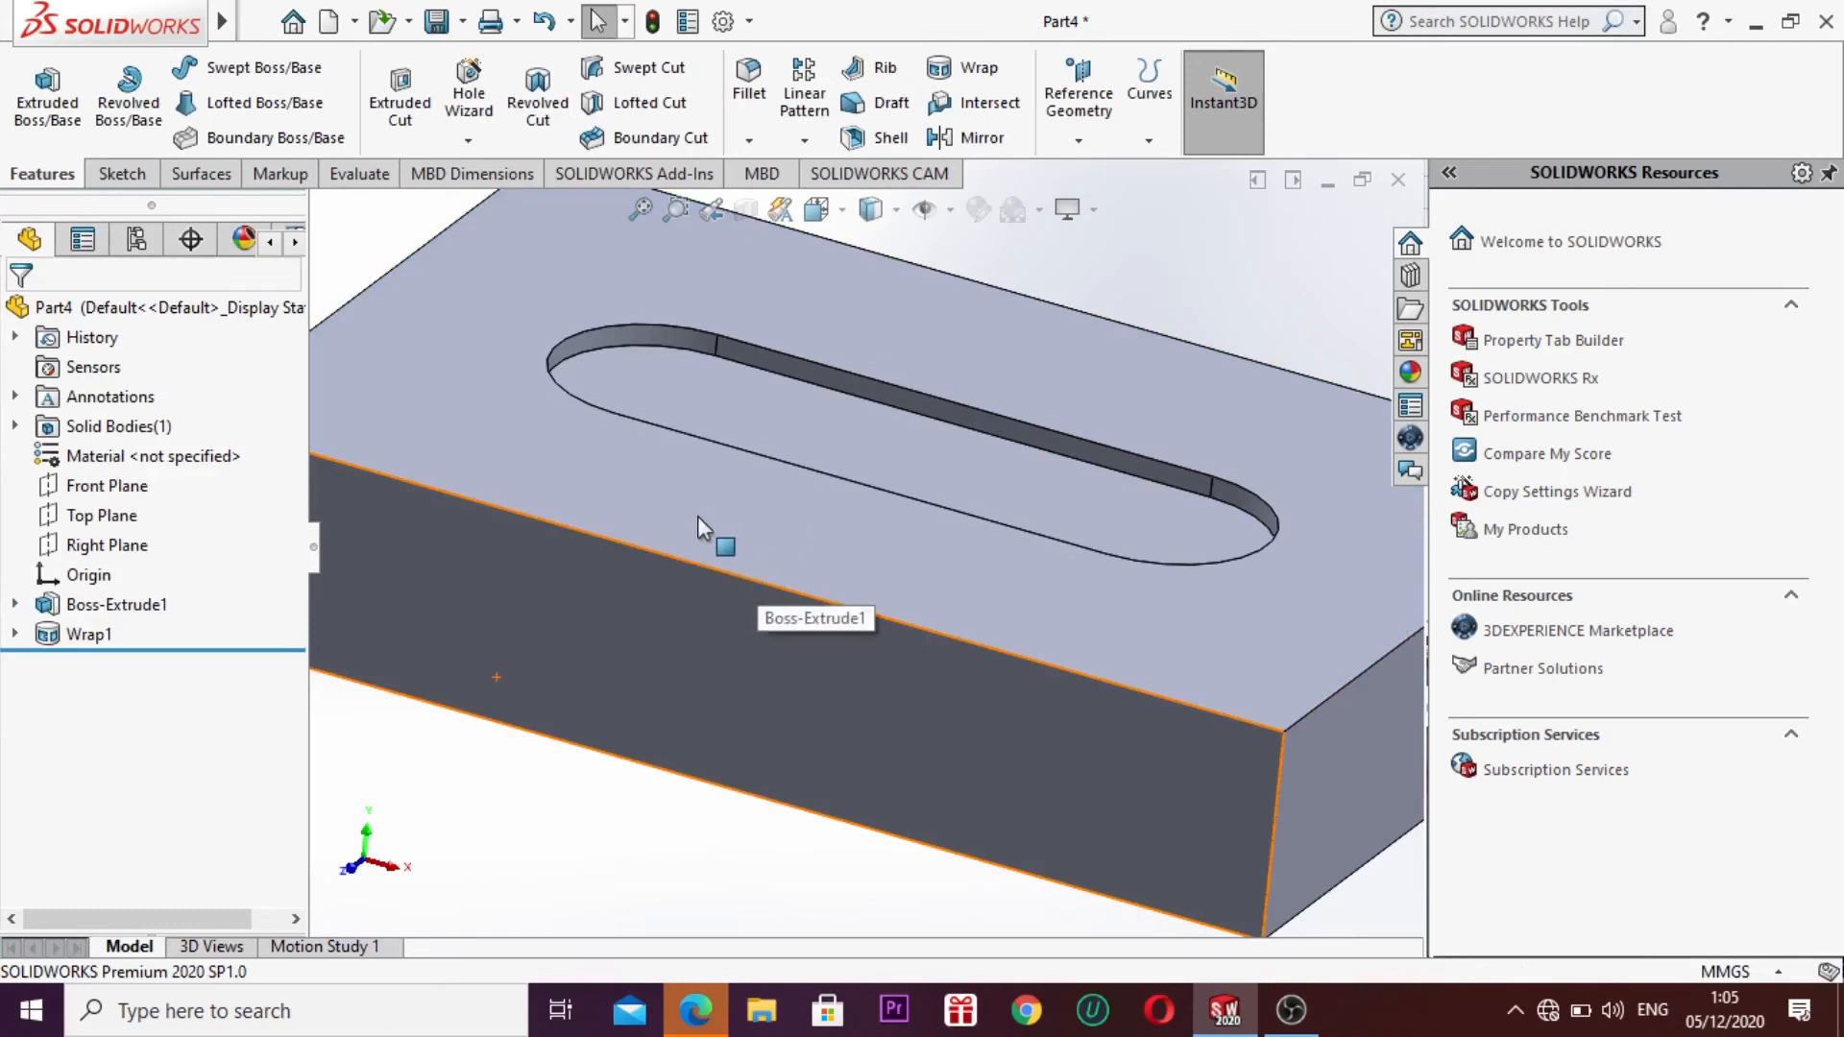
Step: Edit the wrap feature and change its type to Scribe
right_click(562, 817)
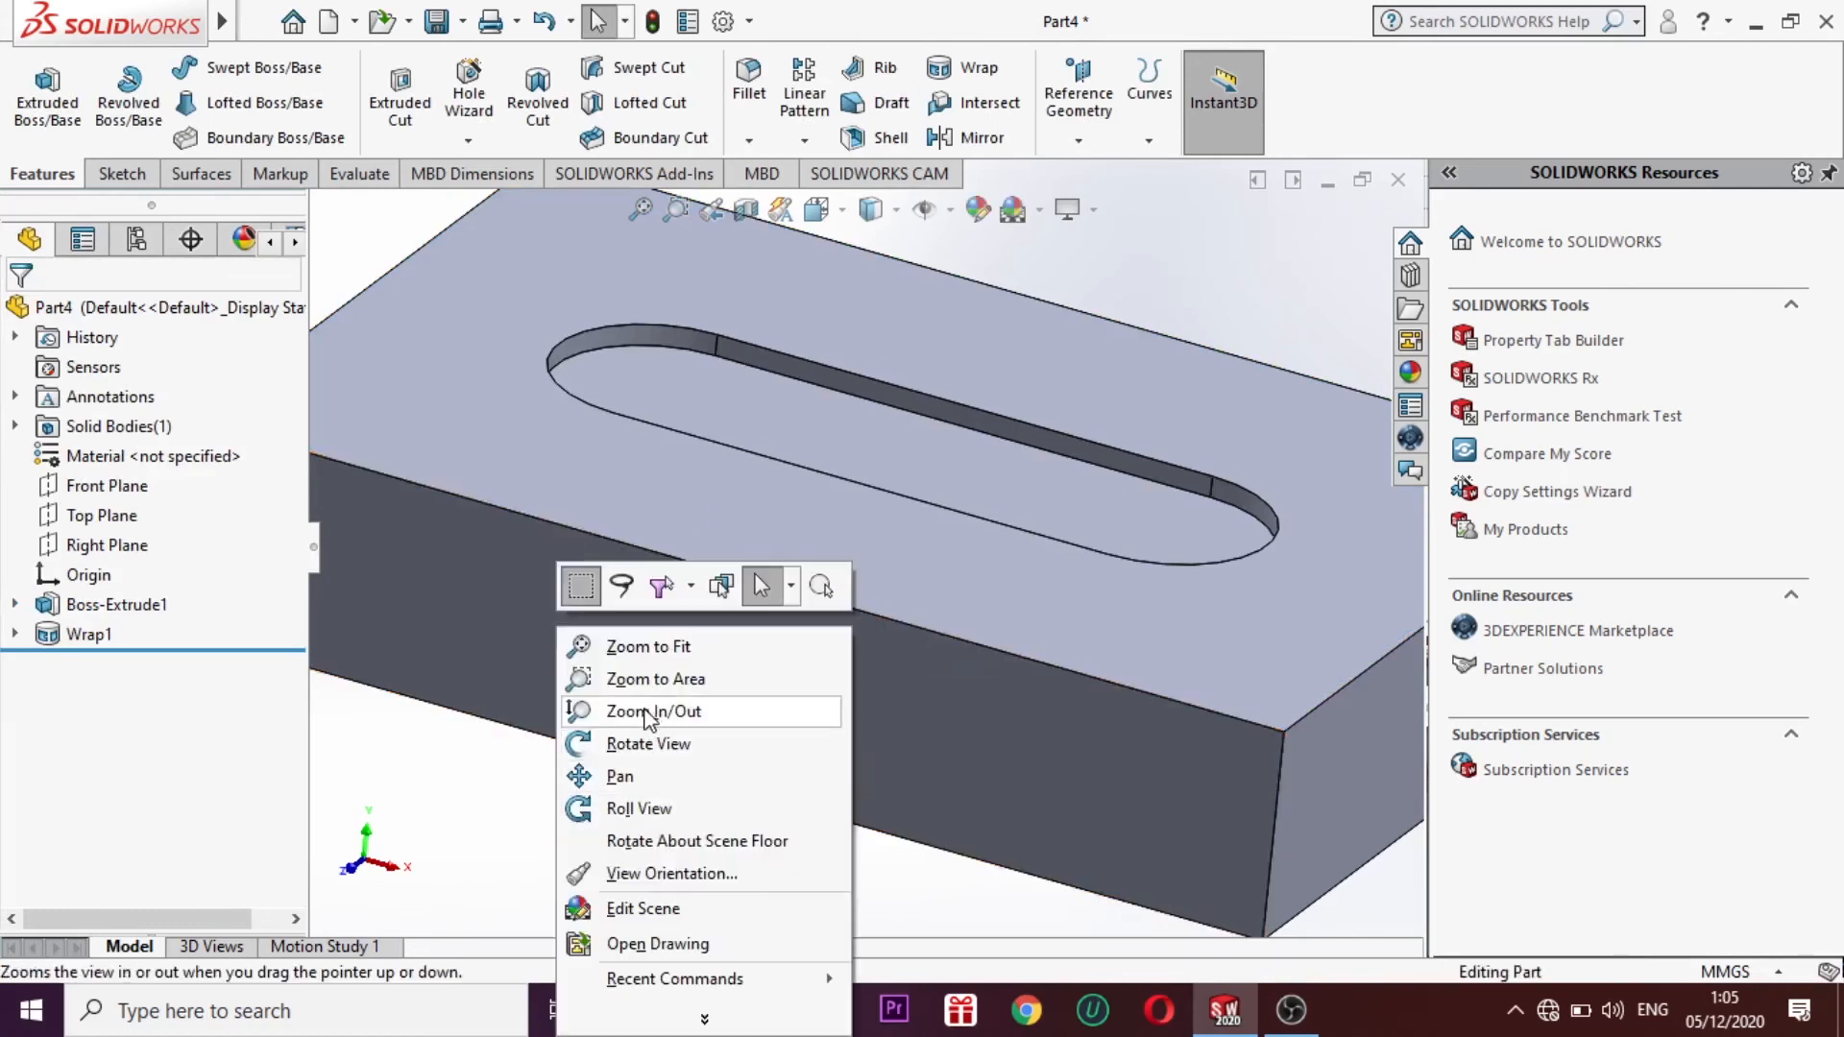
click(642, 744)
drag(700, 679, 641, 376)
click(640, 209)
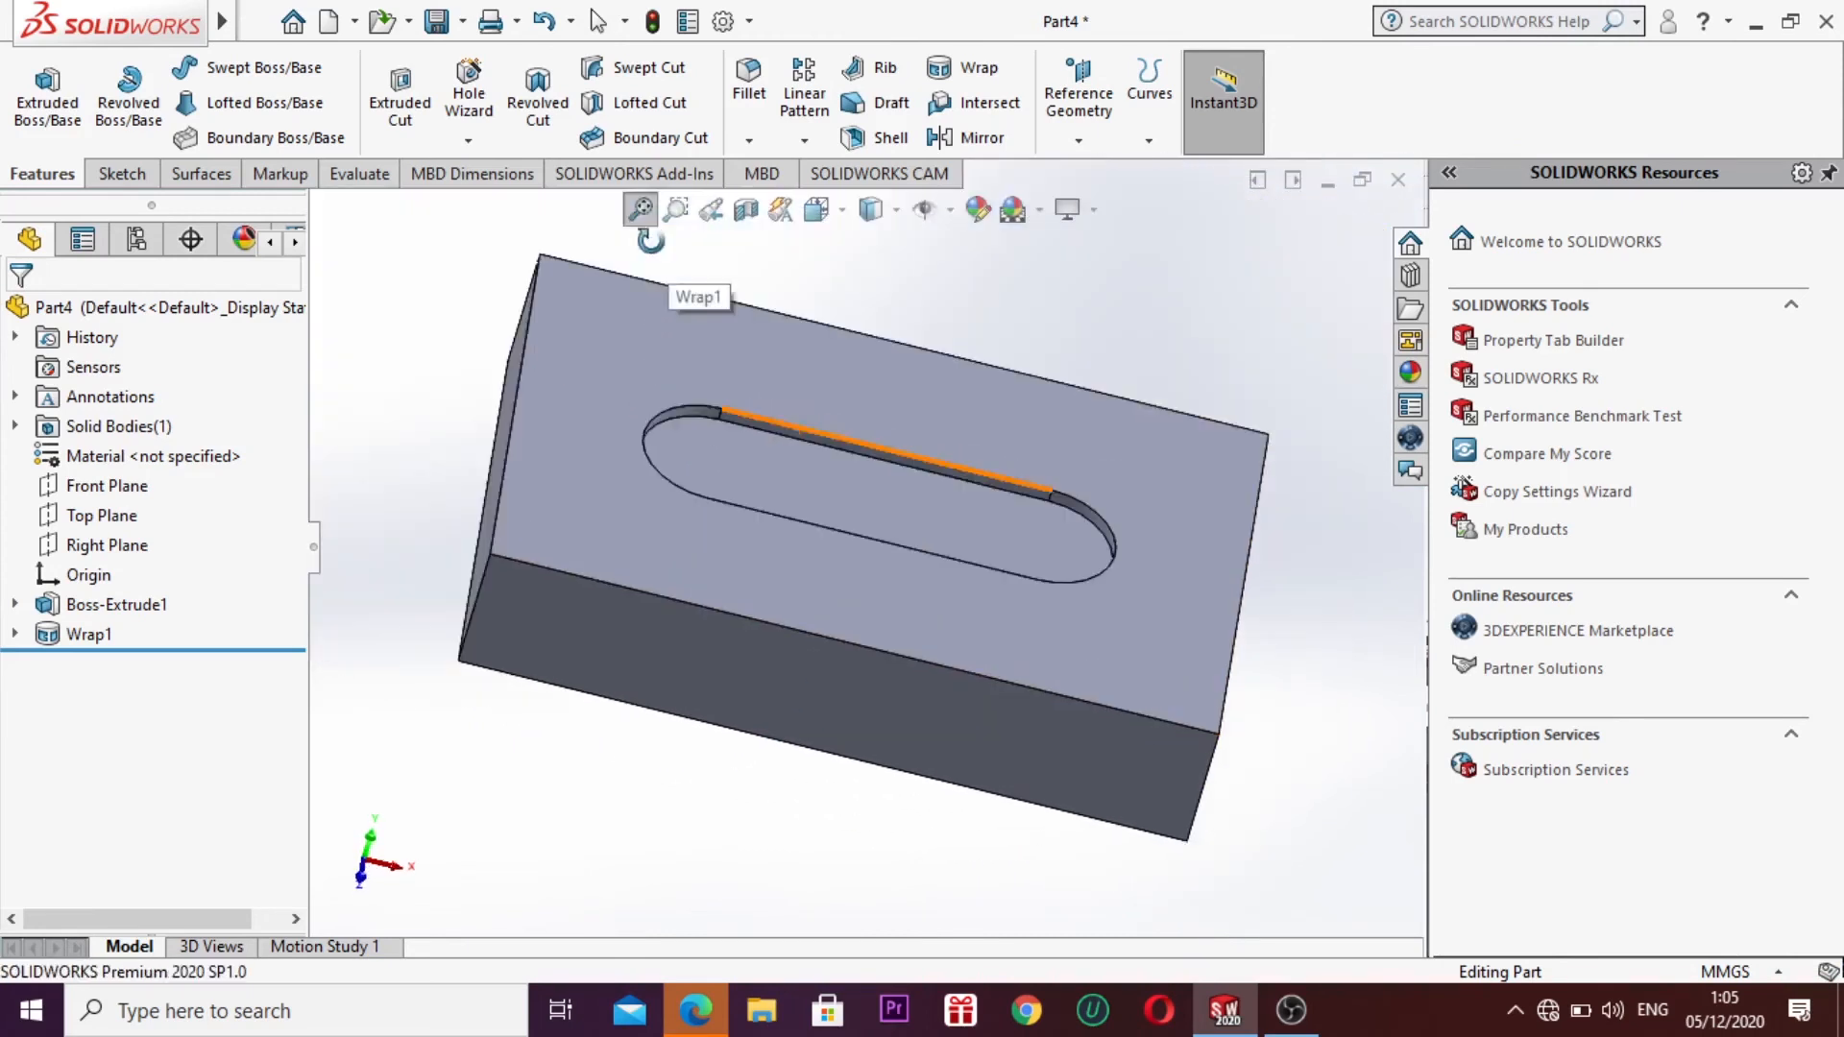
mouse_move(761, 573)
mouse_down()
mouse_move(746, 487)
mouse_move(752, 544)
mouse_up()
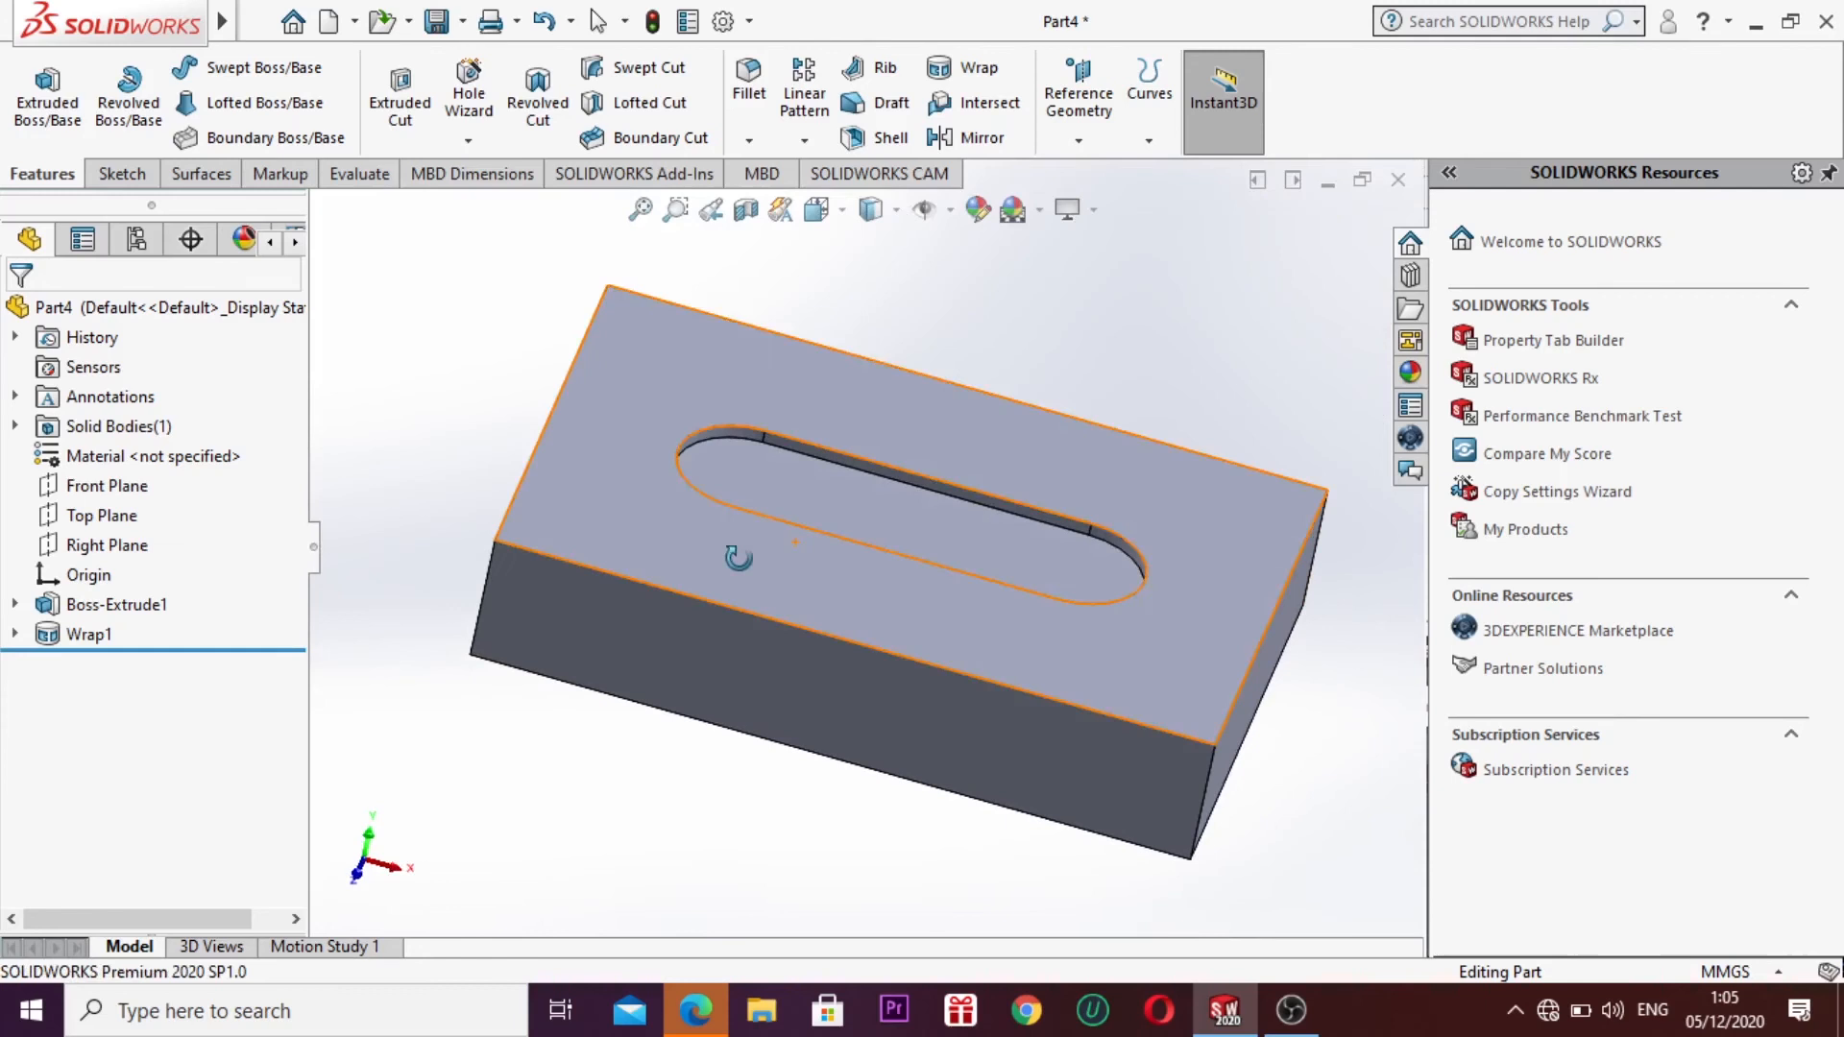
right_click(78, 632)
click(105, 389)
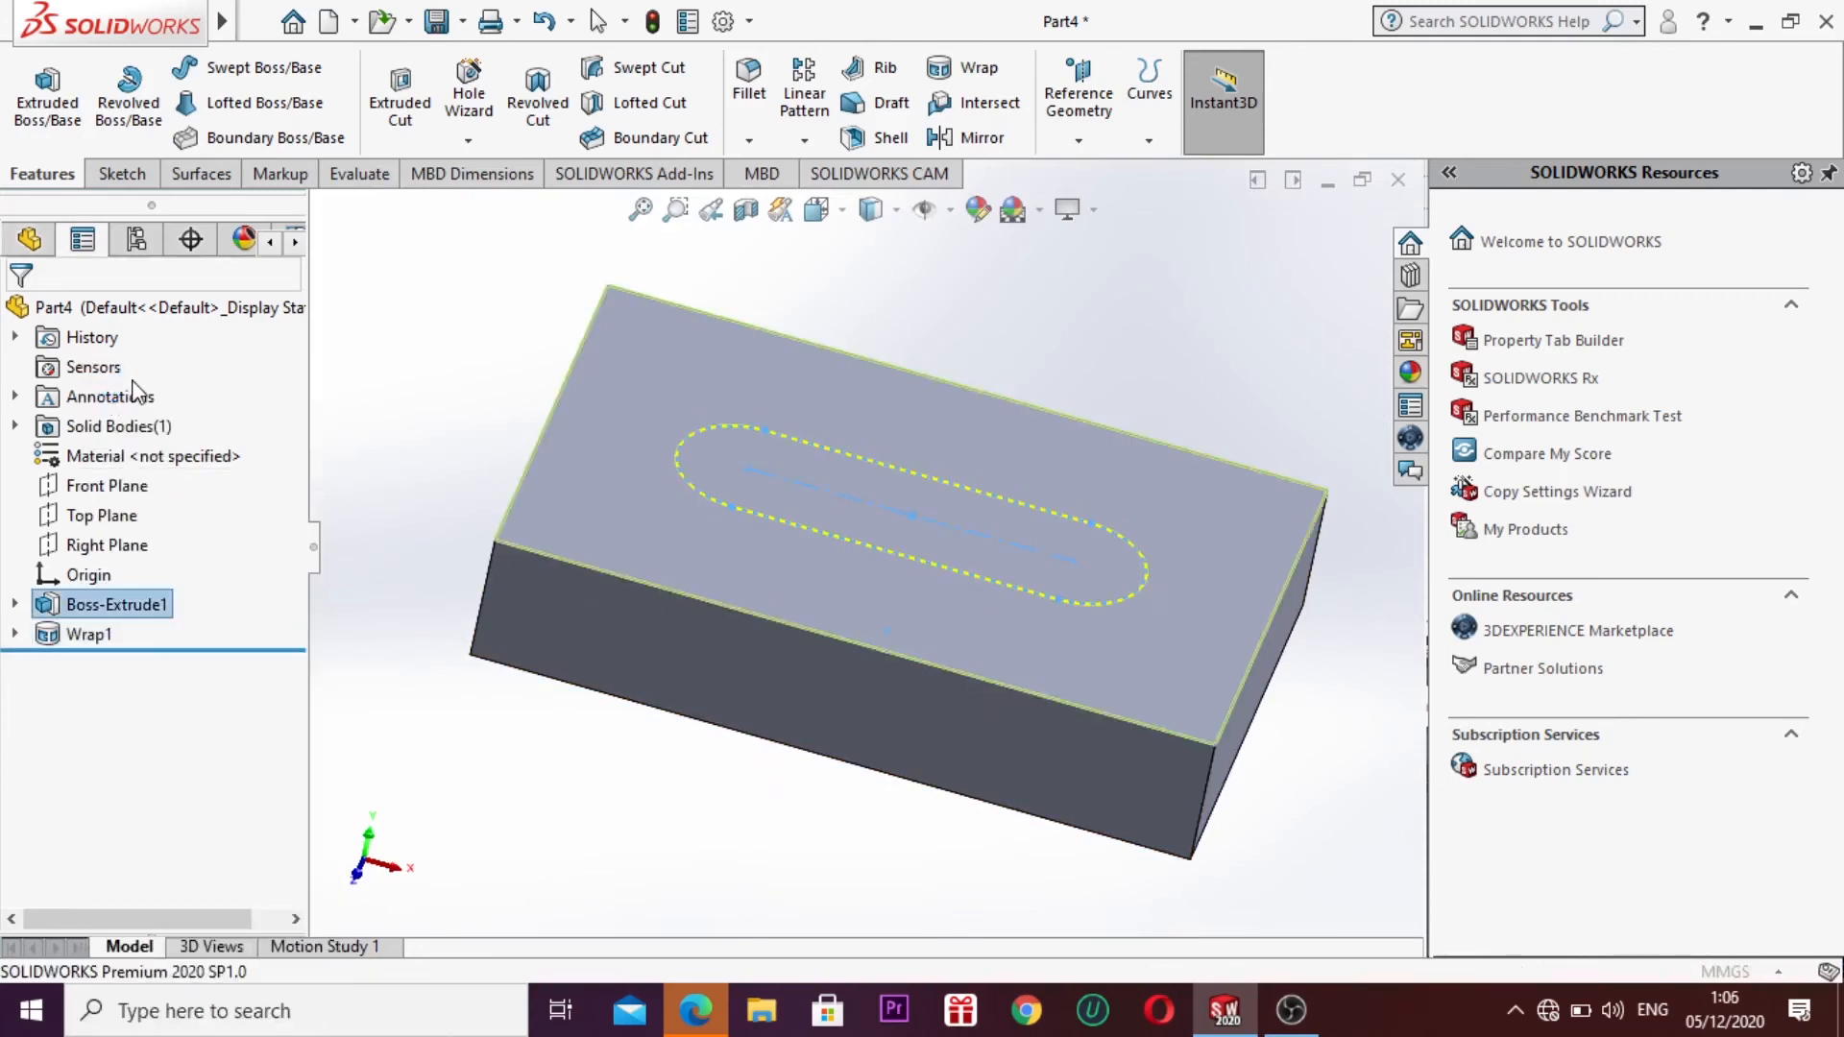
click(153, 406)
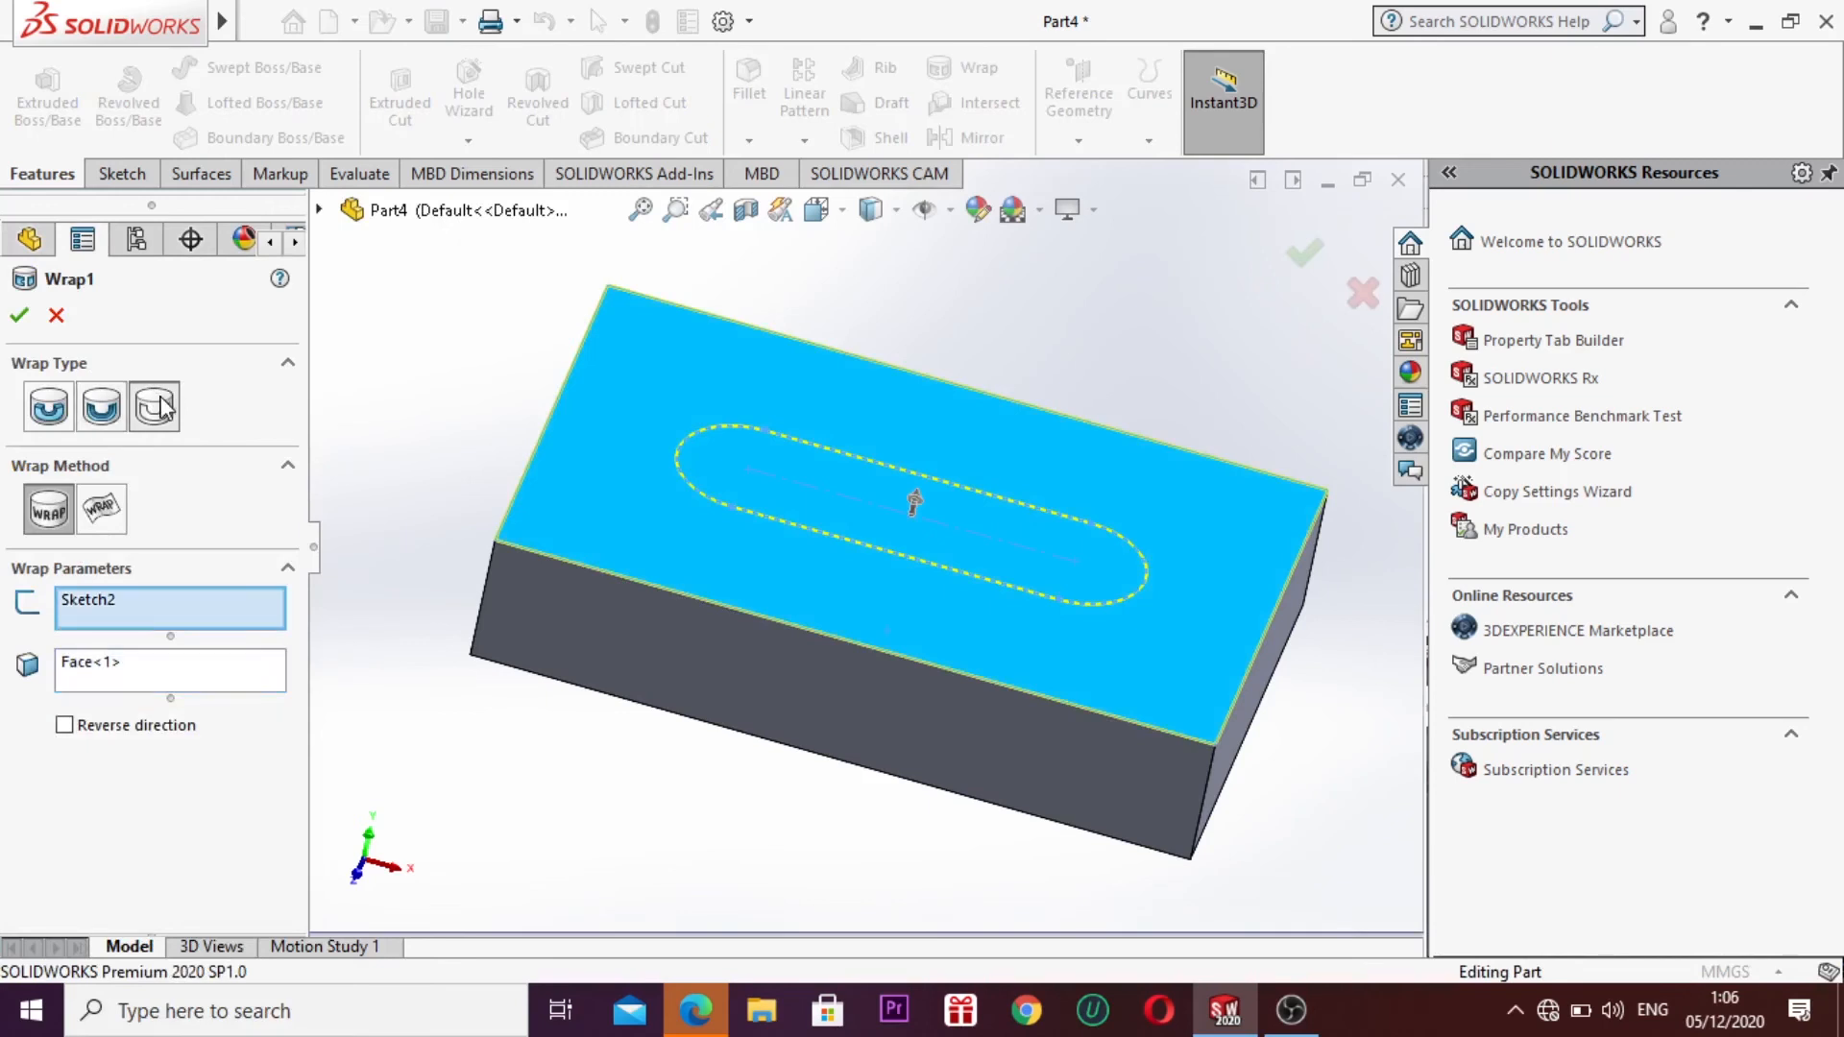
click(19, 315)
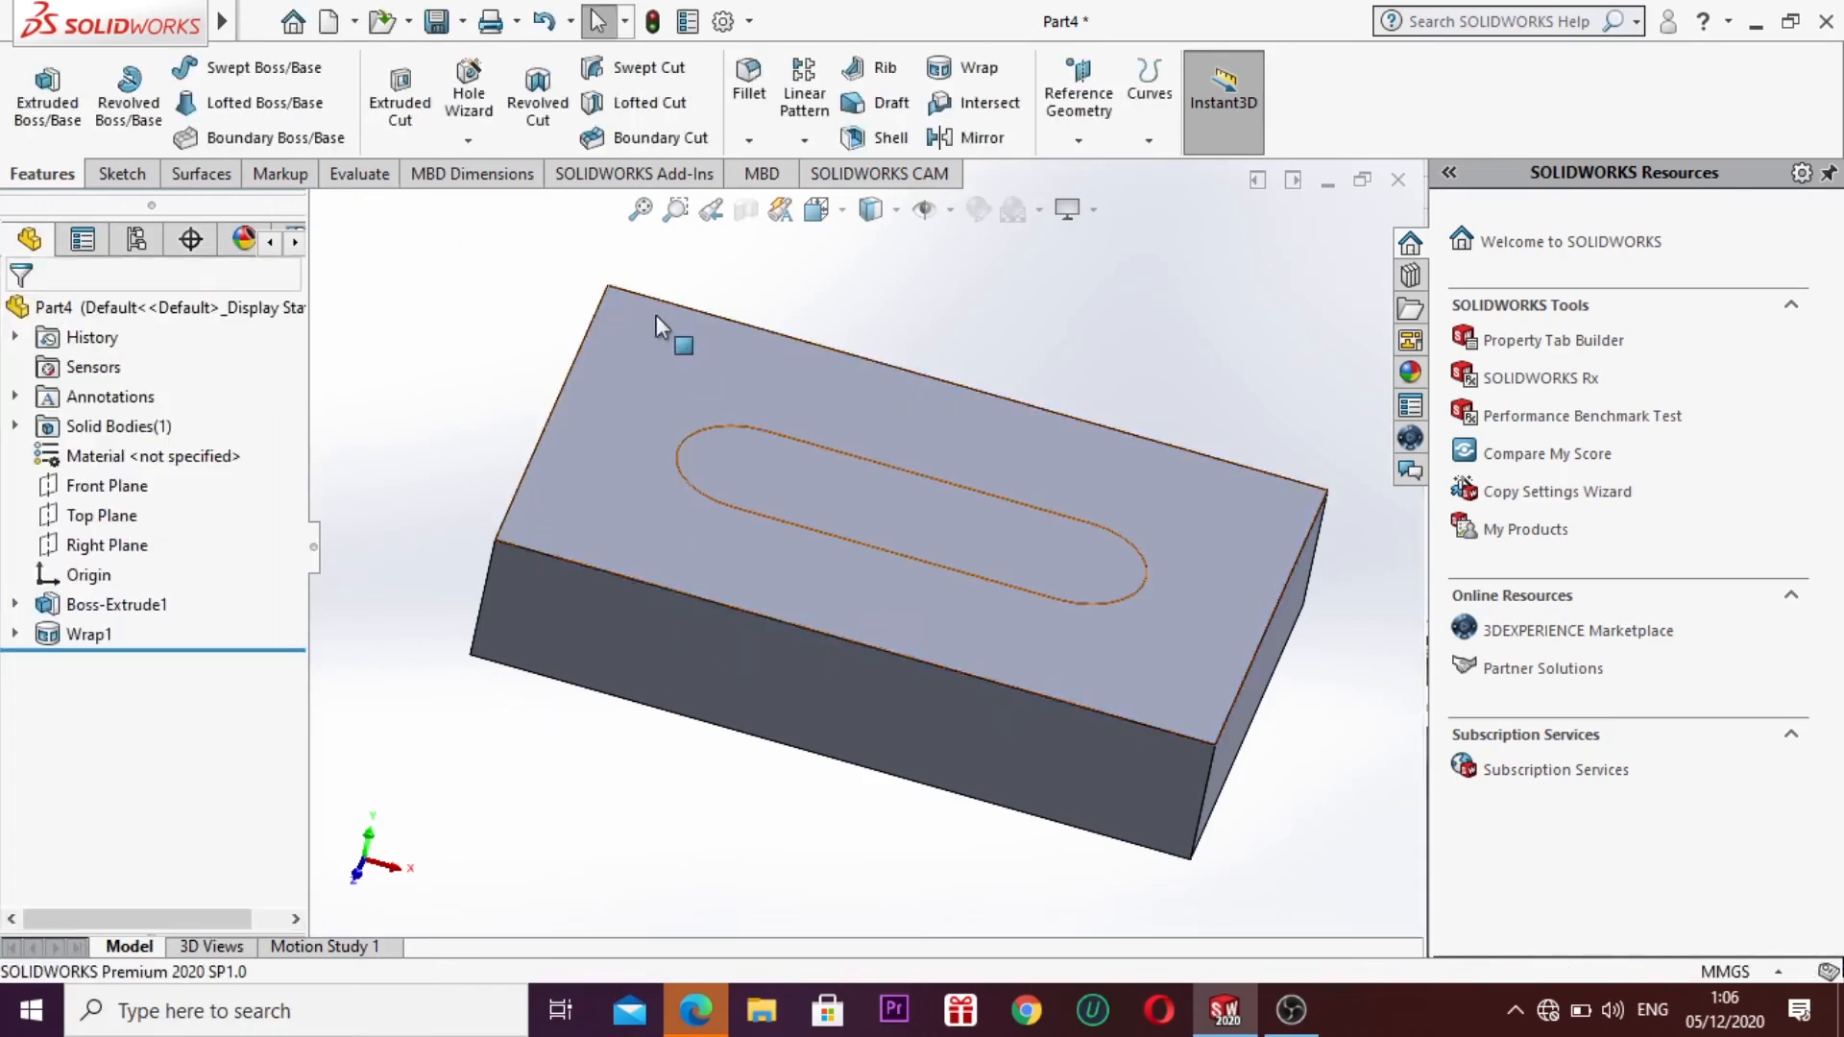
Step: Examine the scribed slot outline on the block's top face up close and with the whole block in view
click(642, 213)
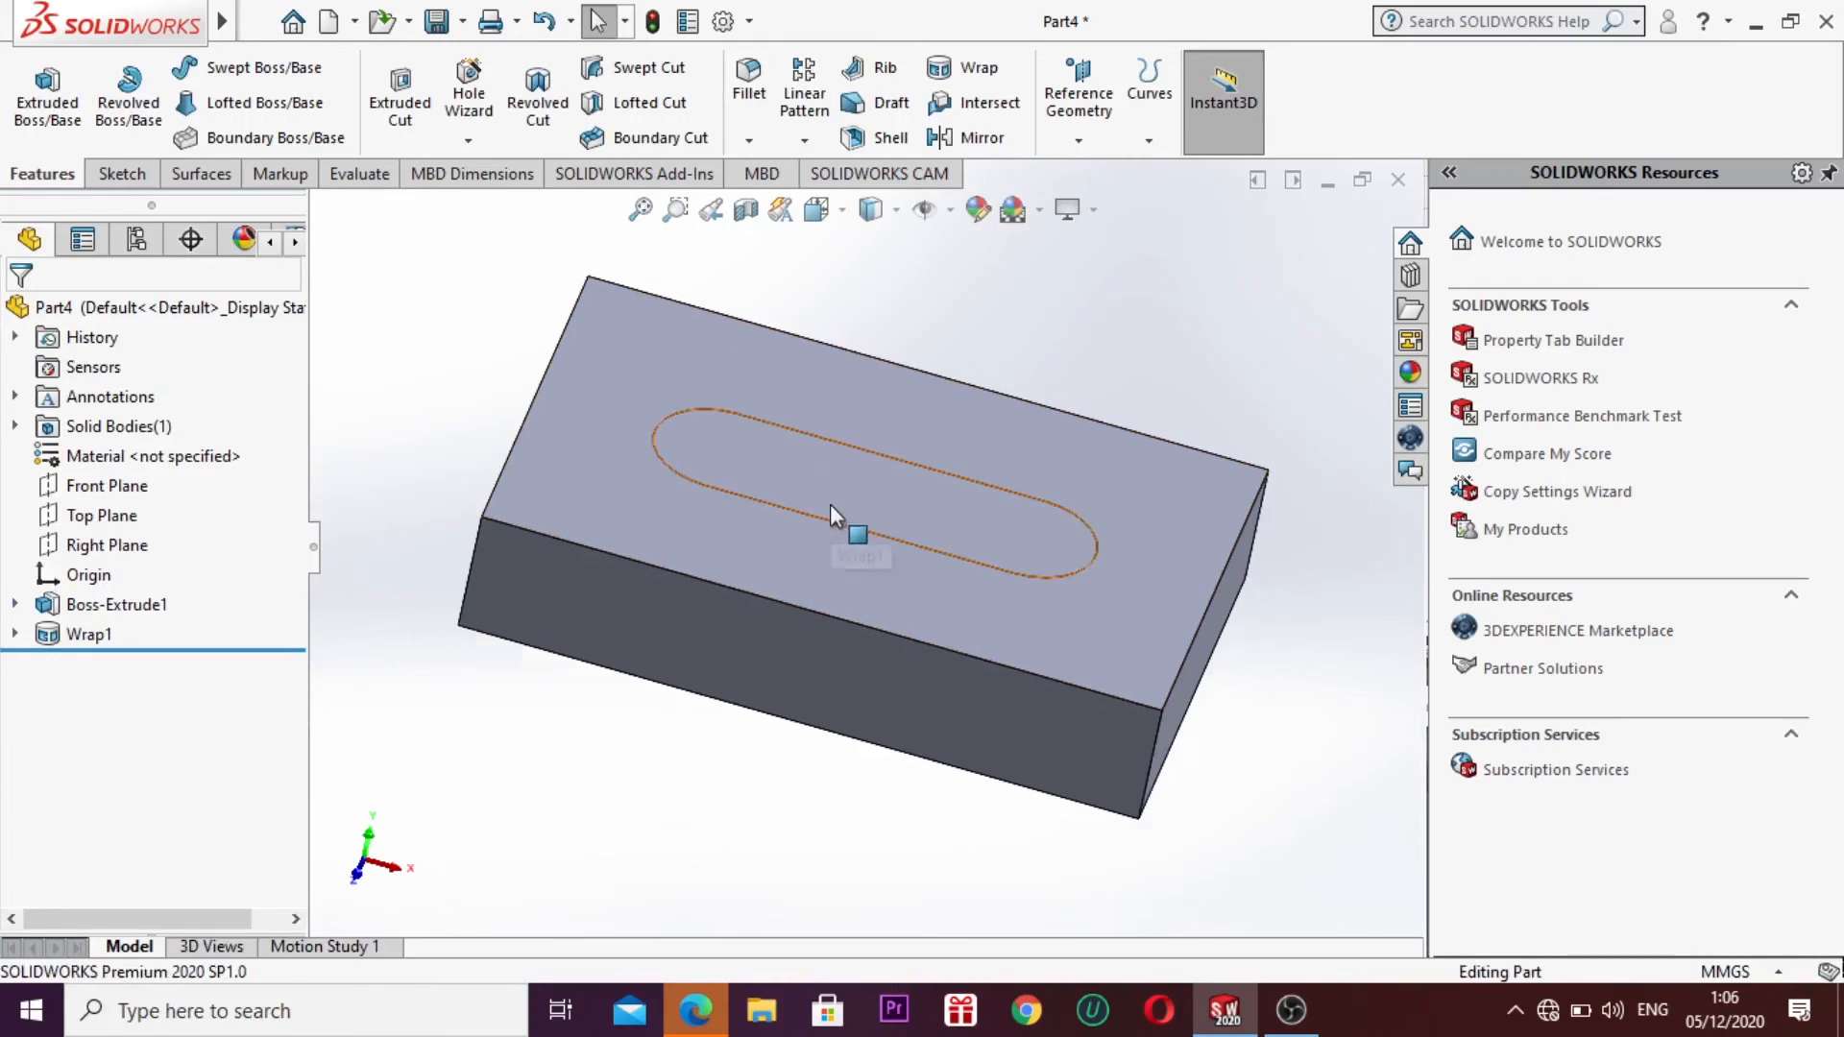
scroll(838, 511, down, 6)
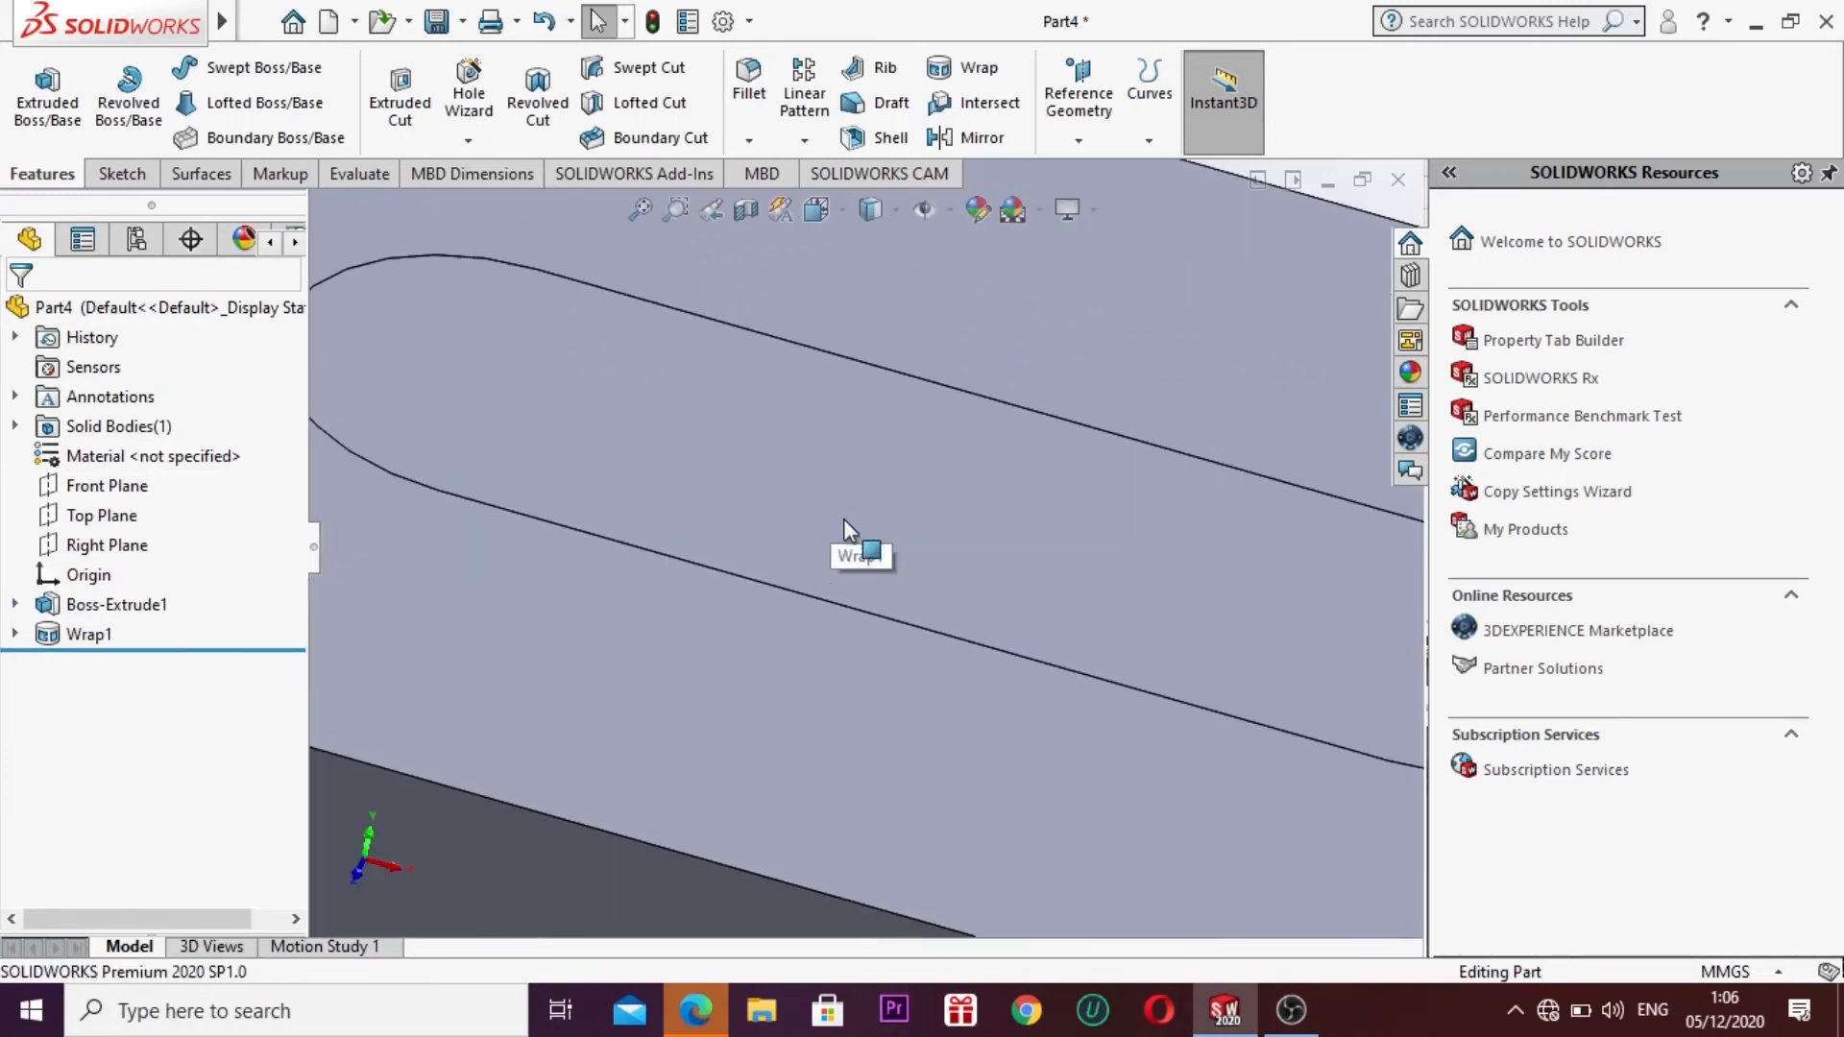
right_click(688, 595)
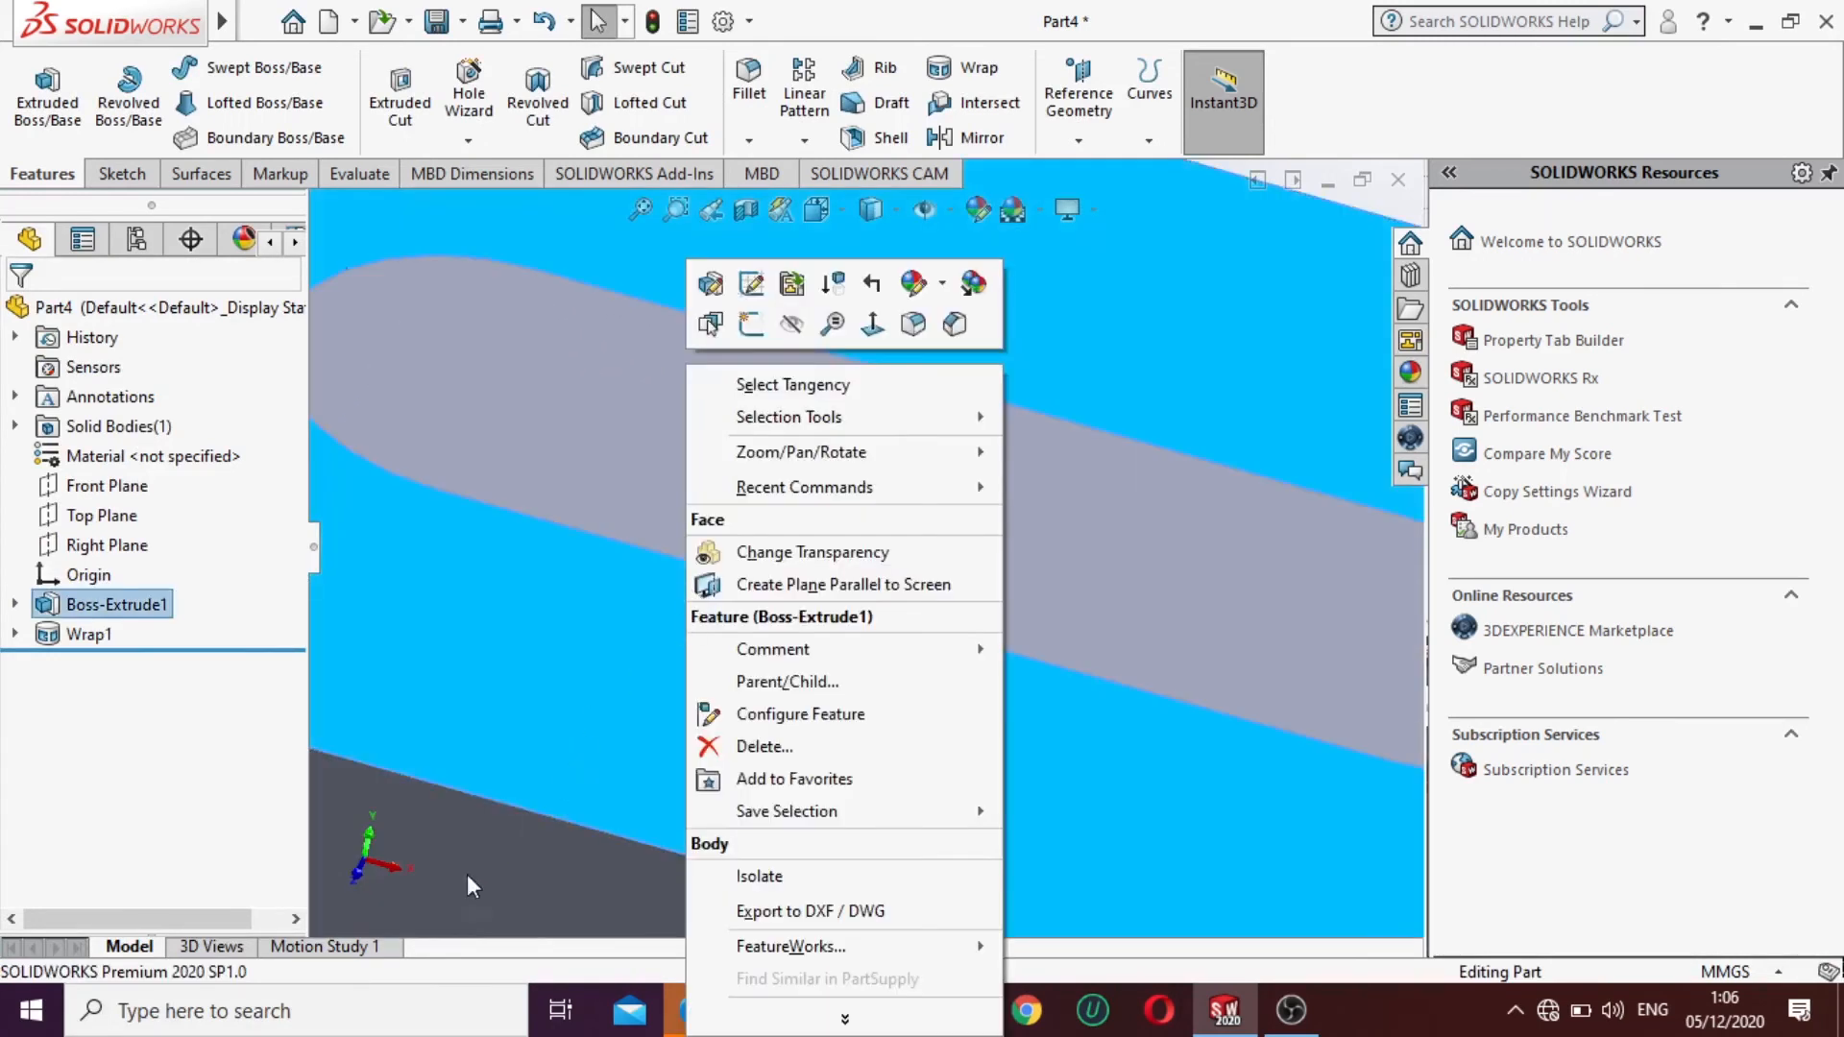
click(393, 913)
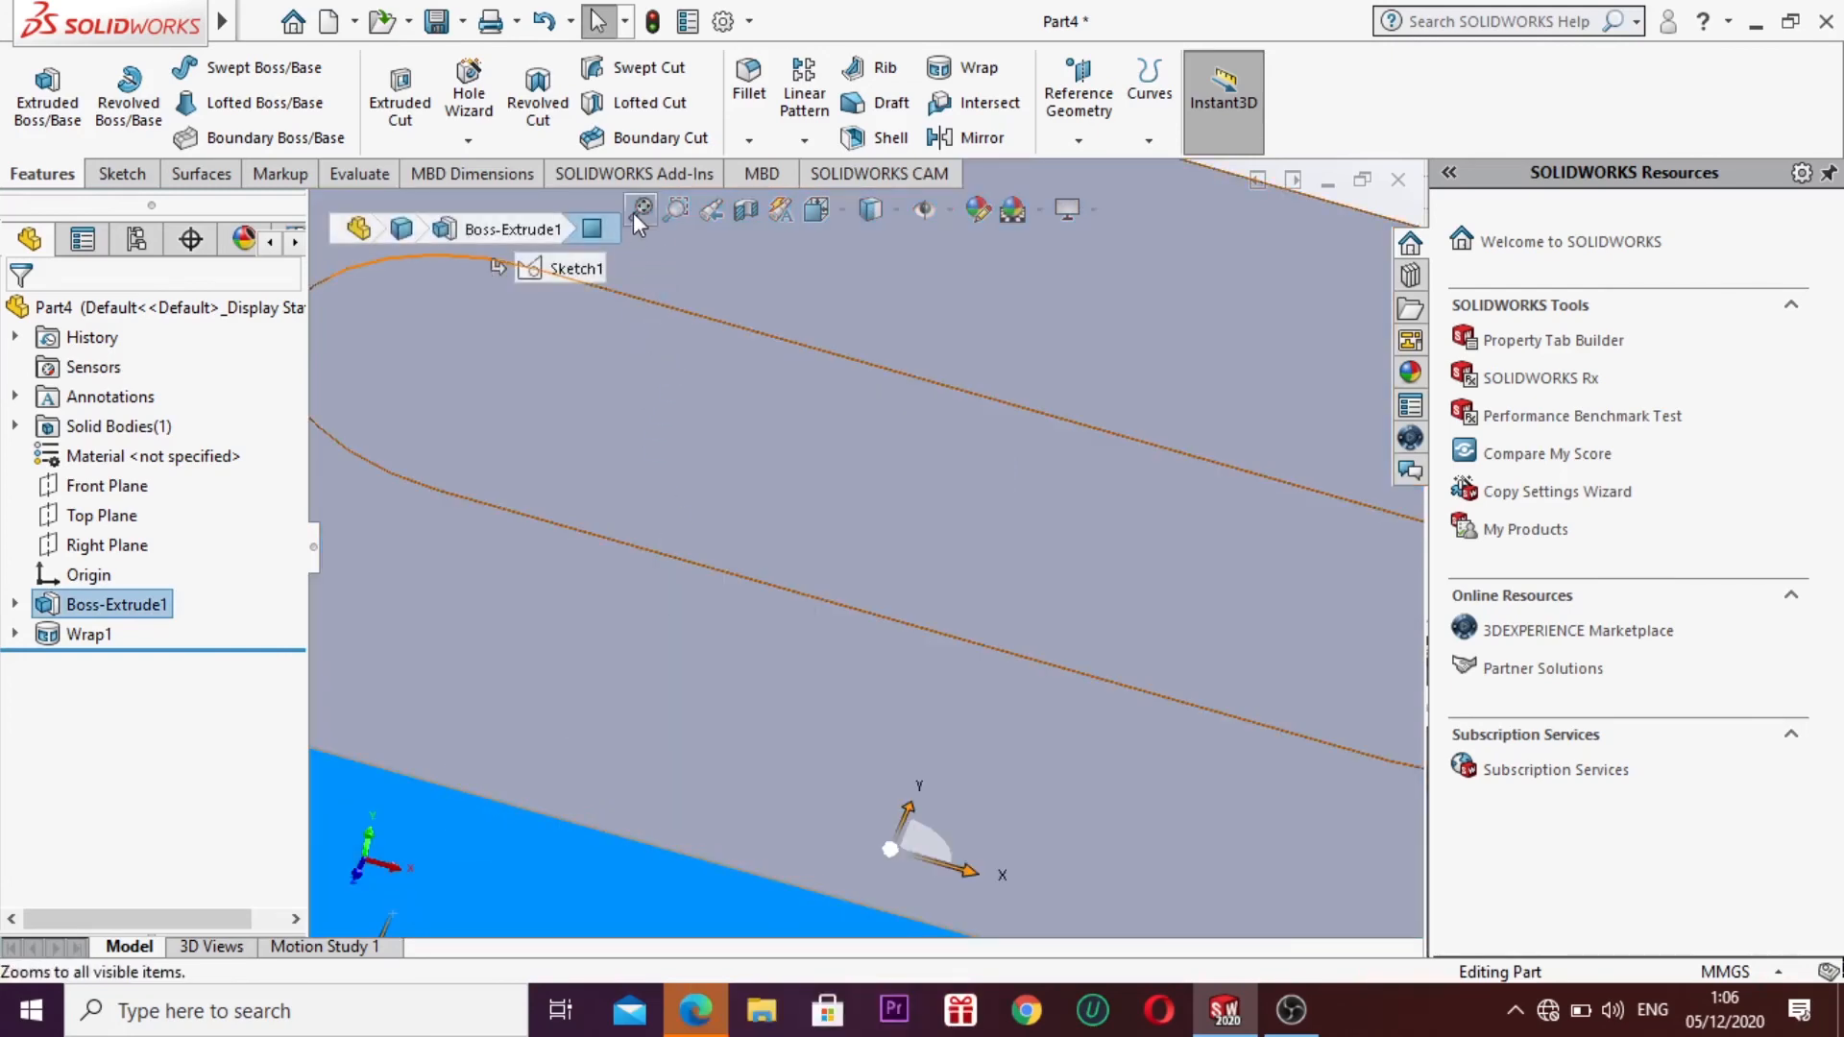
click(638, 209)
click(636, 736)
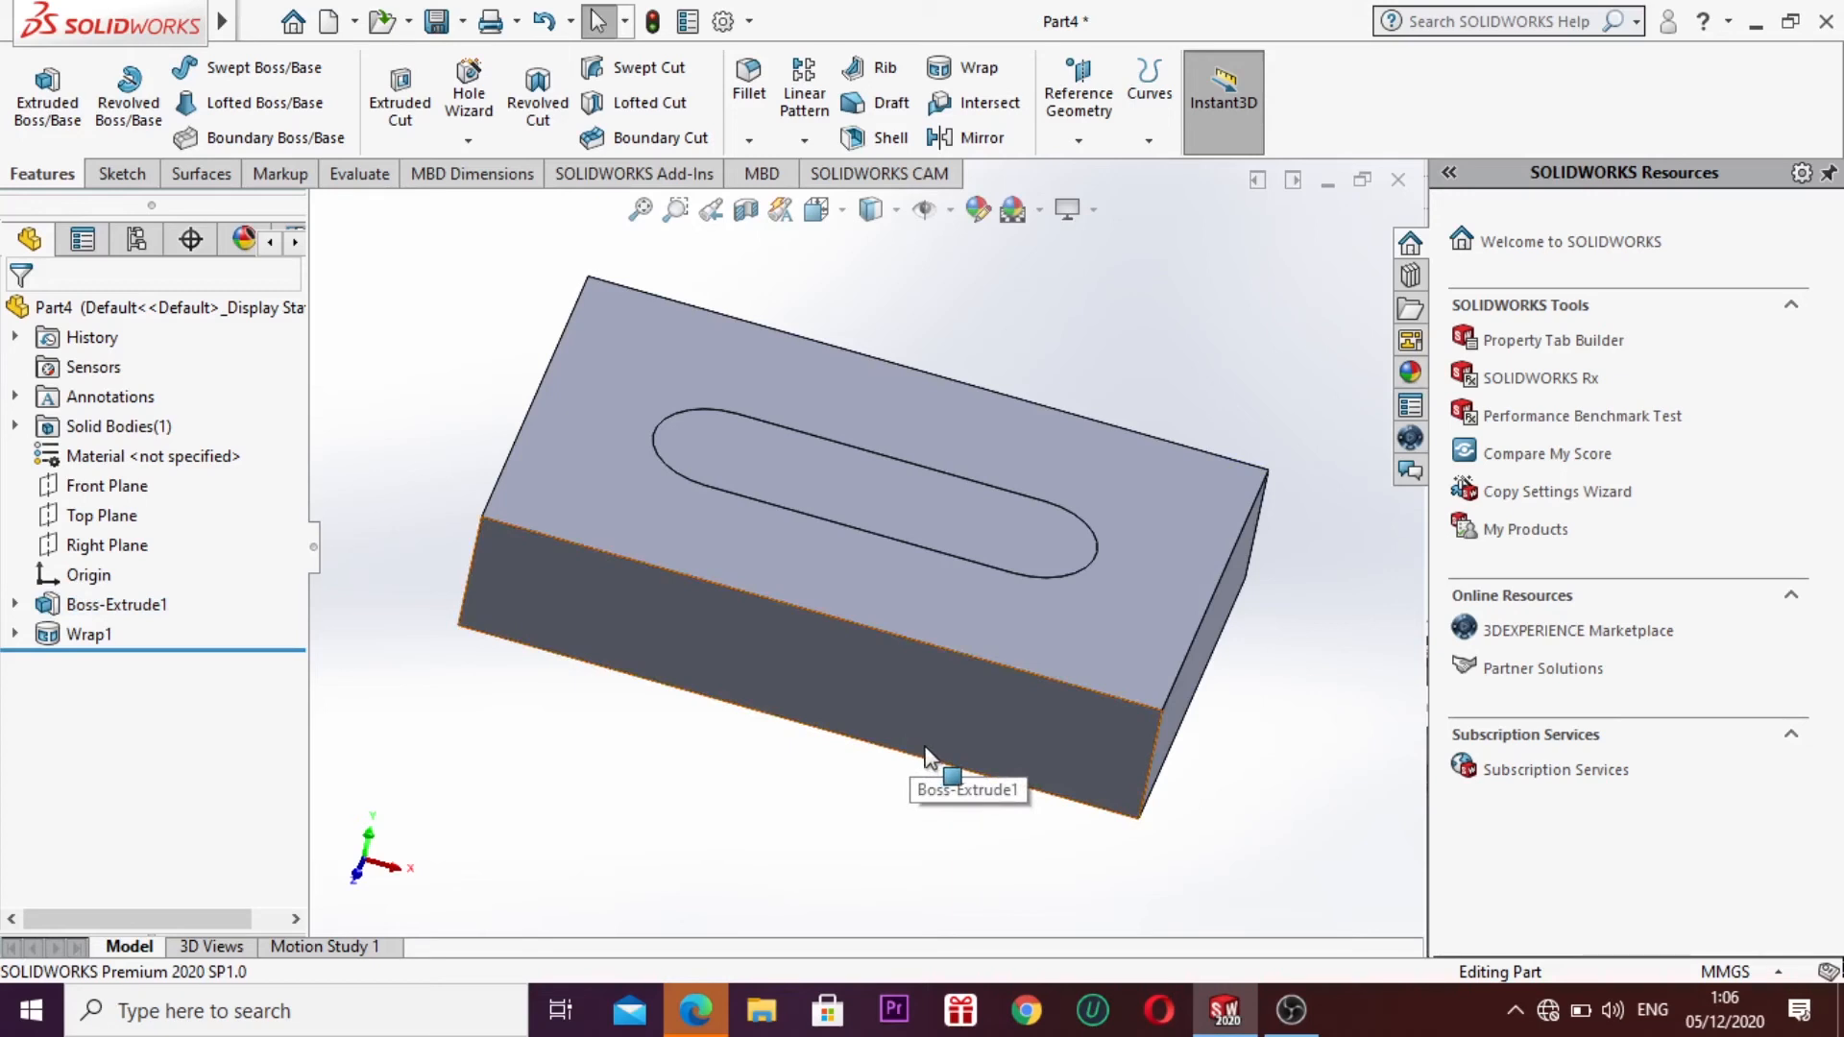
Step: Draft the block's top face by 10 degrees, using the long front side face as the neutral plane
click(892, 104)
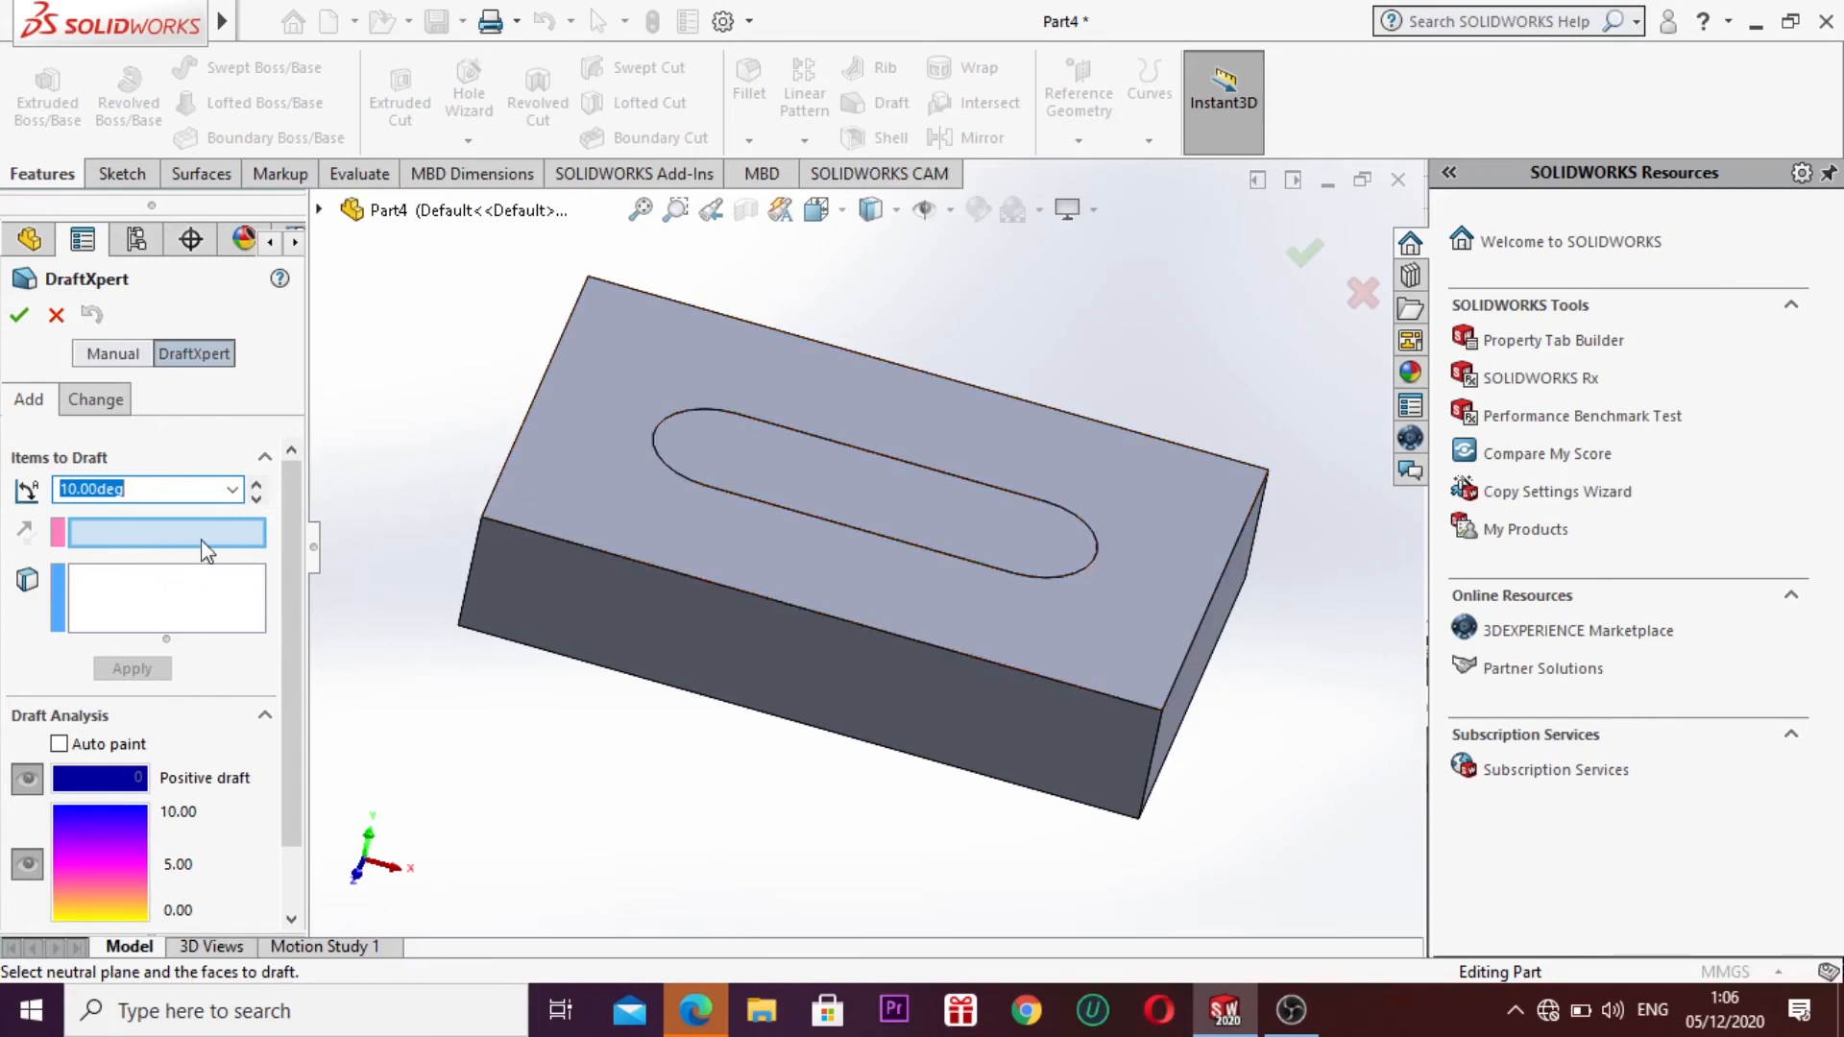
click(589, 550)
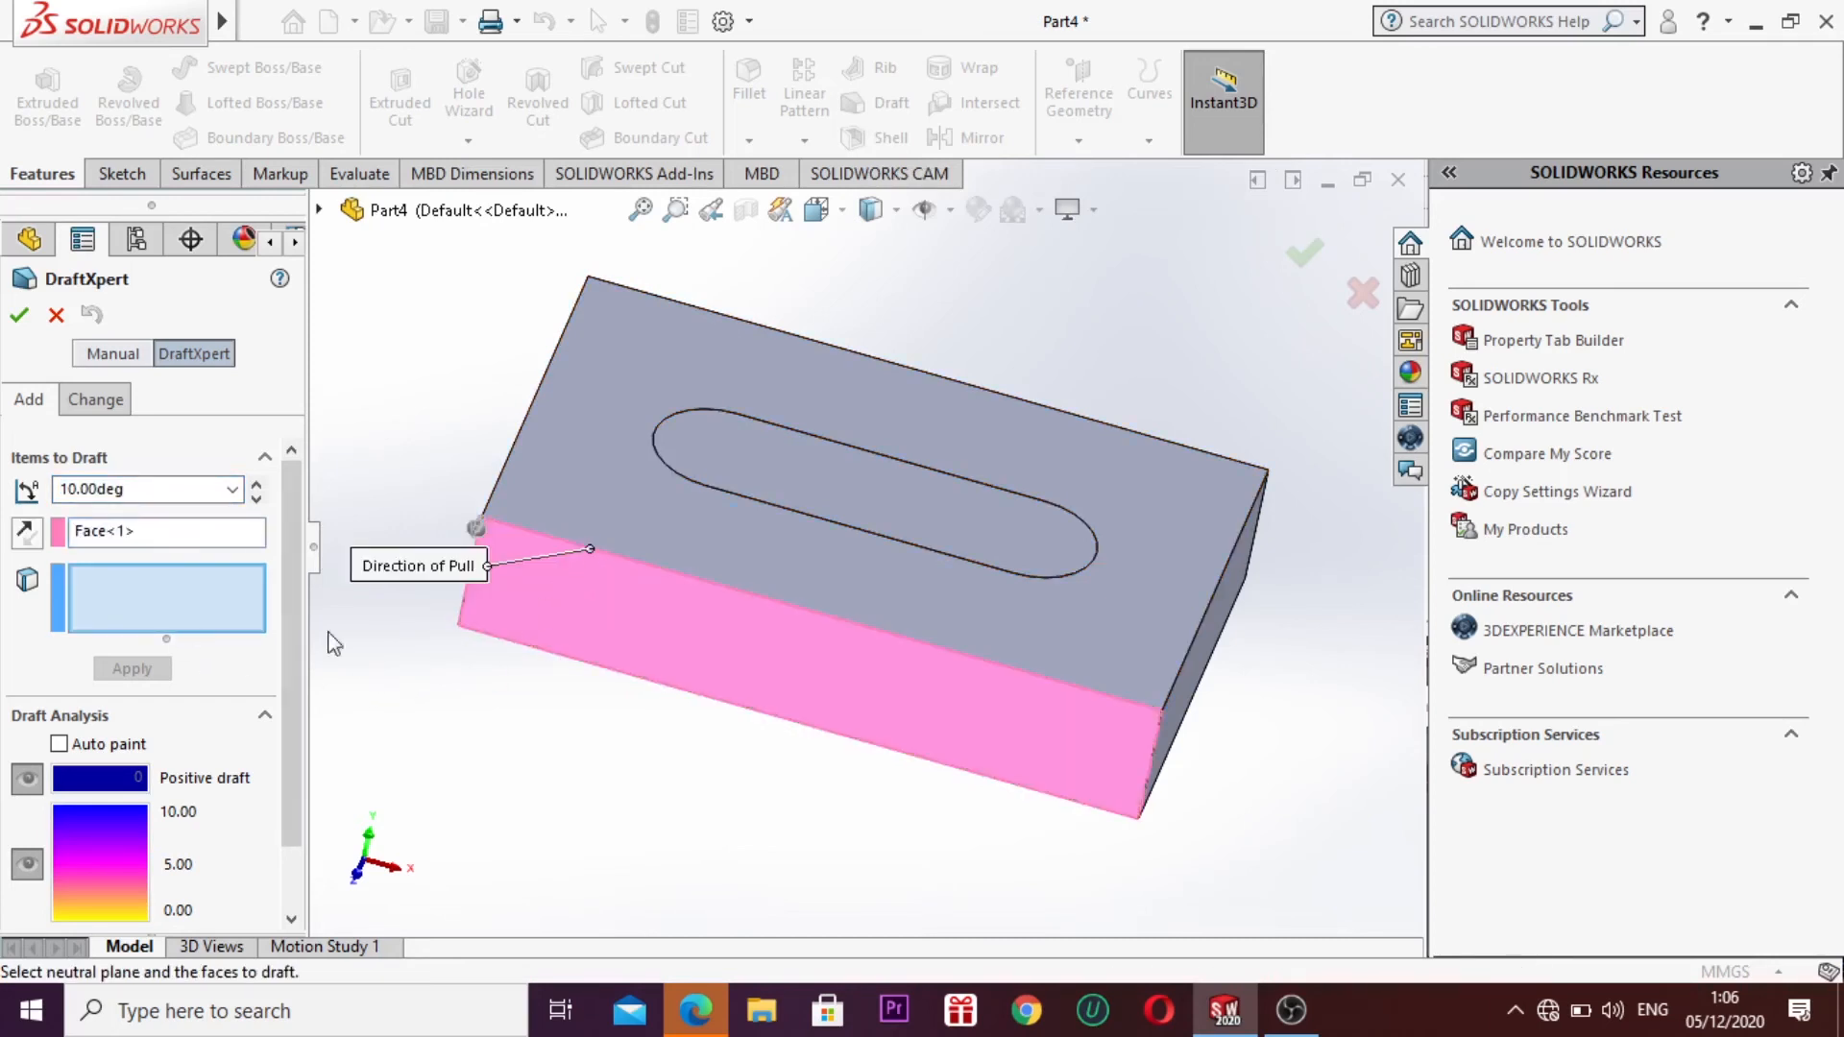
click(796, 580)
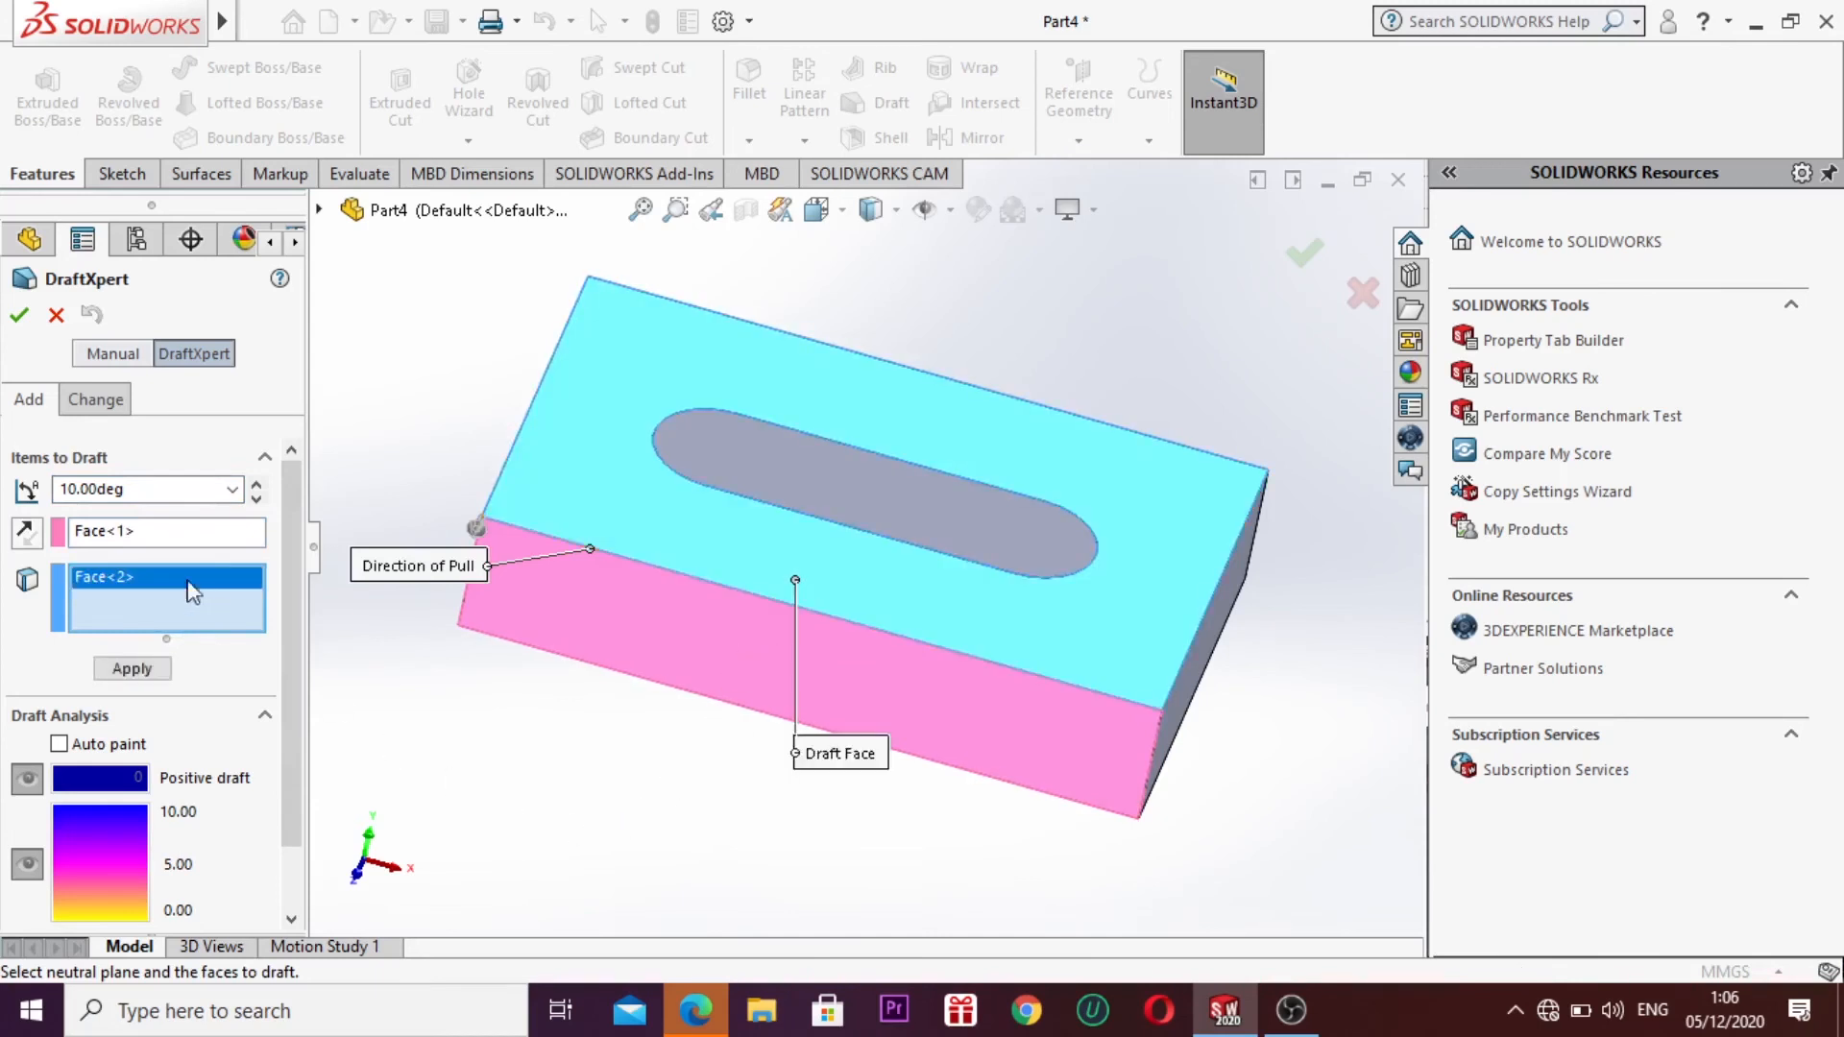
click(19, 315)
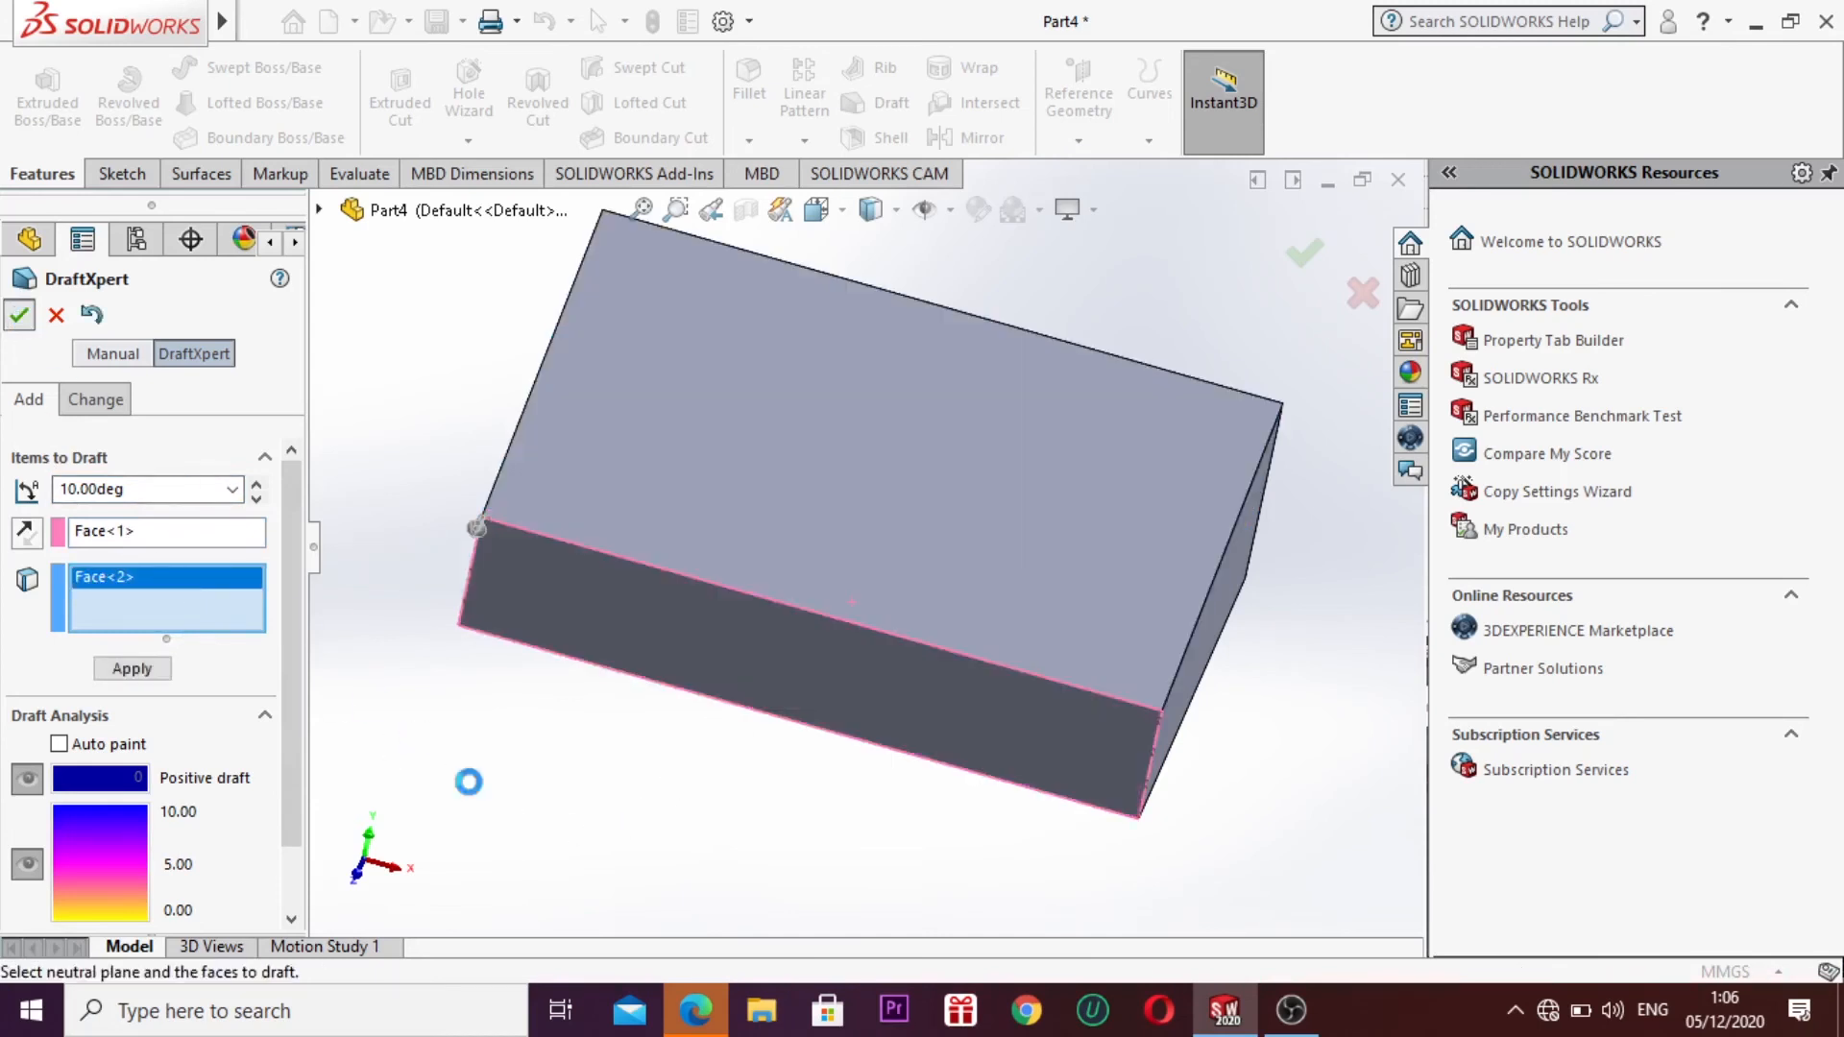
Step: Edit the draft feature and add the block's end face to the faces to draft
scroll(602, 768, down, 1)
scroll(640, 704, up, 2)
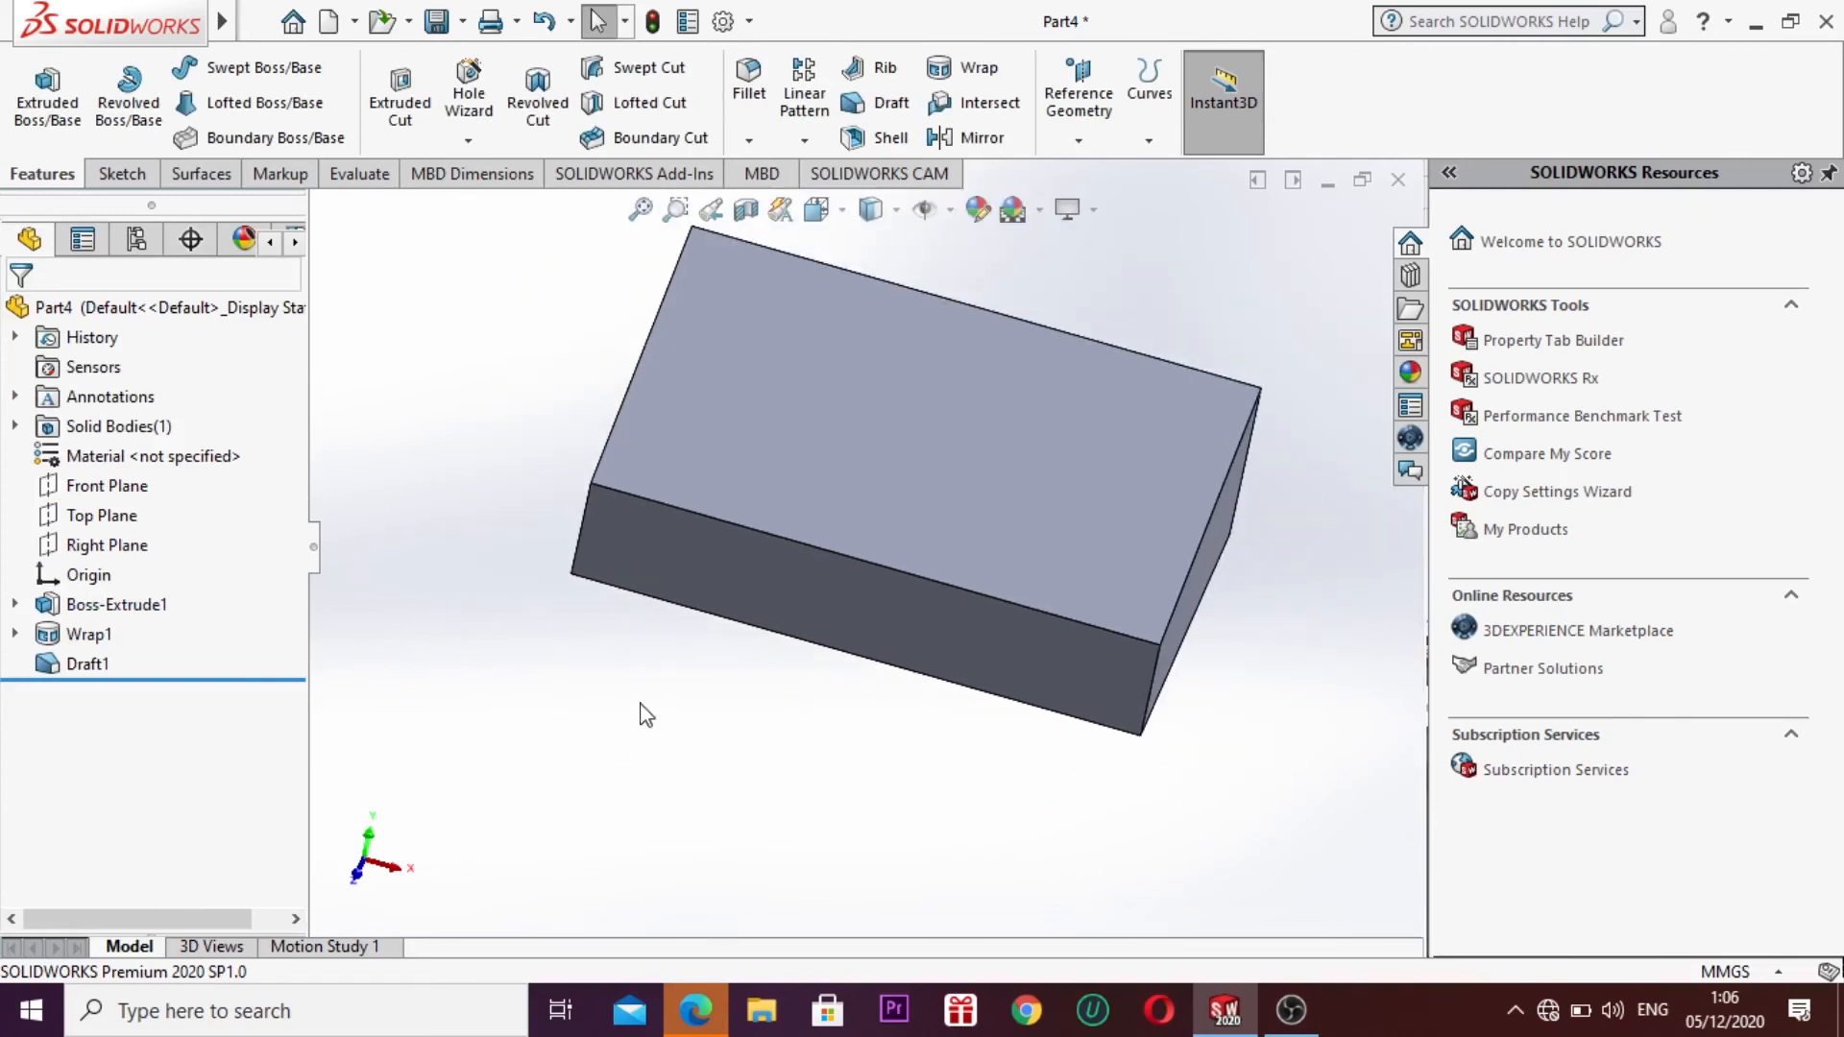
right_click(613, 783)
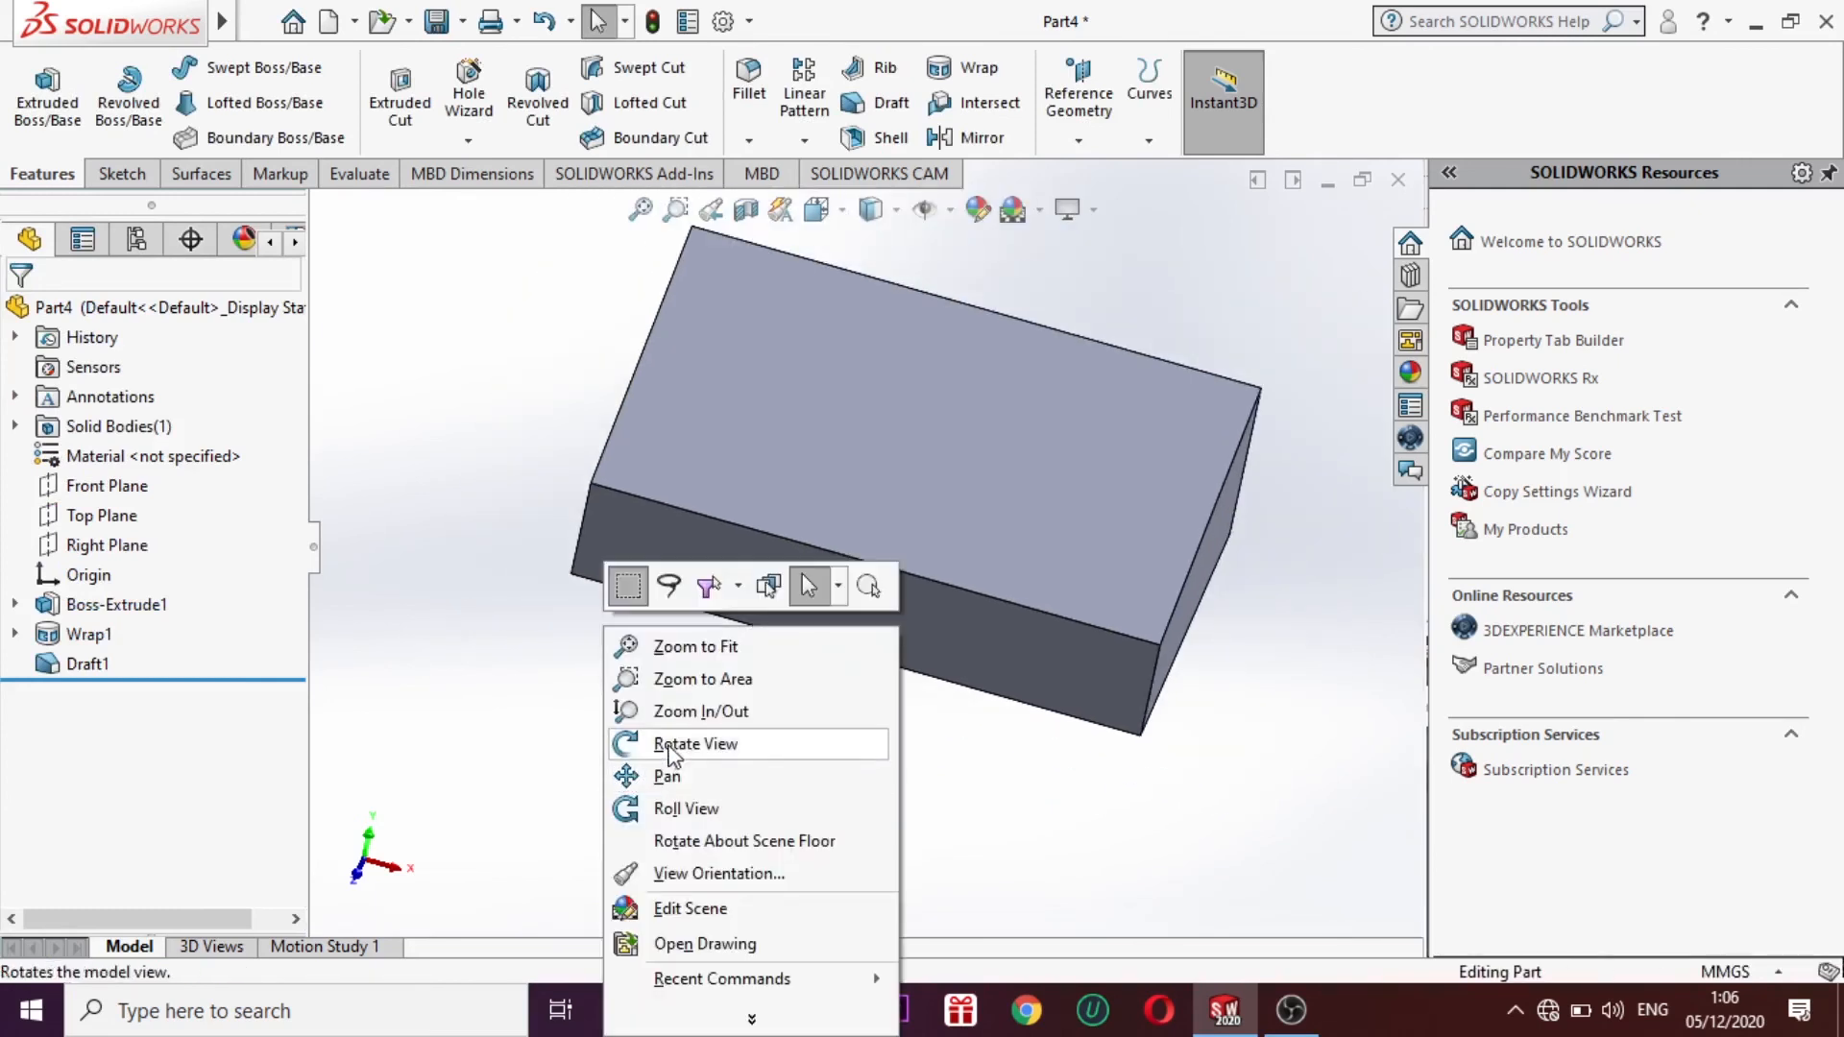
click(677, 735)
drag(691, 720, 1245, 500)
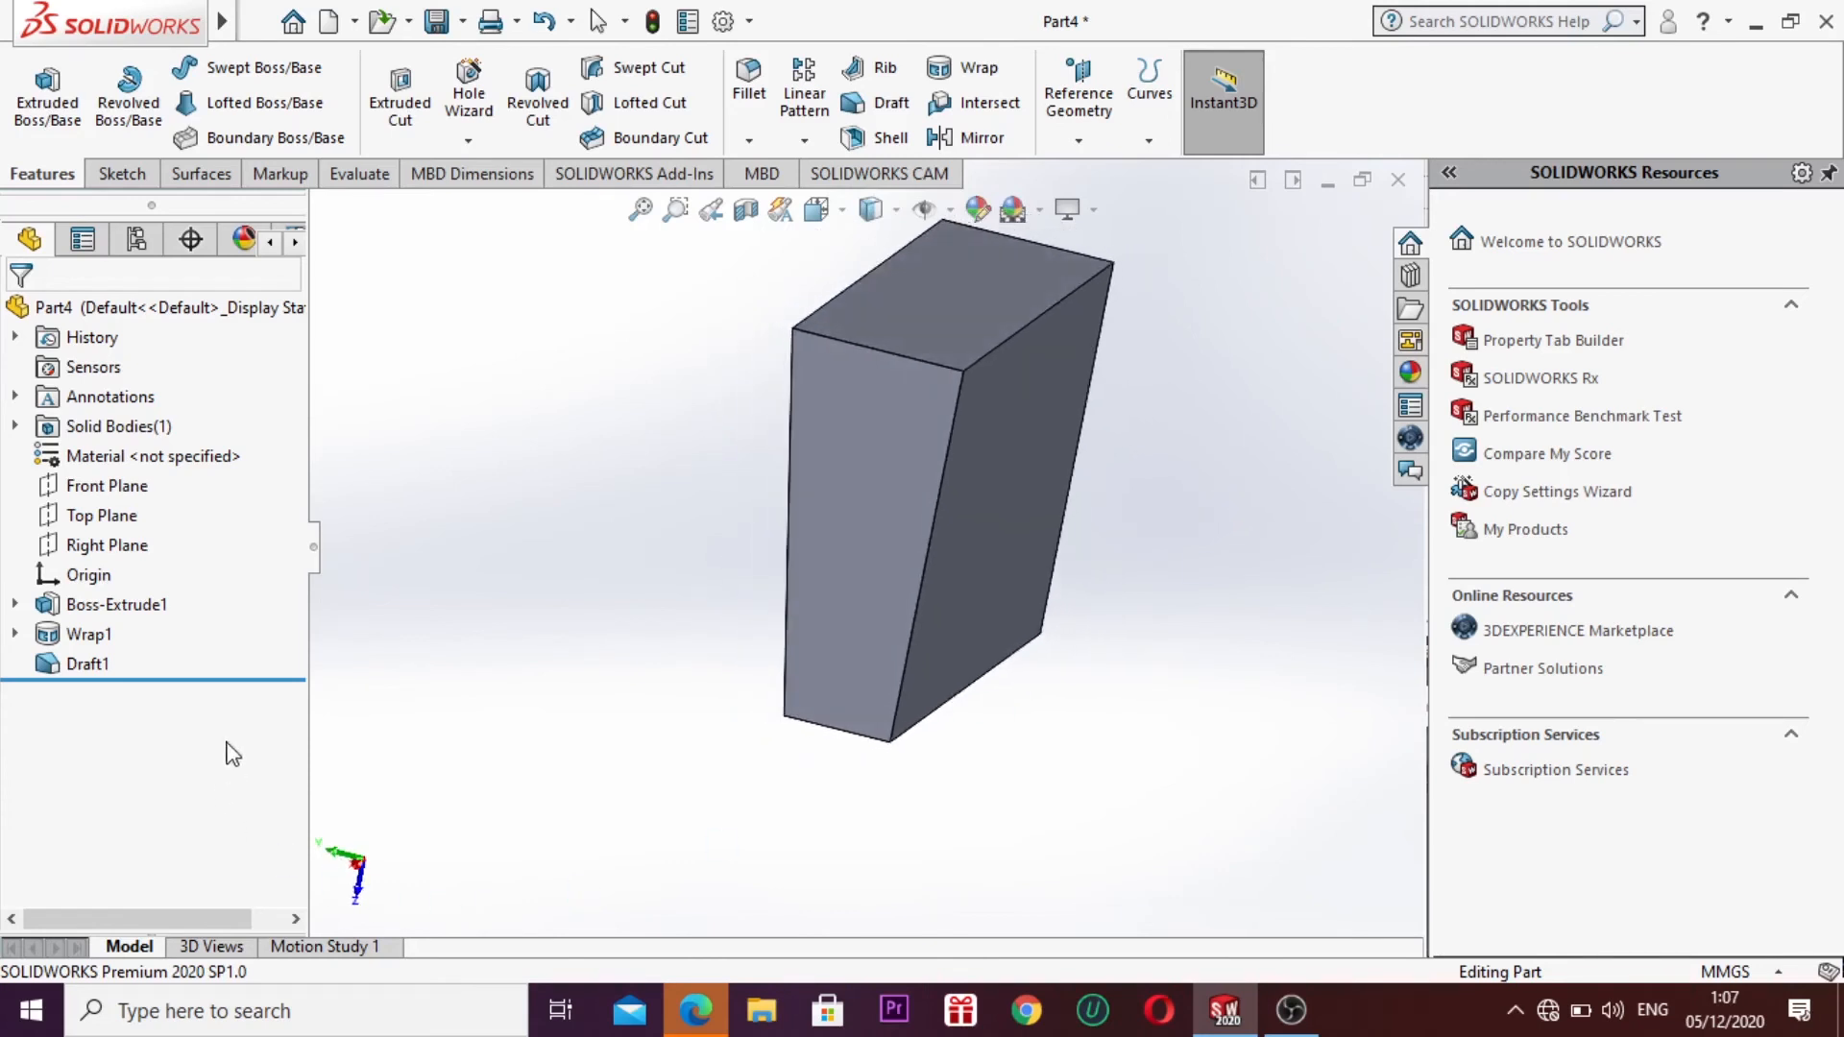
right_click(79, 664)
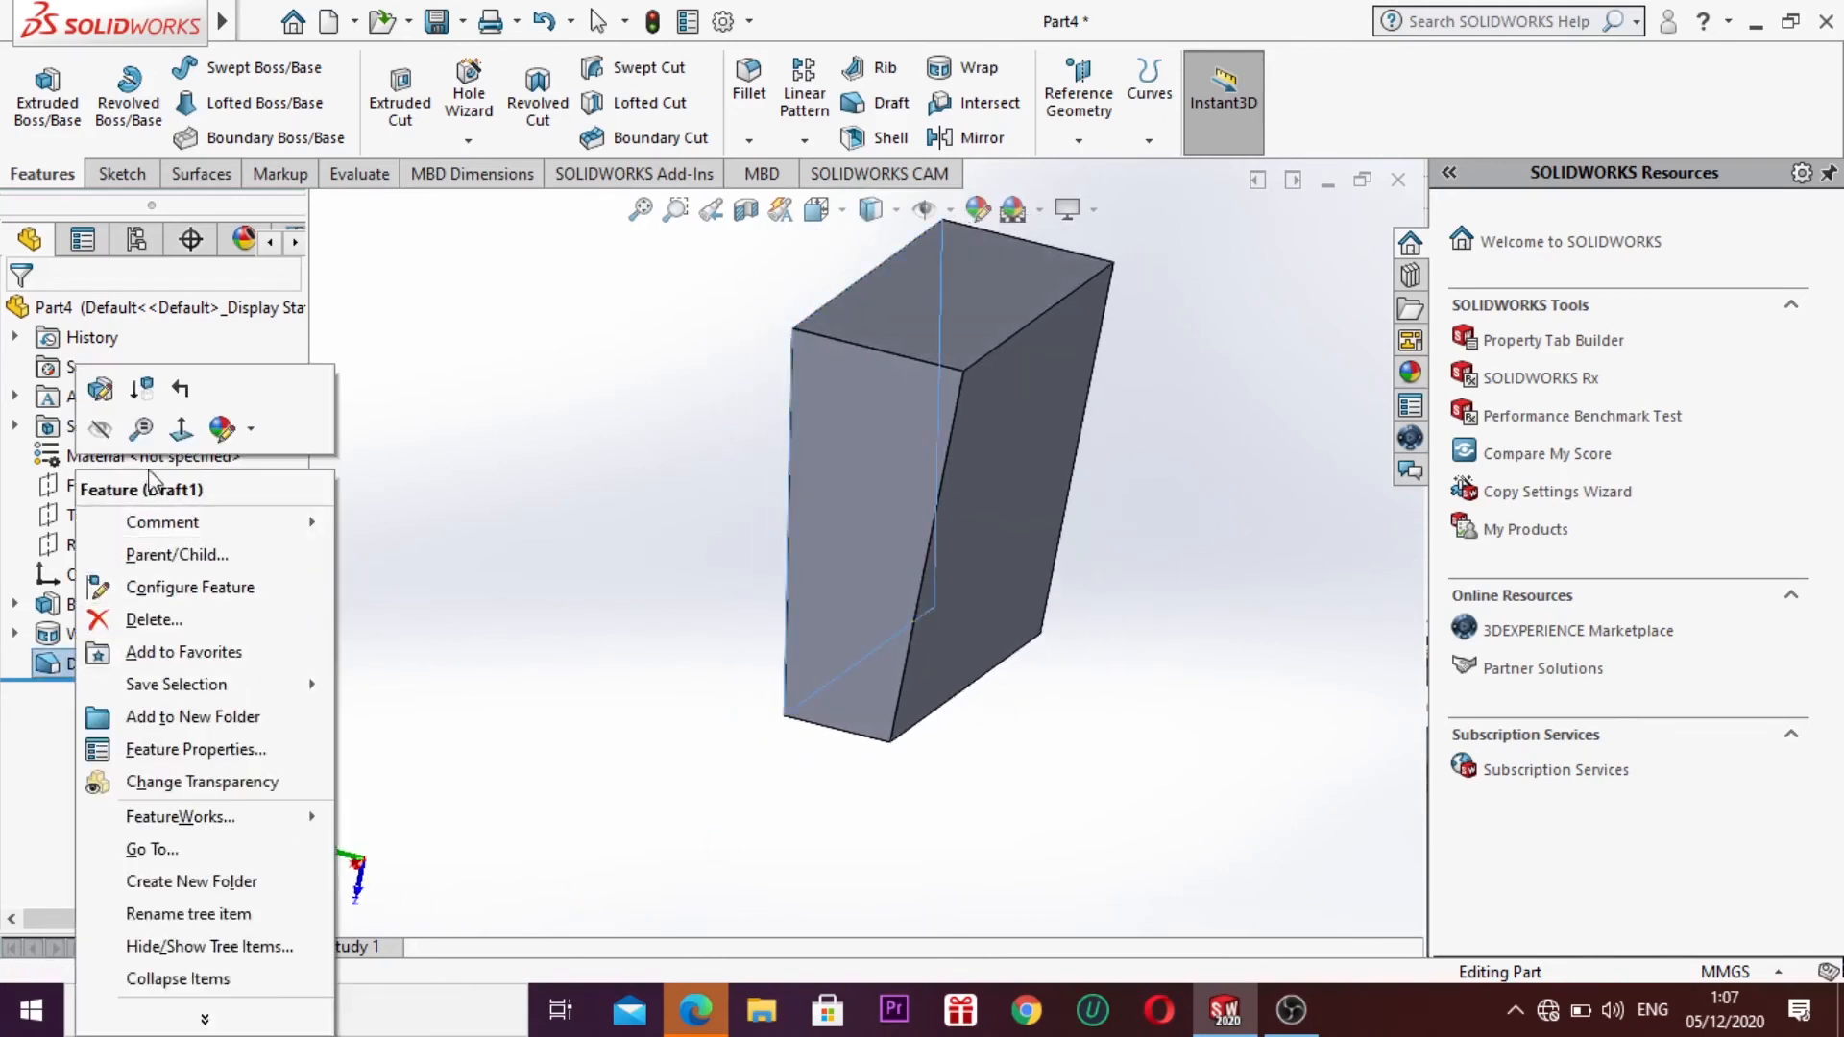
click(100, 389)
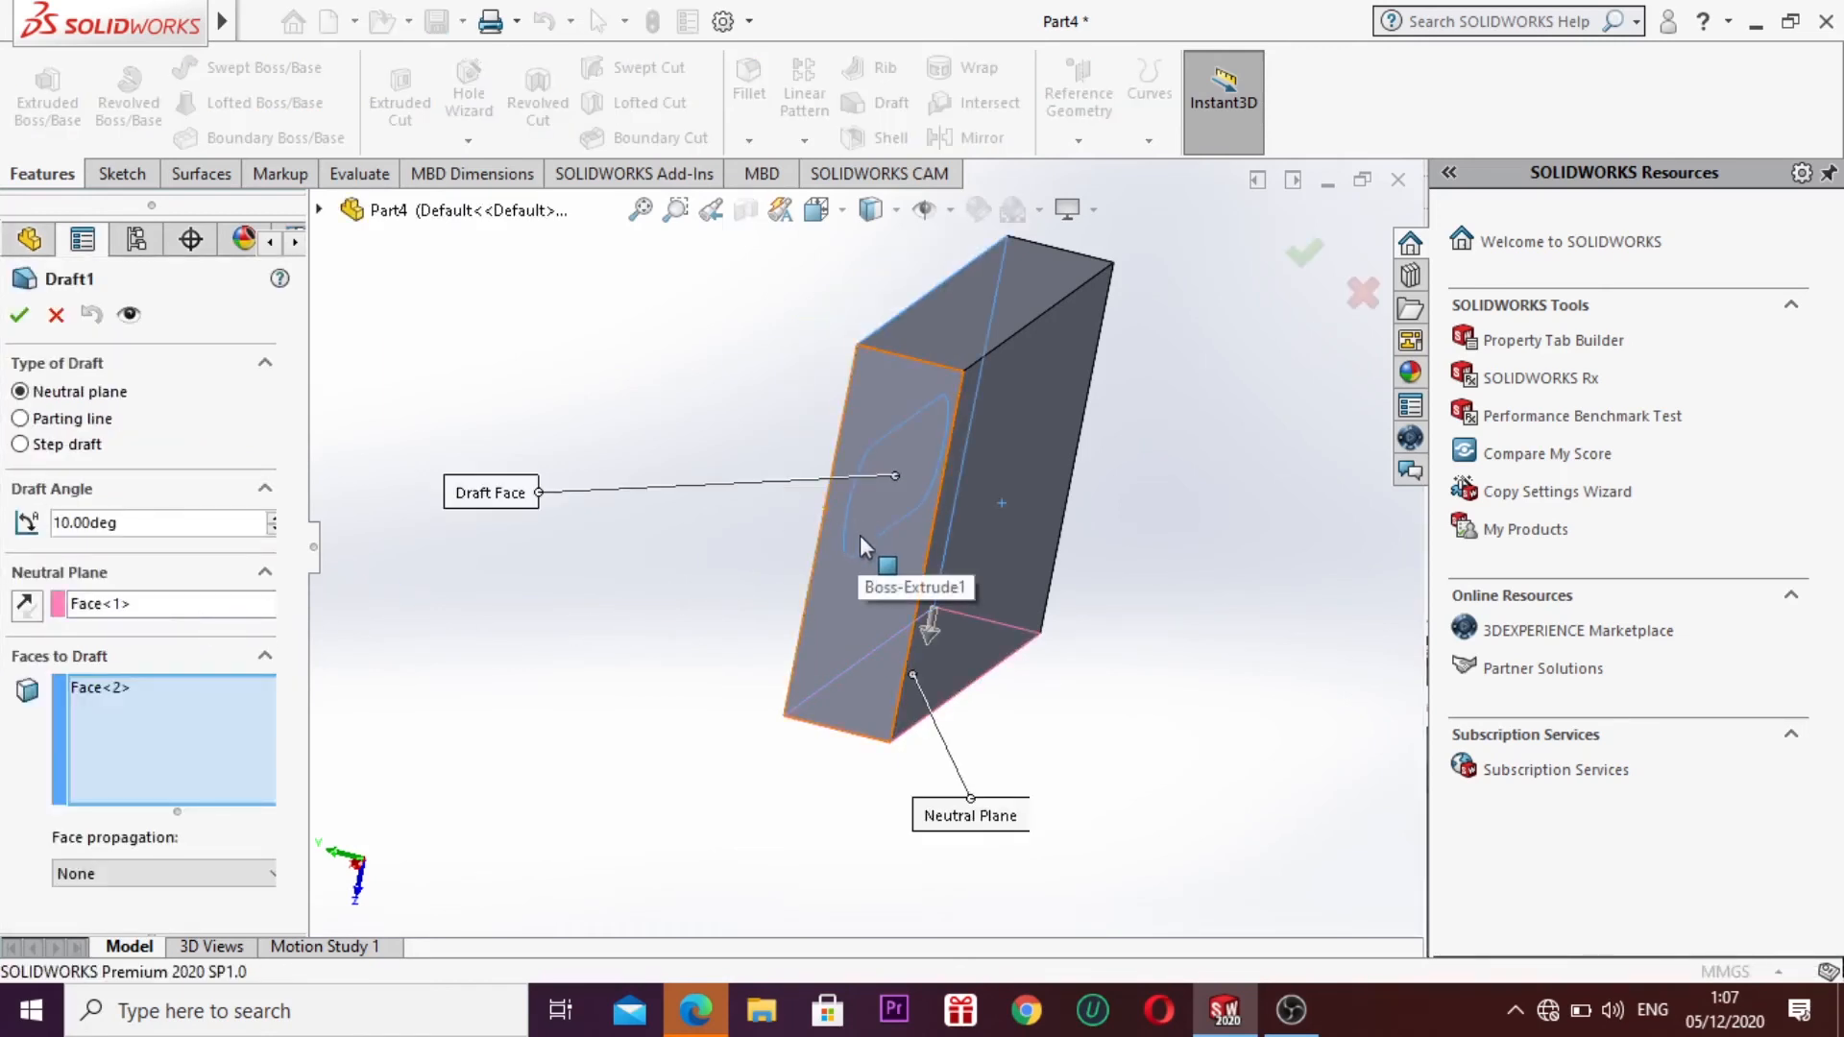
click(788, 706)
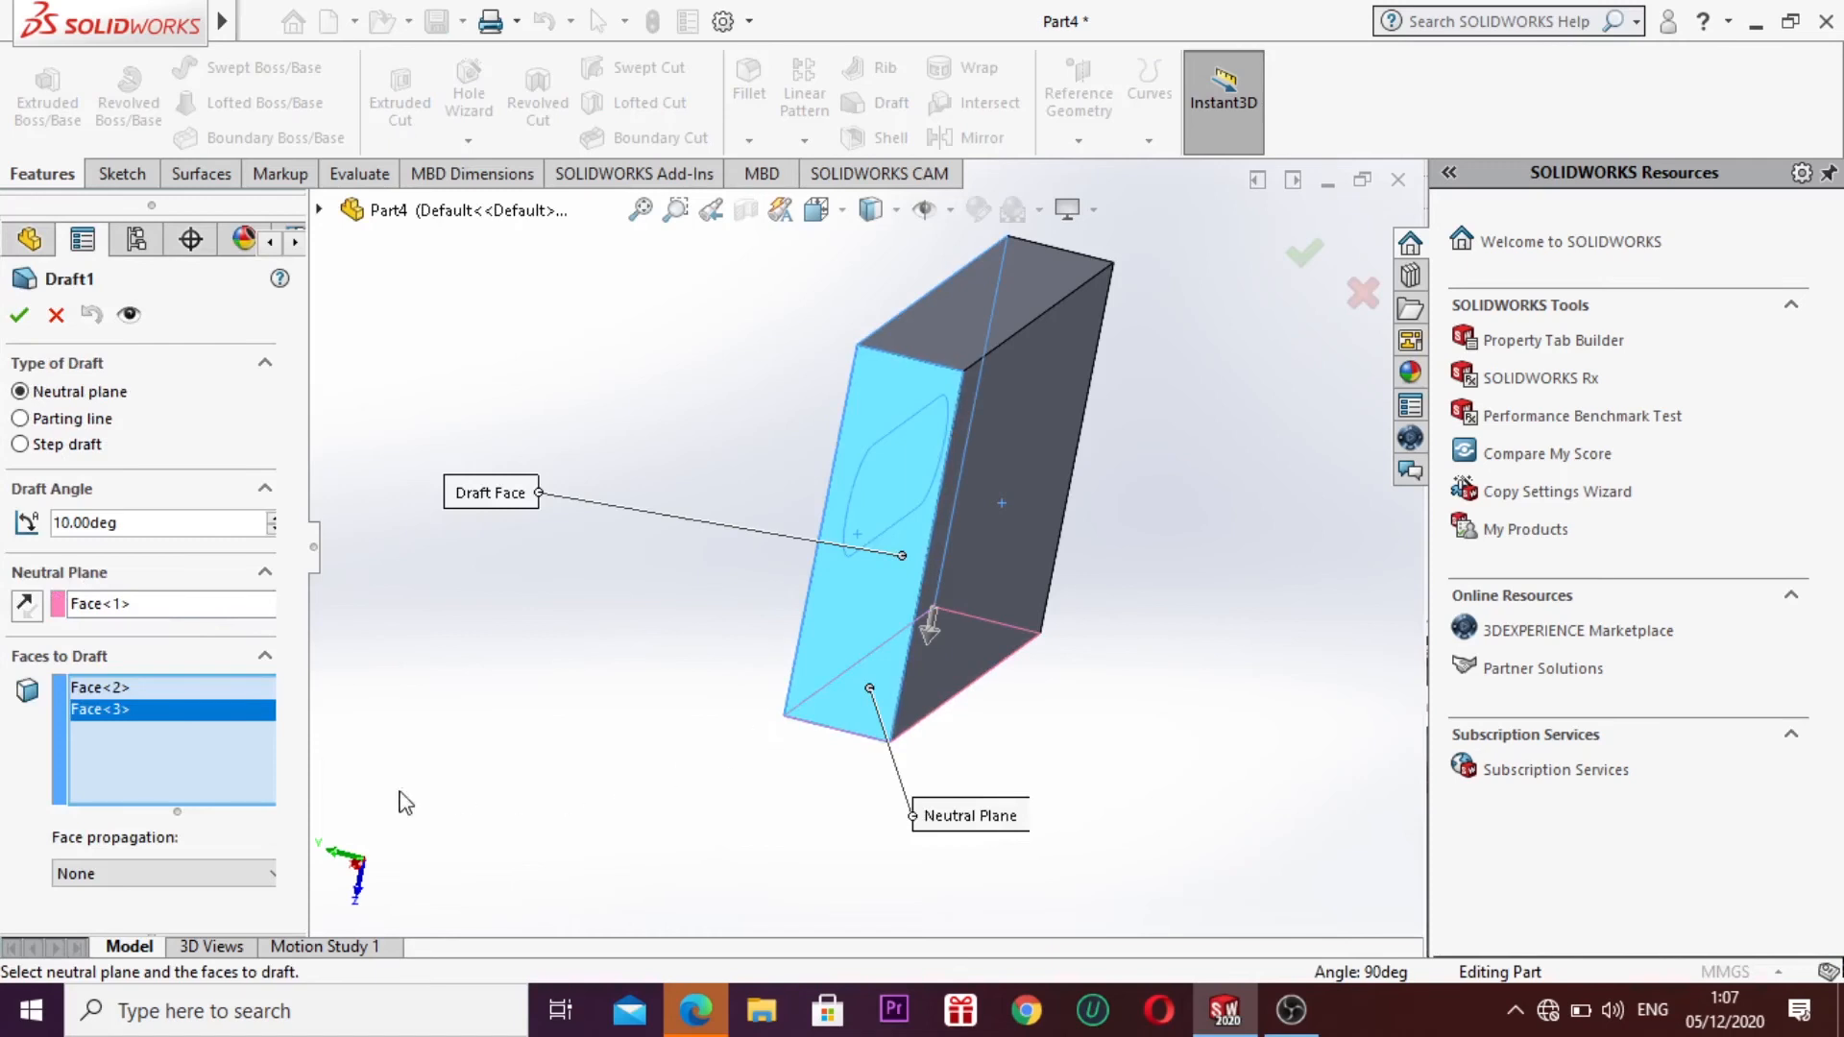
click(172, 606)
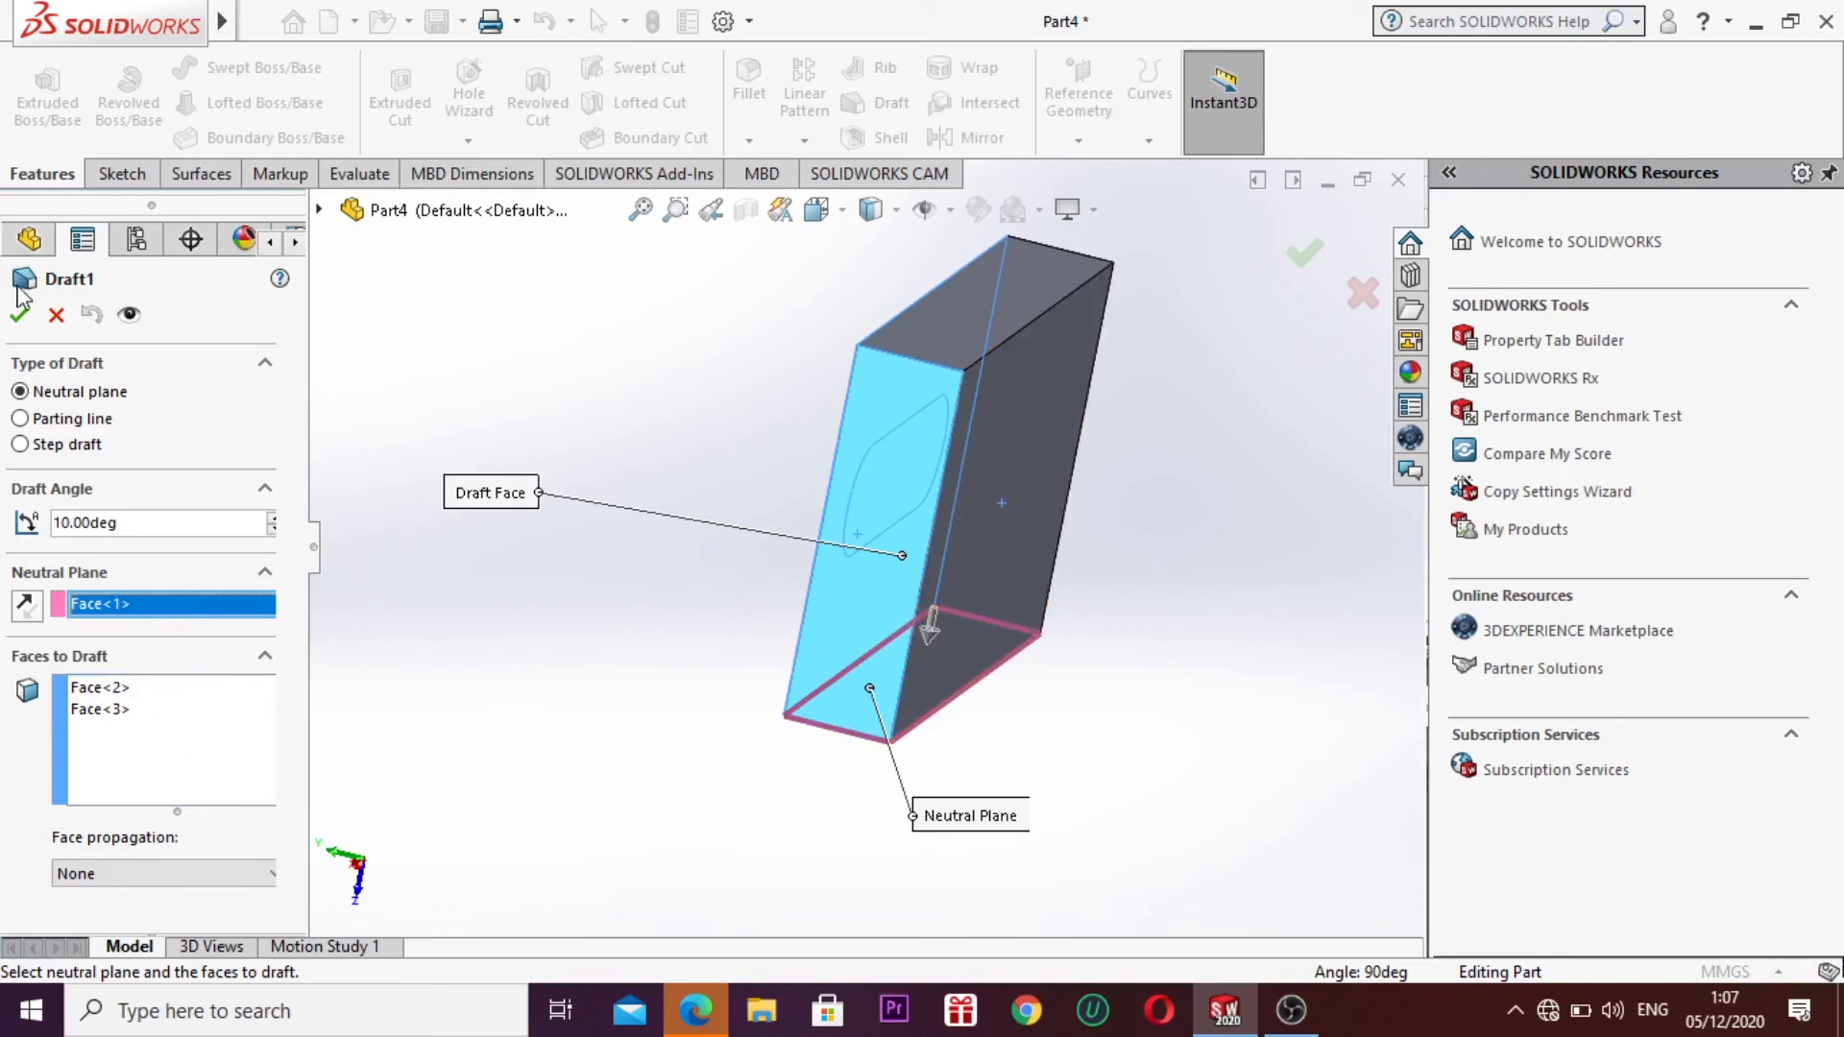
click(19, 317)
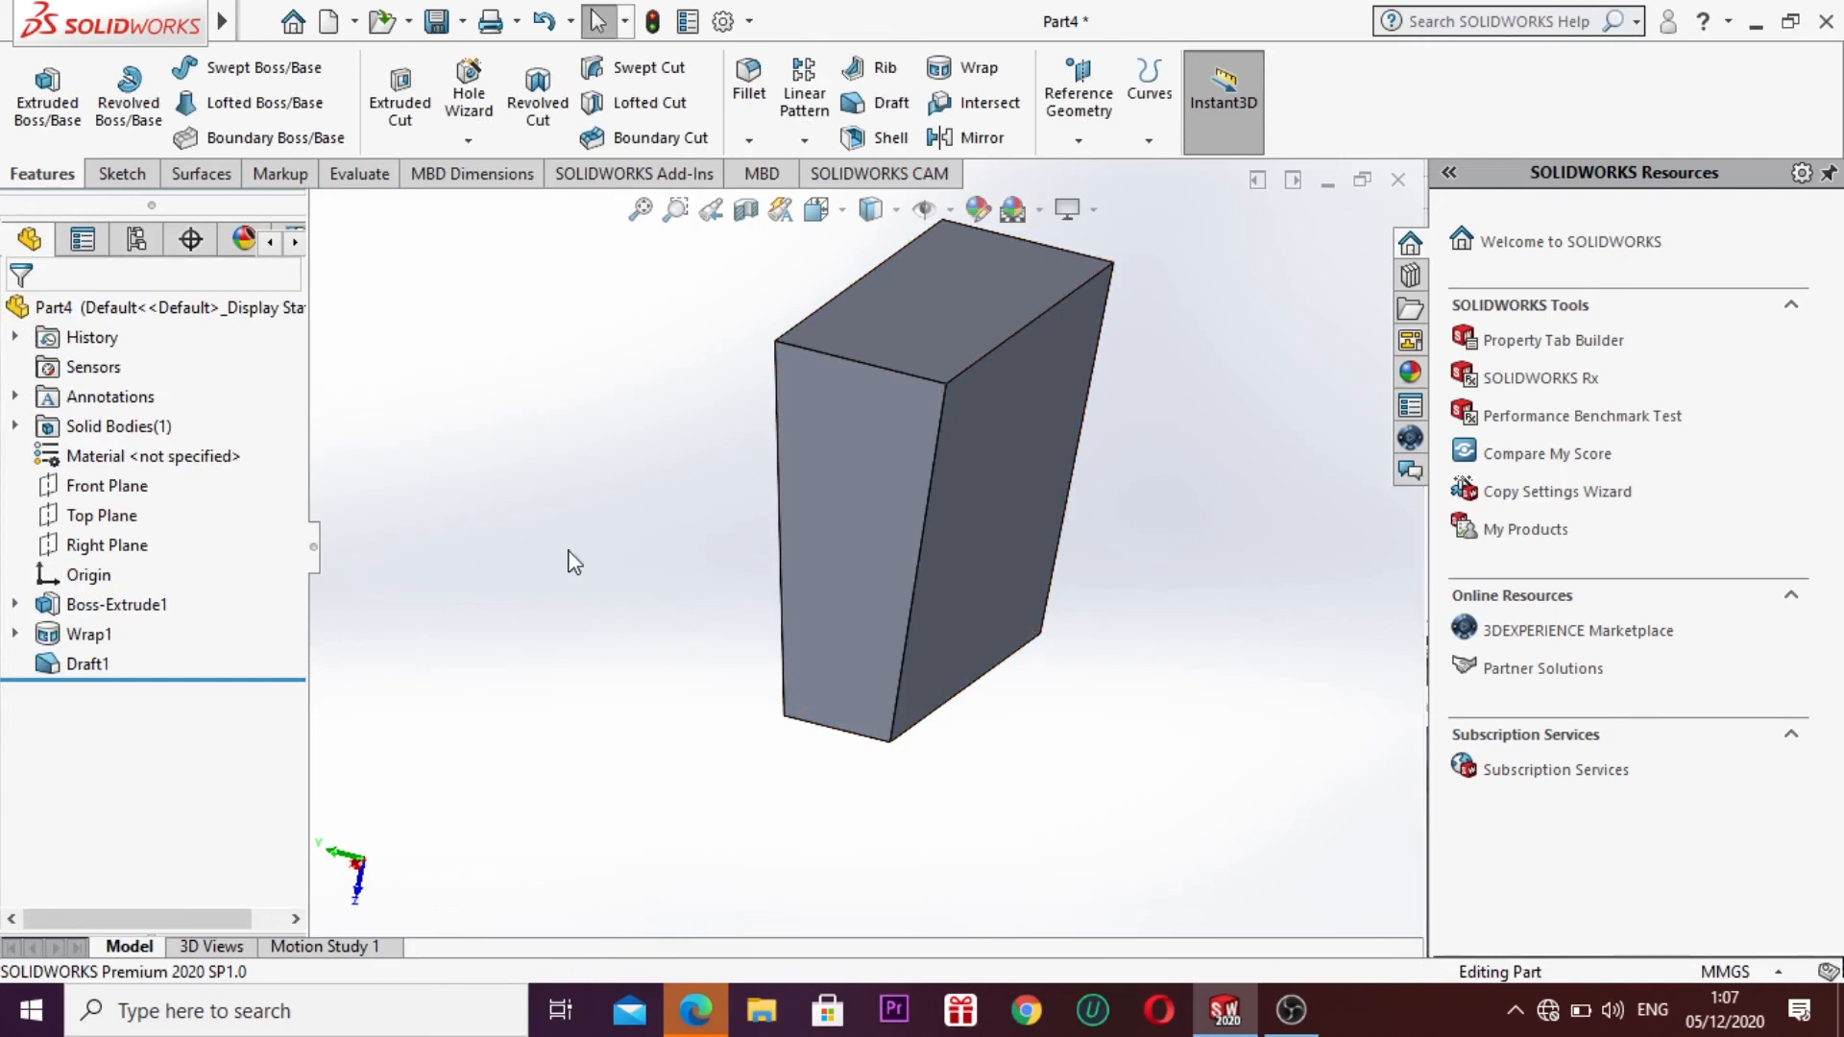
Step: Examine the tapered faces of the drafted block from several rotated angles
right_click(543, 519)
click(634, 634)
drag(634, 635, 888, 846)
right_click(887, 847)
click(664, 746)
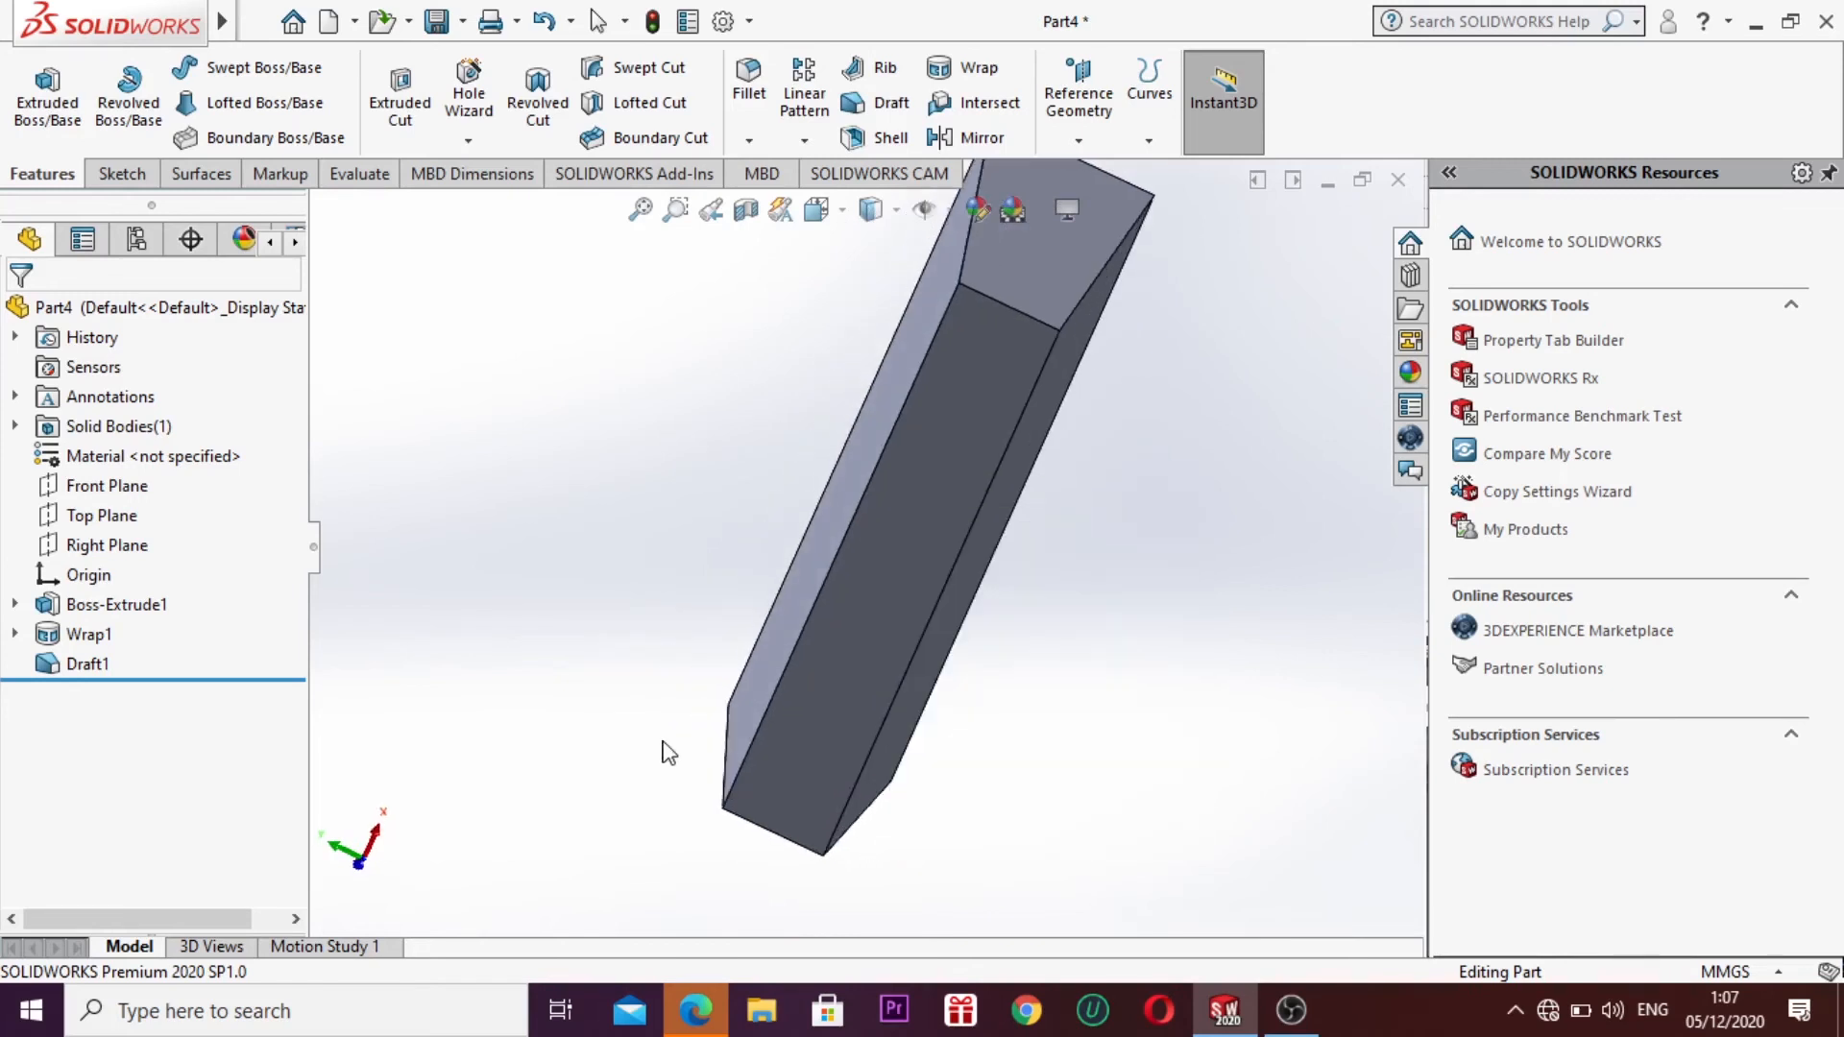
drag(665, 746, 737, 793)
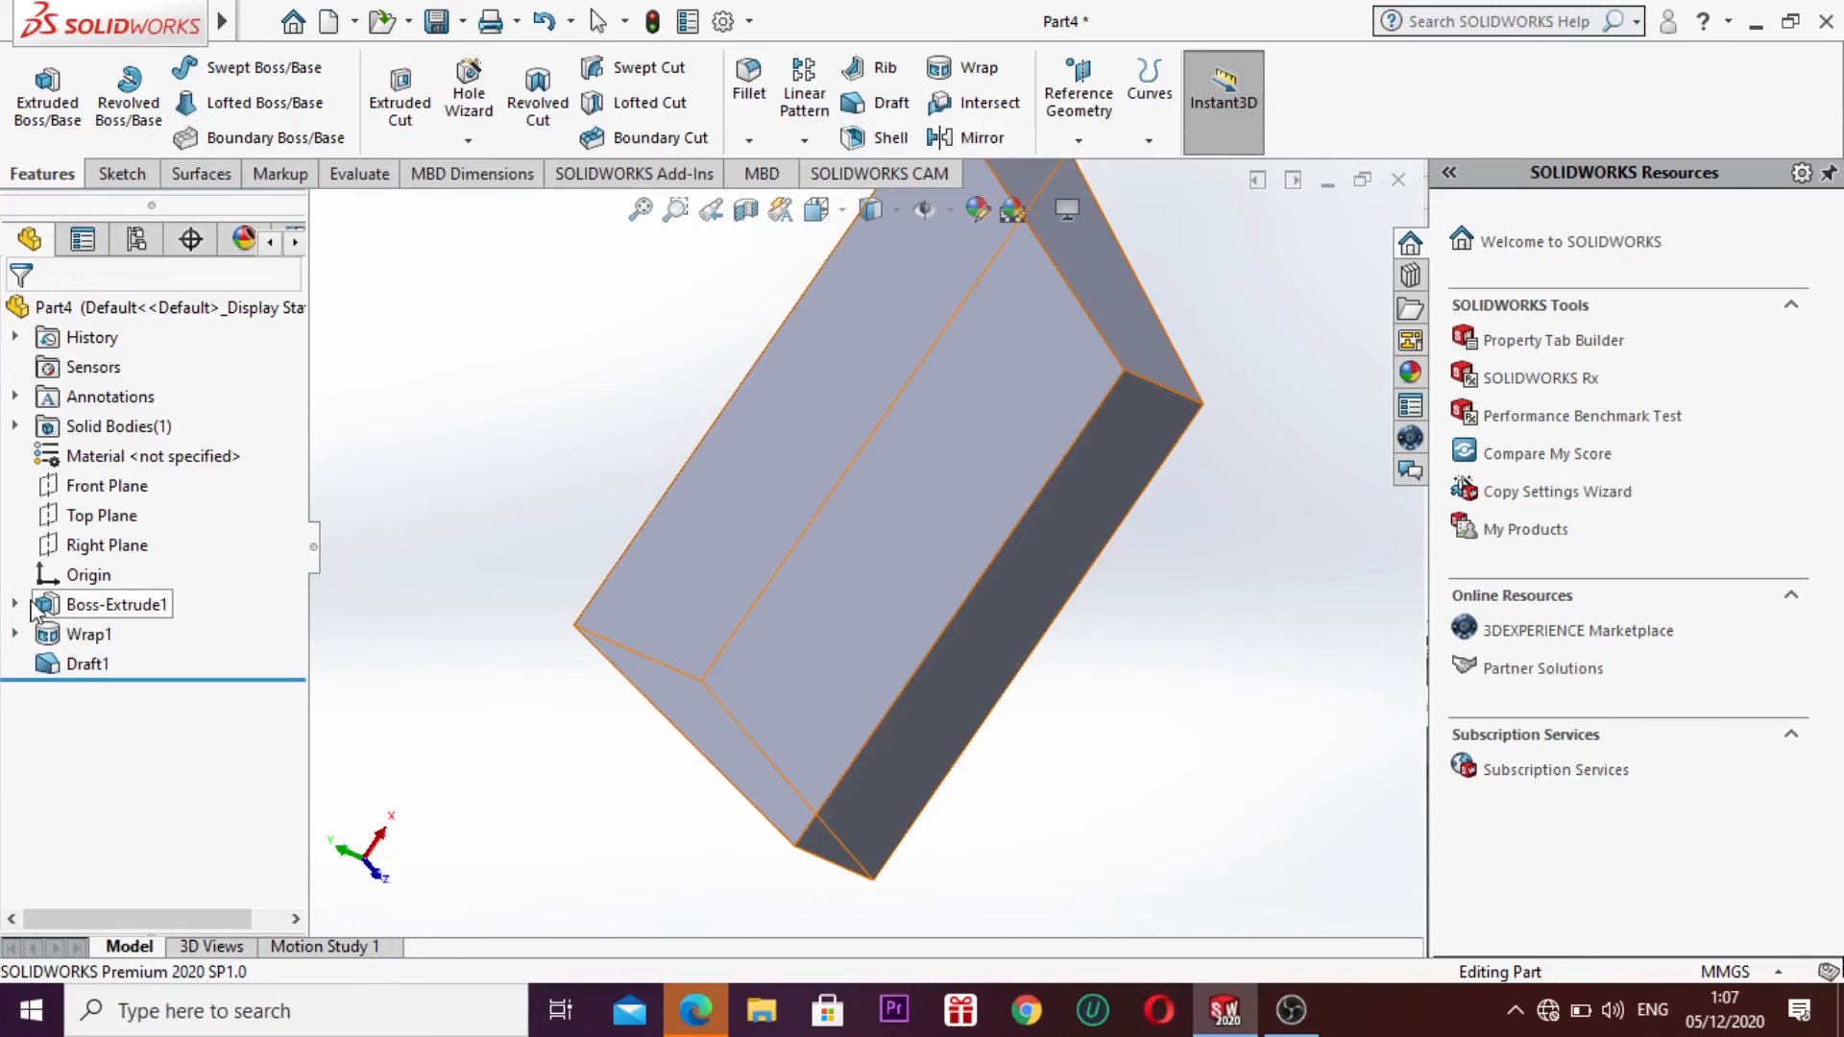
Step: Delete the extrude, wrap and draft features with their dependent items, and delete the remaining base rectangle sketch
right_click(73, 659)
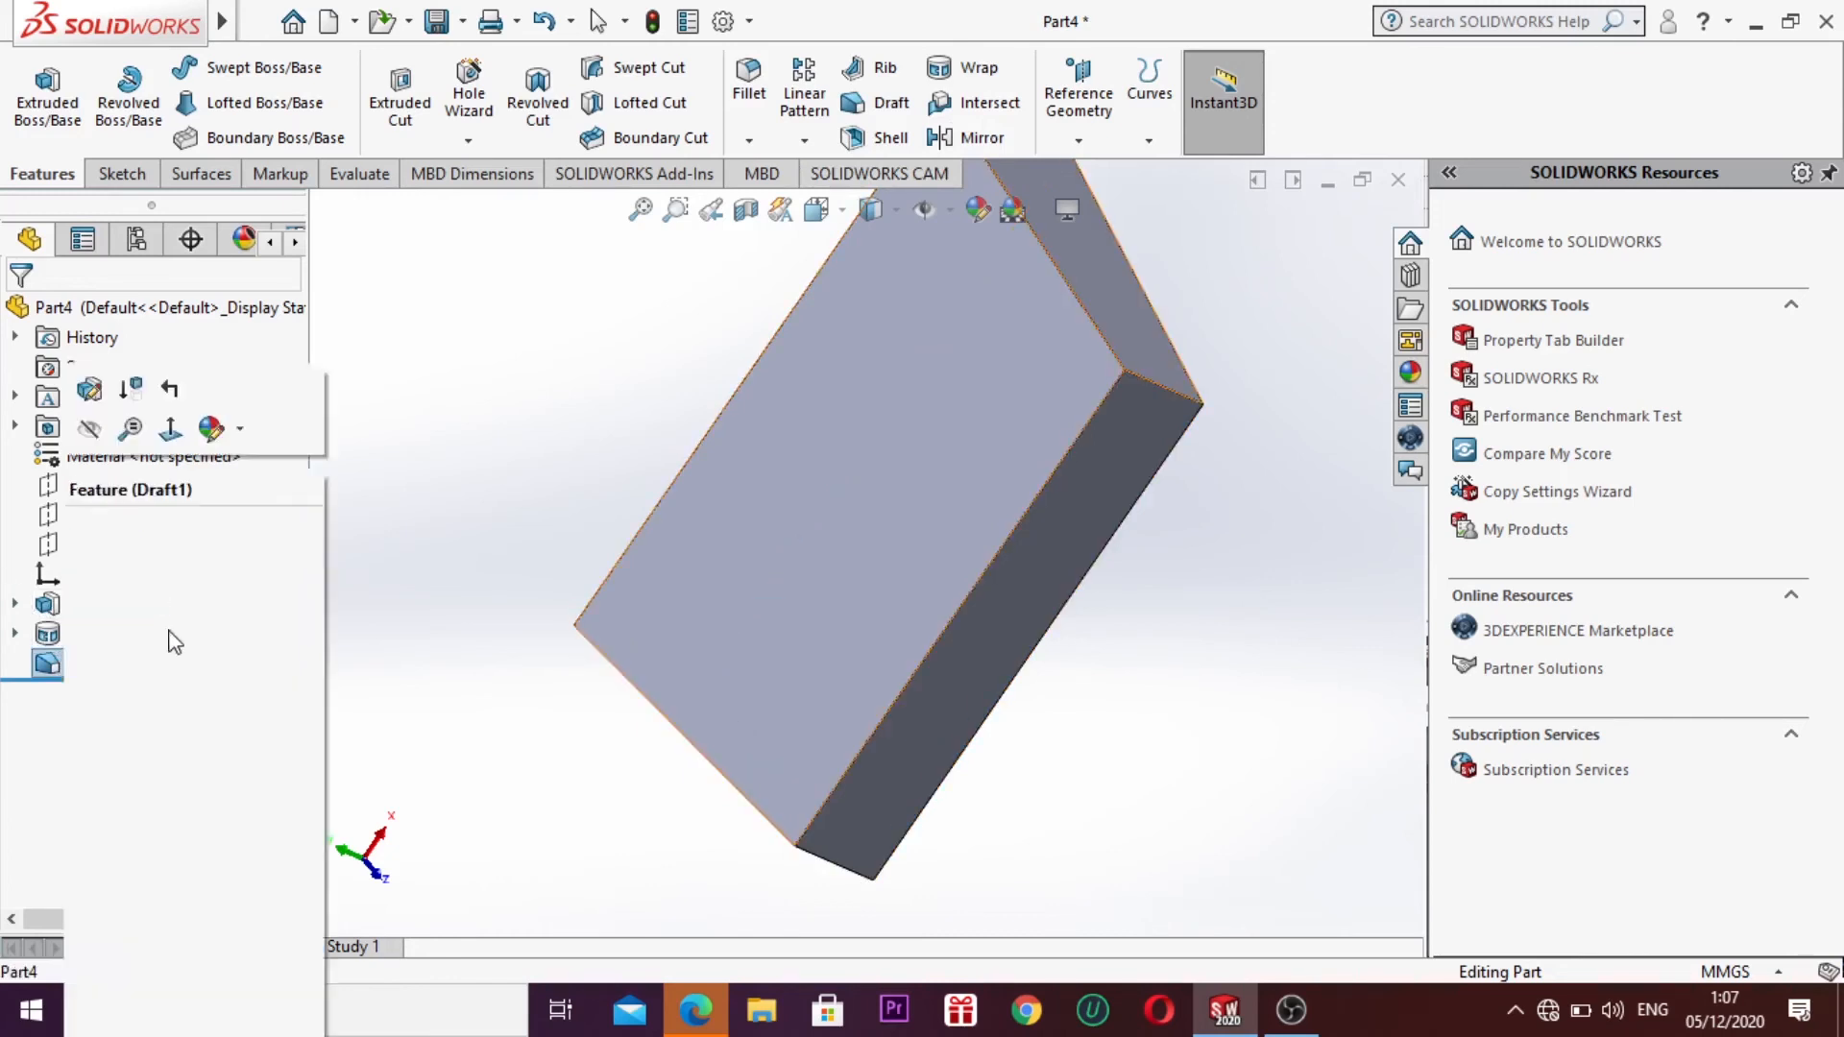
click(215, 633)
drag(130, 649, 97, 671)
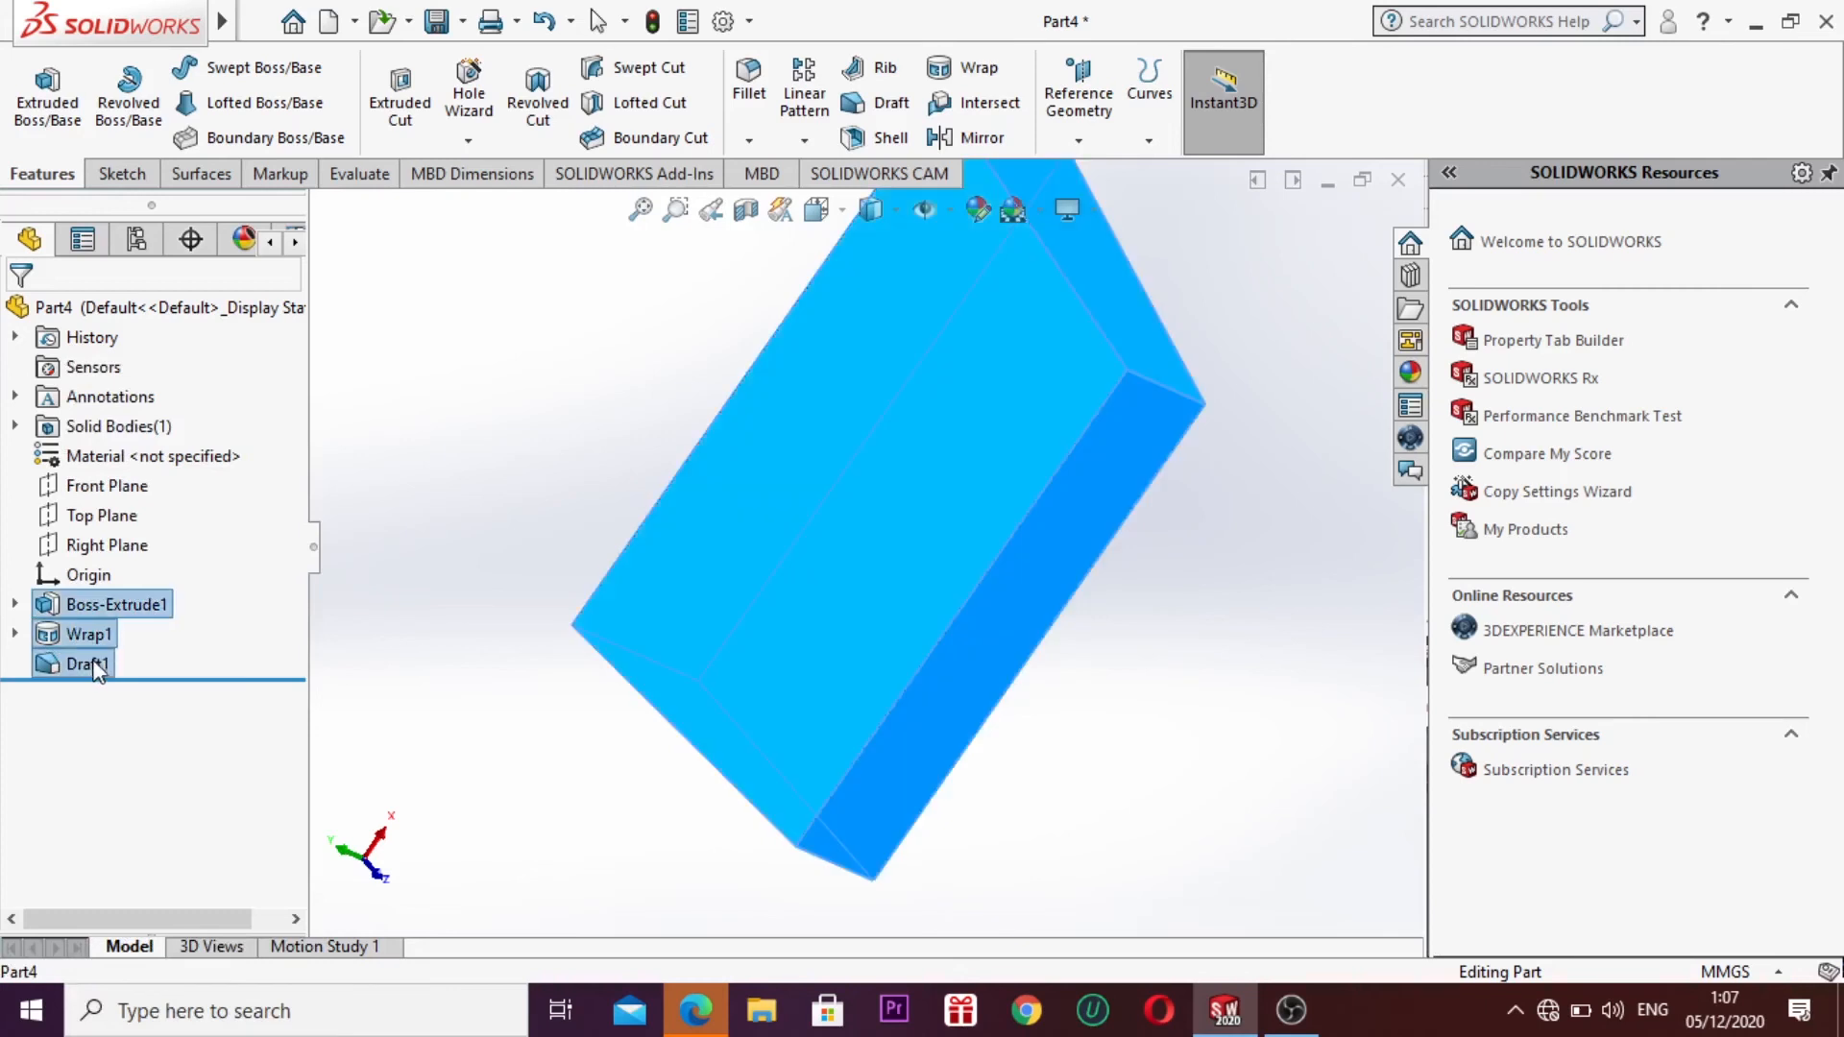
right_click(179, 656)
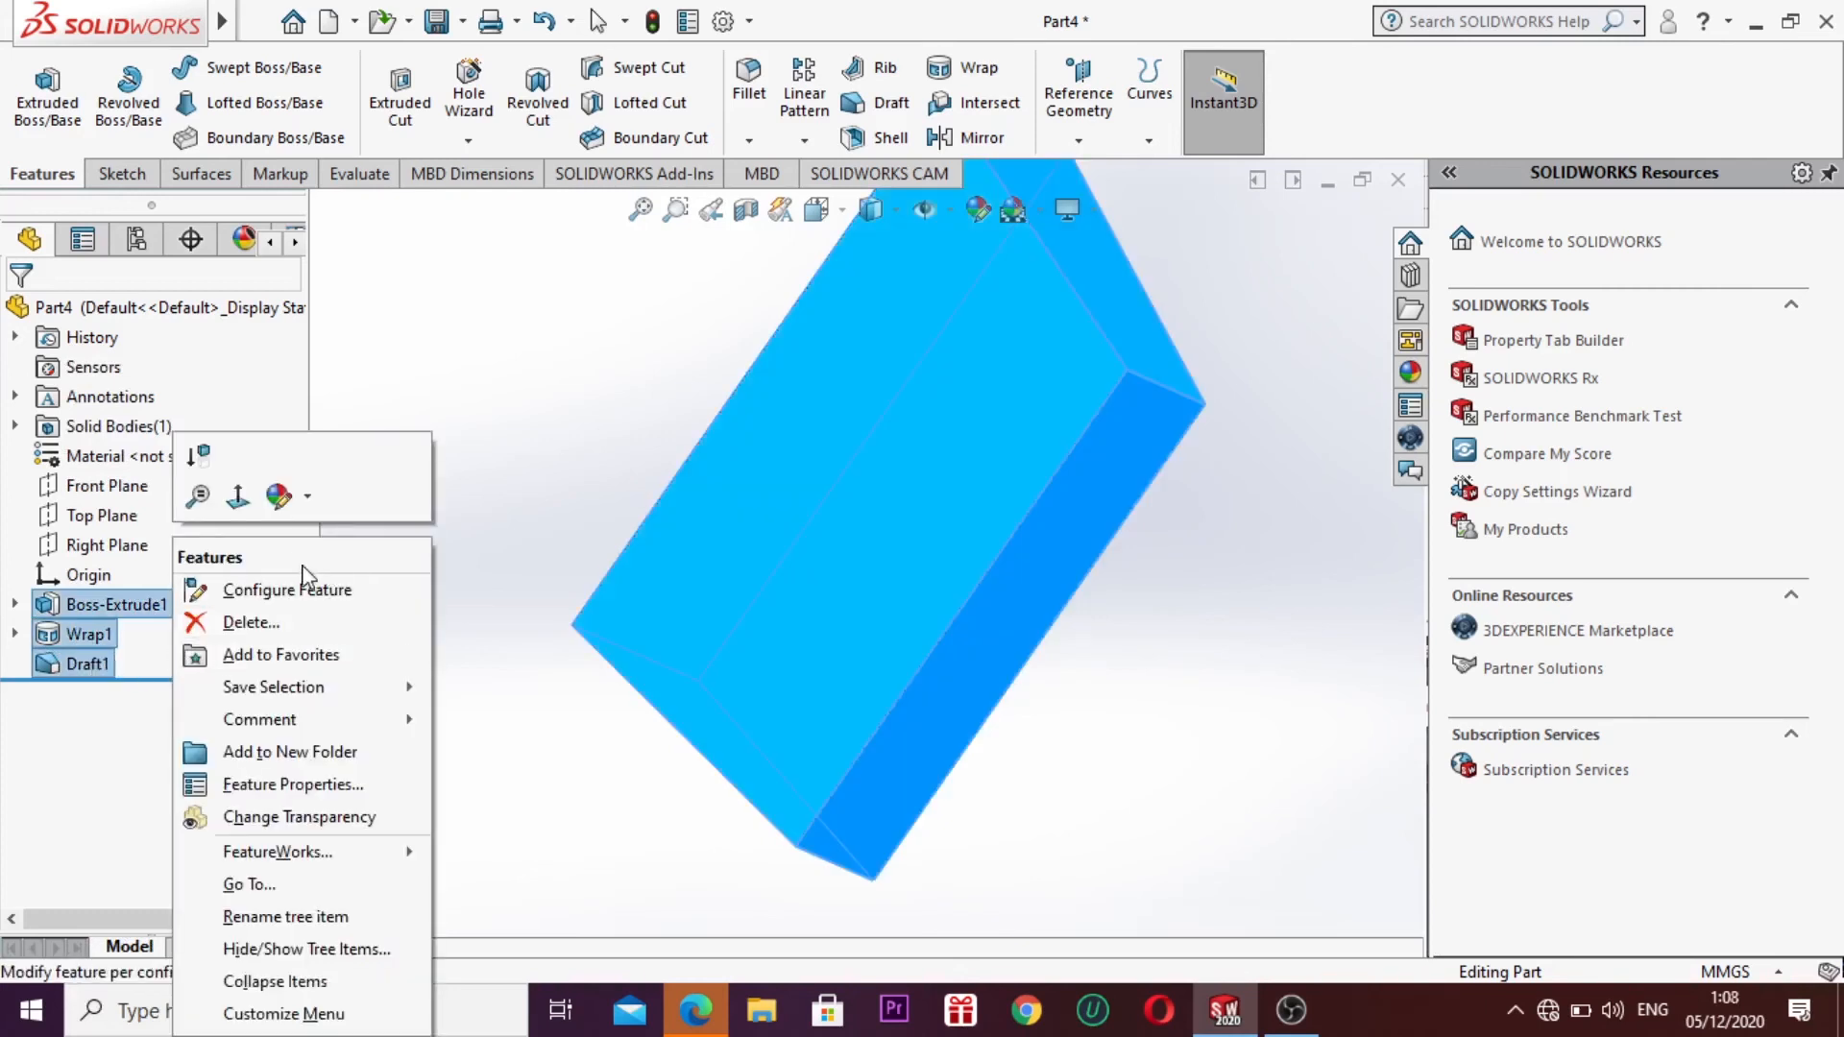
click(240, 622)
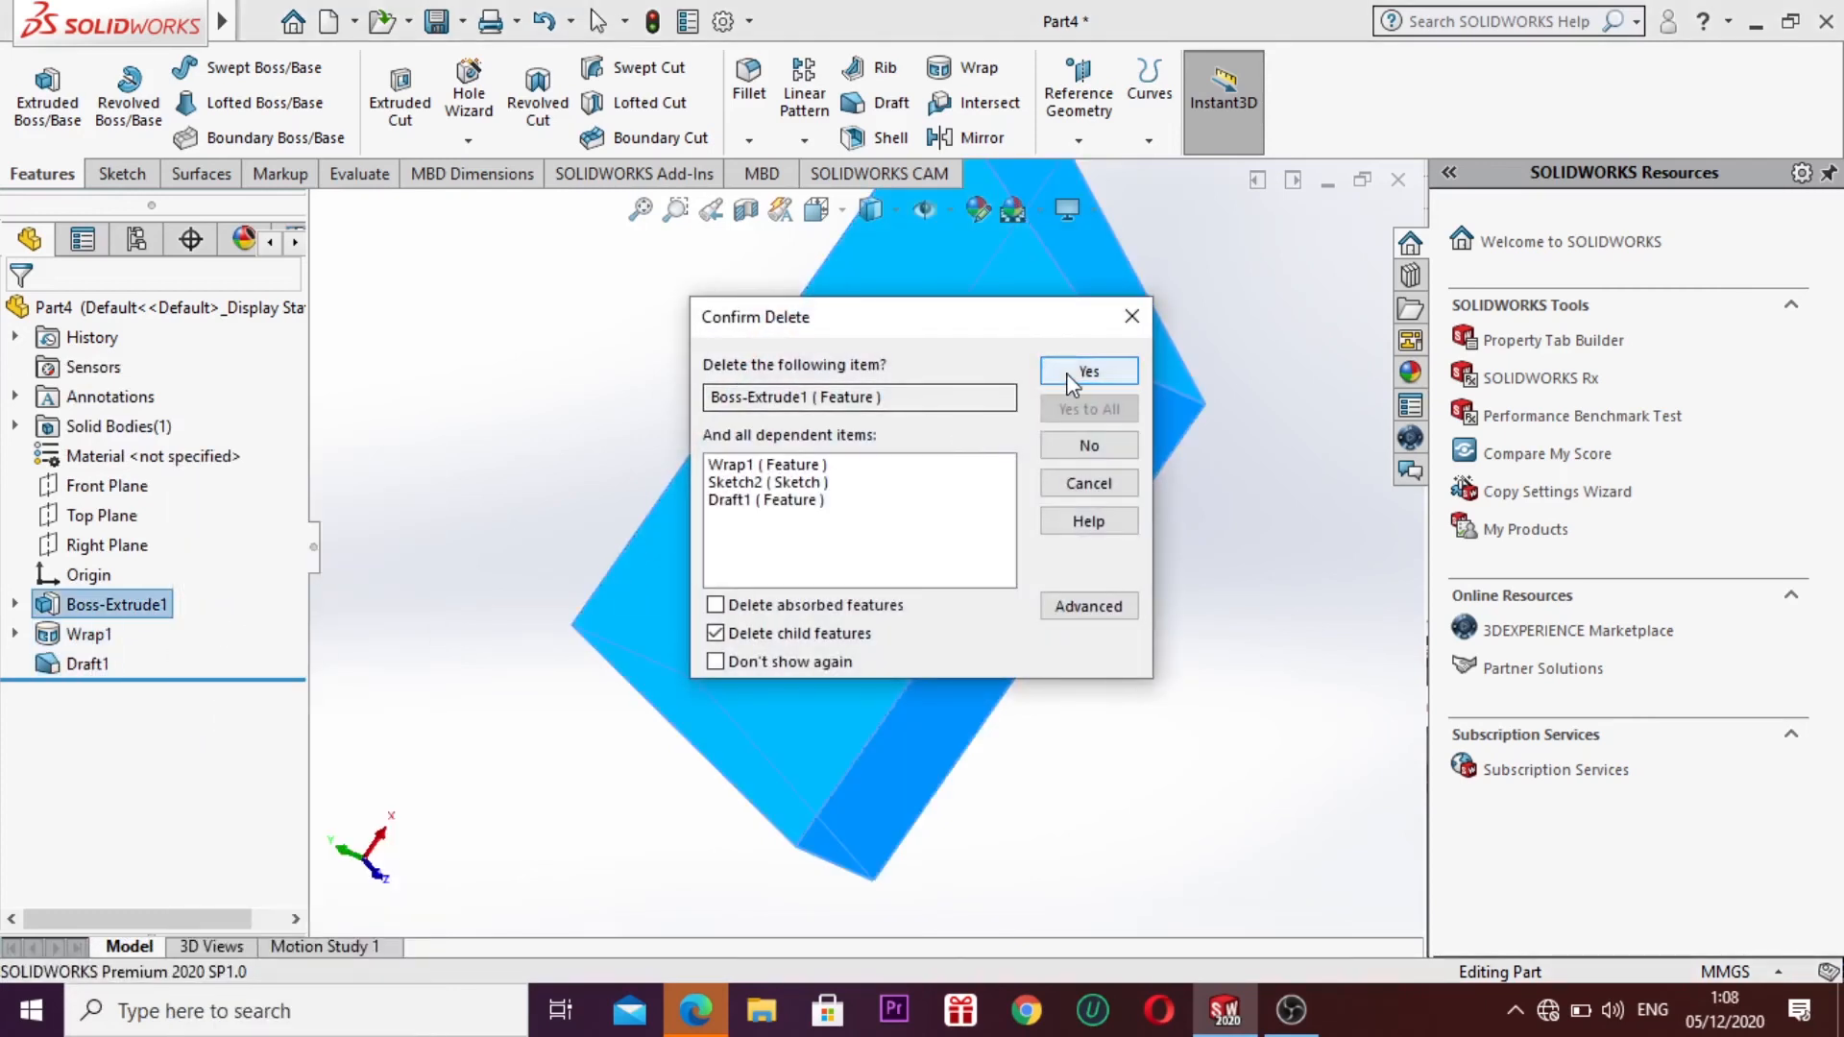
click(1089, 370)
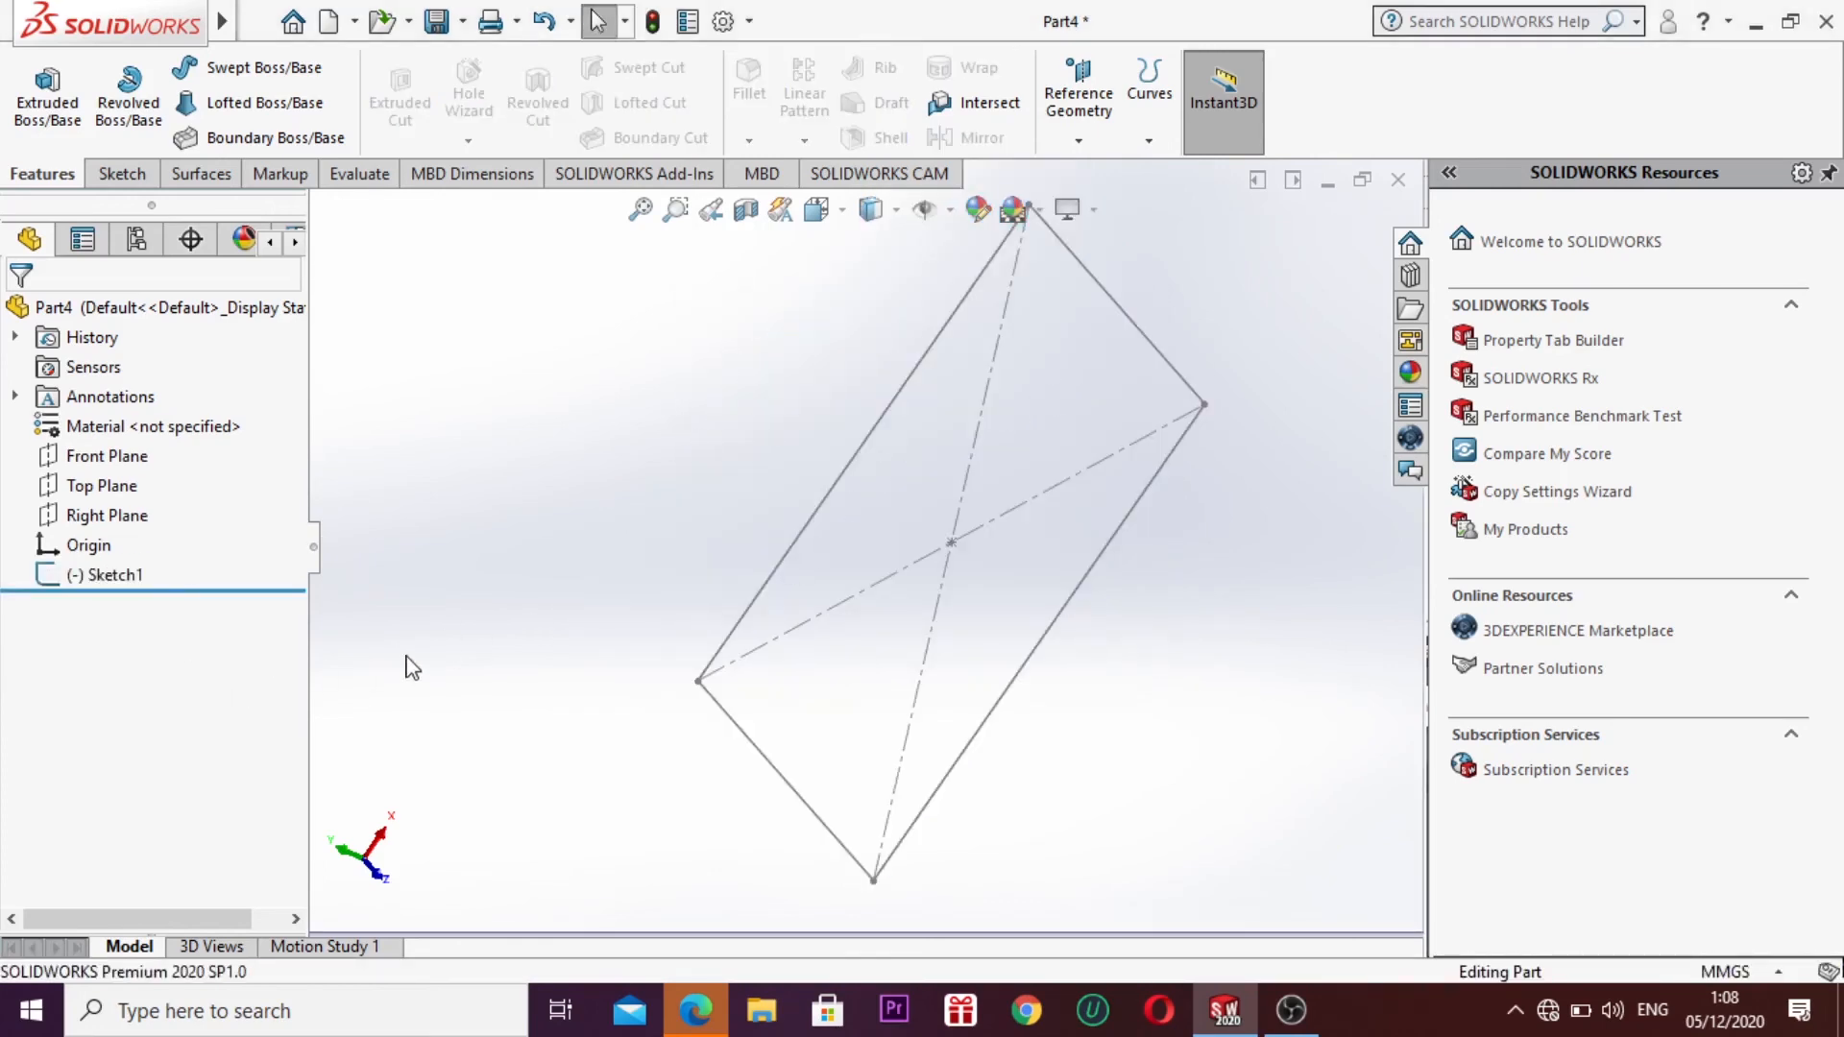
right_click(92, 576)
click(173, 653)
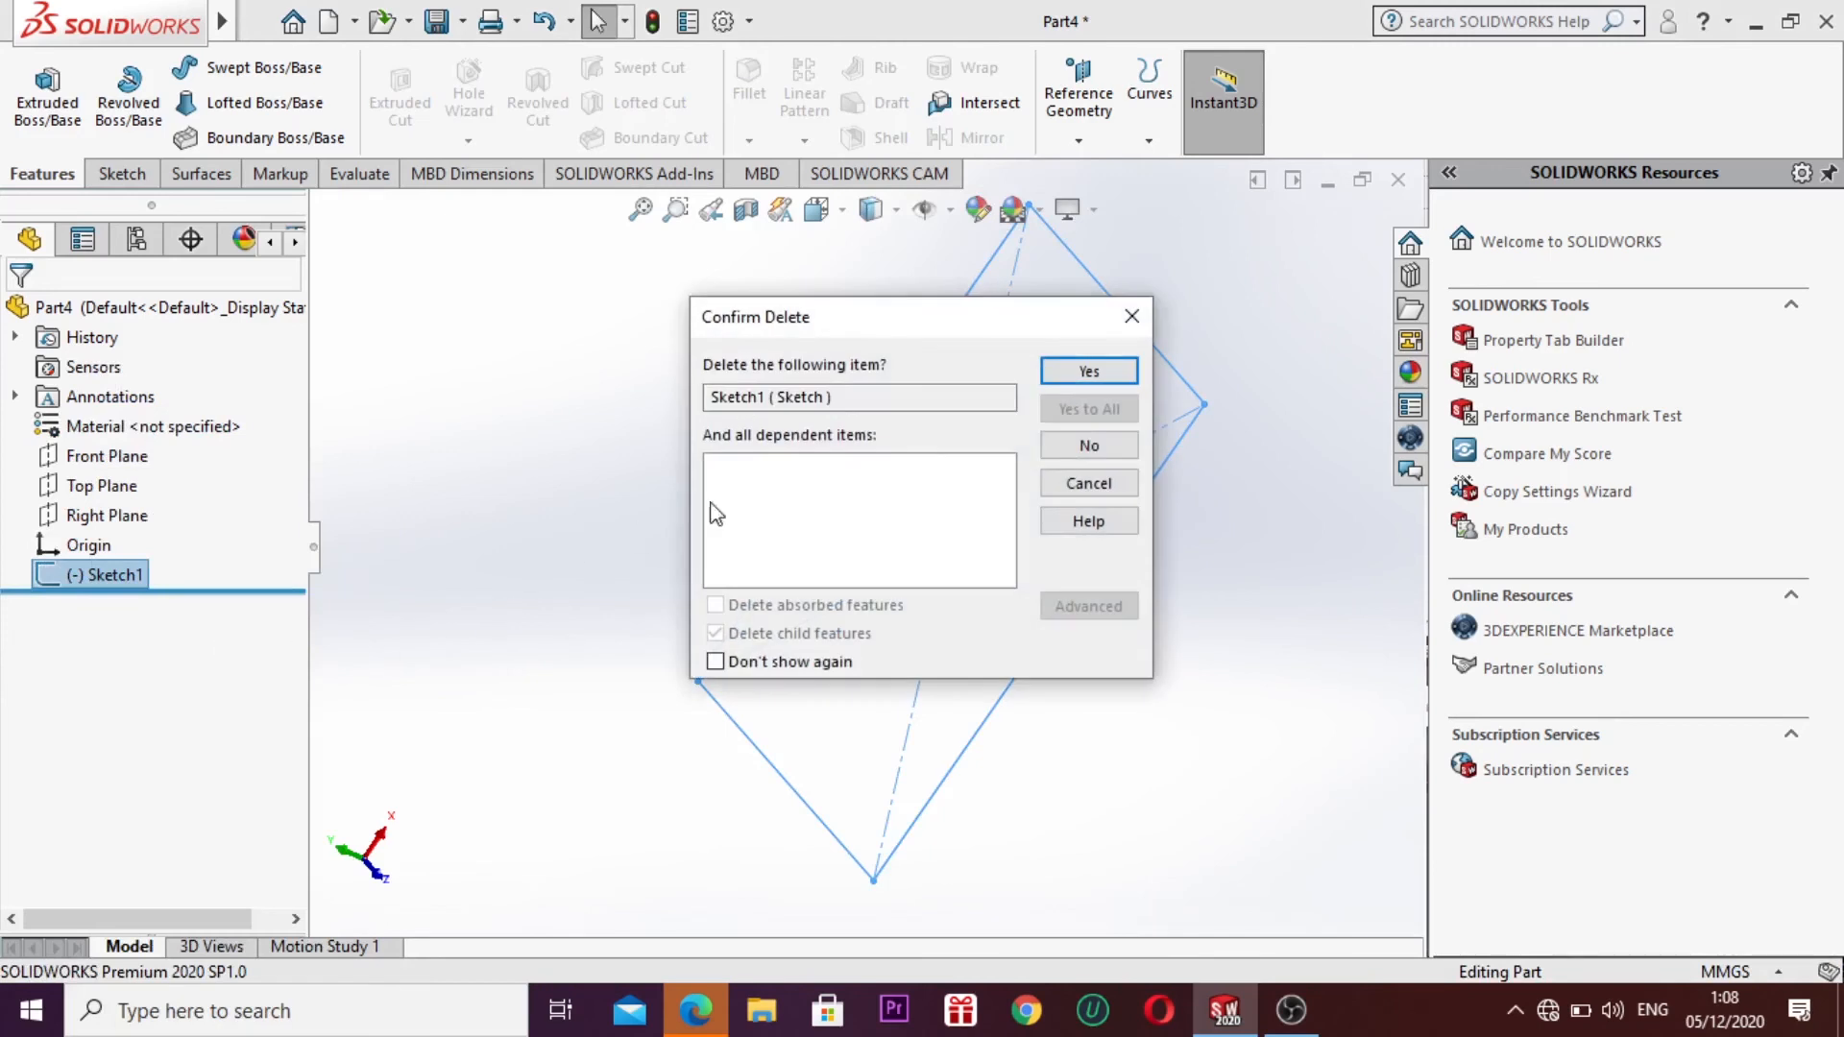
click(1104, 373)
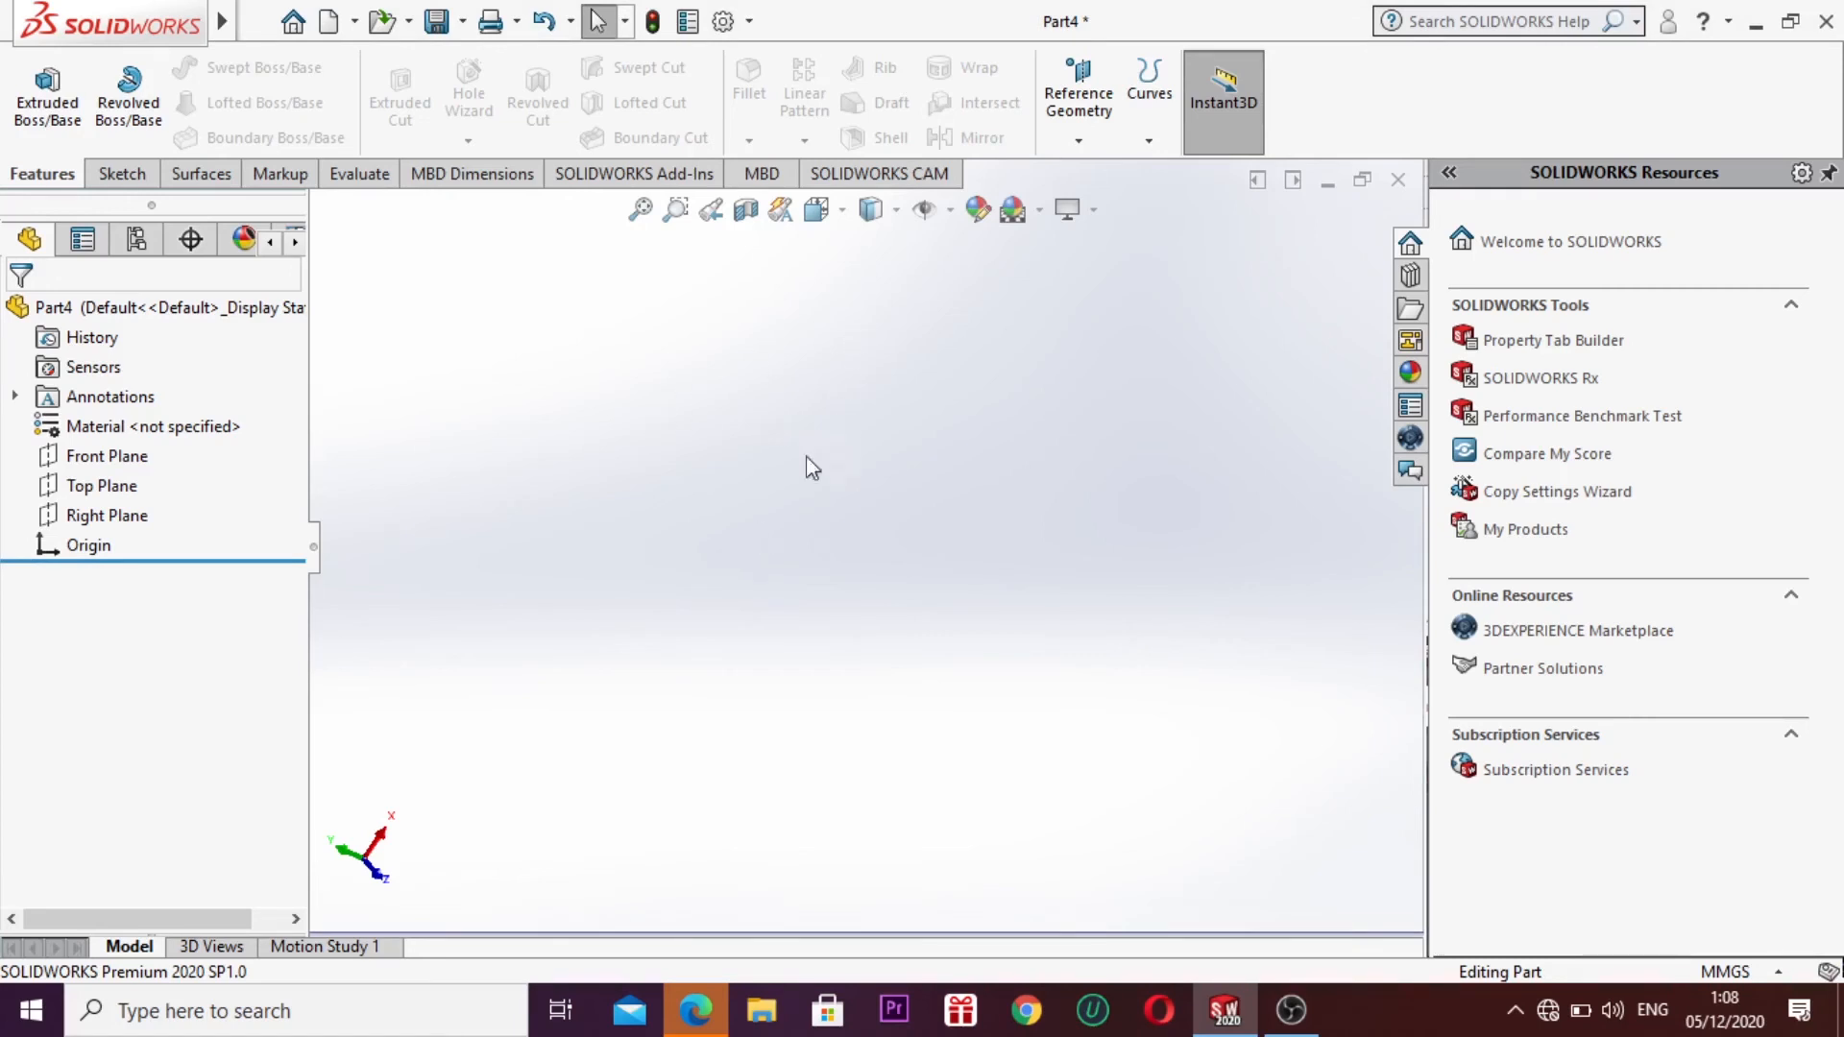
Step: Sketch a circle about 146 mm in diameter centred on the origin on the Top Plane, and exit the sketch
click(101, 485)
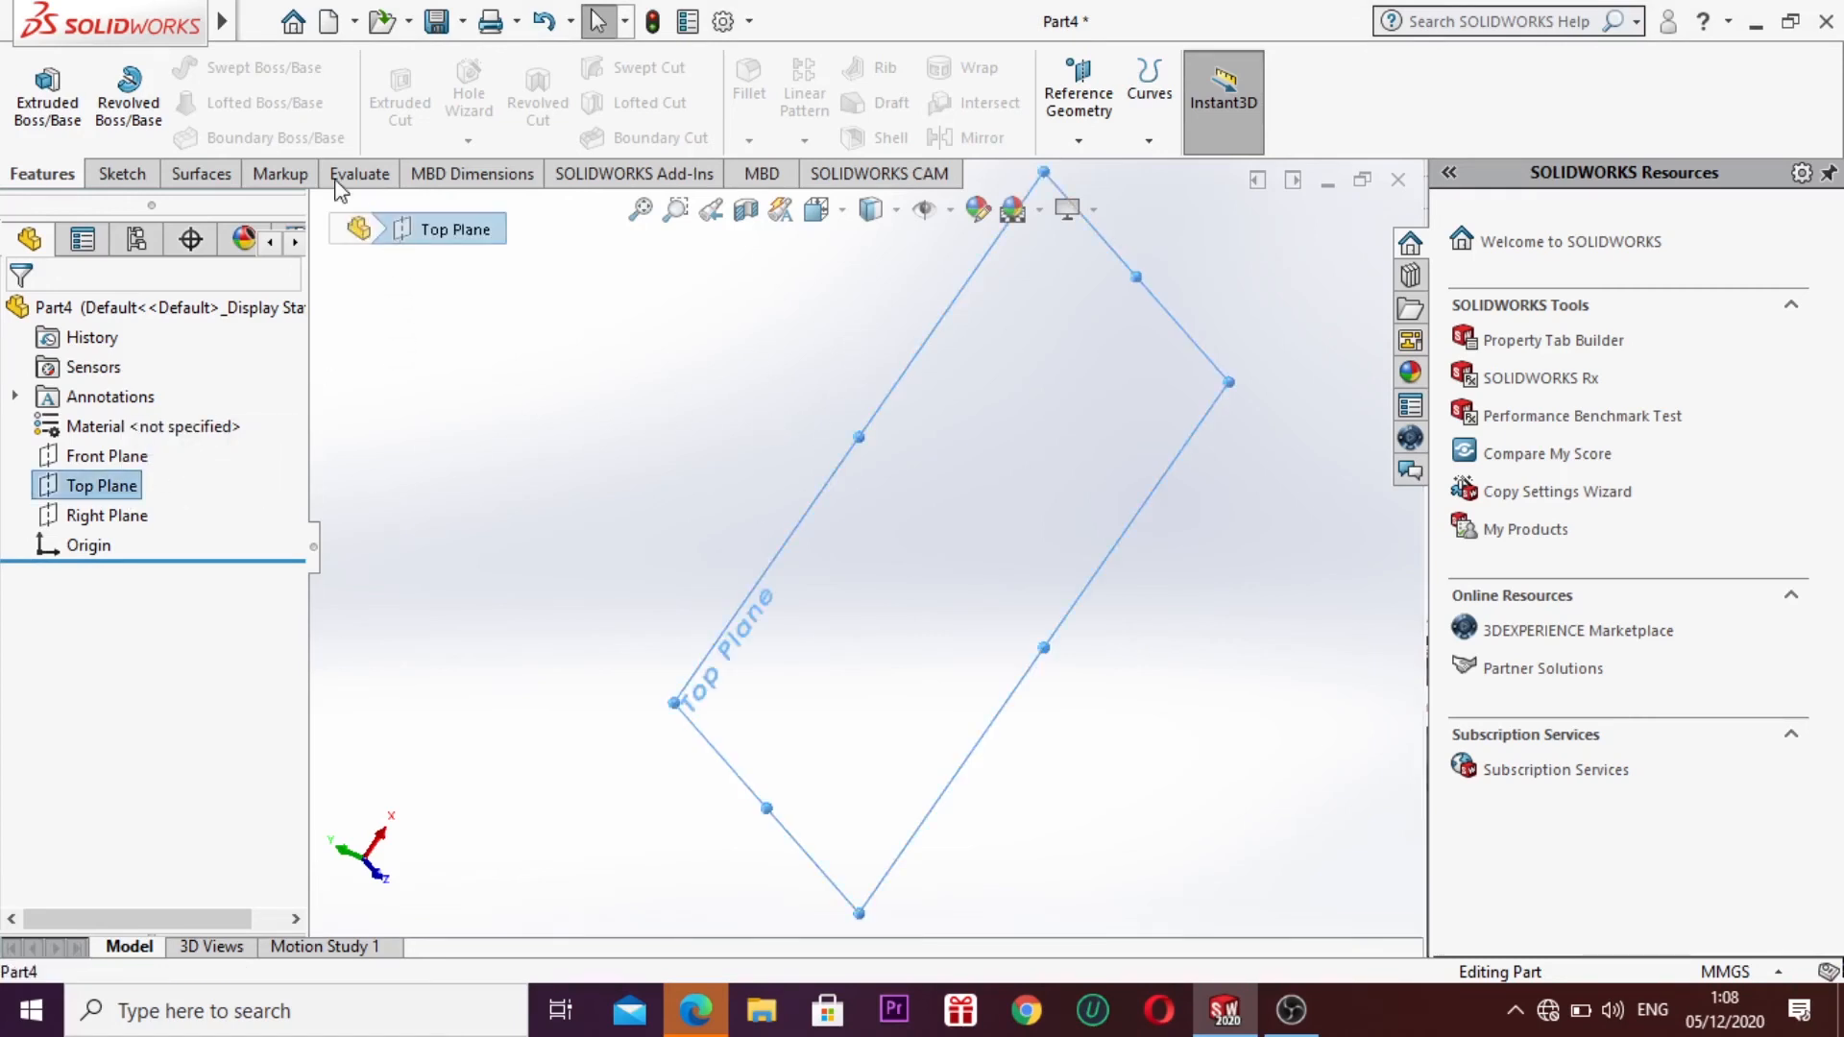
click(144, 179)
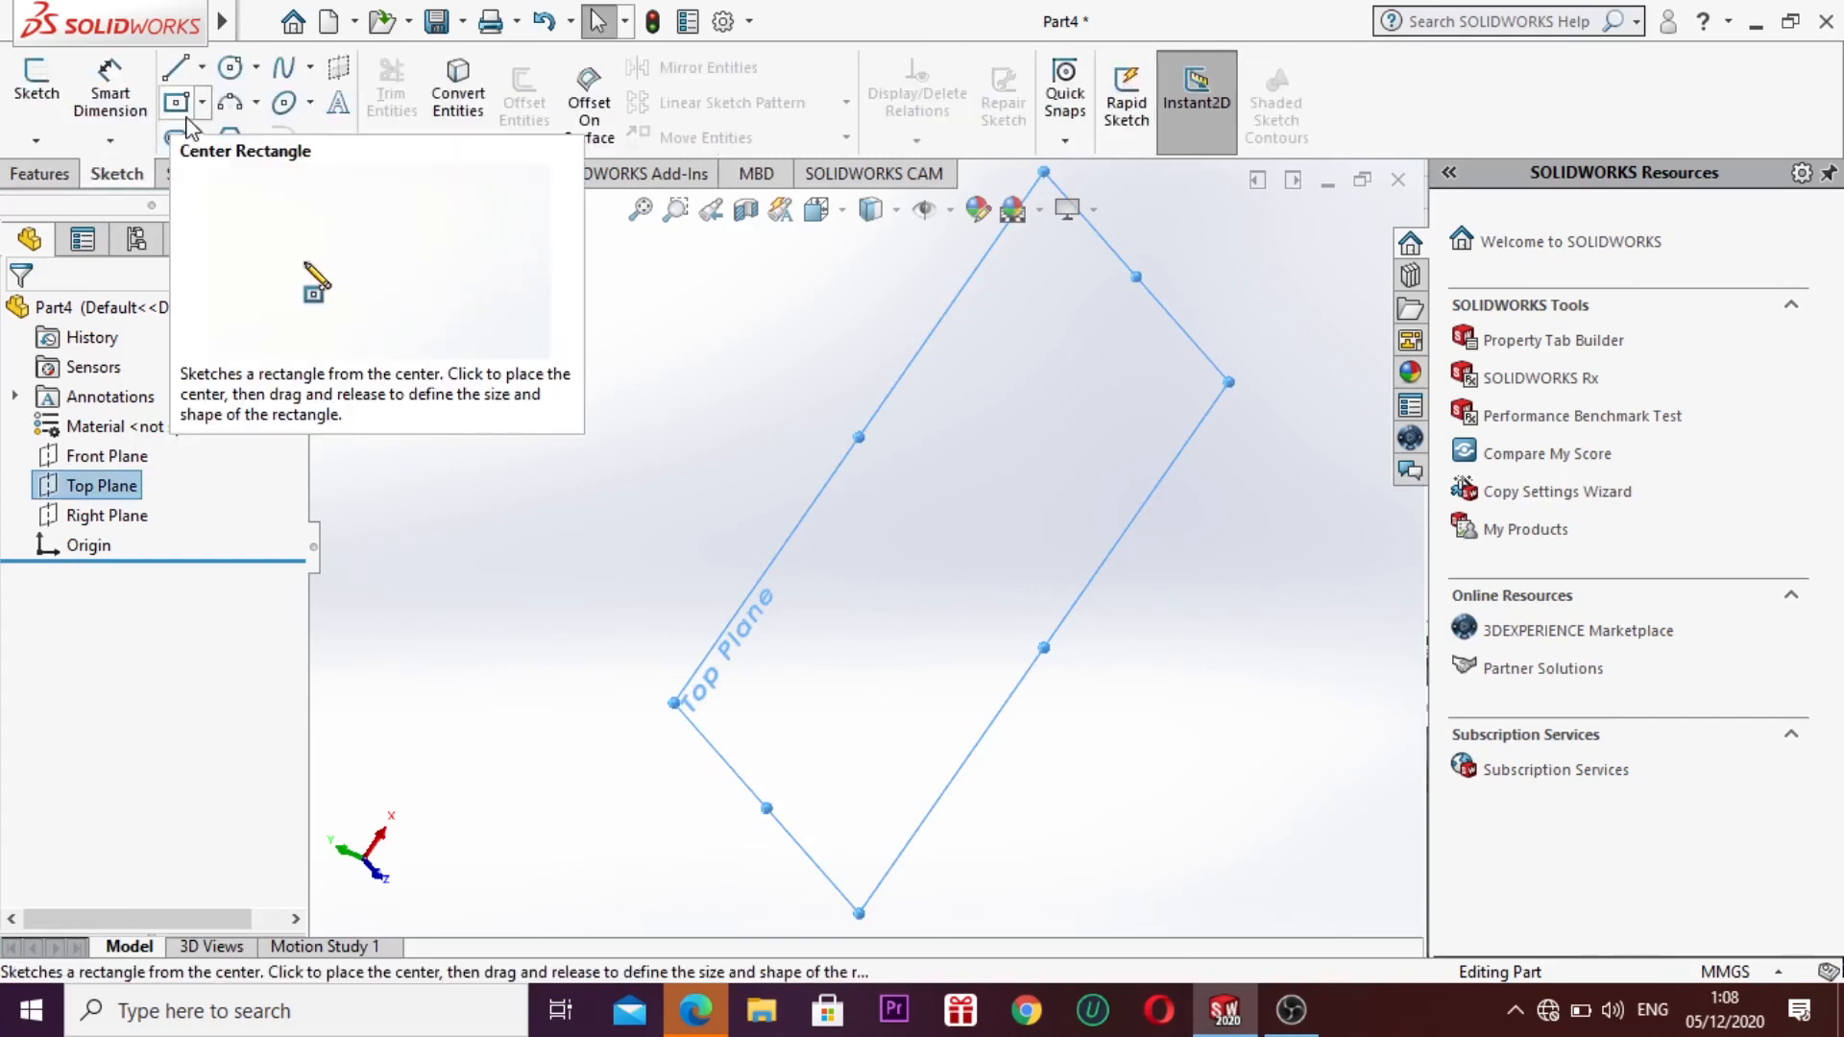
click(256, 67)
click(273, 101)
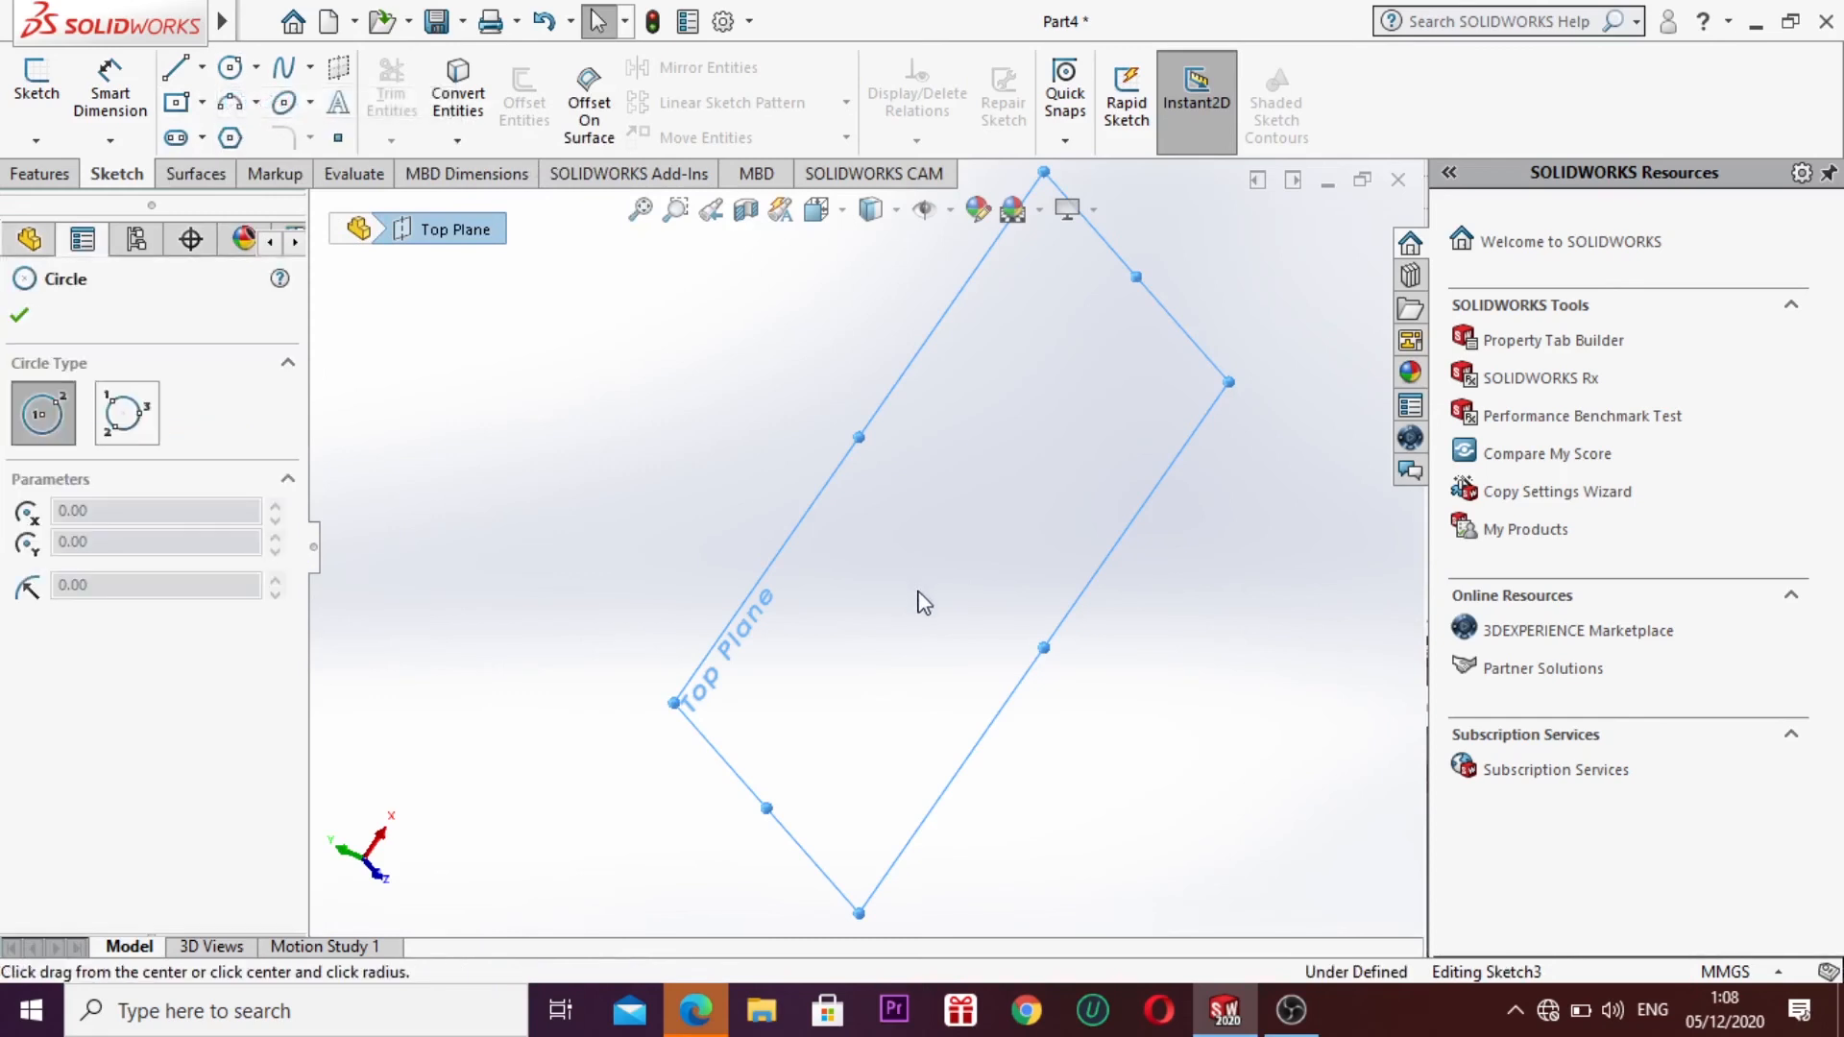
click(1005, 583)
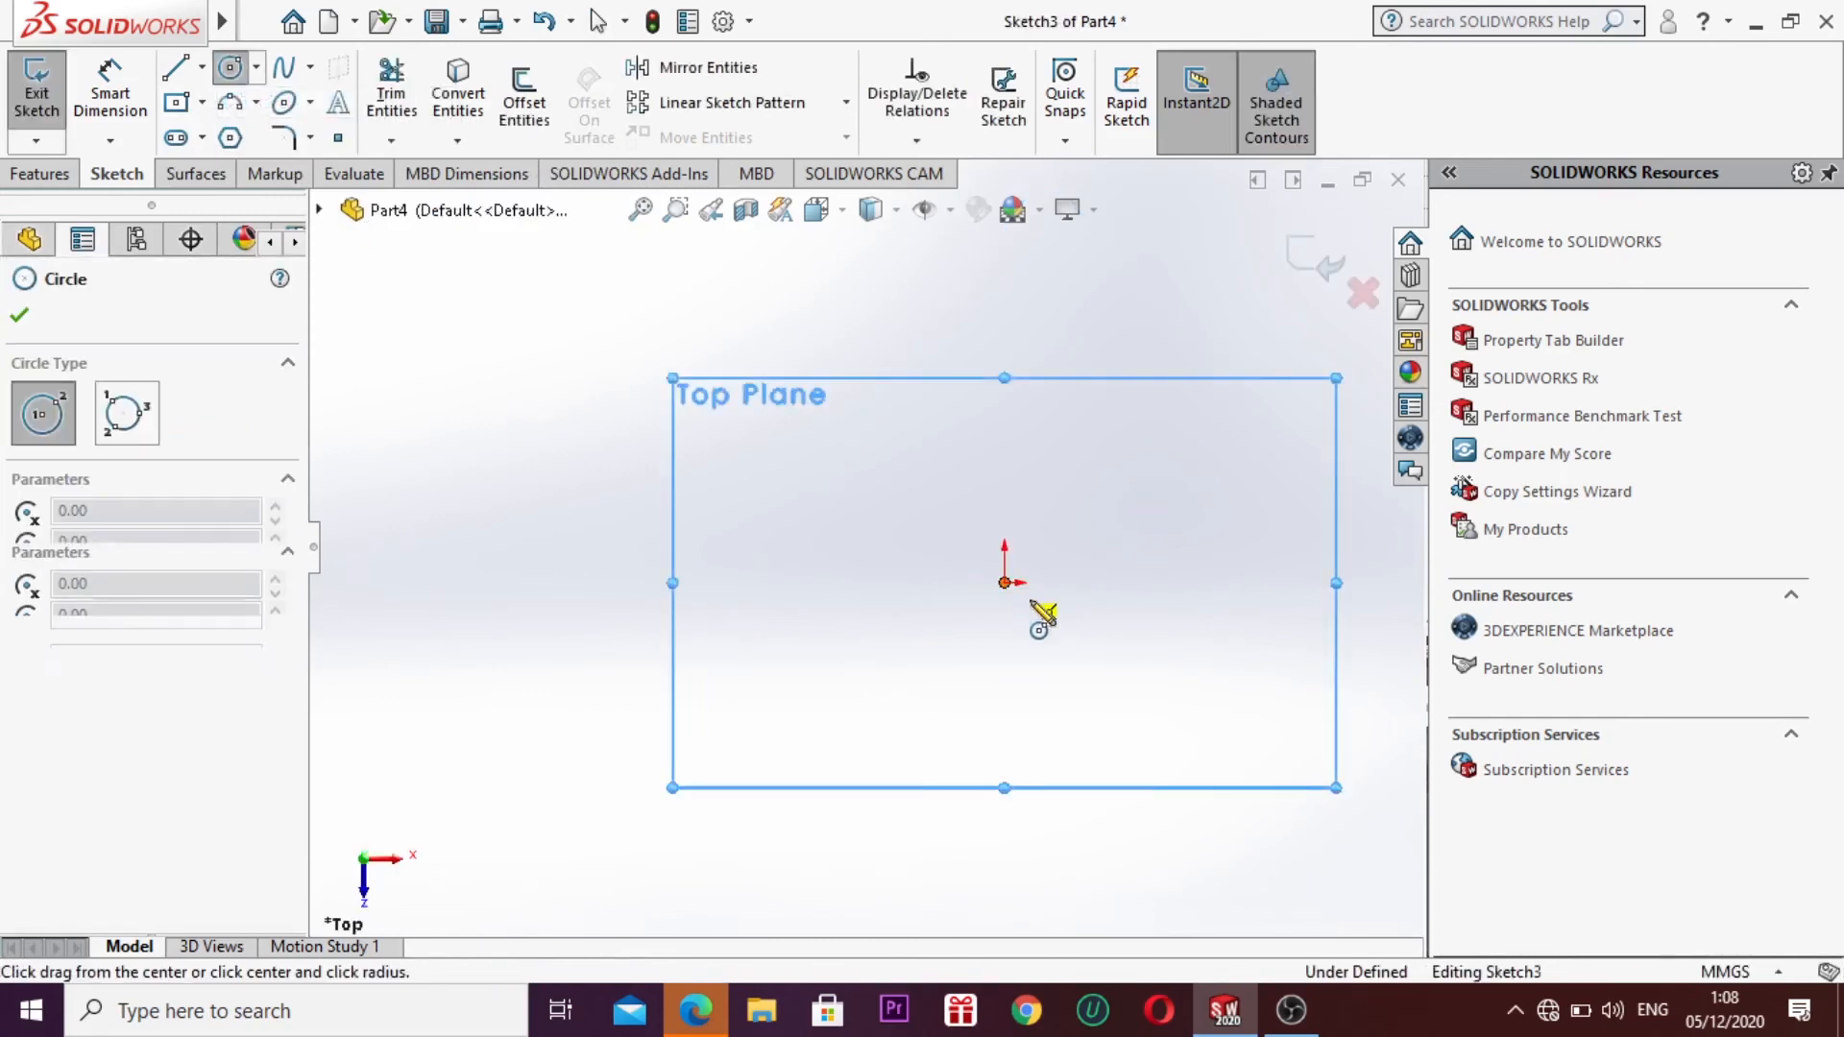
click(1164, 810)
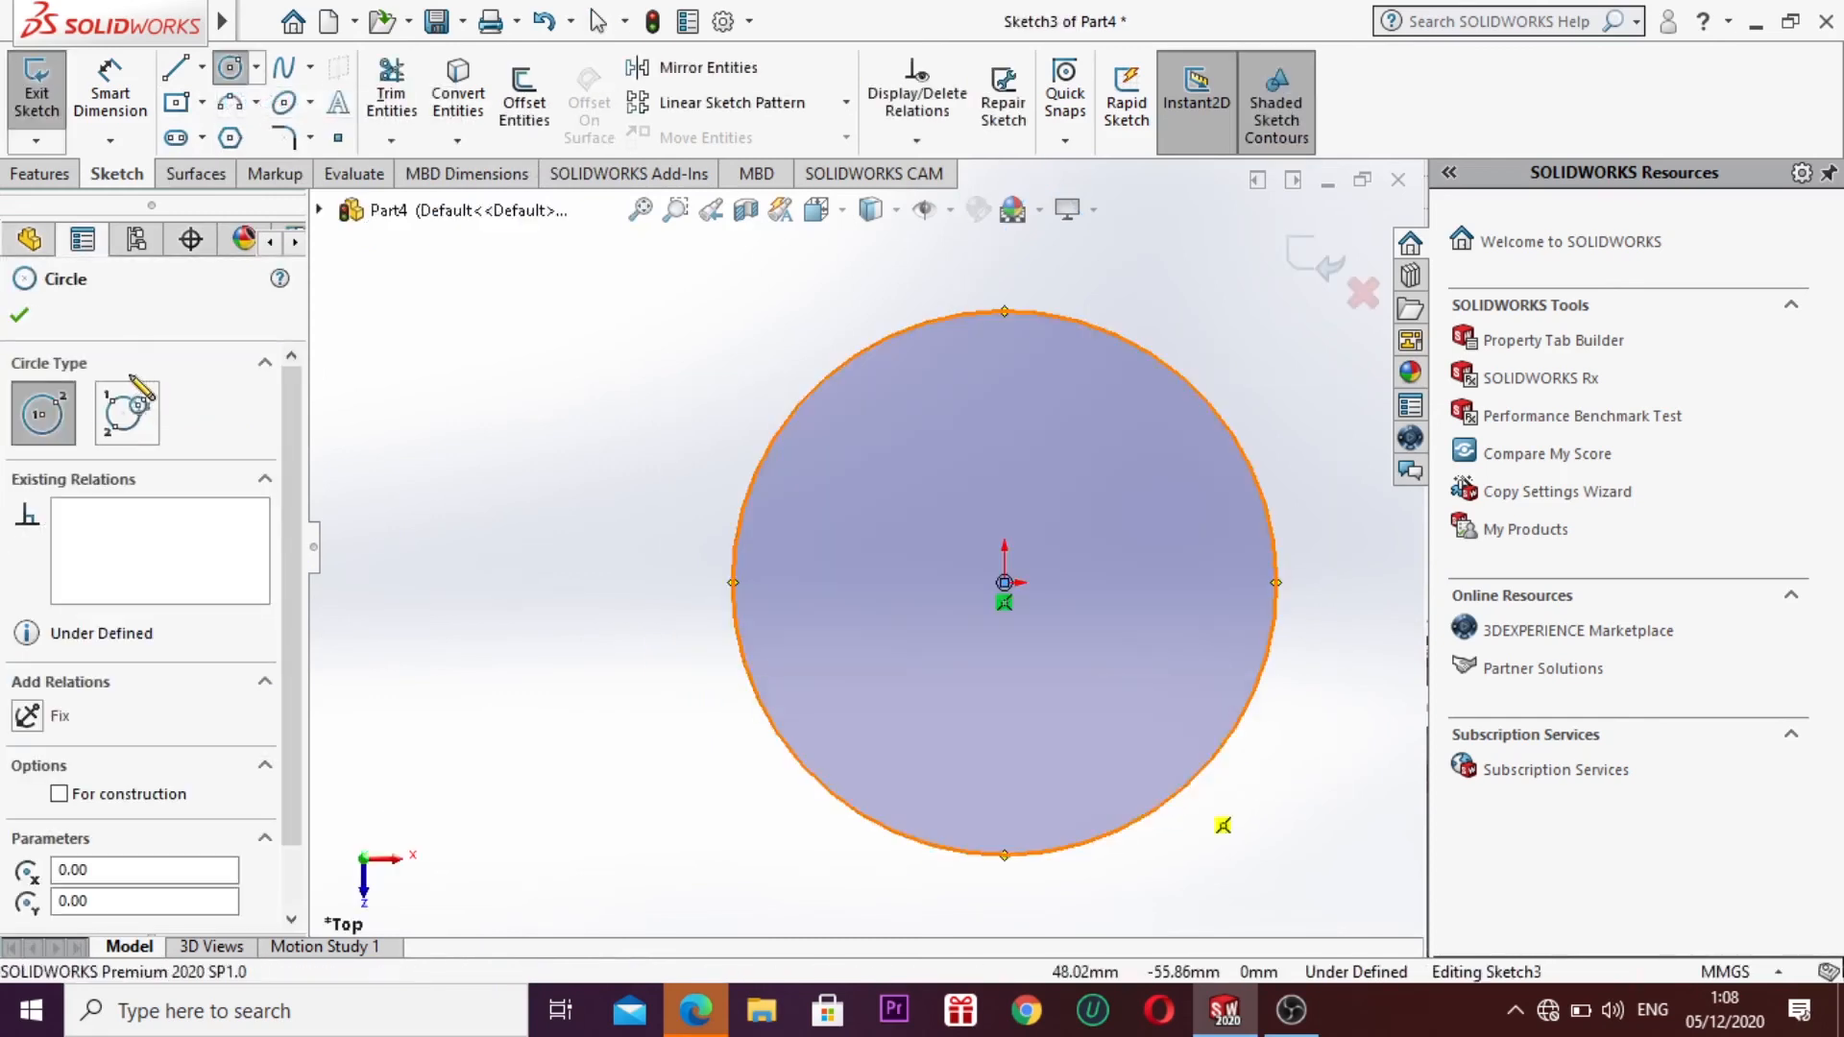
key(Escape)
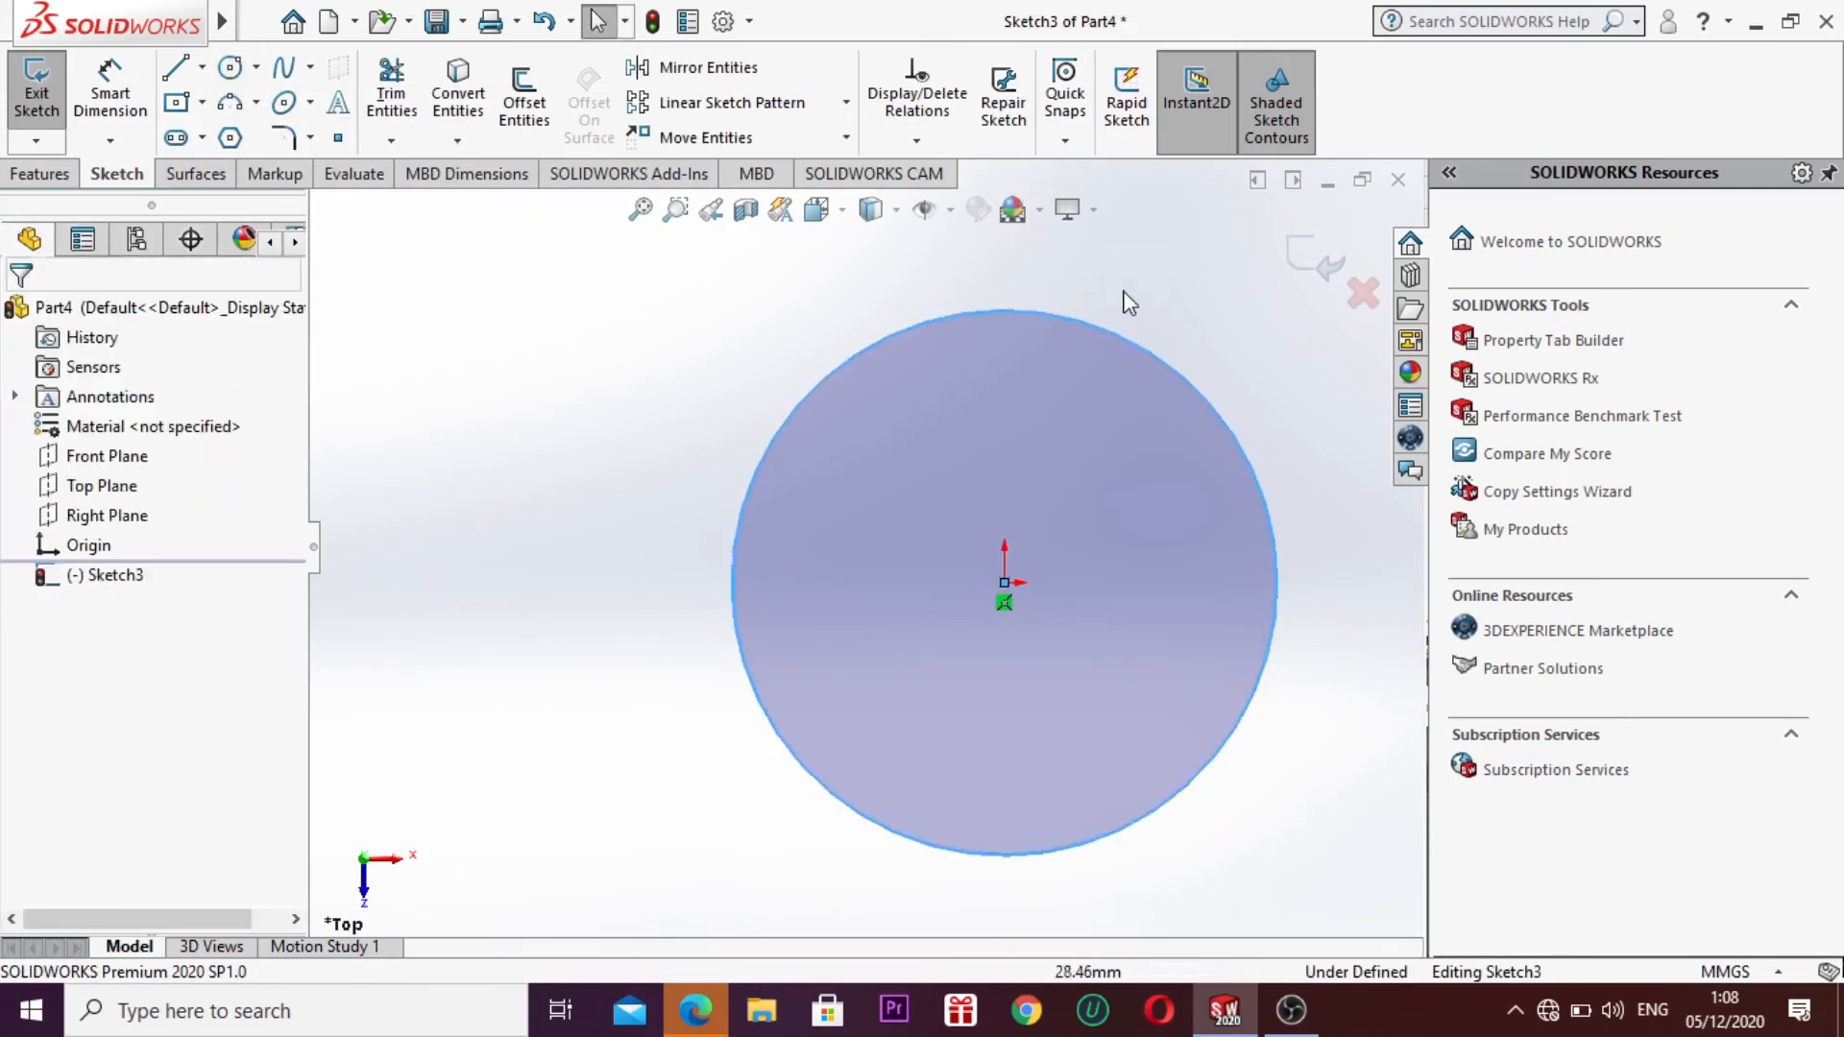
click(1305, 273)
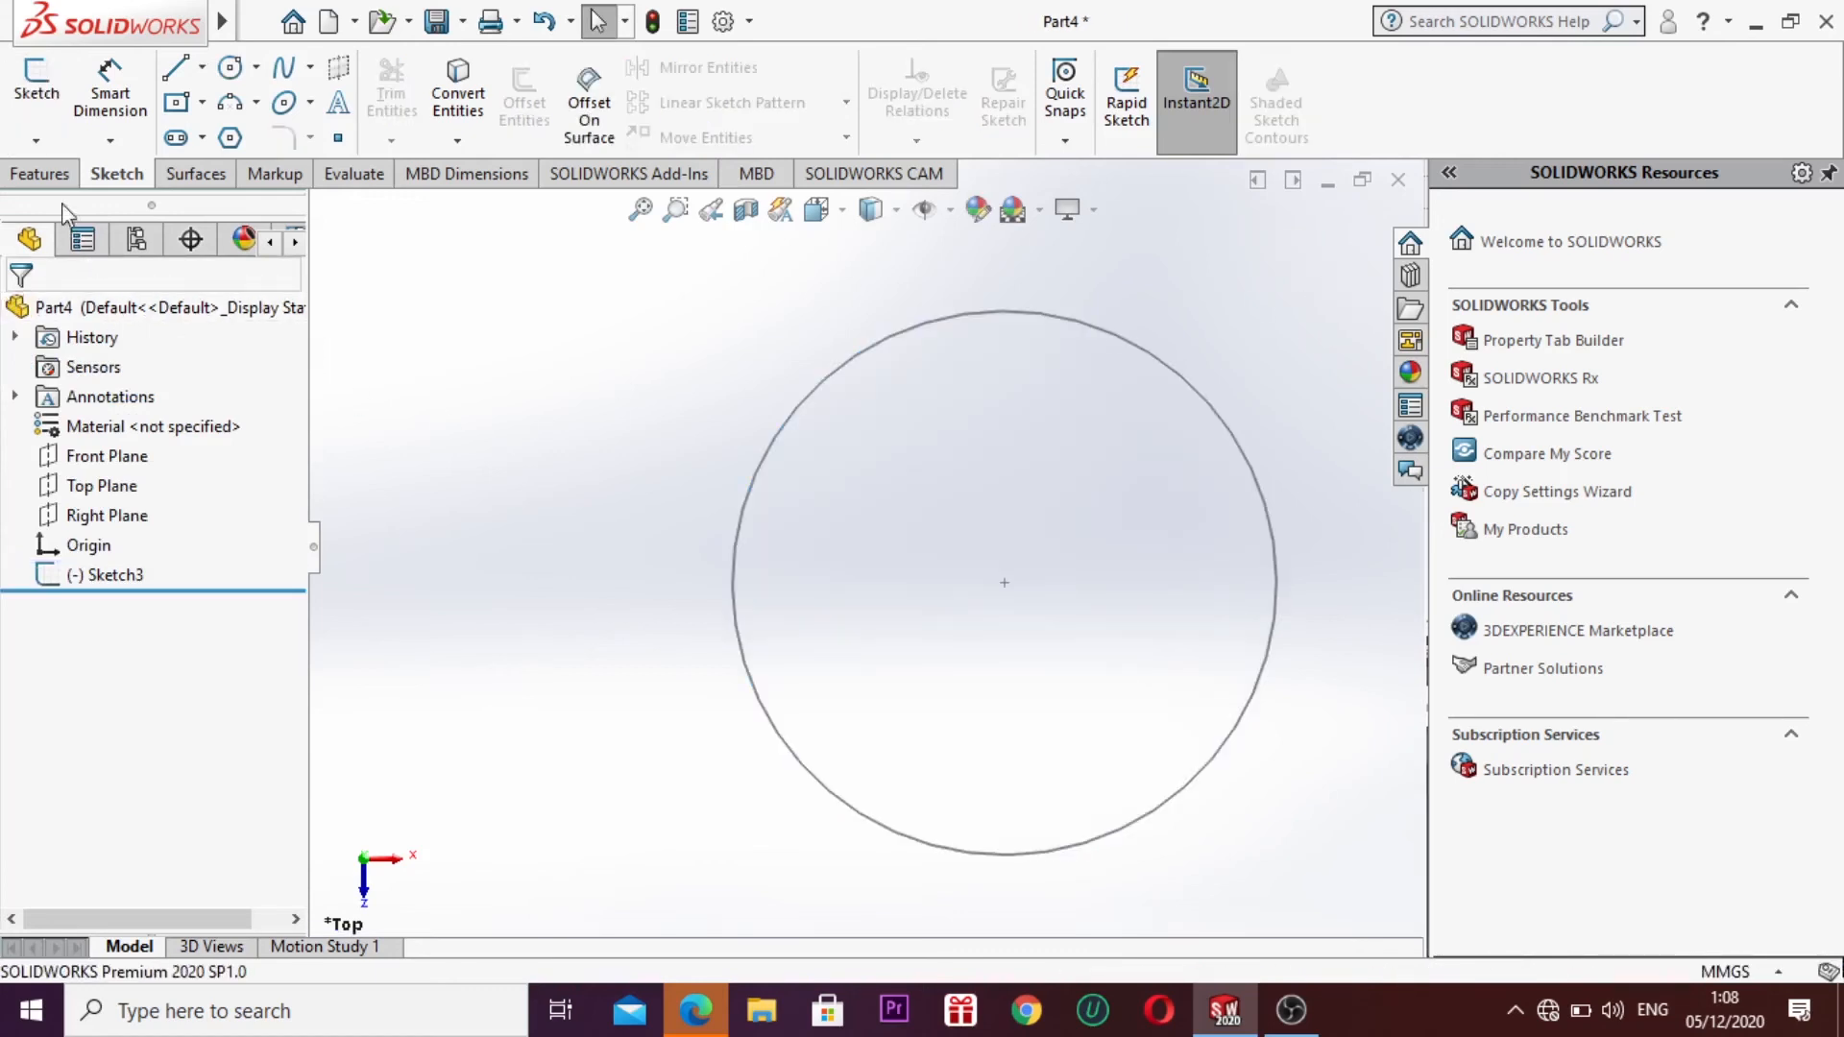
Step: Extrude the circle sketch as a blind boss with a depth of 80 mm
click(46, 175)
click(77, 123)
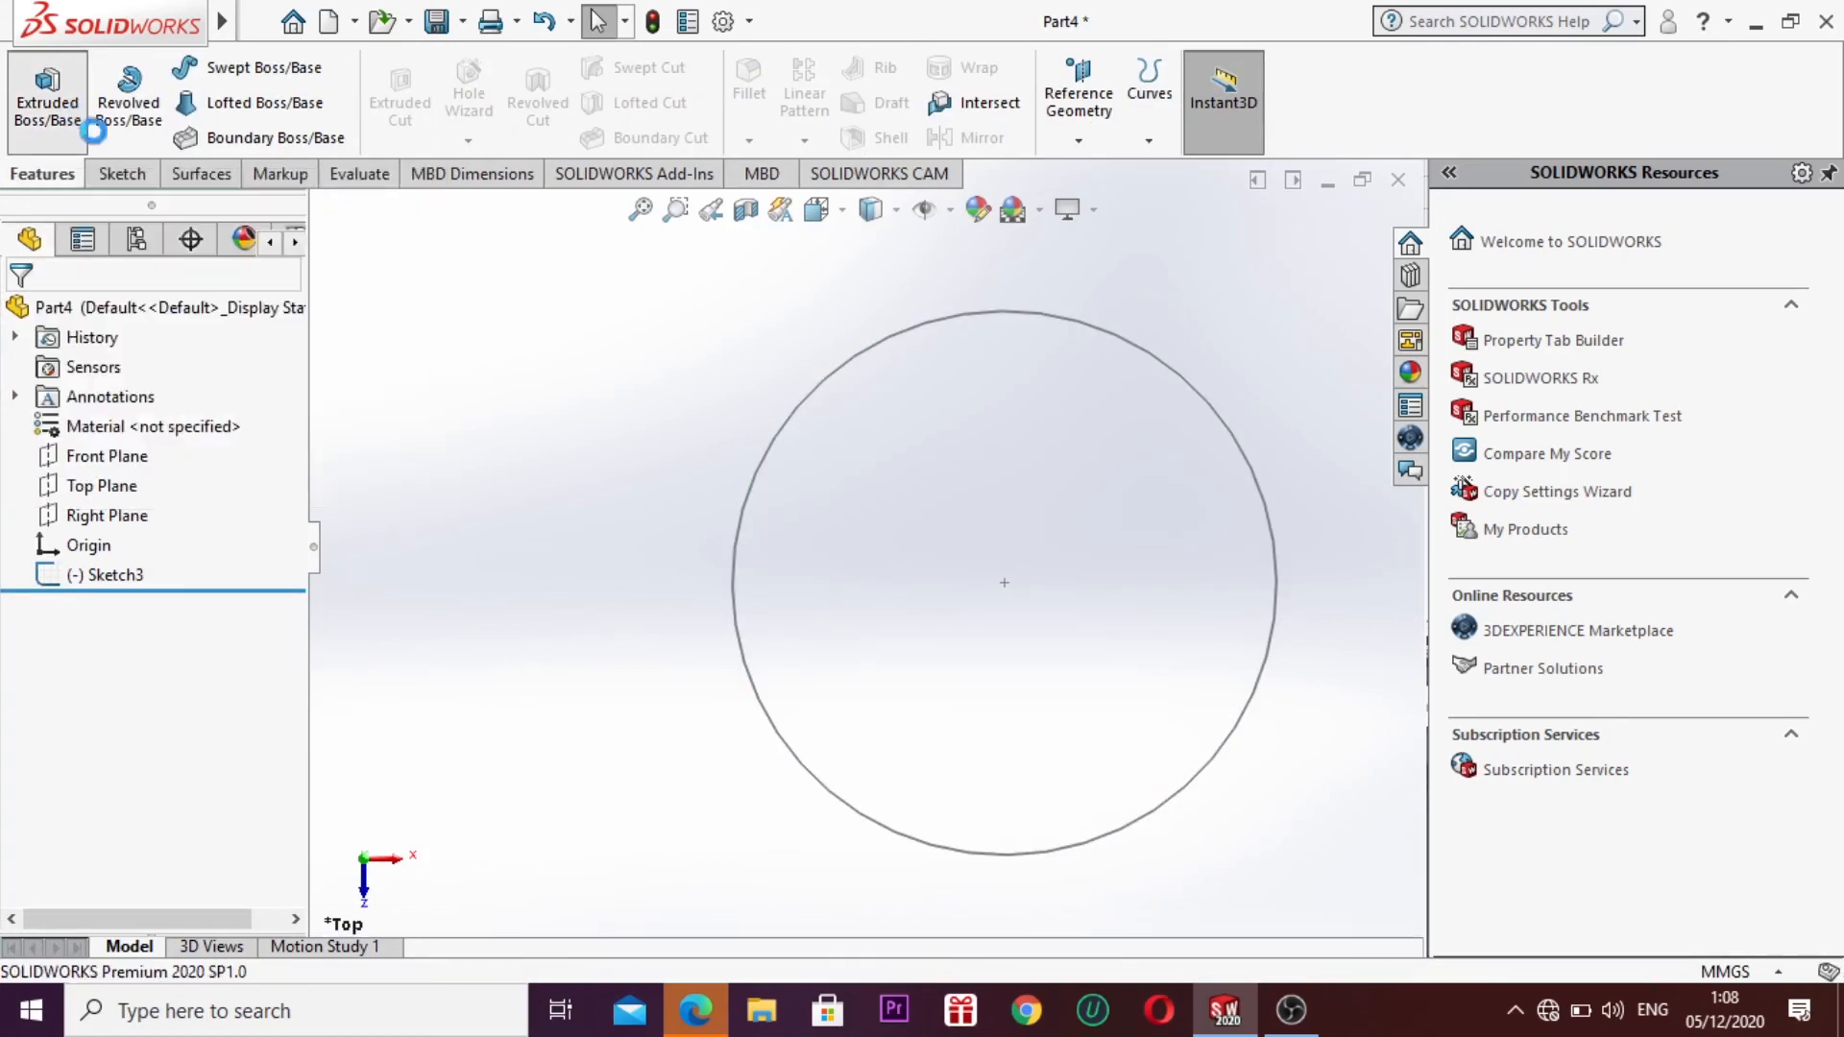
click(754, 689)
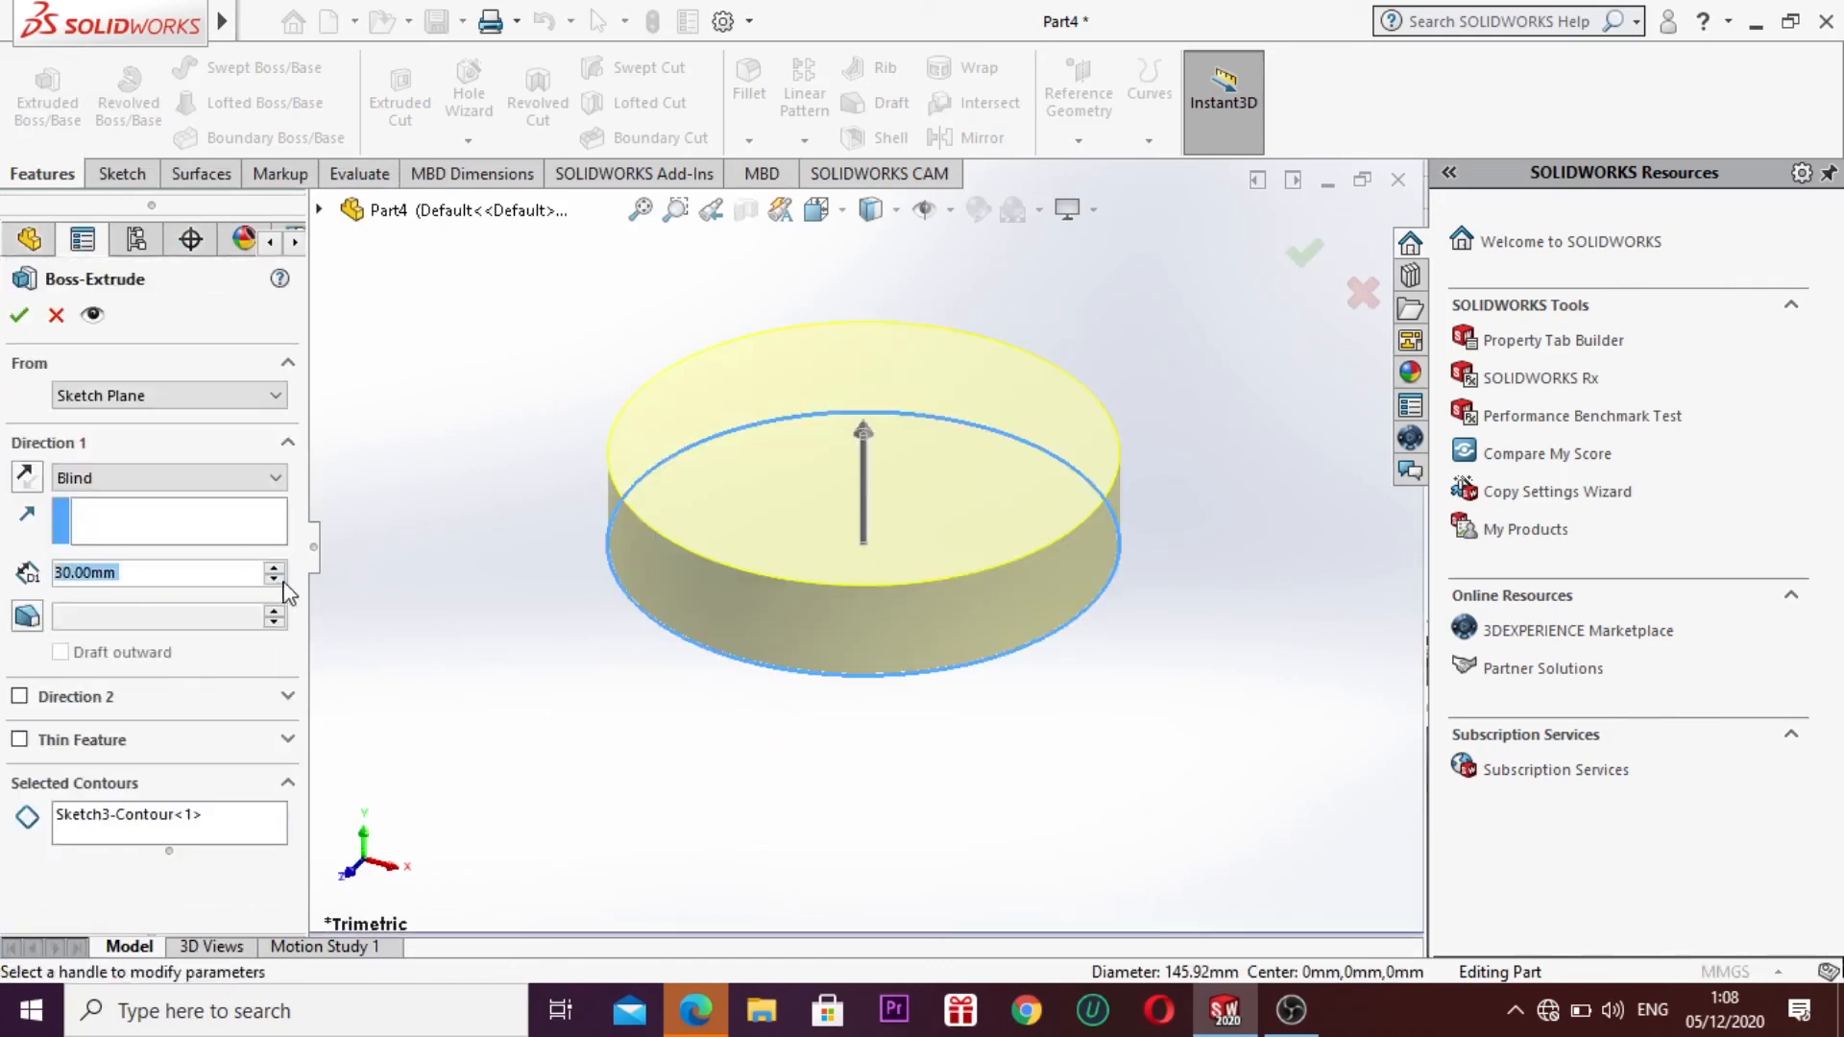
click(274, 571)
click(273, 571)
click(274, 570)
click(274, 570)
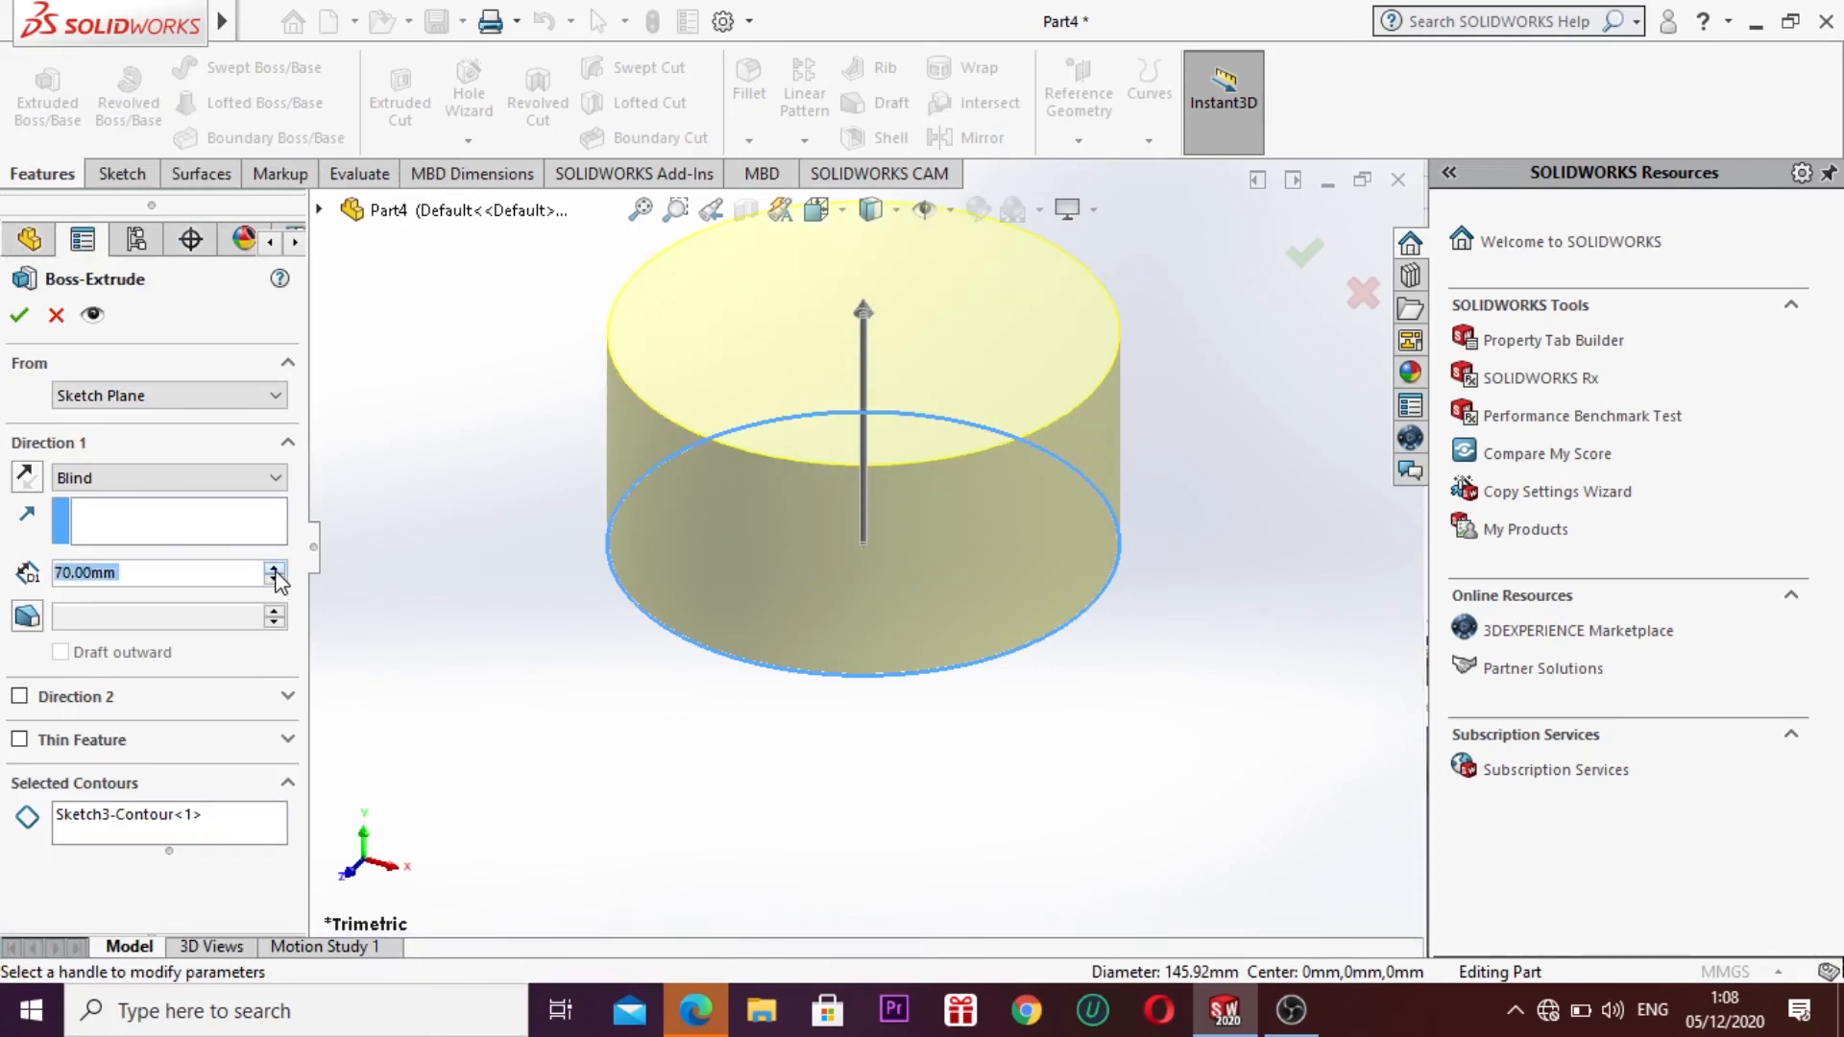
click(275, 571)
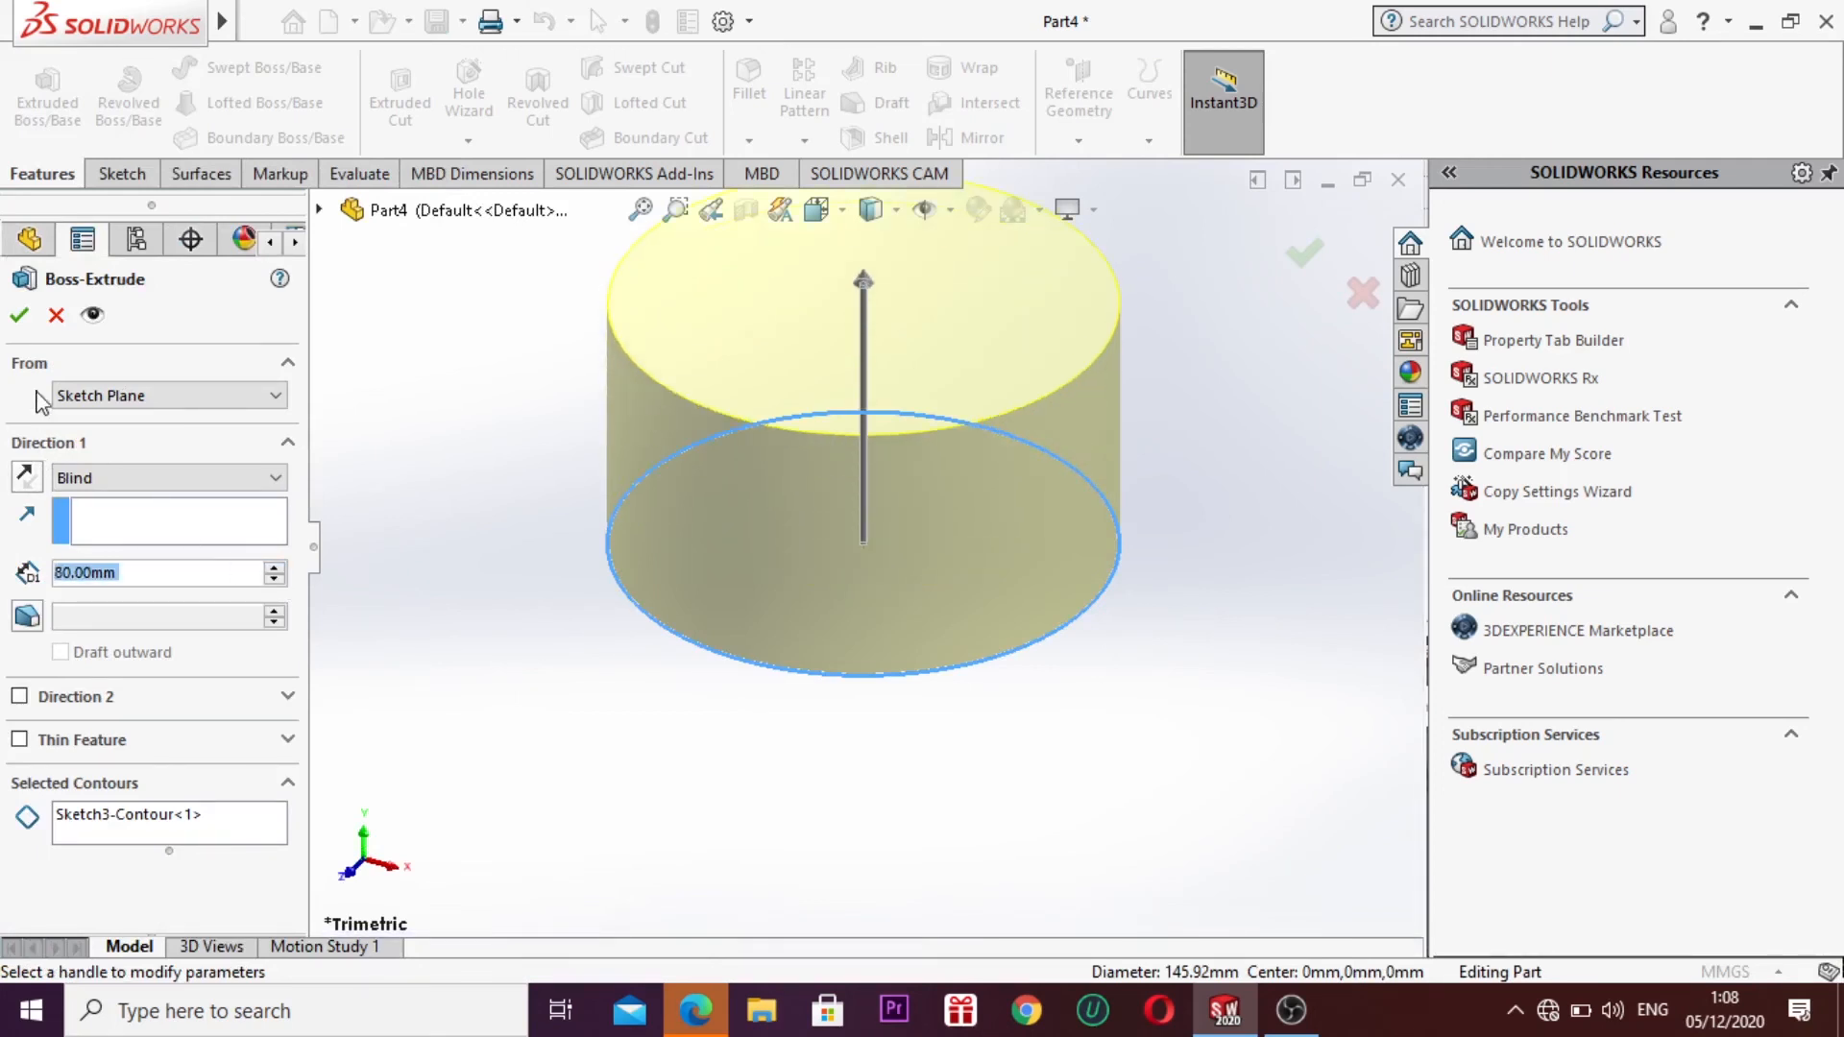
click(20, 318)
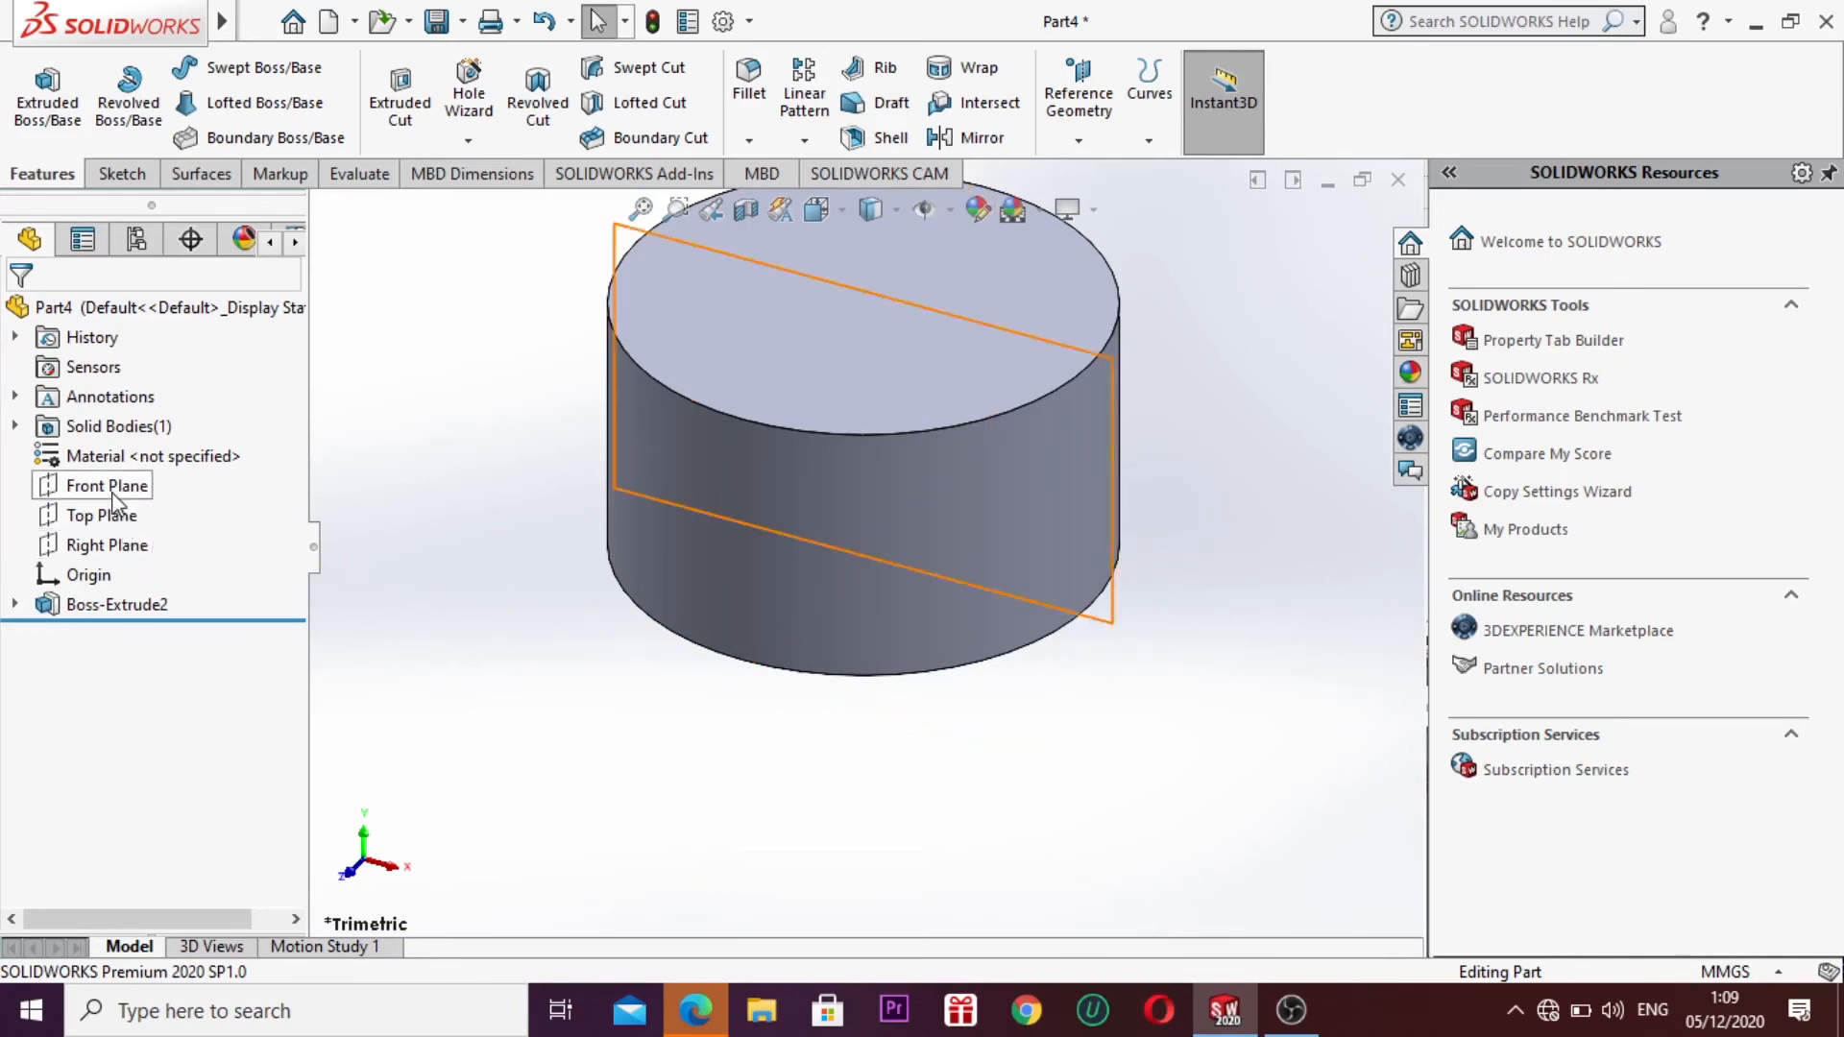
Step: On the Front Plane, sketch a chain starting outside the cylinder's left side: horizontal line, upper and lower semicircular arcs, and a horizontal line about 19 mm long
click(112, 492)
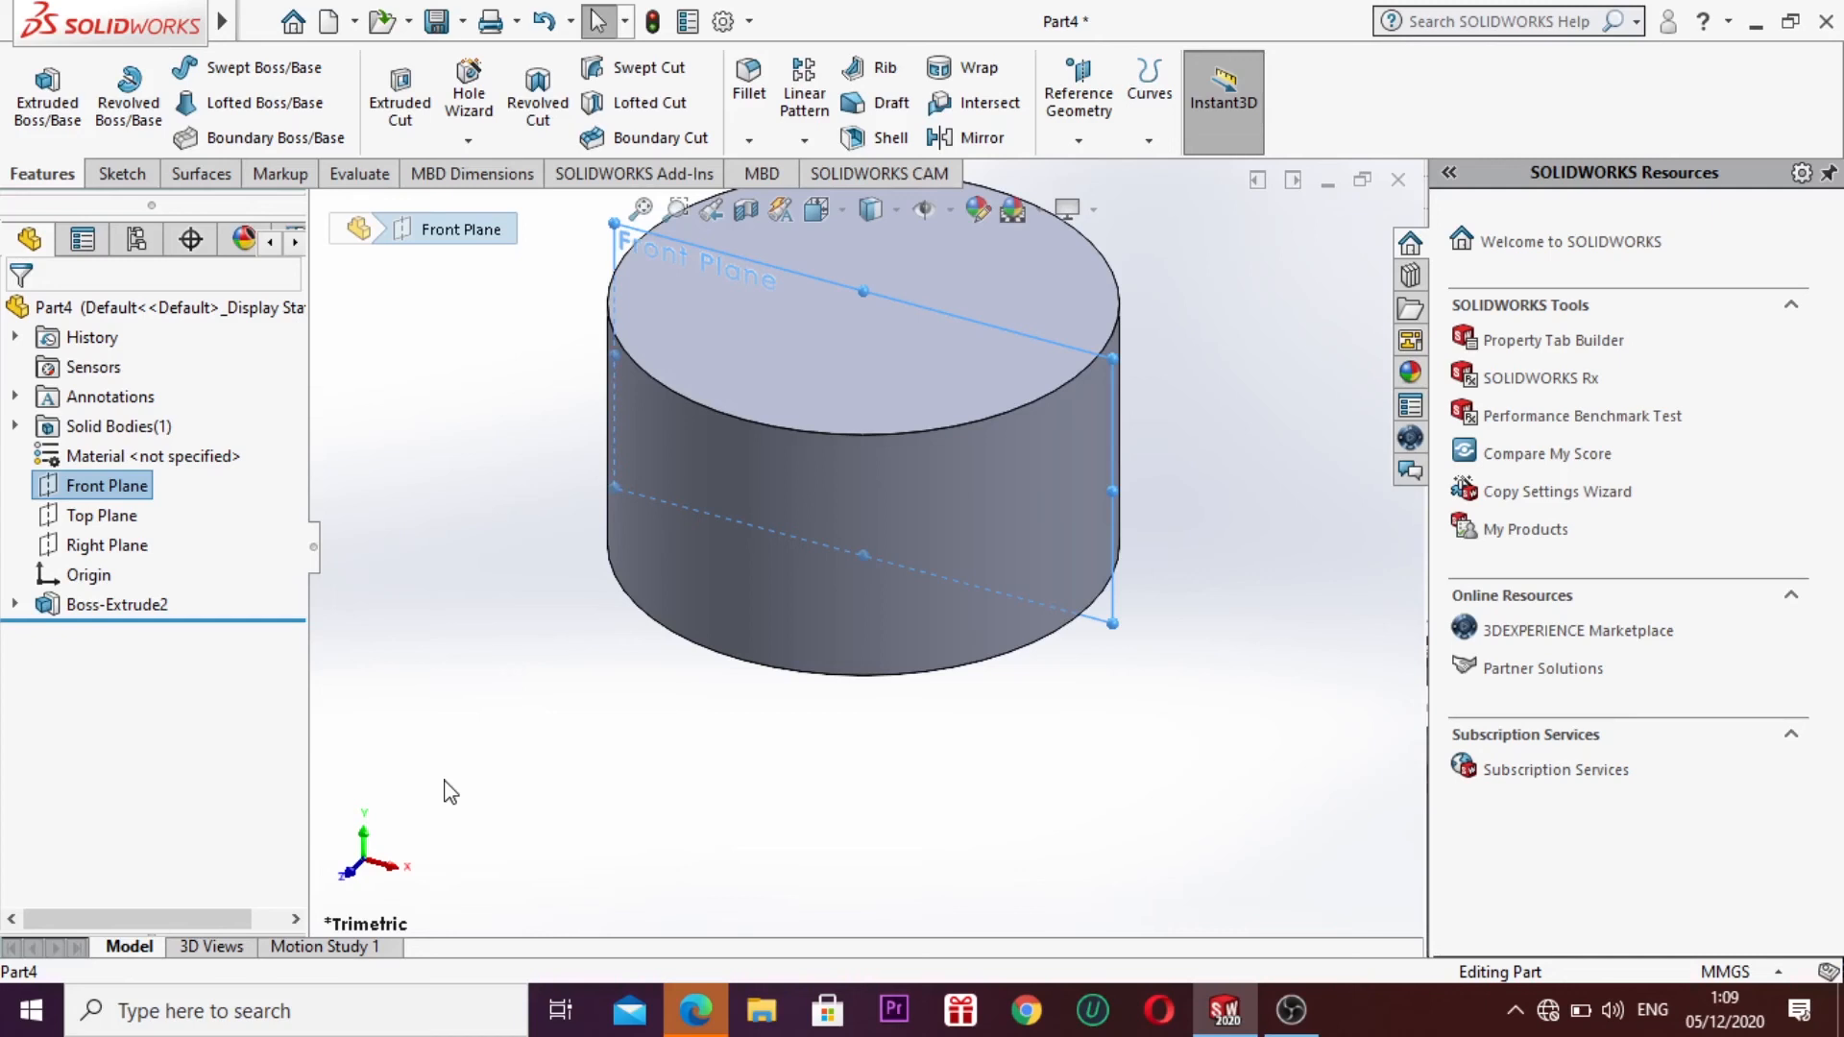
key(ctrl+8)
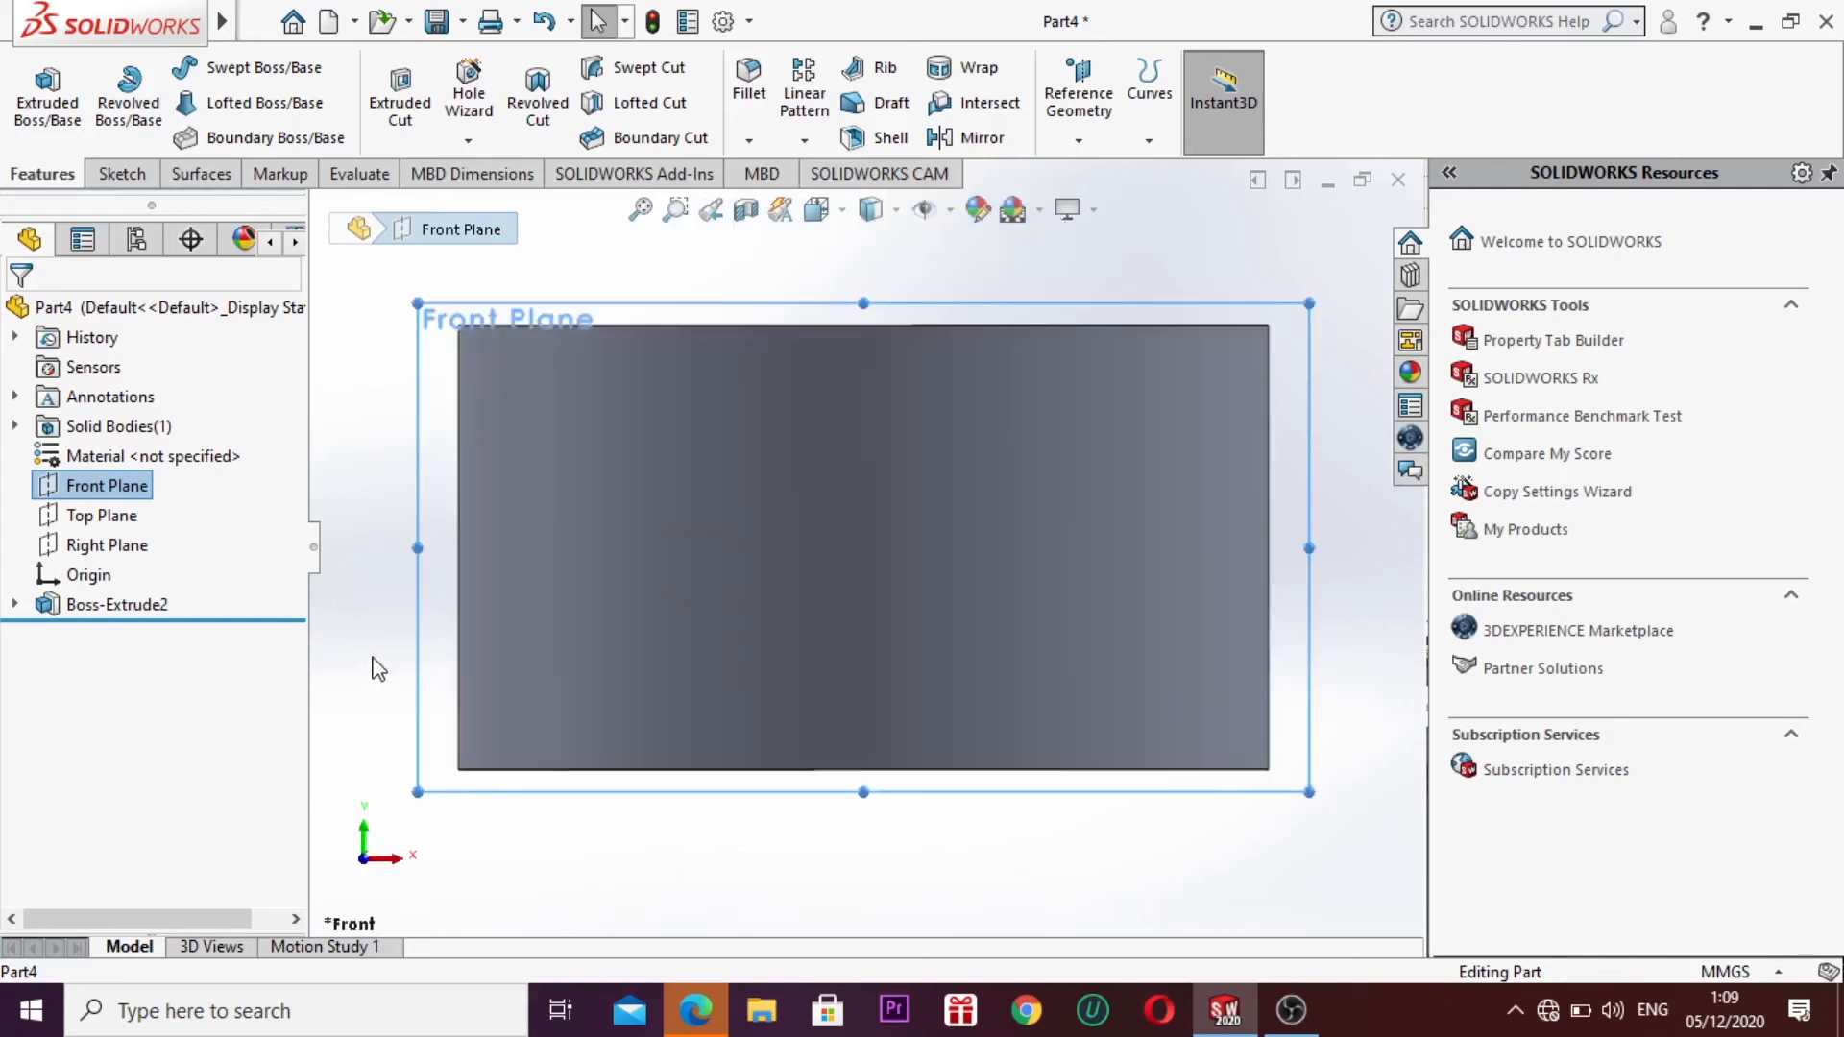
click(120, 174)
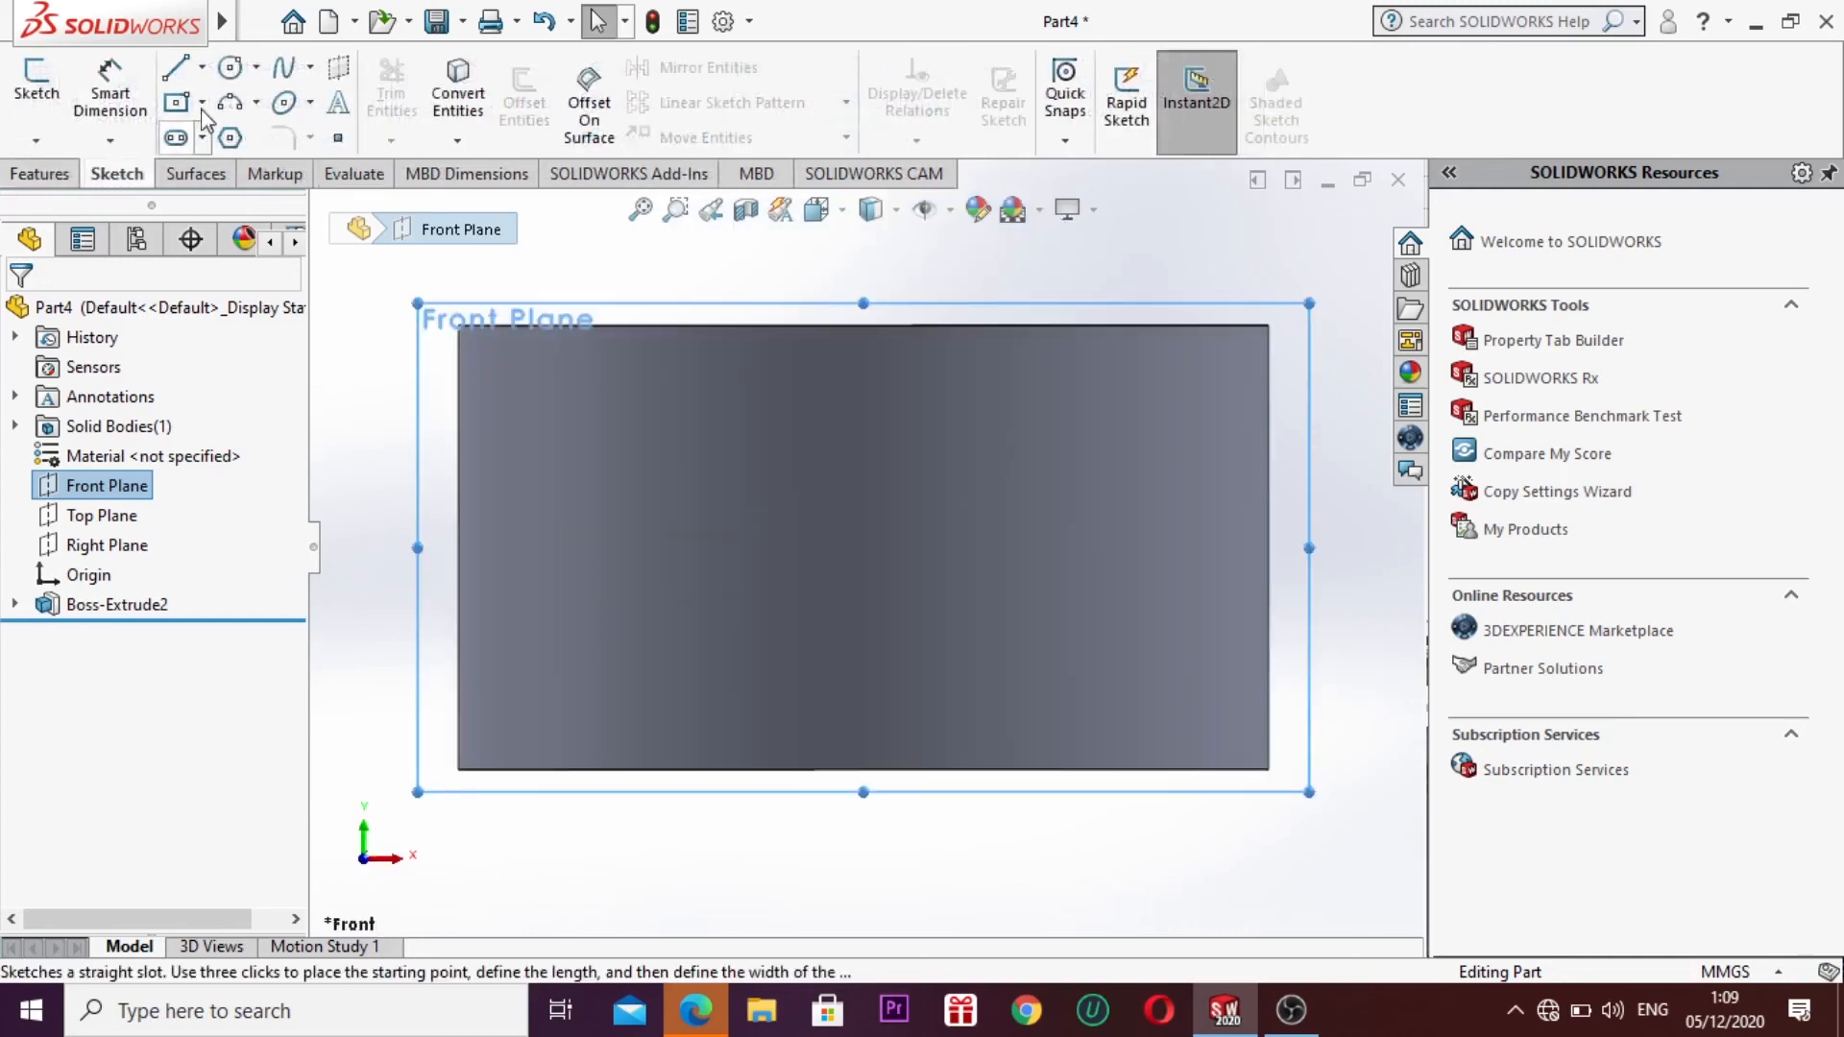
click(173, 69)
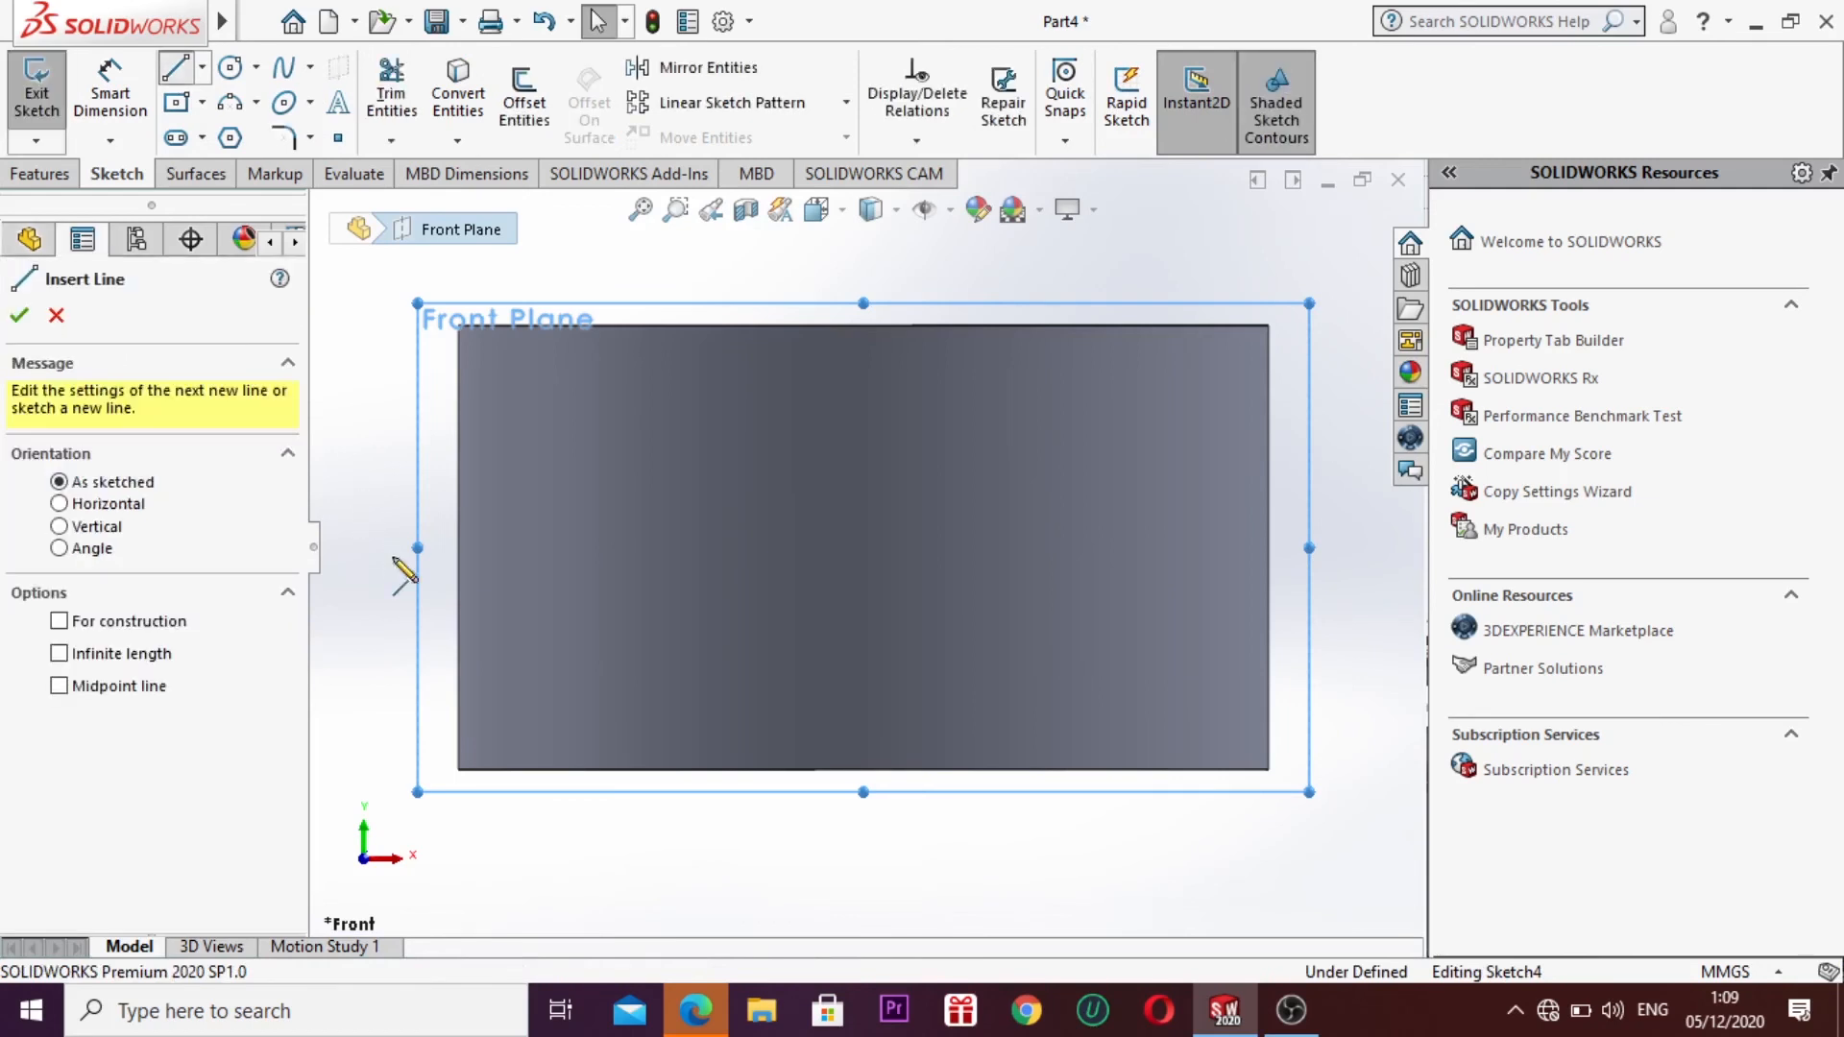
click(379, 538)
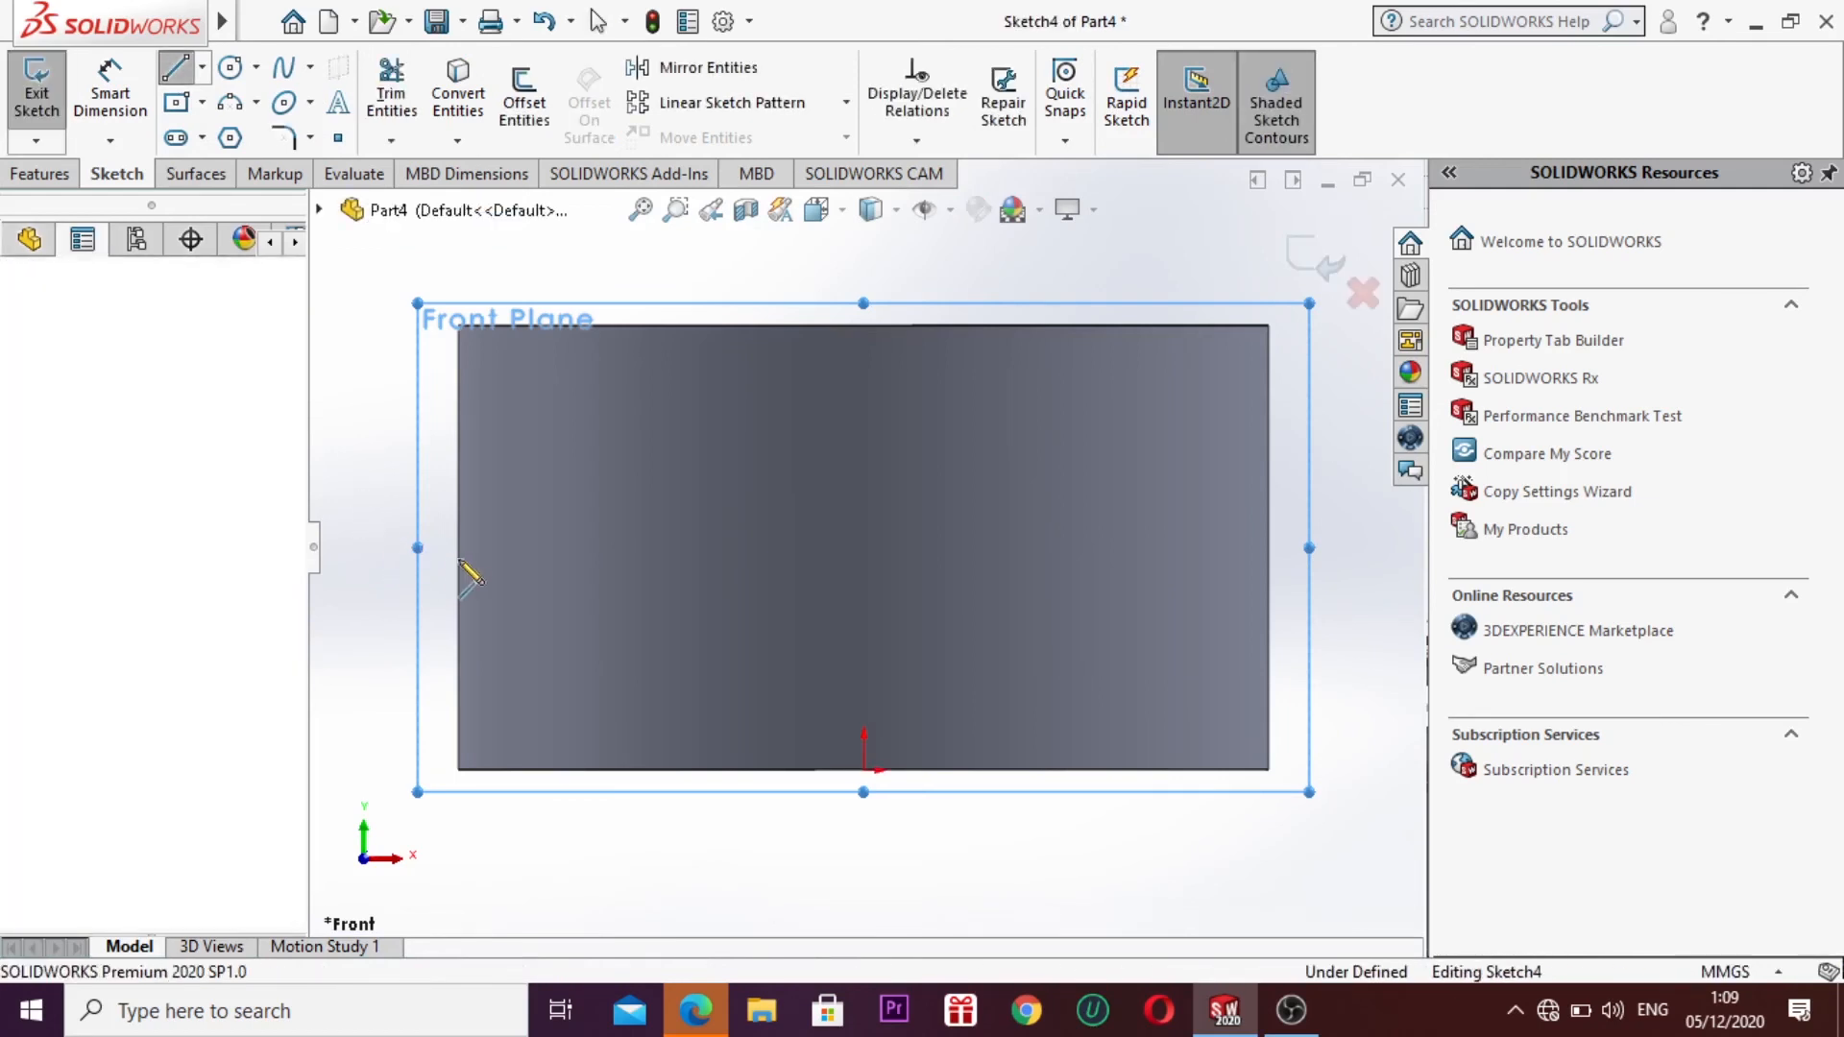
click(551, 538)
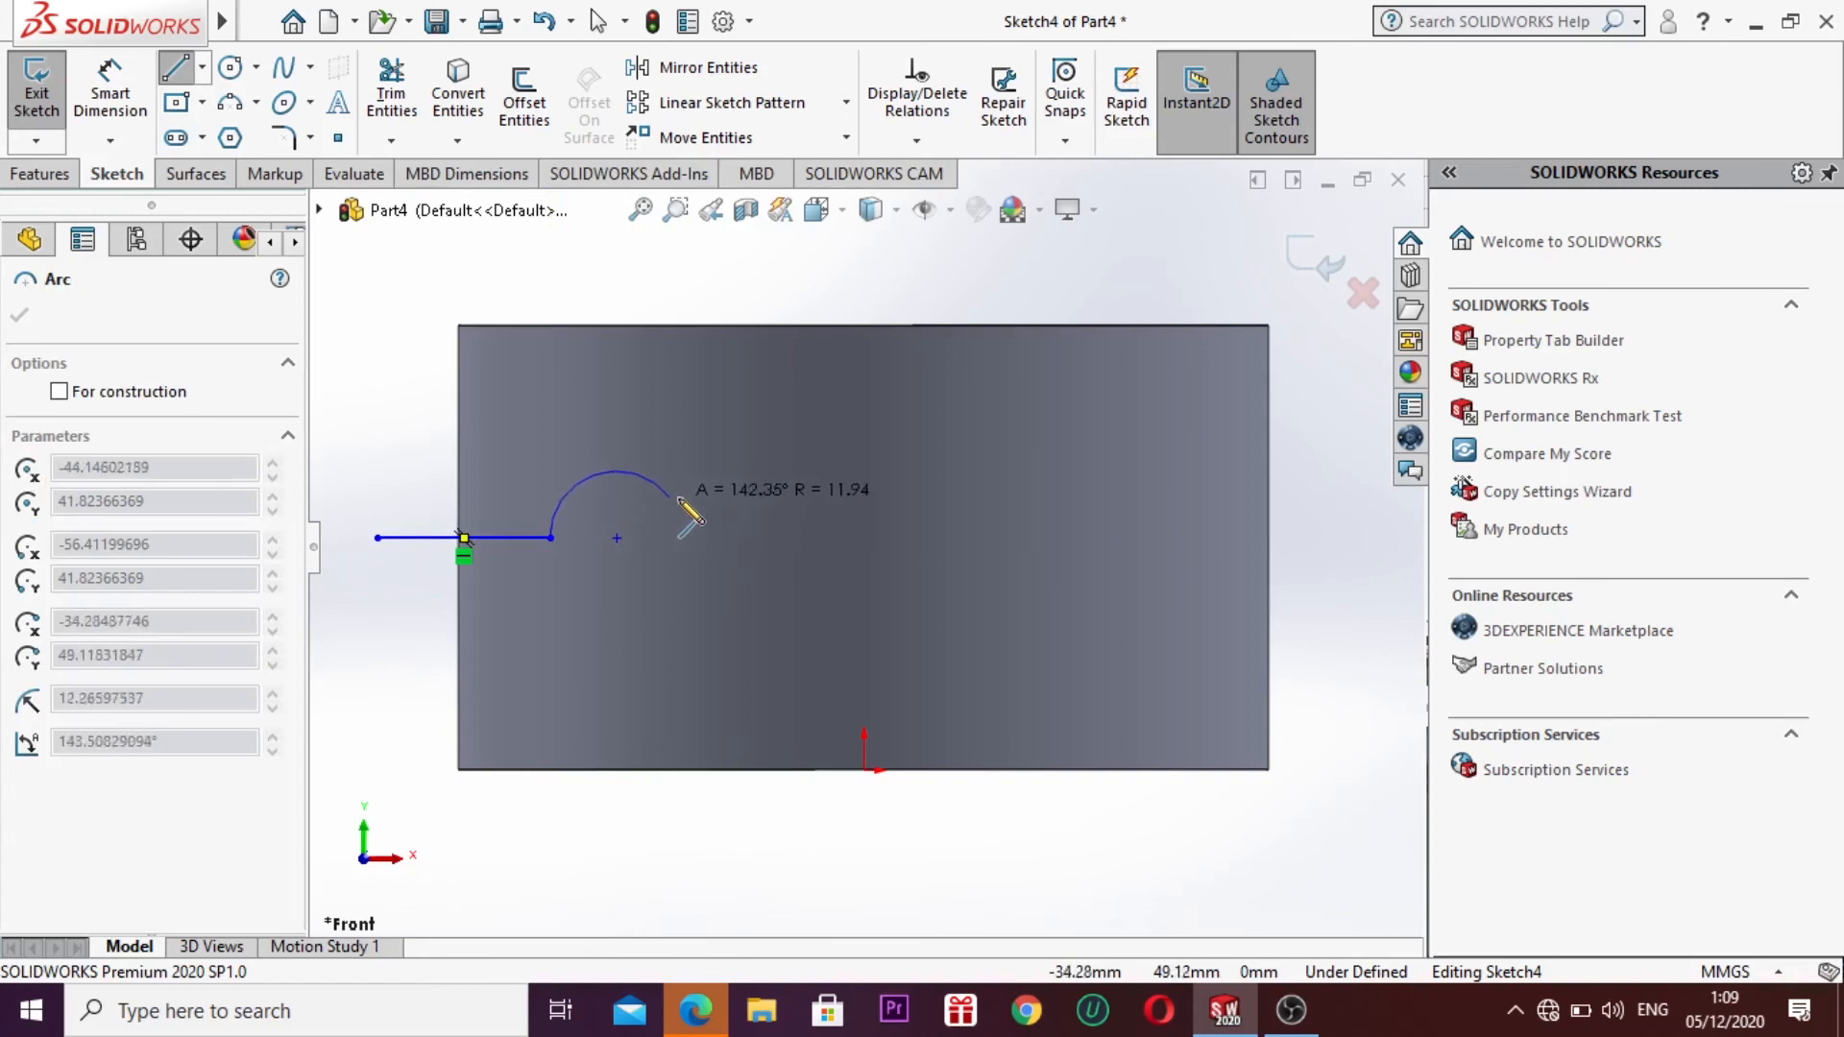
click(692, 535)
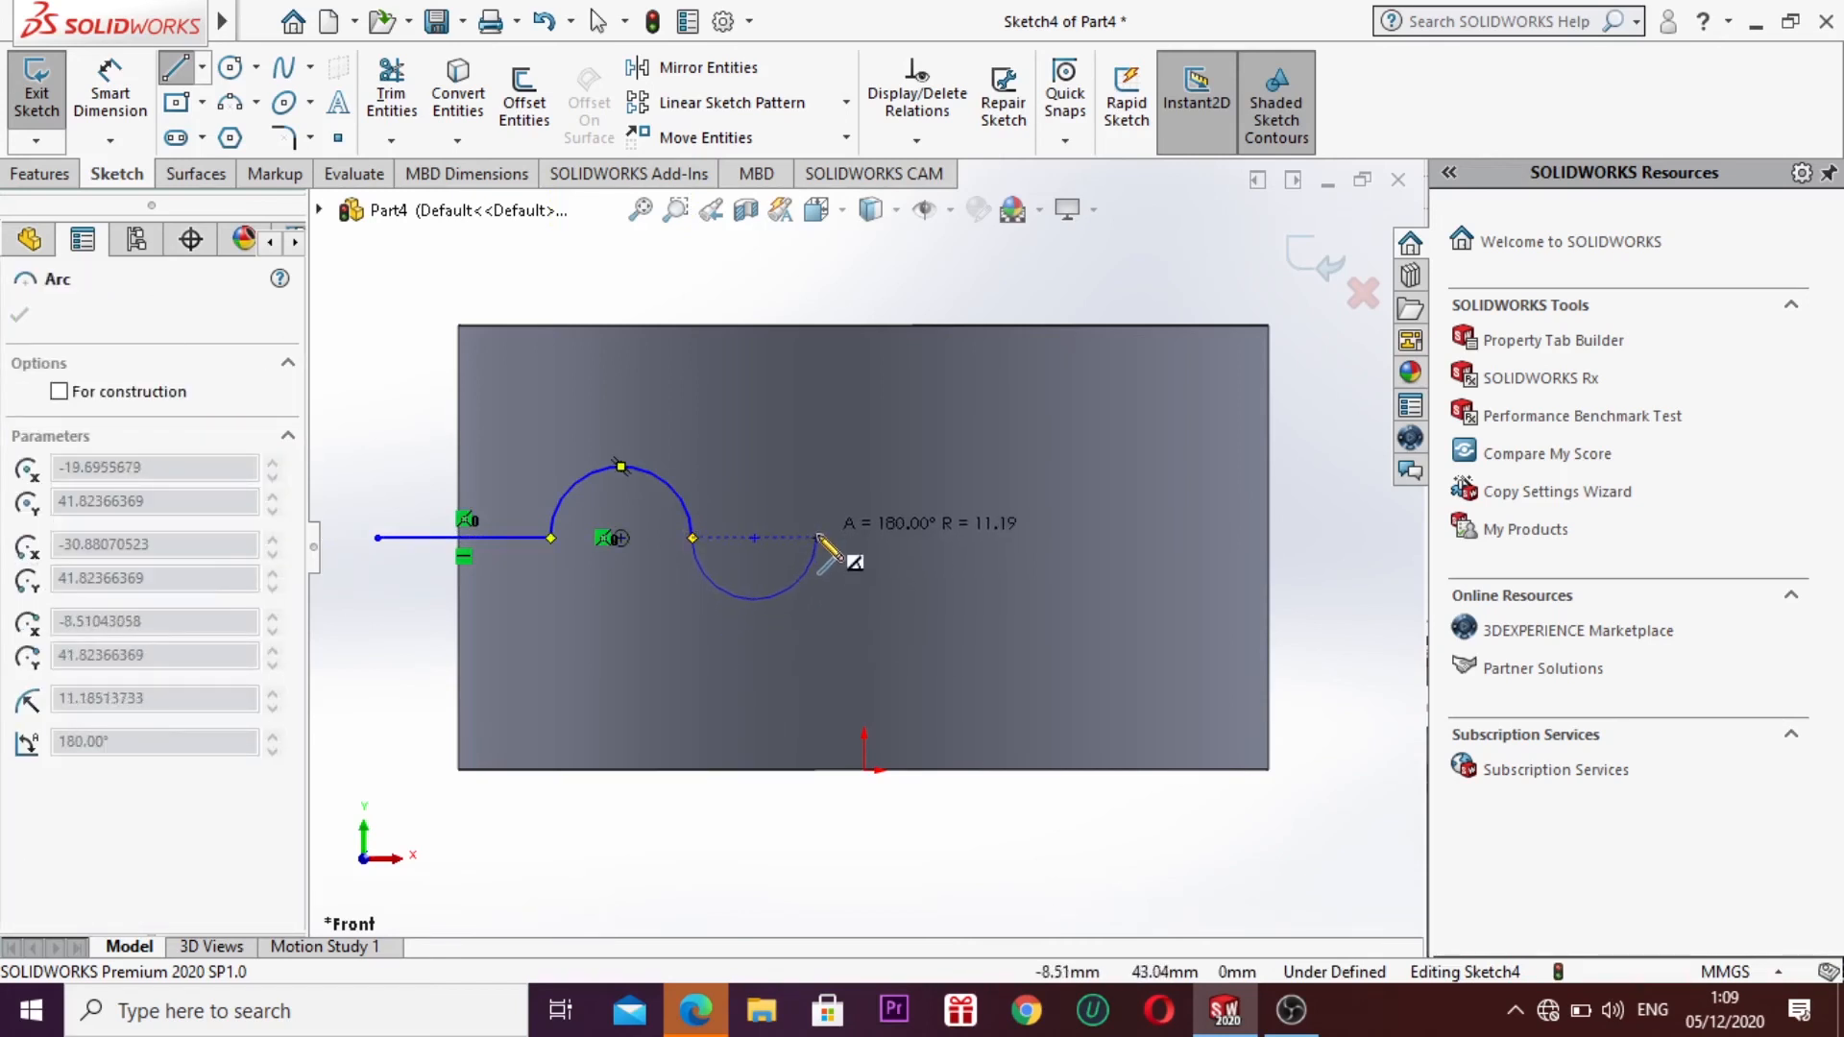
click(821, 539)
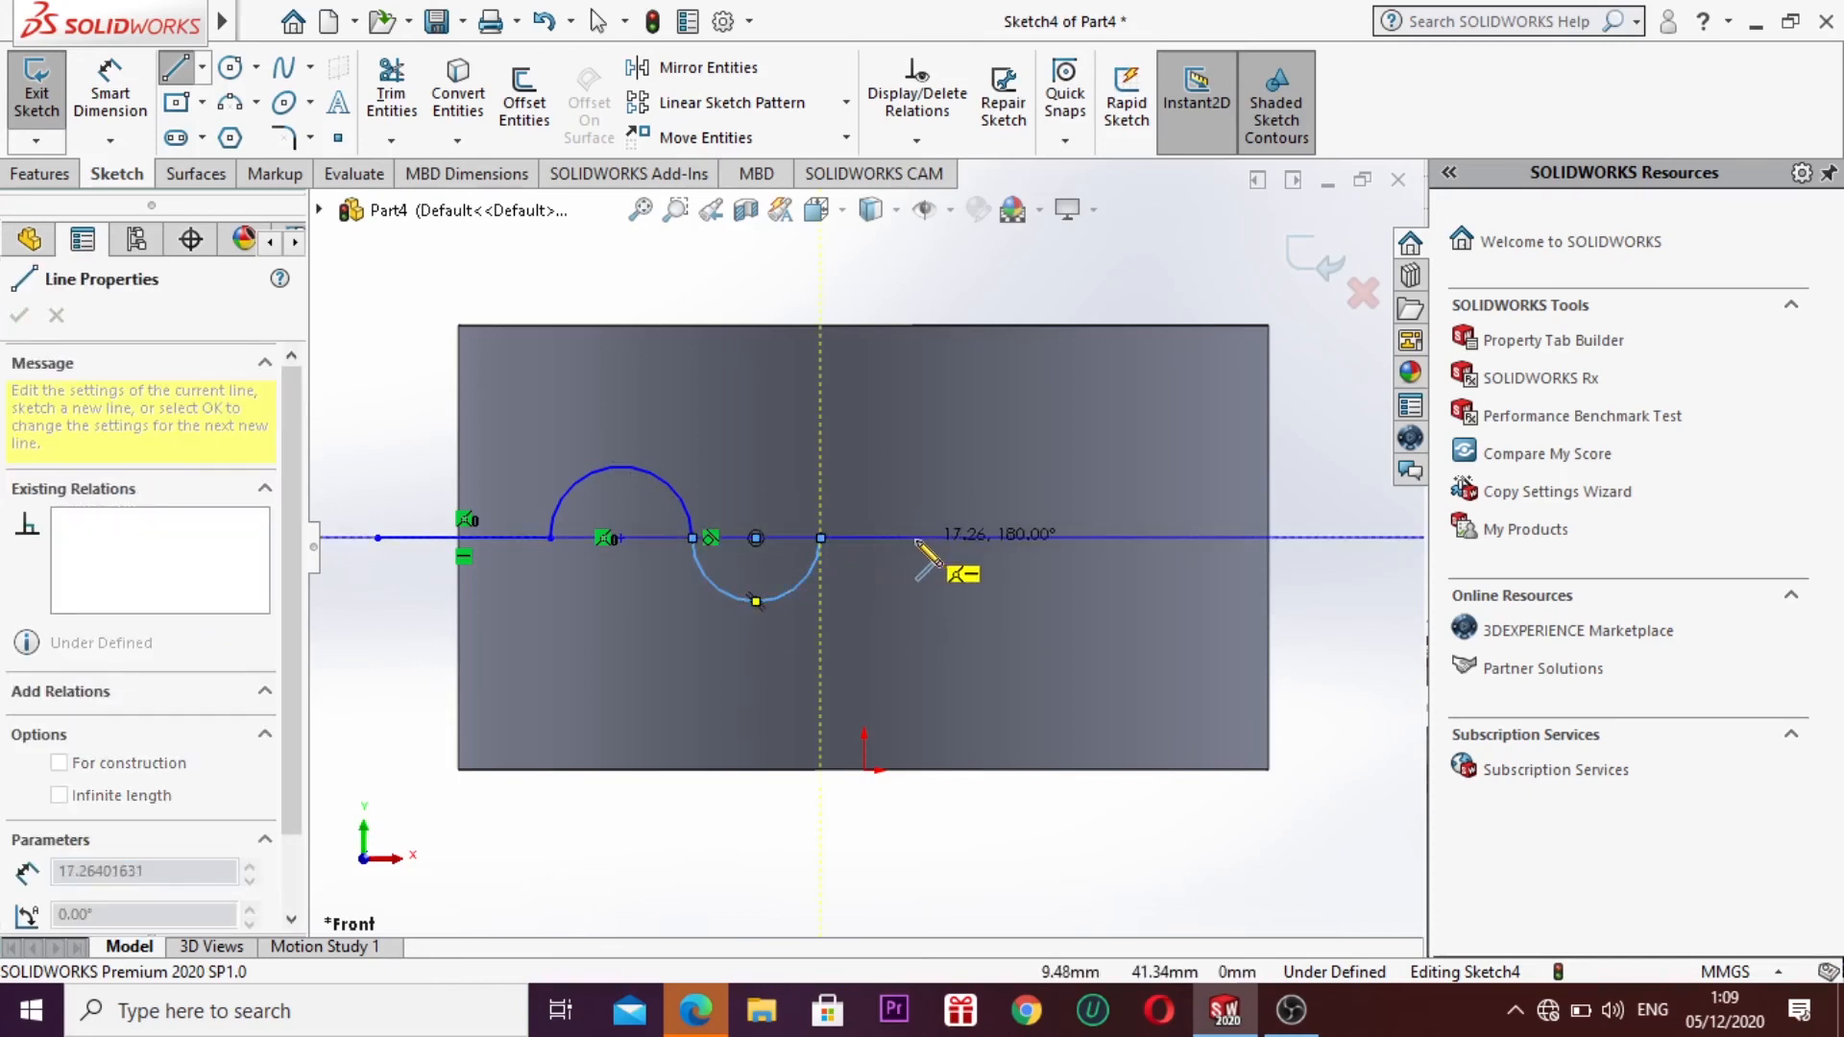
click(925, 538)
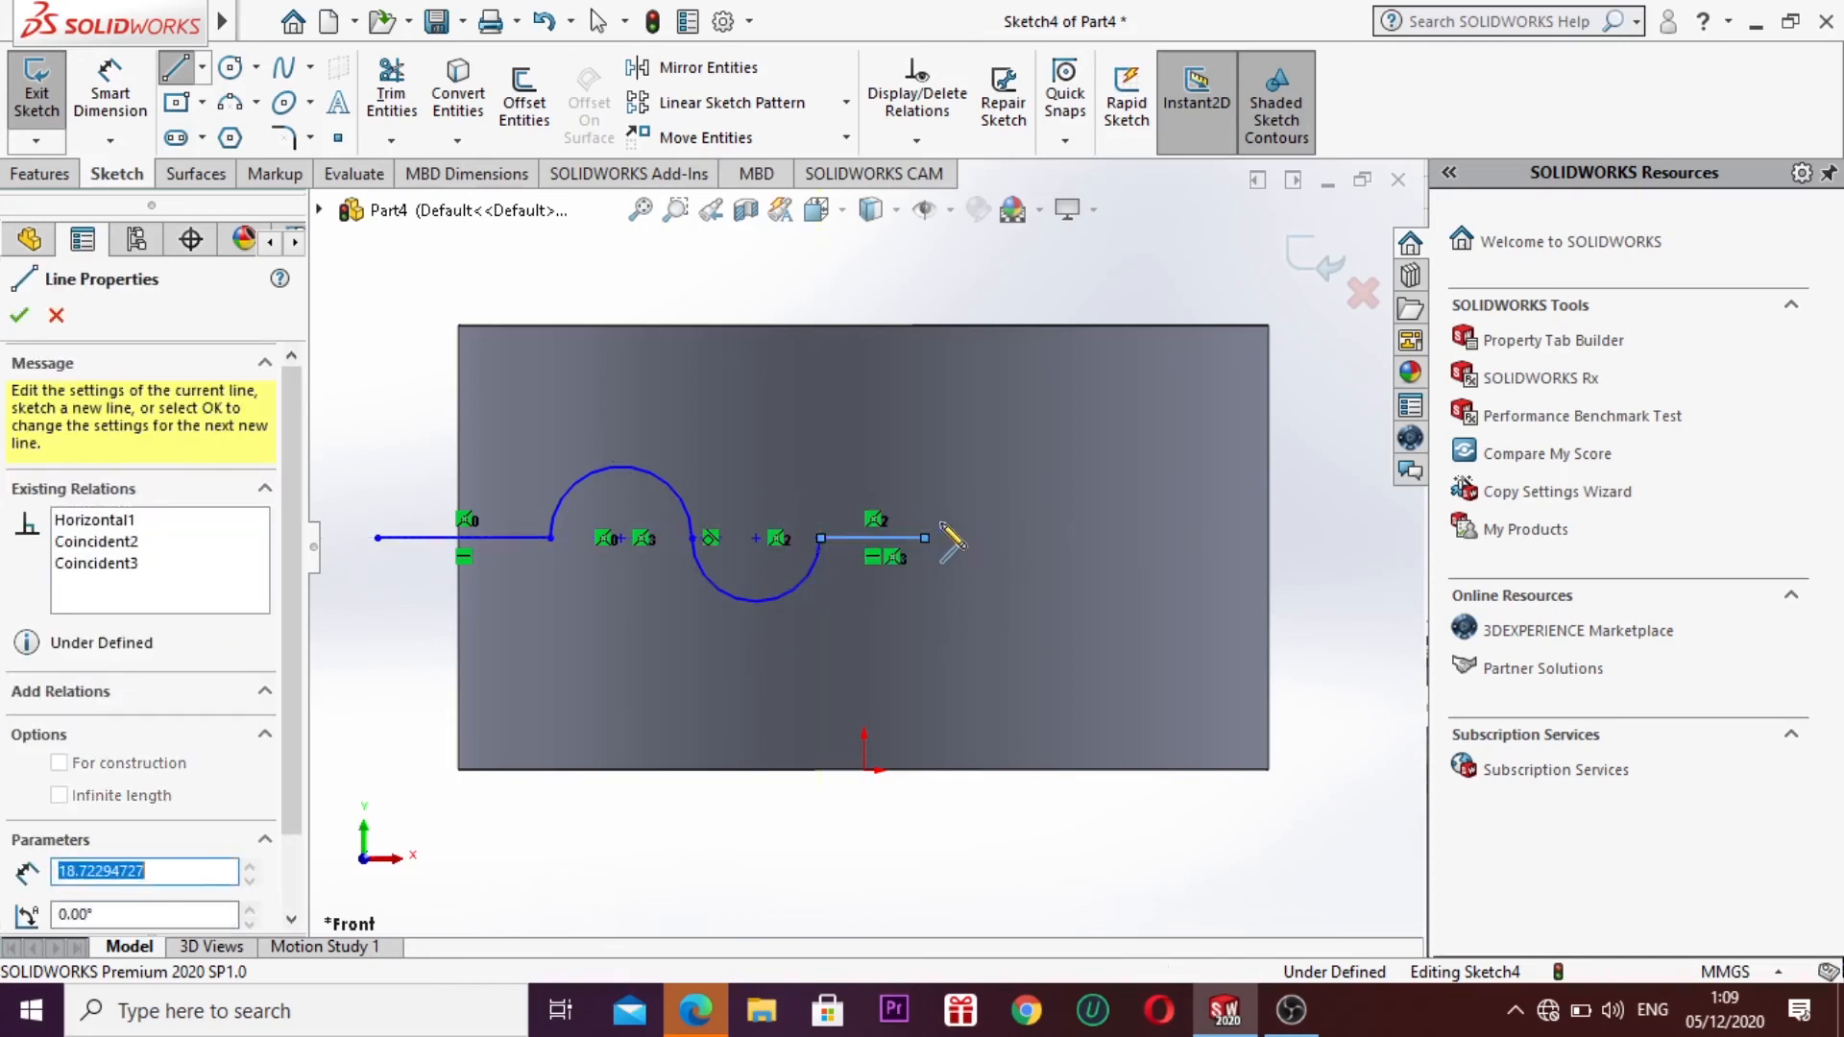
Step: Continue the chain with zigzag and short horizontal segments, end it with a horizontal line past the cylinder's right side, and exit the sketch
click(986, 474)
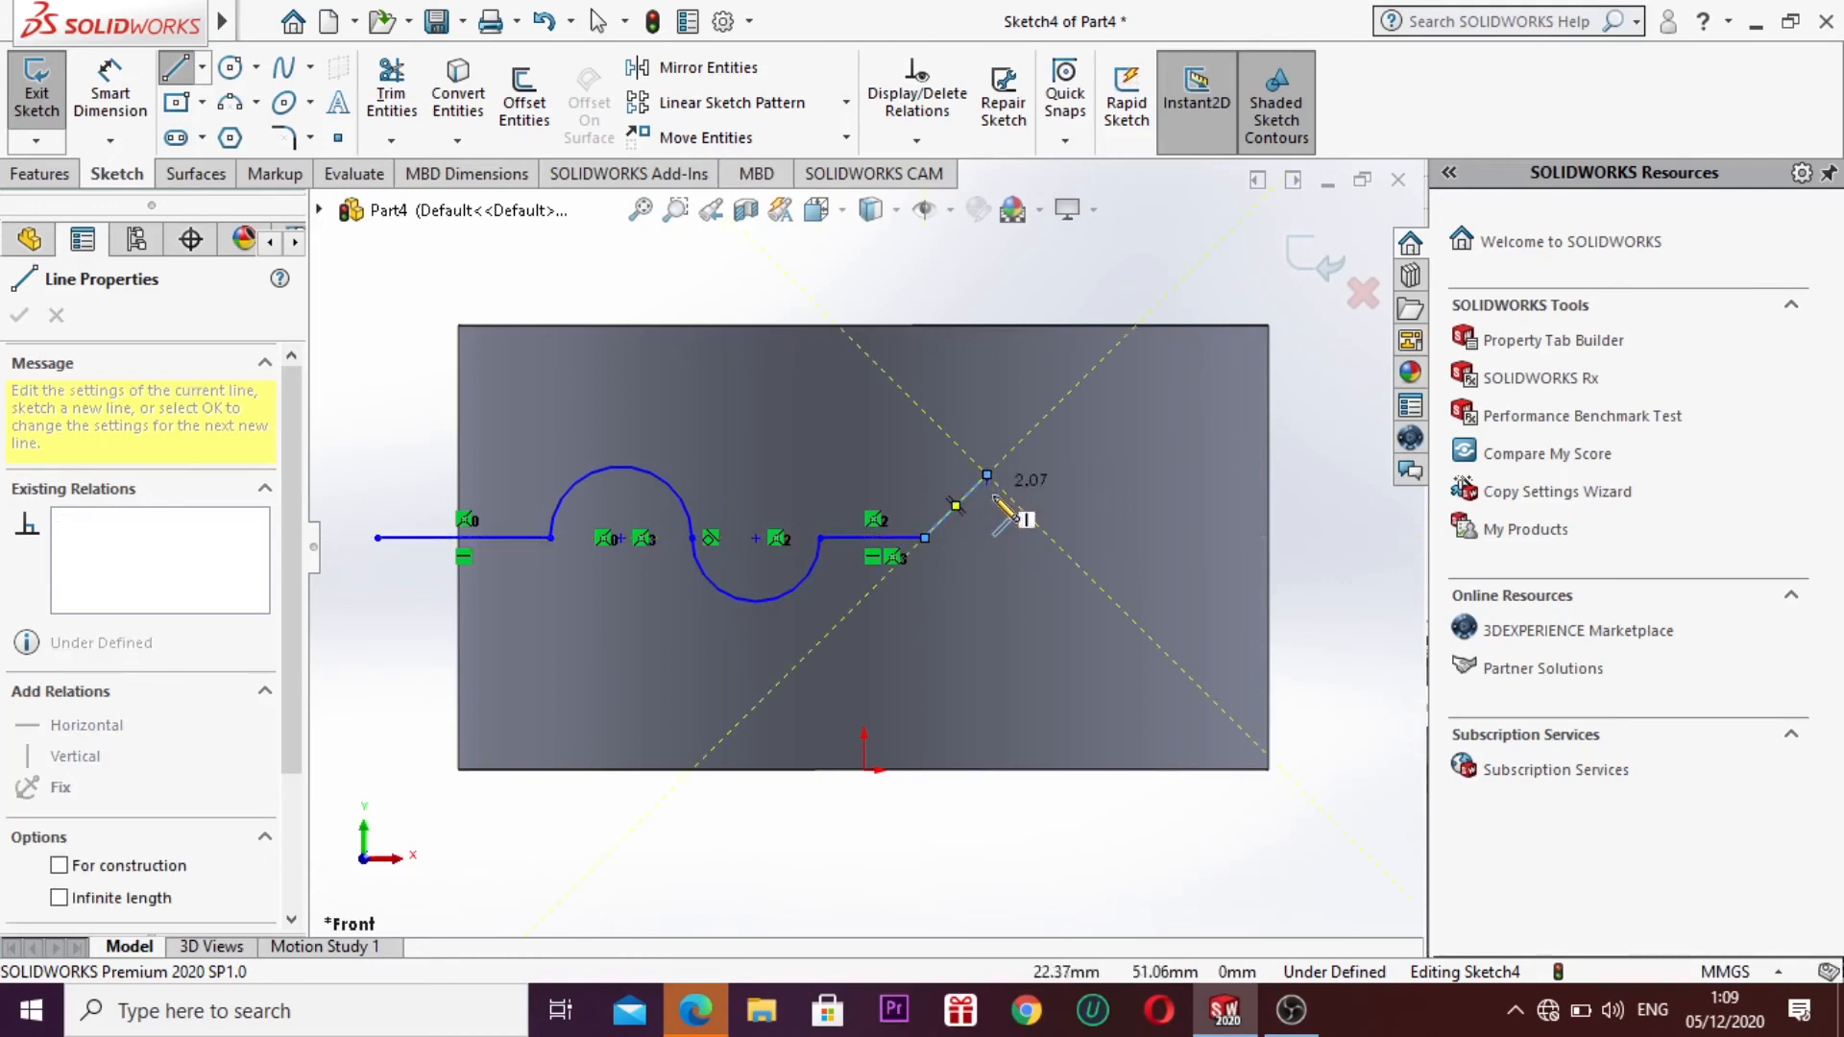
click(1056, 591)
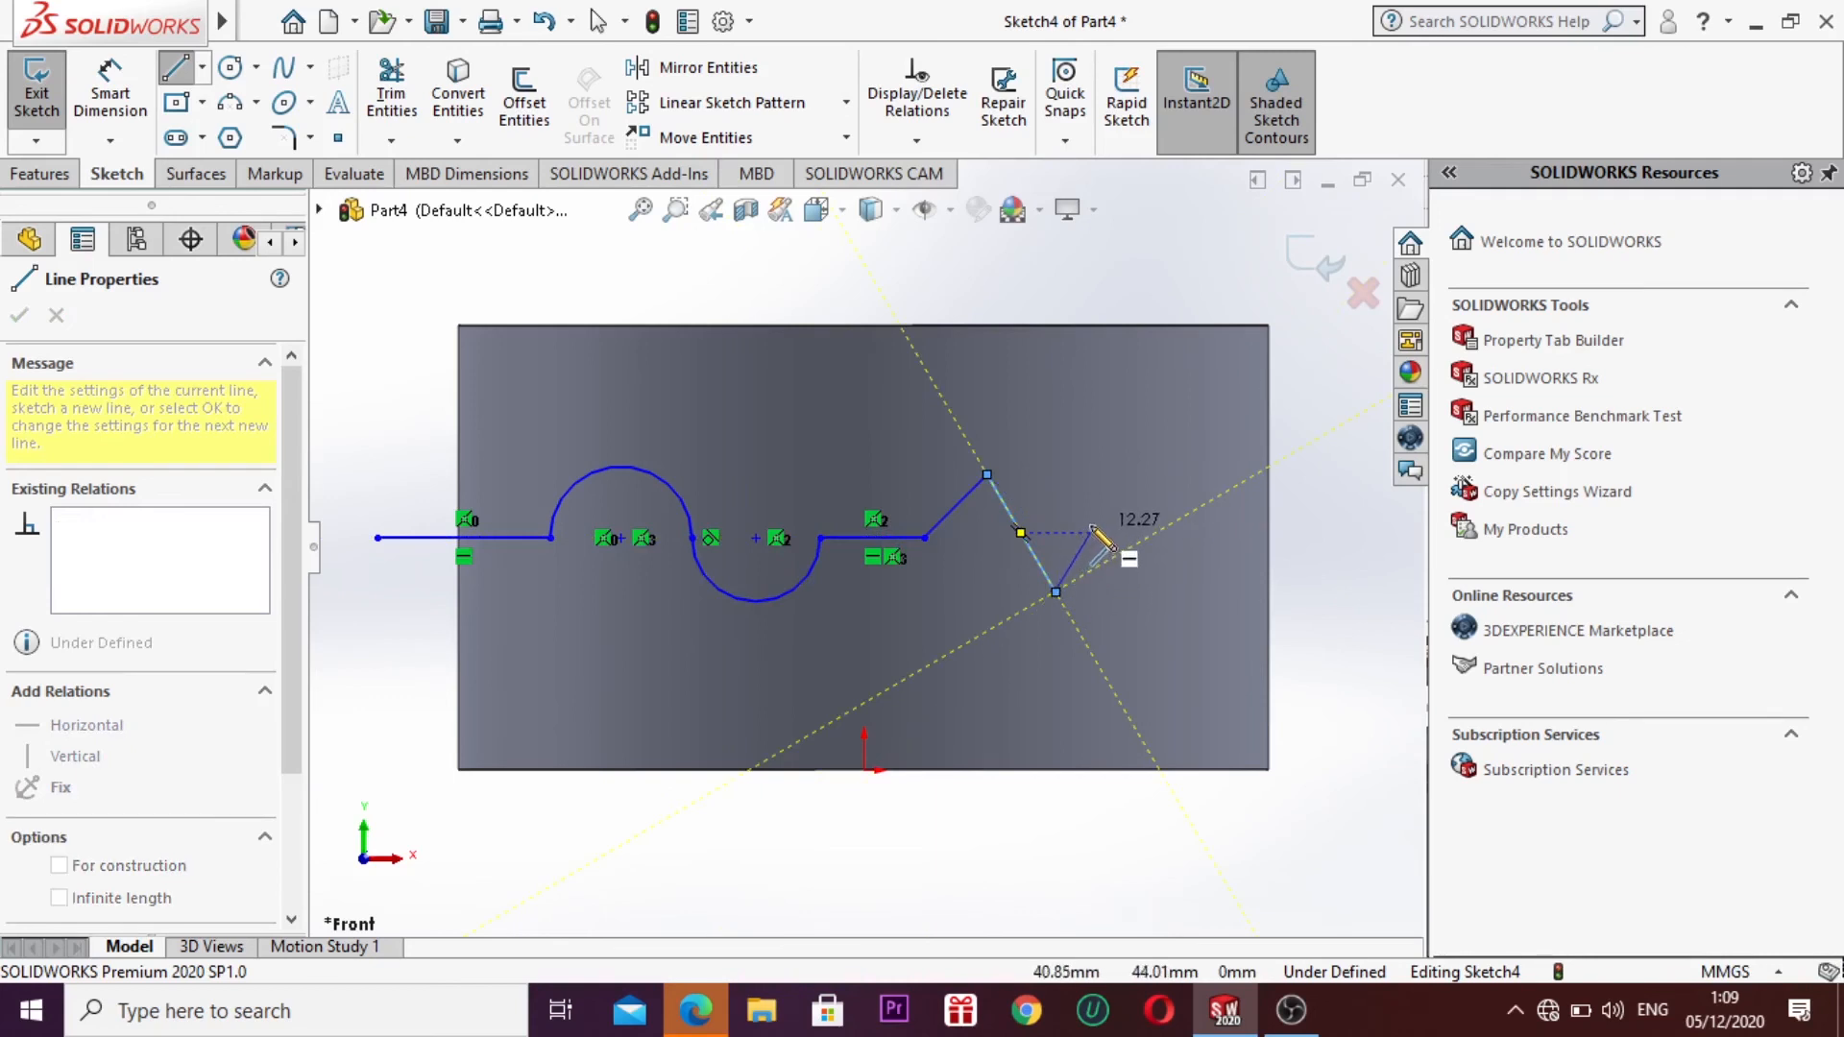
click(1091, 532)
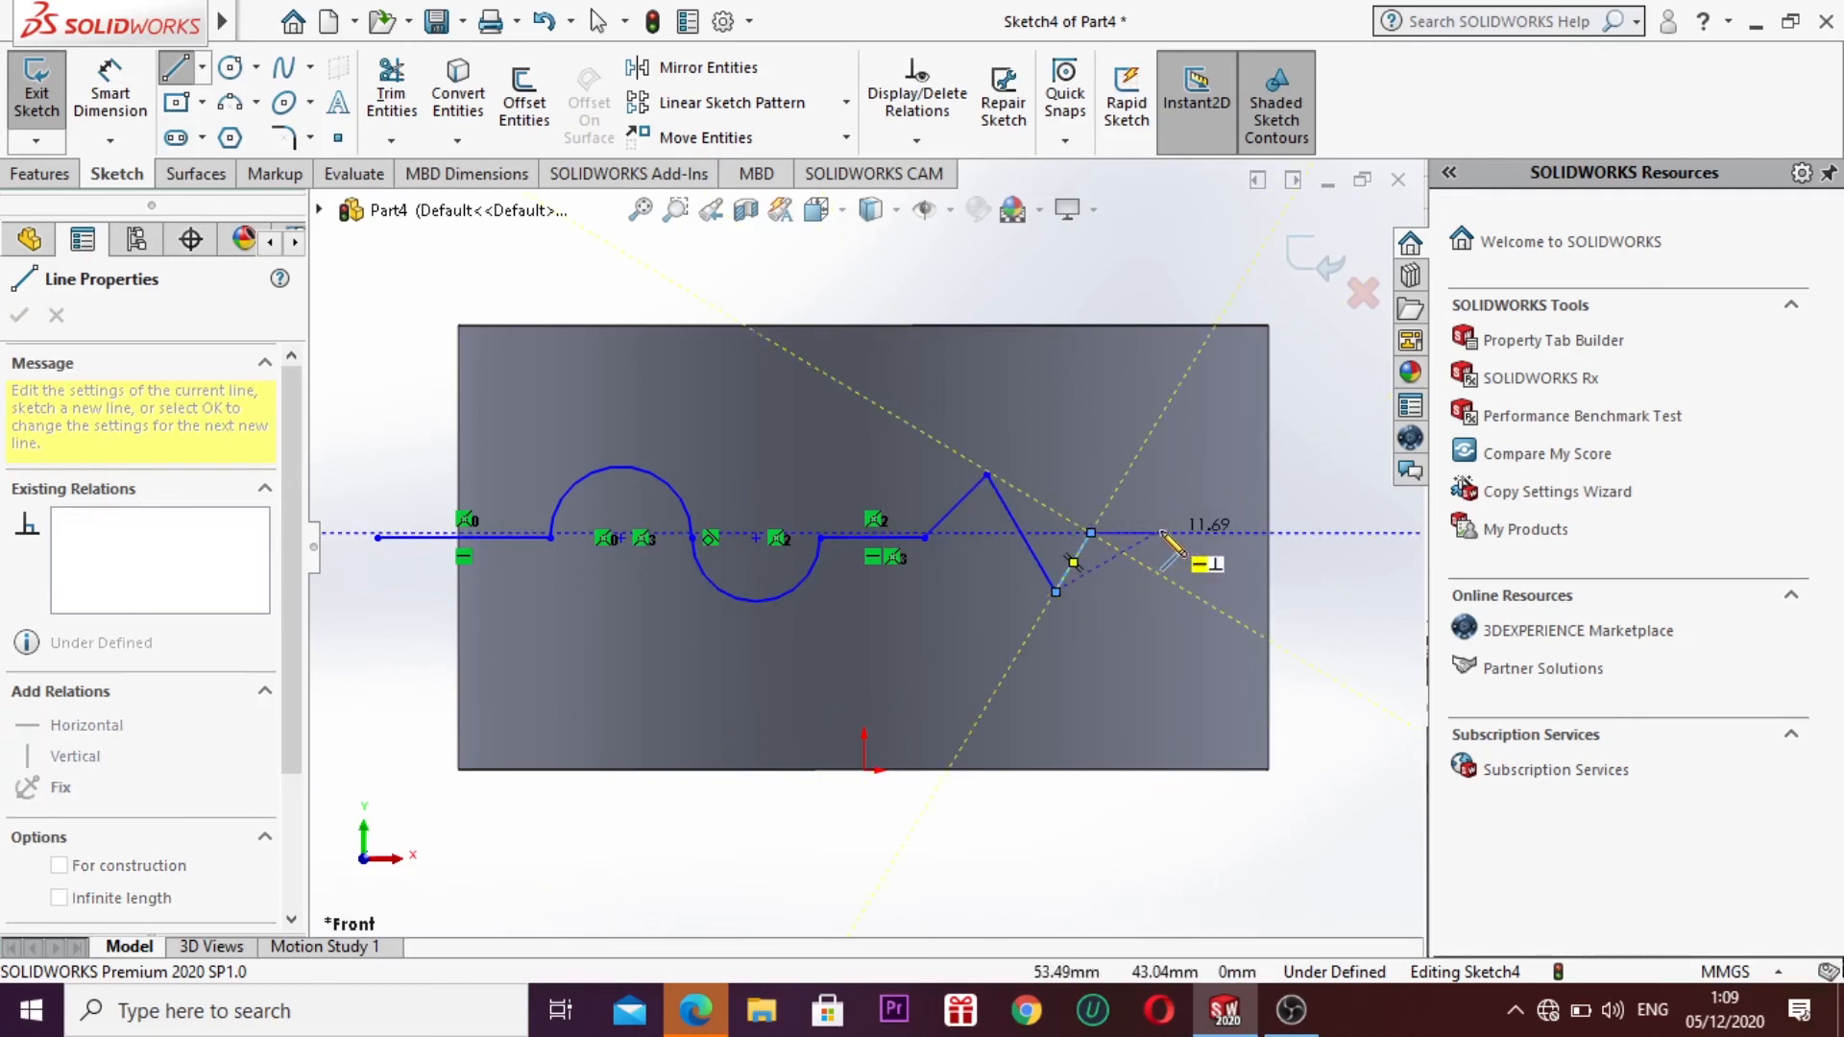
click(1155, 532)
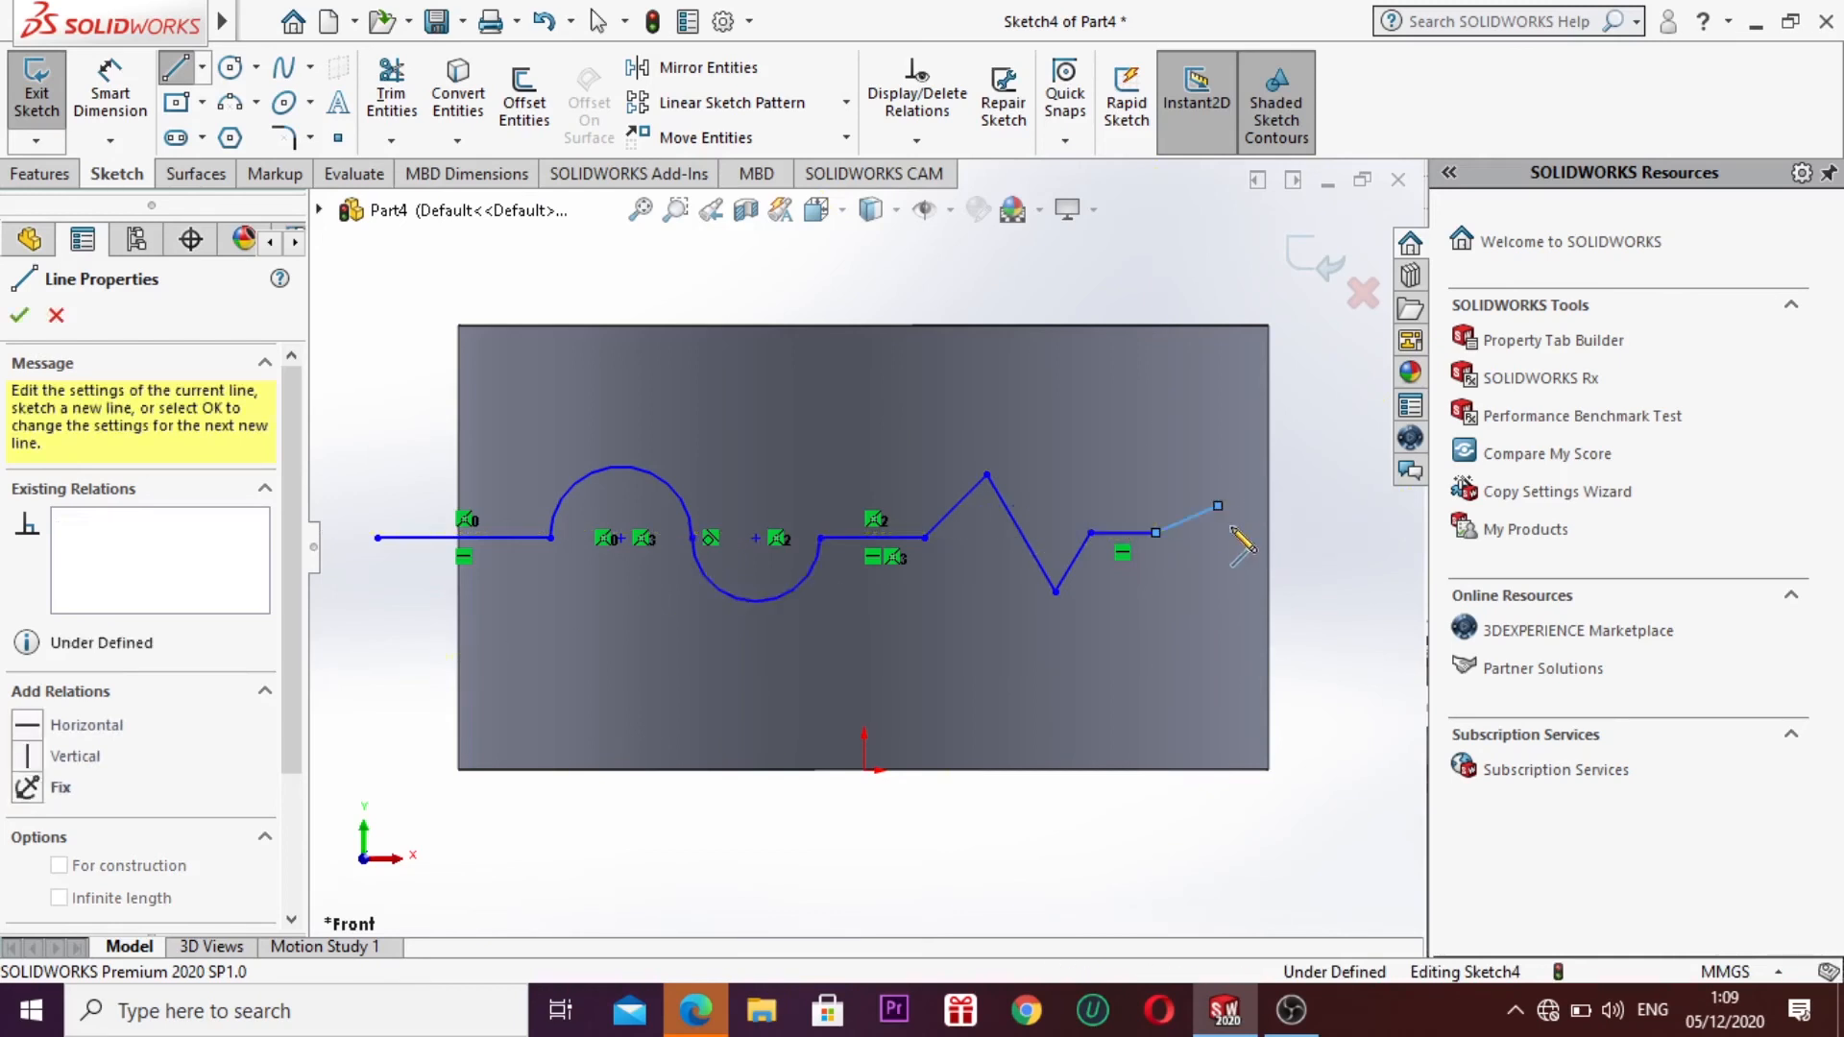
click(1260, 547)
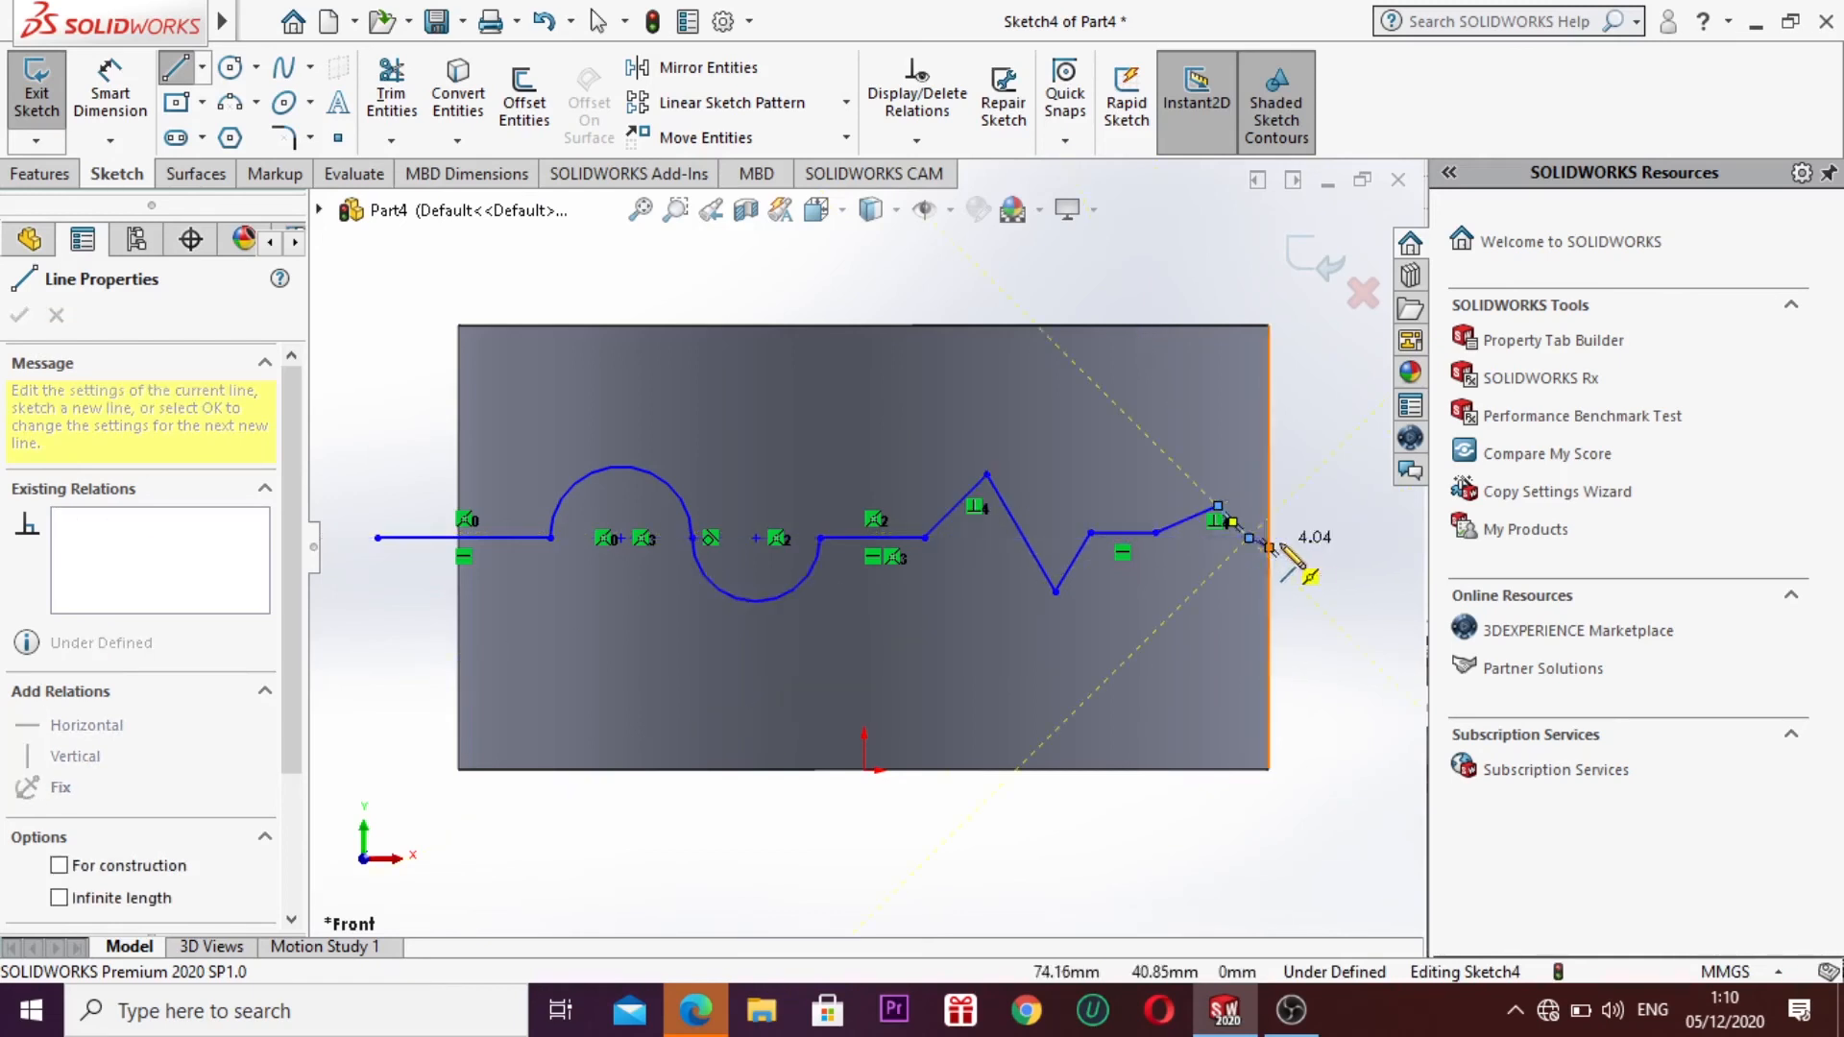
click(1348, 538)
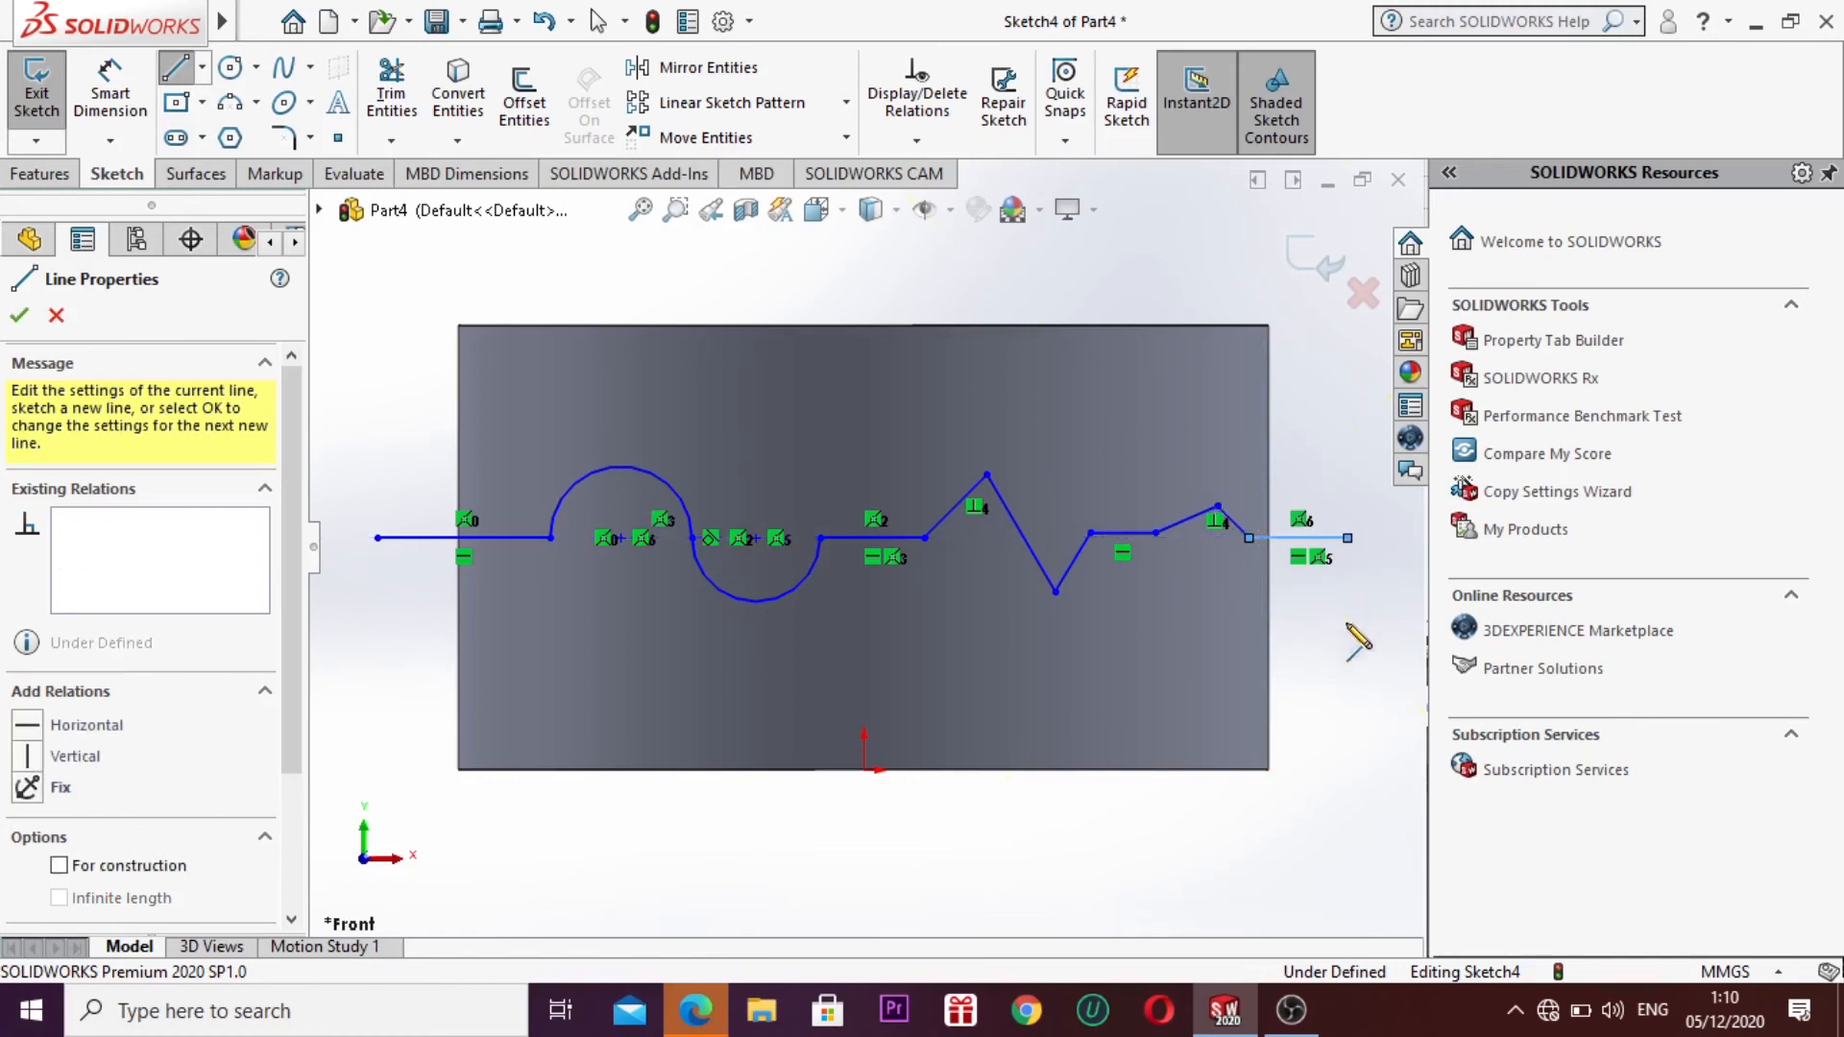
key(Escape)
key(Escape)
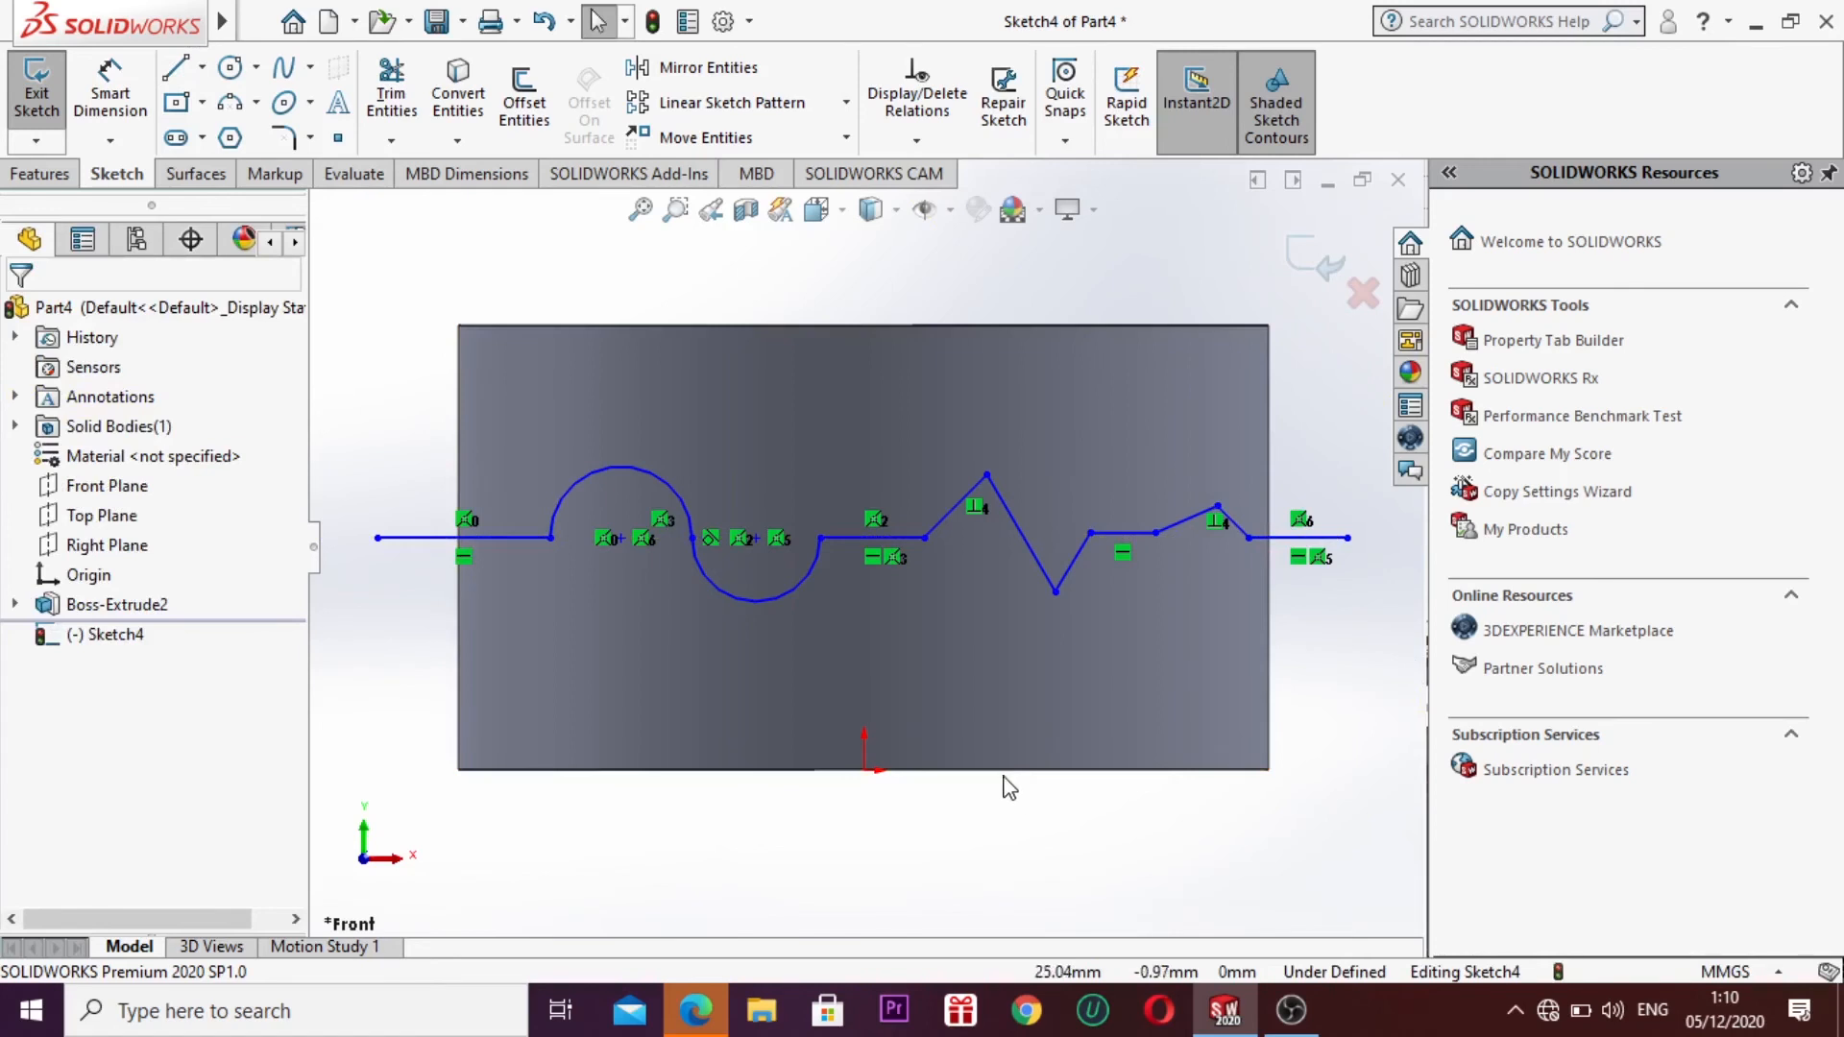
key(ctrl+7)
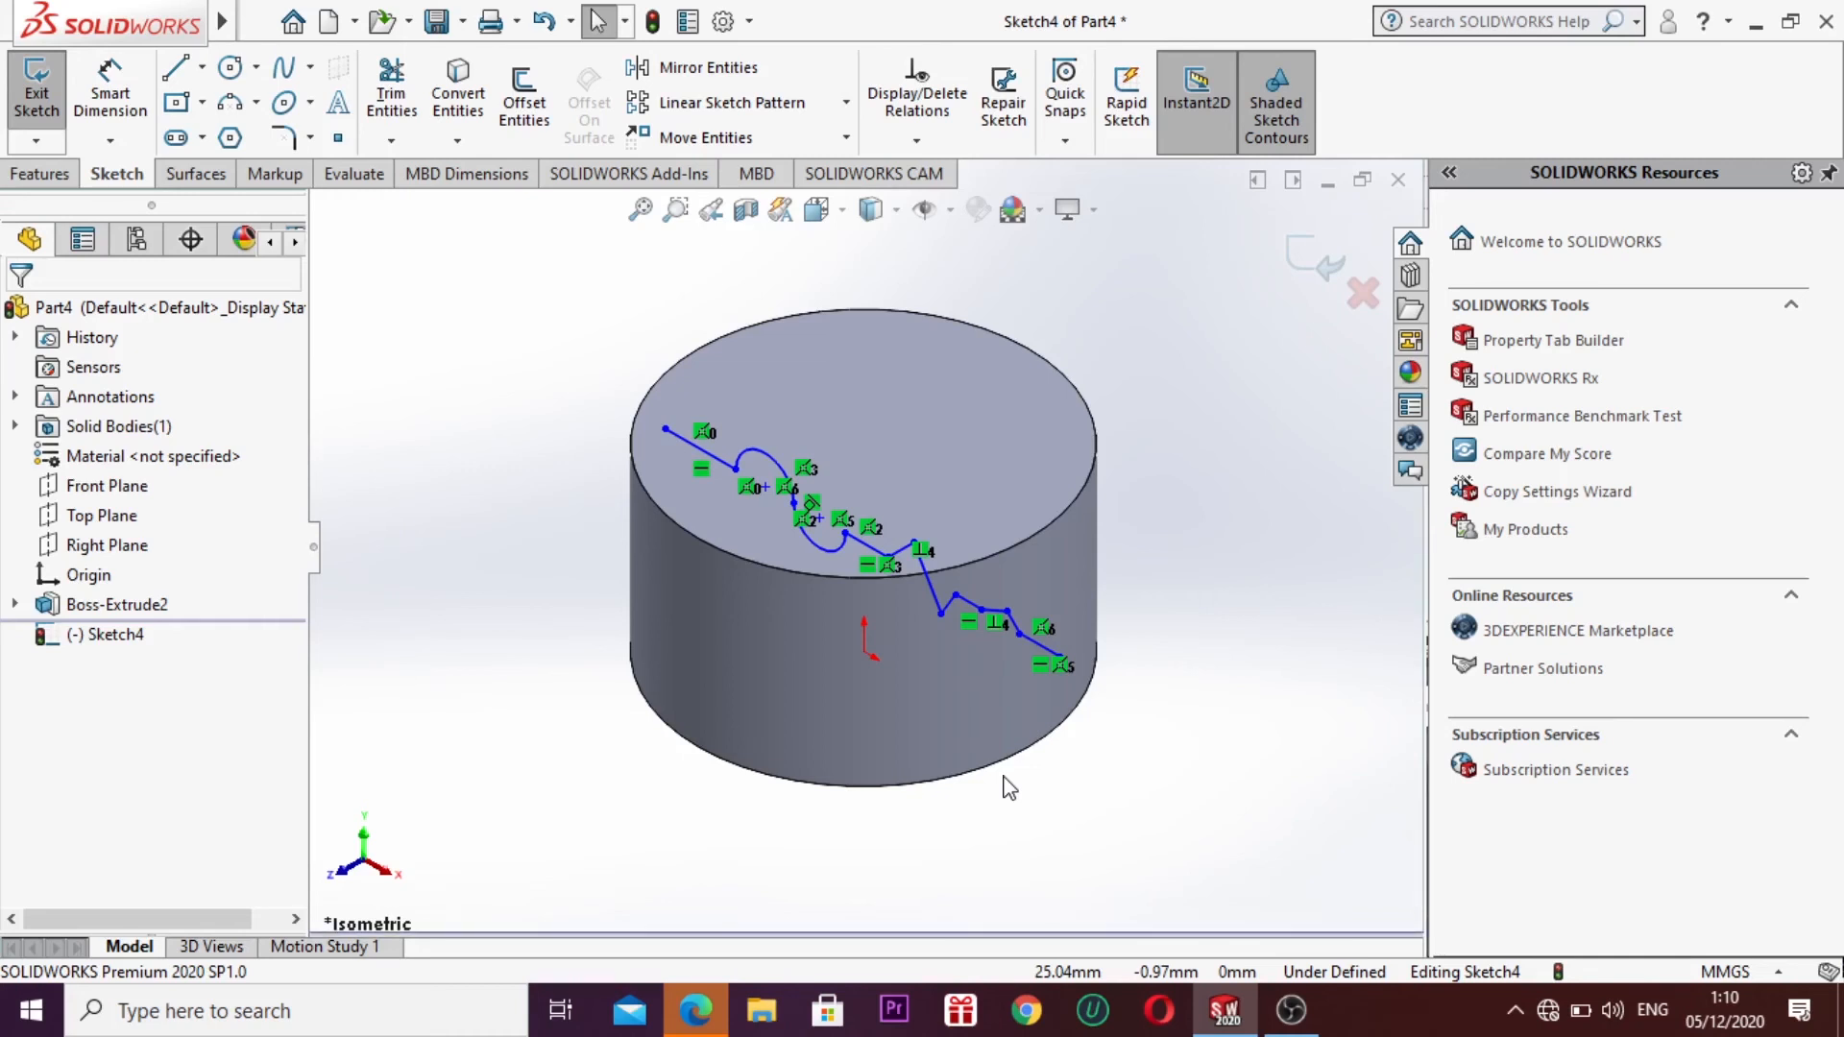
key(ctrl+1)
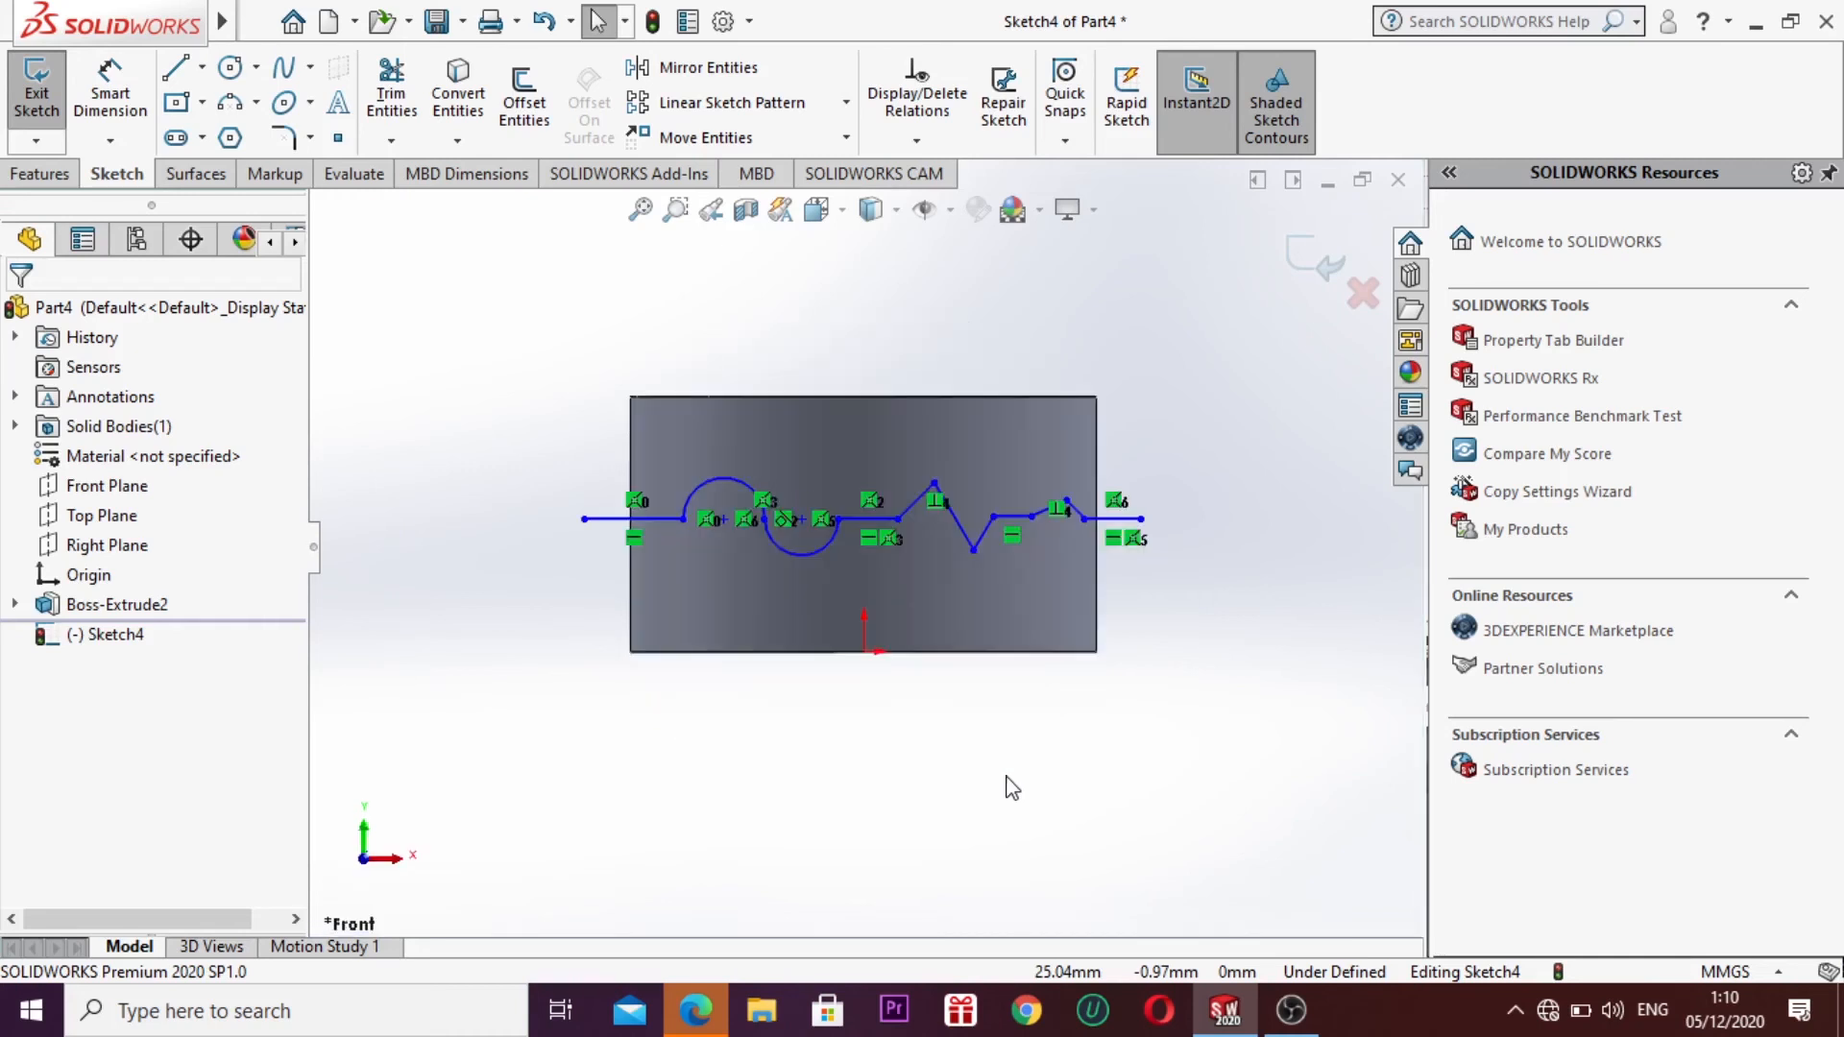
click(1305, 264)
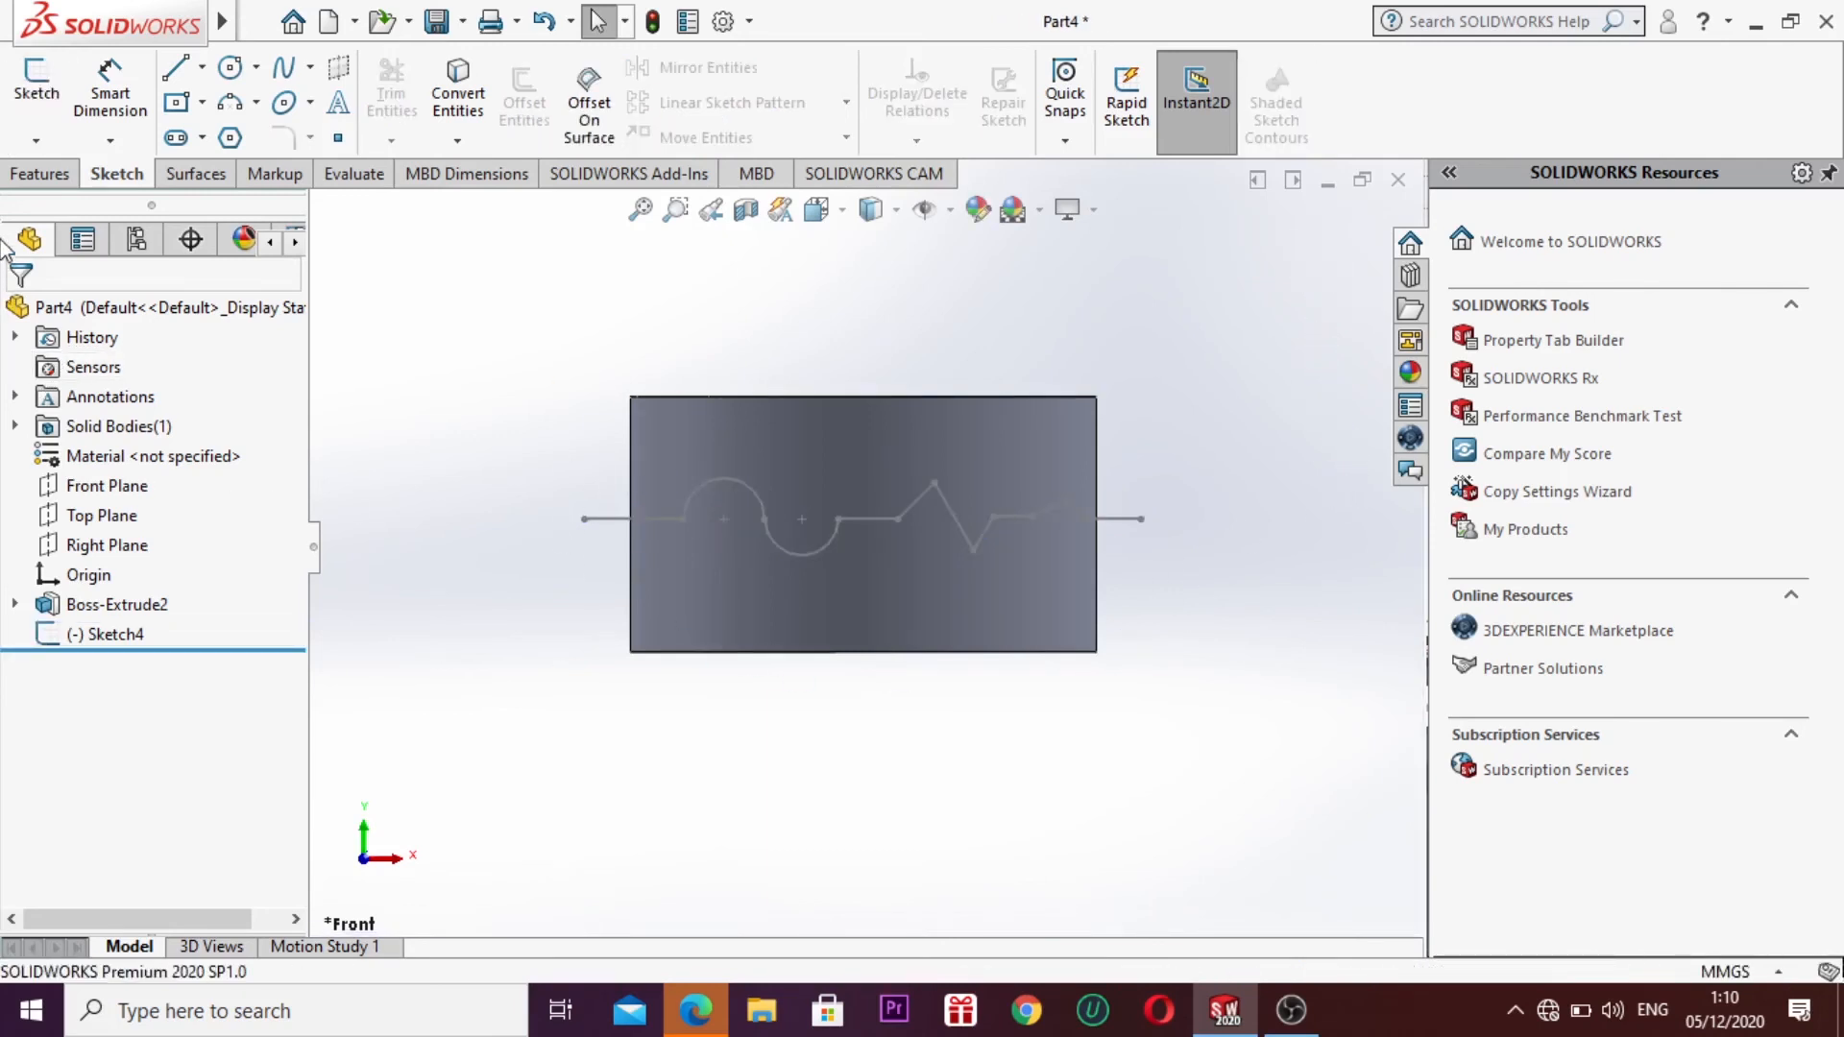
click(36, 177)
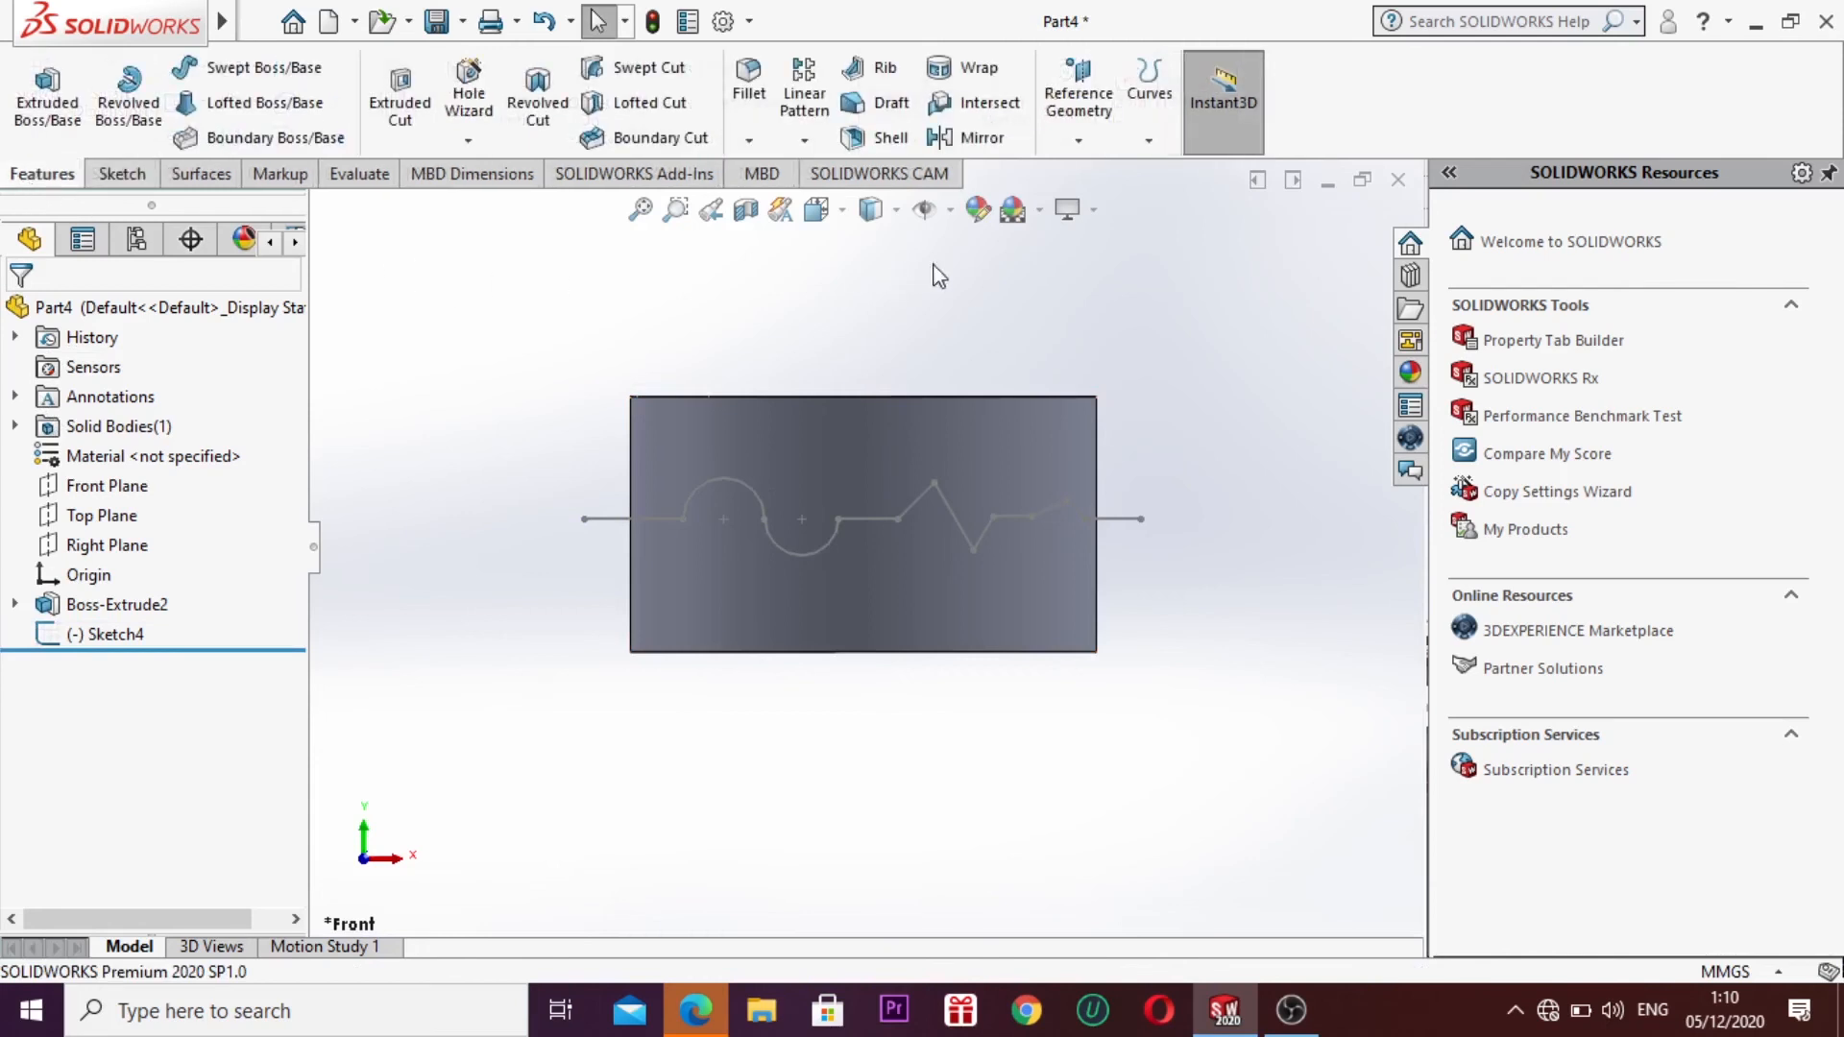
click(989, 104)
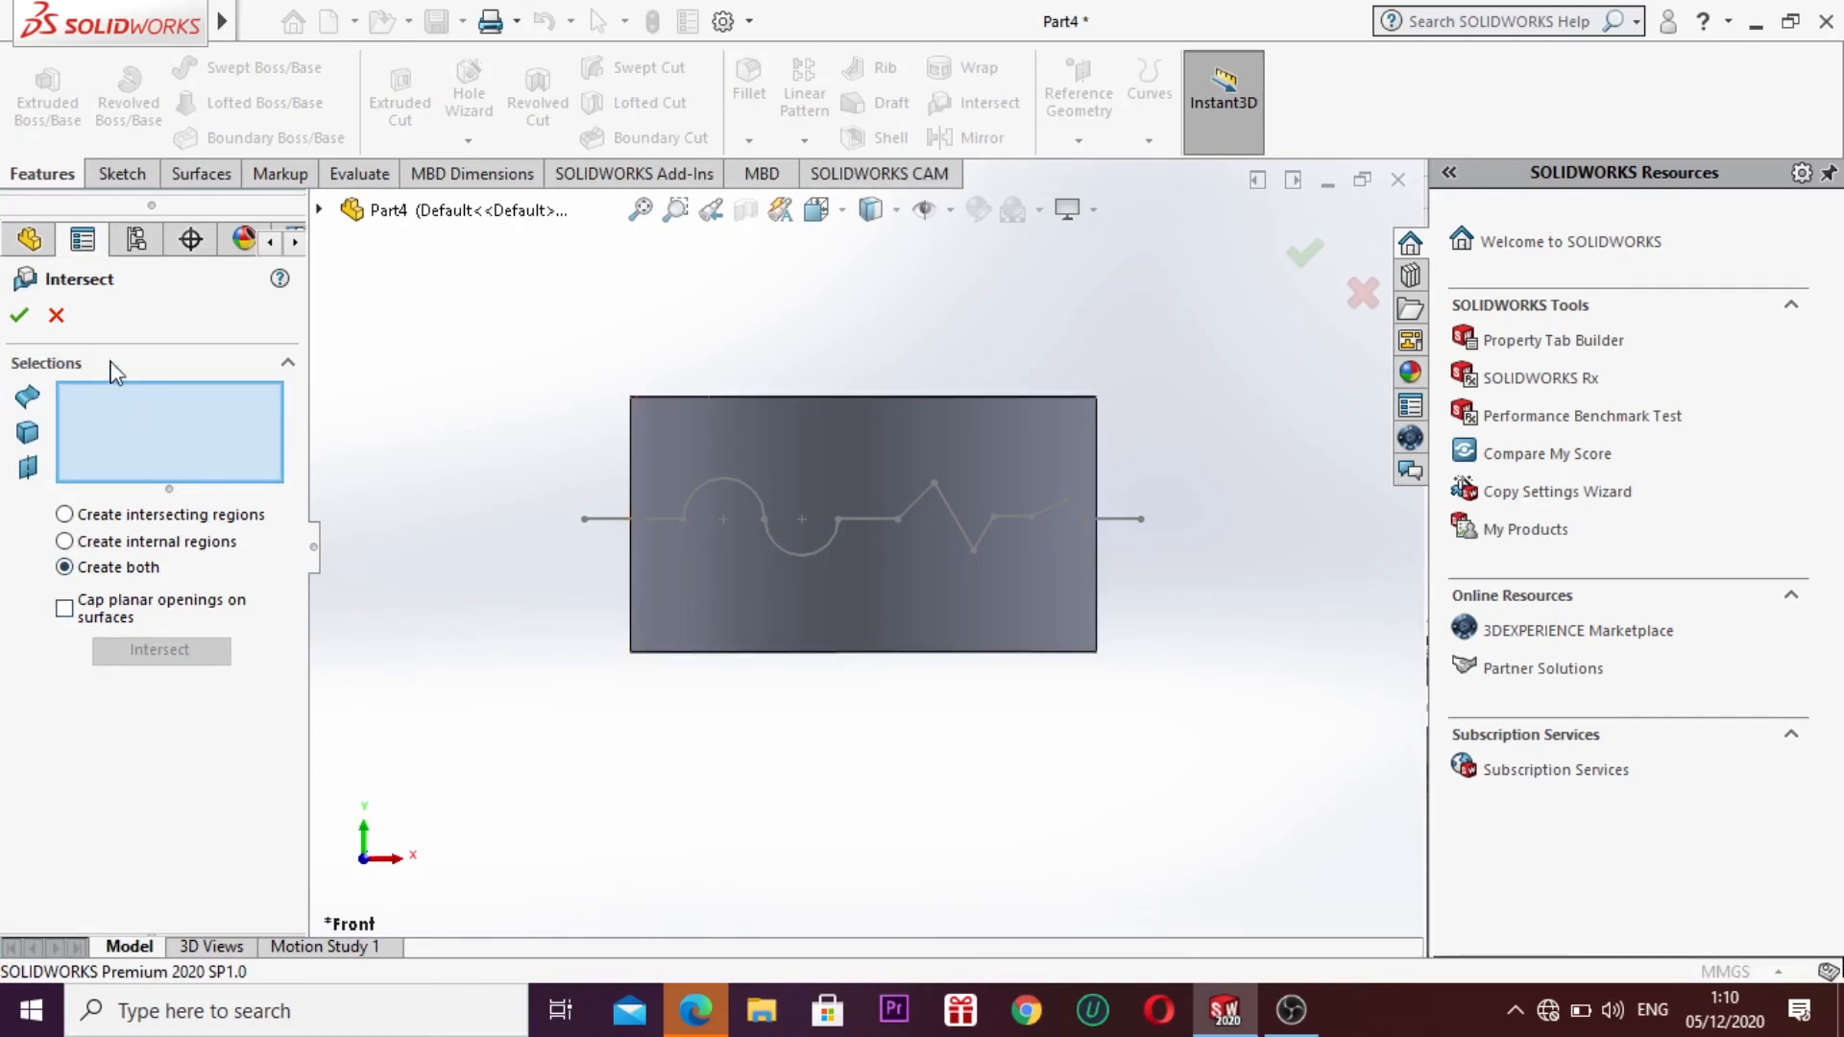
click(56, 315)
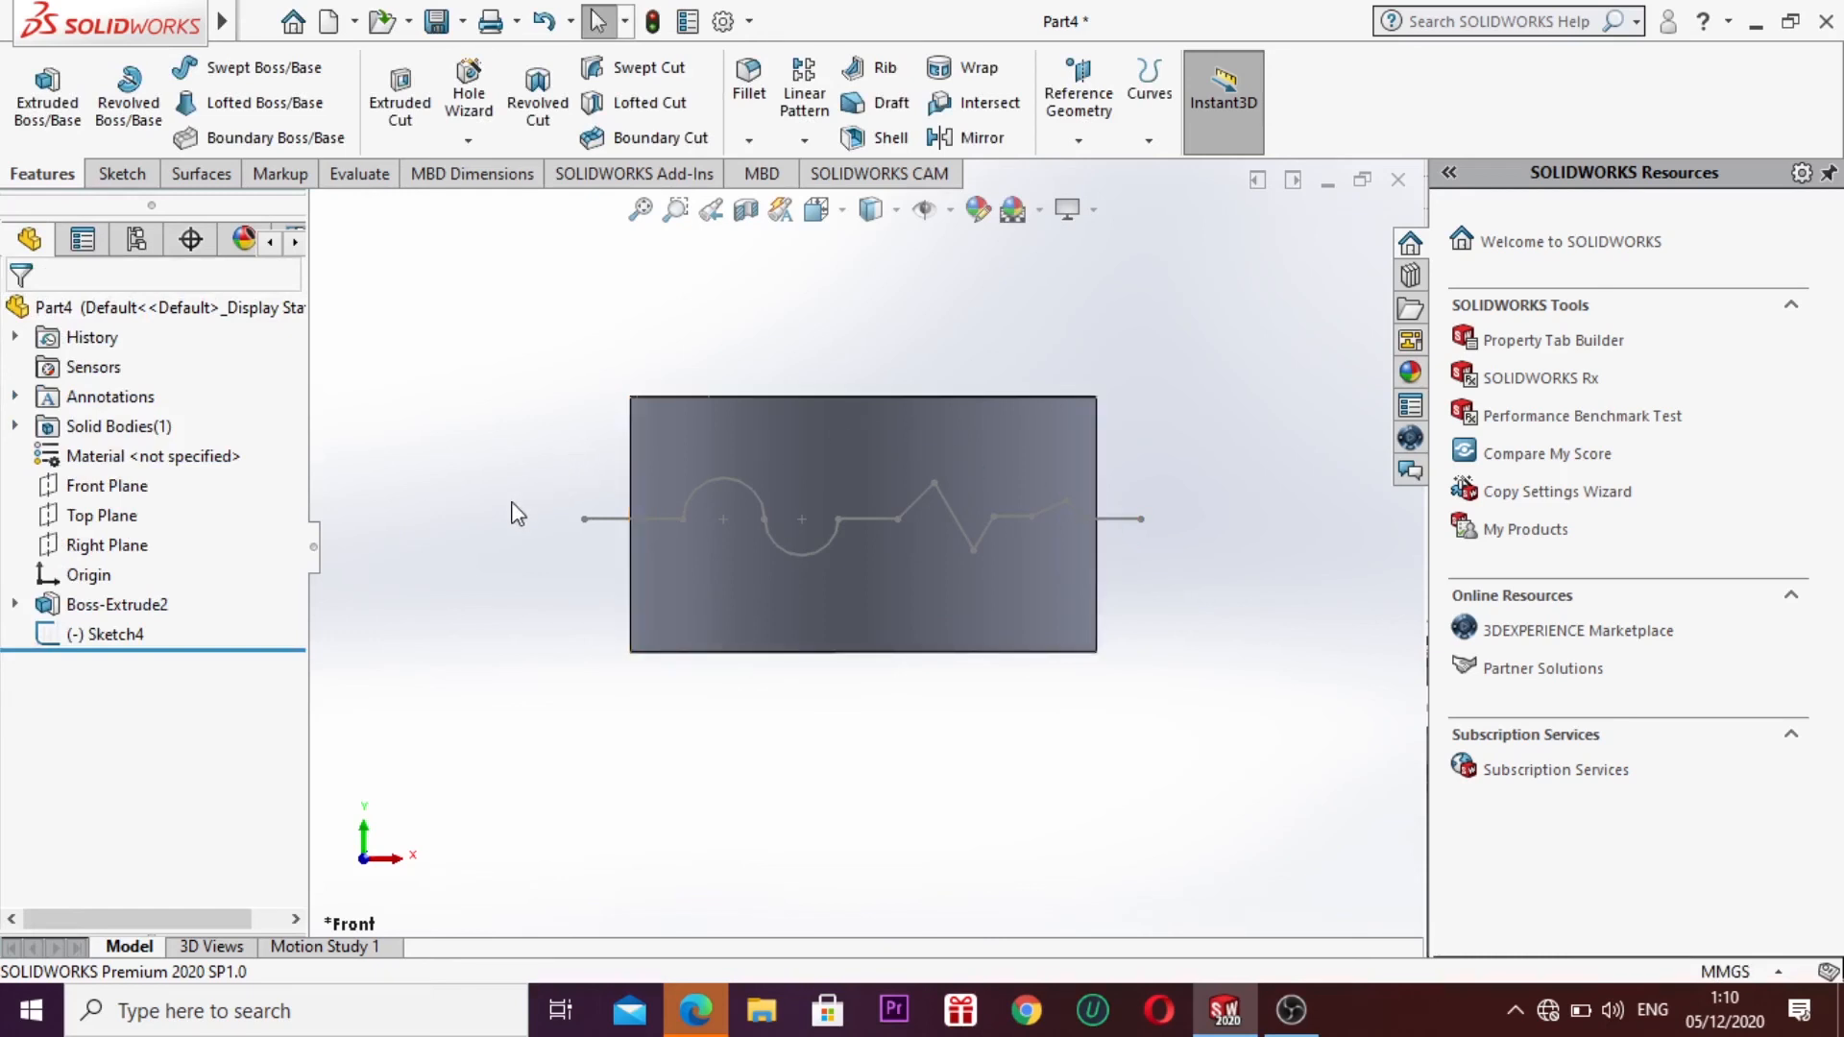
Step: Extrude the open wavy sketch as a blind surface 80 mm deep from the sketch plane
click(201, 175)
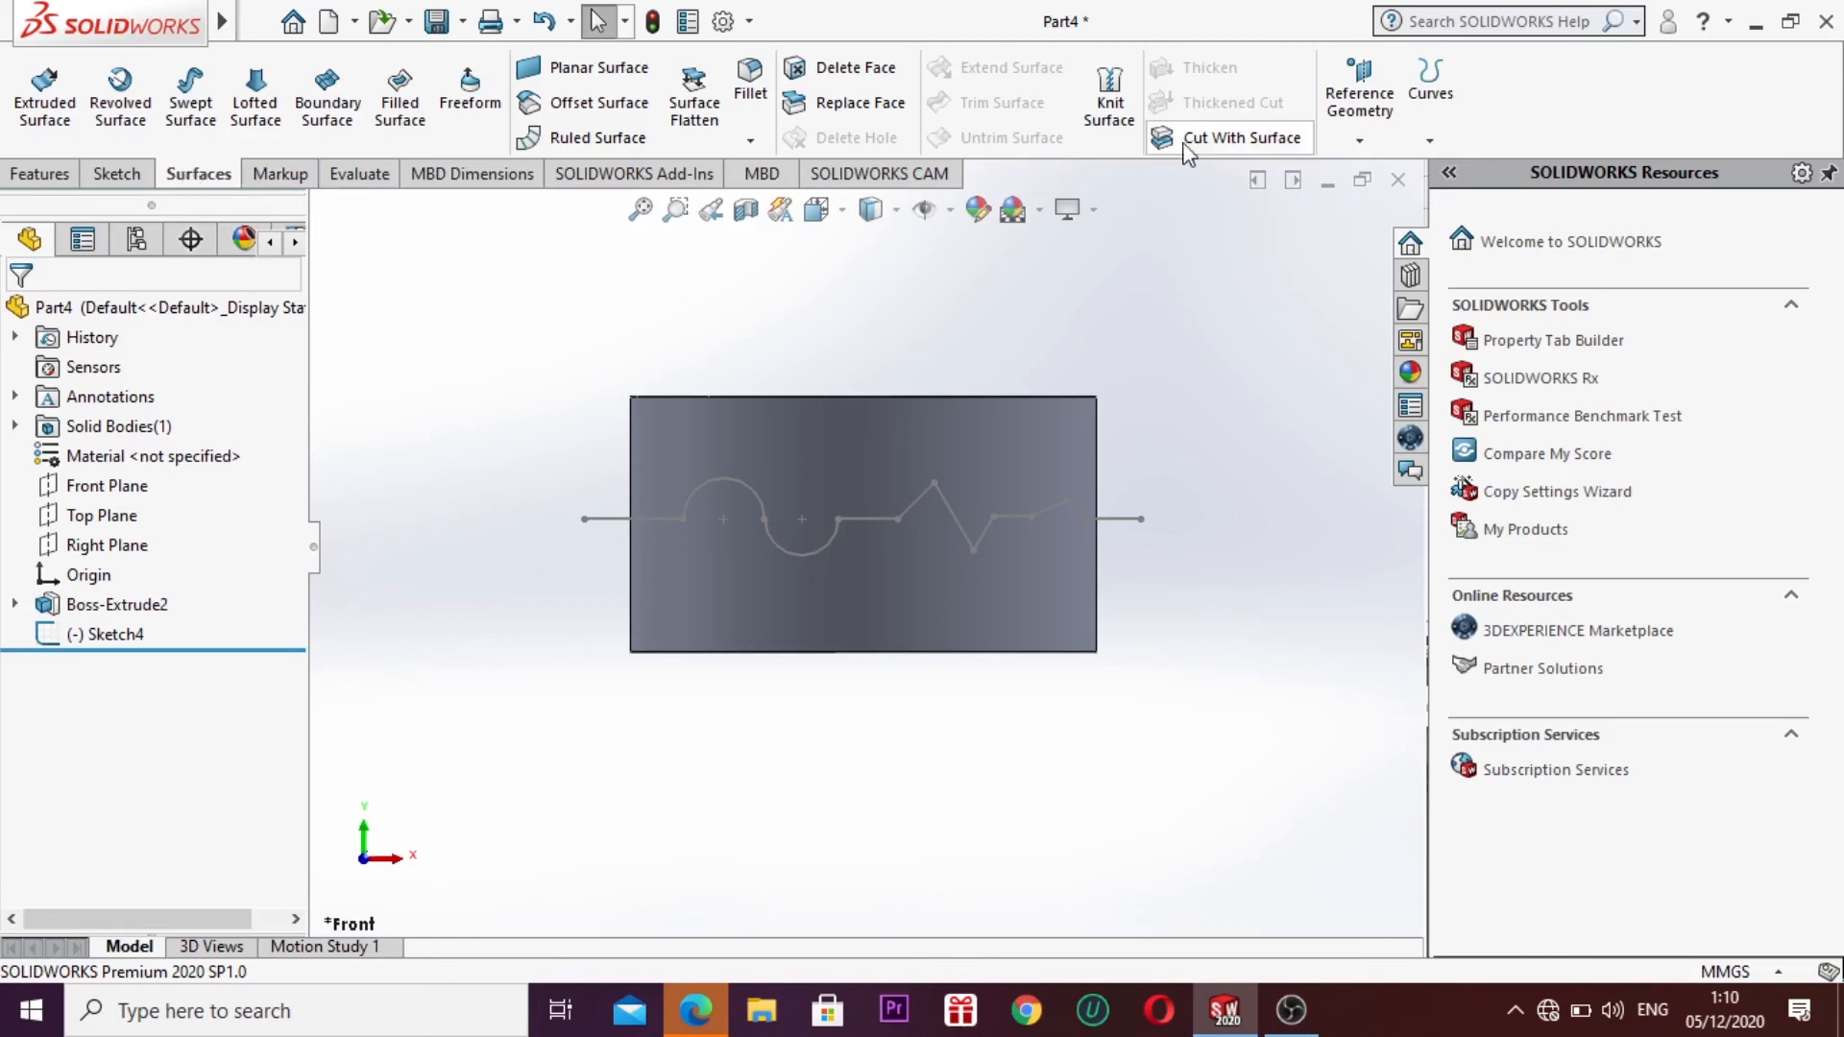
right_click(1495, 96)
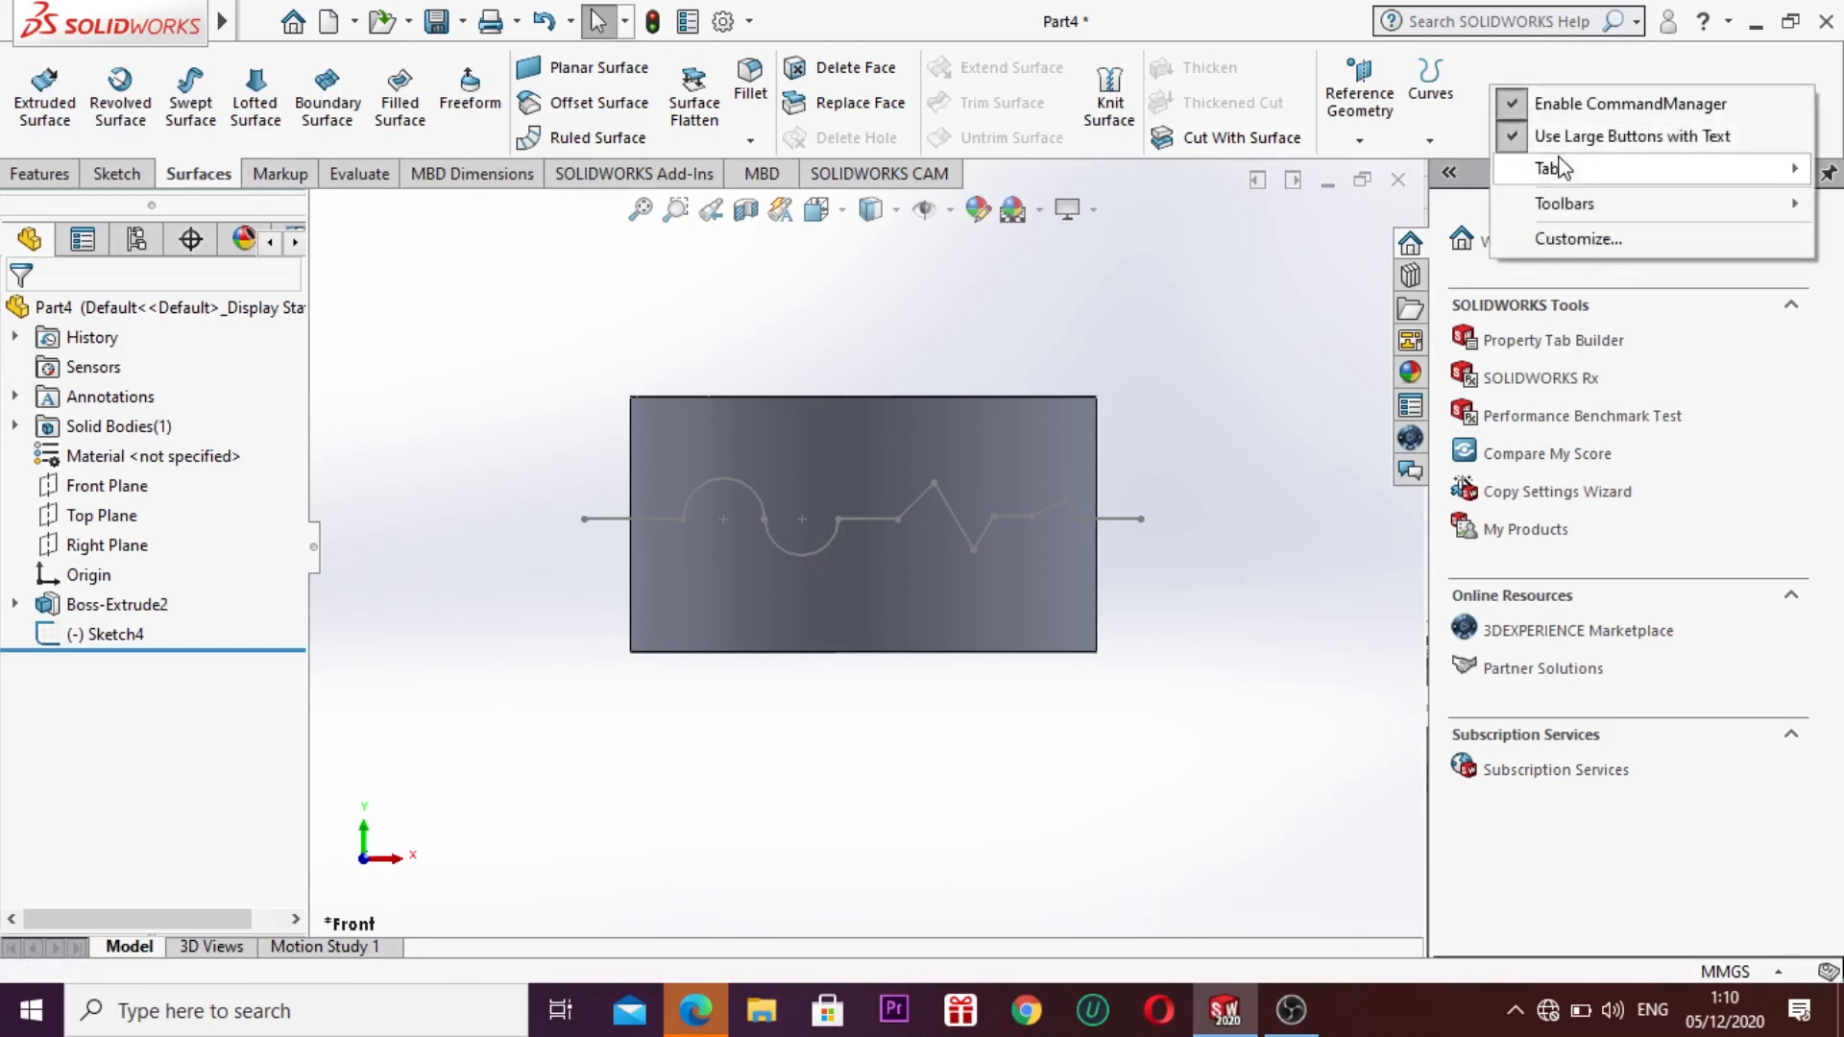
mouse_move(1563, 169)
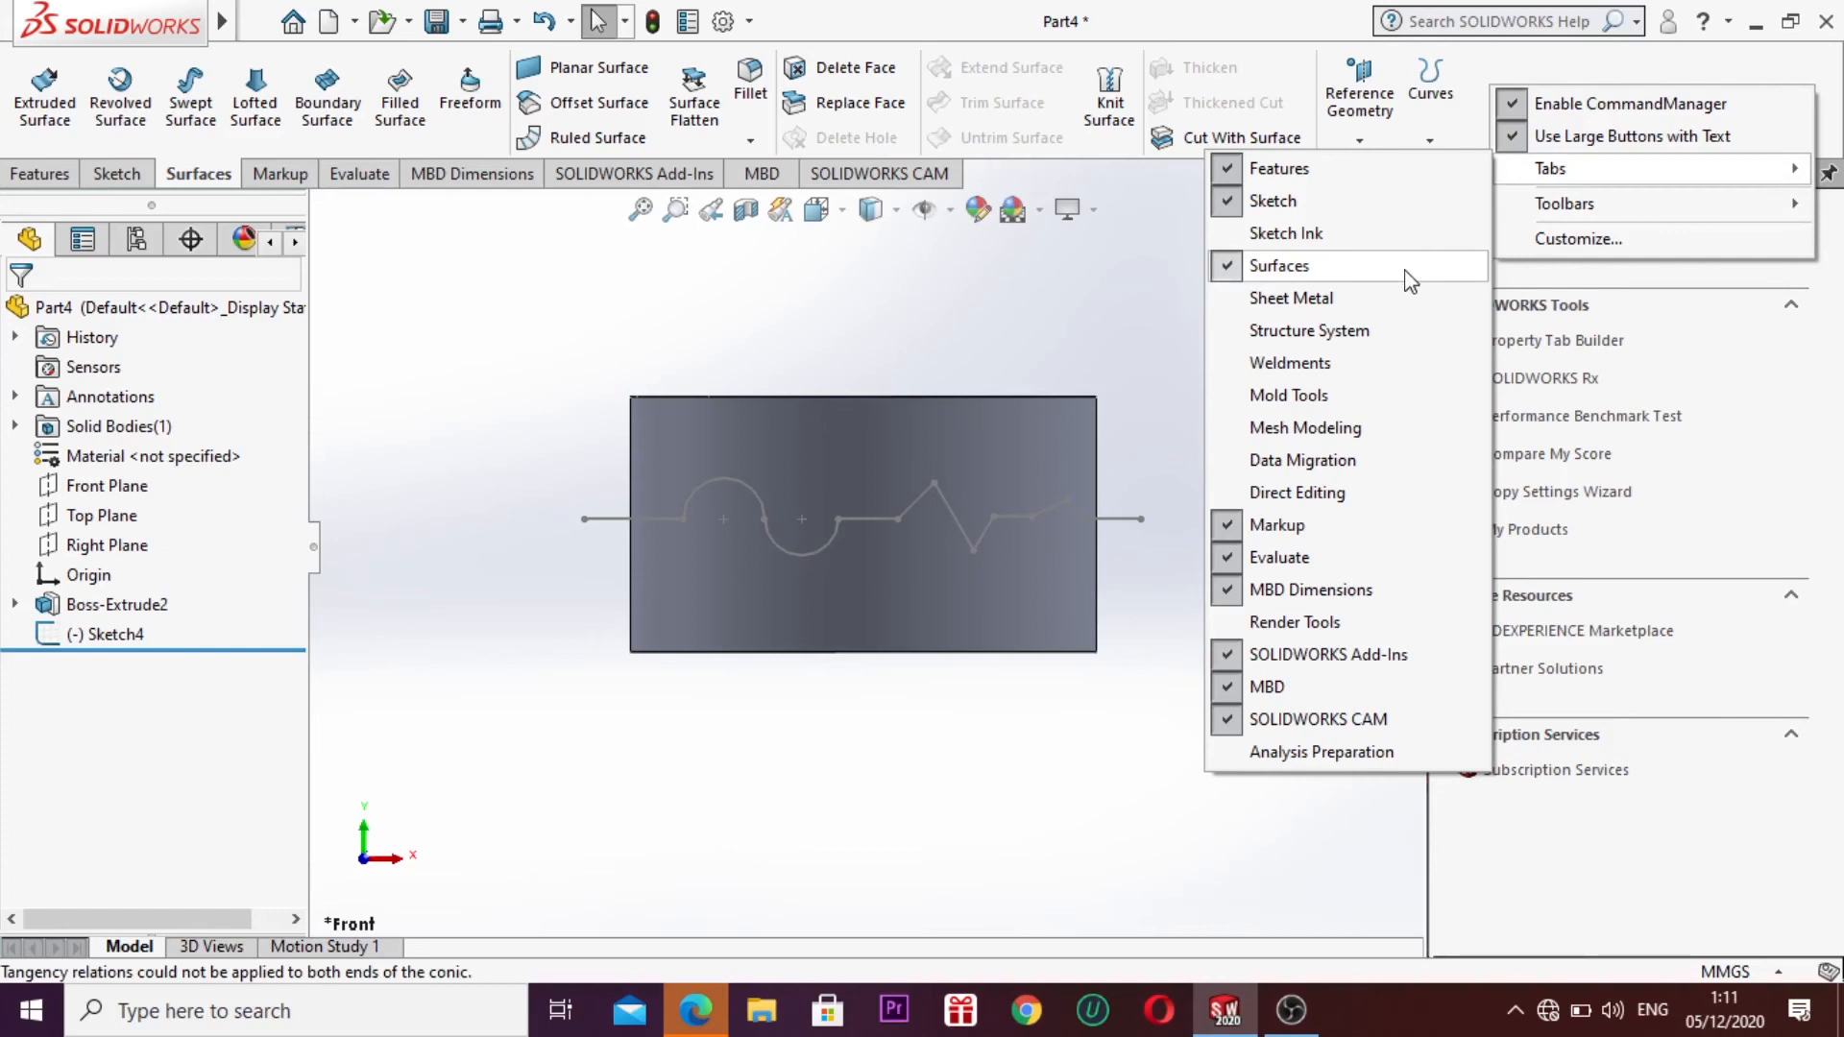
click(1107, 296)
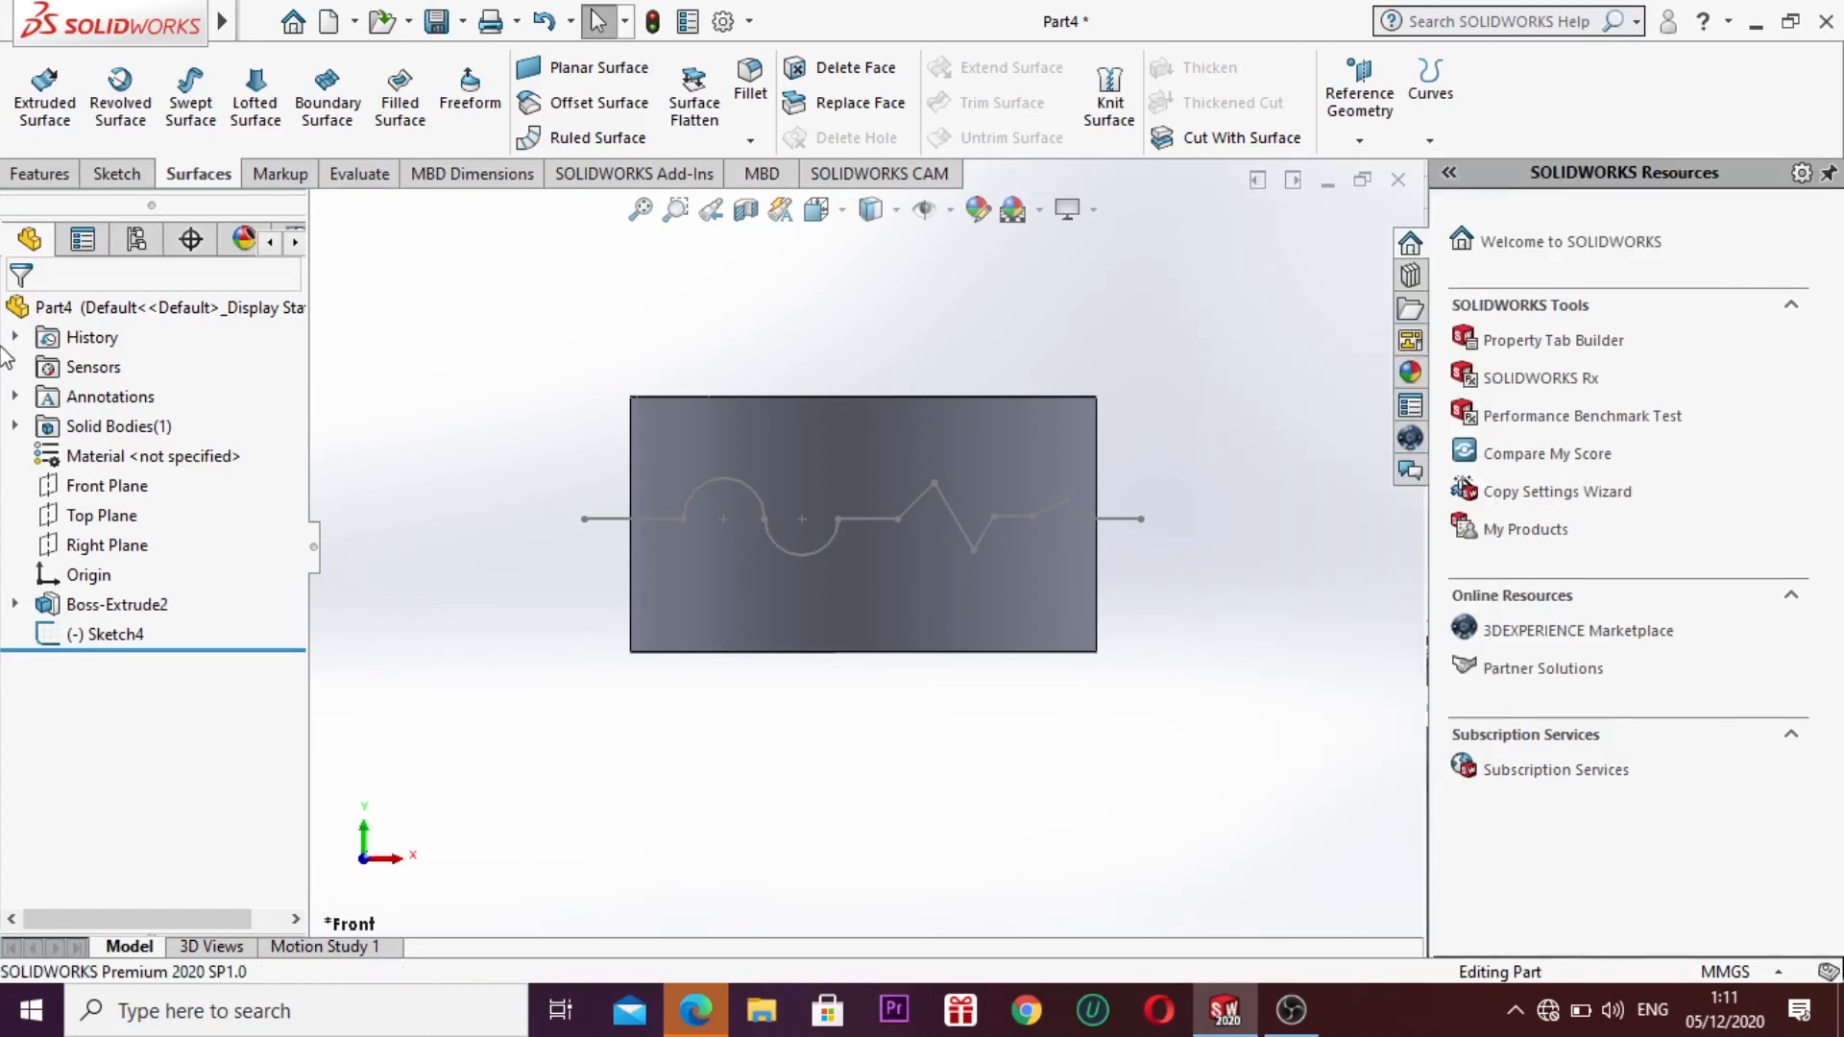
click(38, 125)
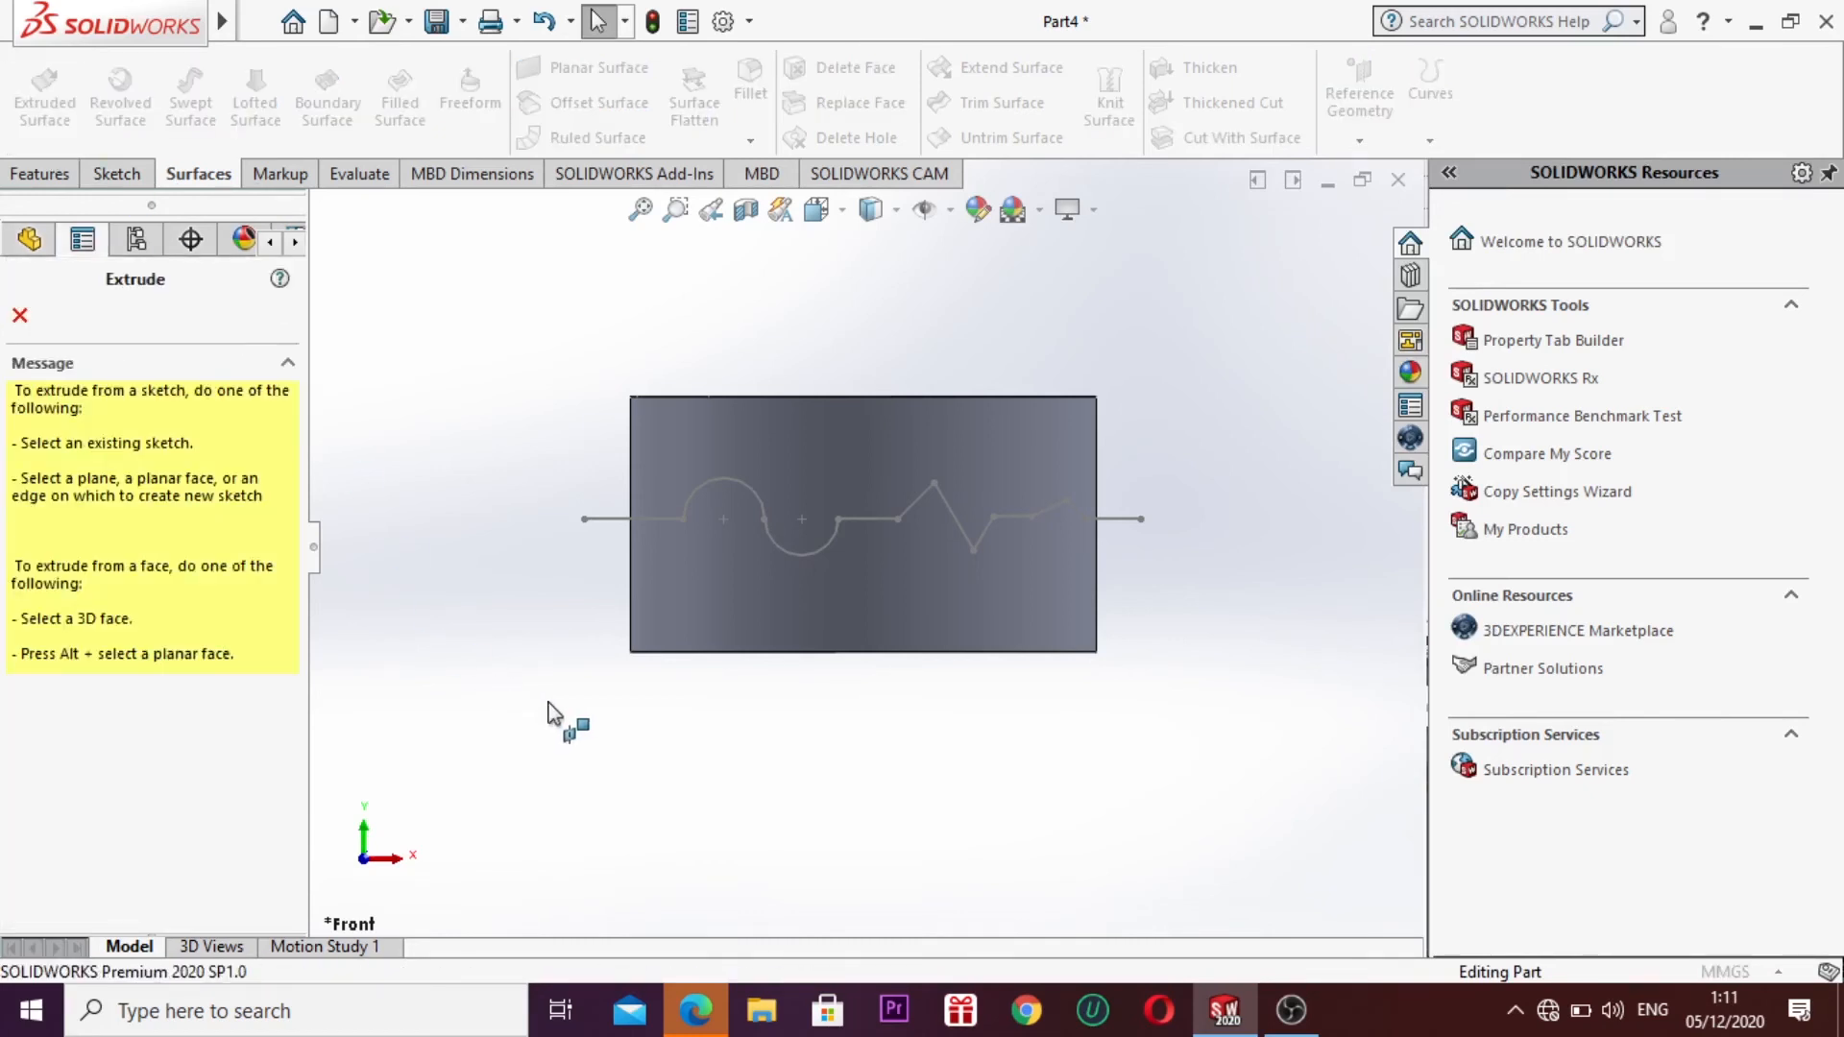
click(607, 521)
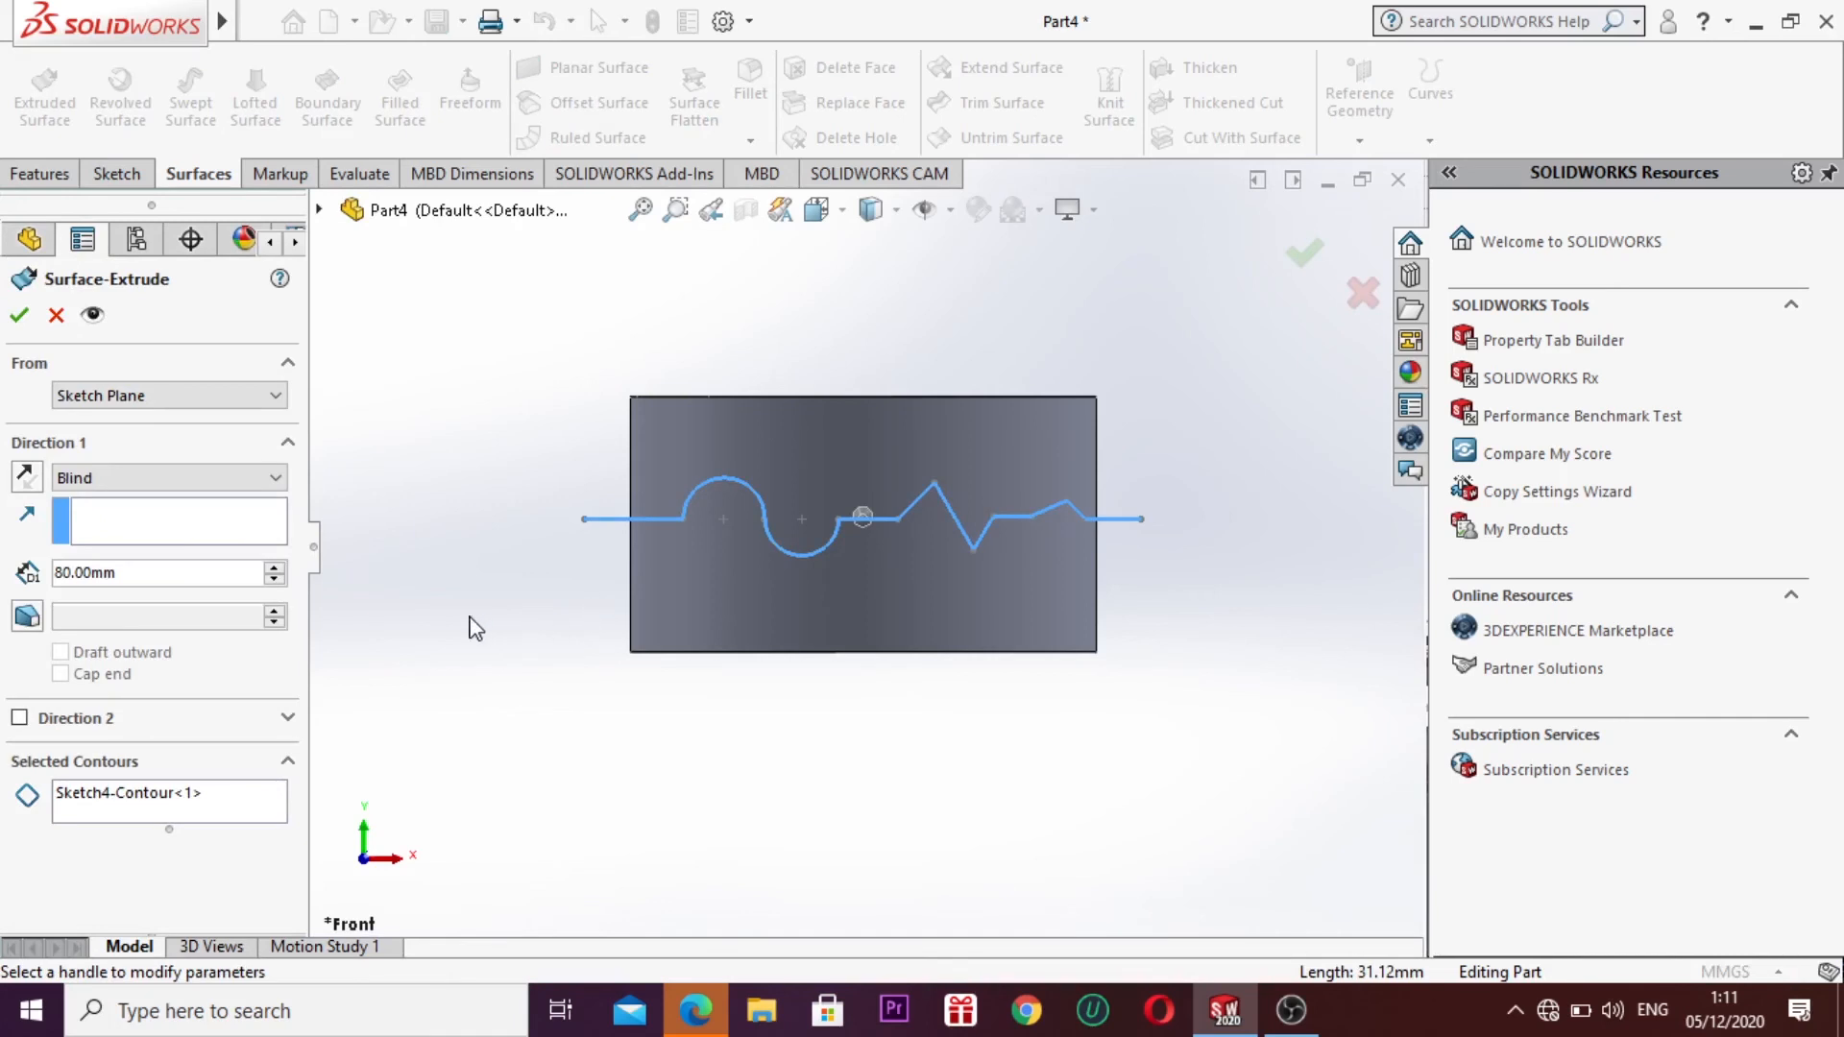
click(19, 315)
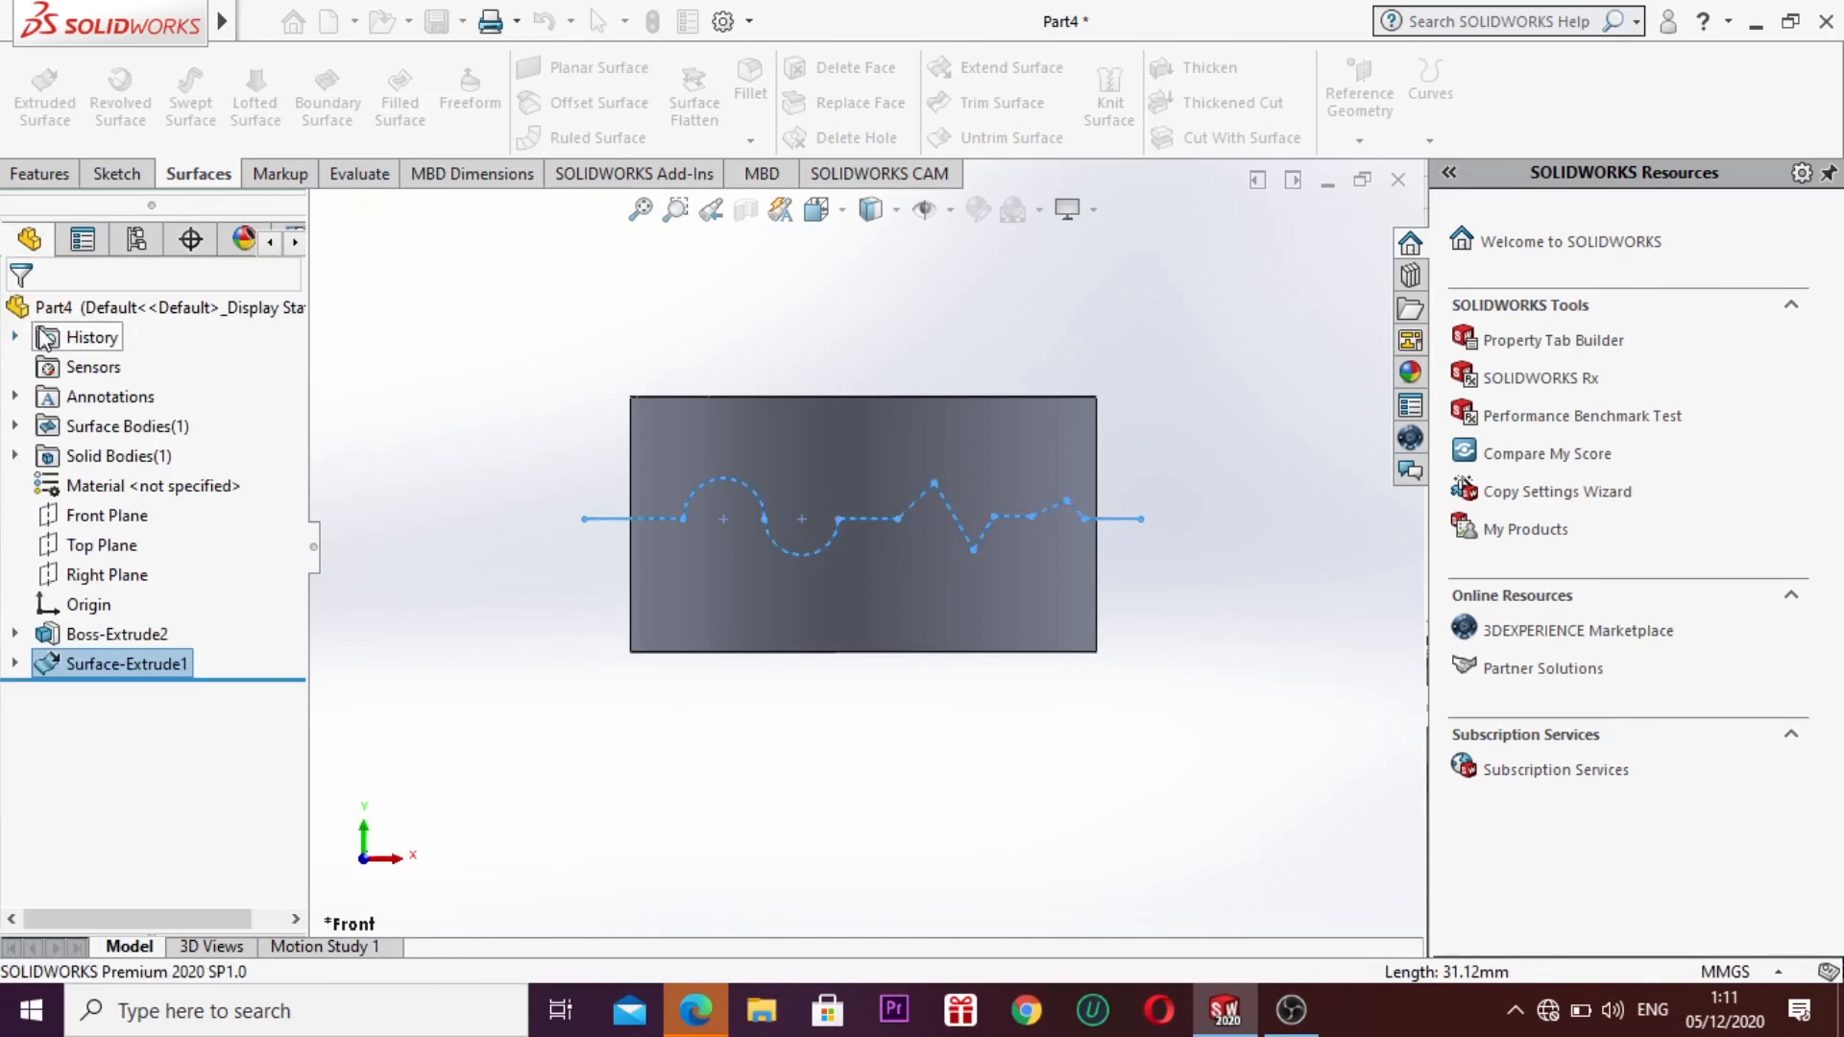
key(z)
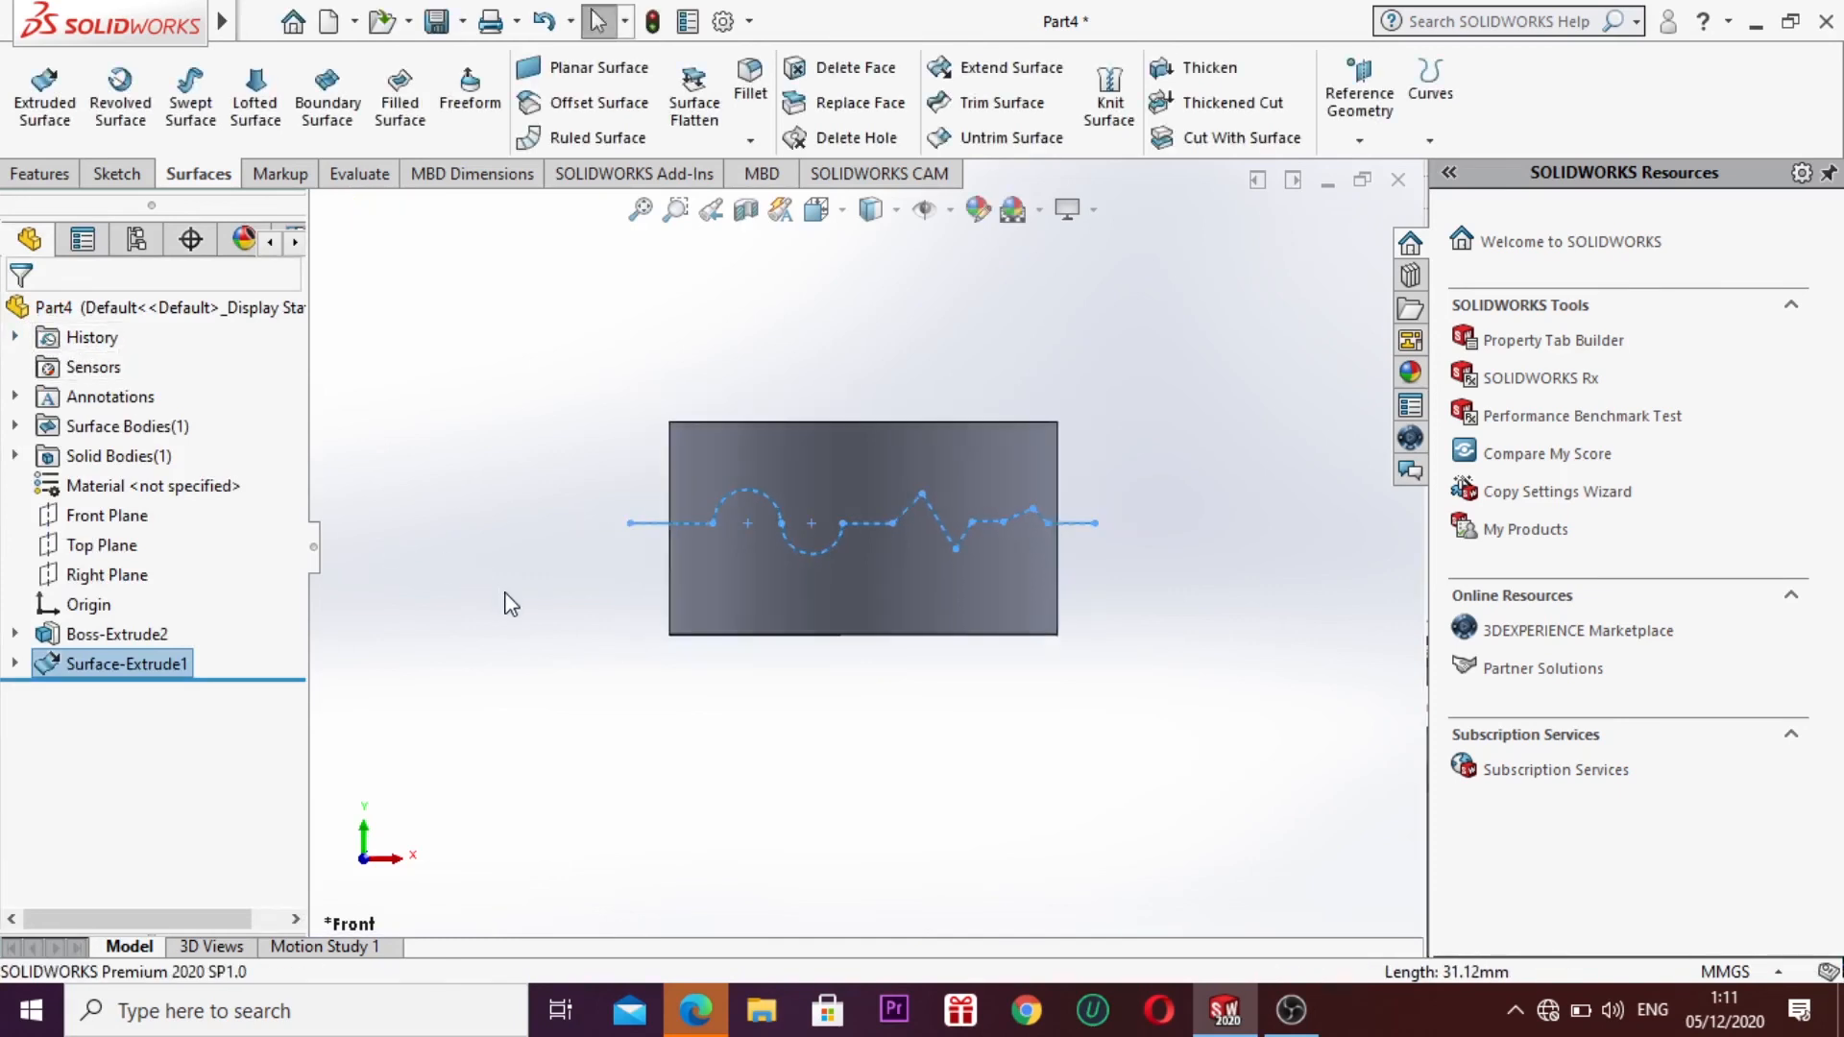
scroll(504, 611, down, 1)
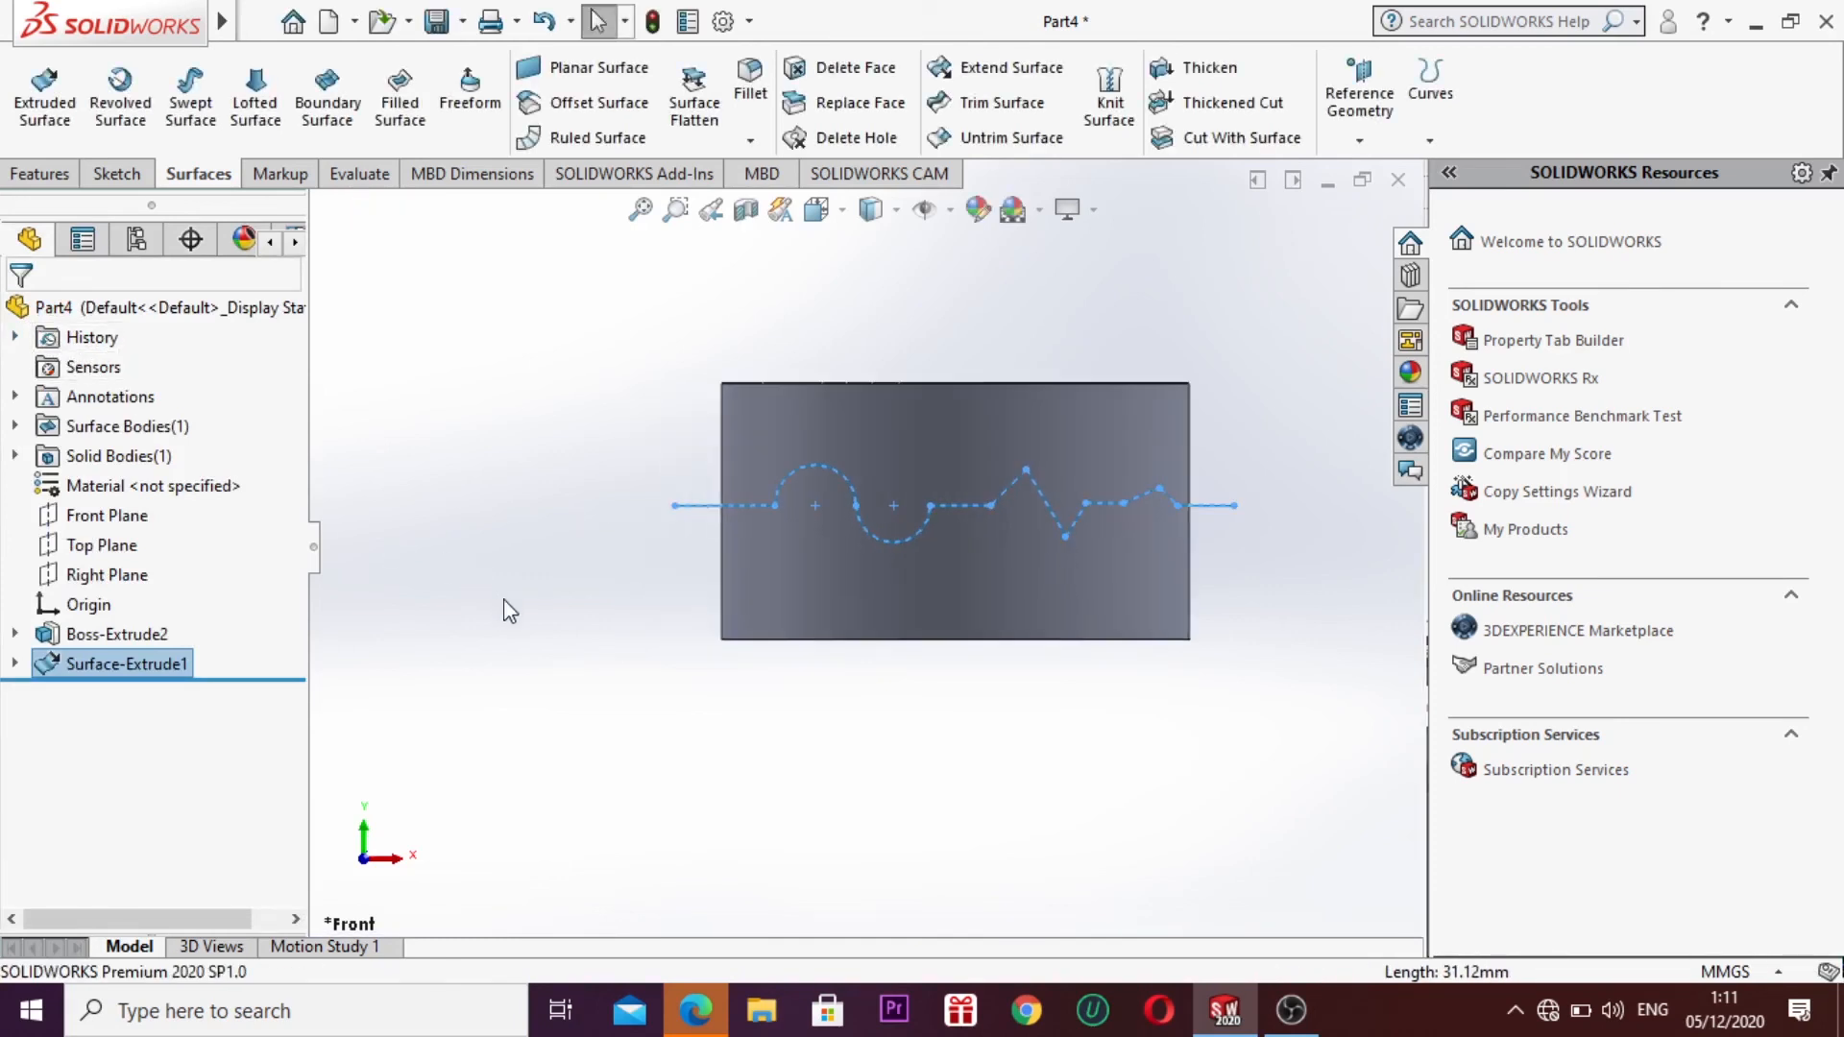
scroll(488, 598, up, 1)
click(41, 173)
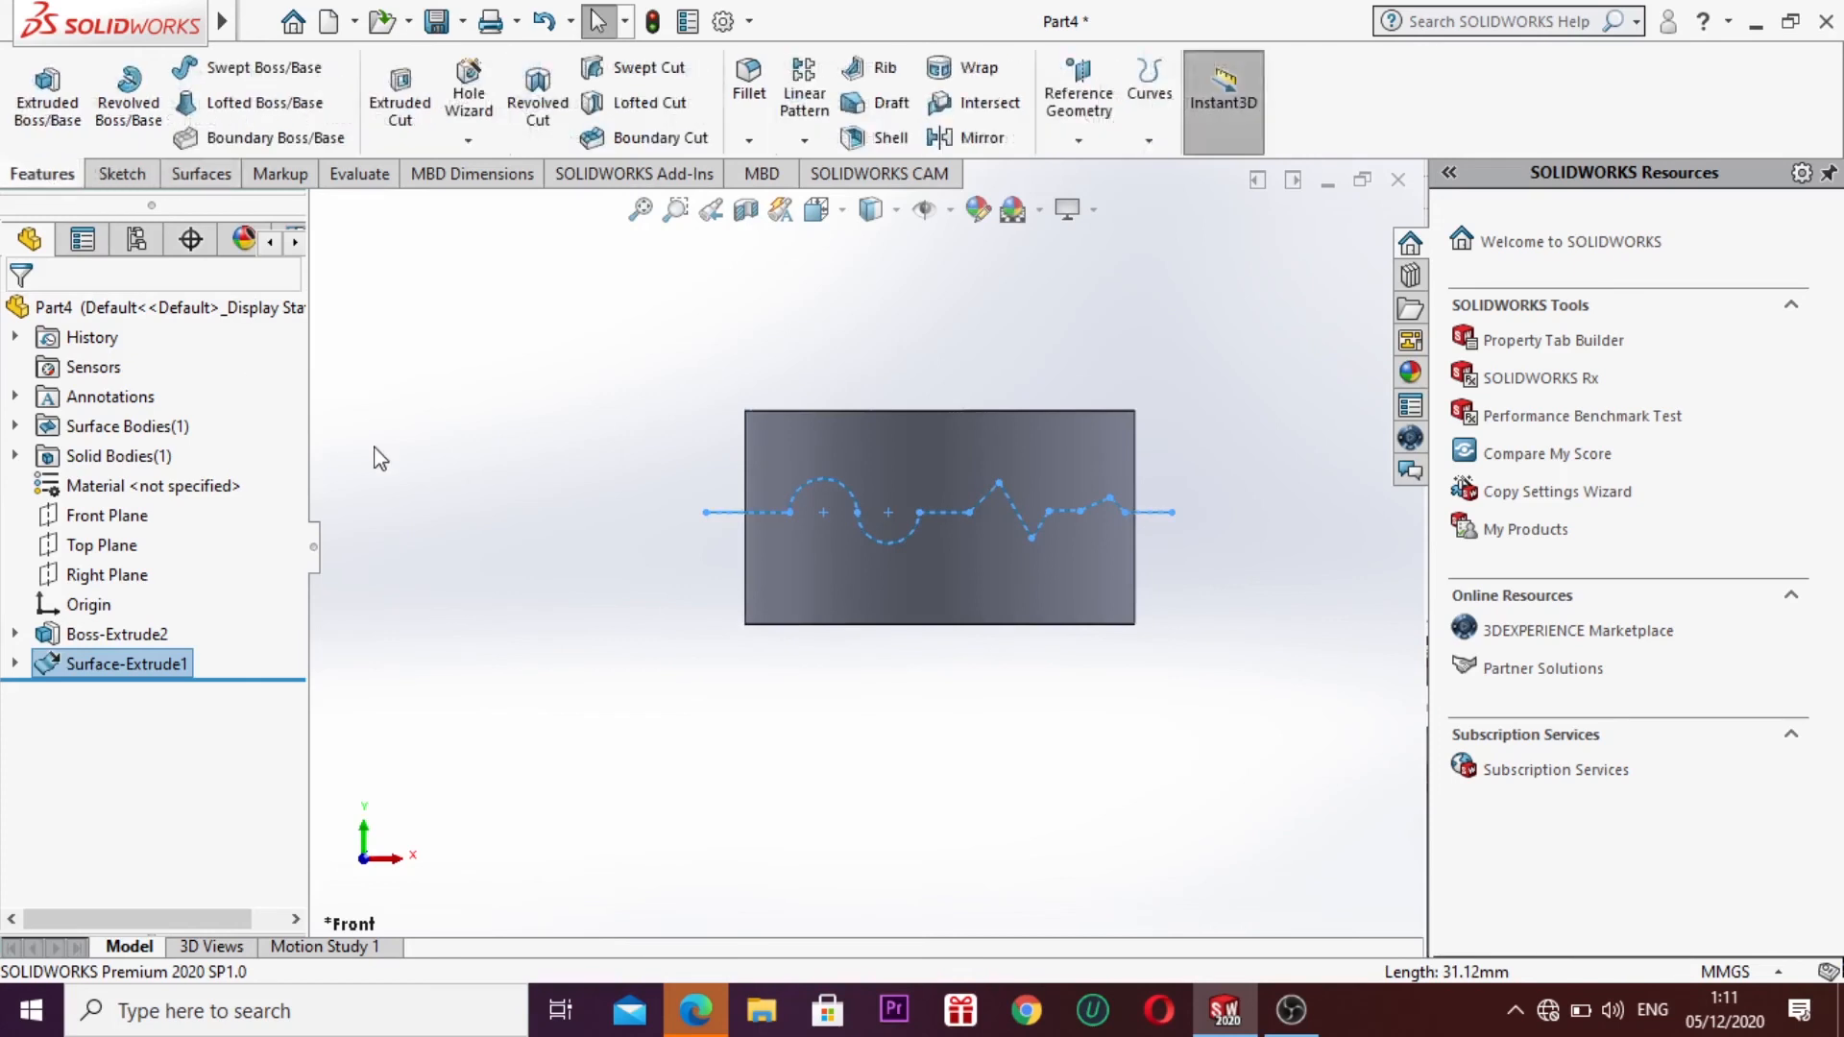
click(975, 103)
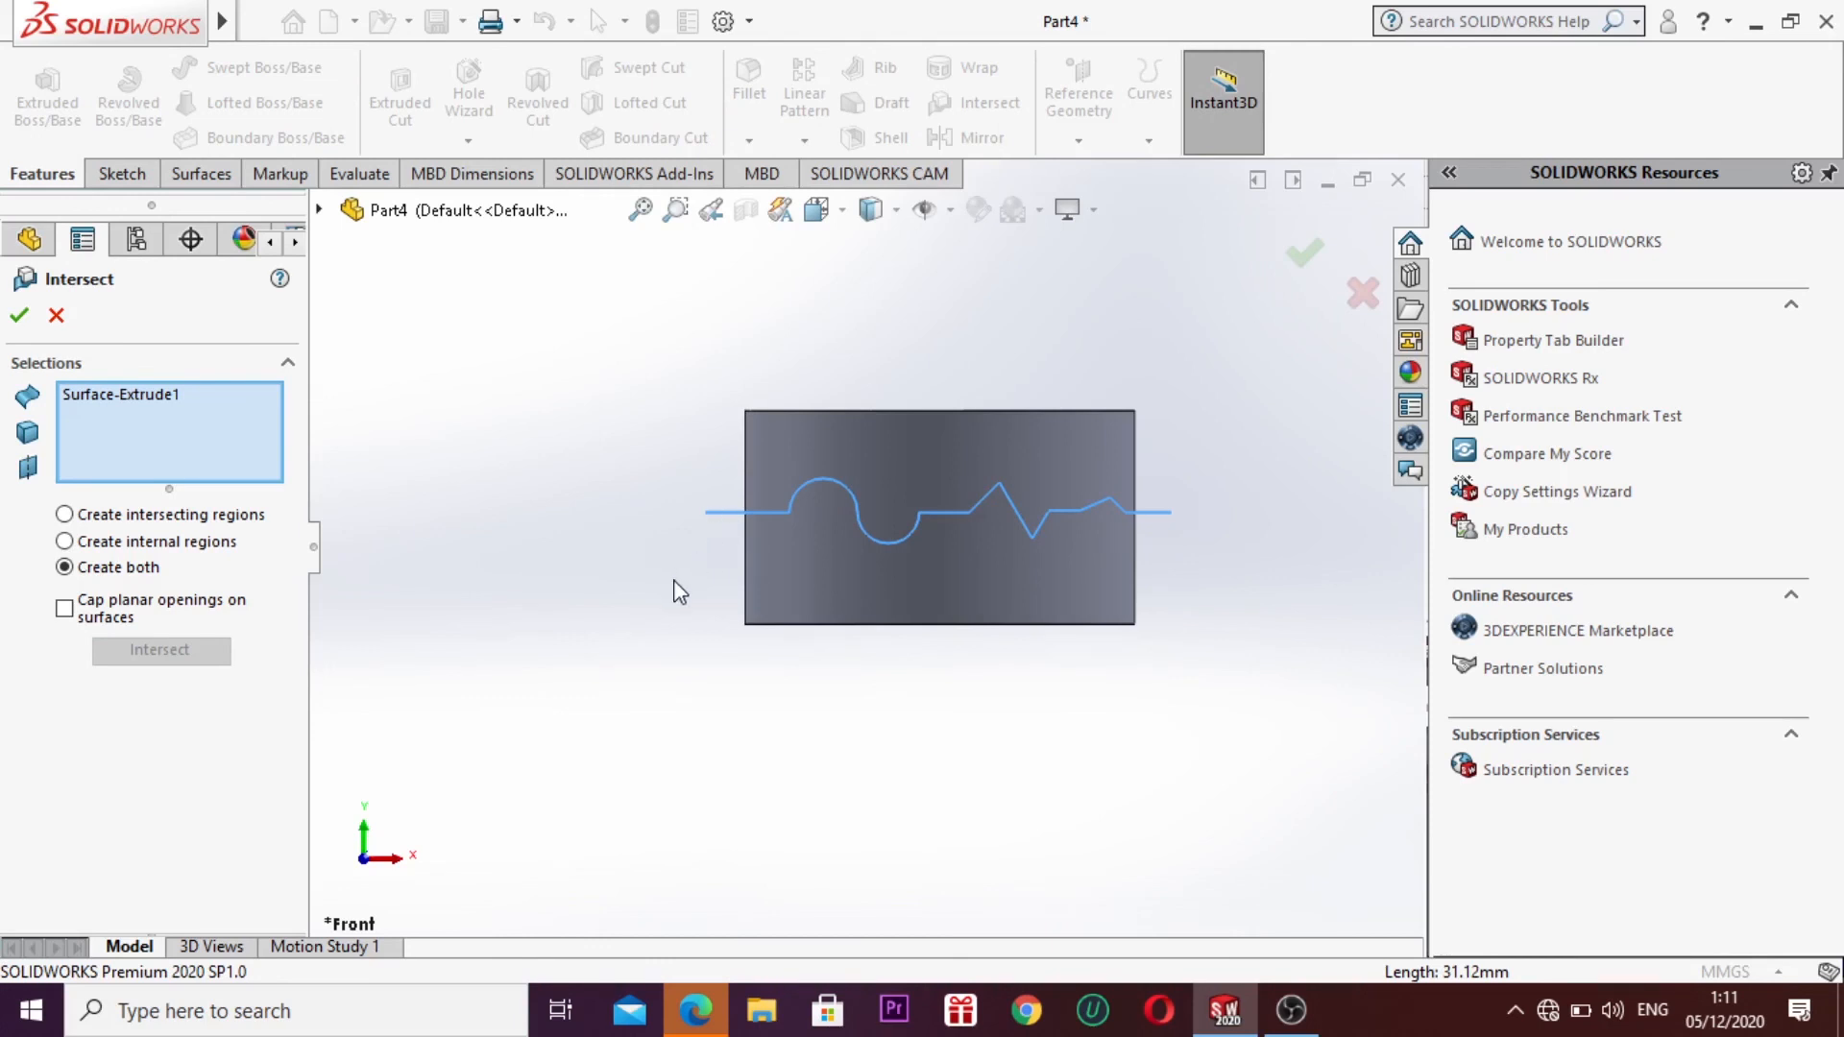
key(ctrl+7)
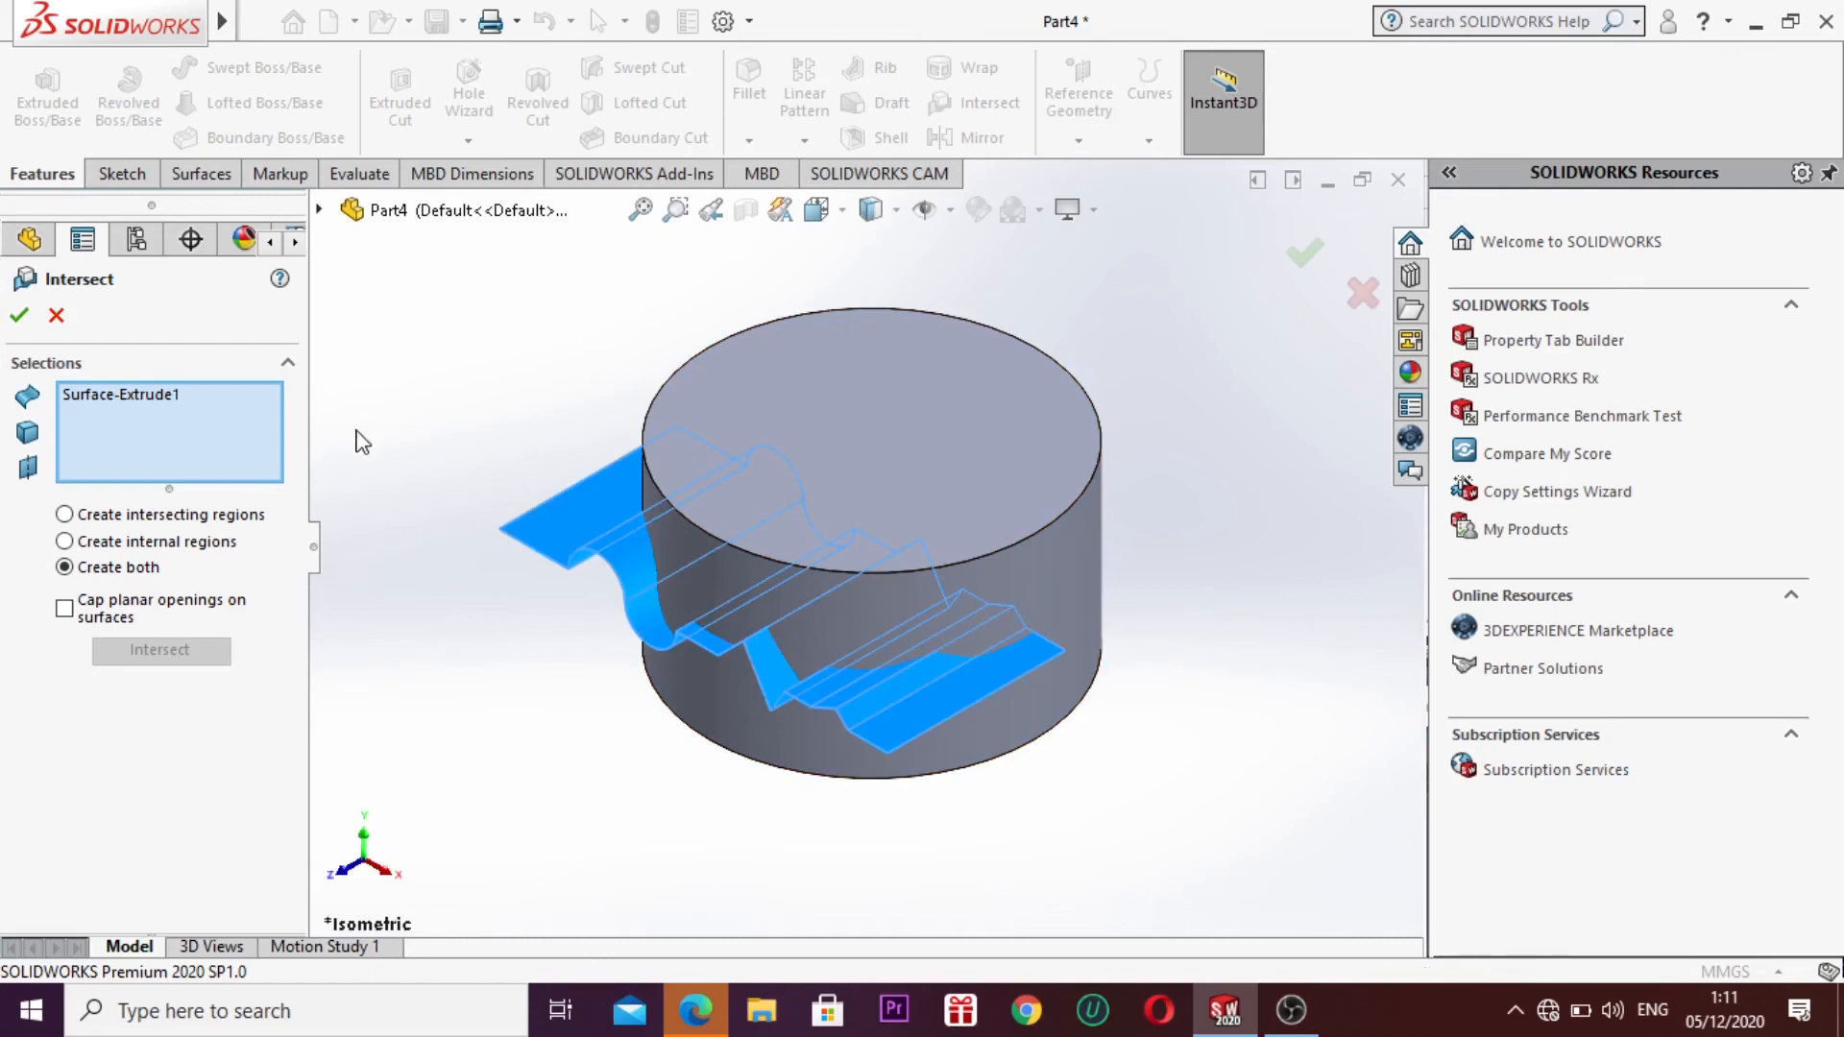
click(56, 316)
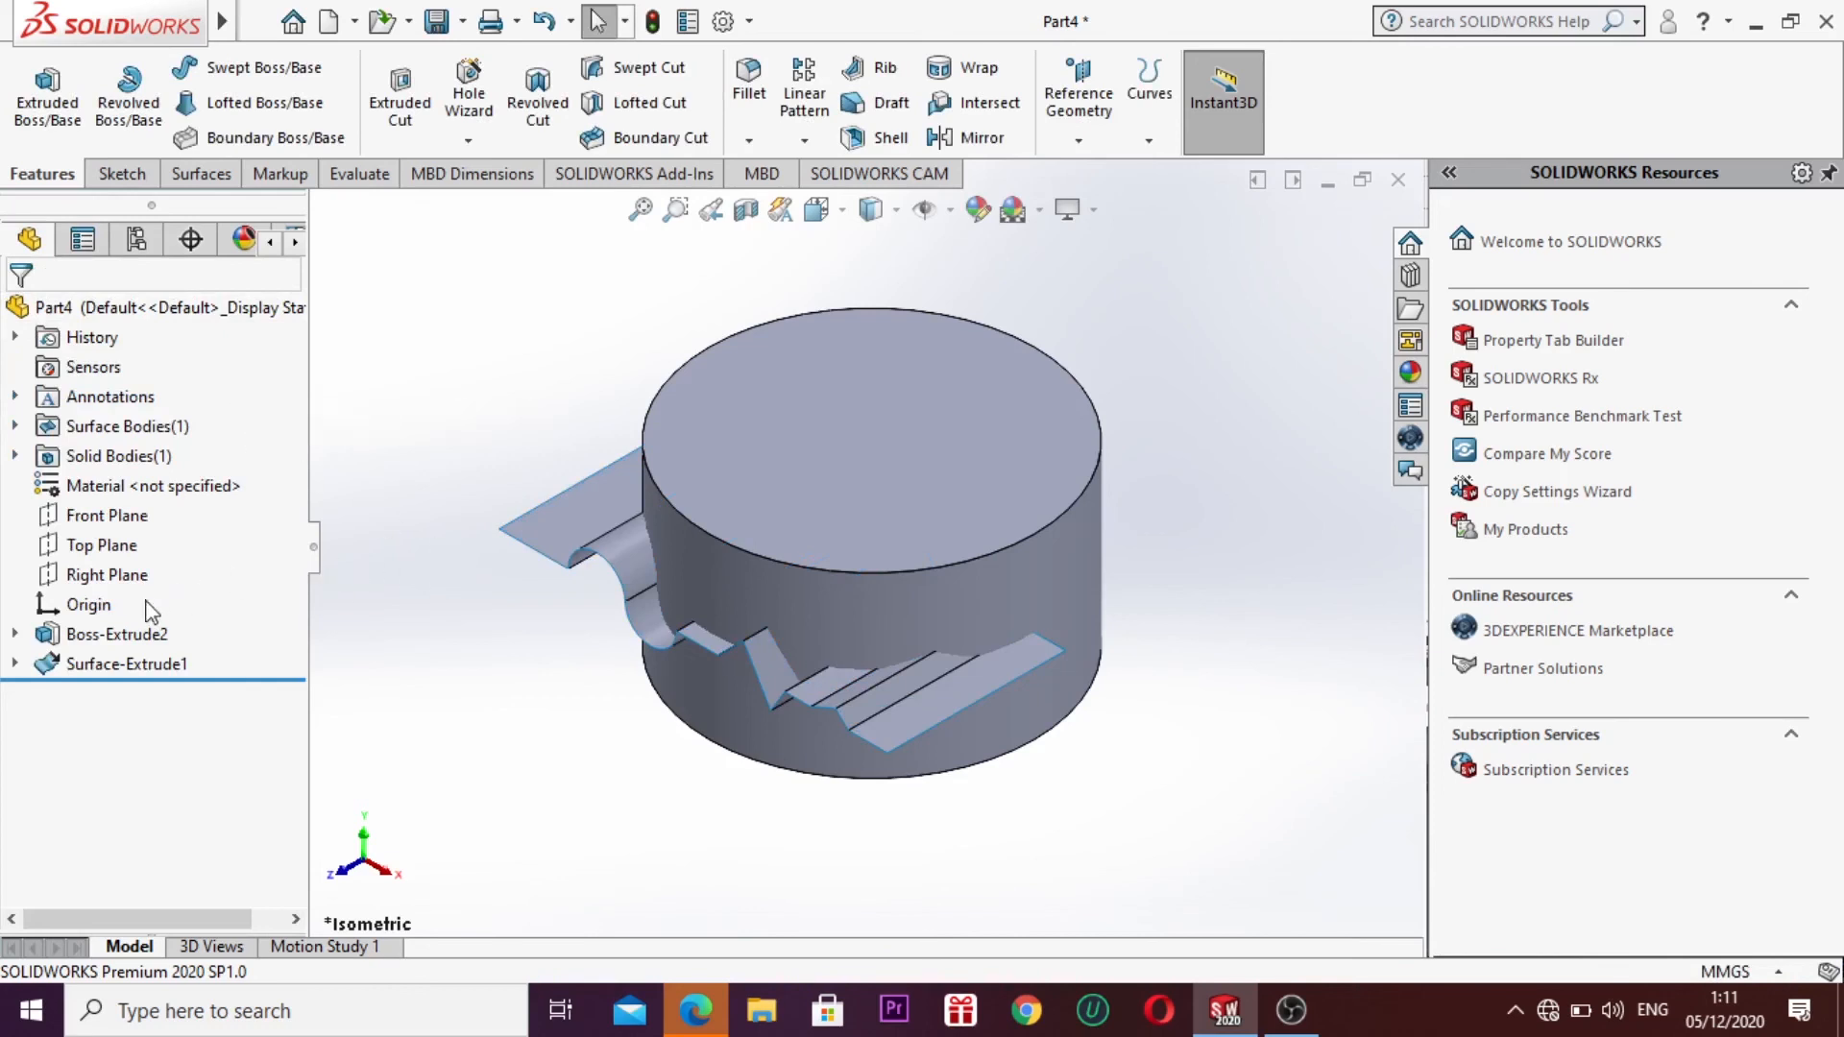
Step: Reopen the wavy surface extrusion for editing and try to pull the profile's right end farther outside the cylinder
right_click(108, 672)
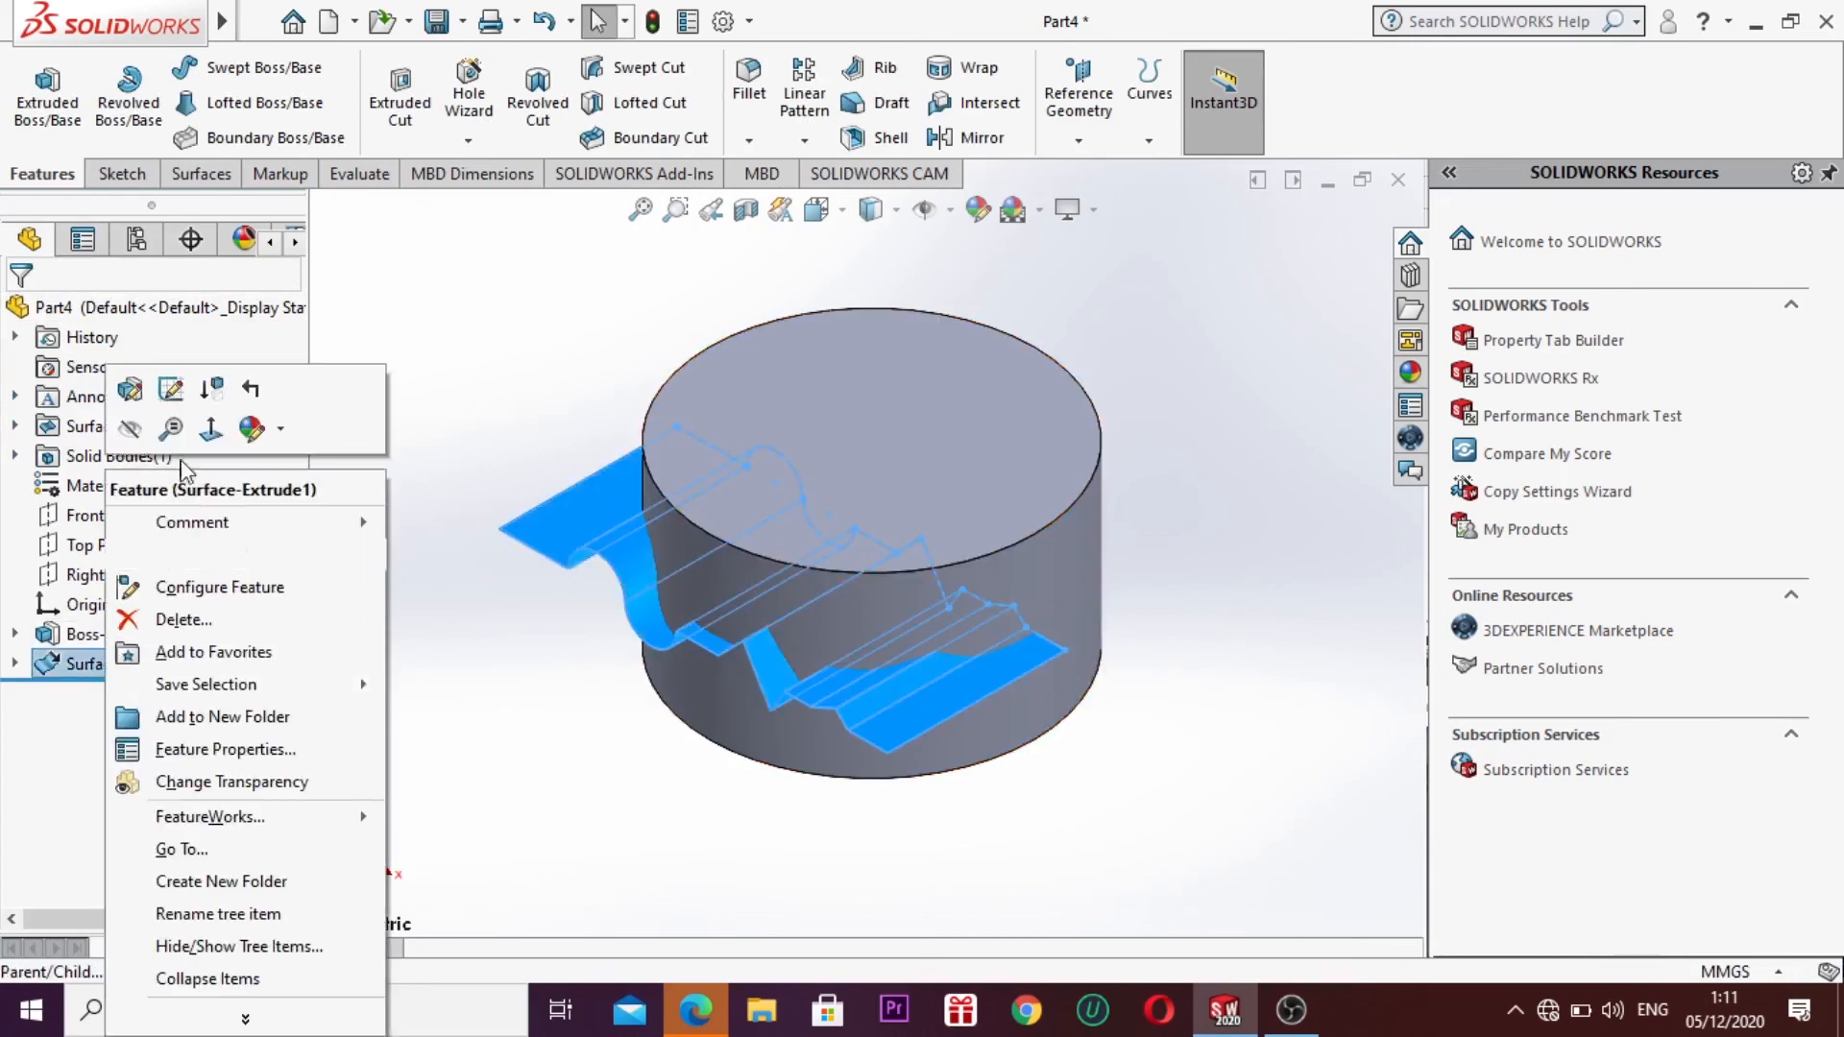
click(139, 395)
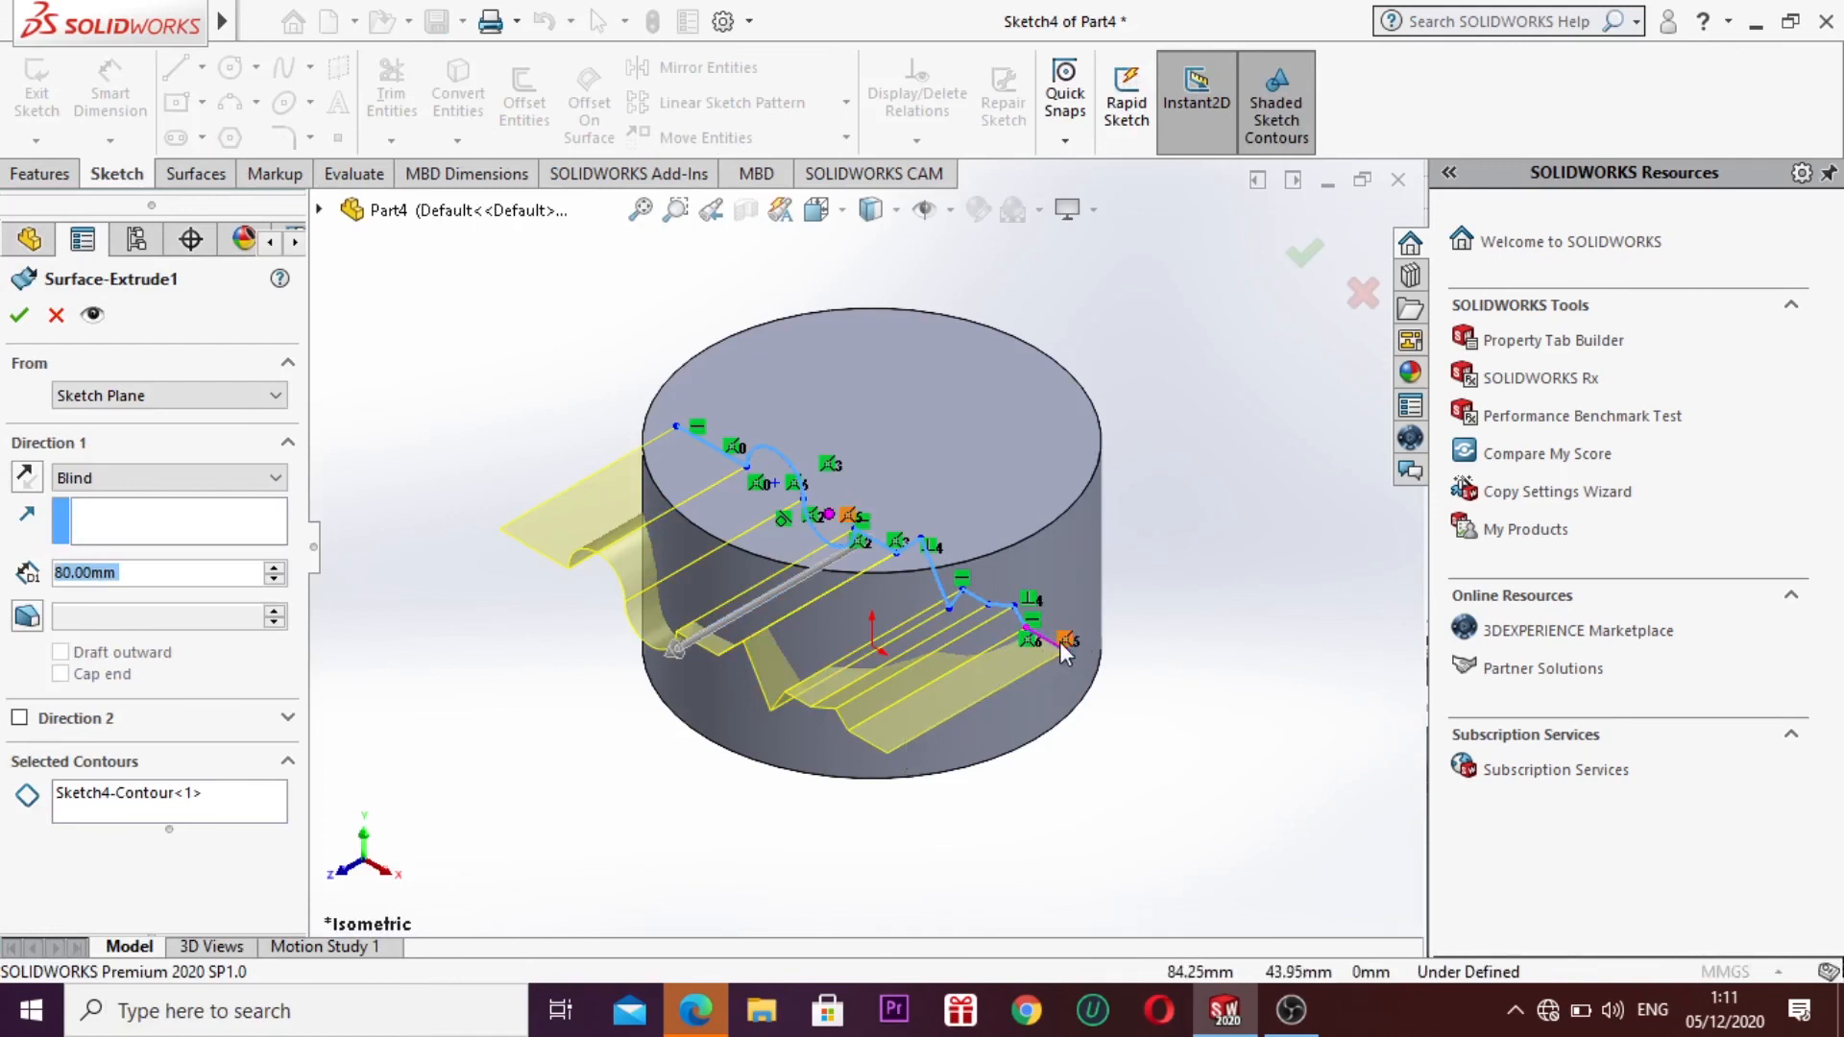
click(1076, 676)
drag(1145, 739, 1137, 737)
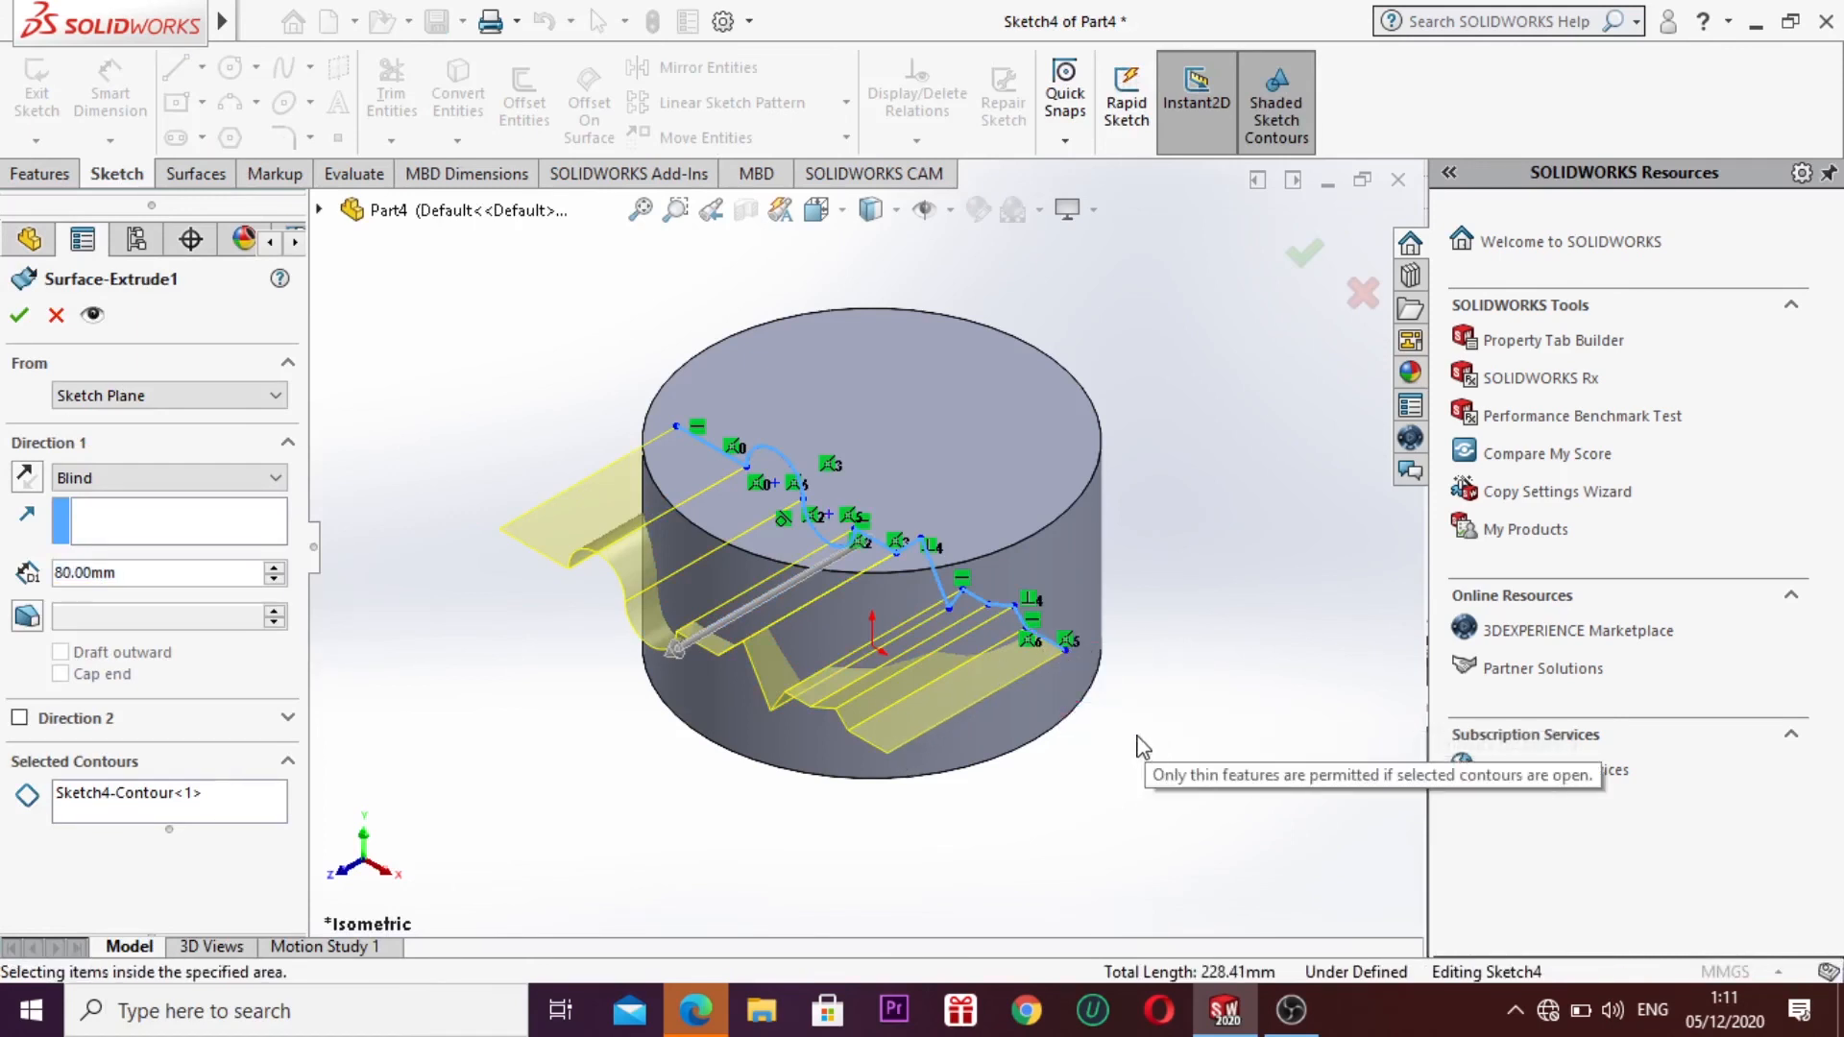
drag(1052, 645, 1191, 753)
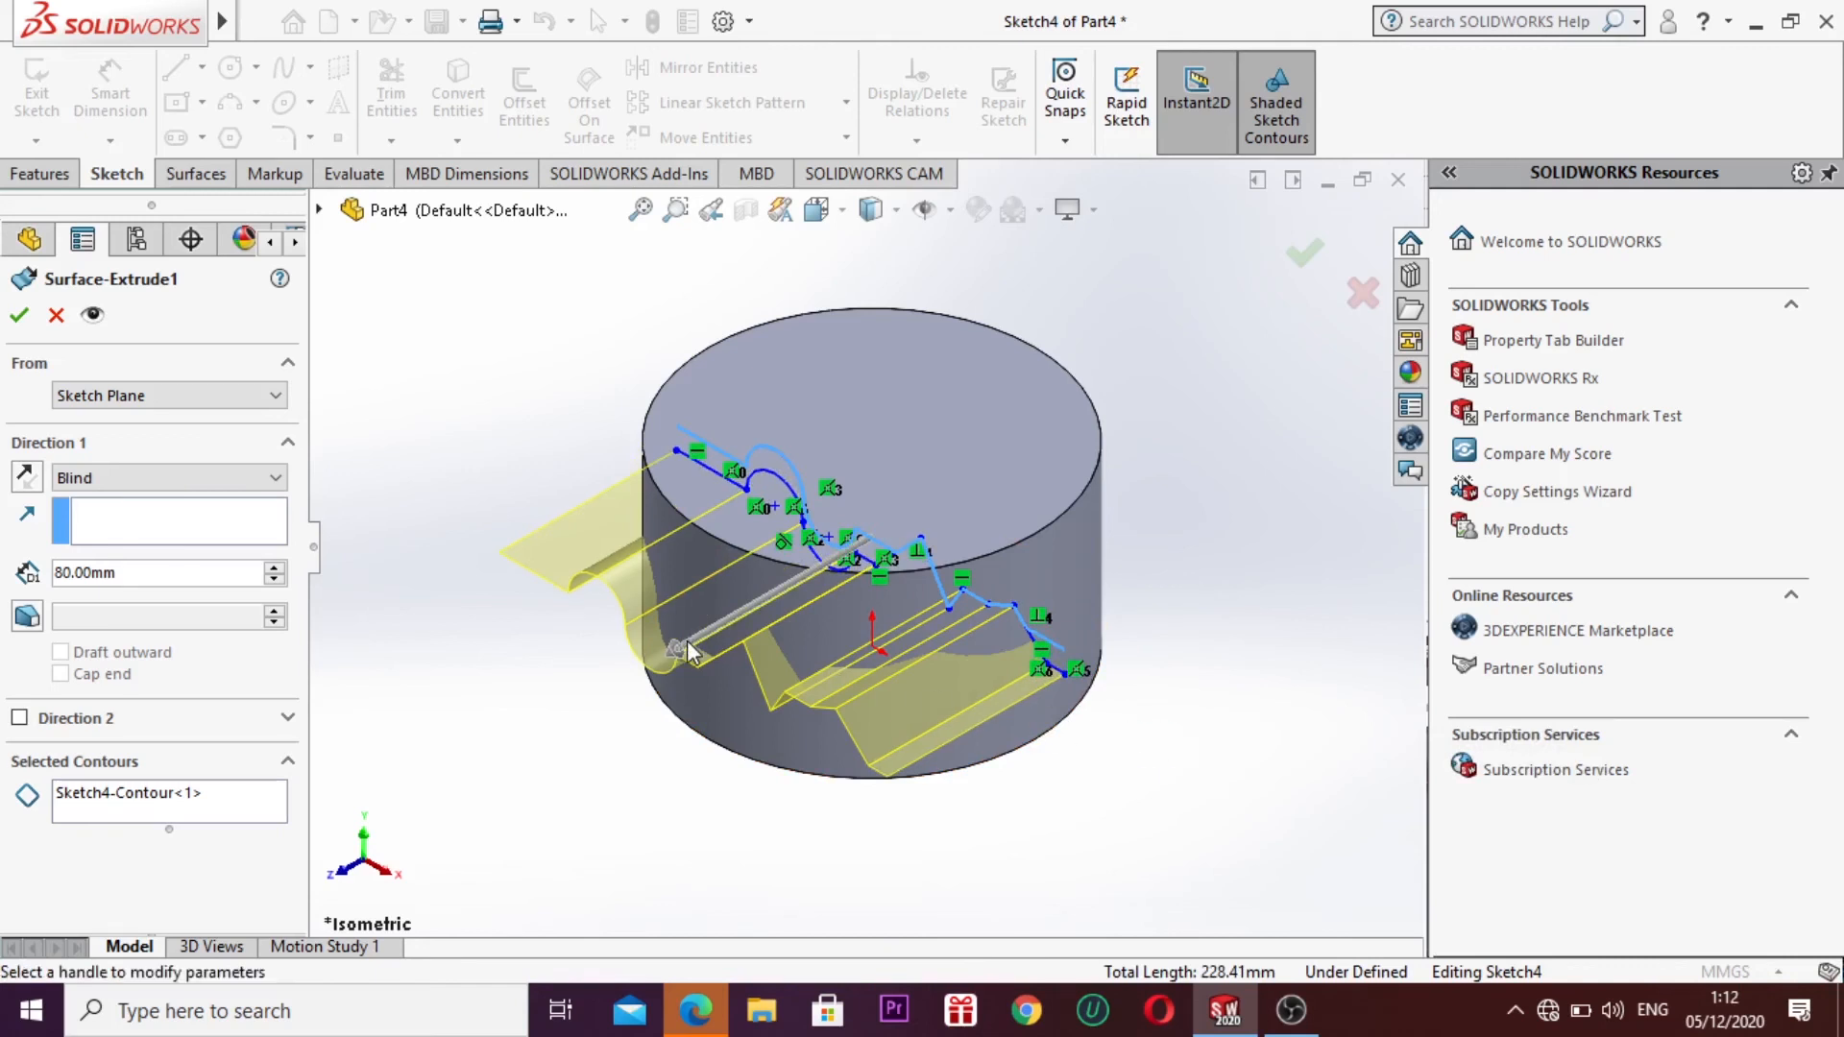
Step: Set the surface extrusion's blind depth to 103 mm in Direction 1 and 133 mm in Direction 2
click(678, 665)
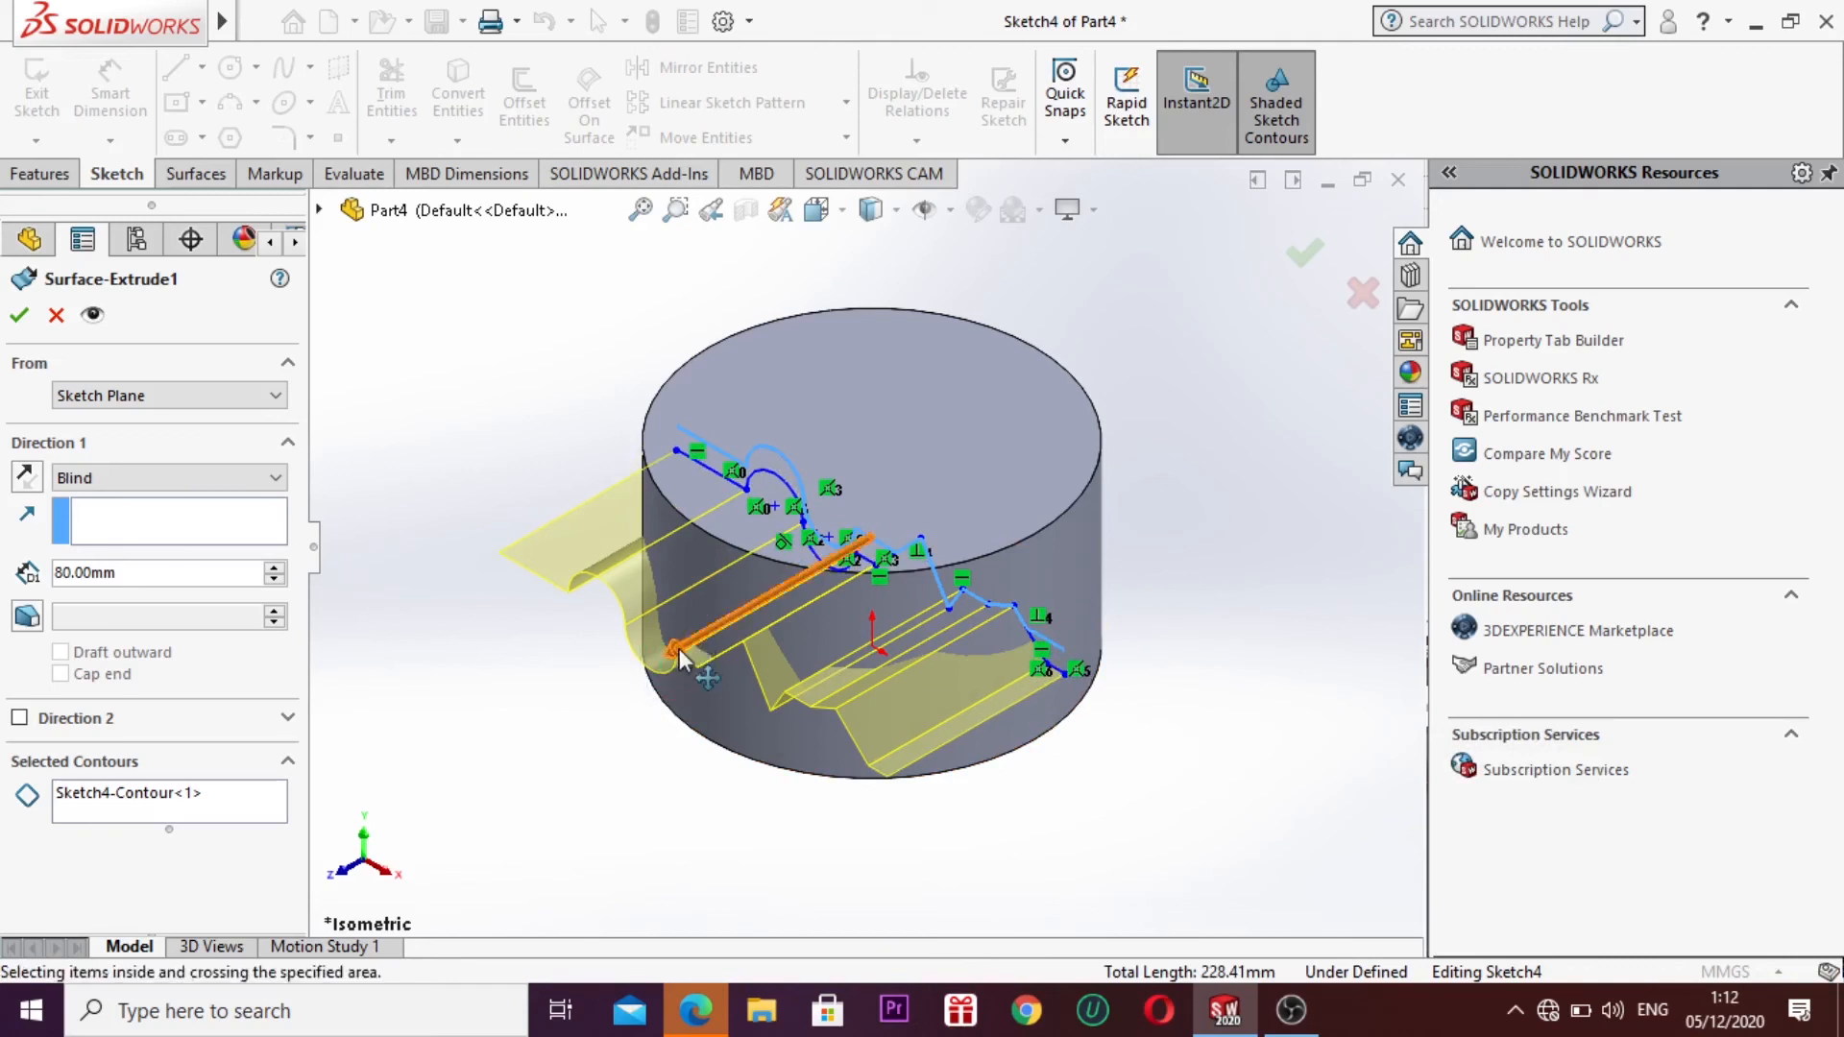
click(678, 664)
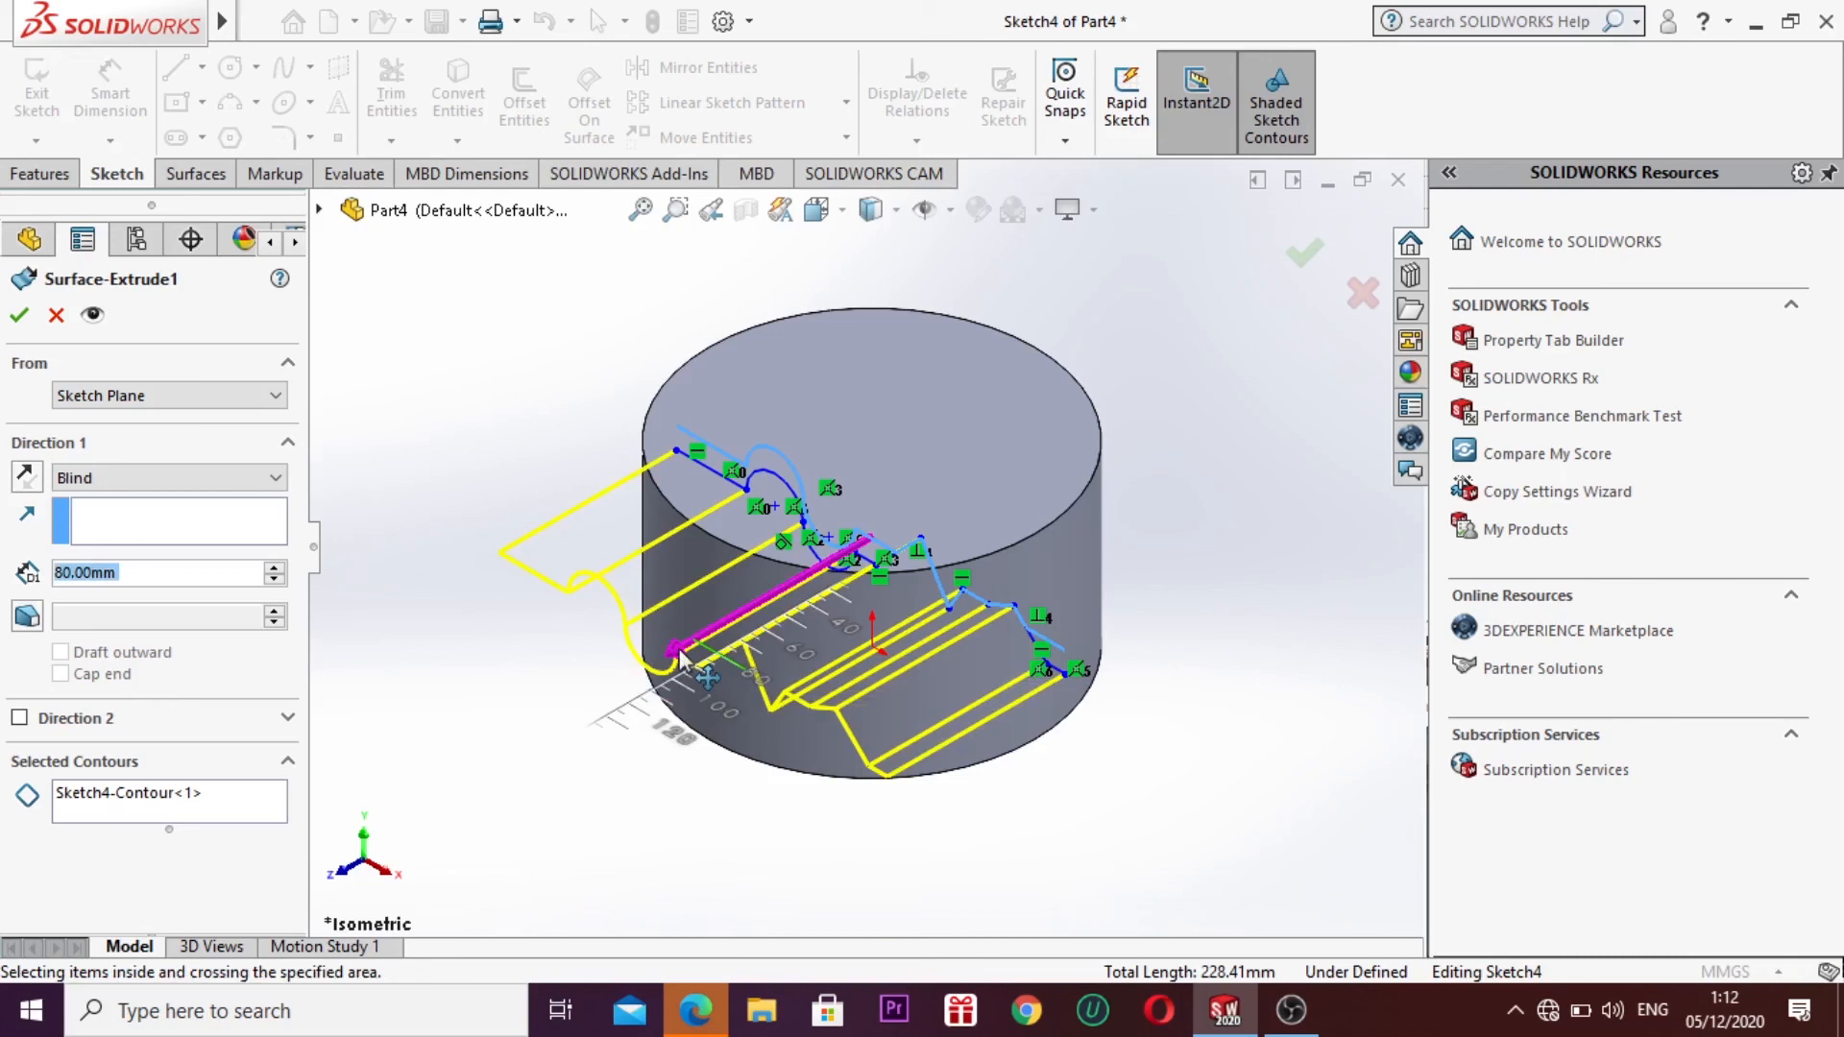
click(679, 661)
click(679, 661)
click(679, 659)
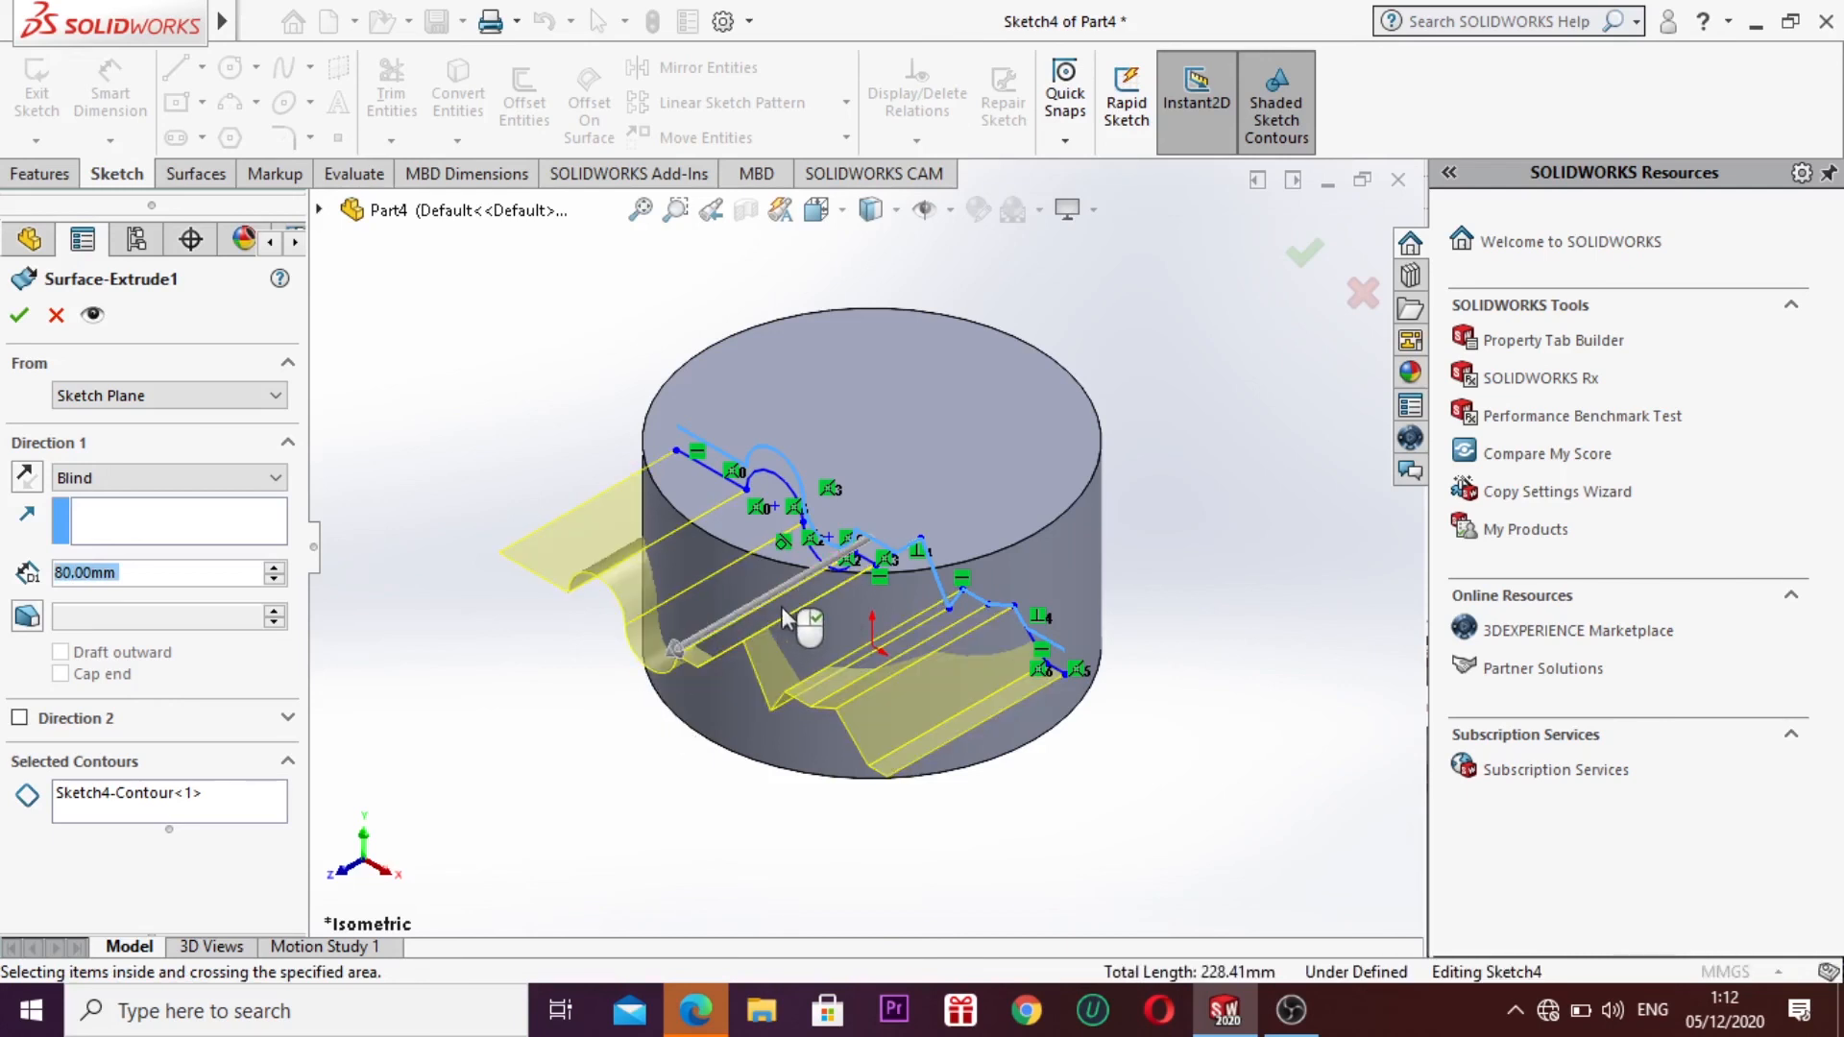
click(670, 659)
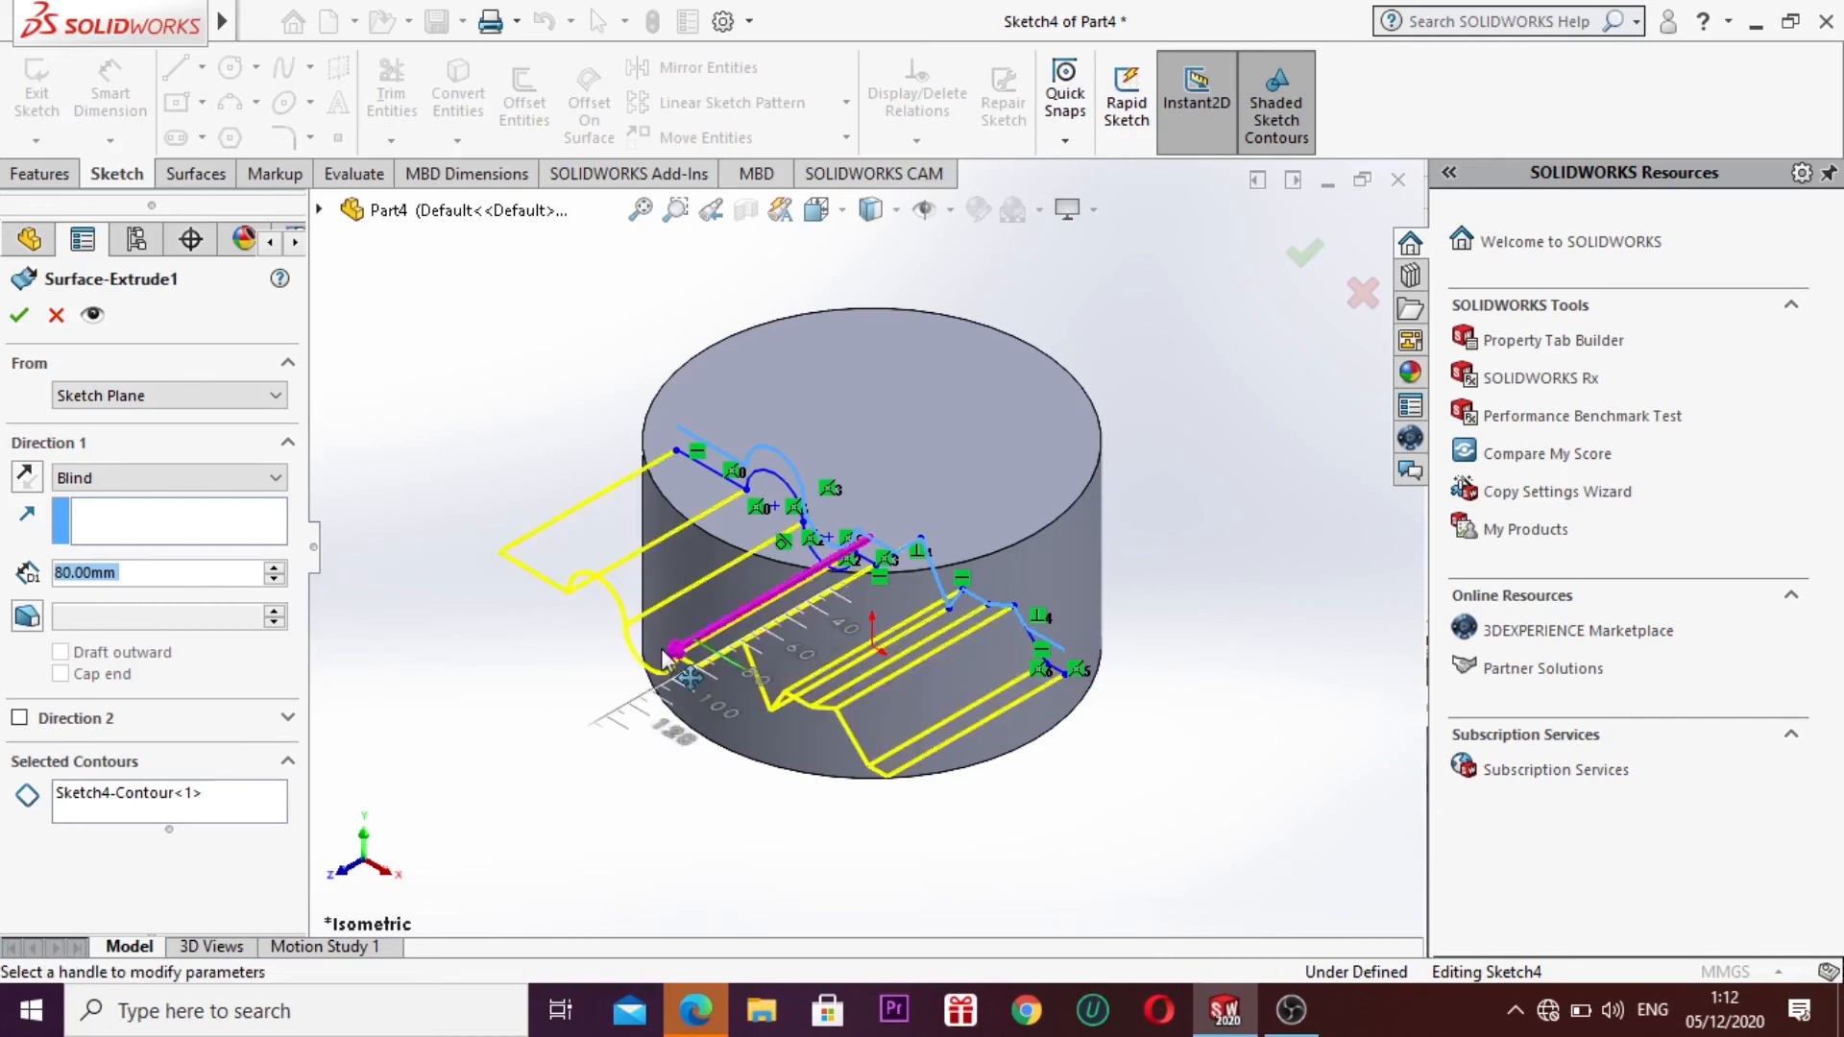
click(671, 659)
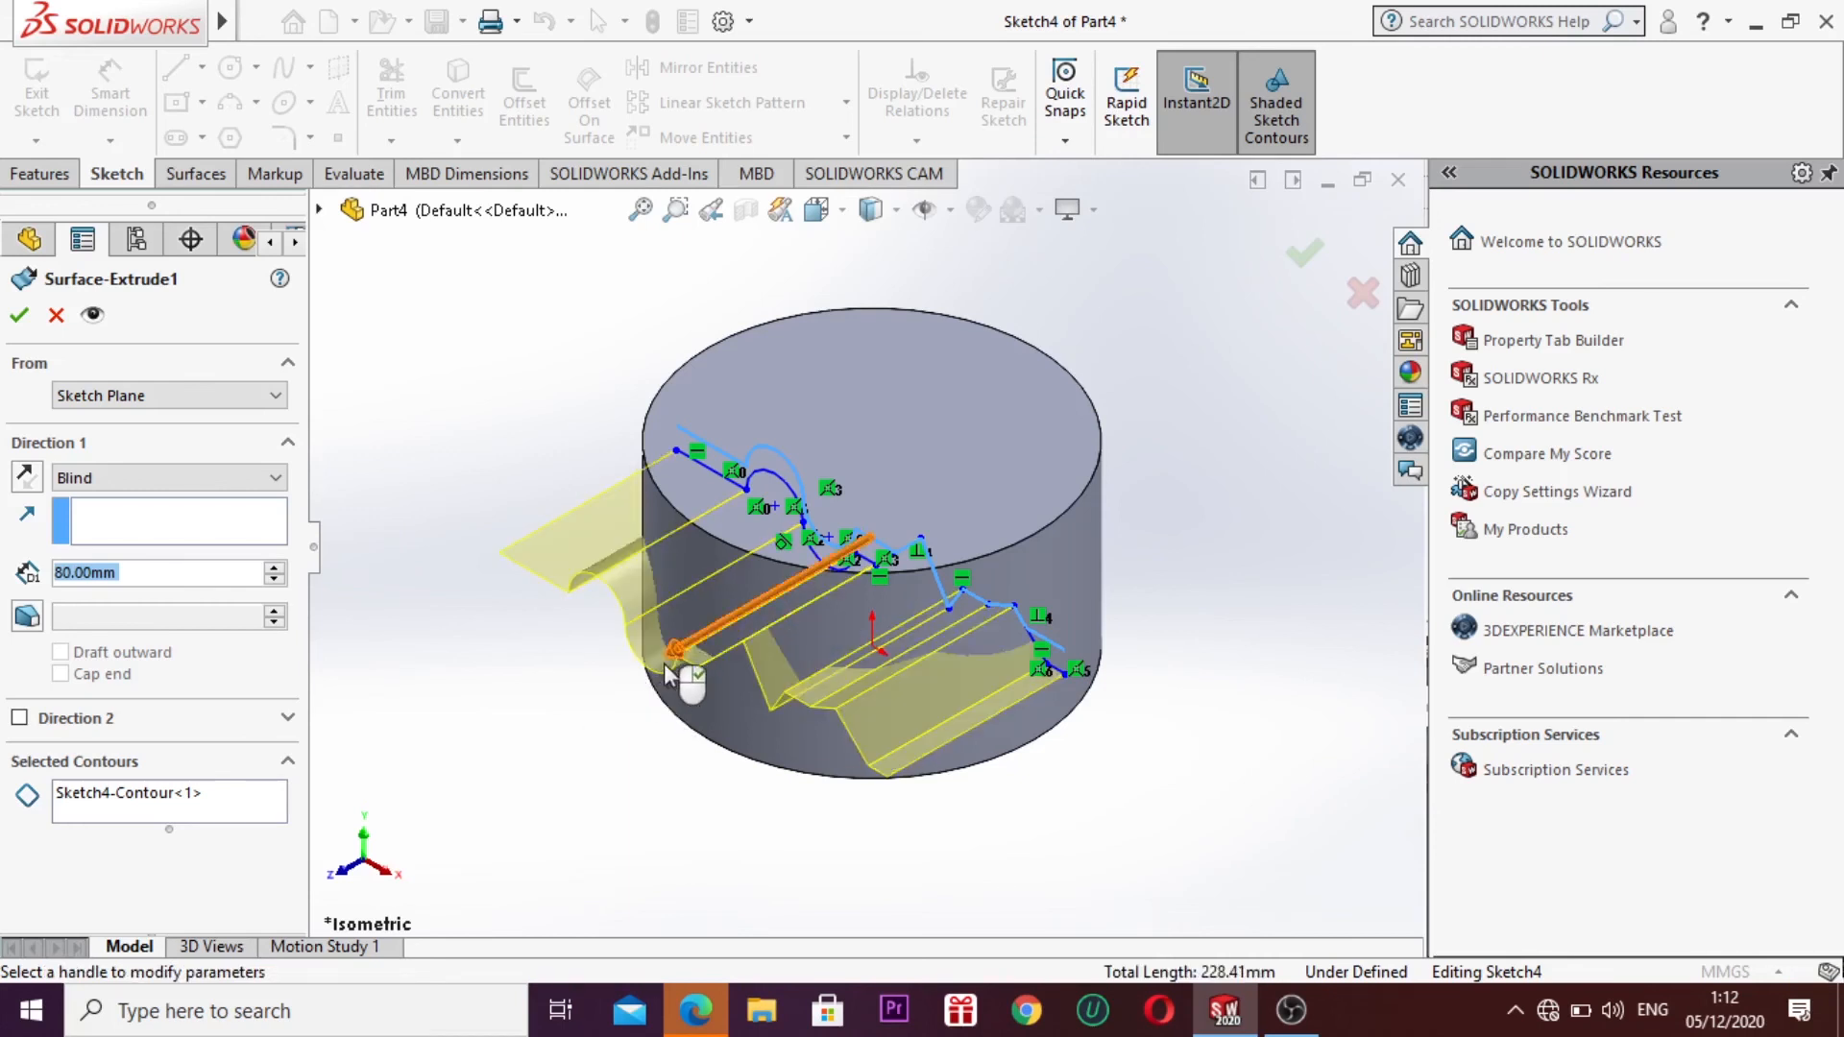
drag(675, 649, 634, 686)
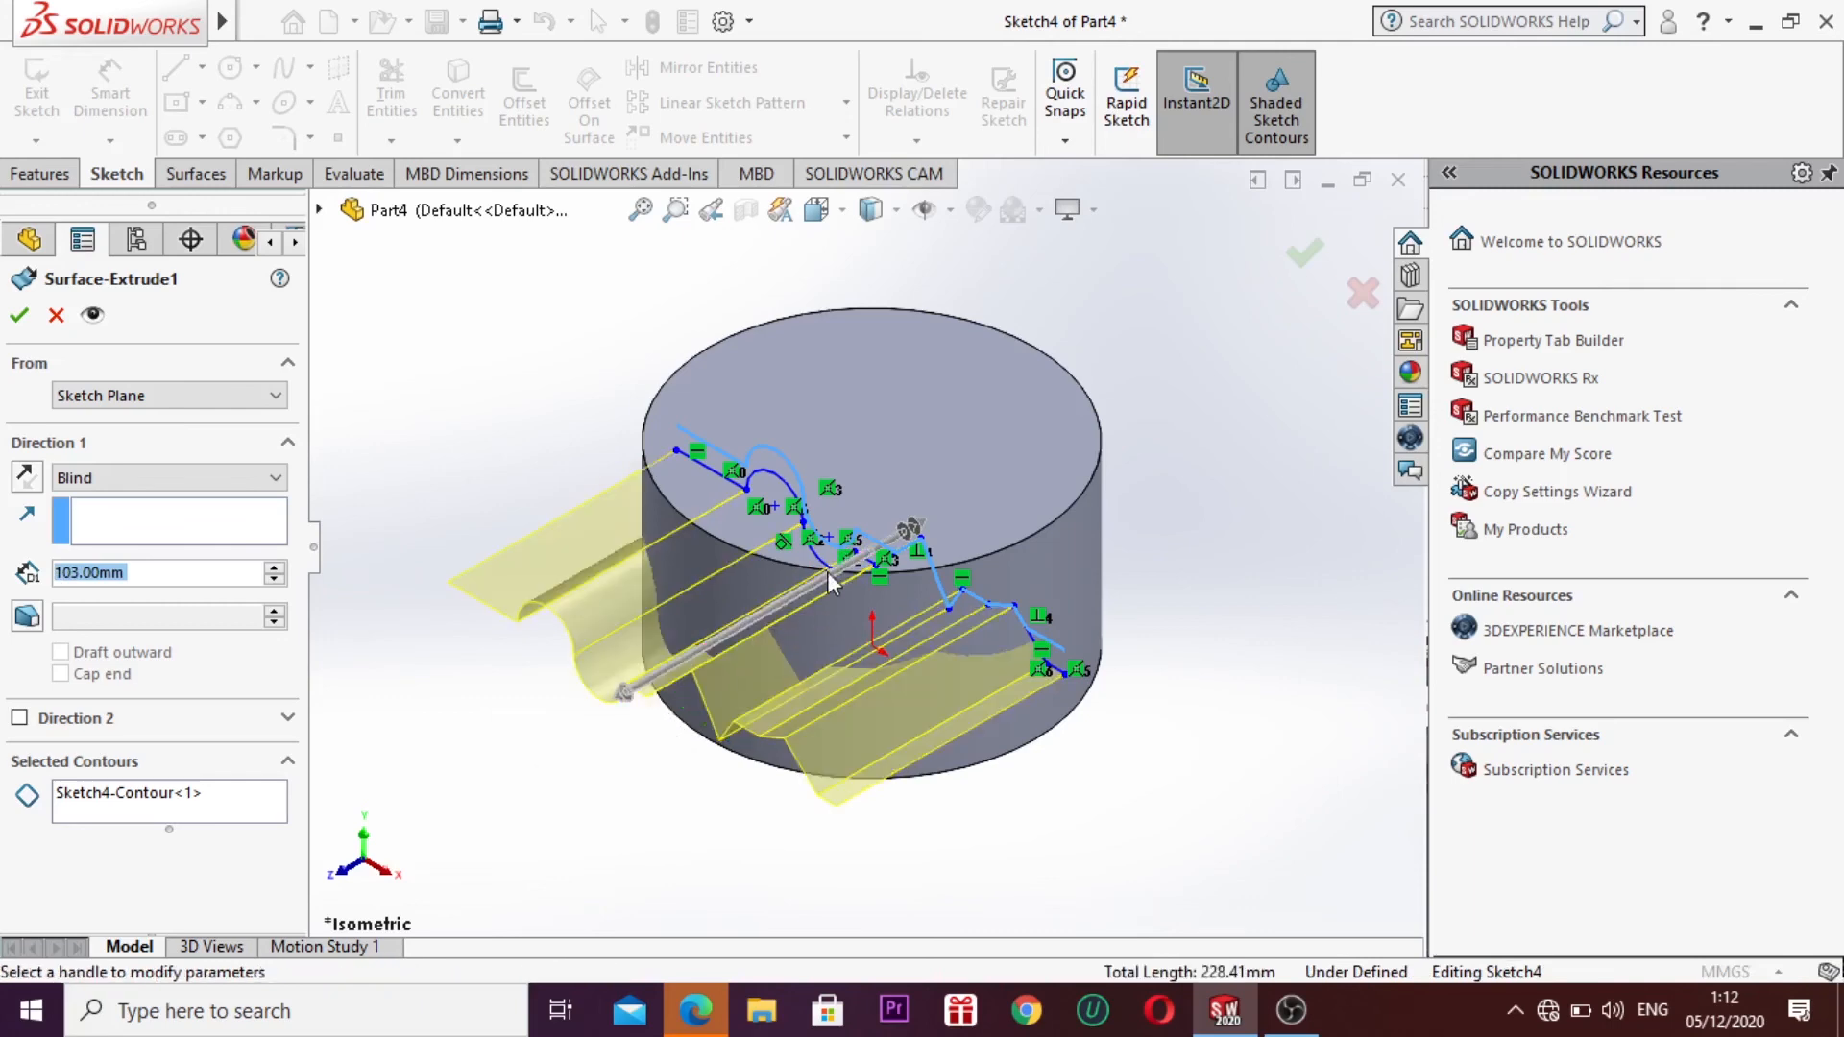
click(919, 529)
click(1167, 389)
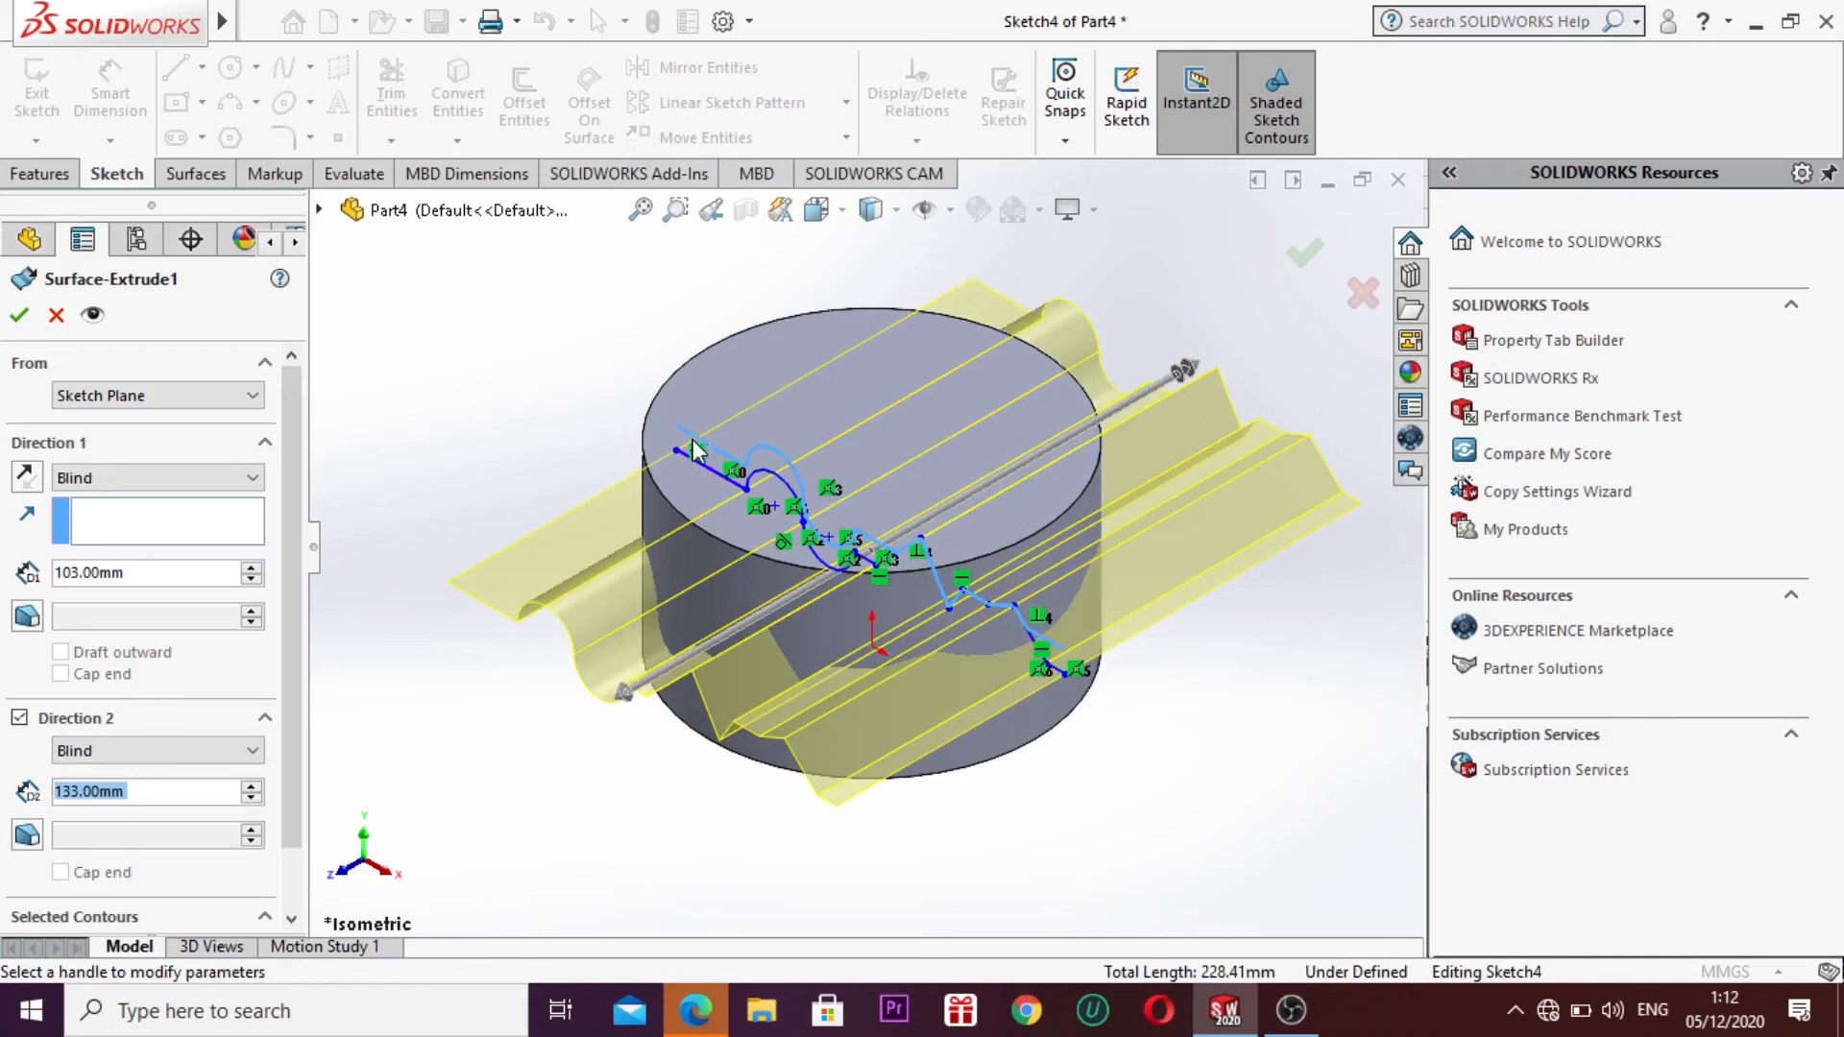
Step: Stretch the profile's left end line well beyond the cylinder, adjust its right end, and accept the edited surface extrusion
drag(680, 454, 585, 363)
drag(1049, 637, 1107, 715)
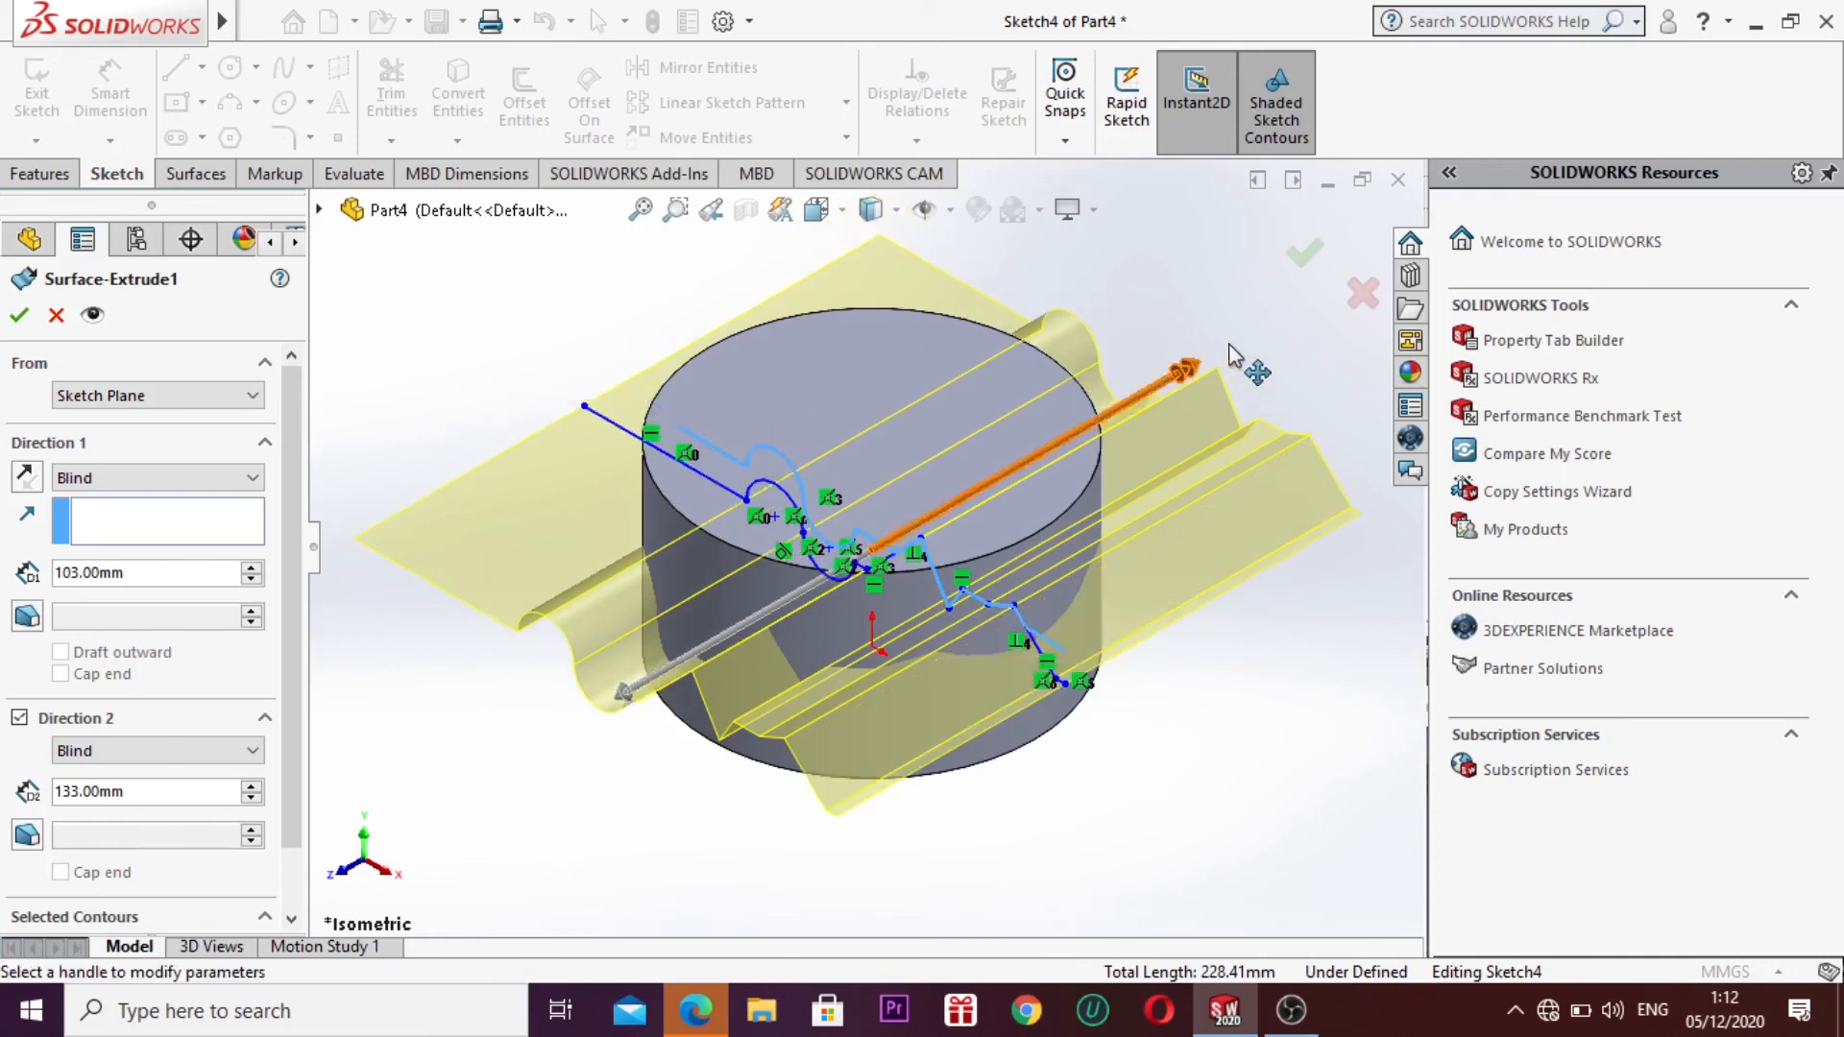
click(1304, 254)
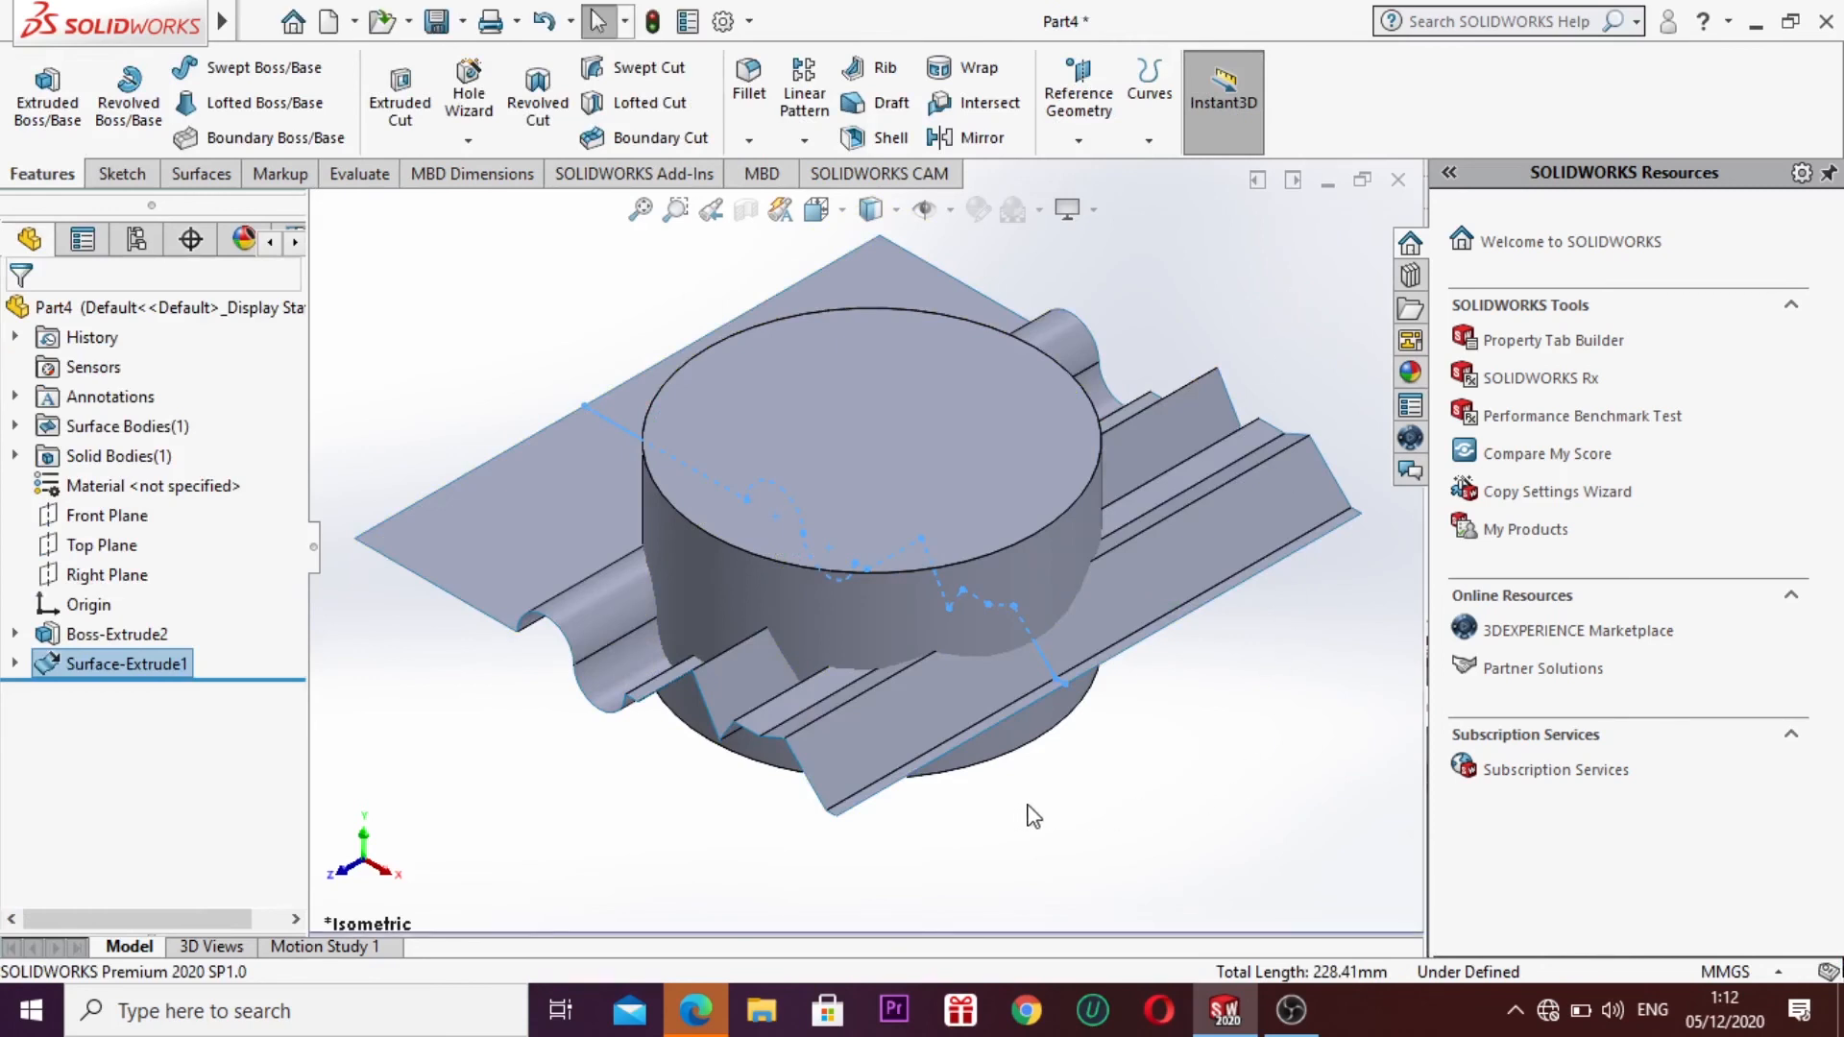
Step: Intersect the wavy surface with the cylinder using Create both, excluding the region above the surface
right_click(501, 745)
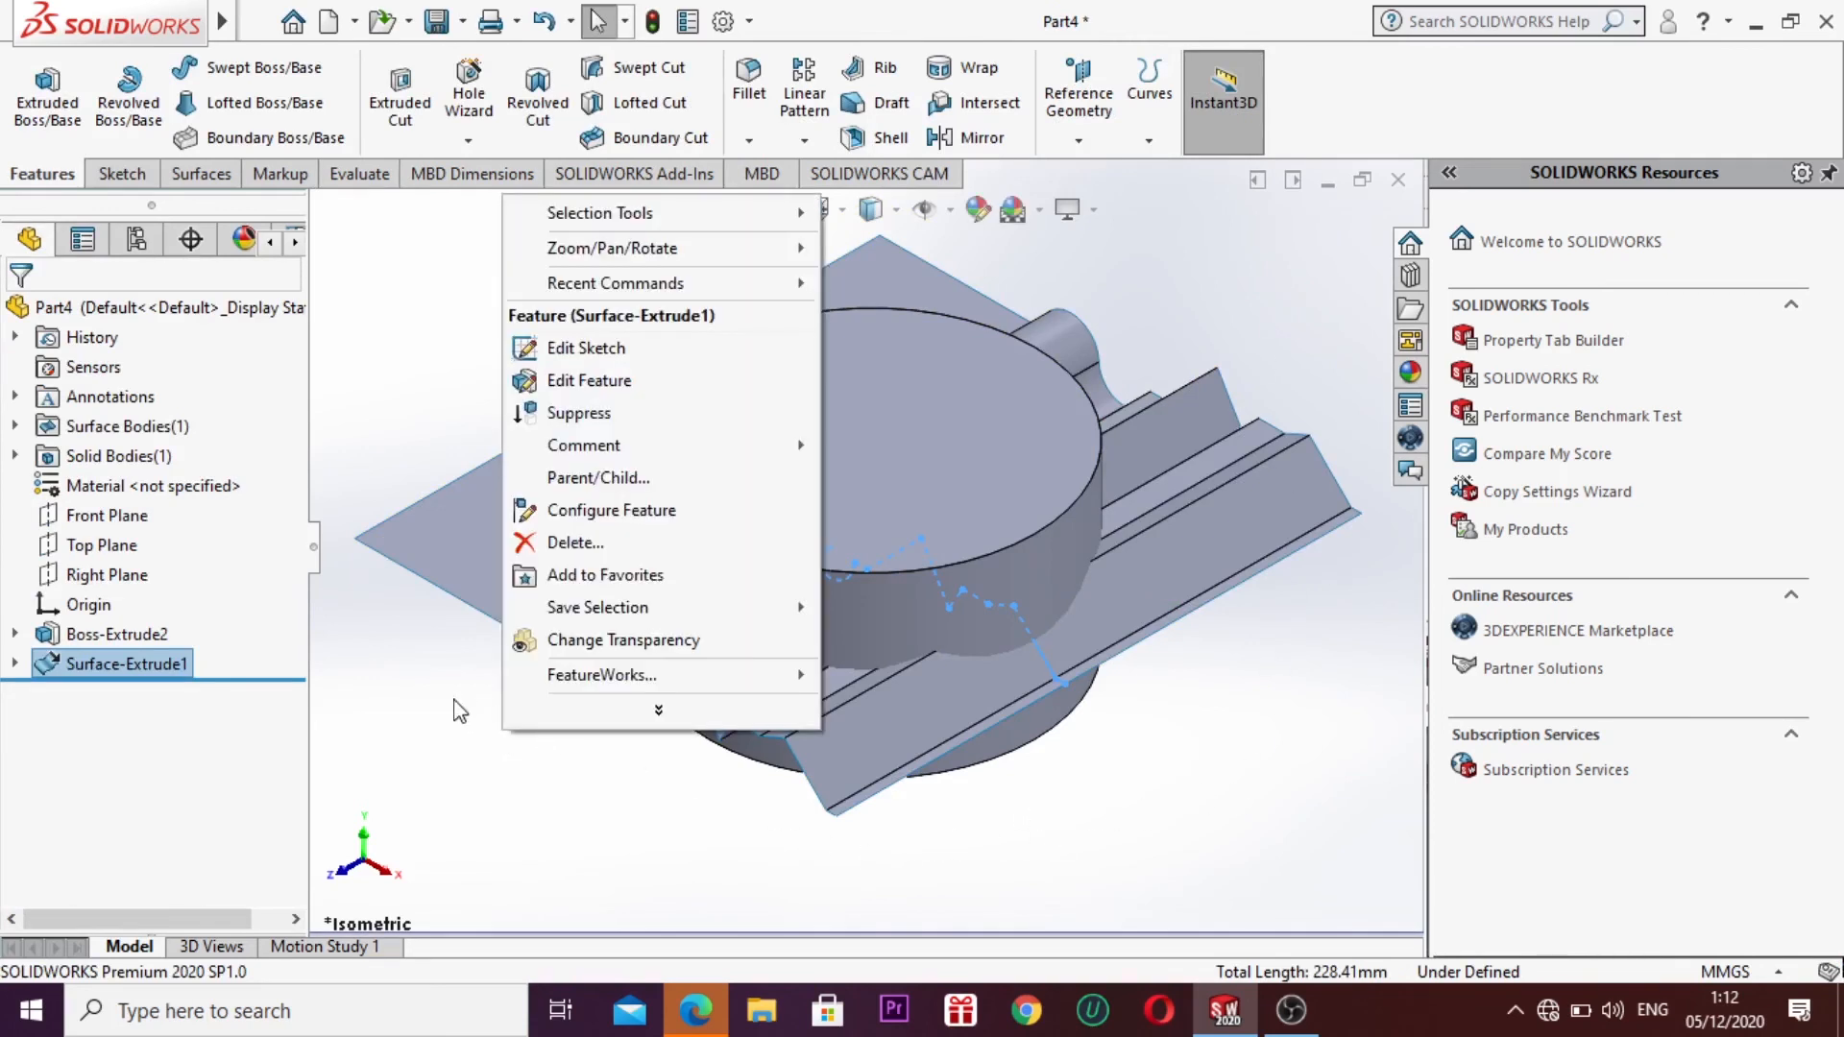
click(428, 712)
right_click(433, 730)
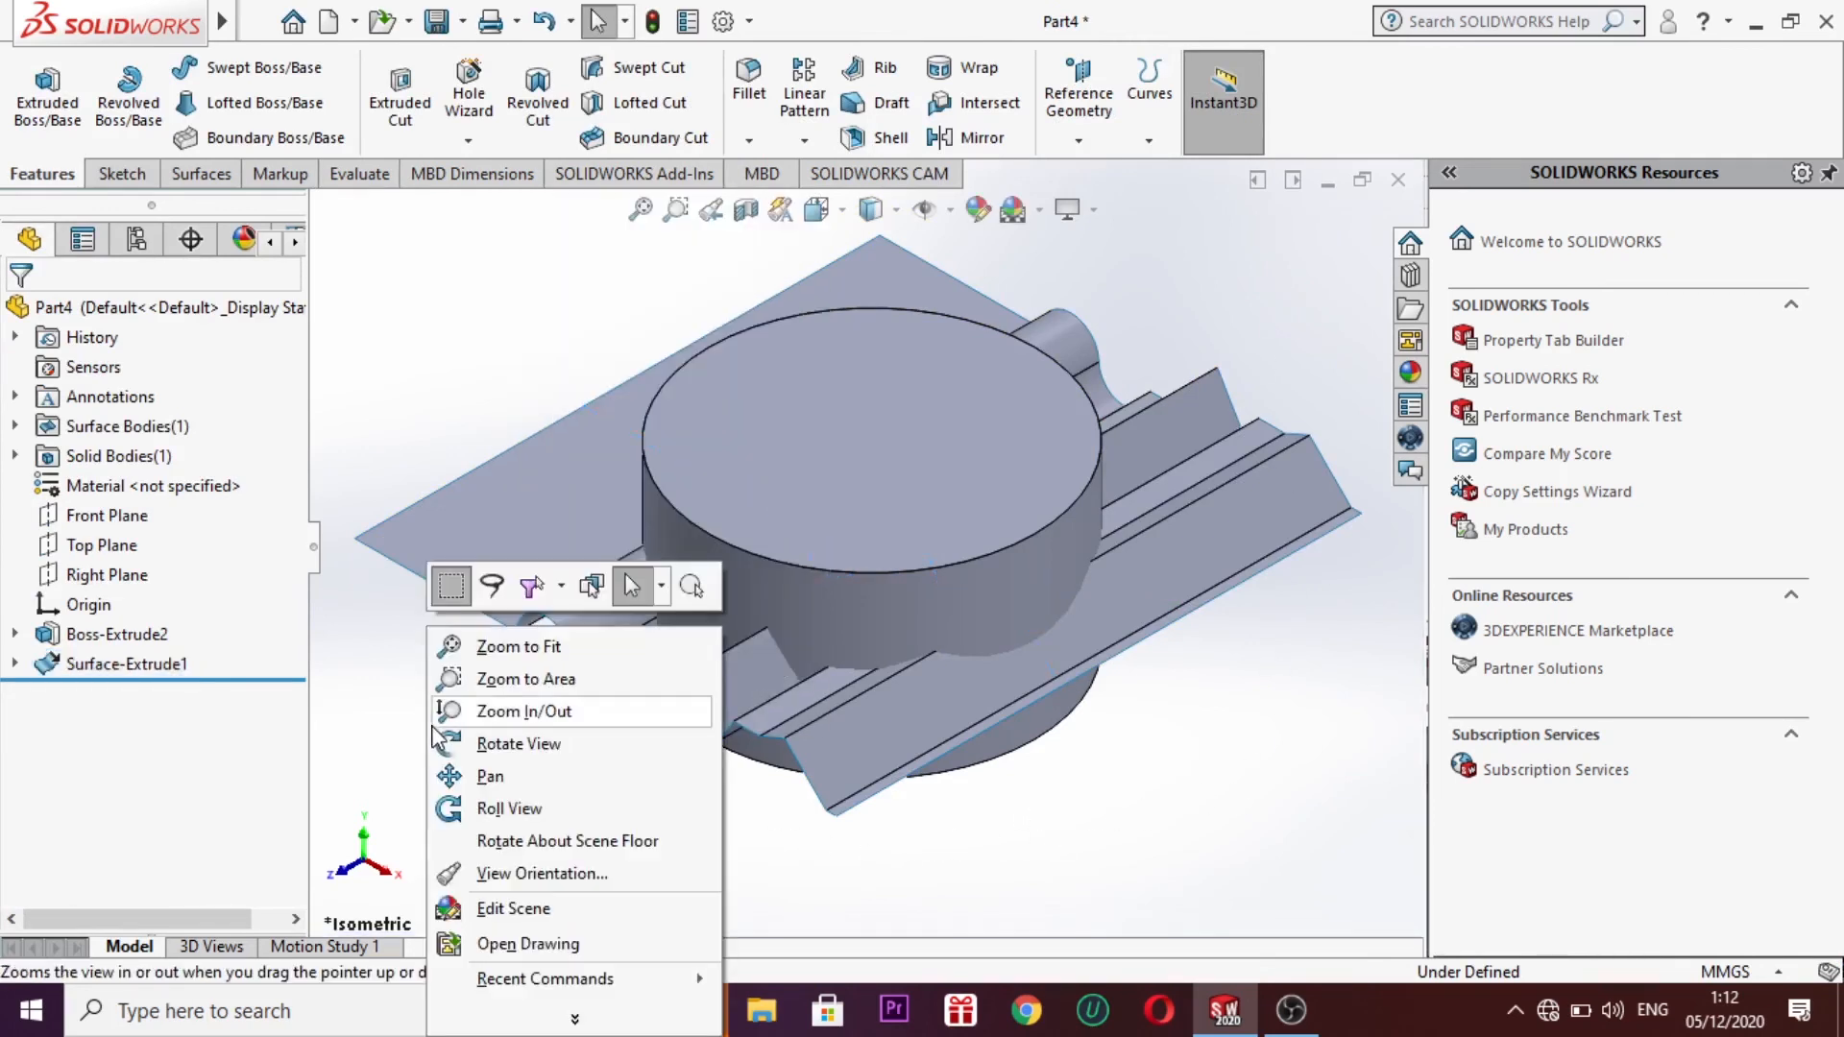
click(492, 748)
drag(490, 758, 565, 753)
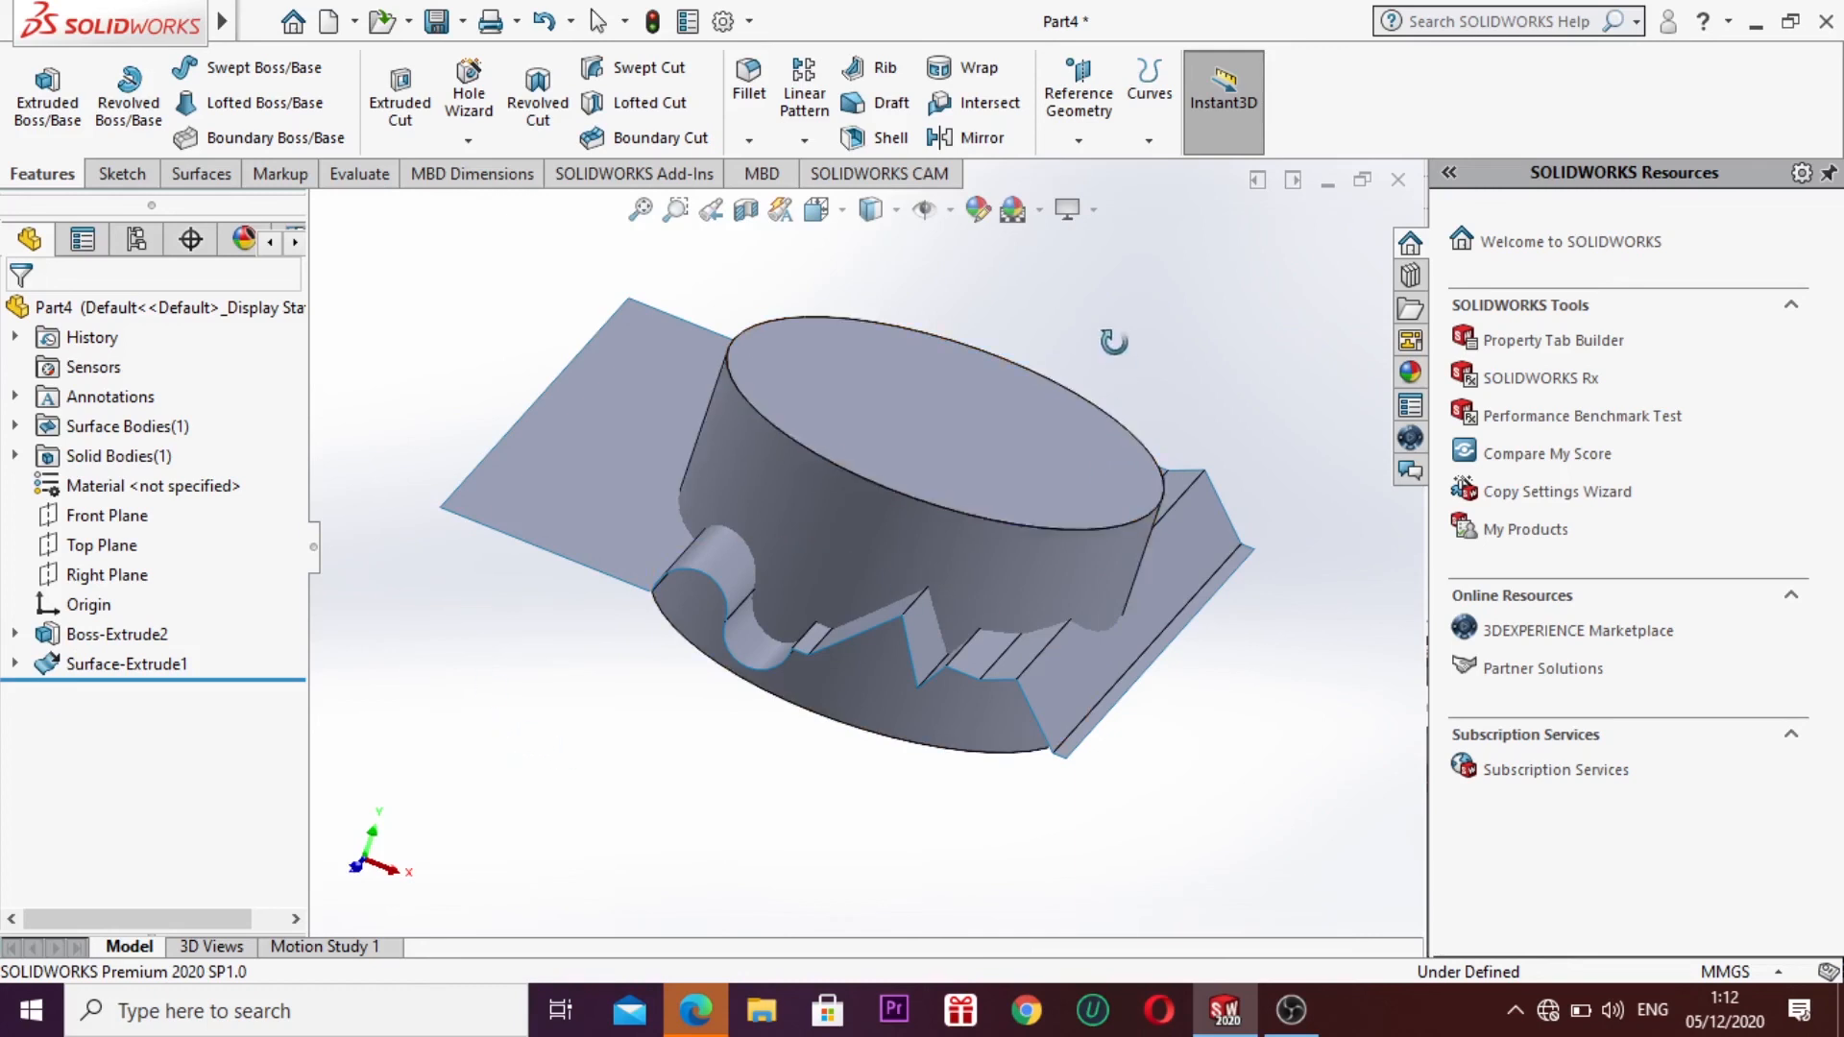
click(990, 116)
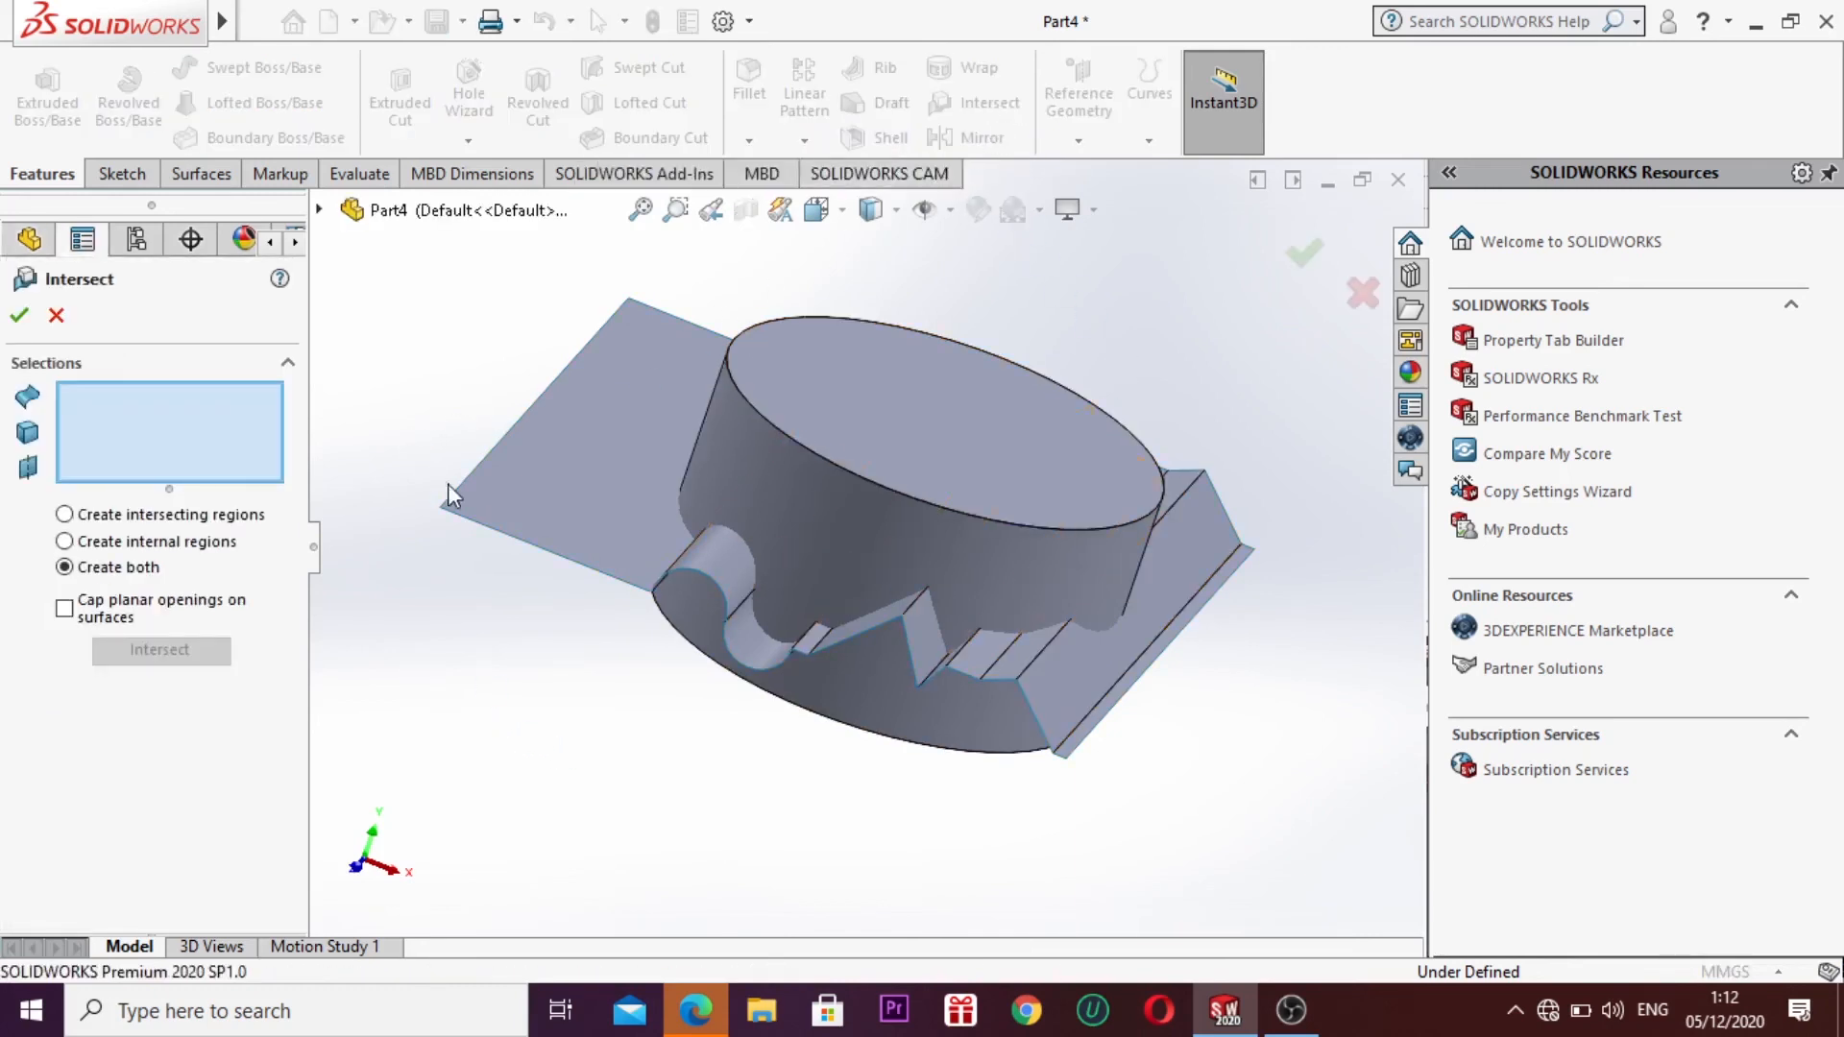
click(595, 544)
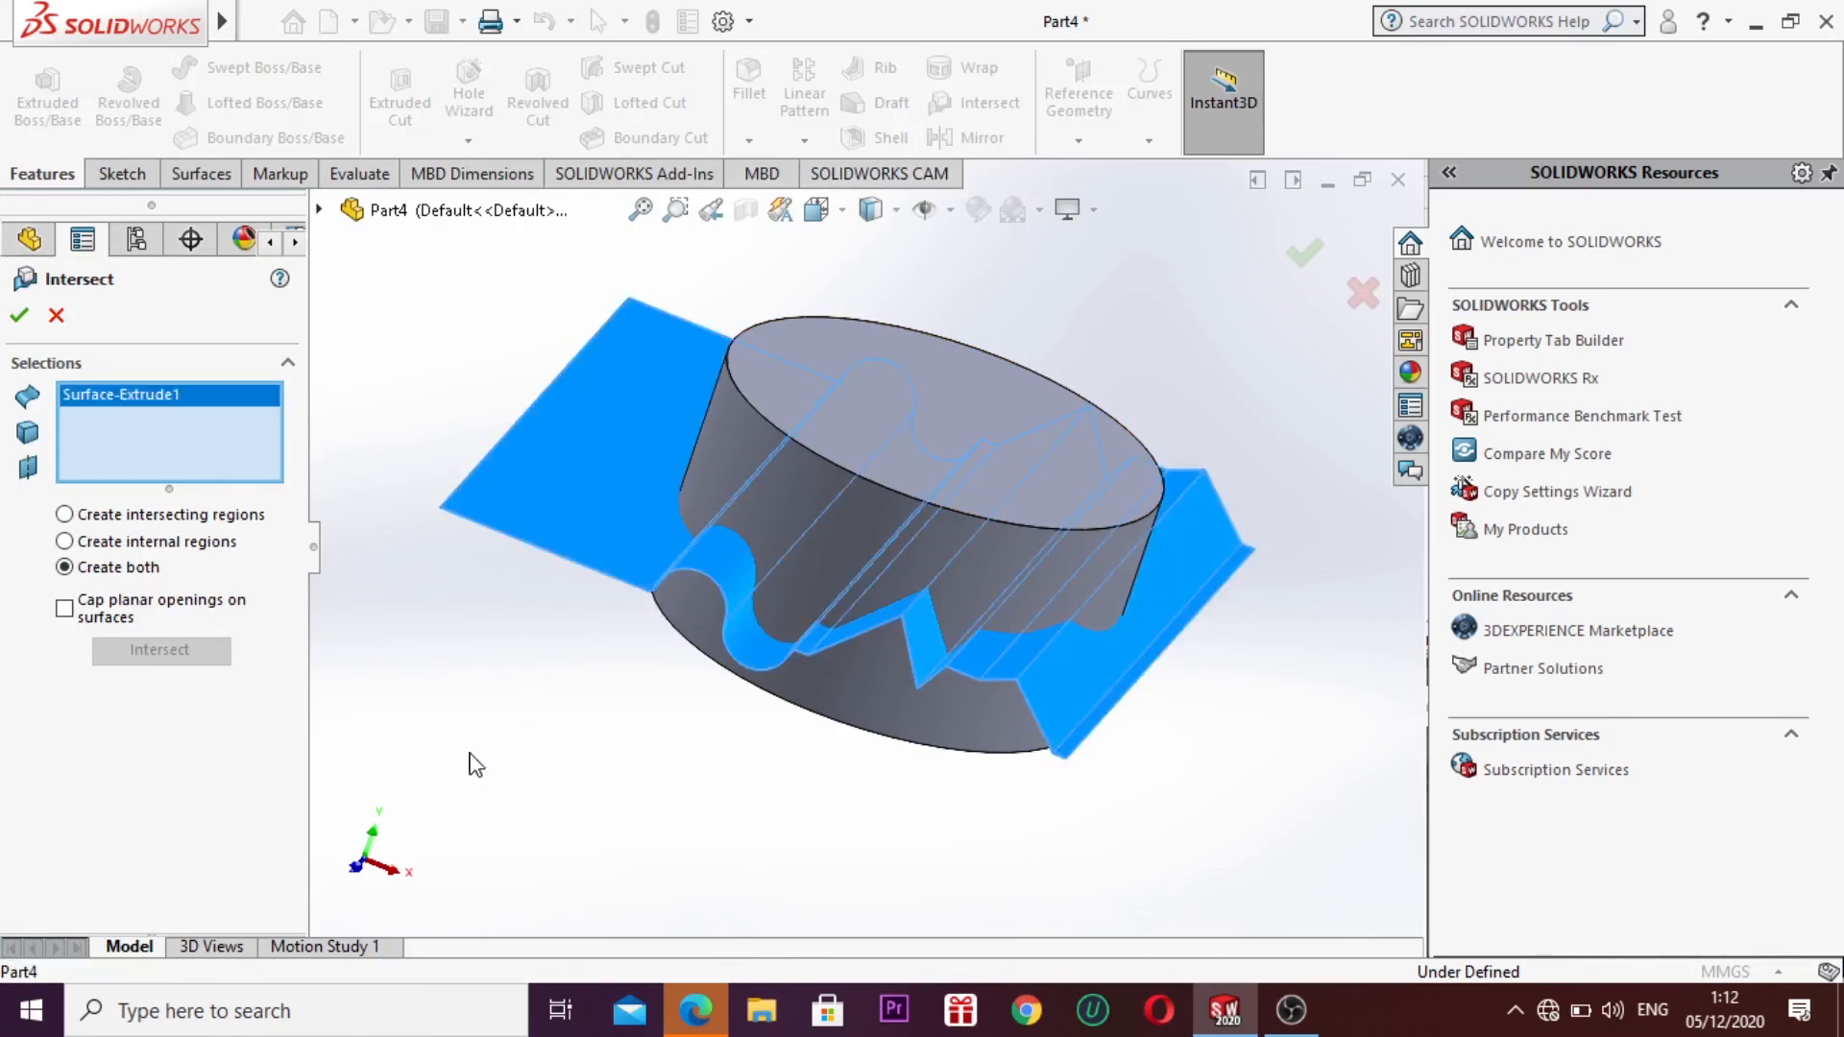
click(840, 499)
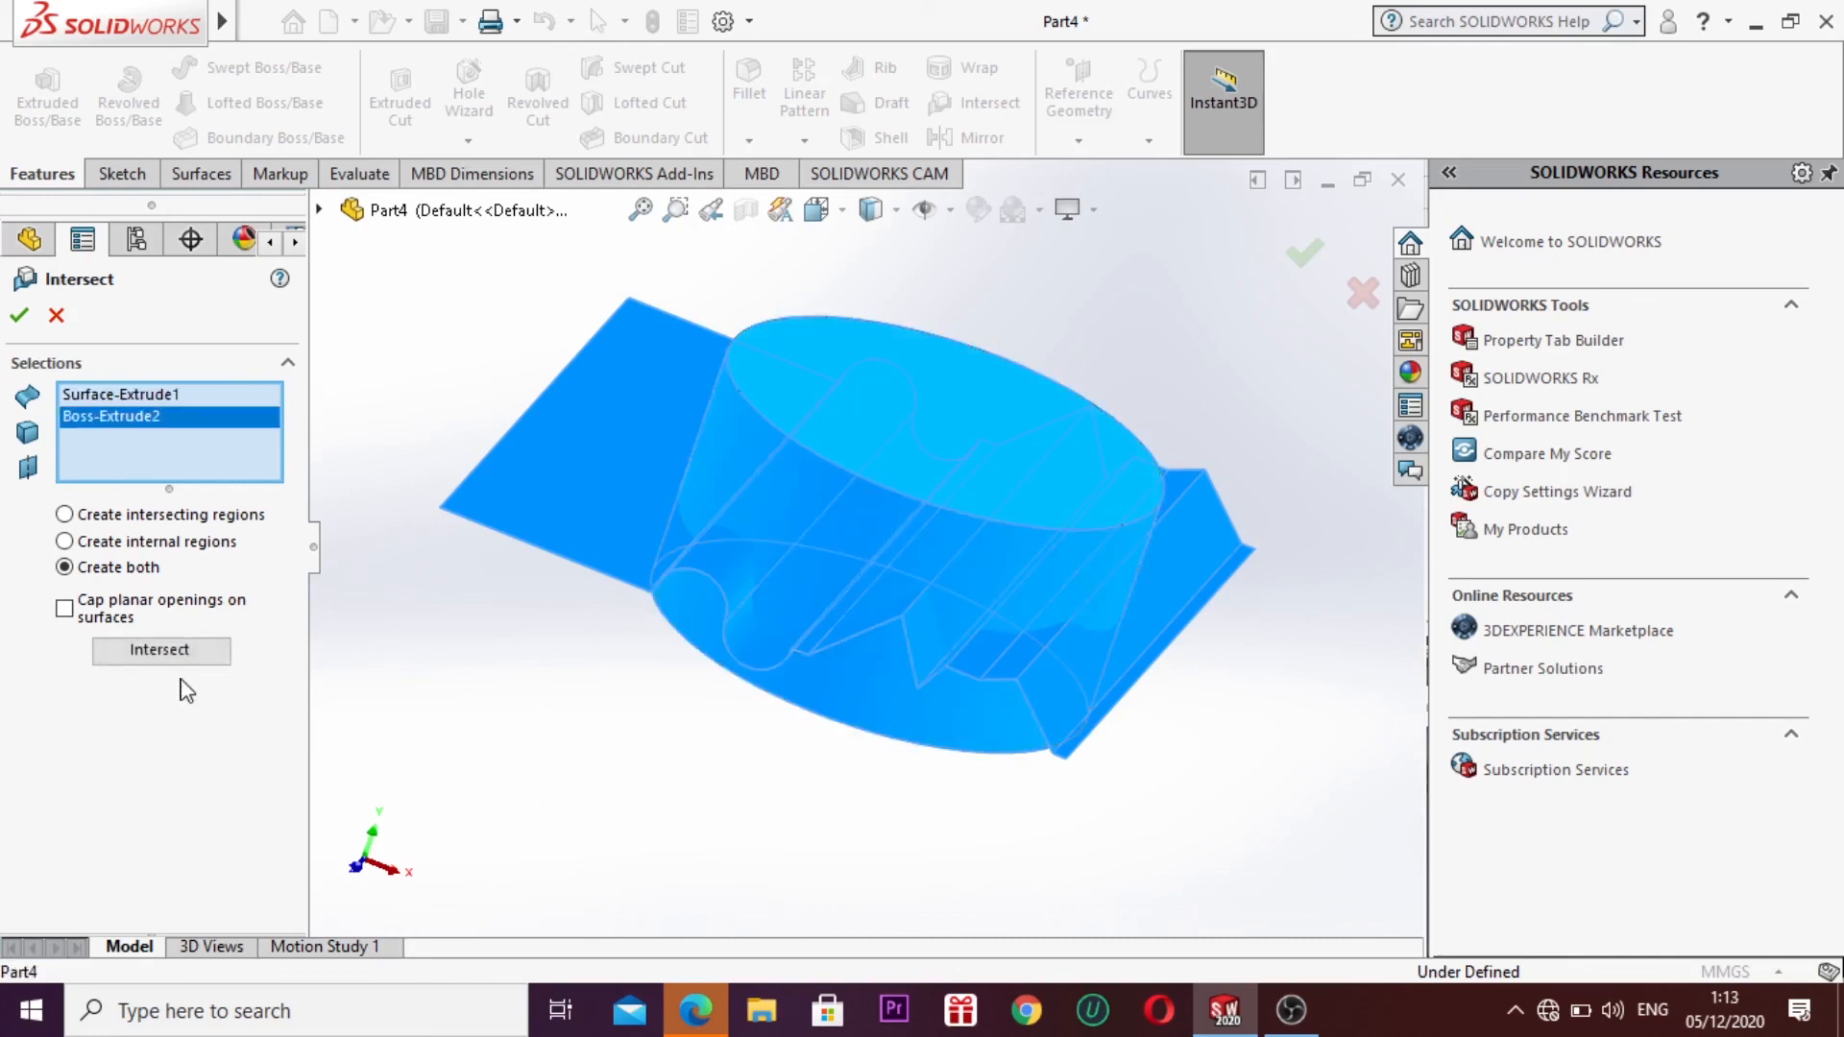
click(188, 650)
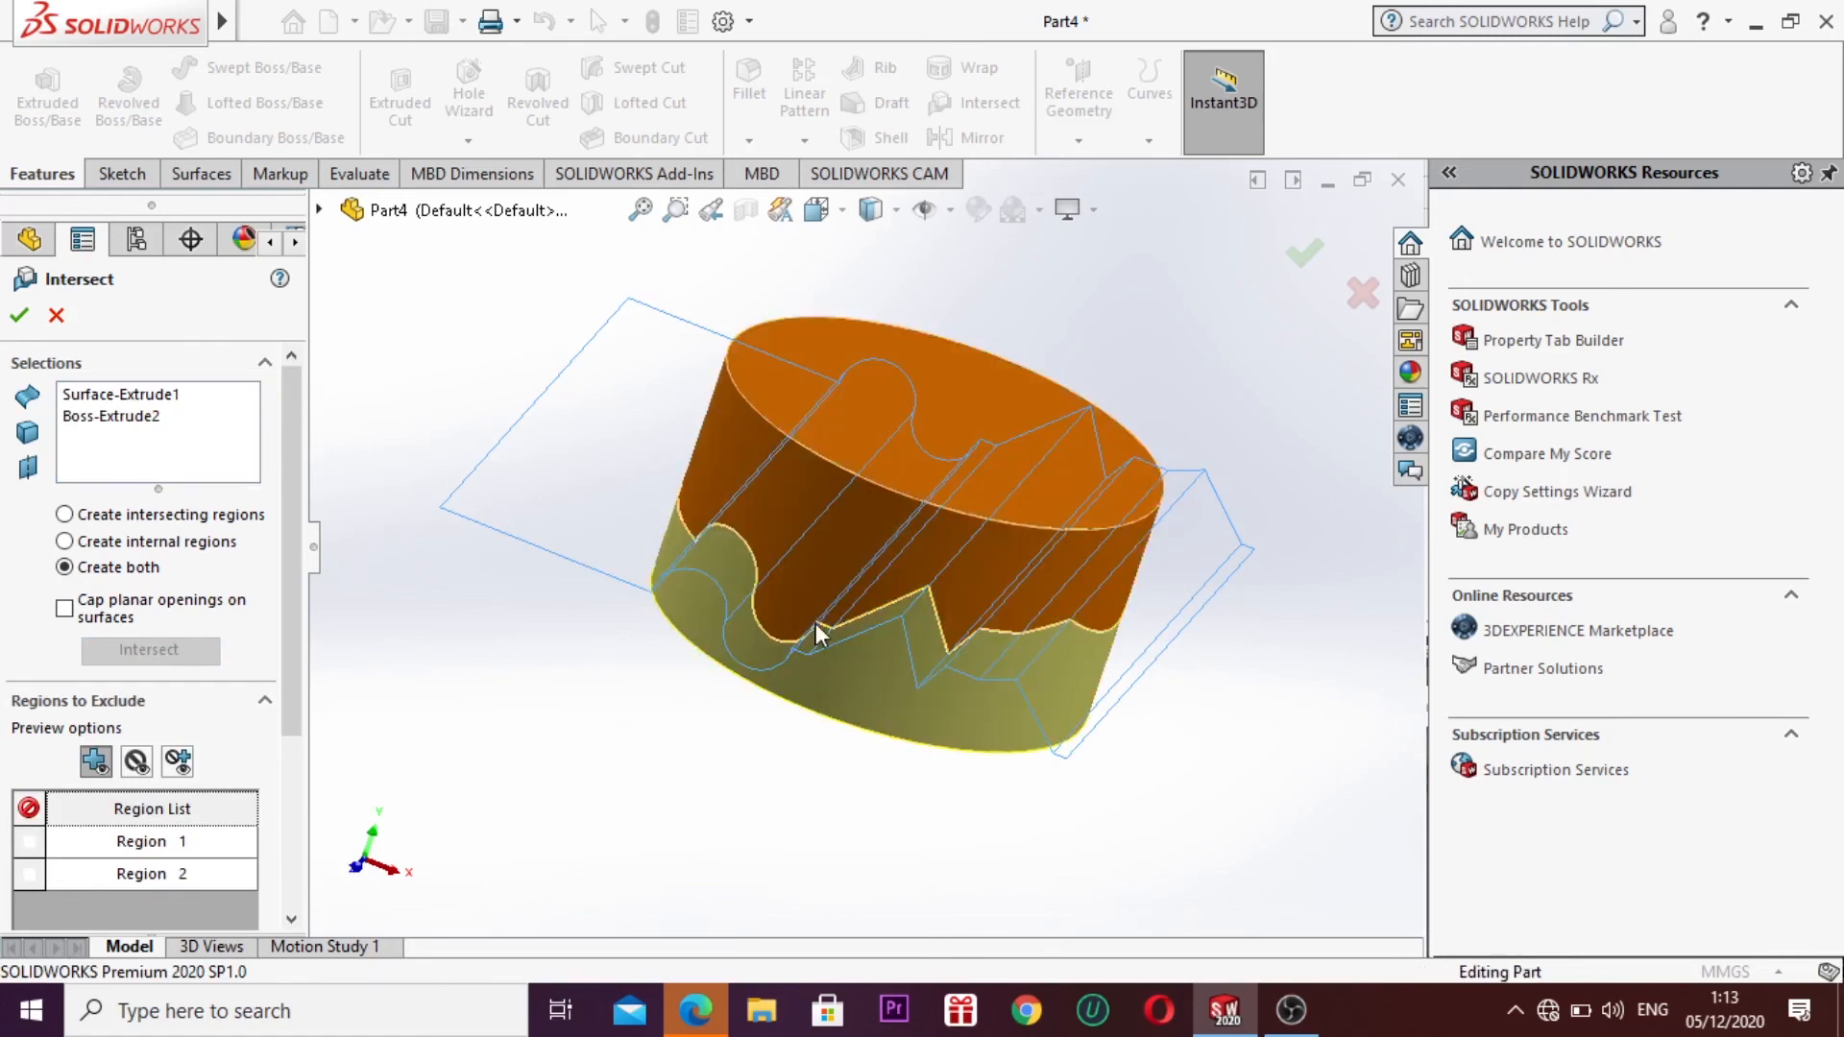
click(815, 620)
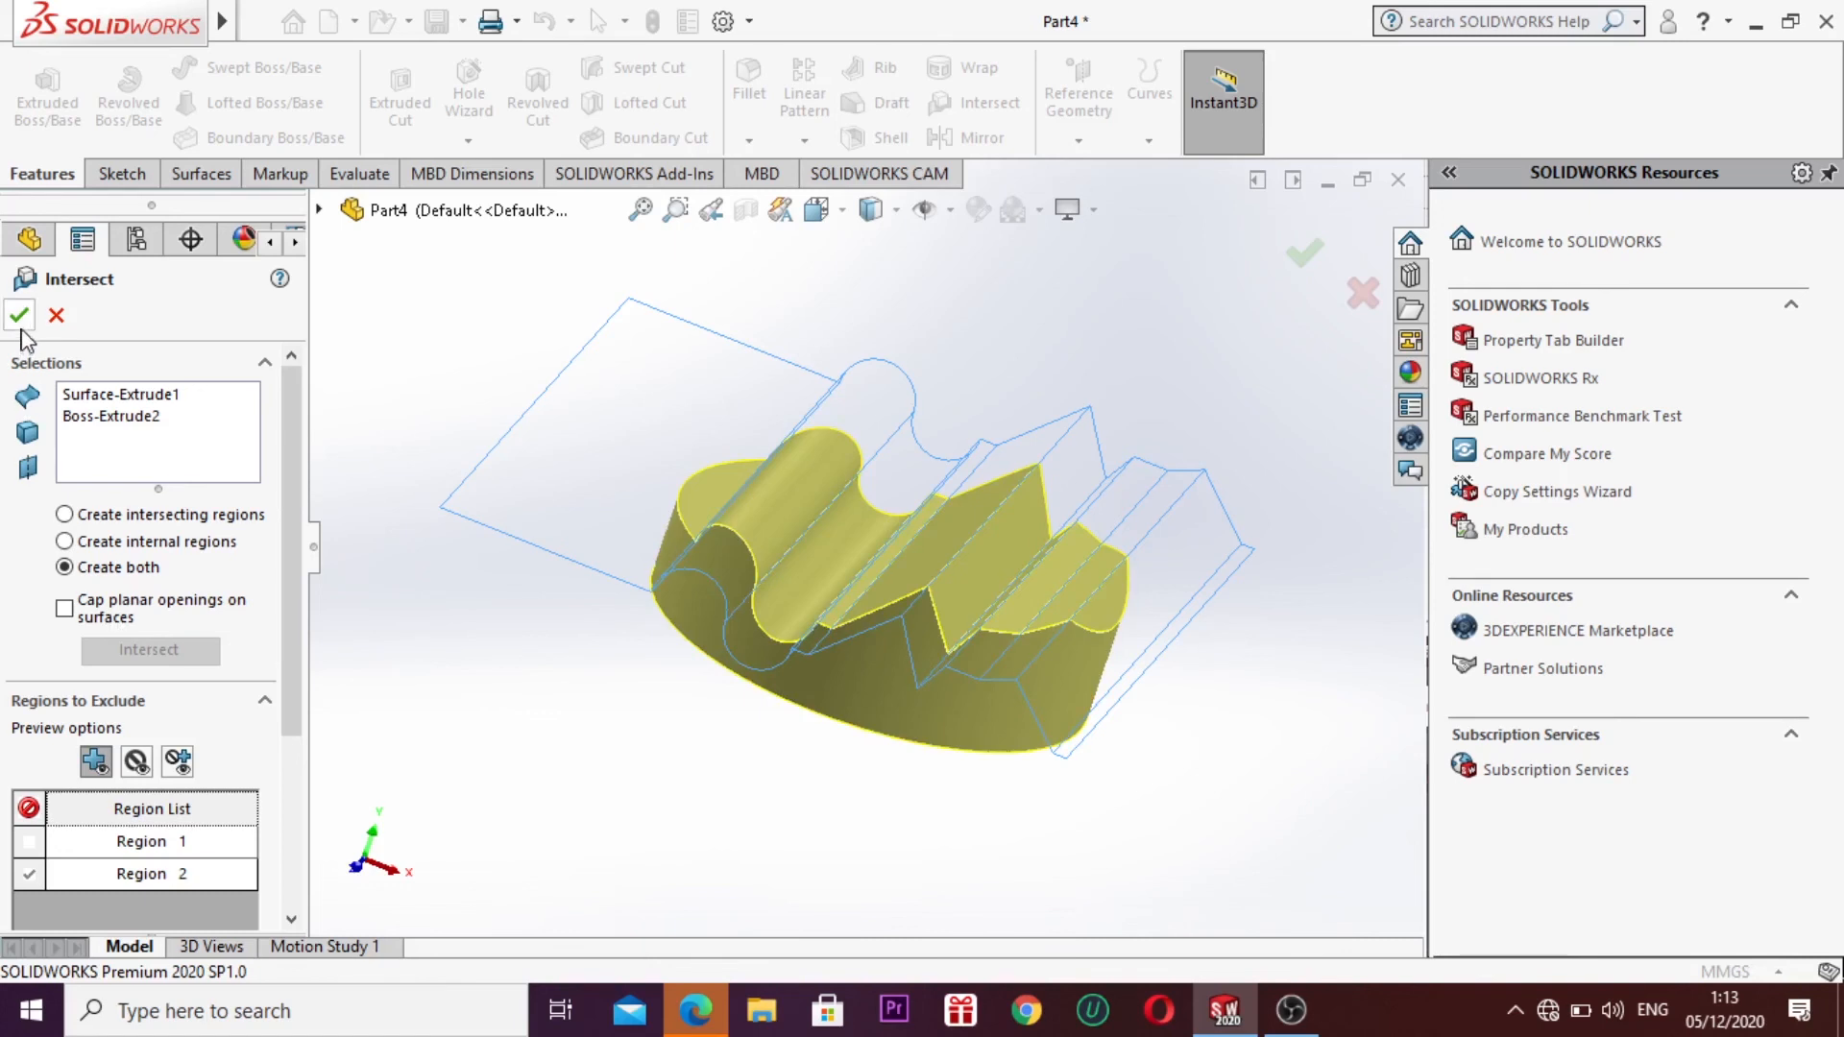
click(18, 315)
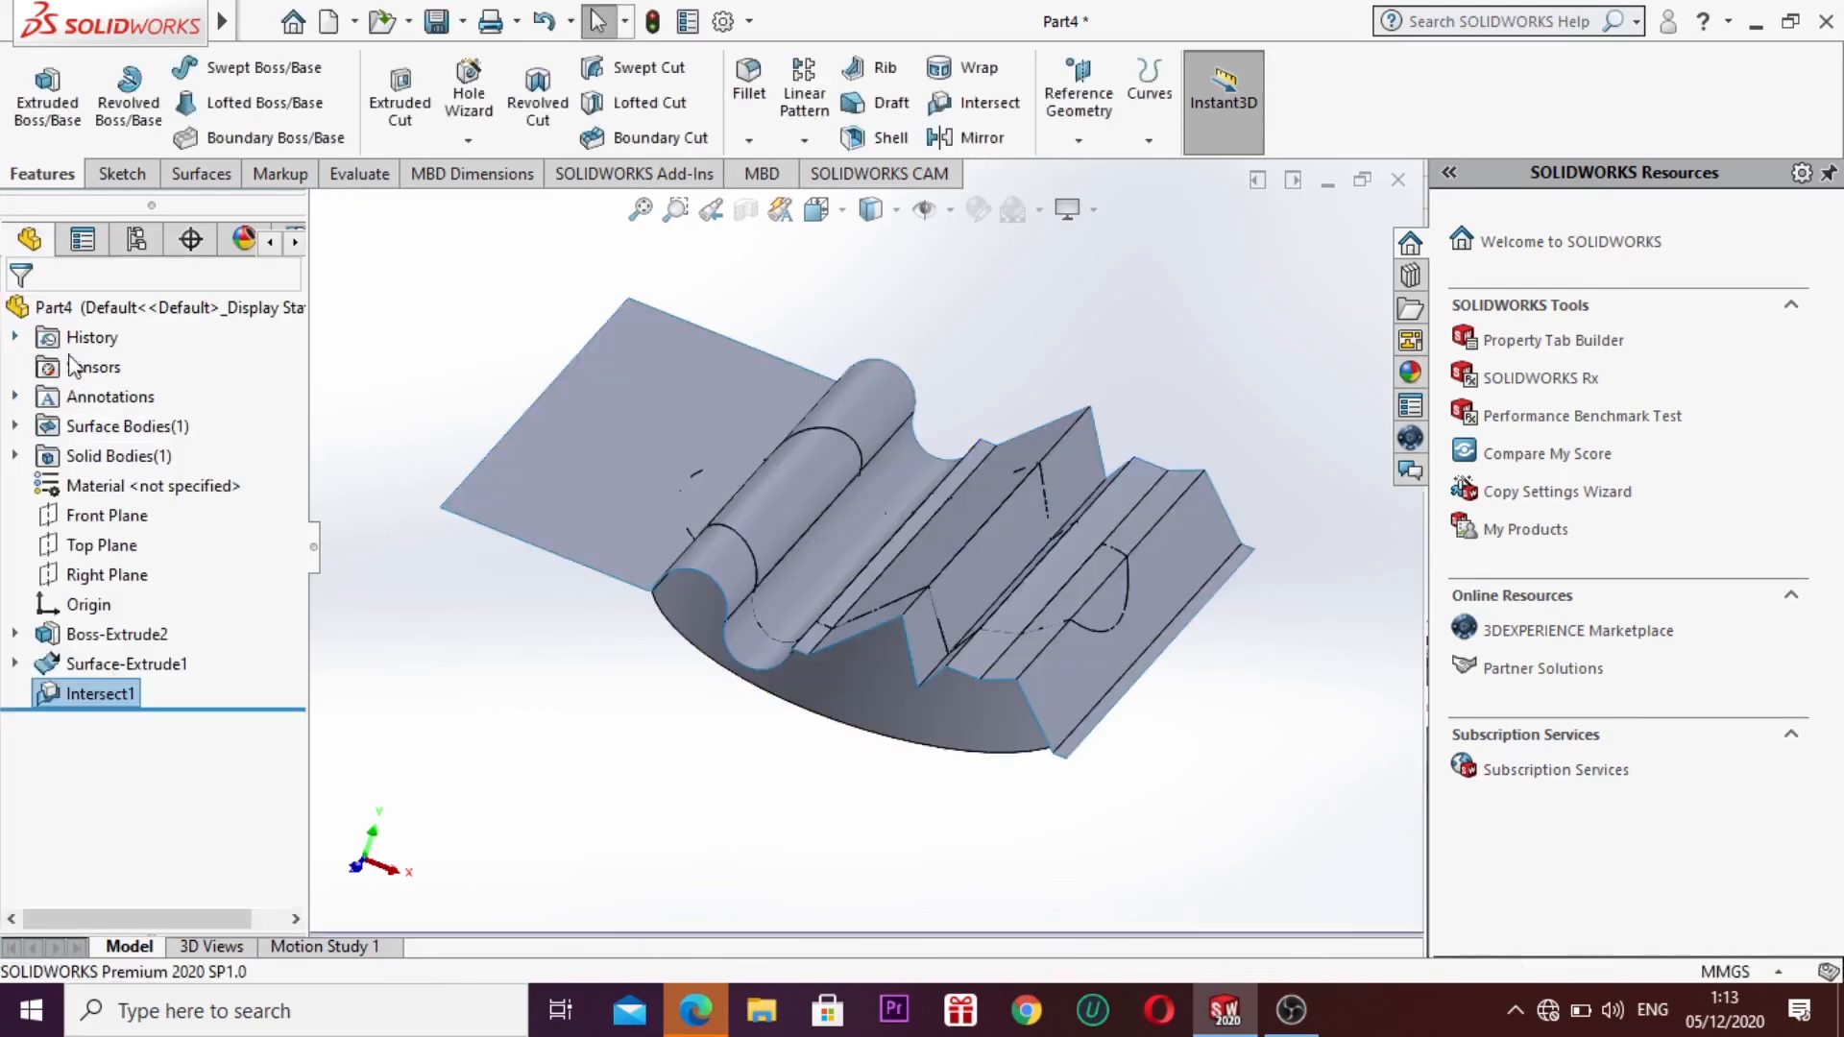
click(501, 654)
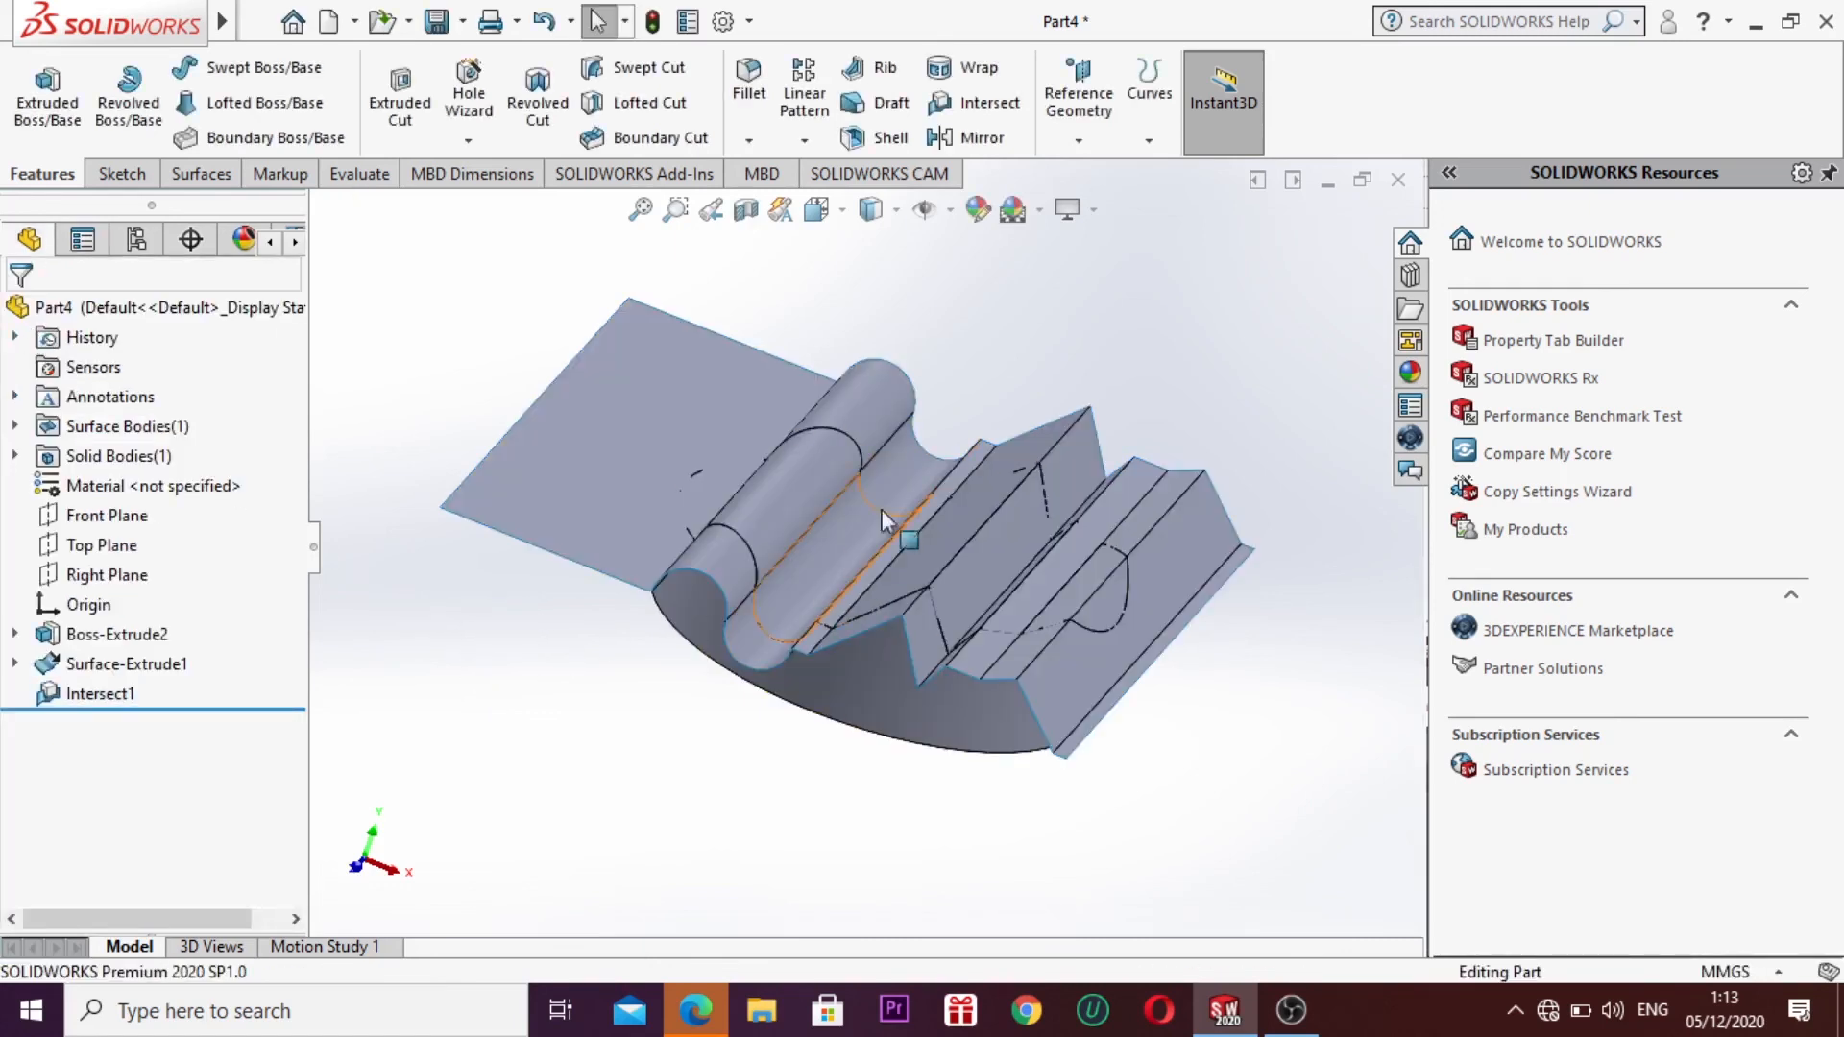
right_click(607, 807)
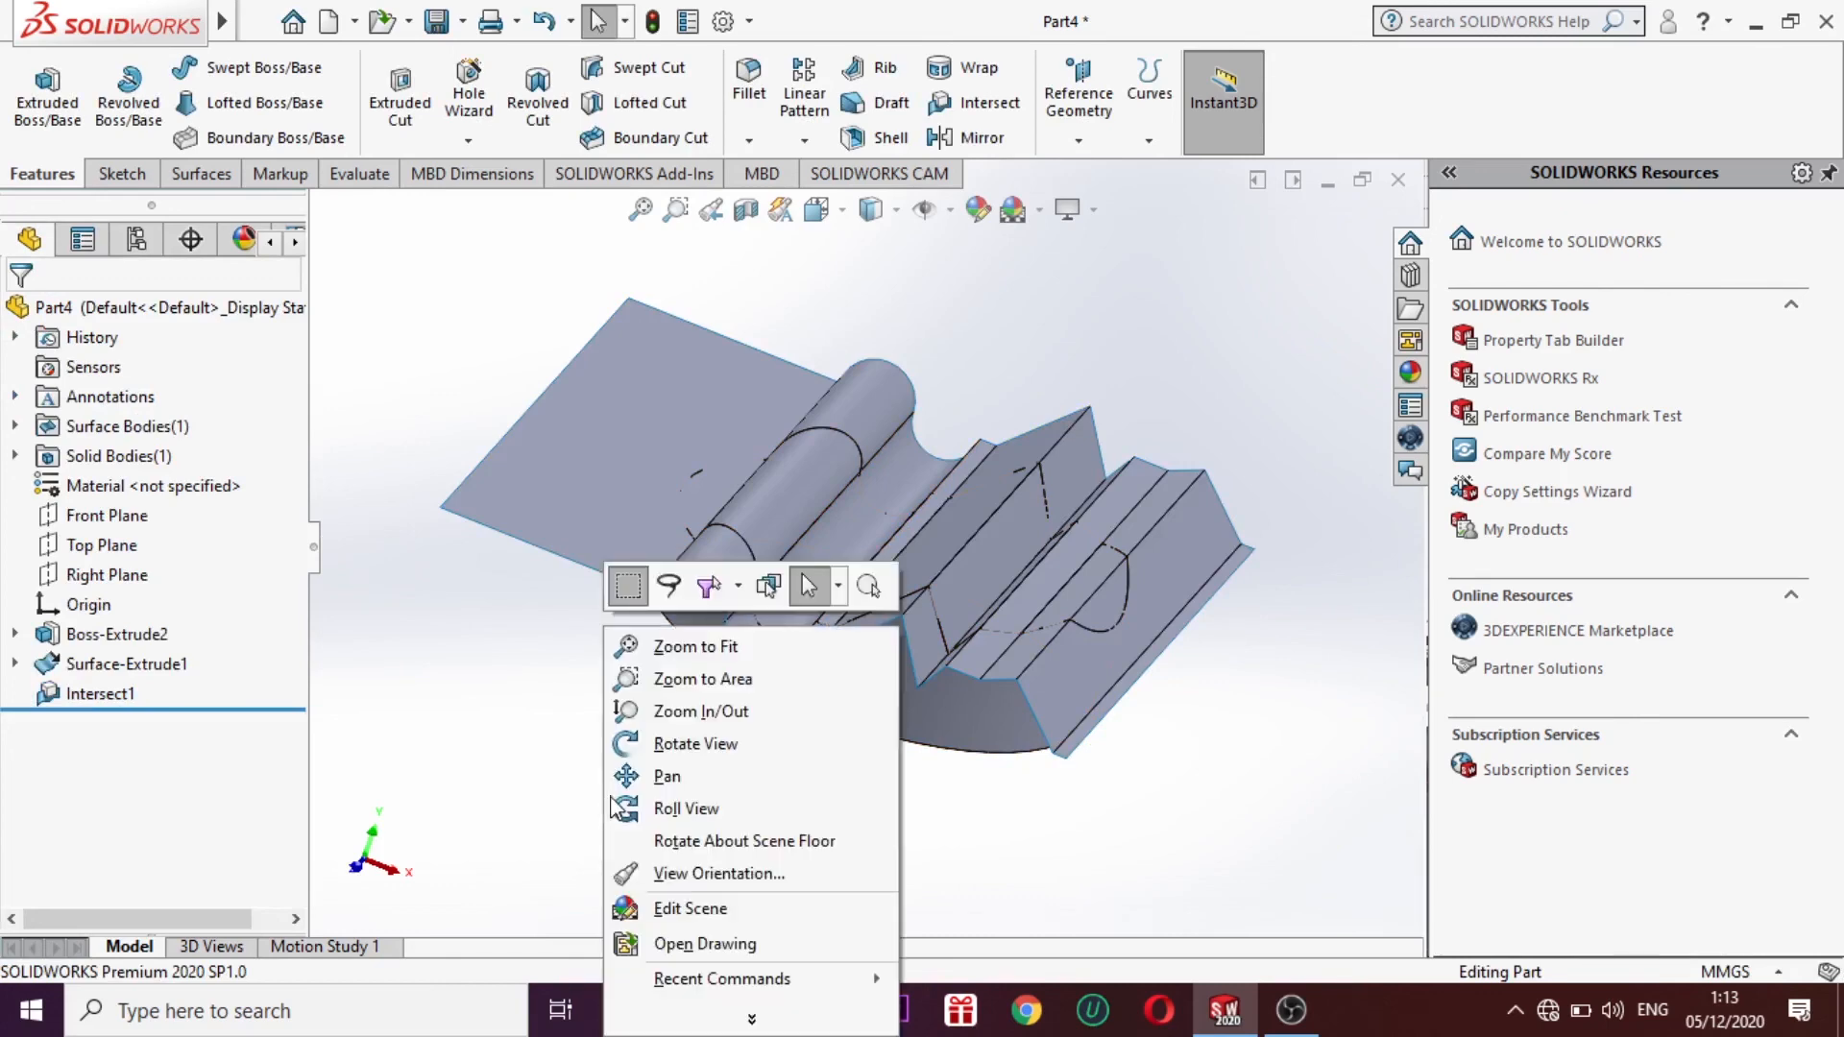
click(660, 740)
drag(694, 730, 523, 498)
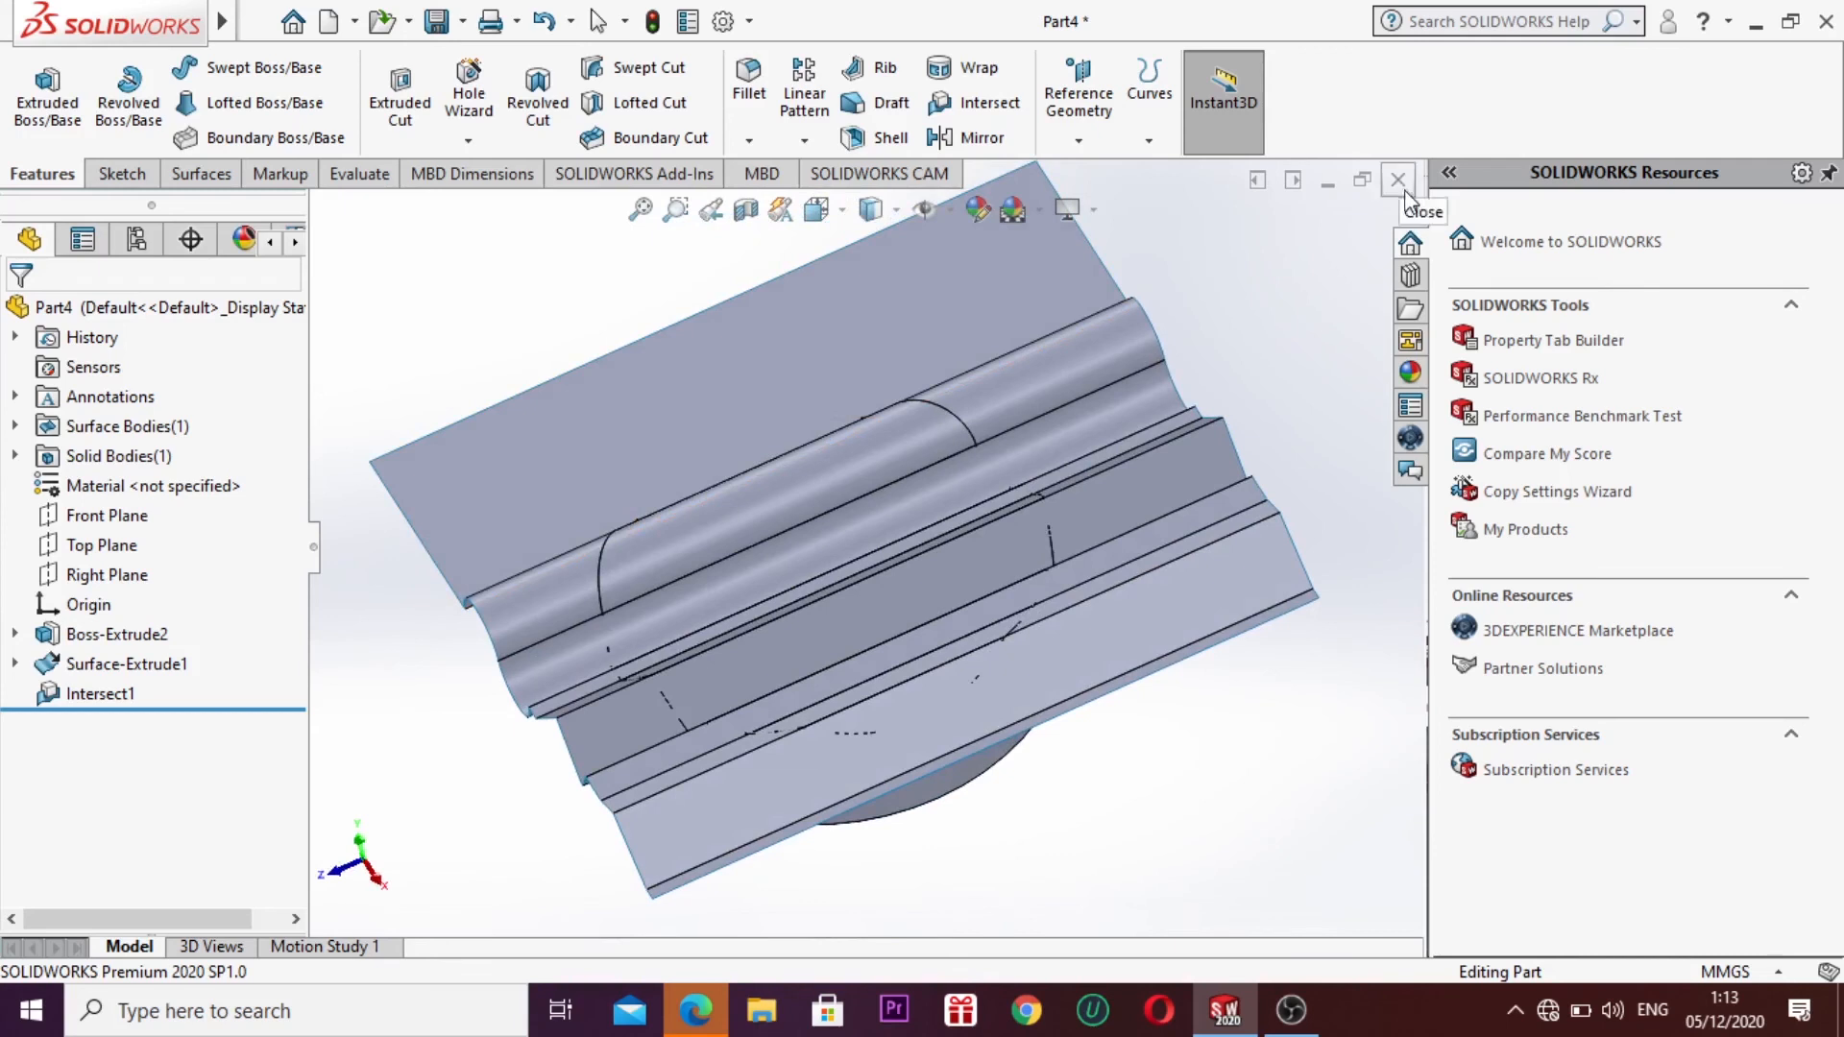
drag(157, 661, 81, 730)
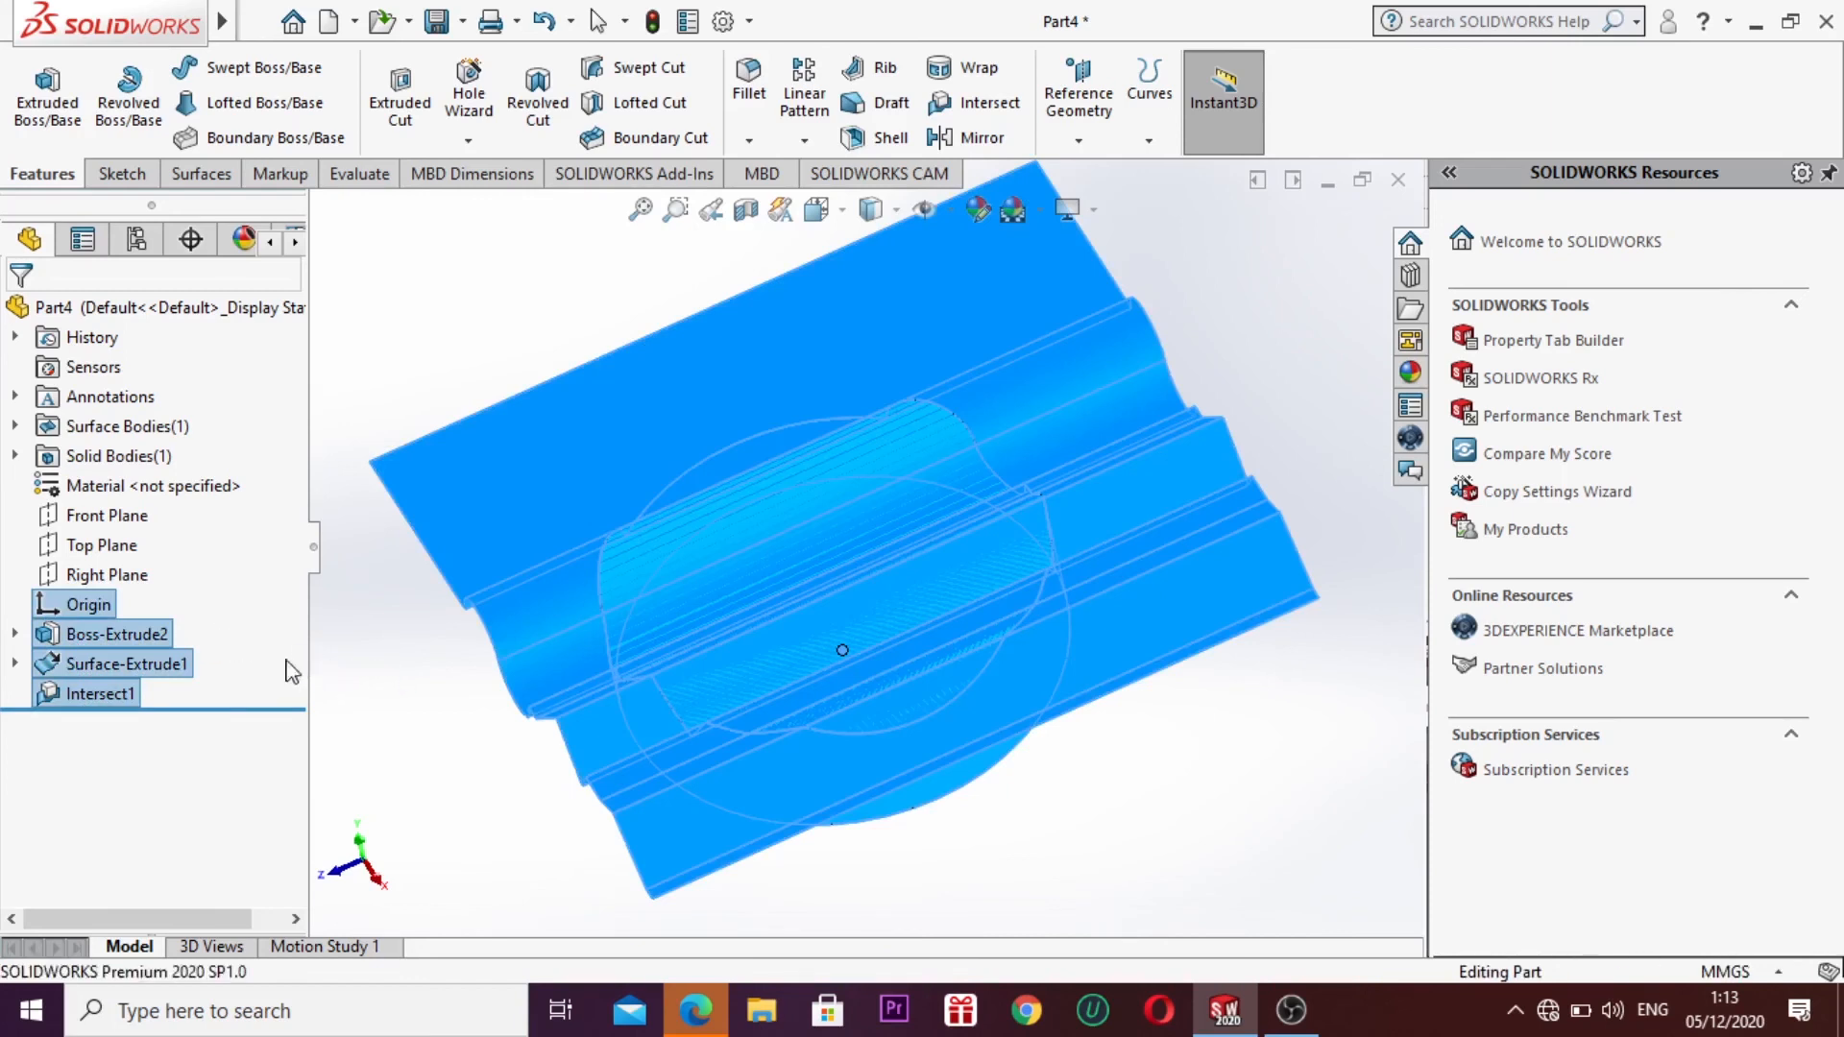
middle_drag(389, 682, 404, 686)
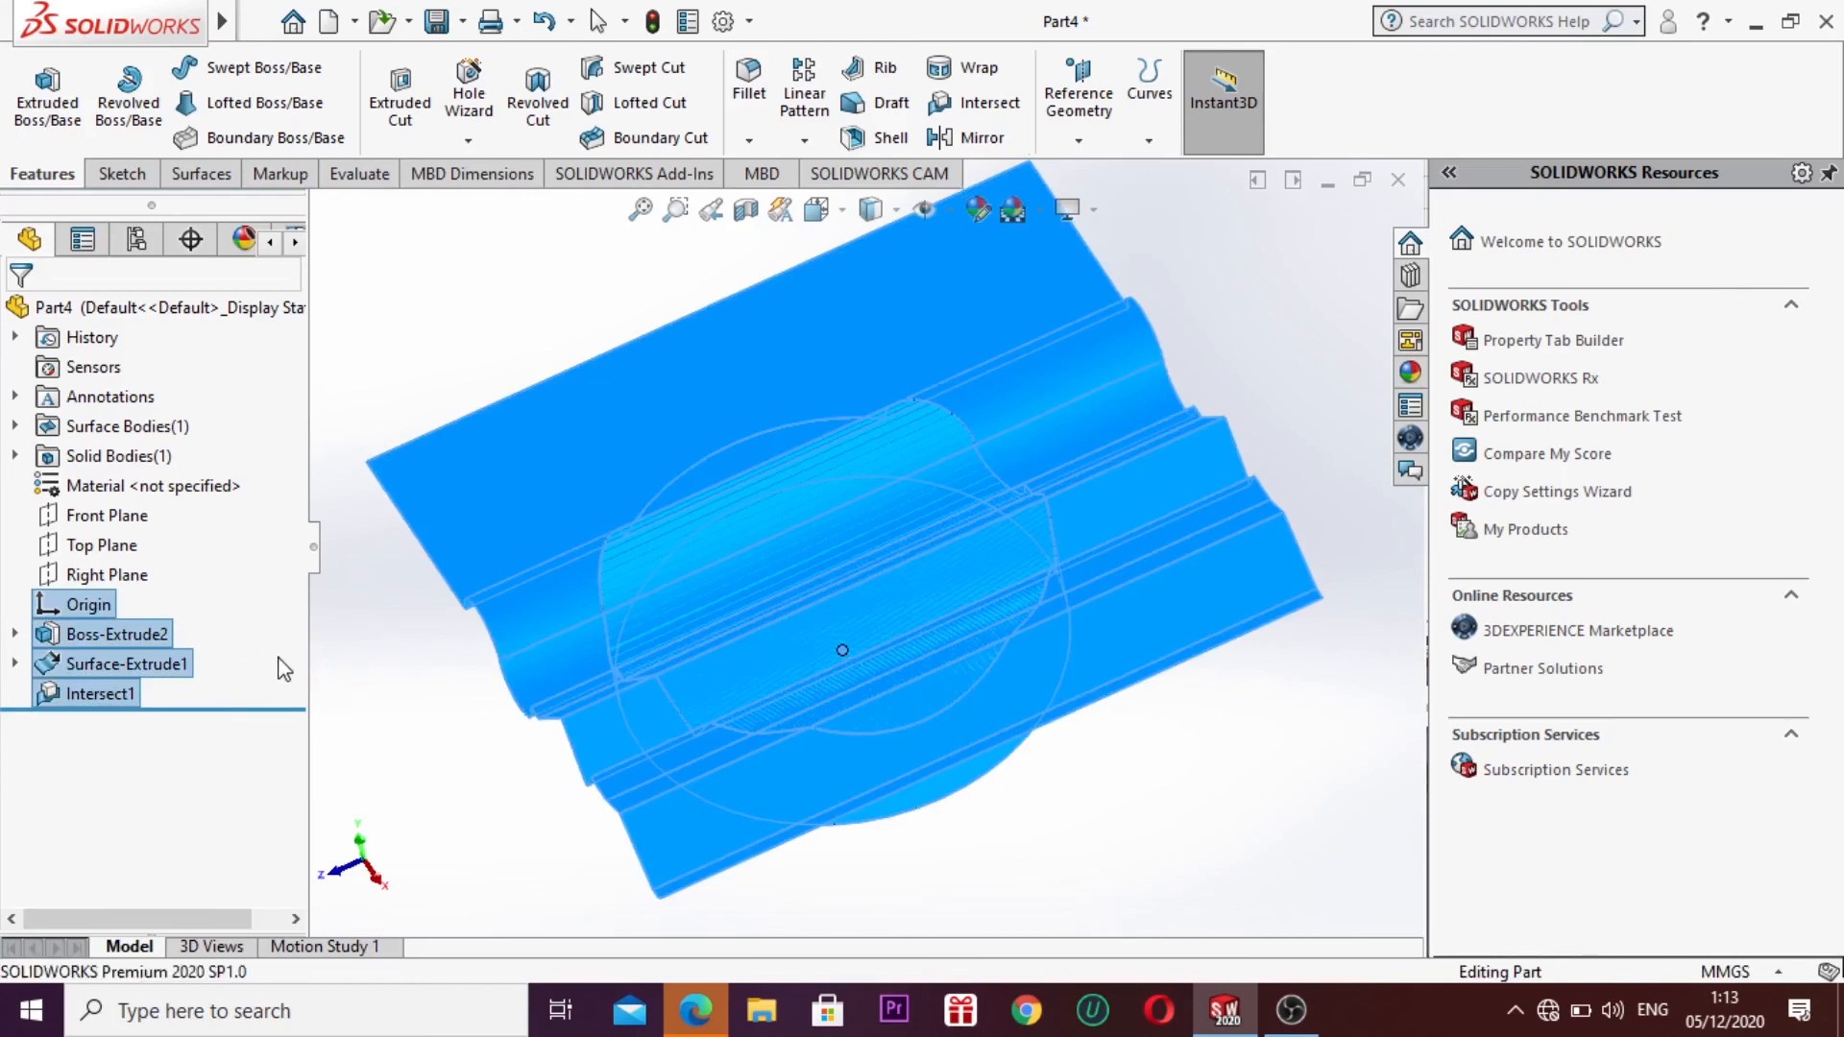
right_click(199, 648)
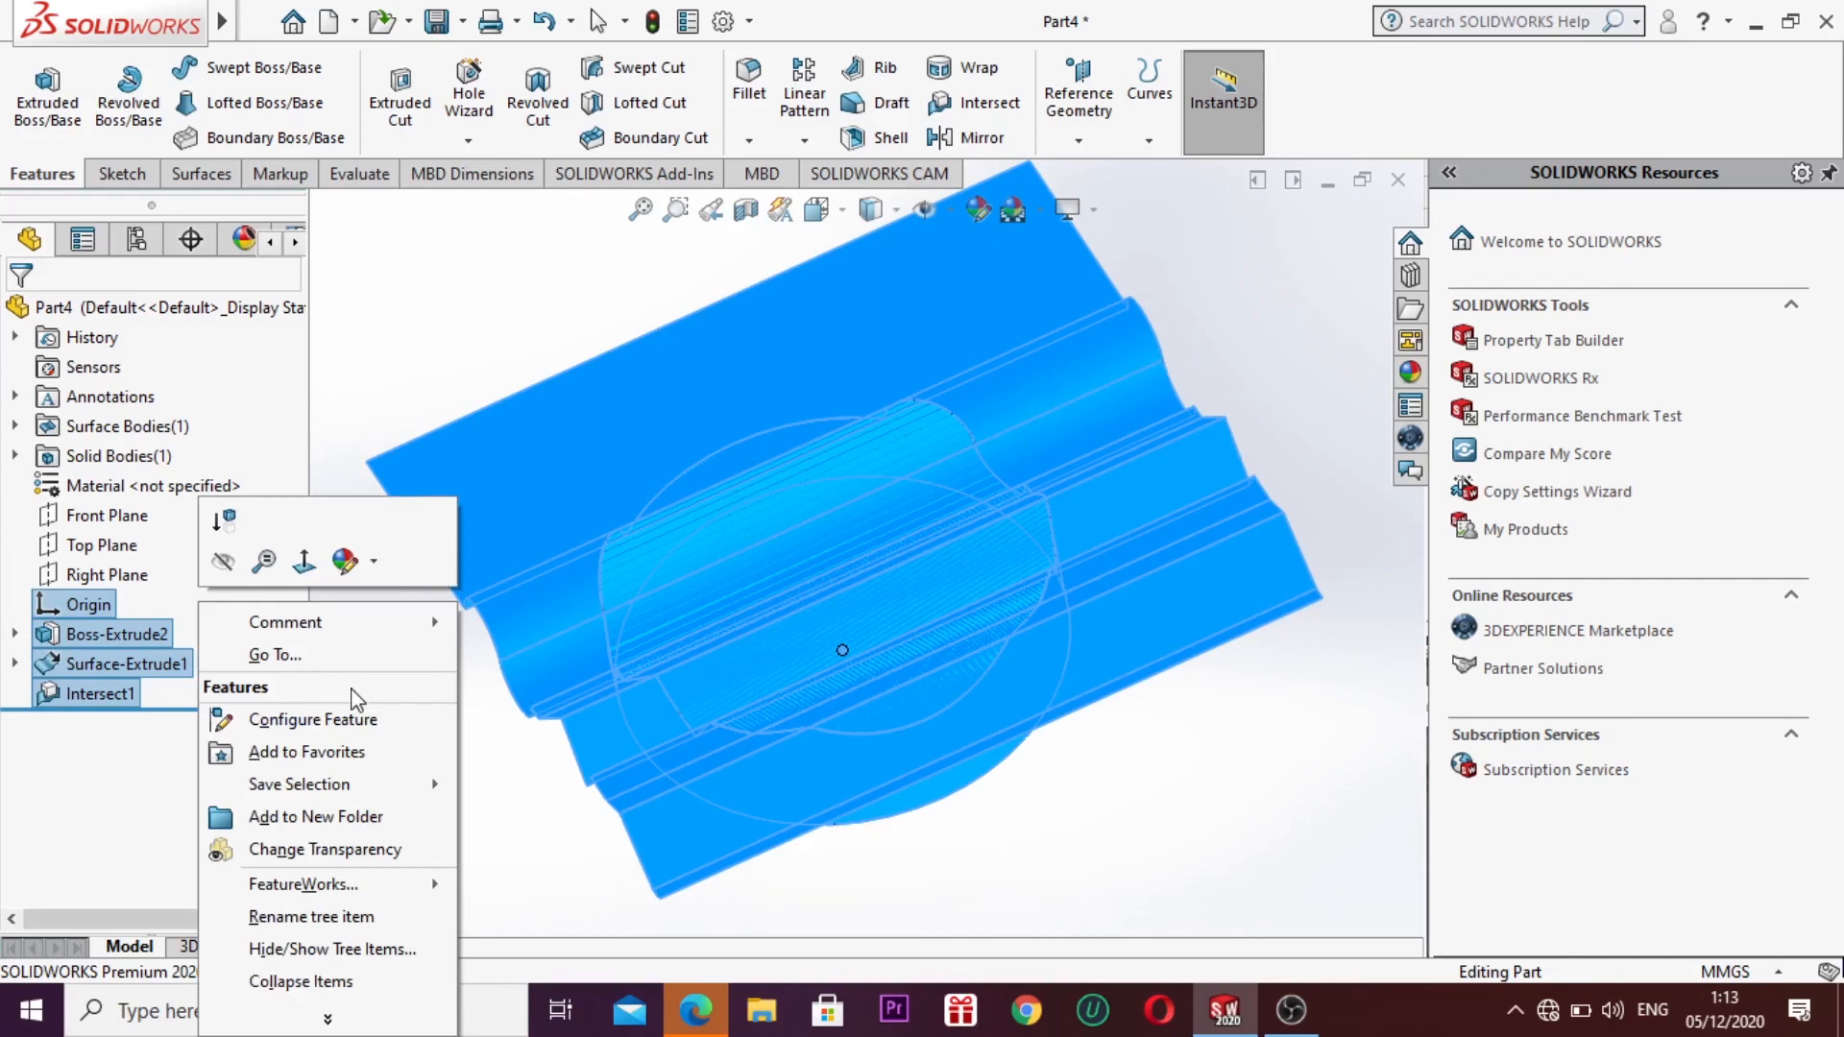
middle_drag(475, 756, 419, 731)
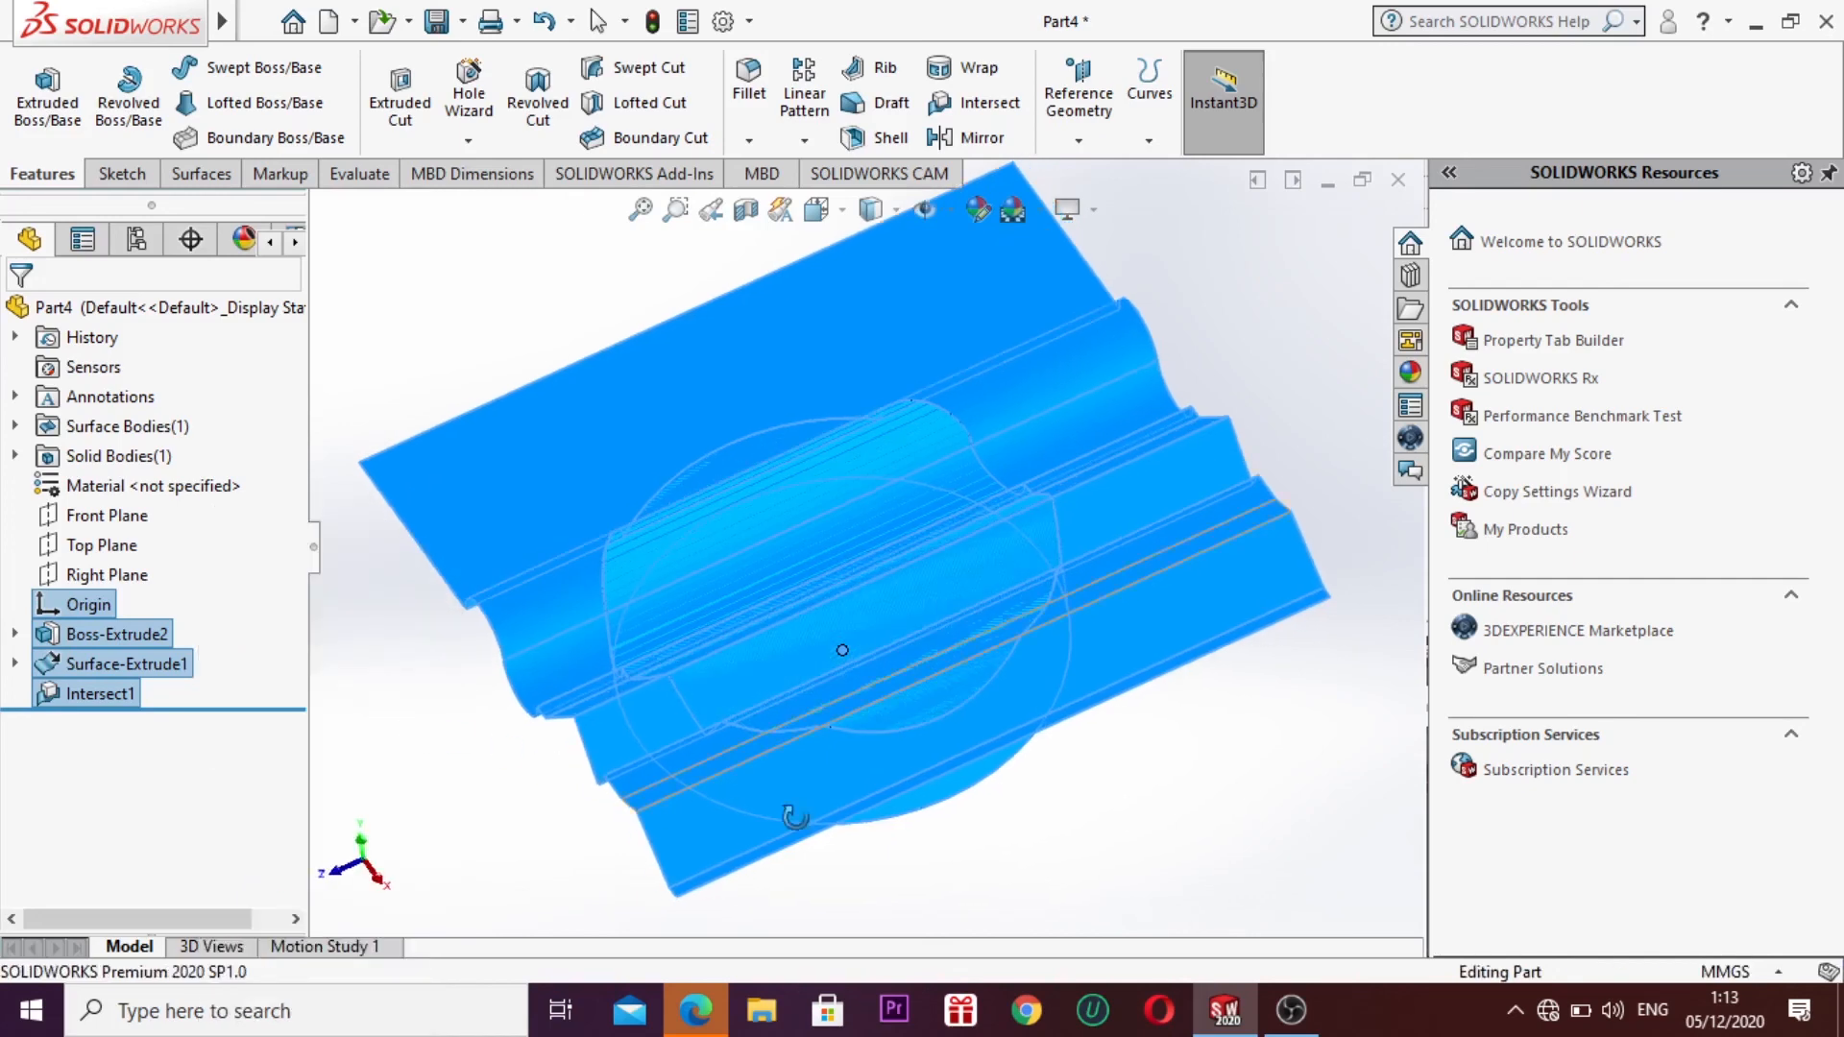
key(Escape)
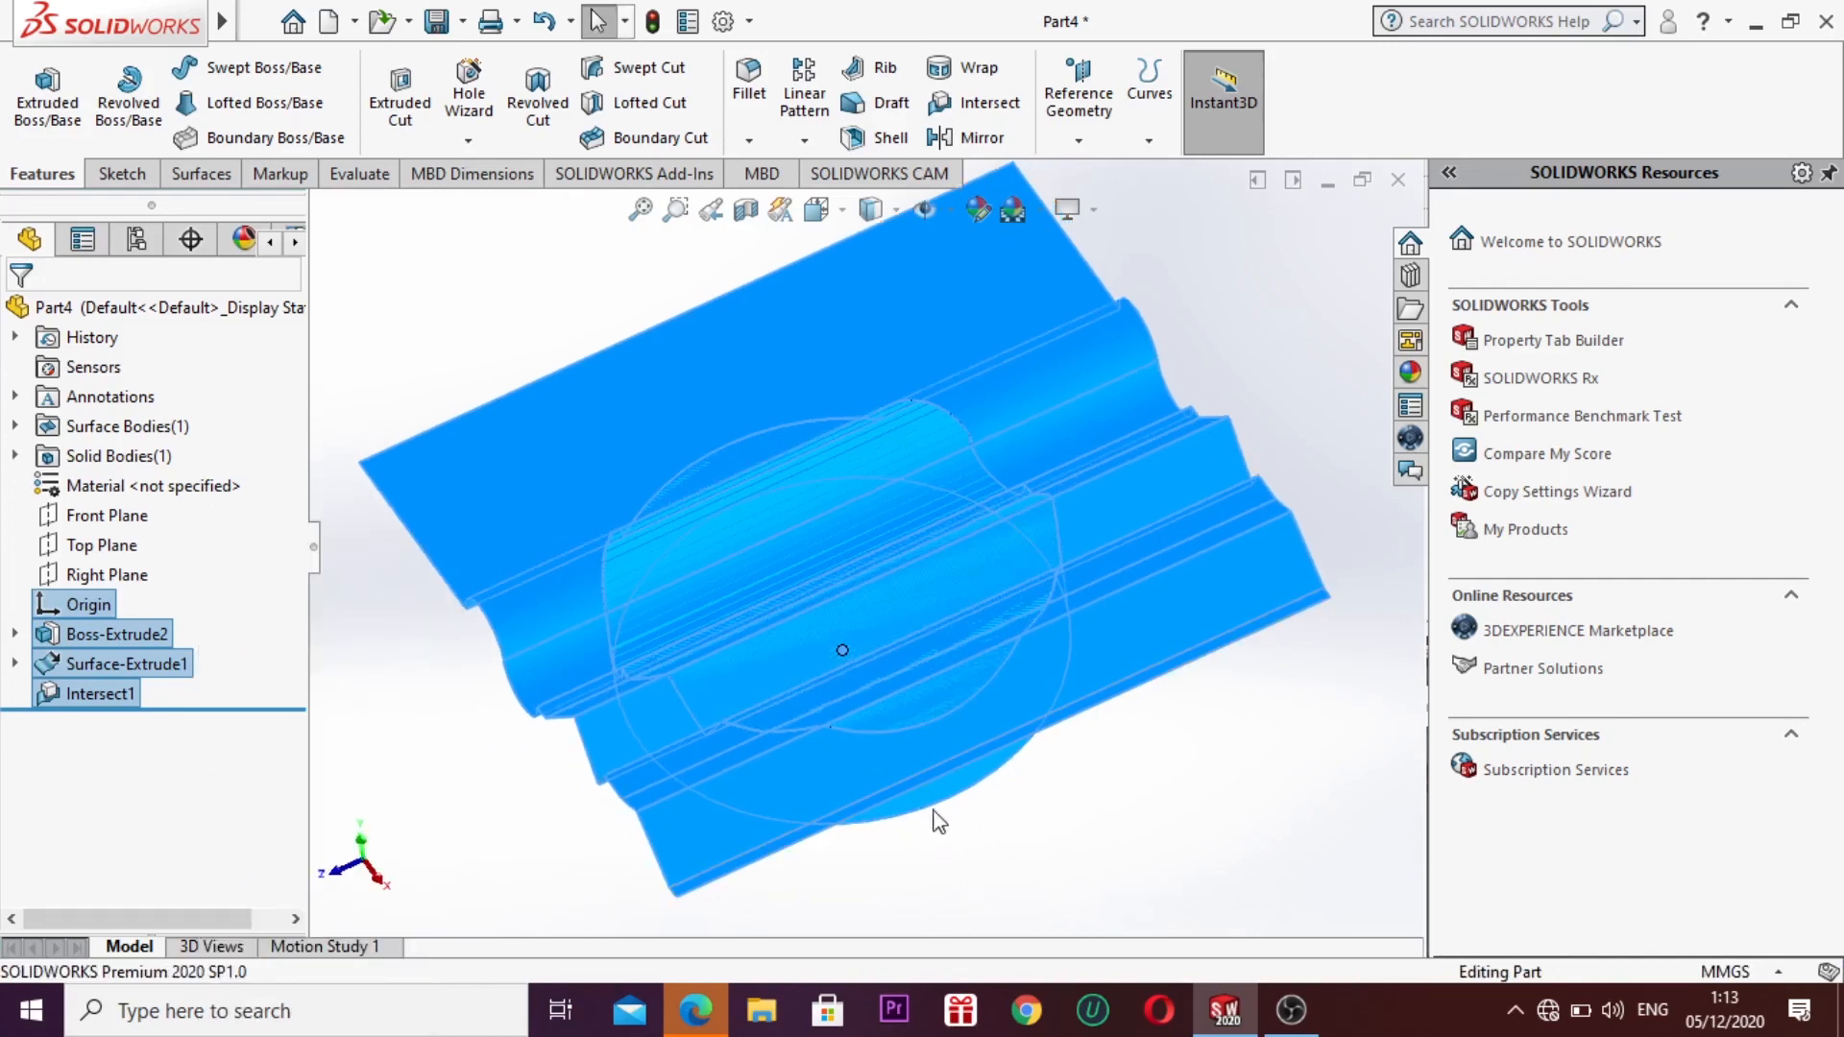
click(551, 828)
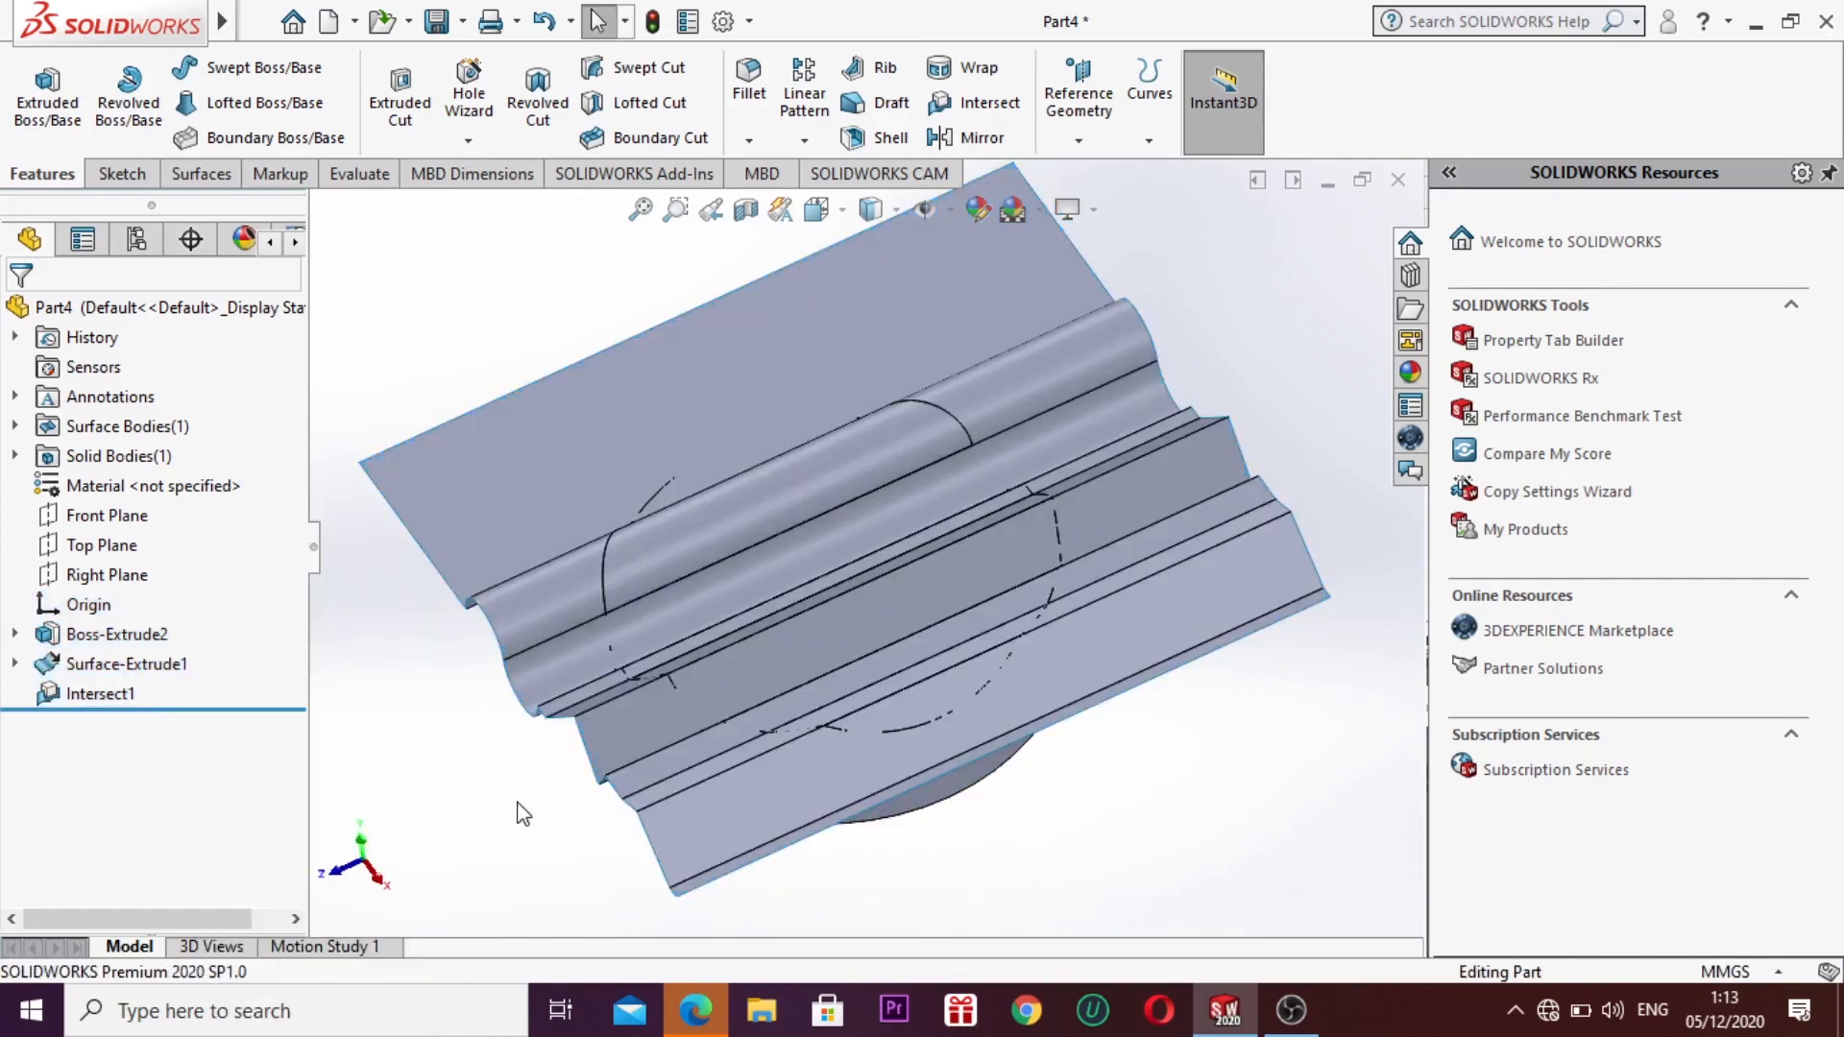
Step: Delete the cylinder extrusion, the wavy surface extrusion and the Intersect feature from the part
drag(149, 672, 106, 708)
right_click(232, 674)
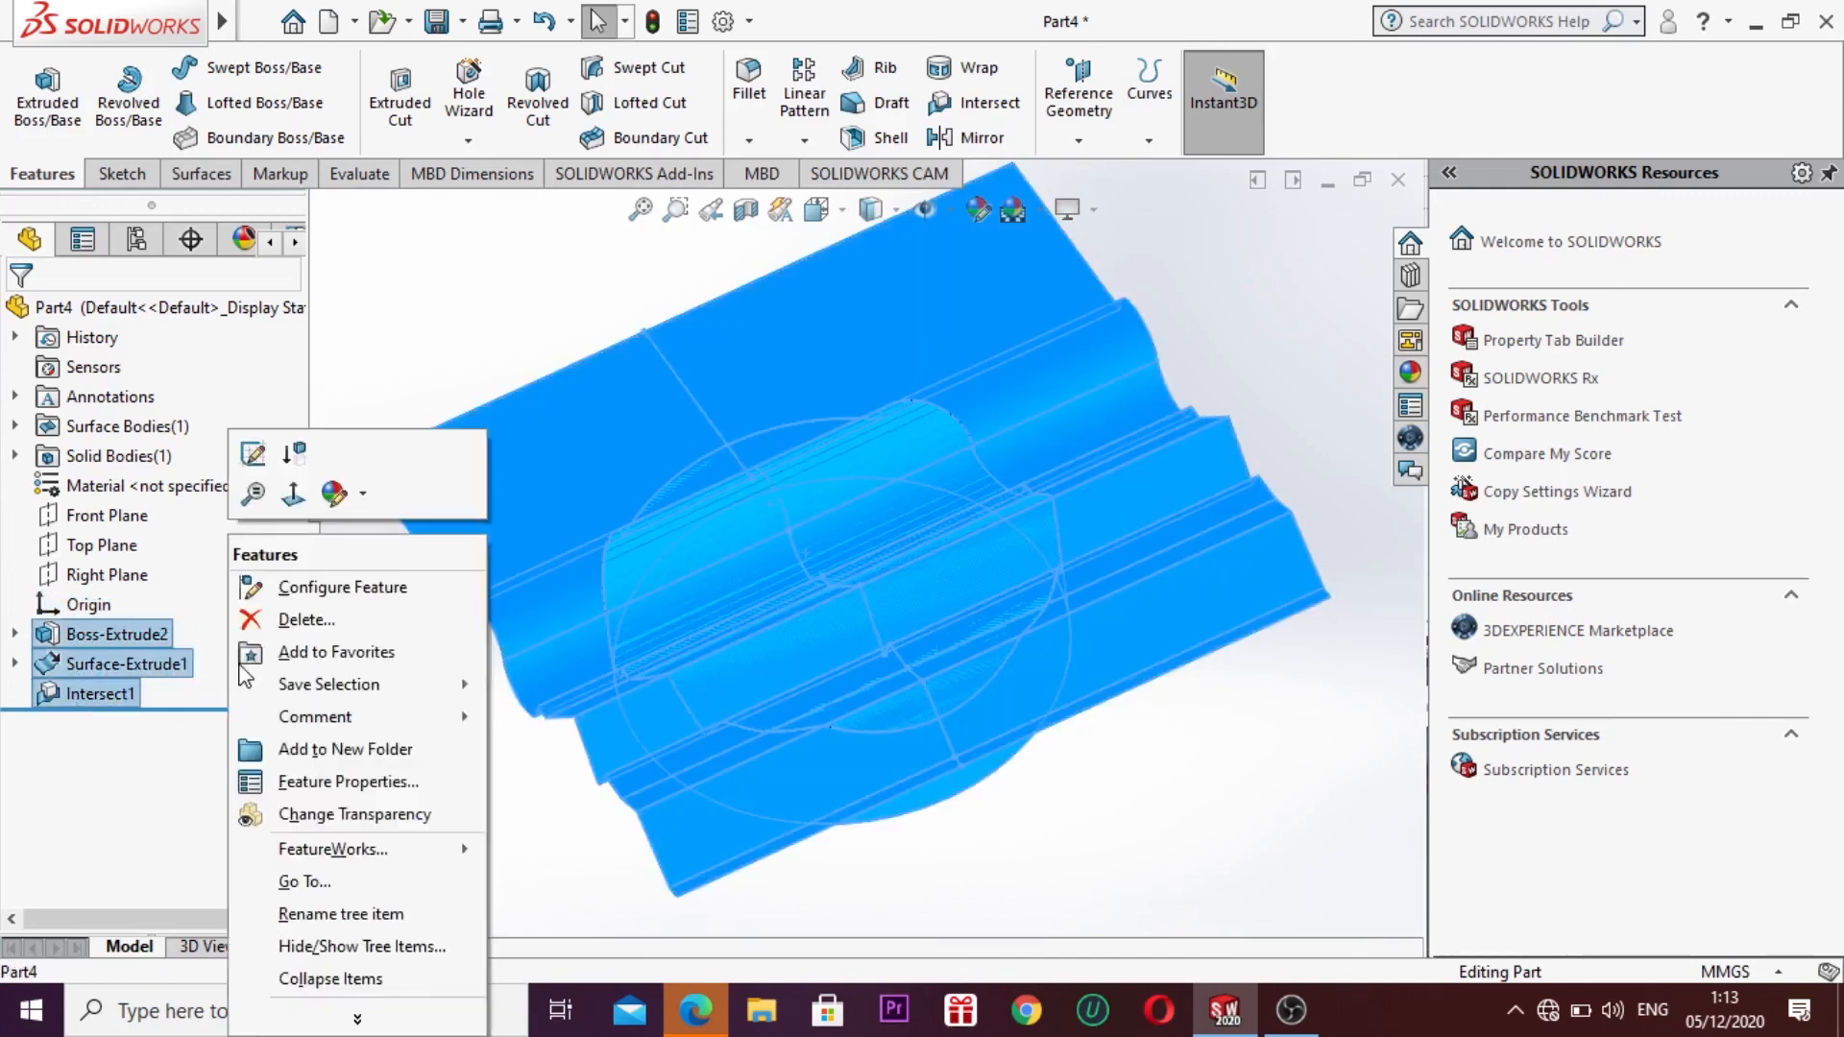
click(312, 620)
click(1089, 382)
click(1088, 374)
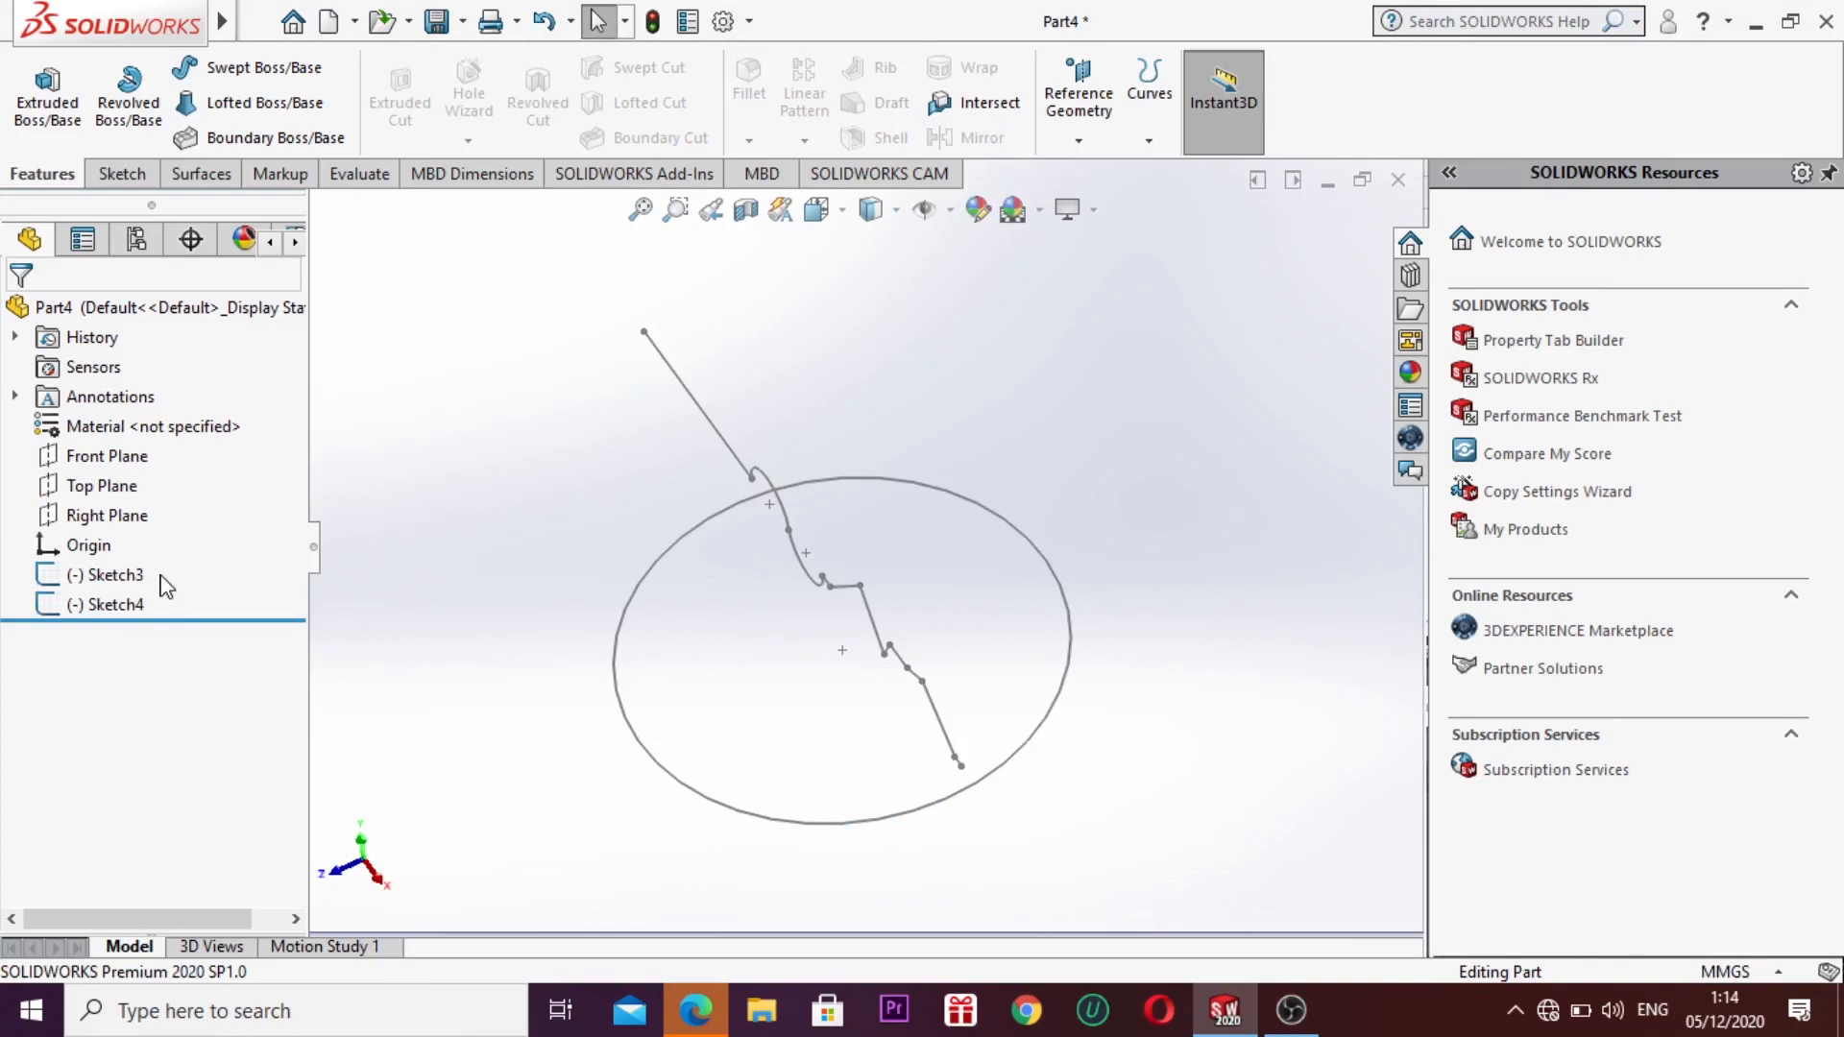
Step: Delete the two leftover sketches, the circle and the wavy profile, to empty the part
right_click(169, 587)
click(134, 575)
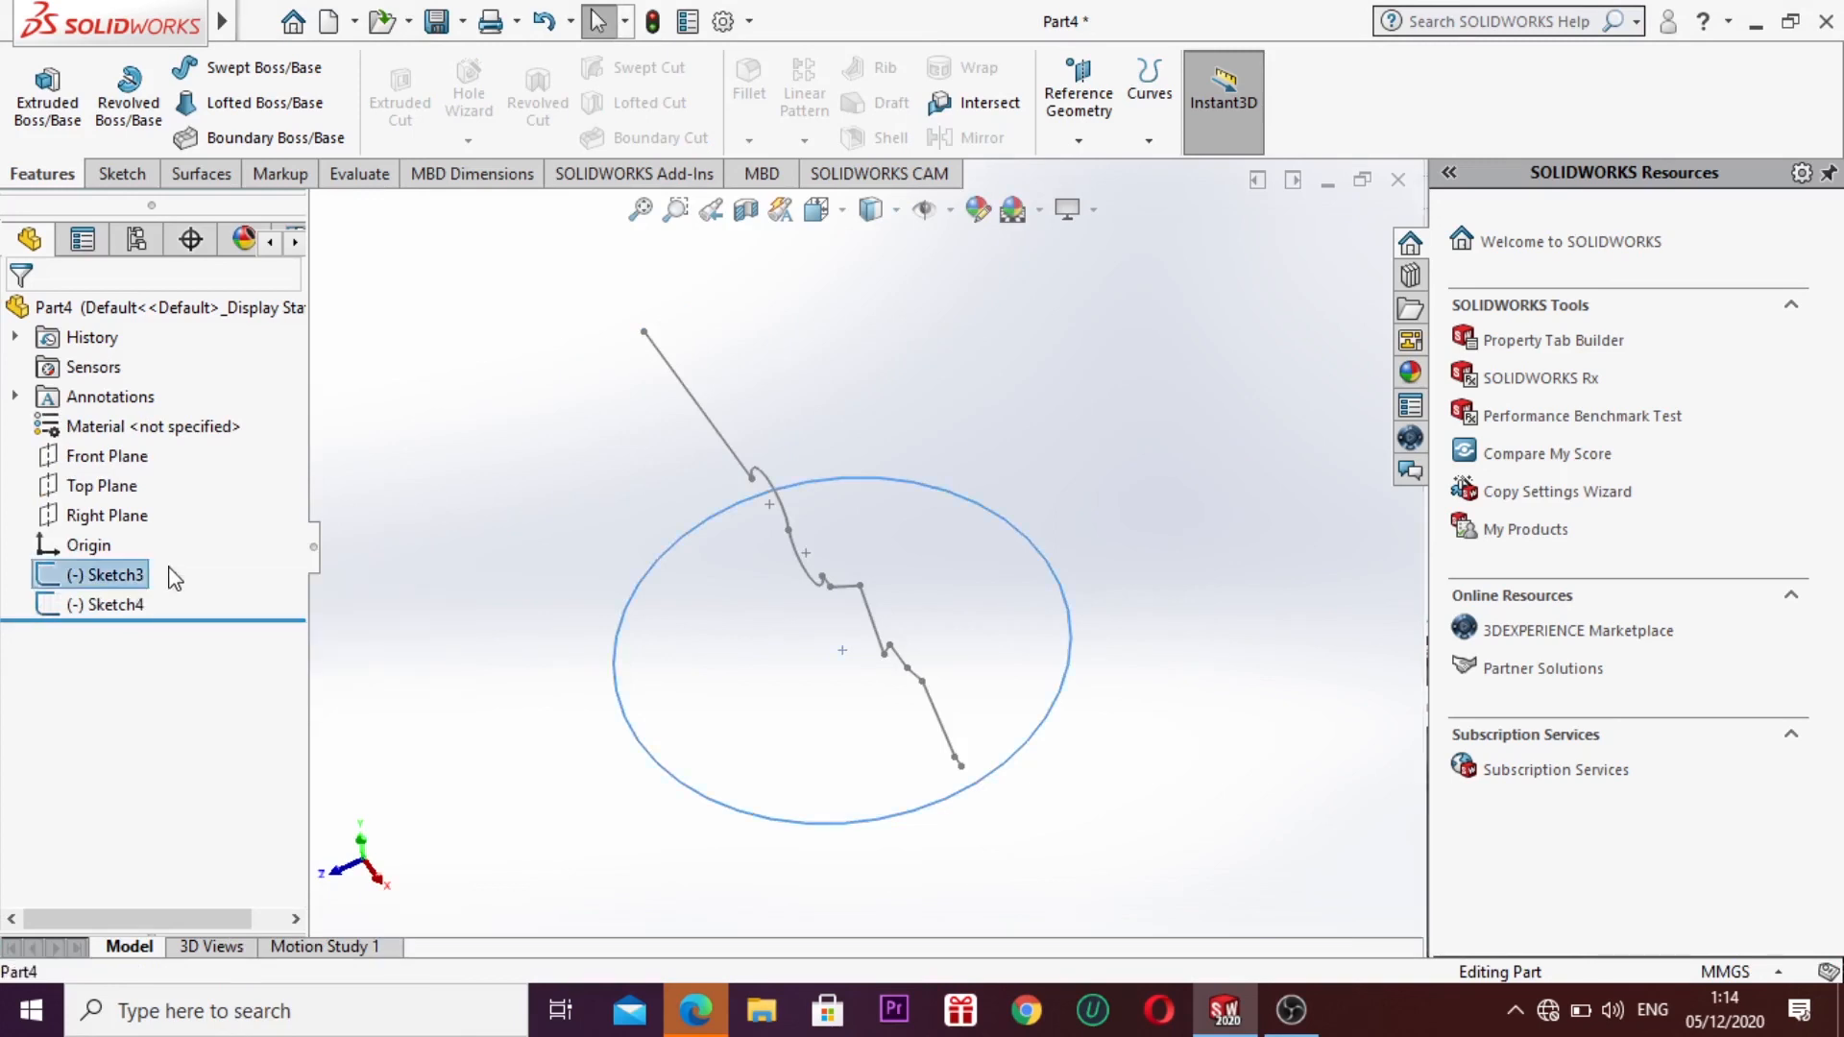
ctrl+click(116, 606)
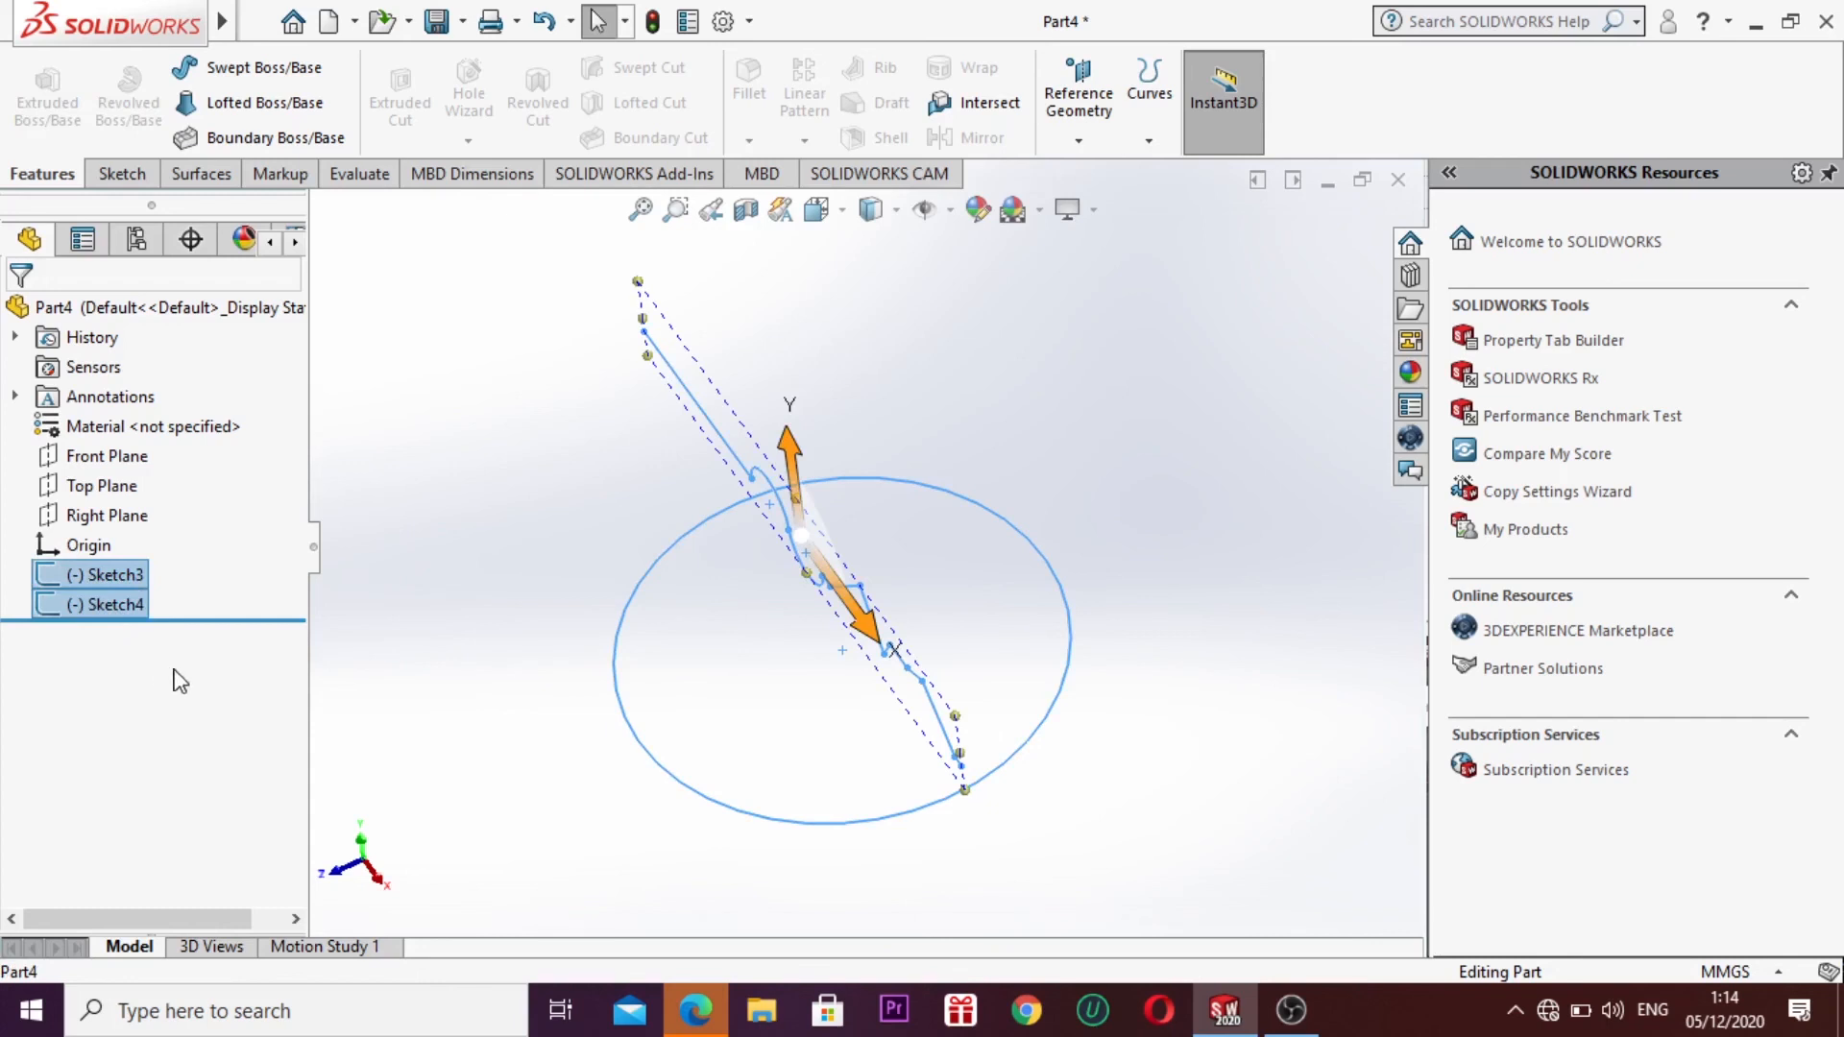
right_click(185, 593)
click(241, 644)
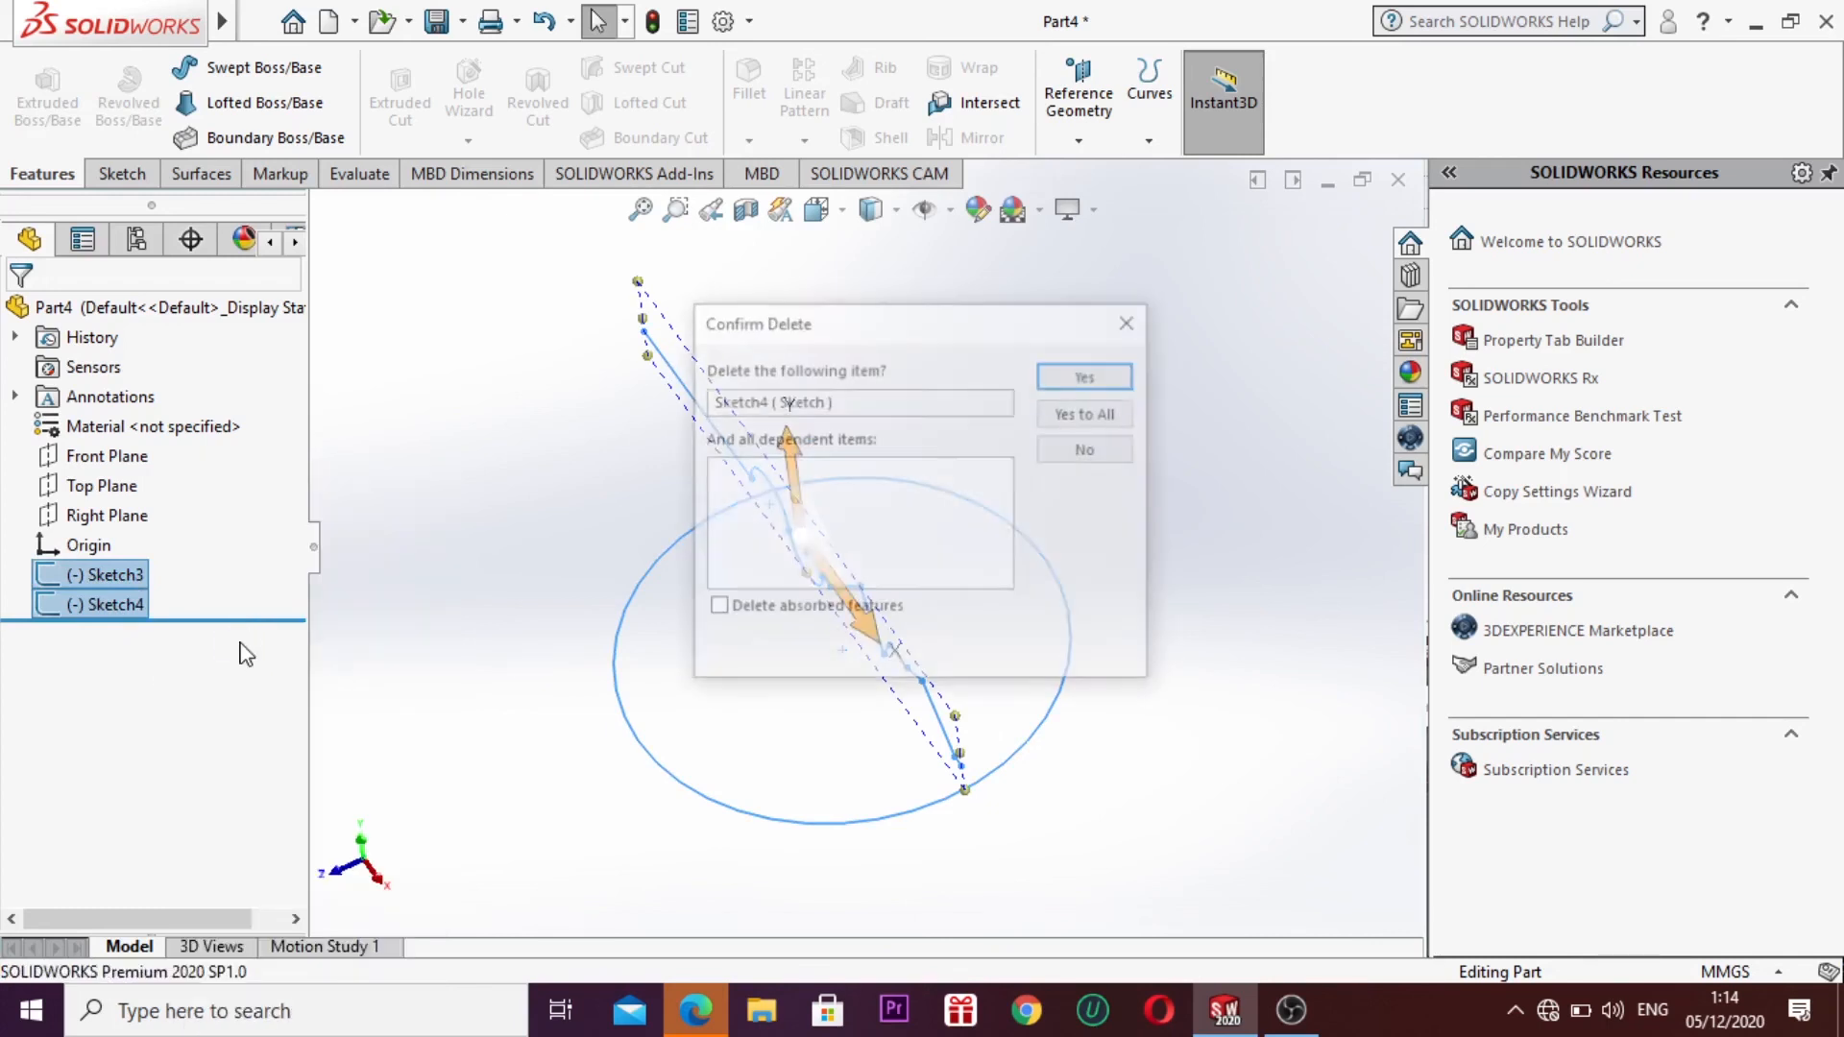
click(1049, 379)
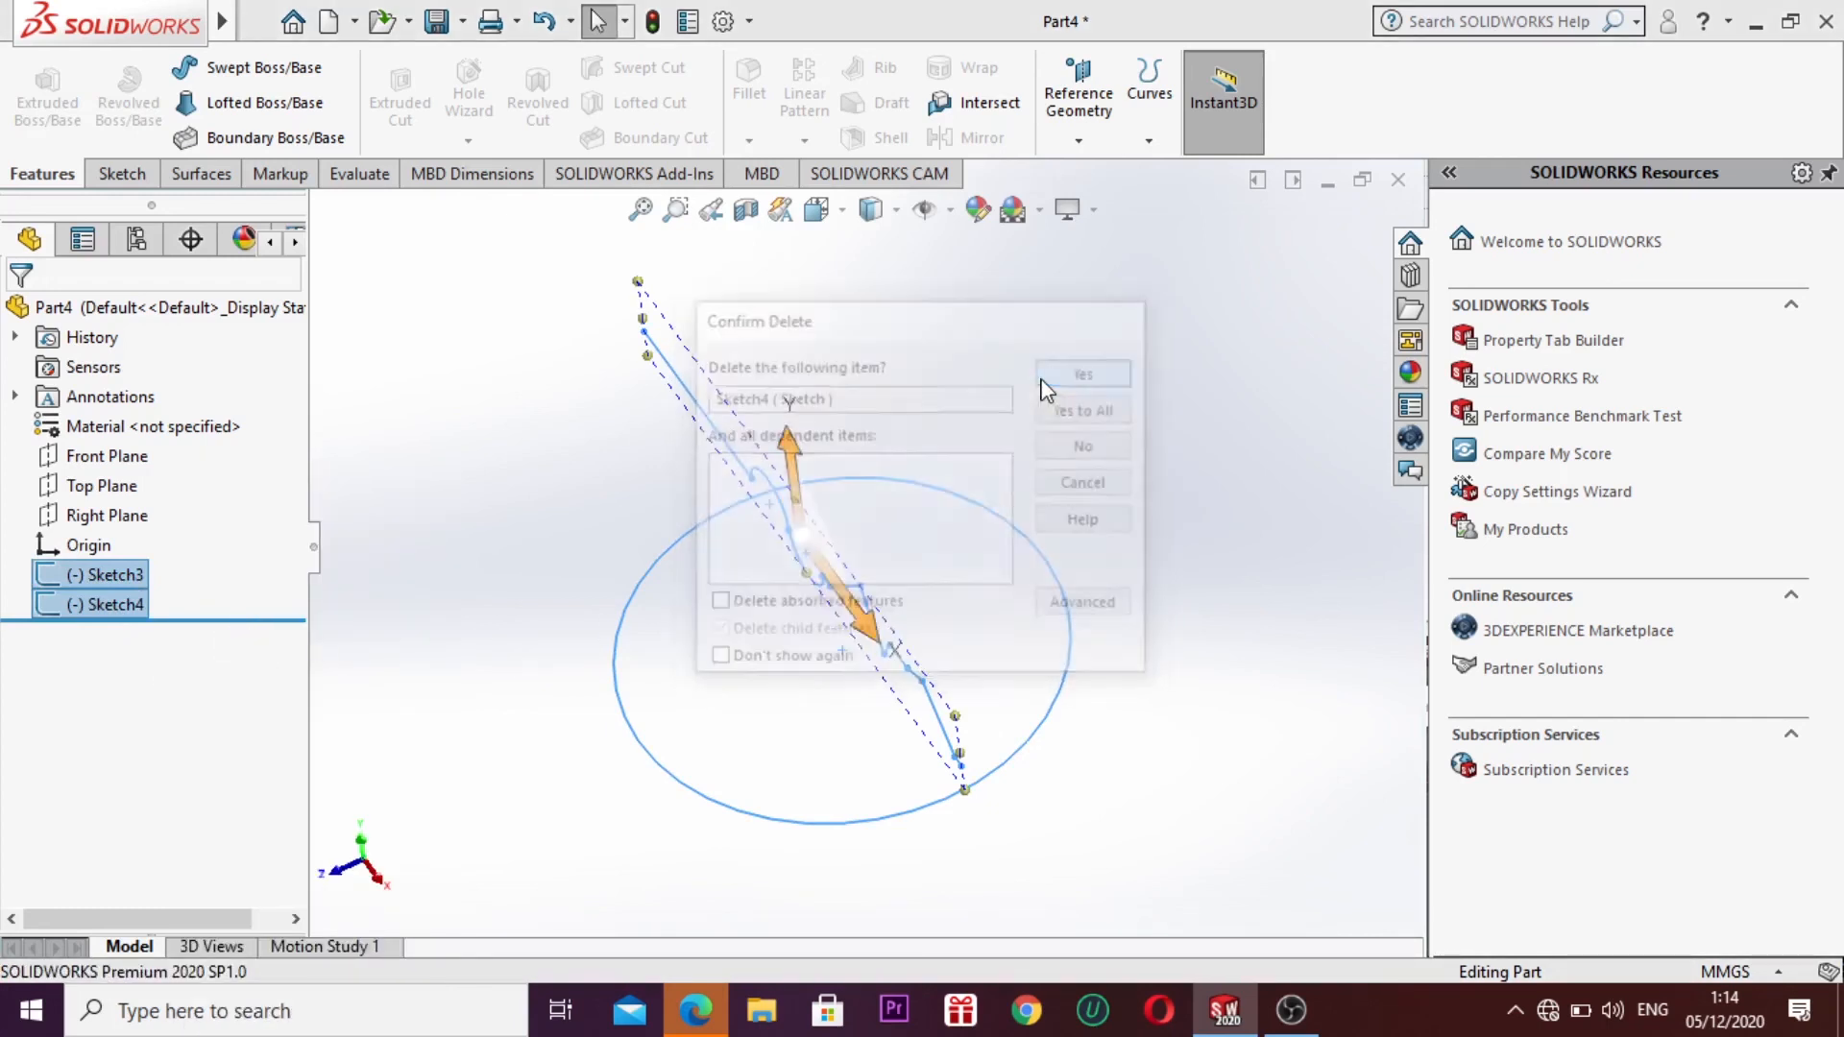
click(1049, 378)
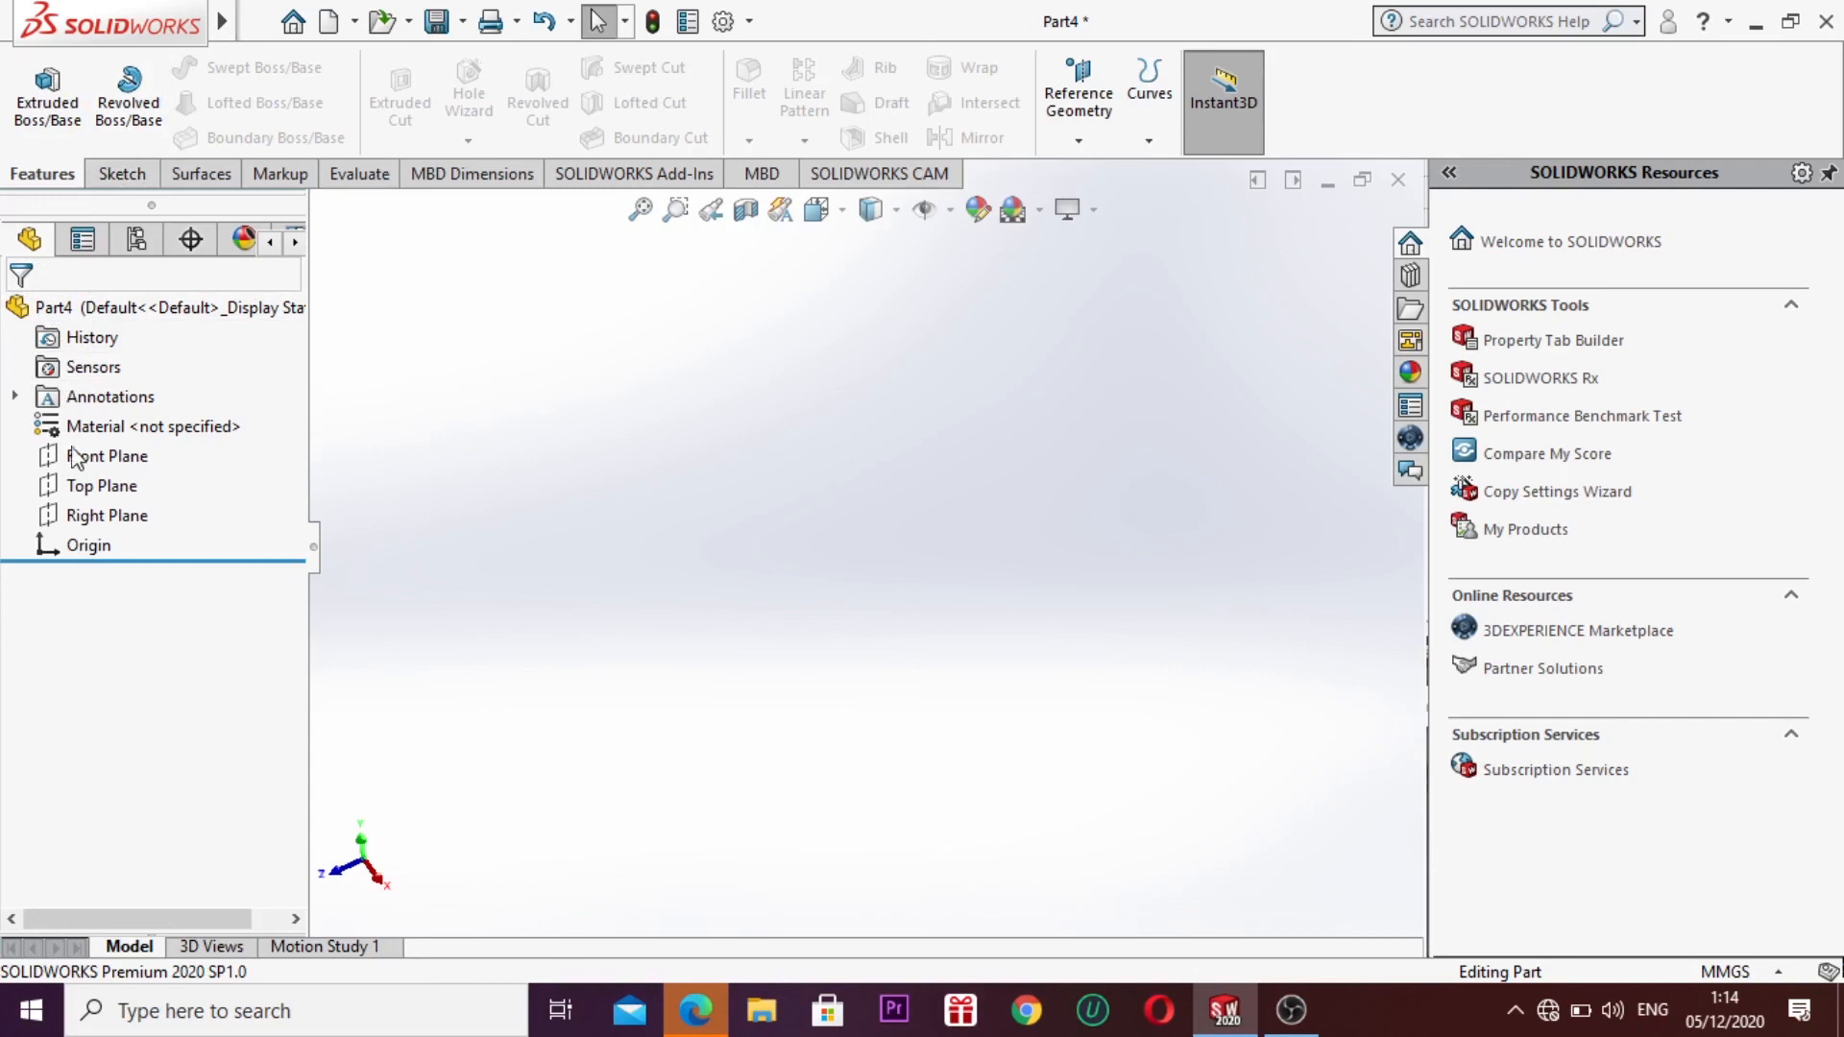
Step: Sketch a closed T-shaped profile on the Top Plane, with the left underside edge about 73 mm and the stem about 118 mm long
click(102, 487)
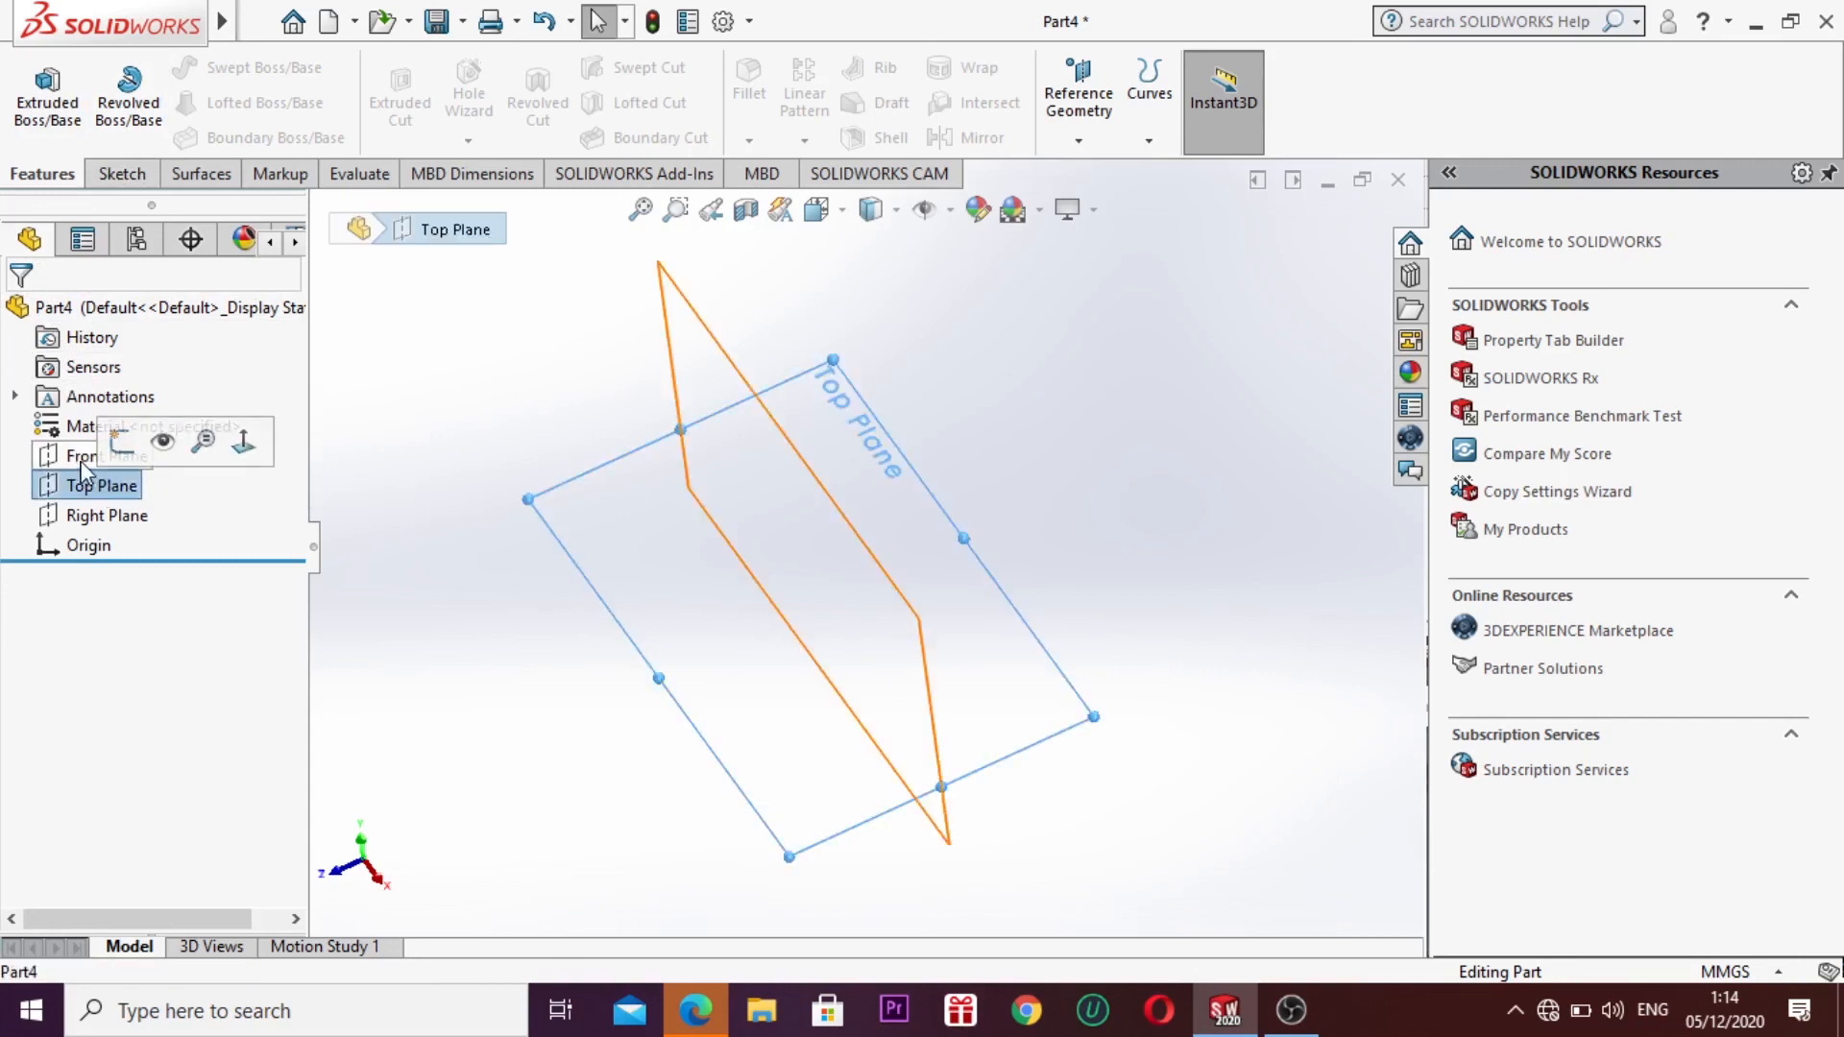
click(125, 177)
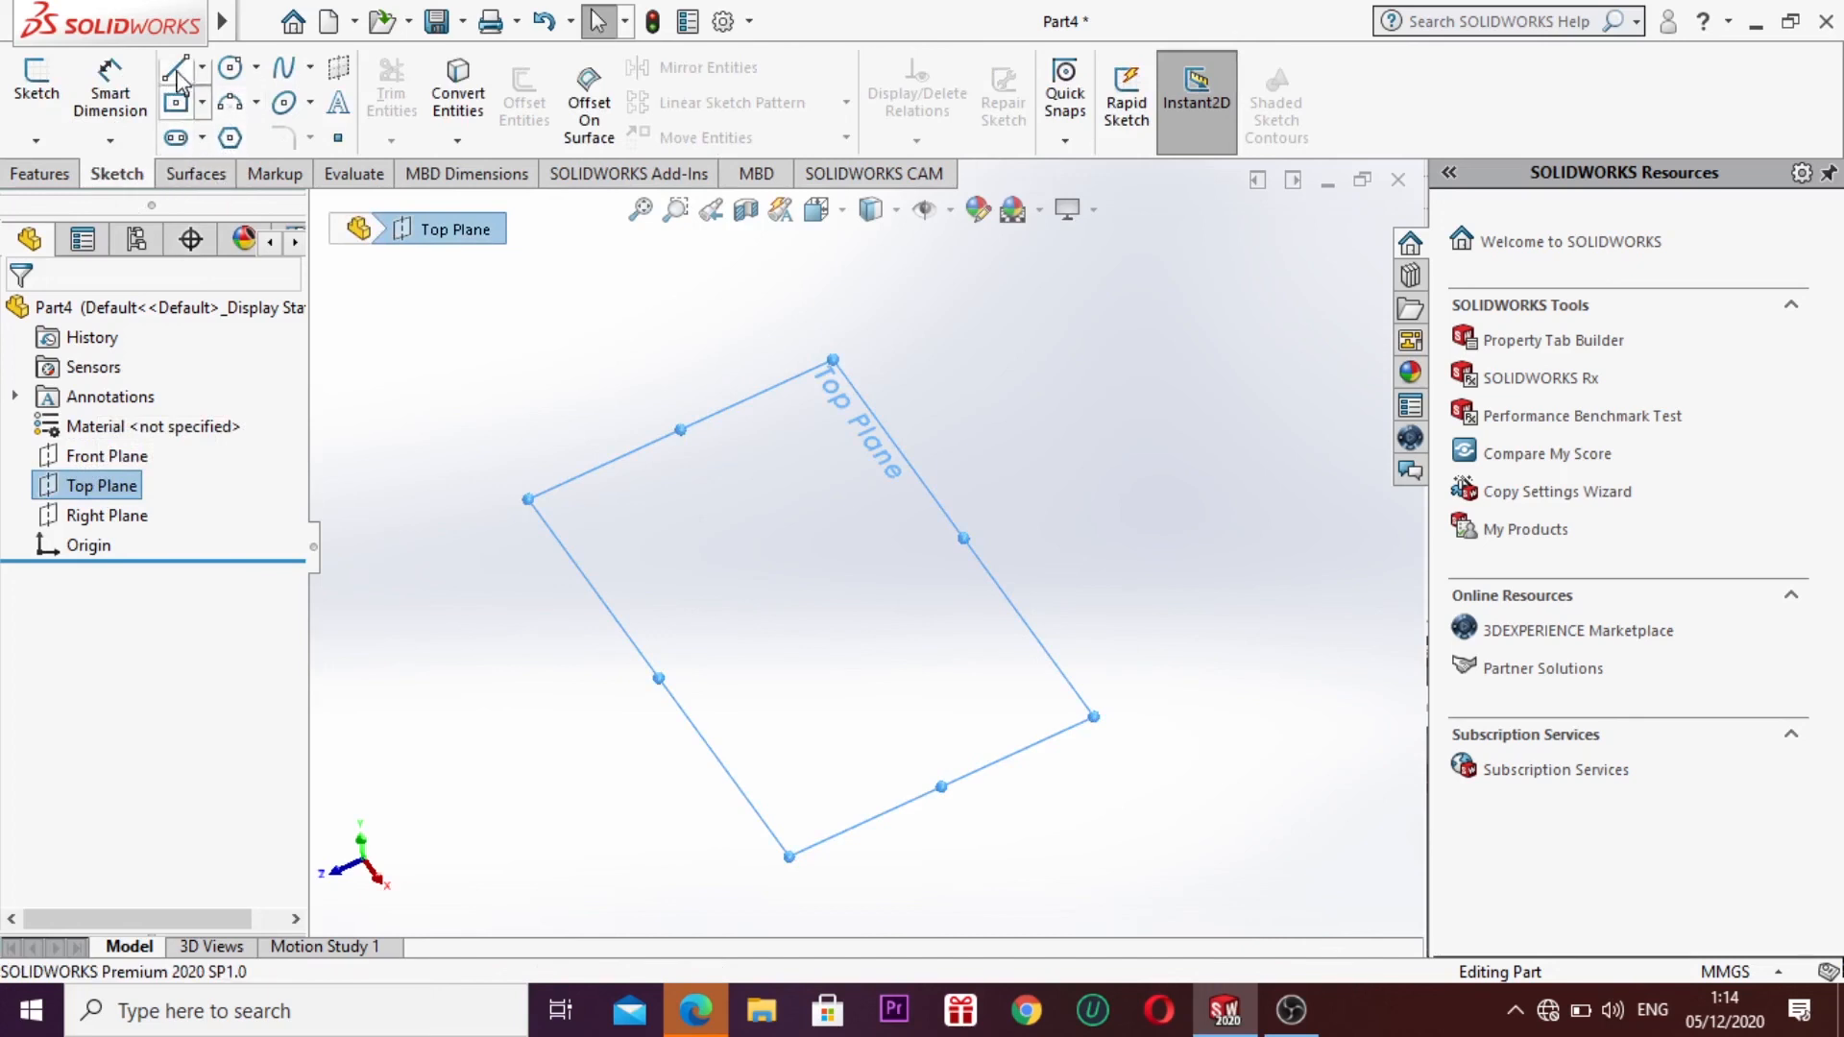
click(175, 67)
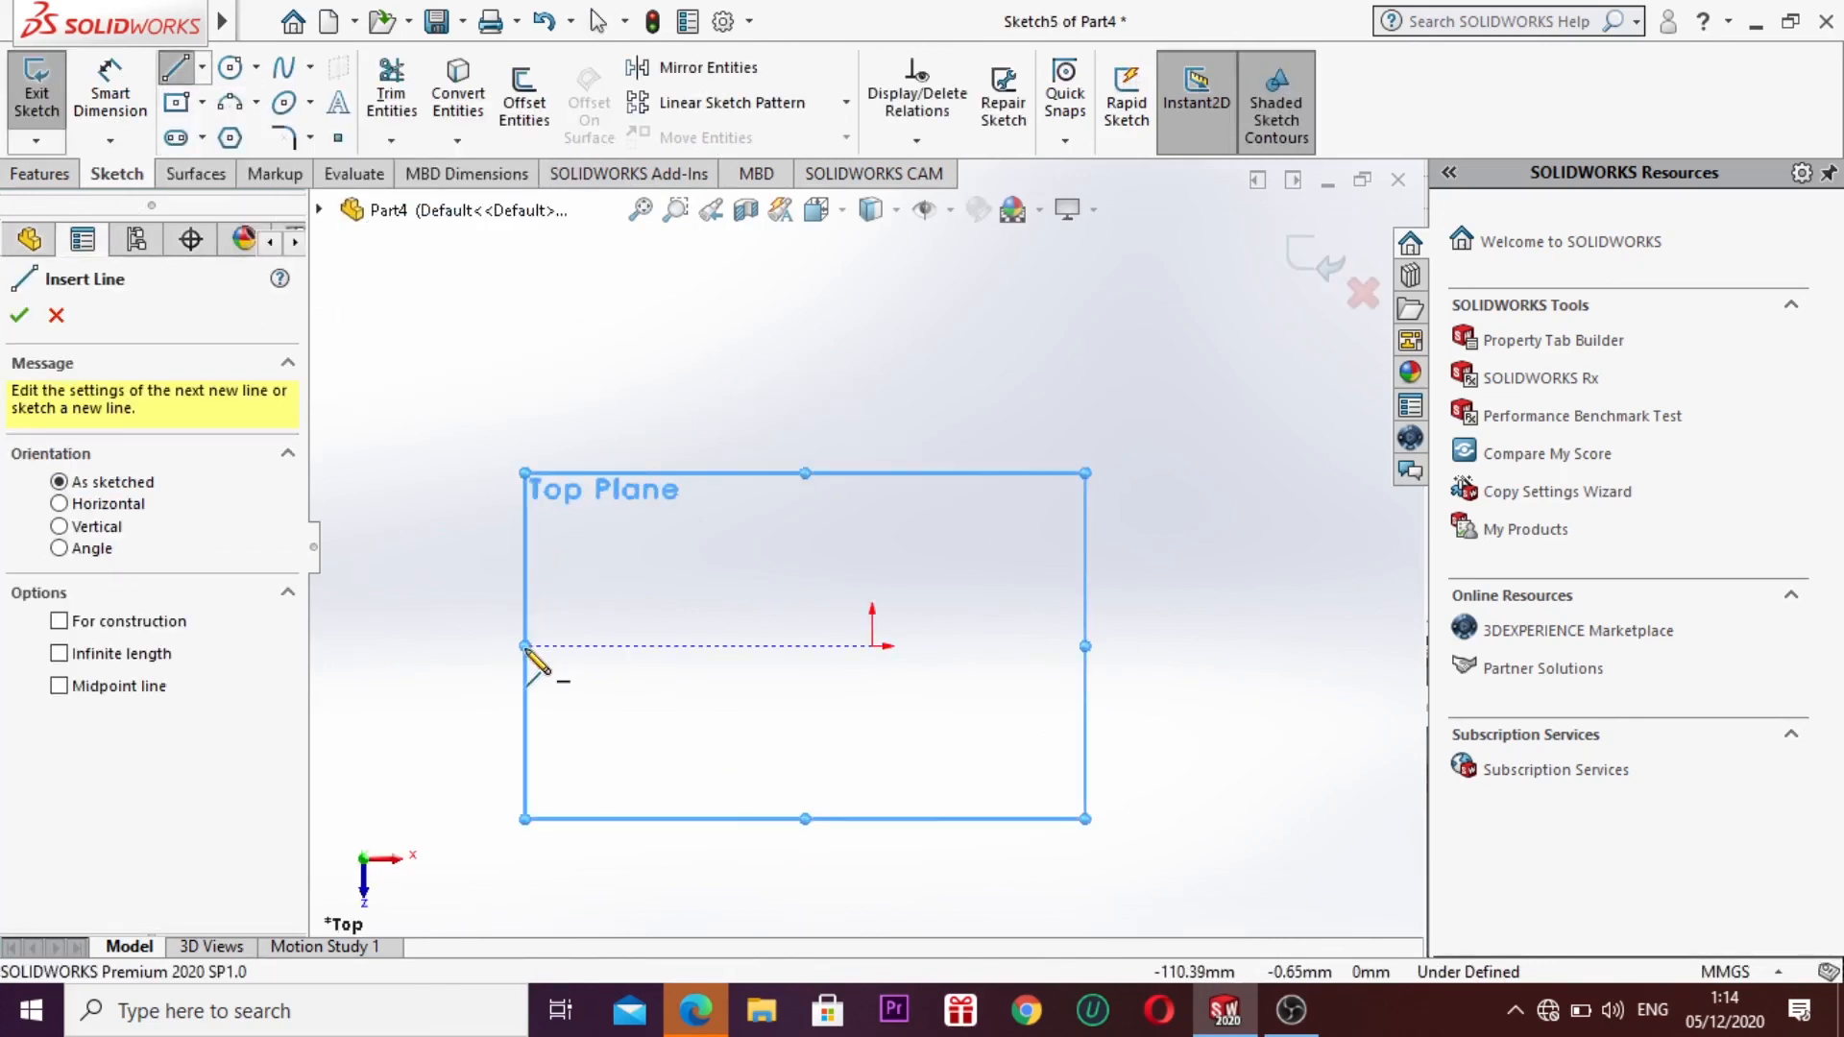
click(539, 430)
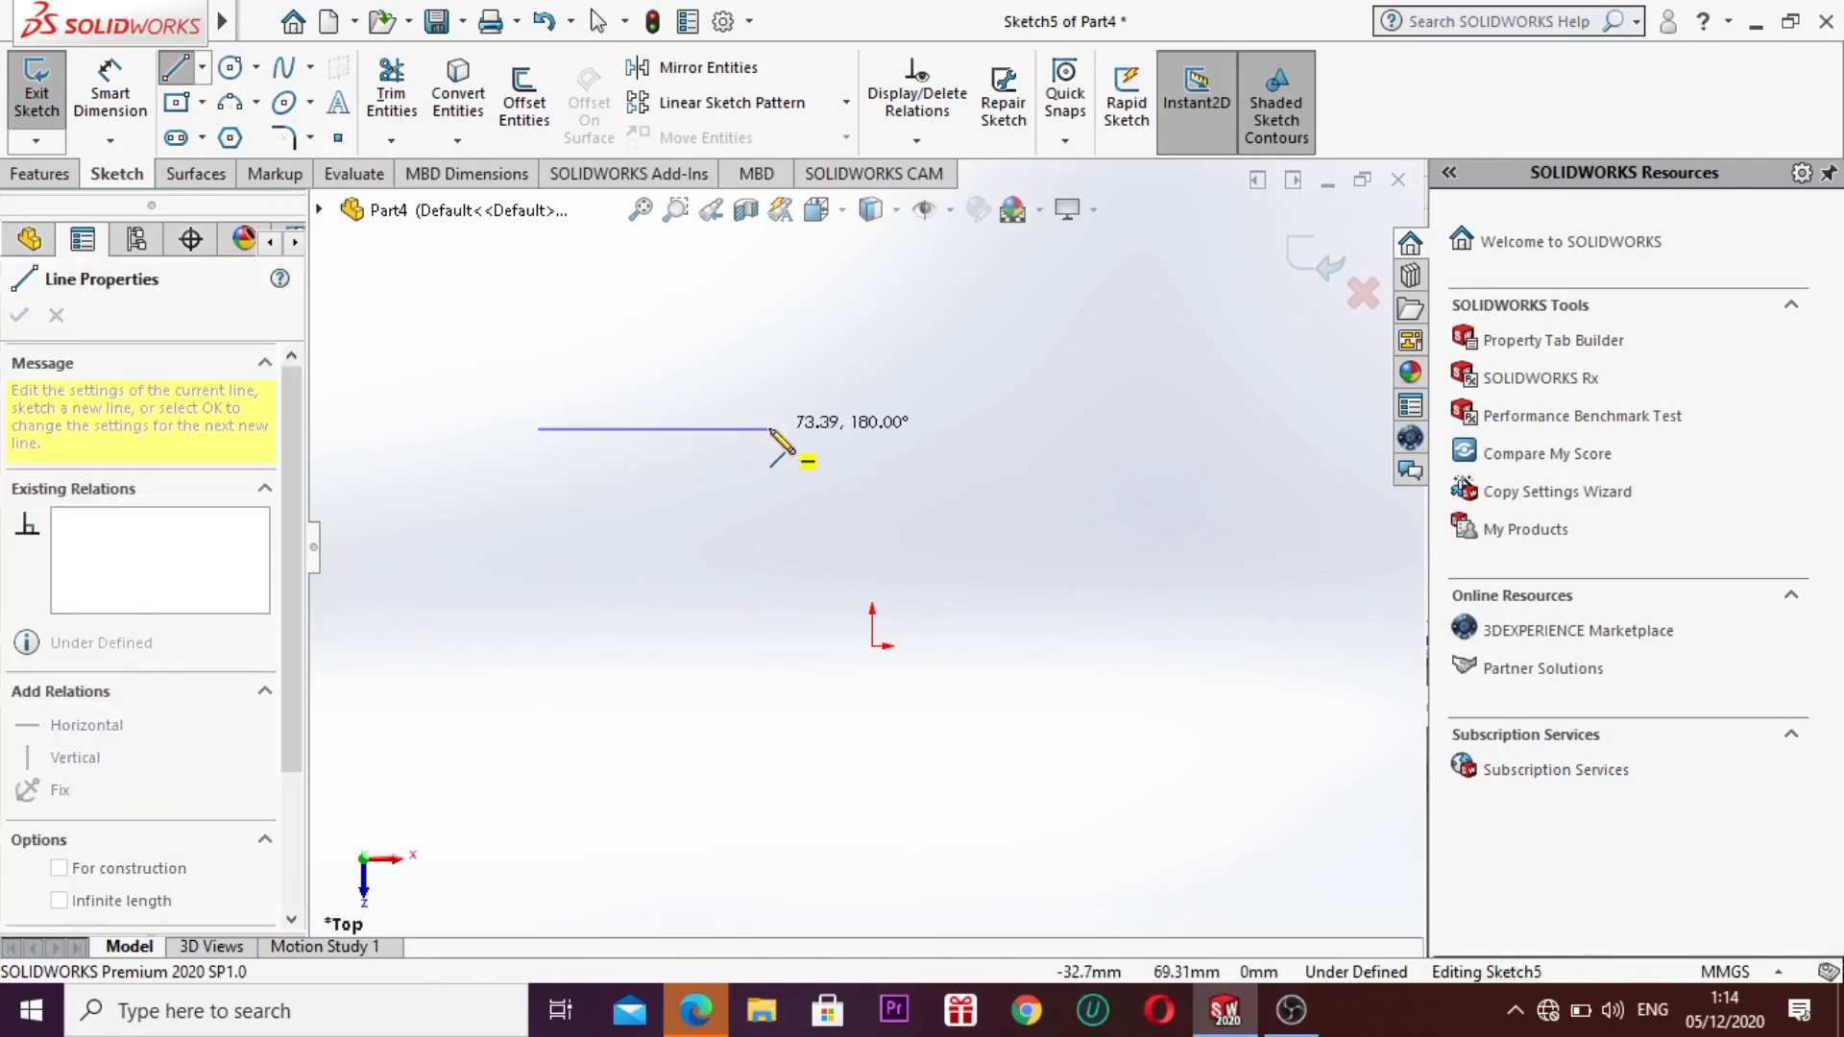
click(769, 429)
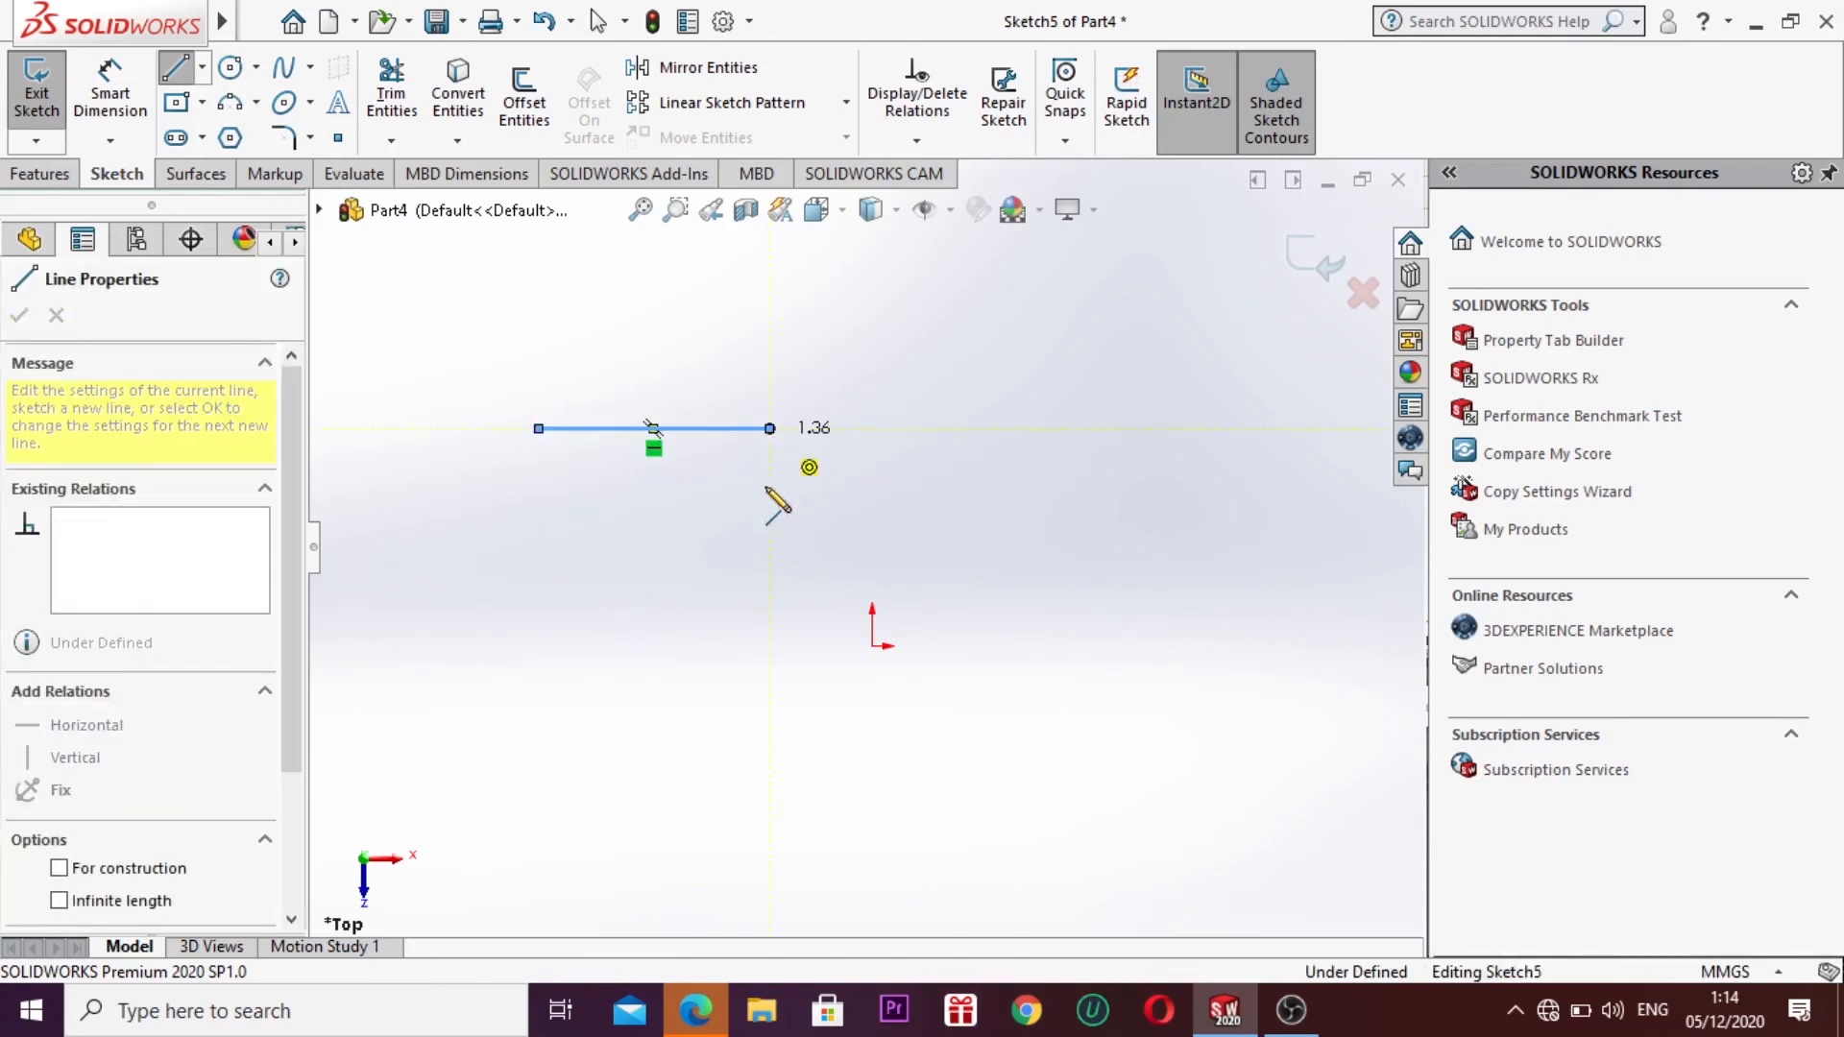
click(771, 801)
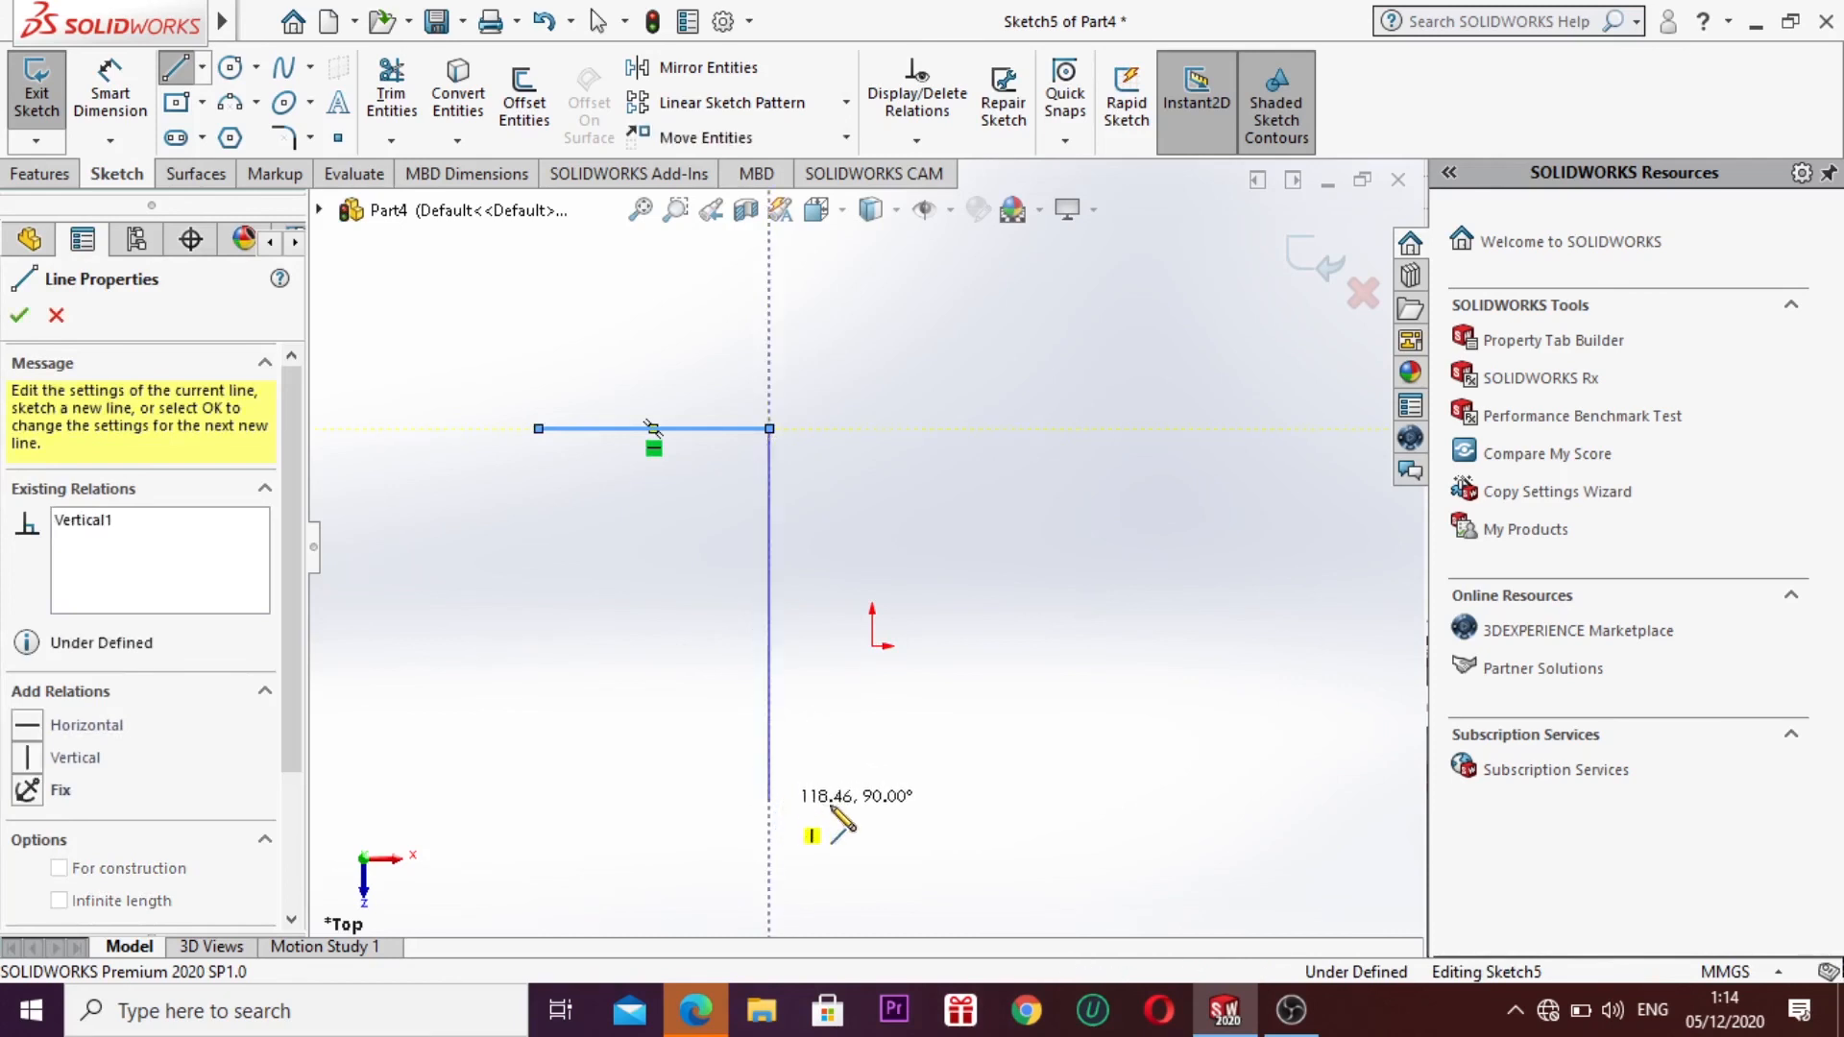
click(889, 801)
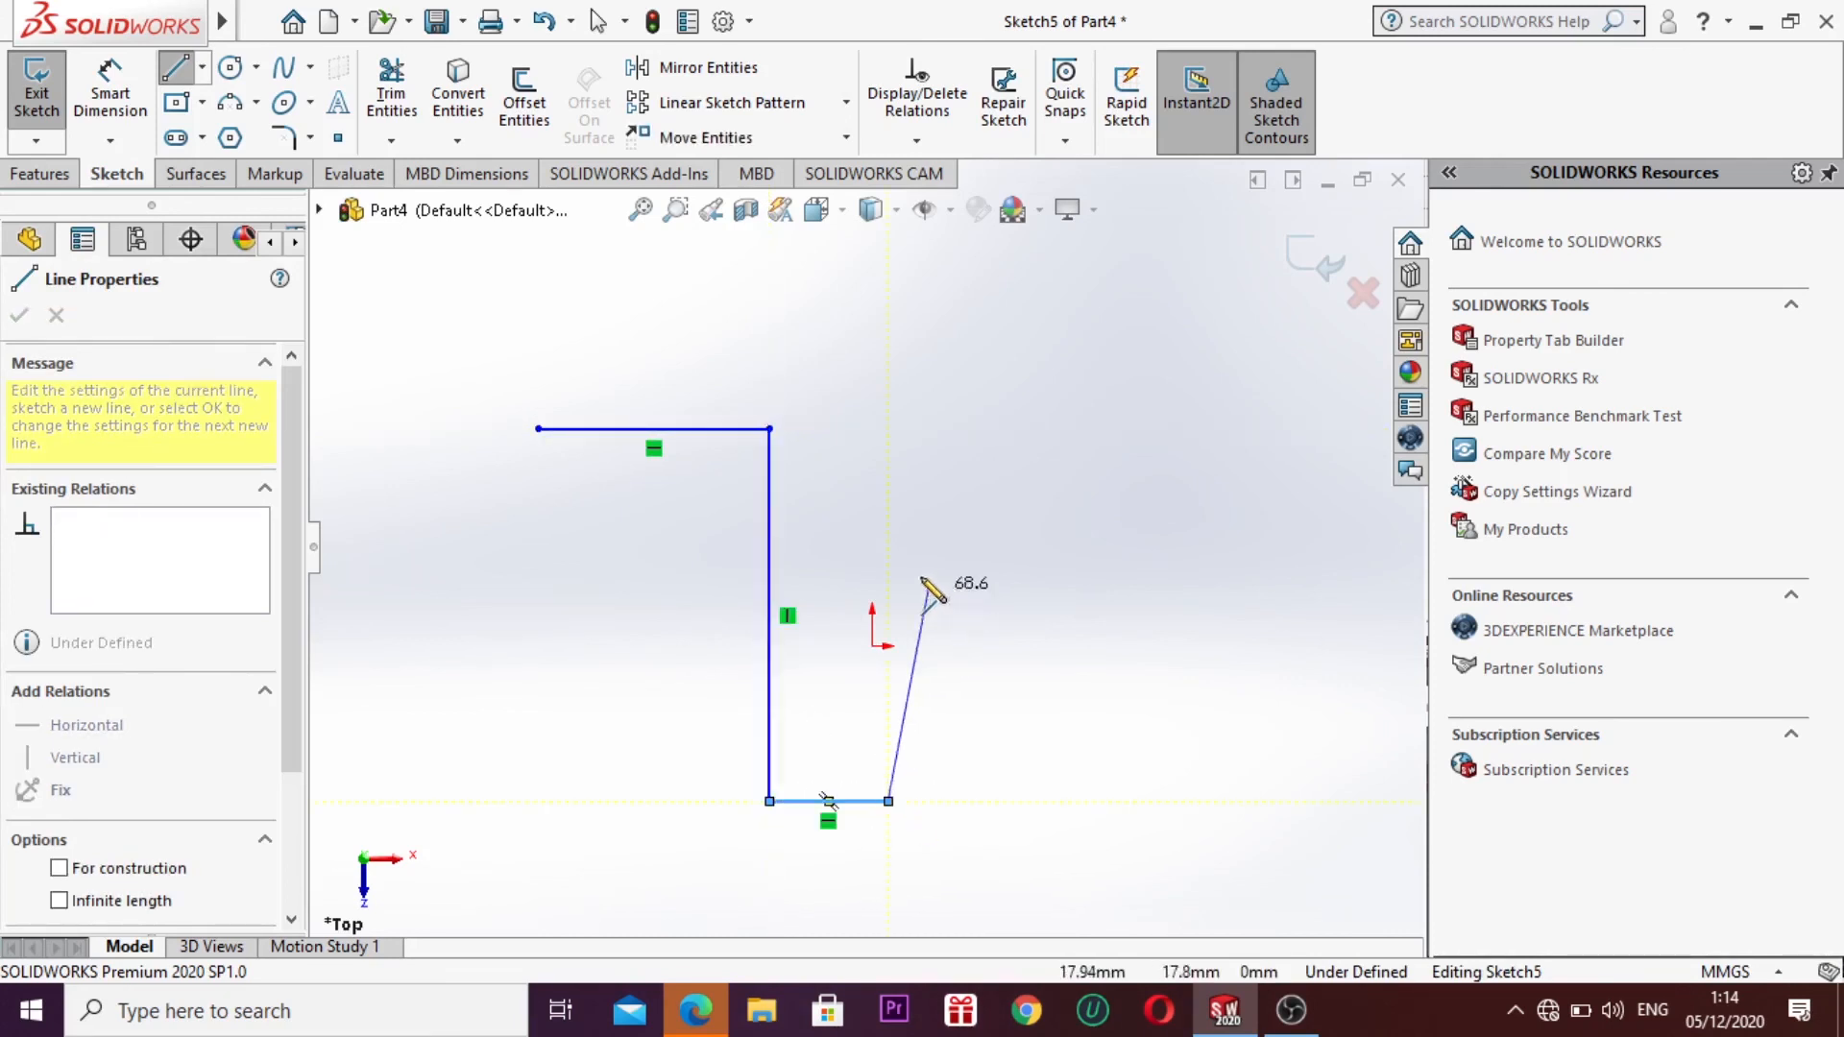
click(888, 429)
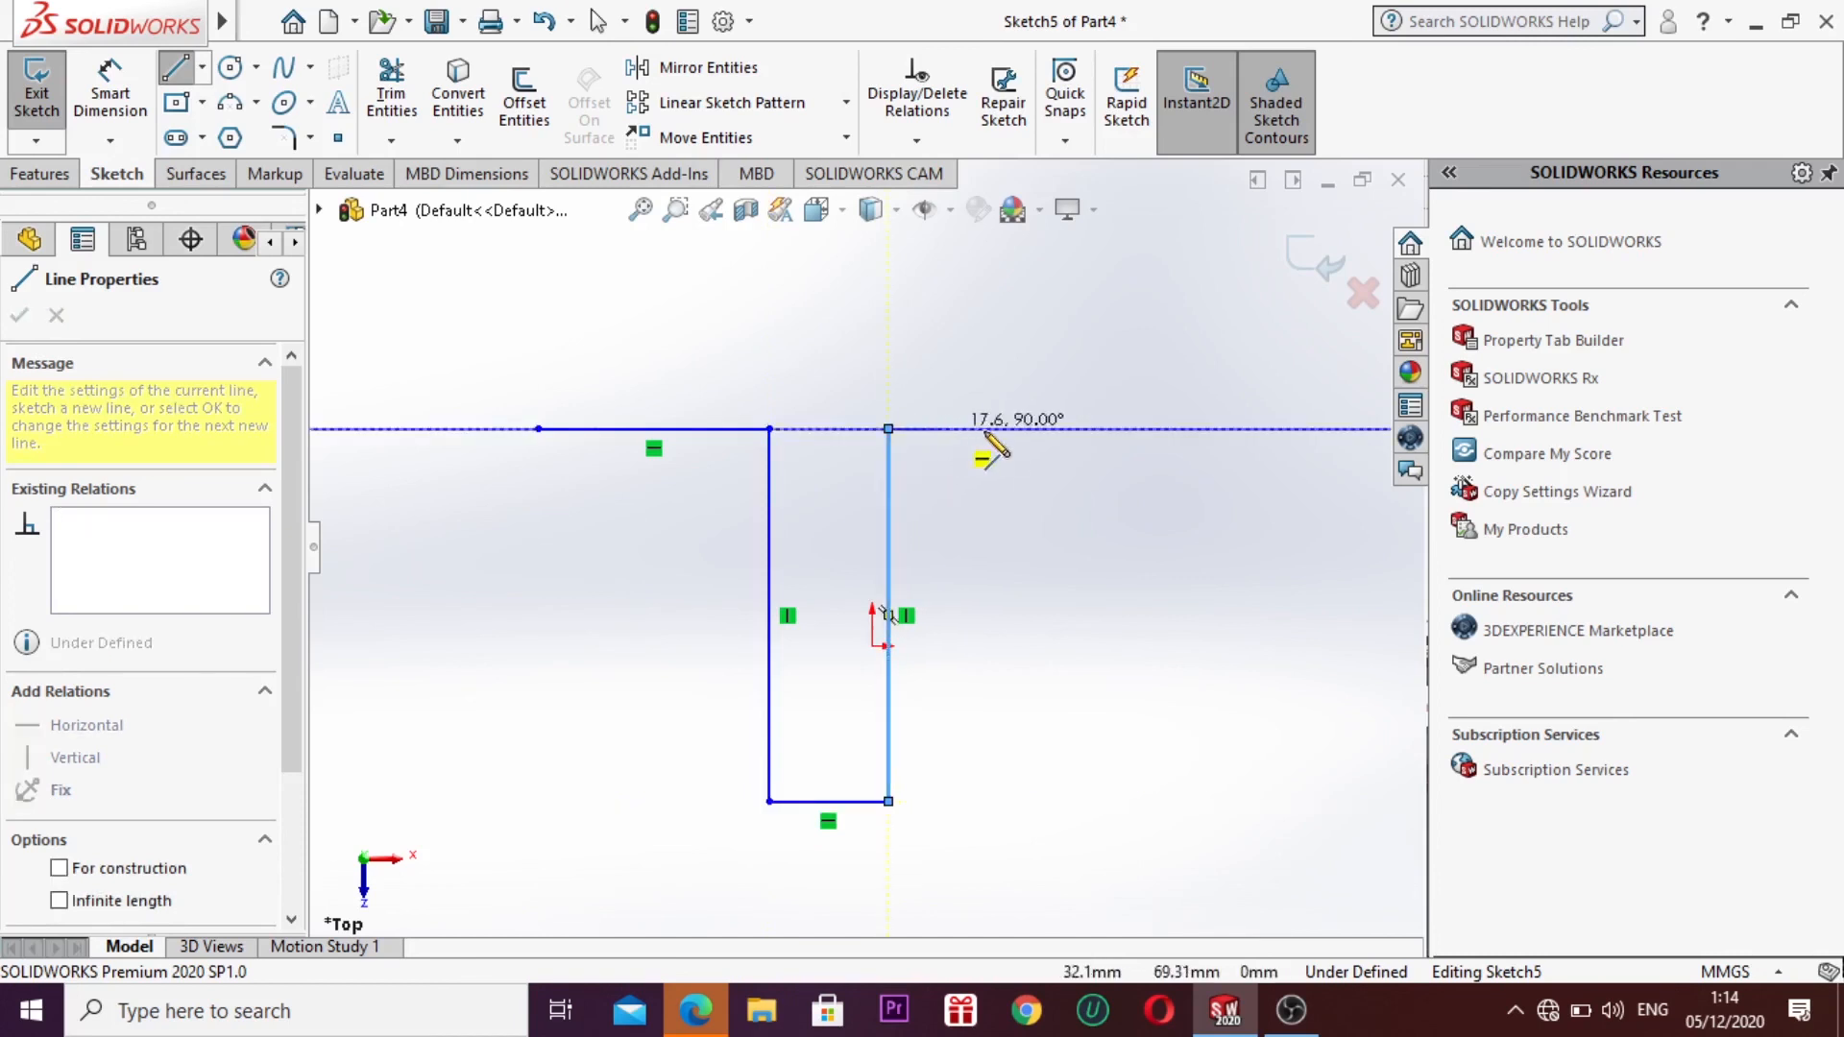
click(1056, 429)
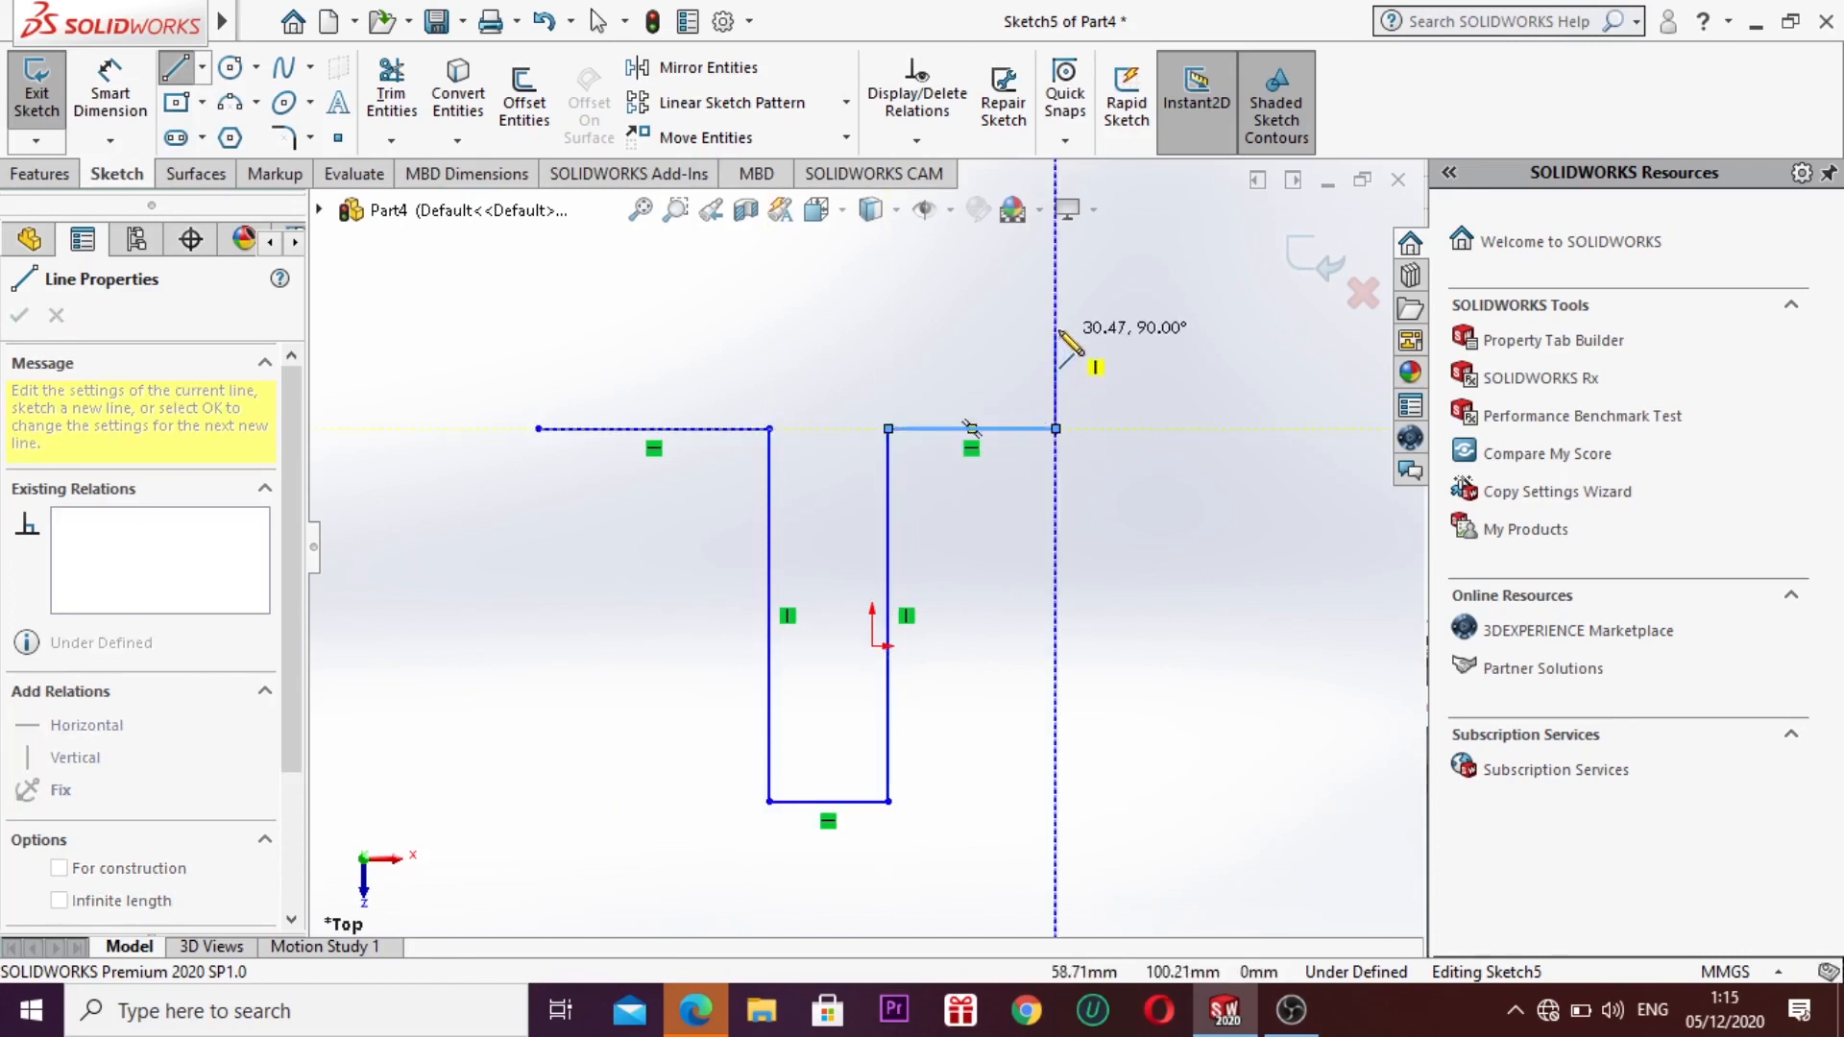
click(1055, 327)
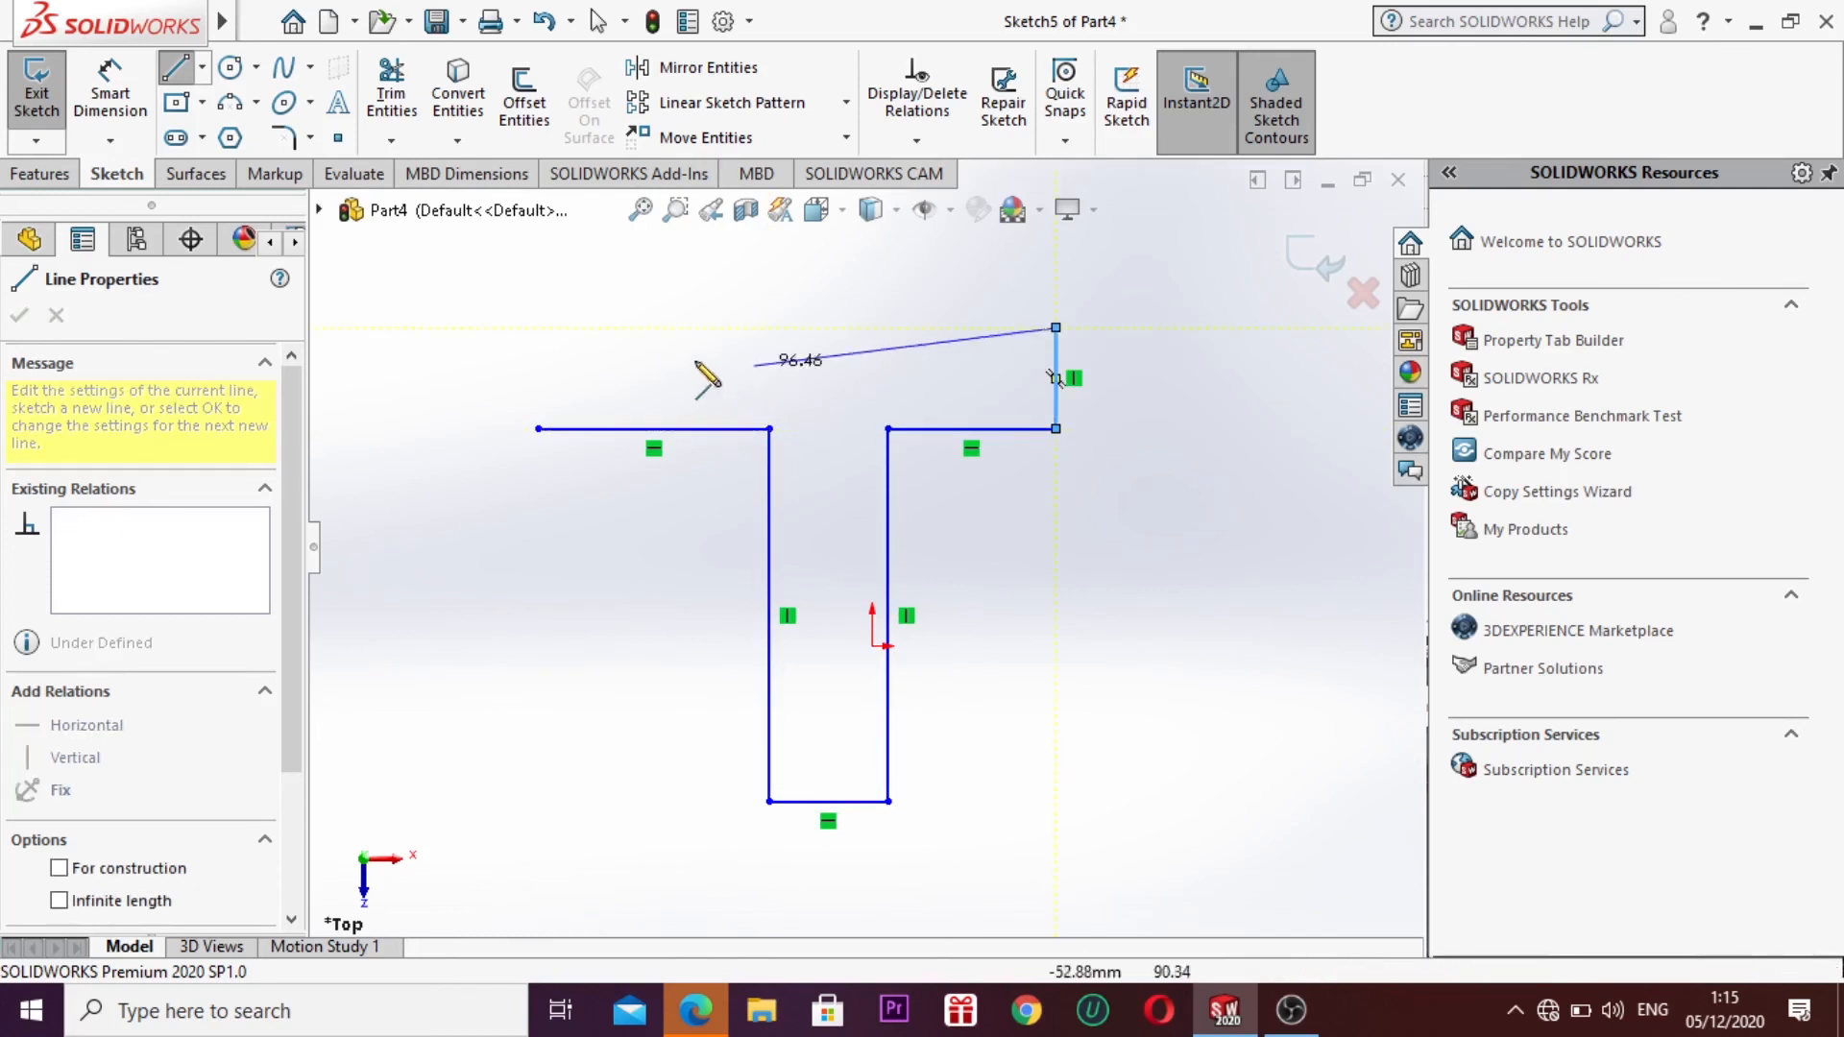
click(538, 328)
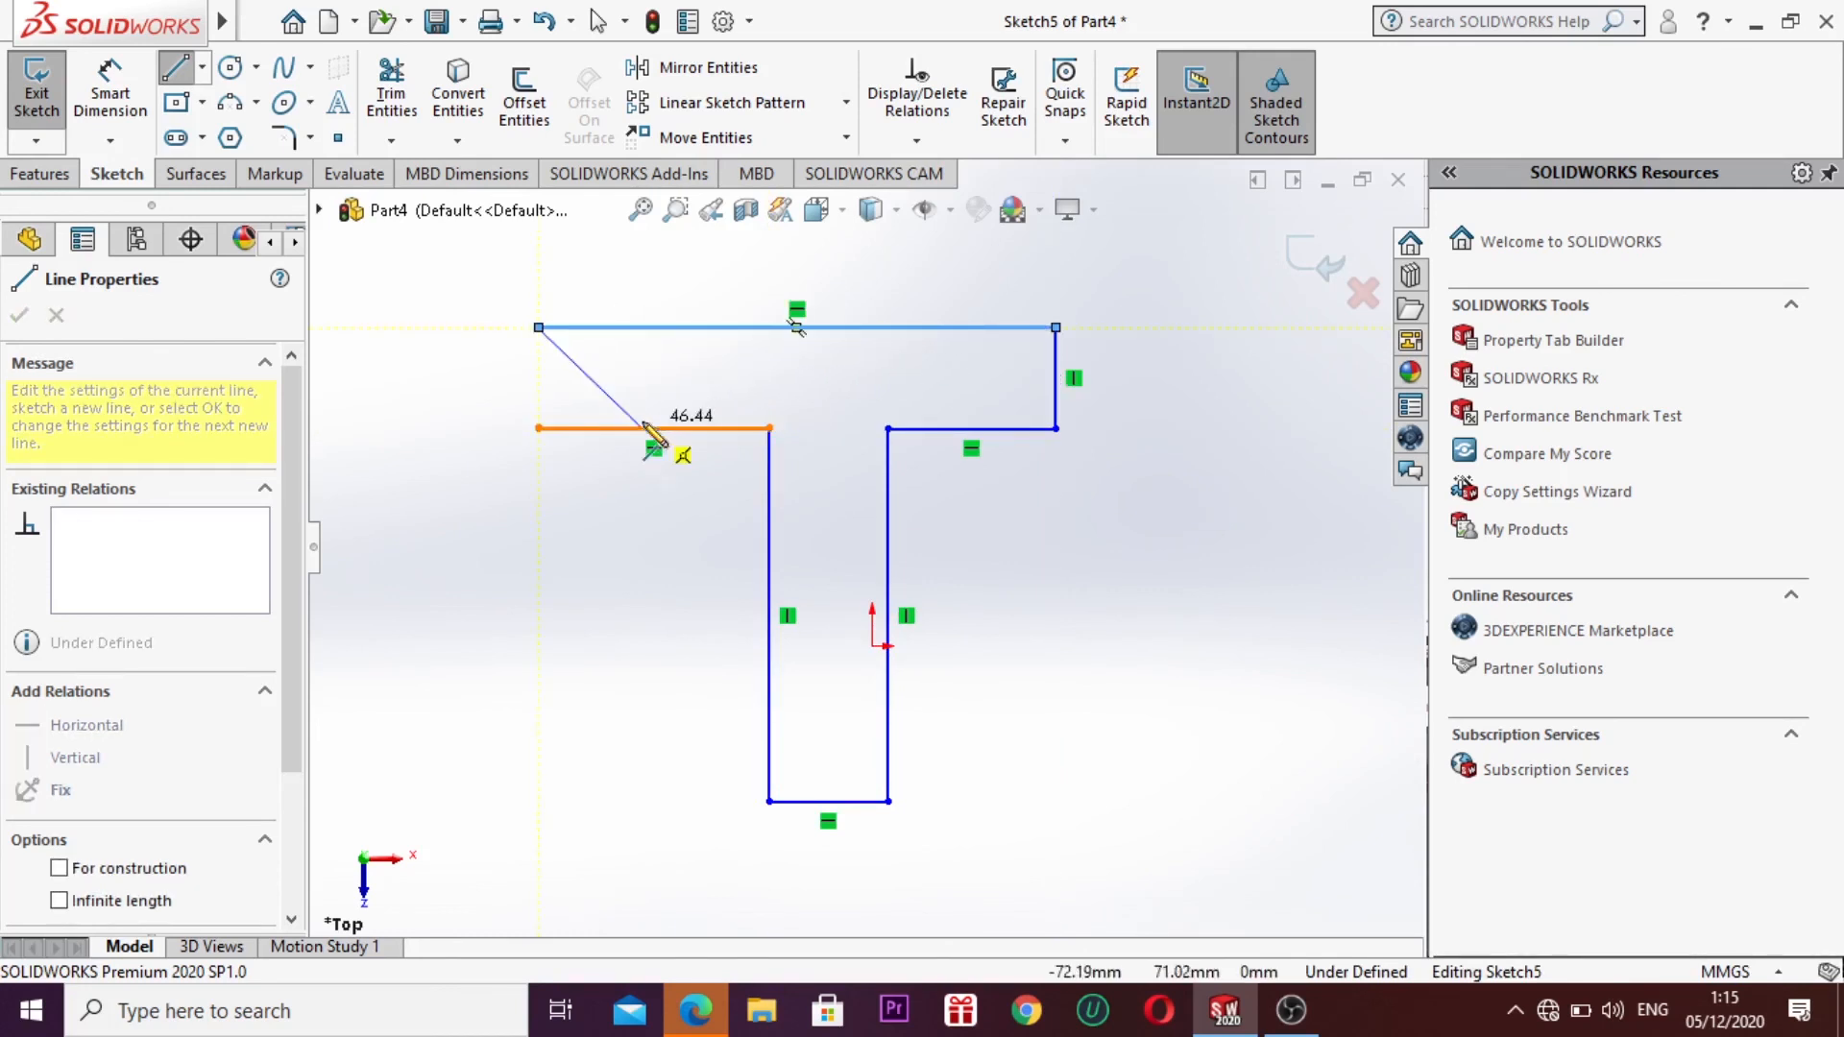
click(539, 430)
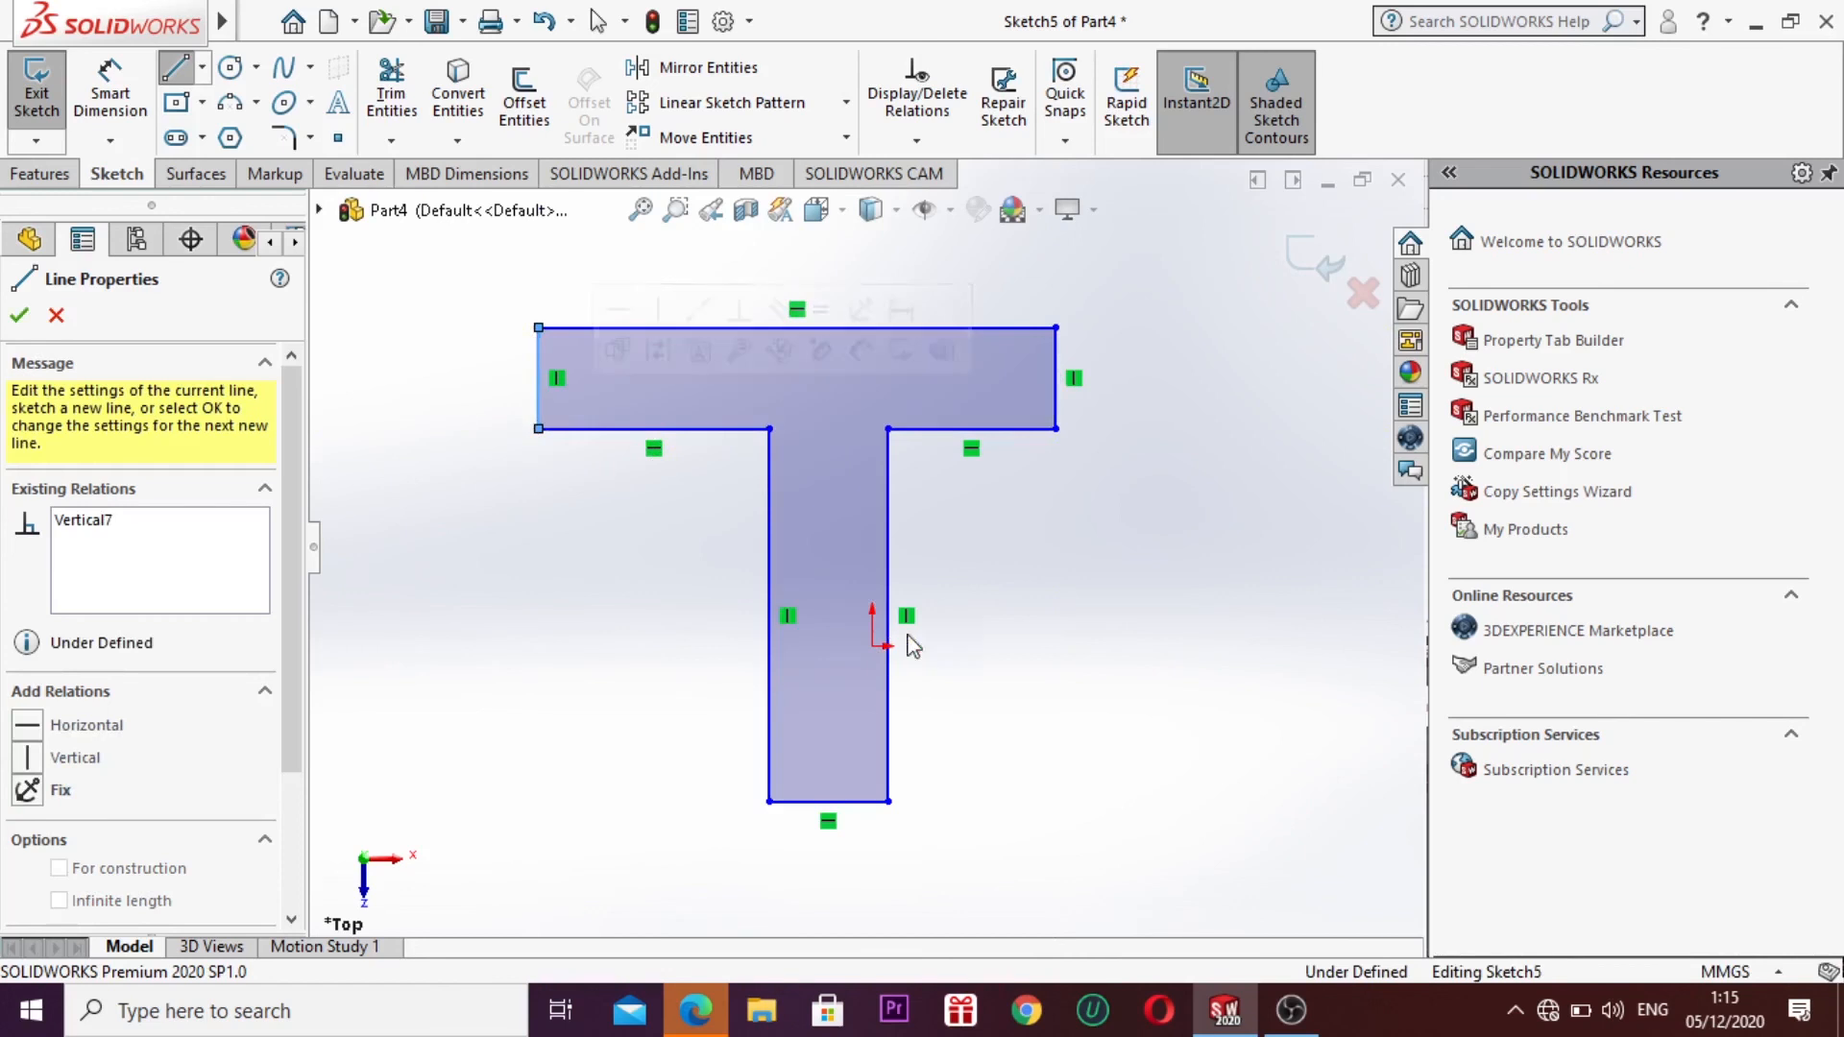
key(Escape)
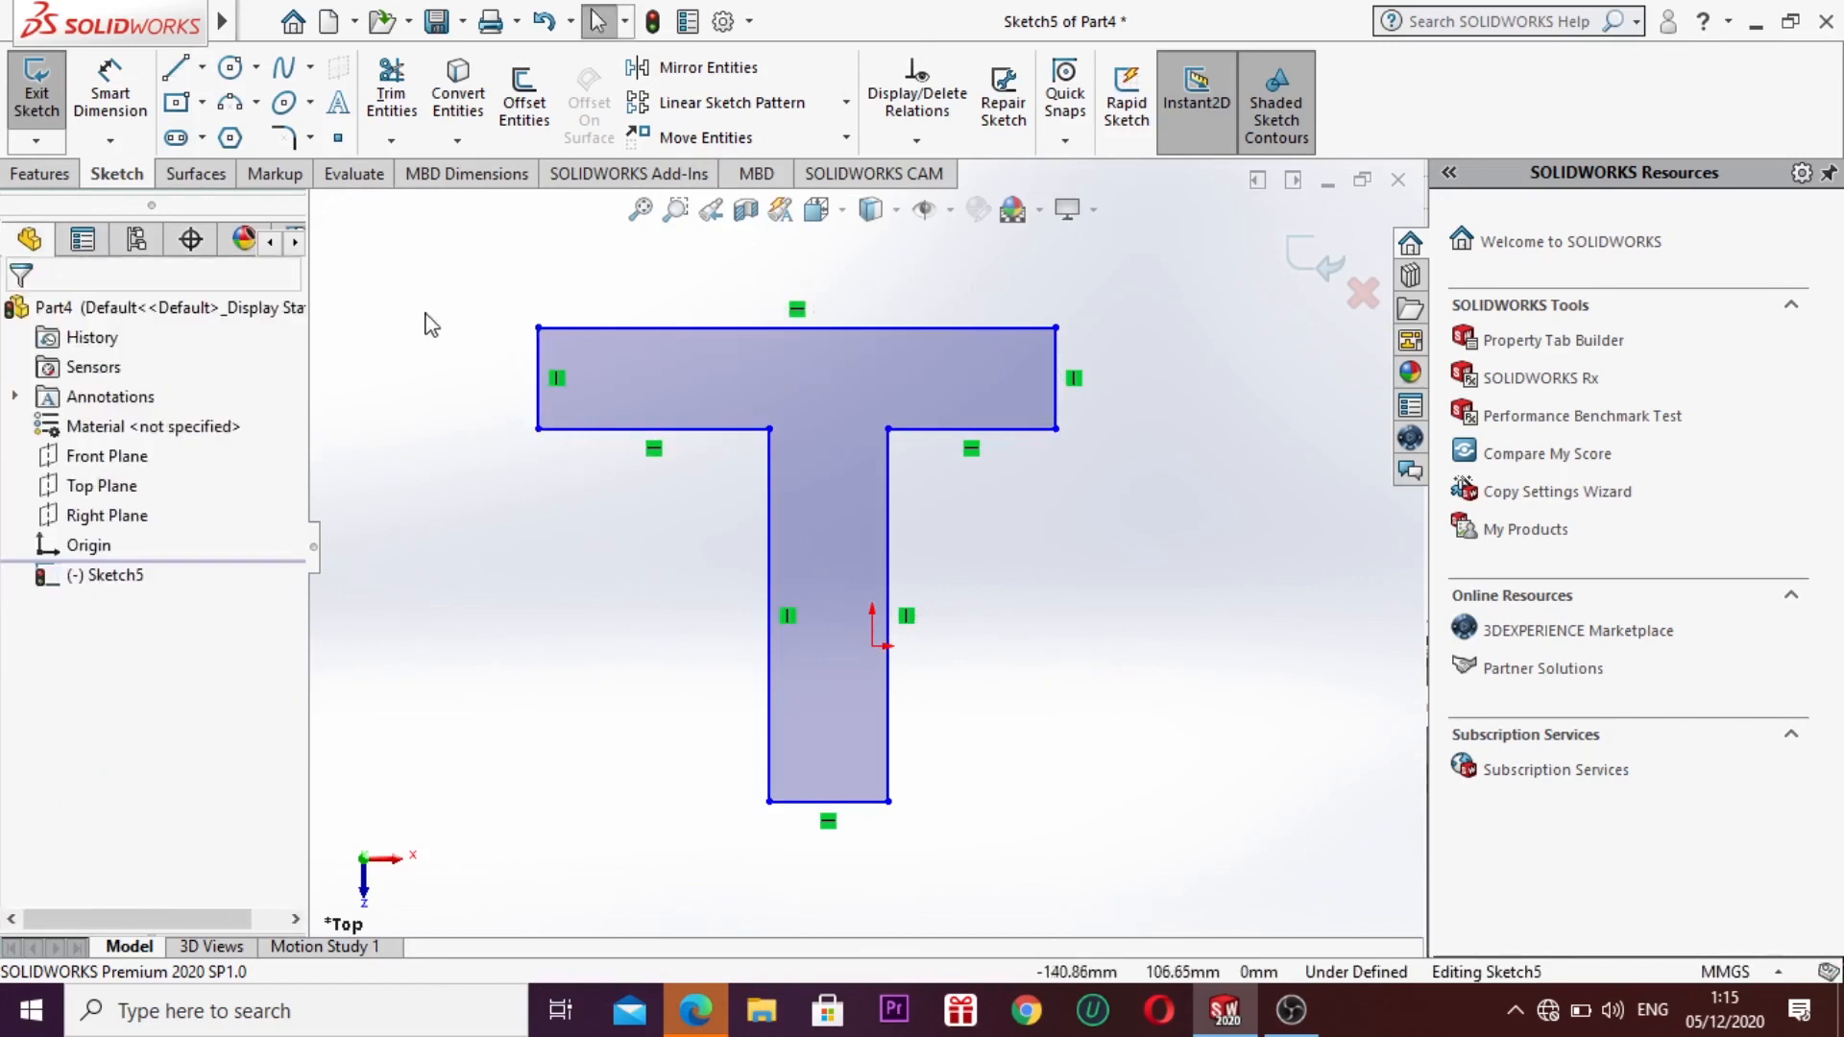
Step: Dimension the left underside edge of the T's crossbar and set it to 75 mm
click(101, 102)
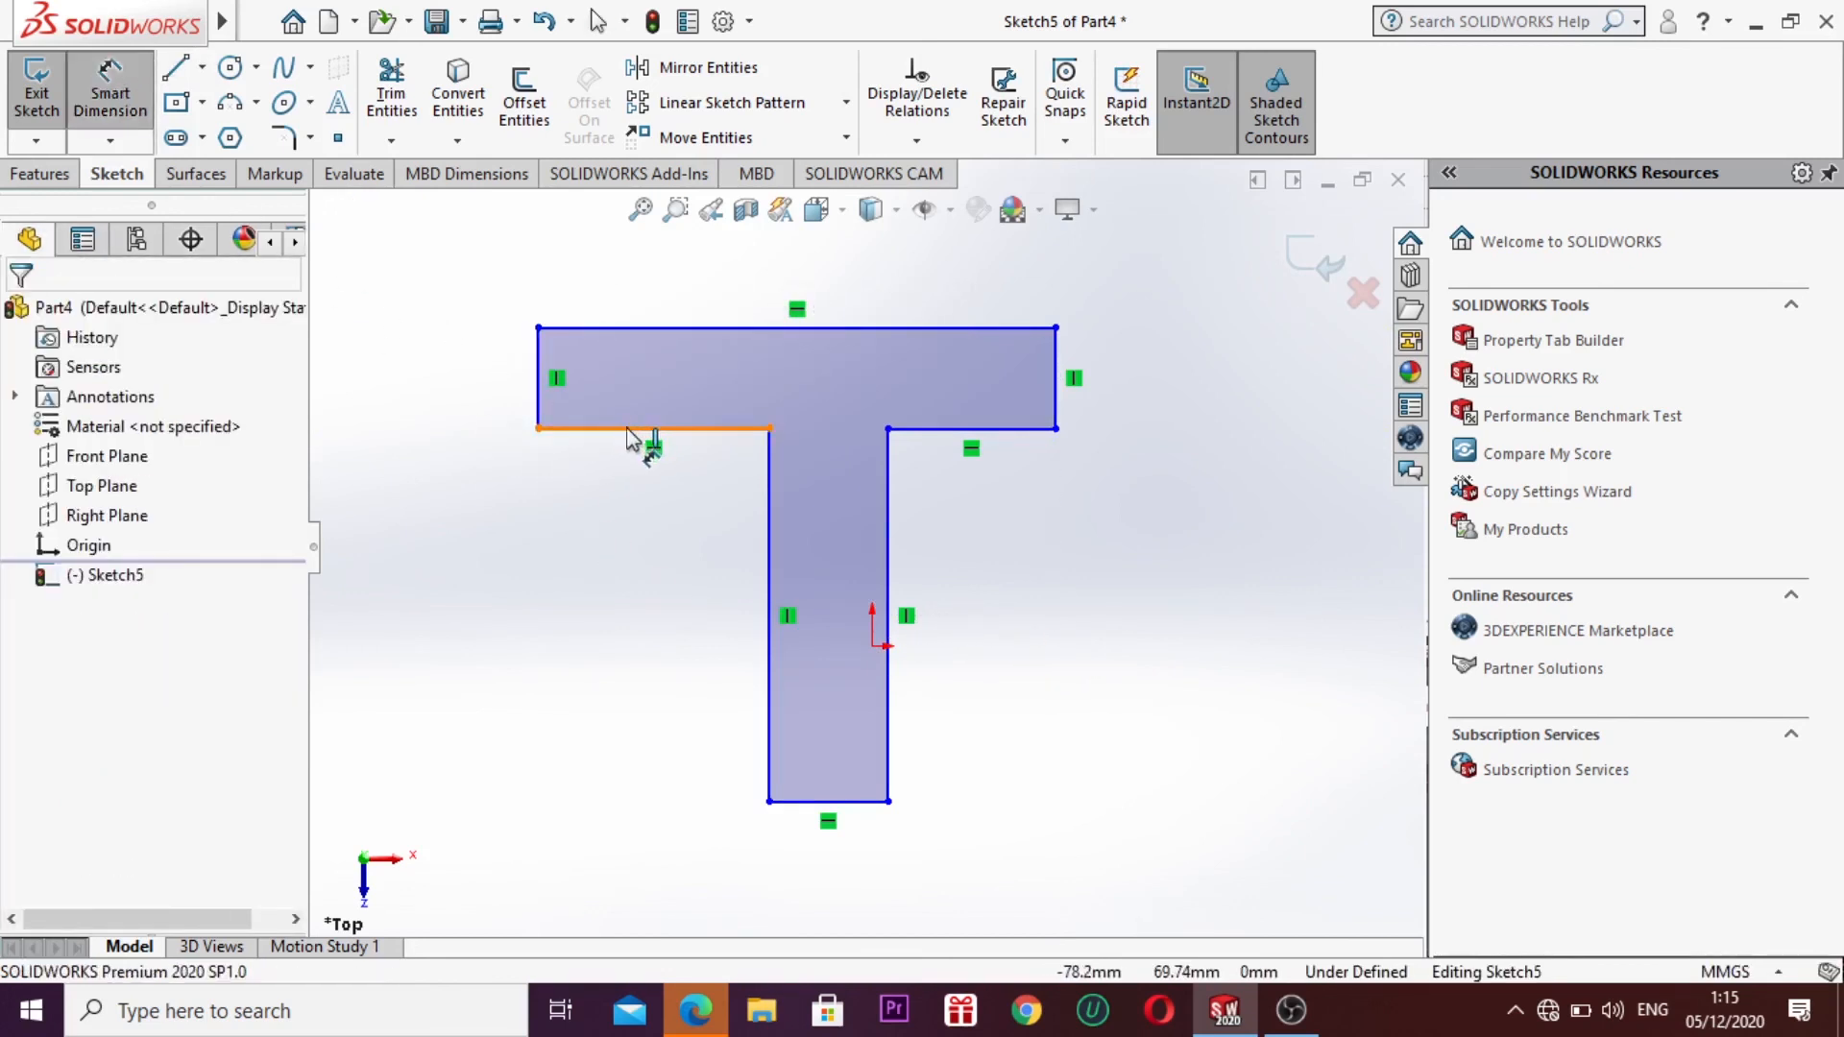
click(631, 468)
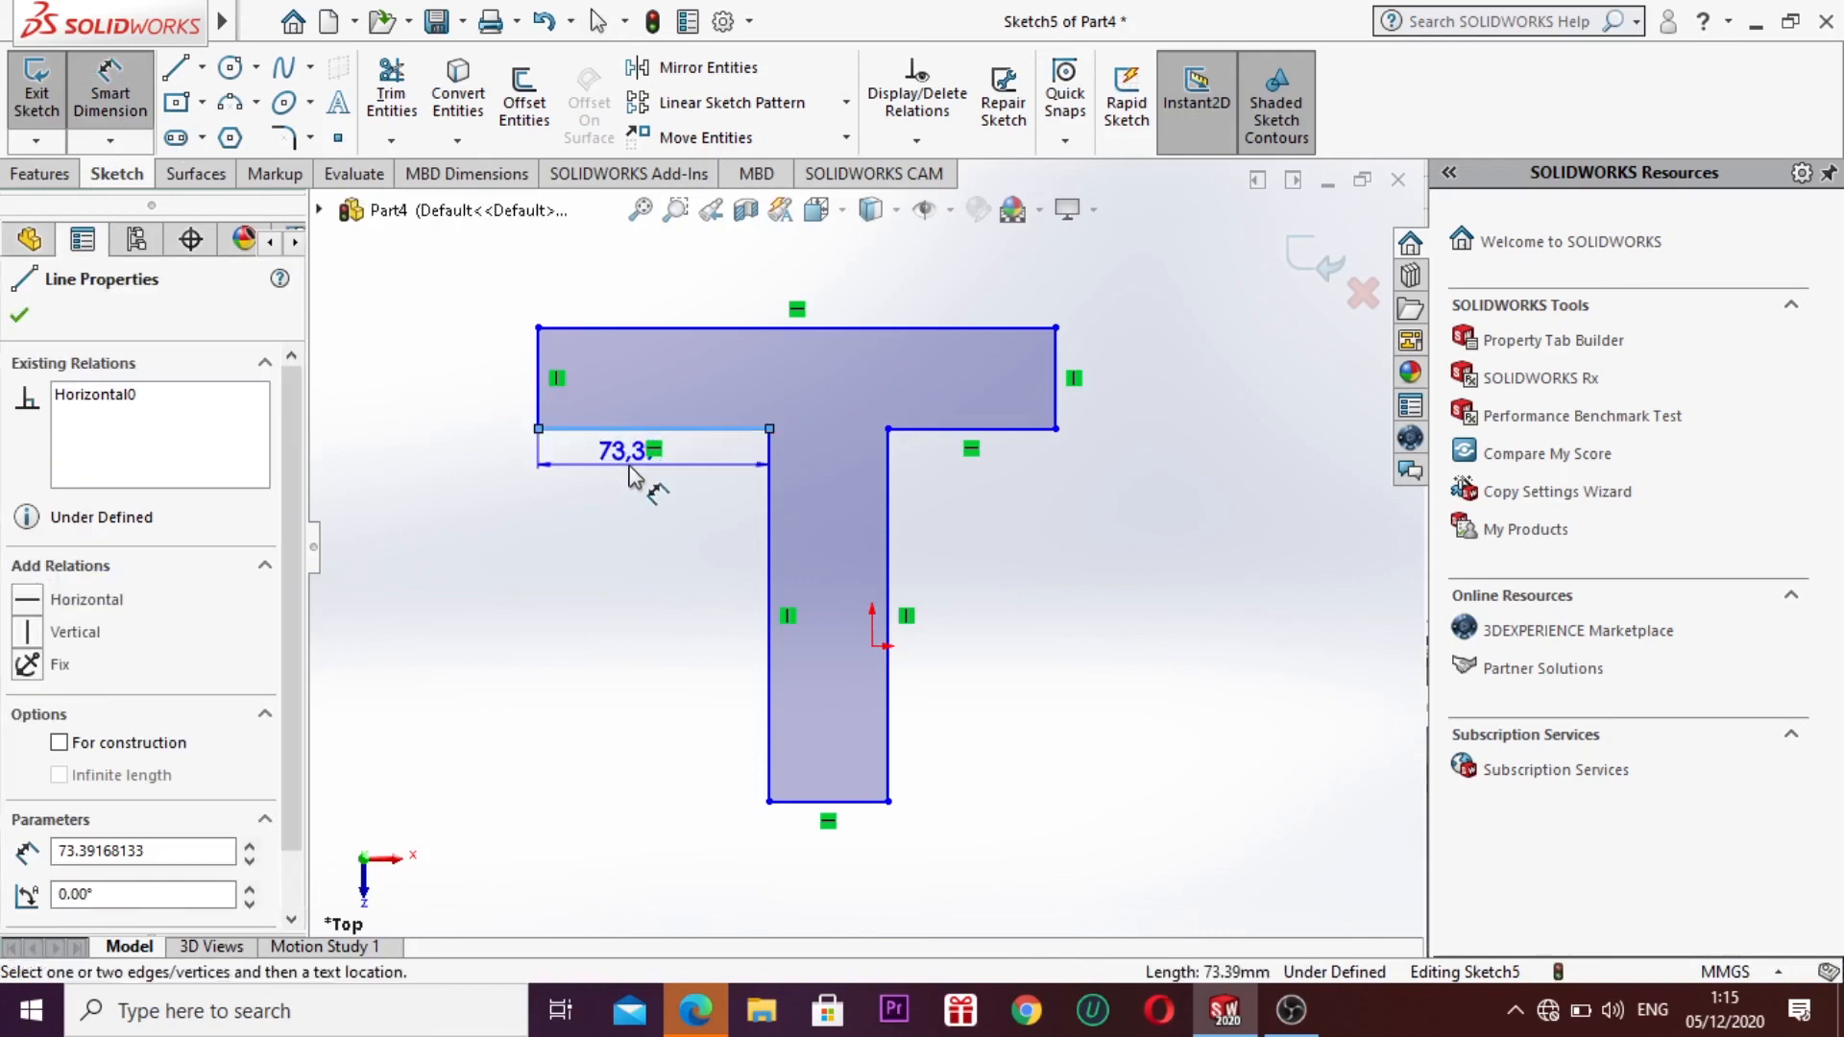
click(629, 467)
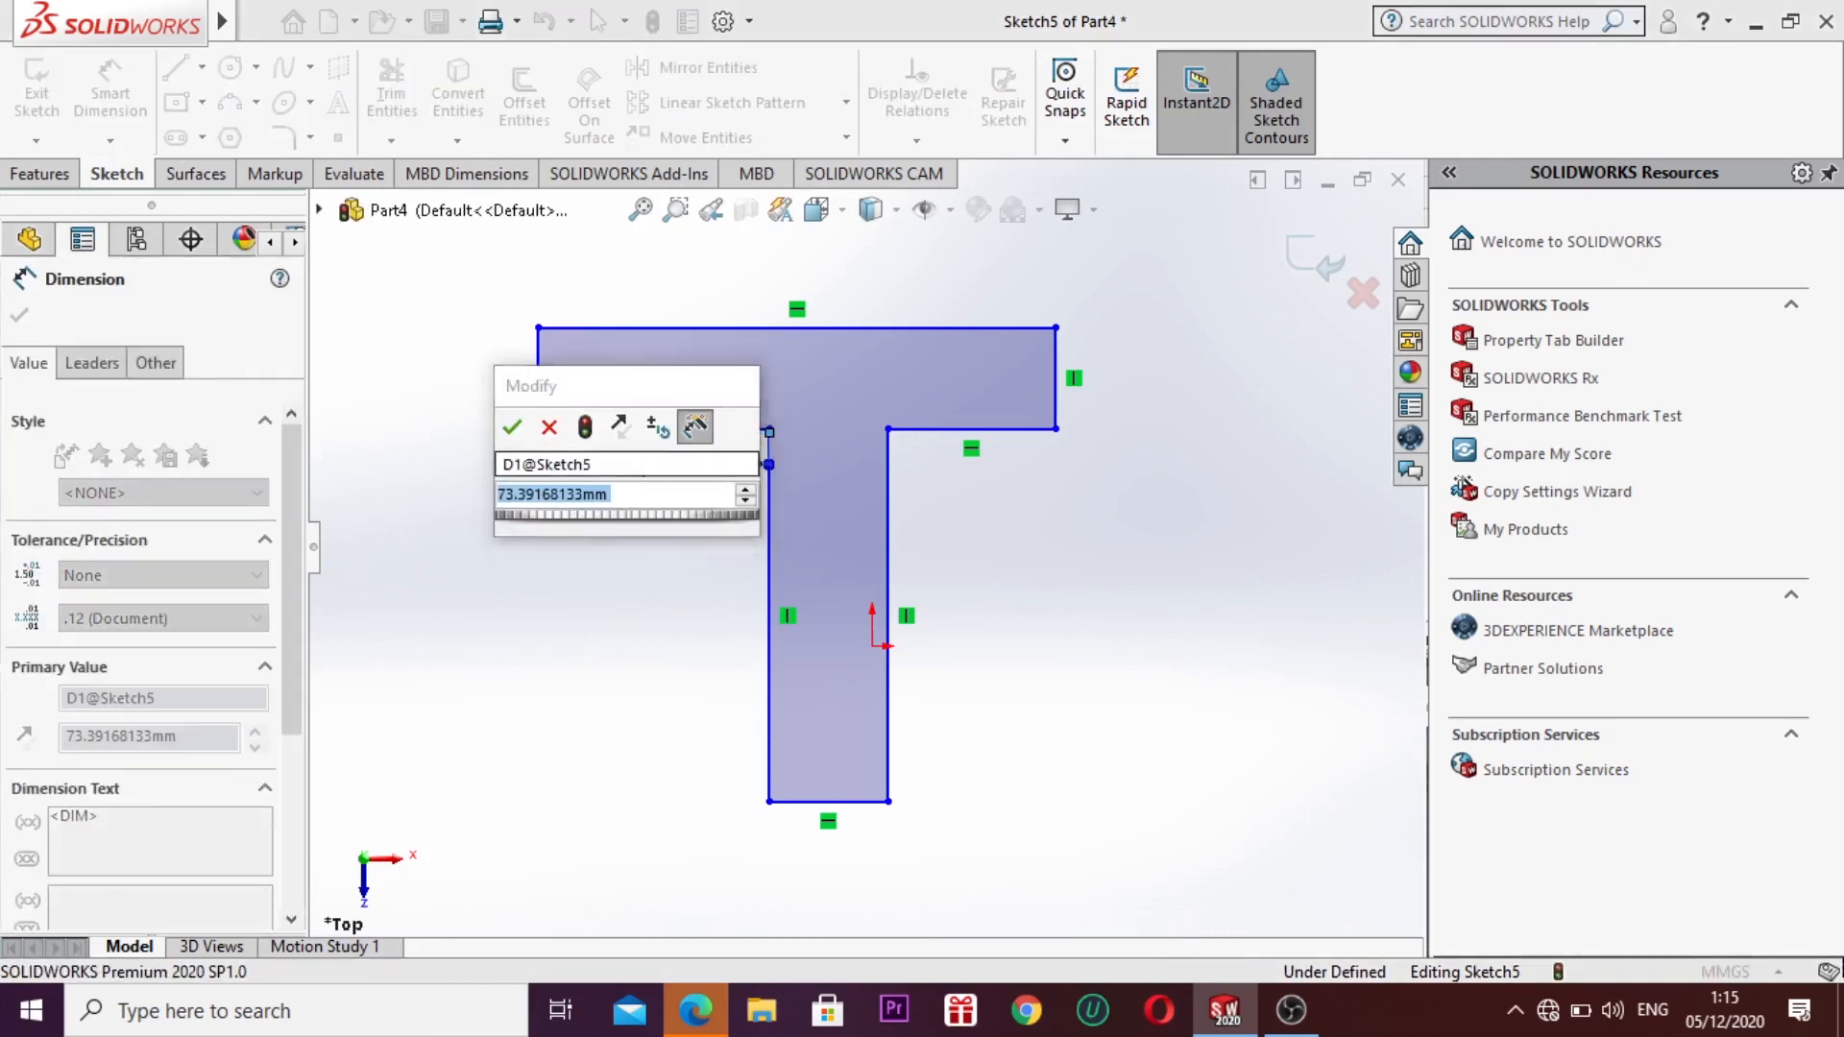
text(=)
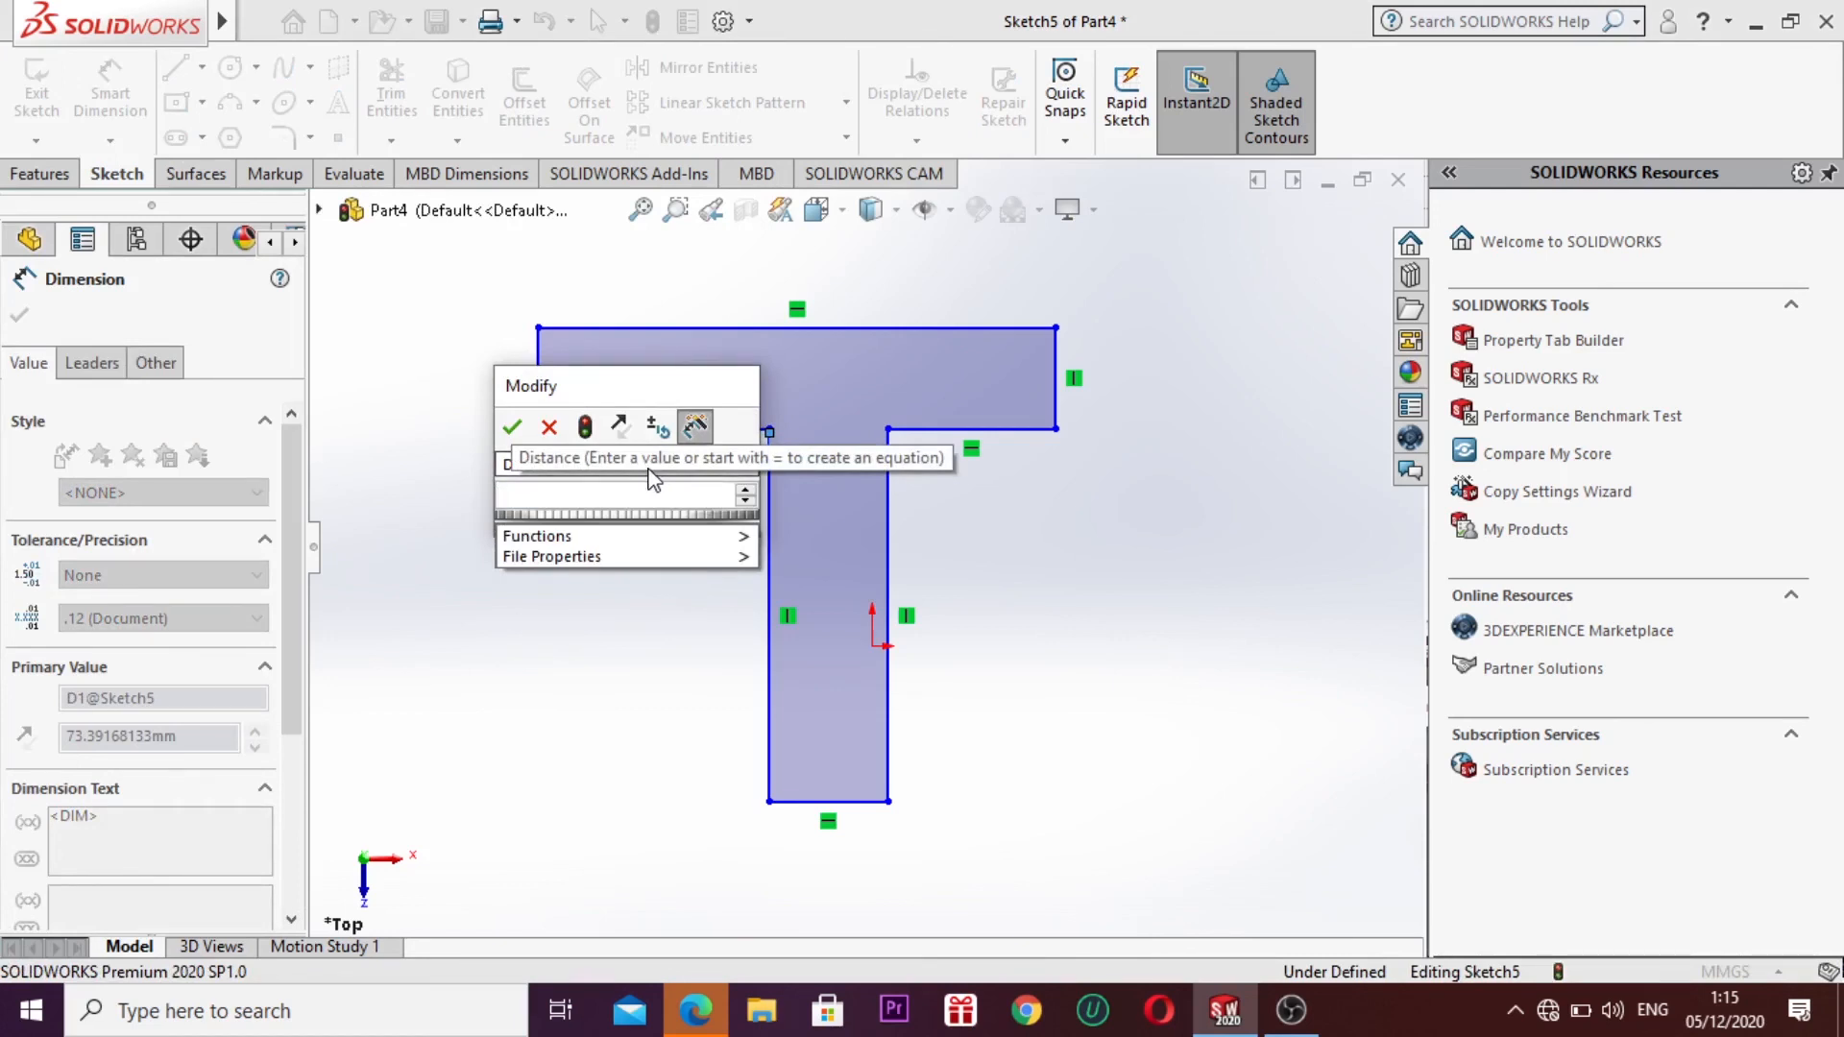
text(75)
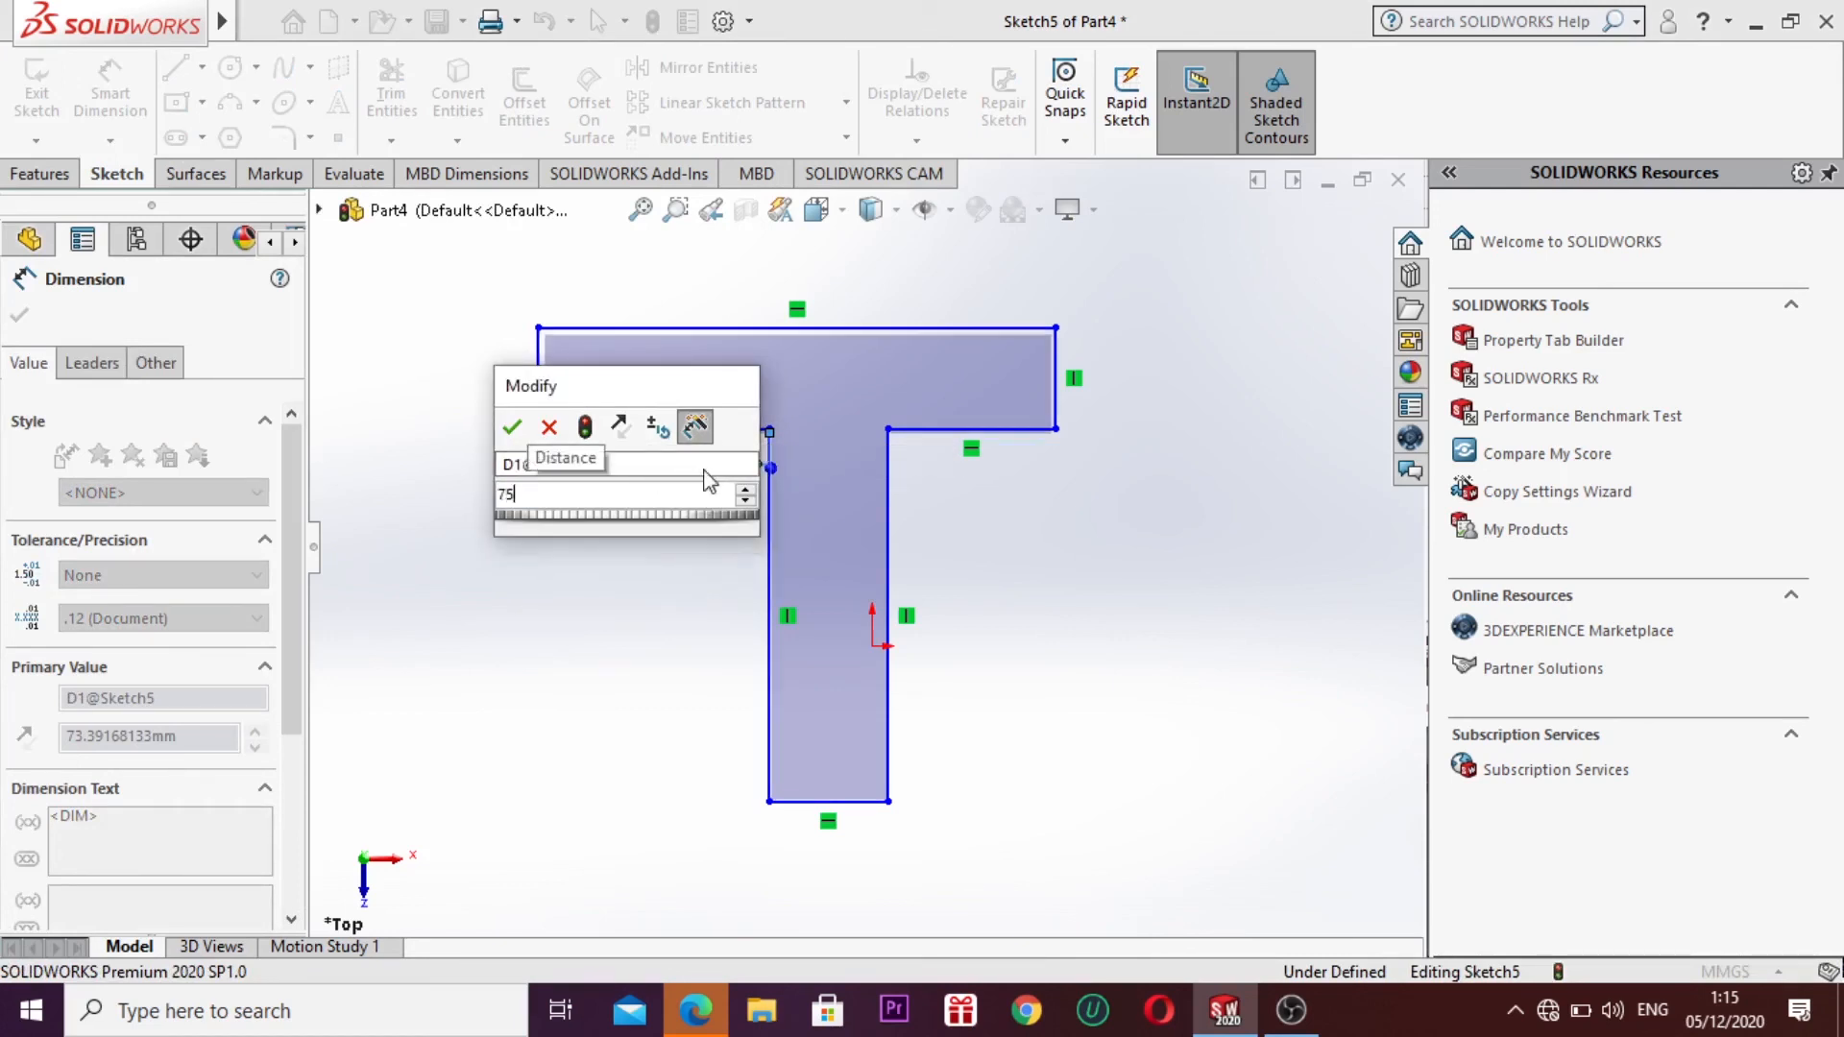
key(Return)
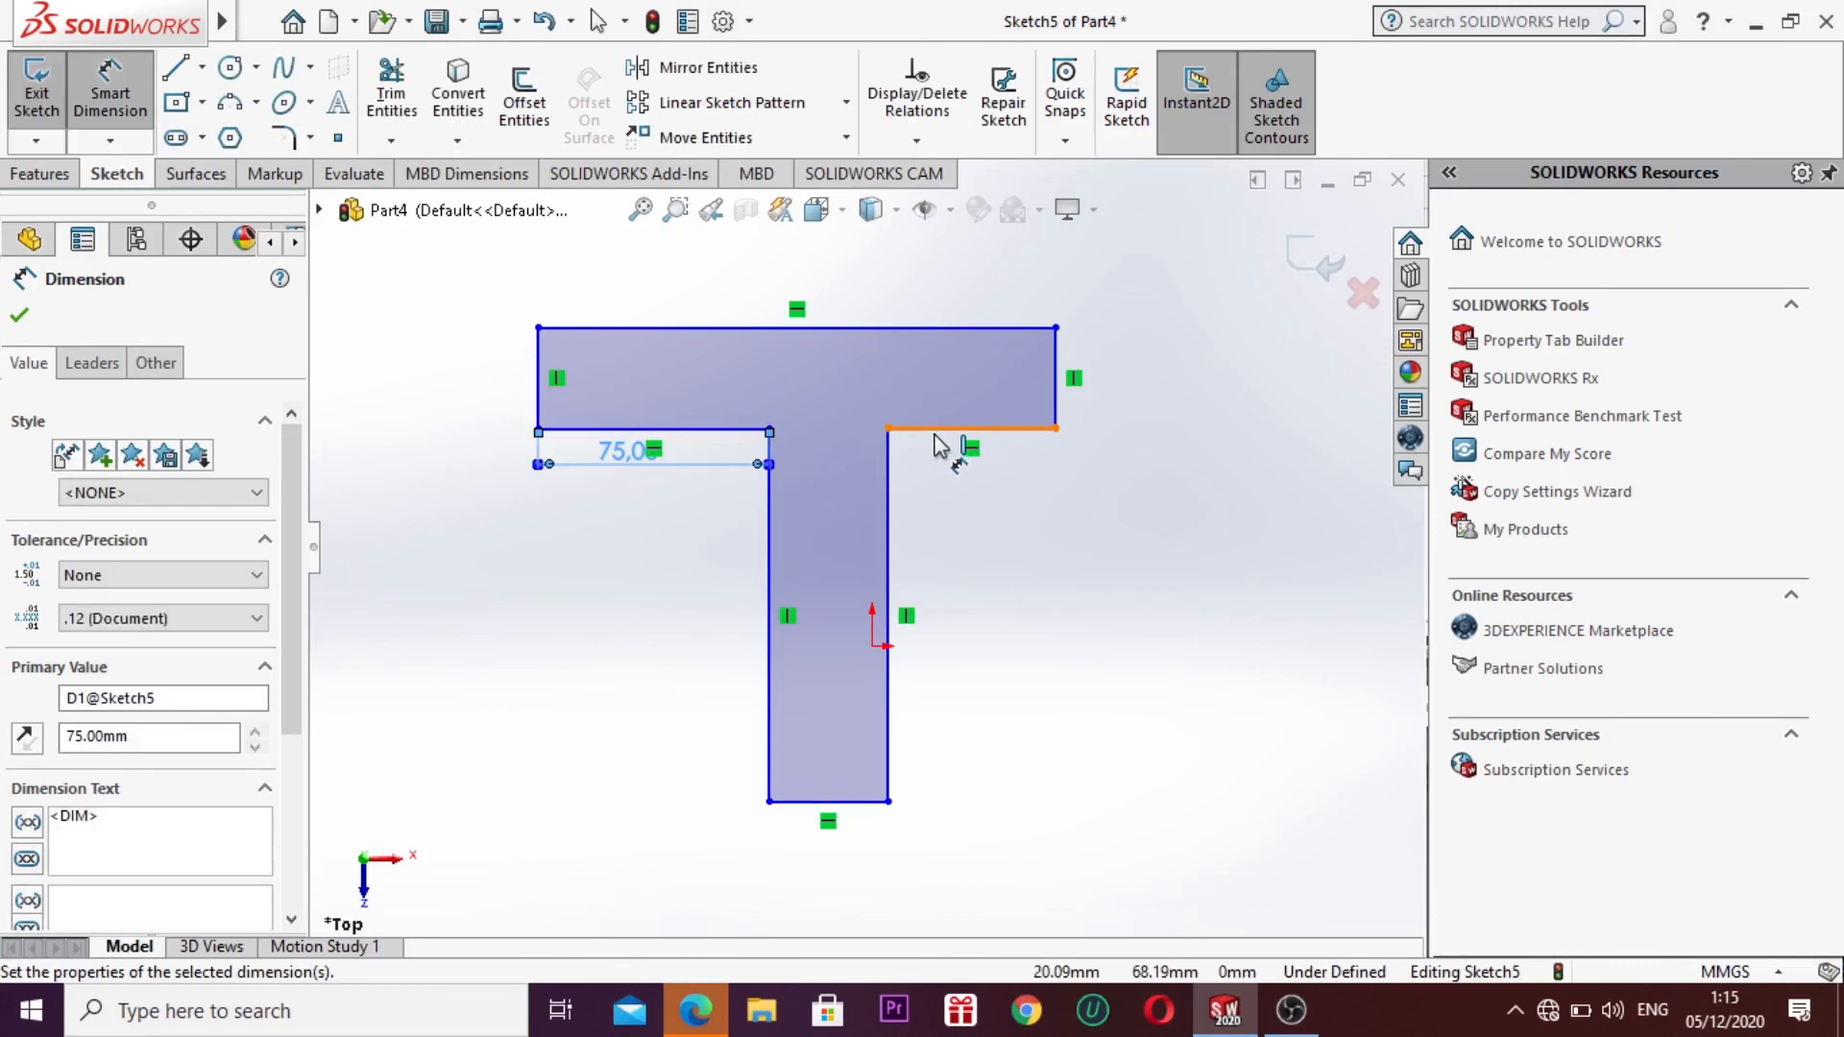
Step: Dimension the right underside edge of the T's crossbar and set it to 75 mm
click(945, 485)
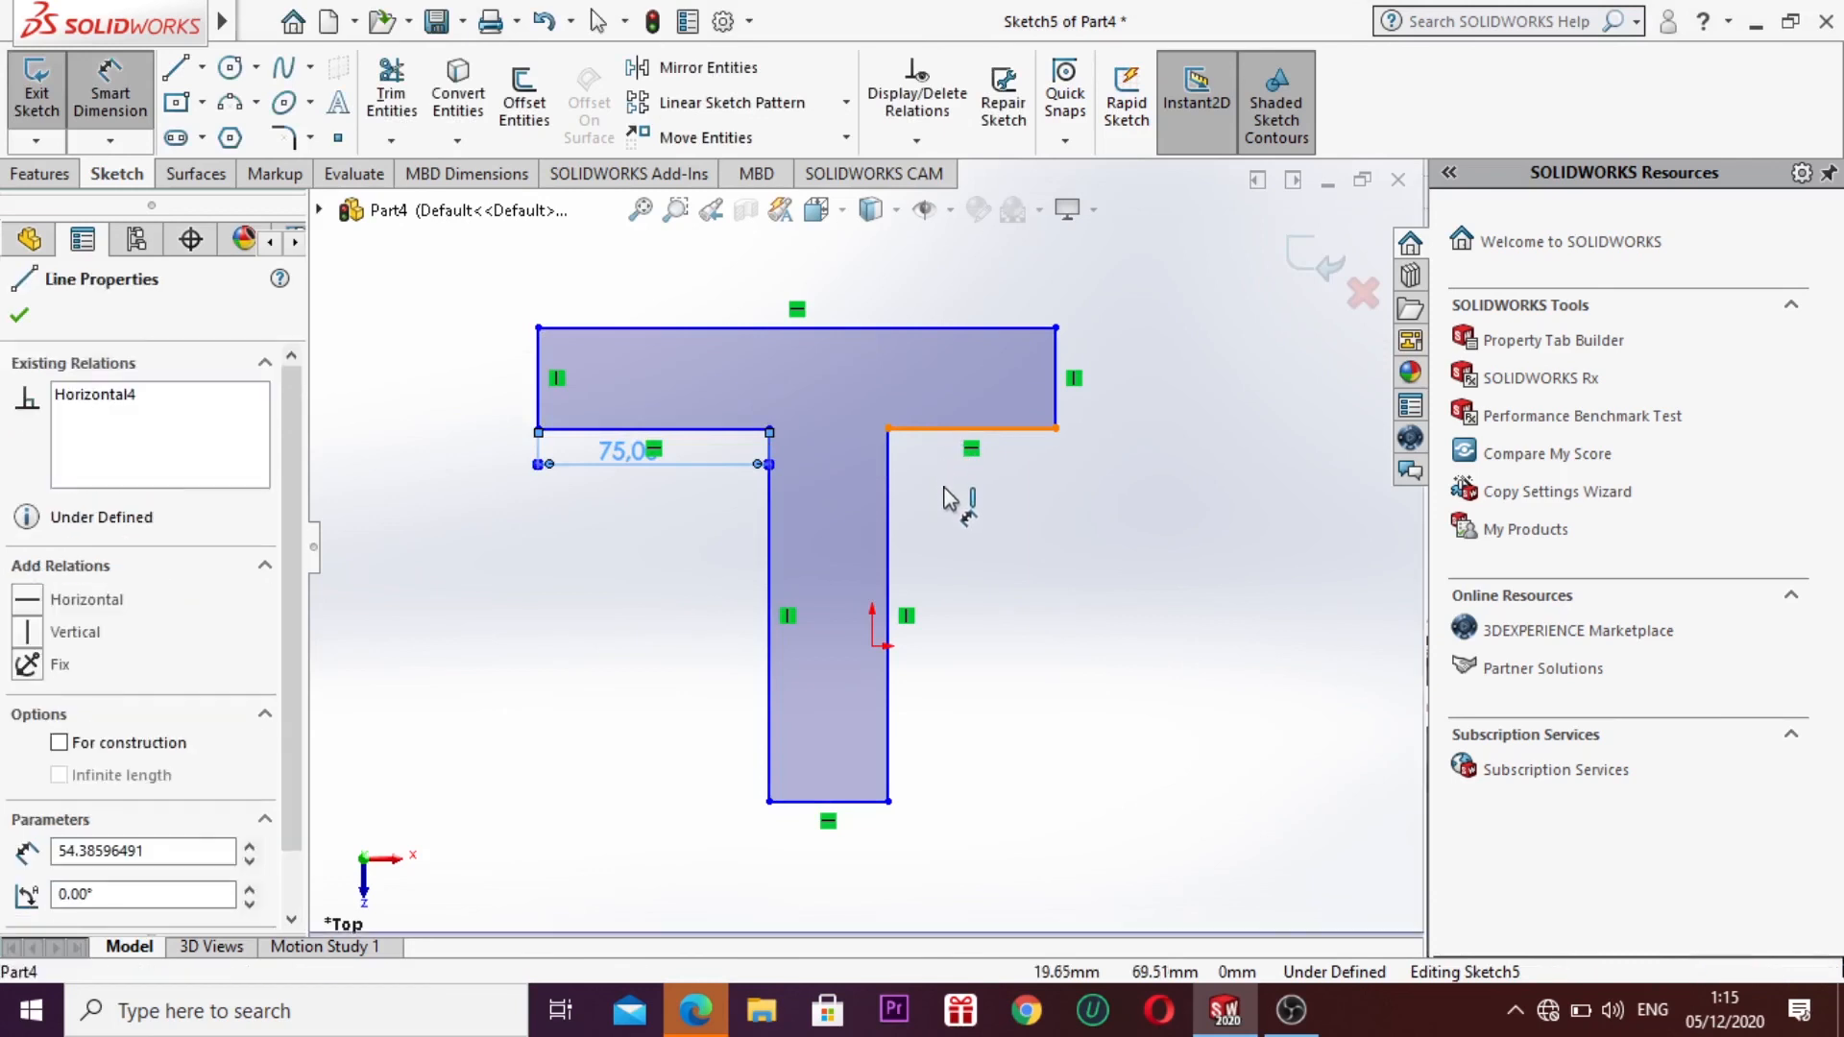
click(945, 501)
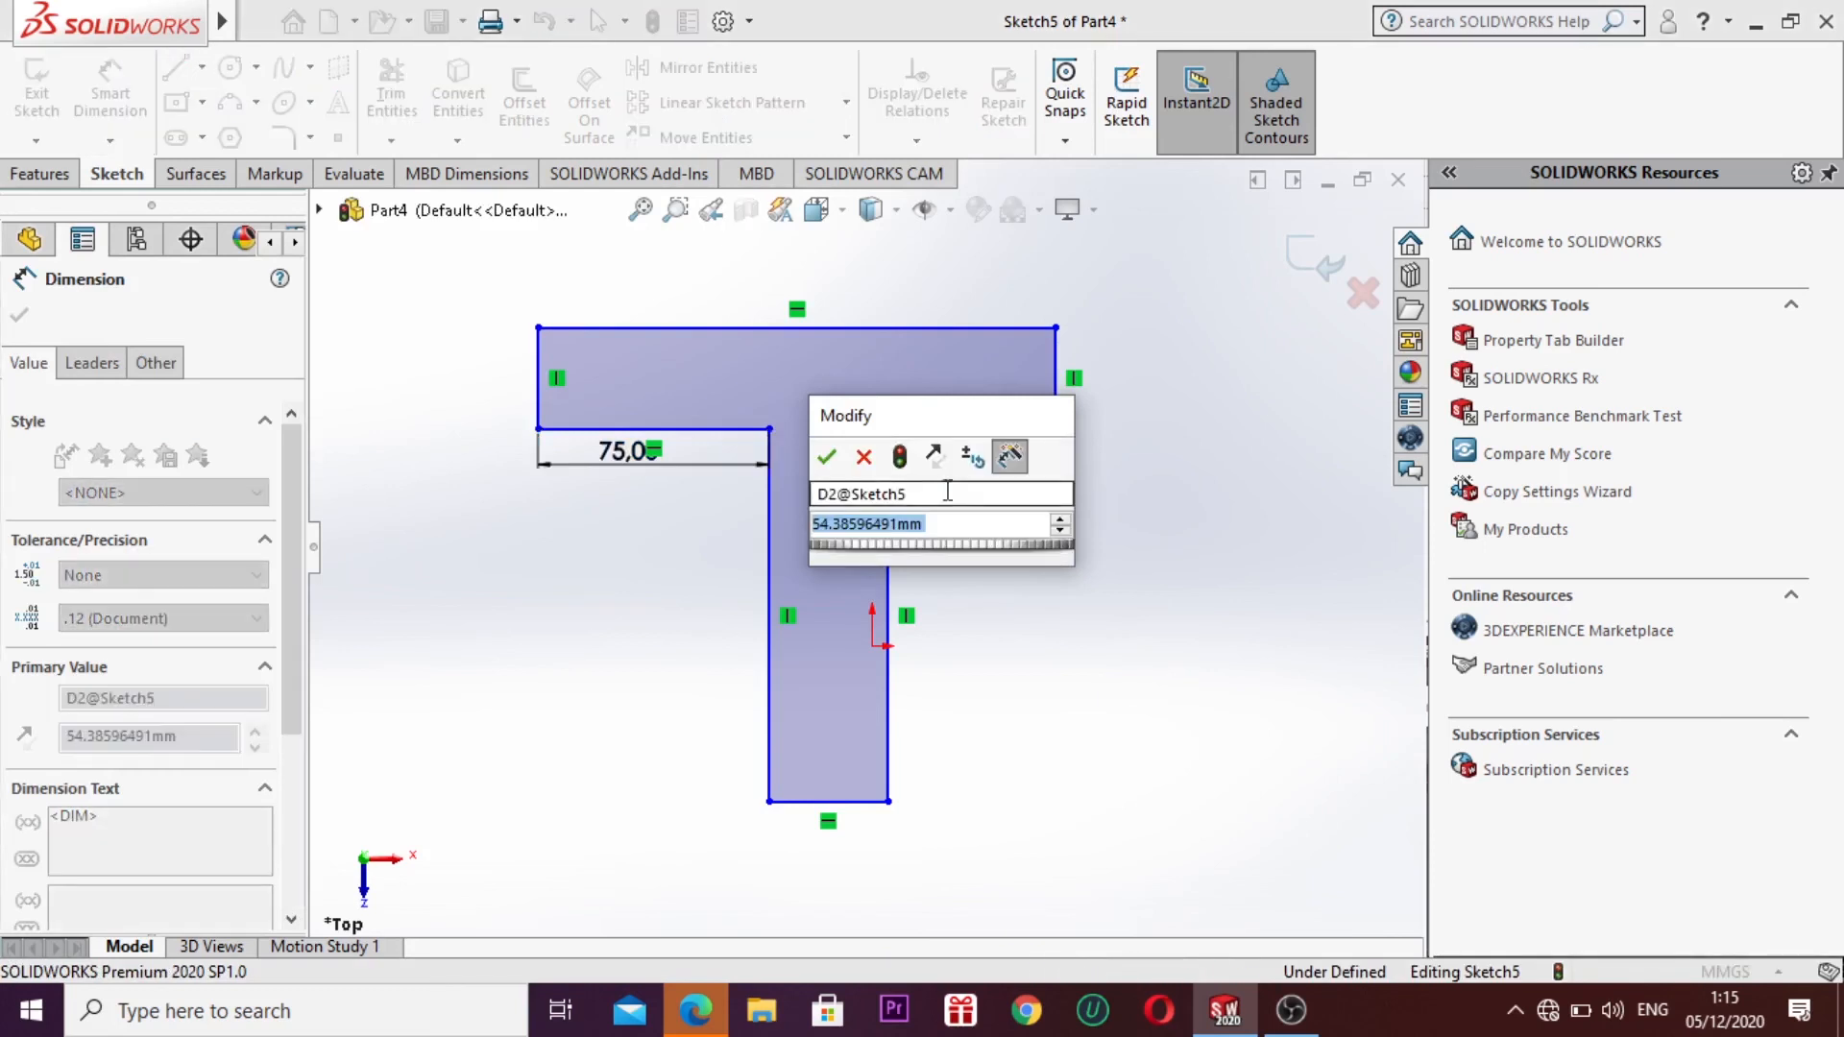
key(BackSpace)
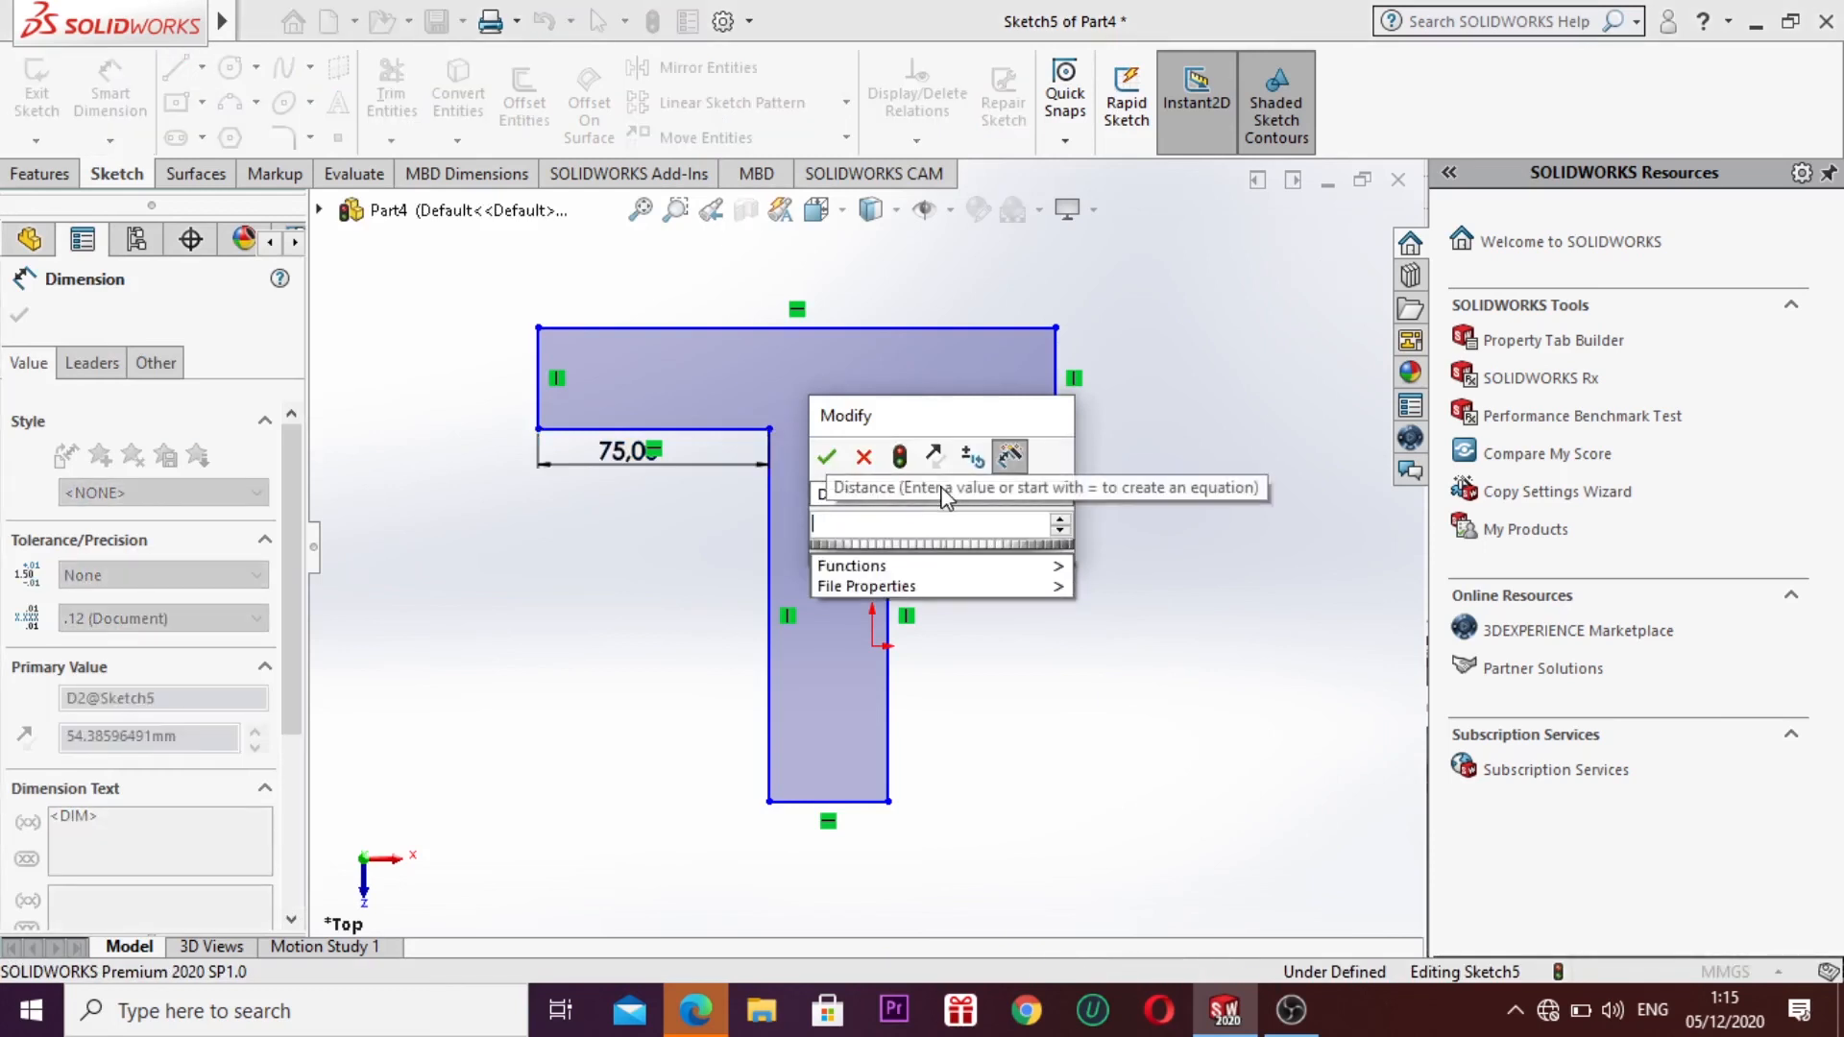
text(75)
key(Return)
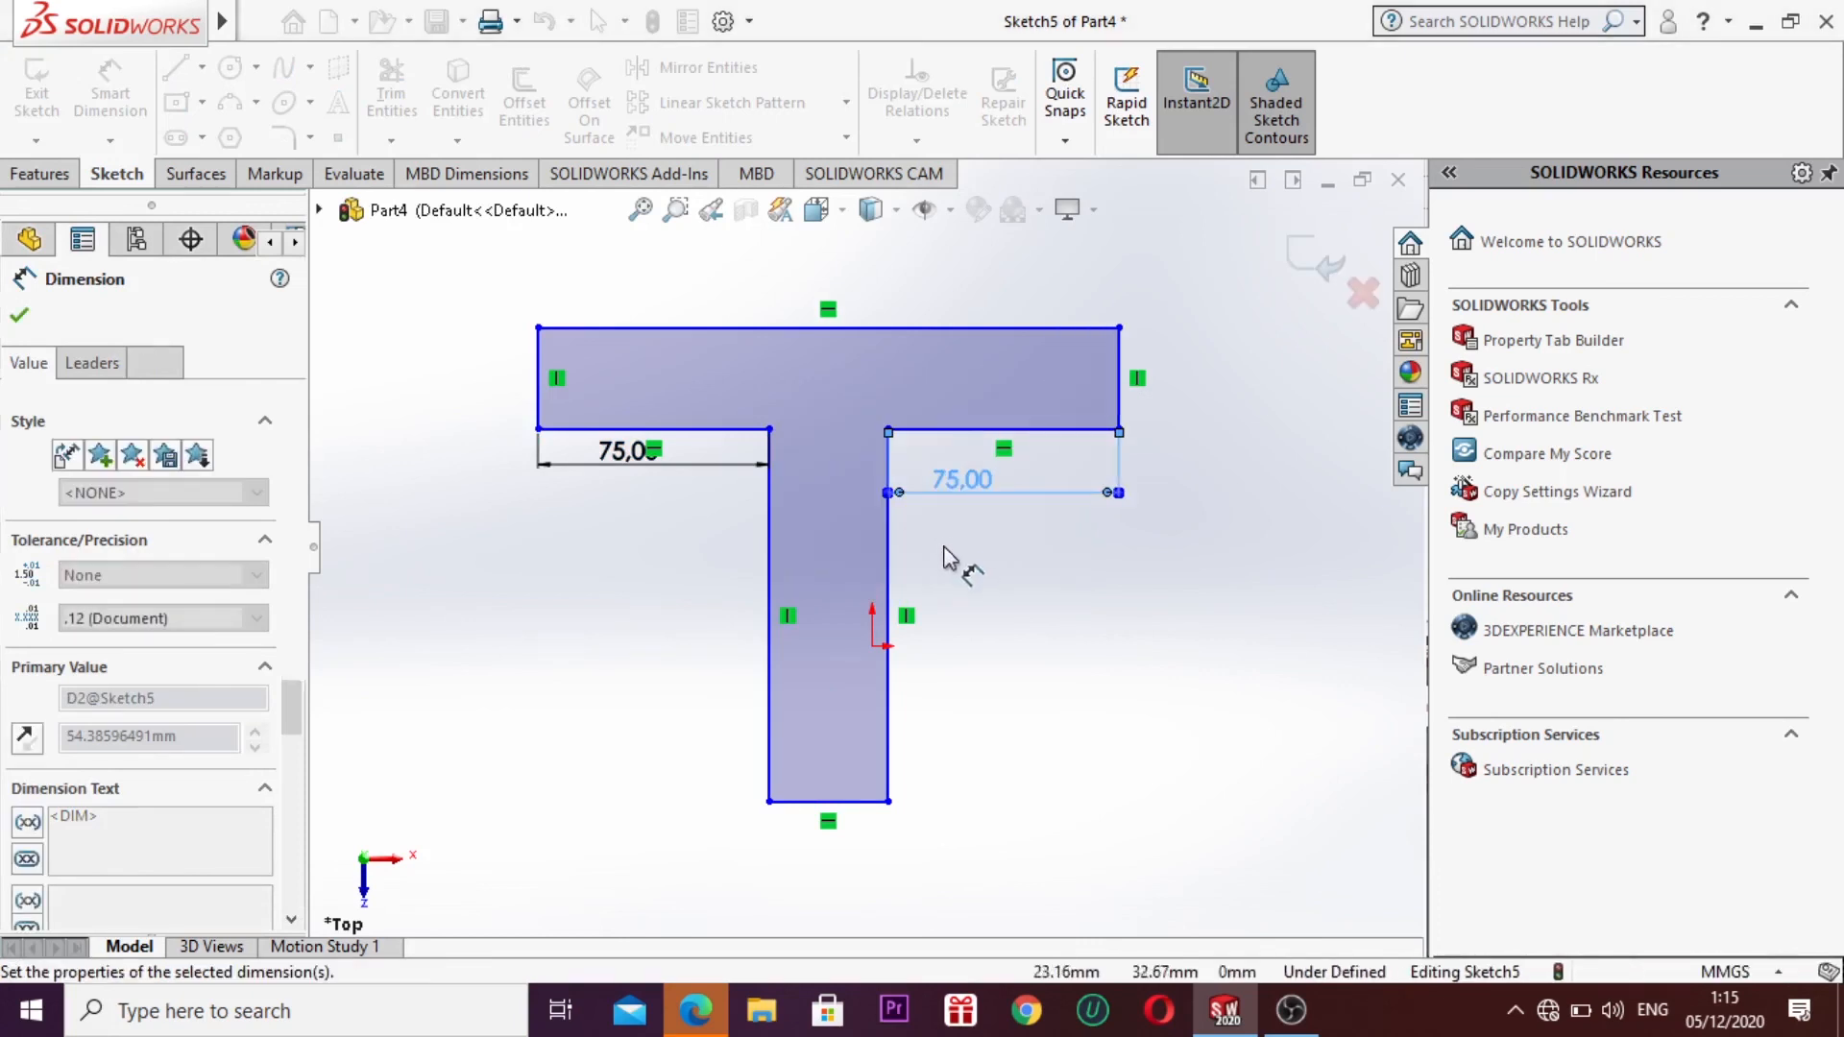
Step: Dimension the left side edge of the T's stem and set its length to 130 mm
click(769, 751)
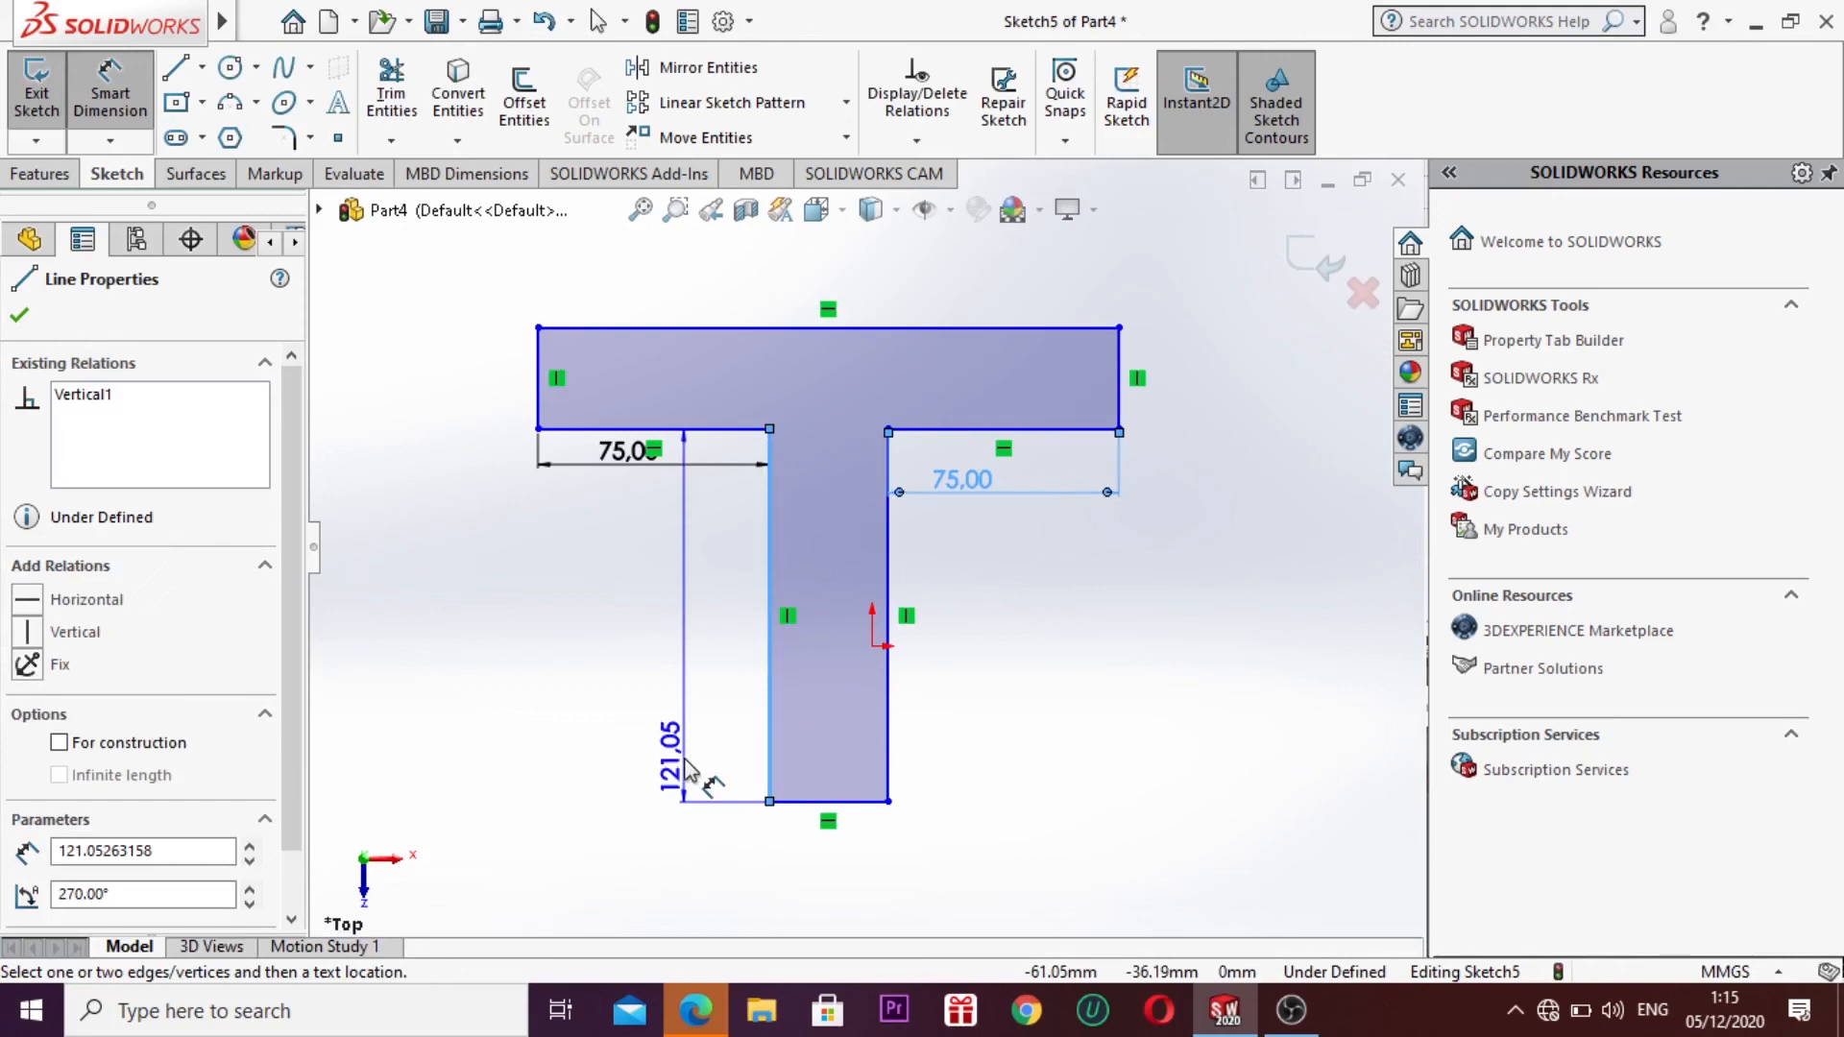
click(685, 758)
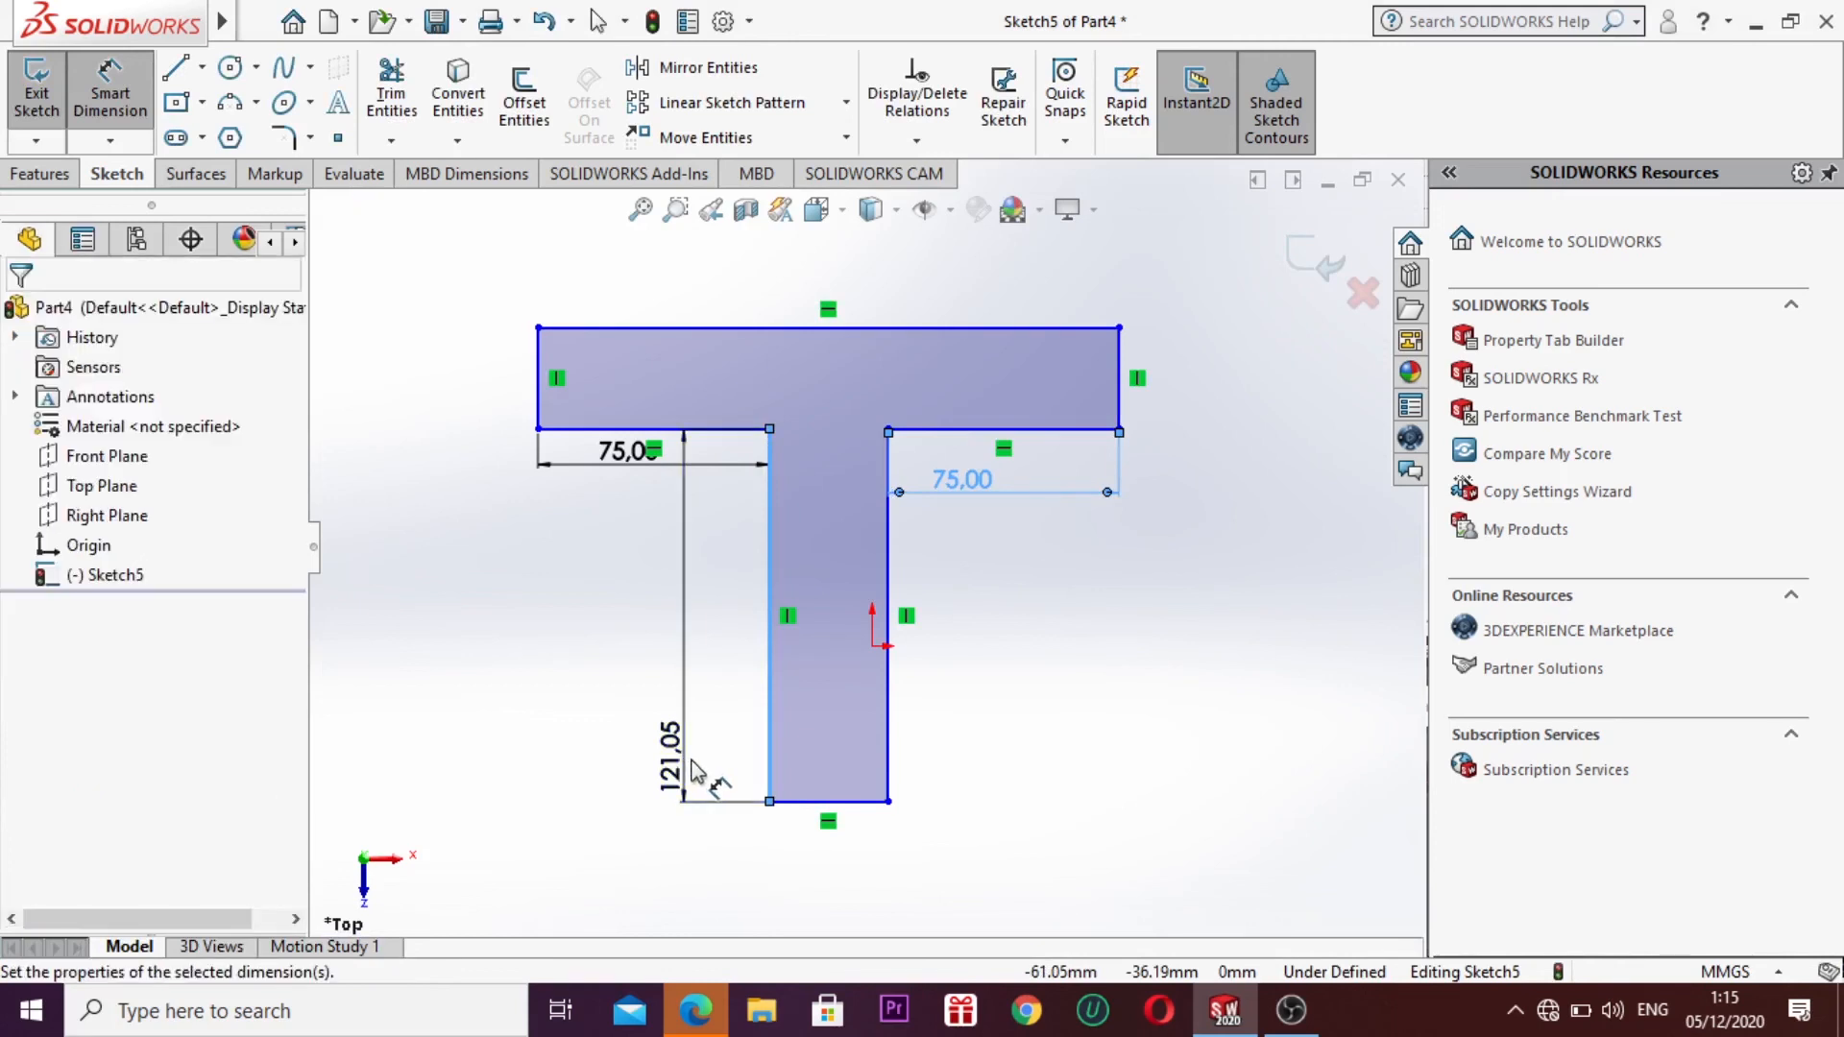
text(130)
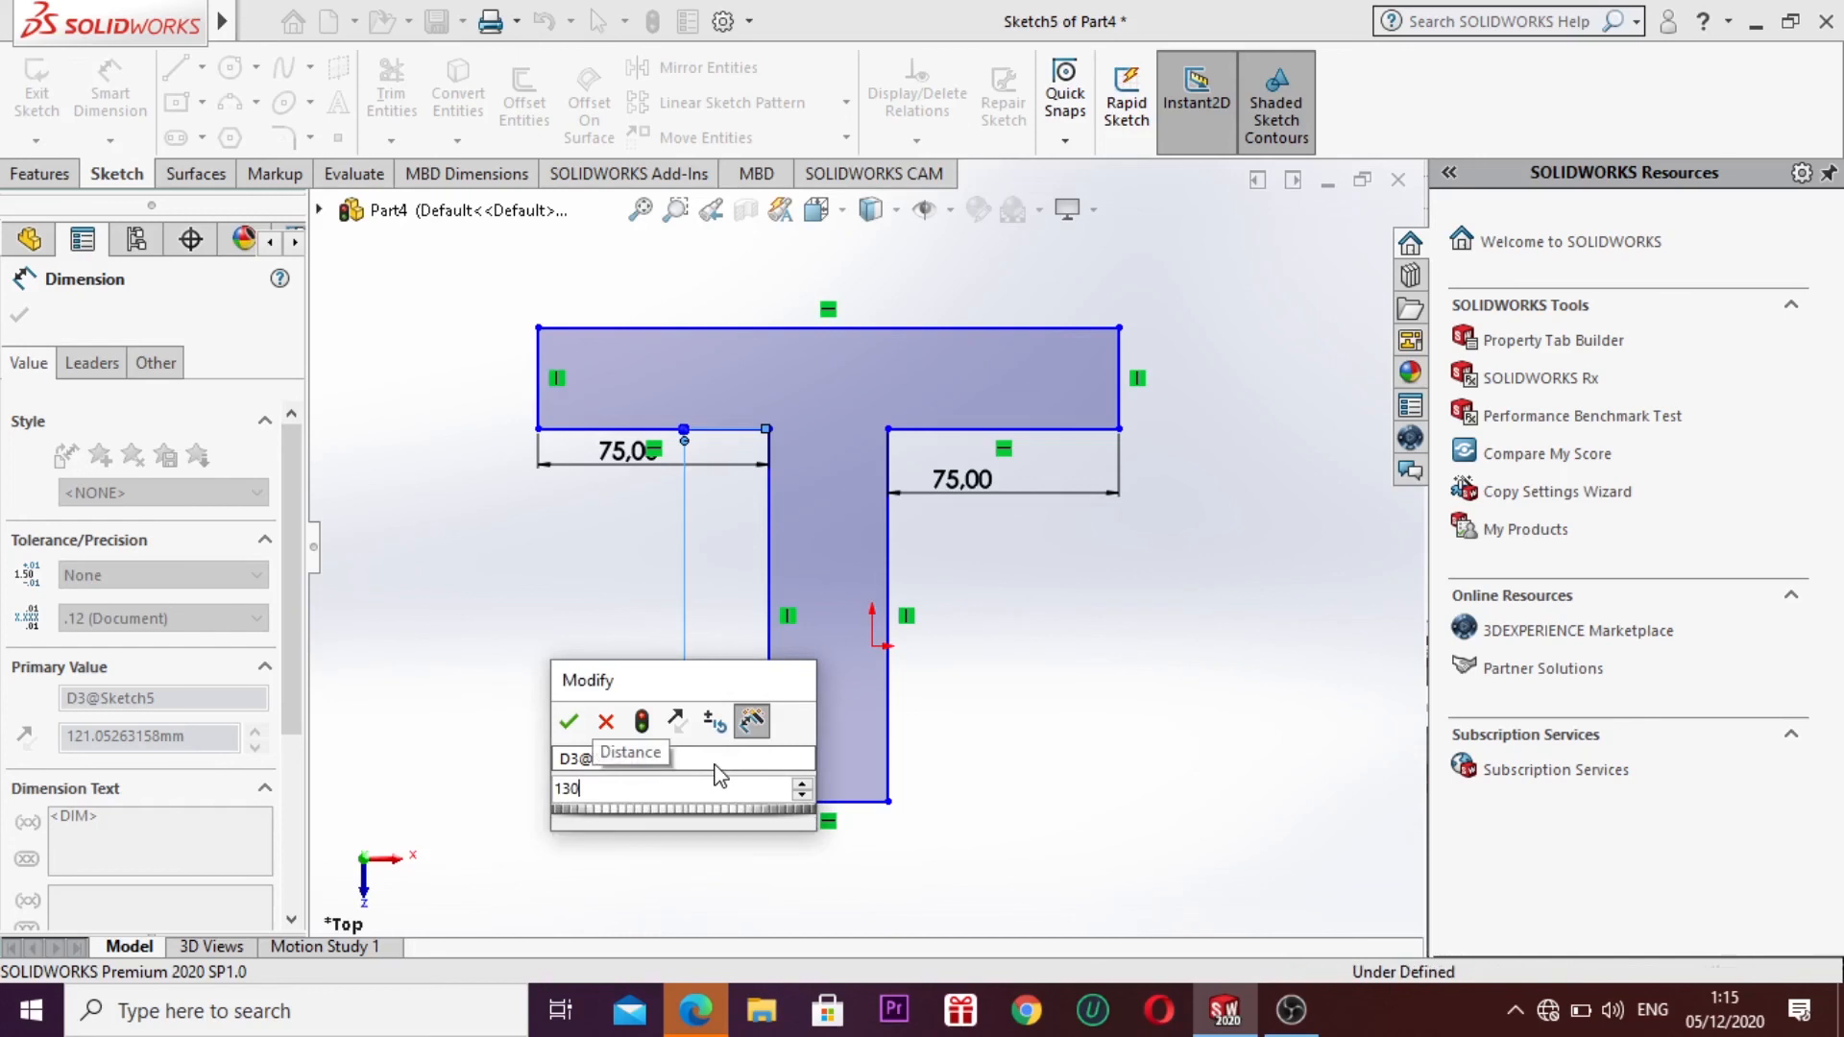
key(Return)
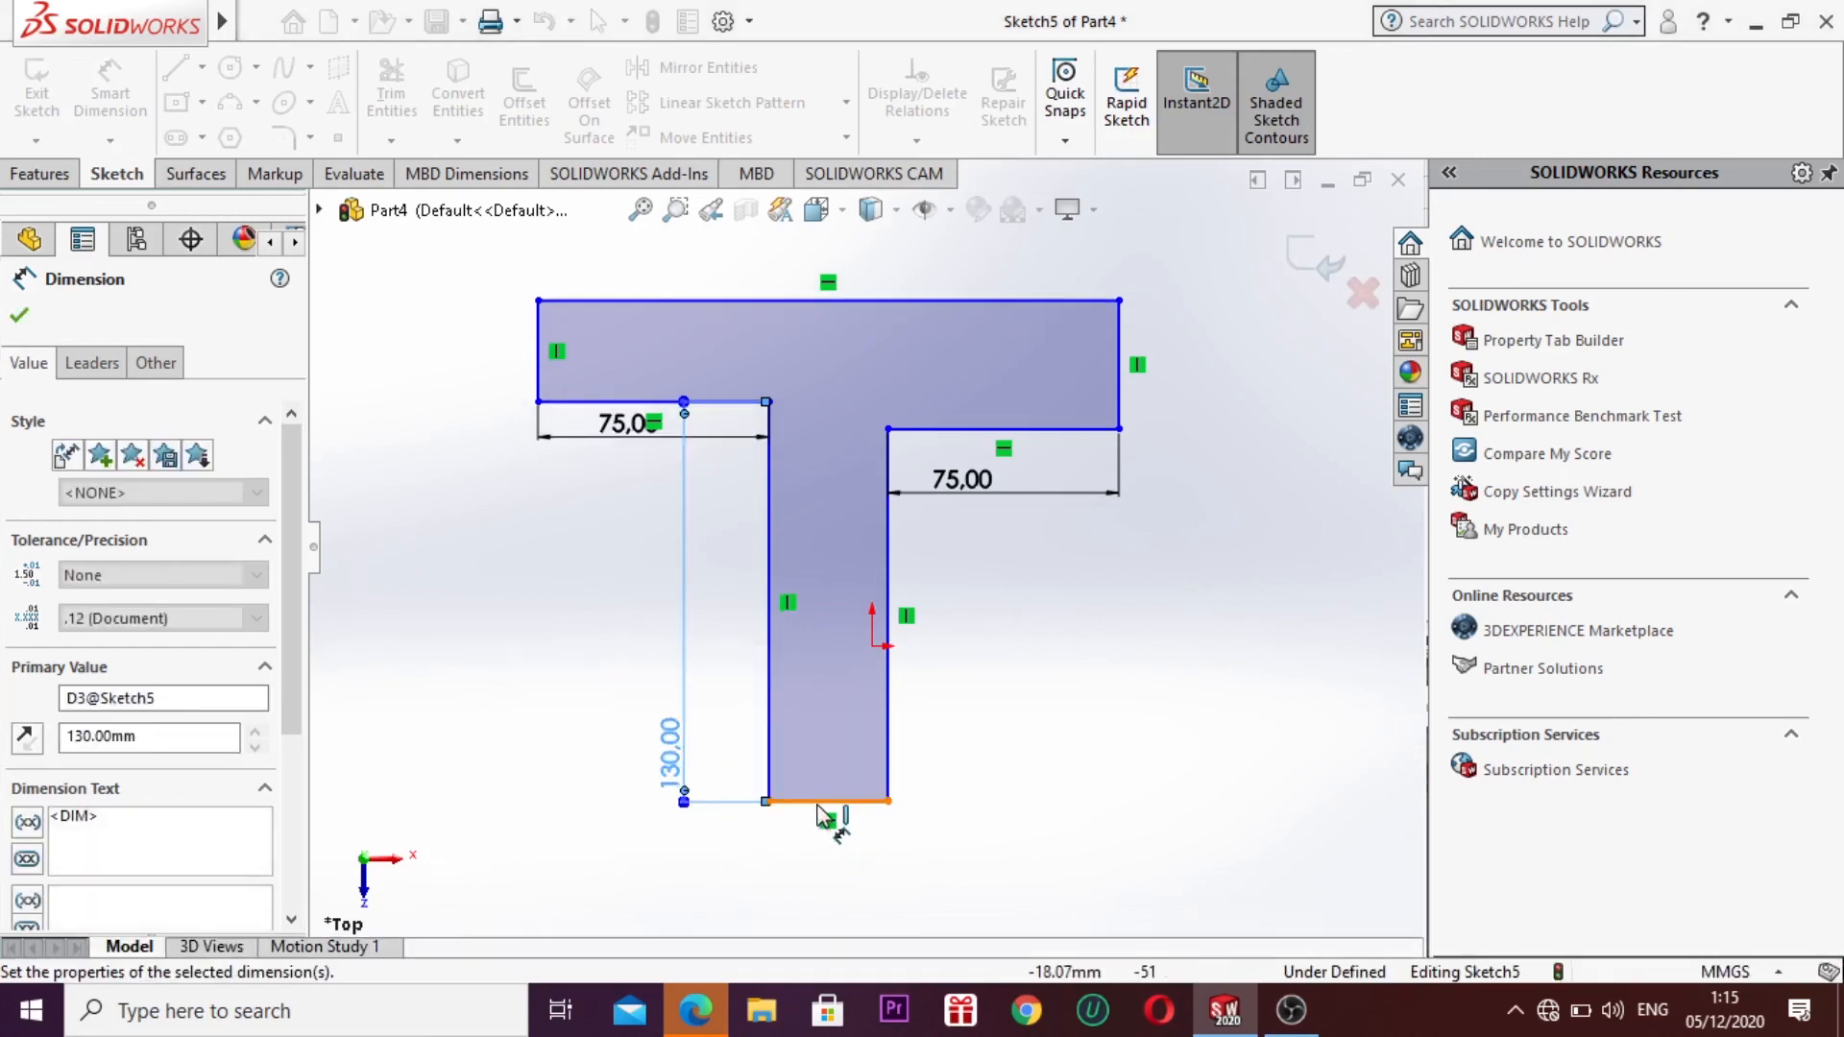
Step: Dimension the bottom edge of the T's stem and set its width to 40 mm
click(818, 863)
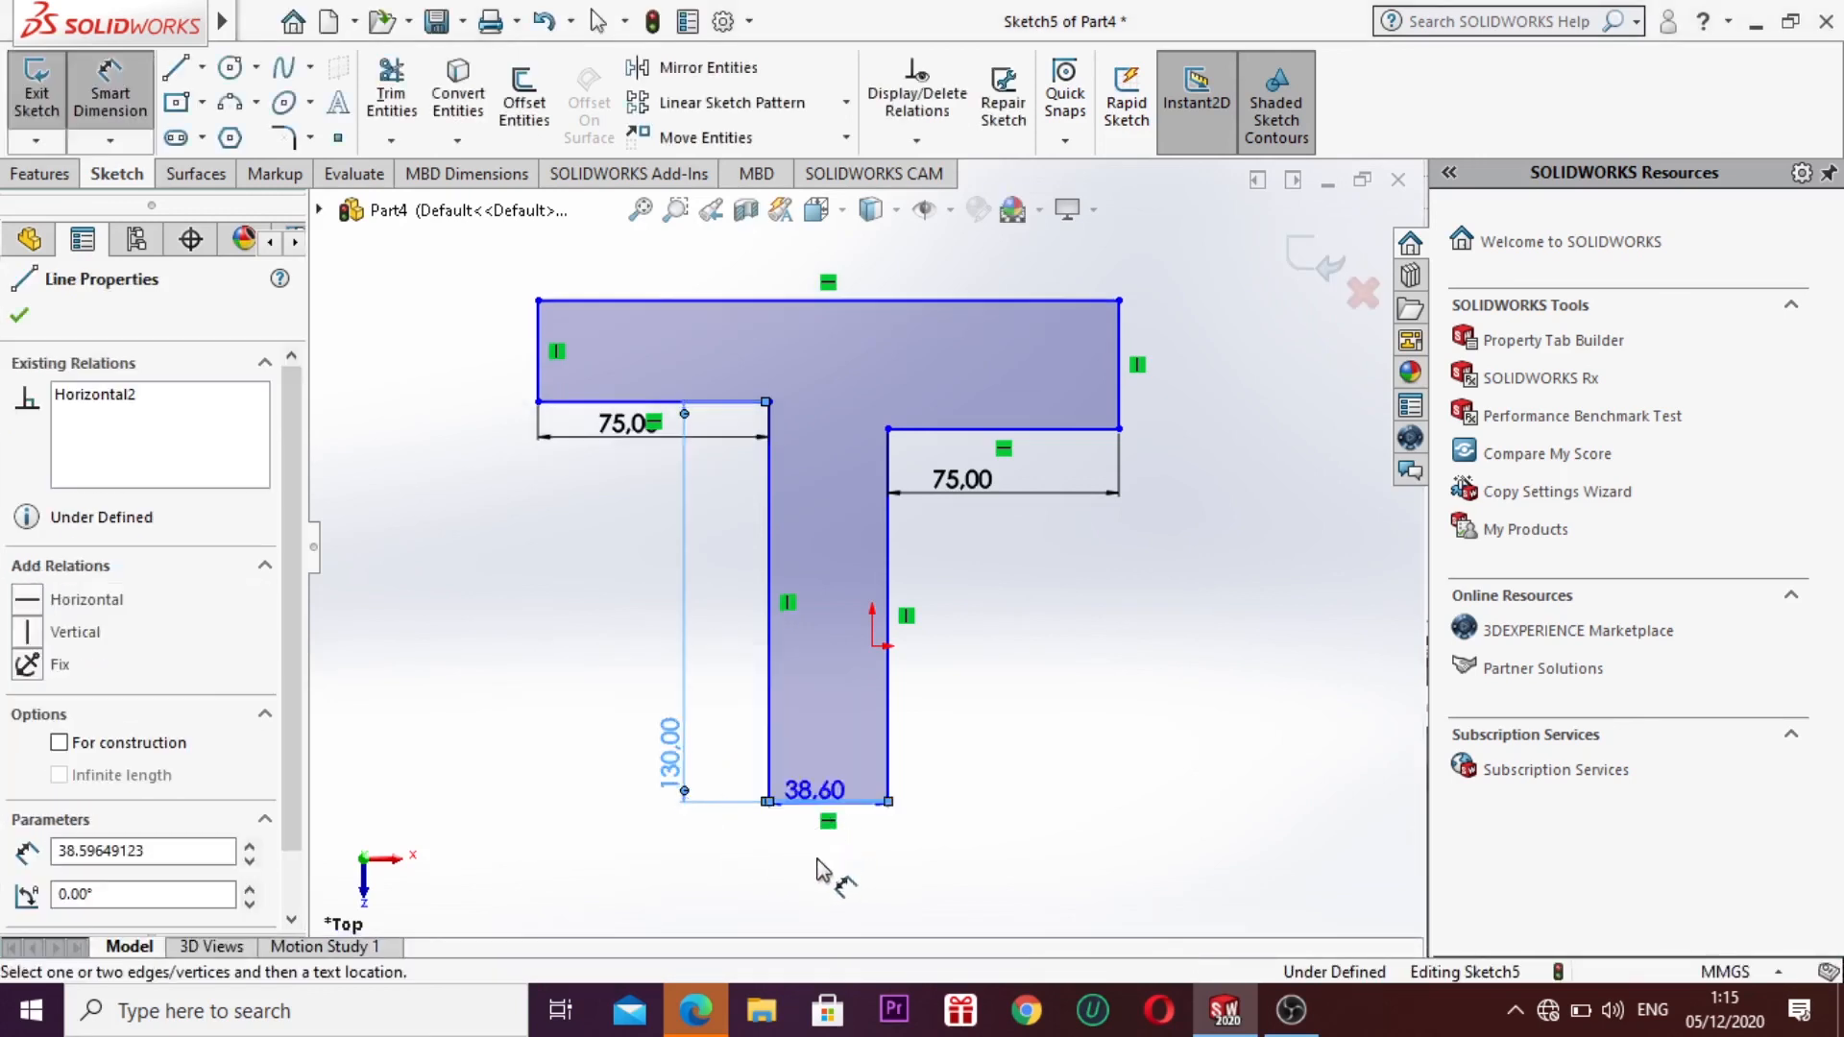
click(822, 872)
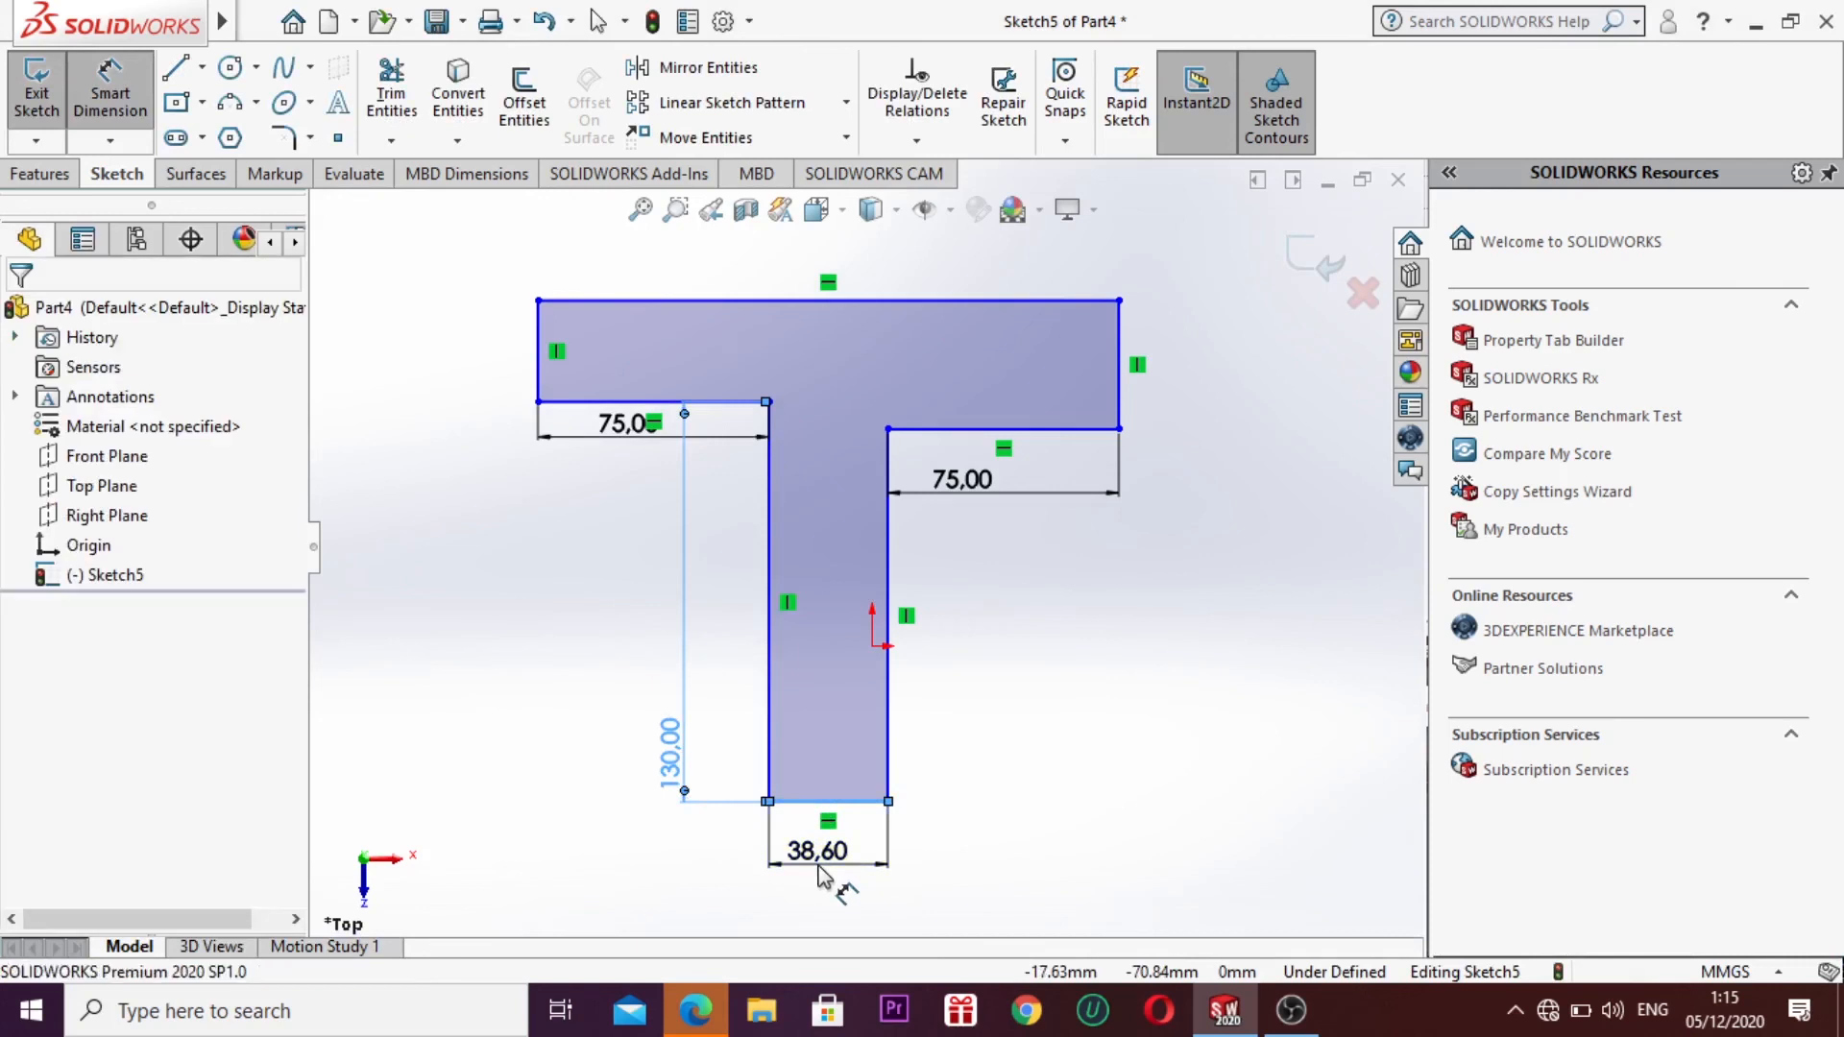
double_click(819, 867)
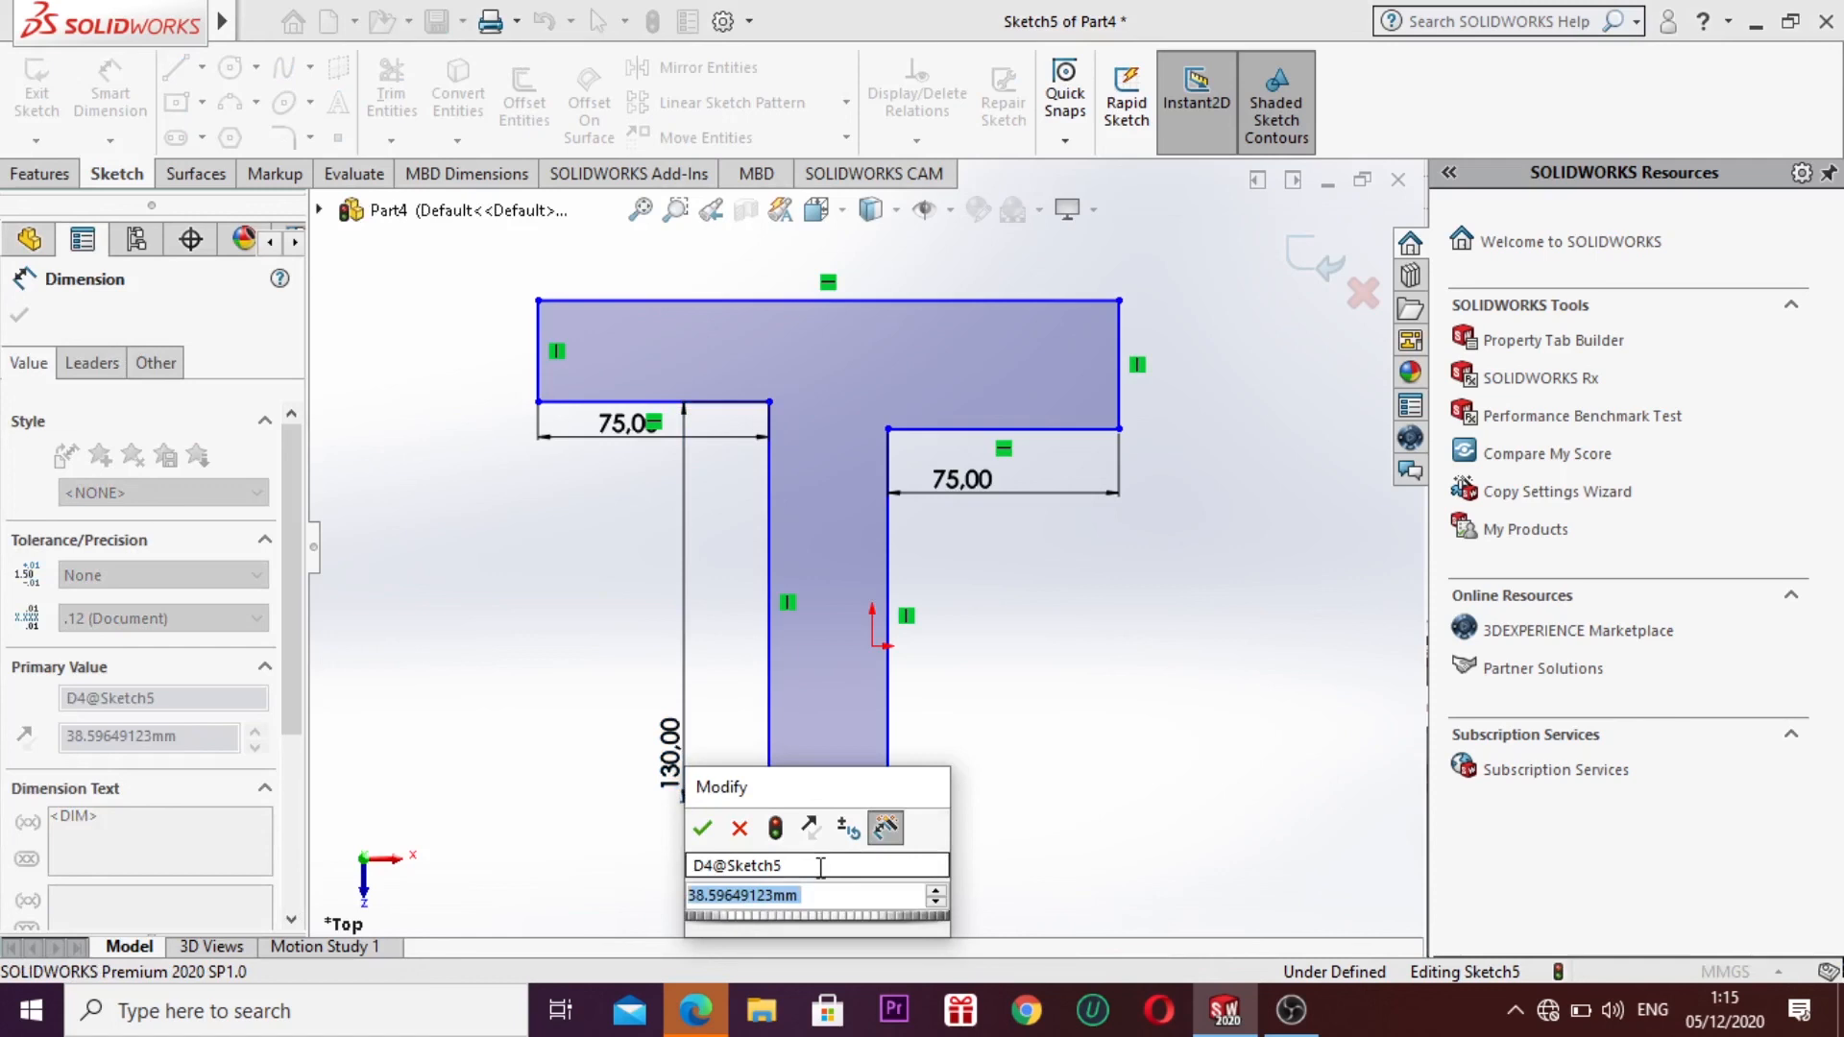
text(40)
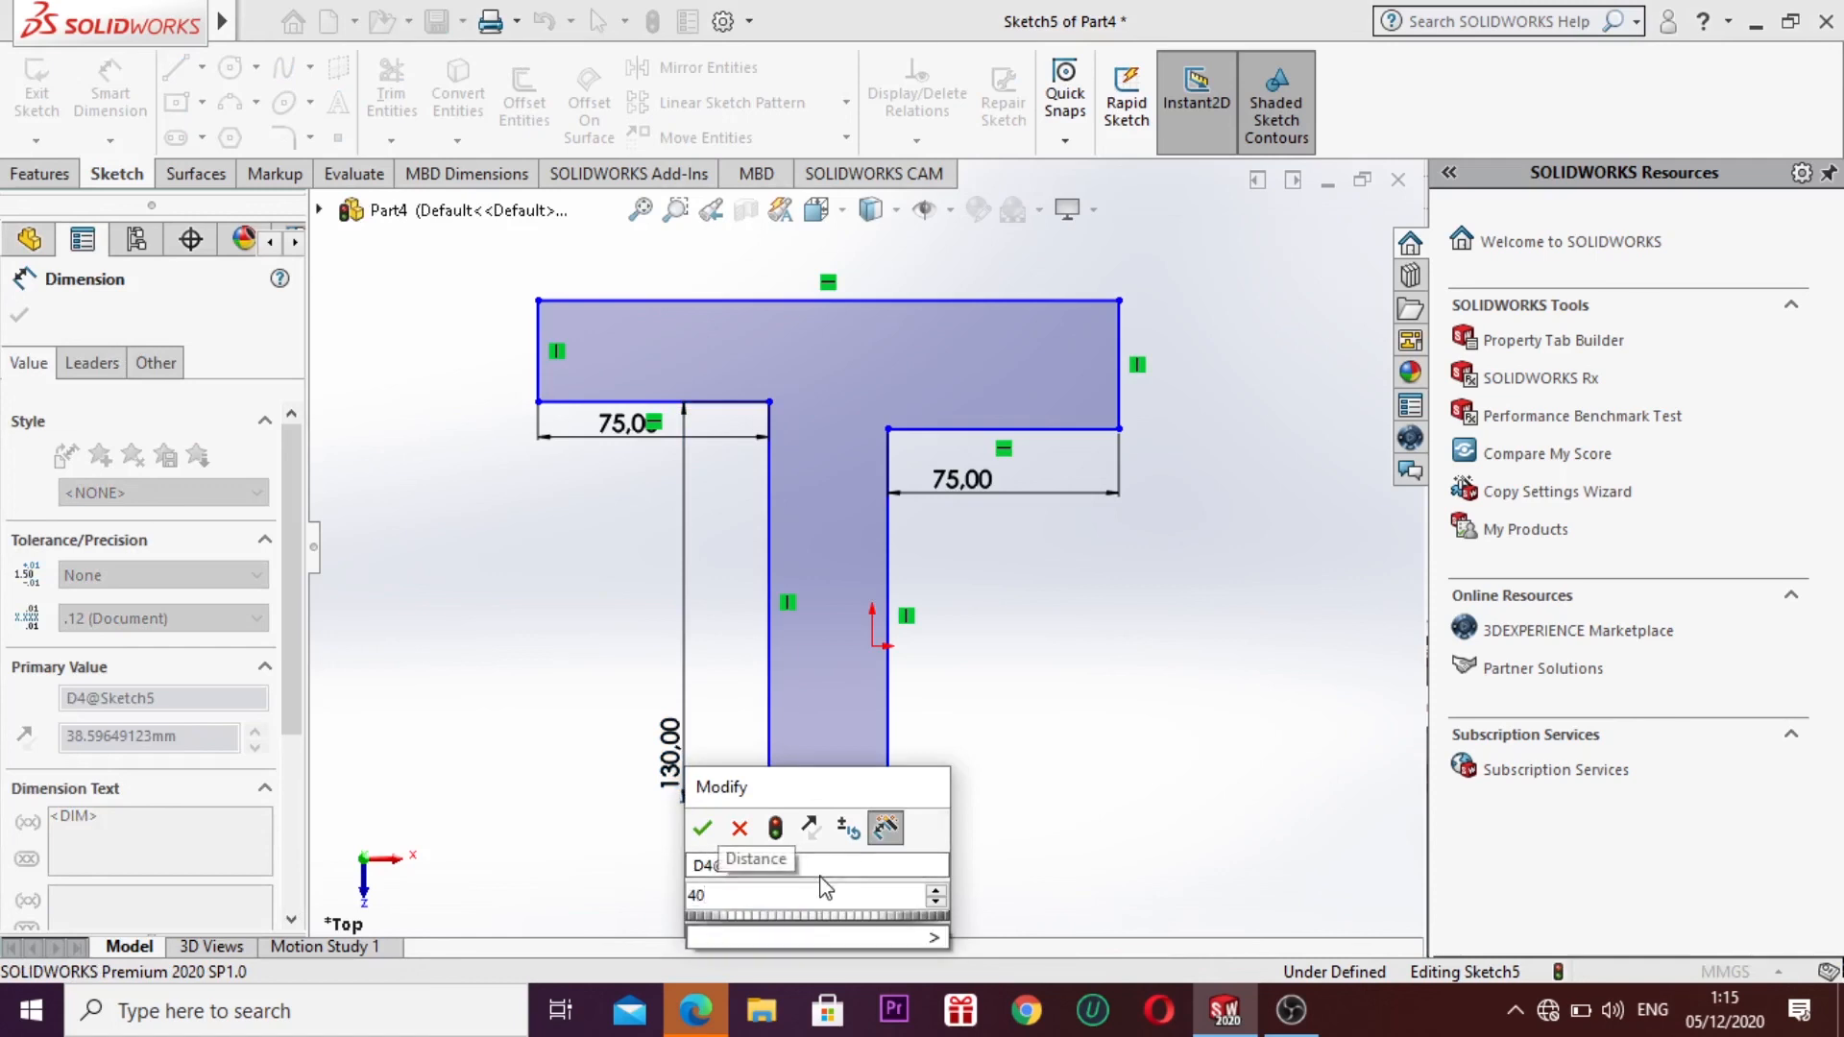
key(Return)
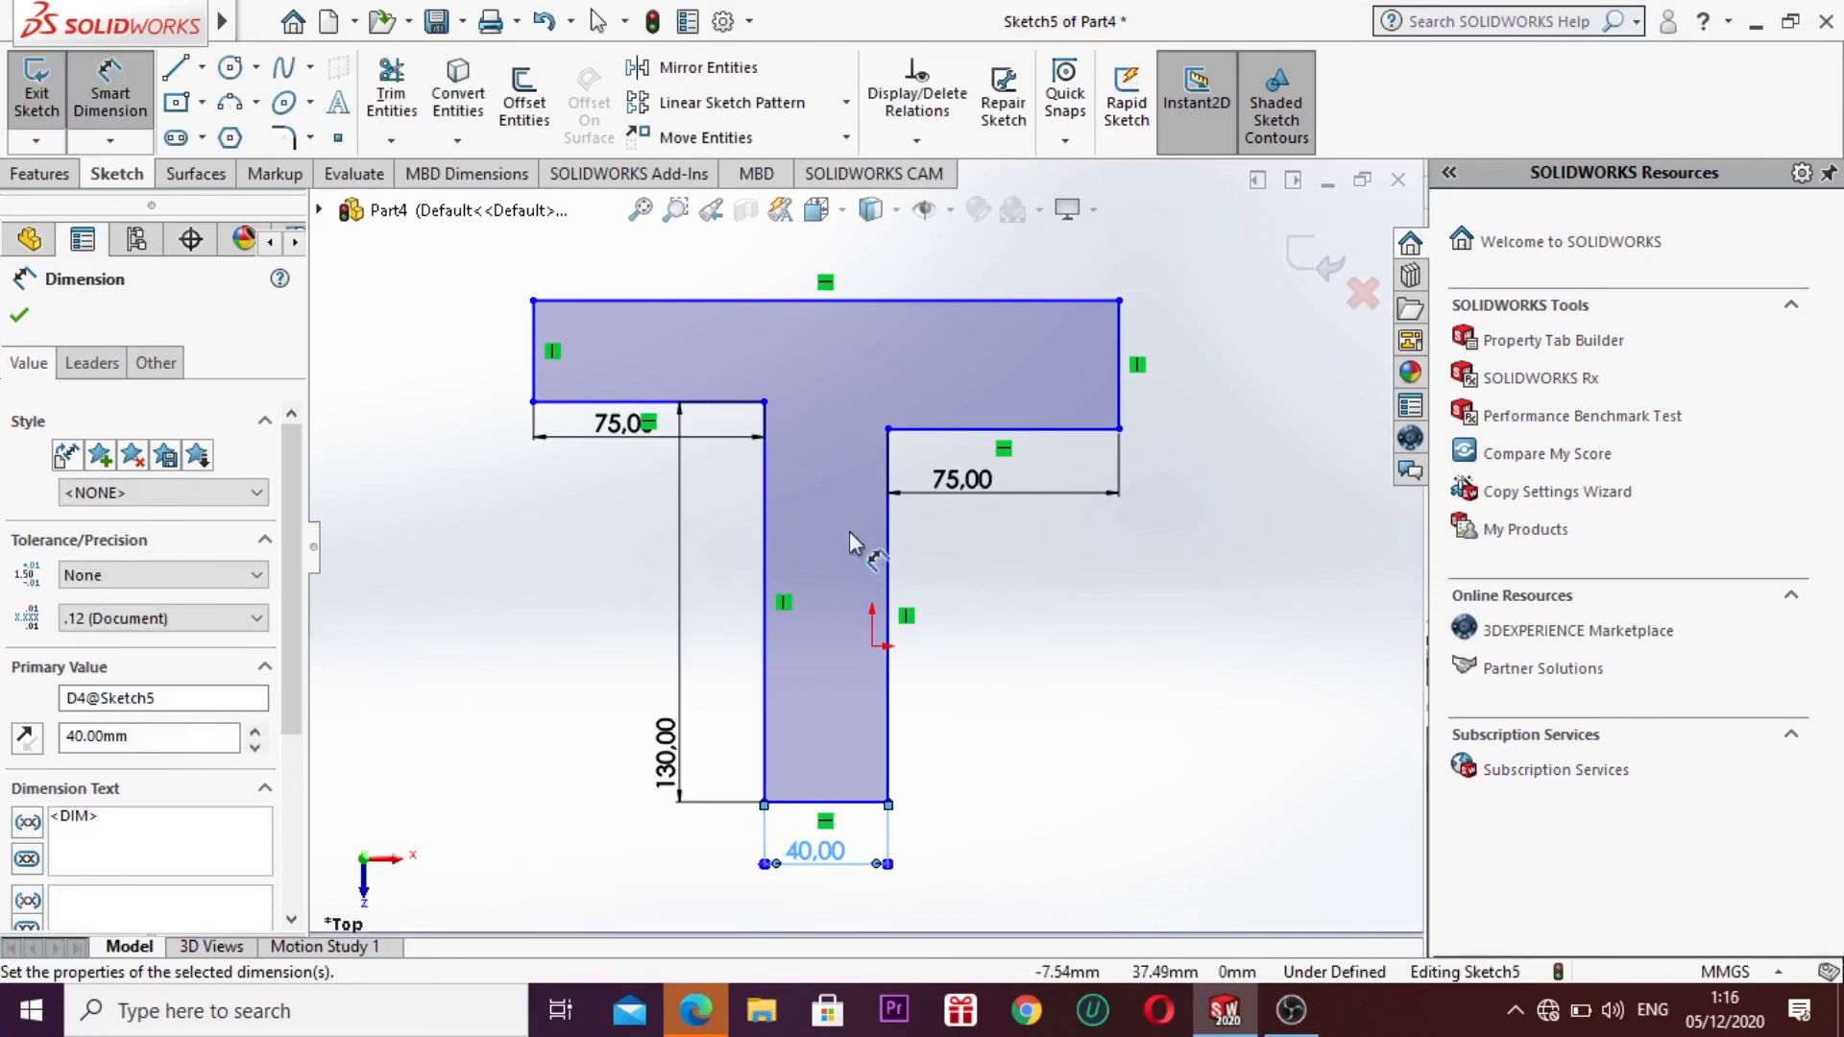
Step: Dimension the right end edge of the T's crossbar and set its height to 40 mm
click(1117, 389)
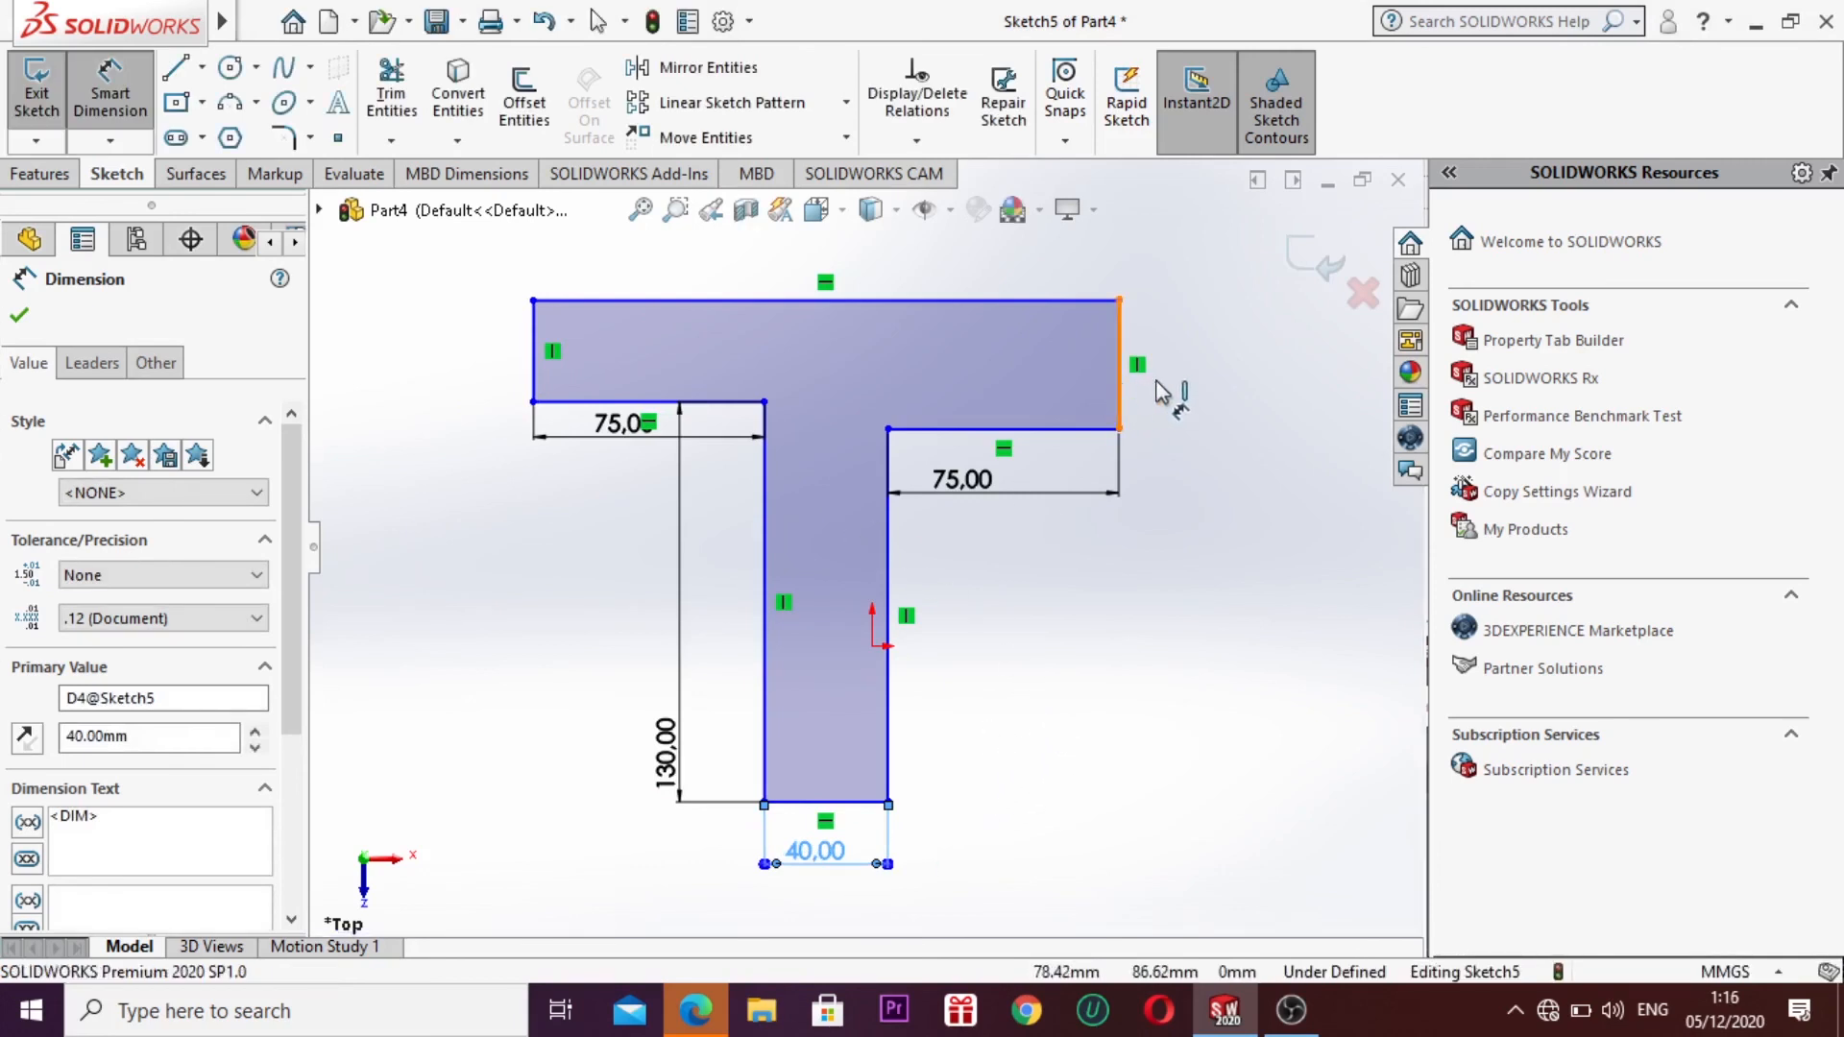
click(1200, 393)
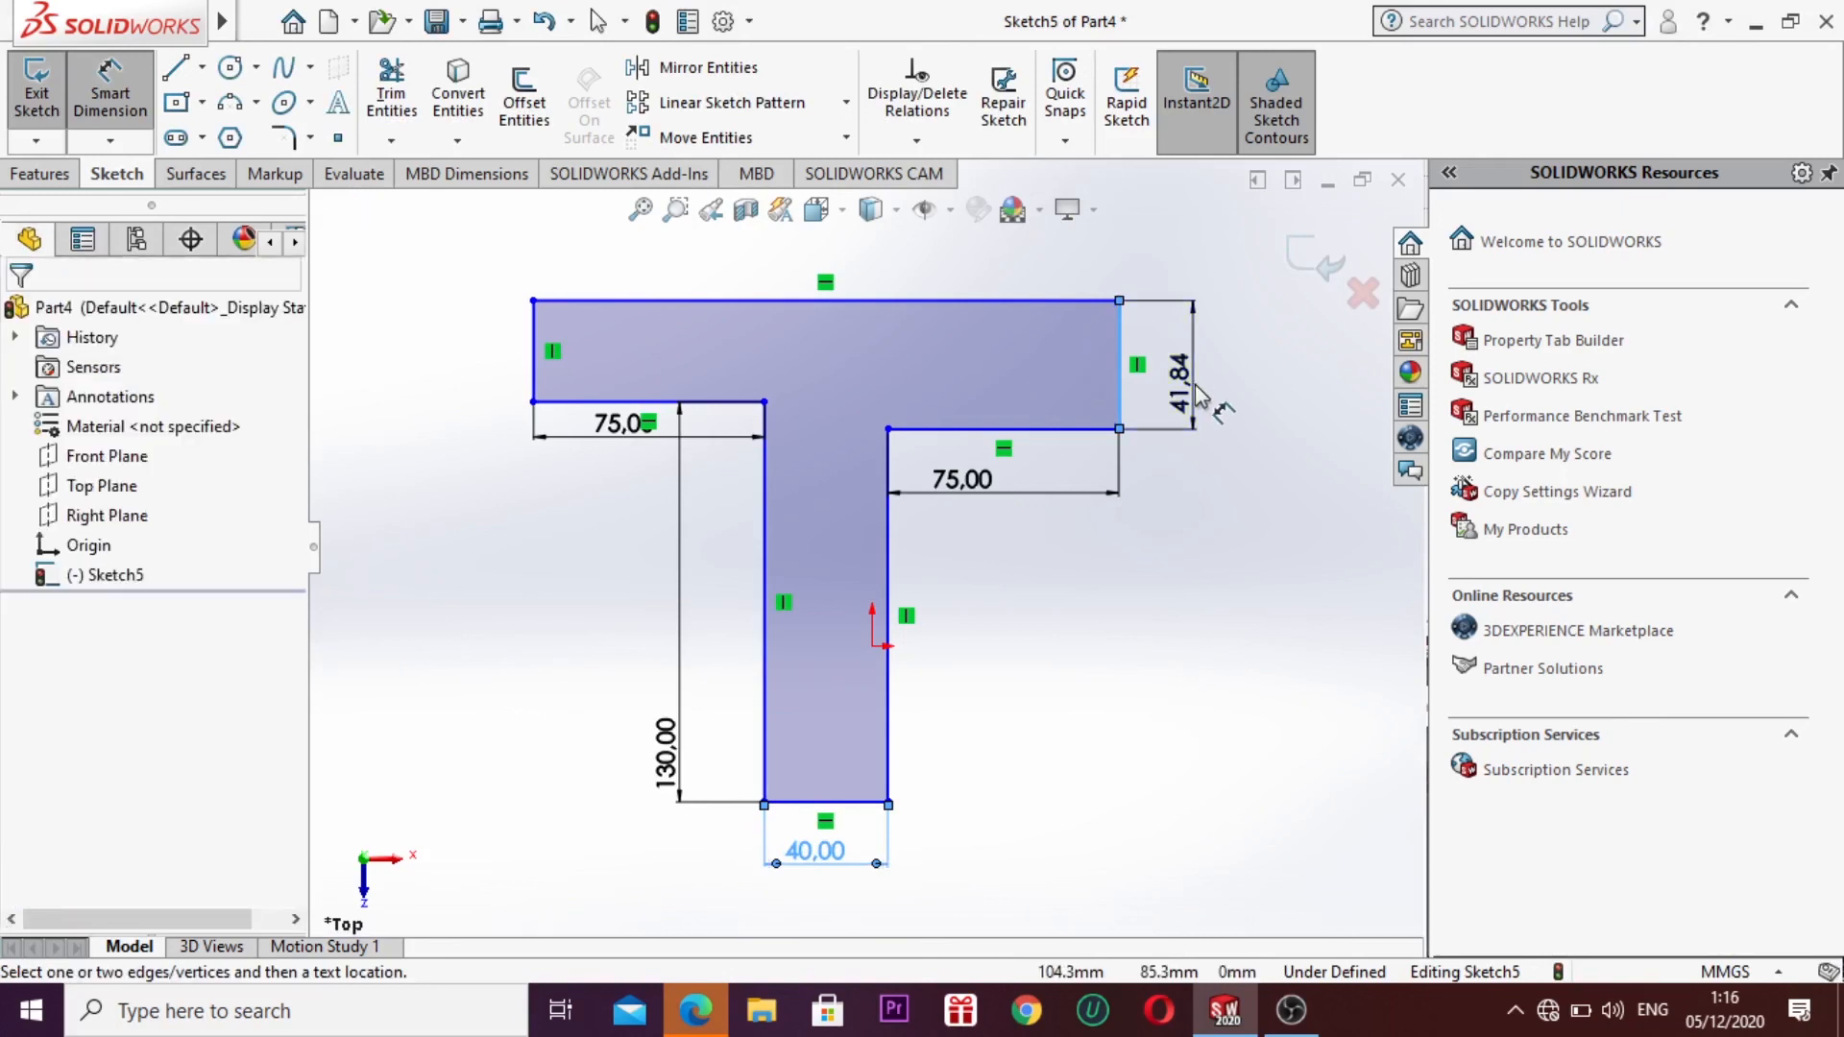
double_click(1181, 384)
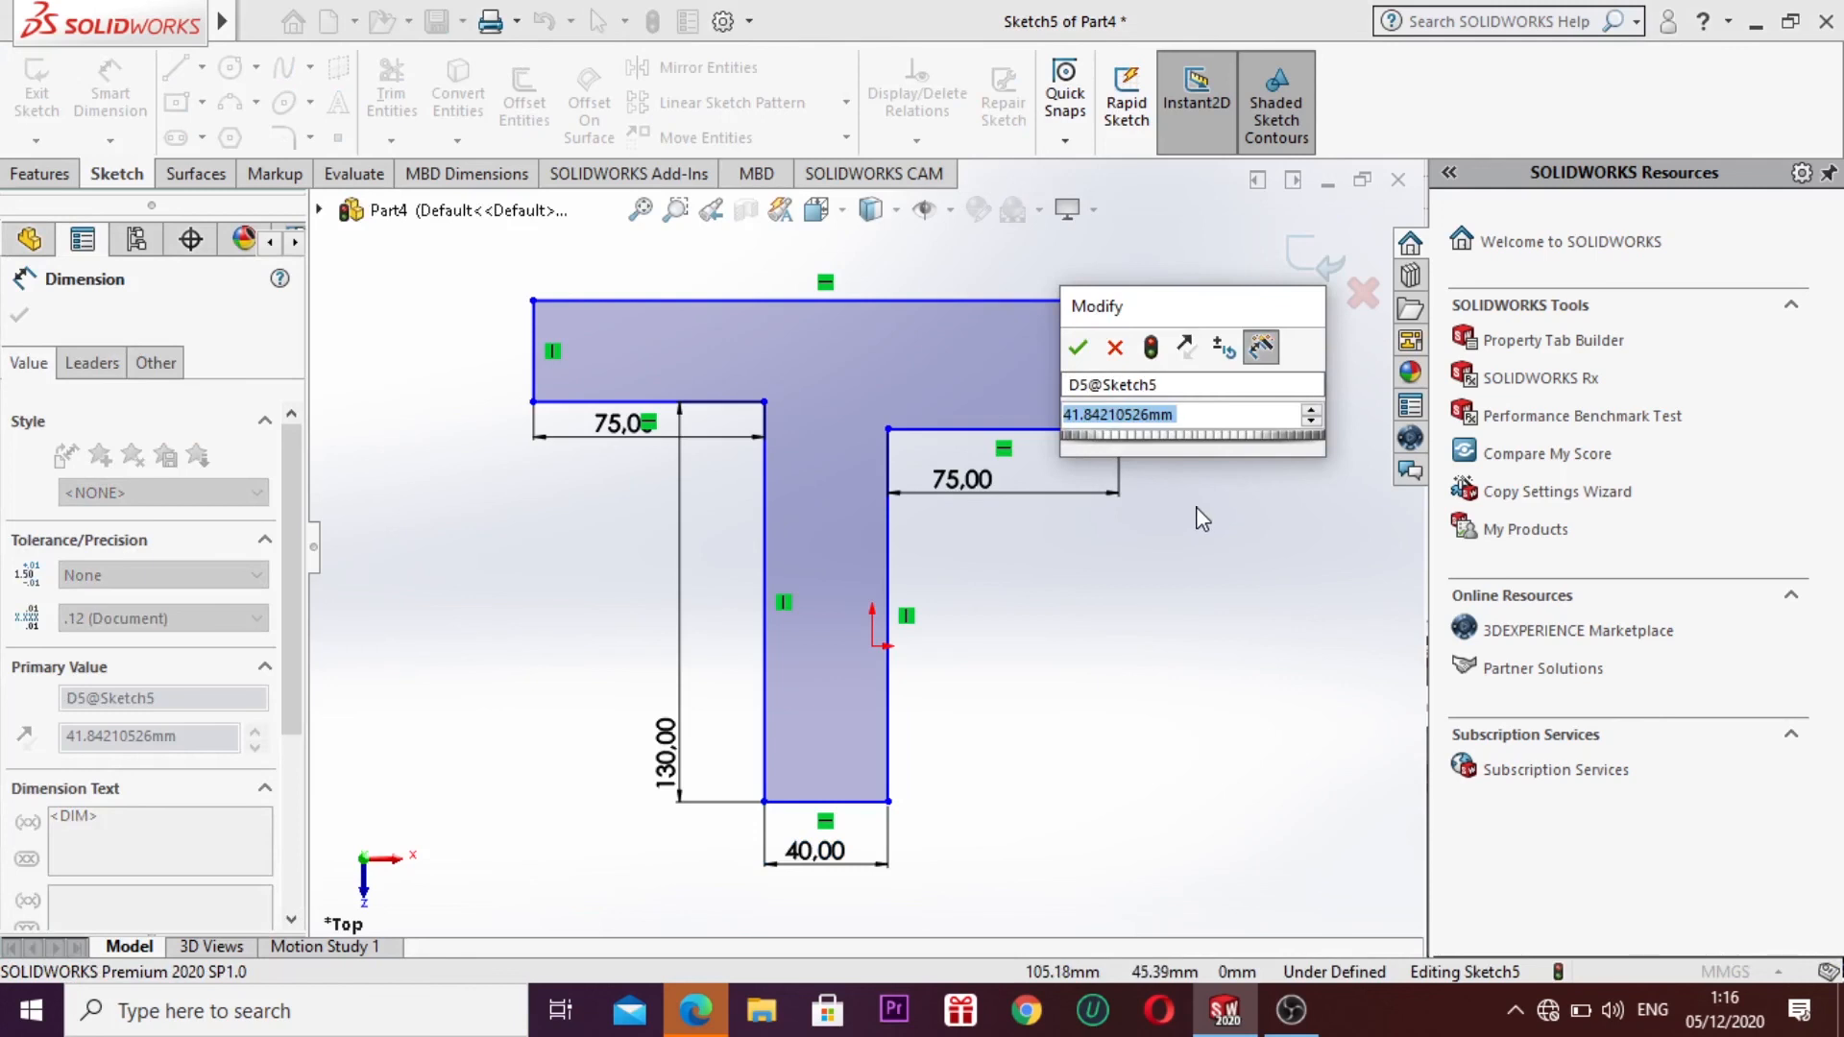
text(4)
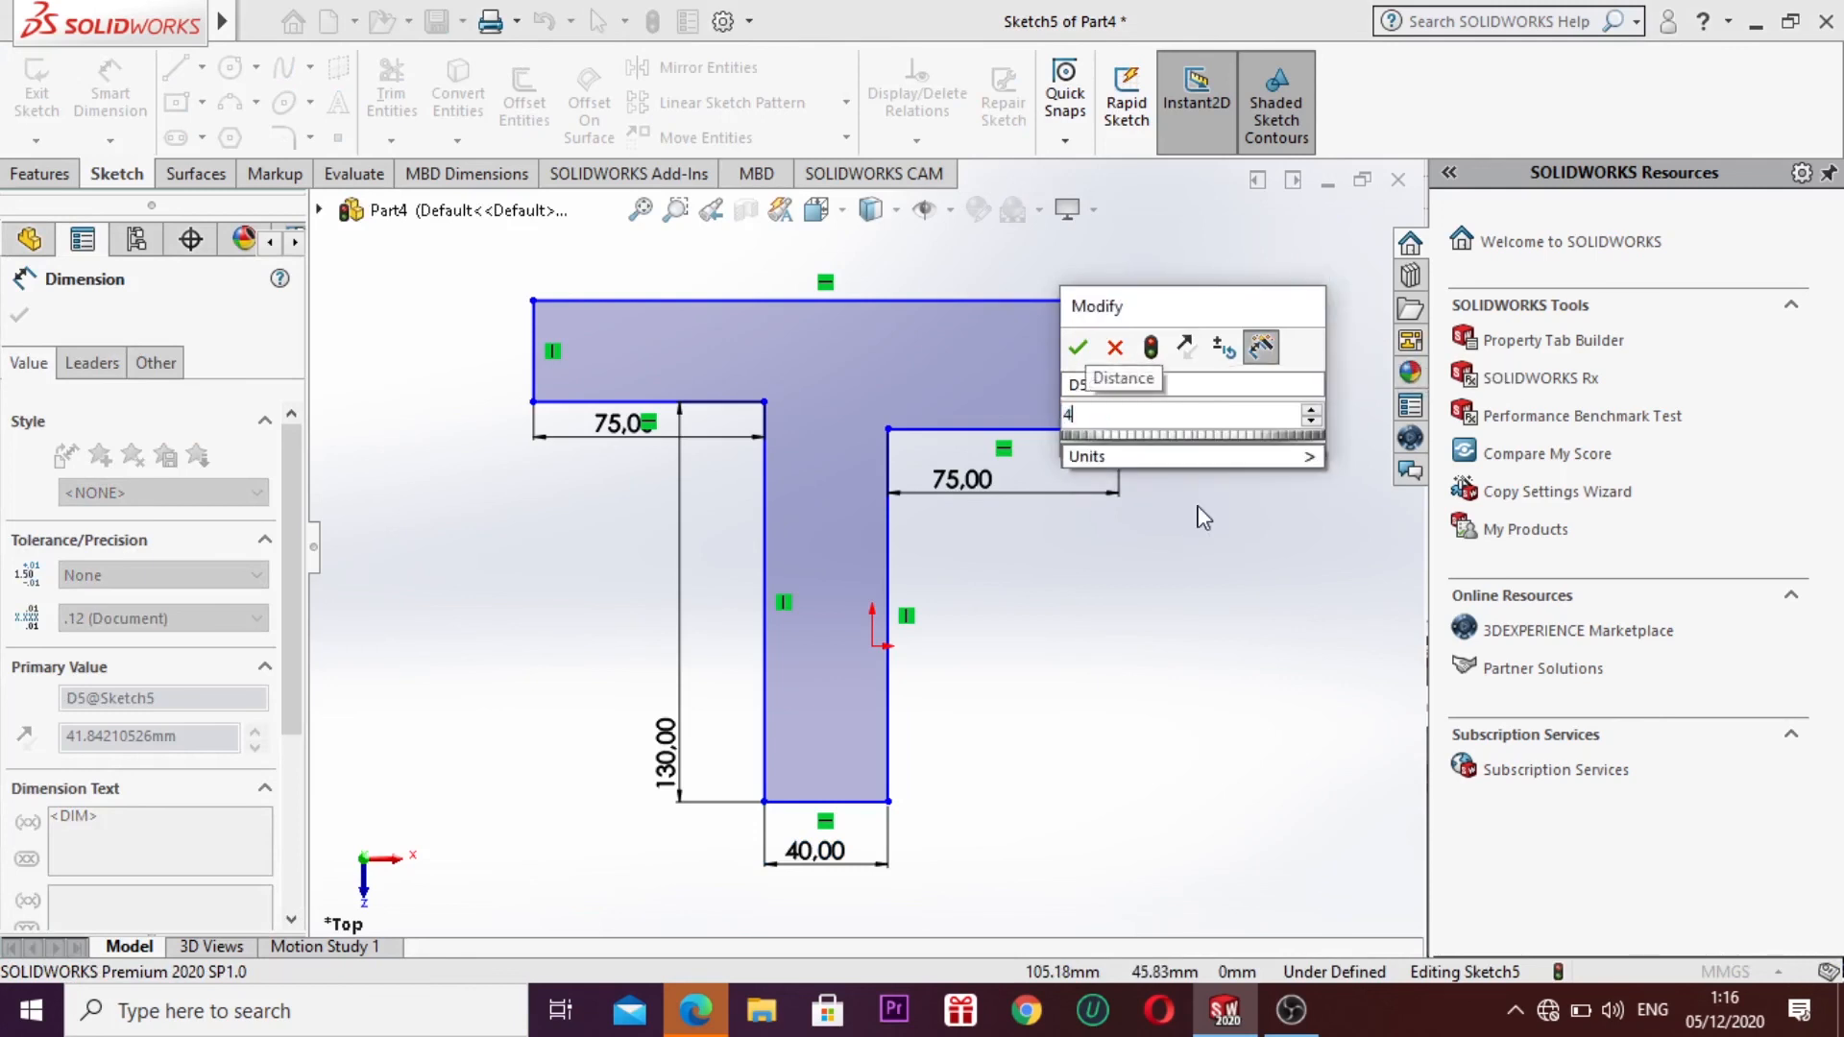
text(0)
key(Escape)
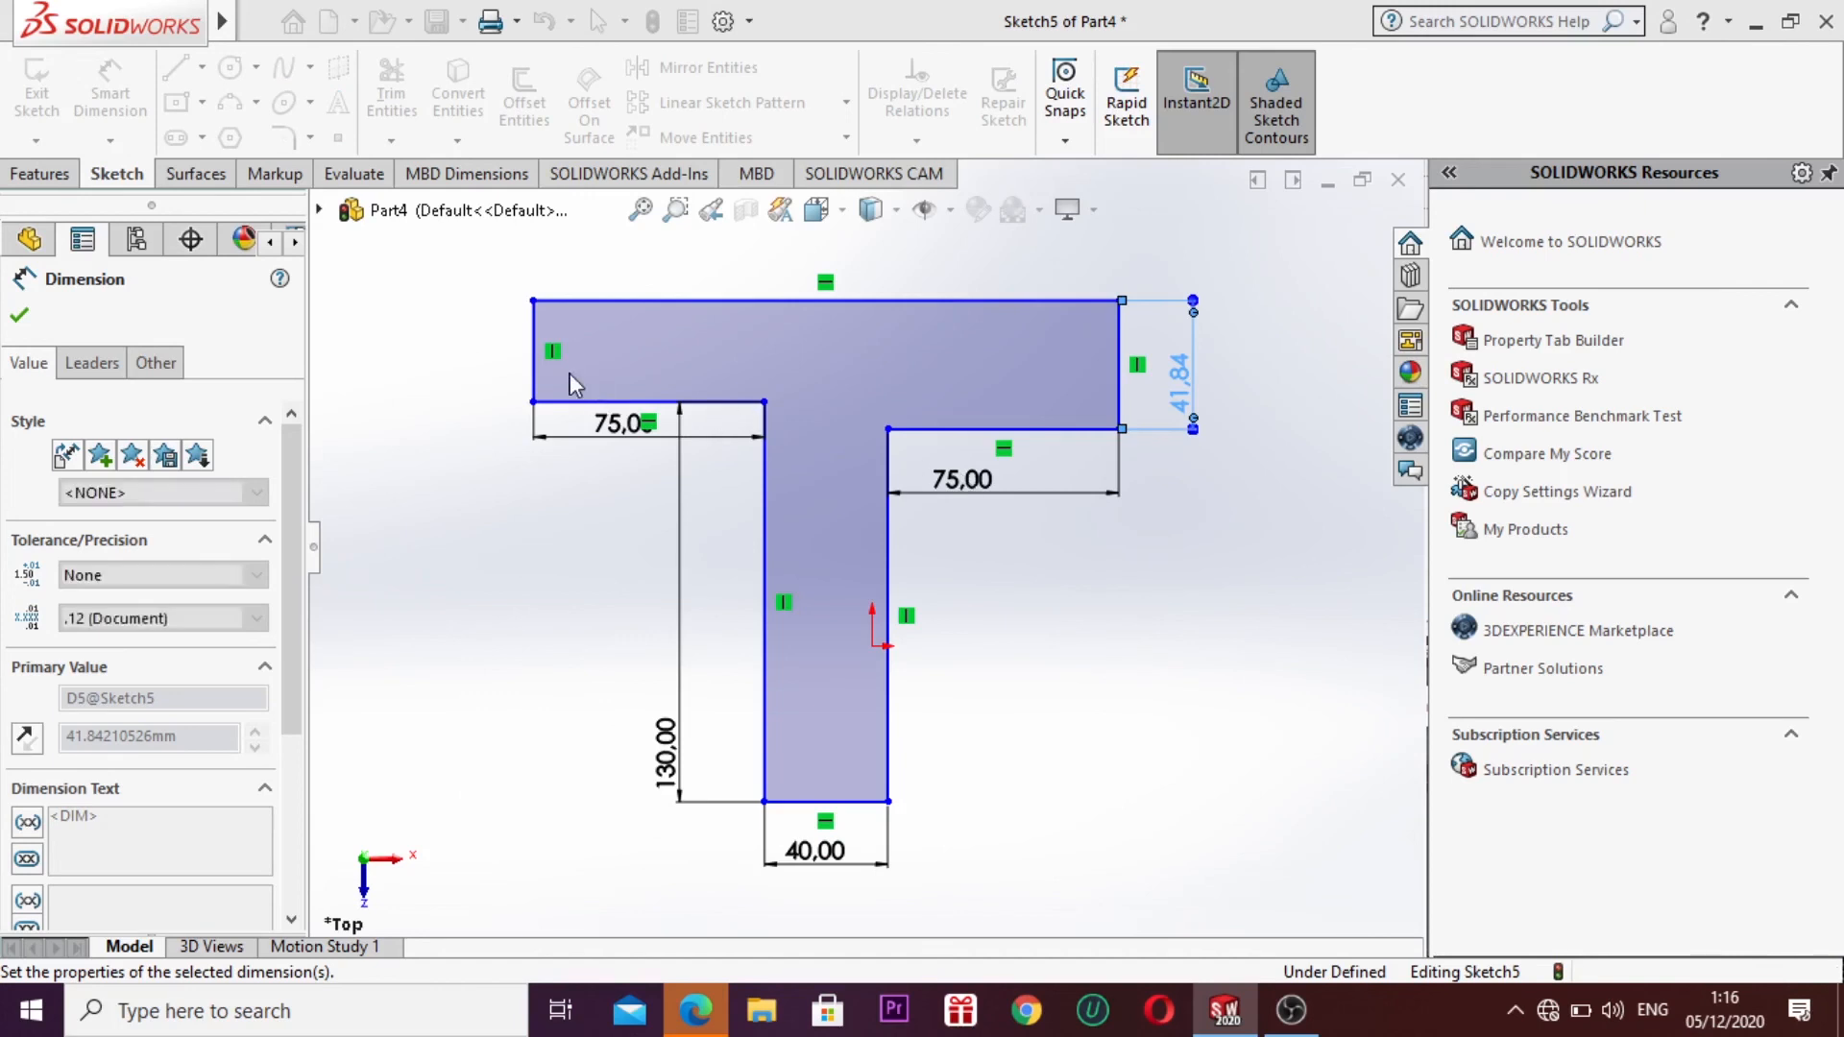
Step: Dimension the left end edge of the T's crossbar, set it to 40 mm, and exit the sketch
click(478, 378)
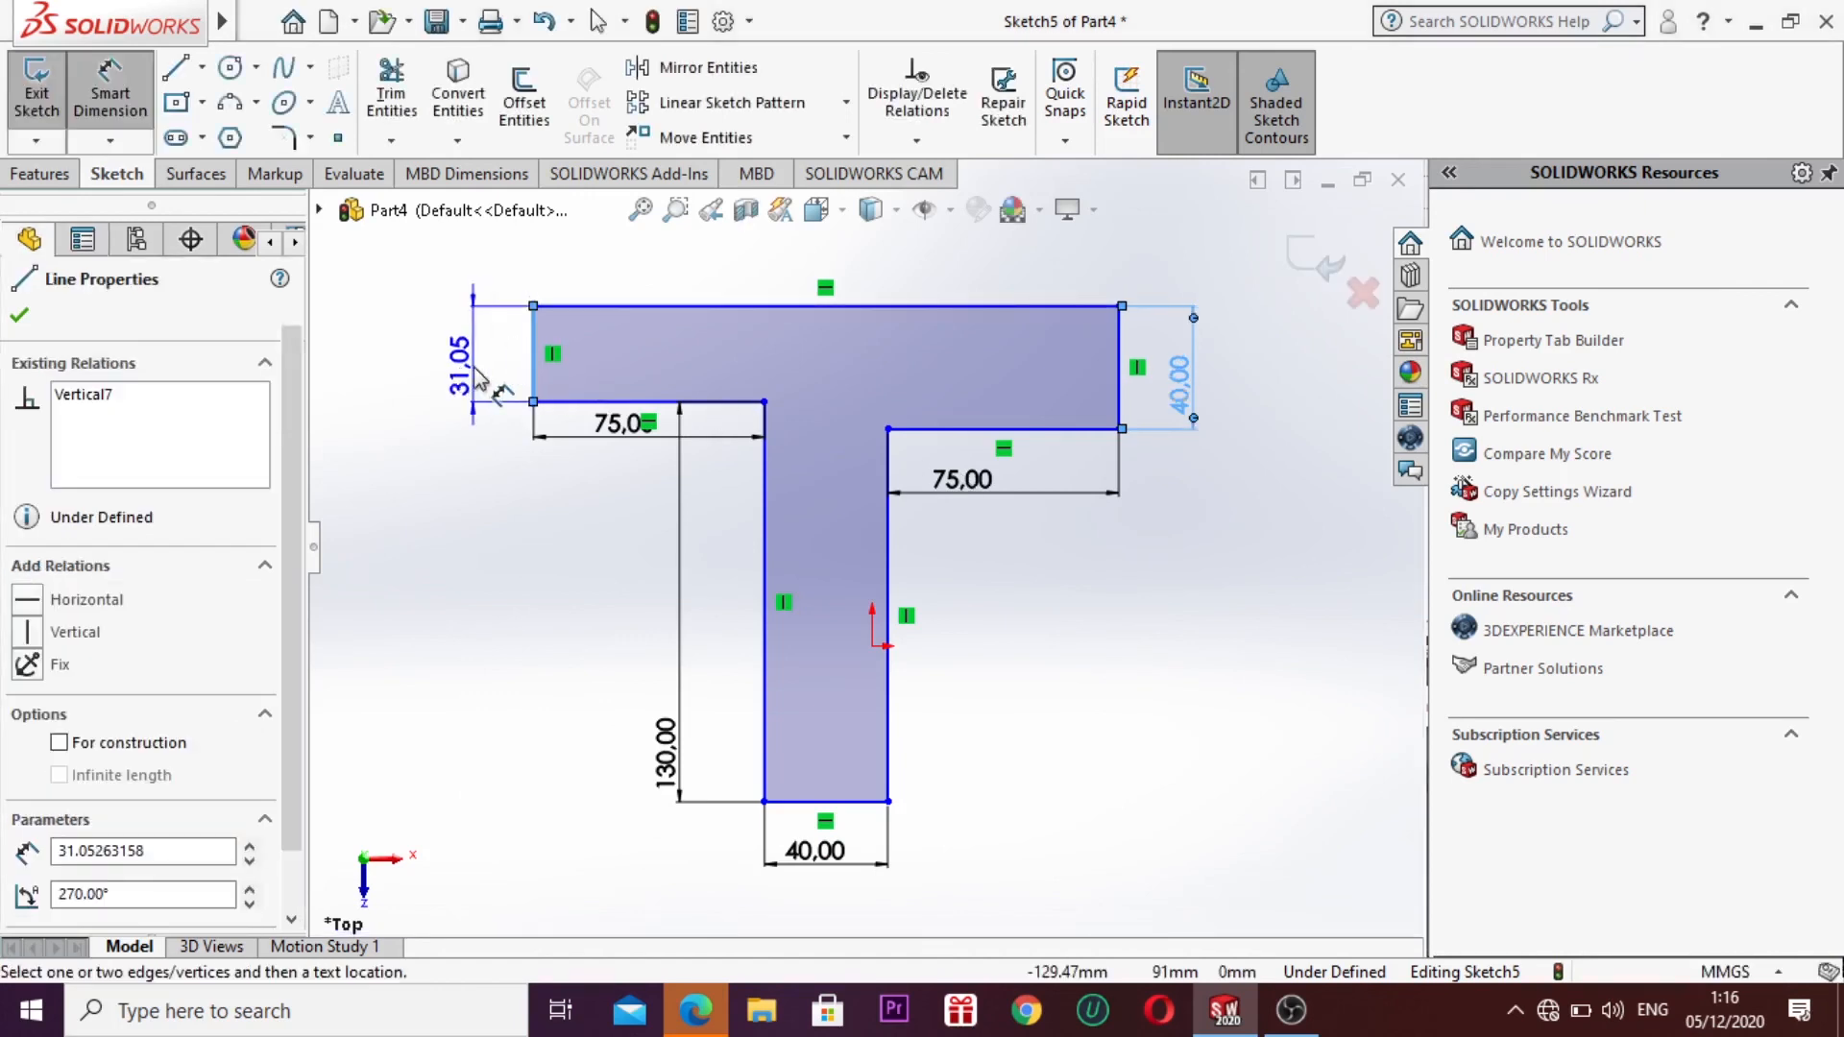
click(488, 382)
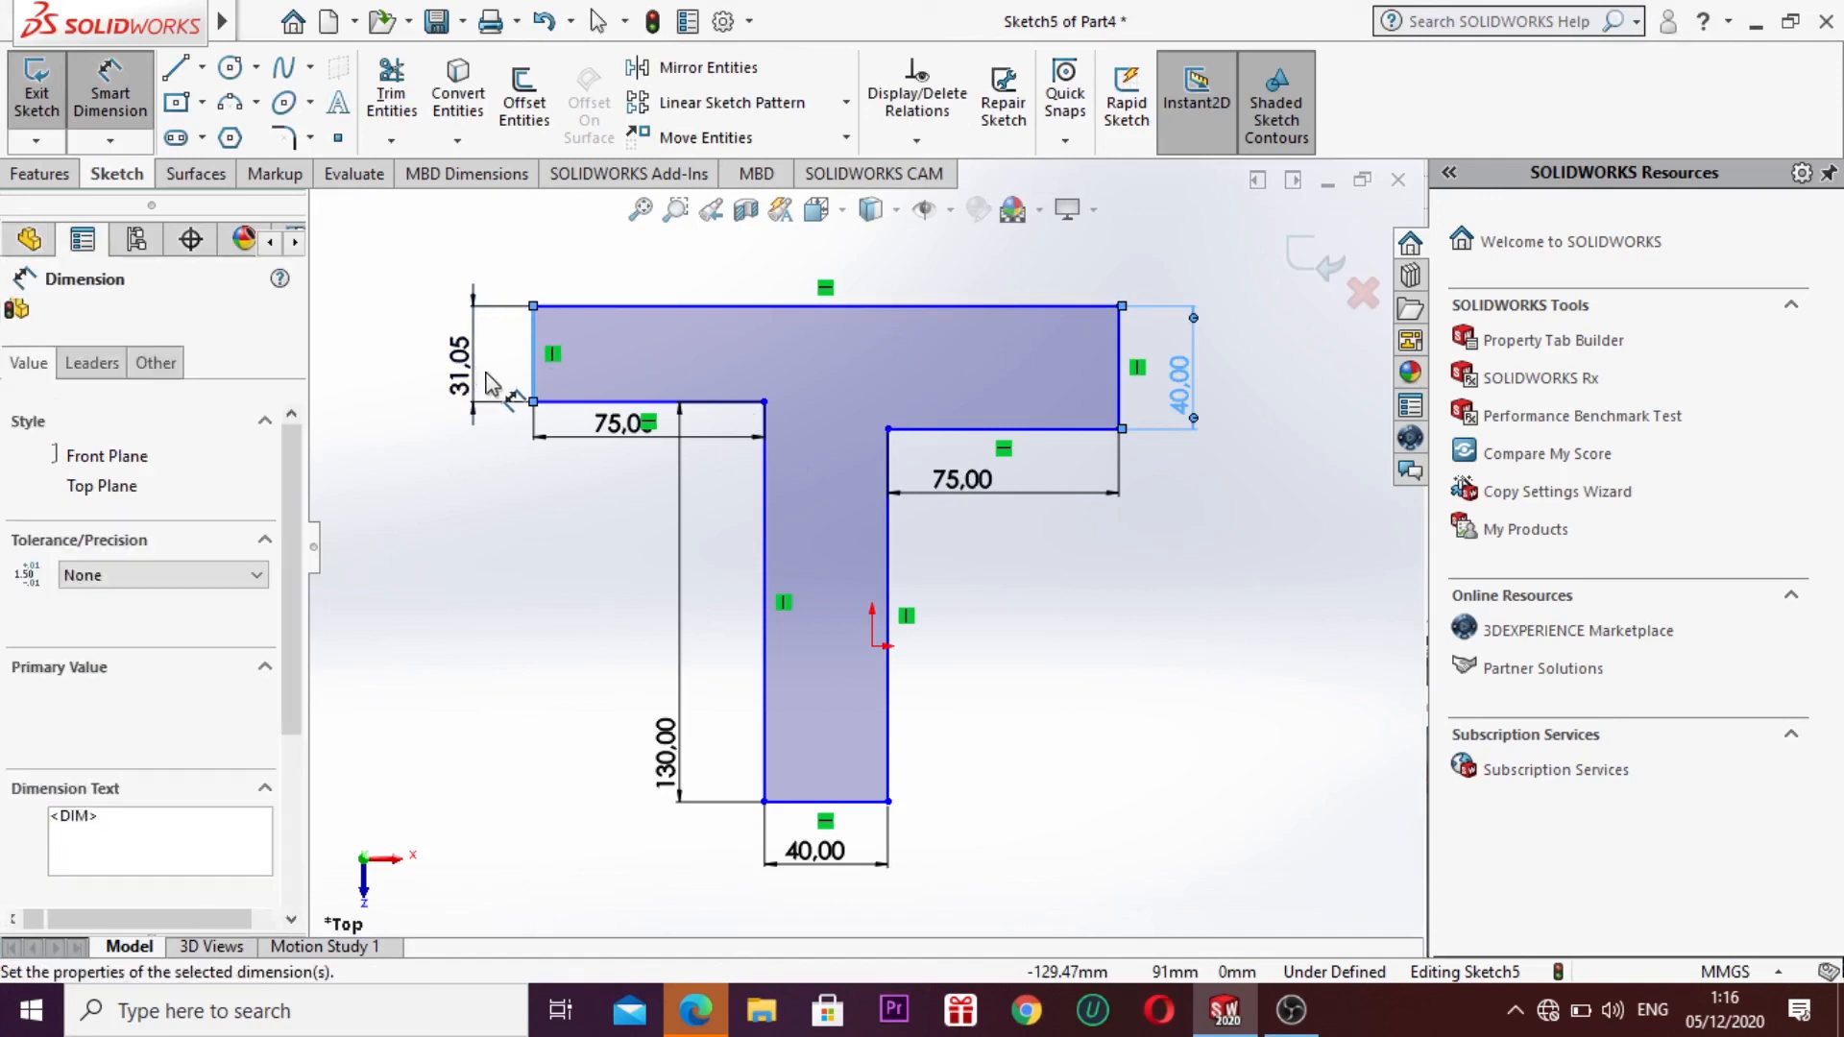
text(40)
key(Return)
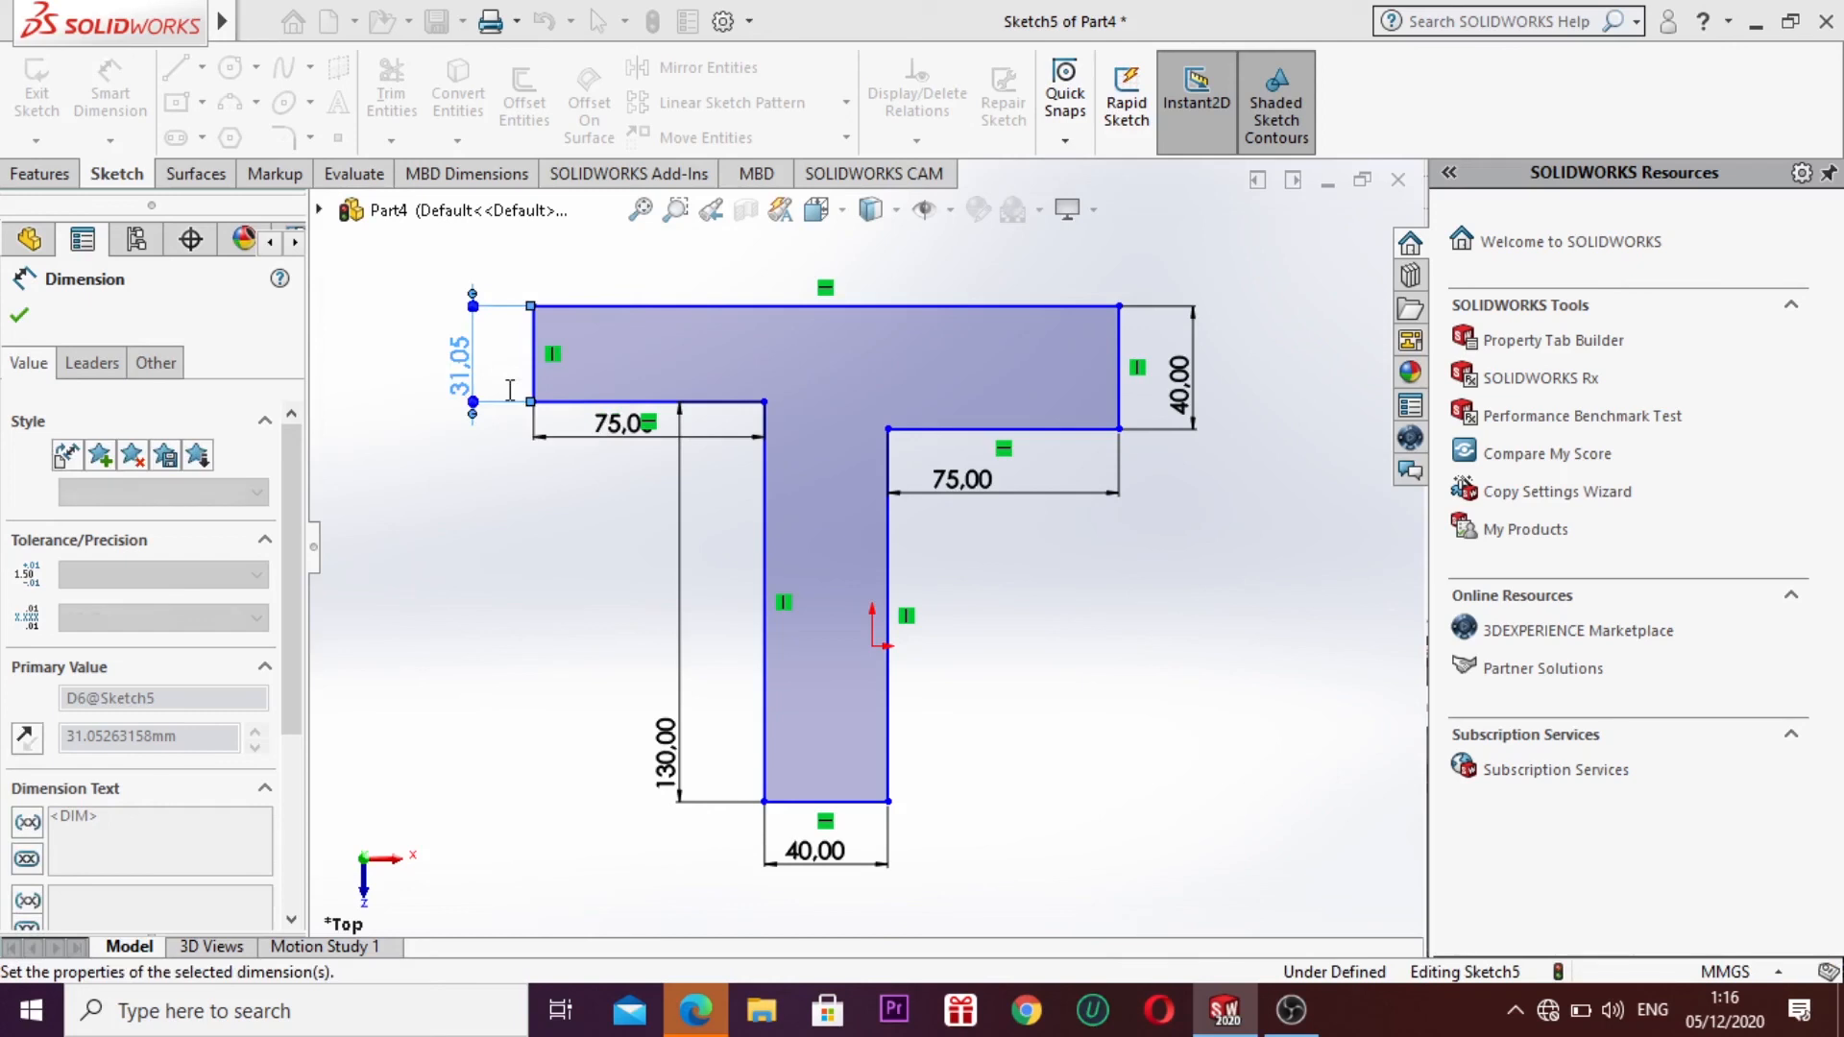
click(437, 657)
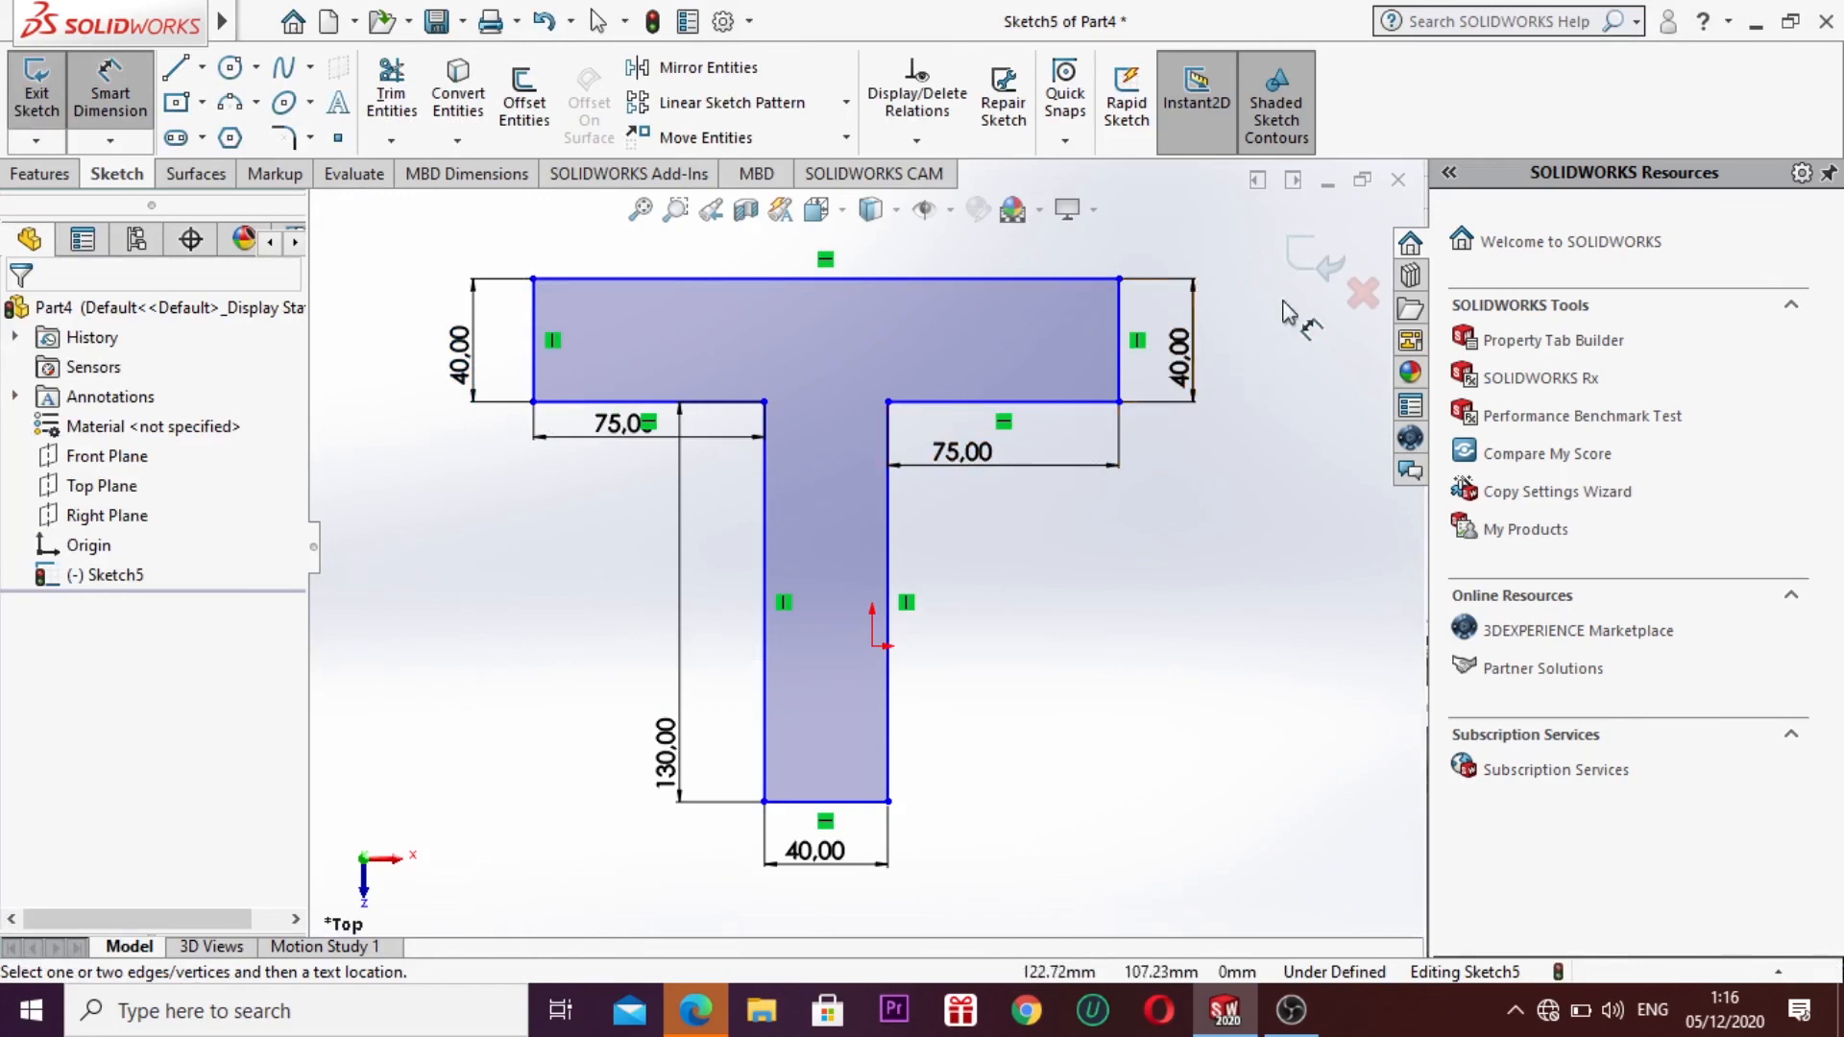
click(1322, 258)
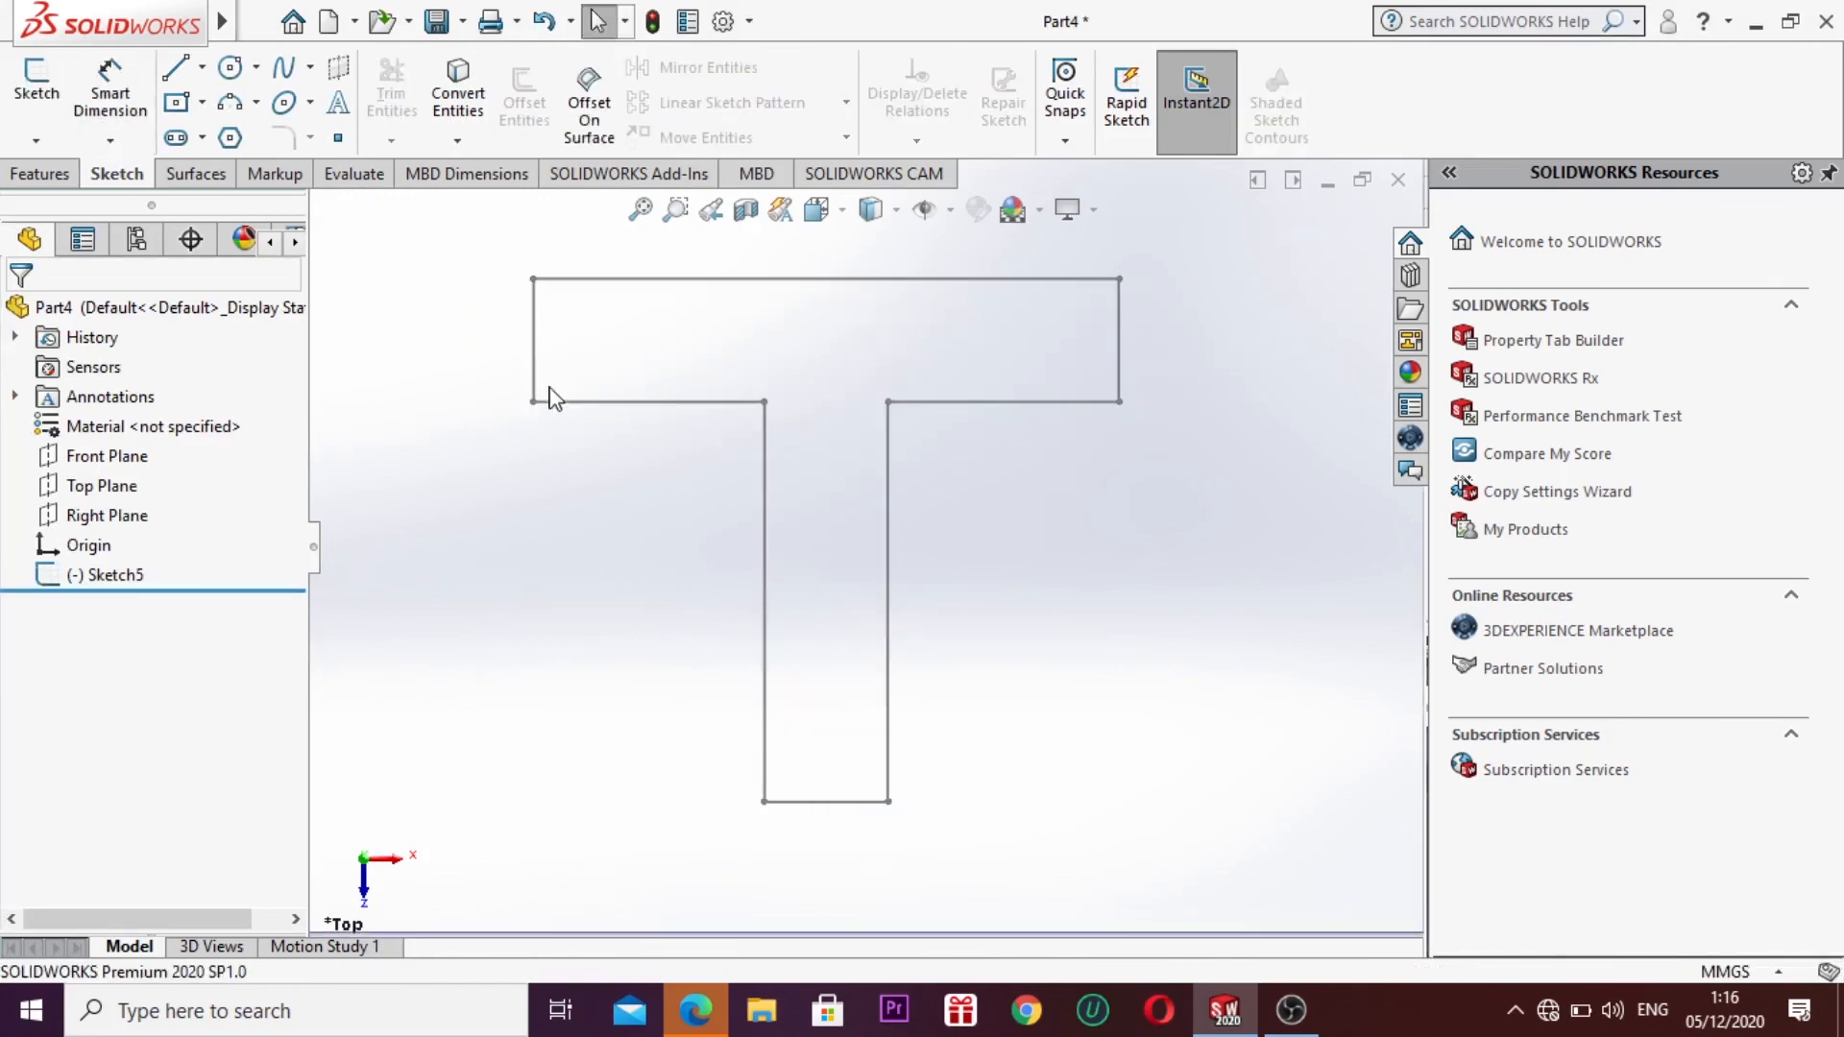
Step: Extrude the T-shaped profile as a boss with the Mid Plane end condition and a depth of 80 mm
click(34, 173)
click(47, 96)
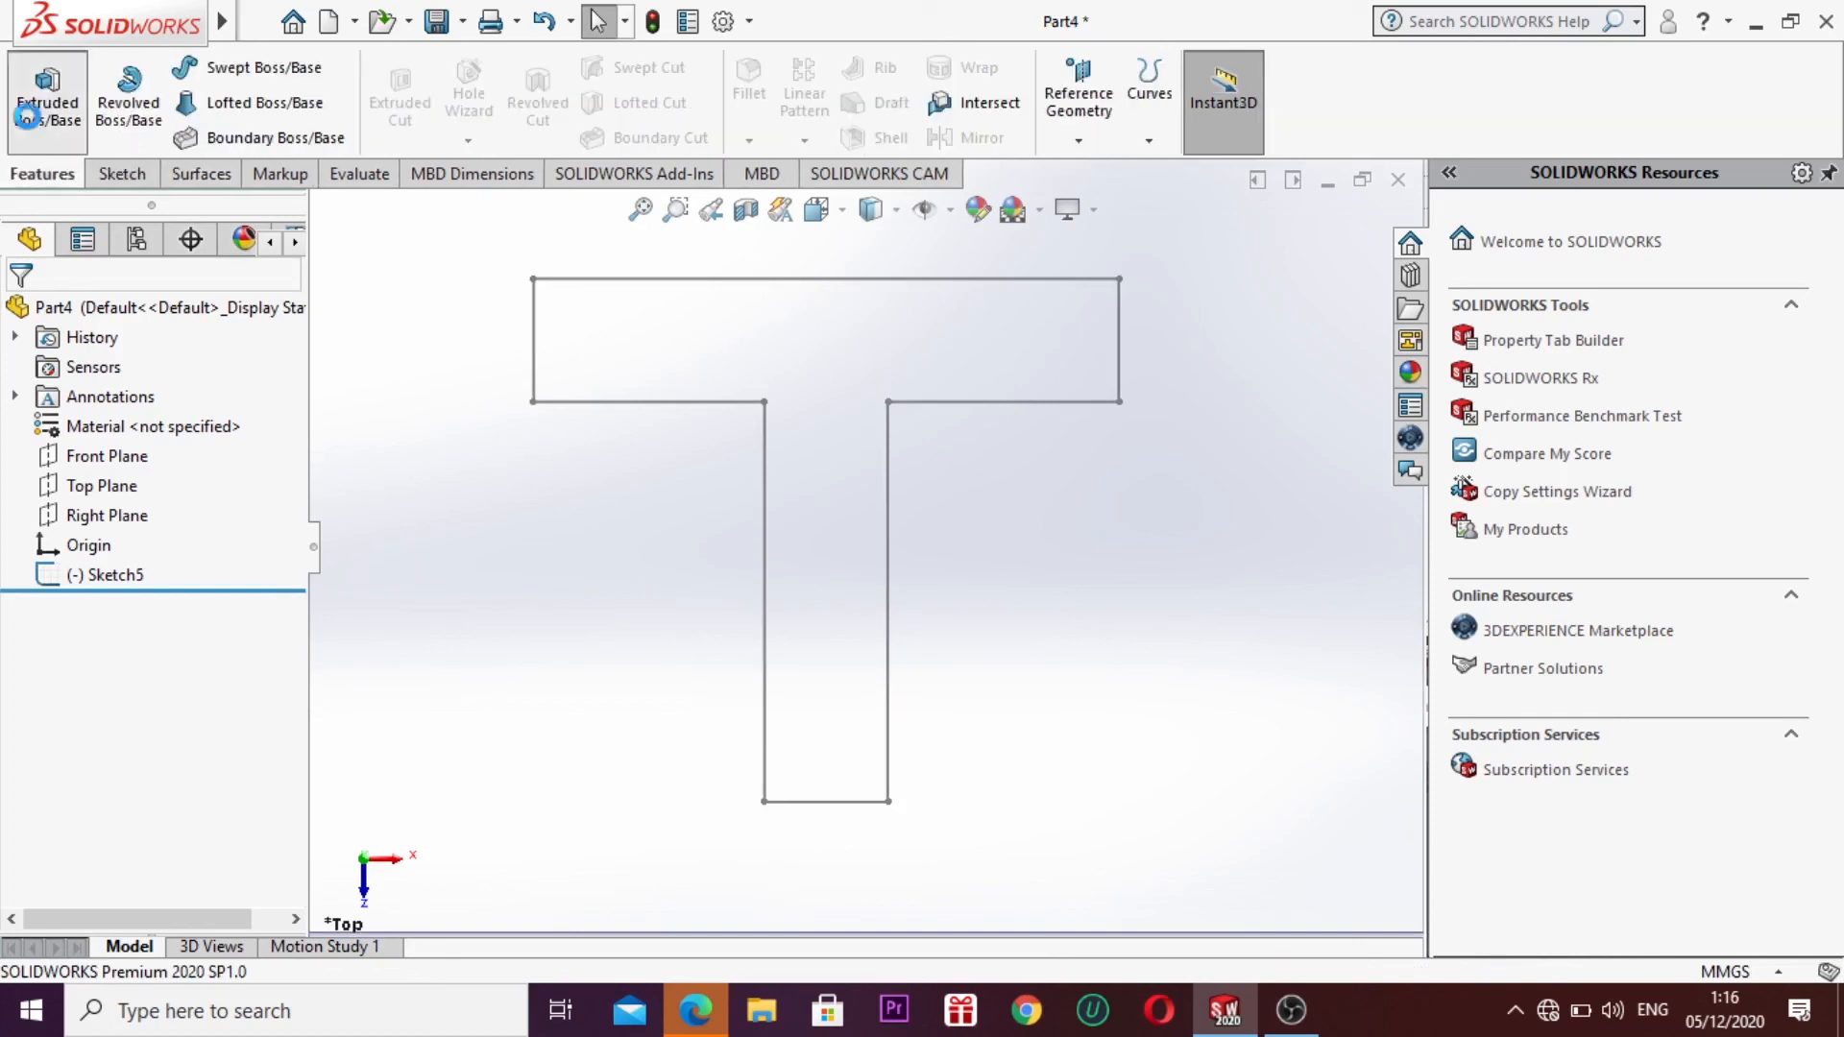
click(762, 555)
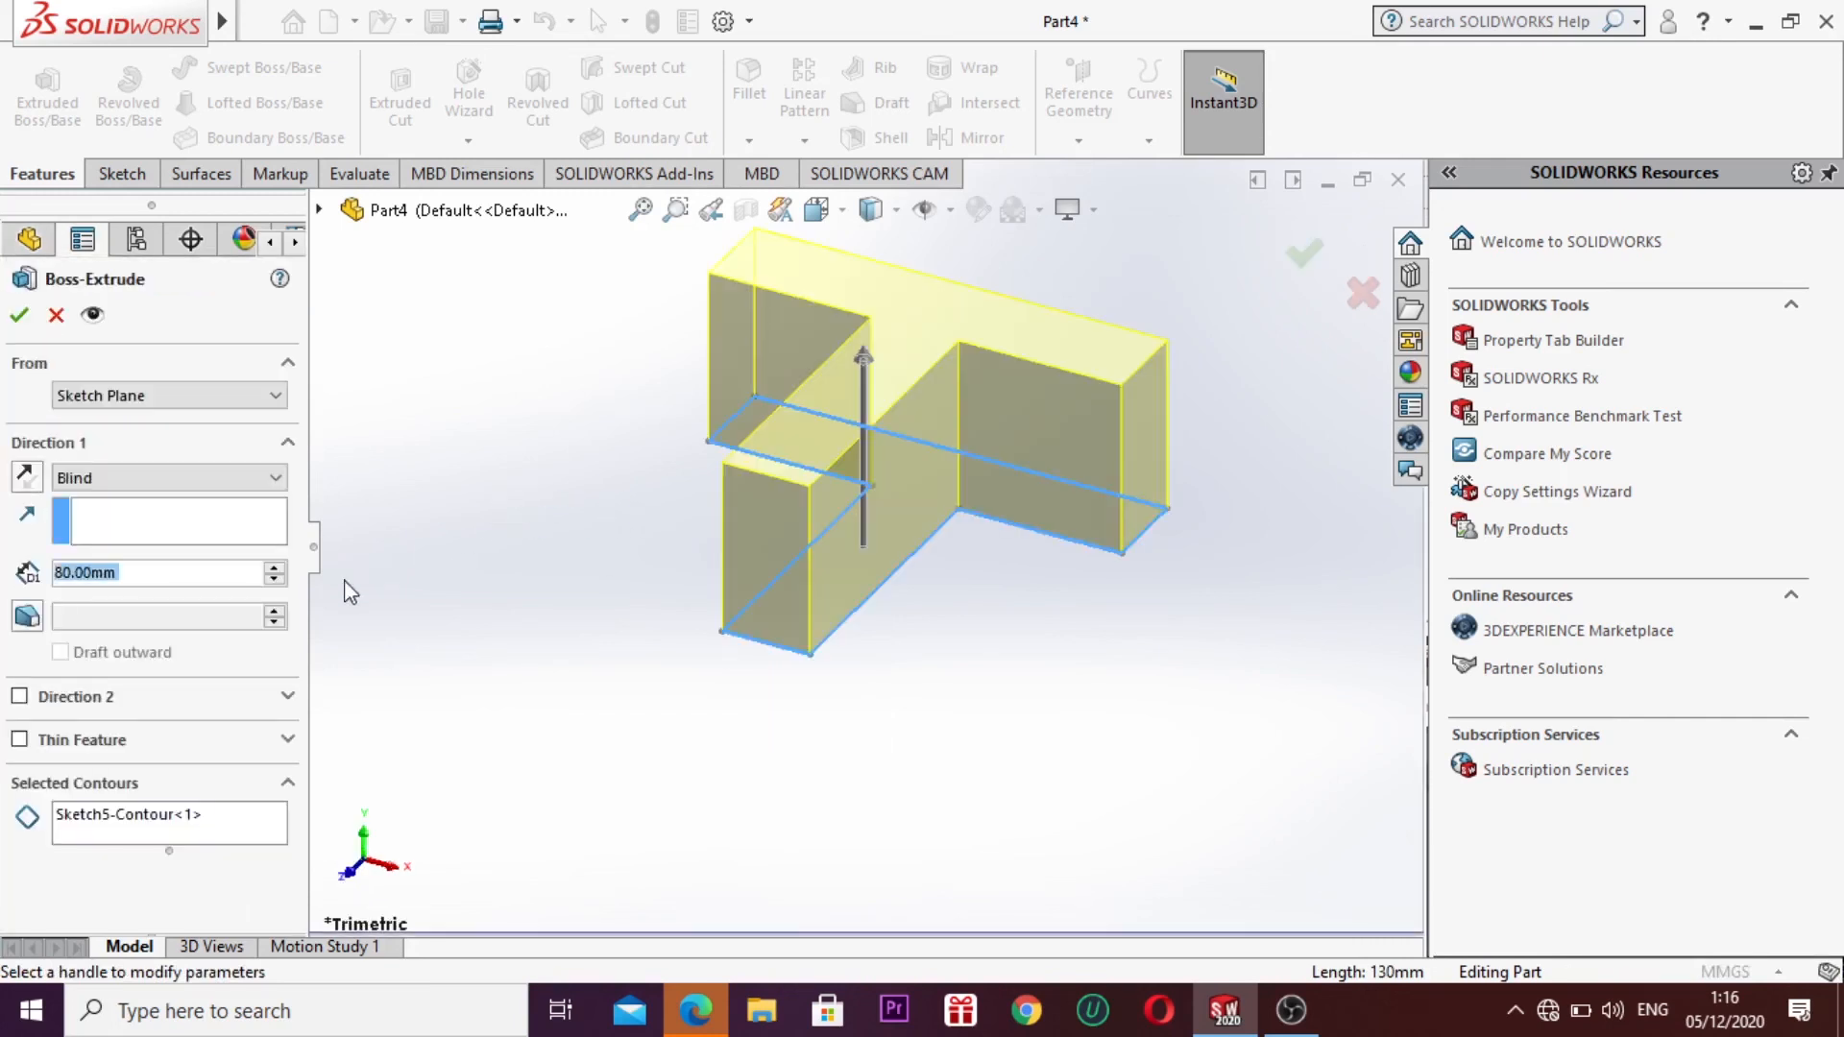
click(254, 479)
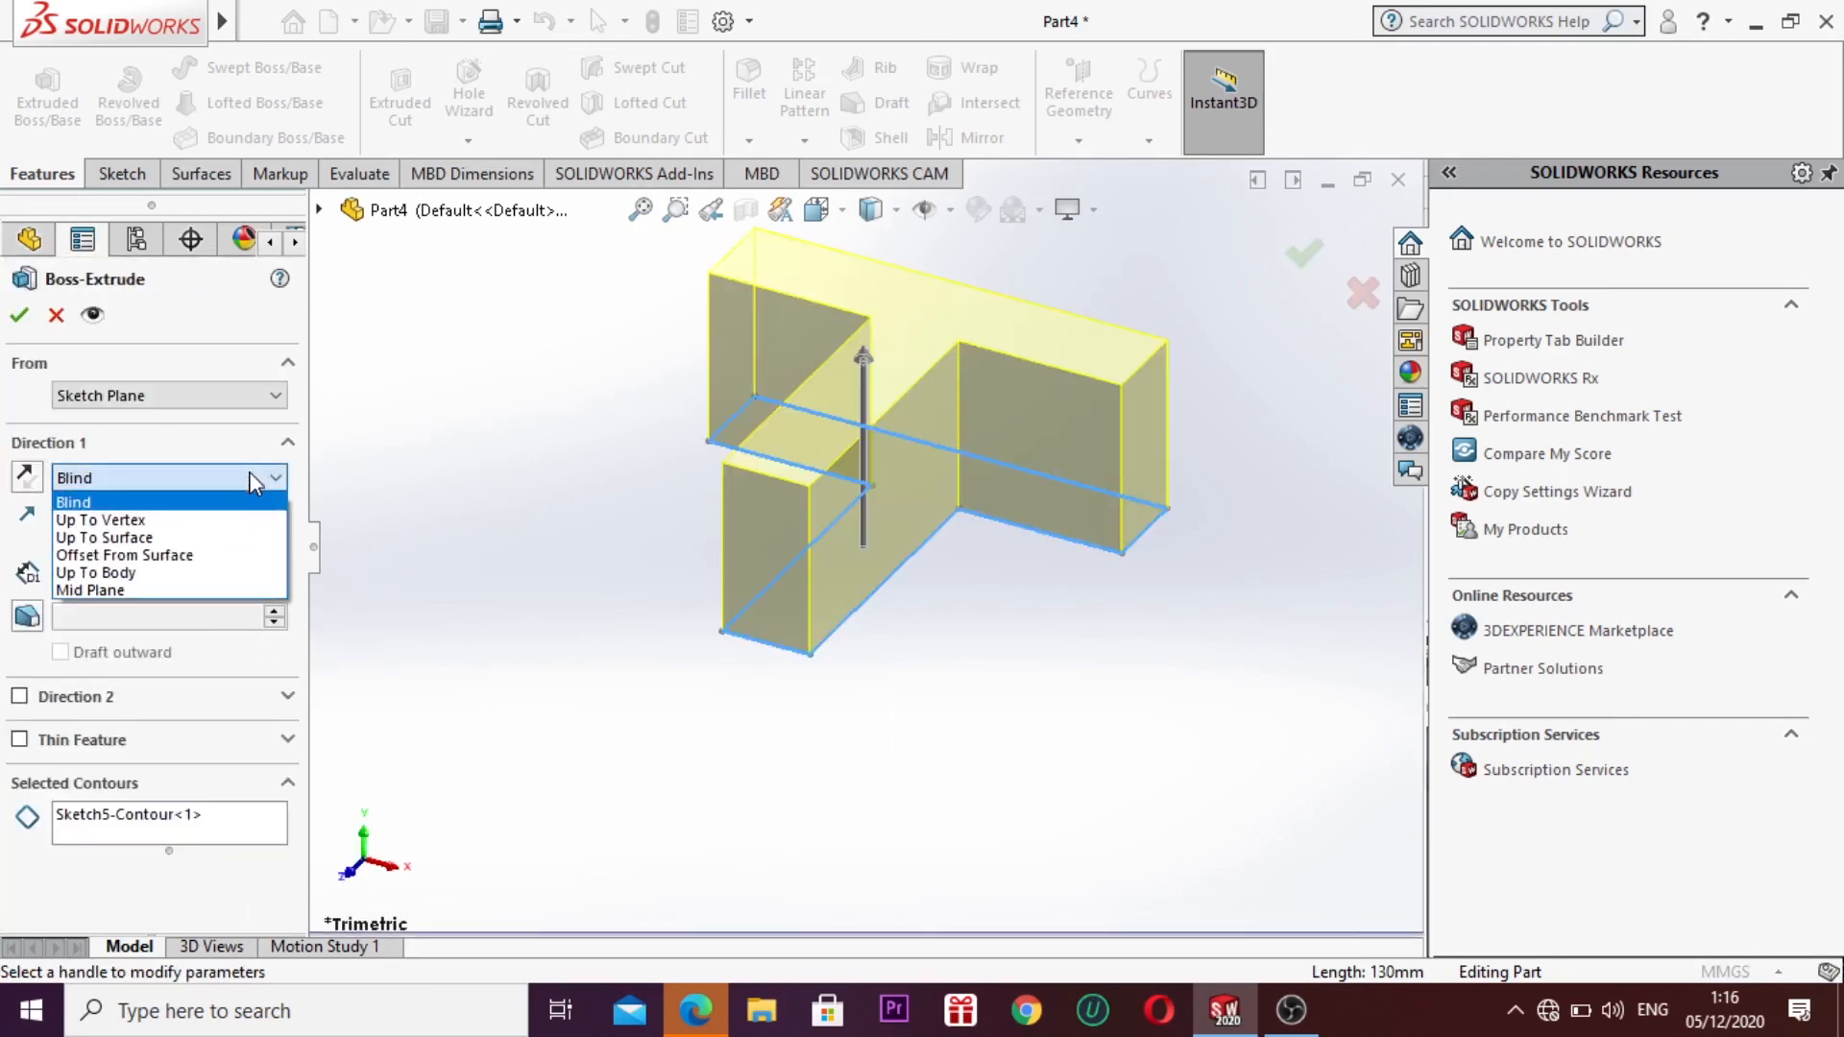
click(189, 589)
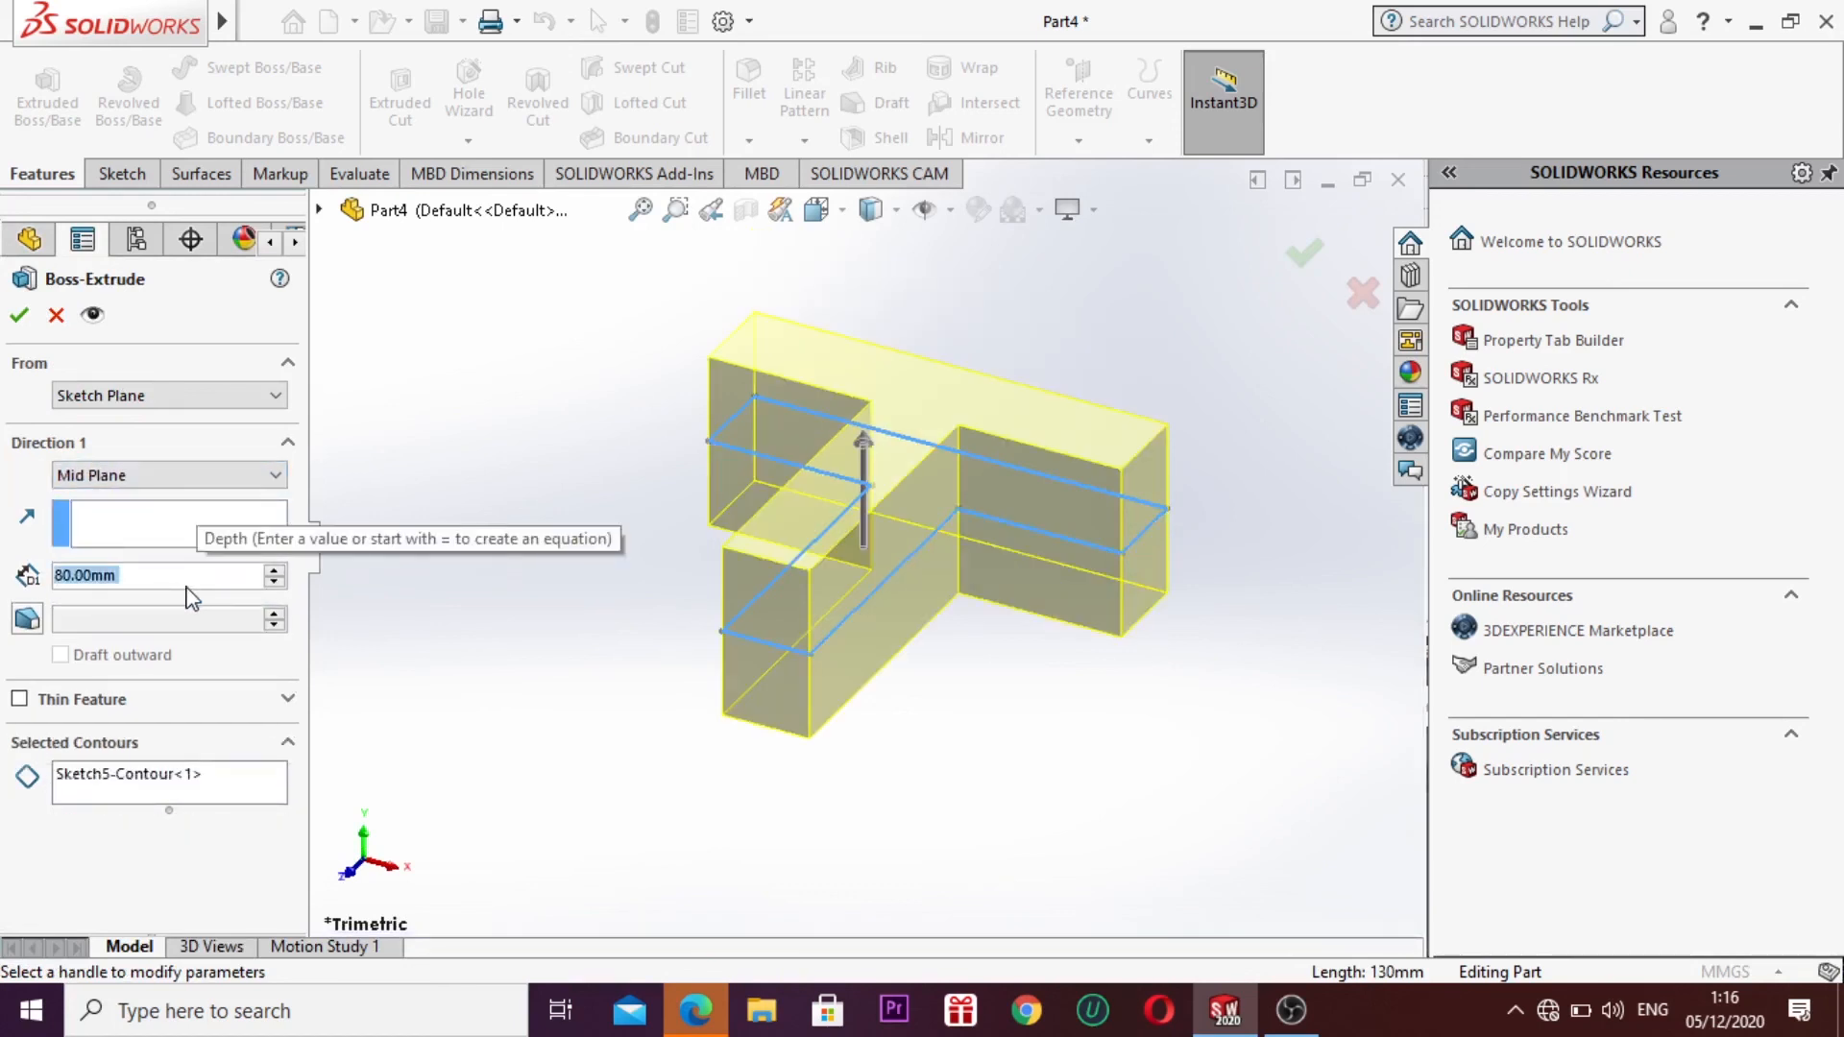
click(276, 582)
click(281, 569)
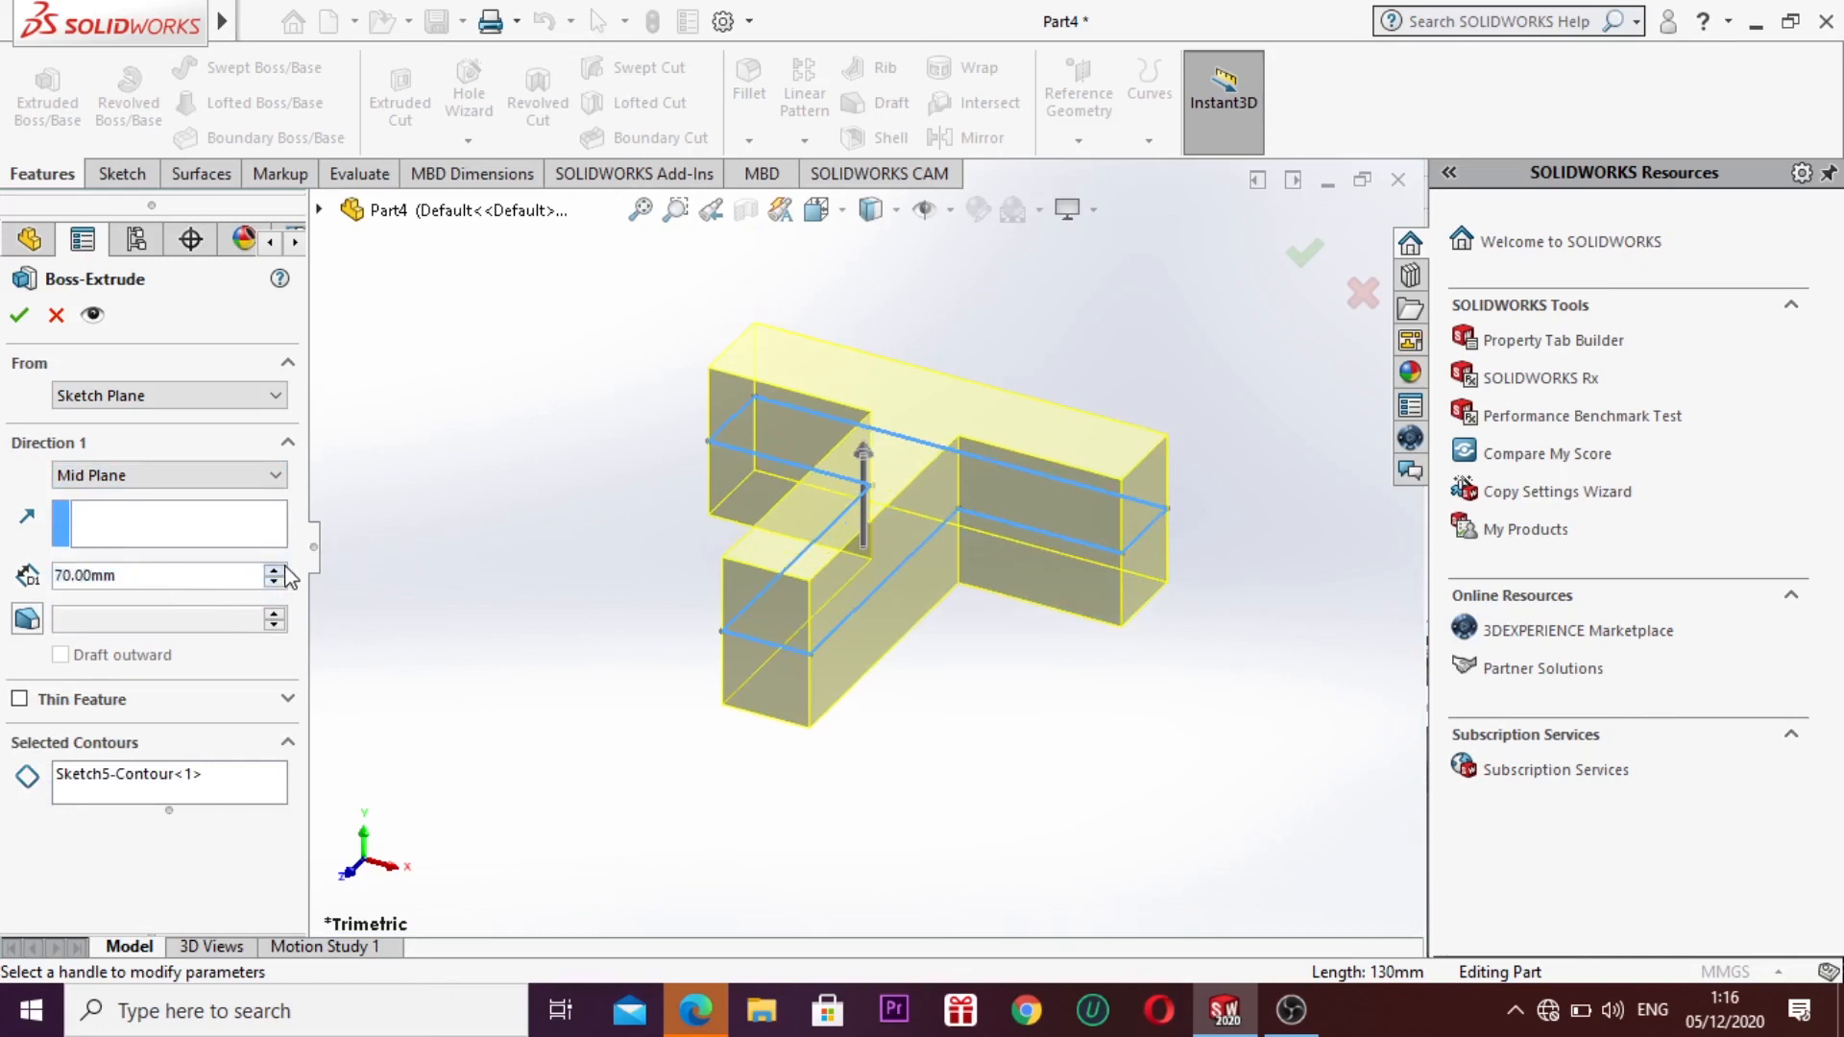
click(20, 317)
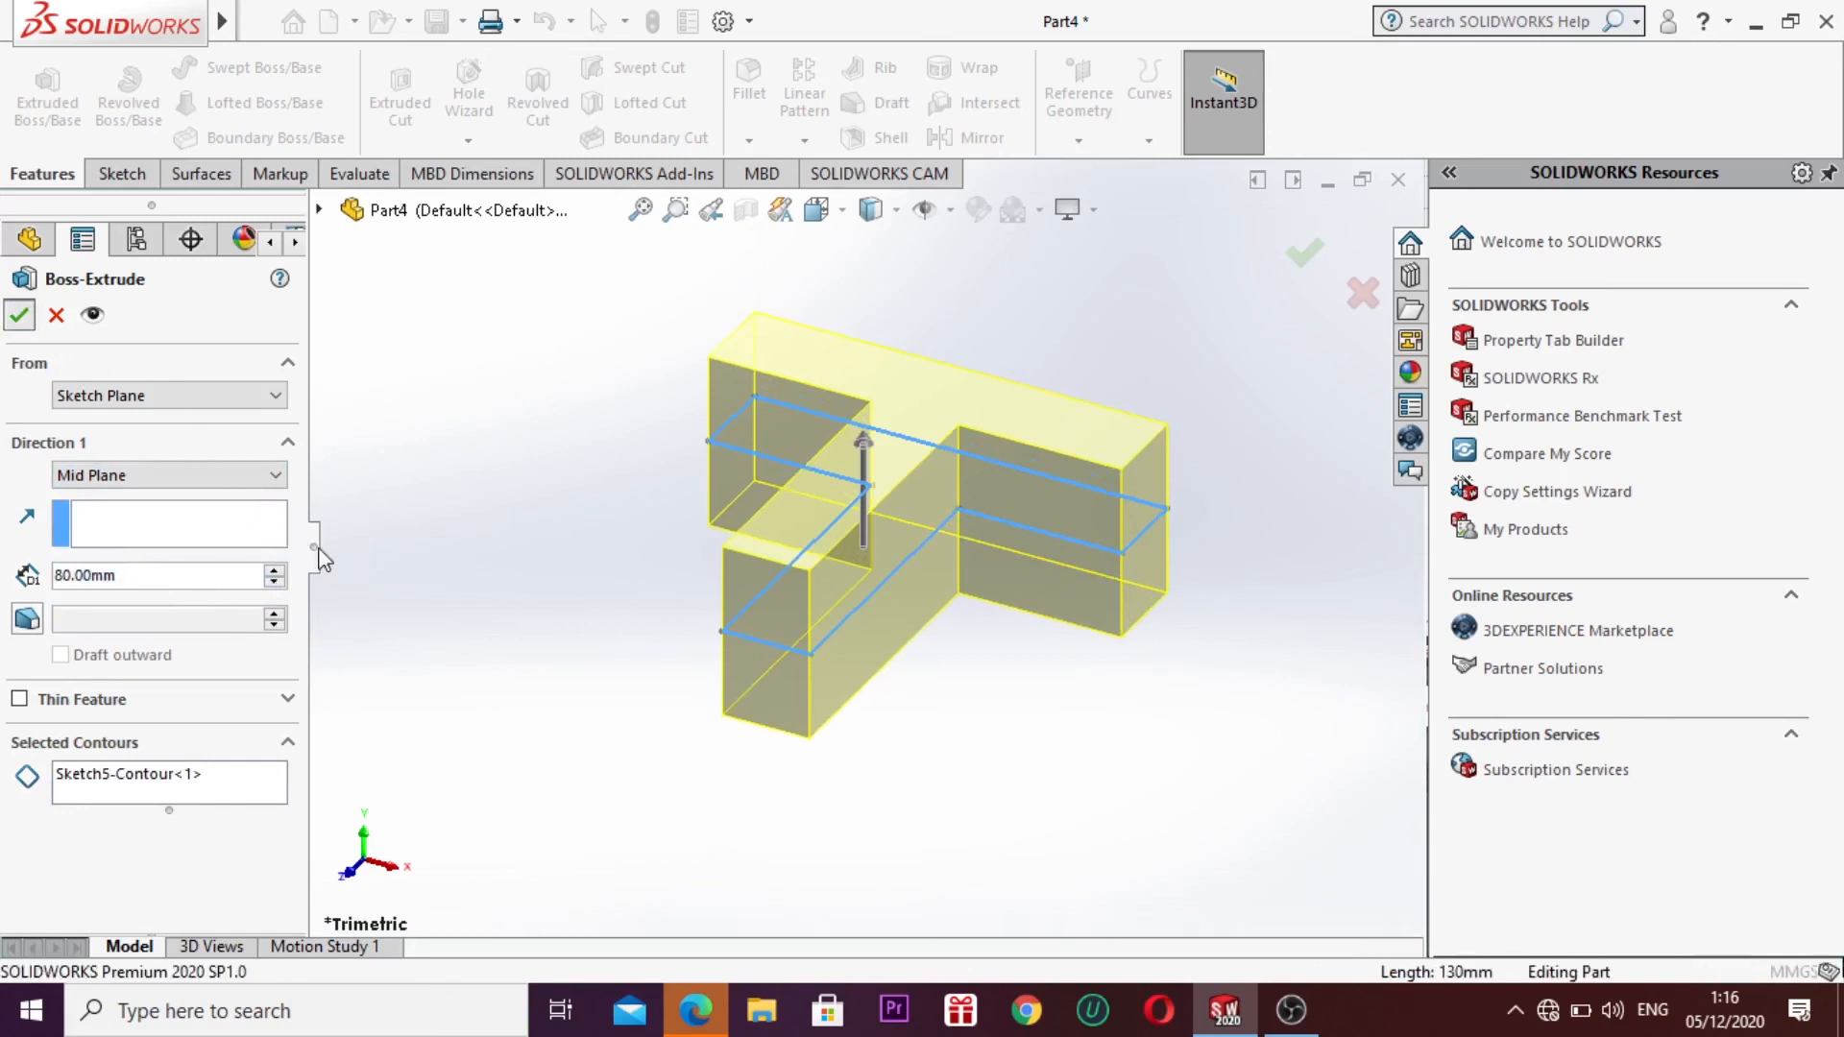
click(455, 593)
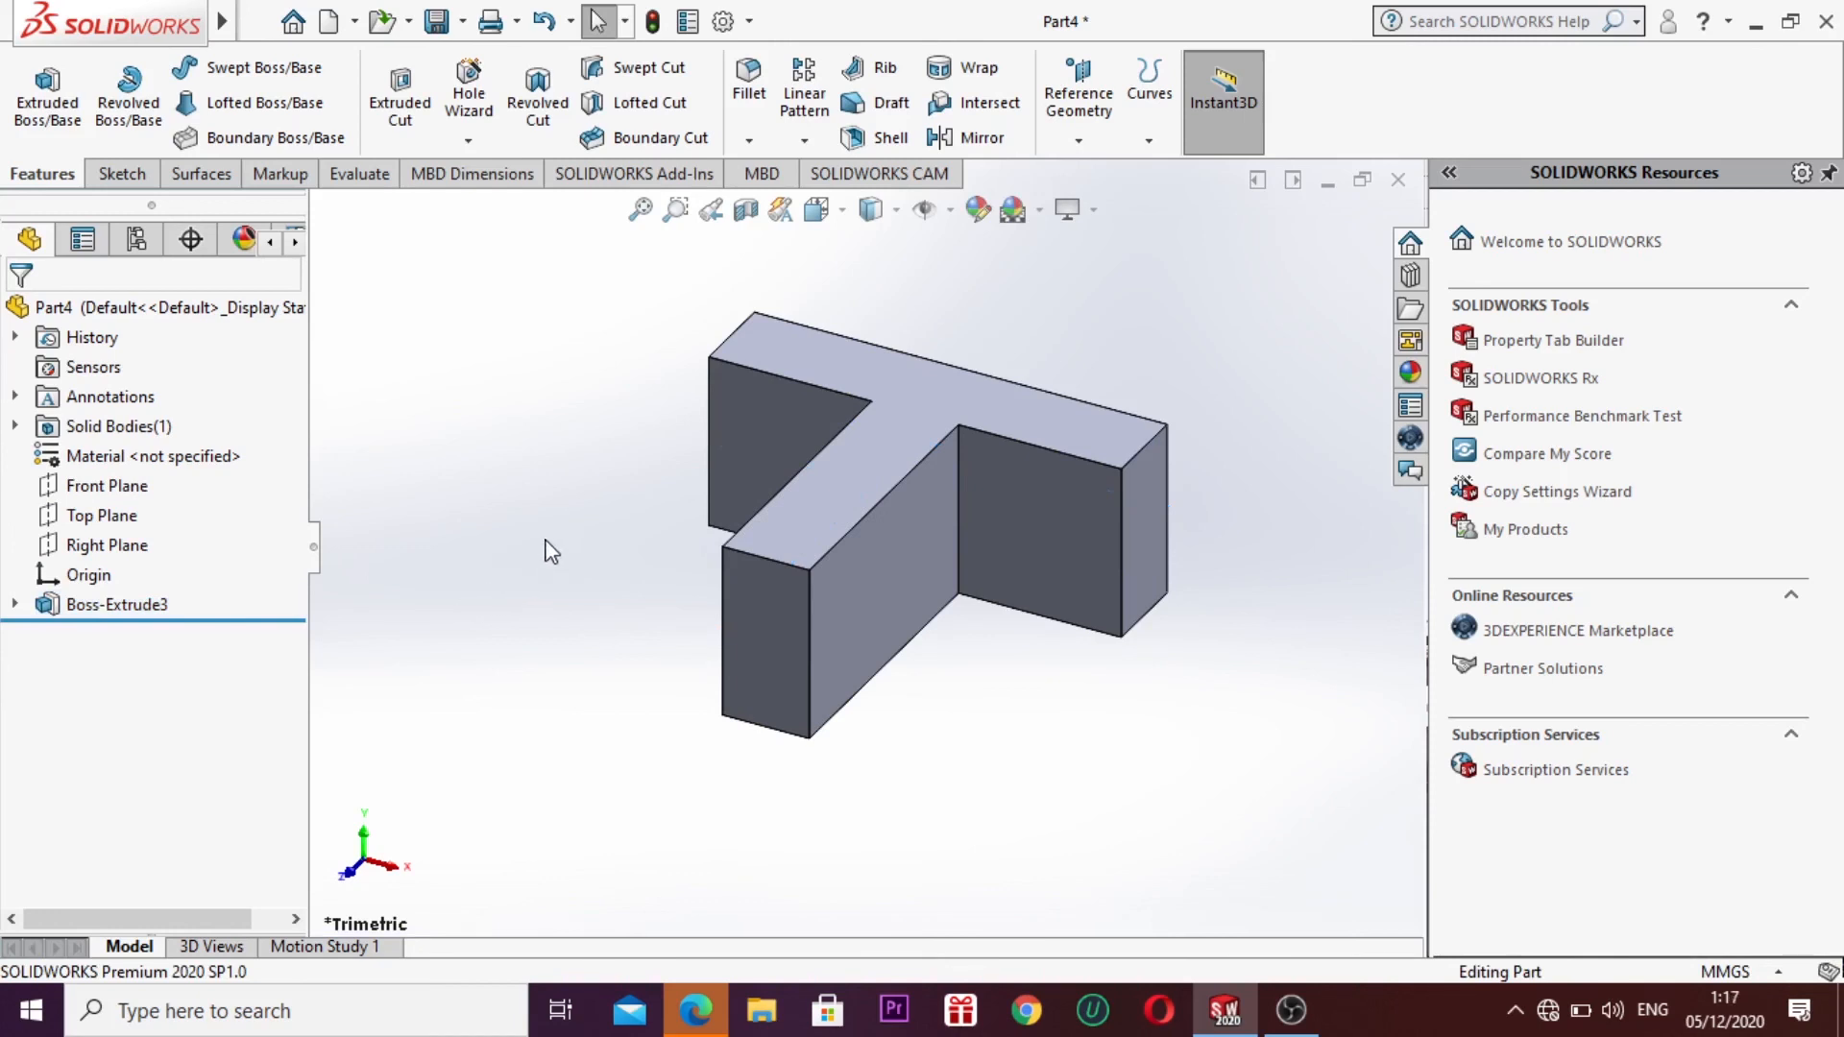
Step: Sketch a diagonal line about 65 mm long on the Top Plane, joining the crossbar's inner edge to the stem's right edge, and exit the sketch
key(ctrl+7)
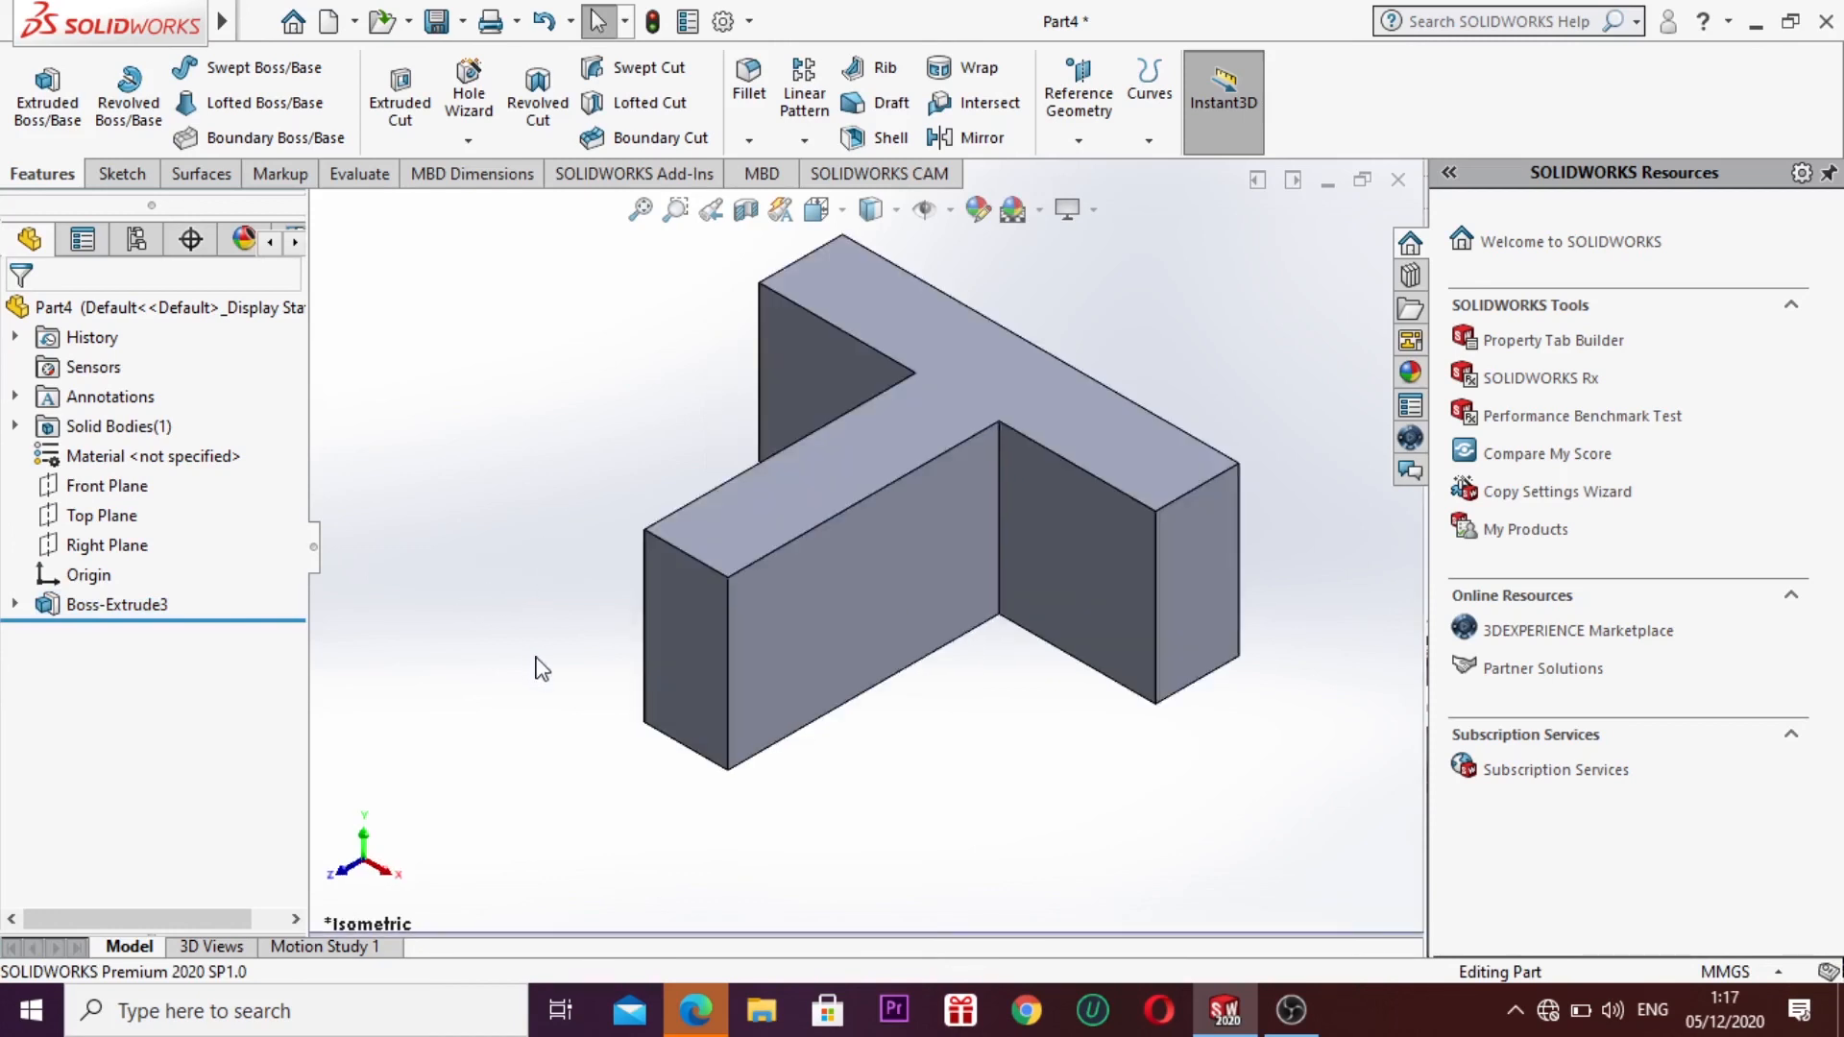
click(133, 520)
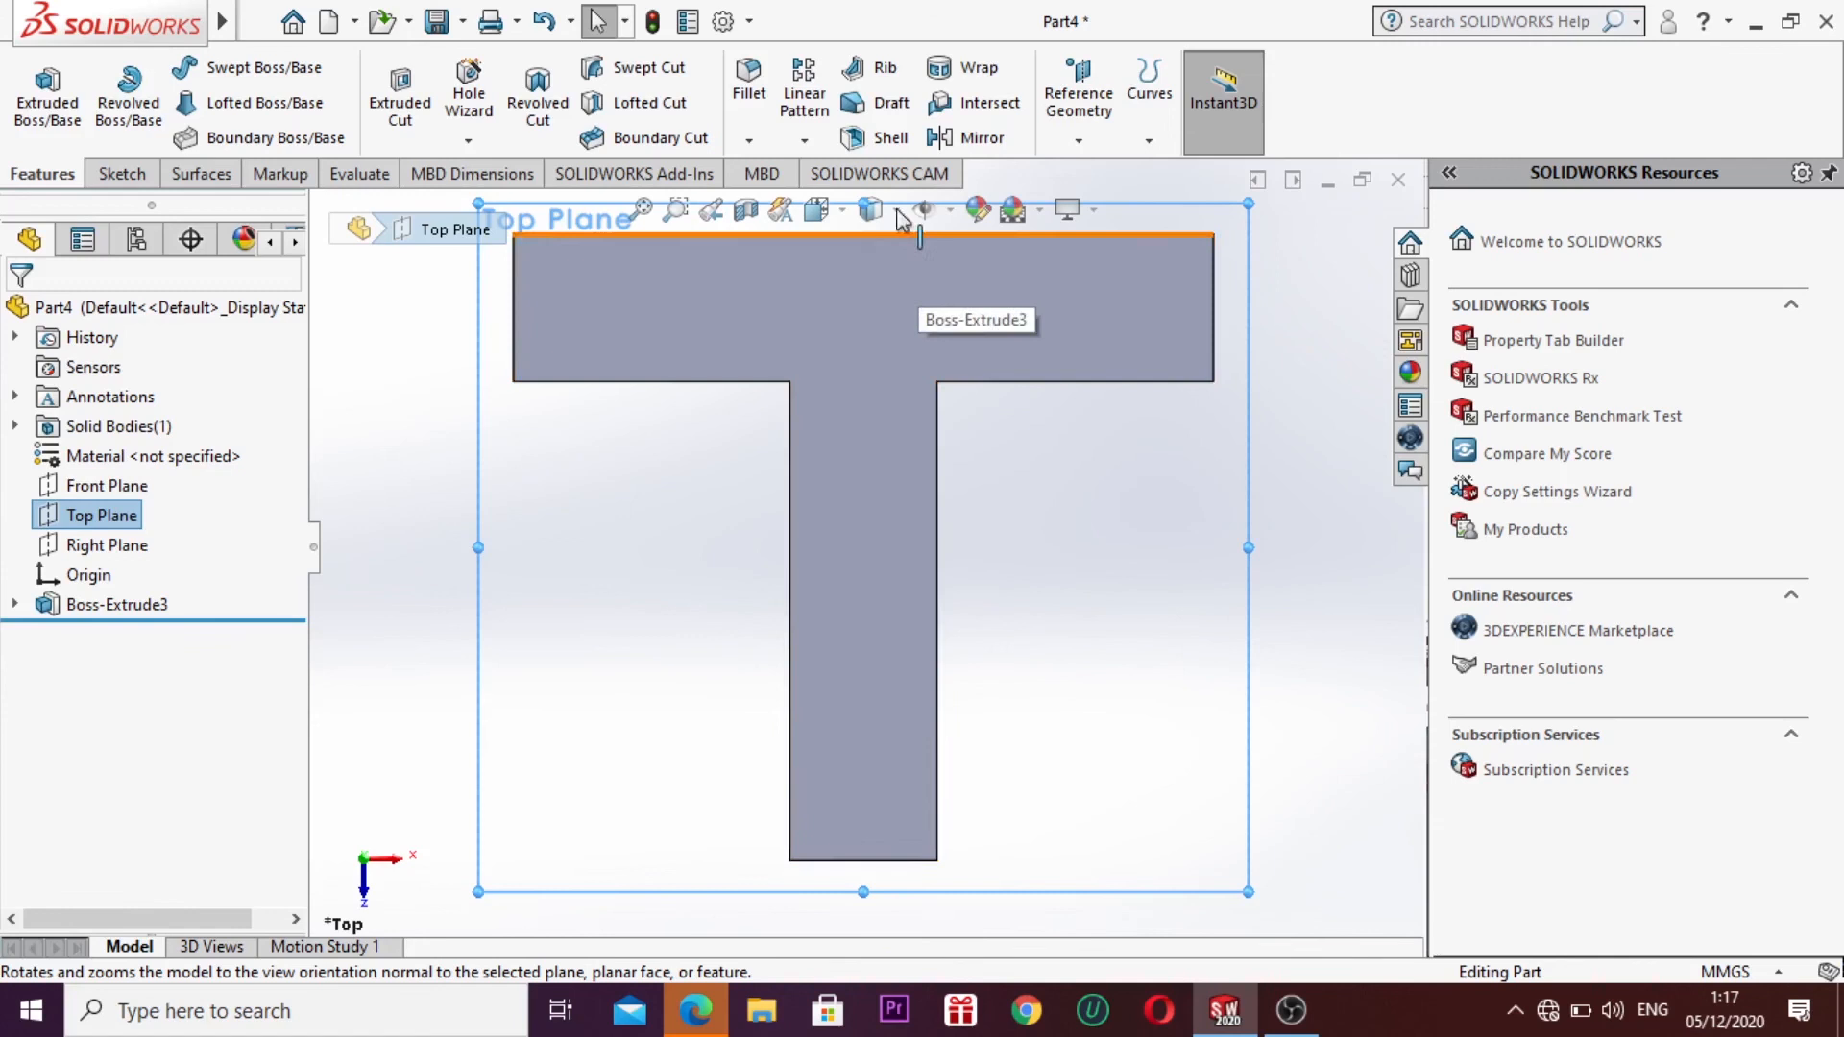
click(122, 174)
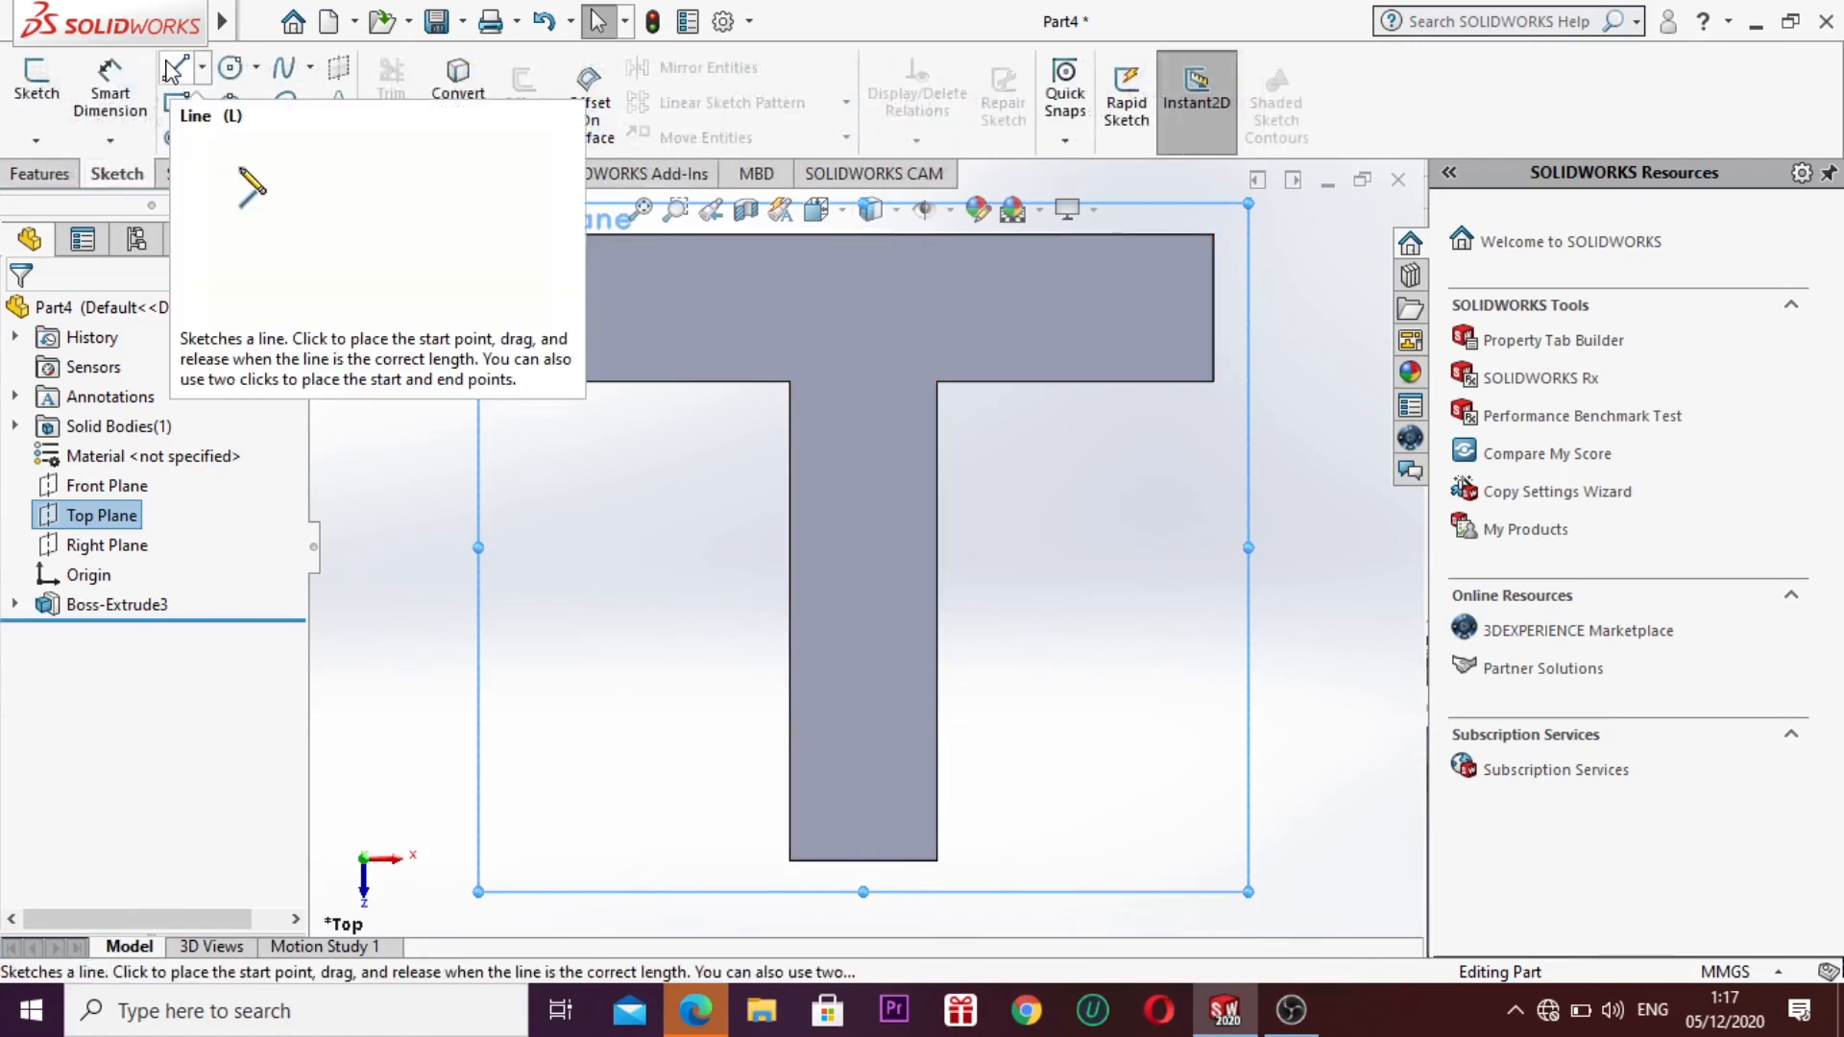
click(172, 70)
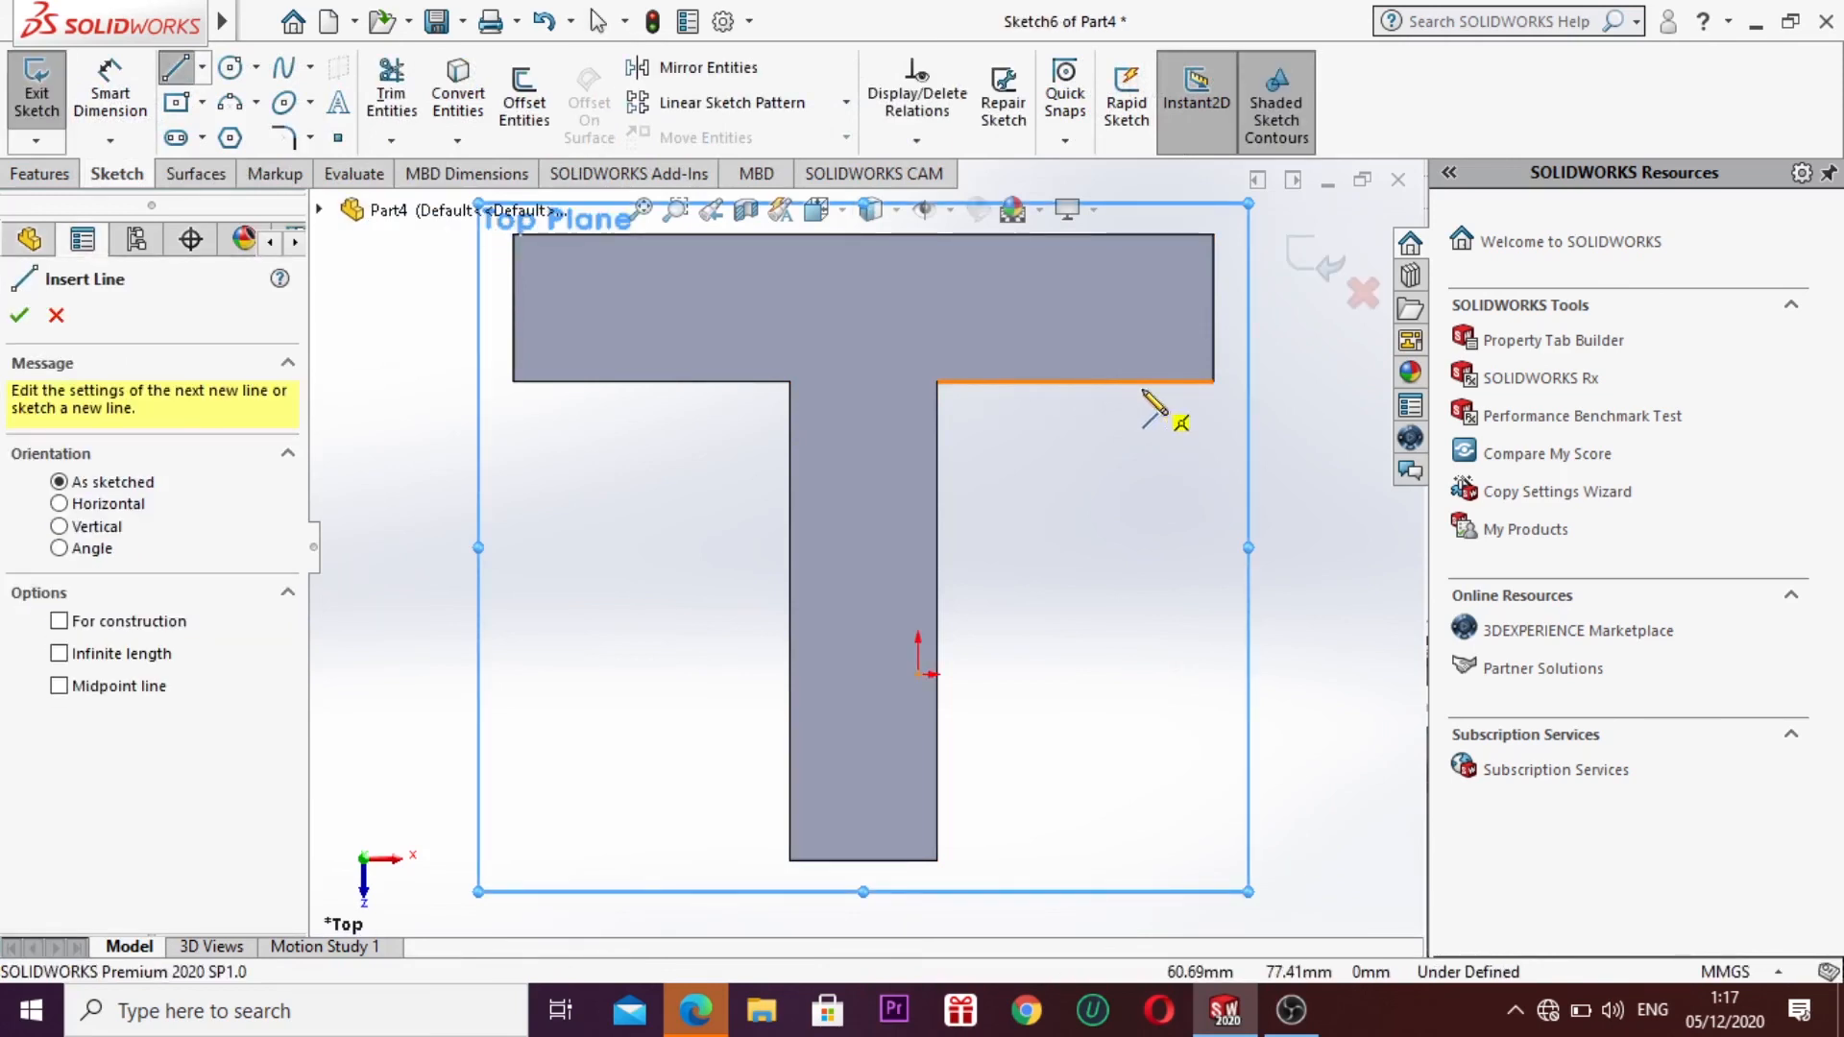
key(Escape)
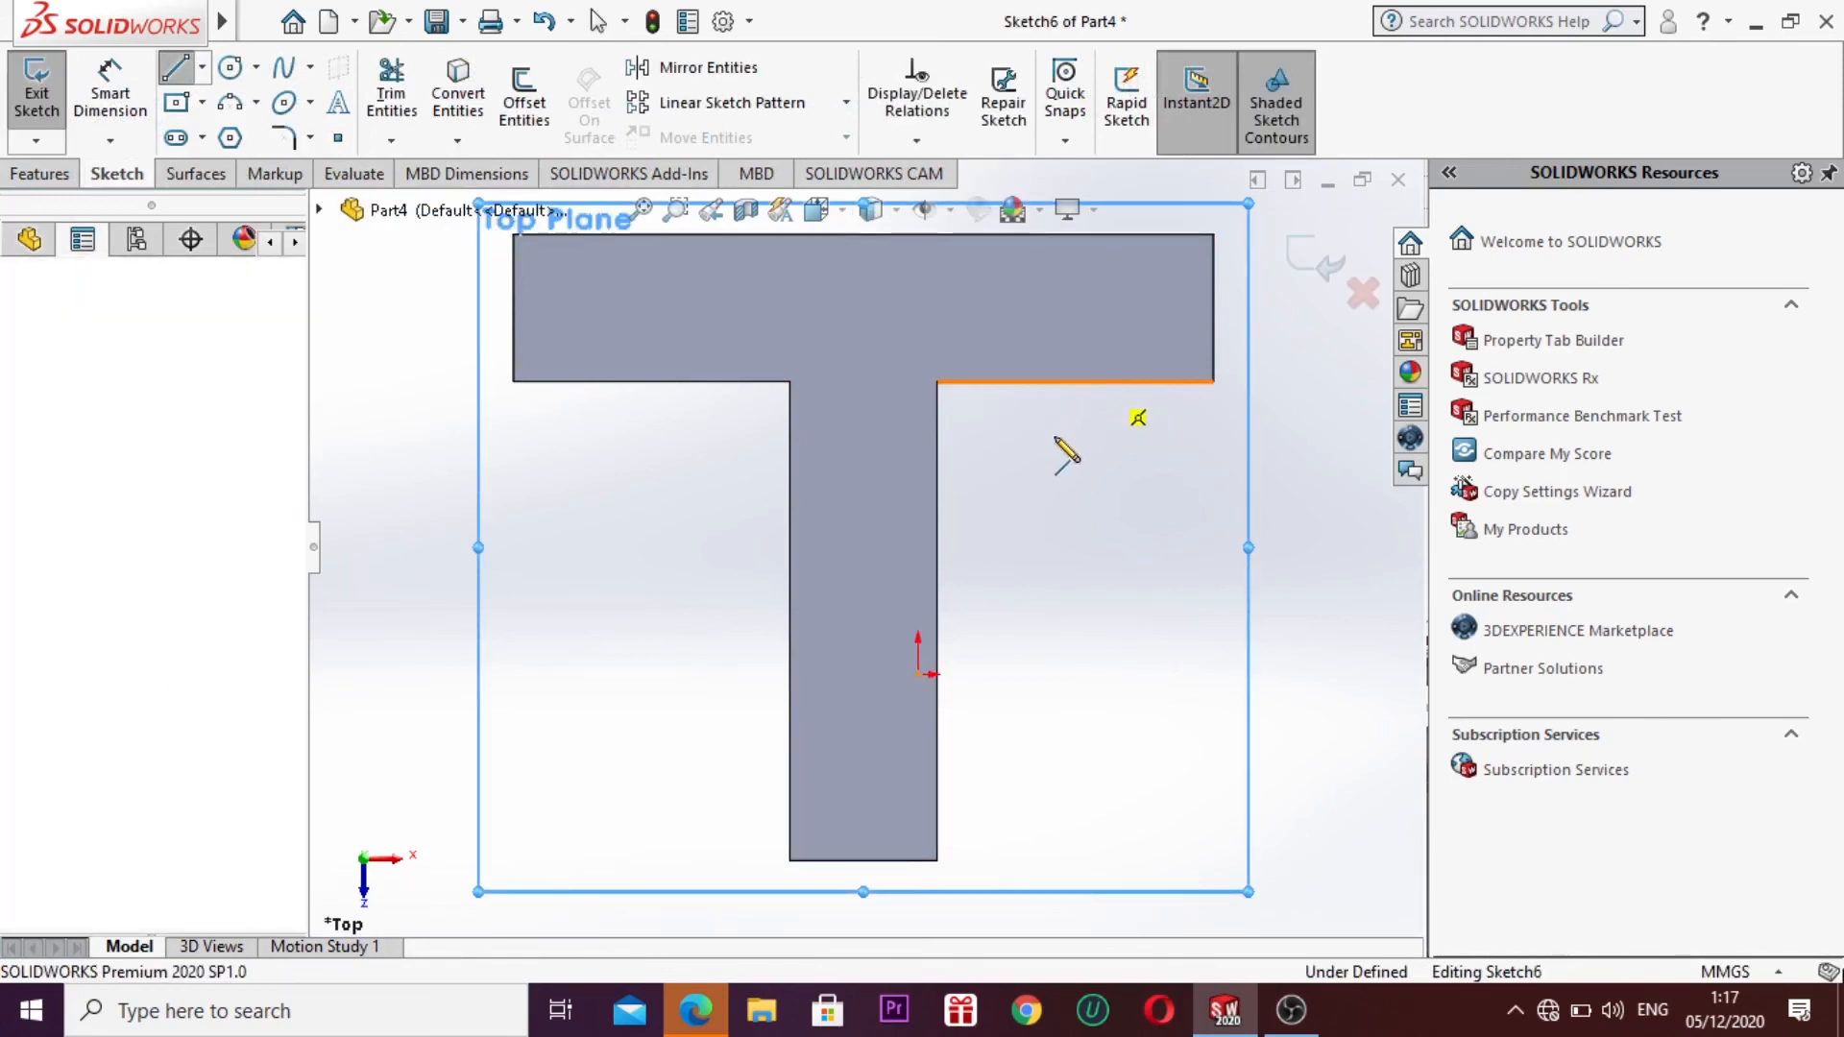
click(1098, 382)
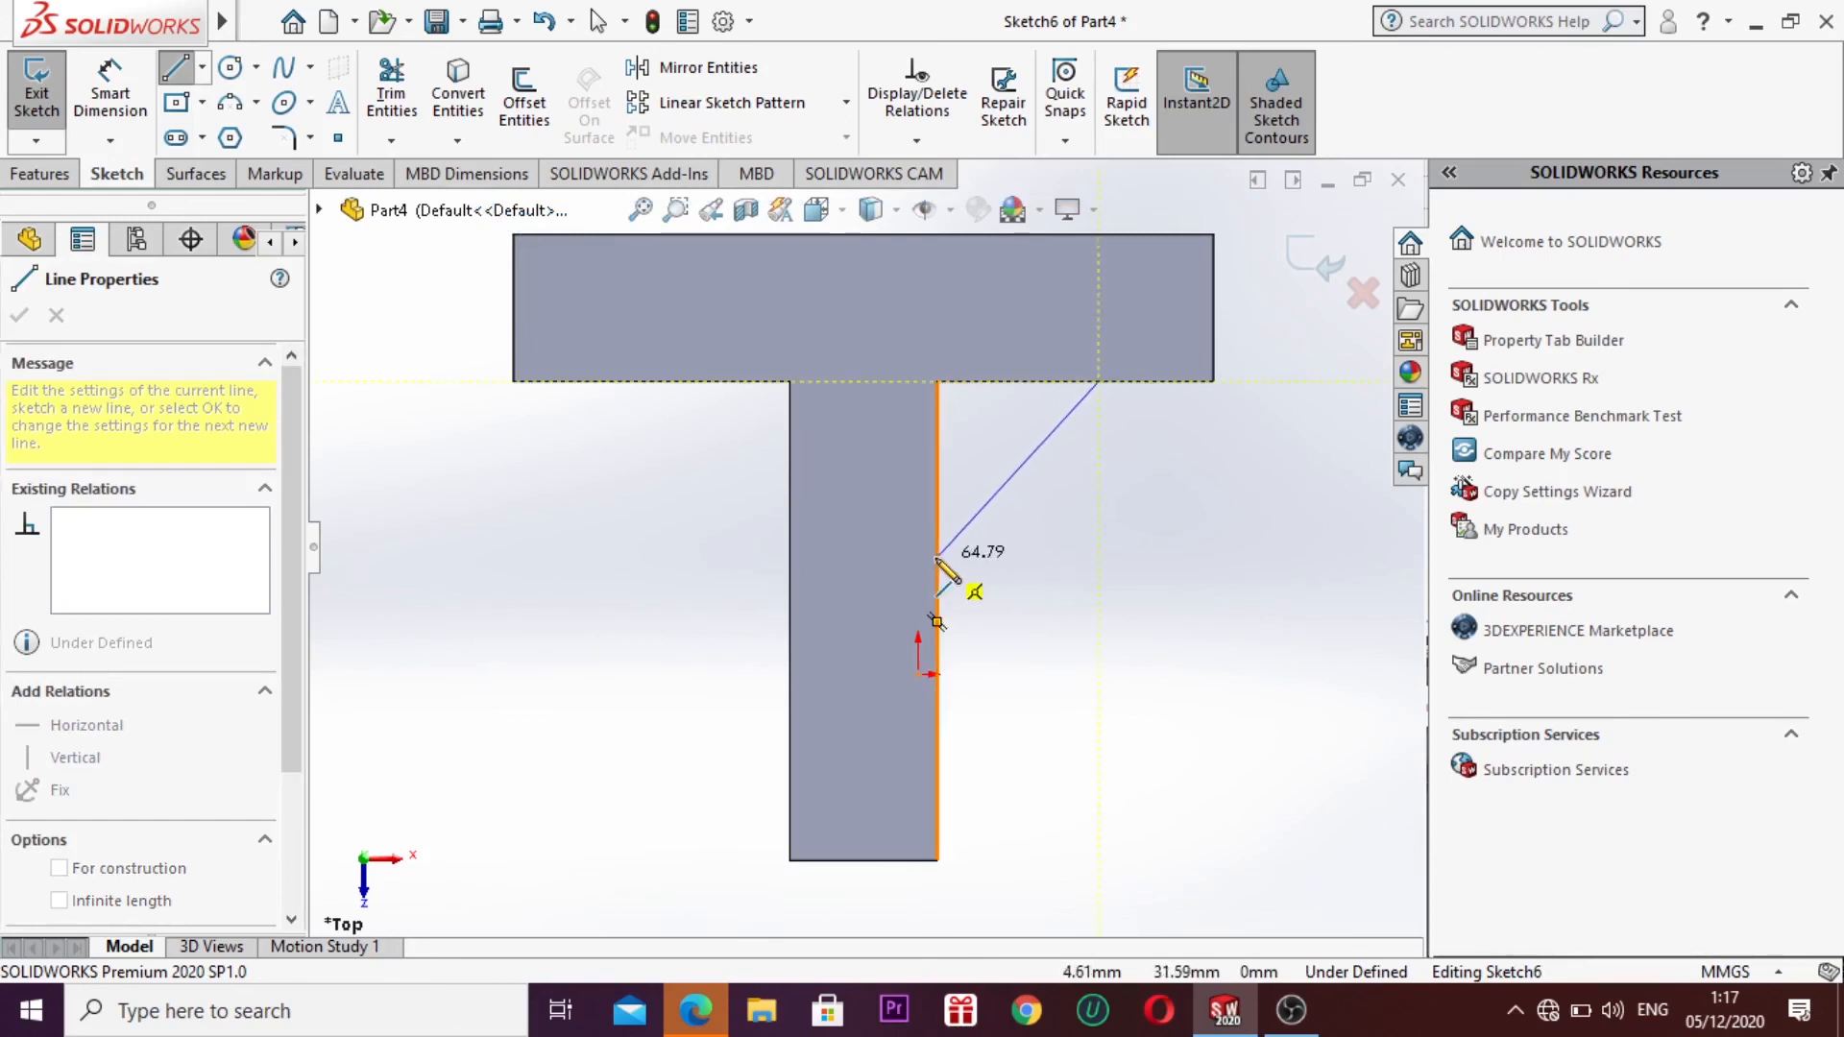
click(936, 557)
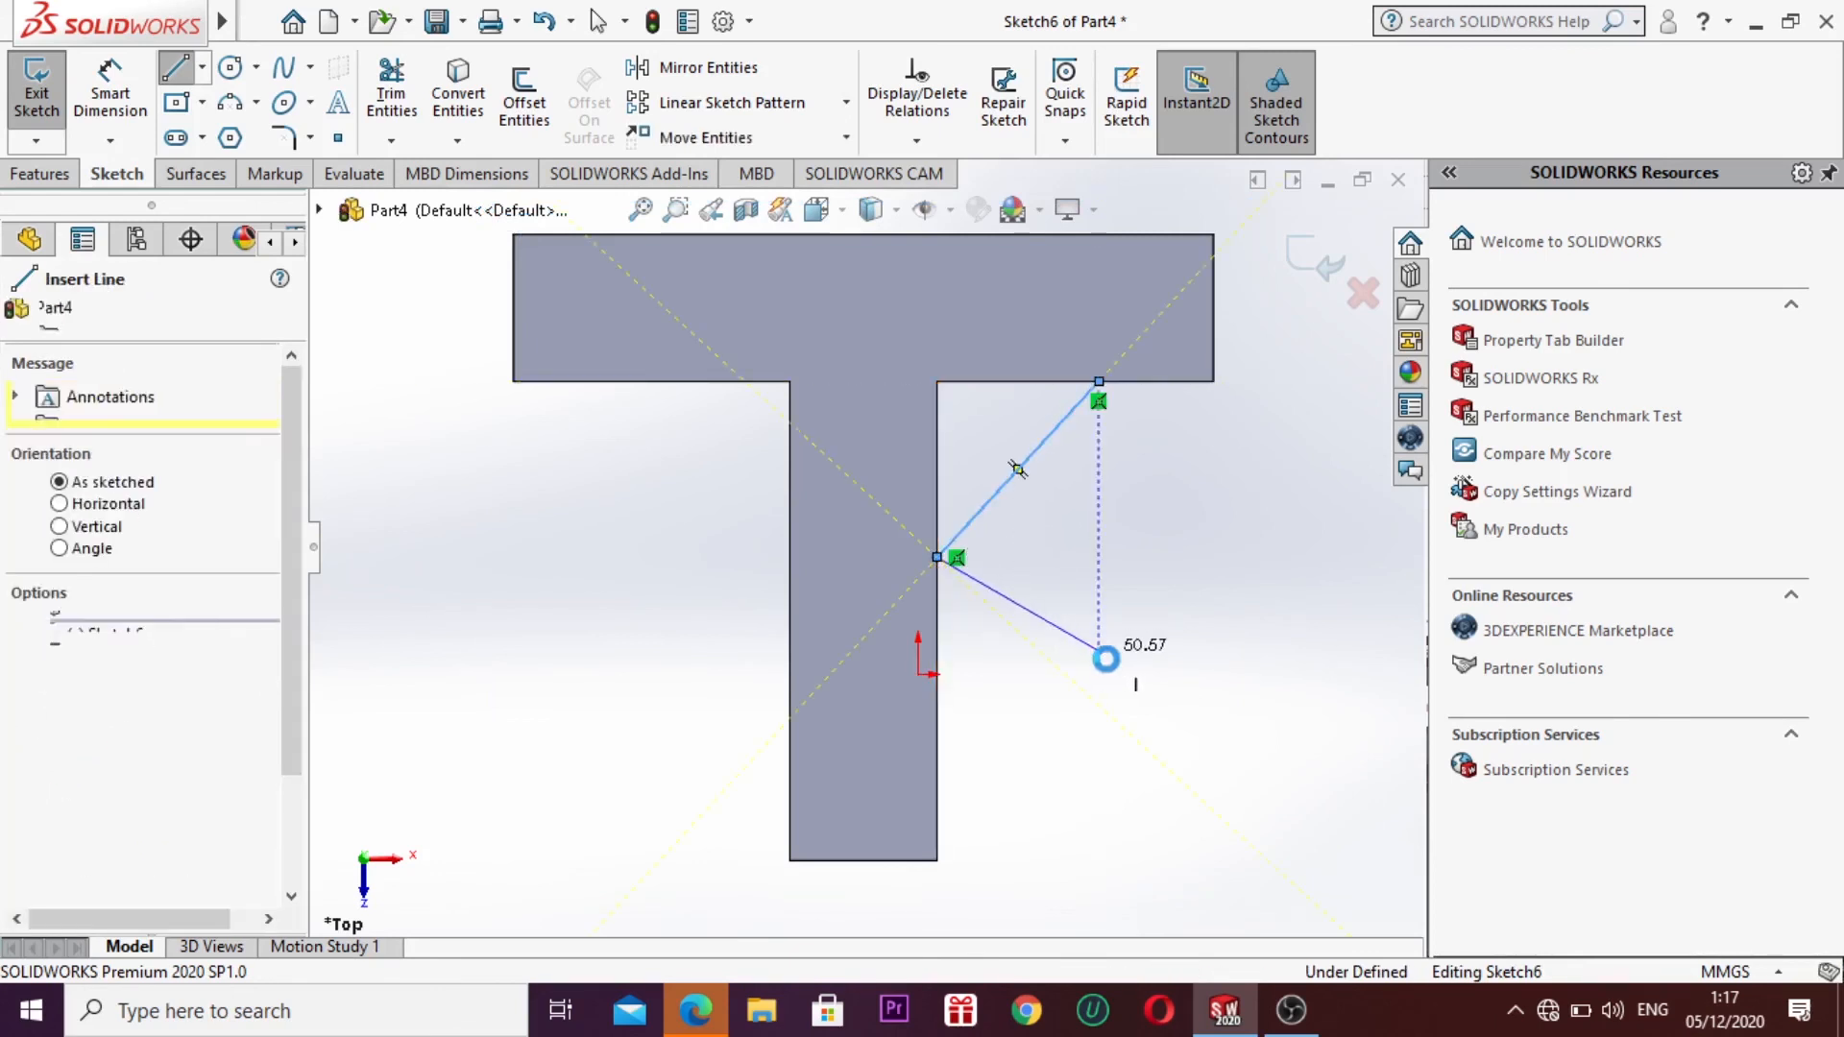
key(Escape)
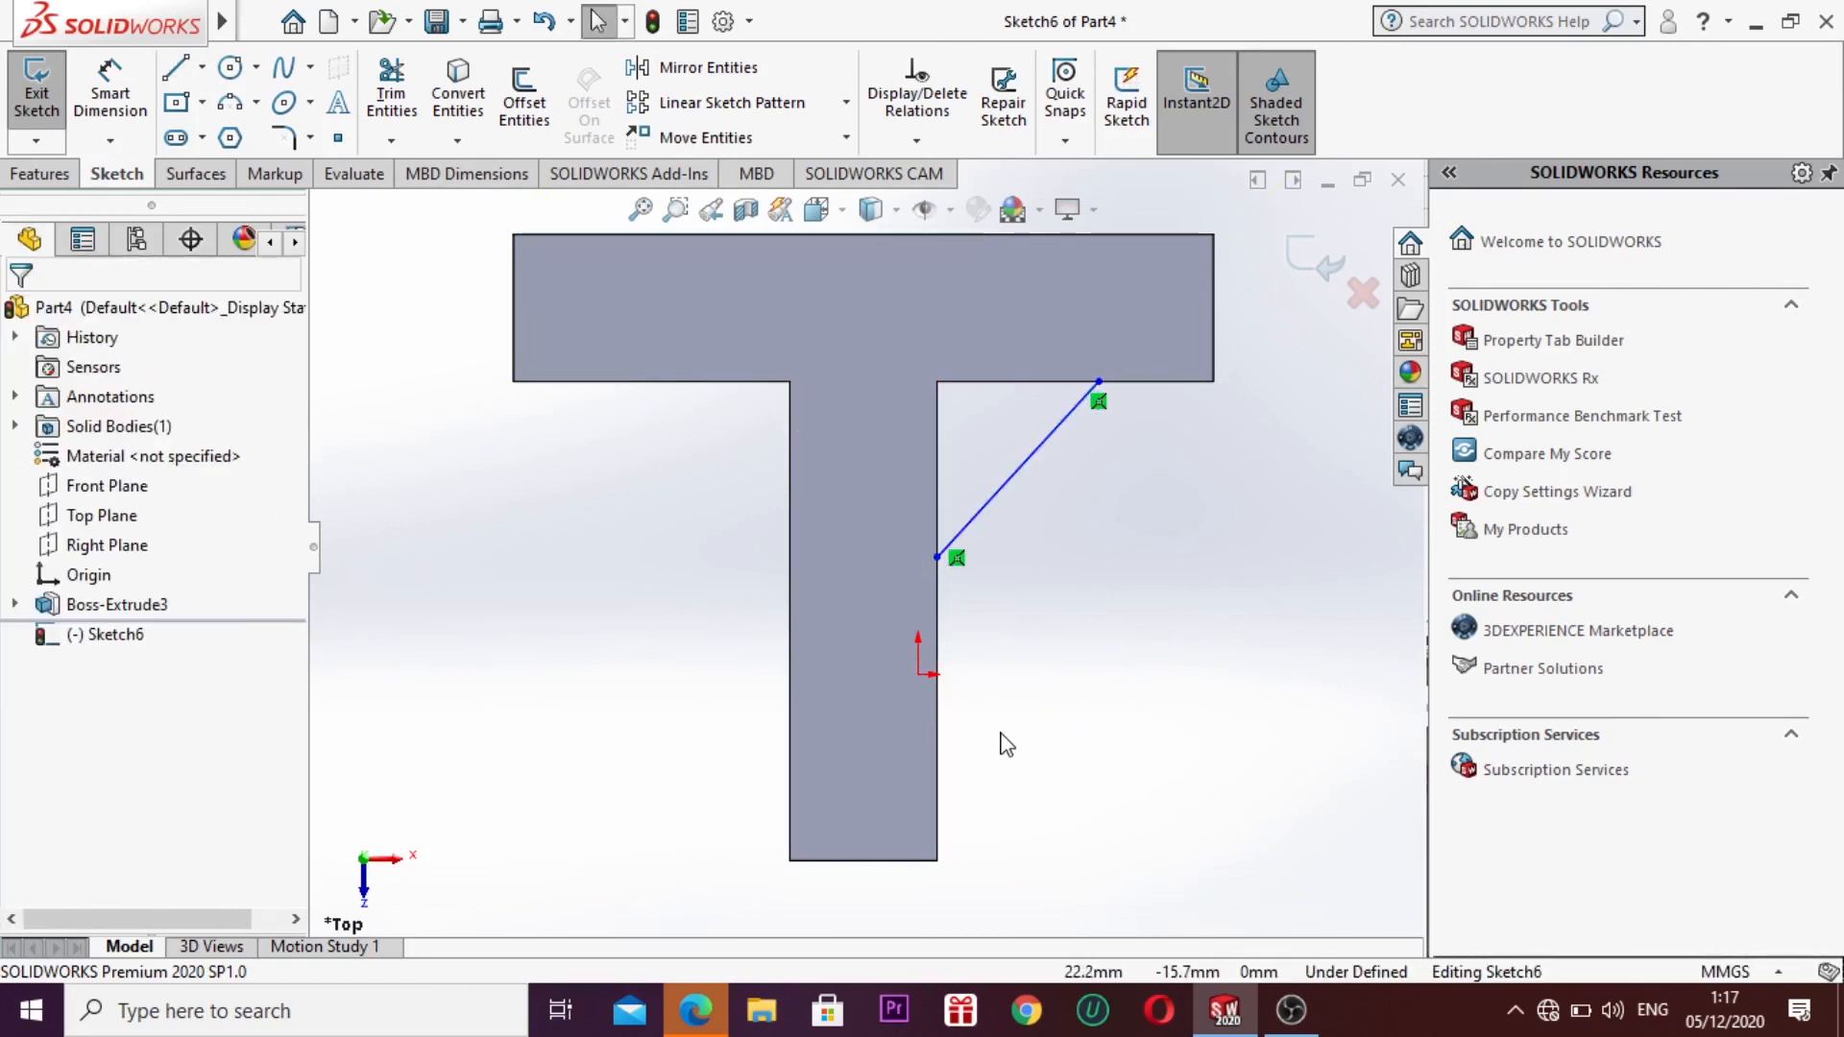
key(ctrl+7)
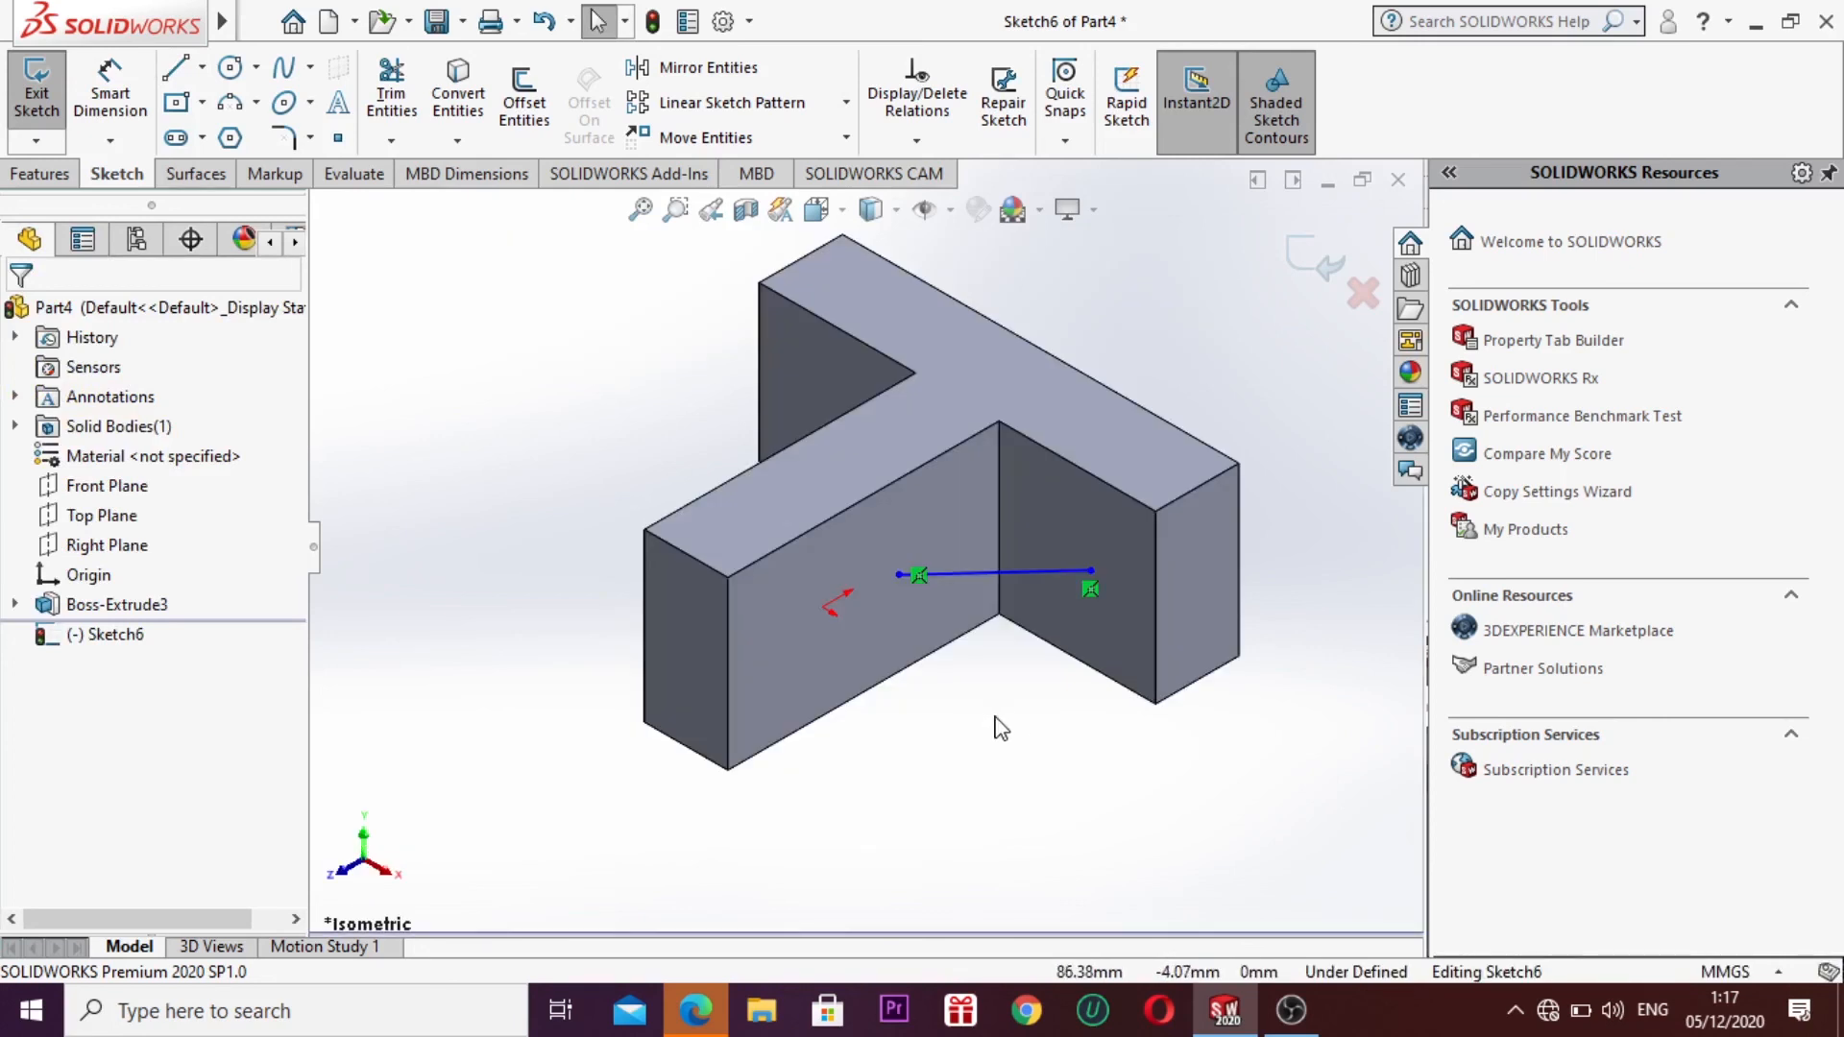
key(ctrl+5)
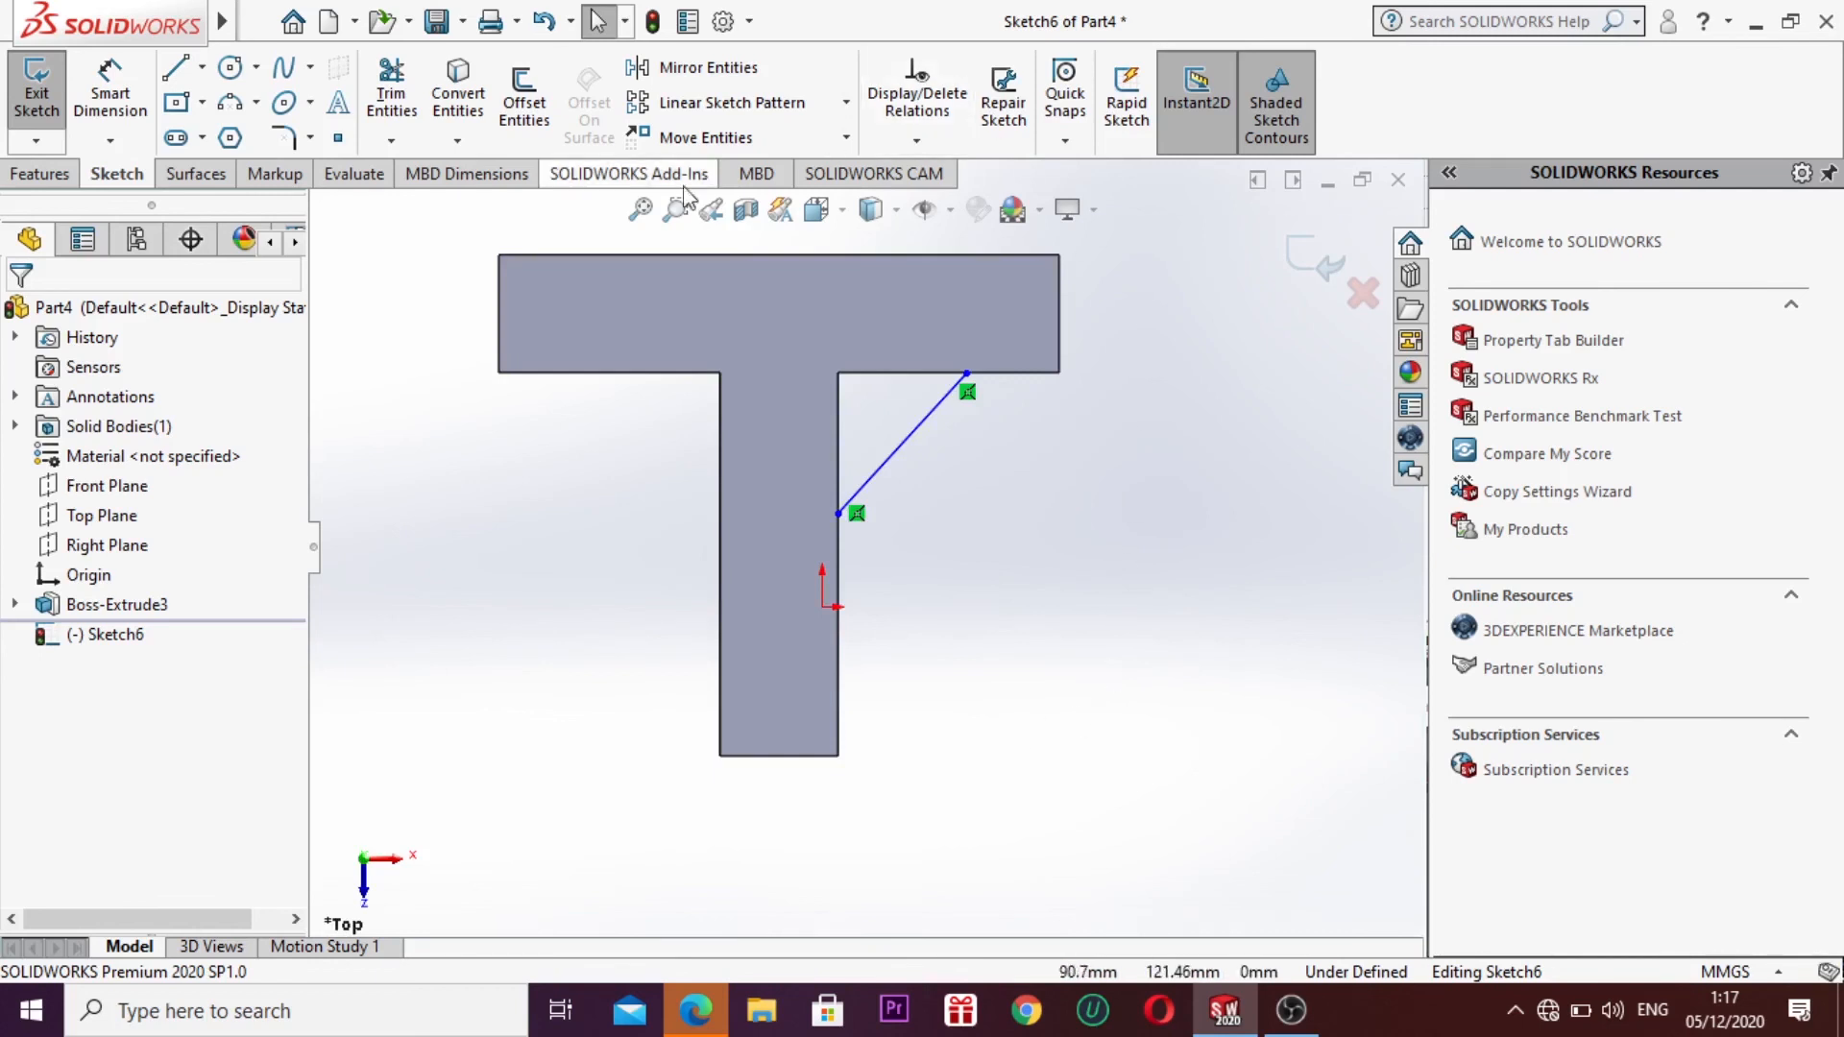
click(1304, 274)
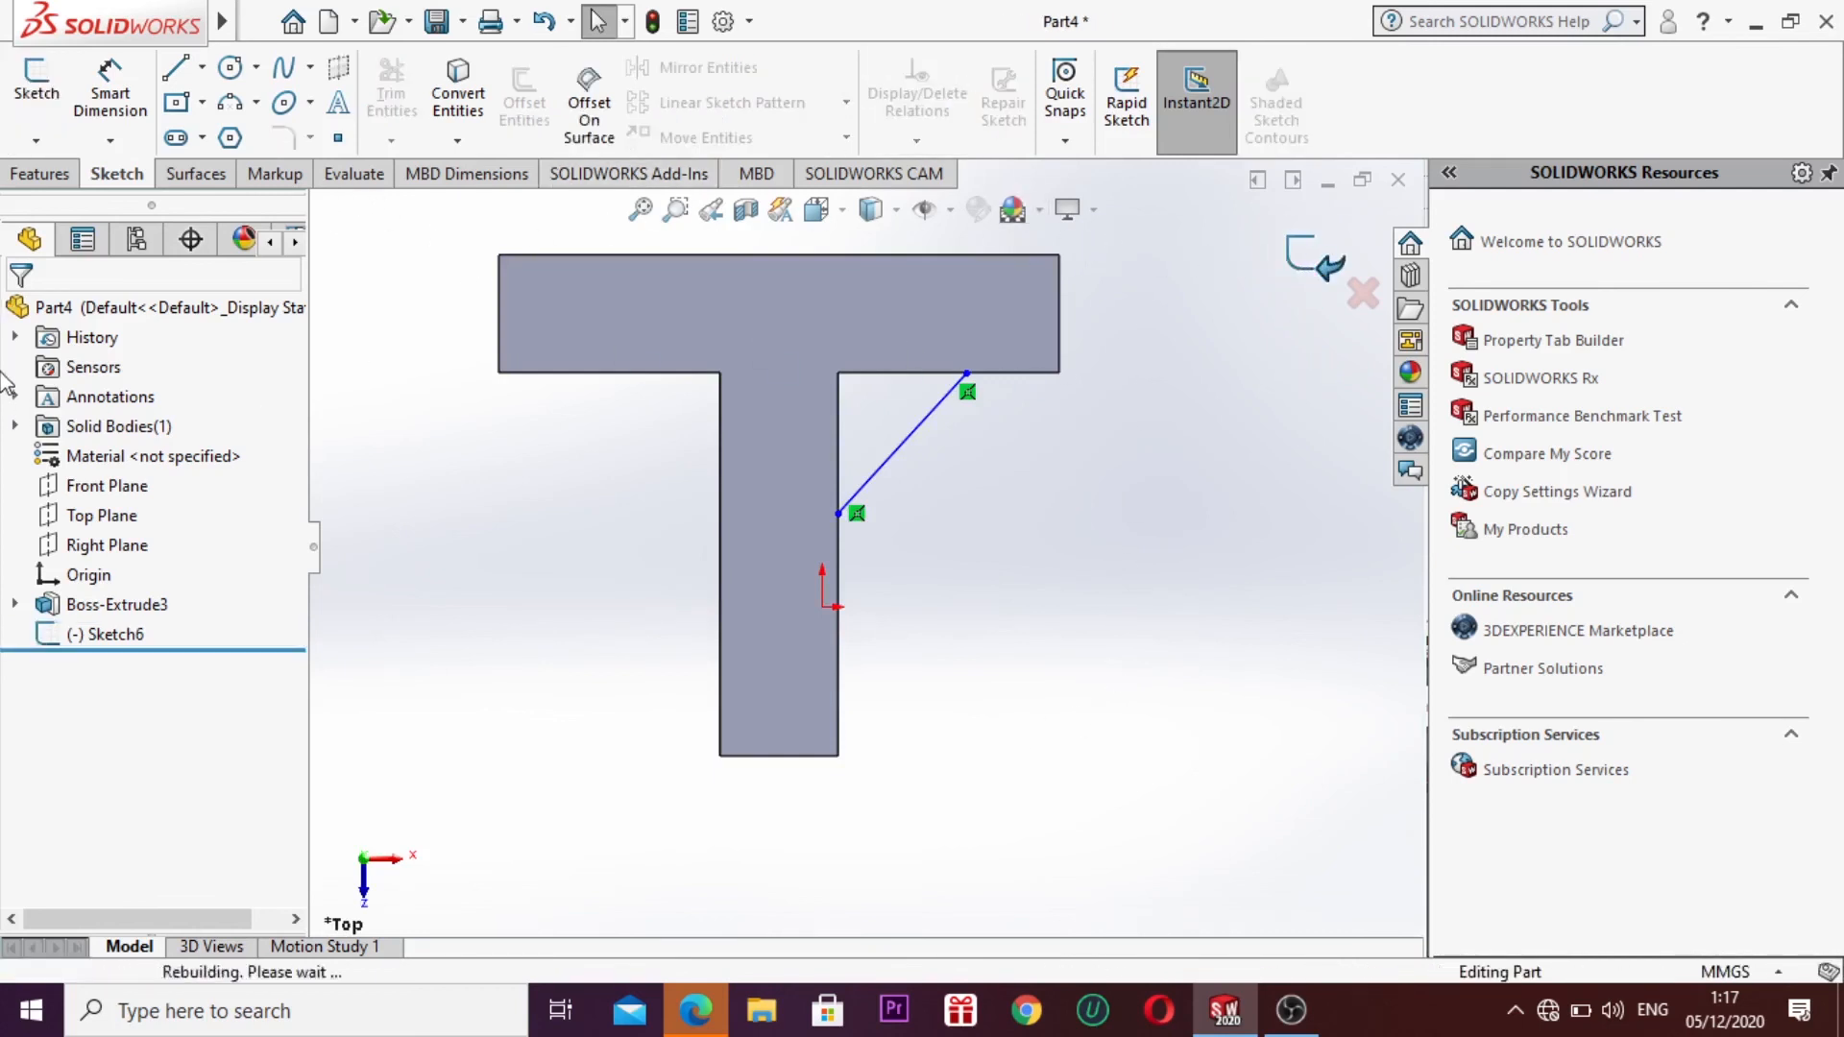
Step: Start a Rib from the diagonal sketch line and compare the extrusion directions normal and parallel to the sketch, keeping parallel
click(39, 174)
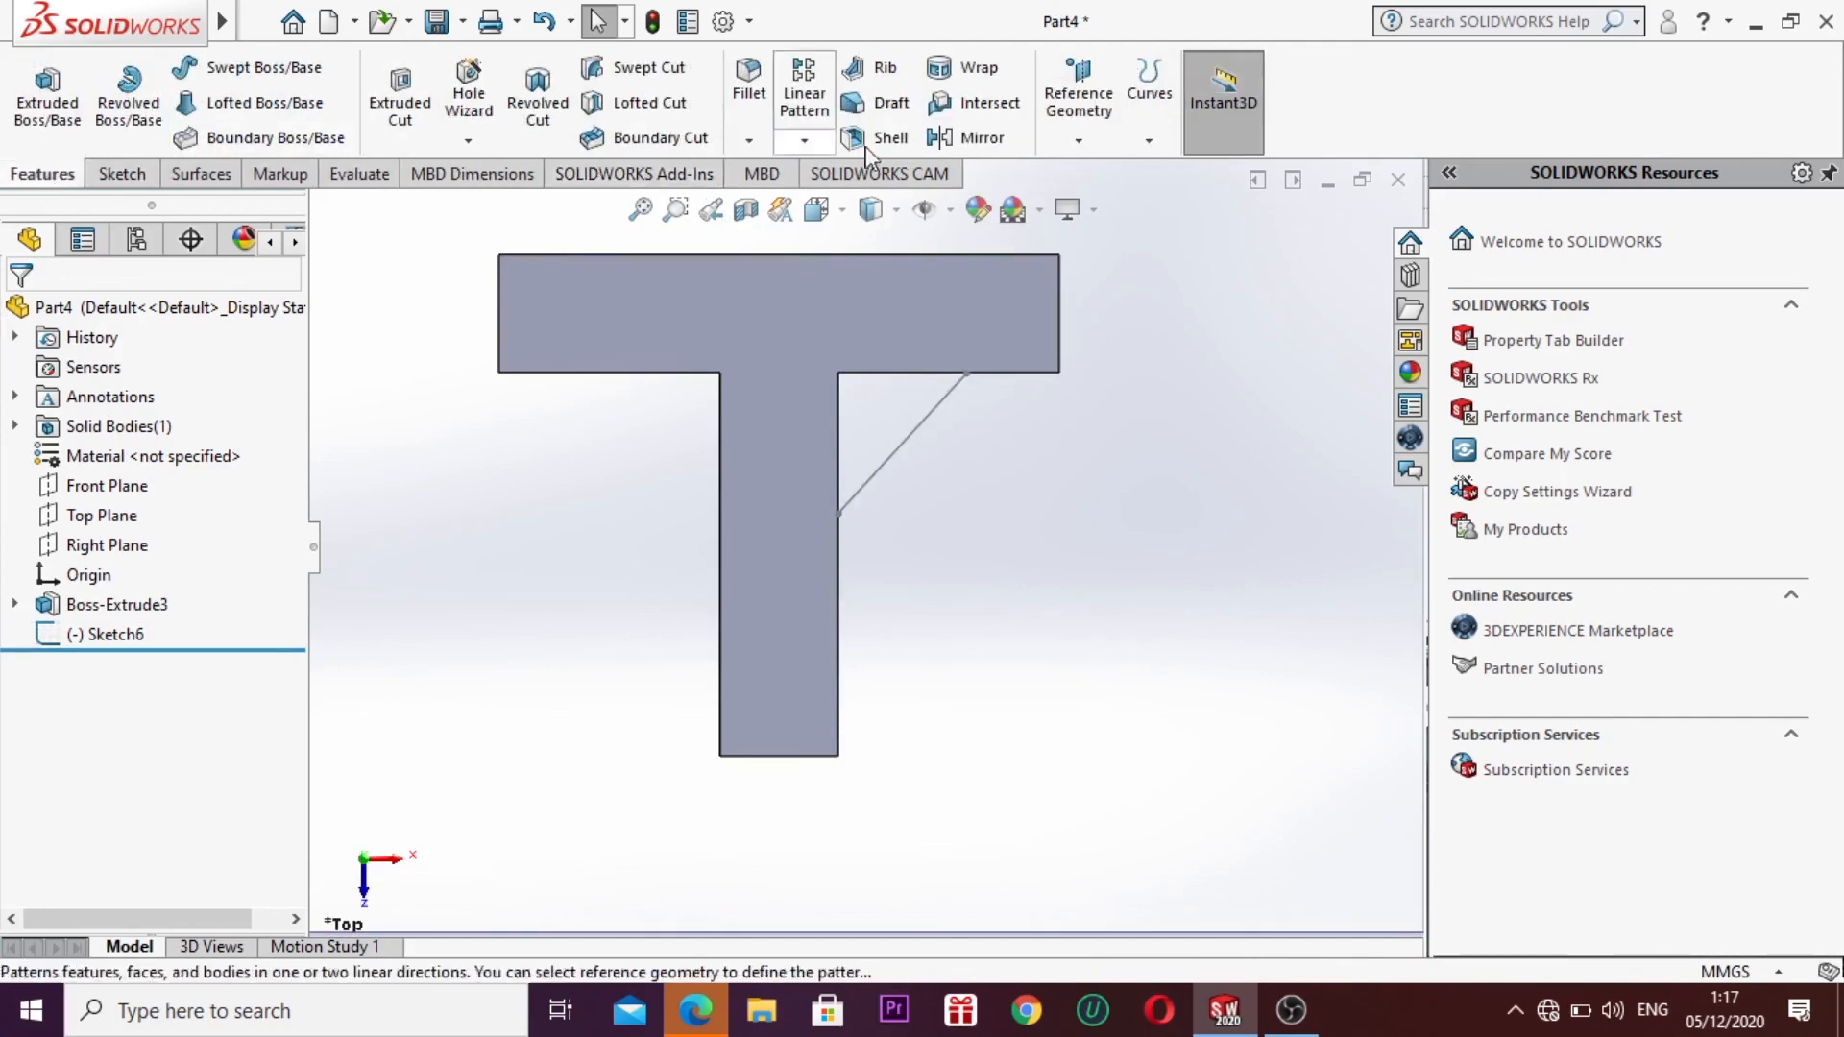
click(870, 71)
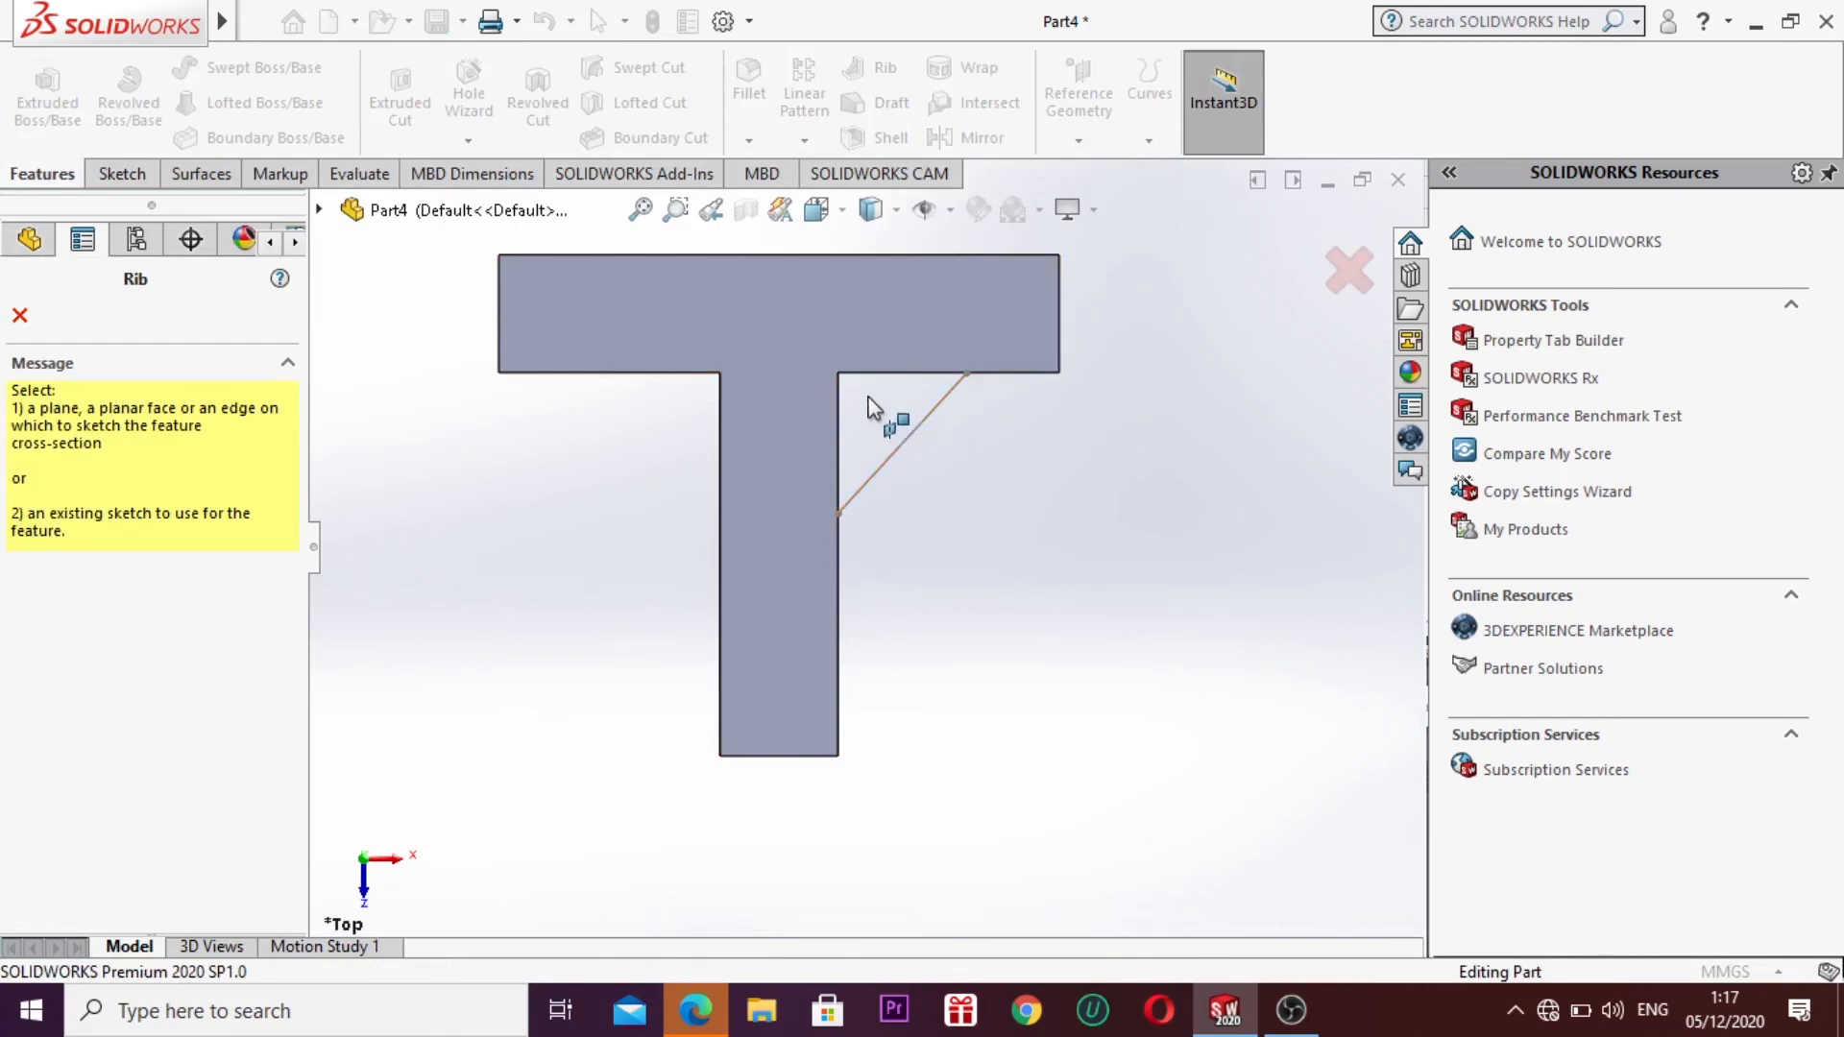
click(914, 443)
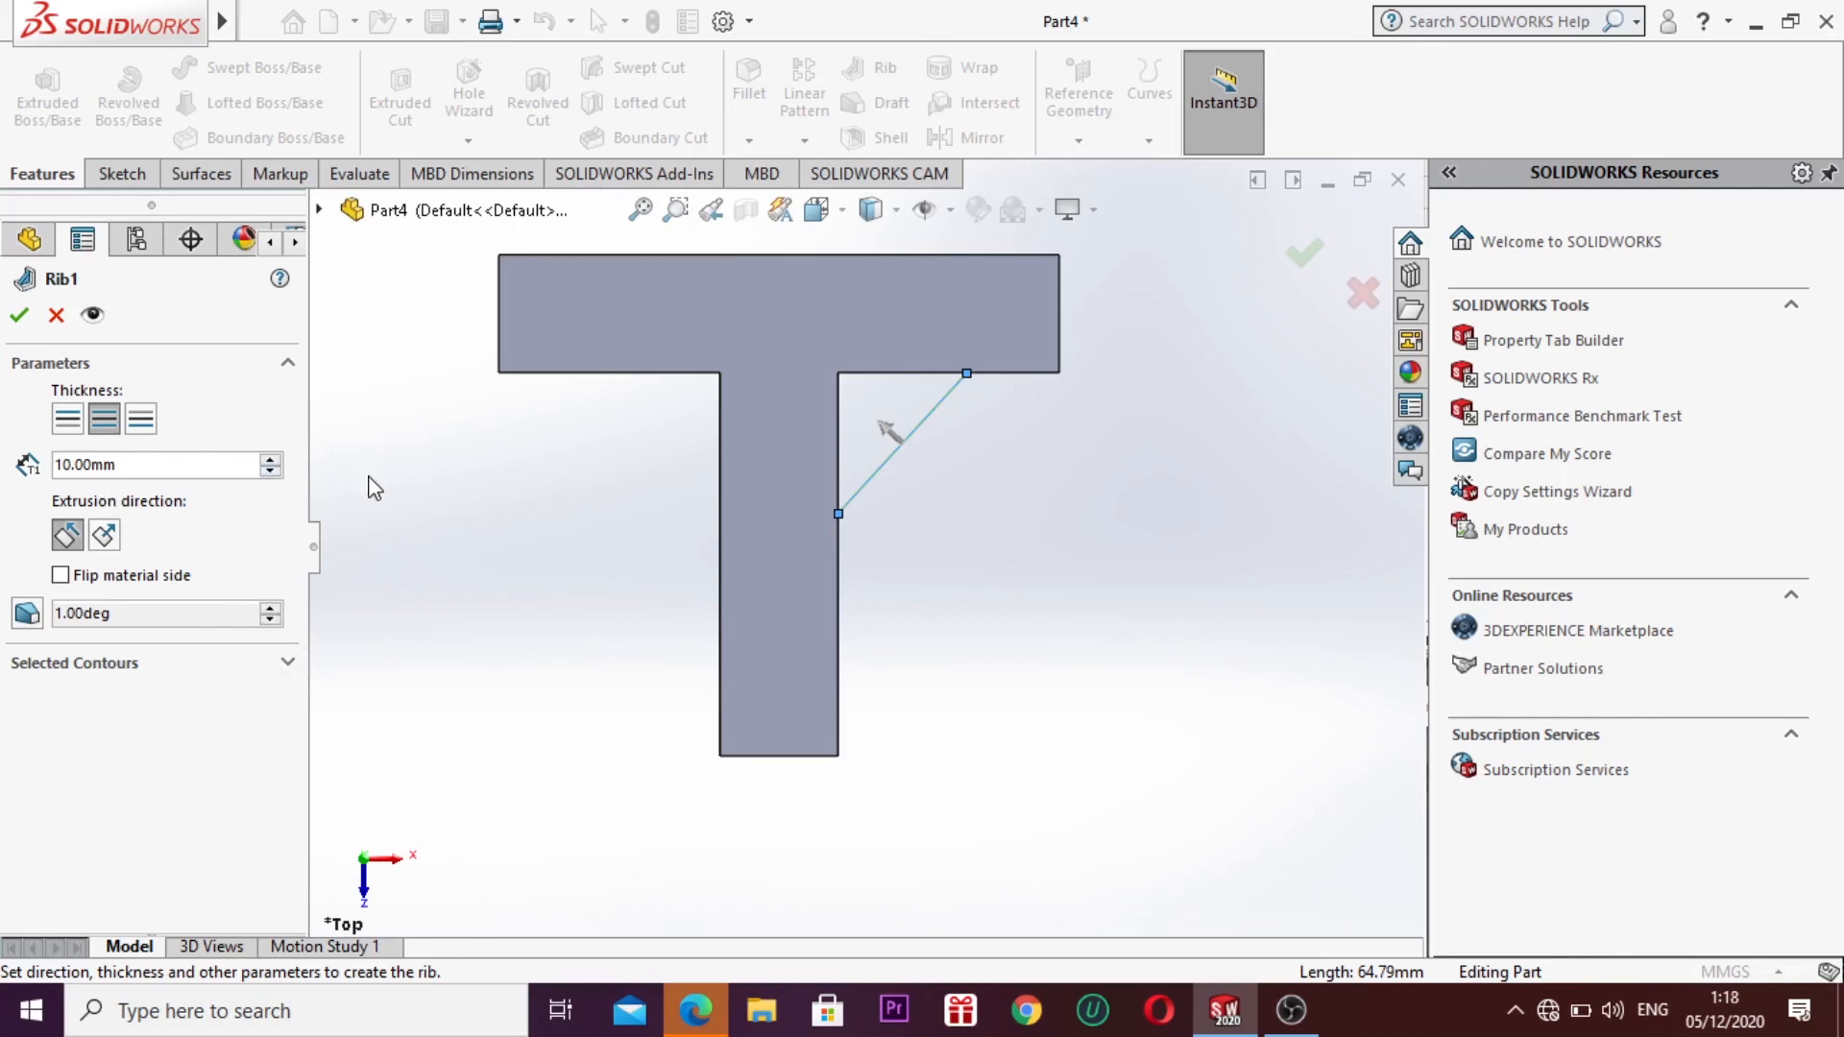
key(ctrl+7)
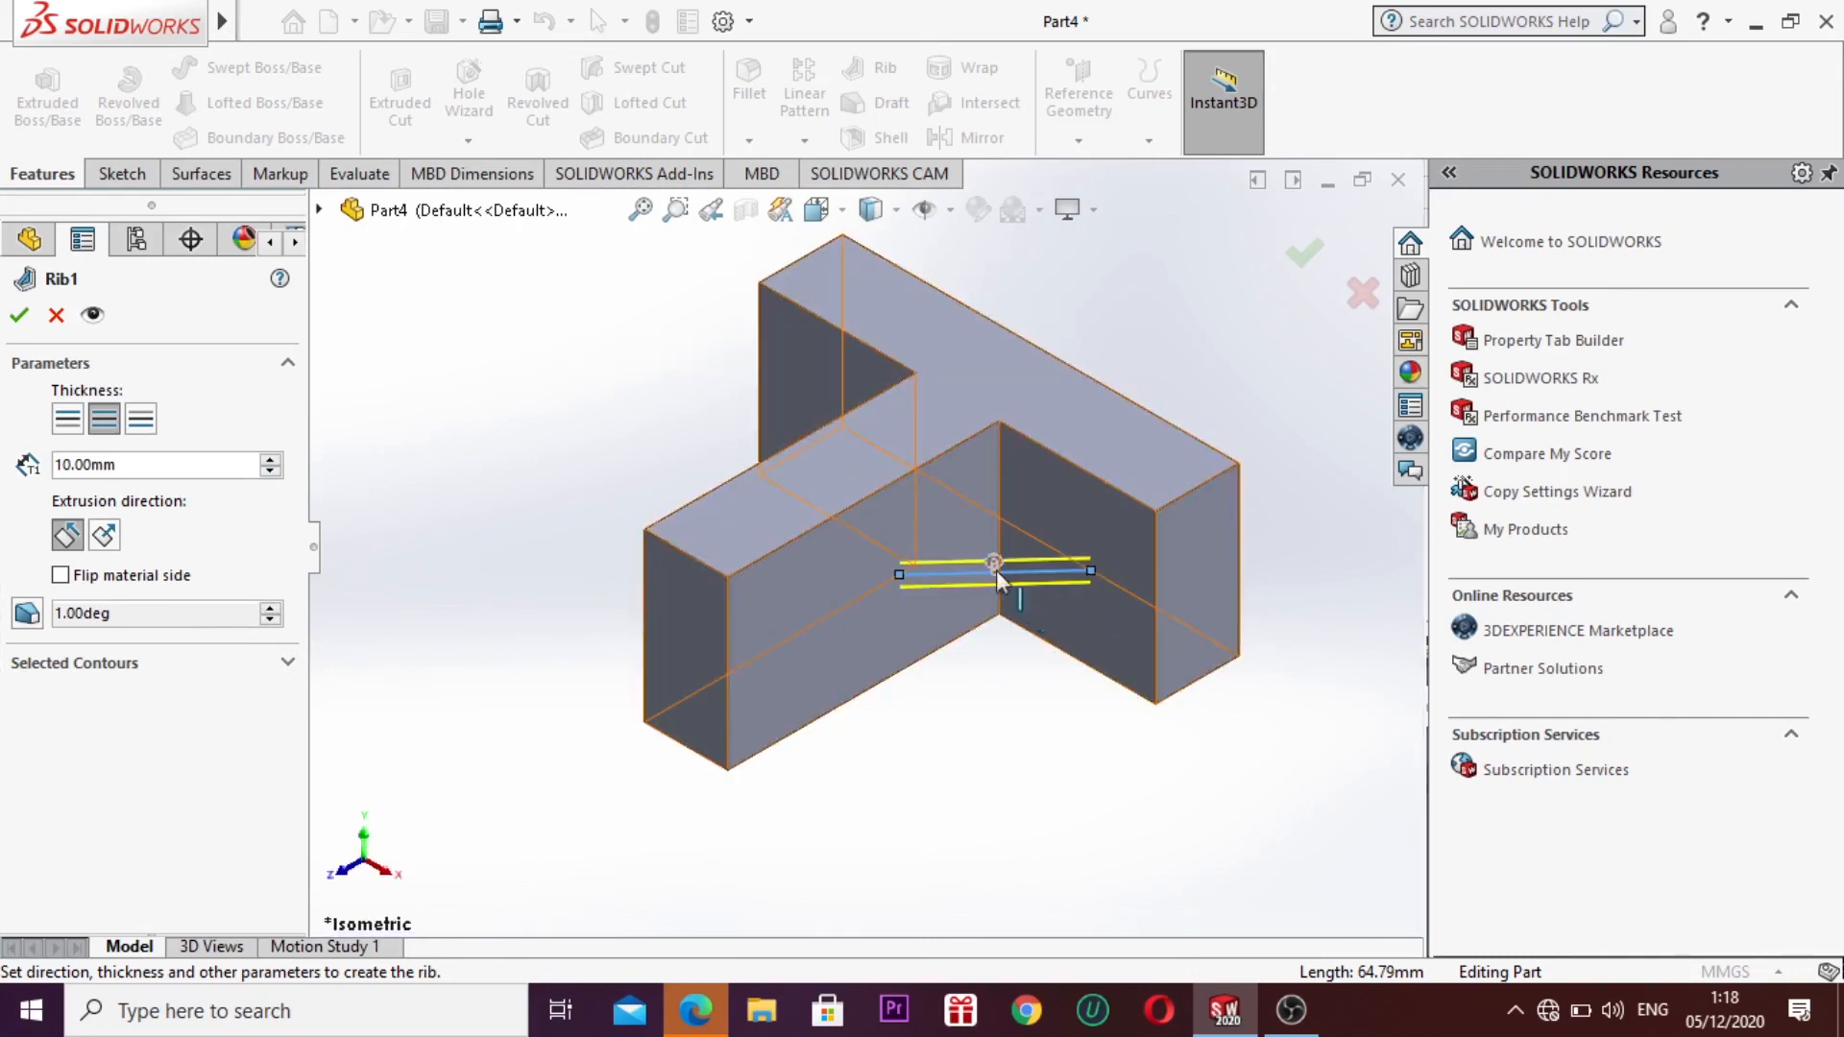
click(106, 536)
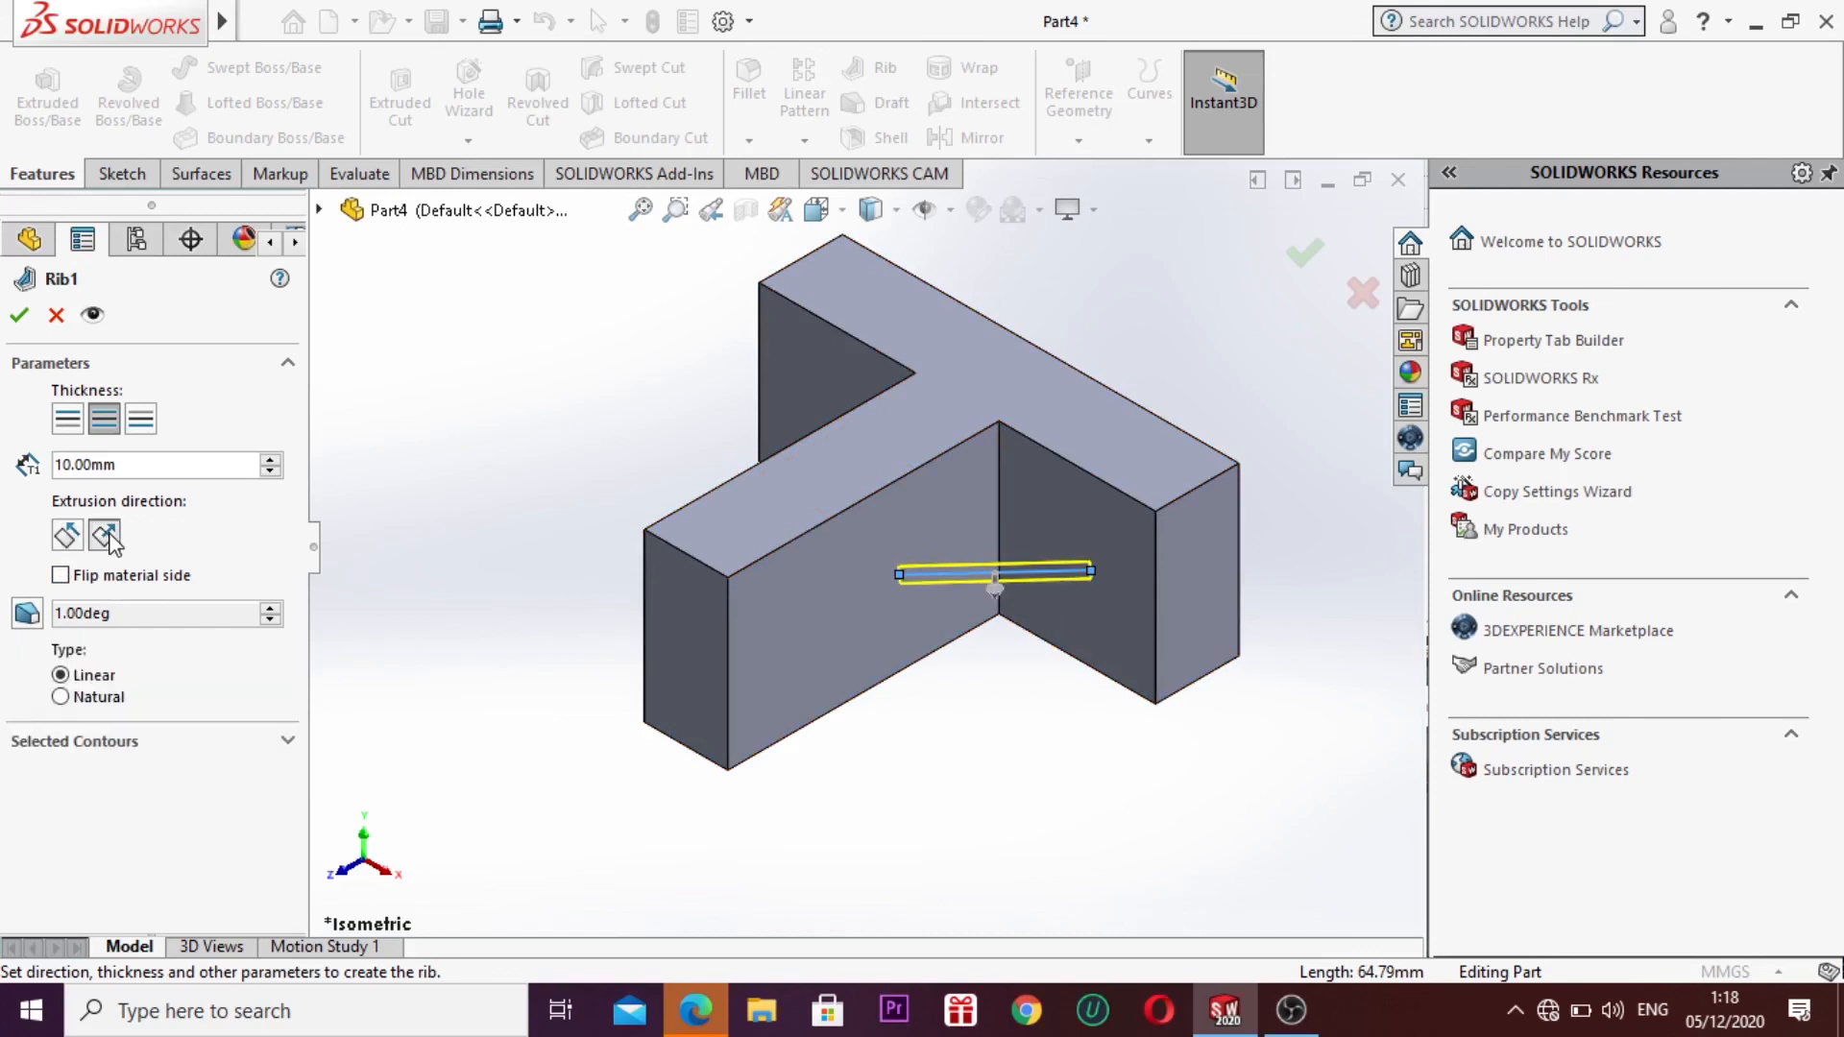
click(66, 536)
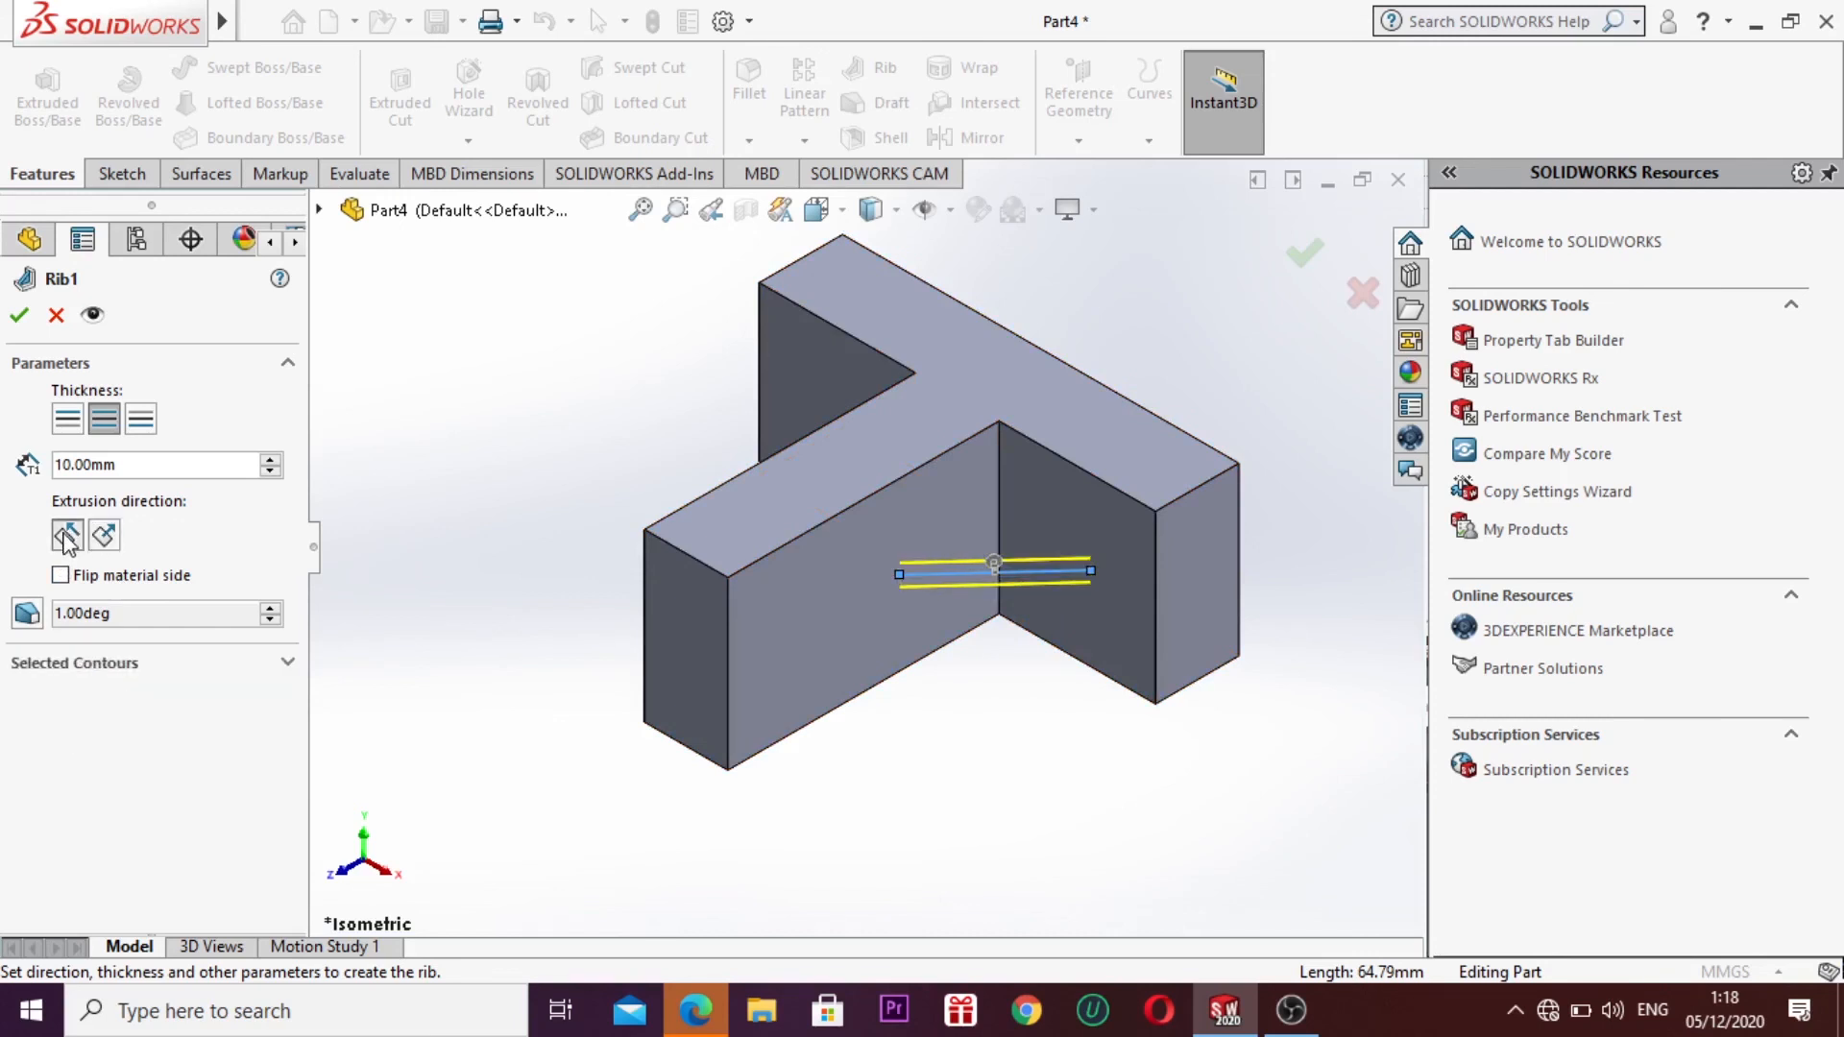
Step: Compare the rib's thickness sides, then try to create it 10 mm thick on both sides, with and without the material side flipped
click(65, 425)
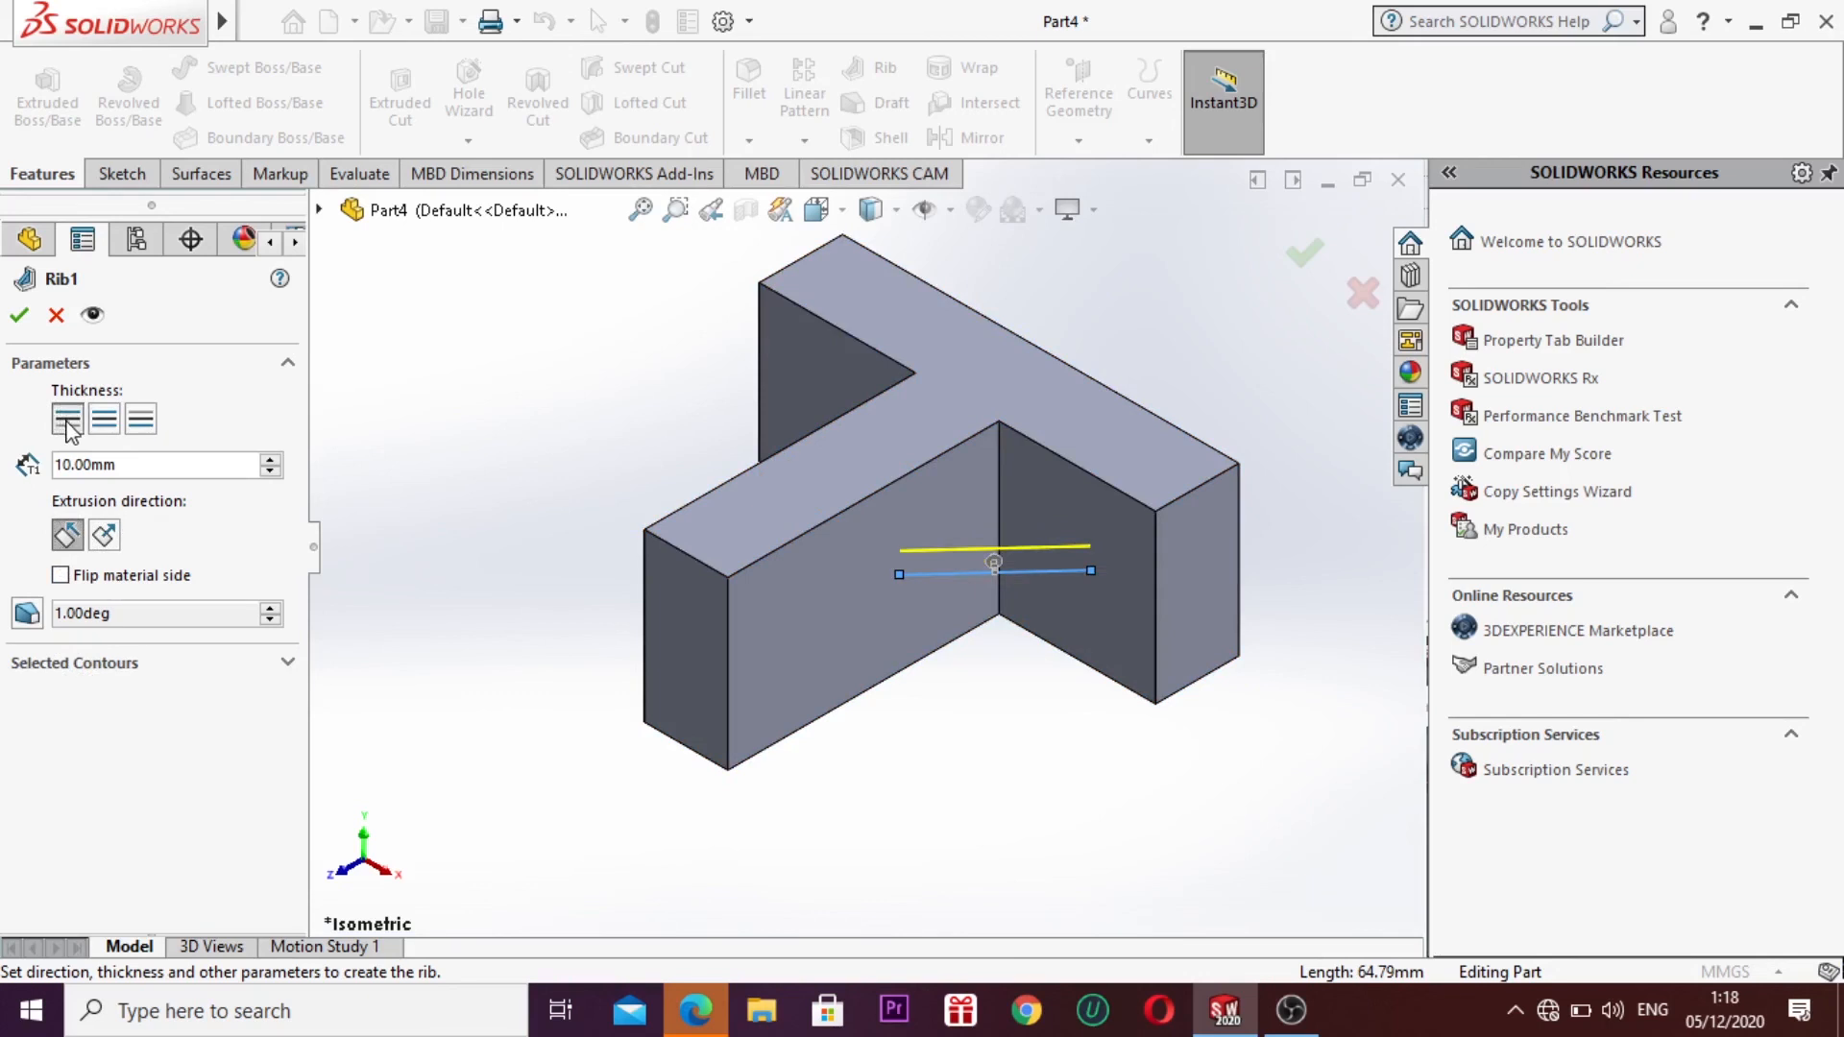
click(144, 421)
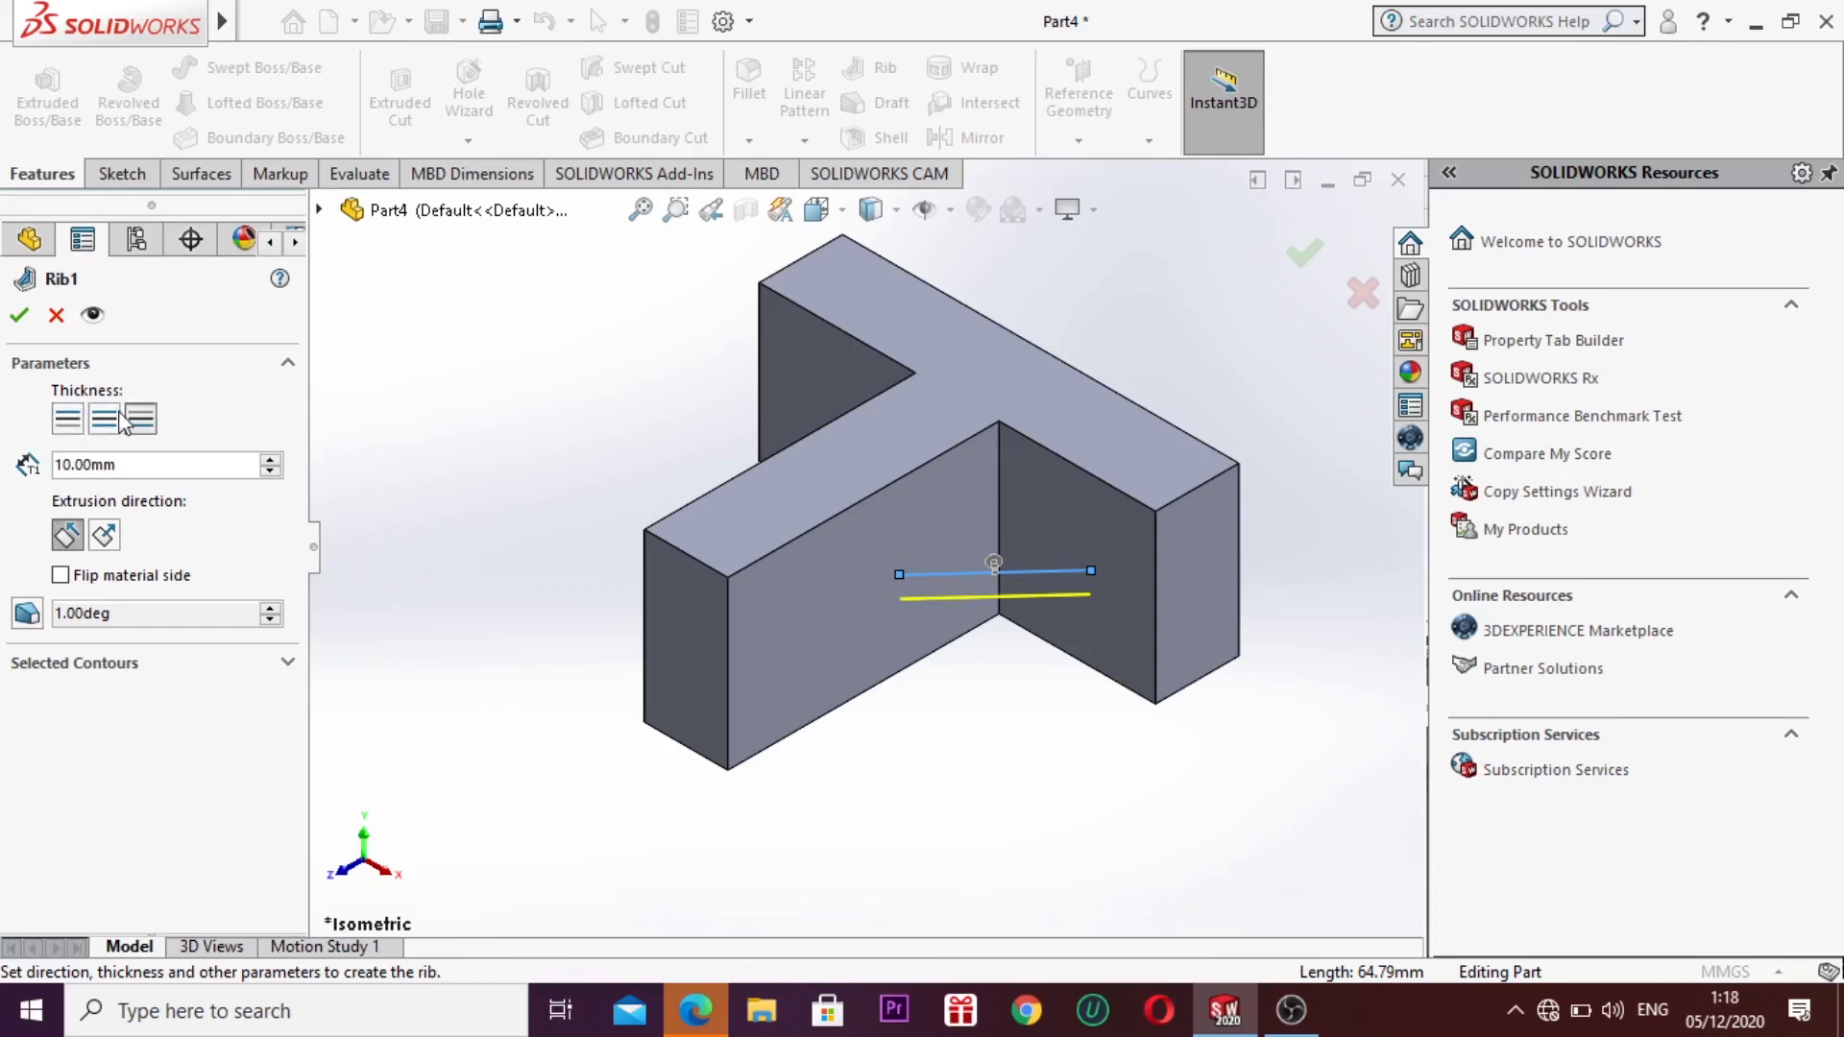
click(69, 421)
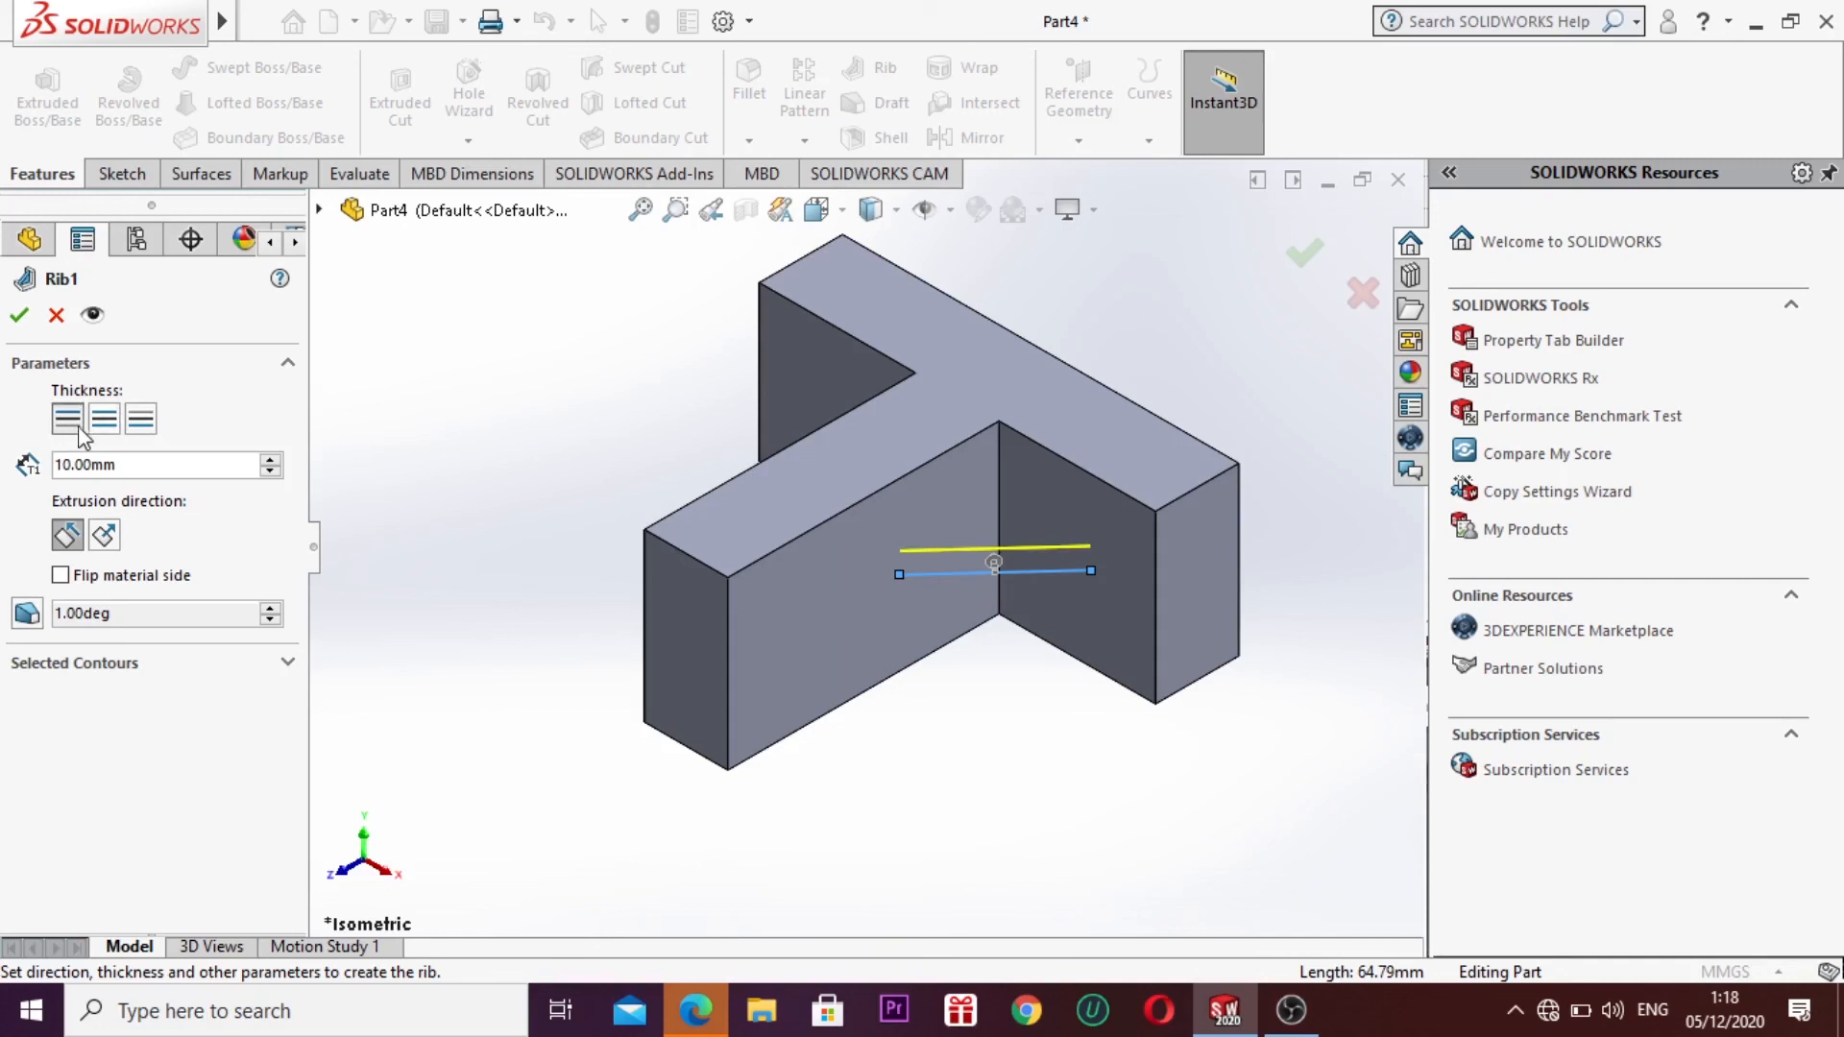
click(104, 420)
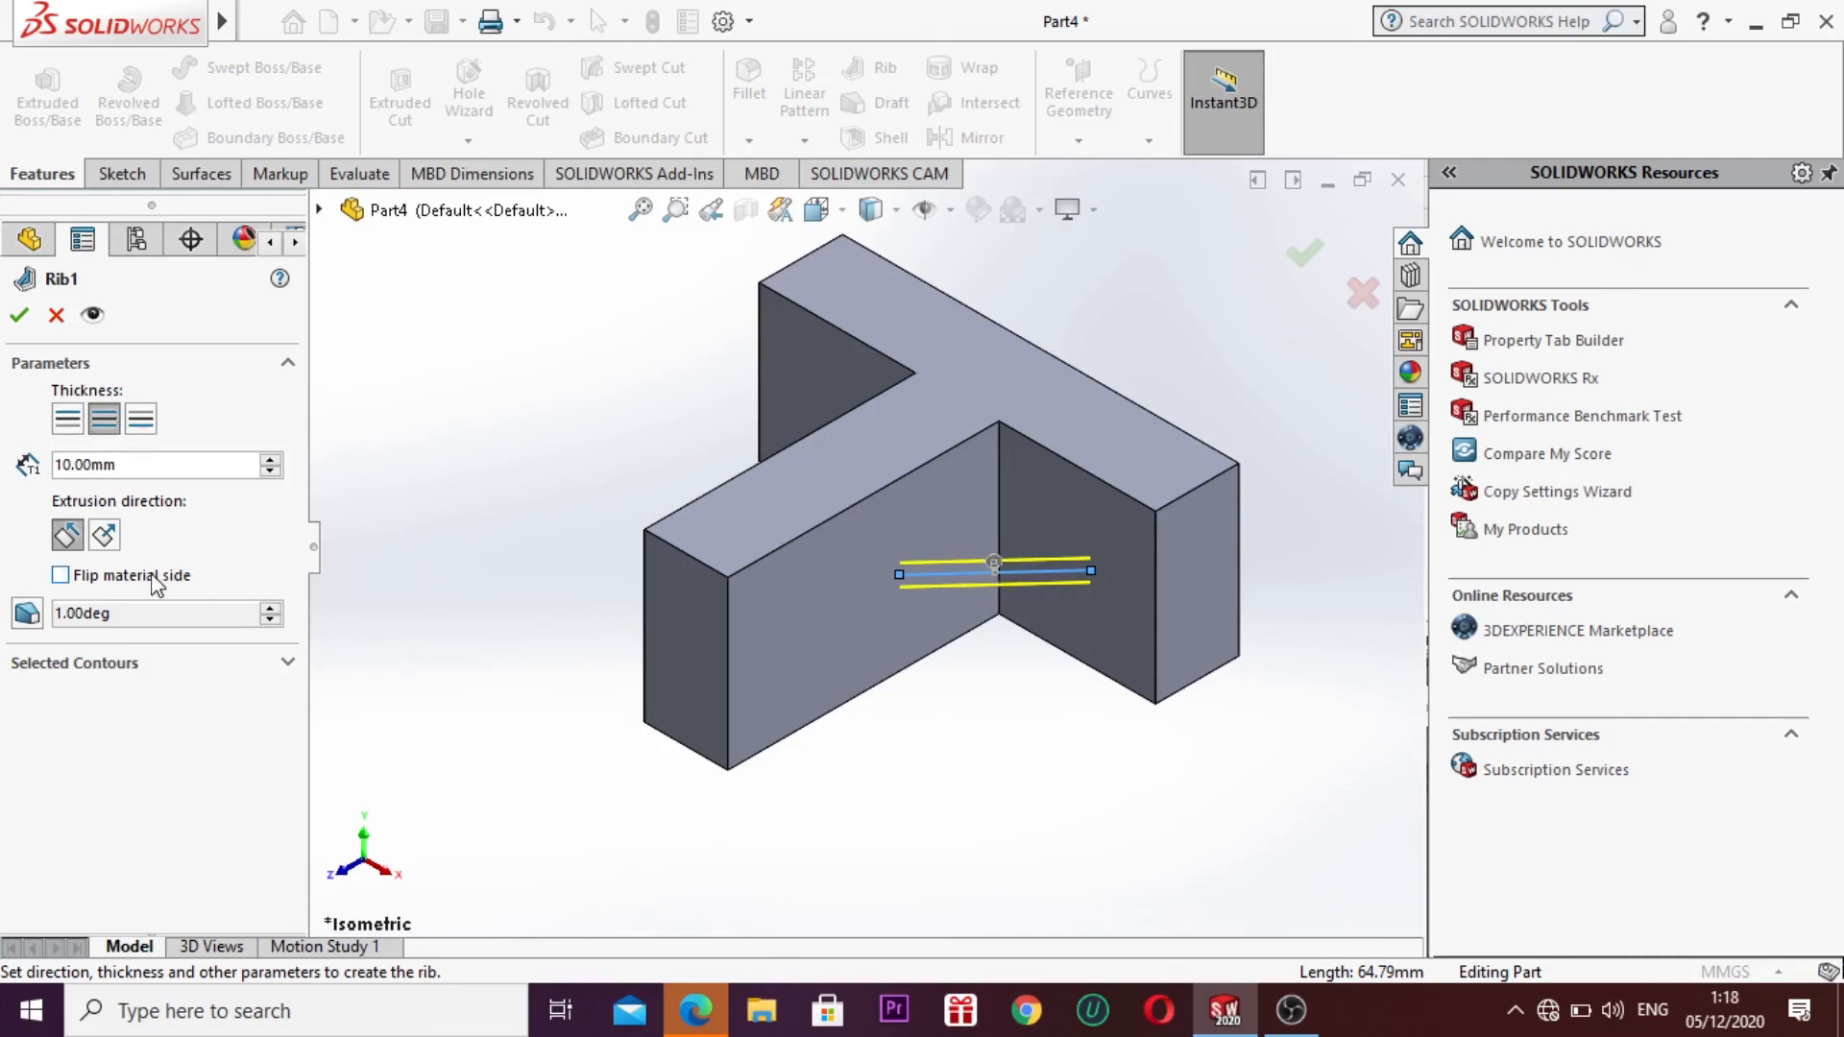
click(9, 321)
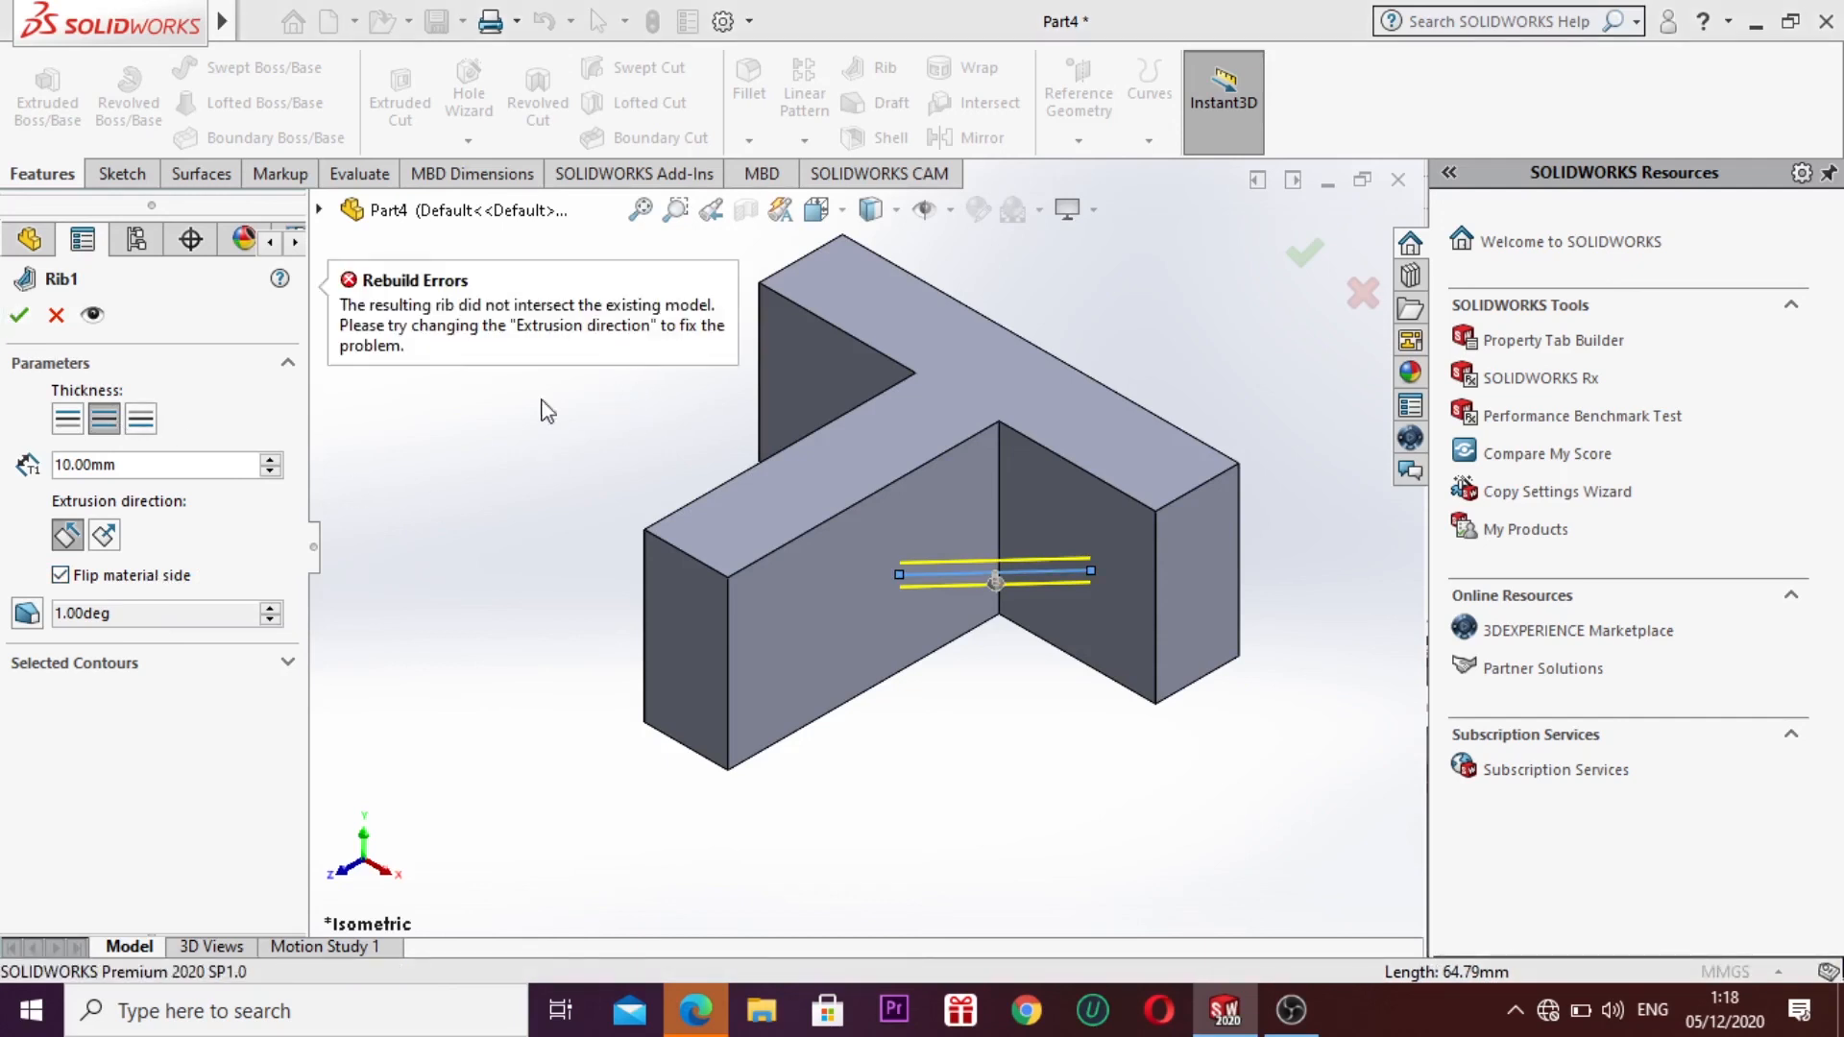
click(61, 576)
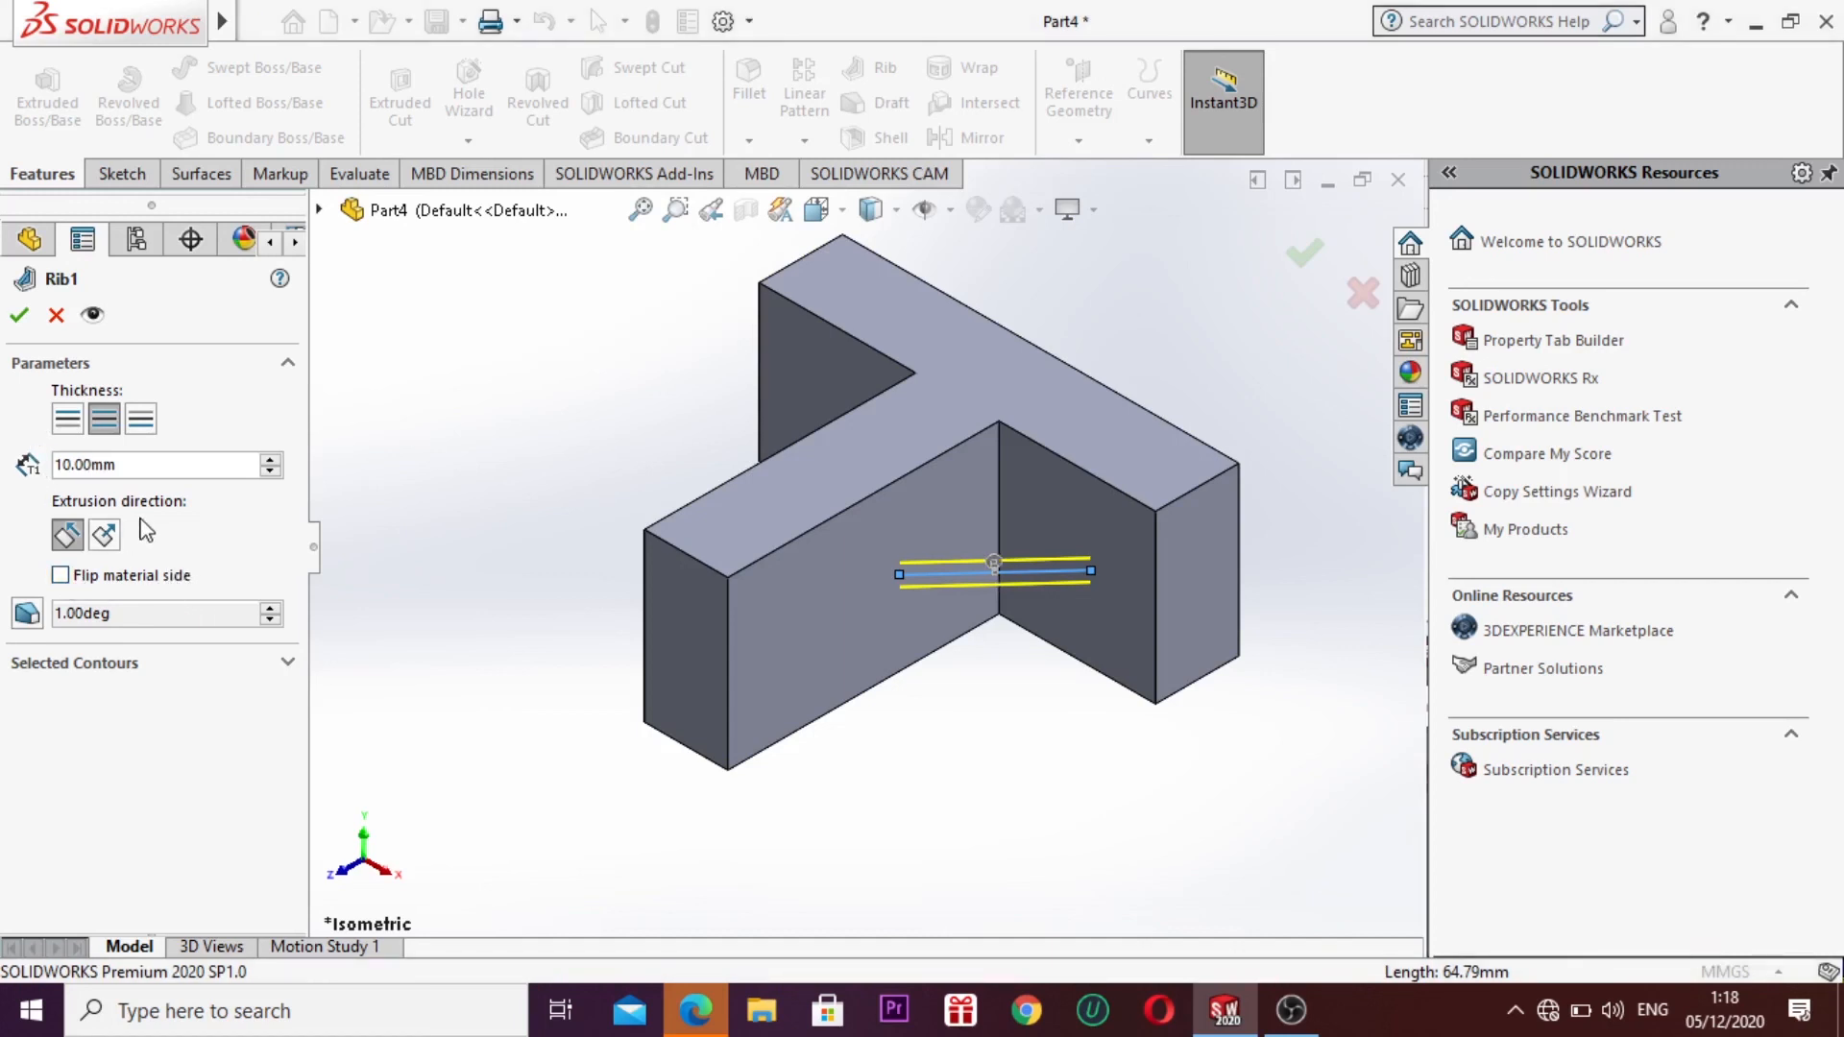
click(19, 315)
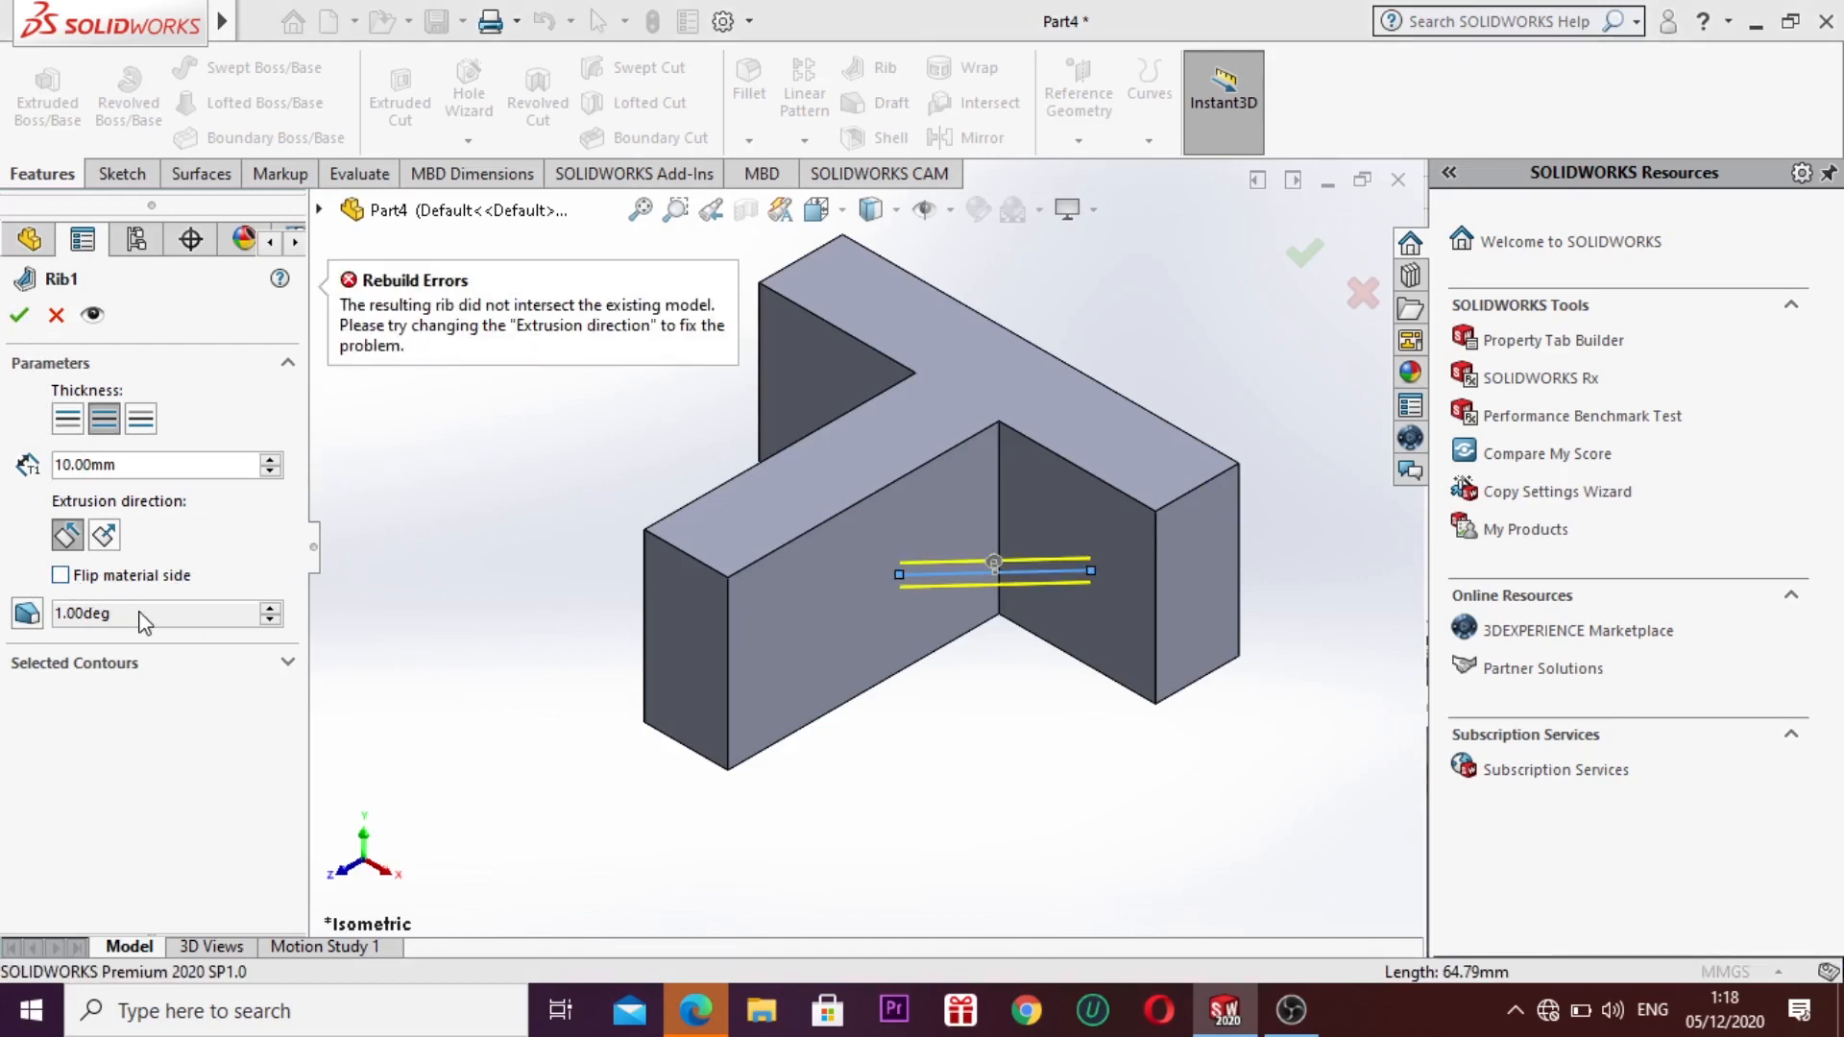
Step: Try a 4° outward draft and the extrusion direction normal to the sketch on the rib, and cancel the rib
click(26, 615)
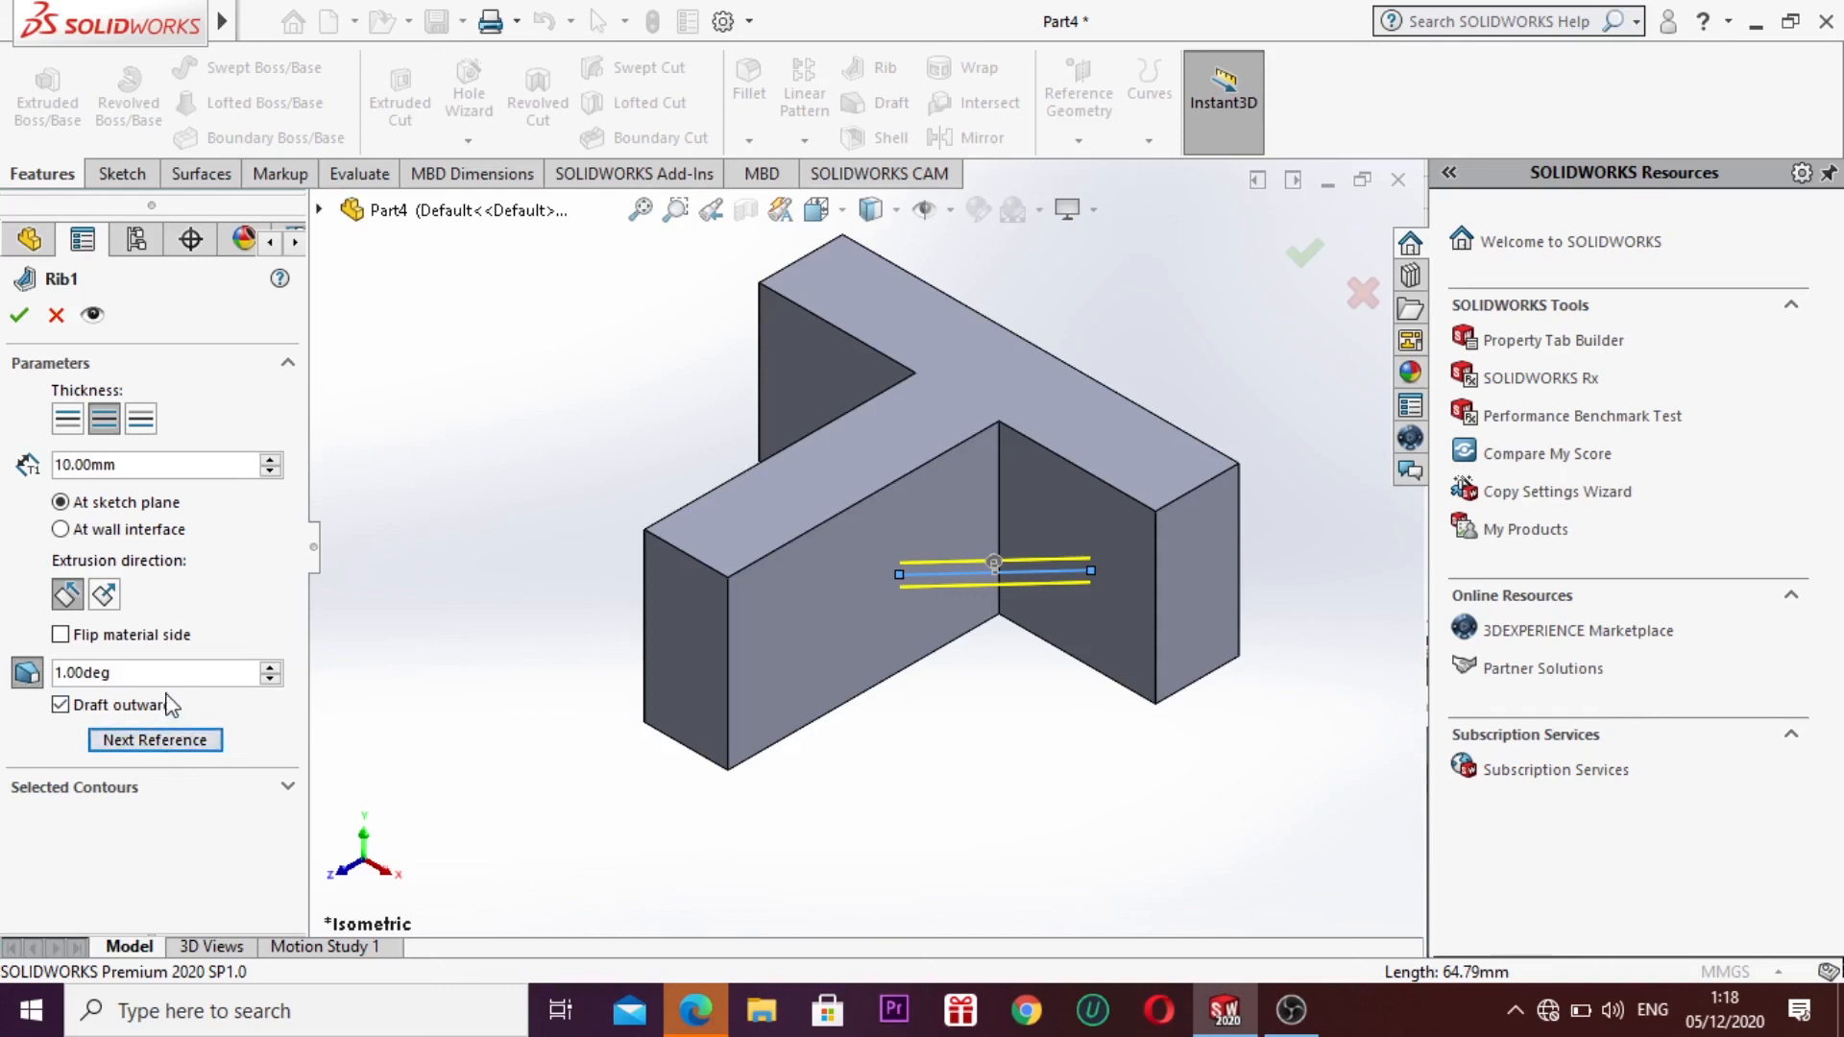
click(269, 669)
click(270, 669)
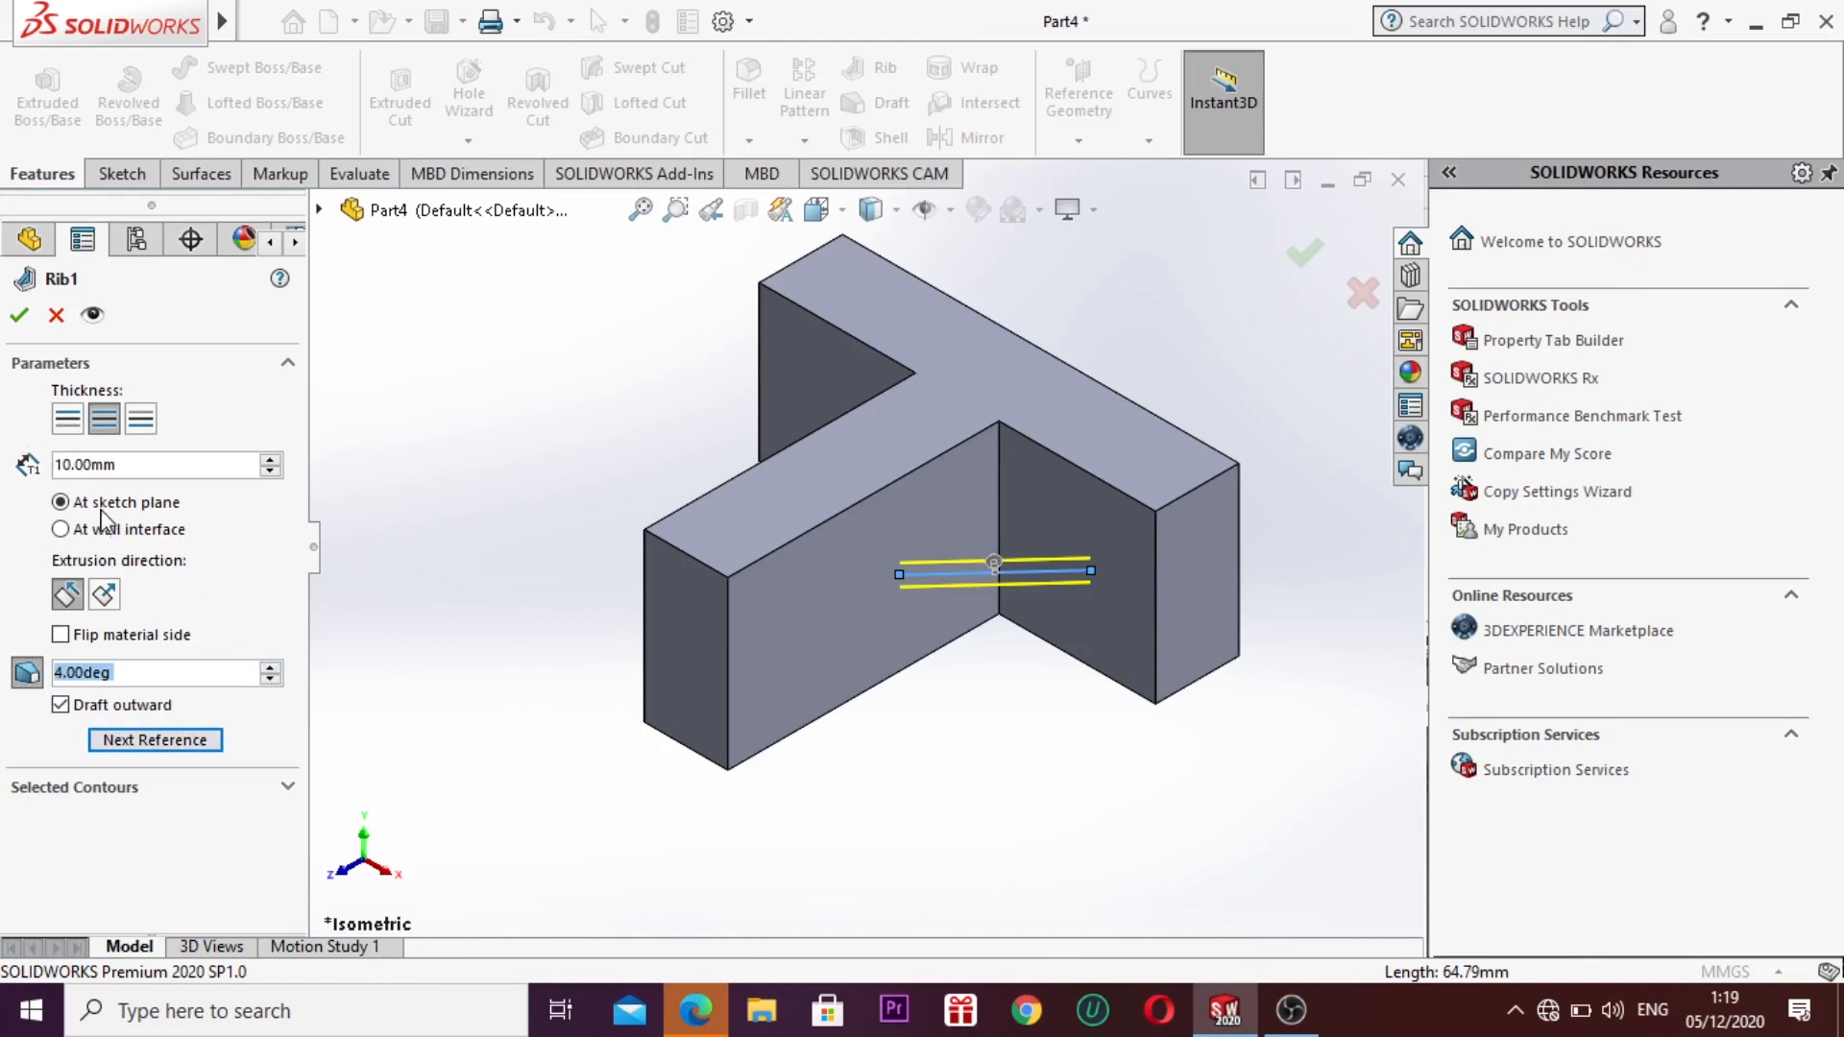
click(141, 541)
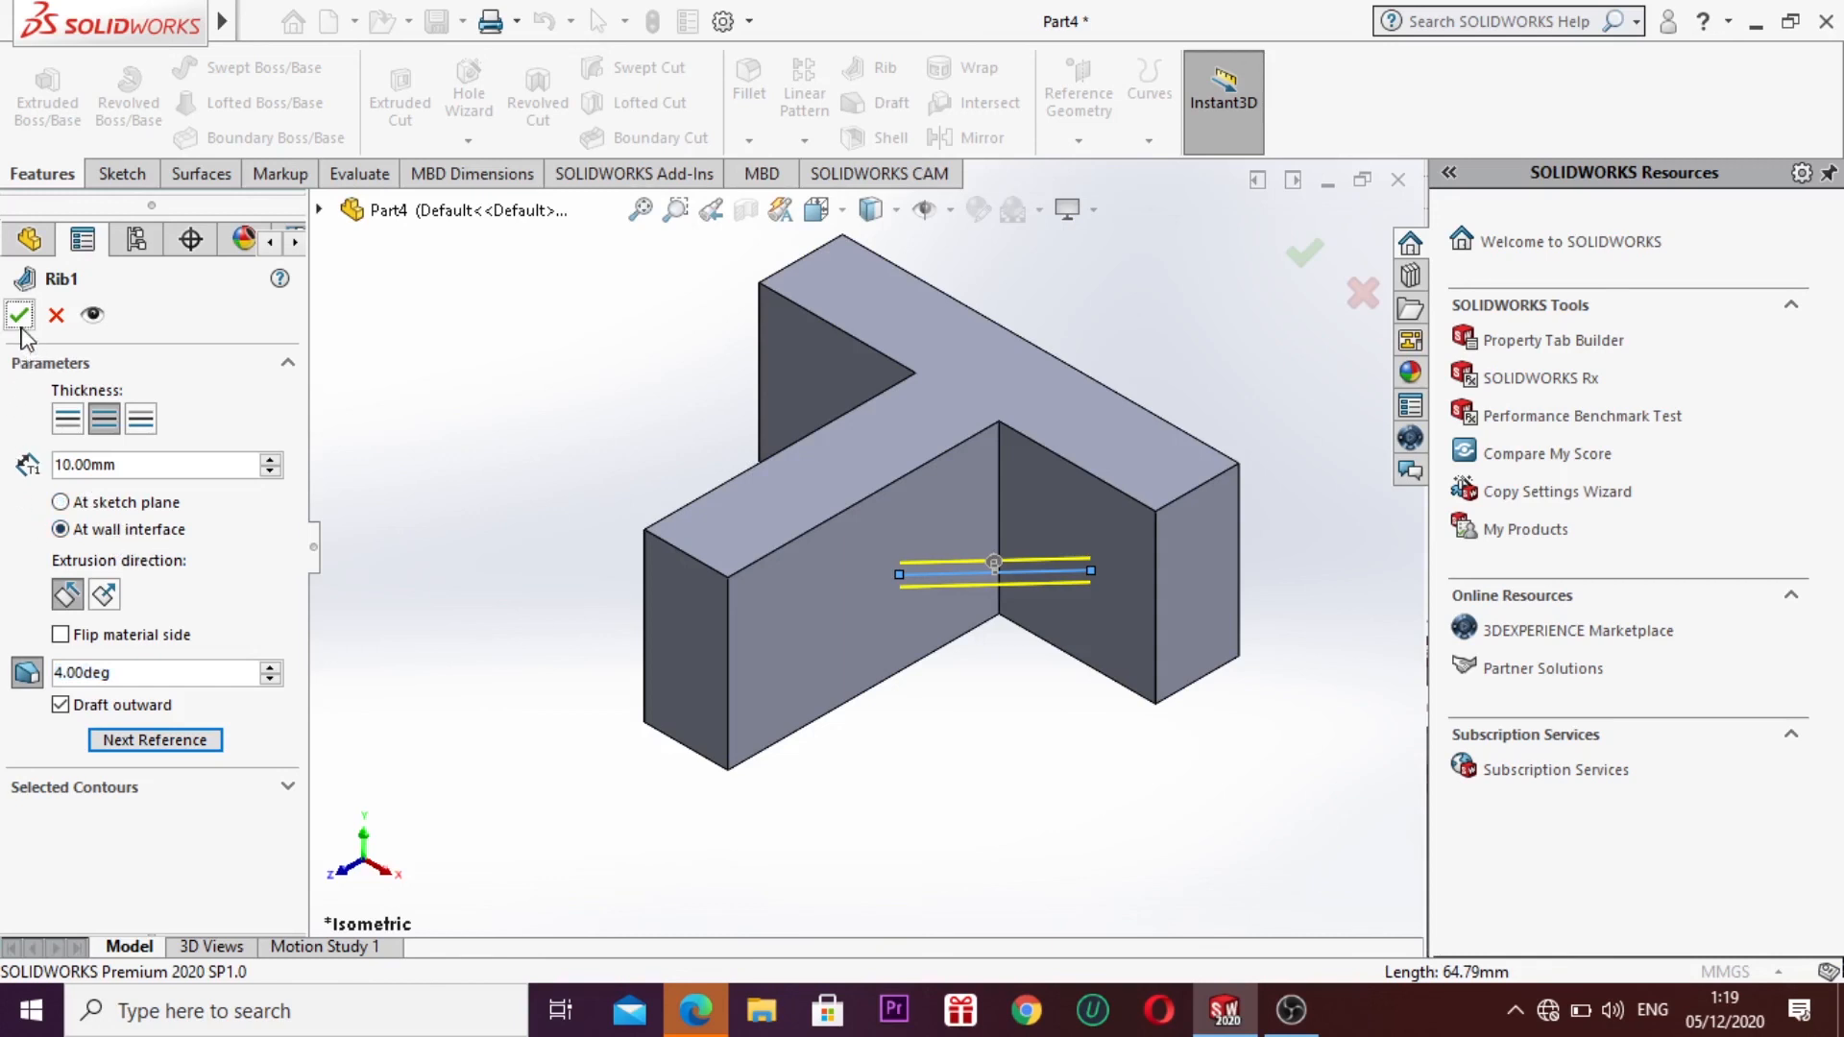
click(102, 503)
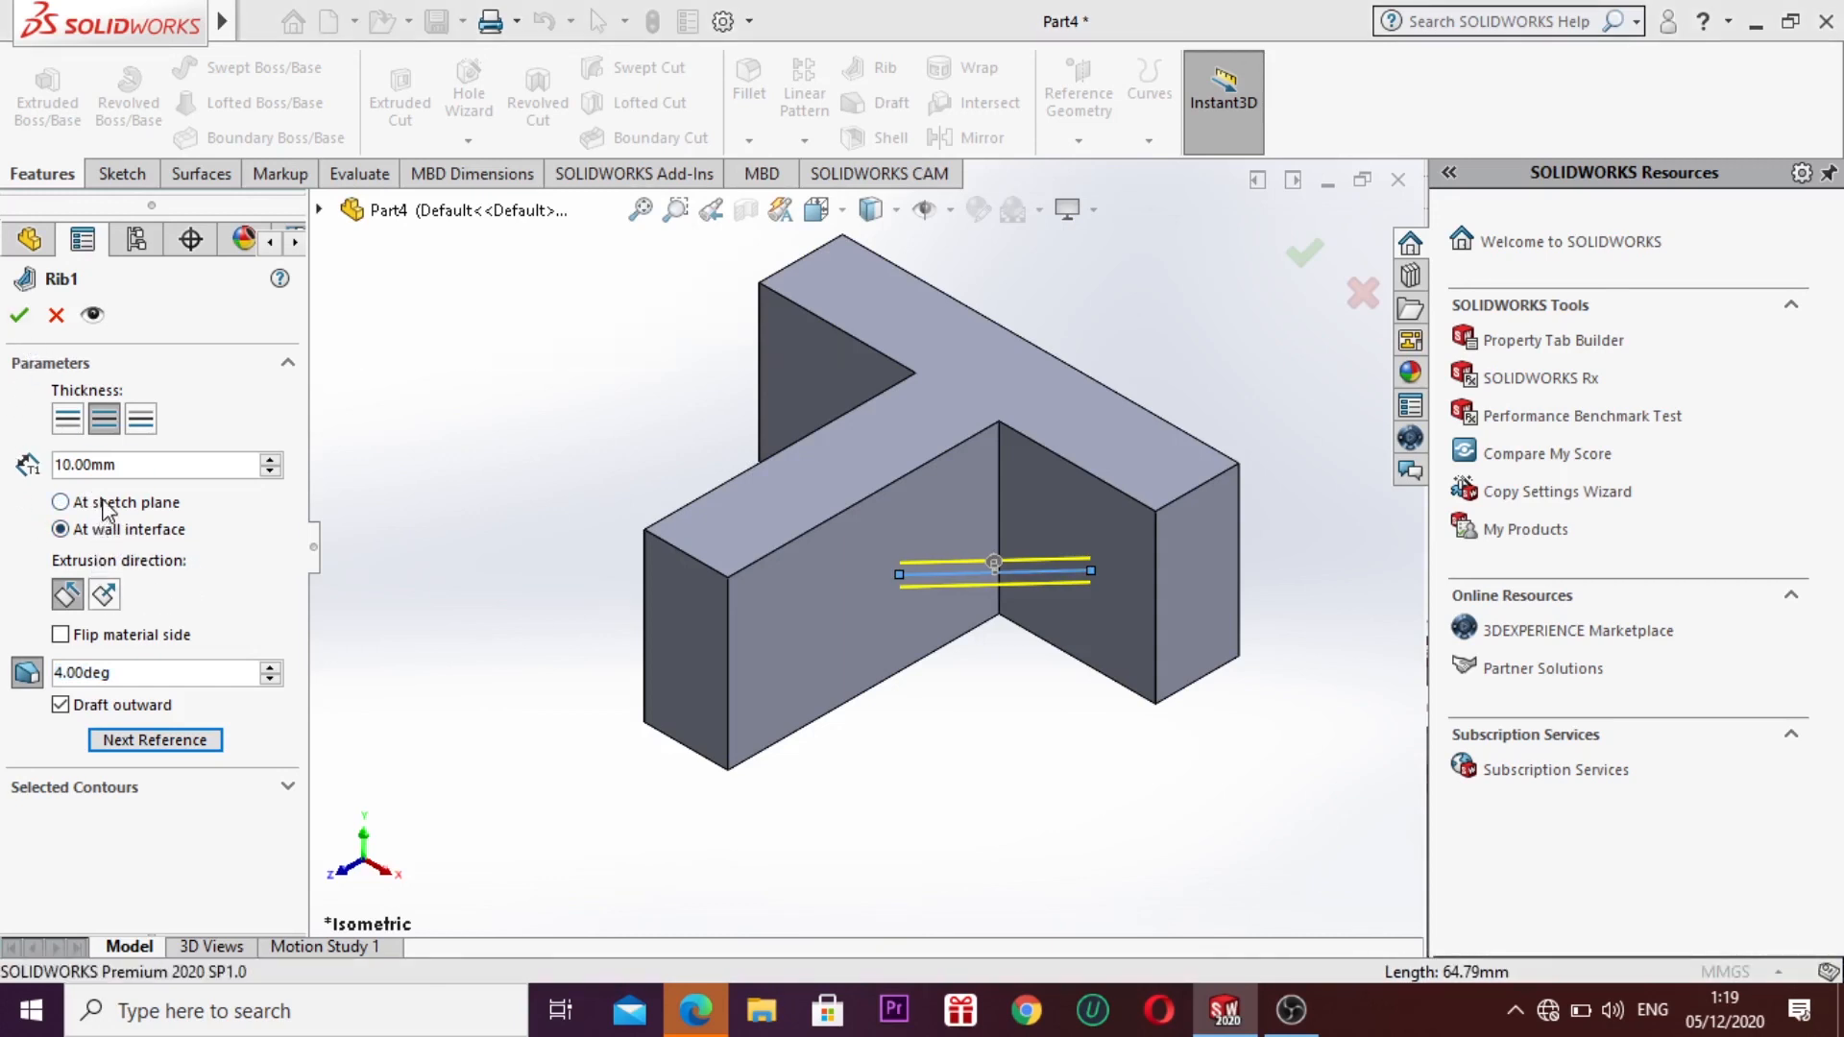
click(104, 595)
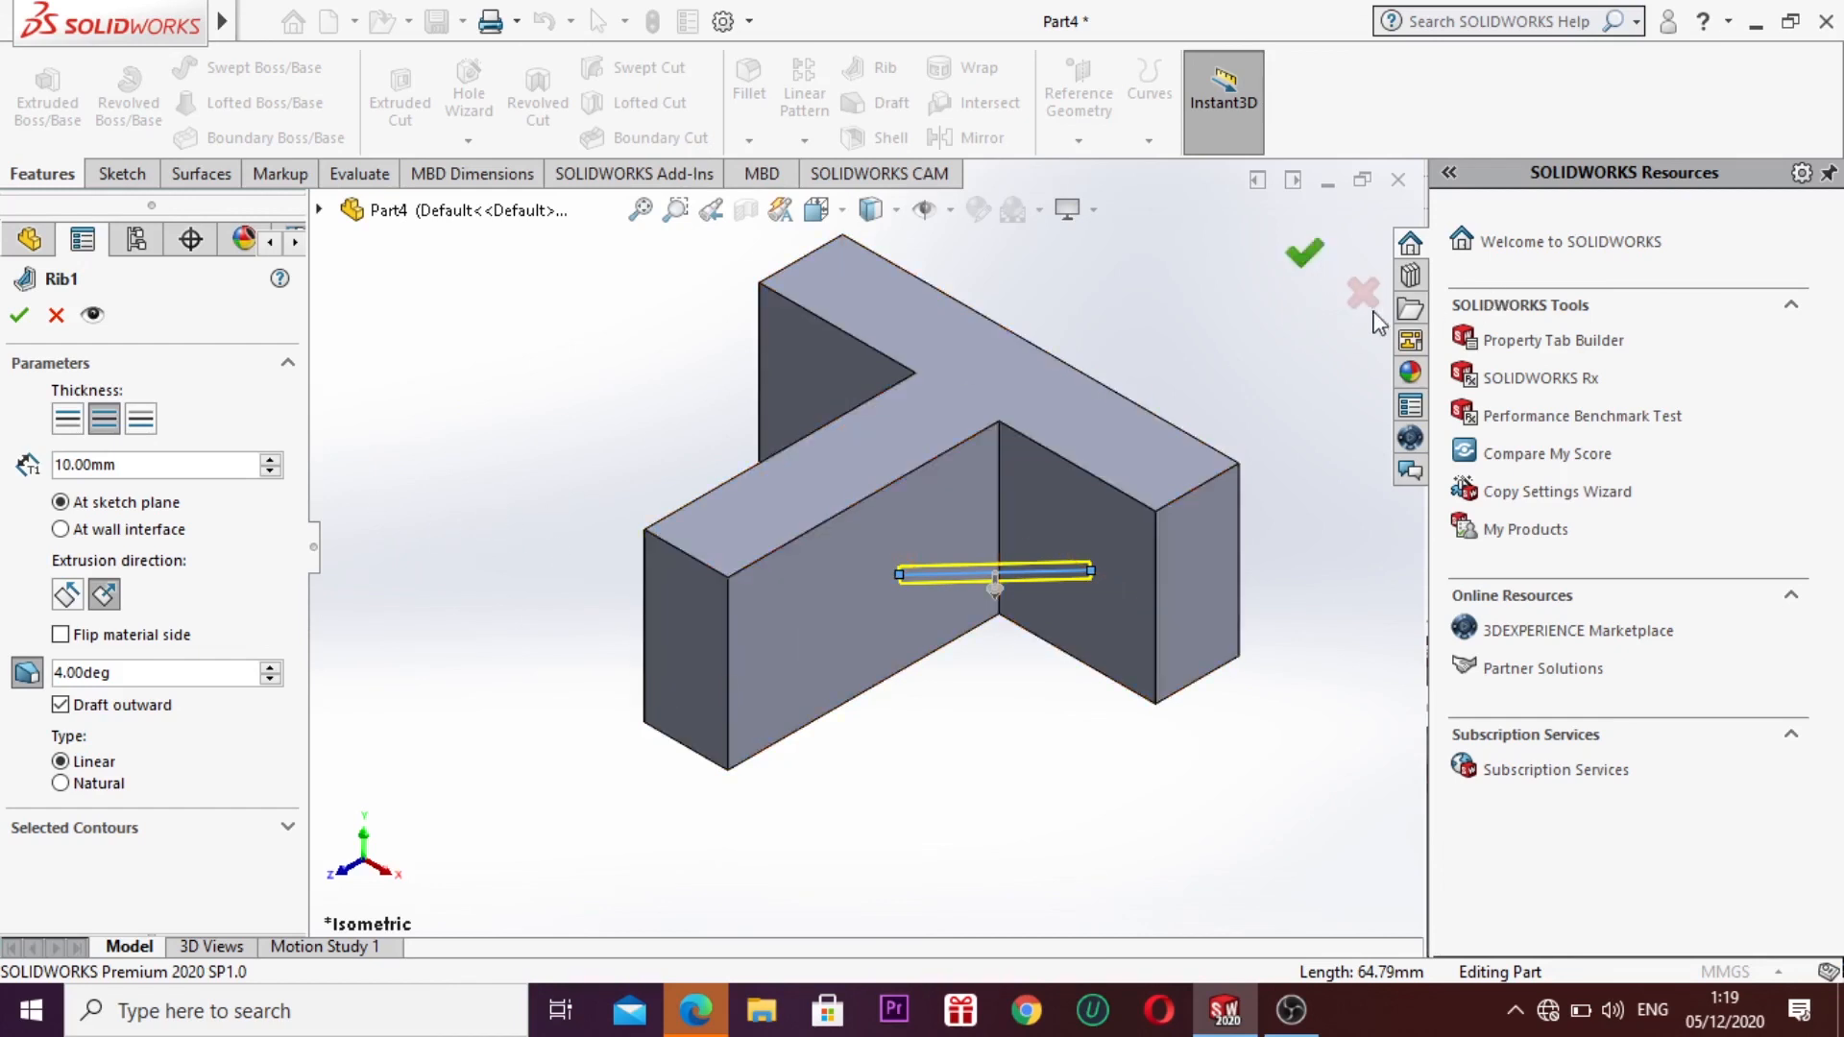
click(57, 314)
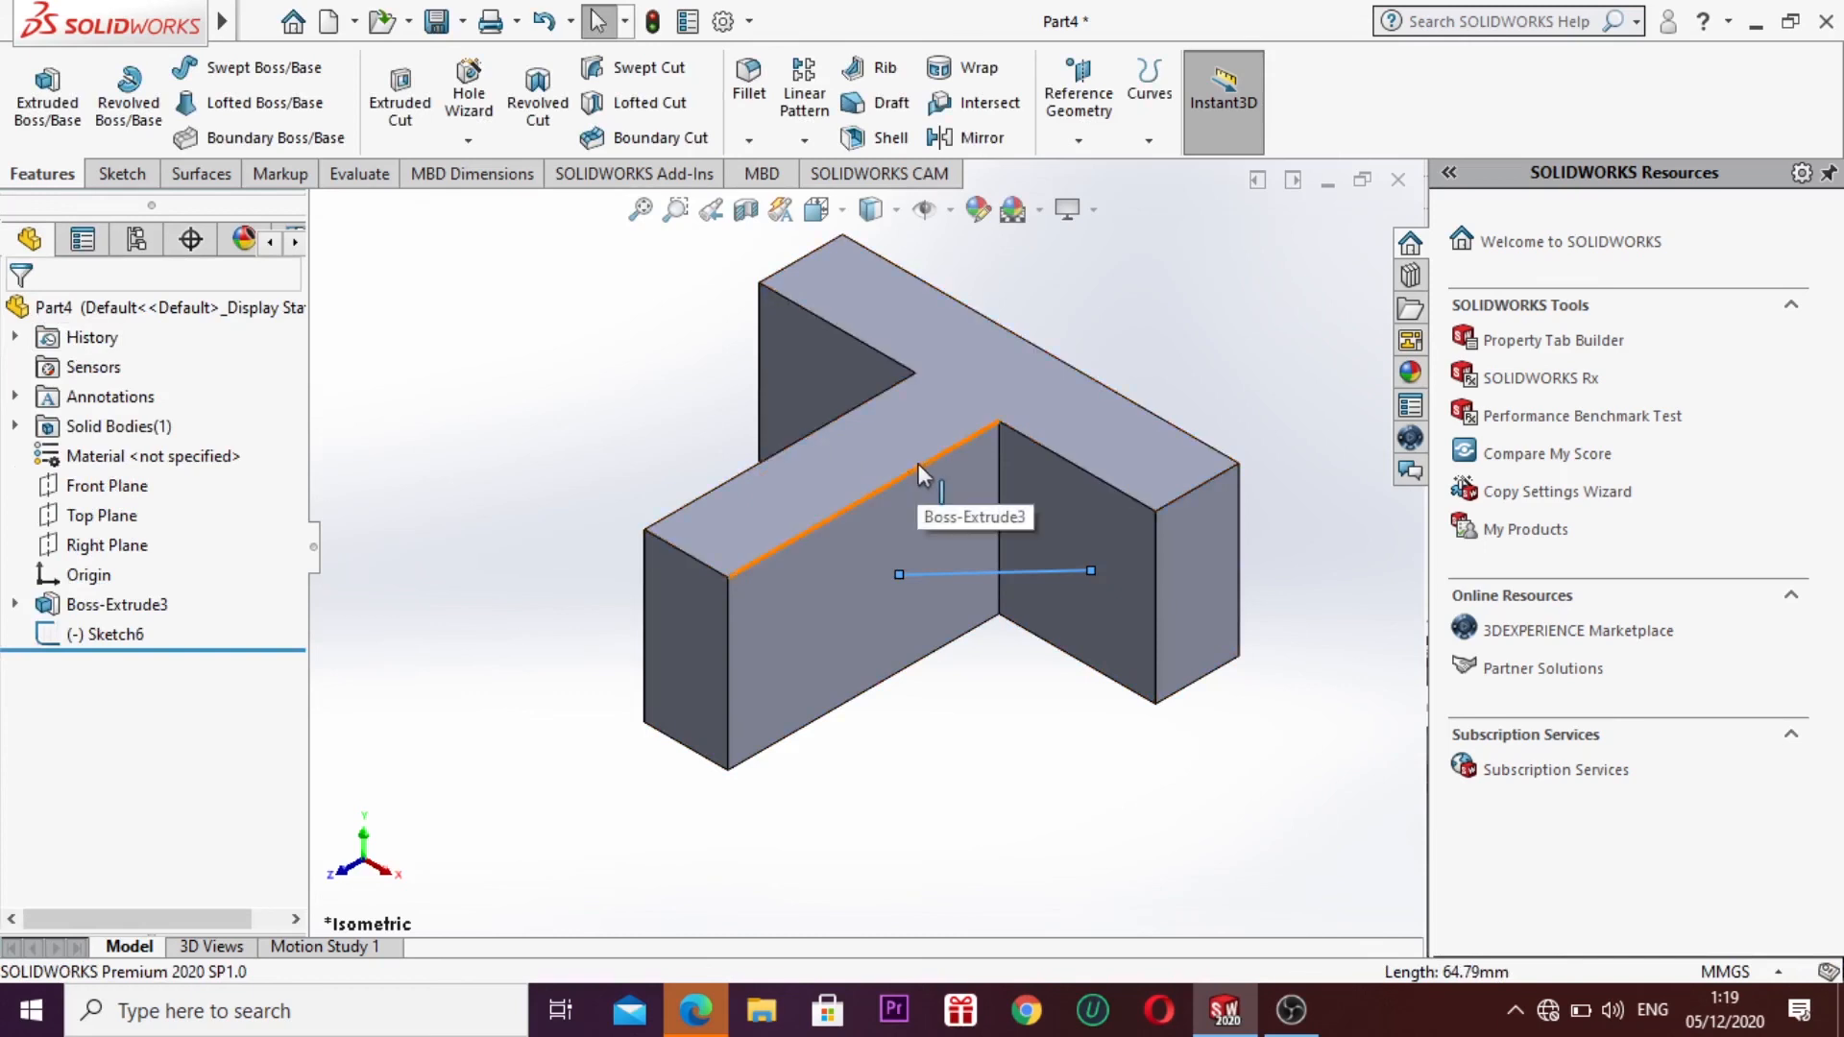
Step: Delete the diagonal line sketch from the part
right_click(1020, 568)
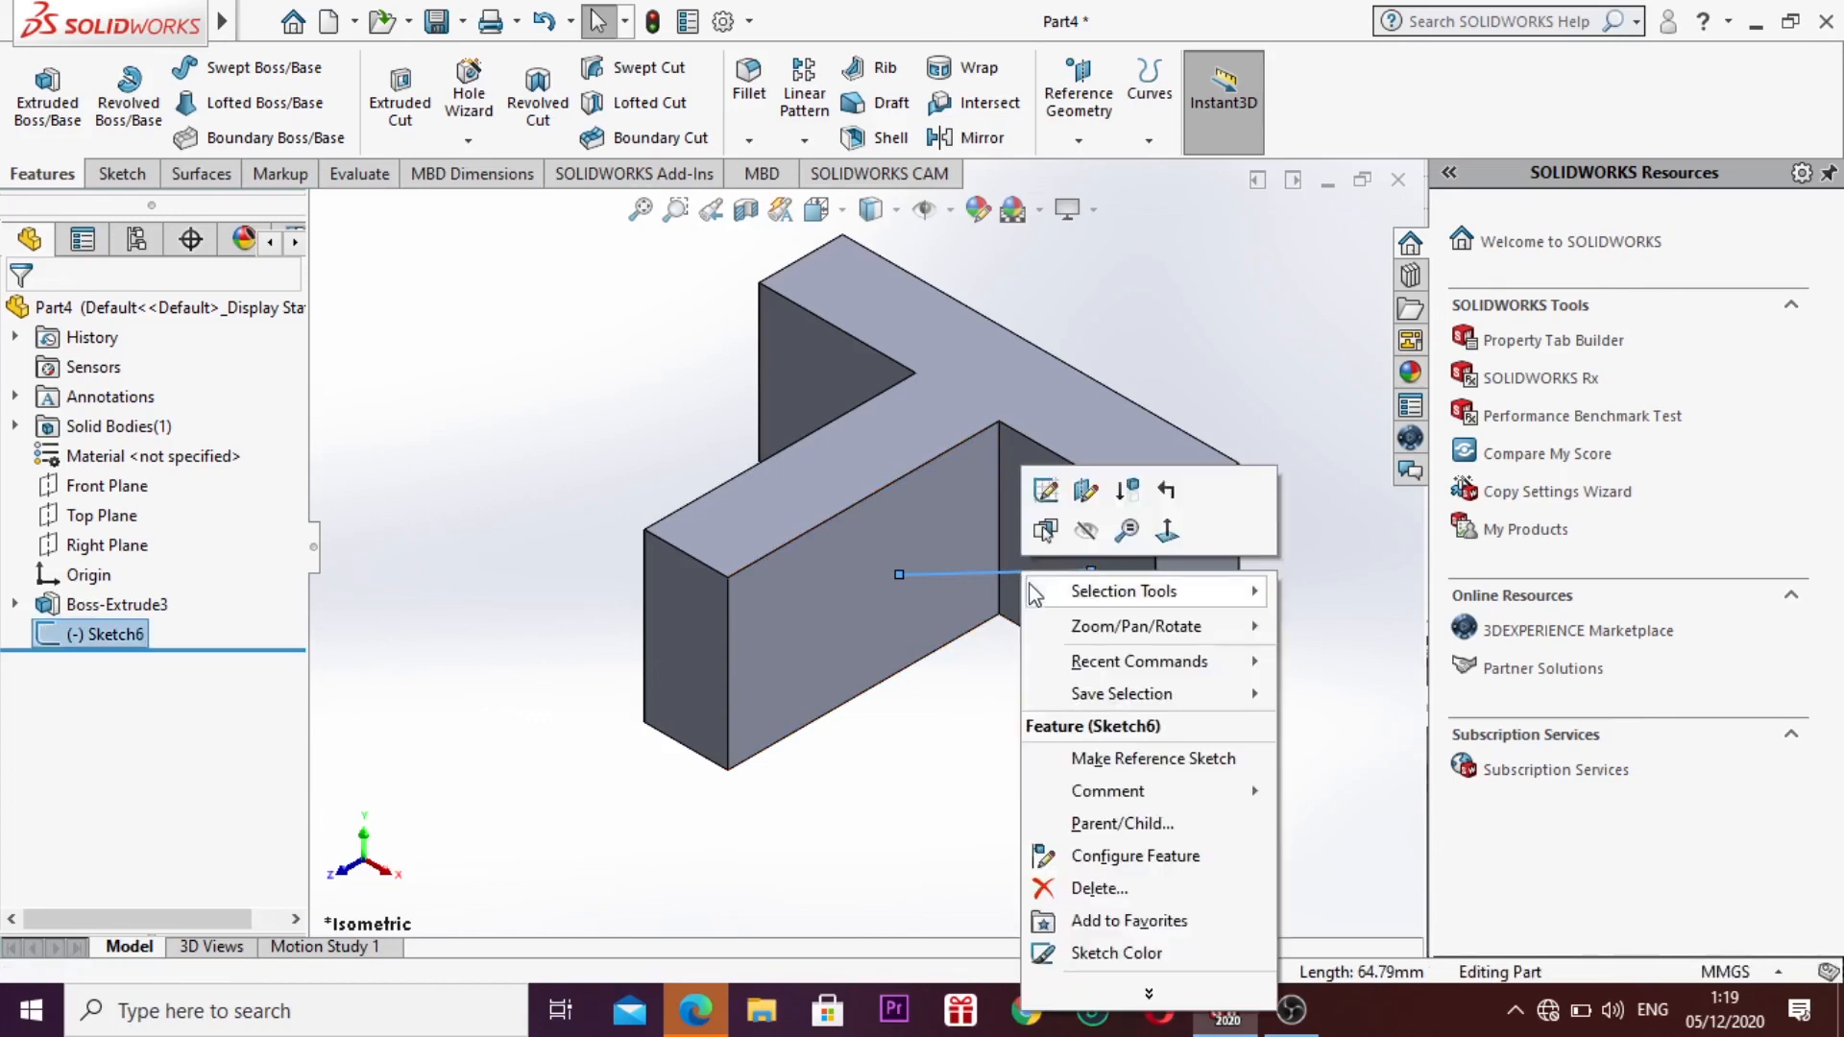
click(1084, 891)
click(1089, 372)
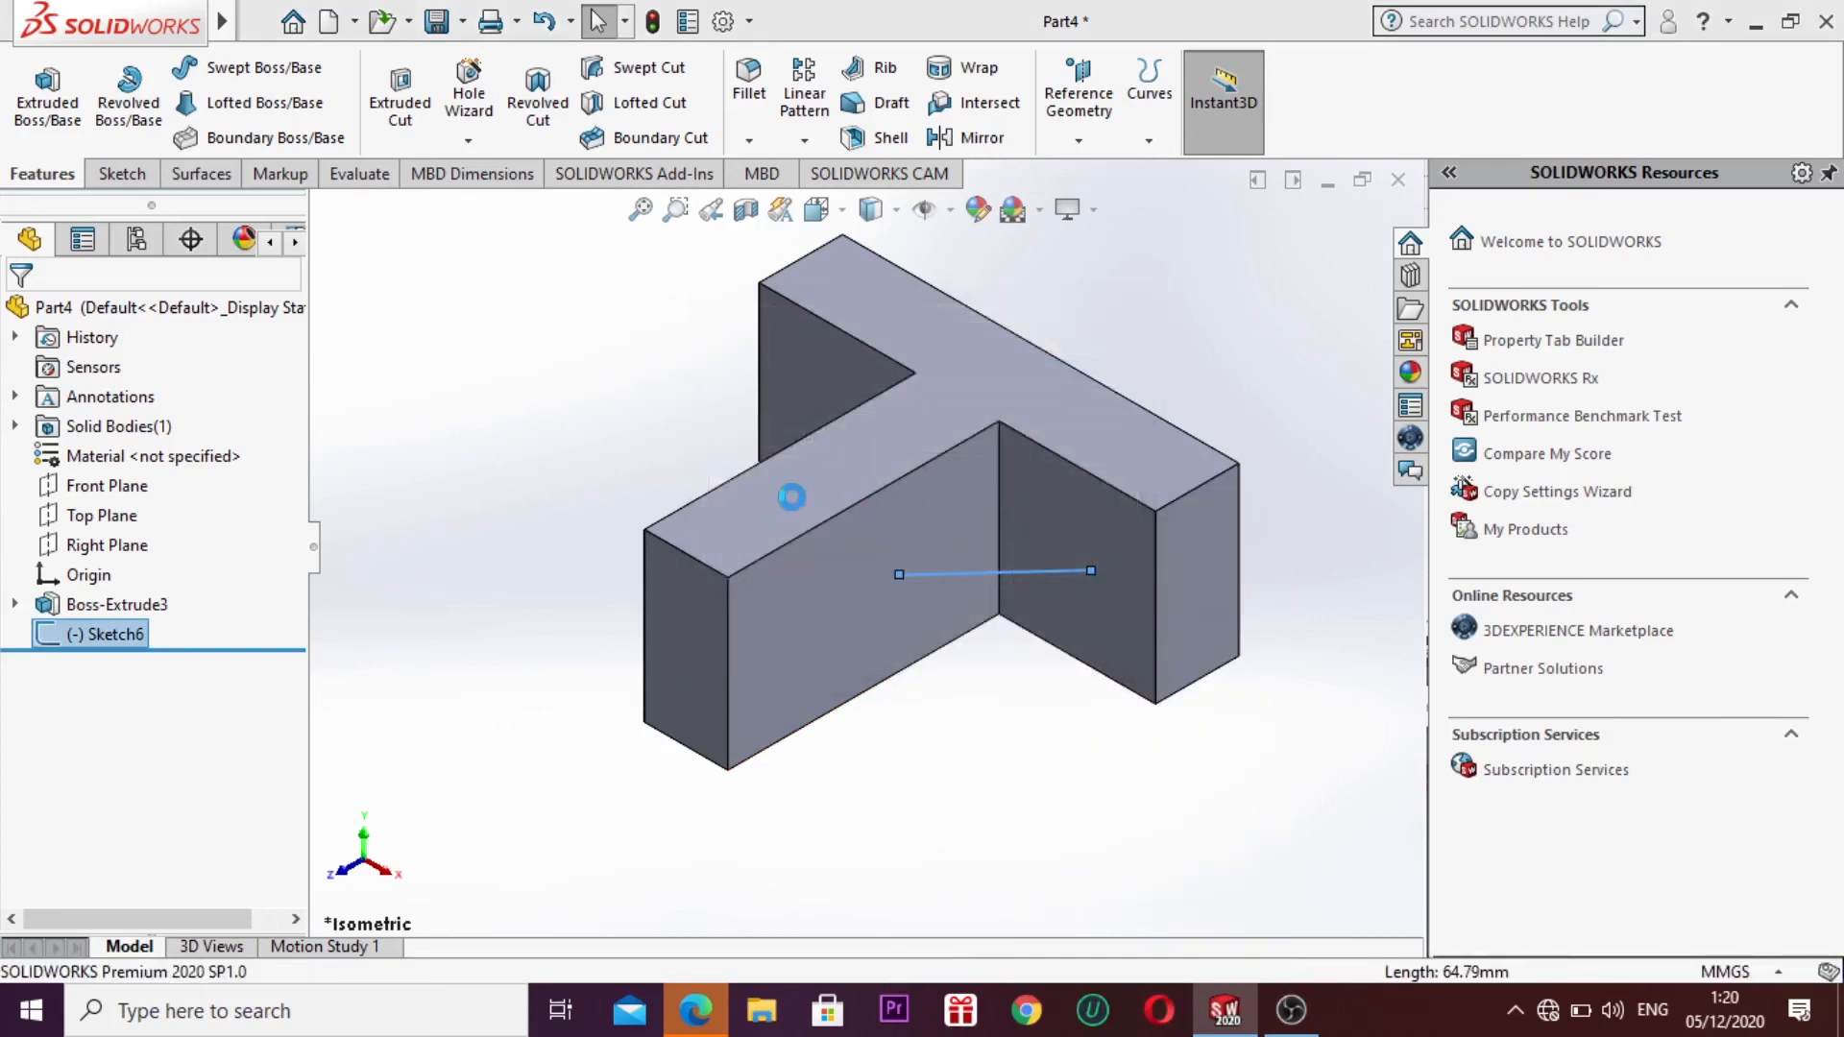
Step: Shell the T-shaped block to a 10 mm wall thickness, removing the two side faces that meet at the front inner corner
click(884, 139)
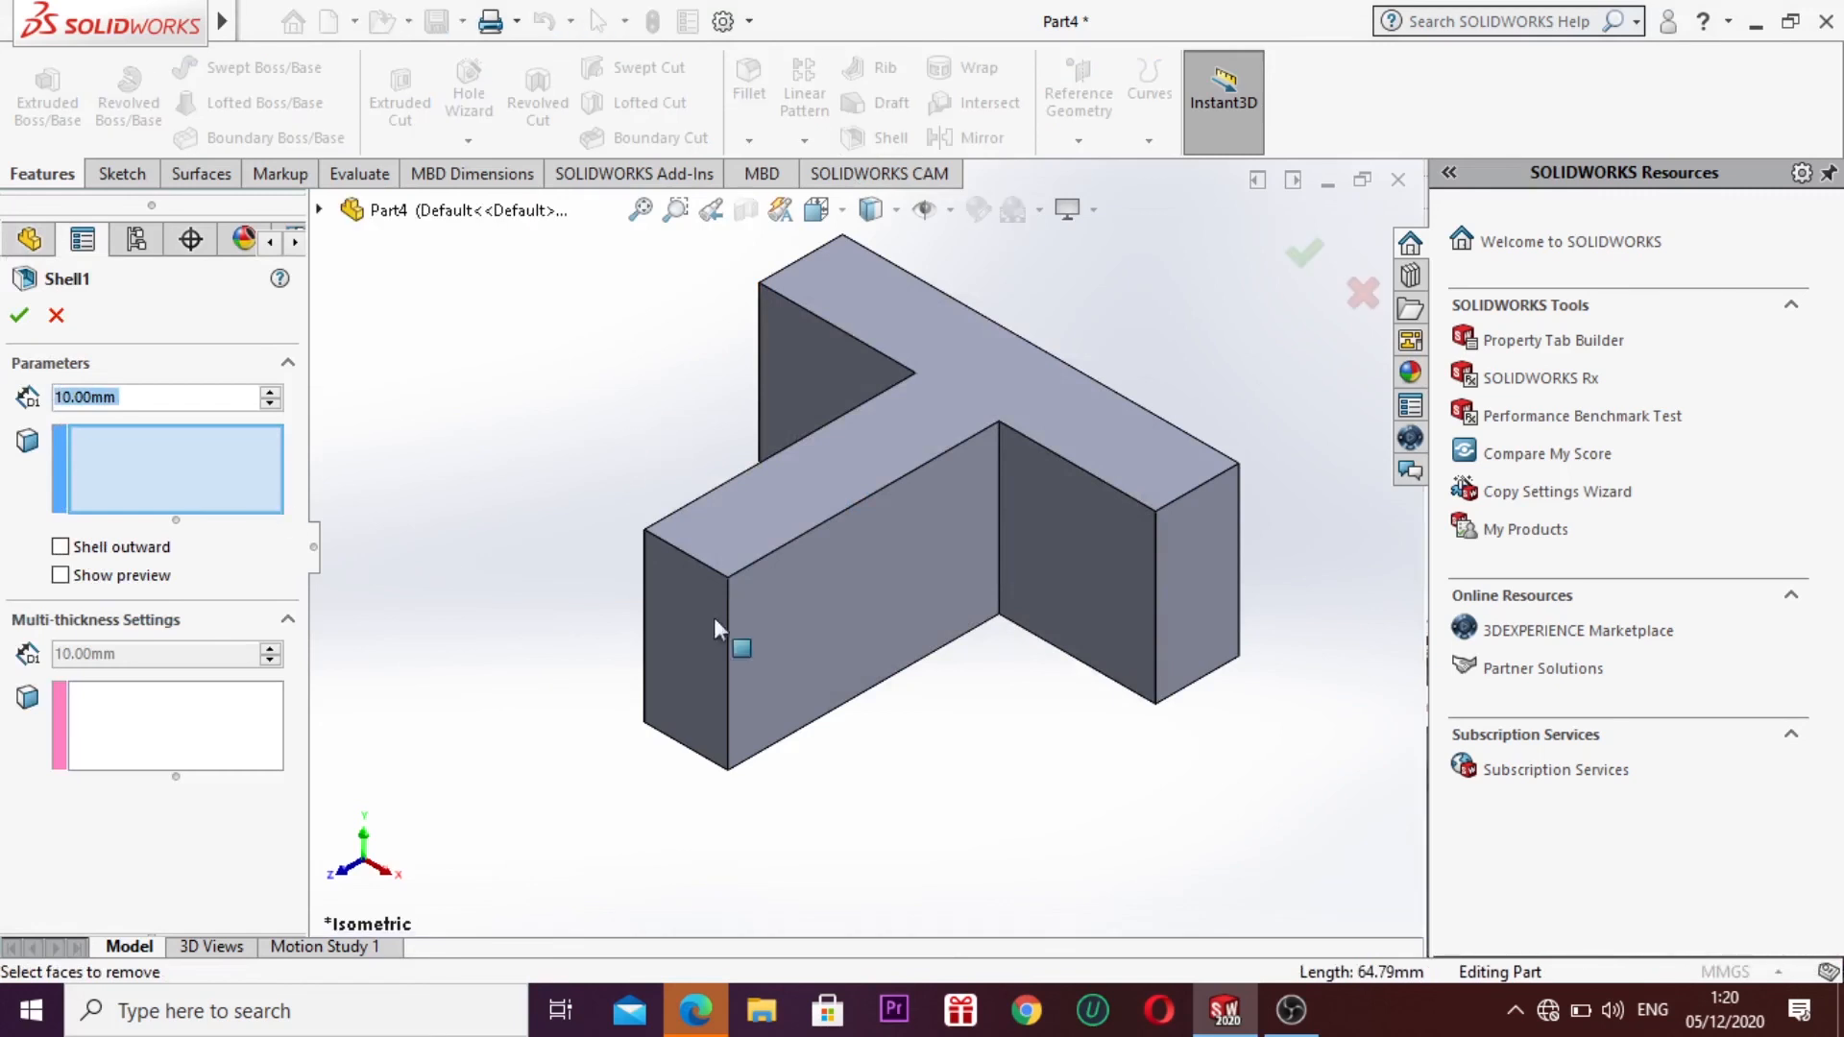
click(961, 591)
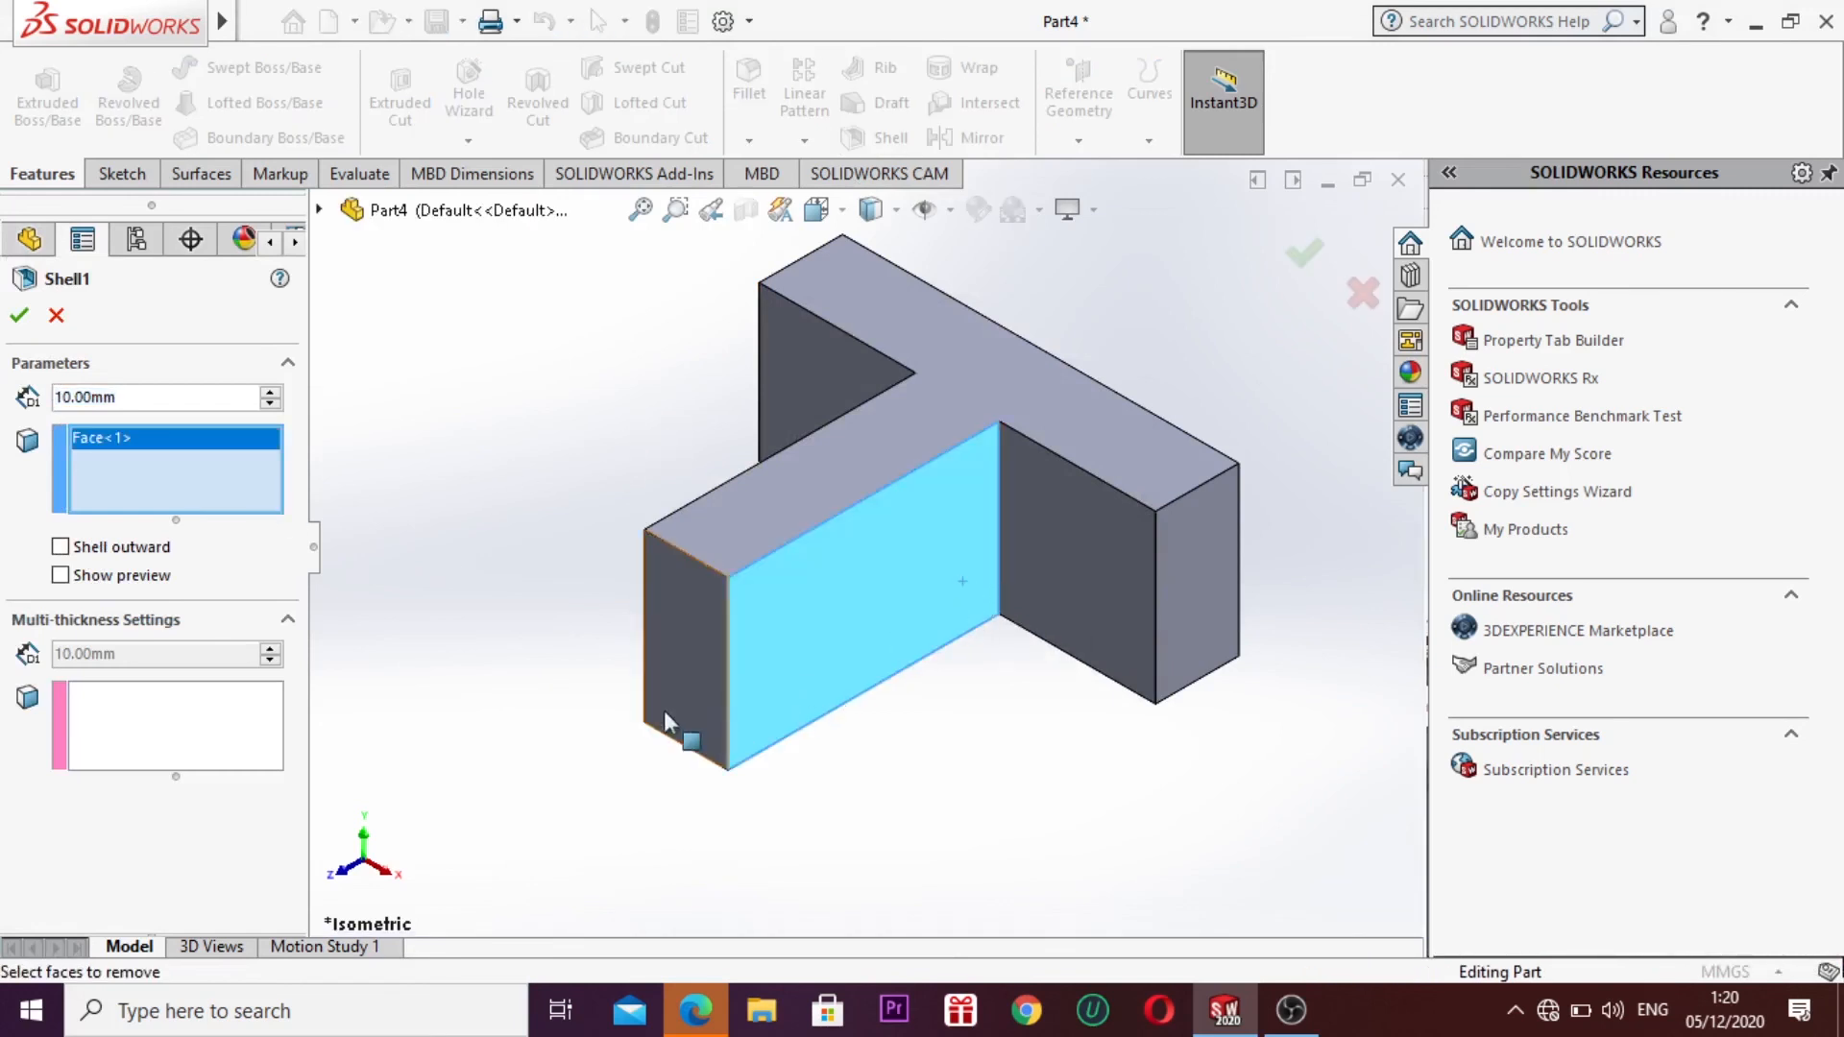
click(1095, 591)
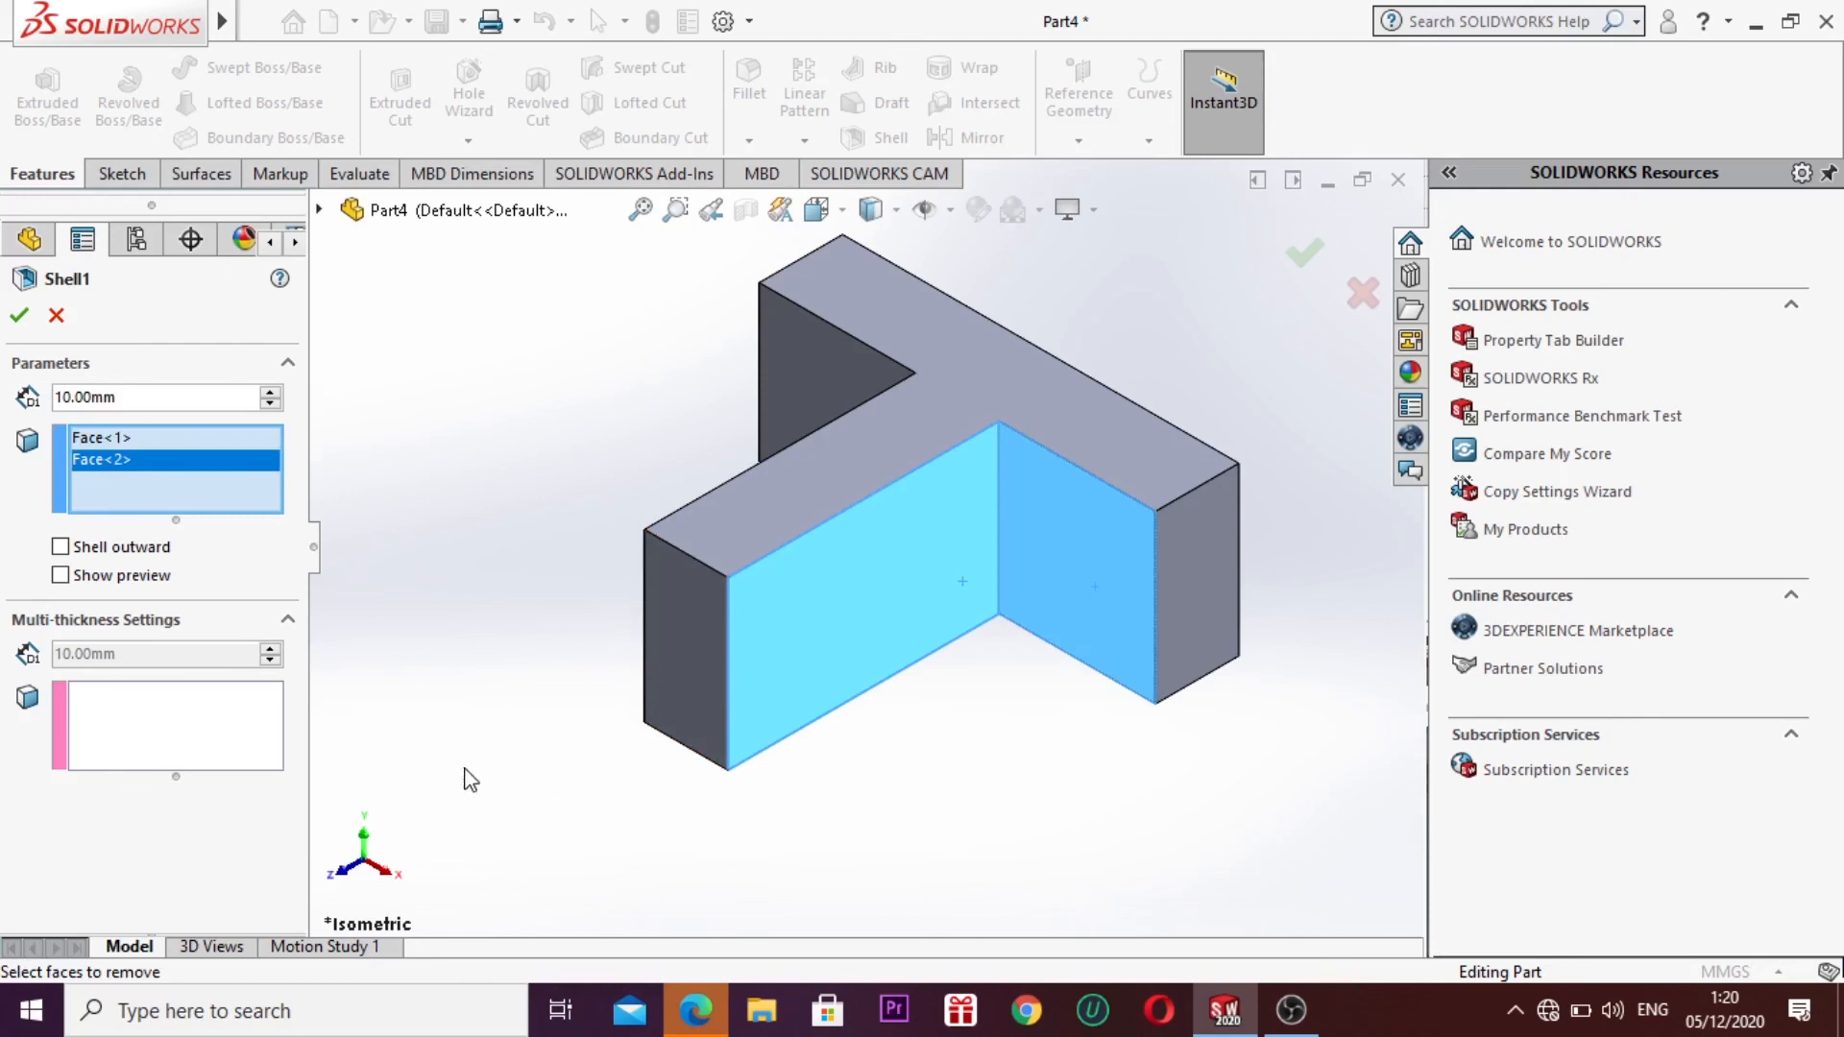
click(19, 319)
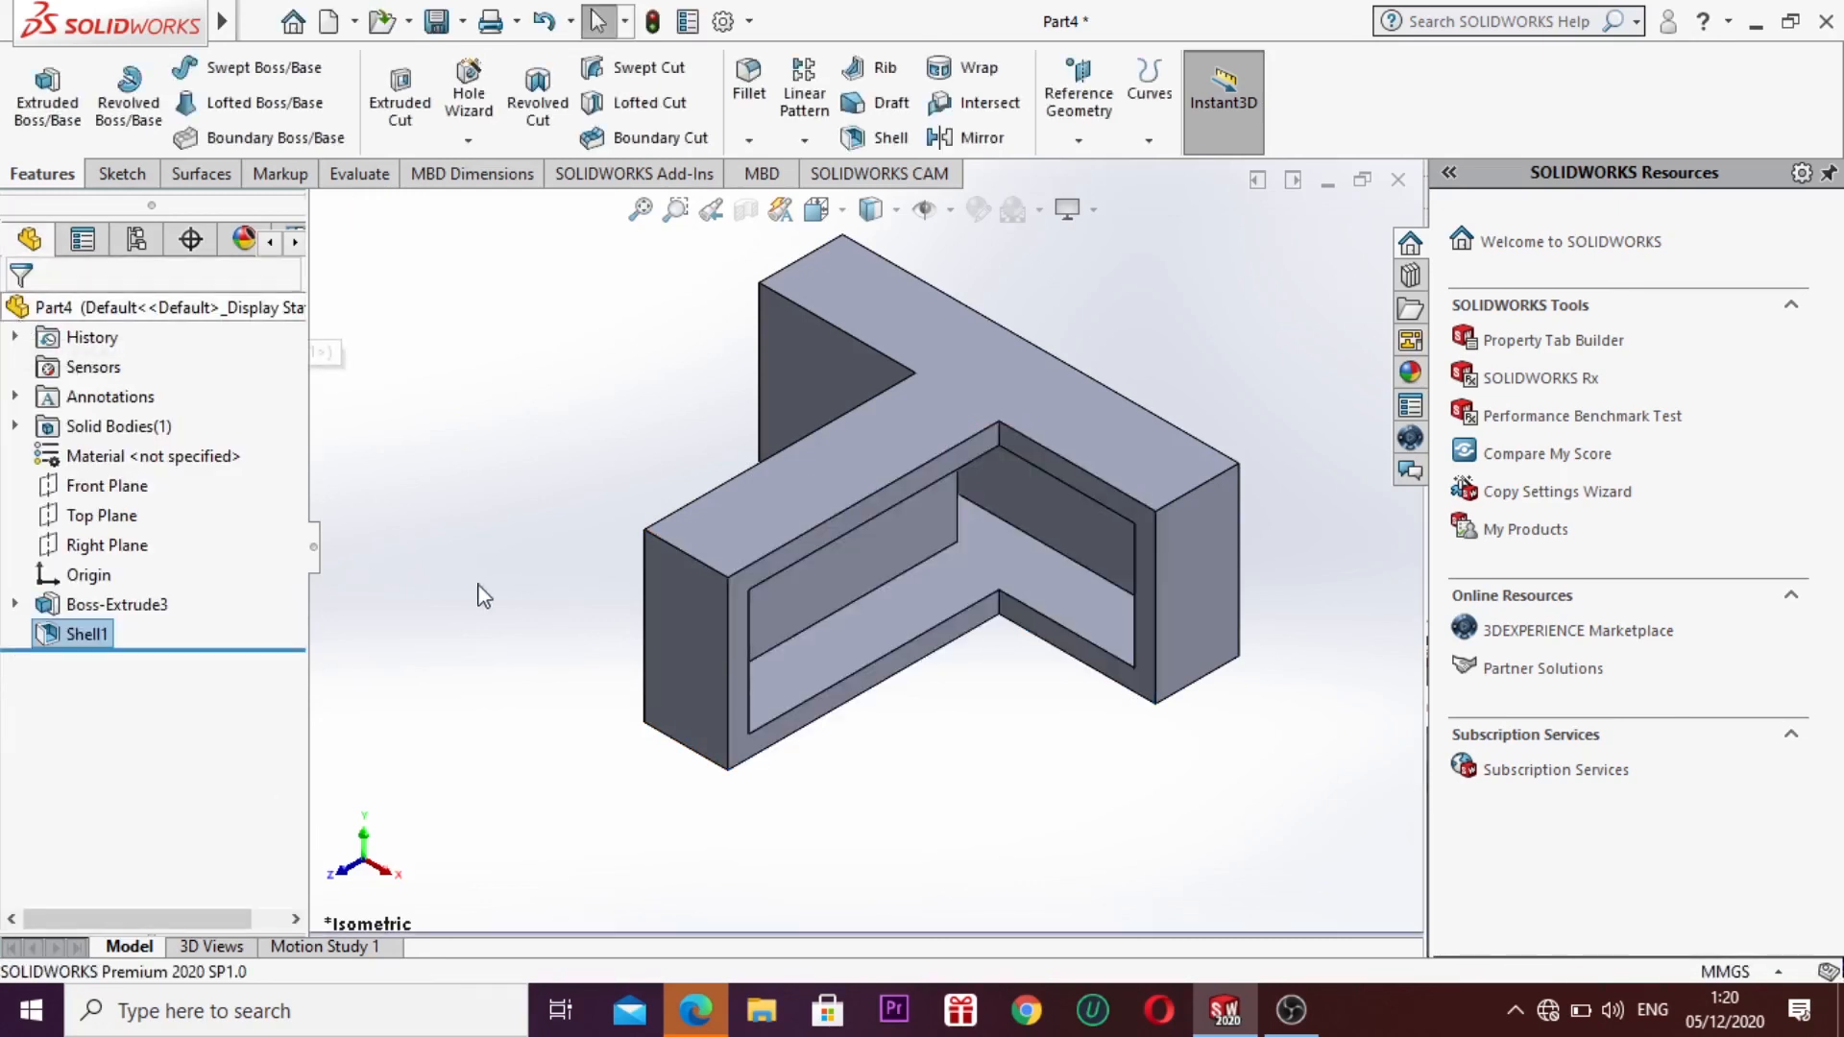
Step: Edit the shell to also remove the two side faces meeting at the opposite inner corner of the T
right_click(450, 393)
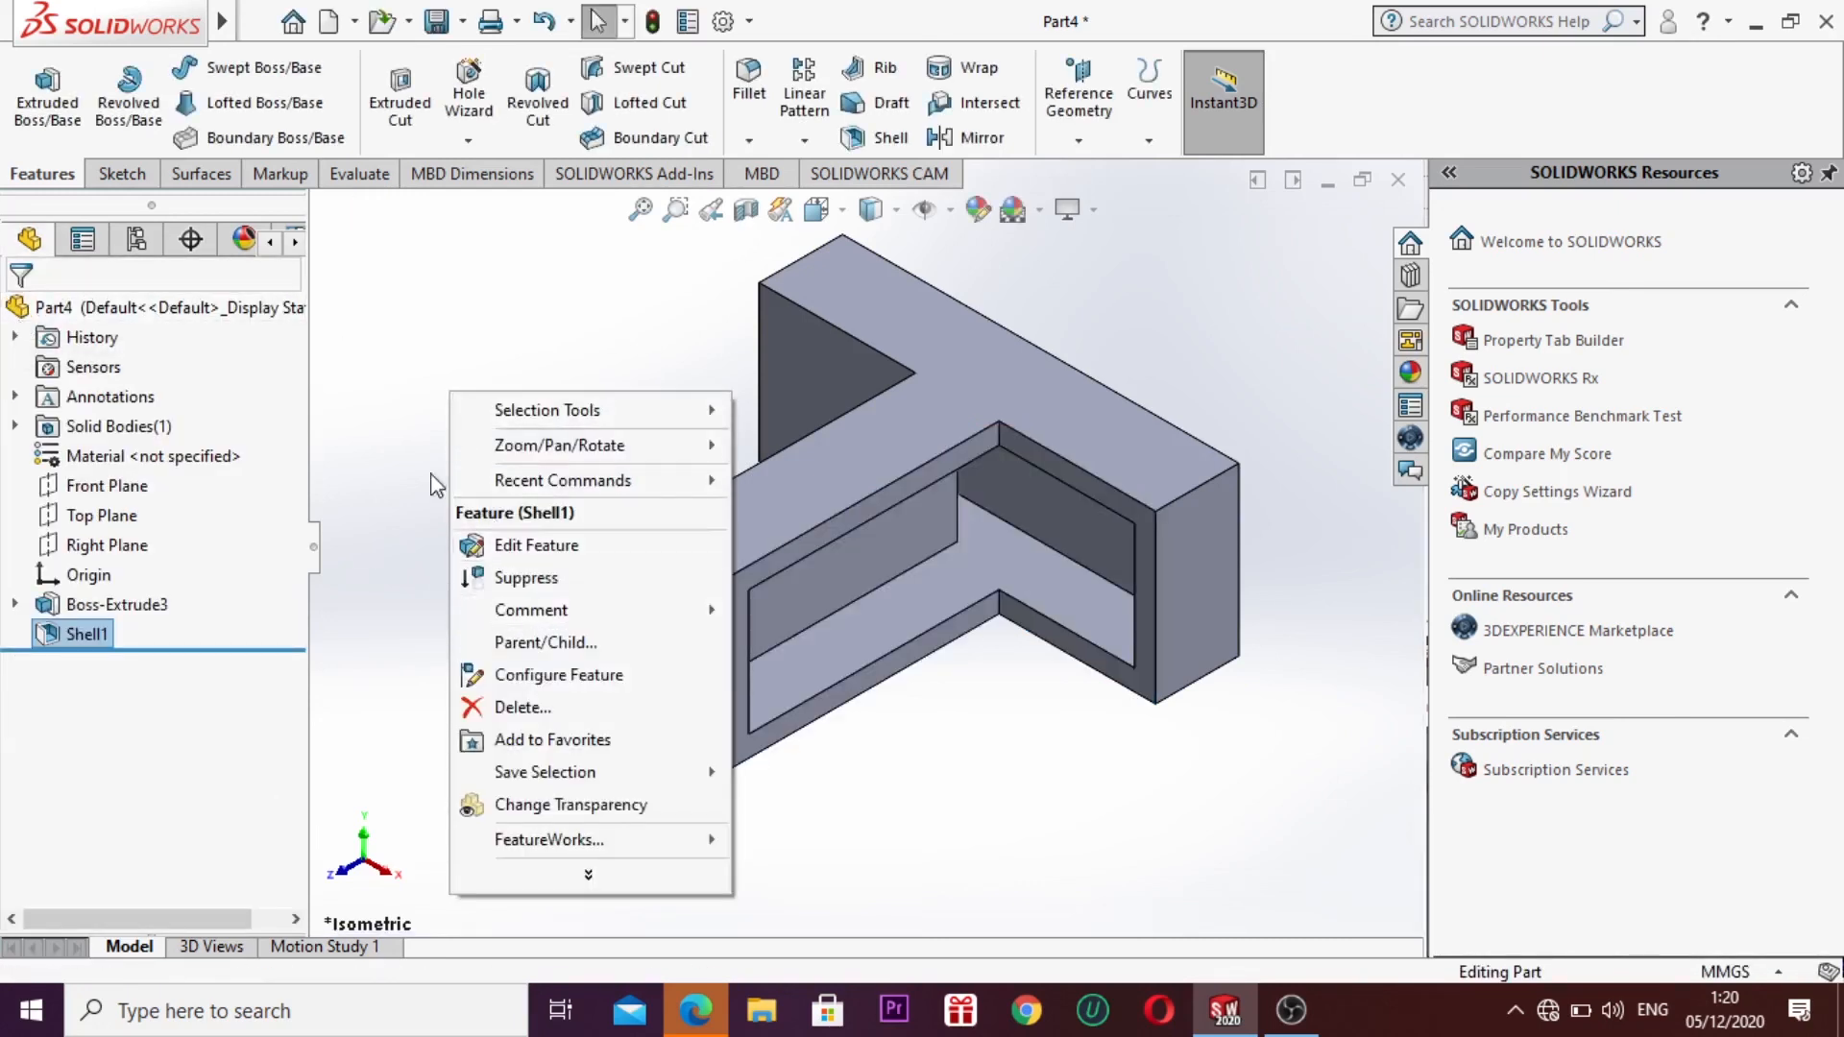
click(404, 411)
right_click(484, 520)
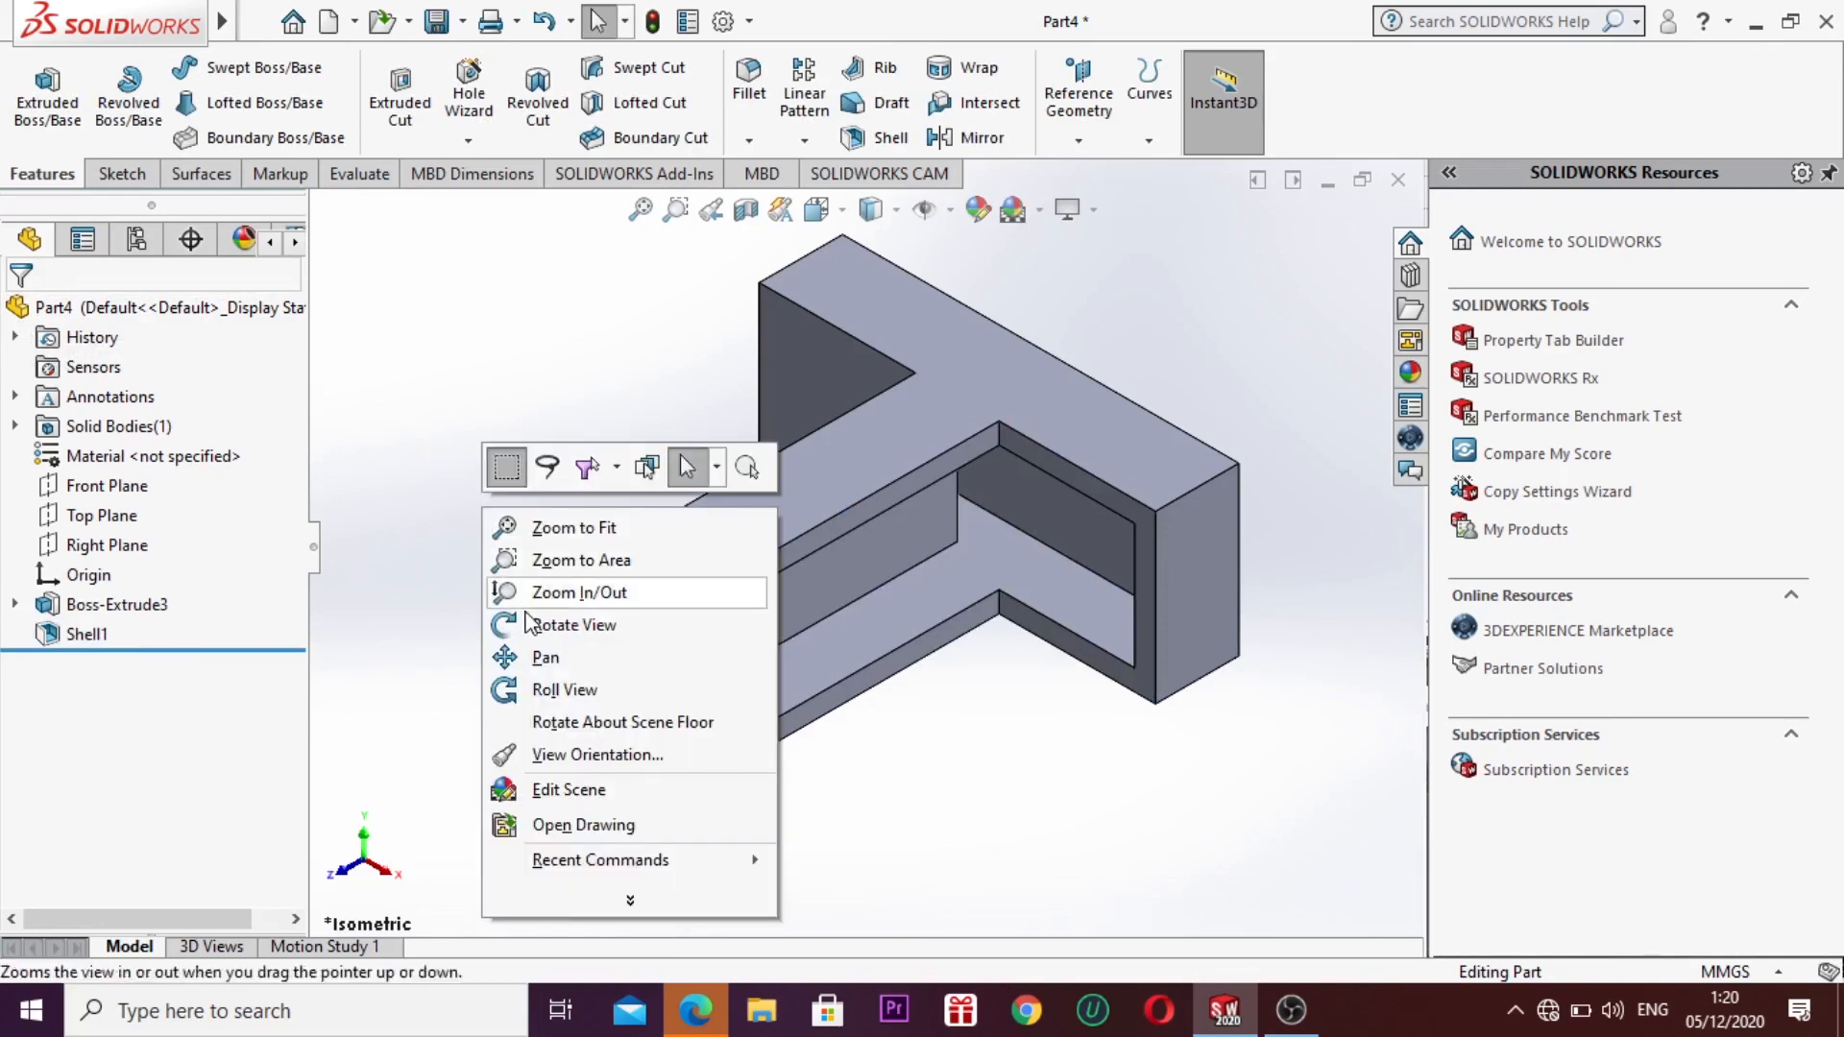
click(567, 625)
drag(926, 663, 1075, 327)
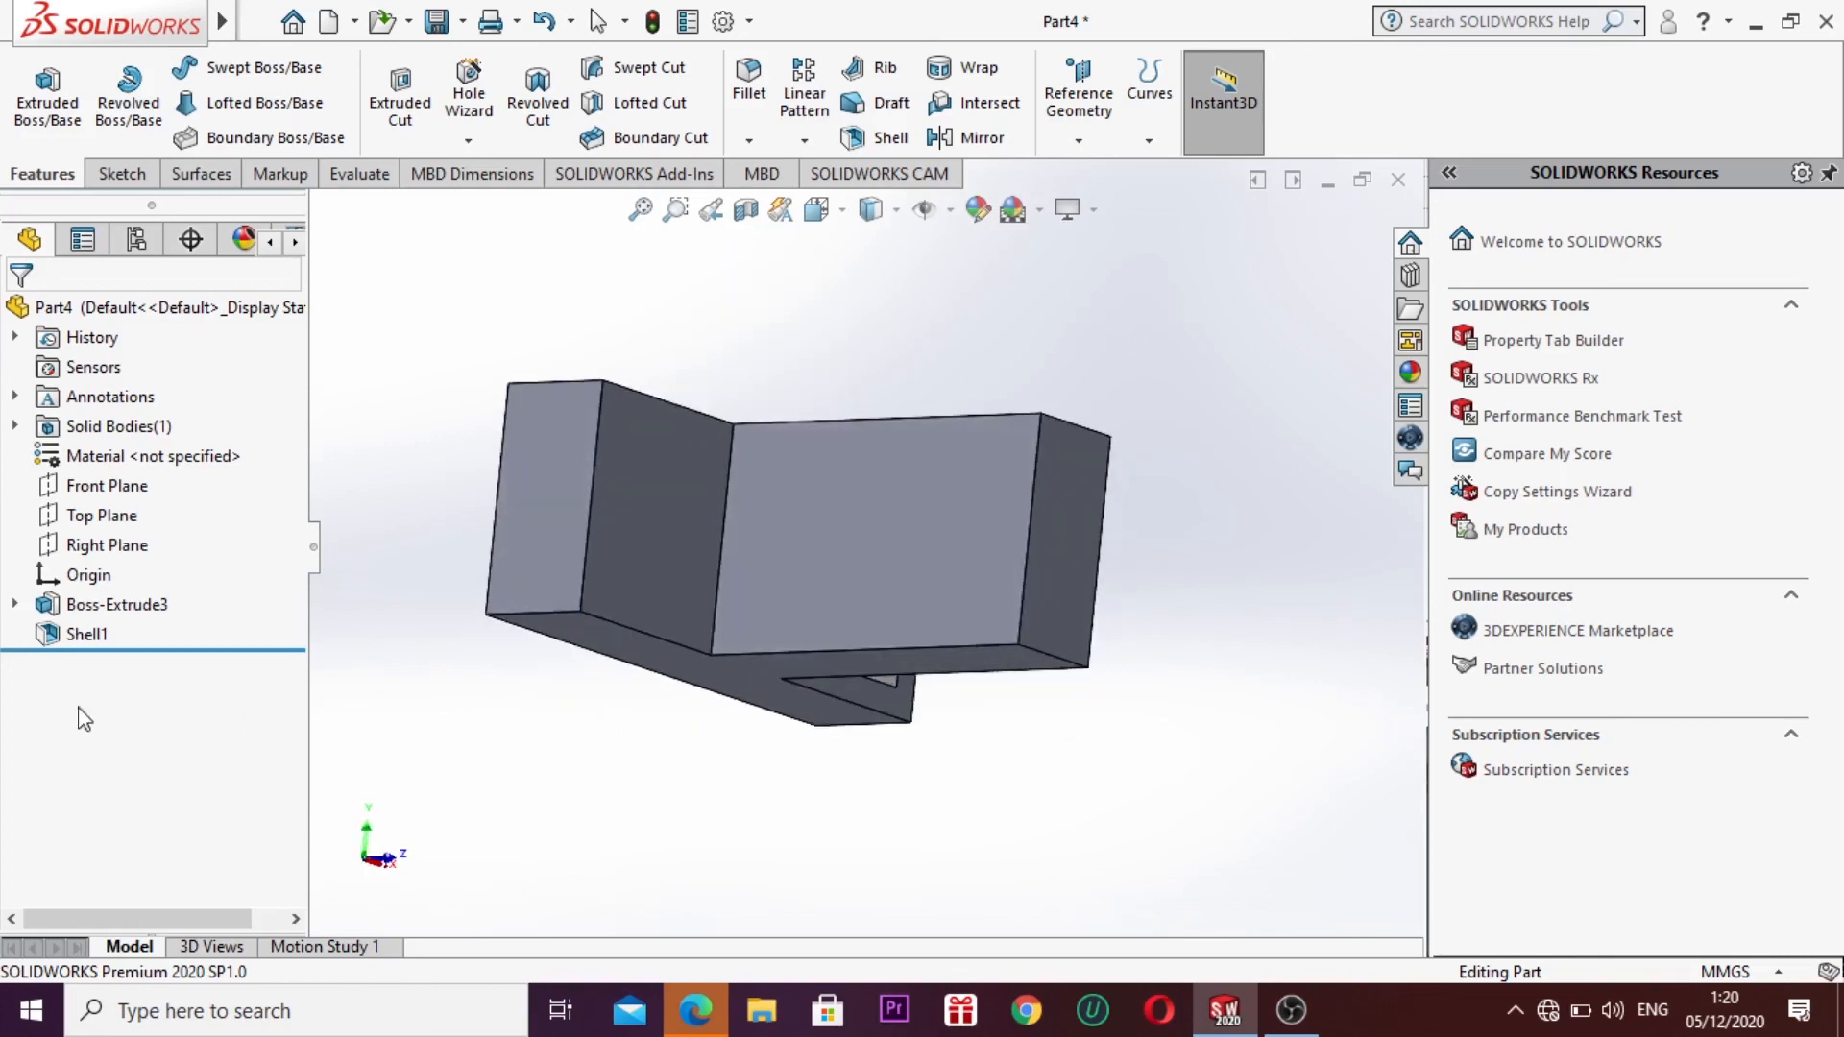
right_click(81, 634)
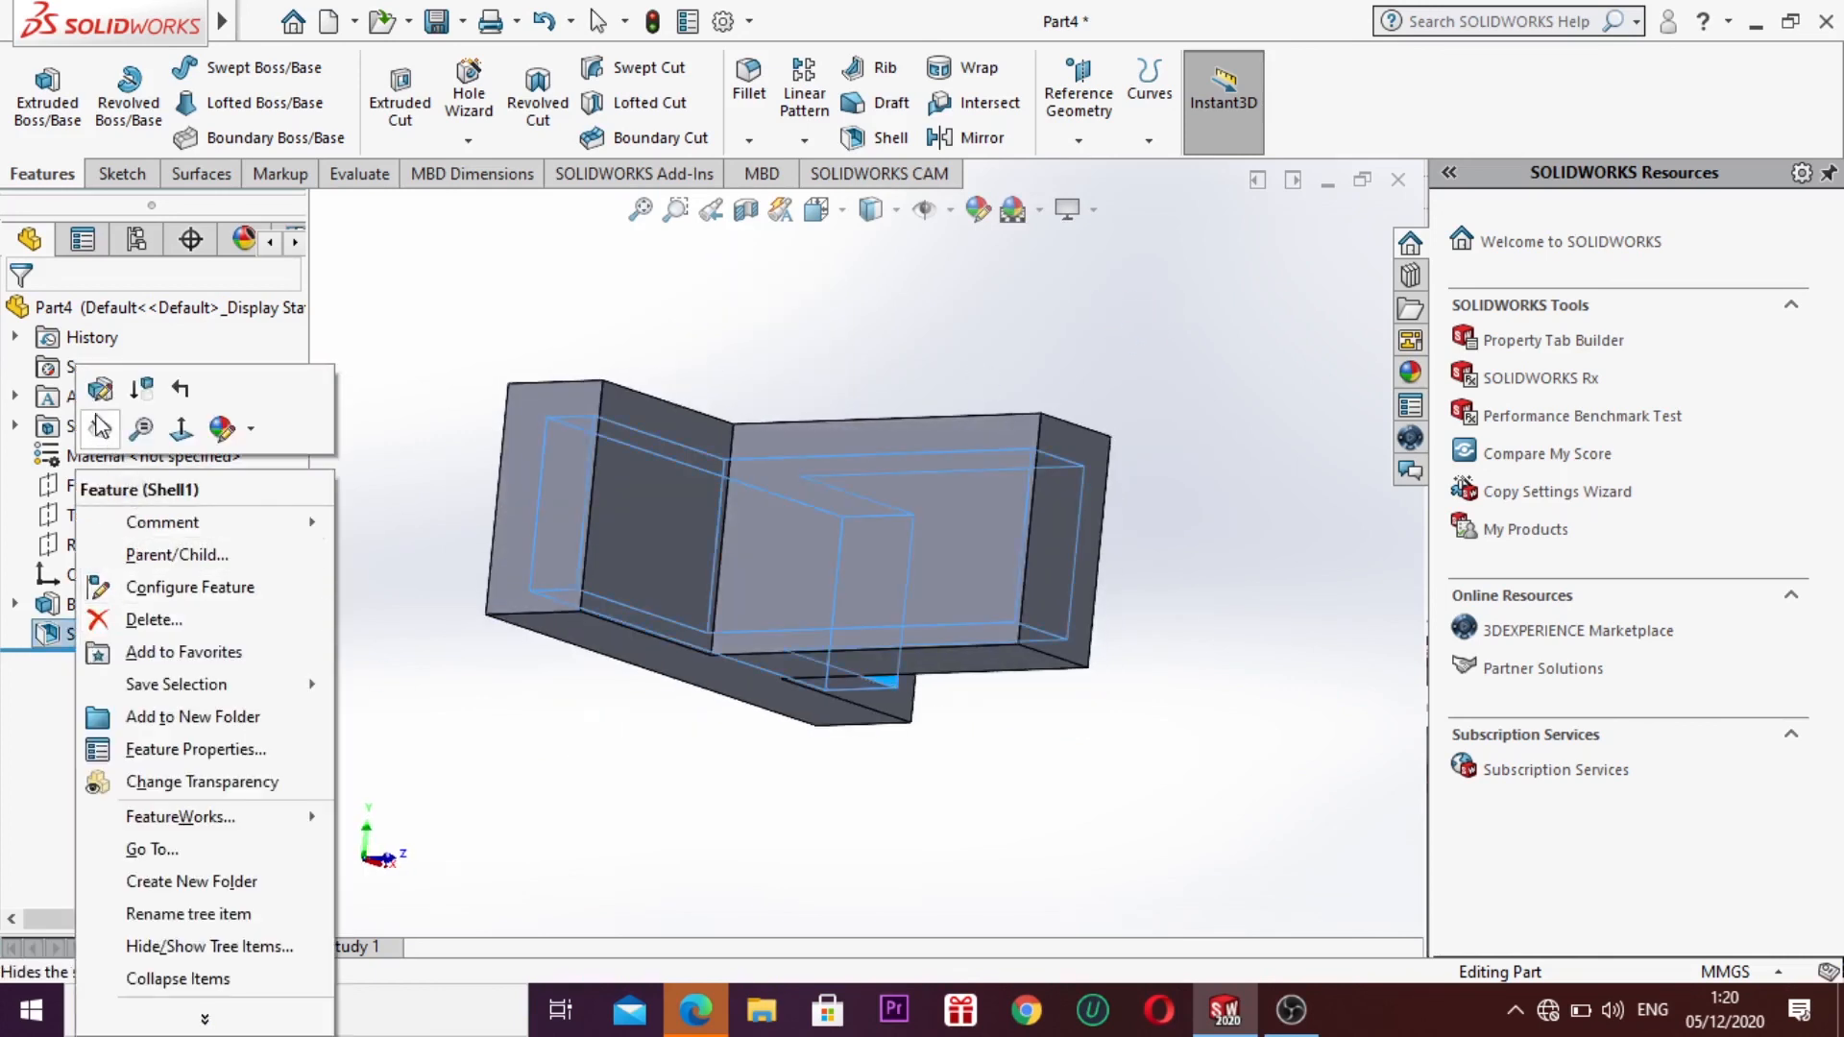
click(94, 390)
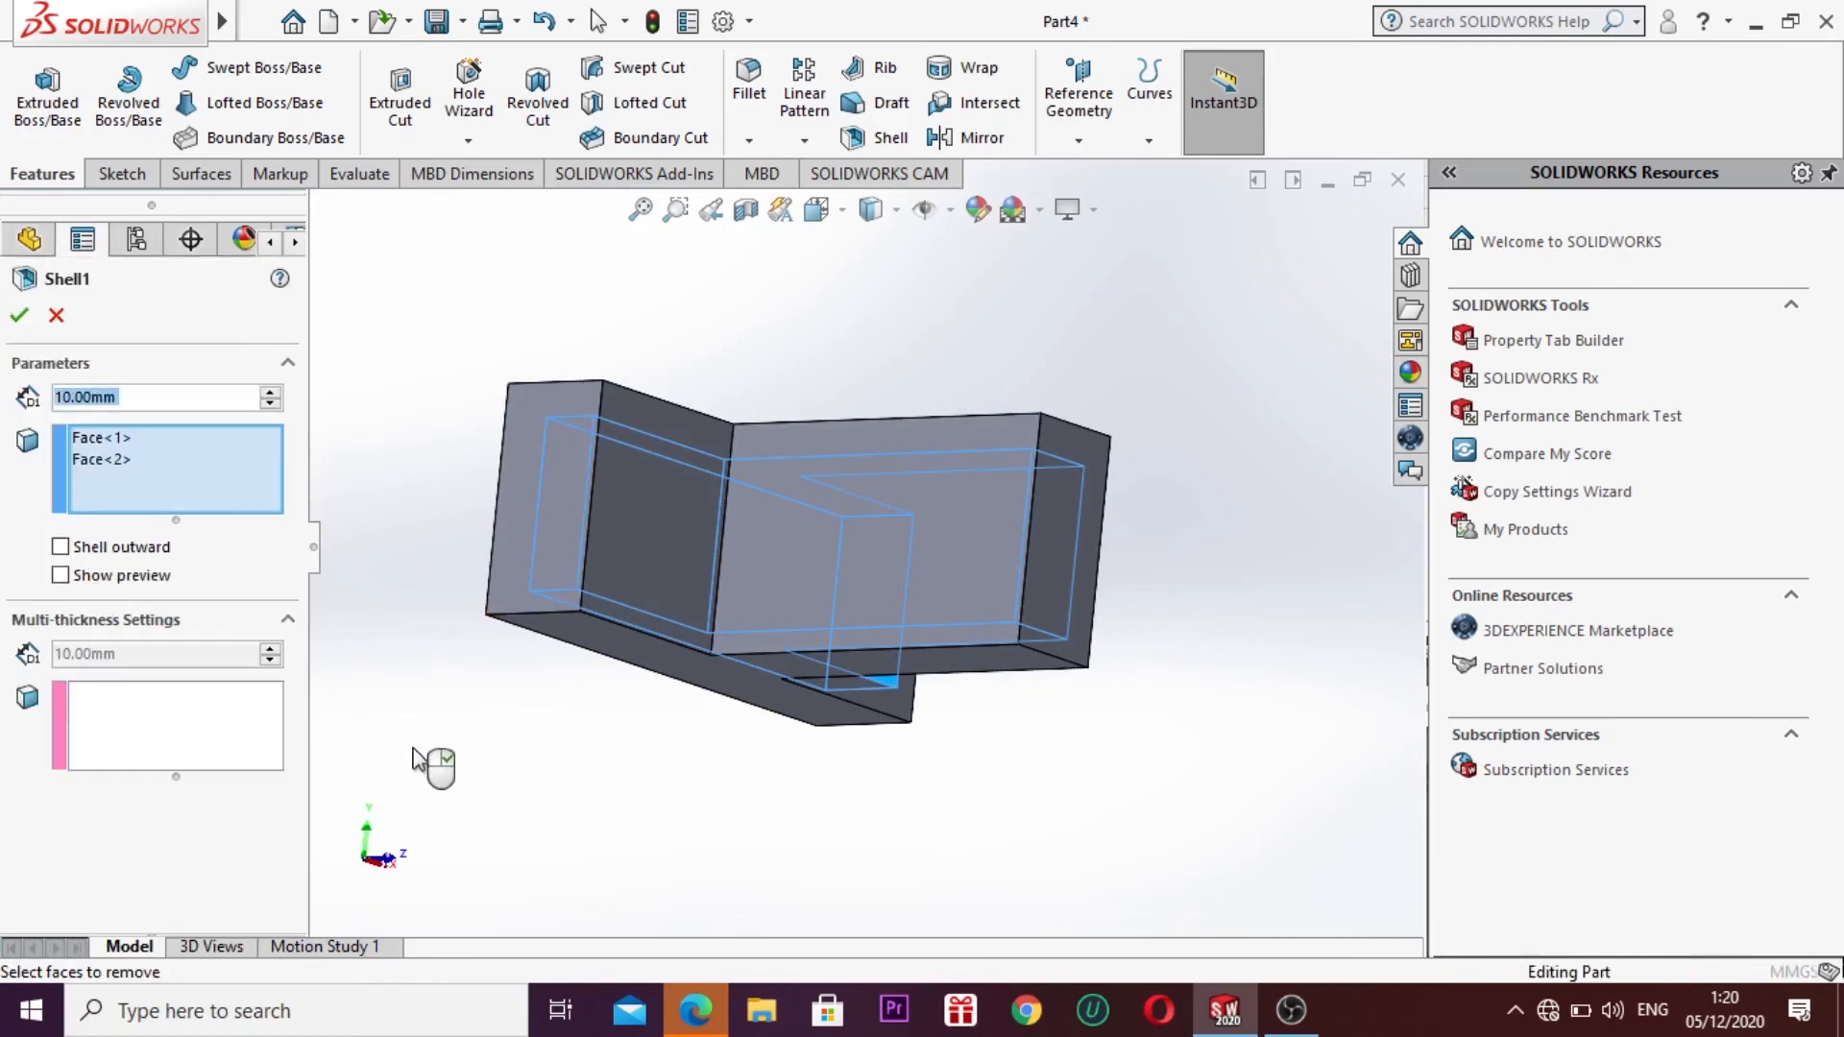
click(813, 608)
click(623, 555)
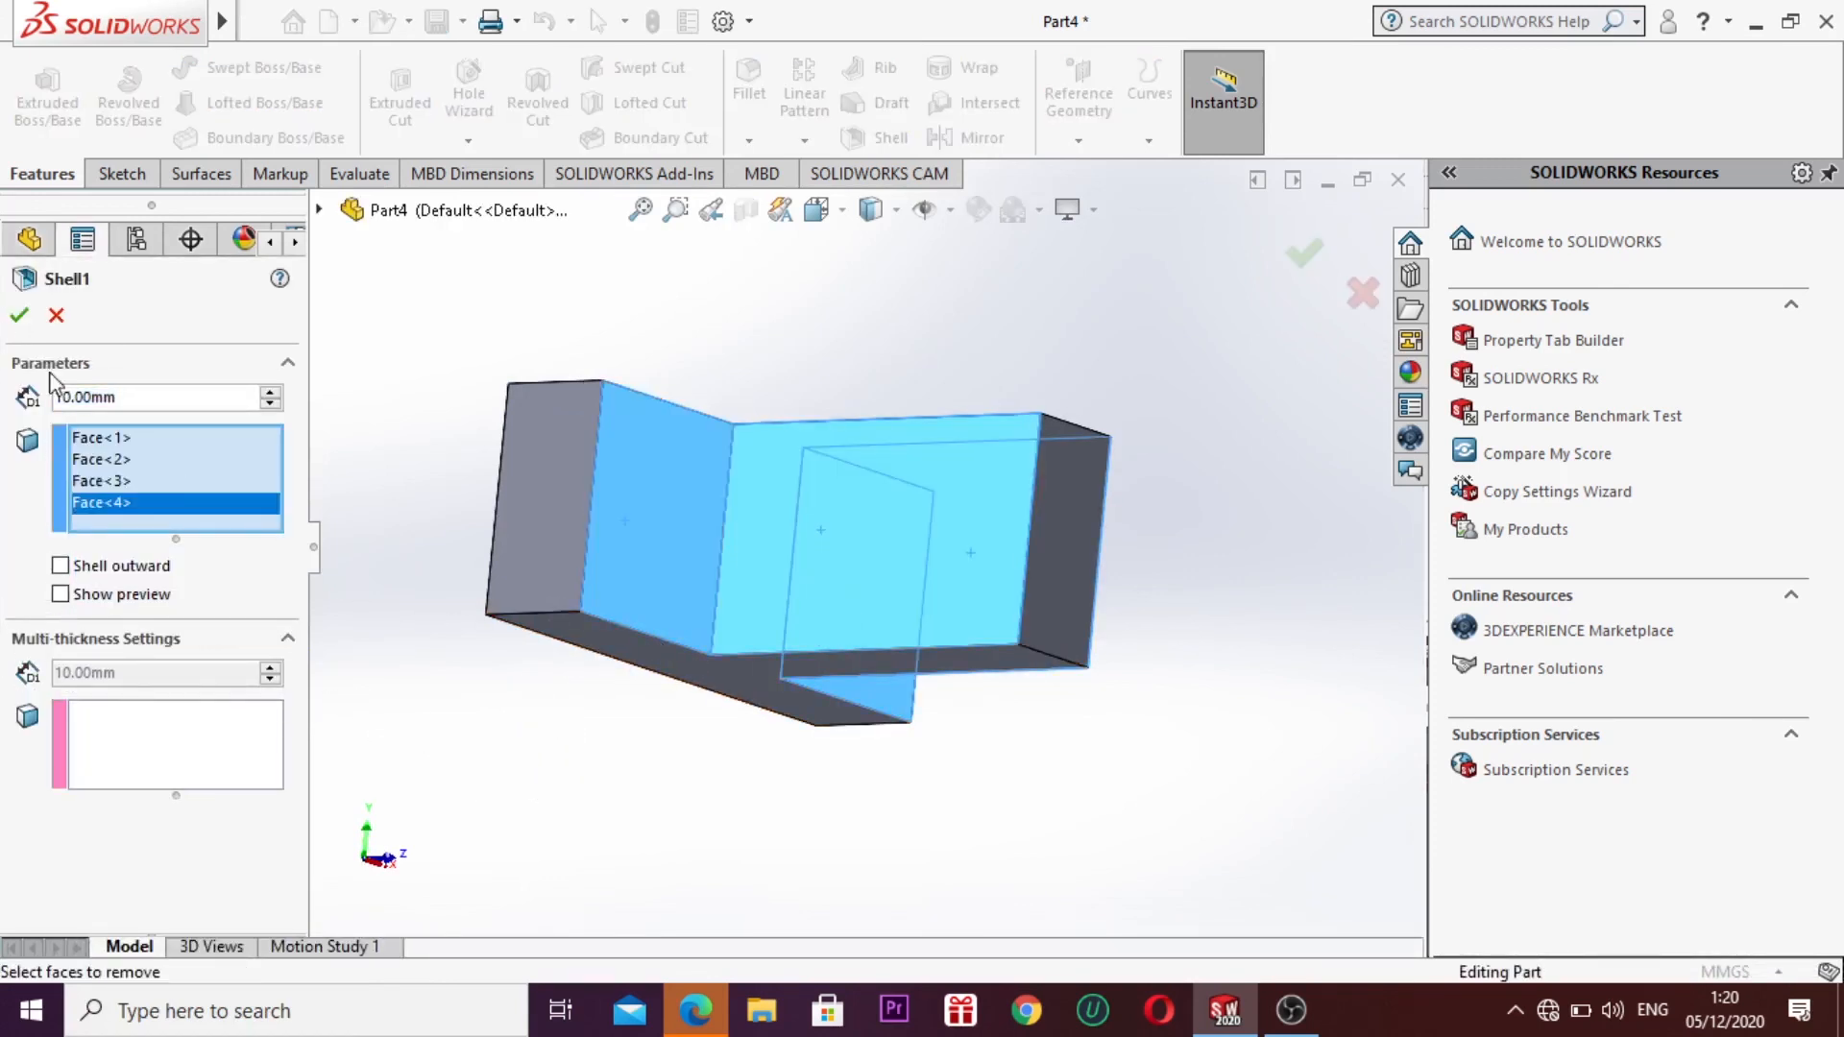
key(Return)
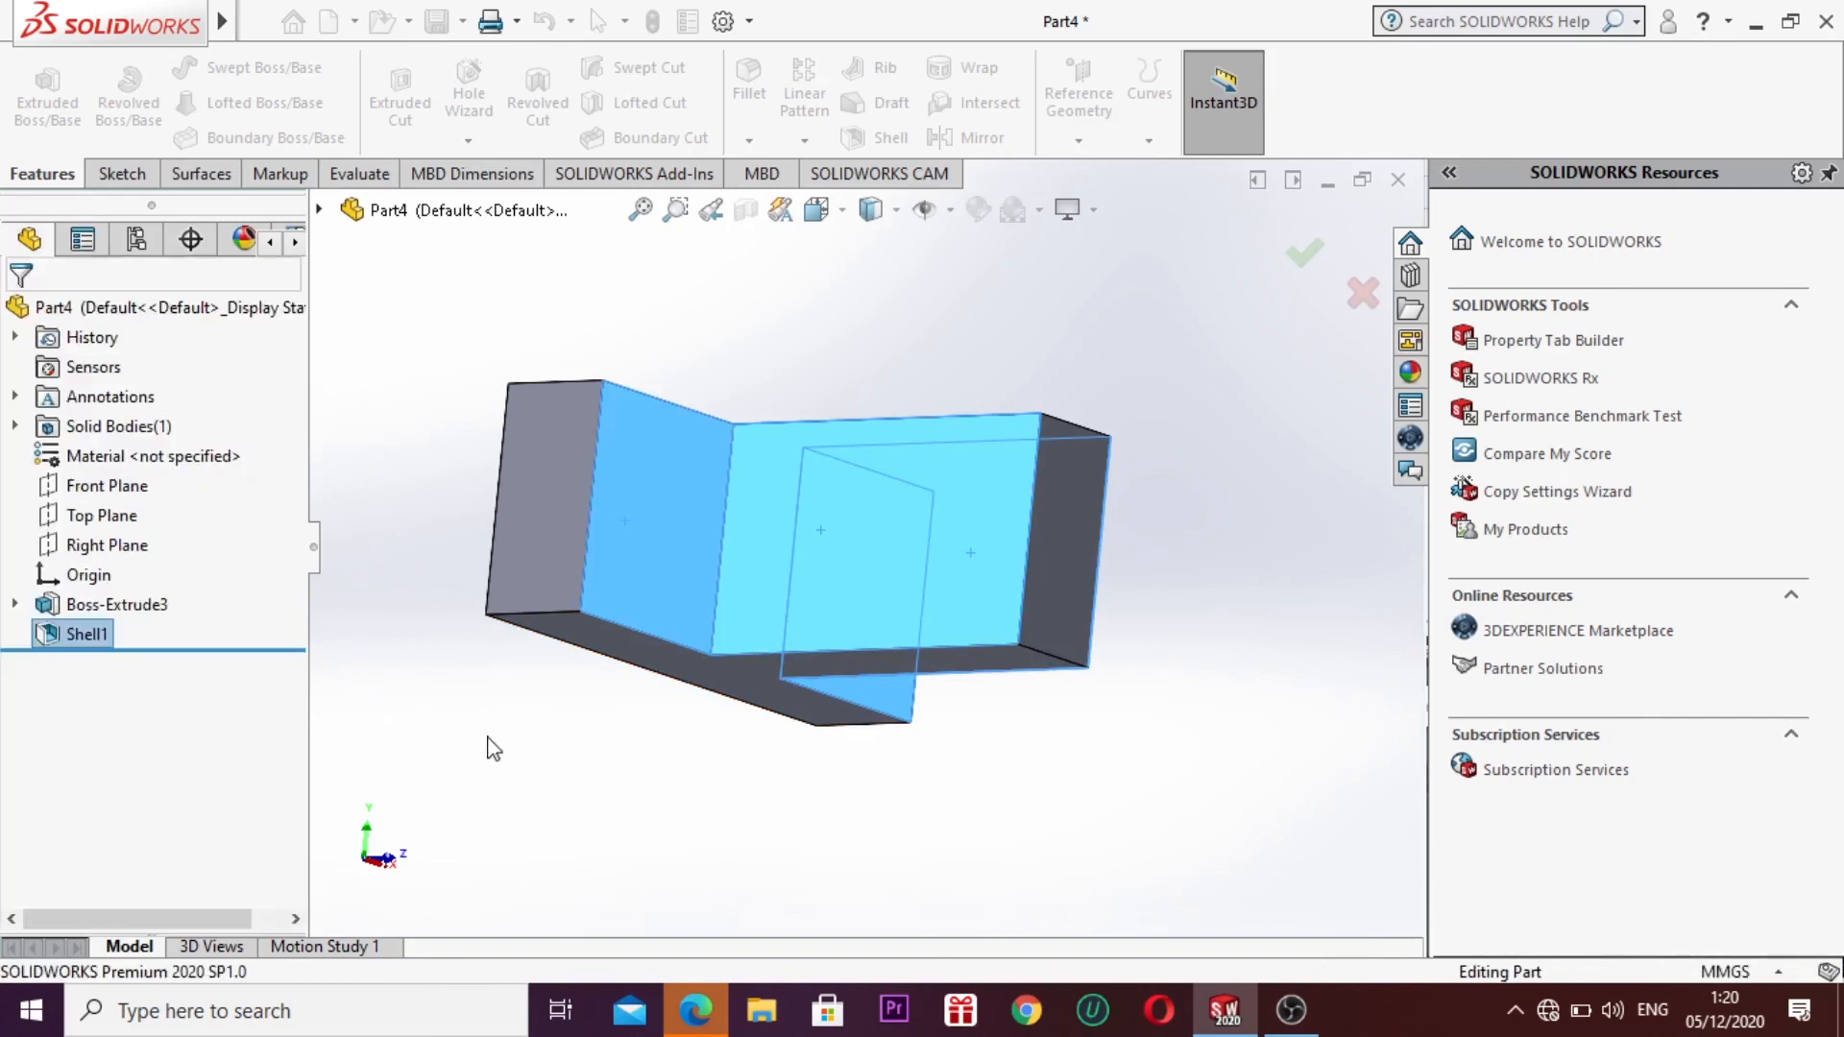
right_click(943, 352)
key(Escape)
click(894, 286)
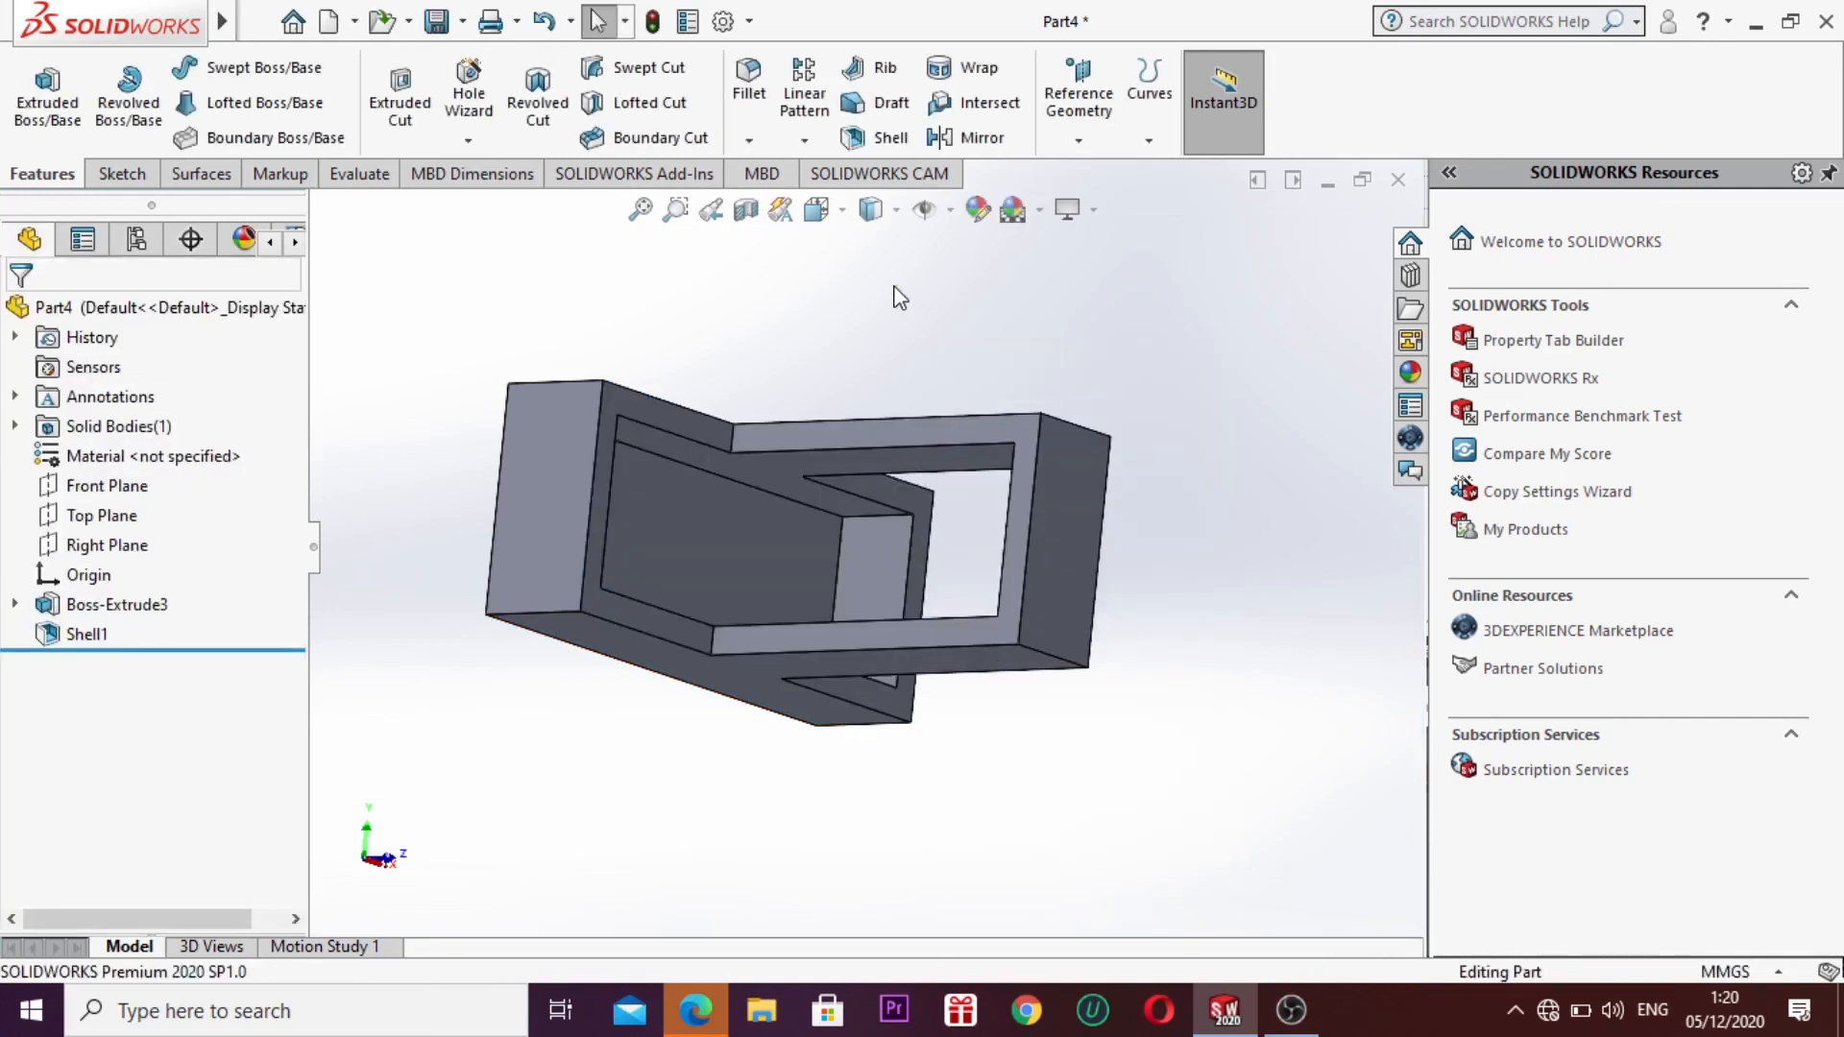
Step: Edit the shell again to also remove the long outer face along the back of the T's crossbar
right_click(895, 288)
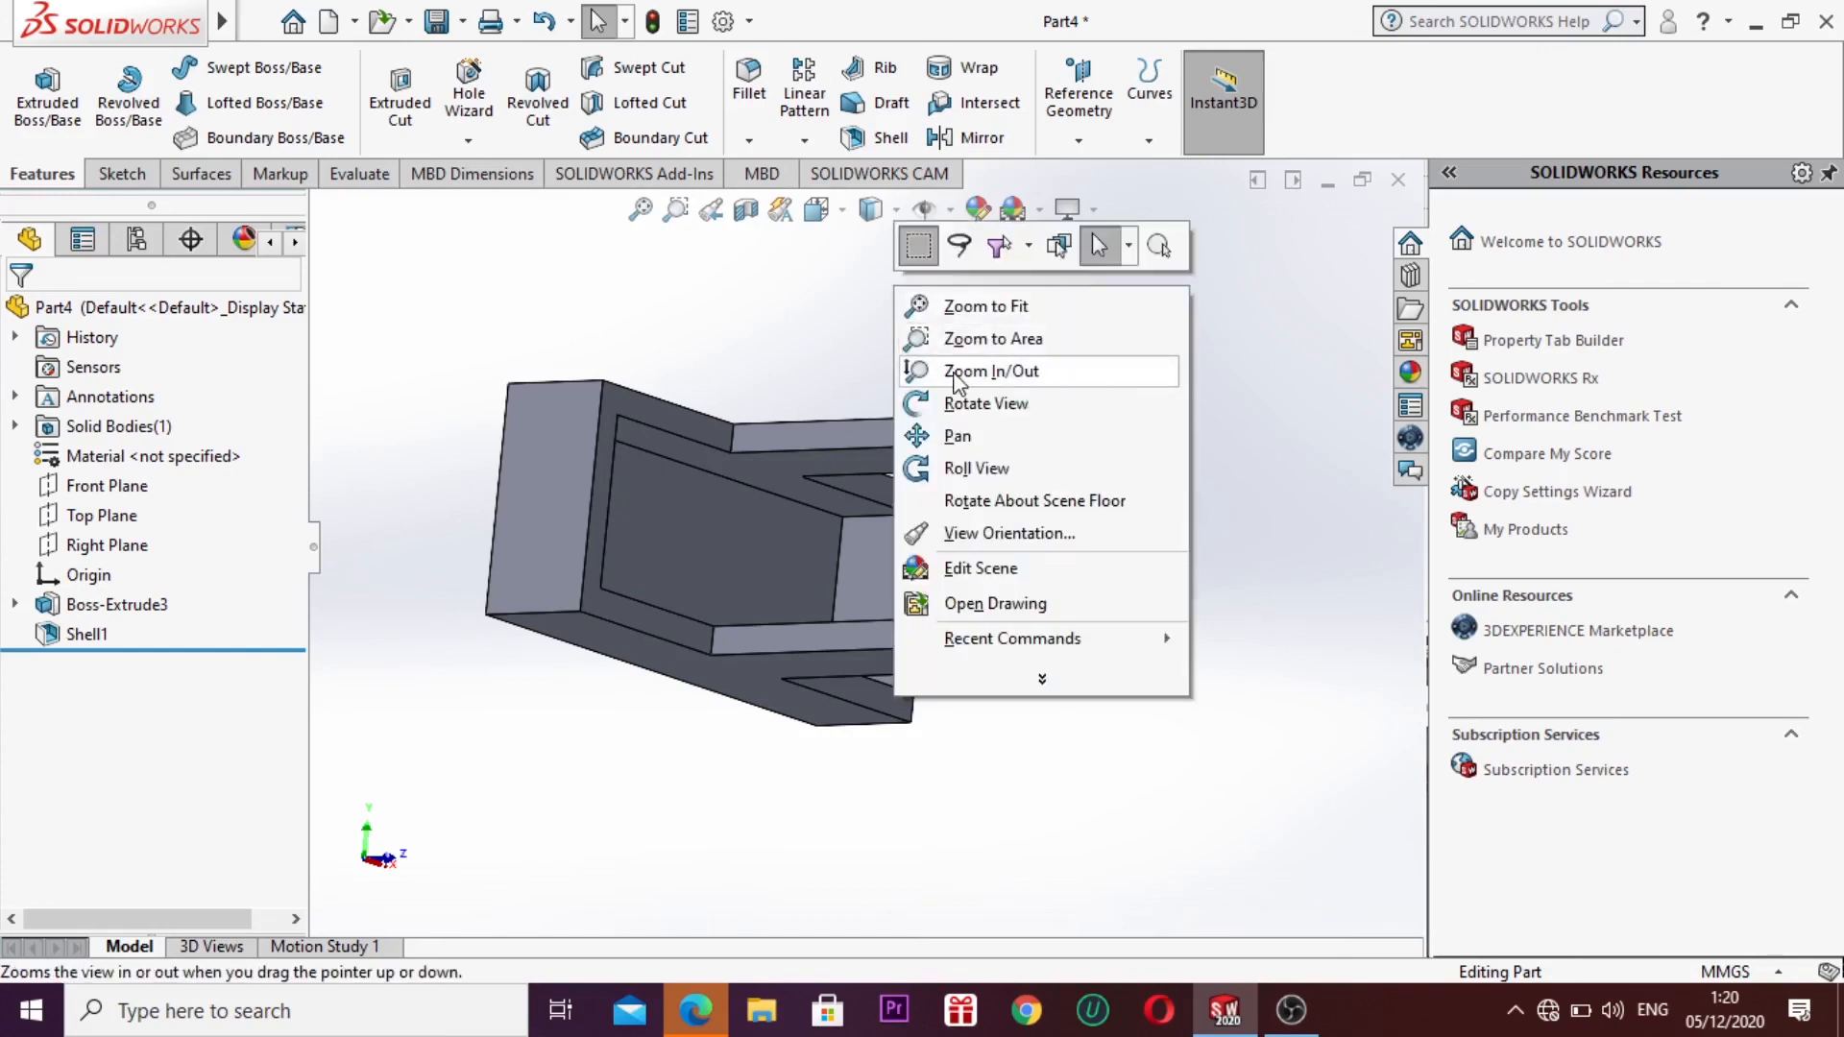
click(966, 413)
drag(895, 392, 321, 477)
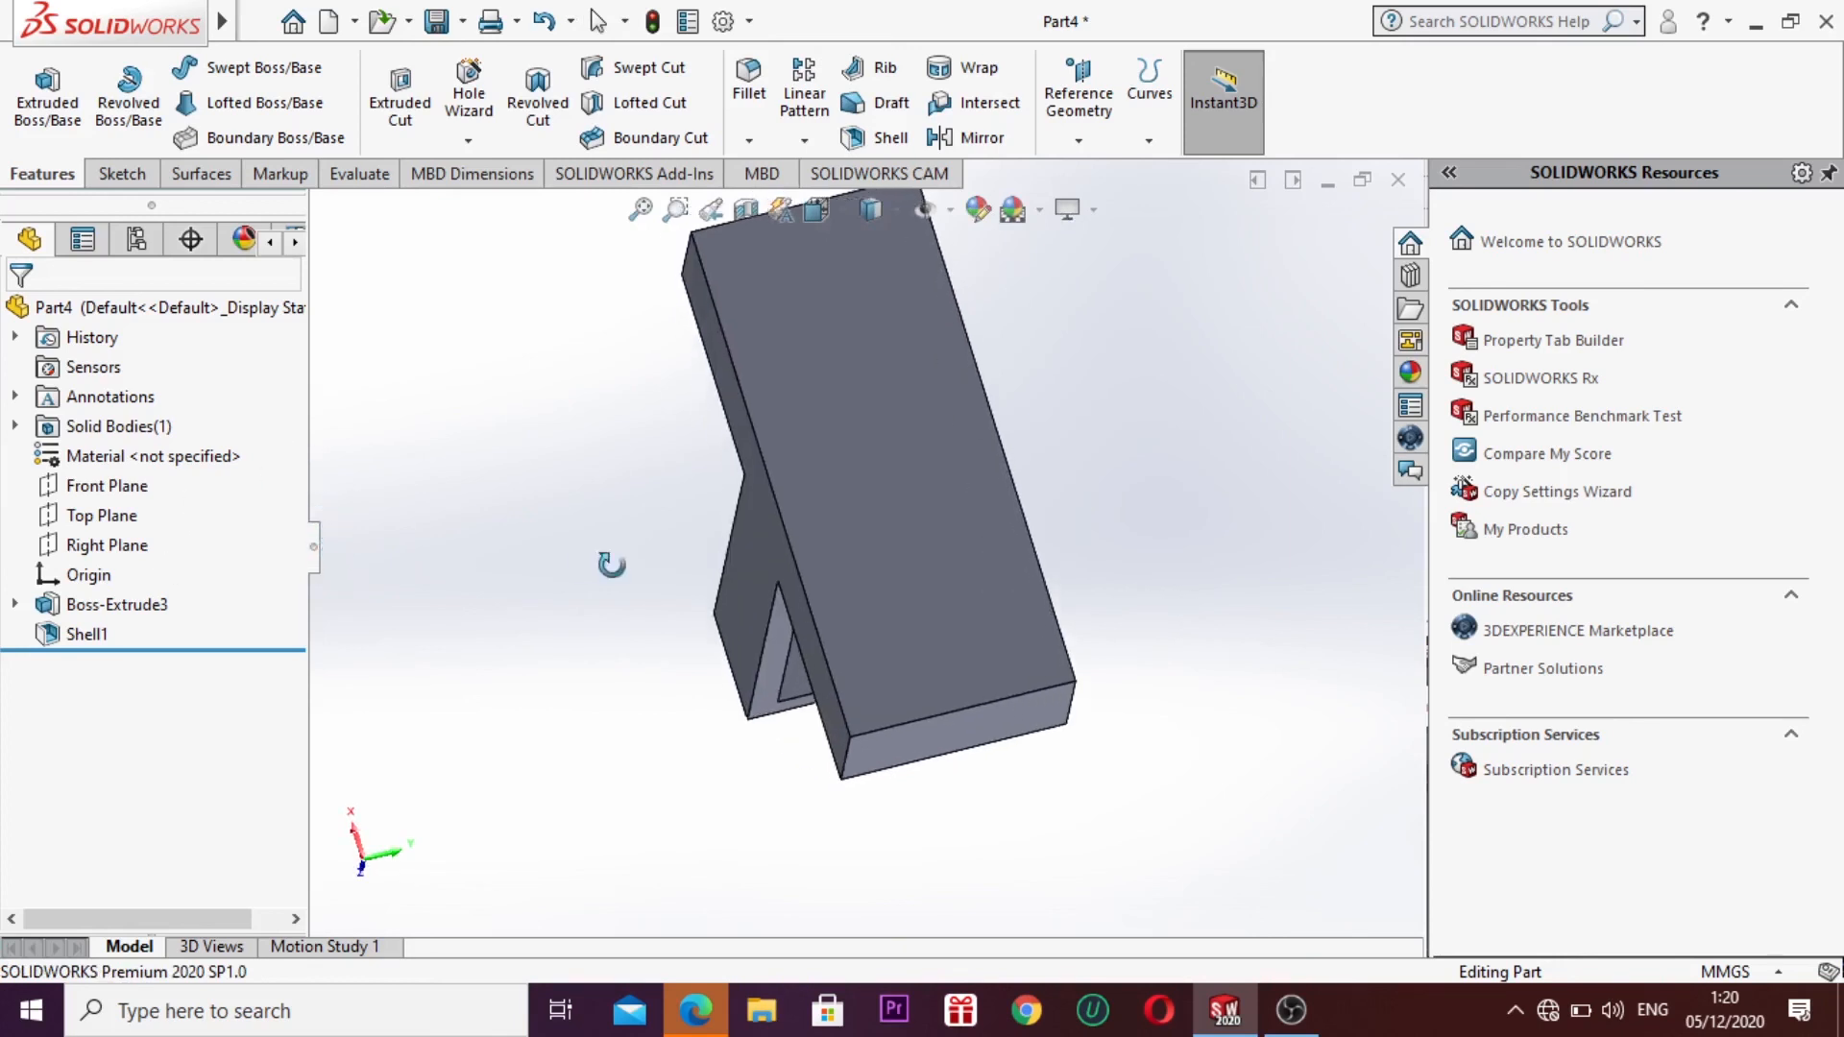
right_click(76, 636)
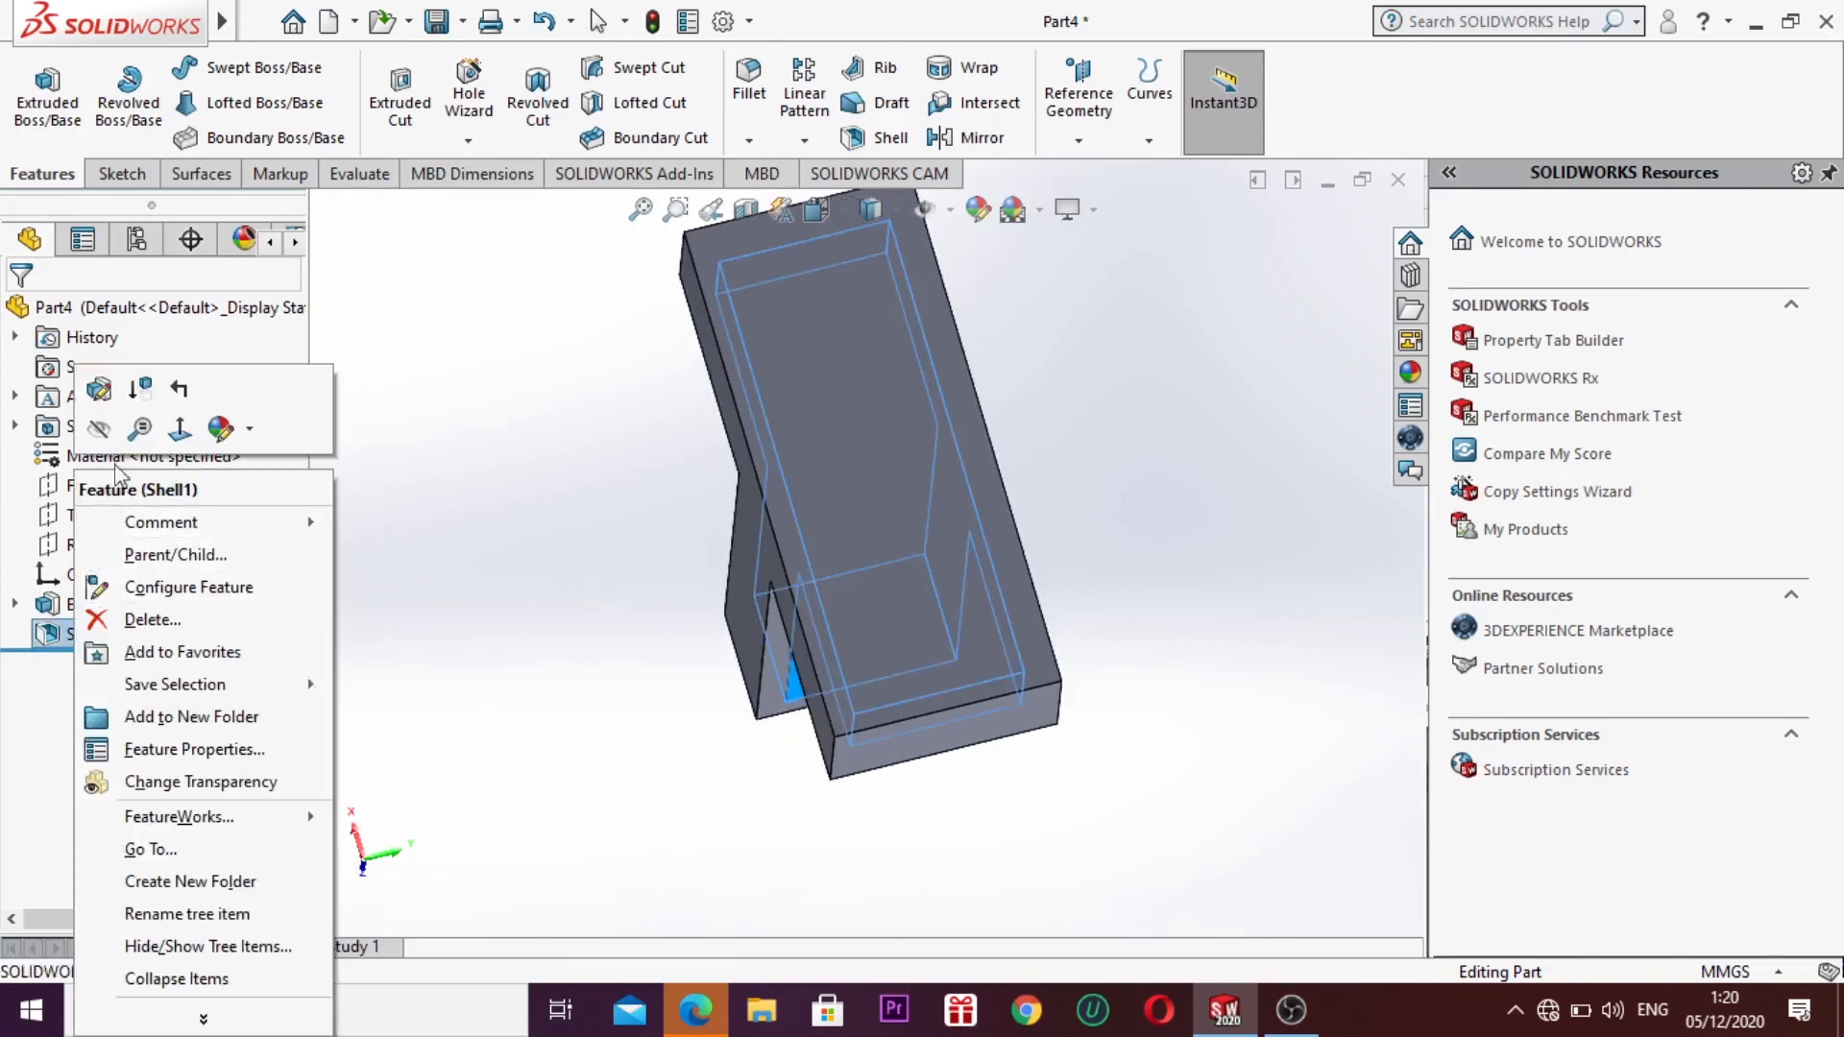
click(98, 389)
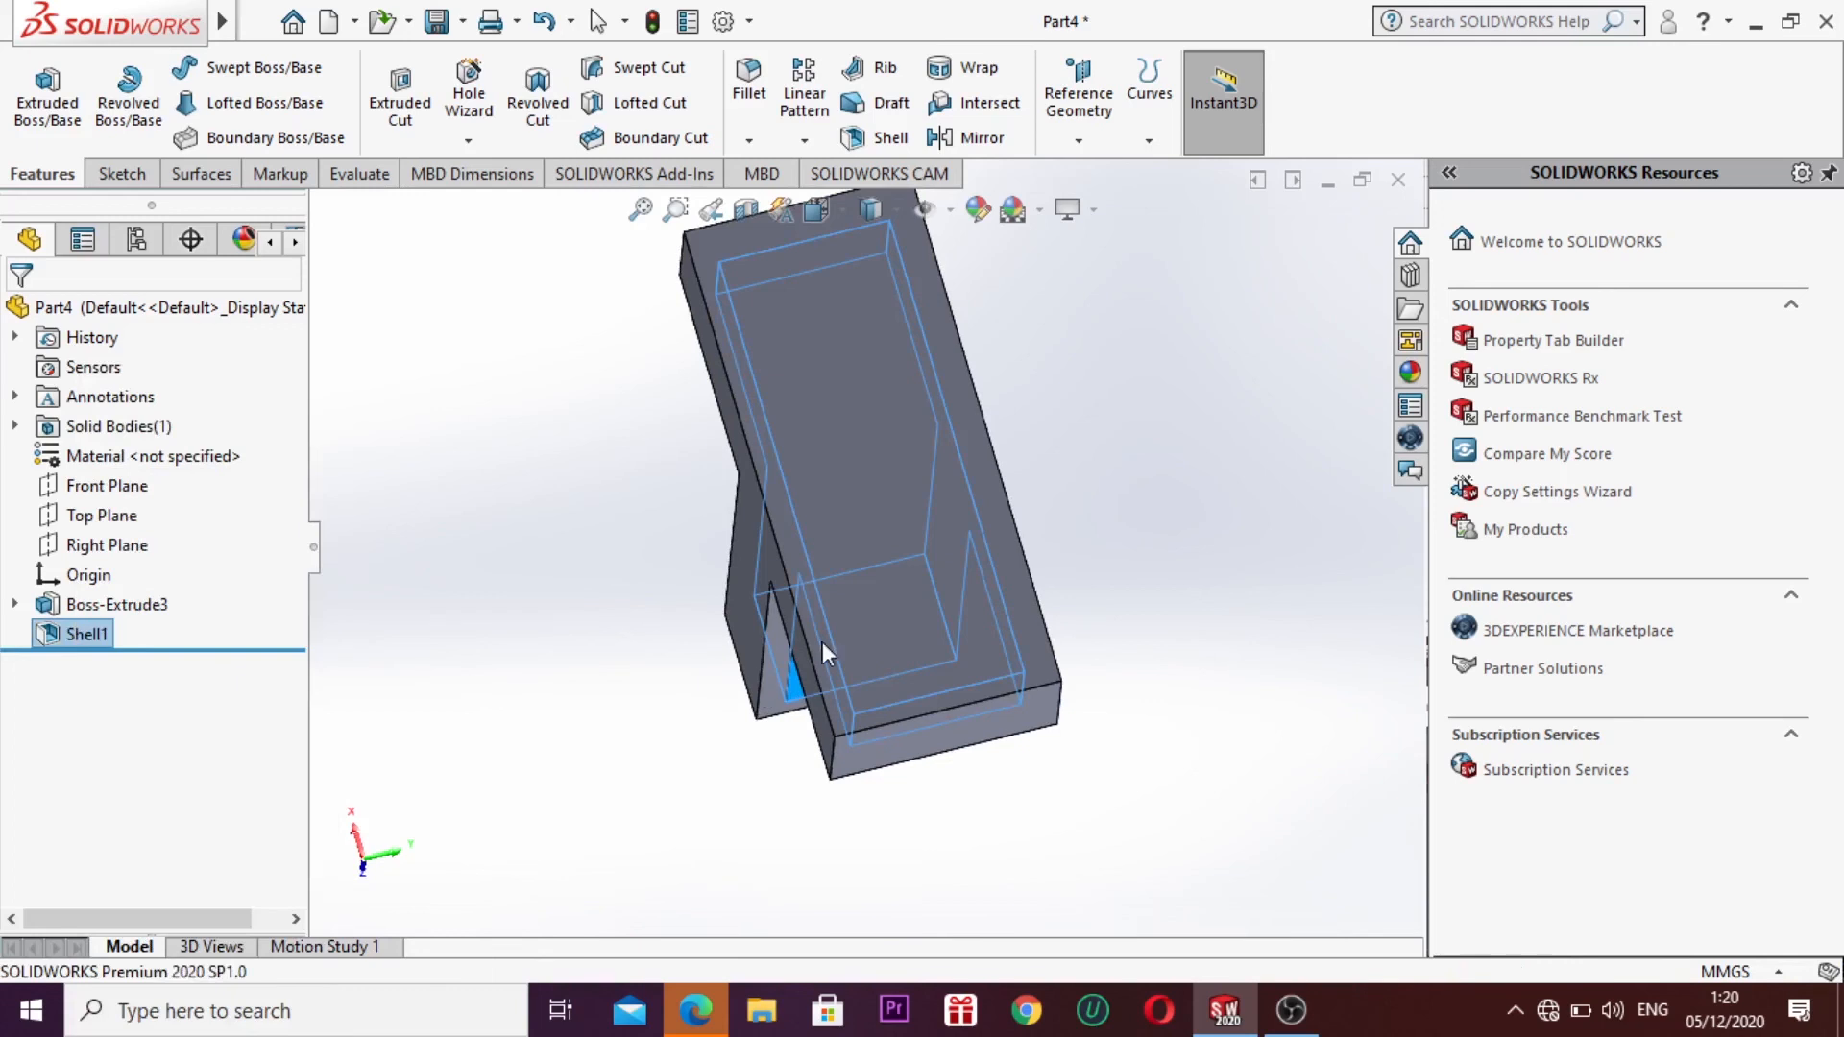
click(901, 504)
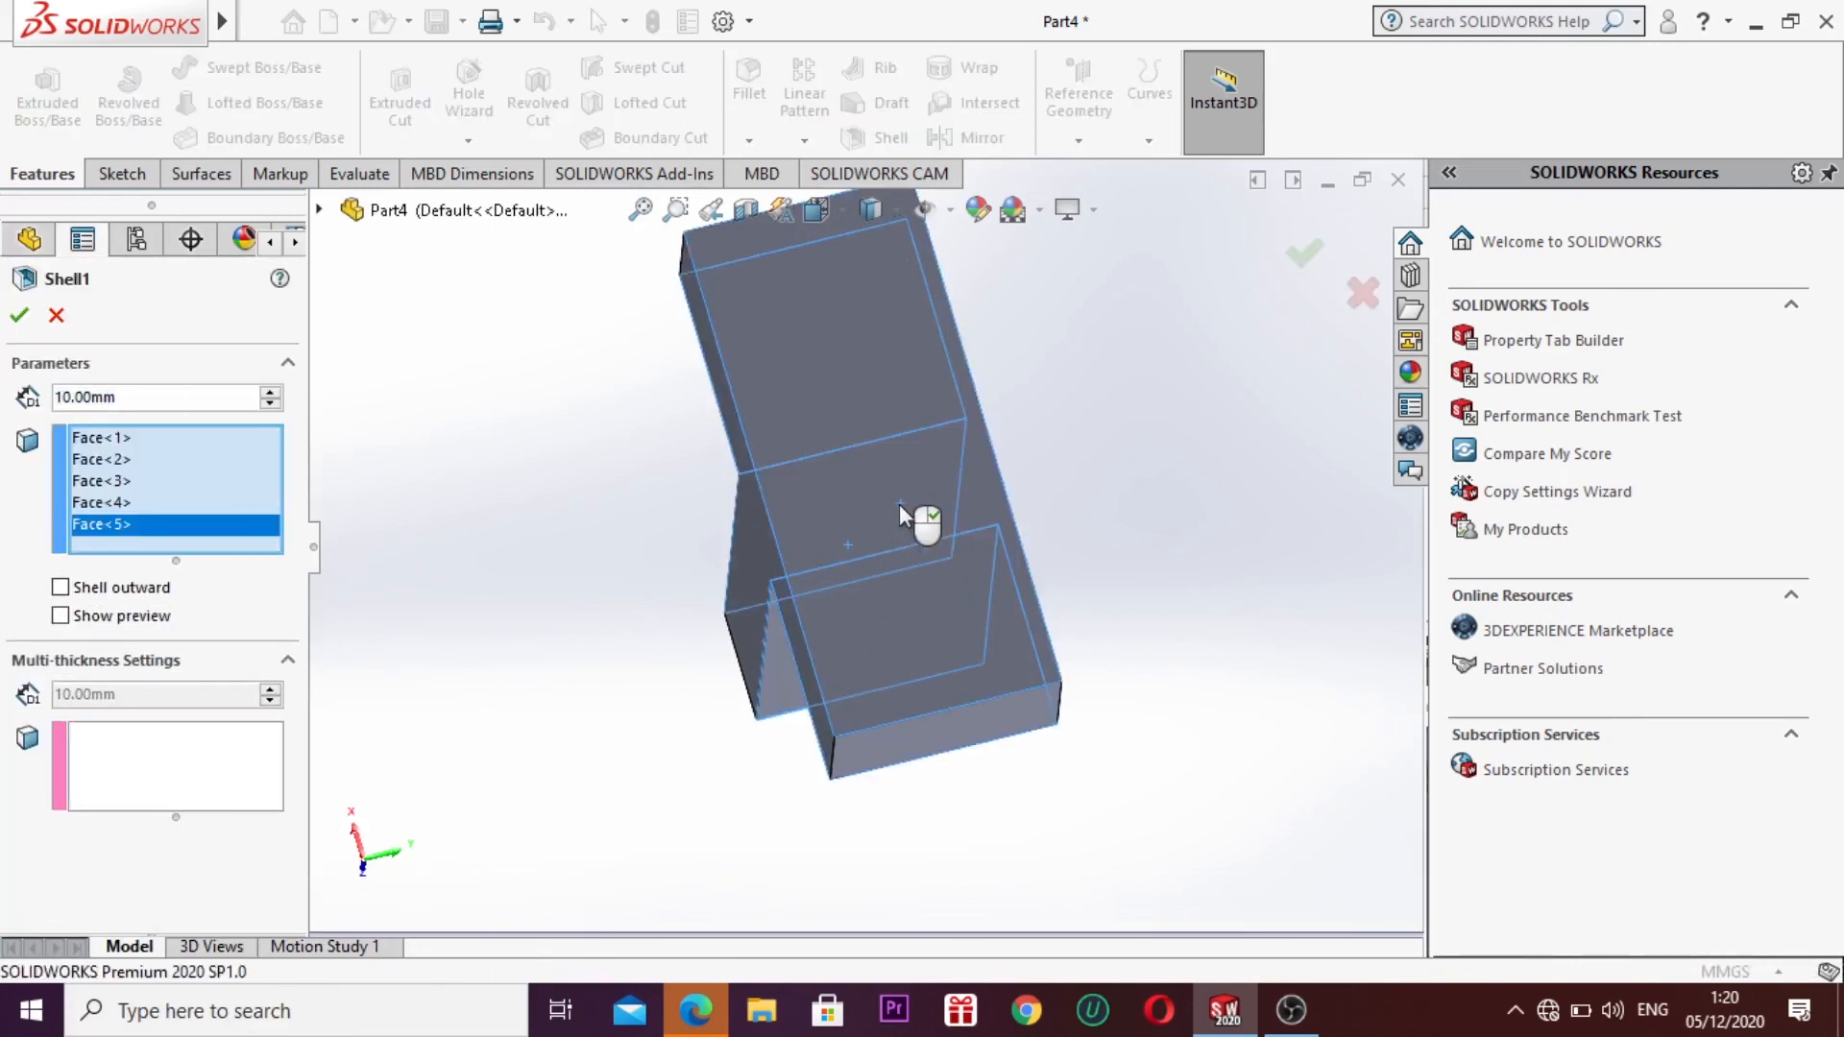
click(901, 506)
click(901, 506)
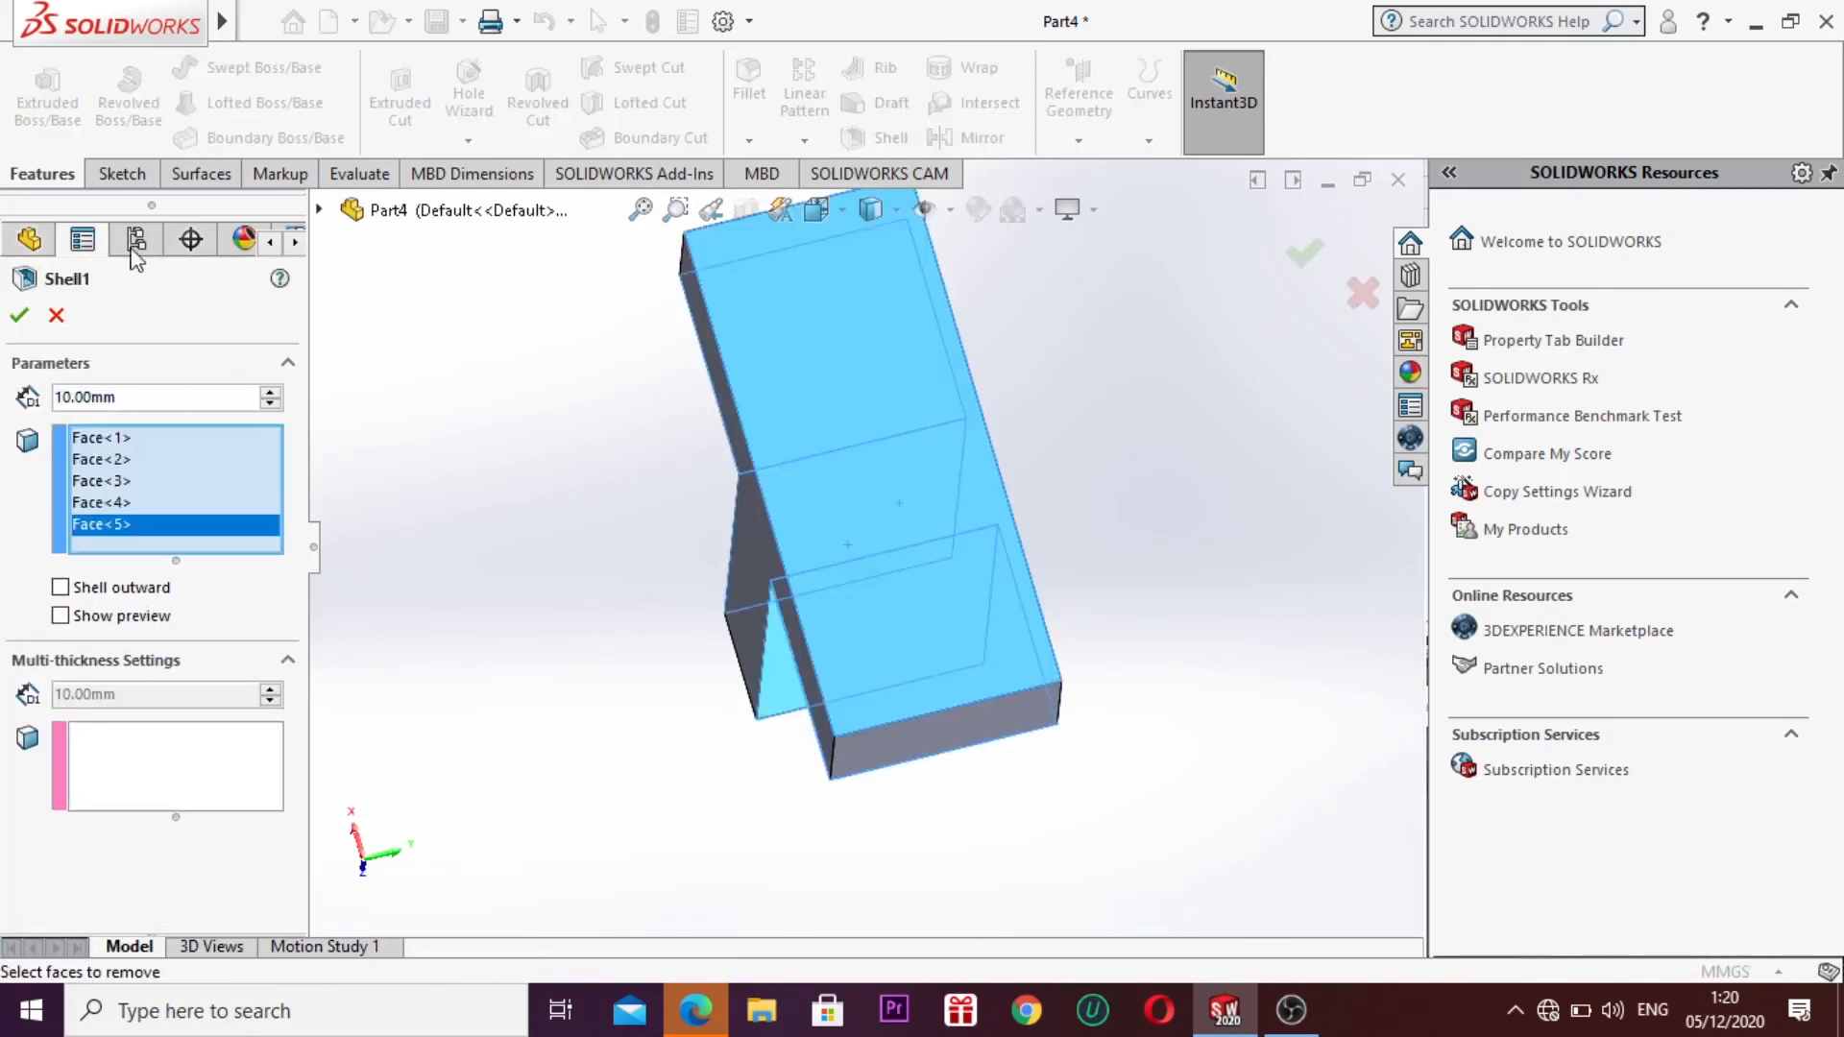
click(13, 311)
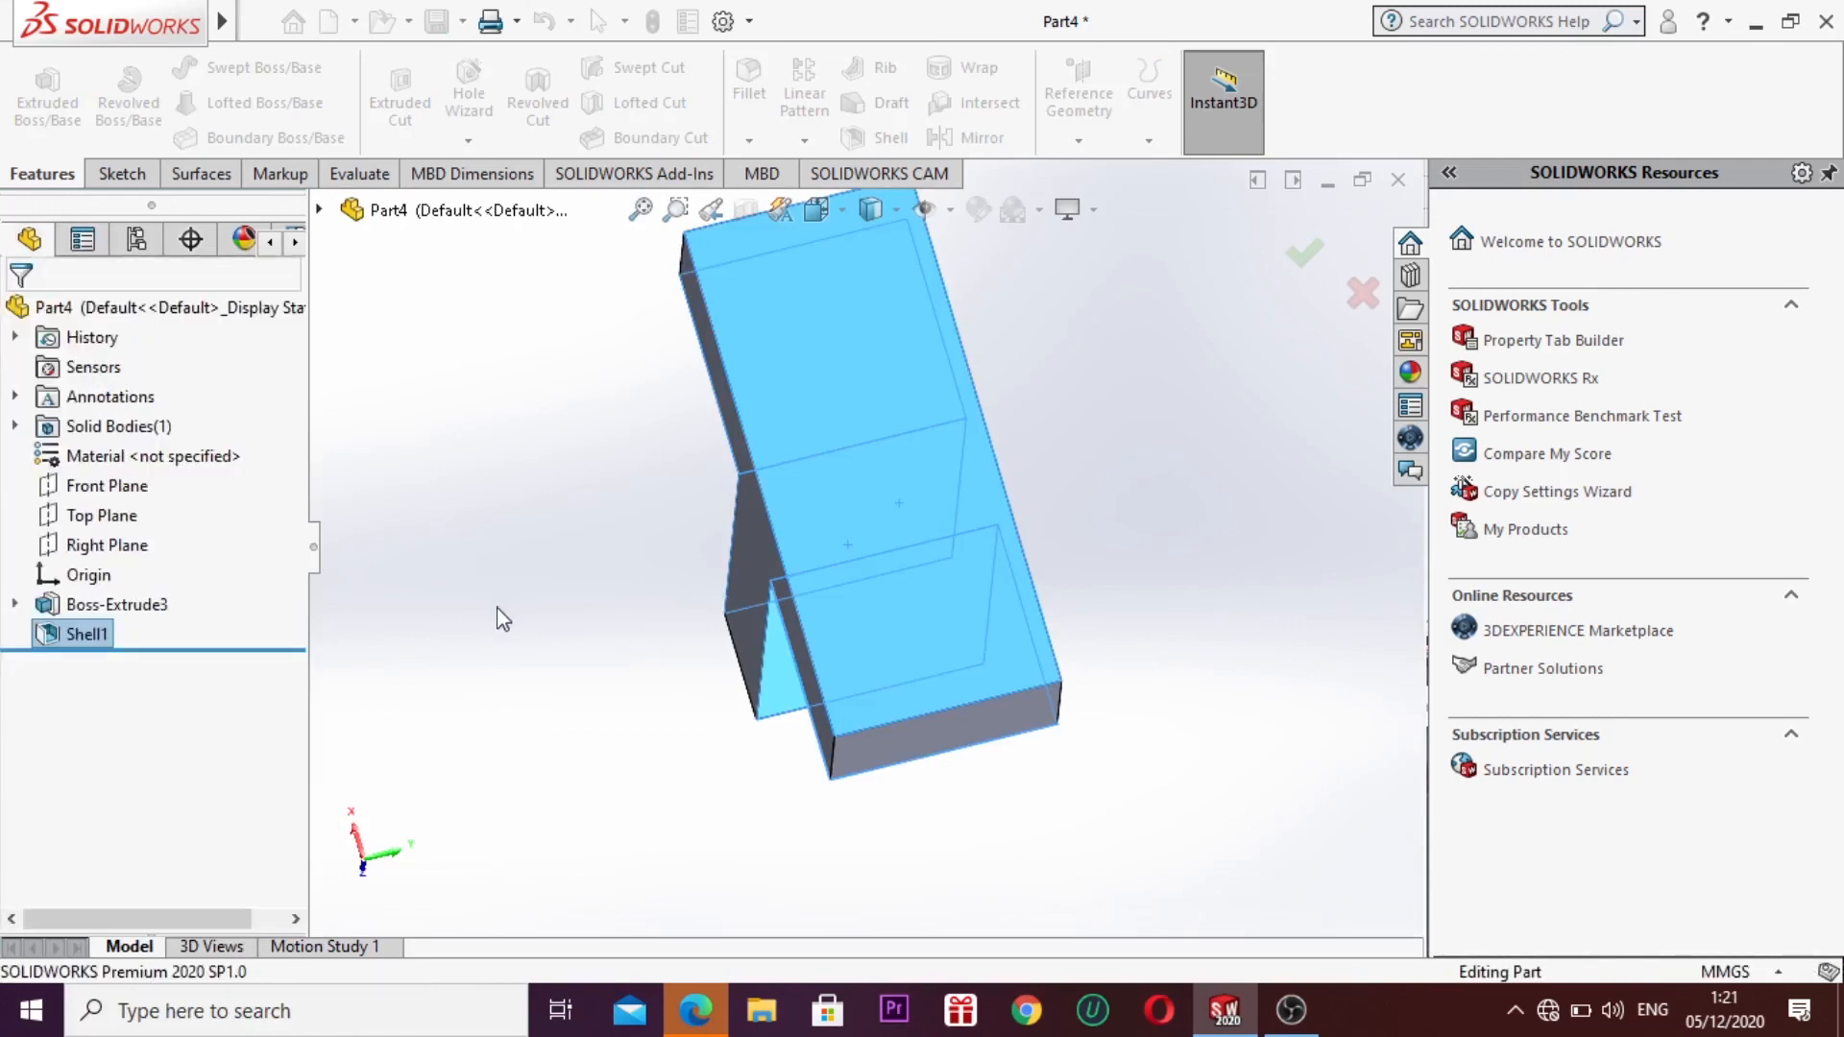
right_click(523, 586)
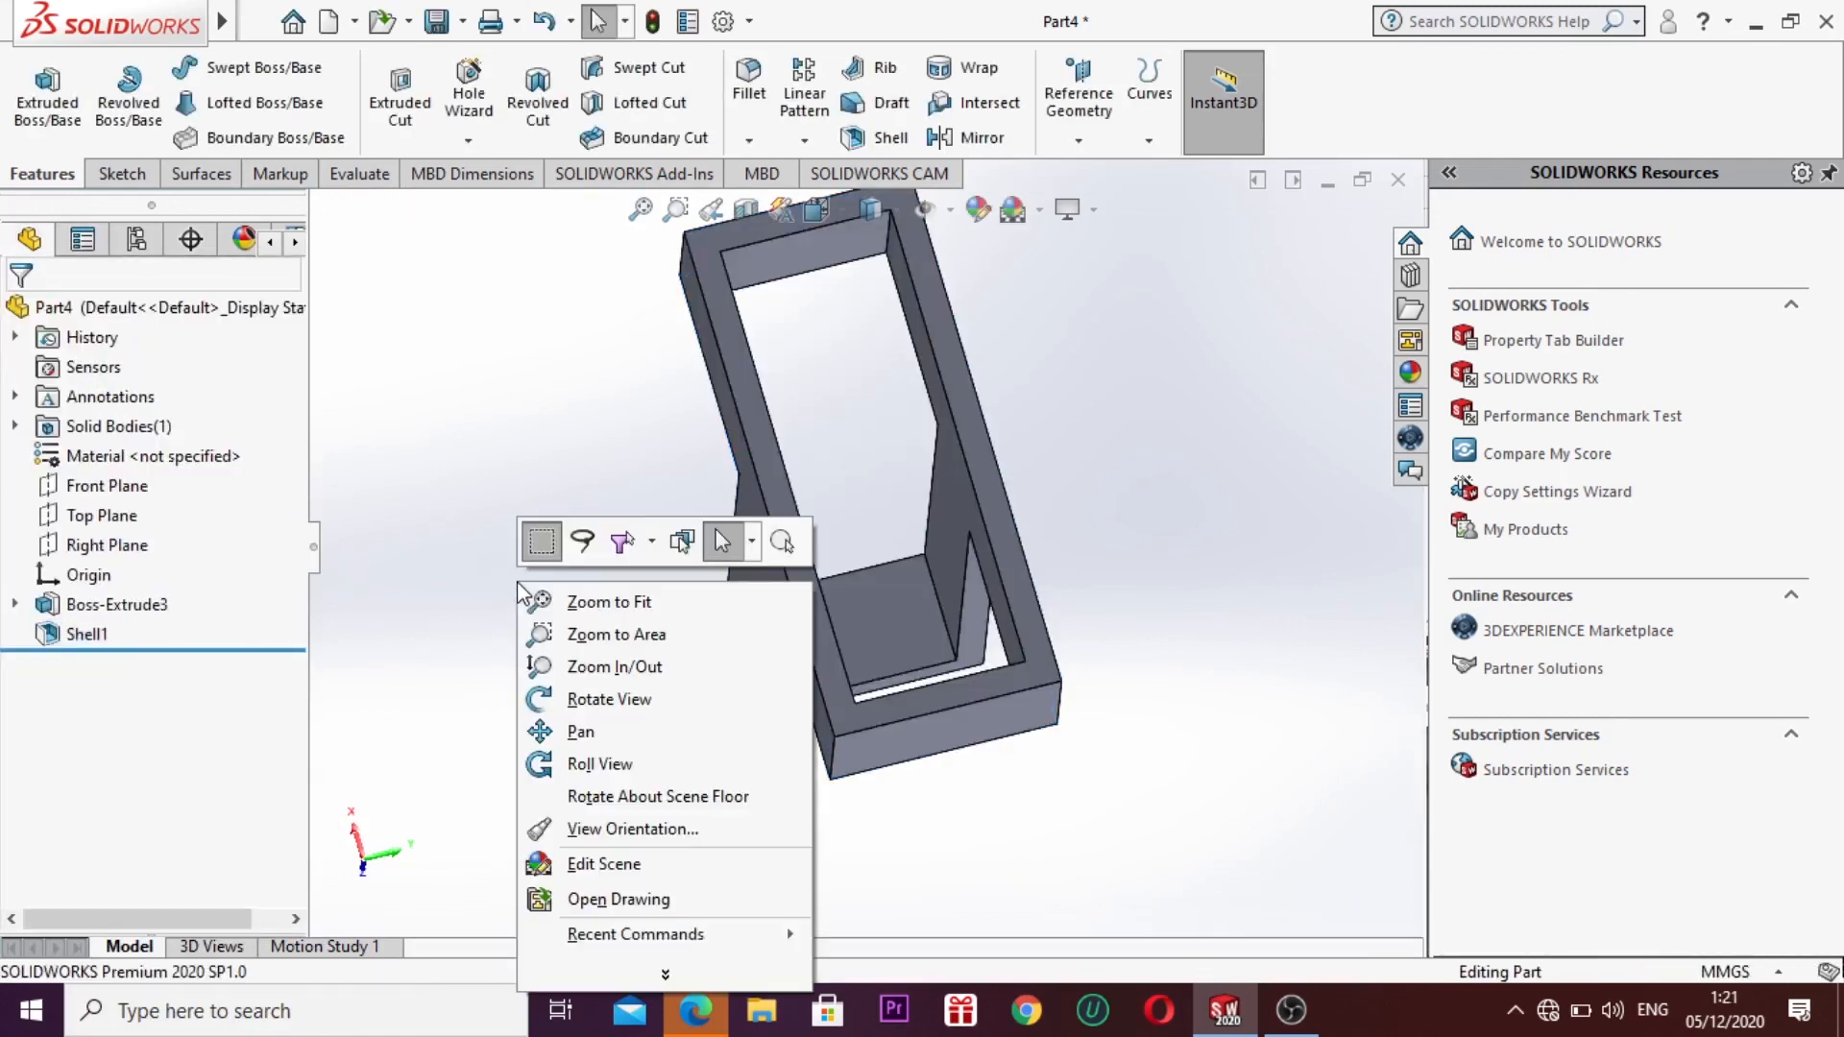
click(609, 700)
drag(615, 699, 547, 683)
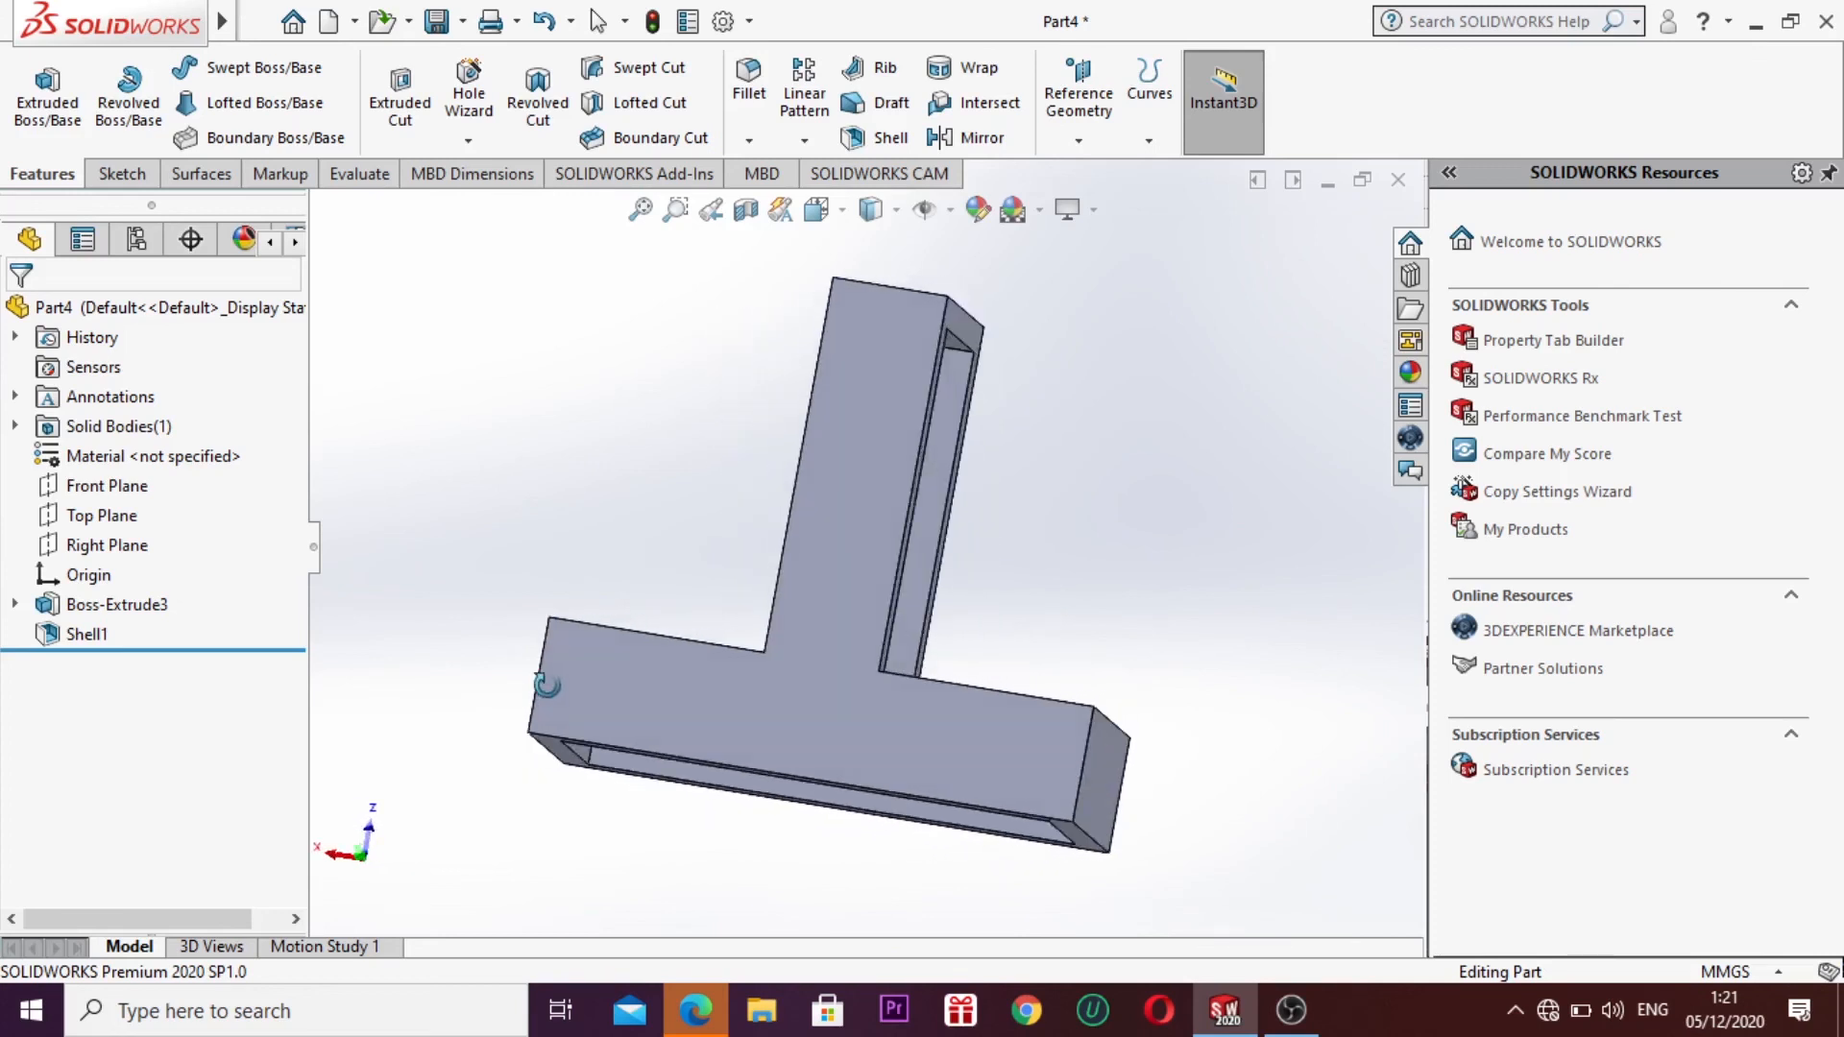
drag(547, 684, 877, 811)
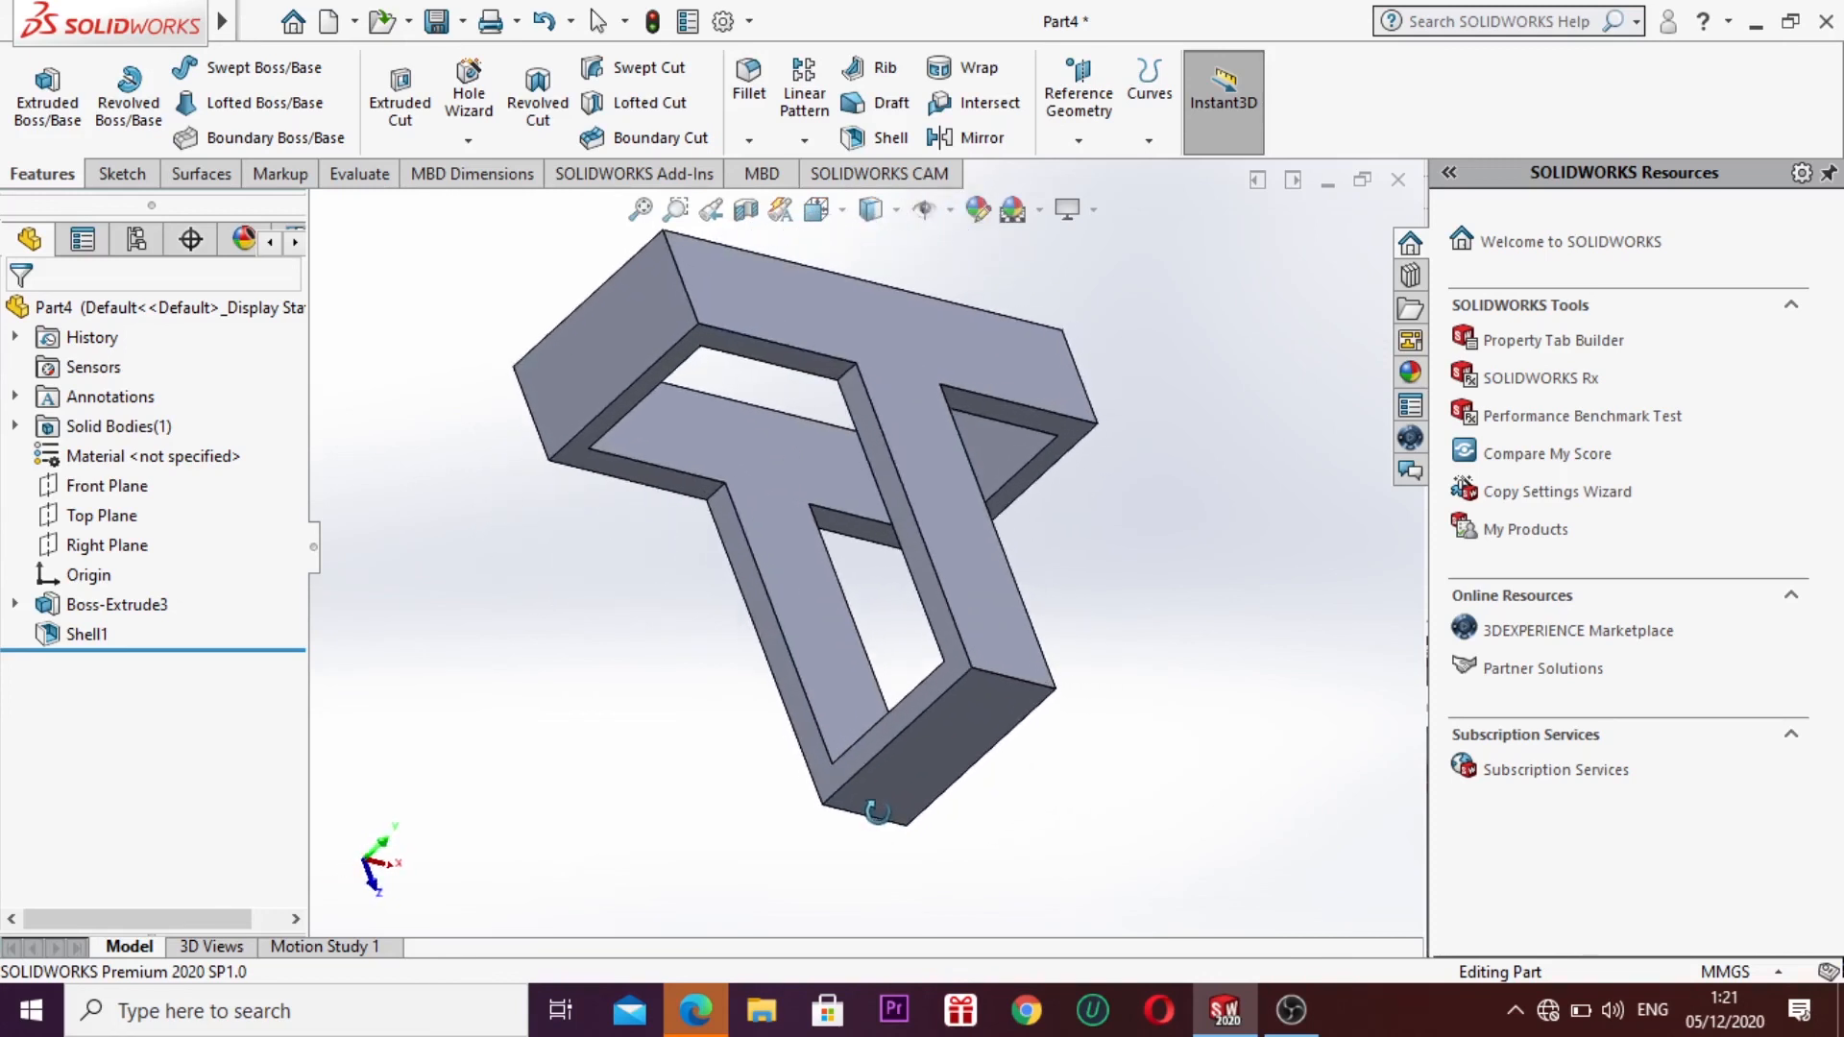